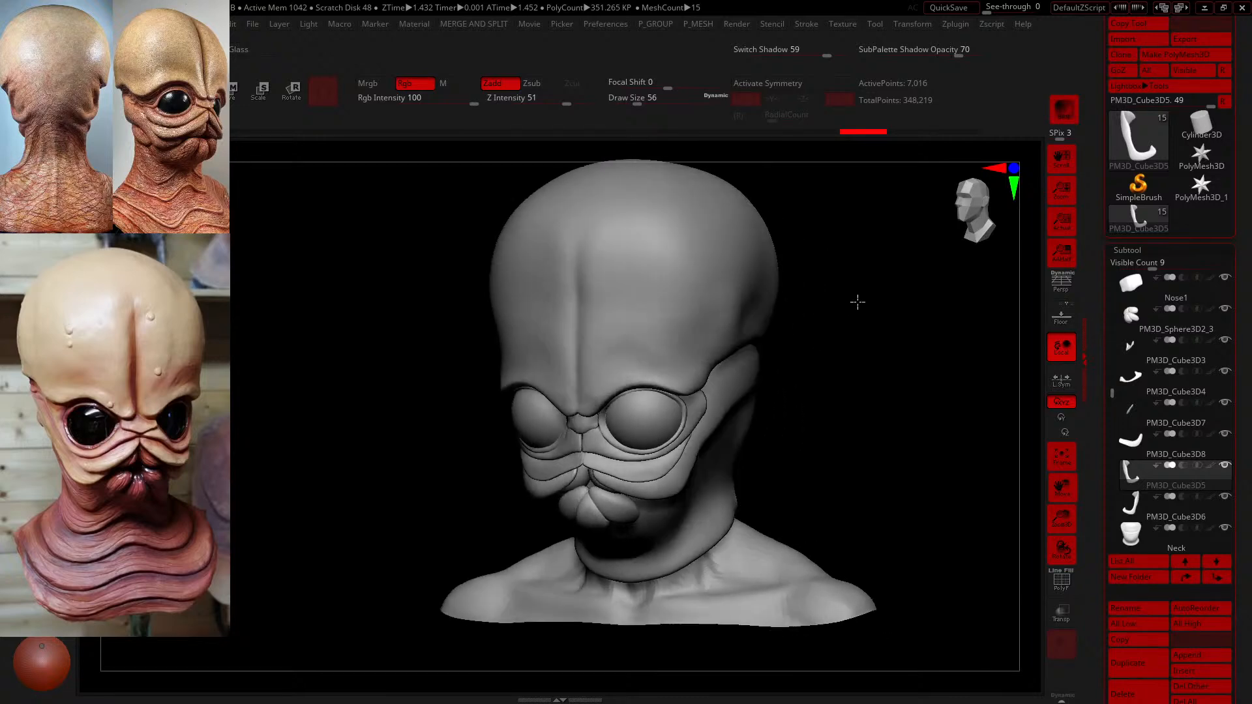
- Select the Bith_05 subtool and turn on transparency to show the human head inside the alien pieces
right_click_drag(776, 346, 732, 366)
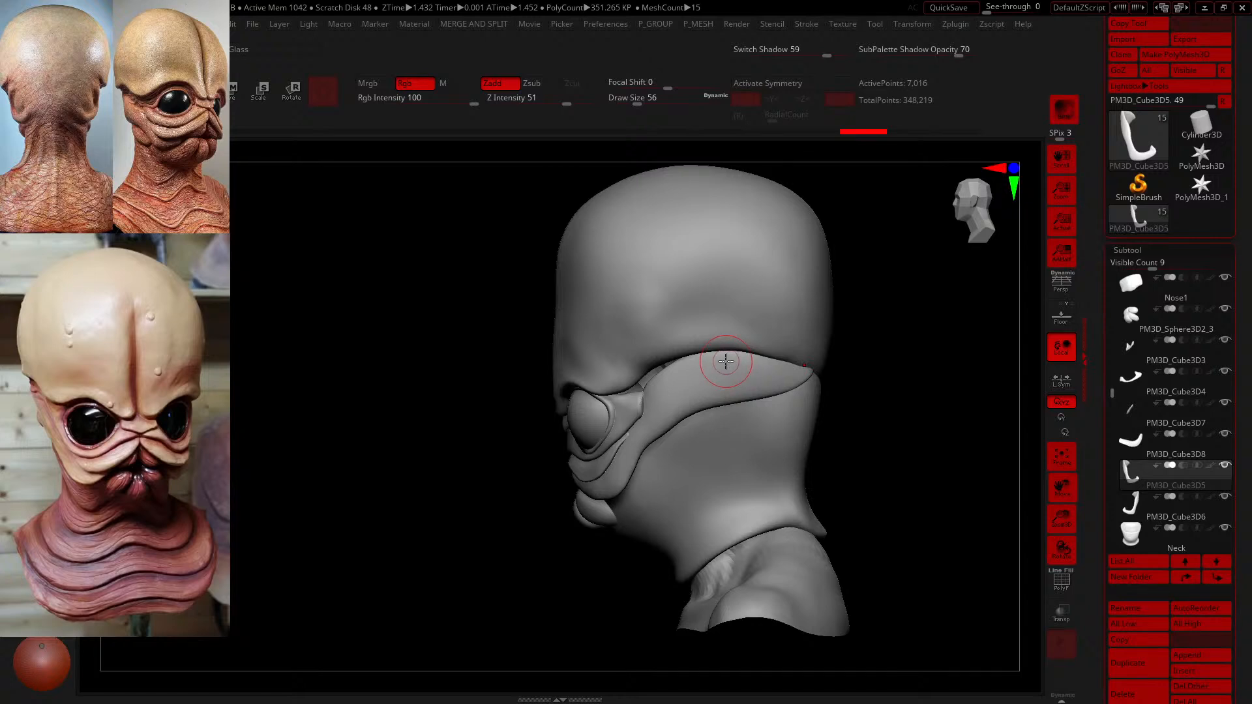
right_click_drag(548, 397, 832, 360)
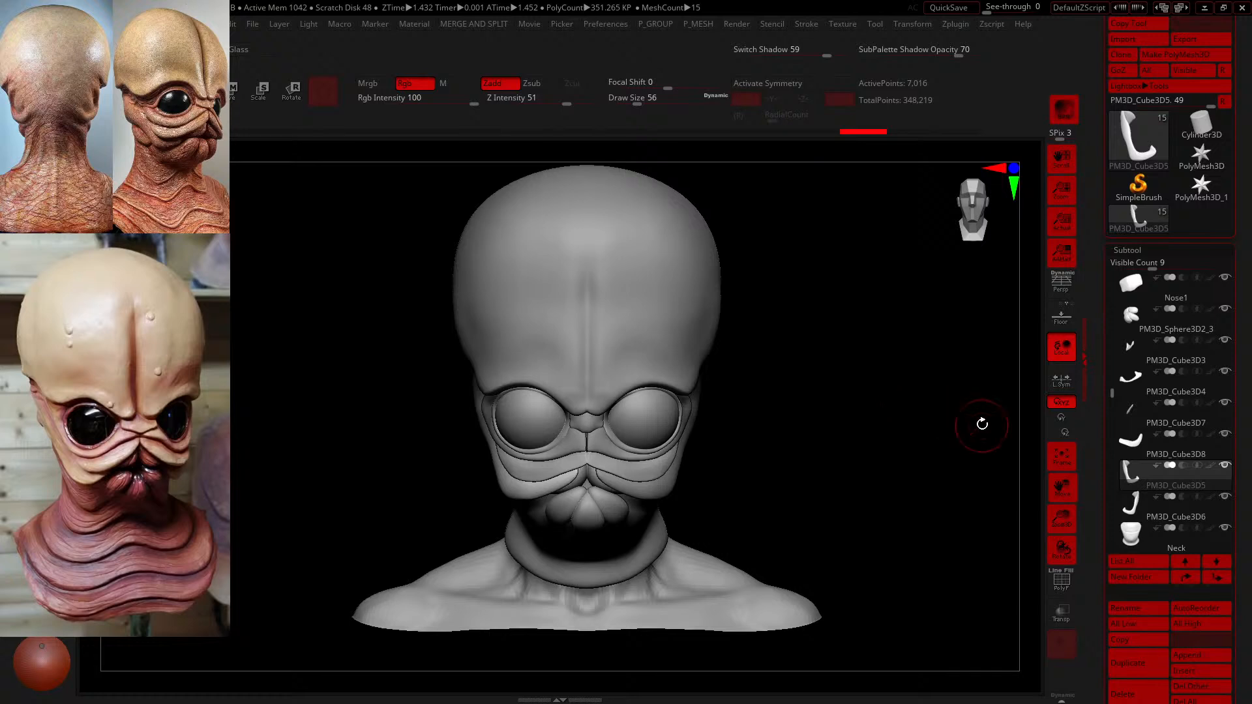
right_click_drag(777, 450, 724, 447)
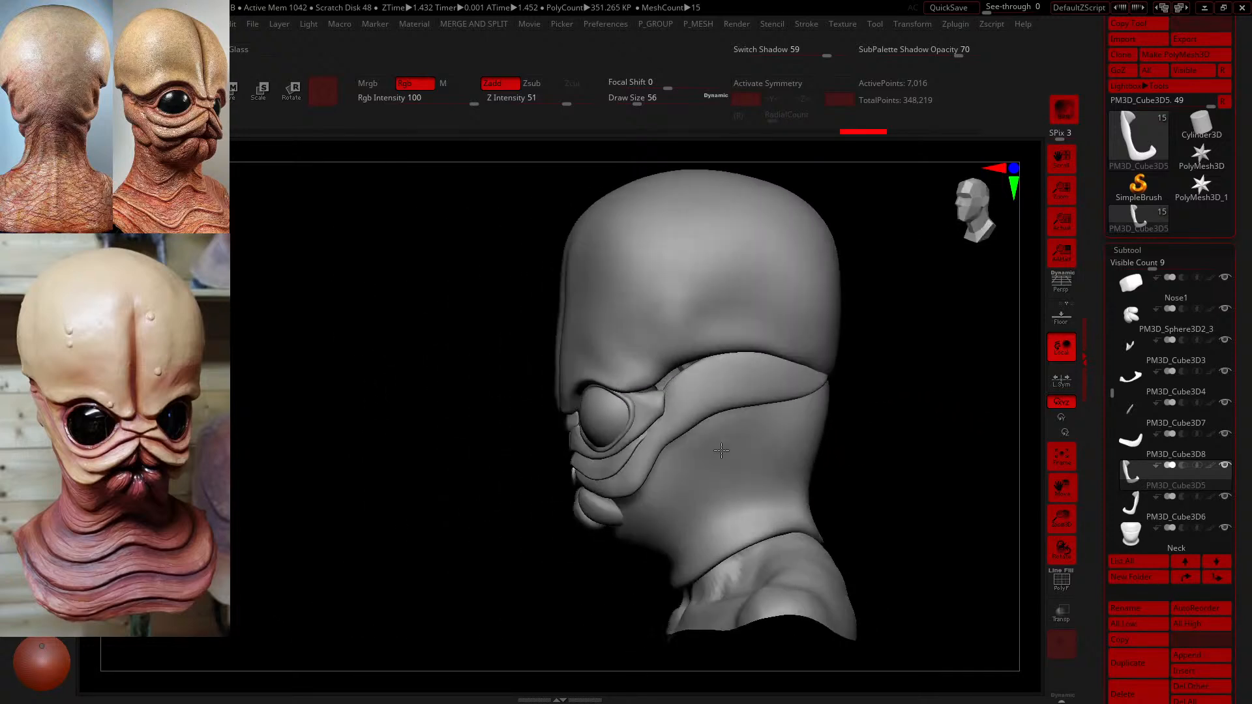
right_click_drag(889, 439, 824, 425)
scroll(1141, 288, "up", 5)
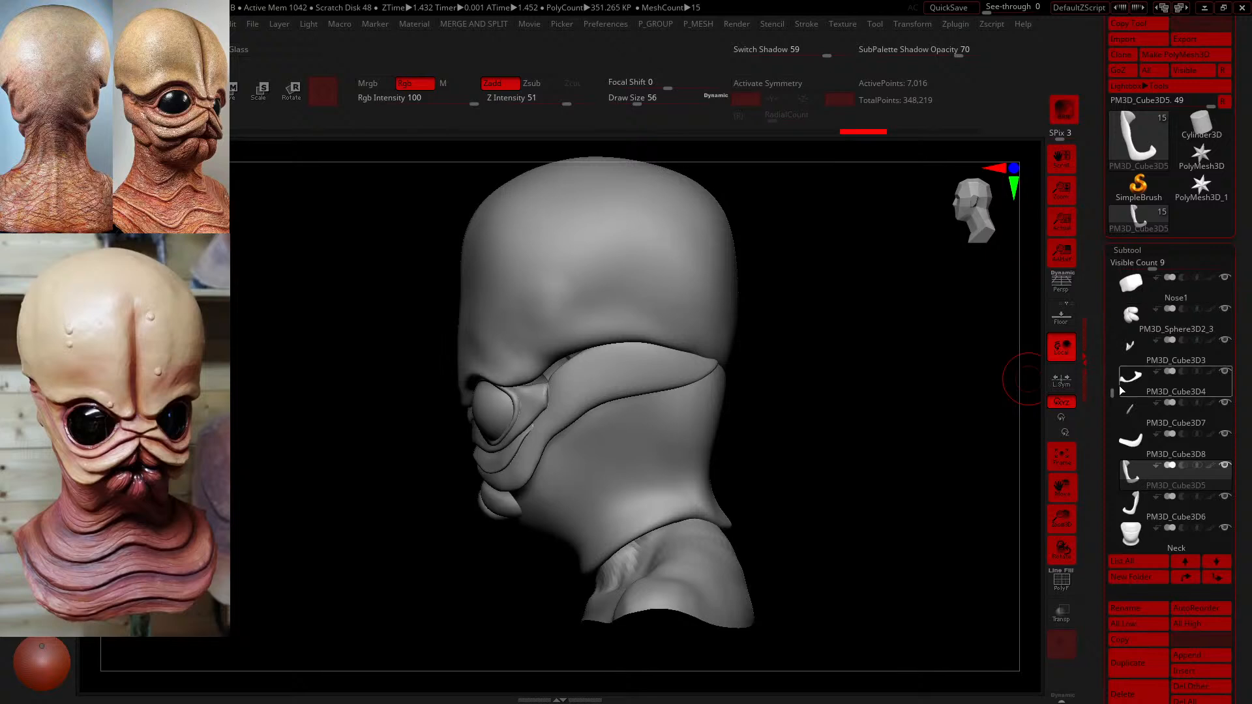
mouse_move(1130, 295)
left_click_drag(1112, 281, 1110, 263)
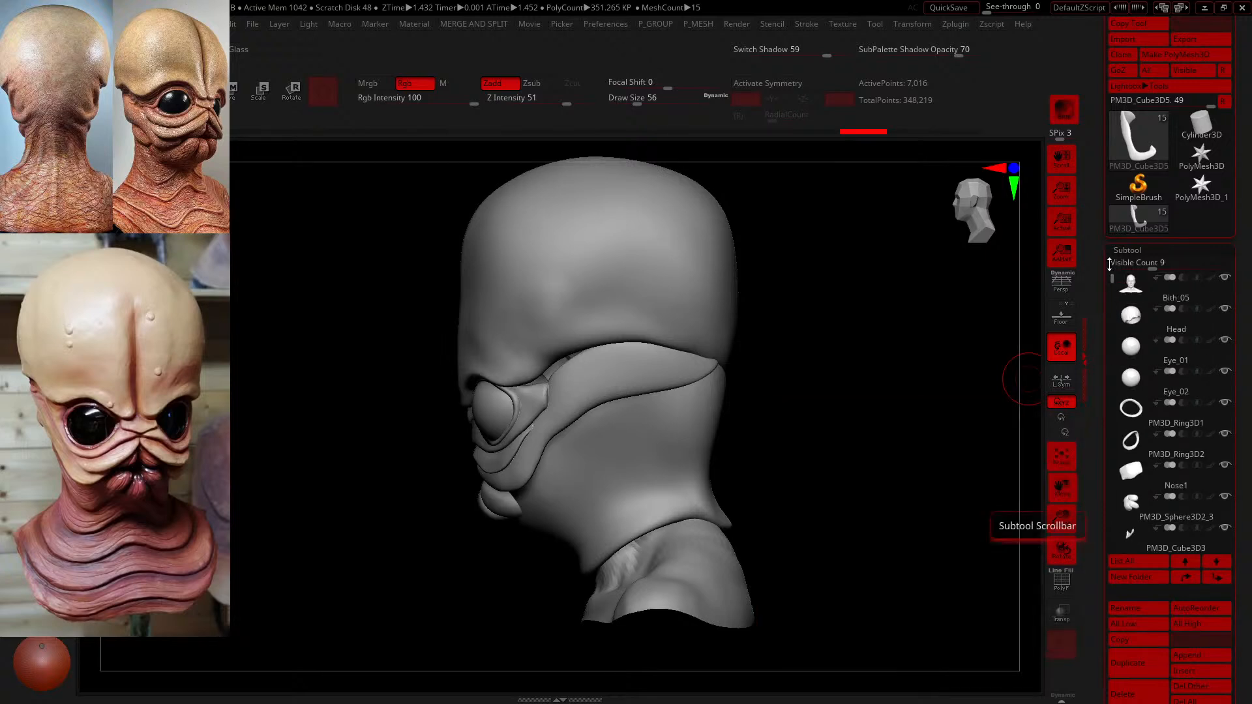
left_click(1130, 290)
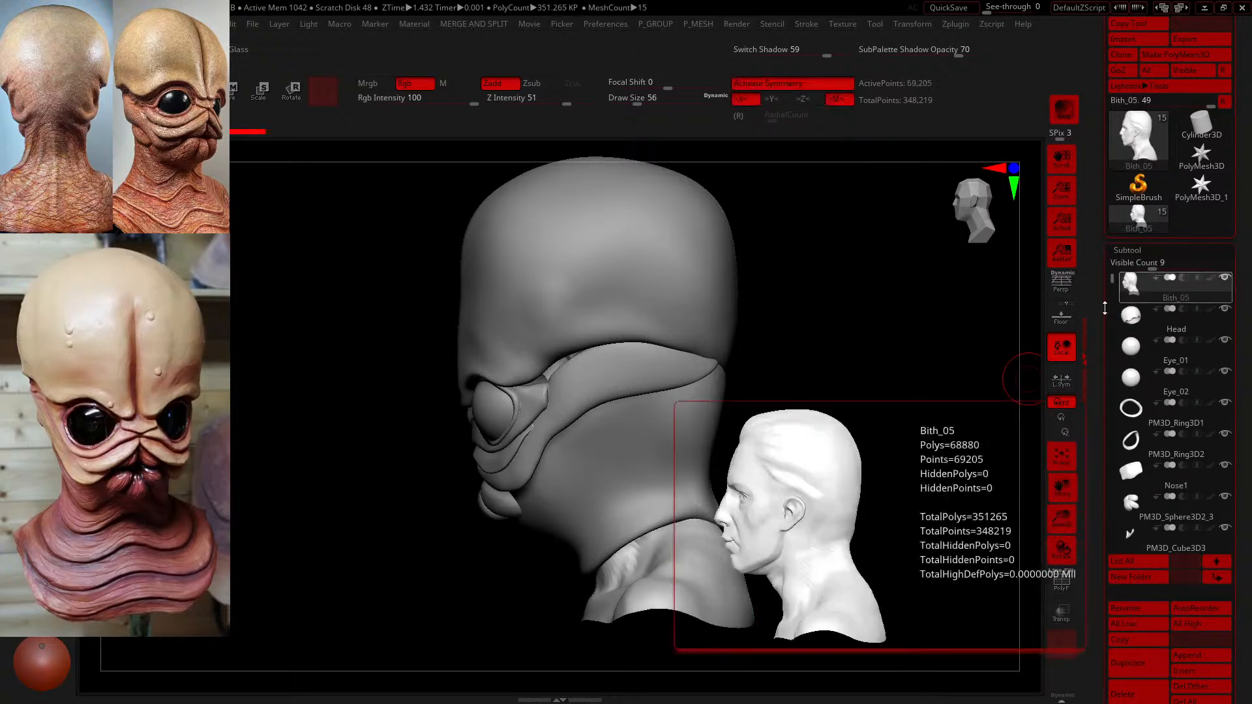
left_click(1061, 613)
- Examine how the human head fits inside the alien shell from side and front, and turn transparency off
left_click_drag(889, 459, 882, 411)
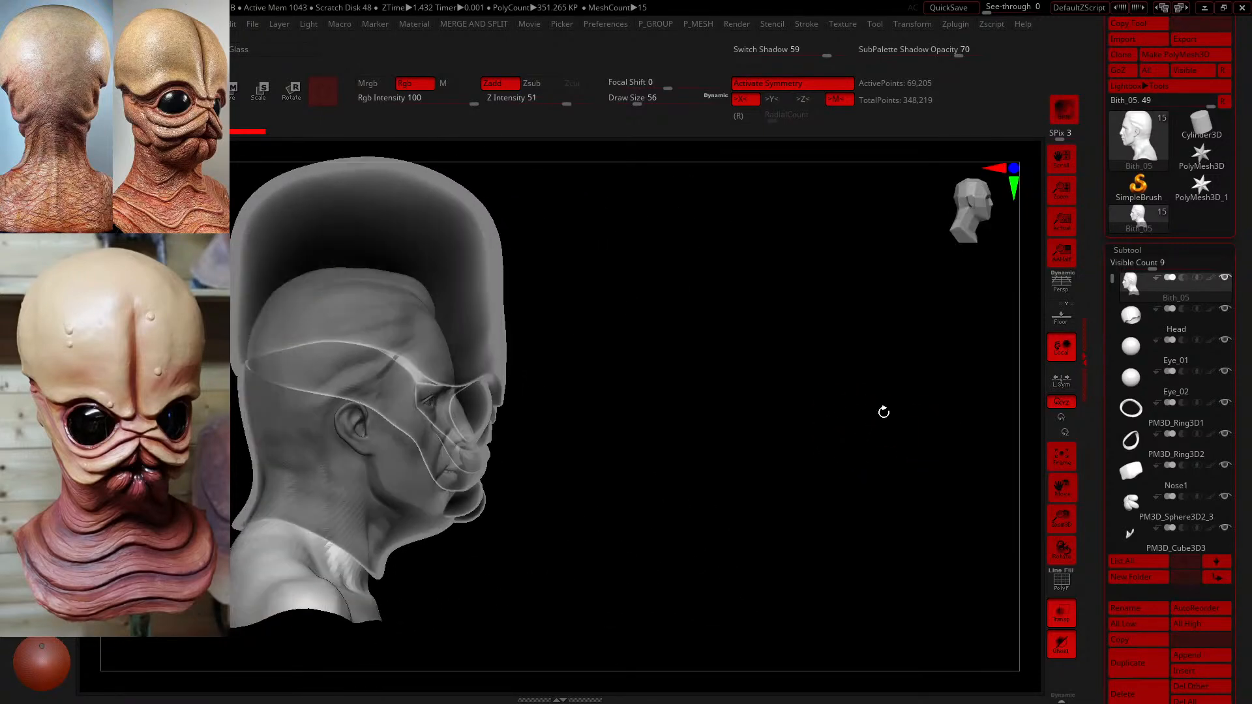
mouse_move(769, 399)
left_mouse_down("alt")
mouse_move(889, 400)
mouse_move(762, 389)
left_mouse_up("alt")
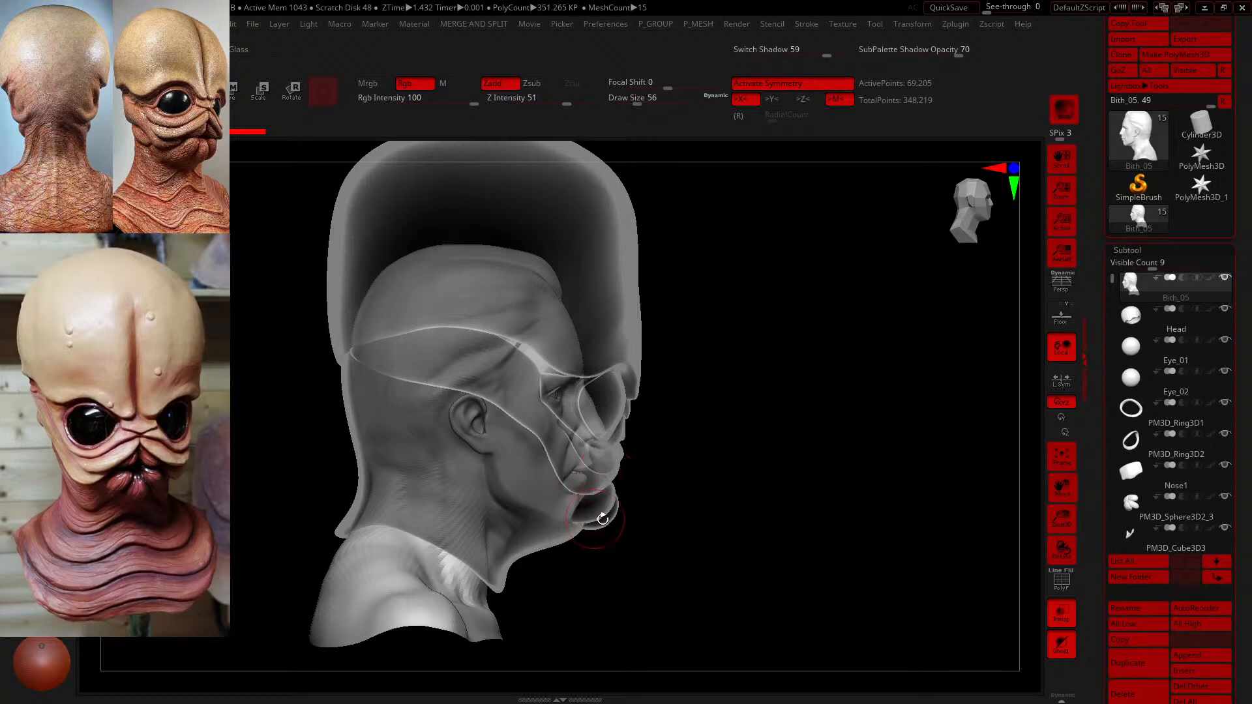
mouse_move(628, 523)
left_mouse_down()
mouse_move(651, 523)
mouse_move(629, 513)
left_mouse_up()
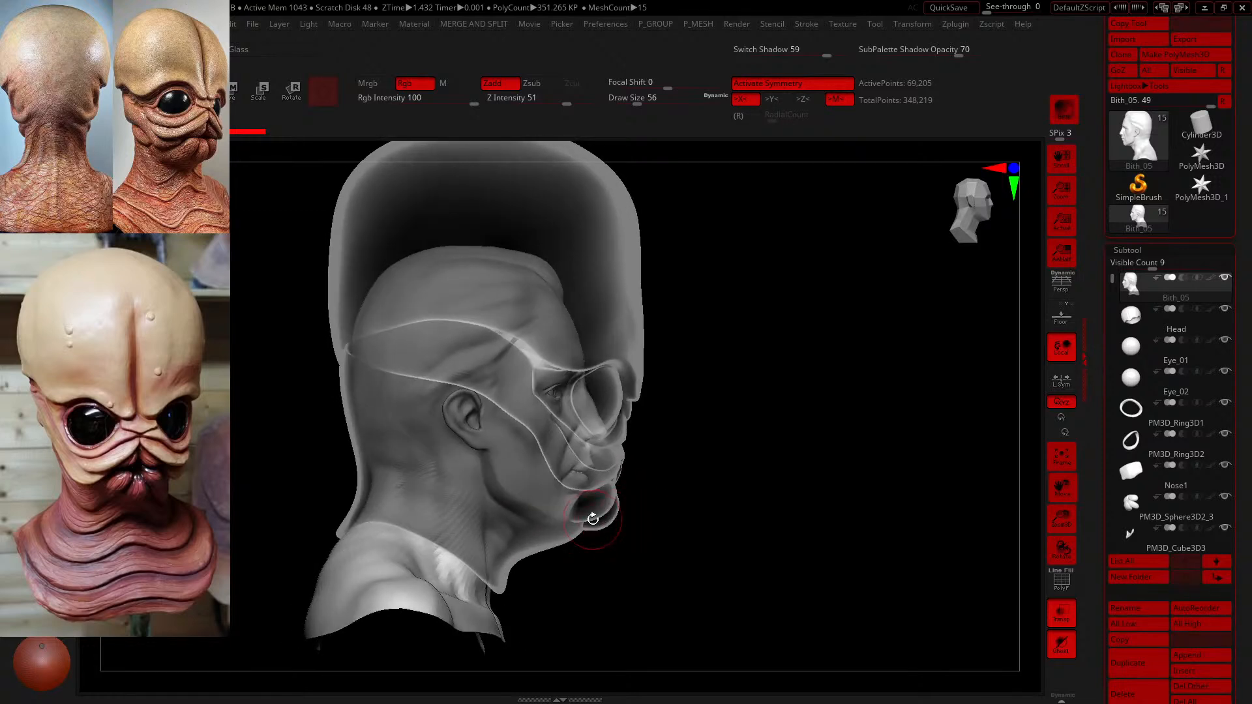
left_click_drag(620, 559, 608, 558)
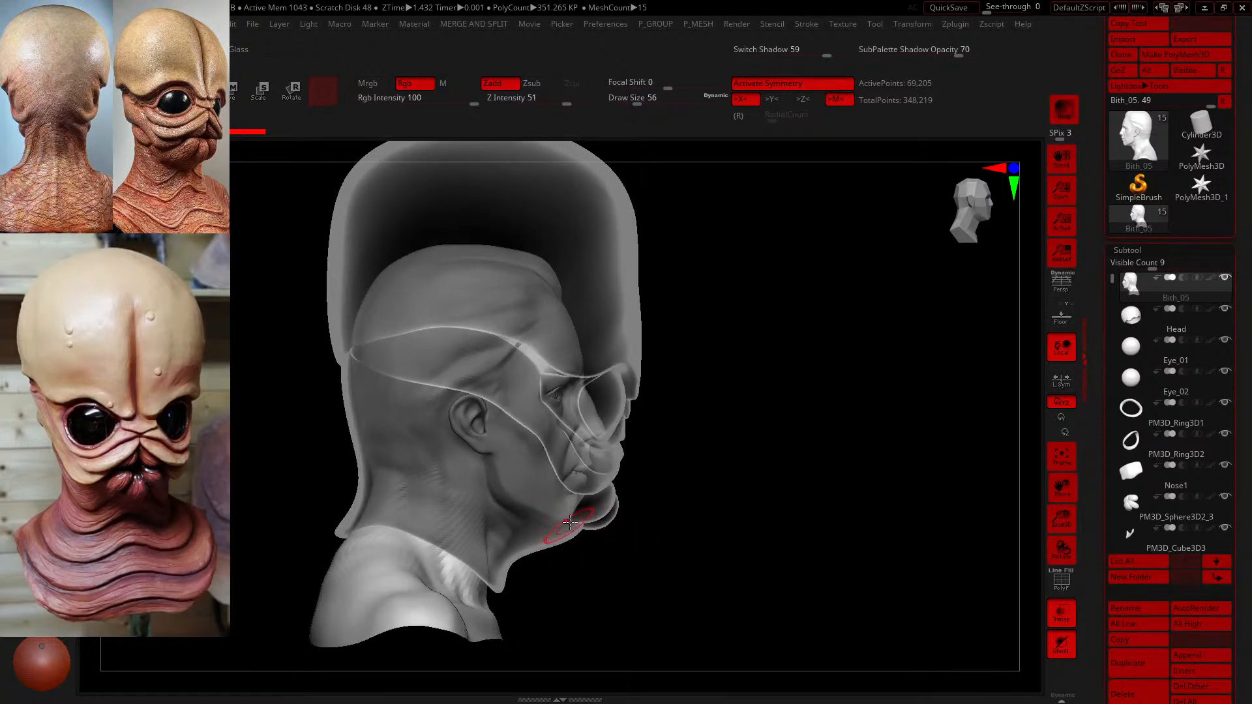
left_click_drag(727, 413, 668, 410)
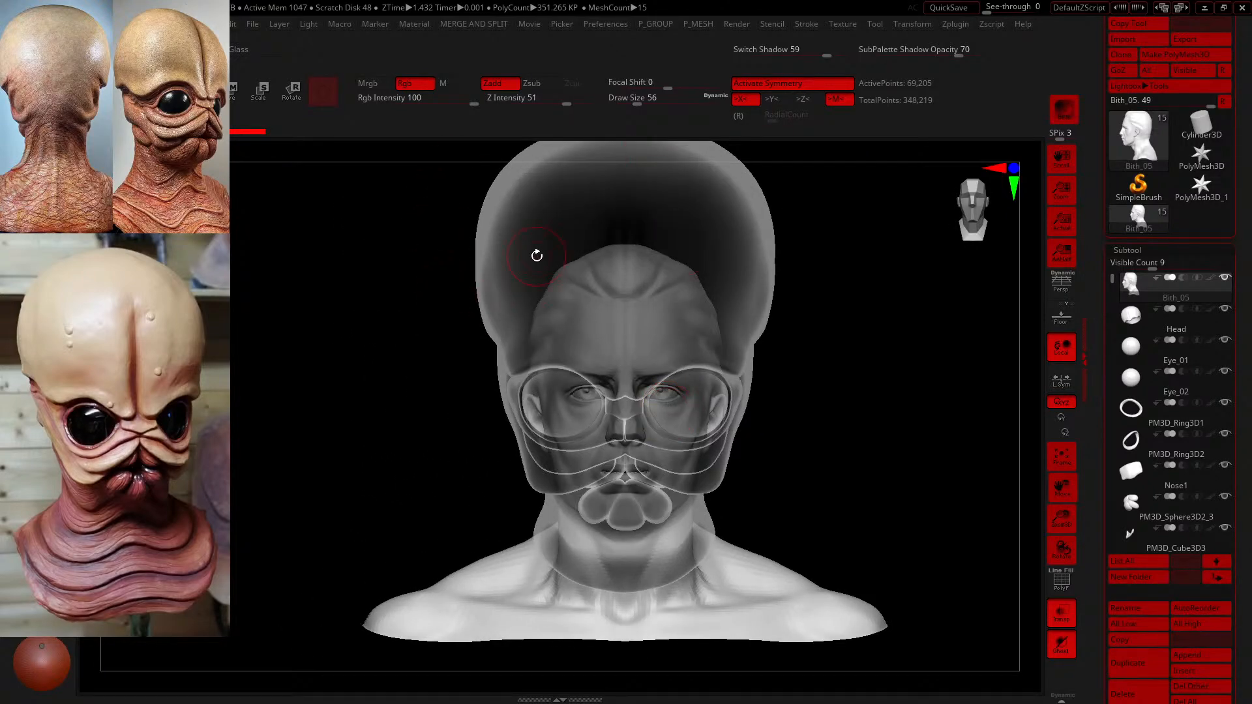
left_click(1063, 615)
- Examine the whole opaque alien bust from the front and at a three-quarter angle
mouse_move(900, 424)
left_mouse_down()
mouse_move(883, 433)
mouse_move(894, 428)
left_mouse_up()
mouse_move(1147, 379)
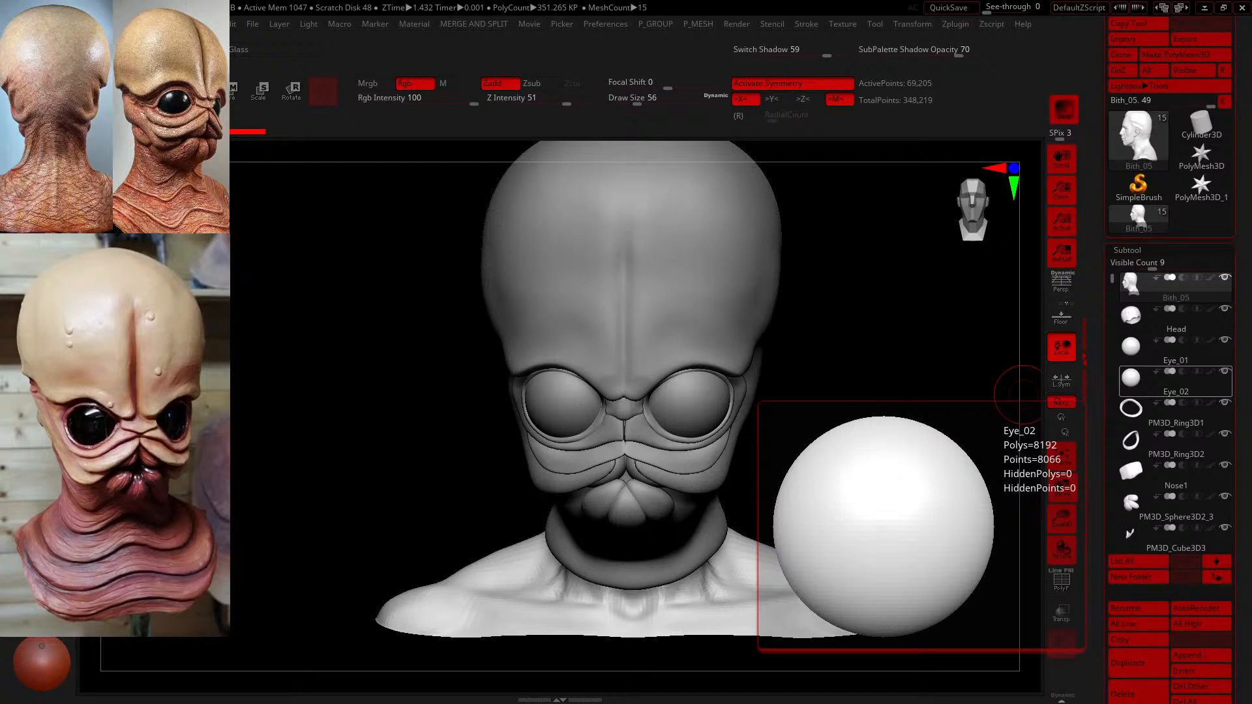
mouse_move(870, 349)
left_mouse_down()
mouse_move(764, 338)
mouse_move(866, 319)
mouse_move(920, 346)
mouse_move(936, 310)
mouse_move(883, 358)
mouse_move(855, 351)
mouse_move(883, 352)
mouse_move(871, 373)
left_mouse_up()
left_click_drag(963, 396, 935, 382, "alt")
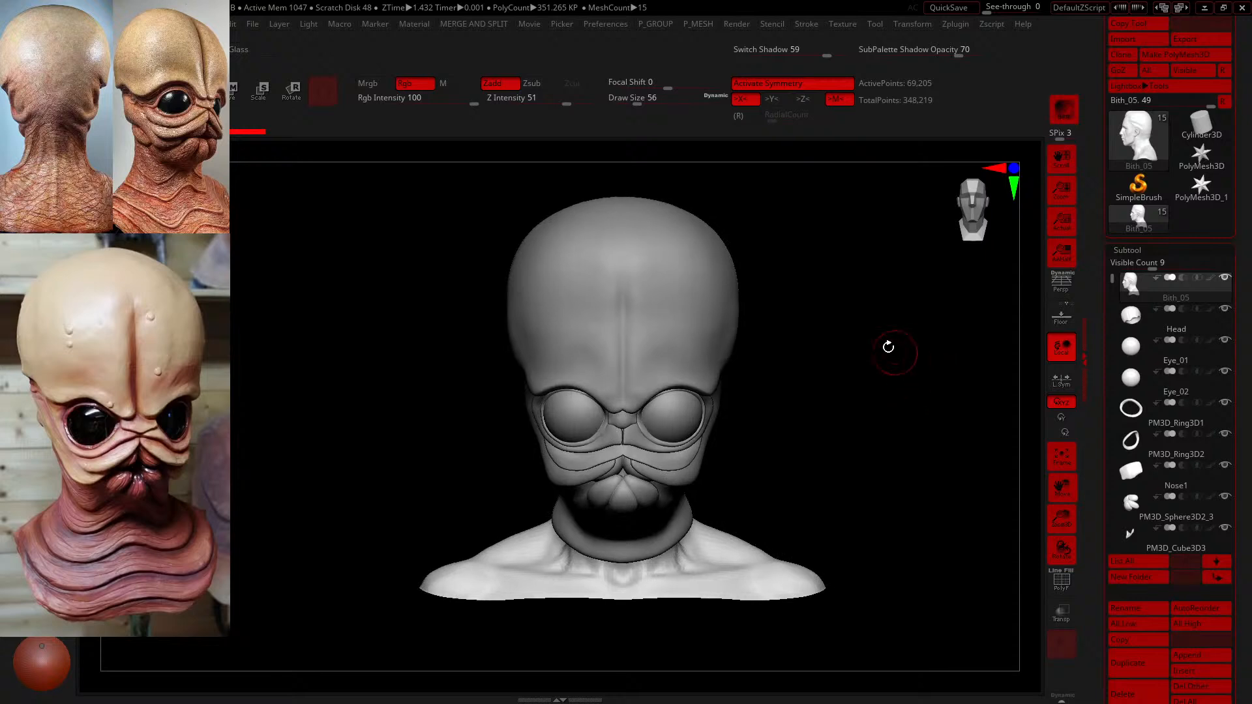
left_click_drag(820, 427, 772, 444, "alt")
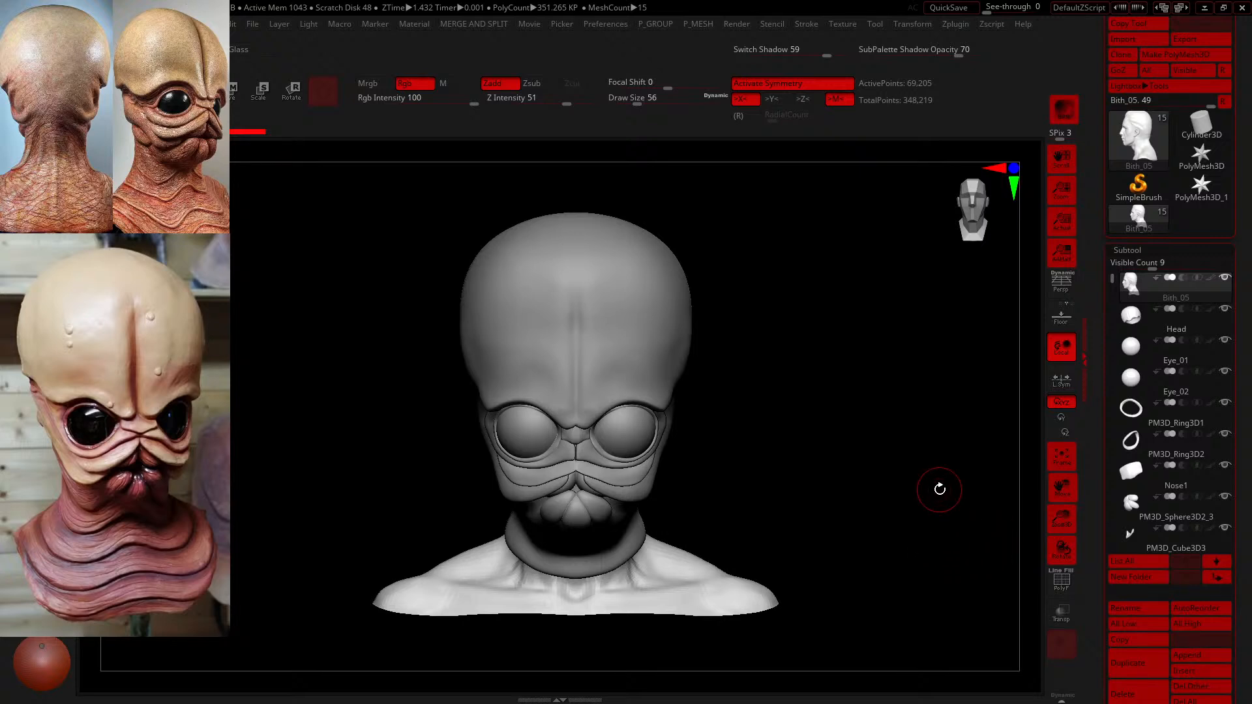
mouse_move(841, 517)
left_mouse_down()
mouse_move(800, 503)
mouse_move(837, 517)
mouse_move(819, 515)
left_mouse_up()
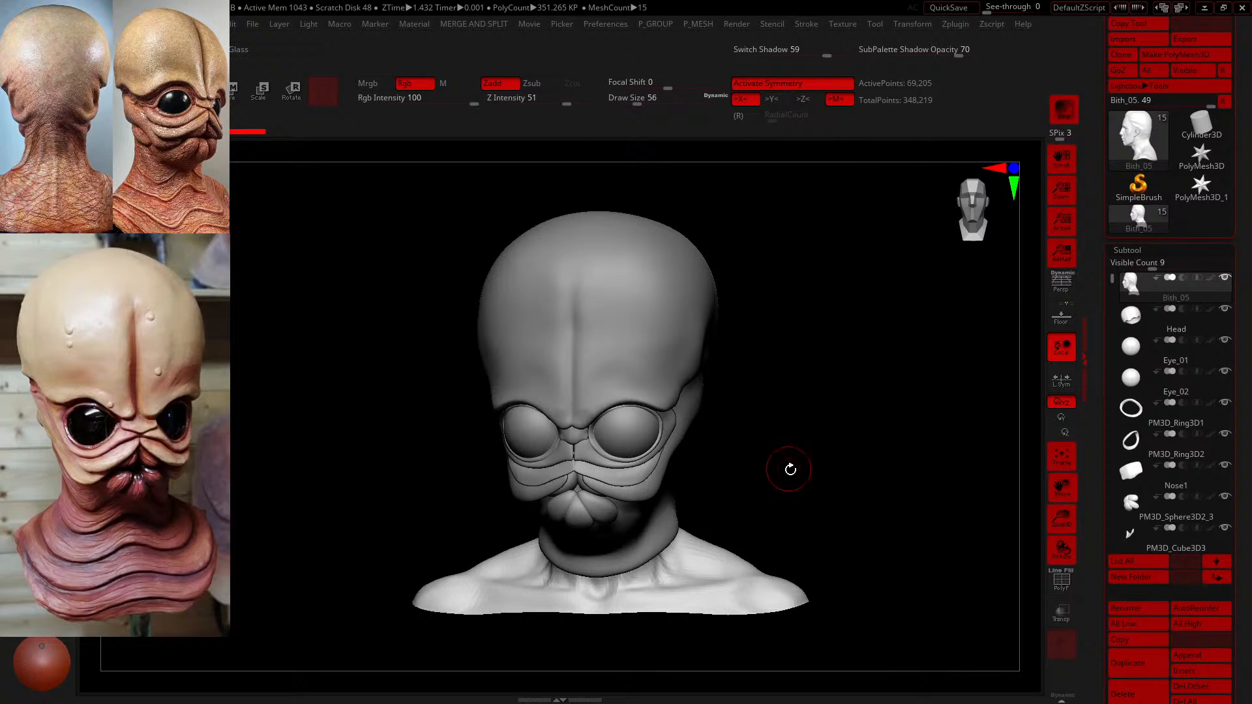
left_click_drag(788, 467, 839, 474)
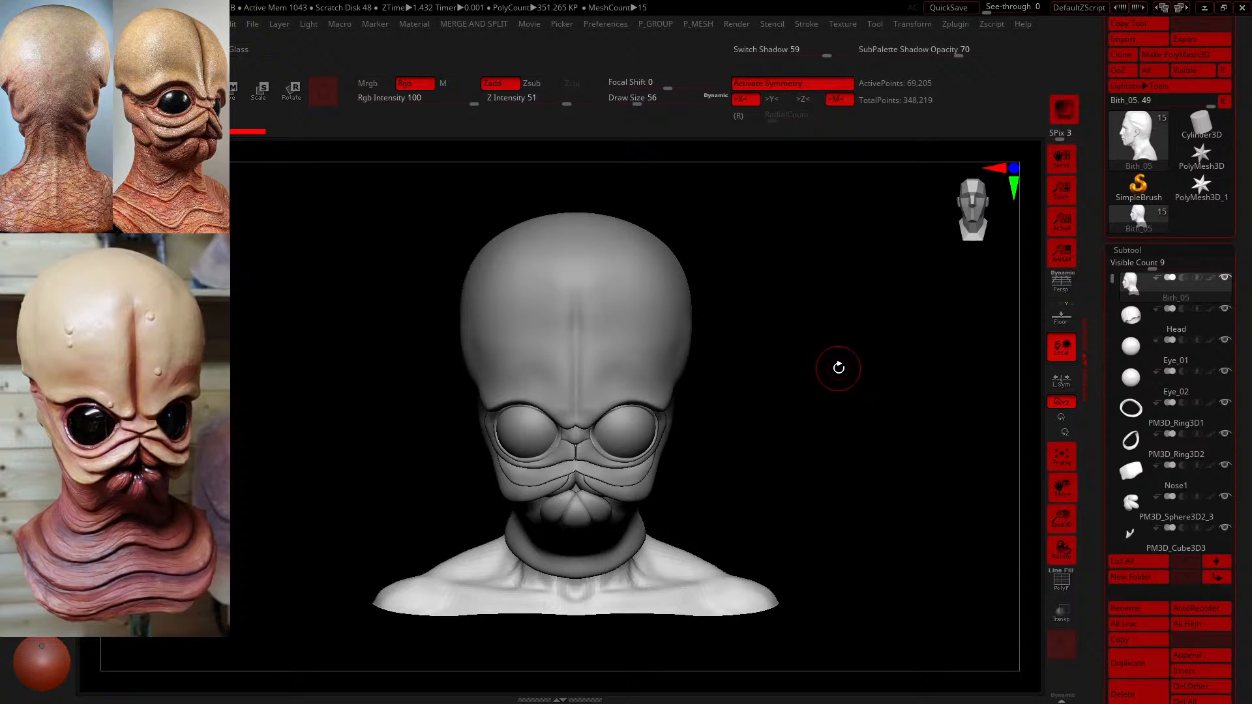
- Examine the eyes, cheek folds, mouth and neck up close from the front and side
mouse_move(710, 344)
left_mouse_down()
mouse_move(750, 361)
mouse_move(734, 346)
left_mouse_up()
right_click_drag(777, 328, 874, 426, "ctrl")
left_click_drag(875, 426, 874, 332, "alt")
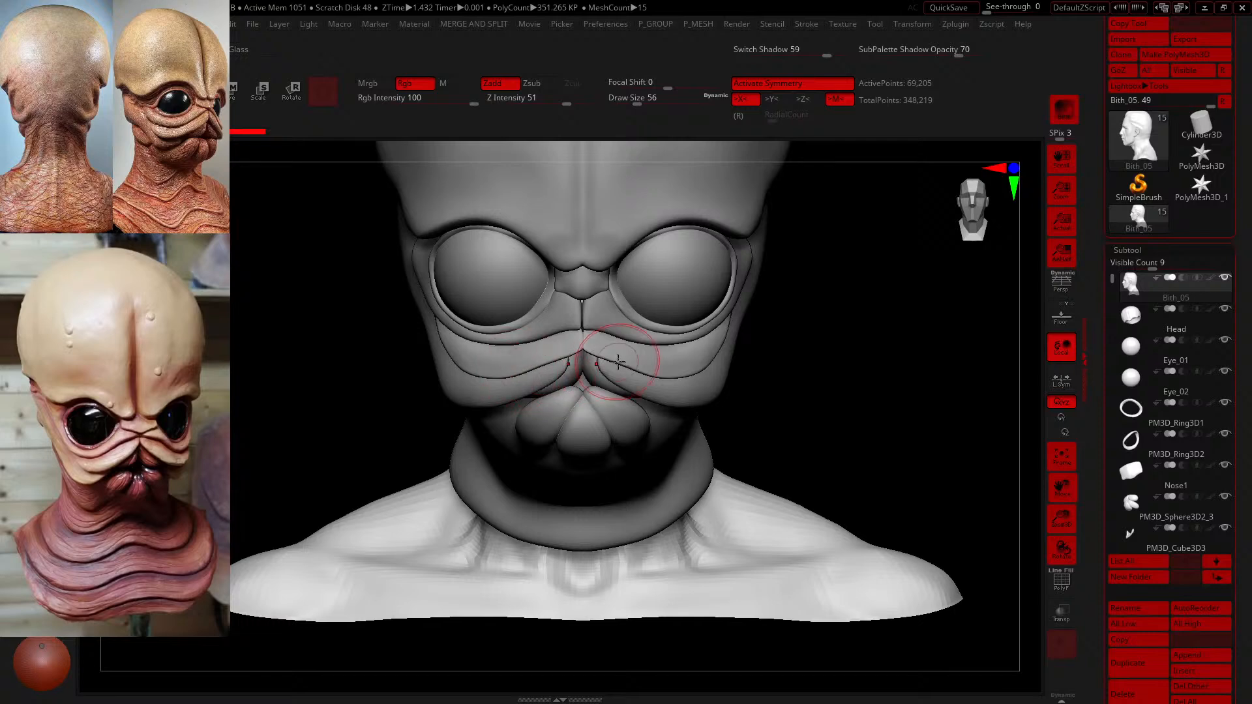
mouse_move(820, 413)
left_mouse_down()
mouse_move(983, 409)
mouse_move(978, 321)
left_mouse_up()
mouse_move(777, 413)
left_mouse_down()
mouse_move(760, 398)
mouse_move(760, 413)
left_mouse_up()
left_click_drag(381, 425, 431, 423)
left_click_drag(902, 345, 646, 463)
right_click_drag(723, 355, 567, 442, "alt")
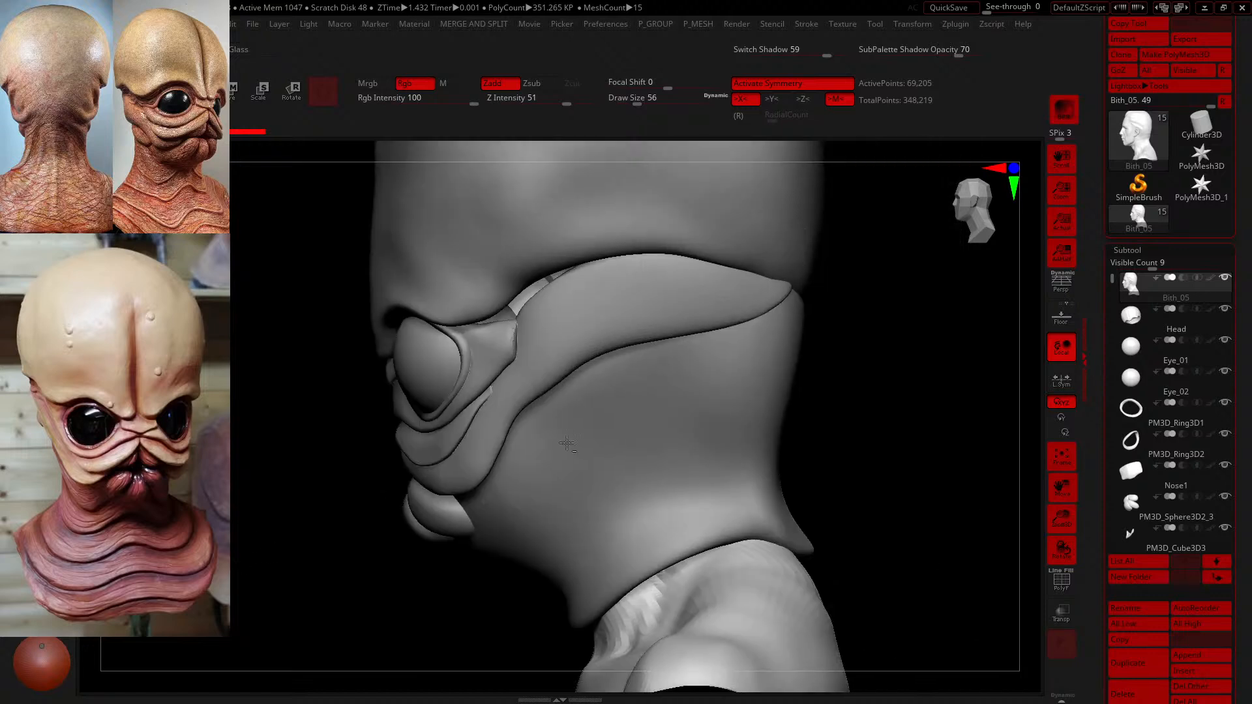
- Select the Head subtool and try shifting it vertically with the Move gizmo
right_click_drag(923, 416, 957, 379, "ctrl")
left_click(1174, 320)
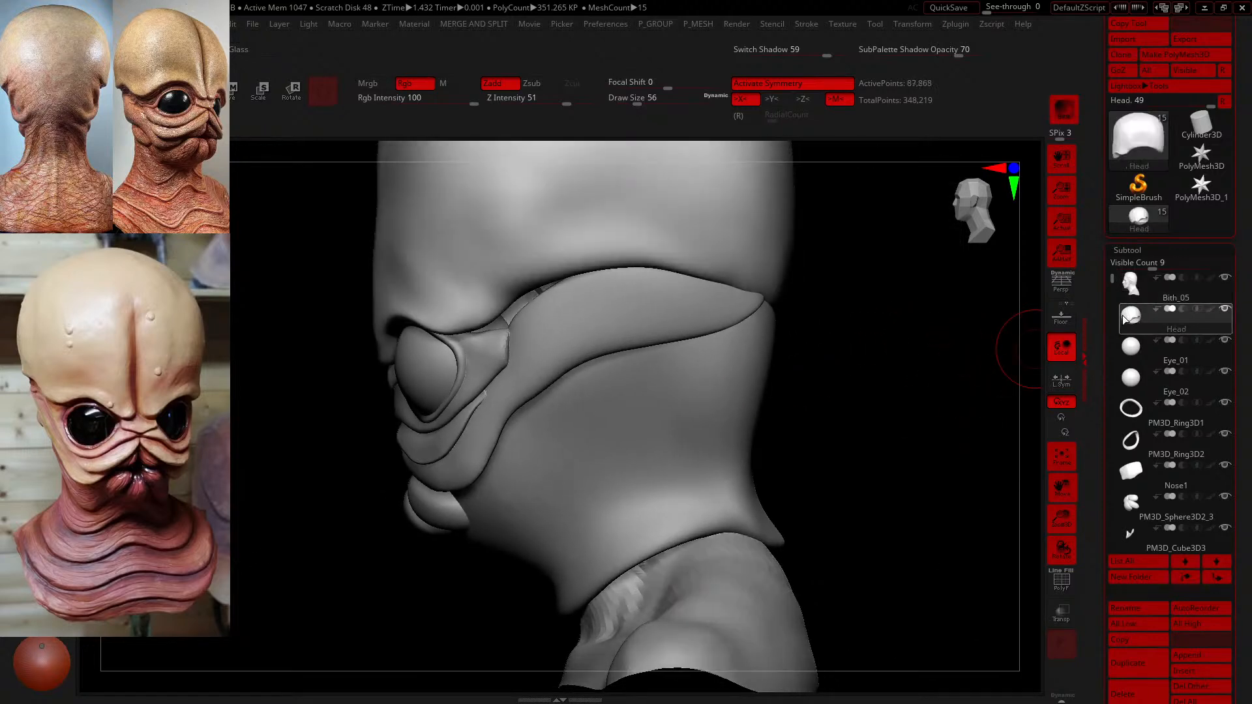
right_click_drag(888, 343, 907, 391, "ctrl")
key("w")
left_click(599, 273)
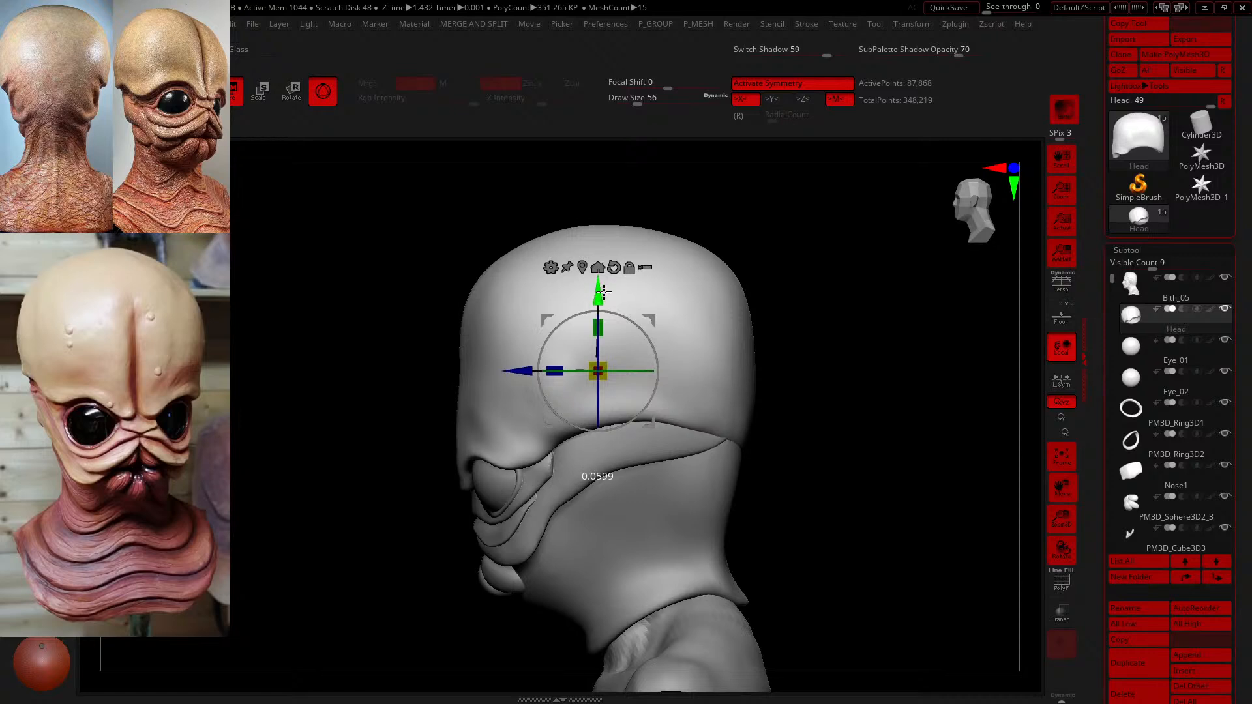
left_click_drag(600, 274, 600, 277)
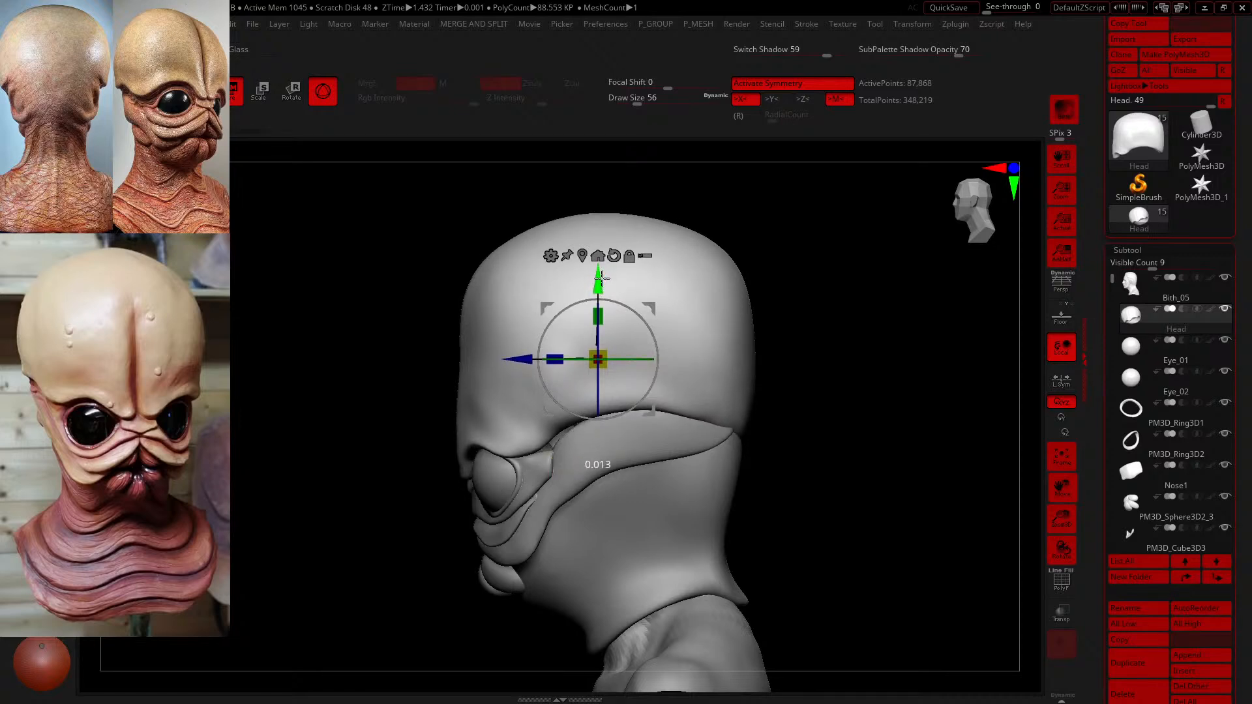
left_click_drag(520, 359, 520, 360)
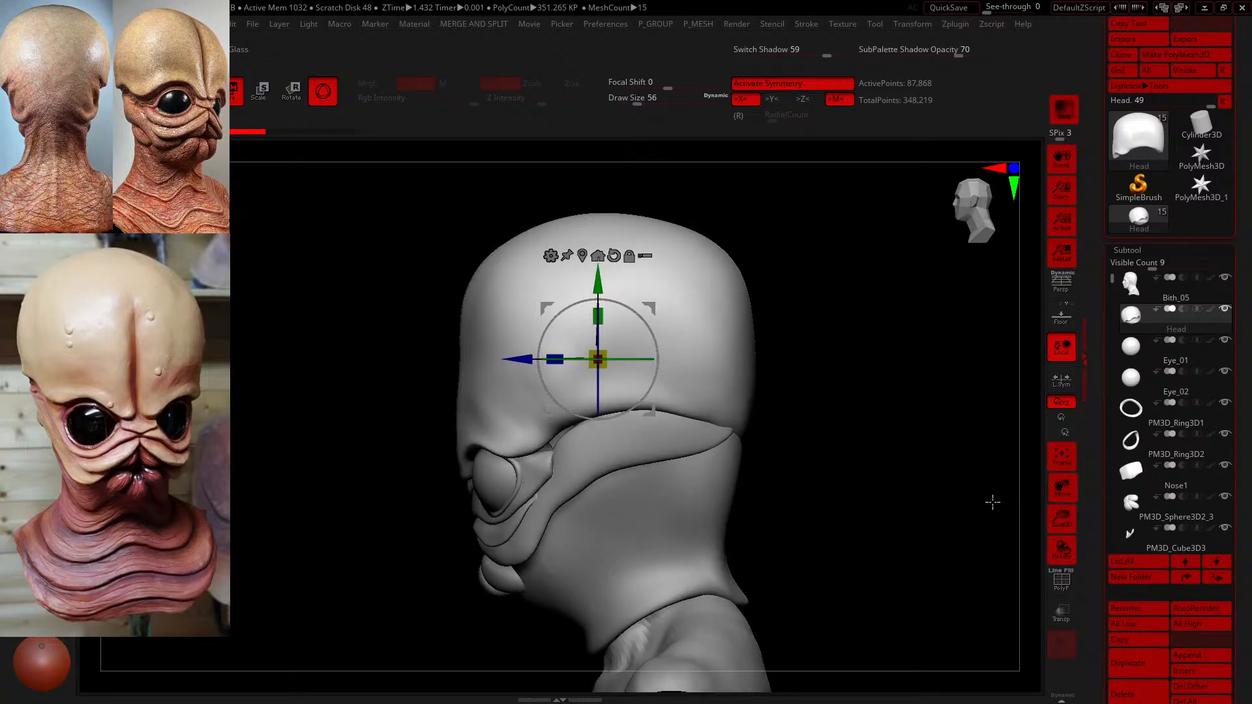
- Select the cheek-fold subtools PM3D_Cube3D7, PM3D_Cube3D8, PM3D_Cube3D5 and PM3D_Cube3D6 one by one to identify them, and return to Draw mode
left_click_drag(1111, 289, 1110, 308)
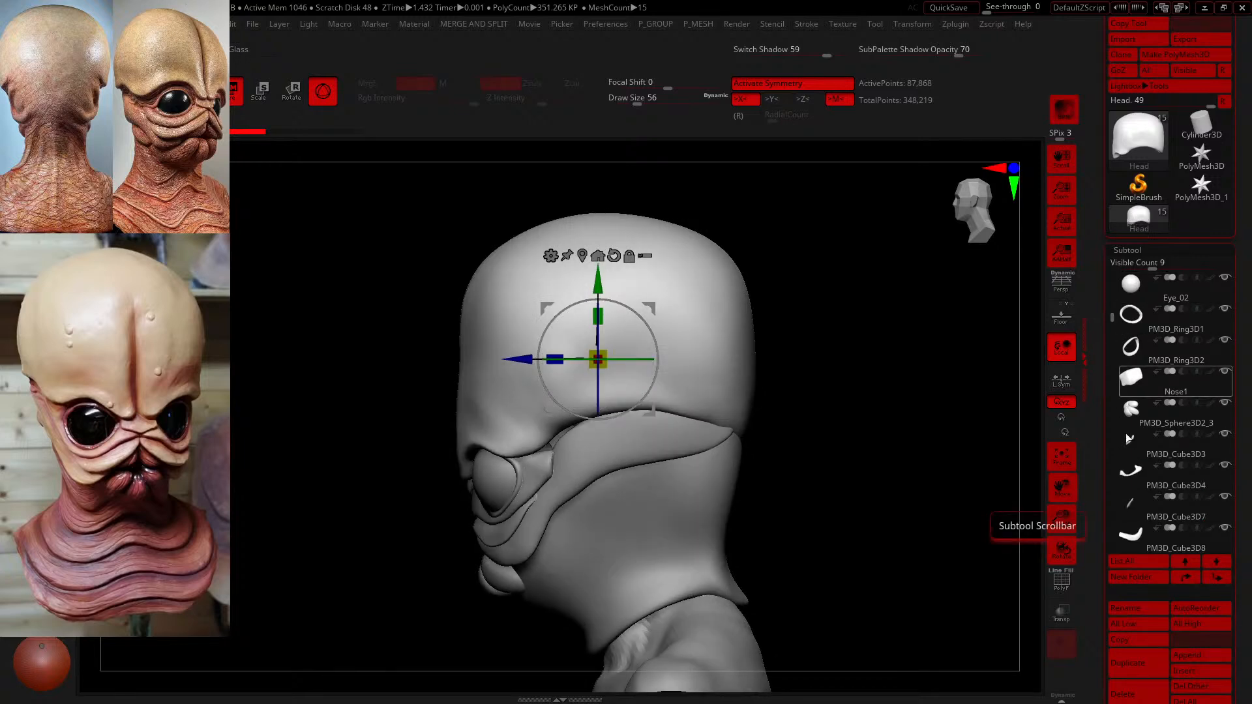
left_click(1133, 486)
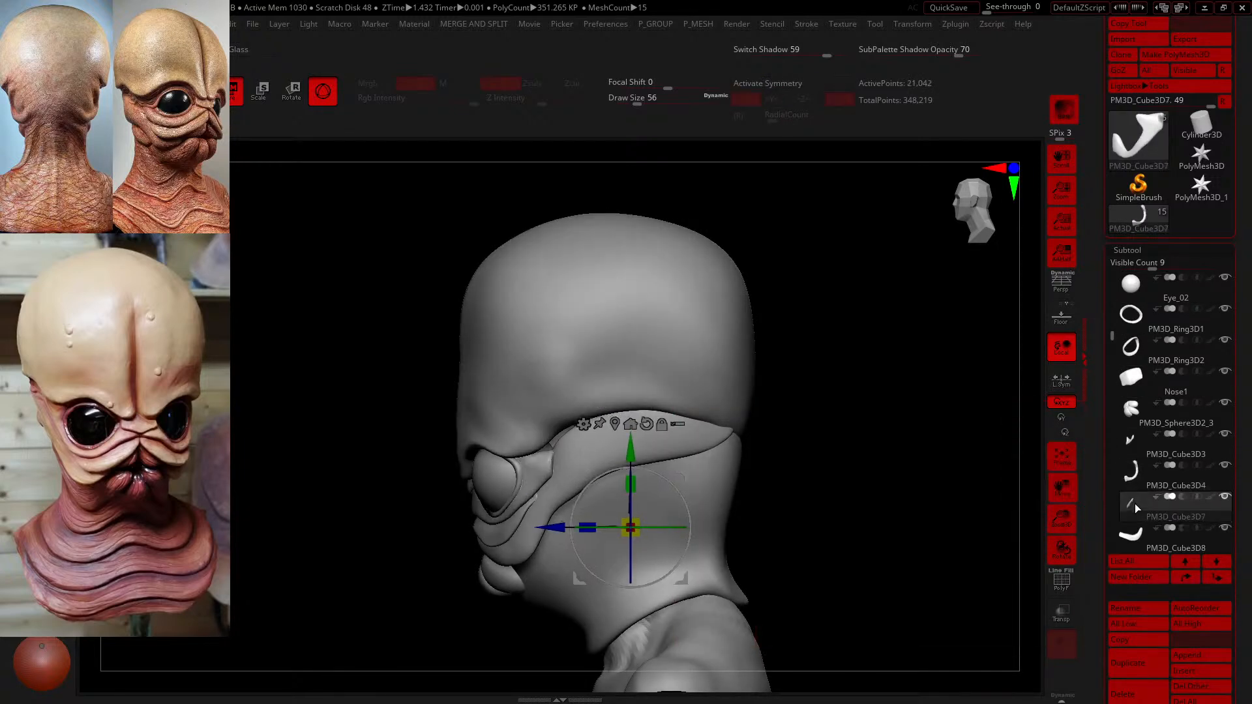
left_click(1124, 534)
left_click_drag(924, 481, 1082, 393, "alt")
left_click_drag(1116, 342, 1117, 355)
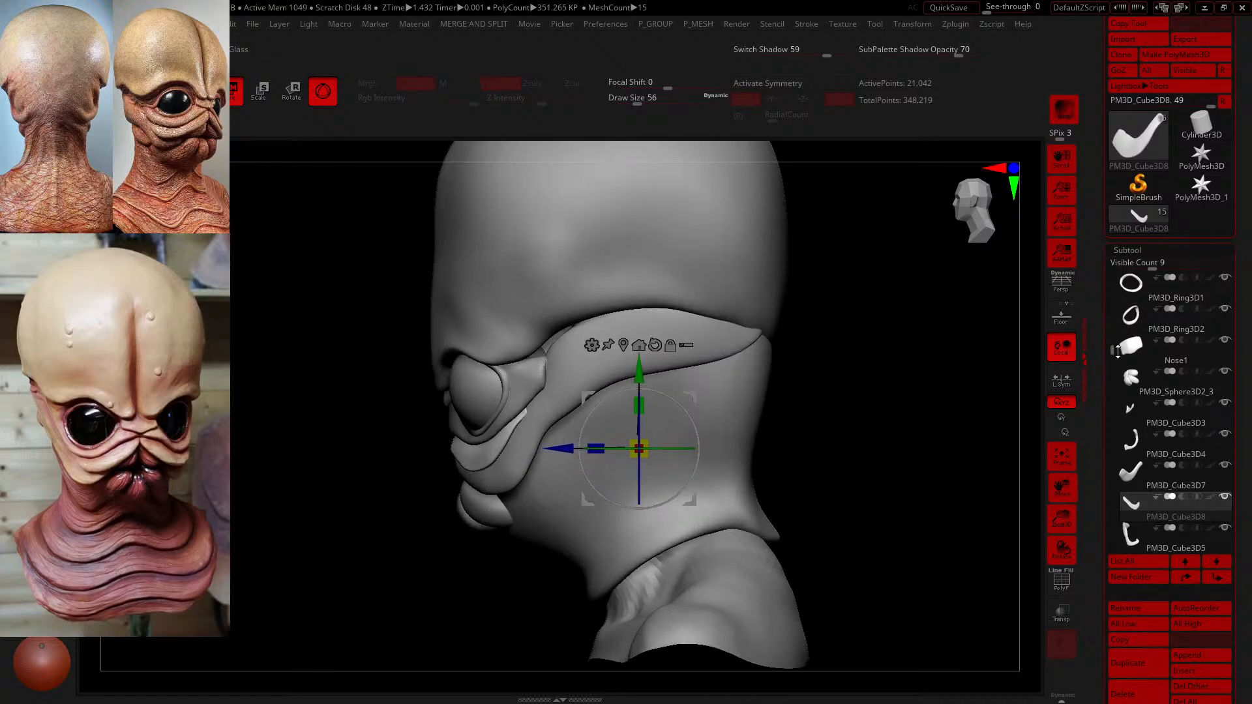
left_click(1131, 533)
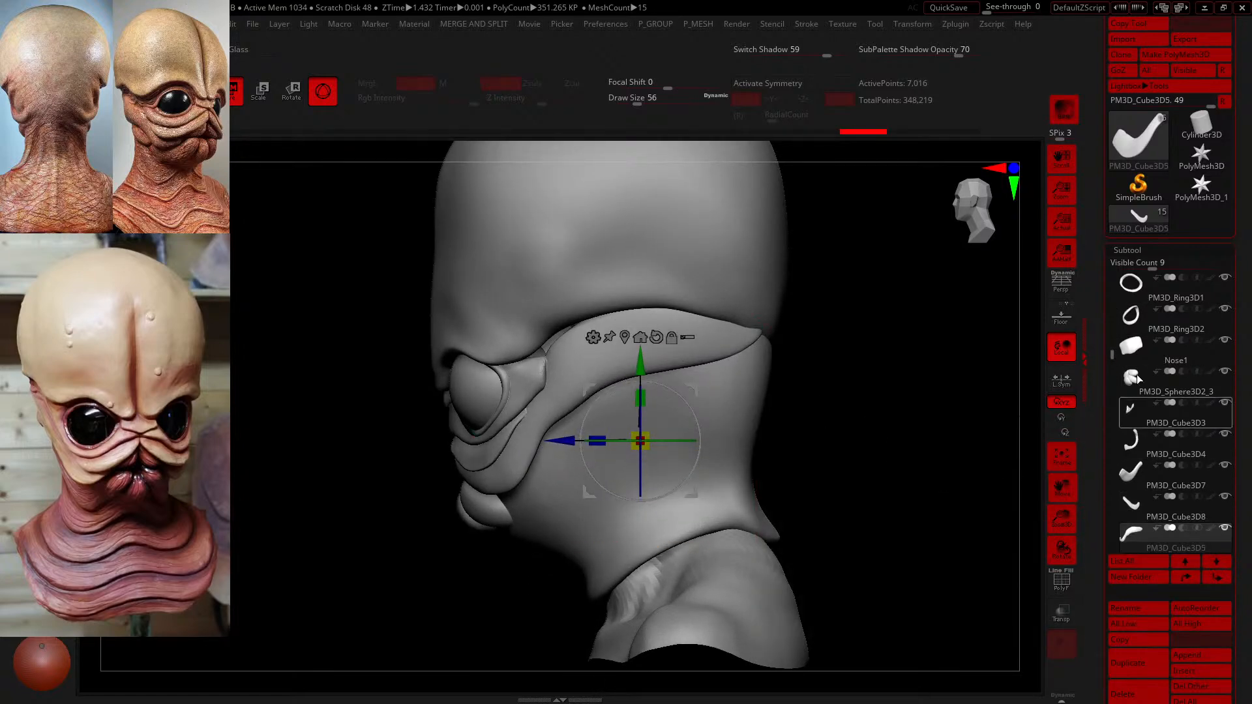
scroll(1111, 532, "down", 1)
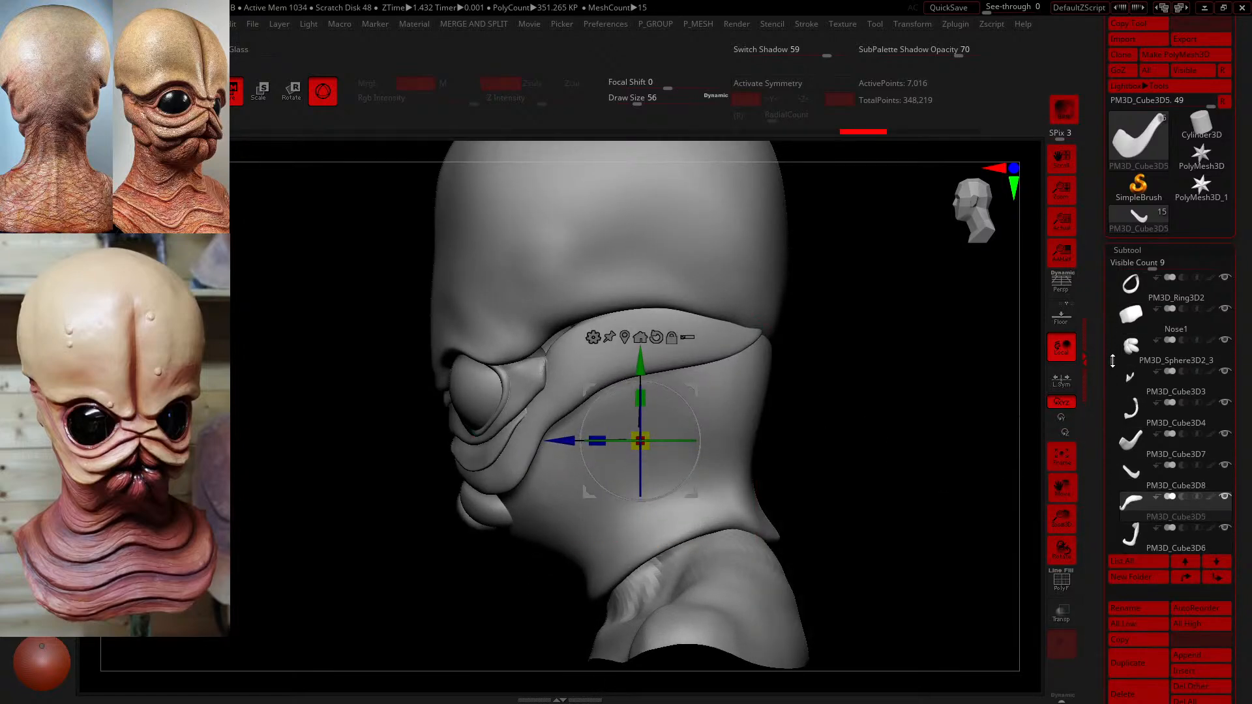
left_click(1140, 541)
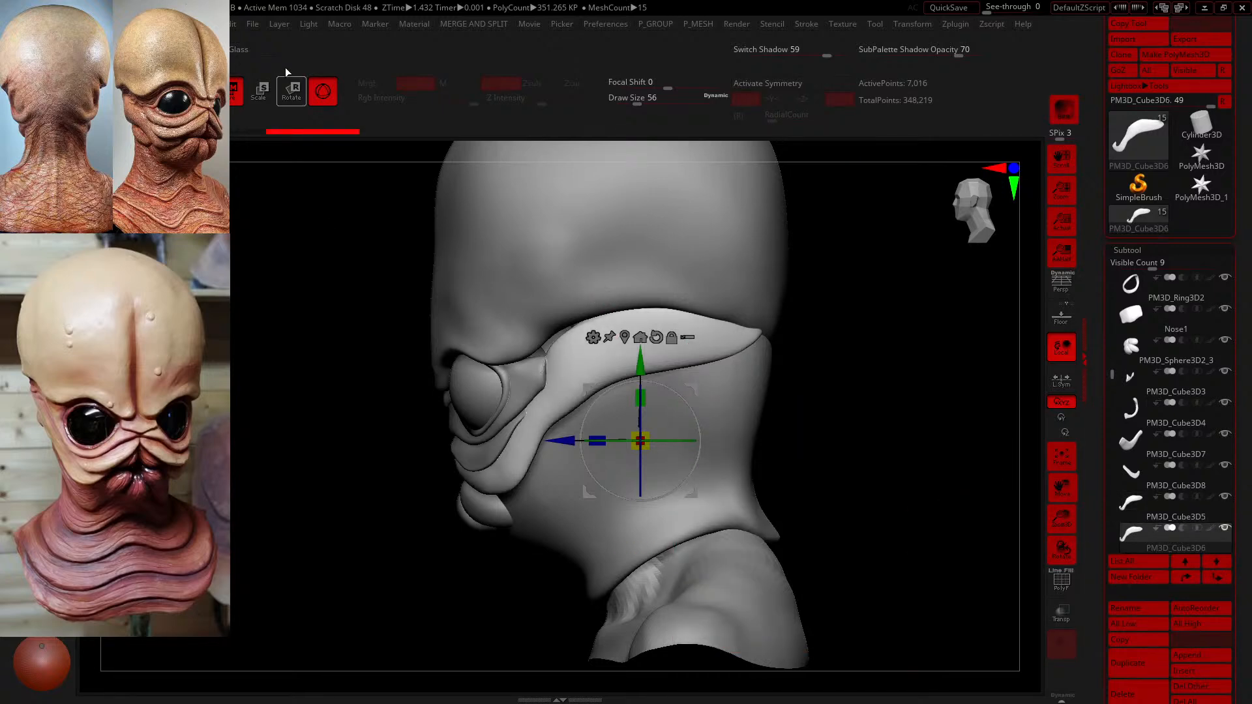
key("q")
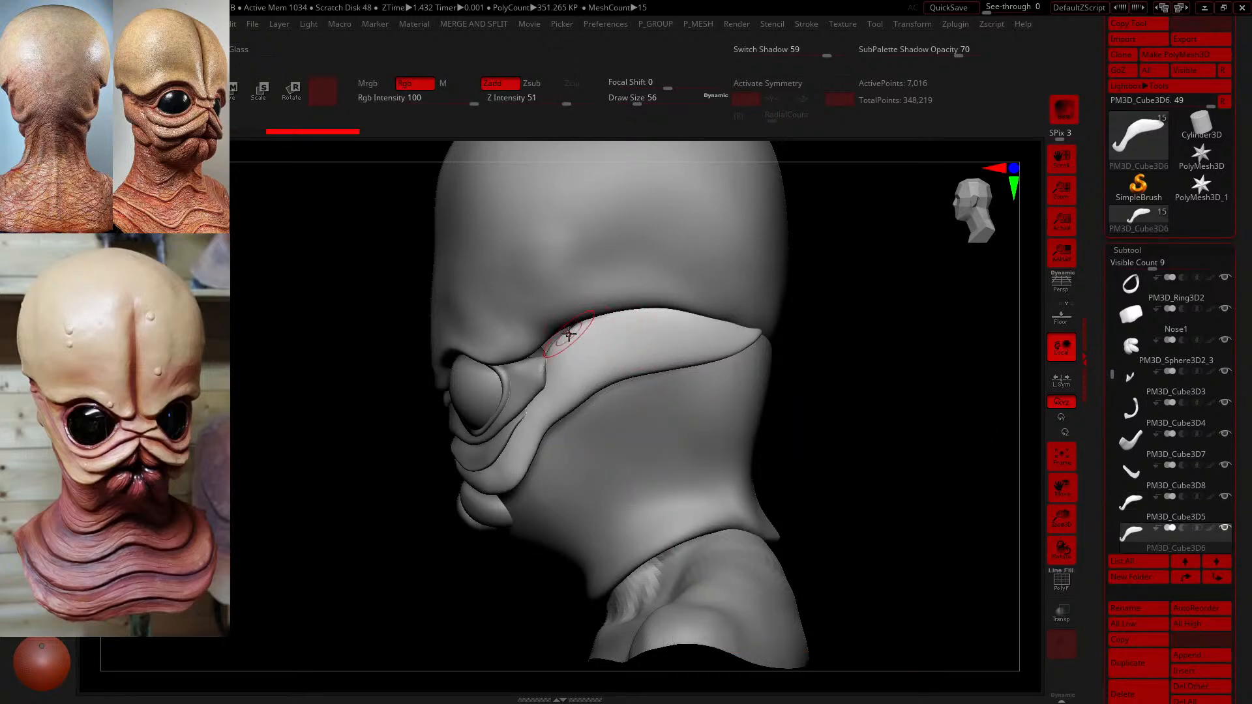
- Delete the outer cheek-fold subtool PM3D_Cube3D5
left_click_drag(854, 407, 939, 399)
left_click(1136, 507)
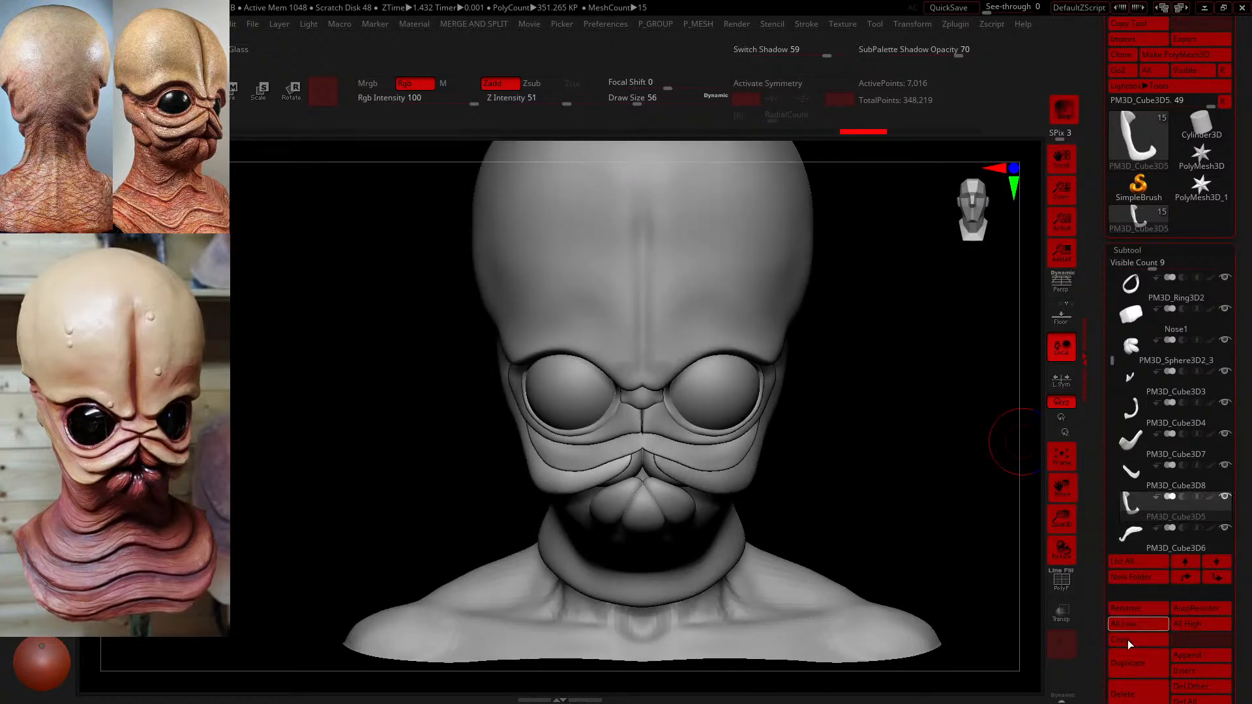
left_click(1135, 695)
left_click(1018, 685)
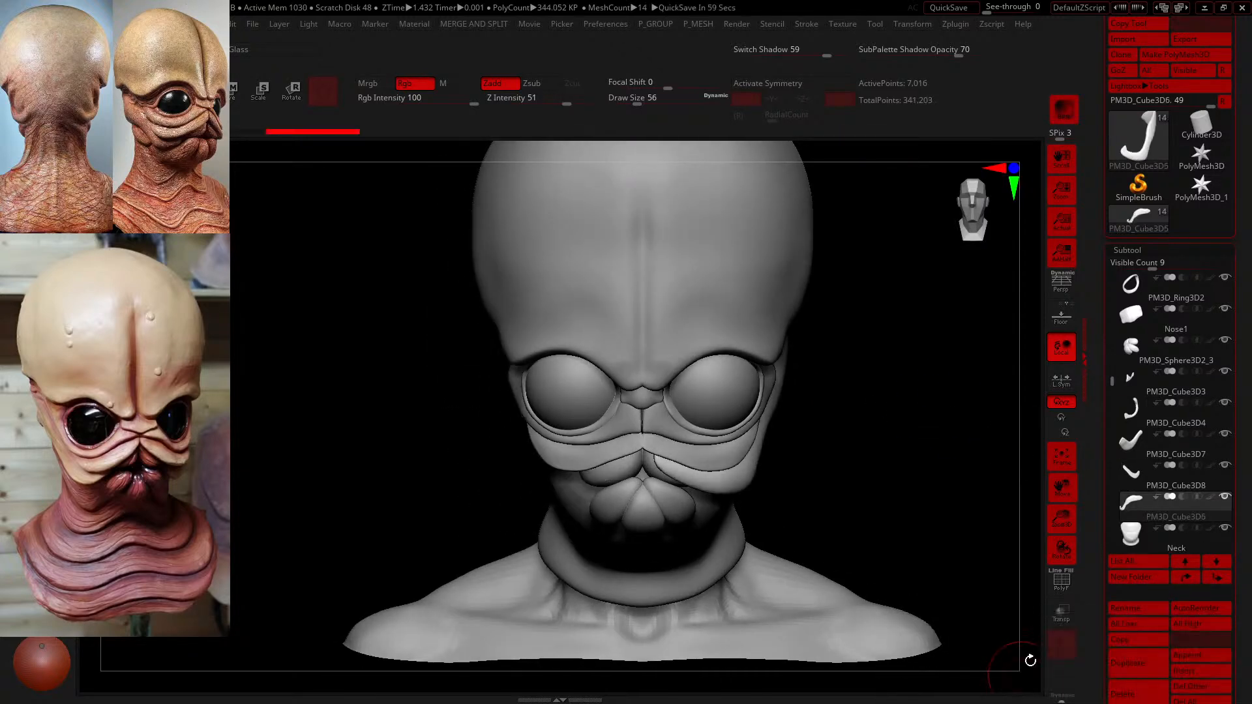
- Delete the upper cheek-fold subtool PM3D_Cube3D7 from the same side of the face
left_click(1132, 476)
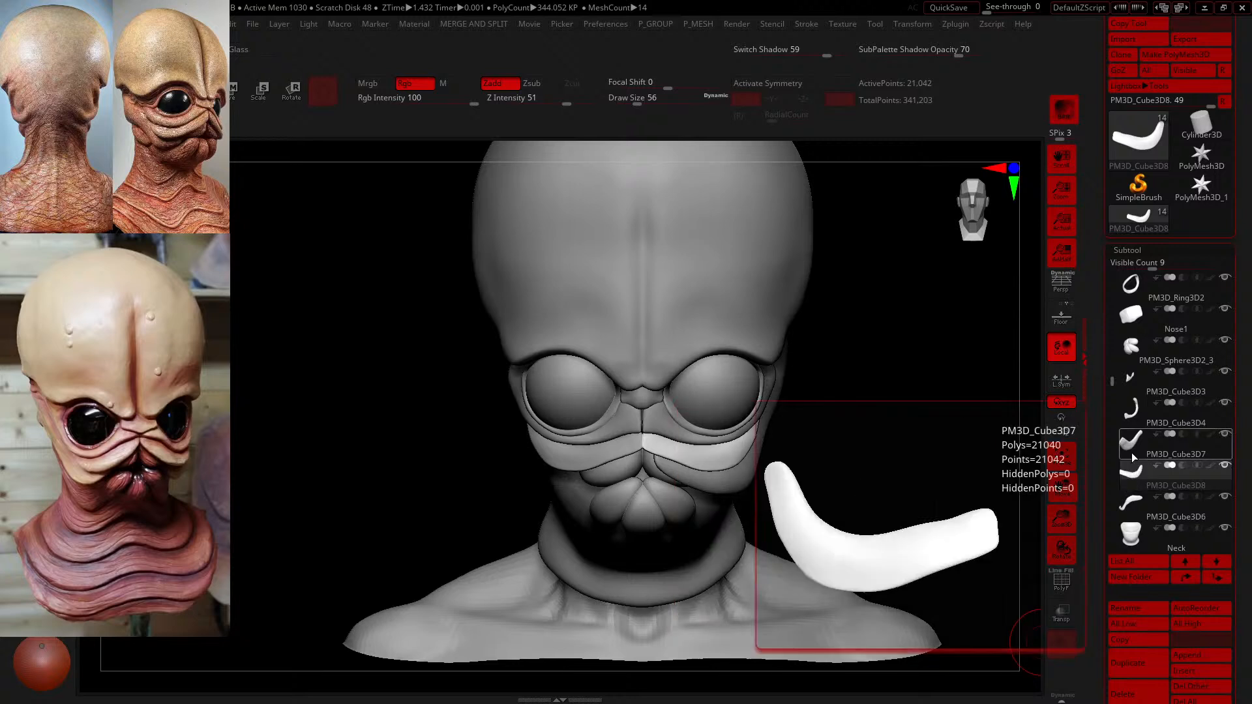
left_click(1130, 452)
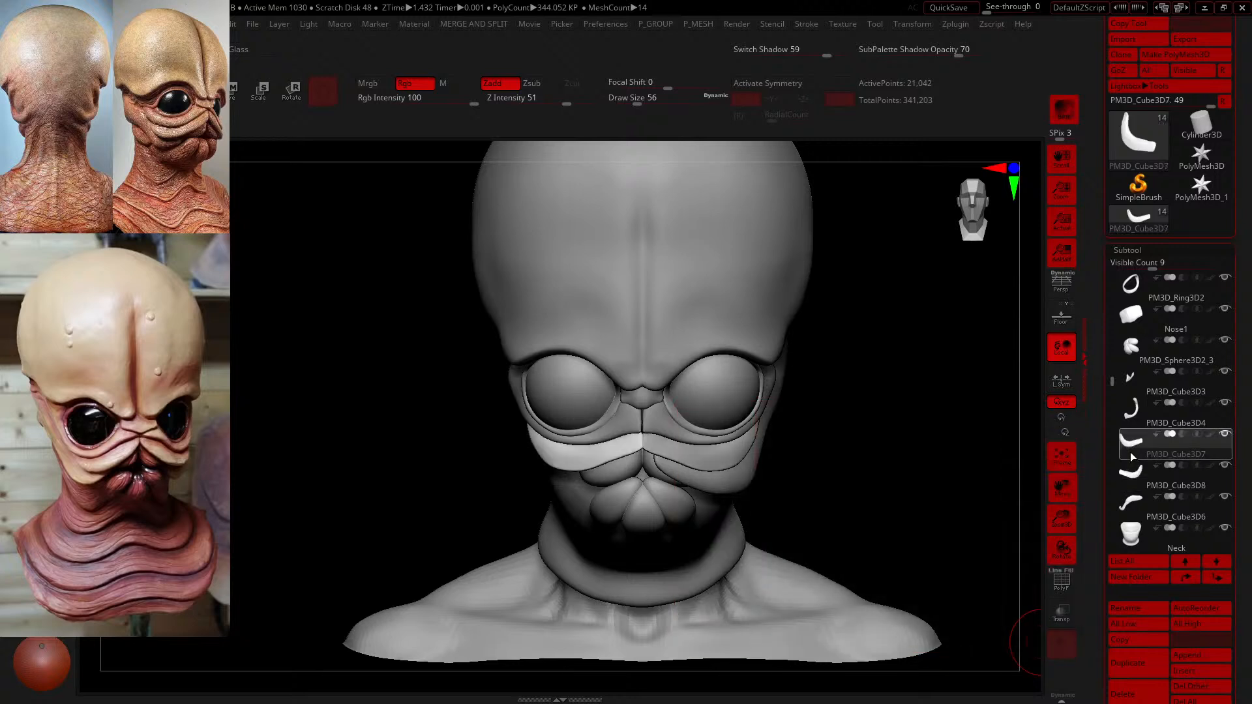
left_click(1133, 697)
left_click(1019, 688)
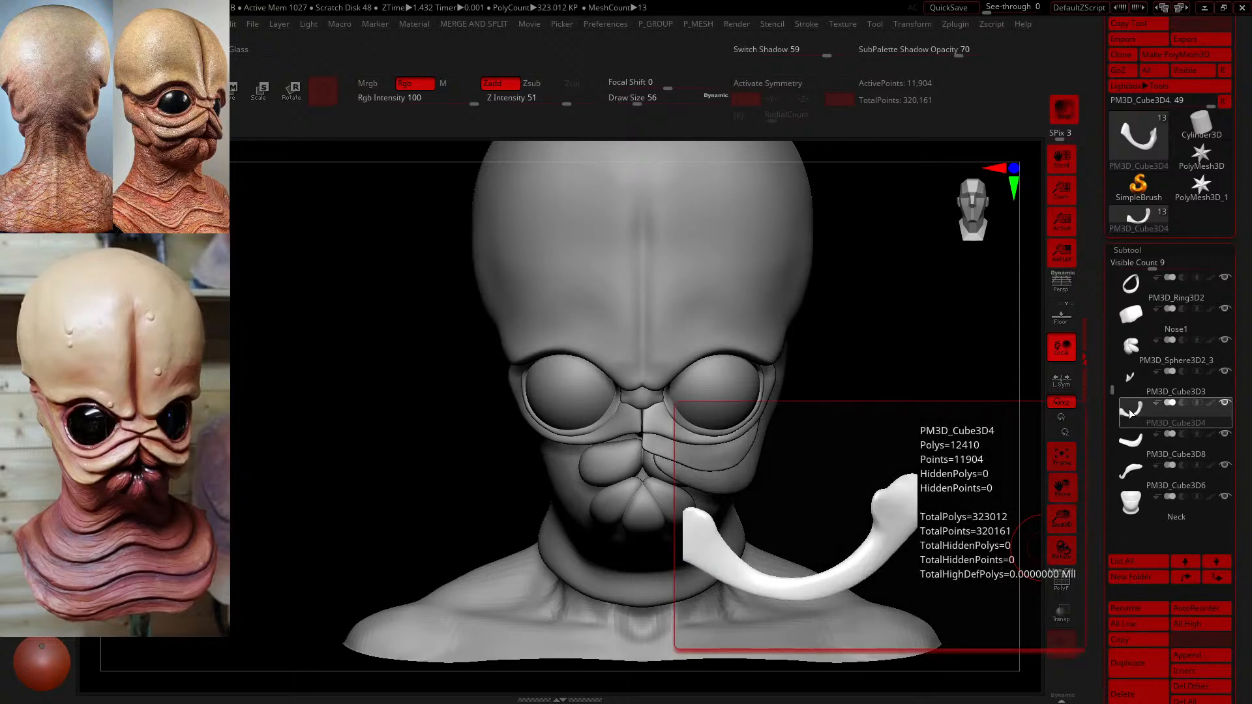
- Delete the inner cheek-fold subtool PM3D_Cube3D3 from the same side of the face
left_click(1131, 379)
left_click(1149, 688)
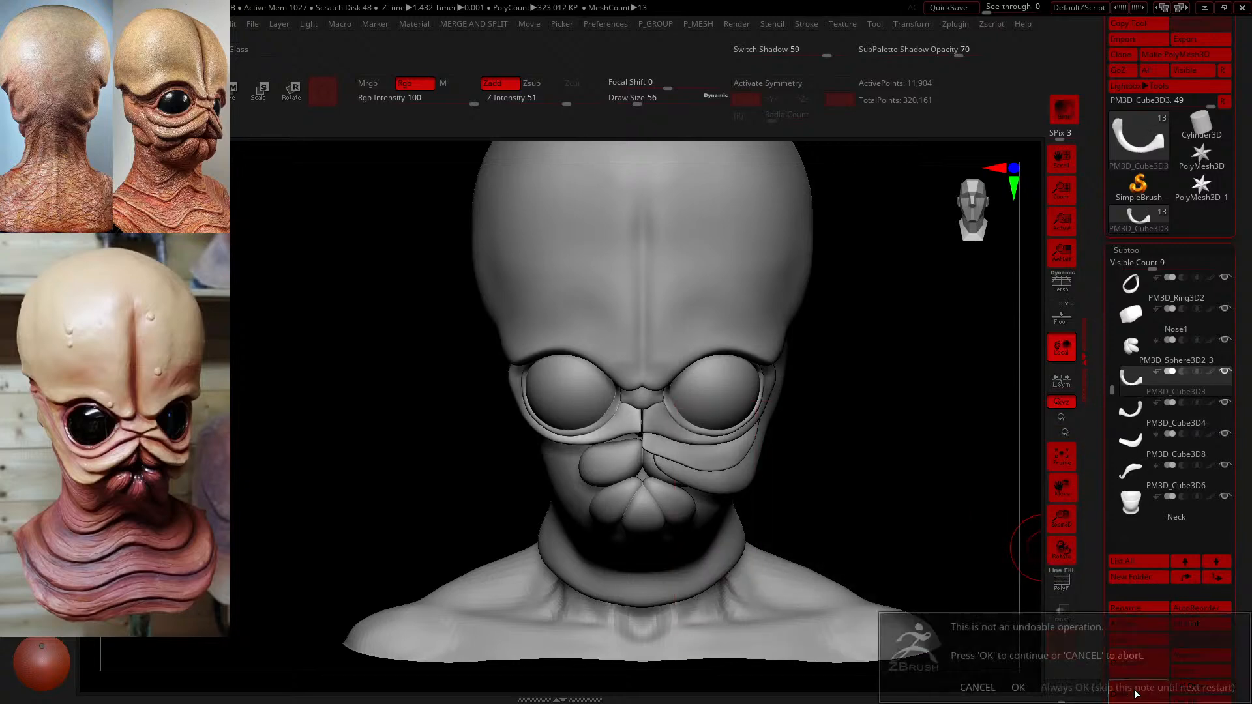
left_click(1021, 686)
- Select the long side fold PM3D_Cube3D6 and, at draw size 97, pull its front upper edge toward the brow behind the eye
mouse_move(897, 422)
left_mouse_down()
mouse_move(917, 408)
mouse_move(883, 408)
mouse_move(903, 400)
mouse_move(928, 447)
mouse_move(981, 438)
mouse_move(869, 430)
mouse_move(931, 400)
mouse_move(1042, 432)
left_mouse_up()
left_click(1146, 440)
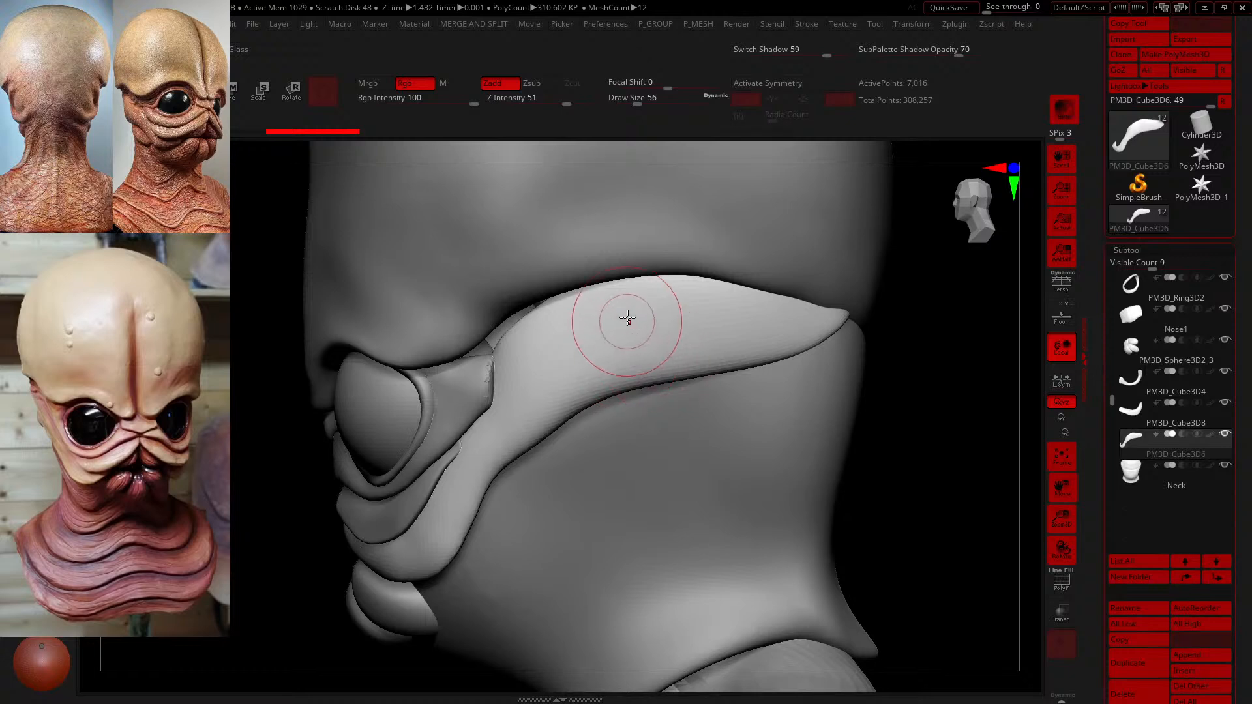
left_click_drag(634, 99, 645, 100)
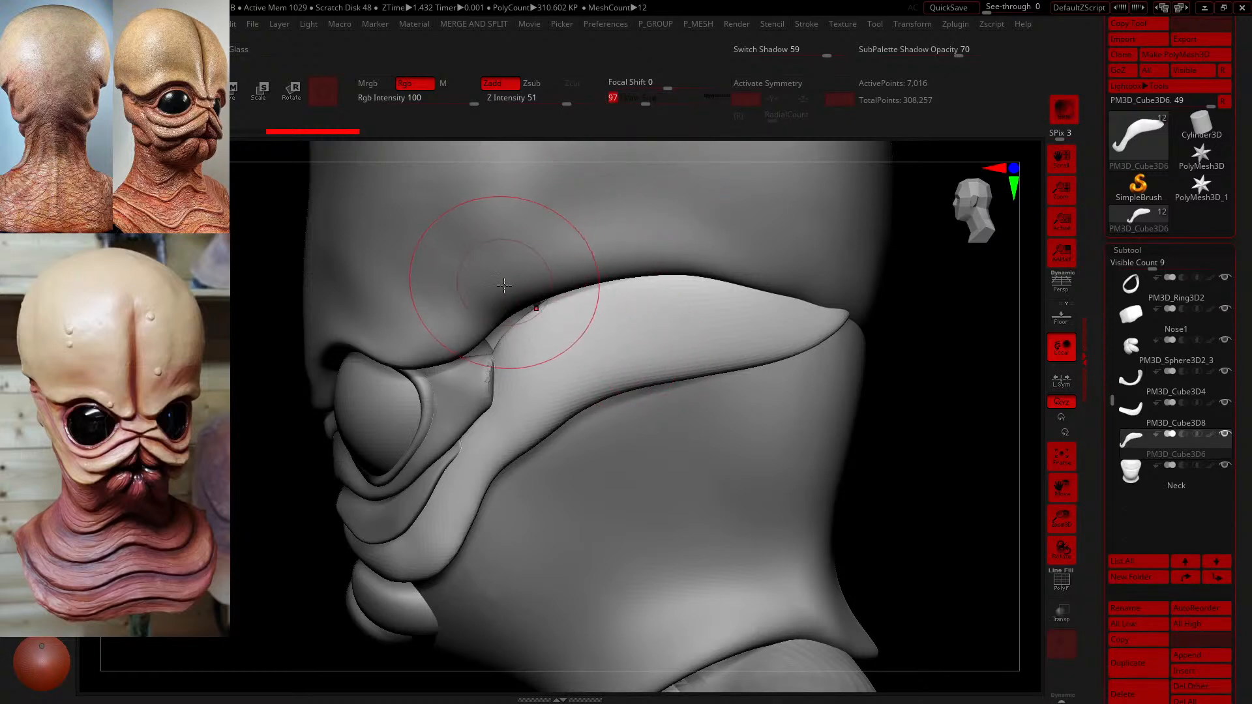
mouse_move(501, 378)
left_mouse_down()
mouse_move(489, 358)
mouse_move(498, 338)
left_mouse_up()
left_click_drag(520, 441, 525, 457)
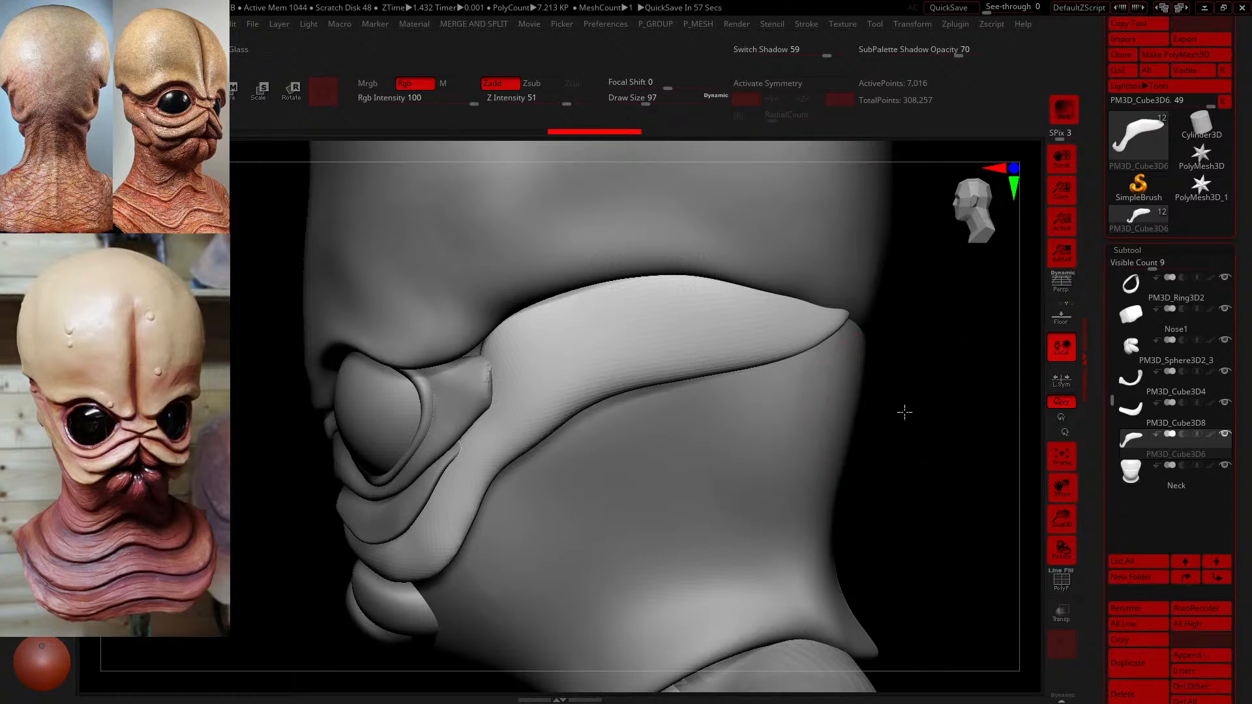
left_click_drag(902, 410, 909, 408)
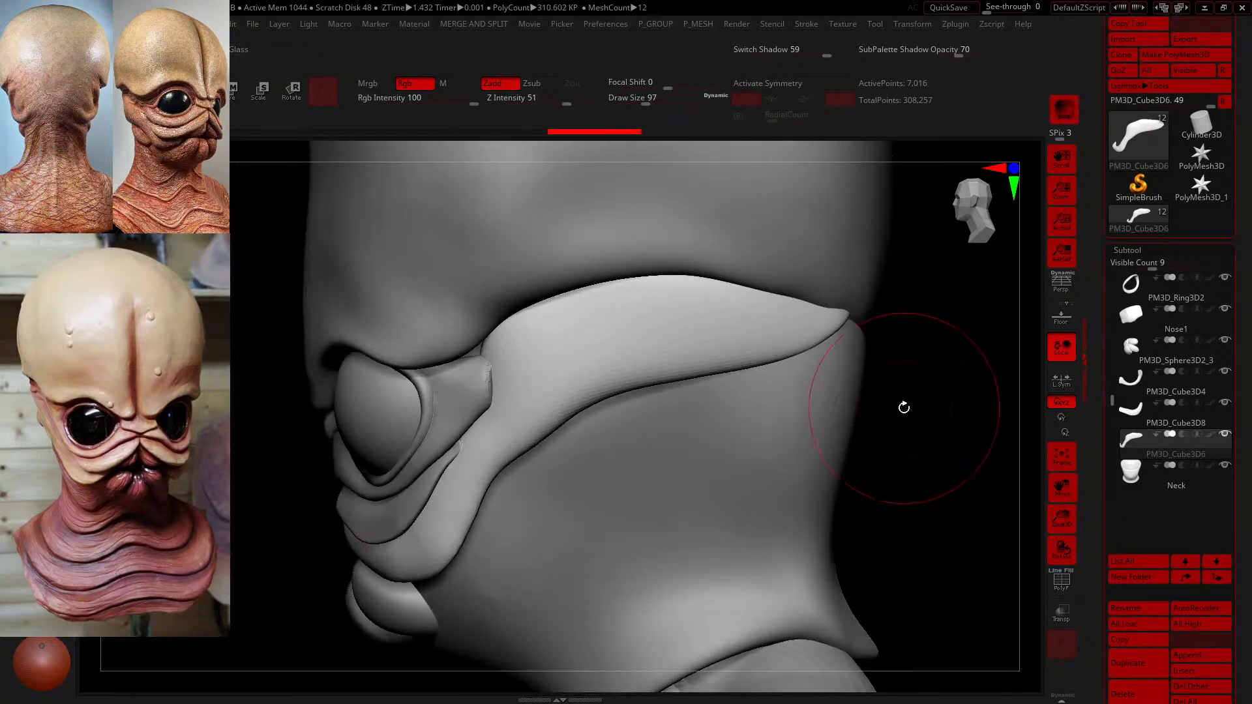
left_click_drag(546, 434, 538, 436, "shift")
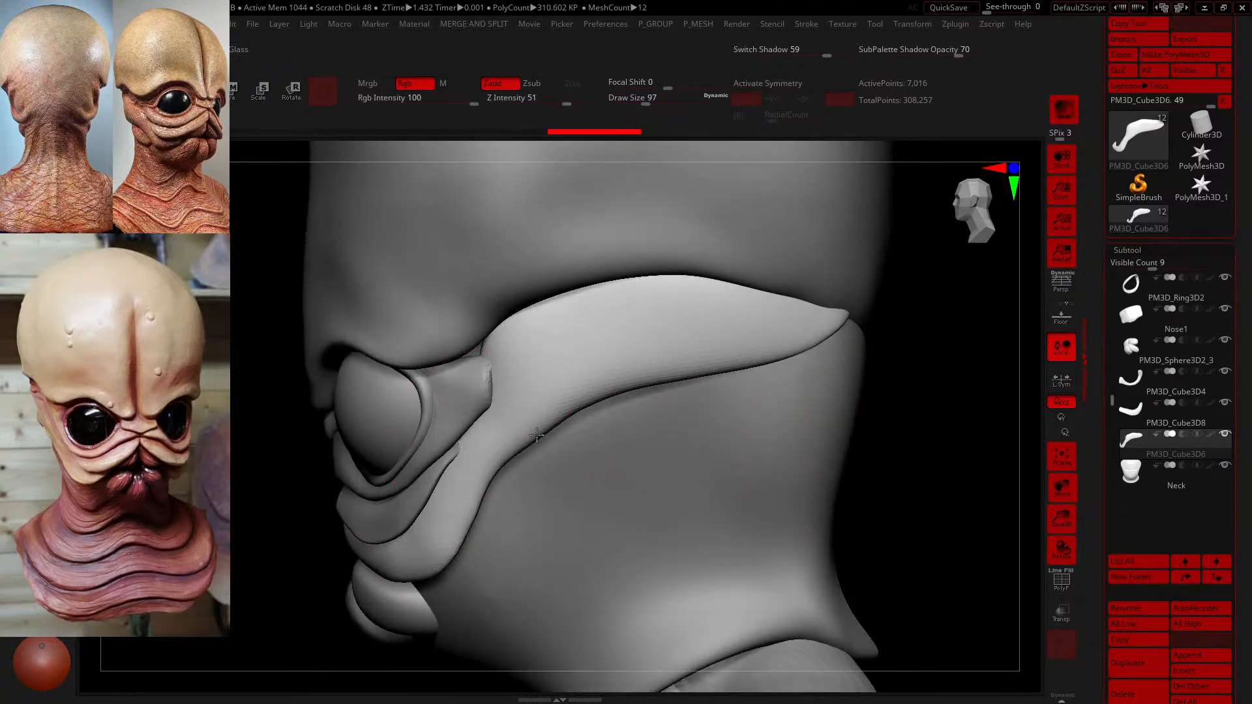
- Set the draw size to 112 and pull the middle of the long fold's lower edge downward to widen it
left_click_drag(649, 99, 637, 102)
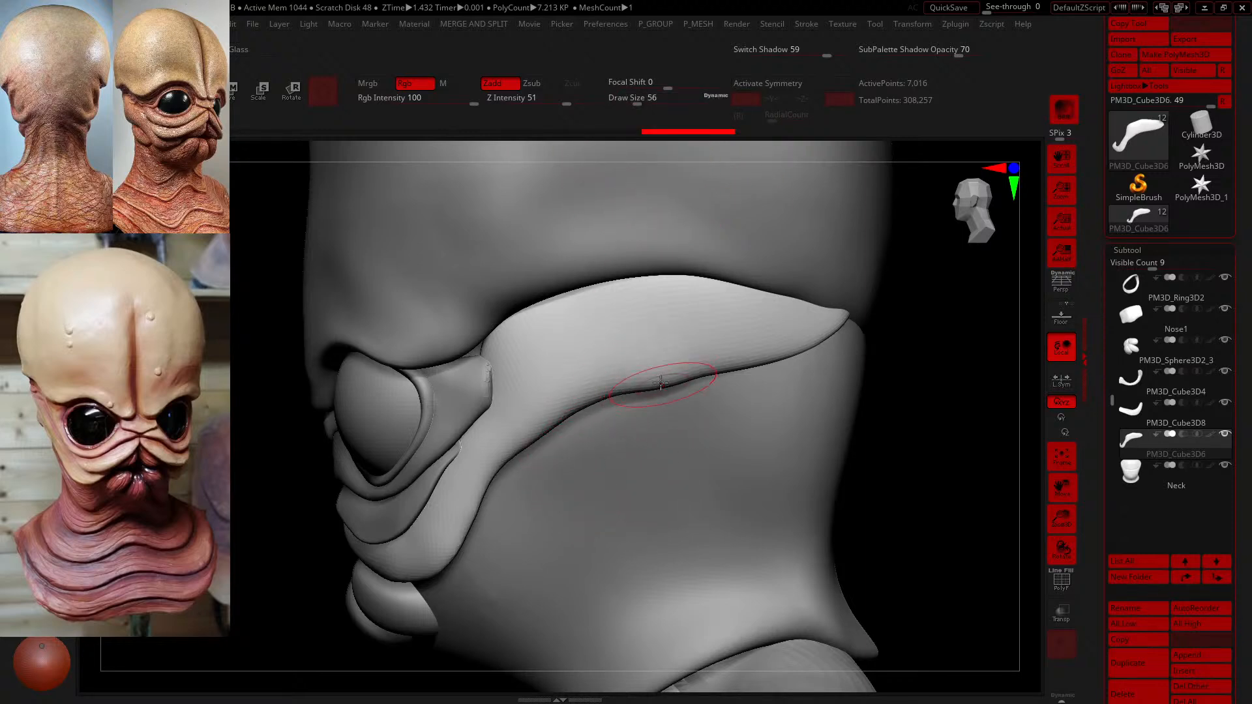
left_click_drag(638, 103, 649, 104)
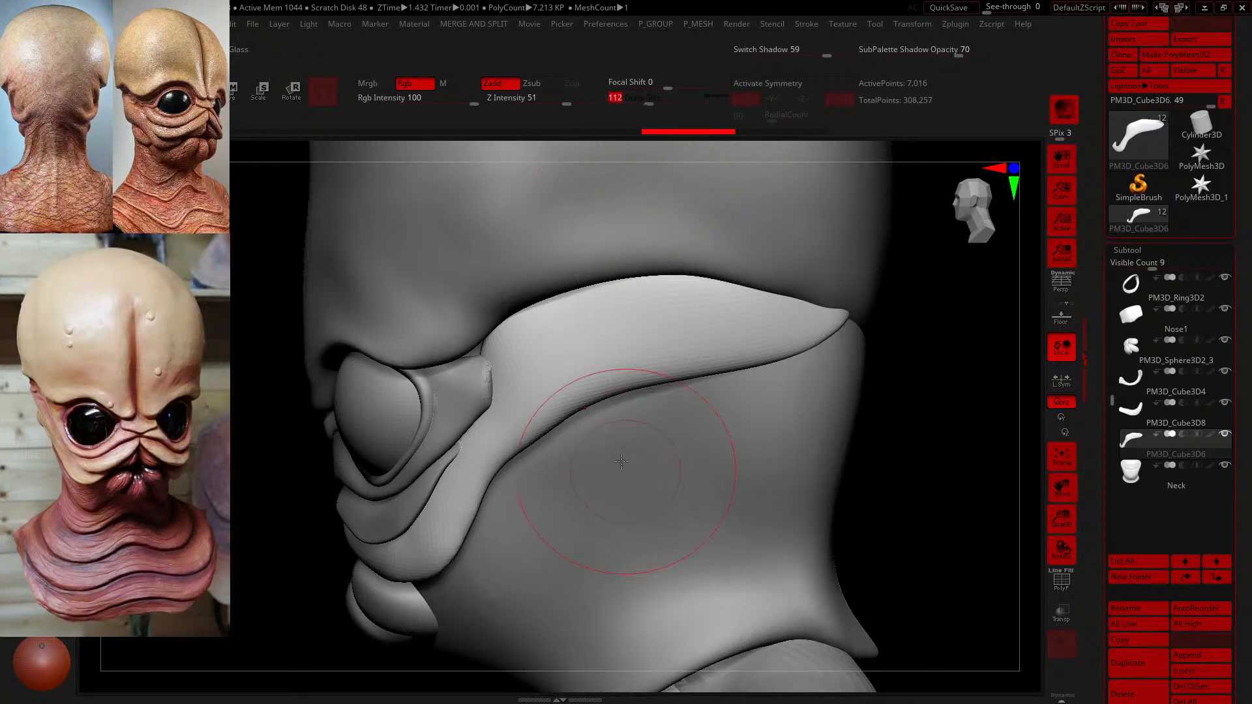
left_click_drag(615, 399, 625, 414)
mouse_move(680, 380)
left_mouse_down()
mouse_move(687, 394)
mouse_move(620, 408)
left_mouse_up()
mouse_move(732, 373)
left_mouse_down()
mouse_move(738, 382)
mouse_move(768, 352)
left_mouse_up()
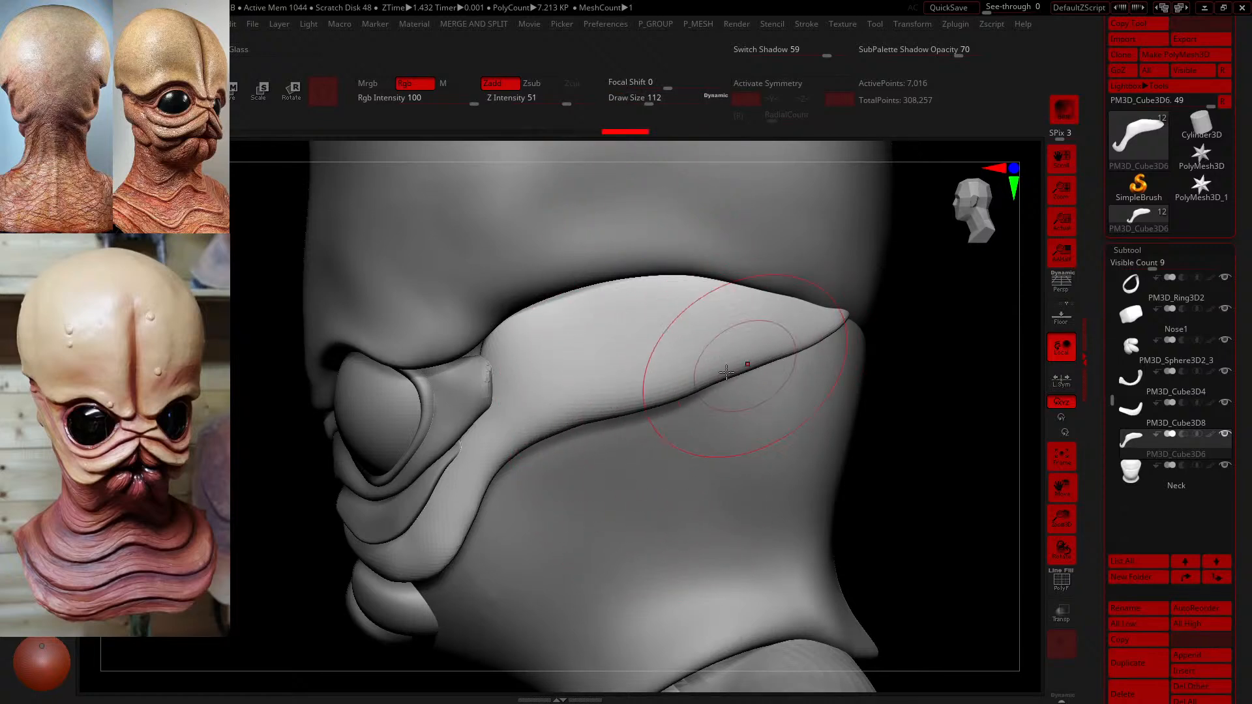
- Reshape the long fold's narrow front section and extend its upper front edge toward the eye and brow
left_click_drag(531, 434, 528, 422)
left_click_drag(517, 378, 490, 362)
mouse_move(864, 460)
left_mouse_down()
mouse_move(531, 447)
mouse_move(456, 423)
left_mouse_up()
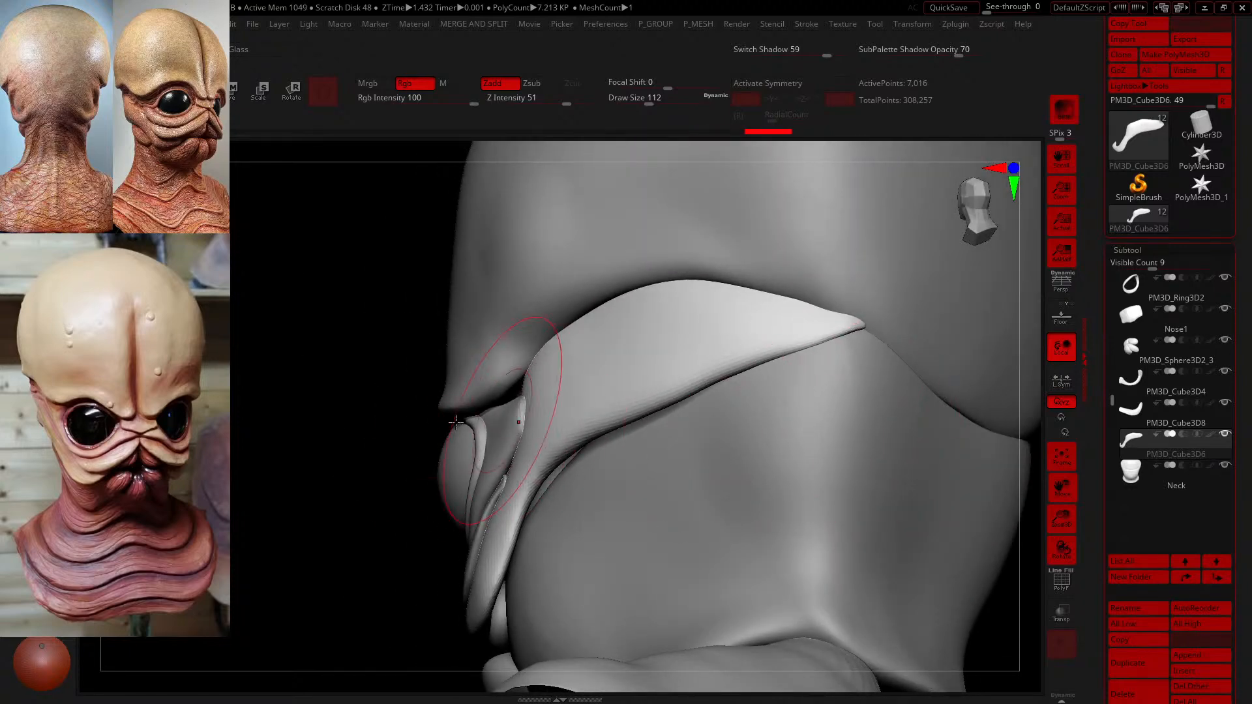
left_click_drag(171, 441, 287, 422)
left_click_drag(517, 392, 483, 376)
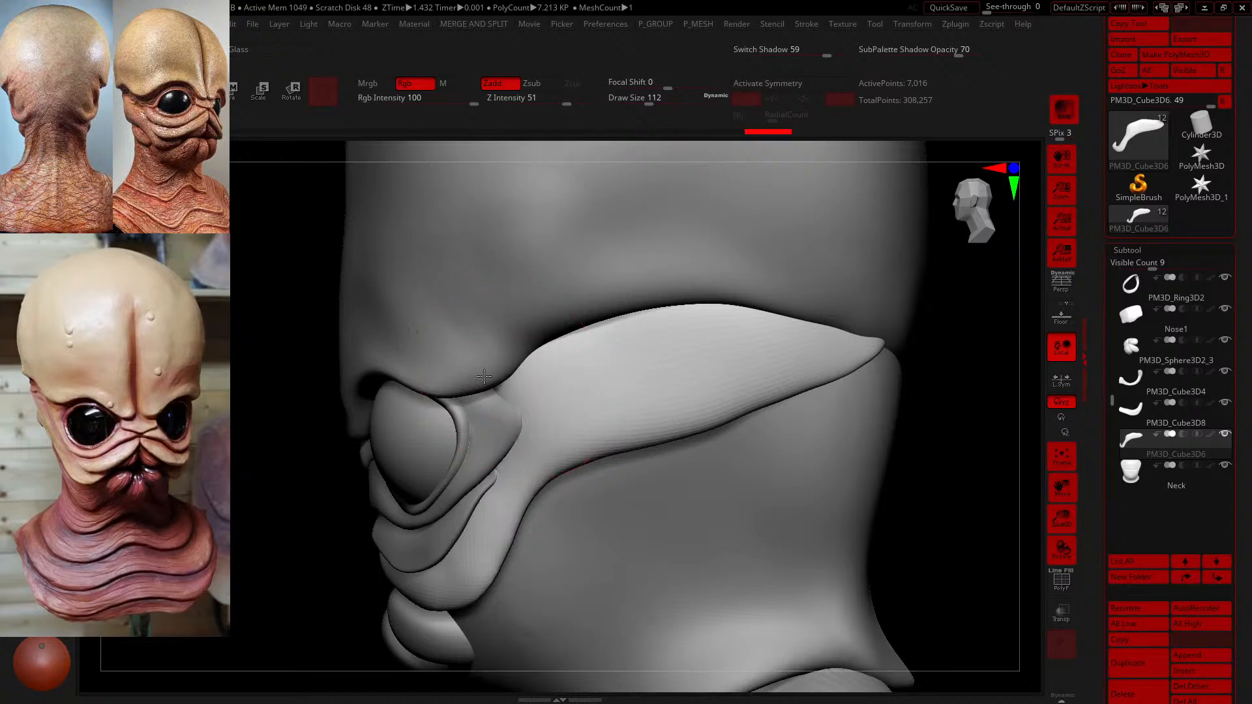
- Select the eye-fold subtool PM3D_Cube3D4 and adjust its outer end beneath the brow, checking it from side, below and front
left_click(1138, 382)
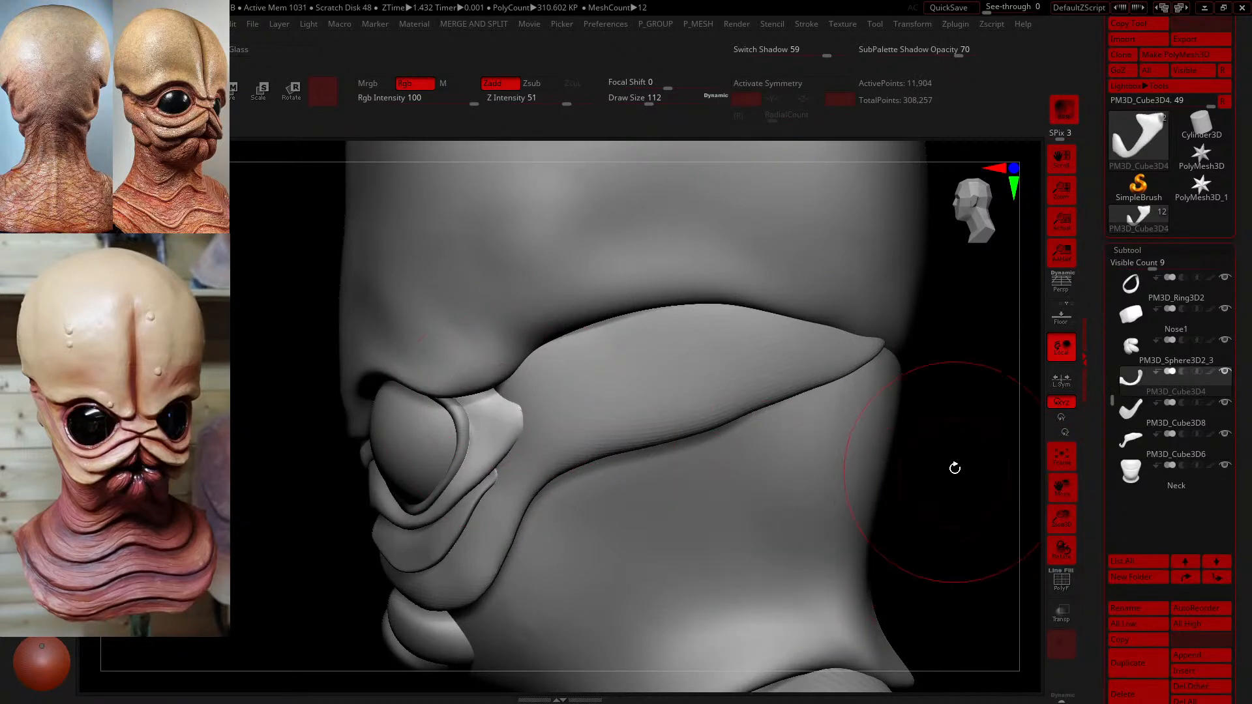
left_click_drag(953, 467, 916, 427)
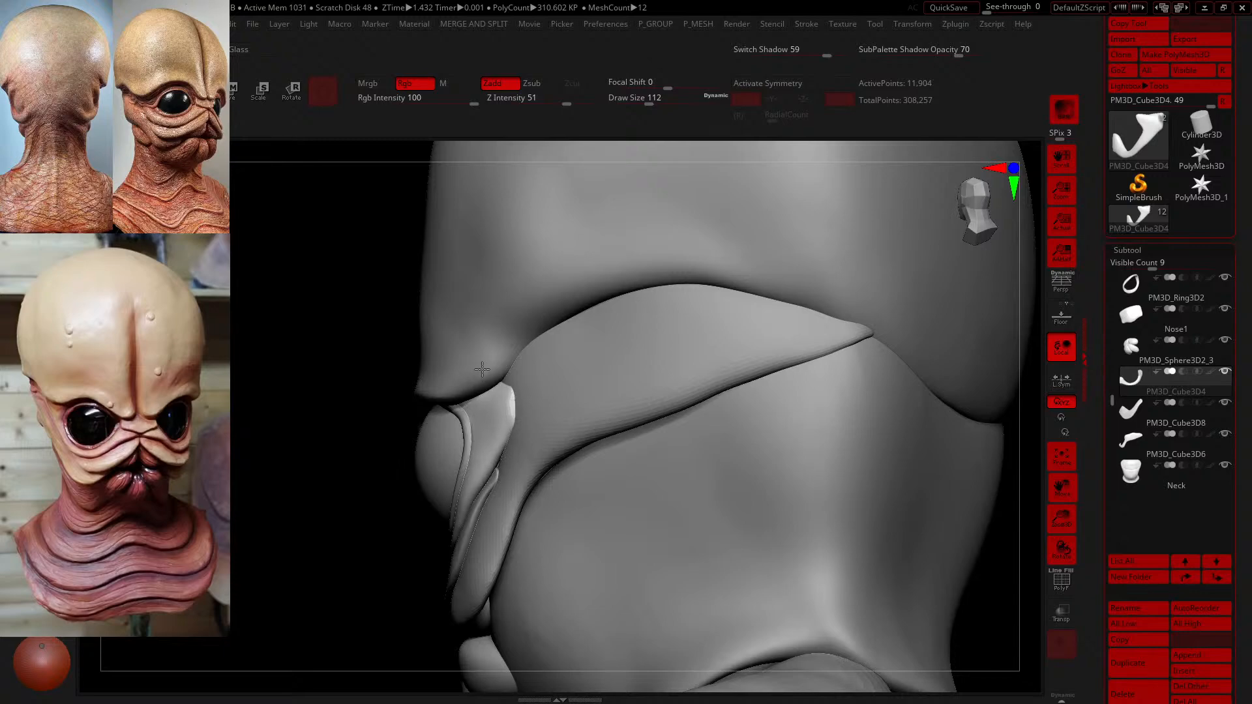
left_click_drag(492, 363, 489, 359)
mouse_move(324, 385)
left_mouse_down()
mouse_move(452, 422)
mouse_move(427, 329)
left_mouse_up()
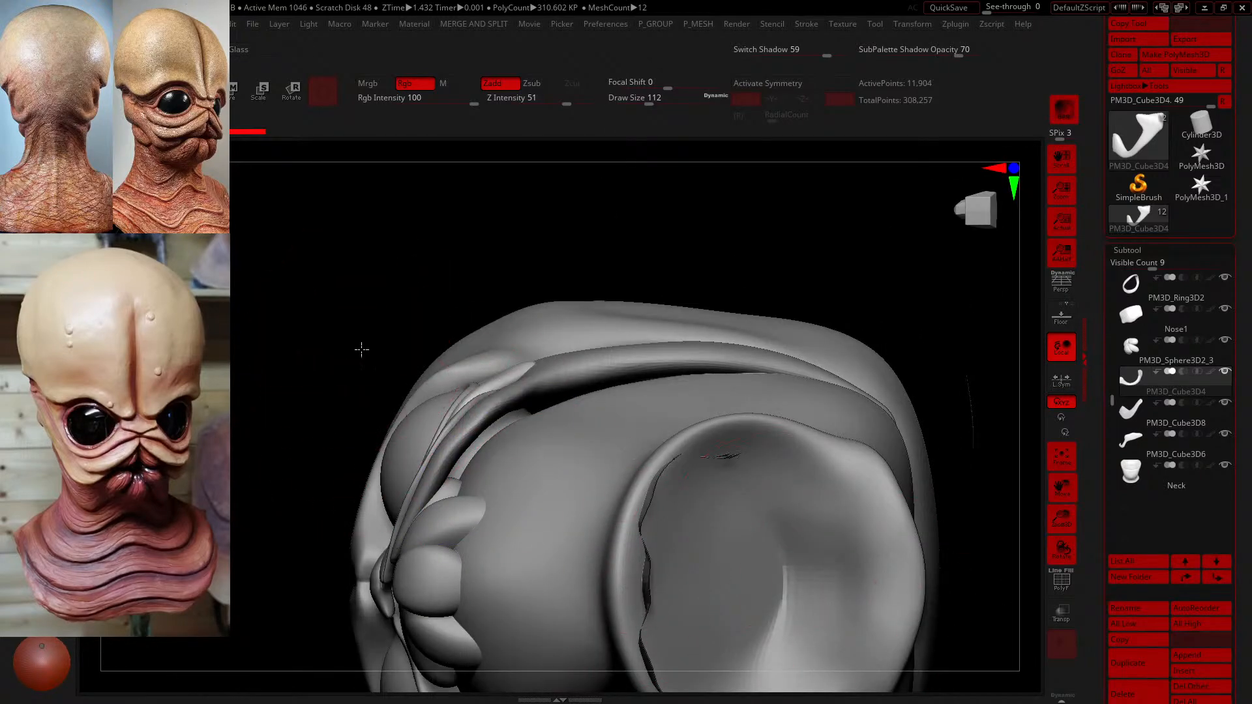
left_click_drag(360, 350, 222, 499)
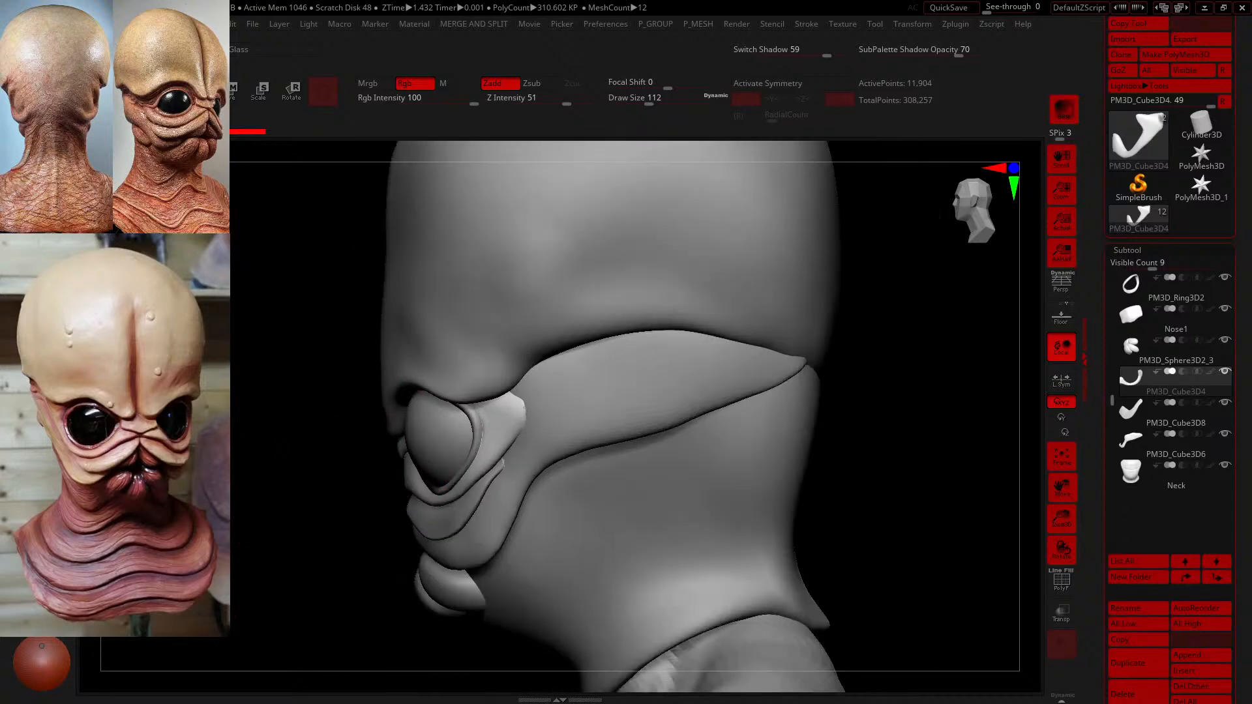
left_click_drag(922, 450, 768, 467)
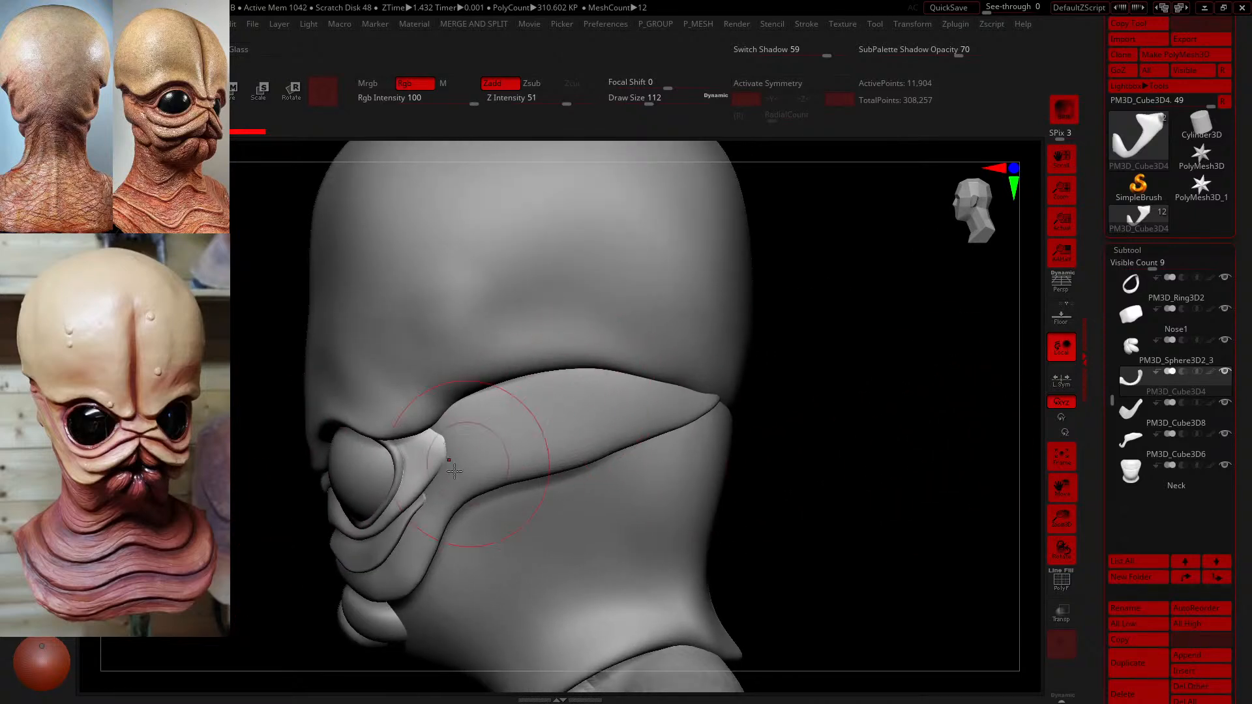
left_click_drag(247, 520, 307, 522)
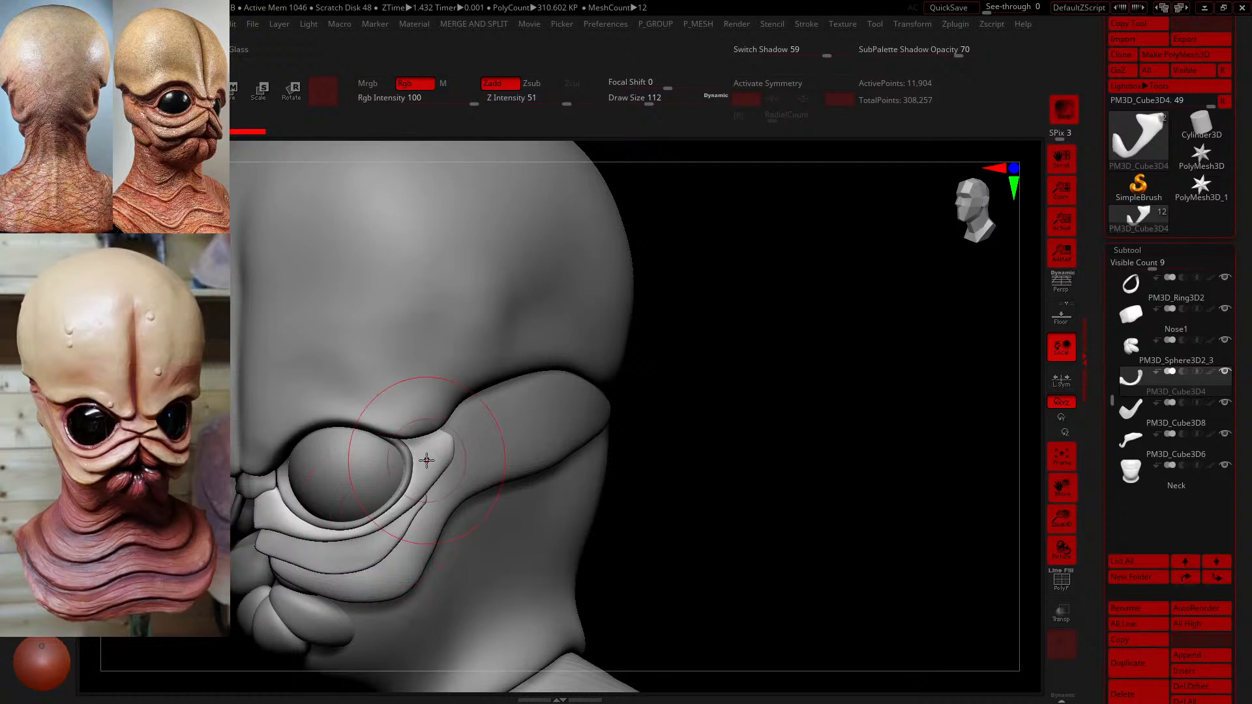
mouse_move(692, 520)
left_mouse_down()
mouse_move(766, 529)
mouse_move(652, 567)
left_mouse_up()
mouse_move(750, 580)
left_mouse_down()
mouse_move(828, 593)
mouse_move(780, 503)
mouse_move(701, 490)
mouse_move(782, 497)
mouse_move(871, 531)
left_mouse_up()
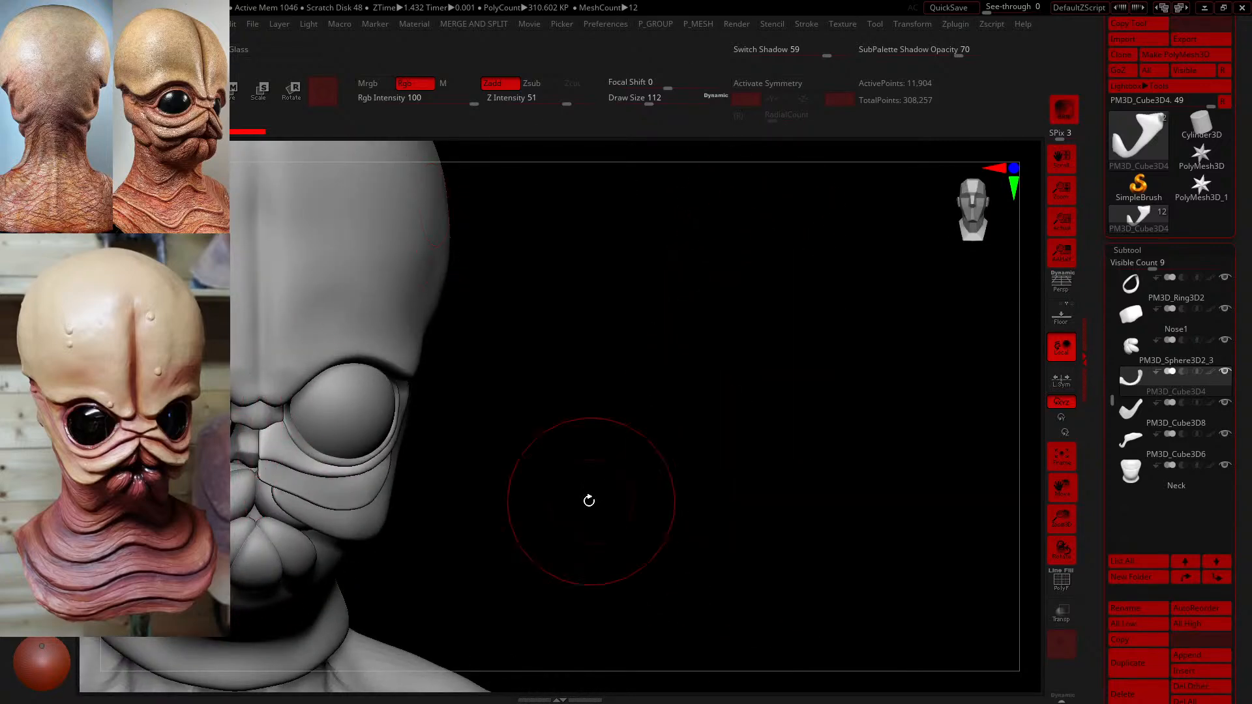
- Set the draw size to 41 and refine the outer tip of PM3D_Cube3D4 where it meets the brow and long fold
mouse_move(587, 503)
left_mouse_down("alt")
mouse_move(540, 502)
mouse_move(662, 461)
mouse_move(660, 440)
mouse_move(517, 372)
mouse_move(445, 379)
left_mouse_up("alt")
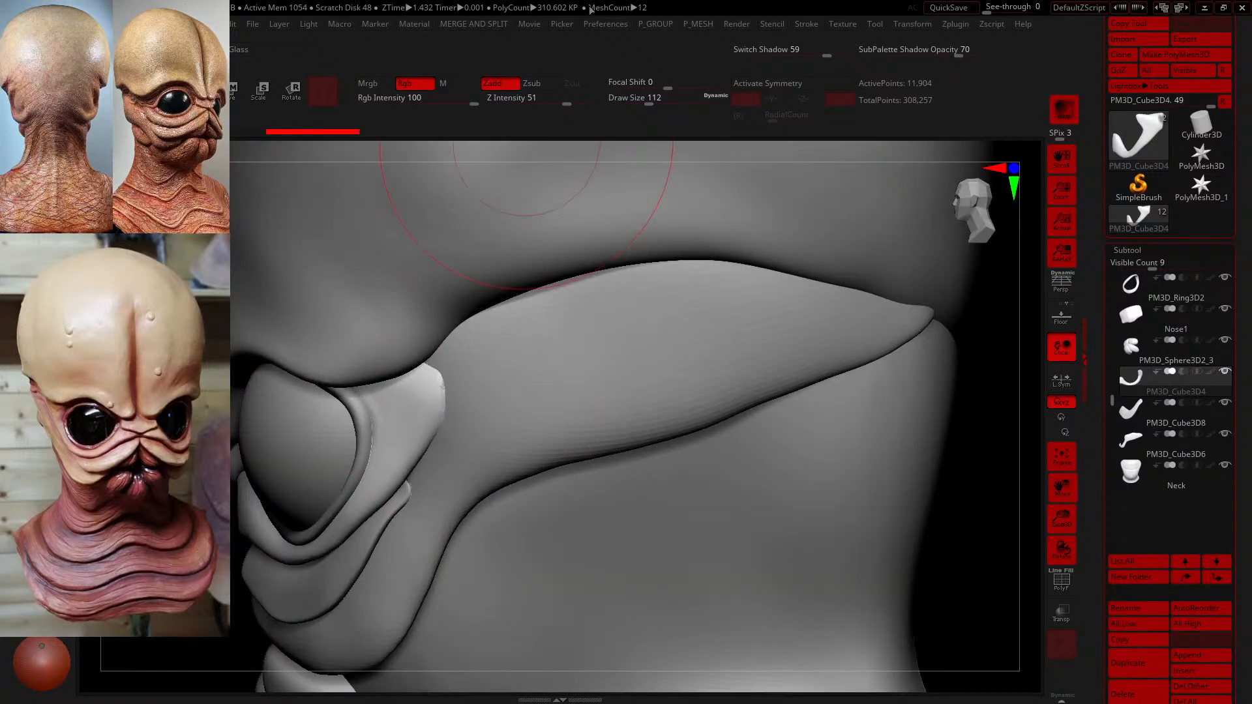
left_click_drag(650, 99, 632, 99)
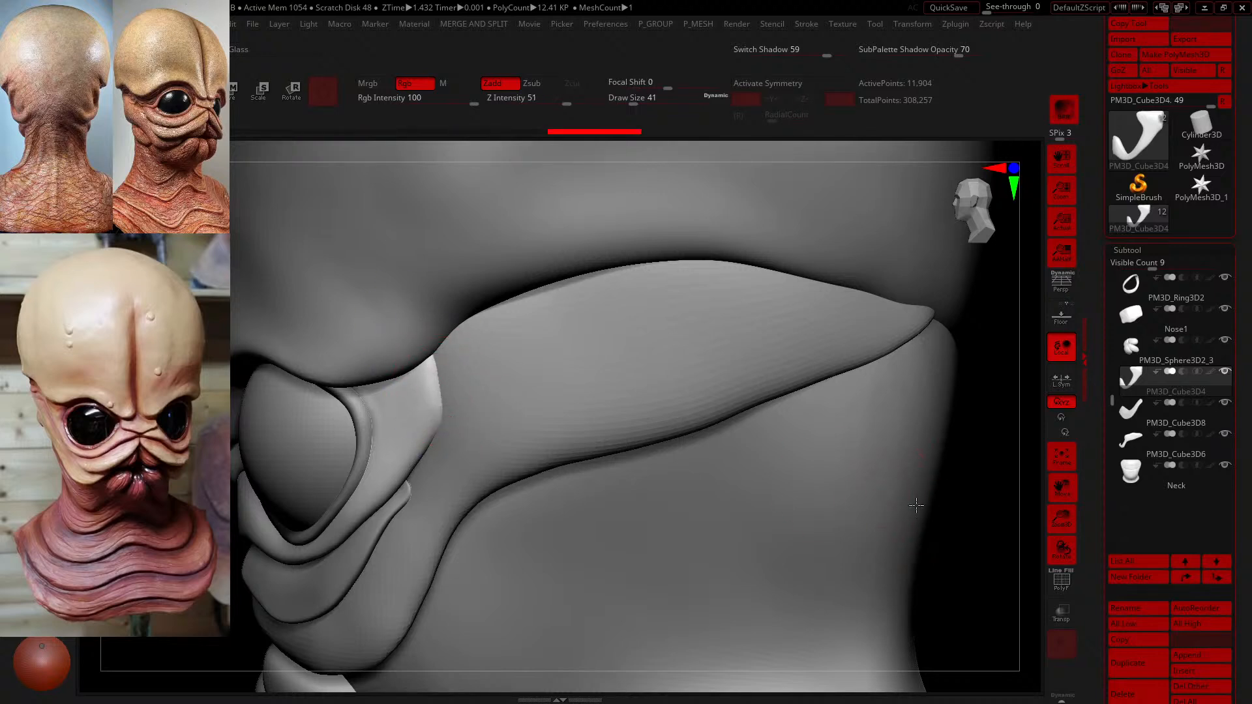
right_click_drag(950, 573, 926, 486, "ctrl")
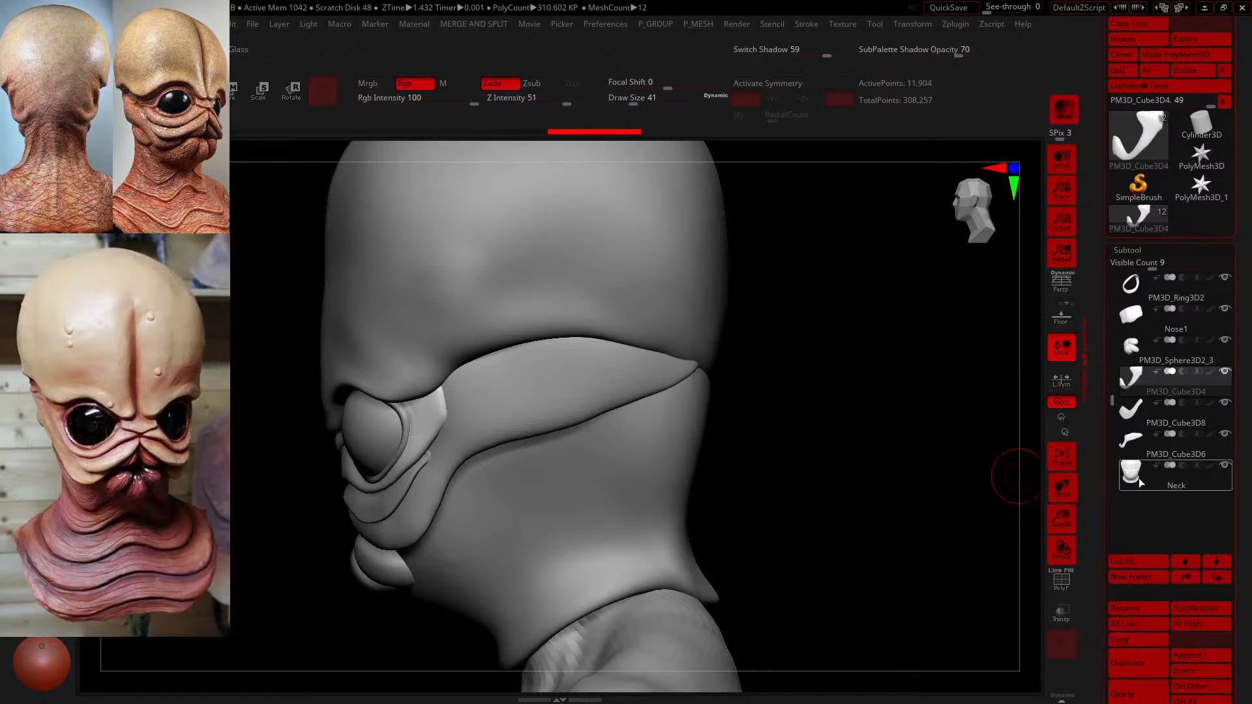
- Mask the front of the Neck subtool, try shifting its unmasked rear forward with the Move gizmo, and undo the move and mask
left_click(1139, 483)
left_click_drag(212, 330, 596, 685, "ctrl")
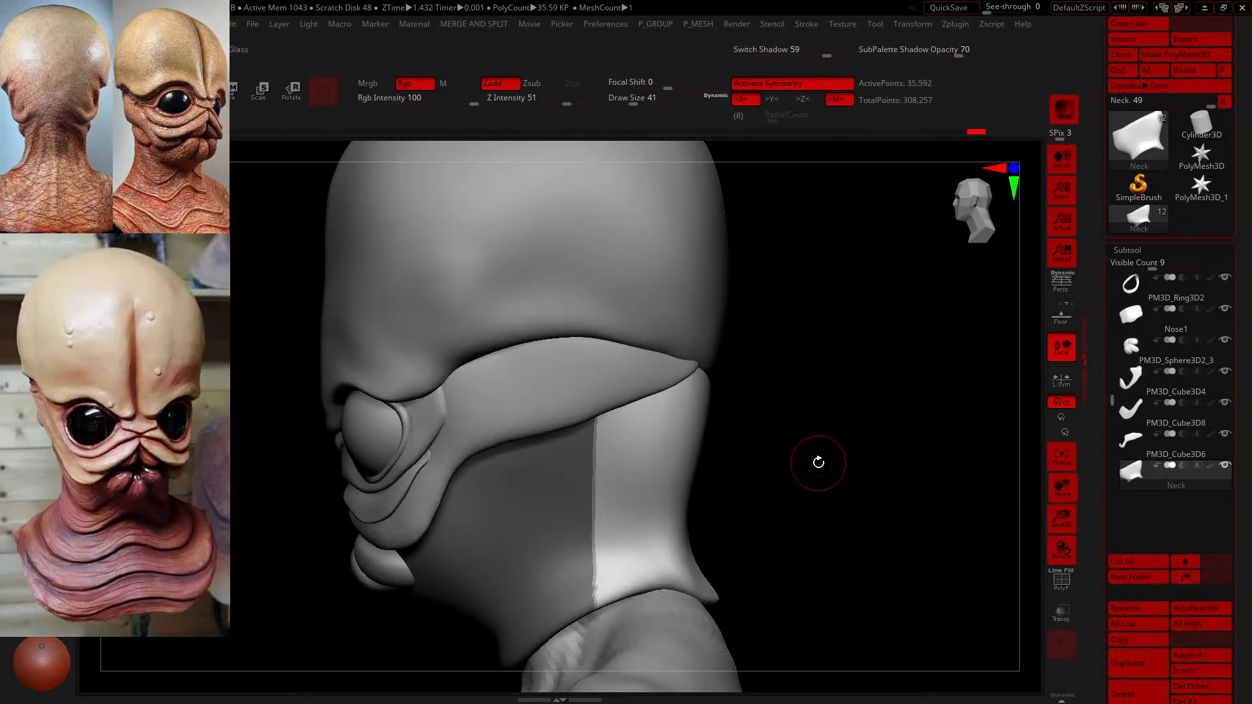
left_click(240, 95)
mouse_move(519, 581)
left_mouse_down()
mouse_move(652, 583)
mouse_move(513, 583)
left_mouse_up()
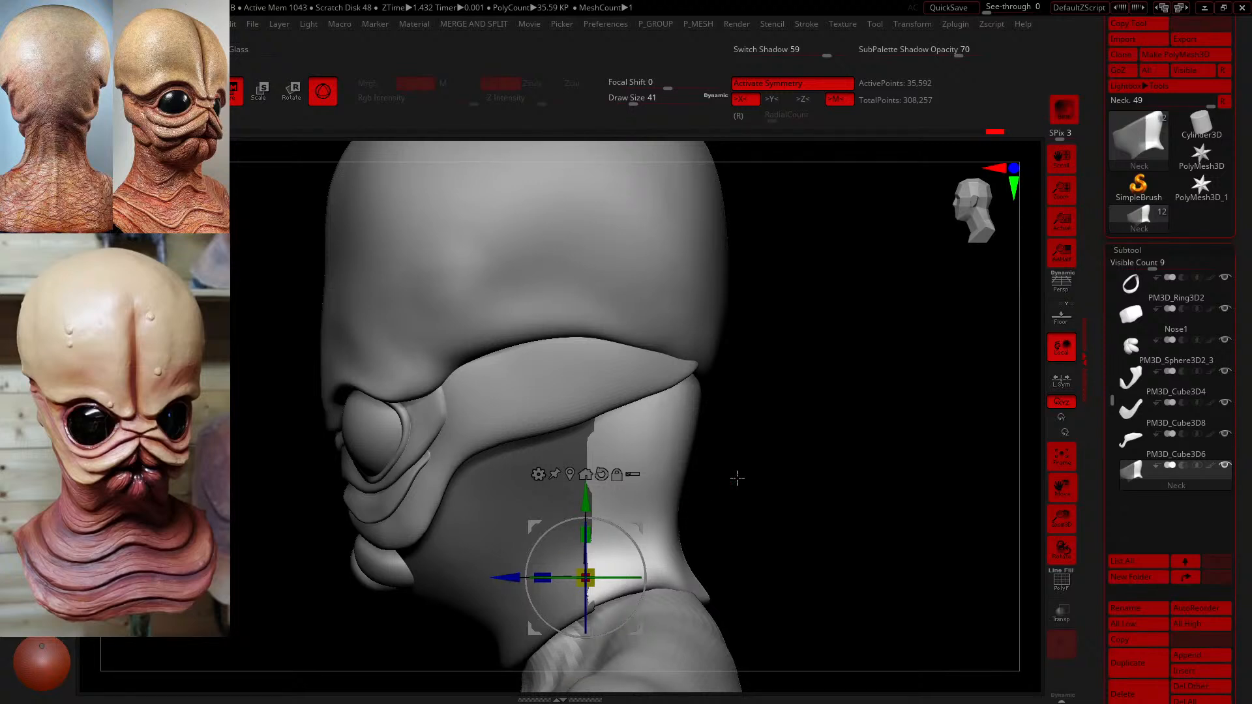
key("ctrl+z")
key("ctrl+z")
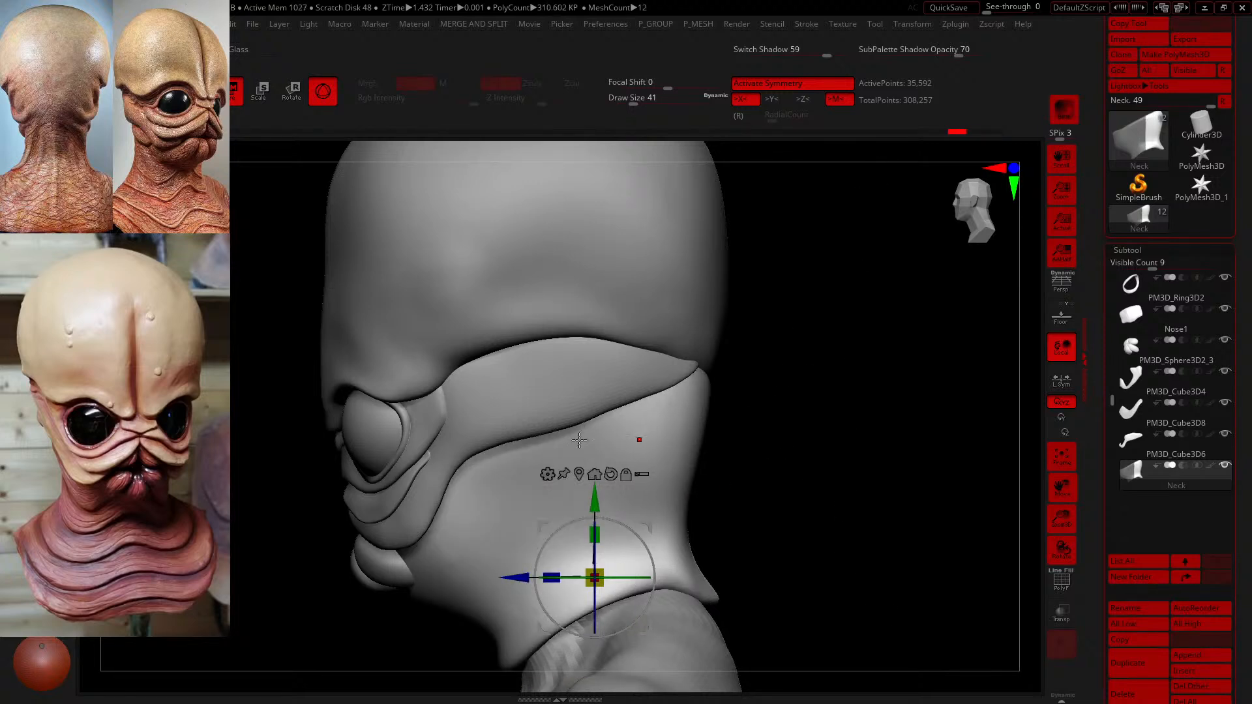
key("q")
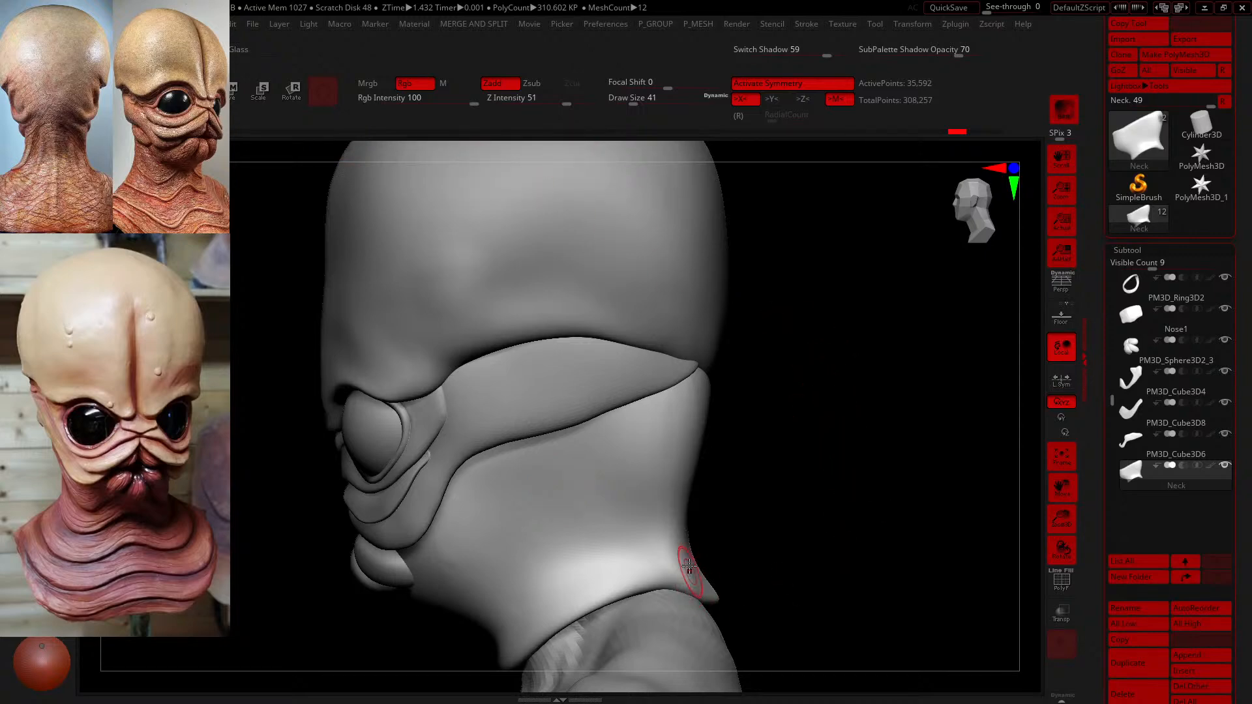
mouse_move(821, 455)
left_mouse_down()
mouse_move(749, 452)
mouse_move(830, 447)
mouse_move(870, 463)
mouse_move(839, 453)
mouse_move(813, 464)
left_mouse_up()
- Select the long fold PM3D_Cube3D6 and, at draw size 104, reshape its rear end against the head and neck
left_click(1138, 445)
left_click_drag(883, 441, 820, 412)
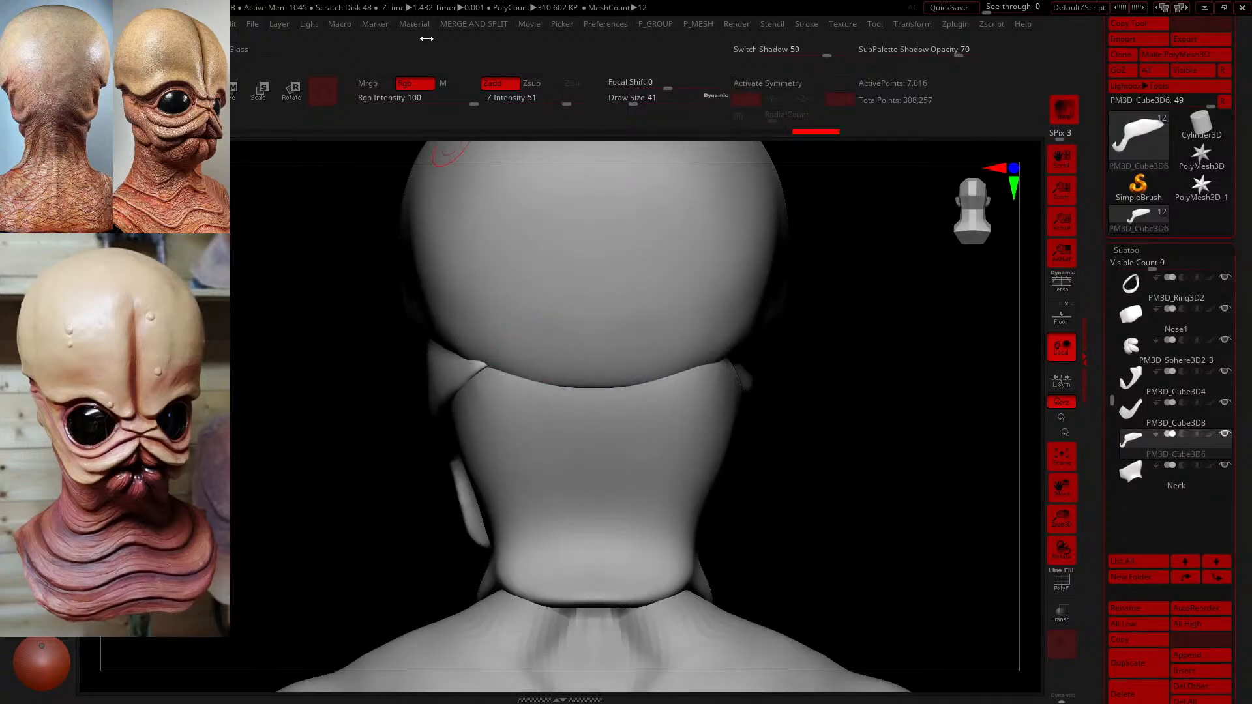
left_click_drag(633, 104, 647, 105)
left_click_drag(483, 358, 483, 356)
left_click_drag(251, 476, 244, 355)
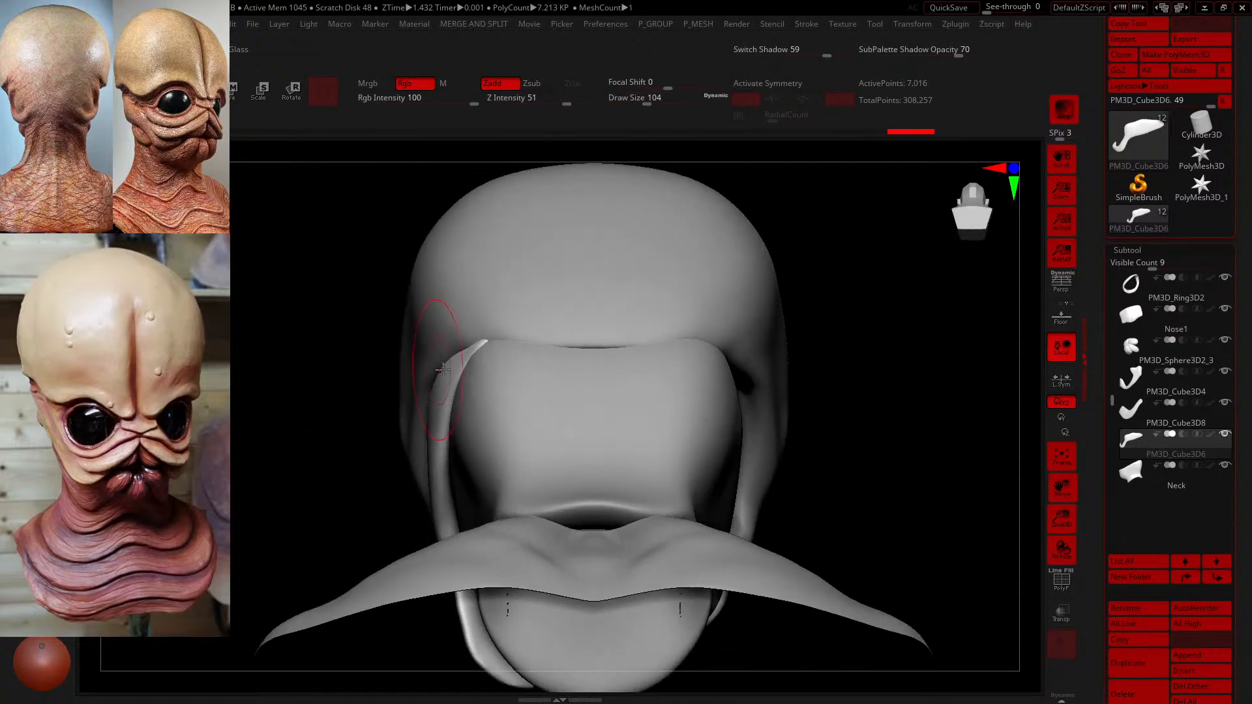
left_click_drag(452, 374, 443, 399)
- Refine the long fold's lower bend and front section beside the eye with draw size 90
mouse_move(393, 464)
left_mouse_down()
mouse_move(405, 475)
mouse_move(805, 406)
left_mouse_up()
left_click_drag(648, 103, 627, 103)
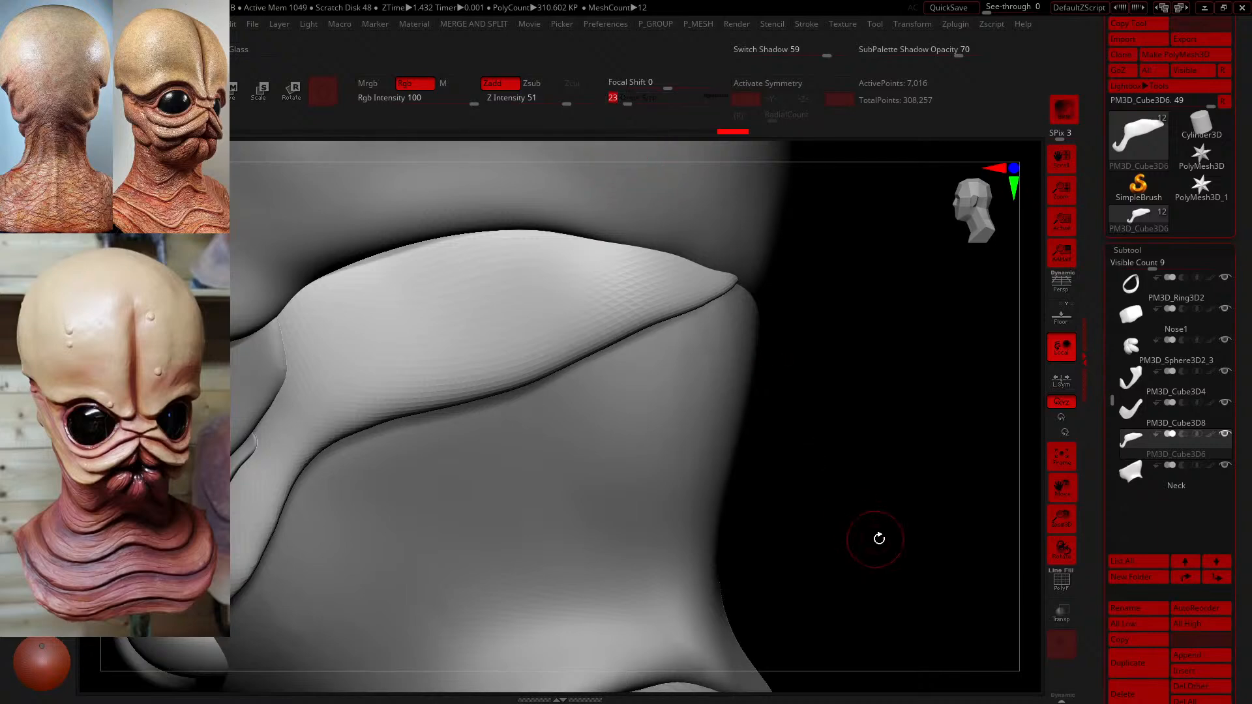
left_click_drag(879, 537, 884, 408, "alt")
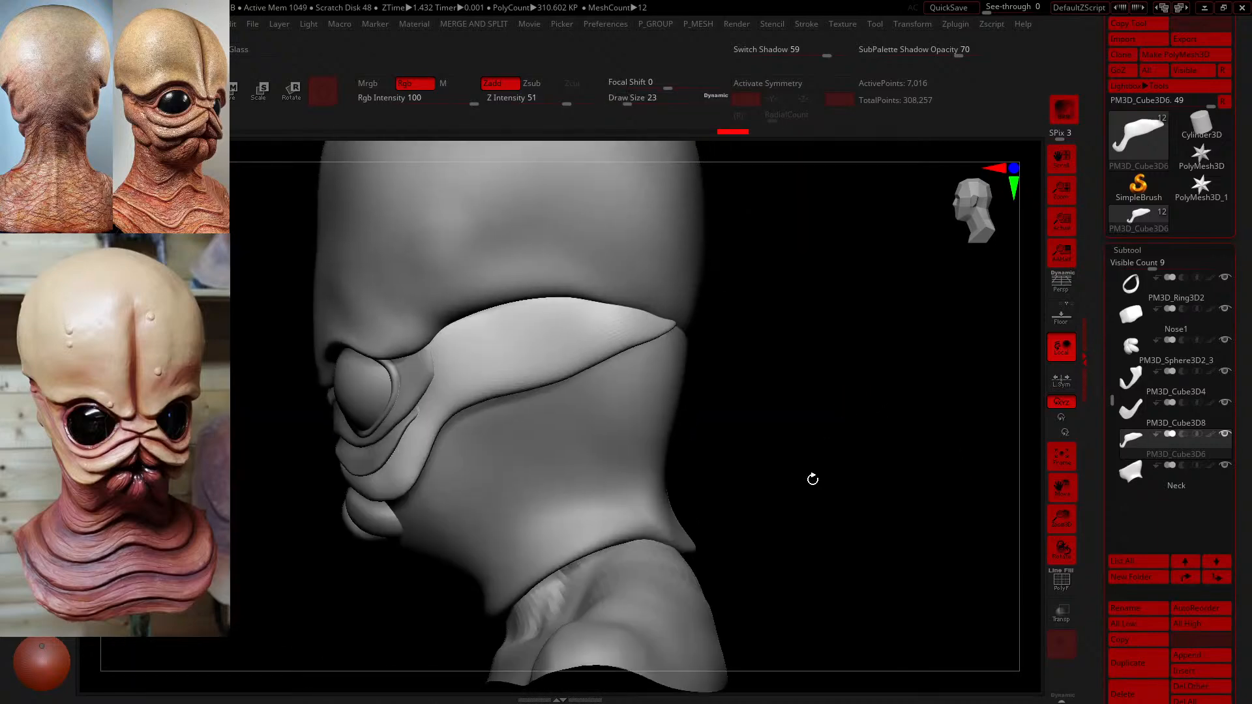
left_click_drag(812, 479, 757, 478)
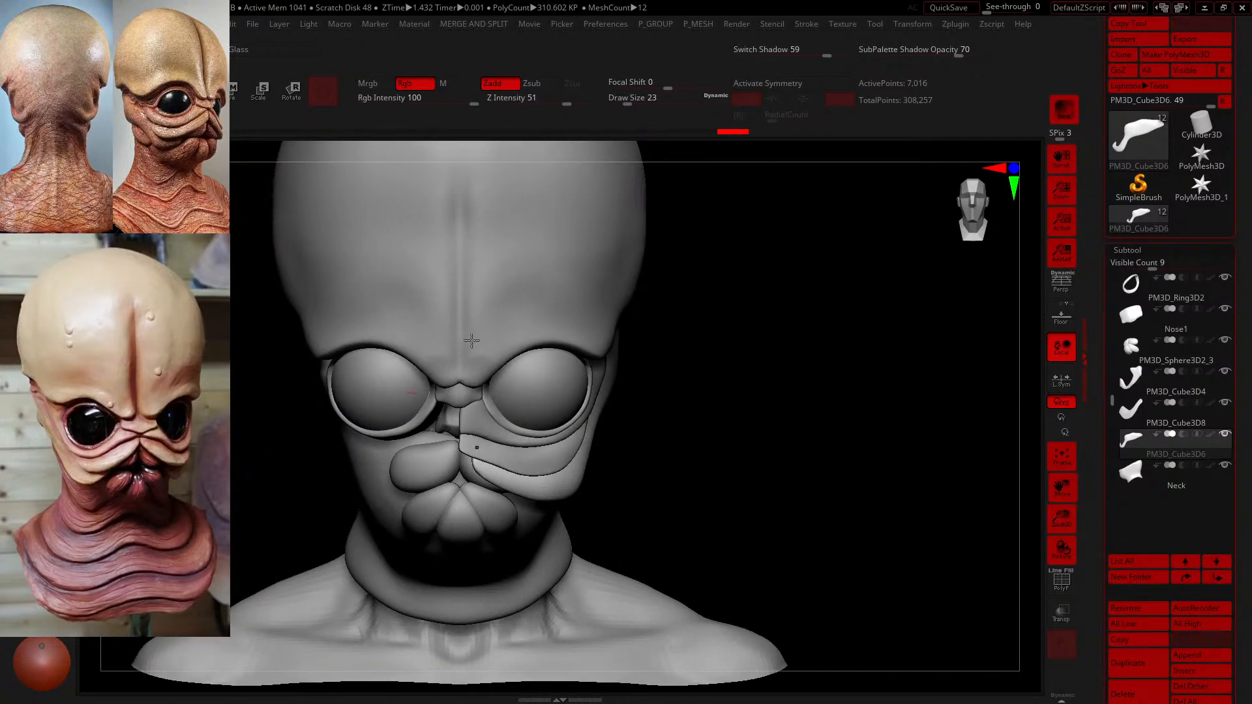
left_click_drag(688, 405, 605, 401)
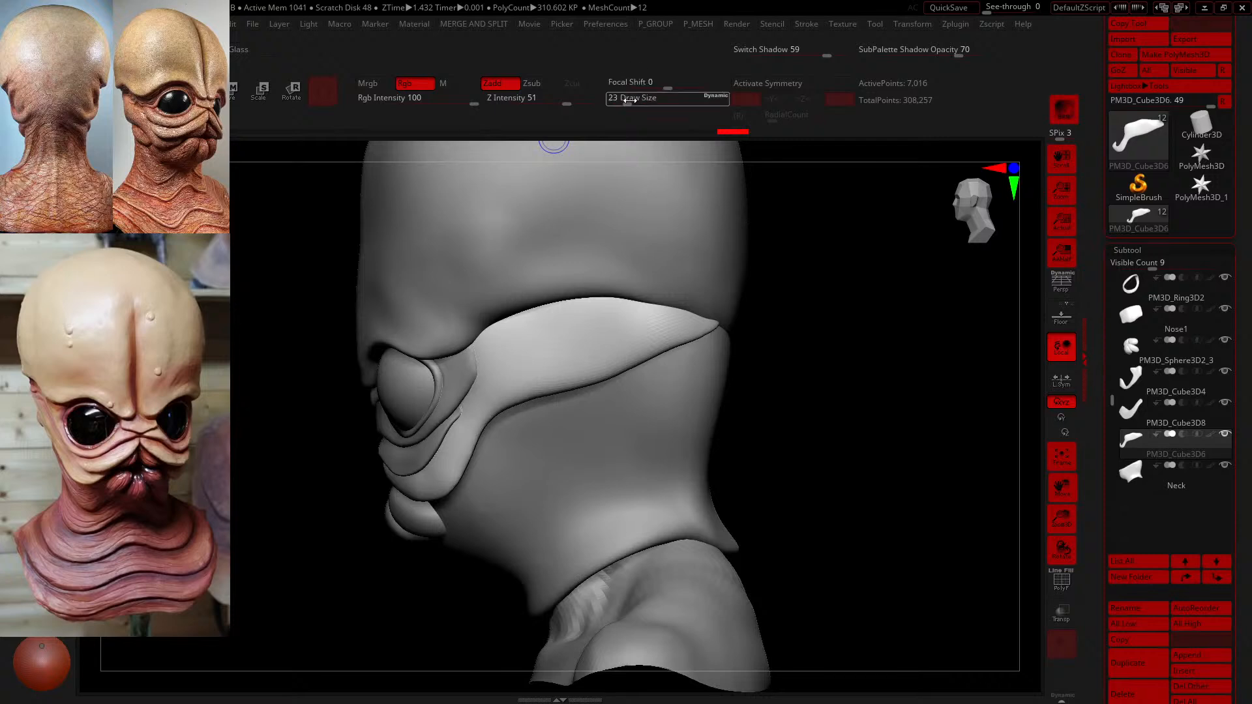
left_click_drag(630, 100, 645, 100)
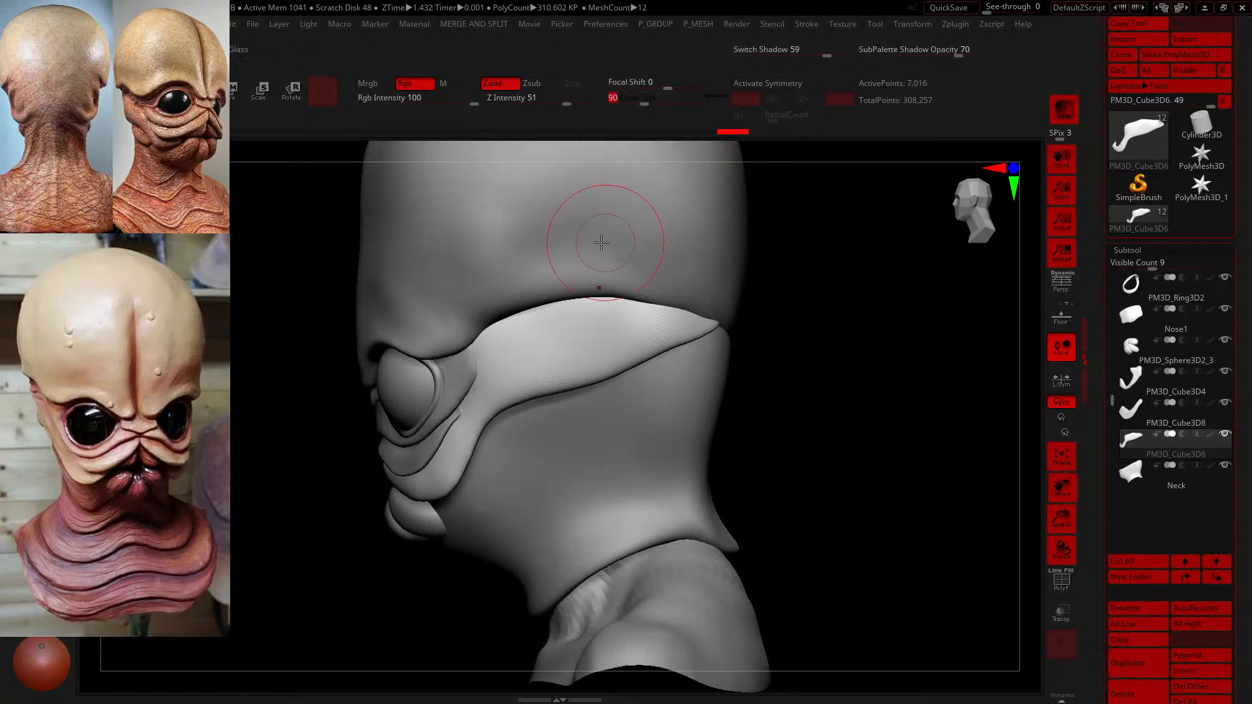
type("1")
left_click_drag(509, 430, 511, 417)
mouse_move(457, 463)
left_mouse_down()
mouse_move(472, 465)
mouse_move(481, 440)
mouse_move(455, 477)
left_mouse_up()
left_click_drag(761, 439, 736, 433)
mouse_move(459, 423)
left_mouse_down()
mouse_move(436, 475)
mouse_move(325, 435)
mouse_move(358, 444)
left_mouse_up()
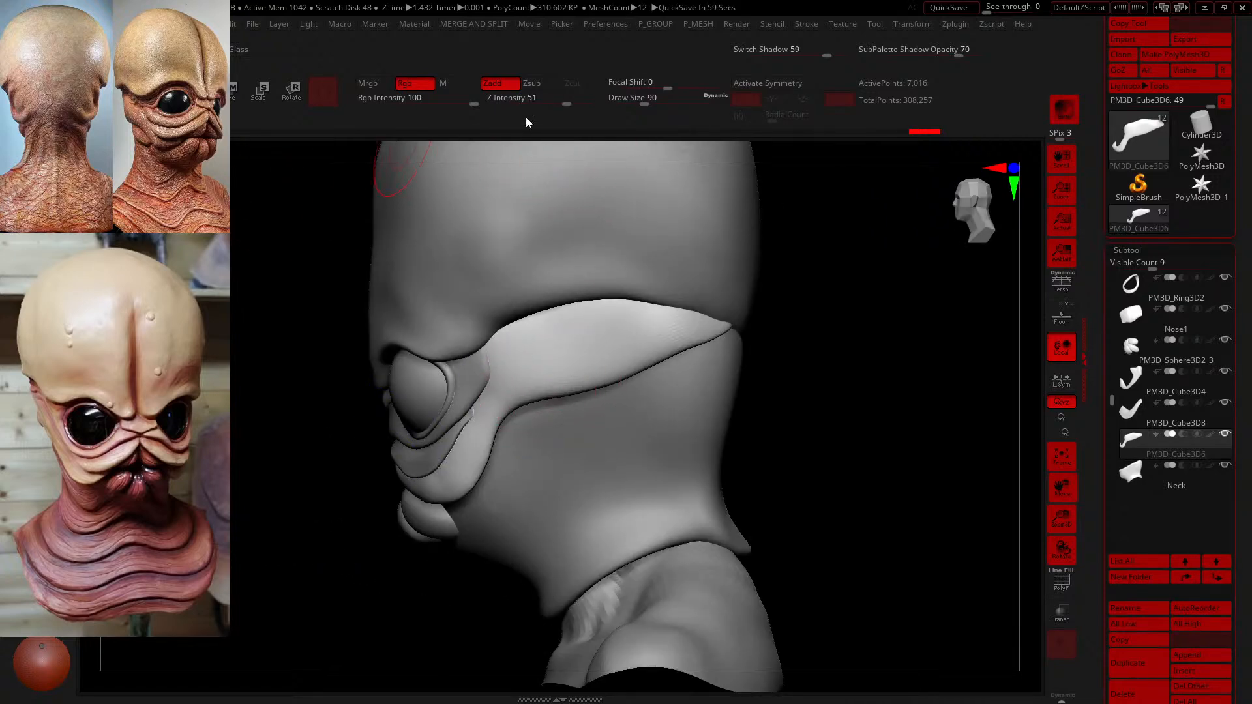
- Set the draw size to 172 and reshape the long fold's rear section against the side of the head and neck
left_click_drag(646, 98, 658, 97)
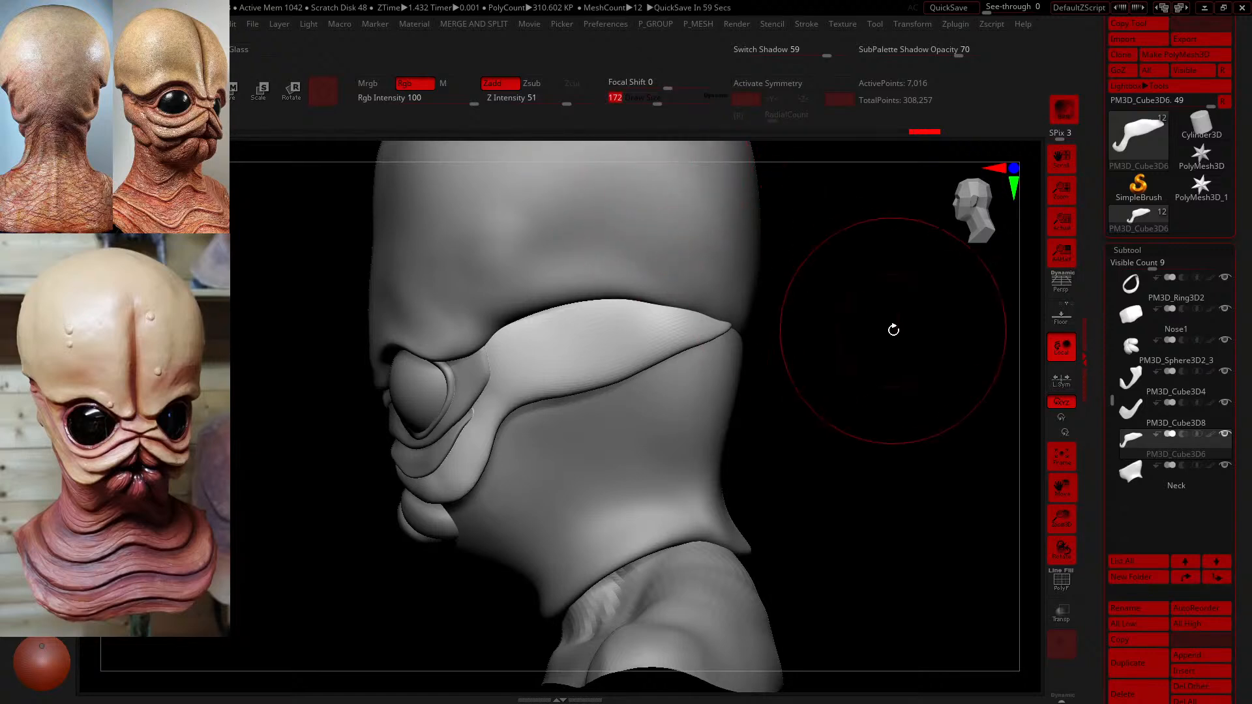
left_click_drag(892, 327, 815, 322)
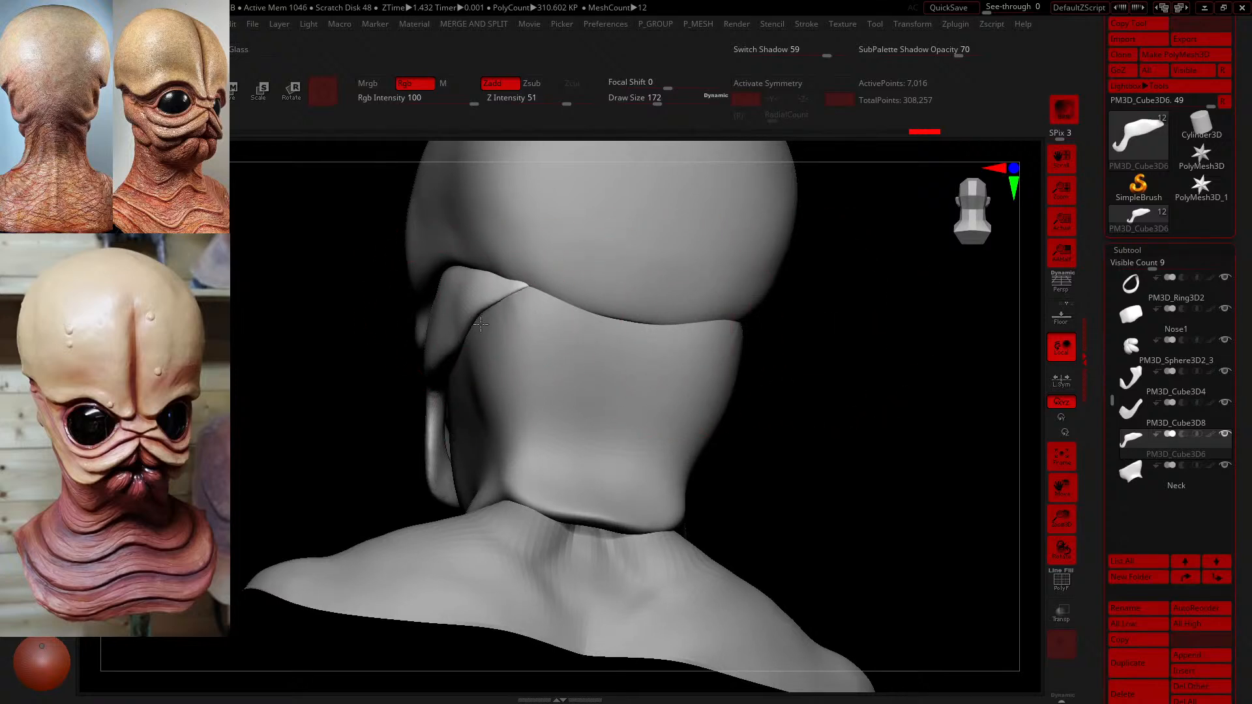
left_click_drag(465, 366, 456, 359)
left_click_drag(448, 301, 439, 296)
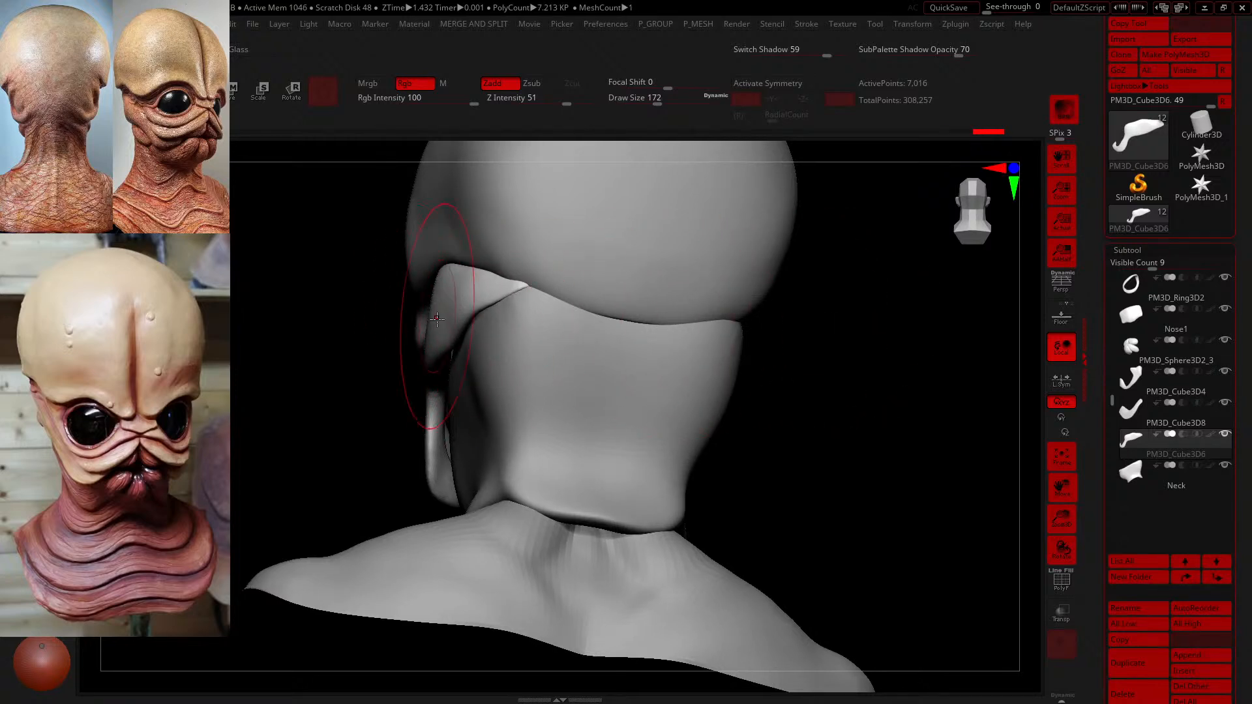
left_click_drag(313, 378, 395, 389)
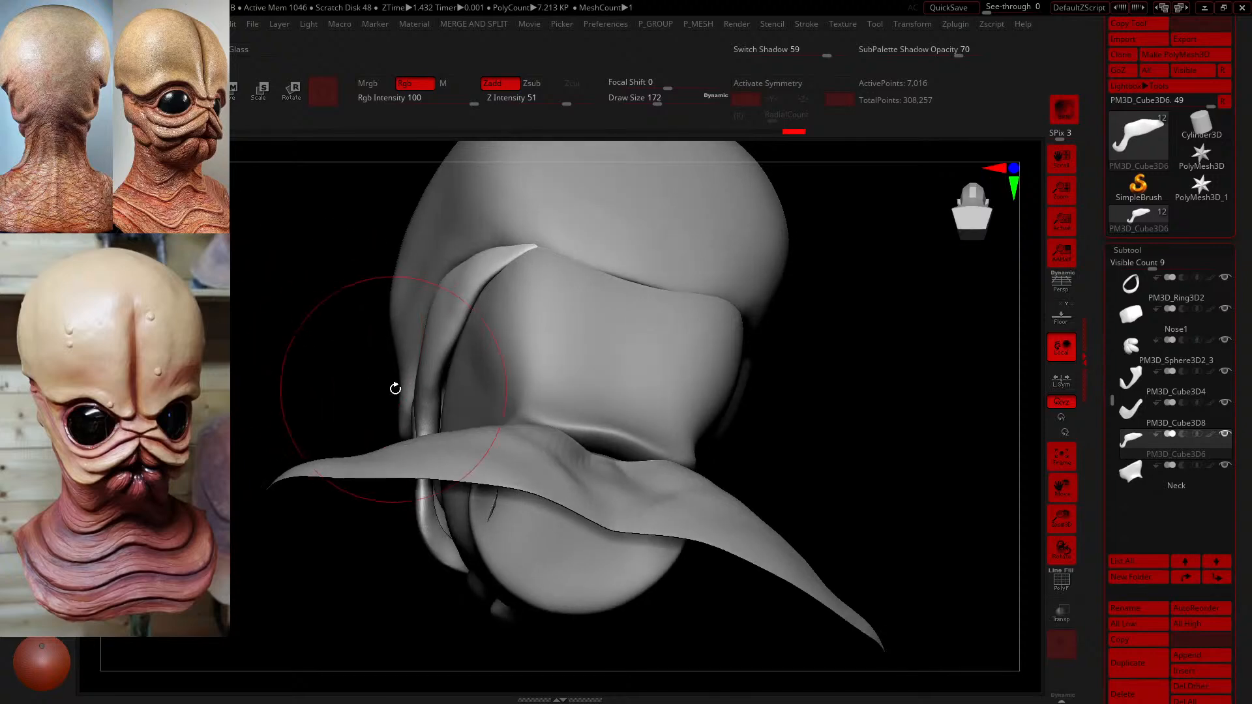
key("ctrl+shift+z")
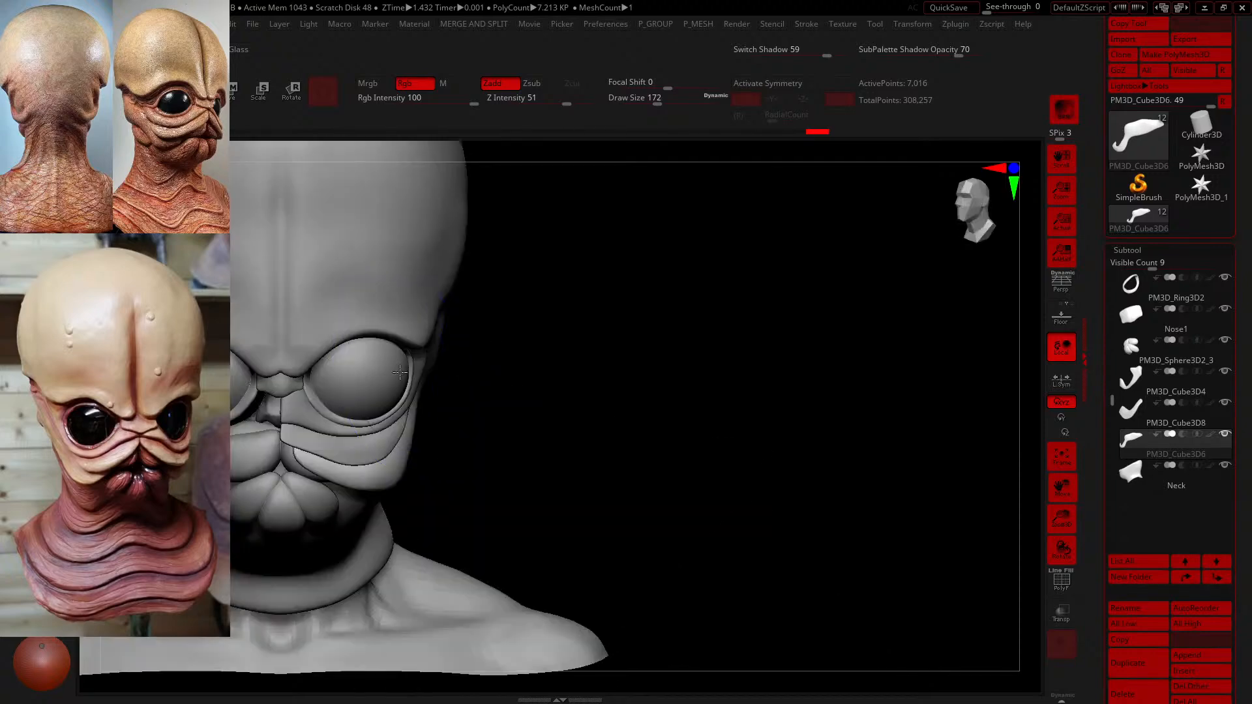
- Smooth and adjust the upper middle section of the long fold behind the eye
left_click_drag(590, 374, 463, 367)
left_click_drag(451, 288, 442, 301)
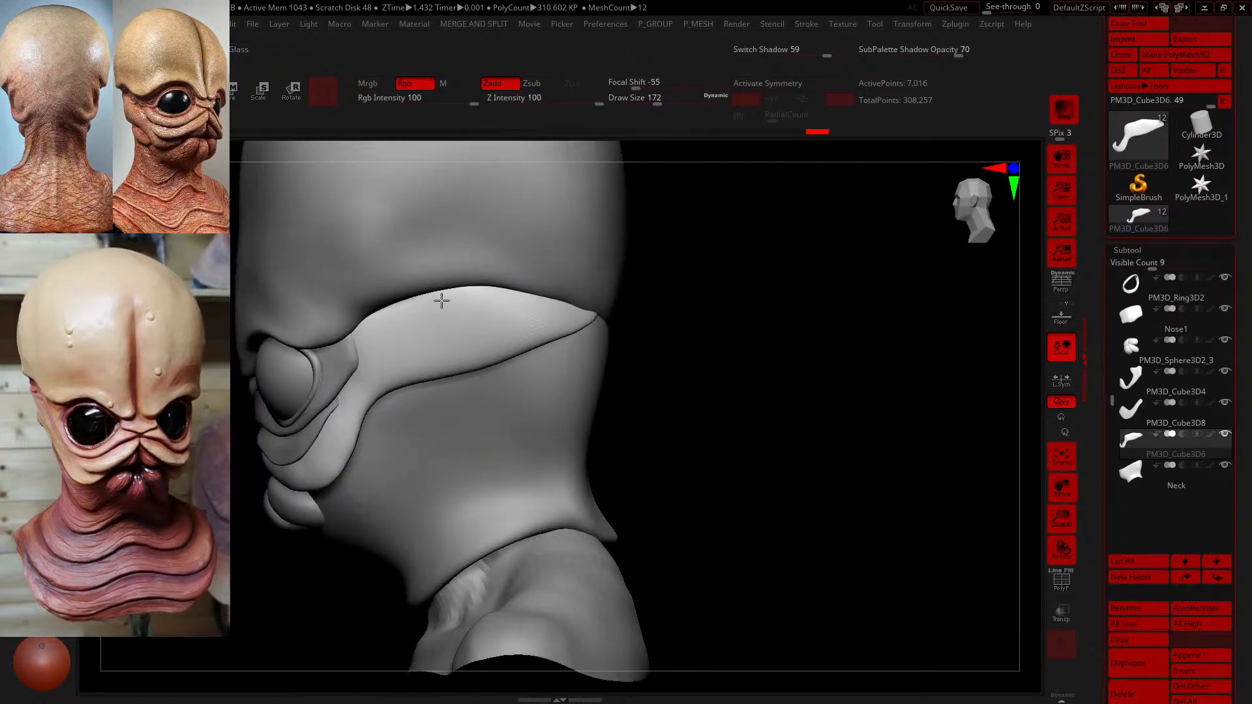
key("ctrl+shift+z")
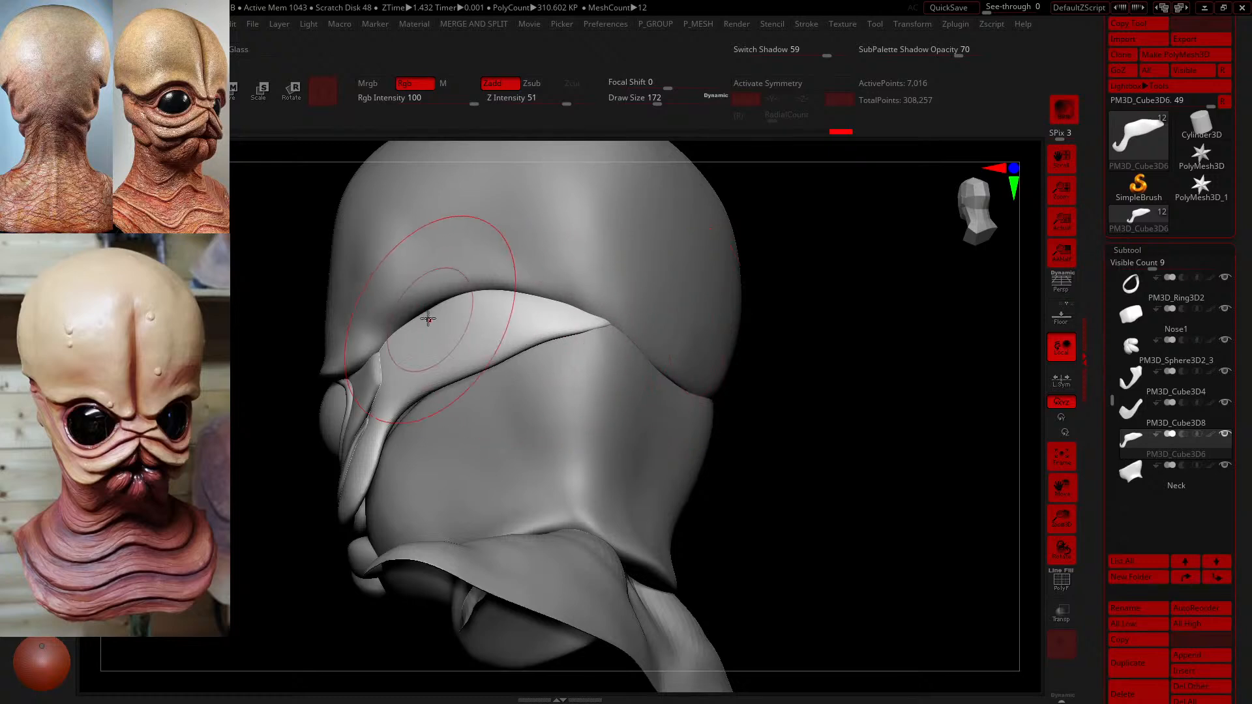
key("ctrl+shift+z")
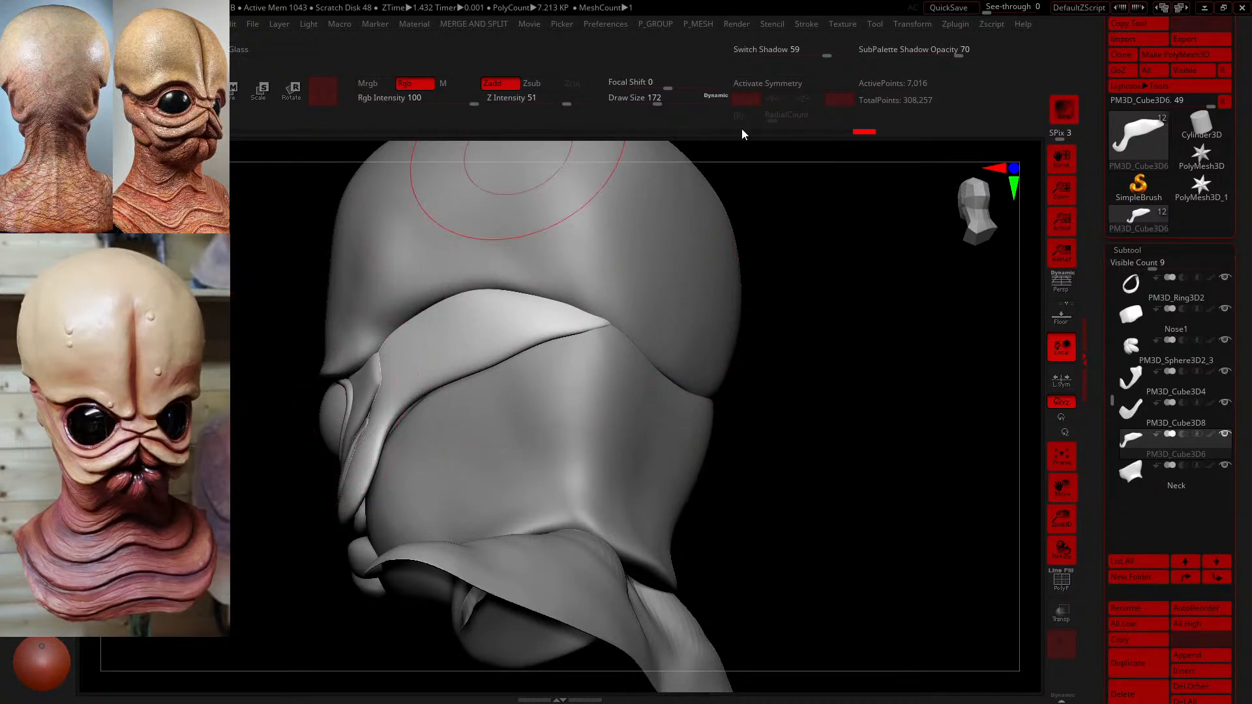
- Set the draw size to 132 and rework the long fold's lower bend, smoothing its underside along the neck
left_click(652, 99)
mouse_move(768, 313)
left_mouse_down()
mouse_move(794, 321)
mouse_move(750, 352)
left_mouse_up()
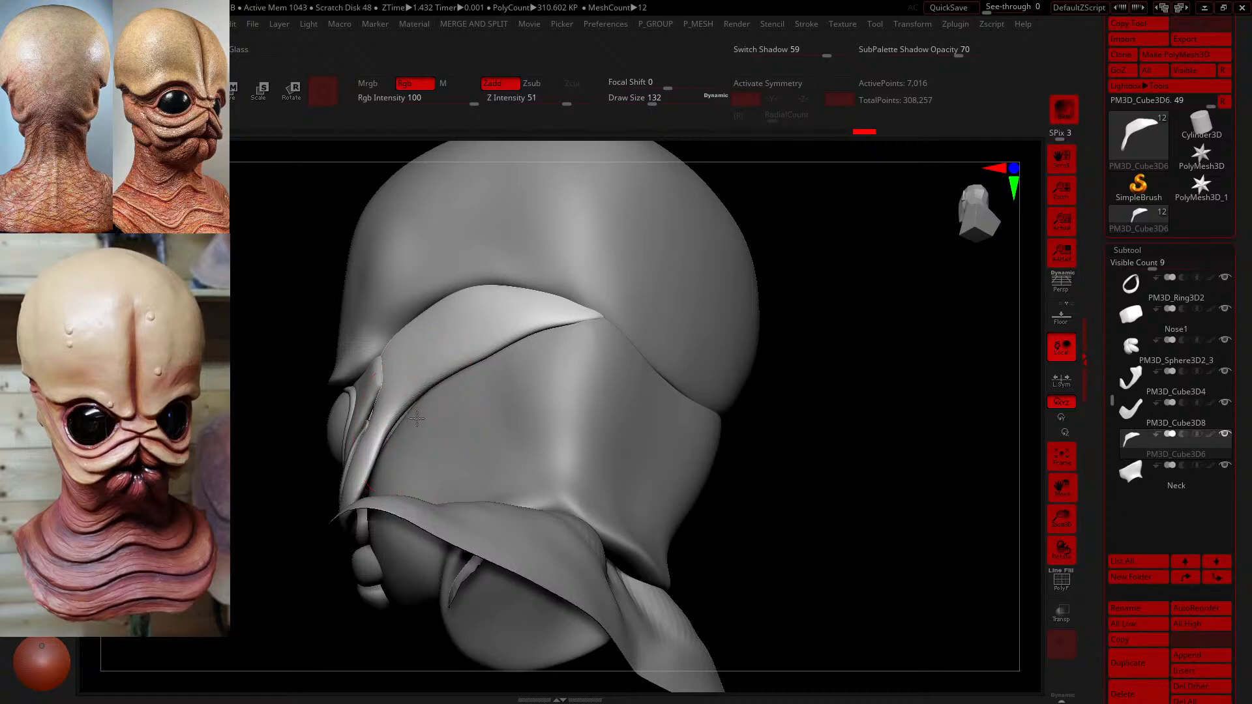
left_click_drag(416, 419, 401, 408, "shift")
left_click_drag(980, 443, 1014, 475)
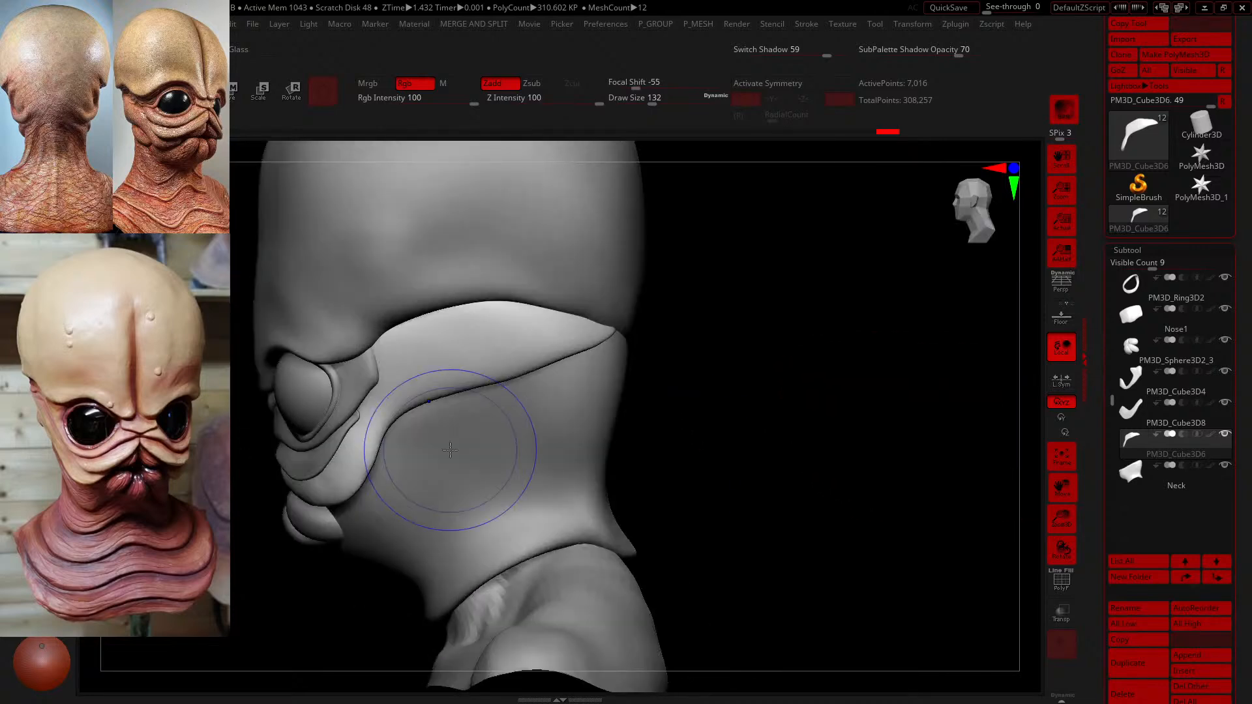
left_click_drag(782, 495, 763, 489)
- Set the draw size to 97 and pull the long fold's front edge into place behind the eye socket
left_click(653, 99)
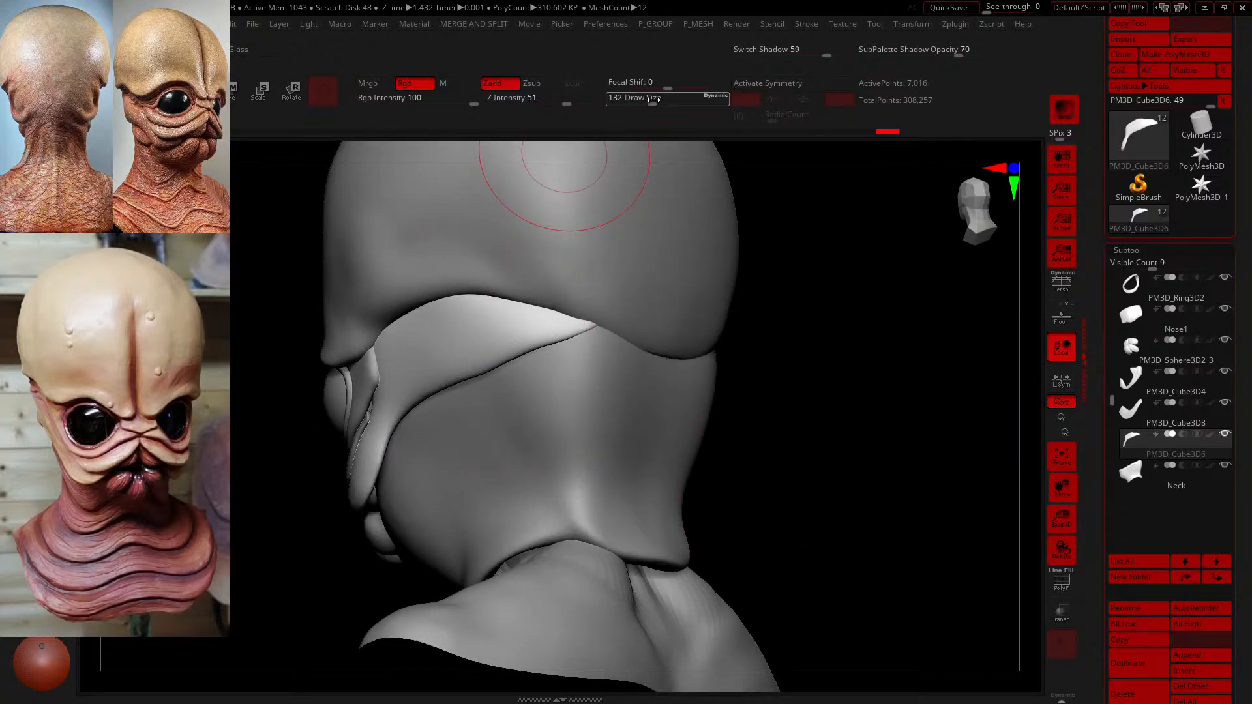
left_click_drag(652, 99, 646, 101)
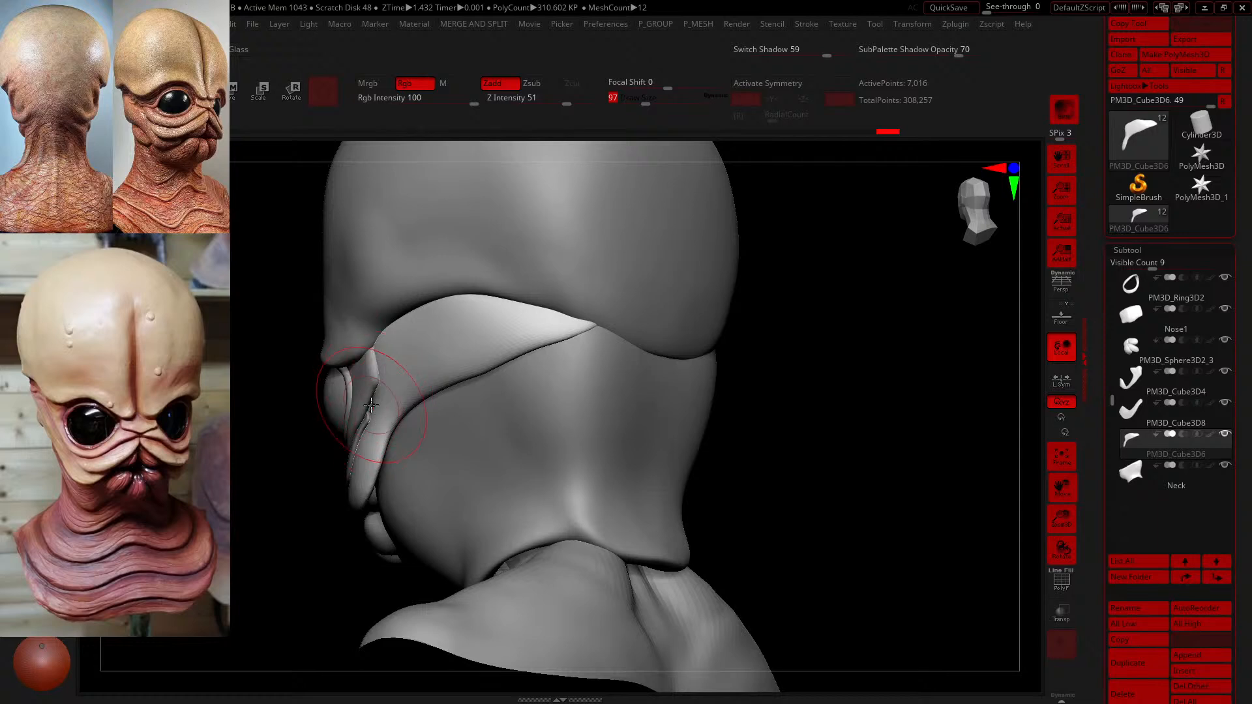
left_click_drag(358, 400, 354, 402)
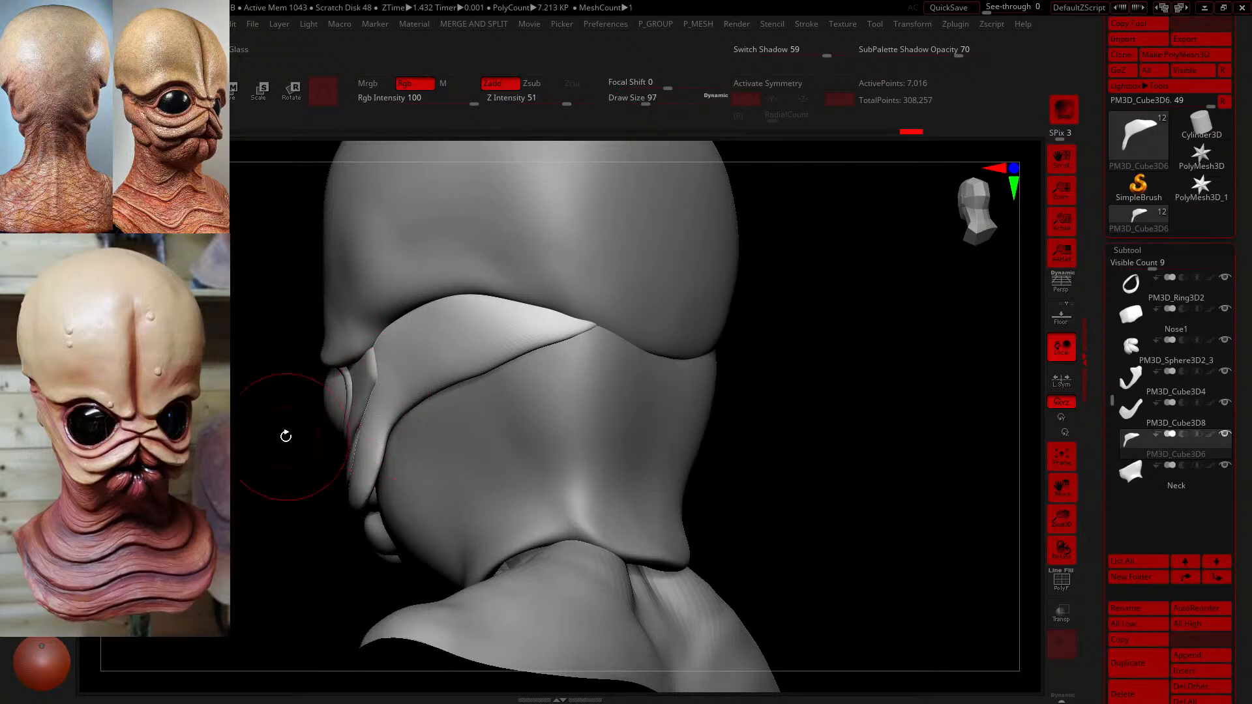
left_click_drag(285, 436, 276, 393)
mouse_move(157, 388)
left_mouse_down()
mouse_move(721, 355)
mouse_move(796, 363)
mouse_move(358, 419)
mouse_move(380, 515)
mouse_move(367, 550)
mouse_move(246, 548)
left_mouse_up()
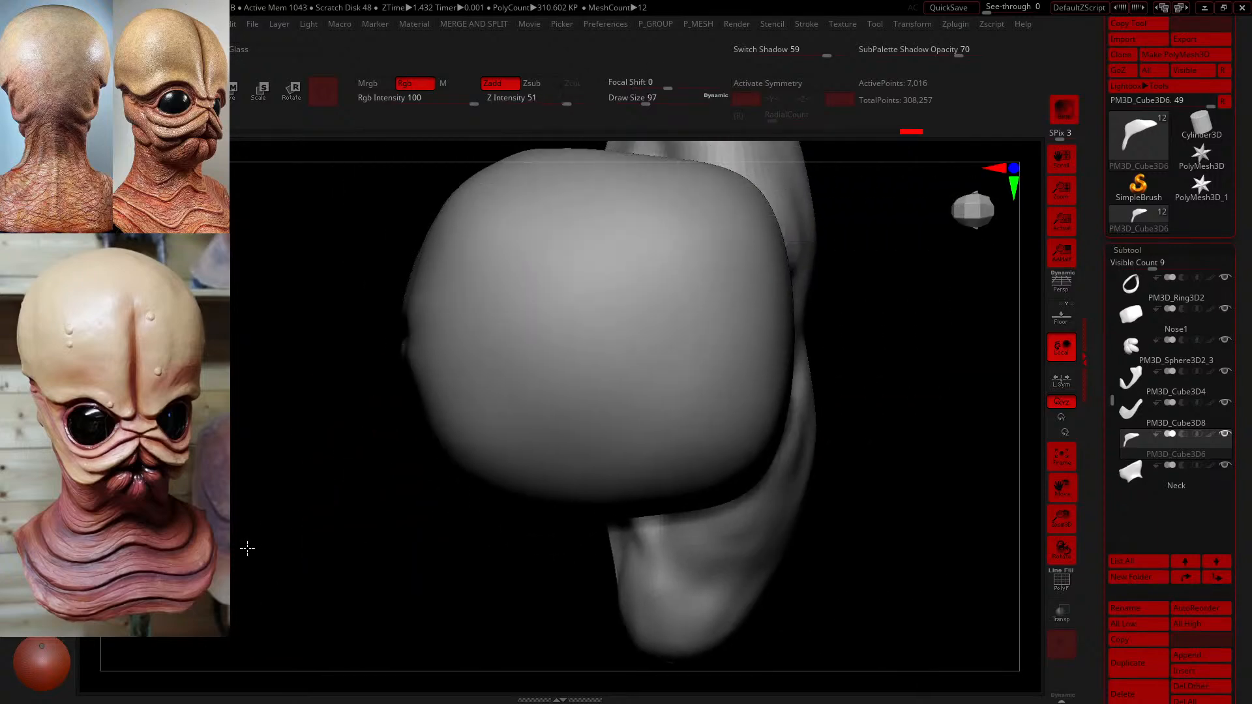
- Smooth the narrow part of the long fold between the cheek and the eye's outer corner
mouse_move(945, 528)
left_mouse_down()
mouse_move(872, 511)
mouse_move(596, 568)
mouse_move(587, 484)
mouse_move(793, 486)
mouse_move(810, 336)
mouse_move(785, 343)
mouse_move(798, 343)
left_mouse_up()
mouse_move(806, 450)
left_mouse_down()
mouse_move(735, 435)
mouse_move(859, 311)
left_mouse_up()
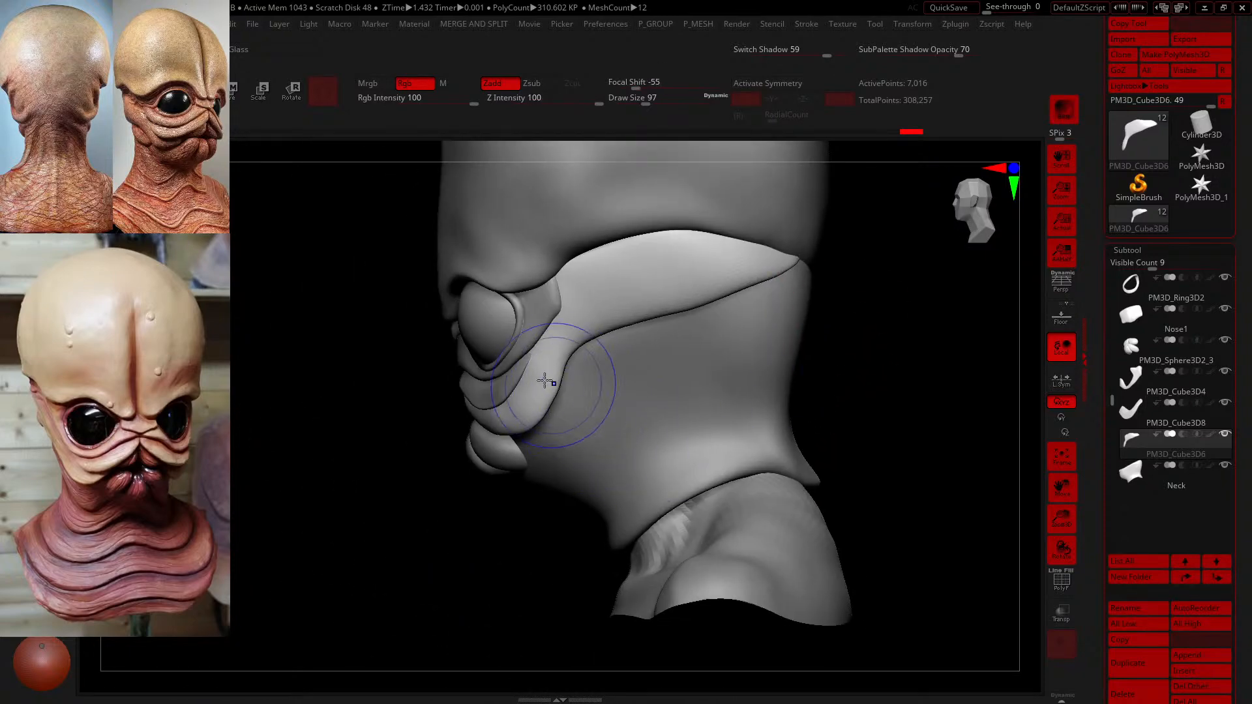
mouse_move(523, 399)
left_mouse_down()
mouse_move(504, 418)
mouse_move(554, 358)
left_mouse_up()
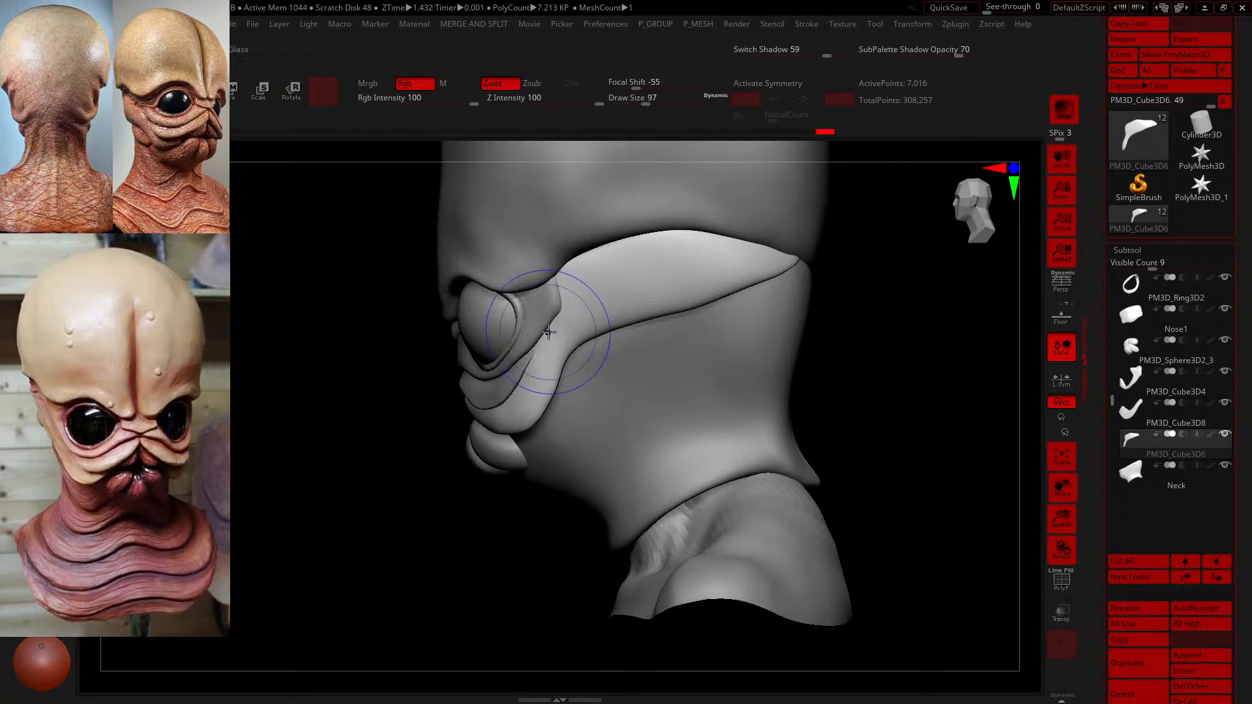
mouse_move(376, 495)
left_mouse_down()
mouse_move(378, 459)
mouse_move(405, 465)
left_mouse_up()
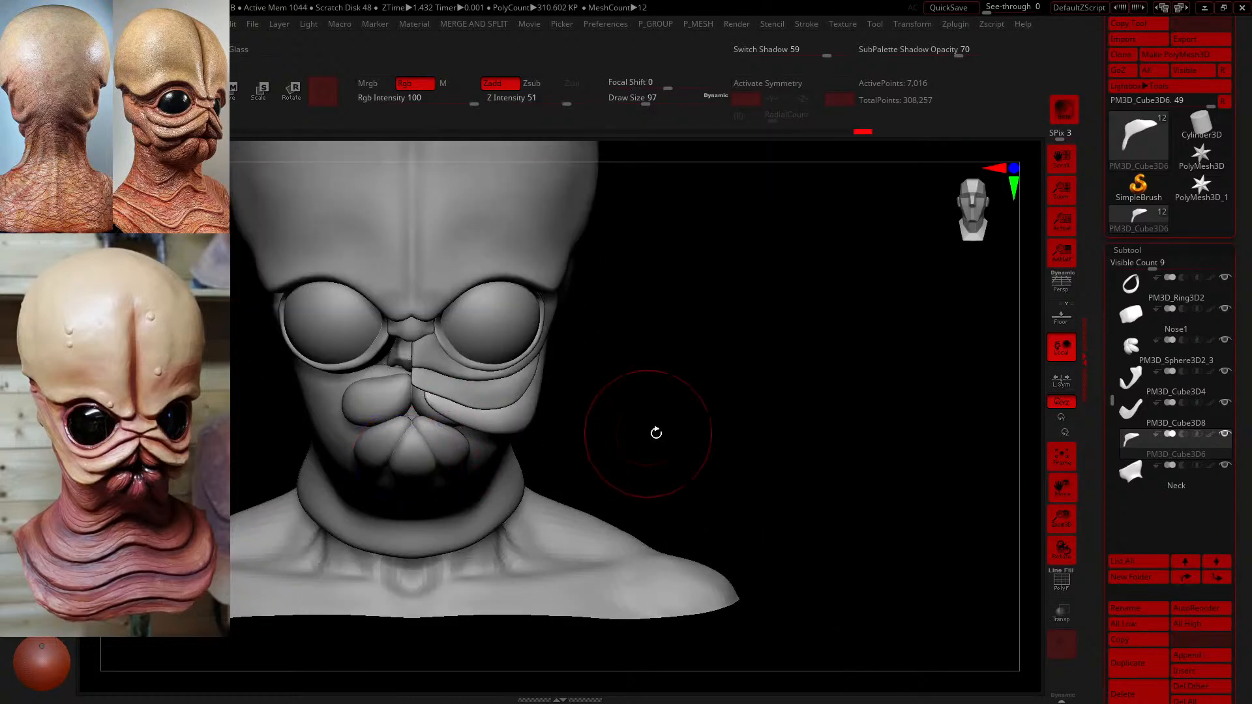
- Adjust the long fold's inner front end beside the mouth and frame the whole bust
left_click_drag(654, 432, 615, 433)
mouse_move(459, 431)
left_mouse_down()
mouse_move(467, 446)
mouse_move(500, 447)
left_mouse_up()
mouse_move(793, 405)
left_mouse_down("shift")
mouse_move(767, 452)
mouse_move(803, 456)
left_mouse_up("shift")
key("f")
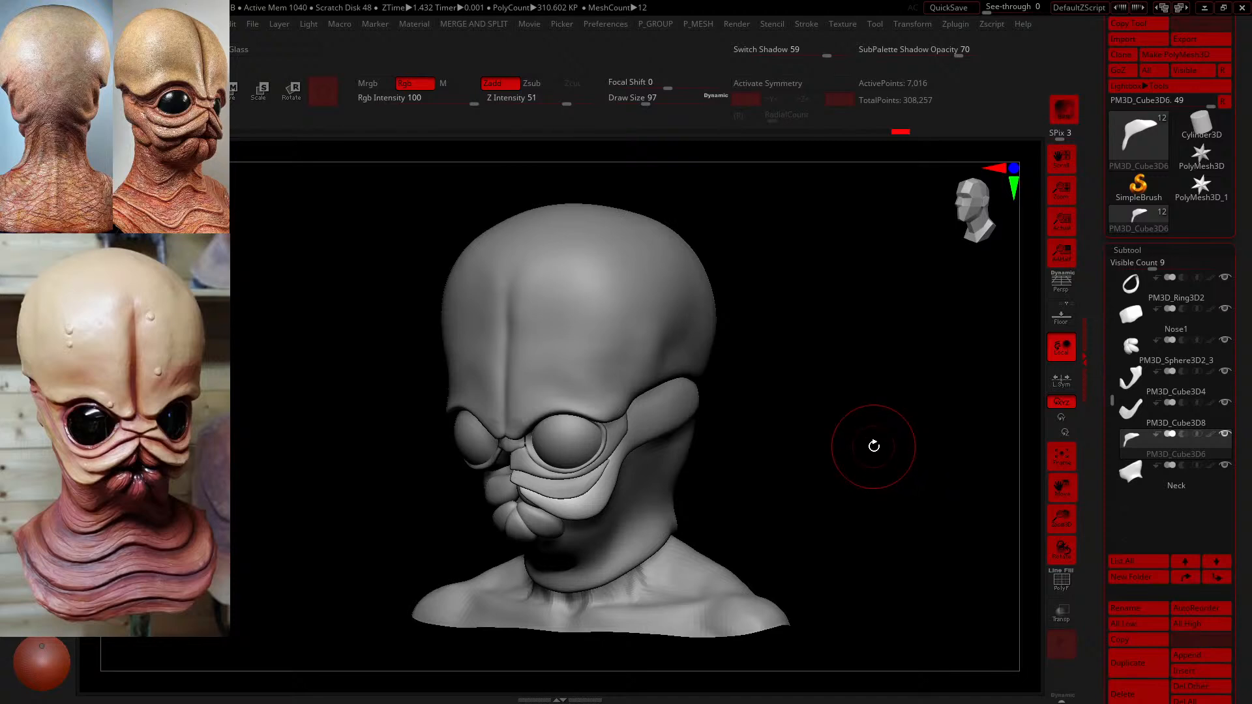
- Set the draw size to 94, then reshape and smooth the long fold's front section below the cheek folds
left_click_drag(874, 446, 919, 439)
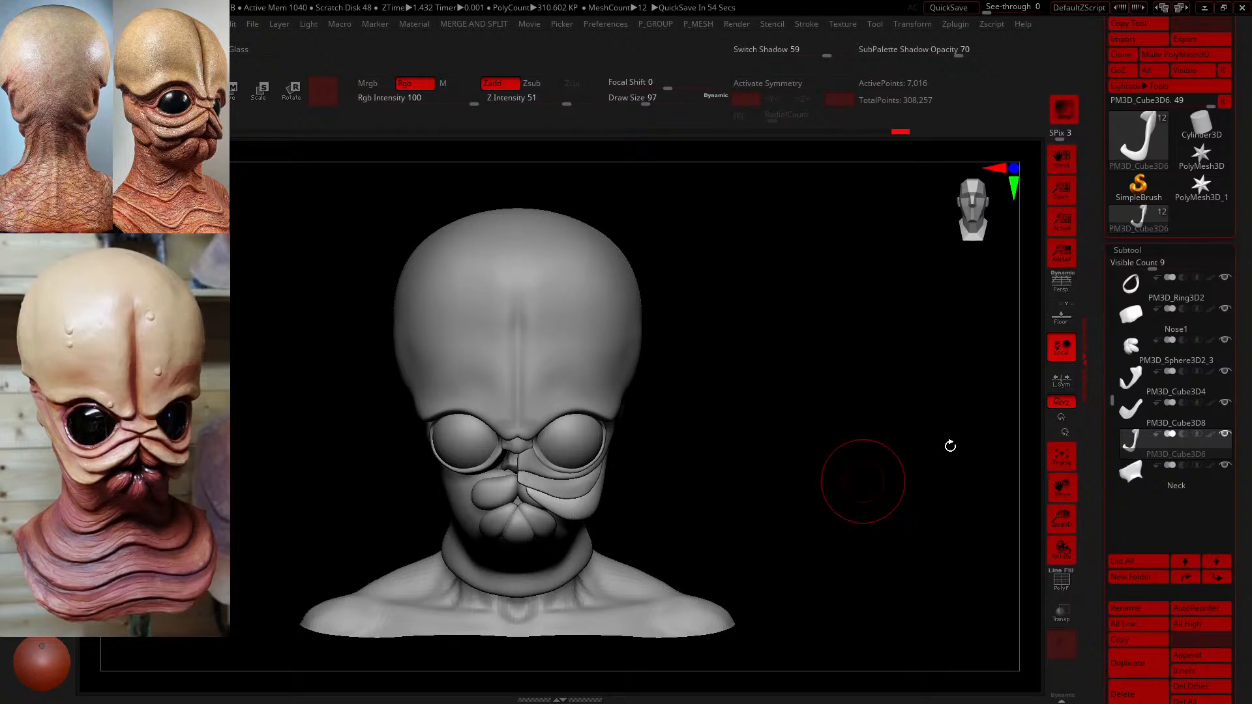
mouse_move(1167, 318)
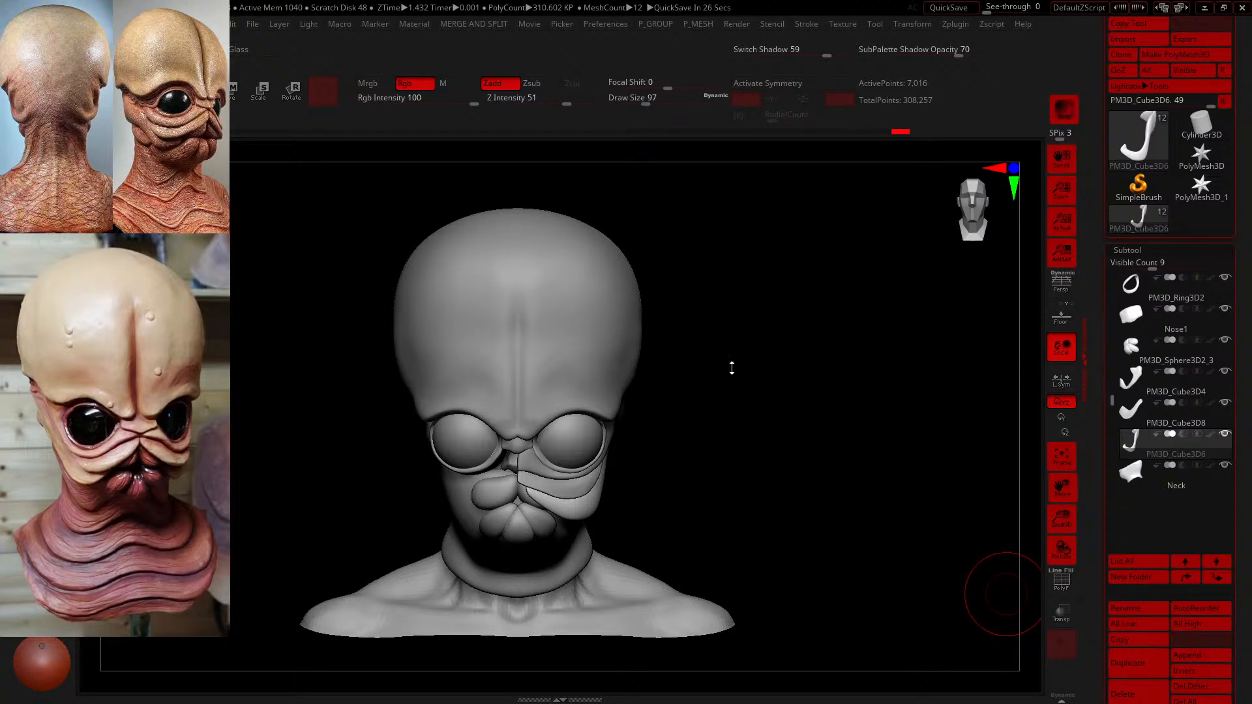
left_click_drag(803, 428, 889, 433)
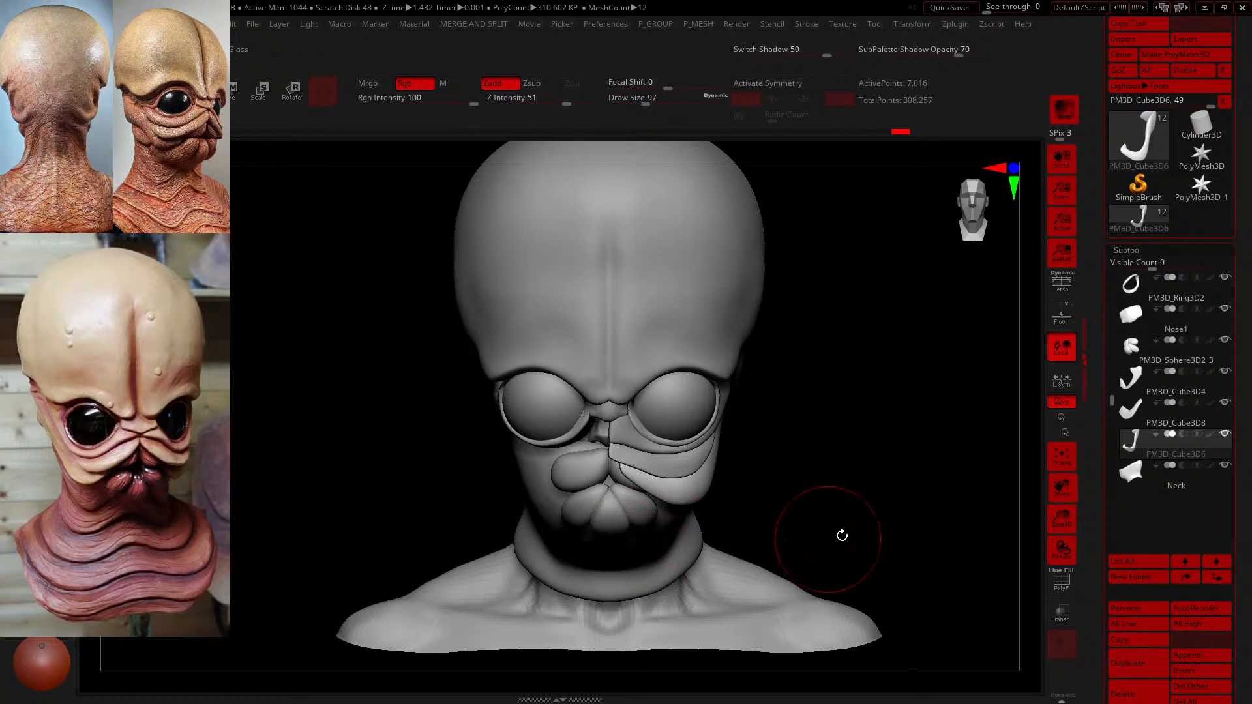
left_click_drag(847, 526, 826, 517)
left_click_drag(850, 424, 858, 425)
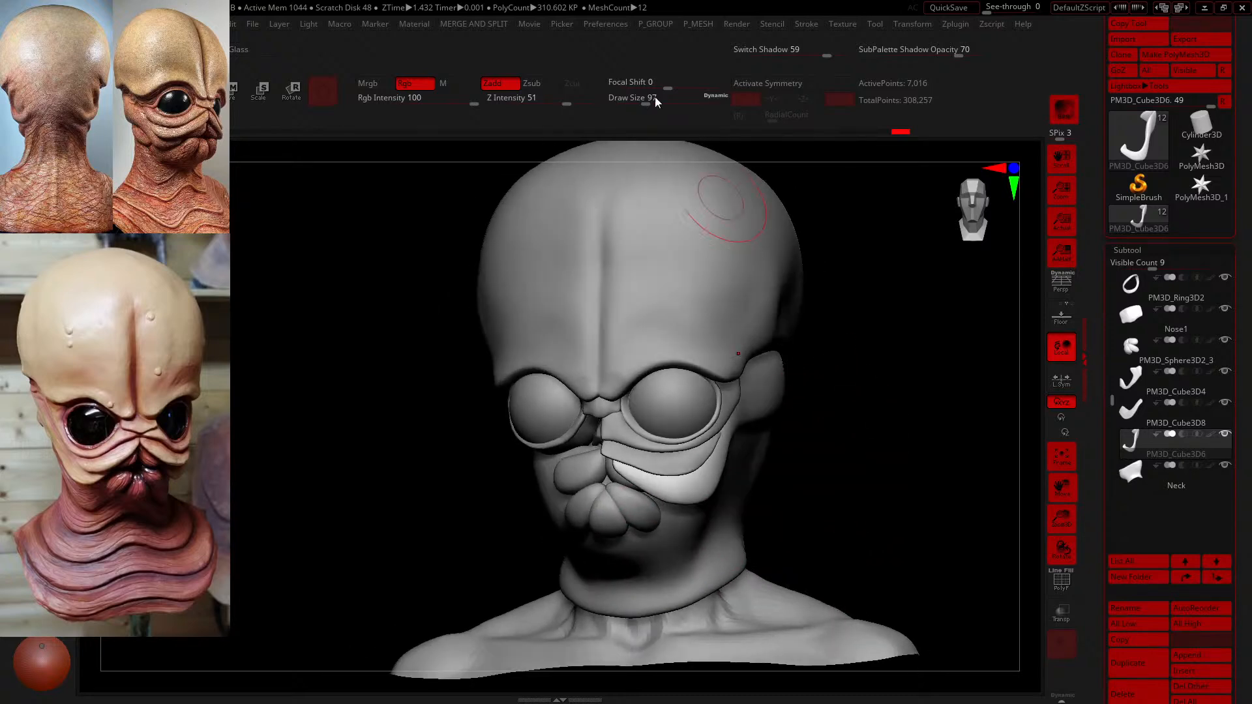
left_click_drag(650, 100, 645, 101)
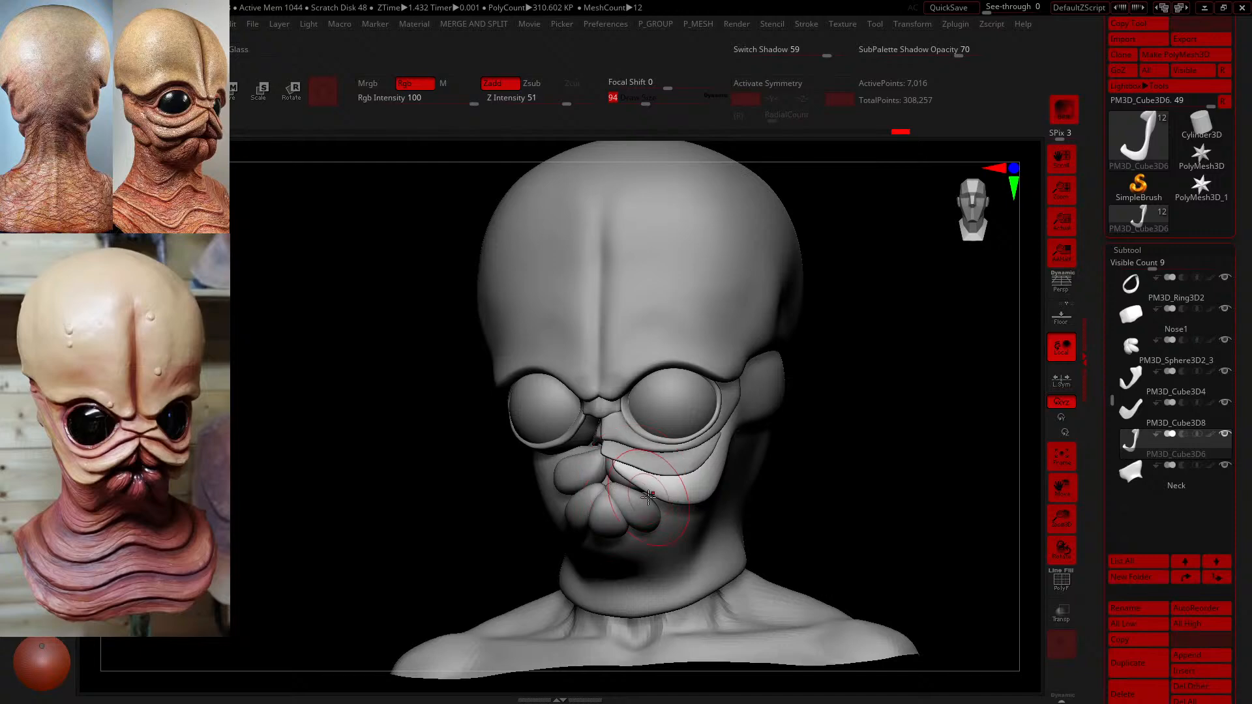
left_click_drag(649, 497, 643, 500)
left_click_drag(839, 506, 802, 509, "shift")
left_click_drag(670, 484, 627, 479, "shift")
- Smooth the long fold along its side, from the wide part under the head down to the cheek
left_click_drag(855, 484, 701, 484)
left_click_drag(776, 388, 929, 319, "shift")
mouse_move(589, 434)
left_mouse_down()
mouse_move(480, 402)
mouse_move(554, 386)
left_mouse_up()
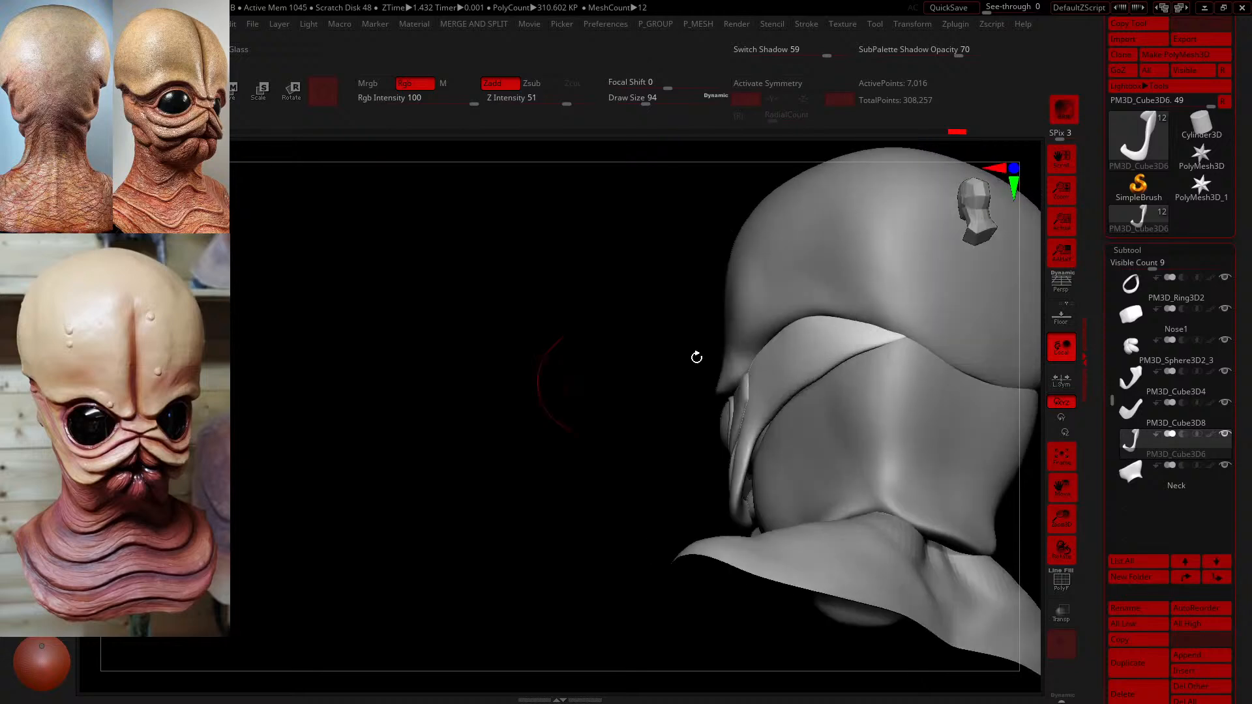
left_click_drag(762, 344, 800, 361, "shift")
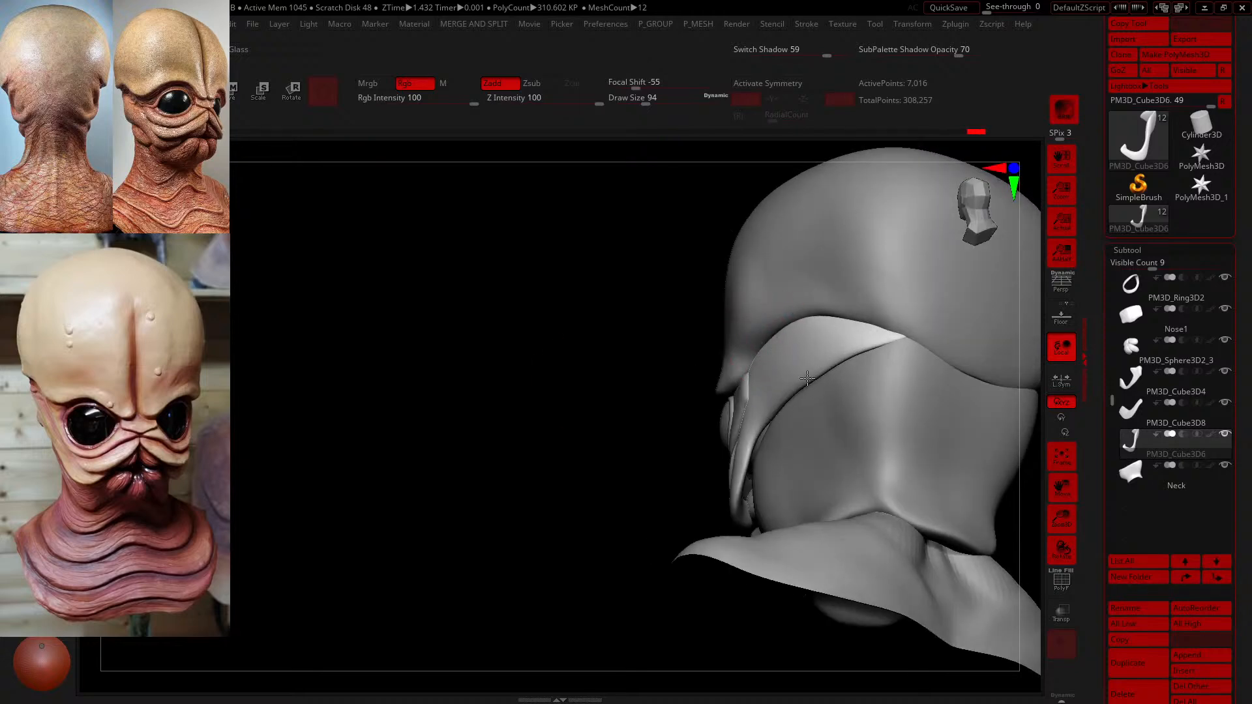
mouse_move(631, 433)
left_mouse_down()
mouse_move(617, 408)
mouse_move(645, 427)
mouse_move(682, 424)
left_mouse_up()
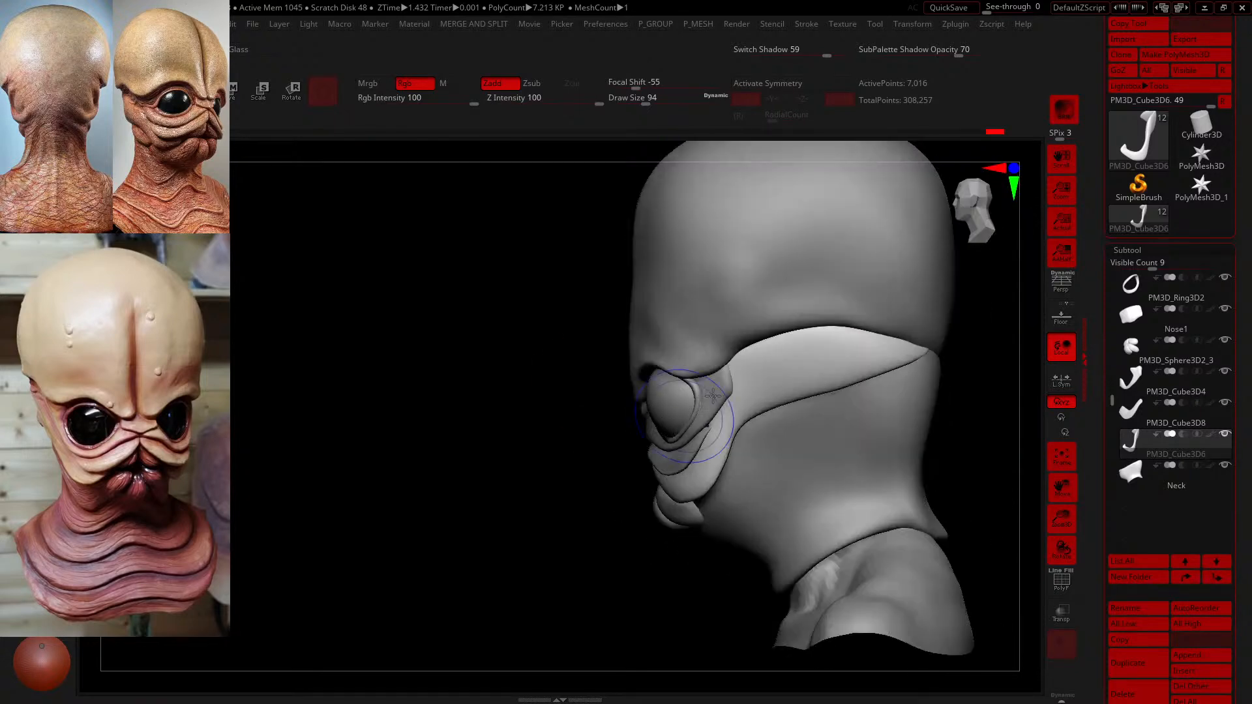
left_click_drag(748, 352, 741, 358)
left_click_drag(707, 448, 688, 507, "shift")
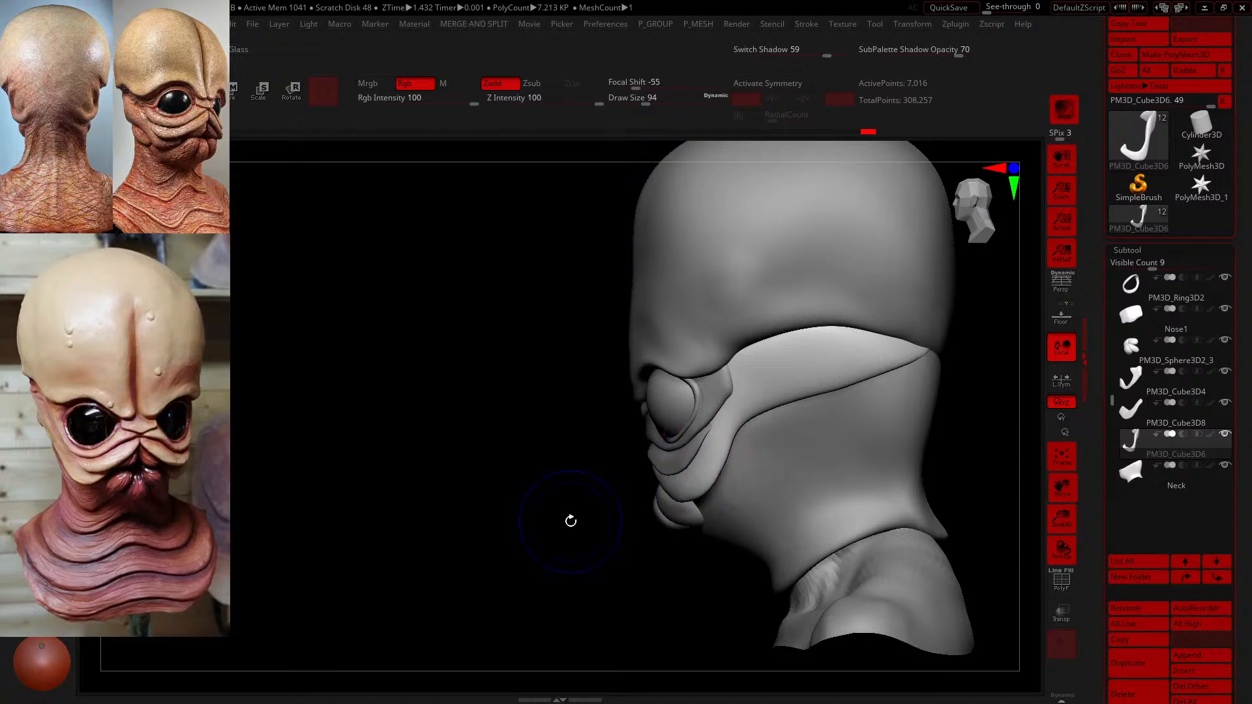
- Pull down the lower edge of the long fold's front section beside the mouth and smooth it
mouse_move(570, 520)
left_mouse_down()
mouse_move(641, 508)
mouse_move(636, 478)
left_mouse_up()
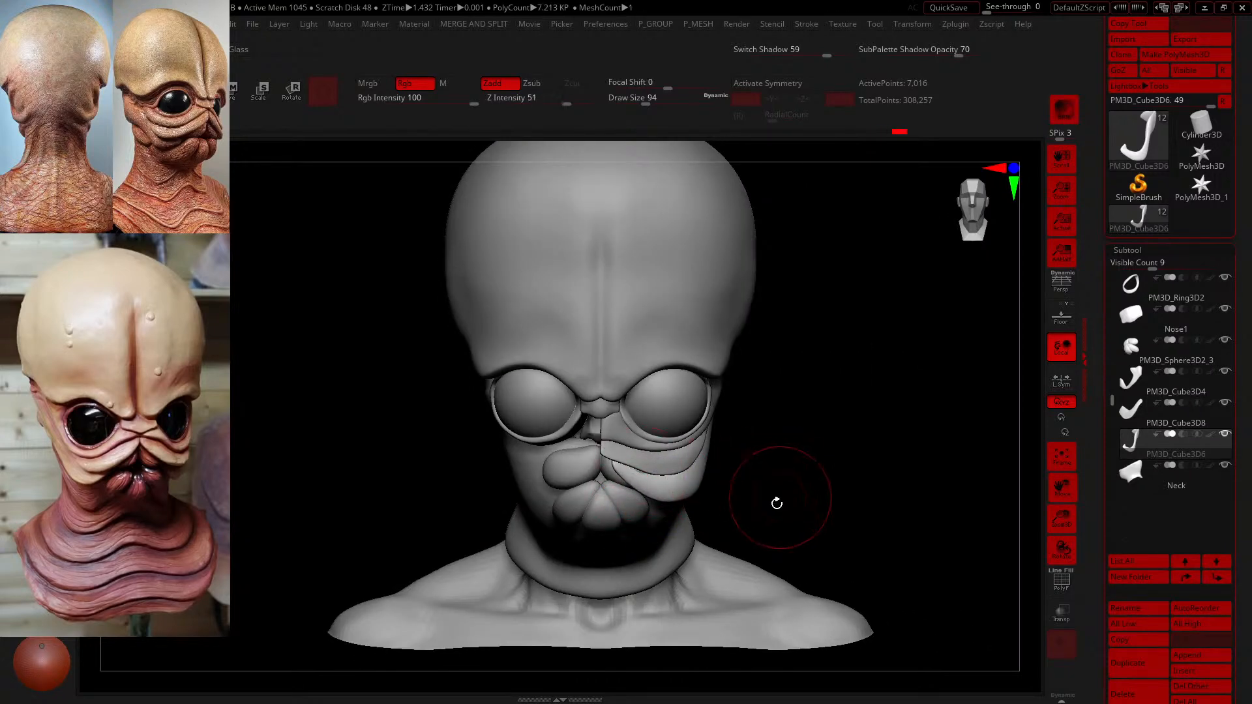
left_click_drag(853, 481, 830, 421)
left_click_drag(646, 474, 641, 503)
left_click_drag(818, 482, 791, 520)
mouse_move(650, 478)
left_mouse_down("shift")
mouse_move(630, 474)
mouse_move(674, 497)
left_mouse_up("shift")
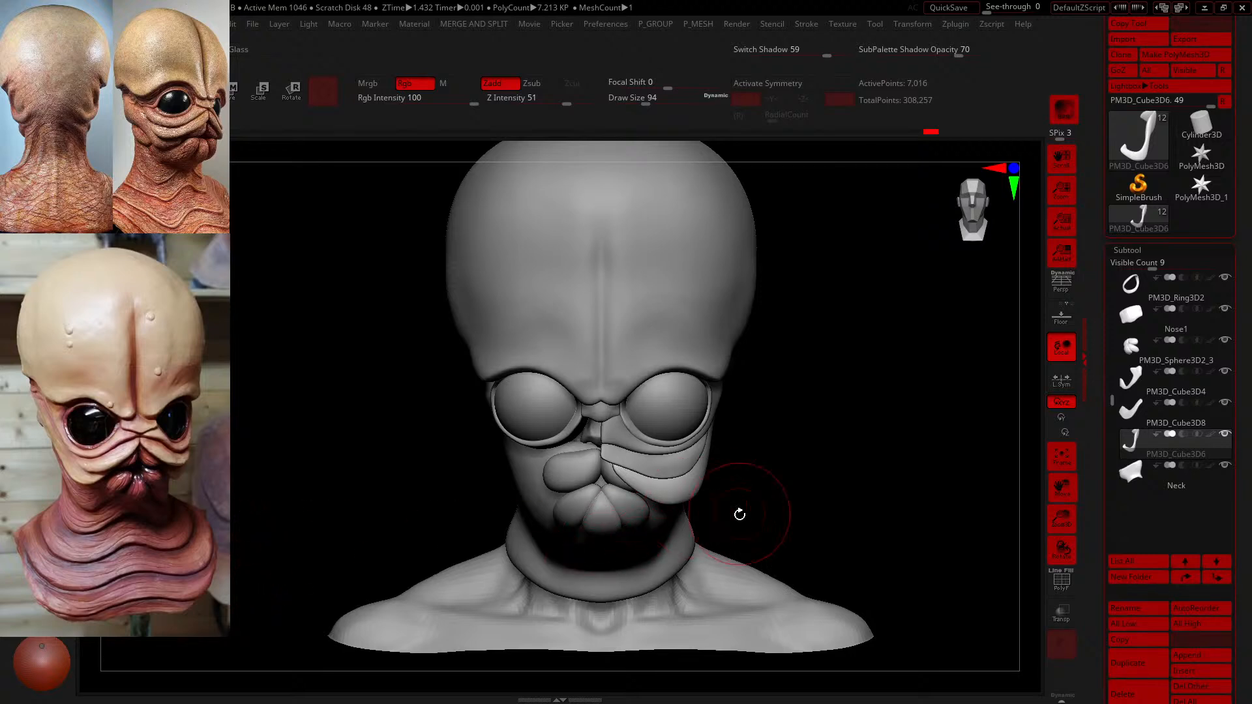
- Smooth and refine the long fold's lower curve where it wraps from the mouth around the cheek
mouse_move(789, 503)
left_mouse_down()
mouse_move(766, 492)
mouse_move(783, 490)
mouse_move(759, 495)
left_mouse_up()
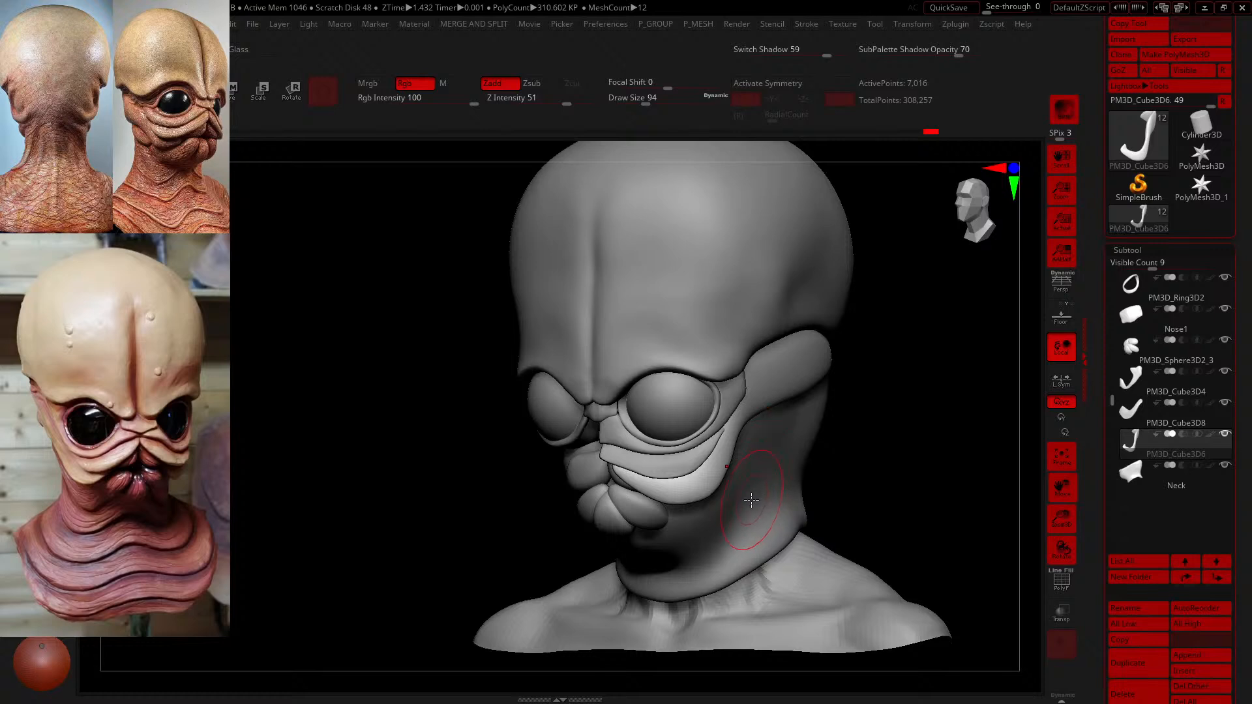
left_click_drag(672, 499, 727, 500, "shift")
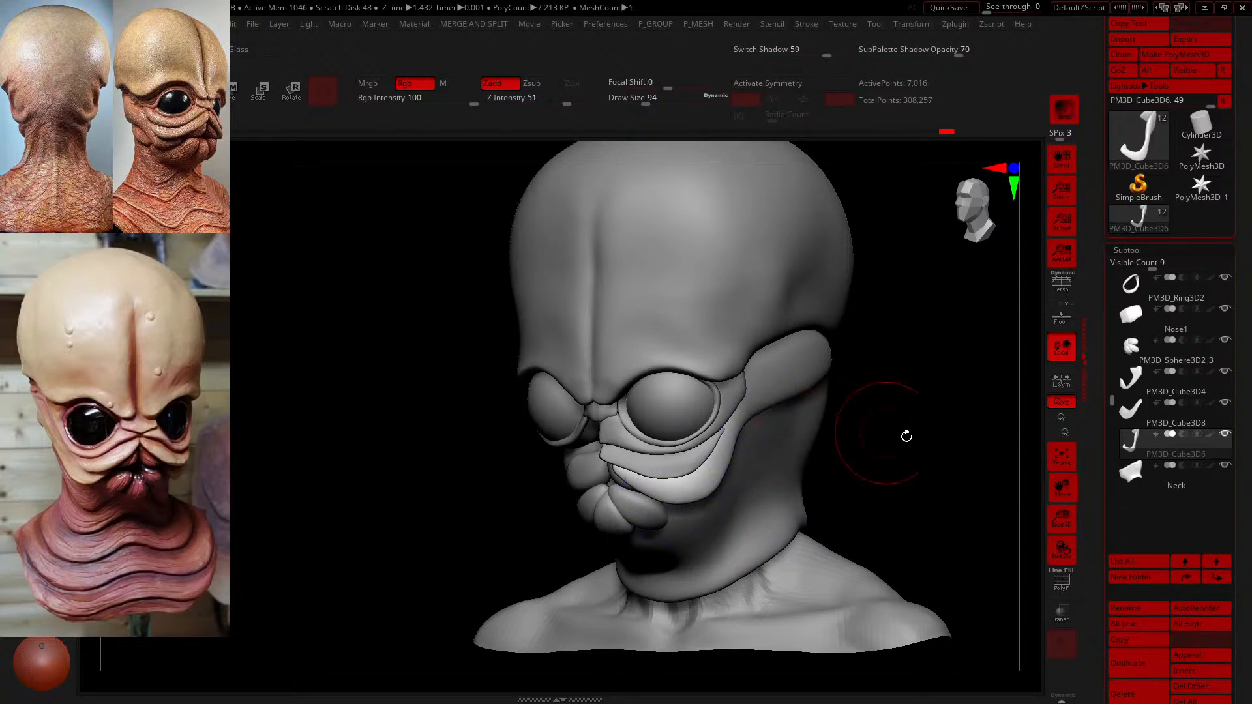
left_click_drag(908, 439, 731, 458)
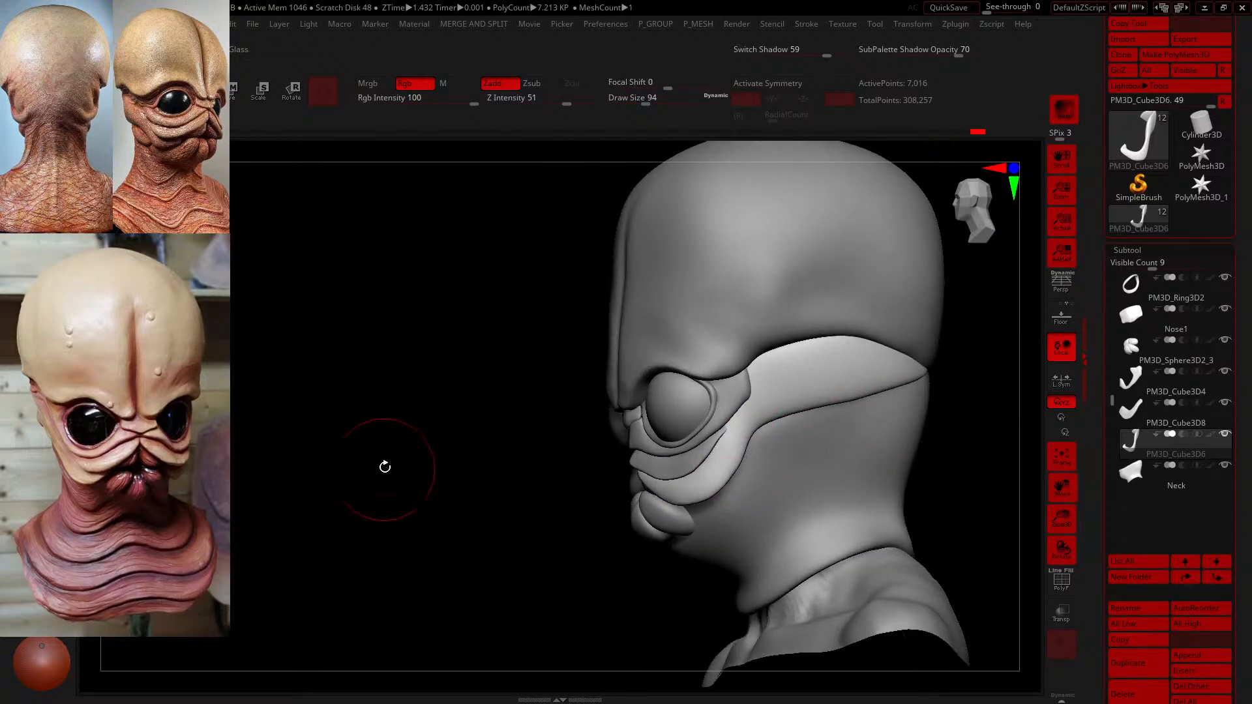
left_click_drag(378, 467, 419, 467)
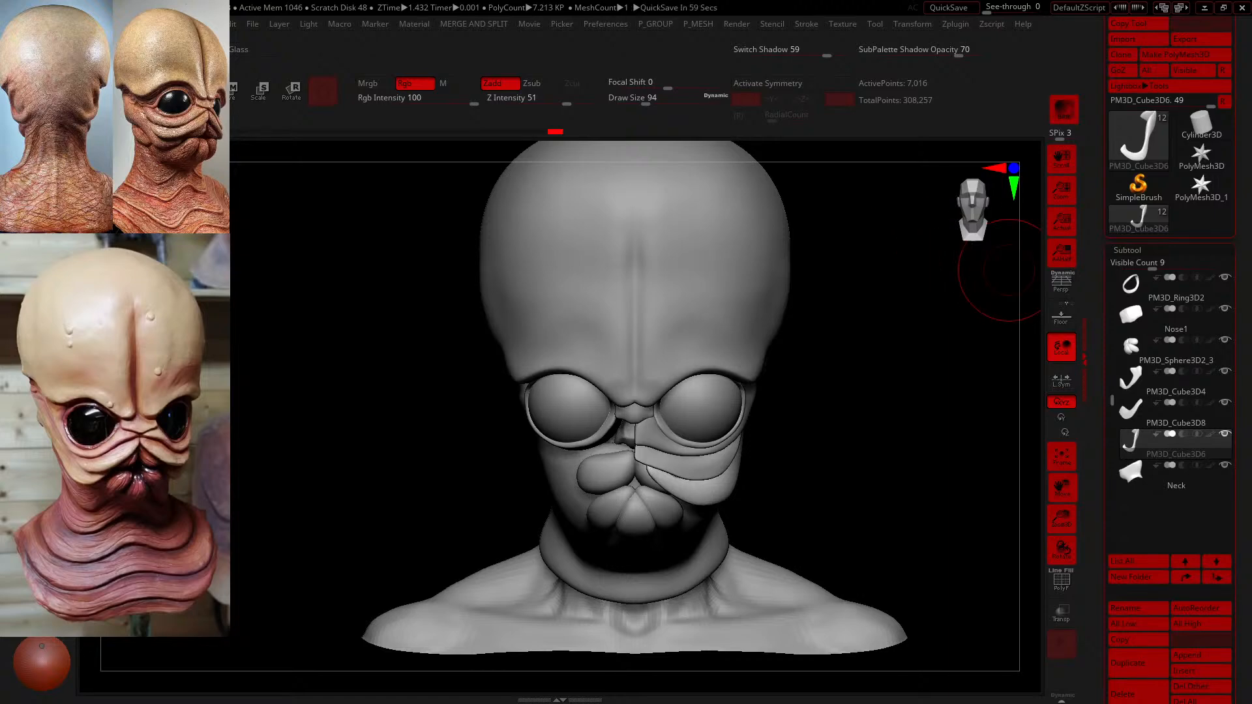
left_click_drag(922, 405, 899, 433)
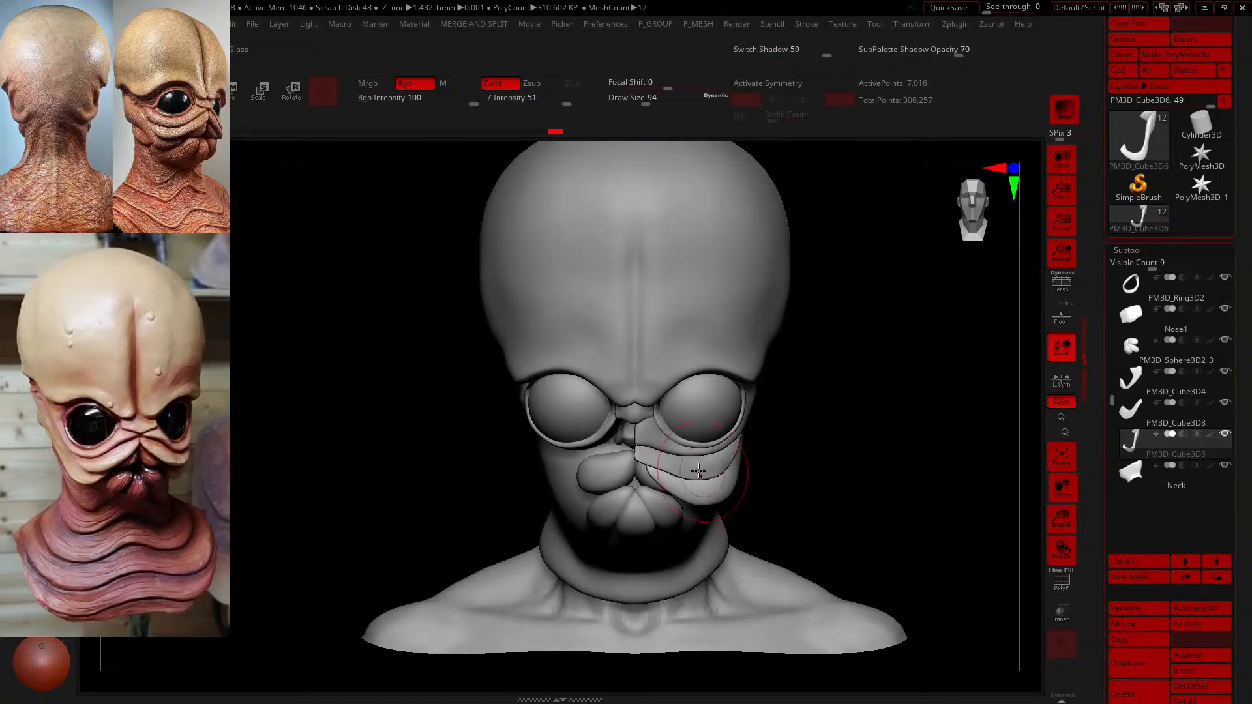
left_click_drag(817, 481, 988, 526)
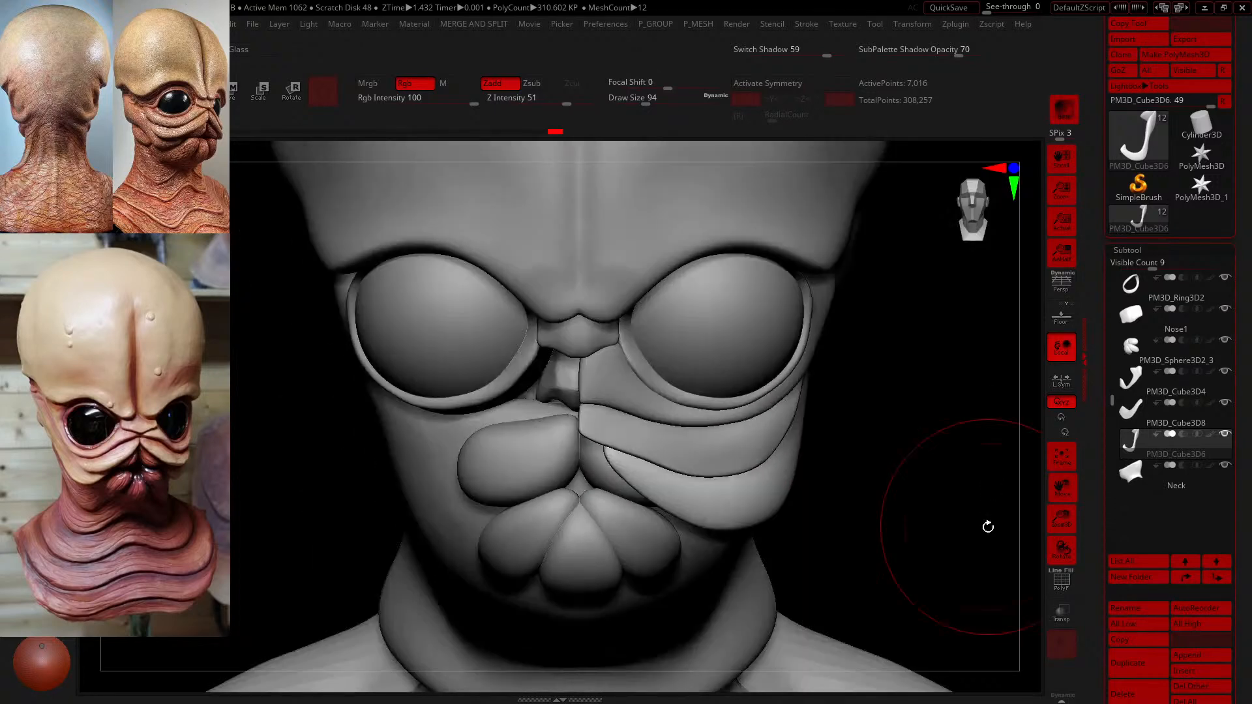
- Subdivide the long fold once and set the draw size to 35
key("ctrl")
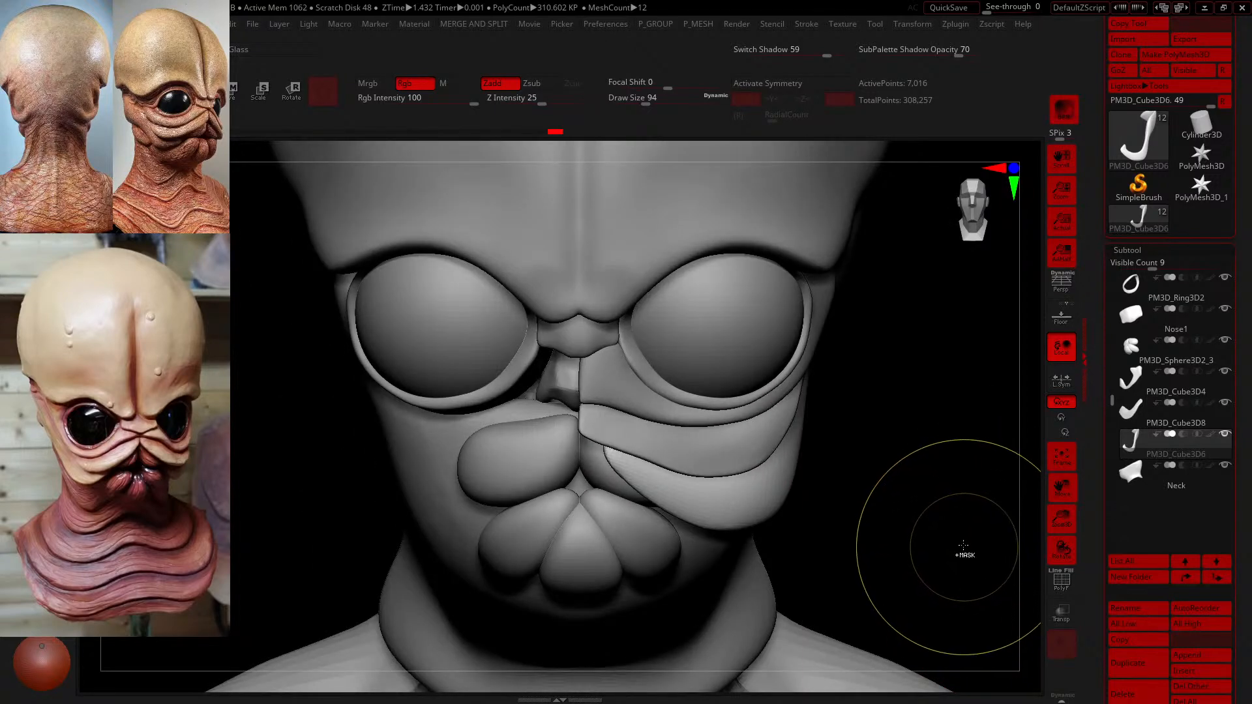
key("ctrl+d")
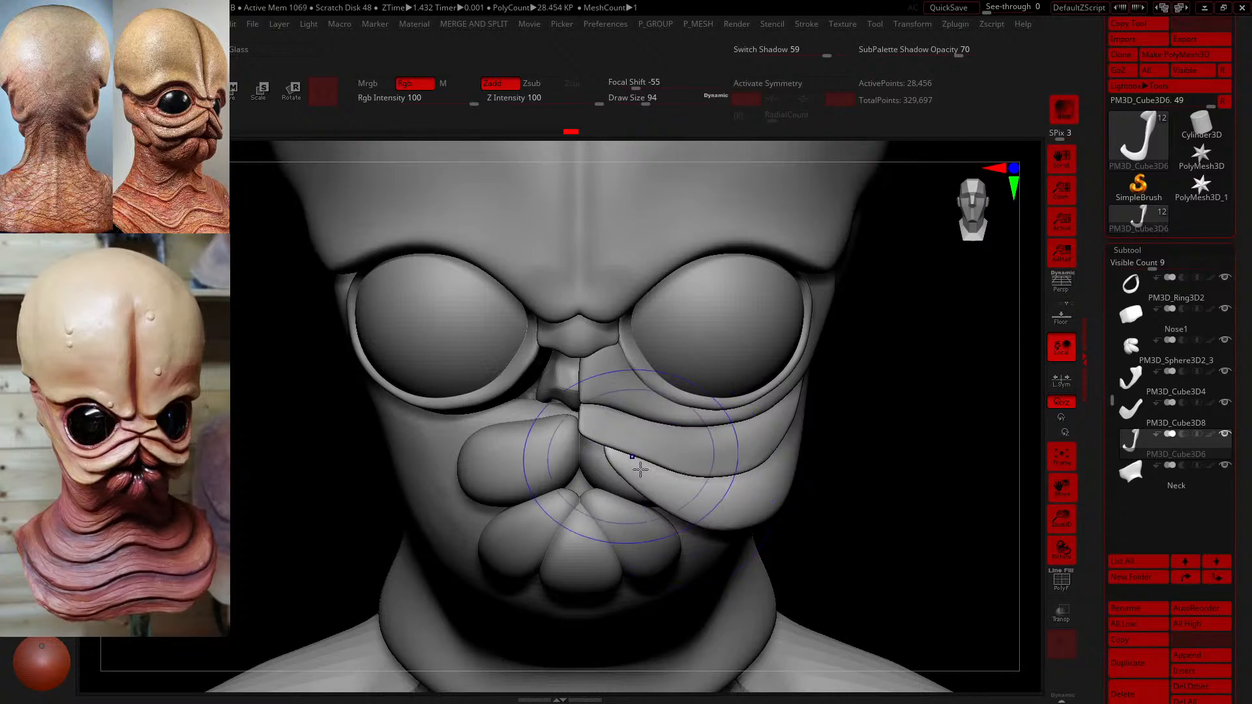
left_click(631, 101)
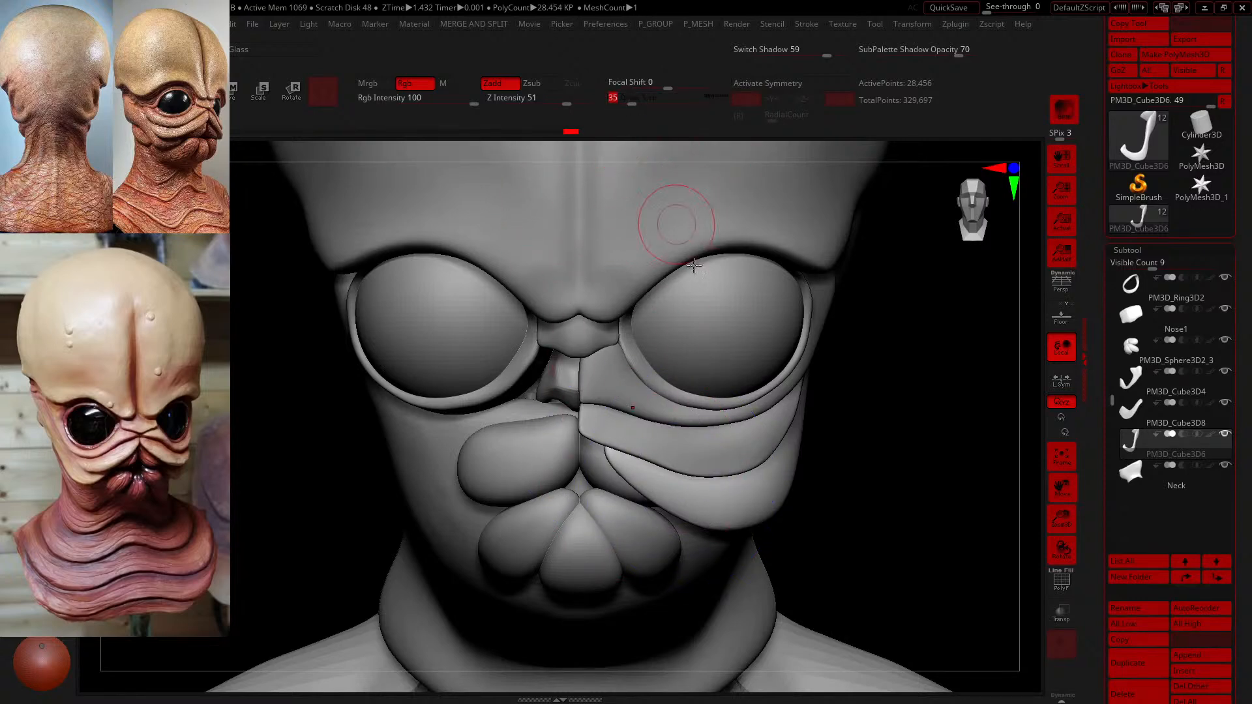
left_click_drag(914, 529, 883, 486)
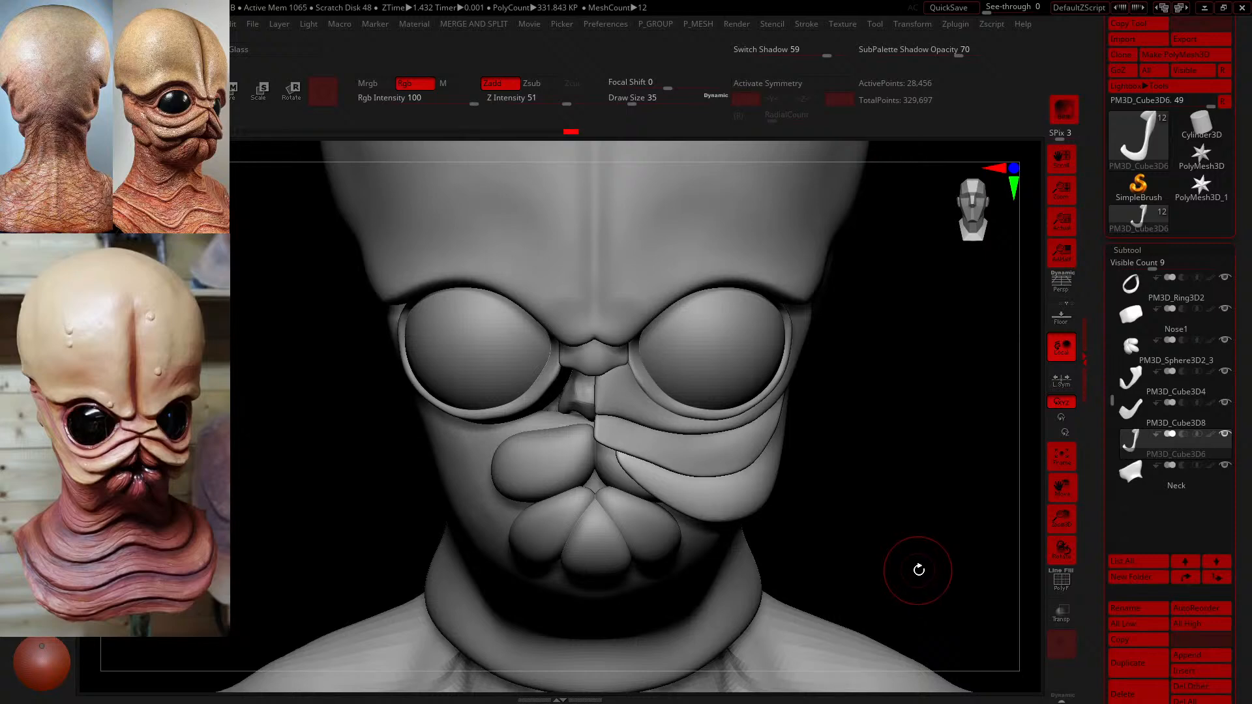
left_click_drag(857, 433, 801, 457)
left_click_drag(284, 524, 374, 470)
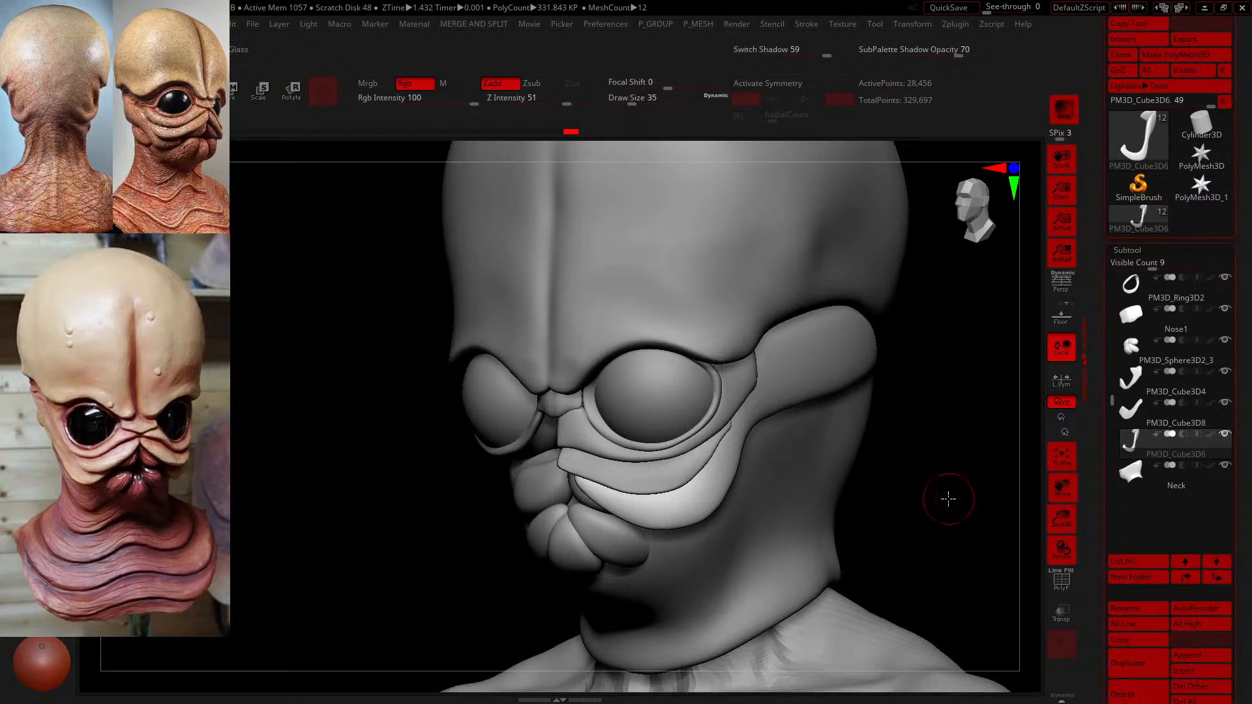
left_click_drag(911, 522, 948, 514)
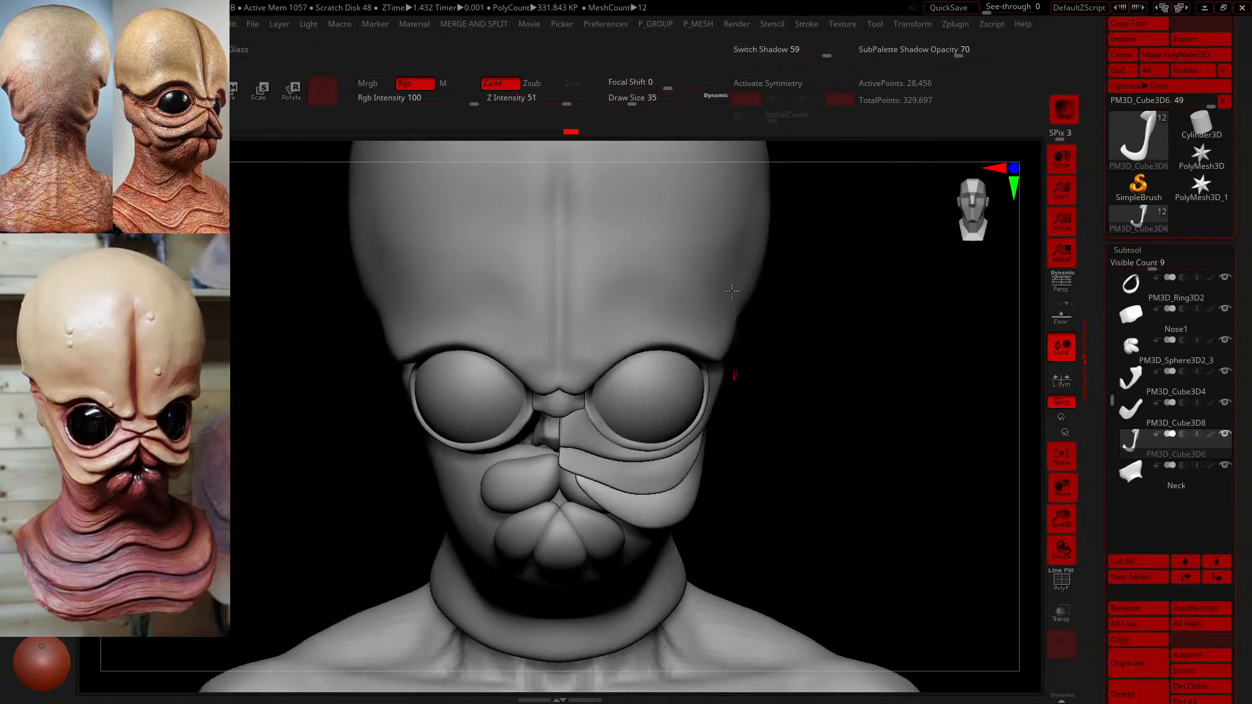
- Select the middle cheek fold, reshape its inner part at draw size 77, and smooth its surface
left_click_drag(636, 103, 643, 105)
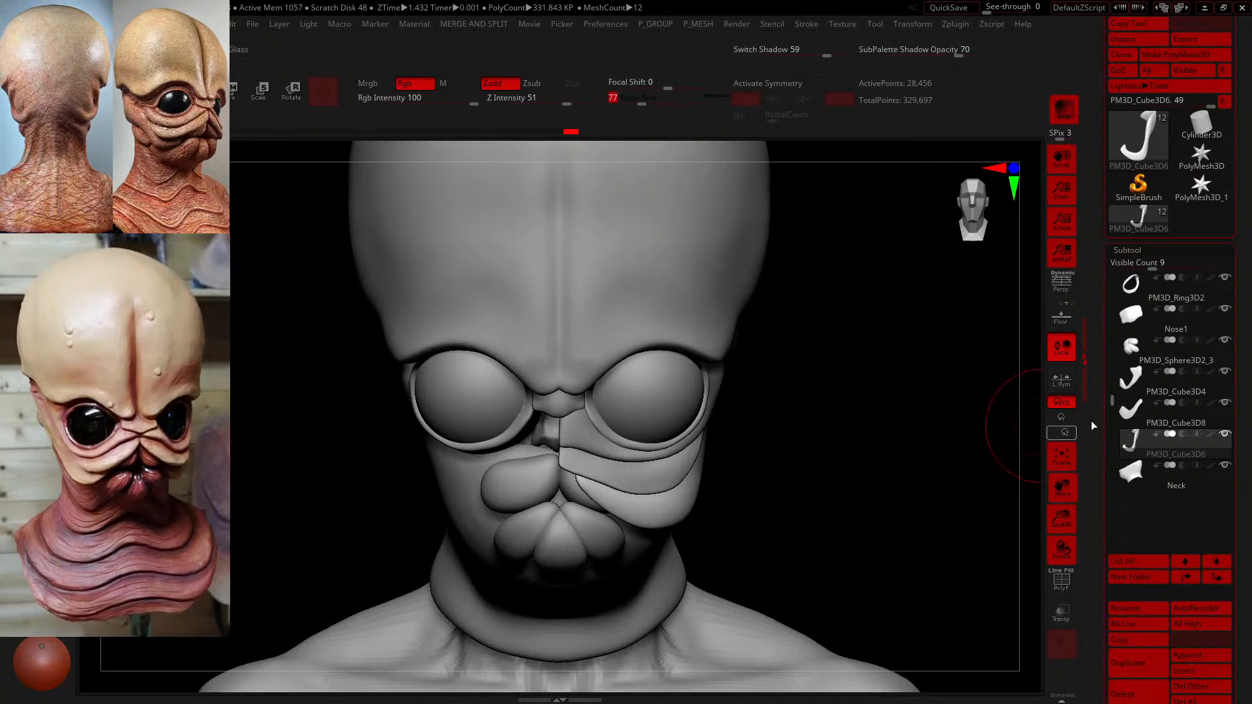
left_click(1121, 416)
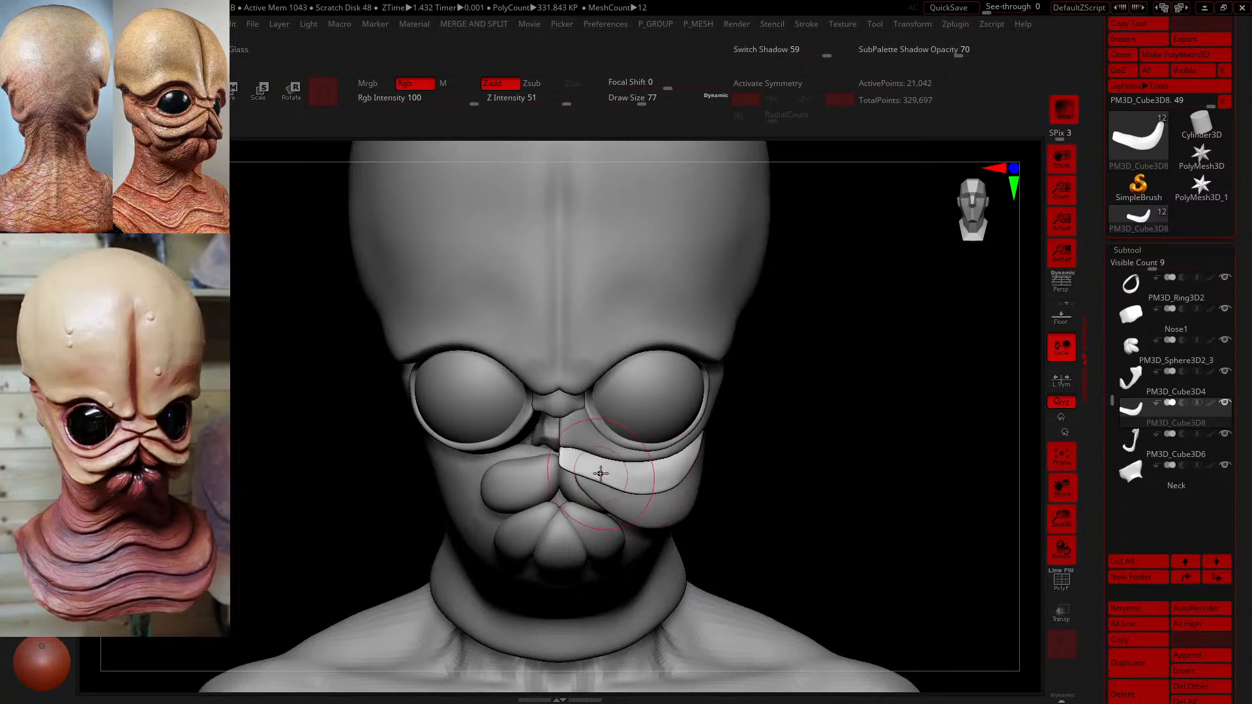
left_click_drag(601, 473, 597, 478)
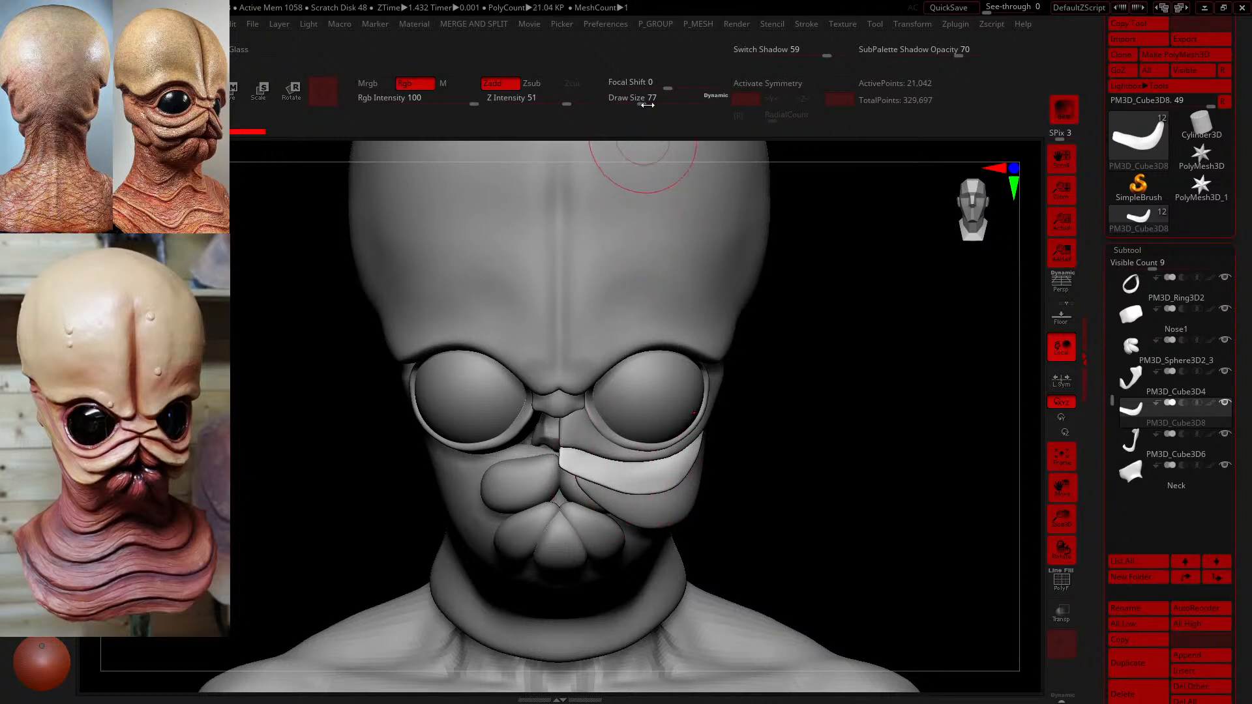
left_click_drag(647, 105, 629, 105)
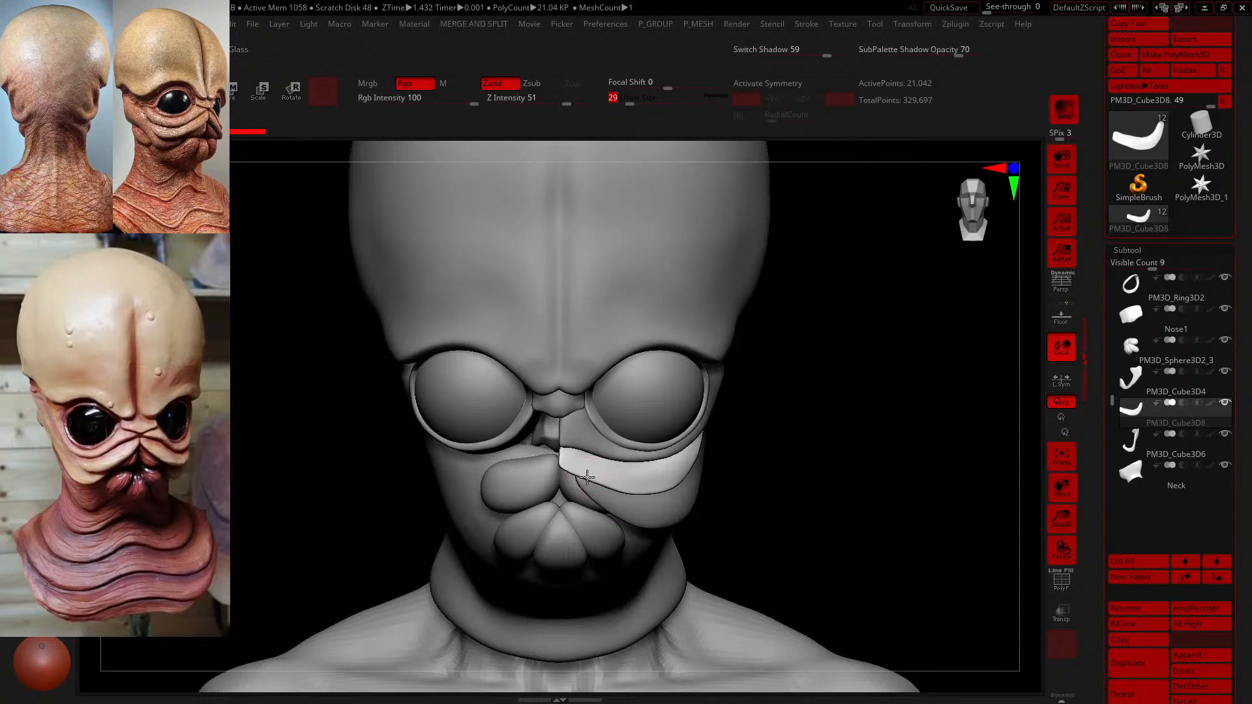
left_click_drag(631, 102, 642, 101)
left_click_drag(598, 477, 592, 472)
left_click_drag(806, 477, 794, 470)
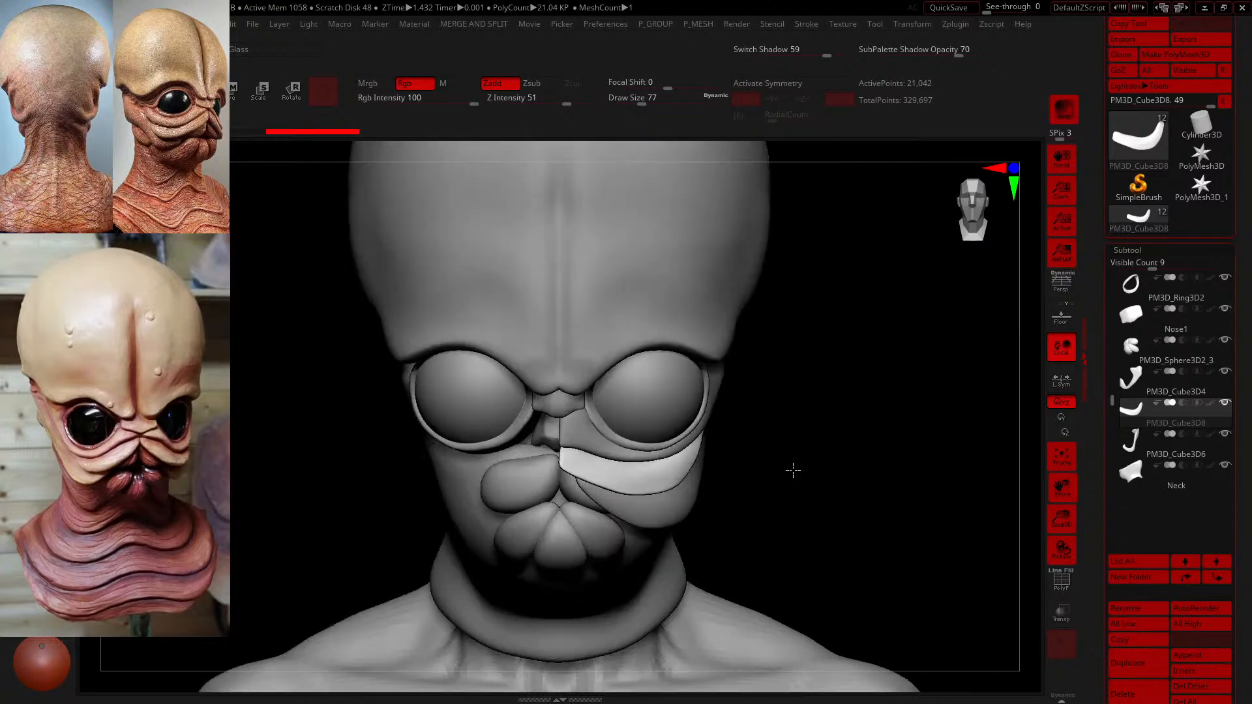
mouse_move(634, 467)
left_mouse_down("shift")
mouse_move(622, 472)
mouse_move(660, 466)
left_mouse_up("shift")
- Inspect the whole bust from the front and side to judge the cheek folds against the references
mouse_move(761, 472)
left_mouse_down()
mouse_move(665, 471)
mouse_move(707, 454)
left_mouse_up()
left_click_drag(370, 498, 389, 500, "shift")
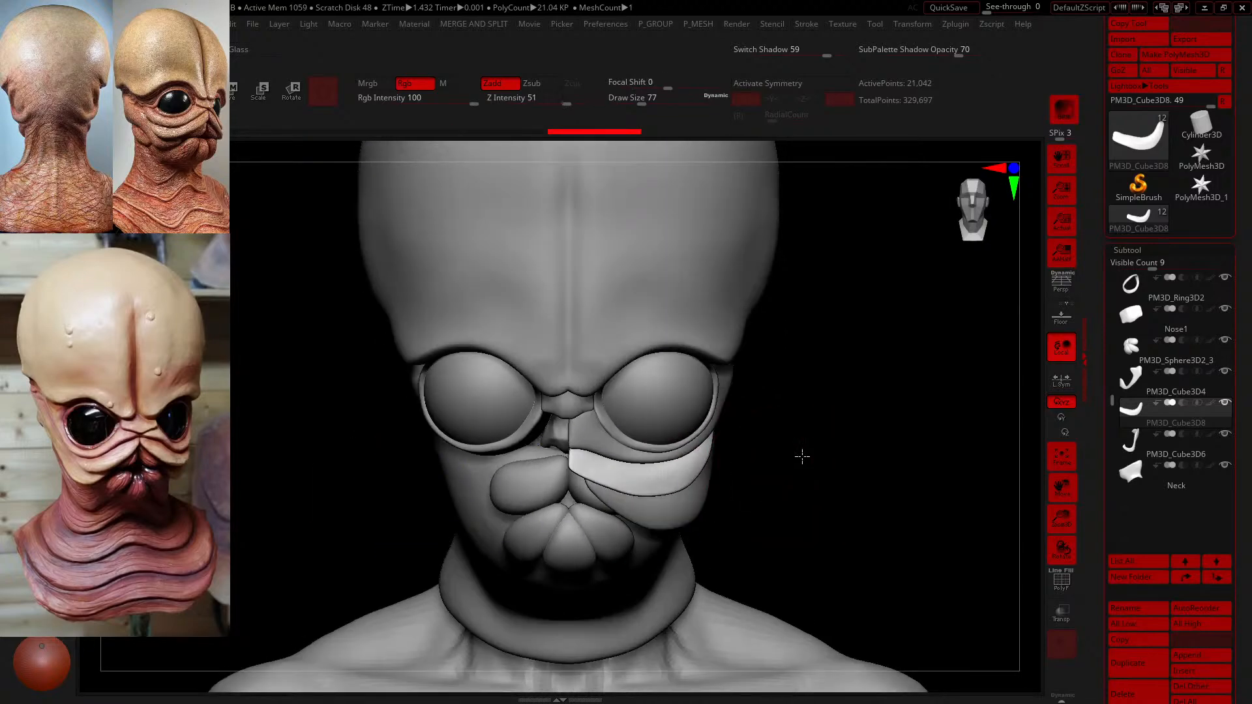
left_click_drag(802, 455, 777, 433, "alt")
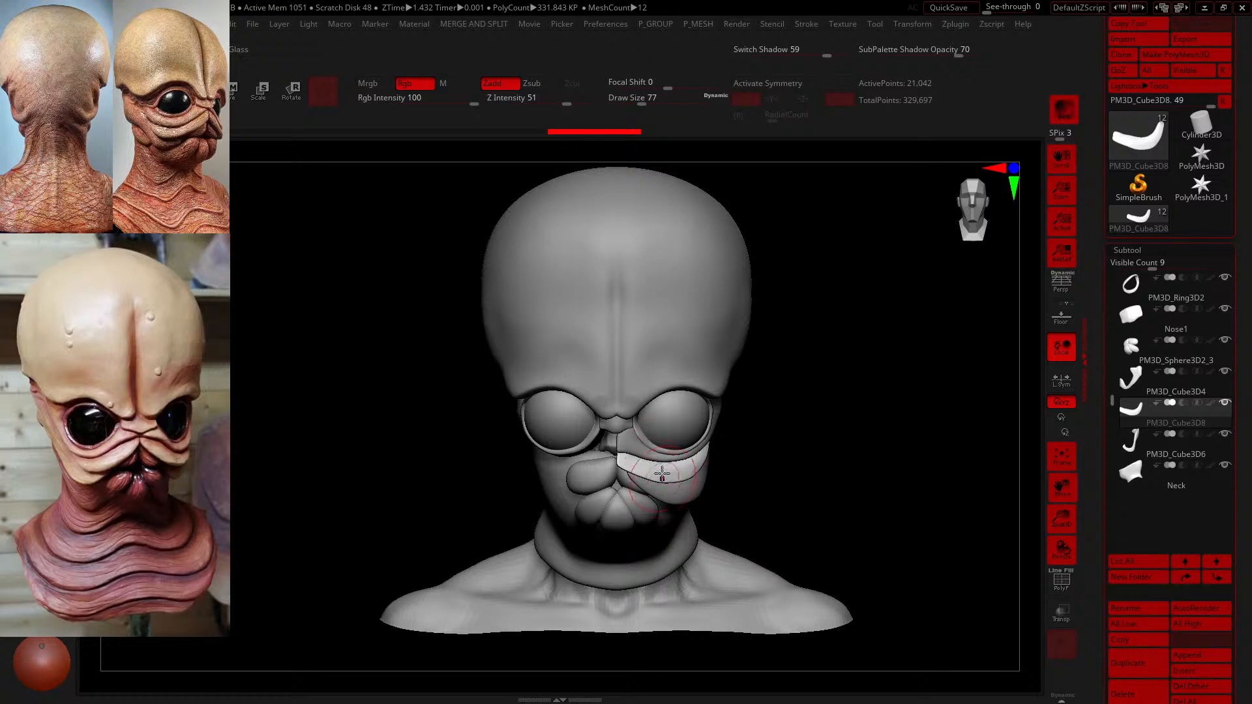
mouse_move(802, 491)
left_mouse_down()
mouse_move(776, 478)
mouse_move(789, 478)
left_mouse_up()
left_click_drag(740, 424, 690, 417)
left_click_drag(531, 459, 497, 467)
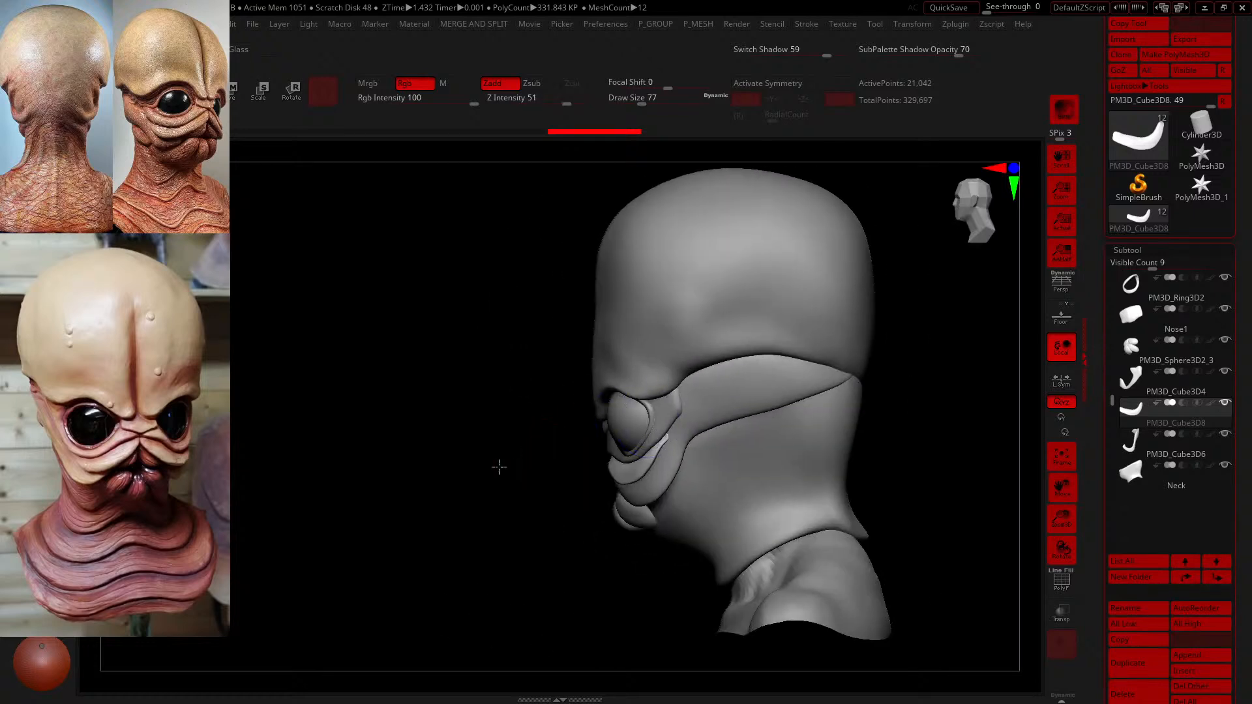
left_click_drag(956, 450, 799, 418)
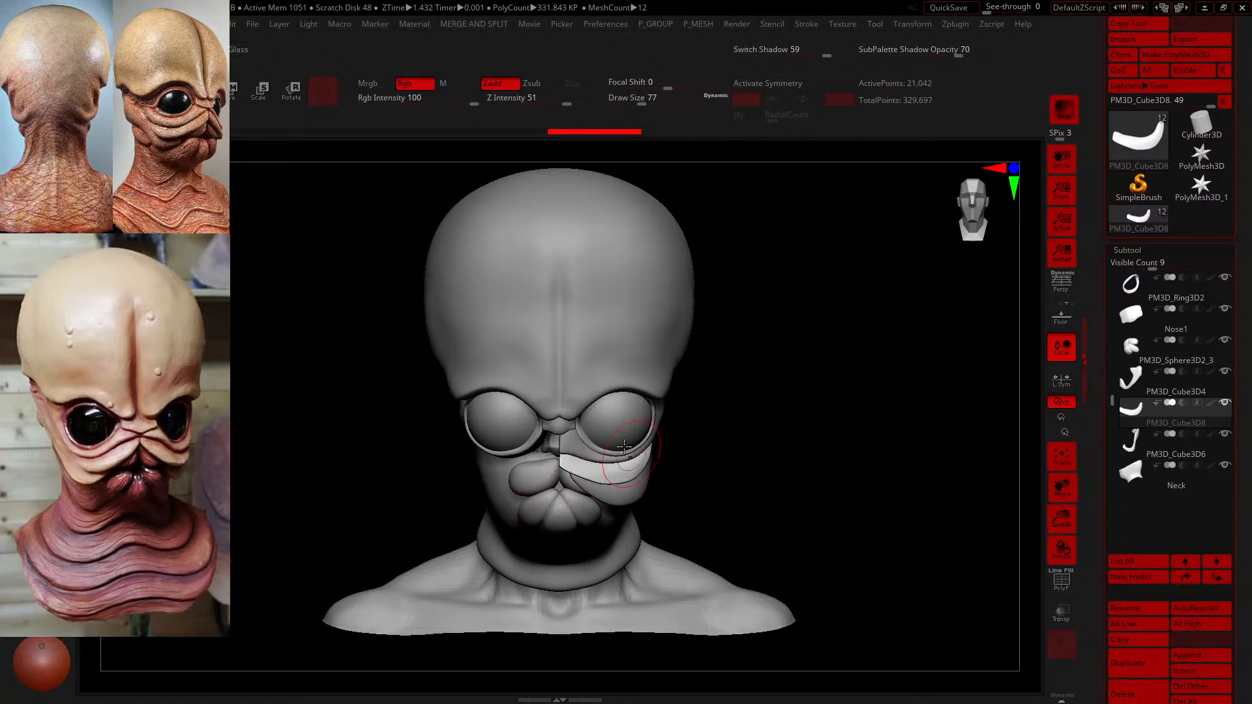
left_click_drag(747, 381, 741, 369)
- Reshape the middle cheek fold's front curve in side view and smooth it along its length
left_click_drag(730, 464, 760, 550, "alt")
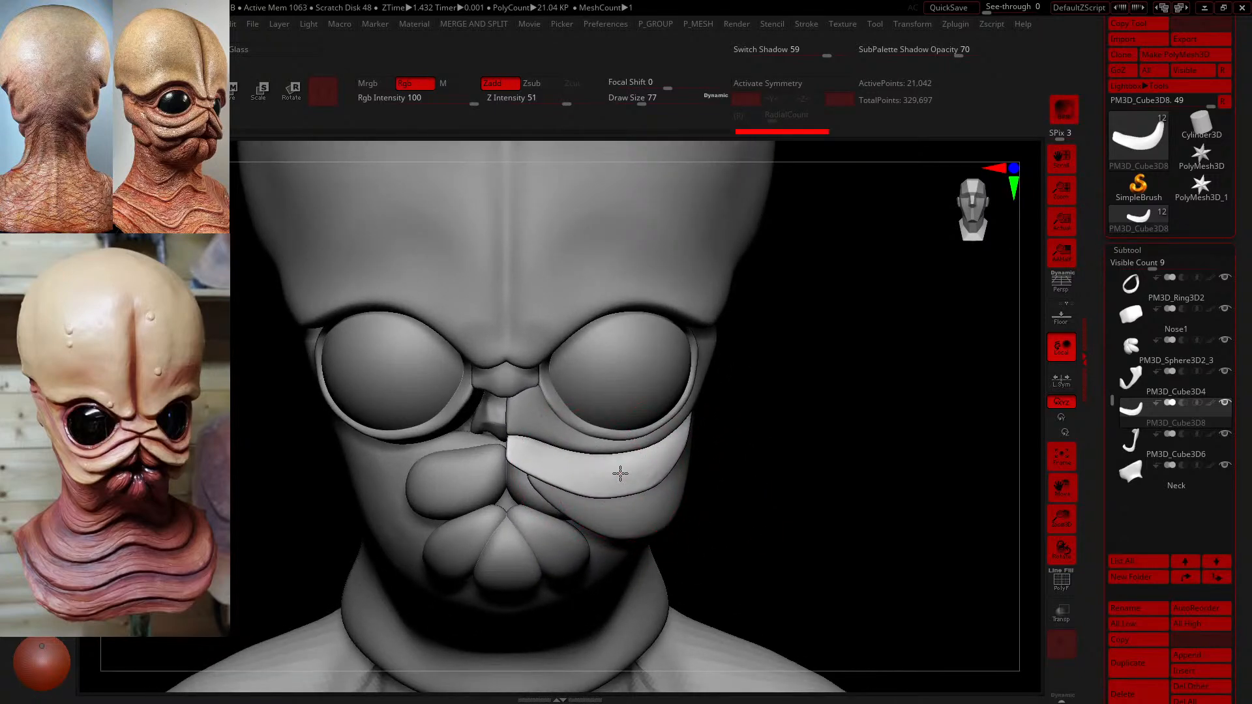
left_click_drag(823, 590, 741, 503)
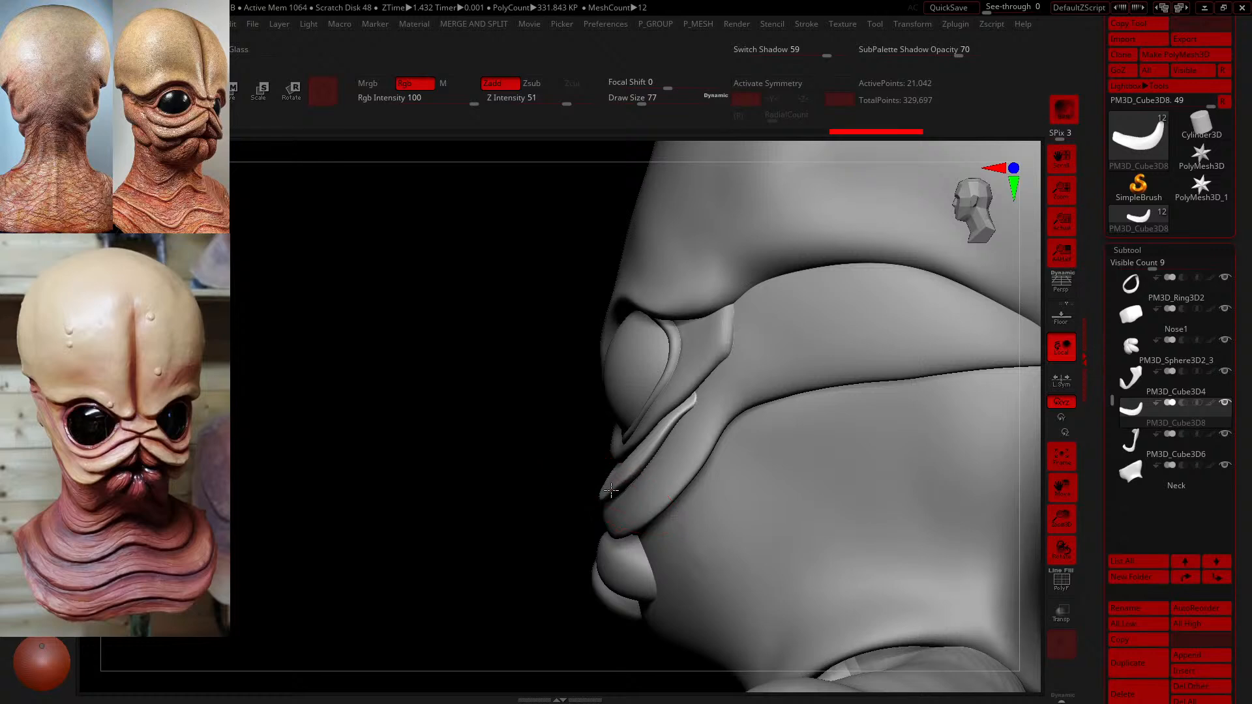
mouse_move(589, 476)
left_mouse_down()
mouse_move(561, 503)
mouse_move(573, 489)
left_mouse_up()
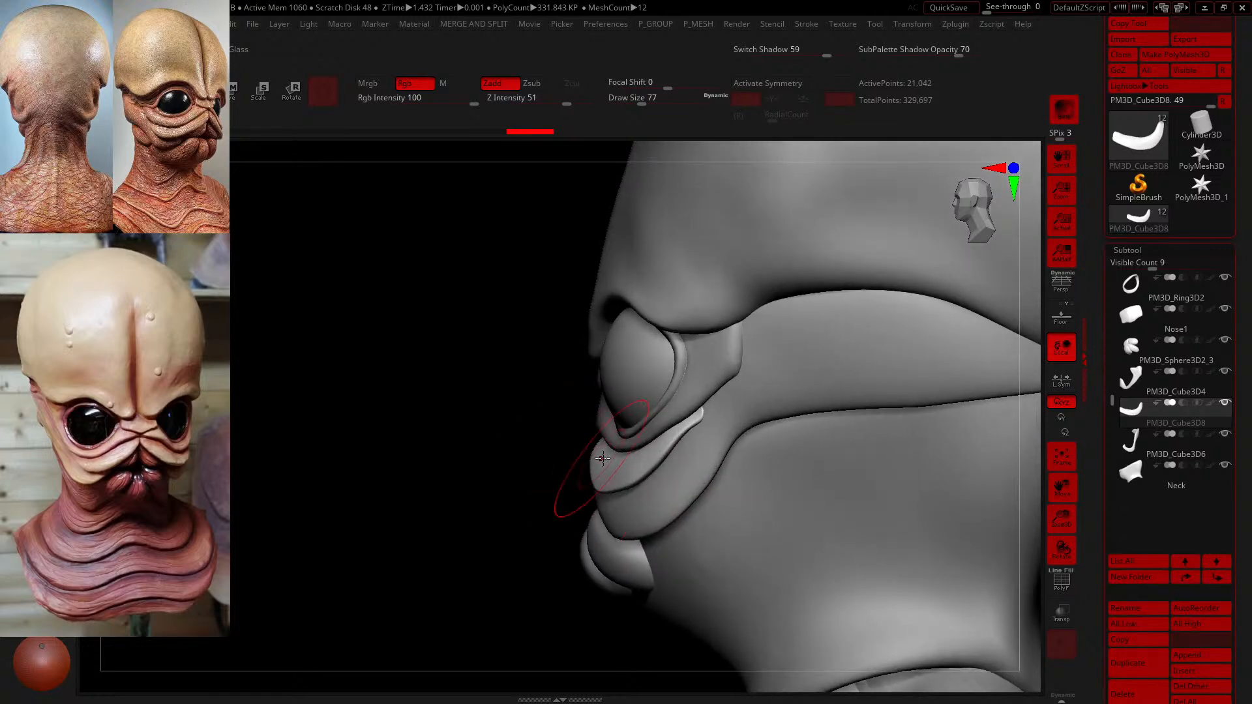
mouse_move(608, 444)
left_mouse_down()
mouse_move(613, 432)
mouse_move(631, 457)
left_mouse_up()
left_click_drag(699, 424, 586, 486, "shift")
mouse_move(506, 471)
left_mouse_down()
mouse_move(593, 467)
mouse_move(522, 478)
mouse_move(506, 461)
left_mouse_up()
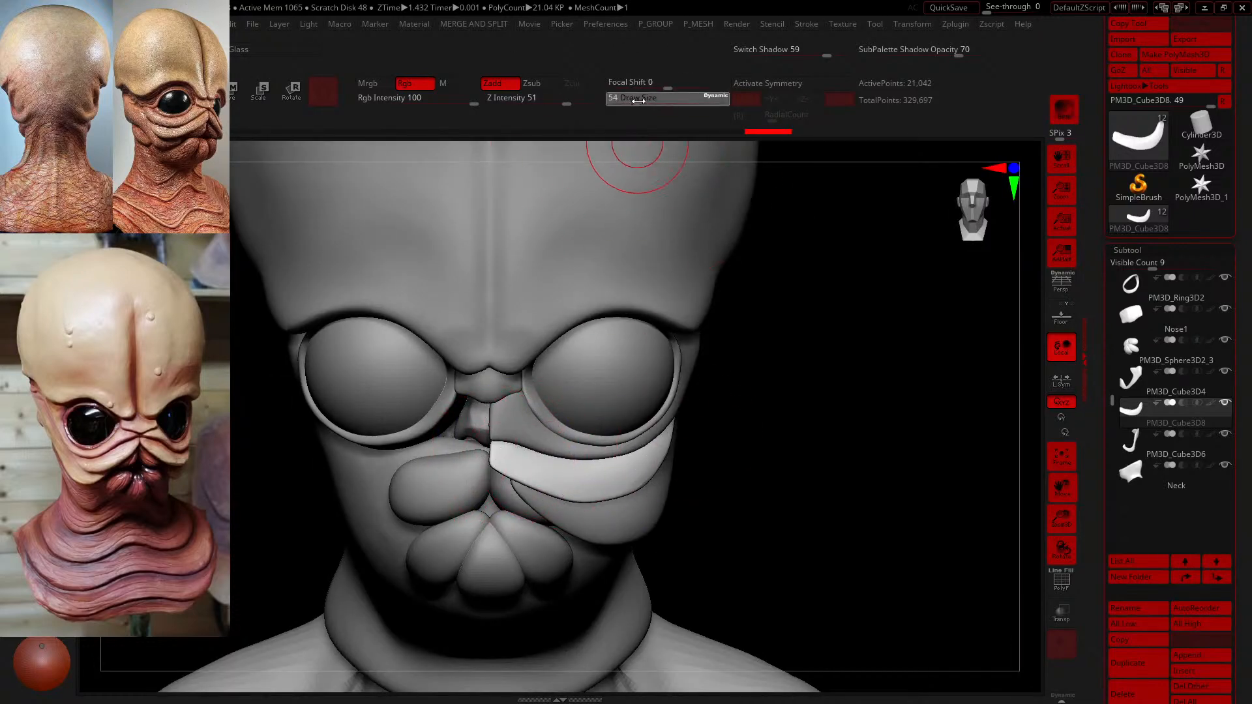
- Reduce the draw size to 33, refine the middle cheek fold's inner end beside the nose, and smooth it
left_click_drag(642, 102, 637, 101)
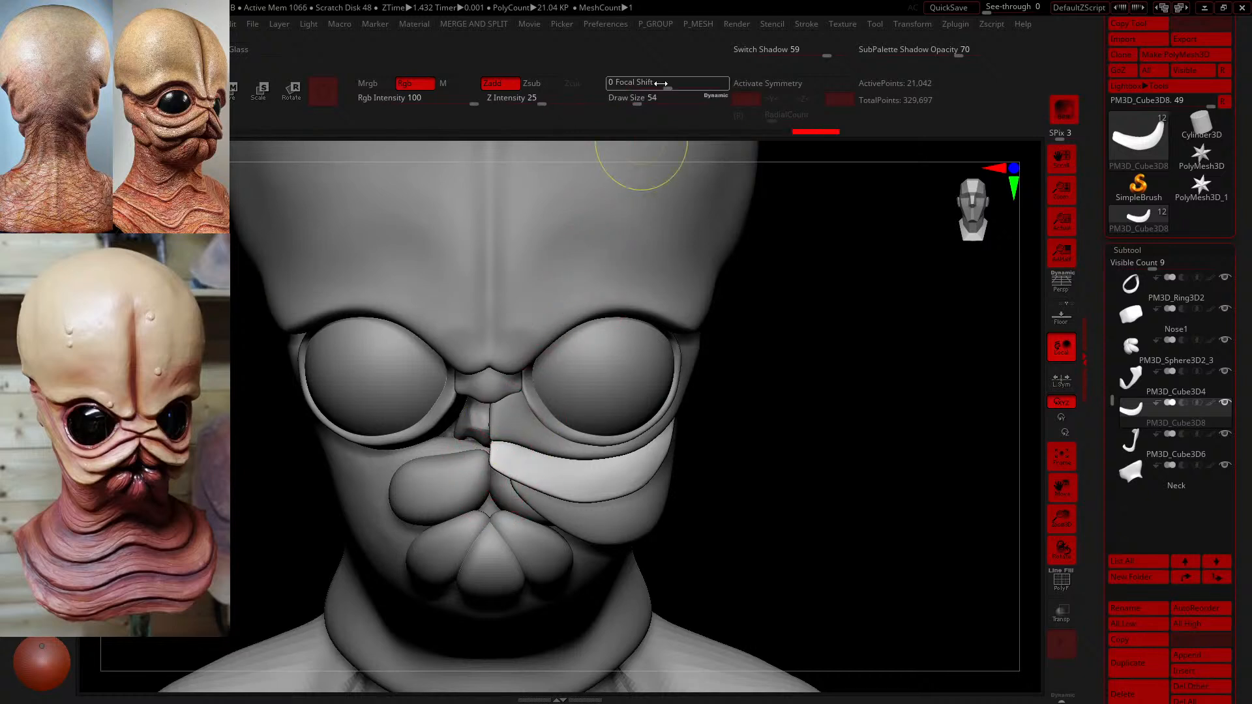
left_click_drag(637, 103, 634, 103)
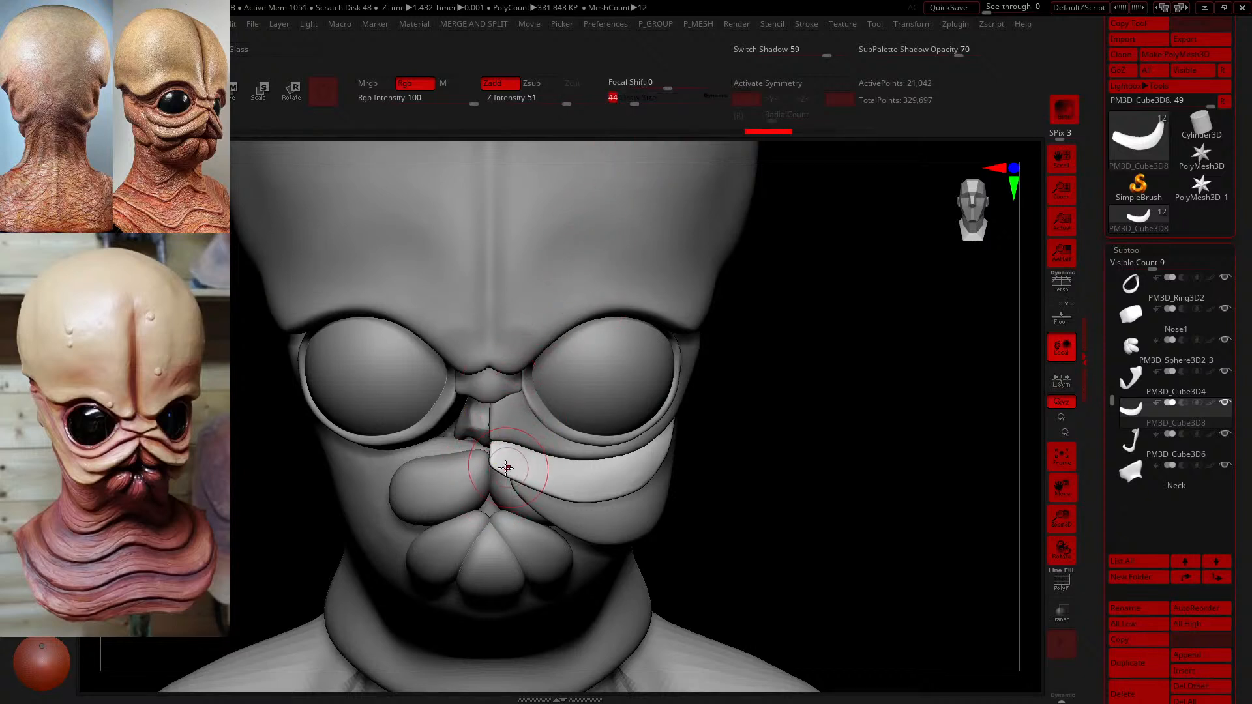
left_click_drag(634, 99, 631, 98)
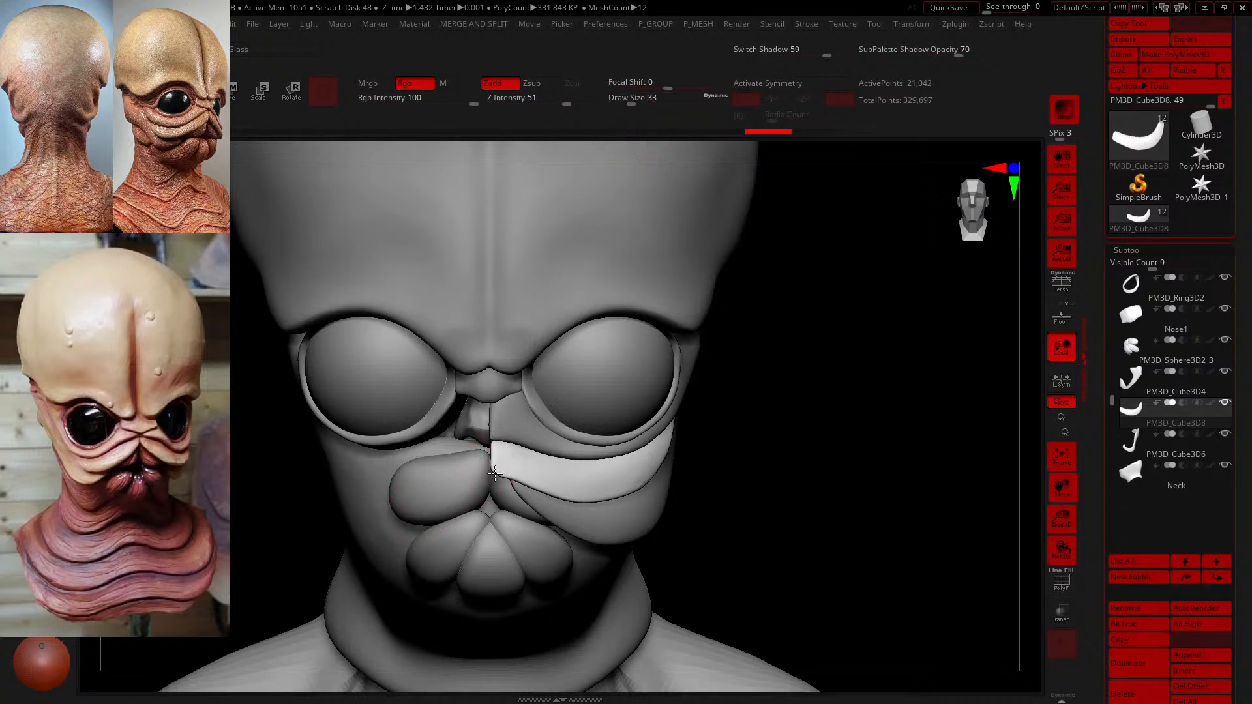
left_click_drag(495, 472, 514, 472)
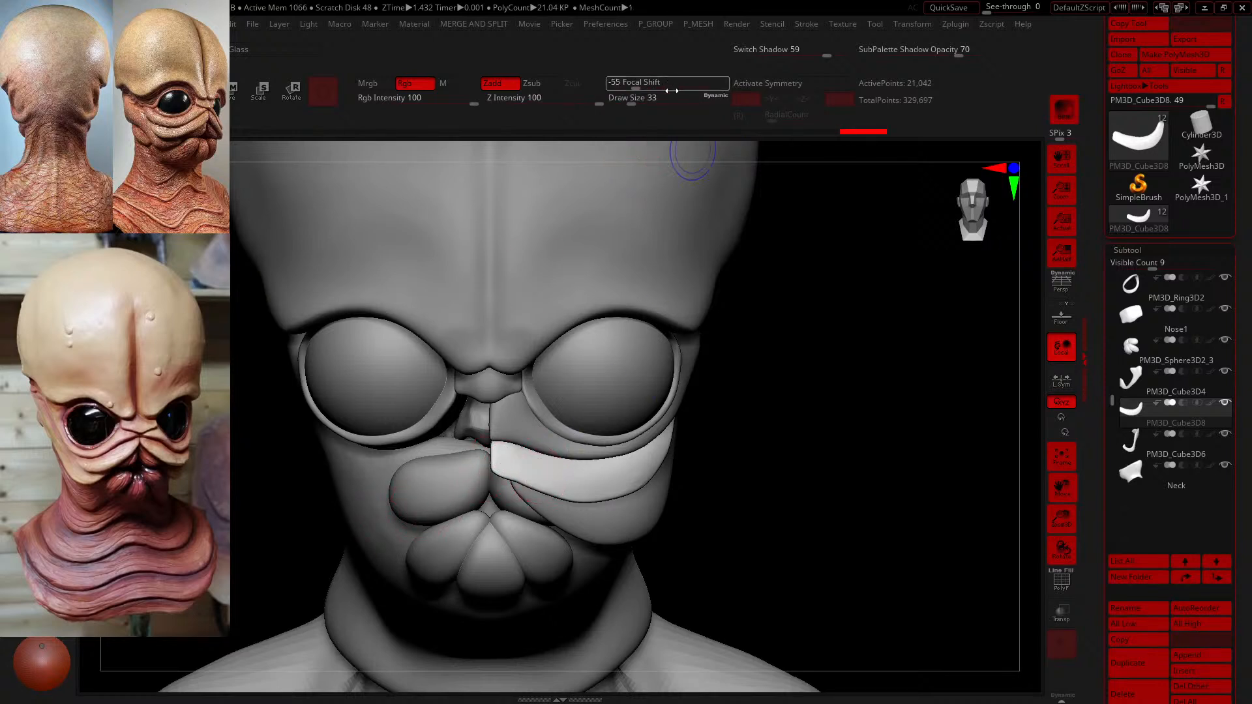
left_click_drag(631, 100, 638, 99)
mouse_move(531, 481)
left_mouse_down("shift")
mouse_move(550, 482)
mouse_move(552, 468)
left_mouse_up("shift")
left_click_drag(637, 103, 630, 104)
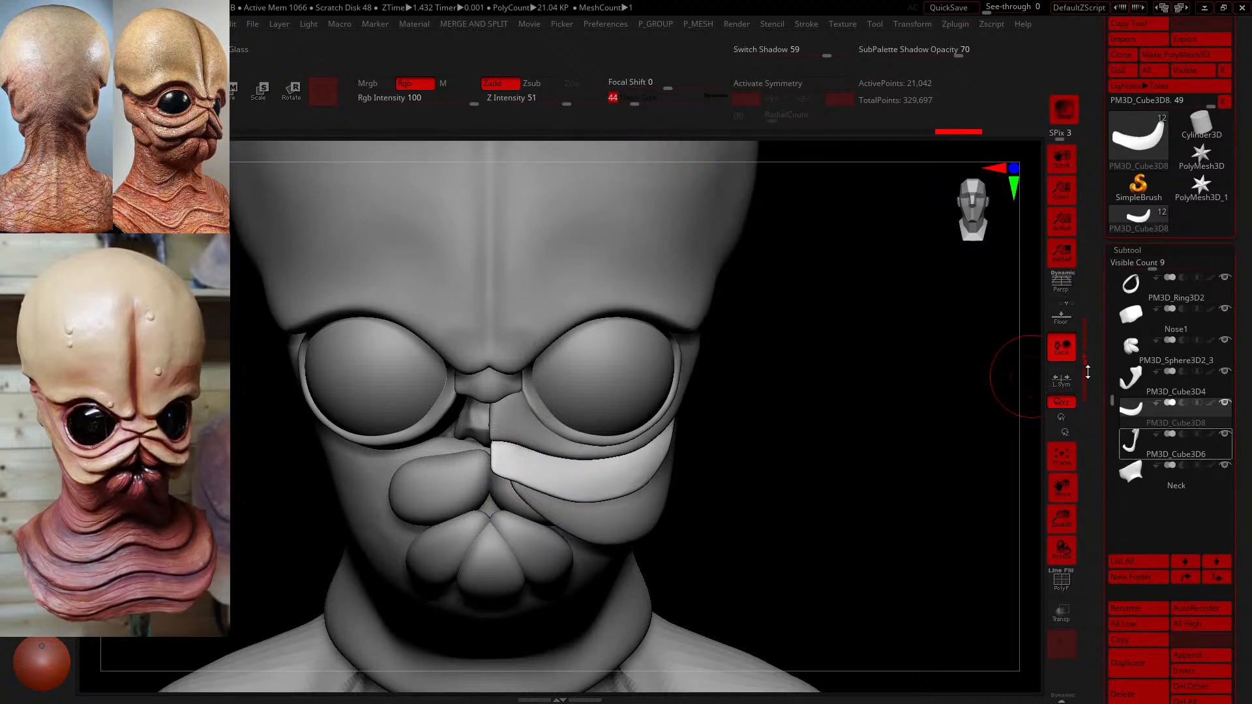
- Select the upper cheek fold under the eye and smooth its inner end beside the nose at draw size 27
left_click(1124, 384)
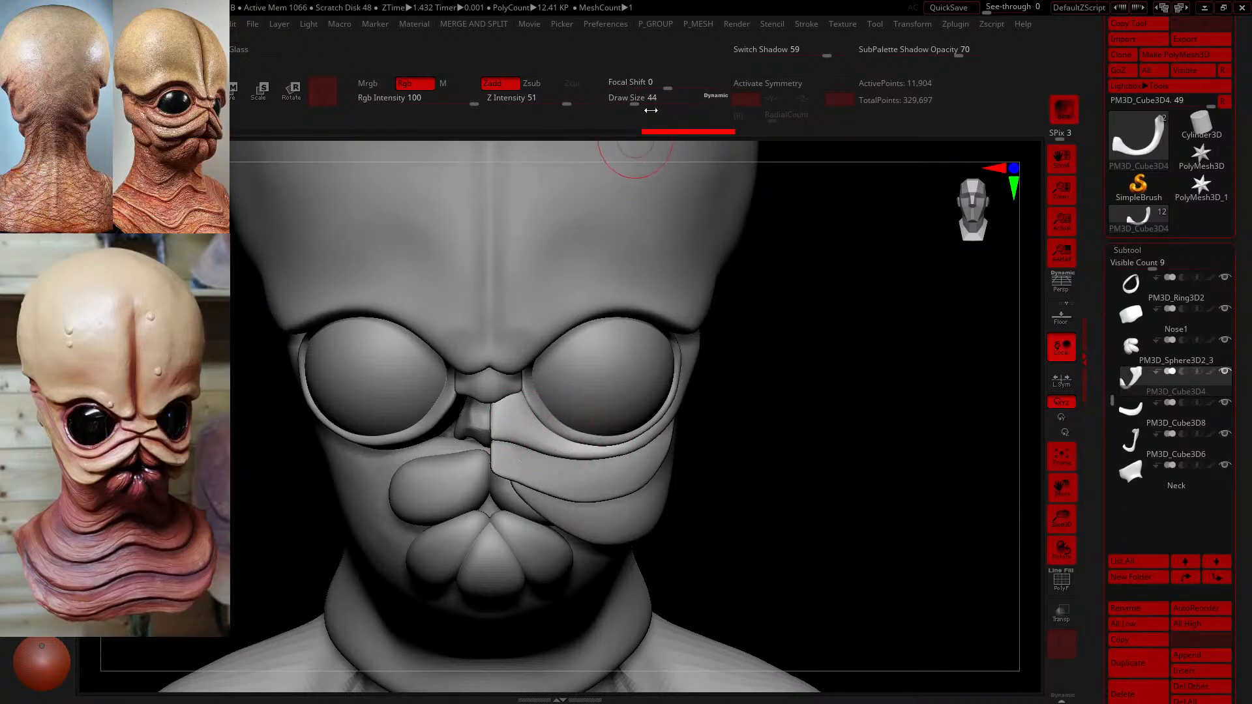
left_click_drag(639, 103, 629, 103)
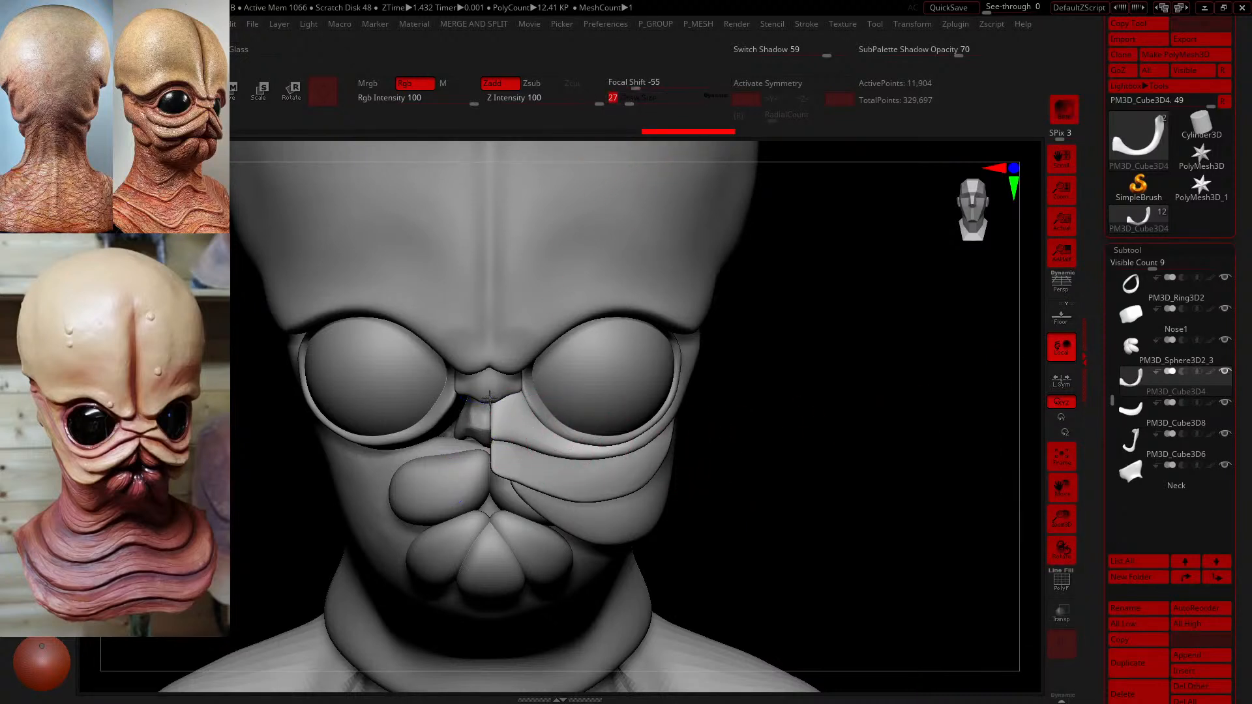
left_click_drag(492, 394, 515, 407, "shift")
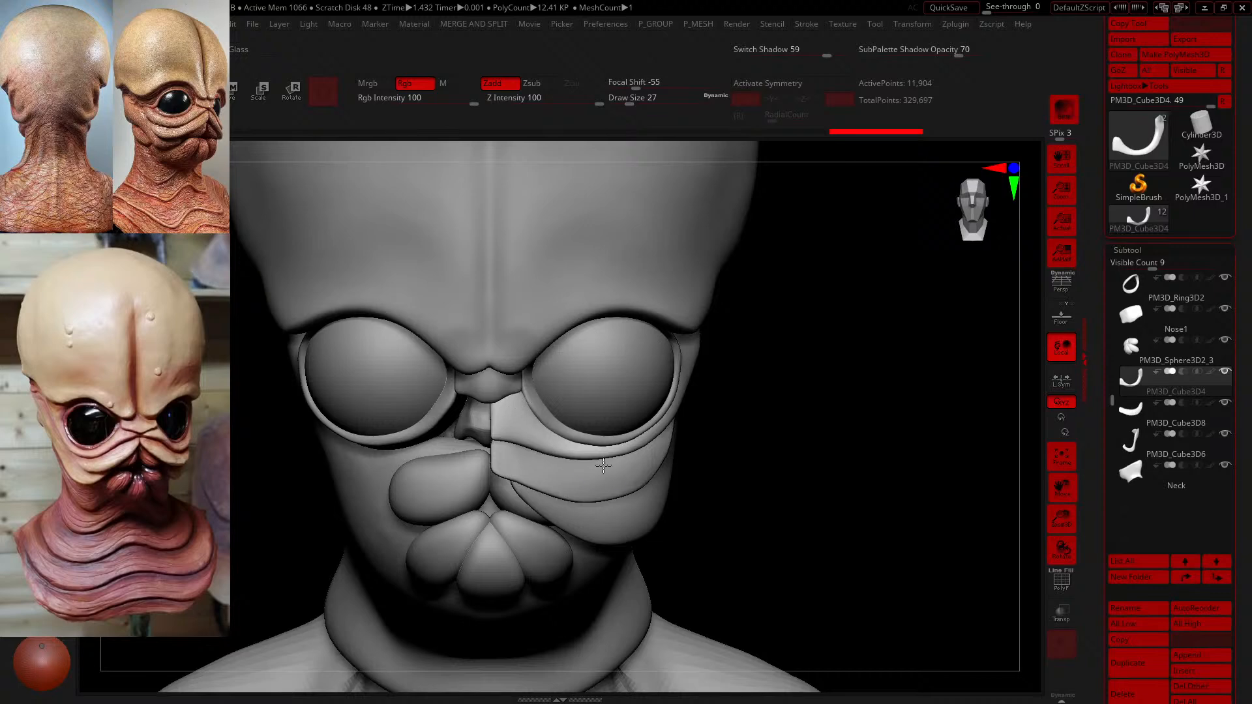
- Set the draw size to 31 and smooth the upper cheek fold along its curve under the eye
left_click_drag(700, 436, 668, 424)
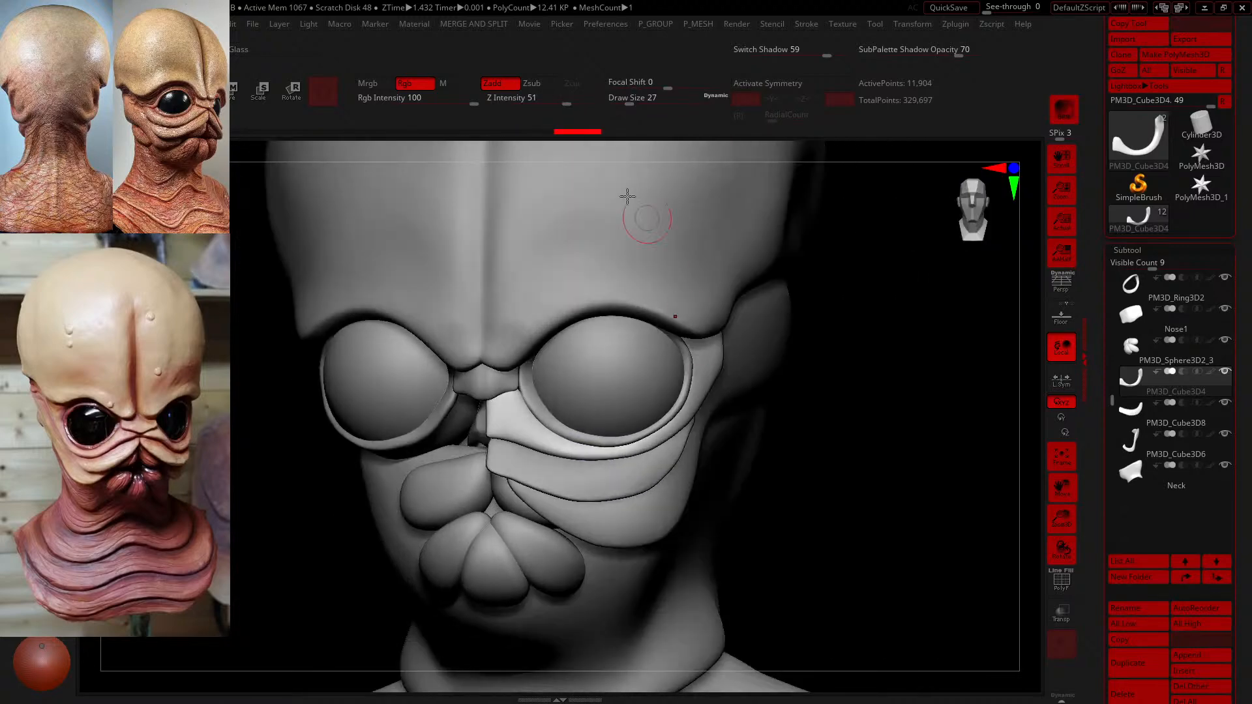
left_click_drag(628, 103, 630, 106)
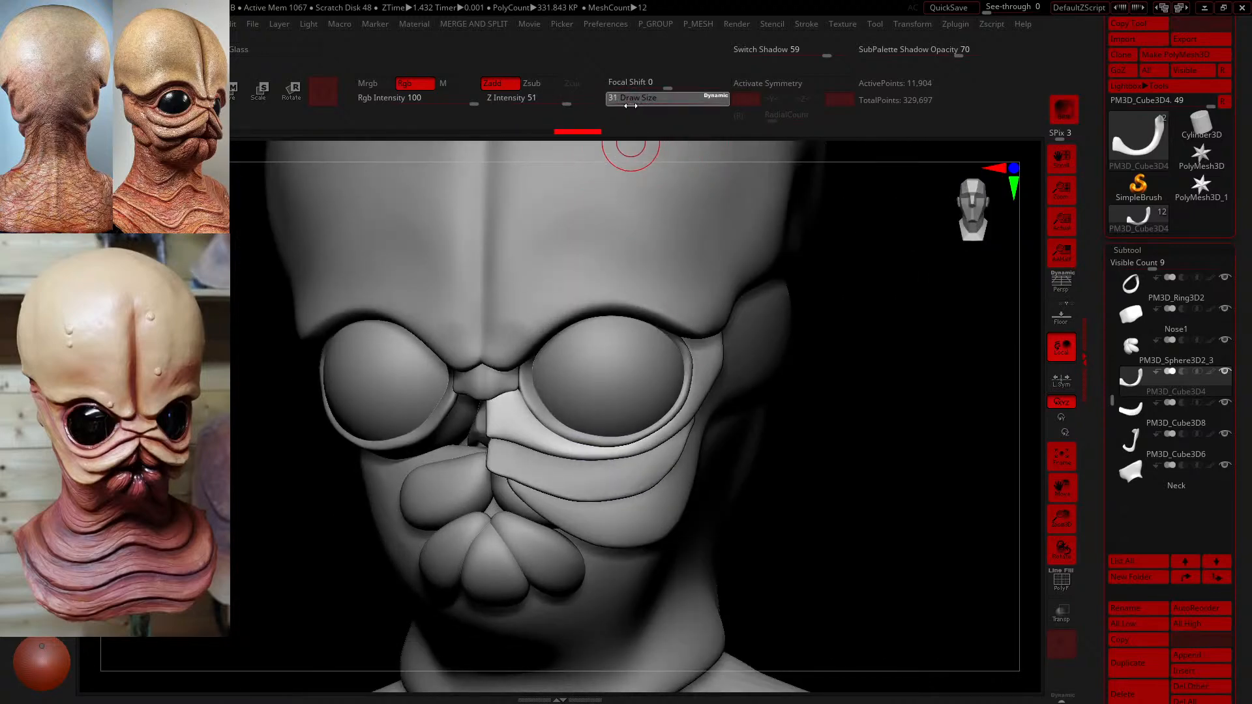
left_click_drag(874, 503, 779, 499)
mouse_move(539, 430)
left_mouse_down("shift")
mouse_move(619, 453)
mouse_move(714, 440)
left_mouse_up("shift")
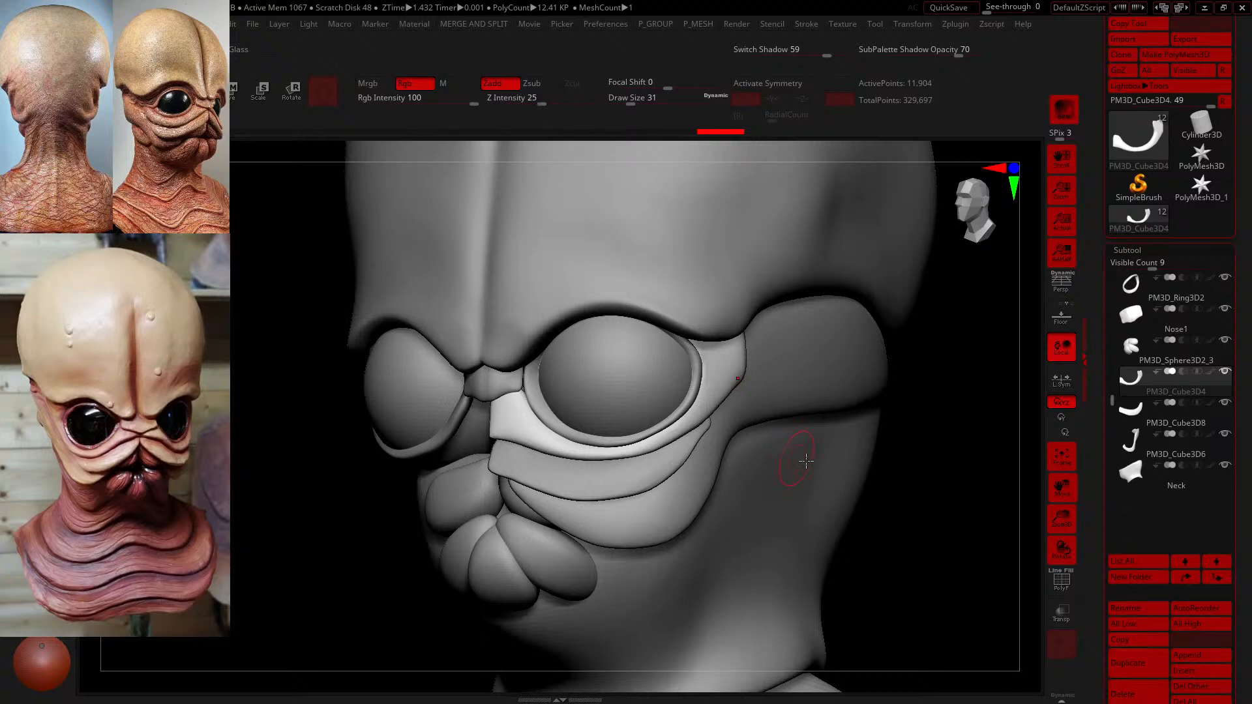
mouse_move(901, 478)
left_mouse_down()
mouse_move(920, 503)
mouse_move(887, 487)
left_mouse_up()
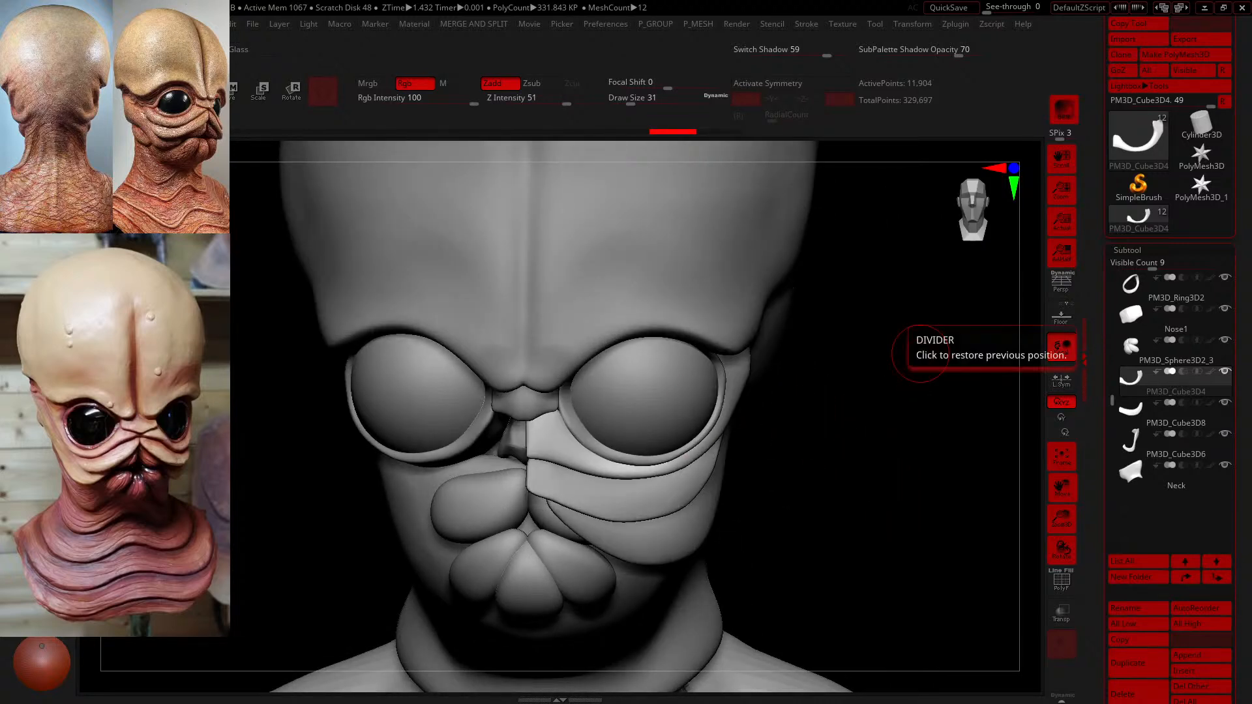
- Set the draw size to 83 and reshape the outer part of the upper cheek fold beside the eye
left_click_drag(630, 105, 643, 106)
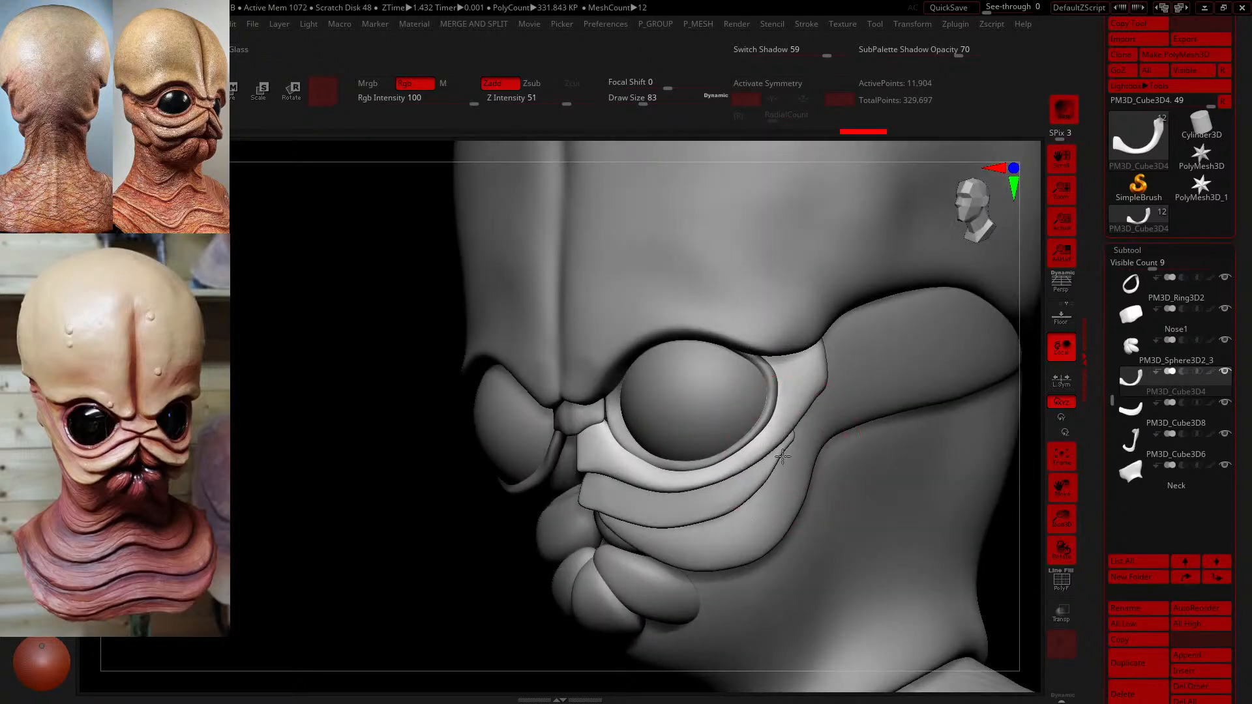
left_click_drag(819, 422, 806, 422)
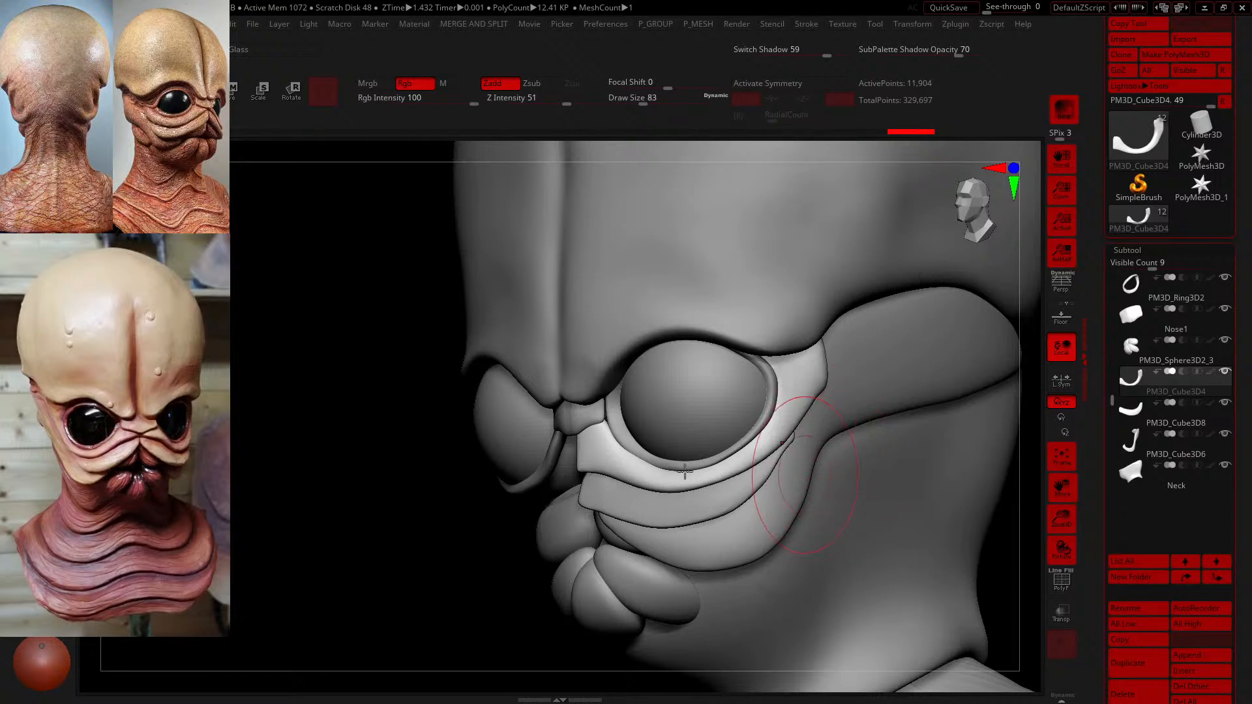
left_click_drag(369, 420, 398, 414)
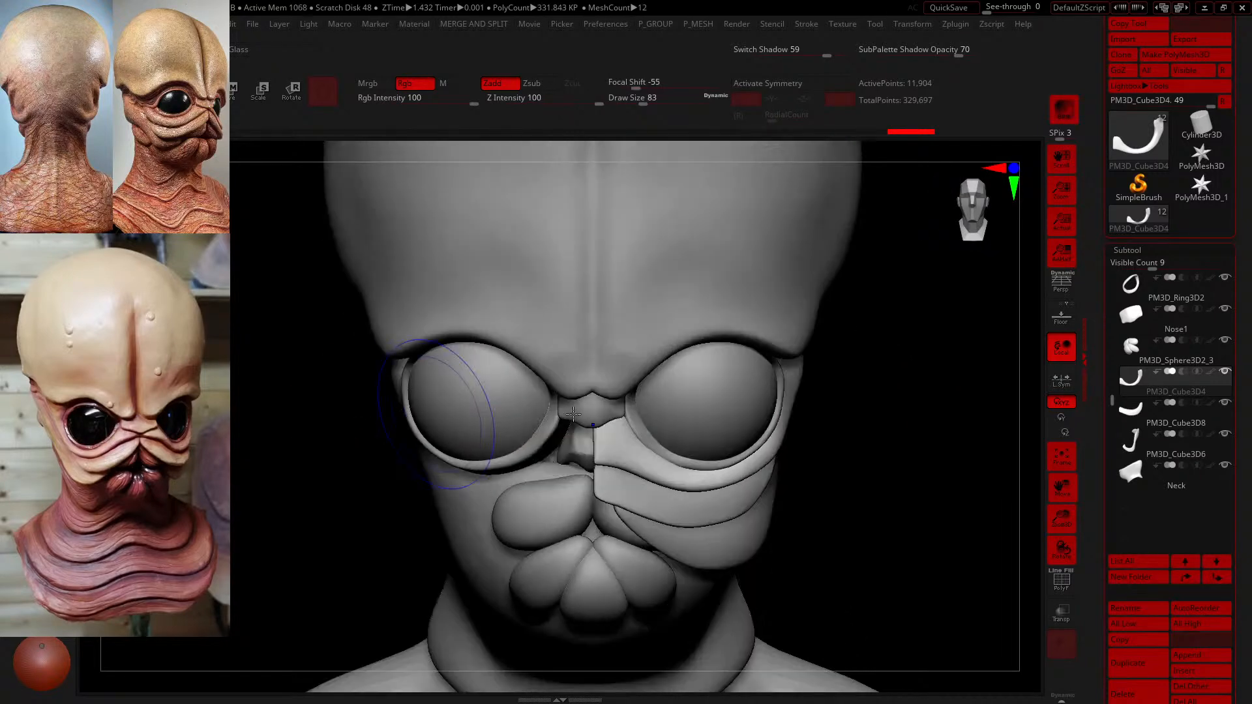
- Set the draw size to 68 and adjust the upper cheek fold's outer curve and lower edge in front view
left_click(643, 103)
type("68")
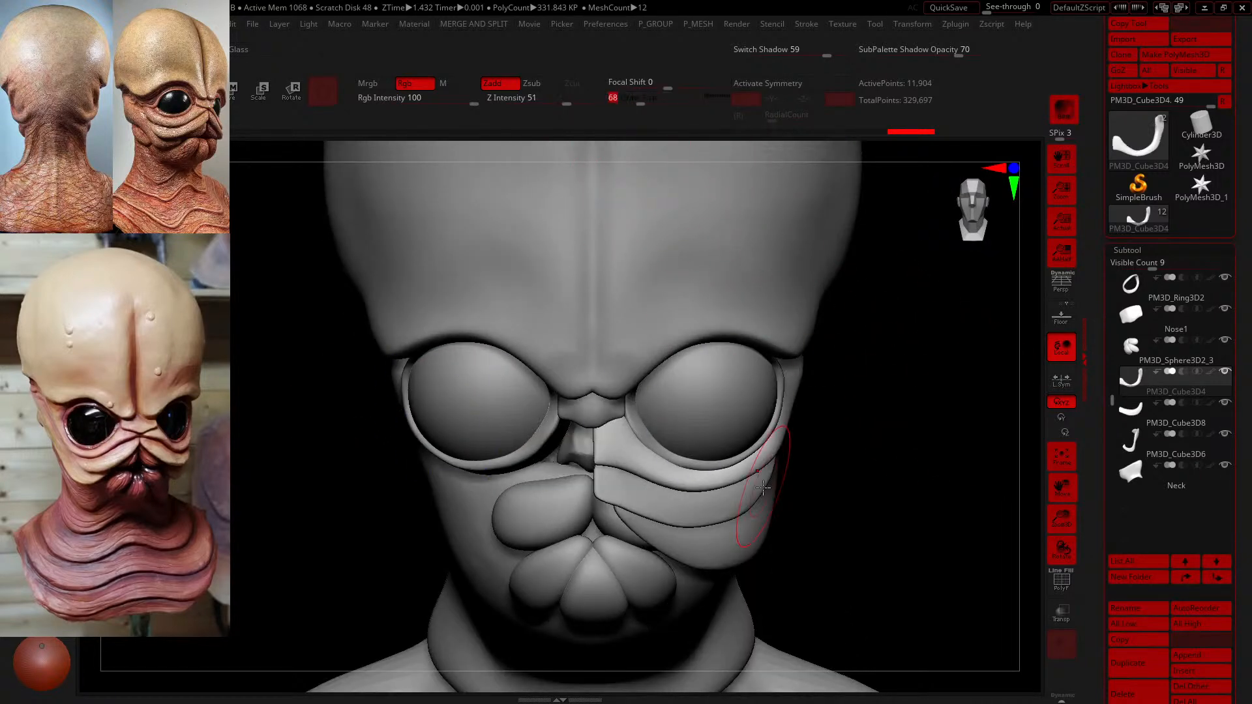
key("Return")
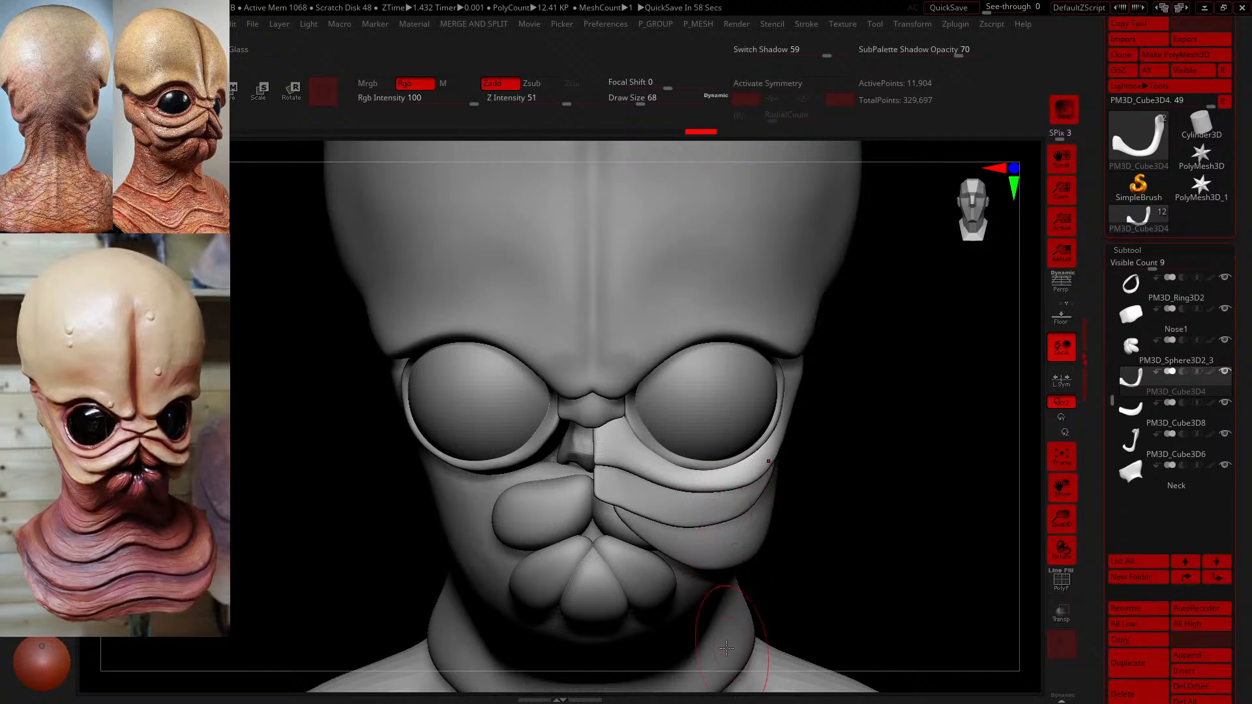
left_click_drag(776, 520, 769, 535)
left_click_drag(714, 493, 713, 506)
mouse_move(795, 483)
left_mouse_down()
mouse_move(939, 452)
mouse_move(718, 460)
left_mouse_up()
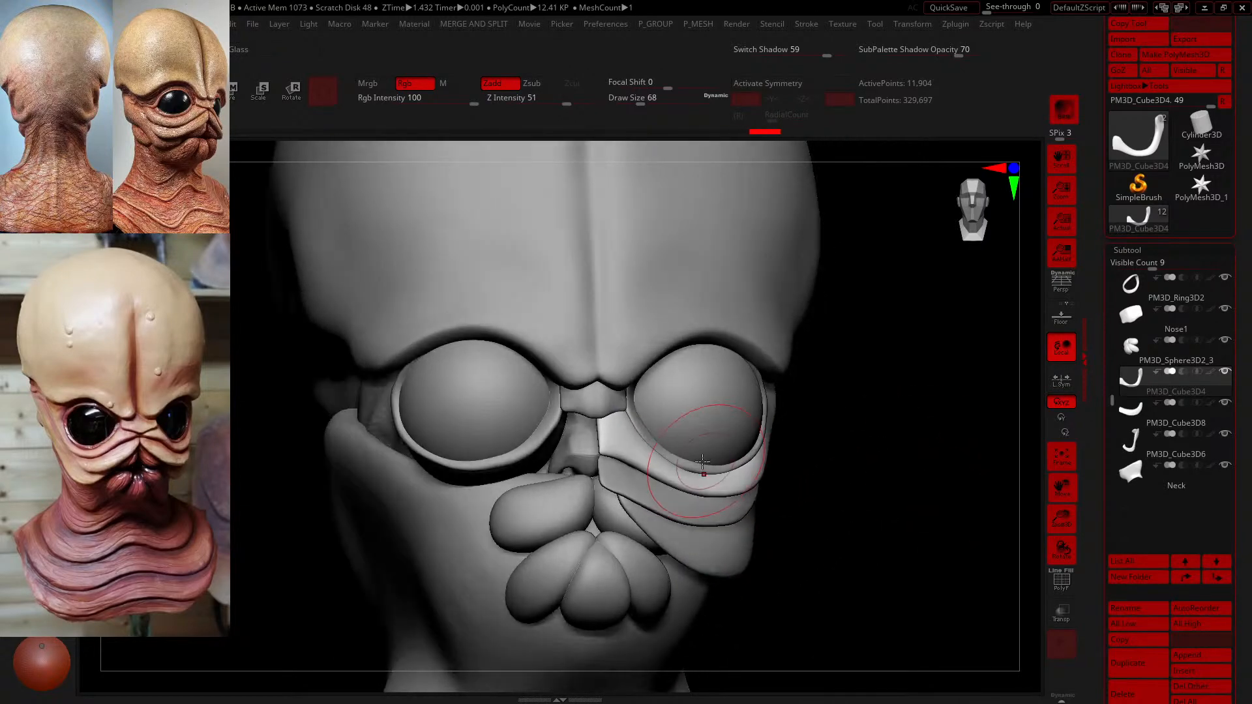
- Reshape the upper cheek fold's inner end beside the nose, working from the front and from below
left_click_drag(626, 445, 611, 435)
mouse_move(891, 450)
left_mouse_down()
mouse_move(907, 449)
mouse_move(886, 411)
left_mouse_up()
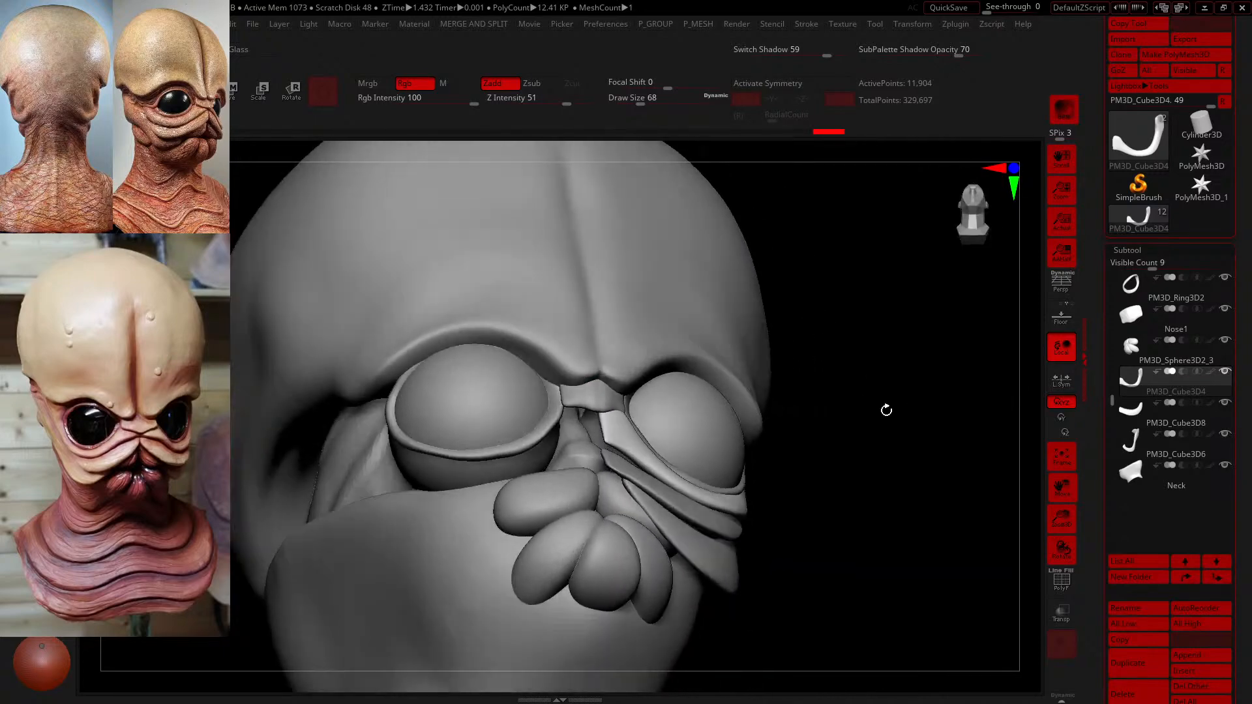
left_click(619, 450, "alt")
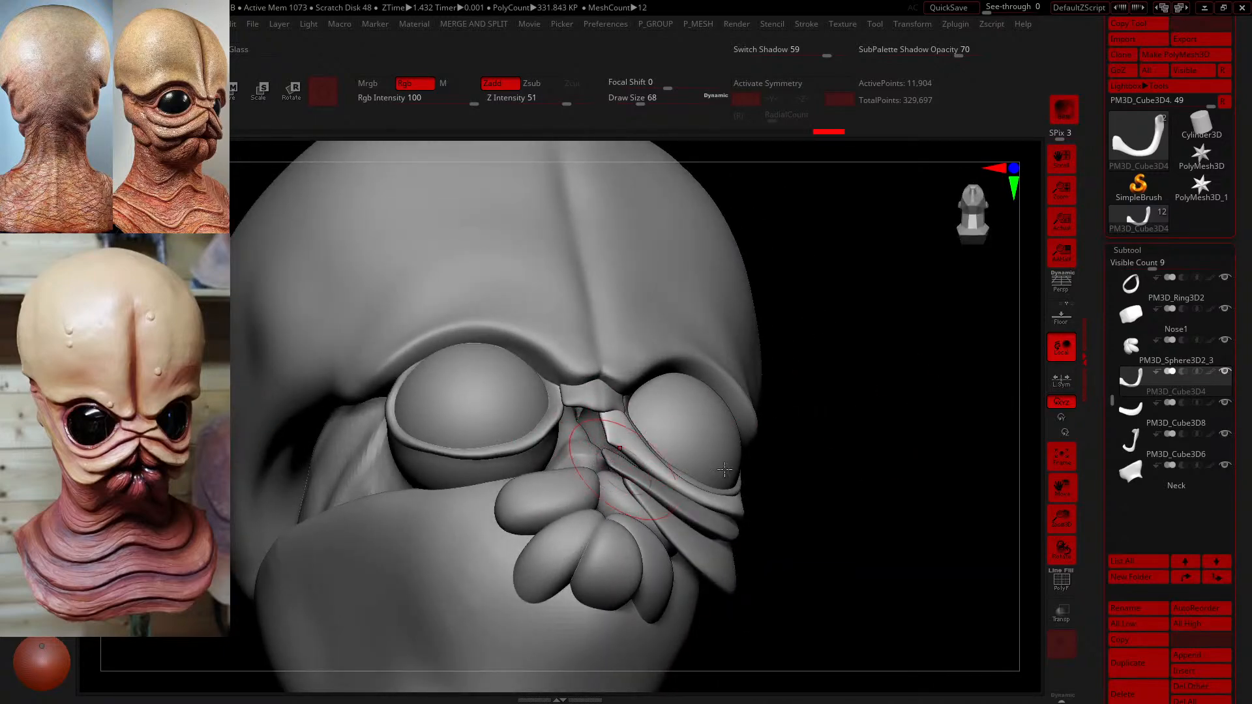
mouse_move(725, 470)
left_mouse_down()
mouse_move(832, 470)
mouse_move(802, 425)
mouse_move(783, 138)
left_mouse_up()
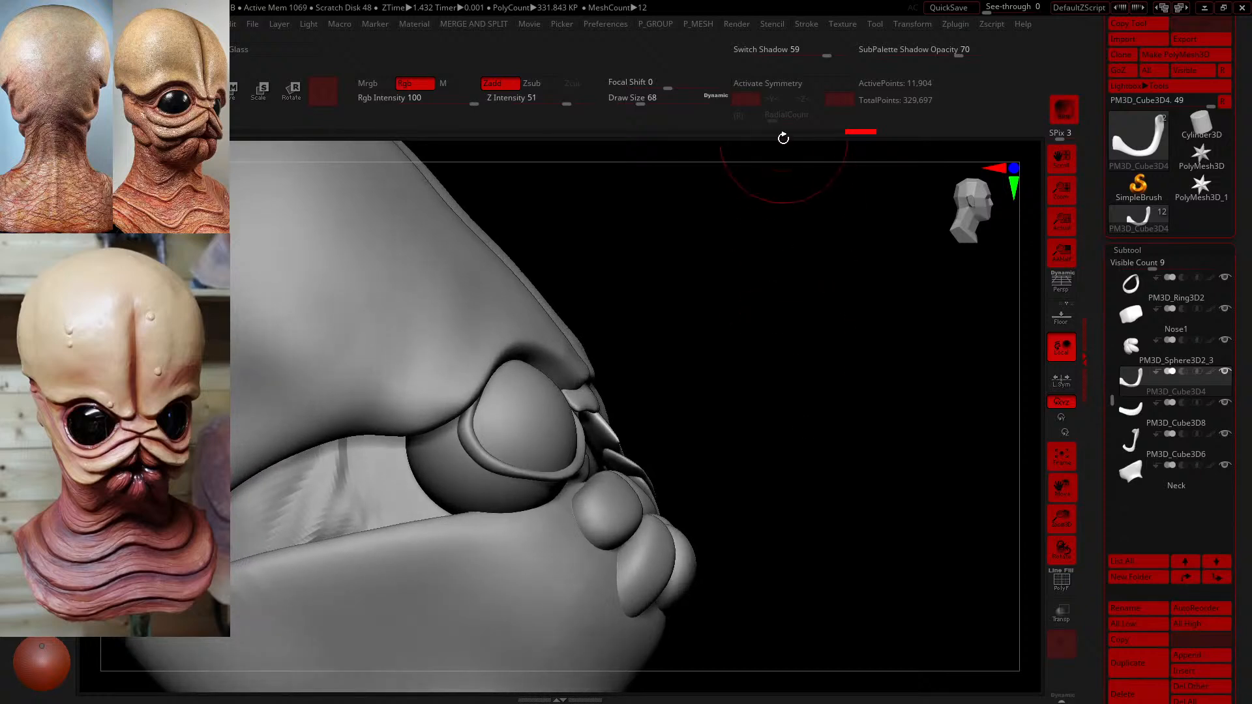
- Reduce the draw size to 46, refine the upper cheek fold's lower edge under the eye, and smooth it
left_click_drag(654, 99, 633, 102)
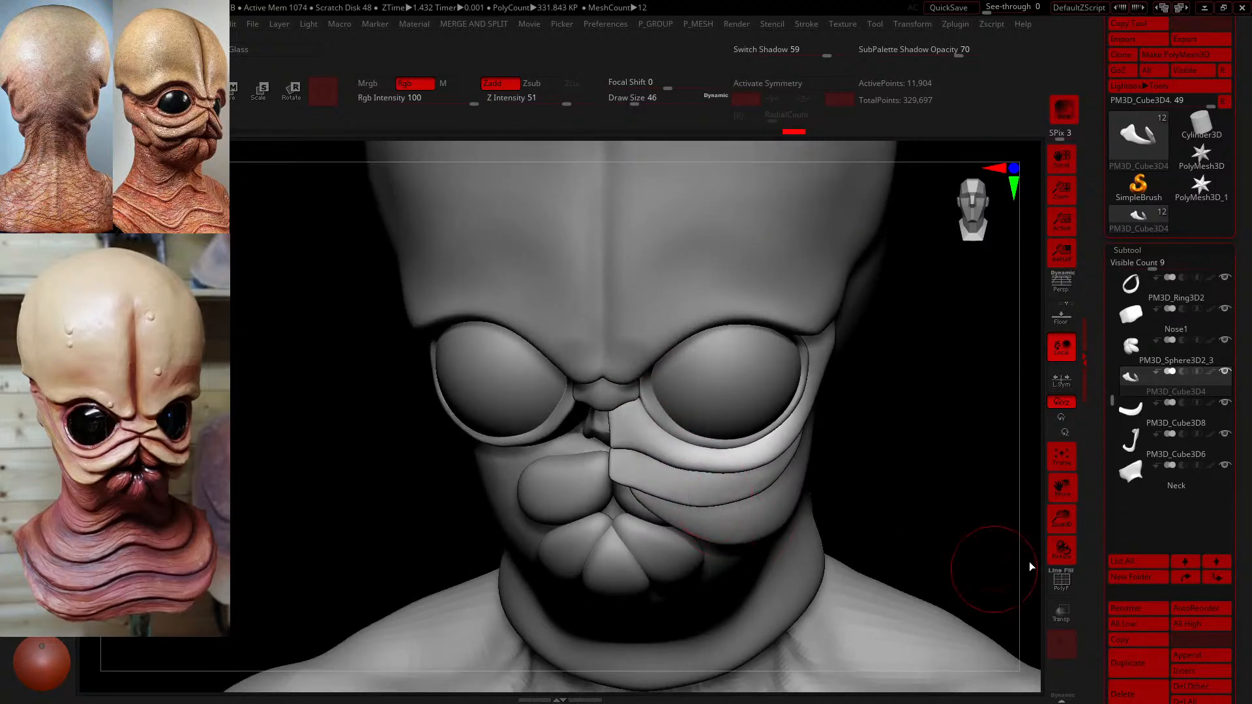
left_click_drag(1031, 566, 721, 512)
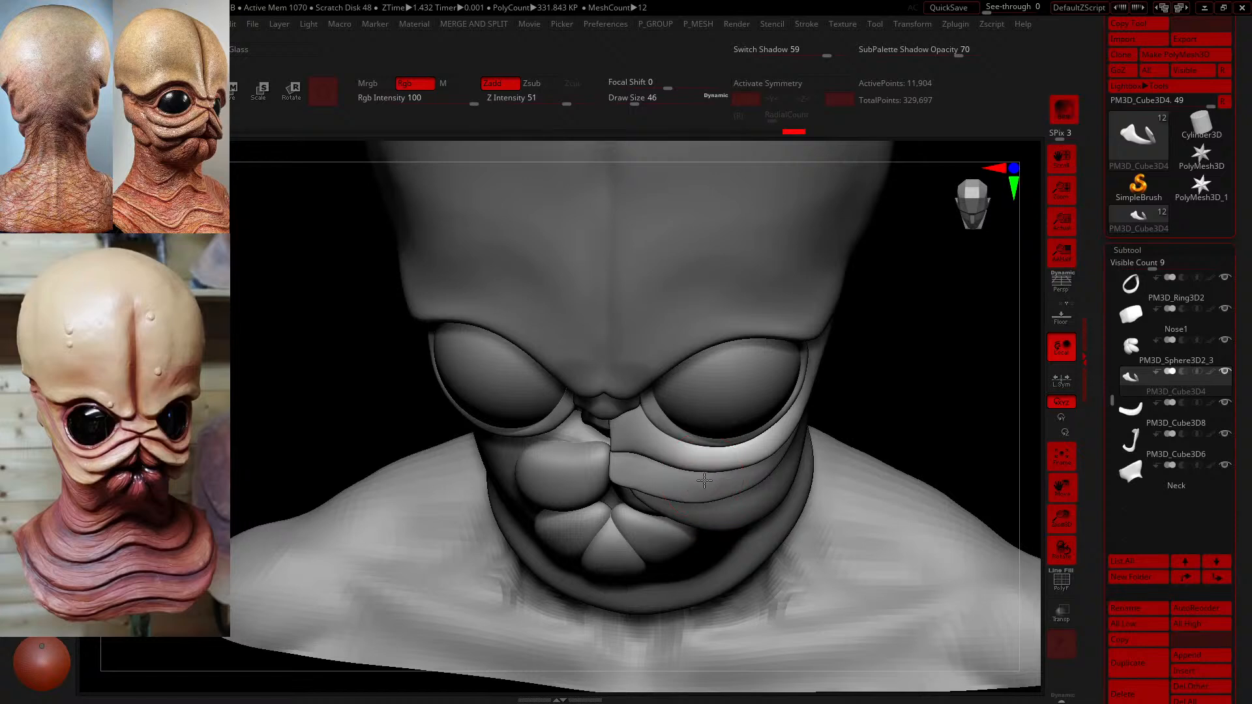
left_click_drag(737, 469, 734, 467)
mouse_move(966, 438)
left_mouse_down()
mouse_move(914, 430)
mouse_move(782, 452)
left_mouse_up()
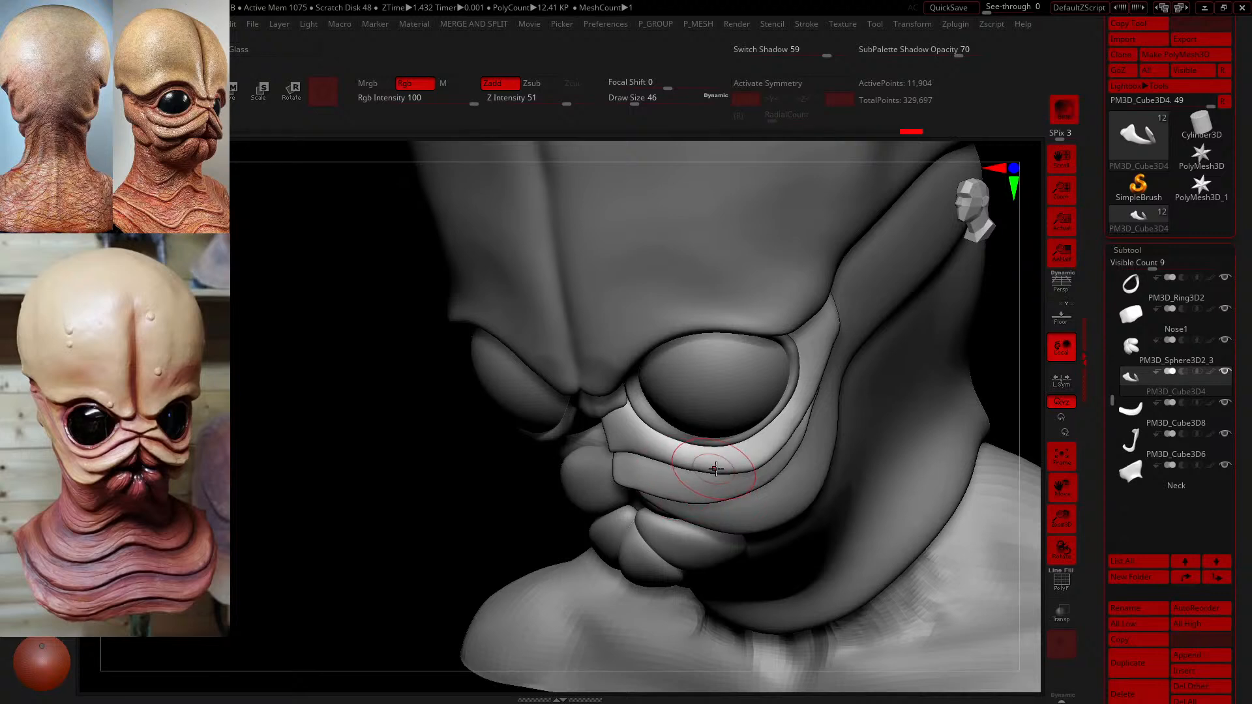
left_click_drag(726, 474, 752, 464, "shift")
- Smooth and adjust the outer underside of the upper cheek fold, working from below
mouse_move(1002, 410)
left_mouse_down()
mouse_move(728, 458)
mouse_move(799, 446)
mouse_move(653, 516)
left_mouse_up()
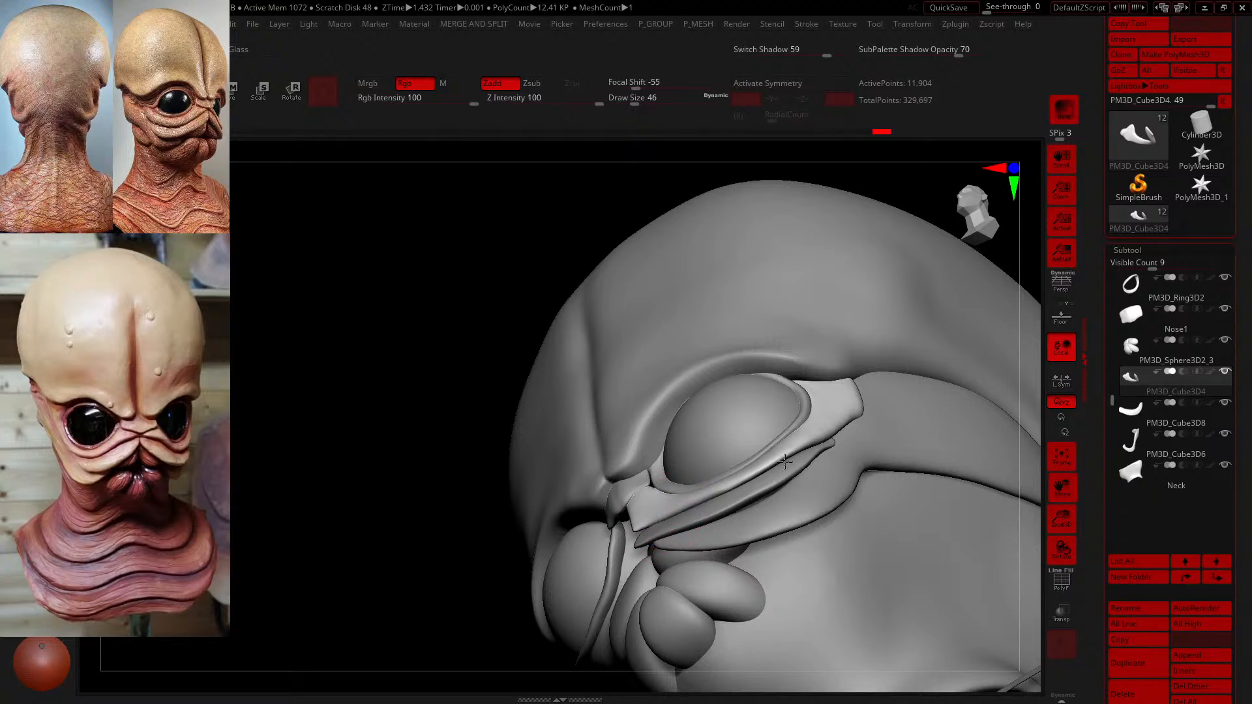
mouse_move(785, 461)
left_mouse_down("shift")
mouse_move(724, 473)
mouse_move(742, 488)
mouse_move(801, 460)
left_mouse_up("shift")
left_click_drag(808, 443, 814, 430)
left_click_drag(386, 466, 899, 652, "shift")
- Switch to the DamStandard brush and stroke the upper cheek fold's inner end beside the nose
key("b")
key("d")
key("s")
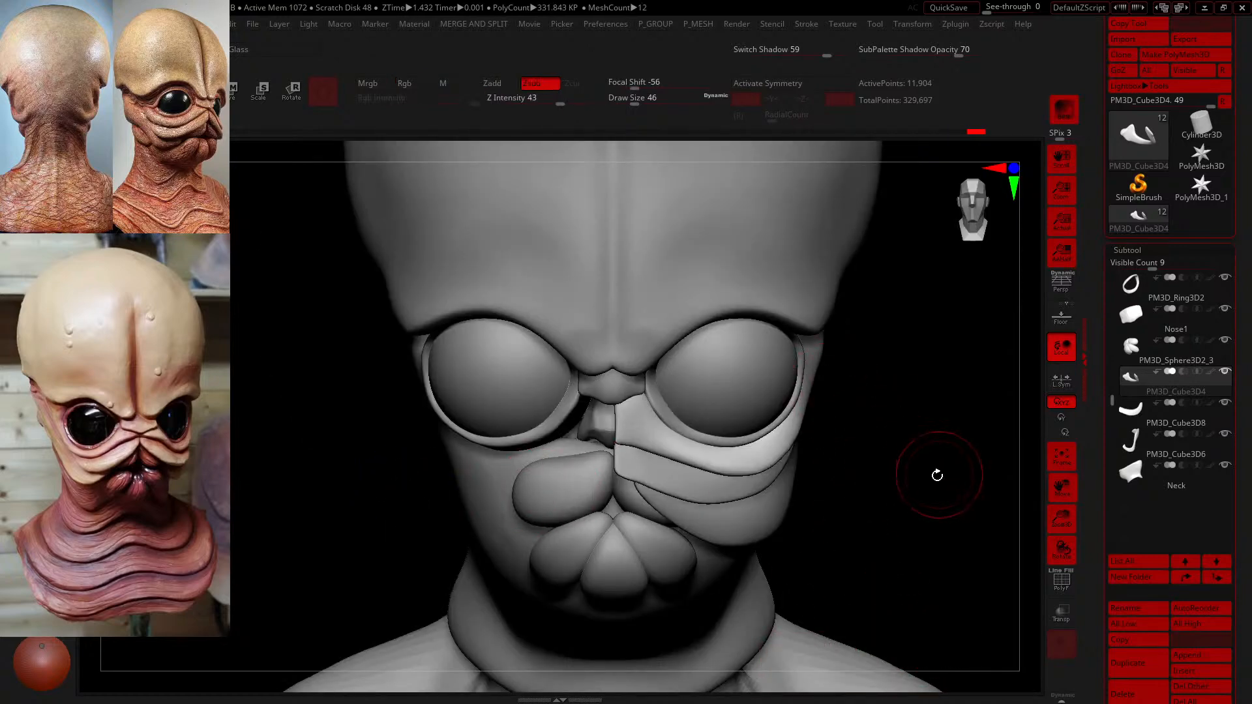
left_click_drag(937, 474, 870, 489)
mouse_move(654, 431)
left_mouse_down()
mouse_move(671, 447)
mouse_move(620, 435)
left_mouse_up()
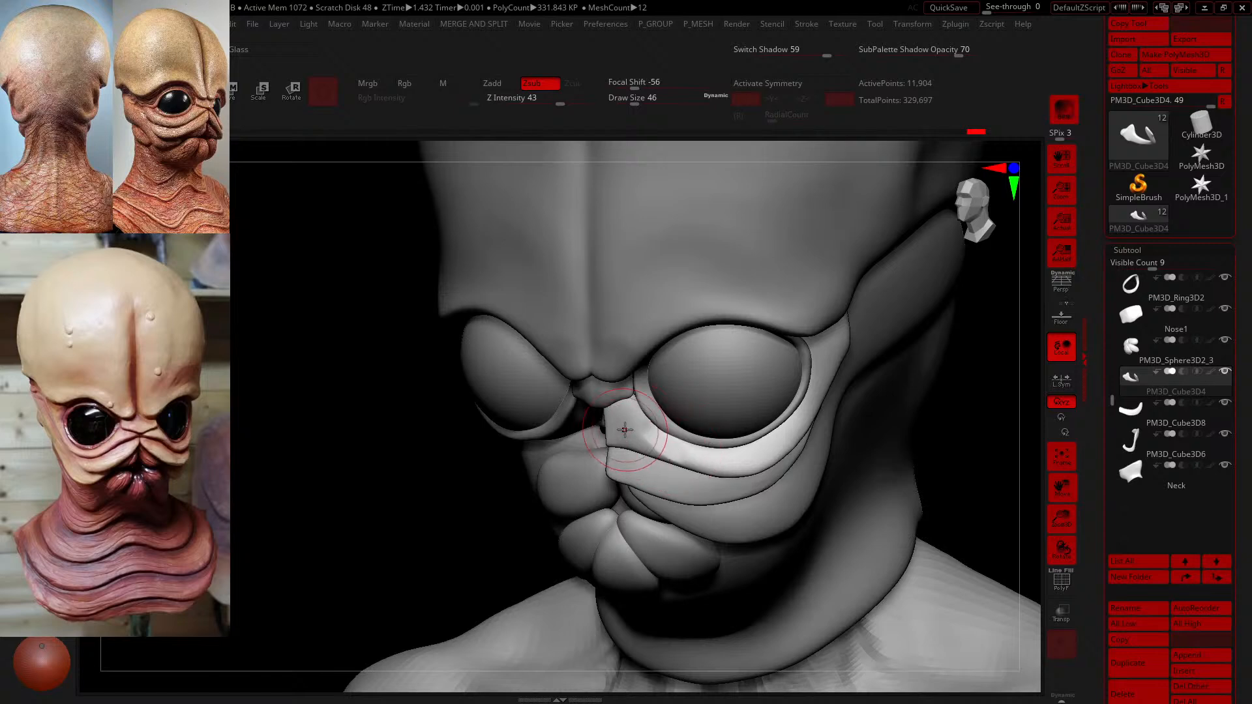
- Lower the DamStandard brush's Z Intensity to 10
left_click(511, 95)
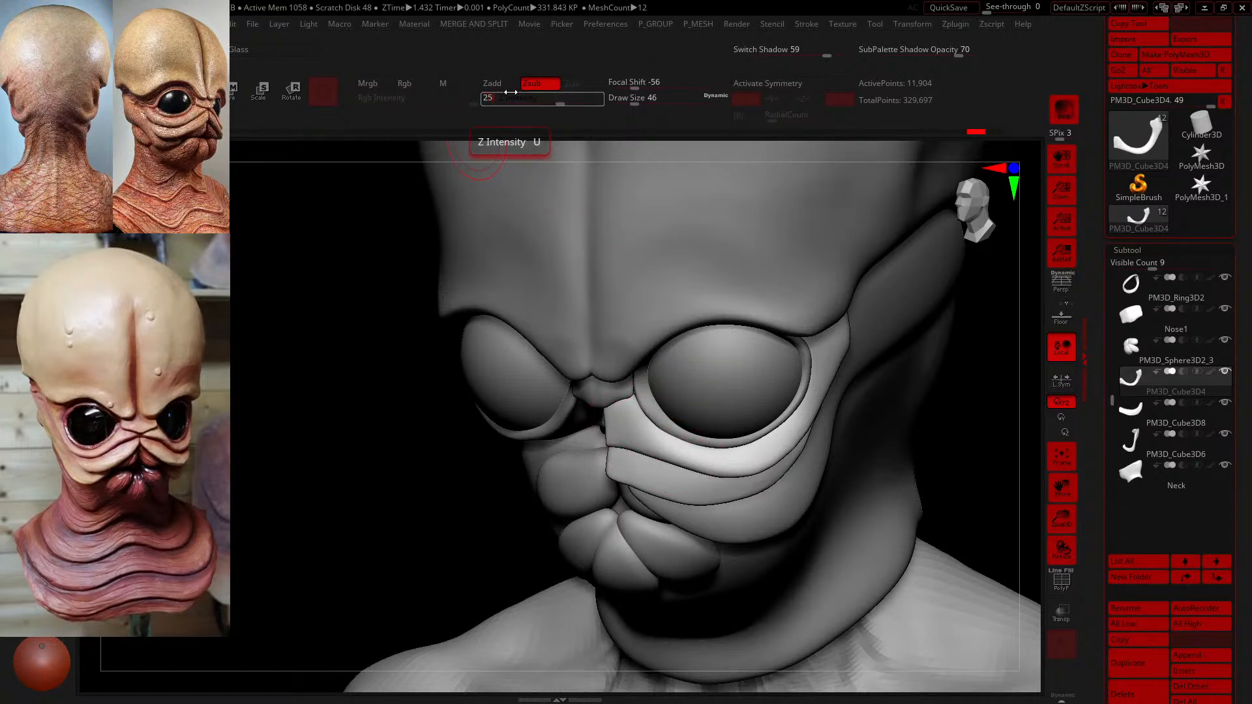
type("25")
key("Return")
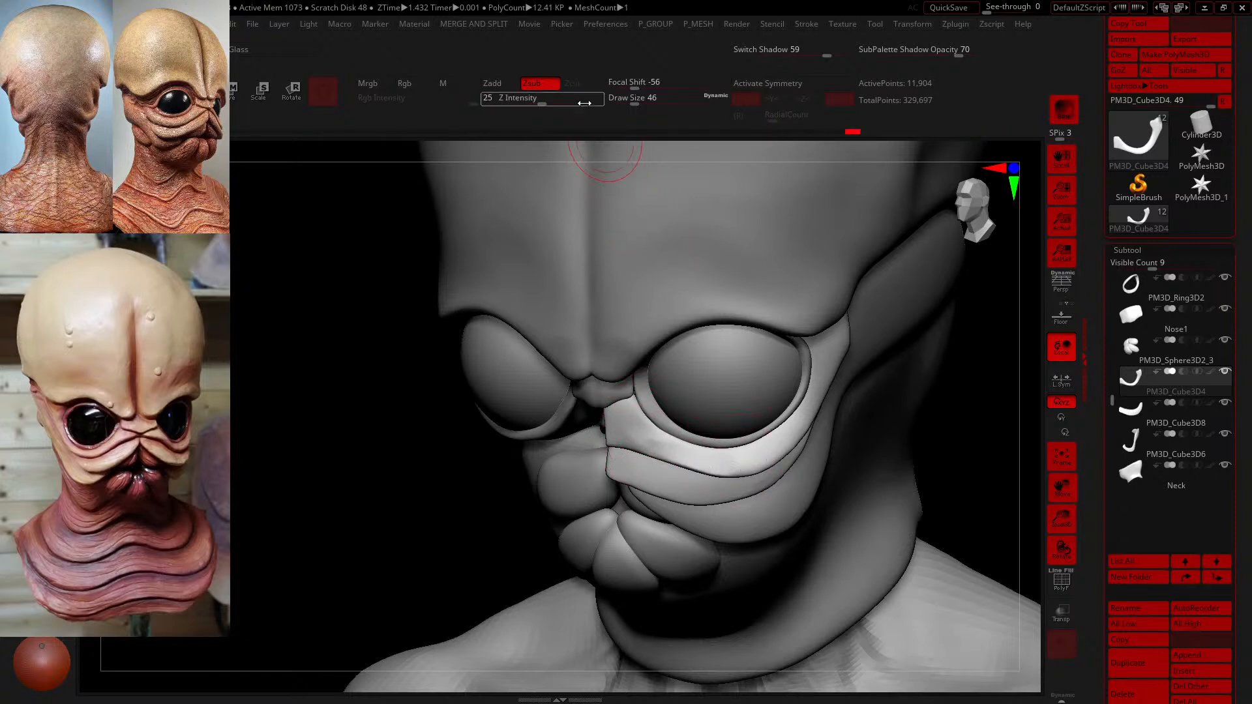
left_click(535, 96)
left_click(528, 98)
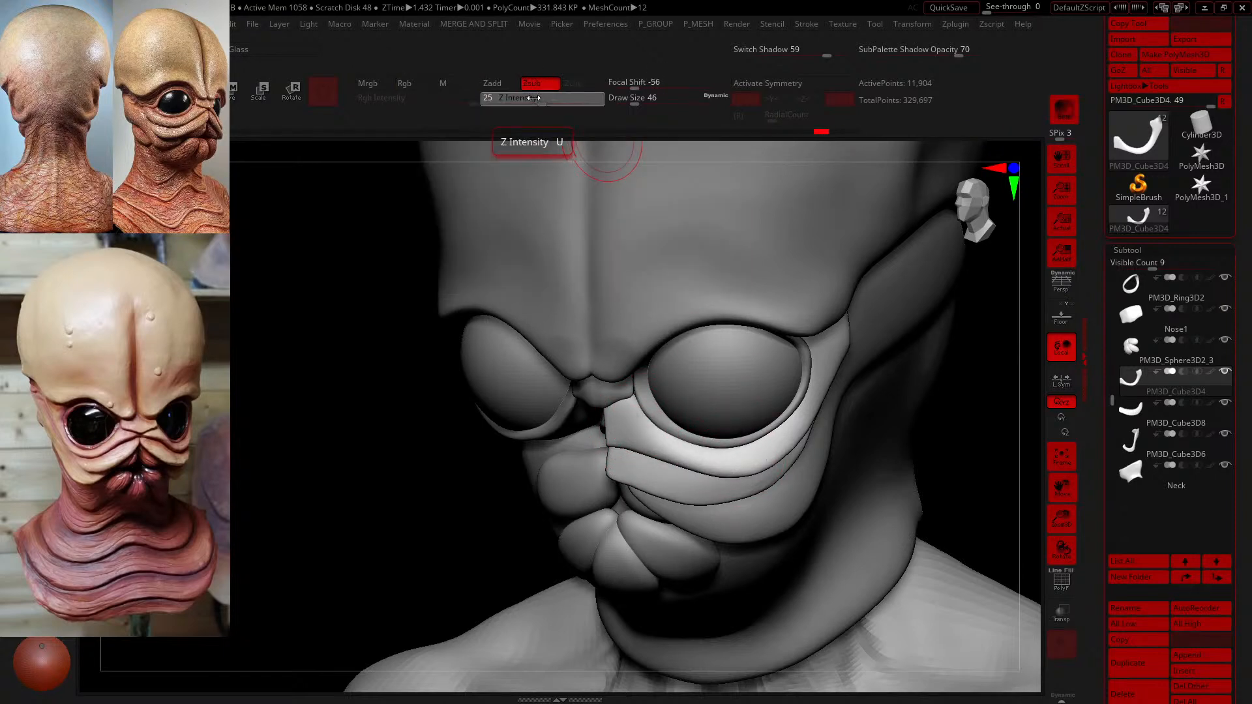
type("10")
key("Return")
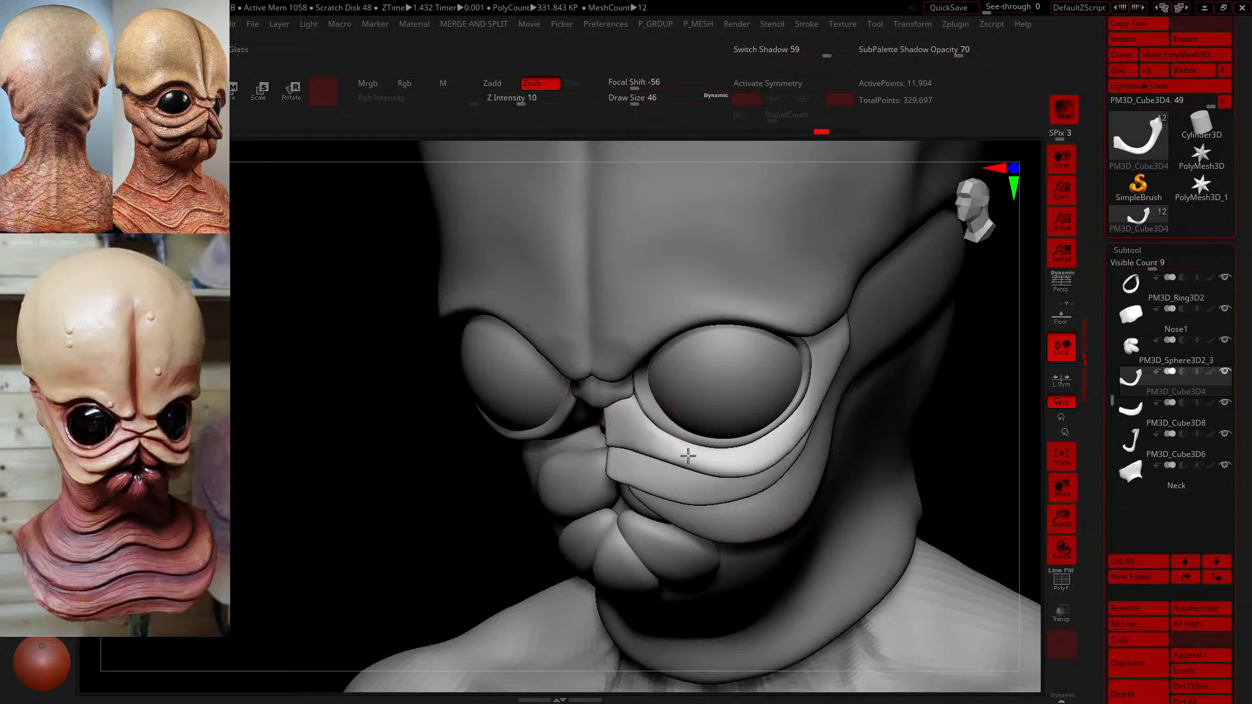
- Undo a stroke at the outer eye corner and lightly sculpt along the upper cheek fold from the nose outward
left_click_drag(830, 373, 820, 358)
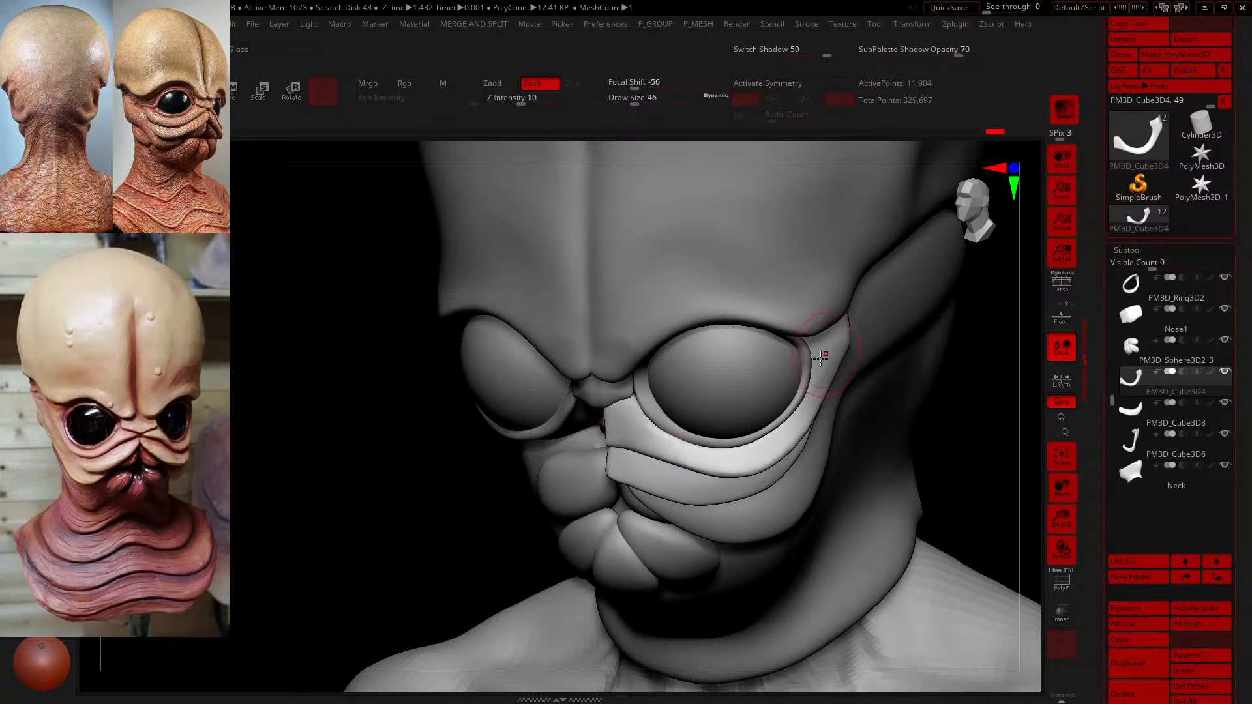
key("ctrl+z")
left_click_drag(684, 450, 729, 462)
mouse_move(611, 416)
left_mouse_down()
mouse_move(636, 437)
mouse_move(597, 427)
left_mouse_up()
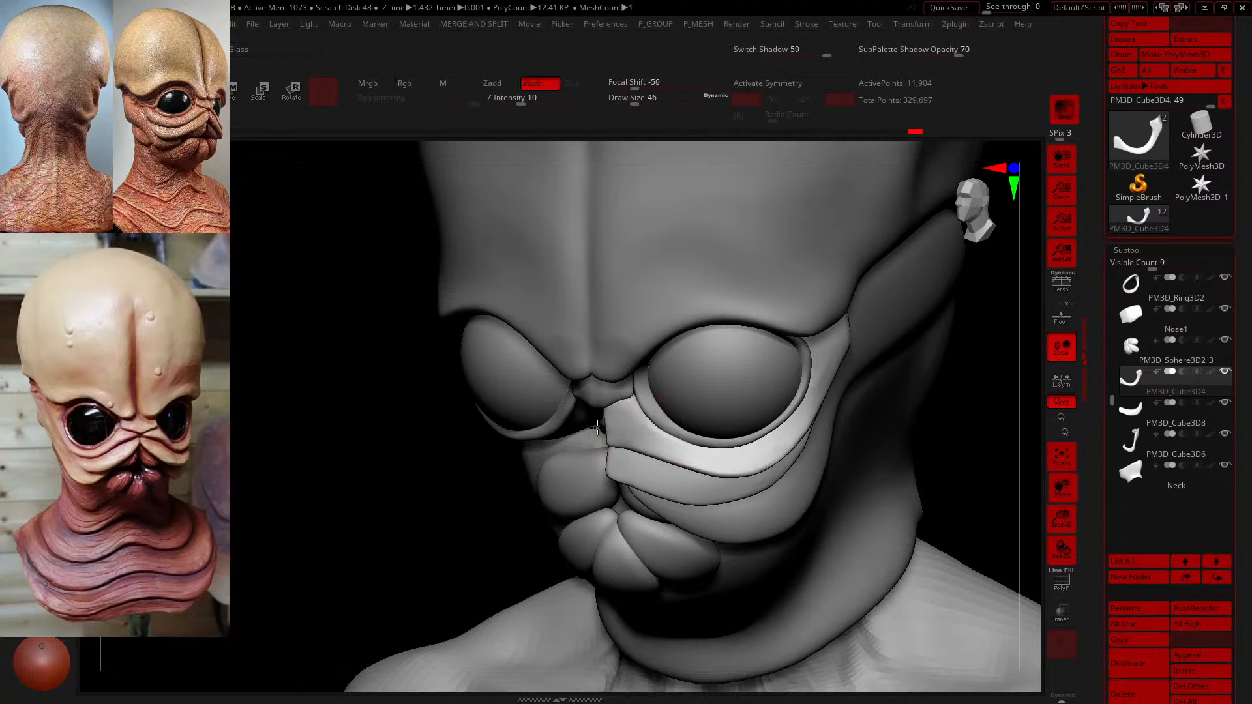
left_click_drag(865, 468, 959, 415)
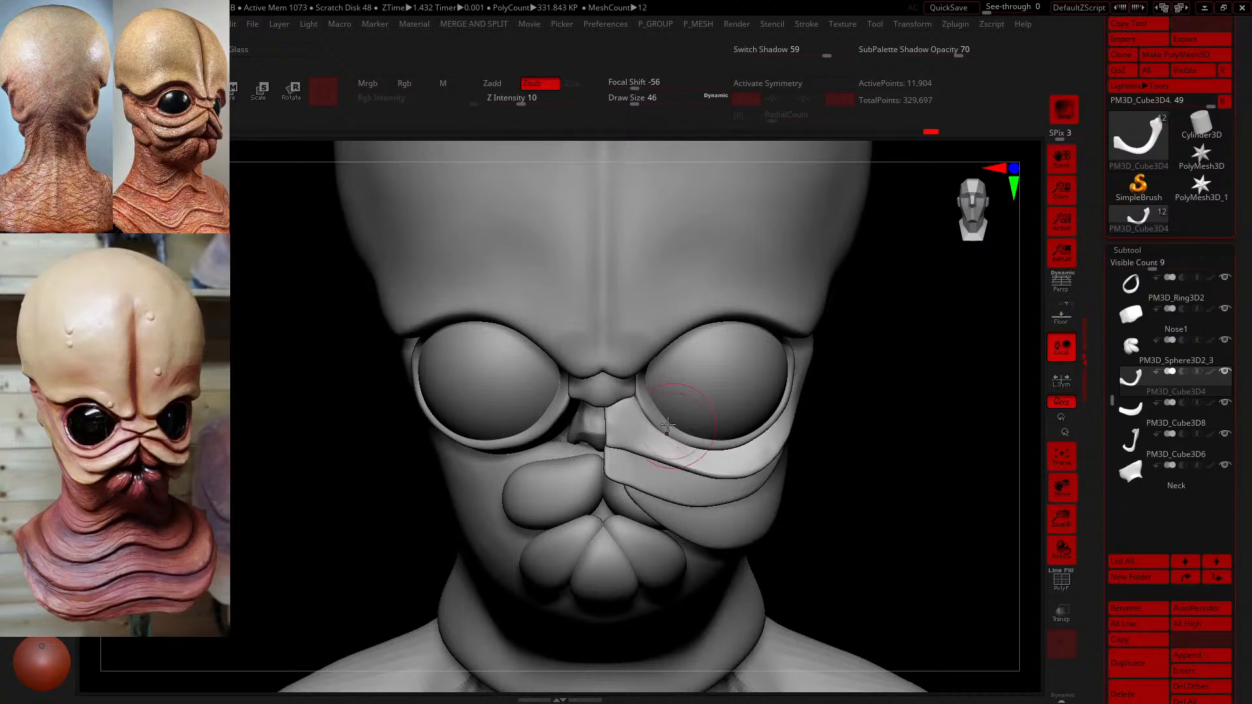
left_click_drag(657, 450, 733, 457)
mouse_move(881, 427)
left_mouse_down()
mouse_move(802, 428)
mouse_move(809, 410)
mouse_move(819, 417)
left_mouse_up()
mouse_move(692, 460)
left_mouse_down()
mouse_move(748, 463)
mouse_move(705, 462)
mouse_move(818, 412)
left_mouse_up()
- Set the Smooth brush's Z Intensity to 10 and soften the upper cheek fold toward the outer eye corner
left_click_drag(536, 103, 522, 105, "shift")
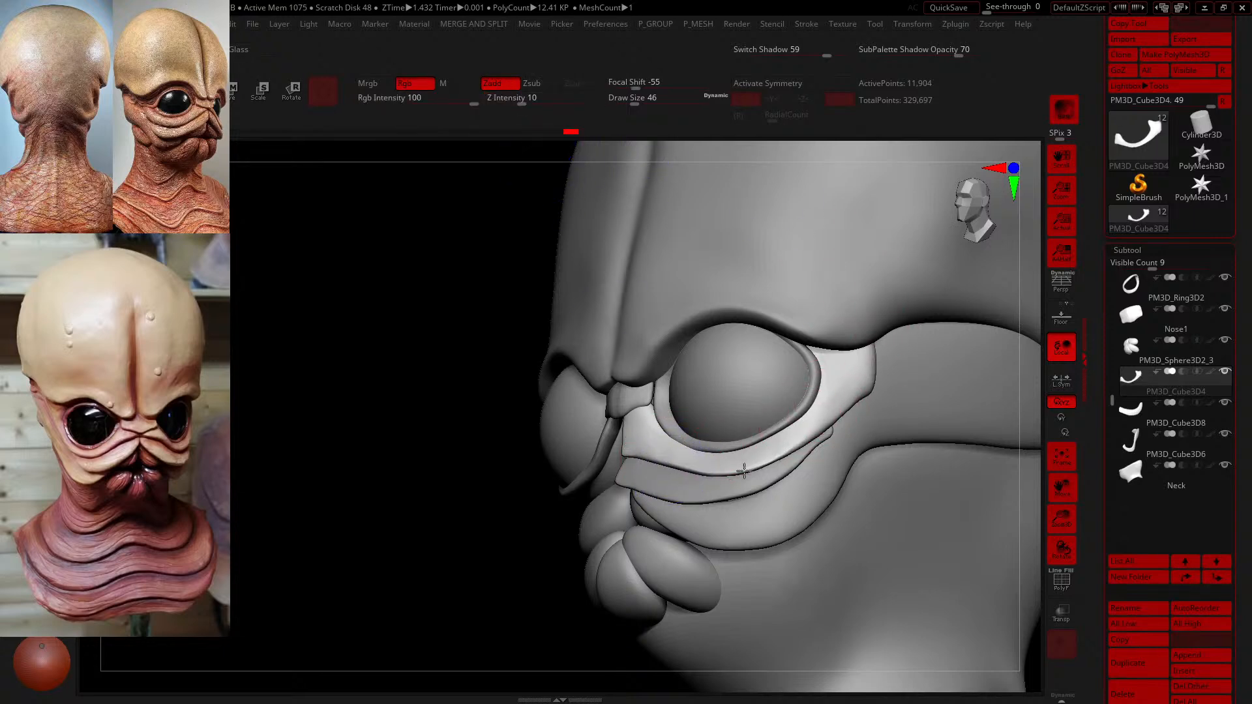
left_click_drag(792, 433, 849, 391, "shift")
mouse_move(825, 413)
left_mouse_down()
mouse_move(860, 362)
mouse_move(832, 366)
mouse_move(819, 405)
left_mouse_up()
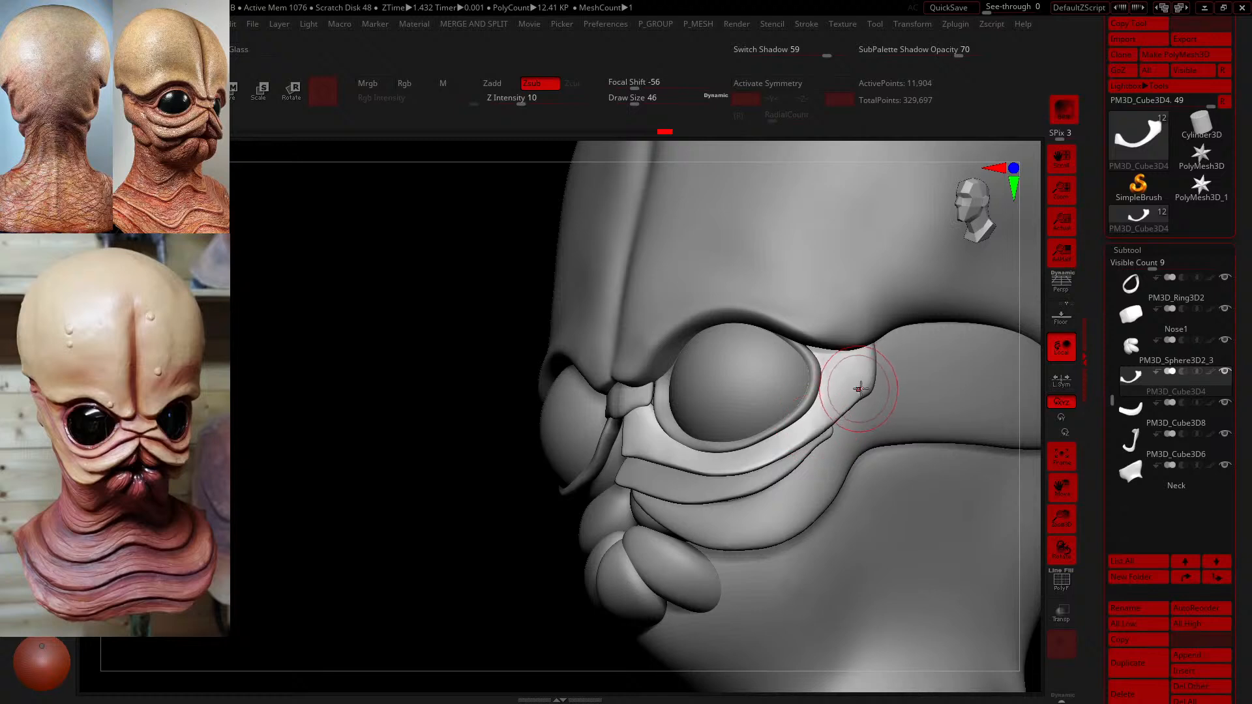
- Refine the upper cheek fold's wide outer end behind the eye and its surface below the outer eye corner
left_click_drag(398, 470, 238, 459)
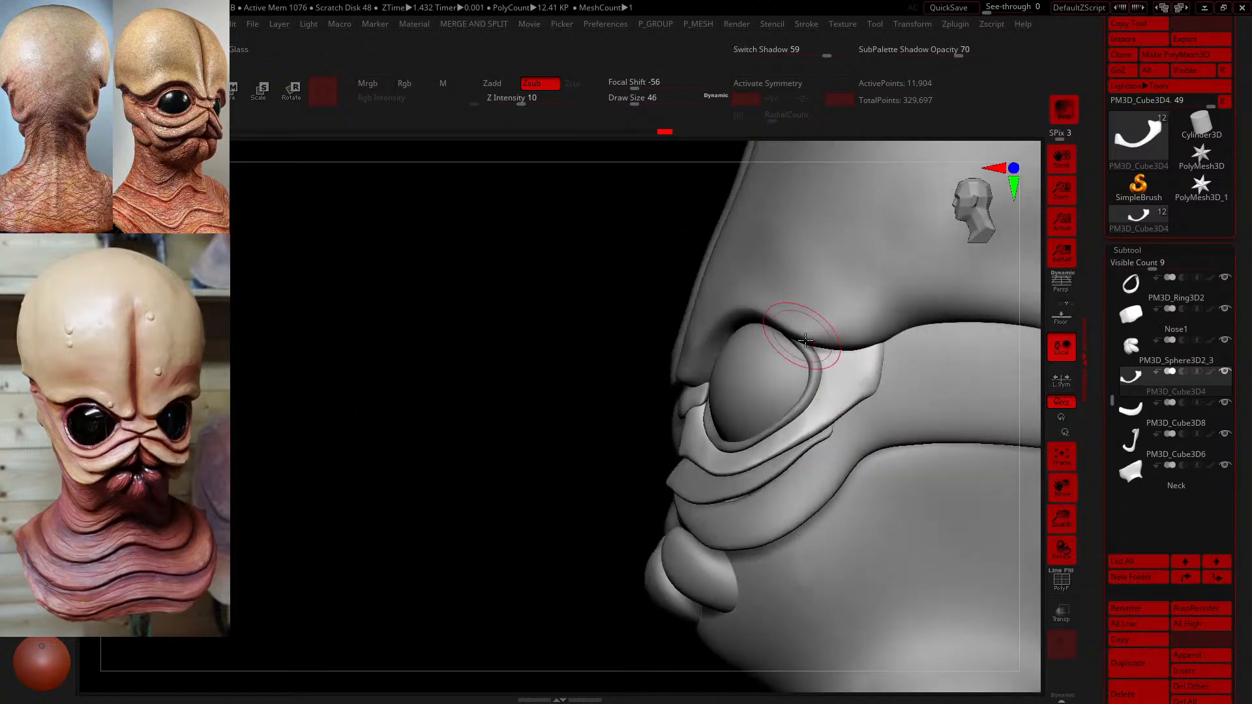
mouse_move(854, 374)
left_mouse_down()
mouse_move(872, 354)
mouse_move(844, 358)
mouse_move(858, 362)
left_mouse_up()
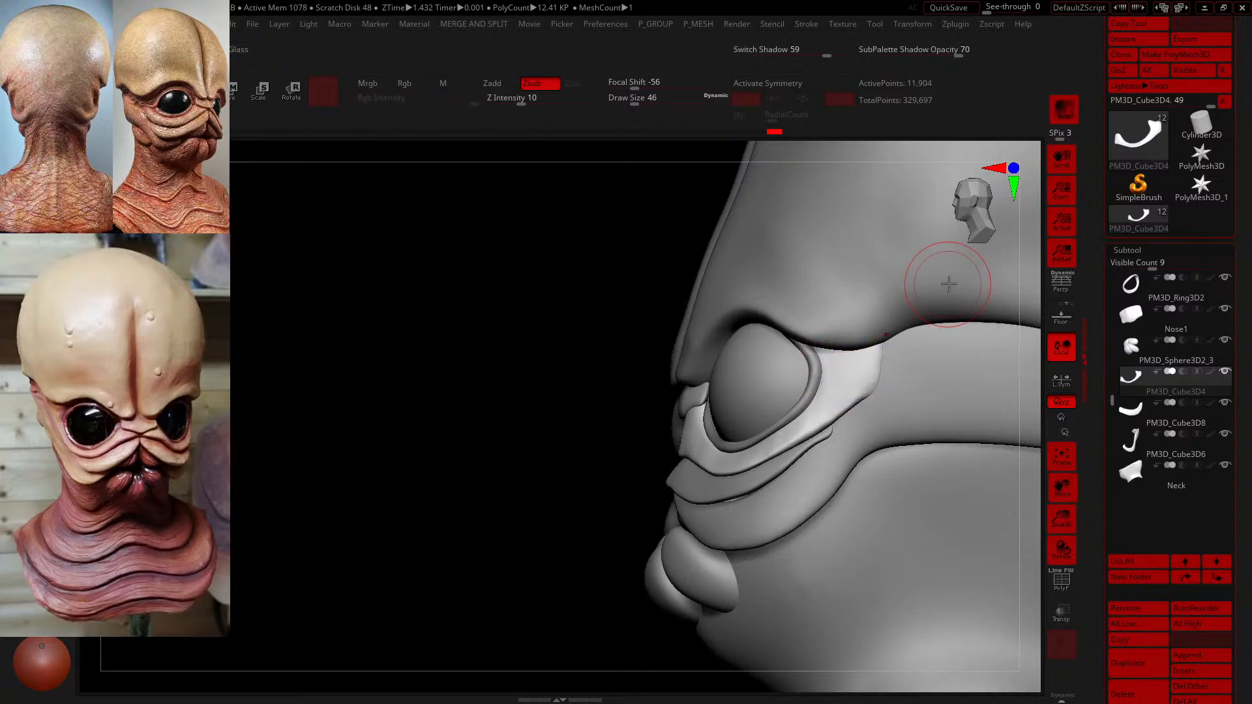
left_click_drag(489, 437, 431, 481)
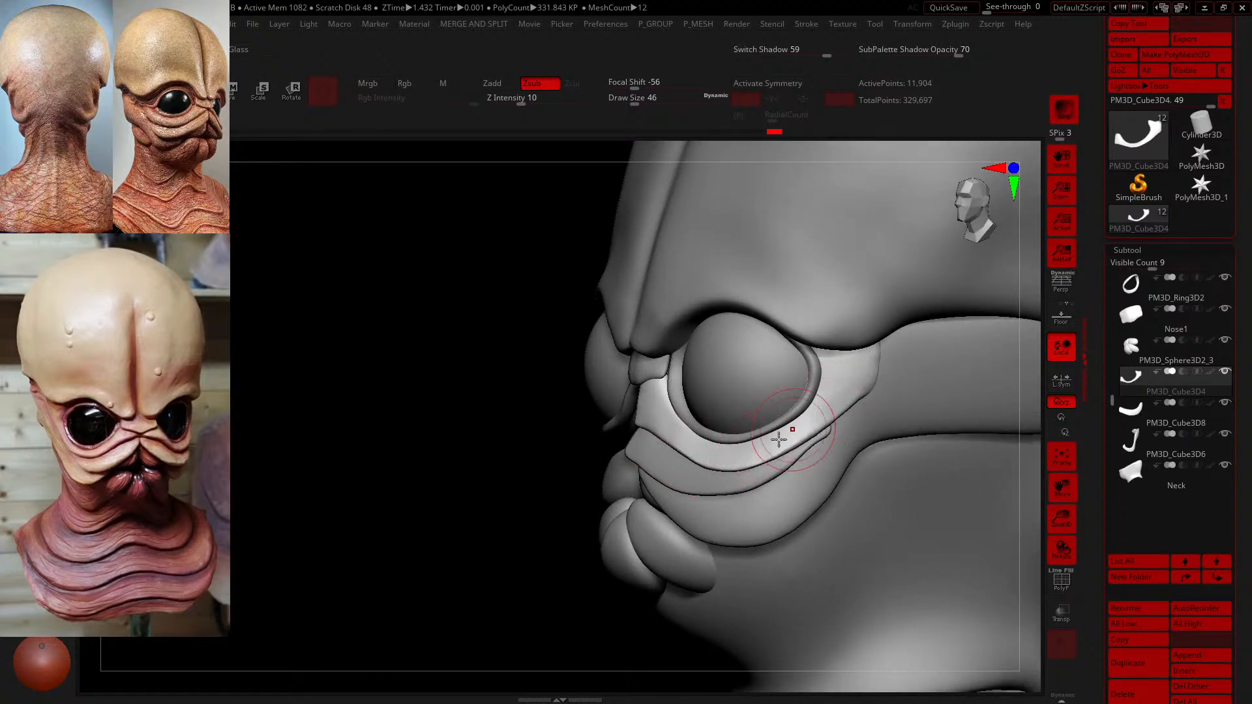
mouse_move(768, 433)
left_mouse_down()
mouse_move(814, 432)
mouse_move(822, 408)
left_mouse_up()
mouse_move(366, 503)
left_mouse_down()
mouse_move(356, 448)
mouse_move(377, 420)
mouse_move(600, 417)
left_mouse_up()
- Isolate the upper cheek fold and refine the surface along its curve from several angles
left_click(1225, 371, "shift")
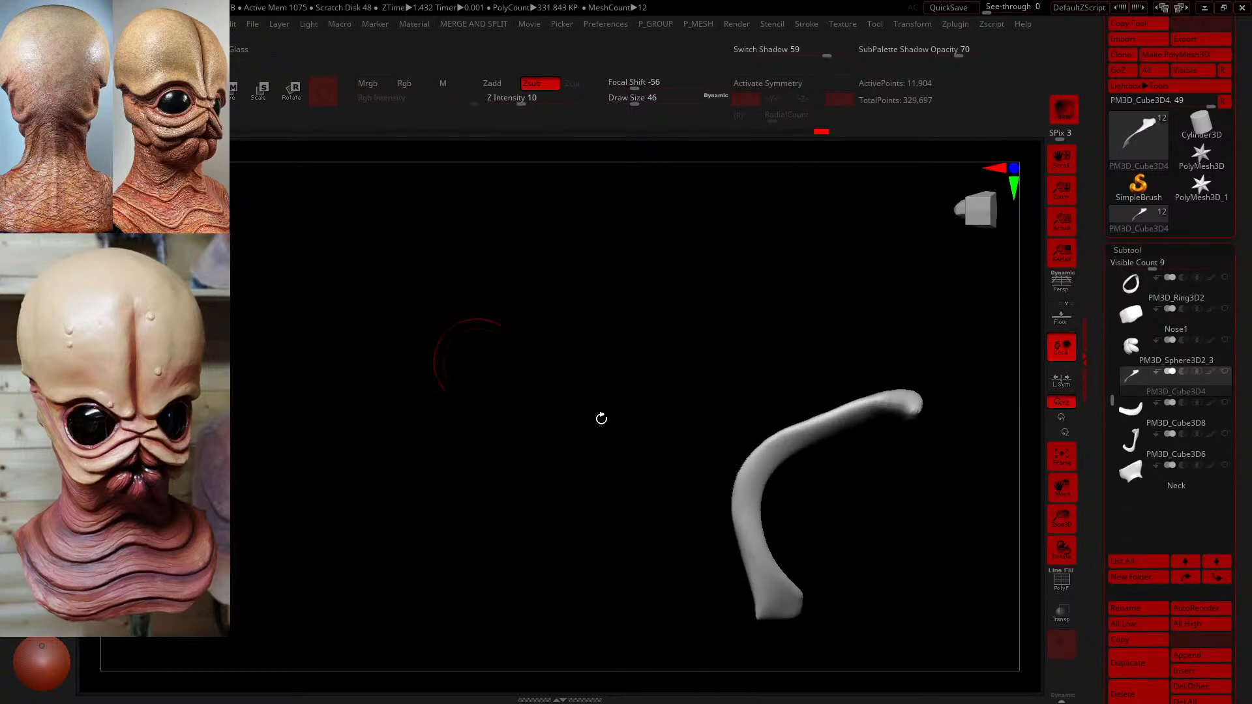
left_click_drag(754, 478, 796, 429)
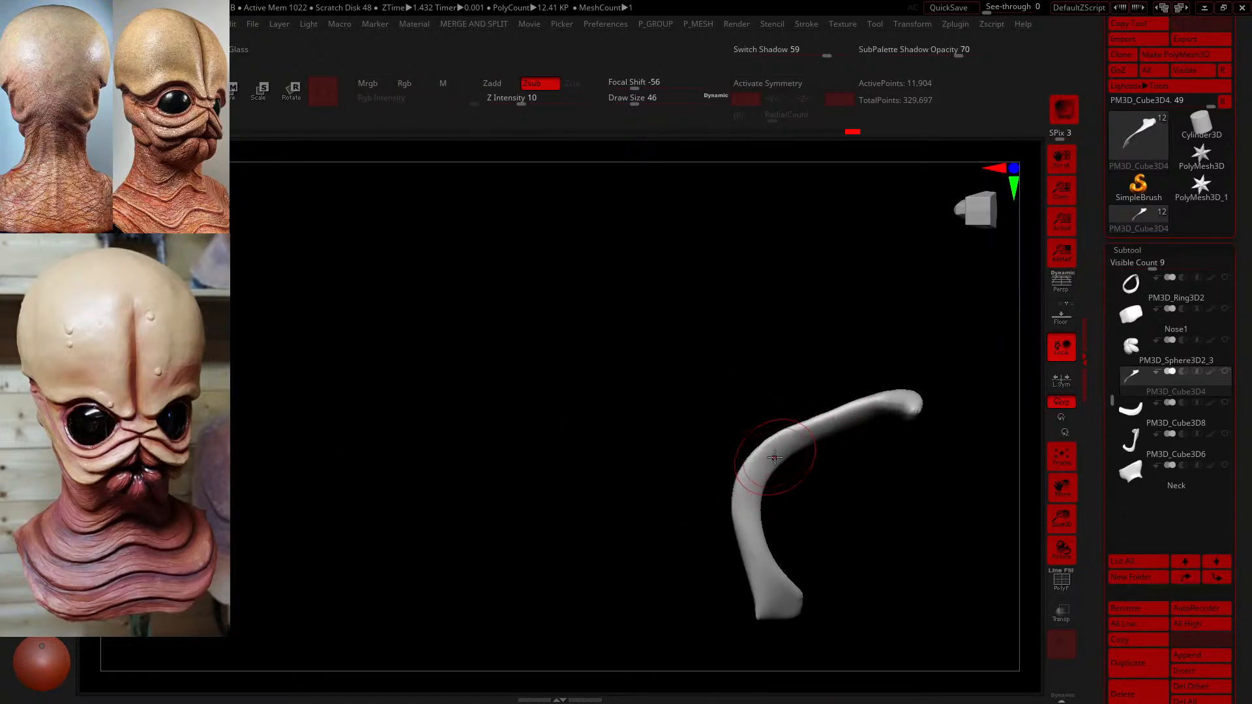
left_click_drag(576, 497, 626, 485)
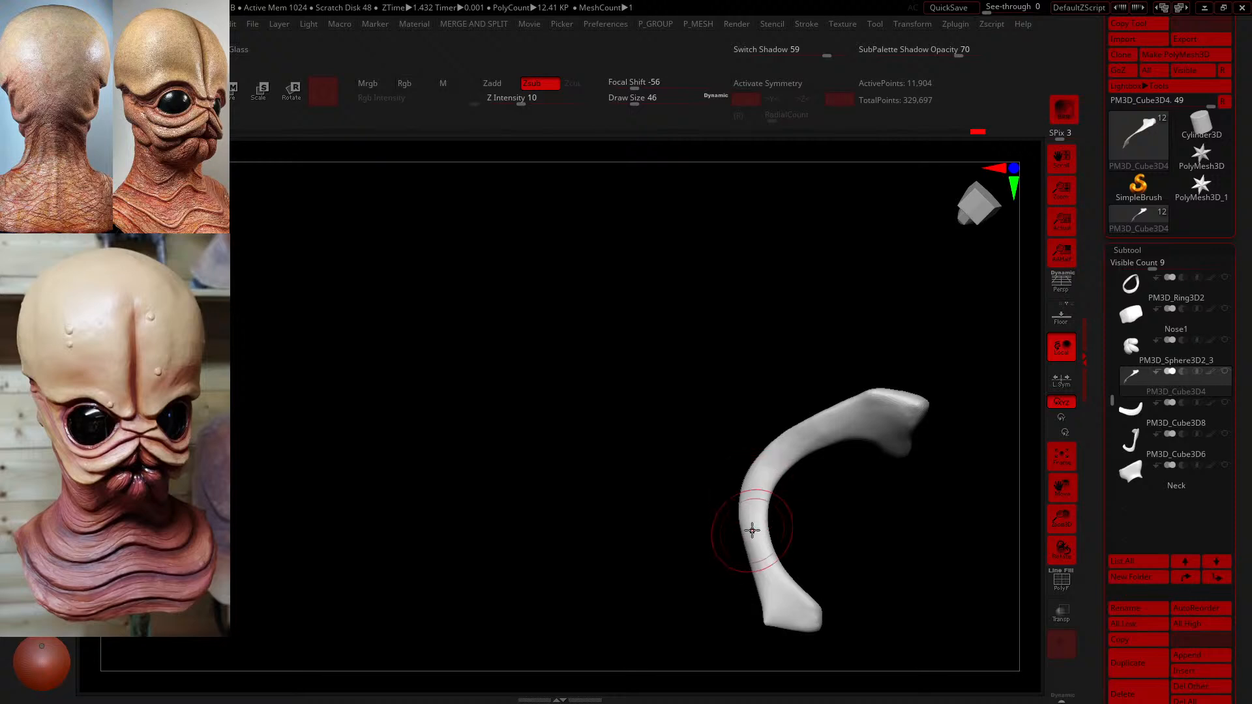
mouse_move(783, 611)
left_mouse_down()
mouse_move(875, 551)
mouse_move(922, 595)
mouse_move(956, 593)
mouse_move(810, 444)
left_mouse_up()
mouse_move(810, 443)
left_mouse_down()
mouse_move(861, 484)
mouse_move(895, 481)
left_mouse_up()
- Smooth the isolated cheek fold toward its wide outer end and show all the other subtools again
mouse_move(836, 391)
left_mouse_down("shift")
mouse_move(816, 405)
mouse_move(809, 444)
mouse_move(827, 412)
left_mouse_up("shift")
left_click_drag(855, 488, 849, 415)
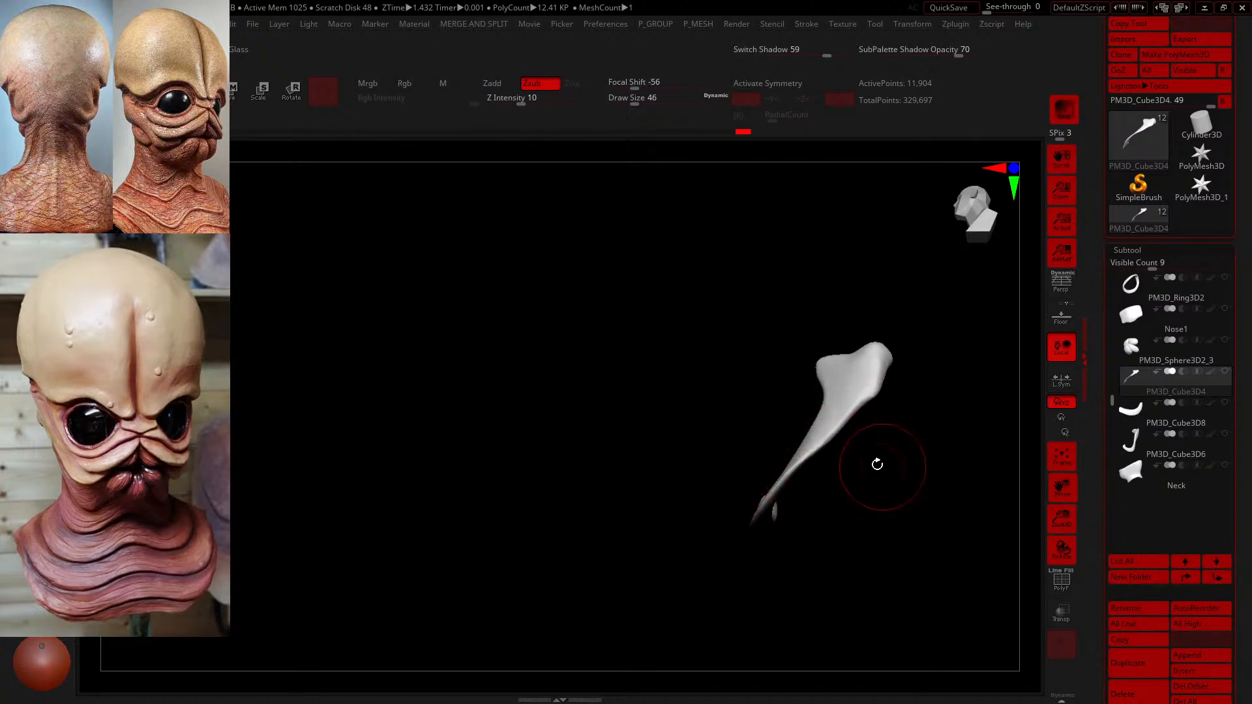
mouse_move(878, 464)
left_mouse_down()
mouse_move(889, 484)
mouse_move(855, 458)
left_mouse_up()
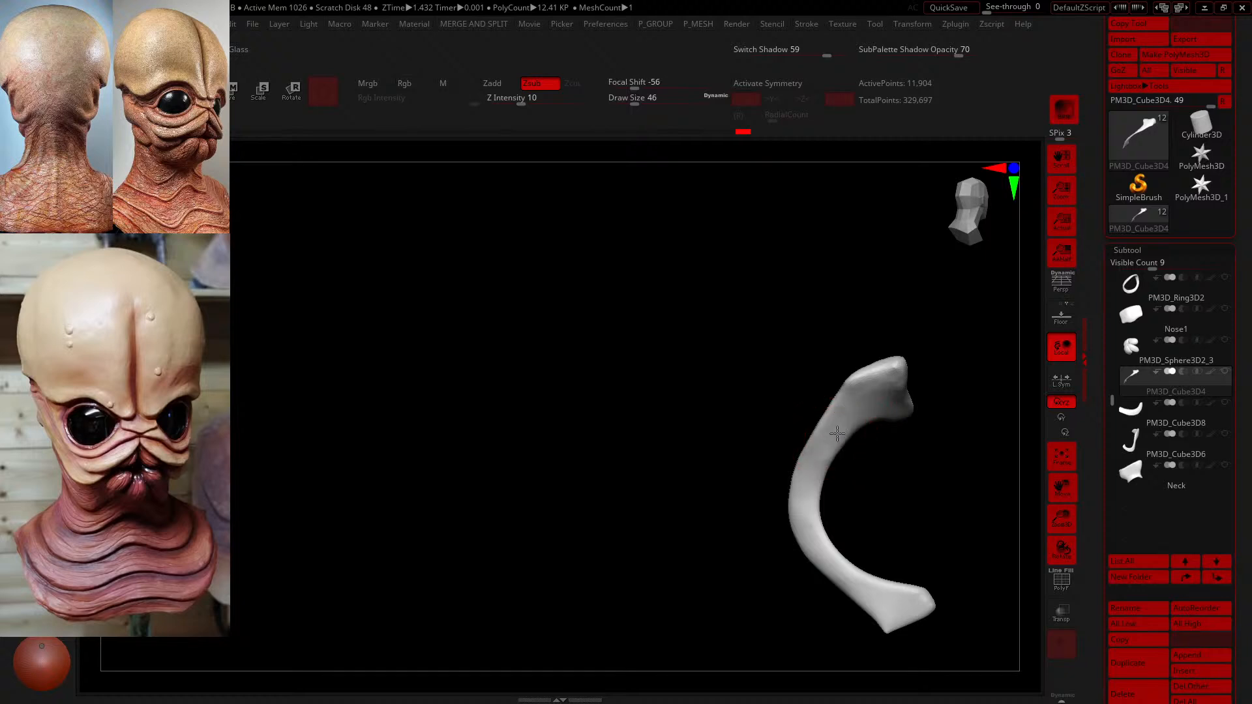
mouse_move(847, 414)
left_mouse_down("shift")
mouse_move(808, 476)
mouse_move(844, 470)
mouse_move(874, 545)
mouse_move(1008, 488)
left_mouse_up("shift")
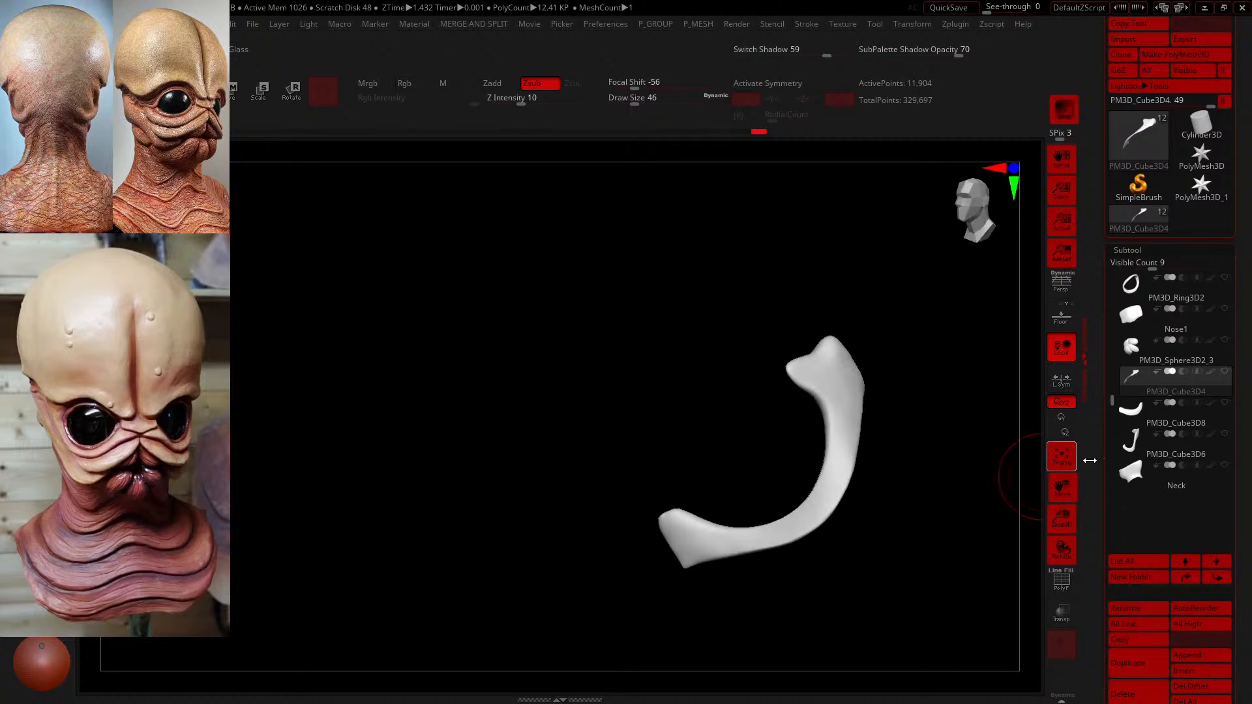
left_click(1225, 371, "shift")
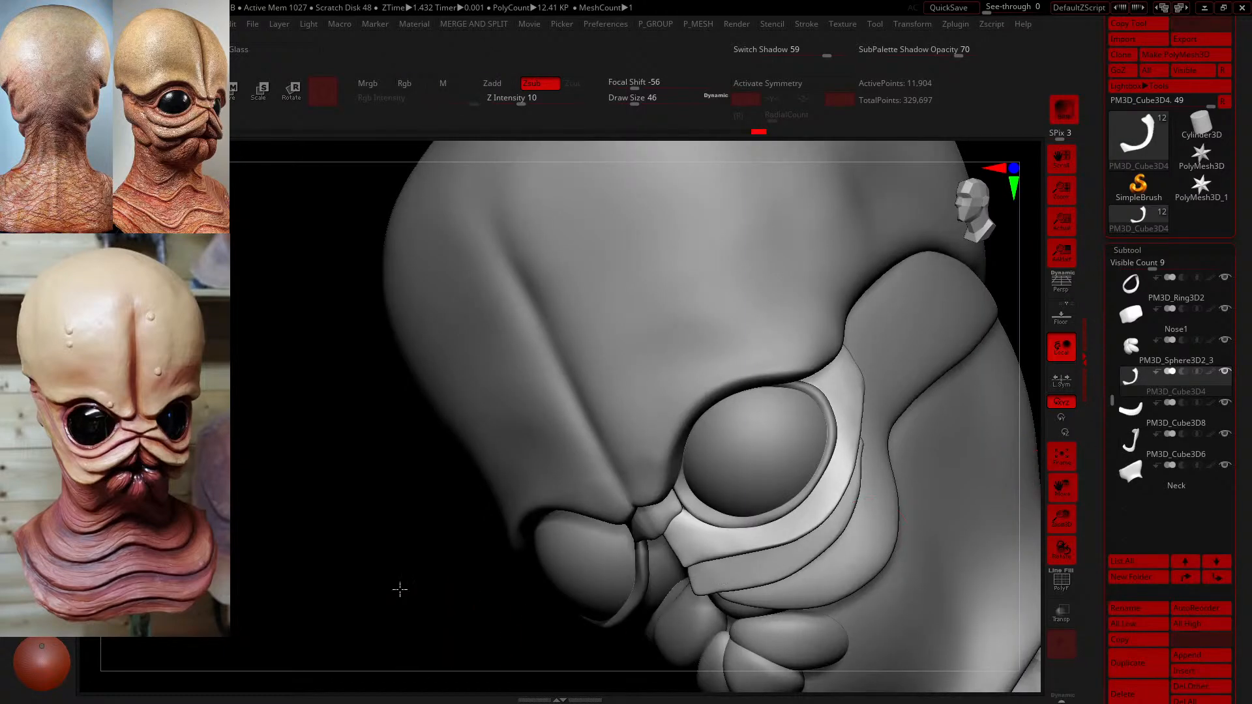
left_click_drag(400, 590, 384, 525, "alt")
left_click_drag(898, 483, 951, 651, "alt")
left_click_drag(902, 522, 870, 431, "alt")
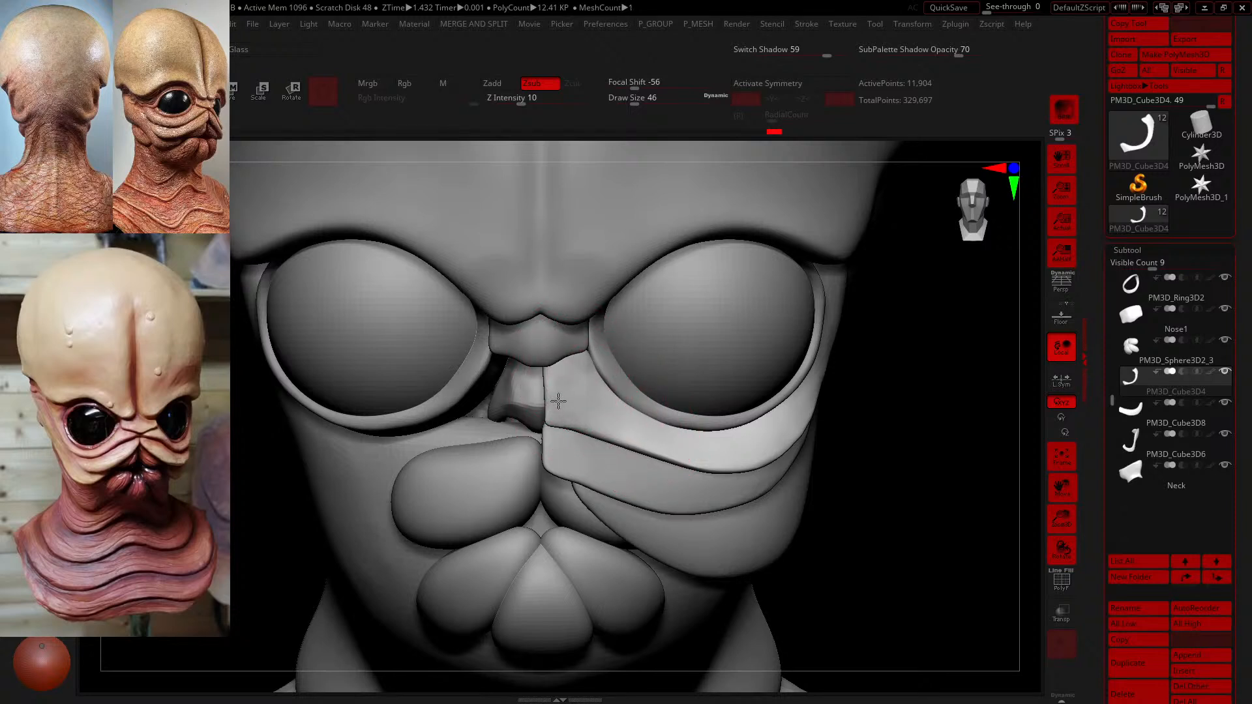
- Smooth the upper cheek fold beside the nose, and isolate the fold with the Draw Size set to 14
left_click_drag(616, 431, 584, 383)
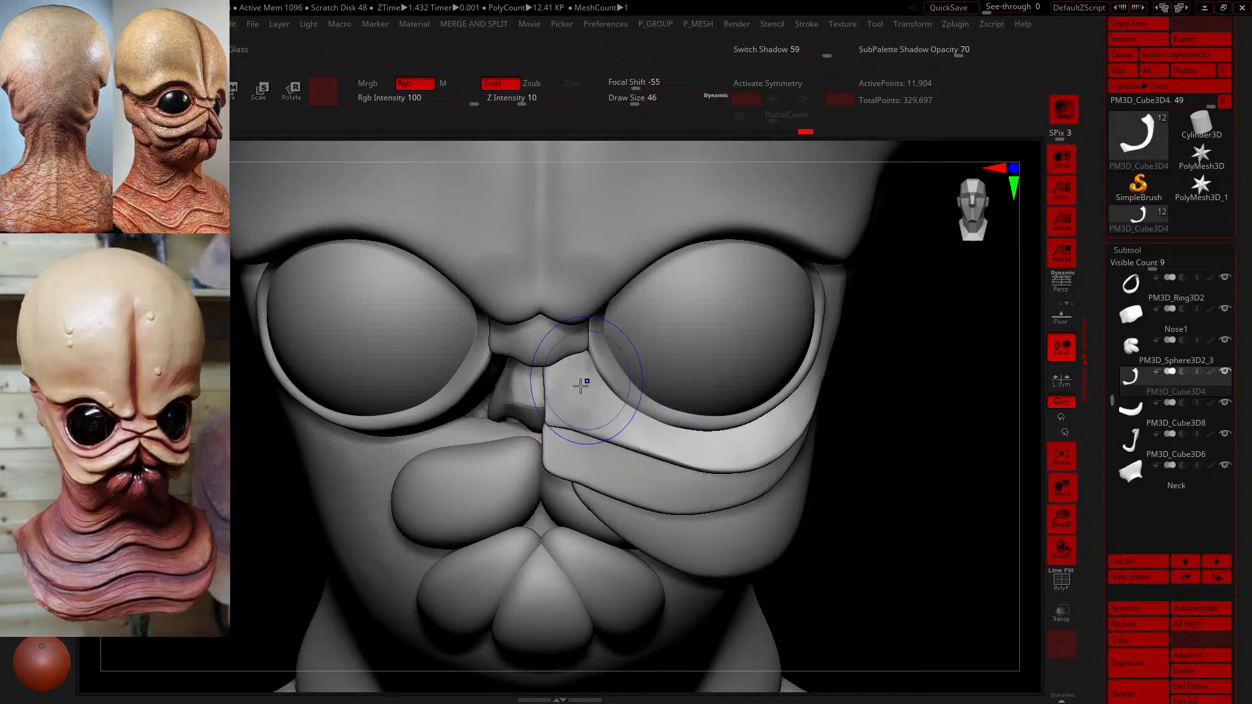
left_click_drag(922, 531, 882, 527)
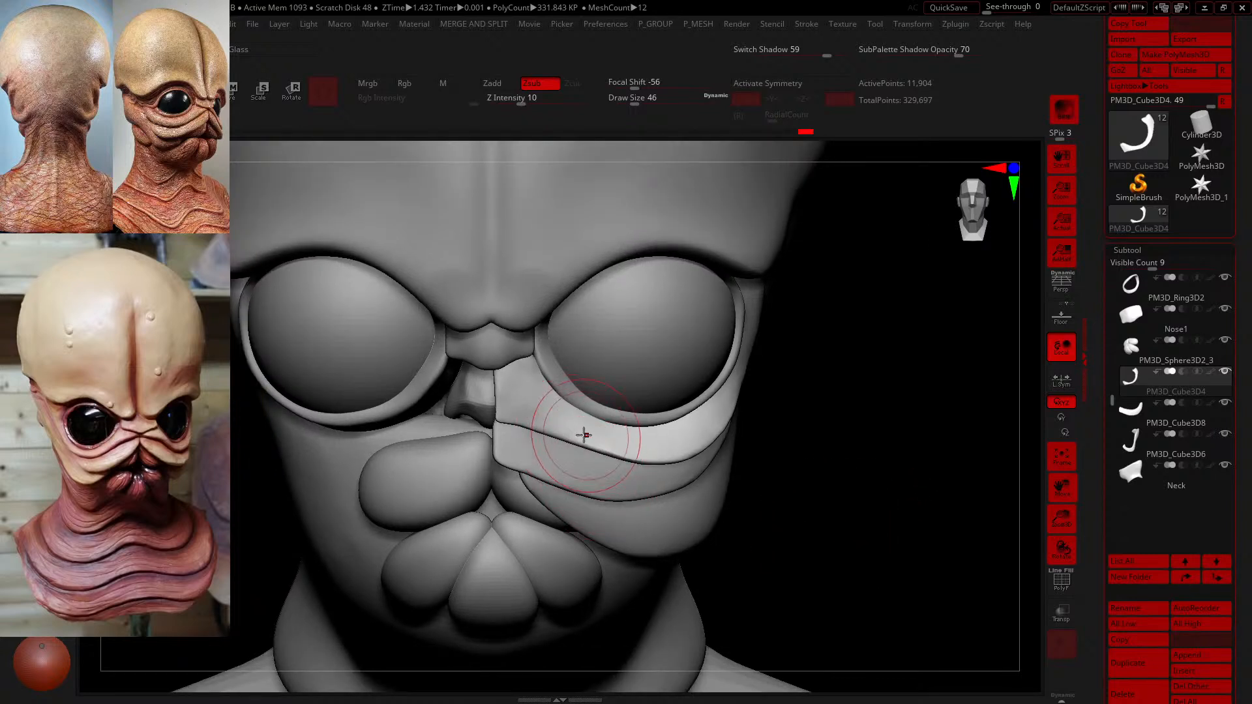
left_click(1225, 371)
left_click_drag(897, 498, 907, 375)
mouse_move(907, 375)
left_mouse_down("alt")
mouse_move(919, 494)
mouse_move(833, 350)
mouse_move(592, 506)
mouse_move(732, 503)
left_mouse_up("alt")
left_click_drag(631, 104, 623, 104)
left_click_drag(665, 225, 693, 326)
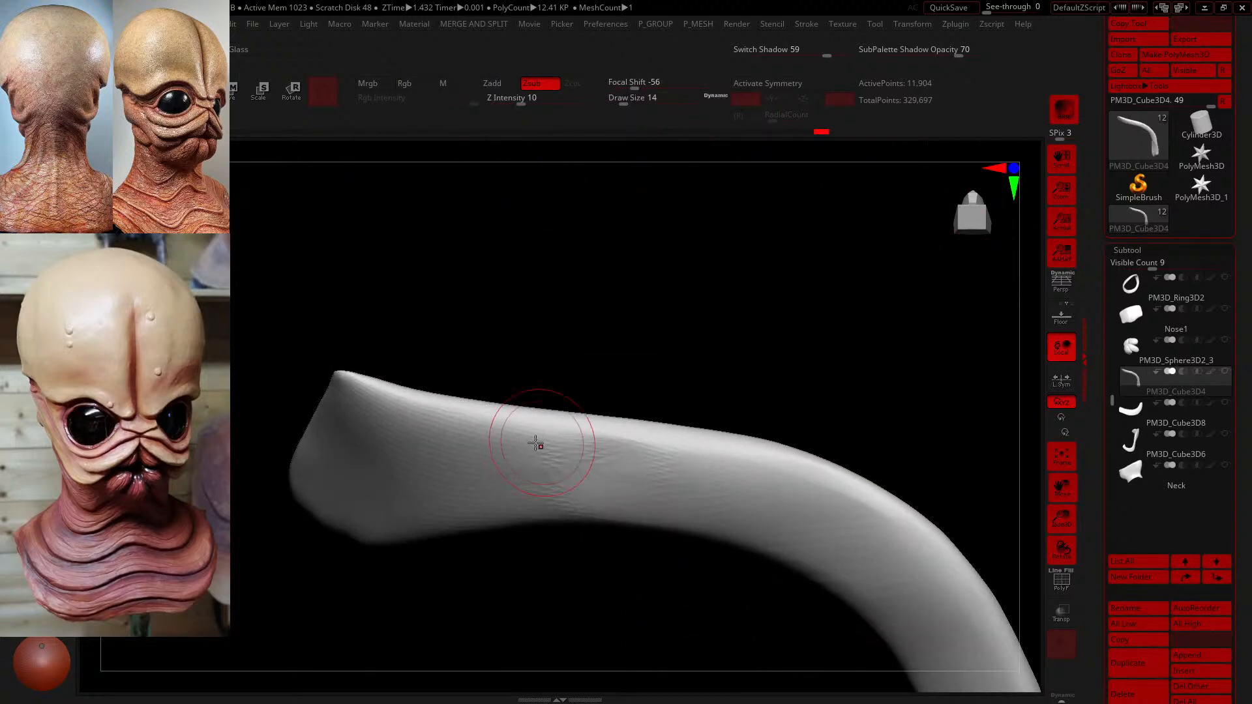
- Subdivide the isolated cheek fold once and smooth the rippled underside of its nose end
left_click_drag(540, 441, 647, 462)
key("ctrl+d")
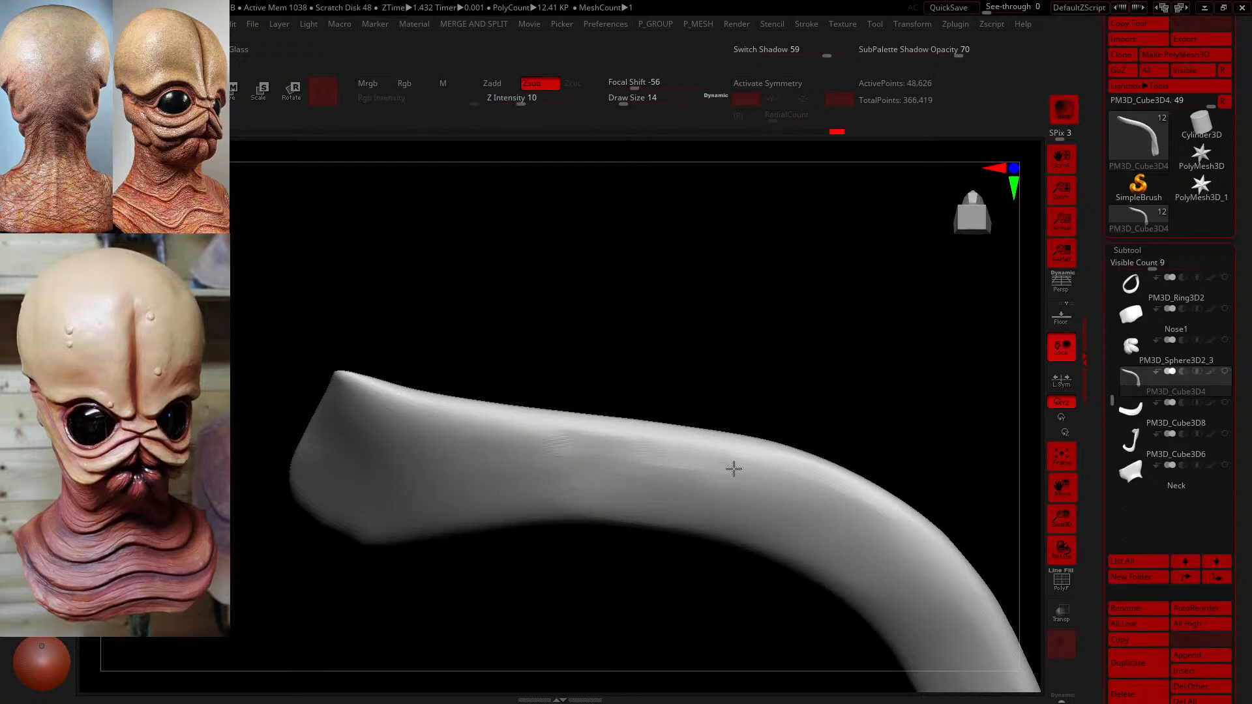
left_click_drag(734, 469, 745, 470)
key("ctrl+z")
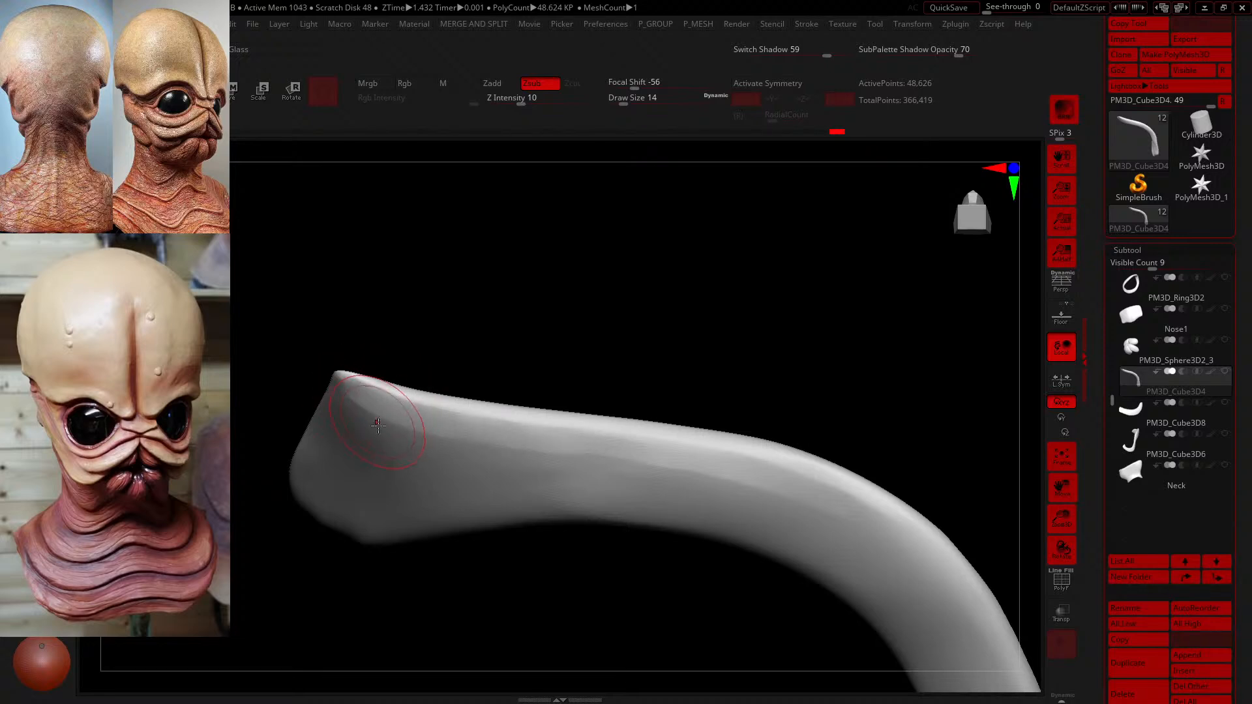
mouse_move(893, 517)
left_mouse_down("shift")
mouse_move(623, 466)
mouse_move(394, 455)
mouse_move(385, 424)
left_mouse_up("shift")
left_click_drag(740, 477, 824, 512)
left_click_drag(349, 392, 401, 450, "shift")
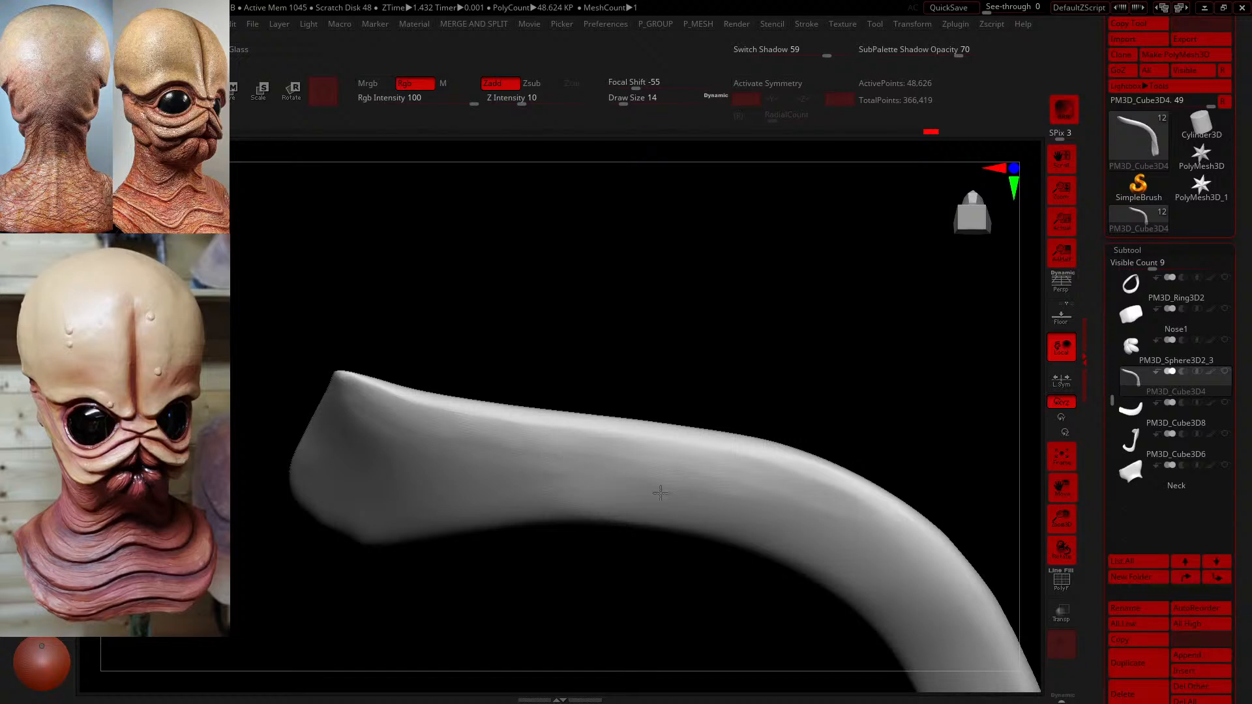
- Rework the lower corner of the fold's nose end and smooth its pinched edge with the Draw Size at 6
mouse_move(751, 490)
right_mouse_down()
mouse_move(766, 448)
mouse_move(775, 525)
mouse_move(763, 492)
mouse_move(771, 461)
mouse_move(756, 456)
right_mouse_up()
mouse_move(349, 386)
left_mouse_down()
mouse_move(336, 382)
mouse_move(347, 384)
left_mouse_up()
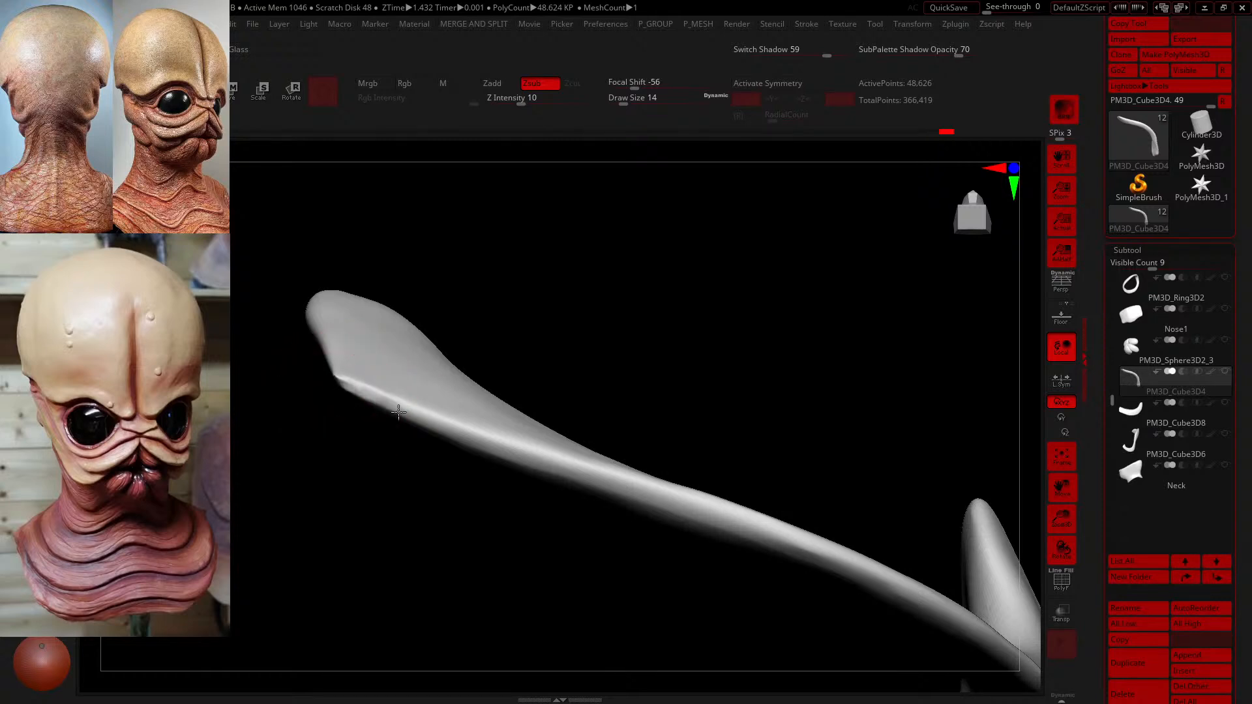
right_click_drag(346, 391, 309, 338)
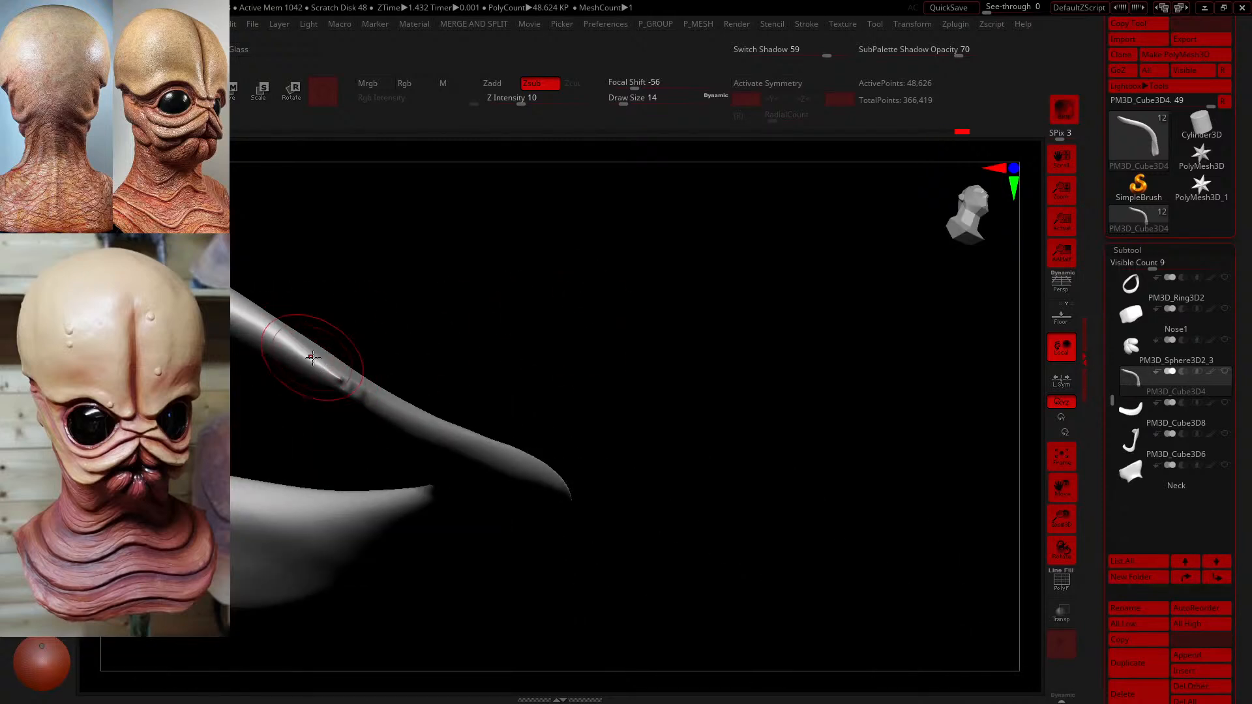
right_click_drag(511, 288, 800, 515)
left_click(1061, 581)
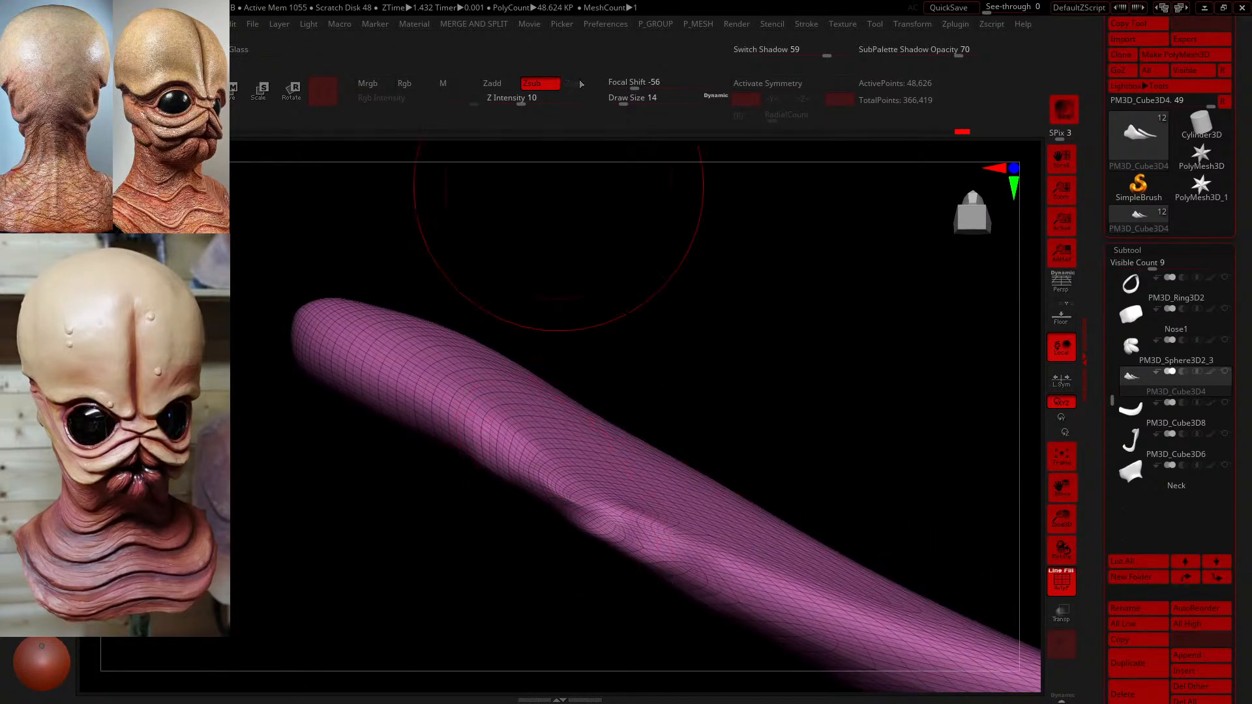
left_click_drag(647, 105, 618, 98)
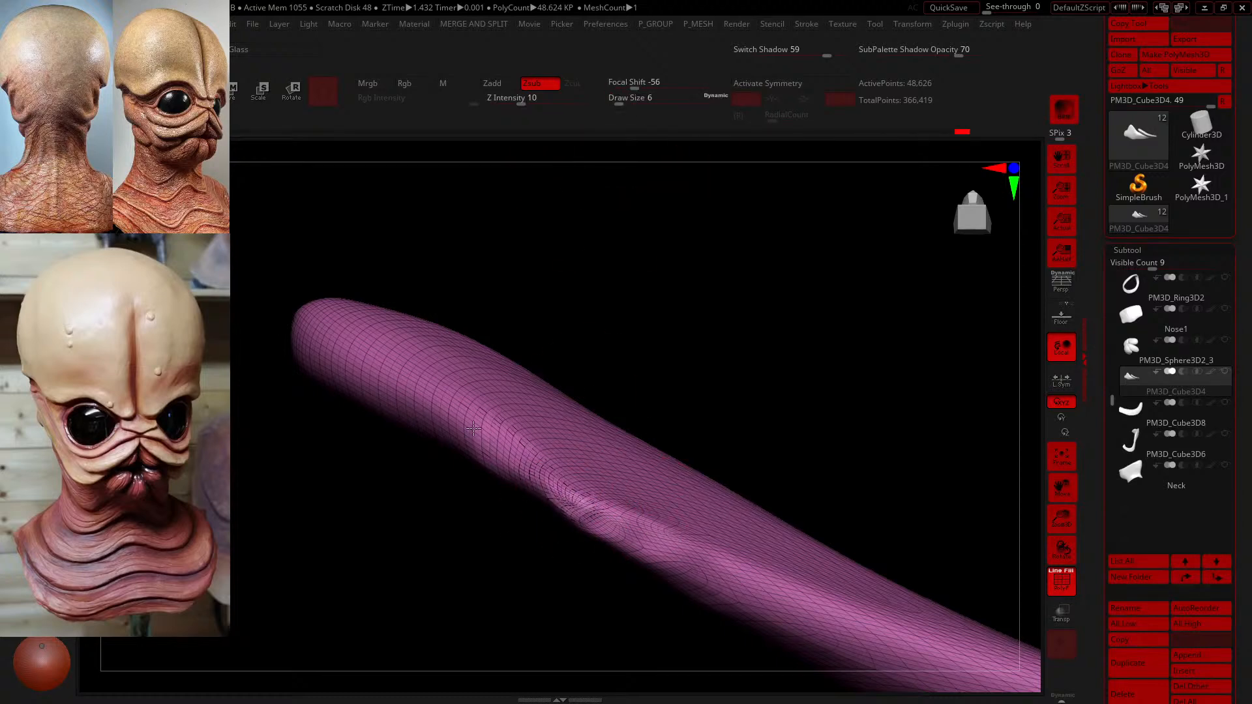
left_click(1063, 589)
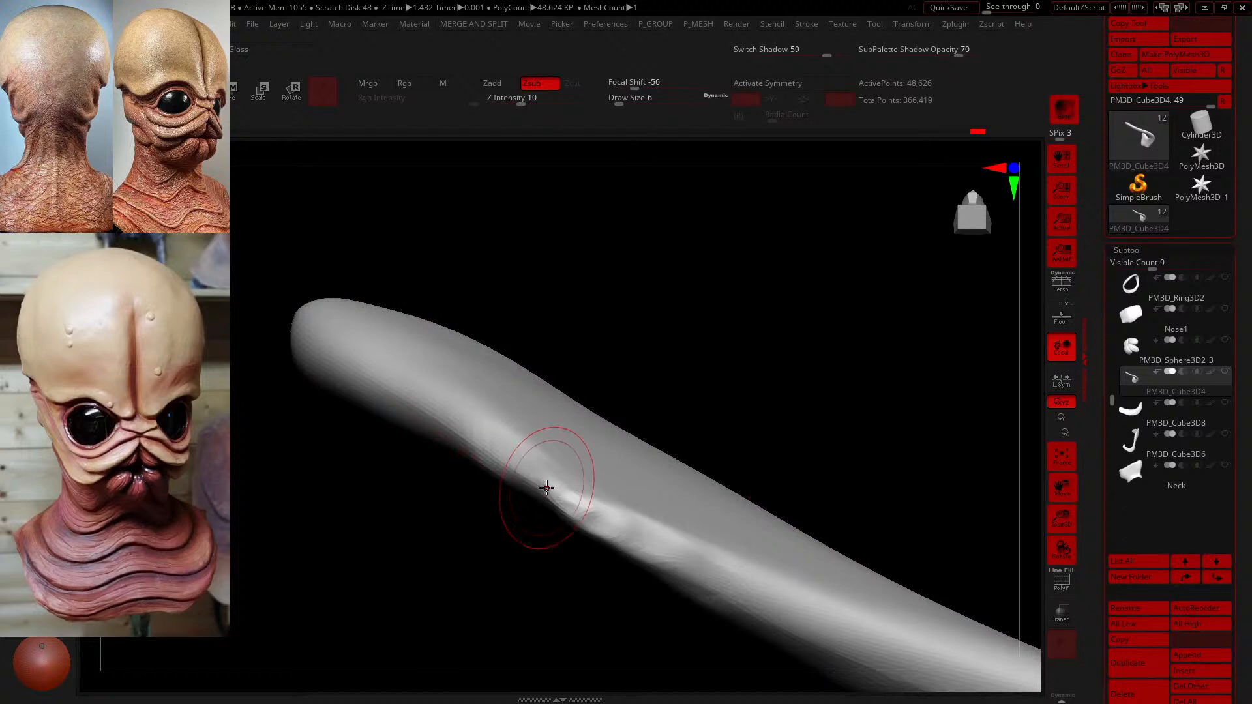
mouse_move(578, 505)
left_mouse_down("shift")
mouse_move(617, 531)
mouse_move(533, 479)
left_mouse_up("shift")
- Set the Draw Size to 9 and smooth out the dent in the vertical edge of the fold's nose end
left_click_drag(750, 398, 744, 500)
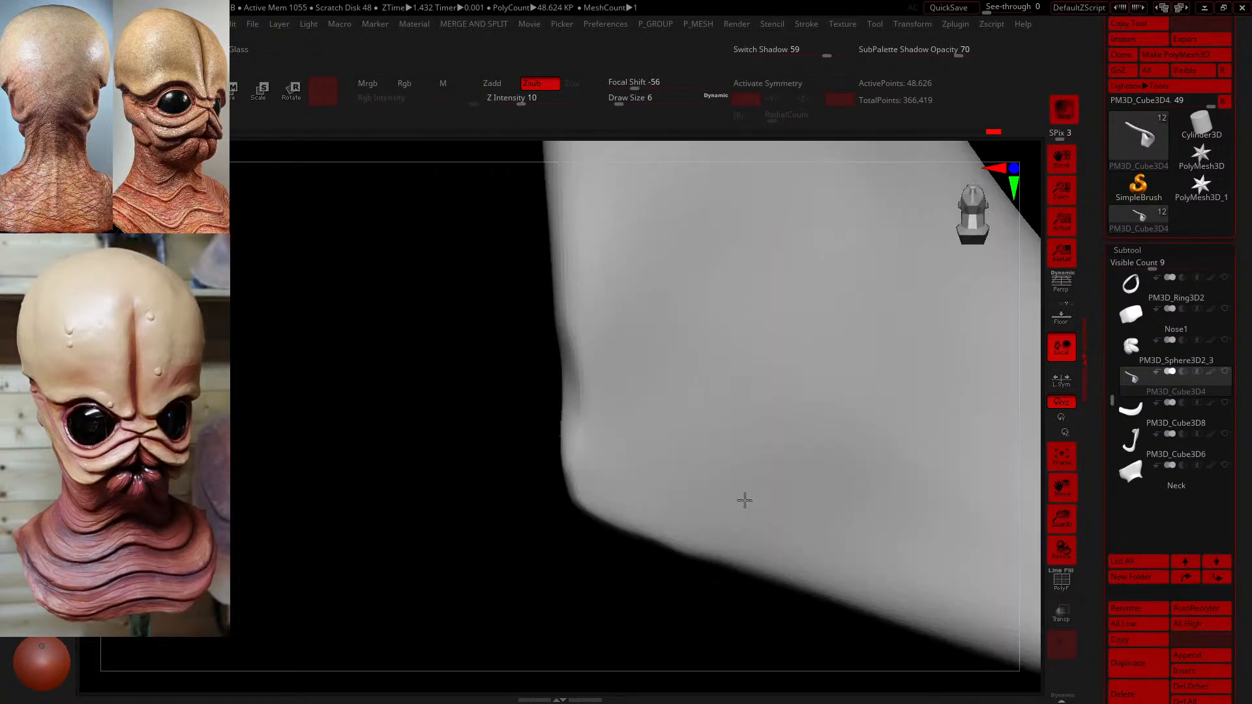
key("shift")
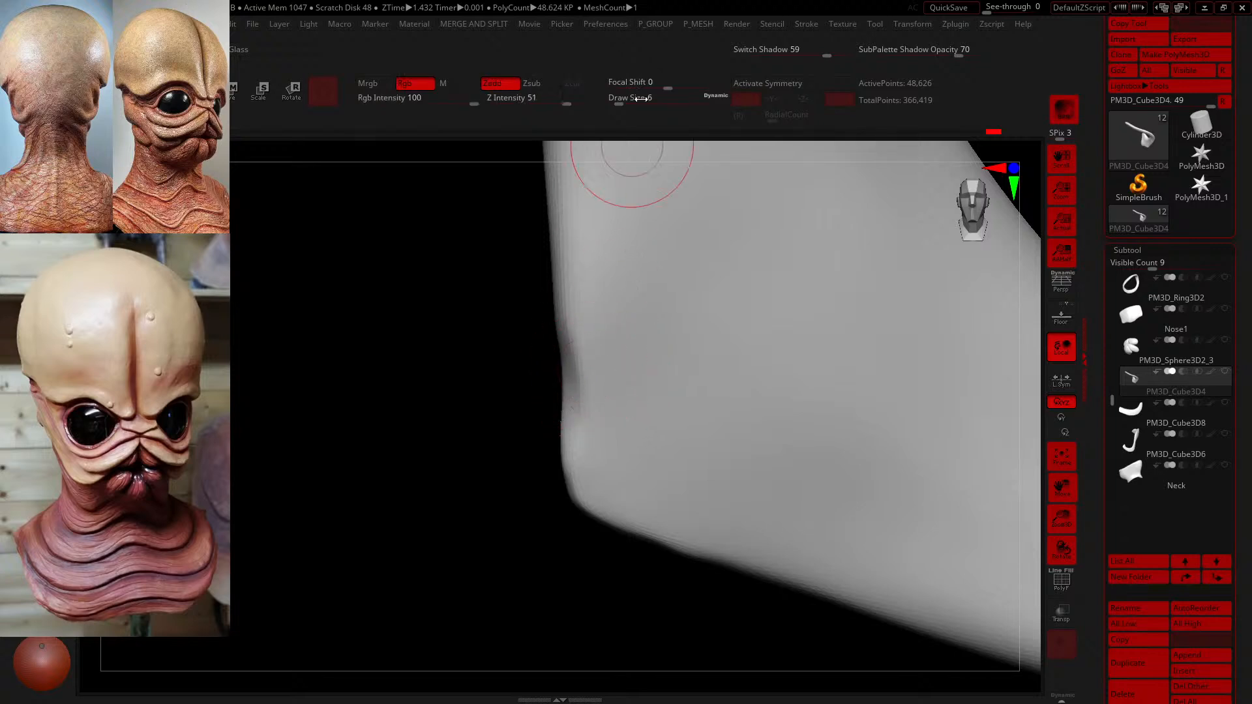
left_click_drag(615, 99, 620, 101)
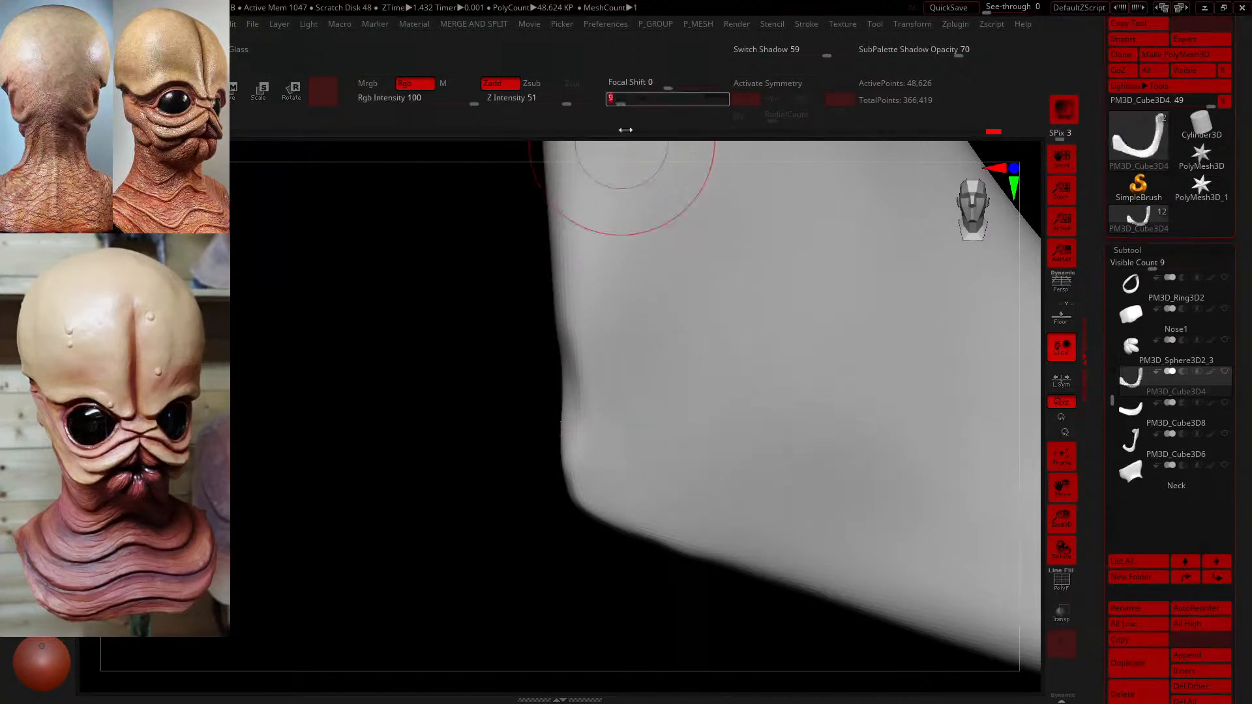
mouse_move(595, 389)
left_mouse_down("shift")
mouse_move(584, 381)
mouse_move(573, 416)
left_mouse_up("shift")
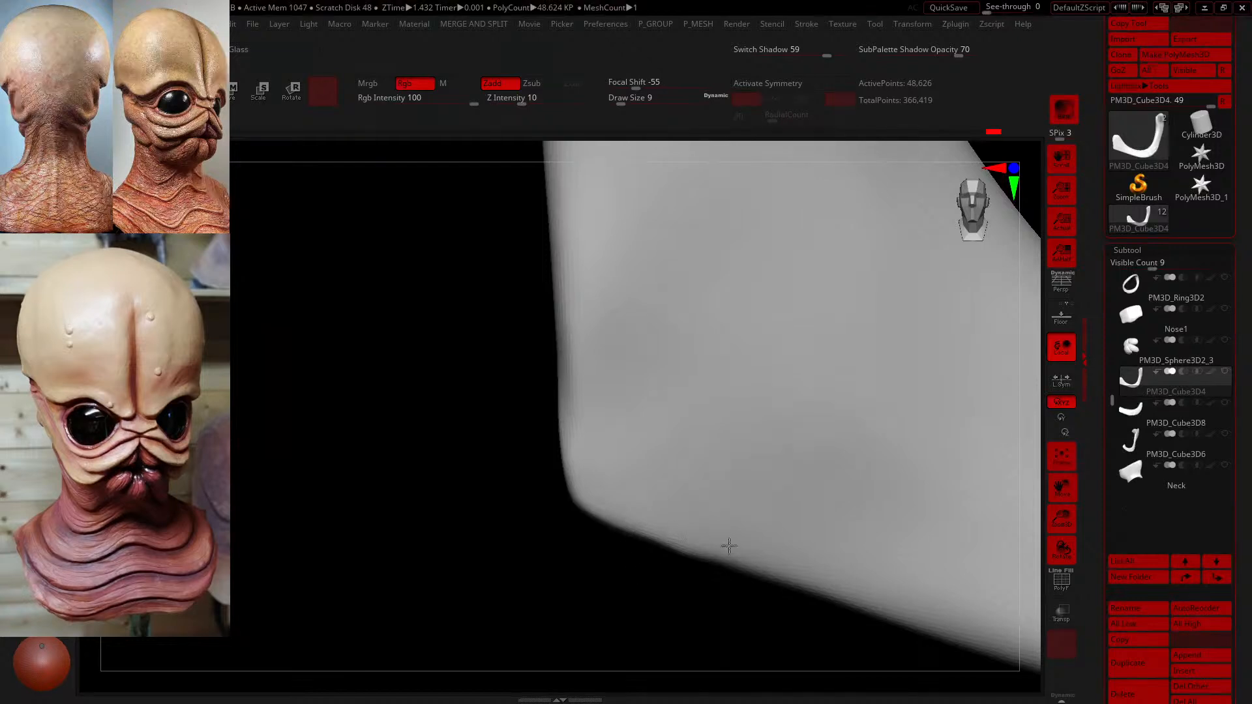
- Try brush strokes along the lower edge of the fold's curve and undo them
left_click_drag(628, 613, 479, 471, "alt")
left_click_drag(622, 475, 894, 571)
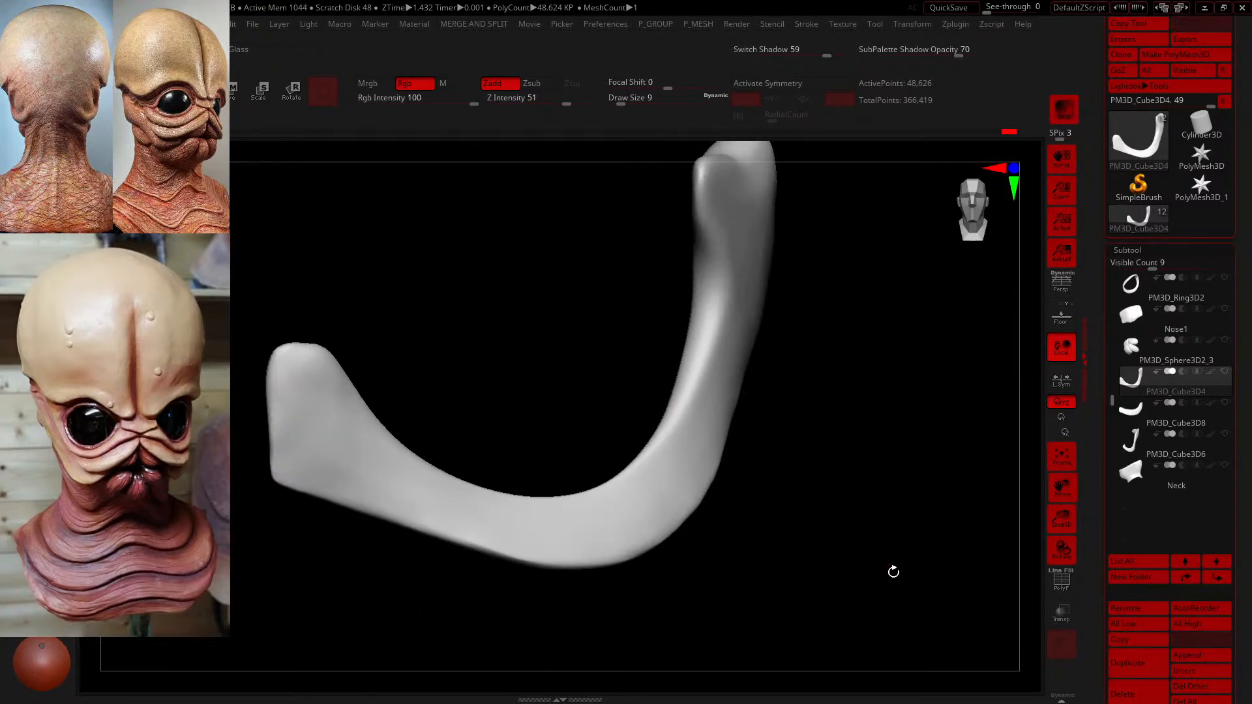
mouse_move(736, 515)
left_mouse_down()
mouse_move(780, 526)
mouse_move(735, 503)
left_mouse_up()
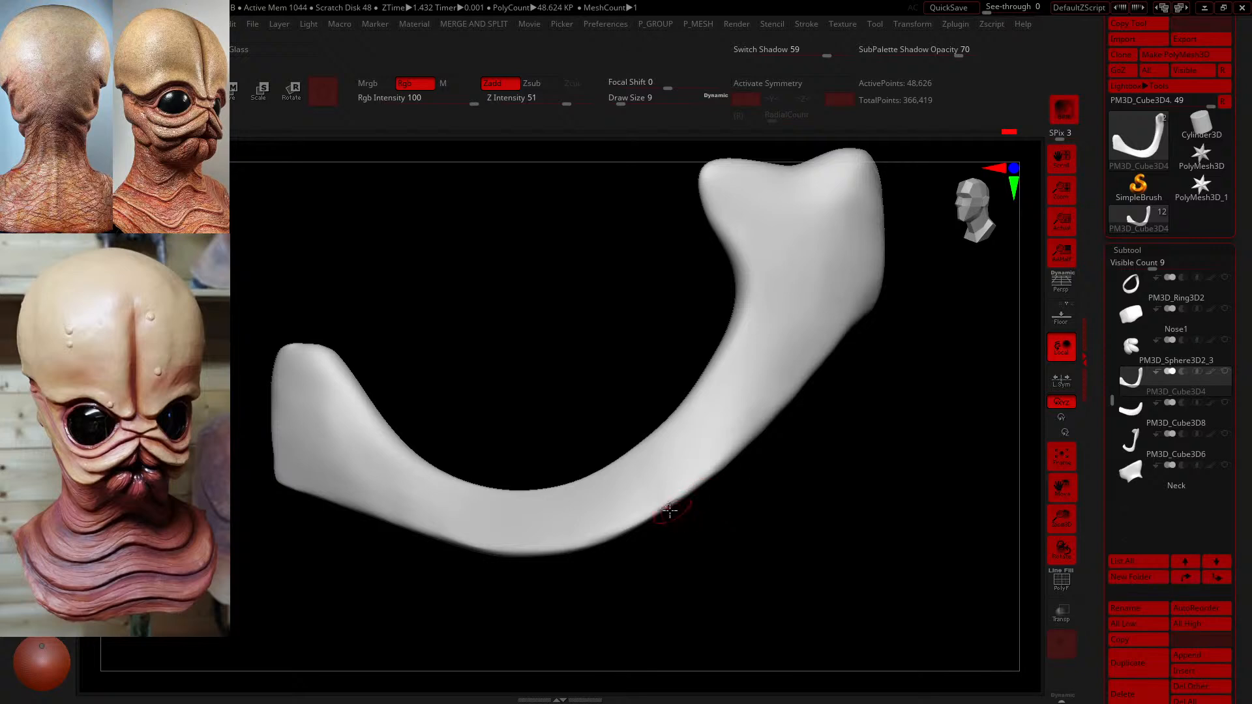
key("ctrl+z")
key("2")
mouse_move(865, 503)
left_mouse_down("alt")
mouse_move(886, 557)
mouse_move(838, 585)
left_mouse_up("alt")
left_click_drag(555, 572, 570, 552)
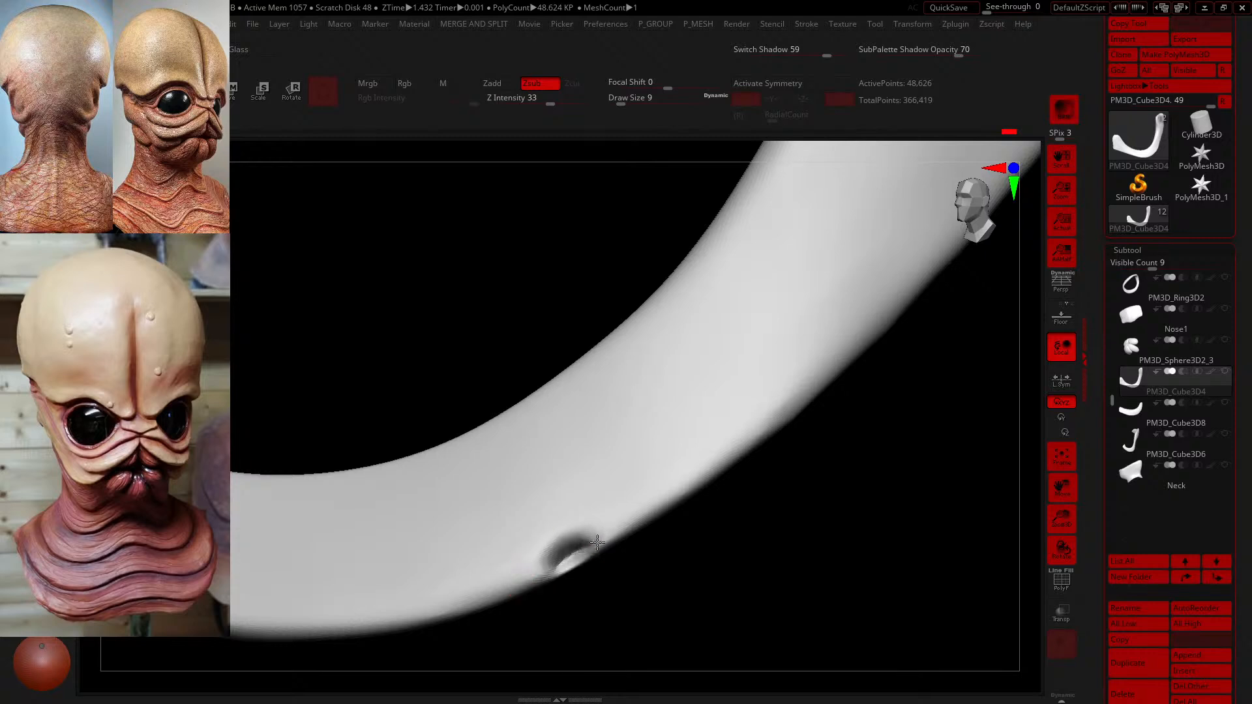
key("ctrl+z")
- Try to sharpen and smooth the fold's lower edge toward its outer end, and undo the strokes
key("3")
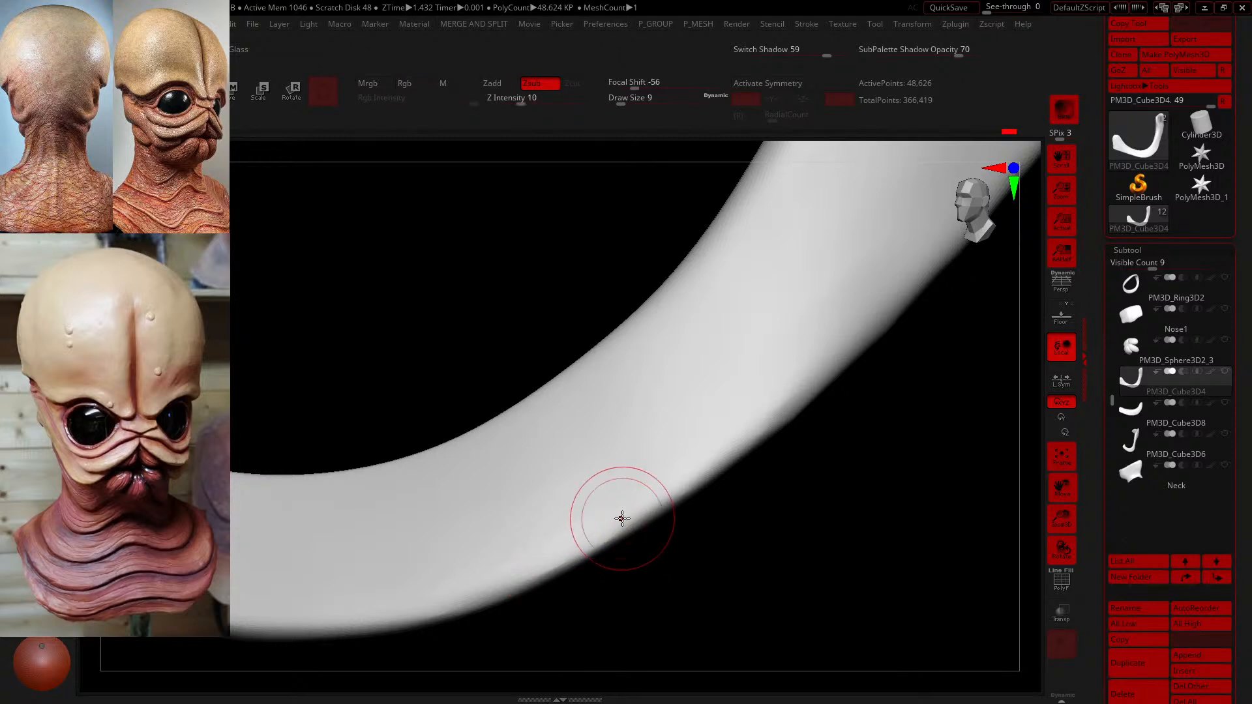
left_click_drag(543, 575, 557, 573)
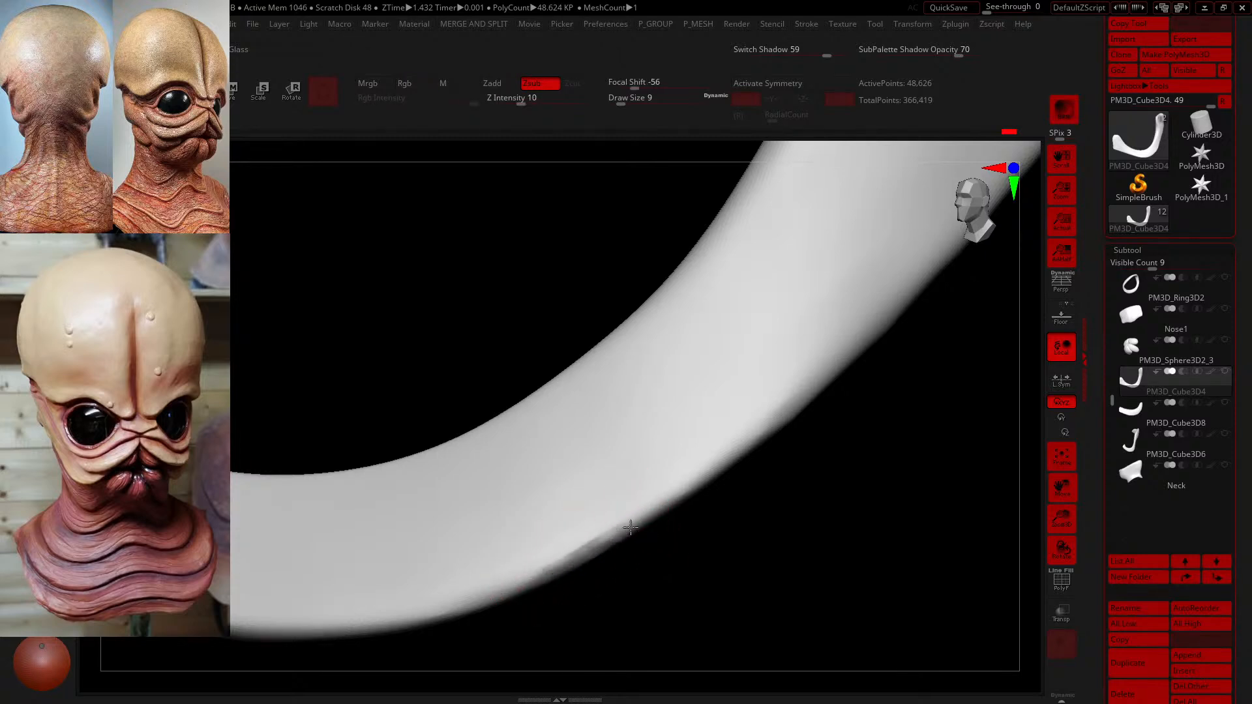
mouse_move(827, 543)
left_mouse_down()
mouse_move(793, 557)
mouse_move(779, 486)
left_mouse_up()
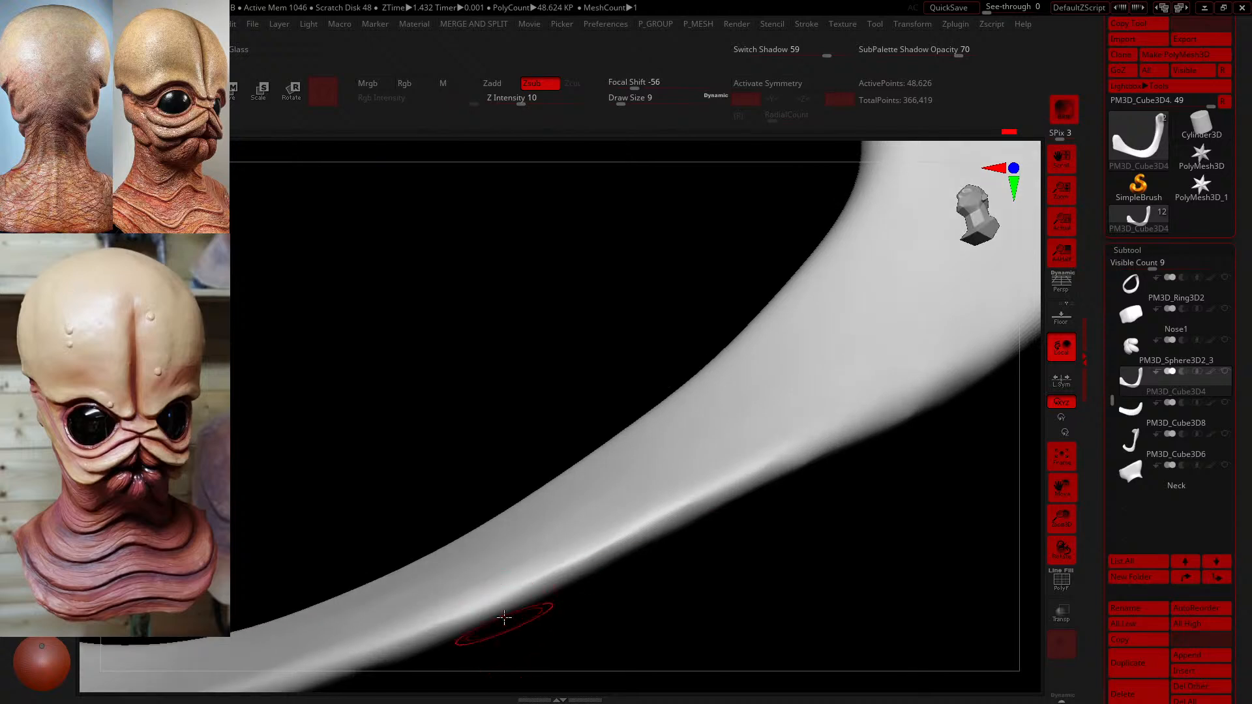
left_click_drag(509, 599, 574, 566)
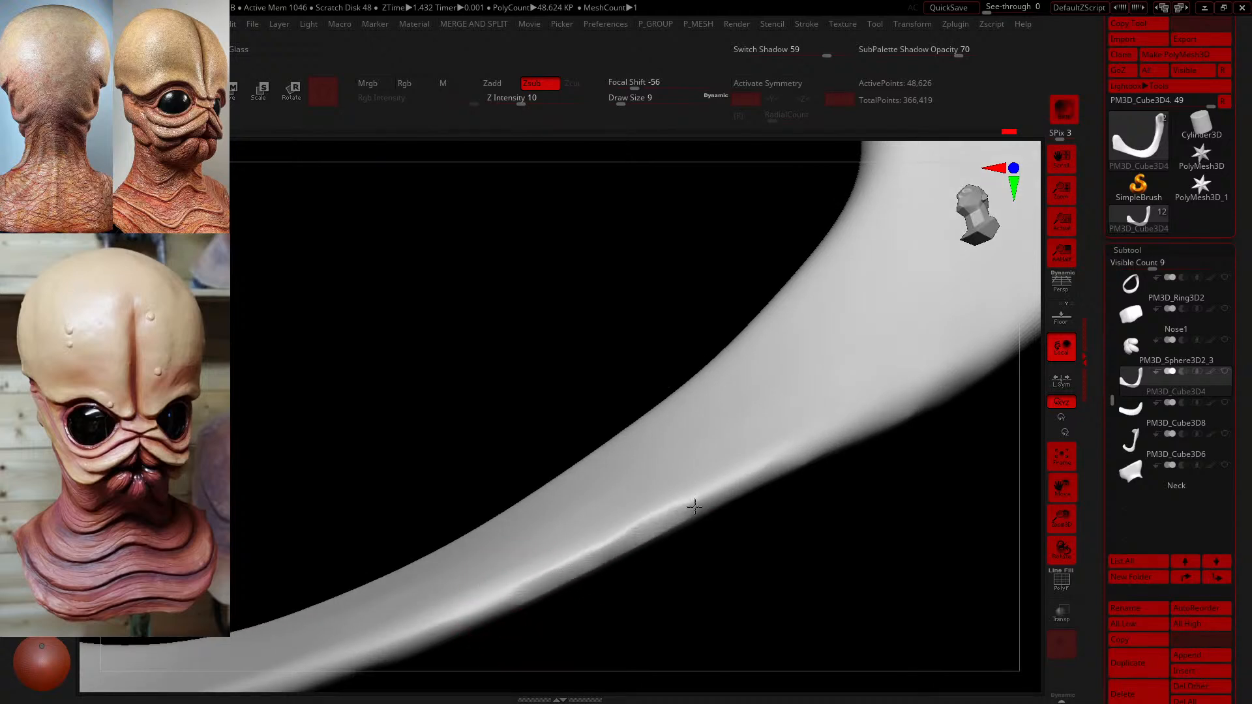
left_click_drag(803, 456, 830, 439)
left_click_drag(830, 439, 800, 449, "shift")
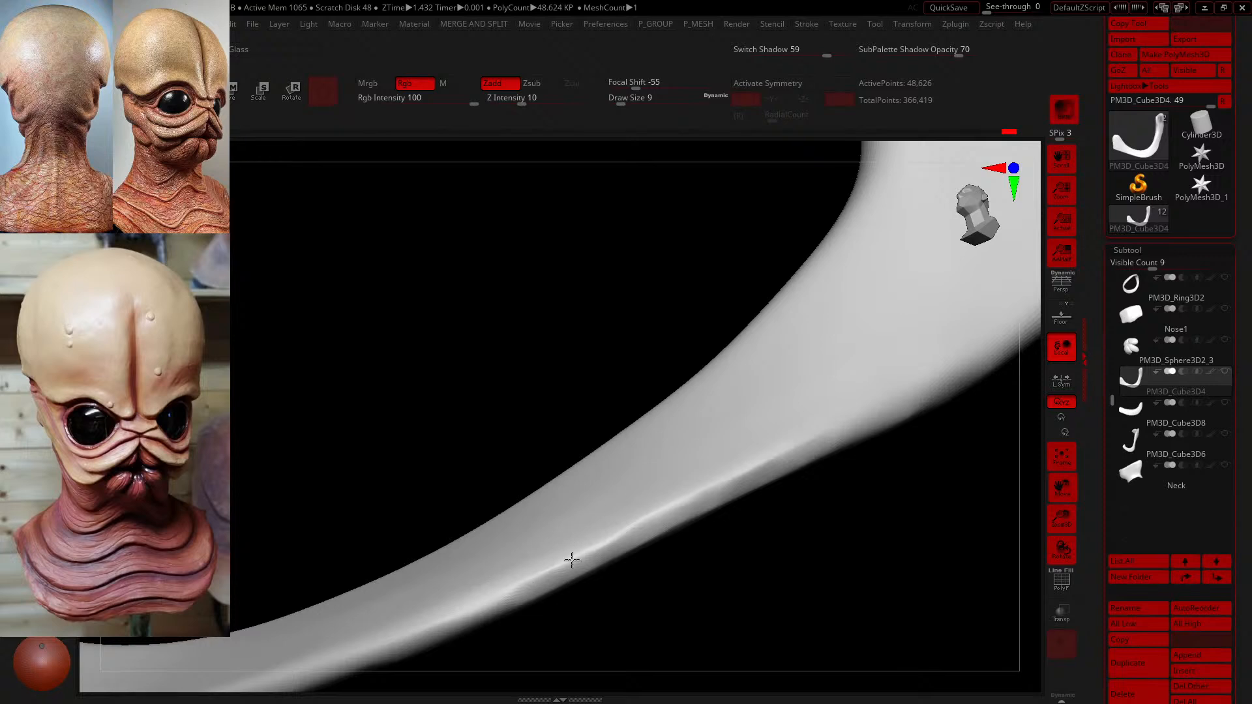
left_click_drag(572, 560, 605, 542, "shift")
key("ctrl+z")
key("ctrl+z")
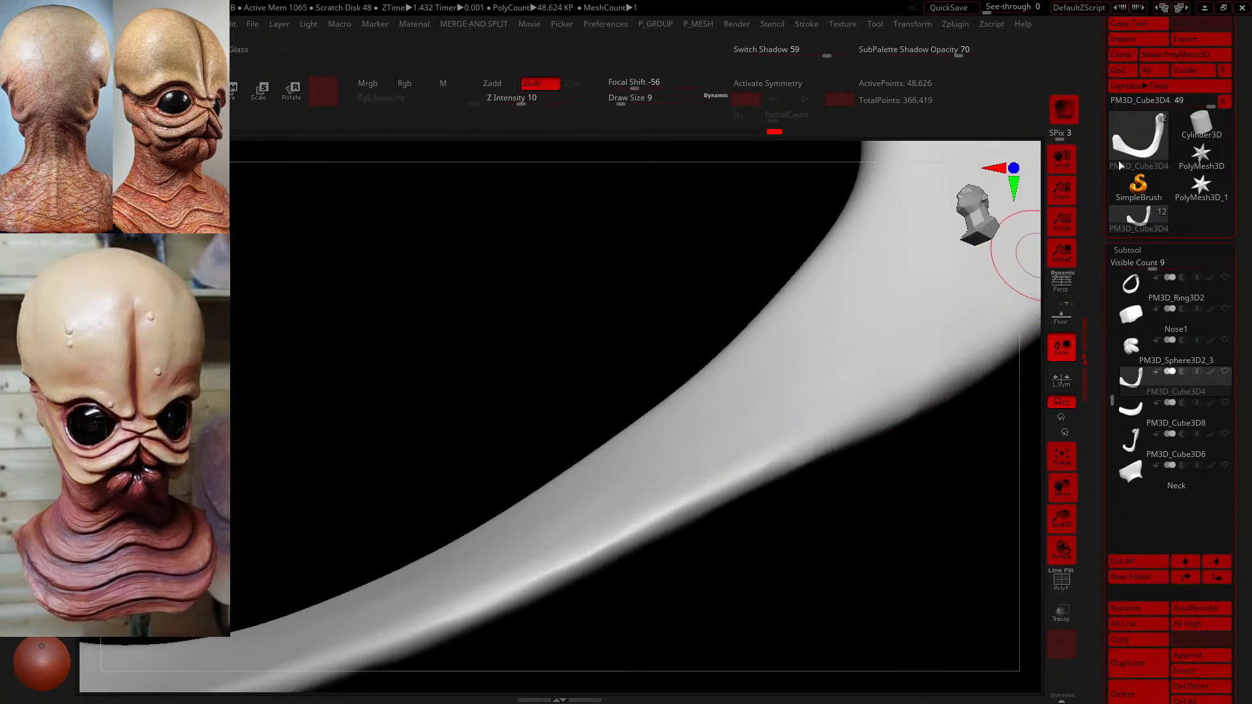
- Try to DynaMesh the fold without freezing its subdivision levels, and delete its lower subdivision levels
left_click(1127, 250)
left_click(1132, 266)
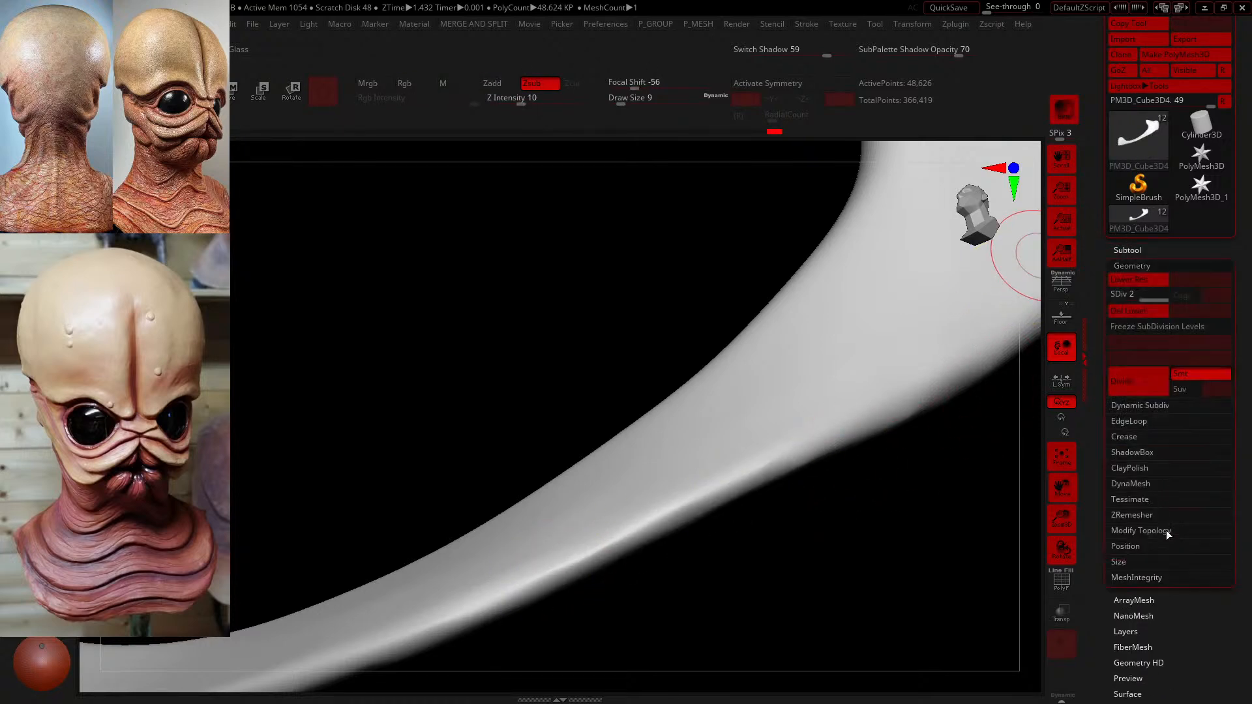
left_click(1137, 483)
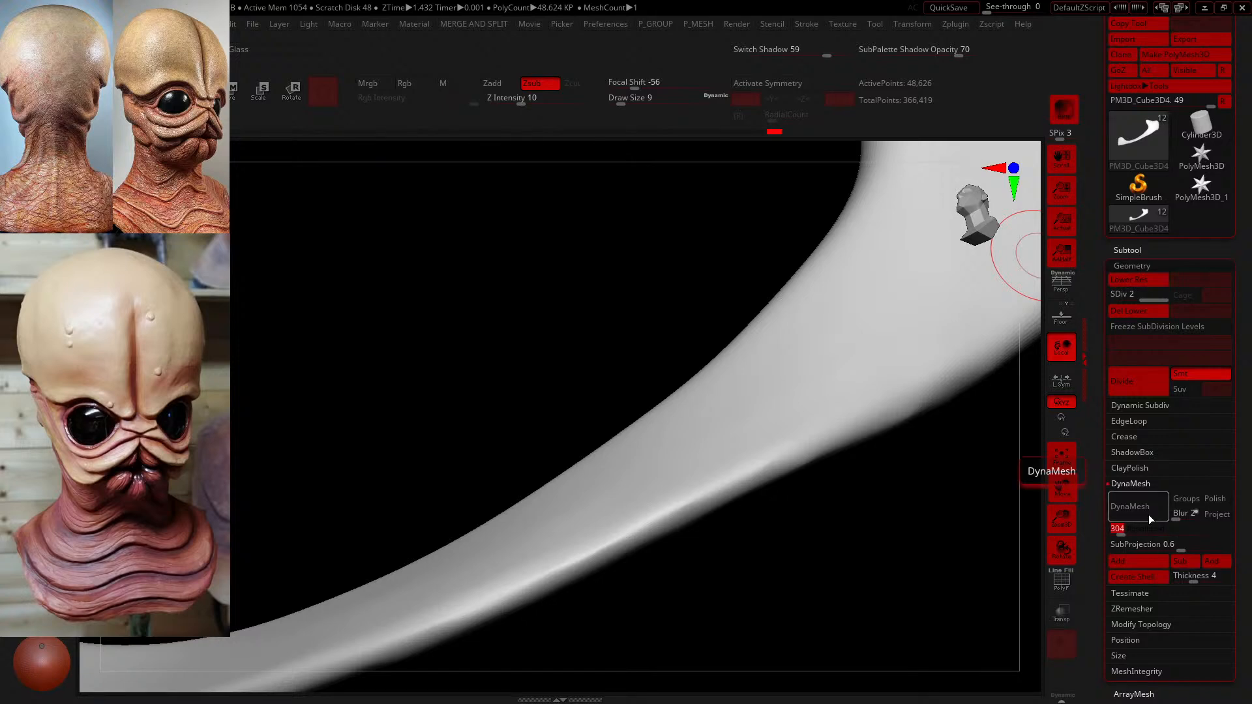
left_click(1149, 516)
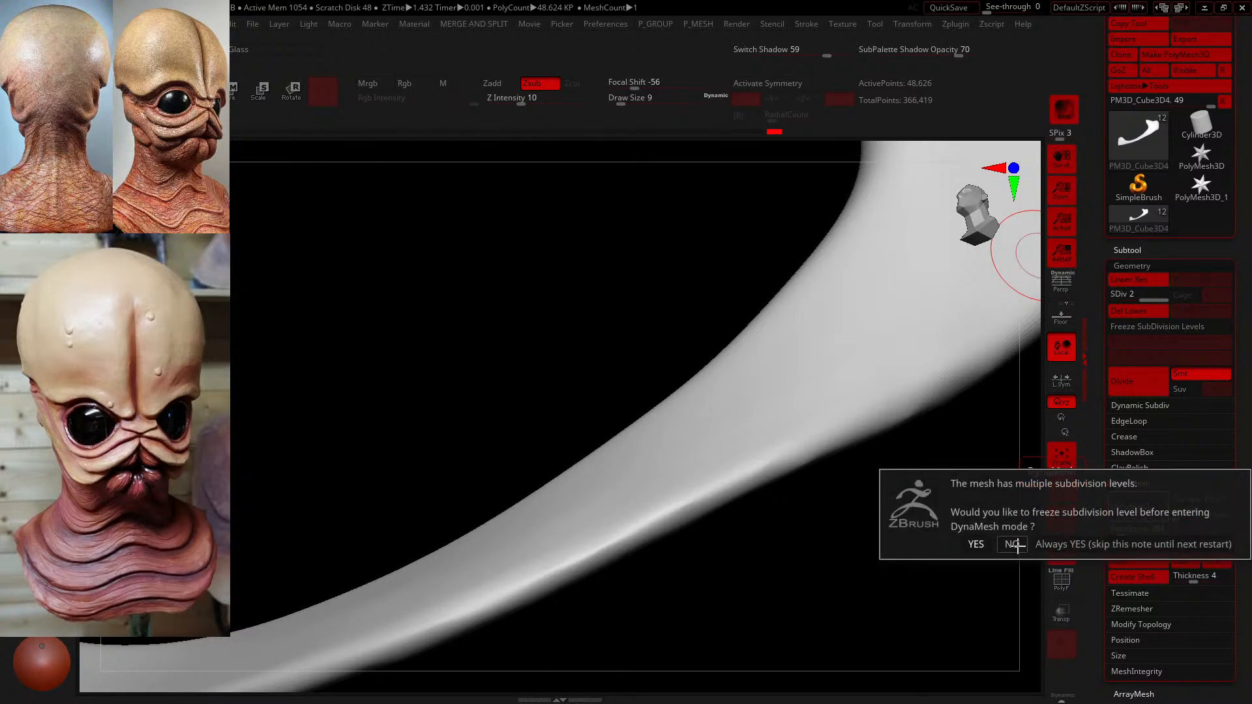
left_click(1012, 544)
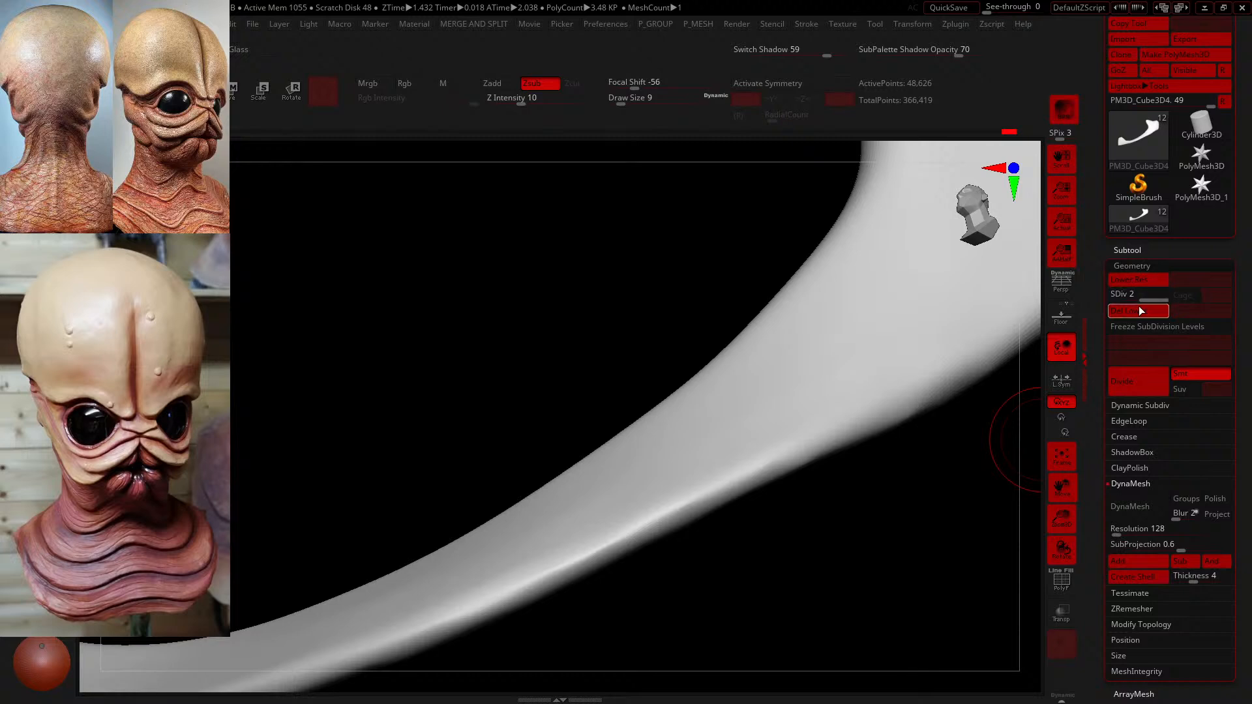
left_click(1142, 311)
- Try a DynaMesh of the fold at resolution 504 and undo it
left_click(1154, 532)
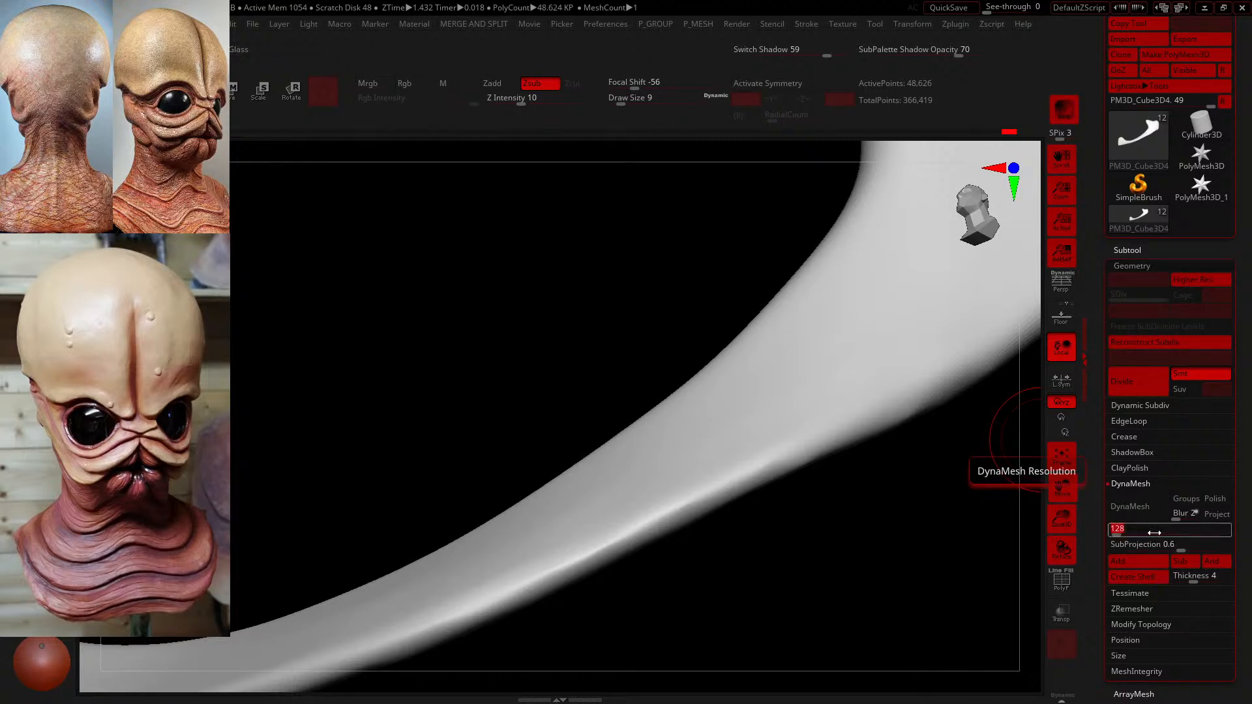
key("Return")
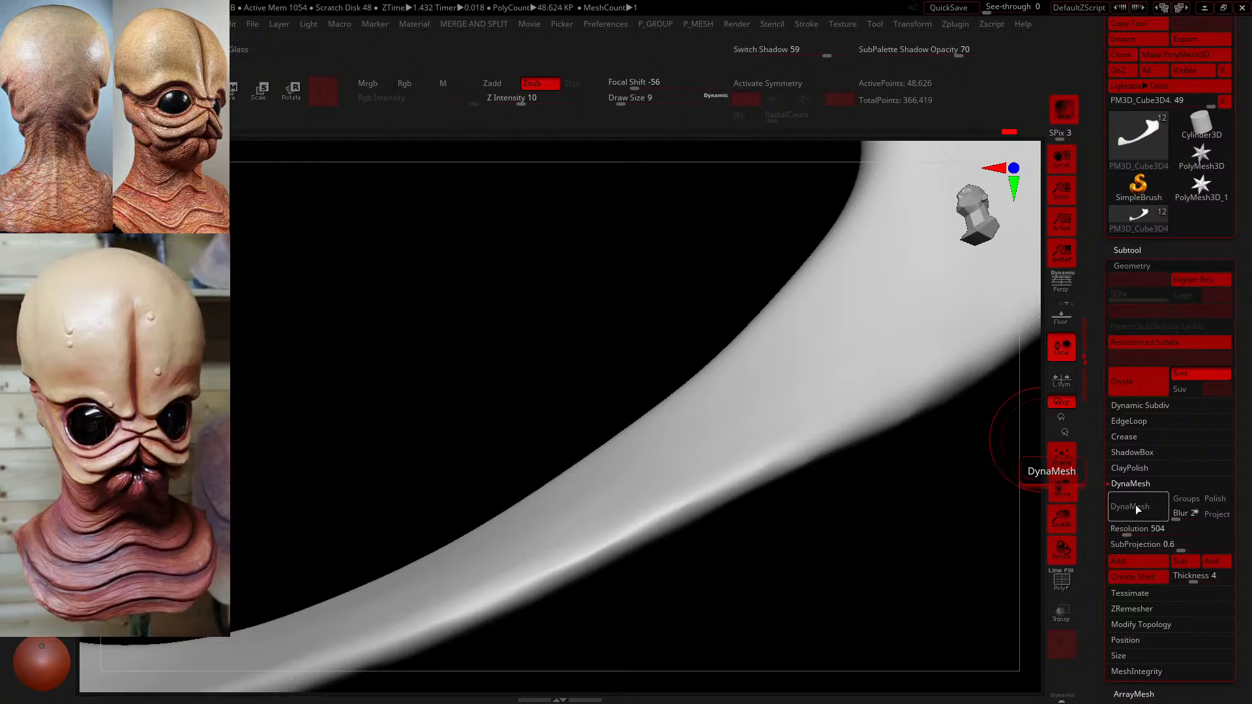
left_click(1138, 506)
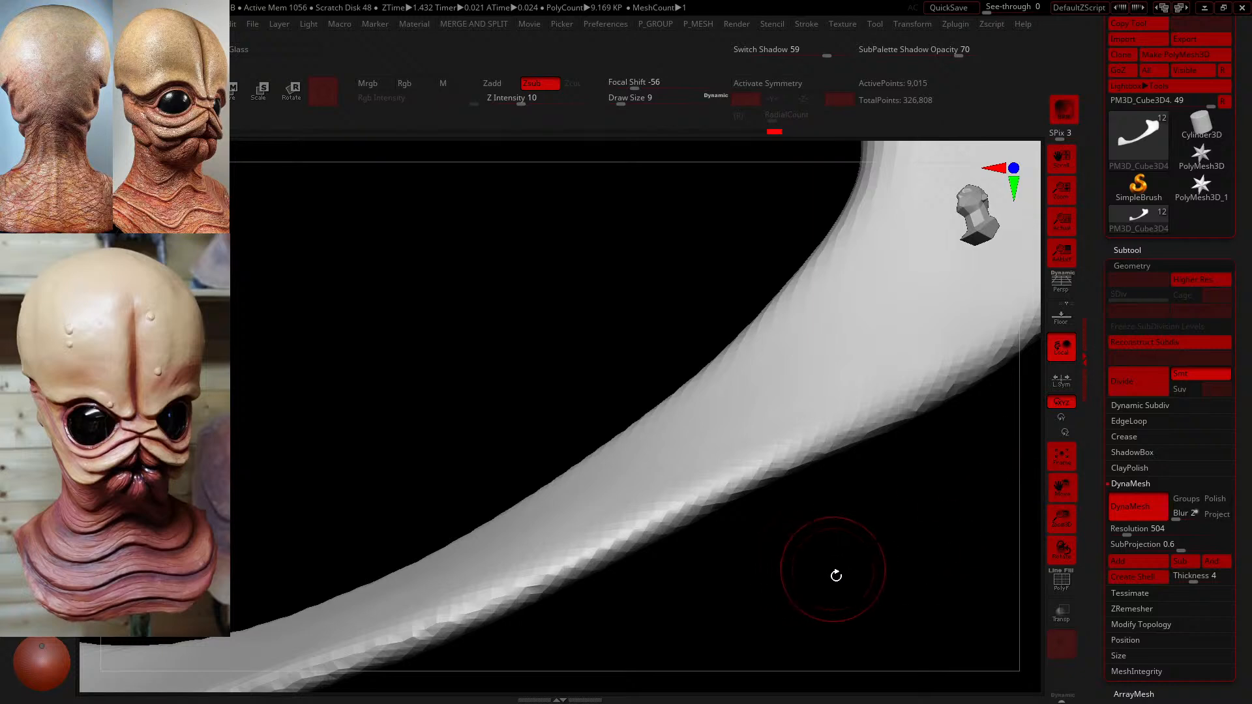
mouse_move(835, 576)
left_mouse_down()
mouse_move(858, 629)
mouse_move(841, 579)
left_mouse_up()
key("ctrl+z")
- DynaMesh the cheek fold at a resolution of 800 and subdivide it once
left_click_drag(951, 570, 997, 559)
left_click(1145, 534)
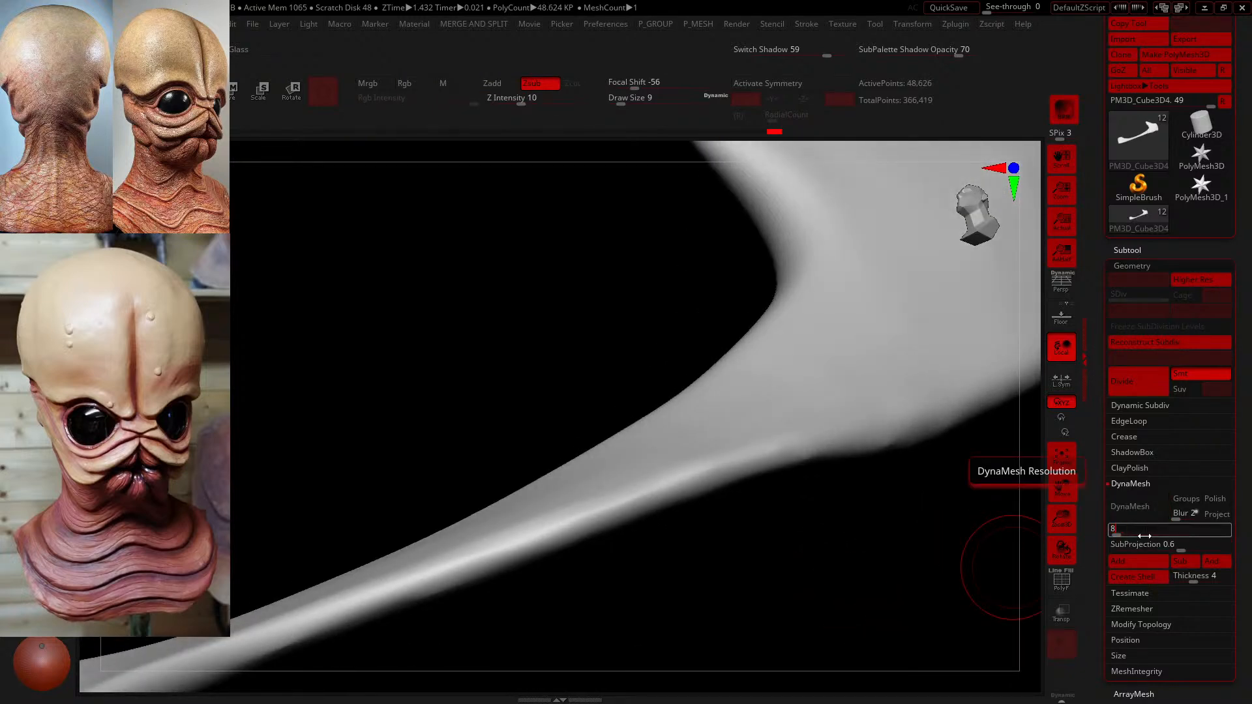
key("Return")
left_click(1142, 500)
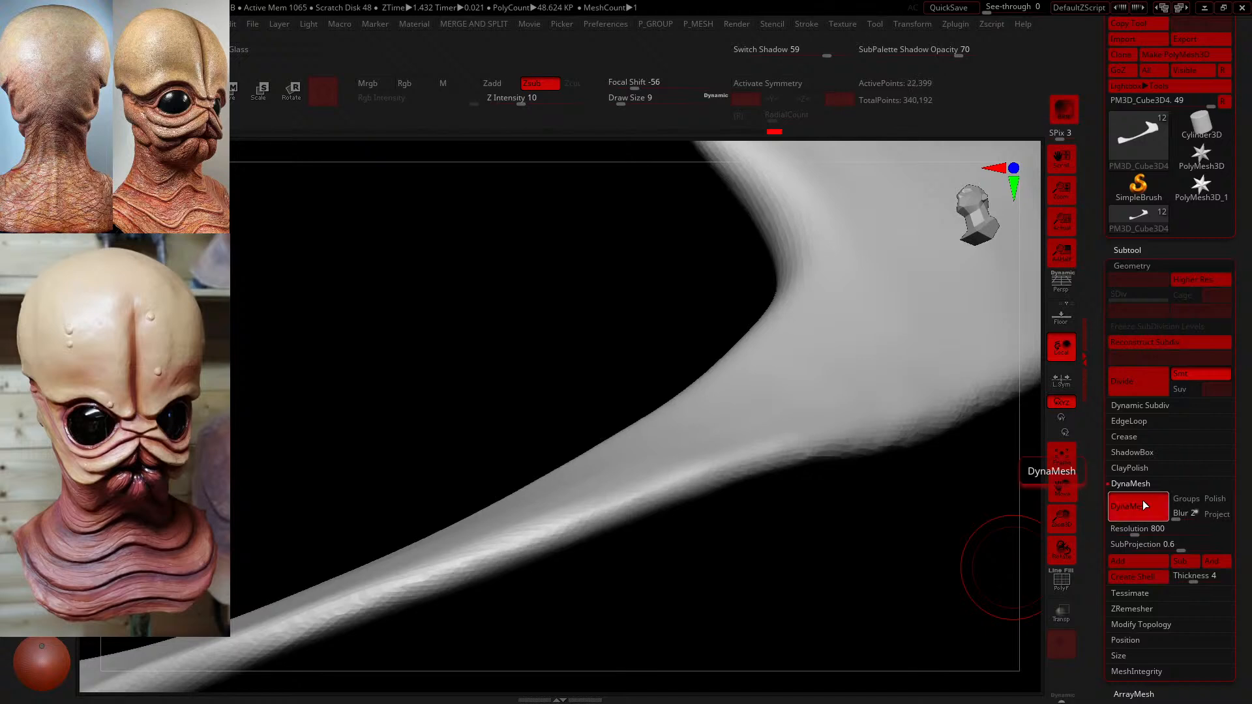
left_click_drag(966, 570, 849, 555, "shift")
key("ctrl+d")
- Show the fold's wireframe and step down a subdivision level to examine the mesh density along its lower edge
left_click_drag(730, 586, 713, 511)
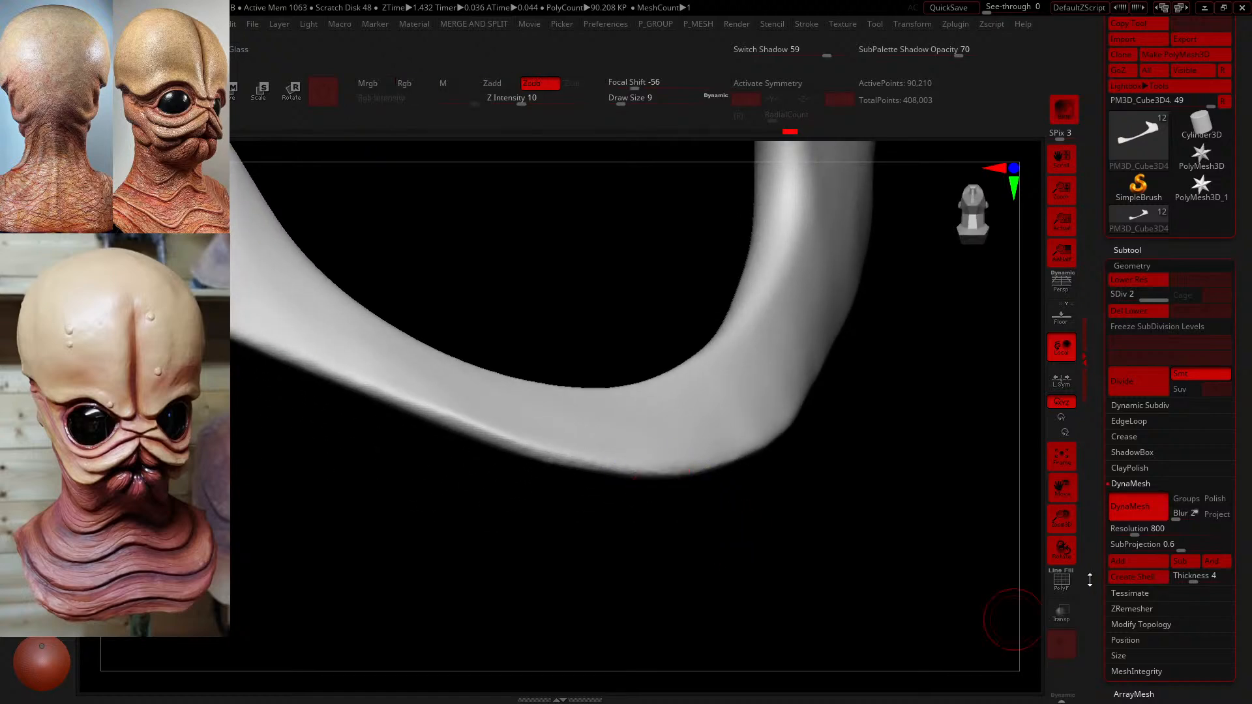
left_click(1065, 580)
left_click_drag(867, 526, 918, 602, "alt")
key("shift+d")
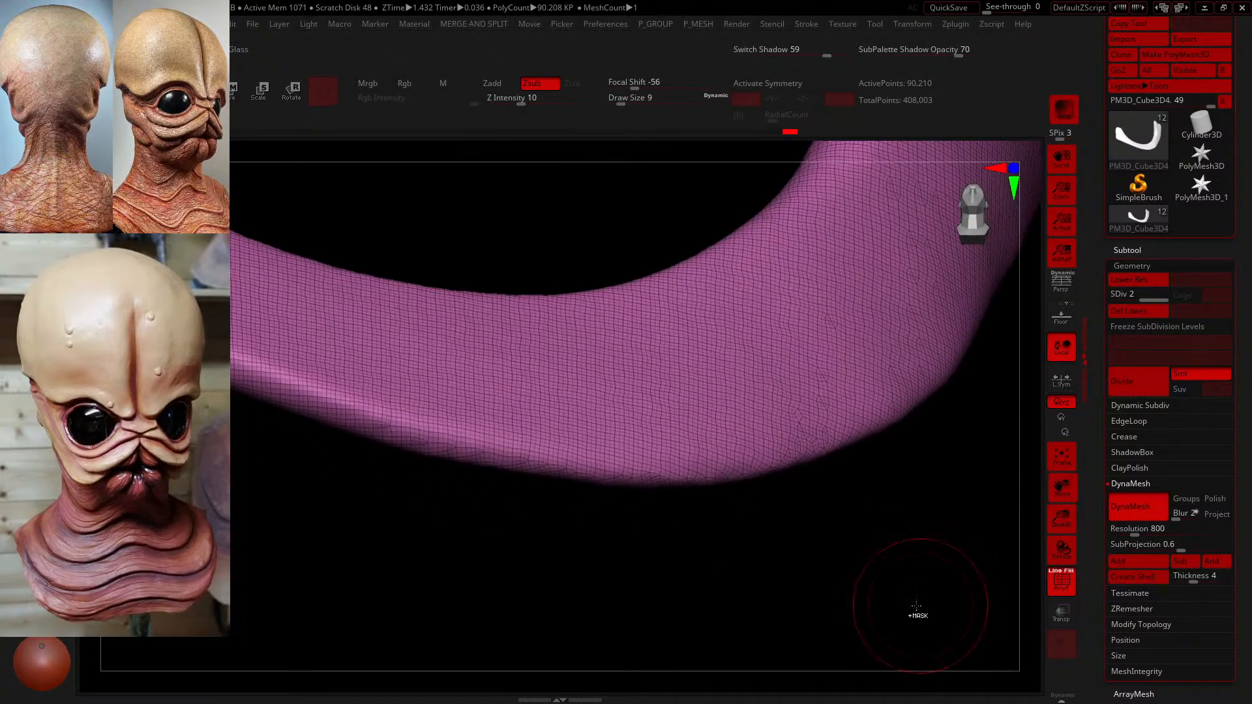
- Try a DynaMesh of the fold at resolution 1200, check its wireframe, and undo the remesh
left_click(1060, 583)
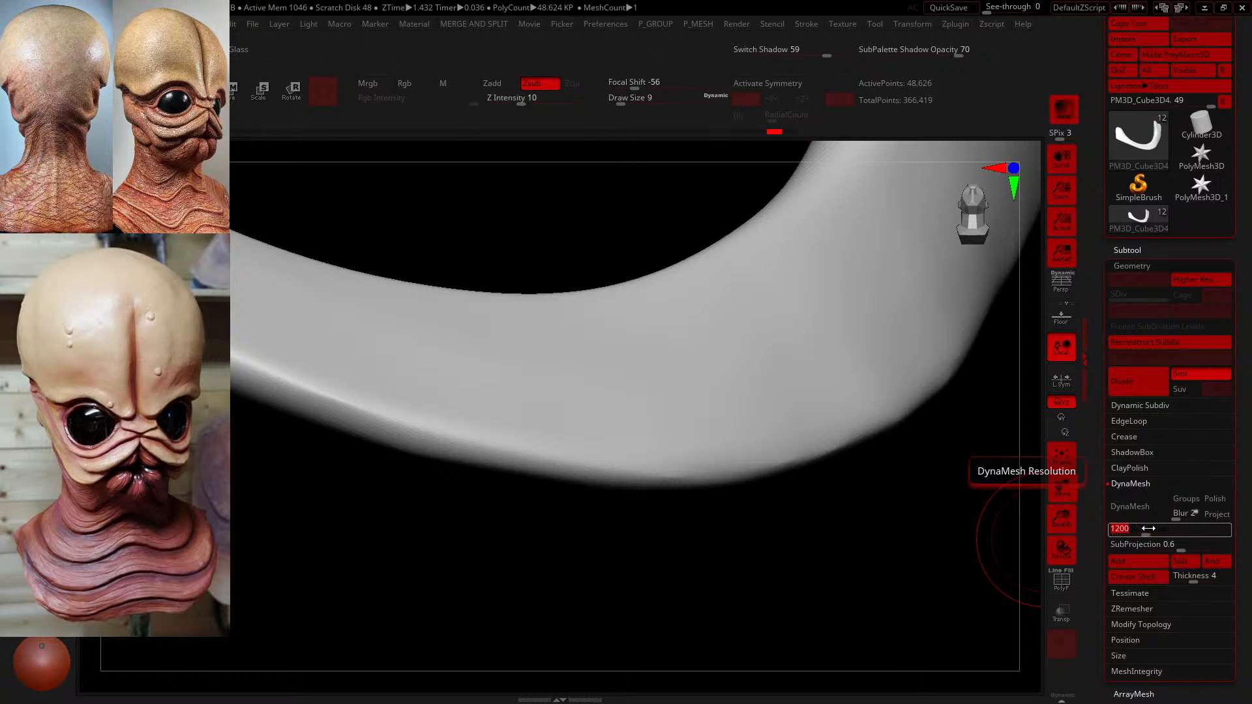
left_click(1146, 506)
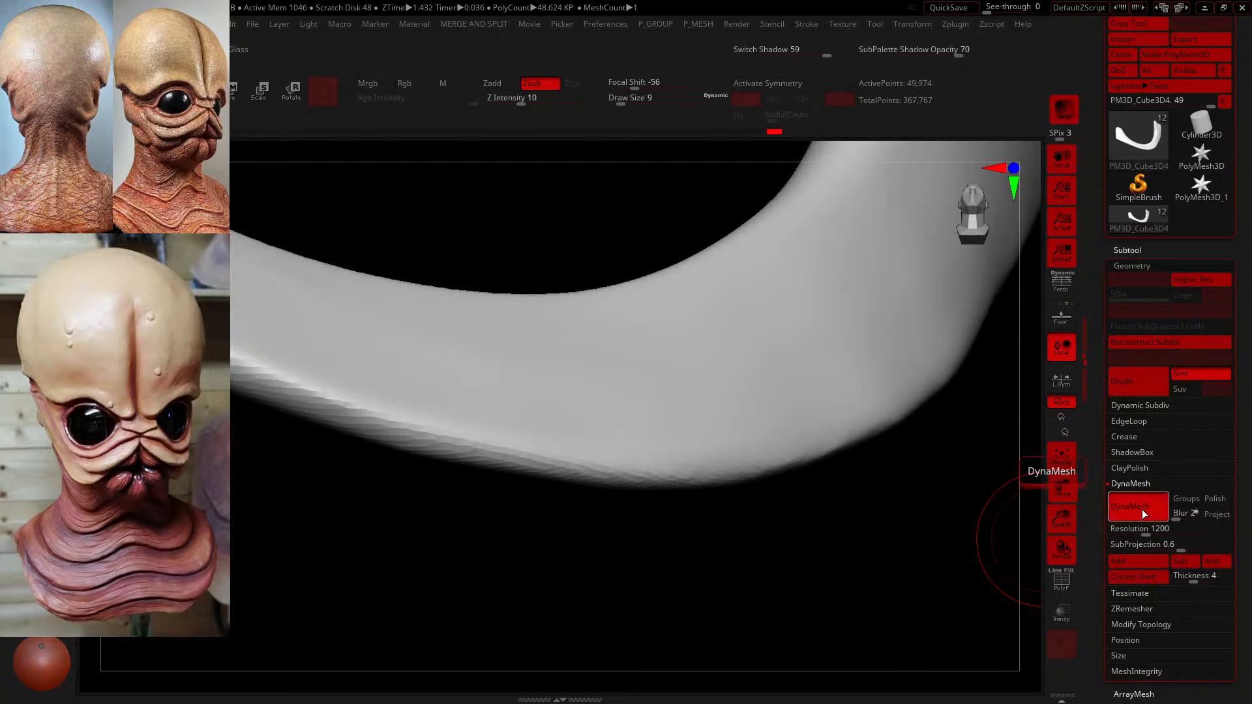
left_click(1061, 581)
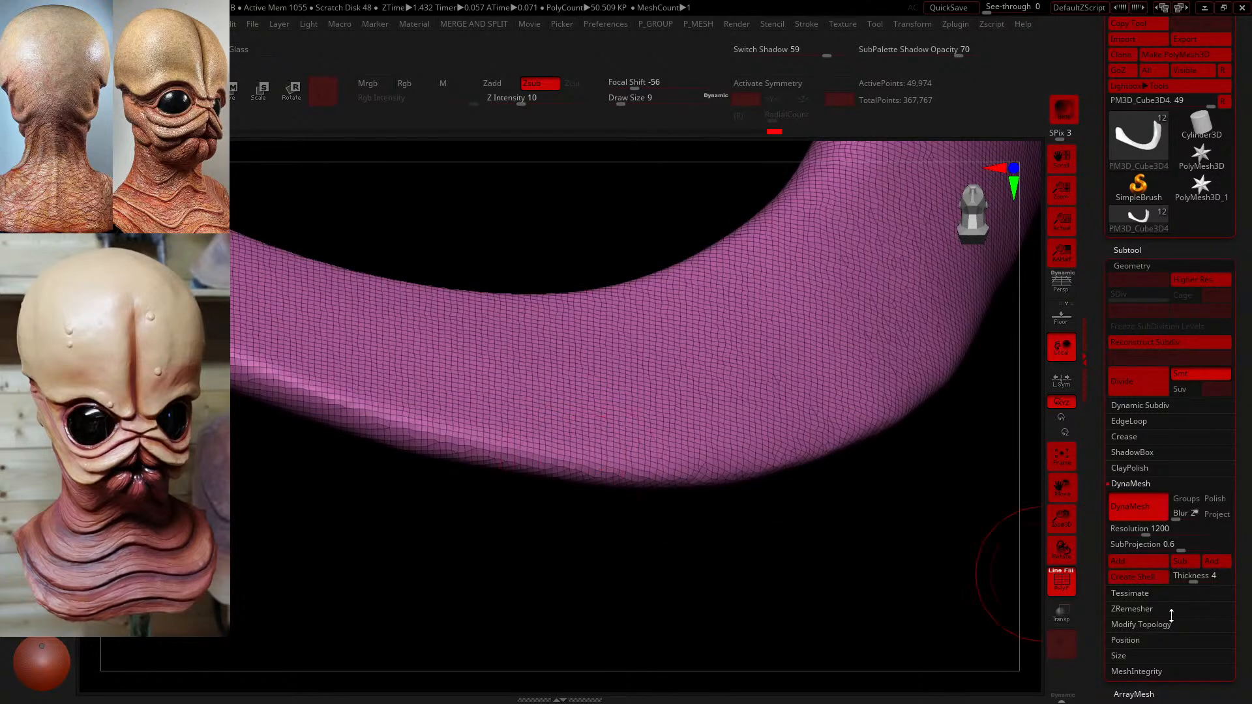
left_click(1068, 587)
left_click(1163, 529)
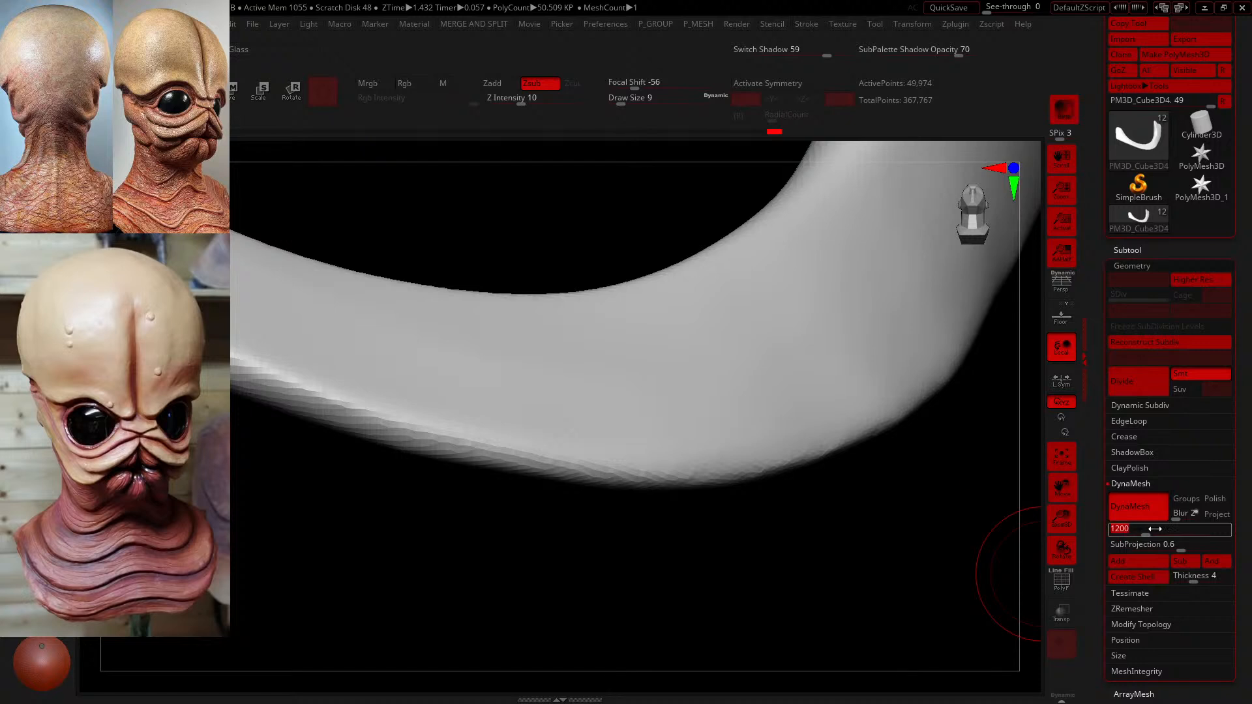
key("ctrl+z")
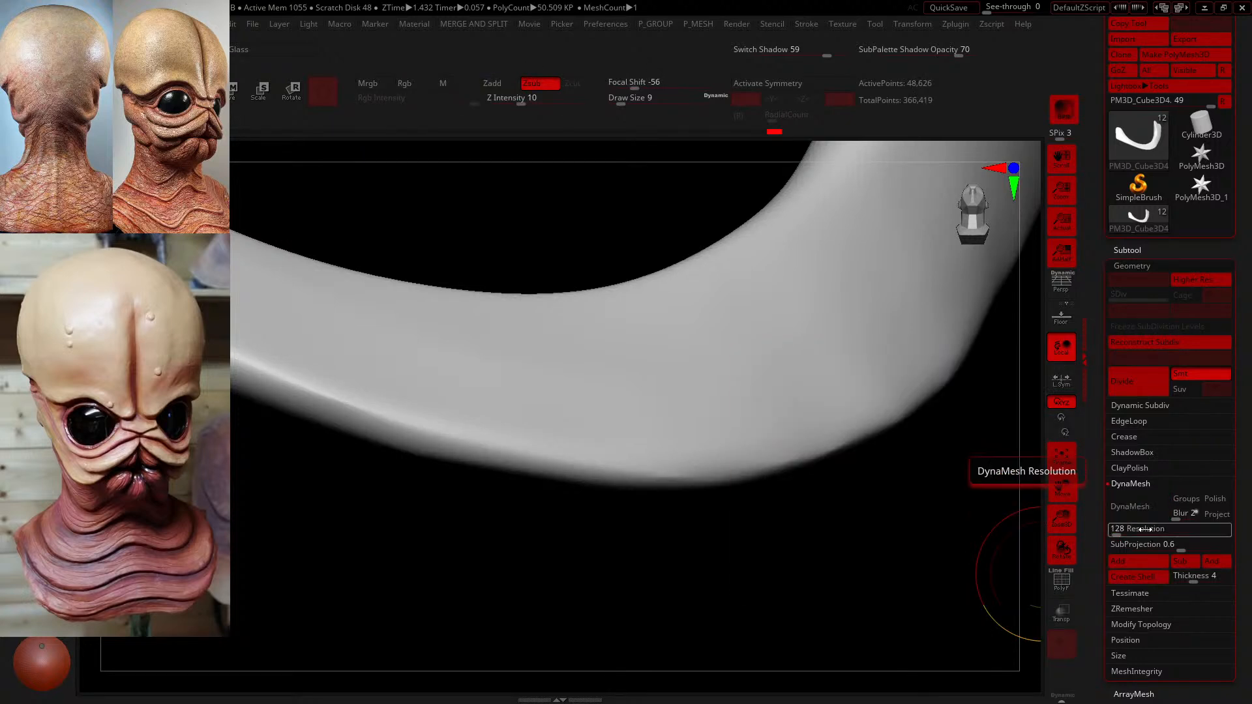
- DynaMesh the cheek fold at a resolution of 2000 and smooth the stepped surface along its lower edge
left_click(1146, 530)
left_click(1134, 544)
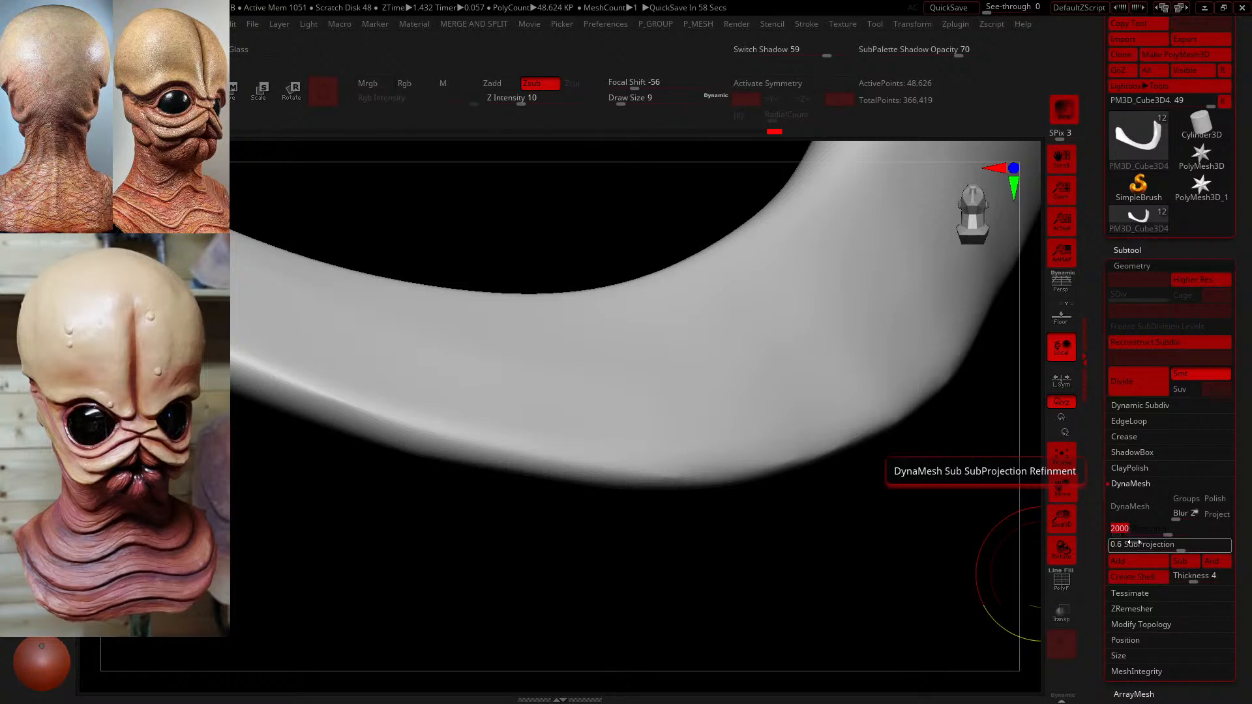
left_click(1149, 504)
mouse_move(956, 609)
left_mouse_down()
mouse_move(786, 514)
mouse_move(750, 475)
left_mouse_up()
left_click_drag(511, 462, 624, 472, "shift")
- Try two freehand strokes along the fold's lower edge and undo them
left_click_drag(547, 462, 733, 493)
key("ctrl+z")
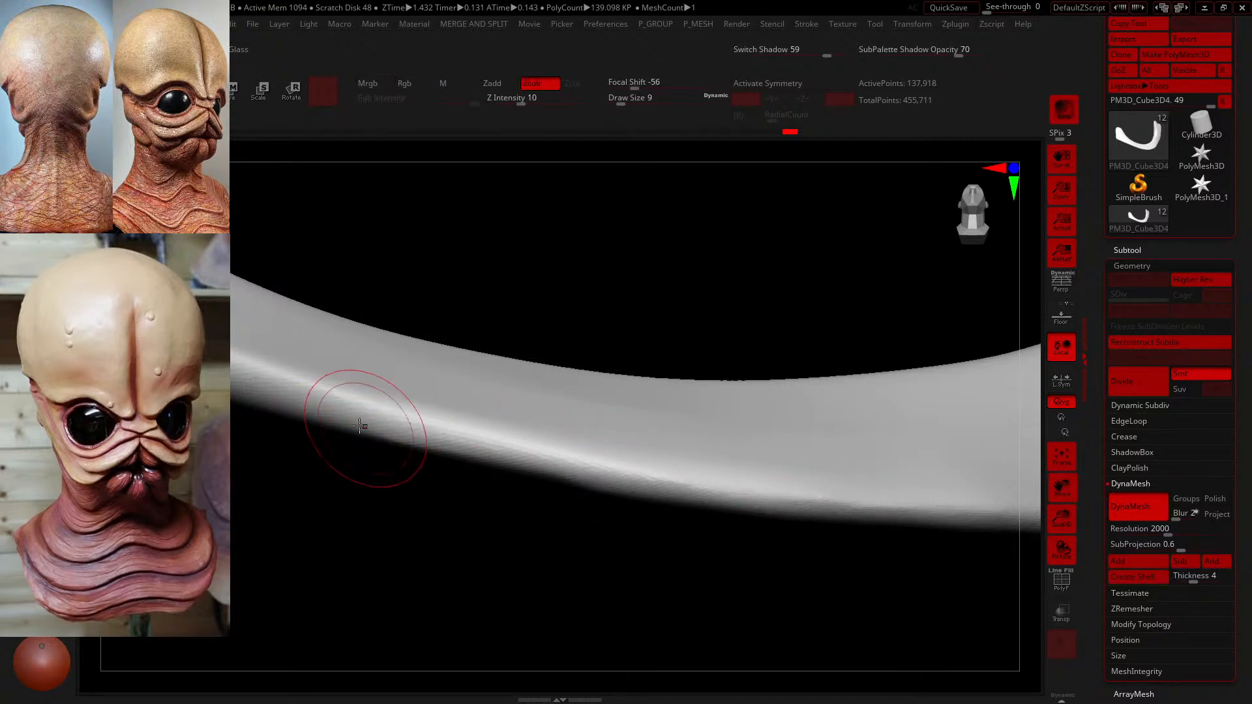
left_click_drag(354, 418, 763, 499)
key("ctrl+z")
- Turn on Lazy Mouse for the brush and sculpt one long, steady stroke along the fold's lower edge
left_click(770, 24)
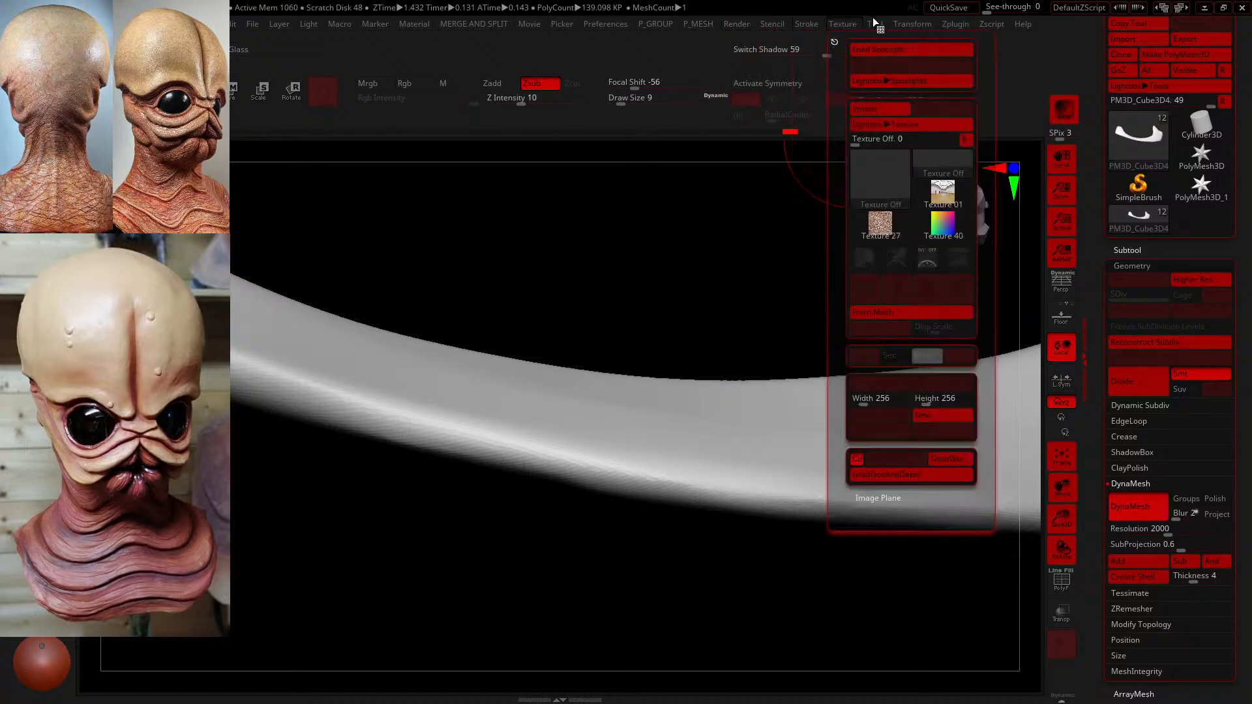
mouse_move(815, 18)
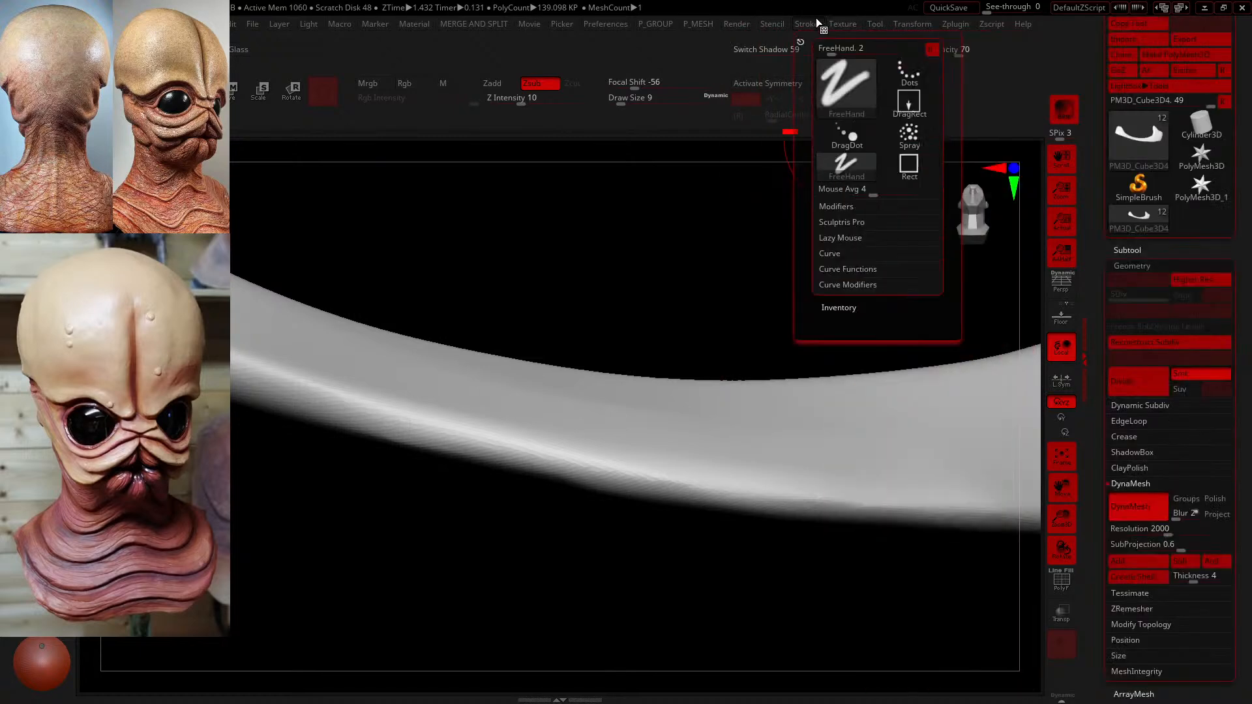
left_click(839, 238)
left_click(841, 253)
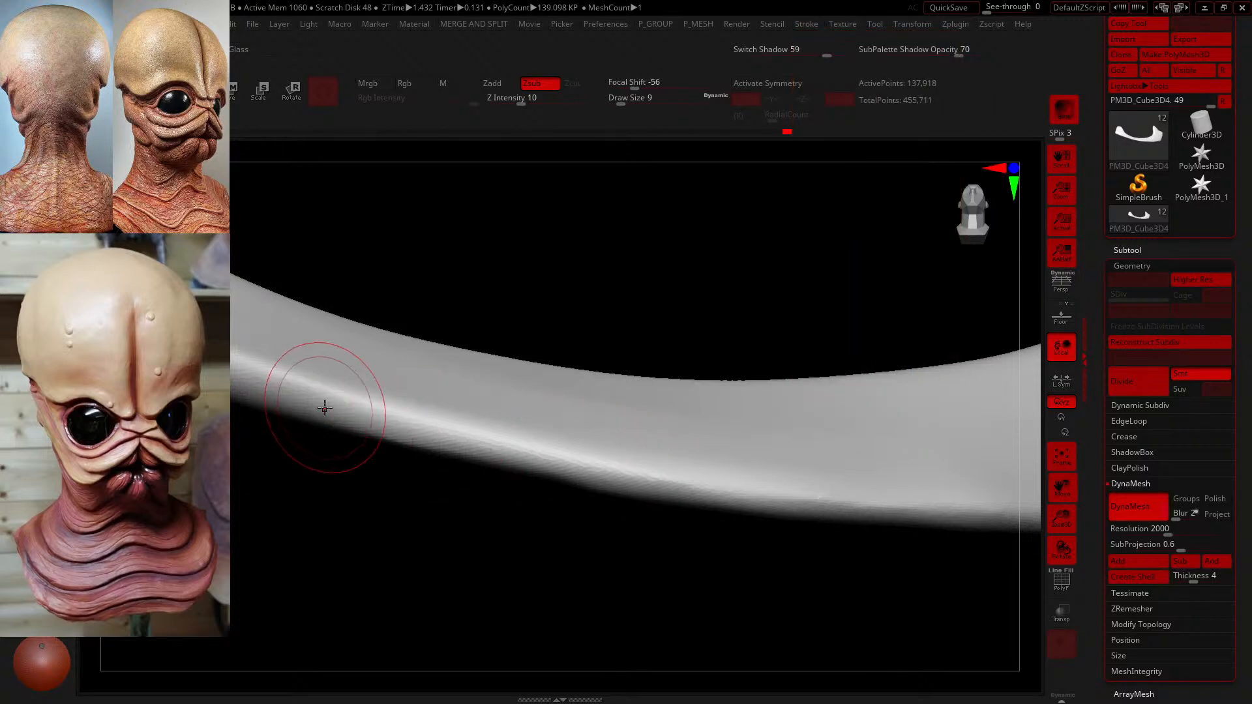
mouse_move(327, 412)
left_mouse_down()
mouse_move(740, 503)
mouse_move(1084, 517)
left_mouse_up()
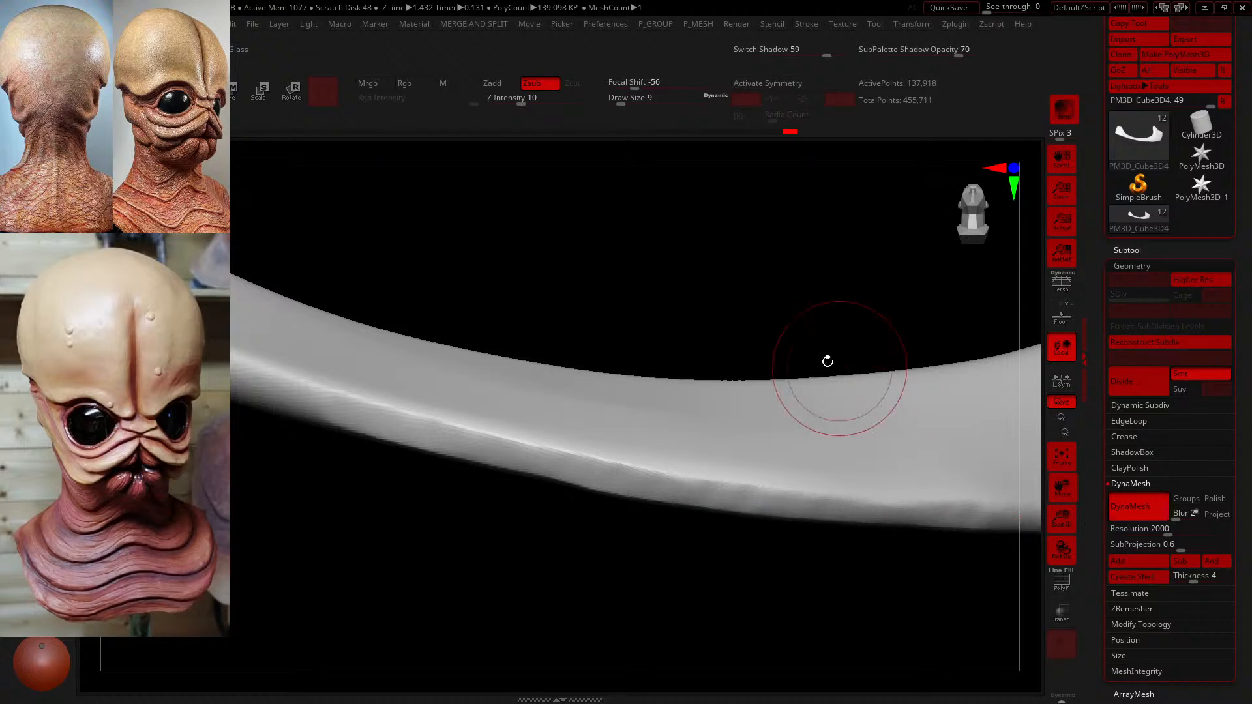
- Raise the brush's Z Intensity to 31 and refine the uneven spots along the fold's lower edge
left_click(506, 96)
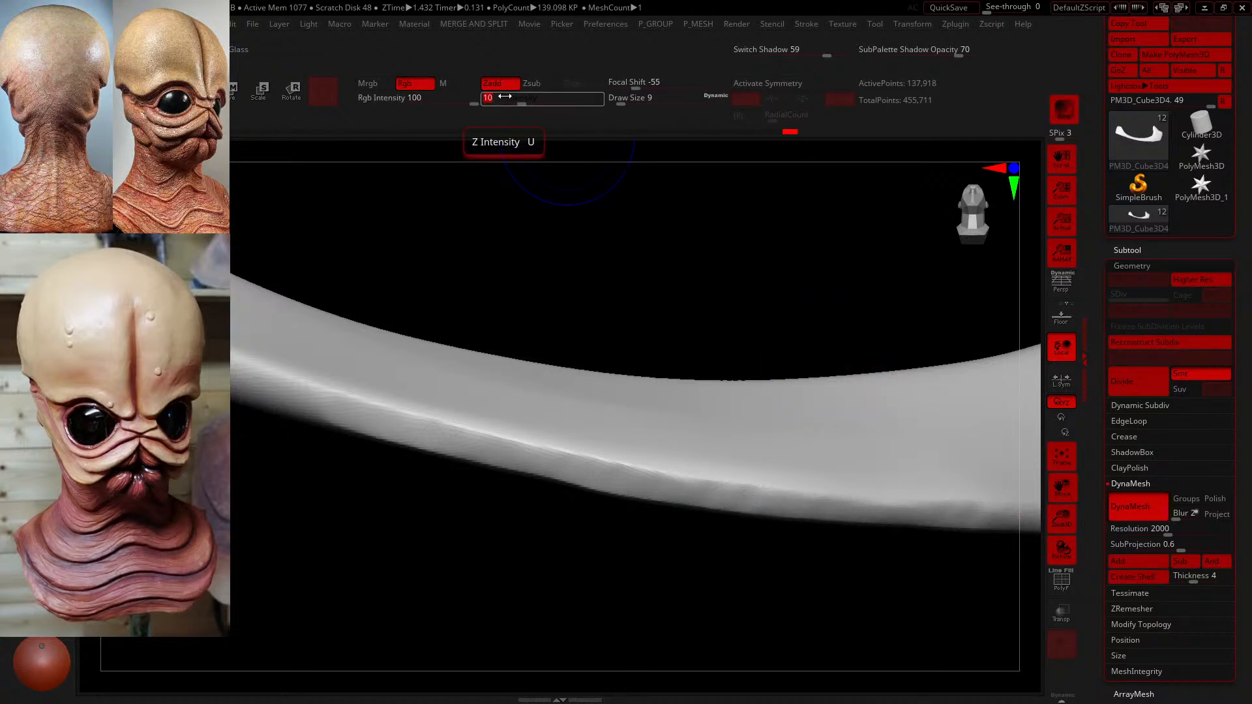
key("ctrl+z")
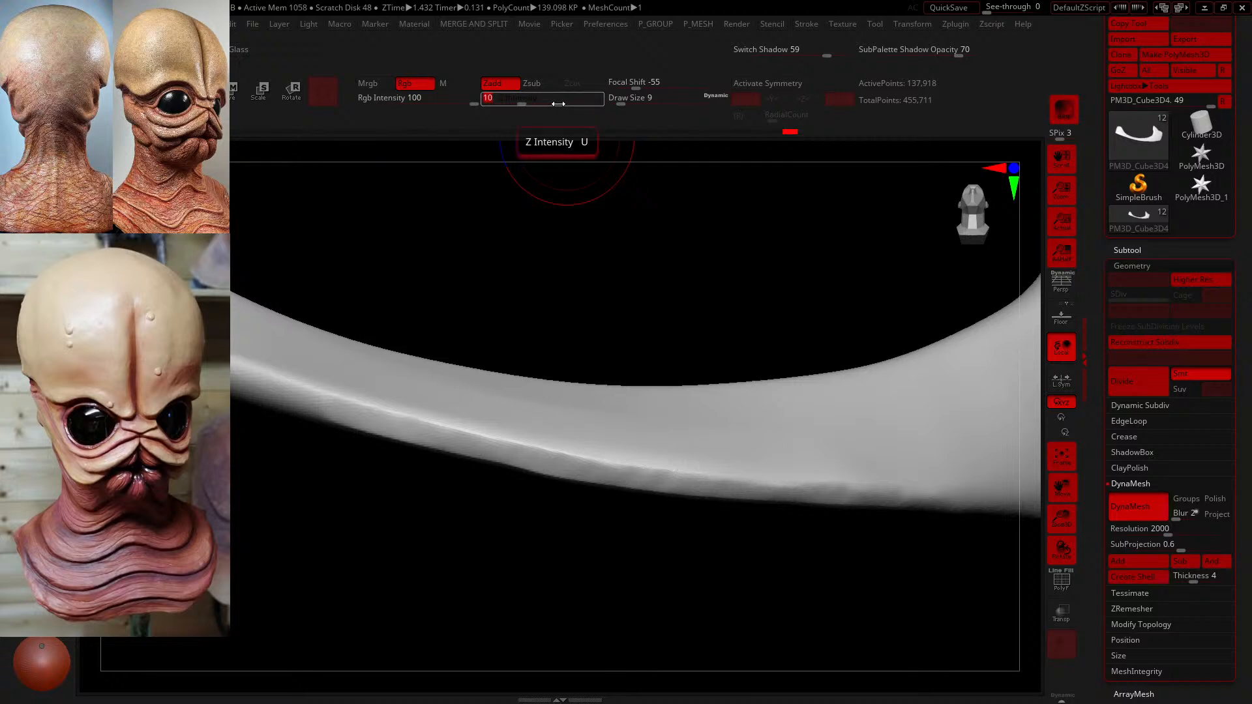
key("ctrl+z")
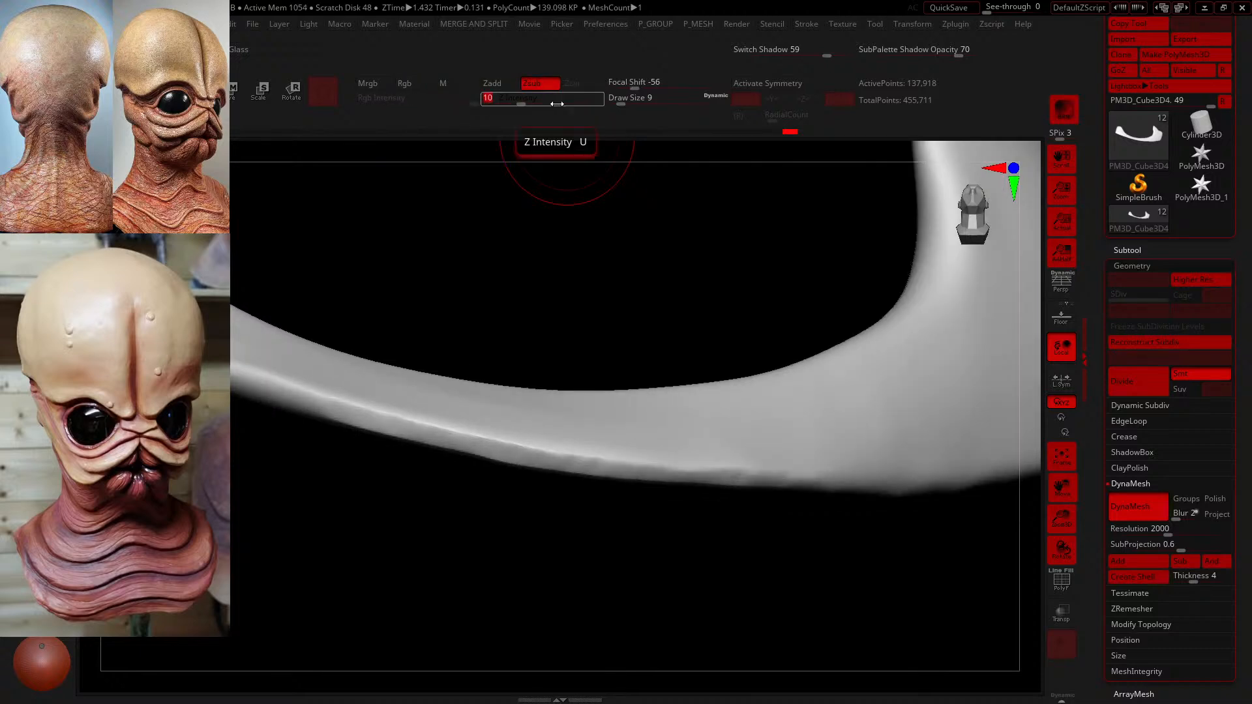
left_click_drag(405, 334, 408, 357)
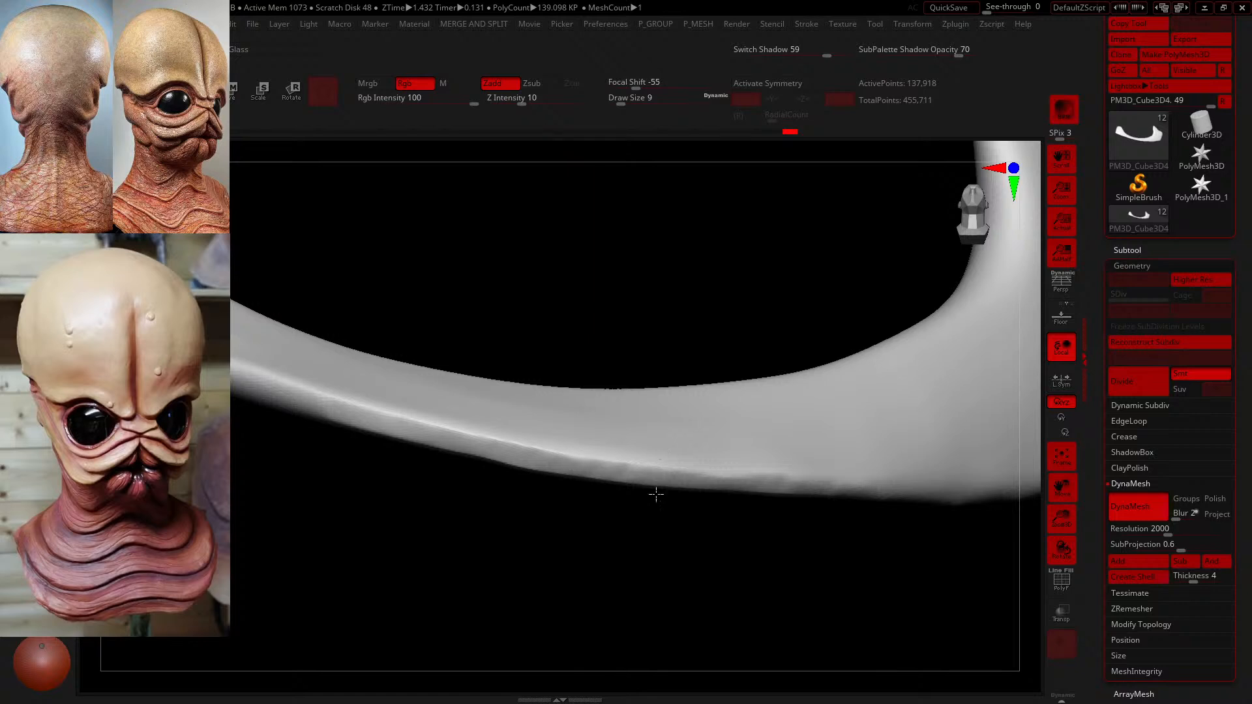
left_click_drag(526, 109, 535, 95)
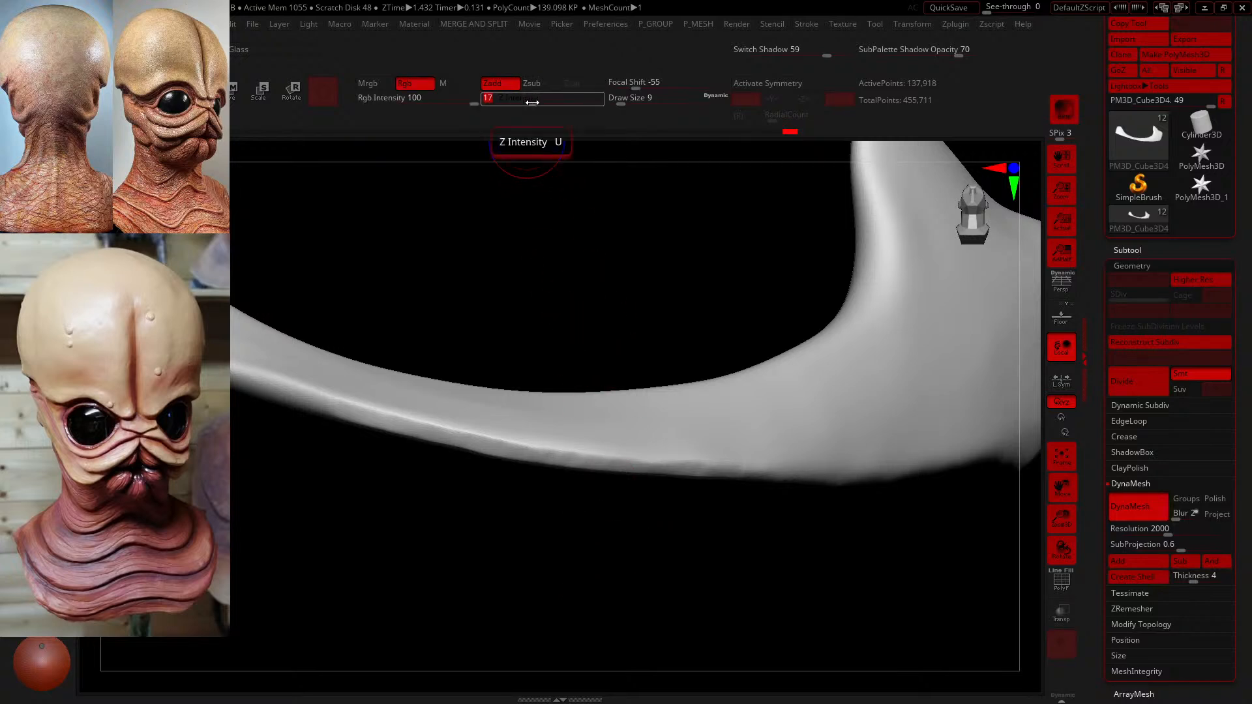
left_click_drag(532, 98, 549, 104)
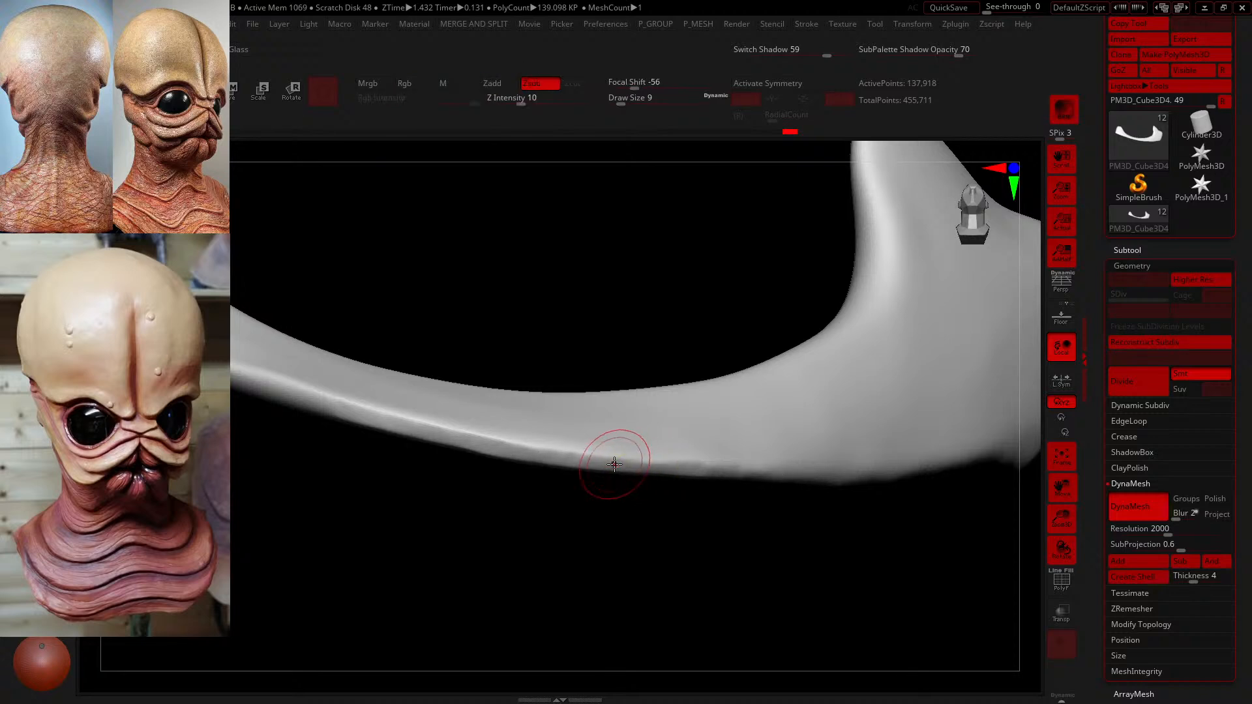
left_click_drag(615, 463, 538, 454)
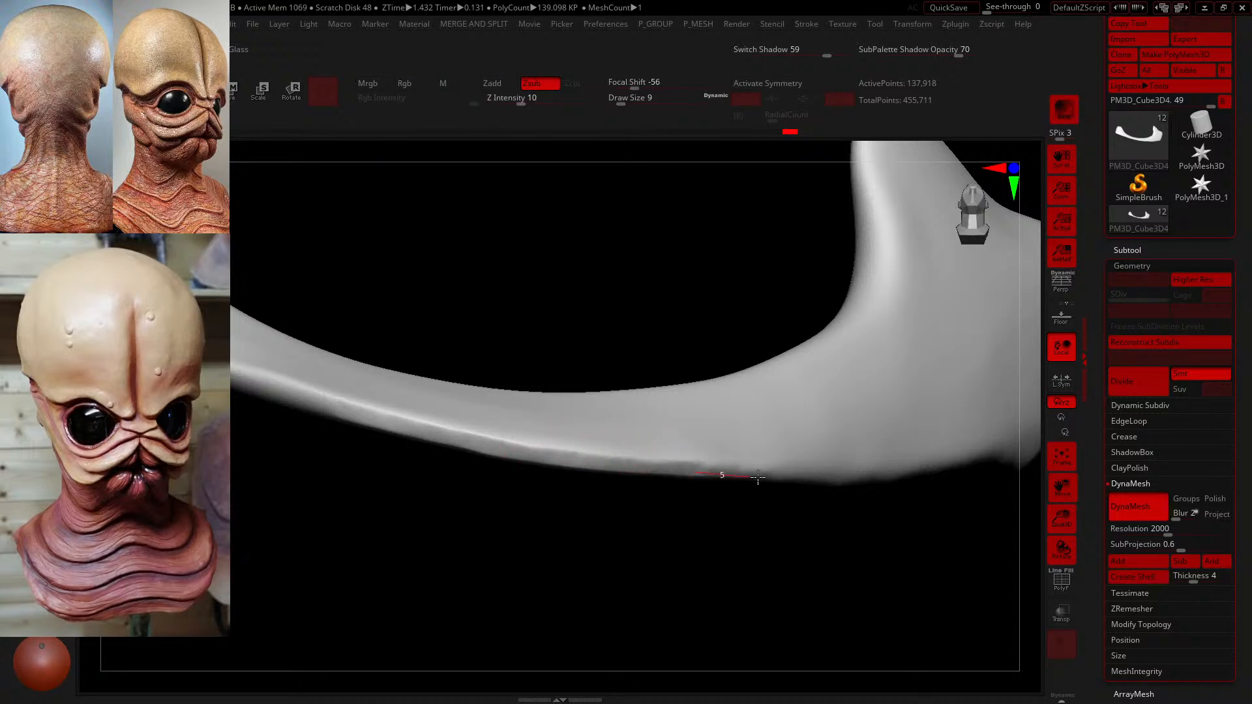
left_click_drag(894, 481, 933, 477, "shift")
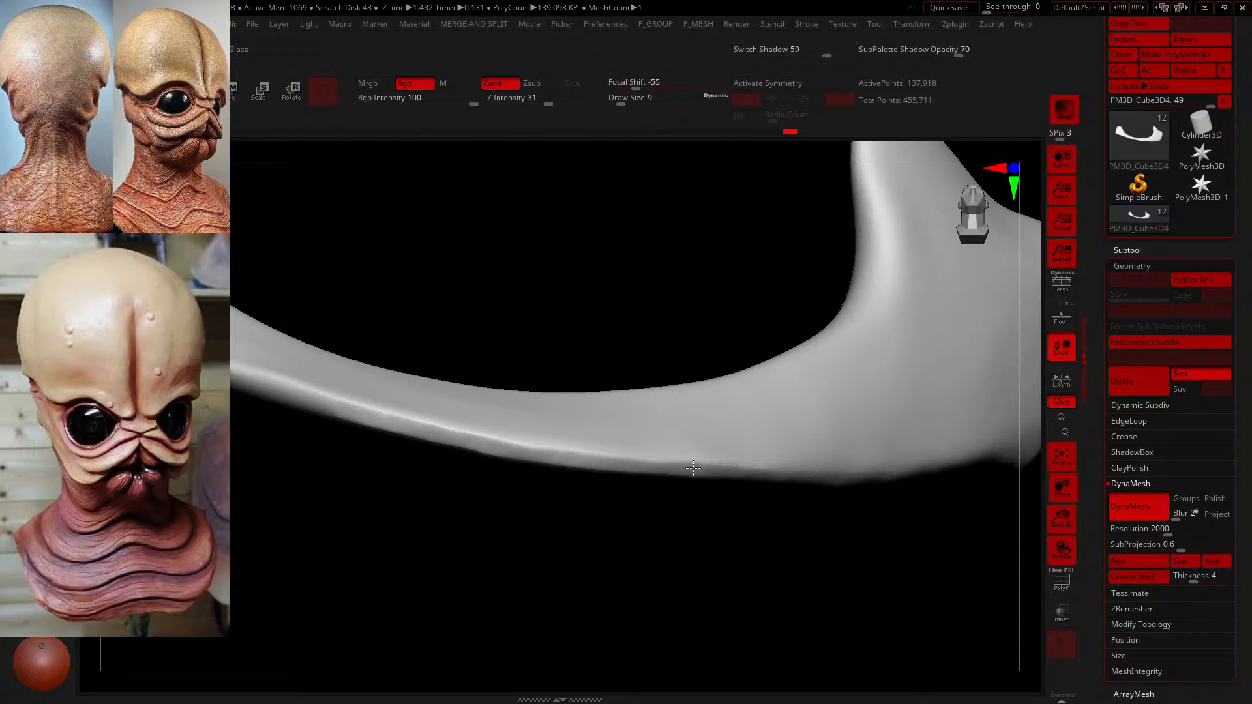
- Smooth the fold's lower edge and outer curve, working from front and side angles
mouse_move(809, 554)
left_mouse_down("shift")
mouse_move(715, 600)
mouse_move(841, 601)
mouse_move(948, 467)
mouse_move(936, 532)
mouse_move(852, 503)
mouse_move(874, 578)
mouse_move(832, 492)
mouse_move(766, 489)
mouse_move(803, 514)
mouse_move(781, 501)
left_mouse_up("shift")
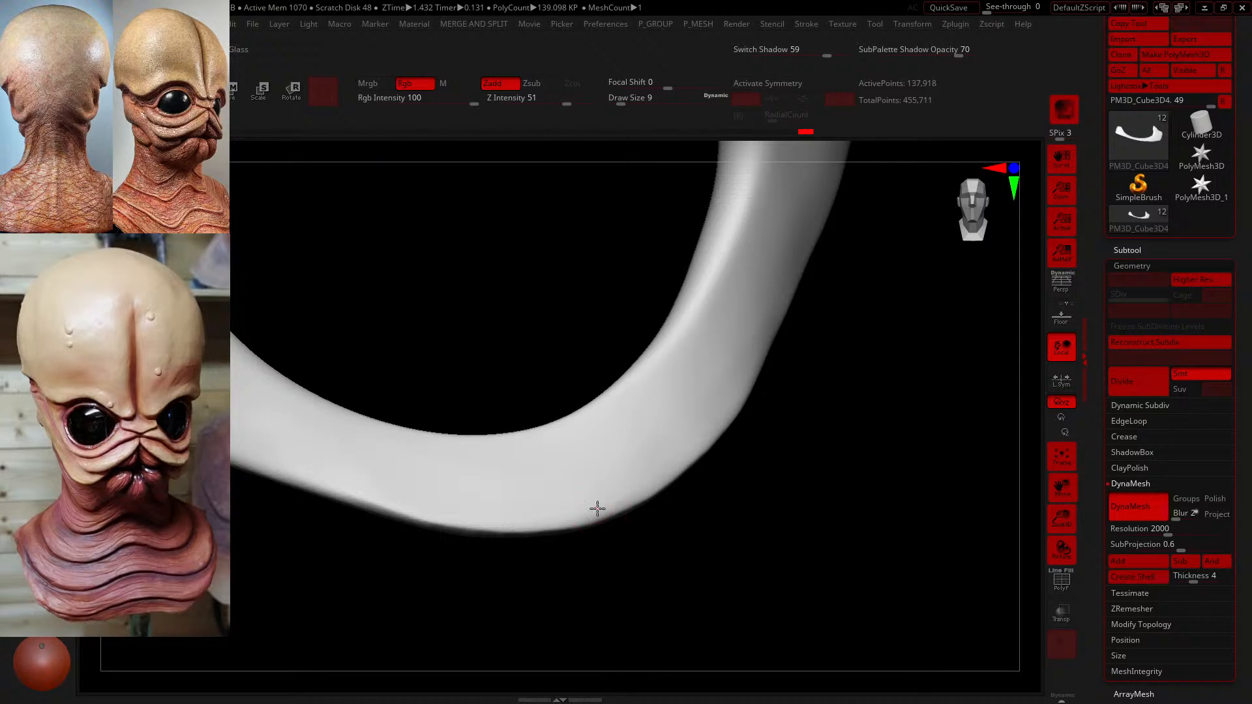
left_click_drag(758, 516, 629, 509)
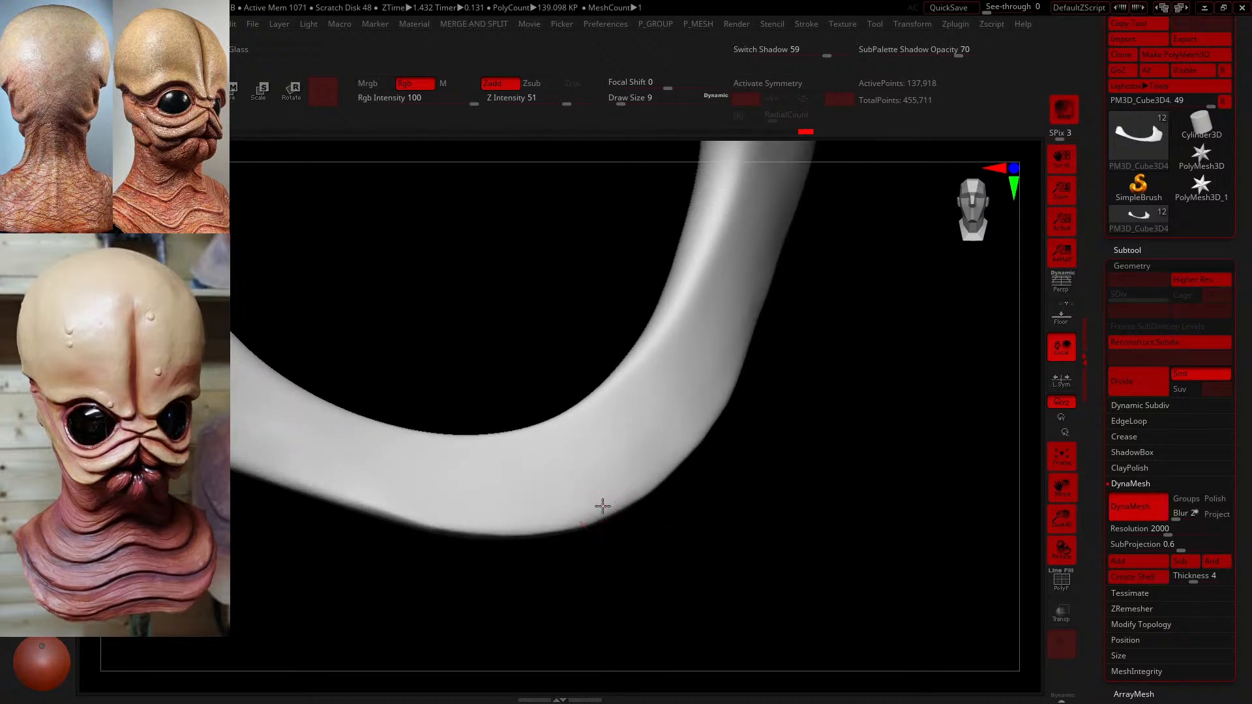
mouse_move(728, 512)
left_mouse_down()
mouse_move(741, 526)
mouse_move(732, 517)
left_mouse_up()
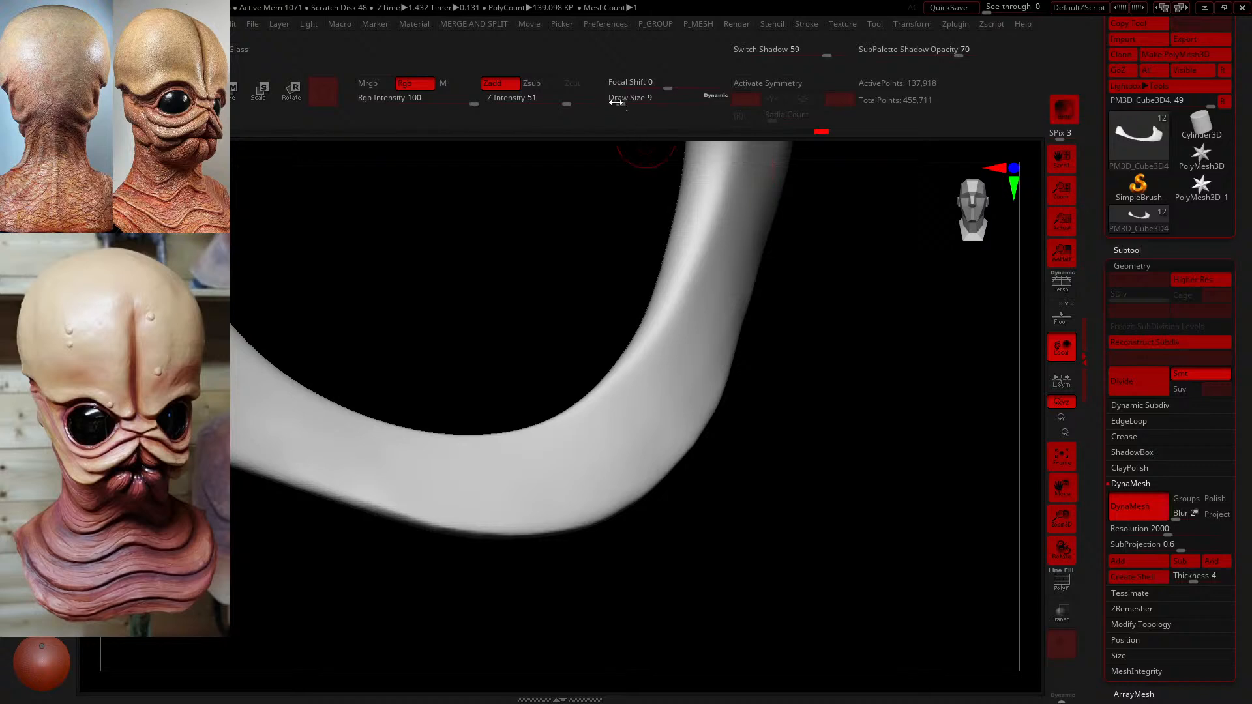
left_click_drag(615, 103, 619, 99)
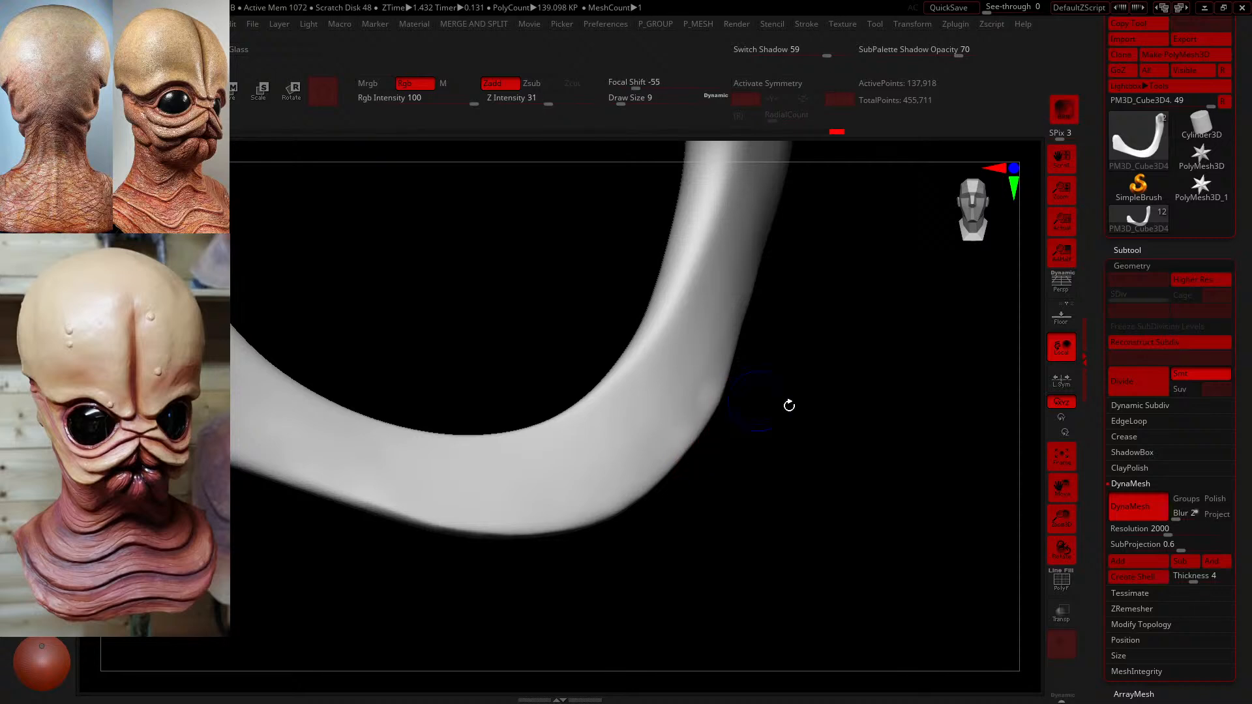
mouse_move(790, 406)
left_mouse_down()
mouse_move(780, 424)
mouse_move(749, 411)
left_mouse_up()
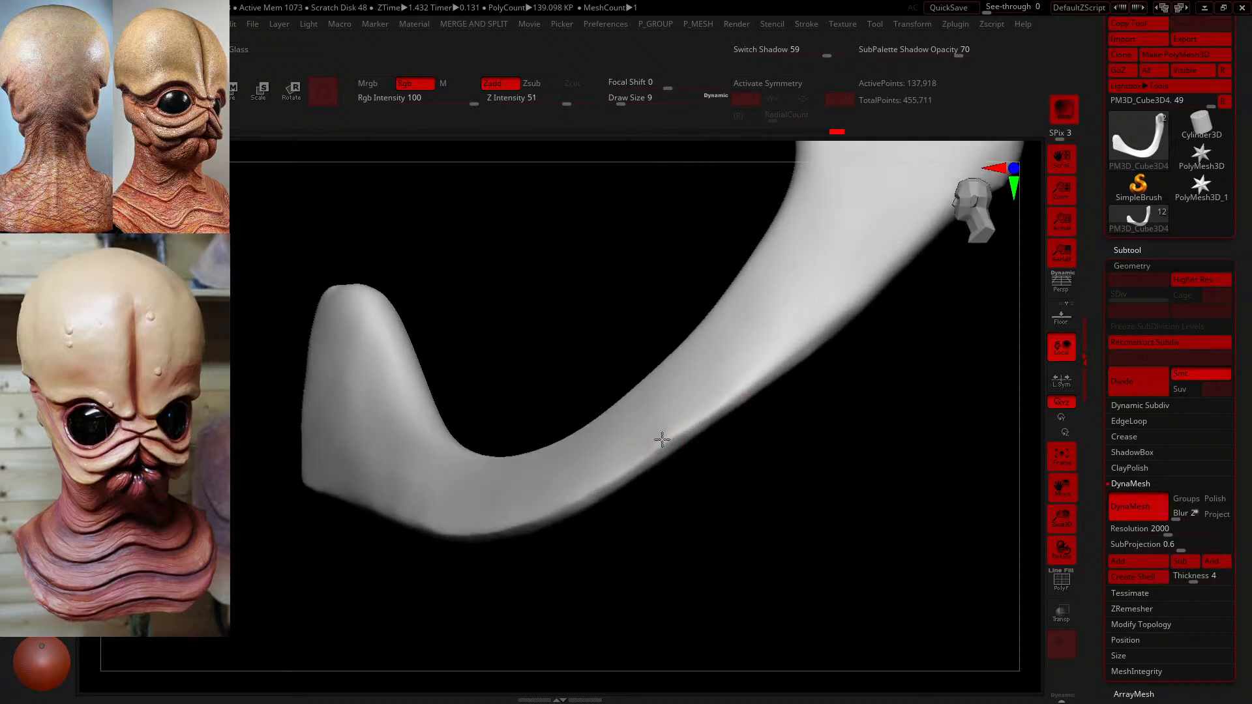
mouse_move(667, 440)
left_mouse_down("shift")
mouse_move(650, 452)
mouse_move(783, 495)
mouse_move(832, 490)
left_mouse_up("shift")
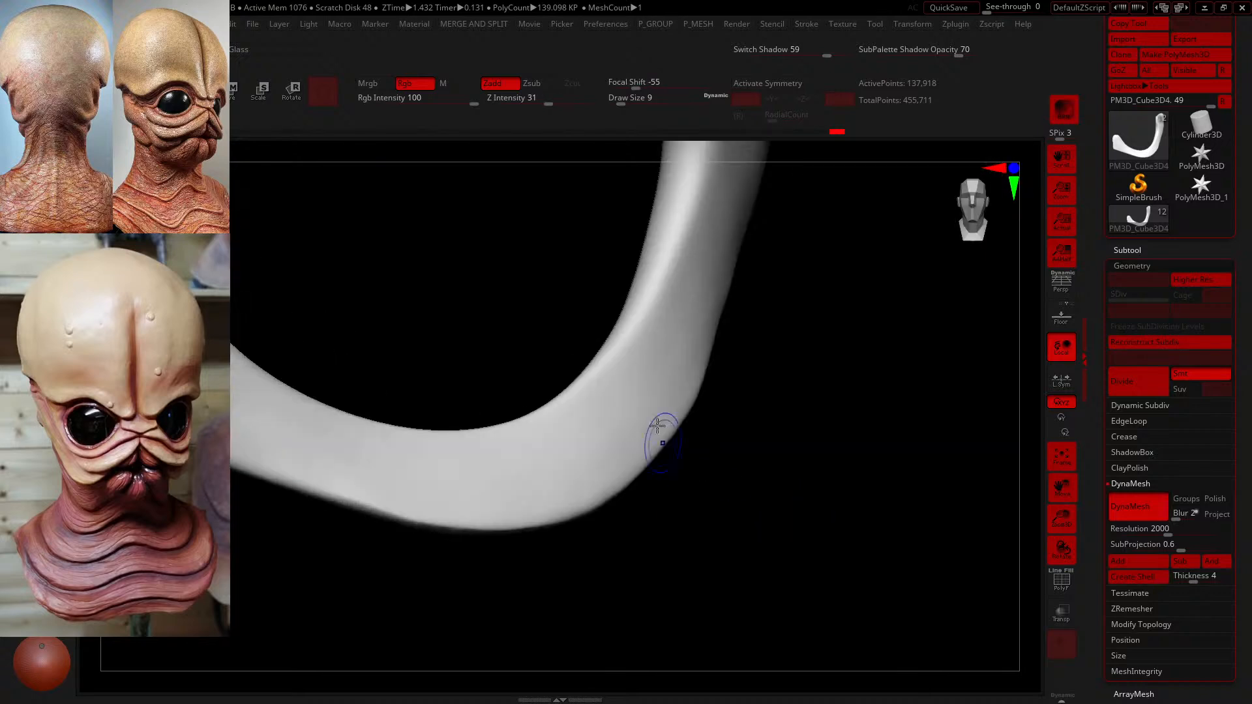
left_click_drag(660, 399, 666, 429, "shift")
left_click_drag(734, 475, 698, 422, "alt")
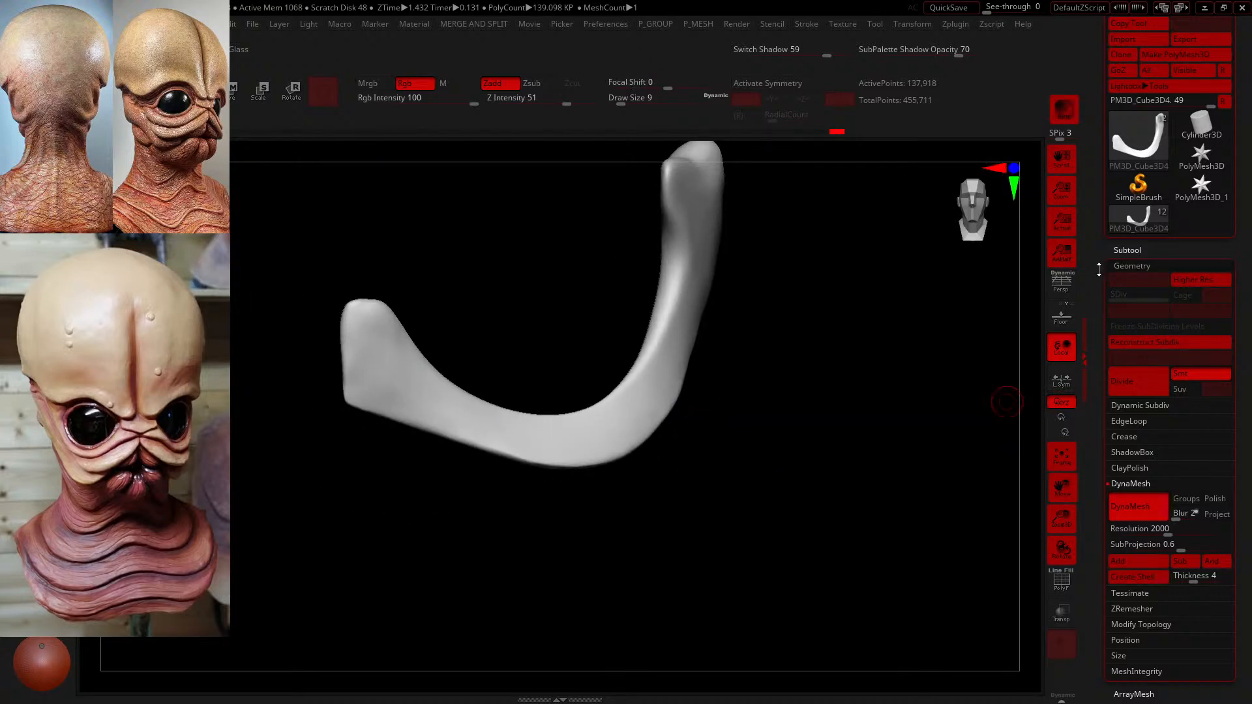
- Bring back the whole bust by activating the Neck subtool, and reselect the upper cheek fold, PM3D_Cube3D4
left_click(1130, 265)
left_click_drag(844, 411, 867, 365)
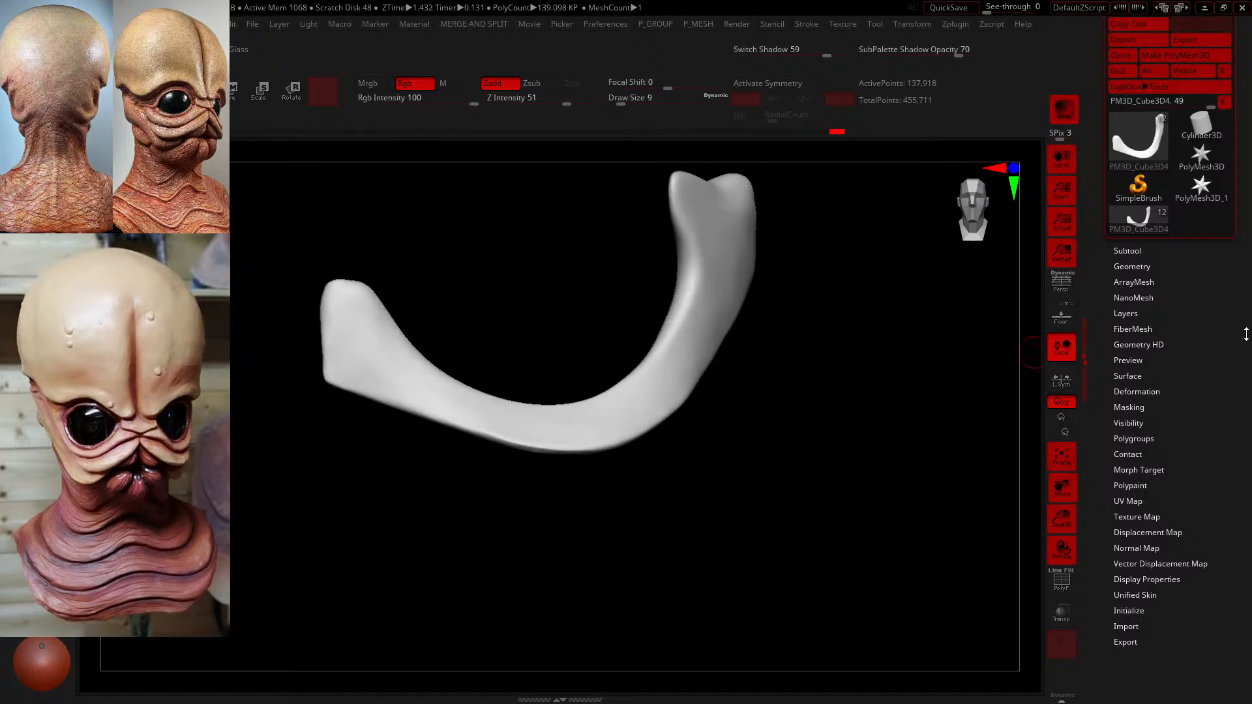
left_click(1137, 249)
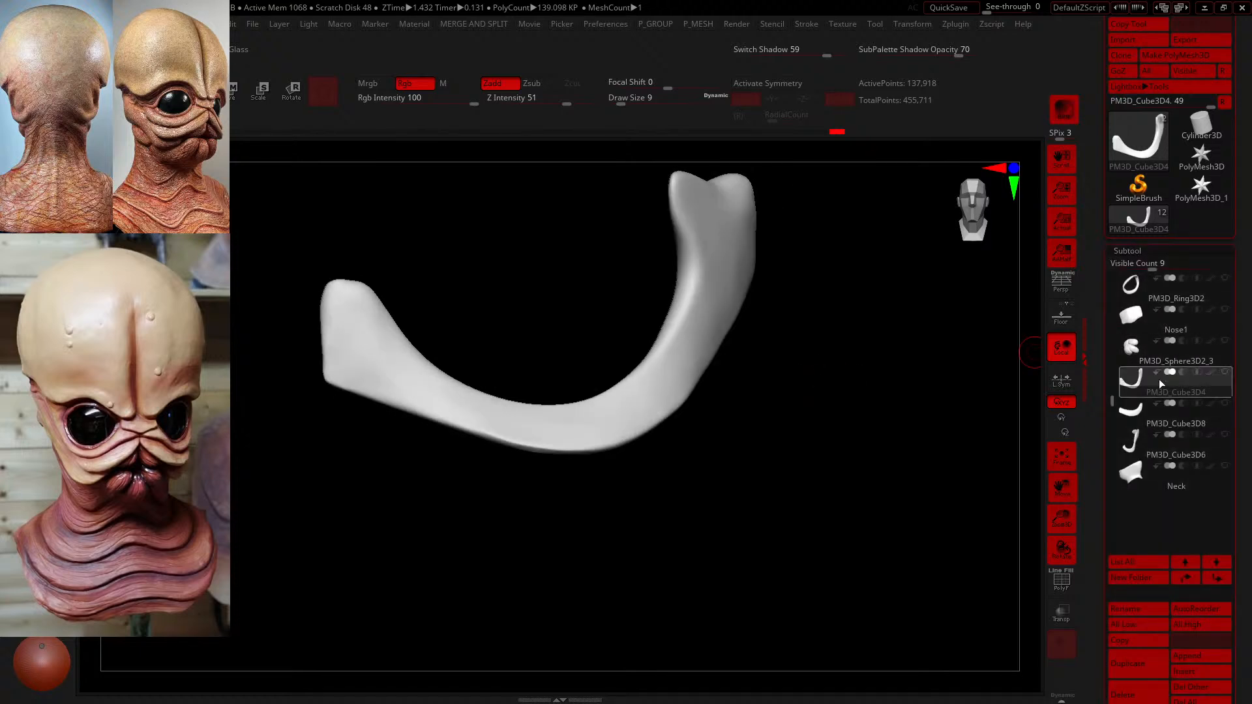
left_click(1132, 473)
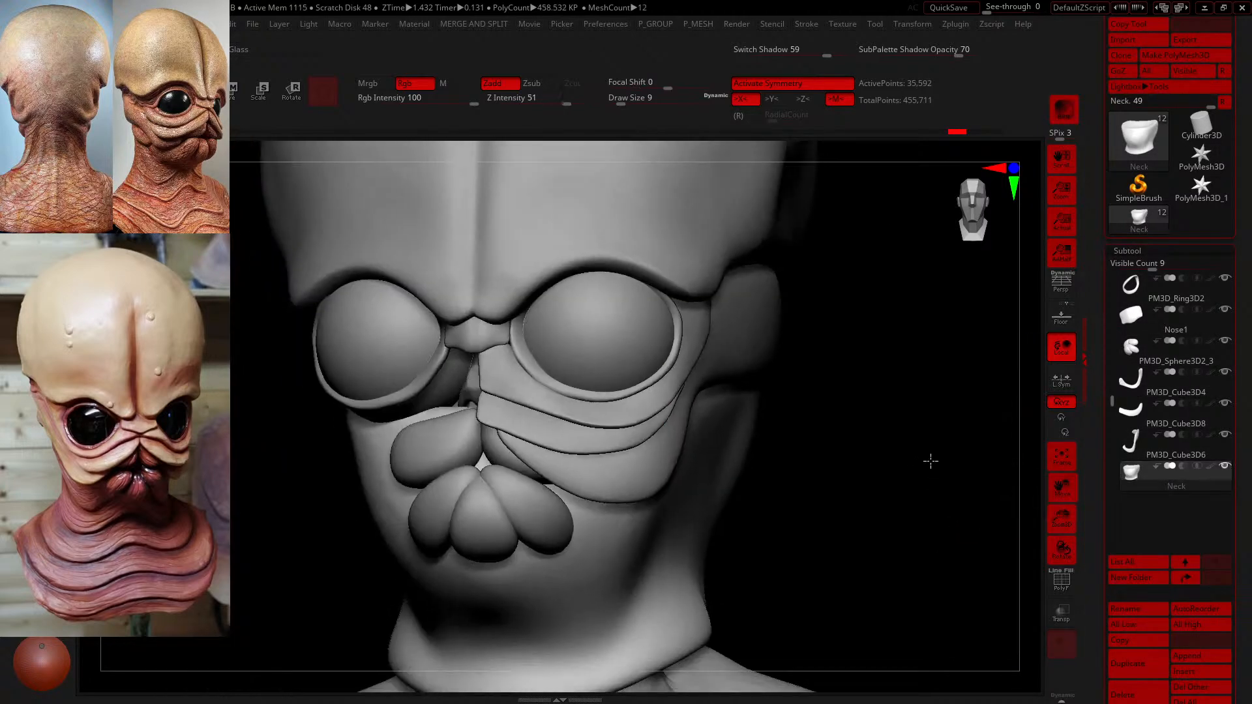
left_click_drag(931, 461, 909, 456)
left_click_drag(764, 502, 799, 457, "alt")
left_click(1137, 384)
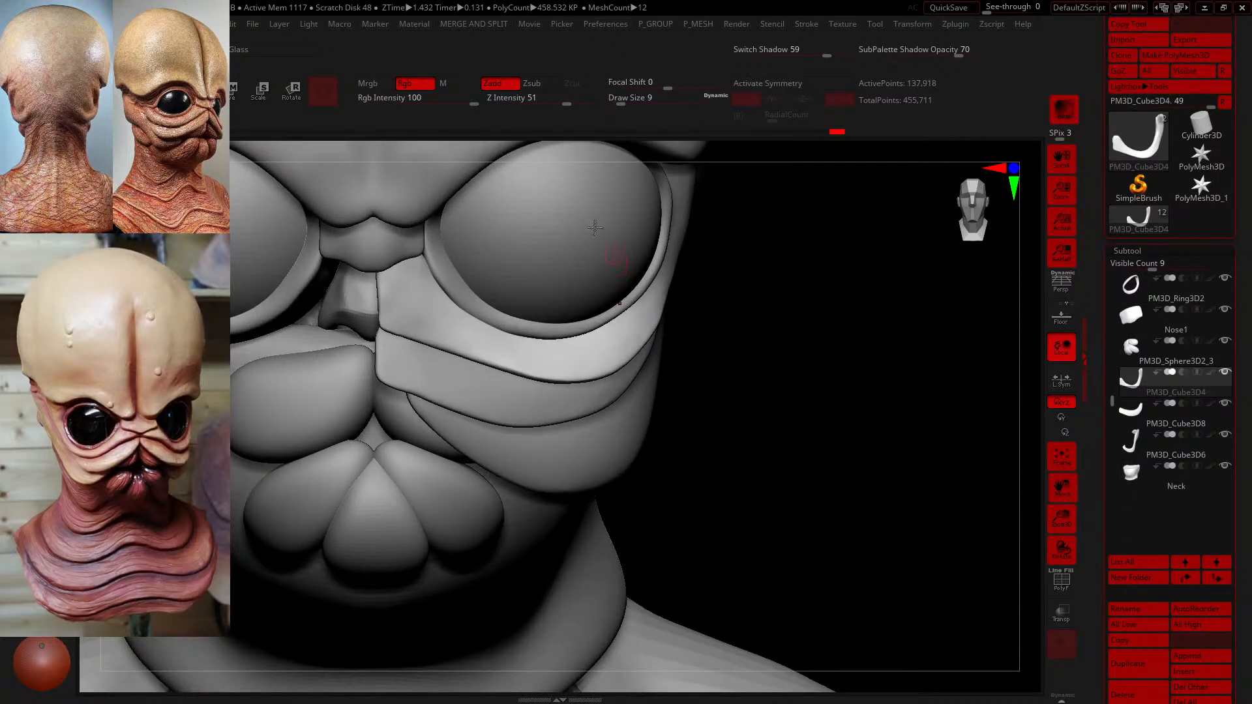
- Set the brush's draw size to 33 and smooth the upper cheek fold beneath the eye
left_click_drag(641, 104, 630, 101)
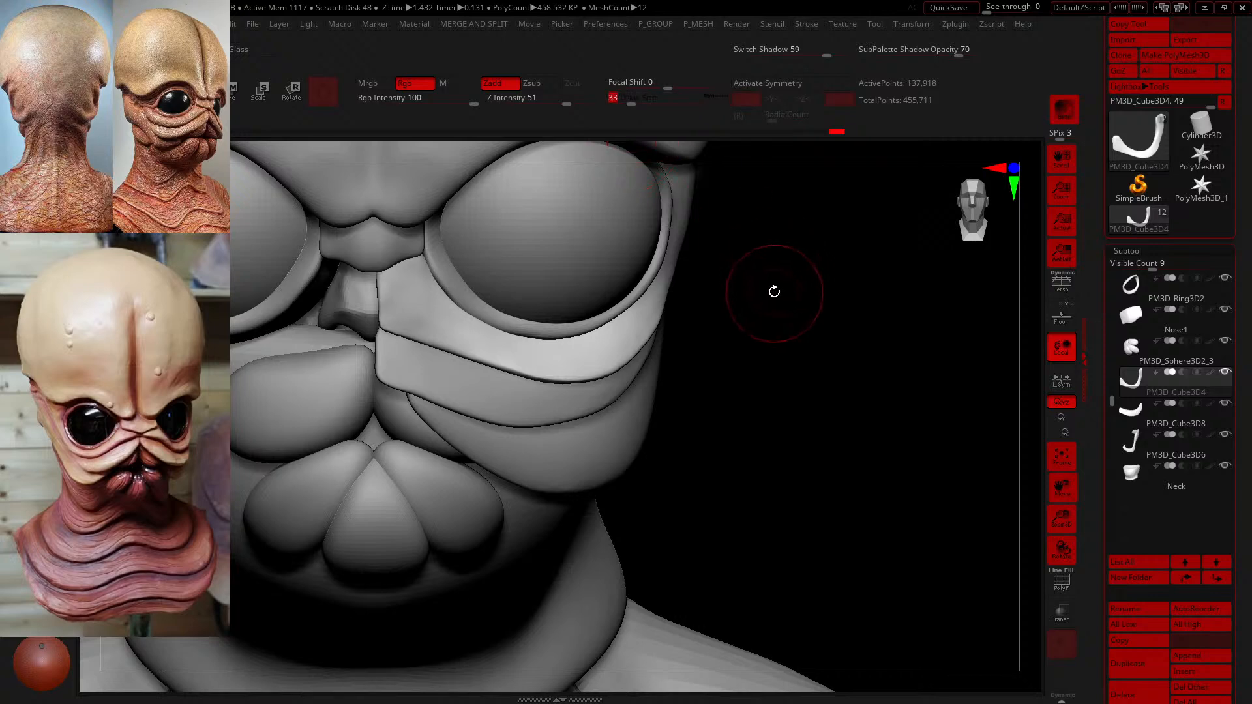
left_click_drag(761, 279, 643, 349)
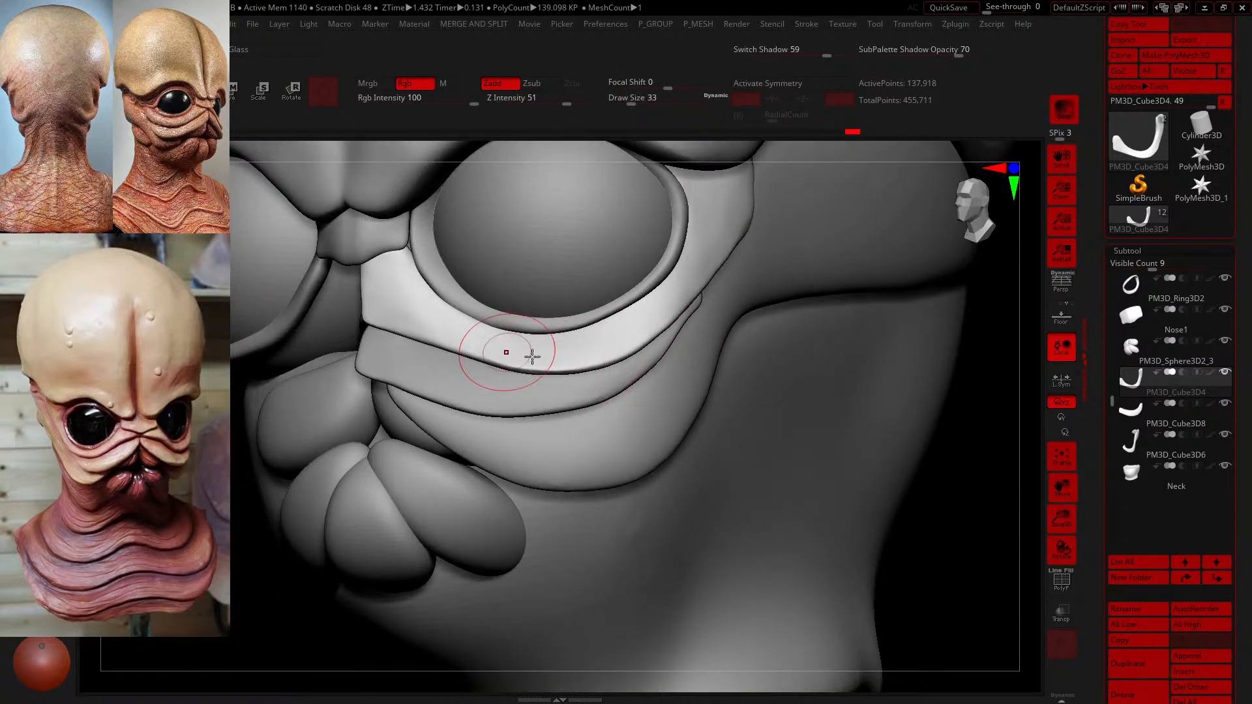
- Scrub back through the upper cheek fold's undo history to compare earlier versions, and return to the latest state
left_click_drag(992, 442, 912, 267)
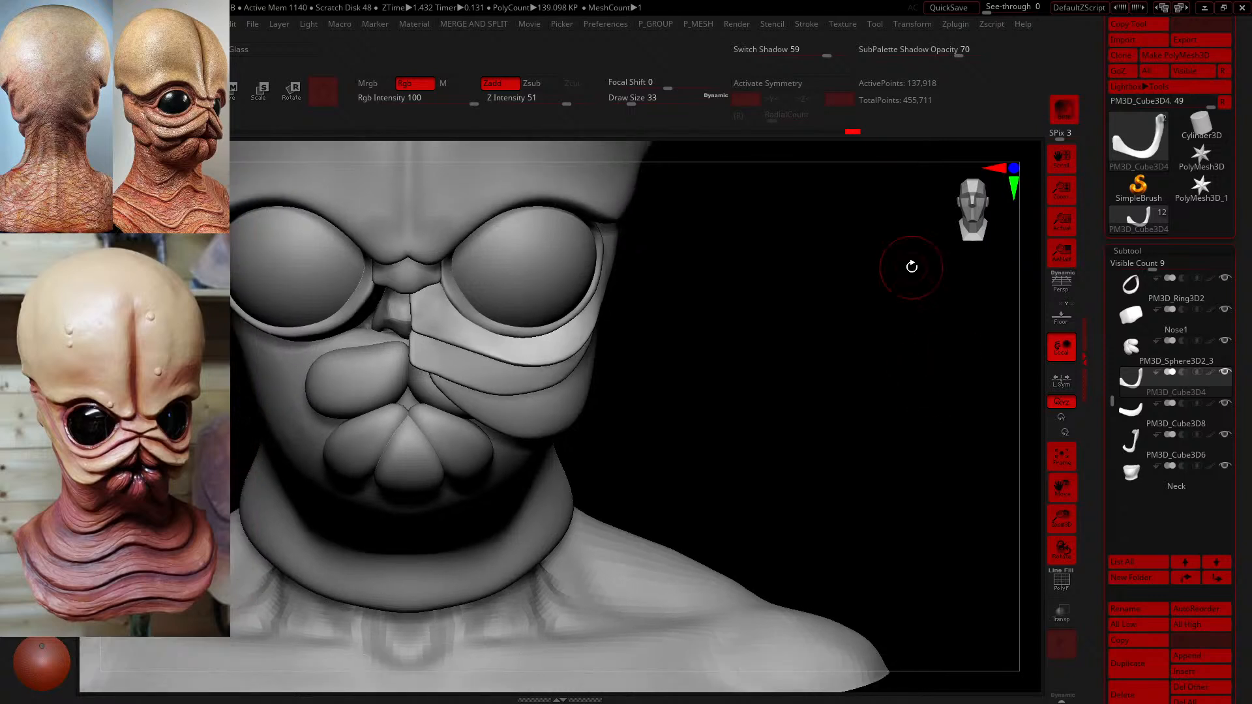
left_click_drag(909, 344, 822, 261)
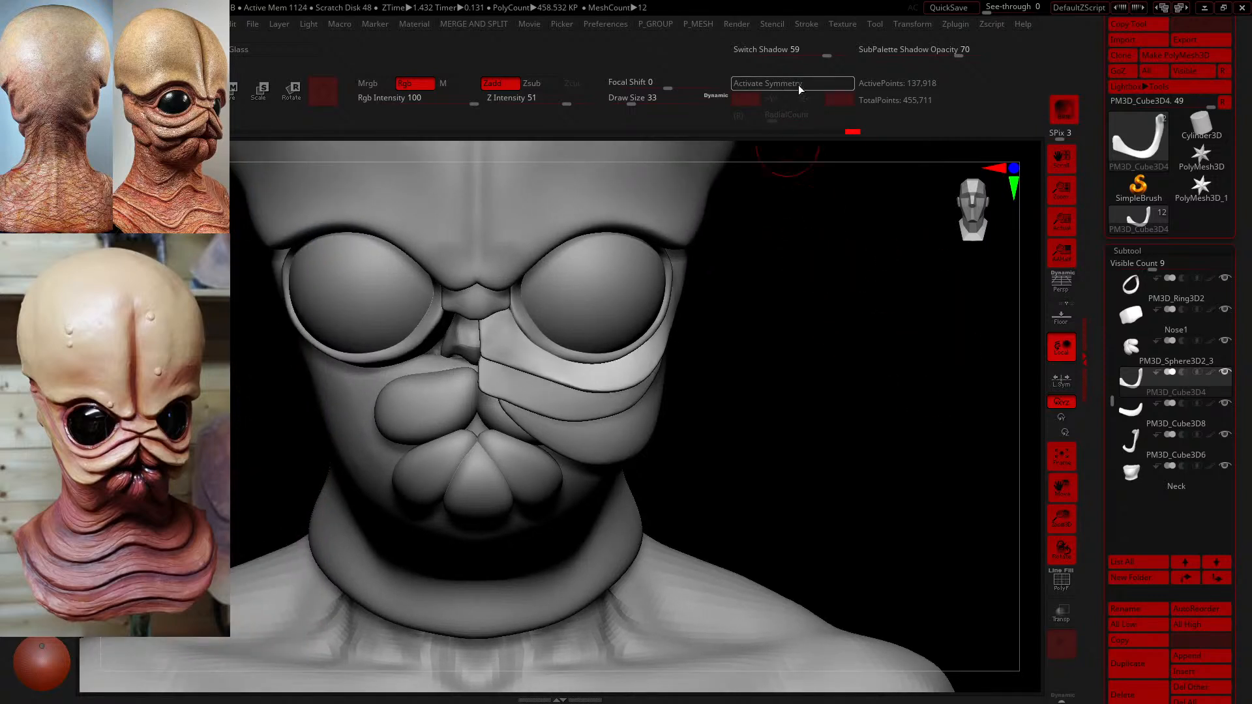
left_click_drag(862, 133, 838, 132)
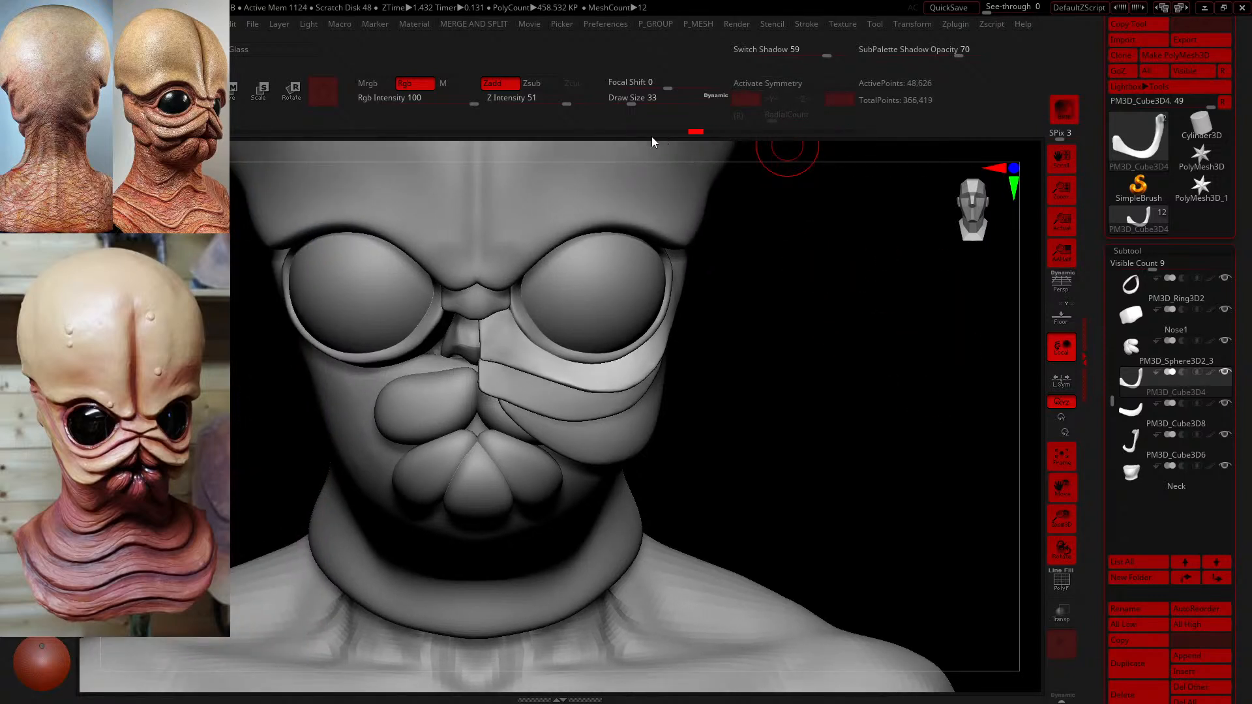
left_click_drag(429, 133, 202, 130)
key("ctrl+z")
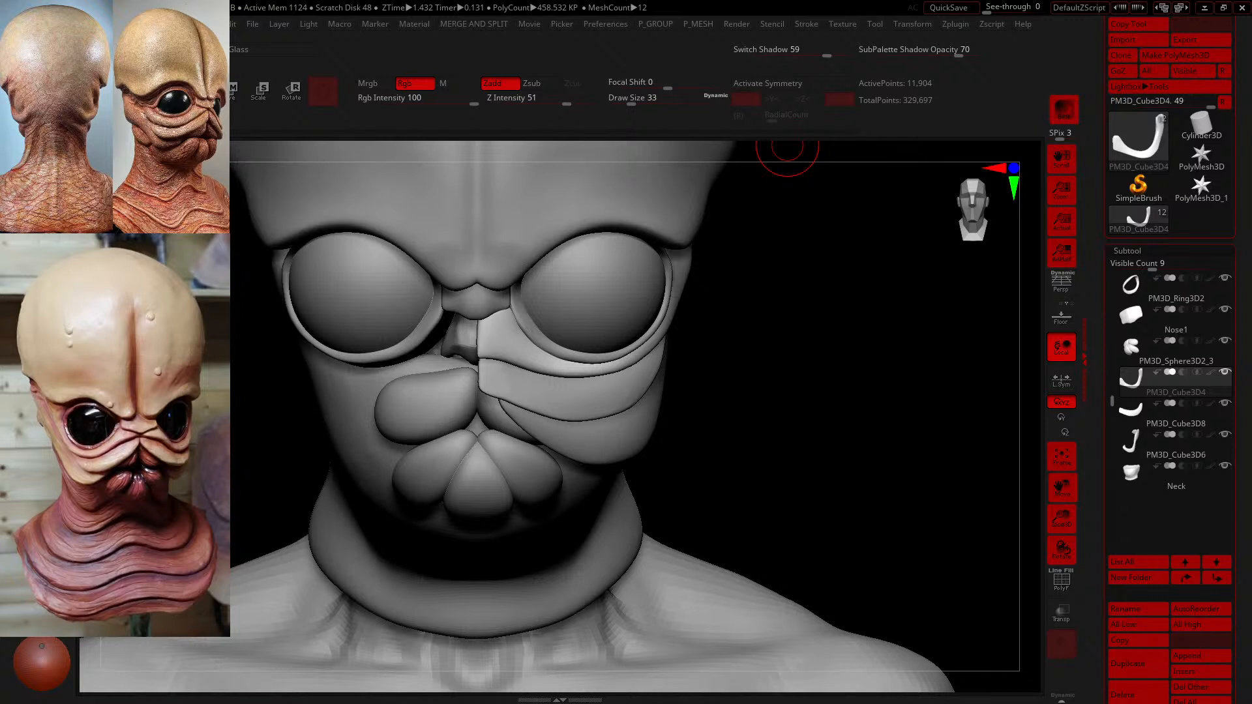
left_click_drag(202, 131, 747, 130)
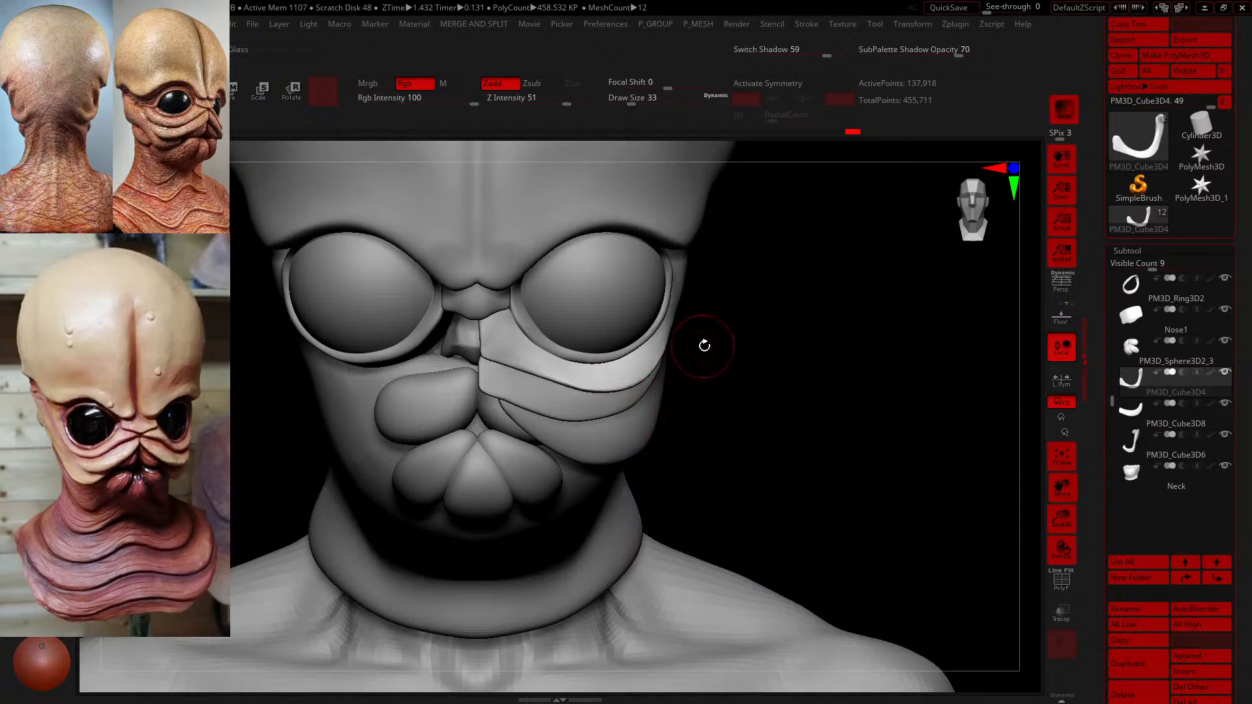
- Smooth the upper cheek fold's lower edge beneath the eye, working from a low angle
left_click_drag(752, 418, 757, 264)
left_click_drag(917, 398, 923, 485, "alt")
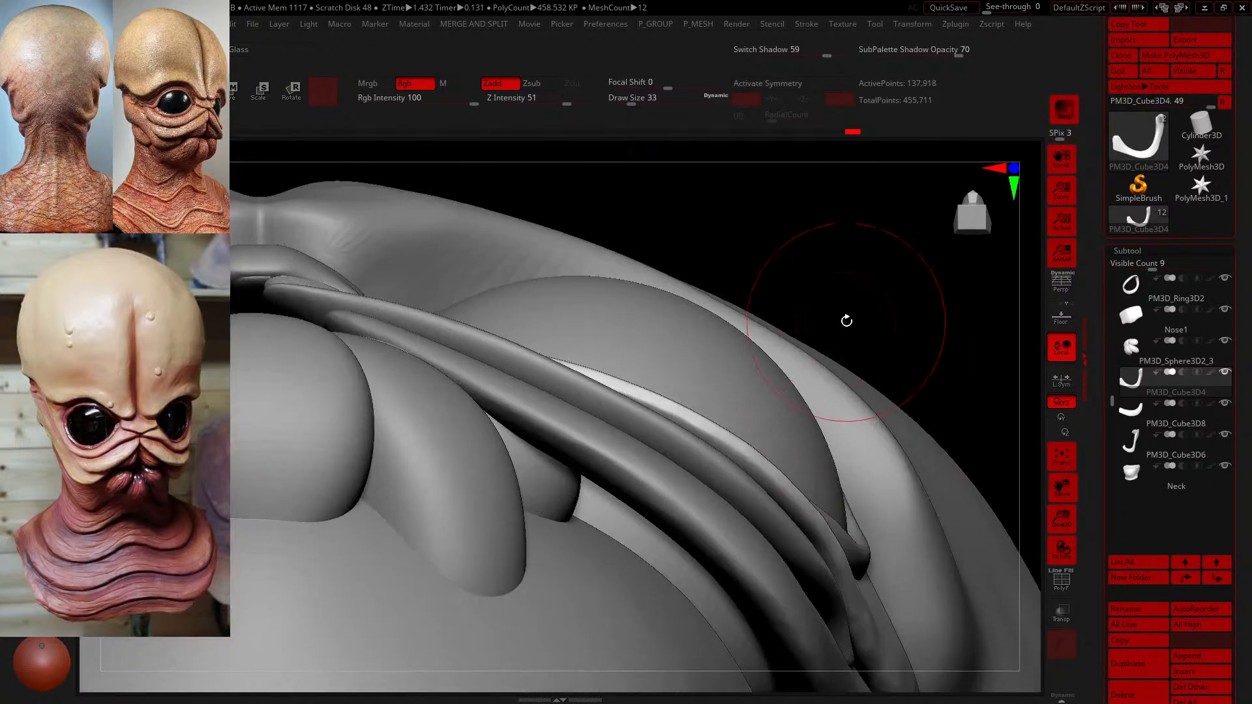
left_click_drag(848, 322, 850, 366)
right_click_drag(851, 366, 849, 421)
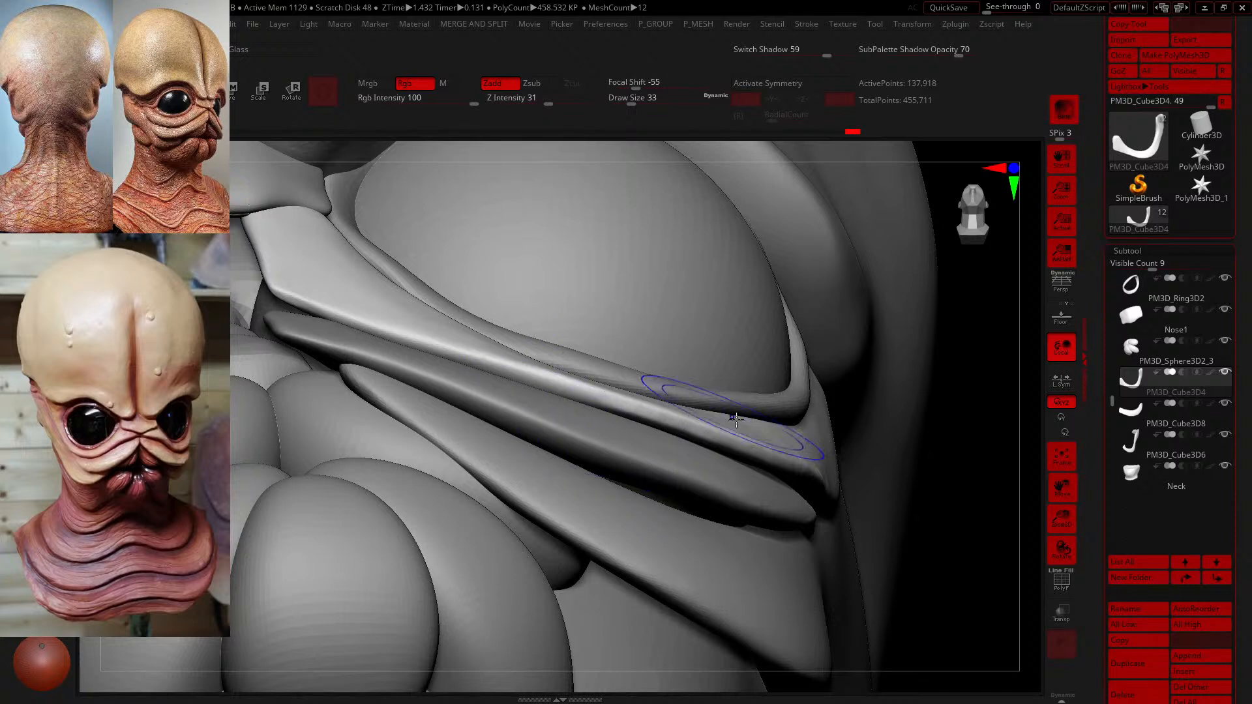
left_click_drag(648, 415, 541, 375, "shift")
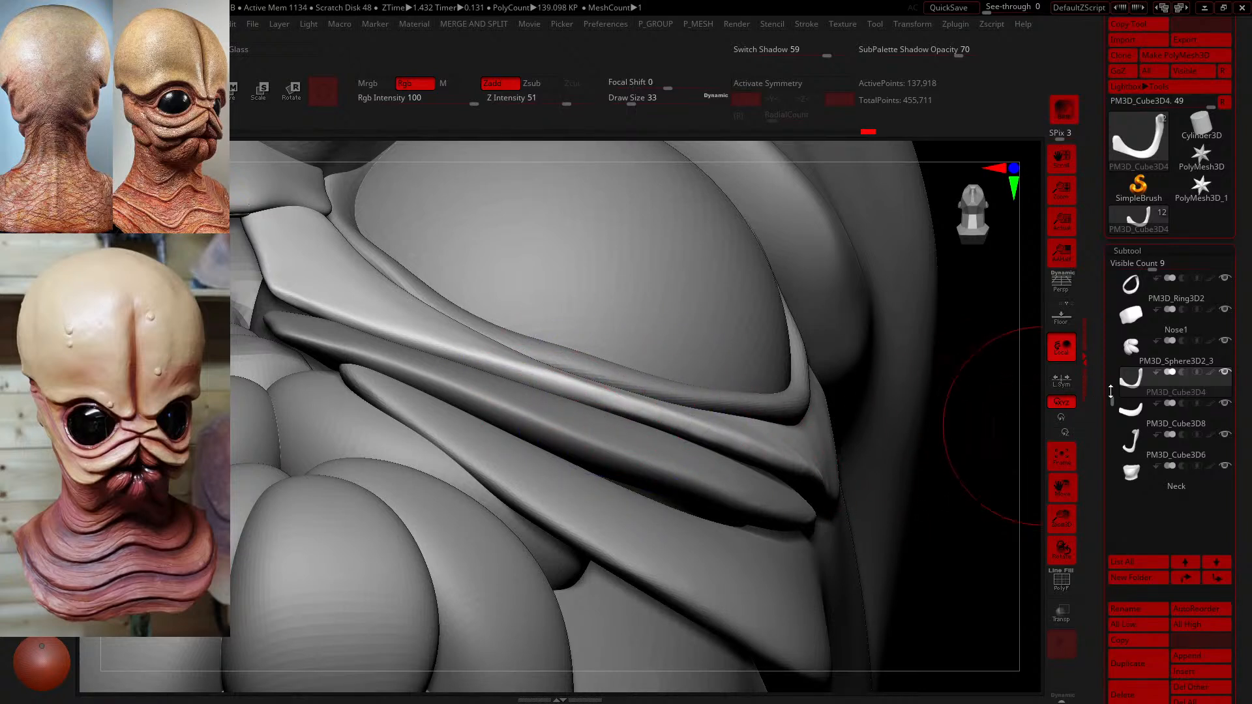
- Isolate the upper cheek fold and even out its underside with the subtracting brush at draw size 23
left_click(1226, 372)
left_click_drag(950, 450, 941, 394)
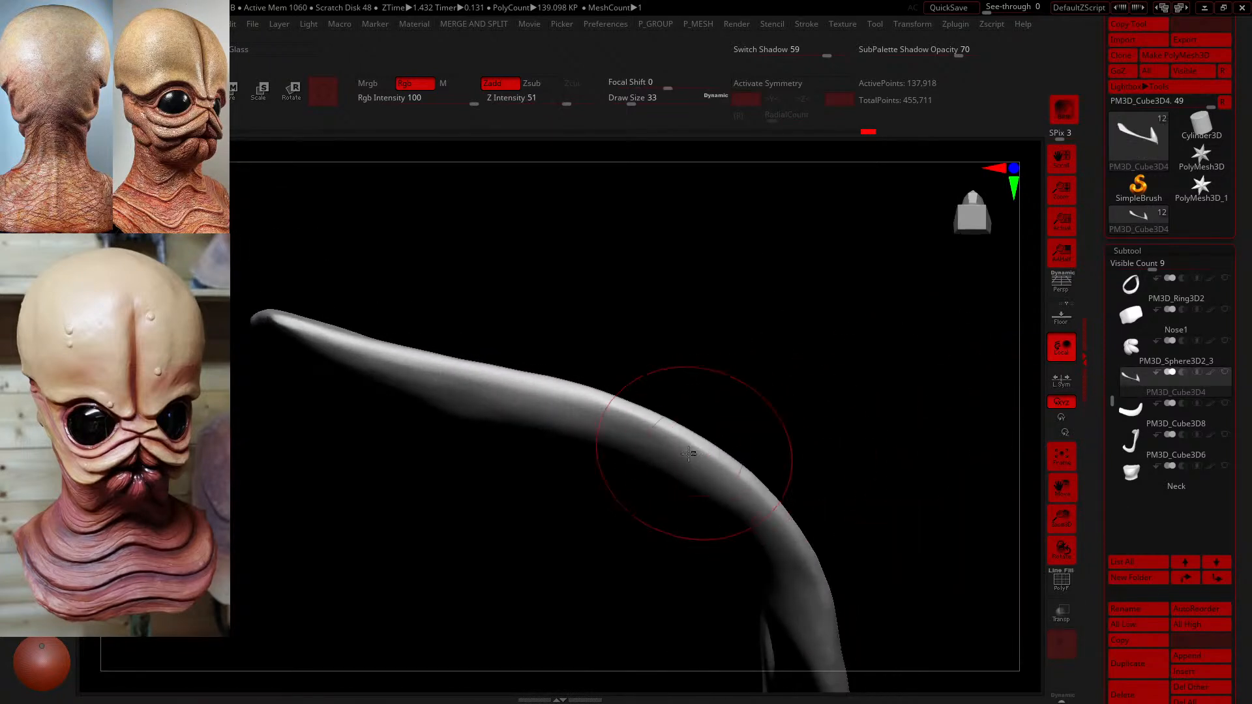
key("3")
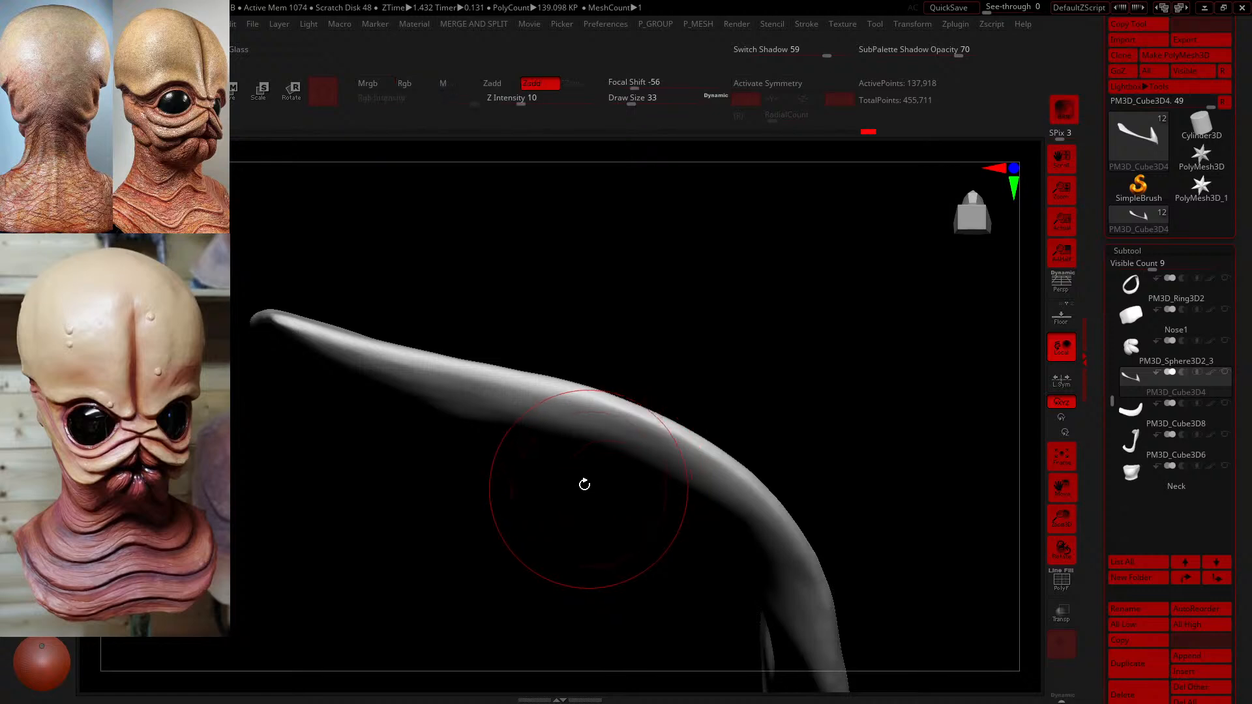
left_click_drag(640, 97, 626, 97)
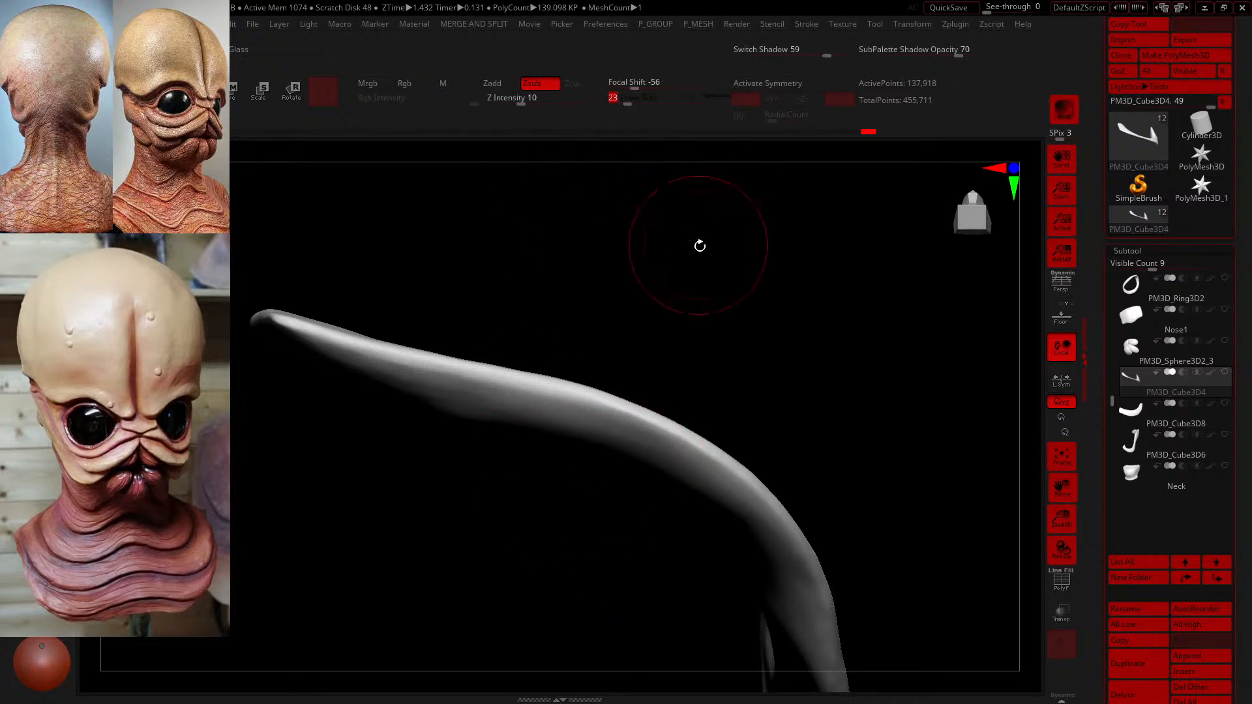
key("f")
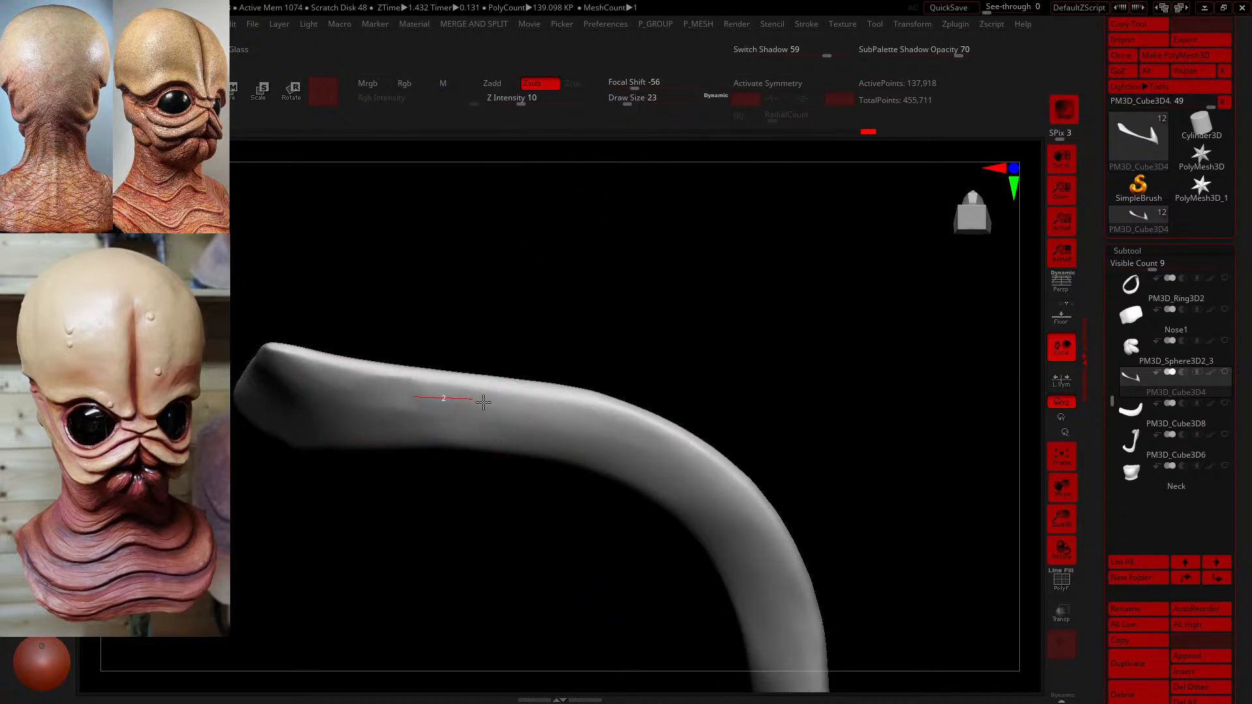
left_click_drag(349, 400, 393, 400)
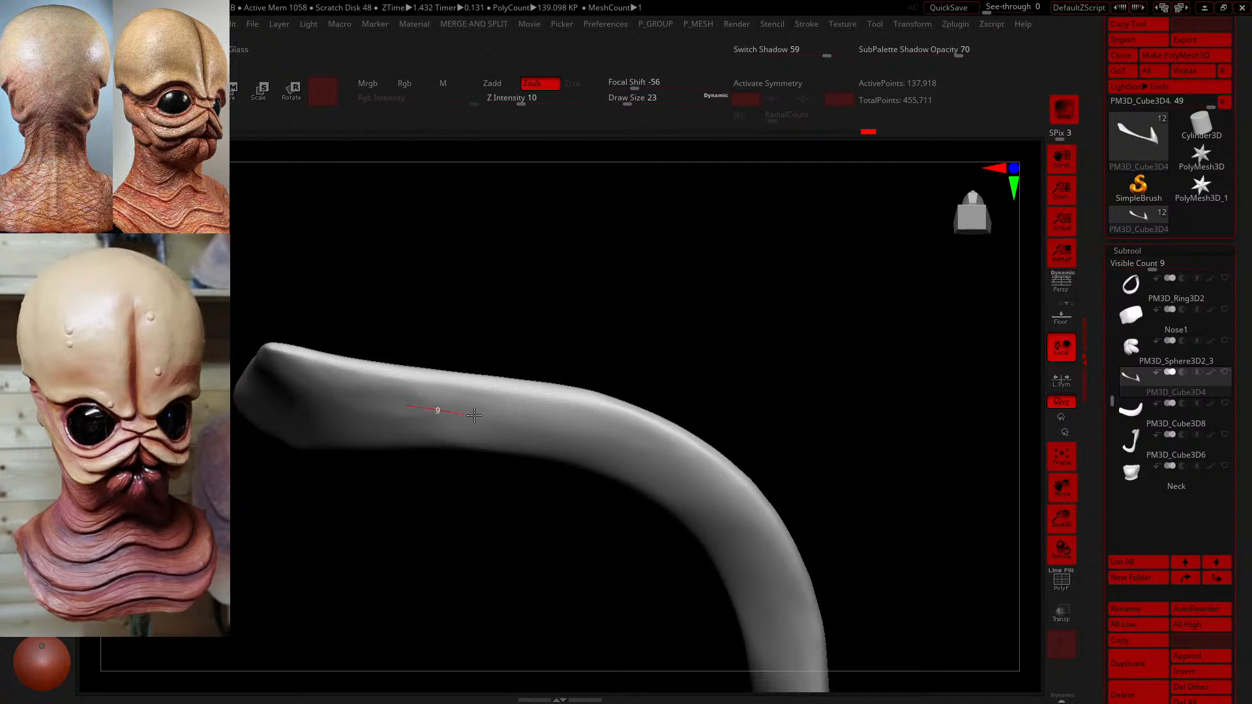
left_click_drag(546, 418, 657, 436)
left_click_drag(748, 363, 751, 446)
mouse_move(690, 347)
left_mouse_down()
mouse_move(727, 332)
mouse_move(796, 335)
left_mouse_up()
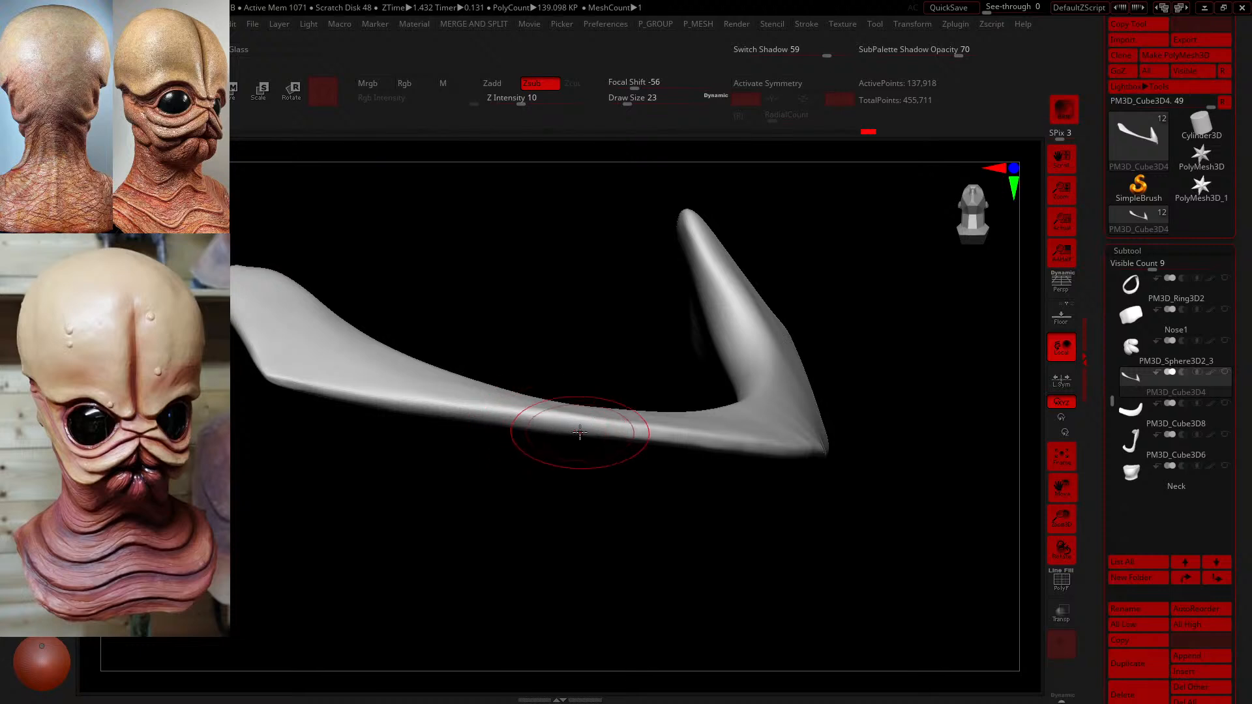
- Flatten the underside of the fold from its middle toward the inner end, seen from below
left_click_drag(600, 360, 599, 274)
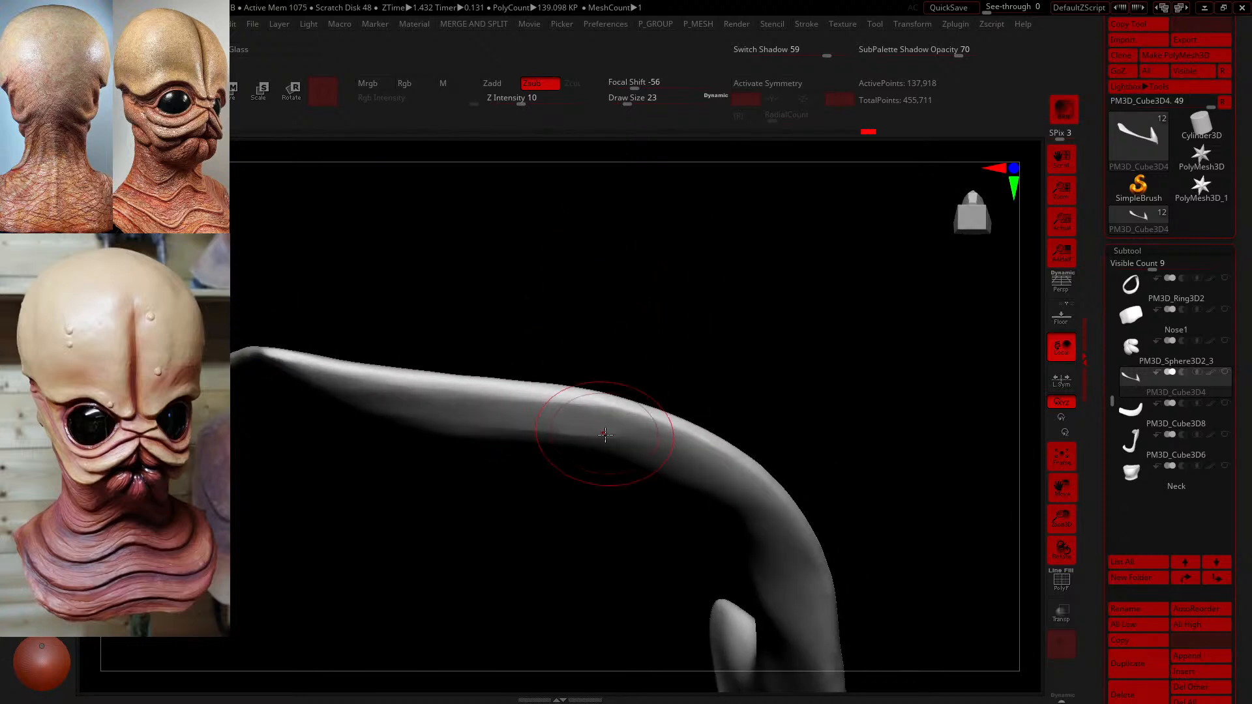
left_click_drag(489, 409, 322, 391)
left_click_drag(448, 300, 437, 382)
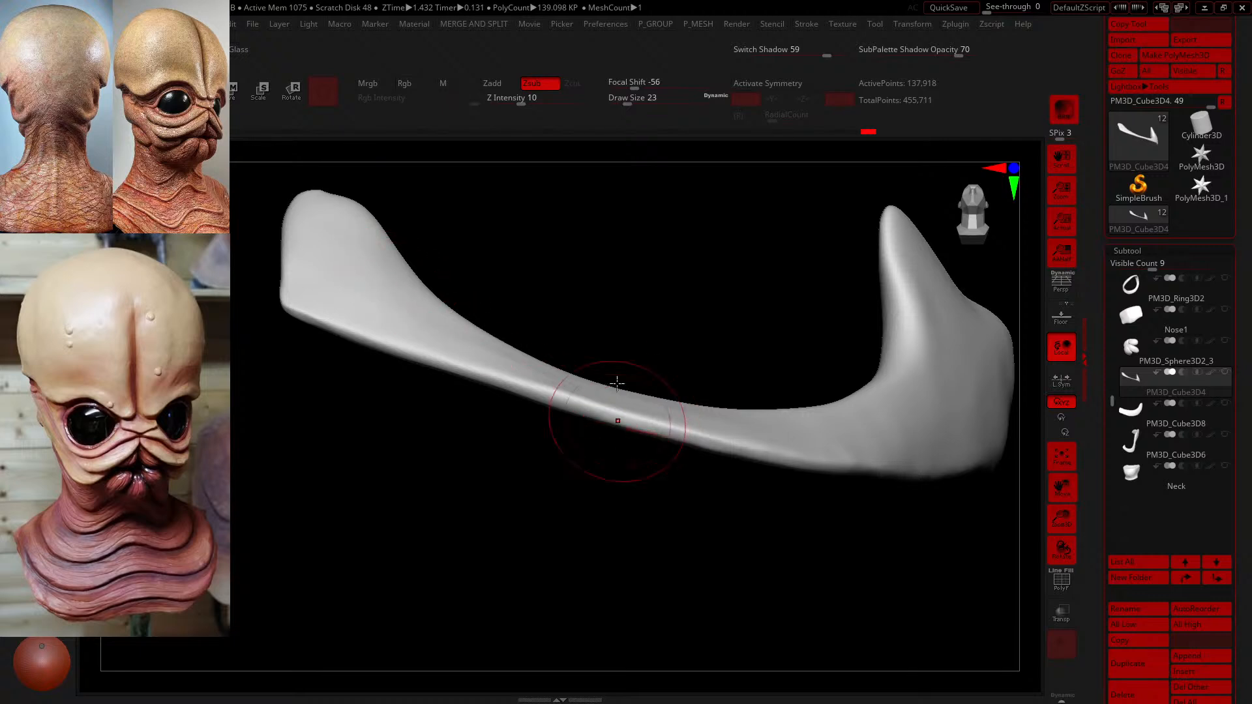
left_click_drag(620, 419, 647, 173)
left_click_drag(581, 441, 487, 443)
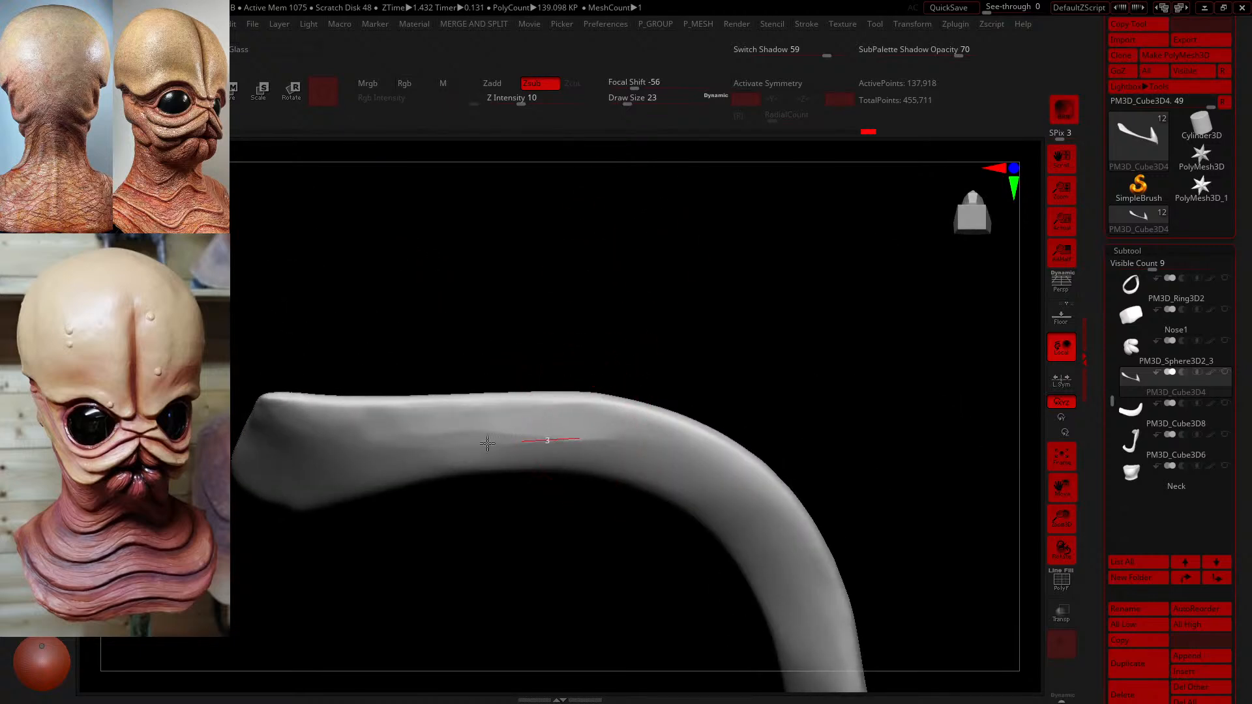
left_click_drag(626, 434, 297, 465)
left_click_drag(550, 177, 566, 233)
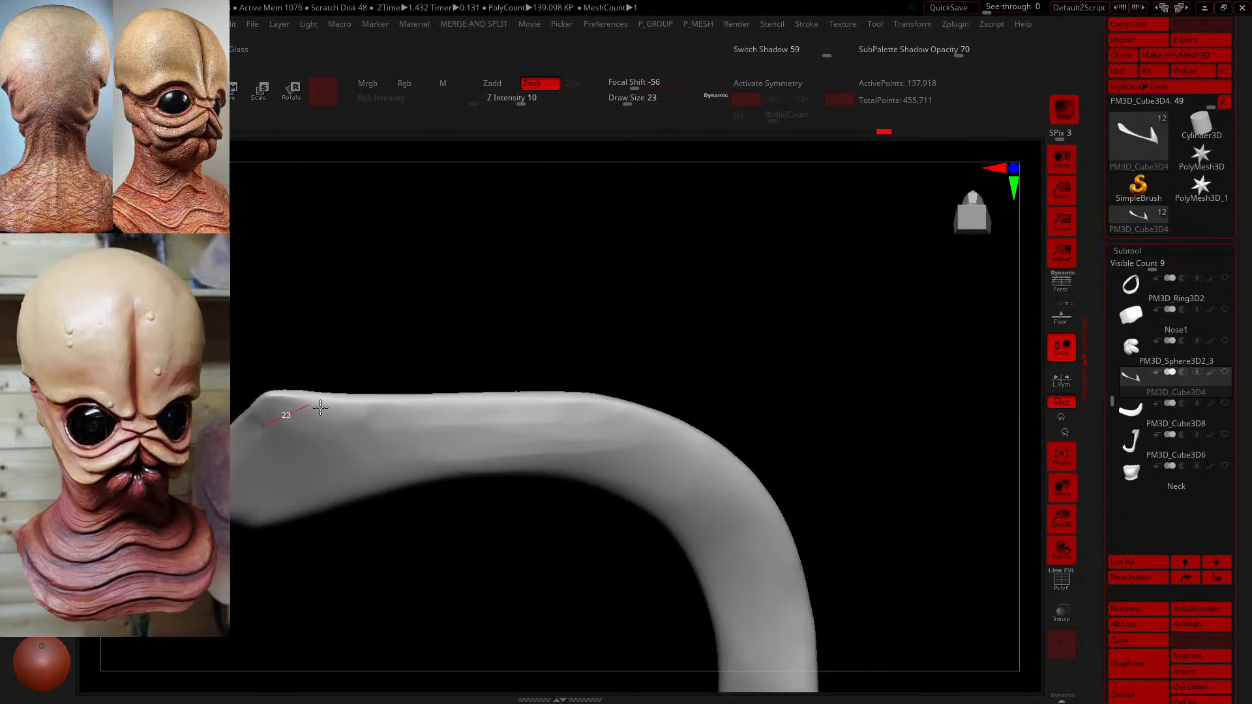
- Level the fold's underside from the inner end to the outer bend and smooth the remaining unevenness
mouse_move(321, 407)
left_mouse_down()
mouse_move(405, 428)
mouse_move(541, 434)
left_mouse_up()
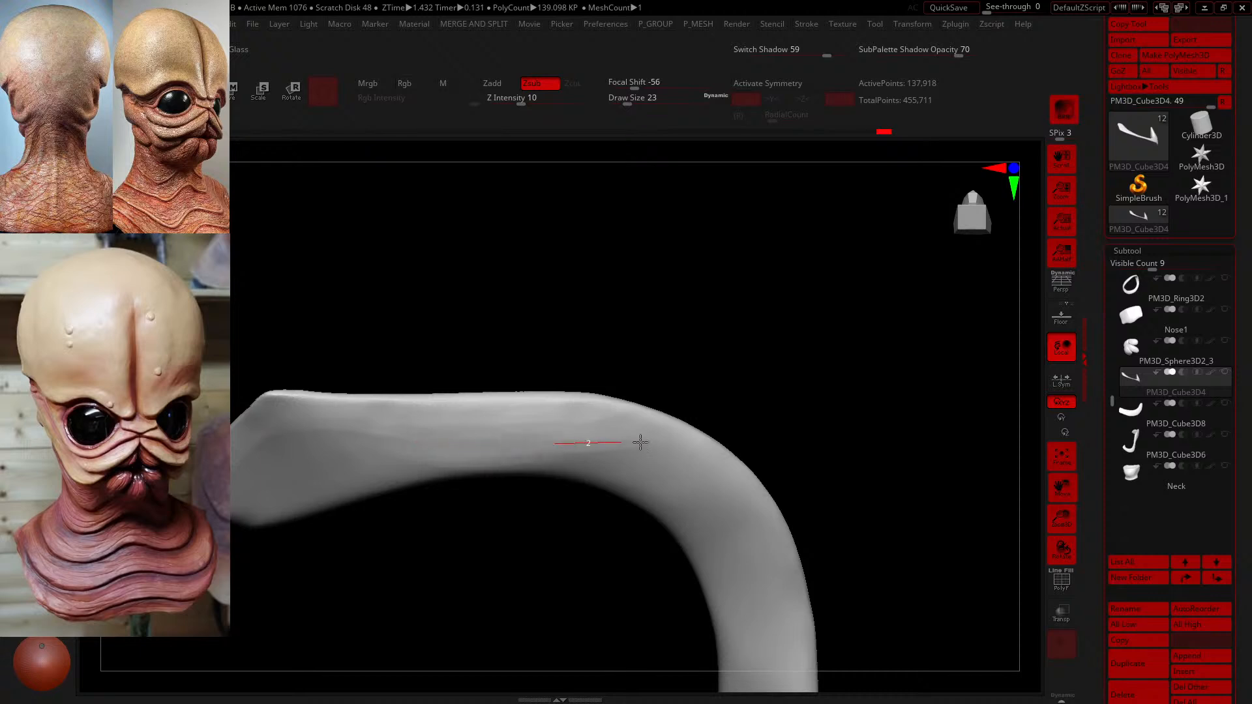
left_click_drag(641, 442, 697, 441)
left_click_drag(527, 447, 646, 474)
left_click_drag(749, 508, 756, 515)
left_click_drag(401, 439, 522, 441)
left_click_drag(682, 383, 693, 455)
left_click_drag(412, 578, 392, 553)
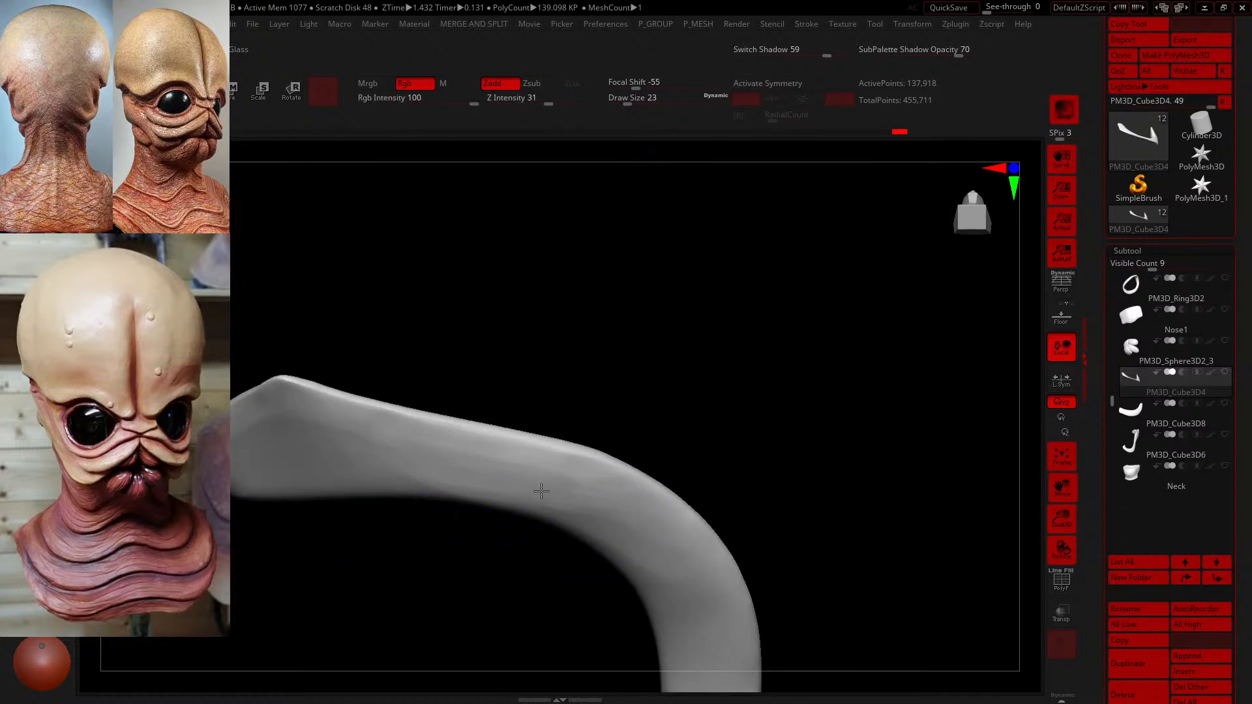
left_click_drag(541, 491, 573, 525)
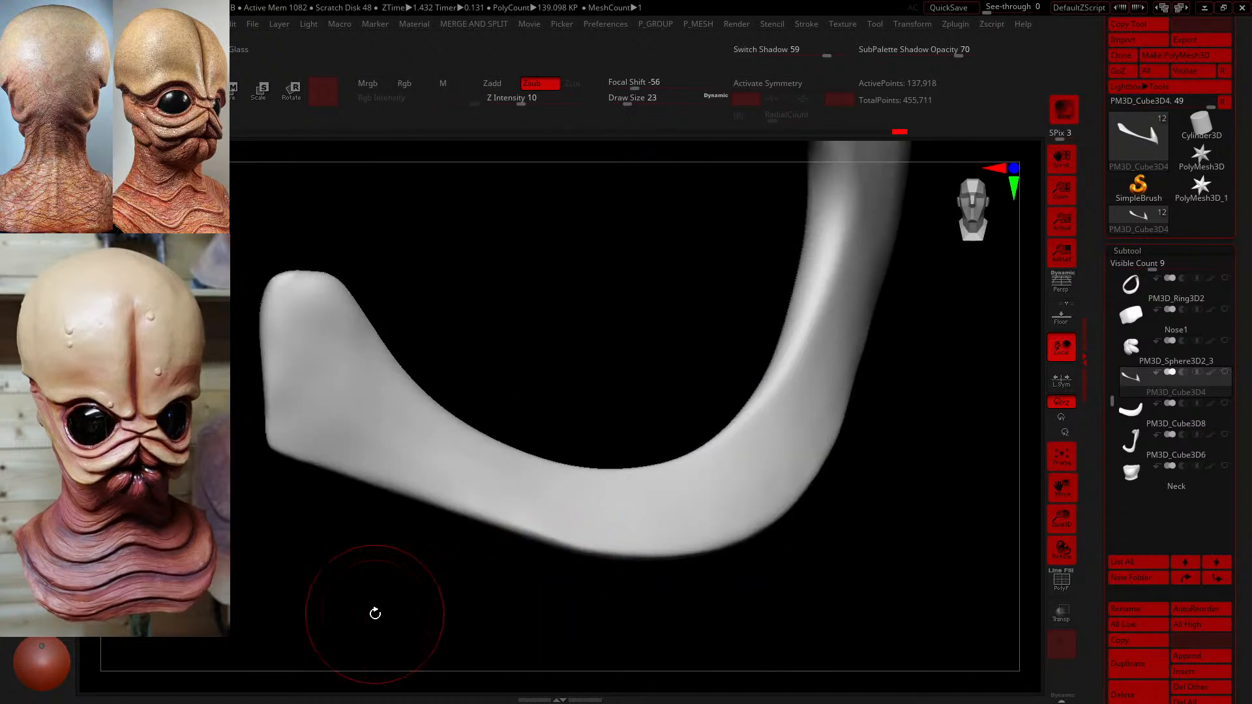
- Flatten the front face of the isolated fold along its lower border, from the middle toward the inner end
mouse_move(797, 475)
left_mouse_down()
mouse_move(824, 578)
mouse_move(850, 531)
mouse_move(823, 555)
mouse_move(853, 487)
mouse_move(824, 495)
mouse_move(862, 555)
left_mouse_up()
left_click_drag(562, 391, 530, 450)
left_click_drag(508, 542, 451, 500)
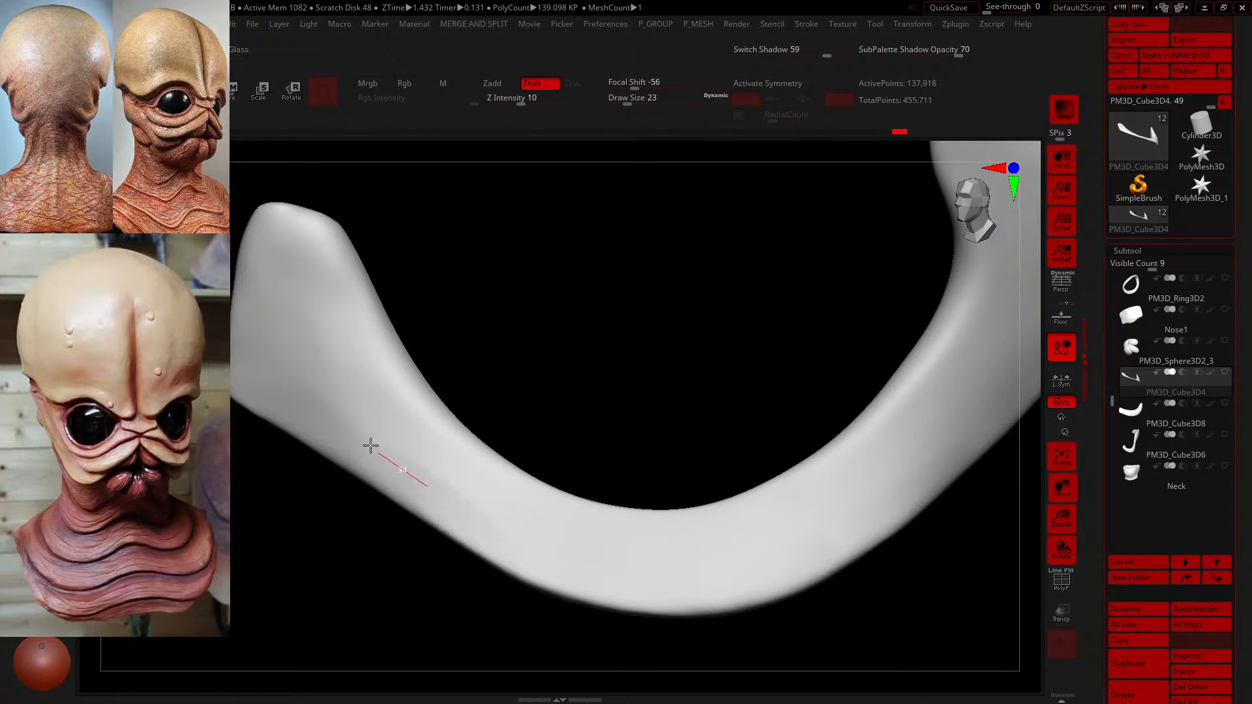
left_click_drag(370, 446, 345, 412)
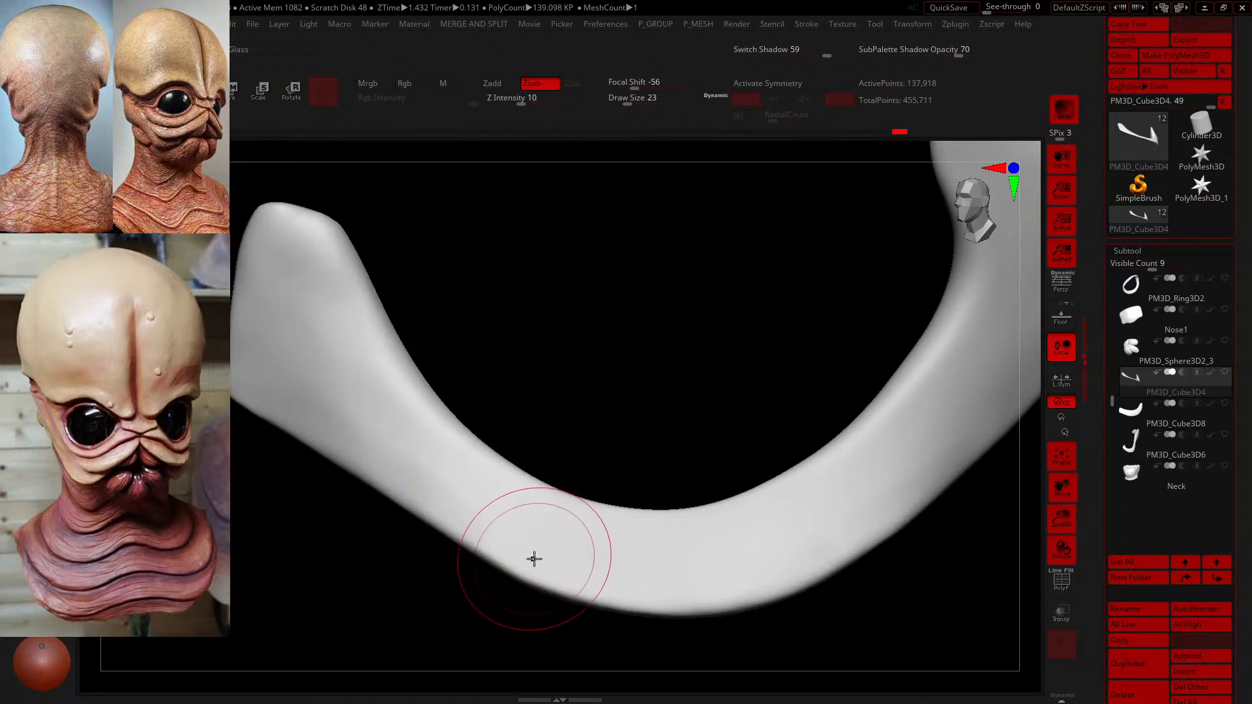
mouse_move(534, 559)
left_mouse_down()
mouse_move(307, 424)
mouse_move(256, 368)
mouse_move(545, 541)
left_mouse_up()
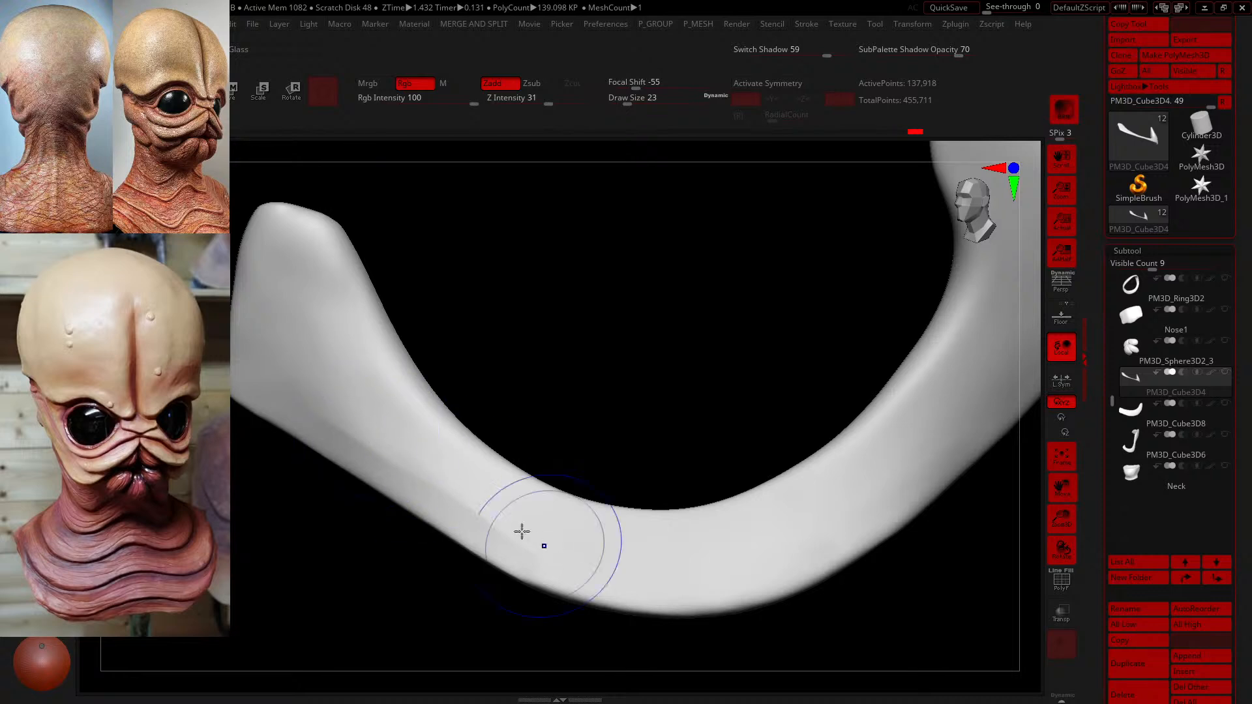
- Smooth the front face between the fold's inner end and lower curve to blend the flattened area
left_click_drag(640, 377, 671, 376)
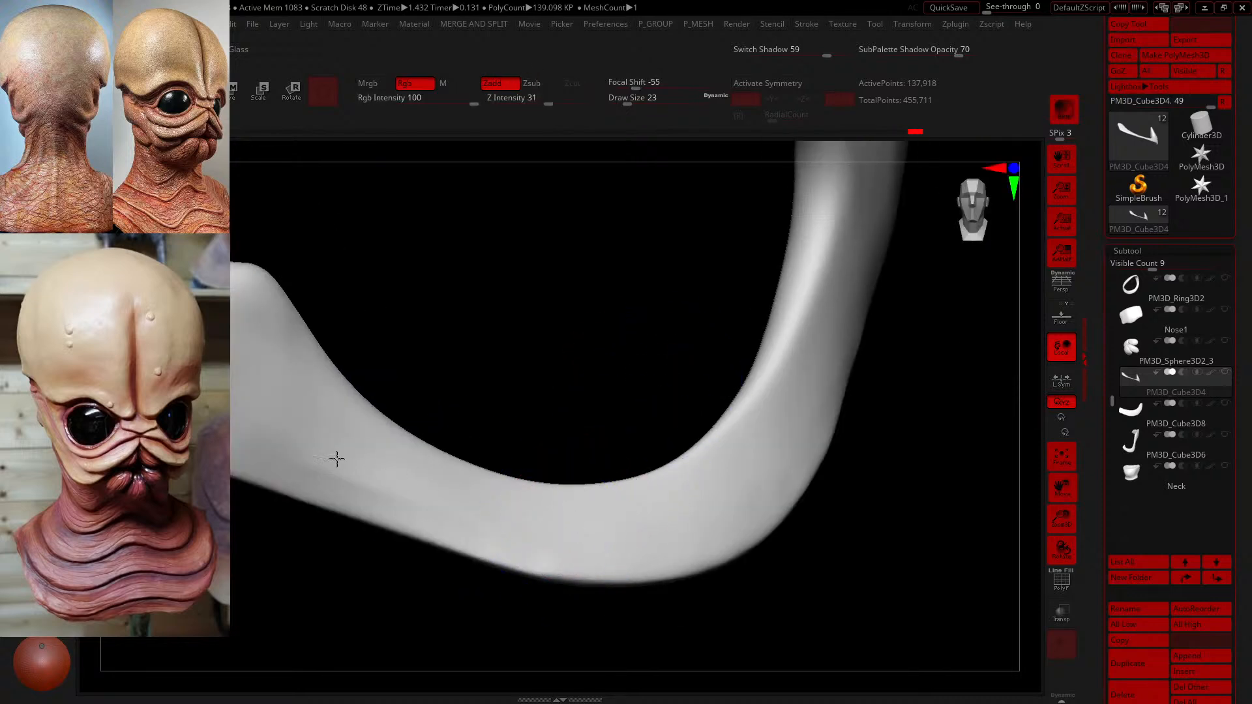
mouse_move(495, 450)
left_mouse_down()
mouse_move(550, 388)
mouse_move(475, 528)
left_mouse_up()
mouse_move(432, 470)
left_mouse_down("shift")
mouse_move(514, 517)
mouse_move(437, 471)
left_mouse_up("shift")
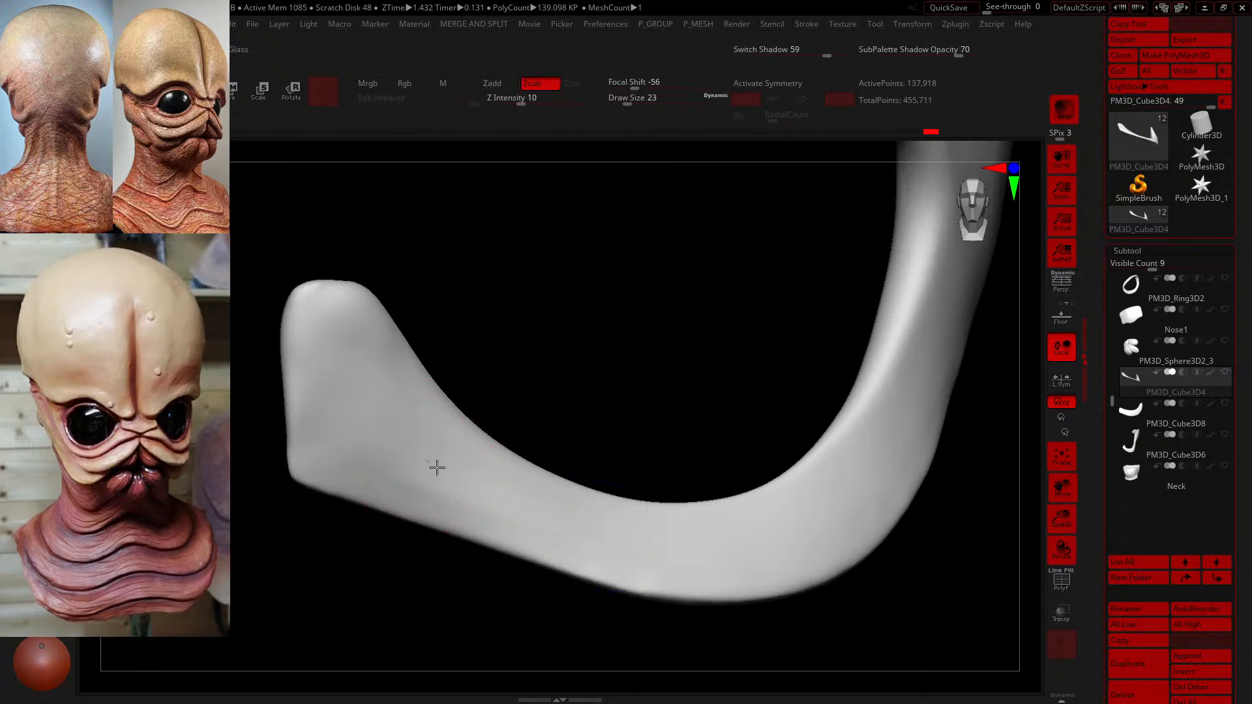
left_click_drag(735, 615, 916, 391)
- Show the whole bust again and smooth the upper fold's front surface and lower edge beneath the eye
left_click(1224, 372, "shift")
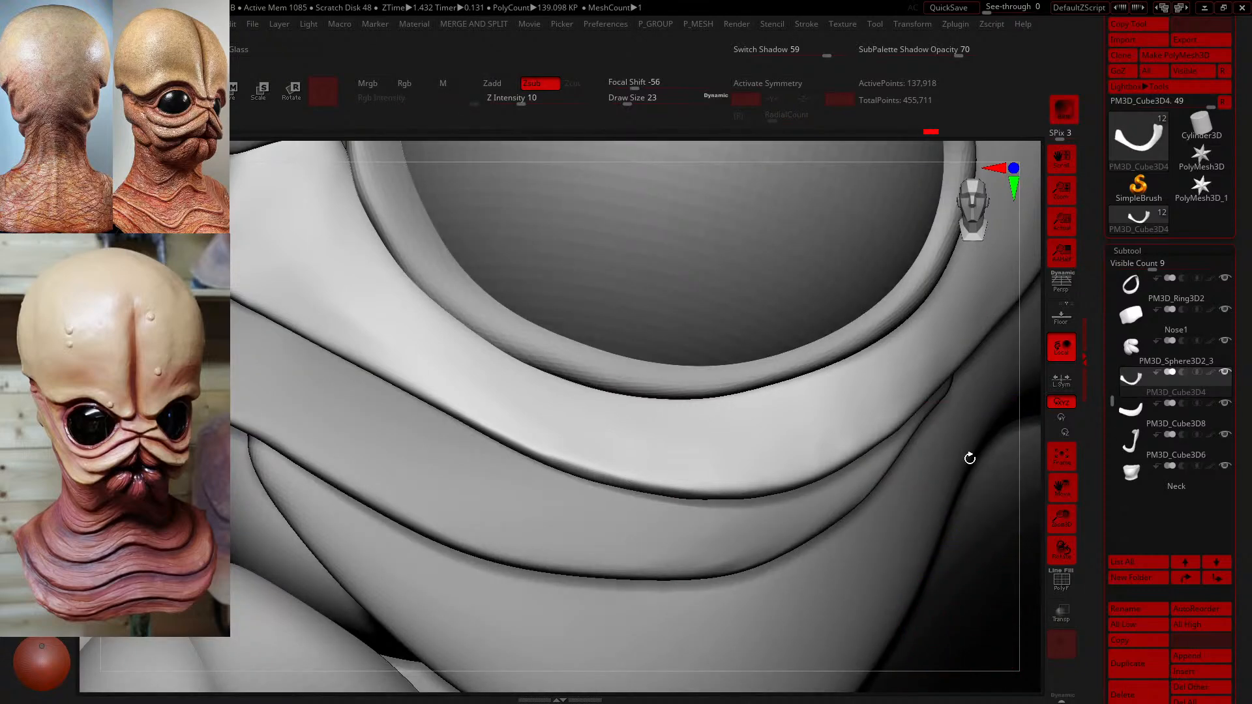
left_click_drag(970, 459, 744, 414, "alt")
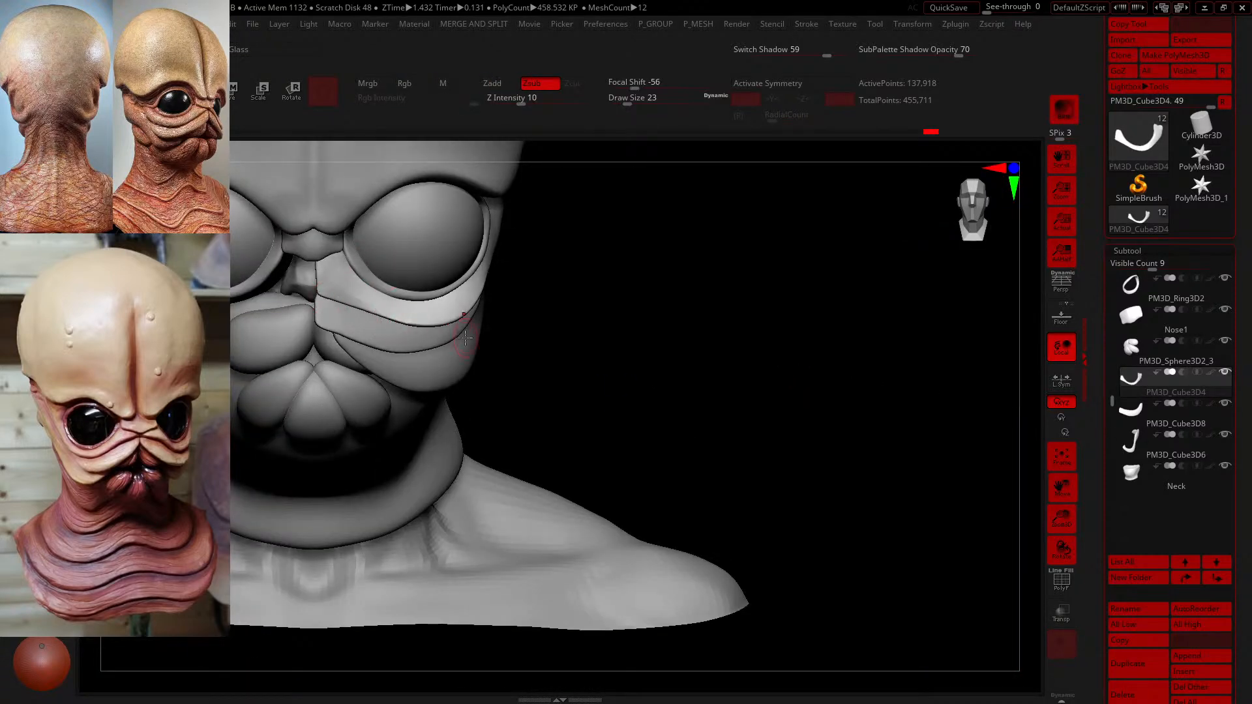
mouse_move(595, 347)
left_mouse_down("alt")
mouse_move(682, 394)
mouse_move(737, 476)
left_mouse_up("alt")
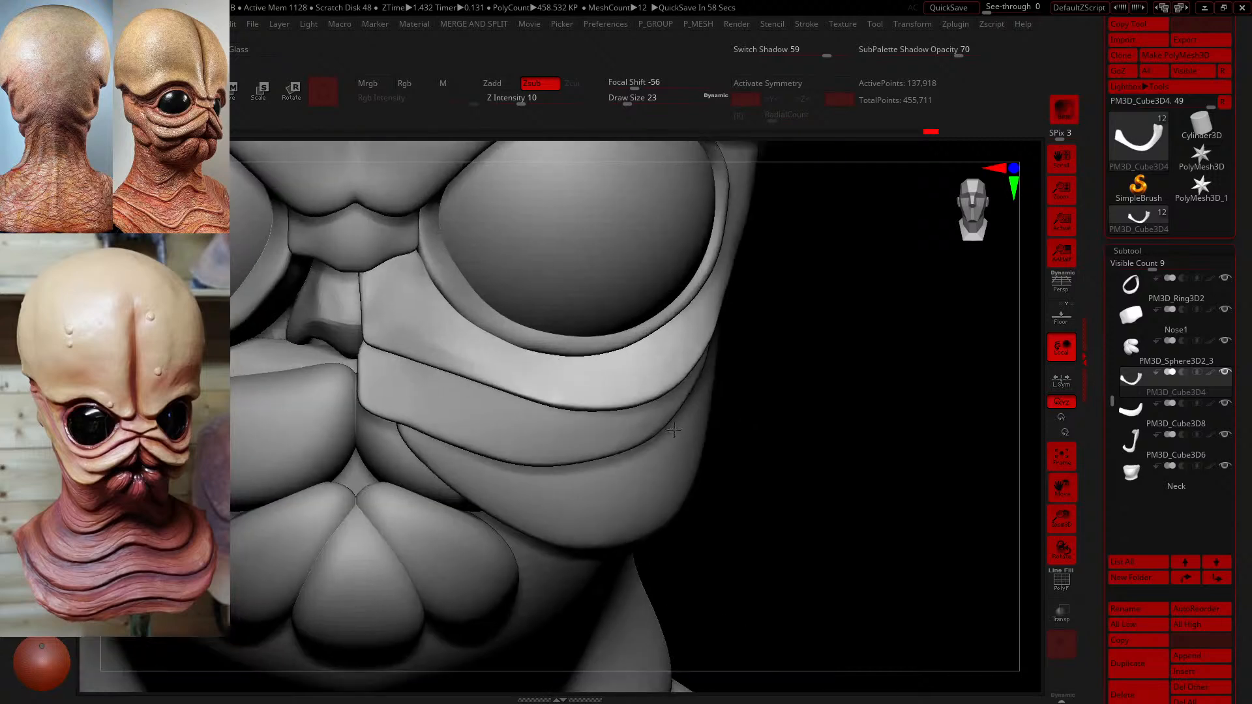
left_click_drag(505, 387, 607, 425, "shift")
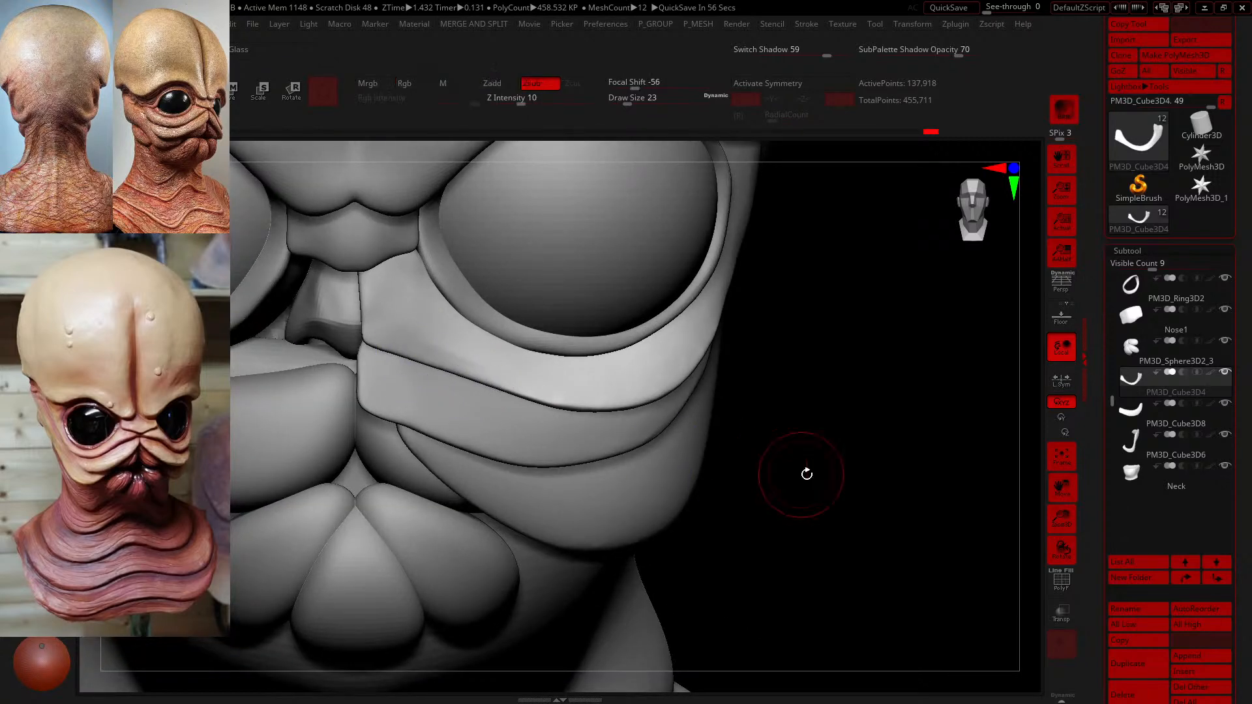
left_click_drag(806, 475, 803, 385)
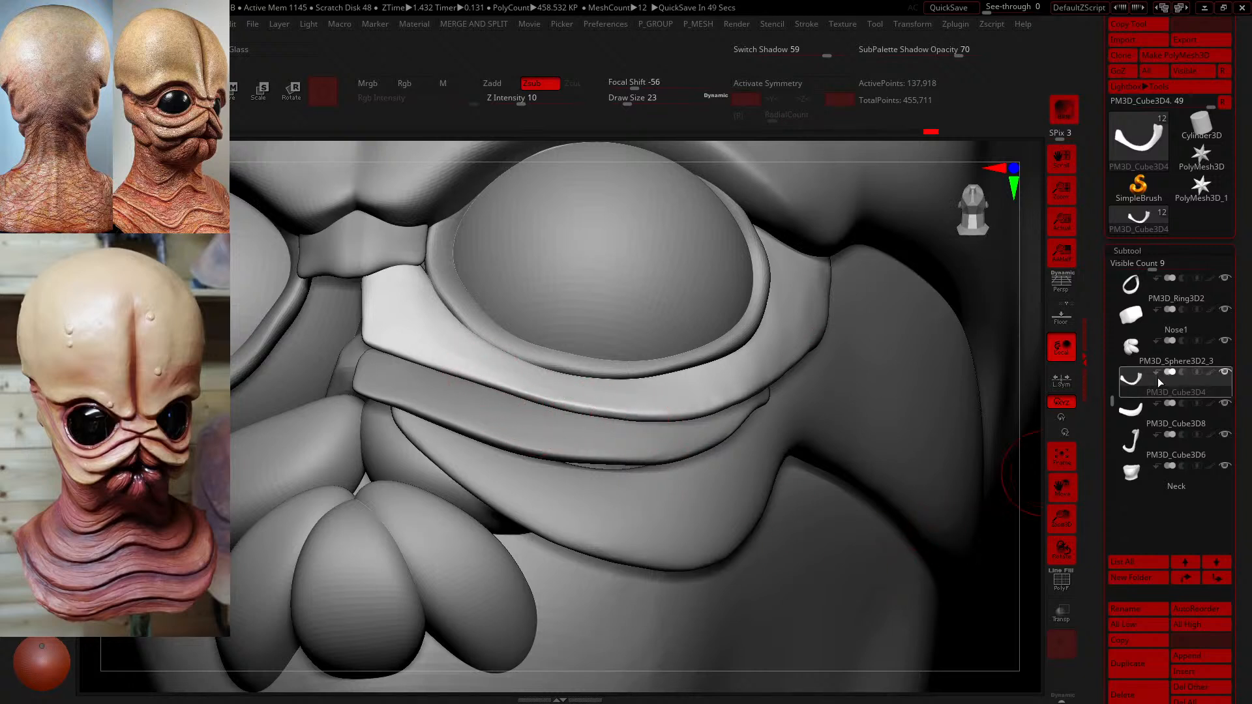
- Isolate the upper fold and flatten its lower edge from the inner corner toward the middle, reducing the brush size to 7
left_click(1225, 372, "shift")
left_click_drag(898, 507, 933, 510)
mouse_move(707, 574)
left_mouse_down()
mouse_move(698, 551)
mouse_move(620, 509)
left_mouse_up()
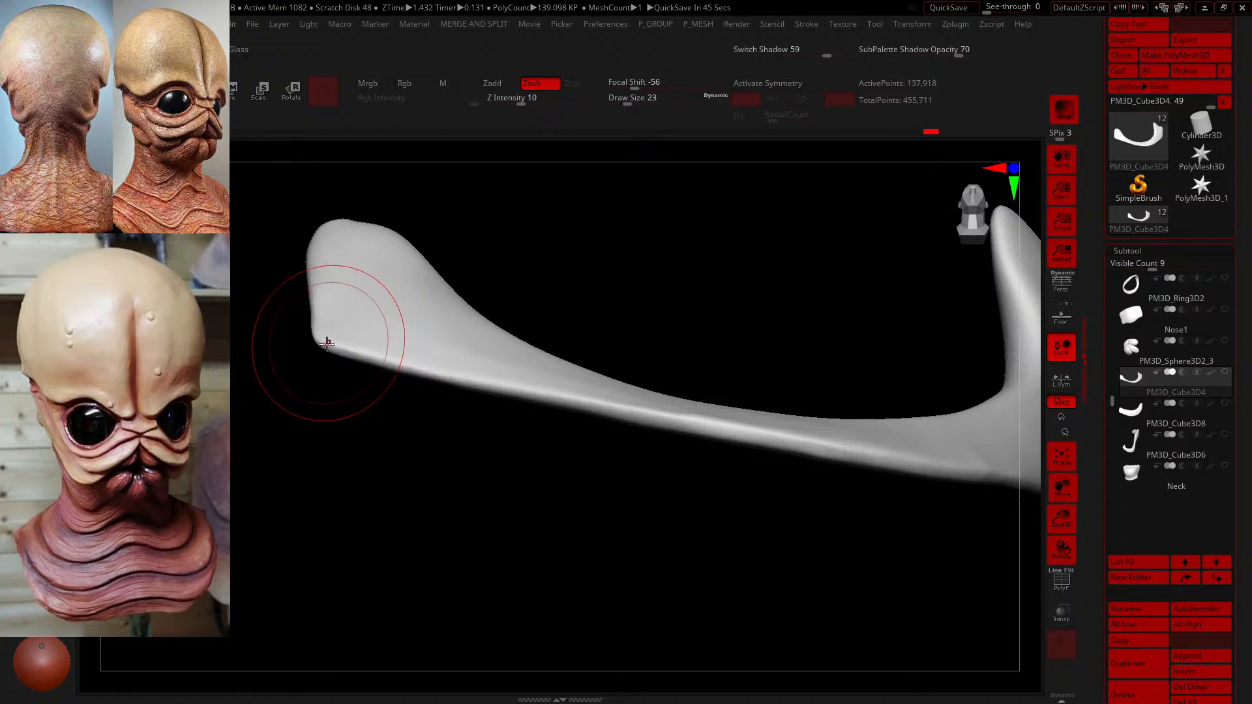
left_click_drag(328, 344, 427, 366)
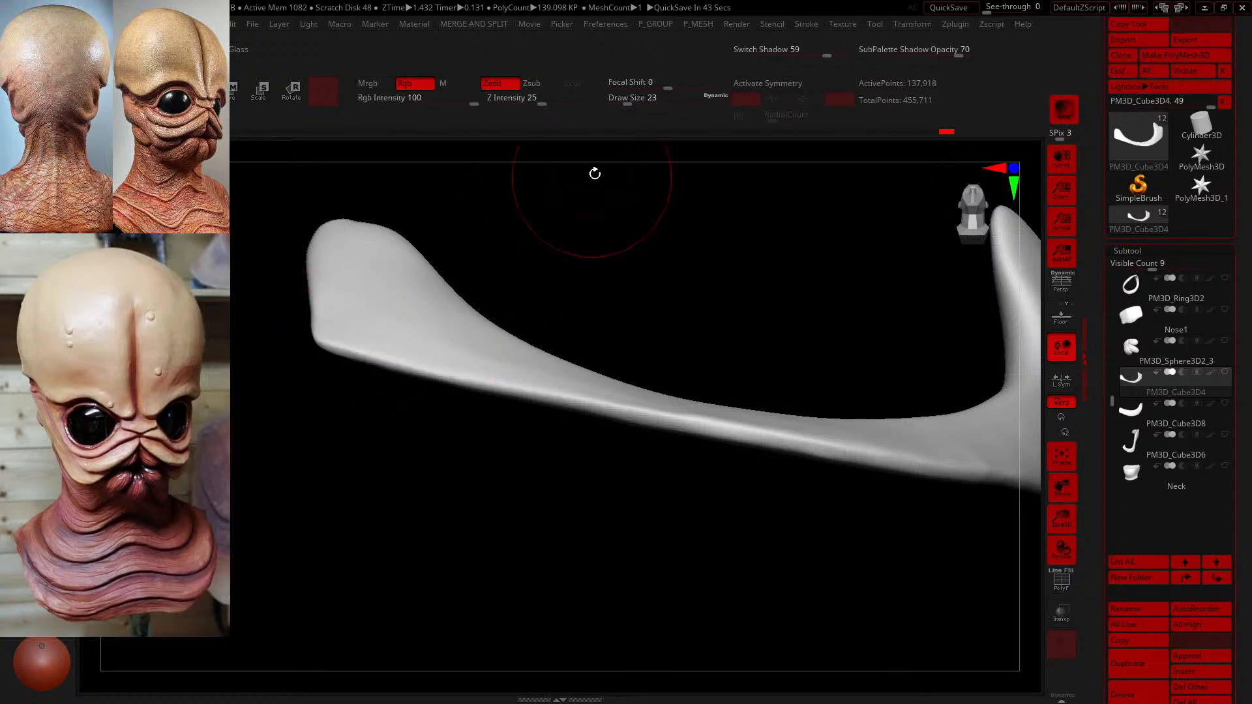
left_click_drag(627, 102, 620, 103)
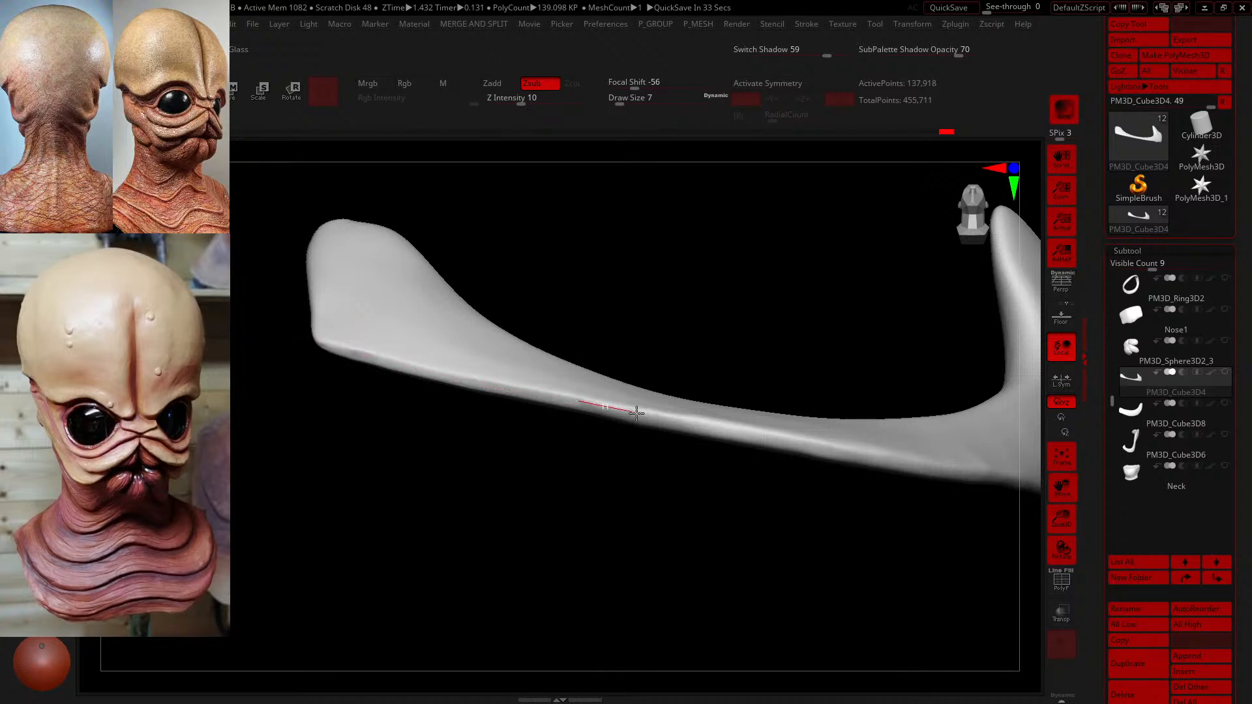
left_click_drag(352, 354, 400, 370)
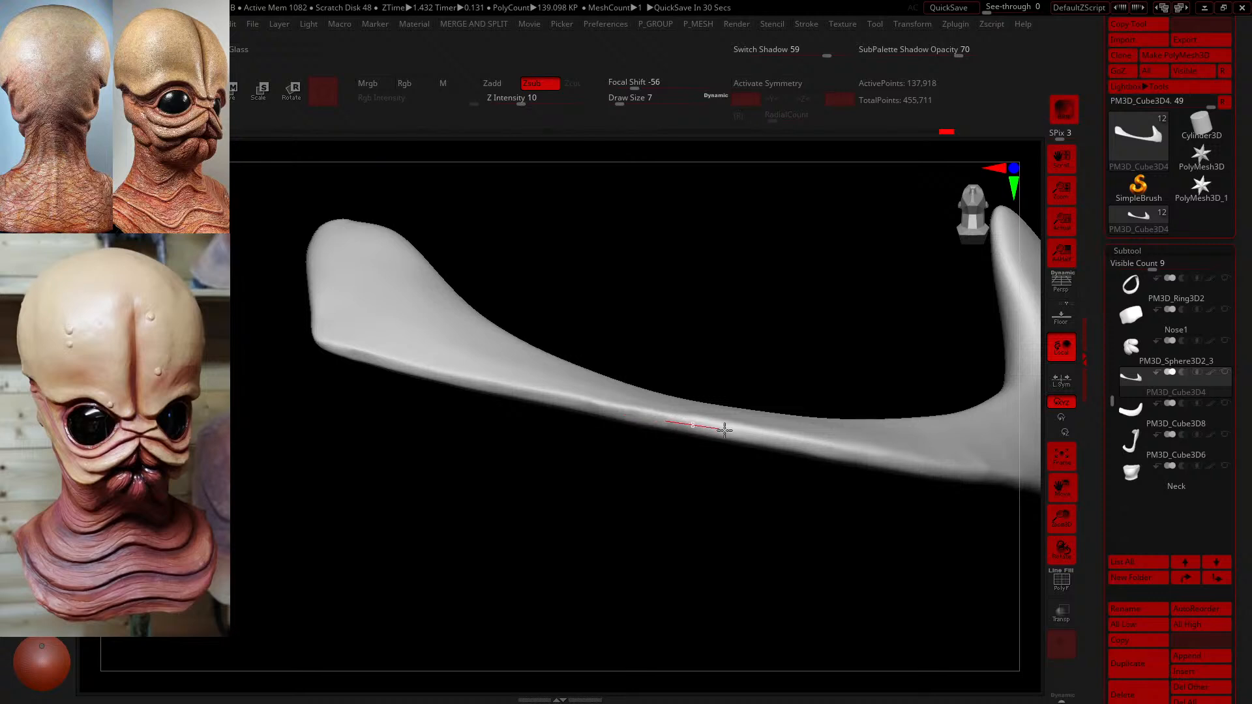
- Smooth the fold's lower edge from the inner corner to the middle with a brush size of 16
key("shift")
left_click(624, 103)
key("shift")
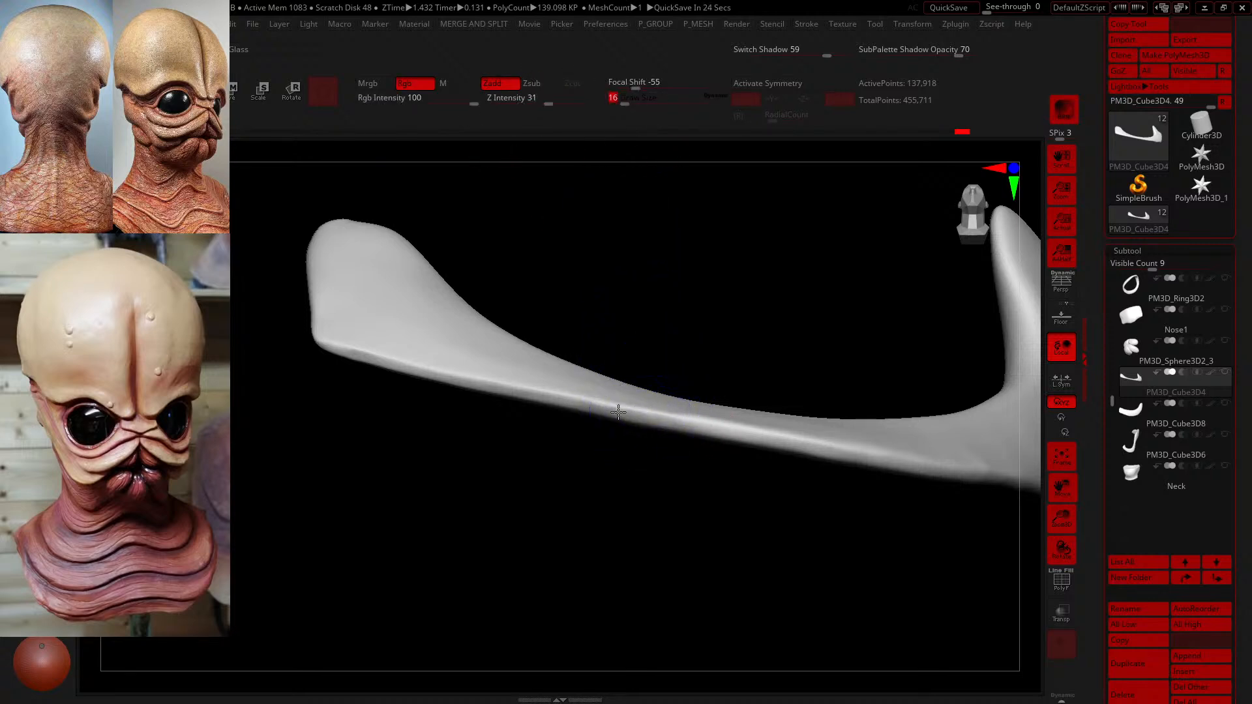
left_click_drag(322, 345, 651, 386)
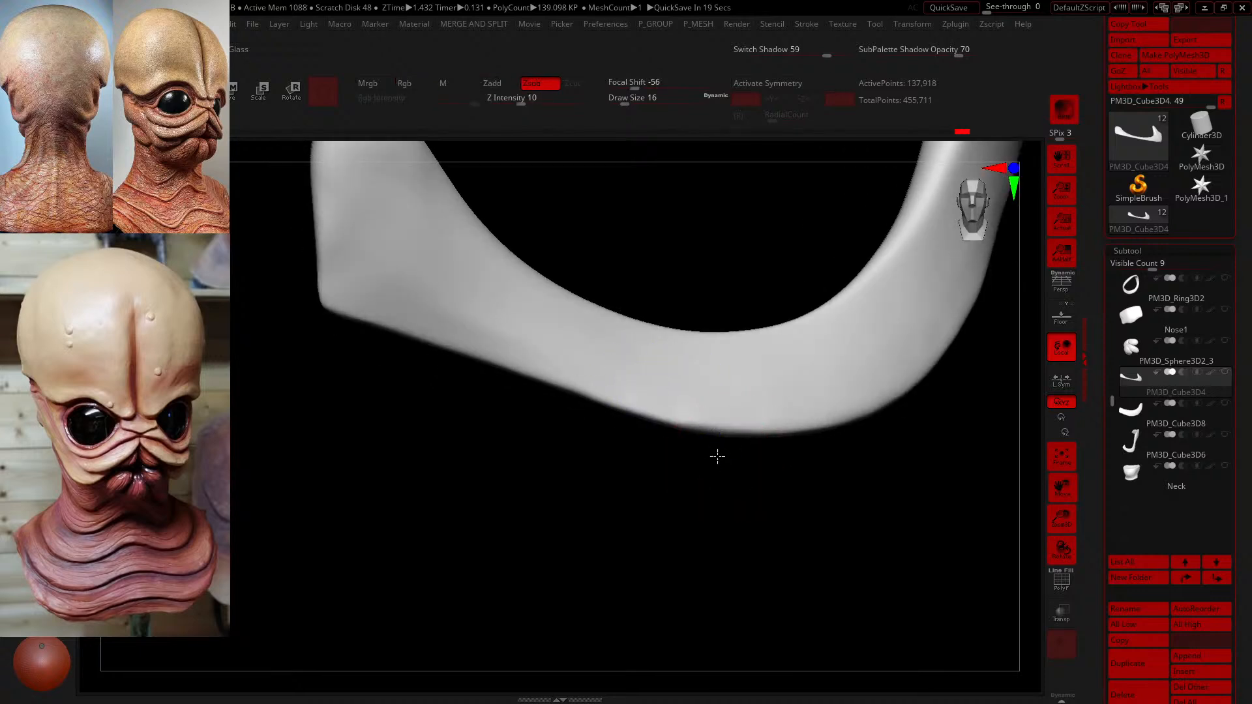
- Level and smooth the narrow underside of the fold along its middle stretch with a brush size of 9
mouse_move(715, 453)
left_mouse_down()
mouse_move(732, 363)
mouse_move(718, 354)
left_mouse_up()
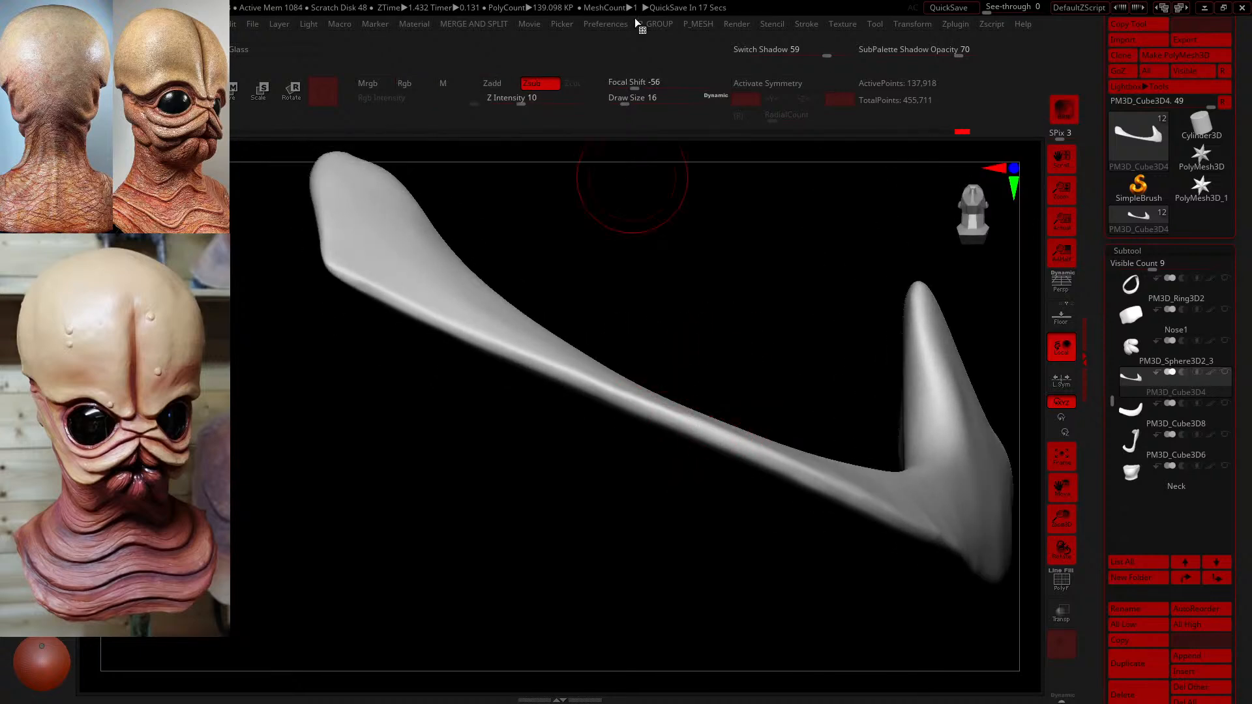
left_click(652, 97)
type("9")
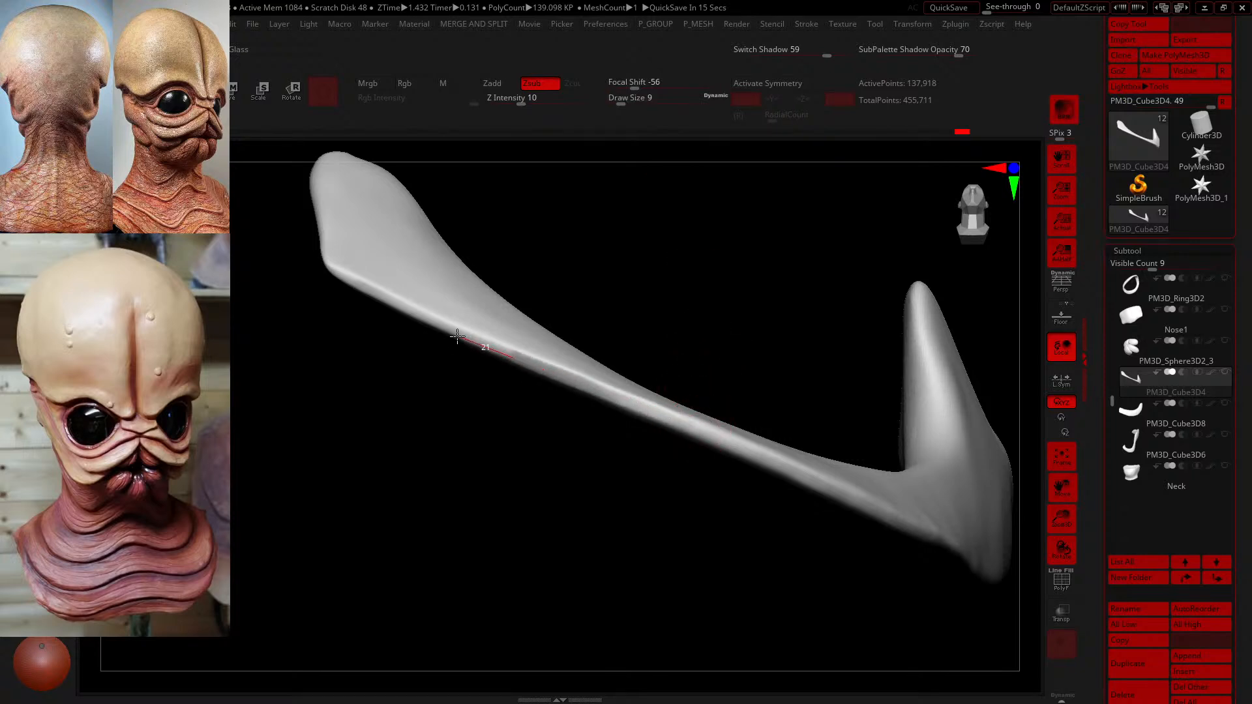
left_click_drag(457, 337, 503, 356, "shift")
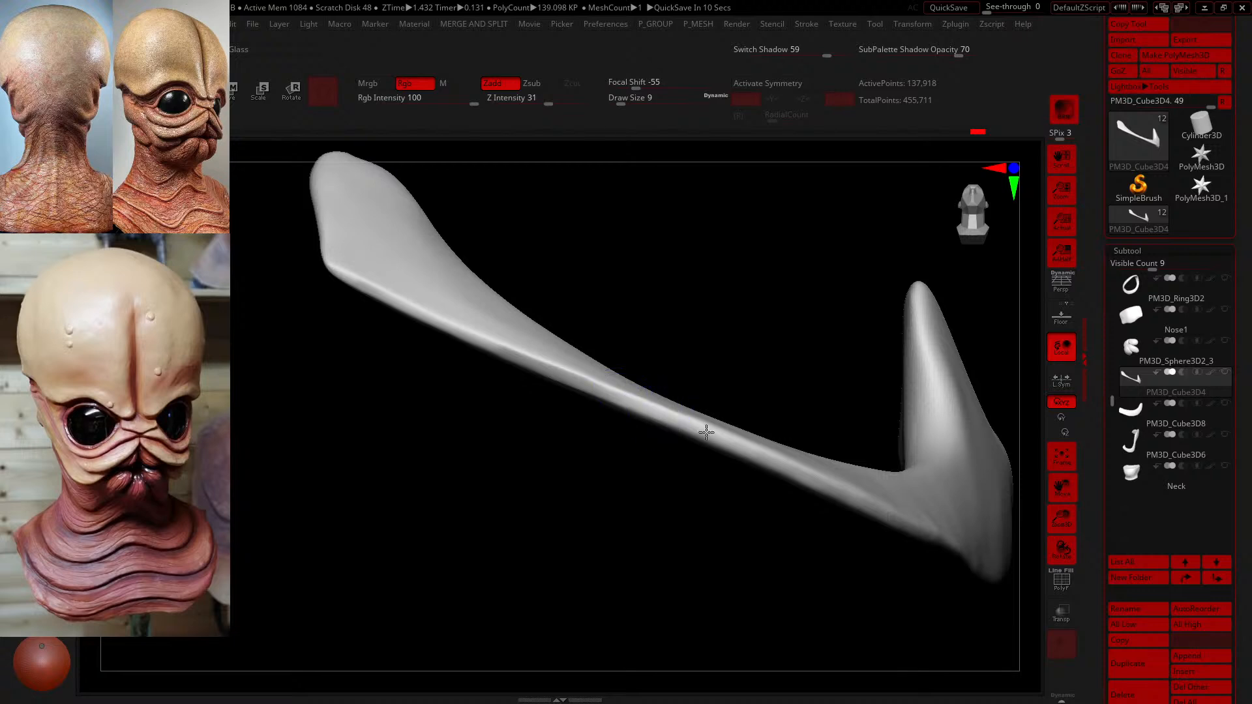
left_click_drag(706, 432, 766, 453, "shift")
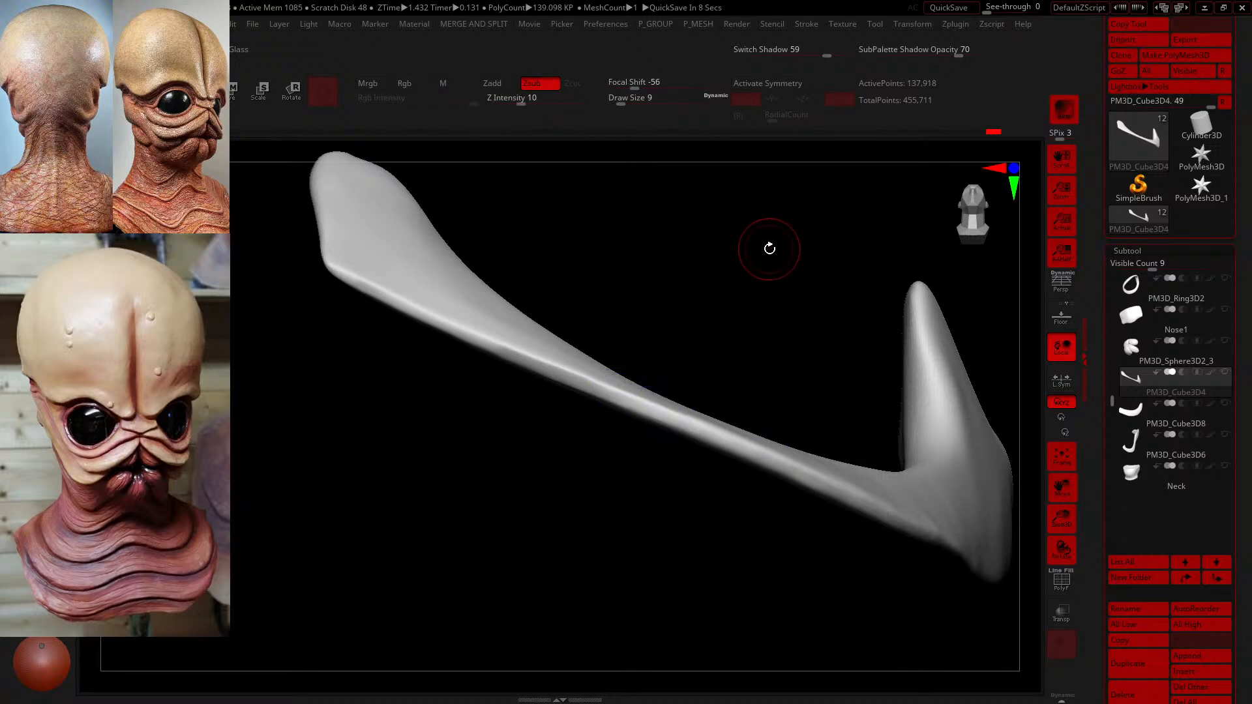
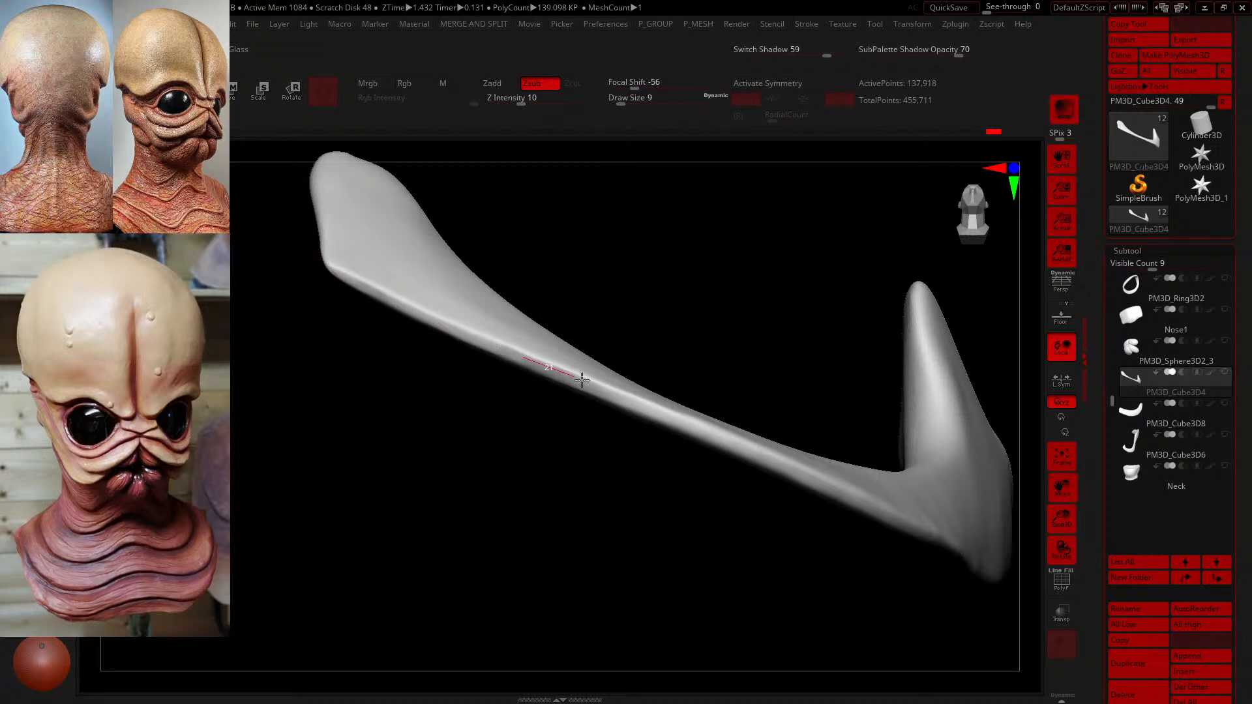
left_click_drag(767, 468, 775, 472)
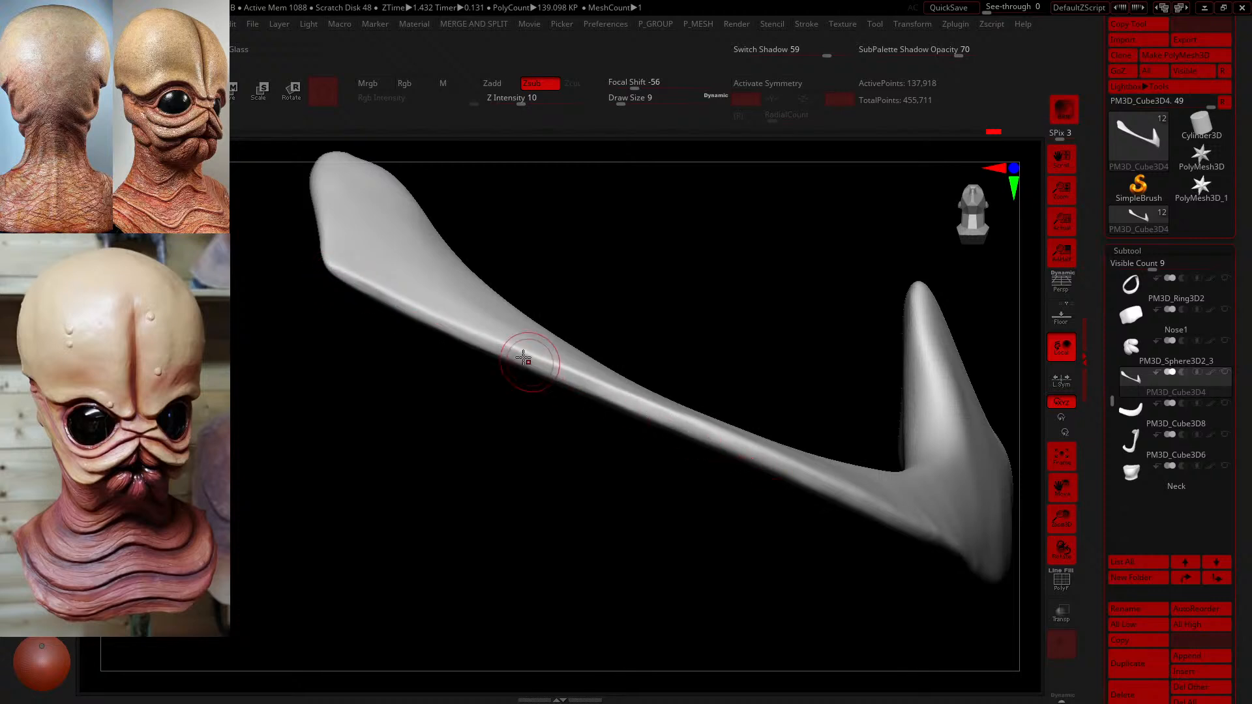
left_click_drag(512, 345, 699, 439, "shift")
- Compare the fold with the whole bust, isolate it again and flatten its inner end around the corner with brush size 18
mouse_move(660, 335)
left_mouse_down()
mouse_move(704, 330)
mouse_move(830, 400)
mouse_move(514, 281)
left_mouse_up()
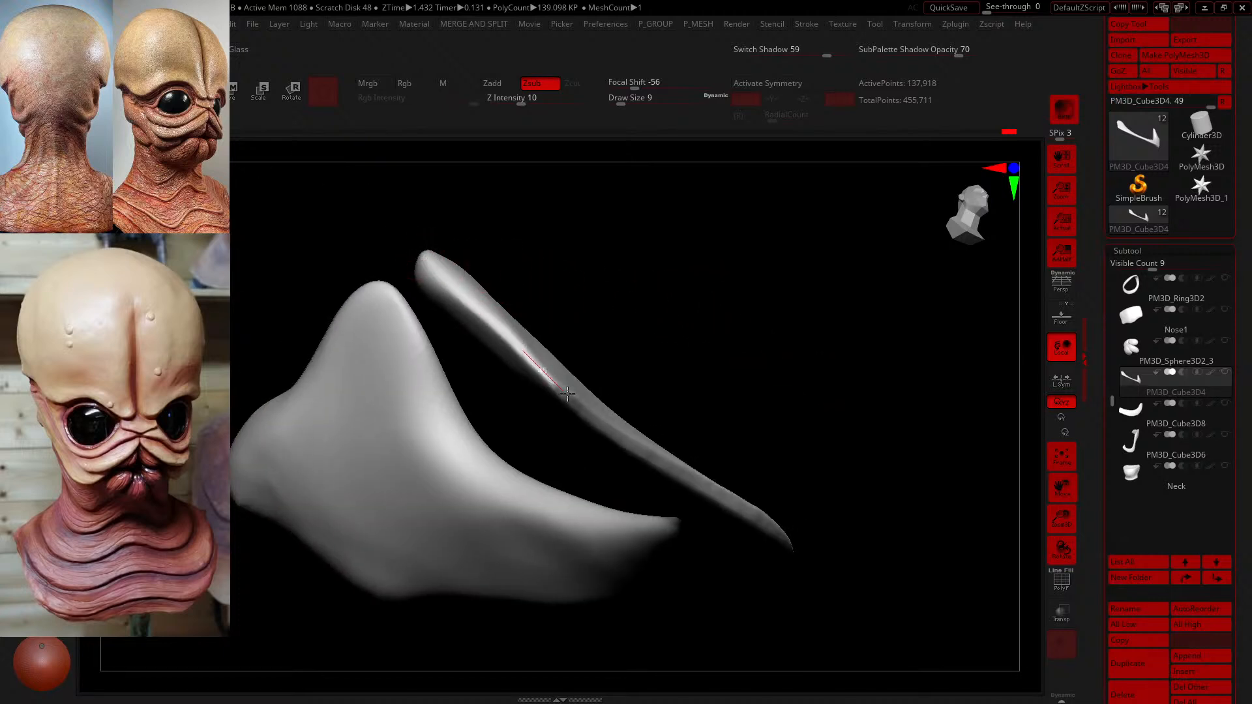
left_click_drag(679, 265, 467, 150)
left_click(631, 101)
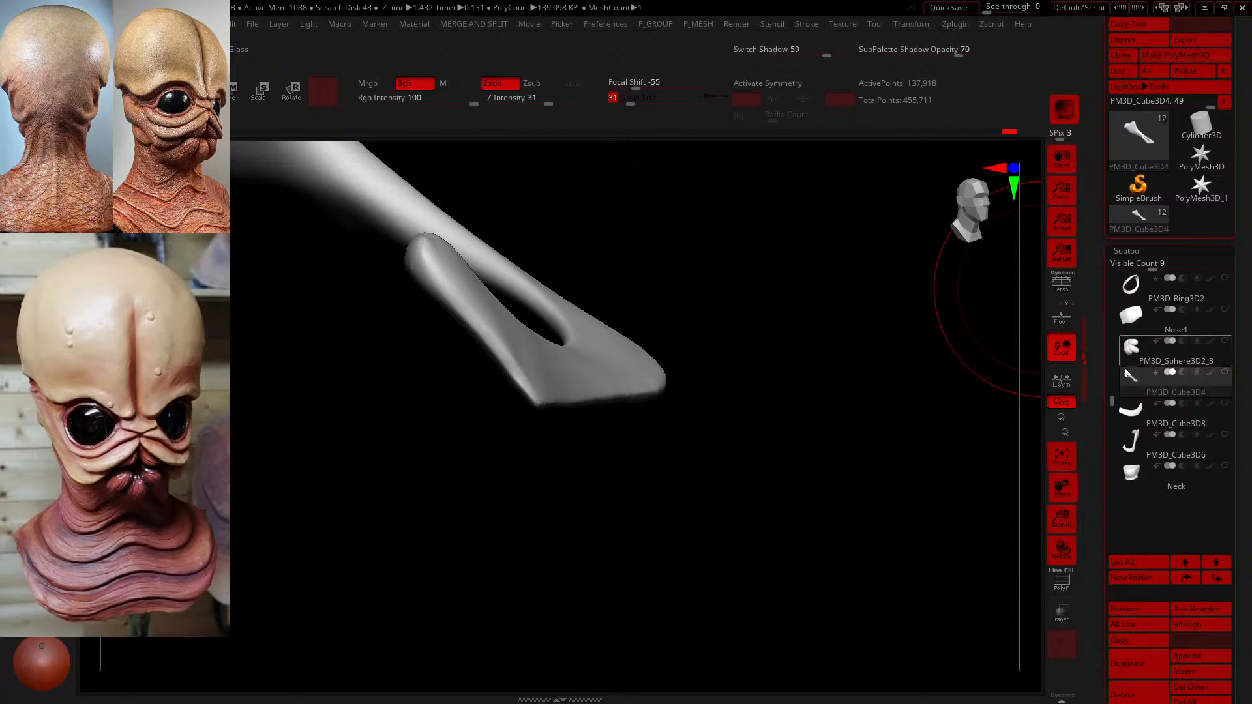
left_click(1225, 372, "shift")
mouse_move(980, 307)
left_mouse_down()
mouse_move(889, 276)
mouse_move(971, 287)
left_mouse_up()
left_click(1225, 371, "shift")
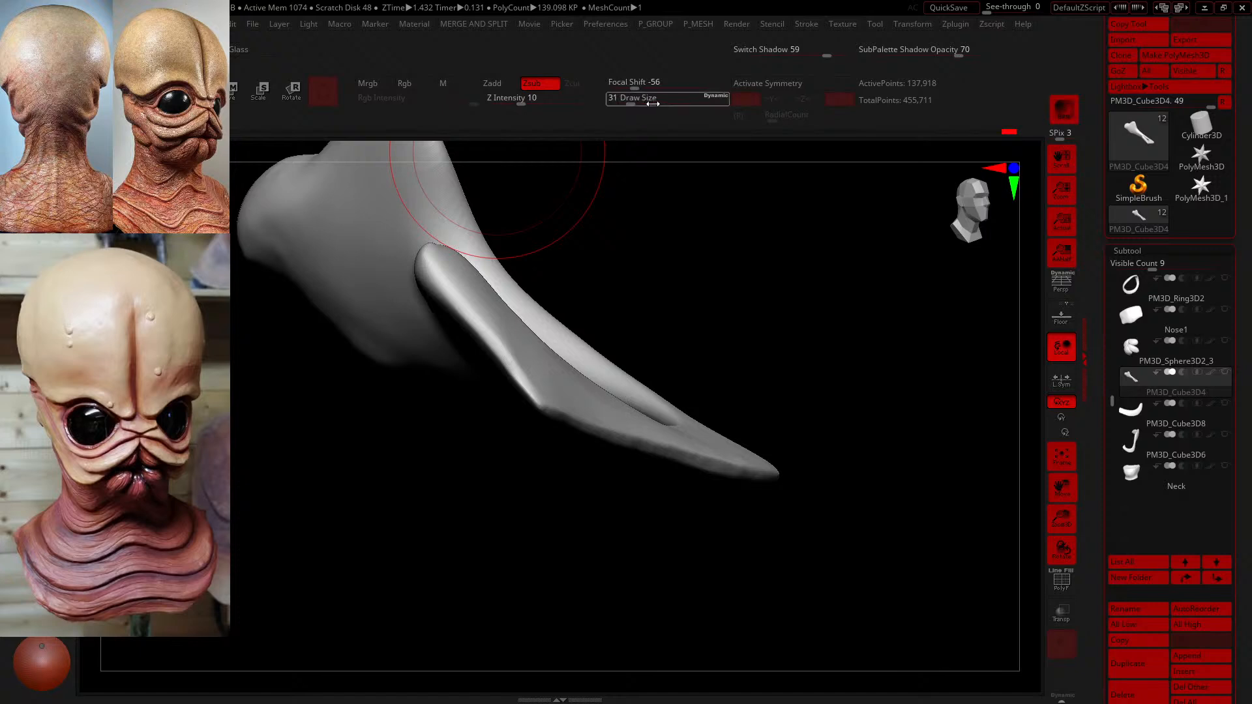
left_click_drag(632, 100, 624, 100)
left_click_drag(452, 299, 582, 451)
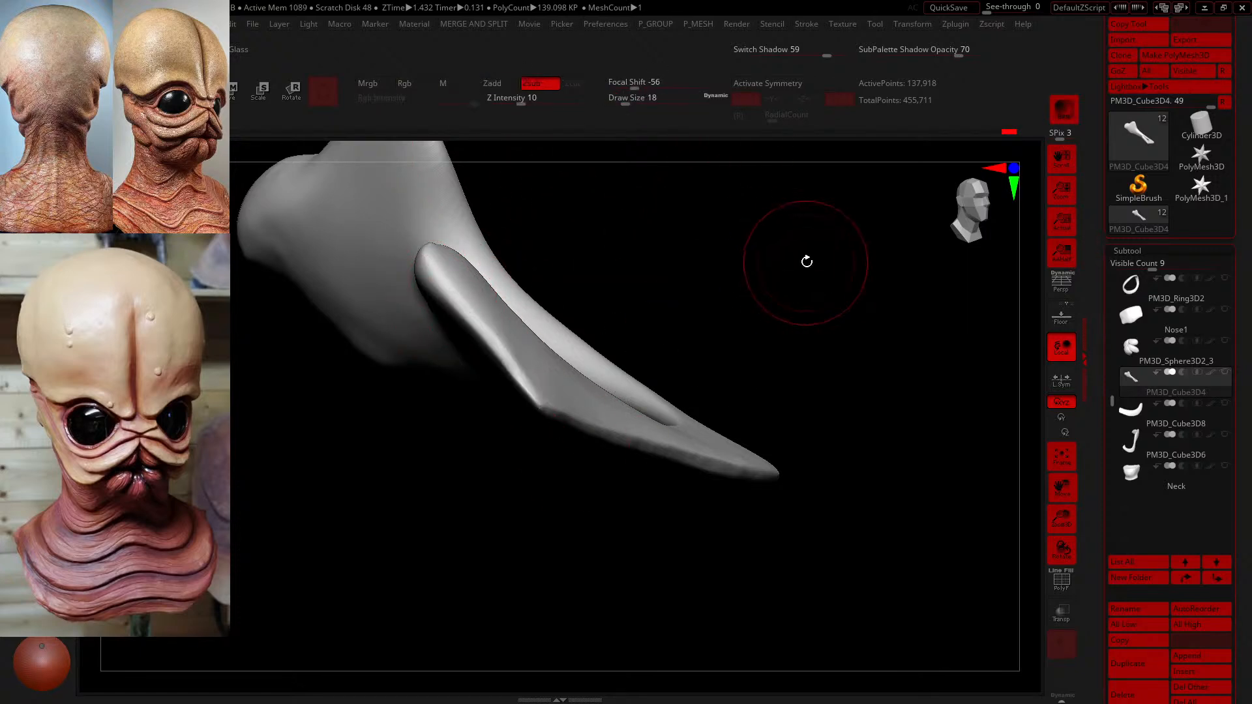
- Flatten the narrow side face of the fold's inner end between the lower corner and the rounded tip with brush size 12
mouse_move(817, 266)
left_mouse_down("alt")
mouse_move(869, 302)
mouse_move(855, 302)
left_mouse_up("alt")
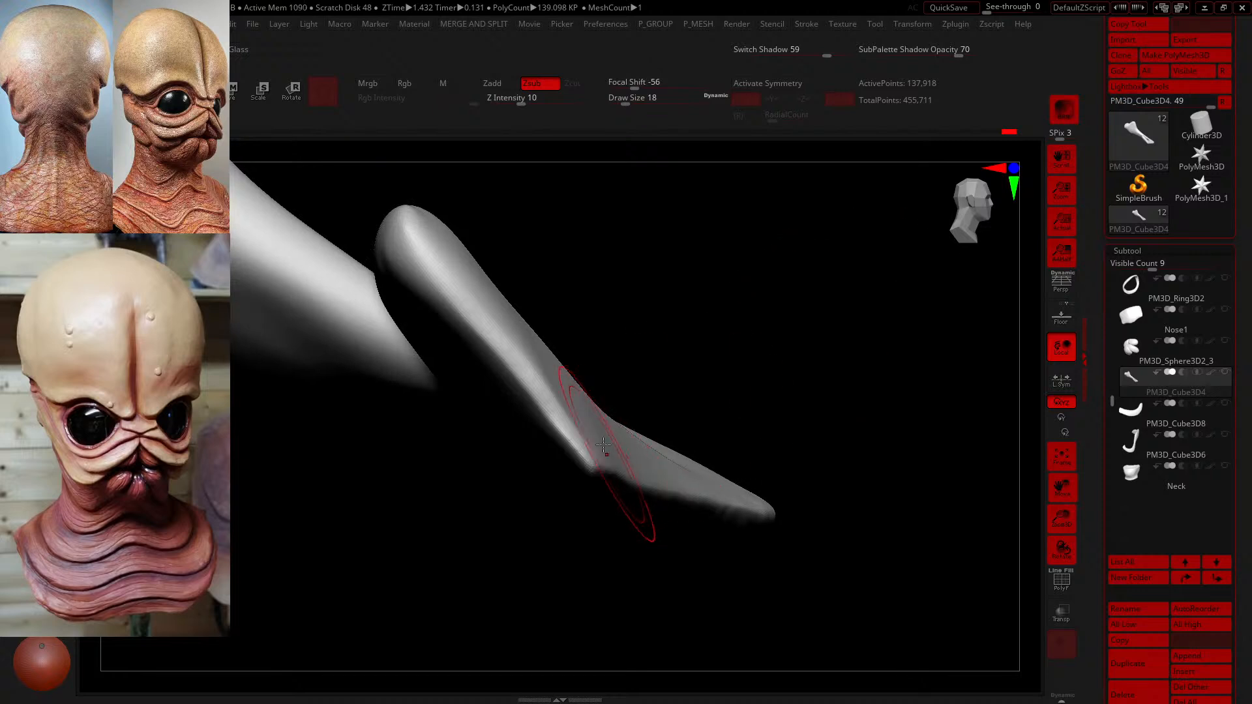
left_click_drag(634, 105, 623, 104)
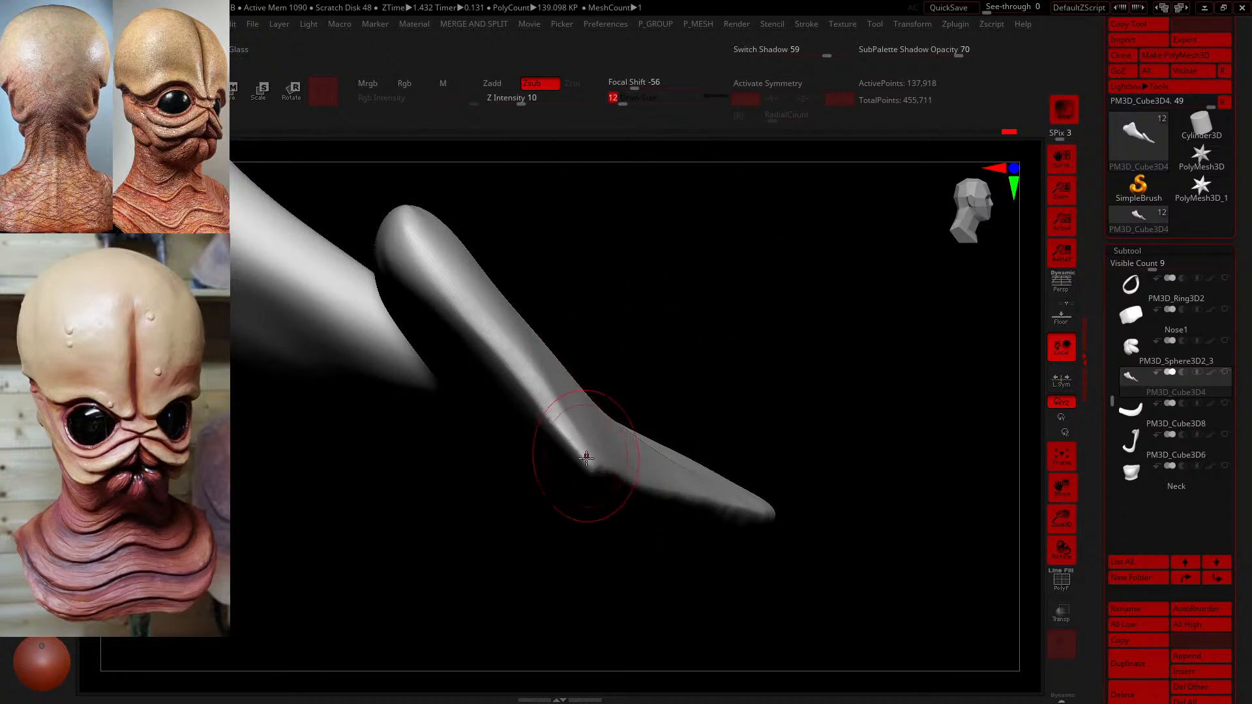
left_click_drag(587, 461, 413, 246)
key("b")
key("s")
key("t")
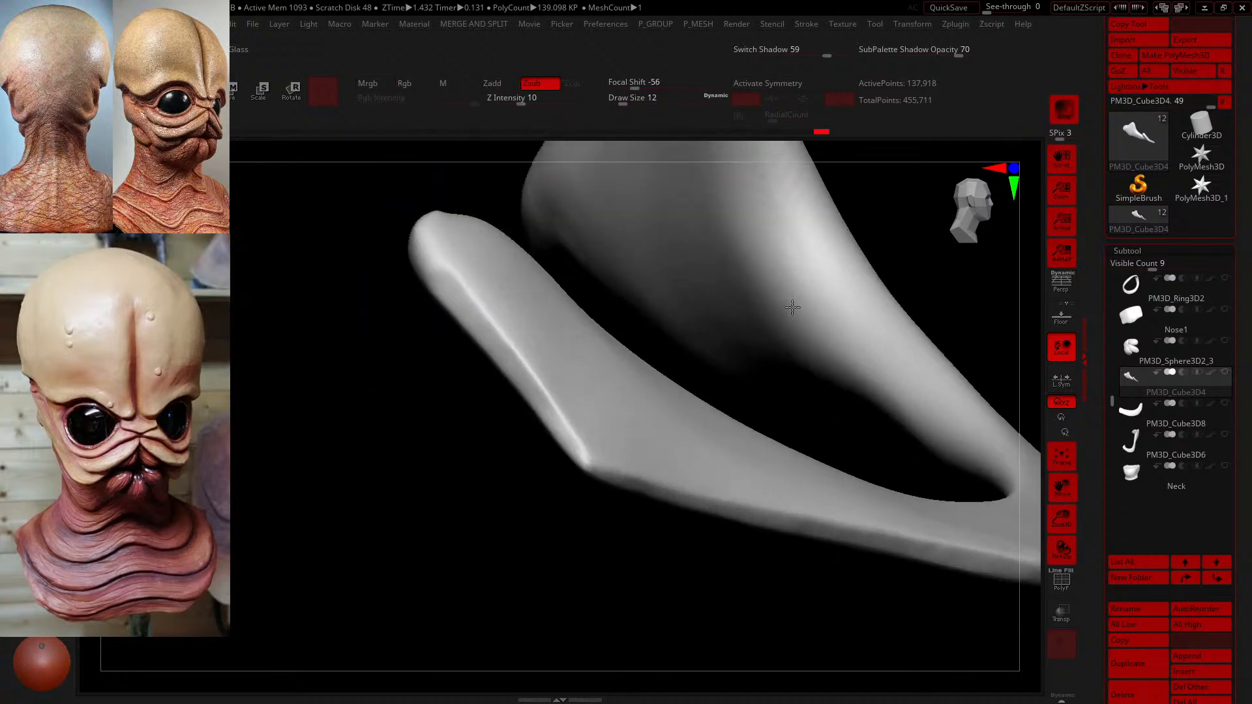
left_click_drag(585, 466, 529, 428)
left_click_drag(444, 484, 414, 534)
left_click_drag(567, 510, 580, 461)
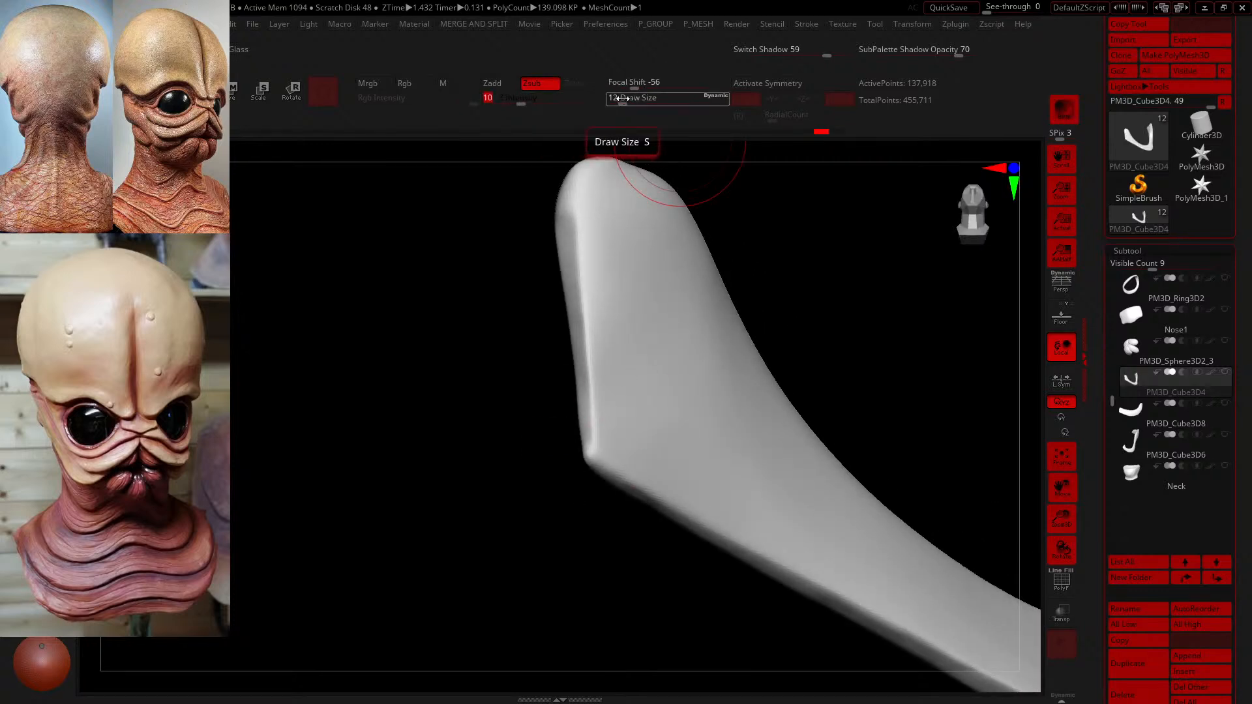
- Lower the brush intensity to 5 and refine the edges around the fold's inner corner and end, varying the brush size
mouse_move(599, 97)
left_mouse_down()
mouse_move(627, 105)
mouse_move(610, 104)
left_mouse_up()
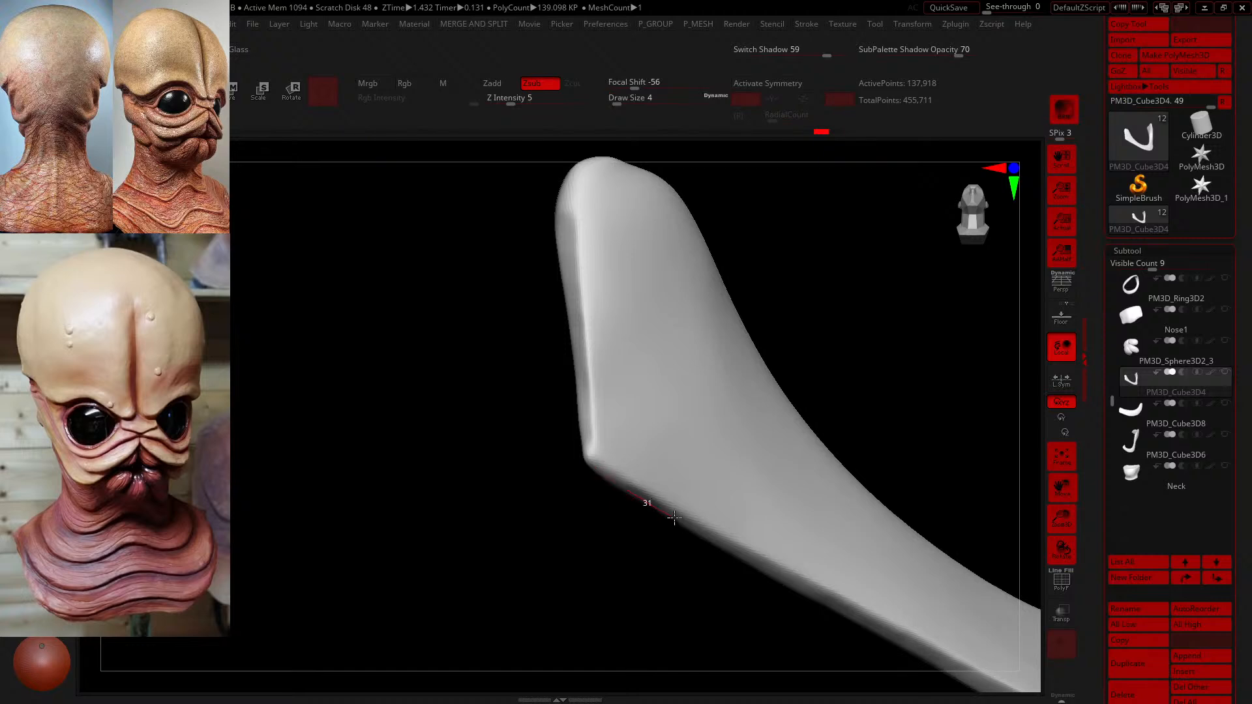
mouse_move(674, 517)
left_mouse_down()
mouse_move(606, 539)
mouse_move(595, 159)
left_mouse_up()
left_click_drag(616, 104, 628, 106)
left_click_drag(618, 500, 585, 463)
left_click_drag(627, 103, 622, 106)
mouse_move(622, 501)
left_mouse_down()
mouse_move(565, 406)
mouse_move(594, 503)
left_mouse_up()
key("shift")
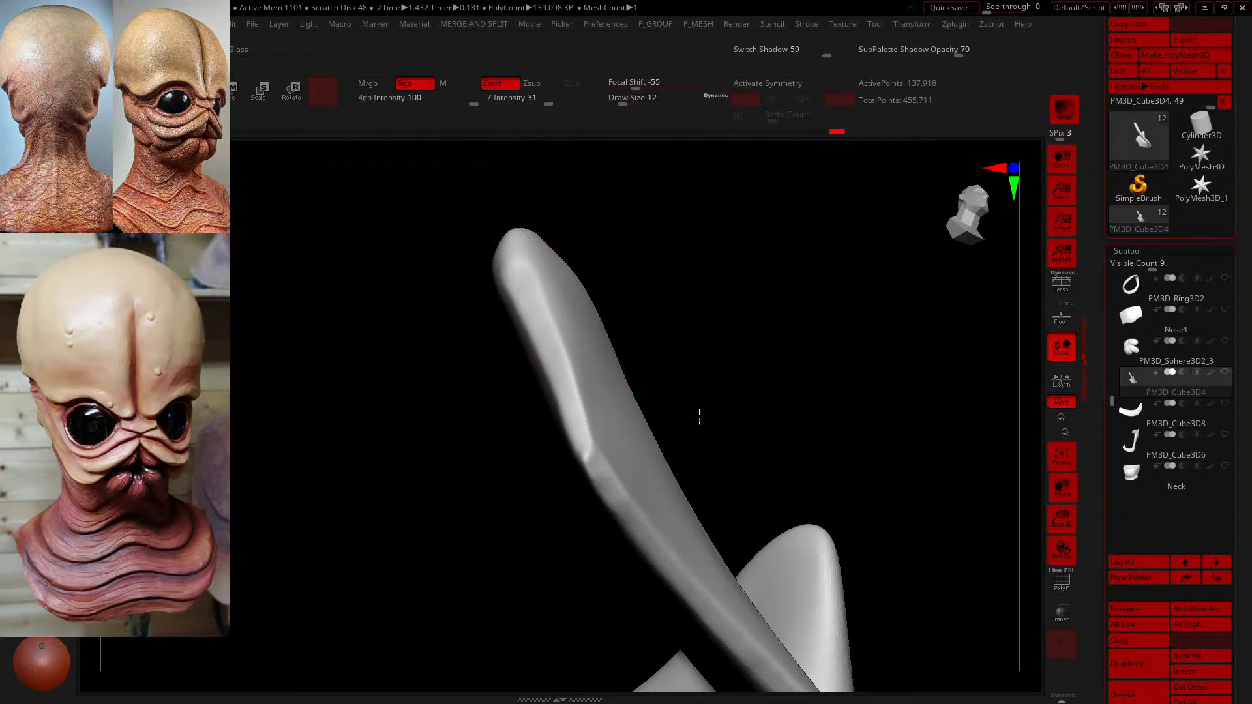
left_click_drag(699, 416, 741, 372, "shift")
- Even out the lower edge from the fold's inner corner outward with brush size 12 and intensity 5
key("ctrl")
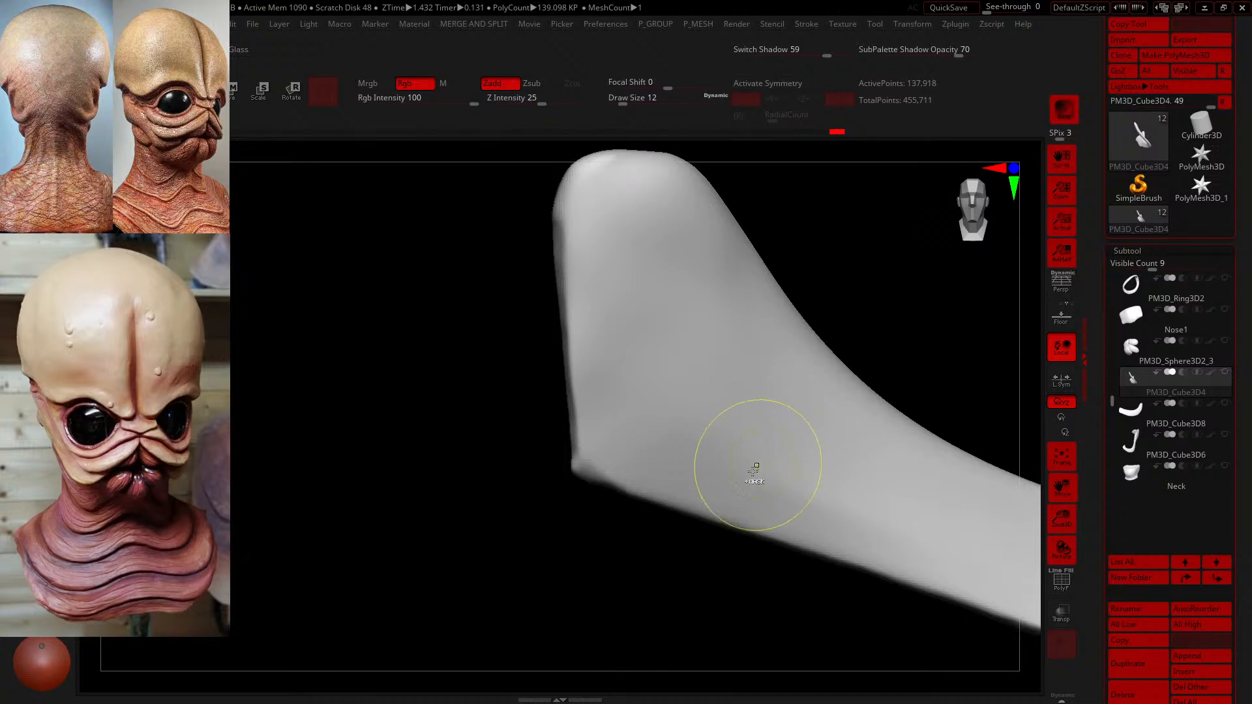
mouse_move(620, 626)
left_mouse_down()
mouse_move(637, 519)
mouse_move(618, 495)
mouse_move(688, 527)
left_mouse_up()
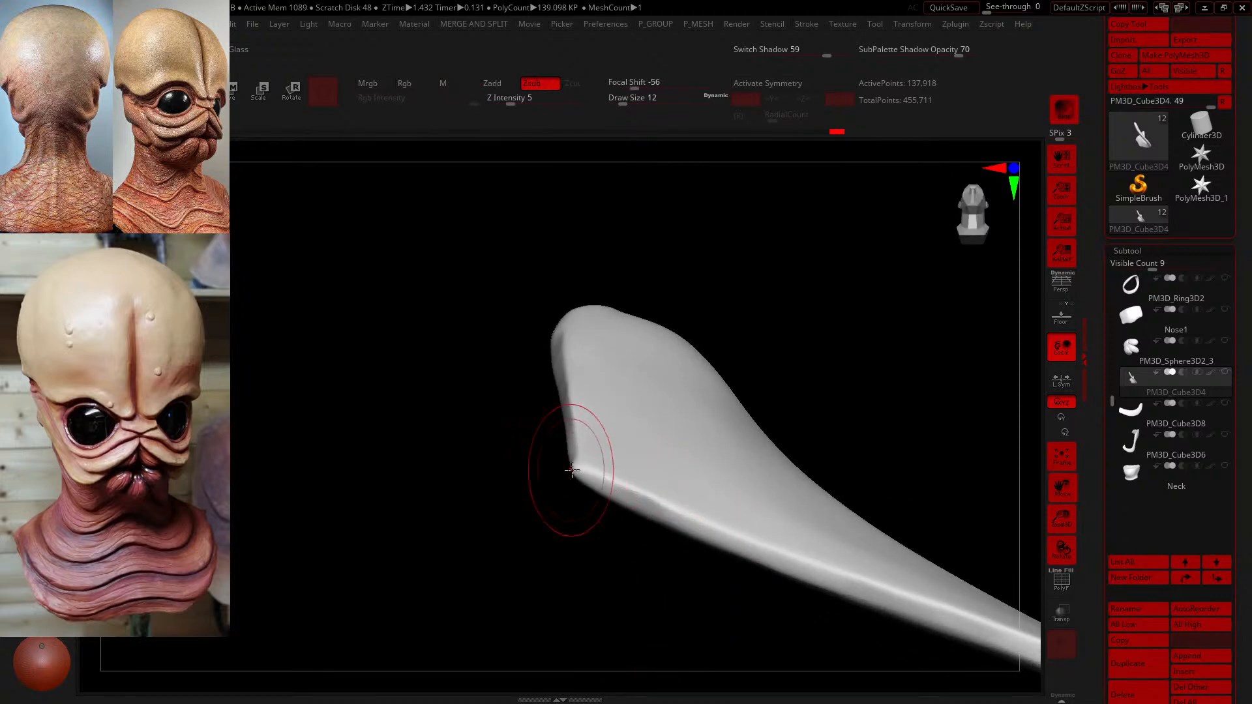
left_click_drag(571, 470, 844, 595)
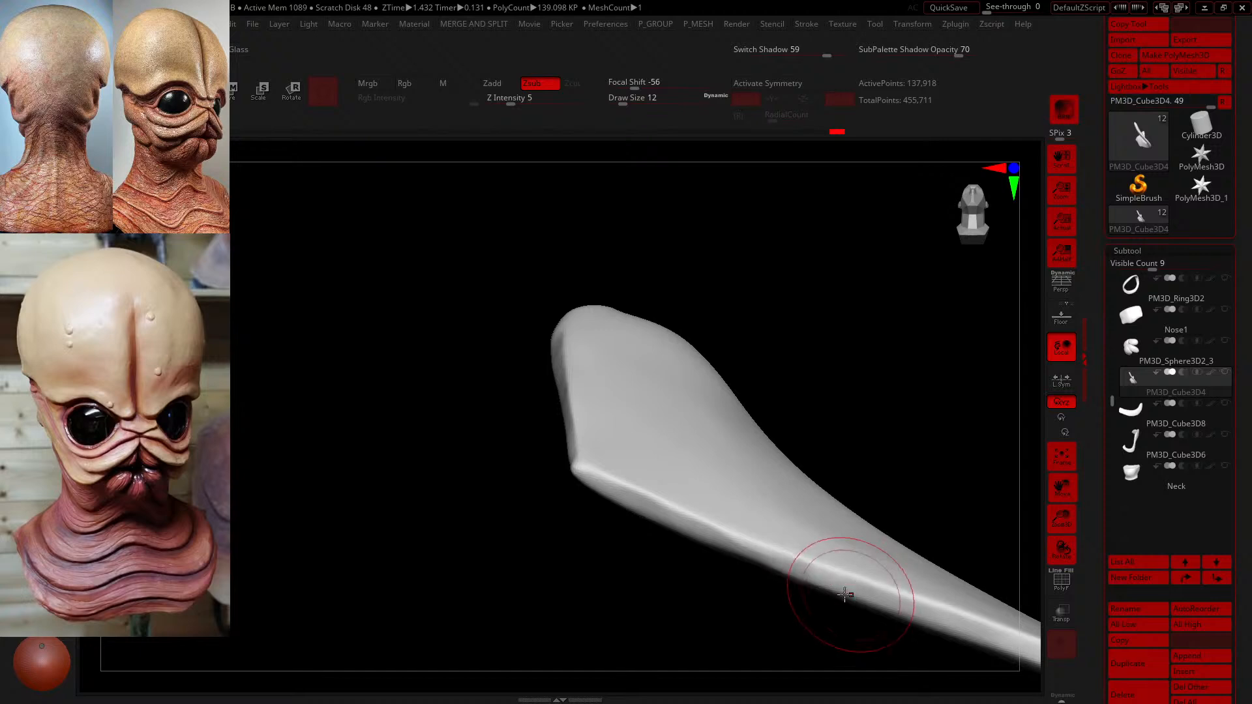
left_click_drag(577, 483, 933, 615)
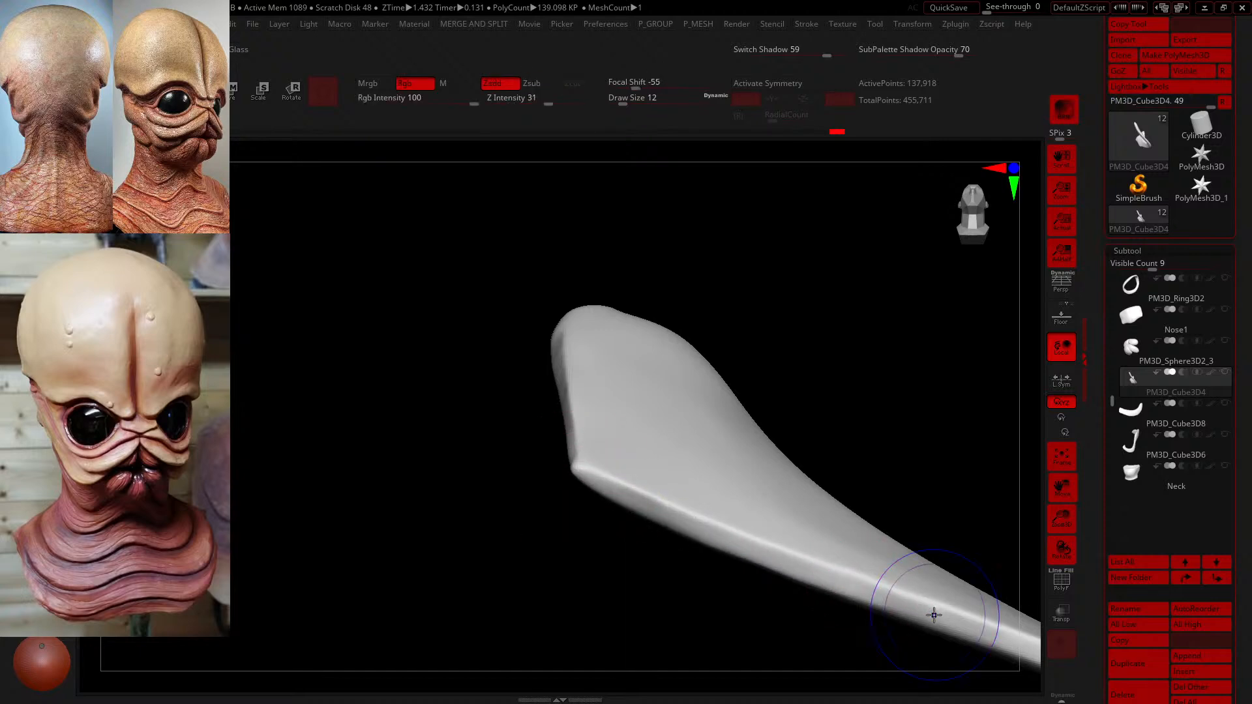
mouse_move(526, 450)
left_mouse_down()
mouse_move(509, 433)
mouse_move(531, 456)
left_mouse_up()
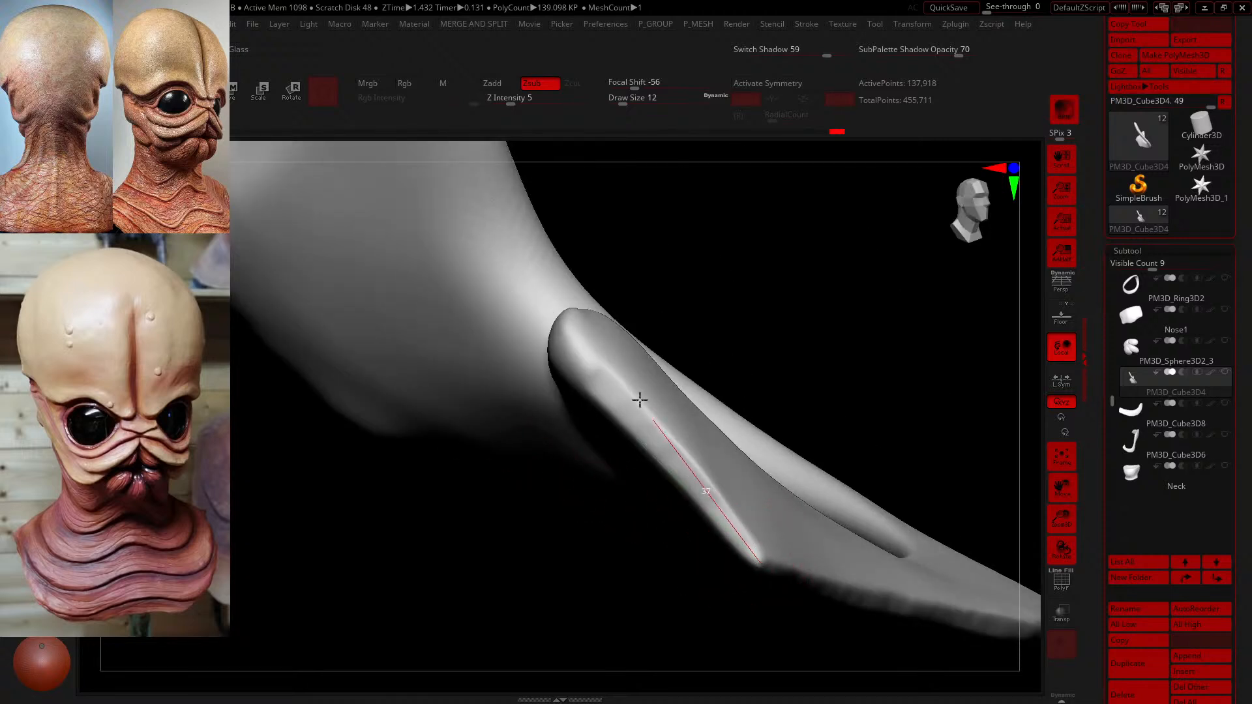
- Flatten the inner end's side edge between tip and corner, undoing one stroke and reworking it in short strokes
left_click_drag(640, 399, 601, 382)
mouse_move(672, 468)
left_mouse_down()
mouse_move(723, 498)
mouse_move(758, 556)
left_mouse_up()
key("ctrl+z")
left_click_drag(684, 481, 679, 474)
left_click_drag(746, 538, 752, 550)
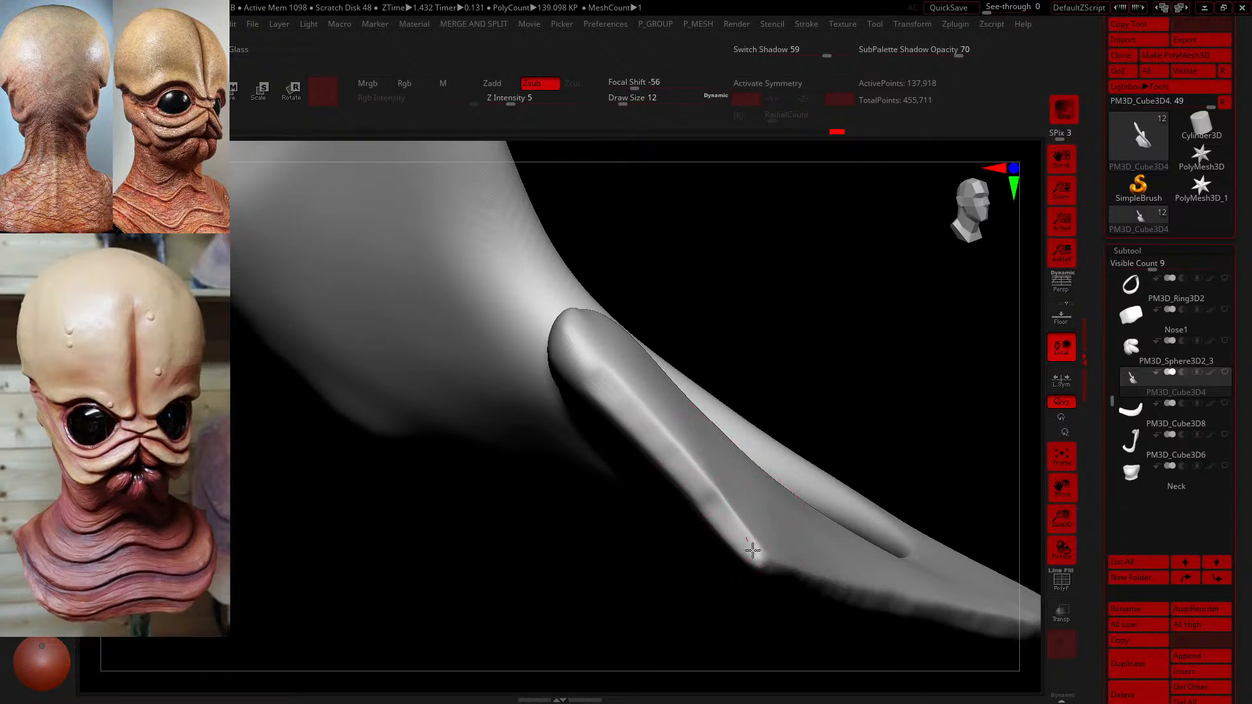
mouse_move(795, 603)
left_mouse_down()
mouse_move(806, 589)
mouse_move(541, 674)
left_mouse_up()
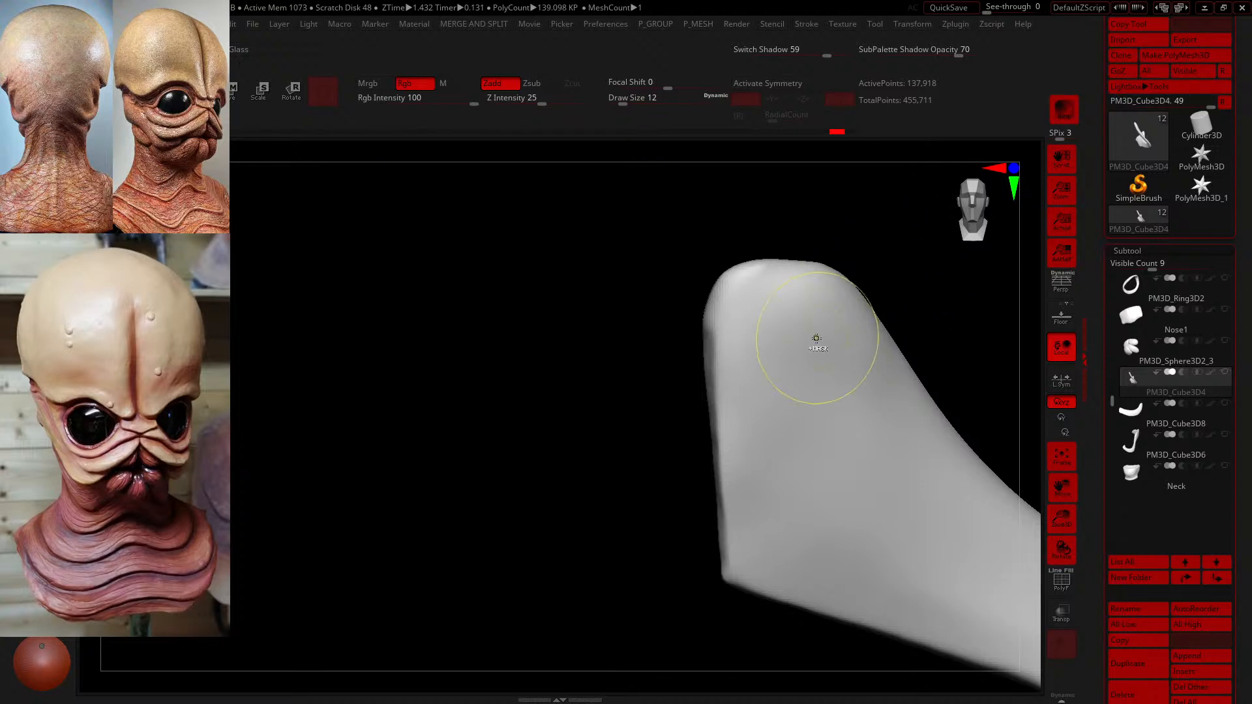
- Show the whole bust and adjust the fold's straight inner edge beside the nose ridge with brush size 6 and intensity 51
left_click(1152, 382)
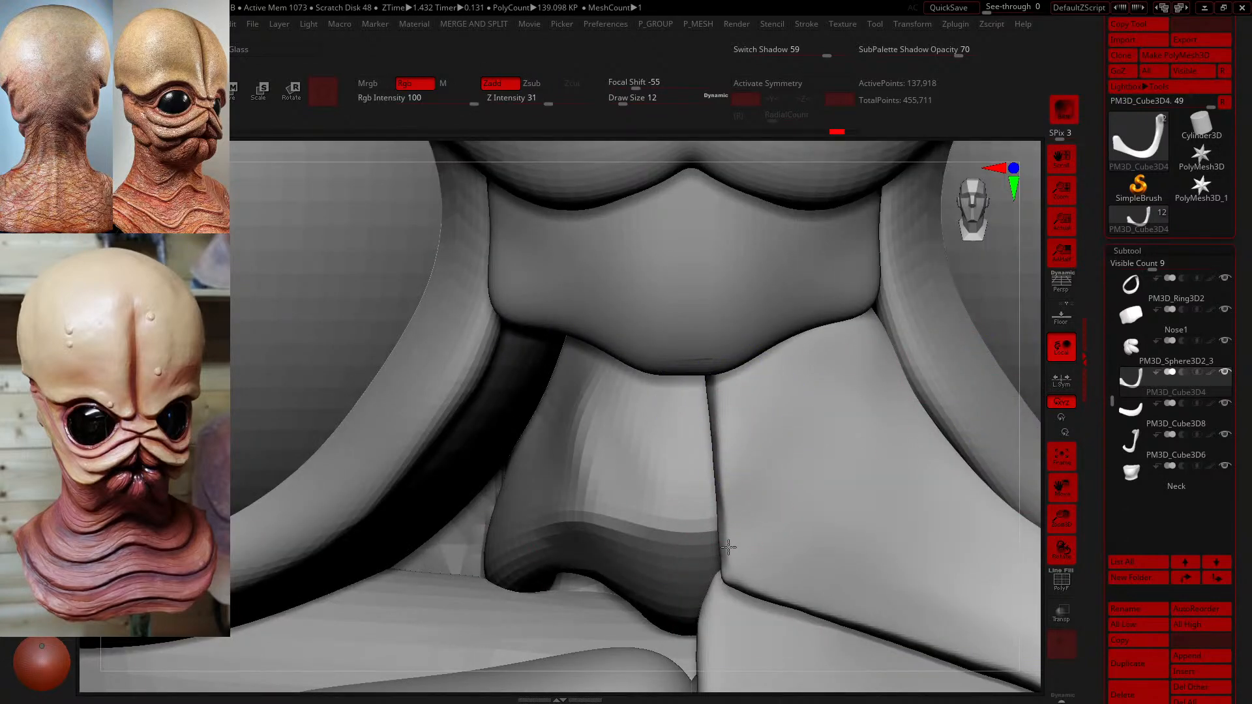
key("2")
key("3")
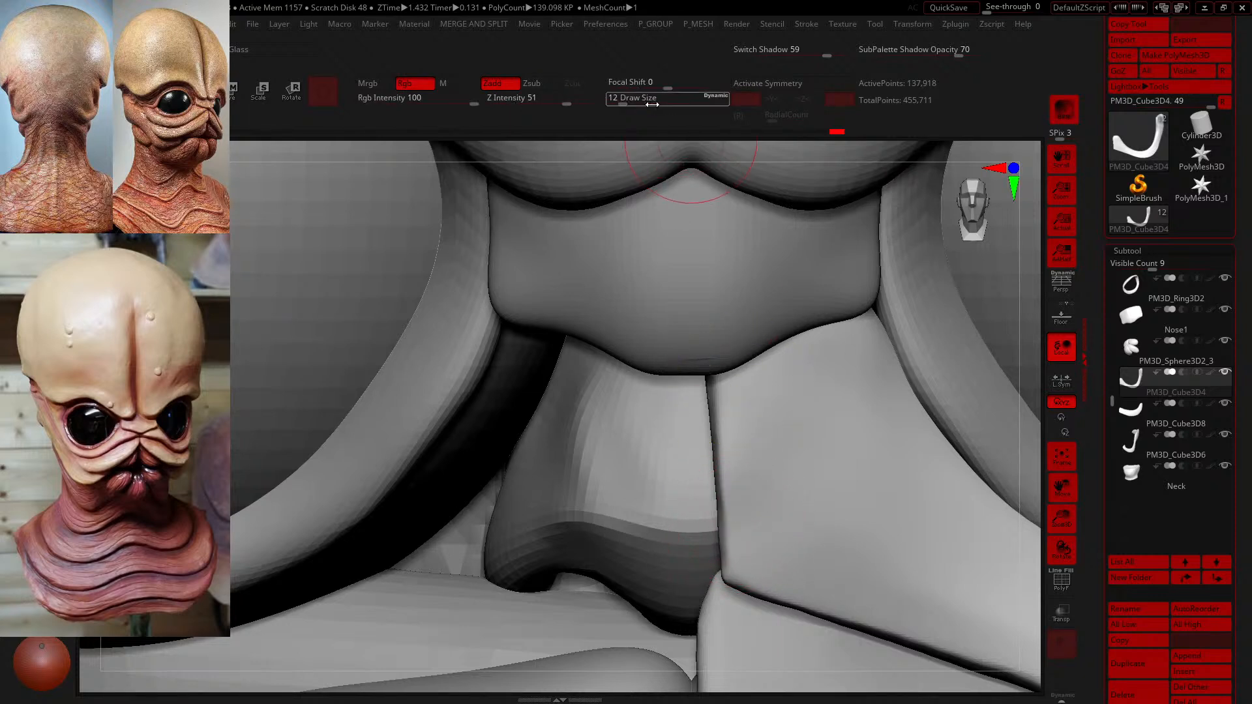
left_click_drag(631, 101, 617, 99)
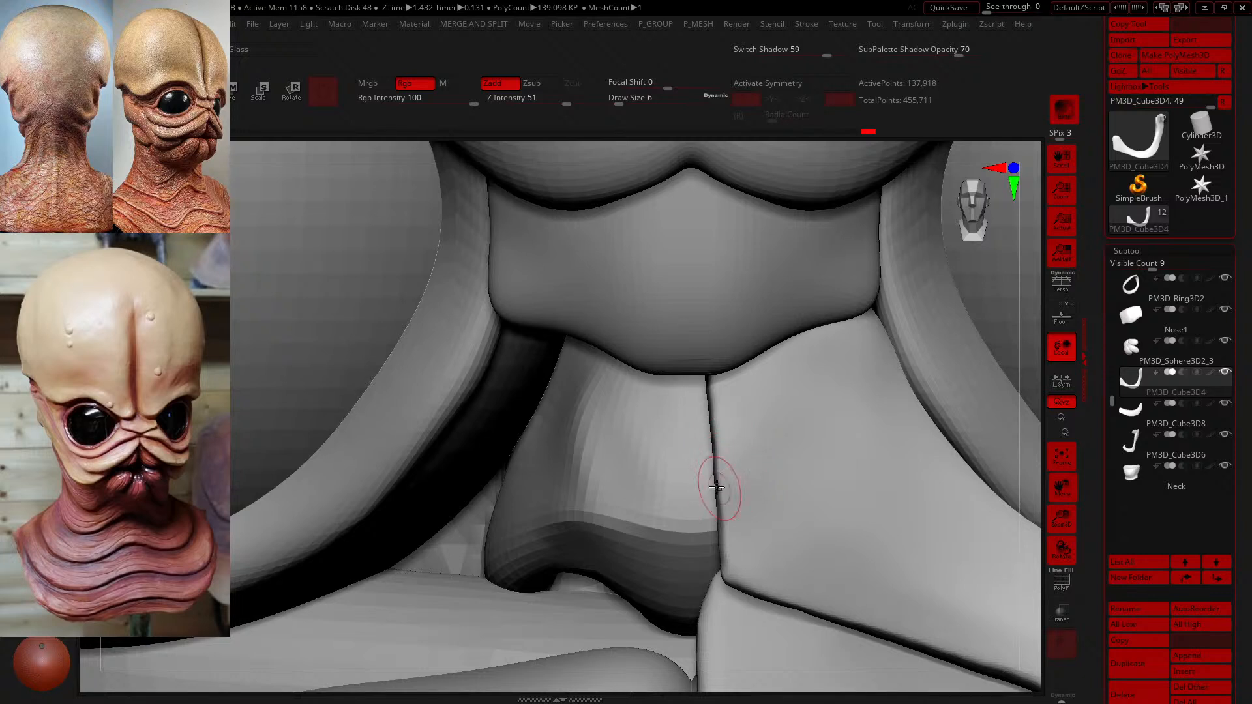
left_click_drag(712, 412, 719, 451, "shift")
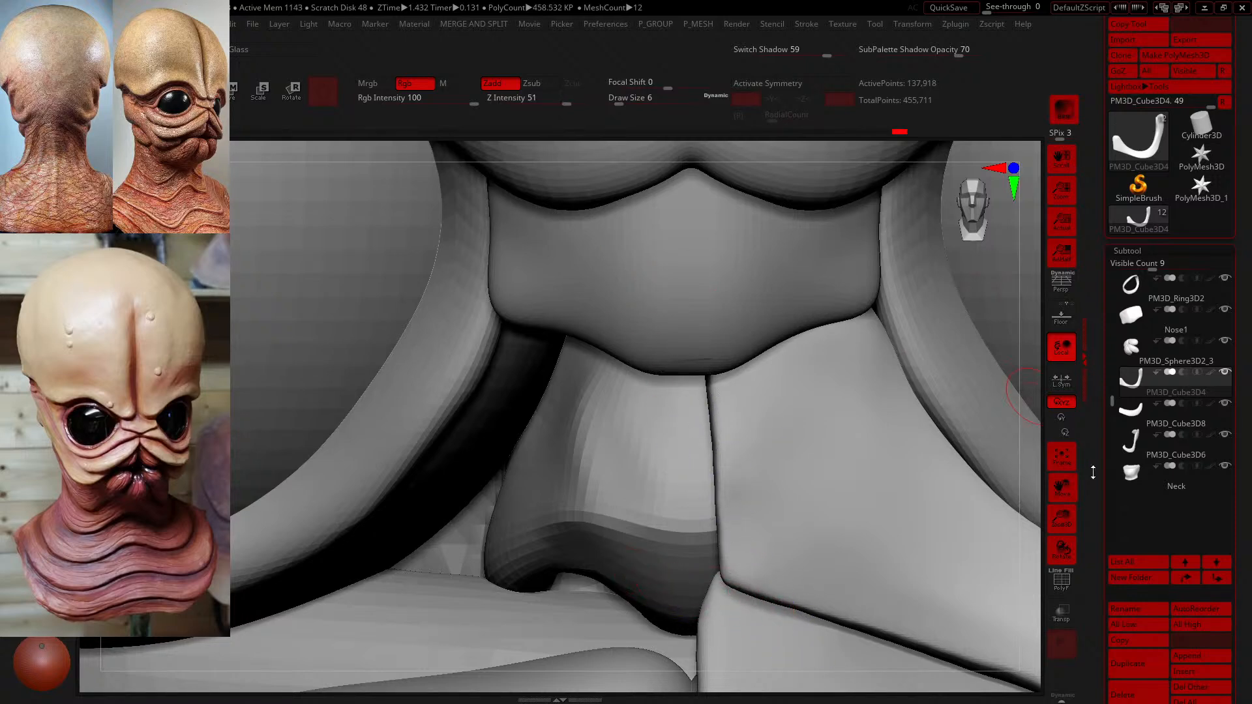
- Enlarge the brush to 18, nudge the fold's lower edge near the inner corner, and check it against the whole face
left_click_drag(1028, 433, 1025, 378)
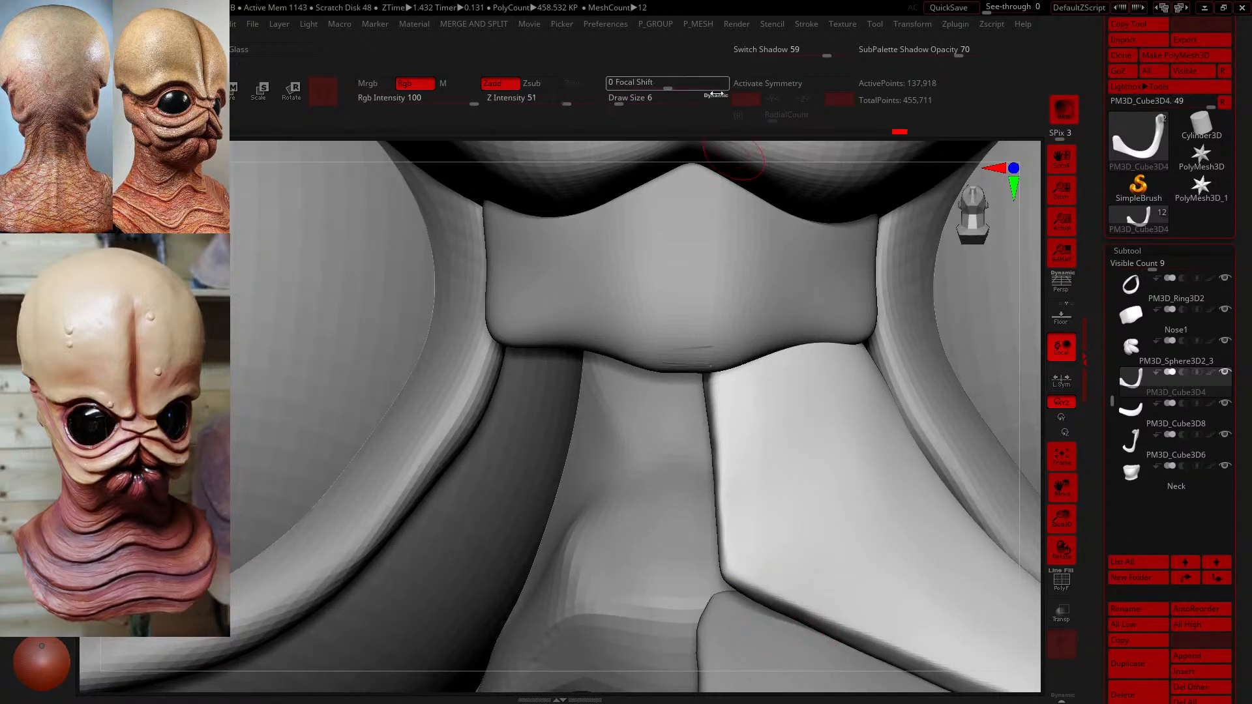
left_click_drag(618, 103, 627, 101)
left_click_drag(768, 610, 766, 603)
mouse_move(1036, 585)
left_mouse_down()
mouse_move(917, 430)
mouse_move(1059, 659)
mouse_move(1011, 660)
left_mouse_up()
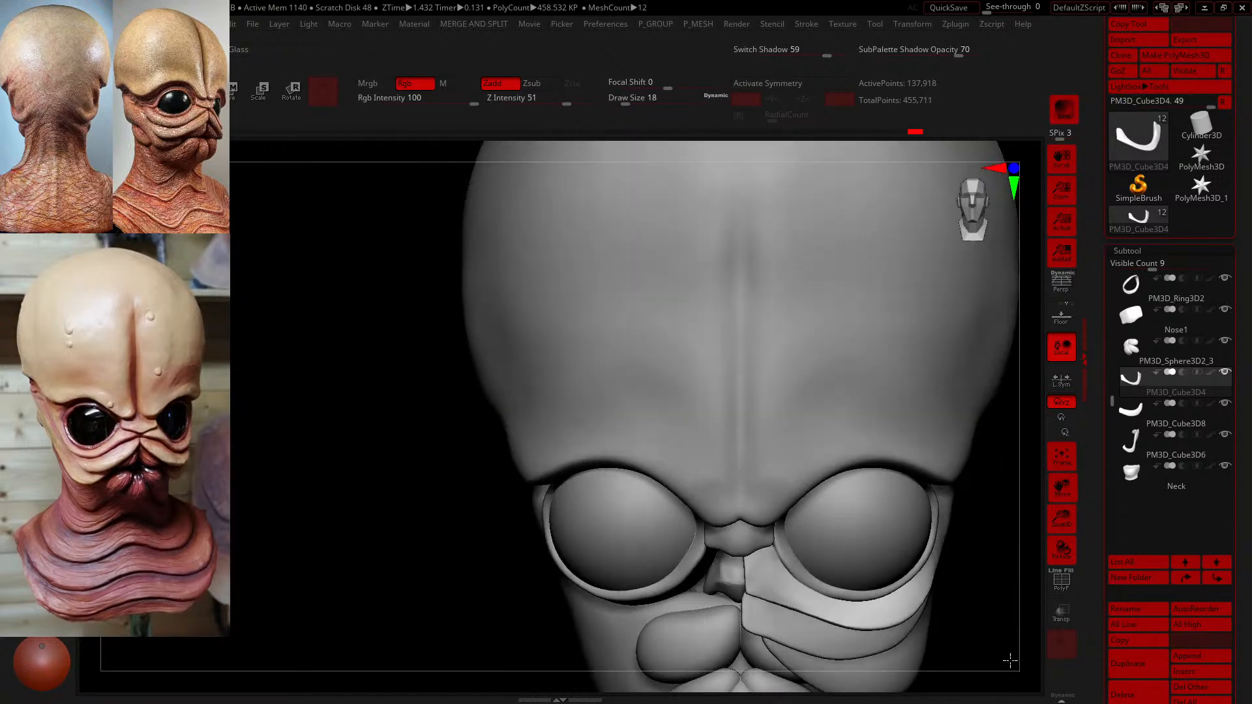
- Set the brush size to 8 and even out the middle of the upper cheek fold's lower edge
mouse_move(932, 563)
left_mouse_down("alt")
mouse_move(834, 448)
mouse_move(732, 448)
left_mouse_up("alt")
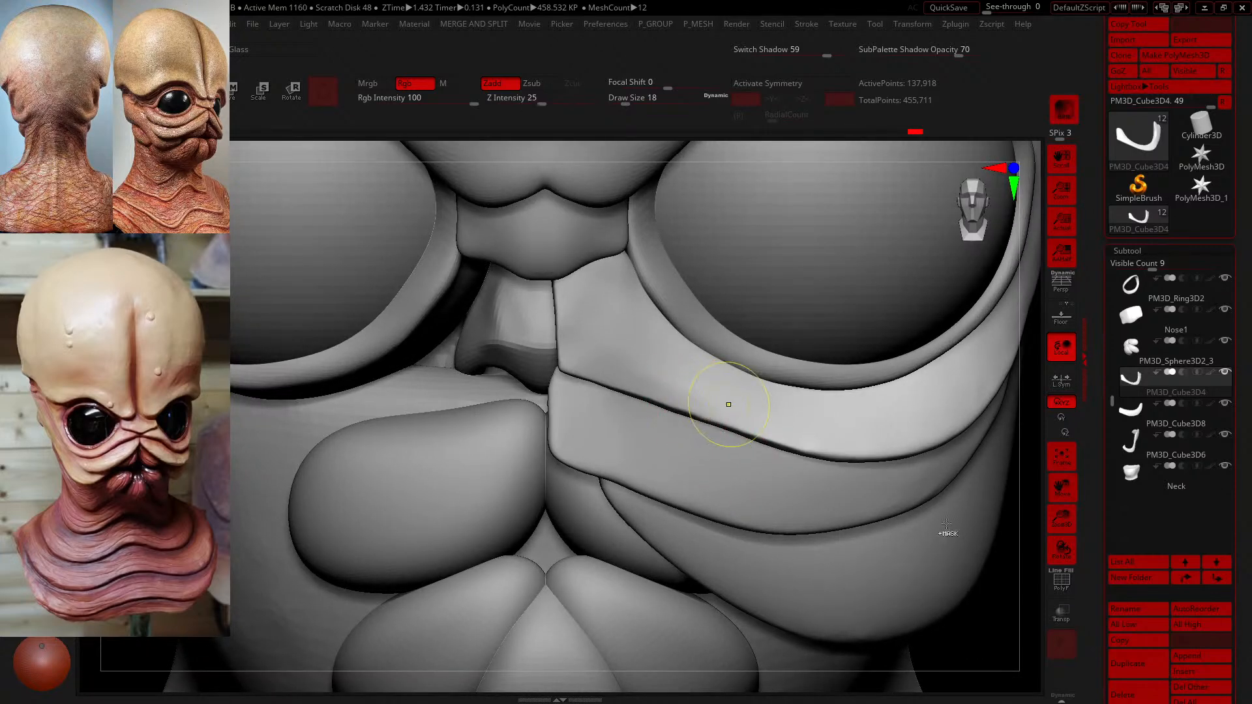
mouse_move(1014, 596)
left_mouse_down("alt")
mouse_move(1031, 628)
mouse_move(957, 498)
left_mouse_up("alt")
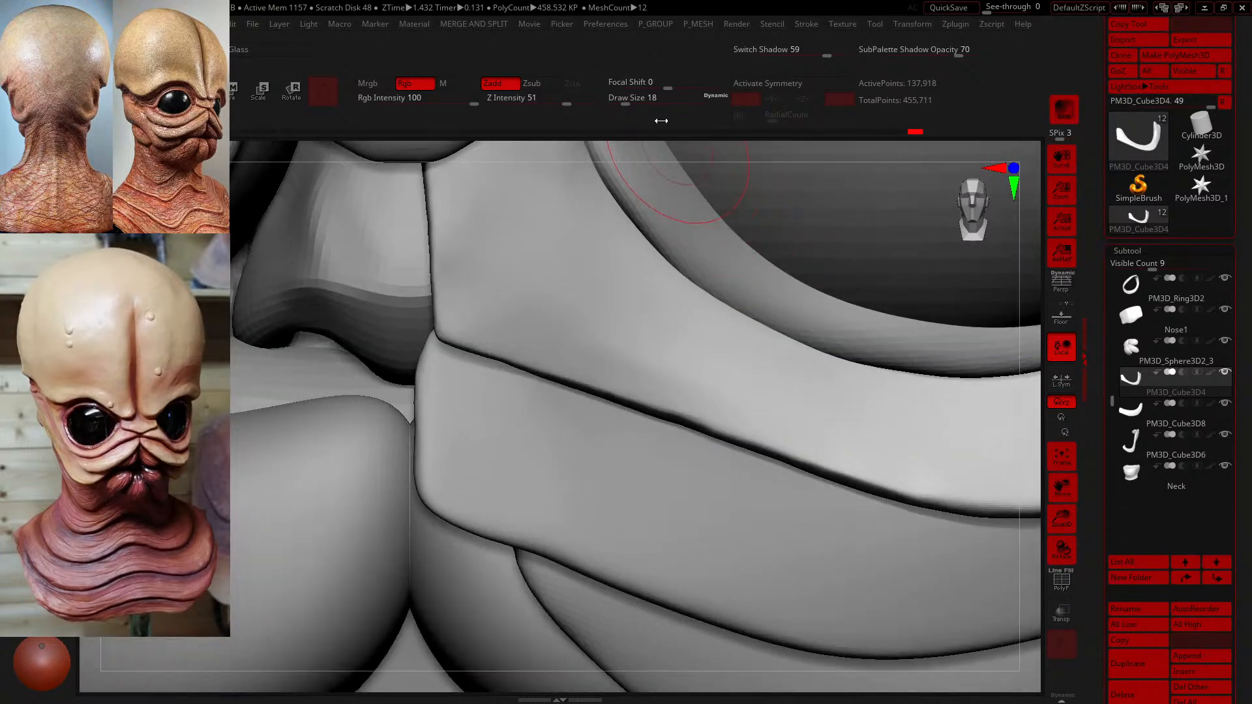
left_click_drag(640, 99, 623, 99)
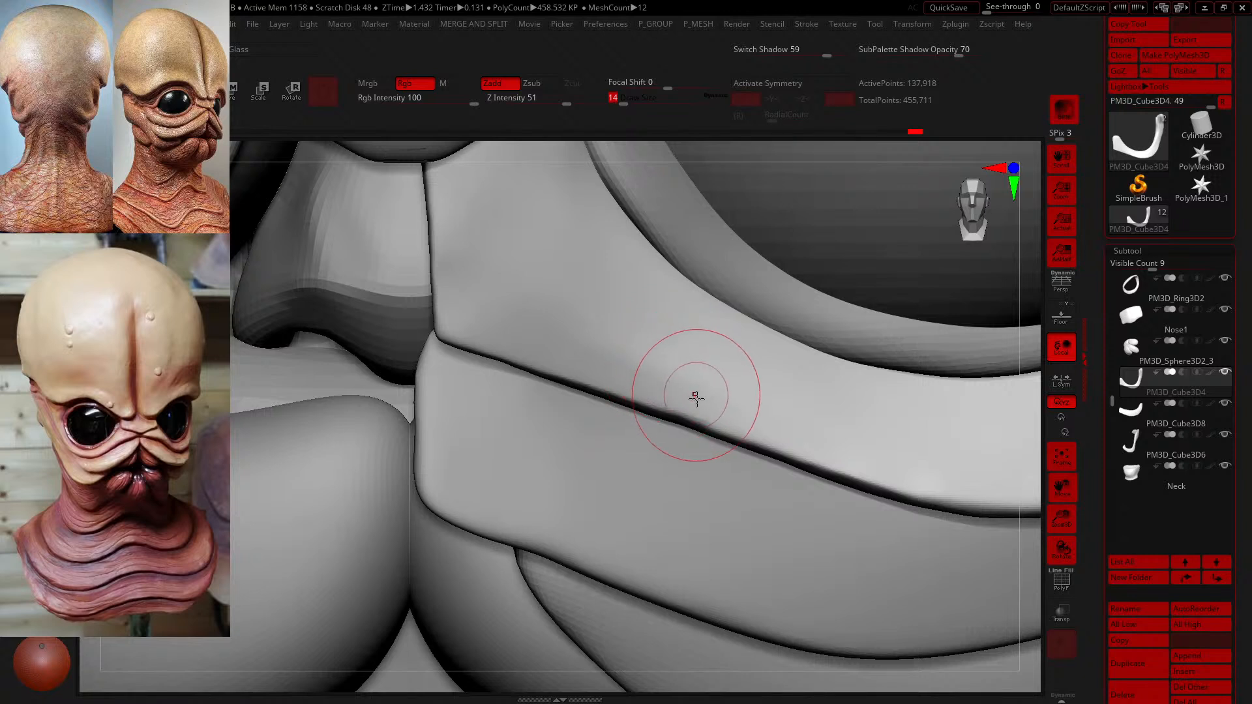
left_click(625, 98)
type("8")
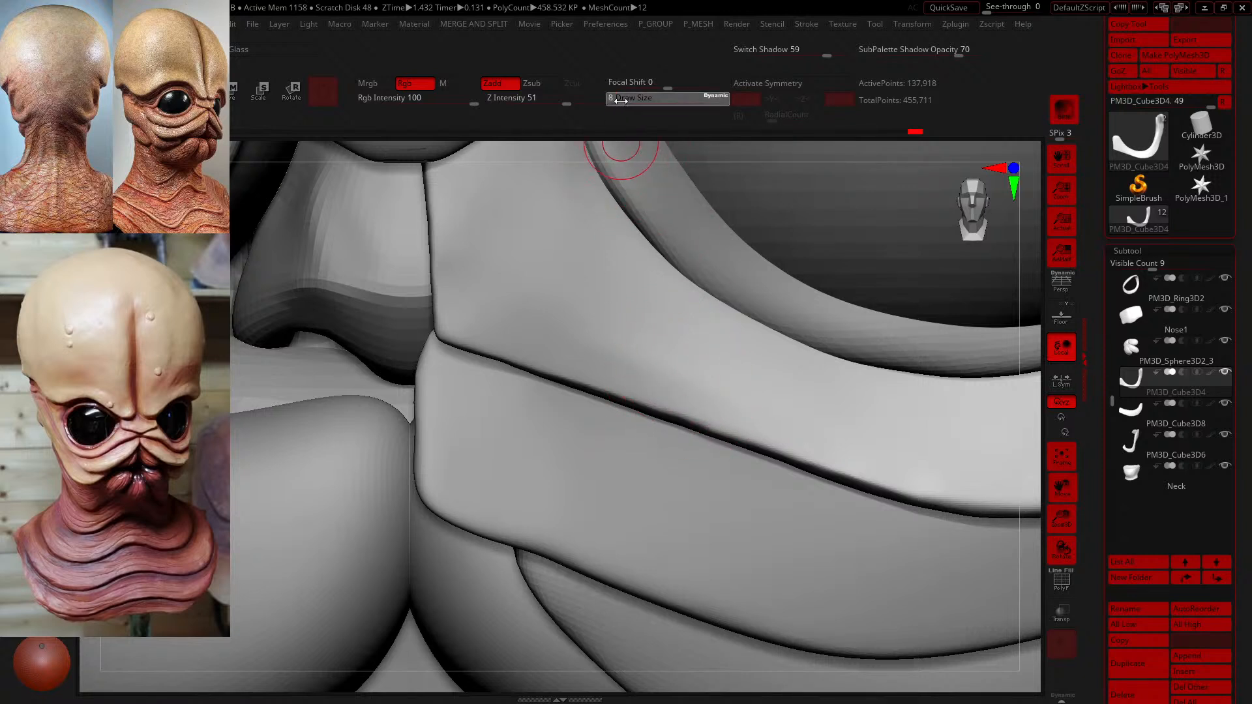
key("Return")
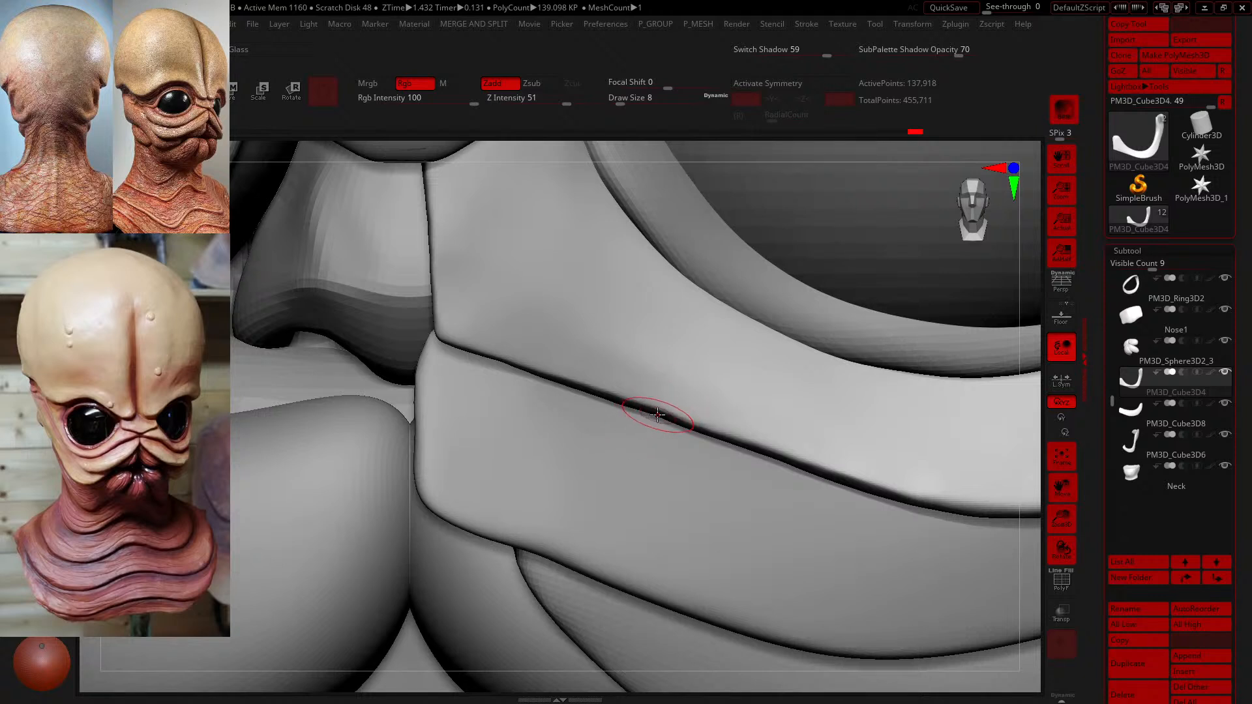
left_click_drag(662, 417, 698, 421, "shift")
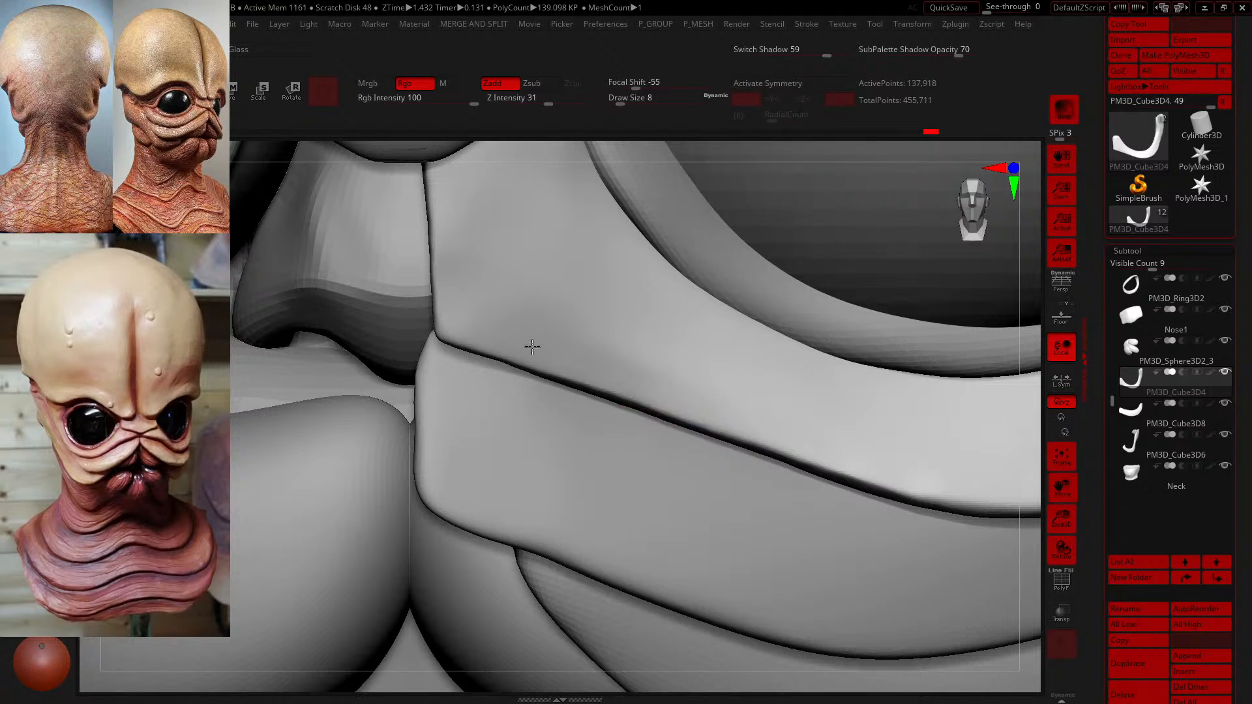
left_click_drag(866, 456, 867, 466, "shift")
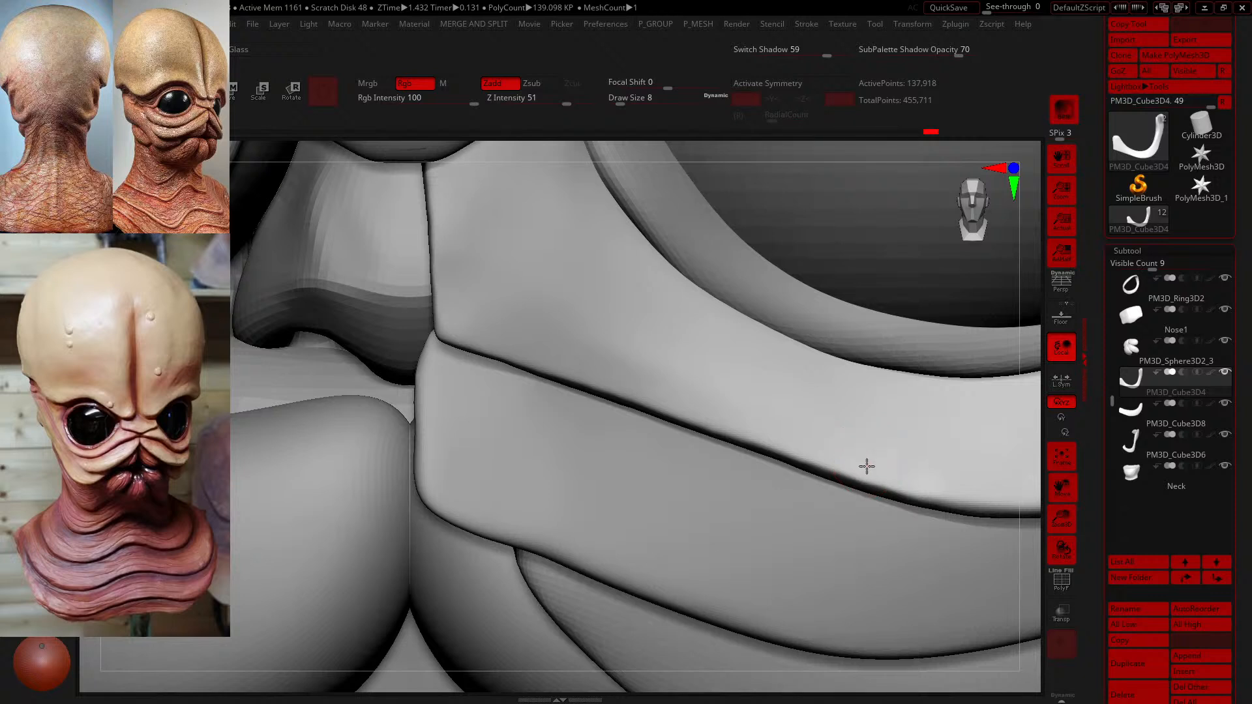
- Enlarge the brush to 14, refine the upper fold's lower edge back toward its inner corner, and show the whole face
left_click_drag(620, 102, 624, 101)
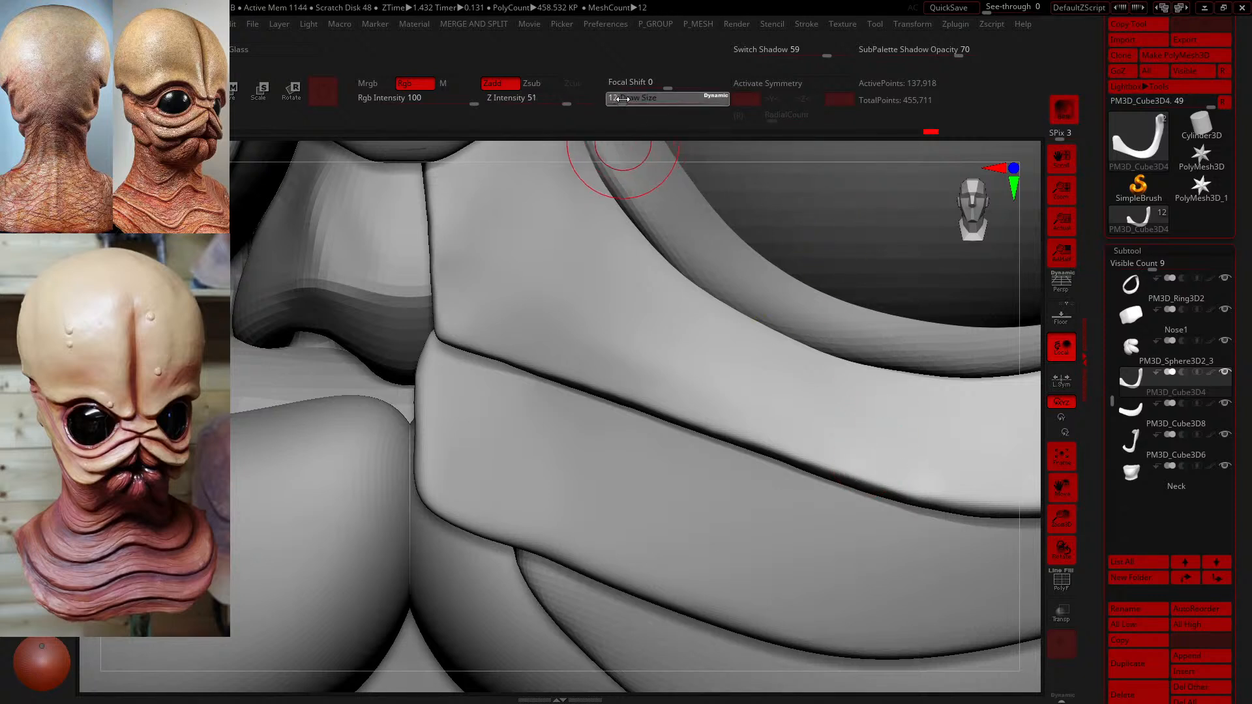
left_click_drag(872, 455, 872, 457, "shift")
left_click_drag(870, 461, 749, 402)
left_click_drag(539, 330, 531, 333)
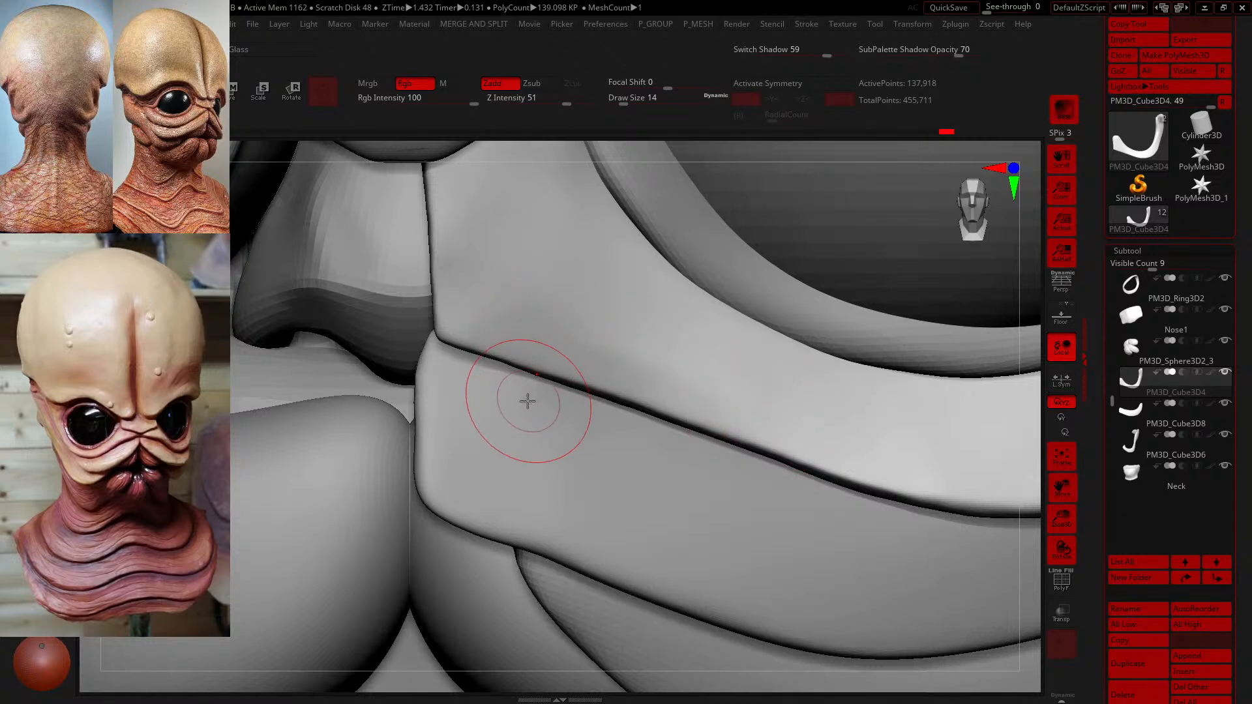
left_click_drag(529, 400, 527, 394)
left_click_drag(560, 349, 689, 414, "shift")
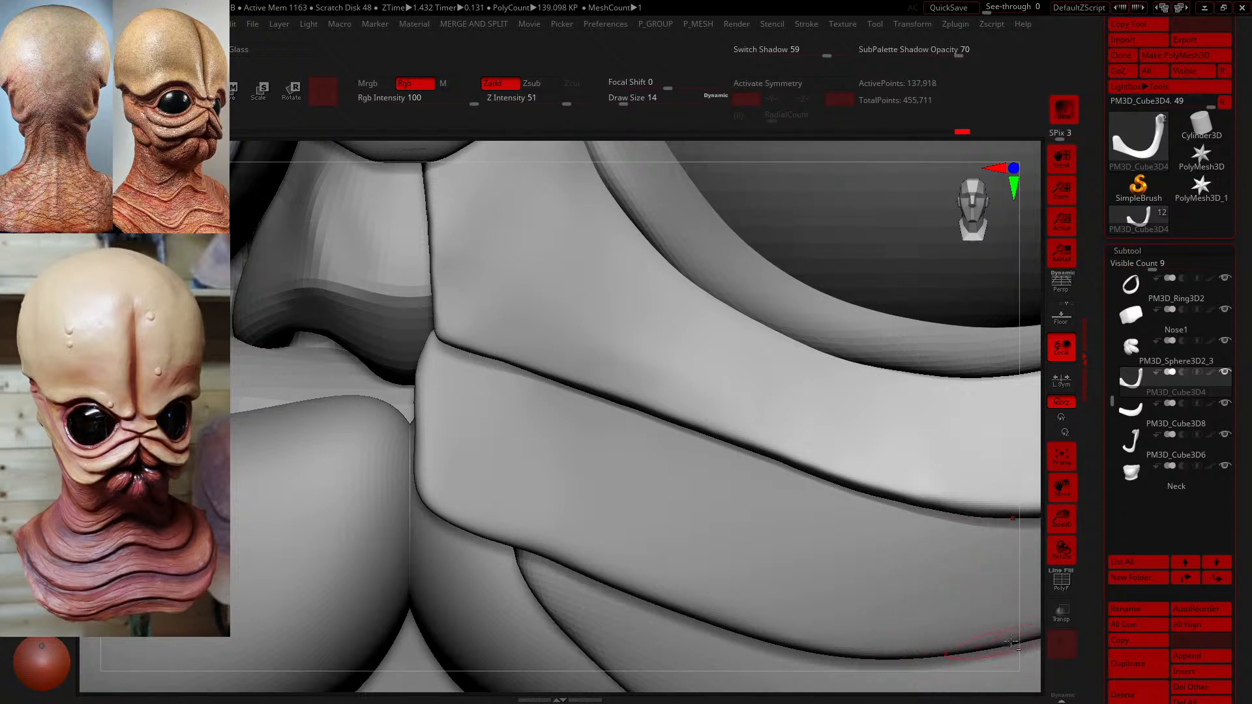
left_click_drag(1028, 644, 742, 316, "alt")
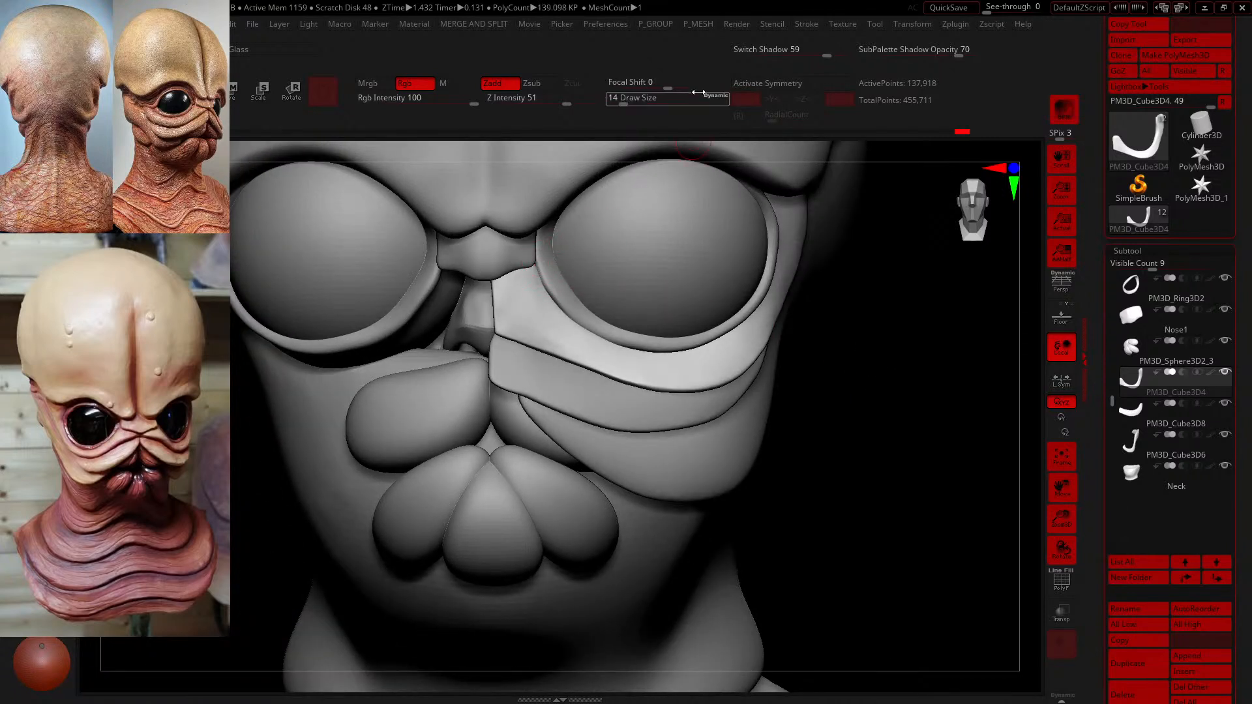
- Set the brush size to 37, inspect the folds from front and side, and compare them with an earlier state in the undo history
left_click_drag(608, 103, 633, 103)
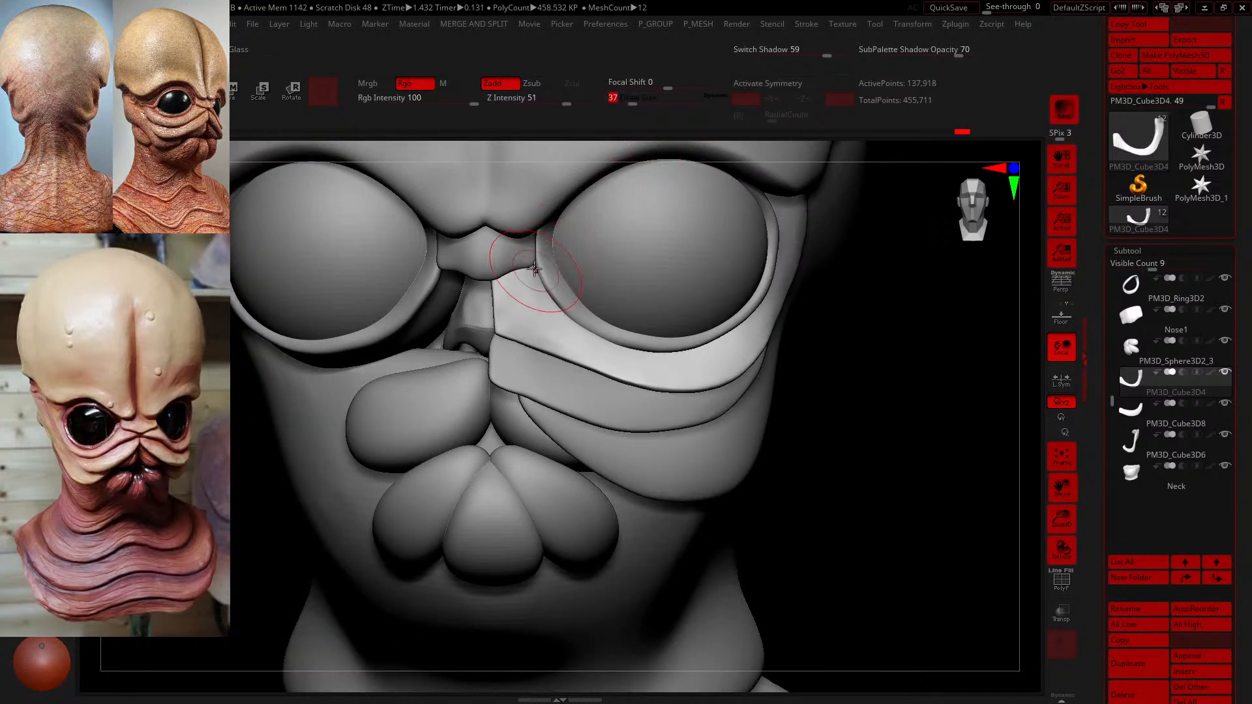
key("shift")
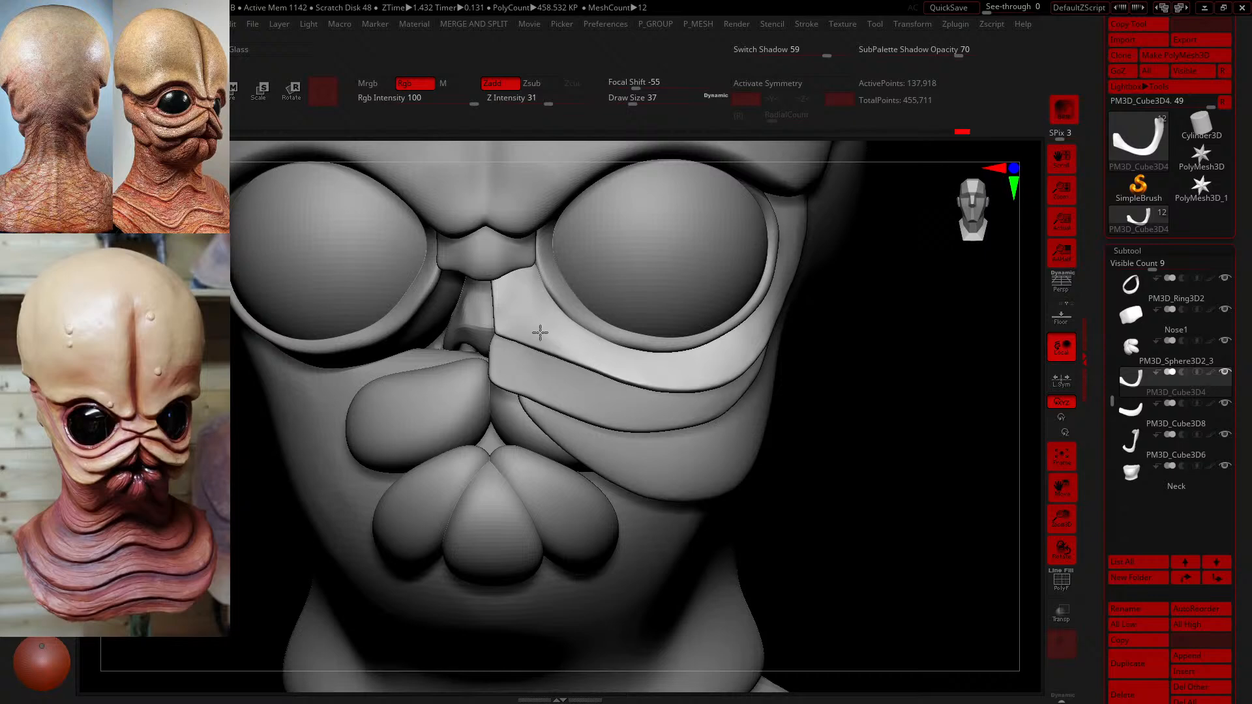
right_click_drag(738, 349, 684, 351)
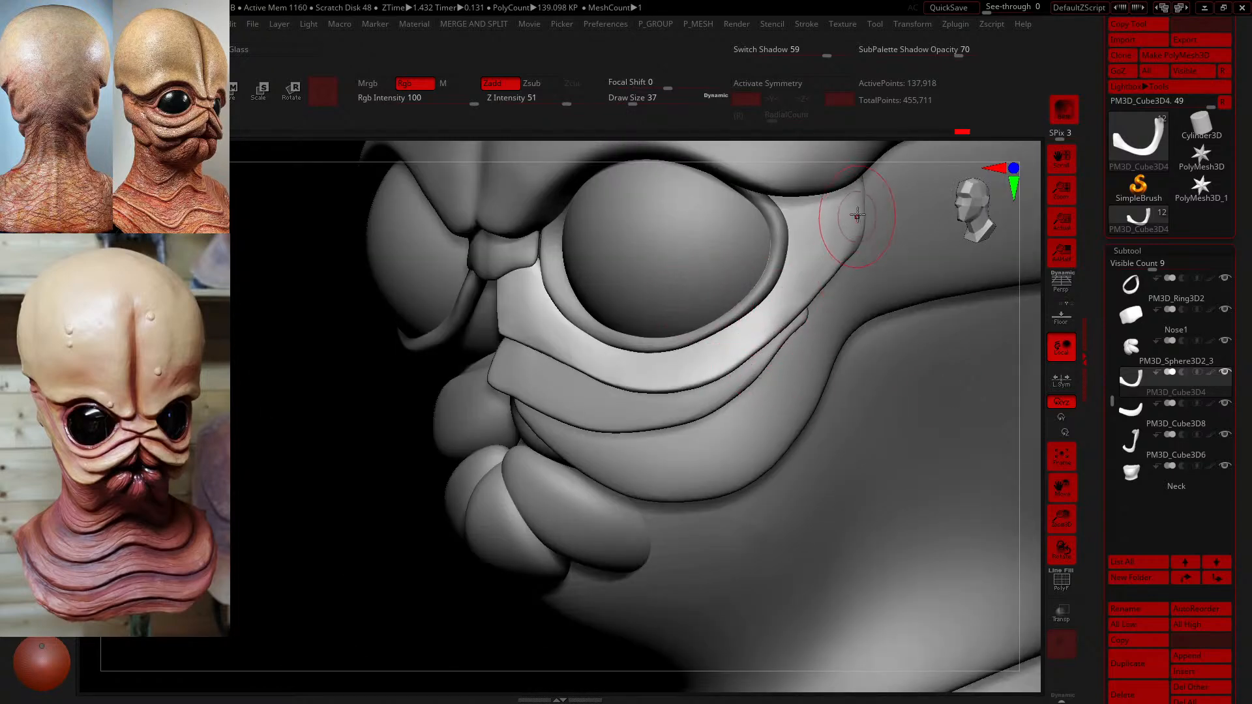
right_click_drag(322, 445, 479, 460)
right_click_drag(778, 513, 739, 417, "alt")
left_click_drag(573, 328, 574, 333)
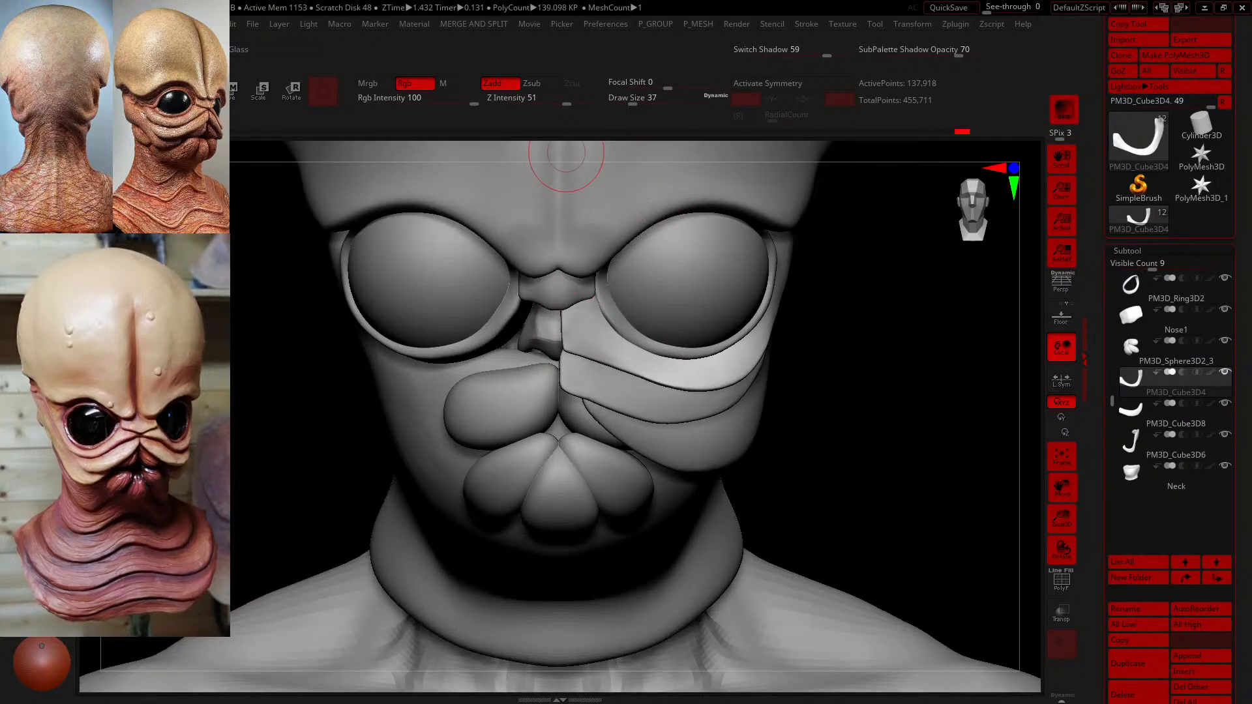
key("ctrl+z")
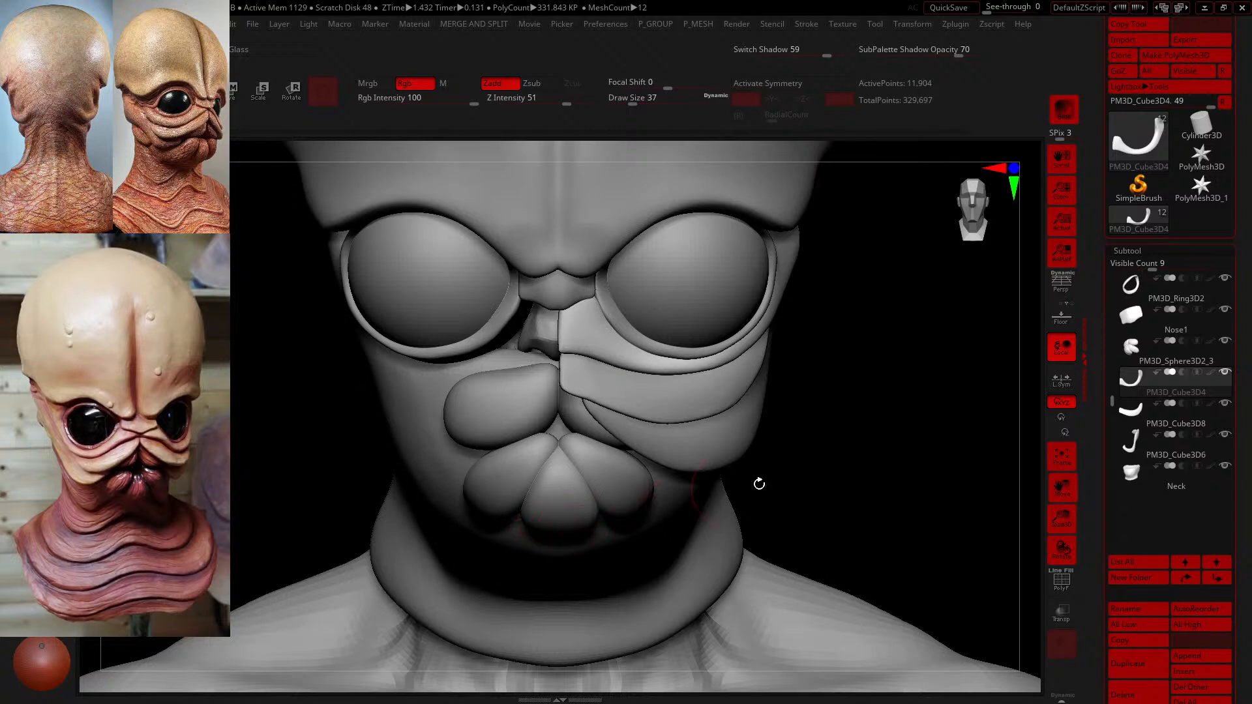
left_click(965, 134)
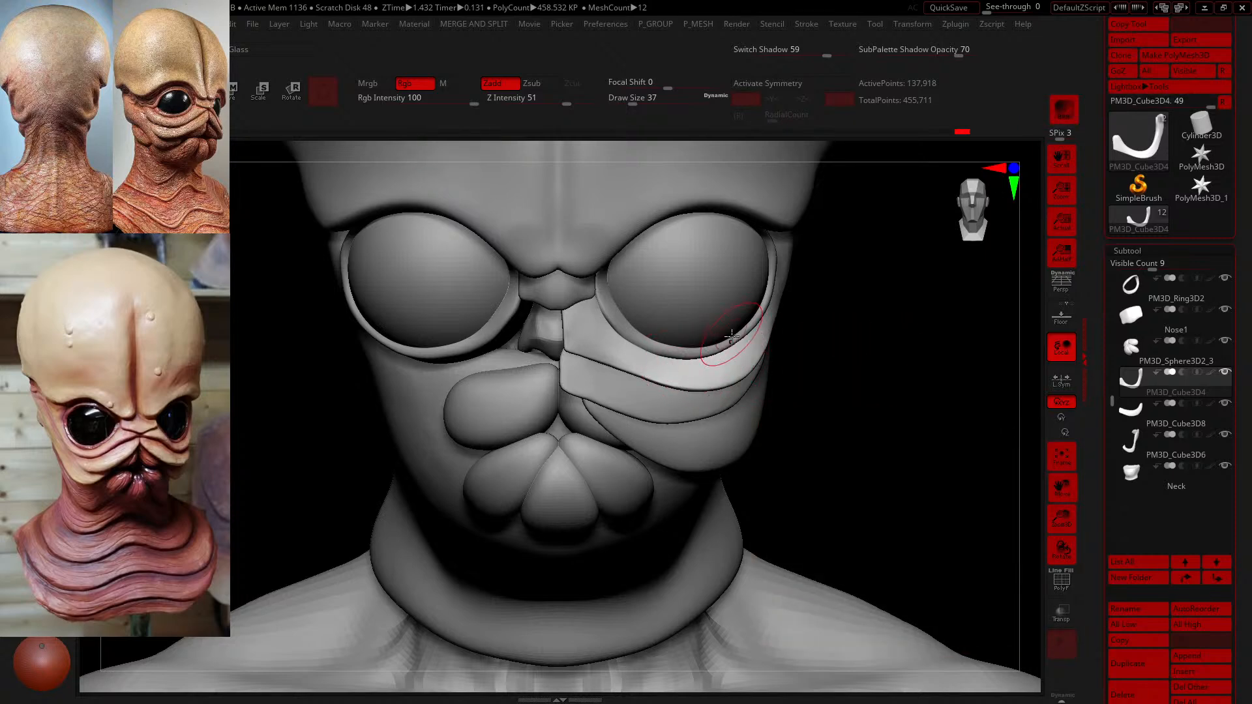
- Nudge the upper fold's outer stretch with brush size 37 and check its thickness from below and from the side
mouse_move(831, 378)
left_mouse_down()
mouse_move(800, 368)
mouse_move(813, 374)
left_mouse_up()
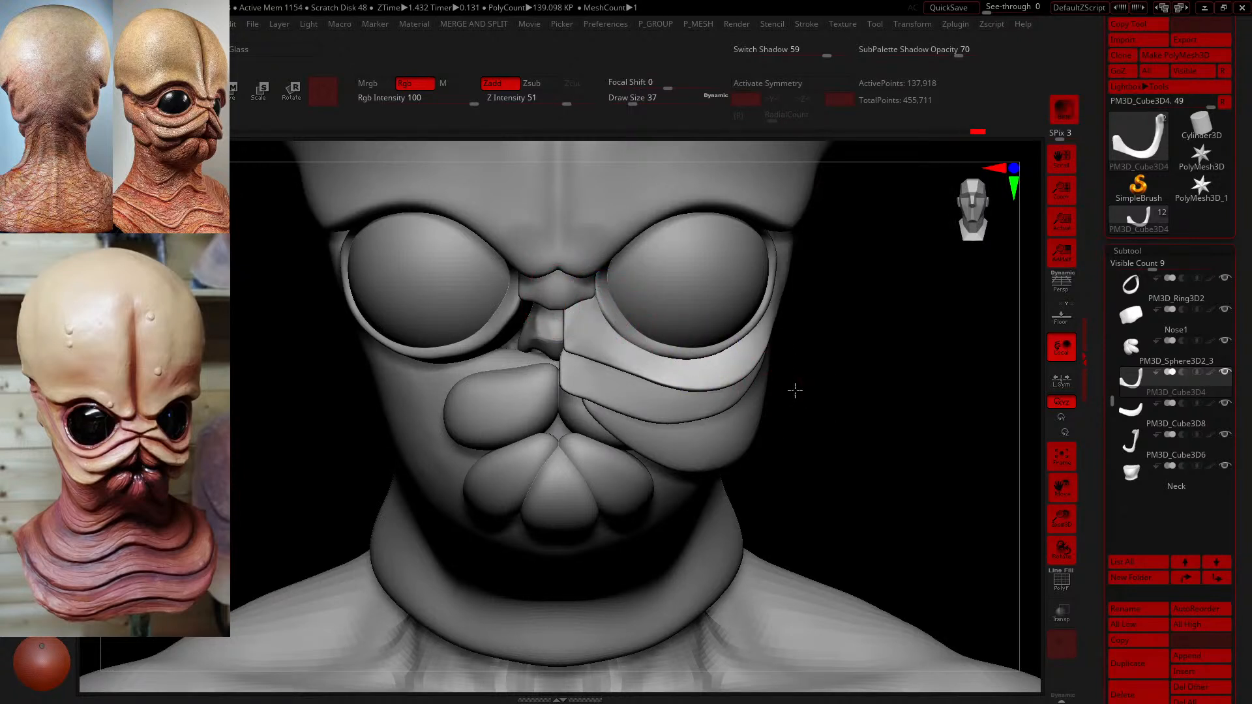
mouse_move(810, 410)
left_mouse_down()
mouse_move(811, 363)
mouse_move(620, 349)
left_mouse_up()
left_click_drag(850, 488, 900, 442)
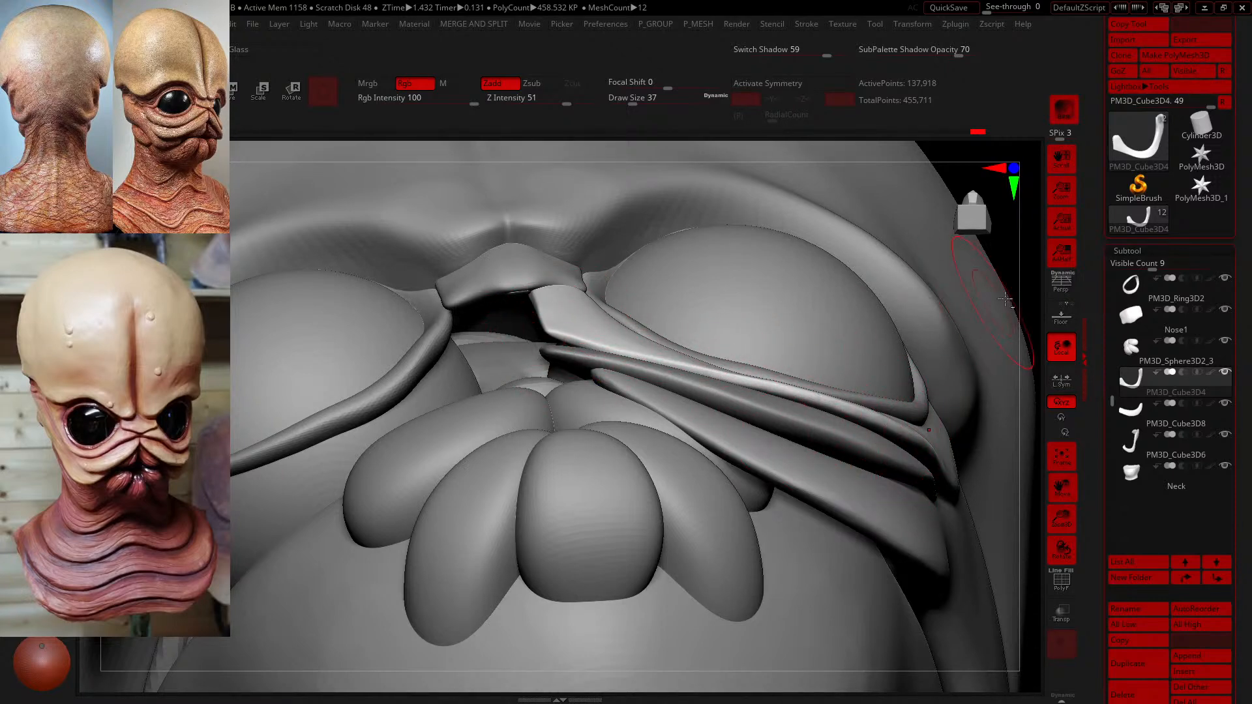
left_click_drag(1005, 273, 750, 287)
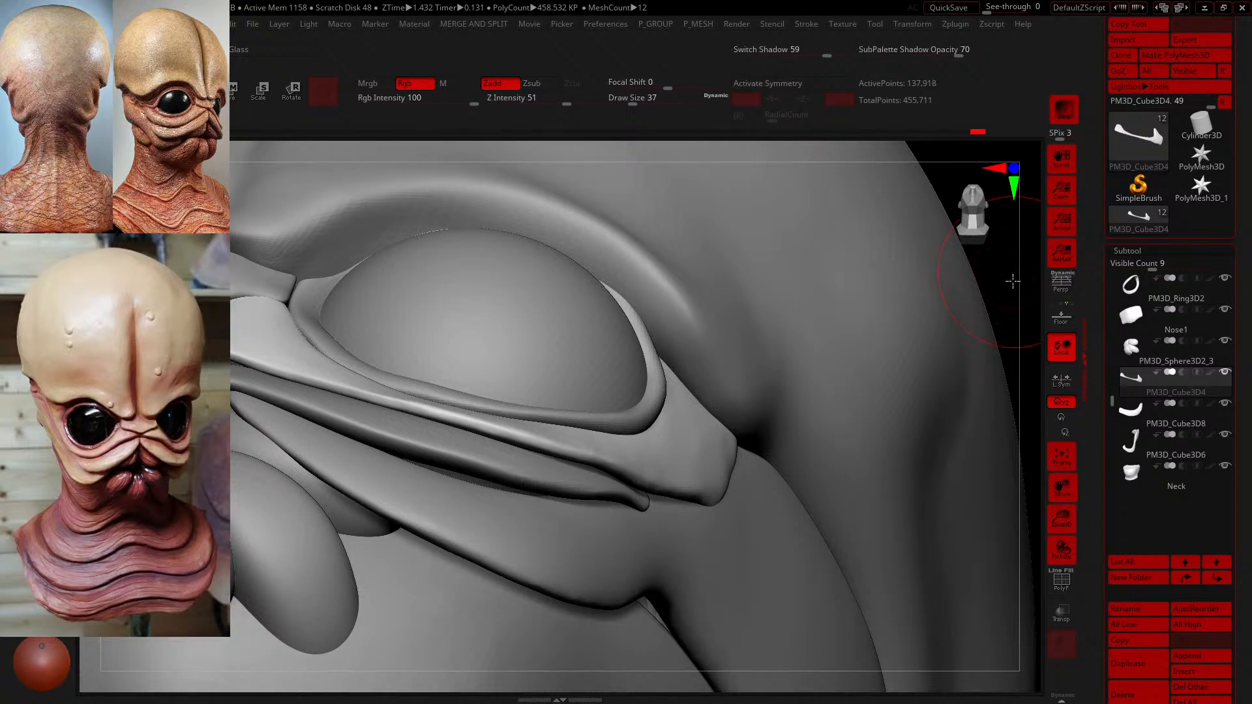
mouse_move(1012, 281)
left_mouse_down()
mouse_move(1022, 338)
mouse_move(855, 414)
mouse_move(862, 427)
mouse_move(654, 439)
mouse_move(628, 394)
left_mouse_up()
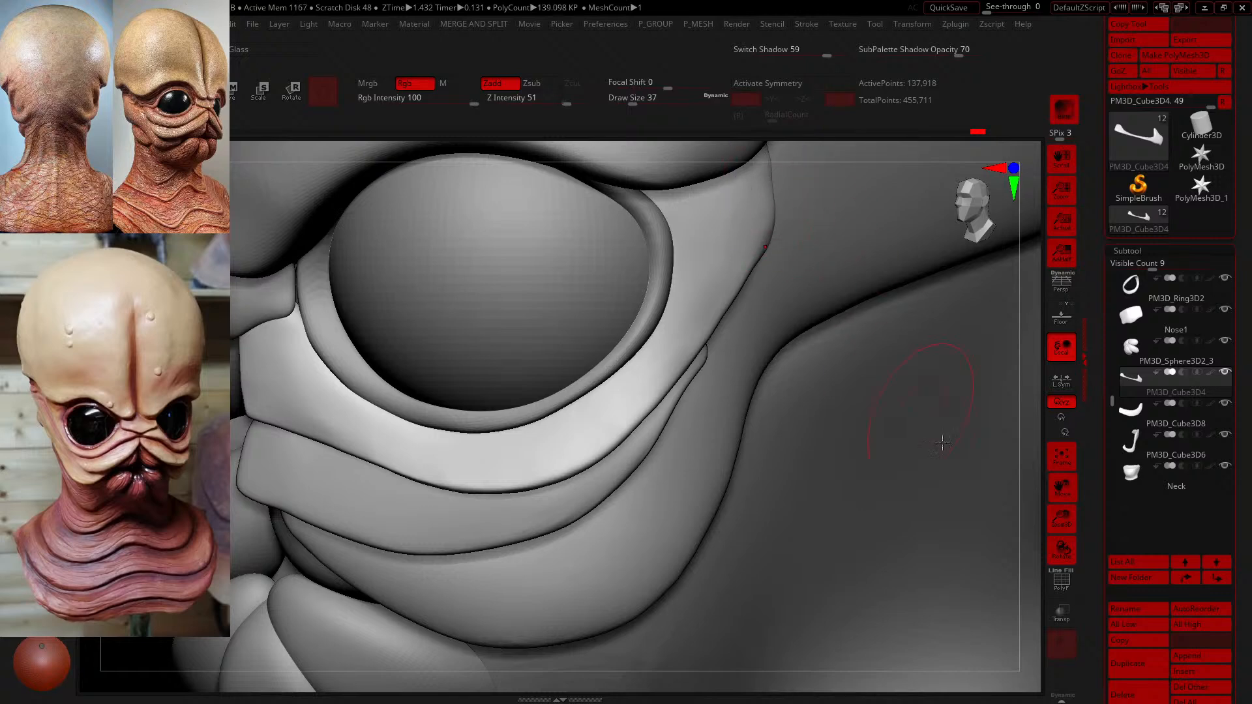
- Set the brush size to 62 and adjust the upper fold's outer end beside the eye
left_click_drag(1022, 484, 946, 414)
left_click_drag(627, 100, 639, 100)
left_click_drag(645, 316, 626, 297)
mouse_move(406, 324)
left_mouse_down()
mouse_move(380, 313)
mouse_move(378, 295)
left_mouse_up()
left_click_drag(622, 283, 617, 279)
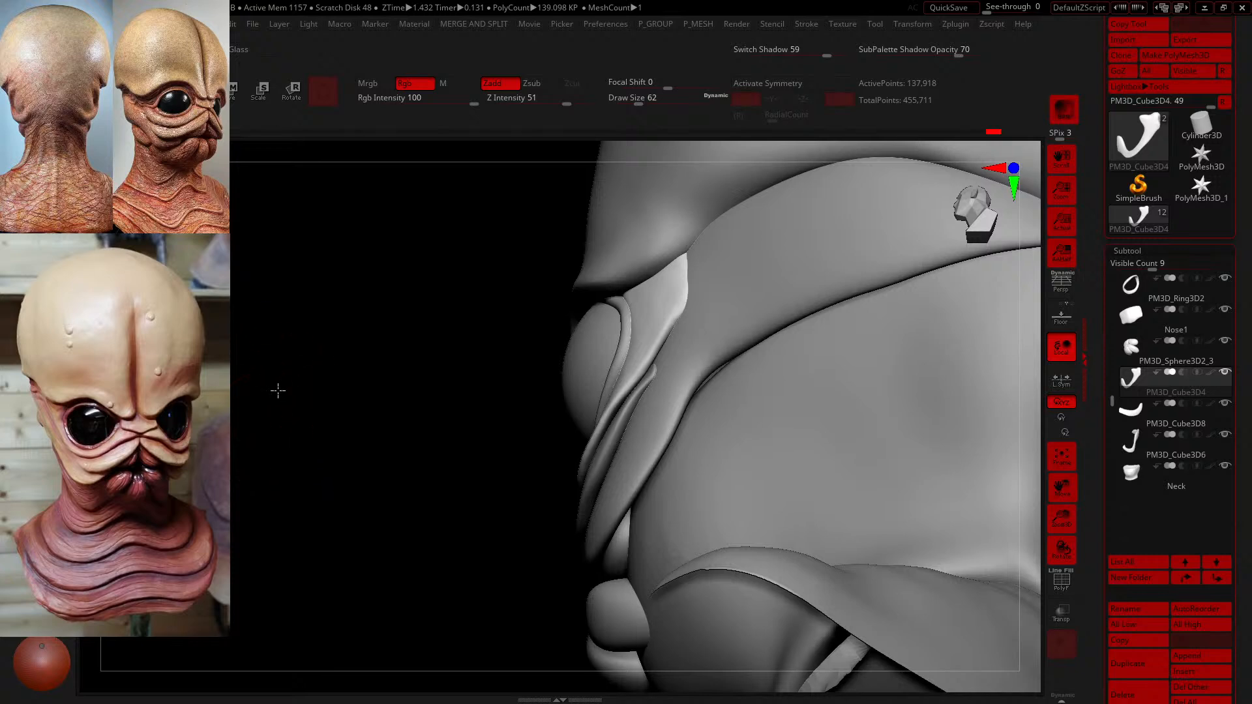
- Switch to the subtractive flattening brush with size 23 and intensity 5, and isolate the upper fold
right_click_drag(277, 390, 326, 472, "ctrl")
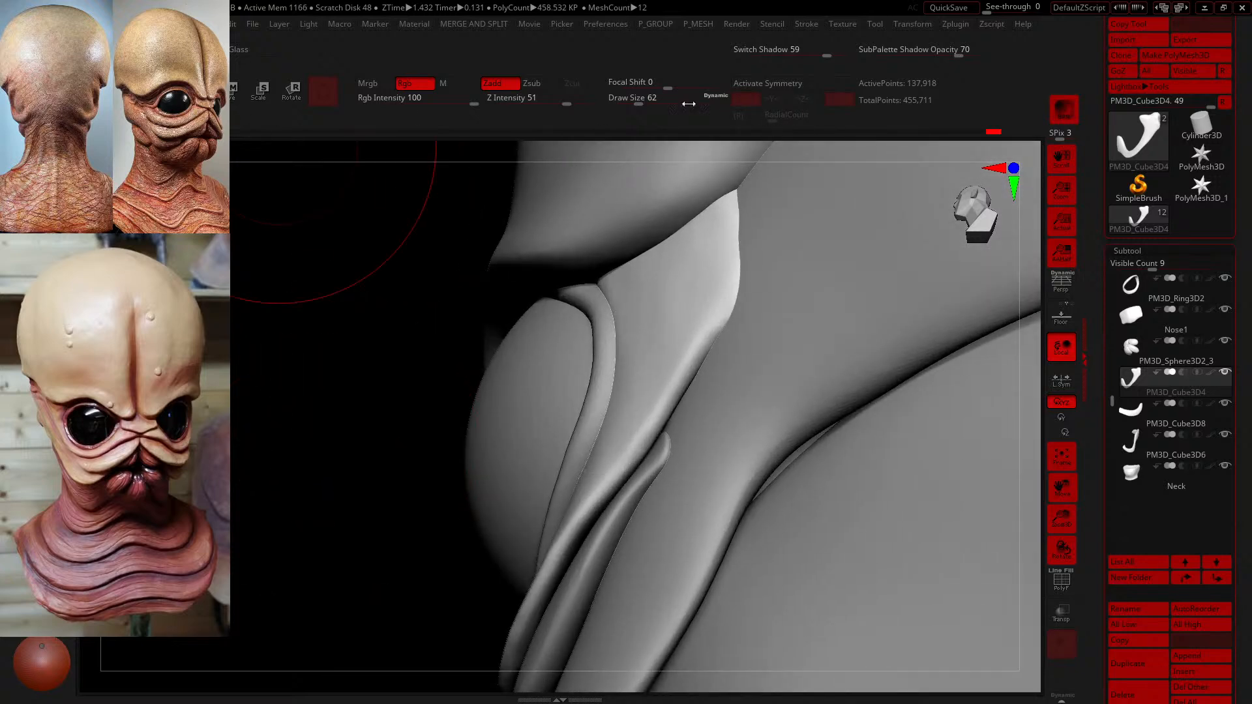
left_click_drag(689, 103, 627, 101)
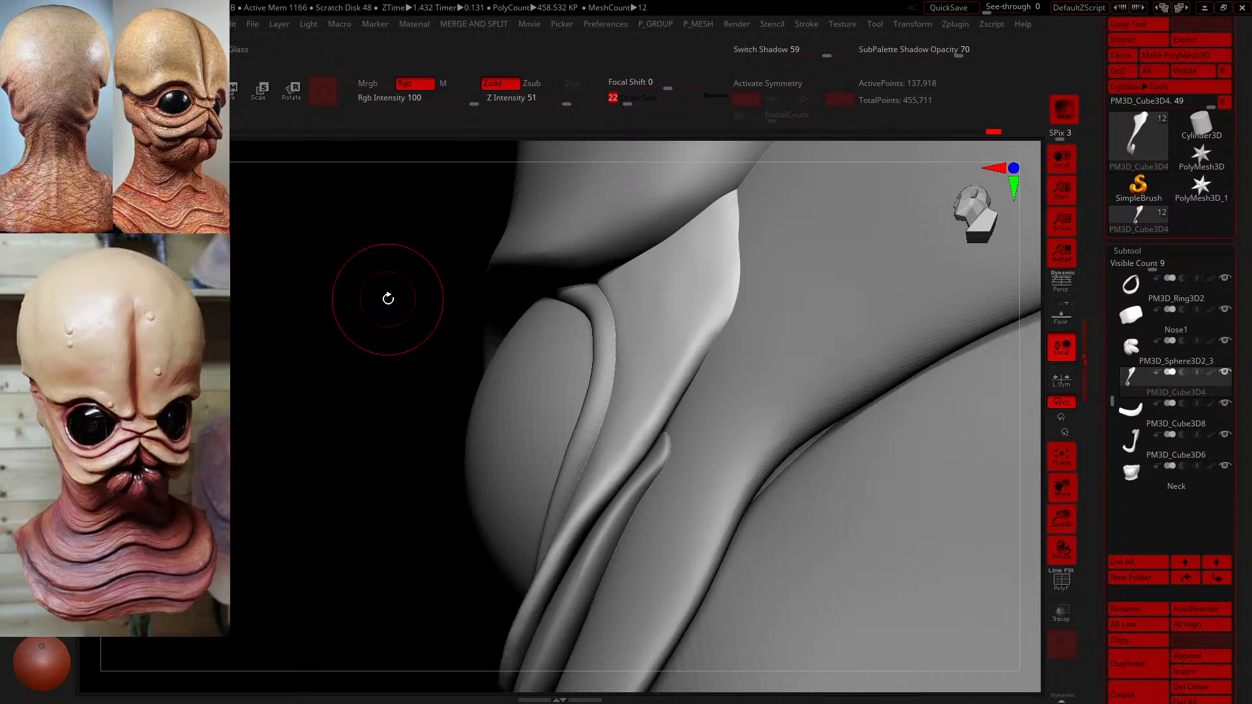
key("b")
key("d")
key("s")
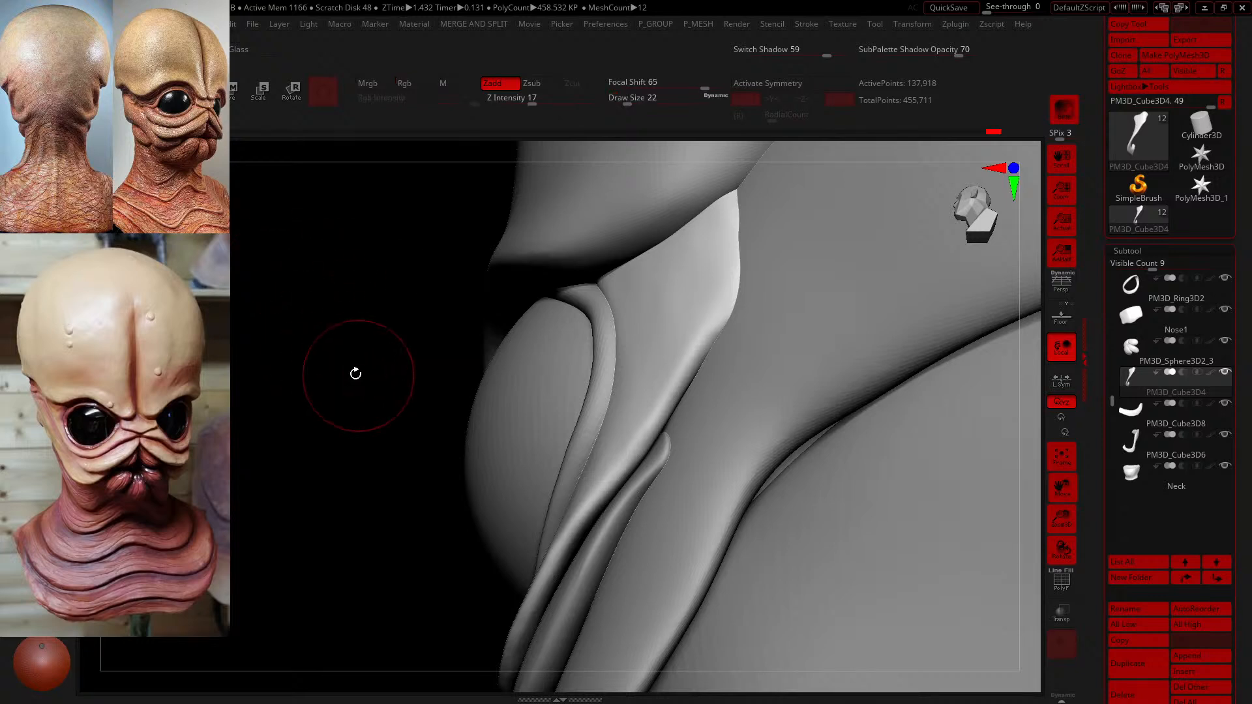
key("2")
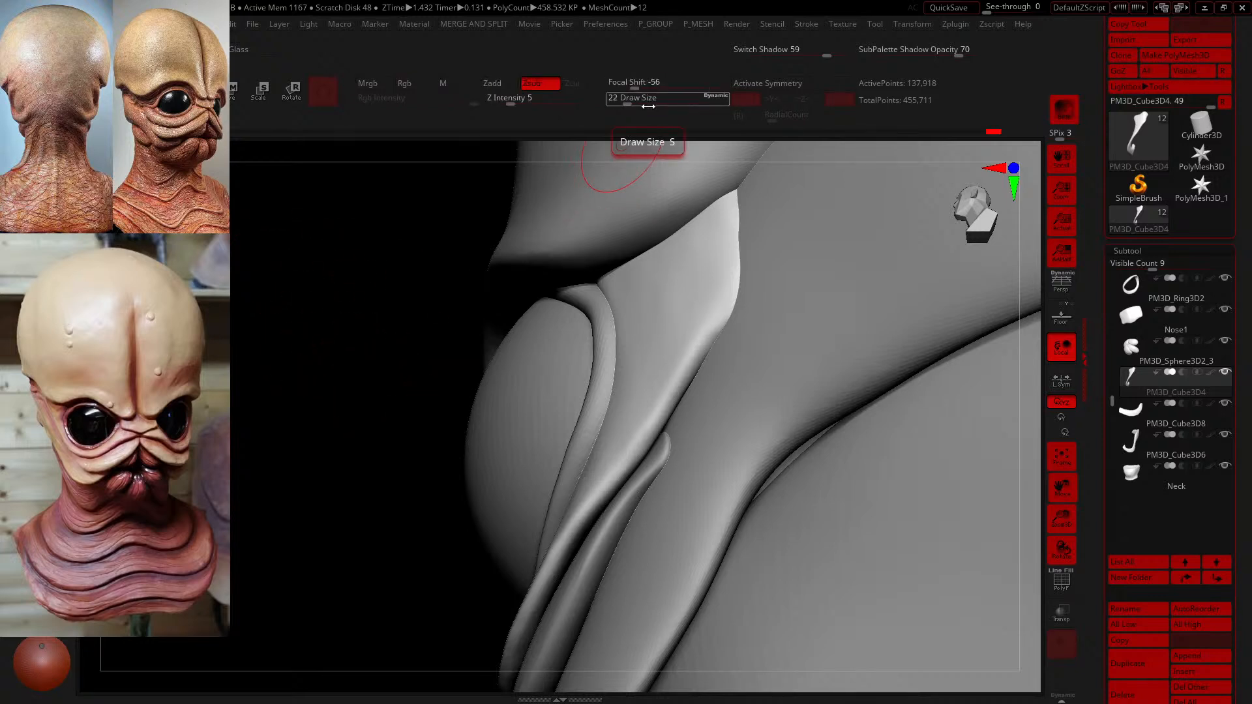
left_click_drag(639, 101, 629, 98)
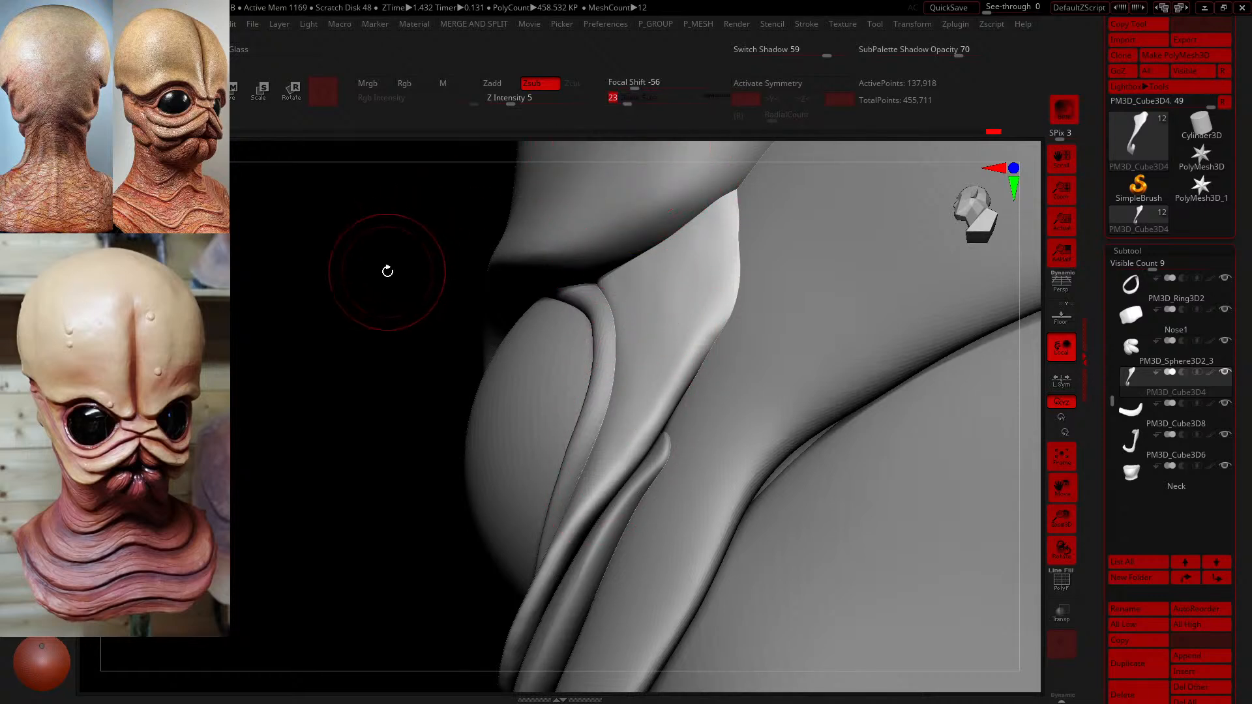
left_click_drag(385, 272, 397, 273)
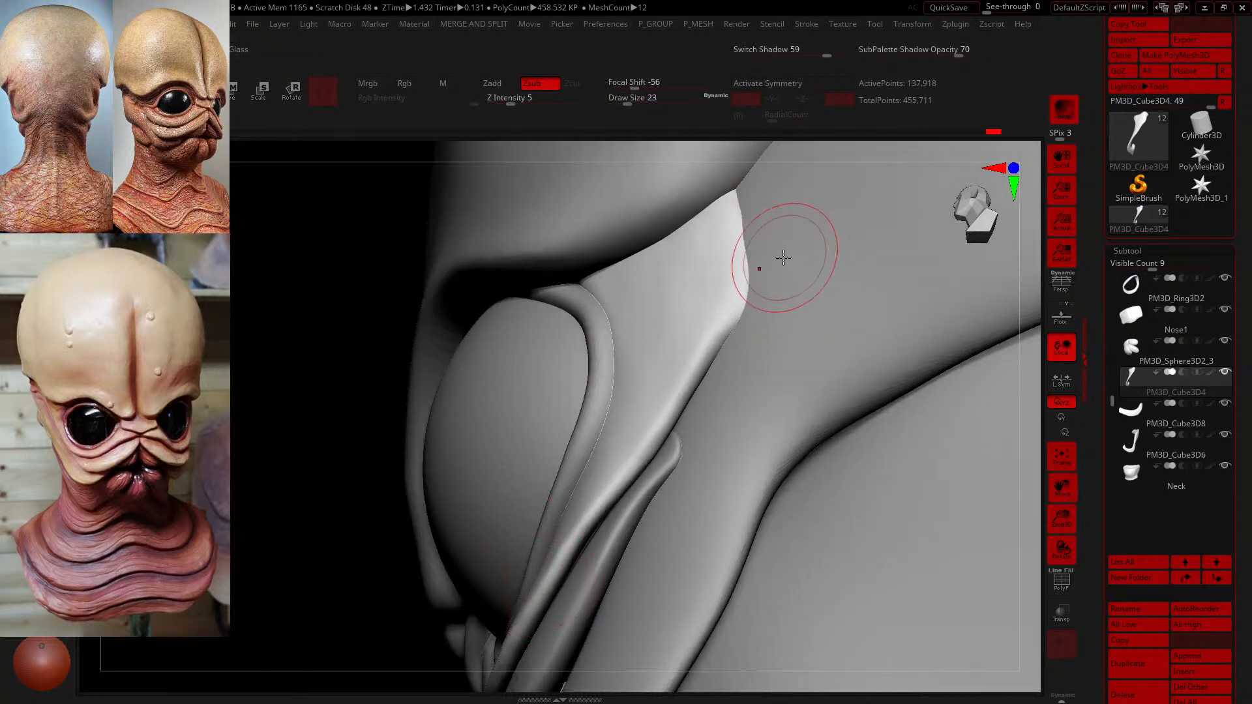
left_click(1225, 371, "shift")
left_click_drag(947, 380, 916, 343)
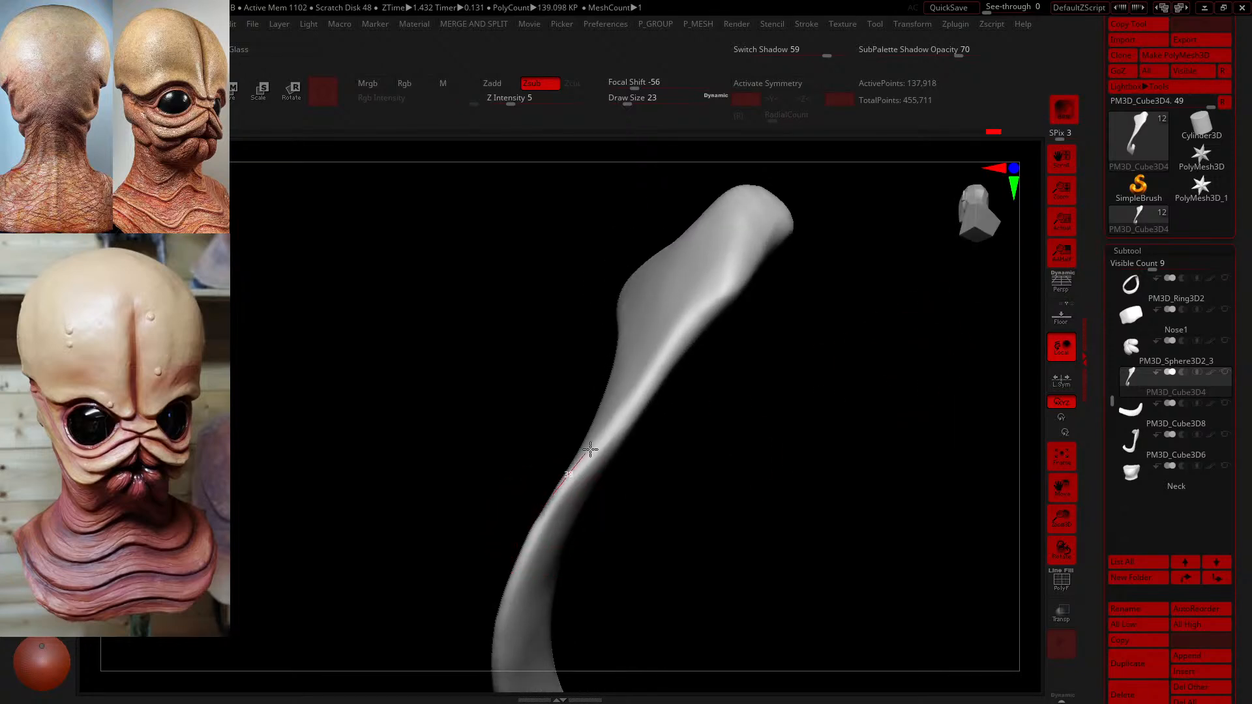
- Flatten the narrow outer ridge along the isolated fold with intensity 5, reducing the brush size to 20
left_click_drag(624, 403, 628, 396)
left_click_drag(729, 398, 716, 399)
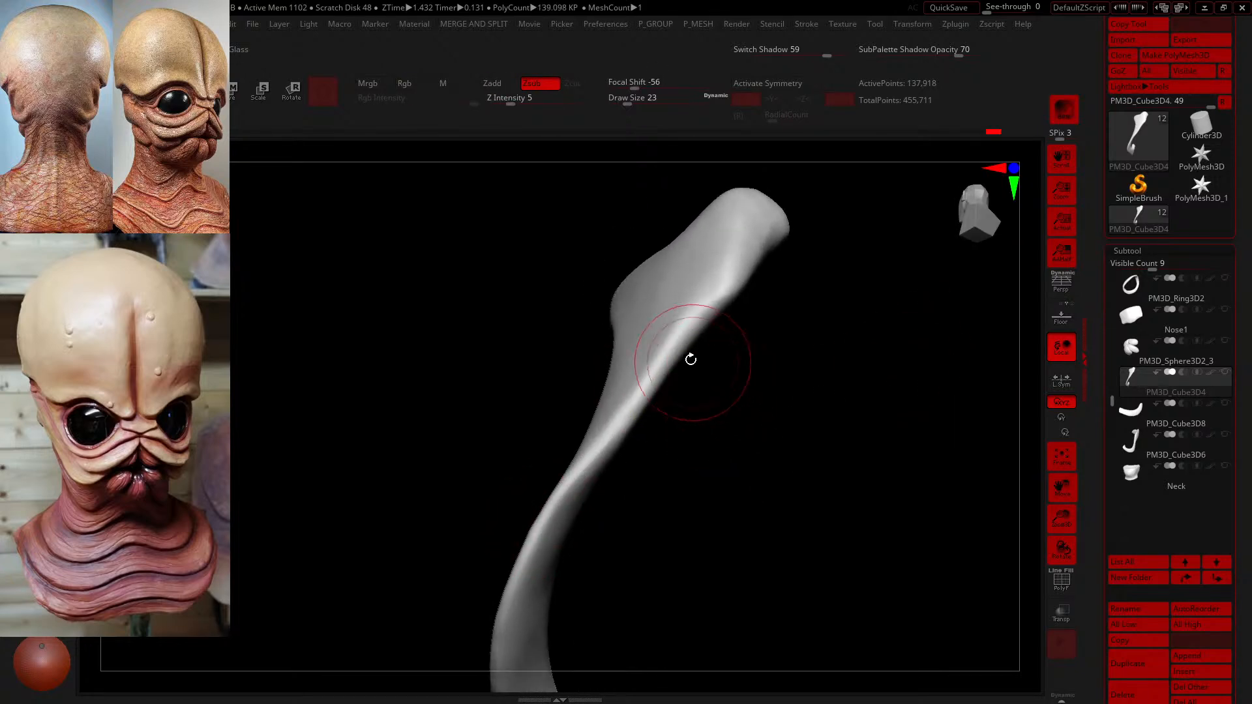
mouse_move(714, 300)
left_mouse_down()
mouse_move(620, 414)
mouse_move(594, 496)
left_mouse_up()
left_click_drag(720, 471, 697, 451)
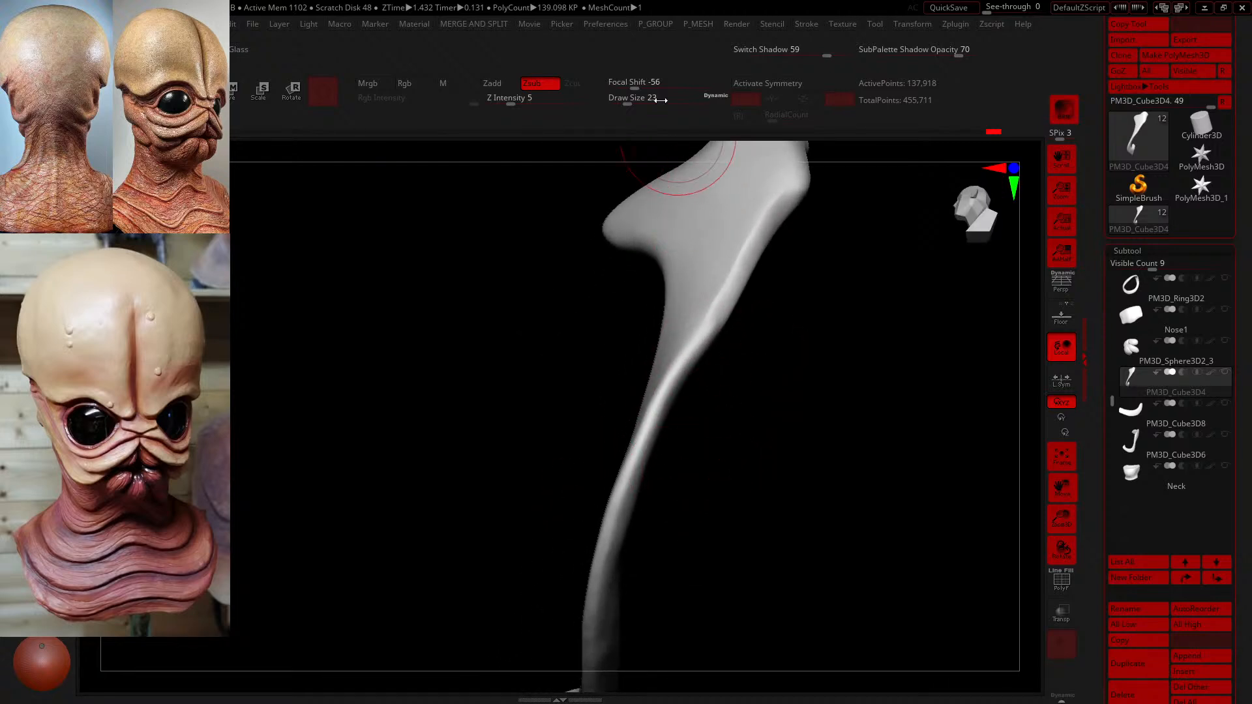
left_click_drag(658, 99, 626, 98)
left_click_drag(773, 611, 771, 519, "alt")
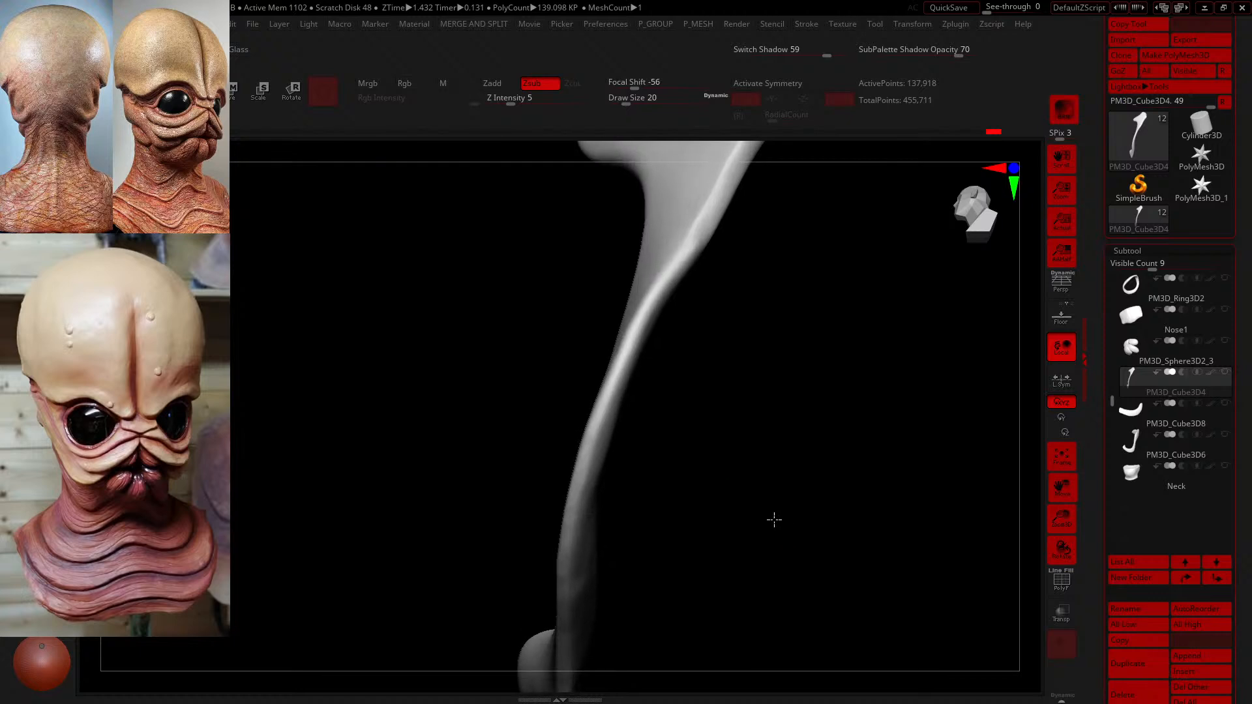
left_click_drag(665, 461, 677, 453)
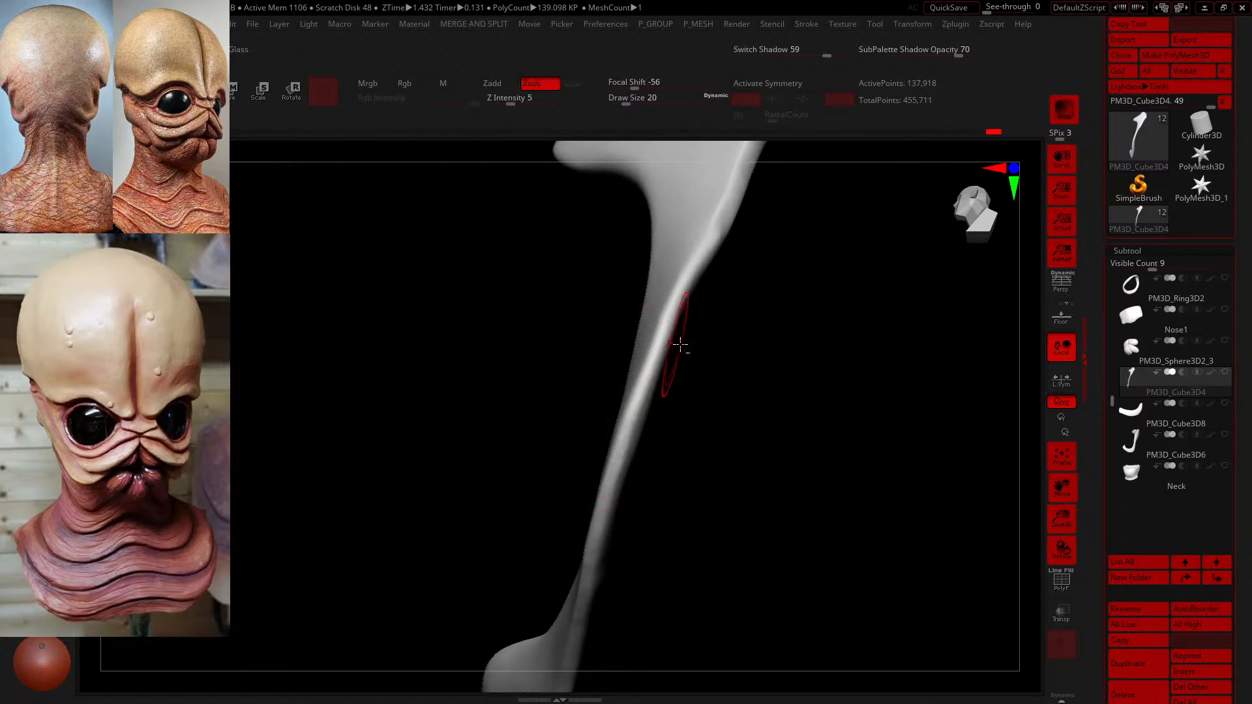
left_click_drag(679, 344, 691, 352)
- Adjust the flattening brush's lazy mouse radius, and set its focal shift to 1 and draw size to 18
left_click(865, 24)
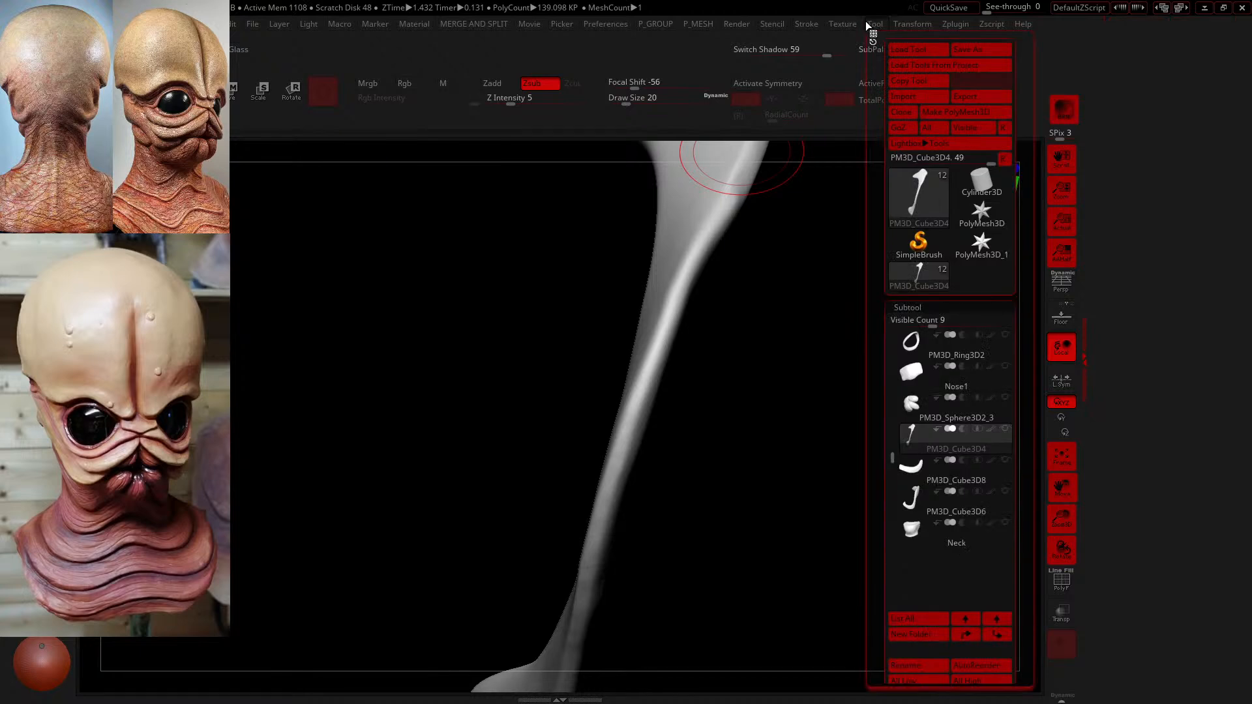
mouse_move(810, 20)
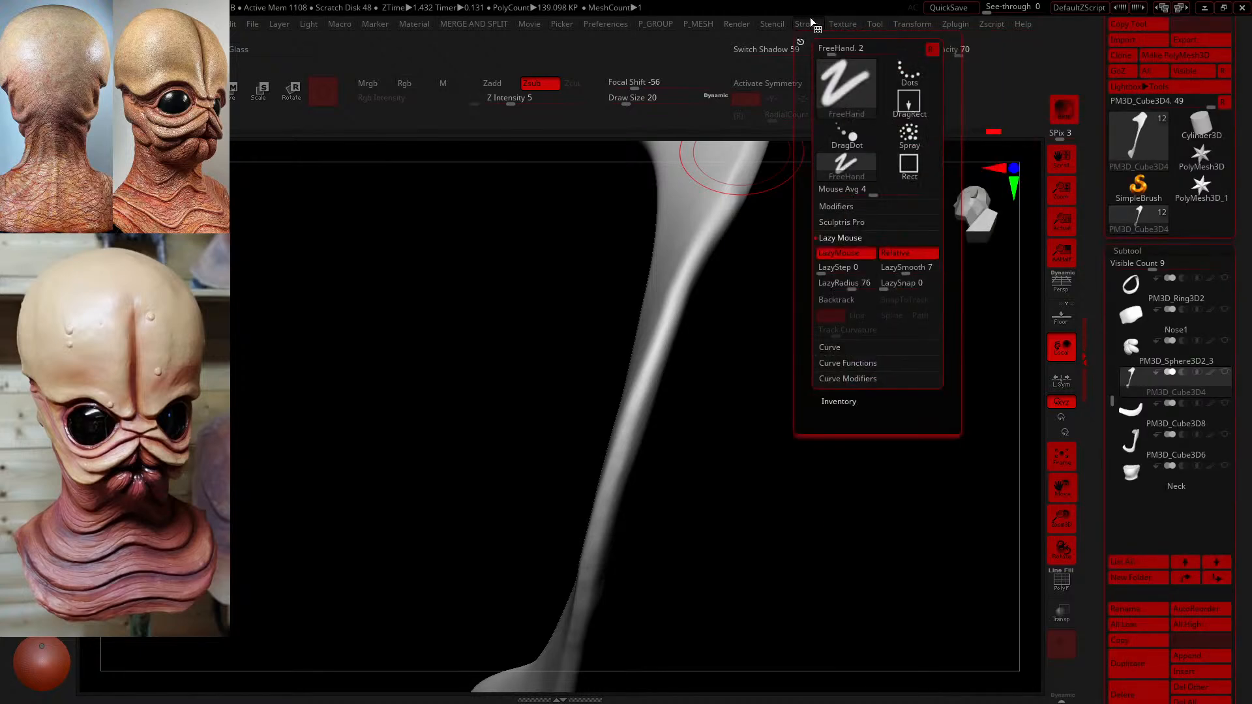
left_click(855, 284)
left_click_drag(696, 565, 687, 564)
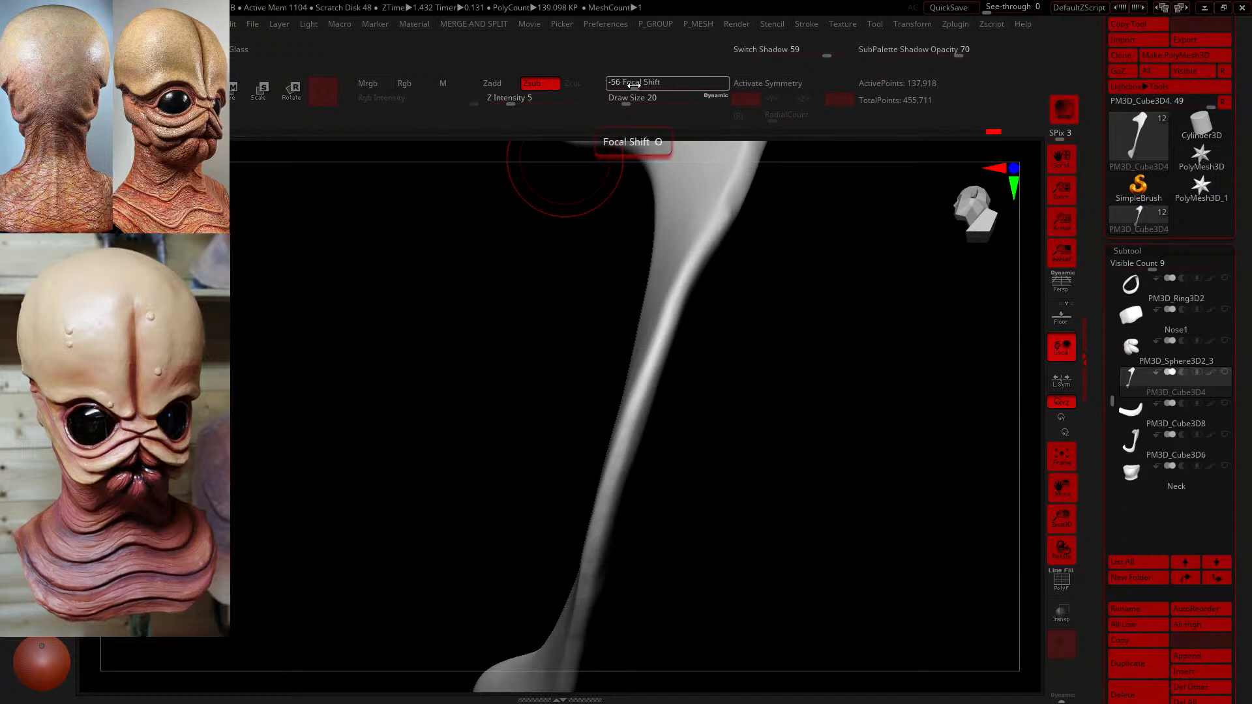
mouse_move(636, 85)
left_mouse_down()
mouse_move(672, 85)
mouse_move(619, 102)
left_mouse_up()
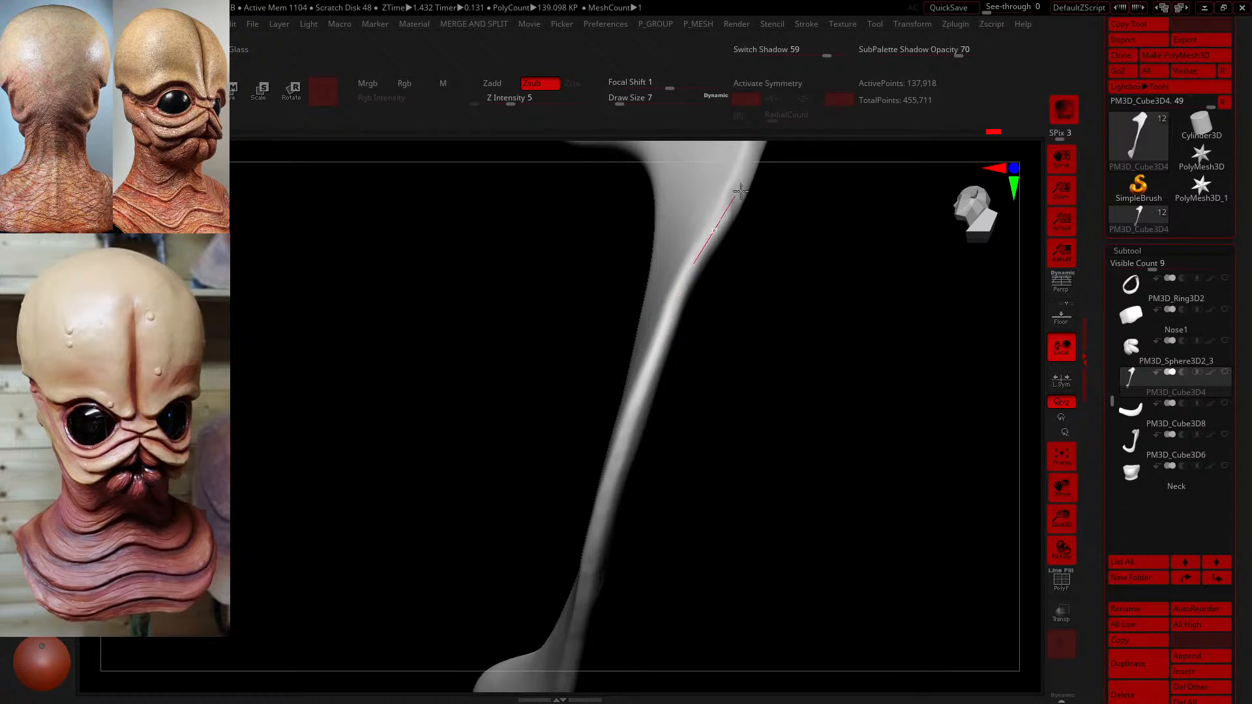
left_click(625, 102)
- Flatten the isolated fold's narrow ridge from the middle of its thin stretch up to the wide end, using long guided strokes
left_click_drag(634, 408, 698, 251)
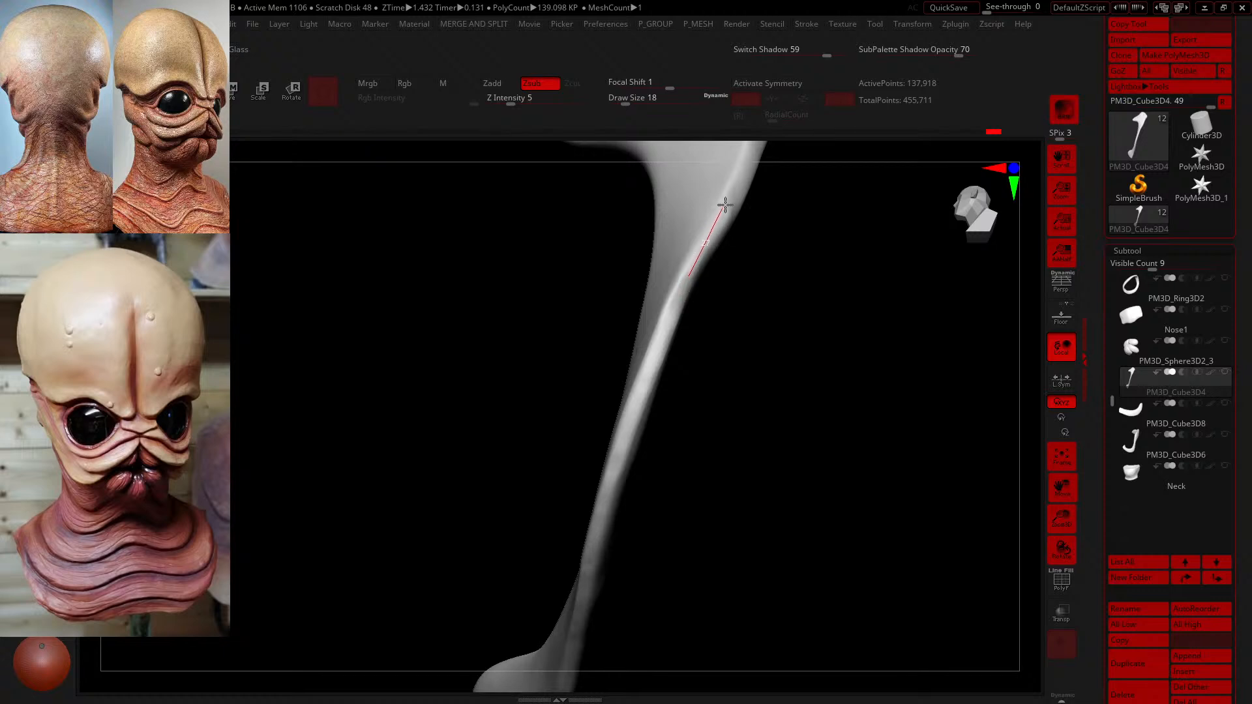
left_click_drag(768, 165, 773, 157)
mouse_move(815, 301)
left_mouse_down("alt")
mouse_move(808, 344)
mouse_move(704, 473)
left_mouse_up("alt")
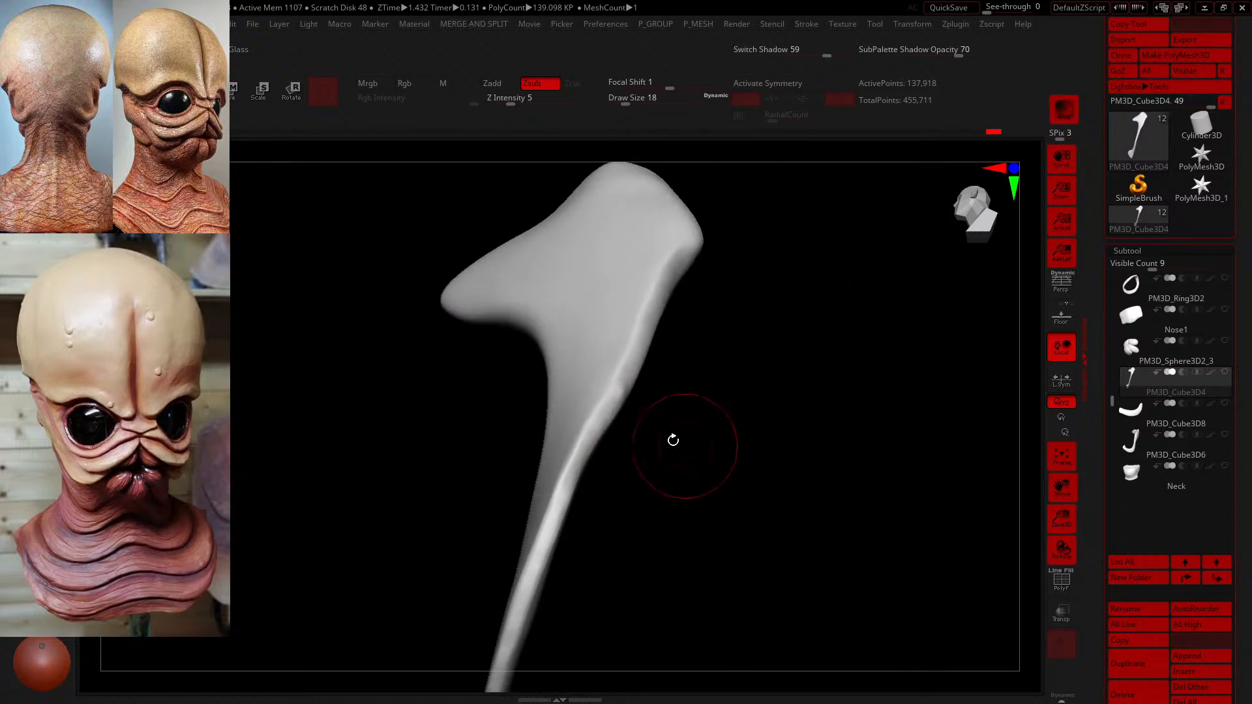
left_click_drag(594, 442, 641, 354)
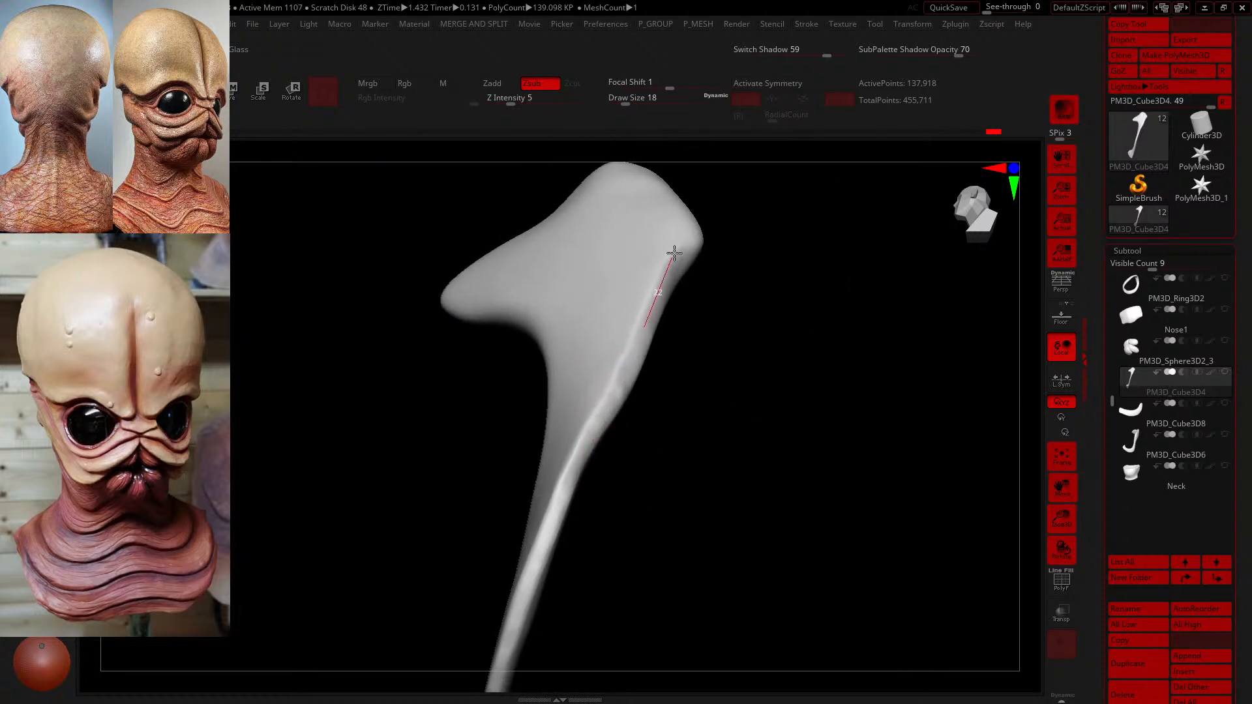
- Flatten the rim of the fold's wide end from a lower angle, continuing down into the thin stretch
mouse_move(722, 204)
left_mouse_down()
mouse_move(732, 196)
mouse_move(725, 349)
left_mouse_up()
left_click_drag(748, 276, 715, 311)
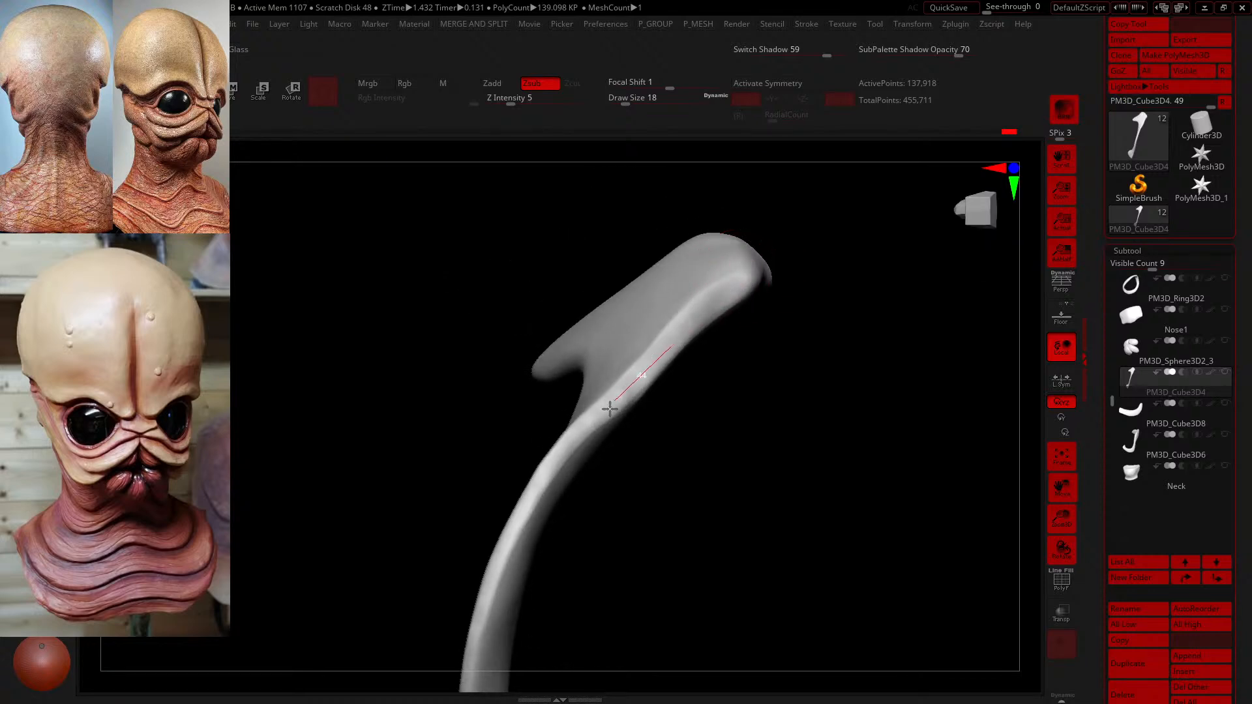
left_click_drag(568, 455, 550, 473)
left_click_drag(697, 532, 779, 452, "alt")
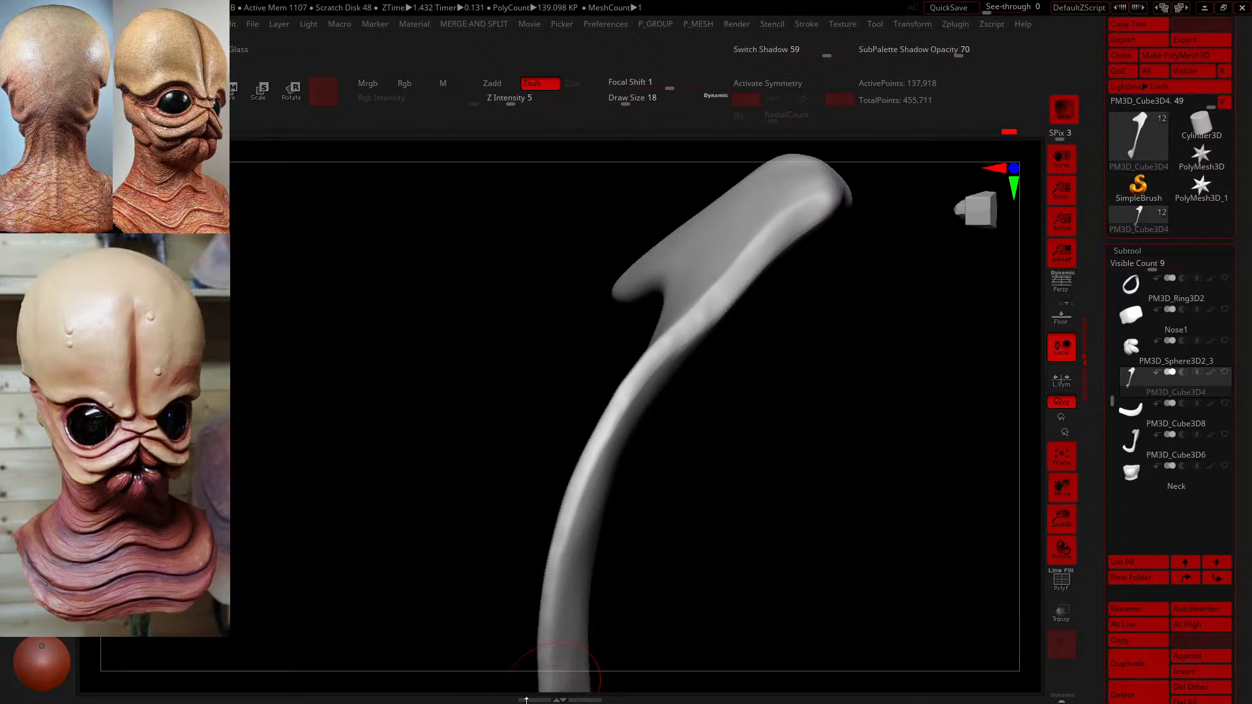
- Flatten the full length of the fold's thin edge from a steeper angle, finishing at the curved wide end
mouse_move(532, 621)
left_mouse_down()
mouse_move(657, 554)
mouse_move(638, 660)
mouse_move(624, 634)
mouse_move(618, 652)
left_mouse_up()
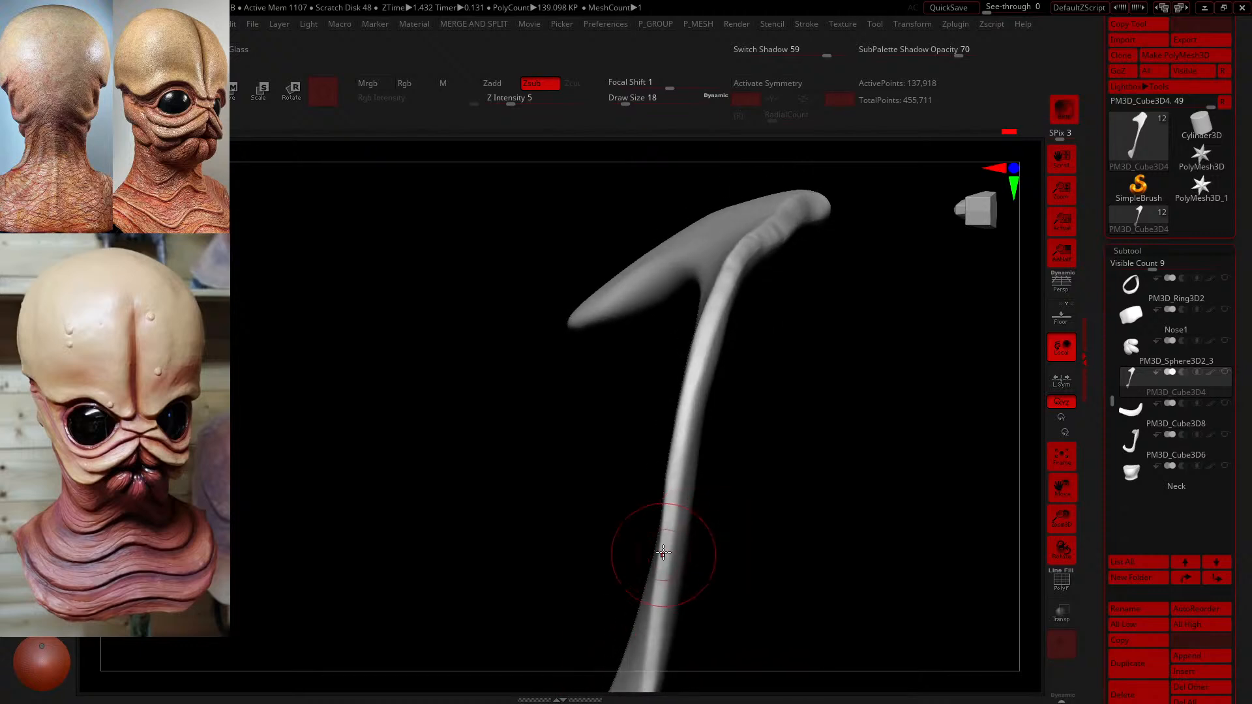
left_click_drag(691, 409, 677, 400)
left_click_drag(677, 469, 677, 473)
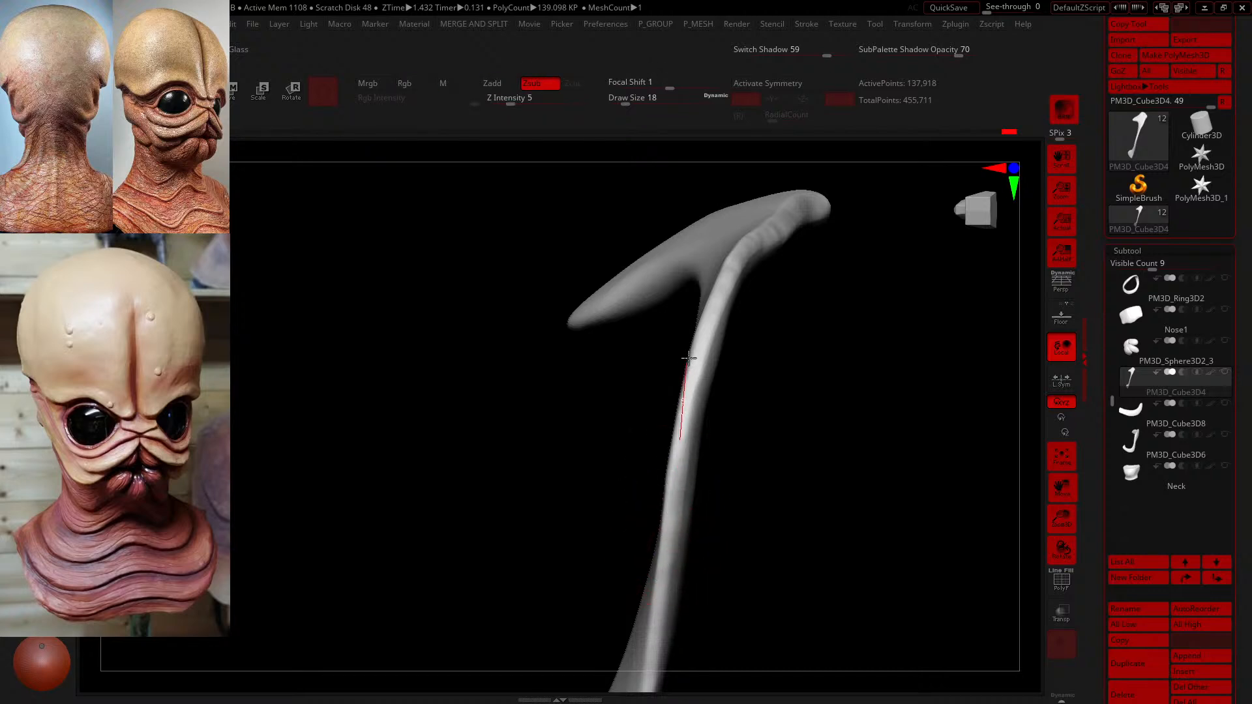
left_click_drag(689, 358, 713, 304)
left_click_drag(729, 260, 766, 211)
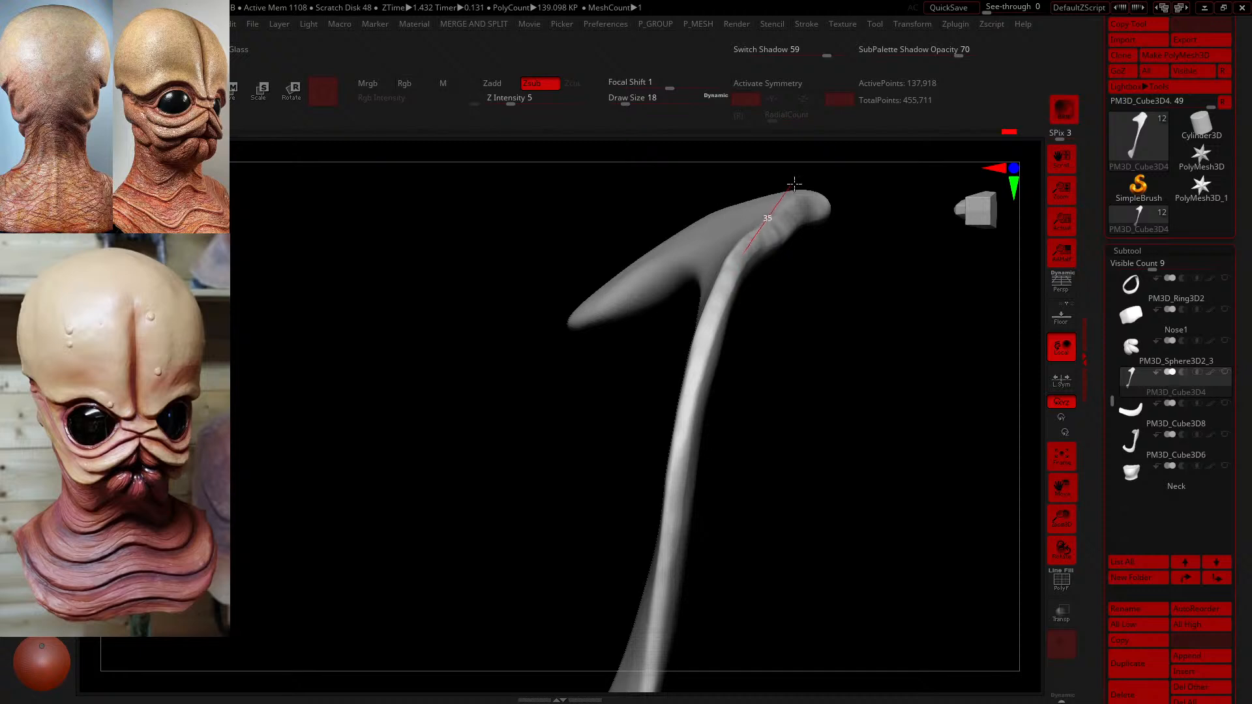
- Smooth the wavy ripples along the rim where the thin stretch meets the fold's wide end
mouse_move(850, 315)
left_mouse_down("alt")
mouse_move(783, 399)
mouse_move(791, 447)
left_mouse_up("alt")
left_click_drag(919, 253, 805, 561, "alt")
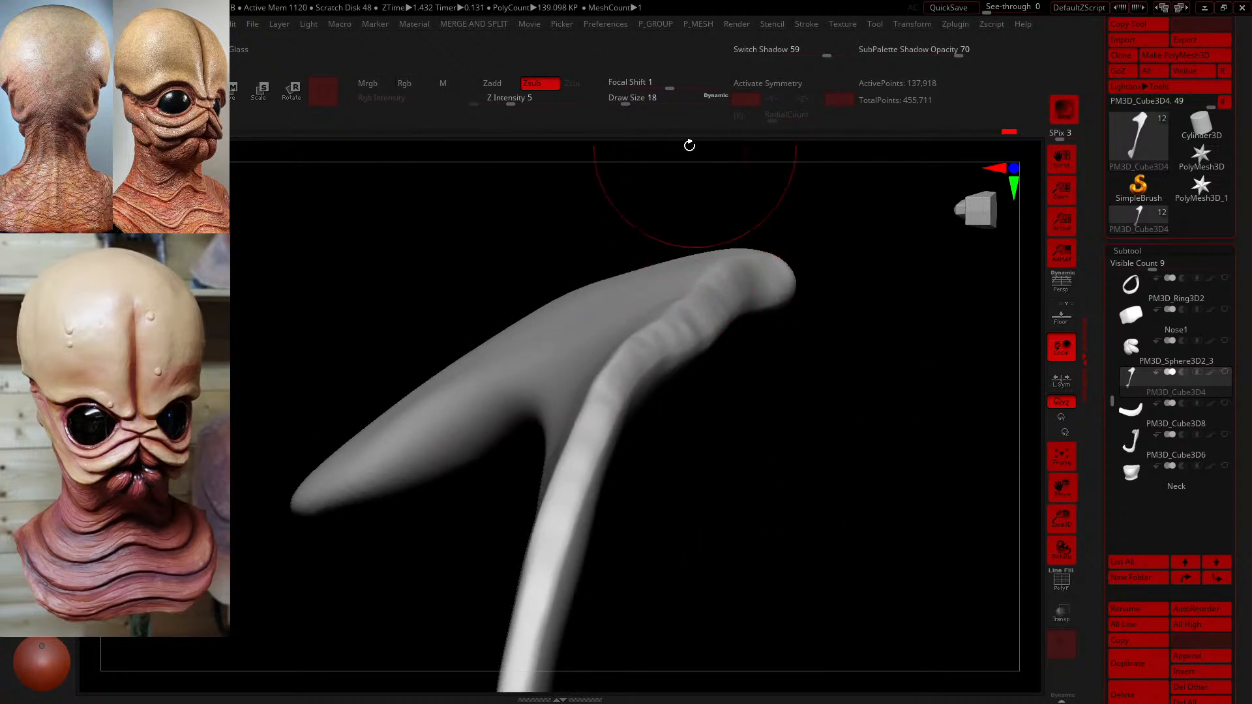
left_click_drag(626, 103, 620, 102)
left_click_drag(682, 308, 697, 334, "shift")
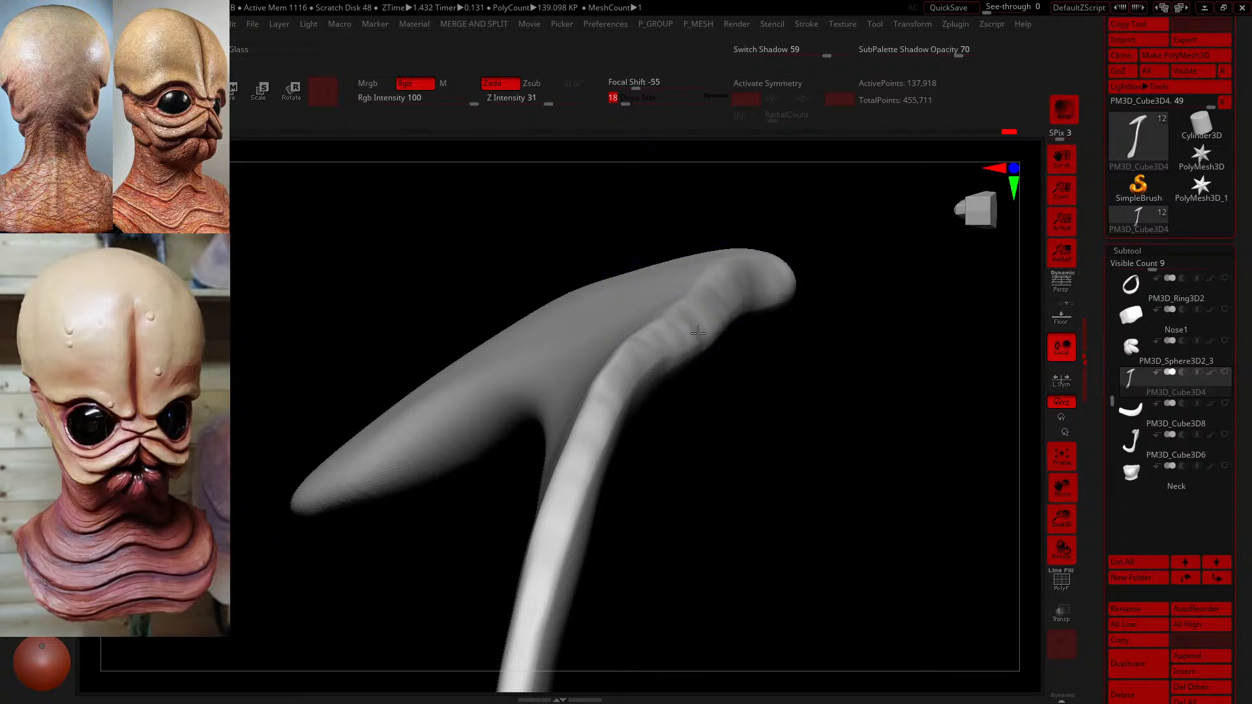
- Smooth the bumpy edge of the isolated fold PM3D_Cube3D4 and show the other subtools again
left_click_drag(542, 617, 590, 450, "shift")
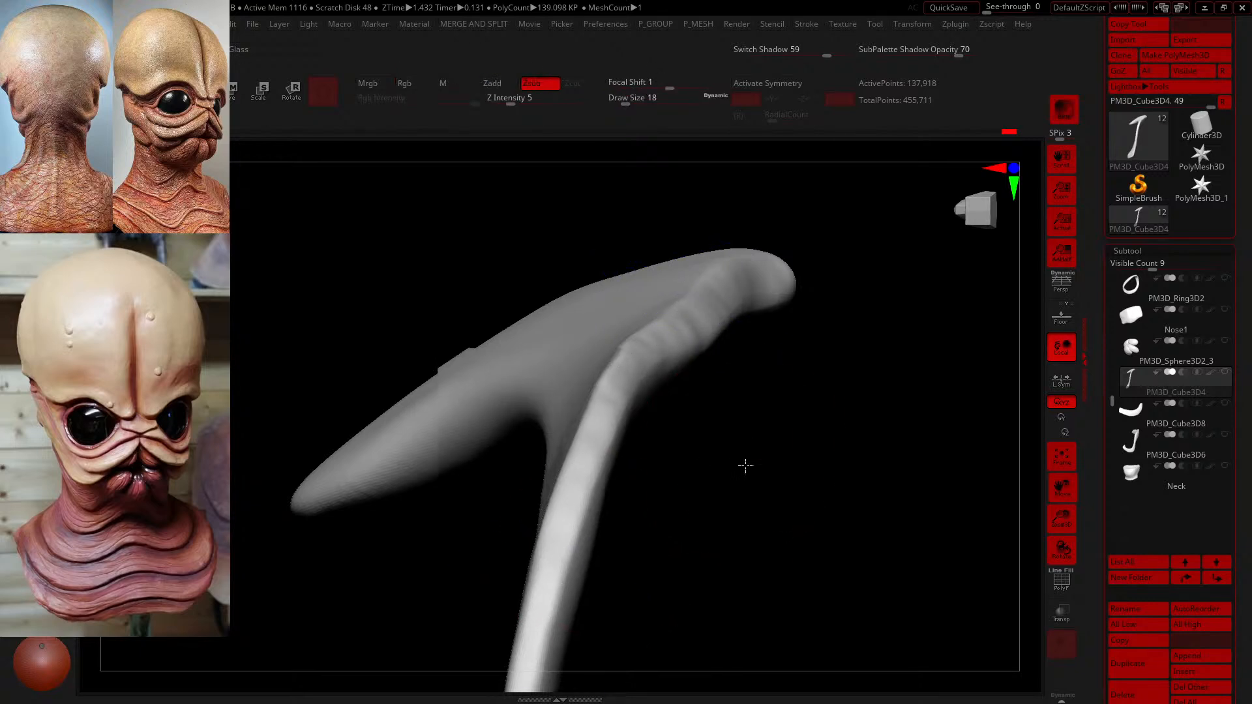
mouse_move(746, 467)
left_mouse_down("alt")
mouse_move(768, 495)
mouse_move(878, 333)
mouse_move(952, 541)
left_mouse_up("alt")
mouse_move(809, 261)
left_mouse_down("alt")
mouse_move(774, 195)
mouse_move(883, 385)
mouse_move(796, 421)
left_mouse_up("alt")
left_click(1225, 372)
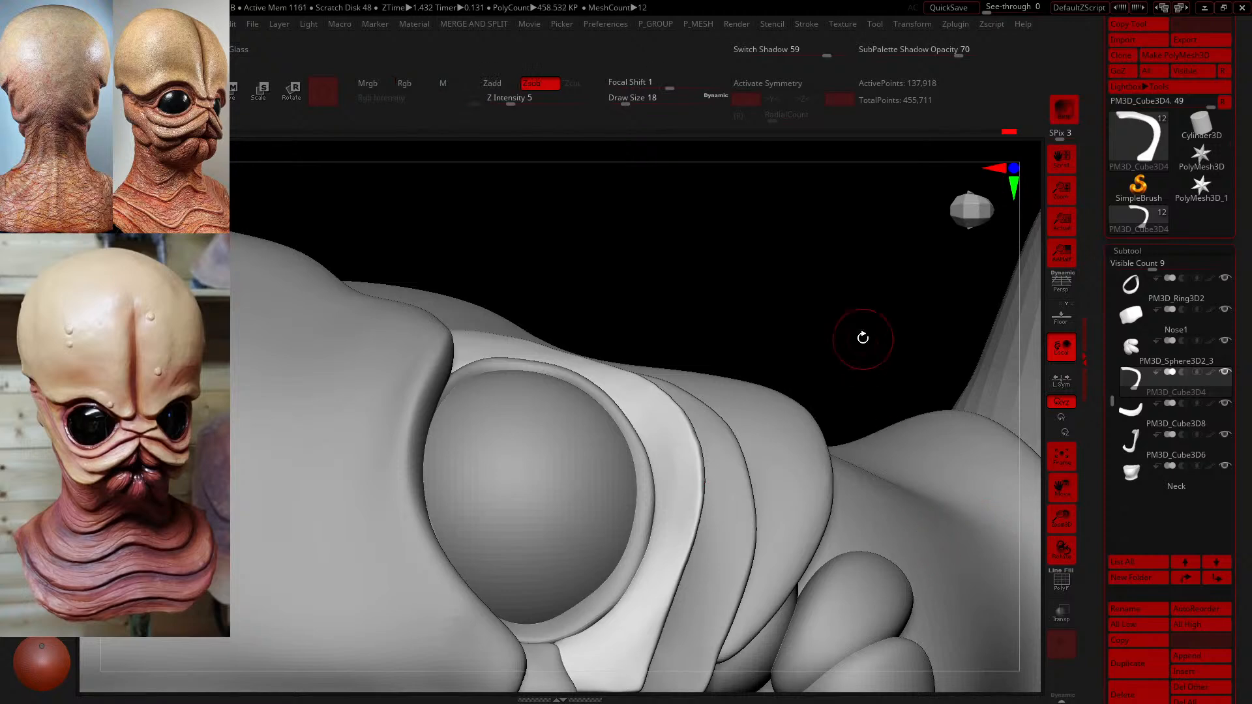
- Set the brush draw size to 35 and reshape the lower edge of the fold beneath the eye
mouse_move(866, 330)
left_mouse_down()
mouse_move(735, 217)
mouse_move(1008, 498)
mouse_move(939, 530)
mouse_move(930, 590)
mouse_move(970, 526)
mouse_move(947, 503)
mouse_move(933, 580)
mouse_move(774, 492)
mouse_move(803, 501)
left_mouse_up()
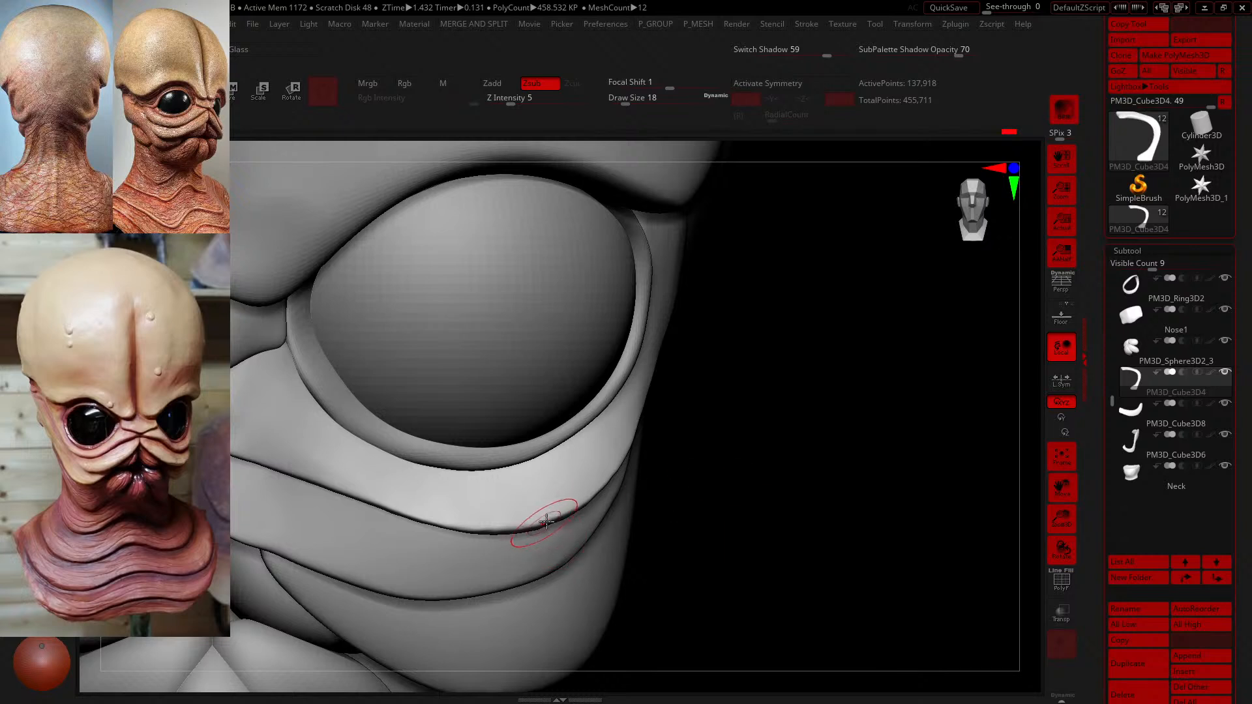
key("shift")
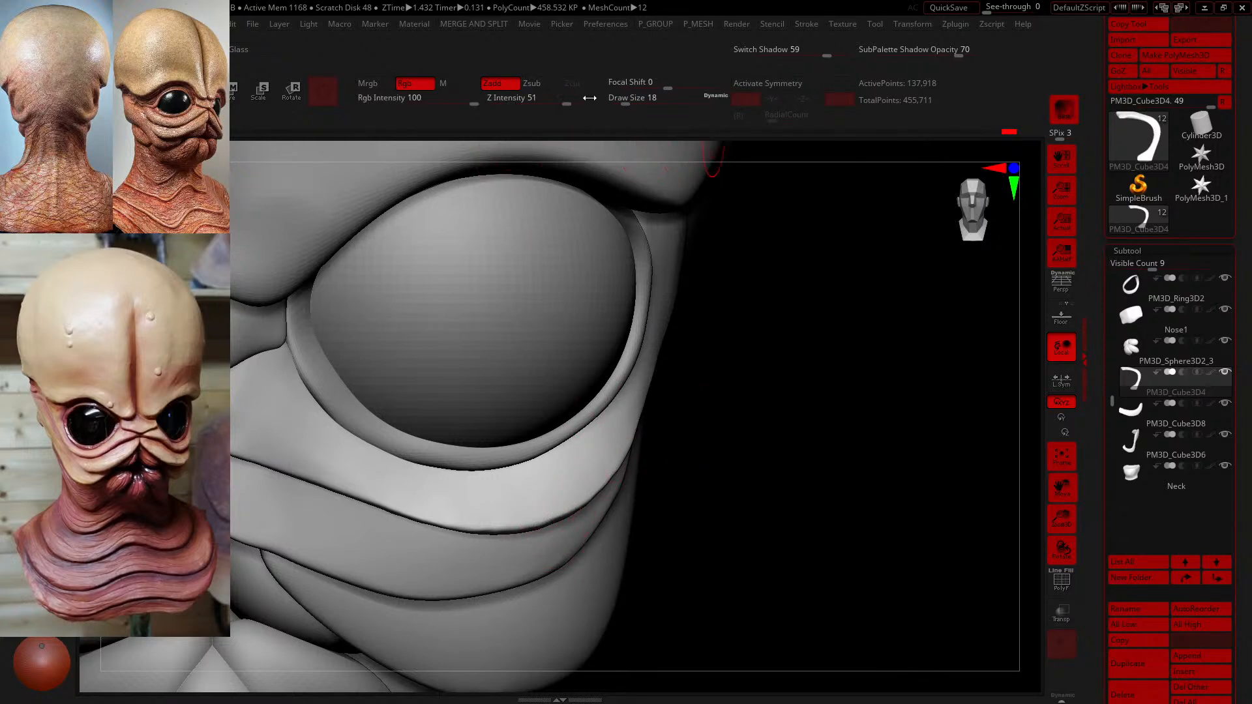
left_click_drag(634, 101, 632, 101)
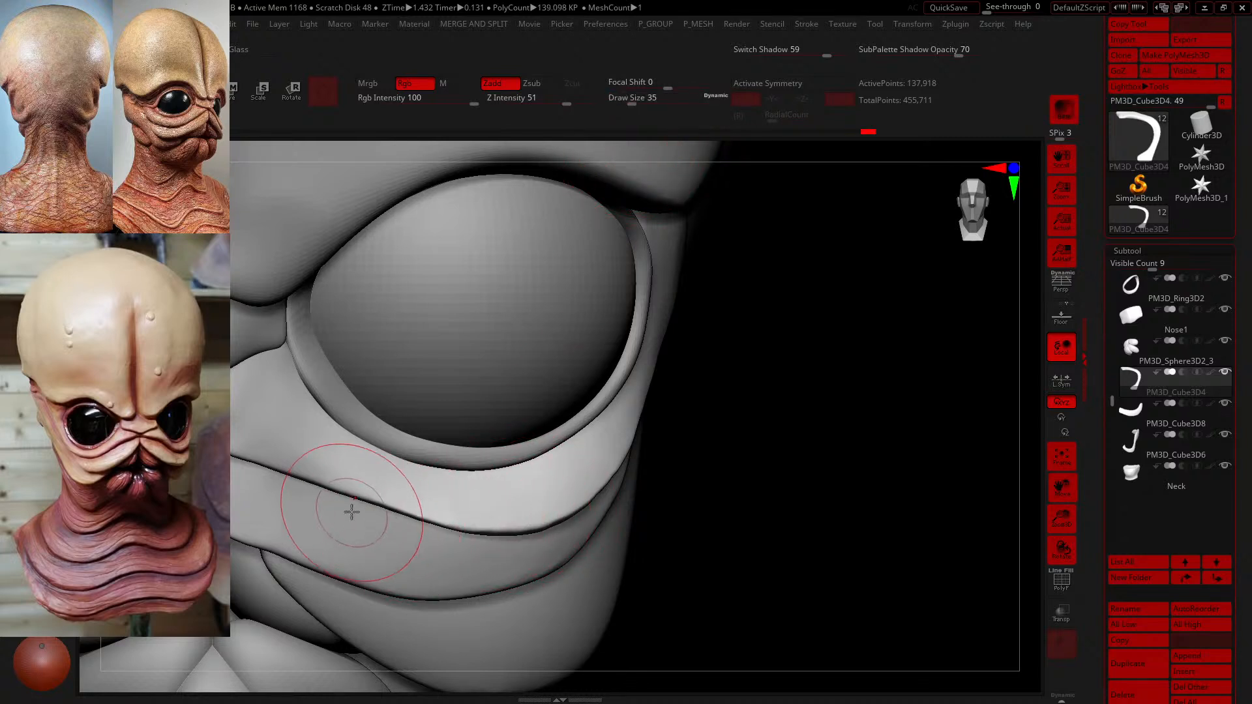
left_click_drag(351, 512, 331, 499)
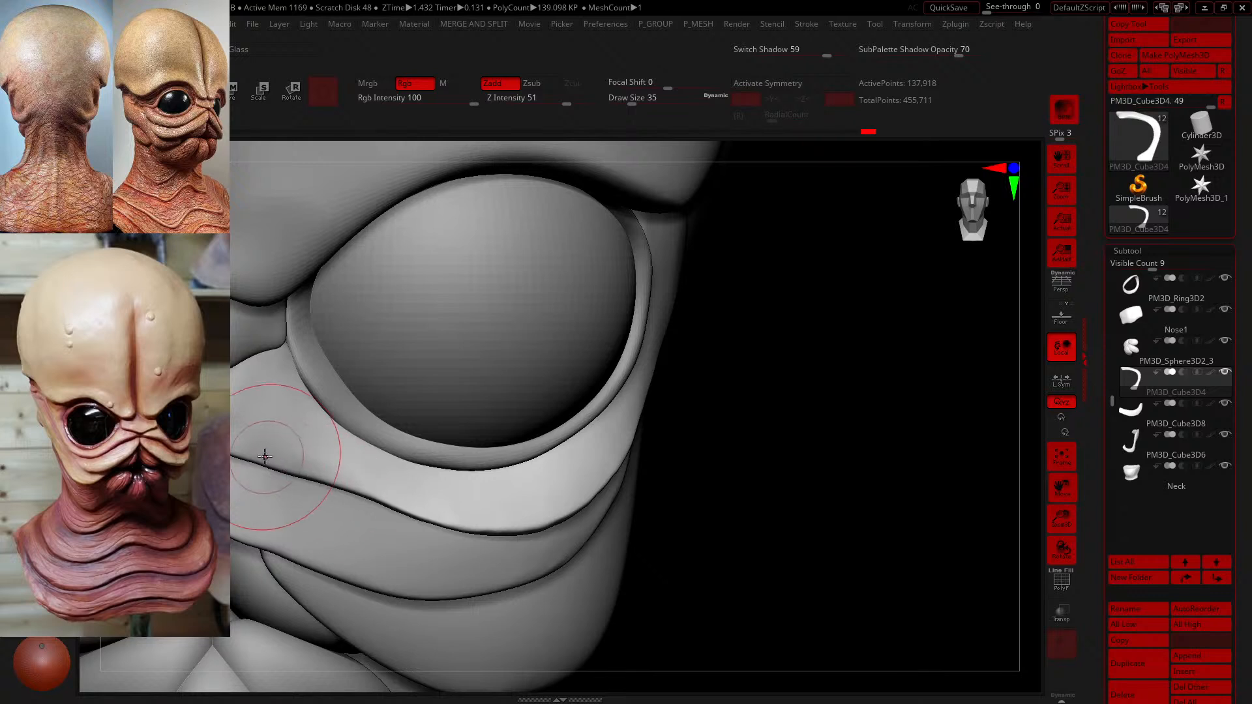
left_click_drag(264, 456, 248, 459)
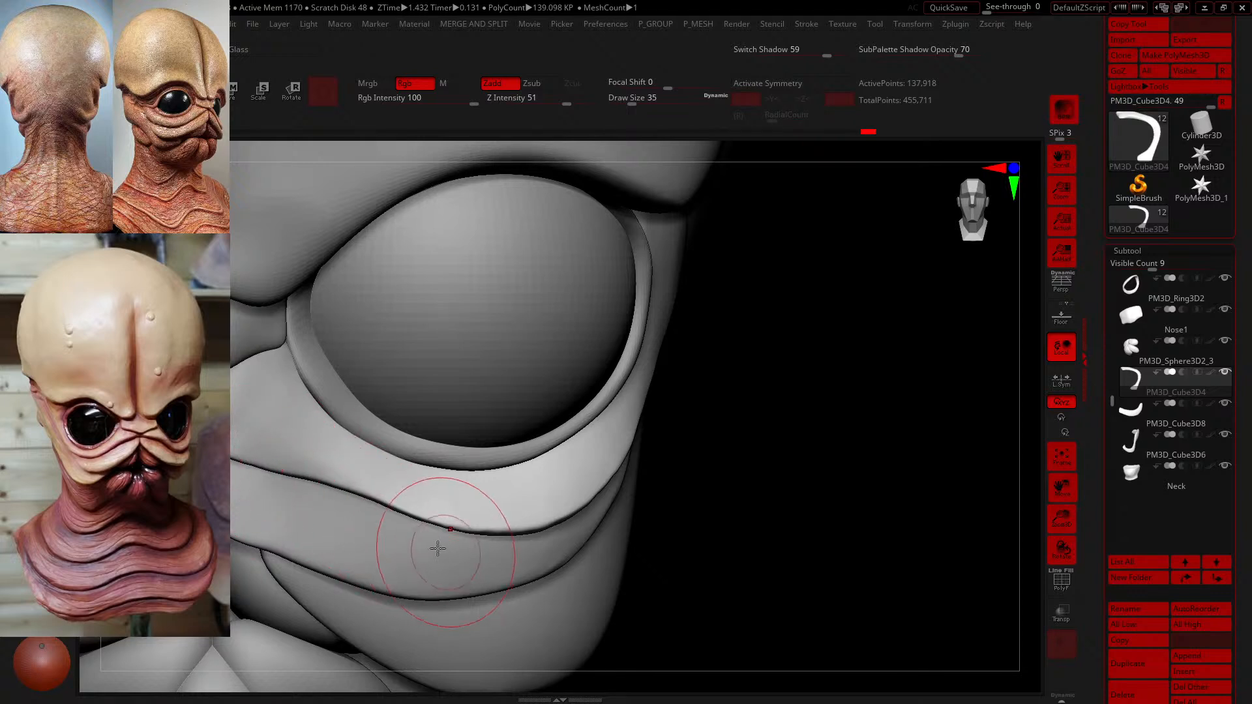
left_click_drag(344, 508, 354, 484)
key("ctrl+z")
mouse_move(535, 513)
left_mouse_down()
mouse_move(541, 525)
mouse_move(578, 510)
left_mouse_up()
- Smooth the lower edge of the under-eye fold along its length to the outer end
mouse_move(752, 513)
left_mouse_down()
mouse_move(539, 523)
mouse_move(587, 504)
left_mouse_up()
mouse_move(503, 517)
left_mouse_down("shift")
mouse_move(465, 519)
mouse_move(470, 534)
left_mouse_up("shift")
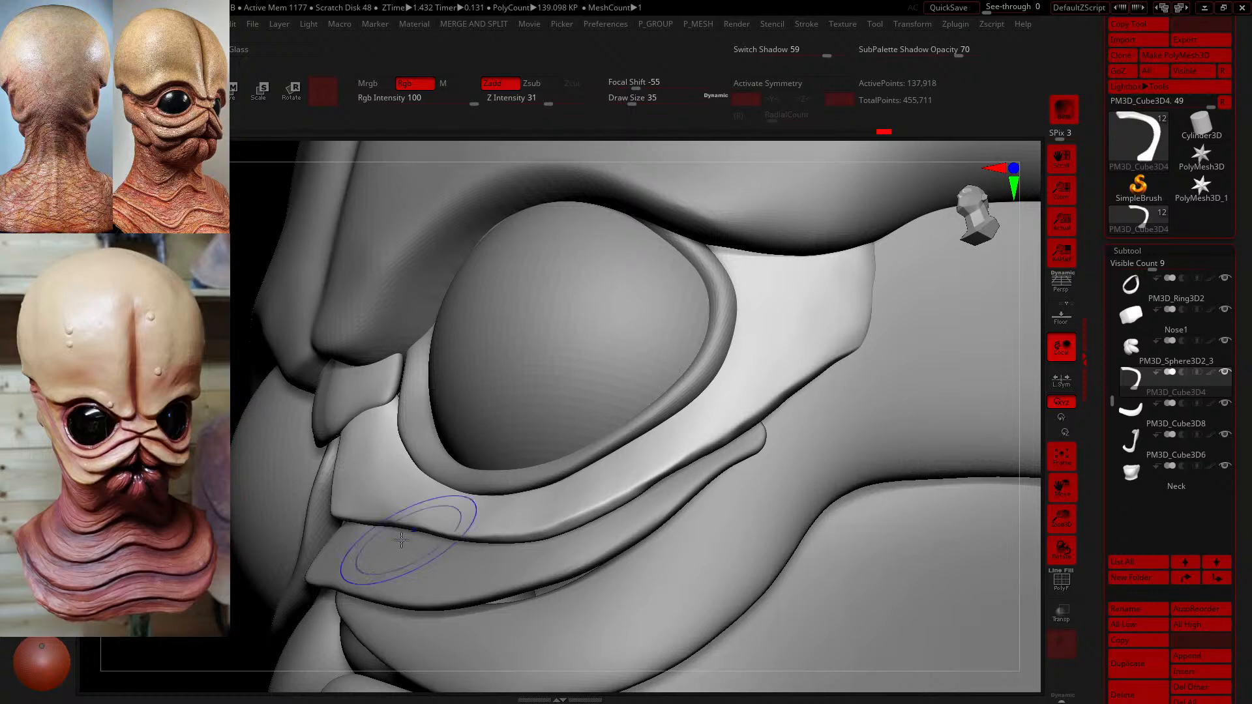
mouse_move(284, 495)
left_mouse_down()
mouse_move(352, 541)
mouse_move(371, 574)
left_mouse_up()
right_click_drag(372, 574, 349, 520)
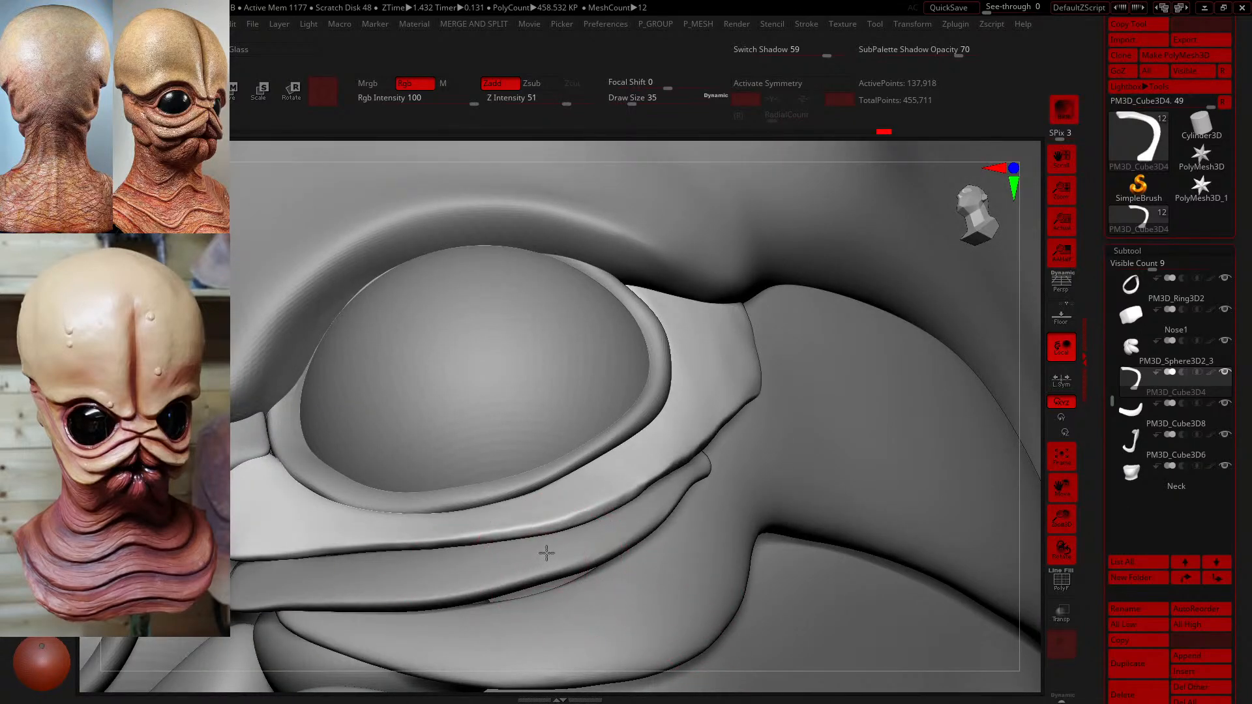
mouse_move(548, 526)
left_mouse_down("shift")
mouse_move(671, 462)
mouse_move(754, 385)
left_mouse_up("shift")
- Isolate the PM3D_Cube3D4 fold and reduce the brush draw size to 11
mouse_move(1039, 509)
right_mouse_down()
mouse_move(1011, 497)
mouse_move(1008, 436)
mouse_move(1045, 401)
right_mouse_up()
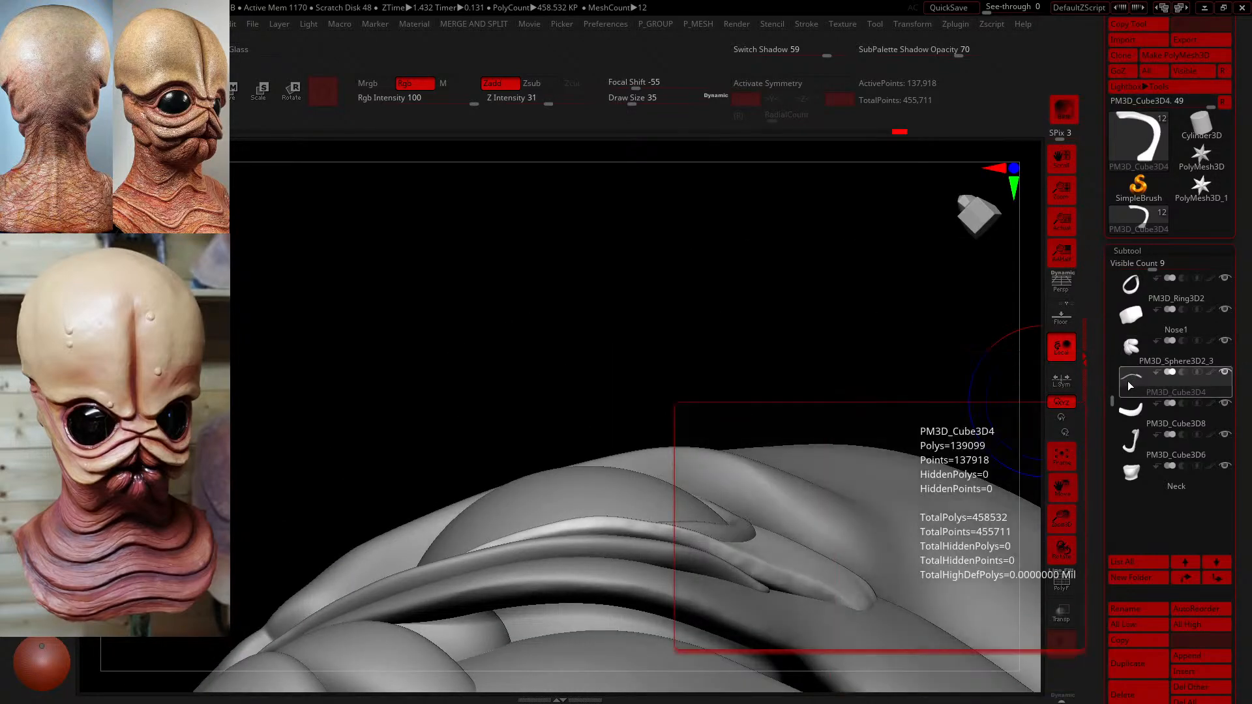
left_click(1128, 381)
mouse_move(812, 404)
right_mouse_down()
mouse_move(819, 366)
mouse_move(693, 353)
mouse_move(690, 261)
mouse_move(730, 405)
mouse_move(785, 439)
mouse_move(675, 328)
right_mouse_up()
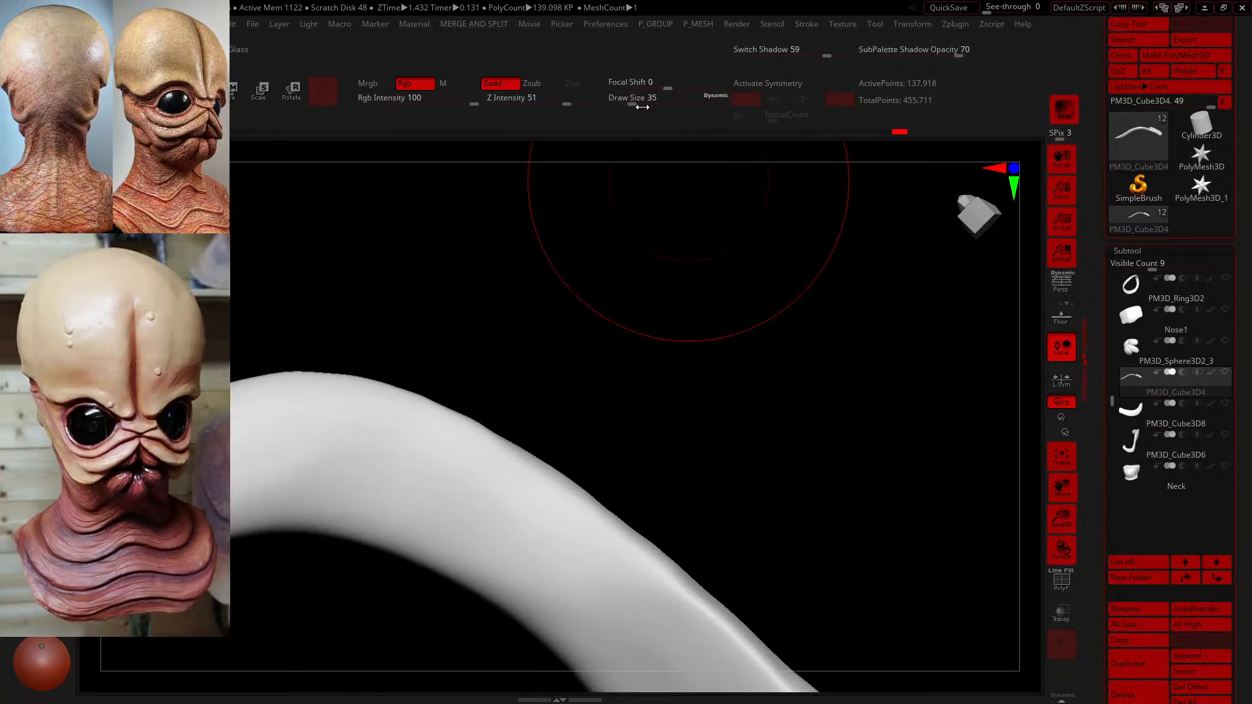
left_click_drag(643, 99, 621, 99)
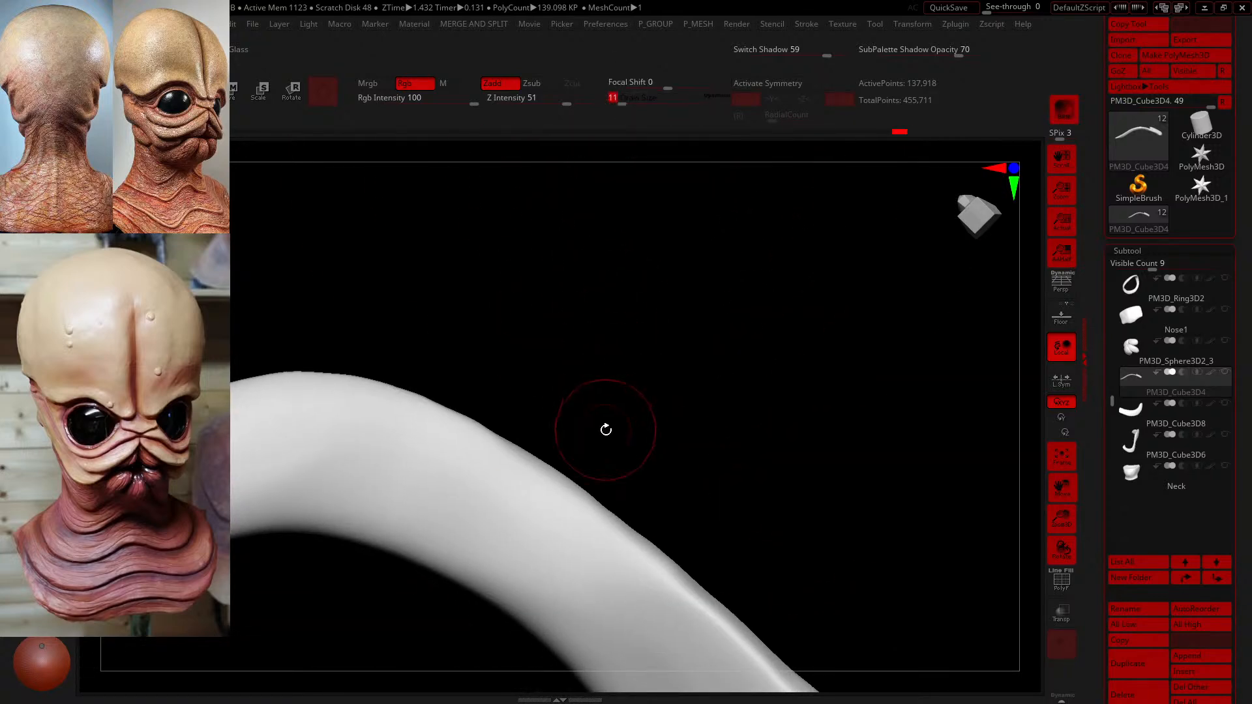
mouse_move(683, 411)
right_mouse_down()
mouse_move(659, 489)
mouse_move(655, 640)
mouse_move(671, 486)
mouse_move(586, 456)
mouse_move(667, 385)
mouse_move(532, 552)
mouse_move(520, 646)
mouse_move(436, 600)
mouse_move(637, 185)
mouse_move(752, 271)
mouse_move(760, 296)
mouse_move(637, 174)
mouse_move(578, 459)
right_mouse_up()
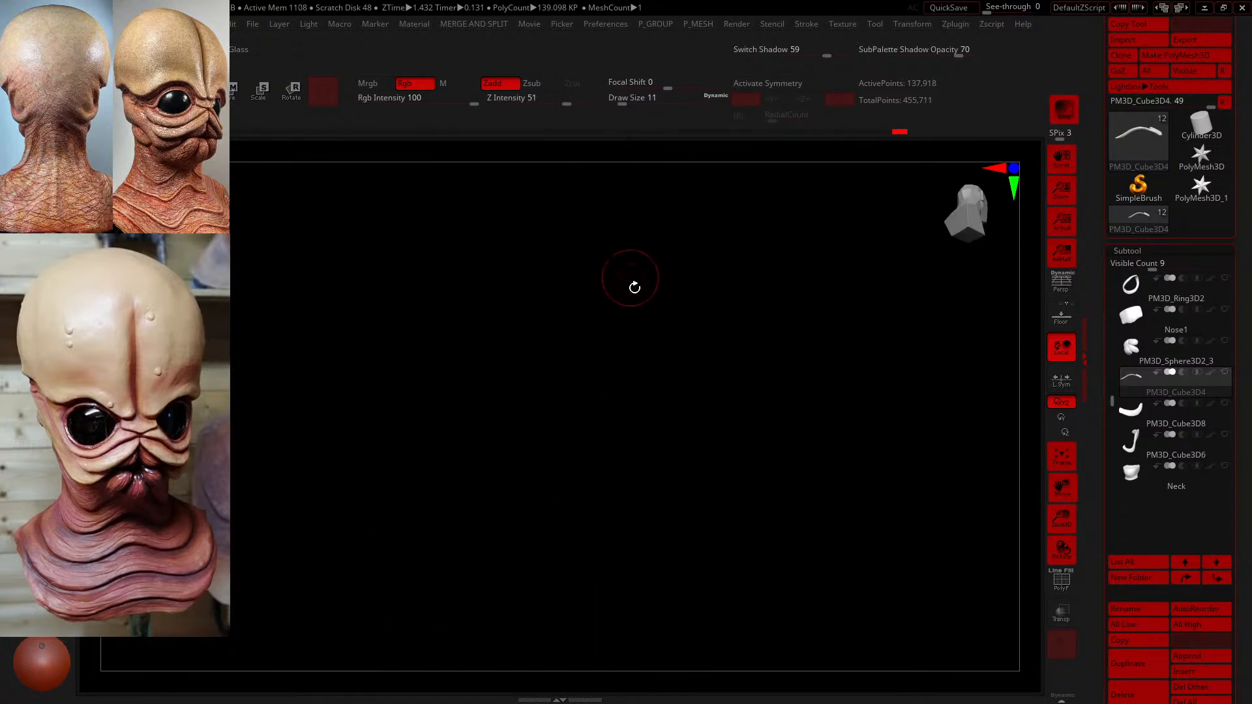
key("f")
- Examine the under-eye fold's edges up close and against the whole face from the front
left_click_drag(952, 538, 909, 516, "alt")
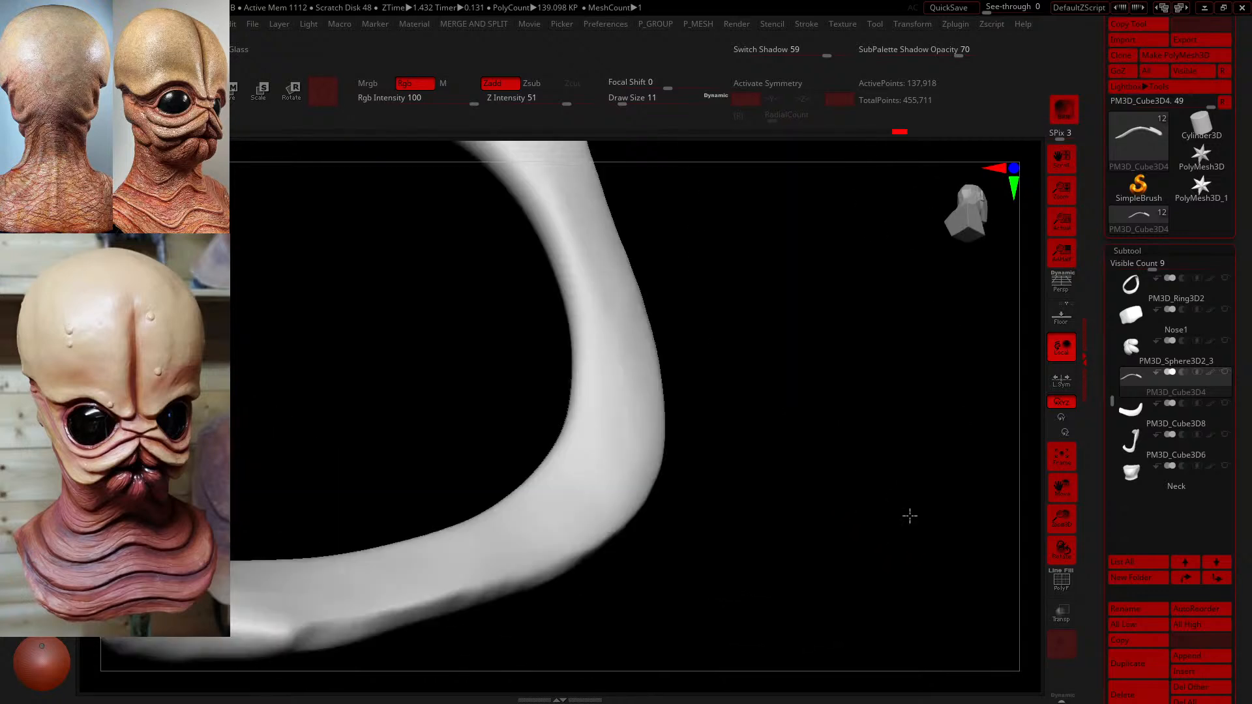
left_click_drag(852, 487, 862, 500, "alt")
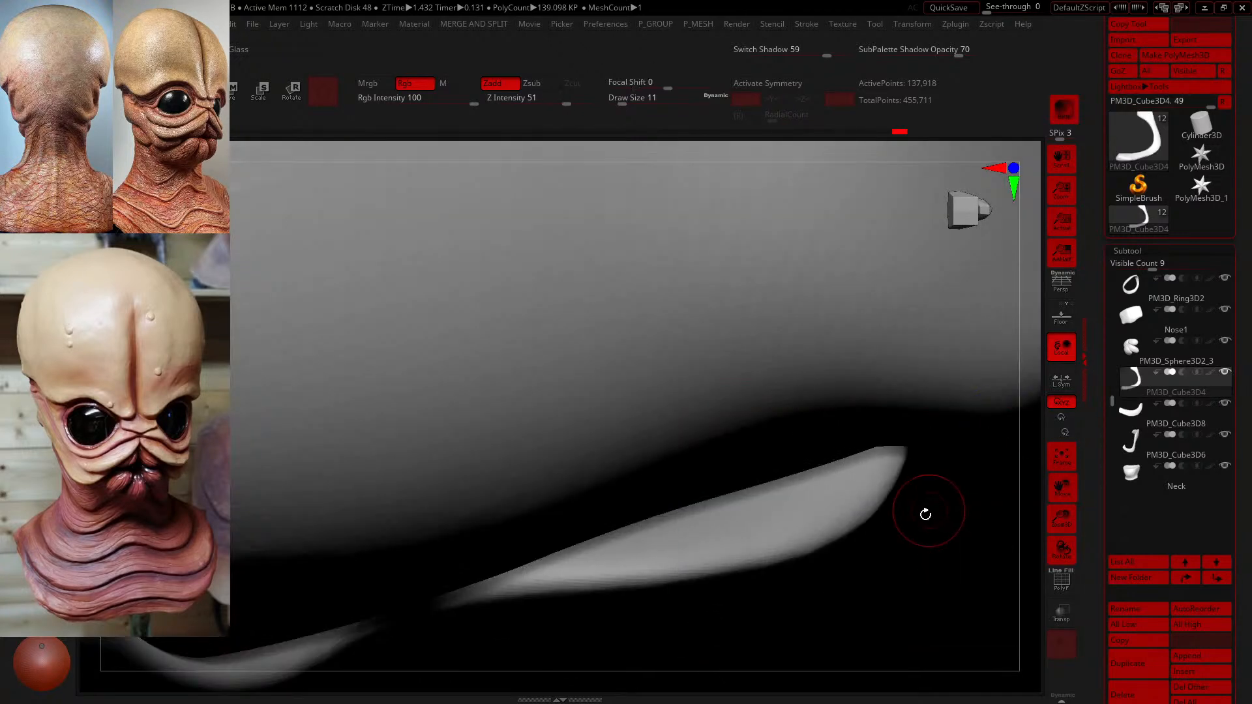
key("f")
left_click(1013, 169)
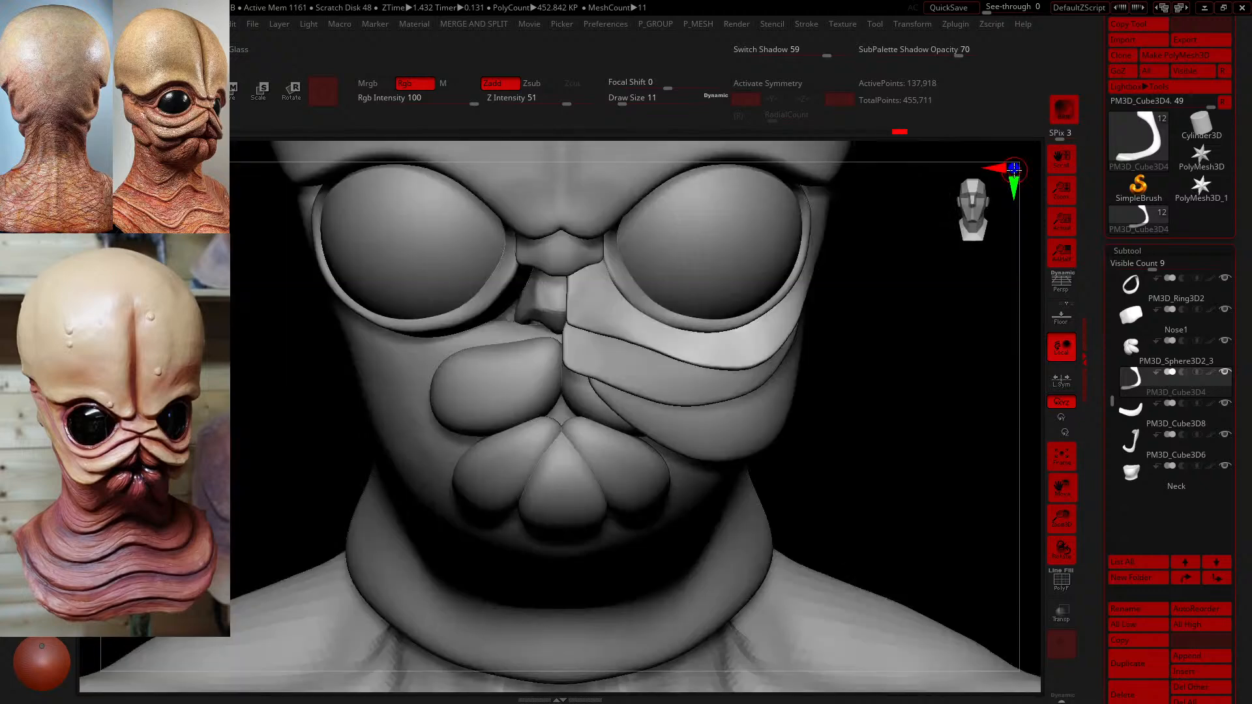
left_click_drag(906, 382, 753, 331)
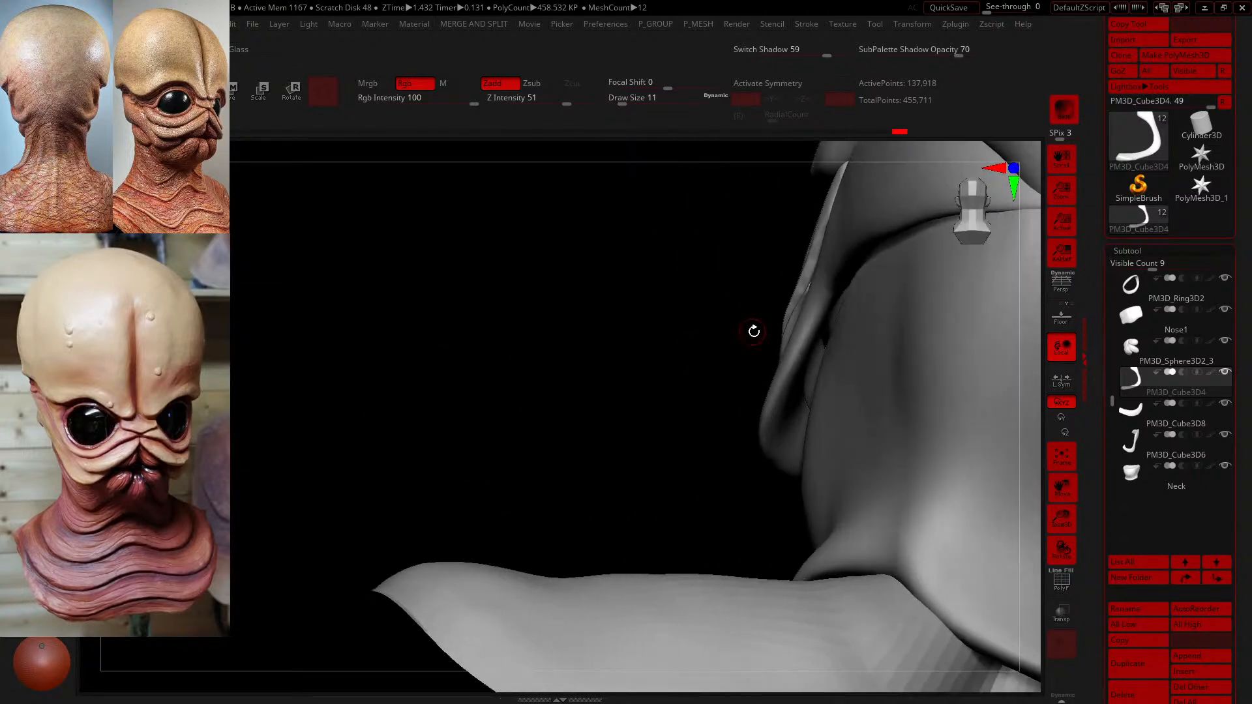
- Isolate the PM3D_Cube3D4 fold and smooth its outer edge with the smoothing intensity raised to 92
left_click(1119, 378, "shift")
left_click_drag(893, 322, 818, 325)
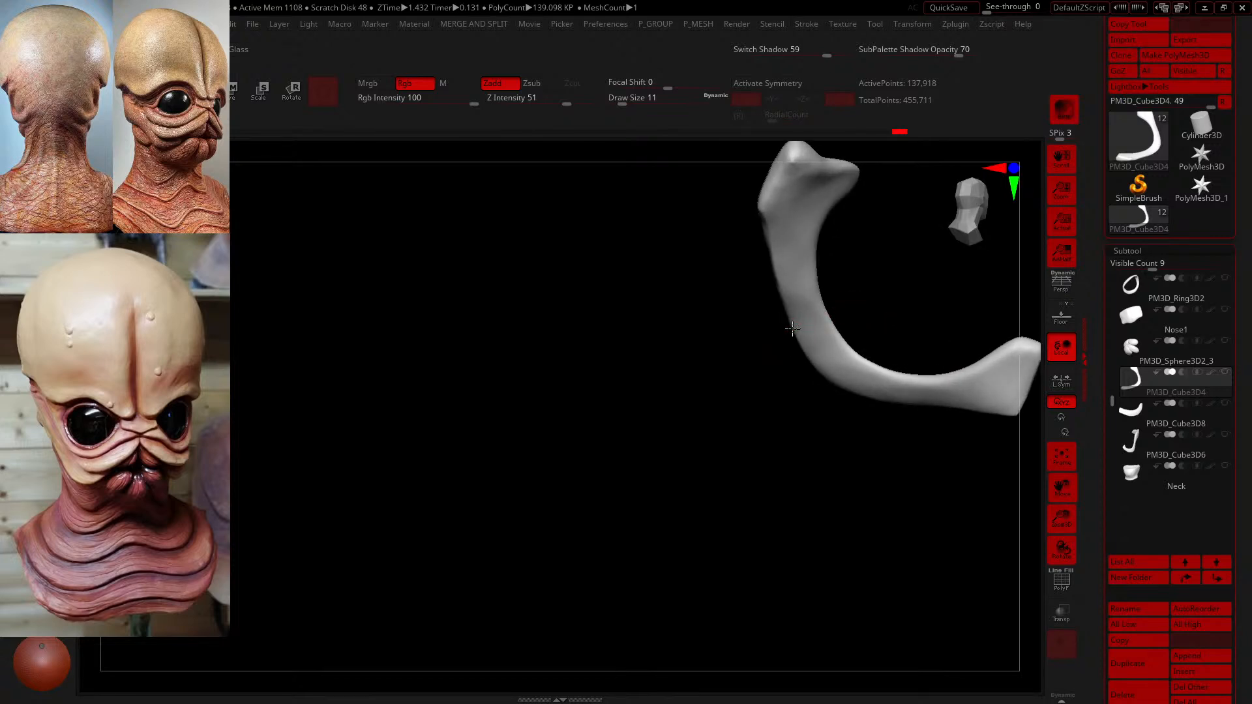
left_click_drag(742, 347, 801, 361)
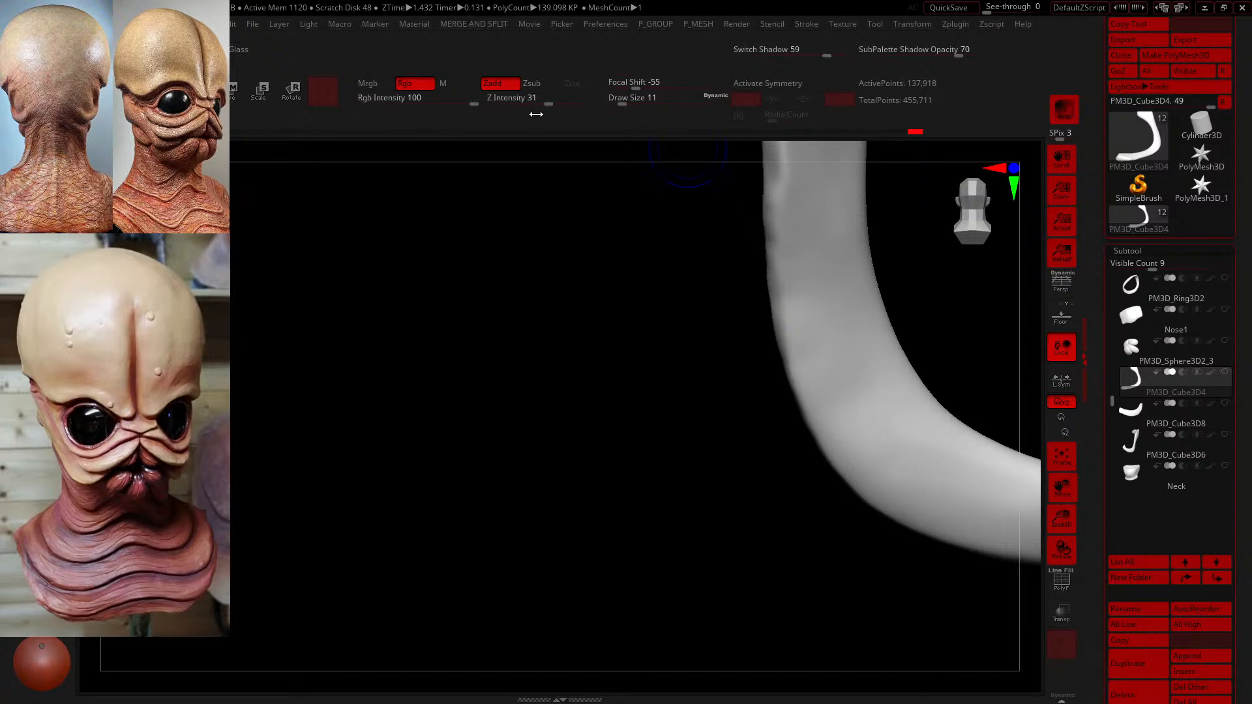
left_click_drag(536, 114, 590, 112)
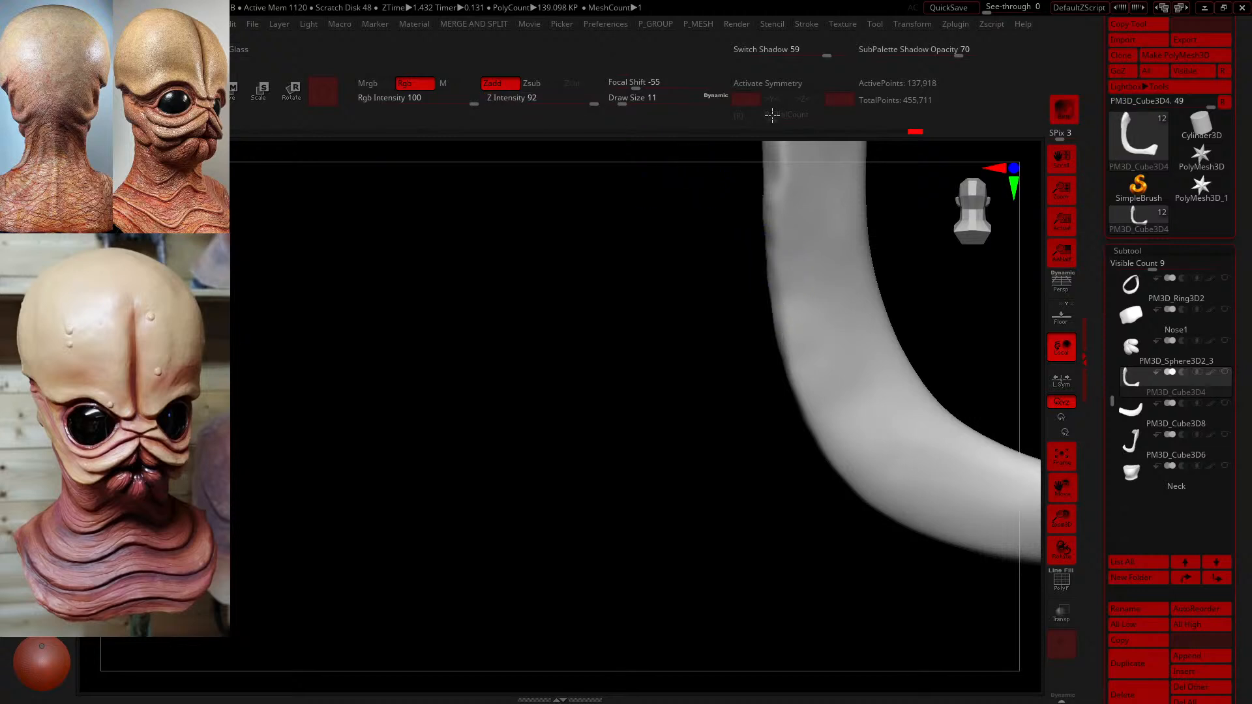
left_click_drag(745, 231, 691, 398)
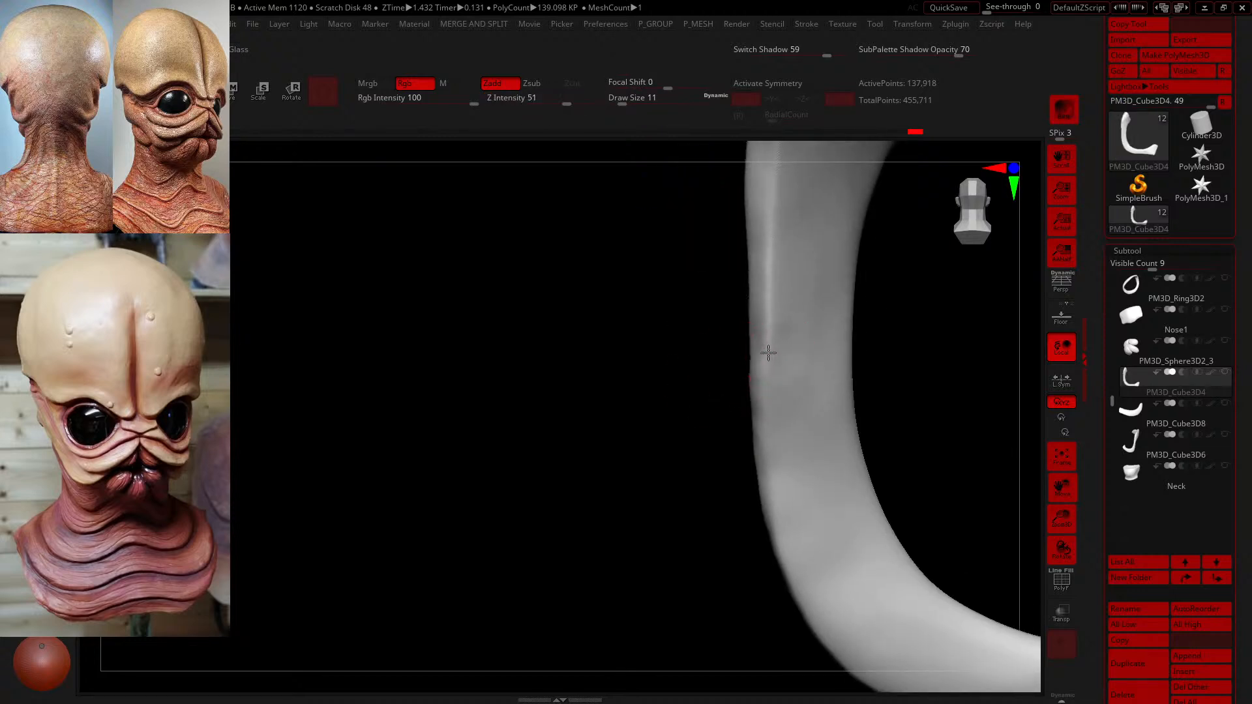
left_click_drag(772, 335, 785, 365)
- Show the whole head again and set the brush draw size to 29 and the smoothing intensity to 66
left_click_drag(962, 313, 1026, 346)
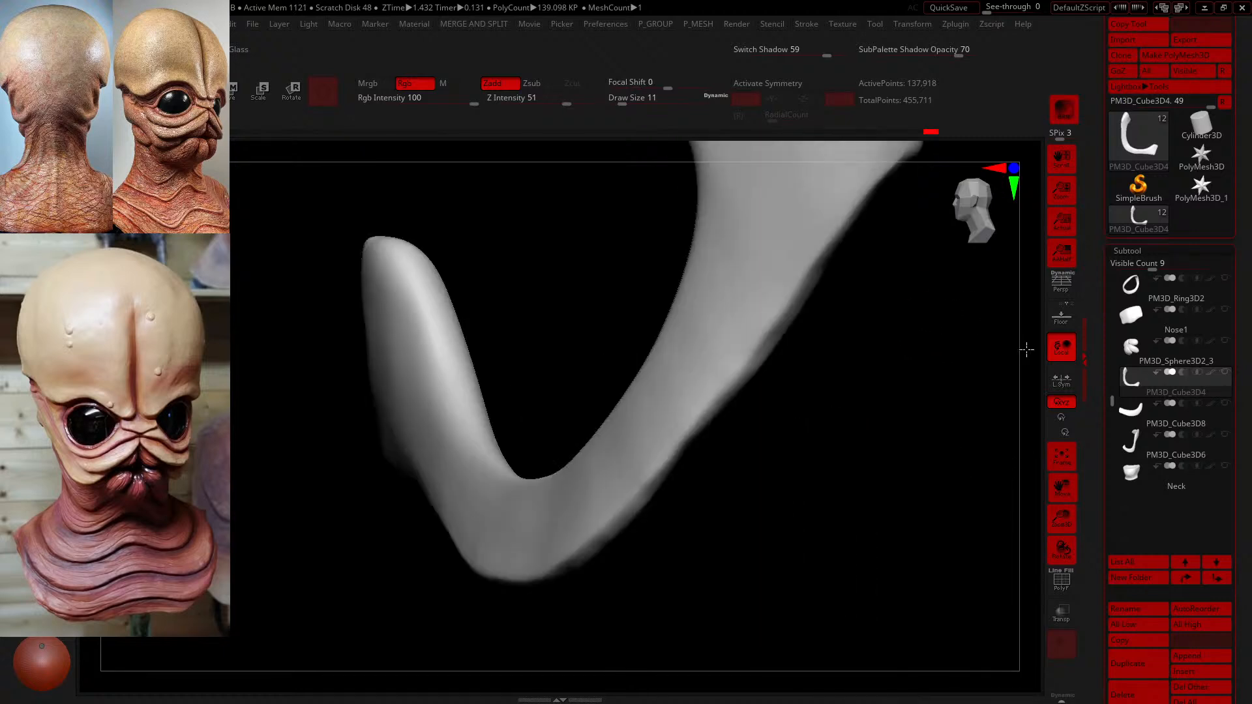
left_click_drag(913, 405, 1083, 348)
left_click(1130, 383)
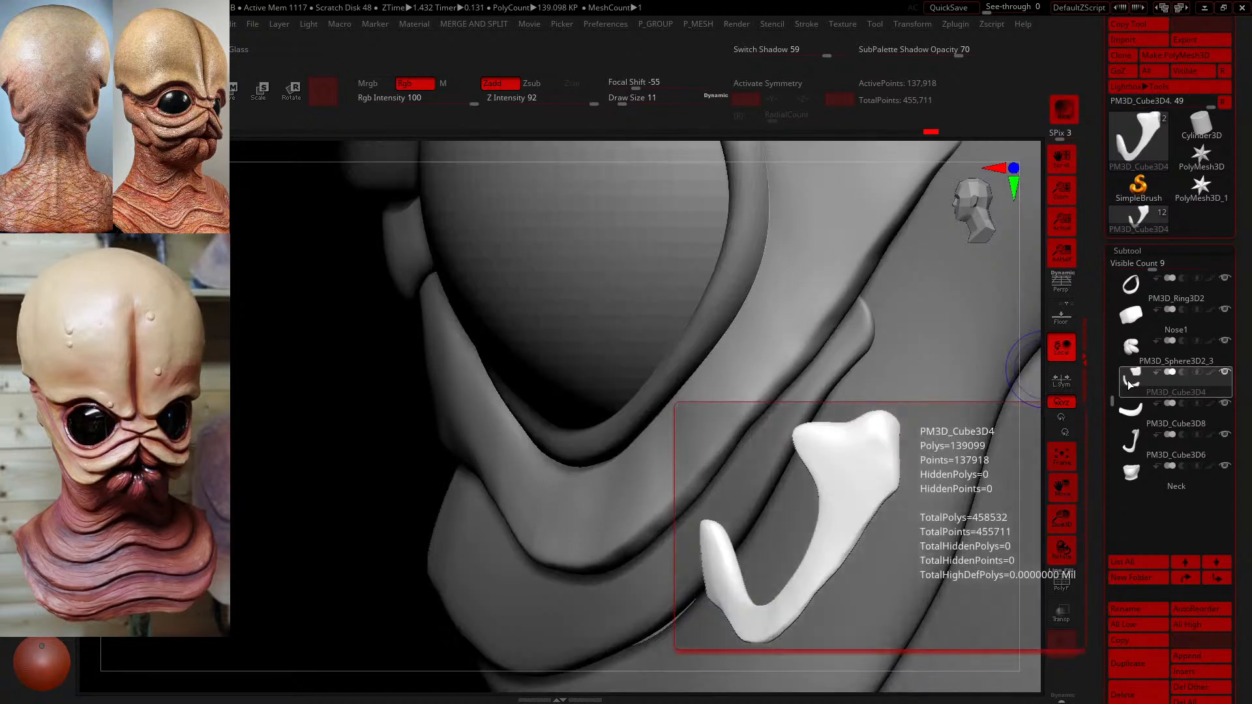
left_click_drag(302, 535, 339, 431, "alt")
left_click_drag(637, 103, 630, 101)
left_click(636, 86)
left_click(573, 102)
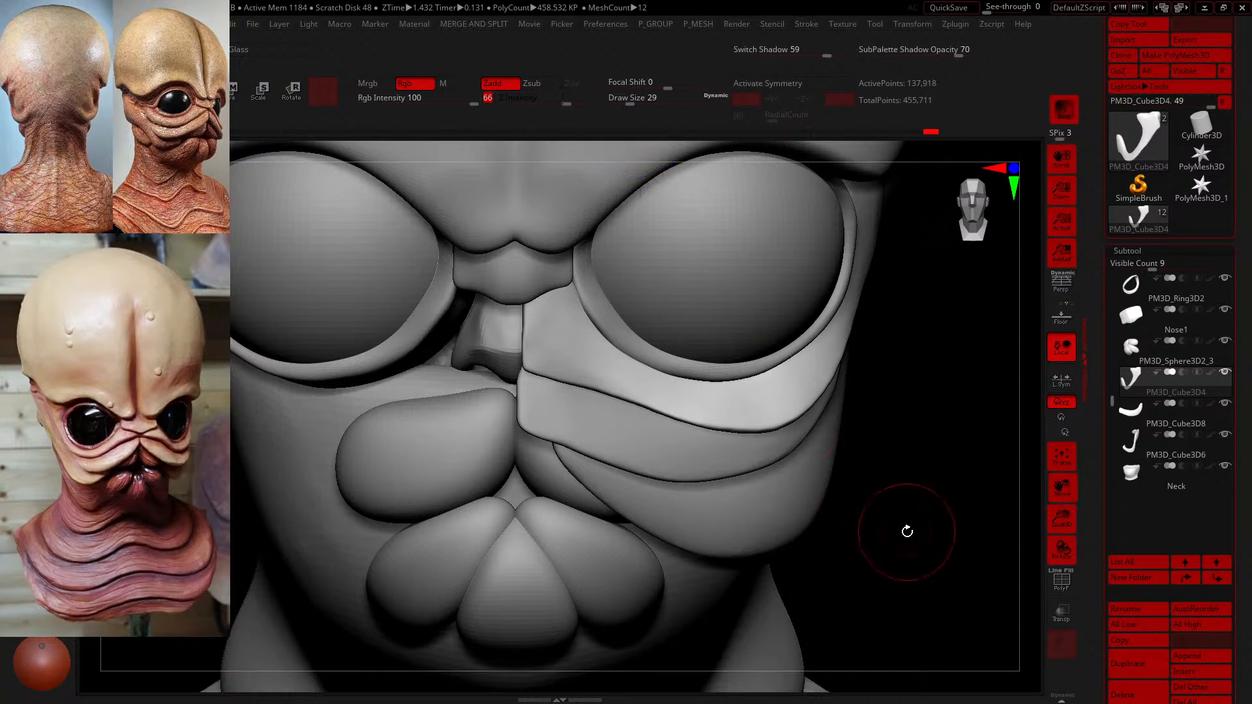
- Isolate the PM3D_Cube3D4 fold and smooth the uneven edge near its bend at draw size 18
mouse_move(908, 524)
left_mouse_down()
mouse_move(675, 348)
mouse_move(724, 362)
left_mouse_up()
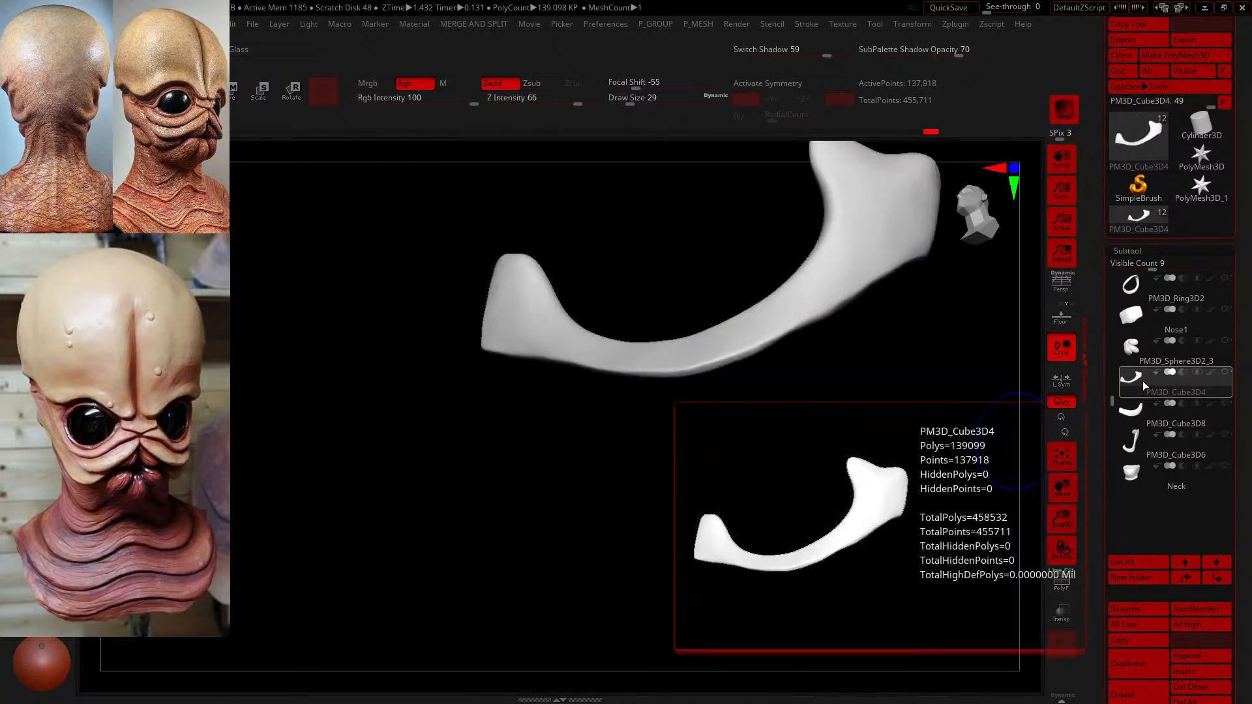
left_click_drag(860, 392, 922, 363)
left_click_drag(802, 199, 672, 197, "alt")
mouse_move(630, 100)
left_mouse_down()
mouse_move(616, 102)
mouse_move(628, 101)
left_mouse_up()
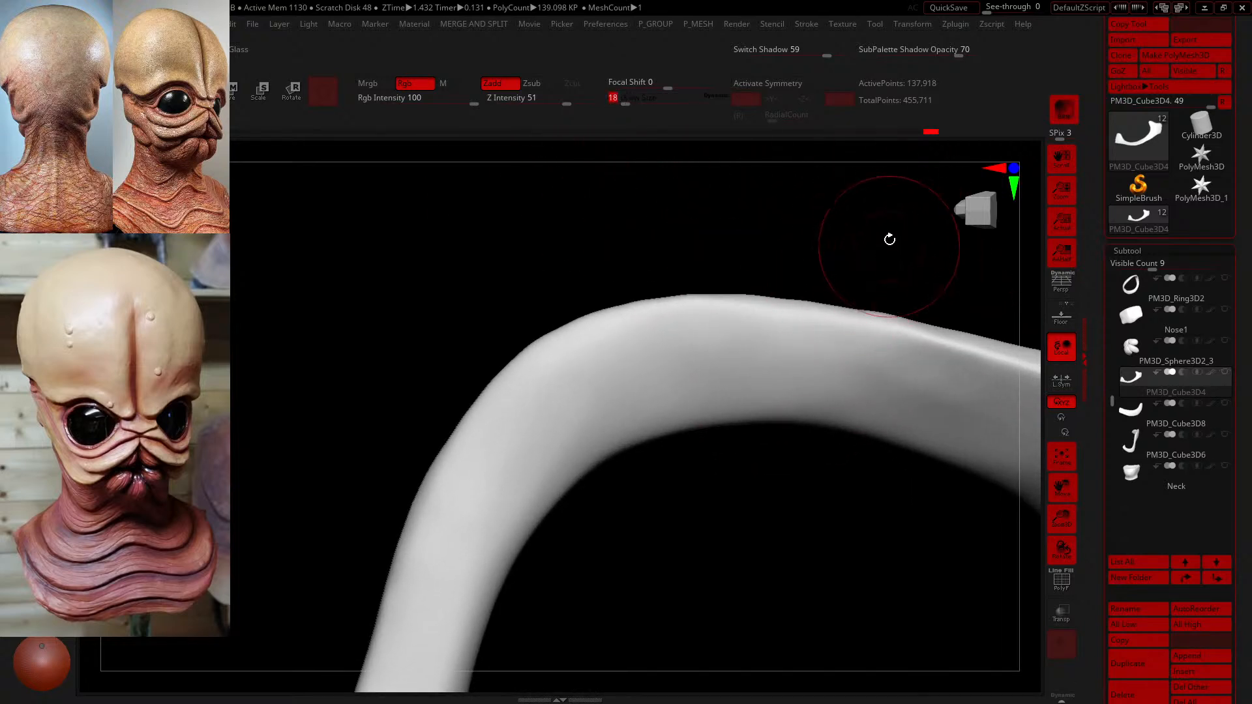
mouse_move(889, 237)
left_mouse_down()
mouse_move(894, 392)
mouse_move(889, 265)
mouse_move(866, 248)
left_mouse_up()
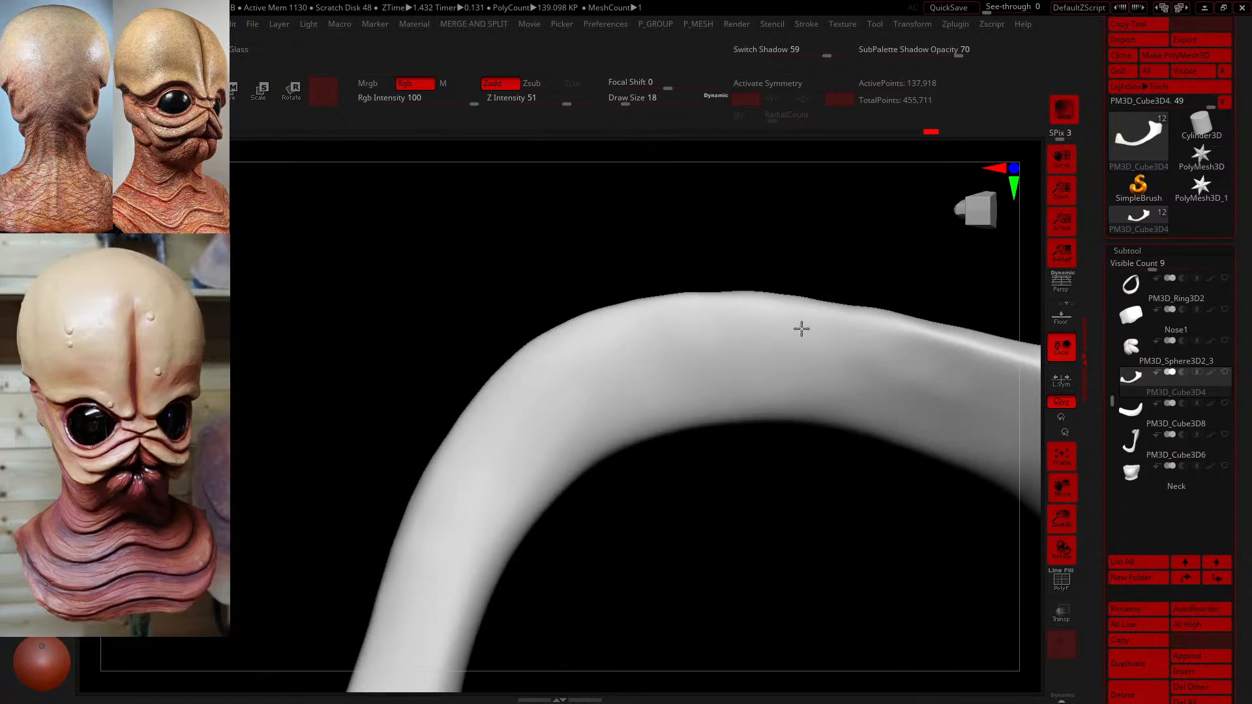
left_click_drag(850, 335, 814, 327, "shift")
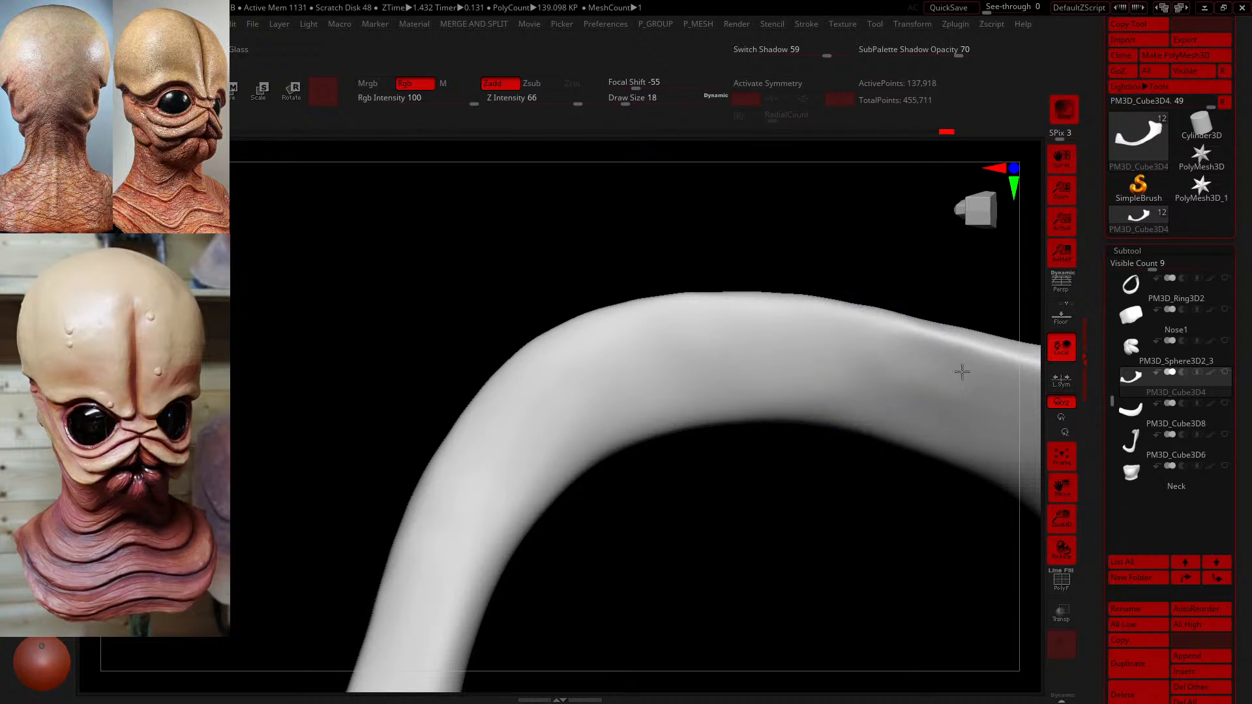
left_click_drag(868, 307, 959, 407)
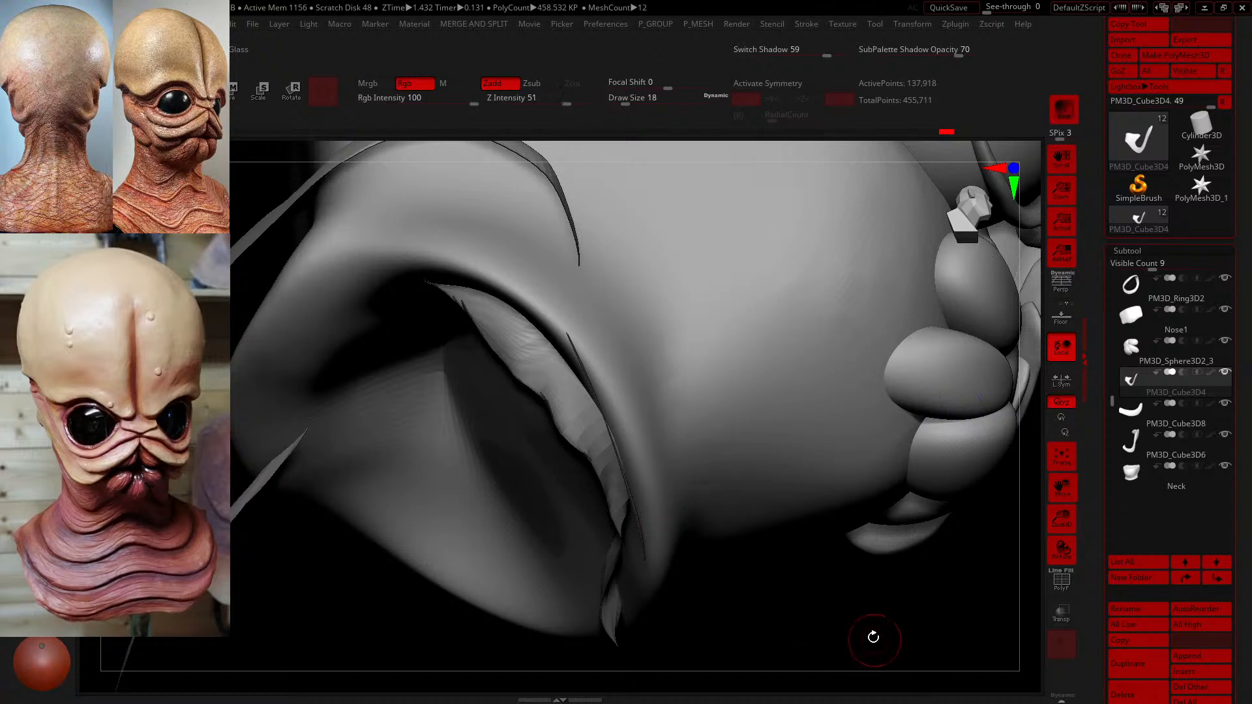
- Select the fold PM3D_Cube3D8 below and reshape its lower edge near the outer end at draw size 56
mouse_move(875, 637)
left_mouse_down()
mouse_move(932, 697)
mouse_move(874, 648)
mouse_move(531, 508)
left_mouse_up()
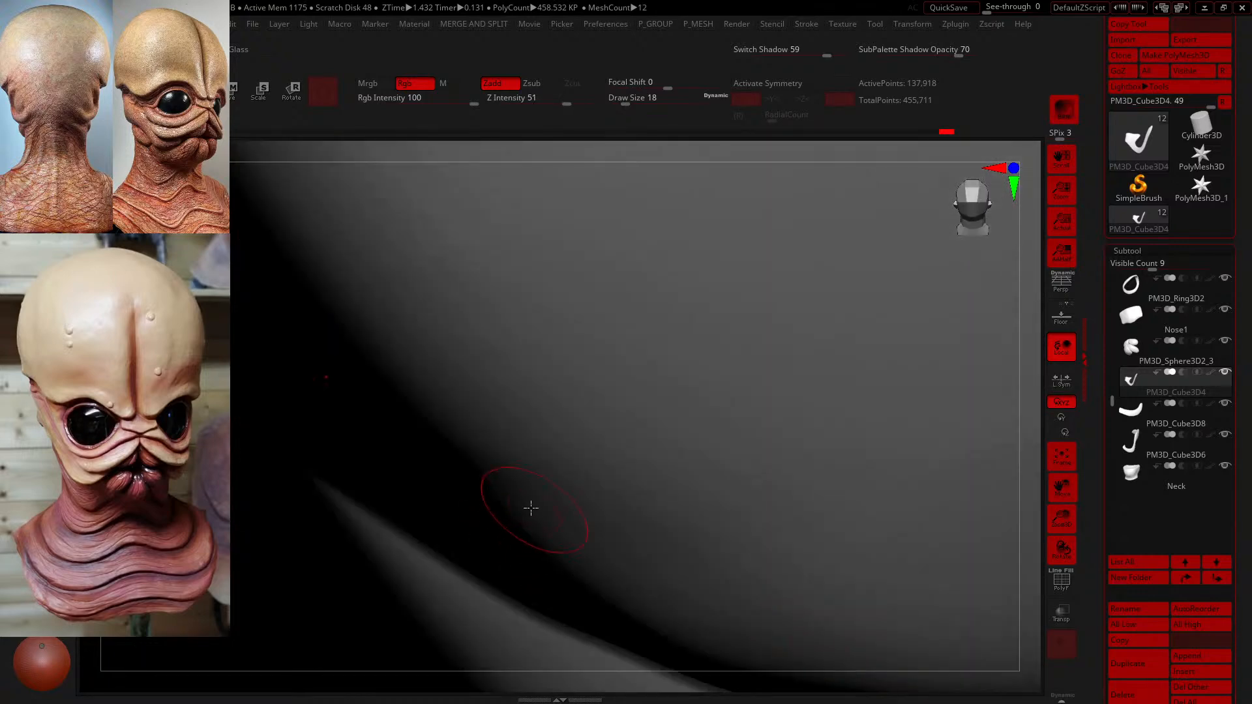
key("f")
left_click_drag(876, 399, 914, 558)
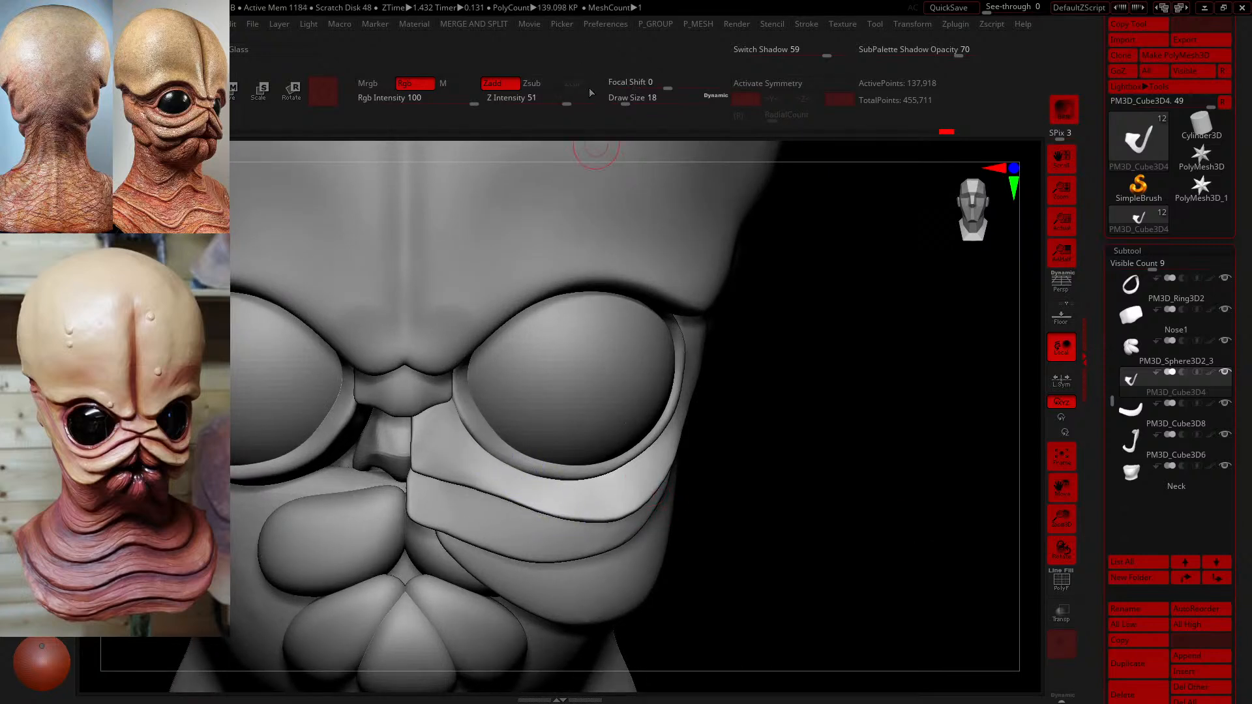
left_click_drag(616, 98, 637, 99)
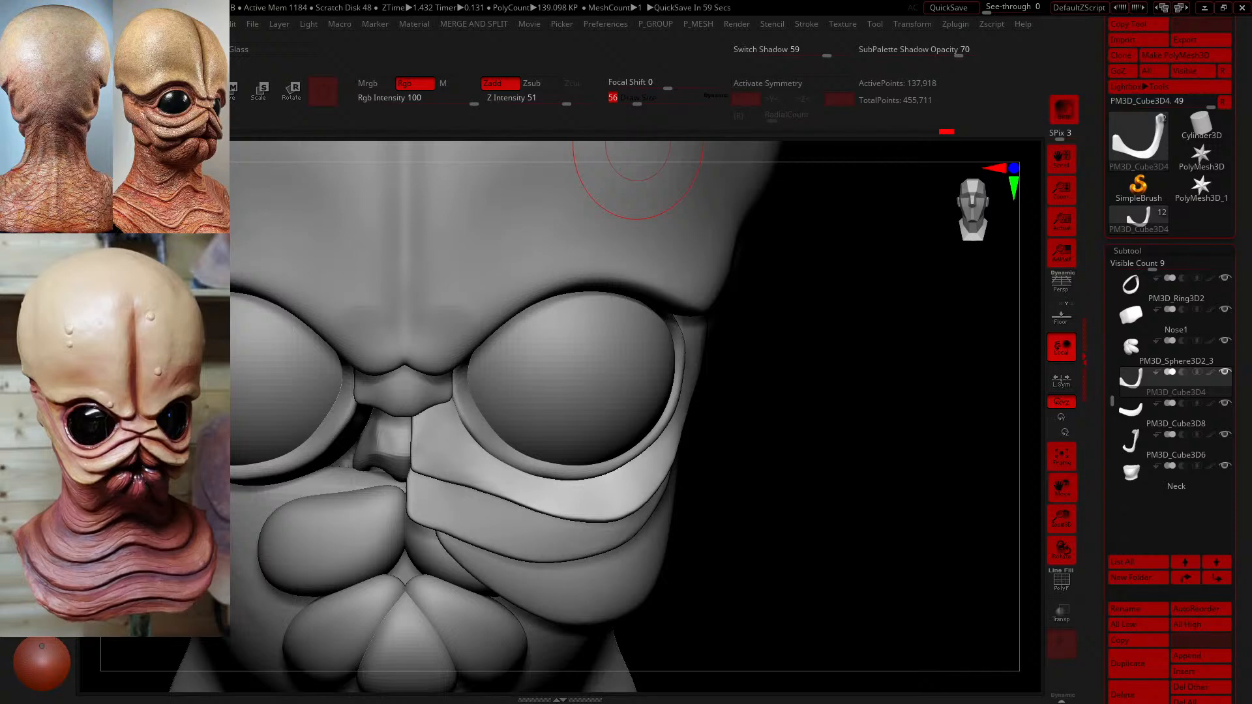
left_click_drag(794, 531, 1022, 410)
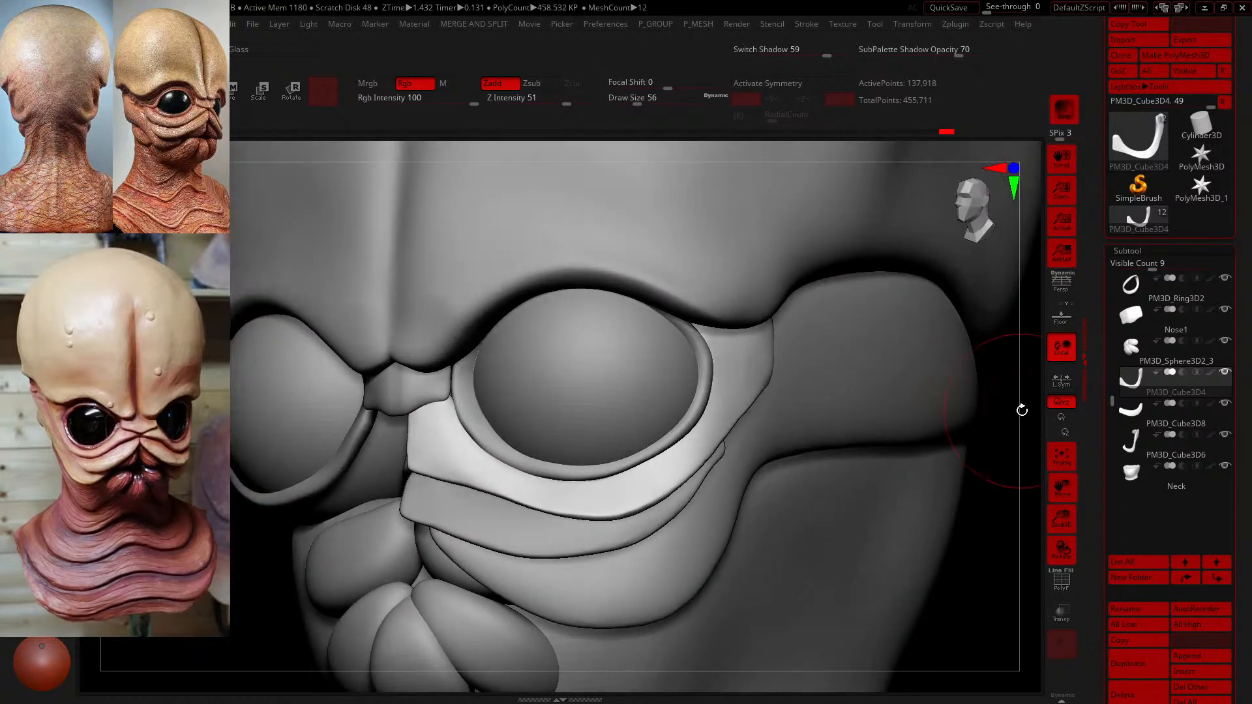
left_click(1124, 424)
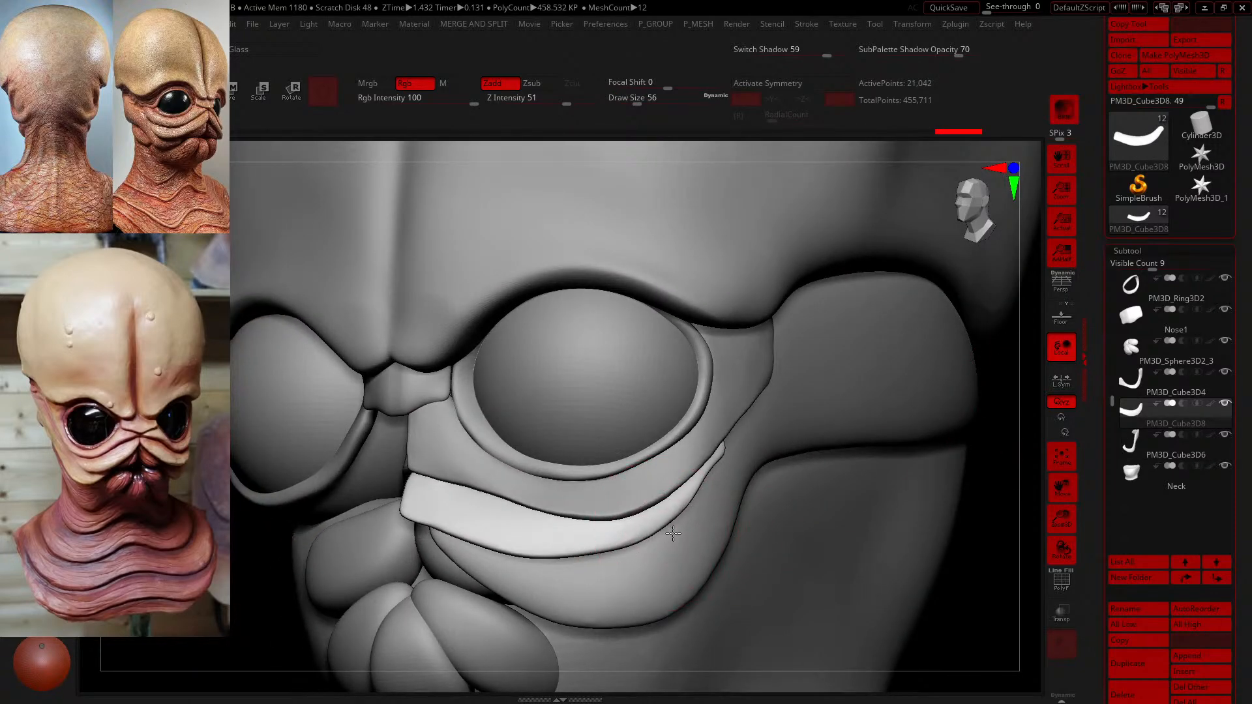
left_click_drag(678, 529, 704, 509)
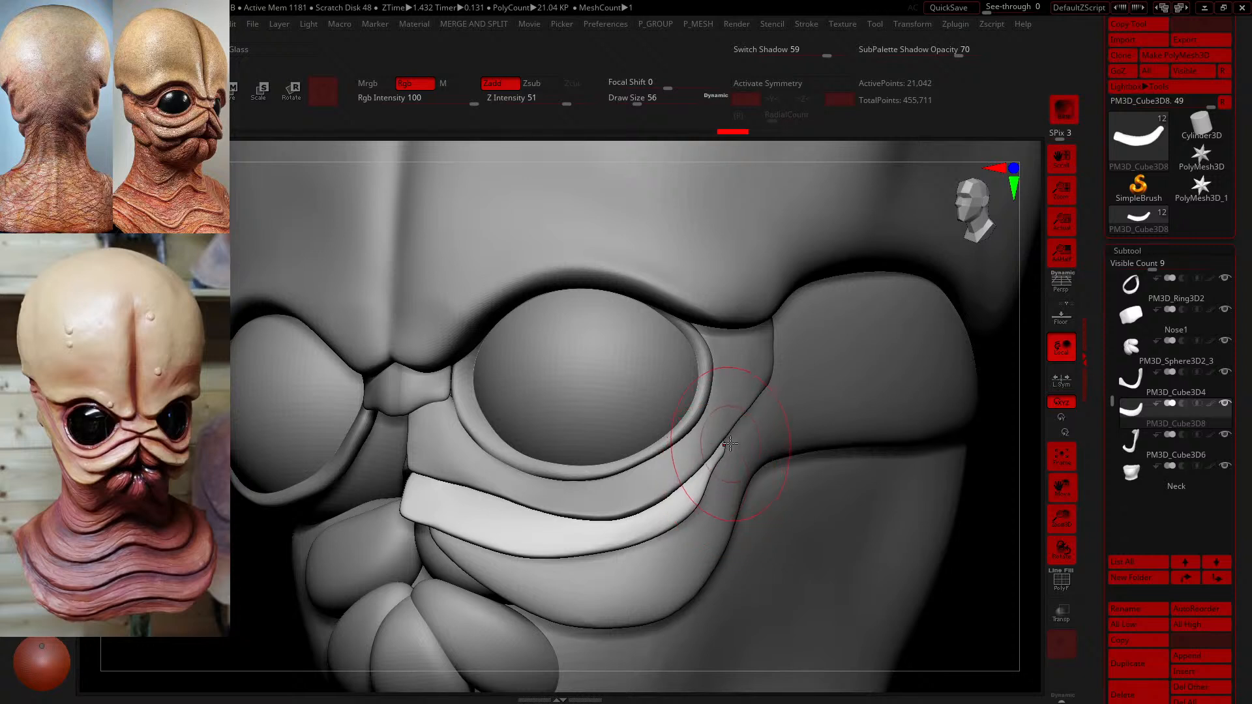
- Refine the outer tip of the fold PM3D_Cube3D8 at draw size 25 and its lower edge at draw size 77
mouse_move(745, 435)
left_mouse_down()
mouse_move(643, 526)
mouse_move(722, 464)
left_mouse_up()
left_click_drag(642, 99, 629, 100)
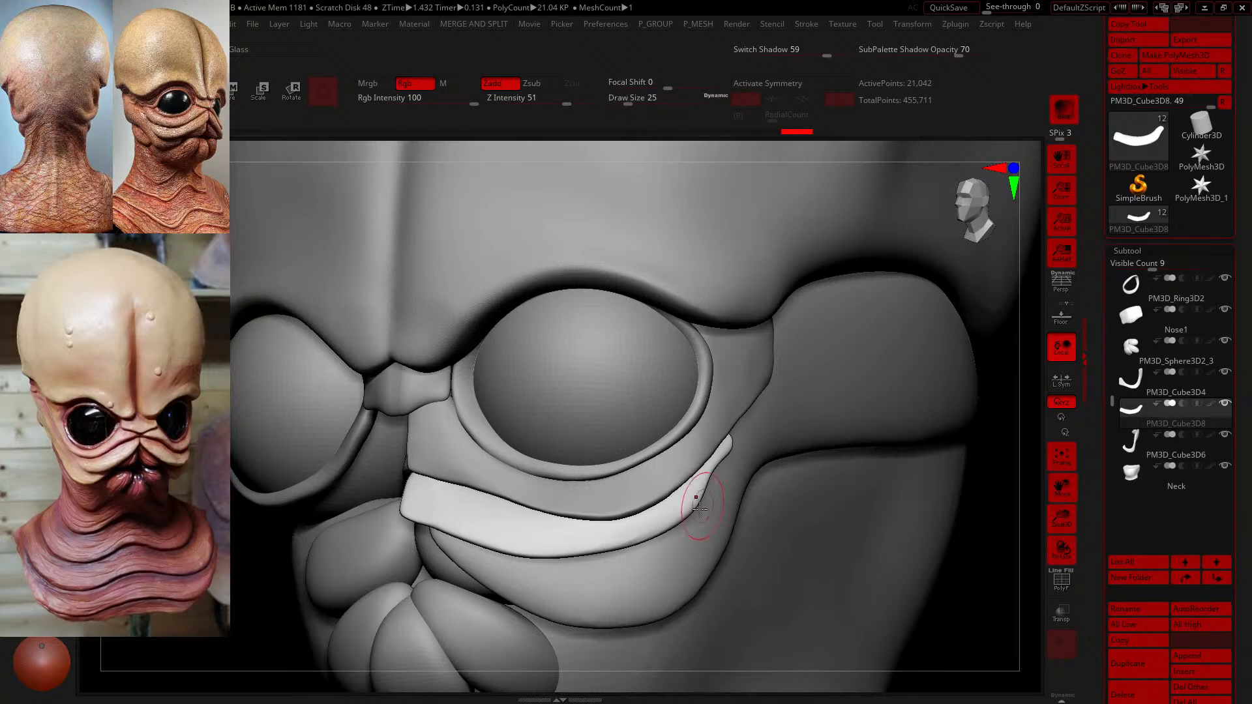
left_click_drag(635, 100, 642, 101)
left_click_drag(654, 535, 667, 549)
- Reshape the lower edge of the PM3D_Cube3D8 fold from the front and the side at draw size 77
left_click_drag(1002, 637, 953, 649)
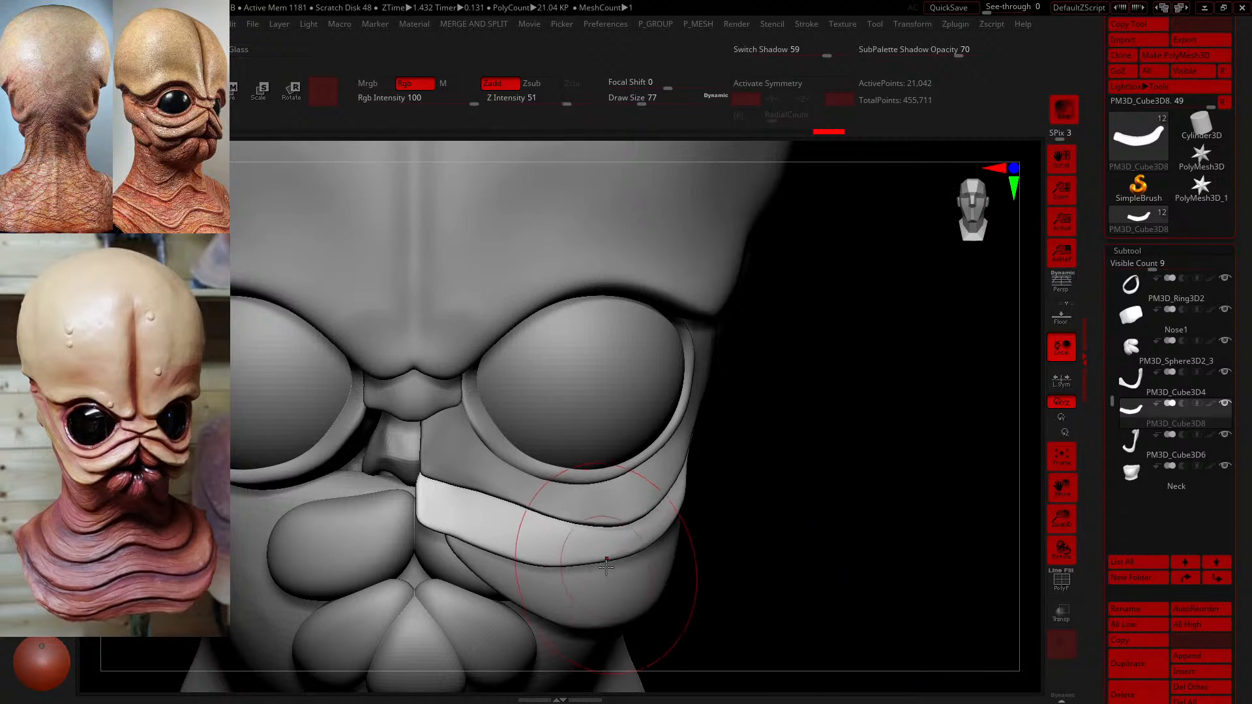
left_click_drag(612, 570, 615, 596)
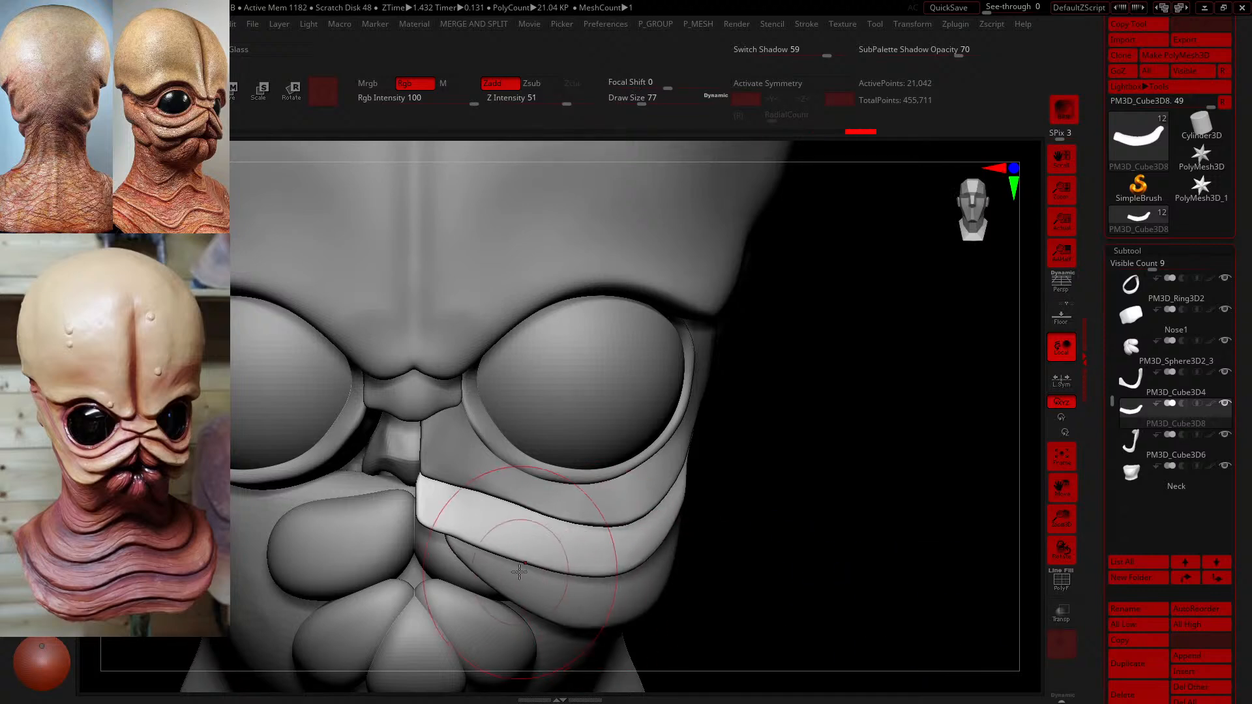
left_click_drag(504, 547, 505, 563)
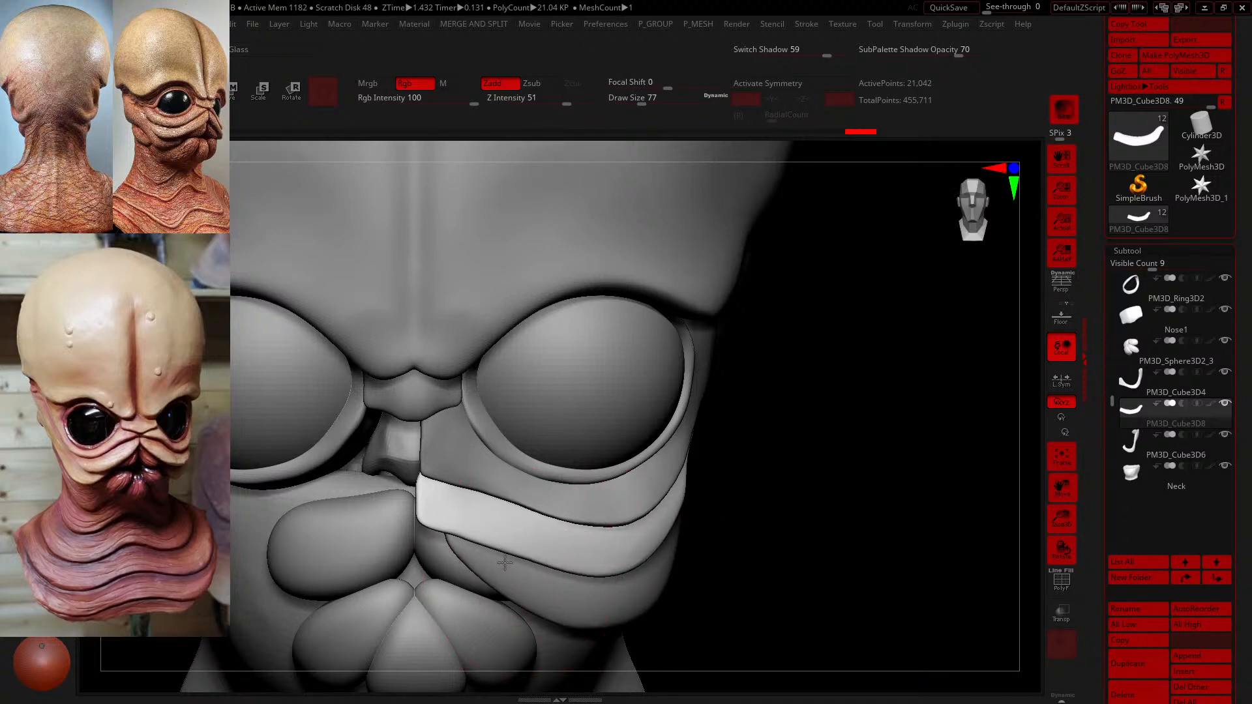
mouse_move(505, 563)
left_mouse_down()
mouse_move(506, 542)
mouse_move(473, 542)
left_mouse_up()
left_click_drag(576, 560, 581, 570)
left_click_drag(699, 558, 669, 542)
right_click_drag(704, 551, 678, 554)
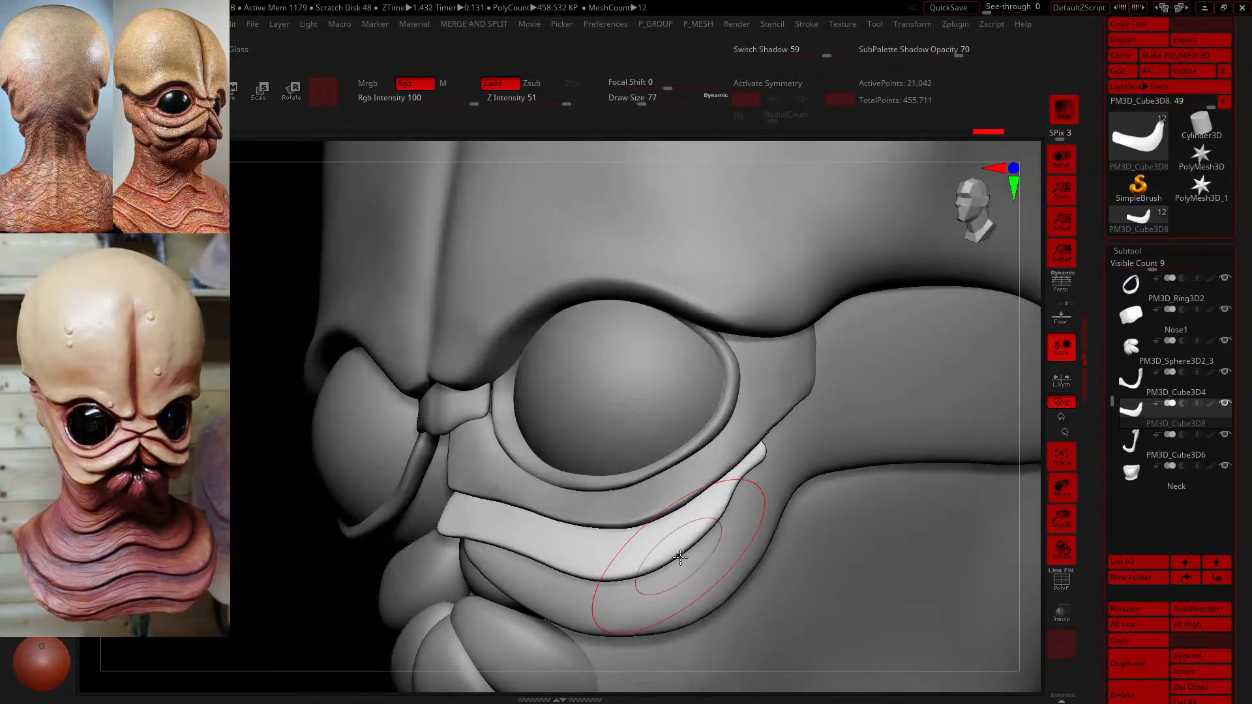
left_click_drag(681, 556, 706, 563)
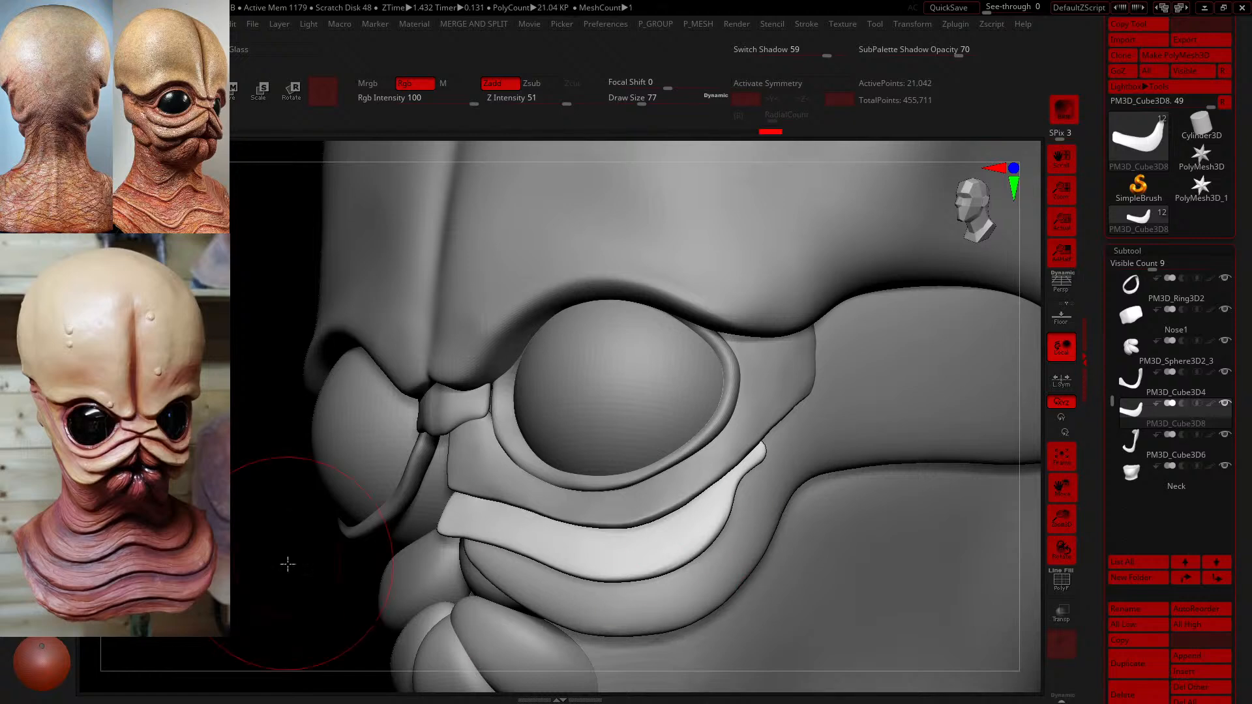
- Undo the last change and adjust the depth of the PM3D_Cube3D8 fold from above, along its middle and inner end
left_click_drag(288, 564, 515, 572)
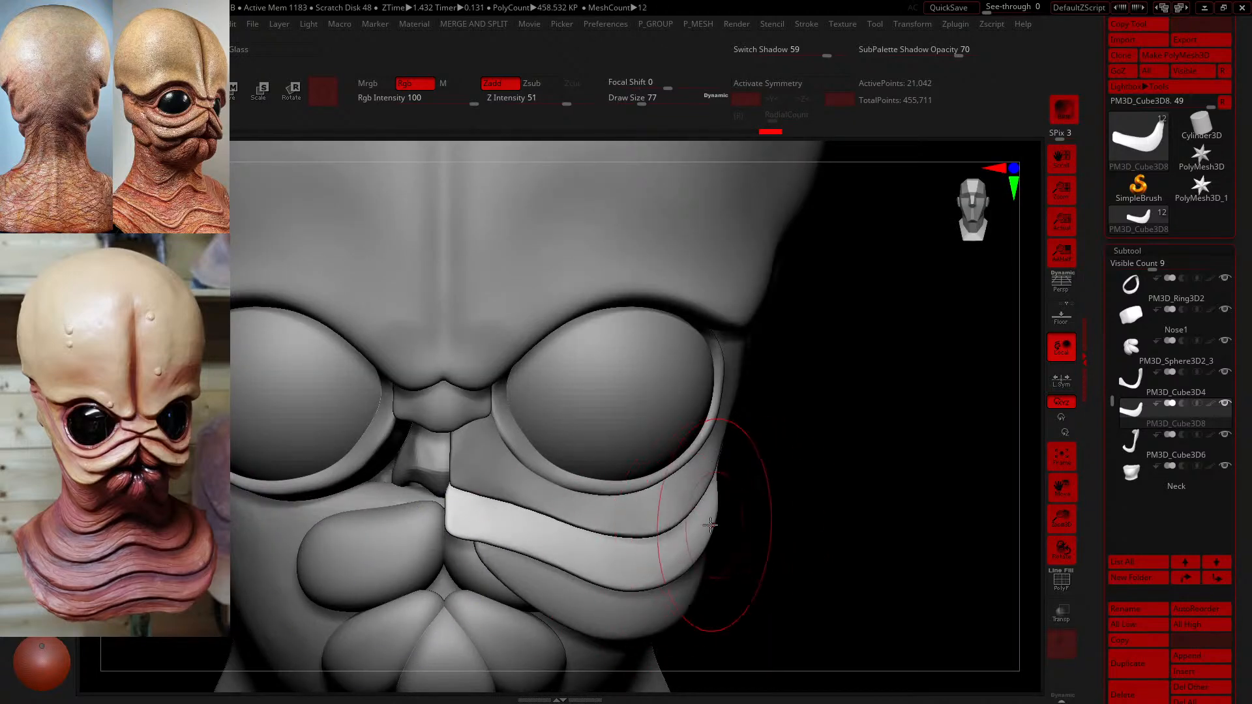
key("ctrl+z")
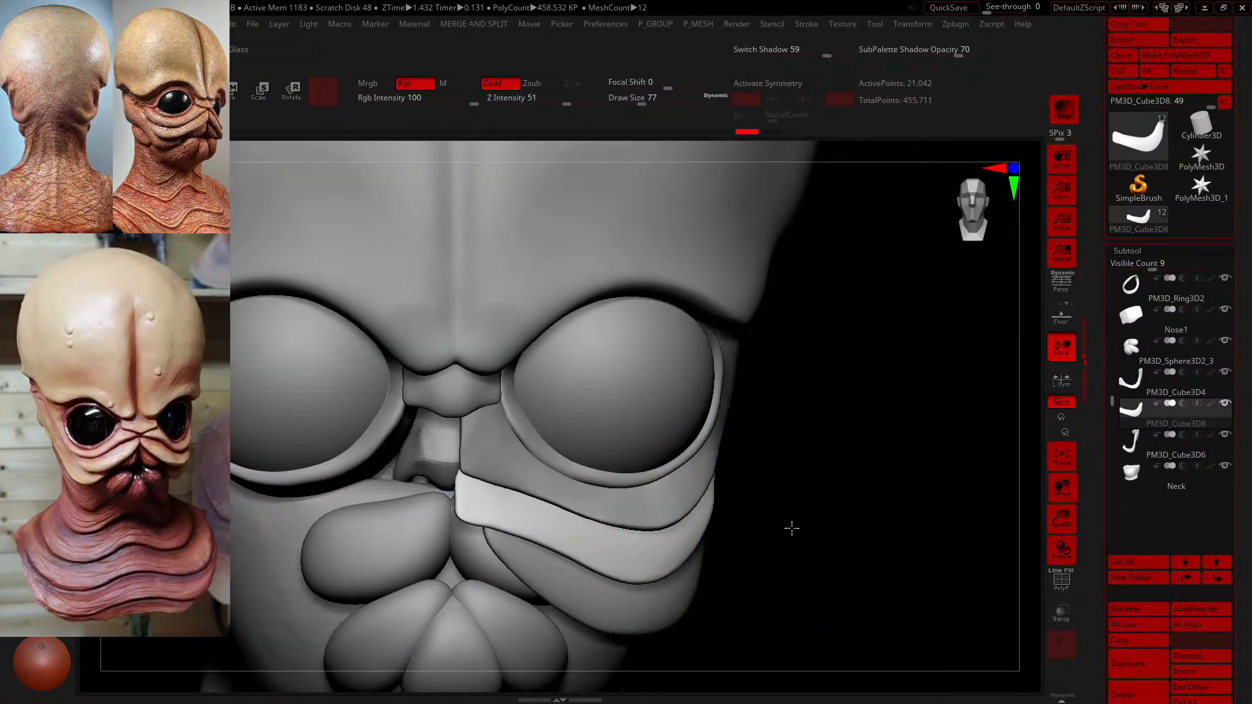
left_click_drag(786, 484, 692, 543)
mouse_move(621, 527)
left_mouse_down()
mouse_move(616, 538)
mouse_move(673, 502)
left_mouse_up()
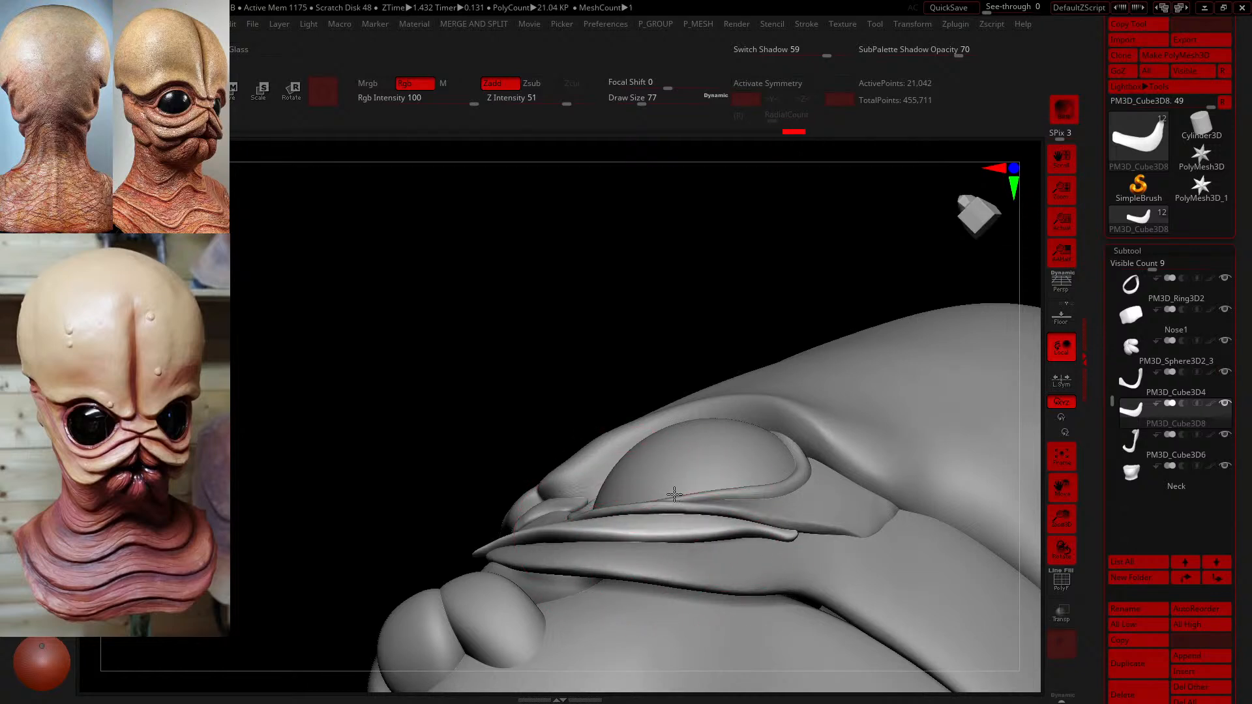
left_click_drag(366, 446, 382, 484)
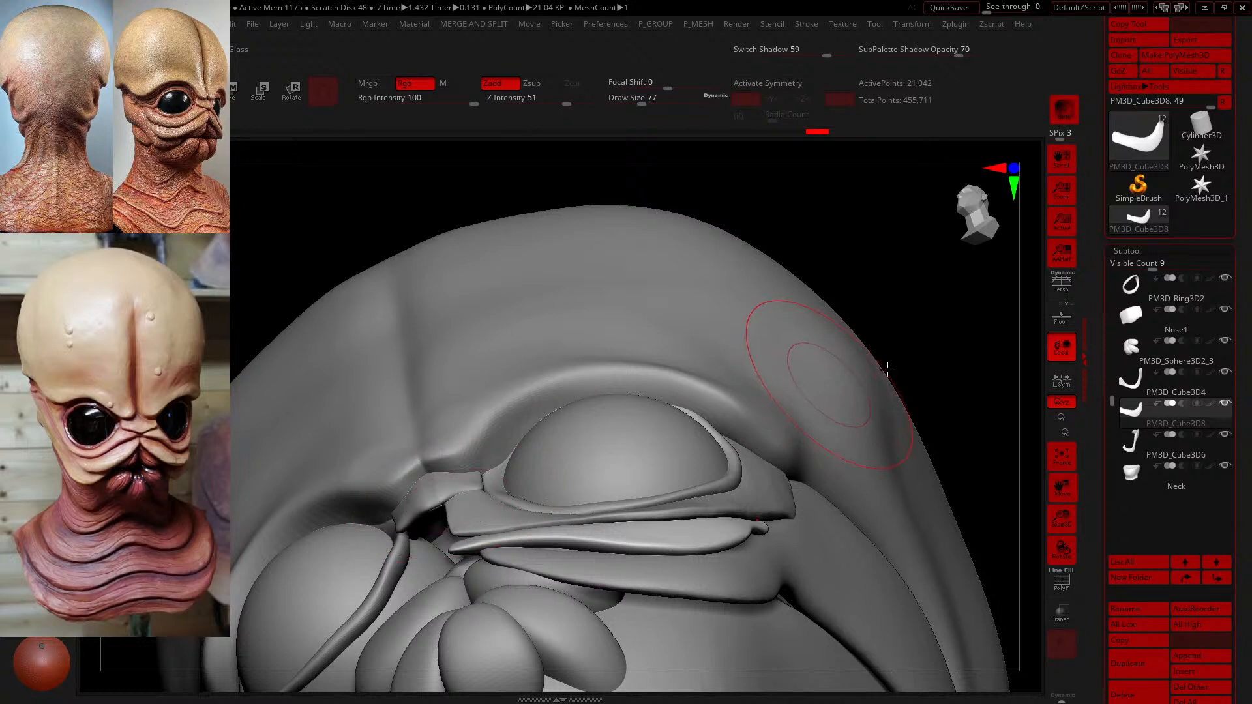
left_click_drag(889, 370, 931, 373)
left_click_drag(485, 544, 485, 539)
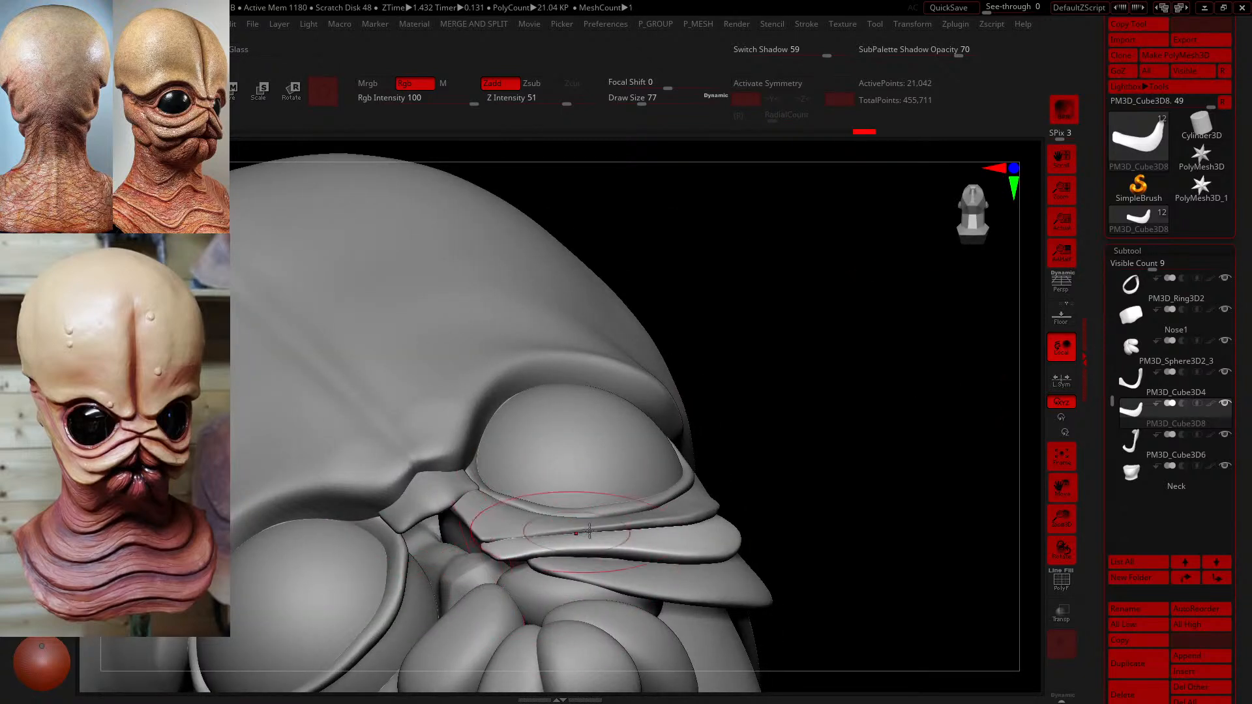
left_click_drag(815, 466, 711, 509)
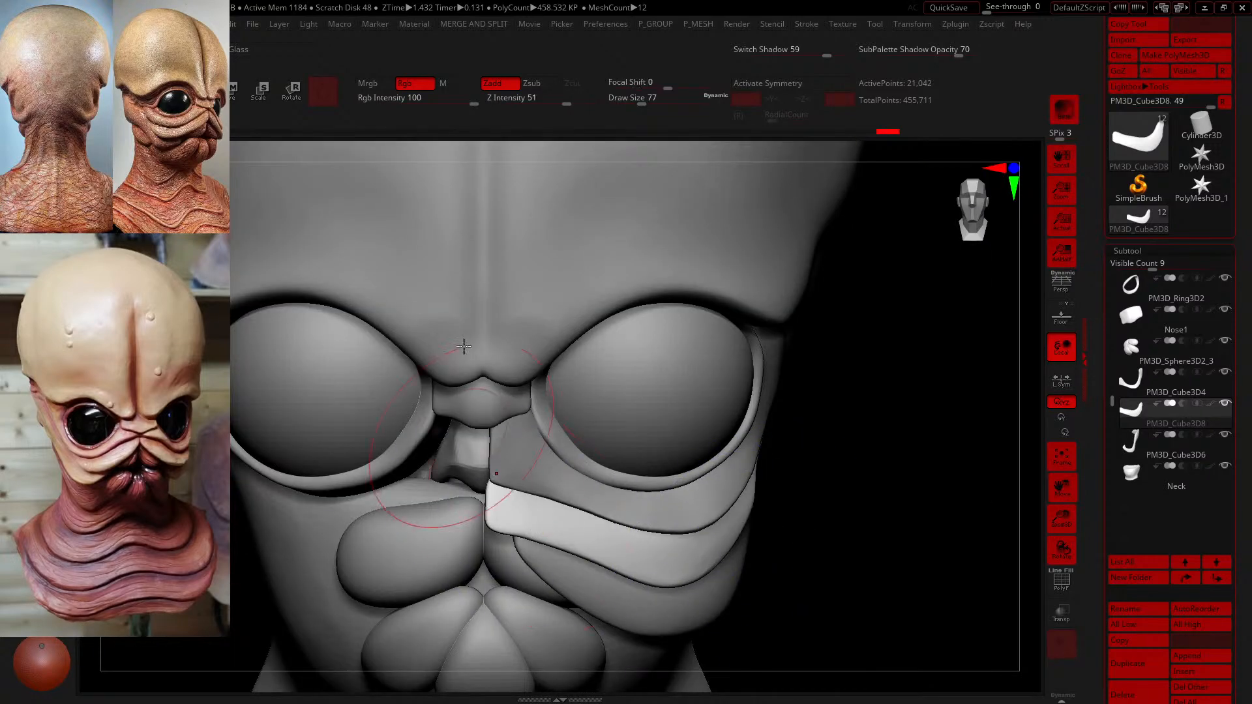
- Reshape the inner half of the PM3D_Cube3D8 fold at draw size 56, adjusting its edges and inner end
left_click(637, 102)
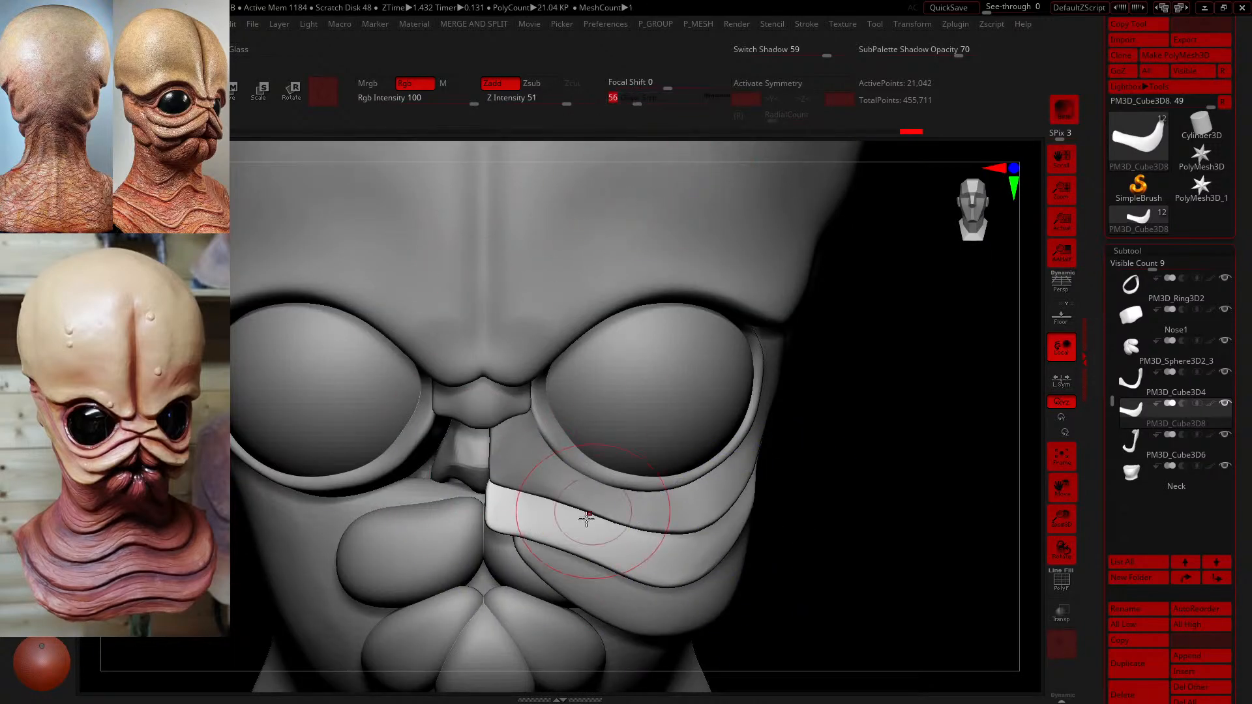
left_click_drag(587, 518, 556, 553)
left_click_drag(468, 504, 506, 473)
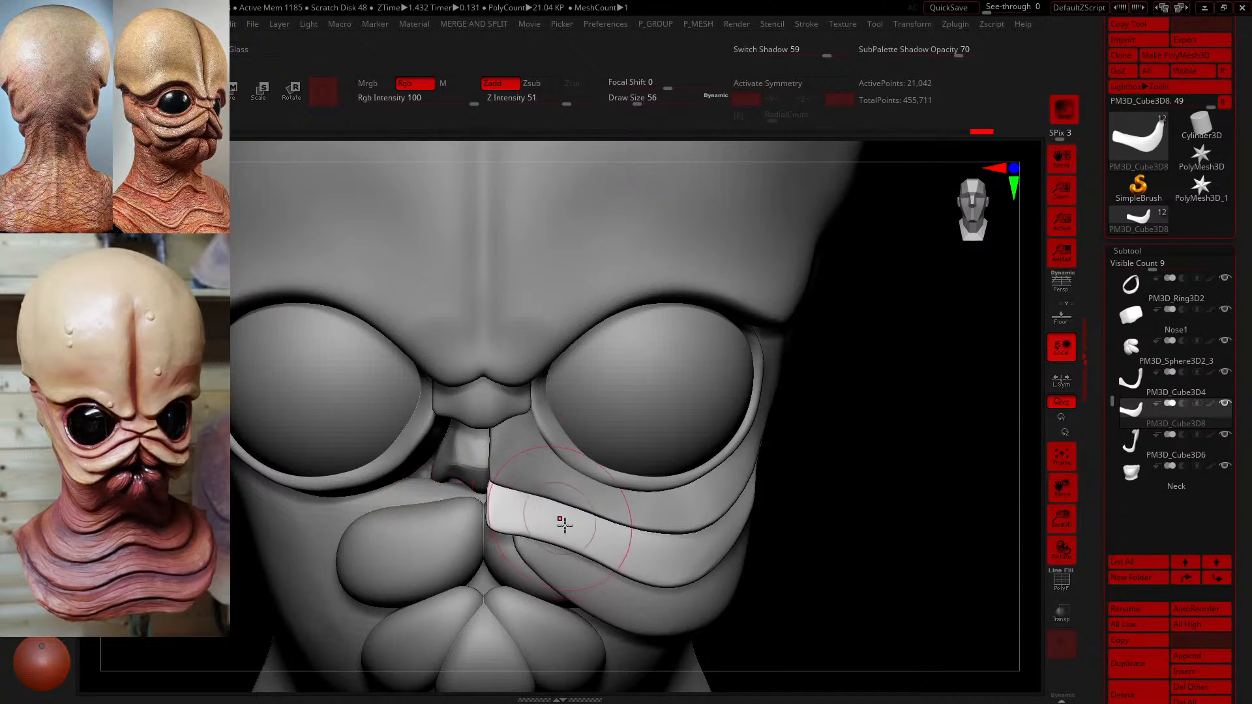
left_click_drag(575, 556, 620, 563)
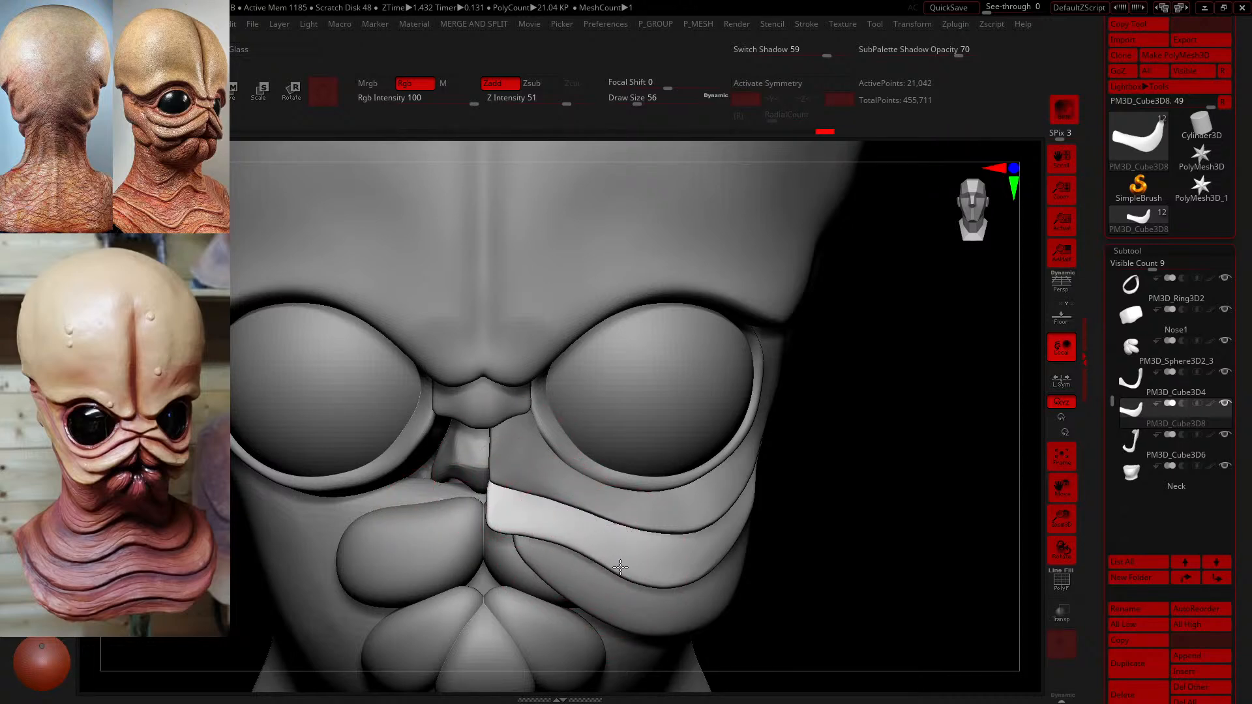
left_click_drag(840, 555, 856, 473)
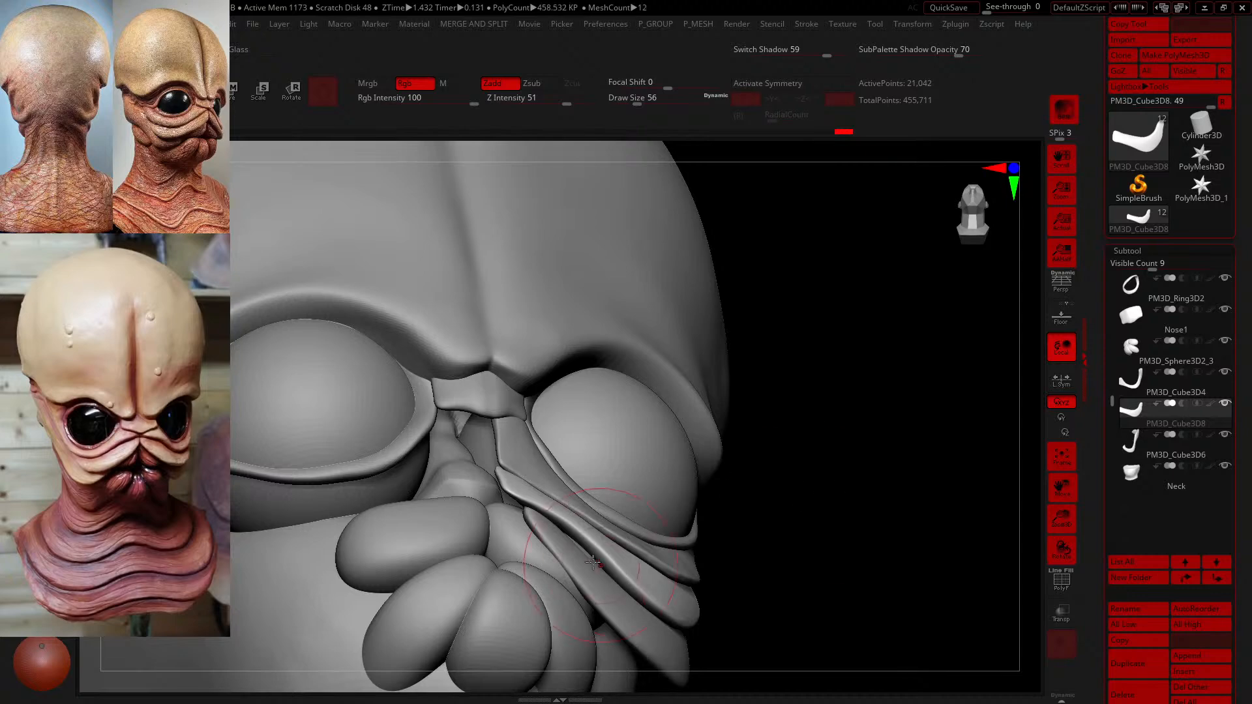
left_click_drag(577, 551, 617, 523)
mouse_move(743, 534)
left_mouse_down()
mouse_move(797, 570)
mouse_move(797, 593)
mouse_move(456, 461)
left_mouse_up()
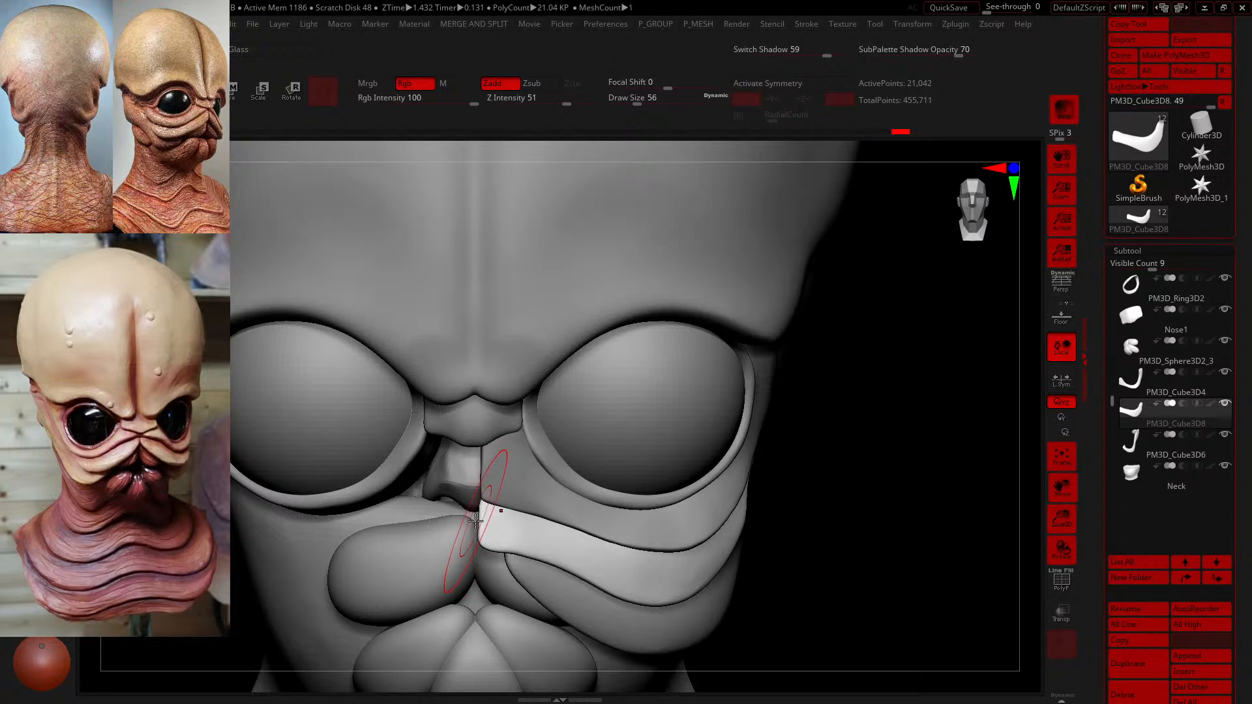
- Taper the lower corner of the fold's inner end with the draw size reduced to 46 and finally 23
left_click_drag(654, 104, 635, 101)
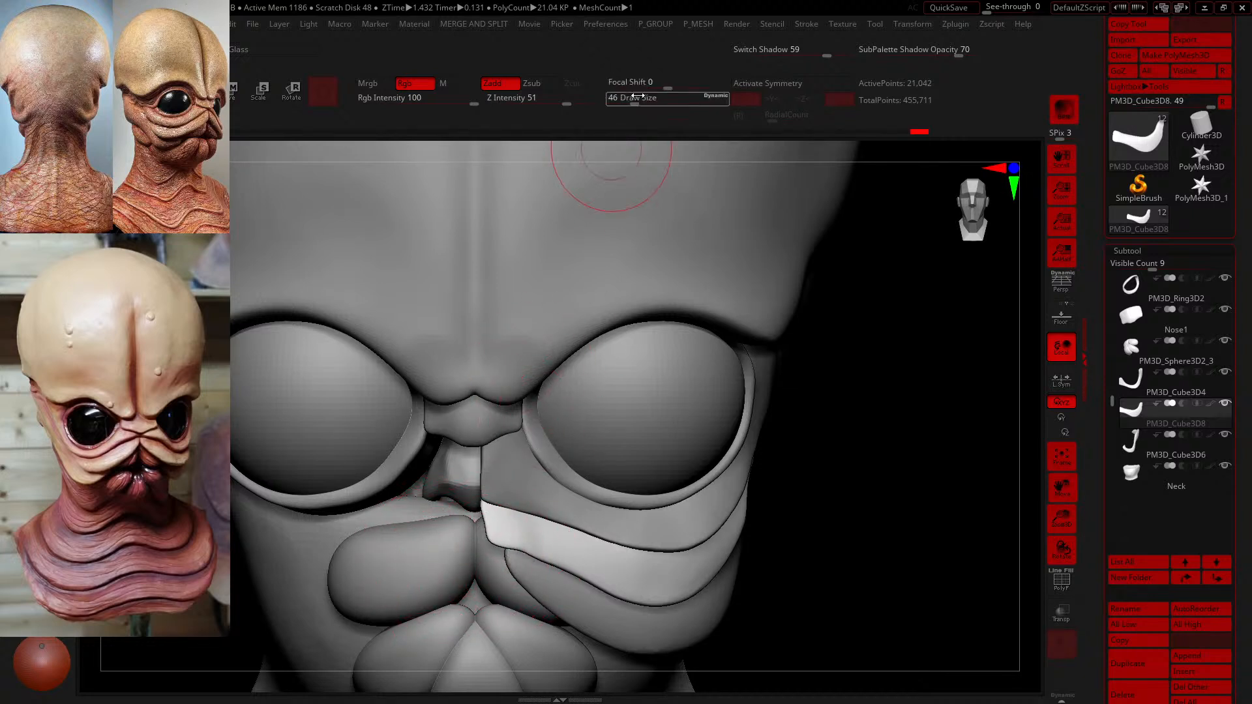
left_click_drag(632, 100, 627, 100)
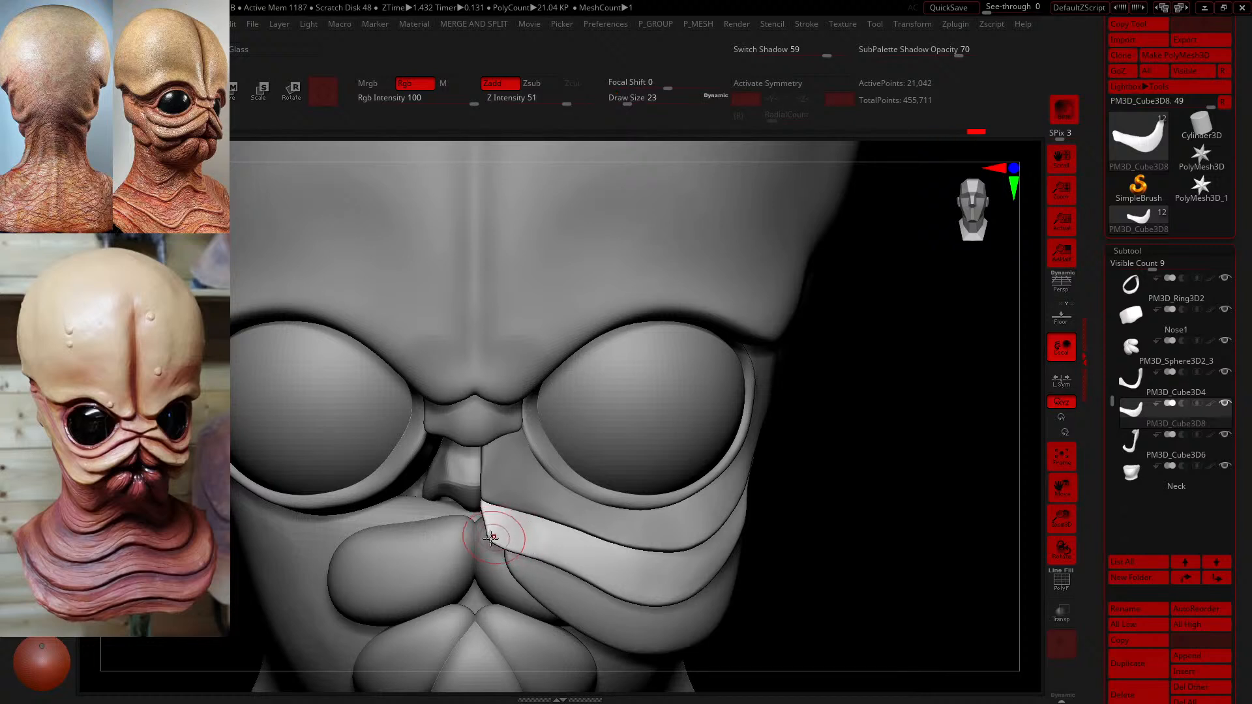
left_click_drag(503, 535, 505, 523)
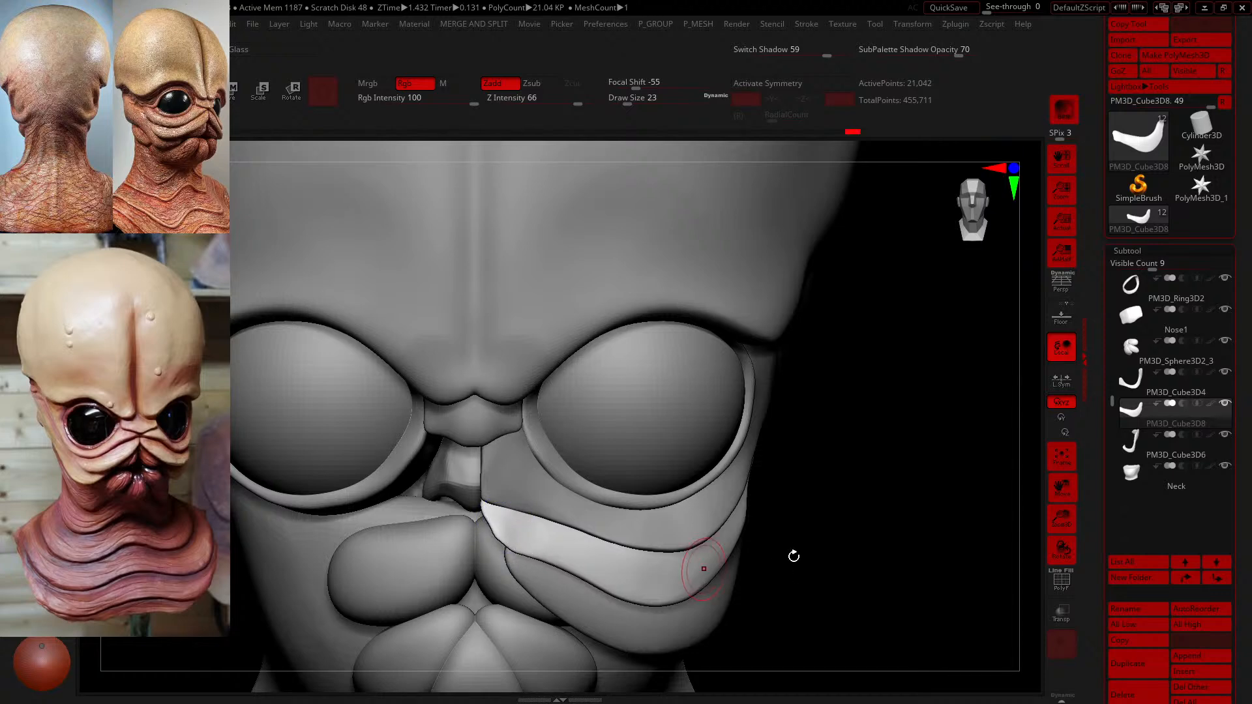
- Push up the fold's lower edge near its inner end at draw size 68
left_click_drag(794, 554, 855, 522)
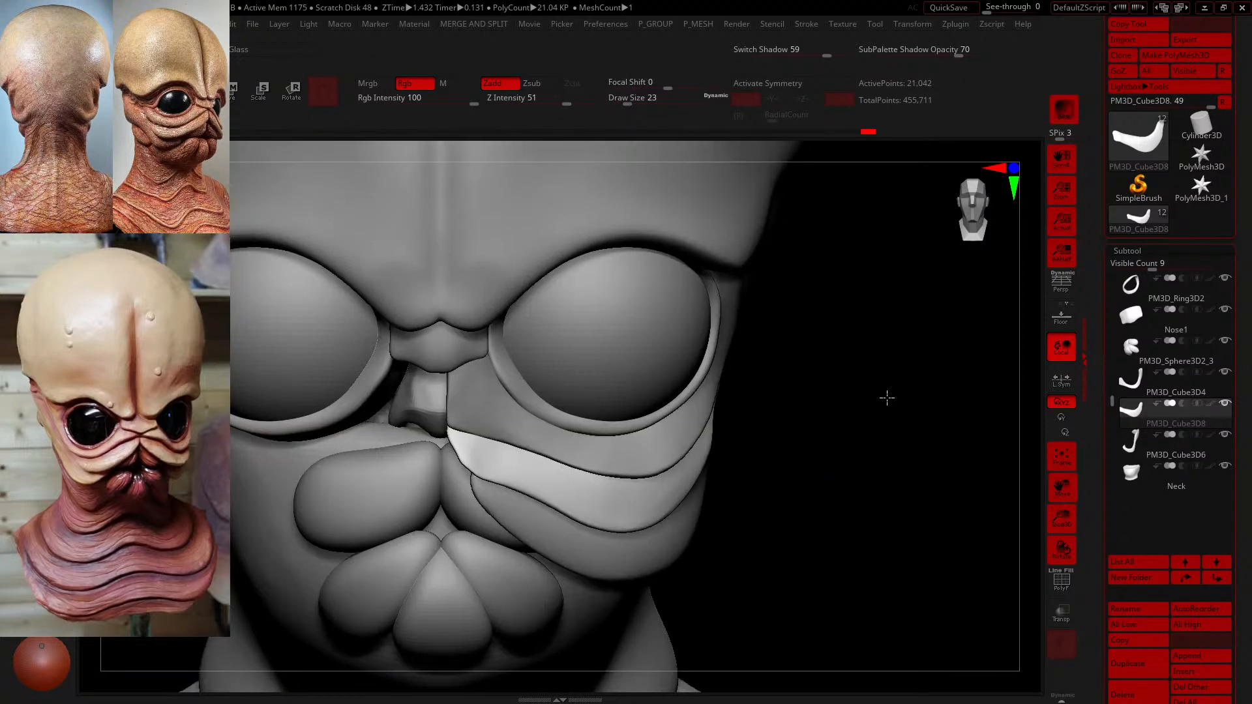
left_click_drag(886, 397, 890, 466, "alt")
left_click(640, 103)
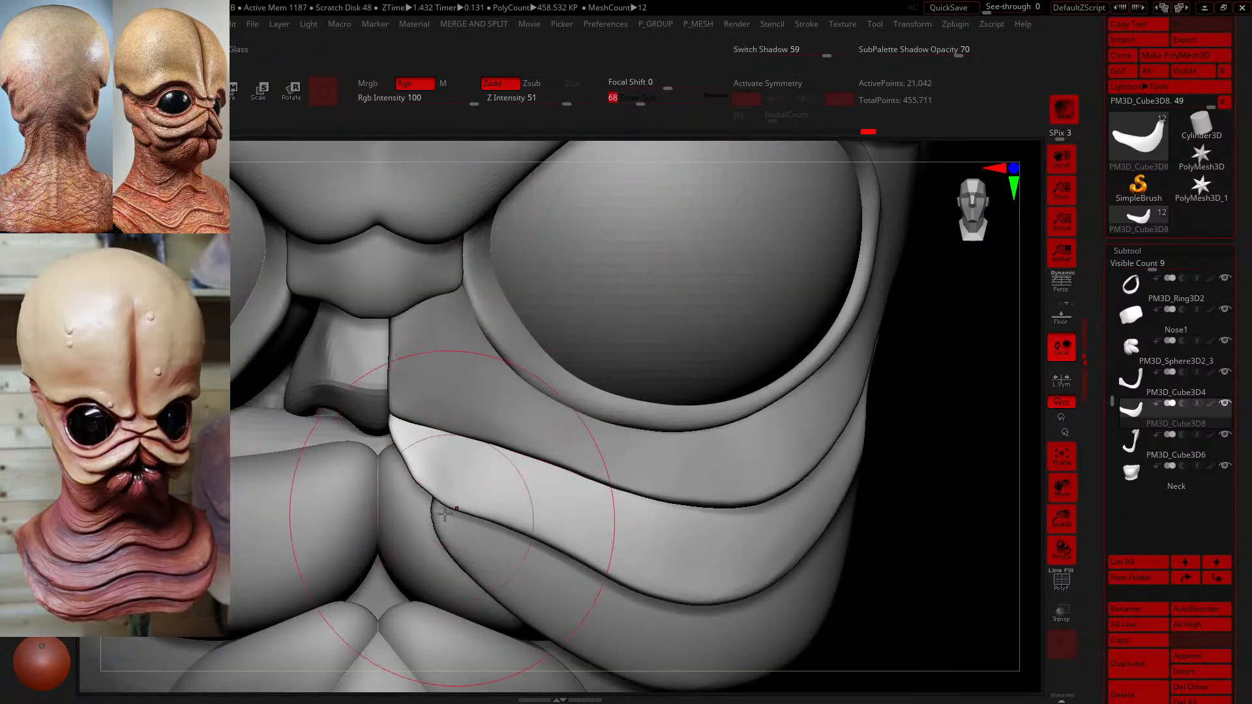
left_click_drag(446, 502, 448, 484)
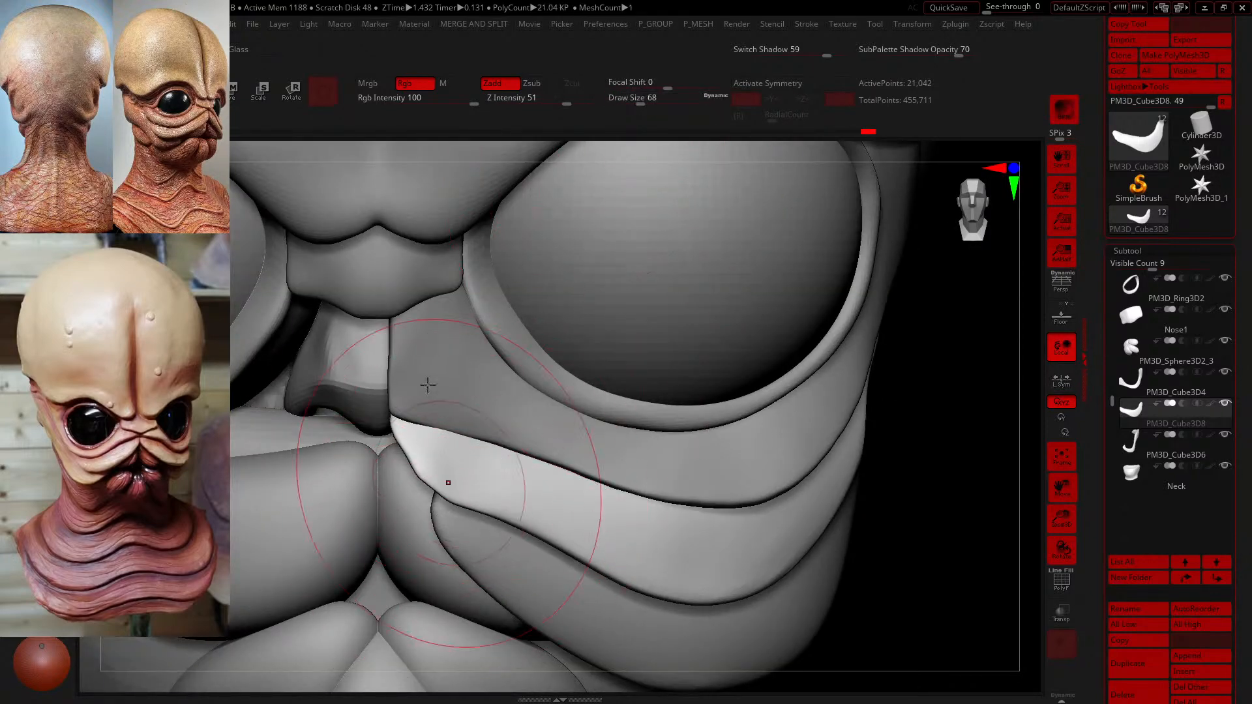
- Refine the fold's inner tip with smaller brush sizes down to 14 and smooth its edges
left_click(633, 103)
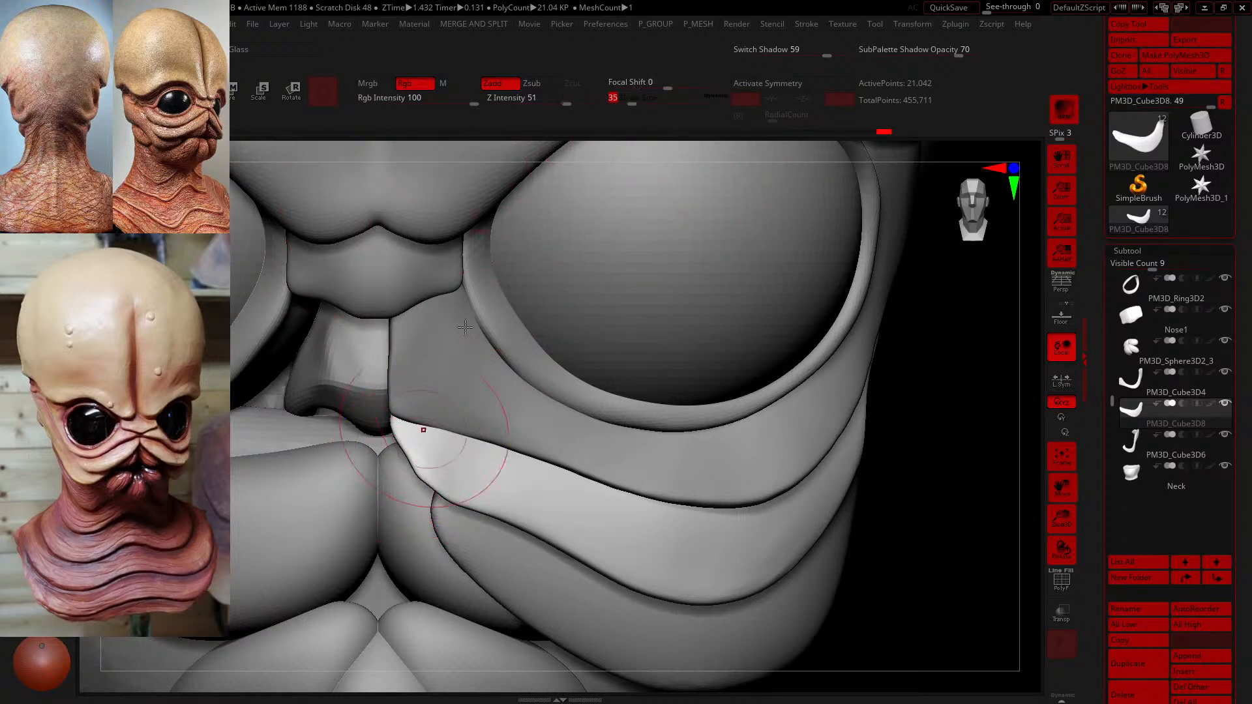
left_click_drag(616, 109, 605, 109)
mouse_move(427, 457)
left_mouse_down()
mouse_move(444, 472)
mouse_move(413, 447)
mouse_move(425, 459)
left_mouse_up()
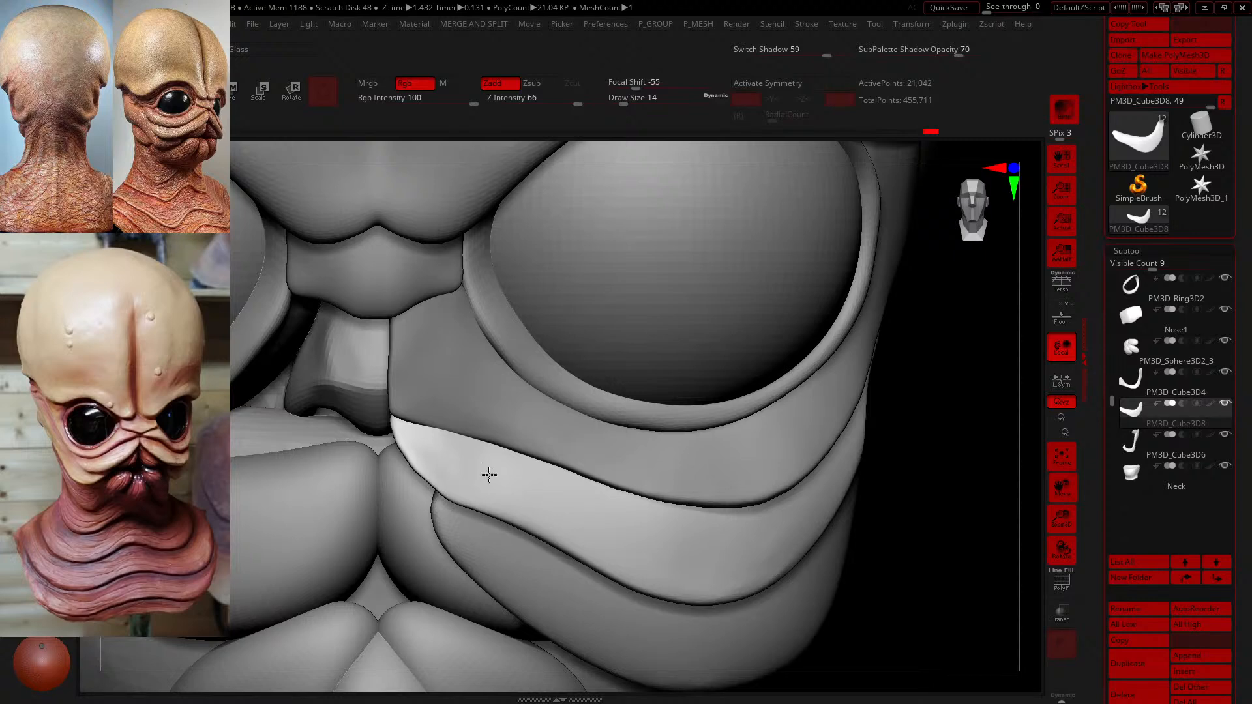
left_click_drag(440, 418, 450, 423, "shift")
- Adjust the lower edge at the fold's inner end from a three-quarter view at draw size 49
left_click_drag(970, 506, 786, 251)
left_click(636, 103)
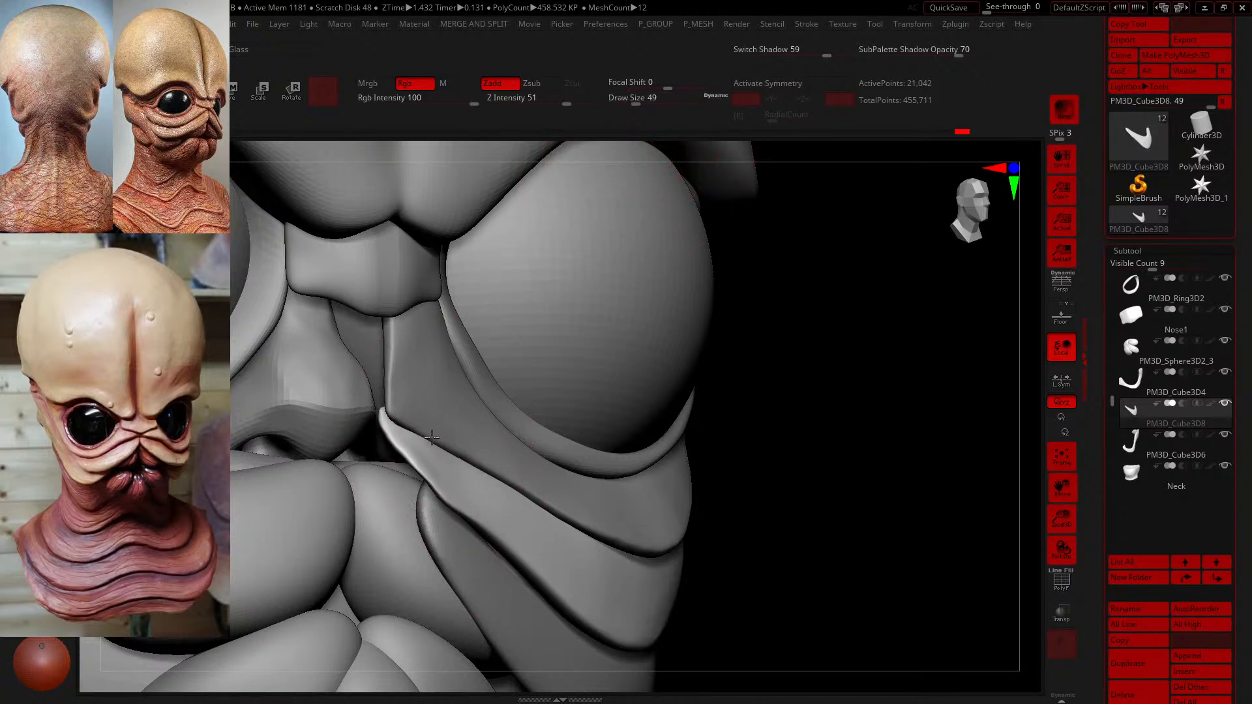
mouse_move(417, 463)
left_mouse_down()
mouse_move(448, 450)
mouse_move(472, 486)
left_mouse_up()
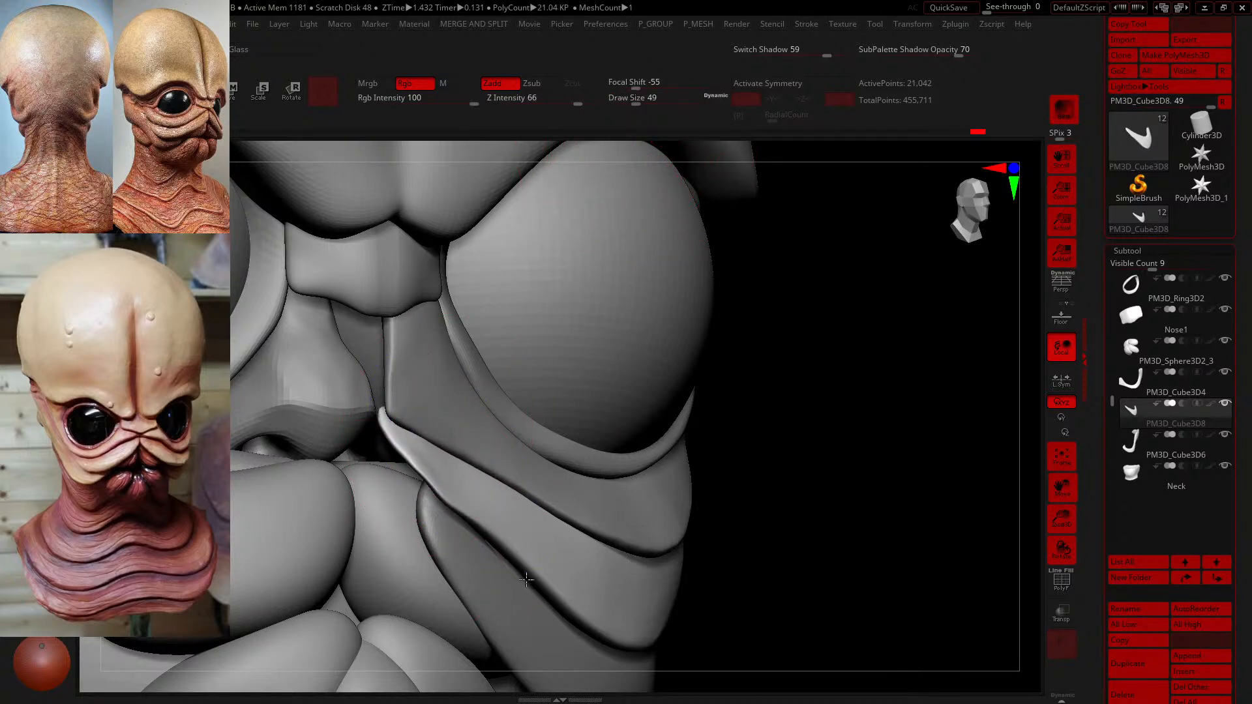
- Brush along the face of the PM3D_Cube3D8 fold with a subtractive brush at draw size 29 and Z intensity 5
left_click_drag(692, 583, 789, 591, "shift")
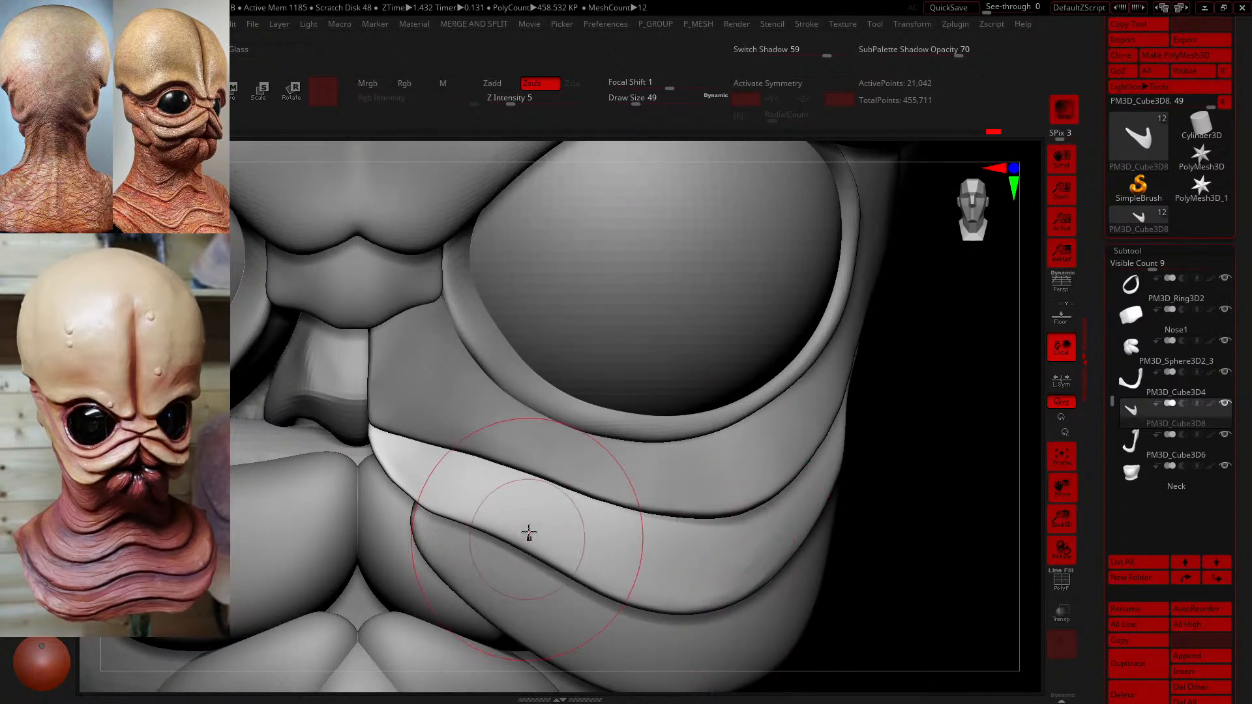
mouse_move(634, 101)
left_mouse_down()
mouse_move(620, 104)
mouse_move(630, 103)
left_mouse_up()
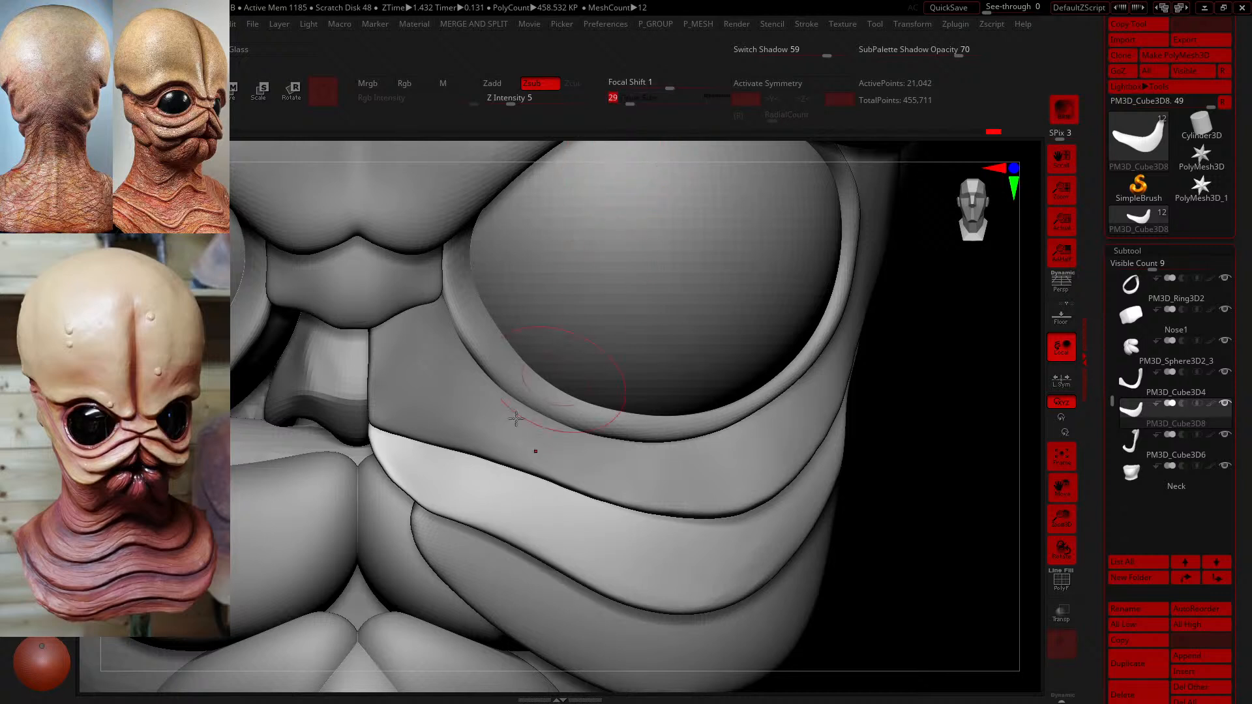
left_click_drag(434, 465, 634, 563)
left_click_drag(856, 415, 874, 381)
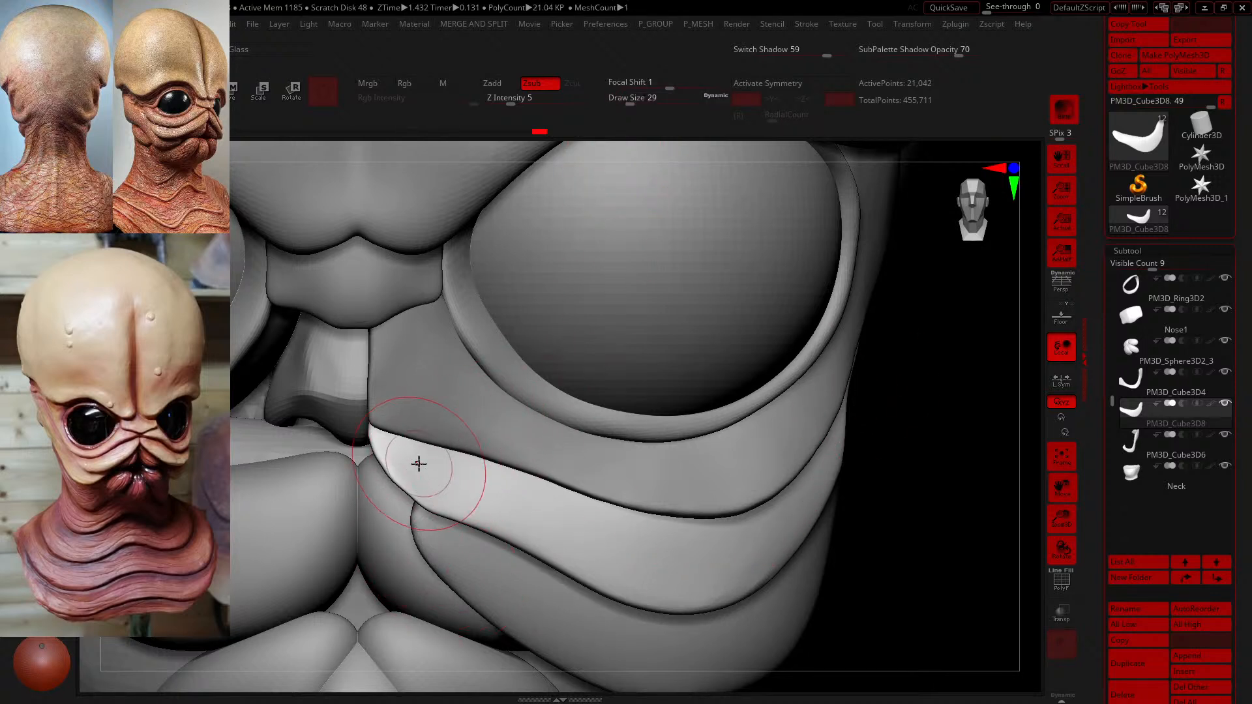
left_click_drag(419, 463, 663, 572)
left_click_drag(855, 377, 862, 358)
- Raise the Z intensity to 10 and work over the fold's face and lower edge with the subtractive brush
left_click(536, 97)
type("0")
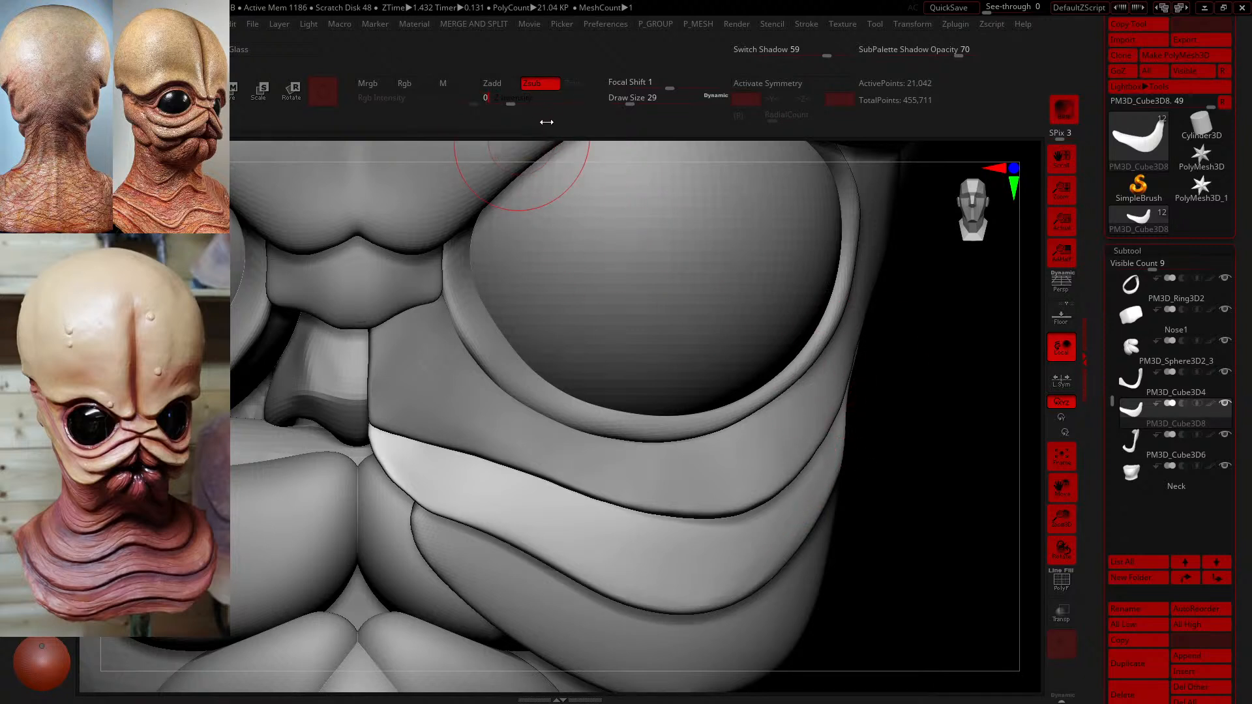
type("1")
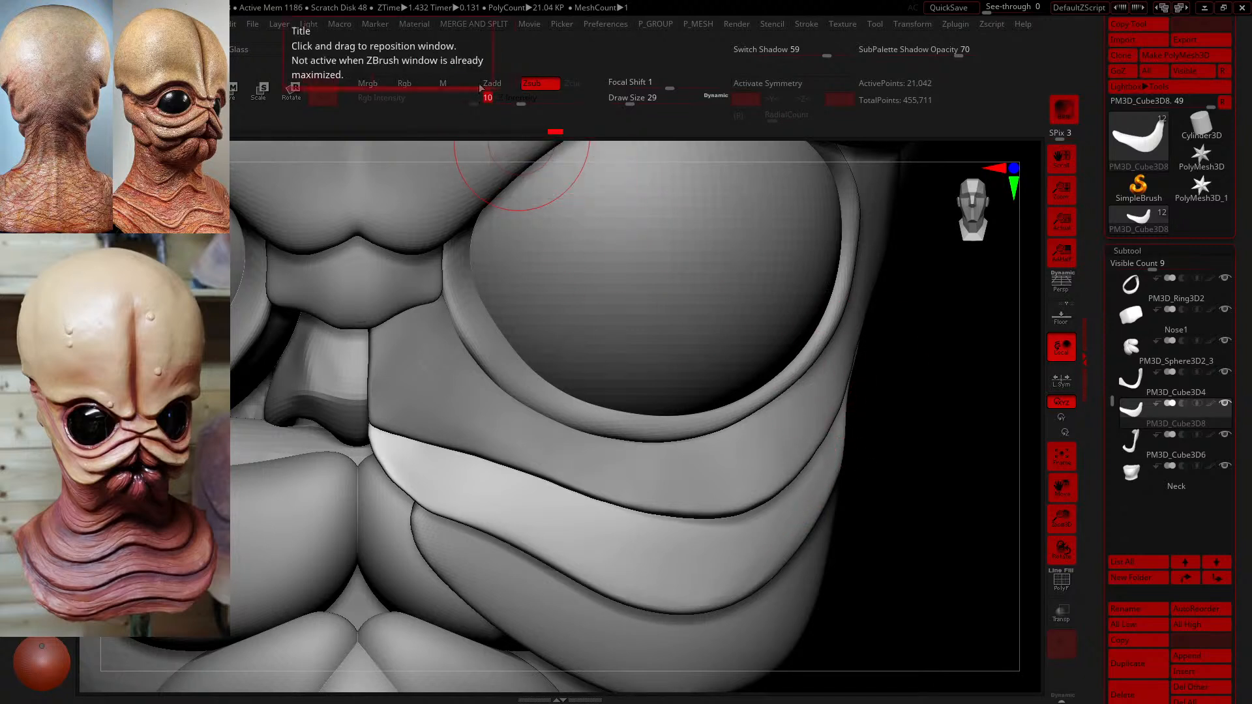
left_click_drag(424, 468, 587, 520)
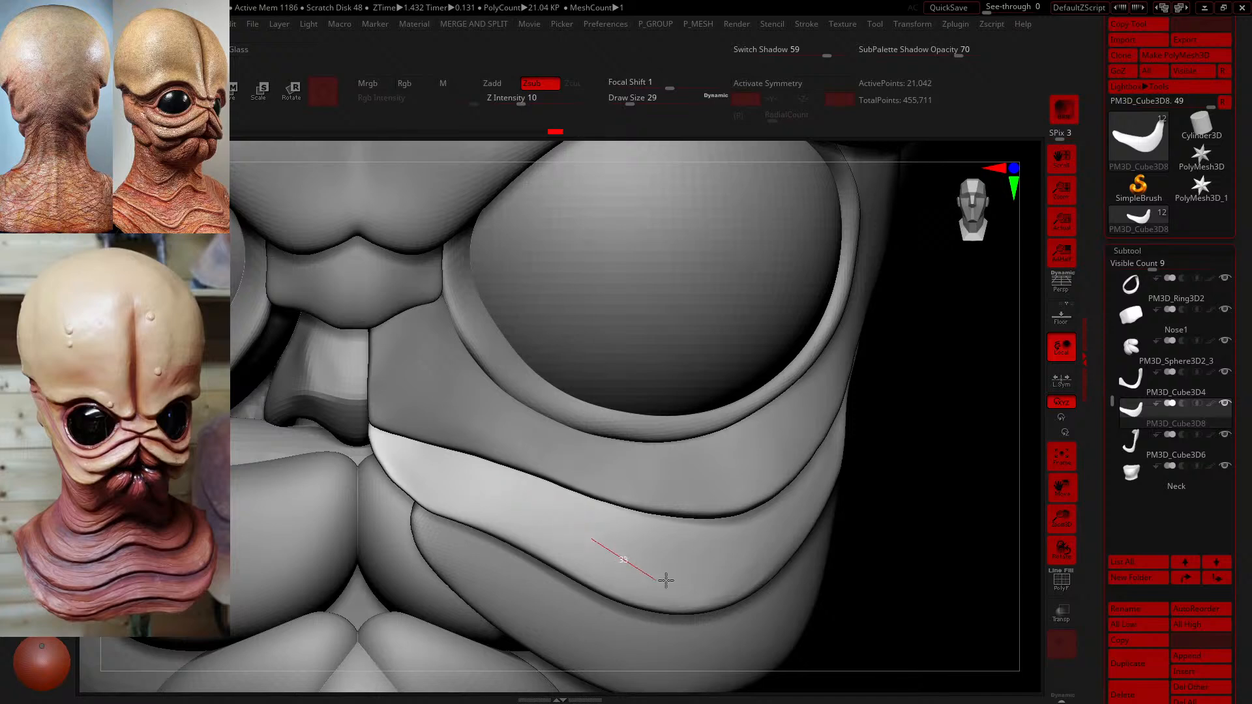
left_click_drag(871, 440, 884, 417)
left_click_drag(427, 514, 496, 561)
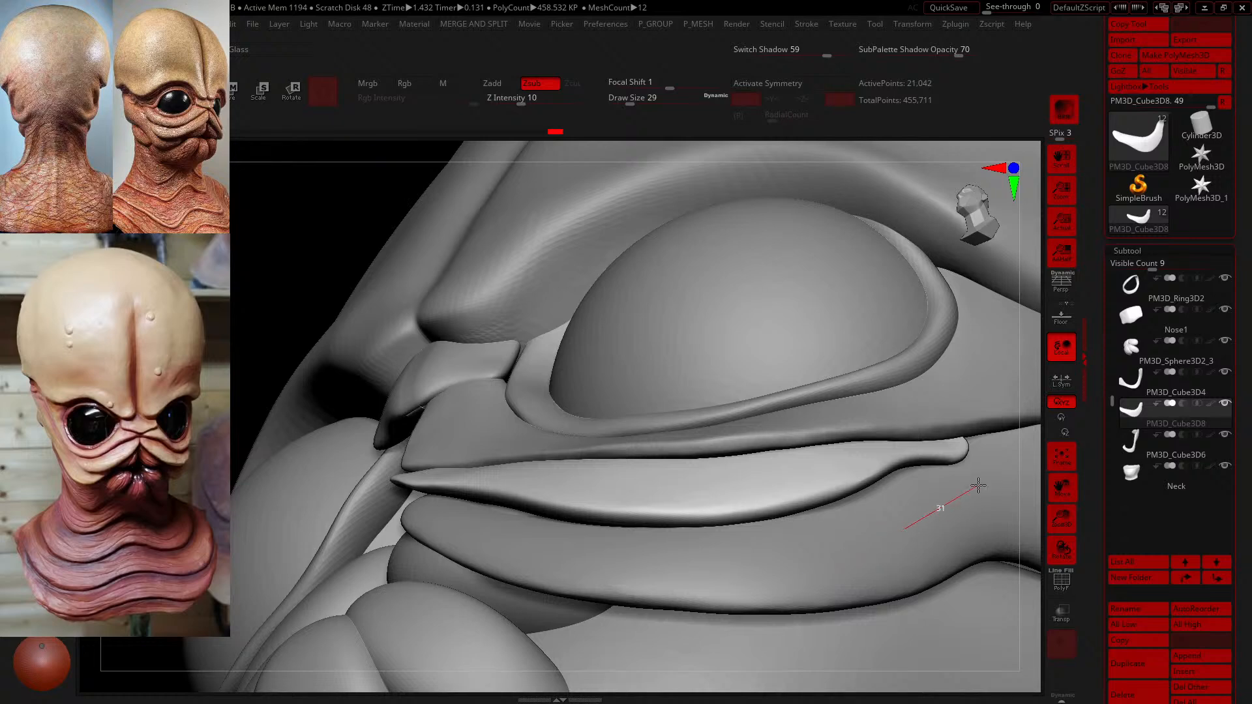
left_click_drag(978, 485, 990, 479)
left_click_drag(236, 323, 397, 489, "shift")
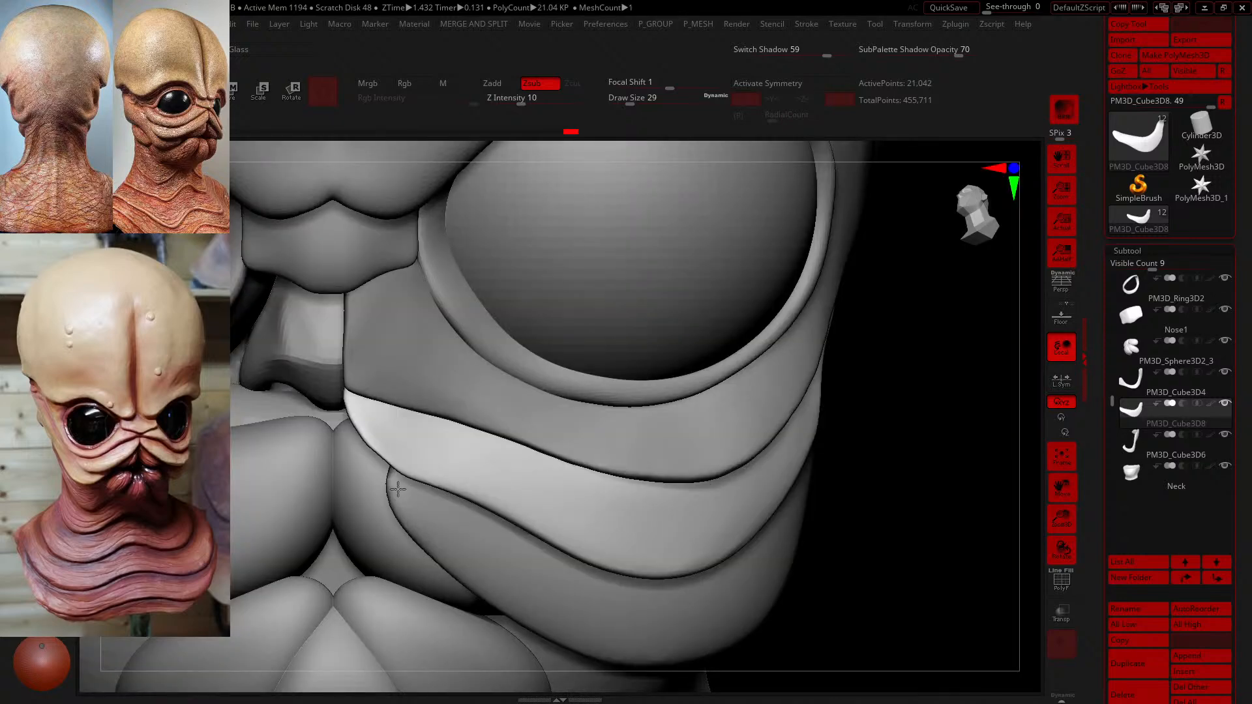
- Run the subtractive brush along the PM3D_Cube3D8 fold's face up to its outer end, from front and three-quarter views
left_click_drag(409, 424, 595, 512)
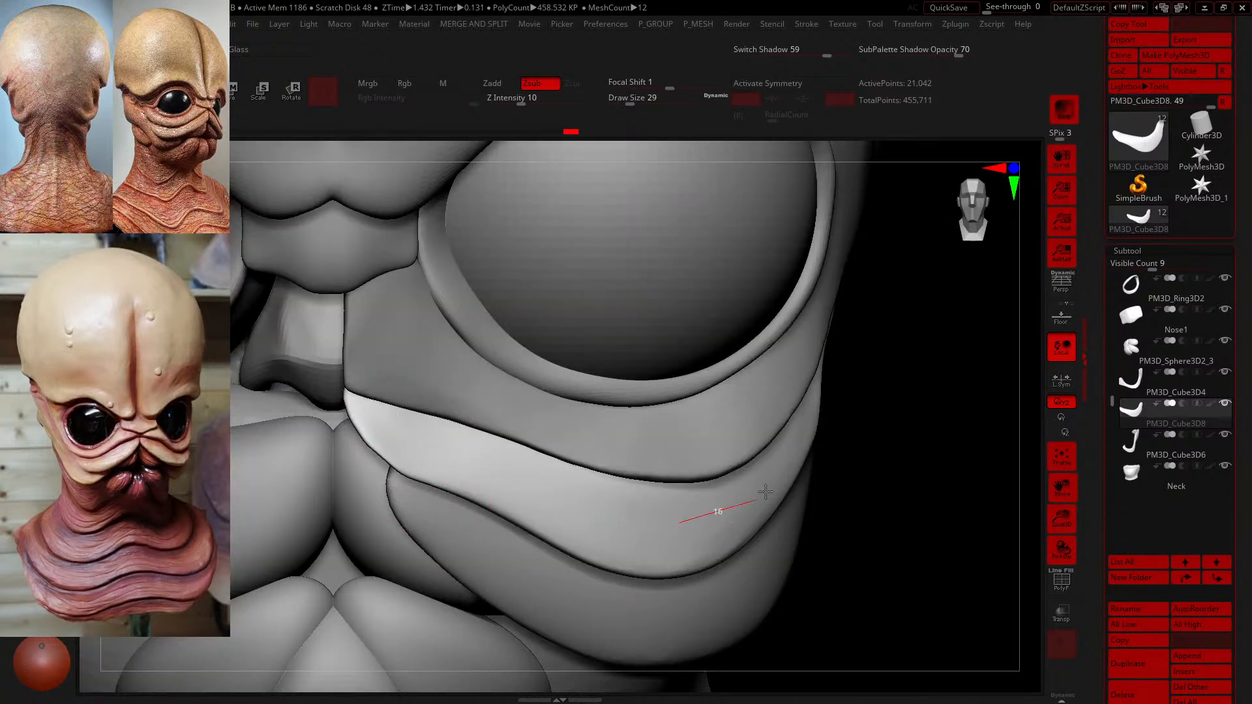
left_click_drag(822, 387, 825, 392)
mouse_move(899, 545)
left_mouse_down()
mouse_move(861, 464)
mouse_move(671, 455)
left_mouse_up()
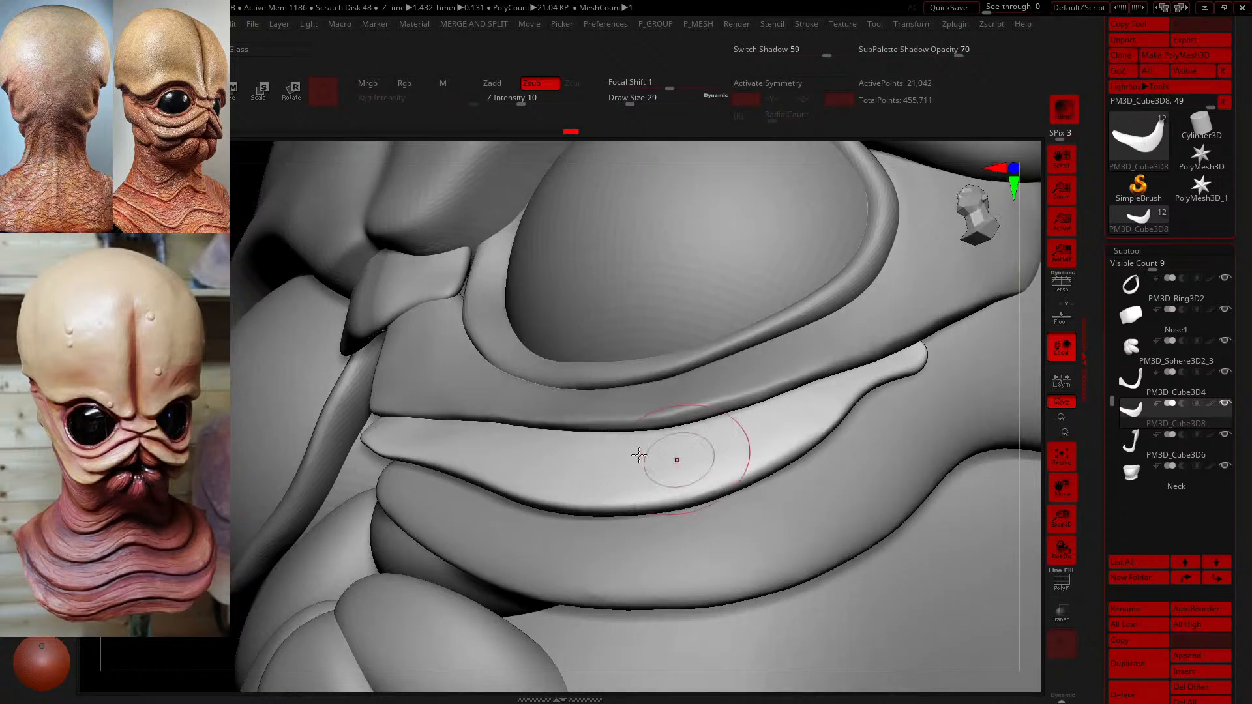
mouse_move(522, 434)
left_mouse_down()
mouse_move(632, 503)
mouse_move(735, 480)
mouse_move(871, 361)
left_mouse_up()
key("ctrl")
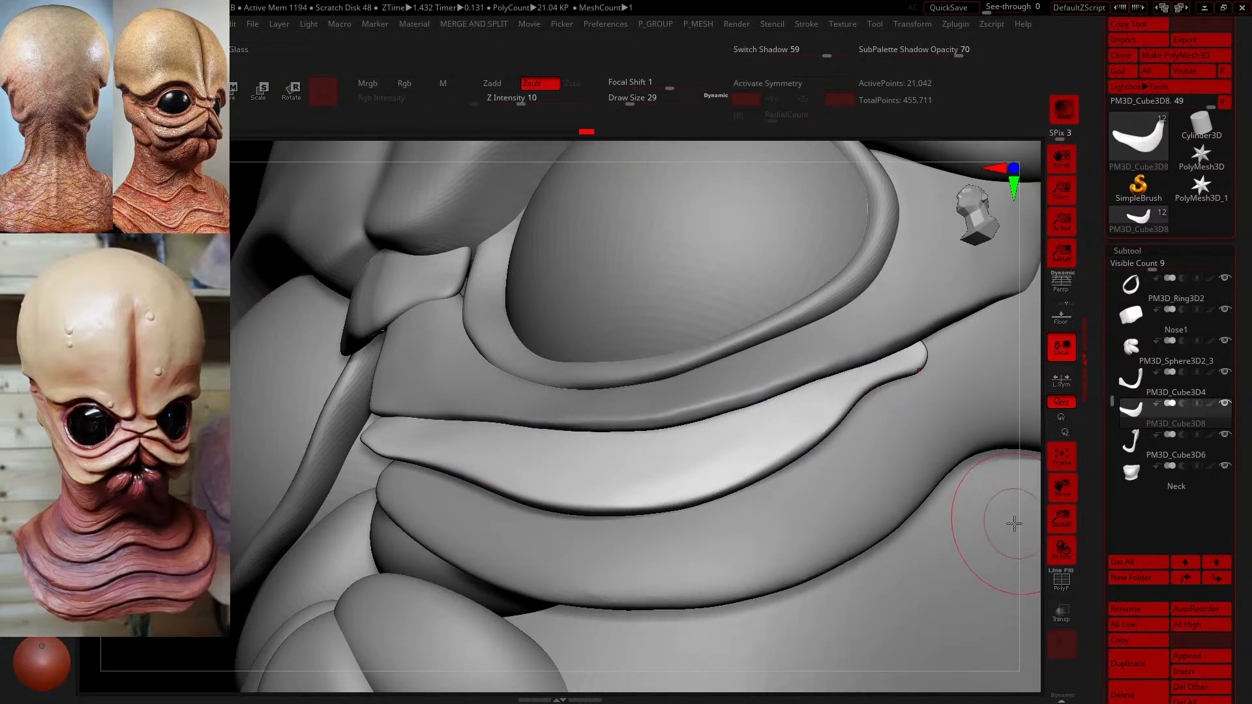
- Isolate the fold and try a subtractive stroke along its lower edge to the outer tip, undoing the stroke
left_click(1224, 404, "shift")
left_click_drag(640, 618, 658, 569)
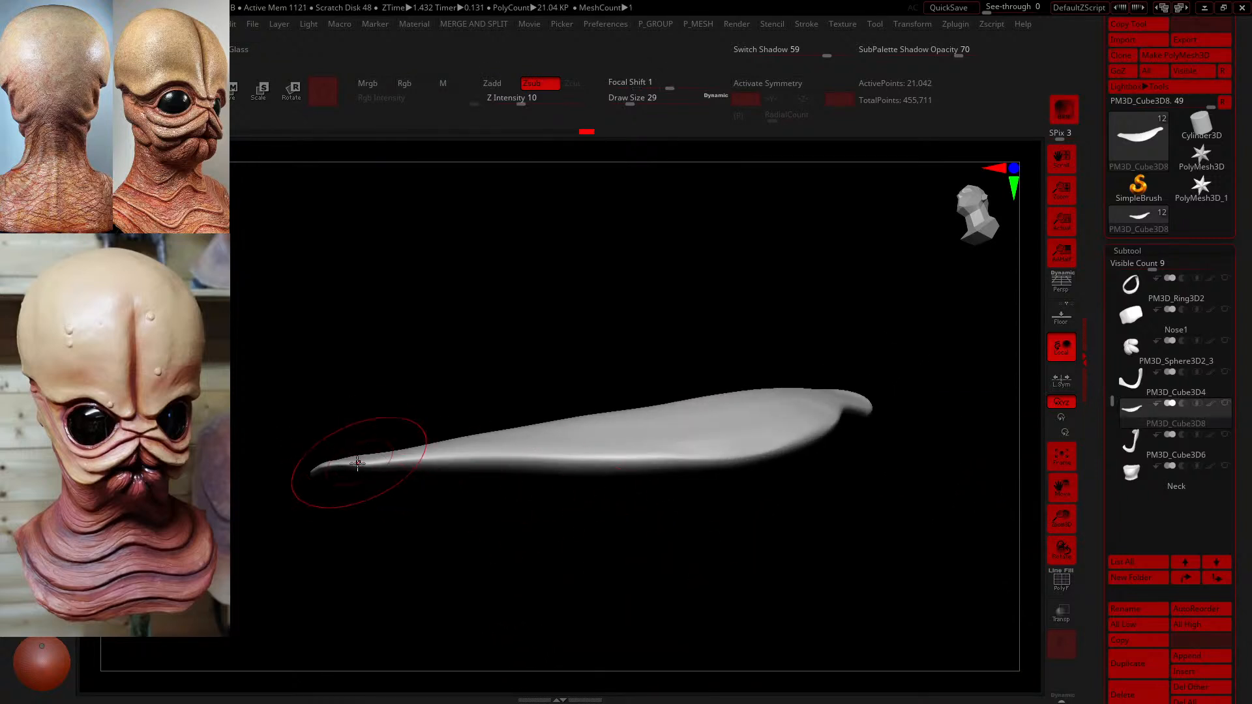
left_click_drag(357, 465, 700, 464)
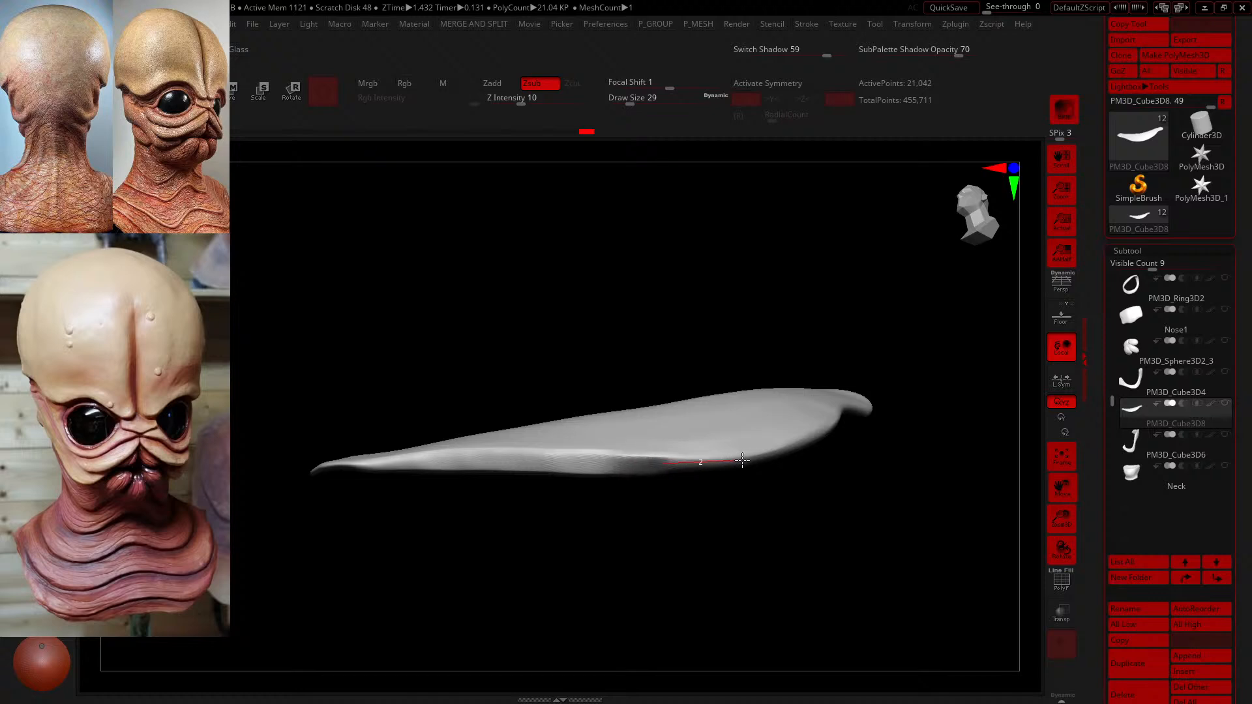
left_click_drag(780, 457, 874, 421)
left_click_drag(853, 503, 878, 559)
key("ctrl+z")
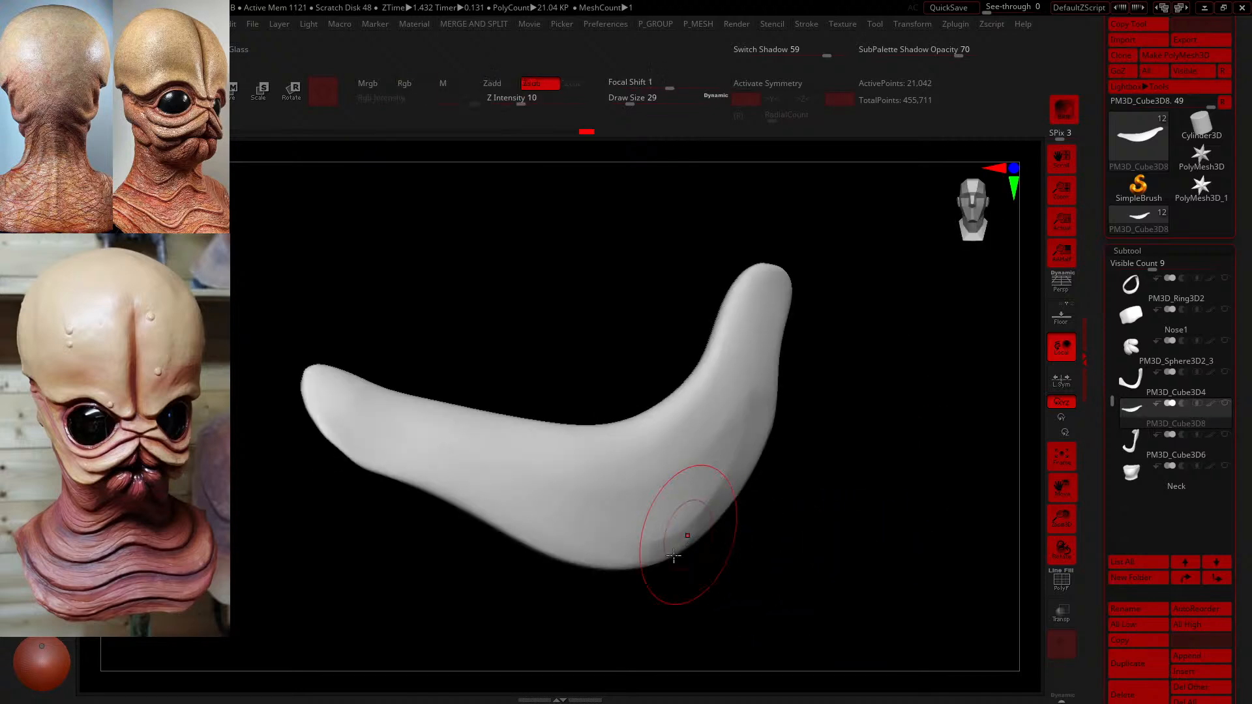
- Set the draw size to 20 and trim the length of the fold's lower edge from the side and from below
left_click_drag(797, 583, 525, 553)
left_click(626, 102)
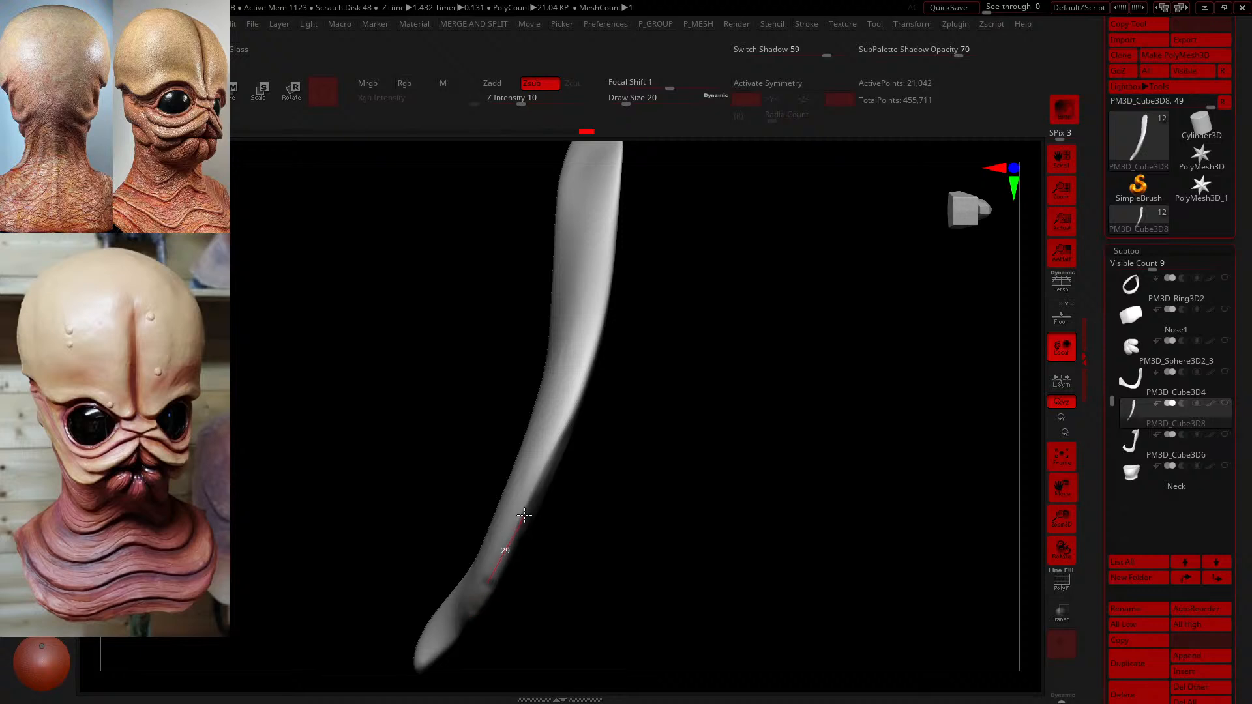
mouse_move(544, 476)
left_mouse_down()
mouse_move(601, 335)
mouse_move(601, 301)
left_mouse_up()
mouse_move(756, 327)
left_mouse_down()
mouse_move(733, 411)
mouse_move(760, 511)
mouse_move(716, 531)
mouse_move(819, 257)
mouse_move(777, 326)
mouse_move(769, 260)
mouse_move(882, 579)
mouse_move(754, 578)
left_mouse_up()
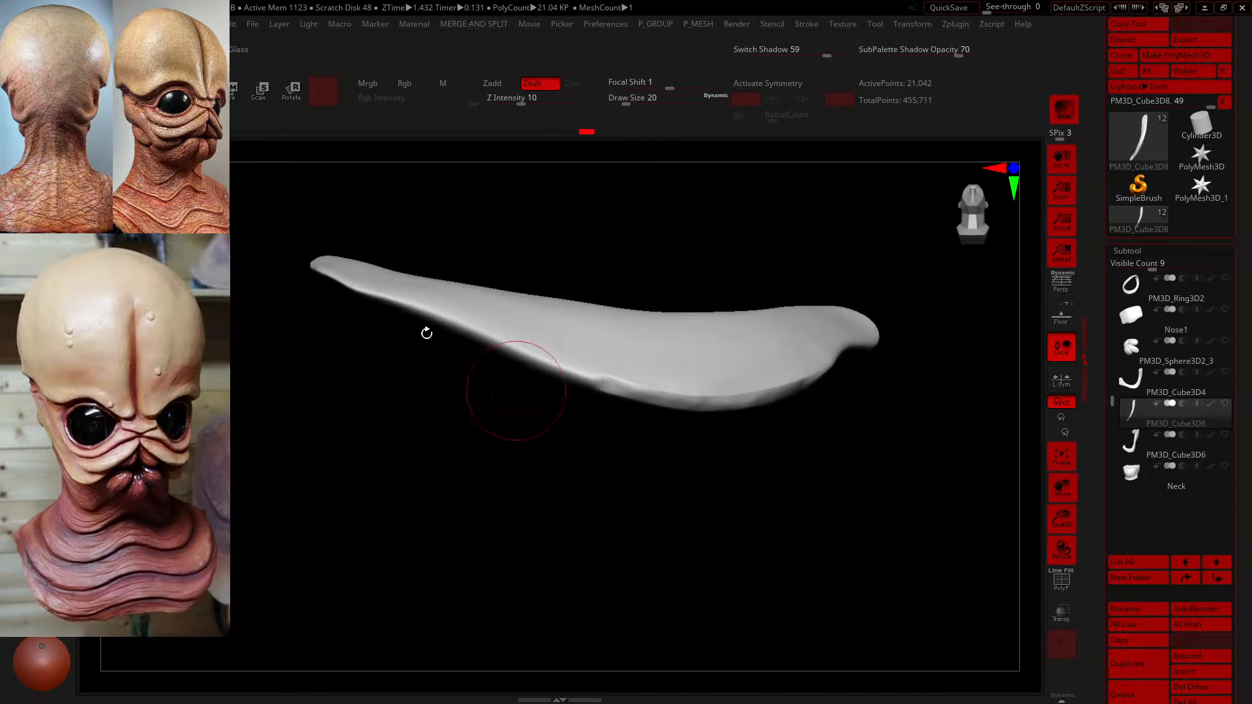
mouse_move(361, 295)
left_mouse_down()
mouse_move(426, 308)
mouse_move(624, 391)
mouse_move(733, 411)
mouse_move(832, 406)
left_mouse_up()
mouse_move(841, 407)
left_mouse_down()
mouse_move(861, 409)
mouse_move(659, 392)
left_mouse_up()
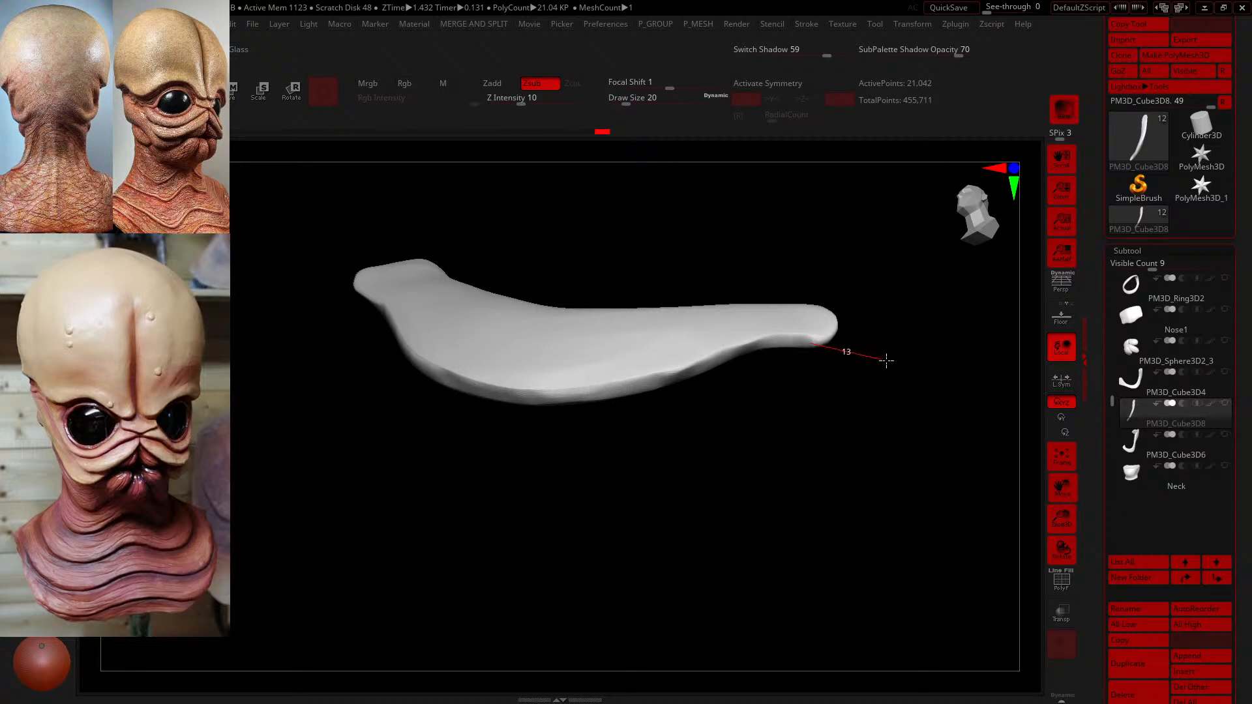
left_click_drag(887, 360, 704, 362)
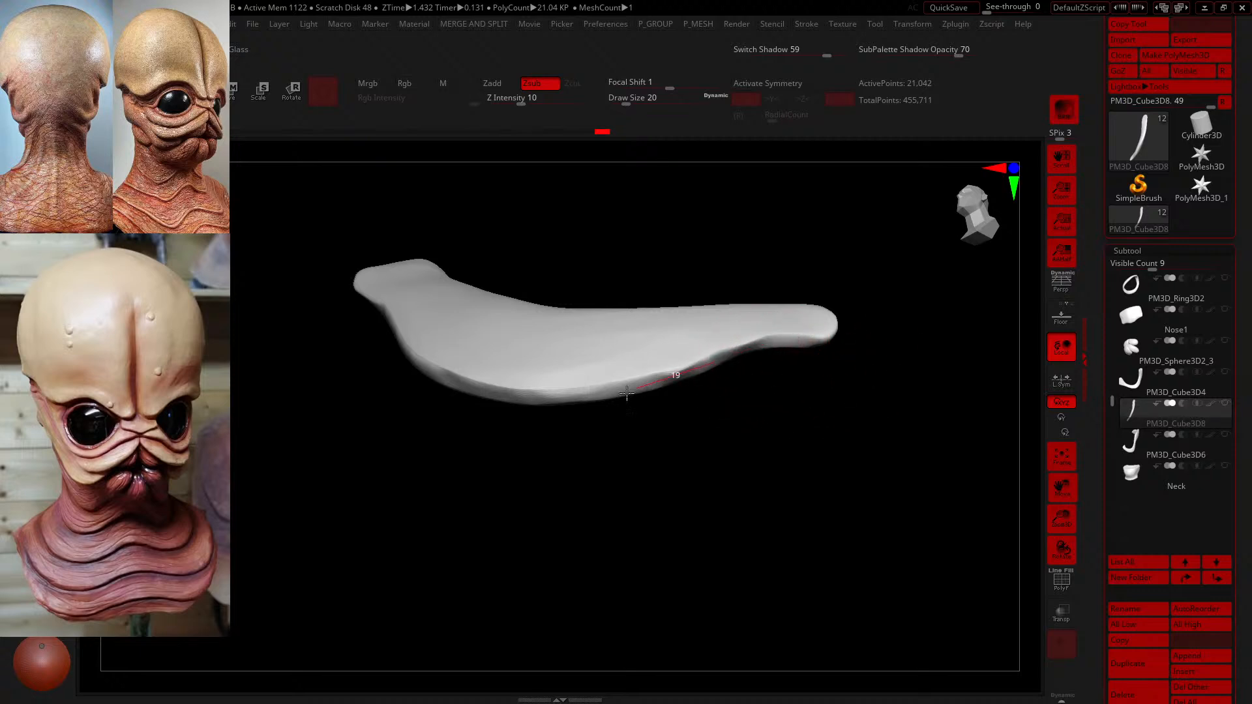
mouse_move(627, 393)
left_mouse_down()
mouse_move(548, 411)
mouse_move(534, 428)
mouse_move(735, 511)
mouse_move(720, 520)
left_mouse_up()
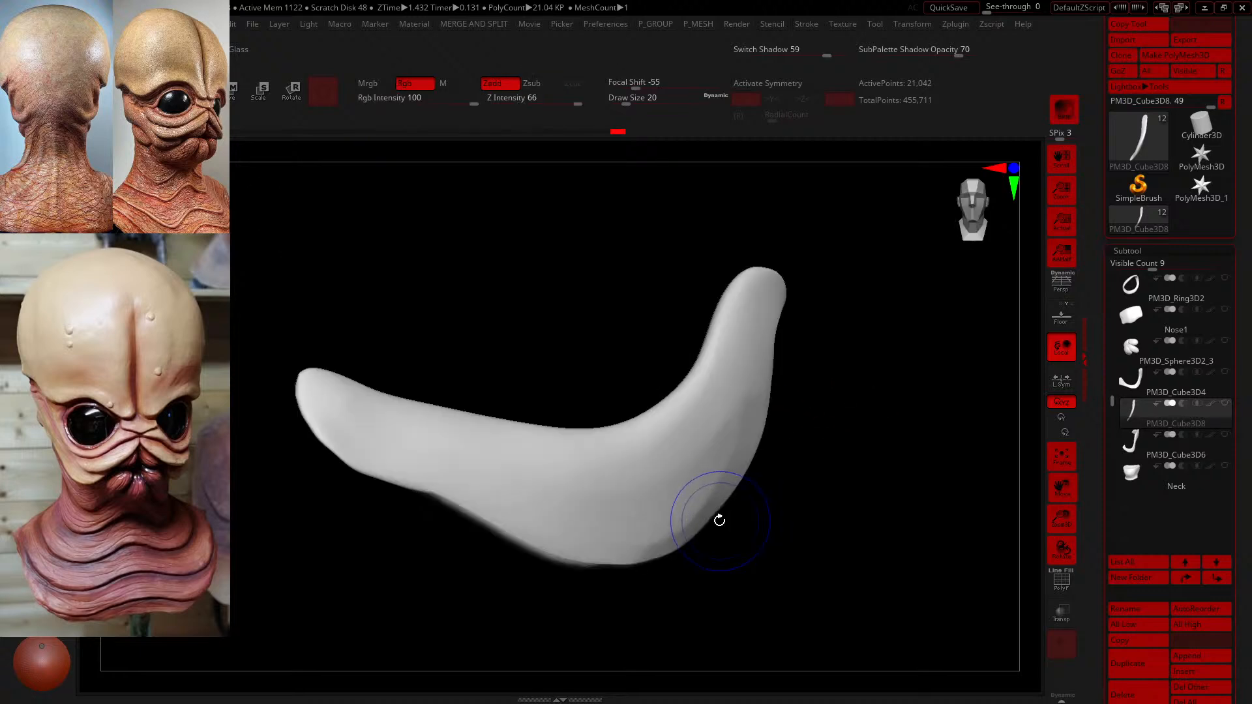
- Smooth the lower edge near the fold's inner end and trim the underside again from a low view
left_click_drag(430, 483, 436, 487, "shift")
left_click_drag(534, 642, 534, 558)
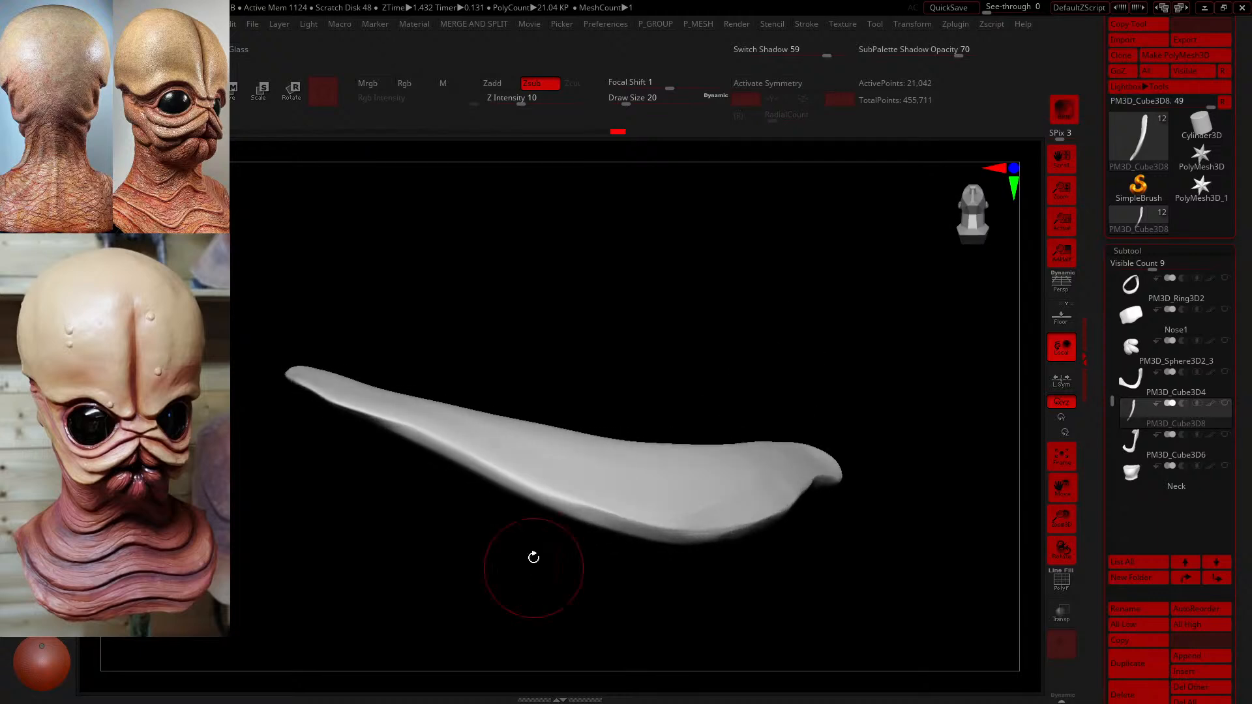
mouse_move(358, 488)
left_mouse_down()
mouse_move(358, 447)
mouse_move(376, 423)
mouse_move(681, 533)
left_mouse_up()
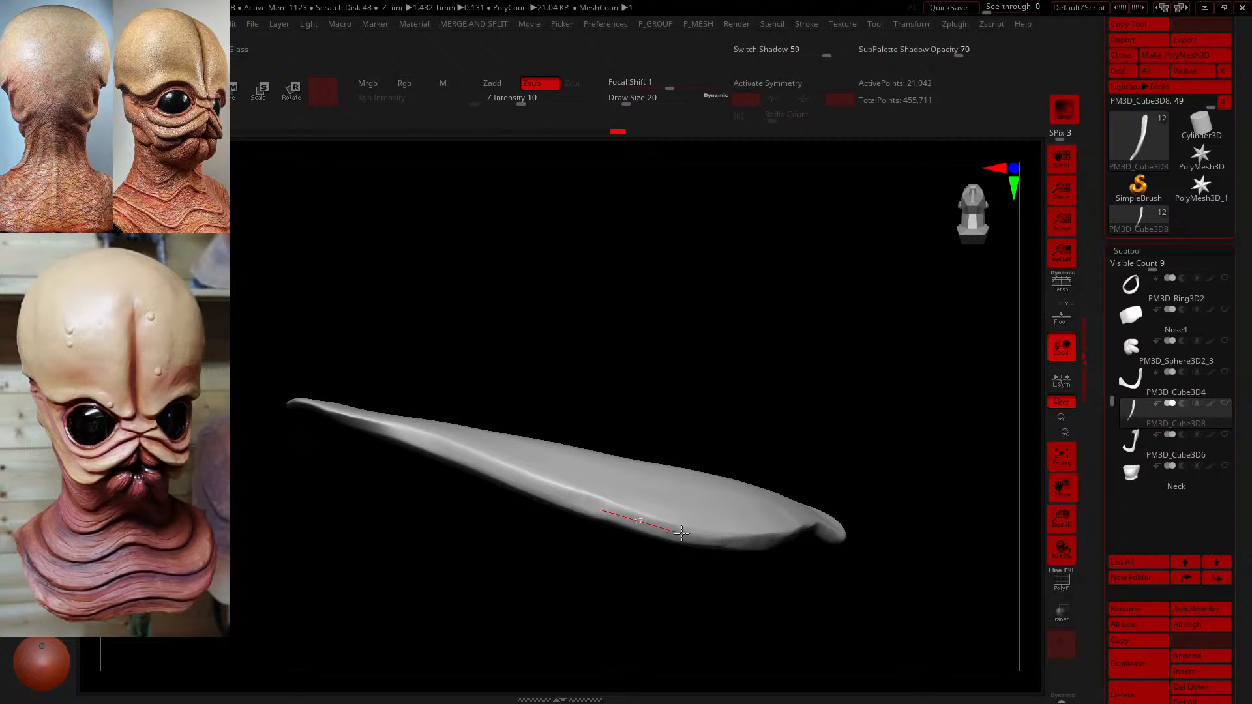
left_click_drag(774, 563, 775, 564)
left_click_drag(760, 590, 743, 643)
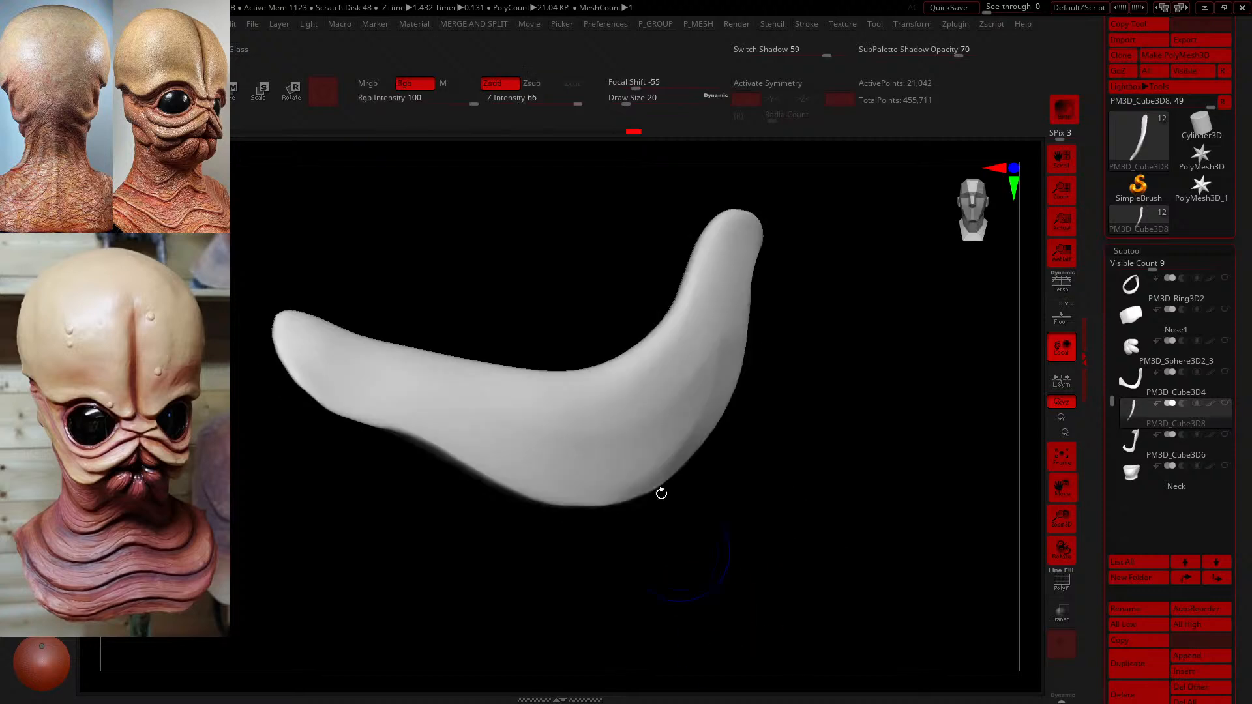
- Reduce the draw size to 9 and trim and smooth the ridge on the underside of the fold's inner end
left_click_drag(359, 535, 366, 456)
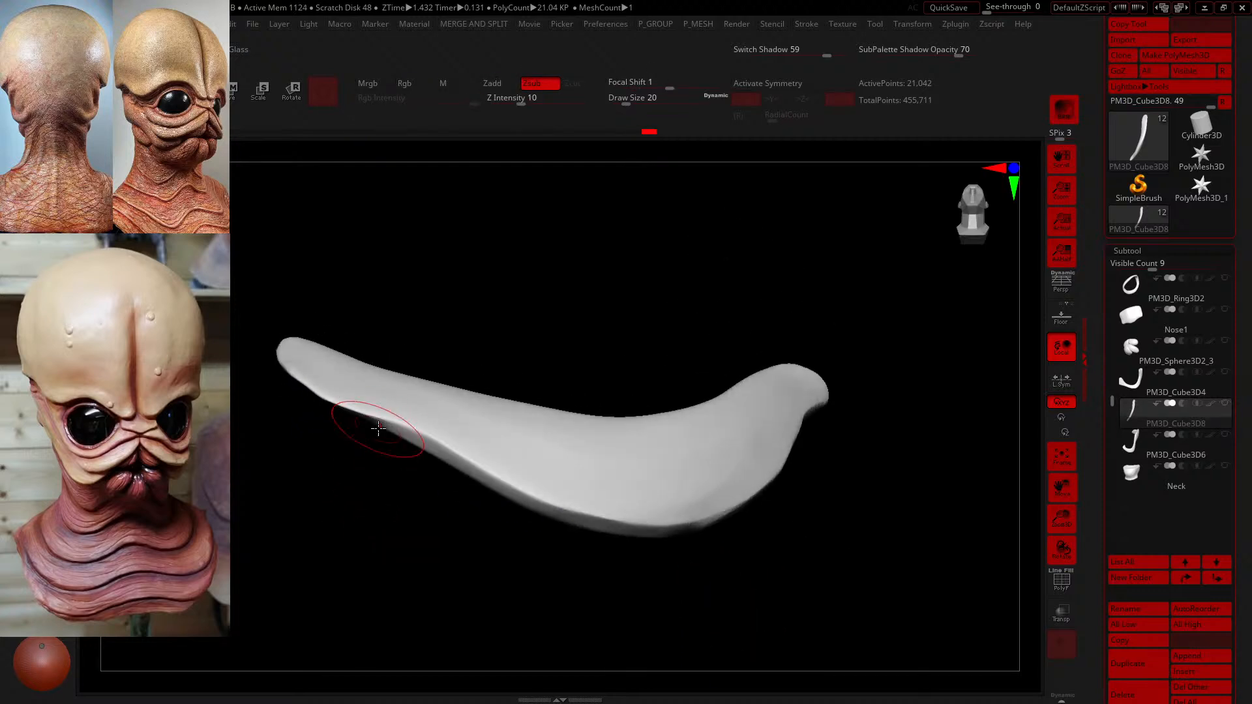
left_click_drag(319, 512, 319, 472)
left_click_drag(431, 320, 498, 378, "alt")
left_click_drag(430, 259, 556, 282, "alt")
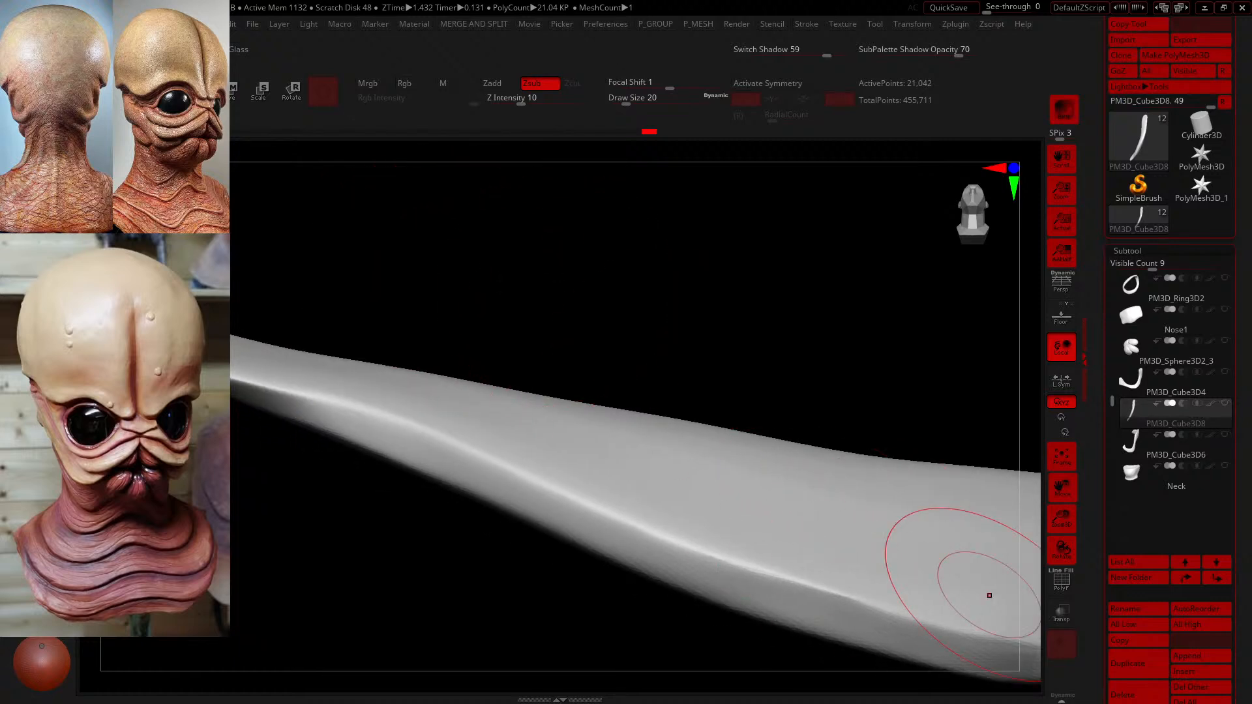
mouse_move(617, 254)
left_mouse_down()
mouse_move(637, 249)
mouse_move(757, 296)
mouse_move(692, 319)
left_mouse_up()
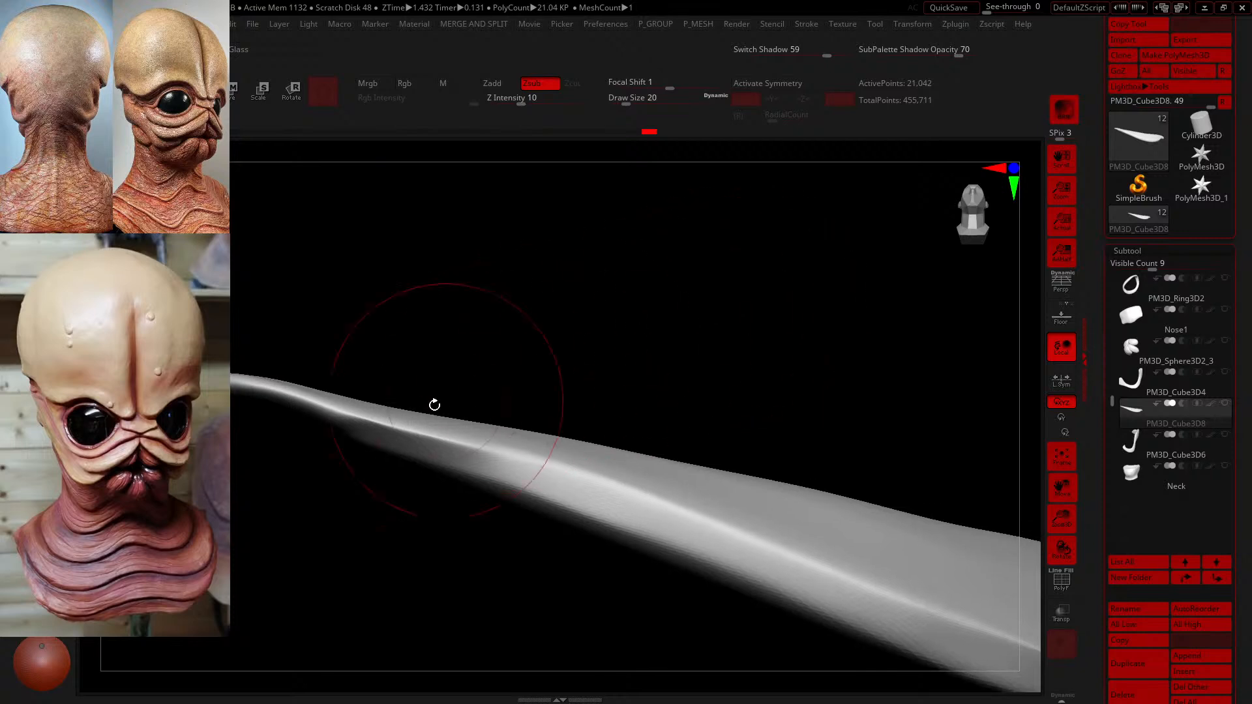
key("bracketleft")
key("bracketleft")
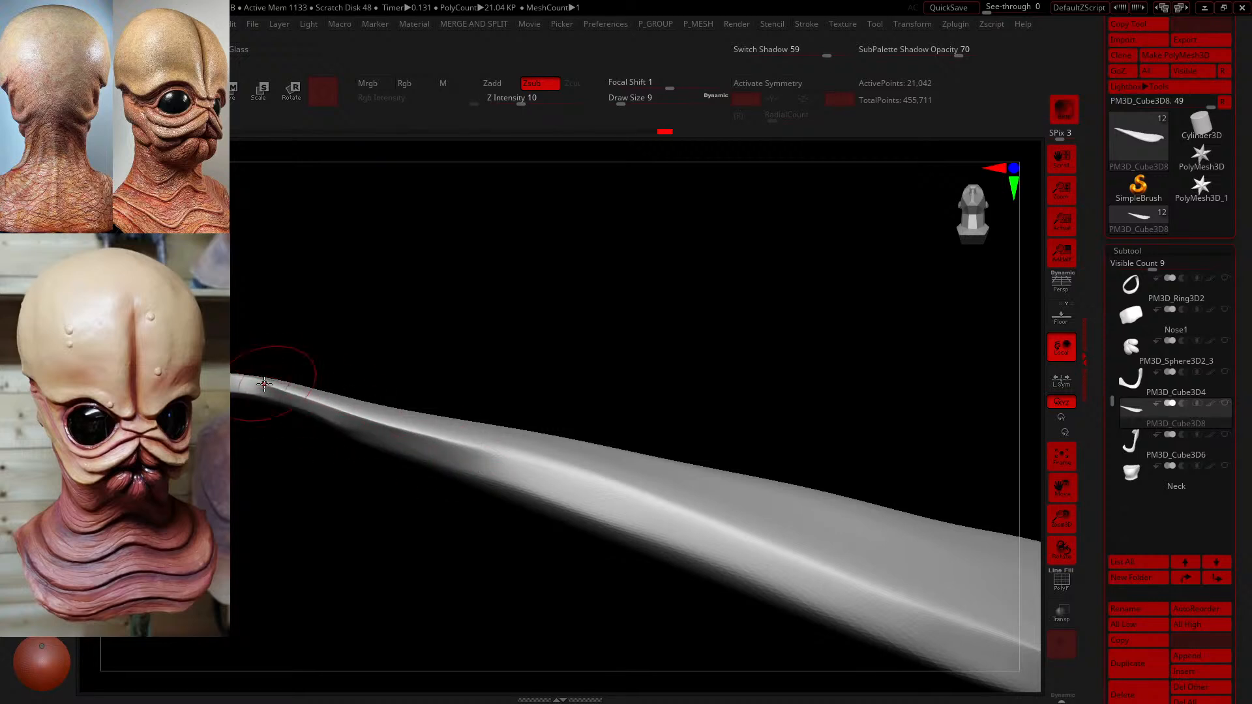
left_click_drag(528, 269, 530, 405)
left_click_drag(463, 536, 467, 383)
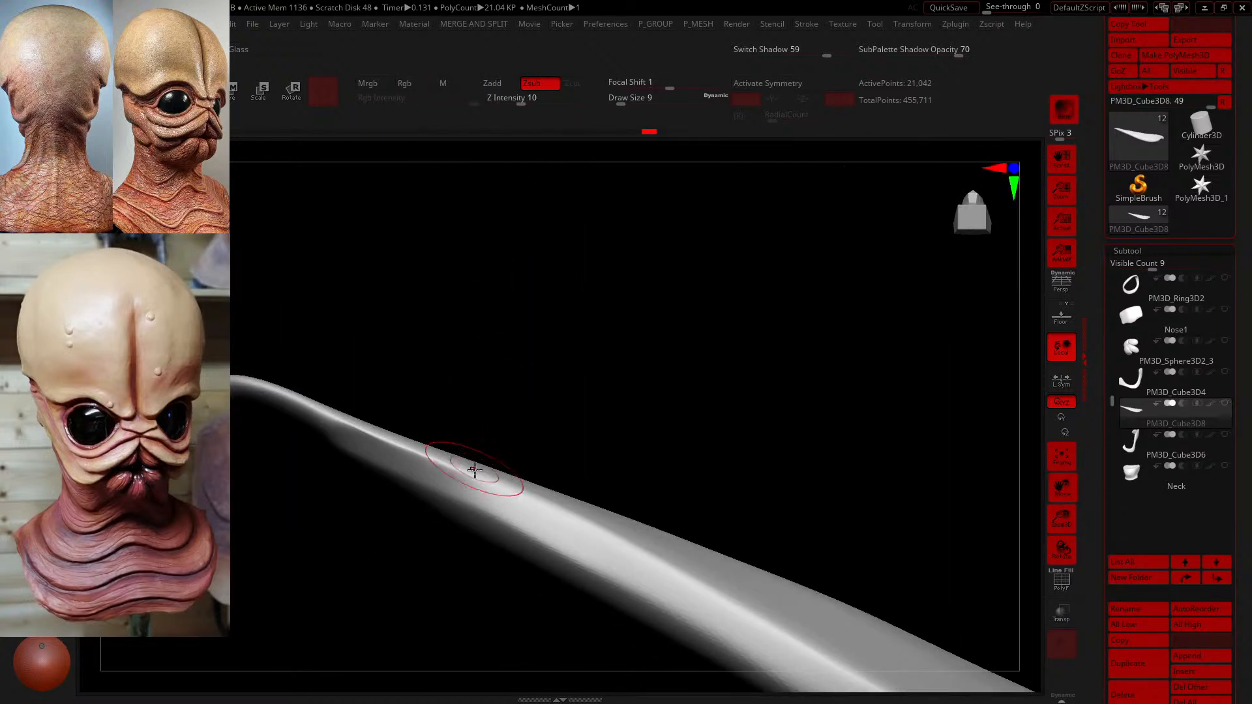
left_click_drag(401, 446, 247, 381)
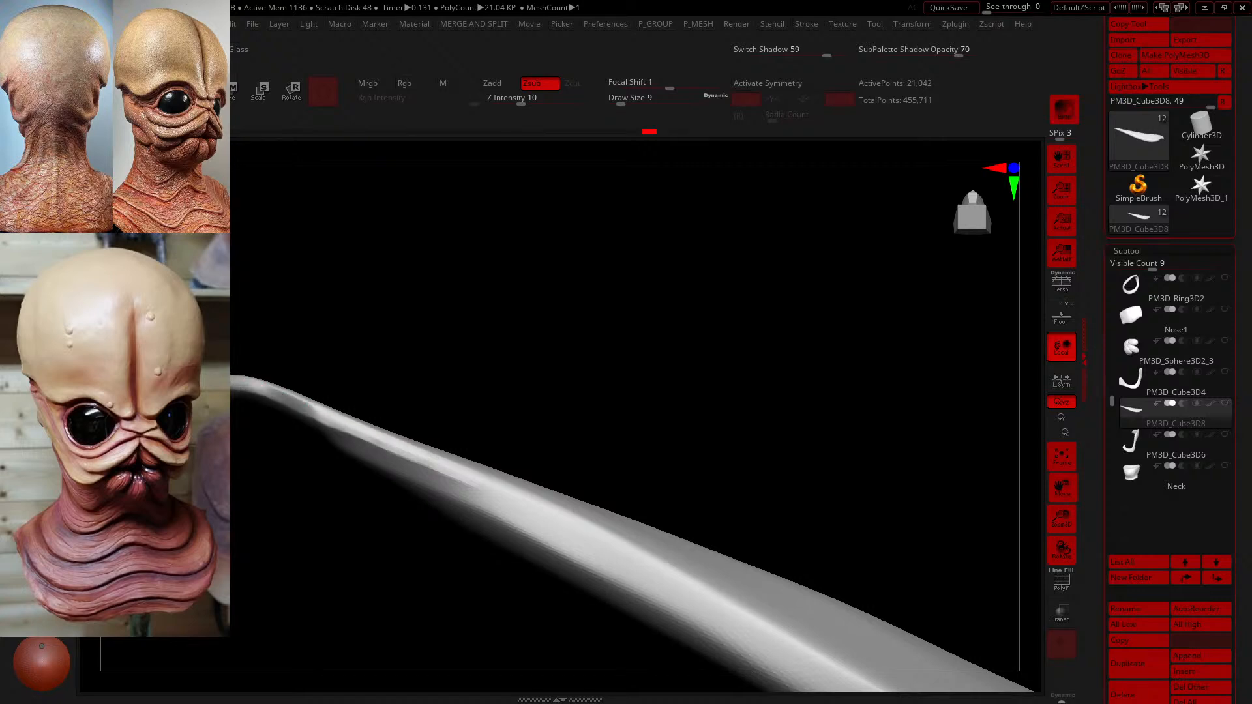
left_click_drag(352, 429, 579, 537)
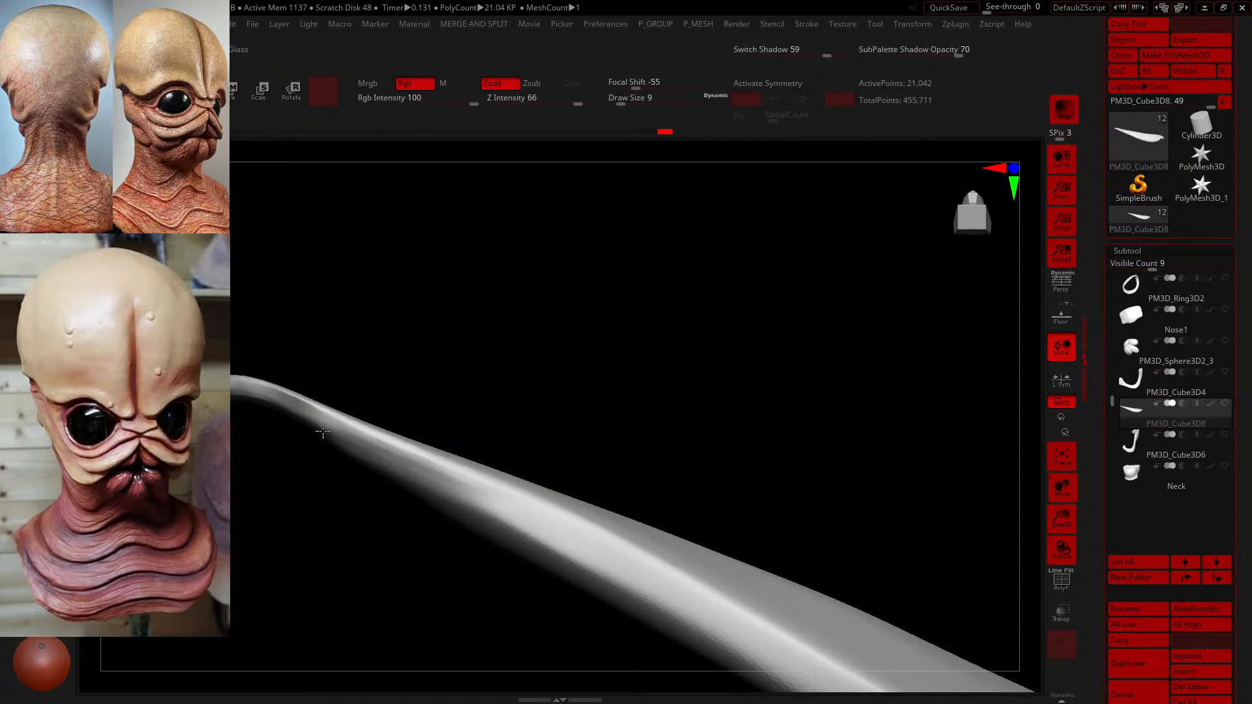
- Set the Z intensity to 5 with draw size 9 and trim the inner end's lower edge from a three-quarter view
key("1")
mouse_move(368, 351)
left_mouse_down()
mouse_move(366, 454)
mouse_move(350, 440)
mouse_move(349, 391)
left_mouse_up()
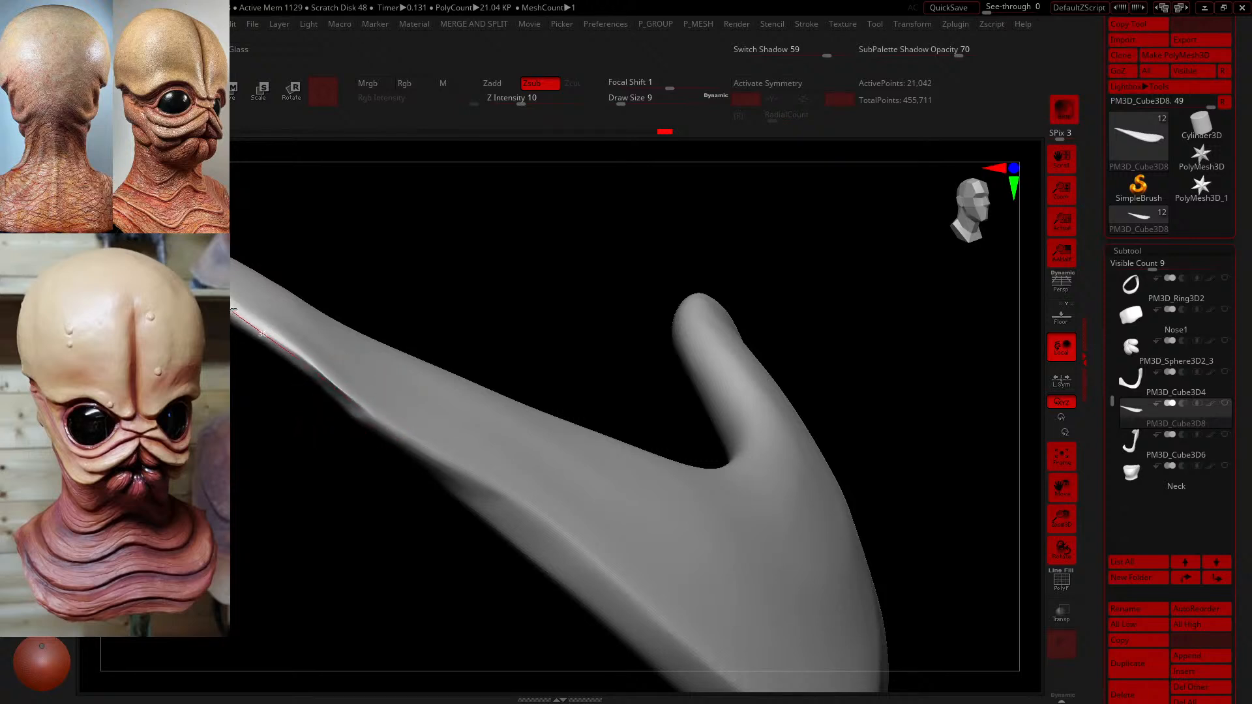
left_click_drag(234, 309, 241, 313)
left_click(519, 98)
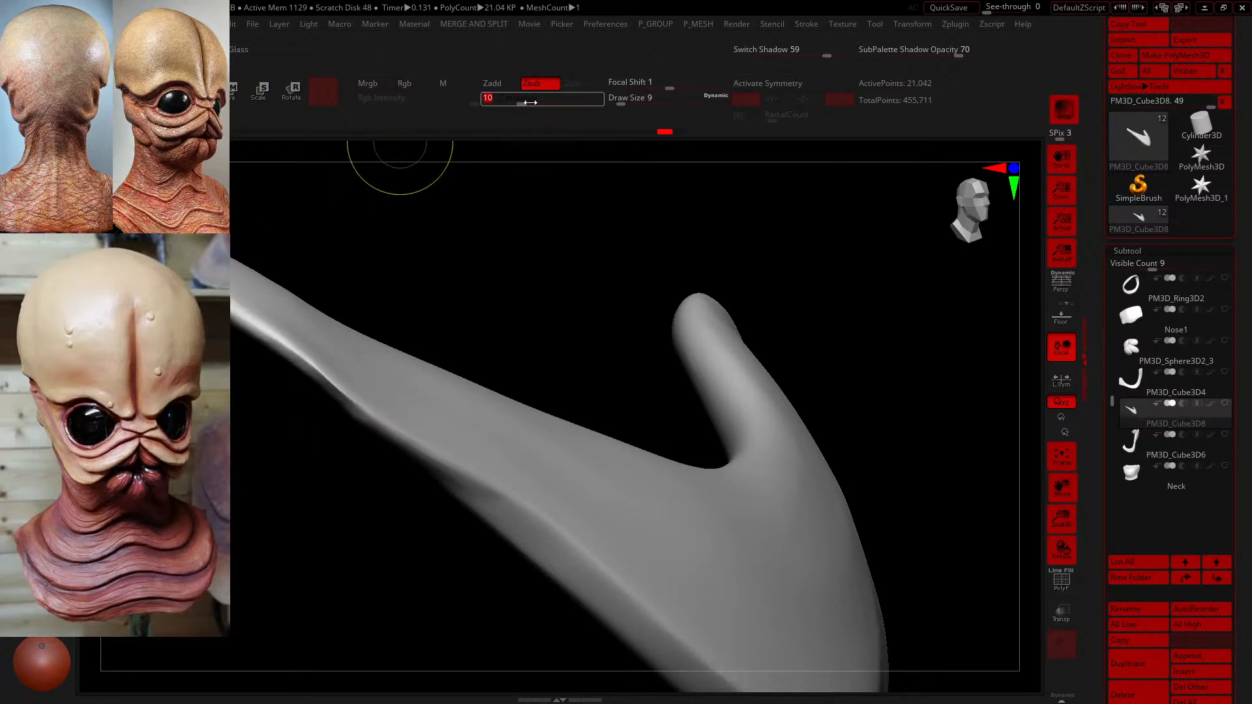
type("5")
key("Return")
left_click(625, 99)
type("23")
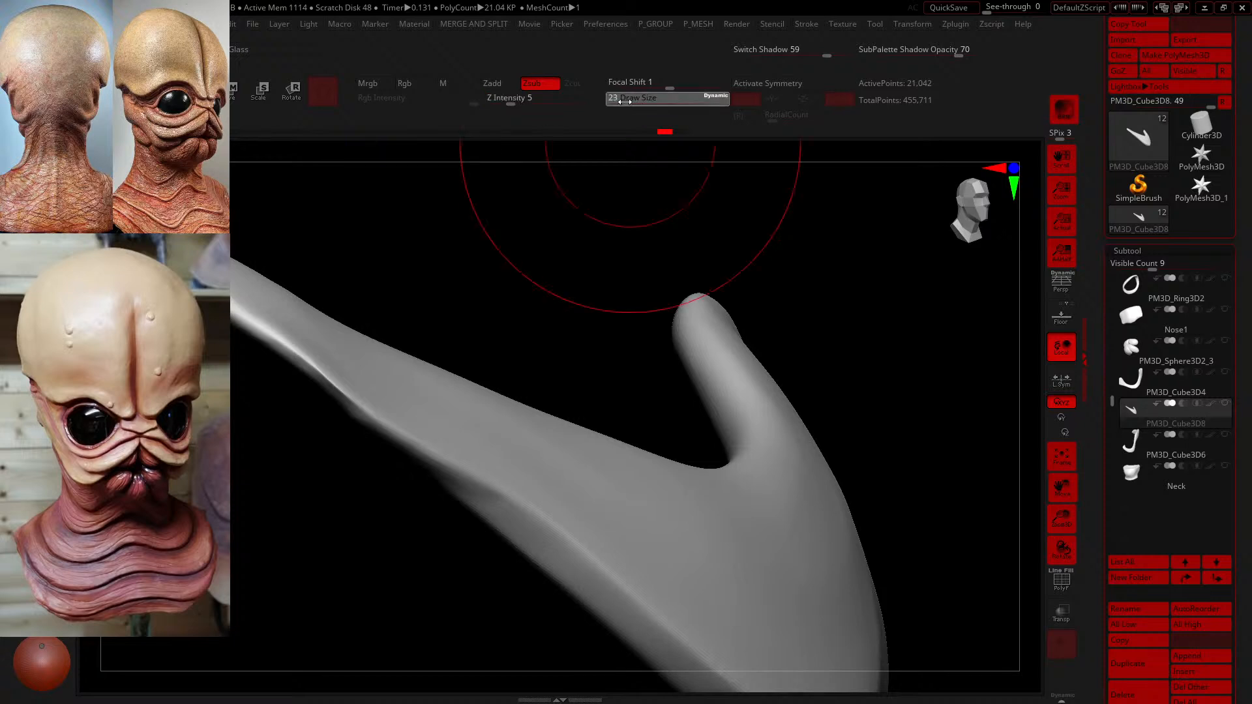
key("BackSpace")
key("BackSpace")
type("9")
key("Return")
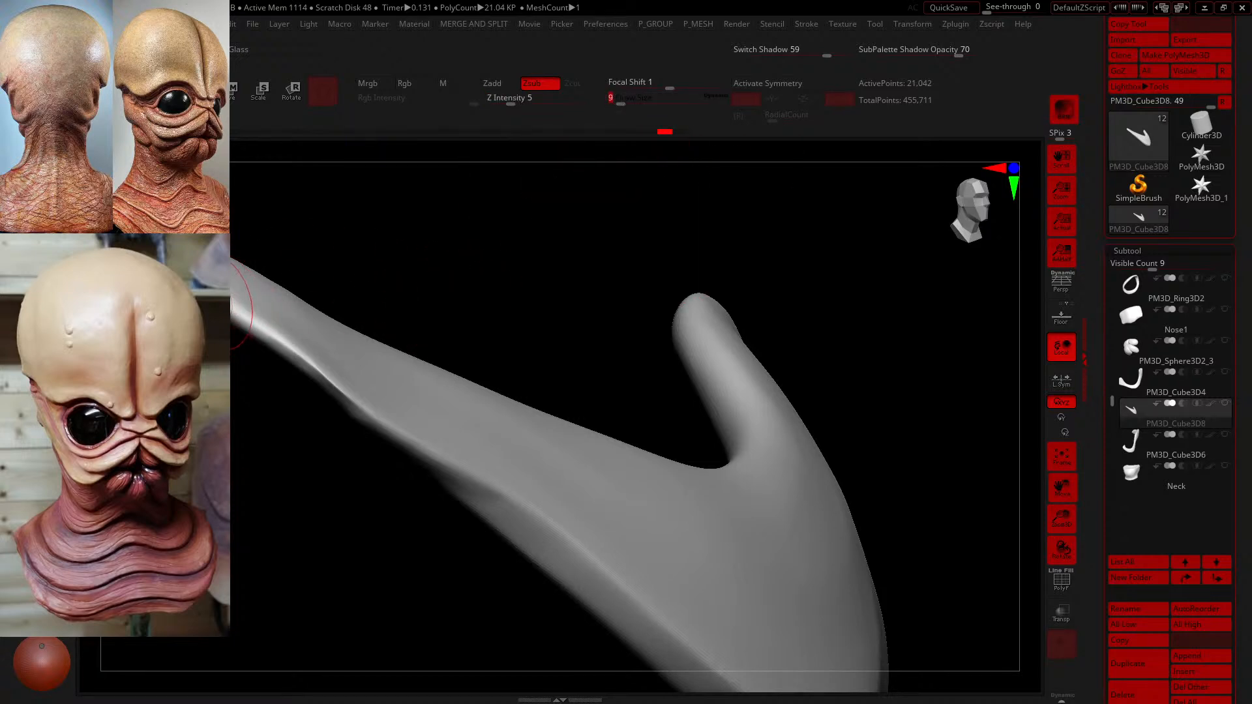
left_click_drag(304, 362, 386, 425)
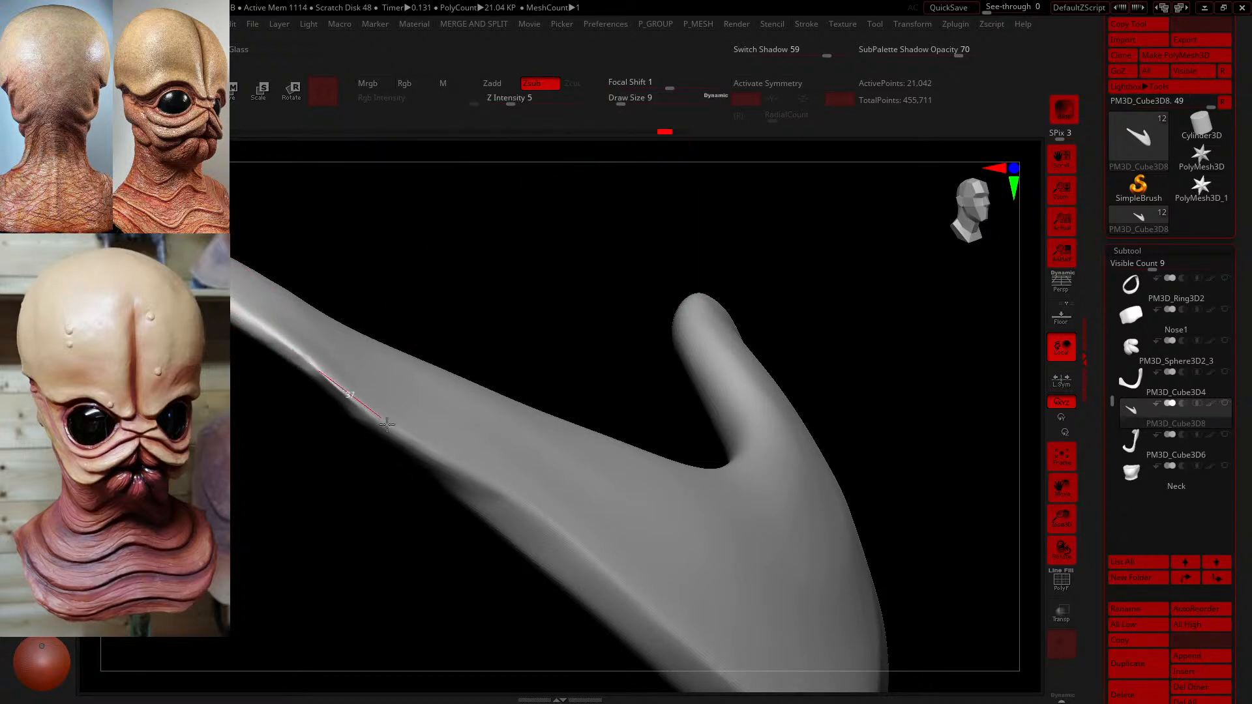
left_click_drag(427, 469, 429, 471)
- Touch up the inner end's underside from a low angle and smooth its lower contour from the front
left_click_drag(400, 331, 409, 320)
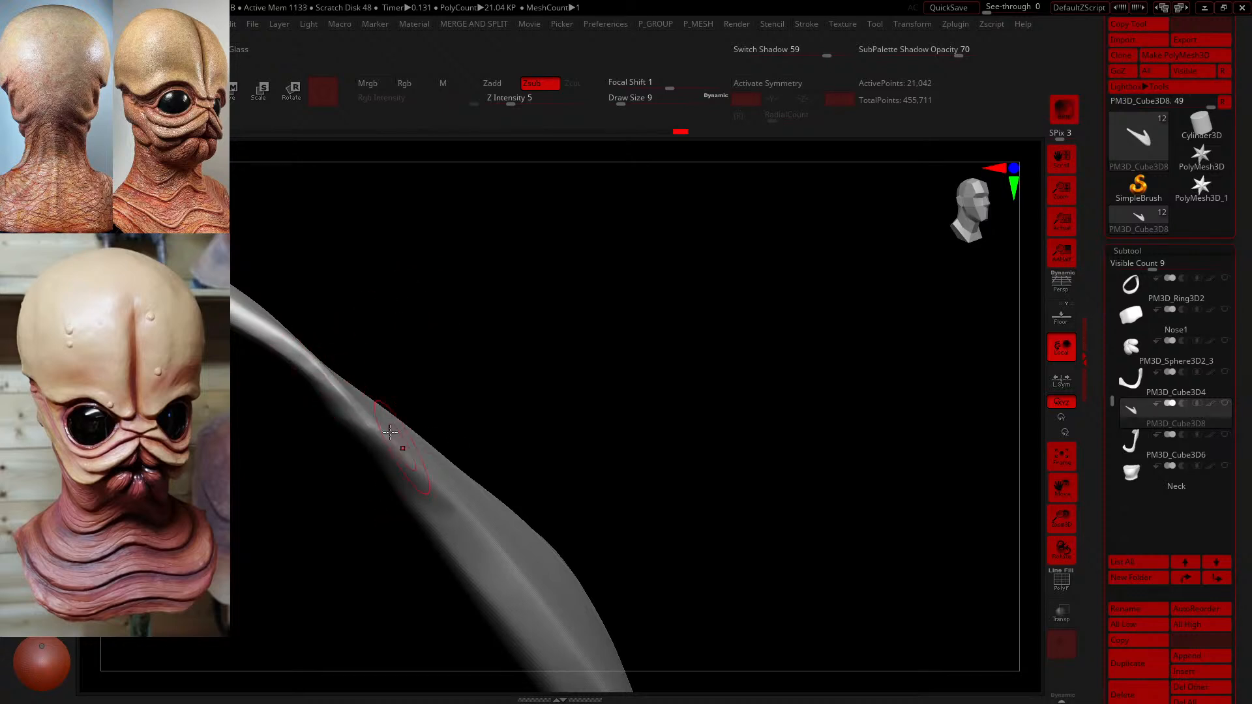
left_click_drag(278, 305, 269, 299)
mouse_move(441, 350)
left_mouse_down()
mouse_move(365, 399)
mouse_move(318, 402)
left_mouse_up()
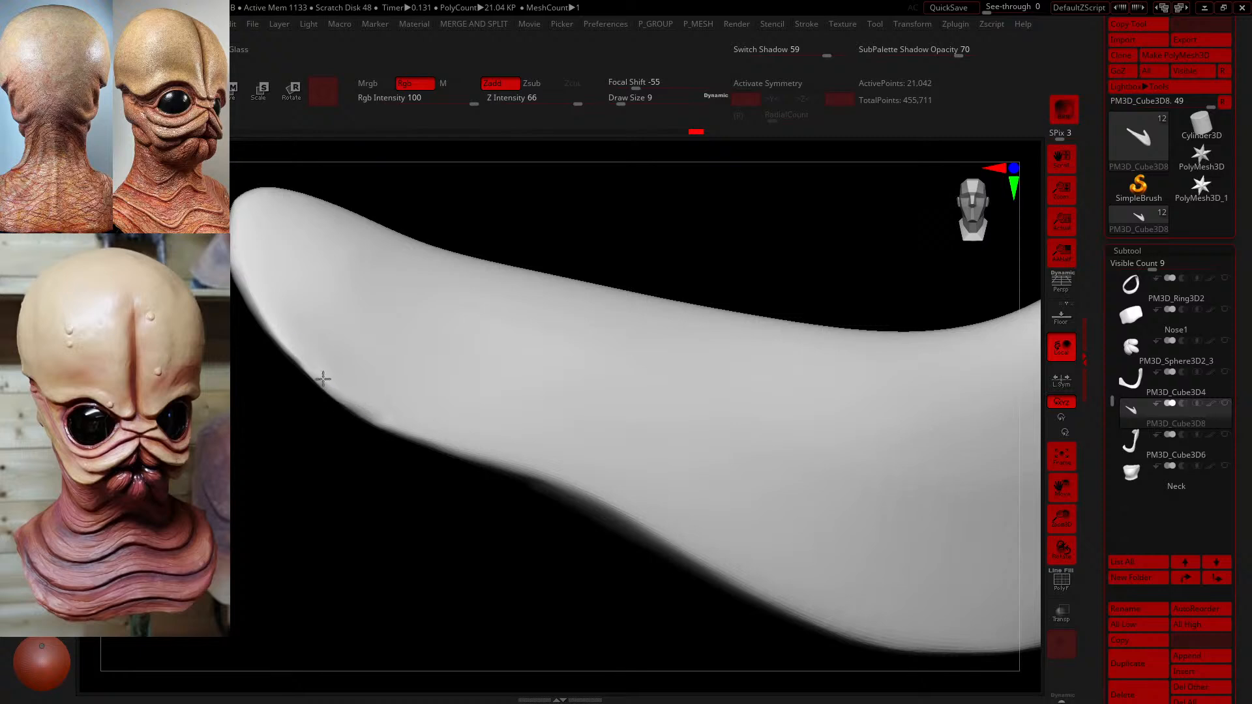
left_click_drag(535, 487, 577, 491, "shift")
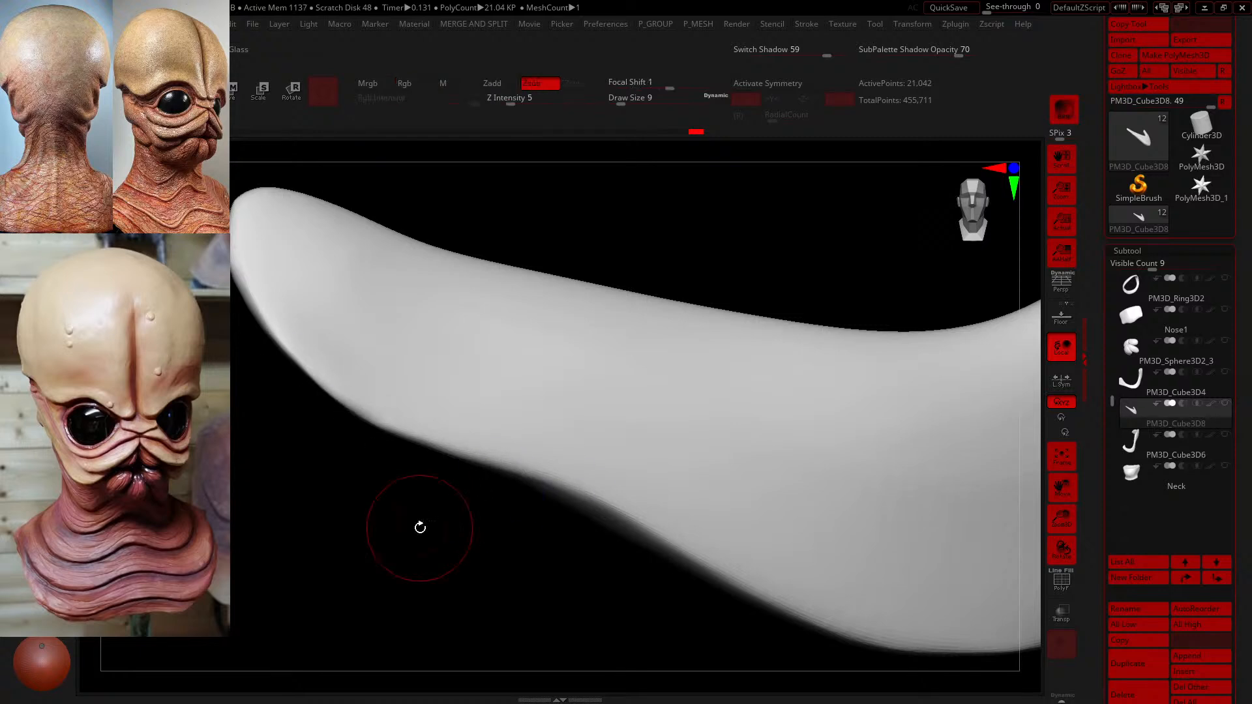
- Switch to a brush with Z intensity 100 and flatten a narrow strip along the underside of the fold's inner tip
left_click_drag(420, 525, 438, 444)
left_click_drag(493, 300, 629, 418)
key("b")
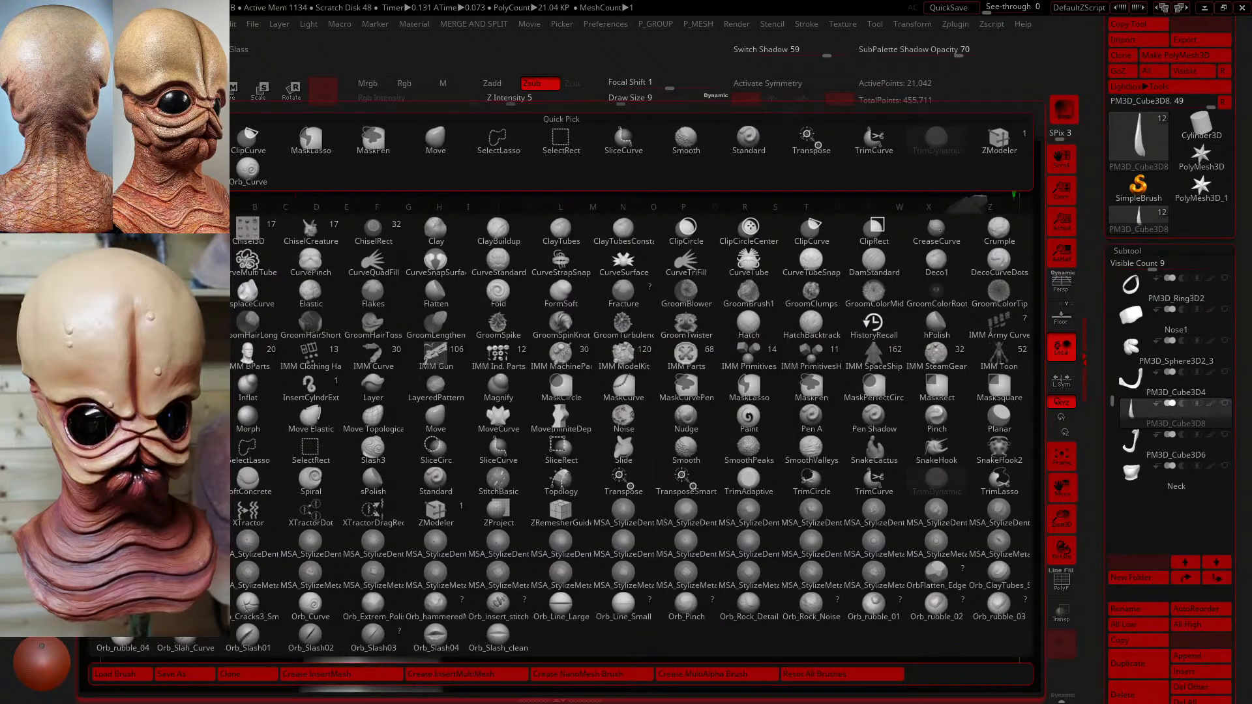
left_click(811, 604)
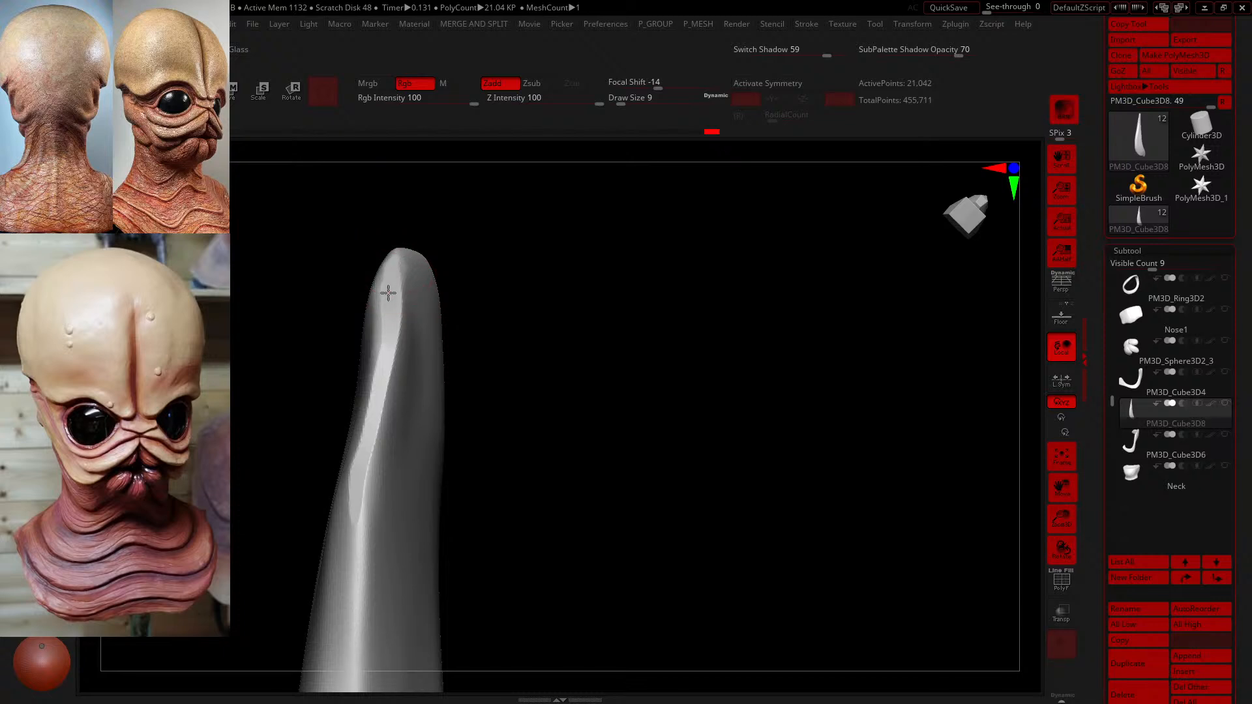
left_click_drag(360, 469, 345, 658)
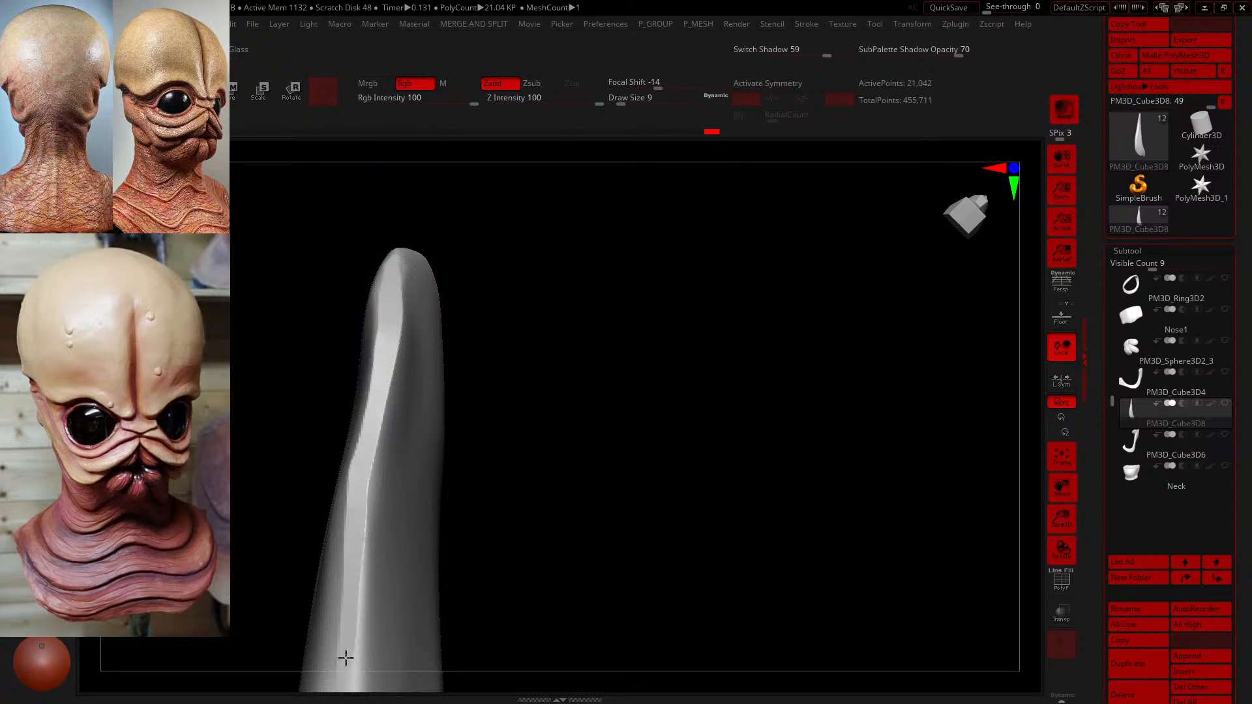
left_click_drag(572, 503, 659, 489)
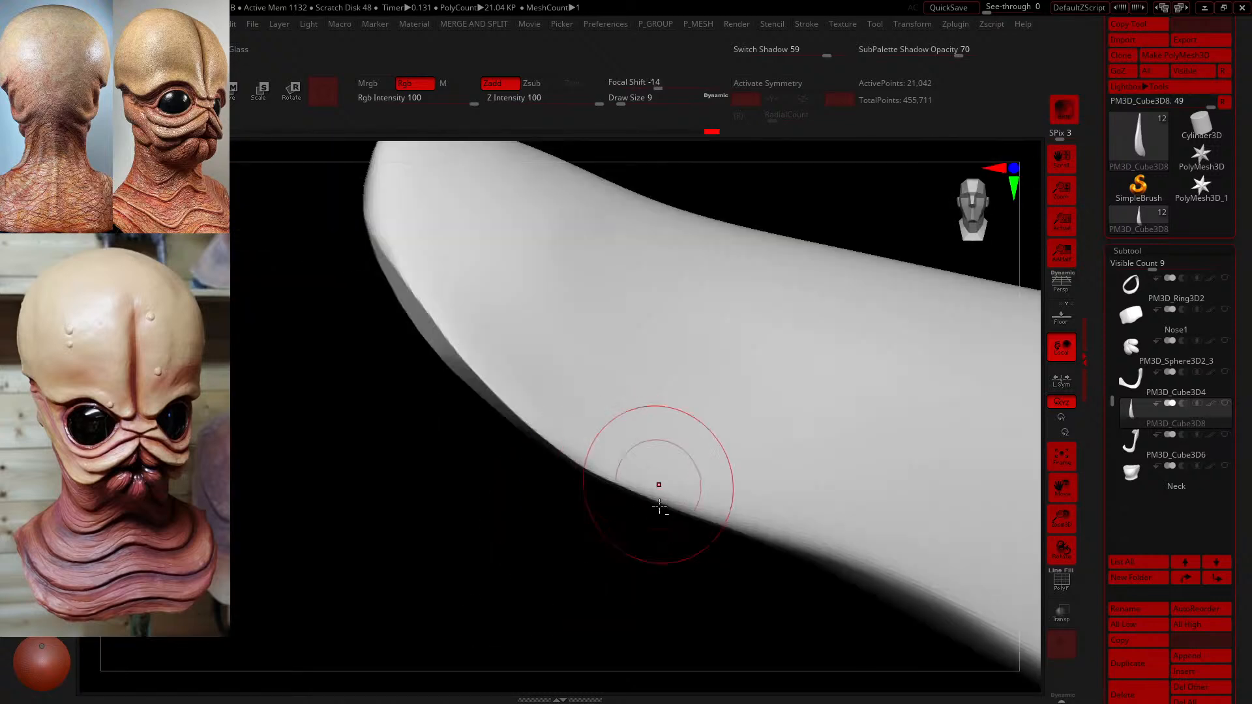
mouse_move(603, 628)
left_mouse_down("alt")
mouse_move(554, 625)
mouse_move(493, 548)
left_mouse_up("alt")
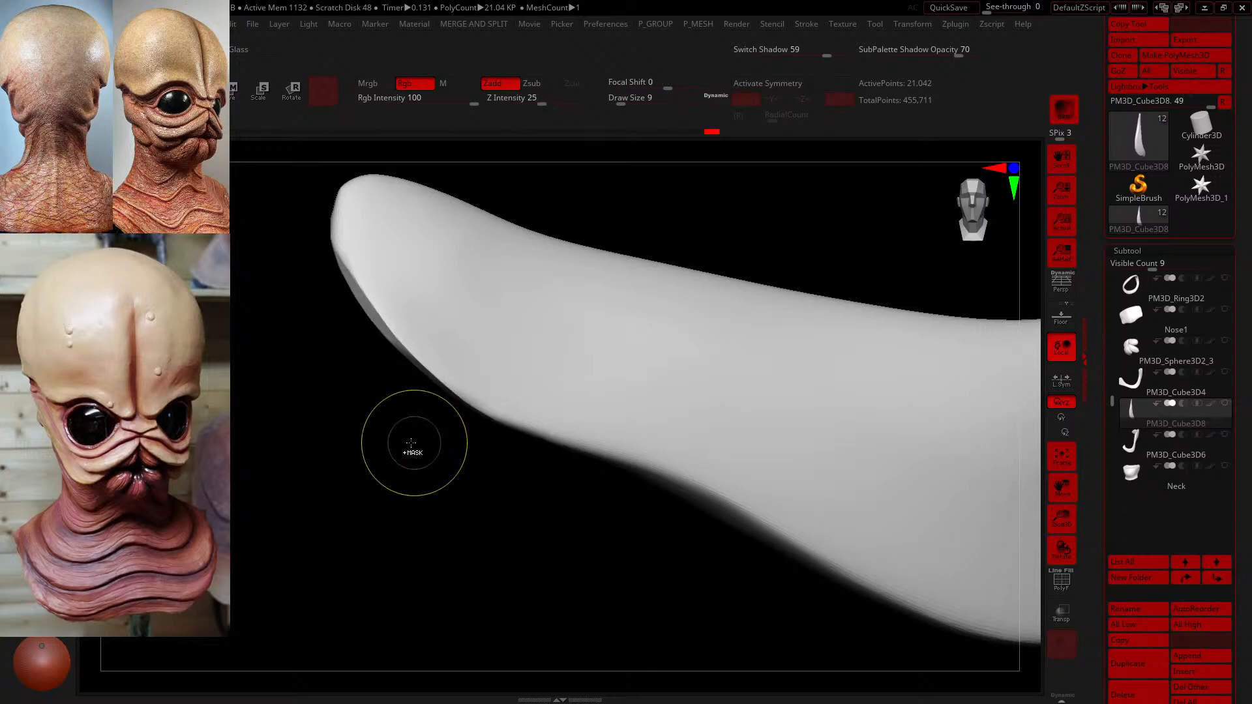
mouse_move(327, 438)
left_mouse_down()
mouse_move(305, 326)
mouse_move(384, 391)
left_mouse_up()
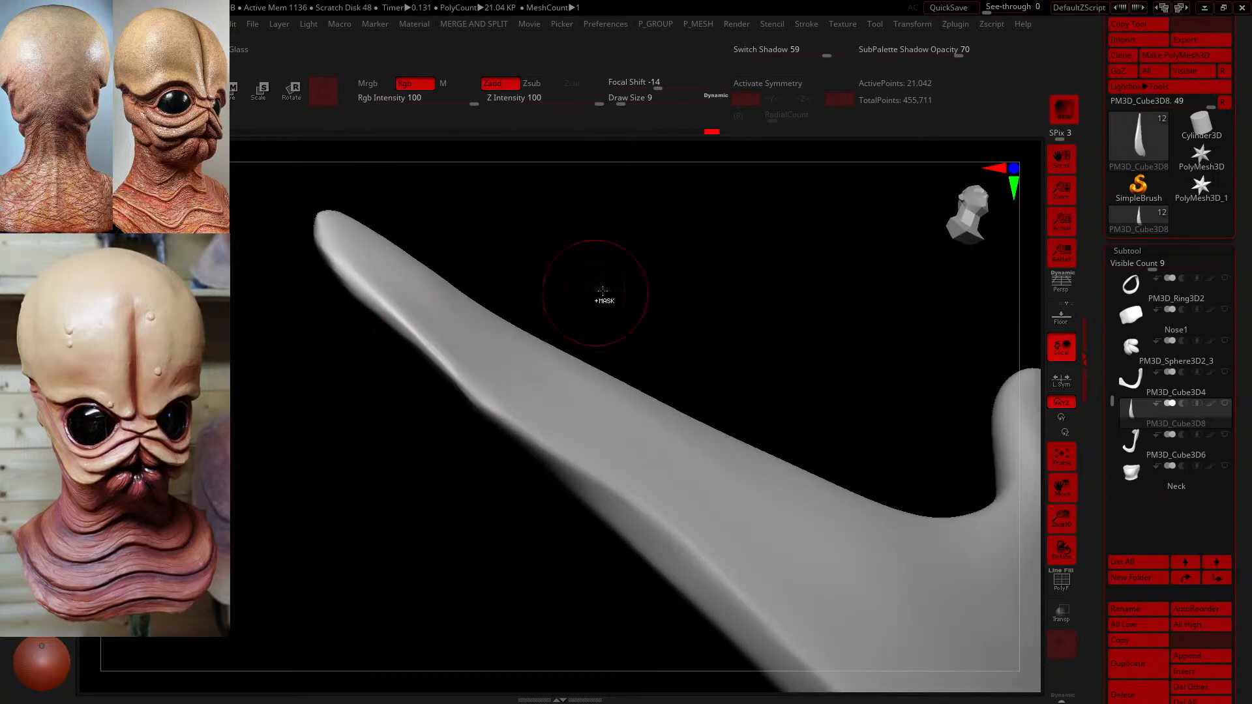
- Set the Z intensity to 50 and flatten the underside edge along the fold's inner tip
left_click_drag(644, 283, 734, 344, "alt")
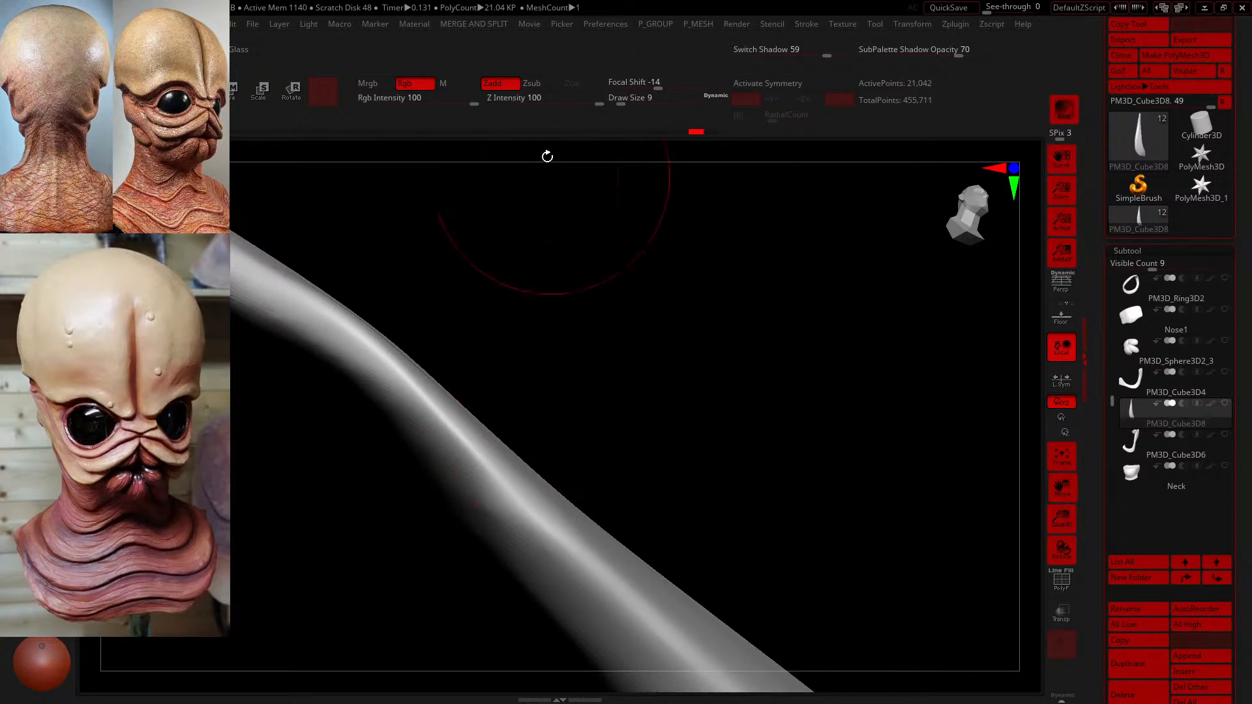
left_click(549, 96)
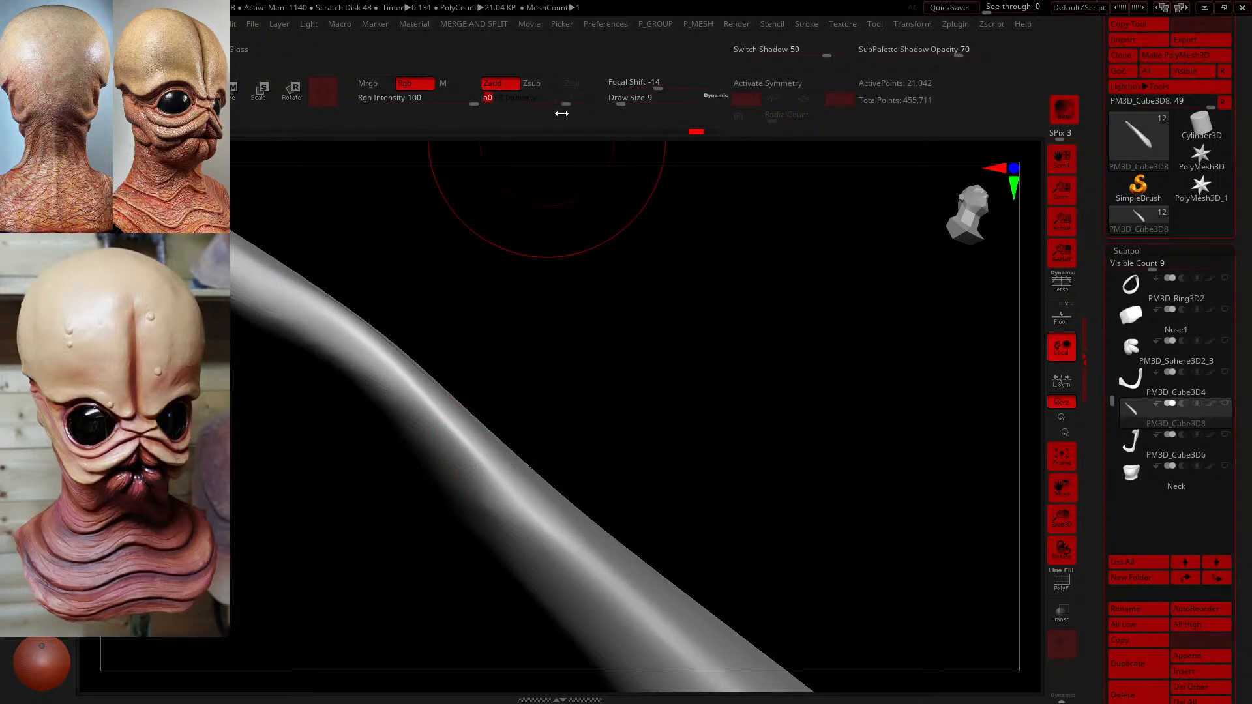
key("Return")
left_click_drag(615, 323, 720, 350, "alt")
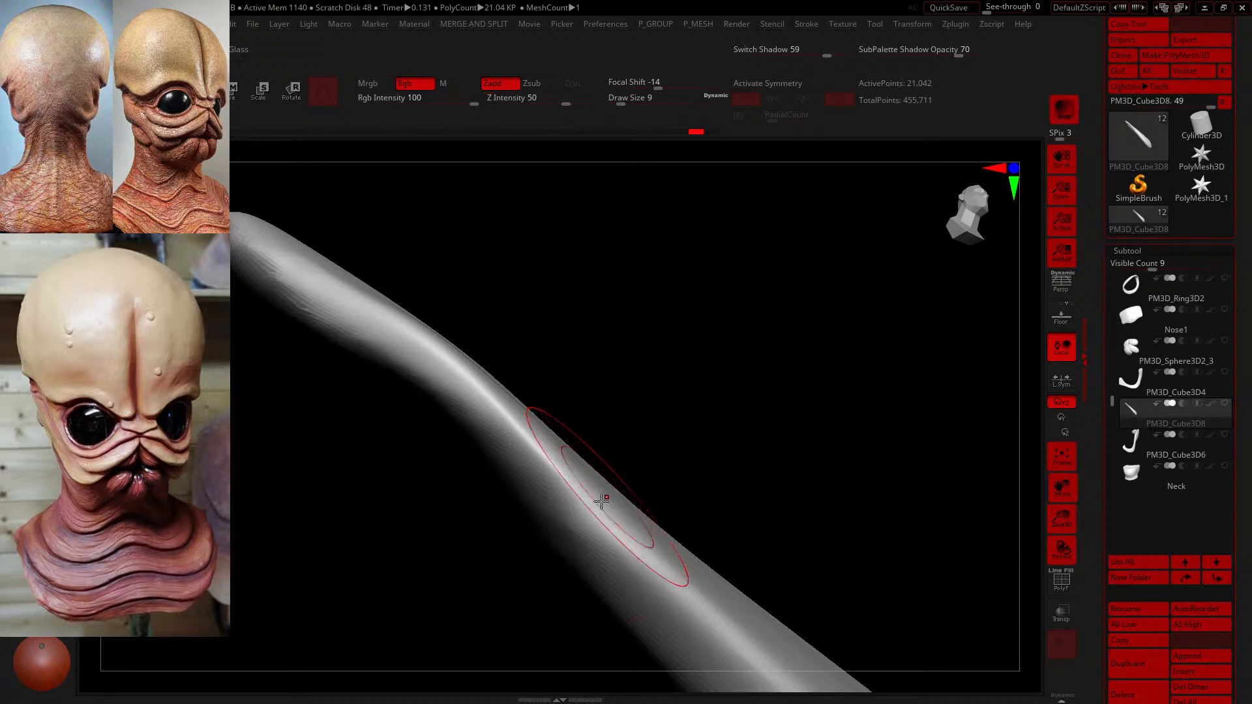
mouse_move(591, 519)
left_mouse_down()
mouse_move(415, 347)
mouse_move(273, 258)
left_mouse_up()
mouse_move(566, 326)
left_mouse_down()
mouse_move(409, 663)
mouse_move(374, 587)
mouse_move(393, 453)
mouse_move(424, 396)
mouse_move(420, 365)
left_mouse_up()
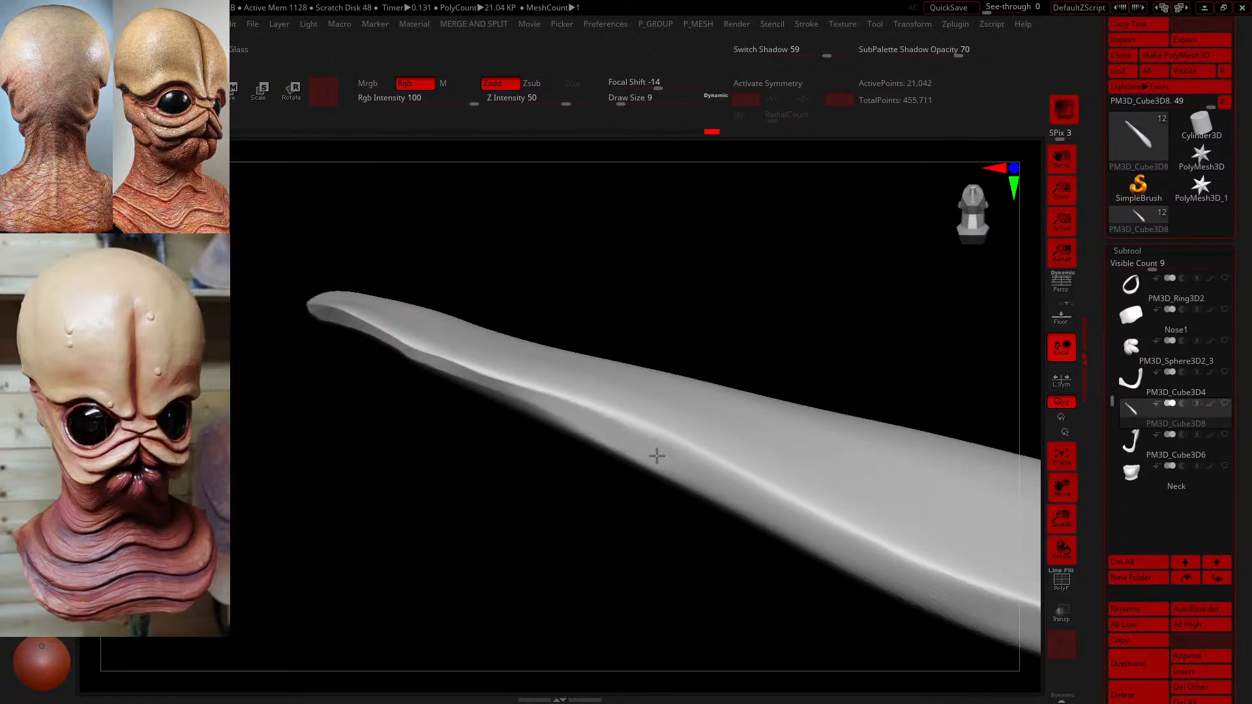
- Flatten and smooth the fold's lower edge from its inner half out to the rounded bend
mouse_move(852, 617)
left_mouse_down()
mouse_move(424, 492)
mouse_move(327, 436)
left_mouse_up()
left_click_drag(341, 376, 460, 424, "shift")
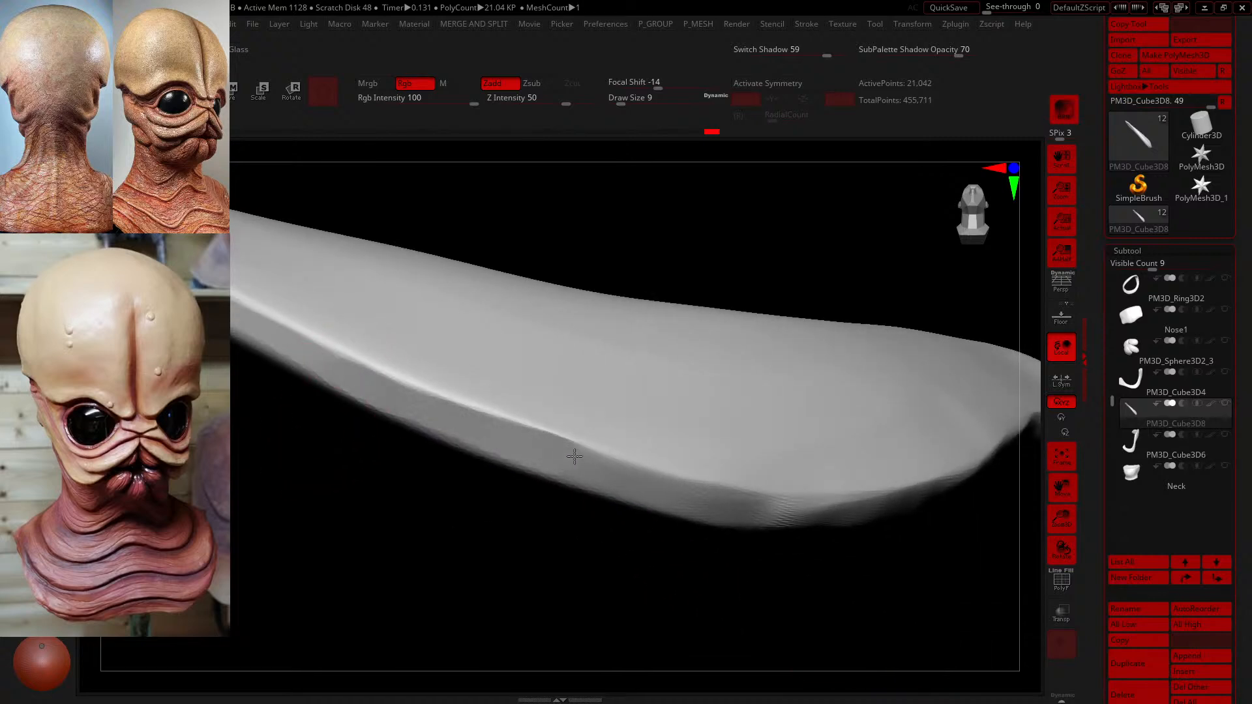
left_click_drag(668, 482, 751, 499, "shift")
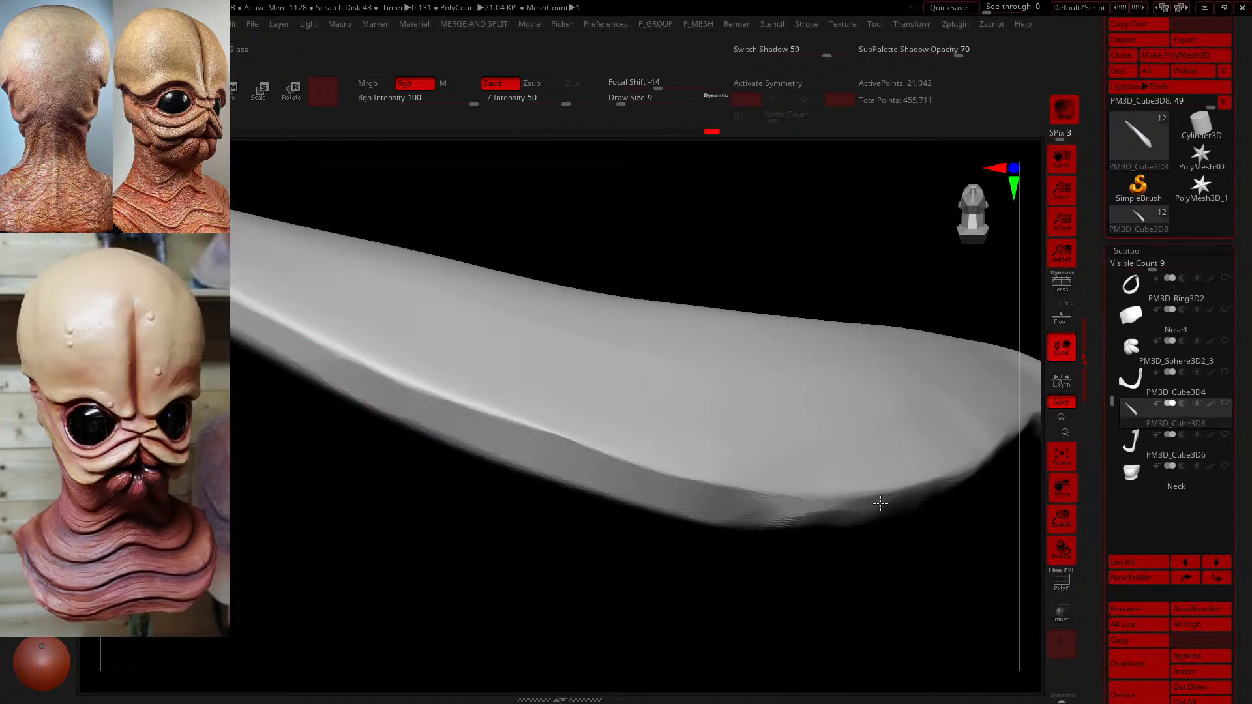
mouse_move(881, 504)
left_mouse_down()
mouse_move(816, 511)
mouse_move(834, 505)
left_mouse_up()
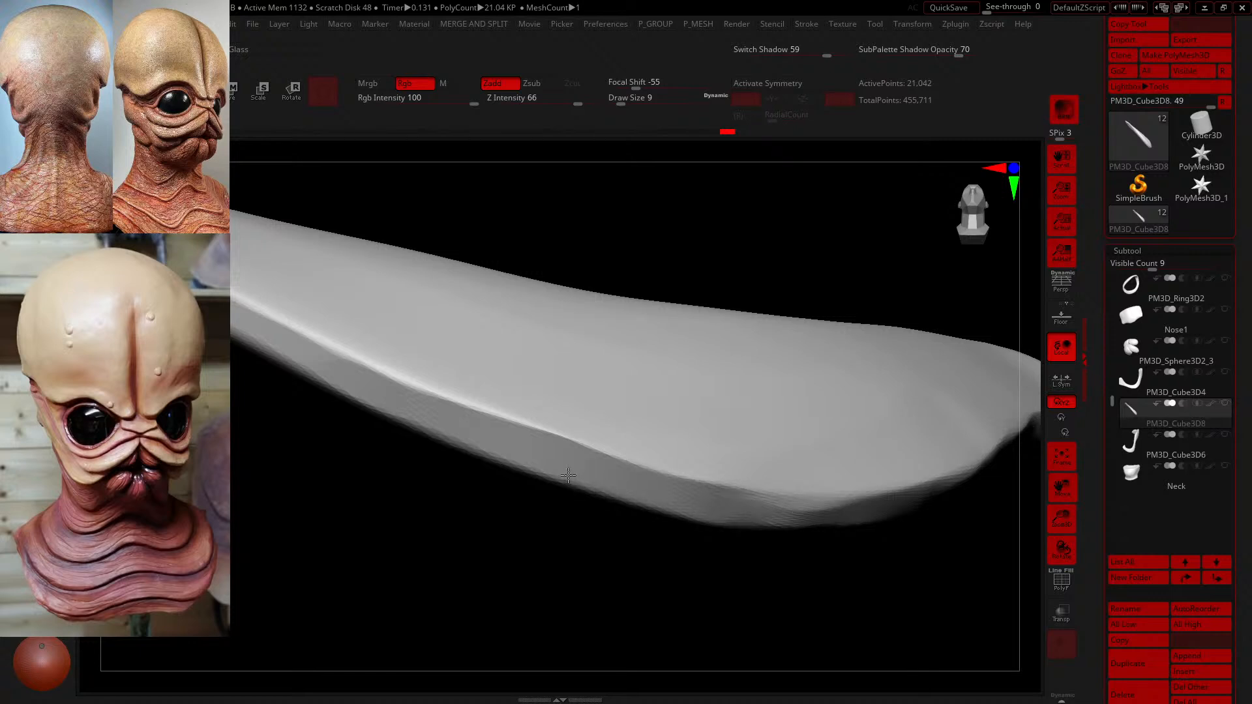
- Set the draw size to 20, smooth the fold's outer bend from the front, and show all the other subtools again
mouse_move(591, 274)
left_mouse_down()
mouse_move(626, 265)
mouse_move(609, 355)
mouse_move(519, 151)
mouse_move(630, 247)
mouse_move(446, 128)
left_mouse_up()
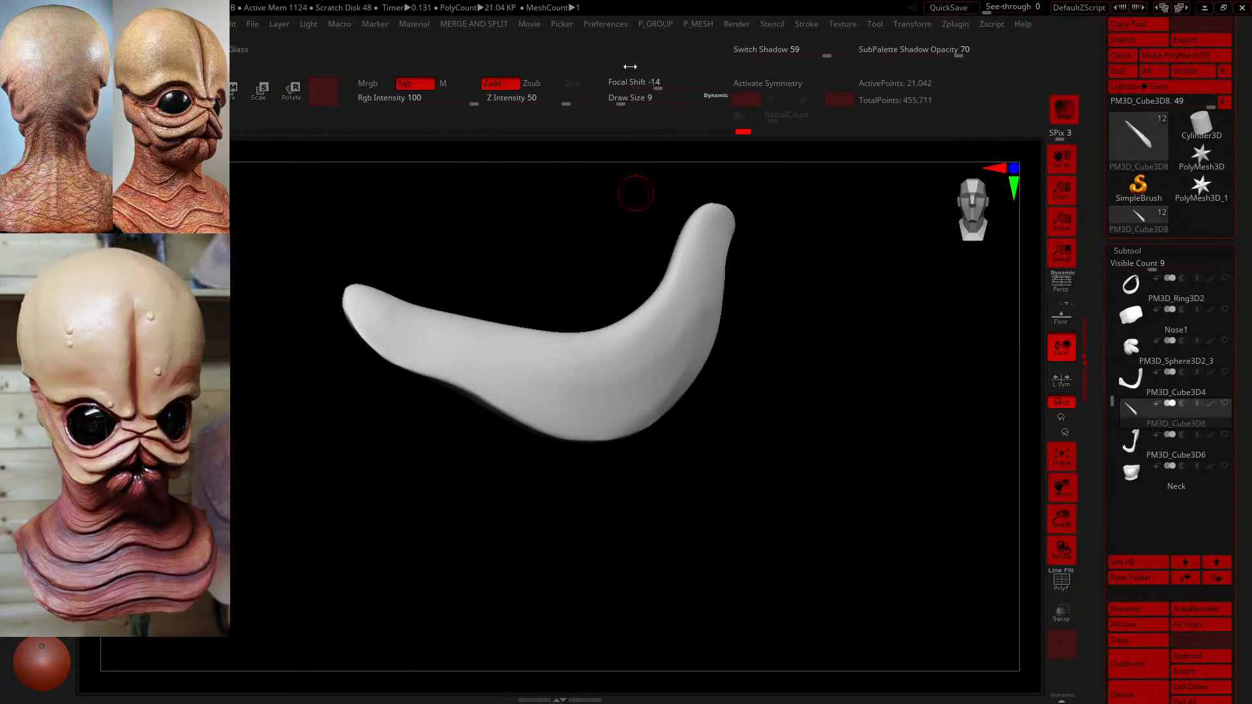
left_click(624, 106)
left_click_drag(669, 347, 667, 409, "shift")
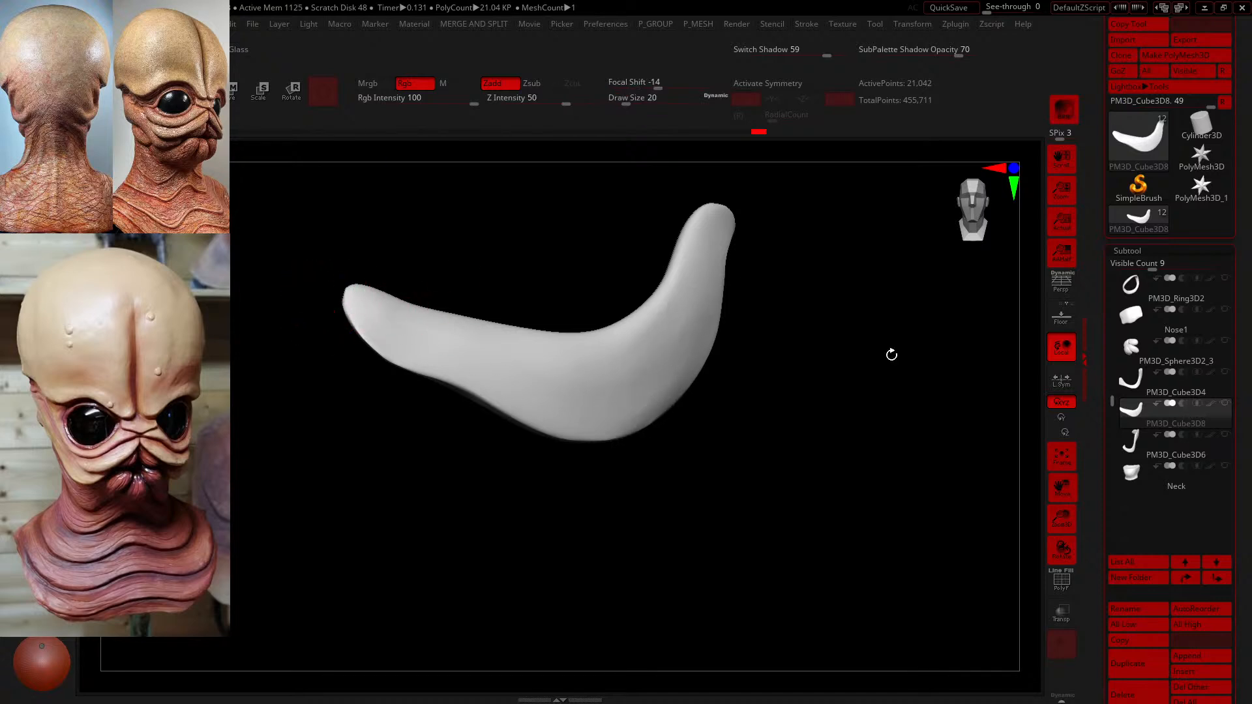
left_click(1225, 404, "shift")
- Nudge the inner half of the fold's lower edge to even its contour against the fold beneath
mouse_move(872, 456)
left_mouse_down()
mouse_move(866, 400)
mouse_move(865, 430)
mouse_move(694, 447)
left_mouse_up()
mouse_move(792, 441)
left_mouse_down()
mouse_move(797, 457)
mouse_move(832, 462)
left_mouse_up()
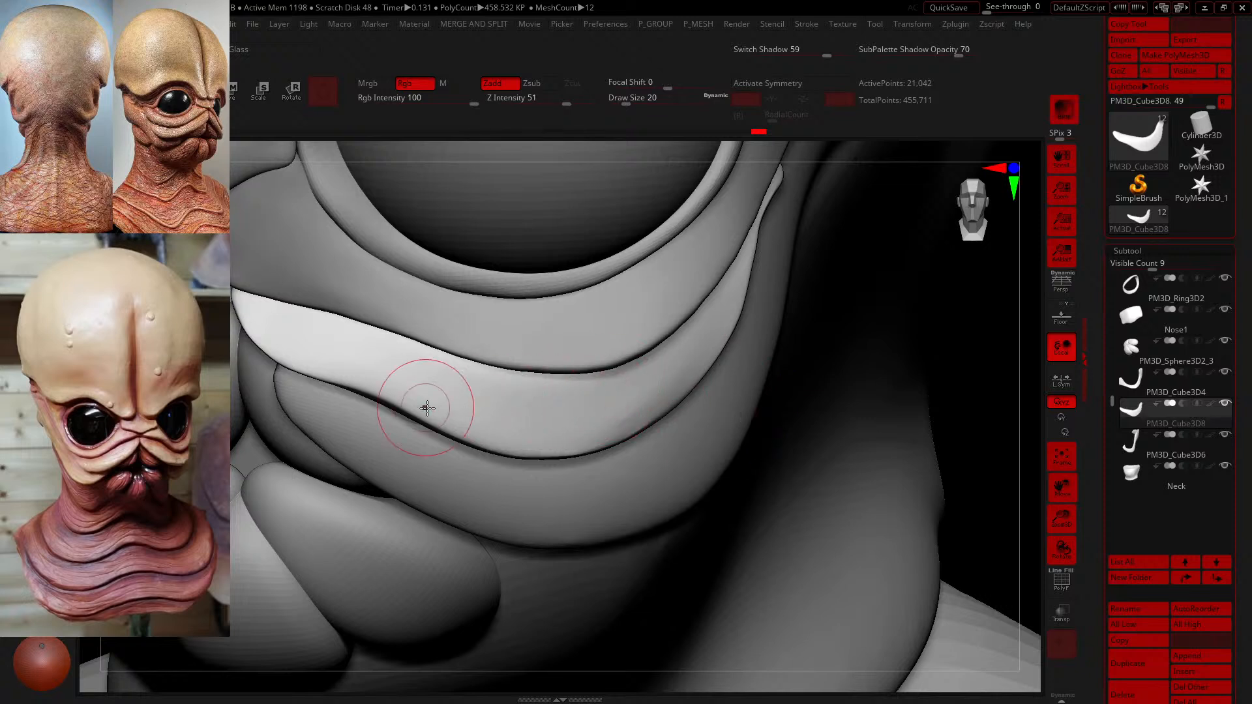
left_click_drag(388, 386, 361, 375, "shift")
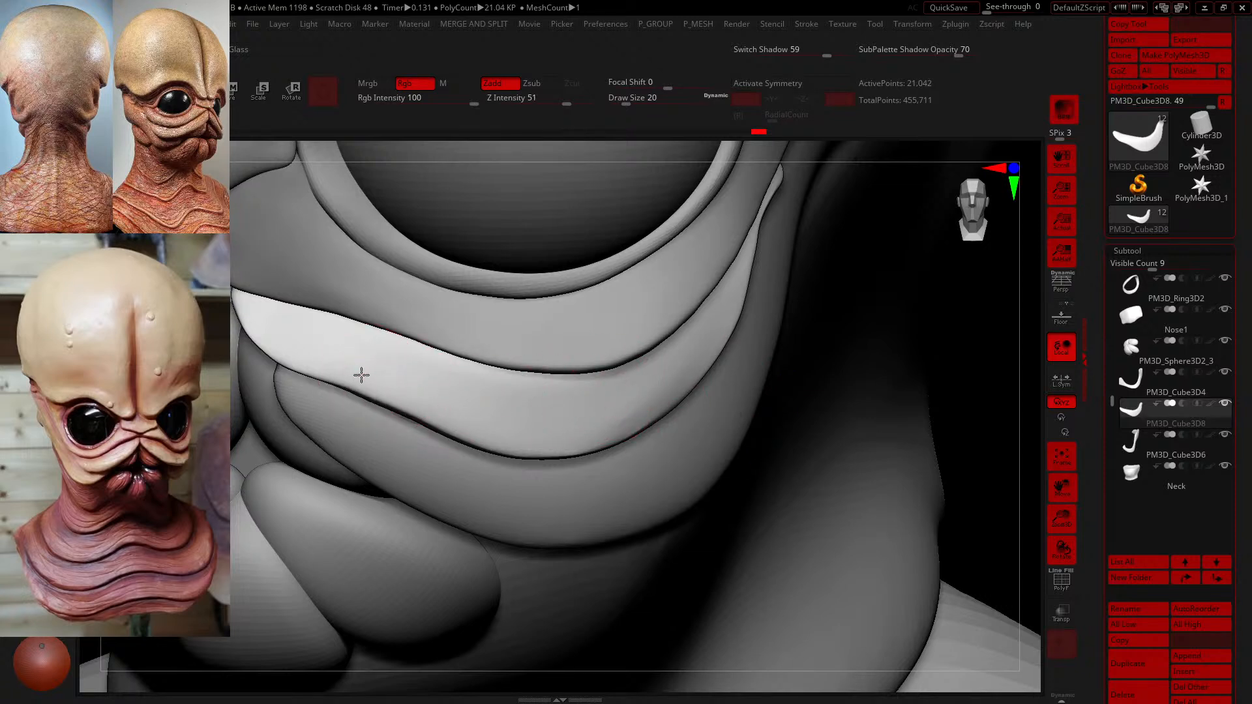
- Refine the fold's lower contour at draw size 13 and pull its lowest curve slightly downward at draw size 39
type("s13")
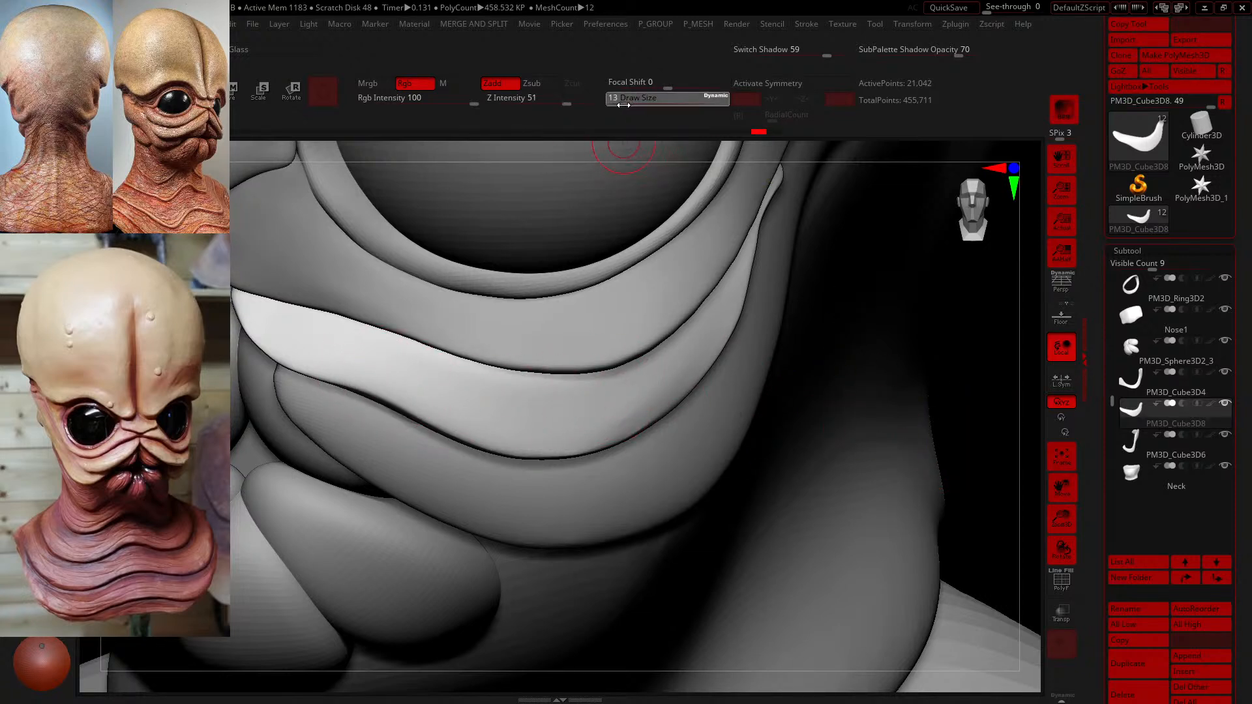
key("Return")
mouse_move(998, 384)
left_mouse_down()
mouse_move(489, 439)
mouse_move(378, 414)
mouse_move(374, 381)
left_mouse_up()
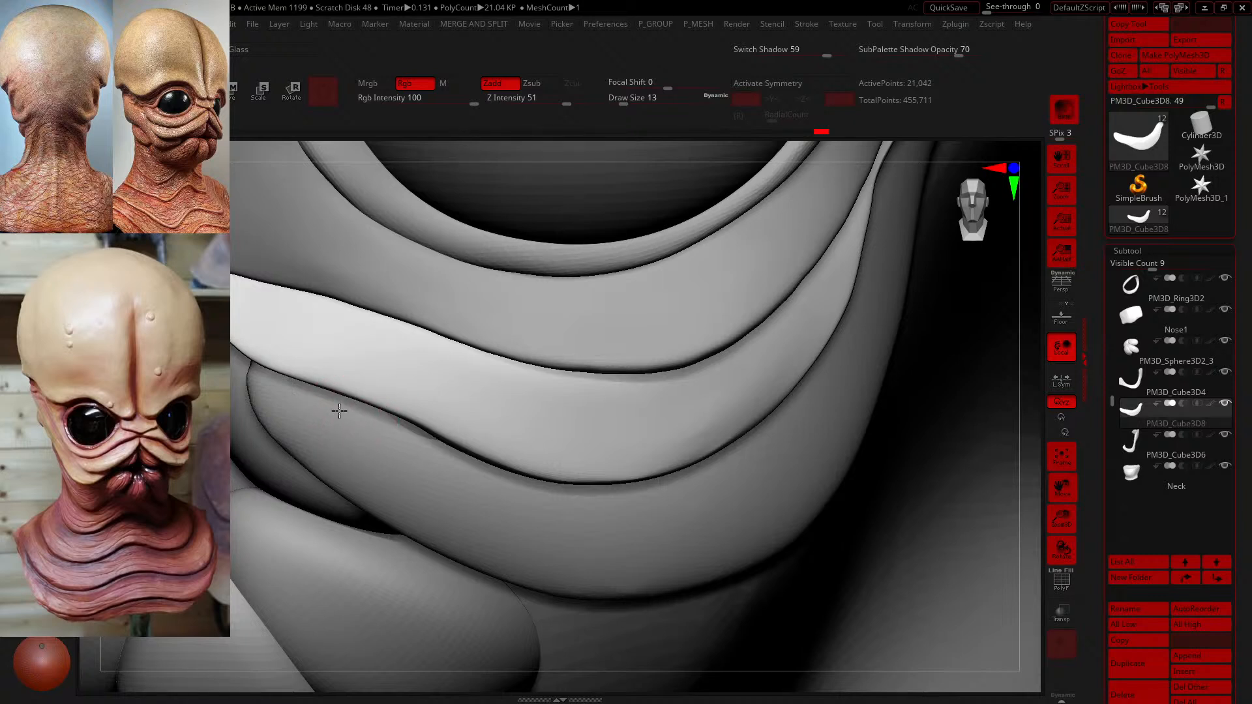
left_click_drag(625, 102, 634, 102)
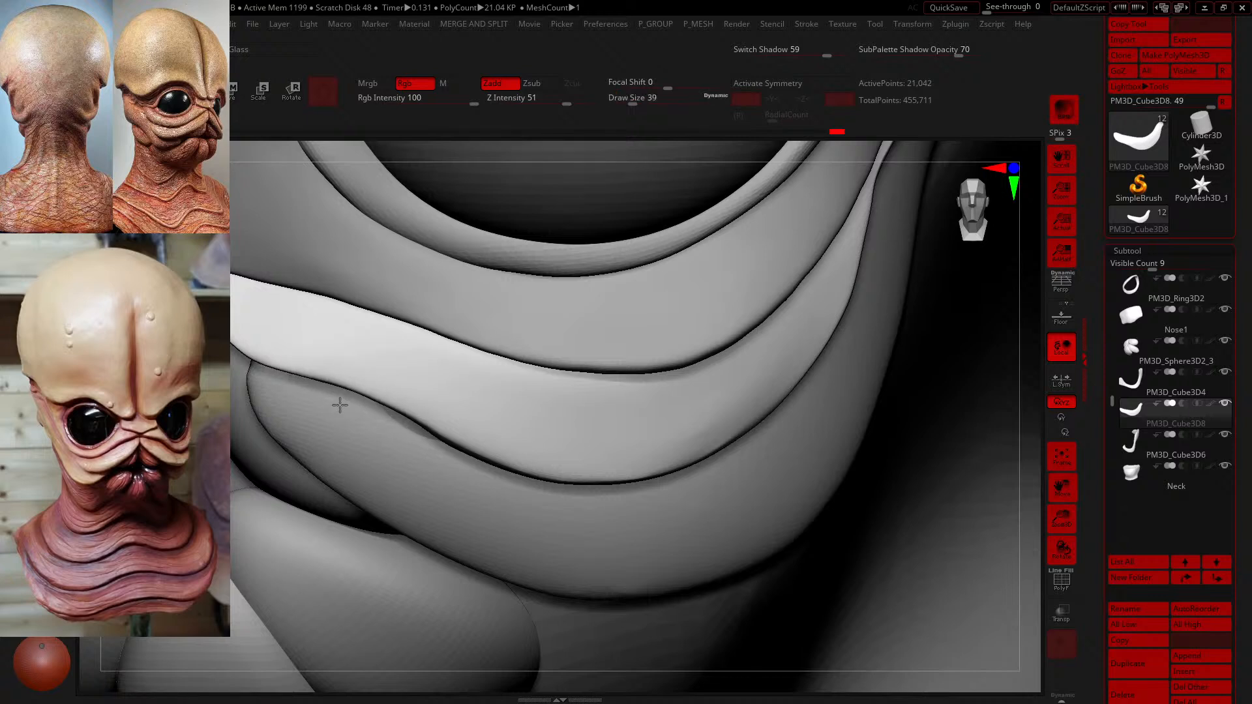
mouse_move(502, 440)
left_mouse_down()
mouse_move(582, 465)
mouse_move(714, 436)
left_mouse_up()
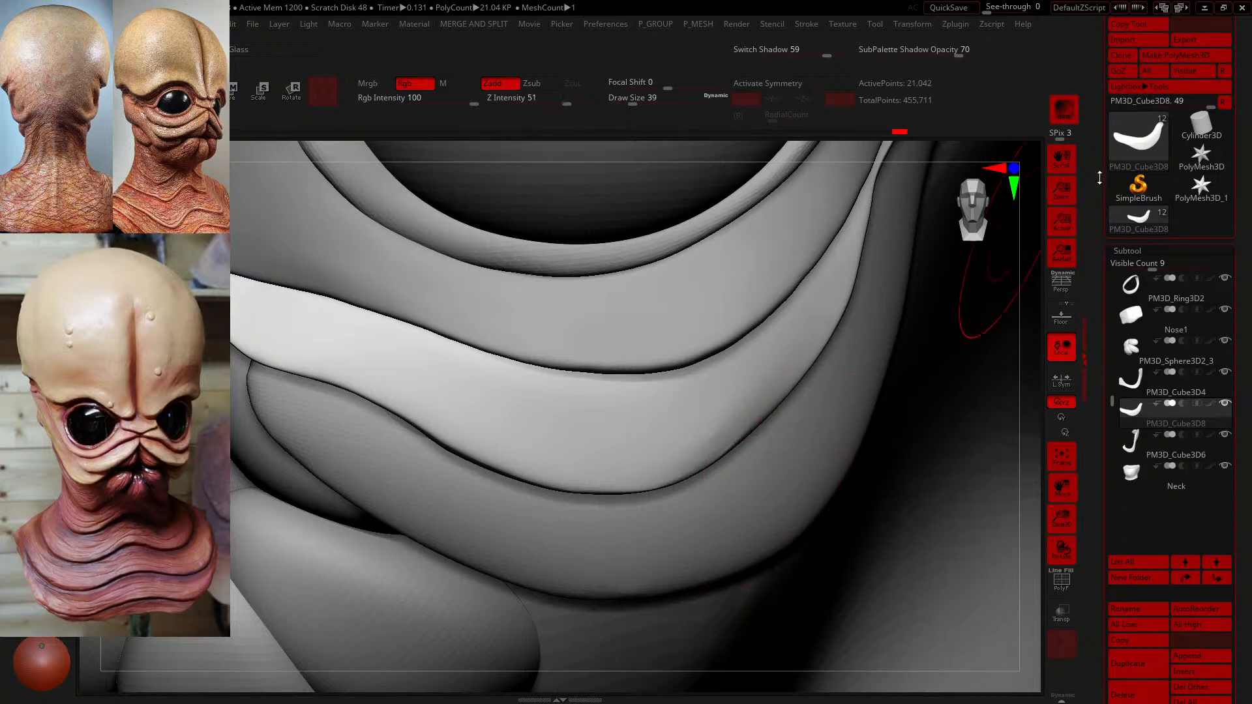
- Remesh the fold with DynaMesh at resolution 1000 and subdivide it once
left_click(1164, 250)
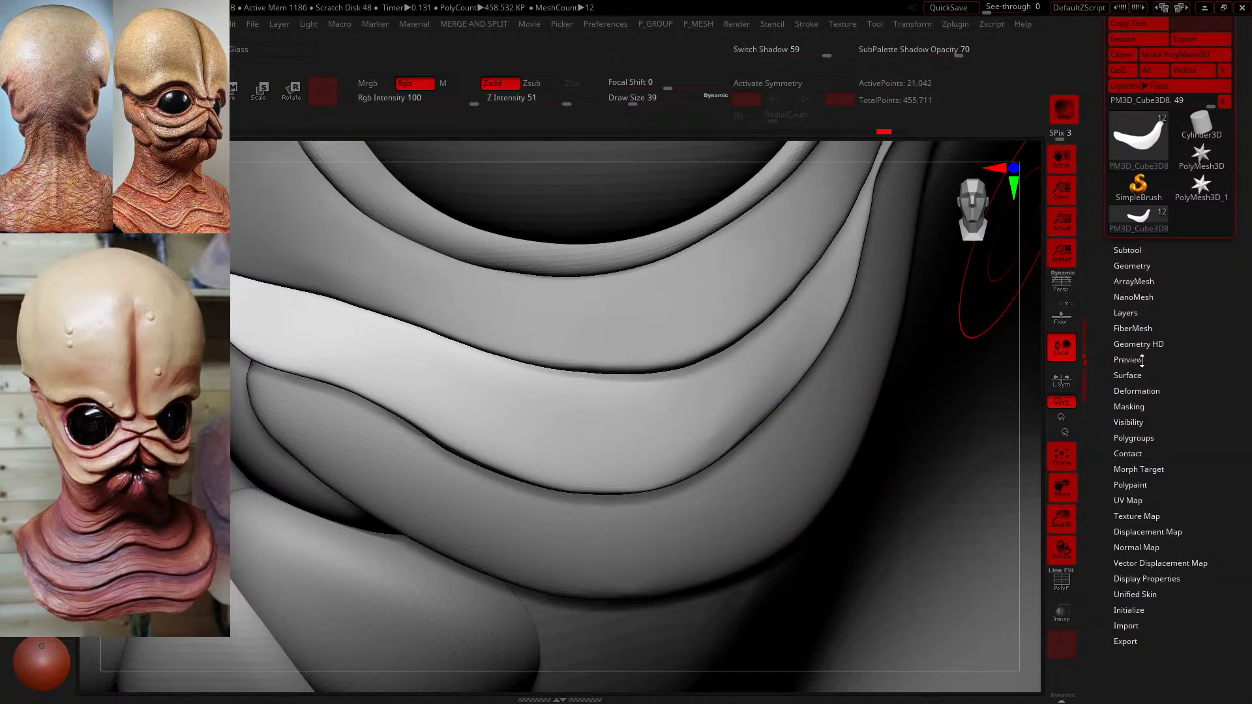
left_click(1135, 266)
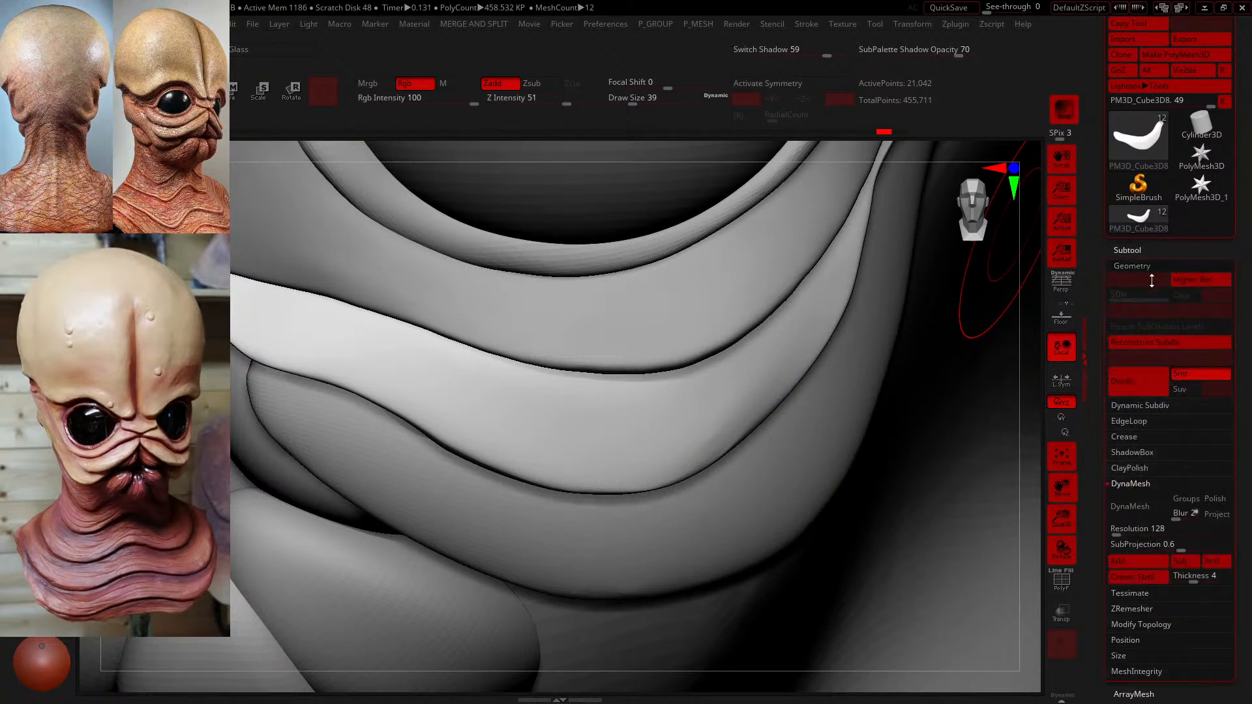
left_click(1146, 527)
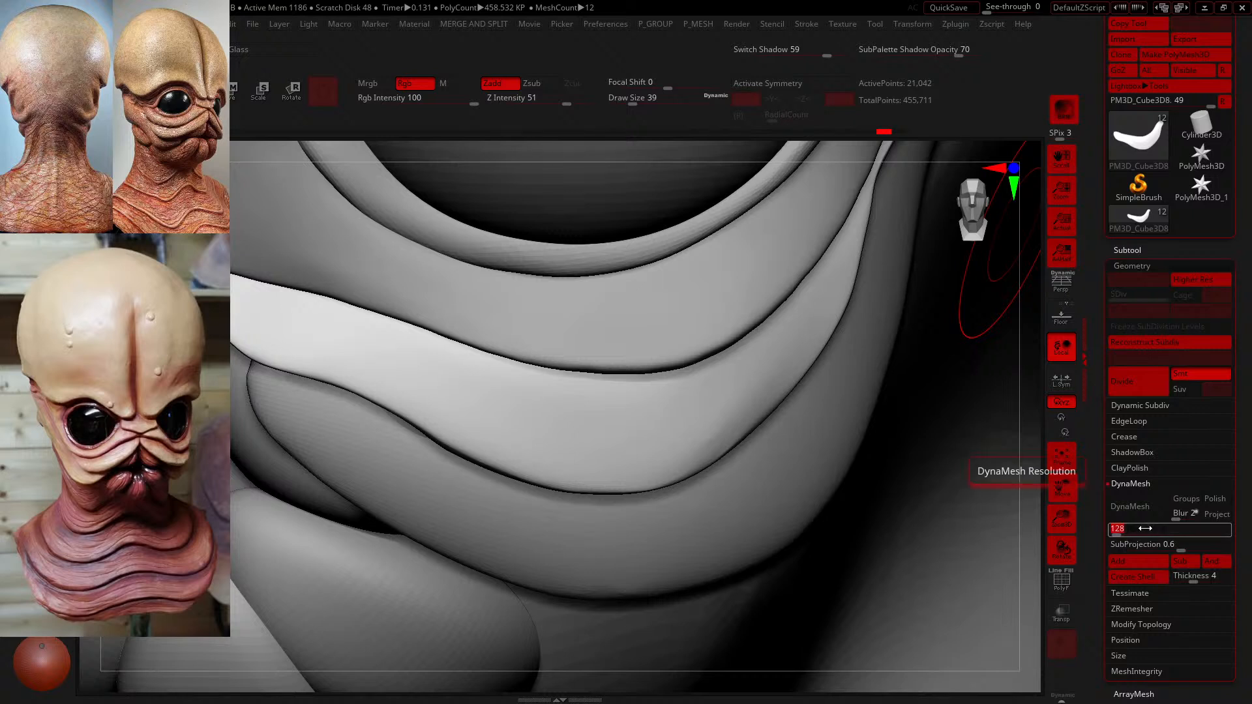
type("1000")
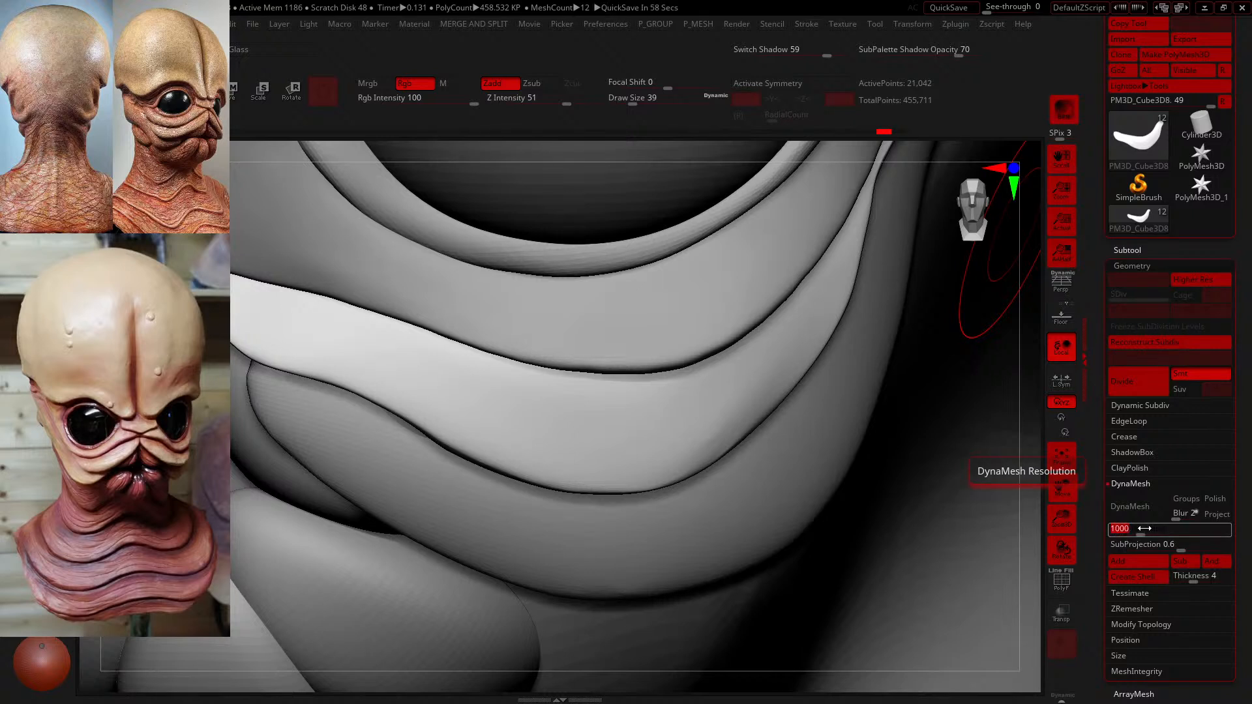
key("Return")
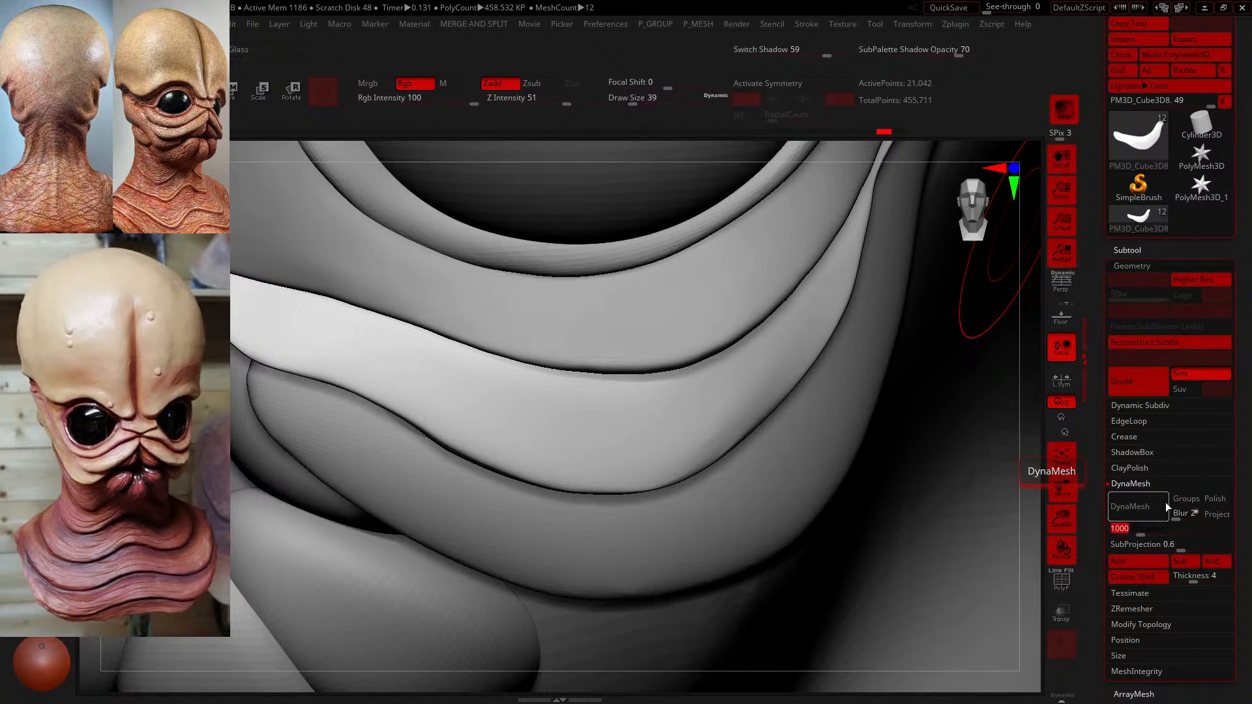
left_click(1148, 502)
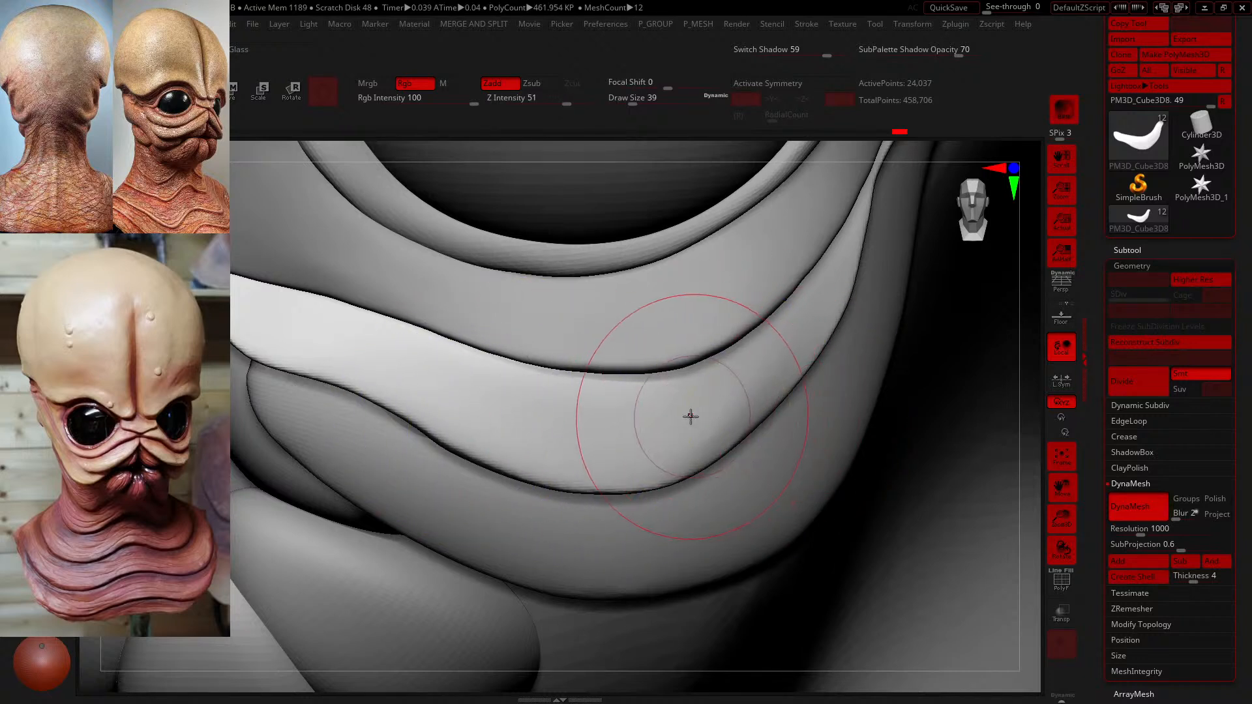
key("ctrl+d")
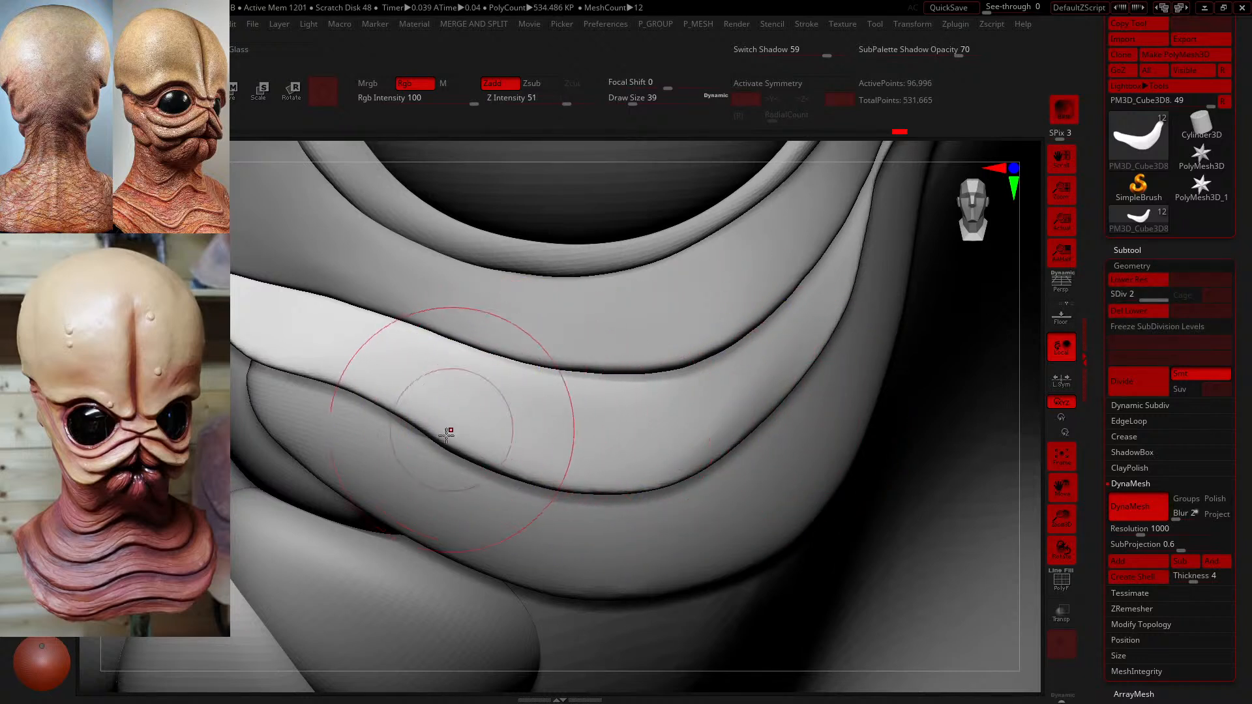
- Undo the trial stroke, set the draw size to 46 and push the inner part of the fold's lower edge upward
left_click_drag(435, 463, 436, 454)
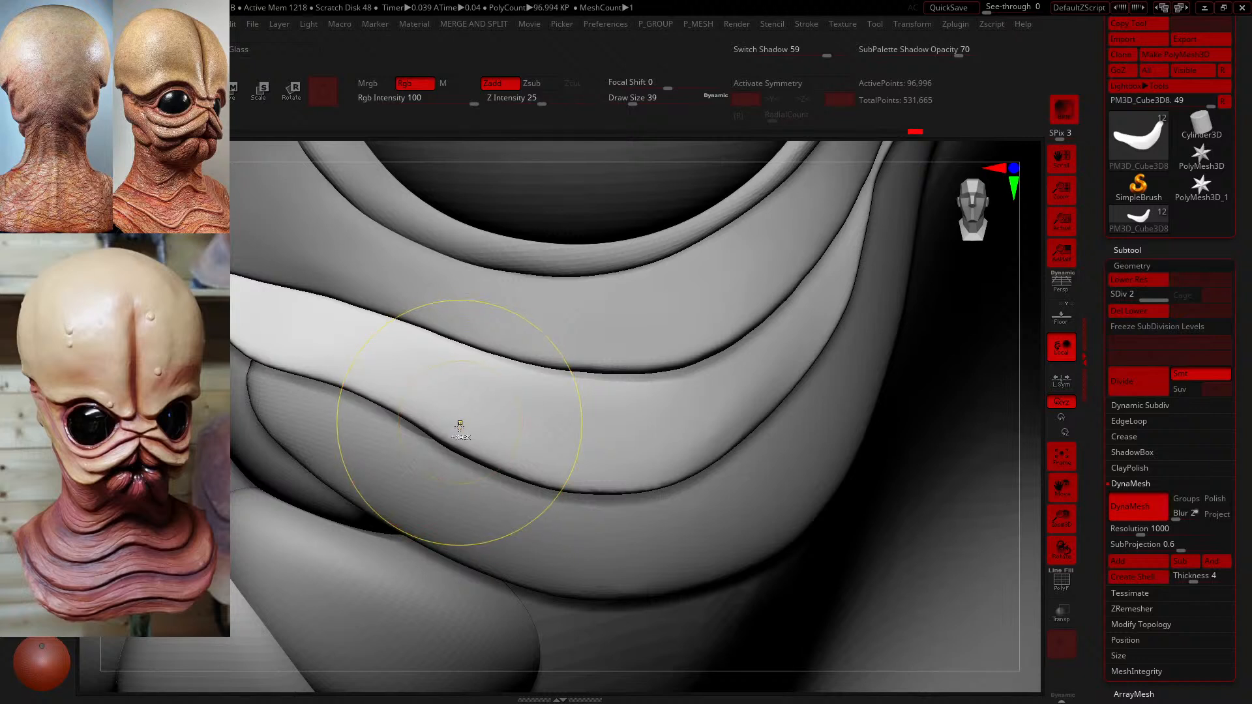
key("ctrl+z")
left_click_drag(651, 97, 654, 98)
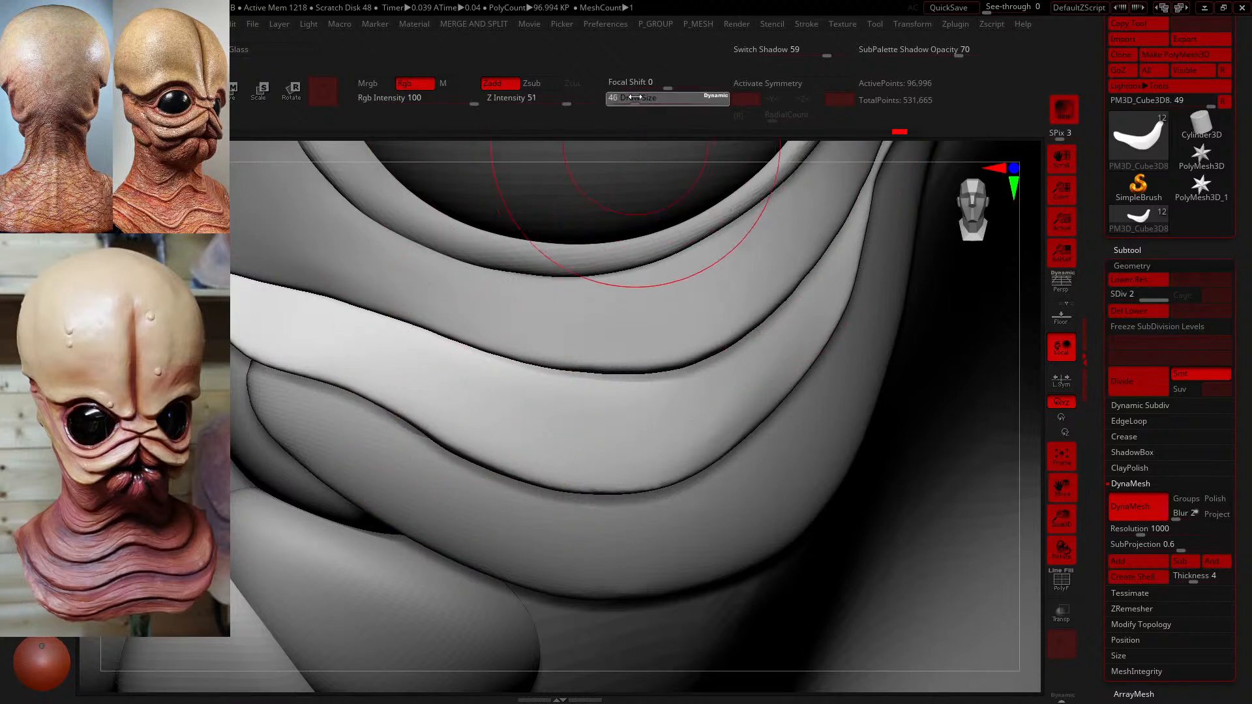
left_click_drag(340, 403, 341, 394)
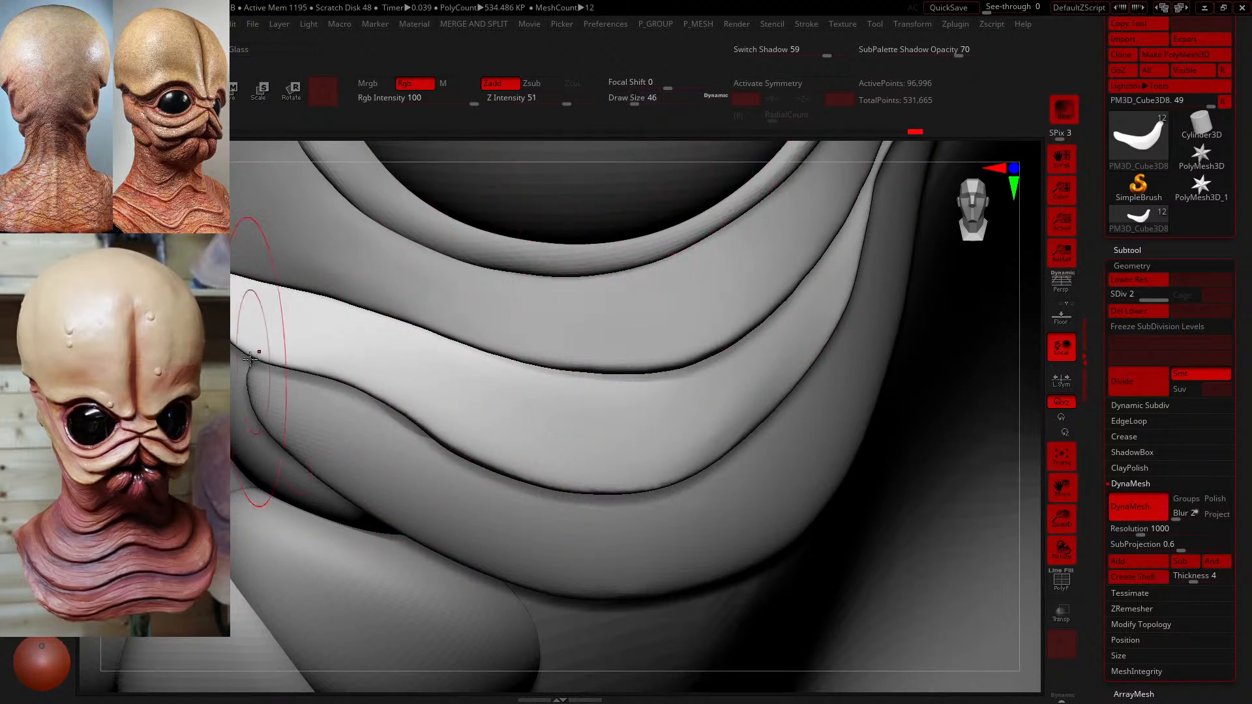
left_click_drag(249, 357, 341, 372)
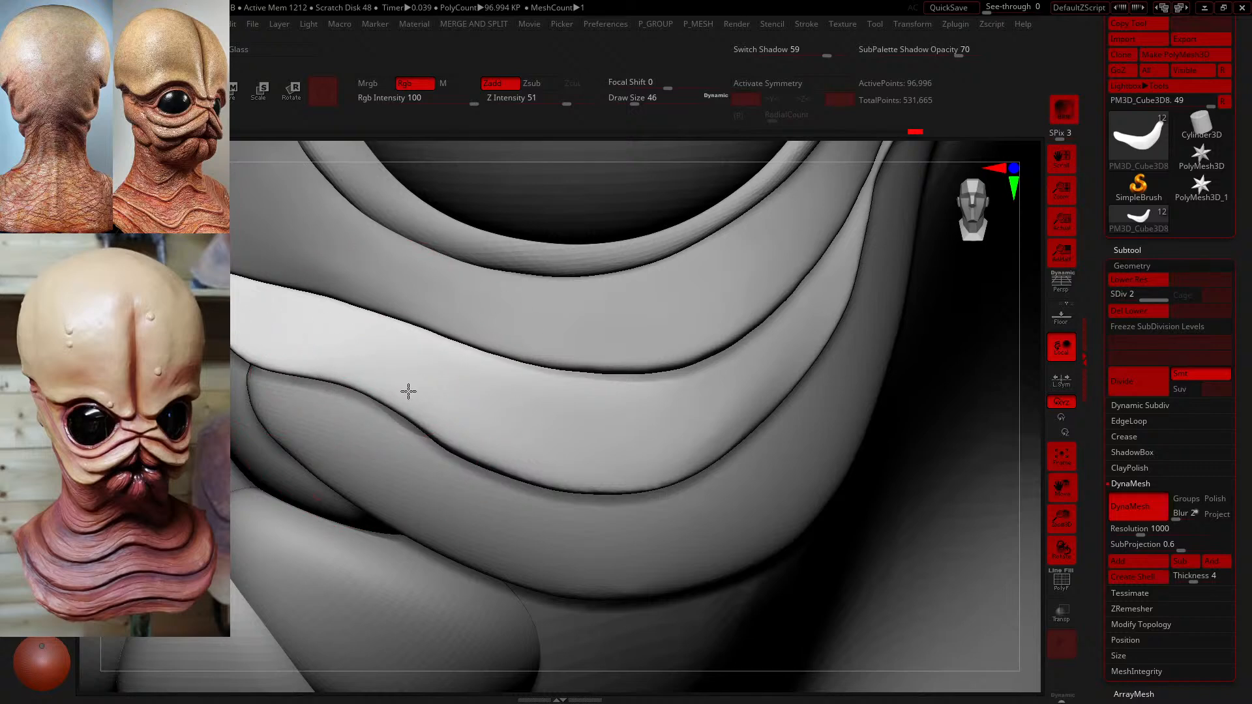
- Lift the middle of the fold's lower contour from the front and reduce the draw size to 33
left_click_drag(1012, 581, 637, 221)
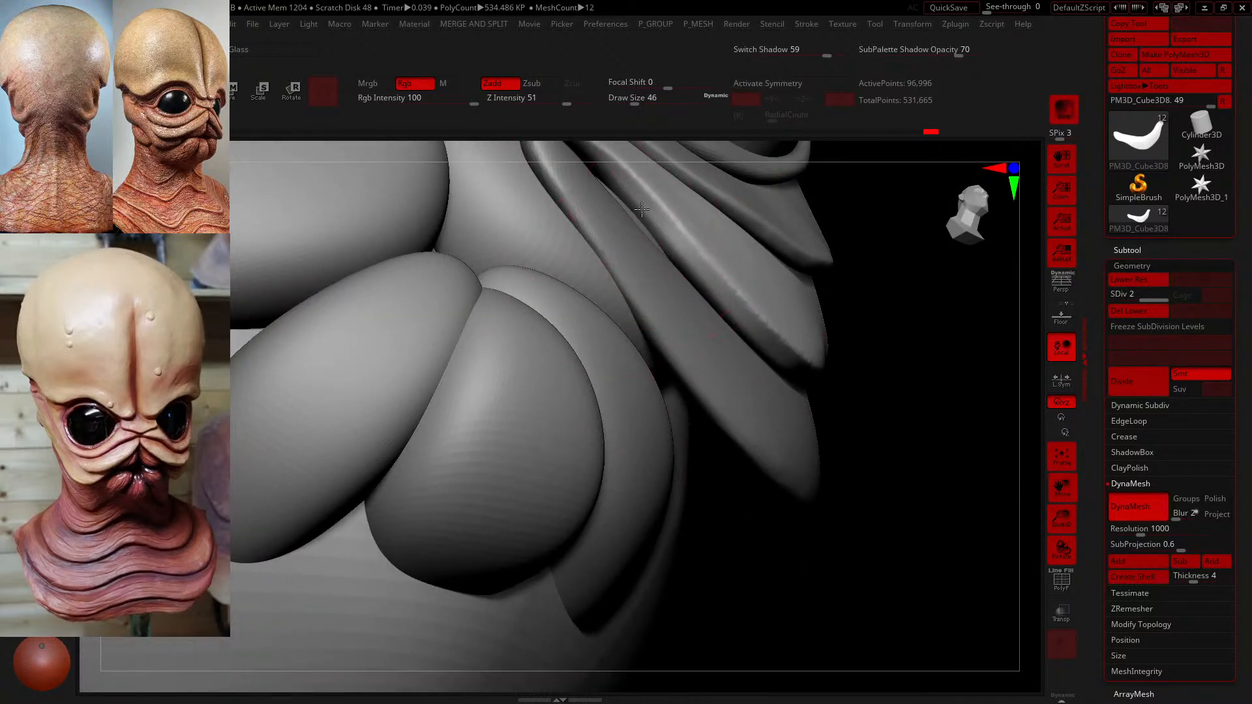
left_click_drag(1036, 369, 888, 597)
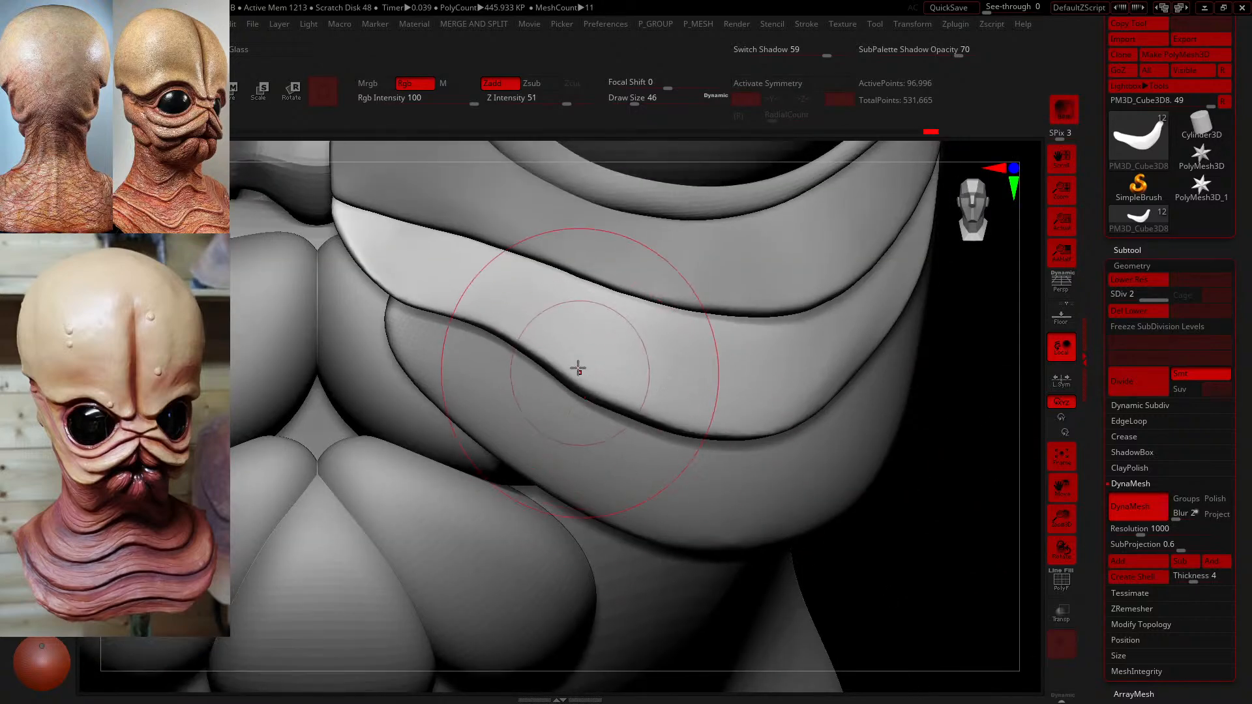
left_click_drag(560, 358, 544, 336)
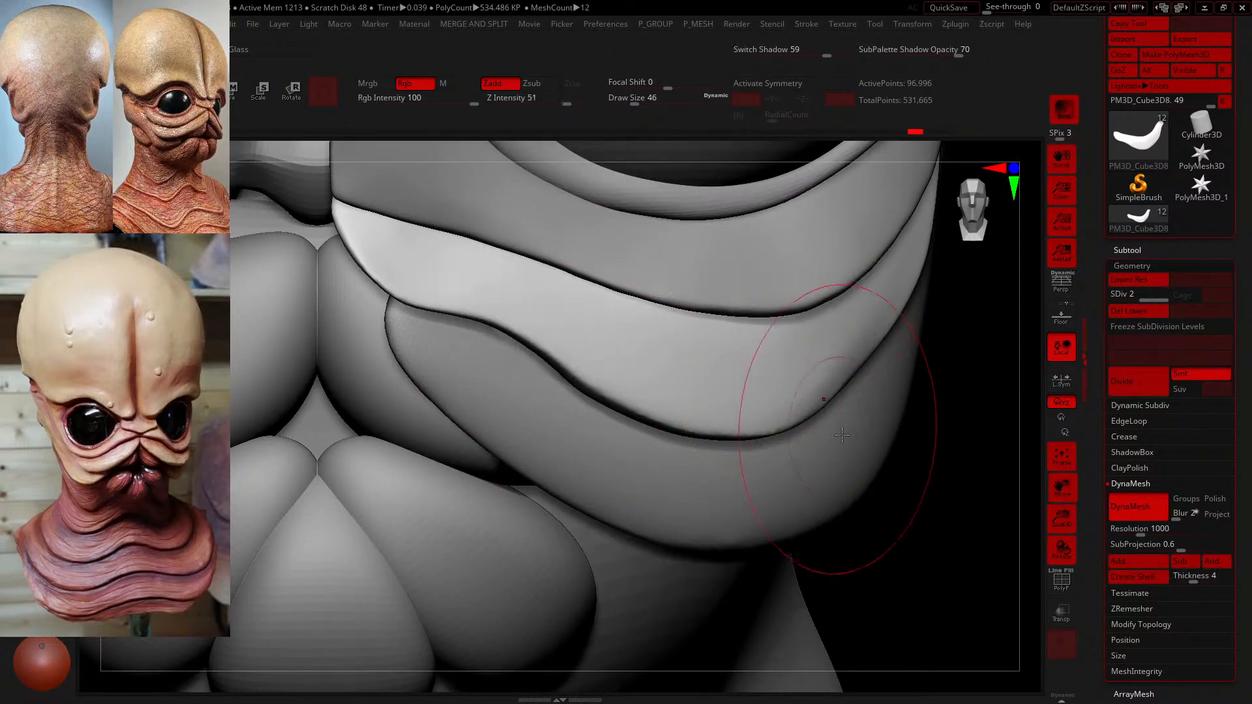
left_click_drag(652, 104, 616, 103)
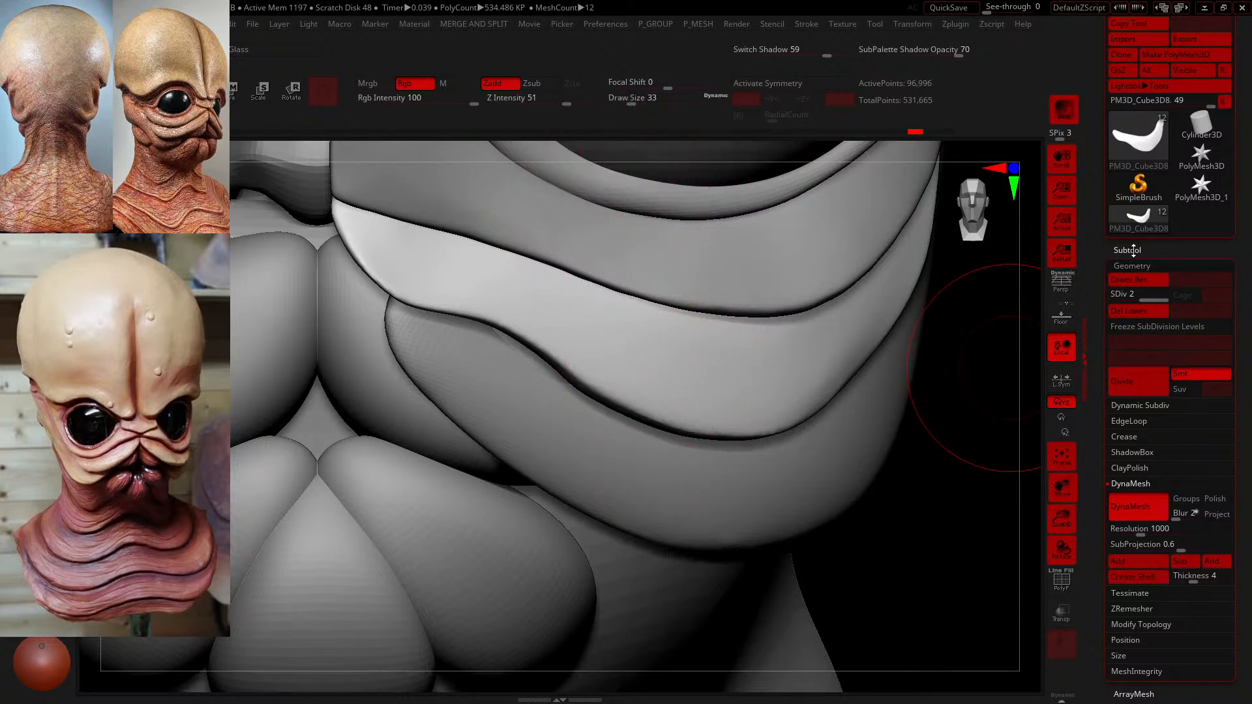
- Hide and reshow the PM3D_Sphere3D2_3 mouth subtool, and make the upper fold PM3D_Cube3D4 the active subtool
left_click(1134, 251)
left_click(1136, 342)
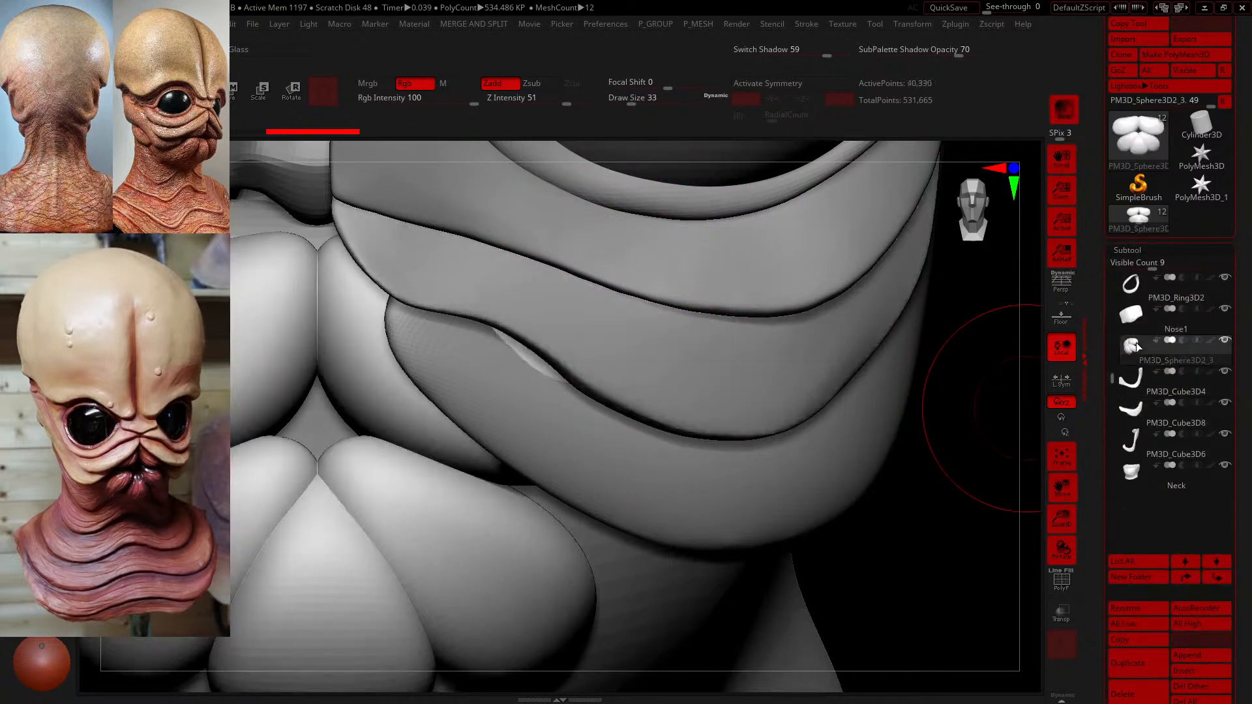
left_click(1226, 341)
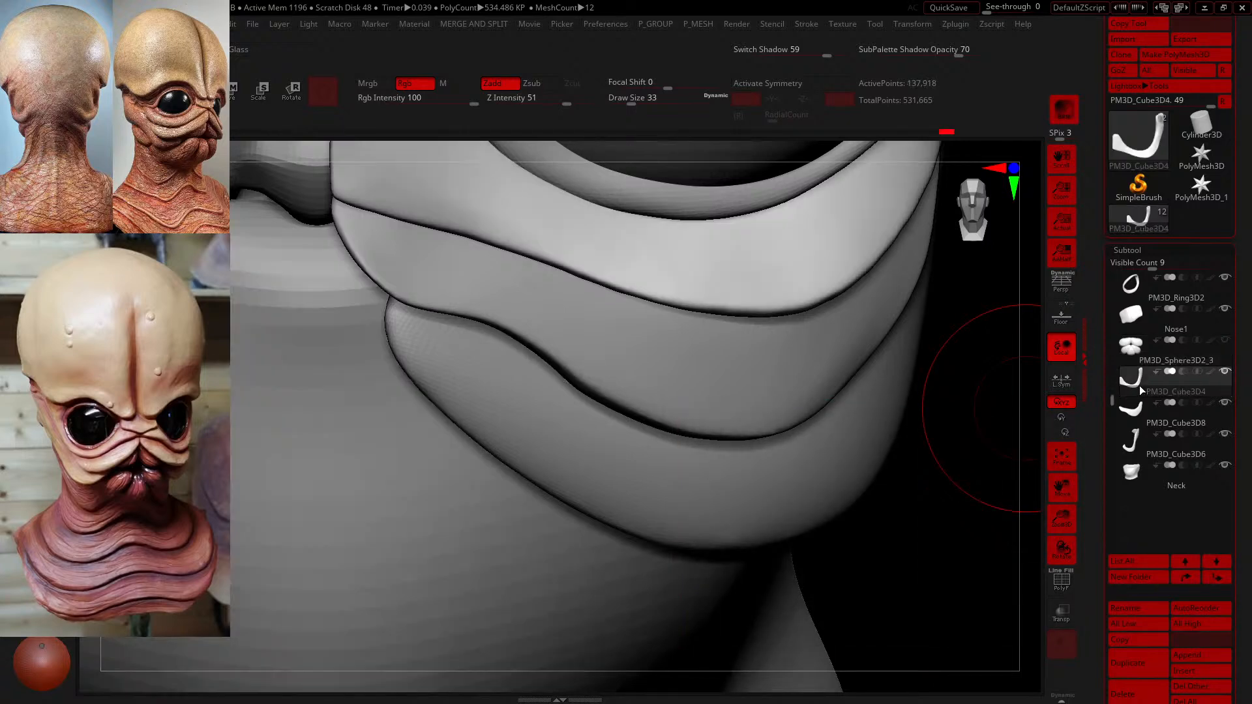
left_click(1226, 340)
left_click(1229, 321)
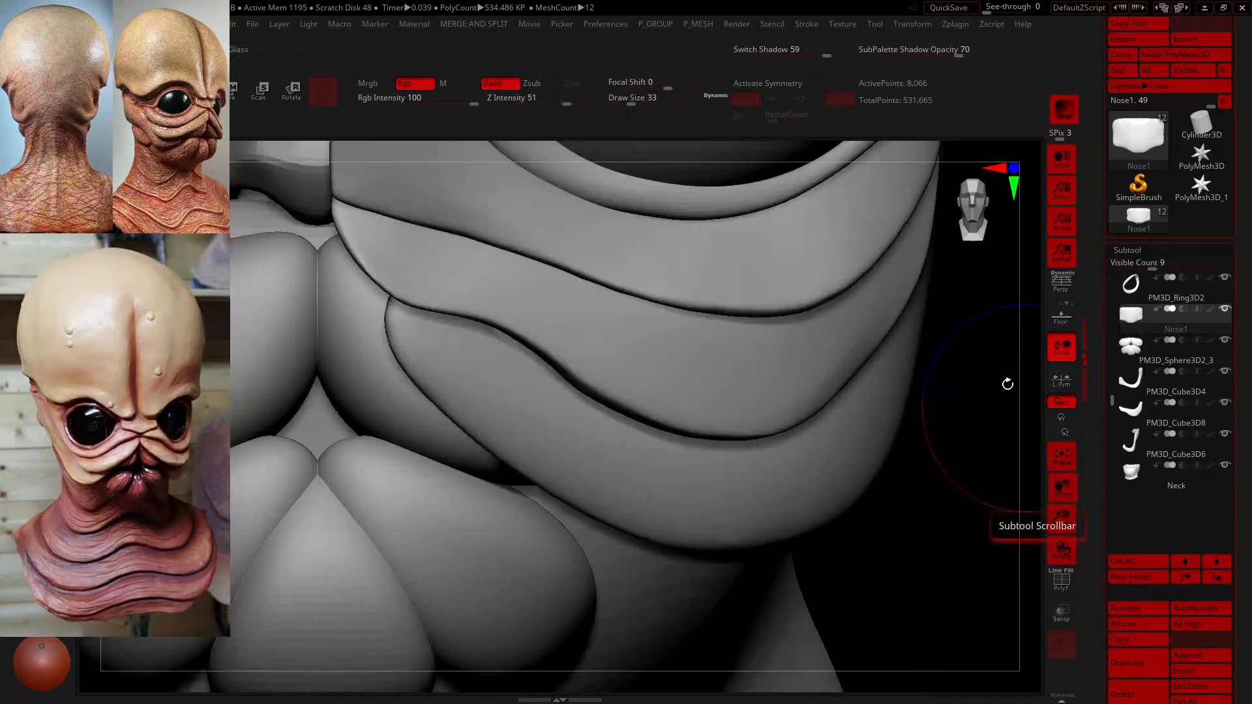
left_click(1148, 365)
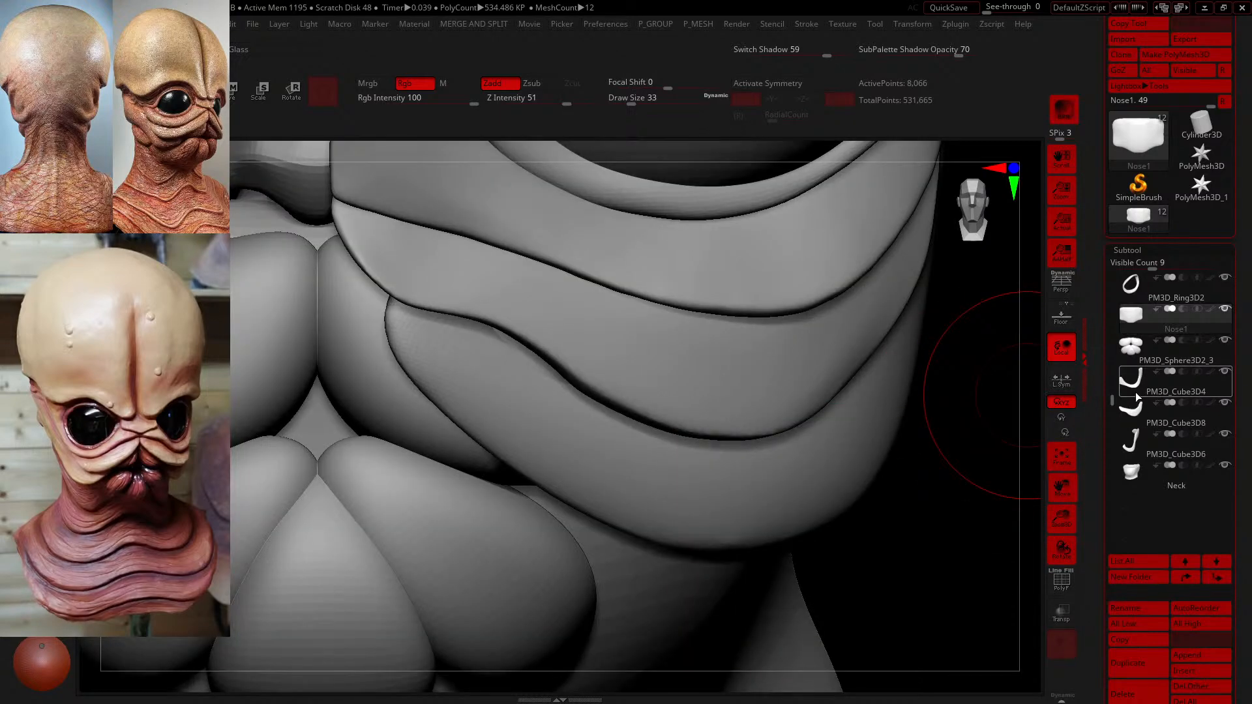
left_click(1131, 383)
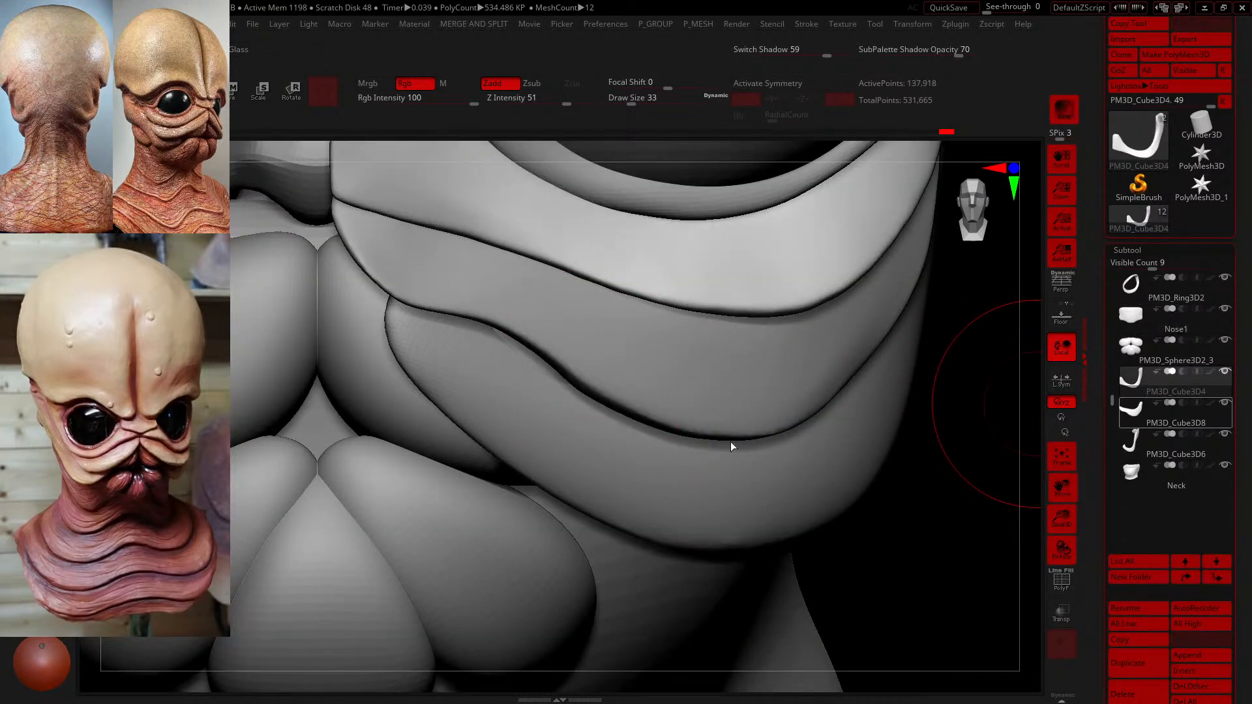
- Make the middle fold PM3D_Cube3D8 the active subtool and refine its lower contour beneath the eye
left_click(732, 447, "alt")
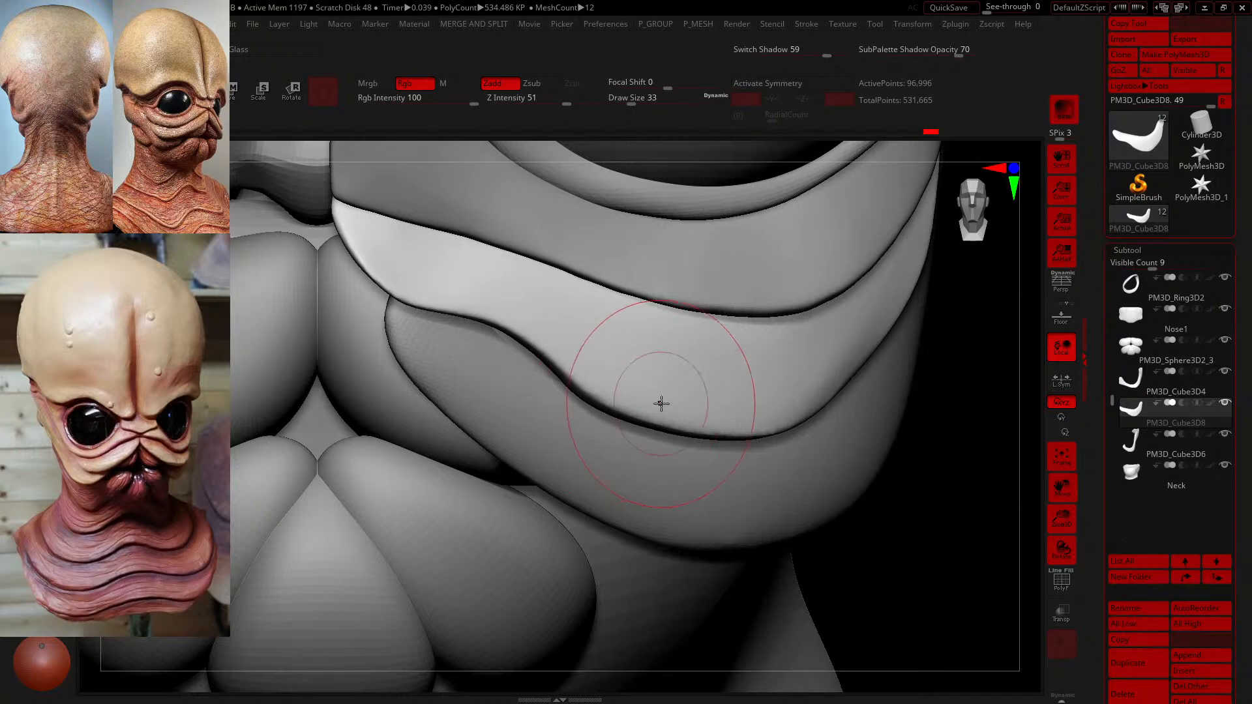
left_click_drag(936, 522, 928, 500)
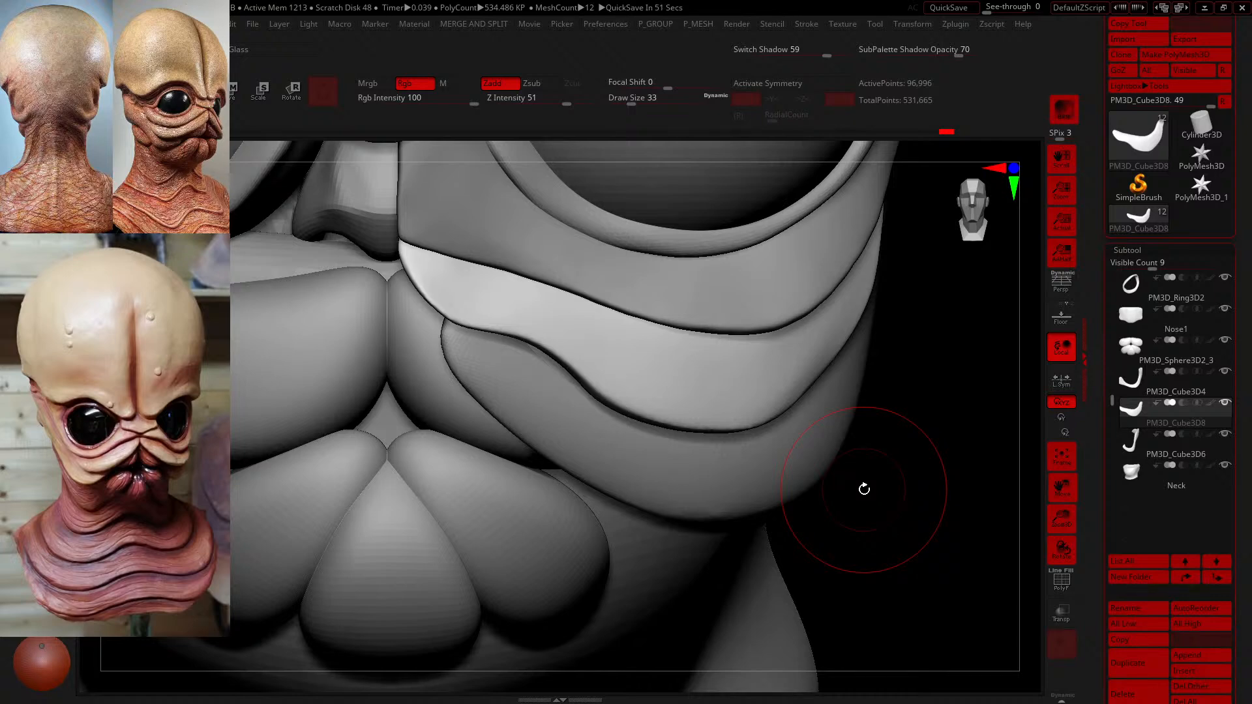
mouse_move(886, 391)
left_mouse_down()
mouse_move(851, 414)
mouse_move(726, 405)
left_mouse_up()
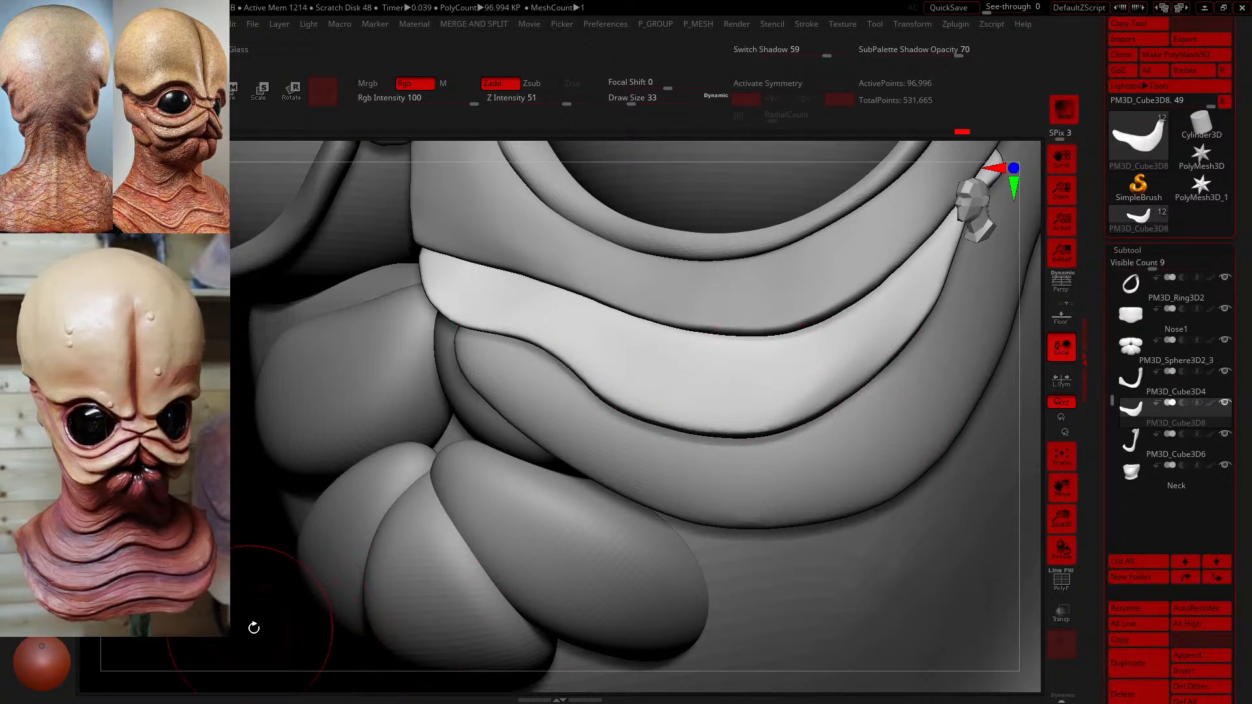
left_click_drag(252, 626, 263, 629, "shift")
mouse_move(945, 484)
left_mouse_down("alt")
mouse_move(955, 500)
mouse_move(945, 517)
mouse_move(763, 585)
left_mouse_up("alt")
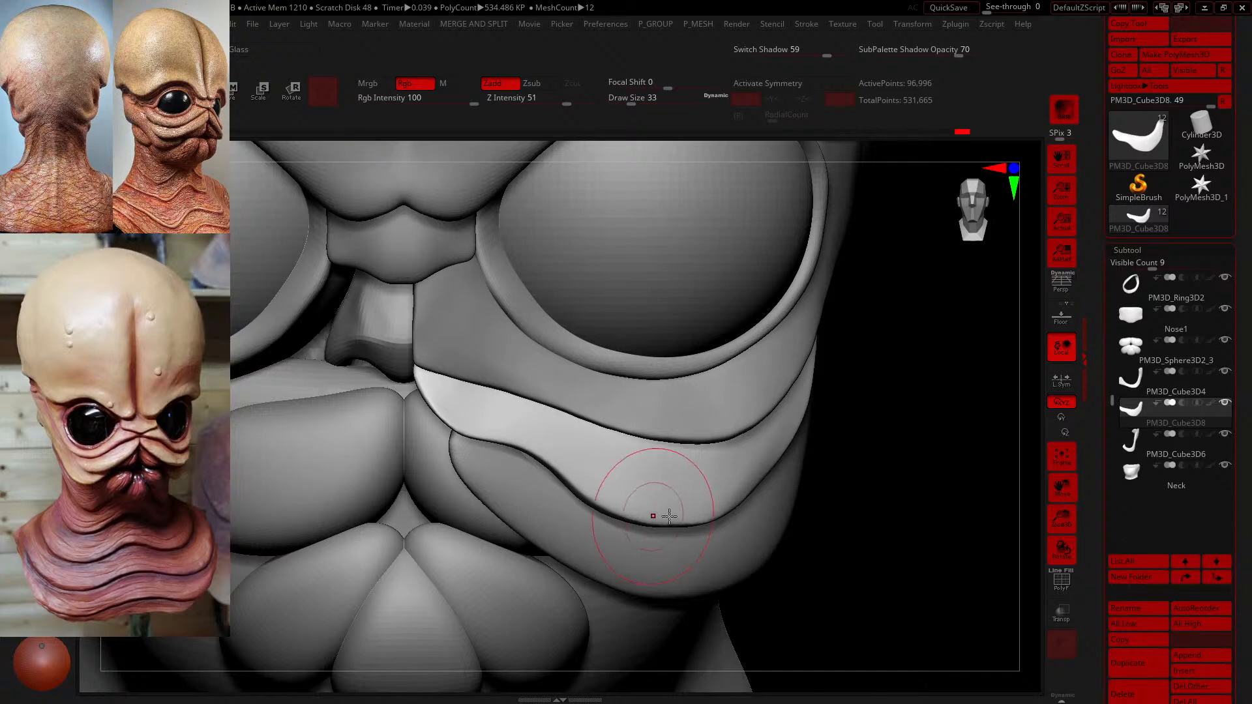
- Switch to the Pinch brush at draw size 35 and try pinching the middle fold's edge from below
key("shift")
left_click_drag(641, 106, 656, 106)
mouse_move(939, 587)
left_mouse_down()
mouse_move(947, 447)
mouse_move(963, 450)
left_mouse_up()
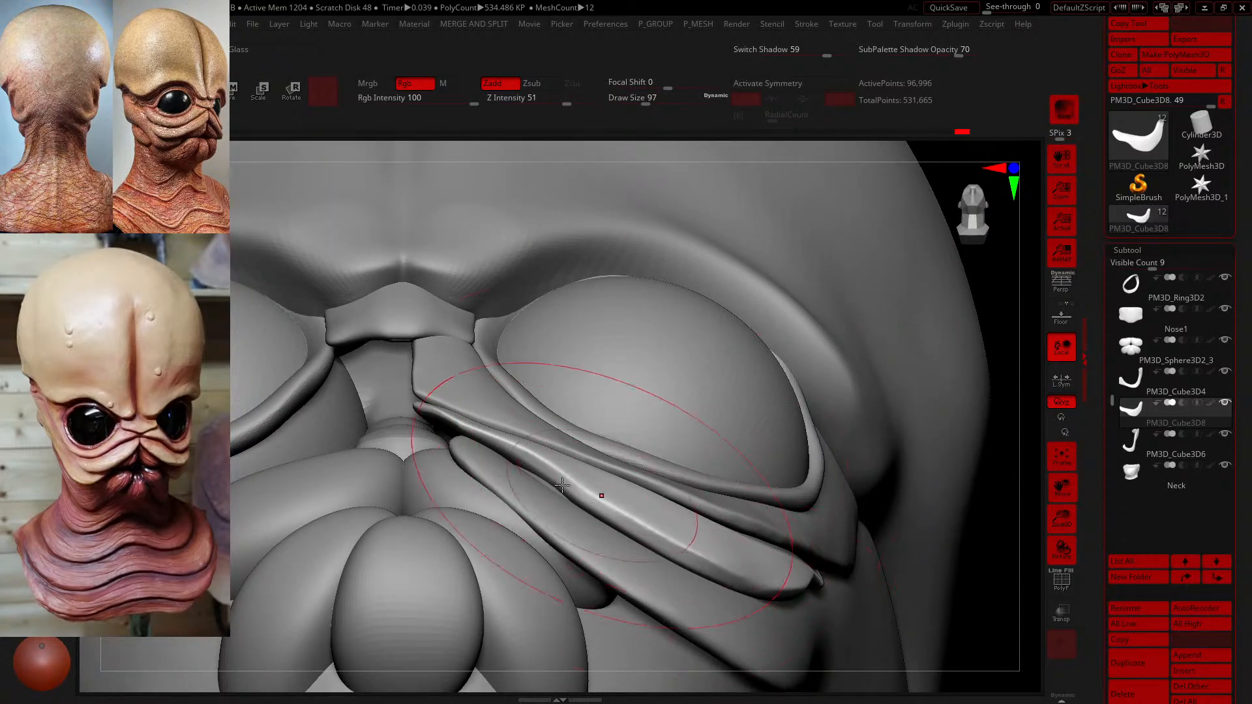
key("b")
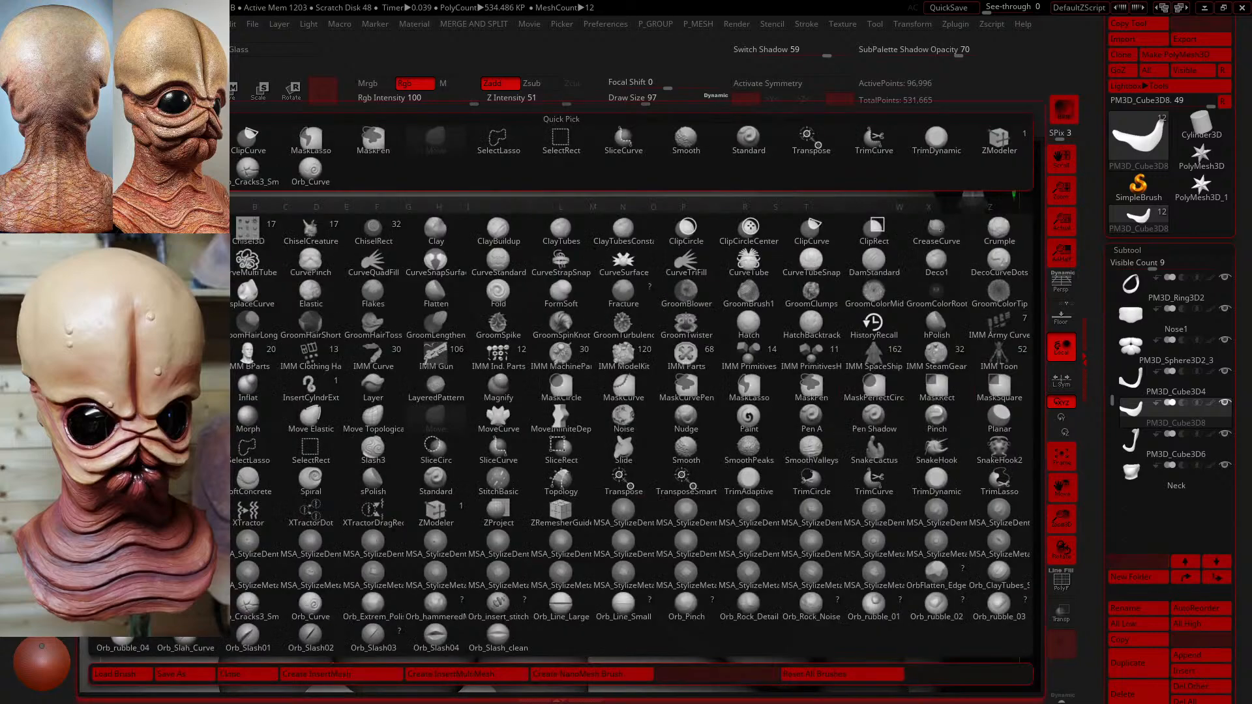
key("p")
key("i")
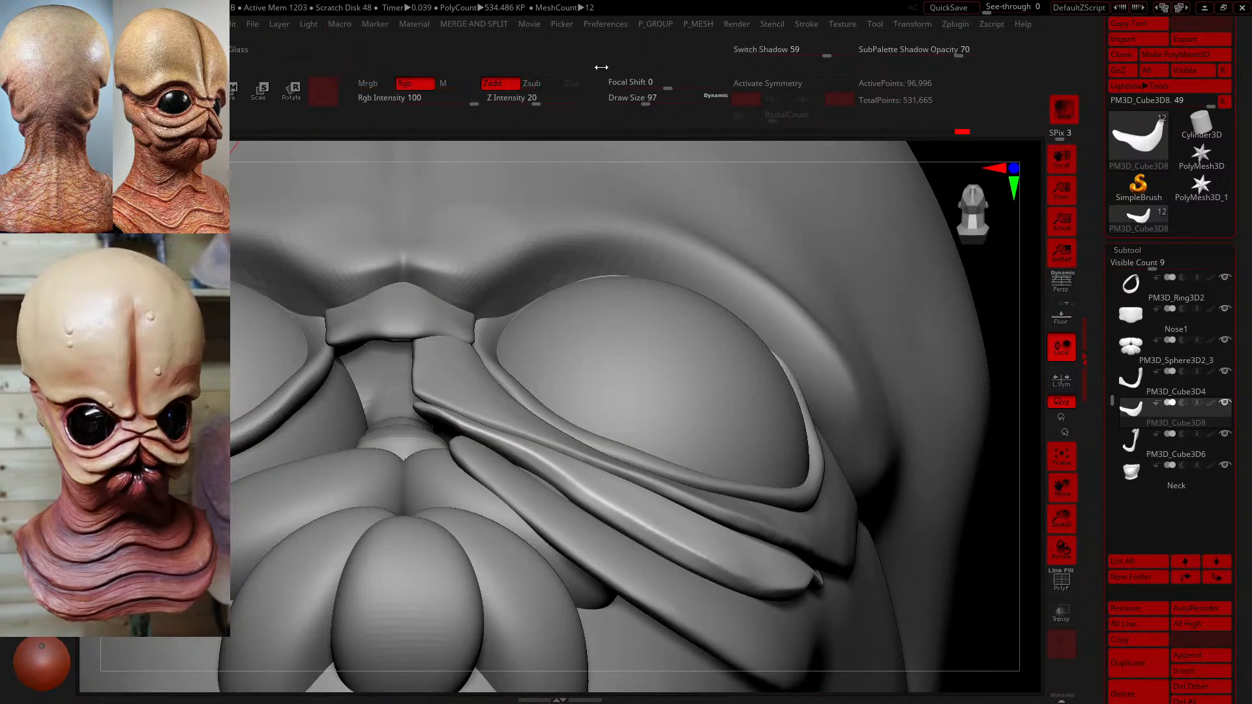
left_click_drag(645, 98, 631, 98)
left_click_drag(589, 503, 648, 531)
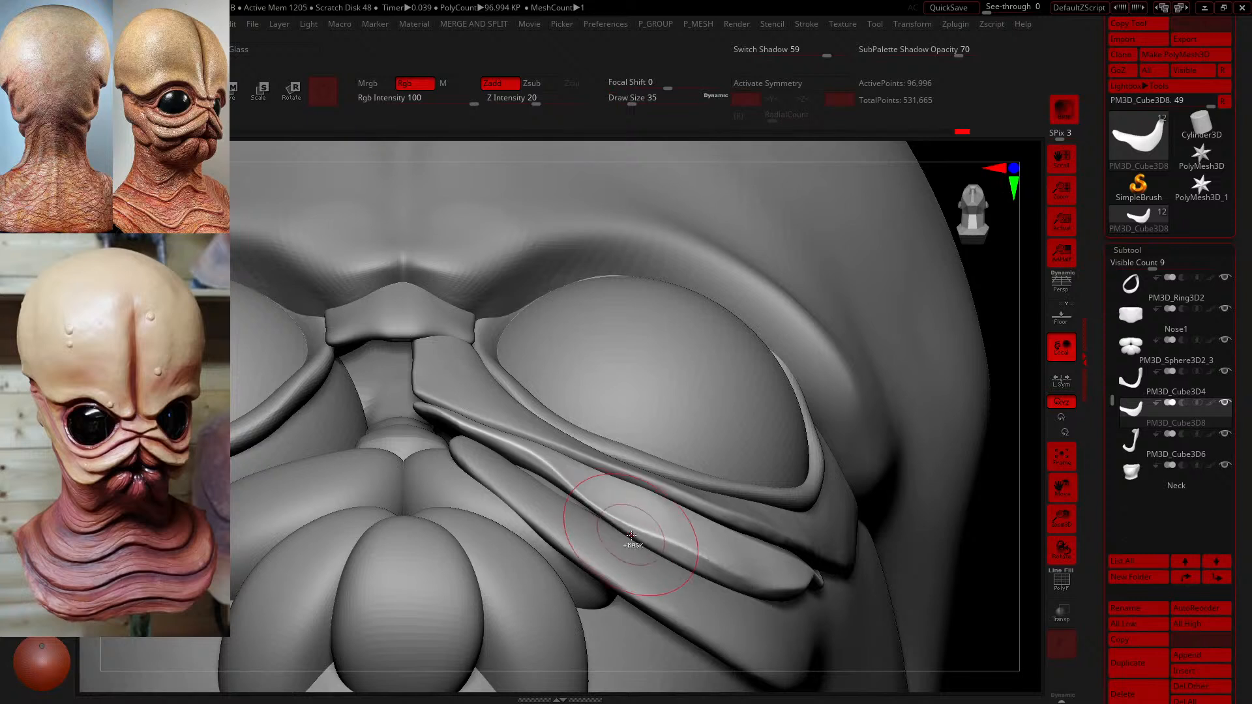
- Lower the Z intensity to 10 and pinch along the middle fold's front edge
left_click(534, 93)
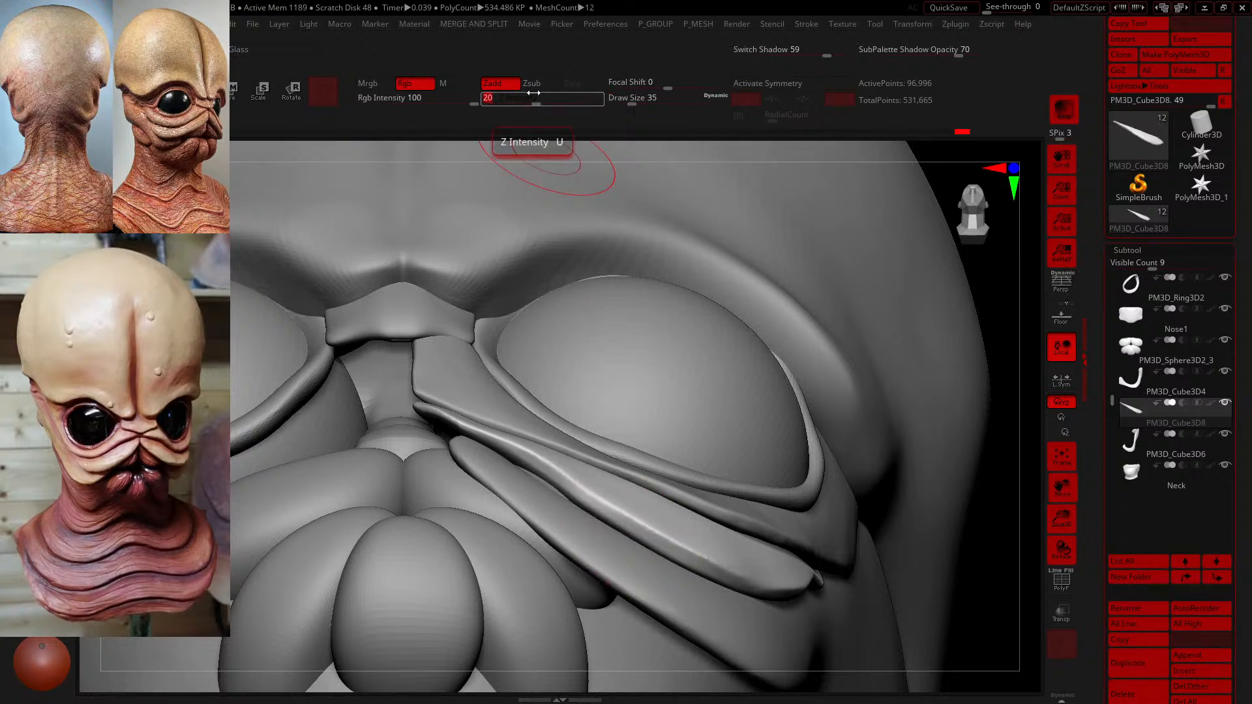
type("10")
key("Return")
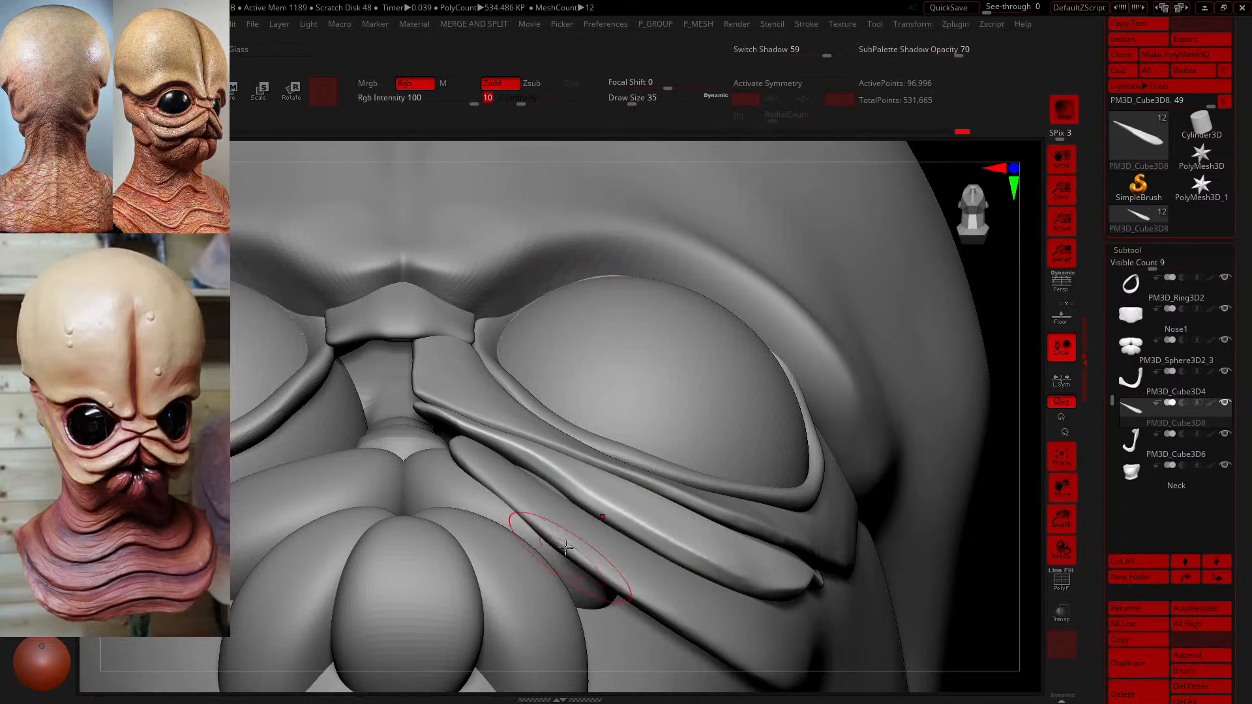
mouse_move(570, 477)
left_mouse_down()
mouse_move(693, 559)
mouse_move(558, 457)
left_mouse_up()
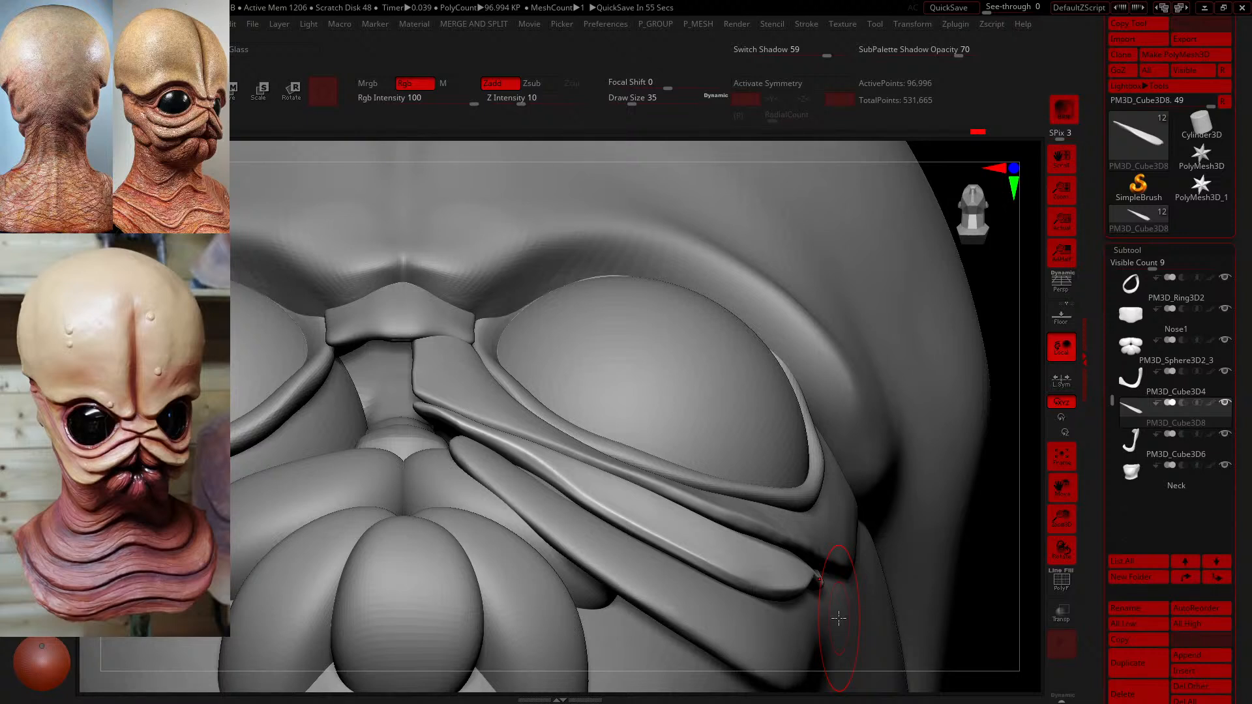
- Isolate the middle fold and smooth its surface between the outer end and the inner part
left_click(1134, 400)
mouse_move(917, 507)
left_mouse_down()
mouse_move(894, 453)
mouse_move(889, 559)
mouse_move(808, 380)
mouse_move(825, 385)
mouse_move(801, 373)
left_mouse_up()
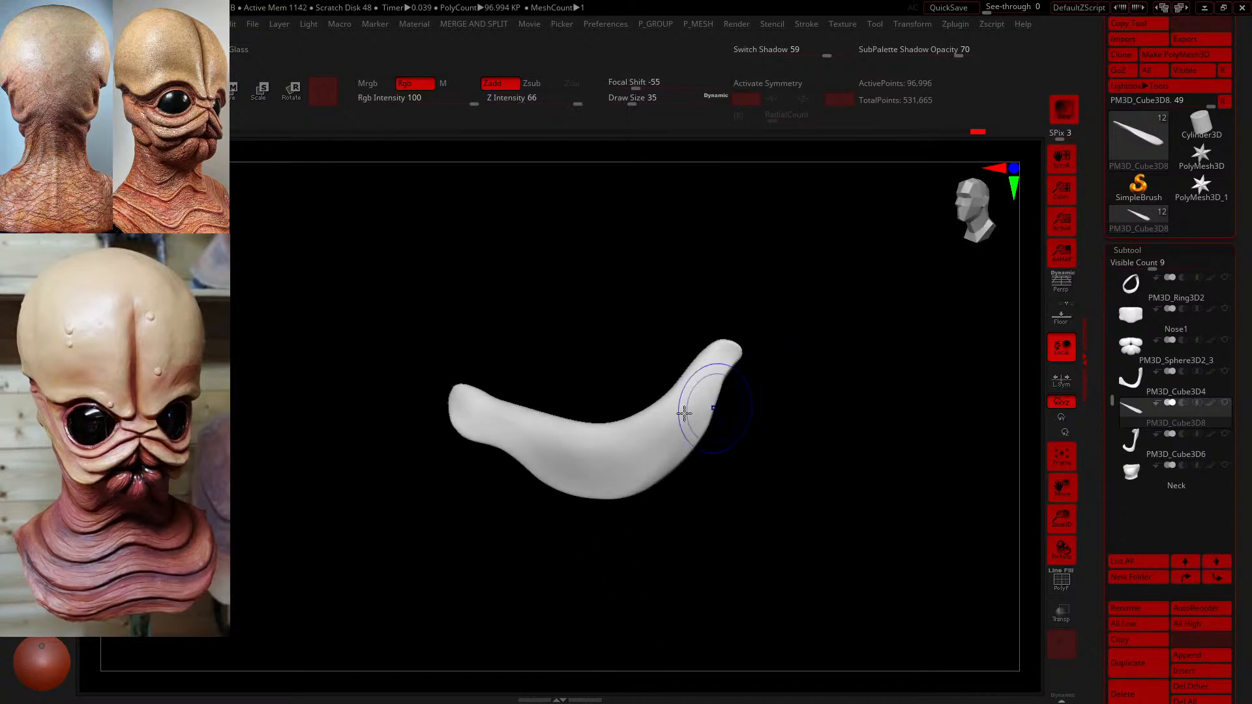
left_click_drag(685, 414, 523, 431, "shift")
- Inspect the isolated PM3D_Cube3D4 and PM3D_Cube3D6 folds for comparison and return to PM3D_Cube3D8
left_click(1134, 385)
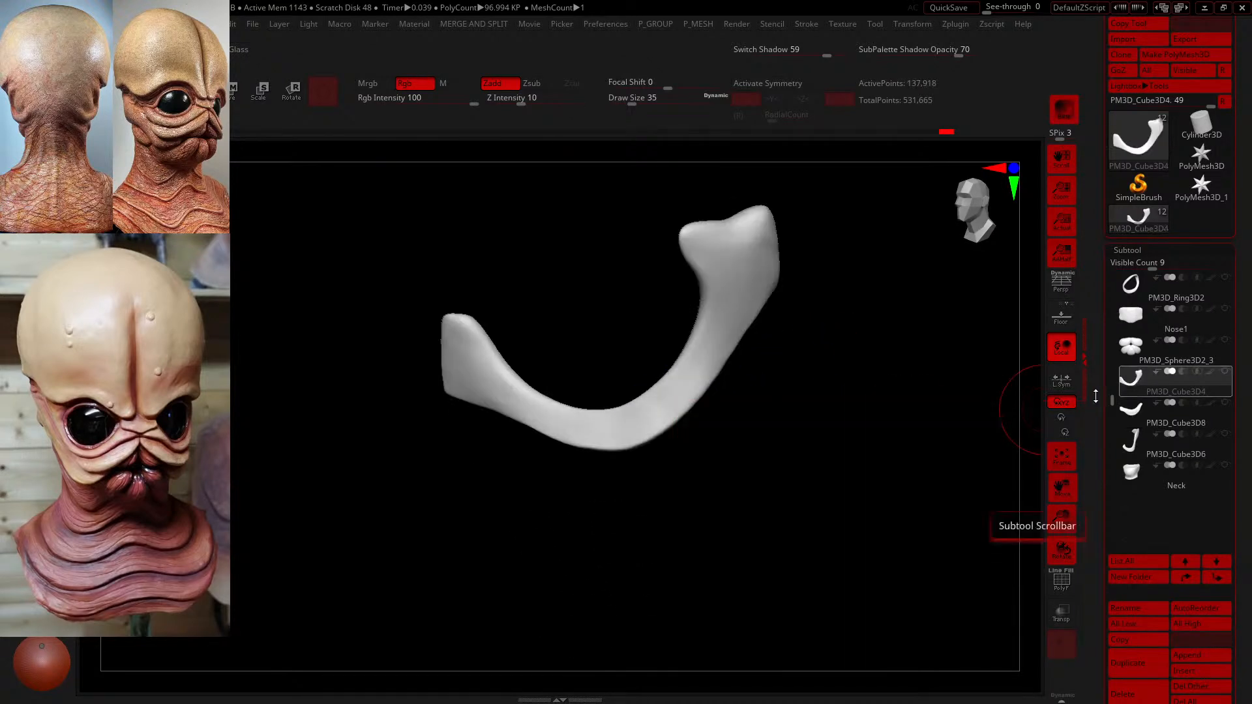
left_click_drag(897, 469, 924, 400)
left_click(1136, 455)
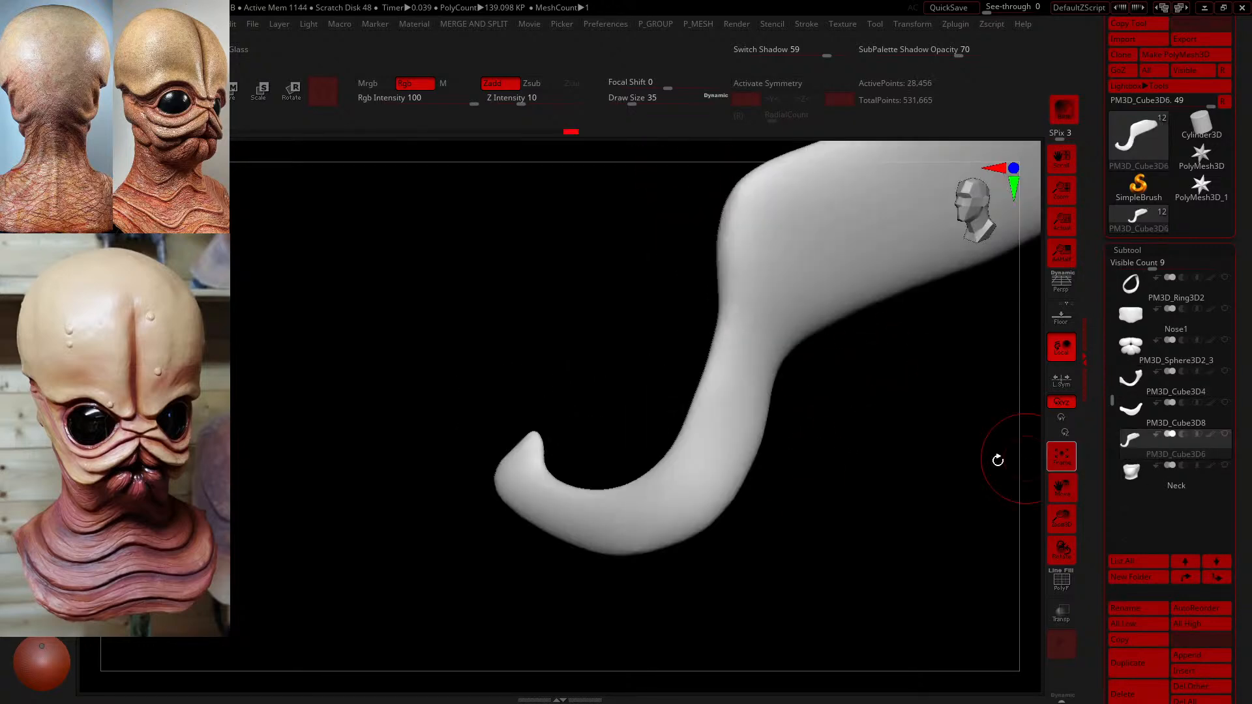
left_click_drag(998, 456, 945, 506)
left_click(1130, 393)
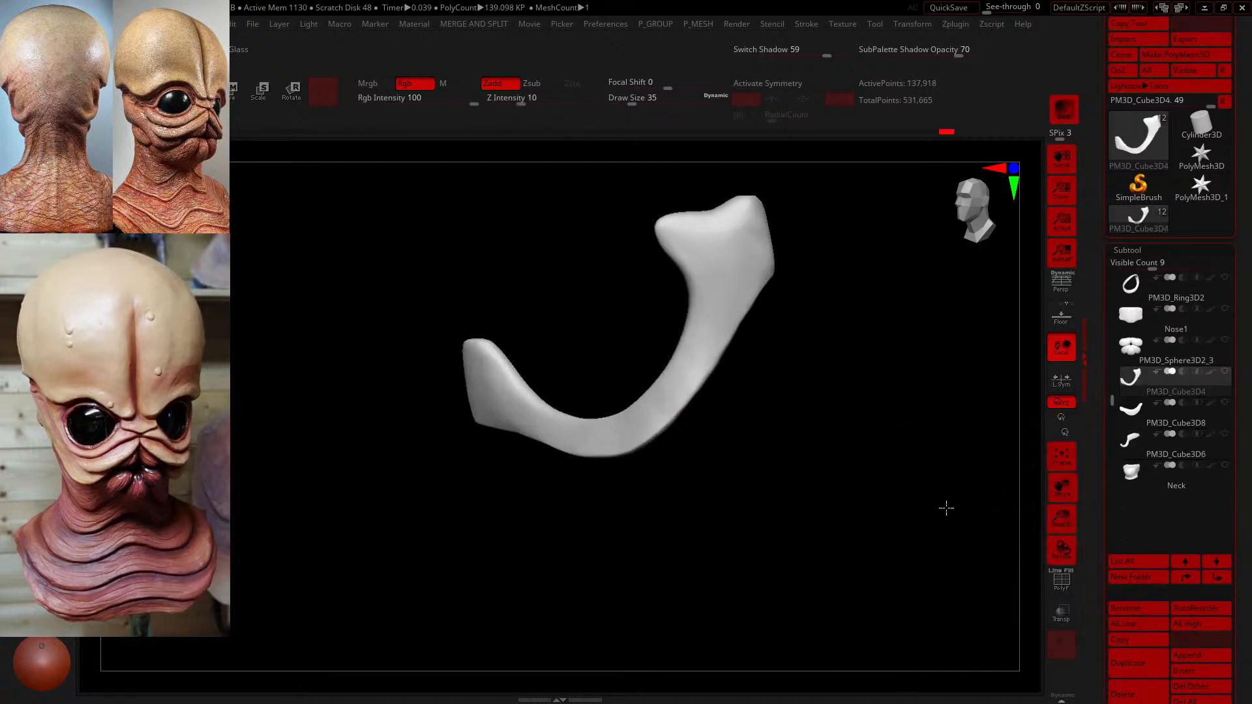
left_click(1135, 411)
- Pinch along the thin edges of the isolated middle fold from below and bring the other subtools back into view
mouse_move(793, 431)
left_mouse_down()
mouse_move(783, 396)
mouse_move(710, 450)
left_mouse_up()
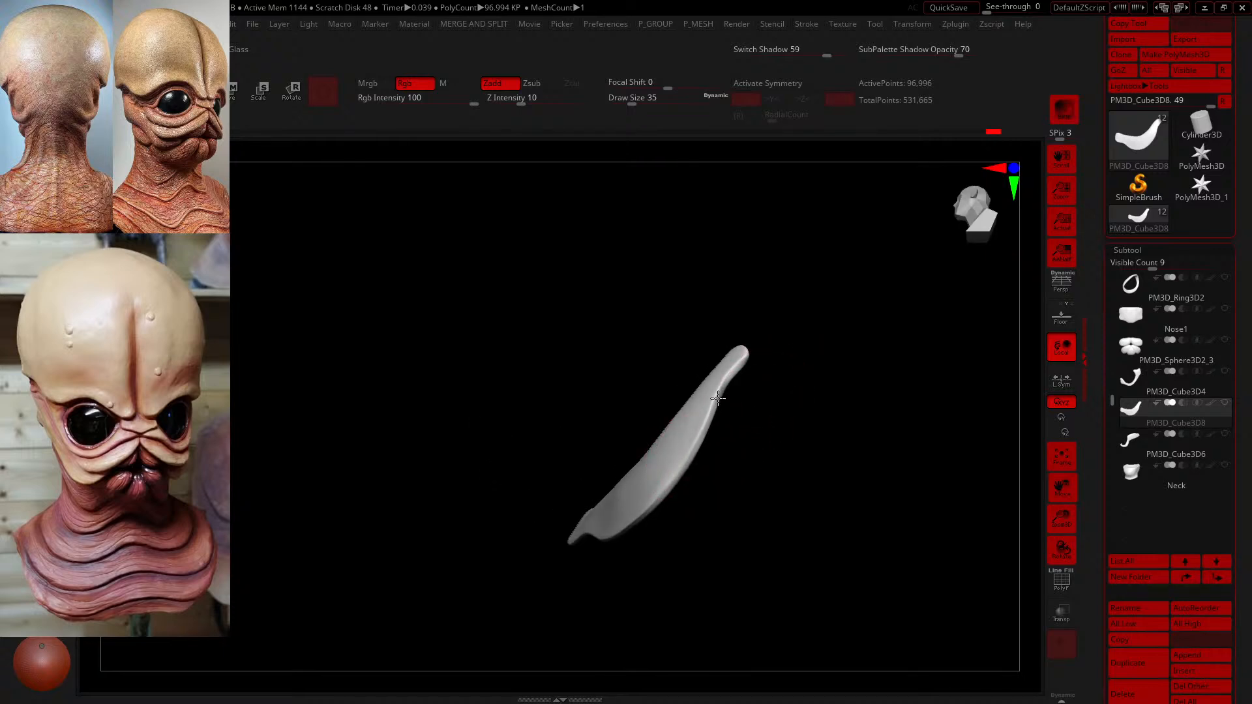
mouse_move(718, 399)
left_mouse_down()
mouse_move(734, 384)
mouse_move(682, 484)
left_mouse_up()
mouse_move(759, 468)
left_mouse_down()
mouse_move(802, 433)
mouse_move(811, 382)
mouse_move(784, 406)
left_mouse_up()
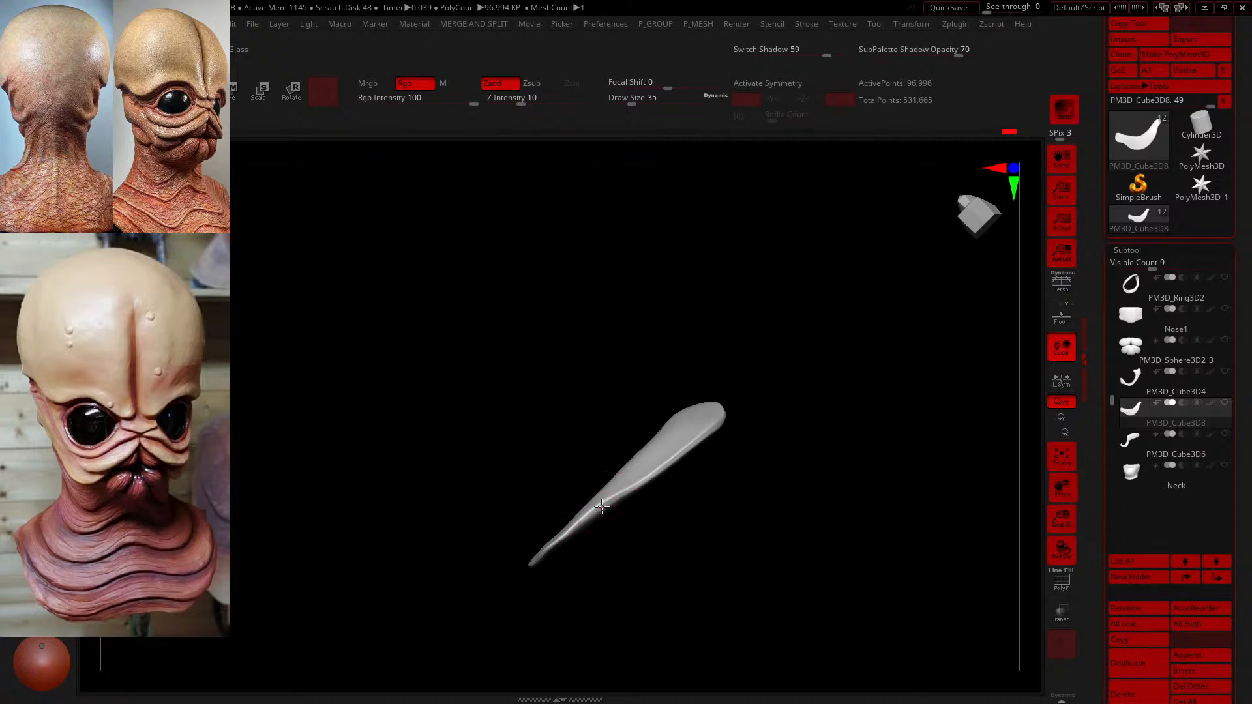
left_click_drag(659, 508, 718, 519)
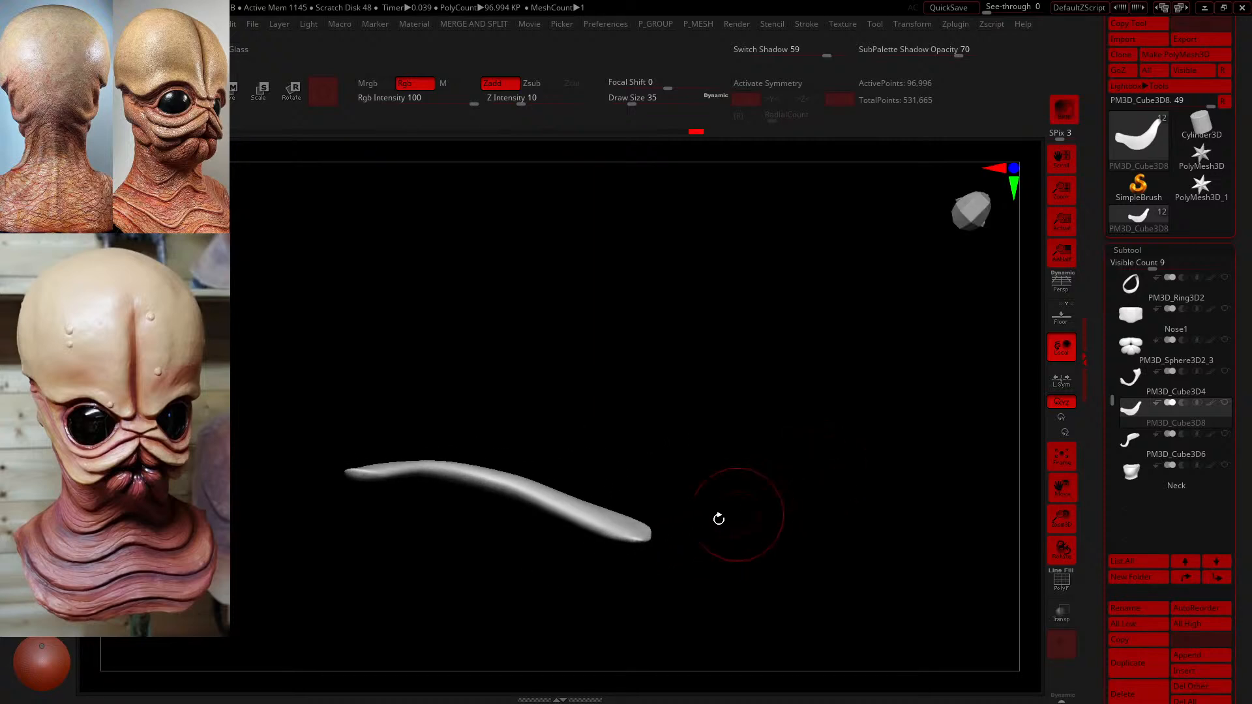
mouse_move(616, 532)
left_mouse_down()
mouse_move(541, 495)
mouse_move(355, 481)
left_mouse_up()
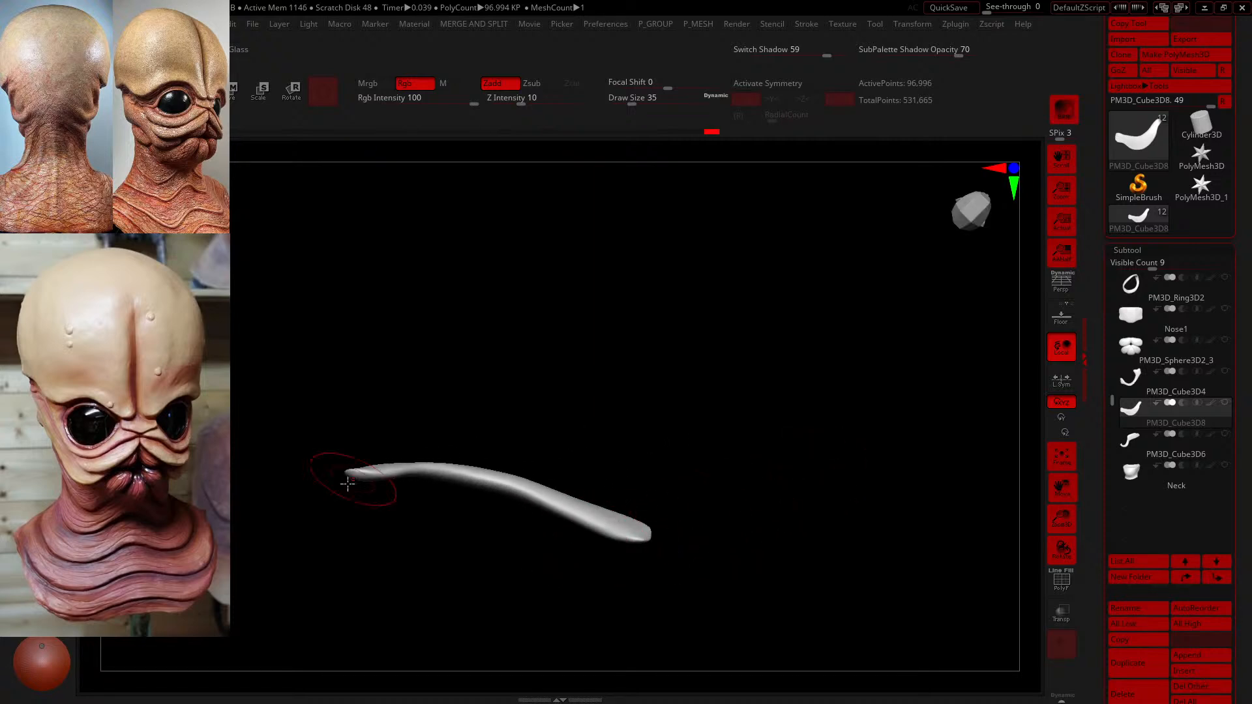
left_click_drag(708, 439, 709, 561)
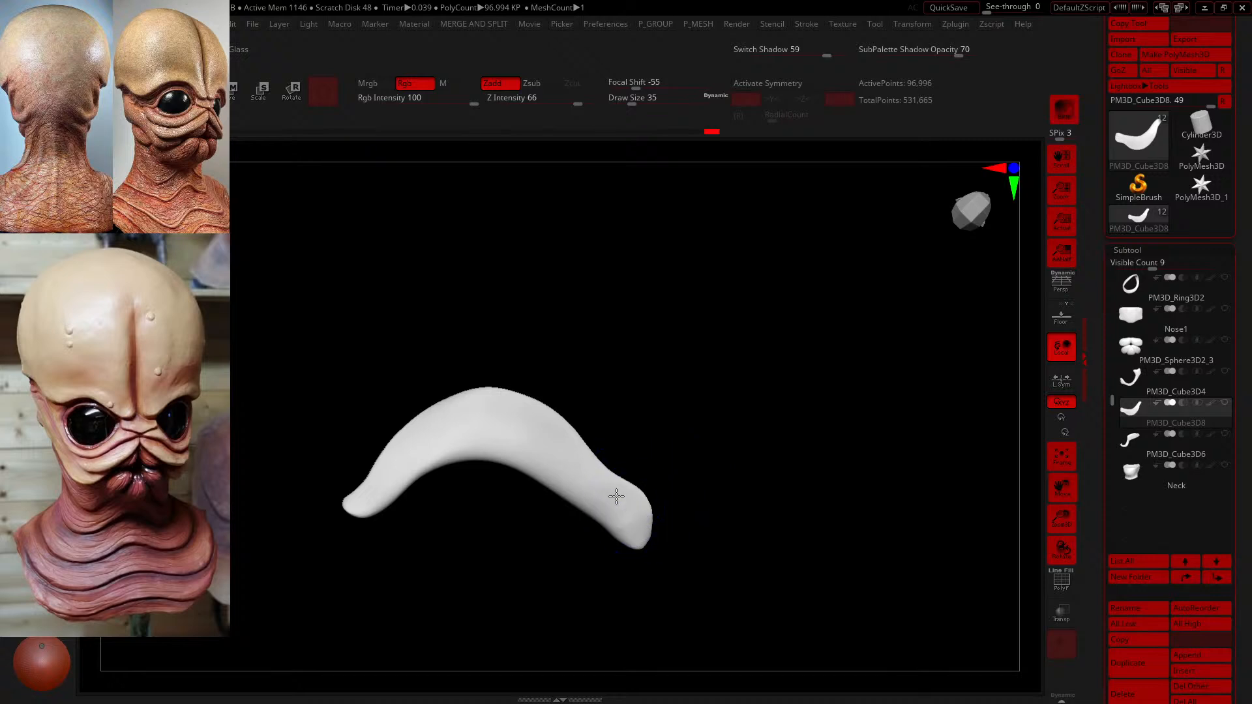
left_click_drag(407, 441, 381, 484, "shift")
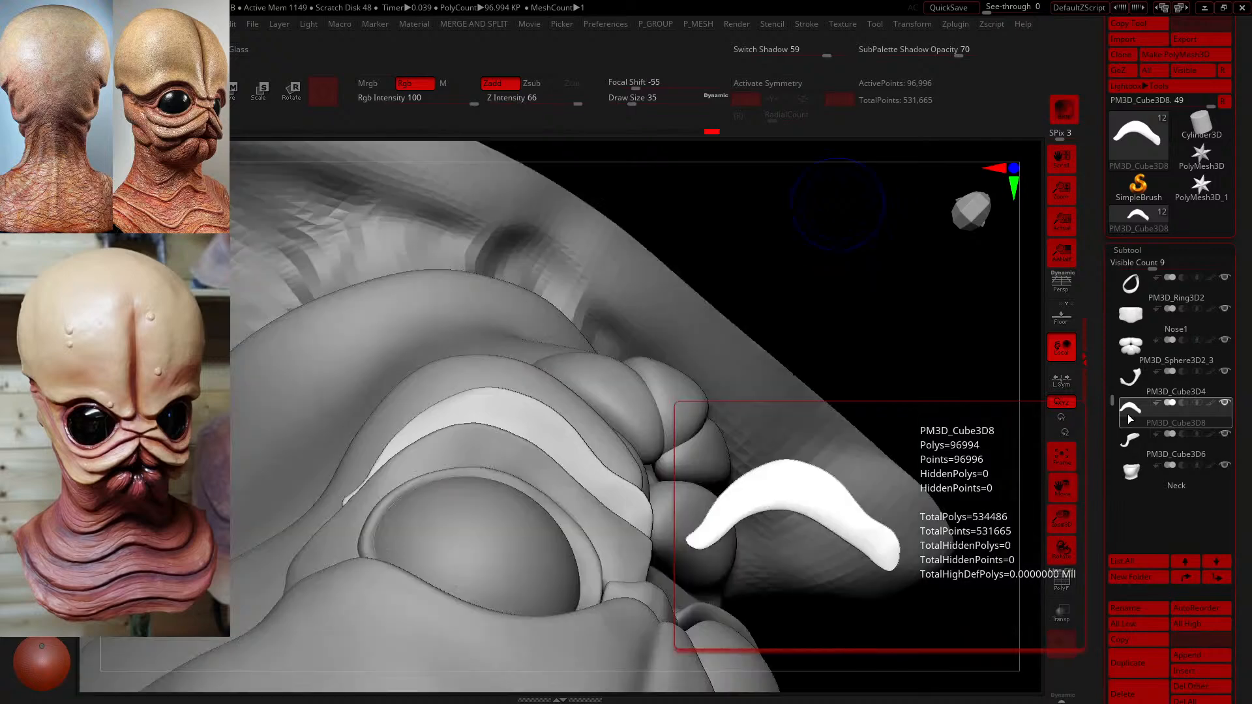
- Return to the Move brush at Z intensity 51 and adjust the middle fold's inner end beside the nose
left_click_drag(937, 268, 876, 386)
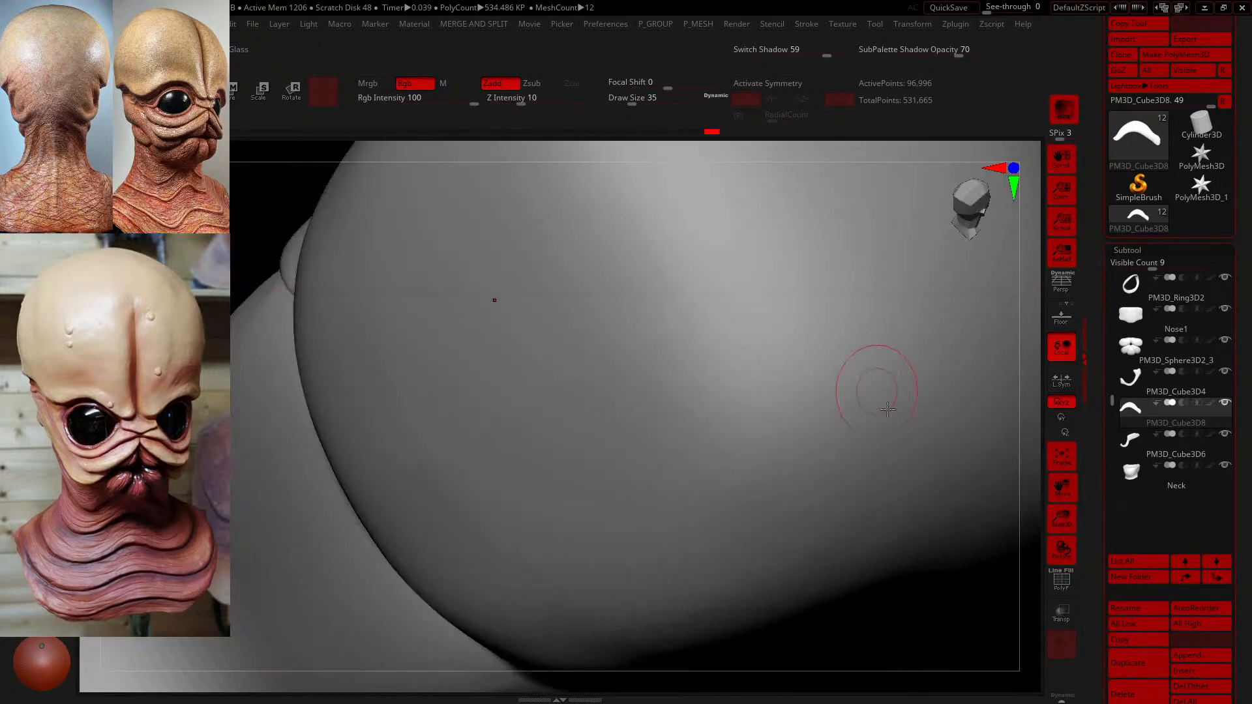
left_click_drag(229, 278, 352, 391, "alt")
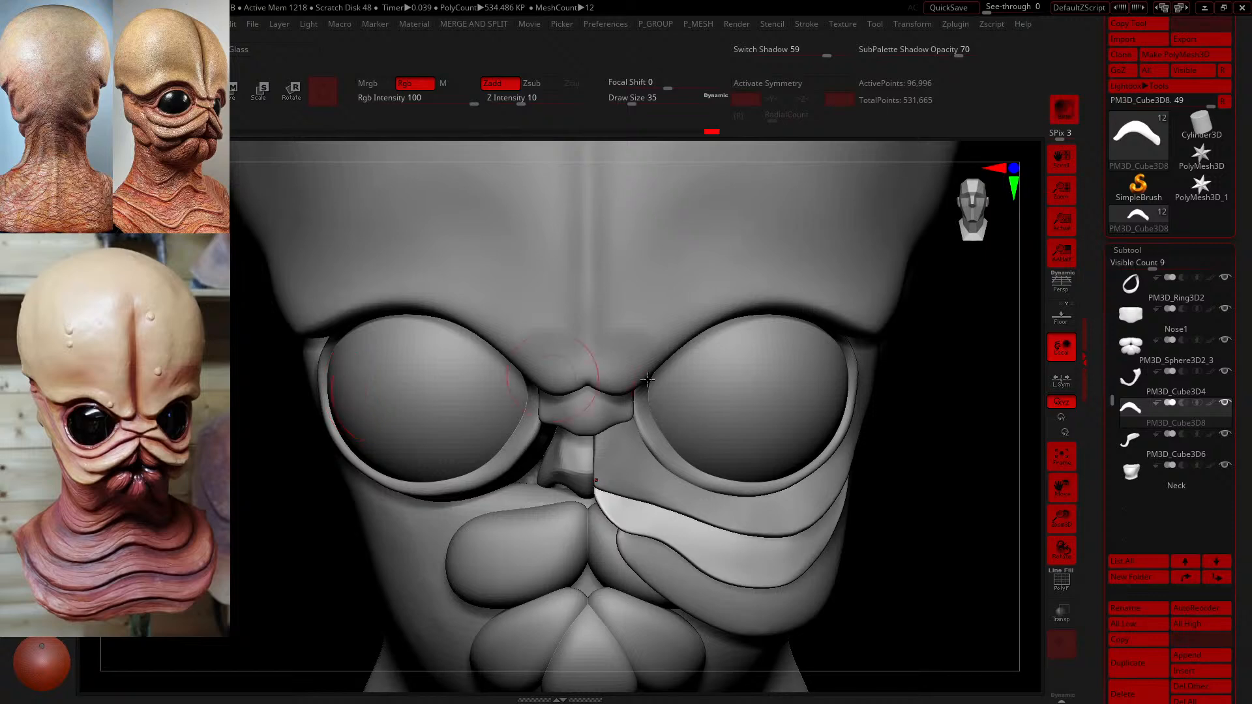
key("u")
left_click_drag(640, 512, 685, 515)
mouse_move(933, 576)
left_mouse_down("alt")
mouse_move(995, 634)
mouse_move(972, 574)
left_mouse_up("alt")
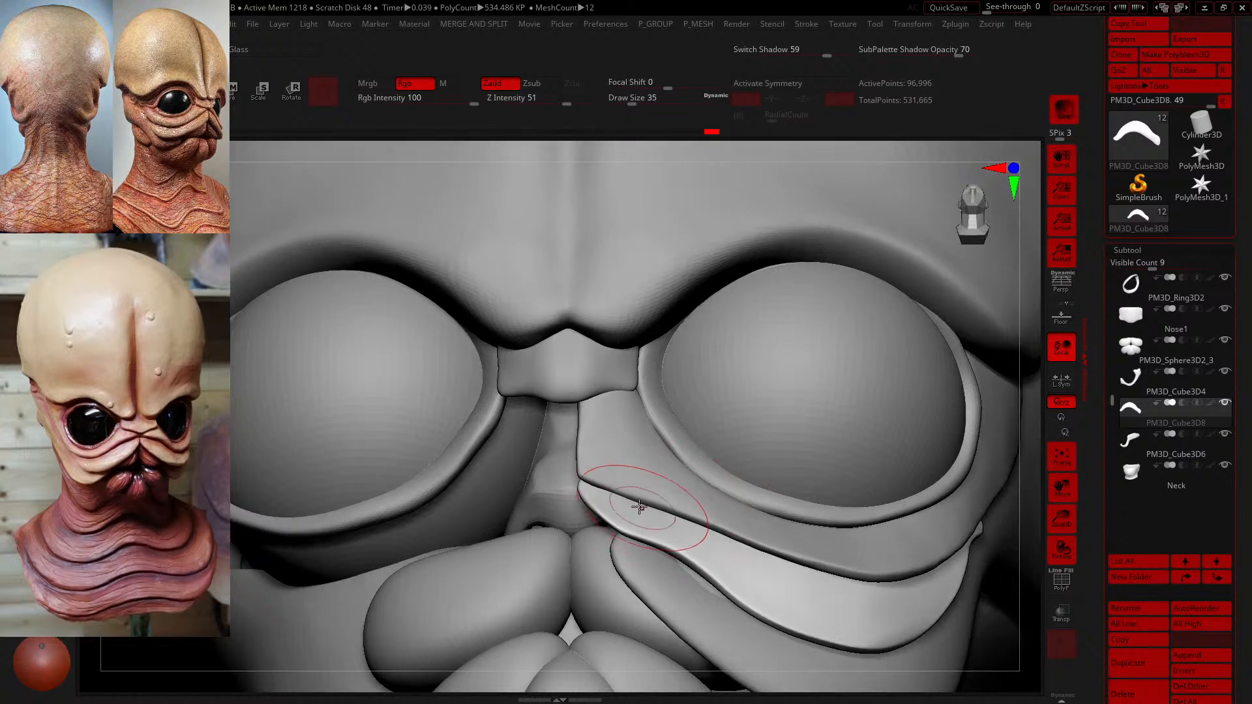
mouse_move(649, 506)
left_mouse_down()
mouse_move(682, 510)
mouse_move(608, 494)
left_mouse_up()
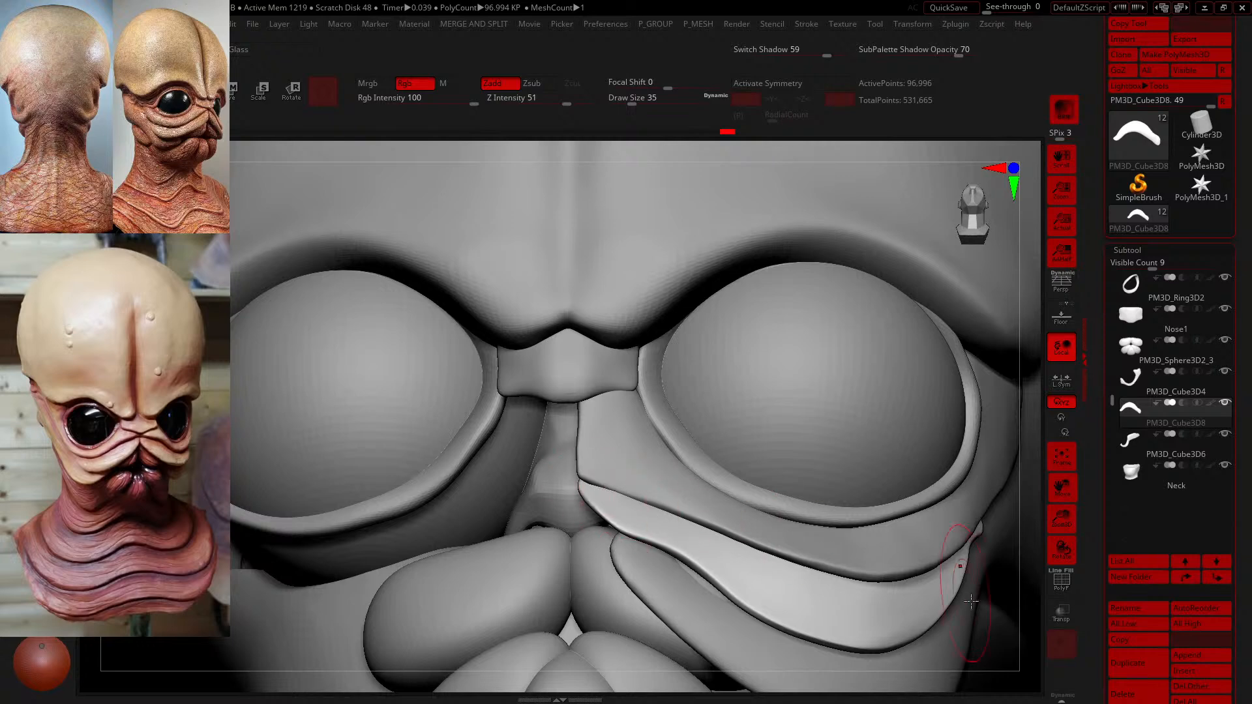
- Set the draw size to 33 and reshape the outer part of the middle fold's lower edge into an upward curve
left_click_drag(1025, 632, 1009, 596)
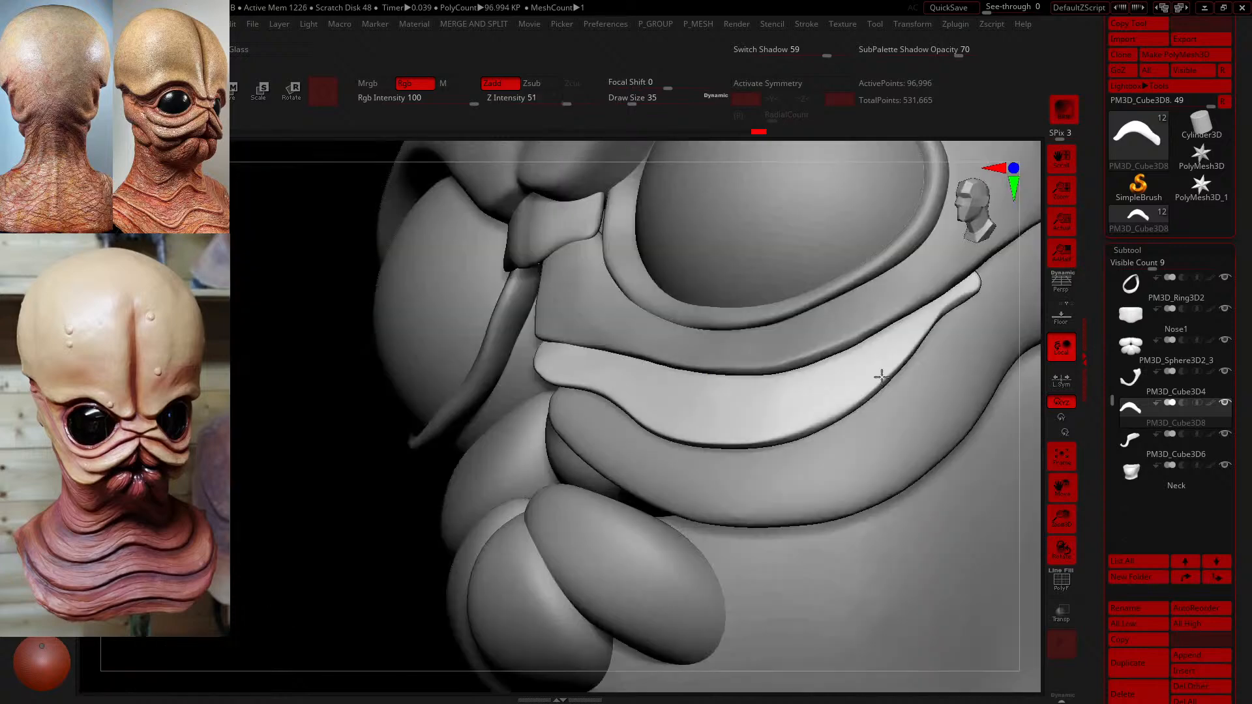
right_click_drag(881, 377, 872, 400)
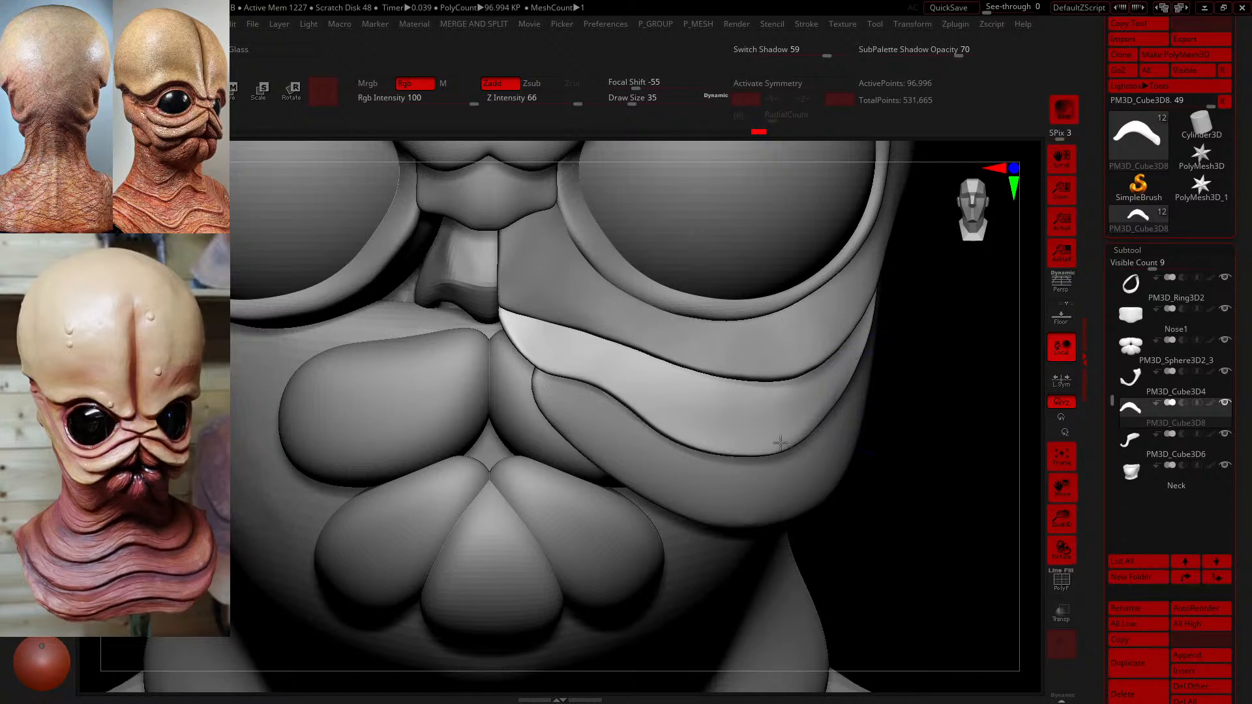
left_click_drag(874, 482, 830, 447)
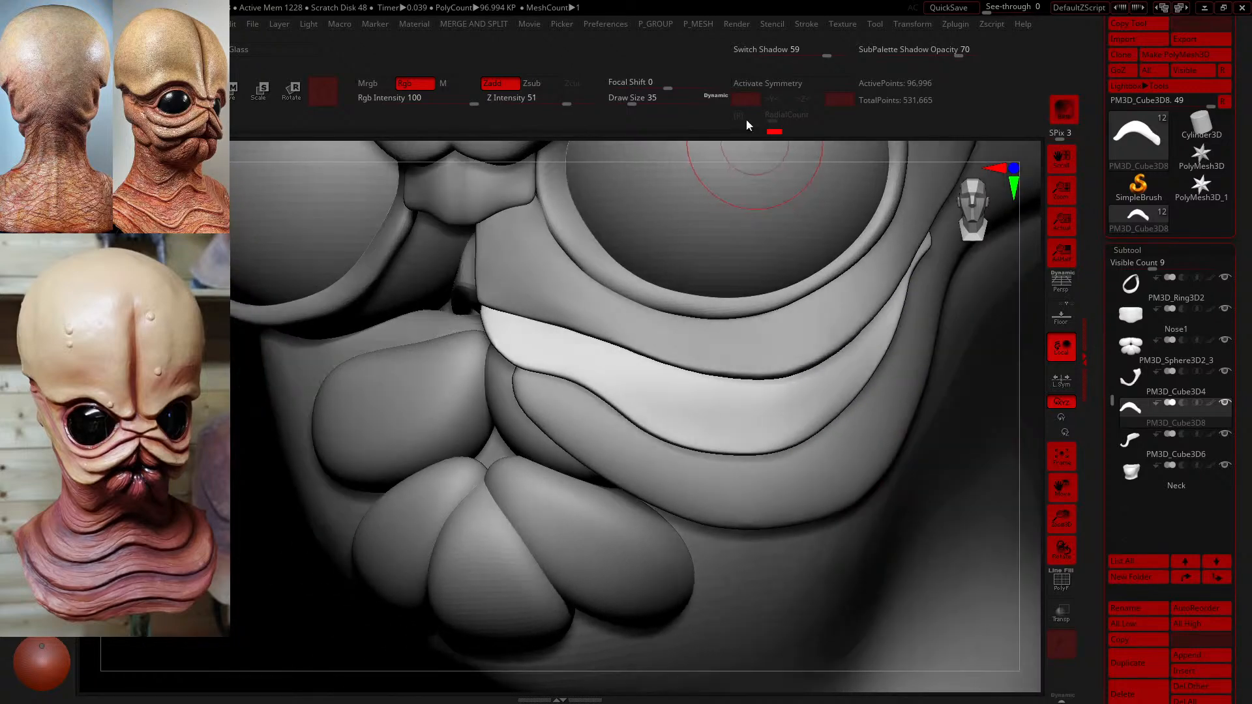
left_click_drag(644, 107, 630, 104)
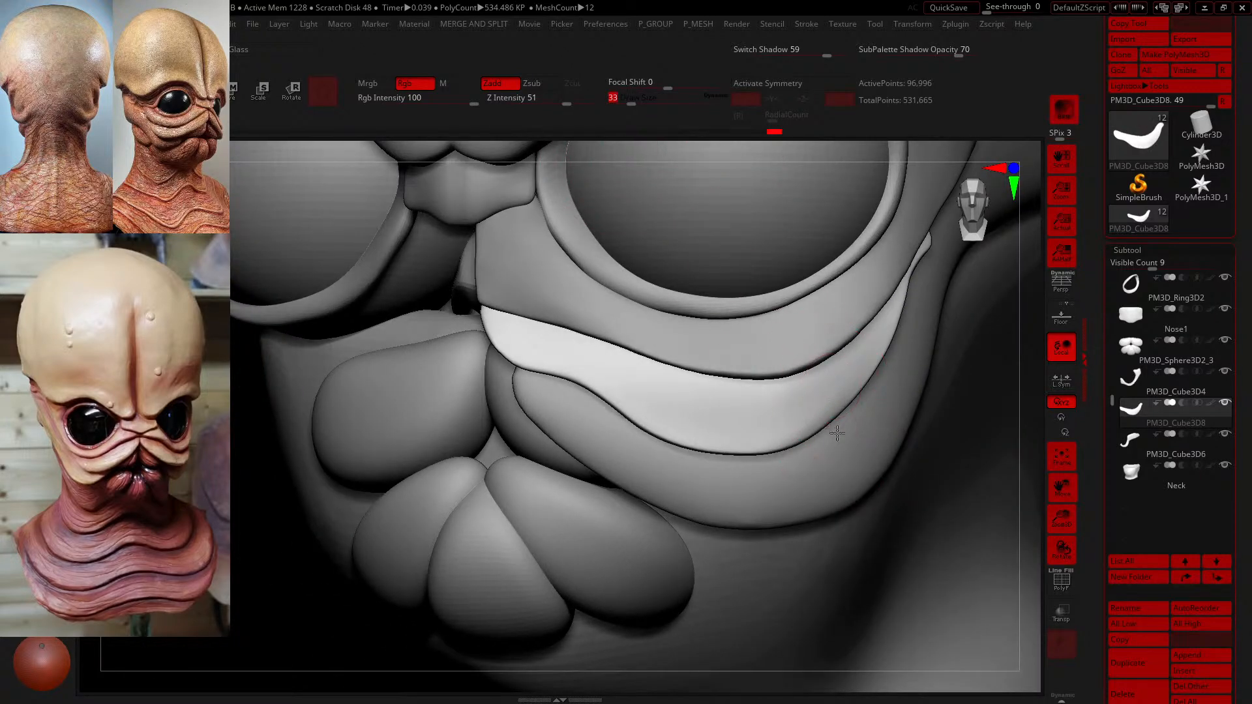
left_click_drag(847, 415, 859, 382)
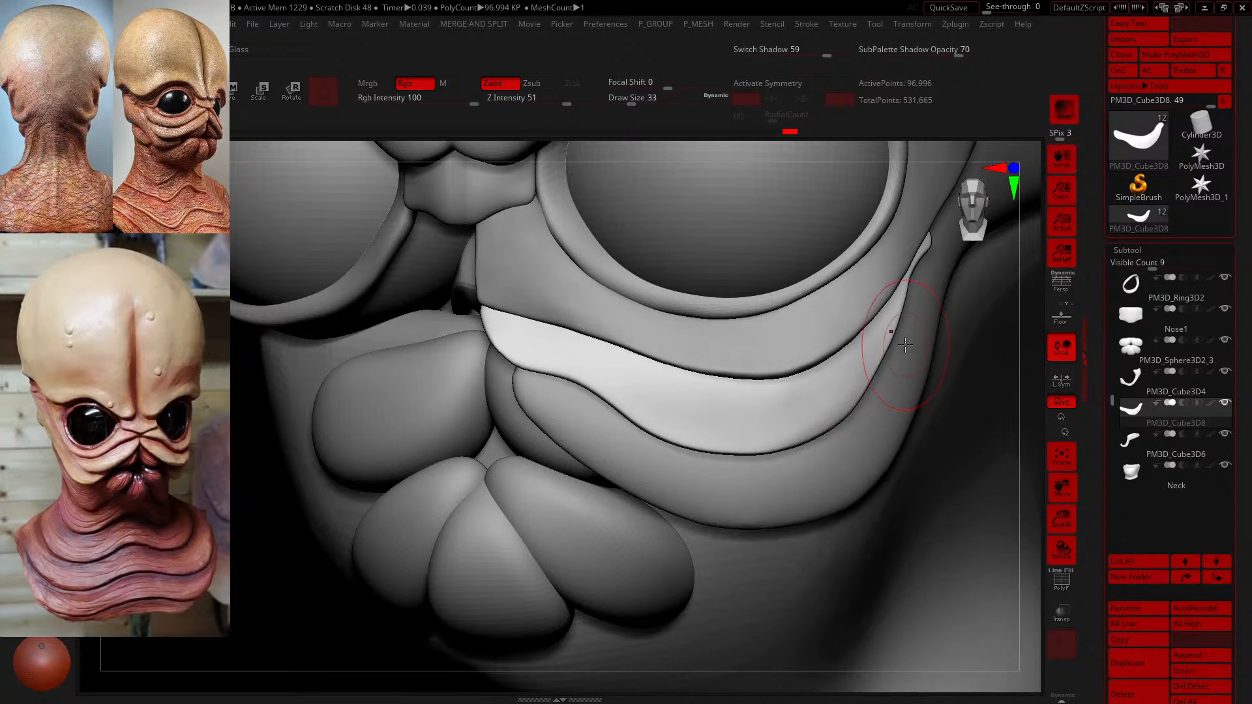
- Examine the layered folds beneath the eye from the front and the side
left_click_drag(1030, 512, 1034, 520)
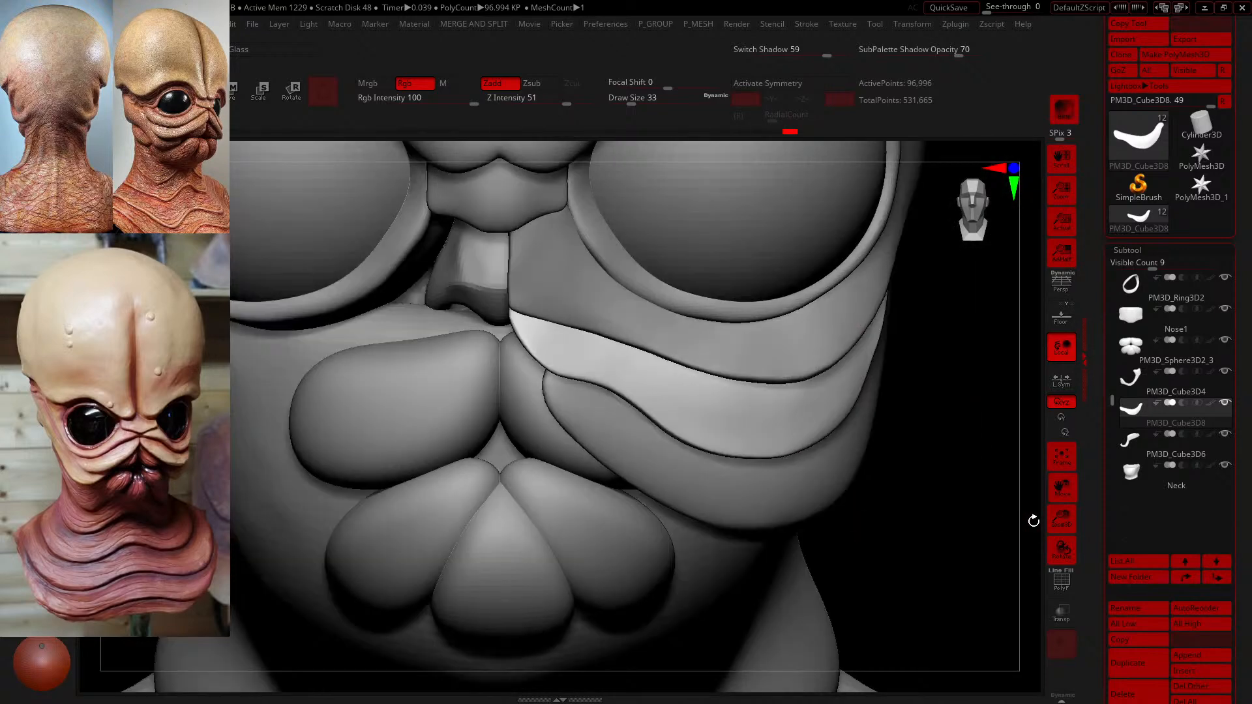
mouse_move(995, 559)
left_mouse_down("alt")
mouse_move(964, 494)
mouse_move(923, 520)
left_mouse_up("alt")
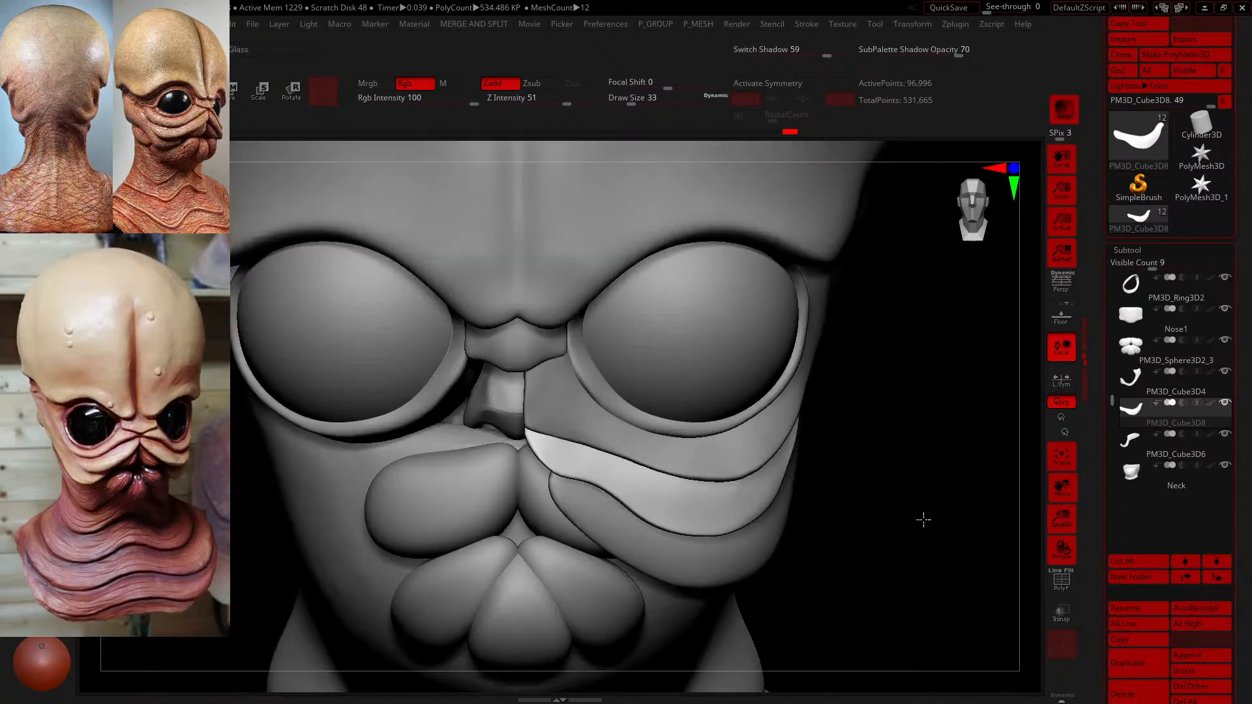
left_click_drag(886, 568, 816, 530)
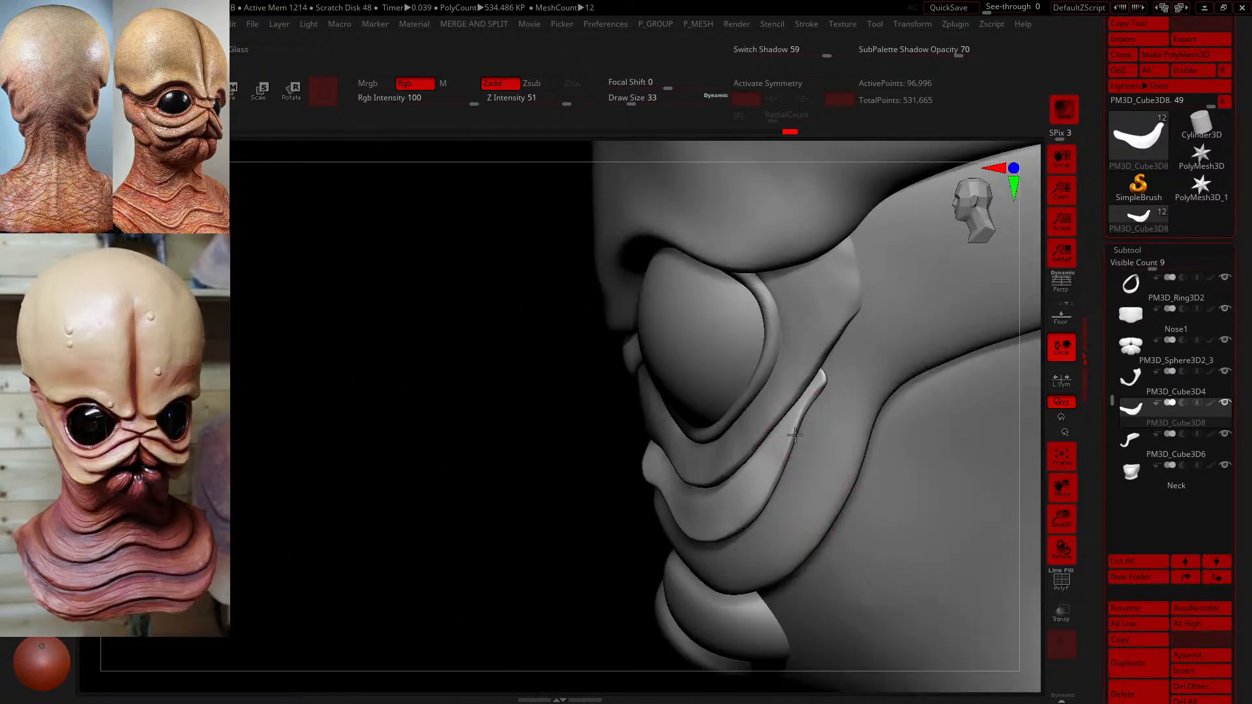
left_click_drag(564, 559, 542, 517)
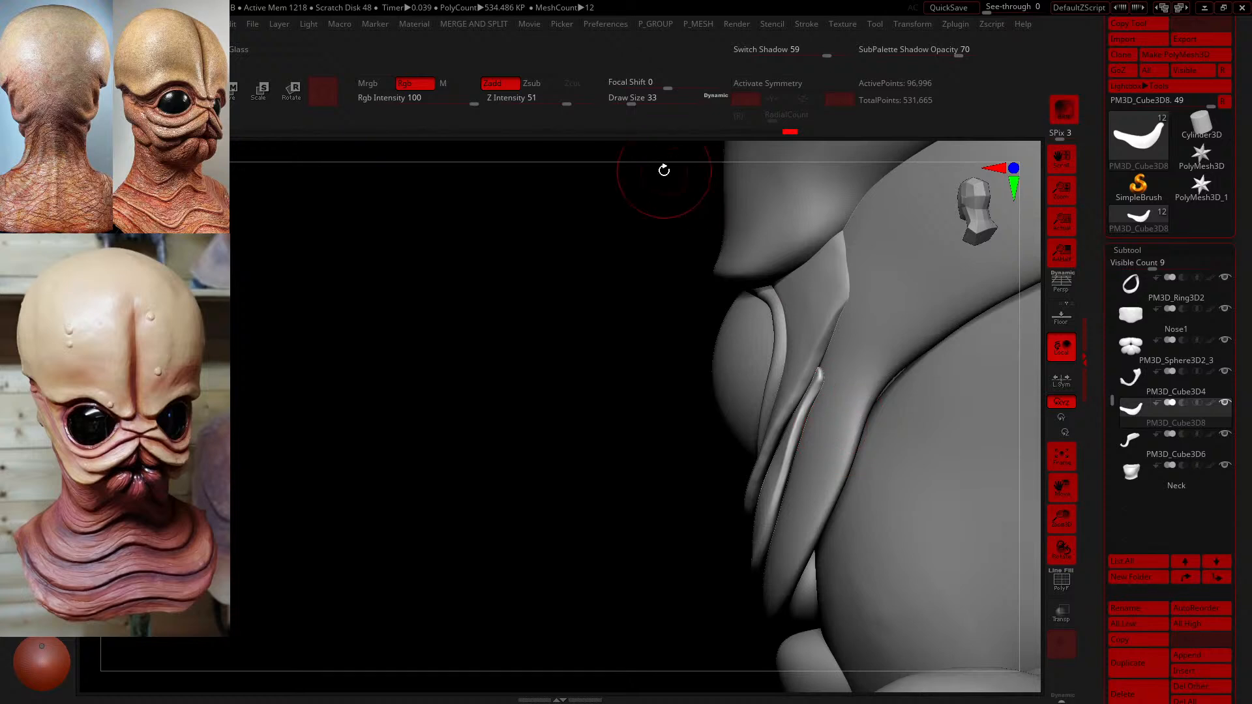
mouse_move(595, 441)
left_mouse_down()
mouse_move(582, 397)
mouse_move(662, 481)
left_mouse_up()
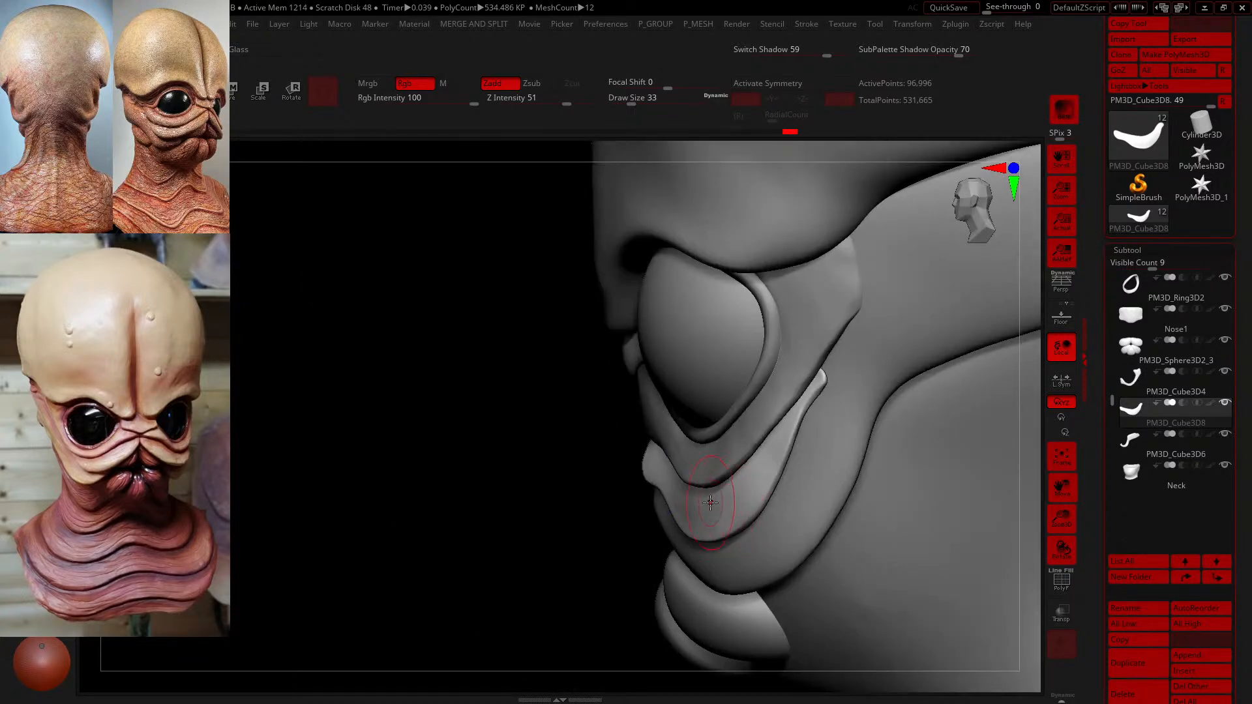
- Trim and smooth the outer part of the middle fold beneath the eye with TrimDynamic at Z intensity 5
key("3")
left_click_drag(742, 499, 788, 457)
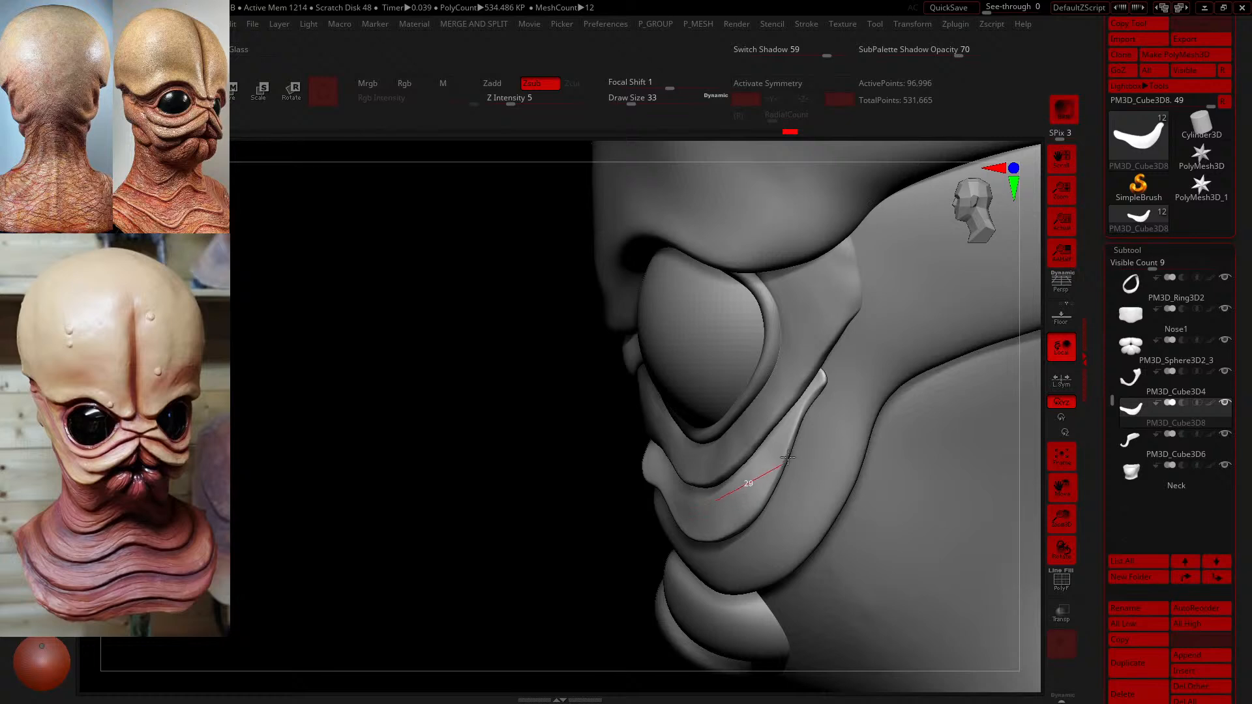
left_click_drag(799, 394, 803, 375)
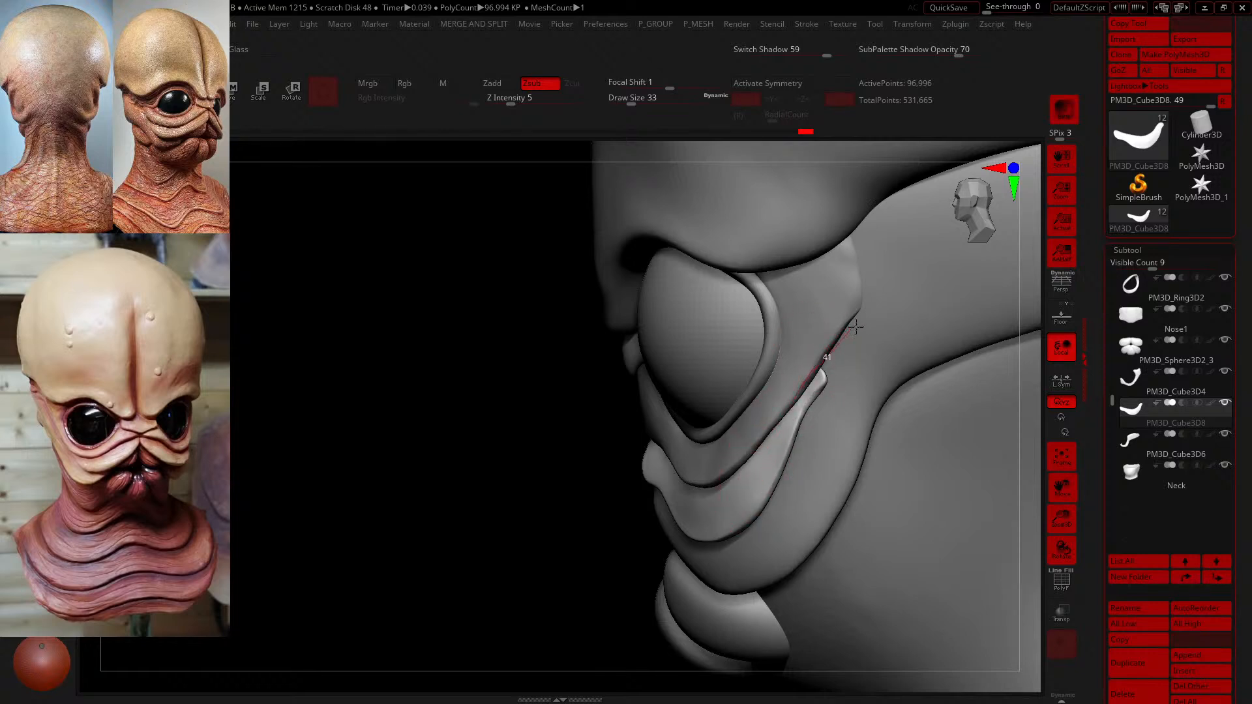
left_click_drag(856, 326, 853, 335)
left_click_drag(746, 462, 738, 471, "shift")
- Isolate the middle fold and even out the surface of its outer arm by trimming and smoothing
left_click_drag(1113, 401, 1114, 411)
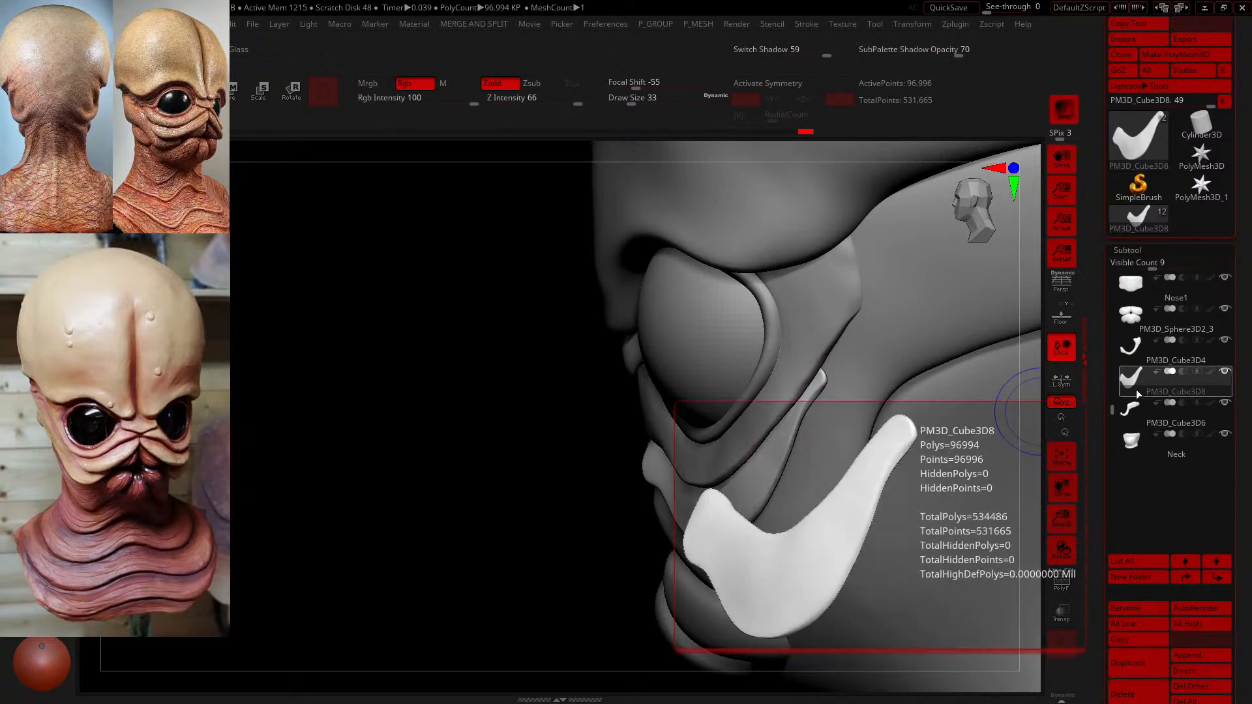
key("alt+s")
left_click_drag(729, 486, 810, 417, "shift")
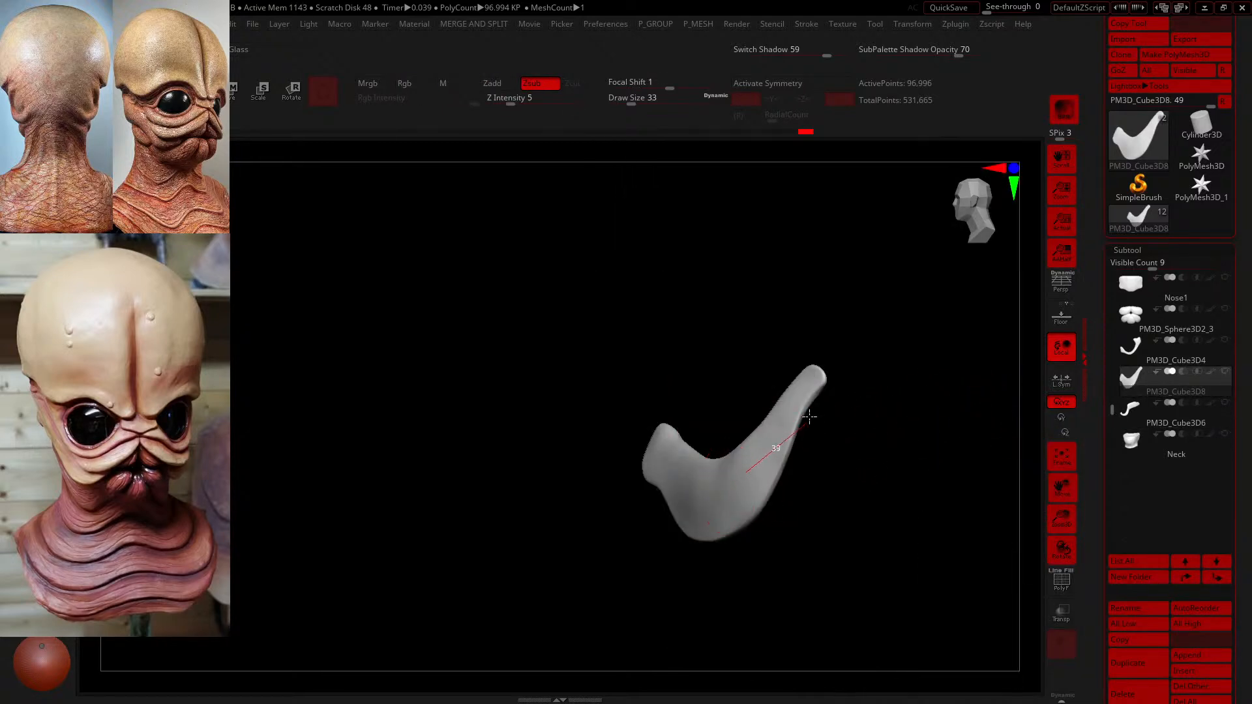
mouse_move(829, 328)
left_mouse_down("shift")
mouse_move(847, 307)
mouse_move(841, 337)
left_mouse_up("shift")
left_click_drag(737, 473, 734, 504, "shift")
left_click_drag(803, 408, 797, 404)
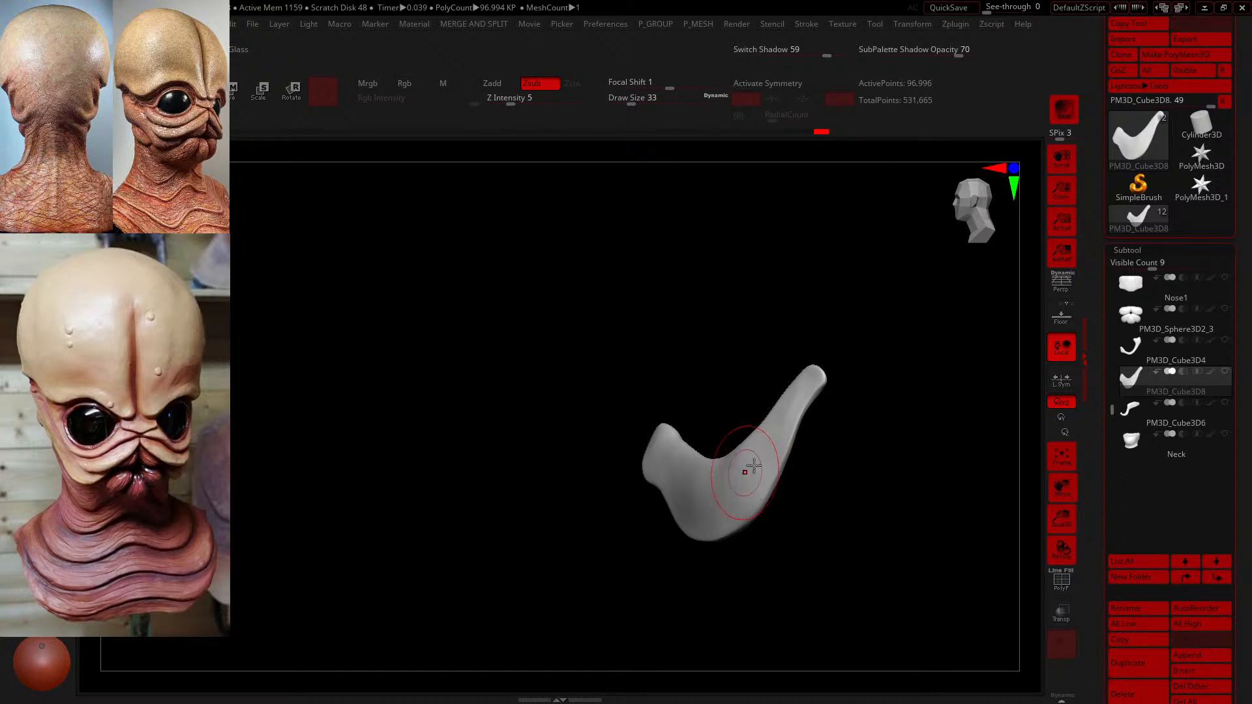
left_click_drag(763, 456, 721, 482, "shift")
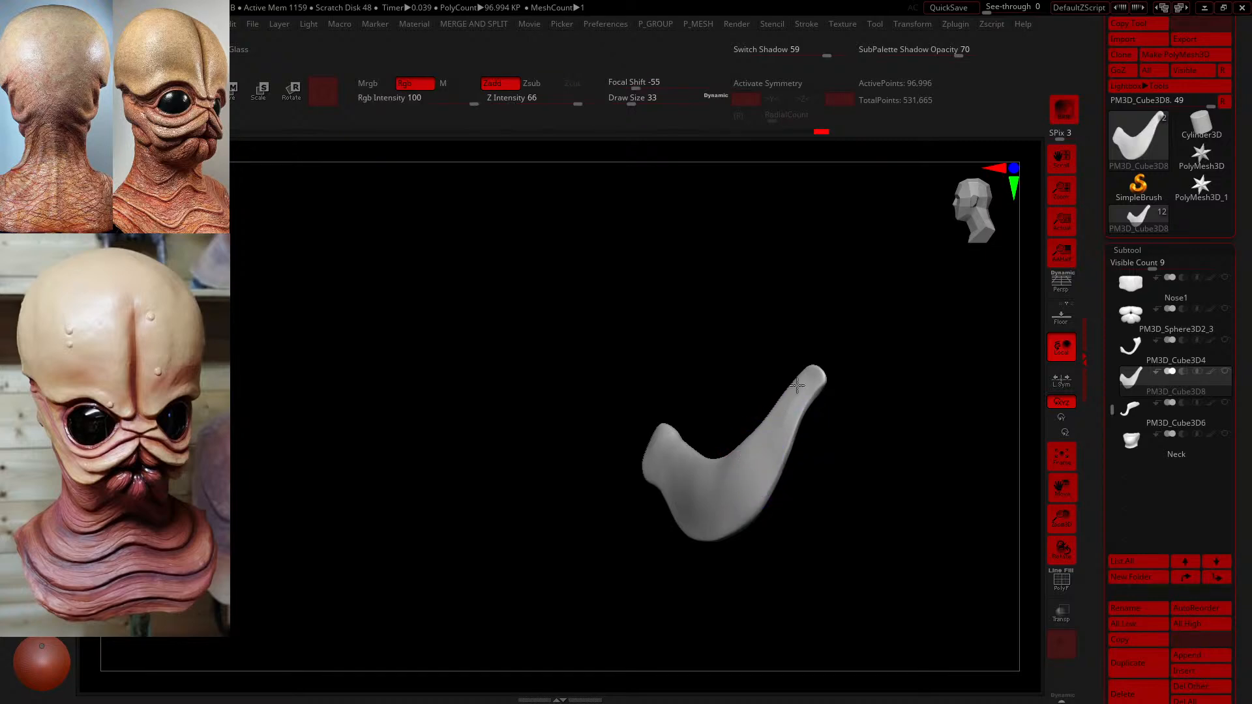
- Trim the isolated fold from below, and smooth its broad central surface from the side
mouse_move(842, 391)
left_mouse_down()
mouse_move(894, 369)
mouse_move(883, 333)
left_mouse_up()
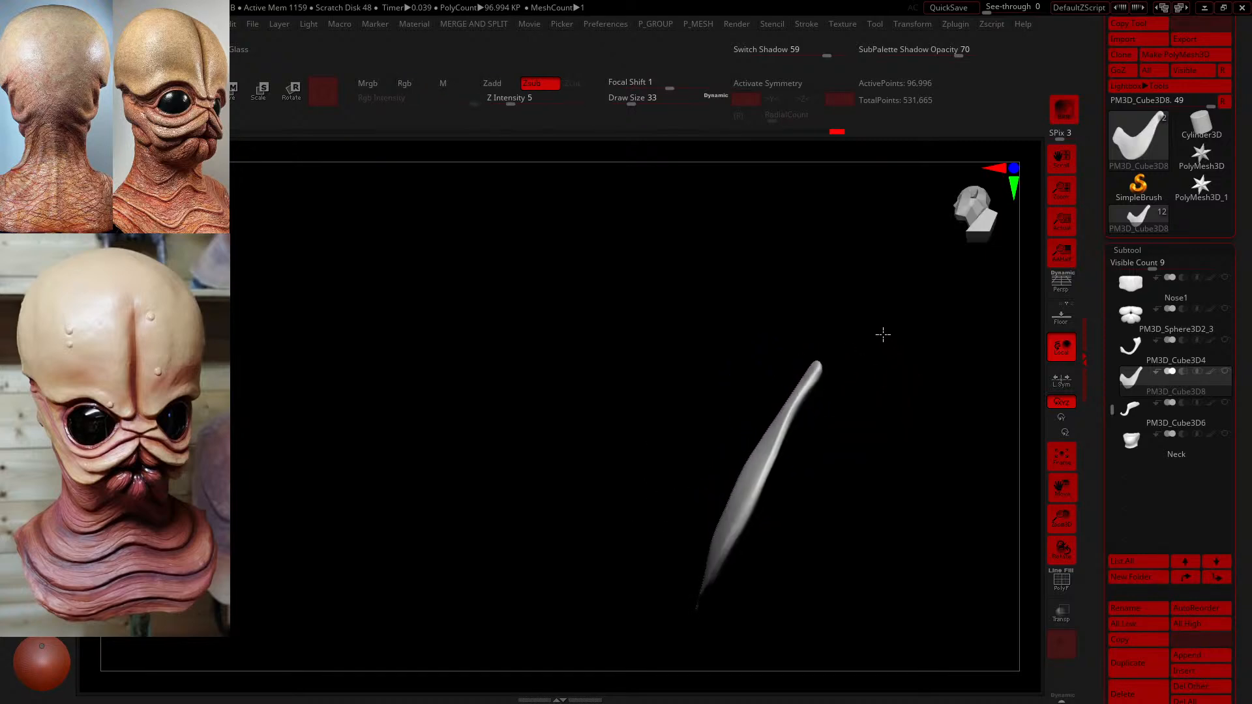
left_click_drag(889, 565, 831, 499)
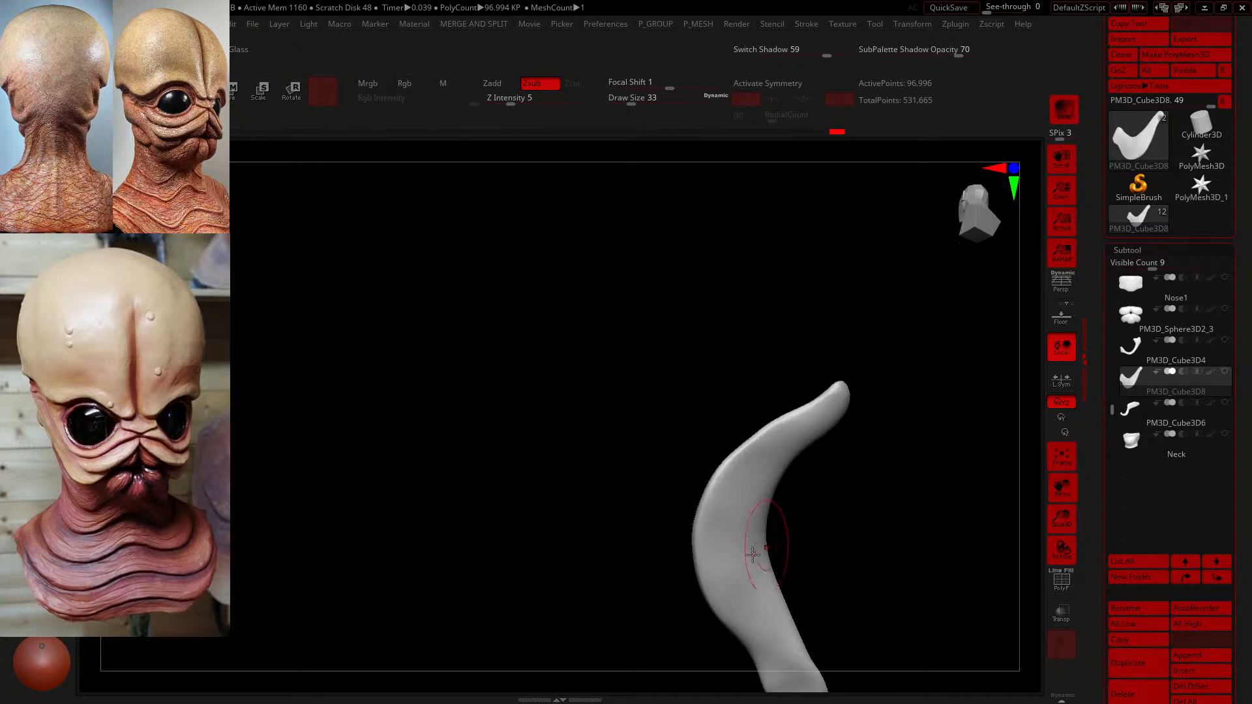
left_click_drag(751, 568, 738, 484)
left_click_drag(752, 419, 750, 418)
left_click(540, 97)
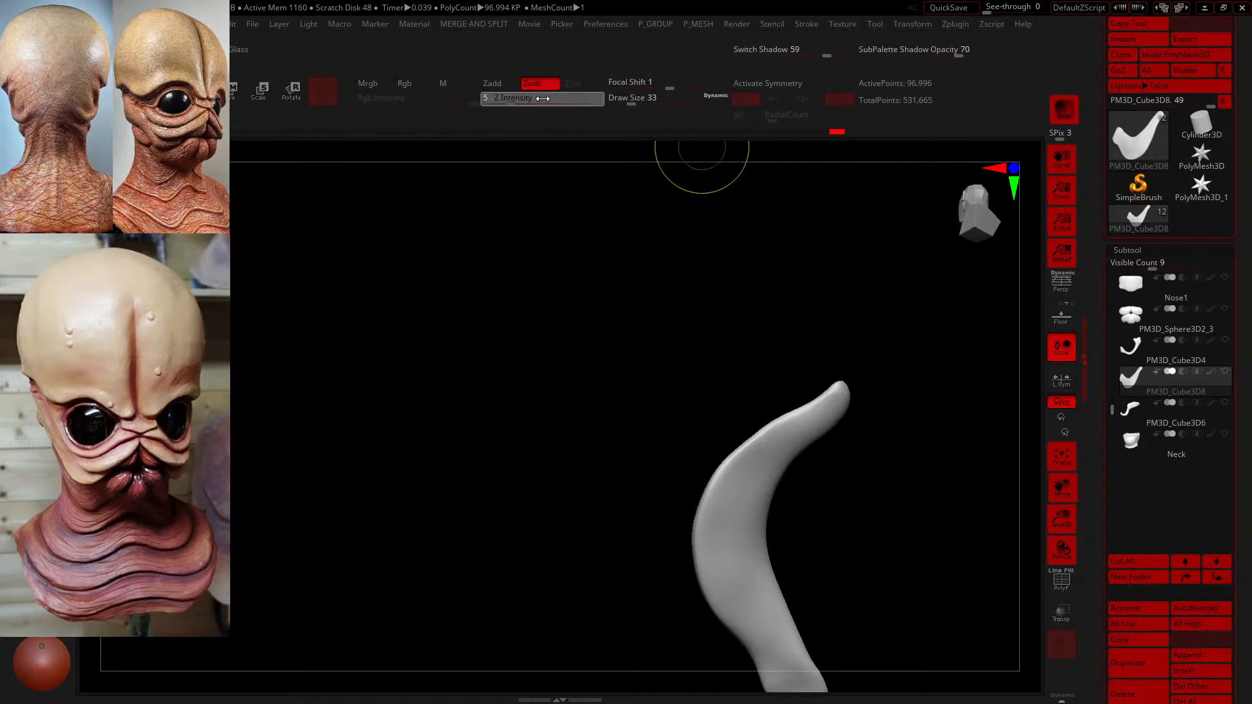
mouse_move(558, 294)
left_mouse_down()
mouse_move(570, 350)
mouse_move(630, 376)
mouse_move(652, 292)
left_mouse_up()
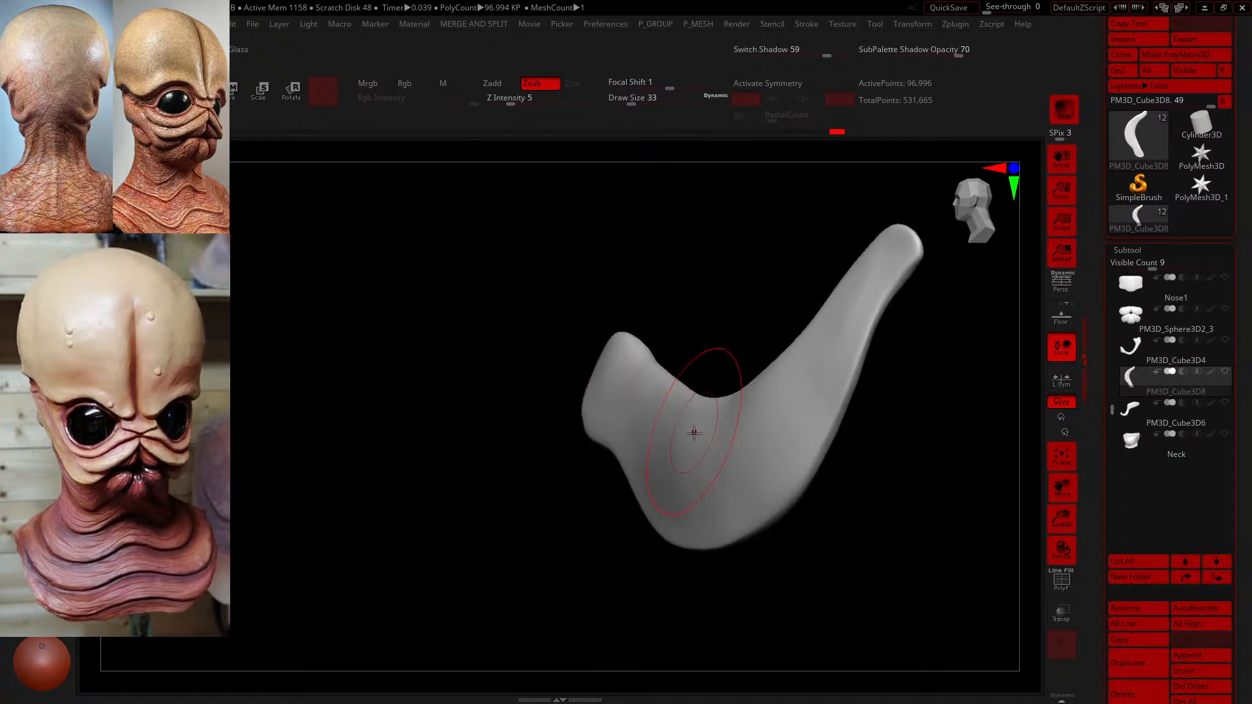
mouse_move(671, 460)
left_mouse_down()
mouse_move(735, 514)
mouse_move(783, 530)
left_mouse_up()
left_click_drag(776, 527, 689, 486, "shift")
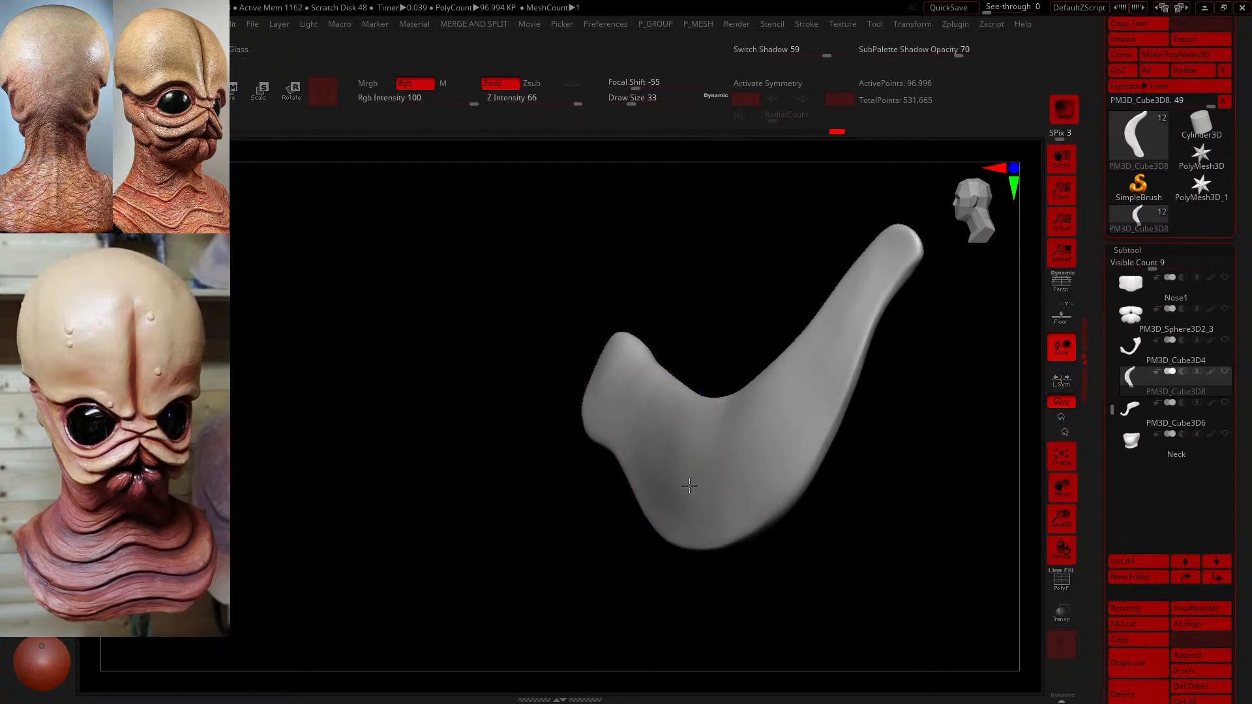
left_click_drag(751, 436, 770, 442, "shift")
- Set the draw size to 6 and focal shift to 0, and trim along the fold's thin lower edge
mouse_move(841, 504)
left_mouse_down()
mouse_move(861, 408)
mouse_move(889, 502)
mouse_move(875, 387)
mouse_move(847, 438)
left_mouse_up()
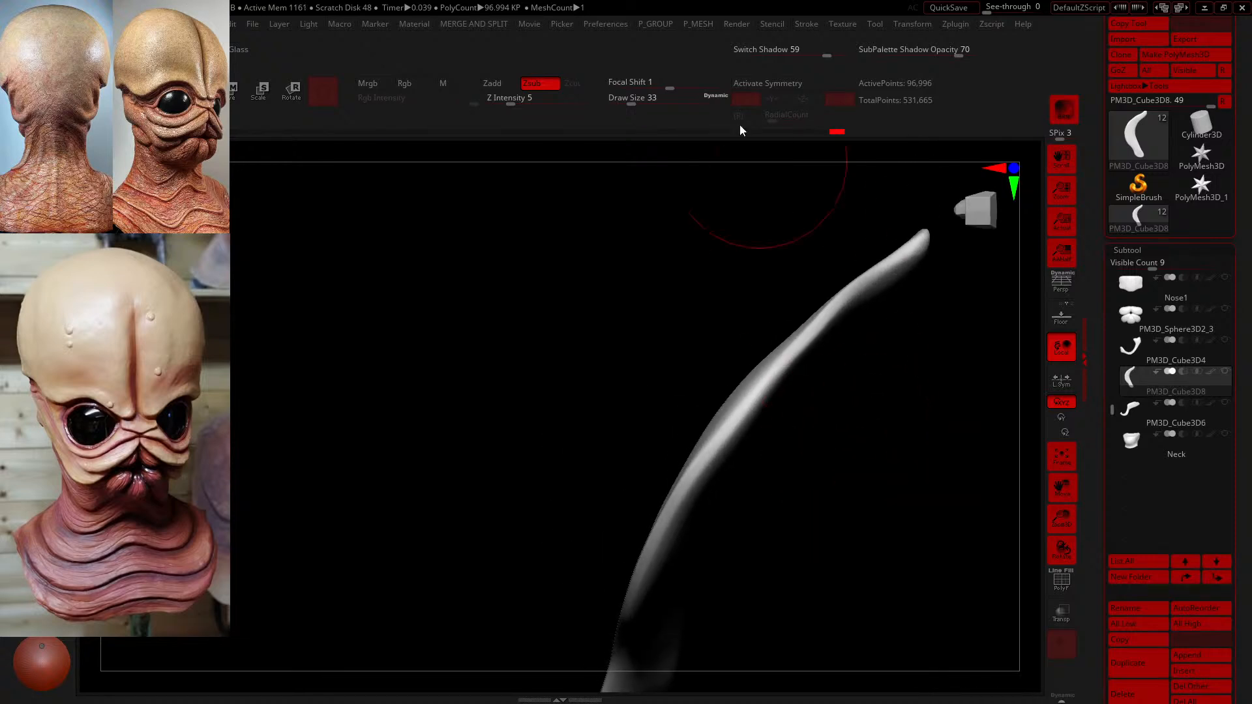
left_click_drag(686, 88, 717, 87)
left_click_drag(631, 100, 618, 100)
left_click_drag(700, 87, 668, 88)
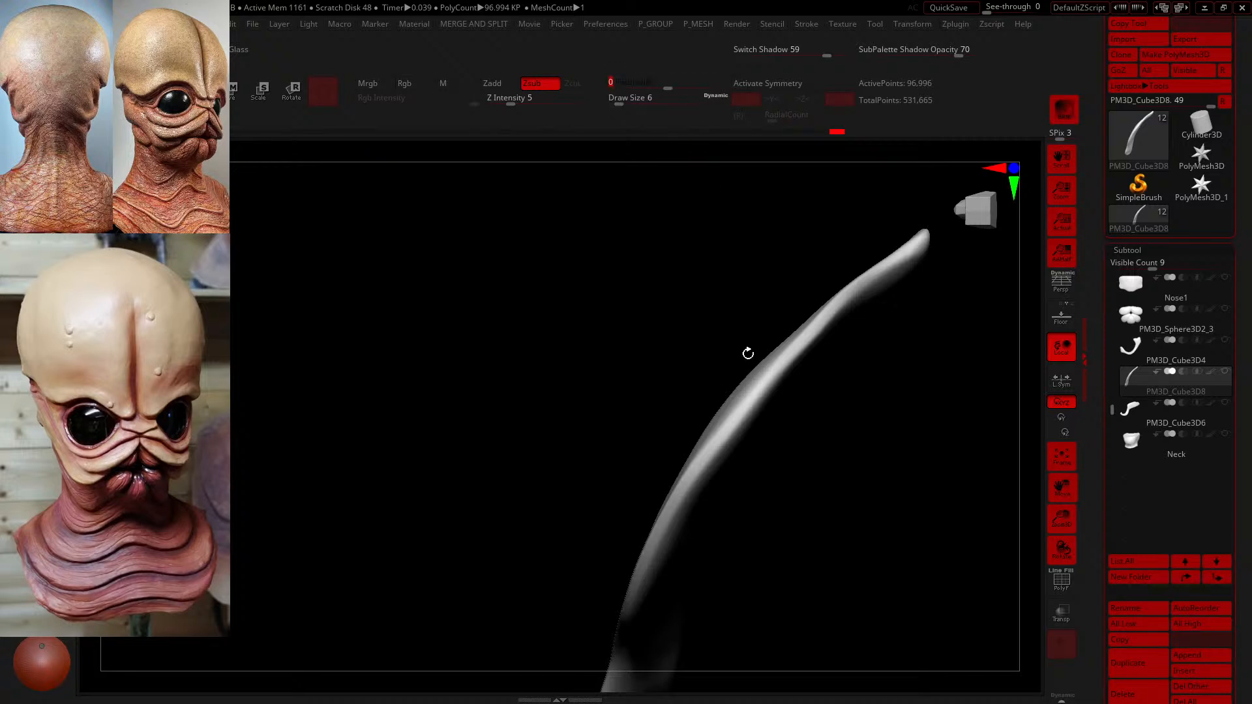
left_click_drag(671, 512, 679, 497)
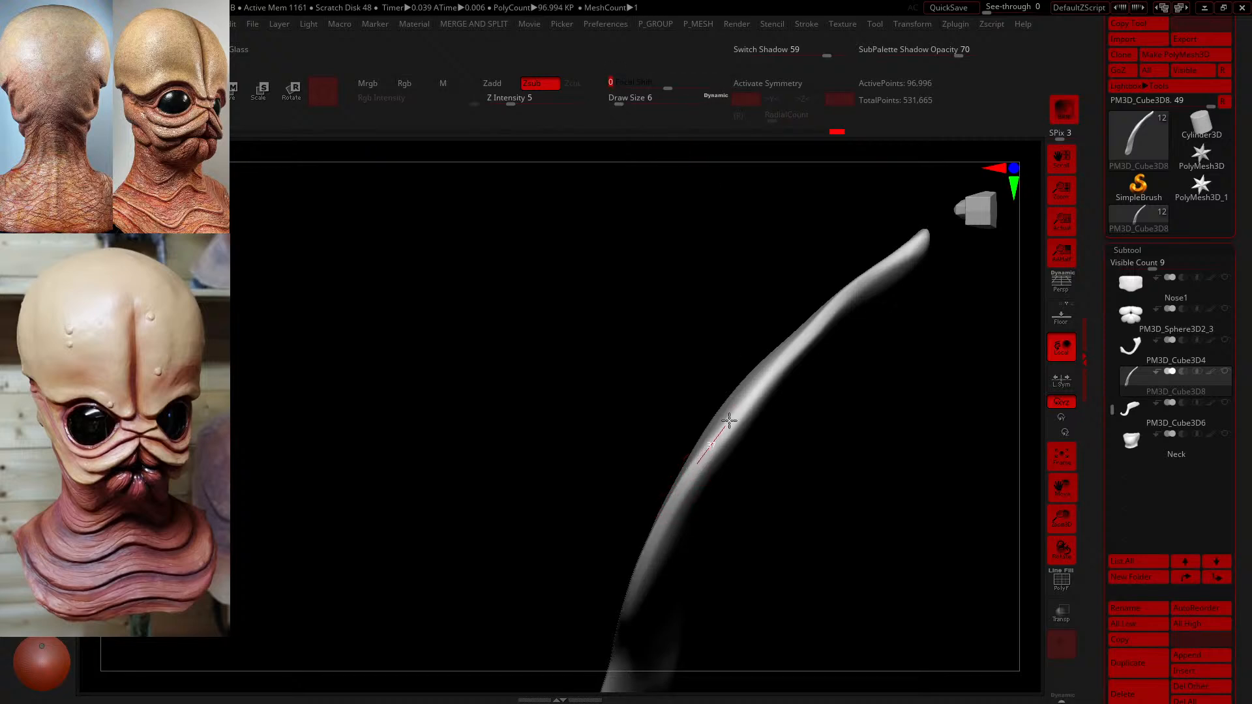
left_click_drag(729, 422, 849, 274)
- Raise the Z intensity to 15 and trim the fold's thin lower edge more strongly along its length
left_click(515, 100)
type("15")
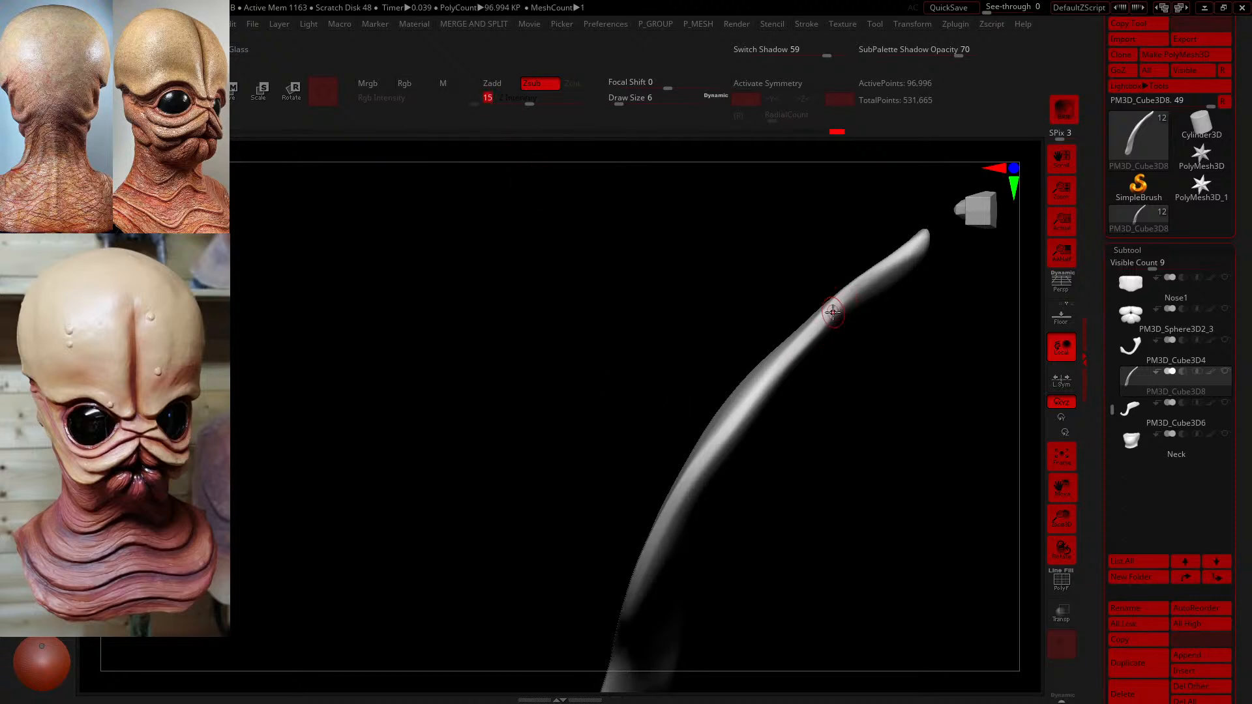
left_click_drag(791, 355, 720, 438)
left_click_drag(658, 519, 659, 516)
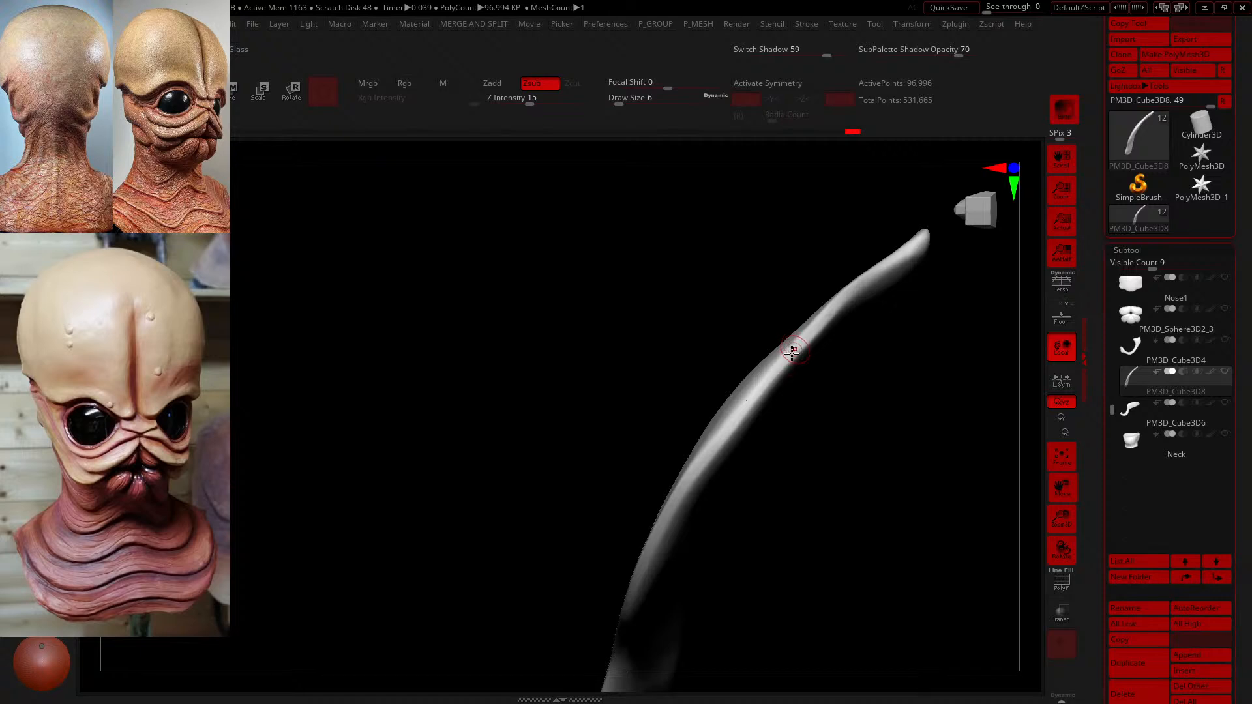
left_click_drag(724, 431, 698, 467)
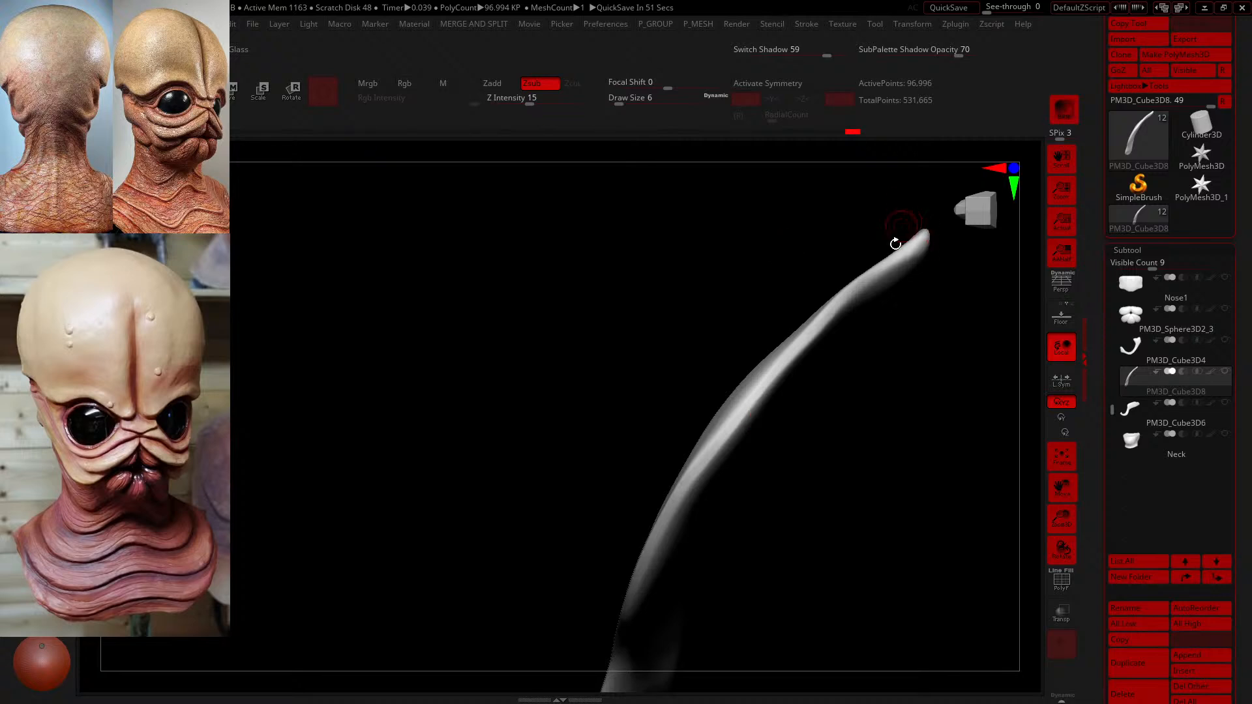
- Trim and smooth the outer arm's rear edge on the isolated middle fold from behind
left_click_drag(895, 244, 750, 375)
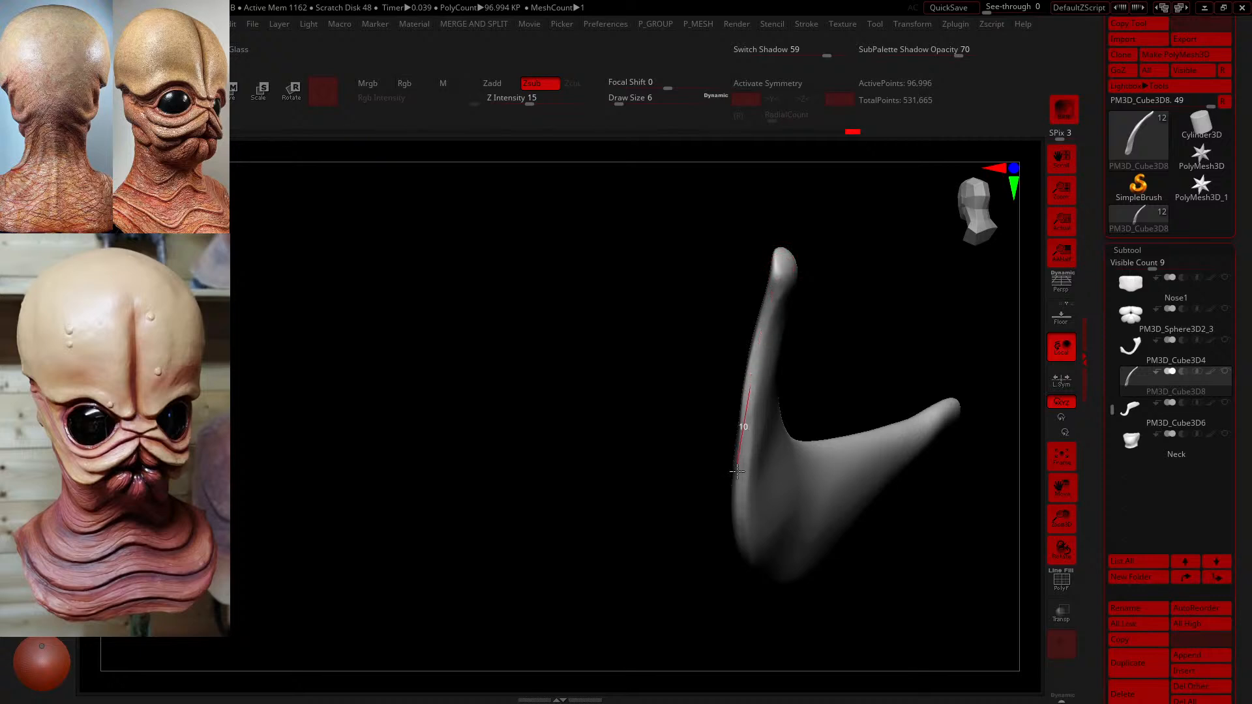
left_click_drag(736, 507, 738, 506)
left_click_drag(749, 362, 745, 411, "shift")
mouse_move(772, 241)
left_mouse_down()
mouse_move(894, 257)
mouse_move(880, 344)
mouse_move(810, 425)
mouse_move(752, 425)
mouse_move(830, 302)
mouse_move(810, 313)
left_mouse_up()
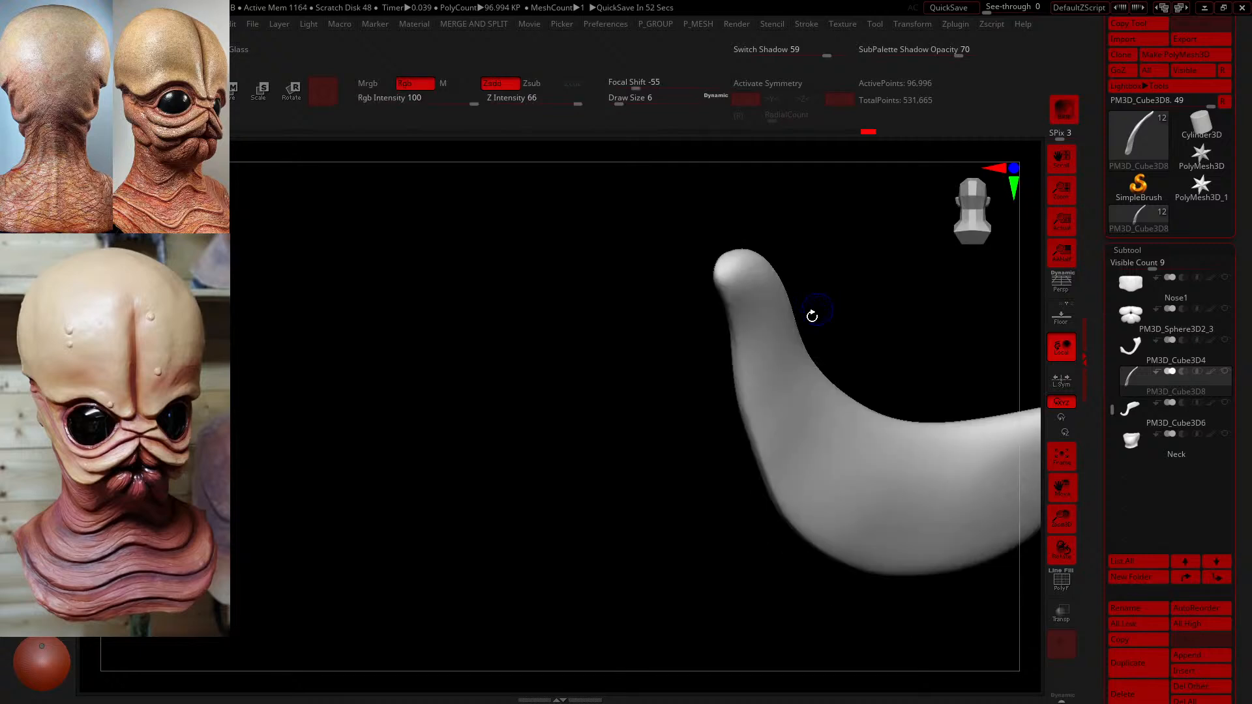
left_click_drag(644, 380, 703, 390)
key("shift")
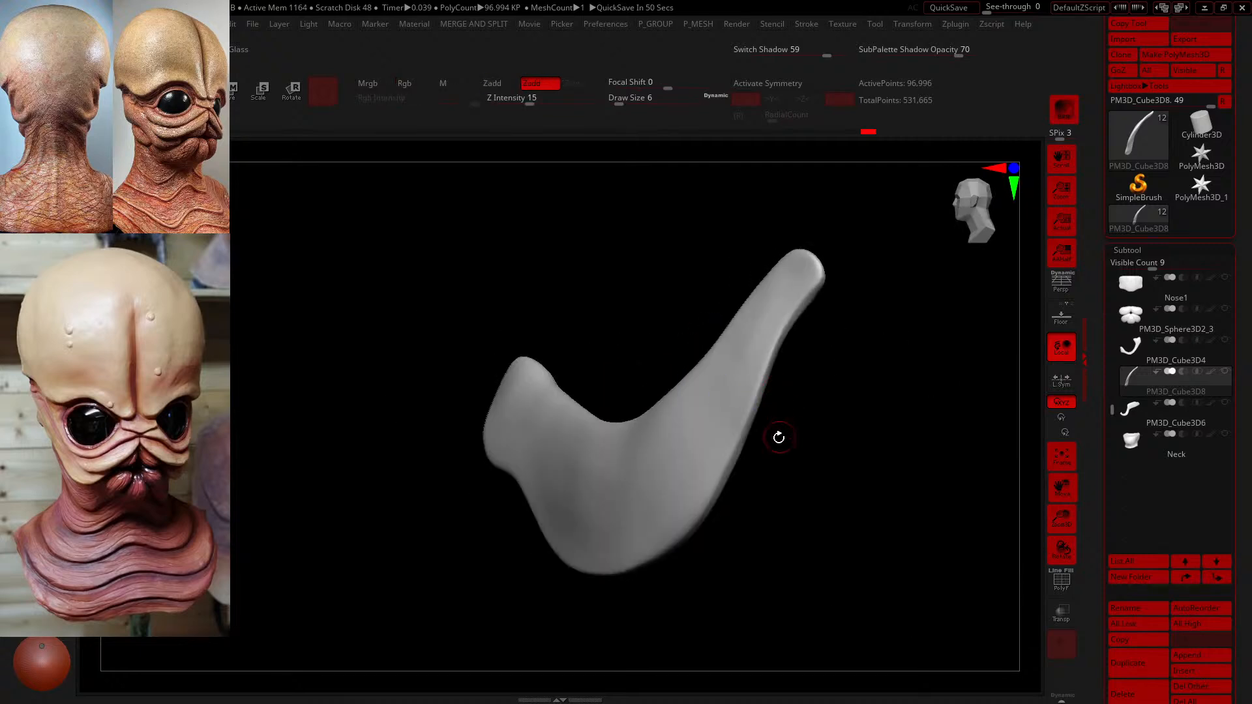
- Switch to the OrbFlatten_Edge brush with a draw size of 25 and flatten the edge near the fold's outer tip
left_click_drag(620, 103, 631, 143)
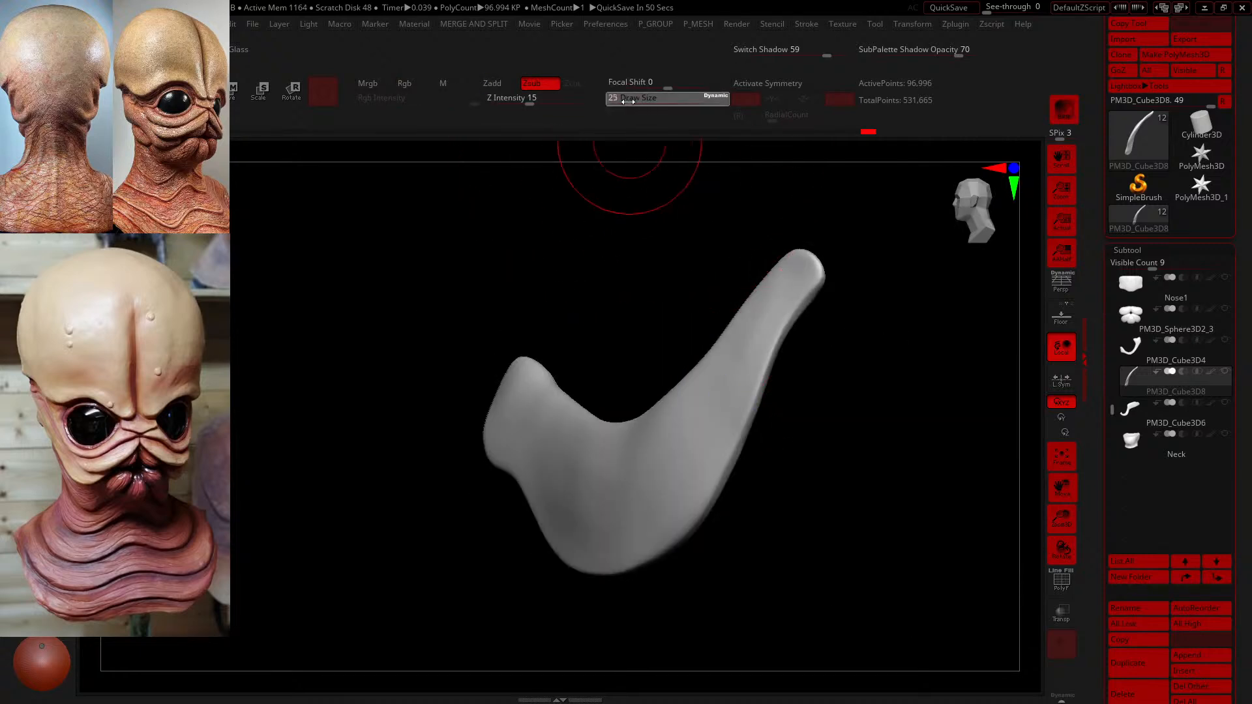
mouse_move(982, 417)
left_mouse_down()
mouse_move(941, 481)
mouse_move(1002, 501)
left_mouse_up()
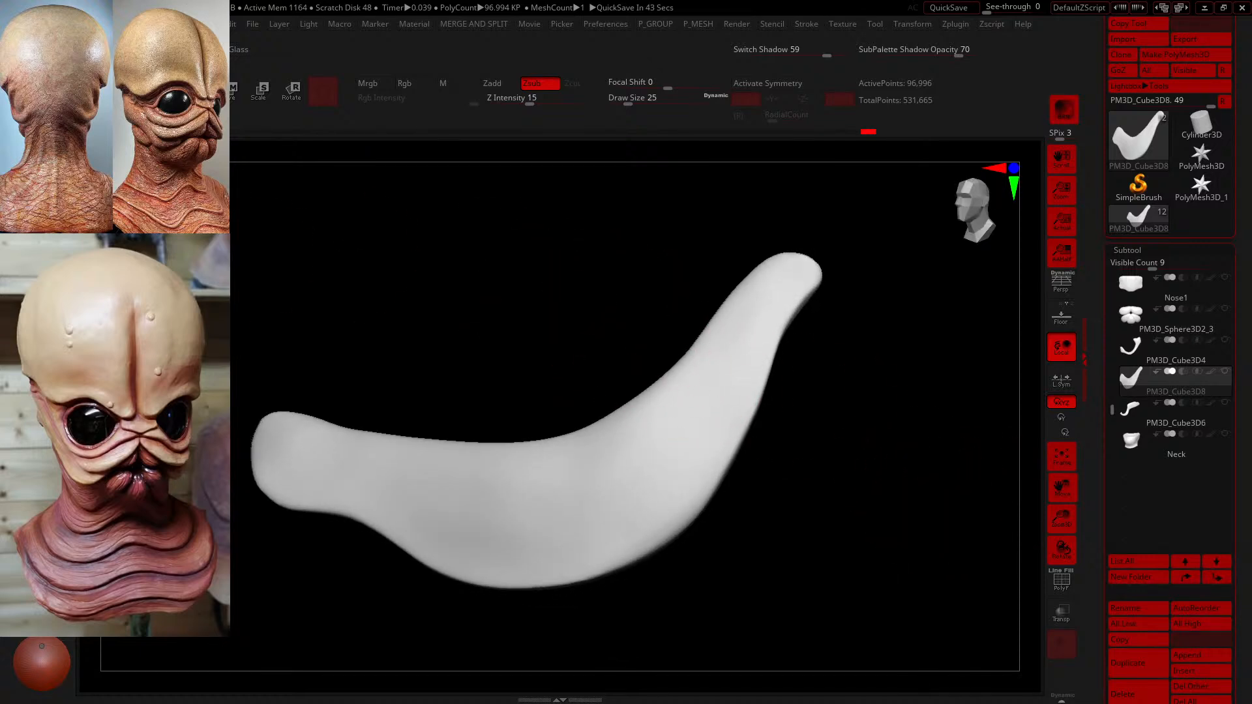
key("b")
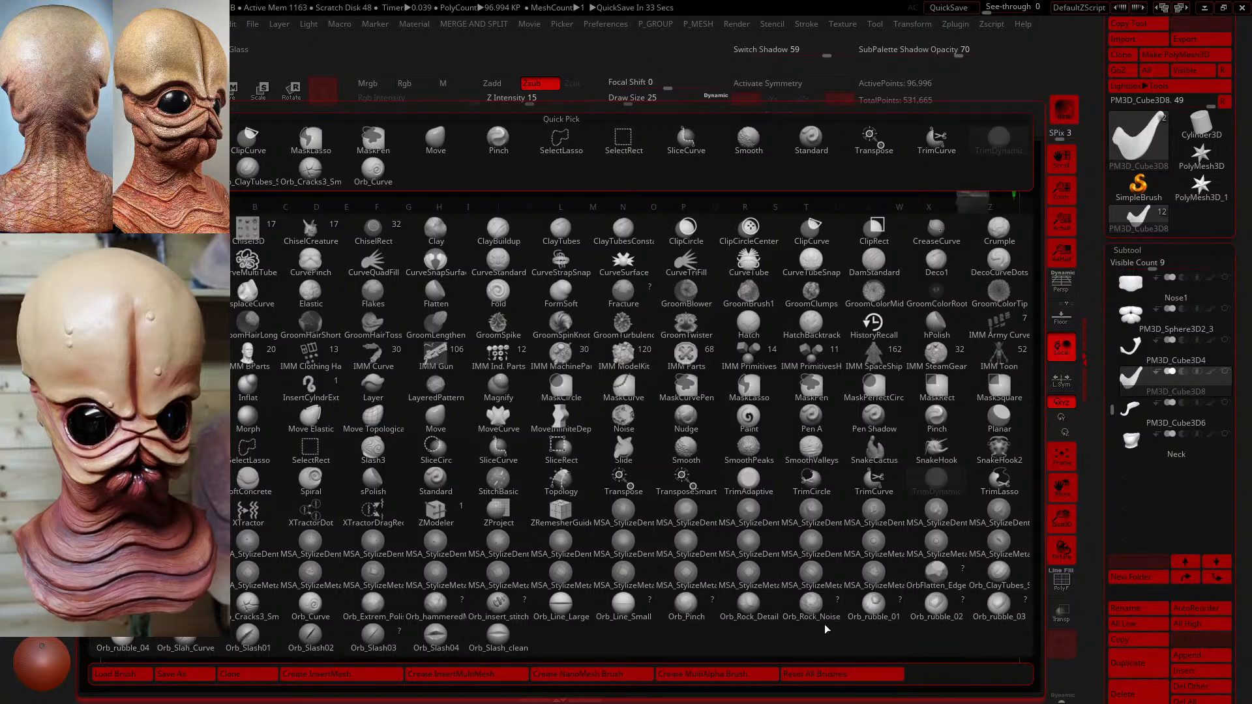
left_click(972, 576)
left_click_drag(825, 577, 782, 496)
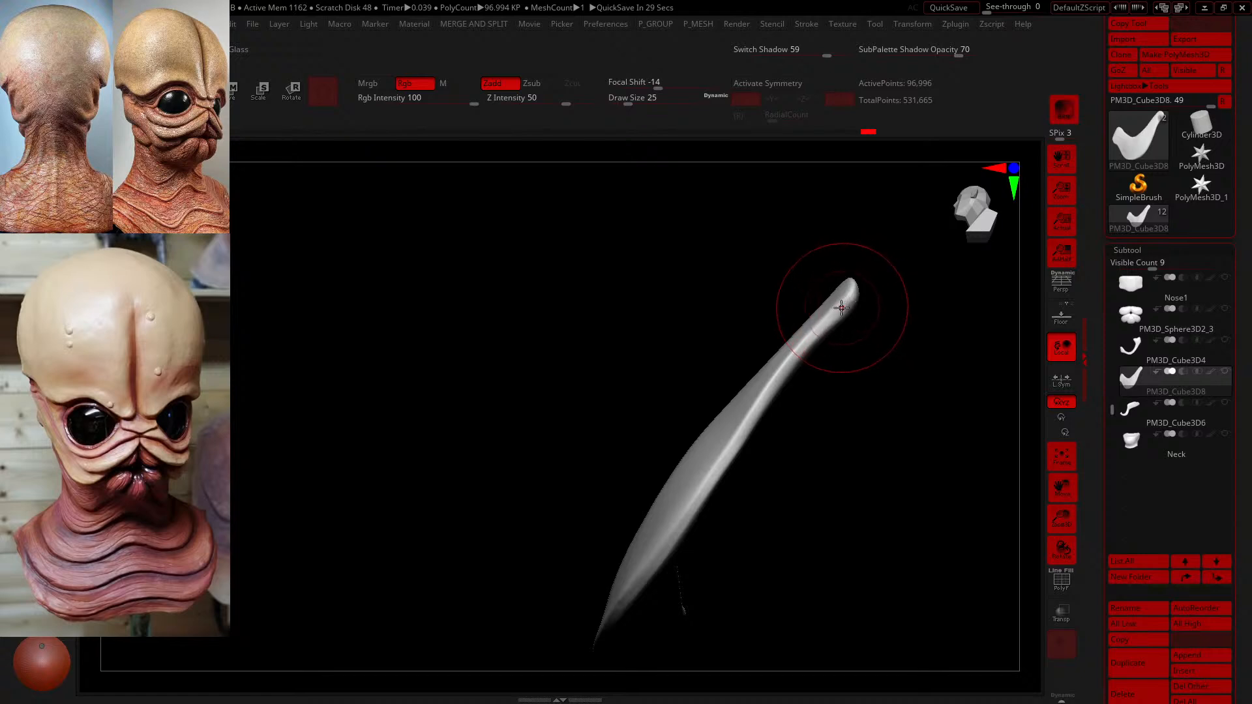
mouse_move(849, 419)
left_mouse_down()
mouse_move(908, 446)
mouse_move(846, 466)
left_mouse_up()
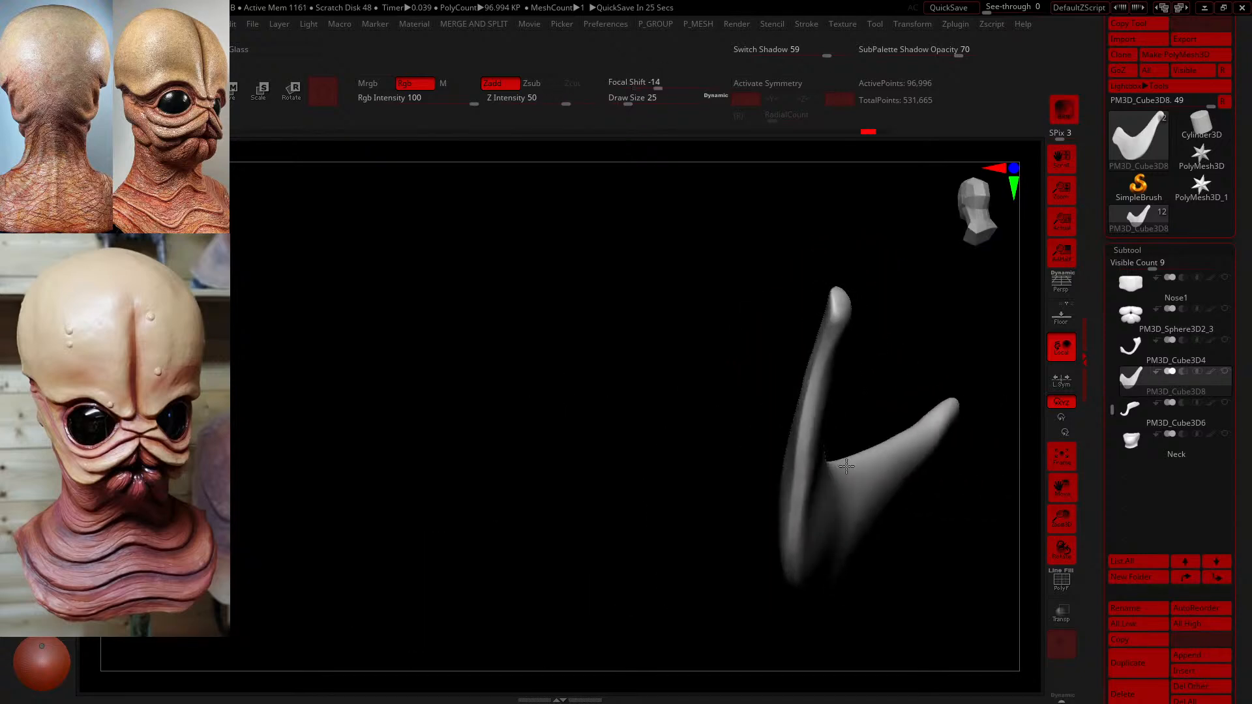
- Reduce the draw size to 11 and flatten the rear edge of the fold's outer arm
left_click_drag(633, 100, 622, 101)
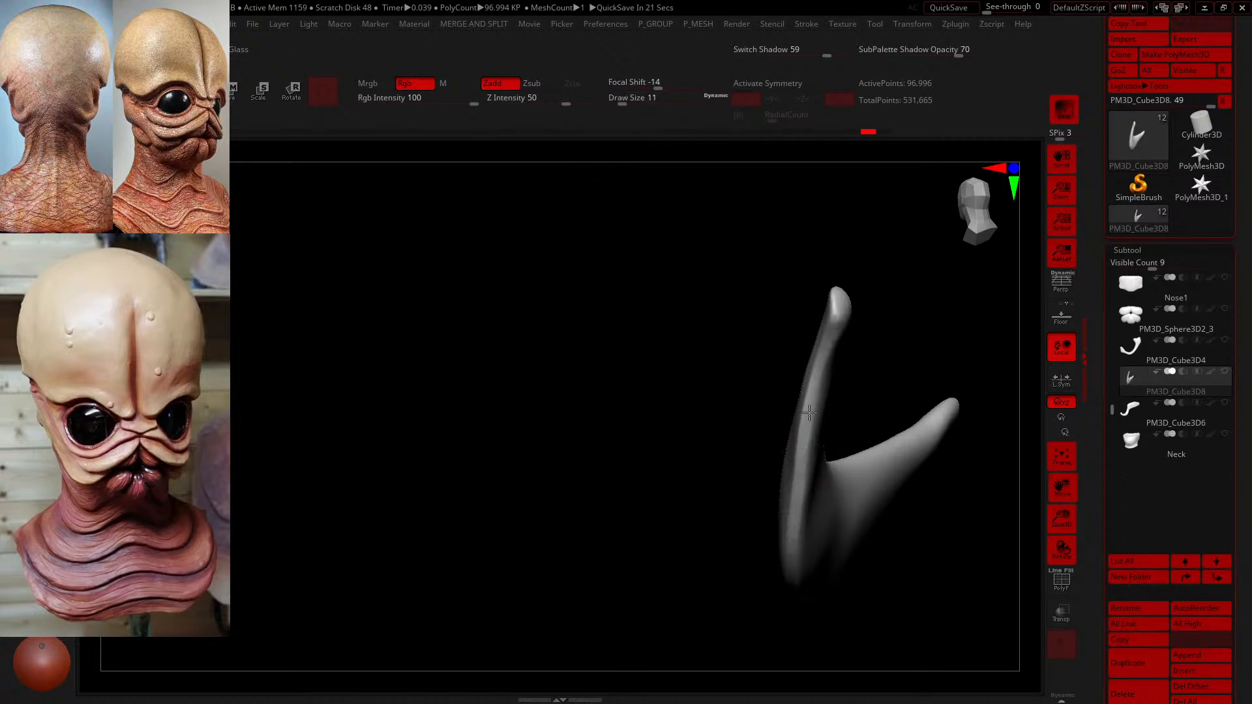
left_click_drag(879, 350, 940, 343)
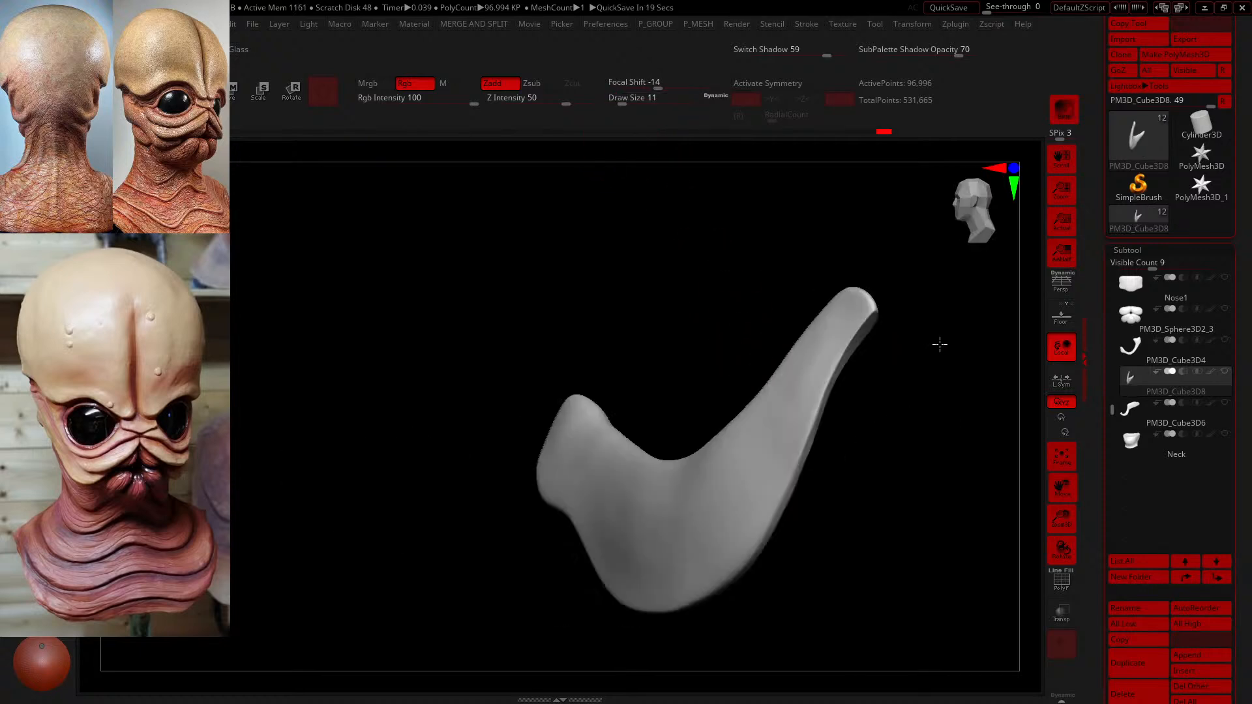
left_click_drag(863, 478, 788, 534)
- Set the Z intensity to 21, flatten the rest of the fold's lower edge, and bring the other subtools back into view
left_click_drag(566, 103, 553, 104)
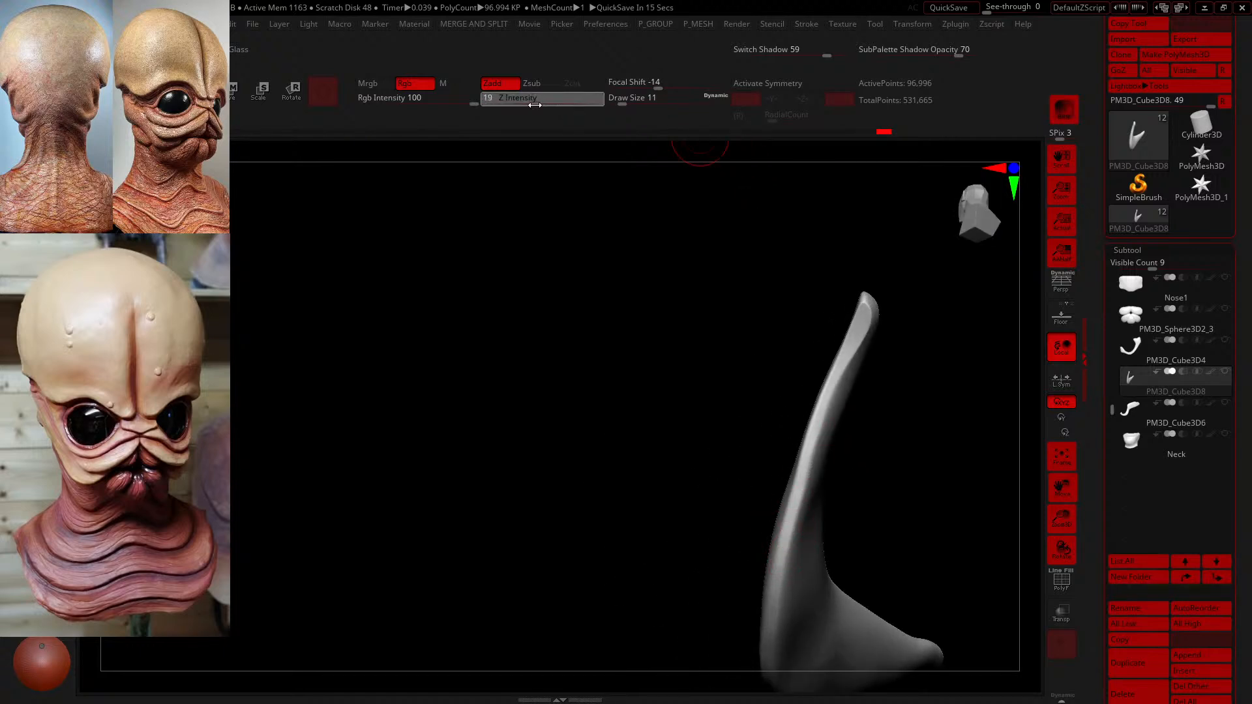
left_click_drag(573, 372, 606, 315)
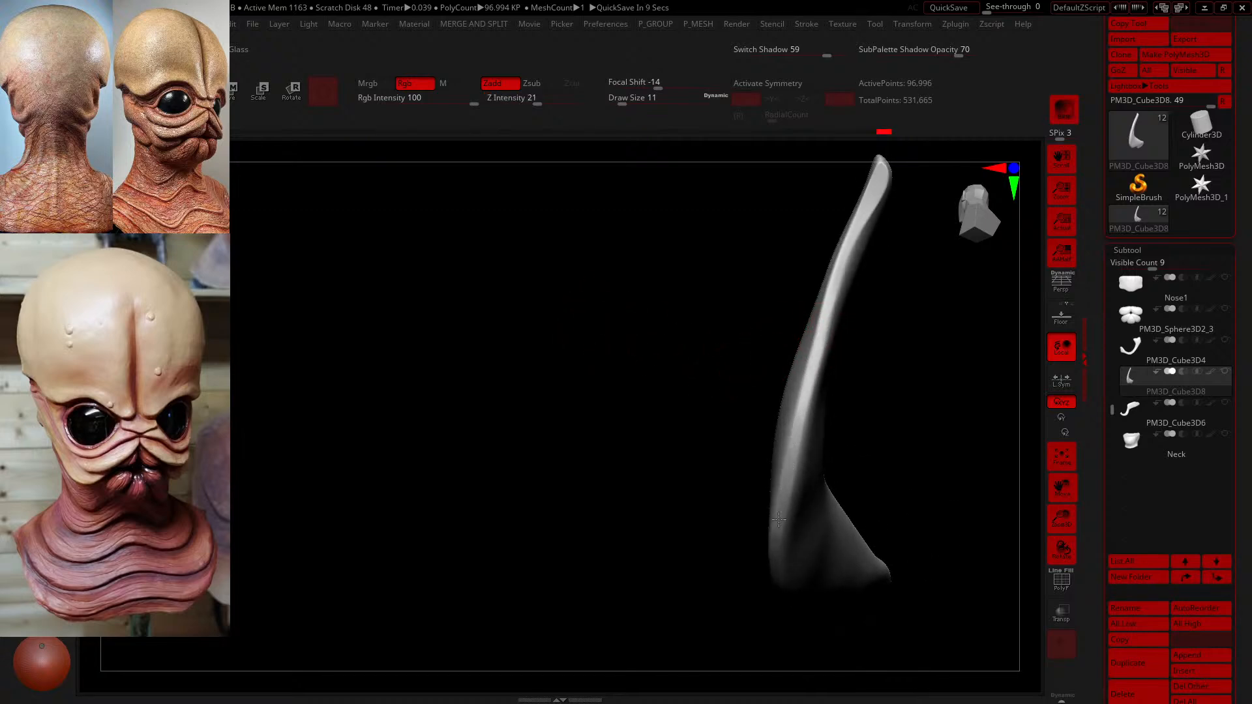
mouse_move(753, 561)
left_mouse_down()
mouse_move(738, 550)
mouse_move(777, 559)
left_mouse_up()
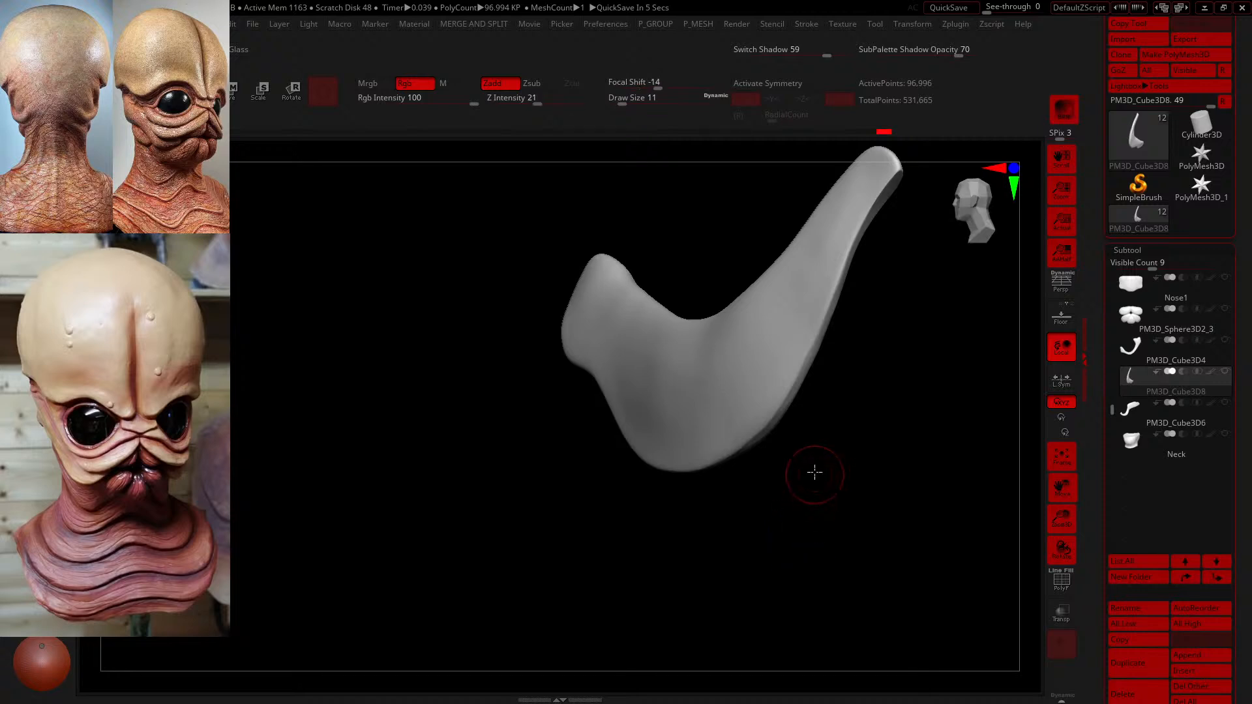
mouse_move(814, 475)
left_mouse_down()
mouse_move(783, 448)
mouse_move(863, 425)
mouse_move(897, 433)
left_mouse_up()
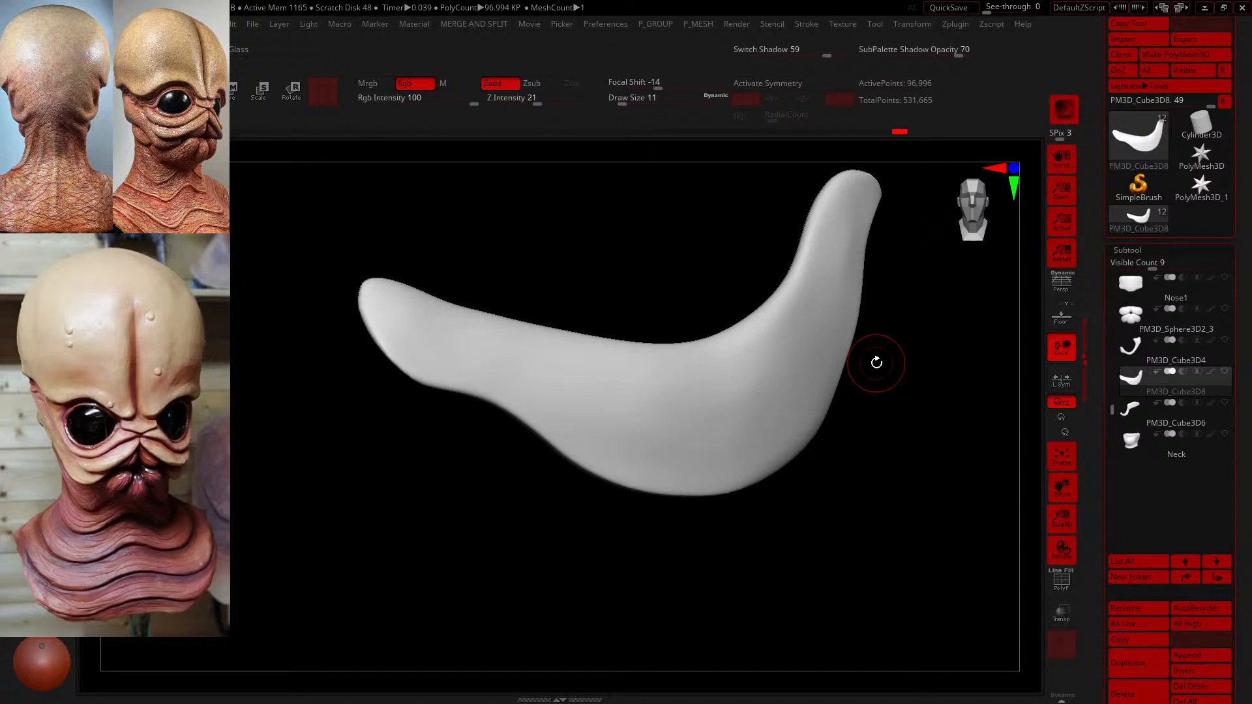
left_click(1136, 384)
left_click_drag(939, 550, 881, 418, "alt")
- Select the lowest fold PM3D_Cube3D6 and adjust its inner end beside the mouth with the Move brush at draw size 44
left_click(1139, 405)
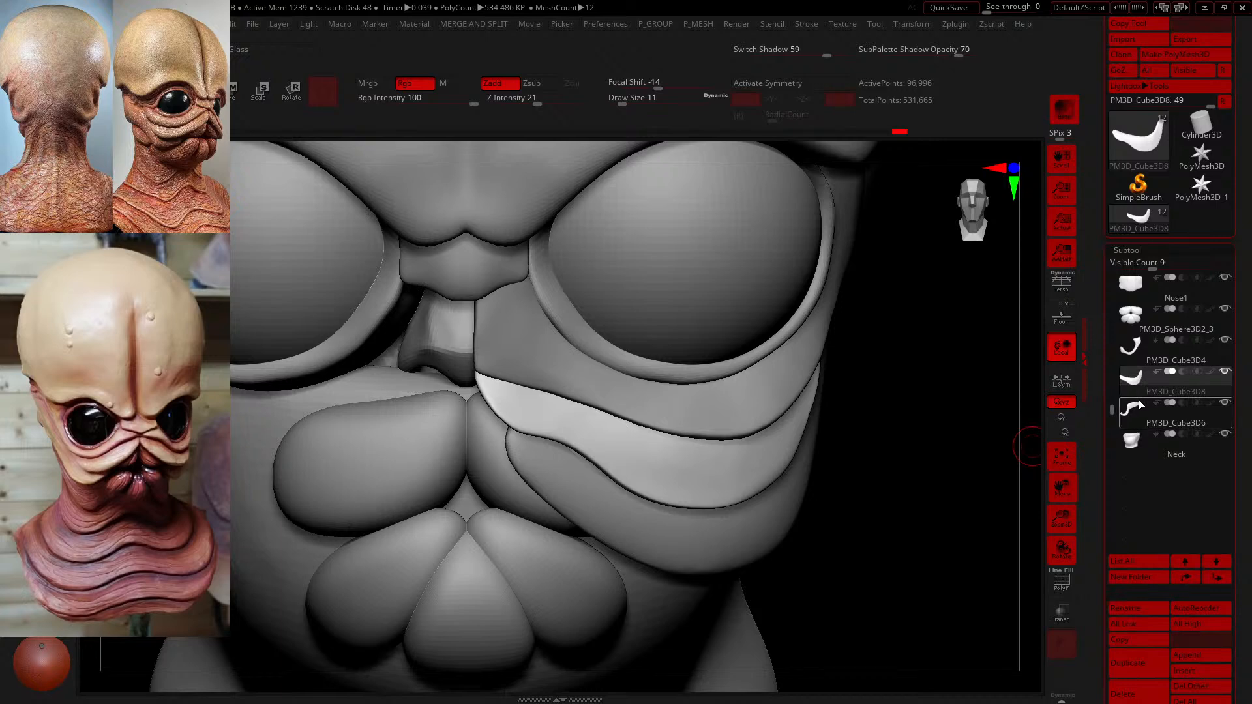
key("1")
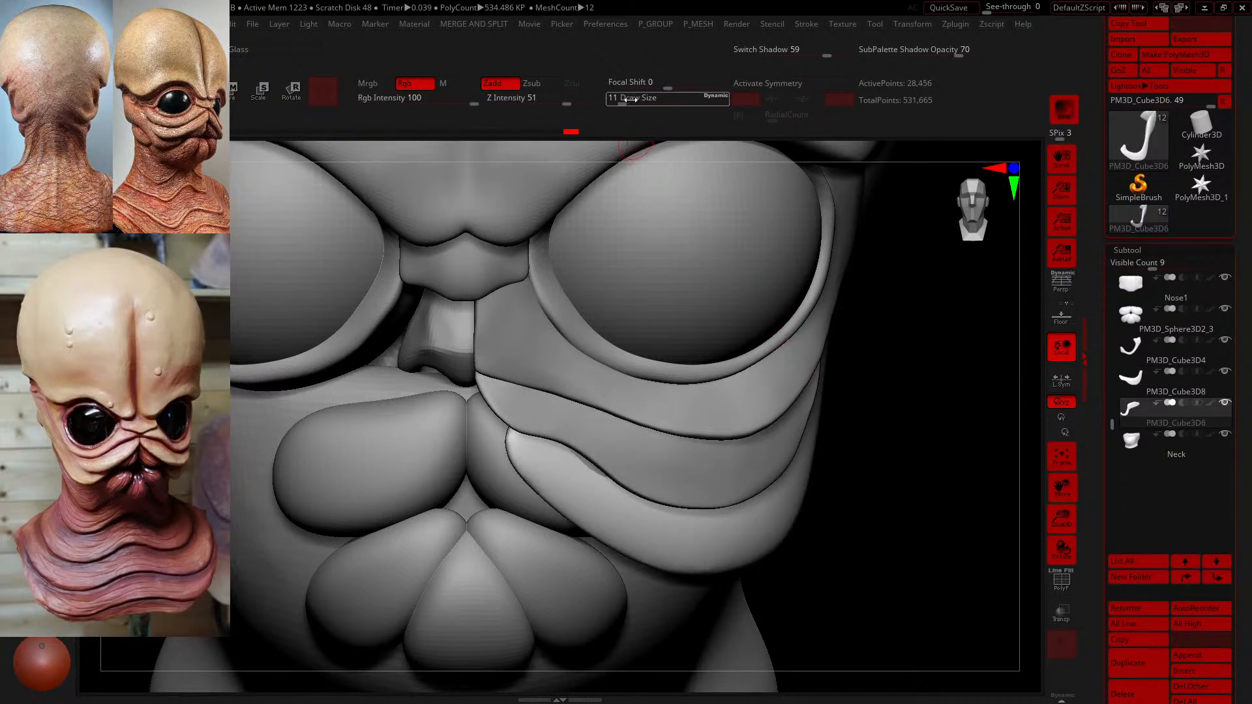
left_click_drag(628, 101, 633, 102)
left_click_drag(572, 460, 585, 463)
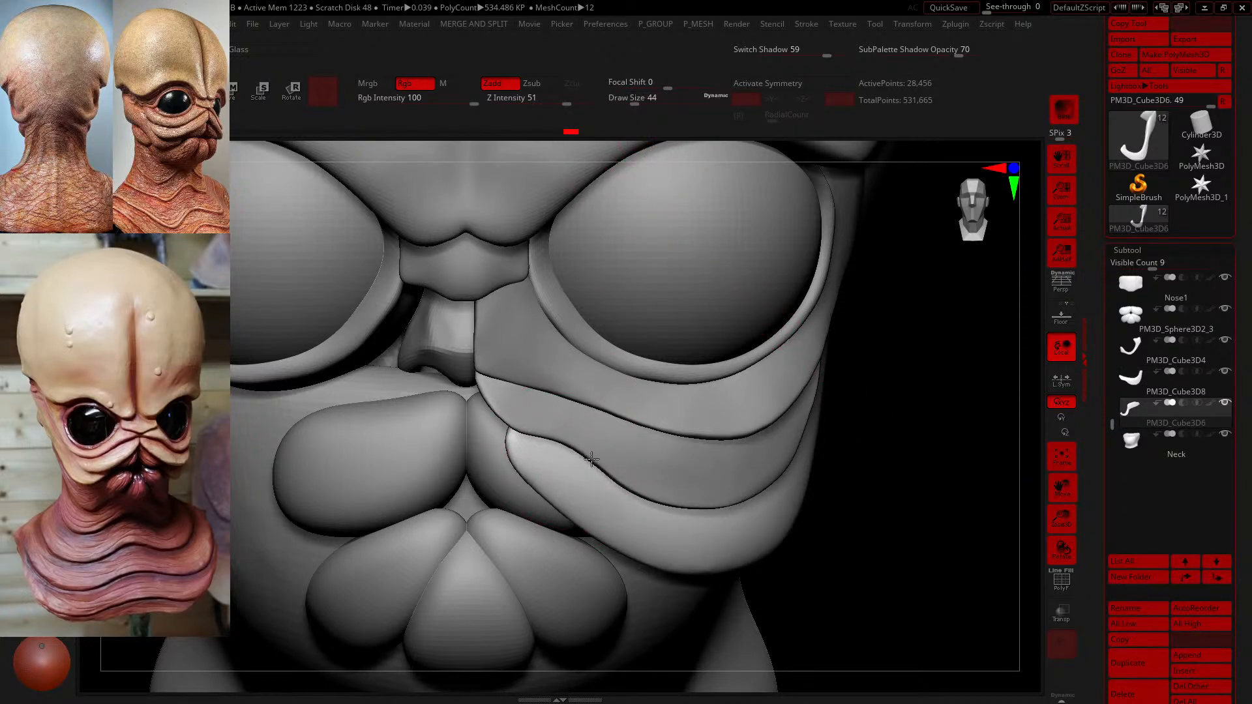
left_click_drag(973, 467, 928, 469)
left_click_drag(558, 503, 549, 496)
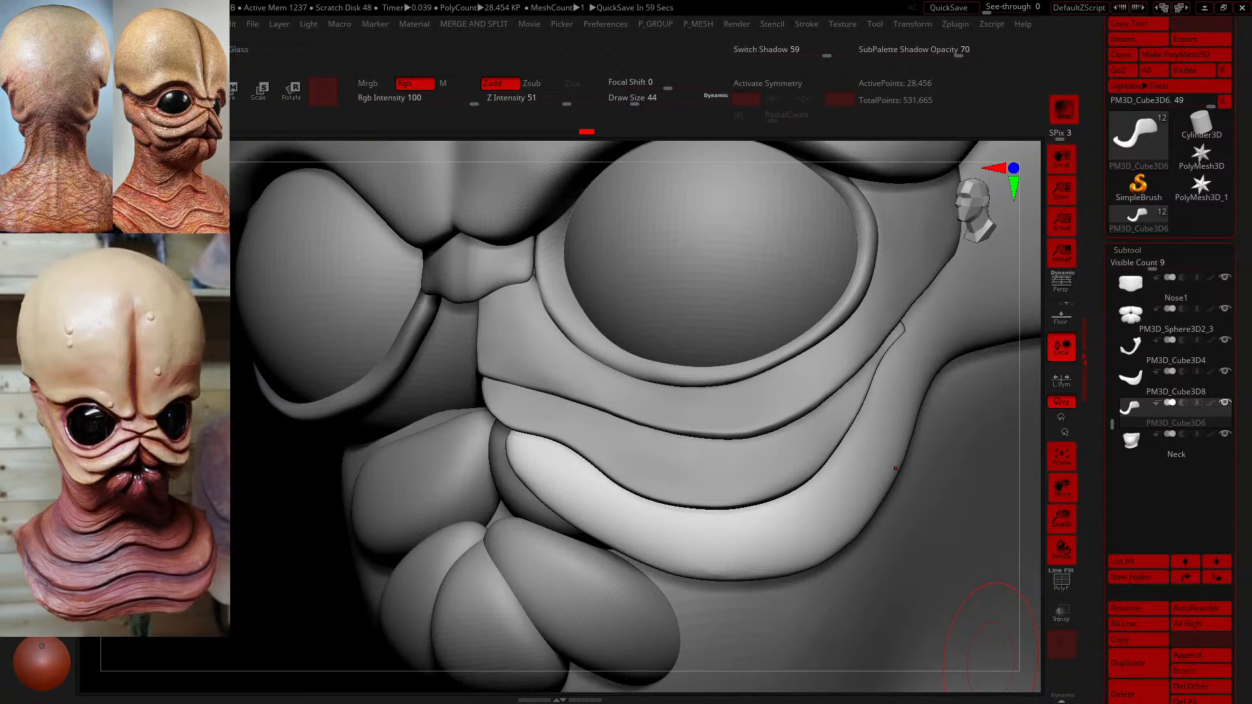
- Try to reshape the lowest fold's inner end beside the mouth with the Move brush
mouse_move(990, 672)
left_mouse_down("shift")
mouse_move(783, 652)
mouse_move(554, 587)
left_mouse_up("shift")
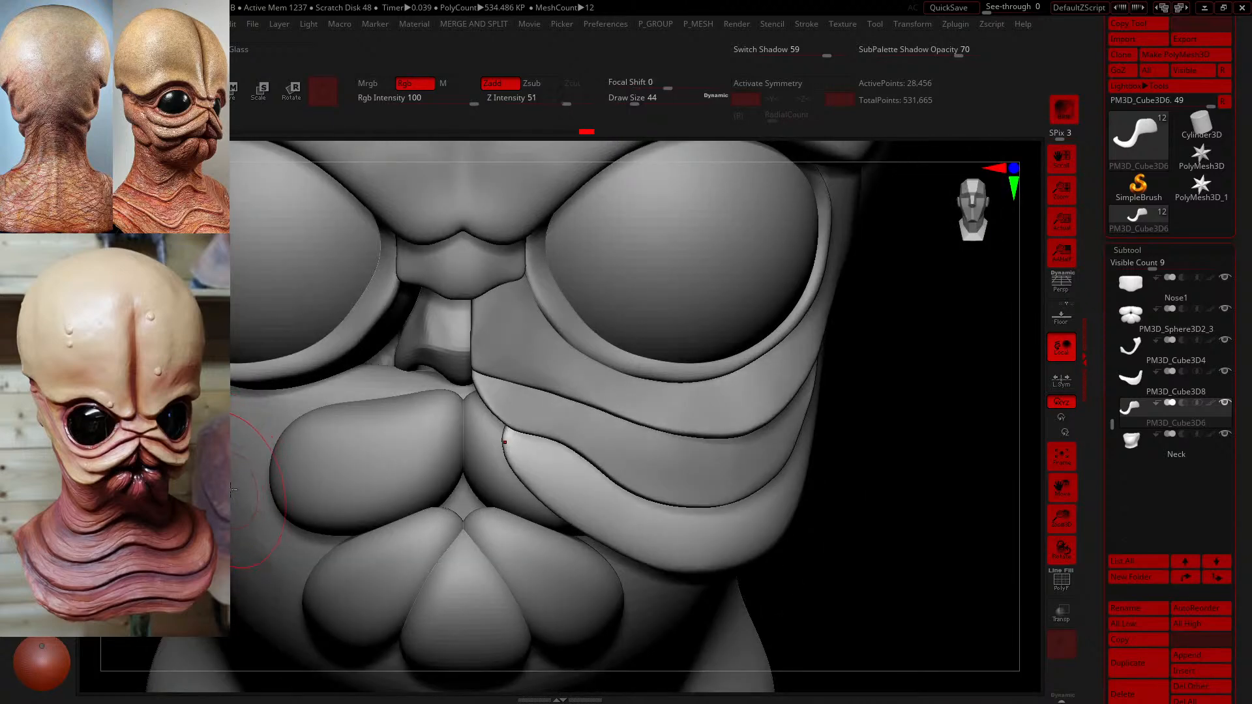
mouse_move(489, 502)
left_mouse_down()
mouse_move(515, 456)
mouse_move(532, 470)
left_mouse_up()
mouse_move(544, 523)
left_mouse_down()
mouse_move(570, 512)
mouse_move(545, 517)
left_mouse_up()
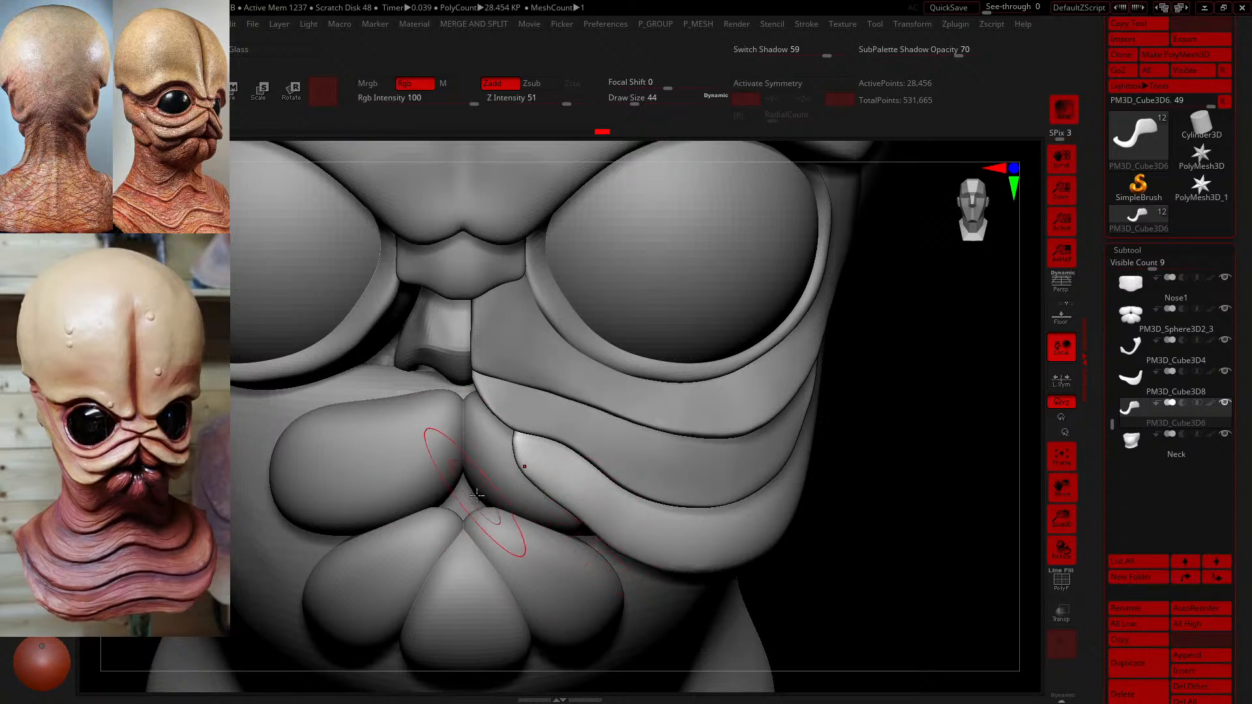
key("ctrl+z")
key("ctrl+z")
- Set the draw size to 136 and move the lowest fold's inner end beside the mouth slightly outward
left_click_drag(918, 521, 888, 506)
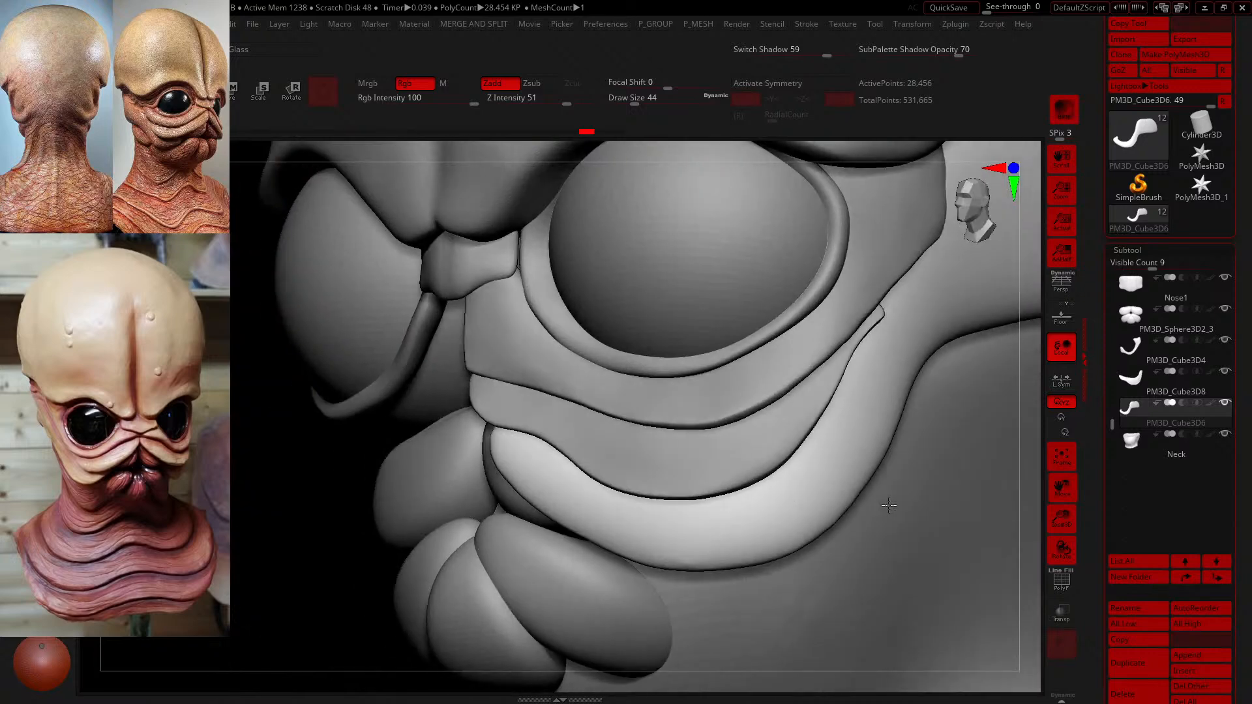
left_click_drag(1017, 607, 970, 521)
left_click_drag(421, 688, 506, 628)
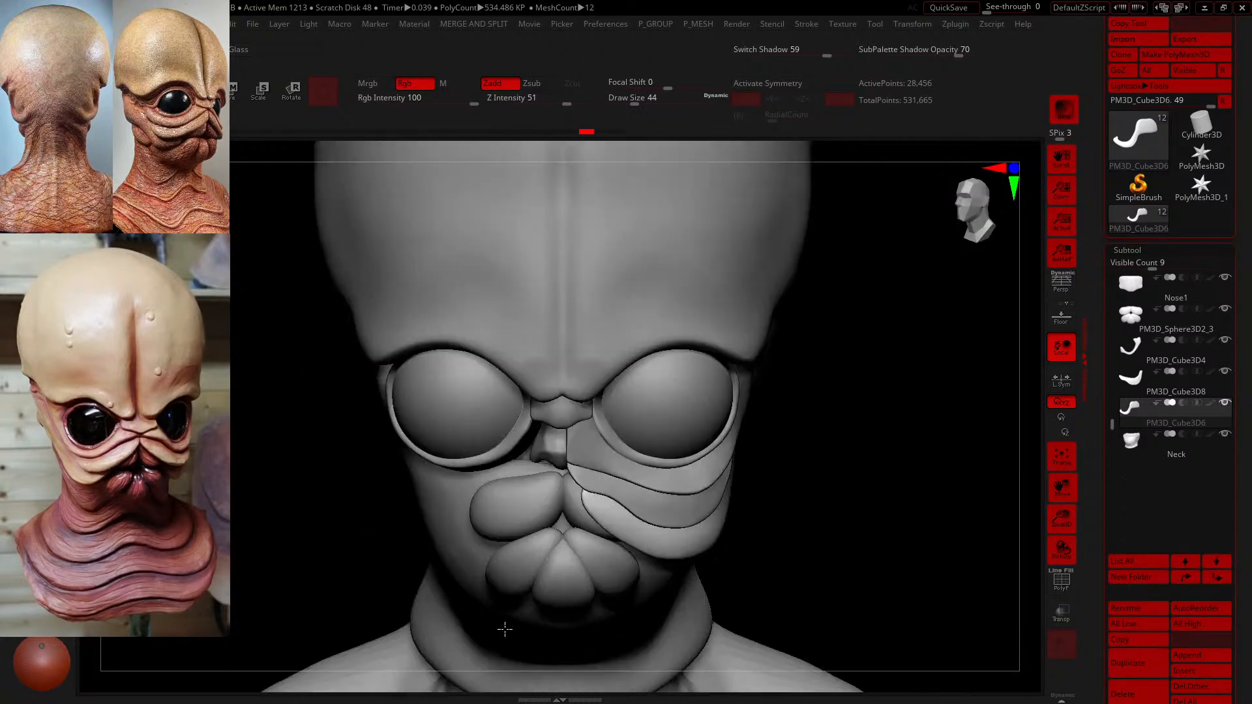
left_click_drag(634, 102, 652, 101)
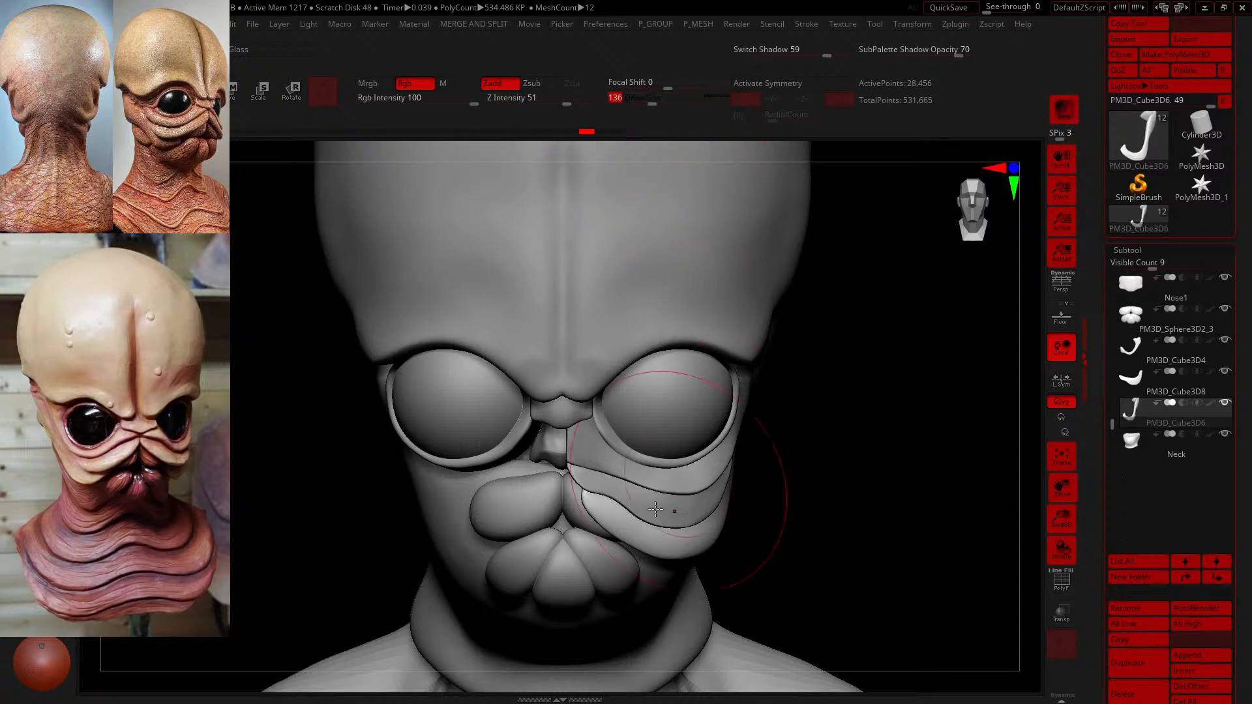
left_click_drag(599, 533, 626, 540)
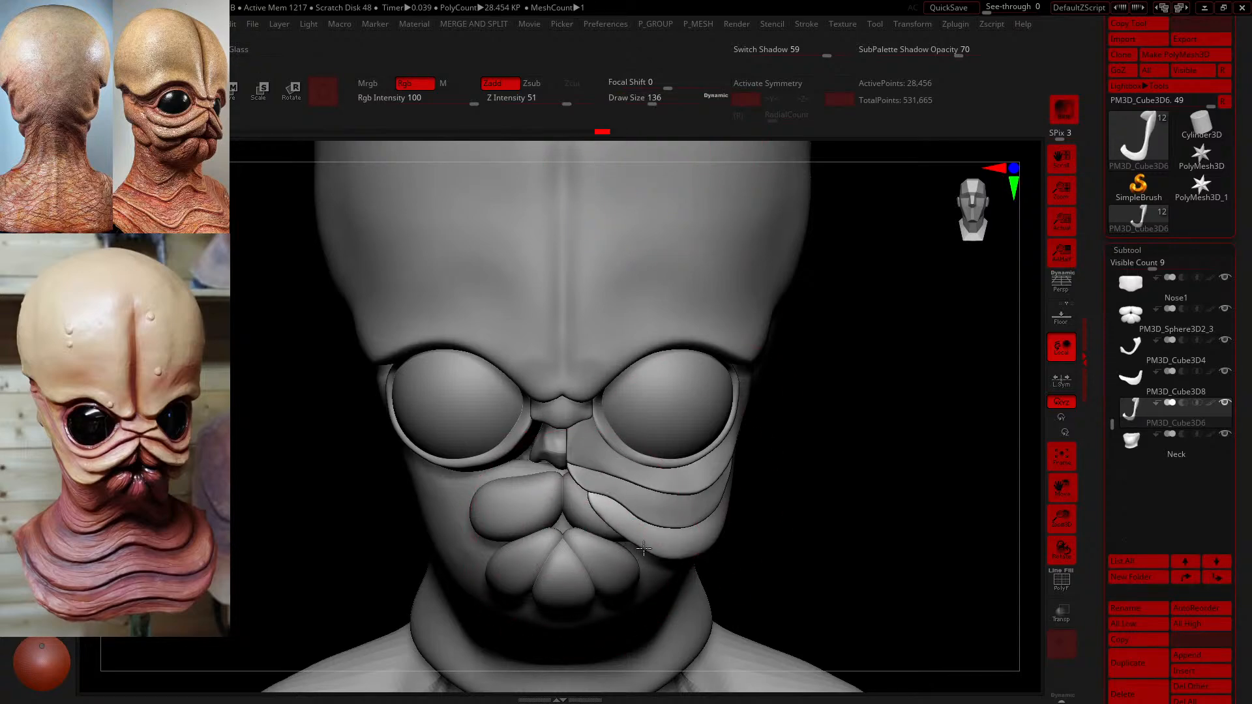
- Adjust the depth of the layered folds from below with the Move brush, including the middle fold PM3D_Cube3D8 and the upper fold PM3D_Cube3D4
mouse_move(1035, 542)
left_mouse_down()
mouse_move(972, 444)
mouse_move(986, 396)
mouse_move(933, 460)
left_mouse_up()
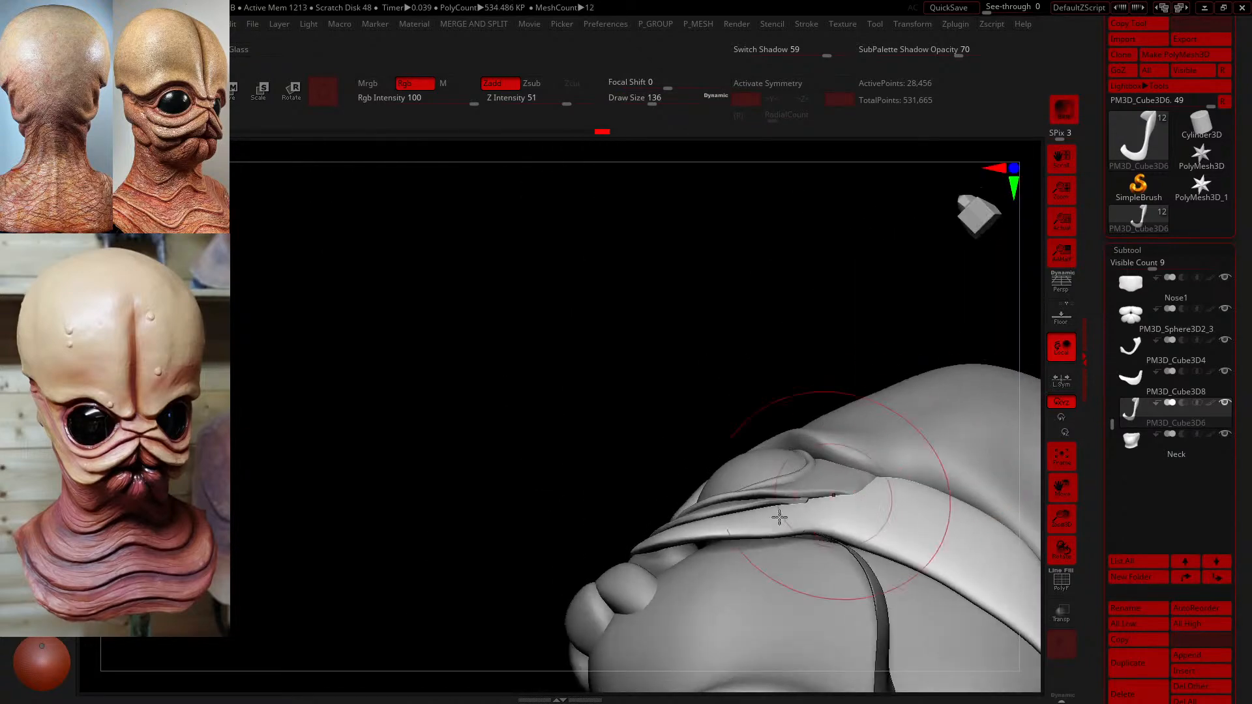
left_click_drag(718, 550, 721, 554)
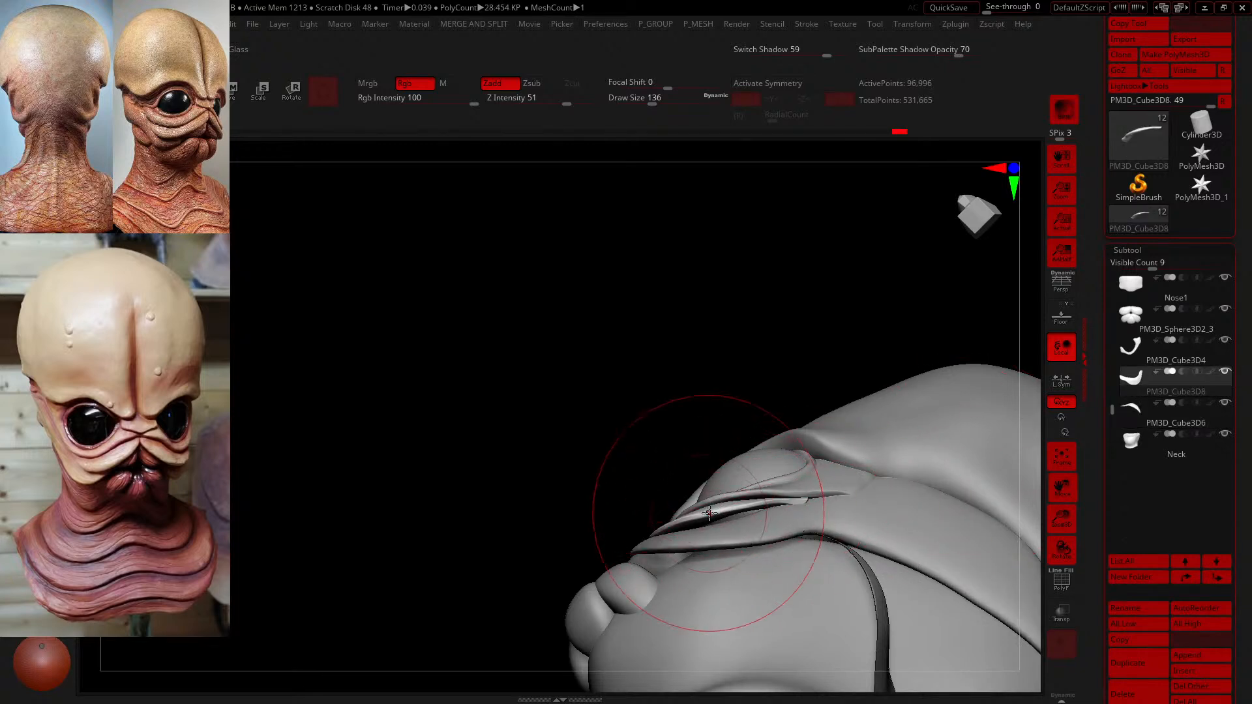
left_click_drag(711, 512, 707, 525)
left_click(1117, 358)
left_click_drag(515, 417, 553, 534)
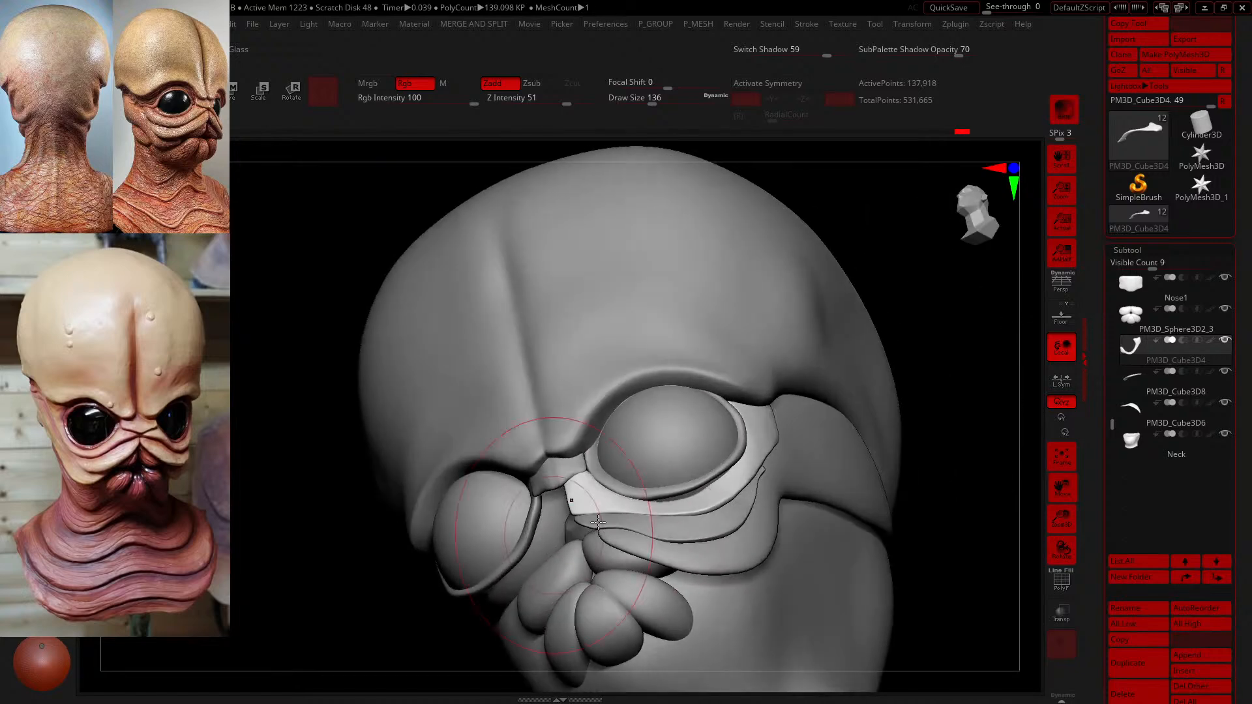
left_click_drag(953, 495, 935, 408)
left_click_drag(723, 506, 724, 513)
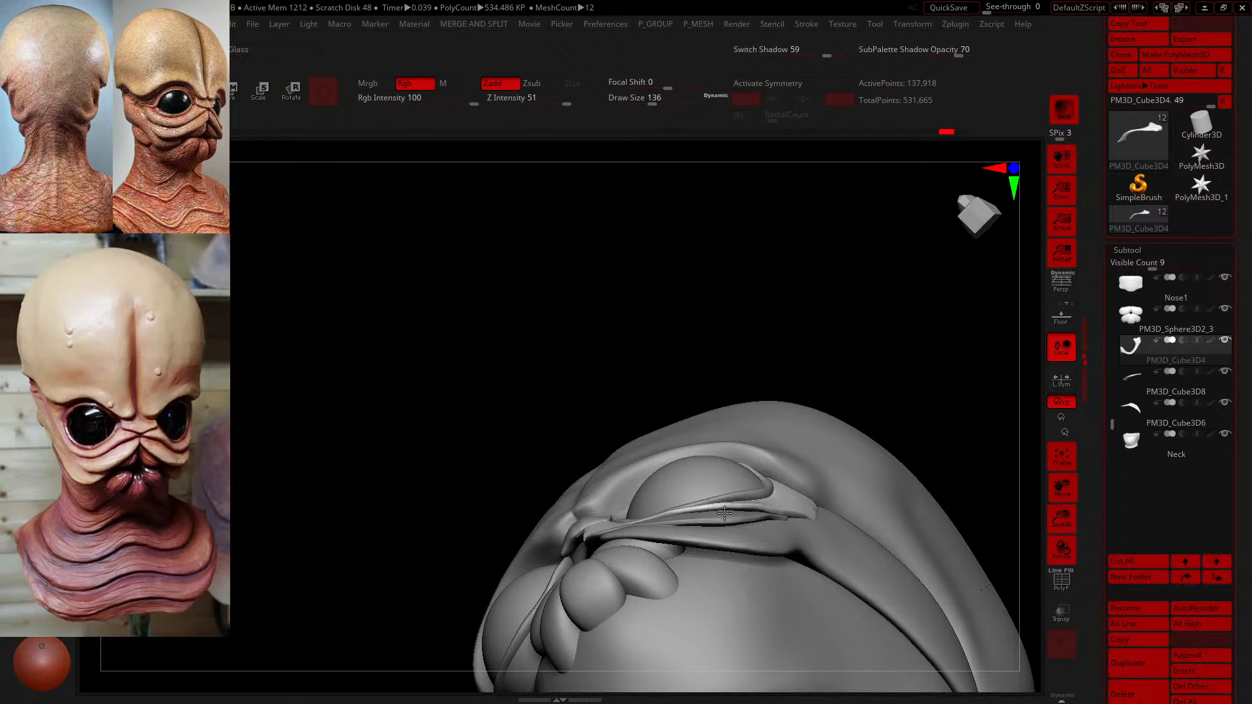
- Set the draw size to 80 and reshape the front surface of the upper fold PM3D_Cube3D4 beneath the eye
left_click_drag(936, 274, 1036, 376)
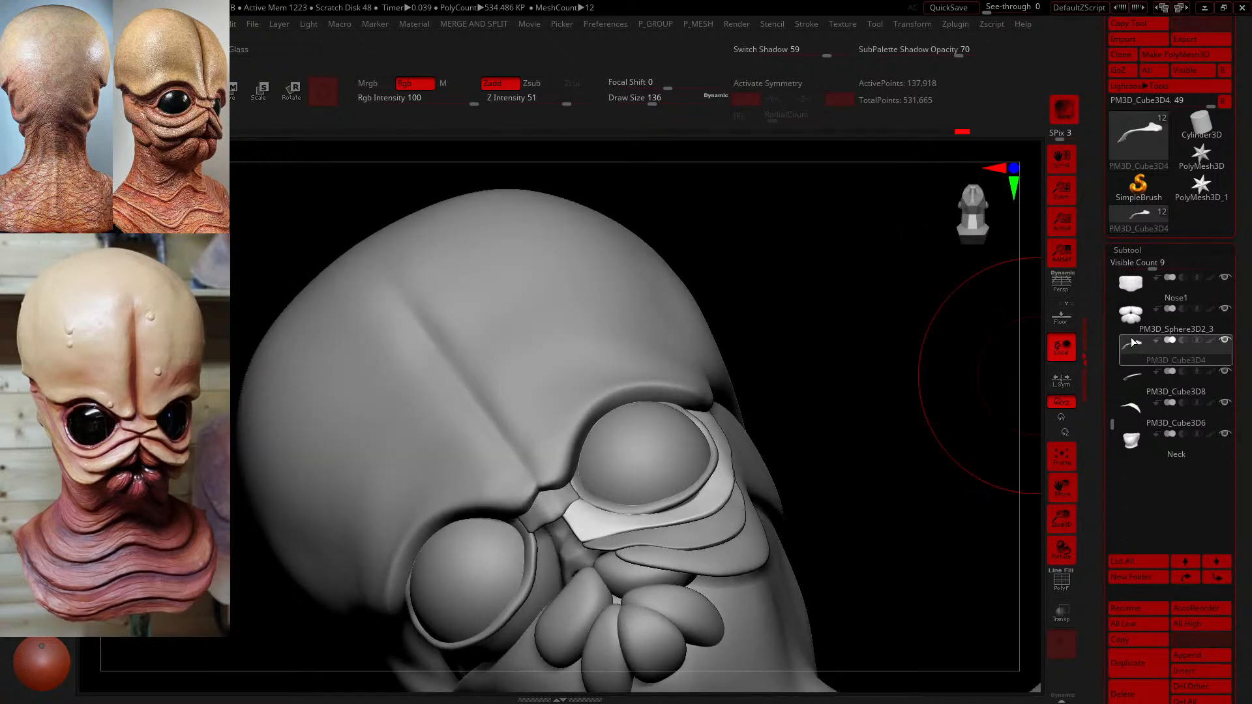
left_click_drag(652, 98, 624, 101)
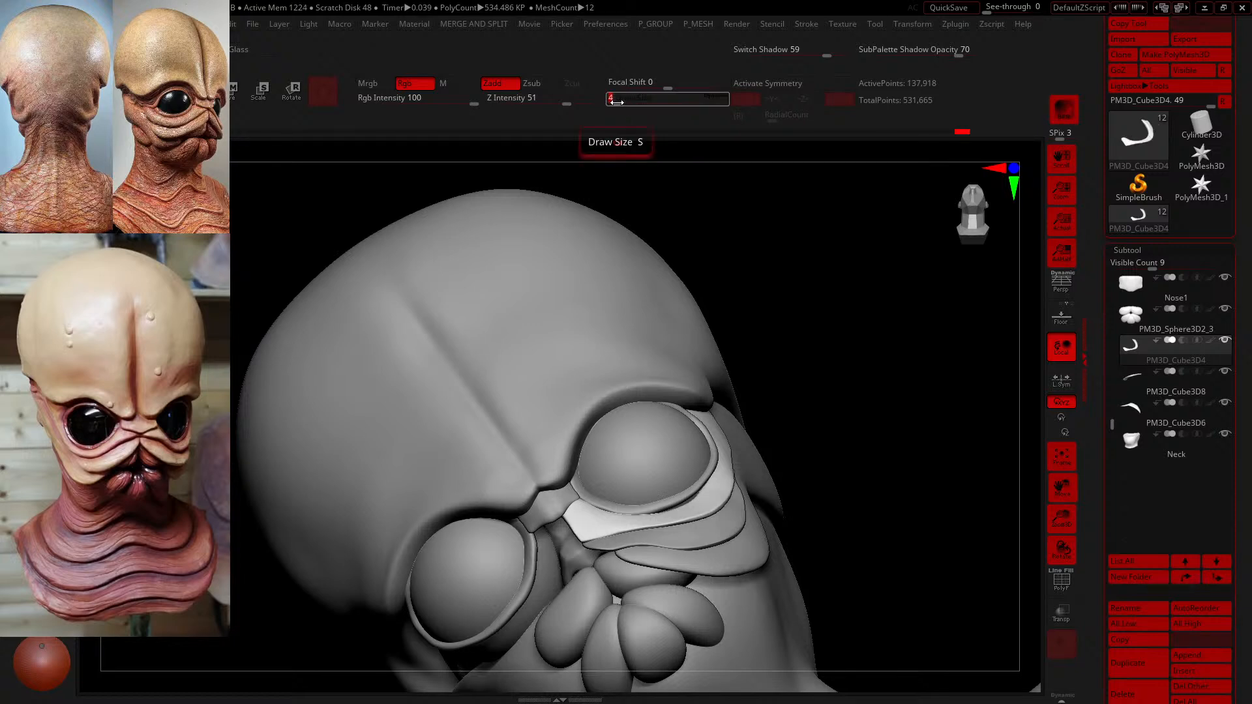
left_click_drag(846, 510, 843, 505)
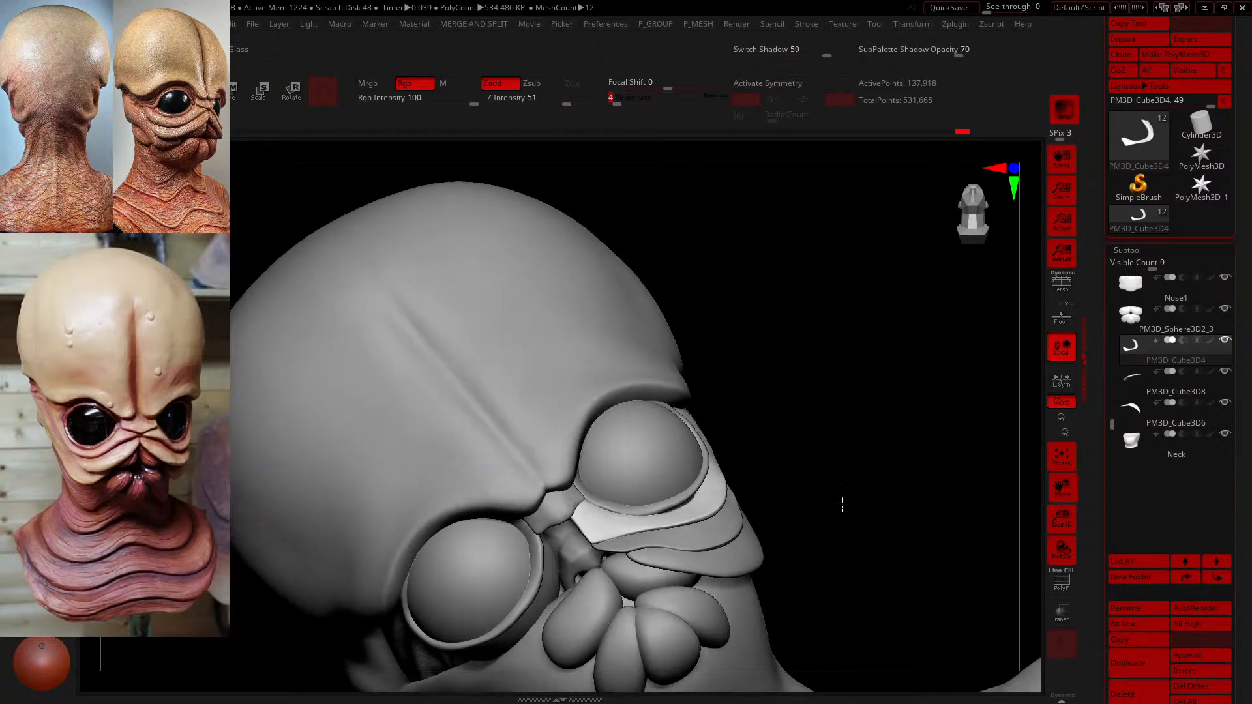
left_click_drag(621, 103, 643, 103)
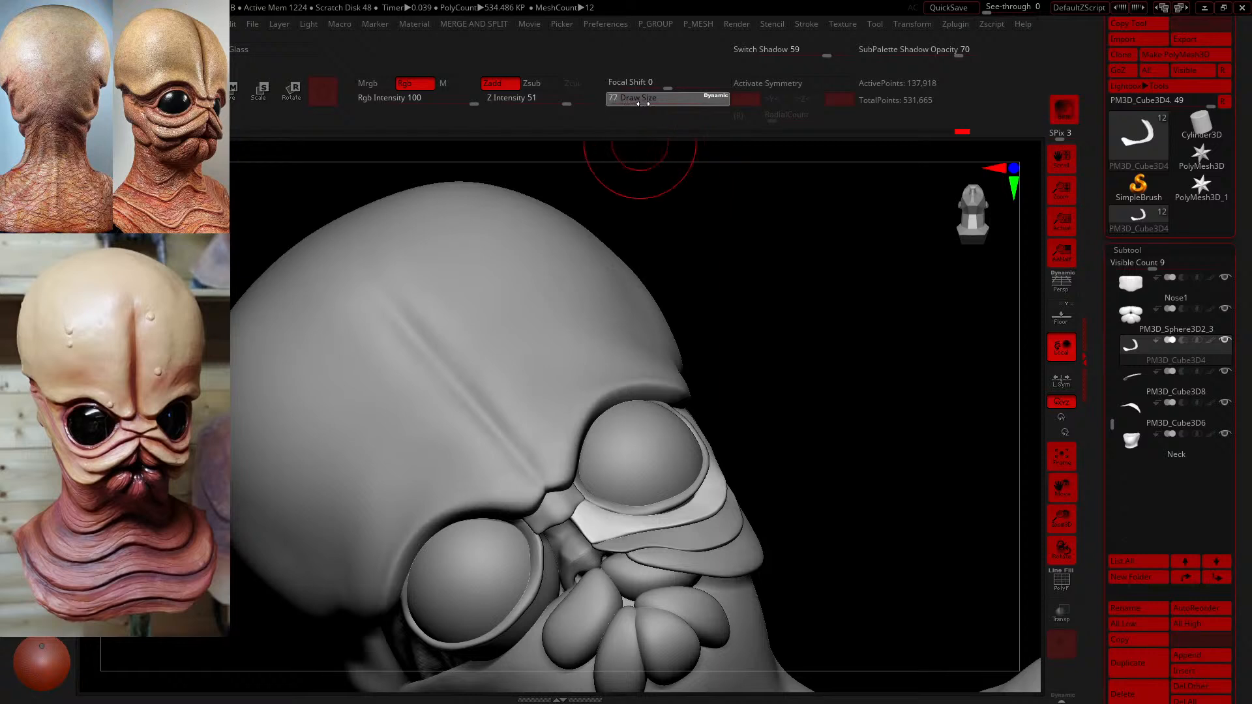
mouse_move(671, 497)
left_mouse_down()
mouse_move(682, 475)
mouse_move(638, 495)
mouse_move(655, 499)
mouse_move(620, 526)
mouse_move(630, 515)
mouse_move(592, 529)
left_mouse_up()
mouse_move(865, 509)
left_mouse_down()
mouse_move(873, 496)
mouse_move(850, 503)
left_mouse_up()
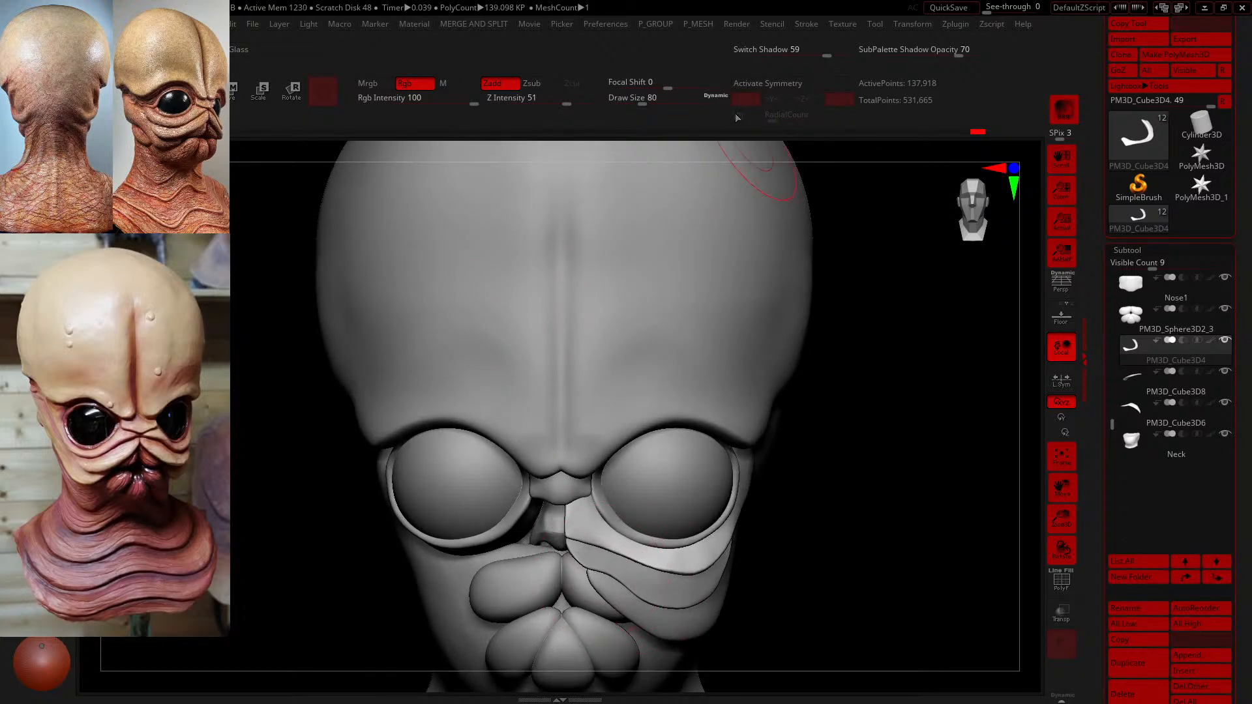
- Reduce the draw size to 51 and fit the upper fold around the eye rim and its outer corner with the Move brush
left_click_drag(647, 102, 636, 103)
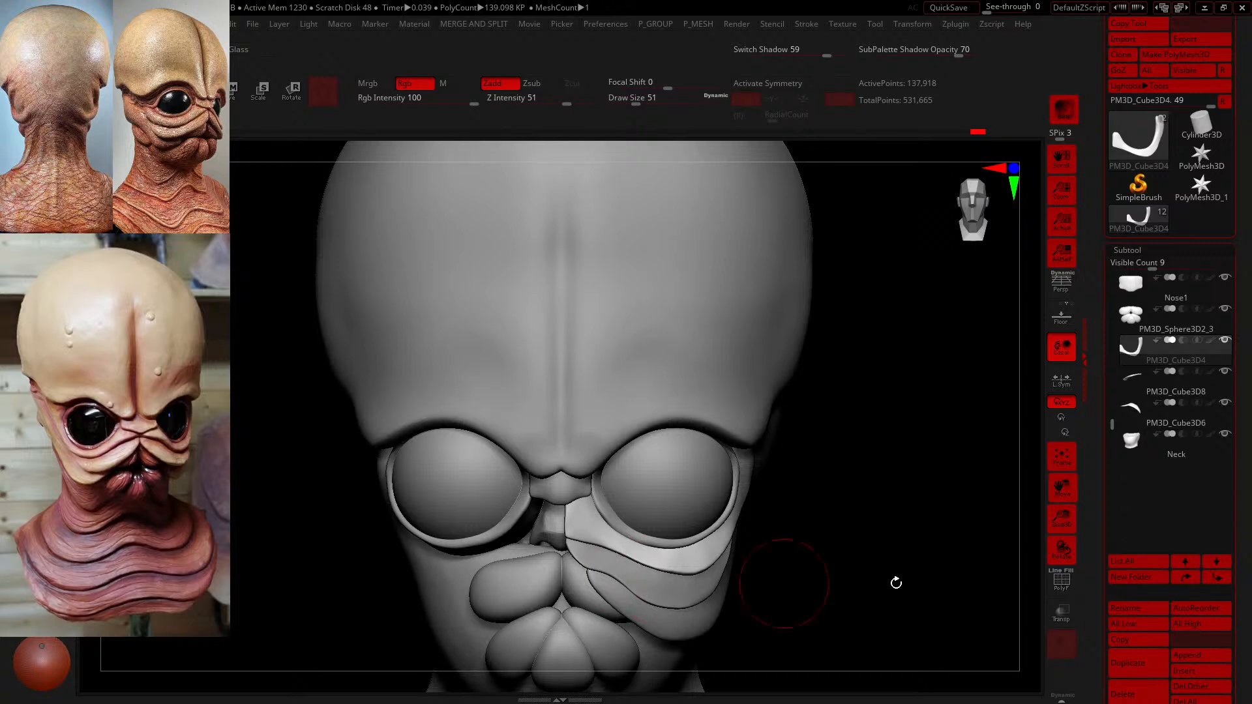
left_click_drag(896, 582, 868, 499)
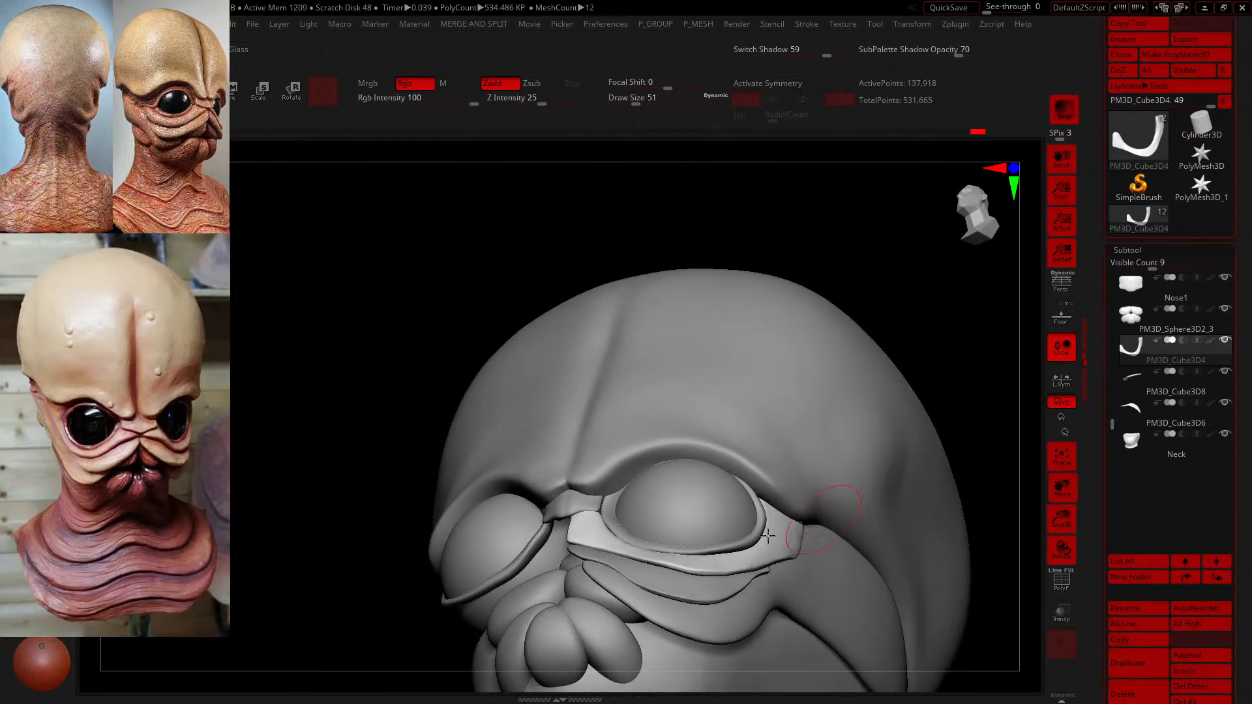
key("b")
key("m")
key("v")
mouse_move(665, 573)
left_mouse_down()
mouse_move(656, 515)
mouse_move(630, 538)
mouse_move(681, 545)
left_mouse_up()
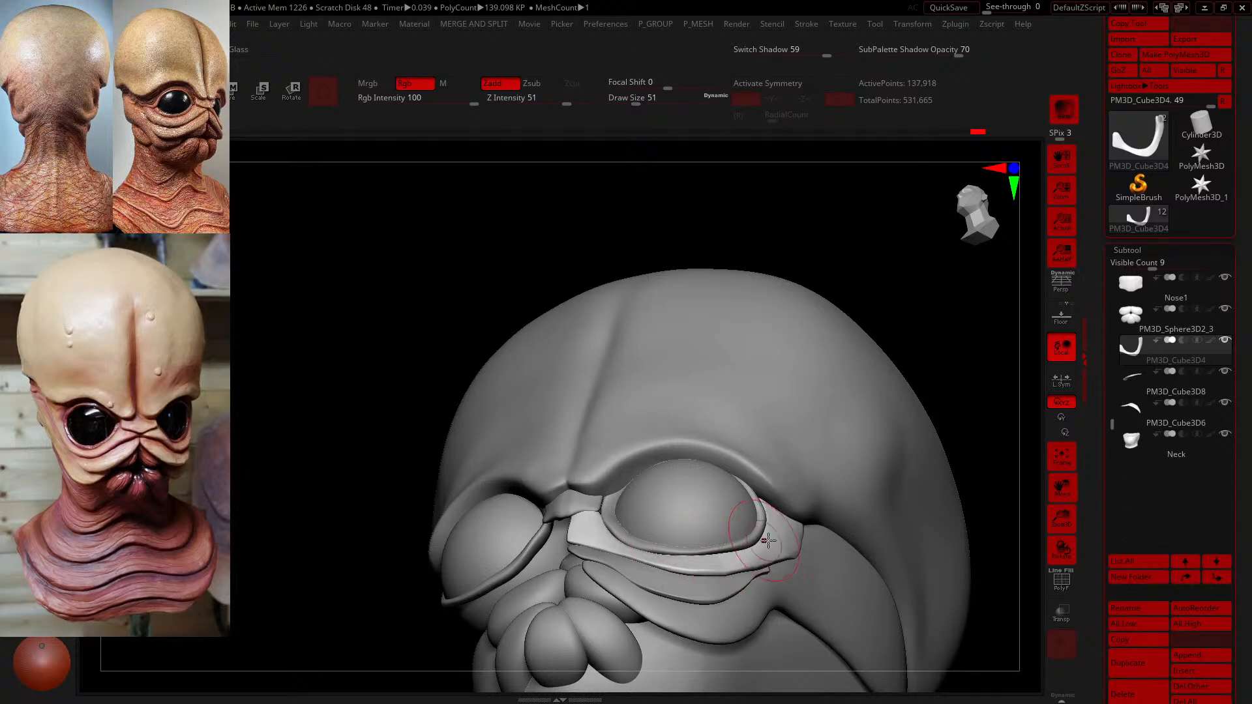
left_click_drag(768, 541, 771, 536)
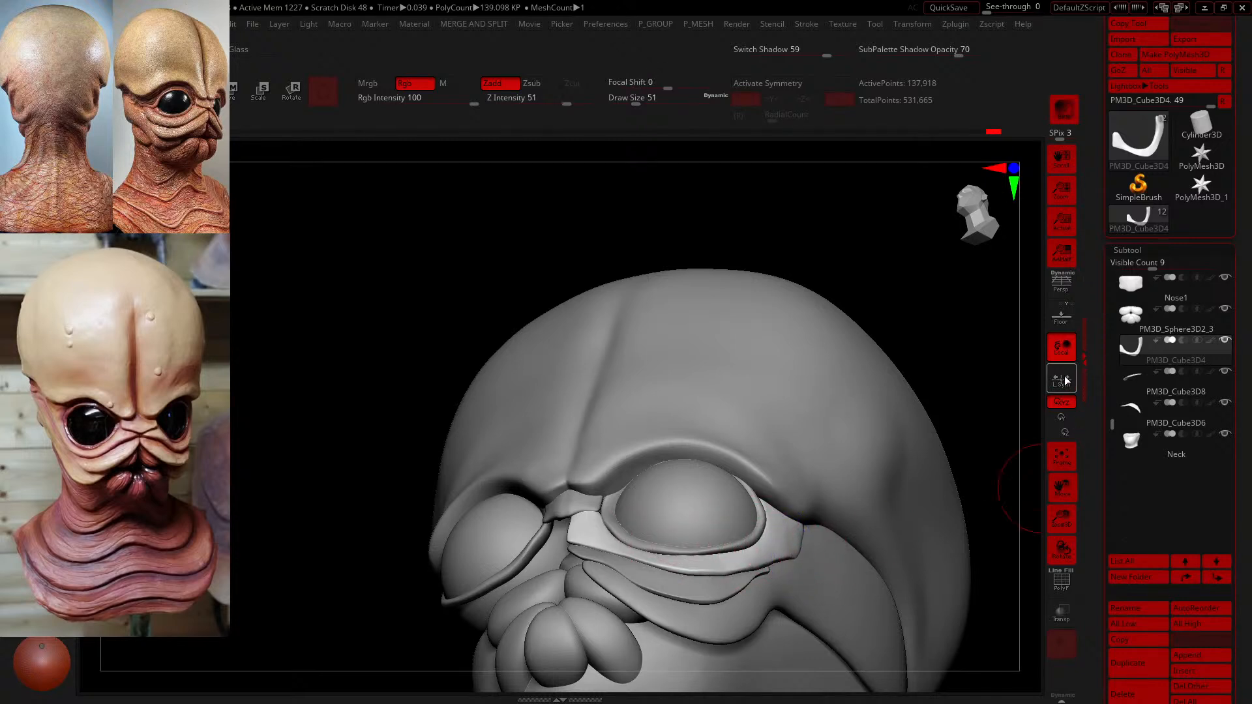
- Mirror the upper fold PM3D_Cube3D4 across the X axis, appending the copy as a new subtool with SubTool Master
left_click_drag(1008, 430, 907, 526)
left_click_drag(867, 604, 862, 398, "alt")
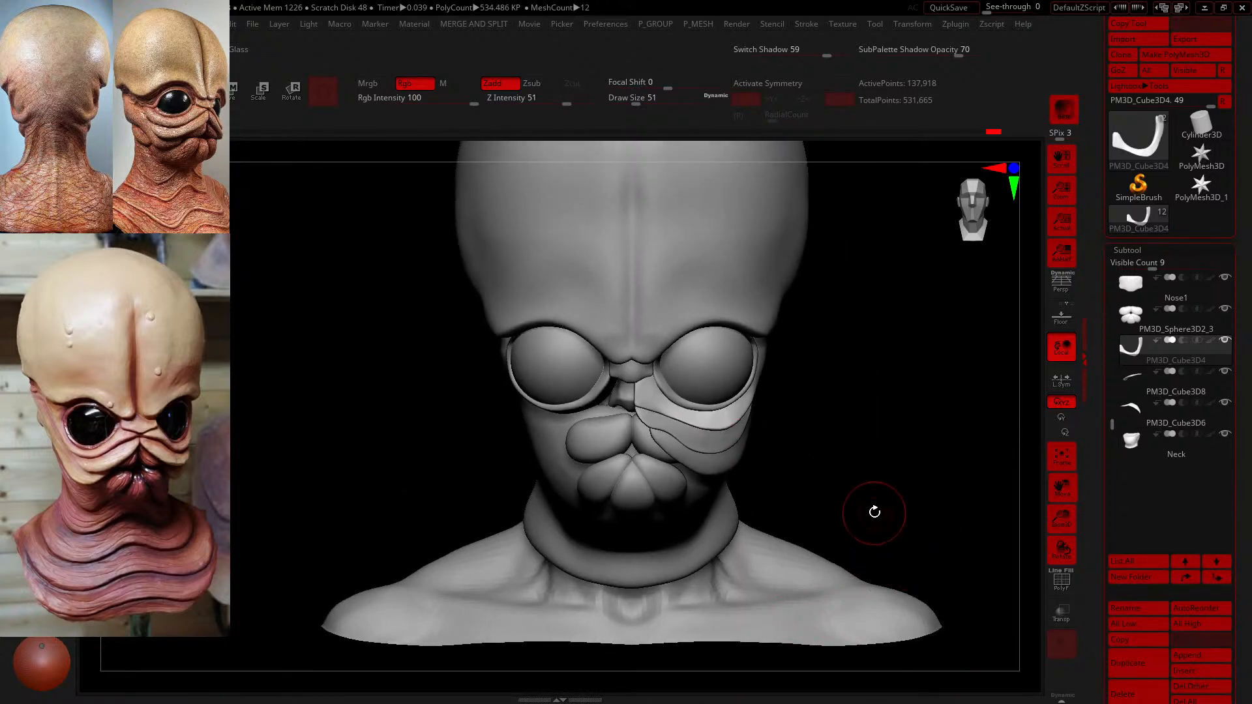
left_click(956, 25)
left_click(1047, 311)
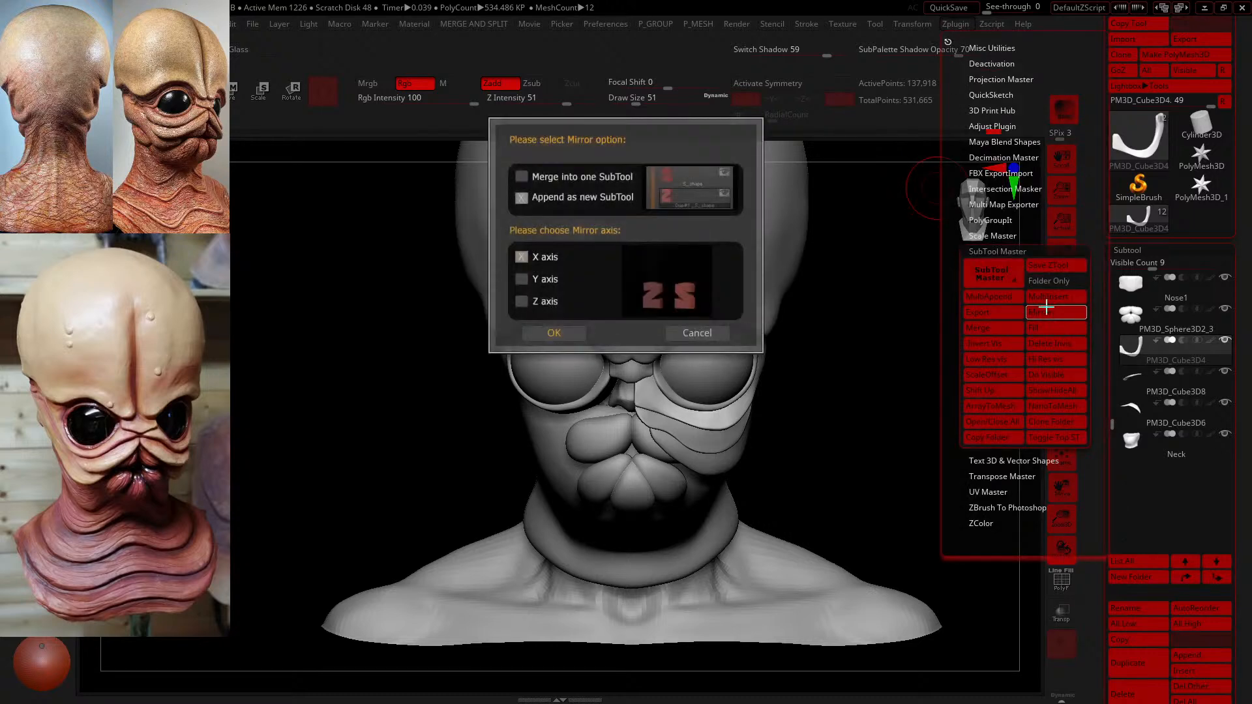
left_click(555, 333)
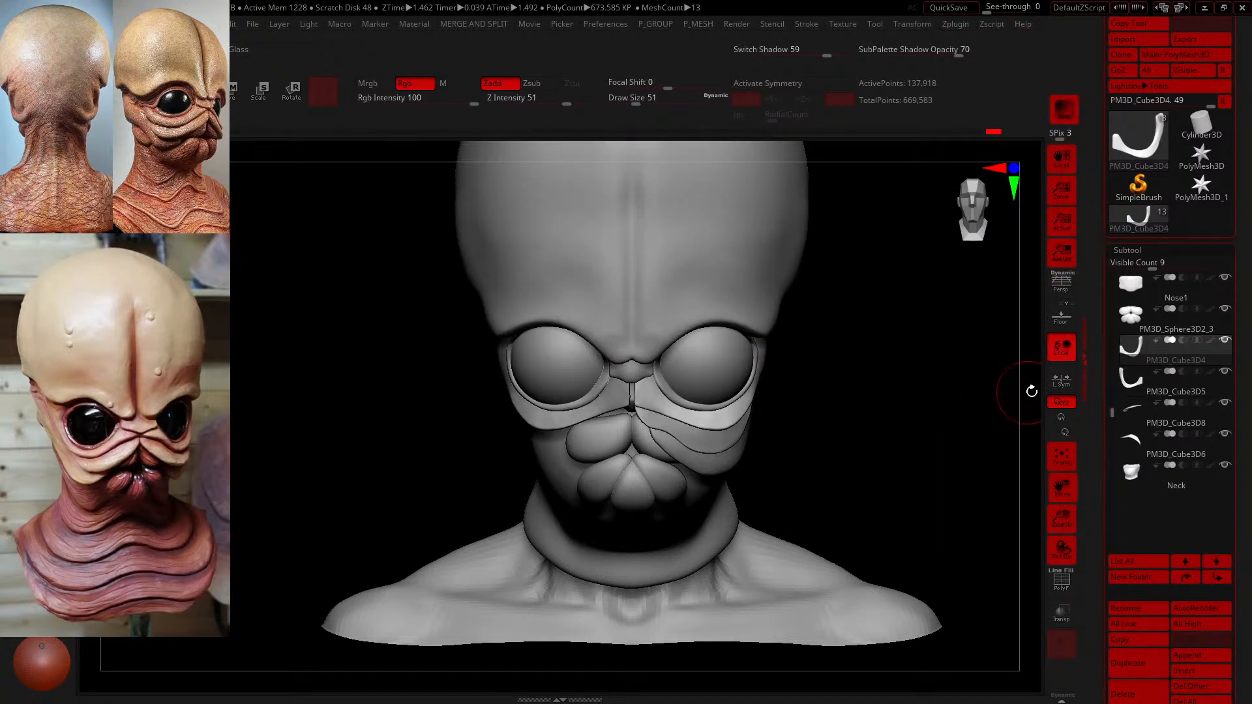
- Mirror the middle fold PM3D_Cube3D8 across the X axis as a new subtool
left_click(1133, 379)
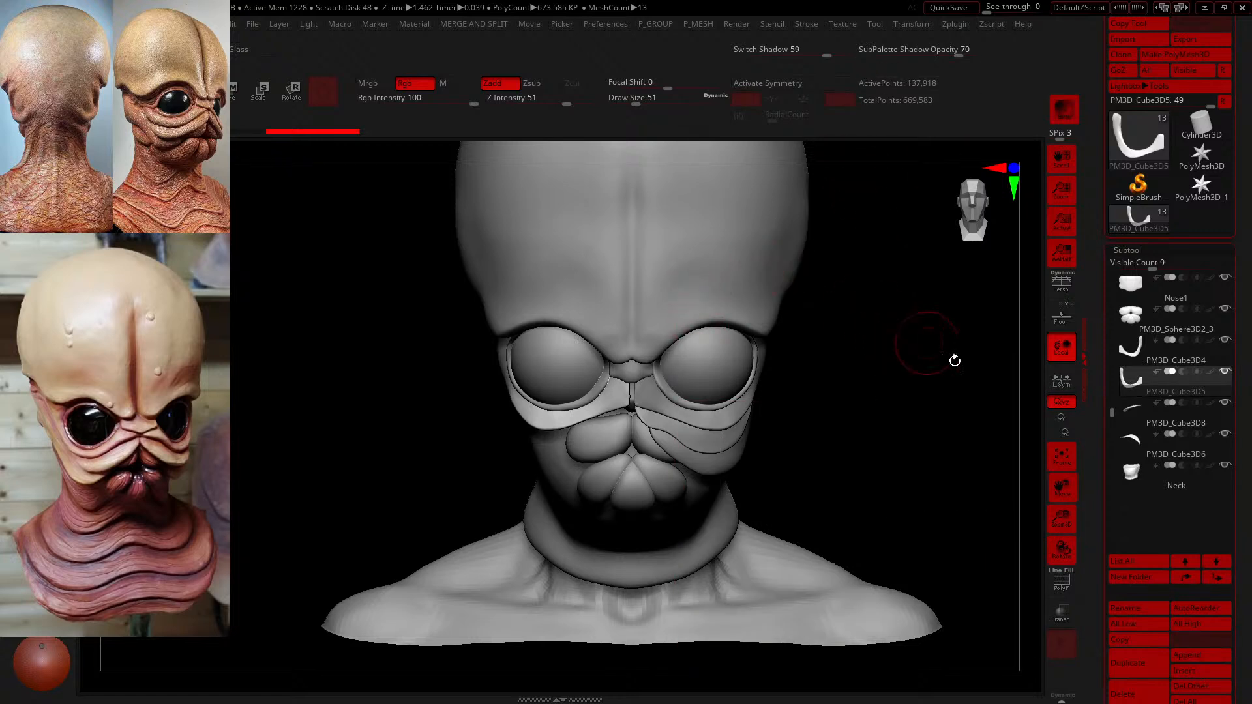
left_click(1131, 412)
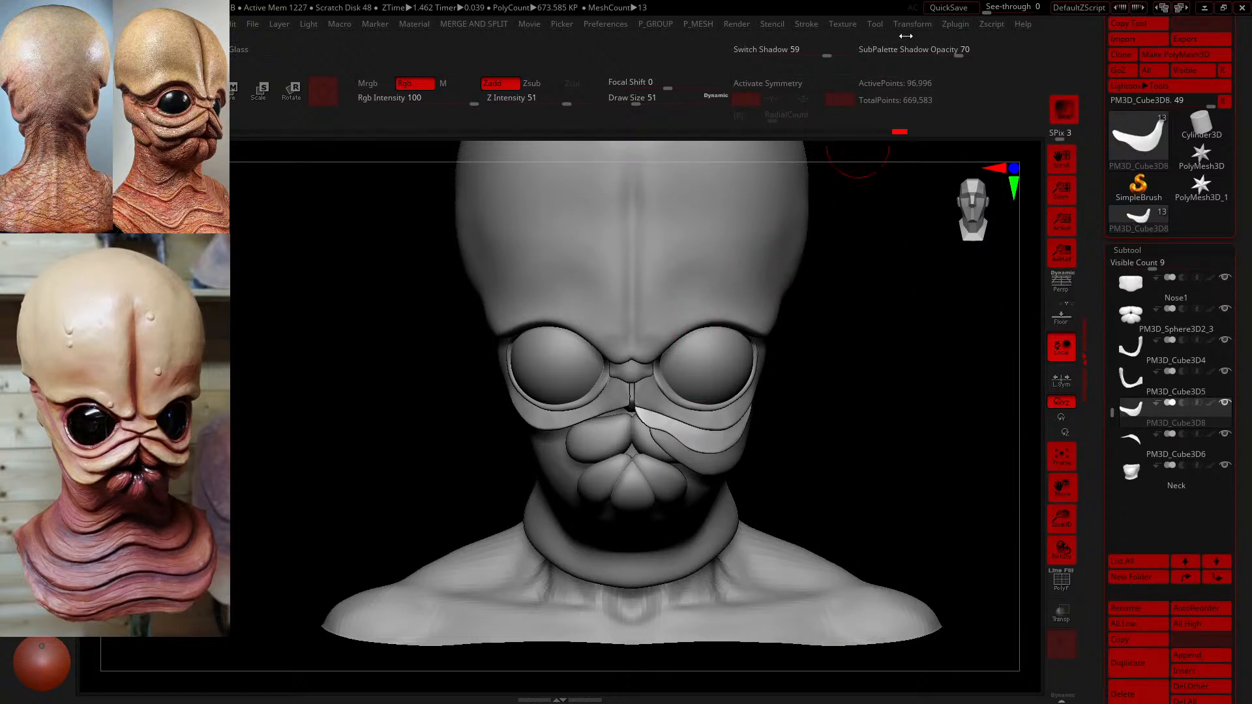
left_click(957, 25)
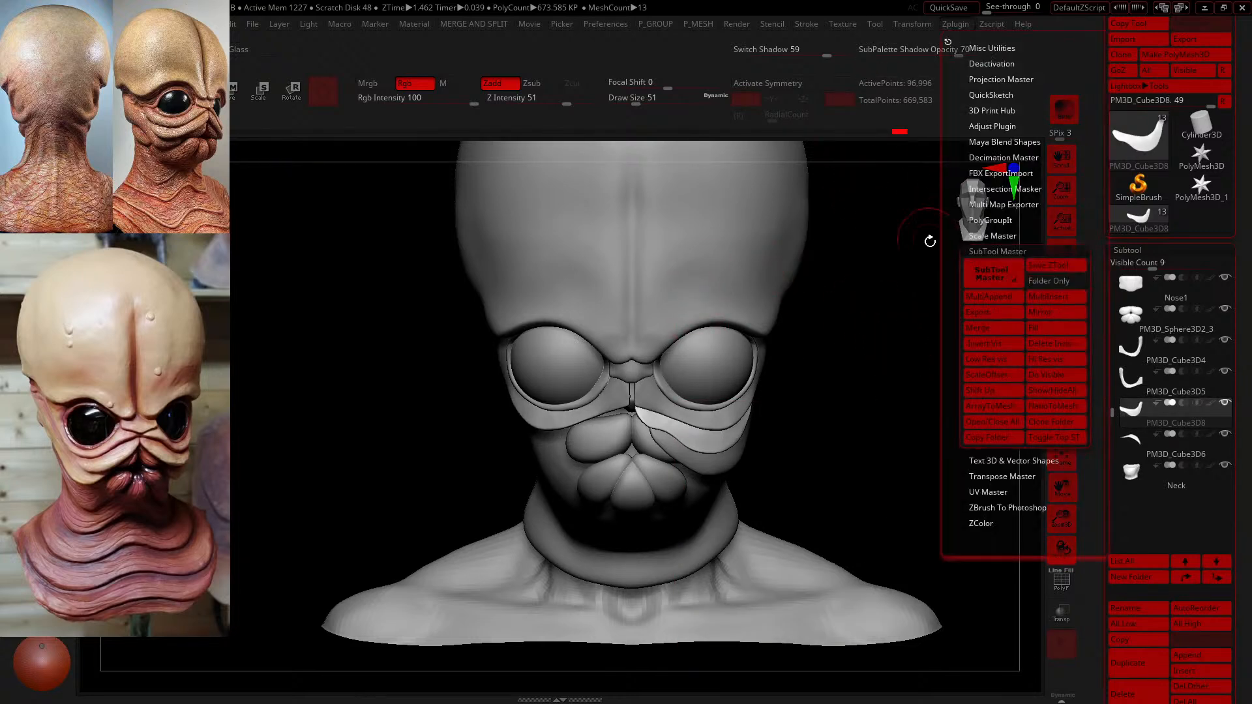
left_click(1056, 312)
left_click(553, 333)
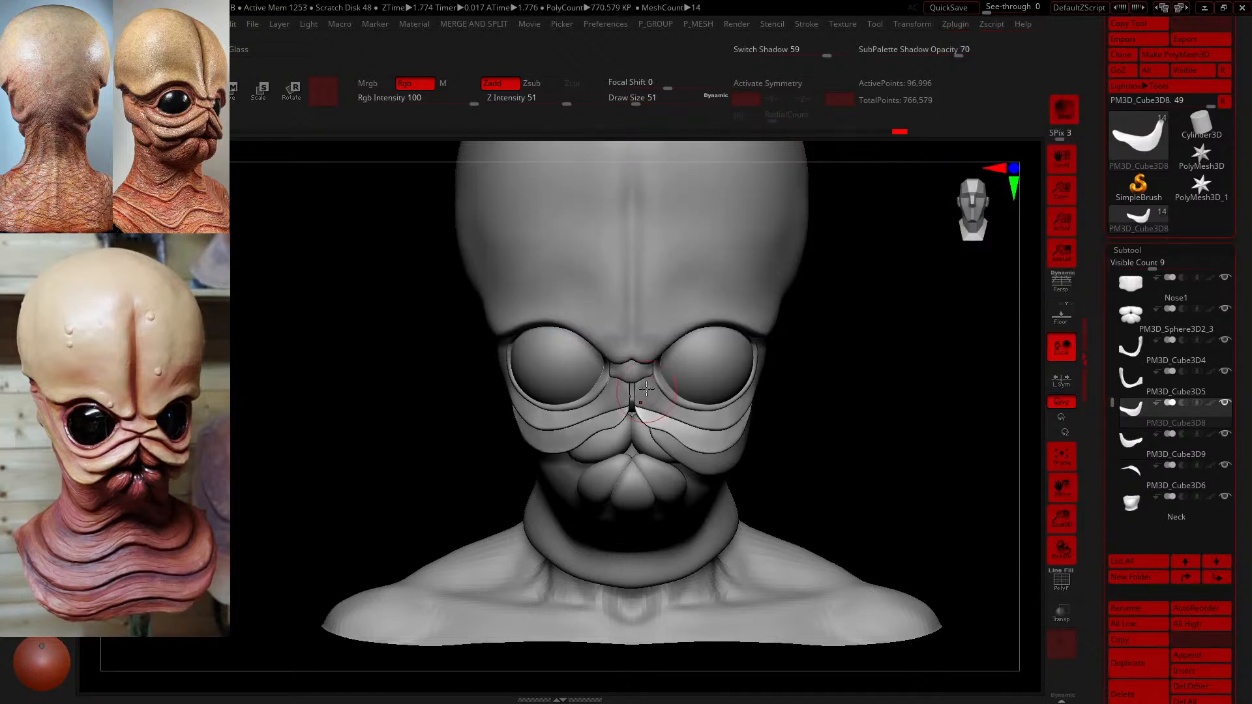
- Mirror the lowest fold PM3D_Cube3D6 across the X axis as a new subtool
left_click(1133, 468)
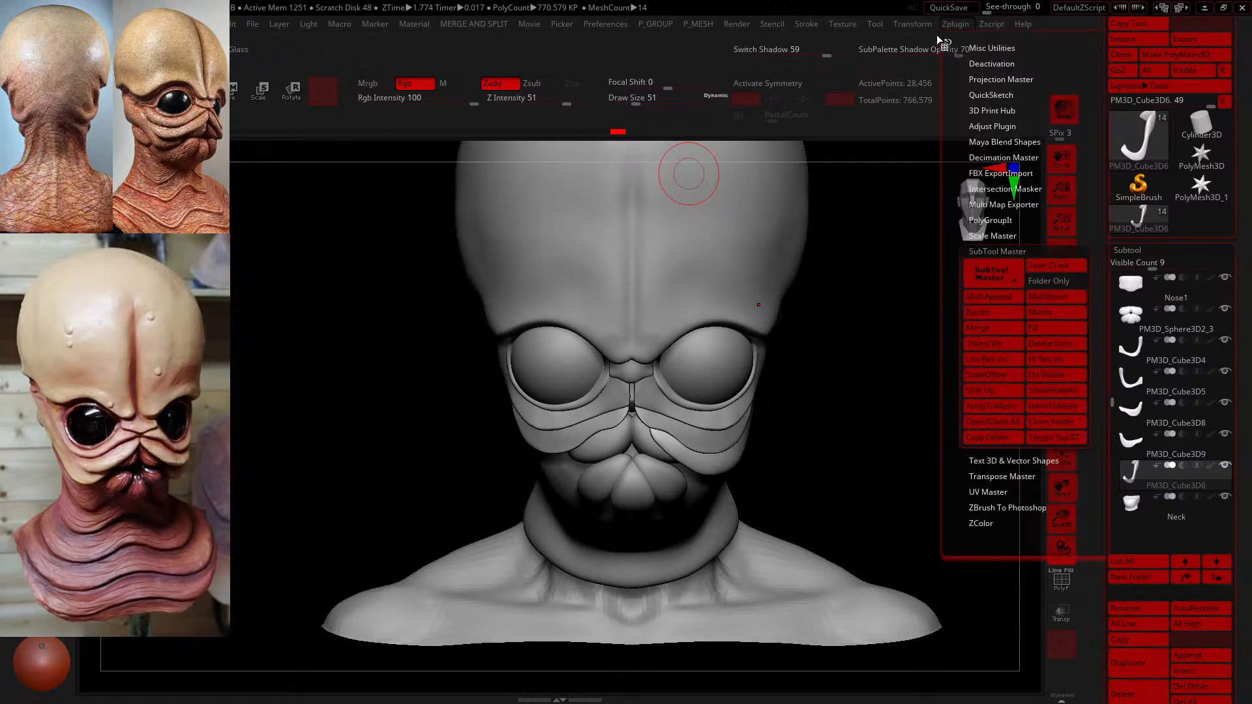
mouse_move(935, 30)
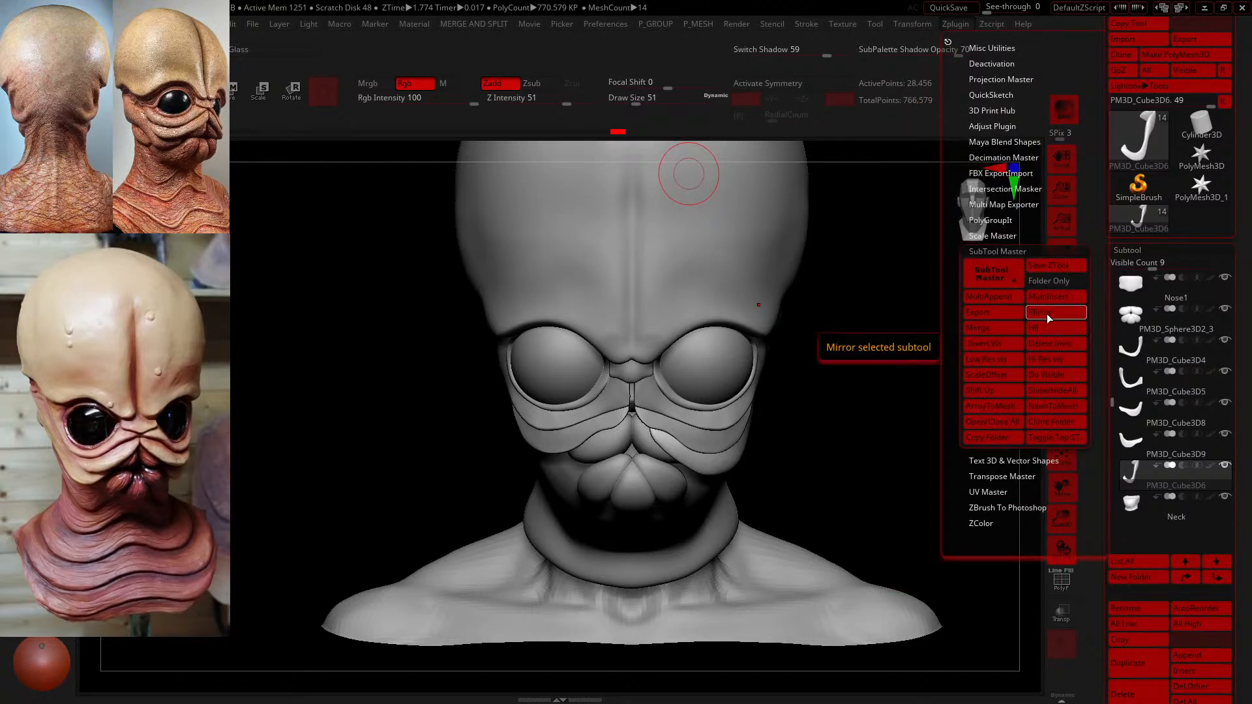
left_click(1047, 313)
left_click(555, 334)
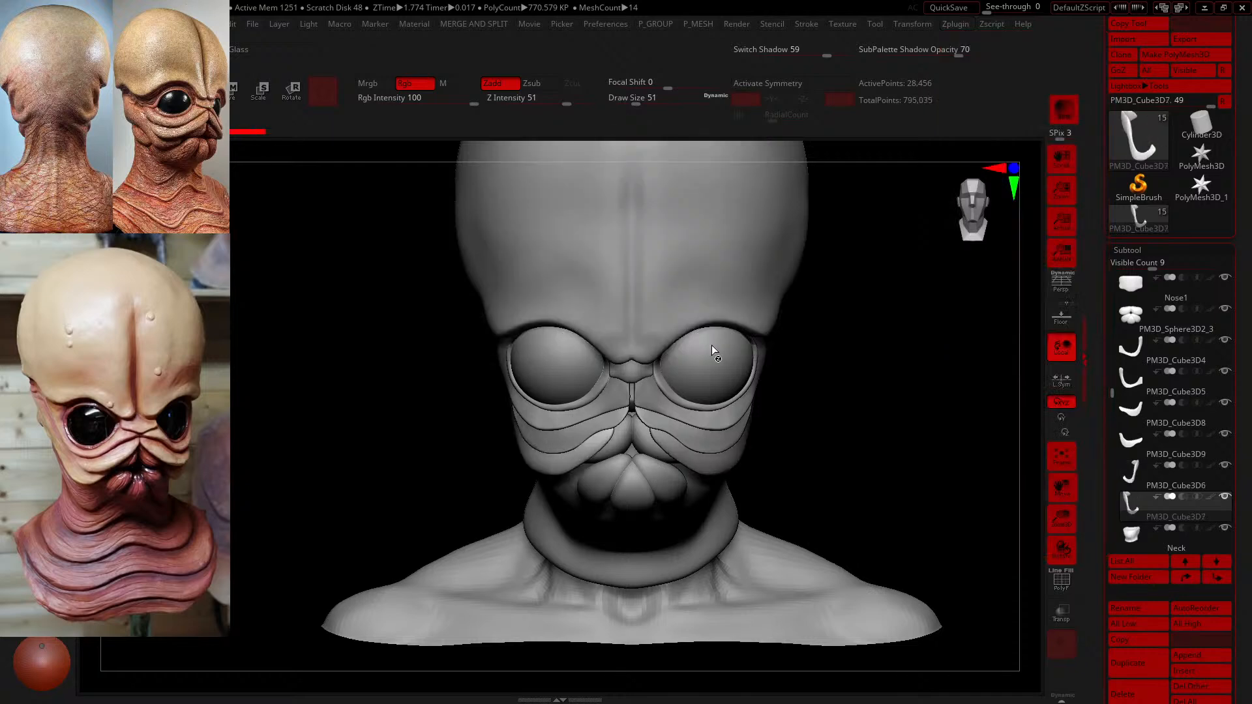
- Examine the mirrored eye folds and the head's silhouette from the front, side and back
left_click_drag(950, 519, 877, 417)
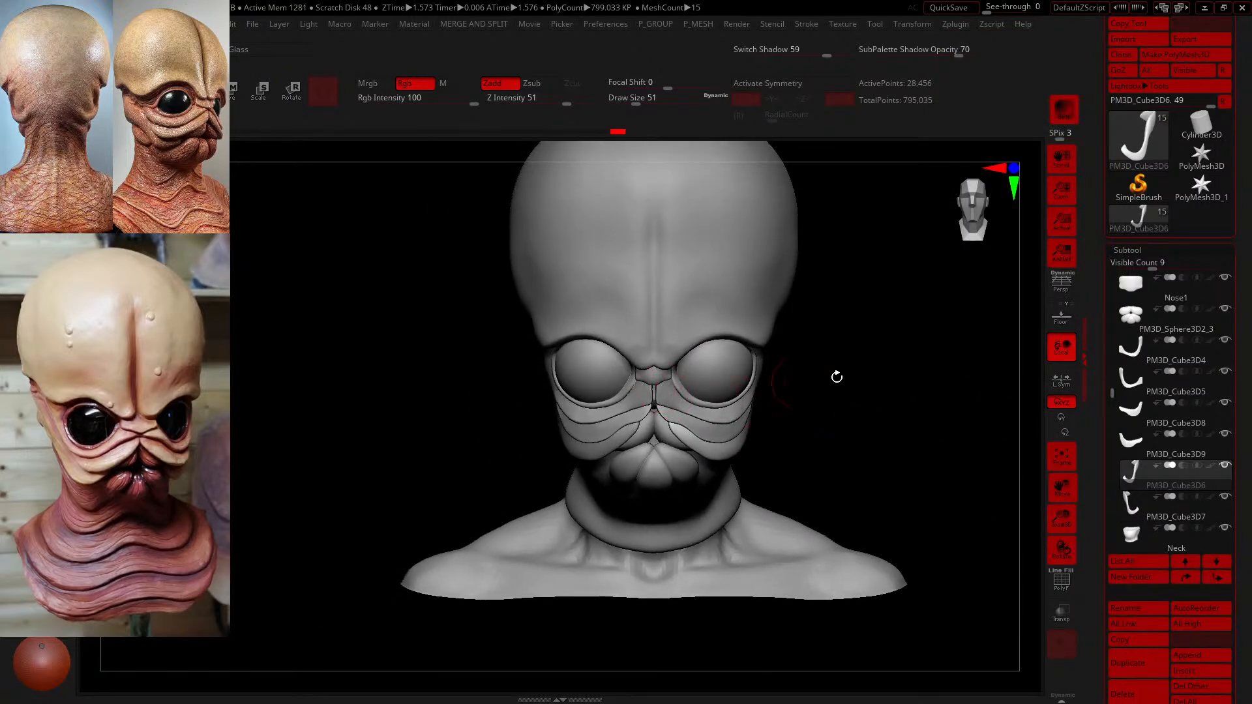
mouse_move(837, 377)
left_mouse_down("alt")
mouse_move(828, 444)
mouse_move(926, 472)
mouse_move(885, 406)
mouse_move(806, 398)
mouse_move(917, 386)
left_mouse_up("alt")
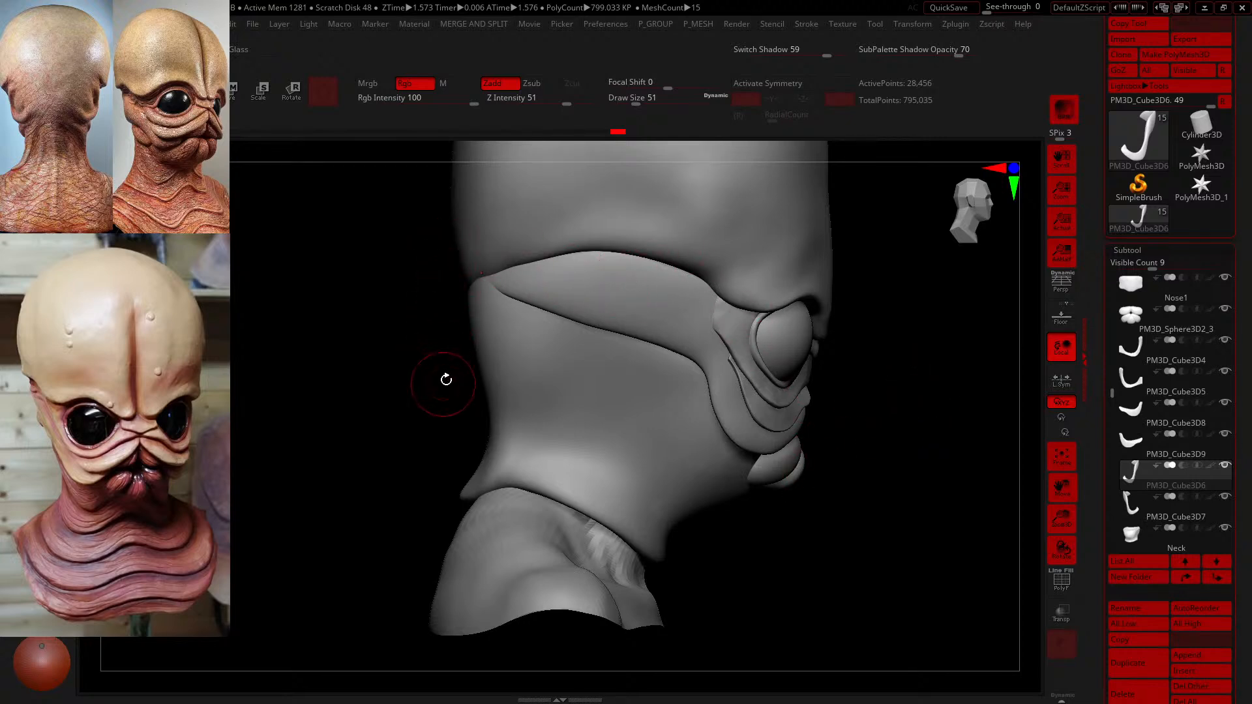
left_click_drag(445, 406, 237, 470)
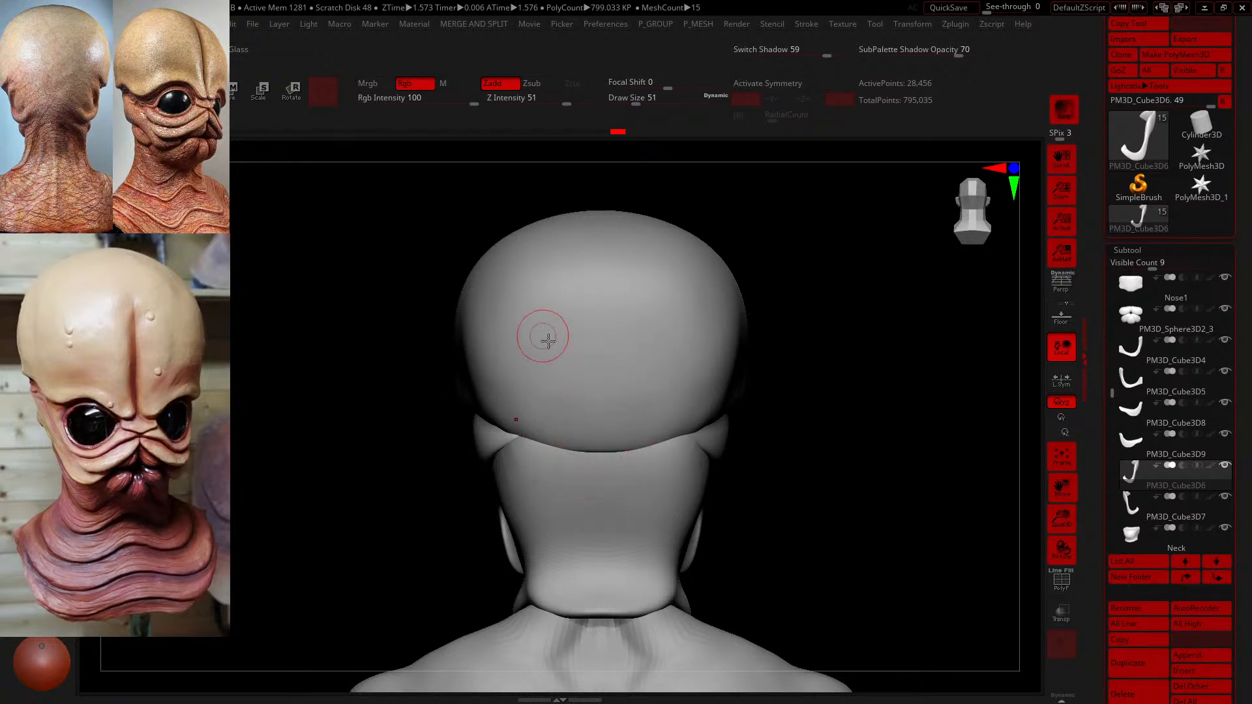
left_click_drag(701, 517, 739, 516)
mouse_move(716, 507)
left_mouse_down()
mouse_move(694, 503)
mouse_move(727, 509)
mouse_move(714, 500)
left_mouse_up()
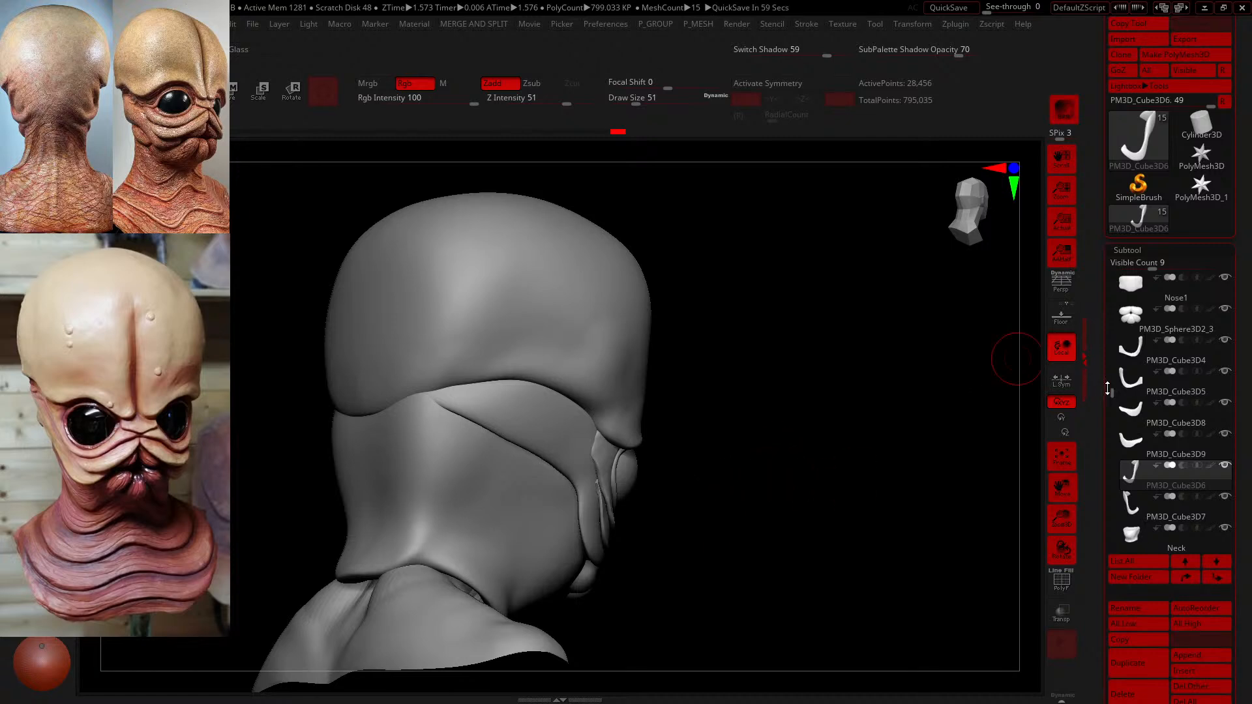
- Activate the Bith_05 bust and compare it with the alien head using transparency from the back, side and front
left_click_drag(1112, 392, 1122, 270)
left_click(1136, 284)
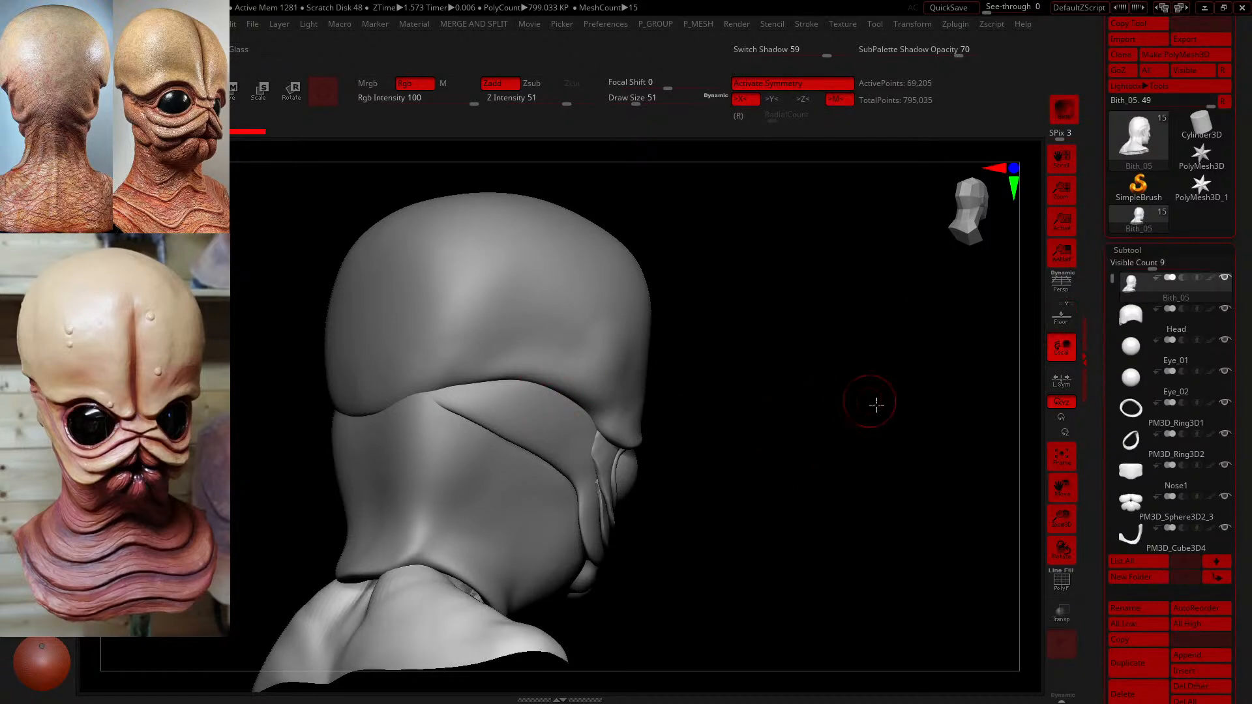
left_click_drag(875, 405, 978, 388)
left_click(1127, 316)
left_click_drag(908, 450, 985, 436)
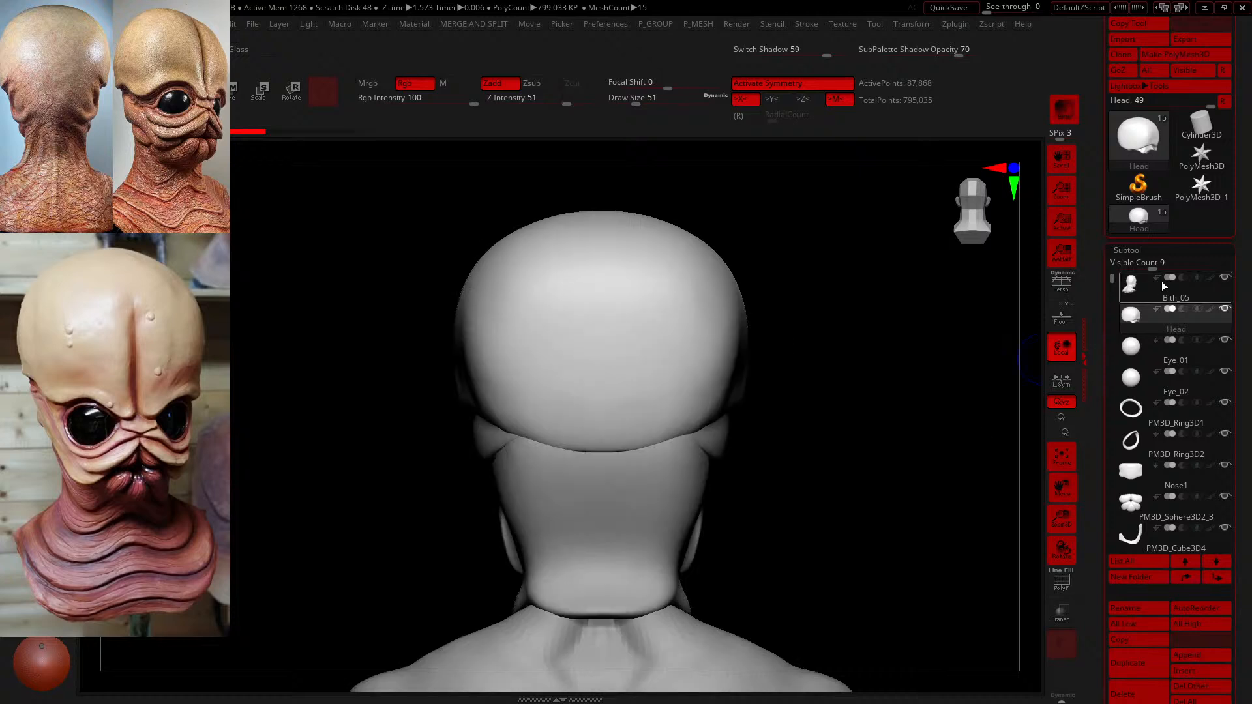
left_click(1137, 288)
left_click(1061, 613)
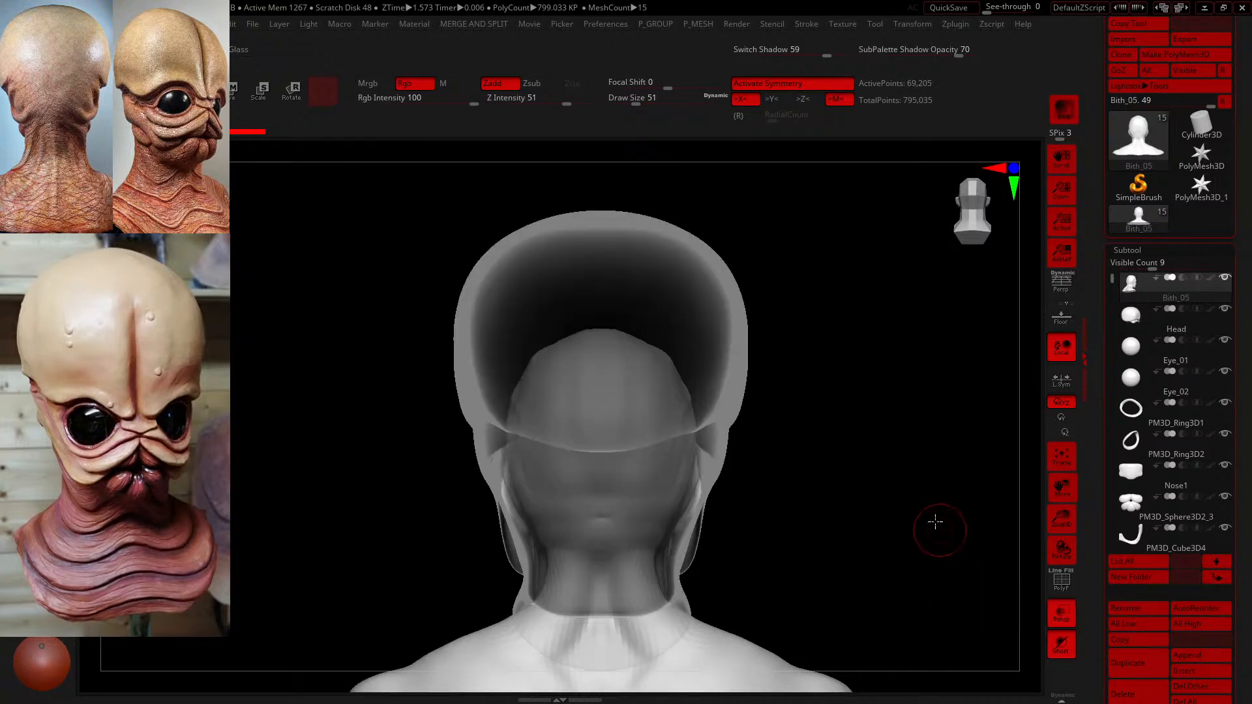
left_click_drag(937, 522, 902, 463)
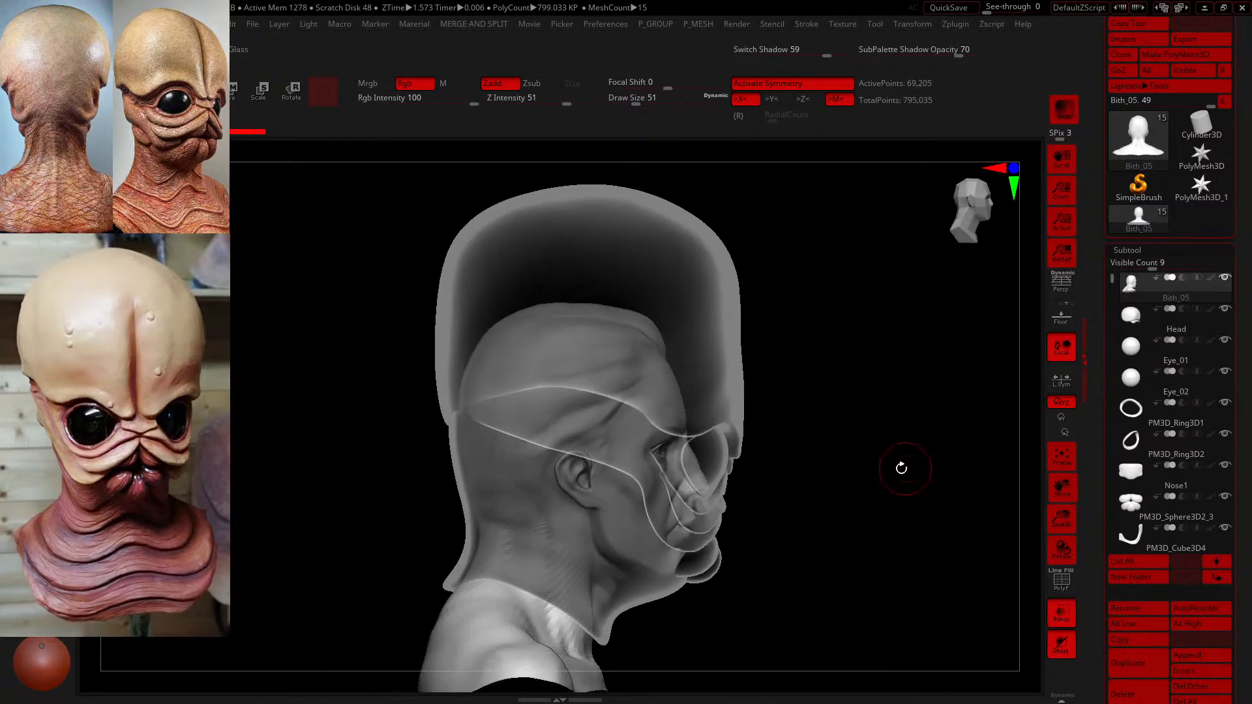
left_click_drag(754, 433, 790, 432, "shift")
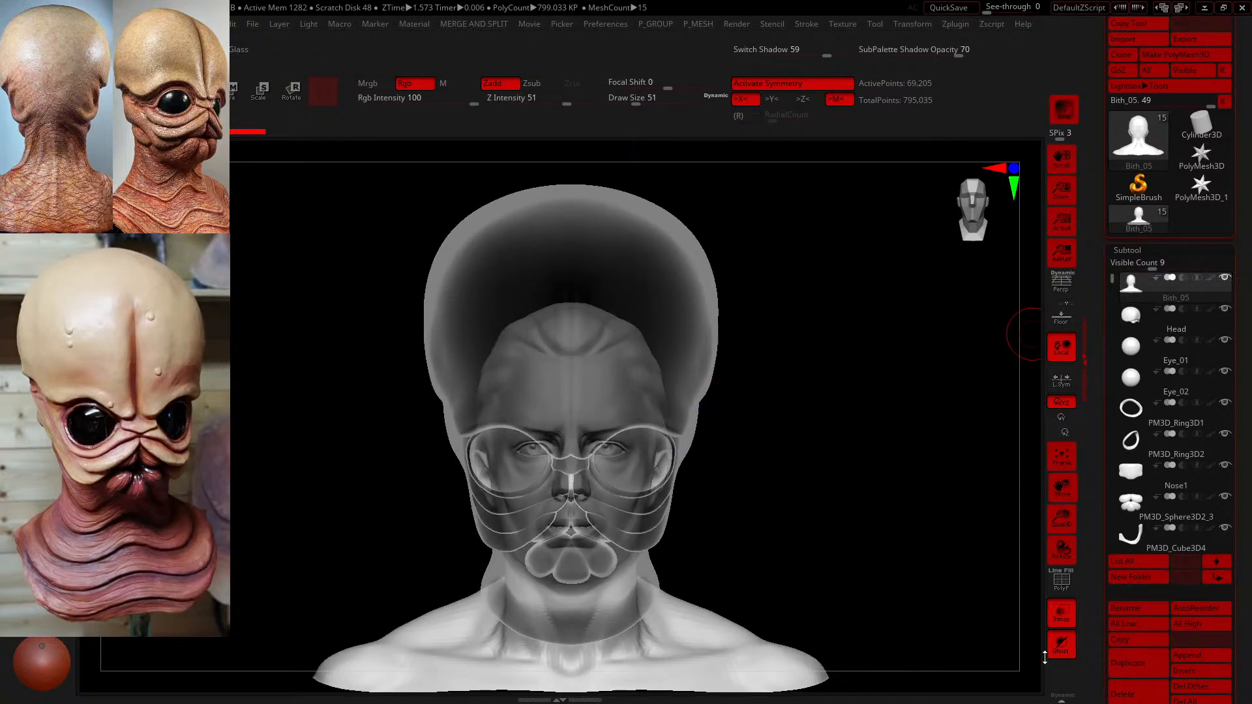
left_click(1061, 614)
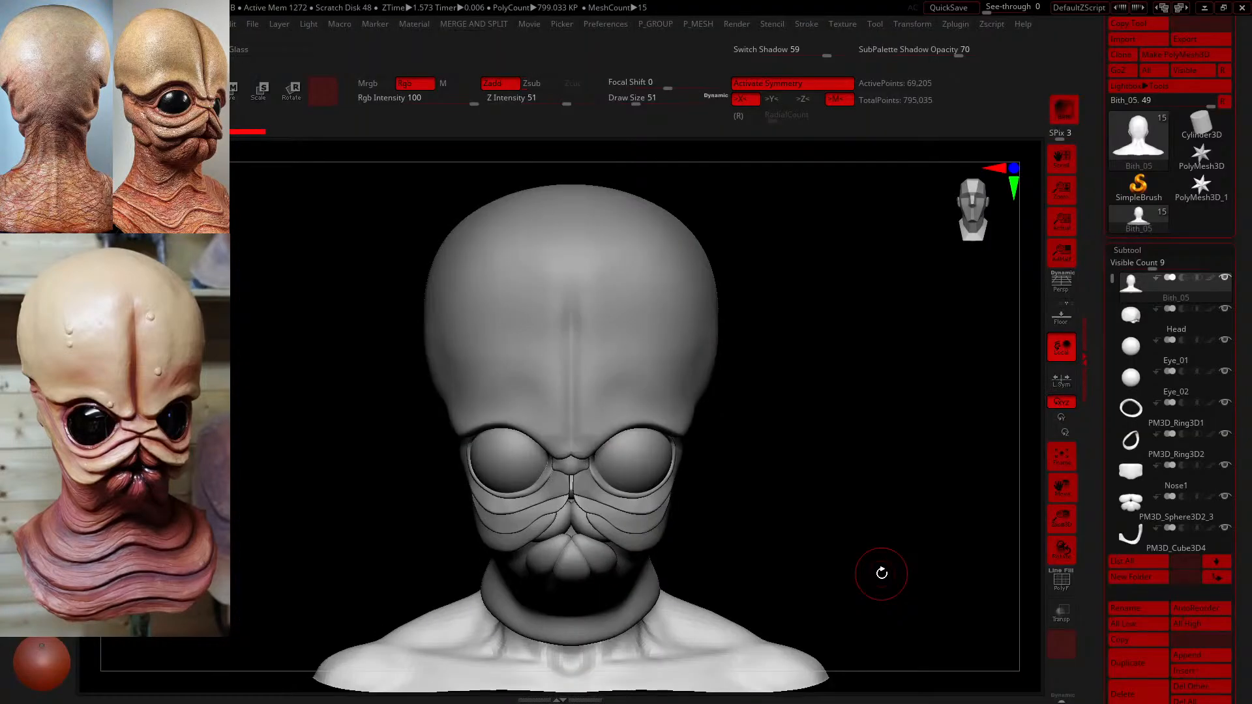
- Inspect the face folds, eyes and mouth from front and three-quarter views against the reference photos
mouse_move(1167, 350)
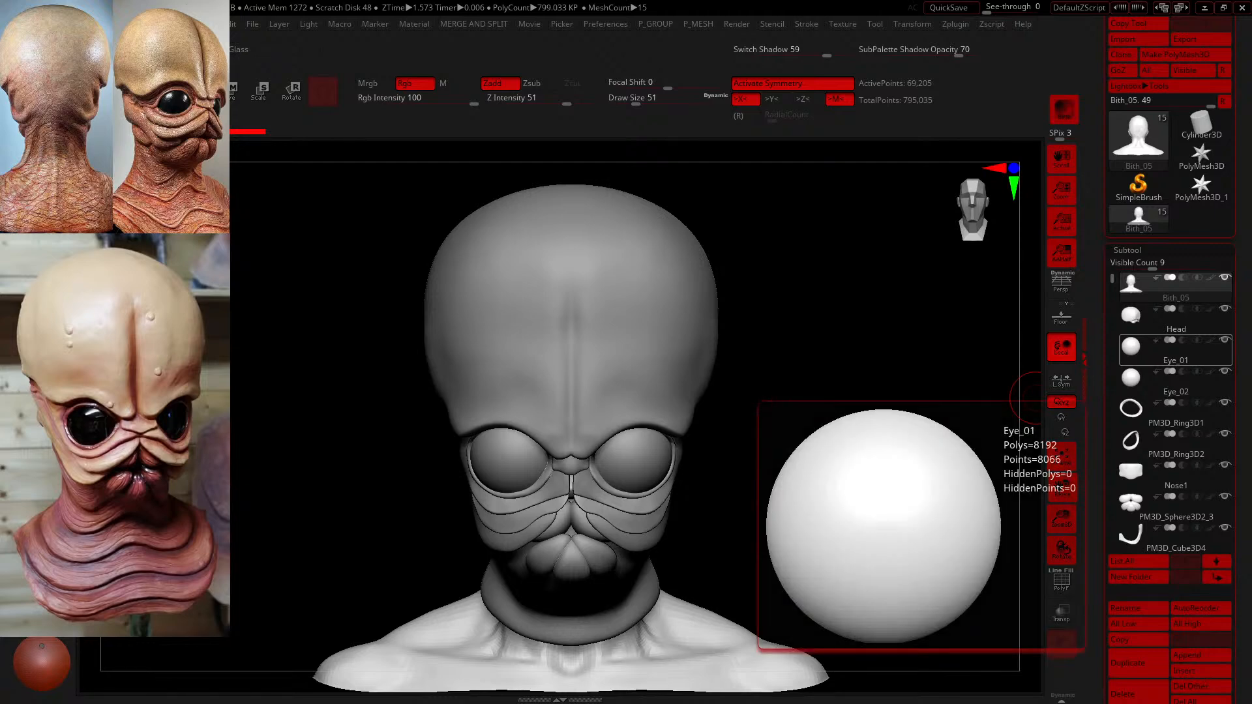
mouse_move(760, 355)
left_mouse_down()
mouse_move(808, 358)
mouse_move(811, 339)
mouse_move(881, 349)
mouse_move(872, 358)
mouse_move(852, 319)
mouse_move(844, 346)
left_mouse_up()
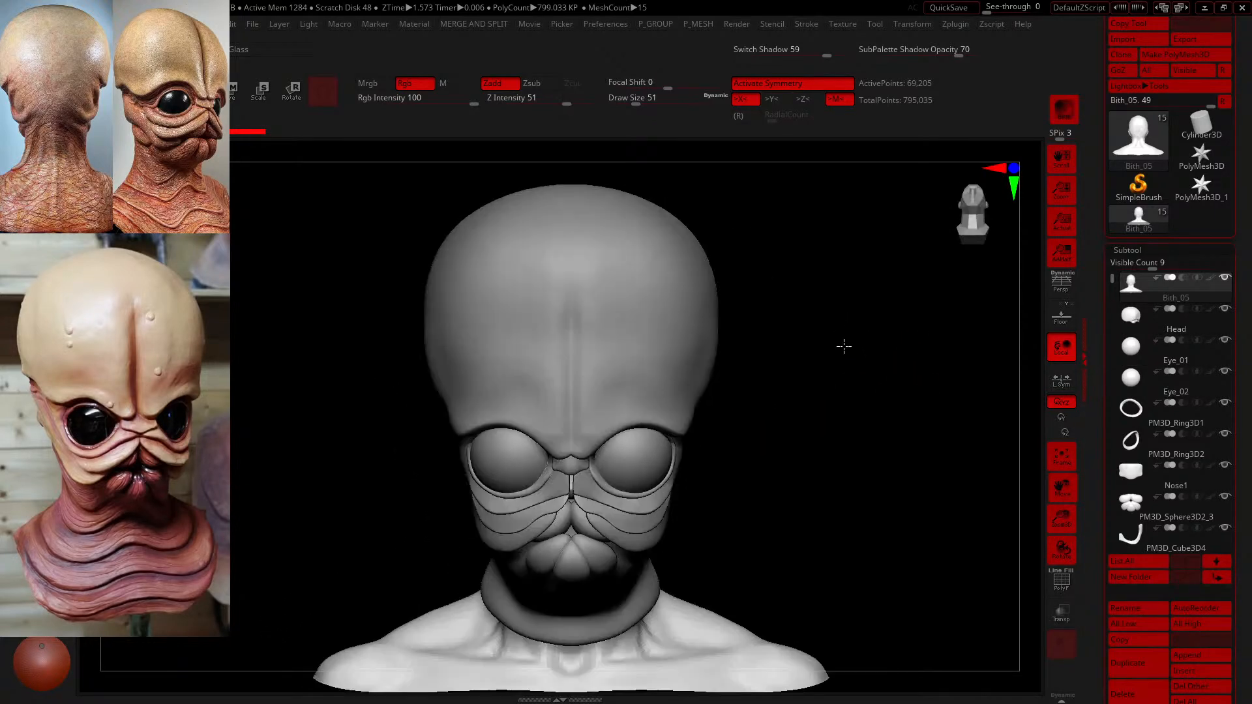
mouse_move(845, 421)
right_mouse_down("ctrl")
mouse_move(878, 490)
mouse_move(868, 510)
mouse_move(889, 419)
mouse_move(873, 381)
mouse_move(846, 449)
right_mouse_up("ctrl")
mouse_move(845, 441)
left_mouse_down()
mouse_move(833, 428)
mouse_move(861, 432)
left_mouse_up()
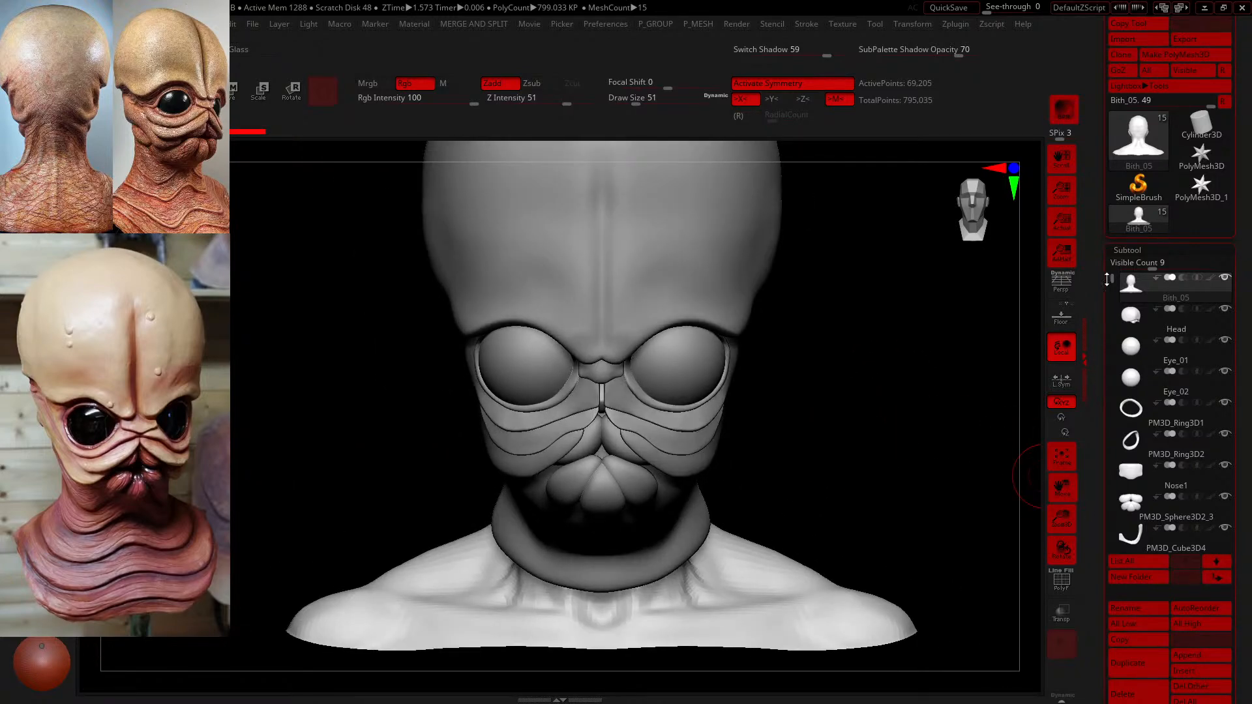
right_click_drag(863, 492, 837, 459, "ctrl")
mouse_move(837, 459)
right_mouse_down("alt")
mouse_move(774, 503)
mouse_move(784, 516)
mouse_move(851, 523)
right_mouse_up("alt")
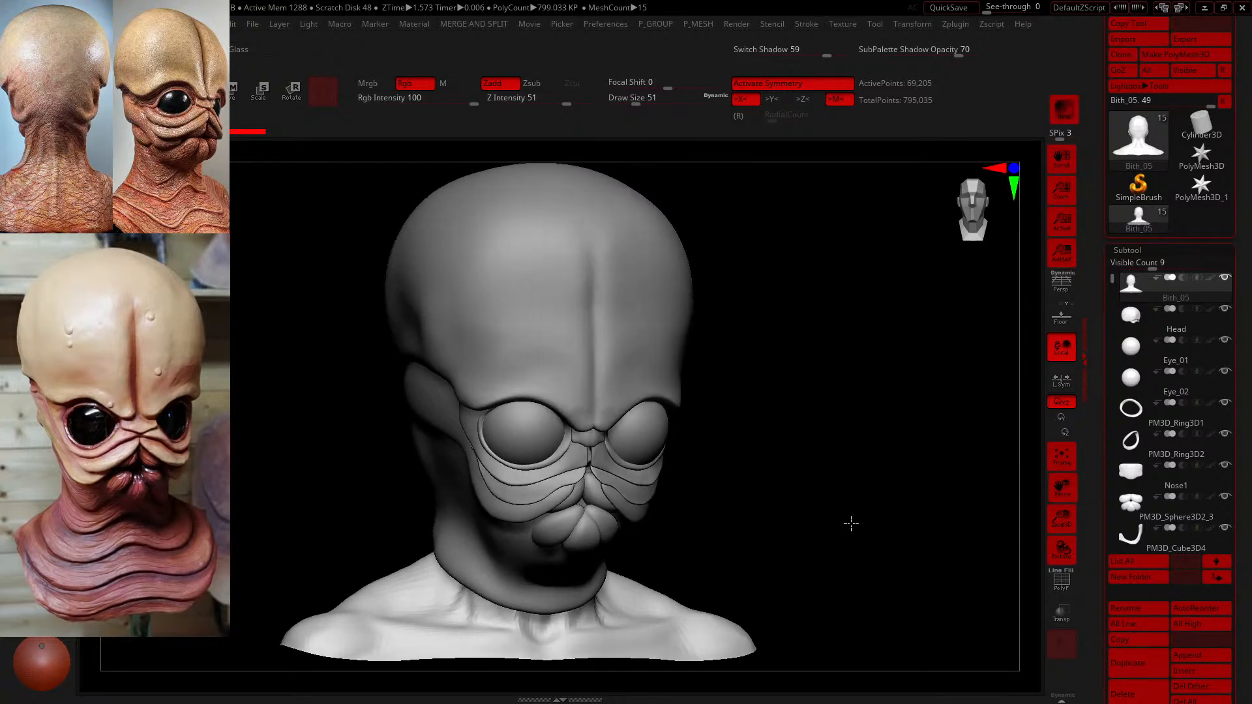
right_click_drag(797, 363, 802, 366)
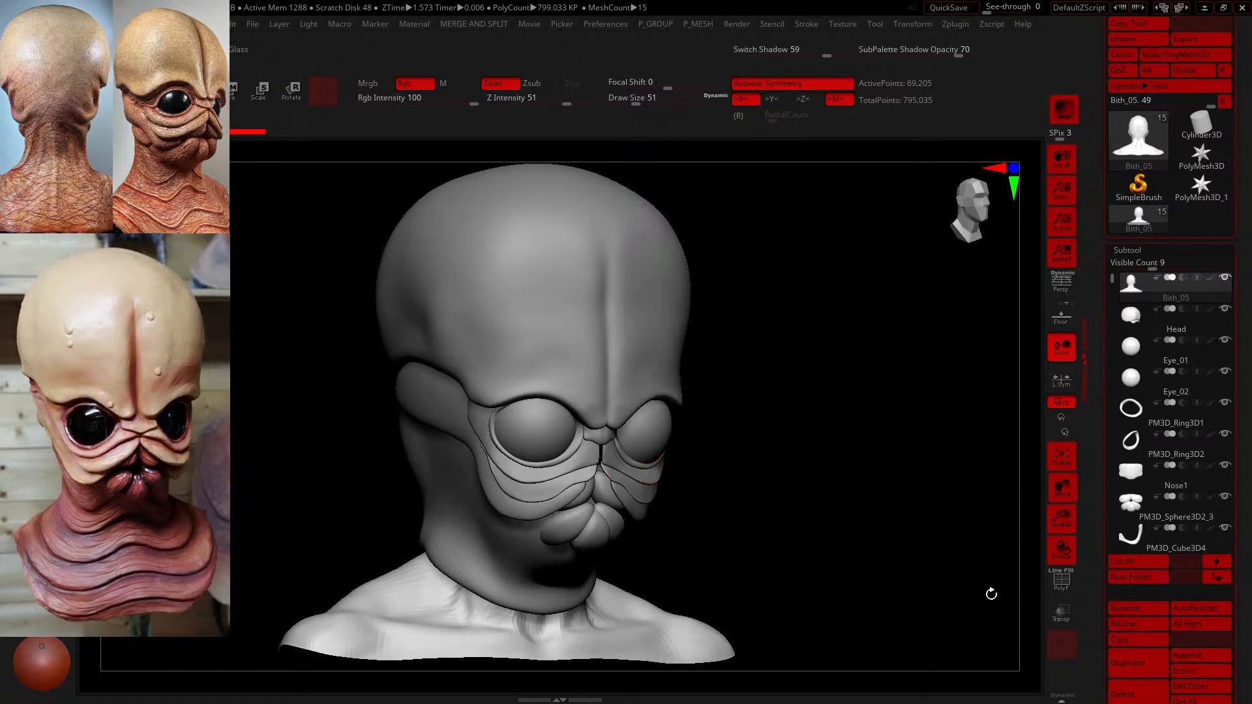
- Delete the mirrored fold subtools PM3D_Cube3D7, PM3D_Cube3D9 and PM3D_Cube3D5, keeping the original folds on one side
left_click_drag(1122, 280, 1123, 357)
left_click_drag(940, 454, 925, 447)
left_click(1148, 546)
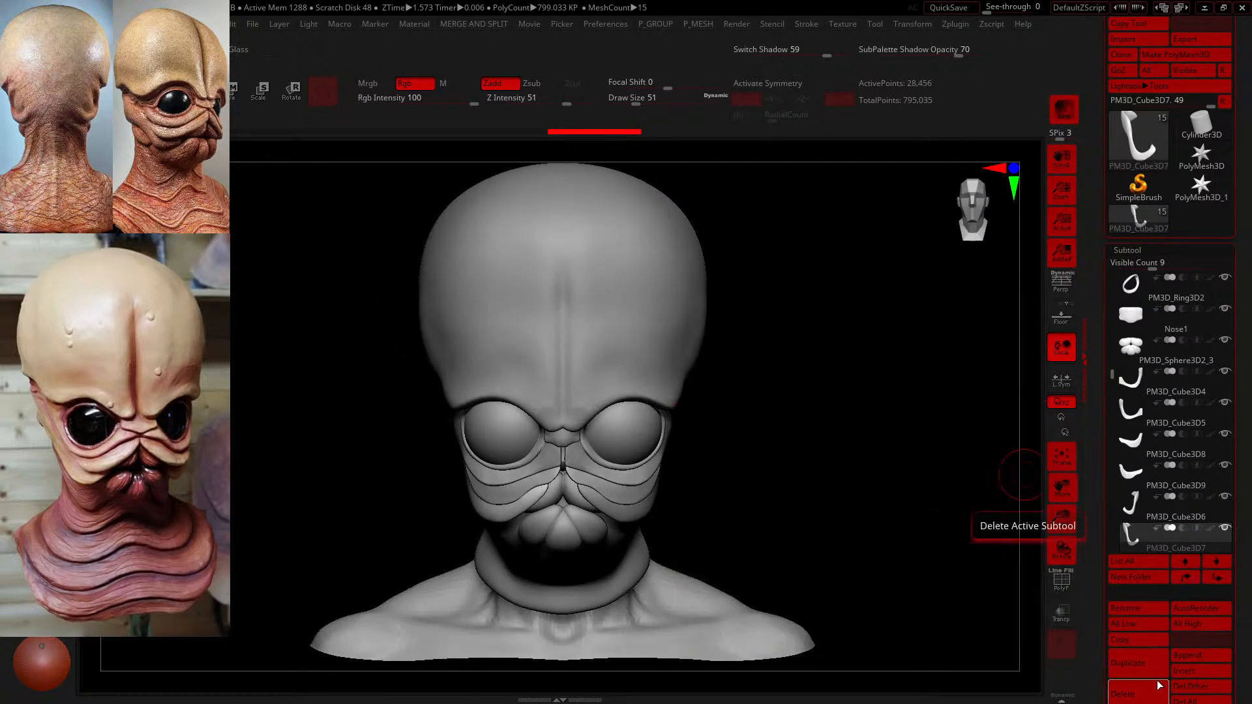
left_click(1129, 694)
left_click(1018, 687)
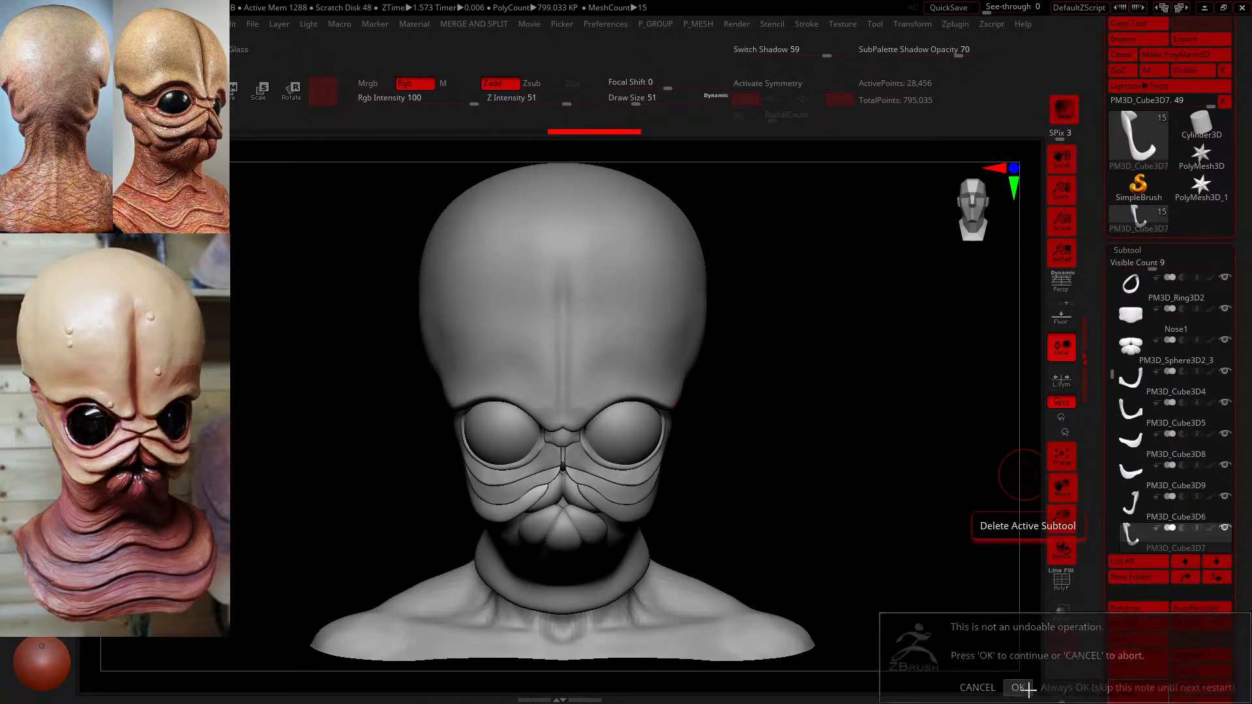
left_click(1128, 485)
left_click(1130, 694)
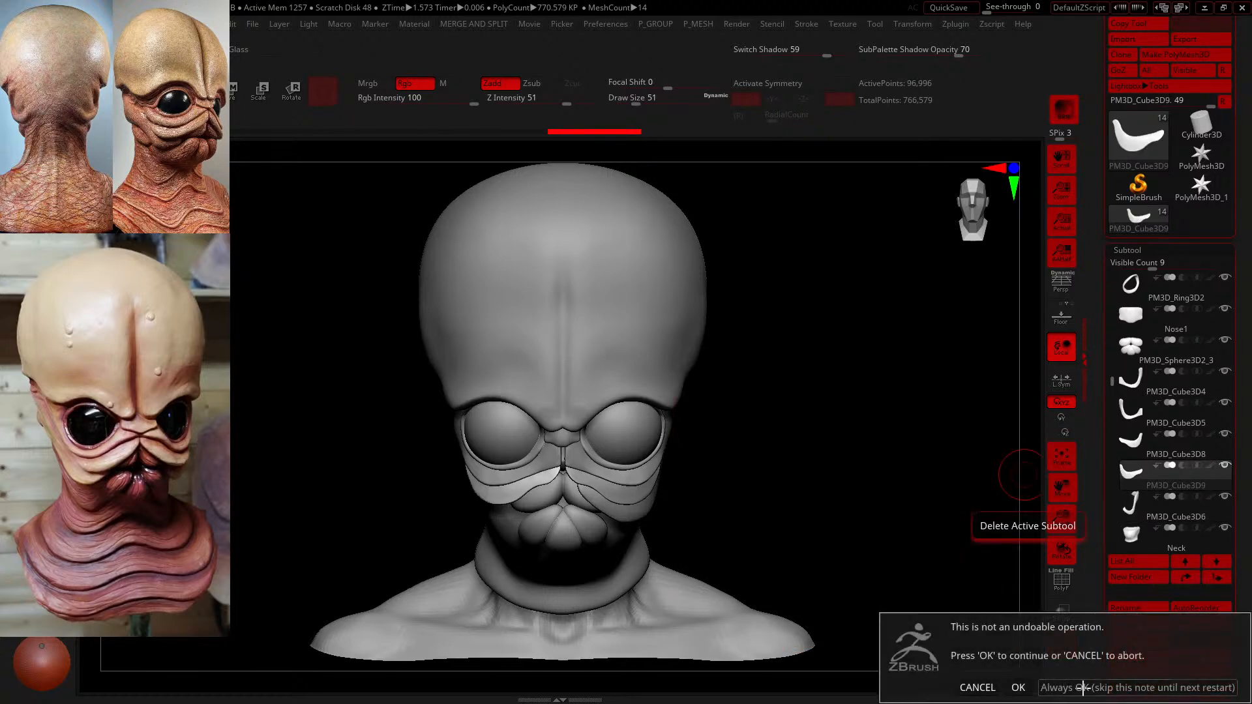
left_click(1018, 688)
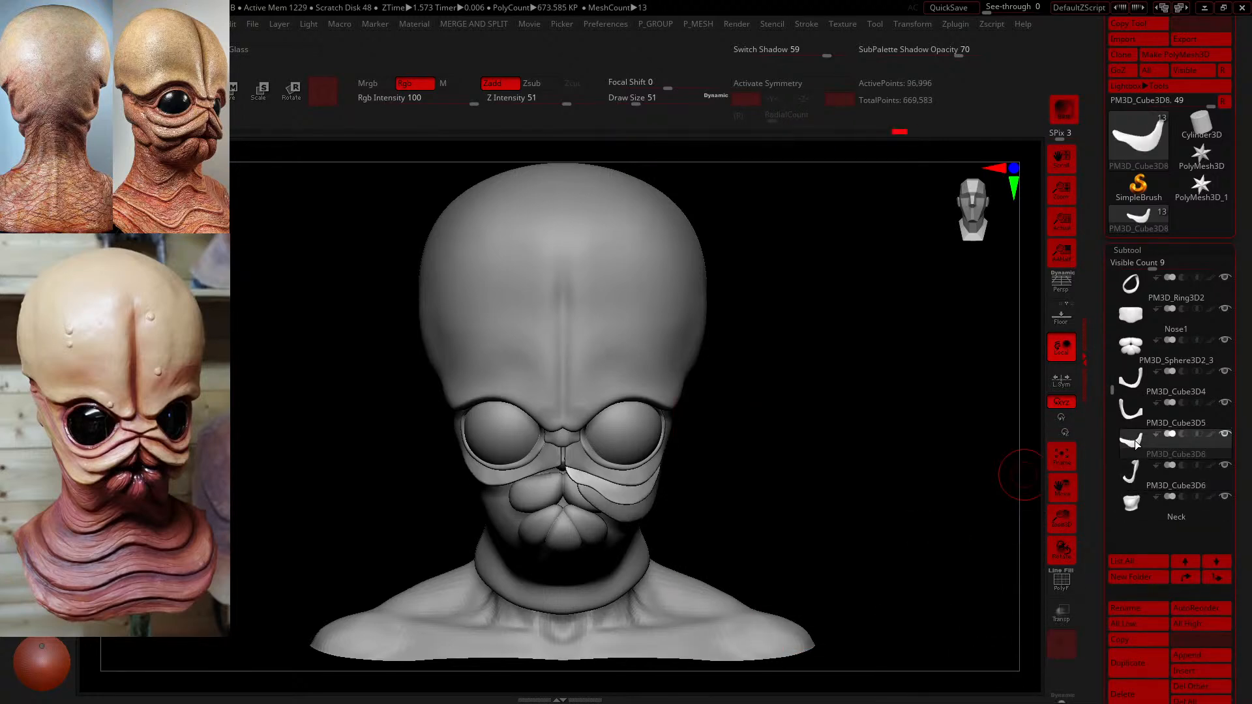
left_click(1132, 410)
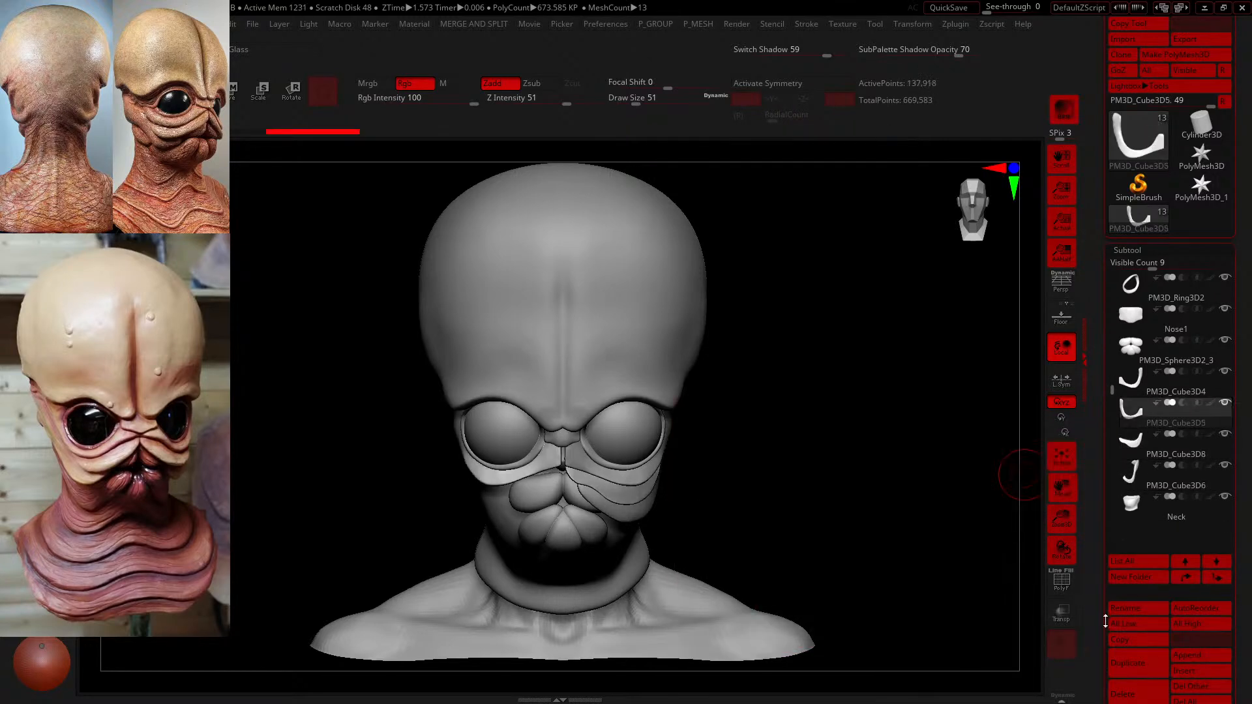
left_click(1128, 699)
left_click(1018, 688)
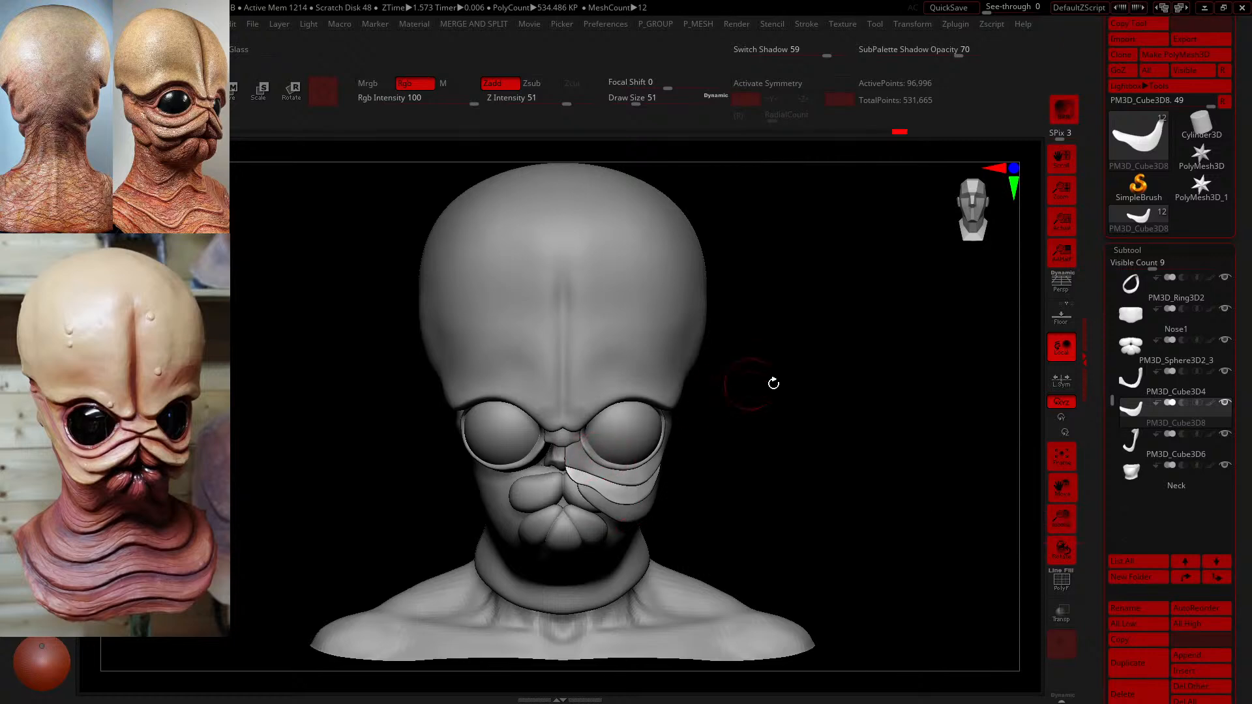
- Extend the upper fold PM3D_Cube3D4 toward the nose centreline, reduce the draw size to 33, and adjust the inner end of middle fold PM3D_Cube3D8
left_click_drag(782, 394, 895, 450, "alt")
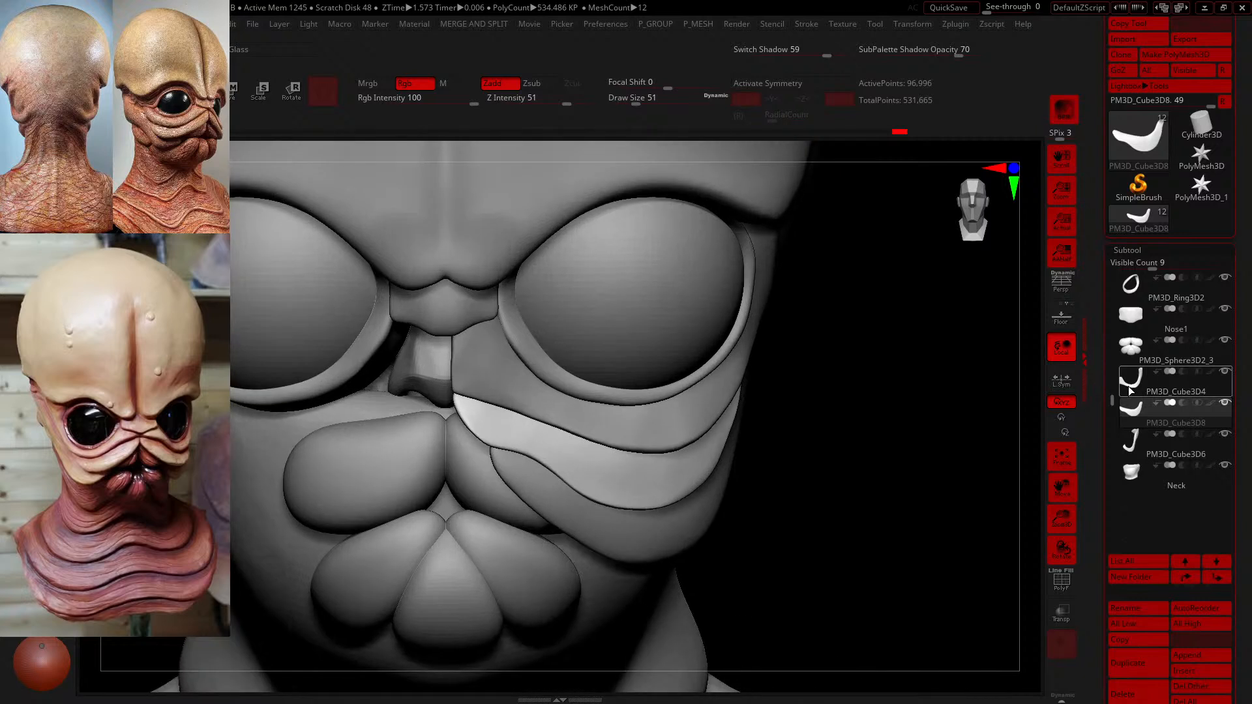
left_click(1128, 386)
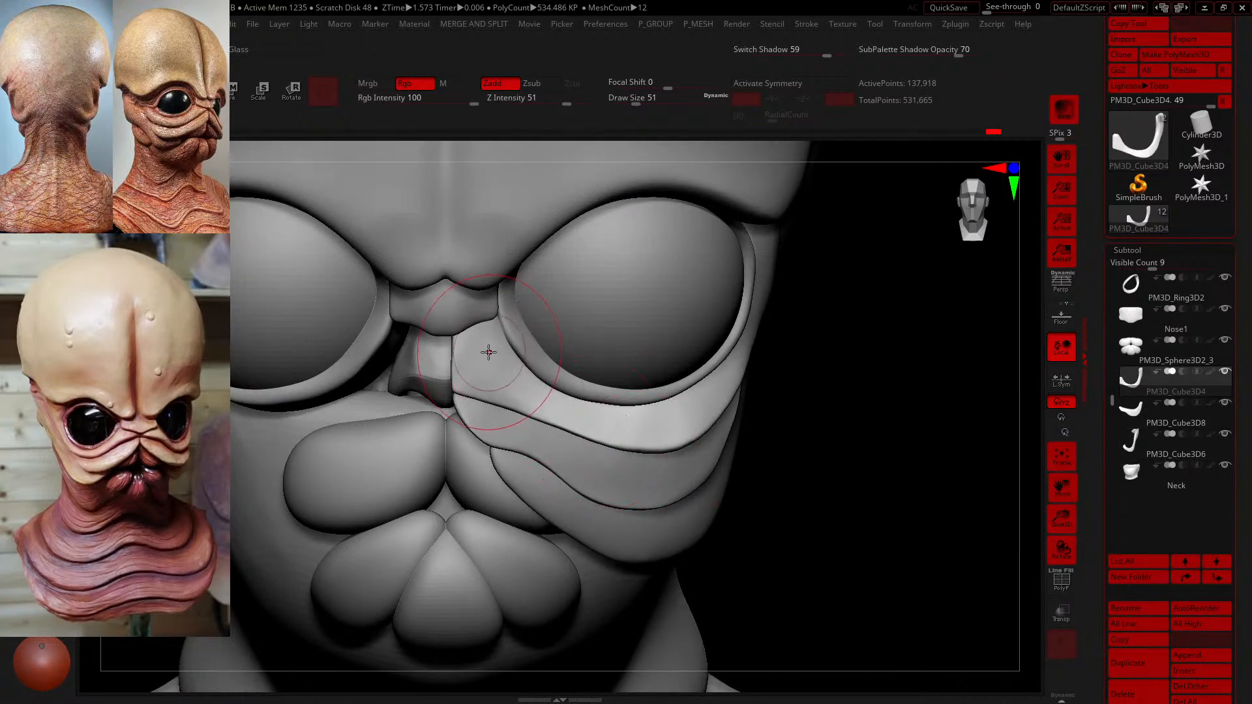
left_click_drag(455, 338, 448, 339)
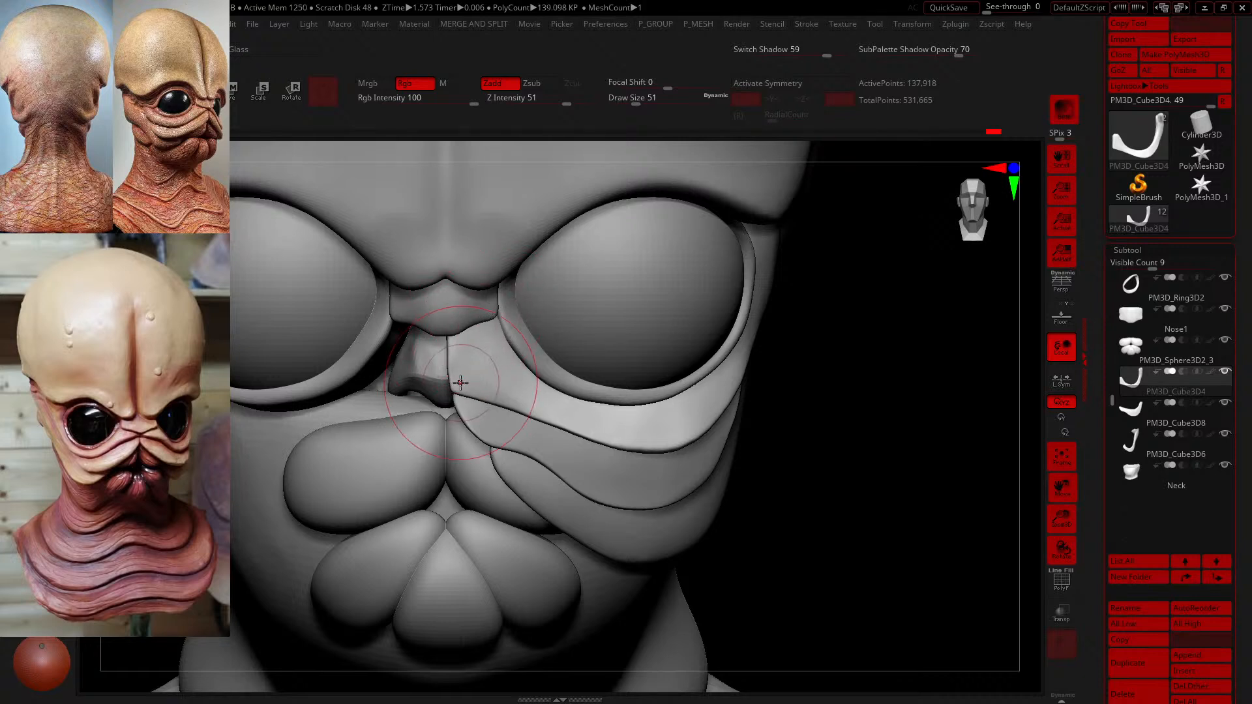
left_click_drag(675, 98, 628, 105)
left_click_drag(456, 402, 446, 401)
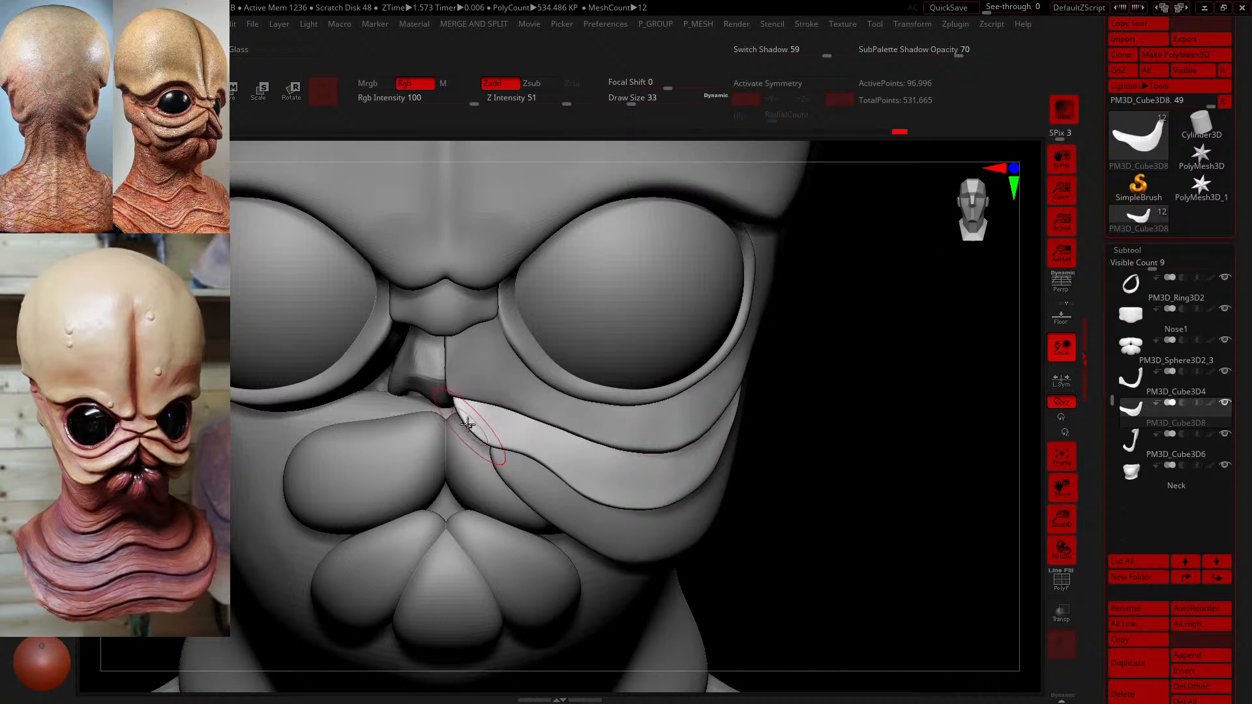
left_click_drag(460, 420, 502, 455)
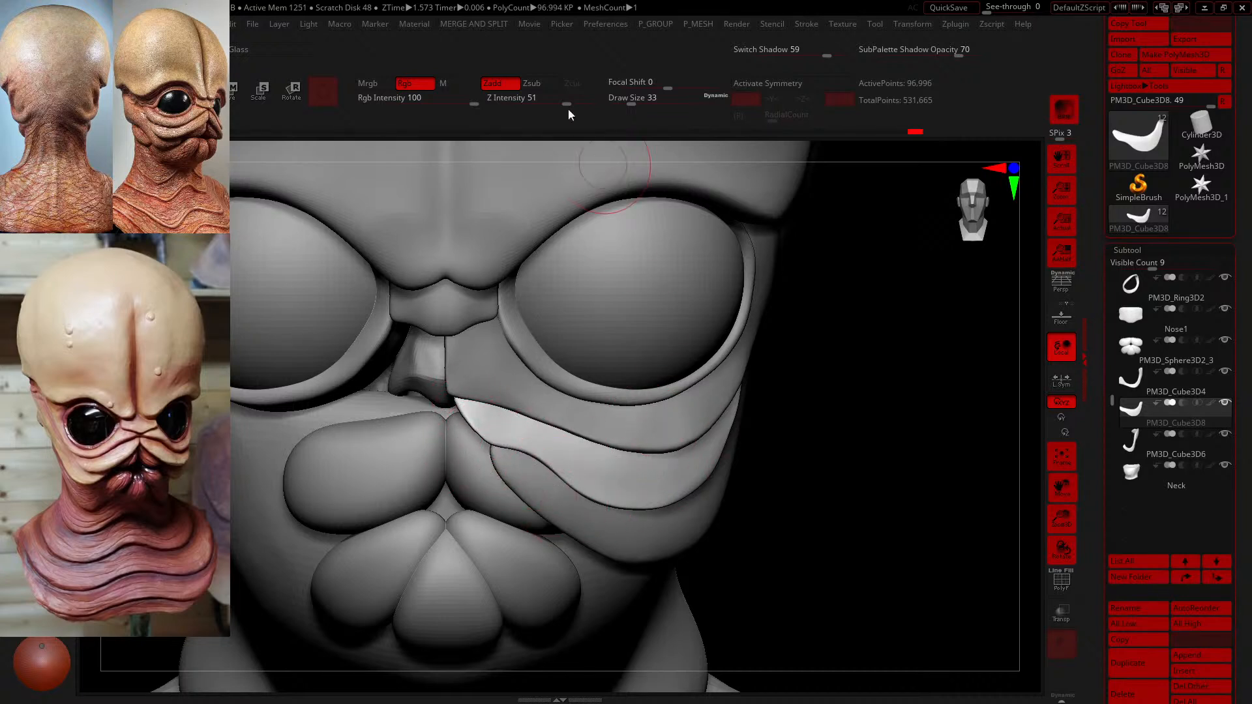
- Refine the inner end and lower edge of the lowest fold PM3D_Cube3D6 with draw size 44, checking it from the side
left_click(1117, 456)
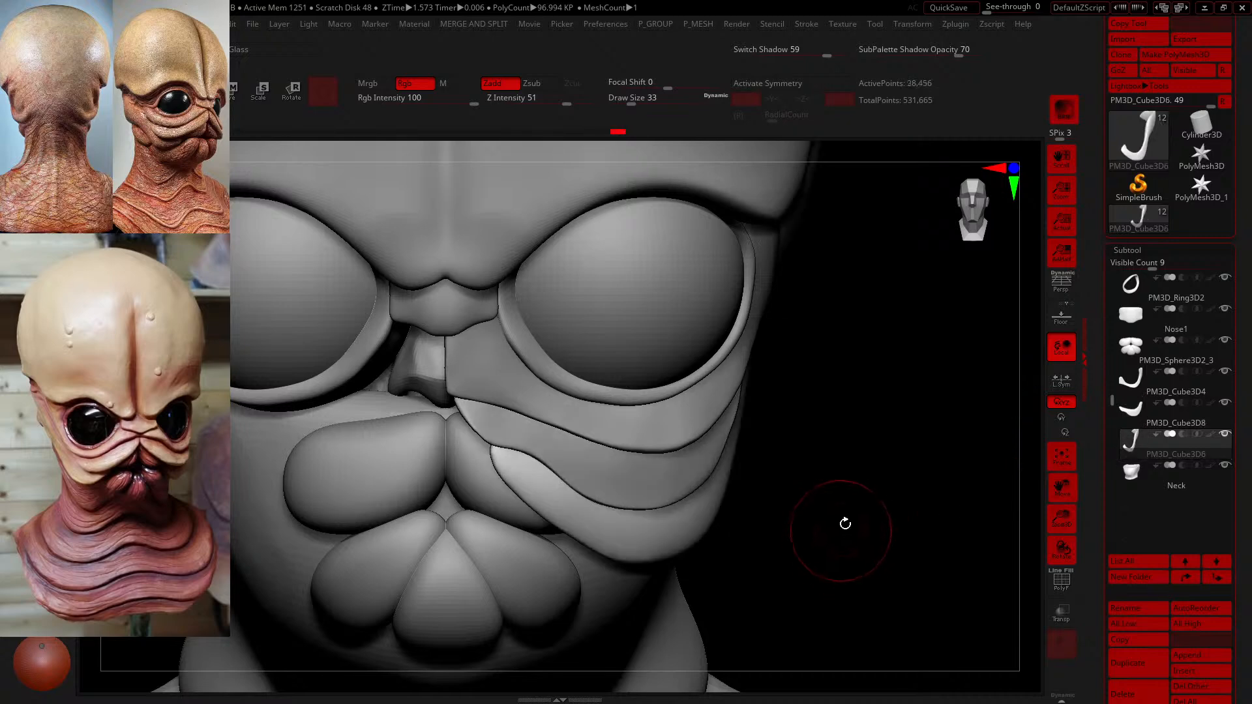
left_click_drag(844, 522, 837, 485, "alt")
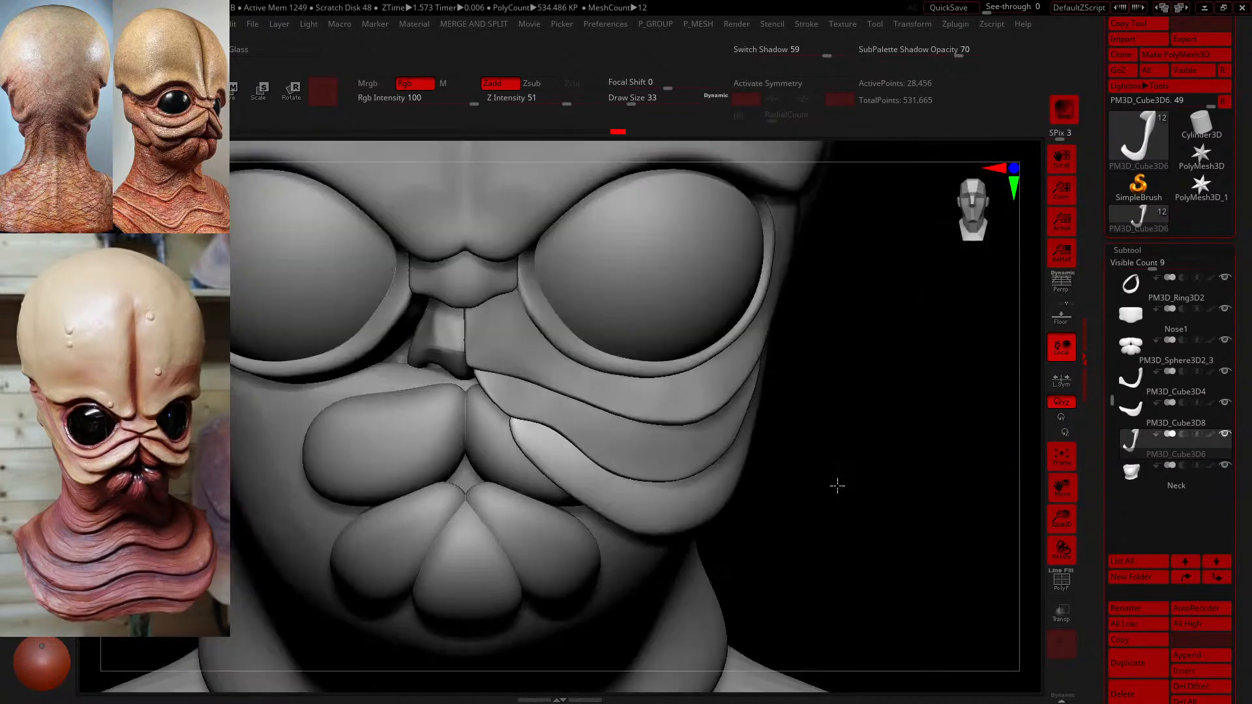
mouse_move(632, 101)
left_mouse_down()
mouse_move(645, 101)
mouse_move(630, 101)
left_mouse_up()
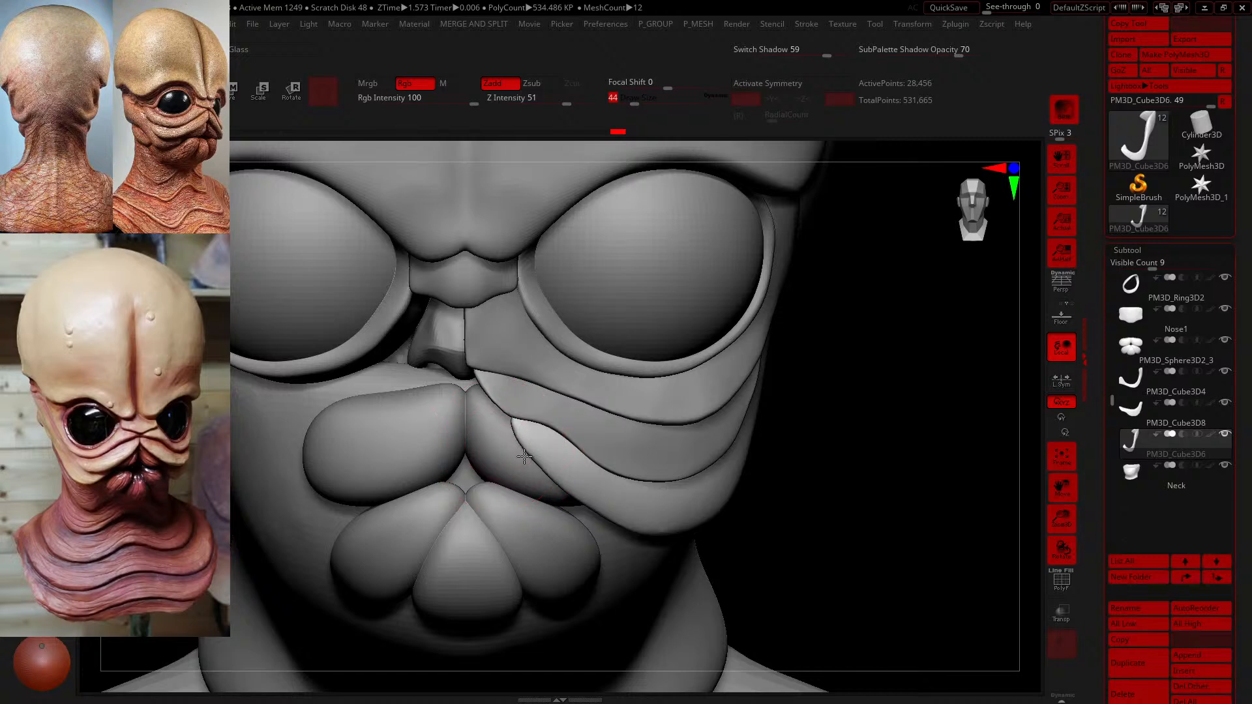
mouse_move(554, 471)
left_mouse_down()
mouse_move(573, 497)
mouse_move(547, 473)
mouse_move(599, 481)
left_mouse_up()
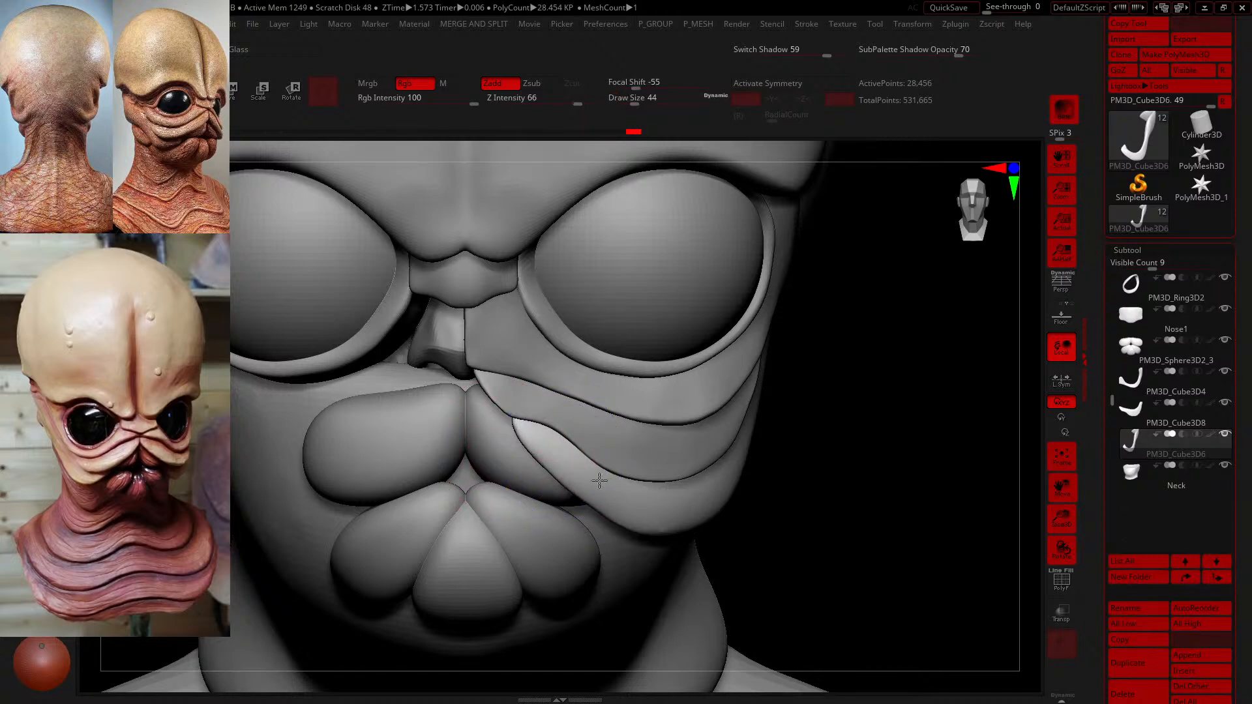
left_click_drag(718, 545, 743, 515)
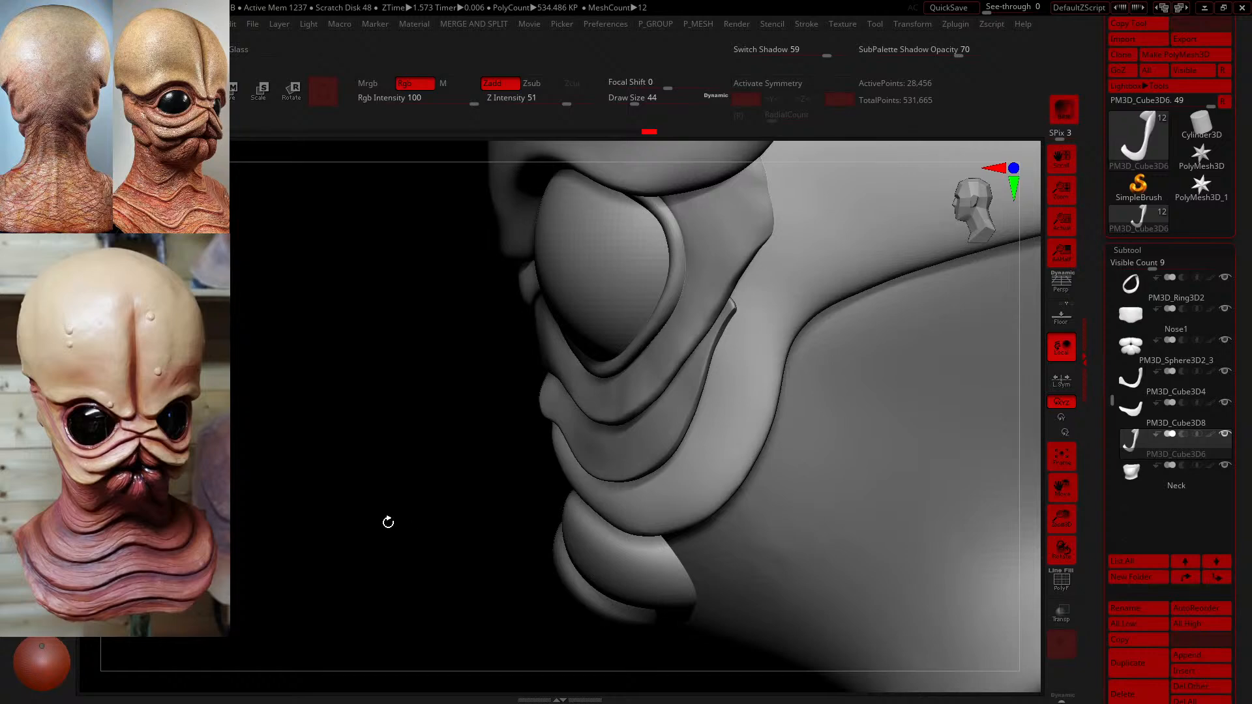
left_click_drag(388, 522, 828, 468, "shift")
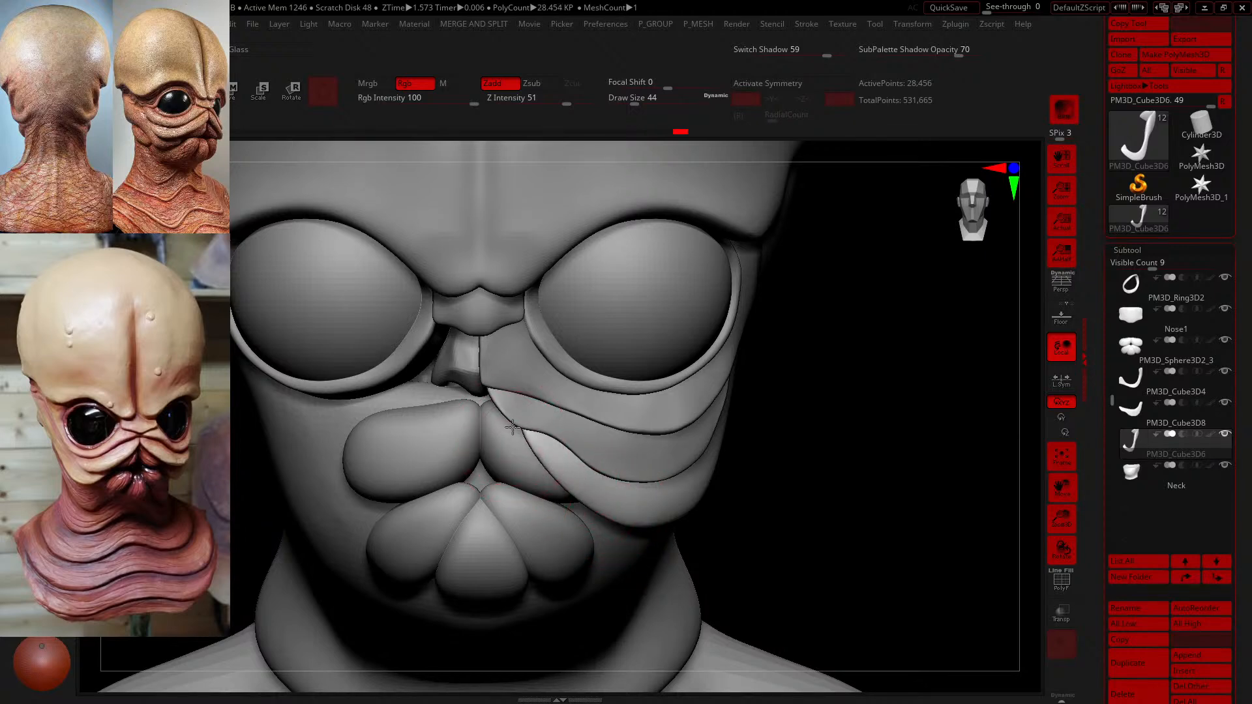
left_click_drag(710, 531, 656, 524)
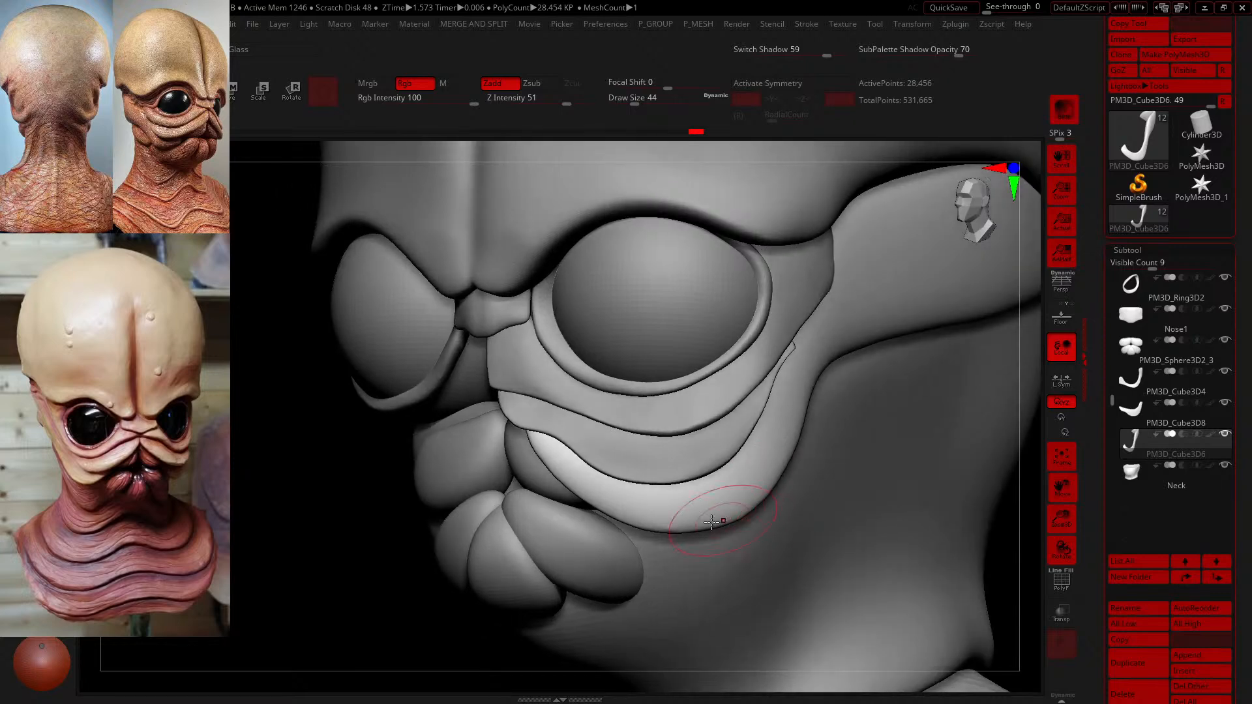
mouse_move(291, 539)
left_mouse_down()
mouse_move(244, 496)
mouse_move(237, 509)
left_mouse_up()
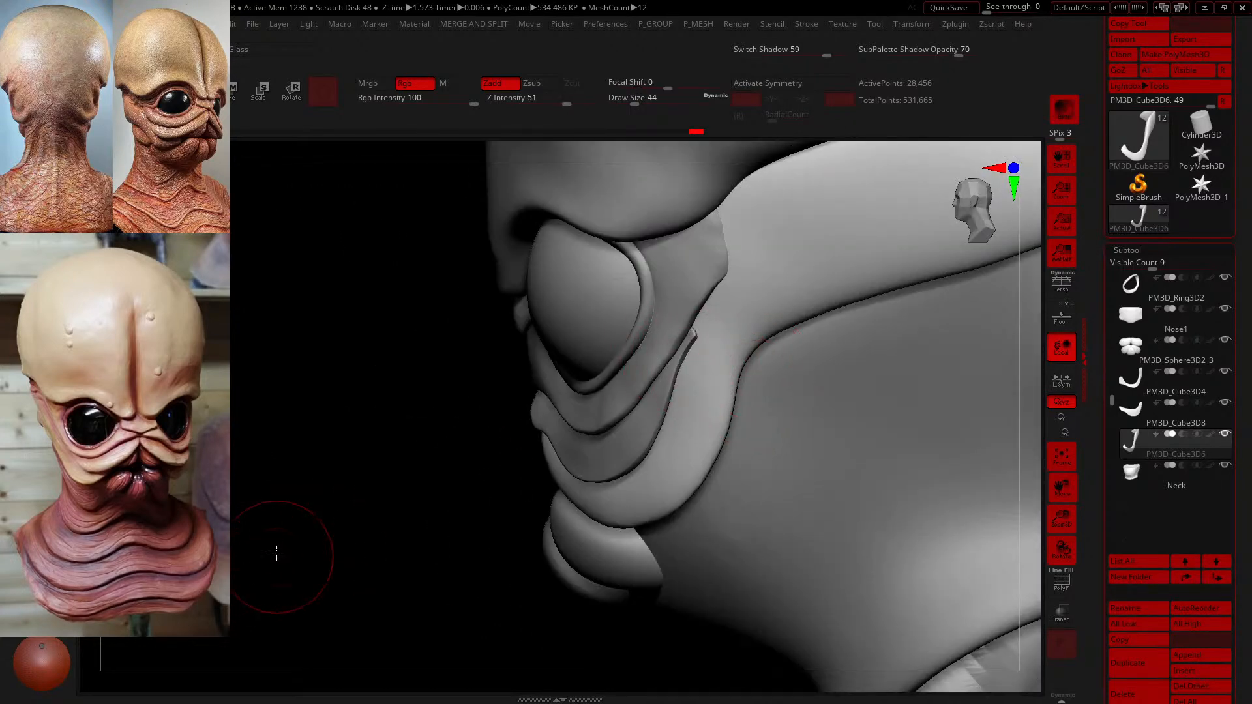
left_click_drag(276, 553, 394, 420)
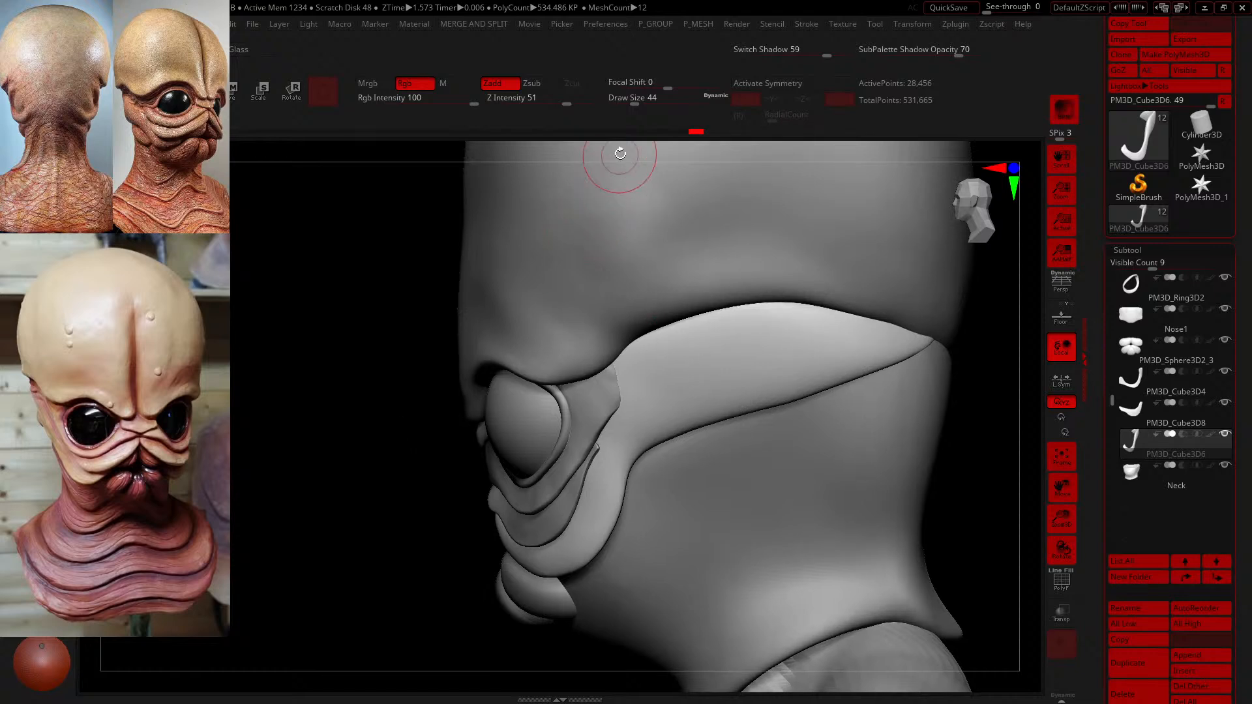
- Set the draw size to 90 and pull the lower edge of the lowest fold PM3D_Cube3D6 downward along the side of the head
left_click_drag(634, 102, 645, 101)
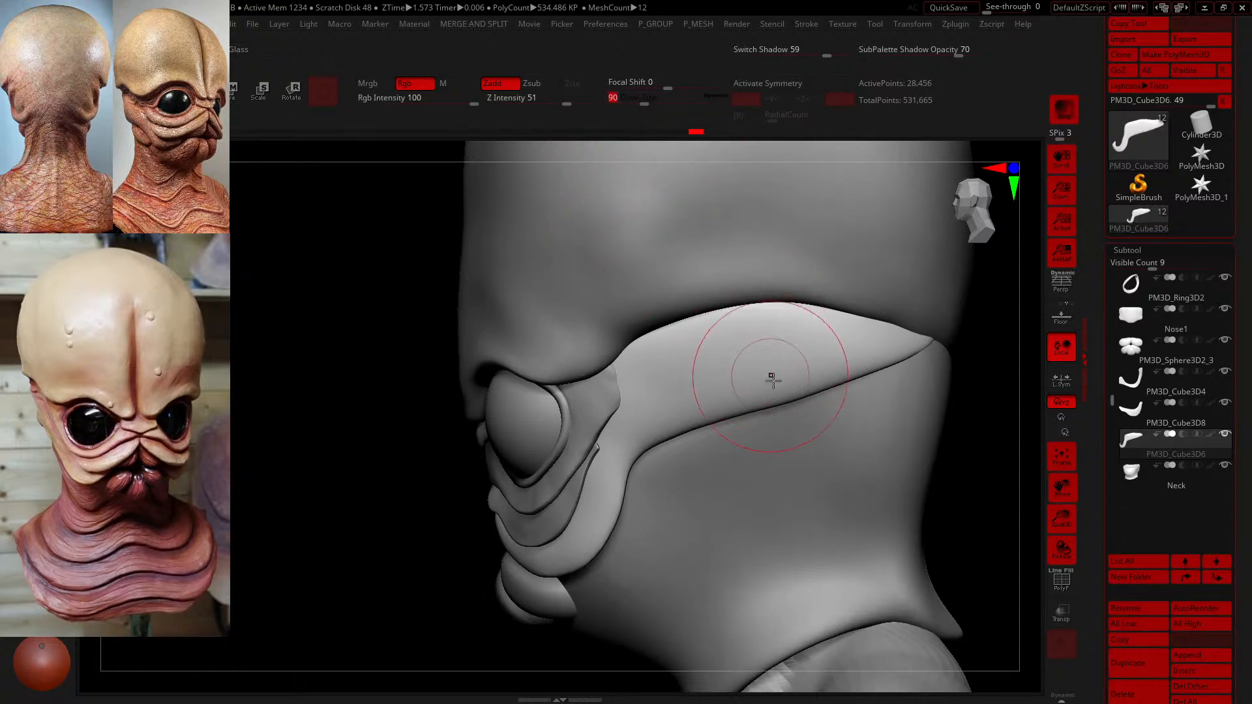
left_click_drag(773, 378, 813, 392)
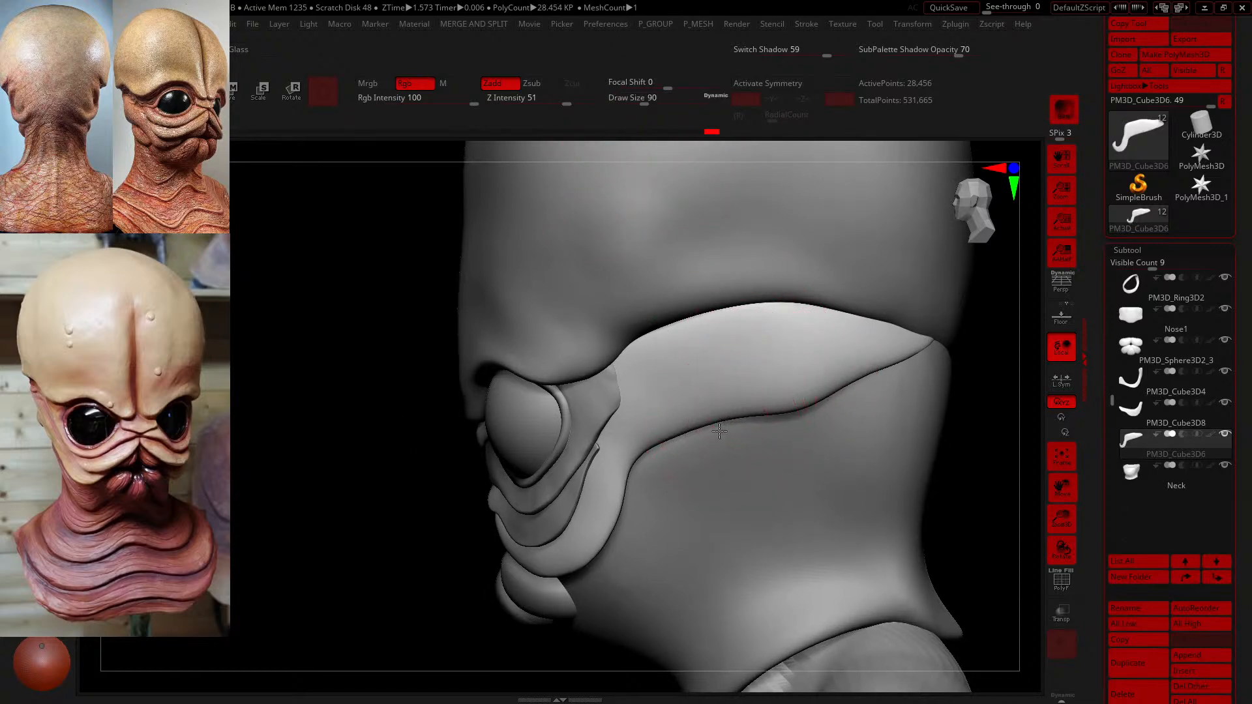
left_click_drag(715, 430, 838, 391)
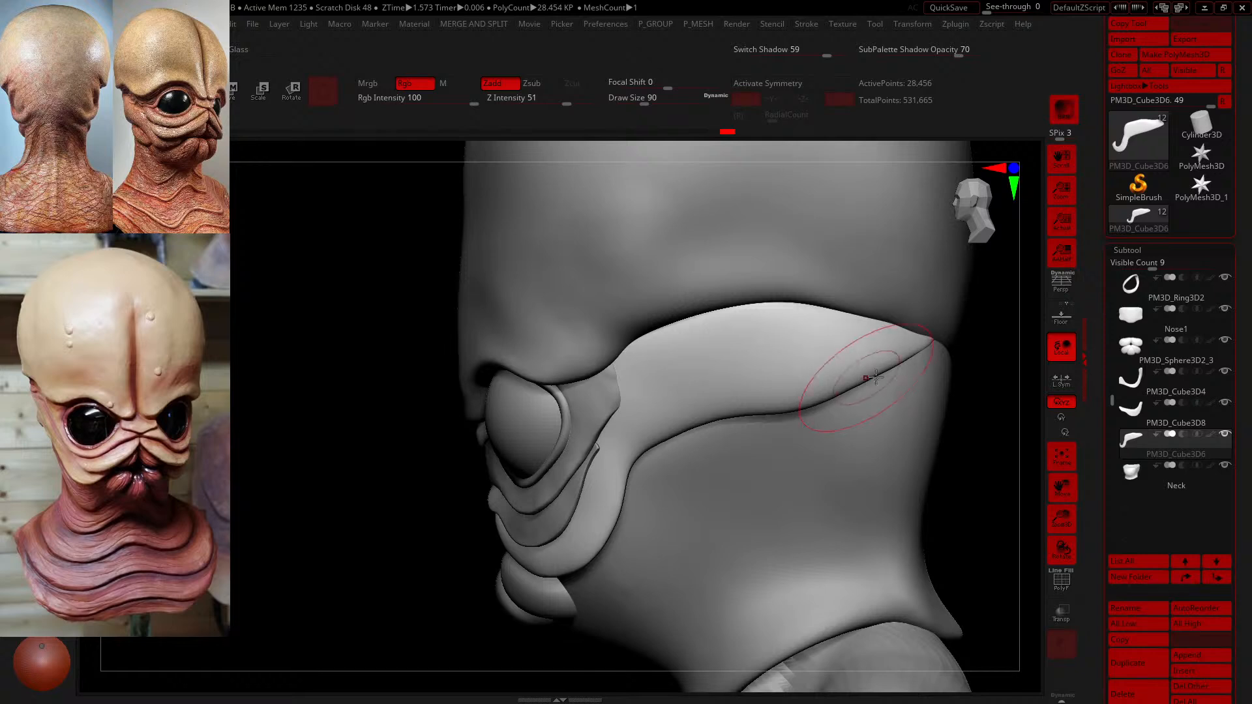
- Adjust how the fold's rear end sits against the head from behind and below, raising the draw size to 136
mouse_move(839, 391)
right_mouse_down()
mouse_move(933, 361)
mouse_move(888, 357)
right_mouse_up()
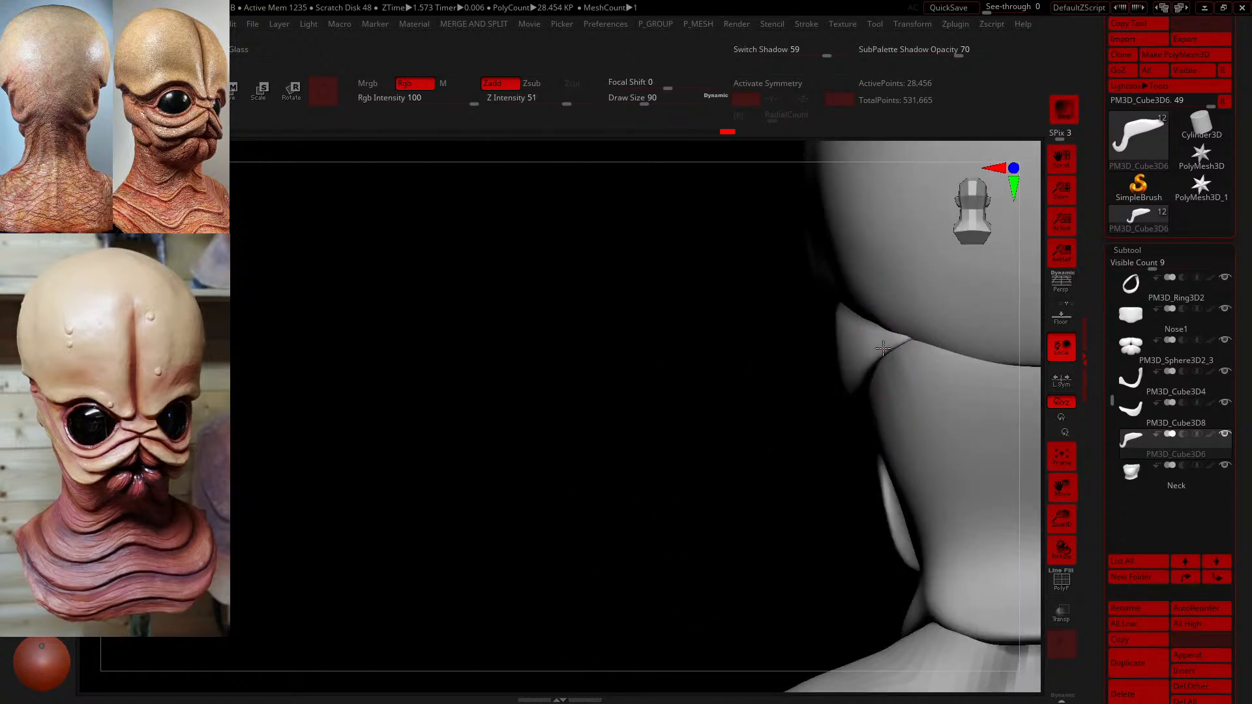
left_click_drag(887, 344, 871, 365)
left_click_drag(732, 370, 731, 315)
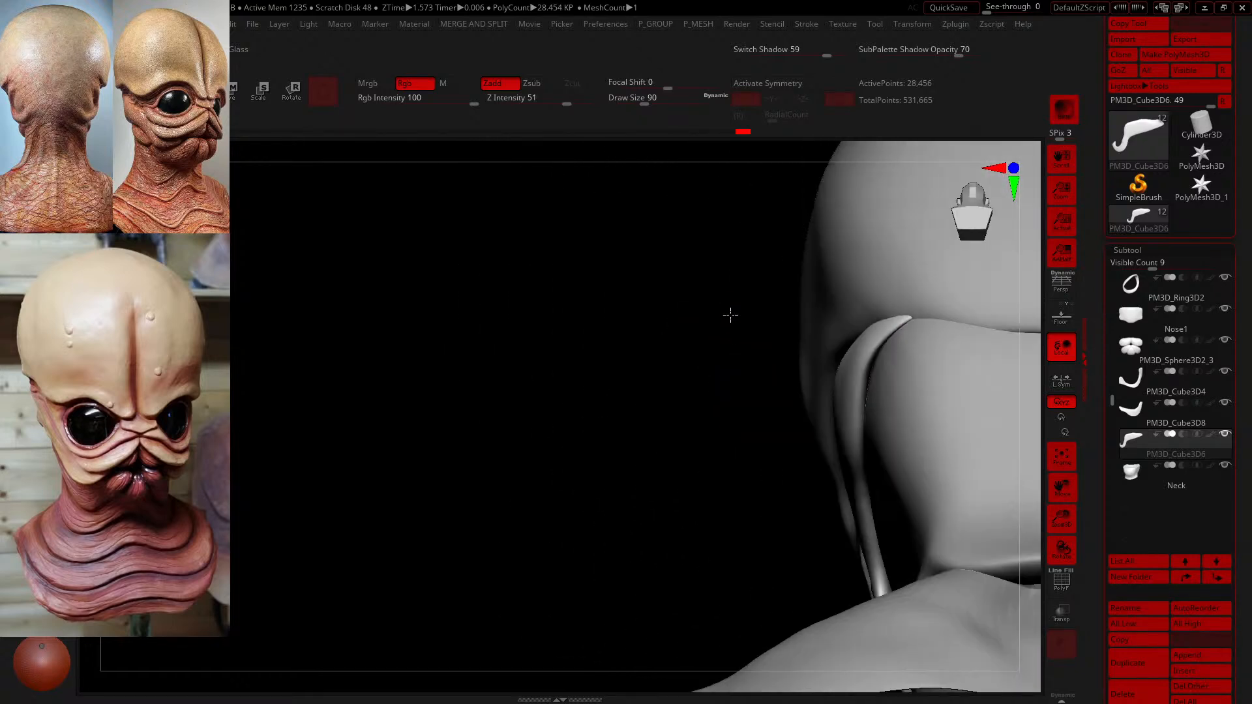
left_click_drag(643, 106, 653, 106)
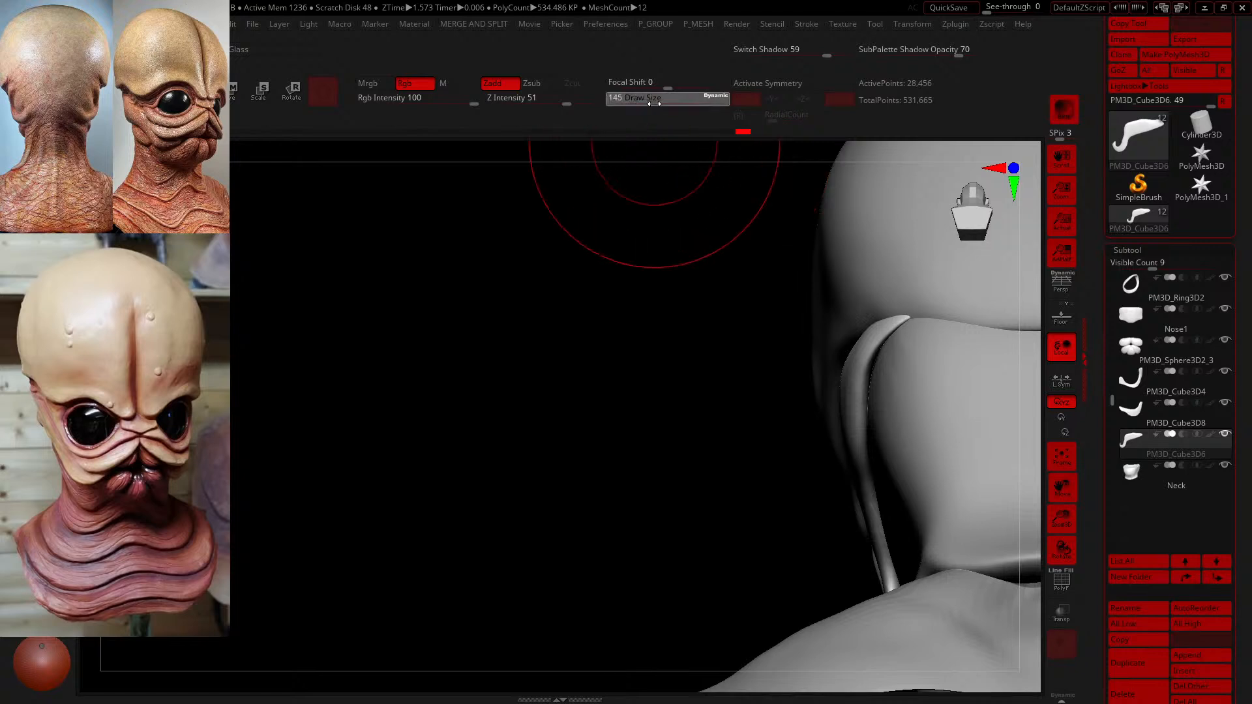
left_click_drag(852, 404, 768, 449)
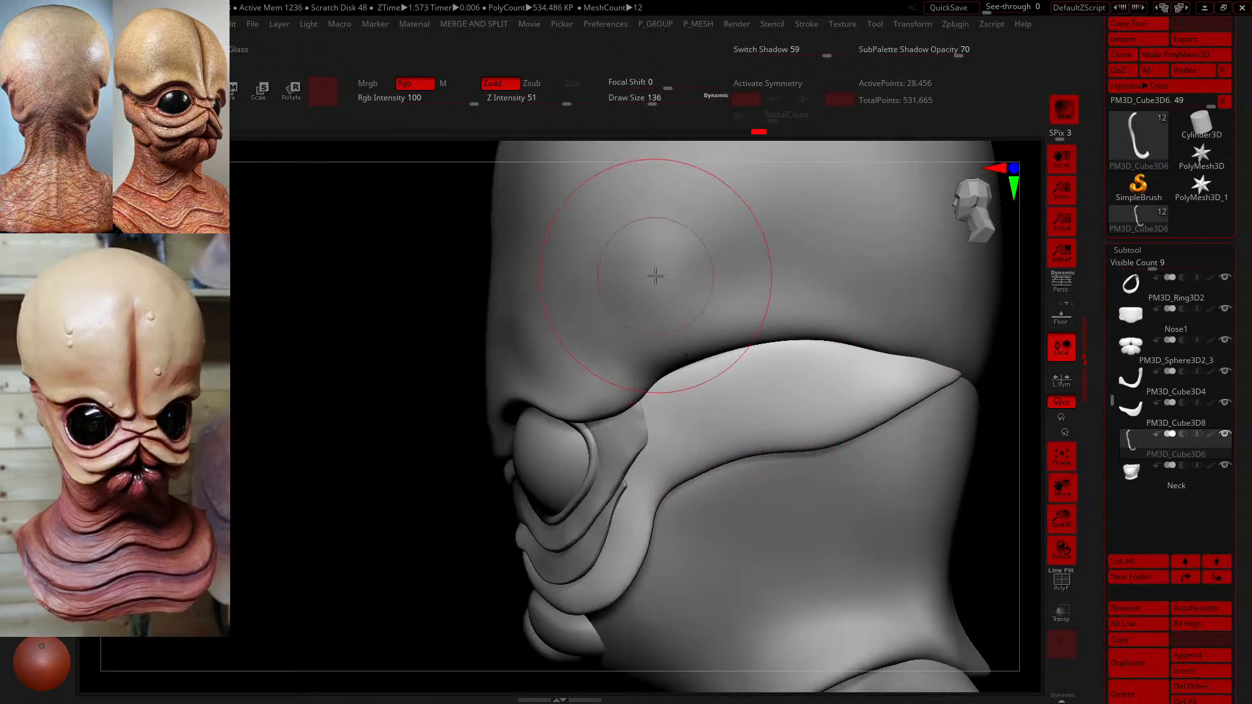
- Reduce the draw size to 90 and widen the fold's rear part by pulling its lower edge down near the pointed tip
left_click_drag(654, 100, 645, 100)
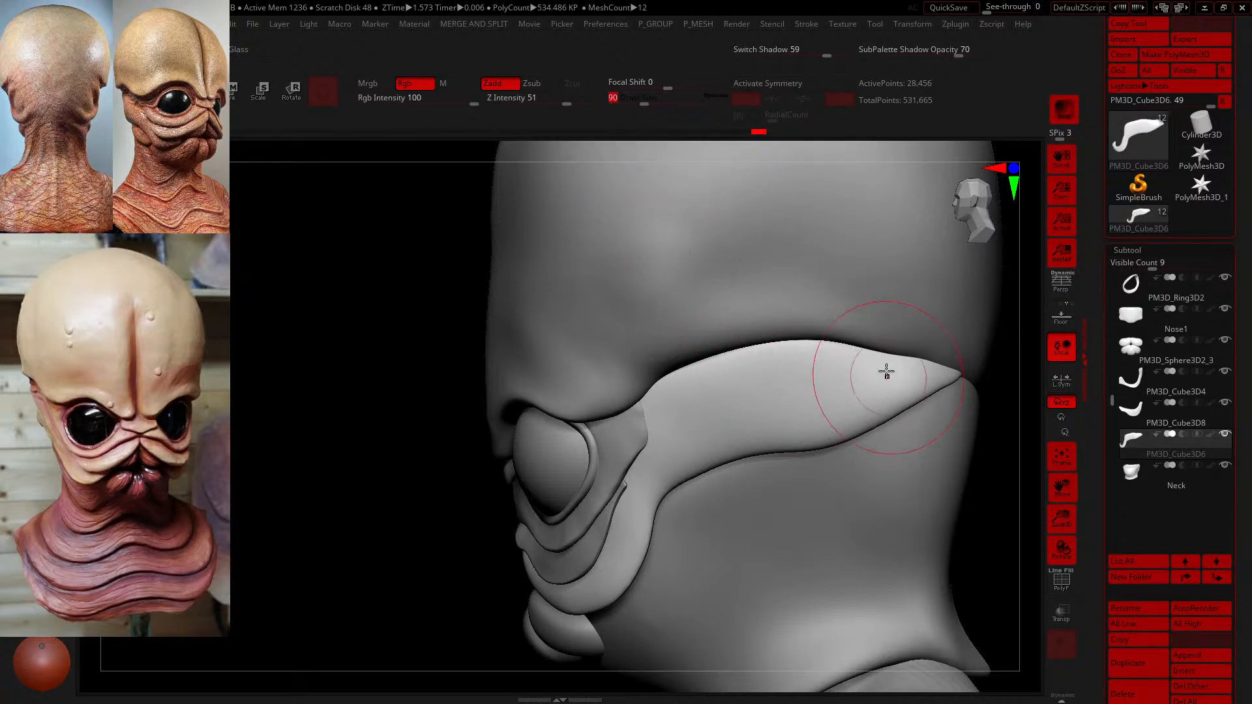
left_click_drag(886, 371, 887, 441)
mouse_move(768, 475)
left_mouse_down()
mouse_move(759, 452)
mouse_move(658, 502)
mouse_move(686, 491)
mouse_move(685, 475)
mouse_move(717, 483)
left_mouse_up()
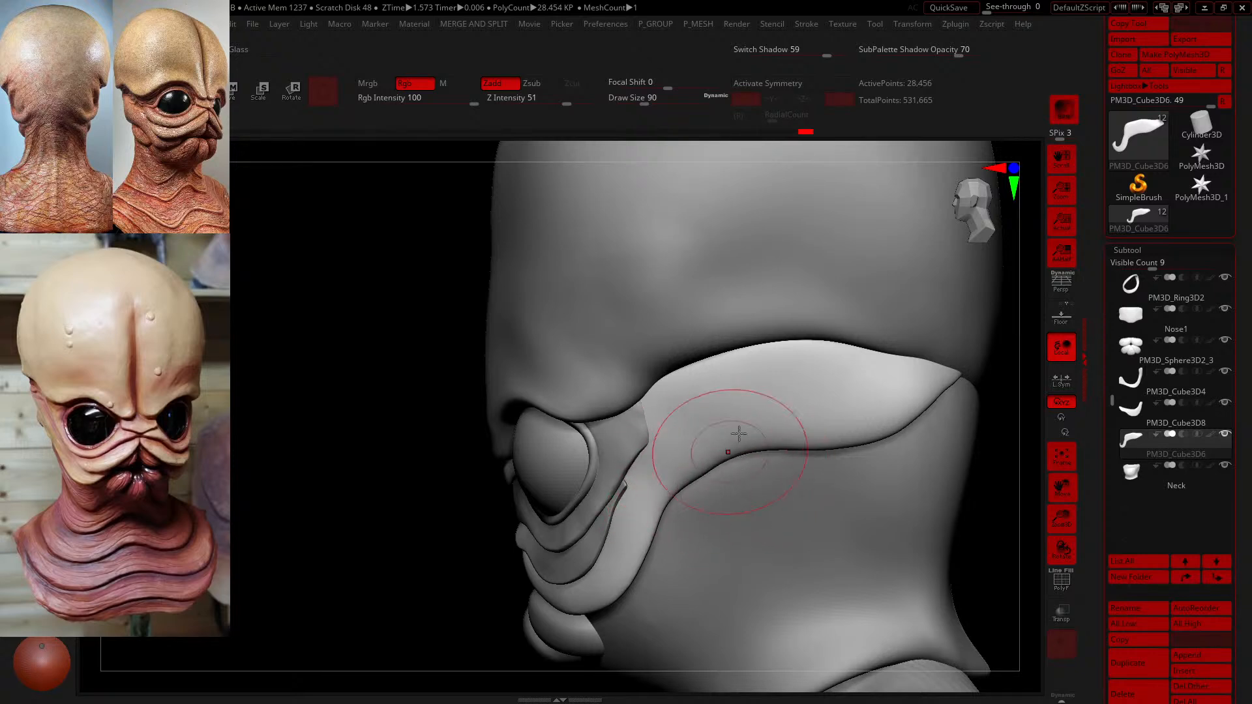
left_click_drag(739, 434, 763, 426)
- Refine the fold's contour from below with draw sizes 90, 167 and 74, and smooth its upper rear edge from the side
left_click_drag(263, 484, 236, 415)
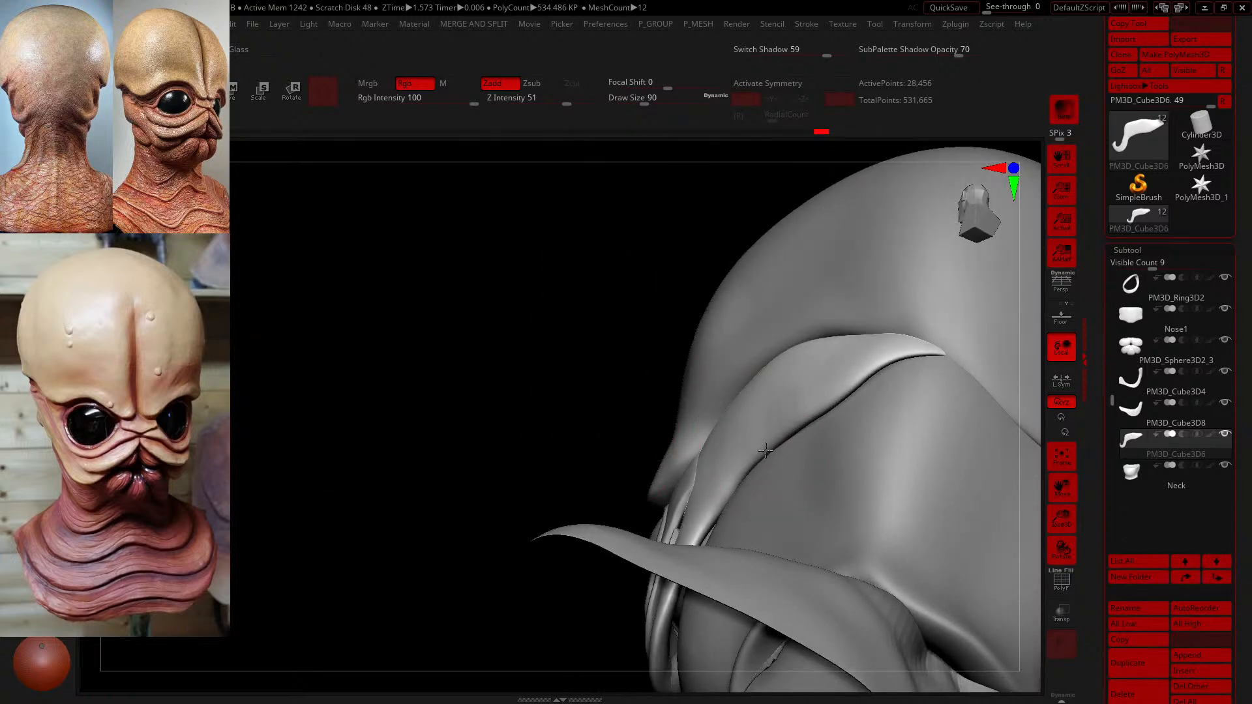
left_click_drag(766, 450, 741, 456)
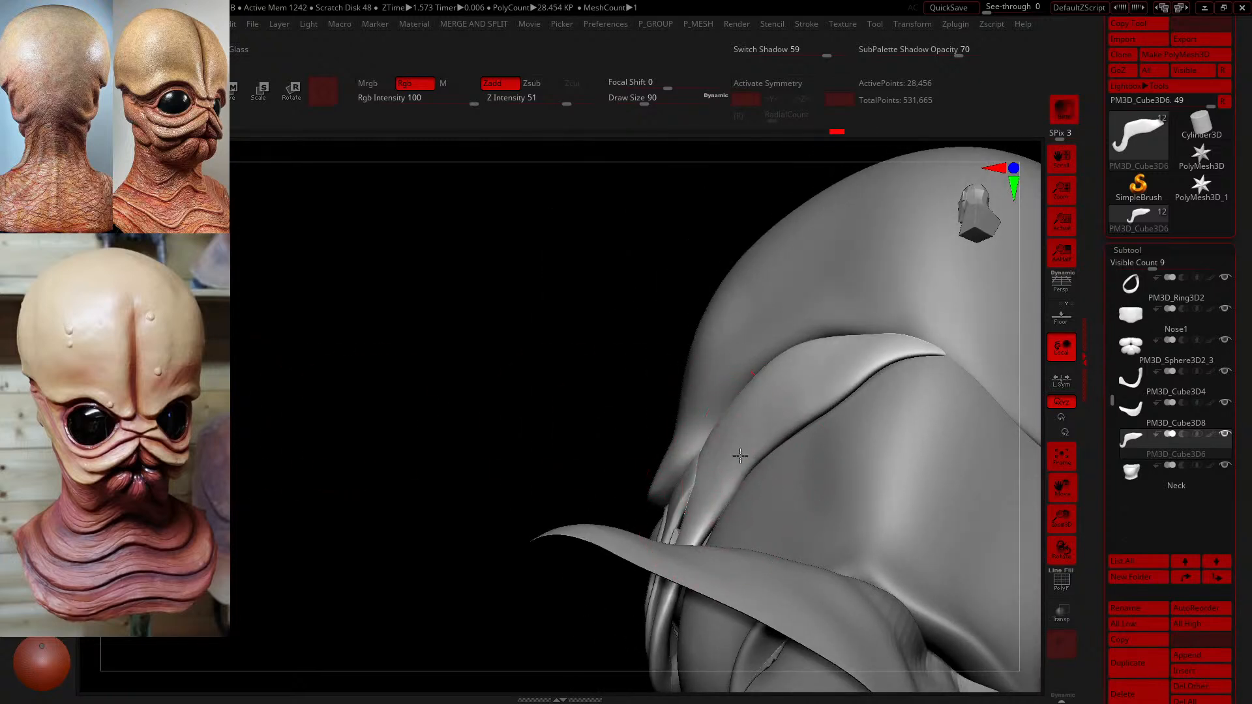
left_click_drag(779, 417, 785, 414)
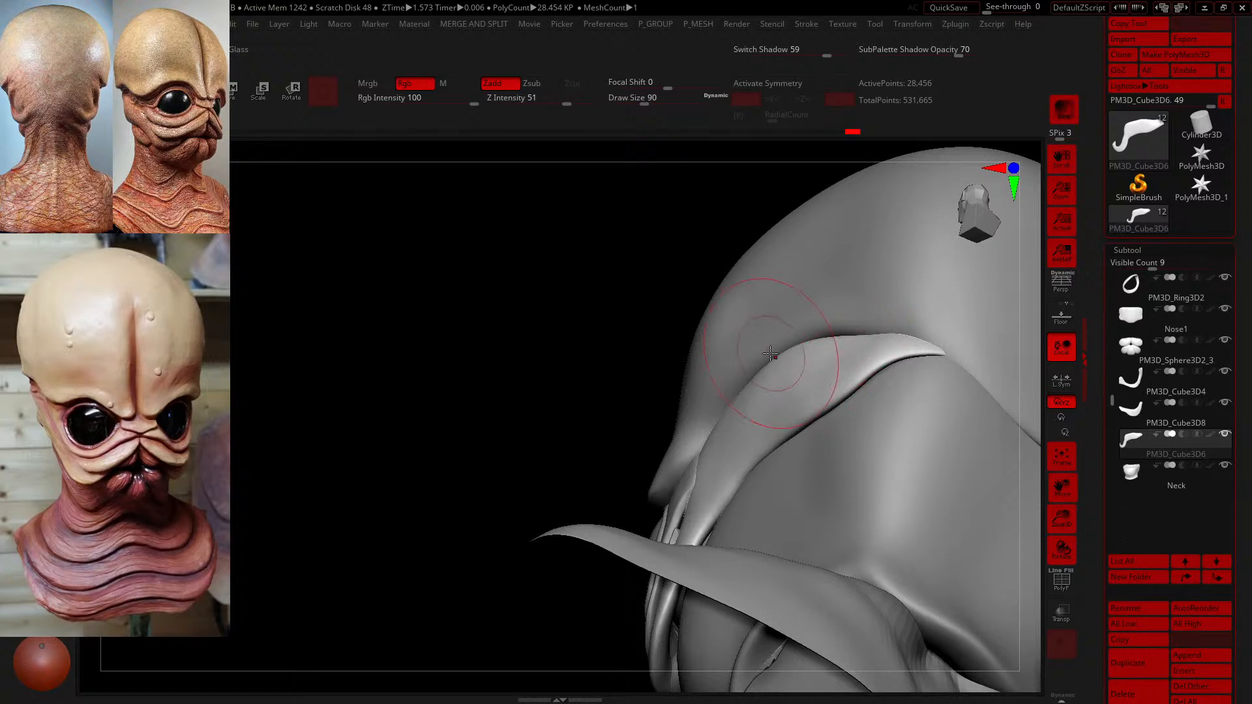
left_click_drag(645, 102, 656, 102)
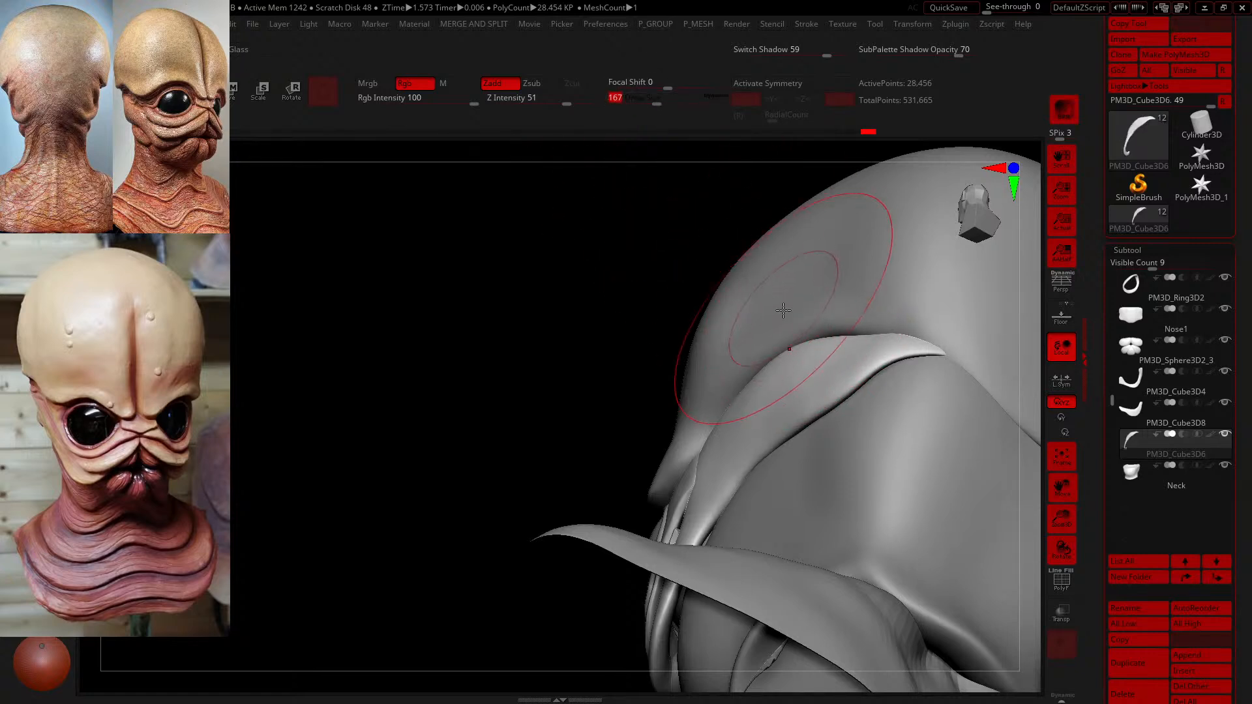
left_click_drag(826, 323, 830, 317)
left_click_drag(675, 98, 642, 99)
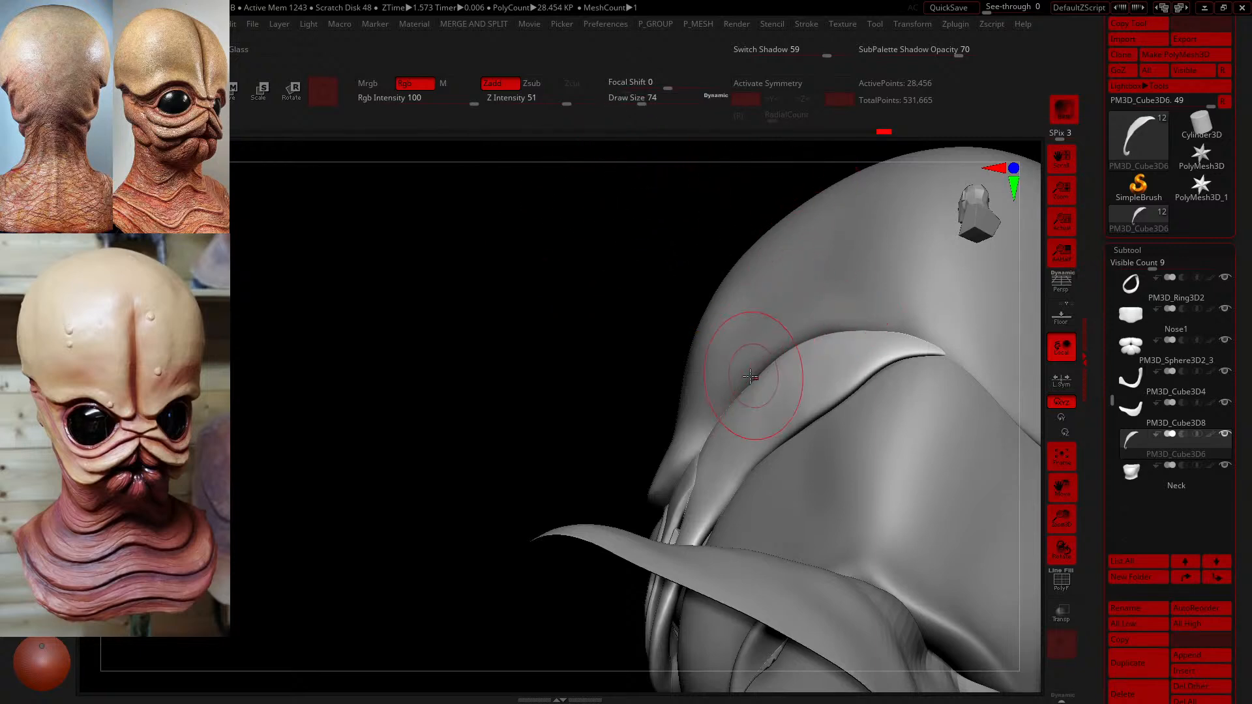
left_click_drag(744, 377, 748, 376)
left_click_drag(580, 294, 631, 362)
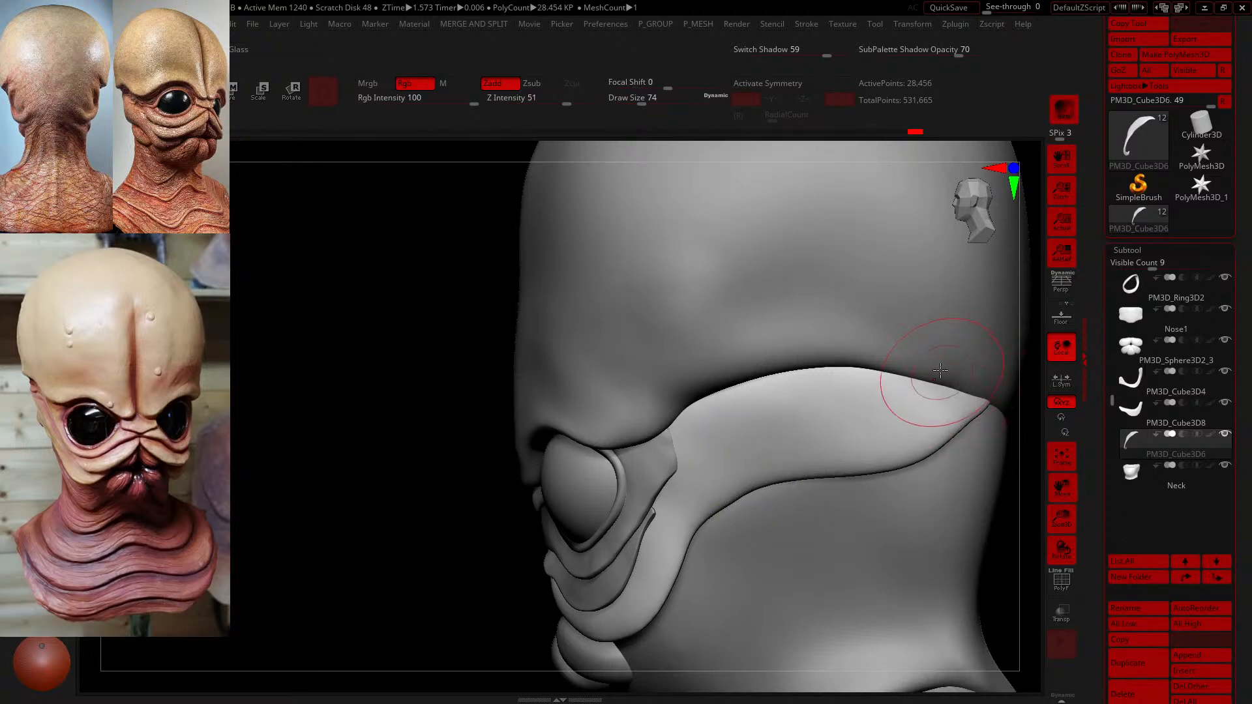
left_click_drag(942, 374, 943, 399, "shift")
- With the DamStandard brush at draw sizes 116 and 71, carve strokes along the upper part of the fold toward its rear tip
key("b")
key("d")
key("s")
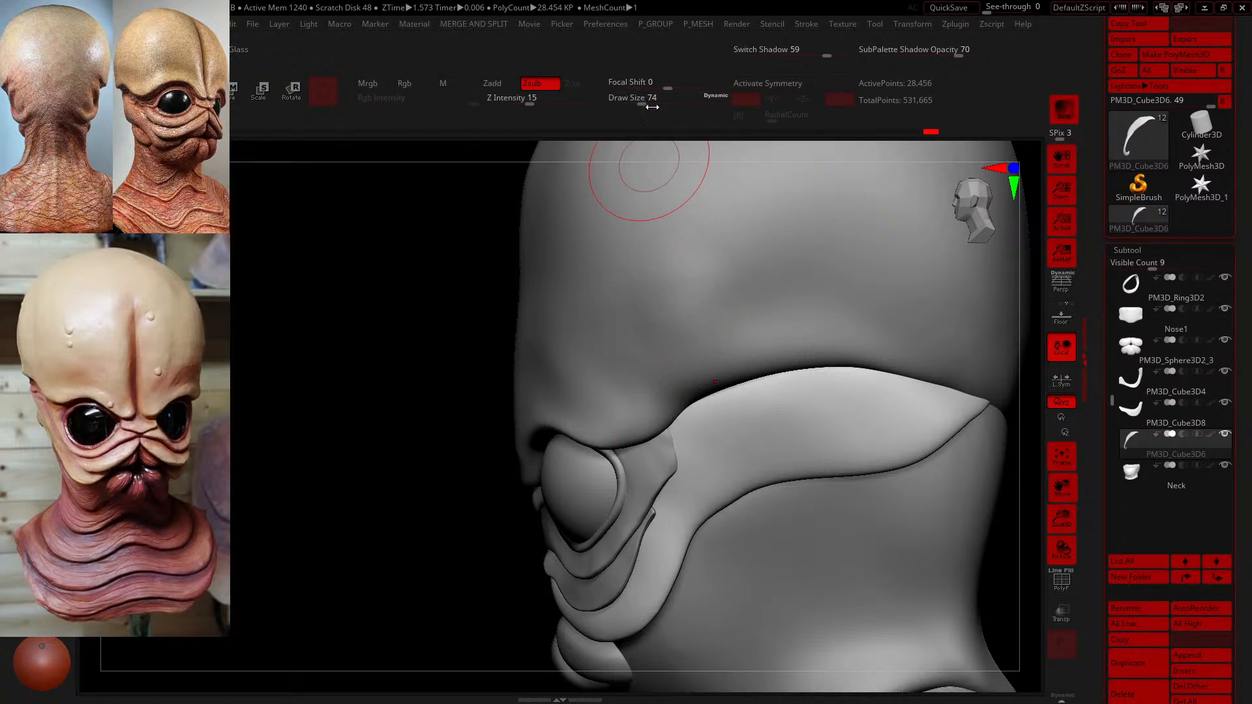
left_click_drag(652, 106, 660, 106)
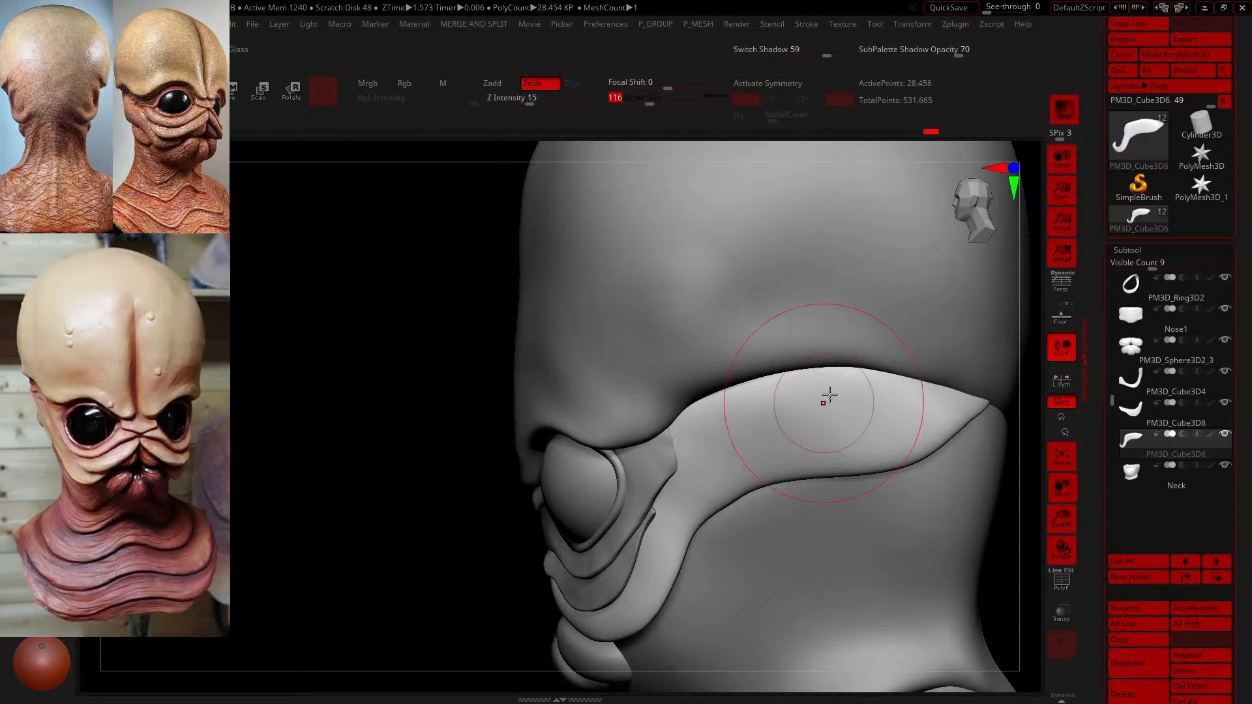
left_click_drag(829, 394, 975, 394)
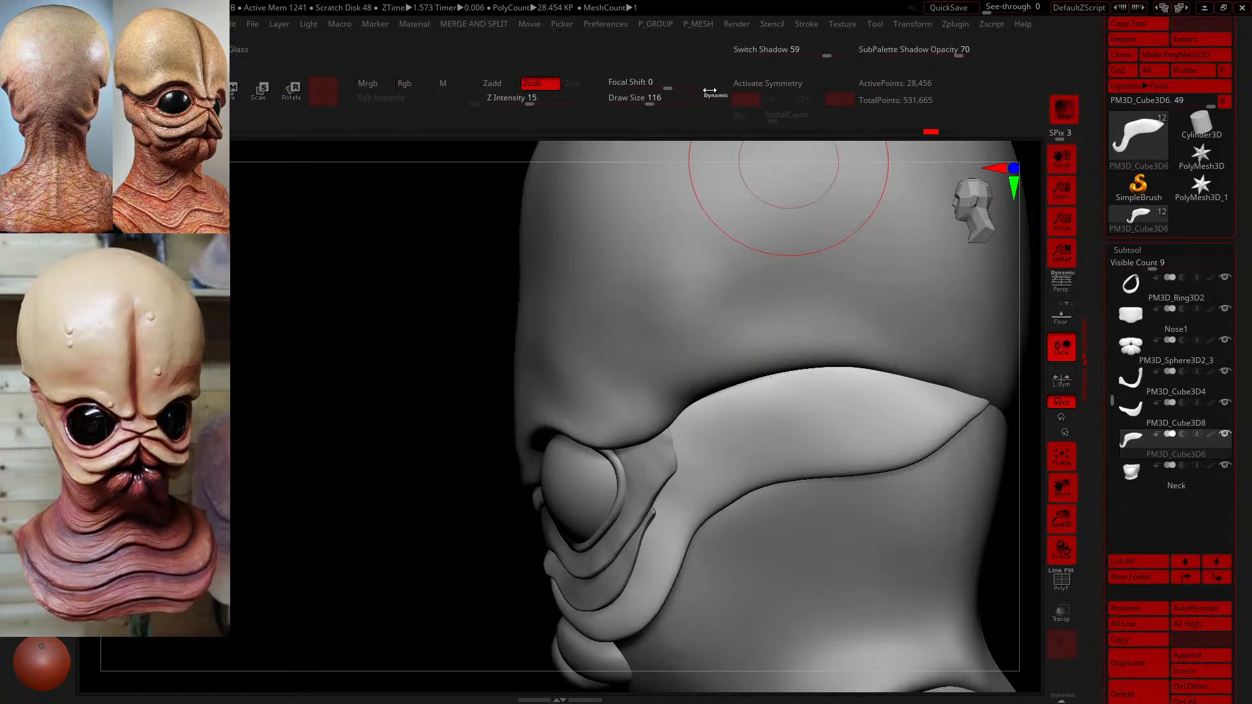
left_click_drag(648, 105, 641, 106)
left_click_drag(820, 392, 896, 387)
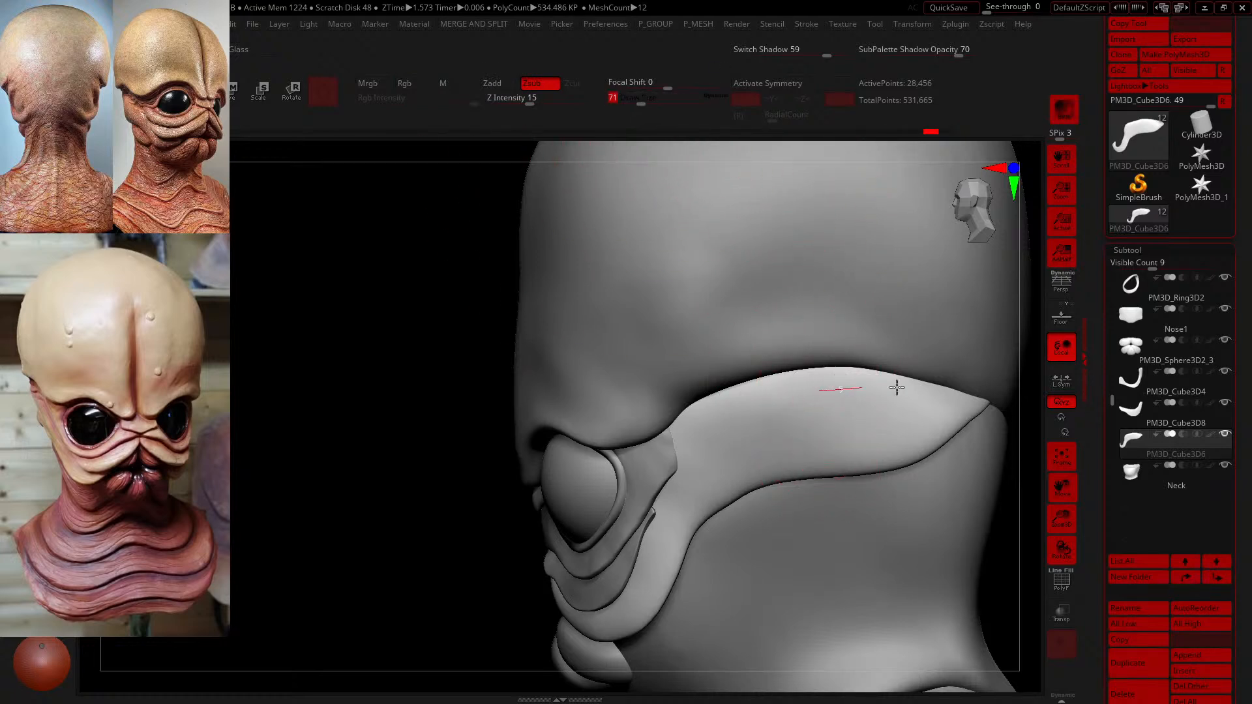
left_click_drag(998, 378, 1000, 379)
left_click_drag(786, 437, 970, 406)
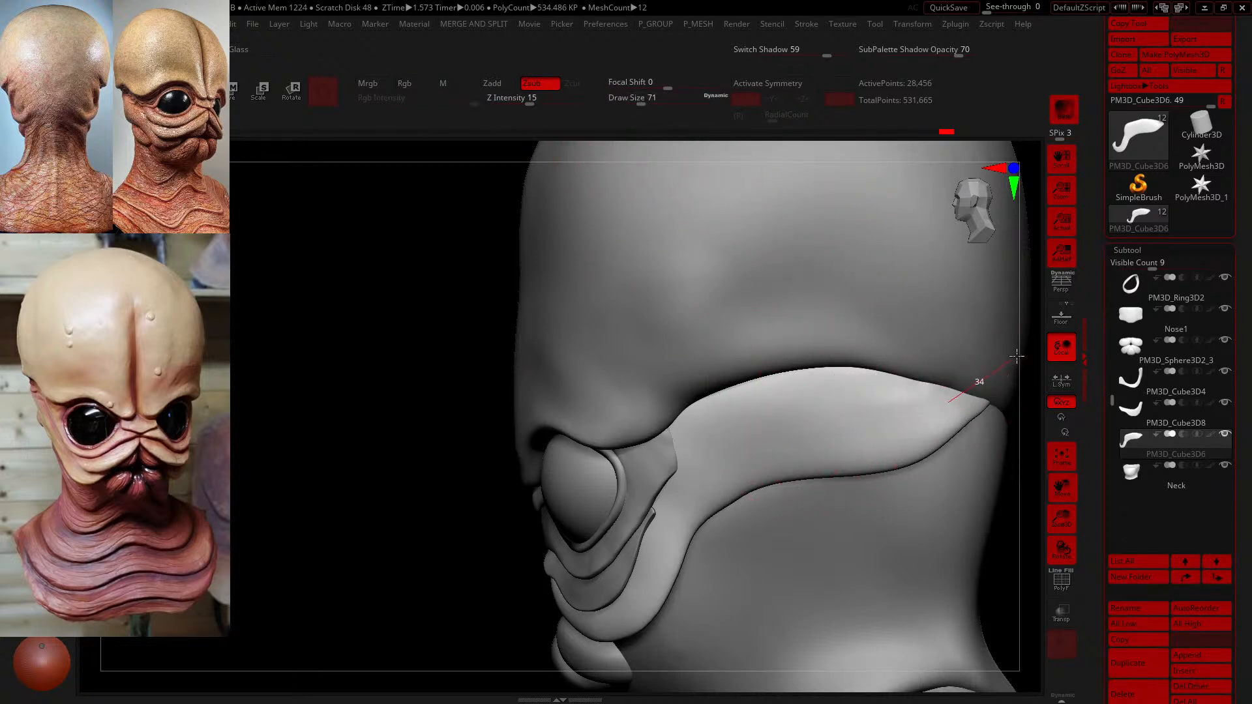
left_click_drag(1017, 356, 1017, 356)
- Carve more lengthwise strokes across the fold, smooth its surface and lower edge, and undo the last stroke
left_click_drag(718, 468, 752, 445)
left_click_drag(947, 442, 1005, 365)
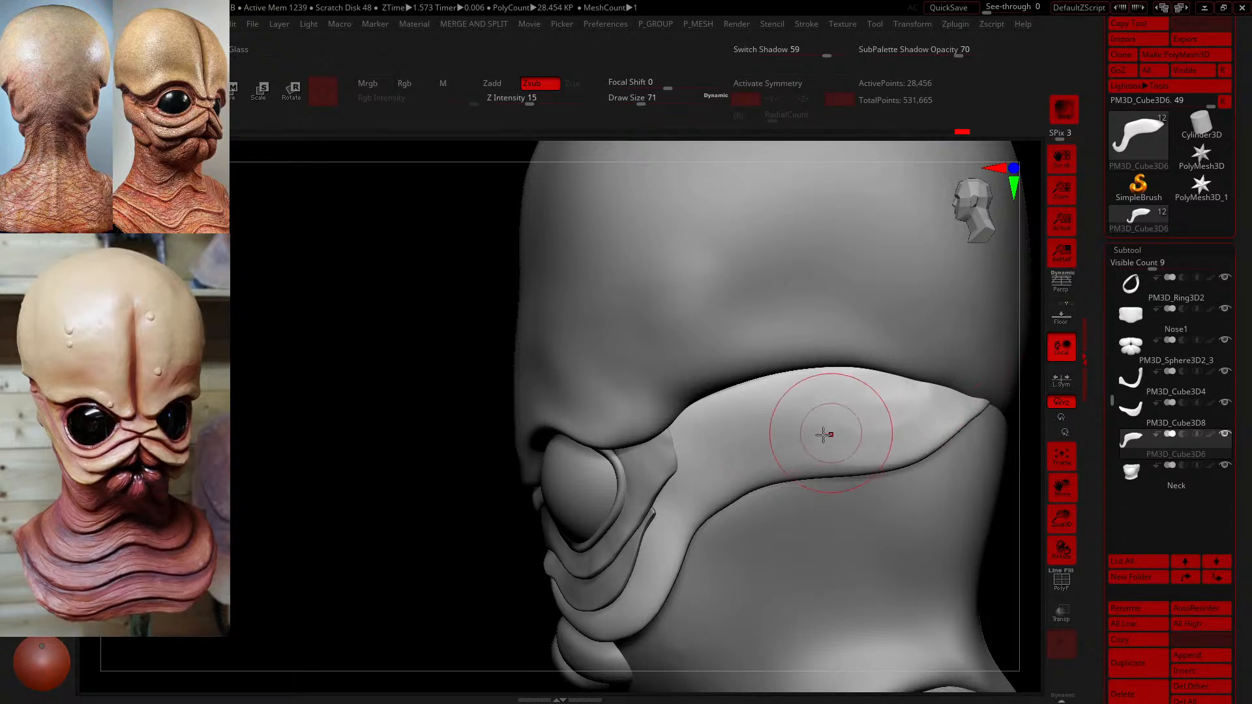
left_click_drag(750, 424, 900, 373)
left_click_drag(1008, 382, 1008, 384)
left_click_drag(797, 435, 900, 403, "shift")
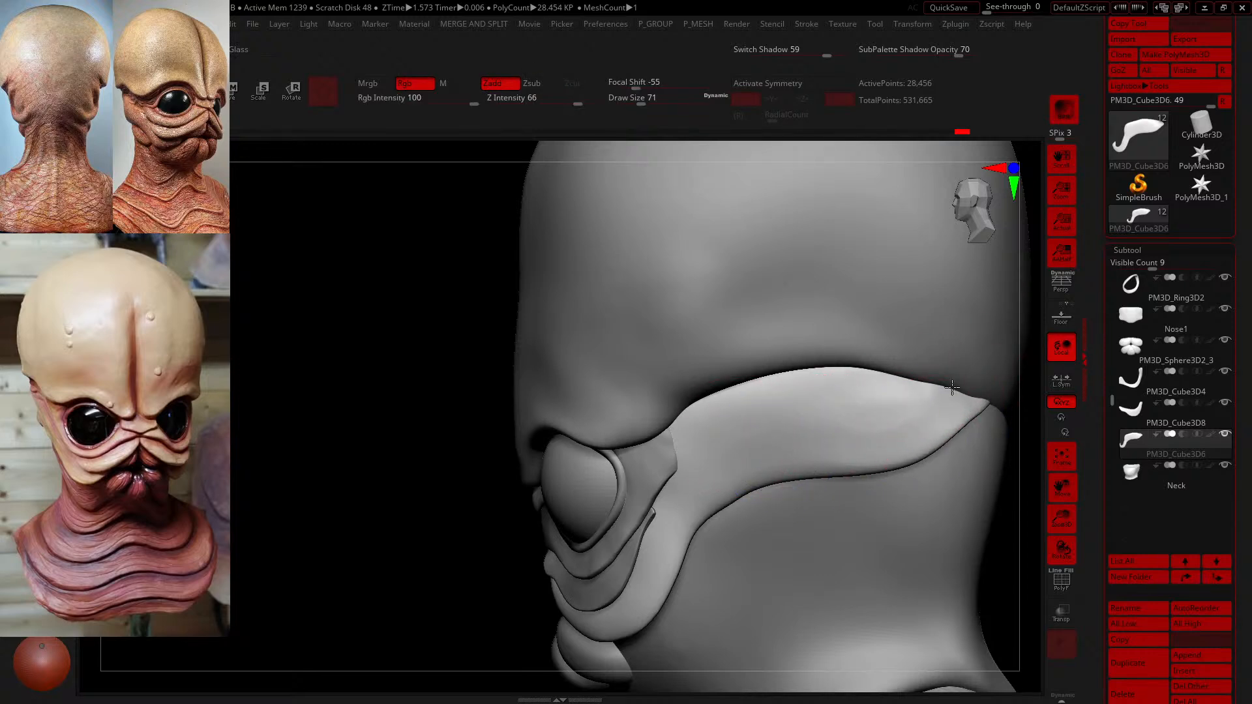
left_click_drag(798, 479, 800, 478, "shift")
left_click_drag(900, 448, 736, 465)
key("ctrl+z")
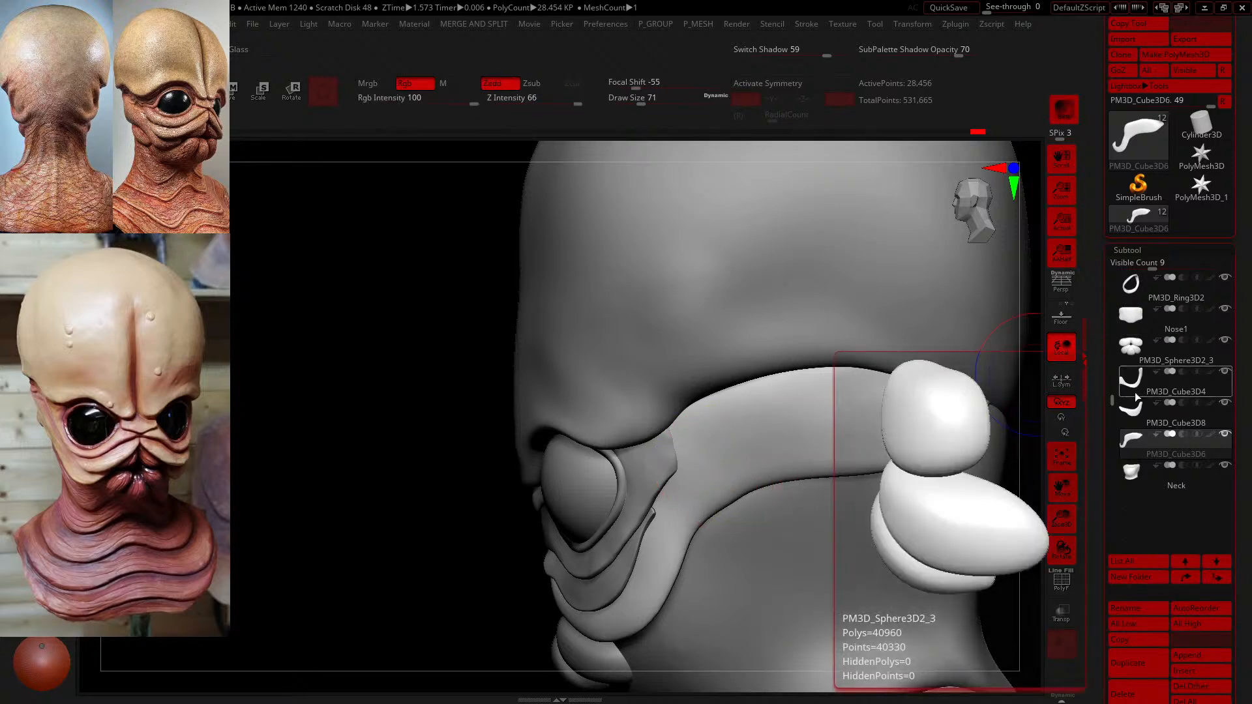
- Isolate the lowest fold subtool PM3D_Cube3D6, turn it to show its underside edge, and set the draw size to 31
left_click(1225, 435, "shift")
left_click_drag(951, 538, 788, 376)
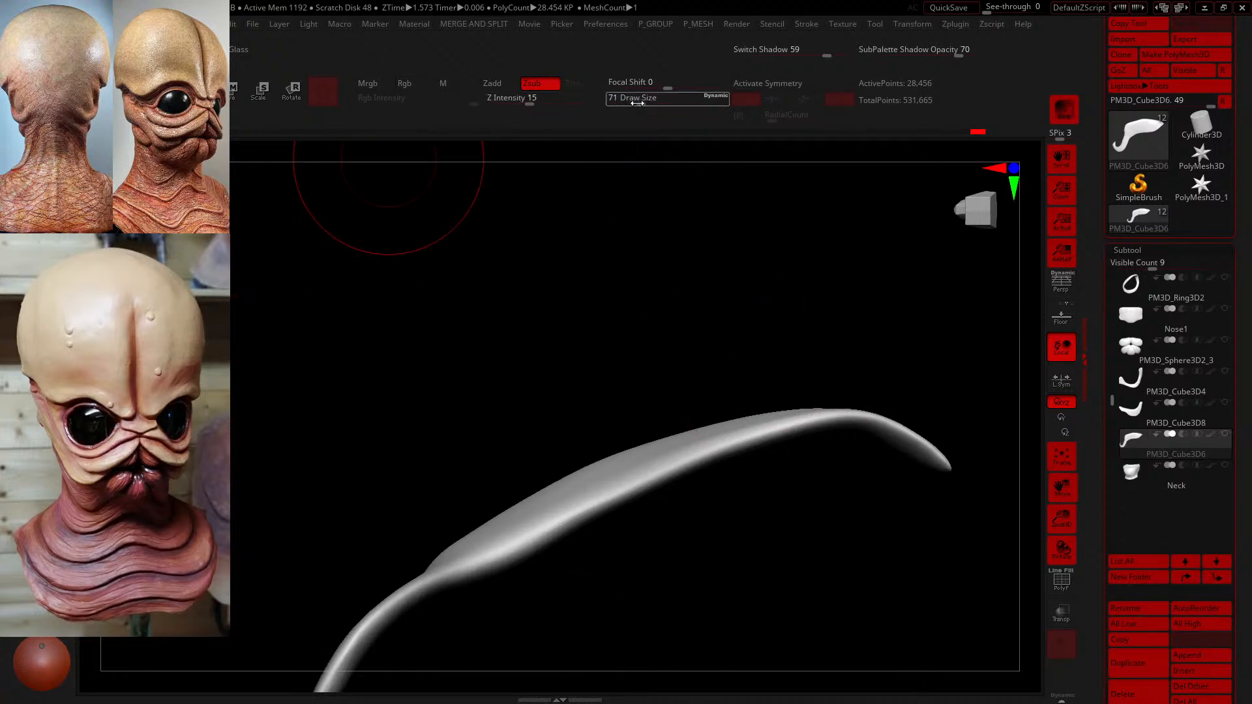
left_click_drag(646, 101, 631, 102)
- Try to sharpen the fold's underside edge with DamStandard strokes from the narrow front part to the rear tip, undoing the attempts
left_click_drag(451, 575, 492, 552)
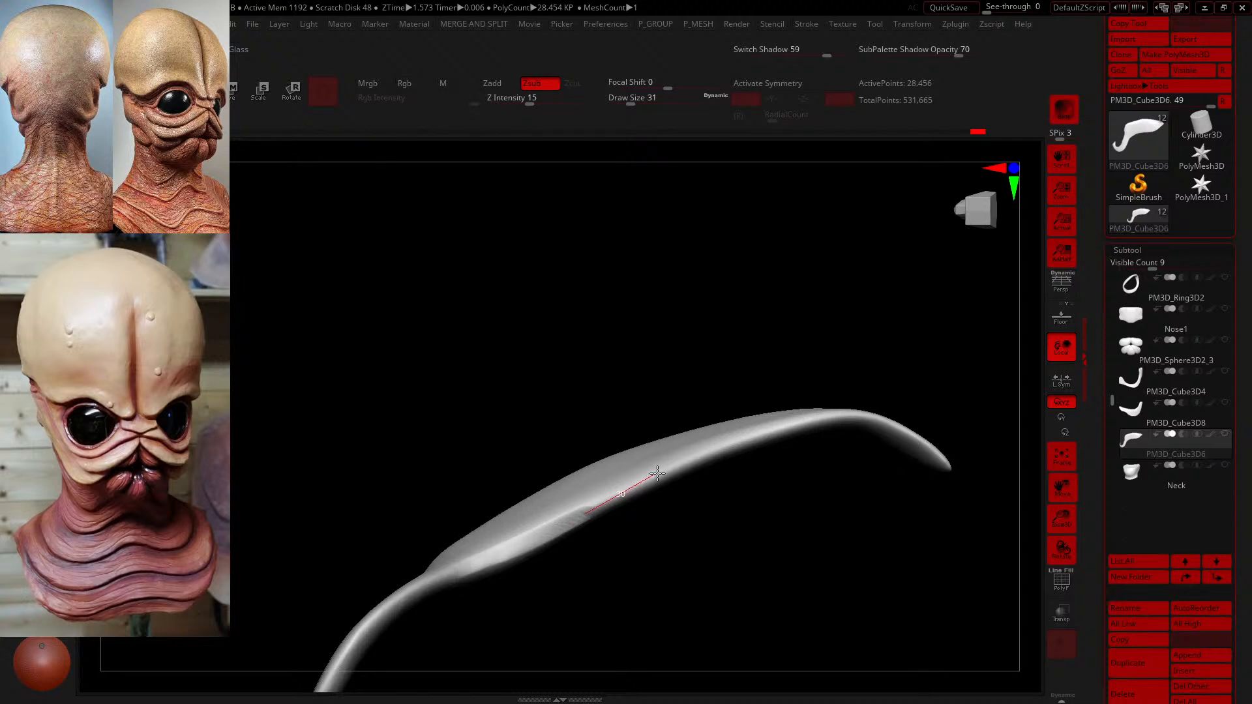
left_click_drag(733, 440, 776, 428)
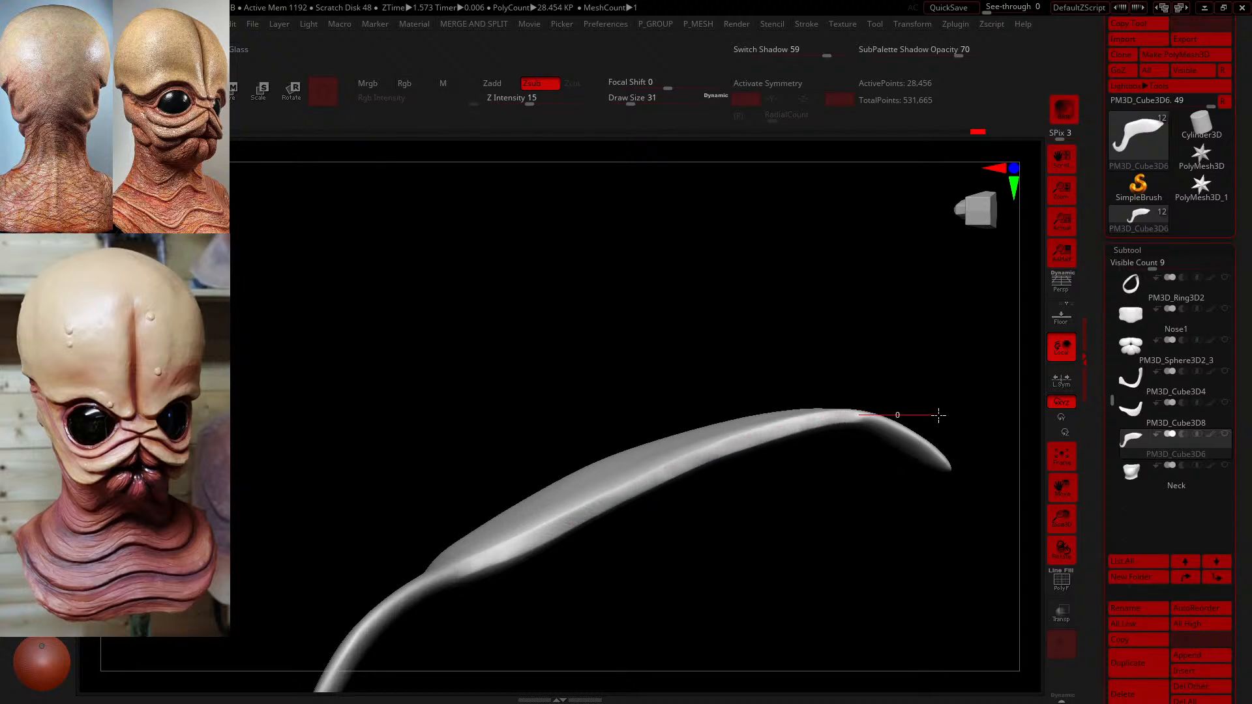
key("ctrl+z")
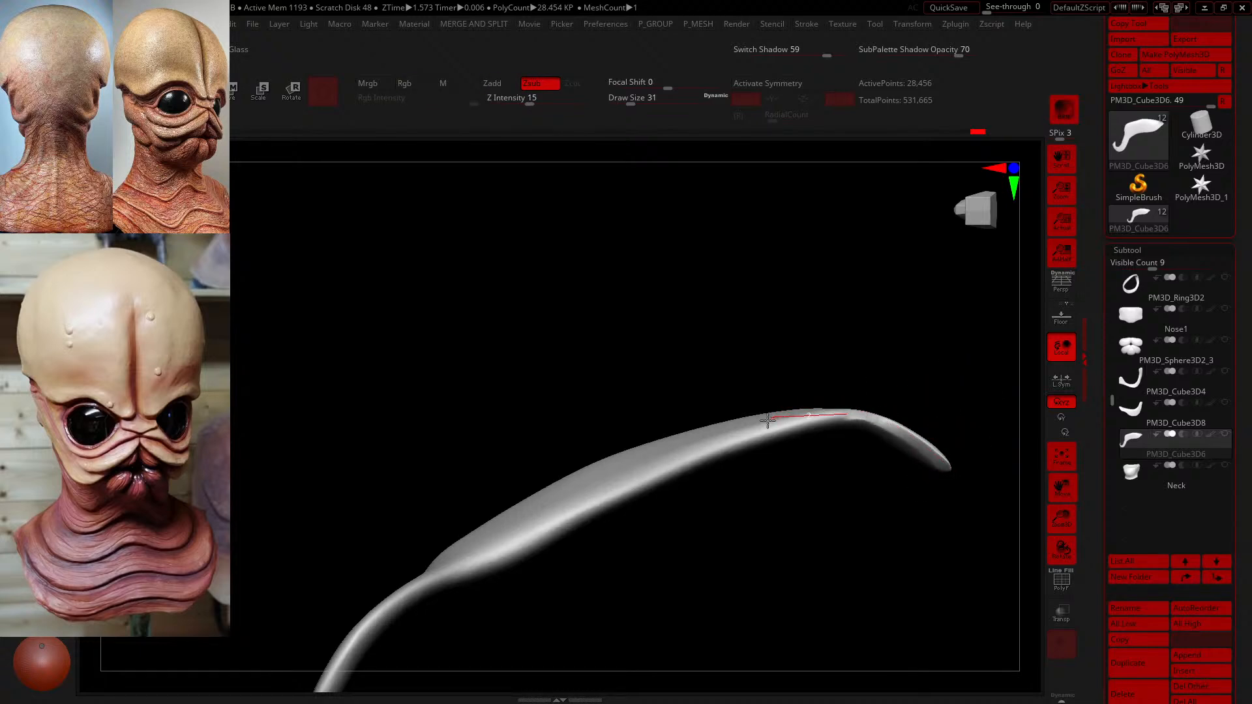
left_click_drag(767, 419, 450, 578)
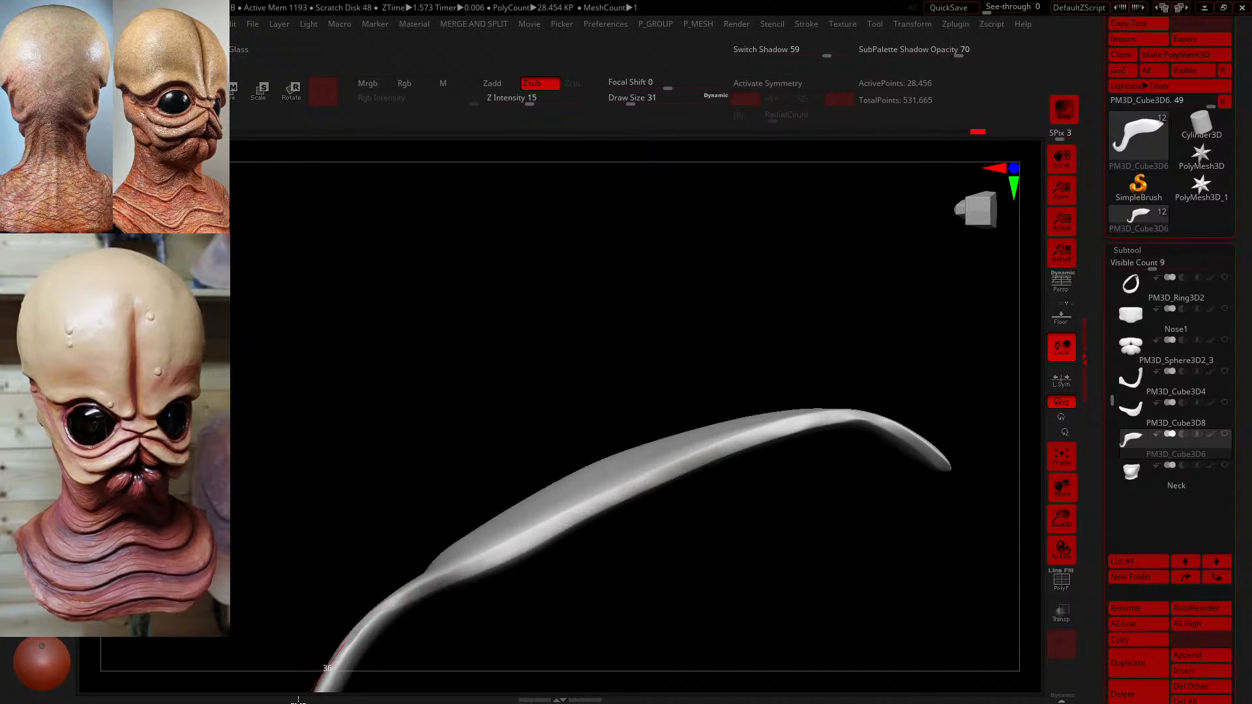
mouse_move(789, 580)
left_mouse_down()
mouse_move(796, 679)
mouse_move(774, 598)
mouse_move(841, 271)
mouse_move(829, 263)
mouse_move(769, 254)
mouse_move(704, 481)
mouse_move(682, 411)
mouse_move(707, 409)
mouse_move(663, 531)
mouse_move(659, 514)
mouse_move(710, 506)
mouse_move(631, 509)
mouse_move(551, 475)
left_mouse_up()
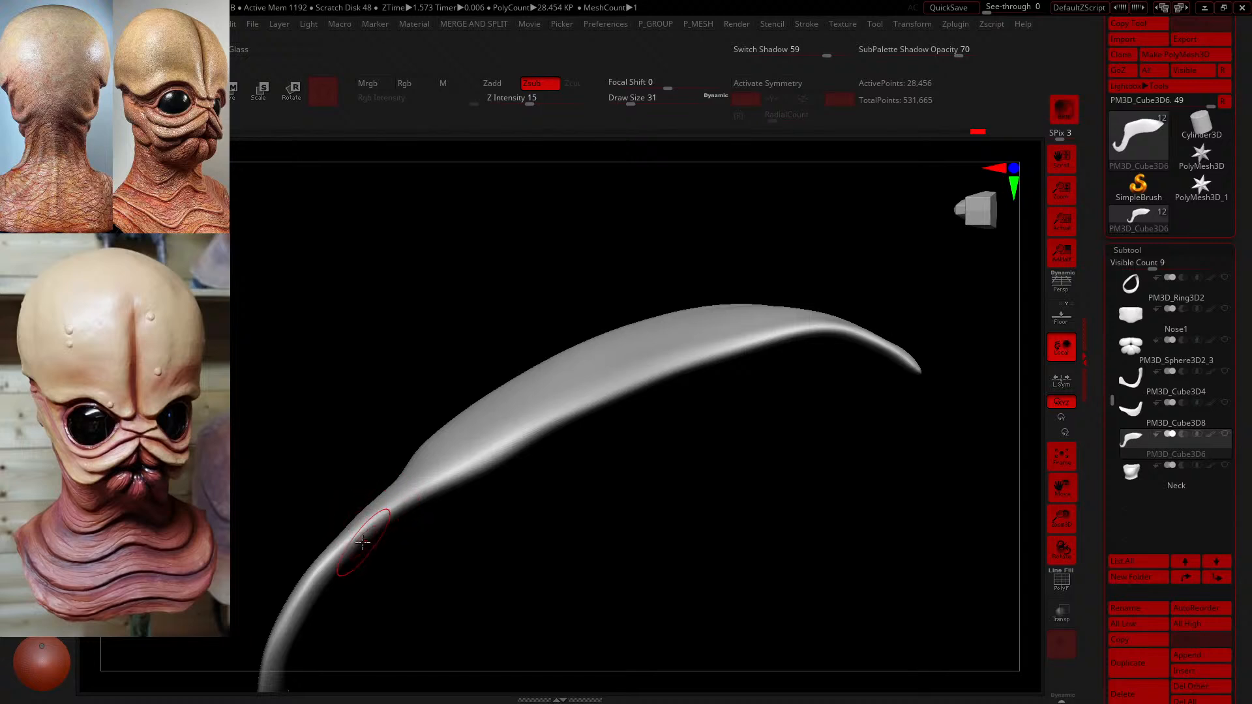
left_click_drag(460, 465, 516, 448)
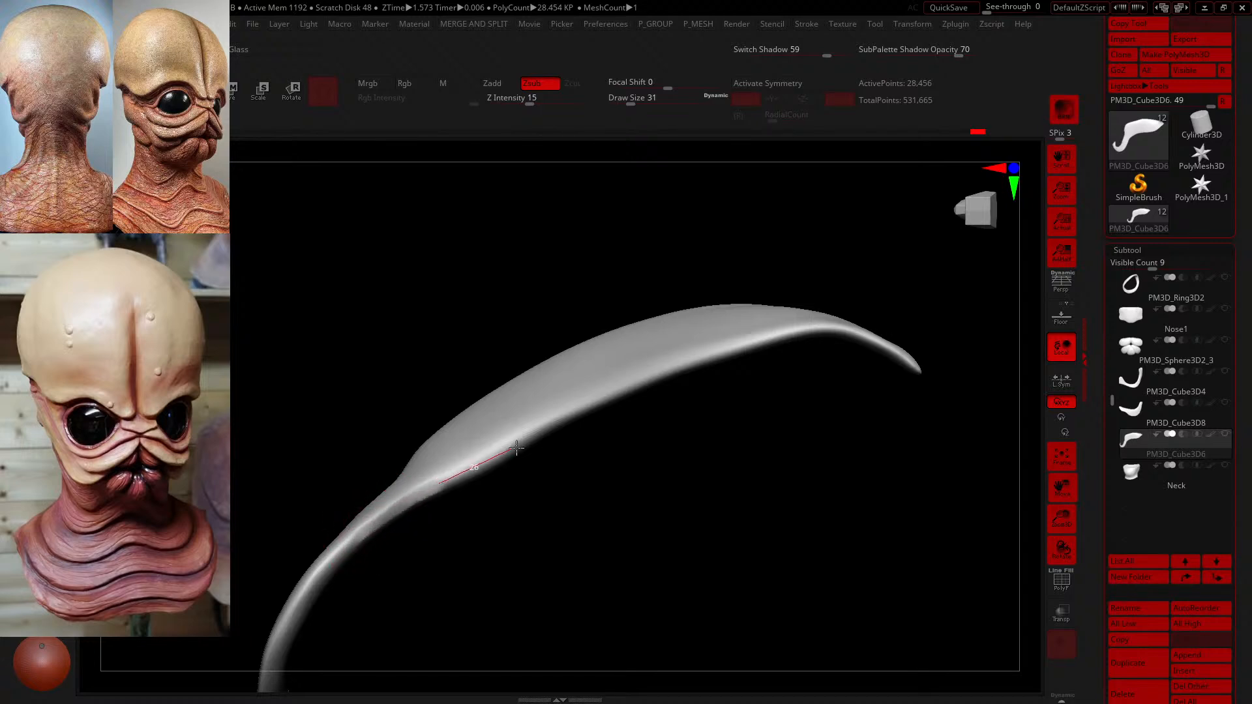
left_click_drag(599, 398, 792, 332)
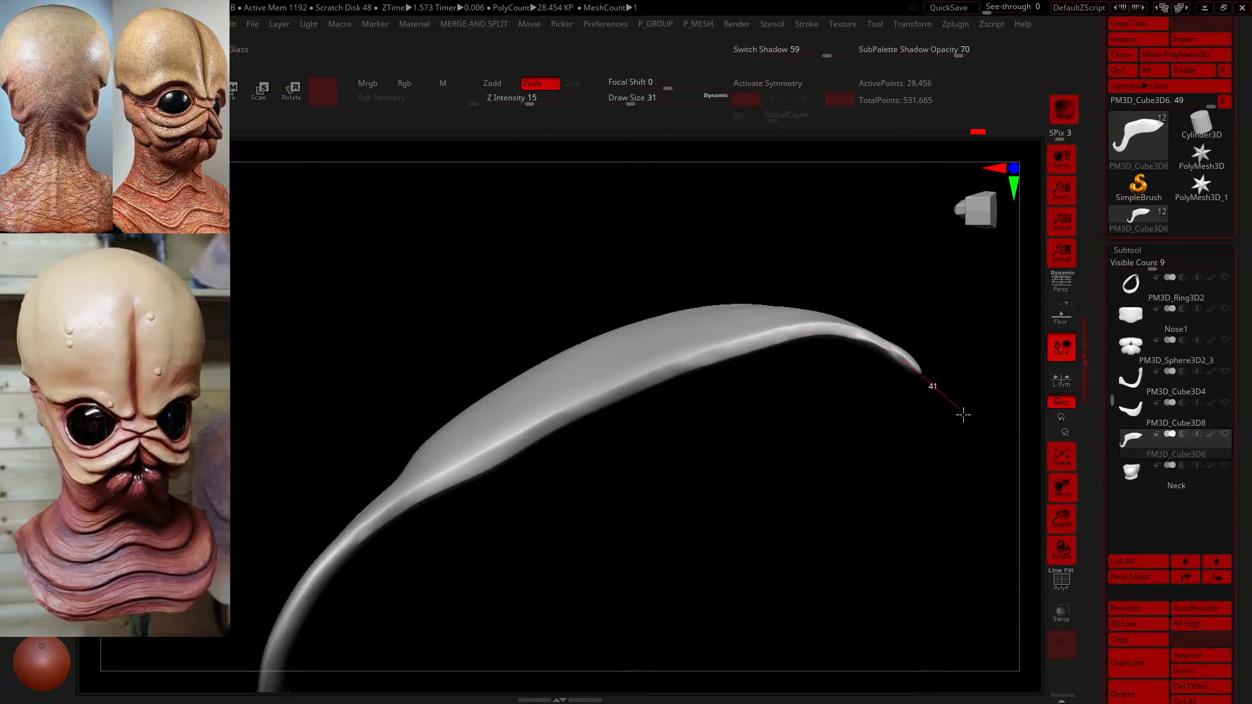
key("ctrl+z")
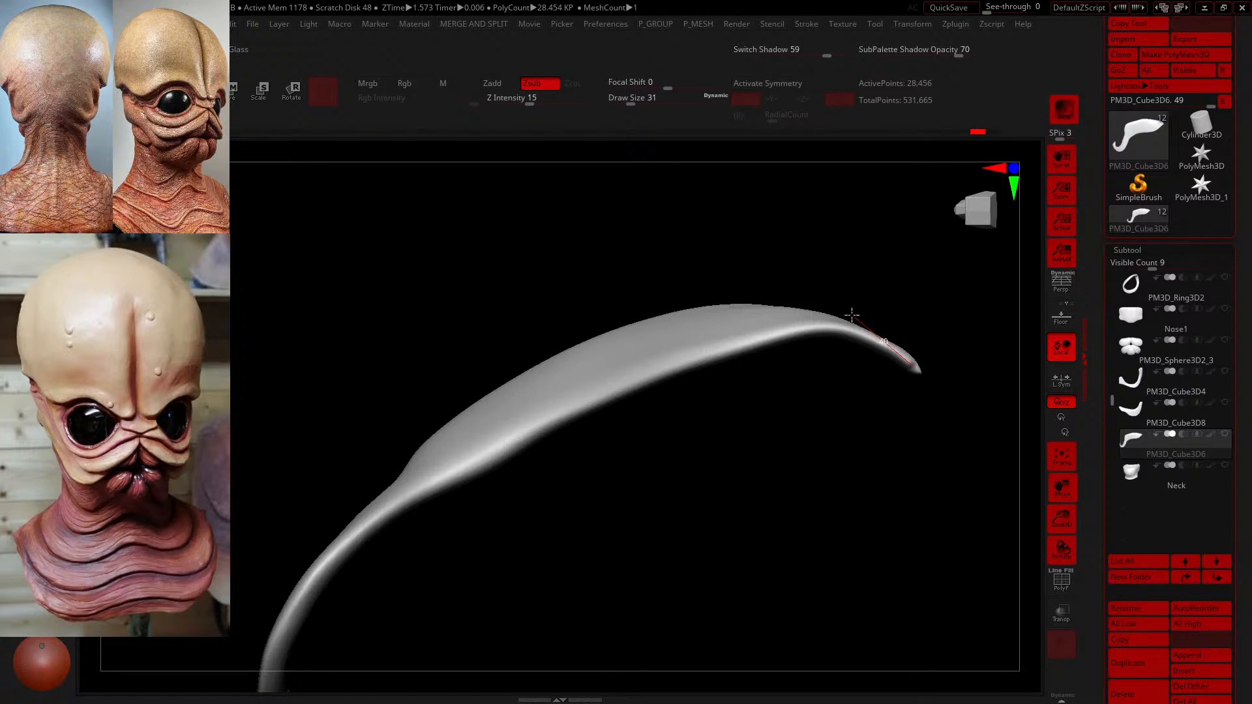
left_click_drag(801, 307, 799, 311)
key("ctrl+z")
- Sharpen the underside edge of the isolated fold along its length to the rear tip with DamStandard at draw size 31
left_click_drag(472, 462, 587, 405)
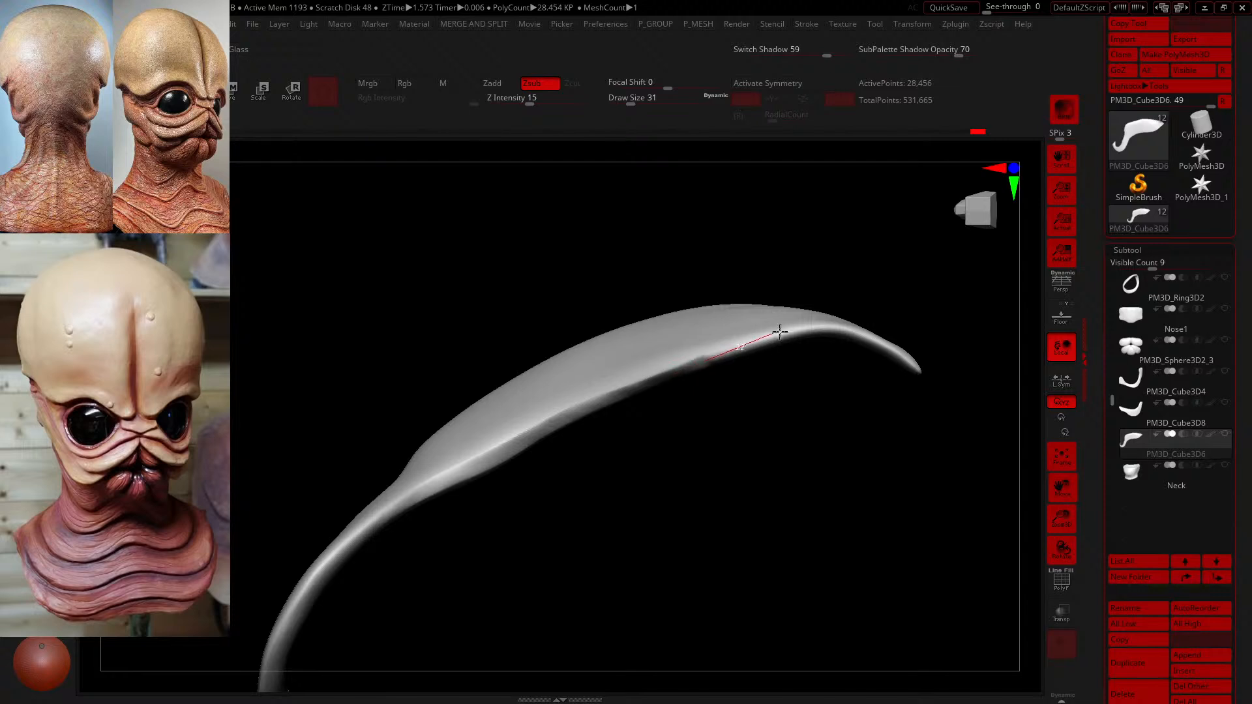
left_click_drag(780, 332, 826, 330)
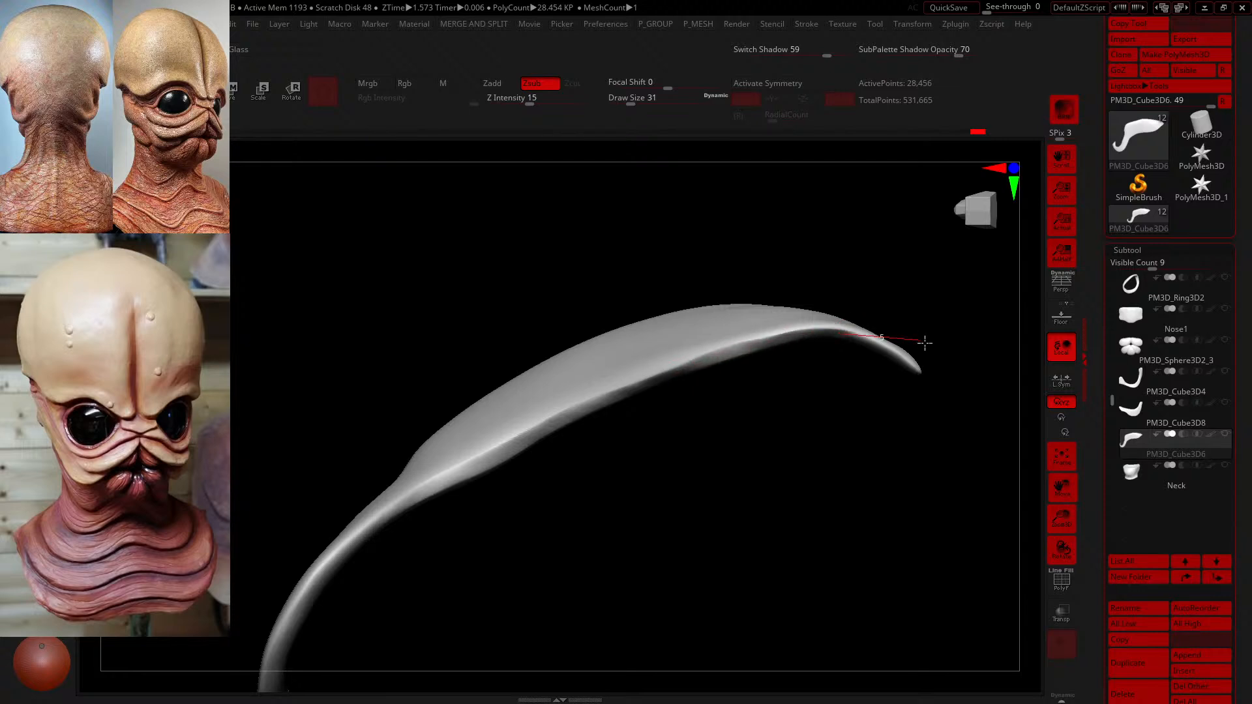
left_click_drag(973, 416, 974, 417)
key("shift")
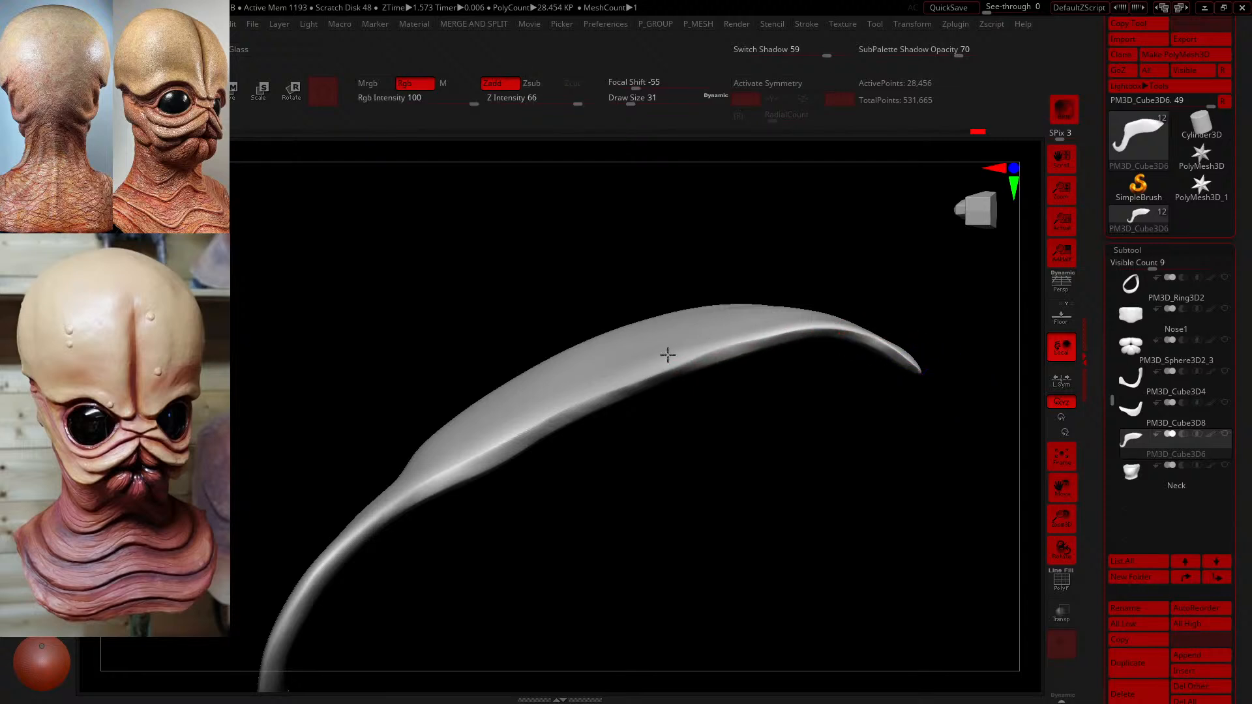
- Check the isolated fold from several sides, restore the visibility of all subtools, and frame the whole head from the front
left_click_drag(593, 424, 718, 498)
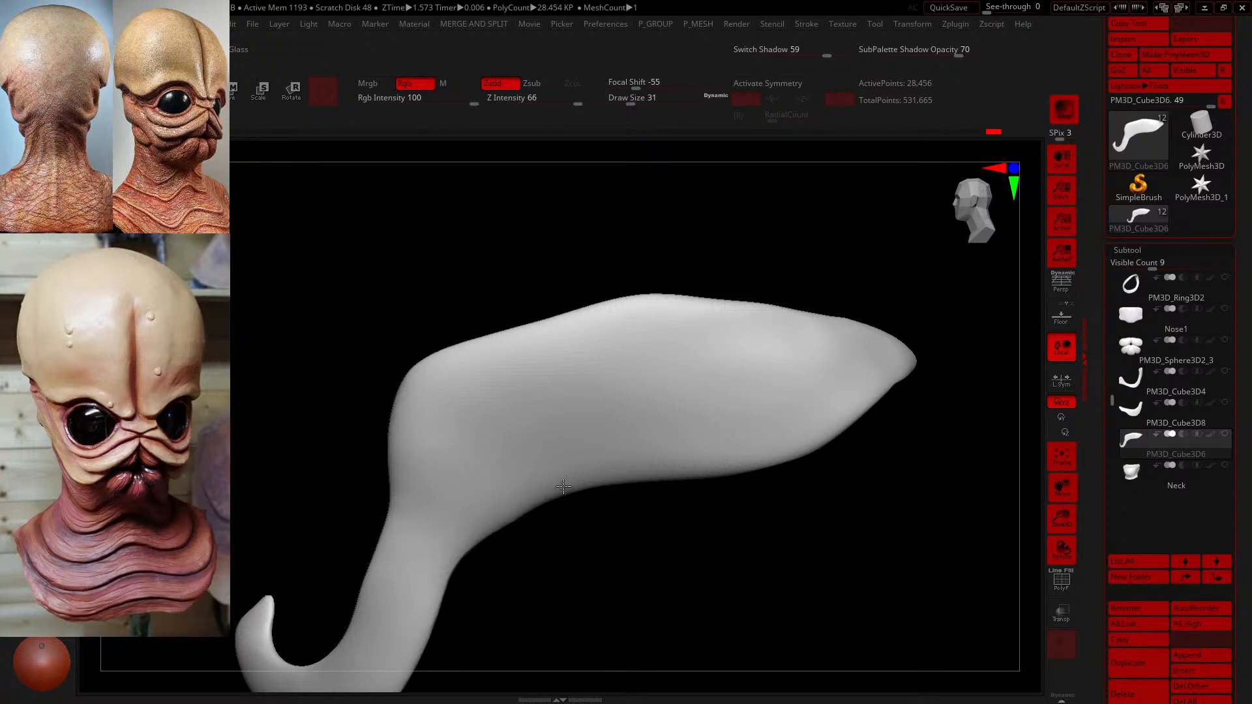
mouse_move(903, 447)
left_mouse_down()
mouse_move(863, 338)
mouse_move(857, 353)
left_mouse_up()
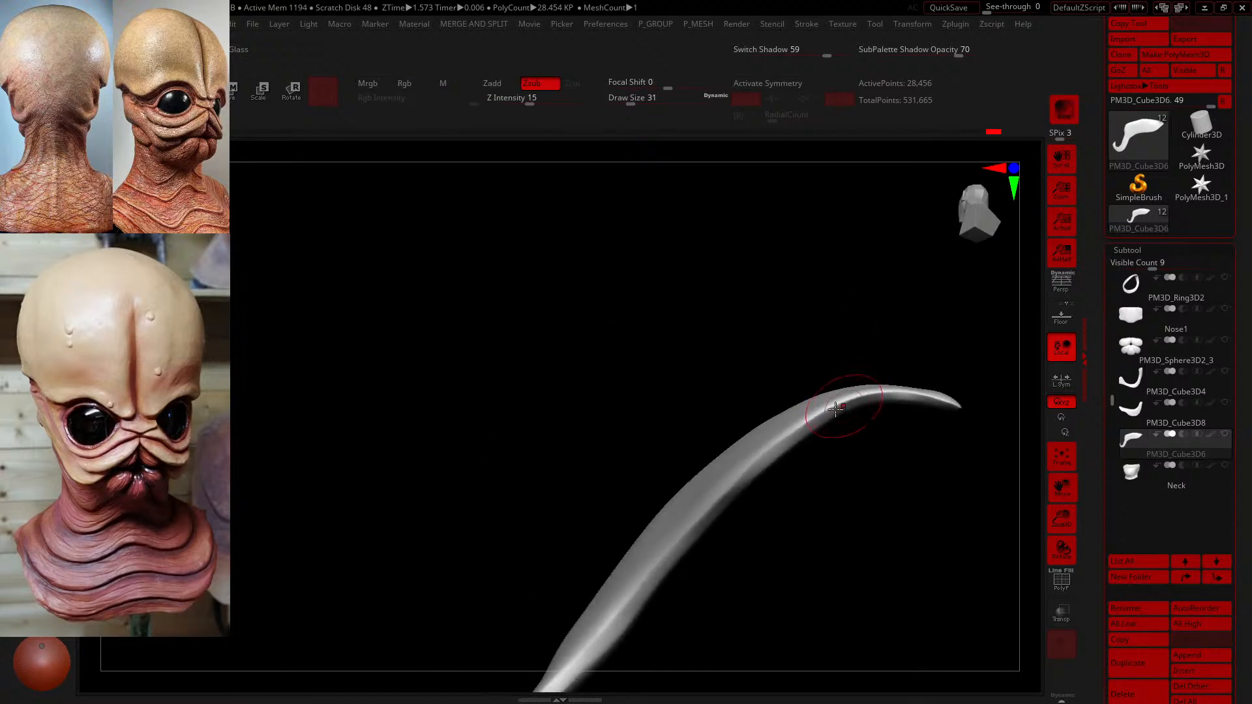
left_click_drag(827, 558, 774, 330)
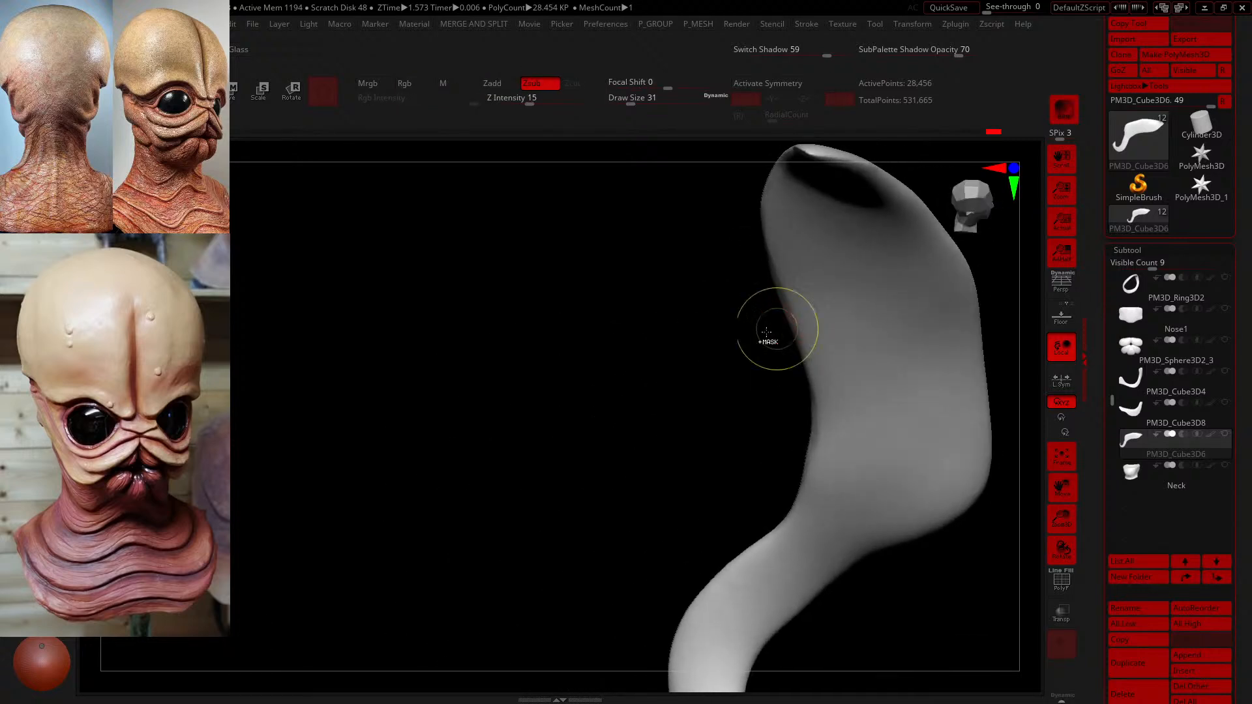
mouse_move(491, 385)
left_mouse_down()
mouse_move(984, 535)
mouse_move(722, 354)
mouse_move(780, 369)
mouse_move(851, 287)
mouse_move(920, 429)
mouse_move(893, 356)
mouse_move(922, 390)
left_mouse_up()
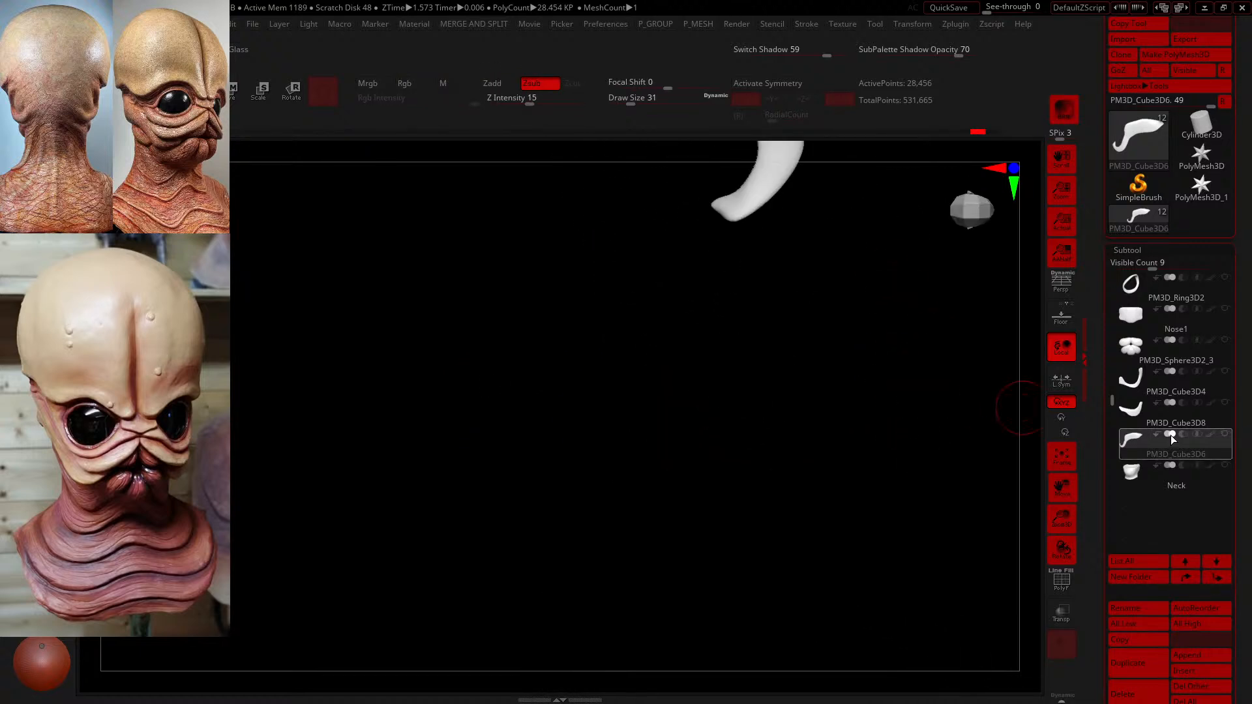
left_click(1132, 452, "shift")
left_click_drag(864, 554, 880, 383)
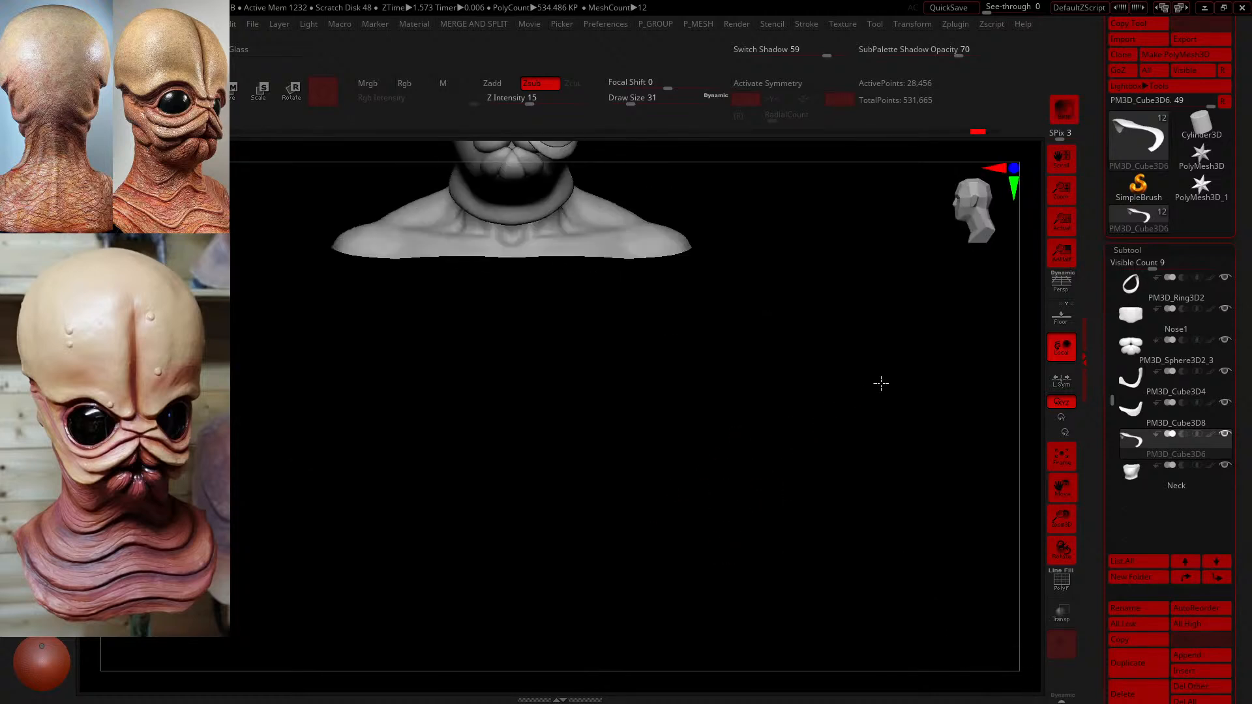
key("f")
left_click_drag(941, 661, 934, 516)
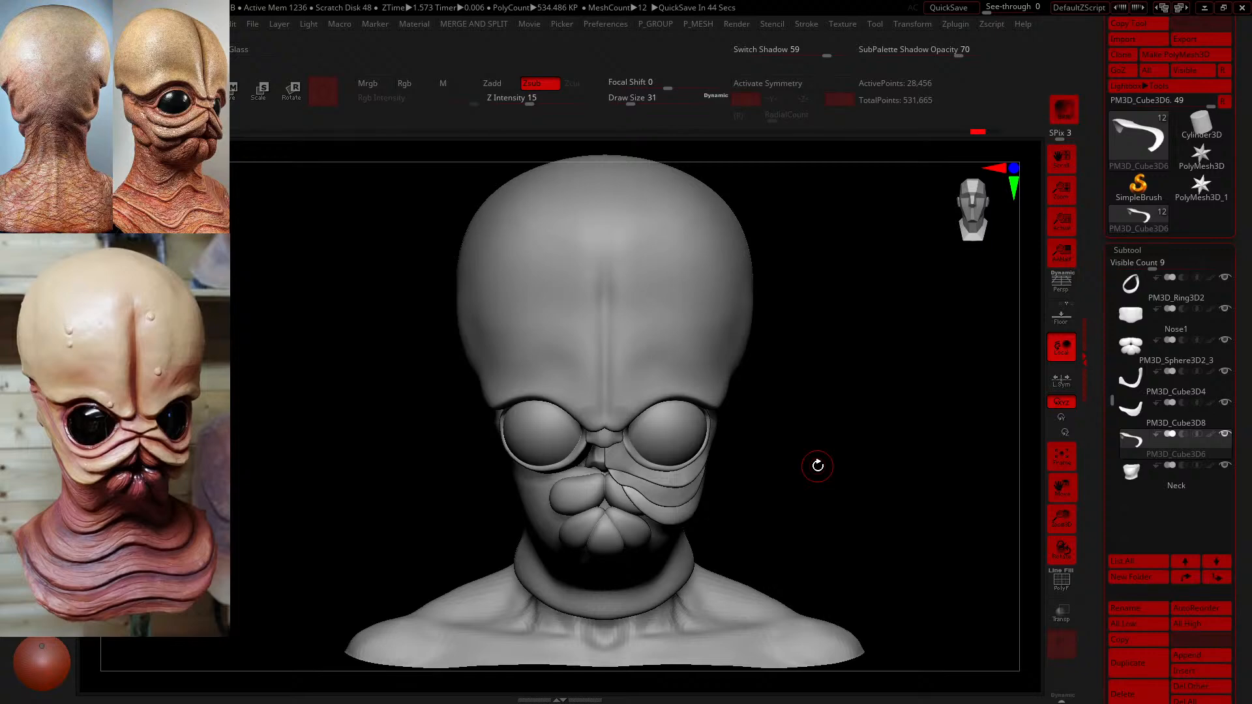
- Adjust the front lower edge of the lowest fold beside the mouth lobes with the Move brush at draw size 31
left_click_drag(837, 373, 862, 479, "alt")
left_click_drag(862, 479, 911, 380, "alt")
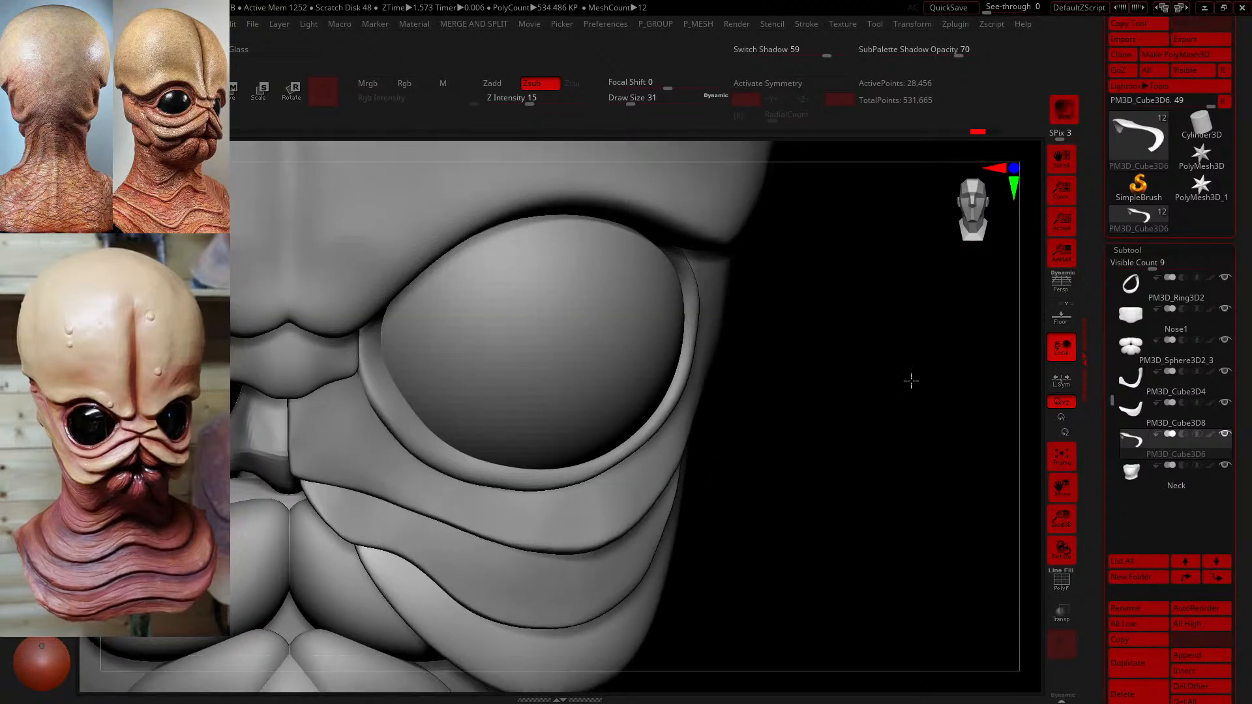
left_click_drag(831, 580, 1000, 448, "alt")
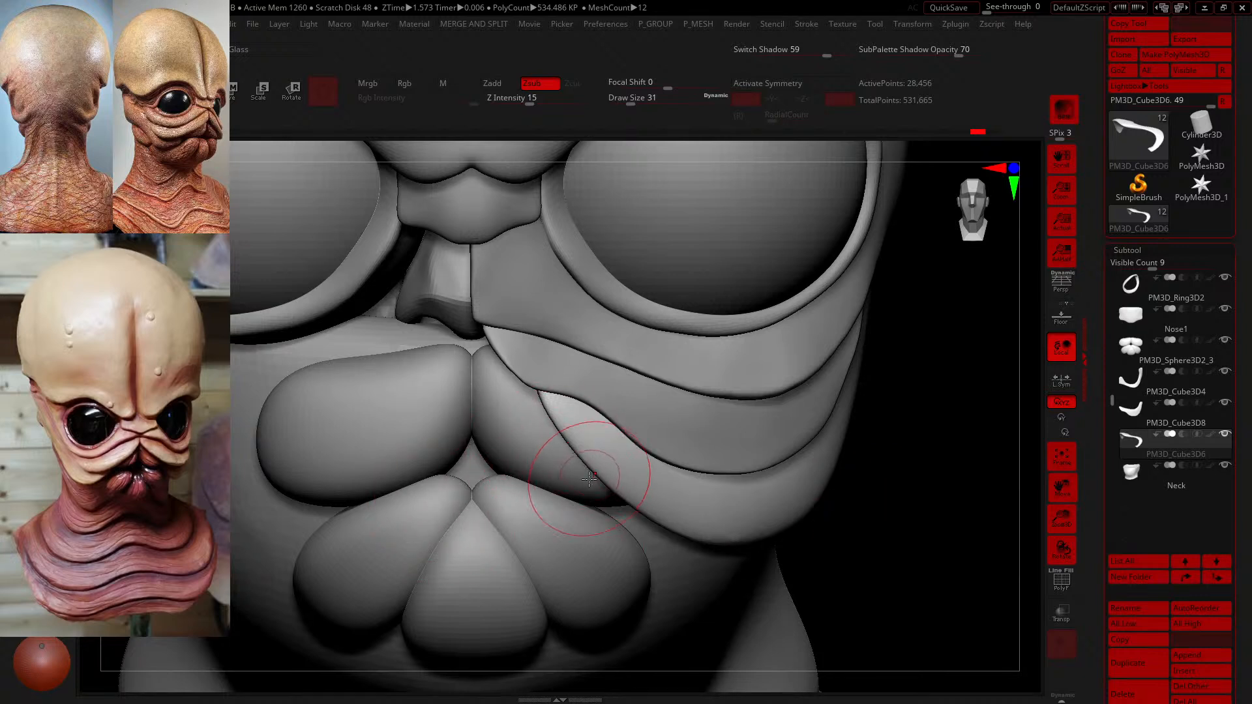
key("b")
key("m")
key("v")
left_click_drag(598, 476, 638, 519)
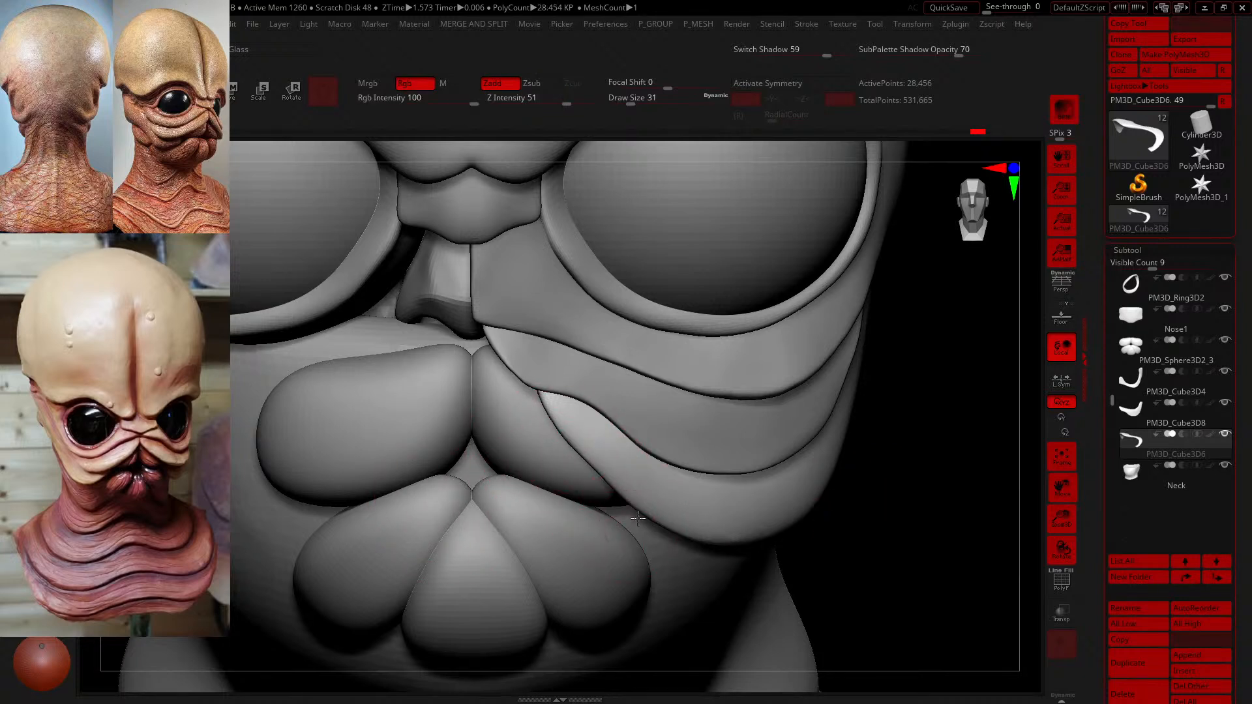
key("f")
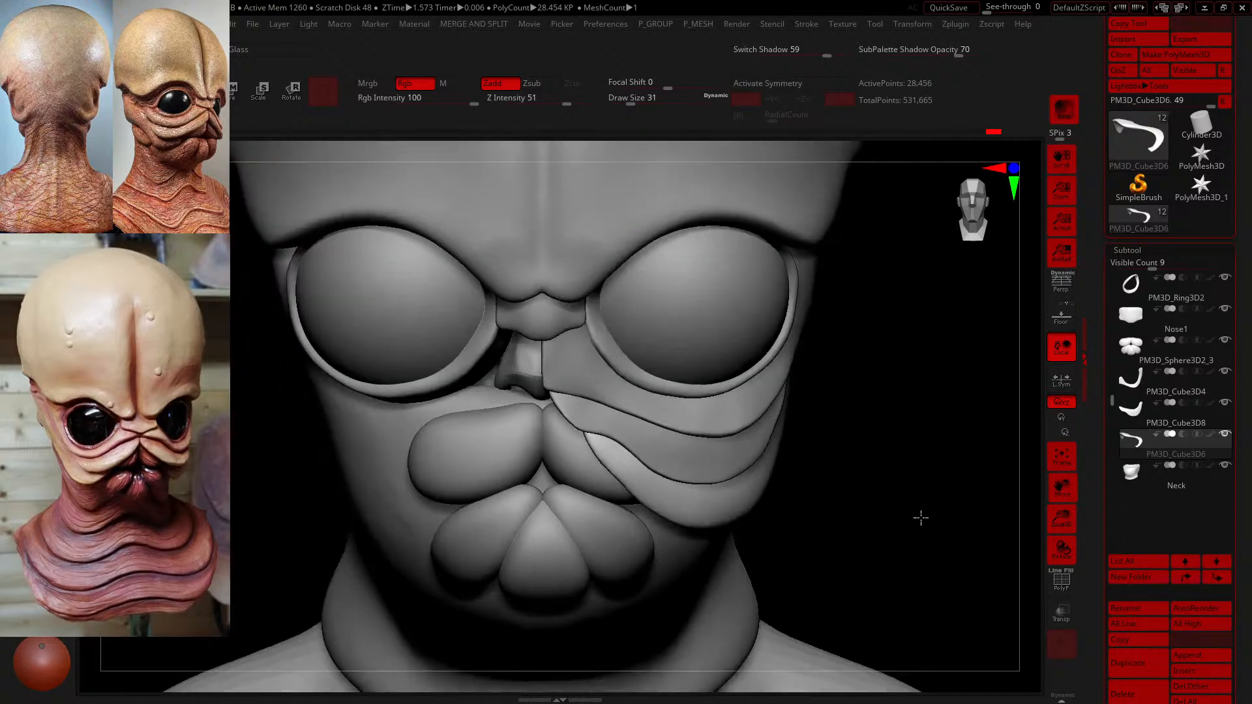
- Reshape the lowest fold's front underside from below with the Move brush, using draw size 136 and then 65
mouse_move(920, 518)
left_mouse_down()
mouse_move(883, 391)
mouse_move(897, 353)
left_mouse_up()
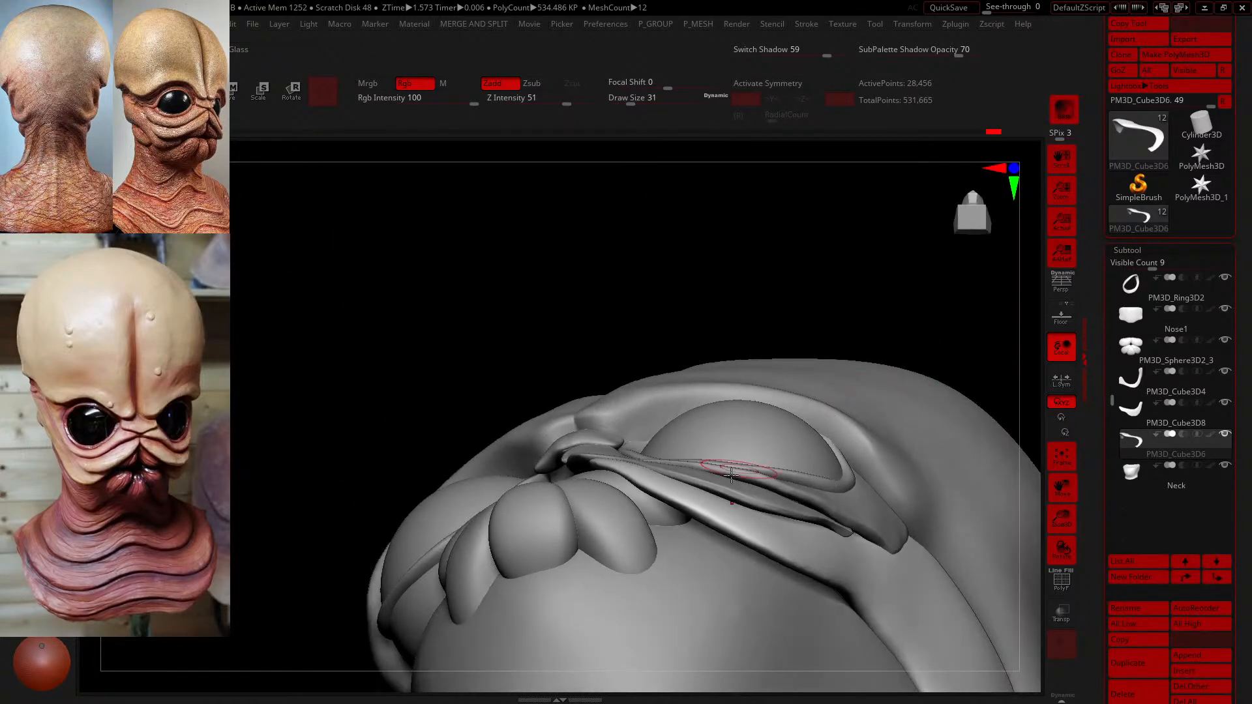
left_click_drag(630, 101, 653, 98)
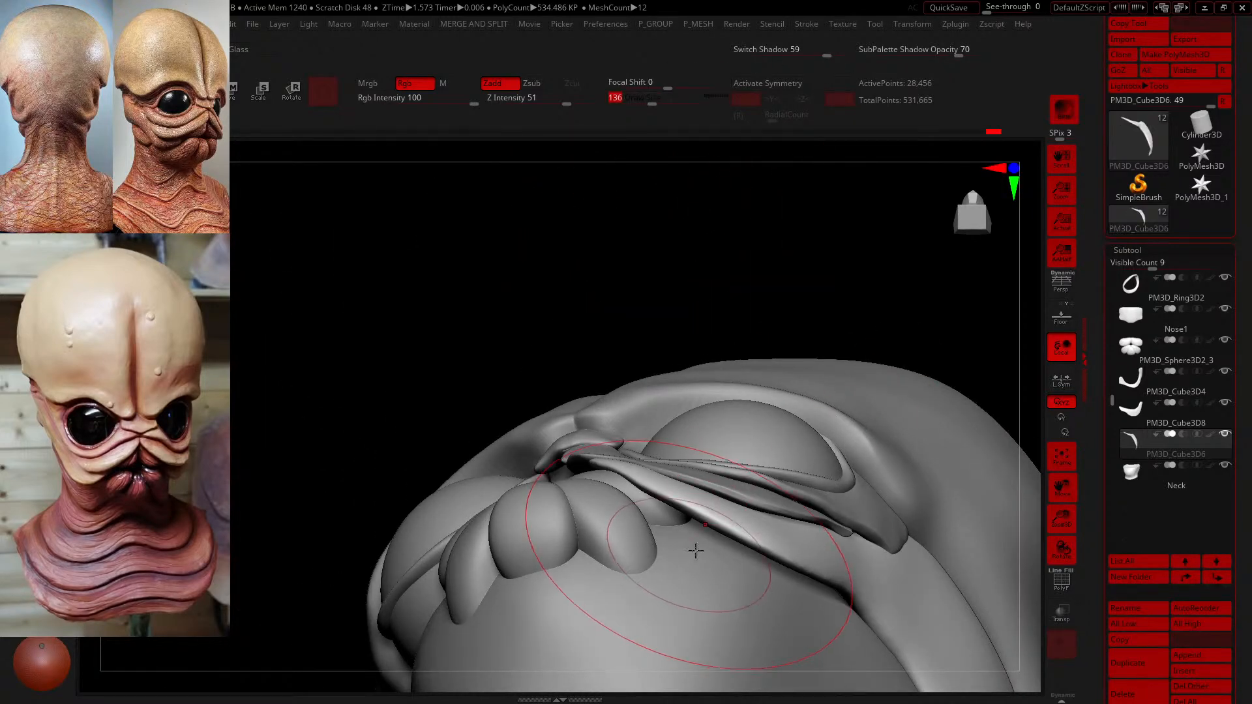
left_click_drag(709, 520, 712, 484)
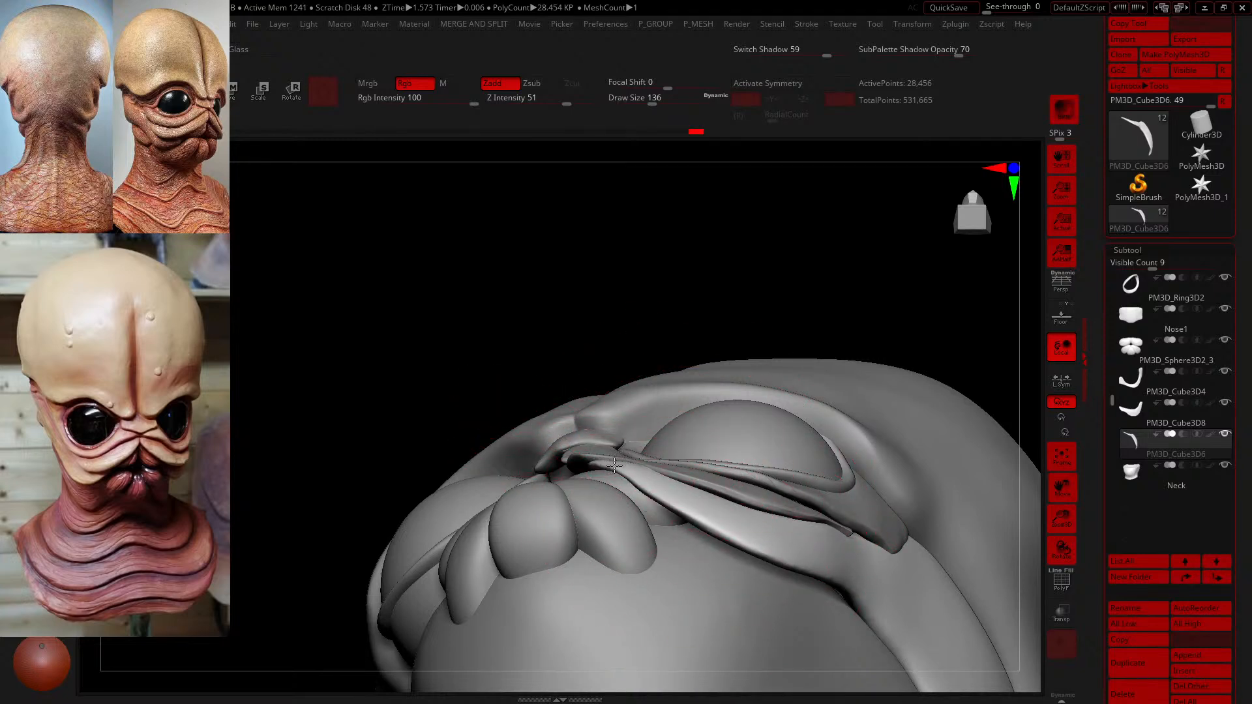
left_click_drag(634, 474, 627, 481)
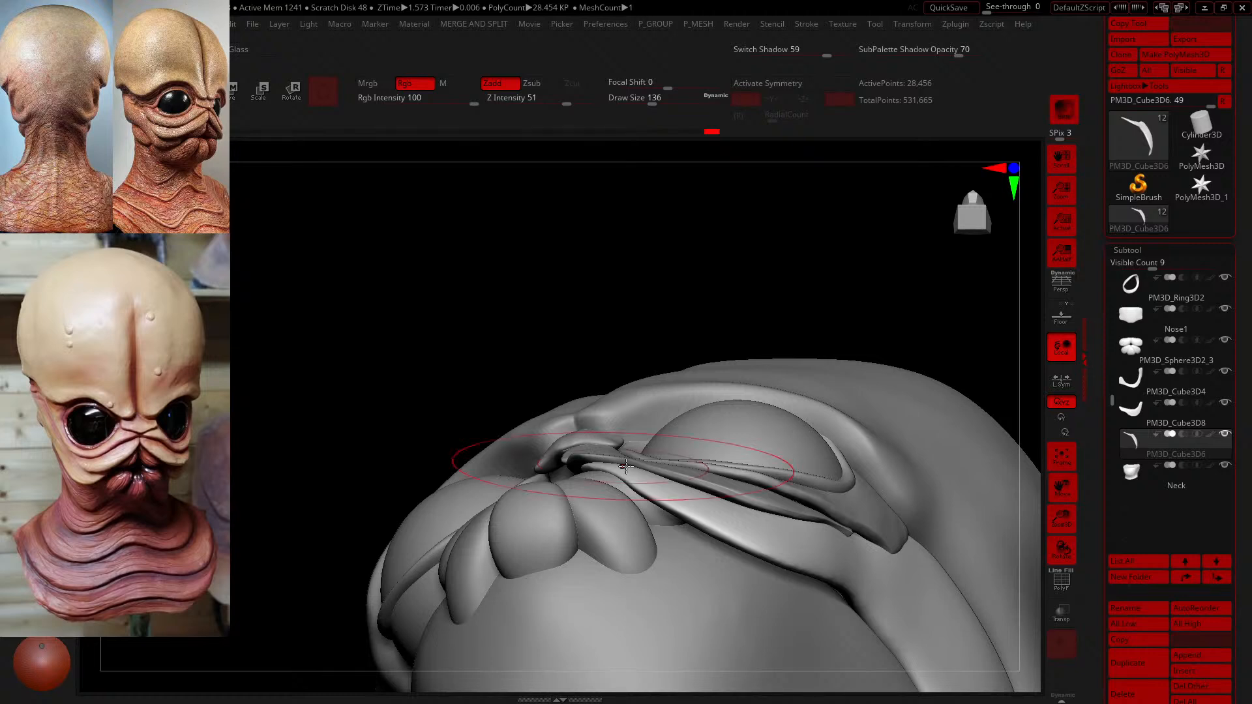
left_click_drag(705, 495, 698, 499)
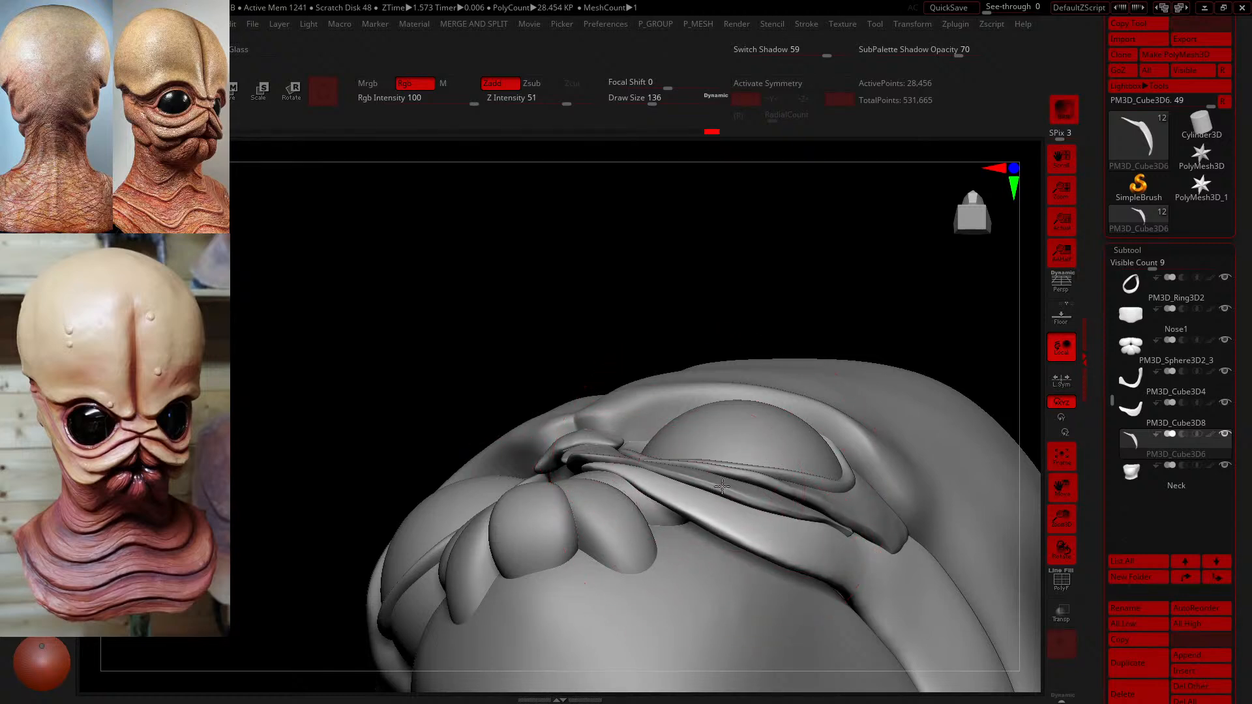
left_click_drag(655, 101, 639, 102)
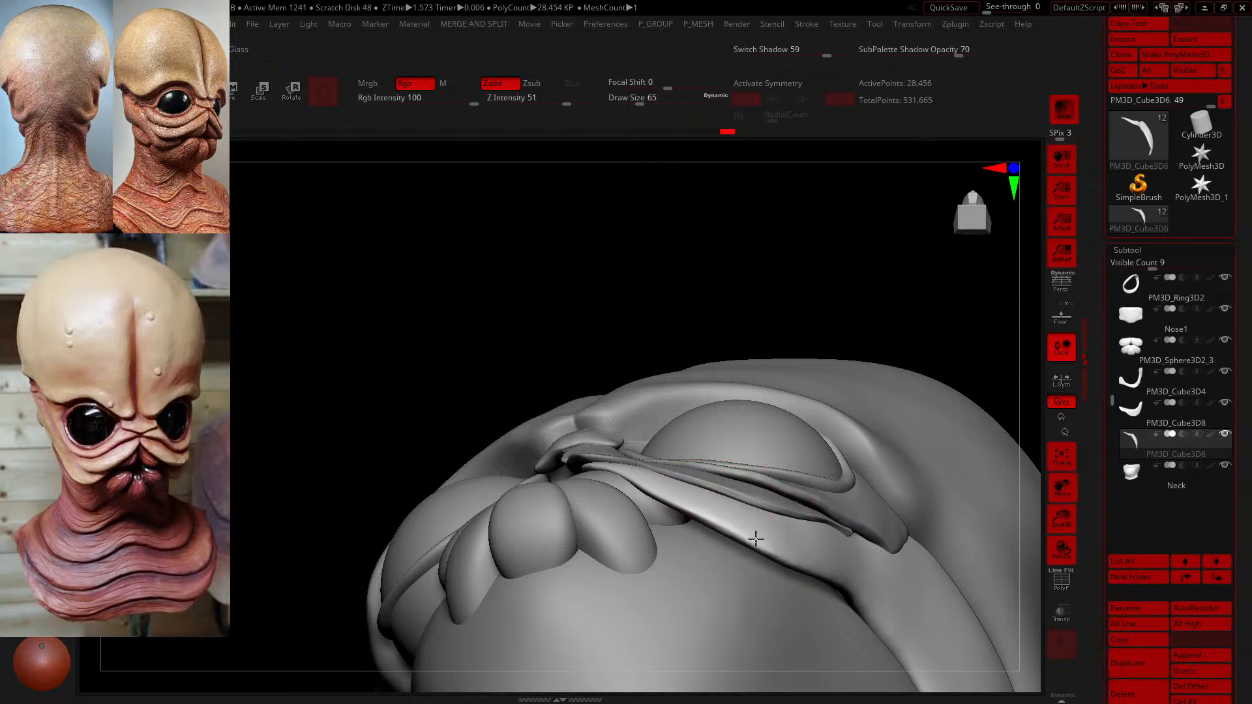
left_click_drag(714, 227, 769, 476, "shift")
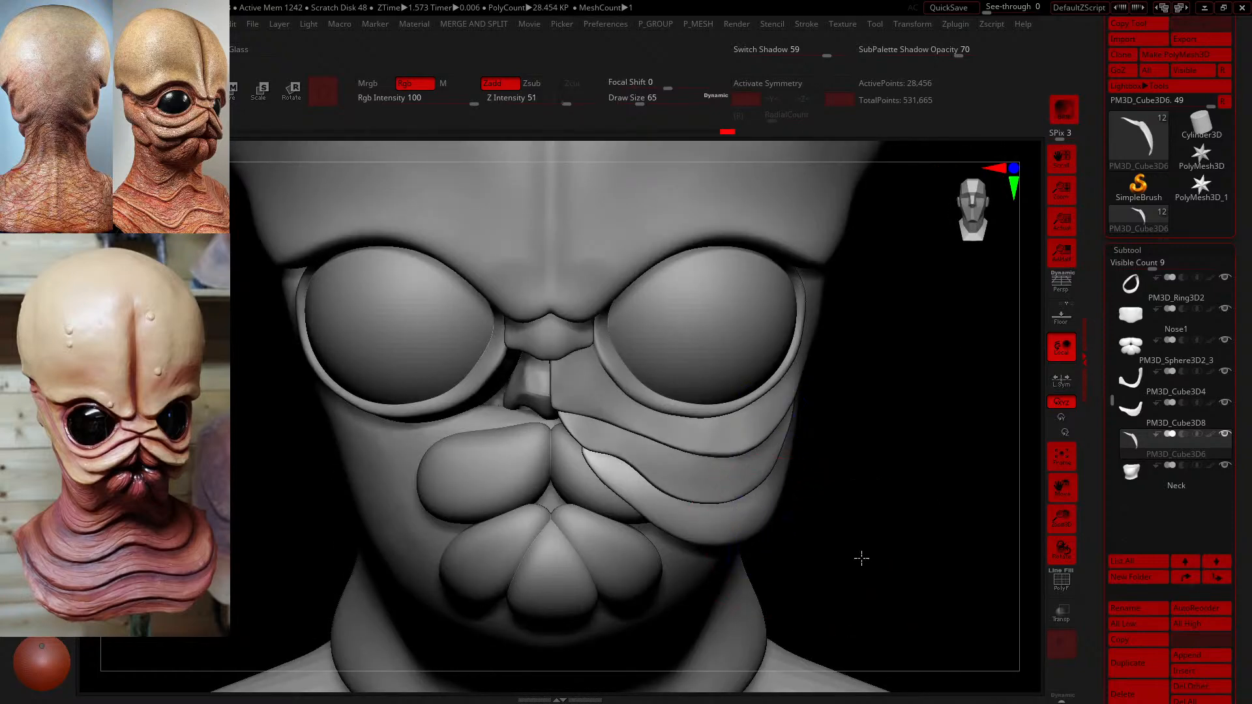
- Adjust the curve of the lowest fold from behind the cheek with the Move brush at draw size 136
mouse_move(862, 558)
left_mouse_down()
mouse_move(626, 280)
mouse_move(567, 189)
left_mouse_up()
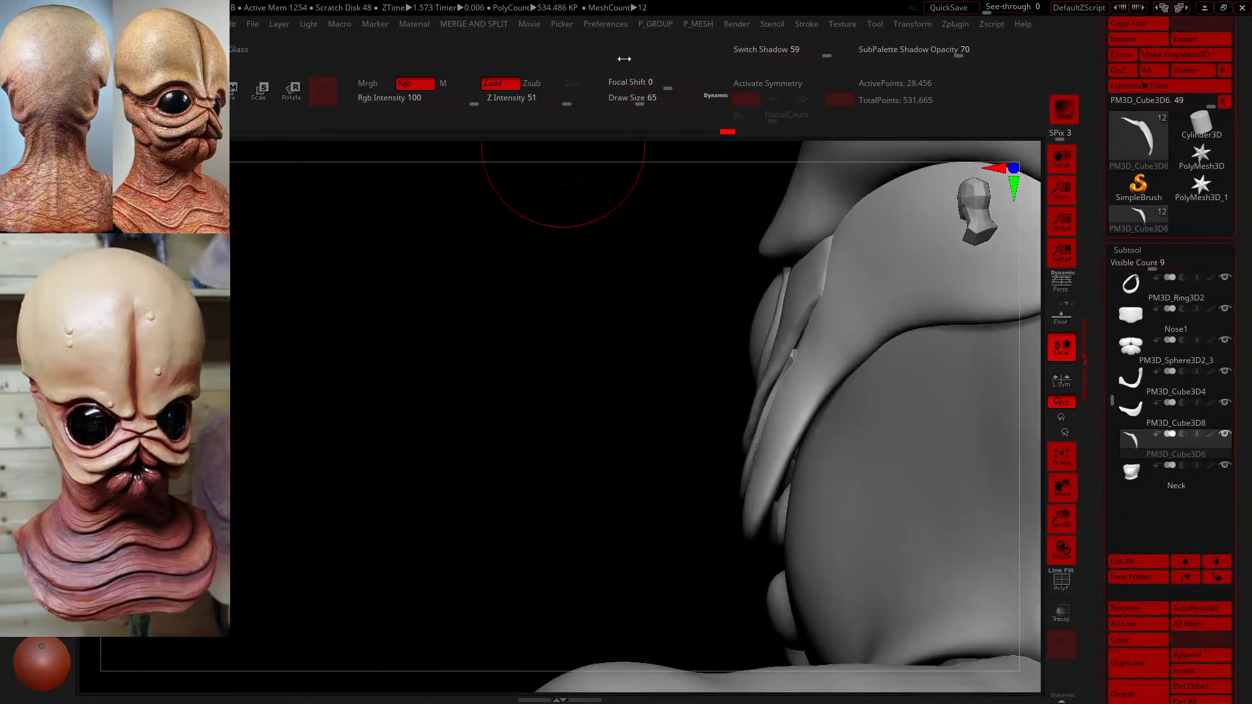
left_click_drag(643, 100, 652, 100)
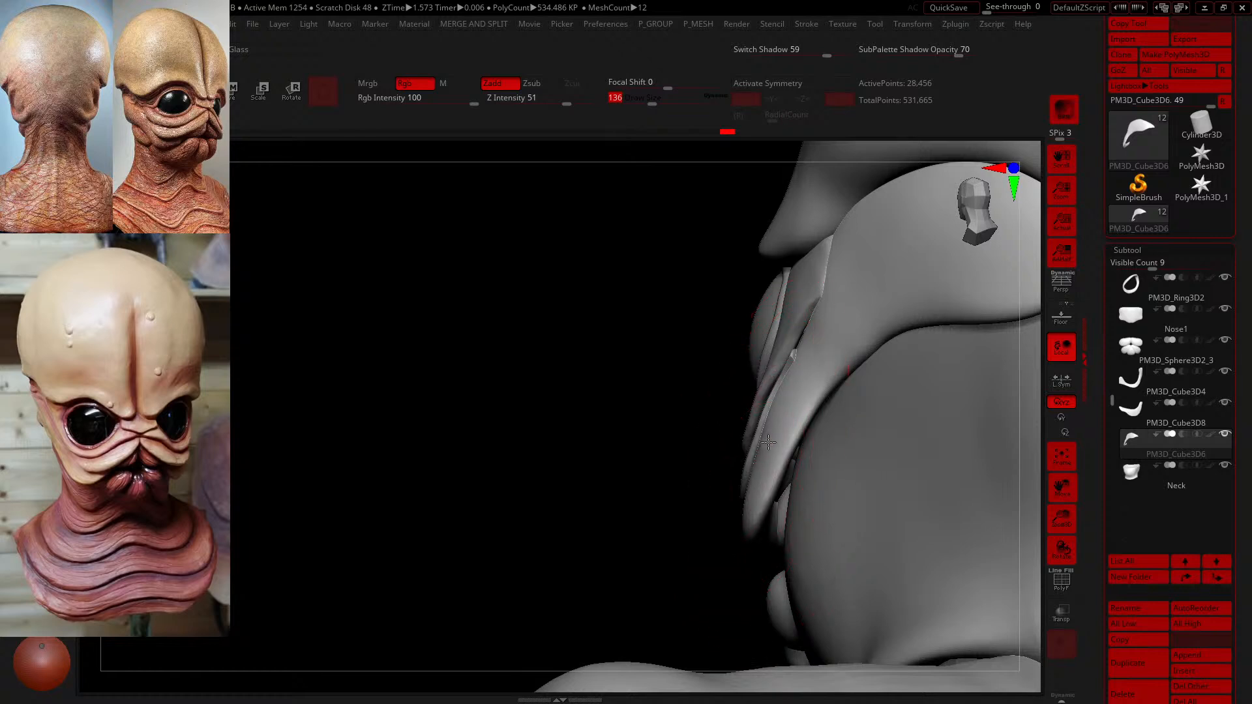
left_click_drag(768, 442, 780, 436)
left_click_drag(802, 376, 813, 375)
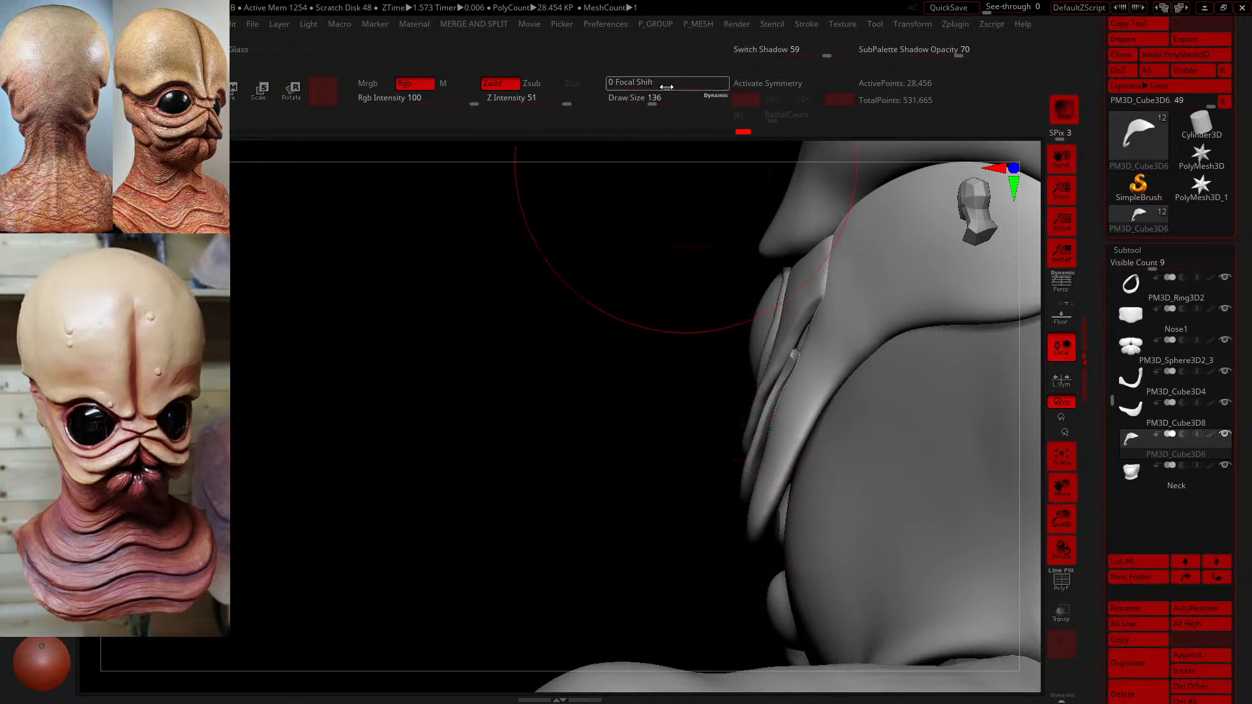
- Refine the lowest fold's lower bend and its fit against the folds above with the Move brush at draw sizes 94 and 49
mouse_move(655, 99)
left_mouse_down()
mouse_move(635, 100)
mouse_move(645, 100)
left_mouse_up()
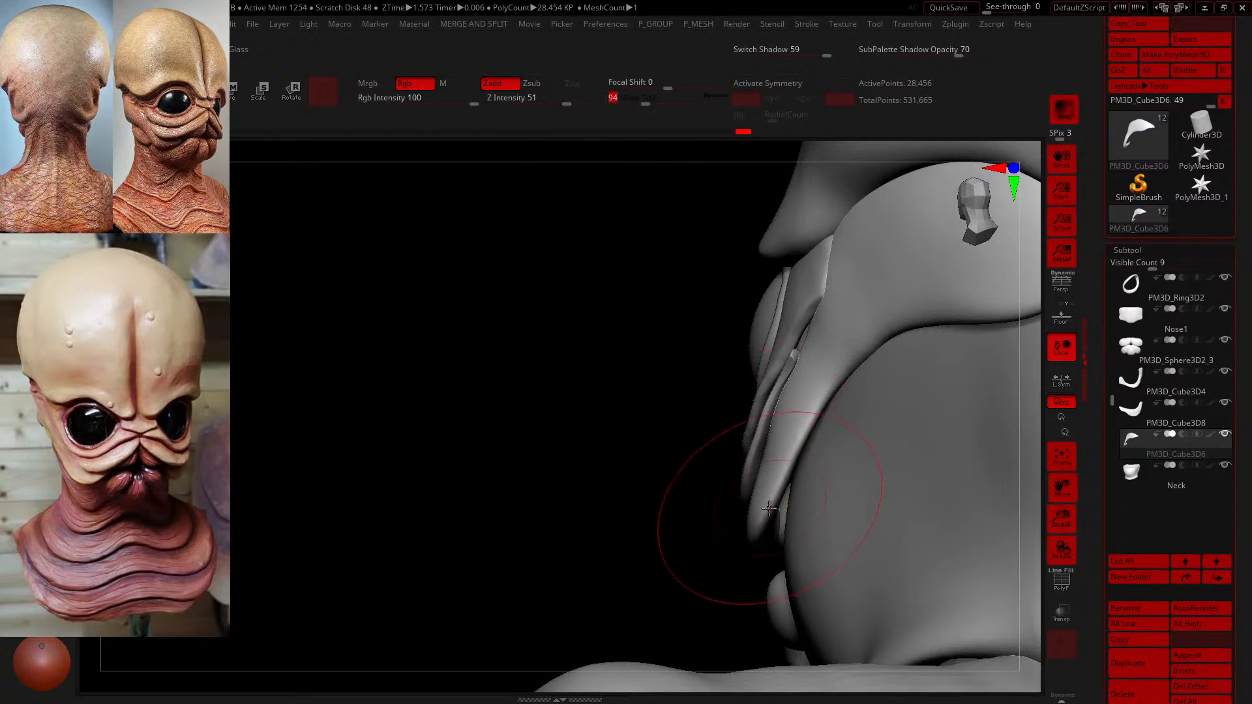
left_click_drag(769, 508, 783, 511)
left_click_drag(790, 420, 790, 419)
left_click_drag(646, 99, 635, 100)
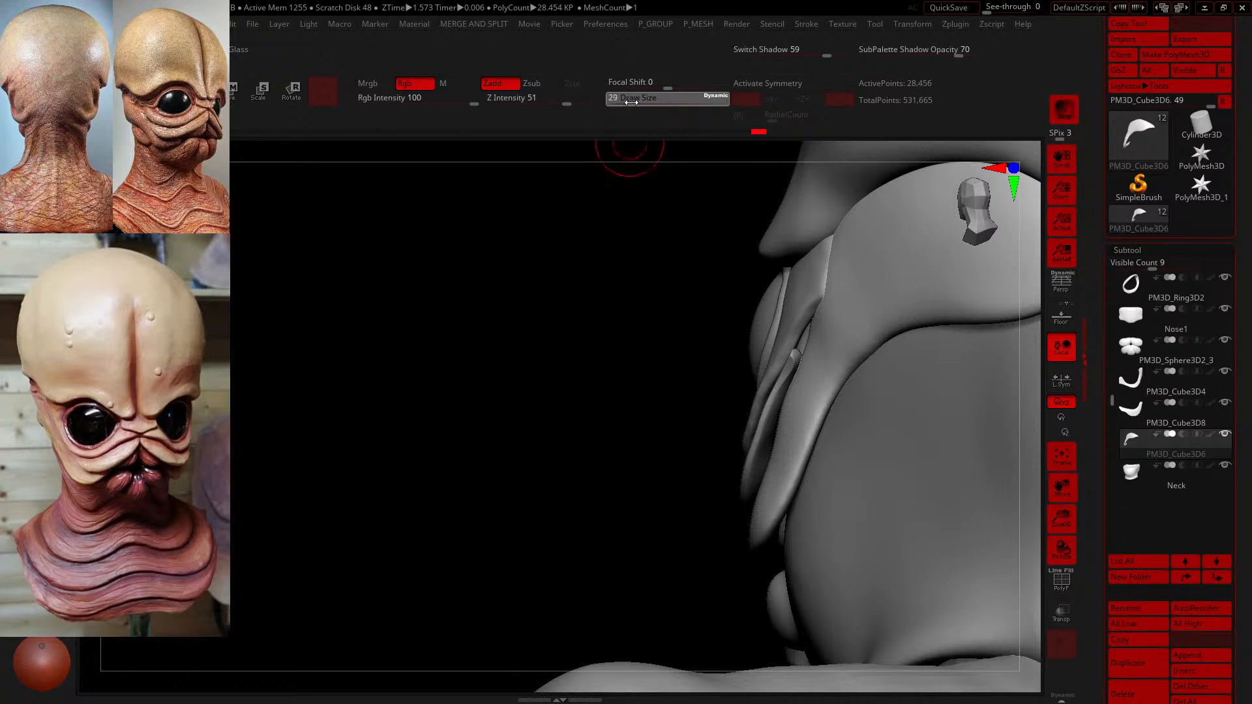
left_click_drag(770, 459, 759, 459)
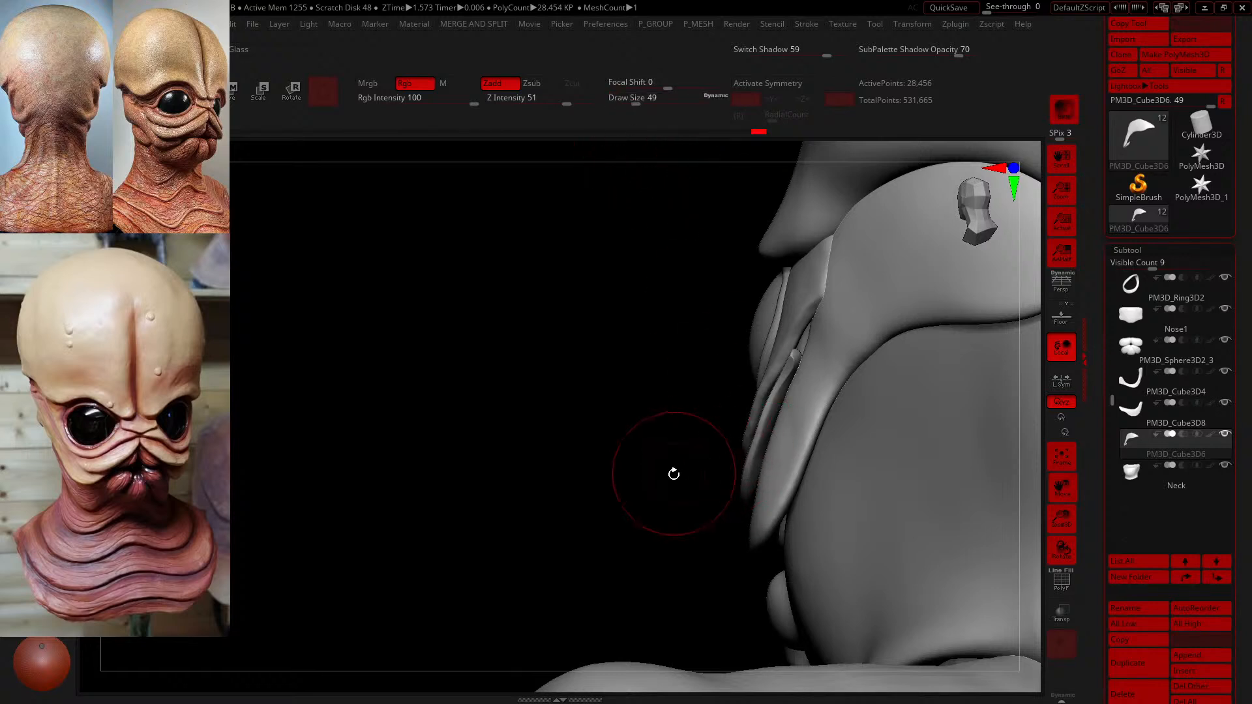
- Set DamStandard's Z Intensity to 99, work the lowest fold's edge below the eye, and smooth along its lower edge
left_click_drag(674, 474, 780, 479)
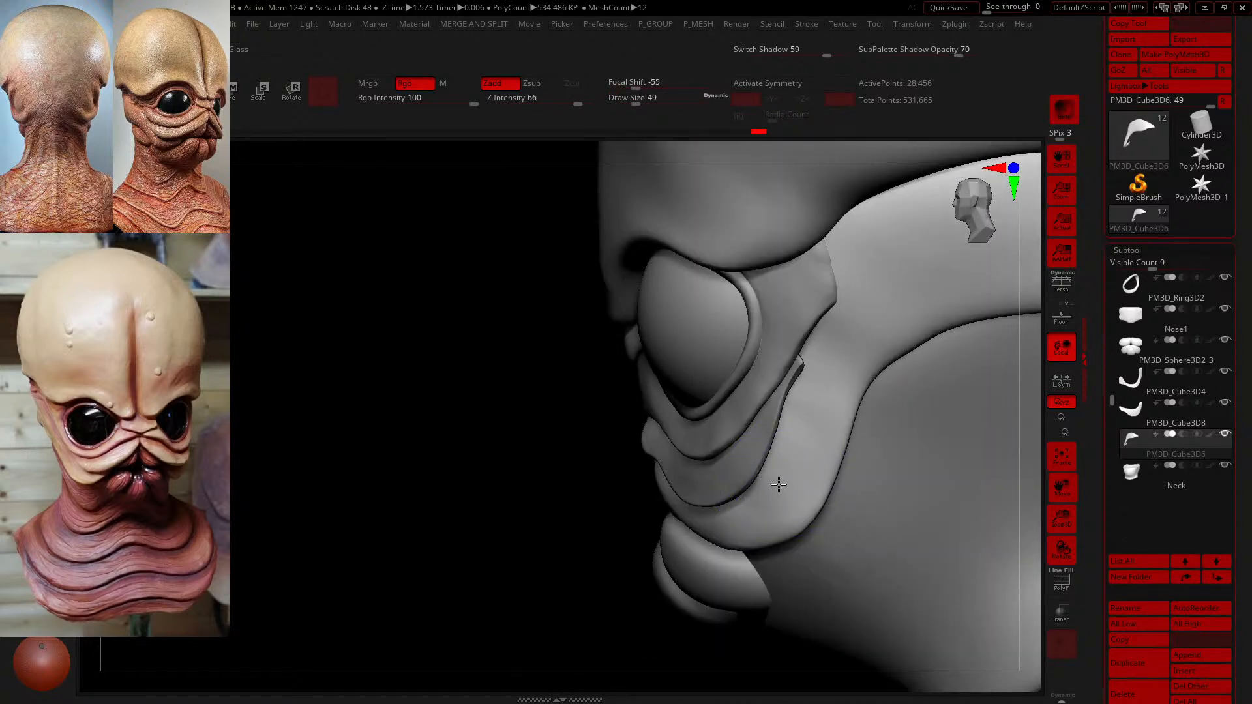
type("99")
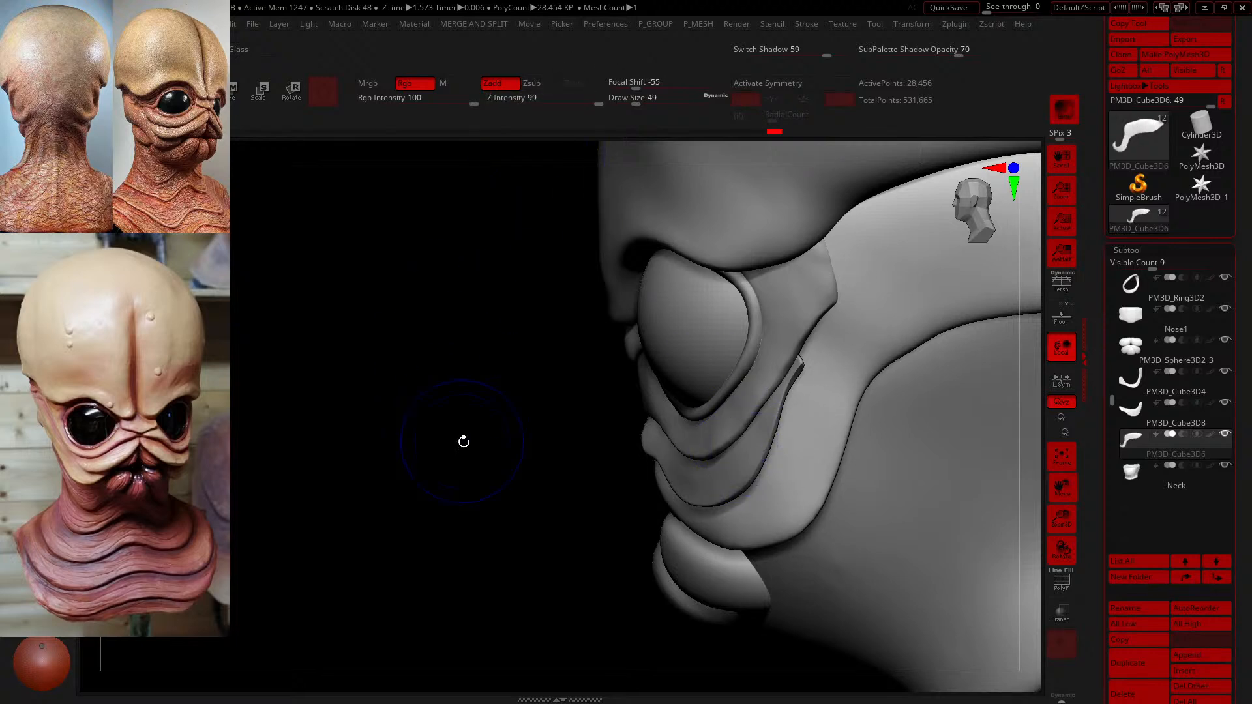
left_click_drag(464, 441, 749, 489)
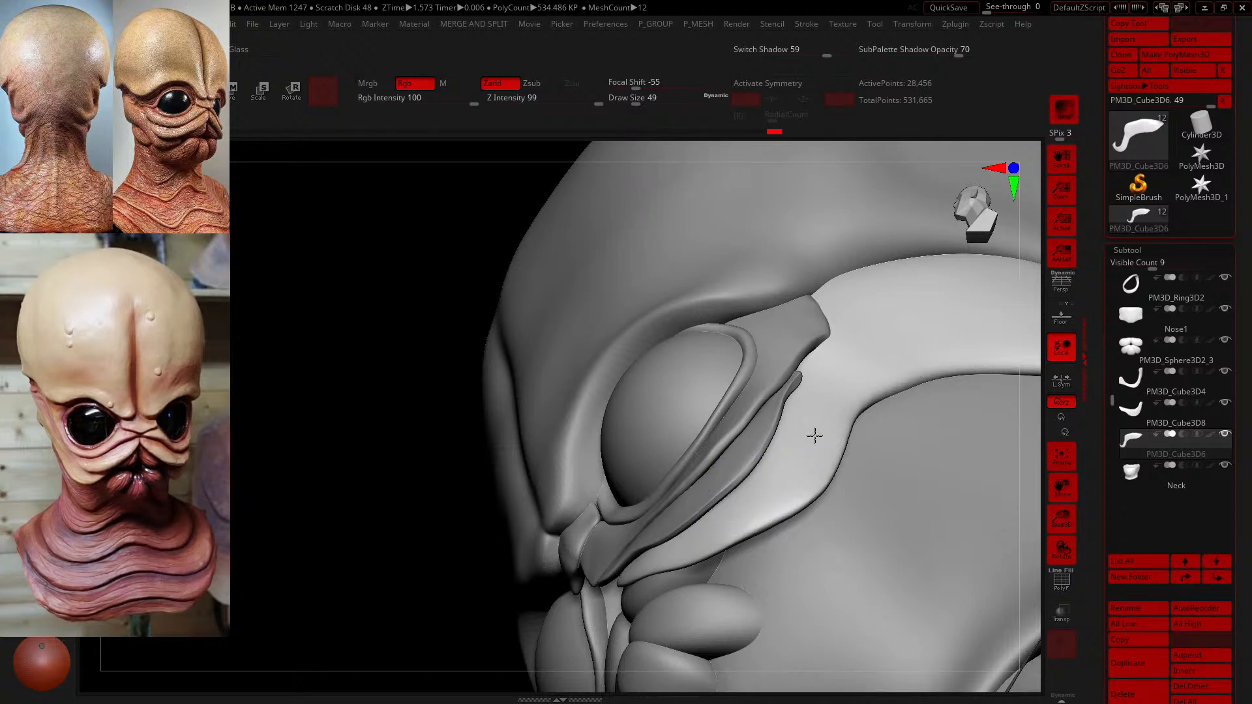
mouse_move(821, 465)
left_mouse_down("shift")
mouse_move(722, 515)
mouse_move(736, 521)
left_mouse_up("shift")
- Examine the layered folds from below, above, the front and the side
left_click_drag(339, 453, 330, 437)
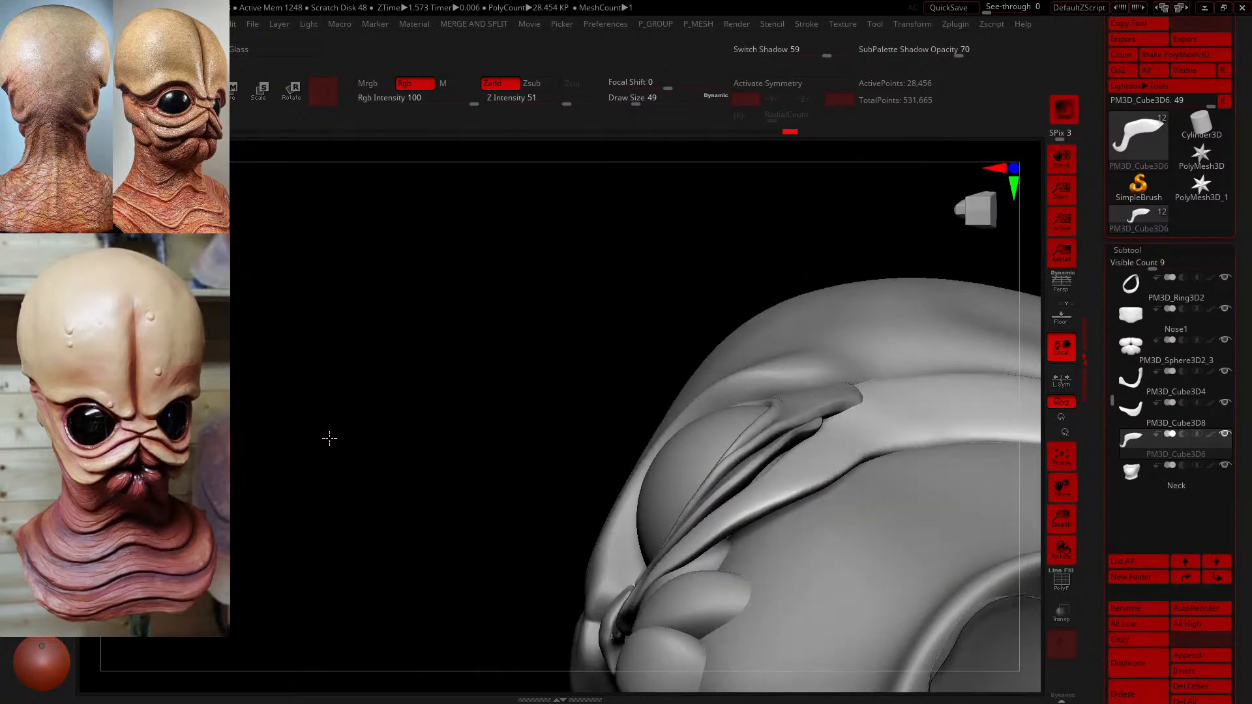
left_click_drag(768, 475, 732, 480)
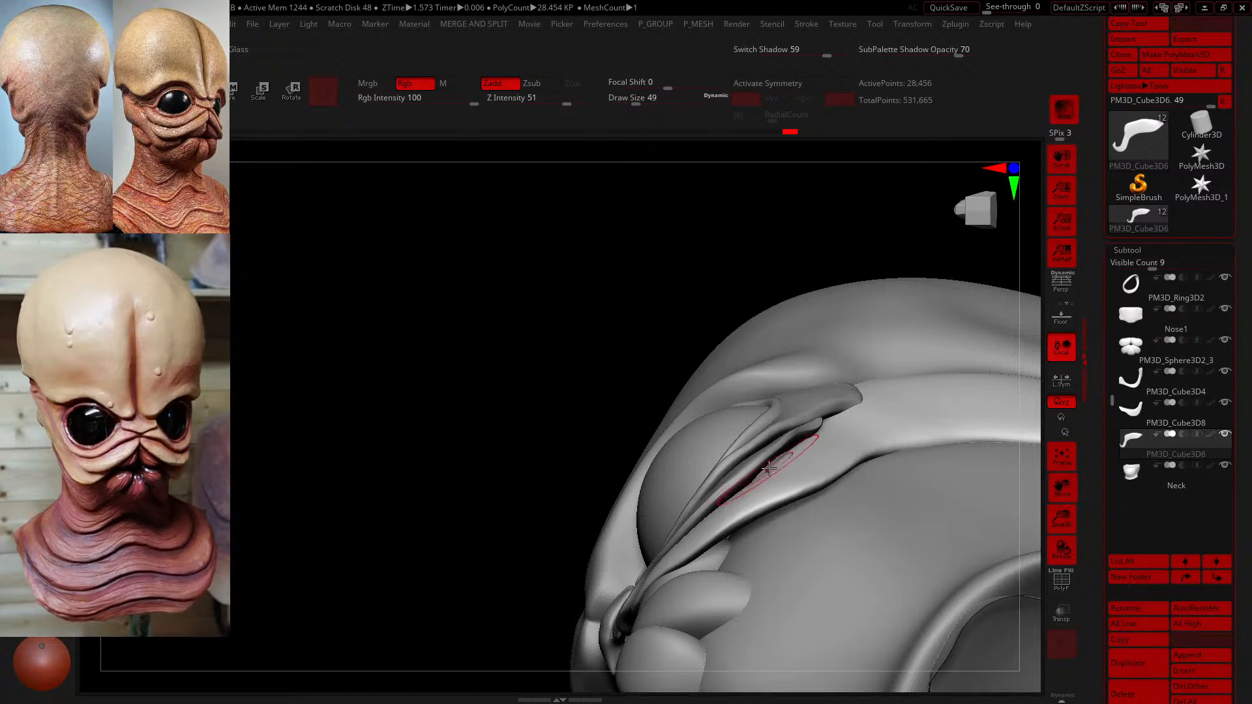
left_click_drag(313, 417, 358, 514)
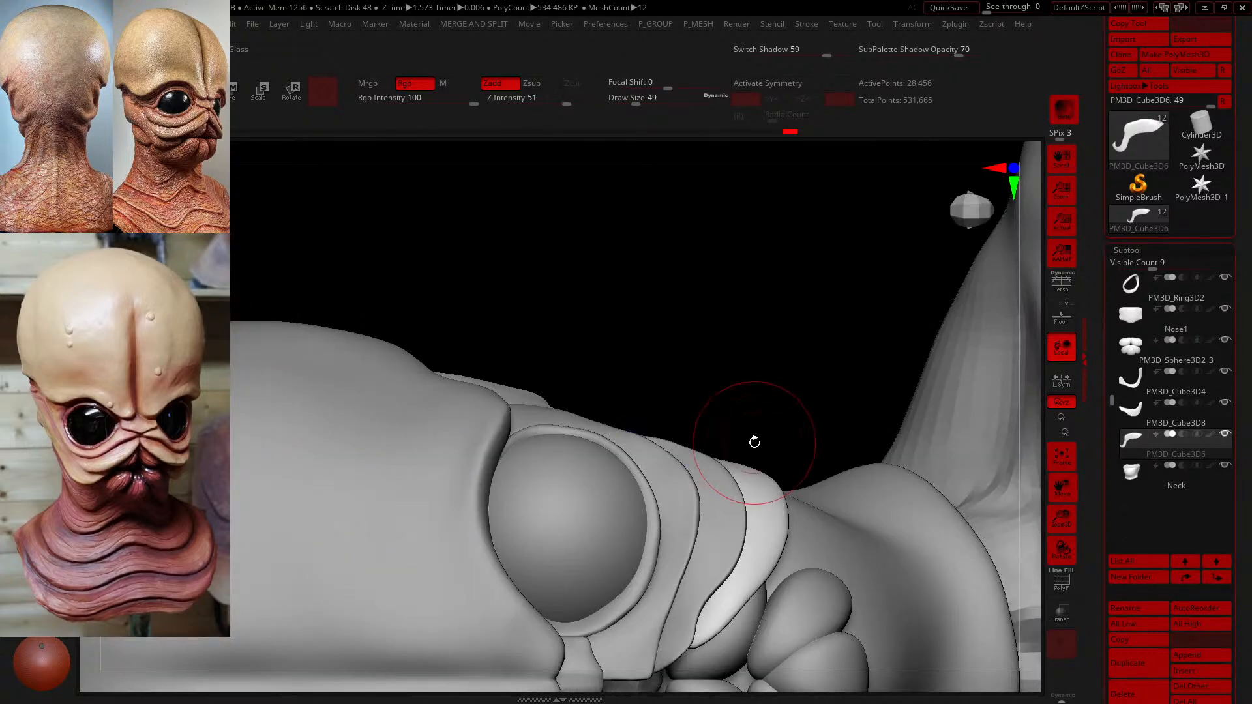
left_click_drag(823, 355, 869, 288)
left_click_drag(911, 419, 864, 486)
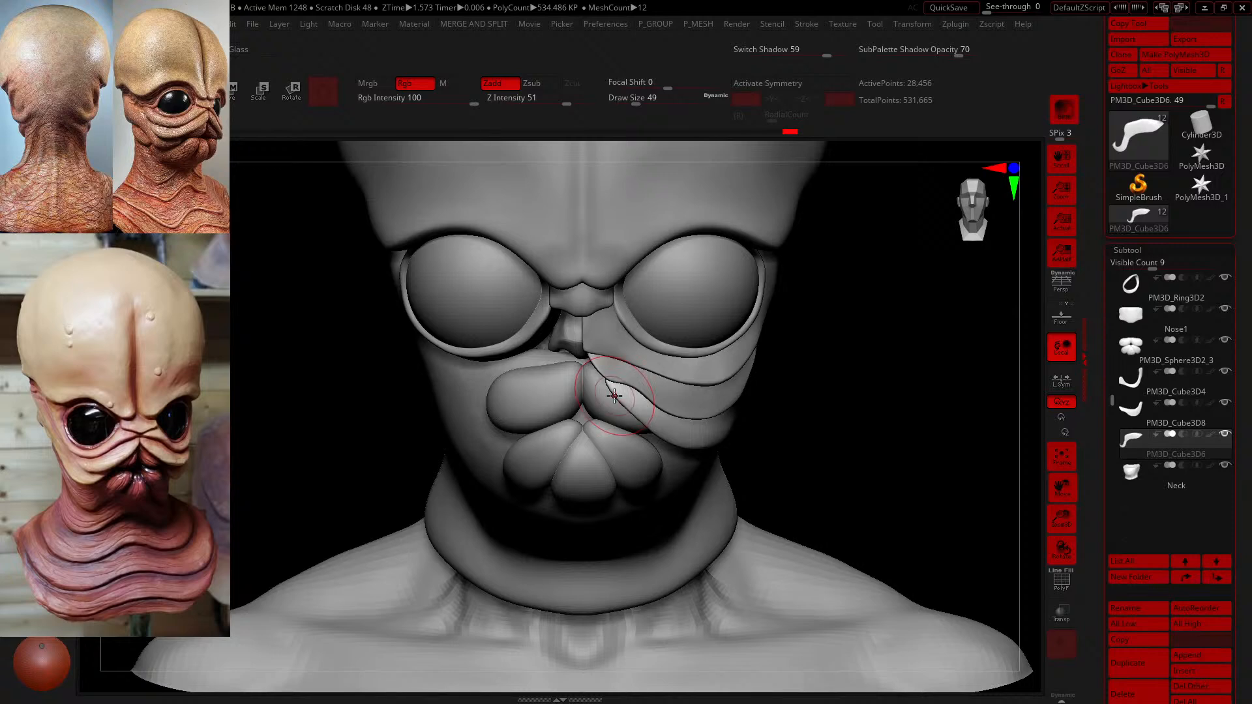
key("shift")
left_click_drag(849, 425, 805, 426)
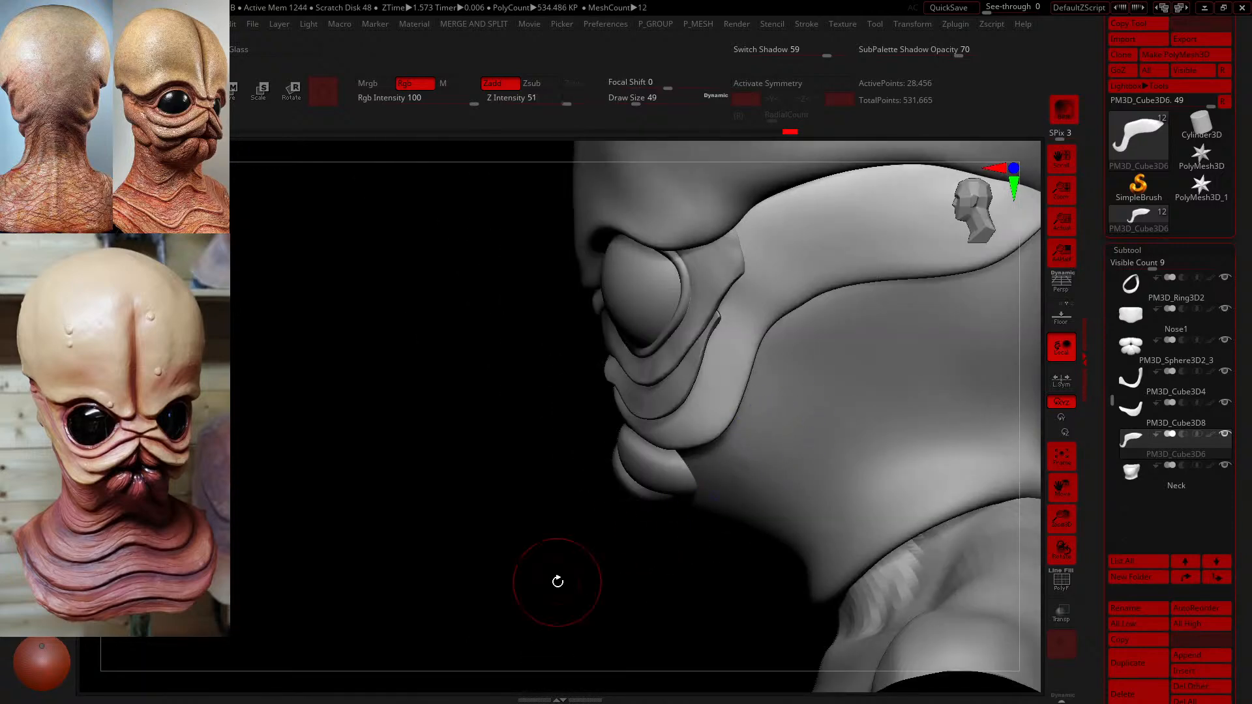
- Select the middle fold PM3D_Cube3D8 and reshape its lower edge from below with the Move brush at draw size 83
mouse_move(529, 577)
left_mouse_down()
mouse_move(544, 574)
mouse_move(581, 430)
left_mouse_up()
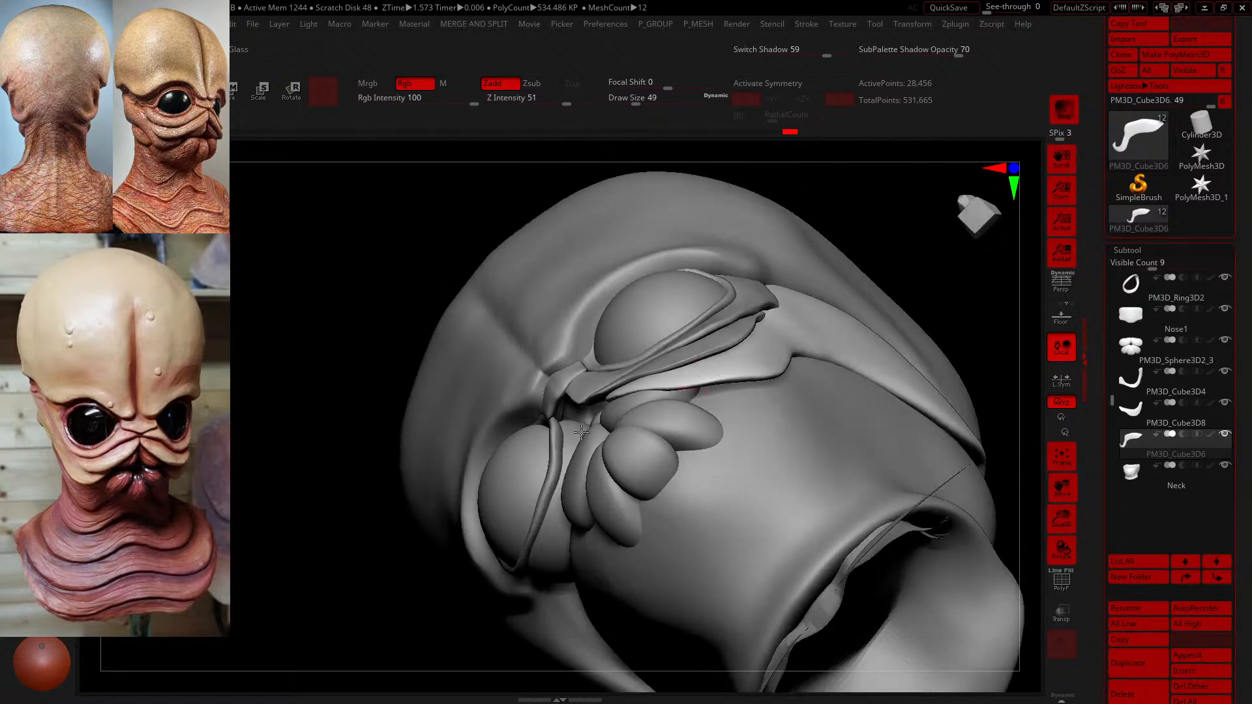
left_click(1125, 417)
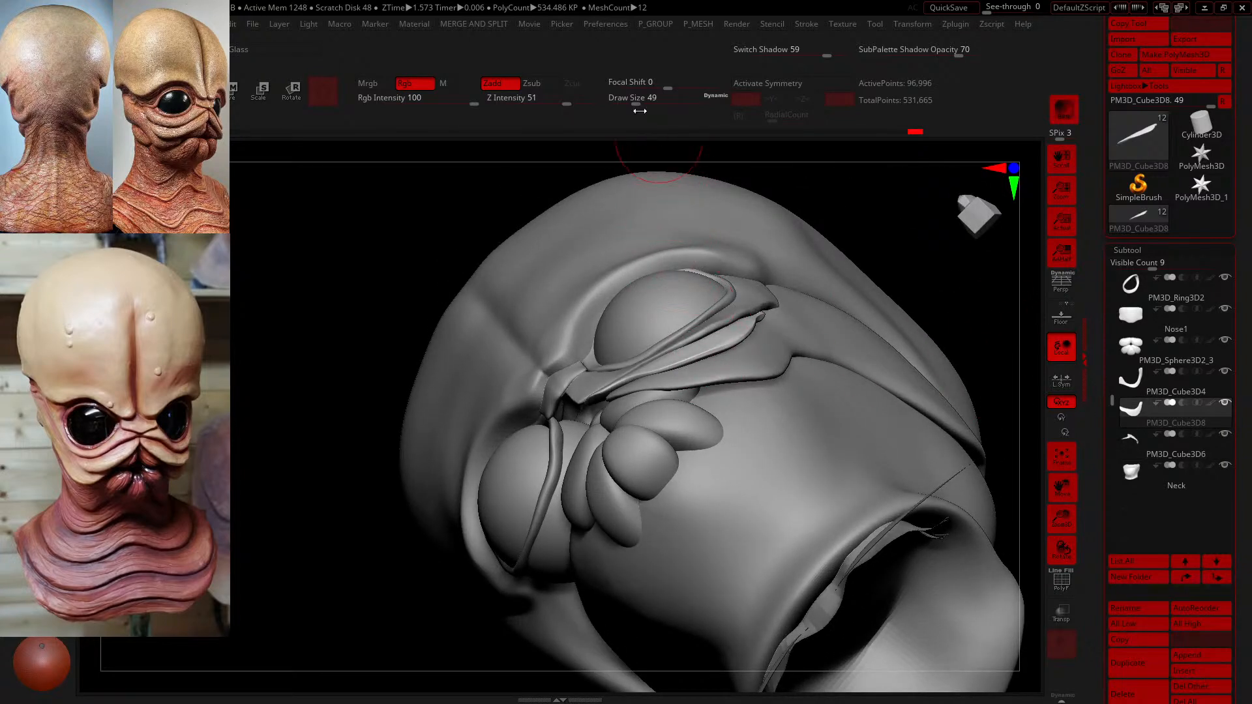
left_click_drag(638, 104, 644, 104)
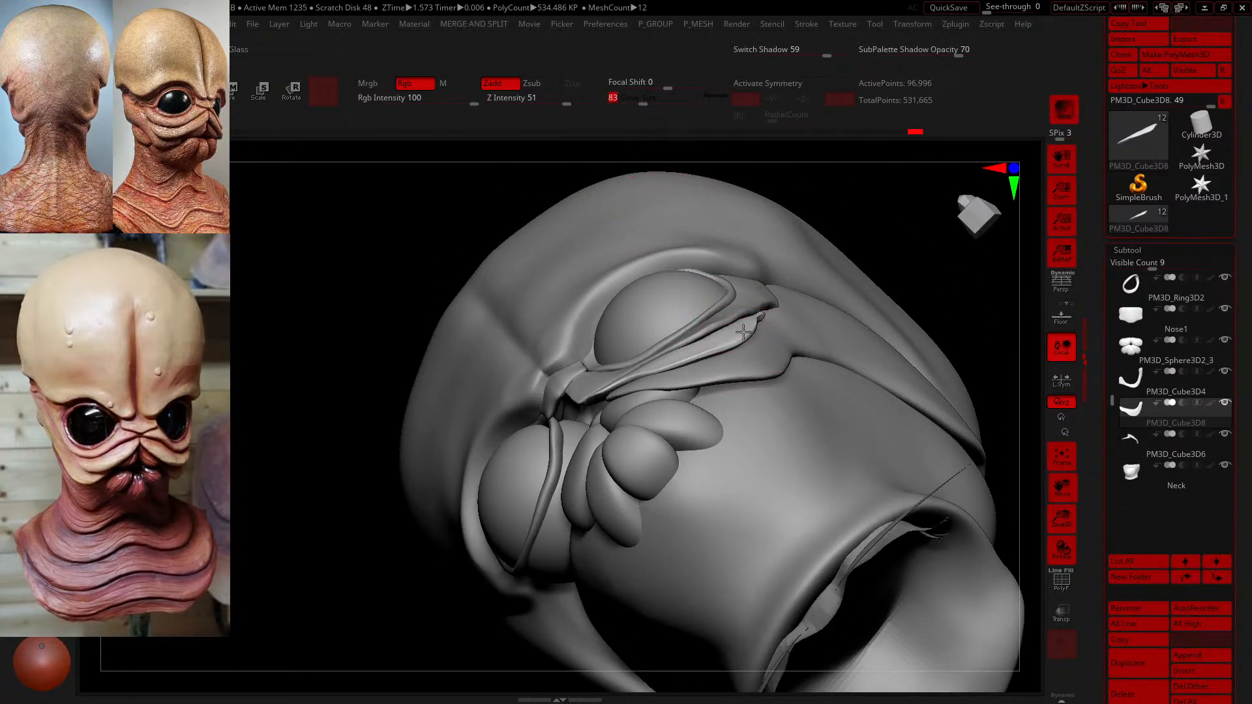
left_click_drag(746, 344, 753, 348)
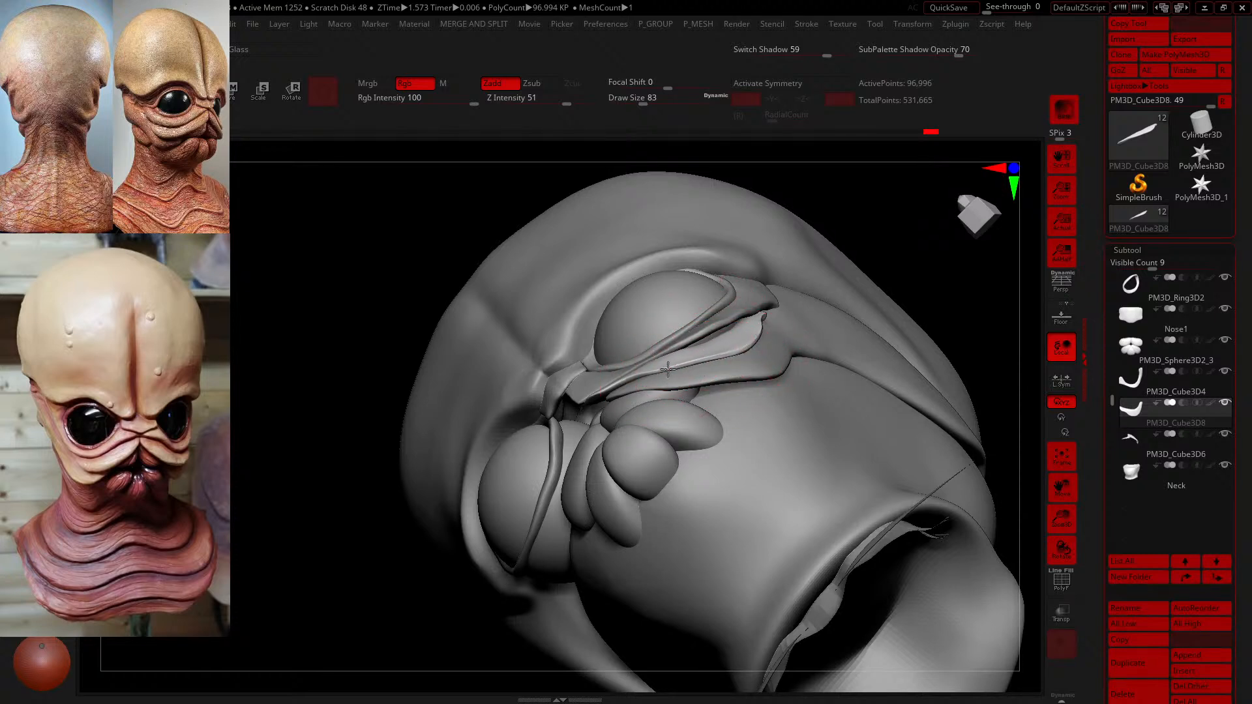
- Set the draw size to 59 and hide the upper fold PM3D_Cube3D4 to expose the middle fold for refinement
mouse_move(853, 223)
left_mouse_down()
mouse_move(522, 307)
mouse_move(517, 291)
mouse_move(535, 300)
left_mouse_up()
left_click(638, 101)
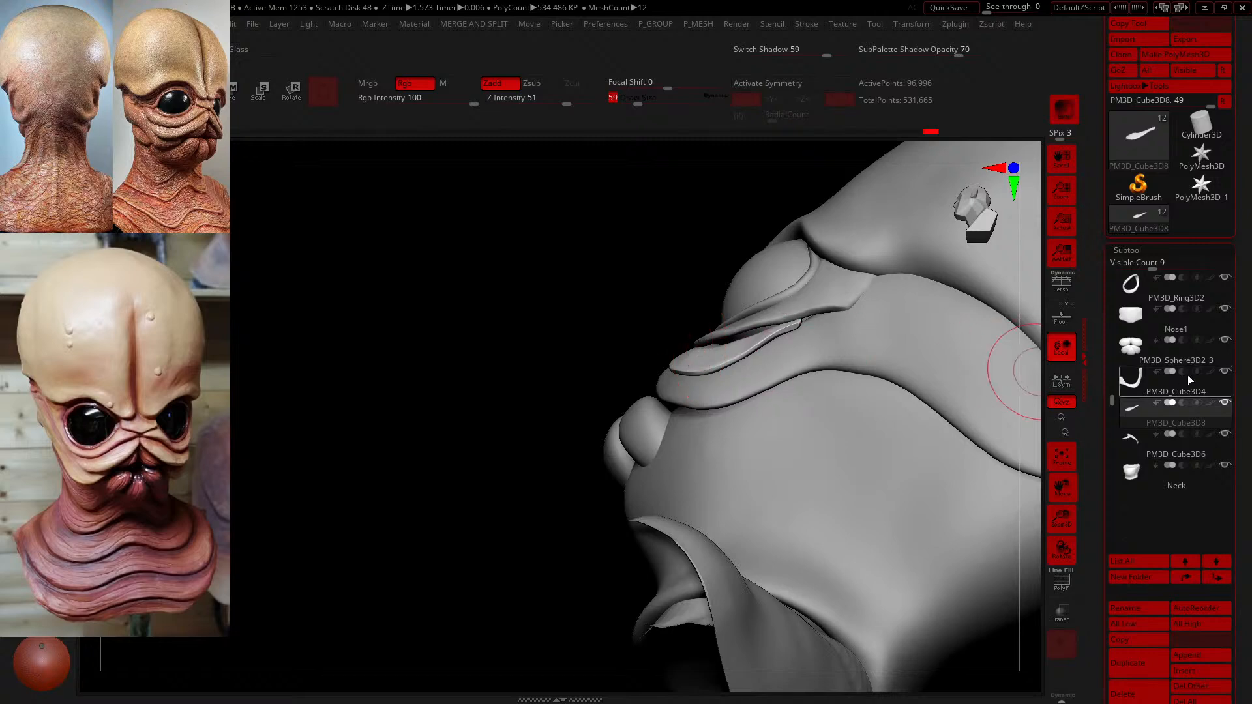
left_click(1225, 374)
left_click_drag(428, 271, 435, 305)
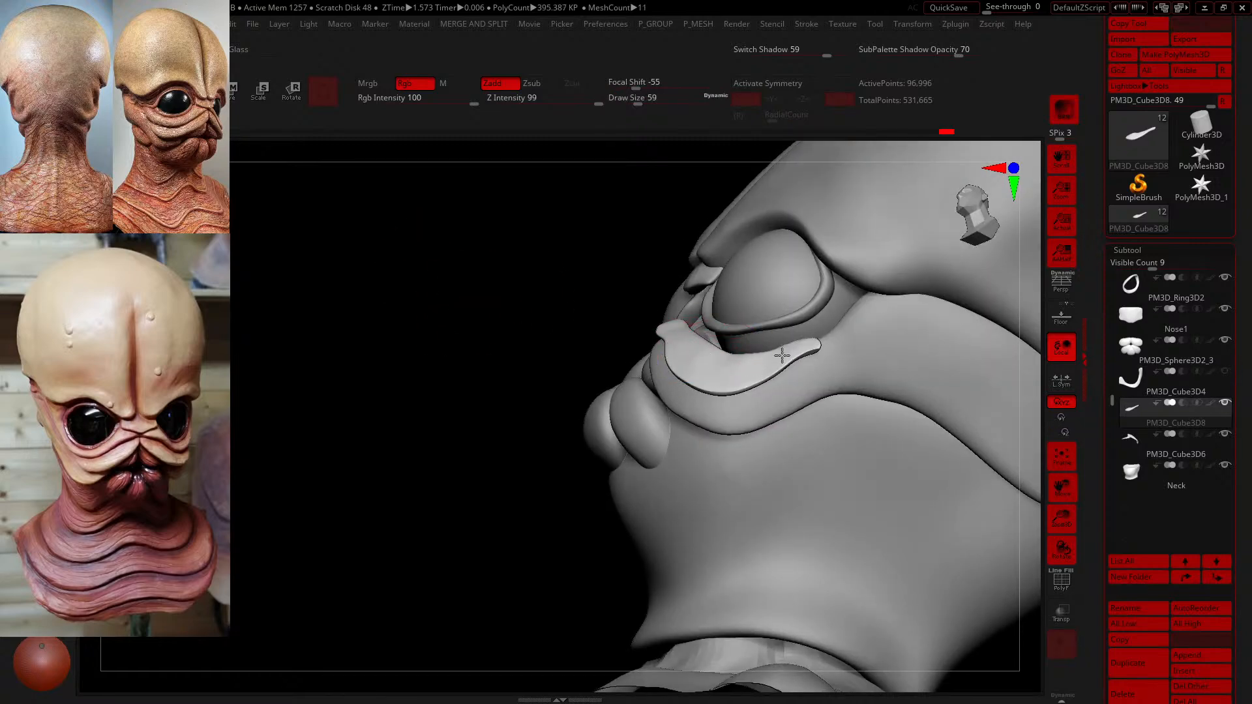
mouse_move(469, 402)
left_mouse_down()
mouse_move(489, 453)
mouse_move(535, 443)
mouse_move(505, 428)
mouse_move(529, 440)
left_mouse_up()
key("2")
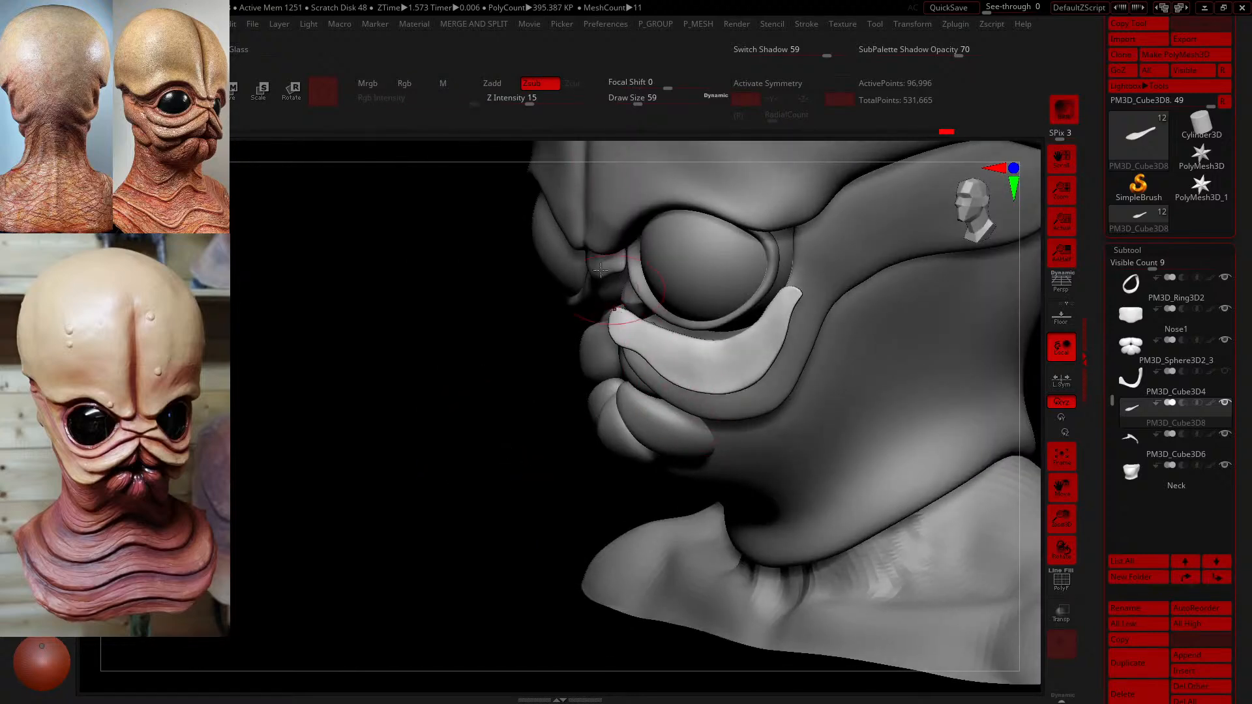
- Set the draw size to 44, and carve and smooth the surface of the fold beneath the eye
left_click(635, 103)
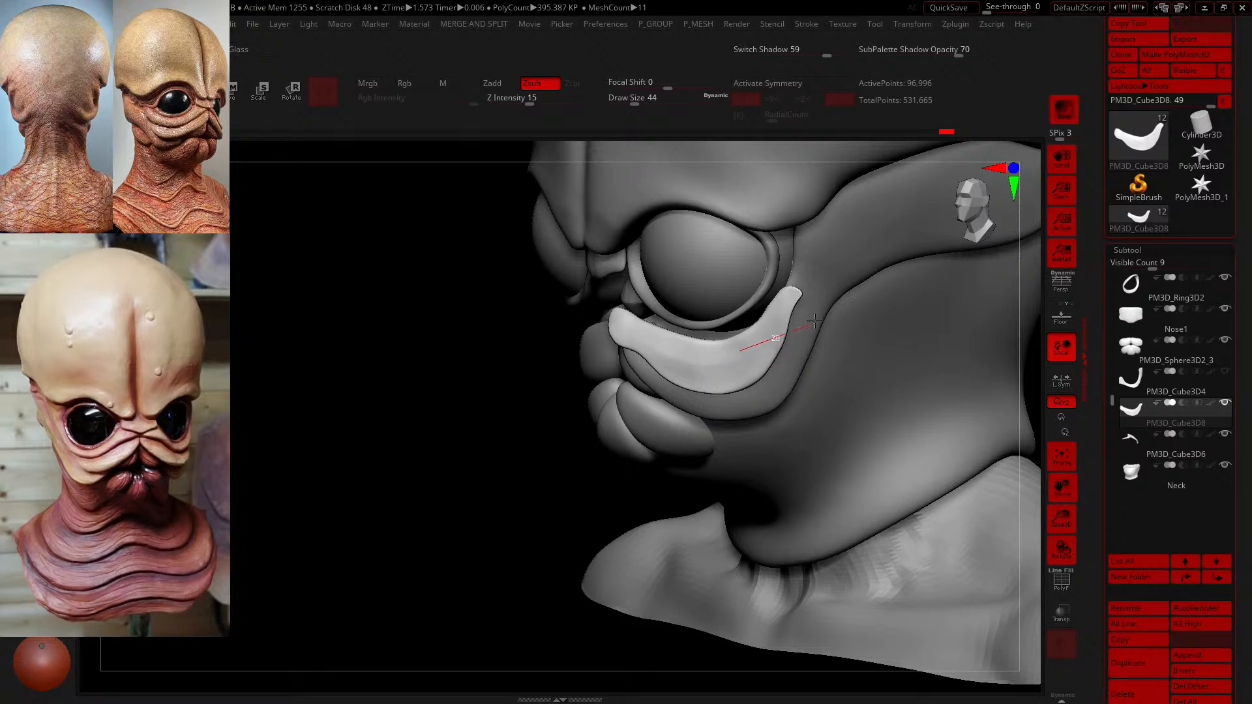
mouse_move(787, 301)
left_mouse_down()
mouse_move(707, 352)
mouse_move(633, 337)
left_mouse_up()
left_click_drag(803, 335, 804, 323)
left_click_drag(752, 357, 688, 358, "shift")
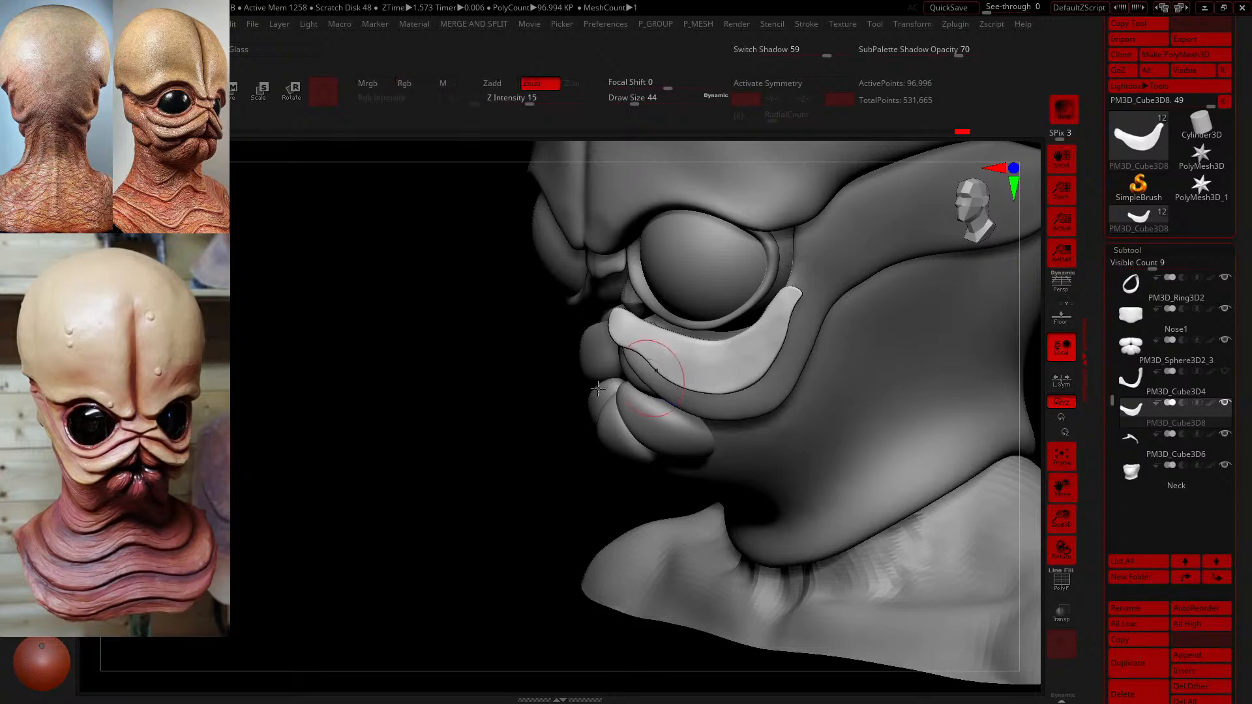
- Set the draw size to 37 and carve along the lower edge and outer end of the under-eye fold
left_click_drag(505, 398, 500, 294)
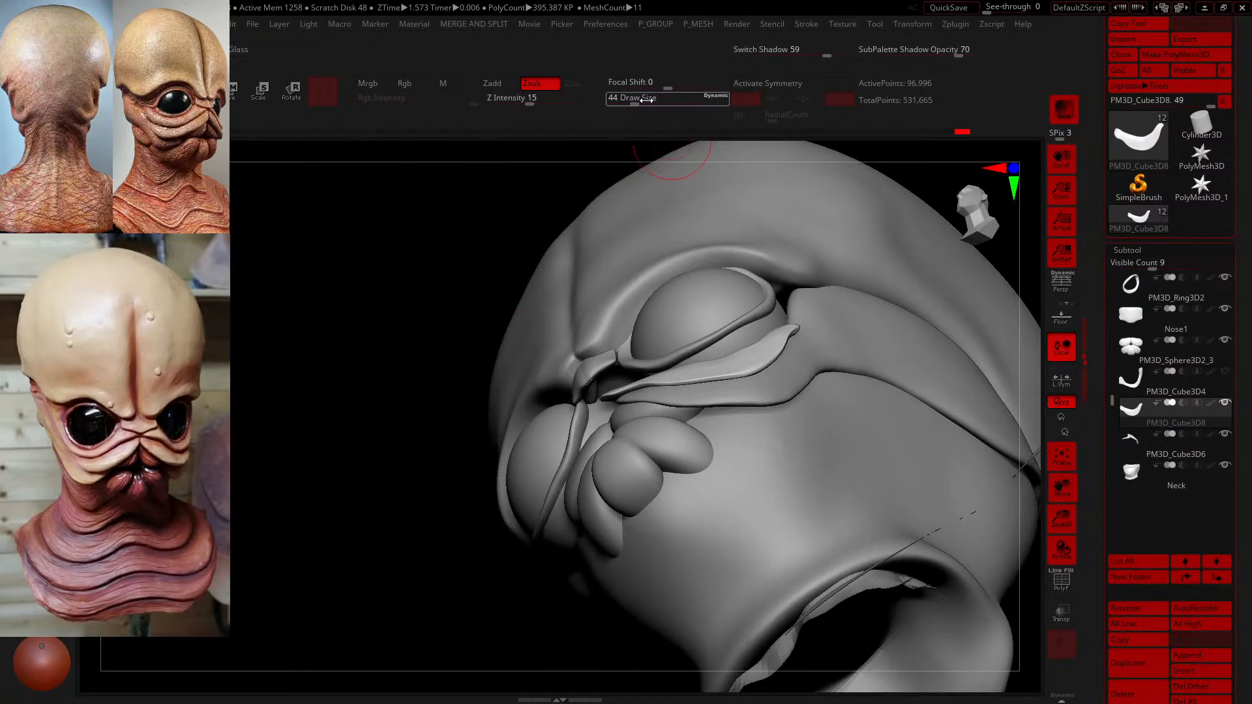
left_click_drag(635, 102, 633, 102)
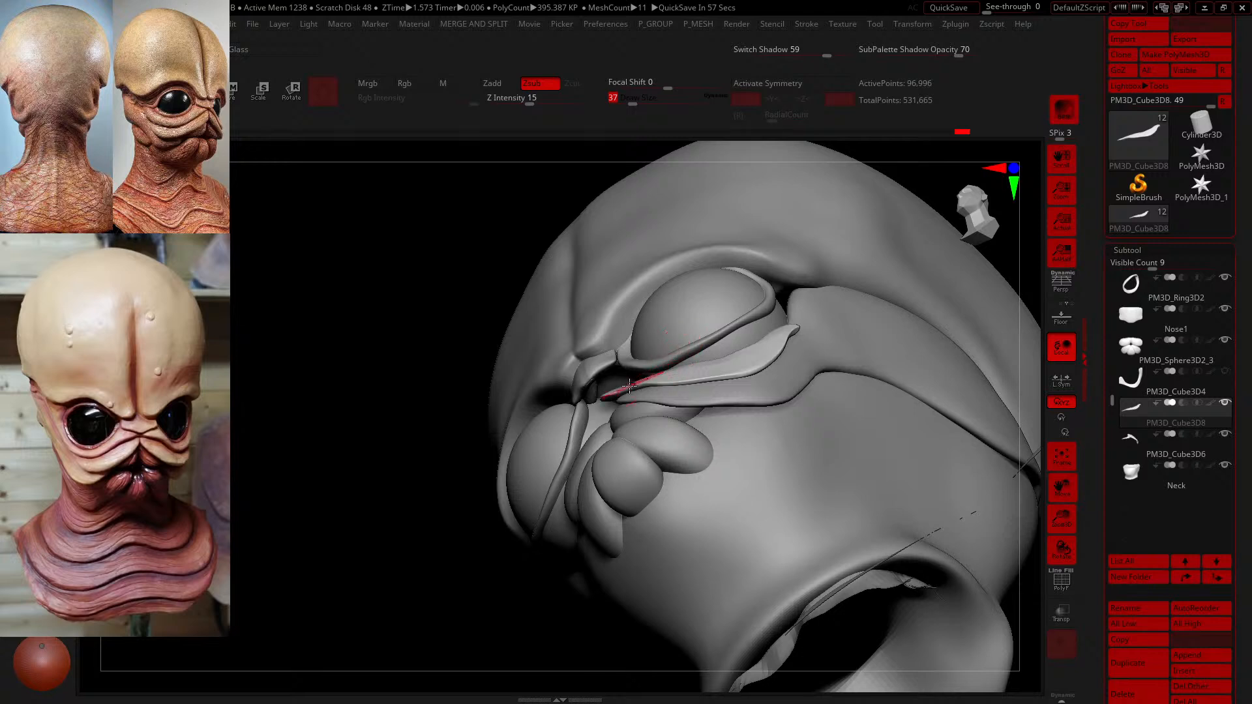
left_click_drag(440, 438, 444, 511)
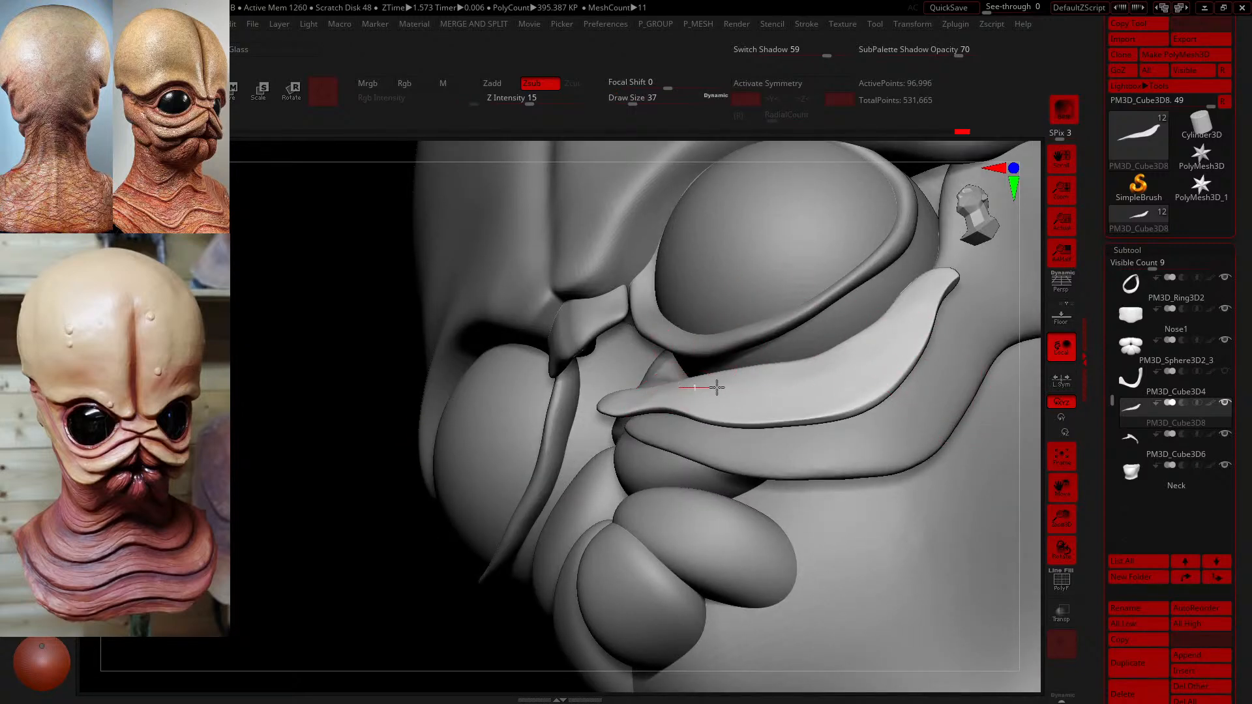
left_click_drag(915, 336, 929, 325)
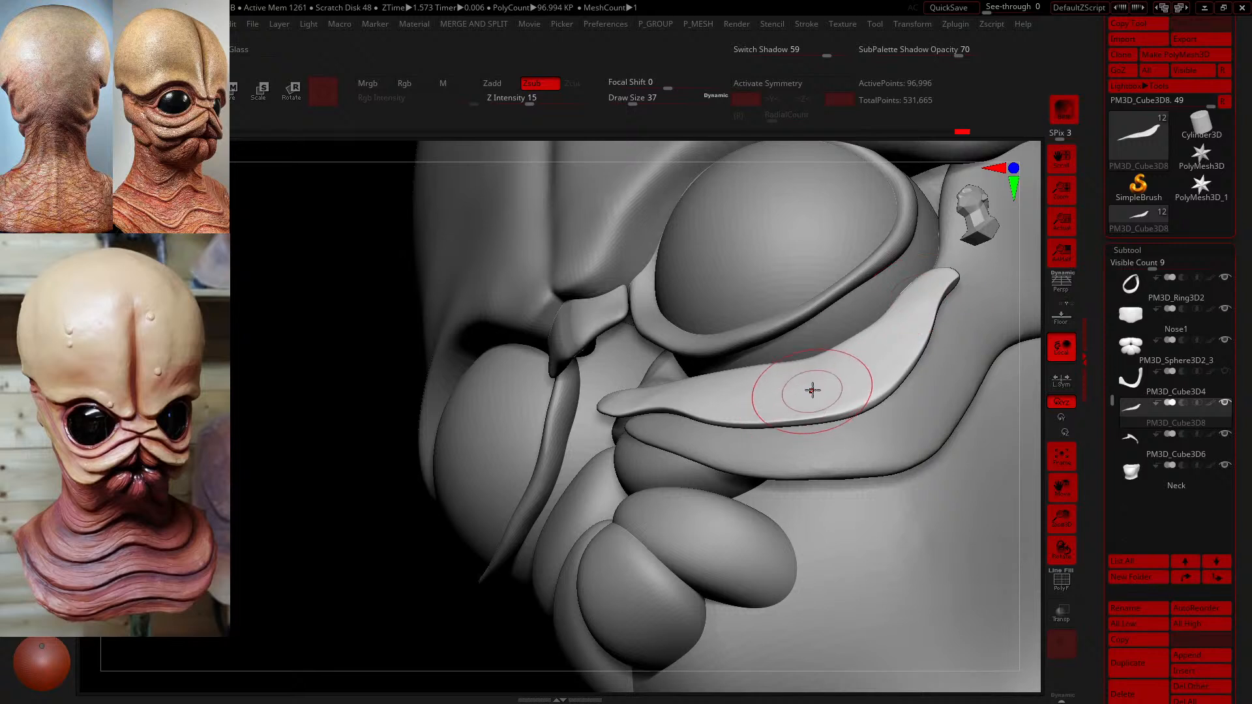
left_click_drag(813, 391, 914, 374)
left_click_drag(942, 310, 933, 320)
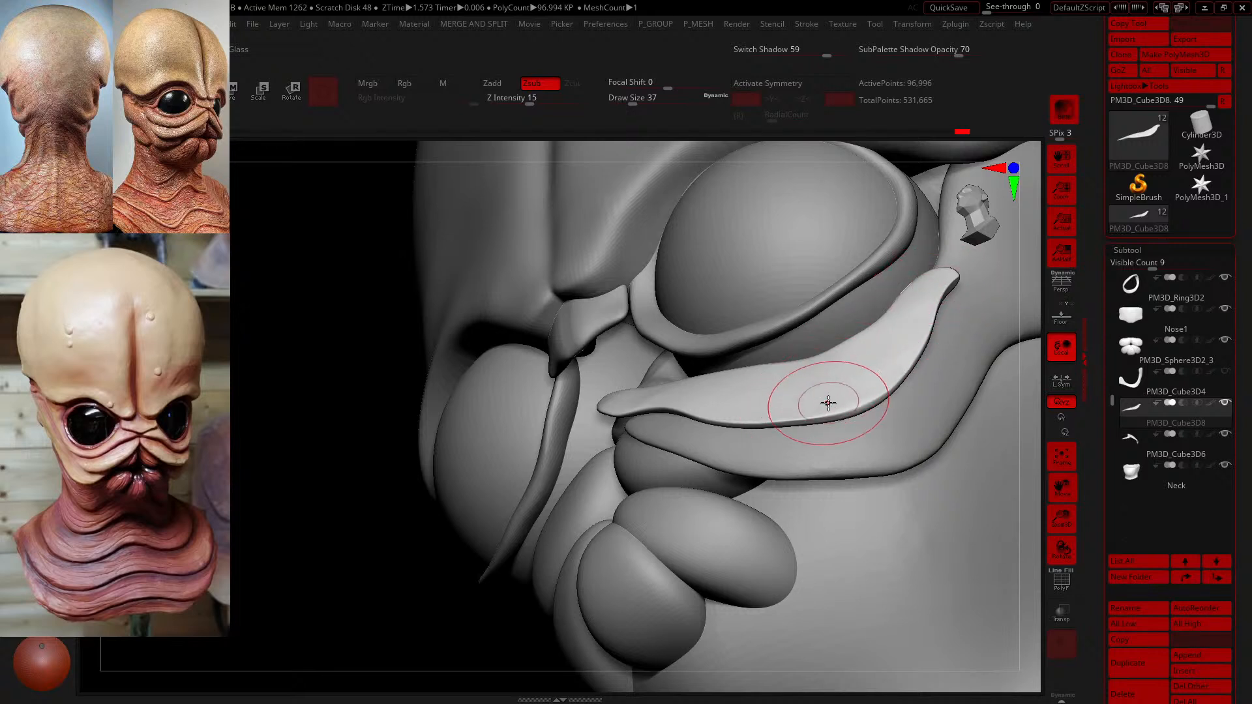
left_click_drag(828, 405, 866, 396)
left_click_drag(938, 306, 941, 301)
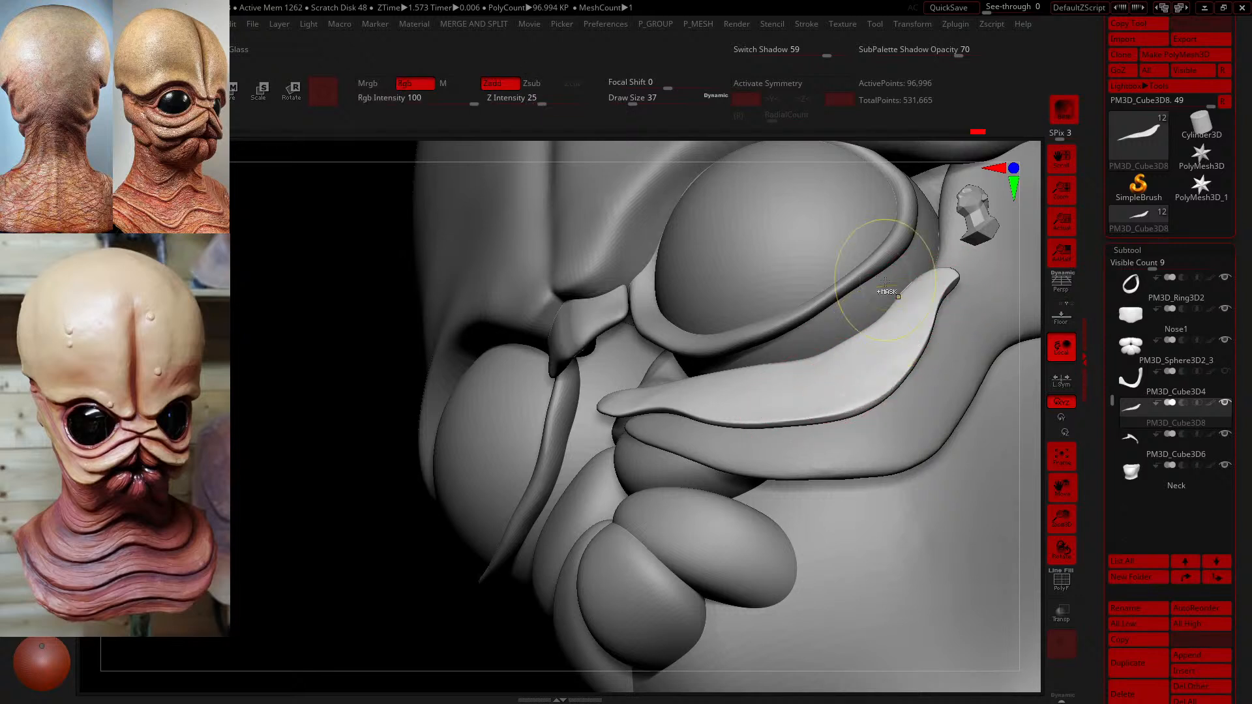
- Even out the broad middle of the under-eye fold with long subtractive strokes between its inner and outer ends
left_click_drag(246, 431, 253, 480, "alt")
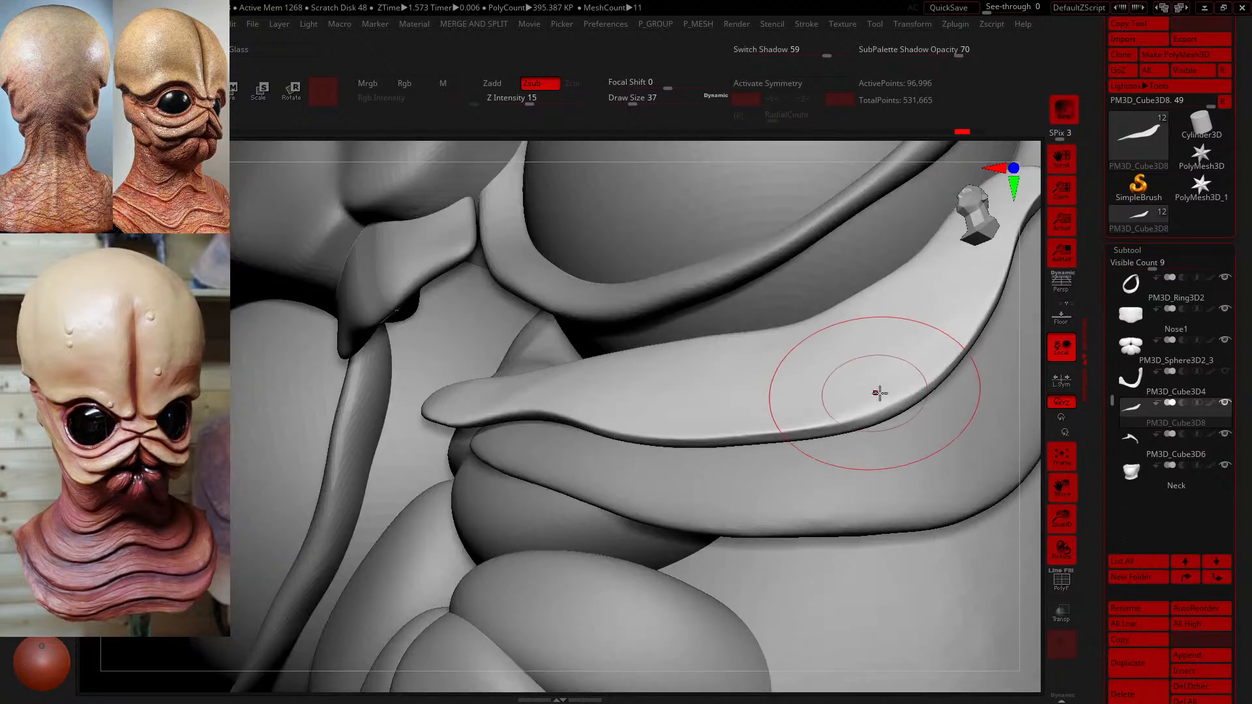
mouse_move(925, 359)
left_mouse_down()
mouse_move(836, 428)
mouse_move(777, 425)
mouse_move(679, 391)
mouse_move(663, 371)
left_mouse_up()
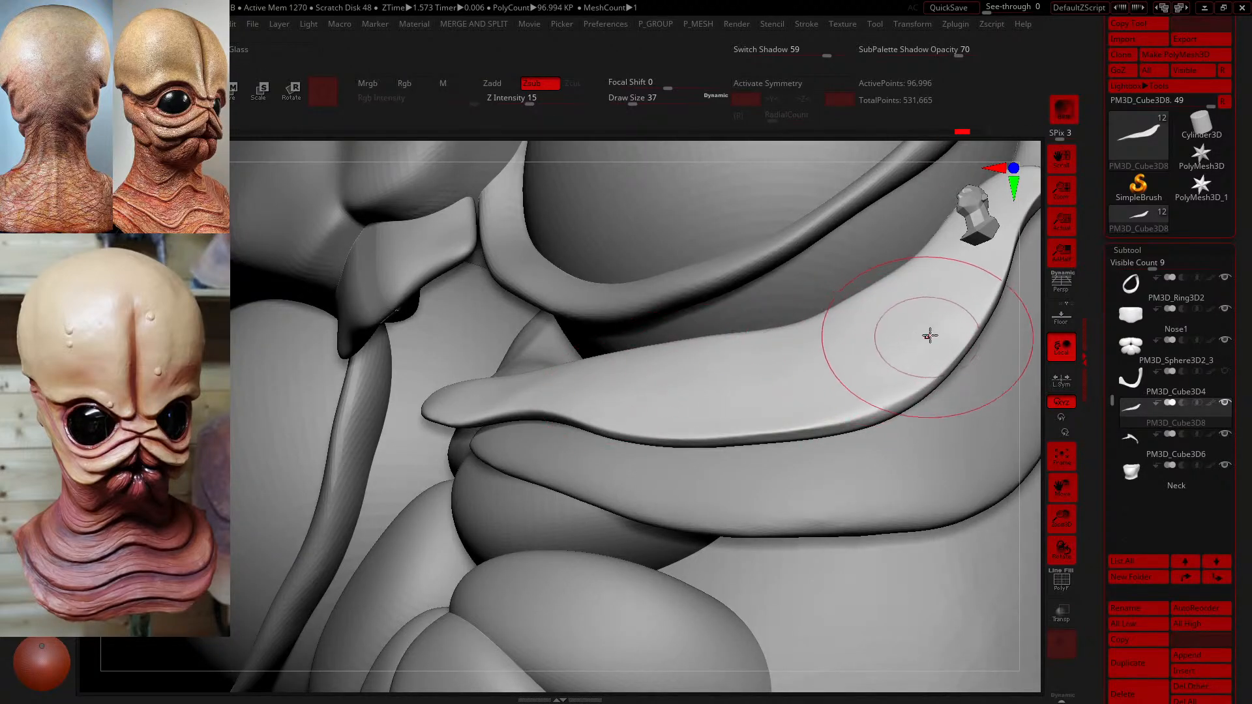
mouse_move(933, 346)
left_mouse_down()
mouse_move(839, 413)
mouse_move(769, 417)
mouse_move(719, 399)
left_mouse_up()
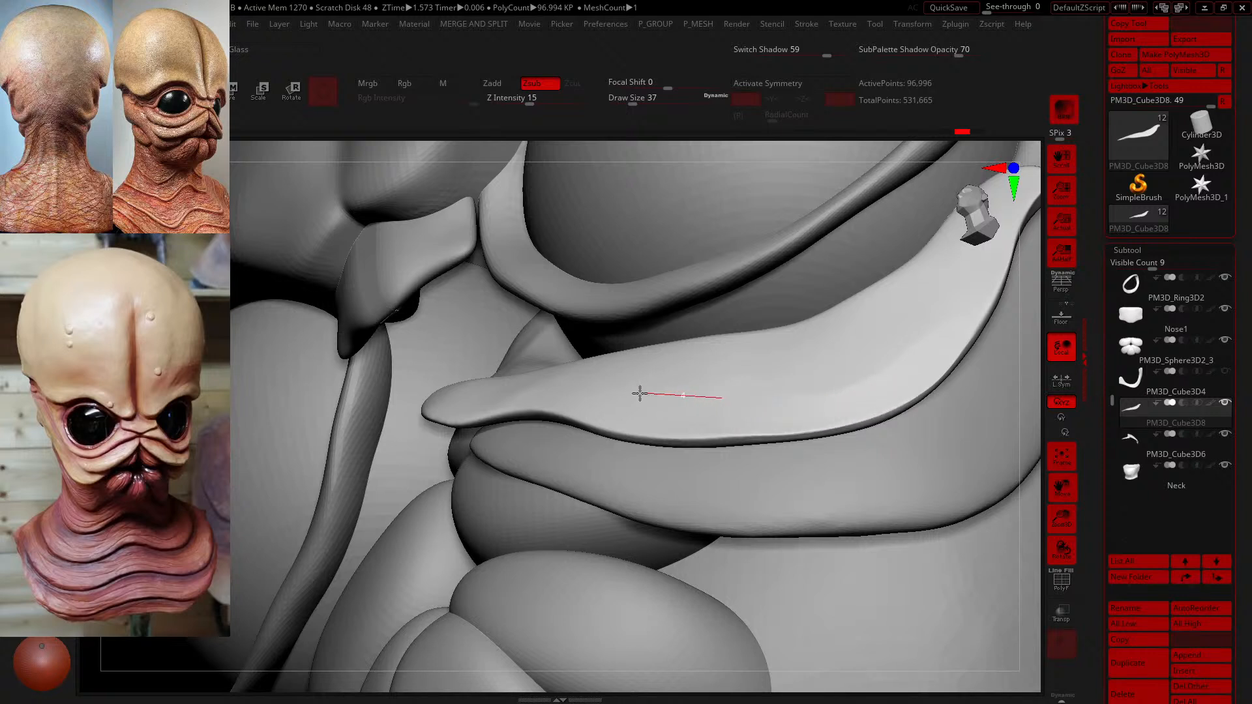
mouse_move(639, 392)
left_mouse_down()
mouse_move(777, 424)
mouse_move(844, 401)
left_mouse_up()
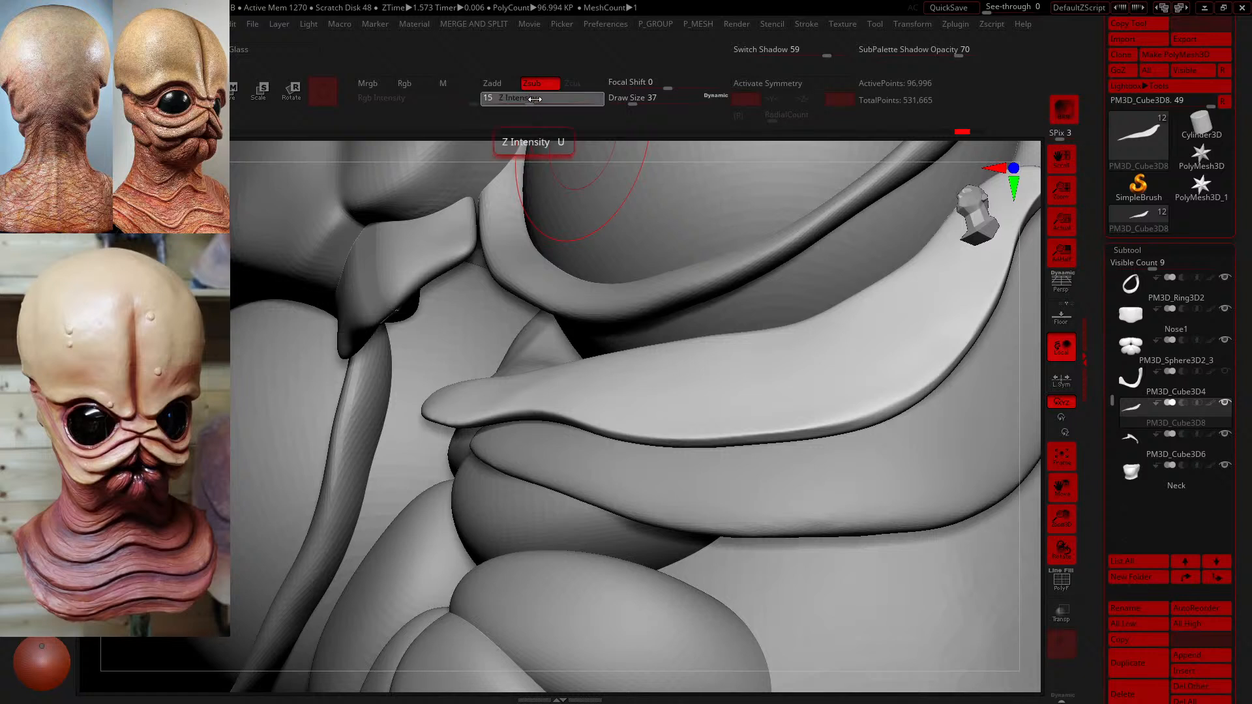
- Reduce Z Intensity to 10 and the draw size to 30, and refine the under-eye fold's lower rim and outer curve
left_click_drag(534, 99, 522, 99)
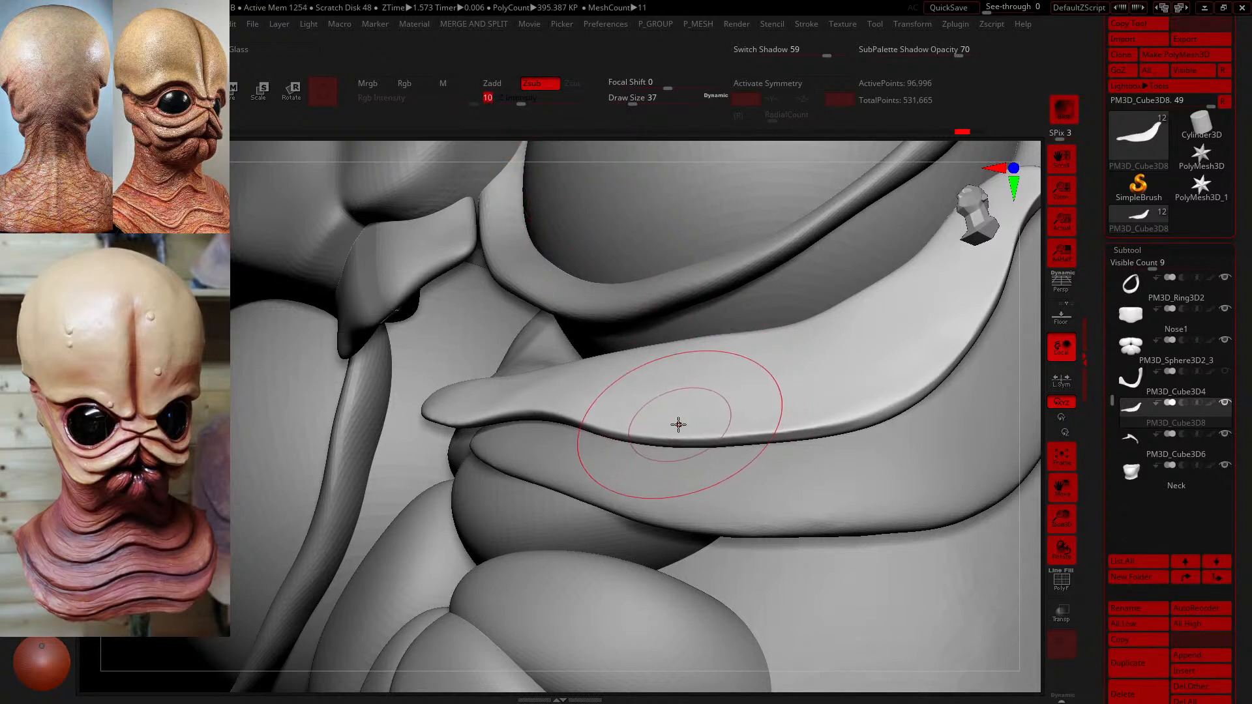
left_click_drag(682, 421, 823, 418)
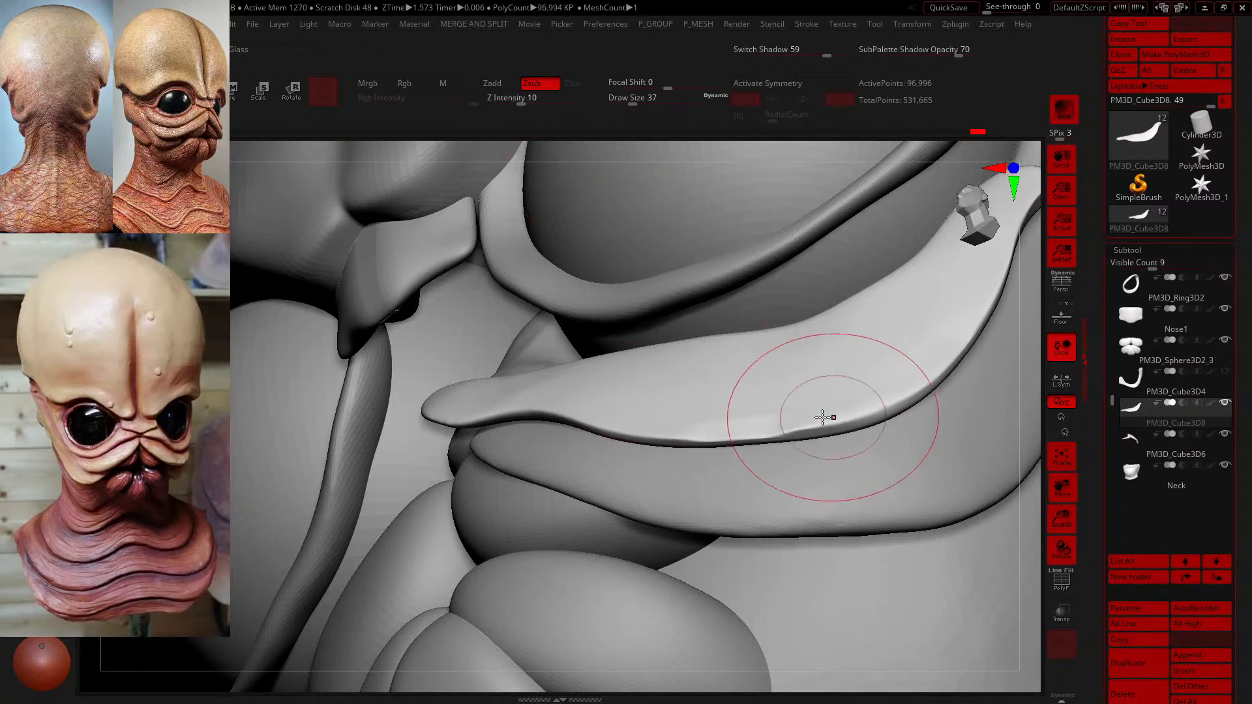
left_click(637, 97)
key("Return")
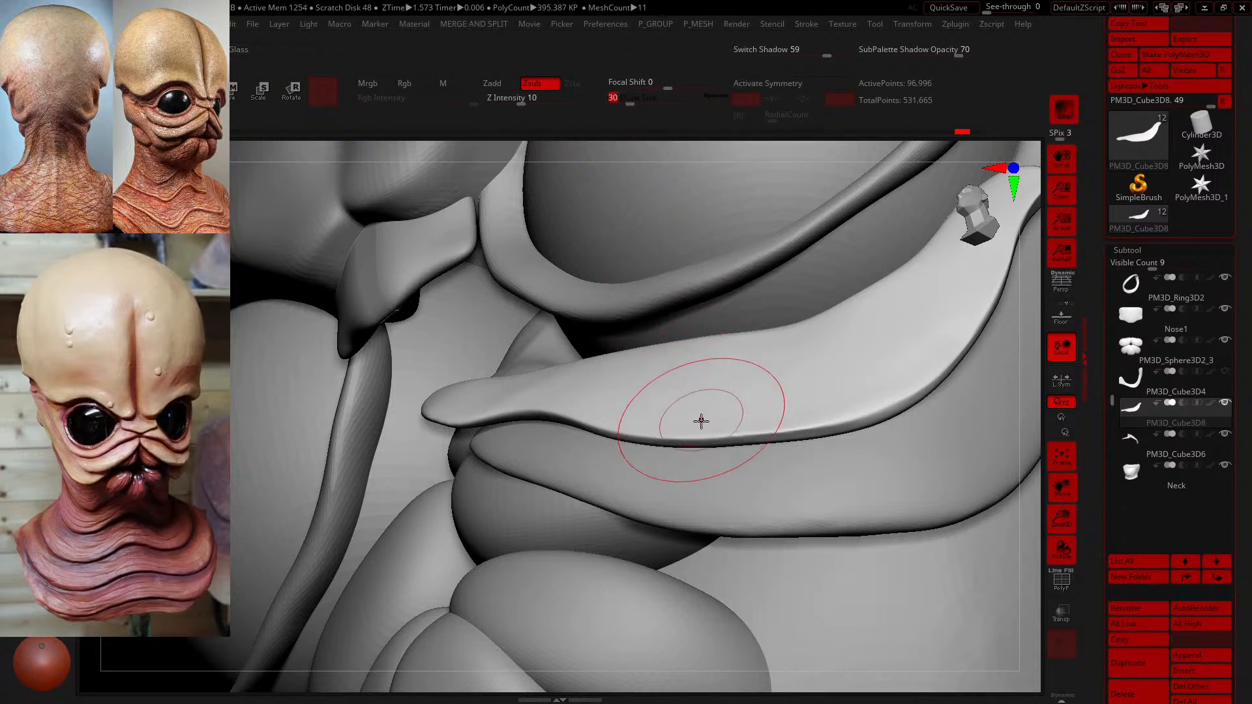
left_click_drag(699, 409, 780, 410)
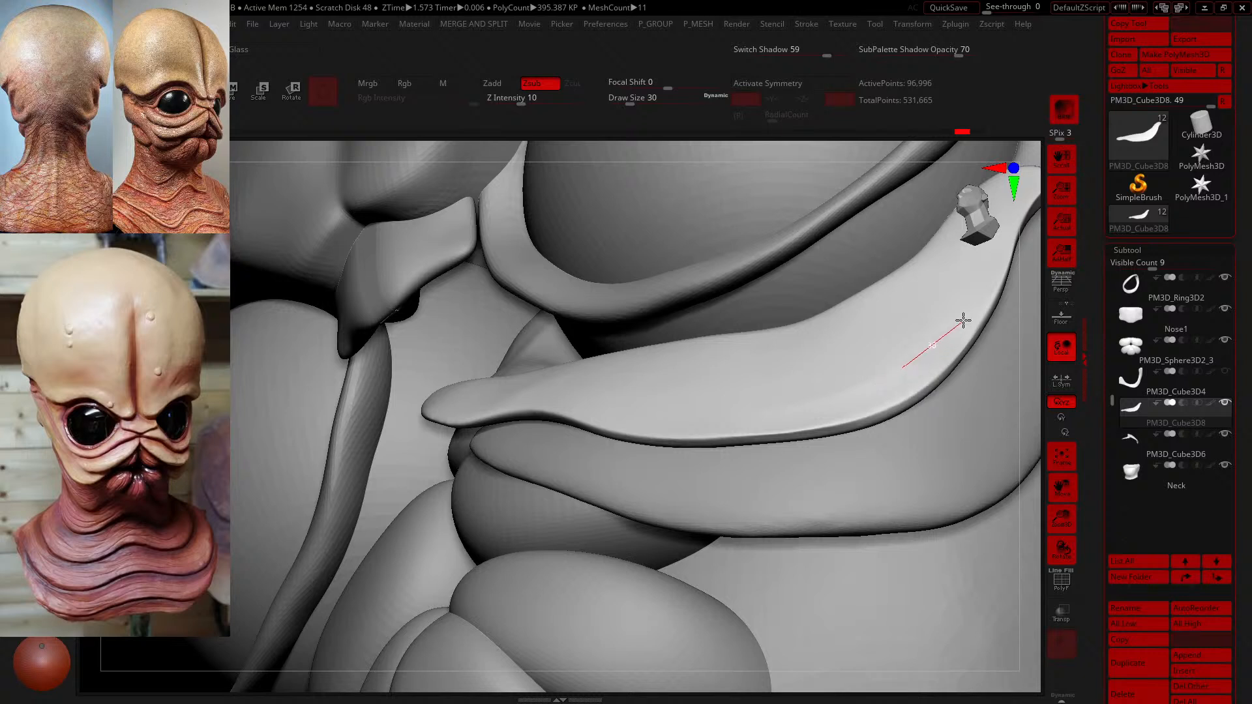
left_click_drag(977, 278, 971, 286)
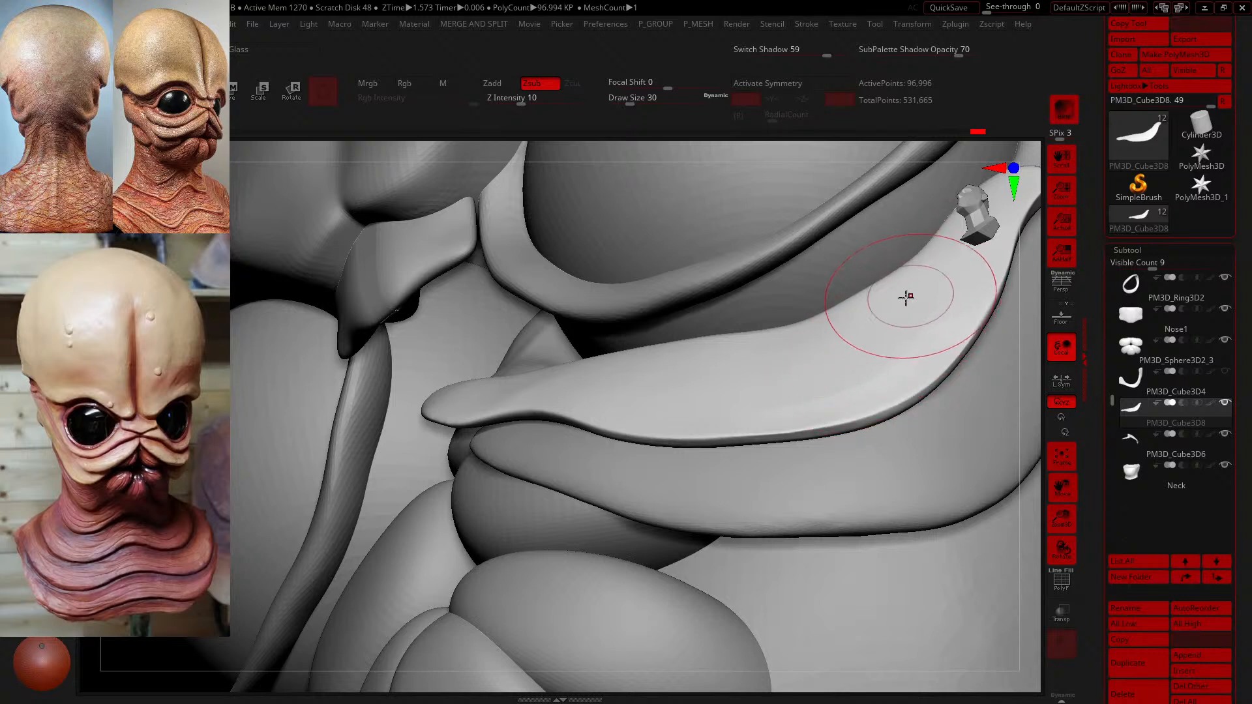
- Set the draw size to 25, and smooth and refine the under-eye fold from its outer curve to its inner tip
left_click(652, 99)
type("25")
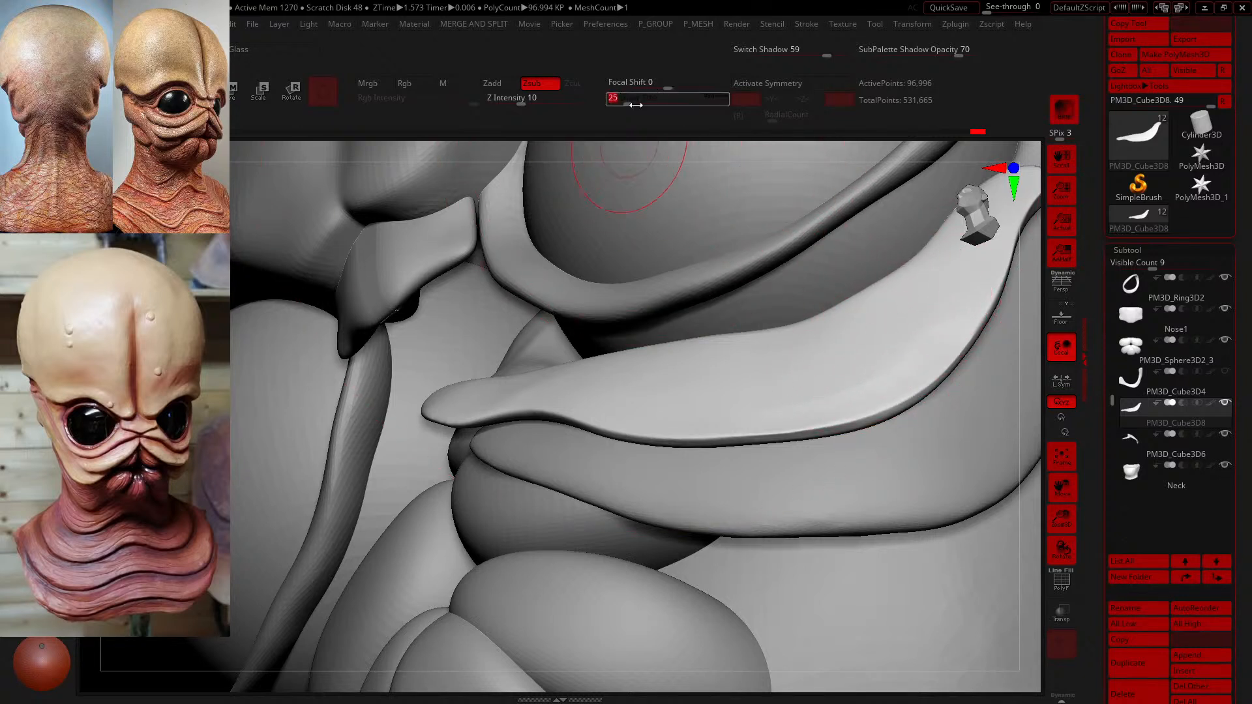
key("shift")
left_click_drag(933, 307, 834, 382, "shift")
left_click_drag(694, 394, 645, 421, "shift")
mouse_move(768, 434)
left_mouse_down()
mouse_move(937, 345)
mouse_move(852, 386)
mouse_move(750, 390)
left_mouse_up()
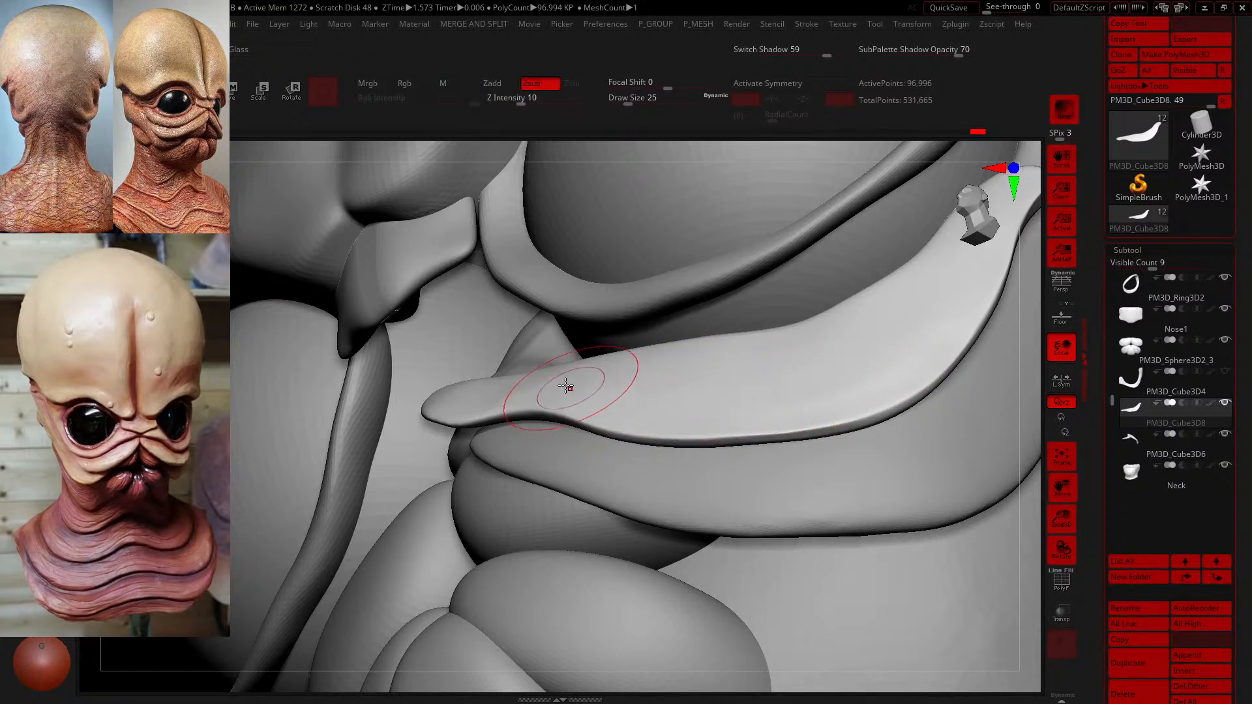
left_click_drag(566, 386, 515, 388)
left_click_drag(374, 398, 371, 398)
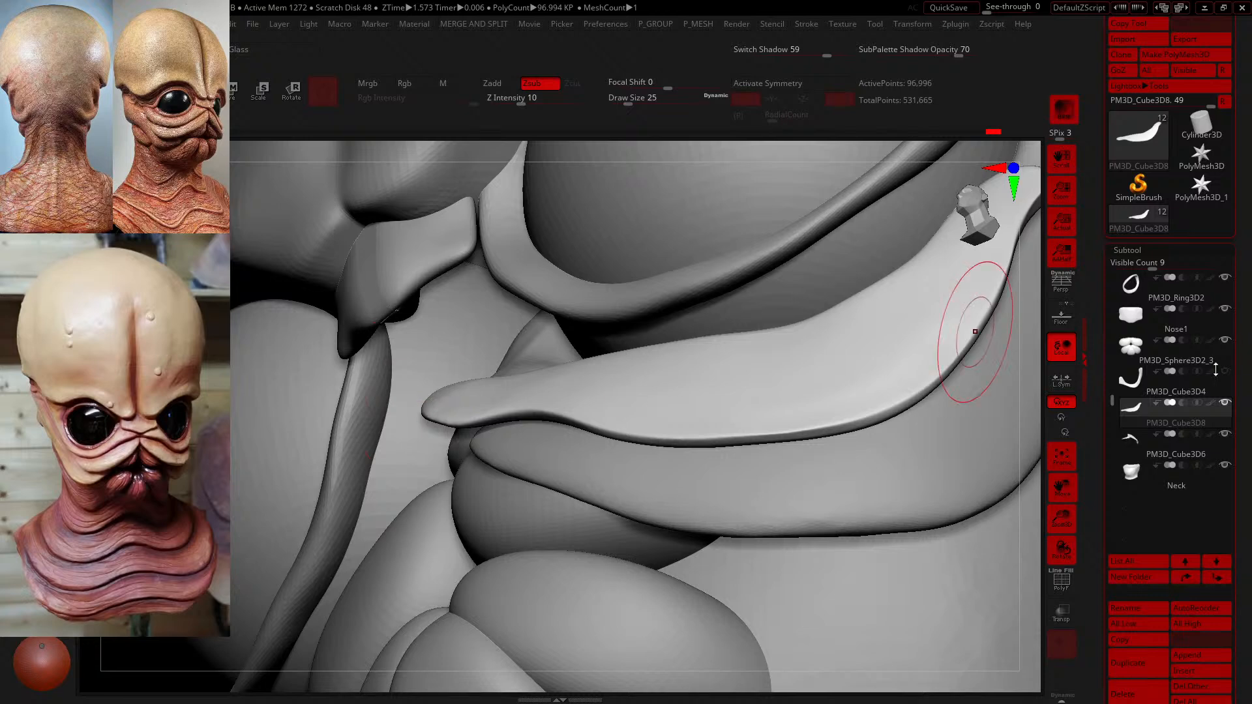
- Carve and smooth the lower outer part of the under-eye fold as seen from the front
left_click_drag(1030, 394, 1009, 444, "shift")
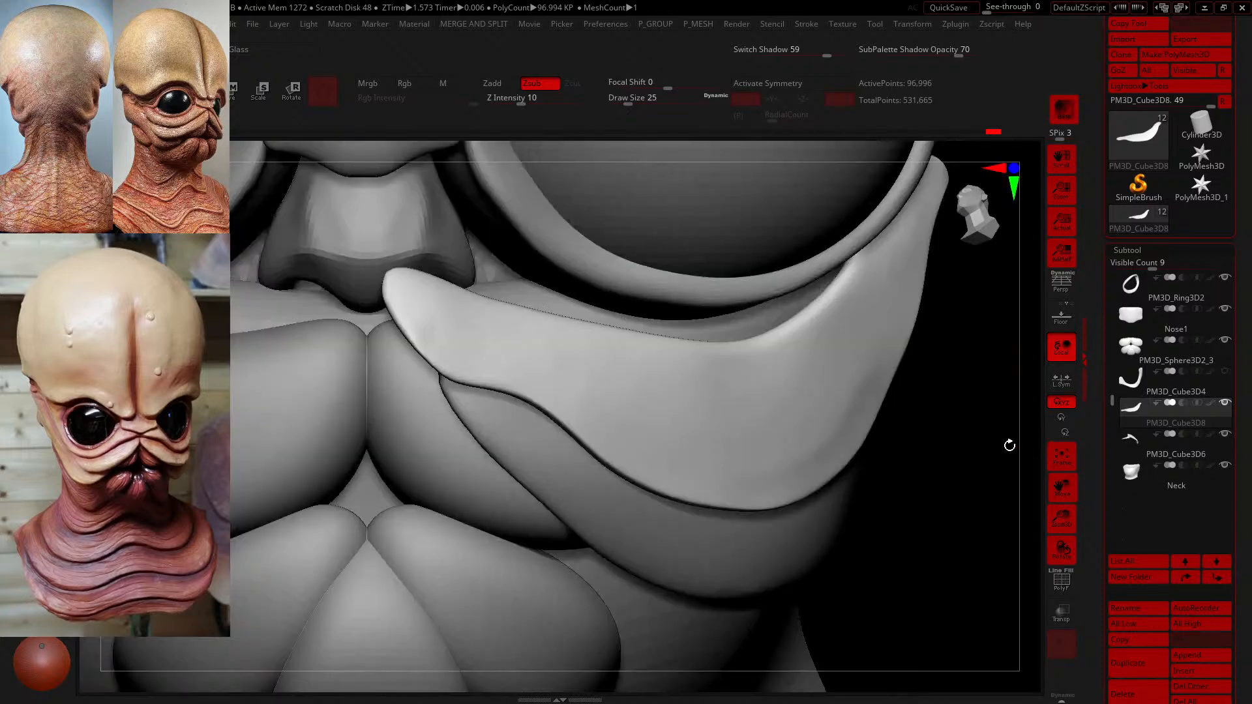
left_click_drag(939, 548, 874, 433, "alt")
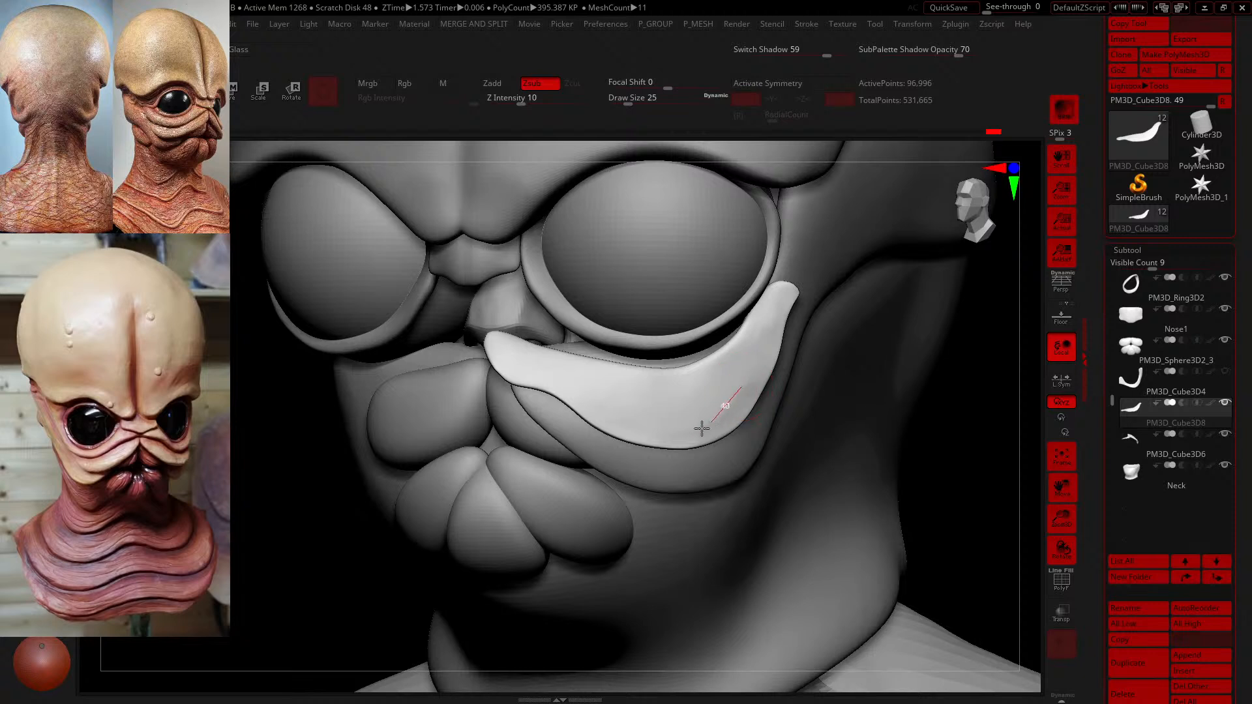
left_click_drag(635, 453, 639, 449)
left_click_drag(687, 411, 724, 410, "shift")
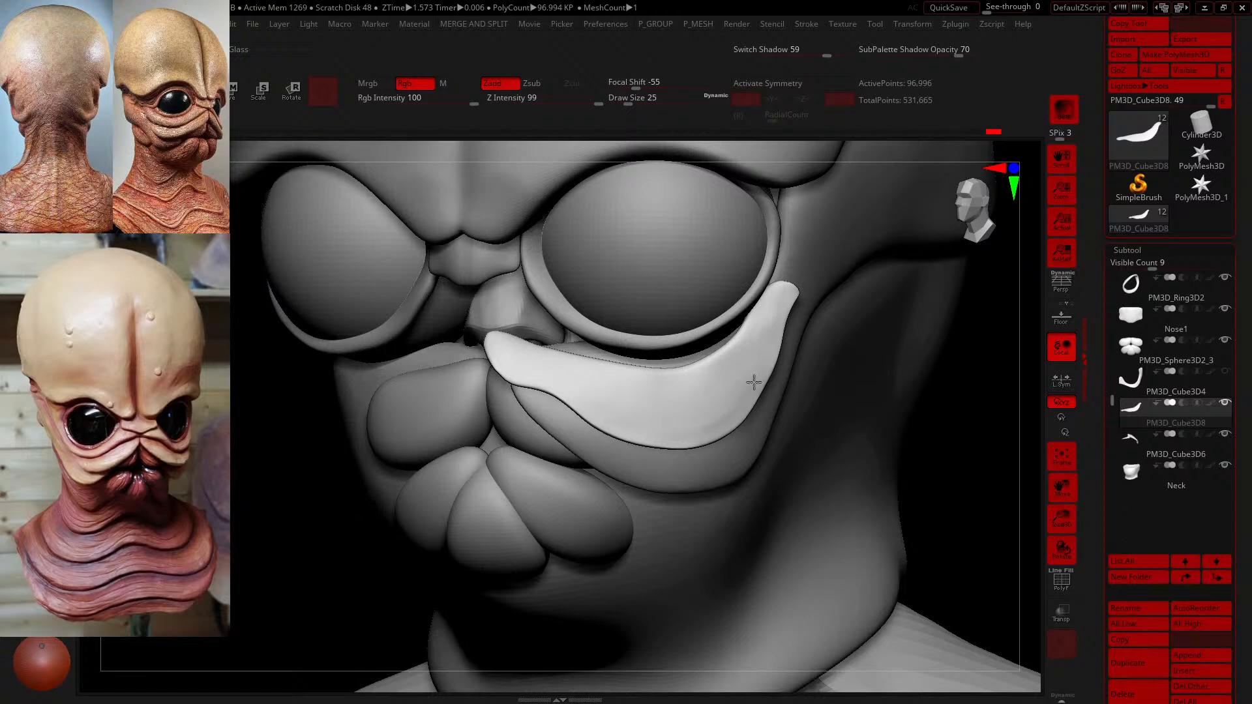
- Set the draw size to 163 and use the Move brush to pull the under-eye fold's outer tip up and back
mouse_move(965, 413)
left_mouse_down("shift")
mouse_move(995, 419)
mouse_move(984, 409)
left_mouse_up("shift")
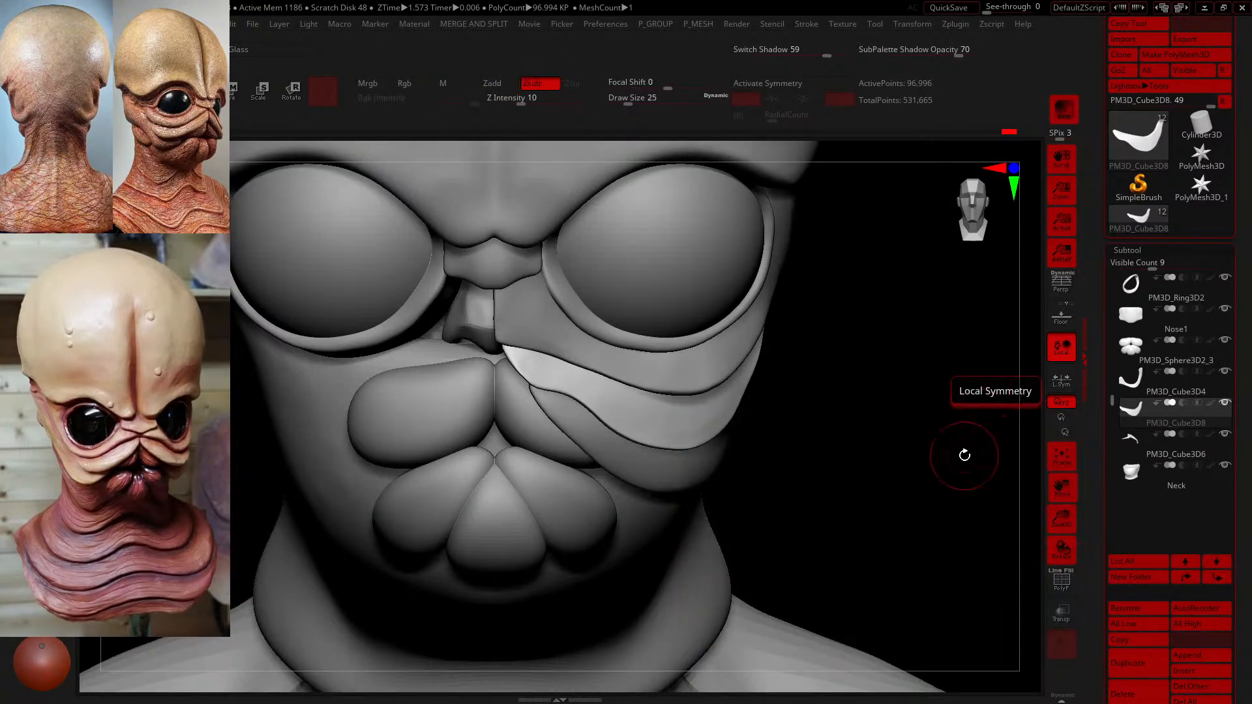
left_click_drag(799, 454, 776, 441)
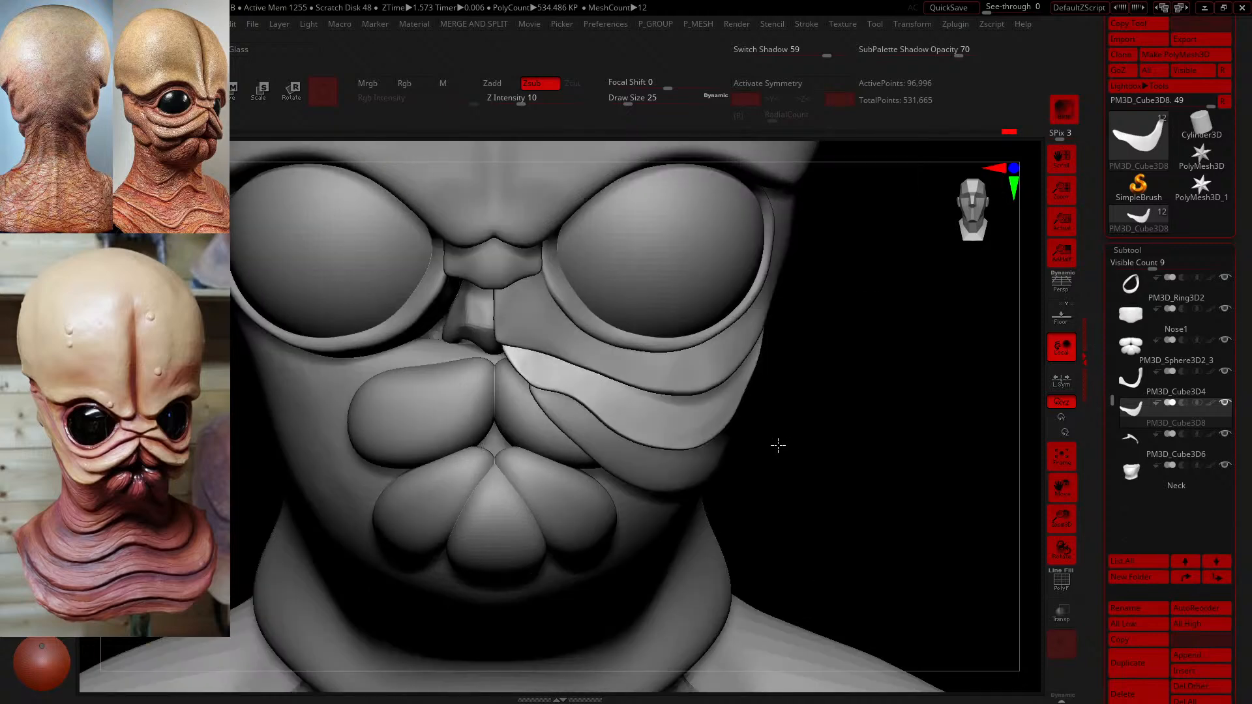
left_click_drag(1009, 434, 918, 387)
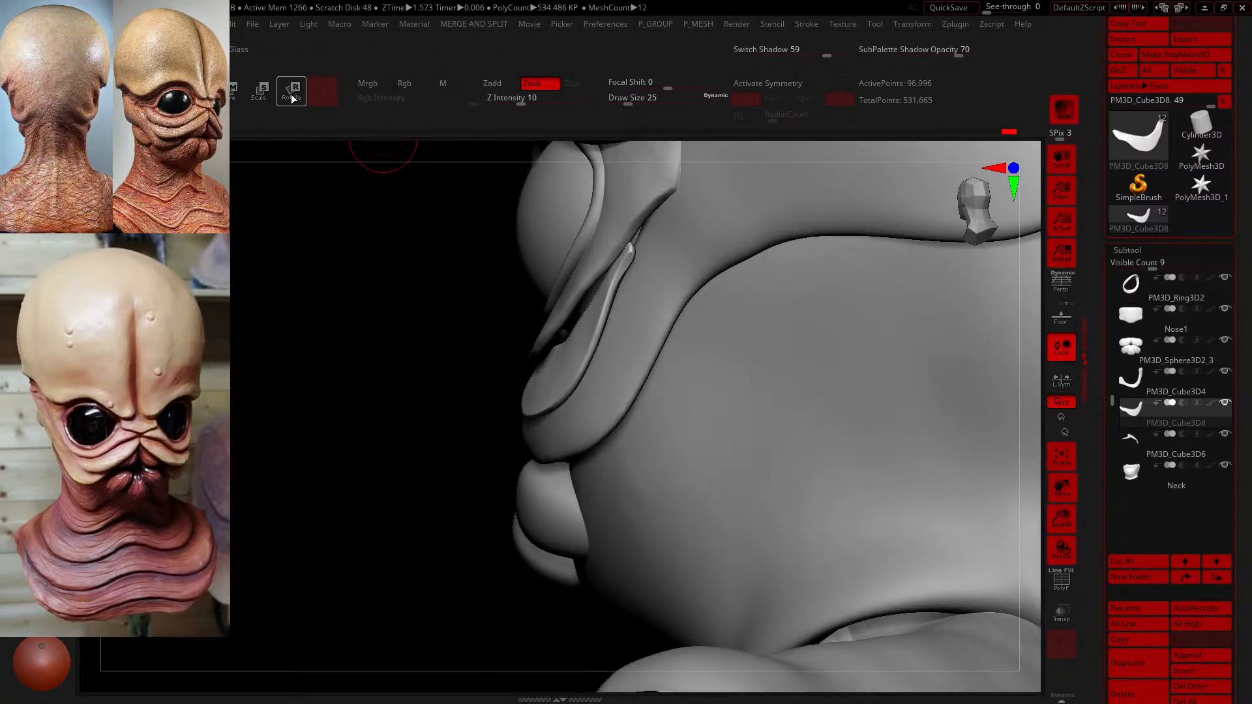
mouse_move(302, 307)
left_mouse_down()
mouse_move(348, 305)
mouse_move(316, 316)
left_mouse_up()
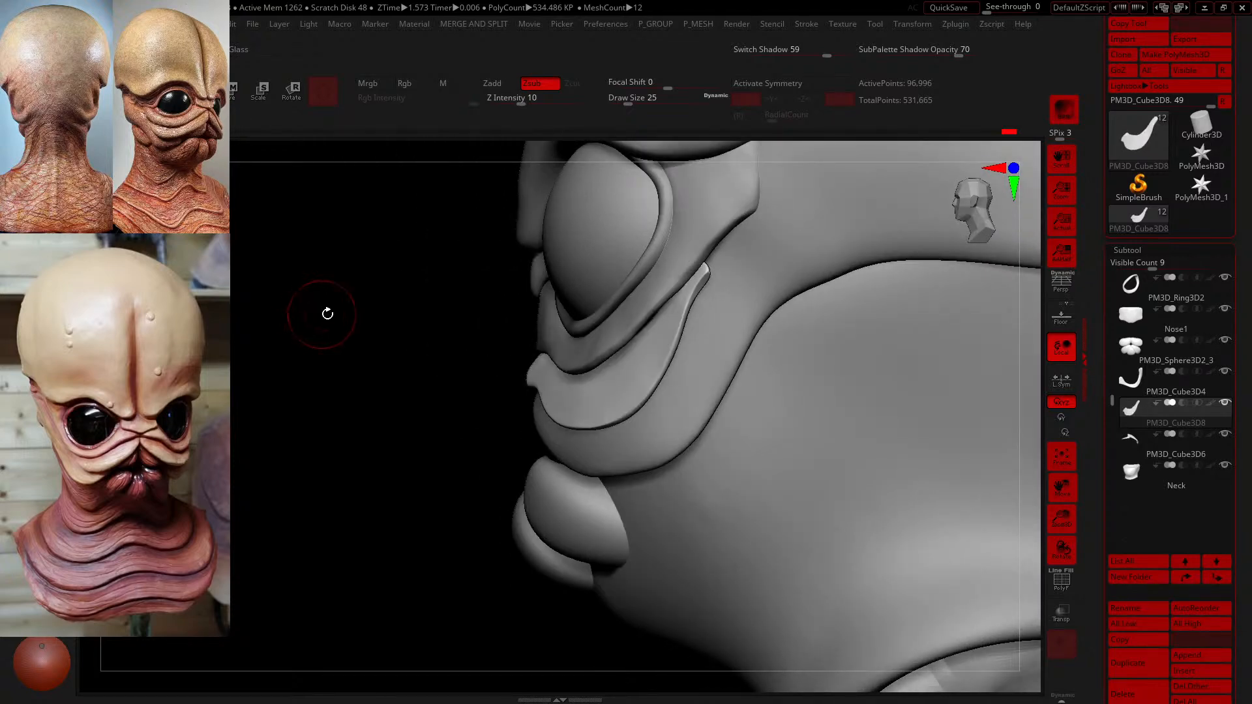
left_click_drag(422, 286, 402, 283)
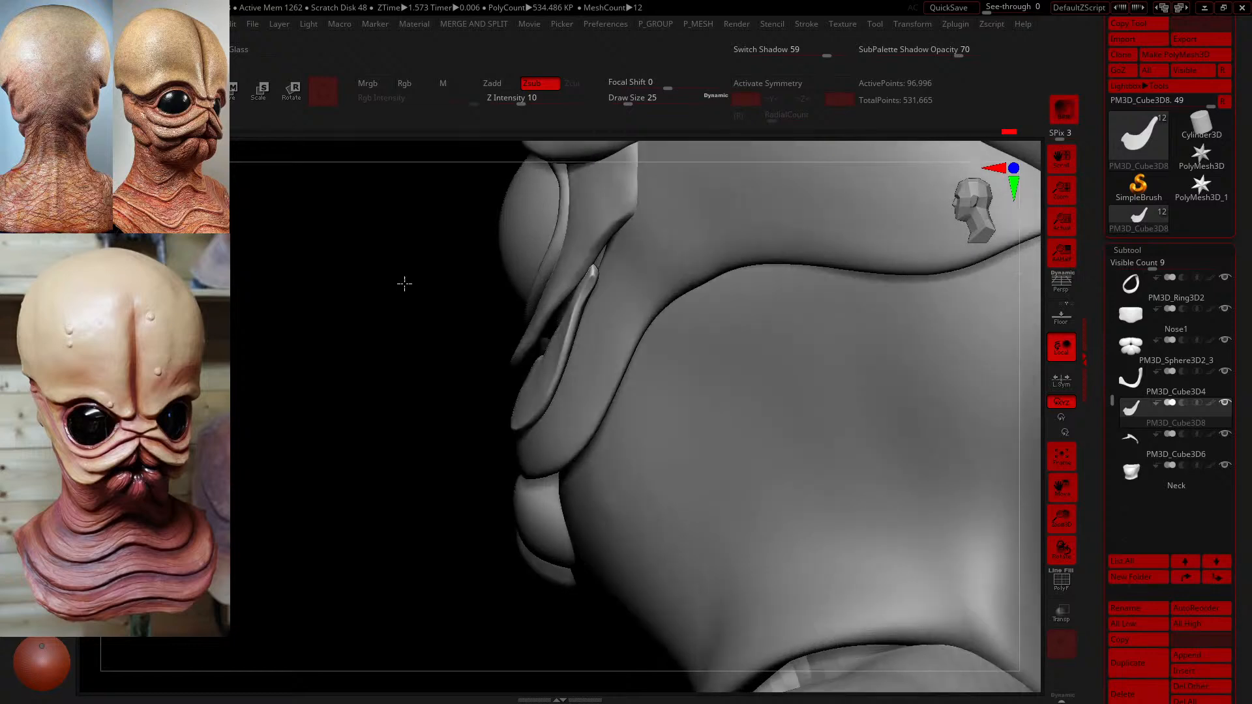
left_click(637, 101)
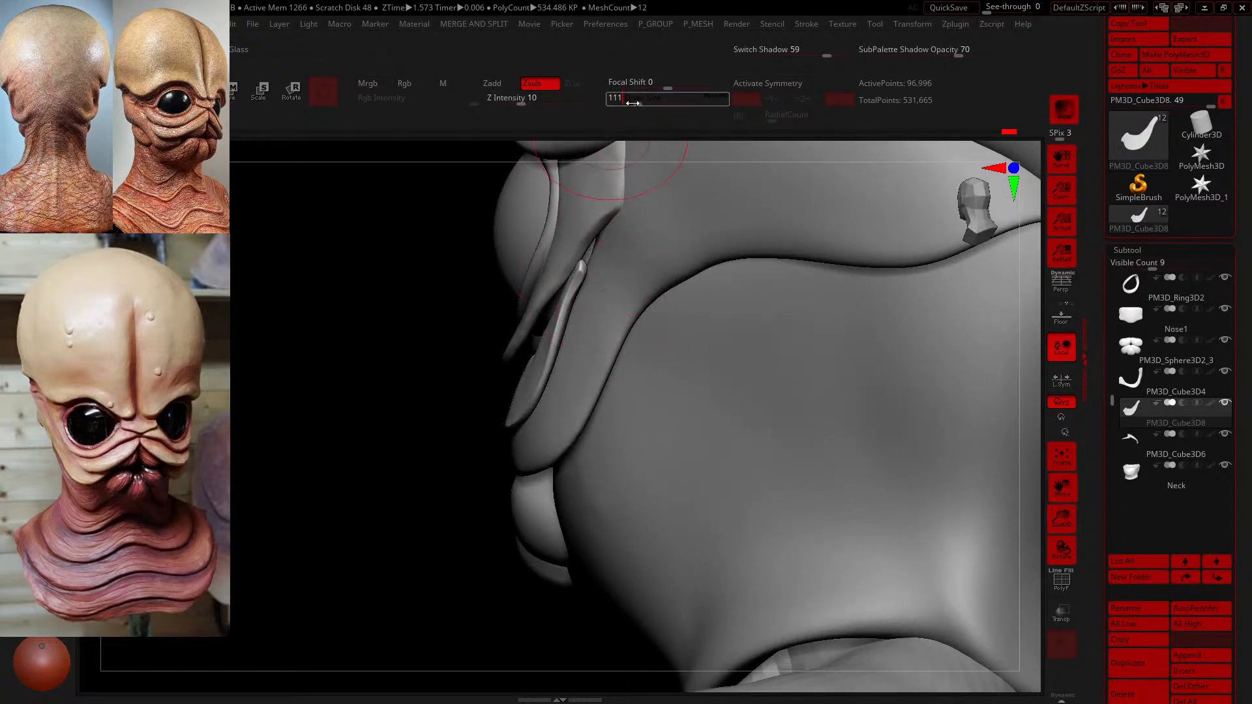
left_click_drag(632, 103, 654, 103)
left_click_drag(443, 357, 458, 354)
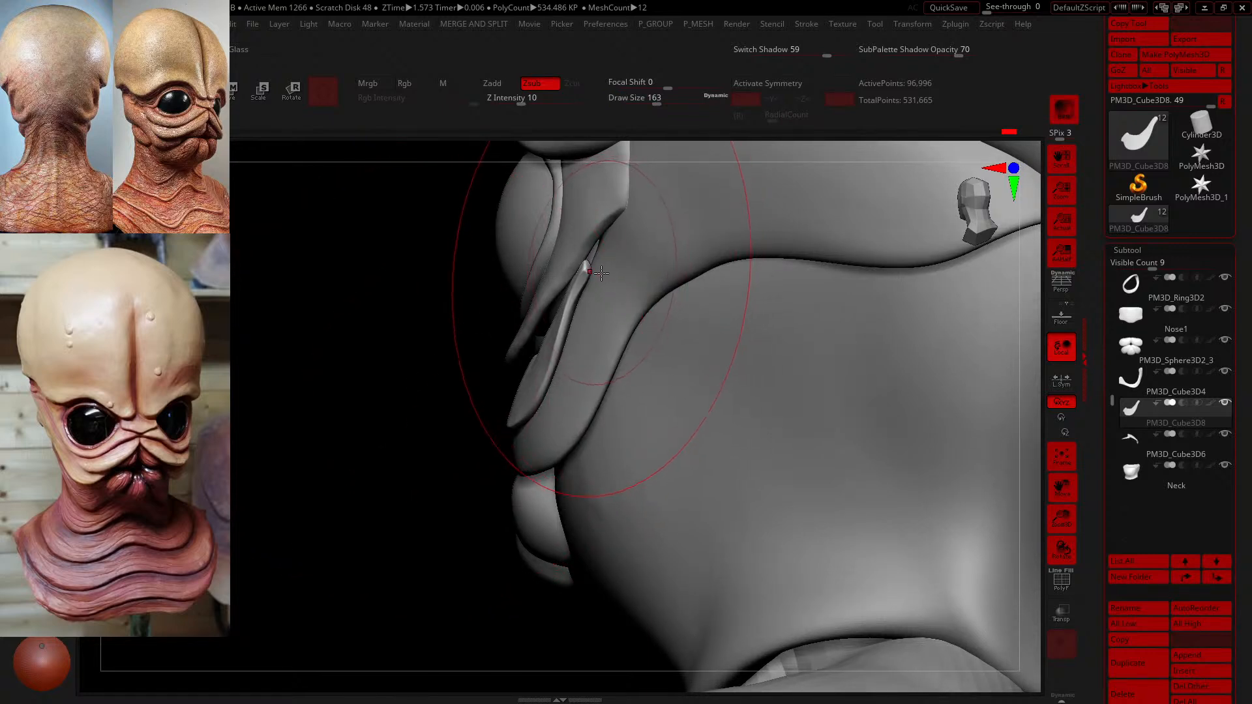
key("b")
key("m")
key("v")
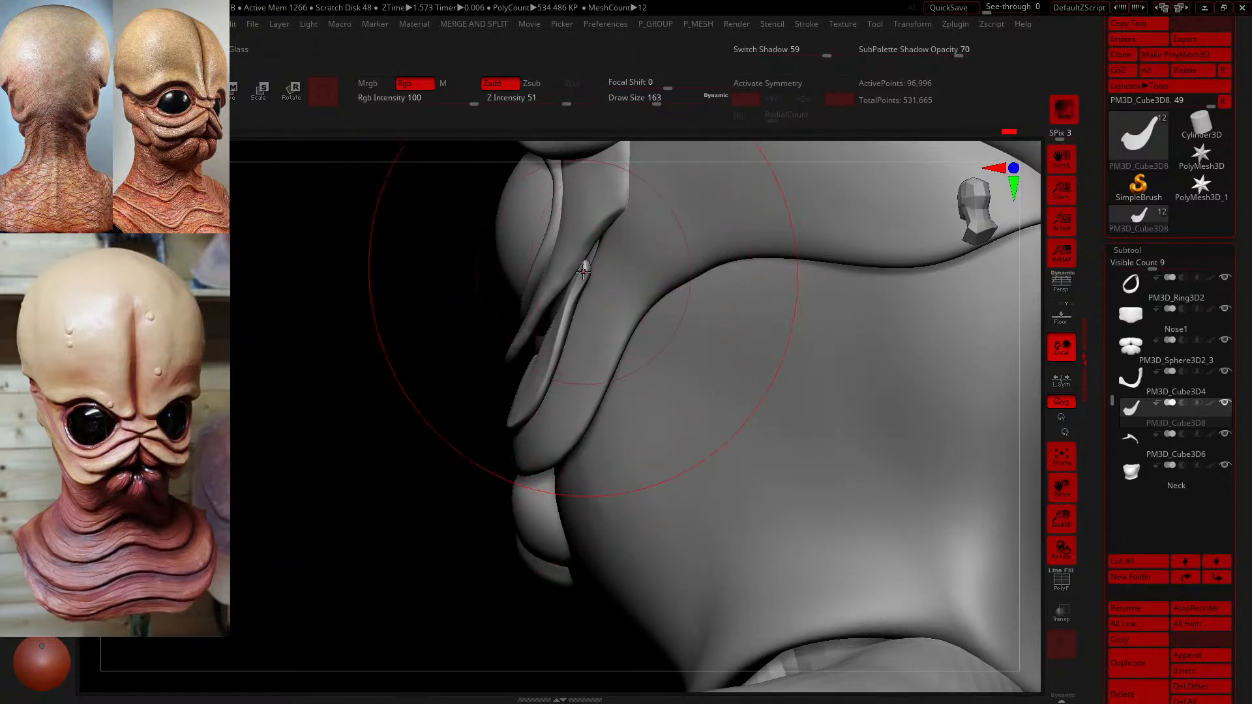
left_click_drag(584, 270, 598, 263)
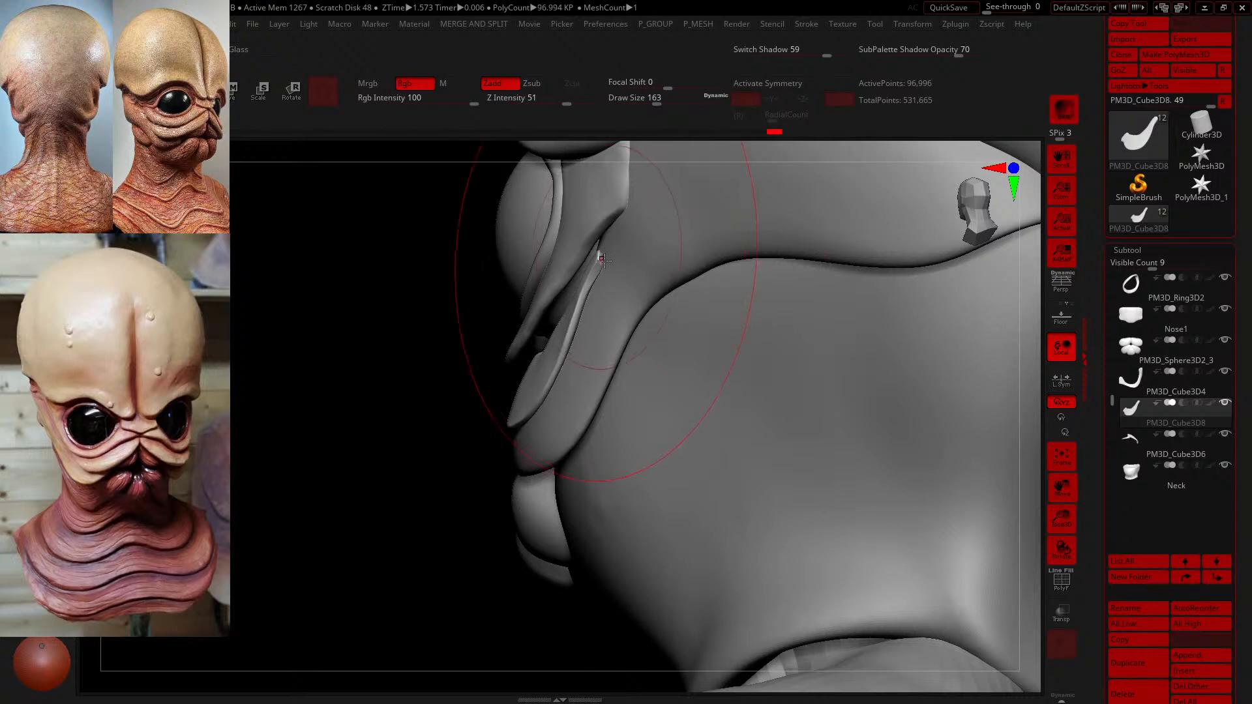
- Set the draw size to 44 and reshape the front part of the under-eye fold in side view with the Move brush
mouse_move(655, 99)
left_mouse_down()
mouse_move(640, 102)
mouse_move(585, 219)
left_mouse_up()
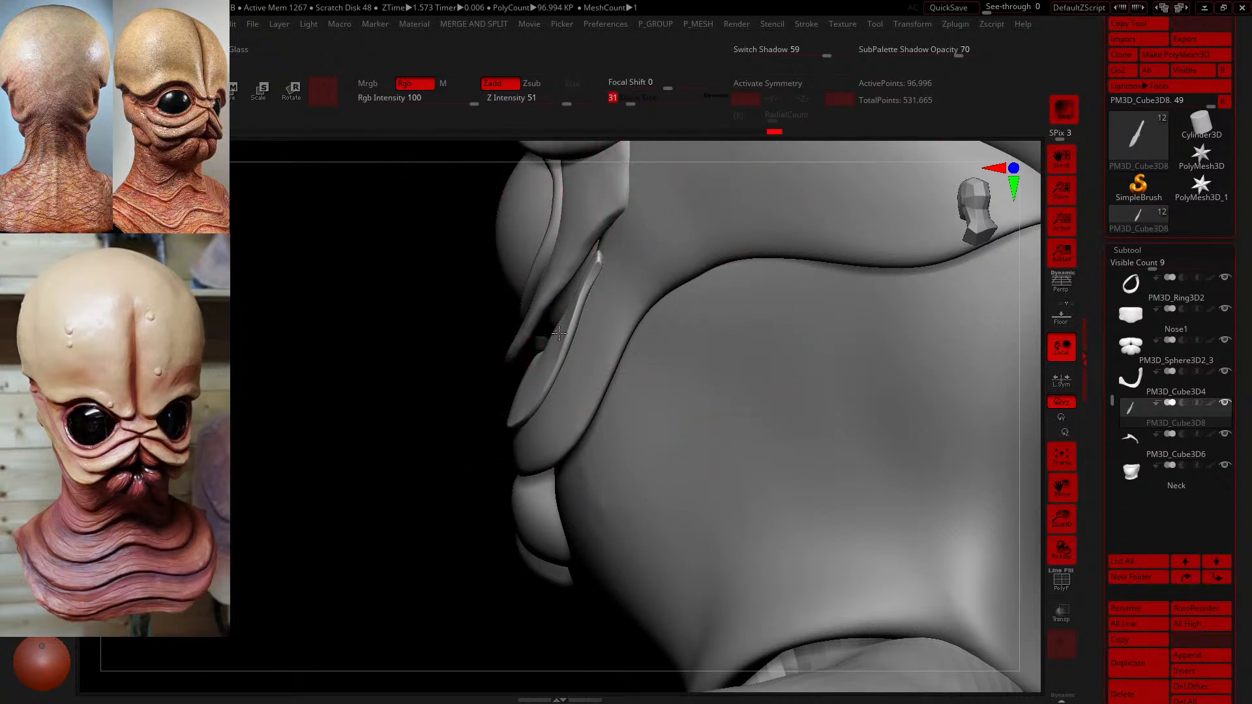
left_click_drag(369, 338, 386, 337)
mouse_move(627, 104)
left_mouse_down()
mouse_move(658, 176)
mouse_move(624, 201)
left_mouse_up()
mouse_move(560, 333)
left_mouse_down()
mouse_move(573, 332)
mouse_move(535, 378)
left_mouse_up()
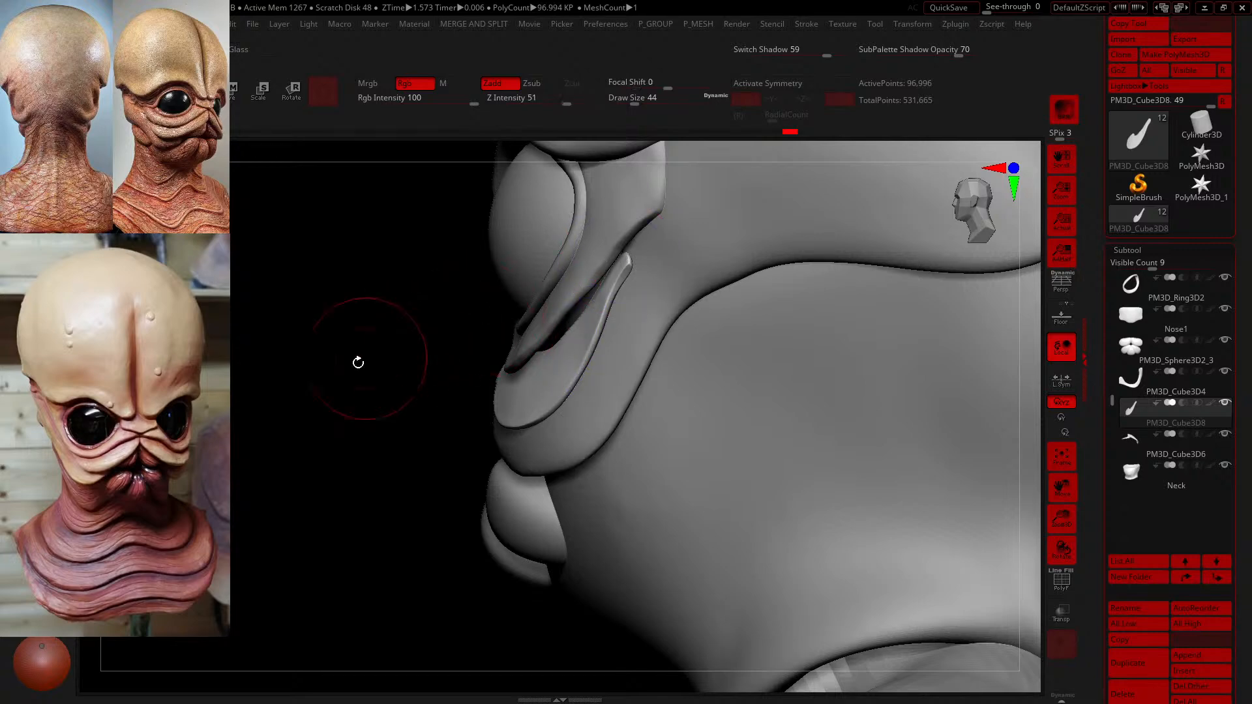
left_click_drag(358, 363, 456, 358)
left_click_drag(688, 424, 796, 341)
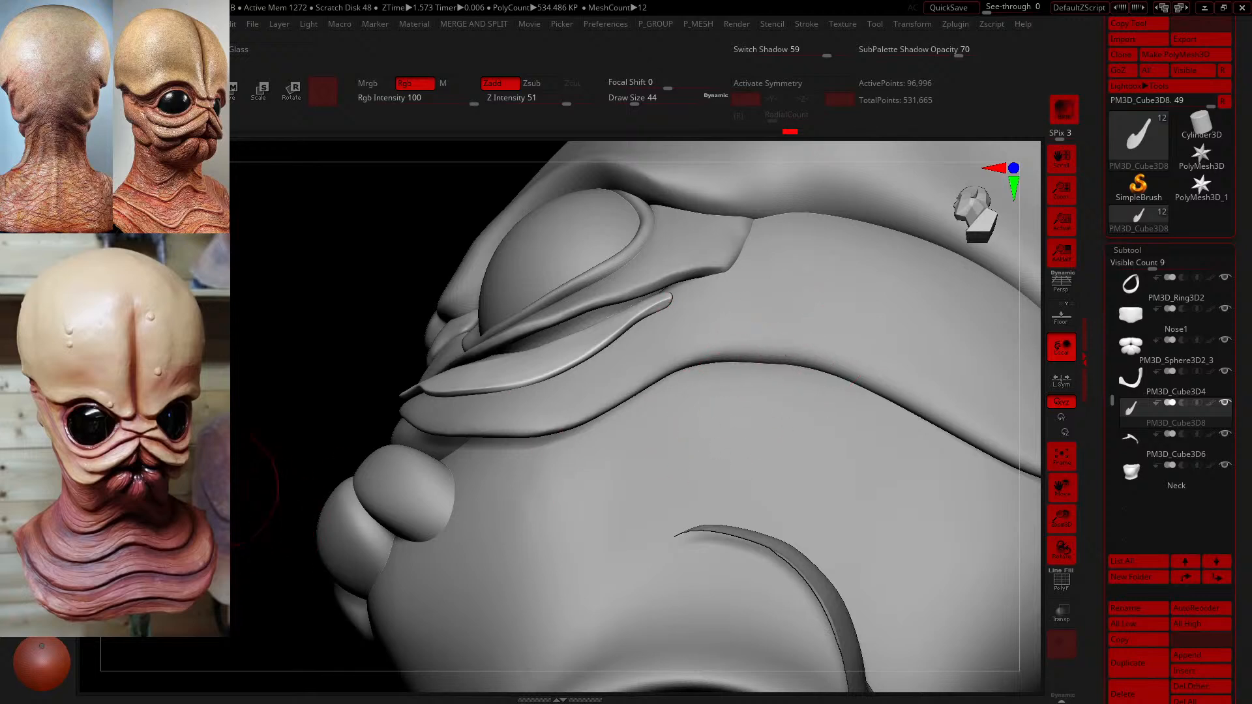
- Set the draw size to 31 and touch up the outer end of the middle under-eye fold from the front
left_click_drag(222, 489, 430, 476)
left_click_drag(743, 479, 861, 508, "shift")
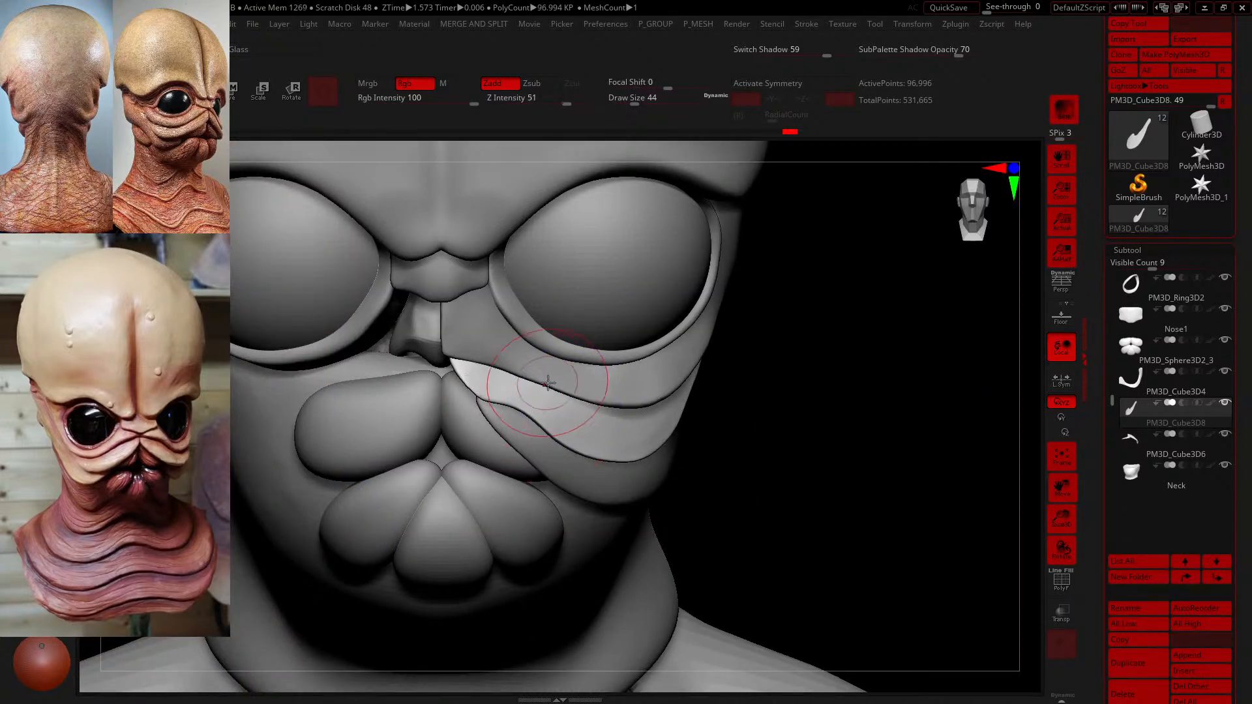
mouse_move(717, 404)
left_mouse_down("shift")
mouse_move(744, 384)
mouse_move(779, 456)
left_mouse_up("shift")
left_click_drag(642, 105, 631, 105)
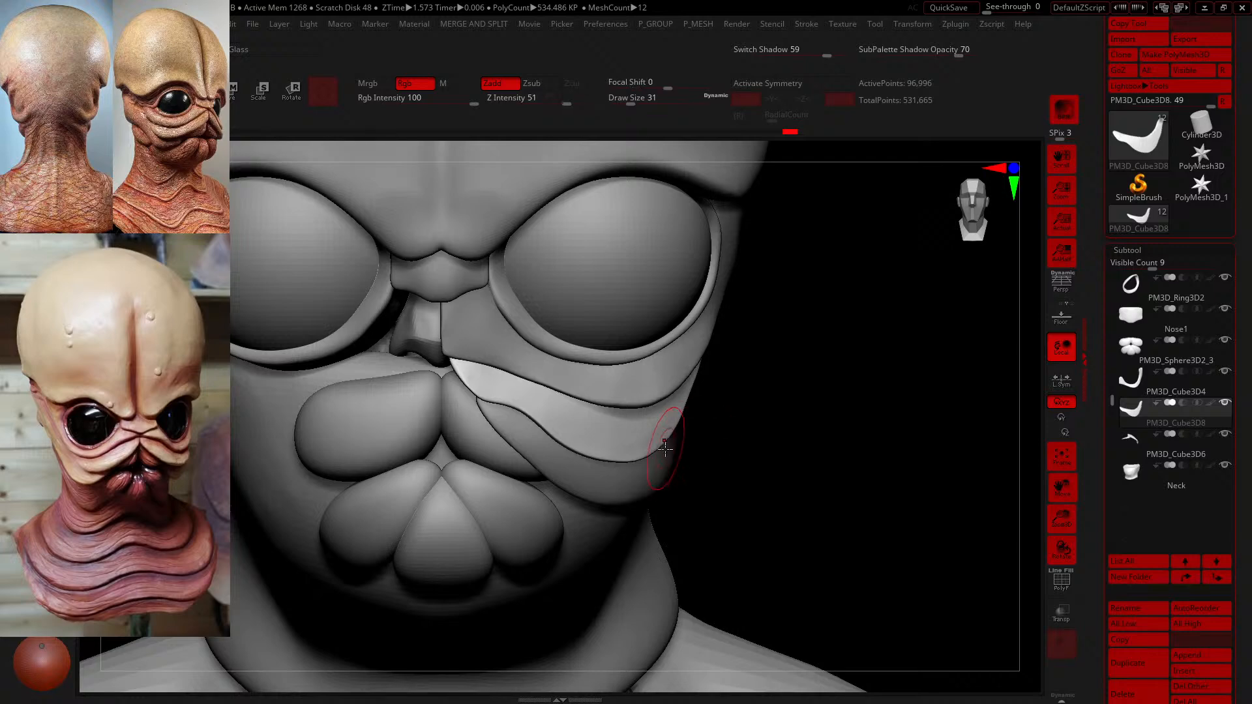
mouse_move(739, 501)
left_mouse_down()
mouse_move(749, 439)
mouse_move(733, 425)
mouse_move(250, 569)
left_mouse_up()
- Select the PM3D_Cube3D4 subtool, the fold directly below the eye, and reshape it with the Move brush at draw size 112
left_click(1148, 384)
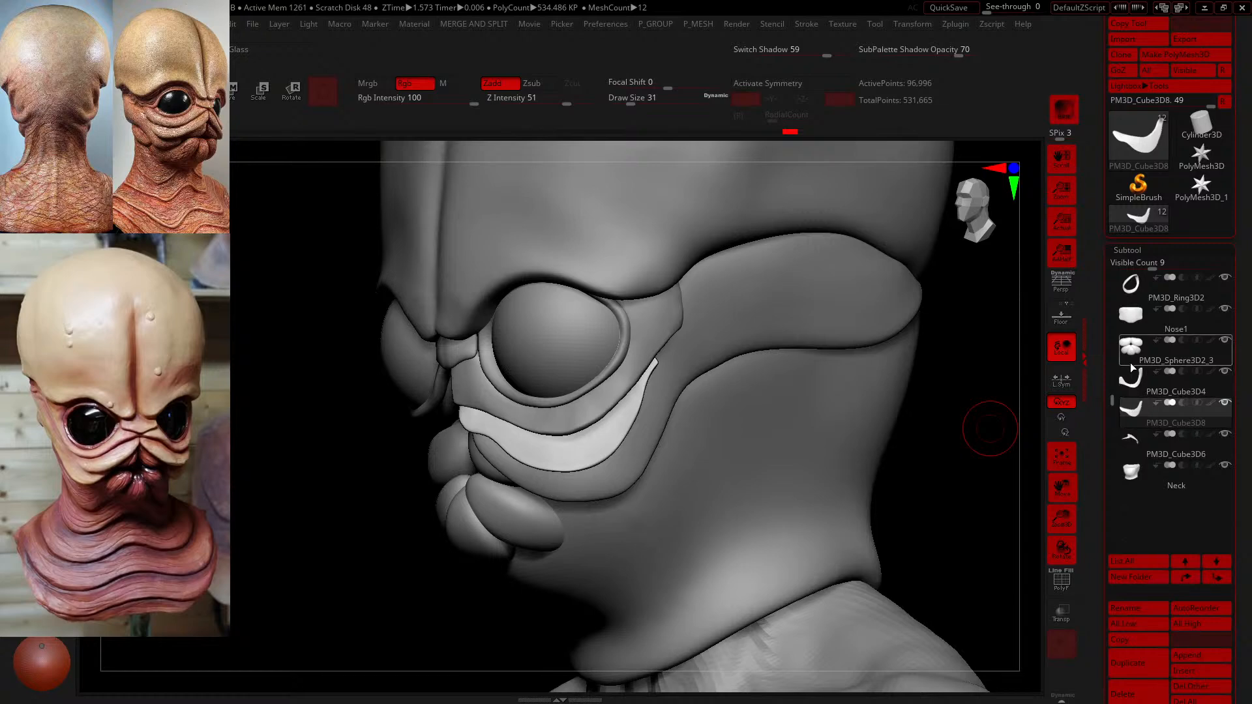
left_click_drag(984, 503, 926, 365)
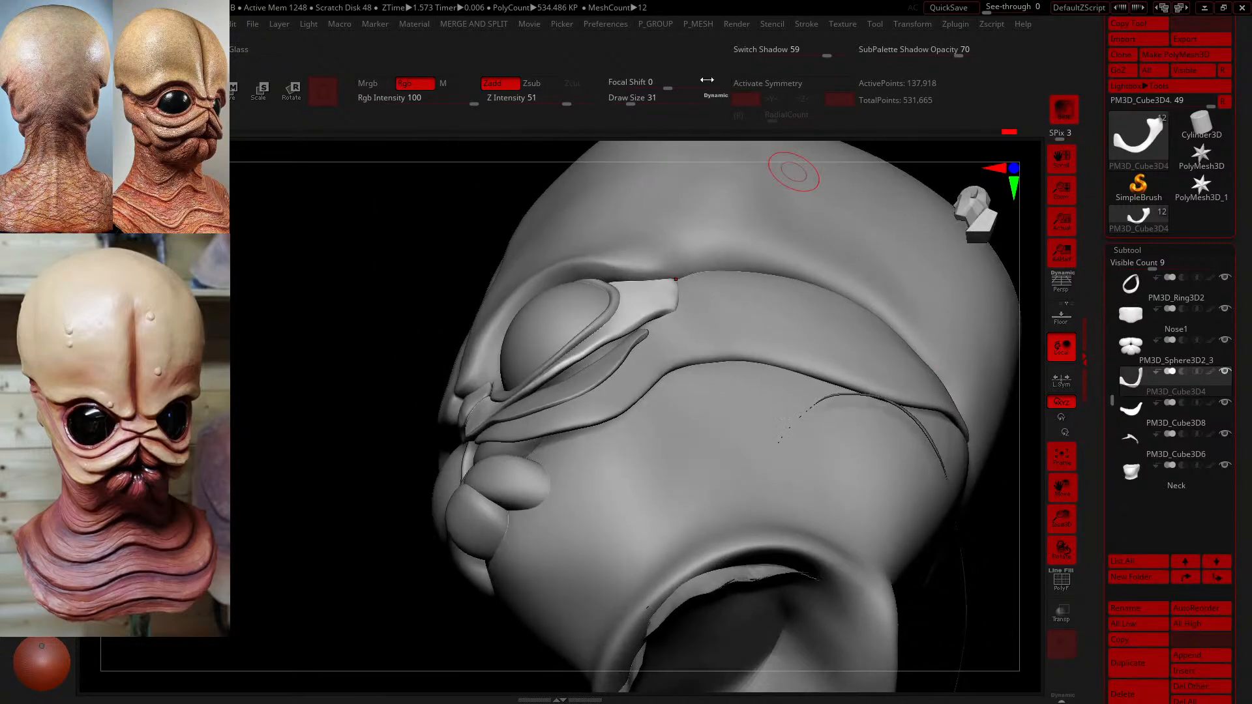
left_click_drag(630, 104, 648, 105)
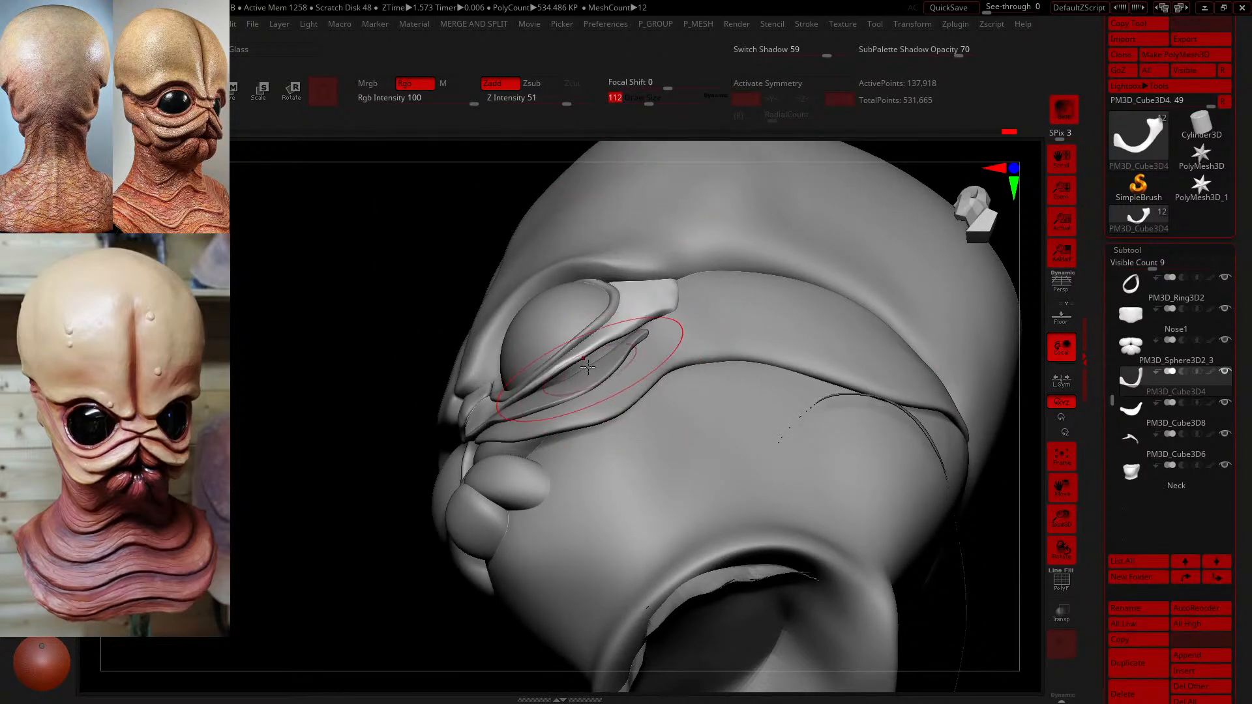
left_click_drag(286, 388, 255, 488)
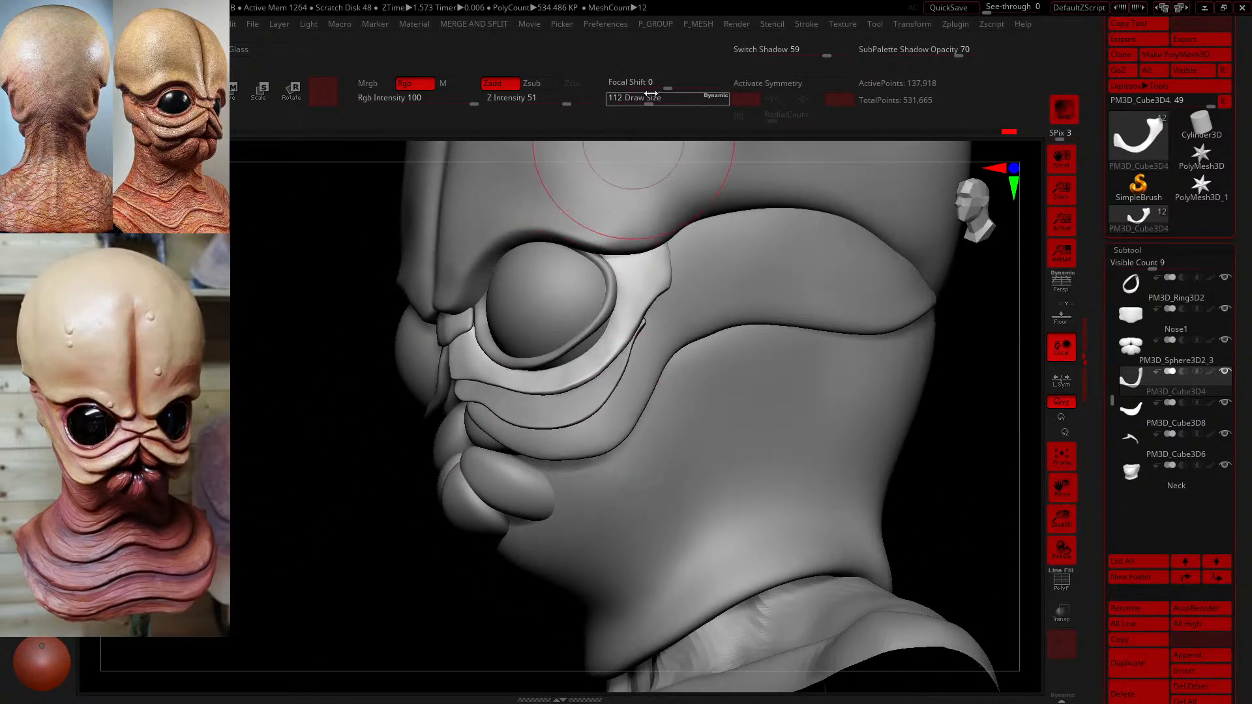
- Set the draw size to 51 and reshape and smooth the upper under-eye fold along the eye rim
left_click_drag(649, 103, 636, 104)
left_click_drag(243, 441, 199, 438)
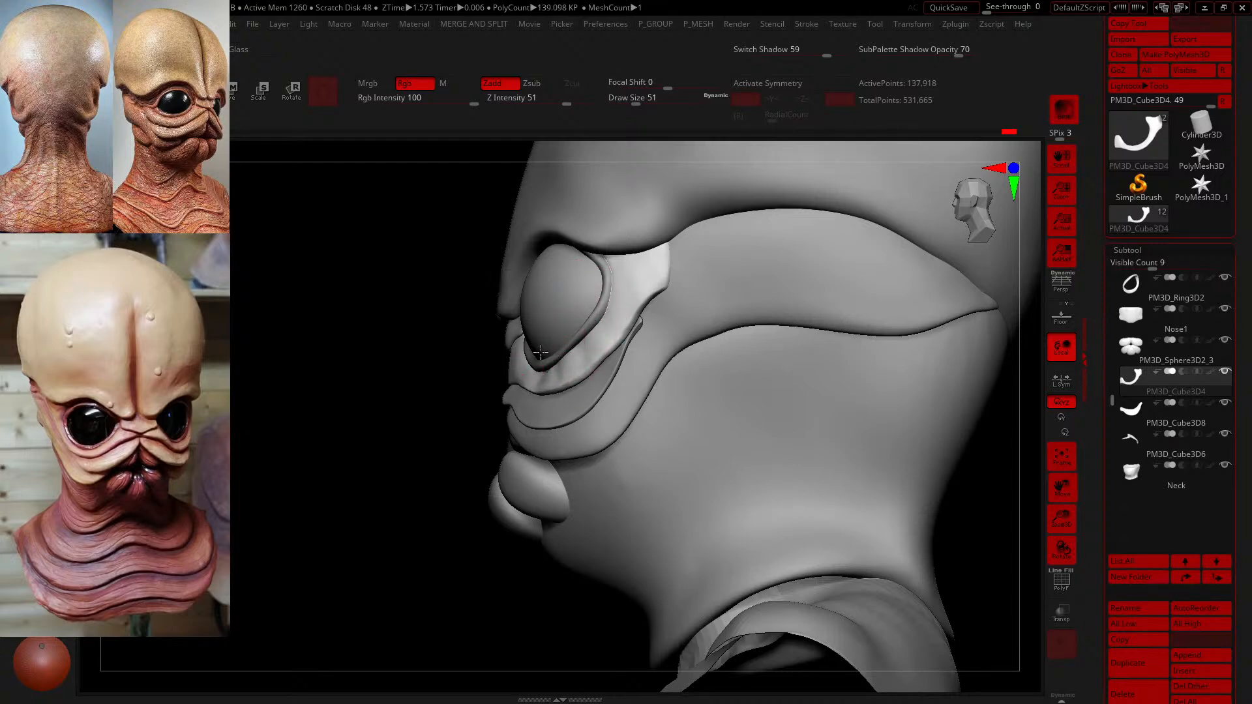
left_click_drag(427, 390, 513, 364)
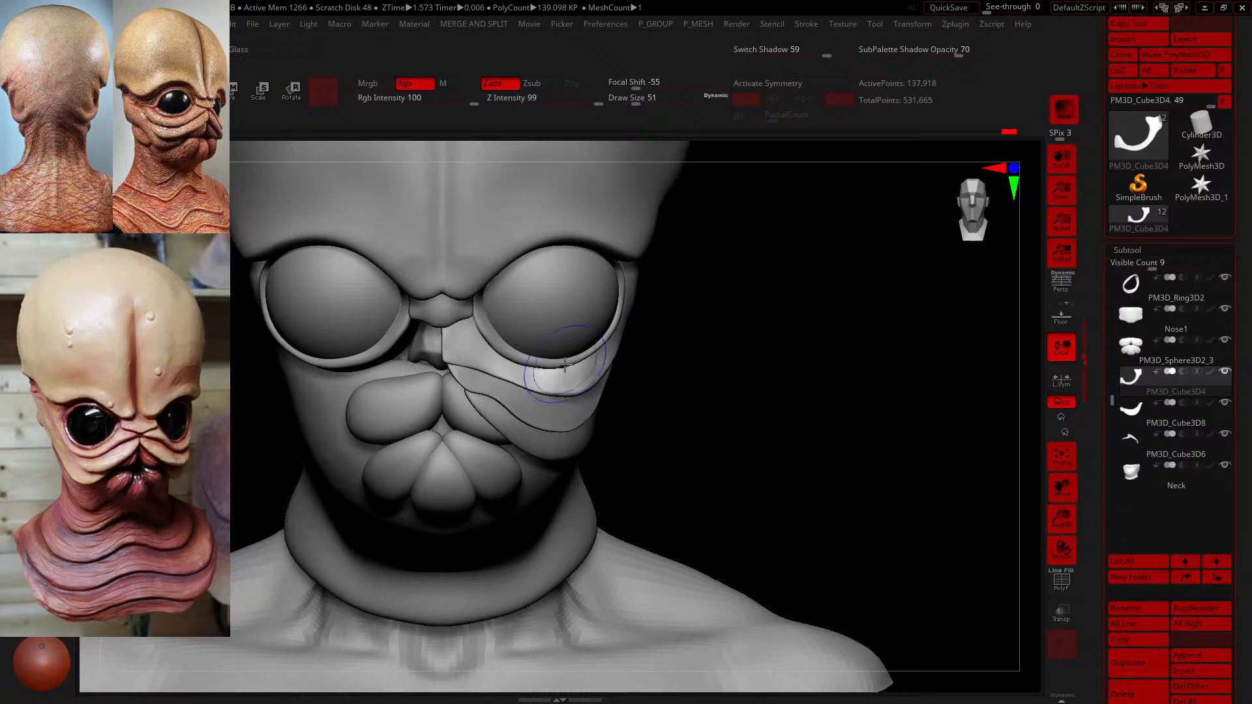
left_click_drag(713, 354, 683, 294)
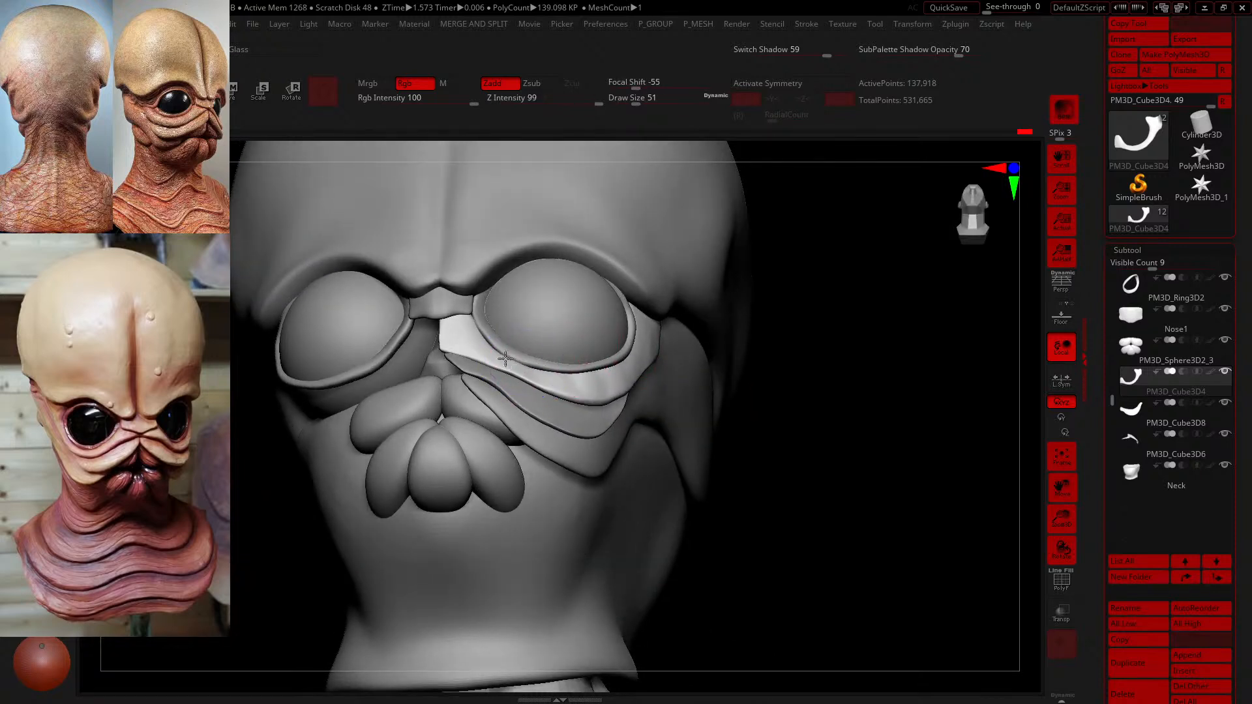
mouse_move(519, 354)
left_mouse_down("shift")
mouse_move(507, 345)
mouse_move(575, 383)
left_mouse_up("shift")
left_click_drag(847, 354, 580, 366)
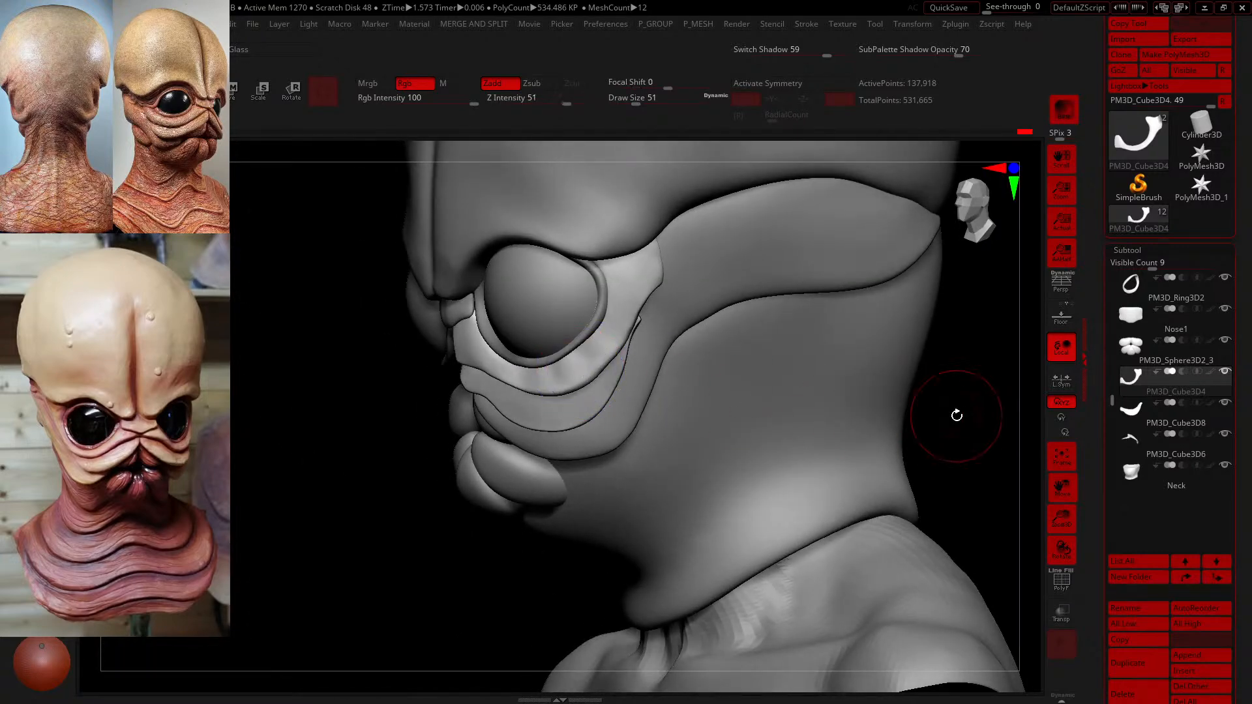
left_click_drag(972, 413, 992, 408)
- Carve along the upper under-eye fold at Z intensity 10 and smooth its surface up to the outer corner
key("2")
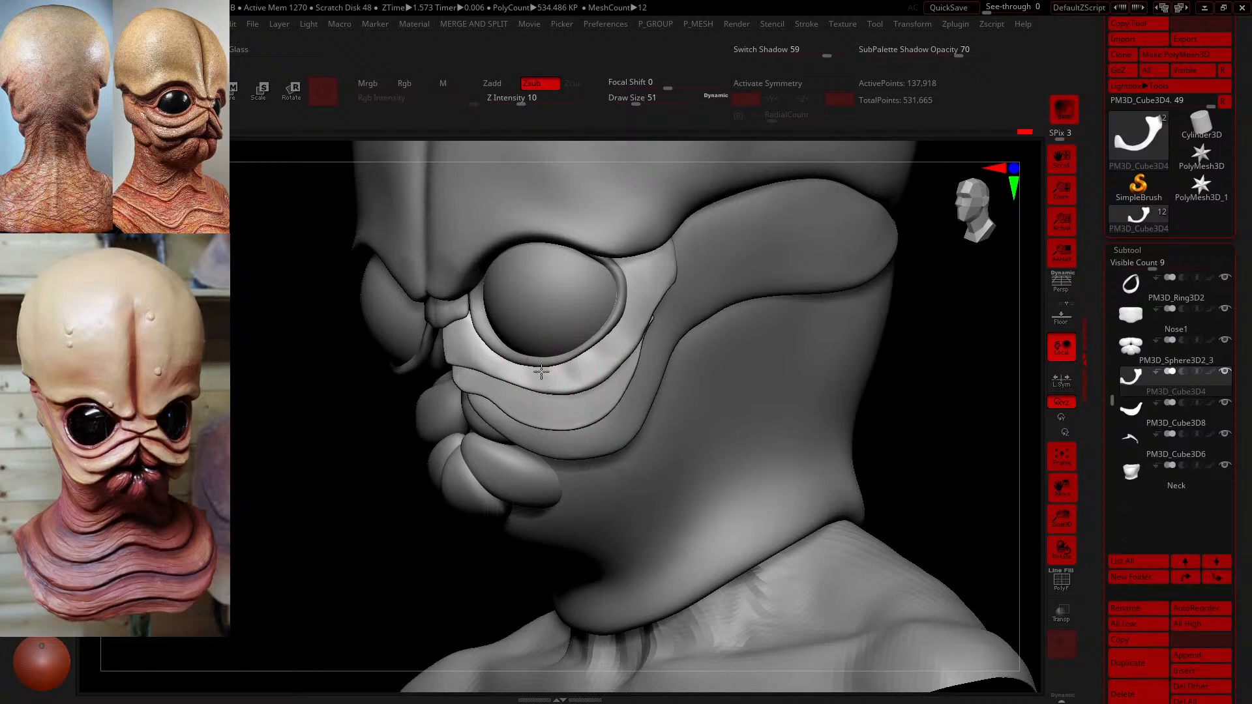
mouse_move(668, 256)
left_mouse_down()
mouse_move(659, 273)
mouse_move(662, 249)
left_mouse_up()
left_click_drag(601, 326, 619, 323, "shift")
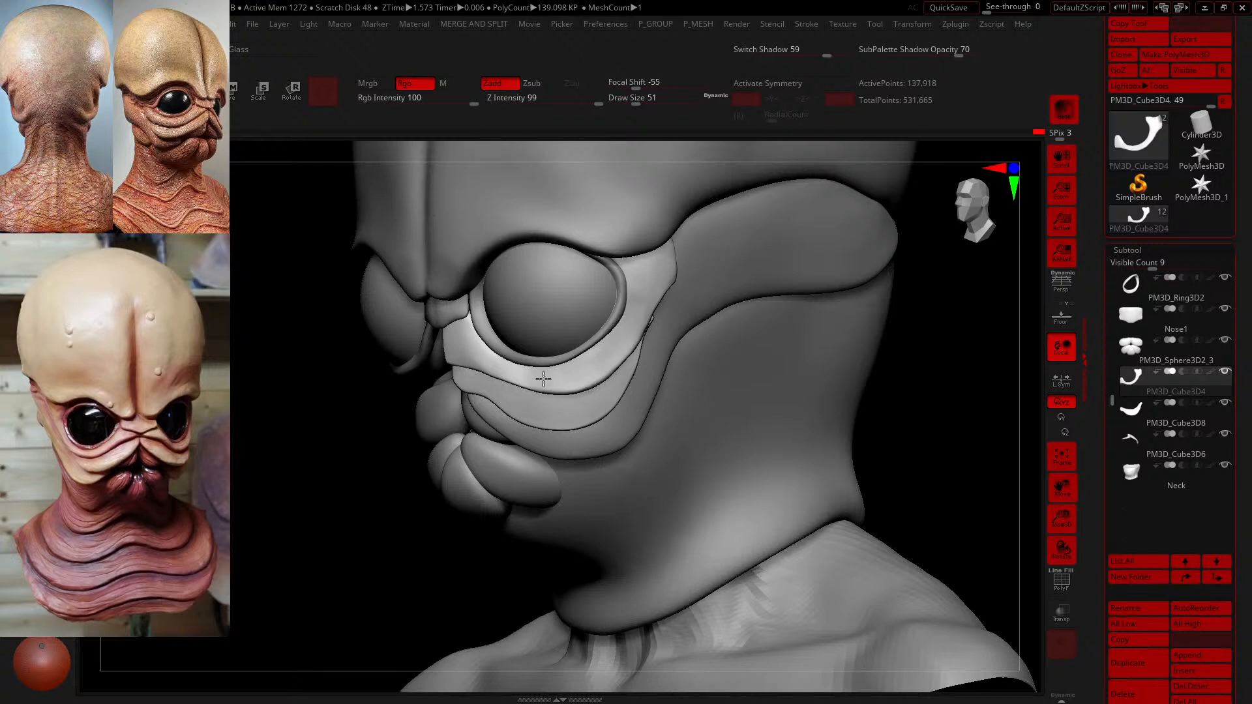
mouse_move(916, 425)
left_mouse_down()
mouse_move(907, 328)
mouse_move(926, 369)
left_mouse_up()
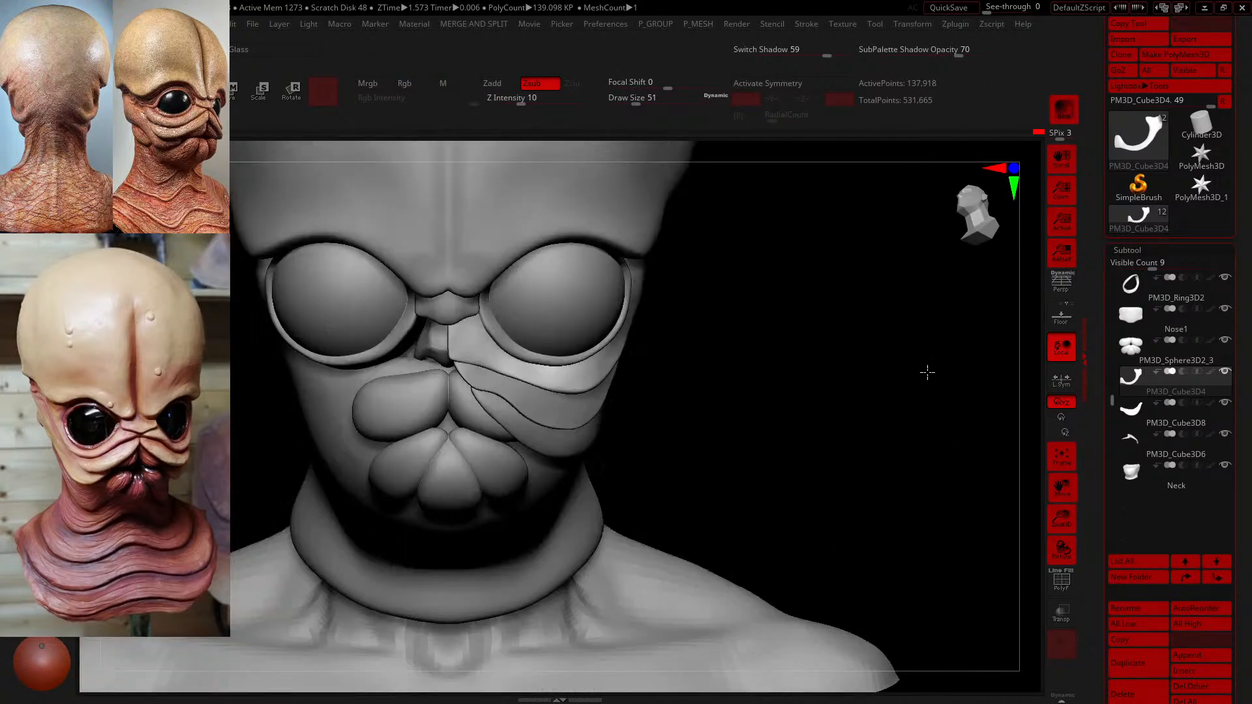
left_click_drag(715, 345, 688, 321)
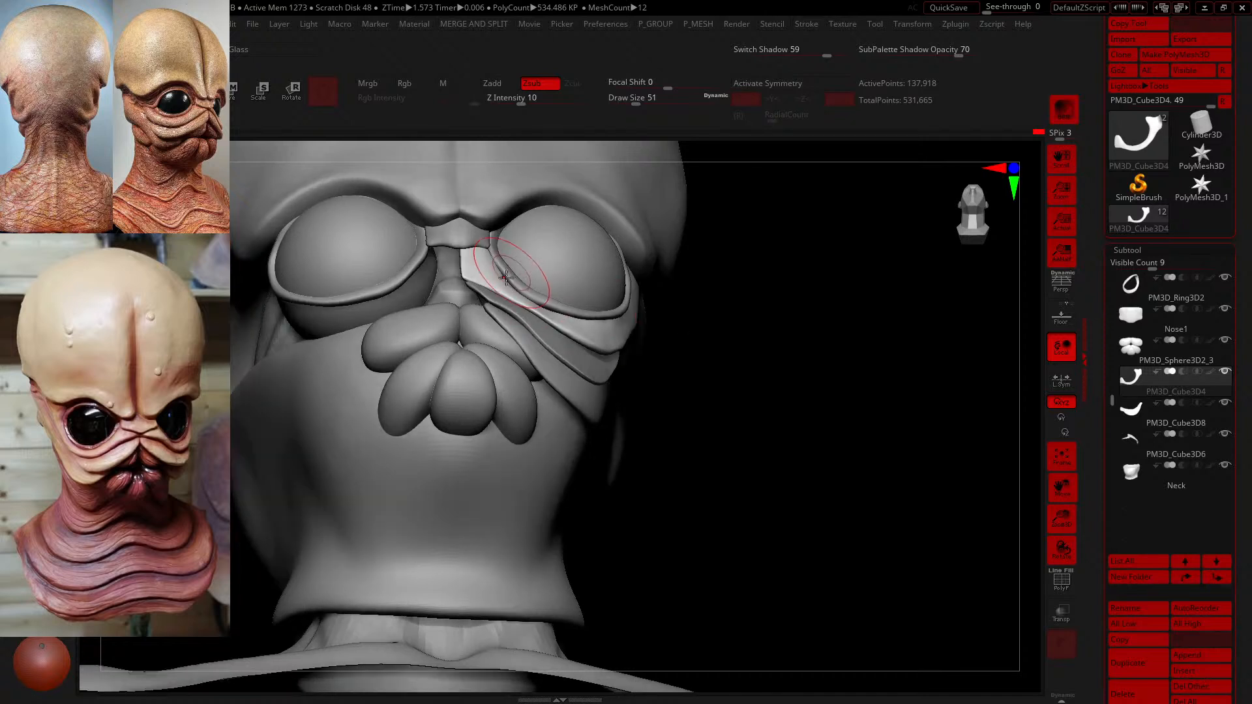
- Set the Move brush to draw size 68 and adjust the inner part of the upper under-eye fold beside the nose
key("1")
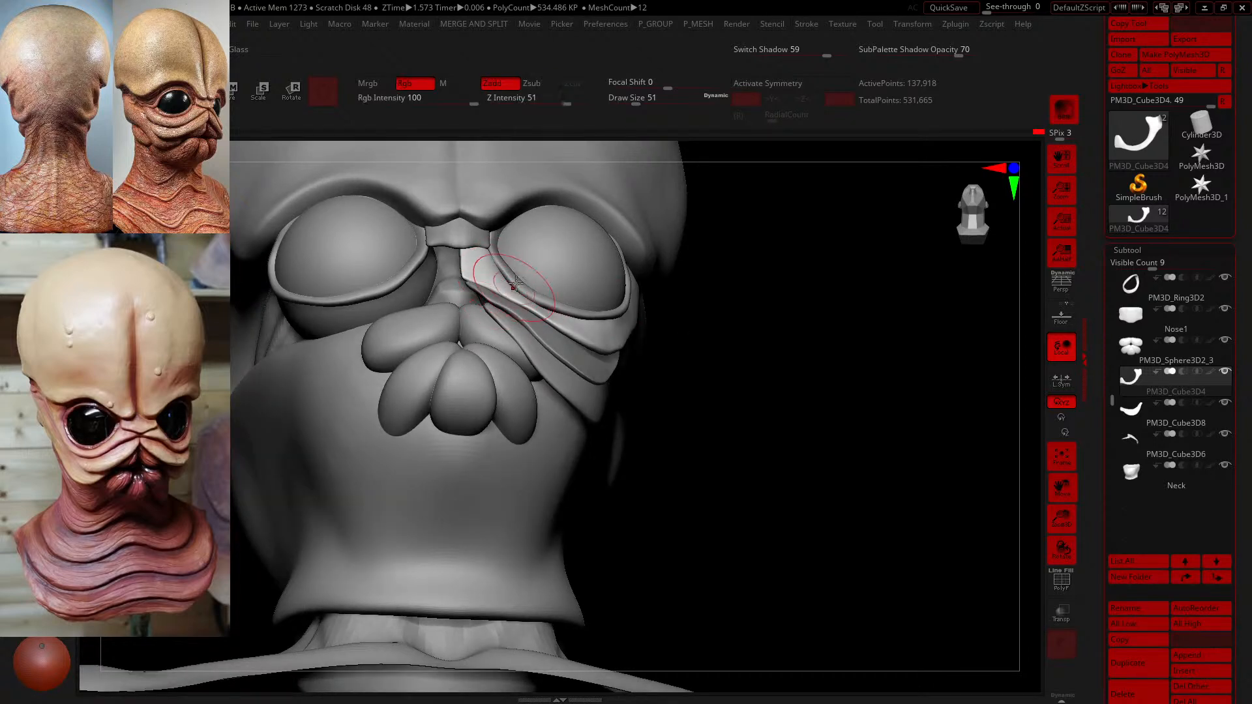
left_click_drag(644, 103, 649, 104)
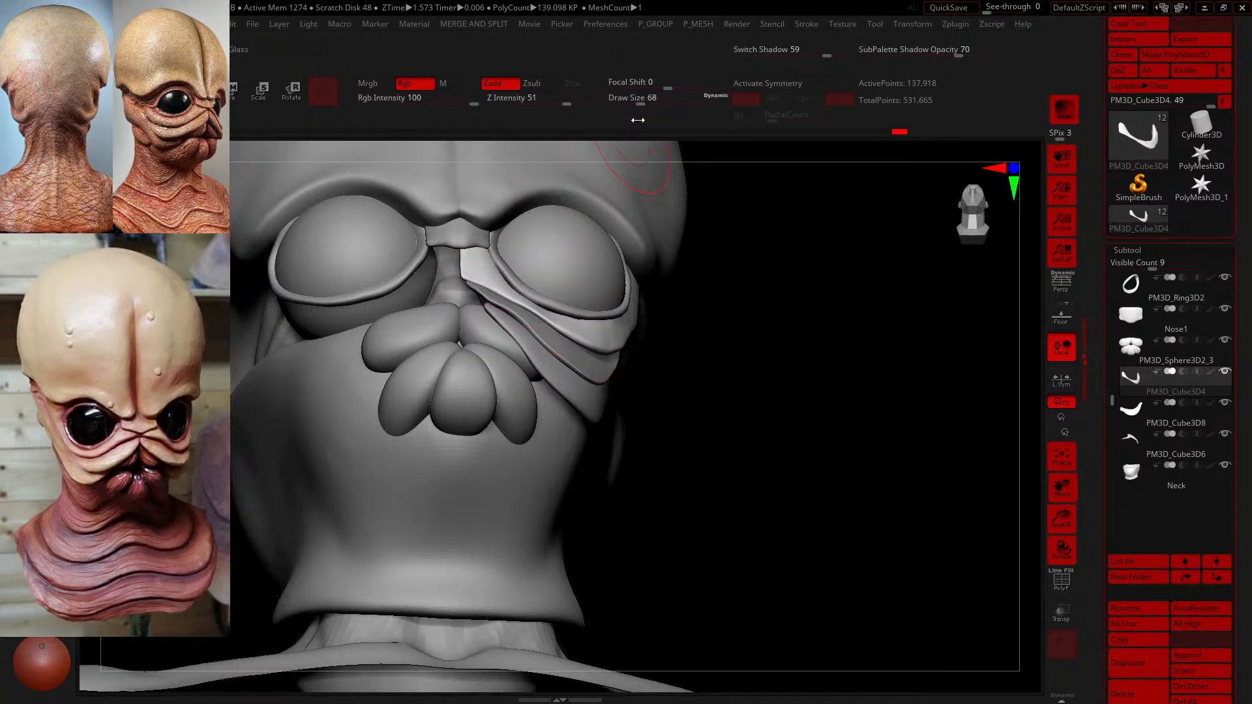
left_click_drag(829, 328, 661, 337)
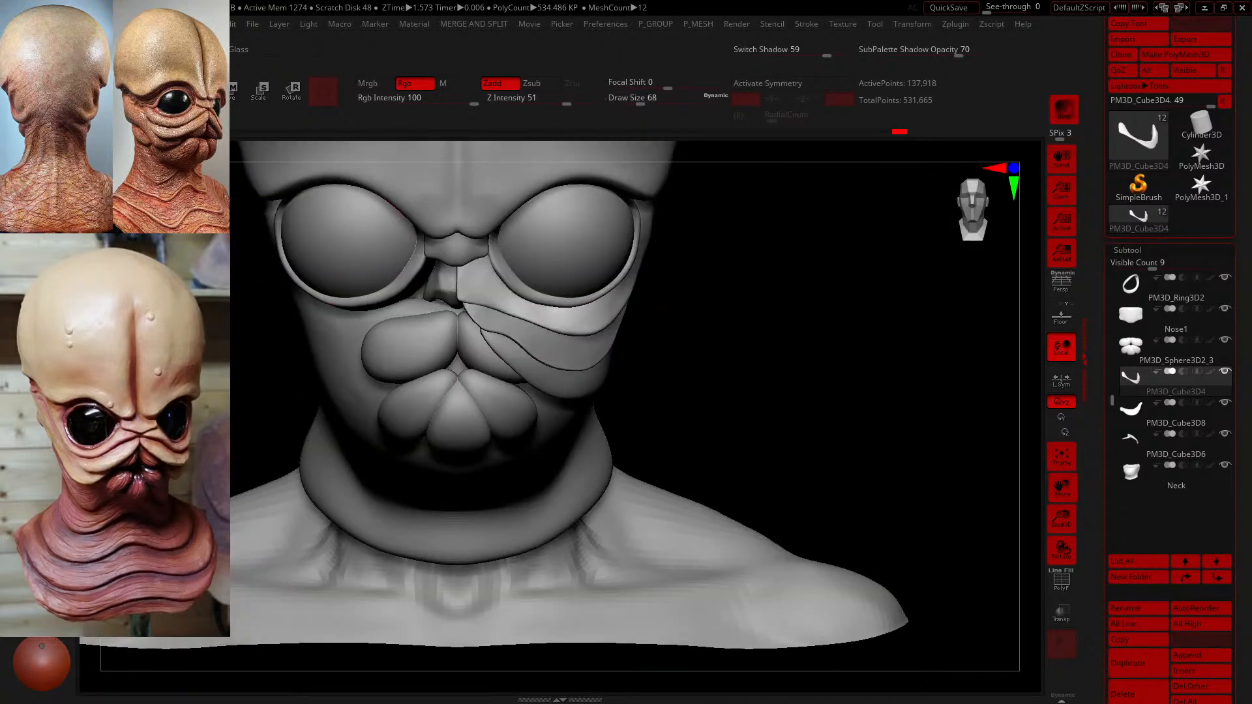
- Inflate the upper under-eye fold below the eye rim with the Inflat brush at draw size 31, undoing and redoing unsatisfactory strokes
key("b")
key("i")
key("n")
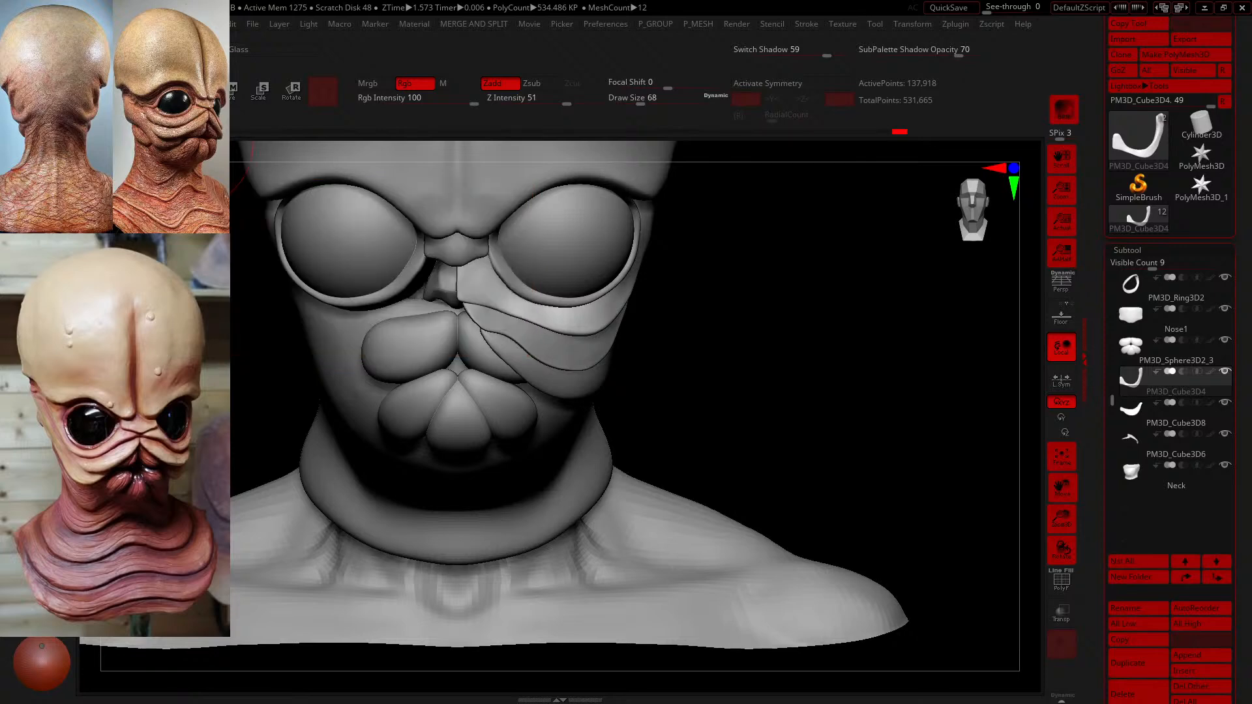
key("b")
key("i")
key("n")
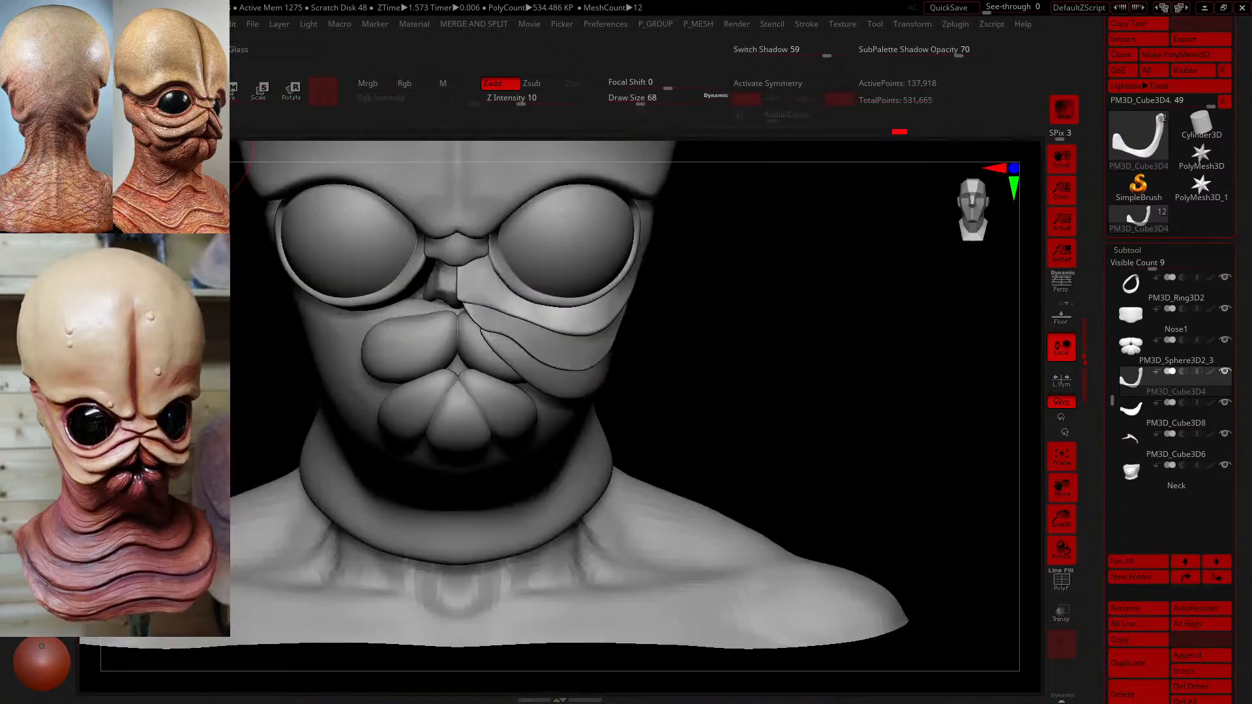
left_click_drag(651, 103, 631, 104)
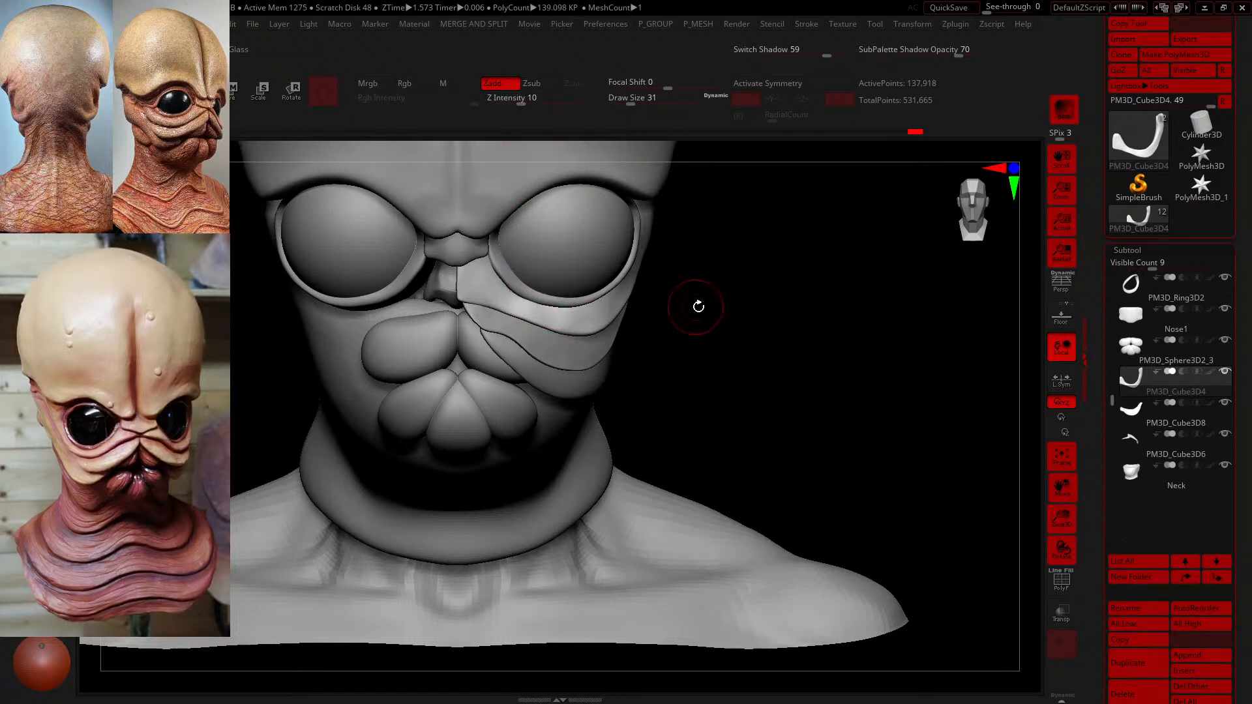
left_click_drag(698, 306, 765, 329)
mouse_move(529, 318)
left_mouse_down()
mouse_move(494, 278)
mouse_move(536, 301)
left_mouse_up()
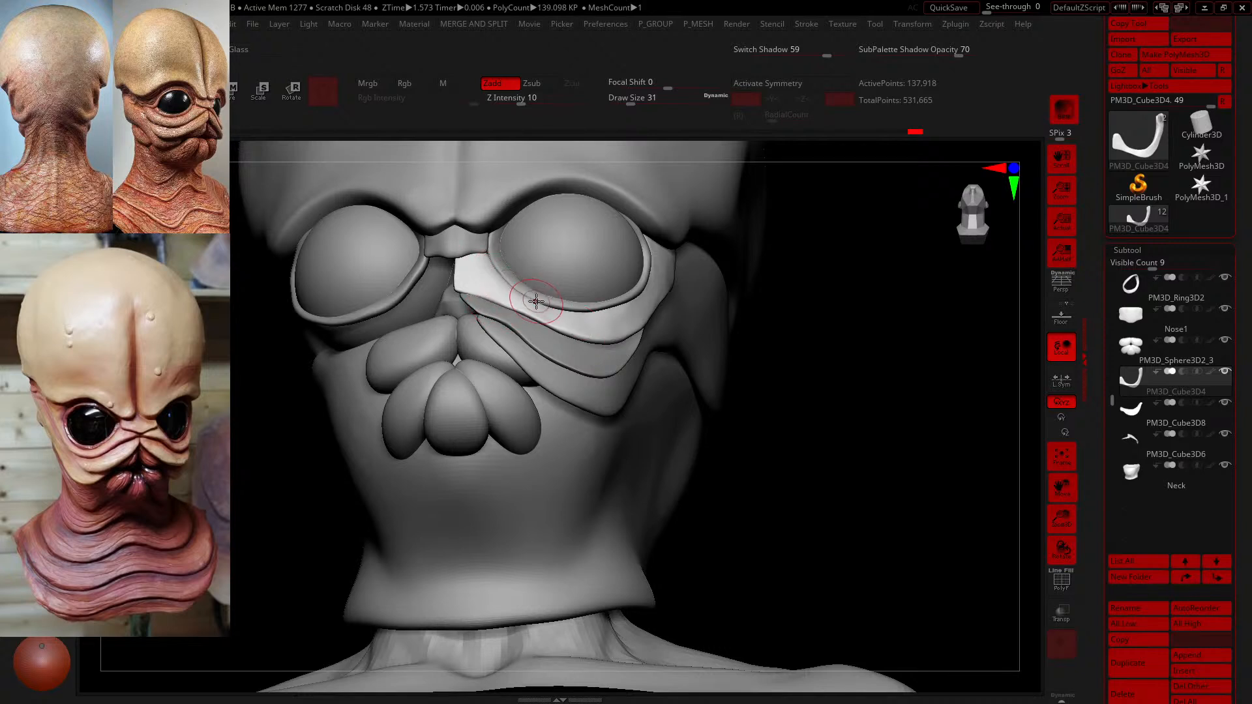
key("ctrl+z")
key("ctrl+z")
key("ctrl+z")
mouse_move(598, 310)
left_mouse_down()
mouse_move(546, 315)
mouse_move(574, 302)
left_mouse_up()
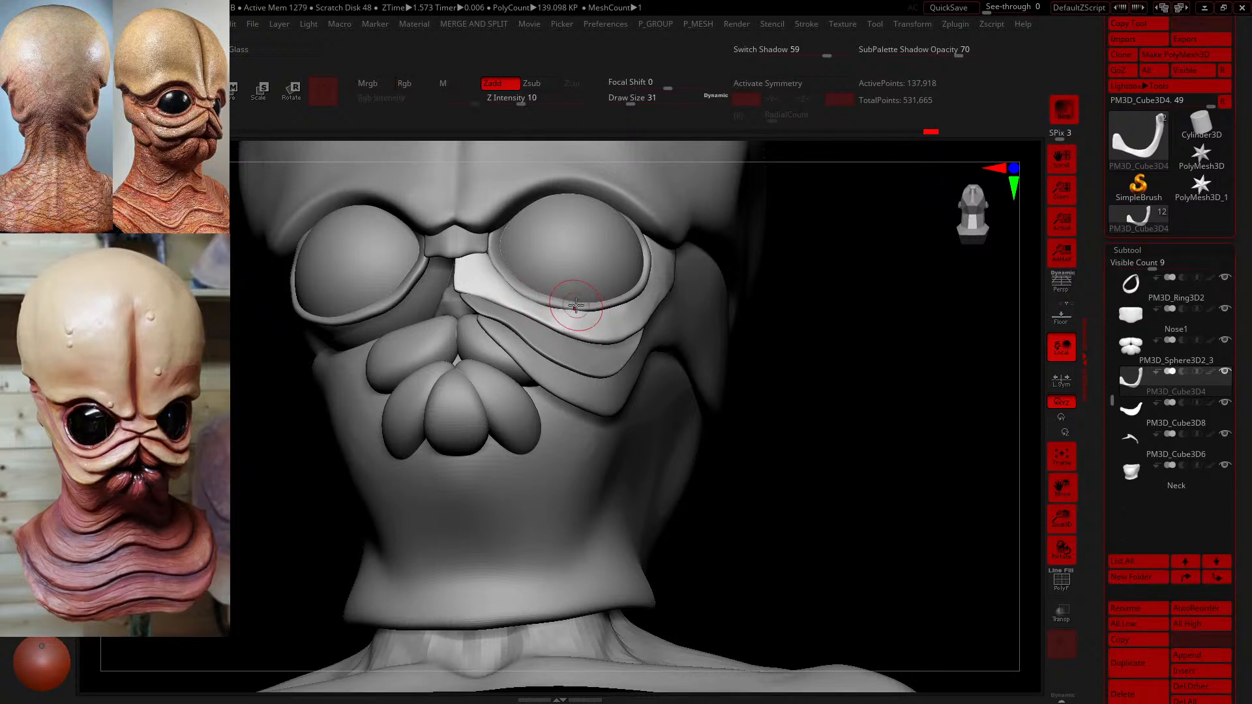
- Set the Move brush to draw size 65 and adjust and smooth the upper fold's middle and inner parts
left_click_drag(632, 103, 642, 102)
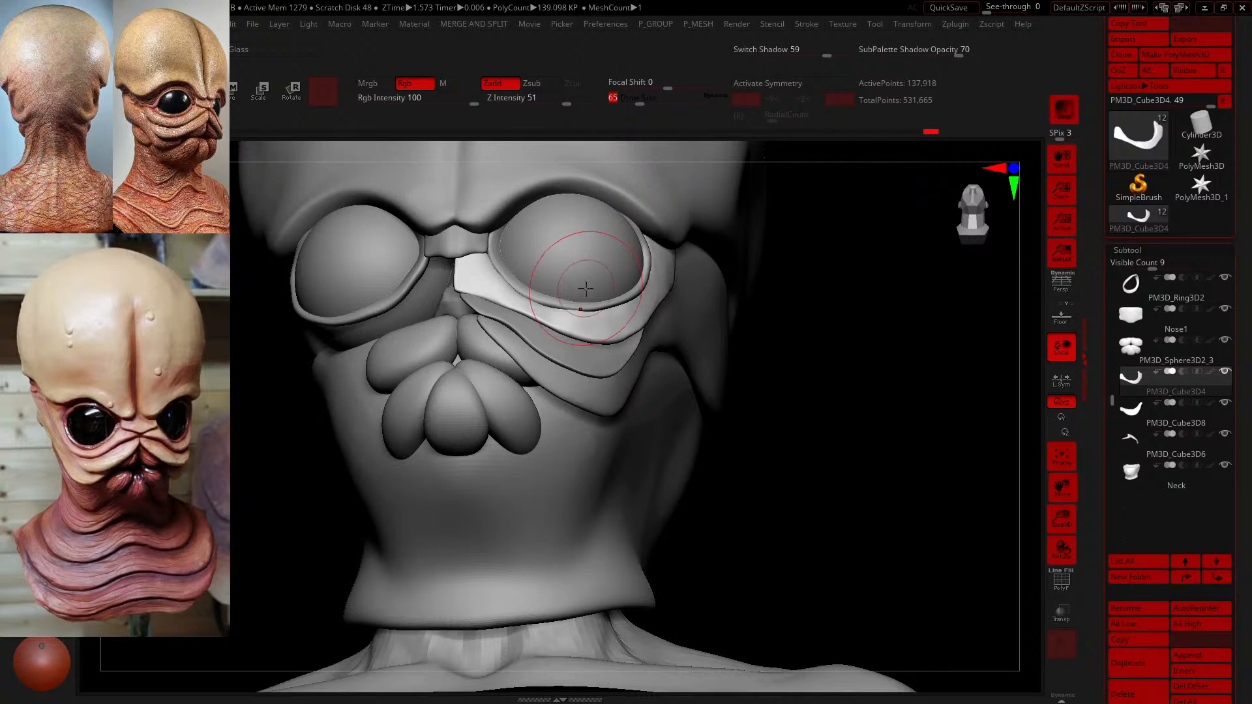
left_click_drag(585, 303, 512, 281, "shift")
left_click_drag(867, 313, 669, 277)
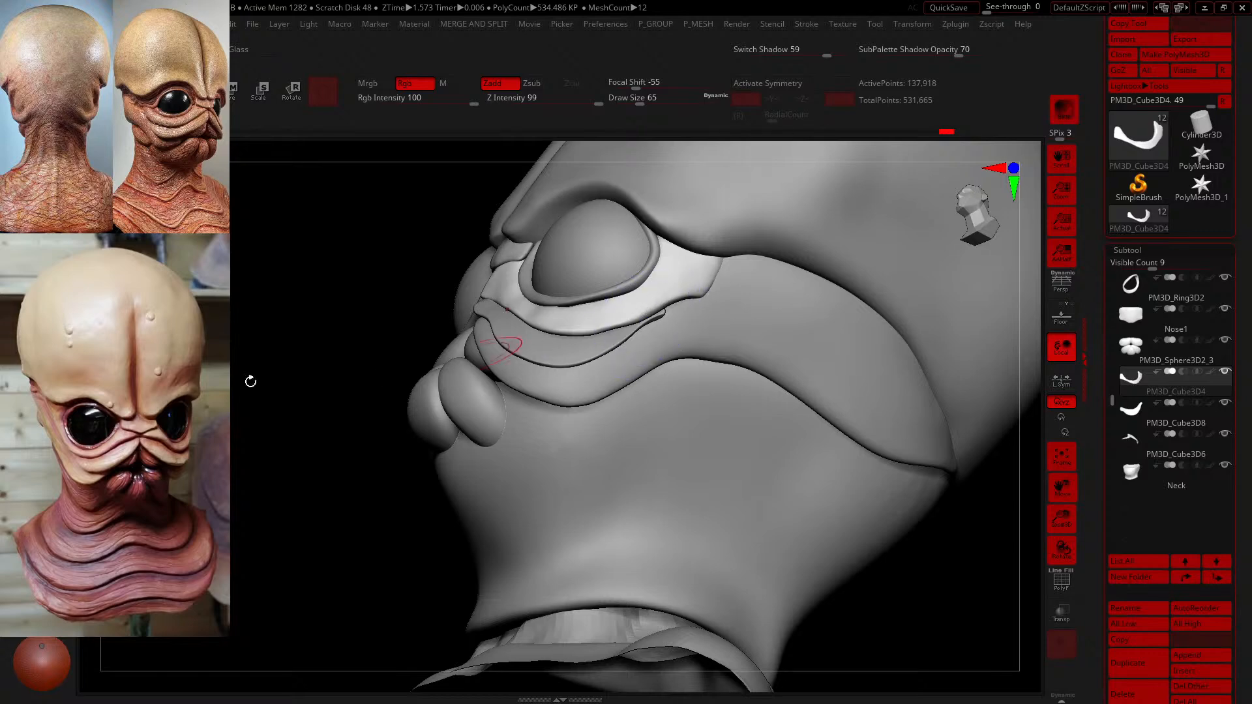
- Set the draw size to 182 and reshape the upper under-eye fold from a low side view with the Move brush
mouse_move(251, 382)
left_mouse_down()
mouse_move(219, 297)
mouse_move(257, 322)
mouse_move(256, 300)
left_mouse_up()
left_click_drag(641, 102, 659, 106)
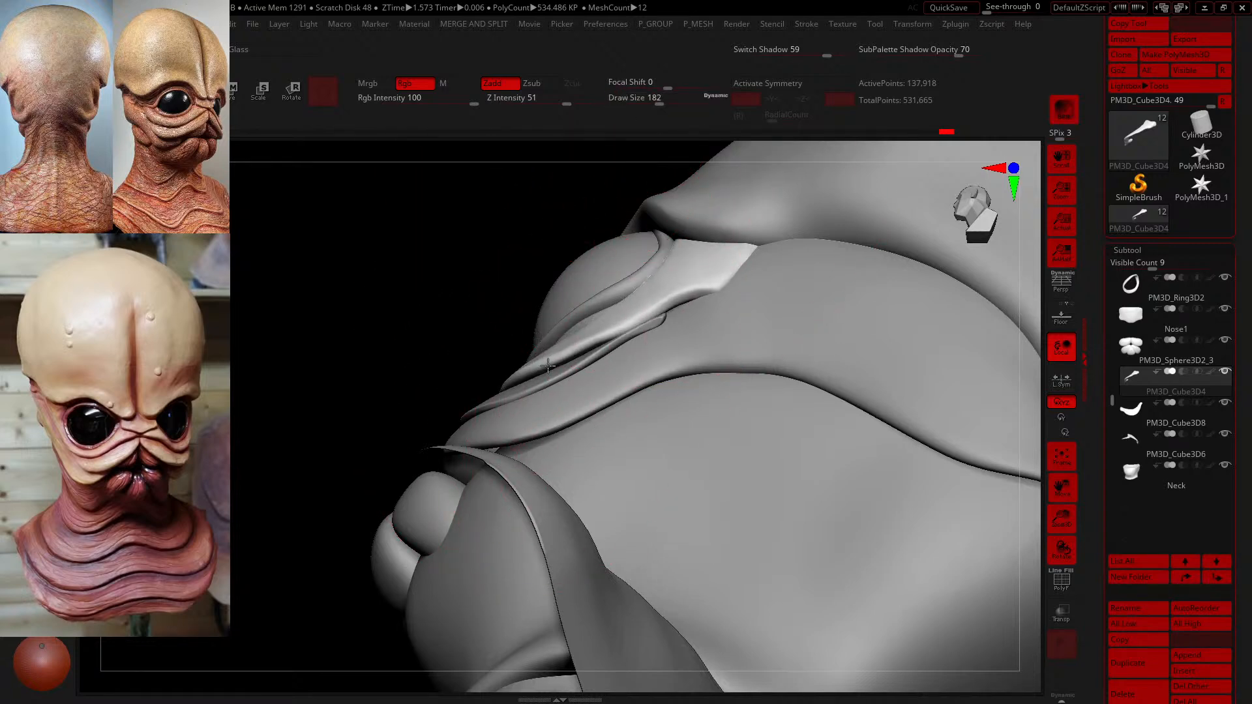
left_click_drag(425, 353, 419, 386)
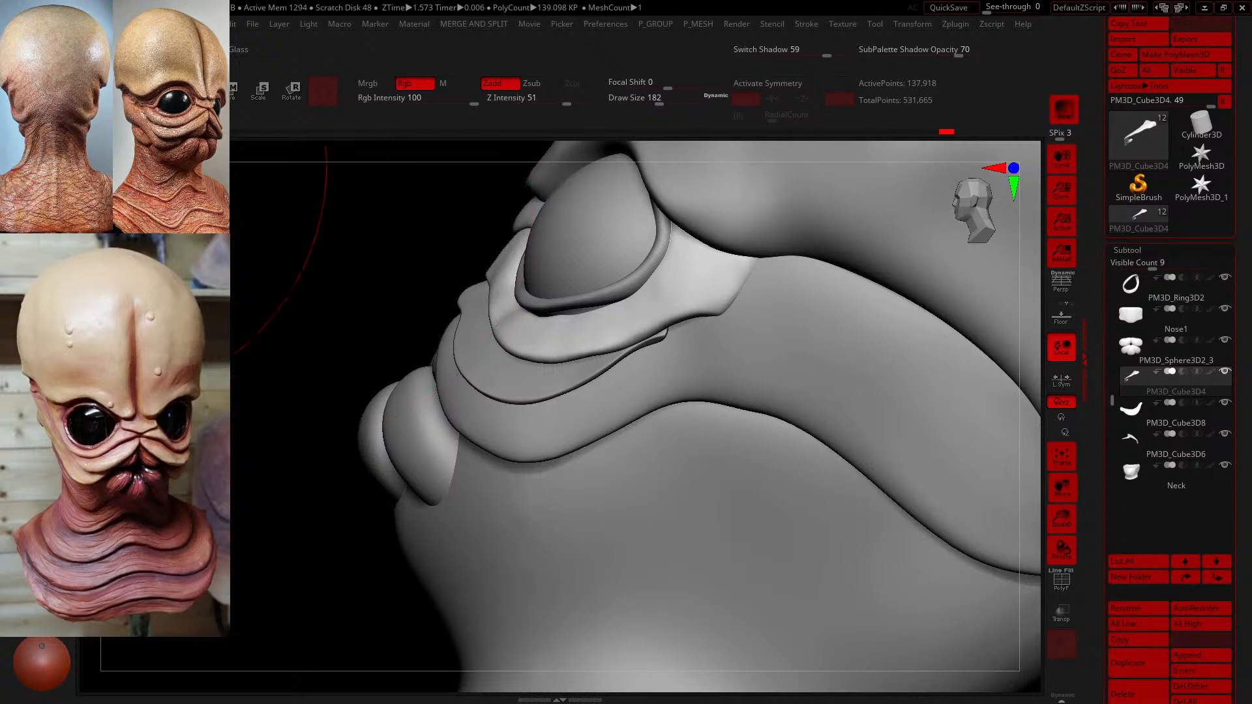
- Try the Inflat brush at draw sizes 77 and 35 on the upper fold's front part, undo unwanted strokes and smooth it
key("b")
key("i")
key("n")
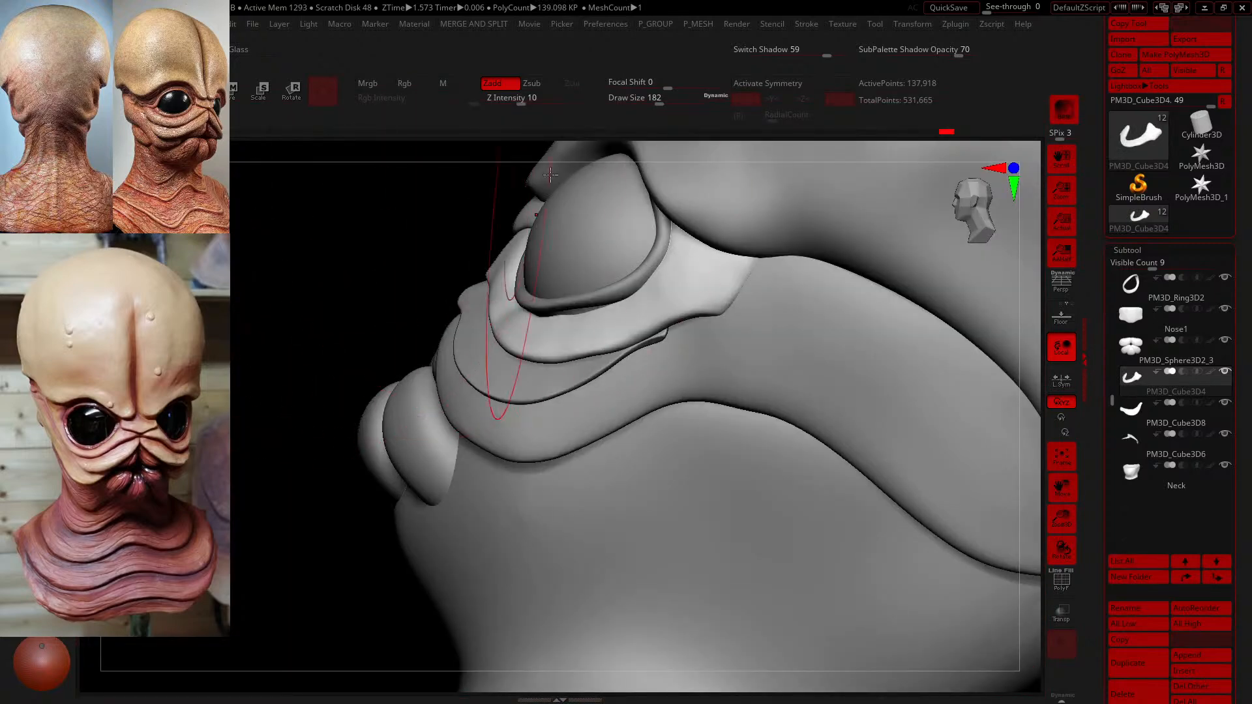
left_click_drag(662, 100, 641, 101)
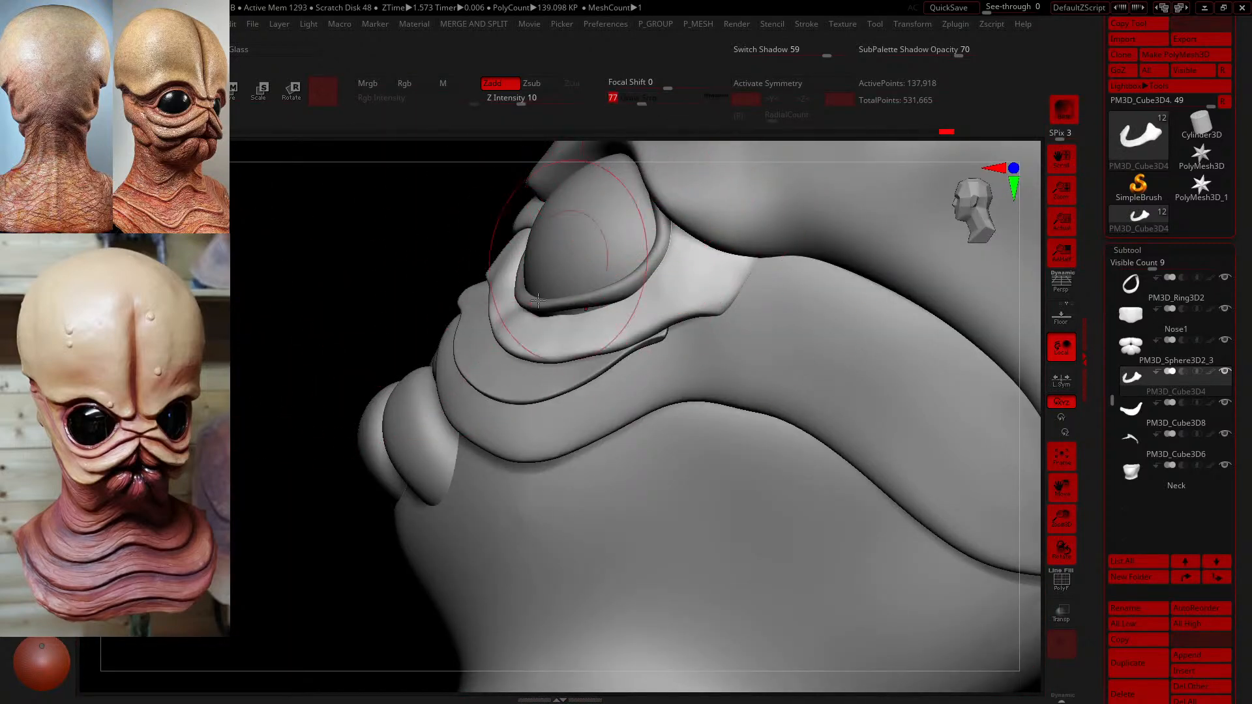
mouse_move(538, 301)
left_mouse_down()
mouse_move(527, 310)
mouse_move(559, 321)
left_mouse_up()
key("ctrl+z")
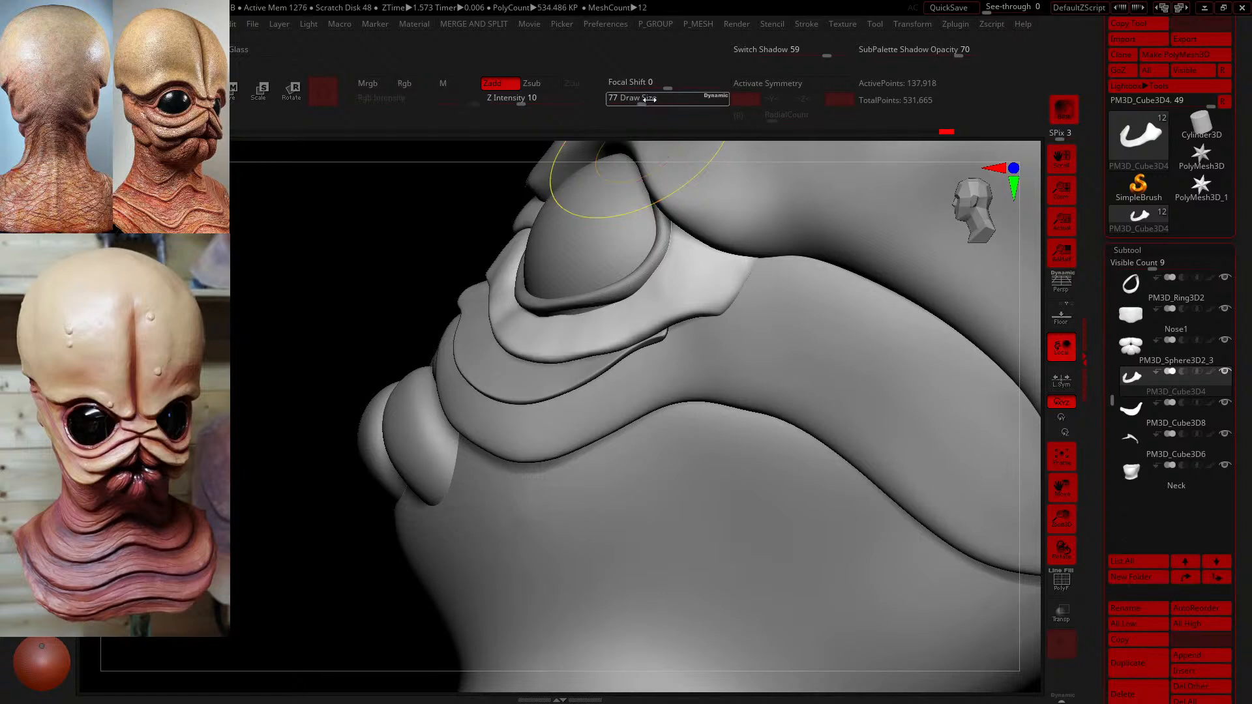
left_click_drag(649, 99, 632, 99)
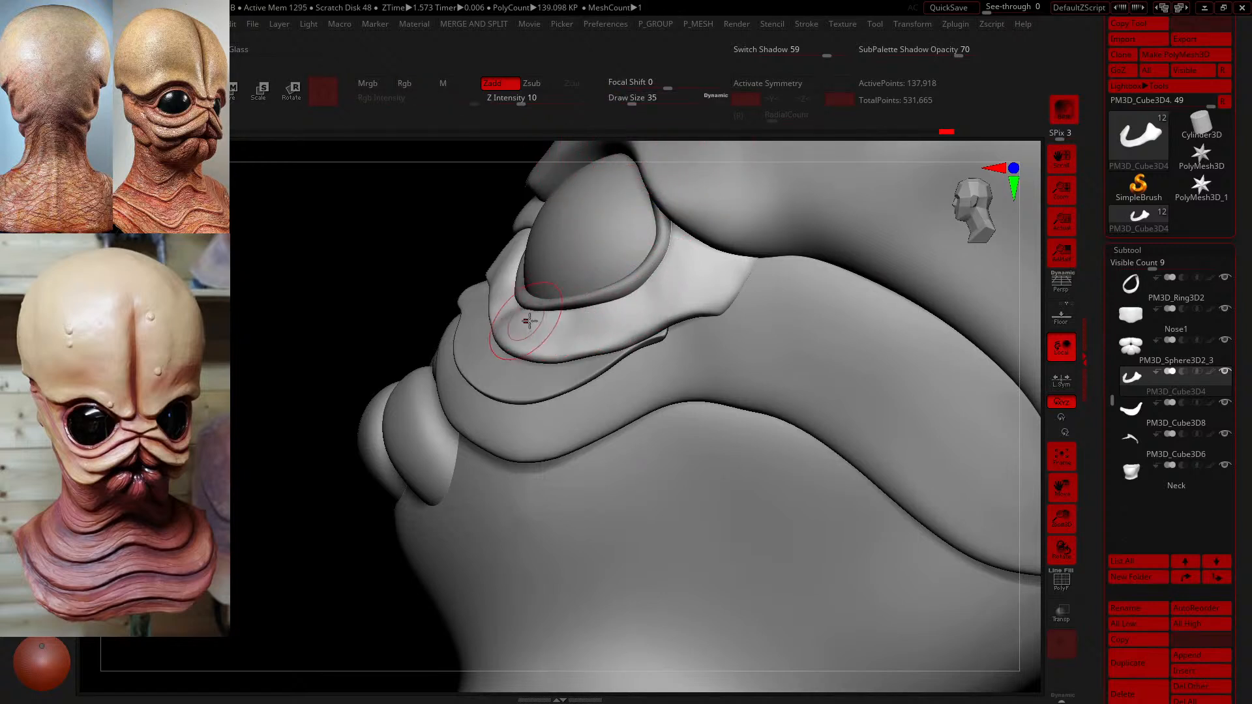
left_click_drag(499, 299, 502, 288)
key("ctrl+z")
mouse_move(516, 326)
left_mouse_down("shift")
mouse_move(492, 288)
mouse_move(518, 282)
left_mouse_up("shift")
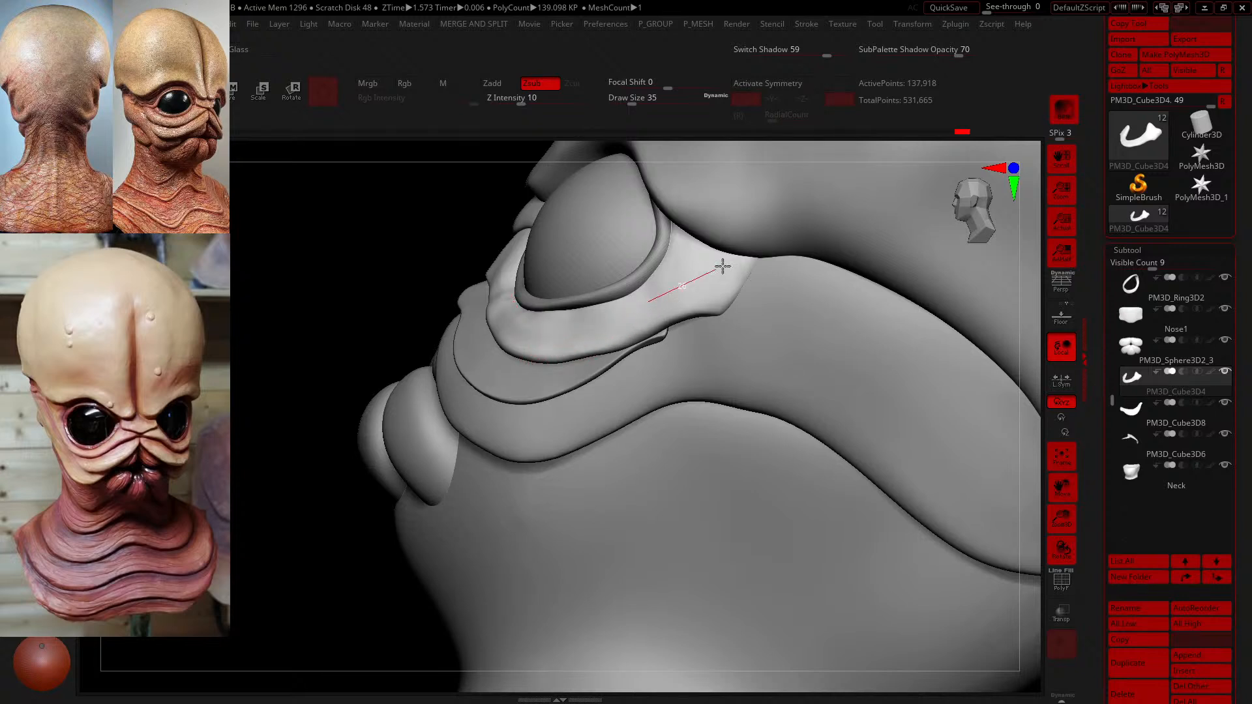
- Carve wrinkles across the upper under-eye fold from its outer corner to its front edge and smooth them
left_click_drag(723, 266, 727, 264, "alt")
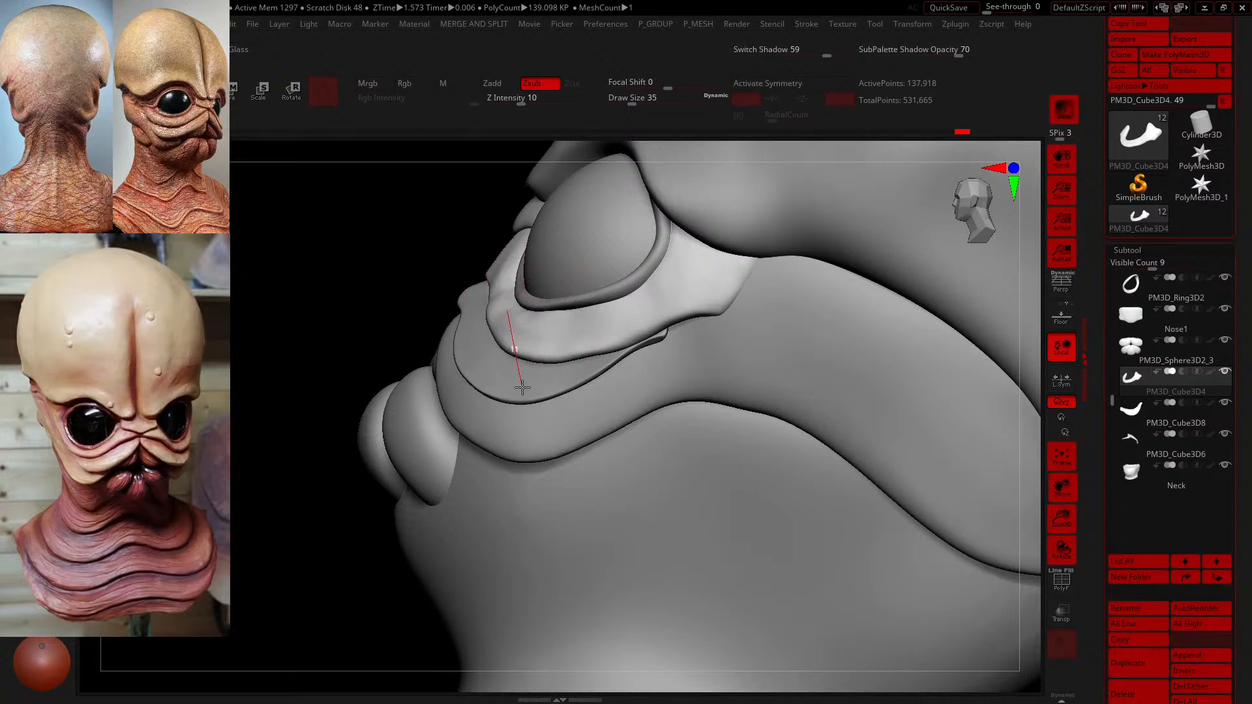
left_click_drag(639, 339, 702, 282, "alt")
left_click_drag(748, 231, 750, 229)
mouse_move(617, 317)
left_mouse_down("shift")
mouse_move(551, 328)
mouse_move(502, 298)
left_mouse_up("shift")
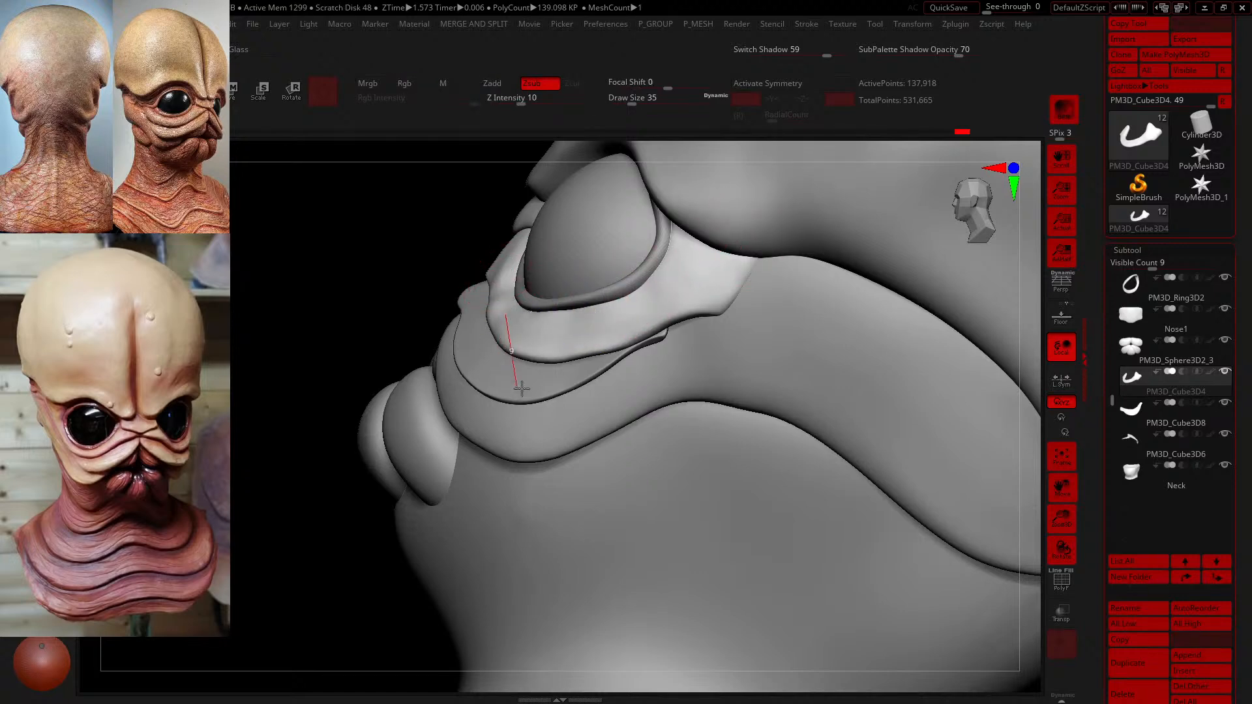
left_click_drag(522, 389, 515, 398, "alt")
- Sharpen the creases along the front and middle of the upper under-eye fold with the Pinch brush at draw size 35
key("b")
key("b")
key("b")
key("p")
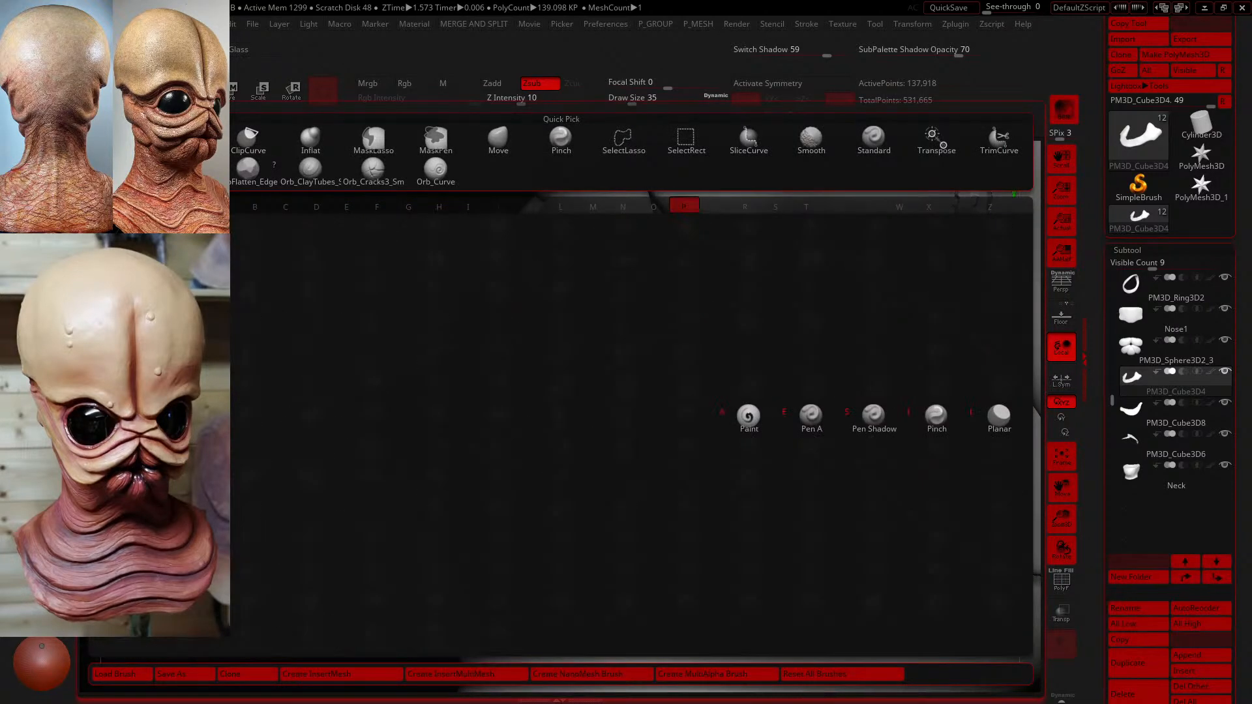
mouse_move(516, 351)
left_mouse_down()
mouse_move(503, 267)
mouse_move(521, 330)
mouse_move(523, 317)
mouse_move(567, 323)
left_mouse_up()
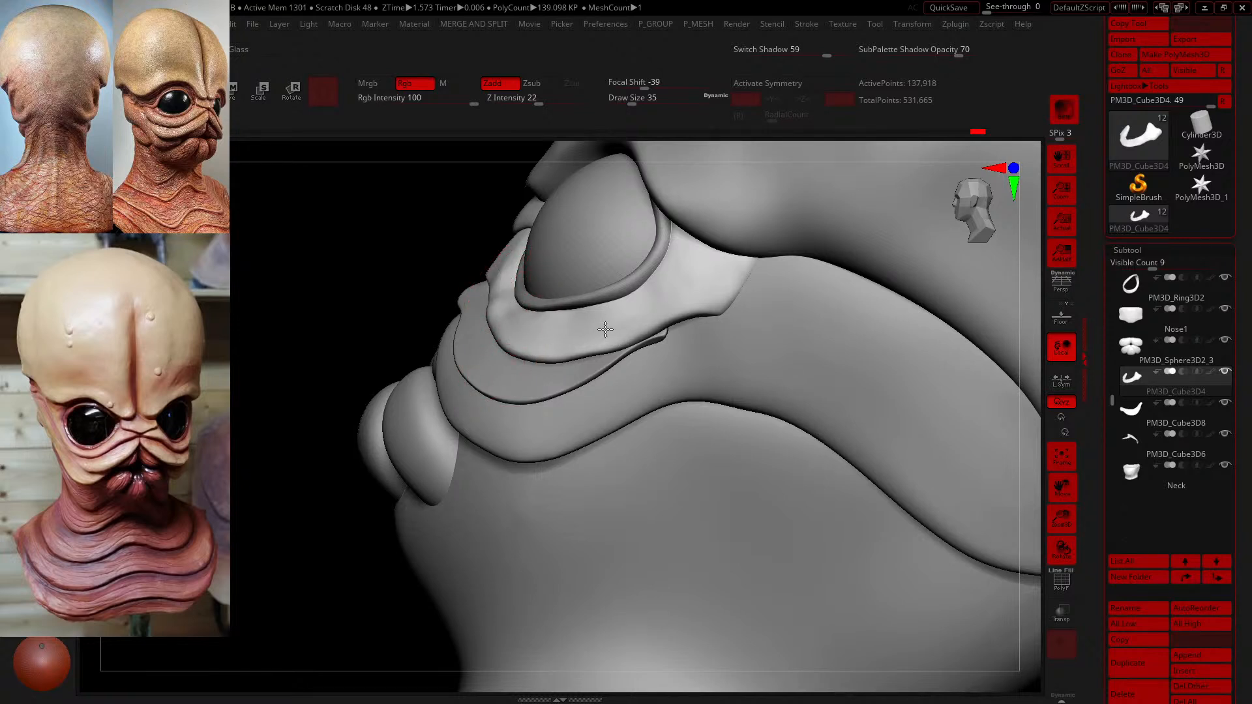
- Set the draw size to 46 and sculpt along the lower edge and front end of the upper under-eye fold
left_click_drag(271, 268, 283, 209)
mouse_move(631, 102)
left_mouse_down()
mouse_move(652, 103)
mouse_move(634, 103)
left_mouse_up()
left_click_drag(560, 308, 558, 302)
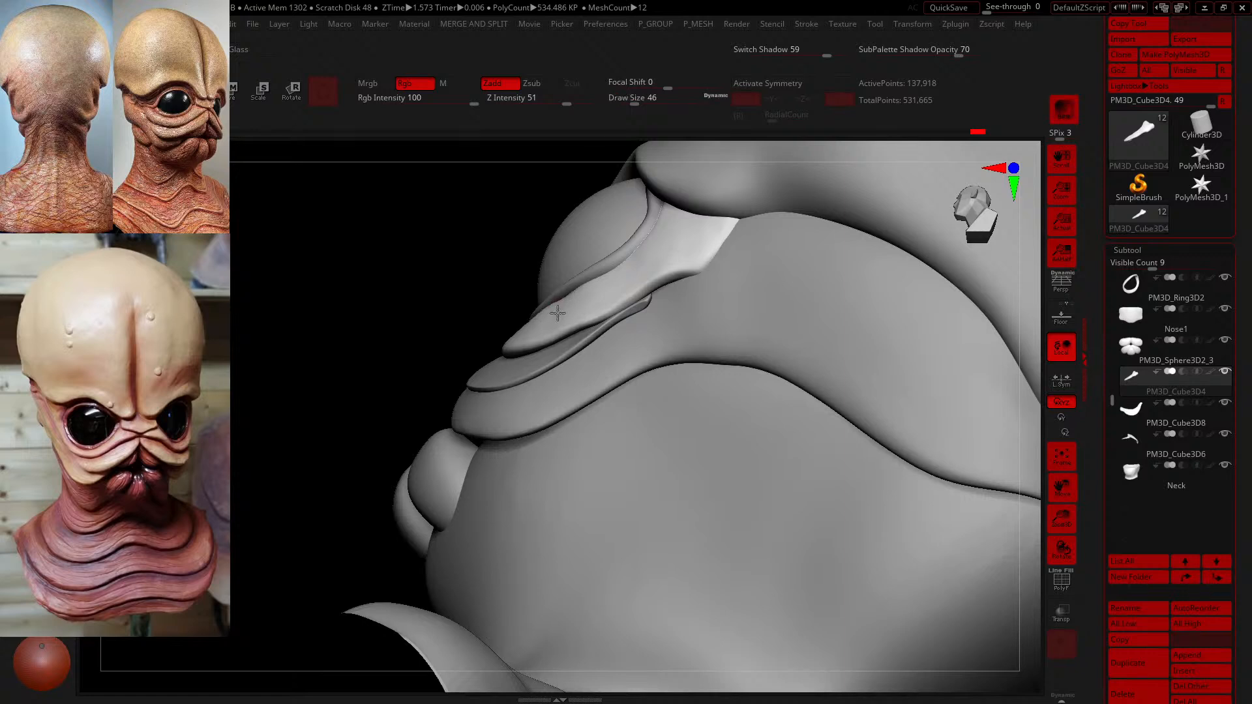
left_click_drag(562, 345, 627, 310)
left_click_drag(642, 291, 702, 267)
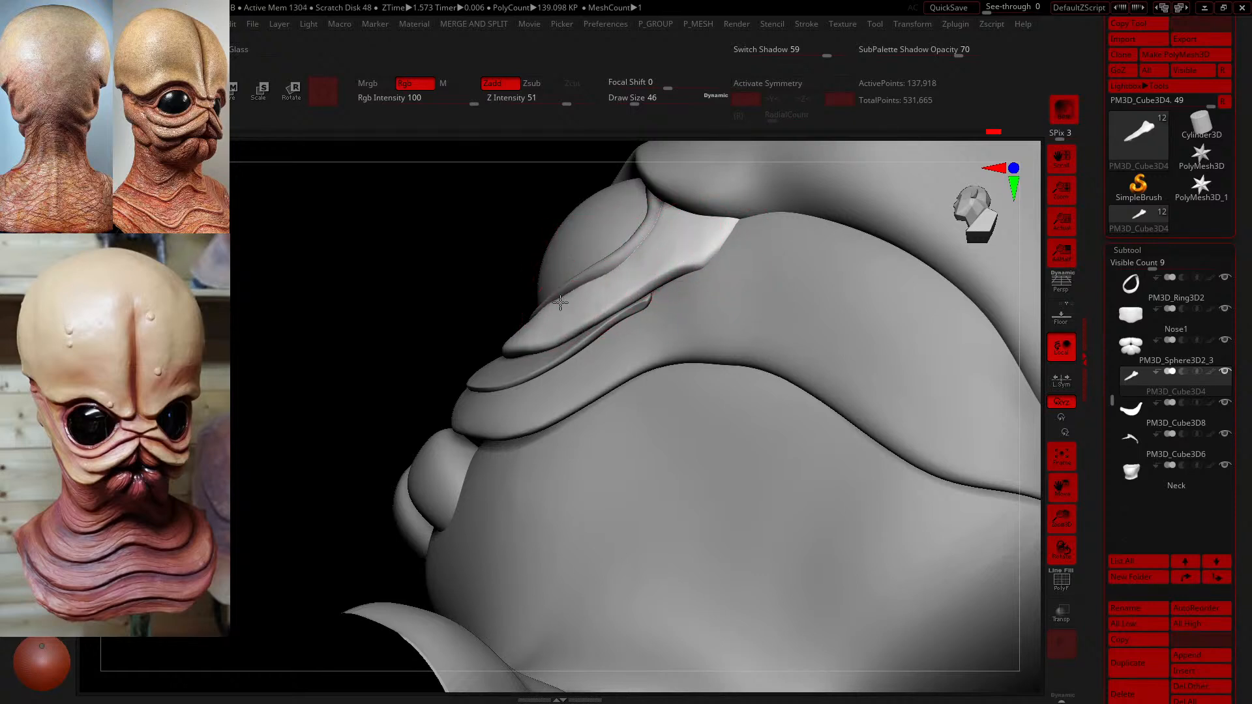
mouse_move(550, 337)
left_mouse_down()
mouse_move(601, 319)
mouse_move(580, 321)
left_mouse_up()
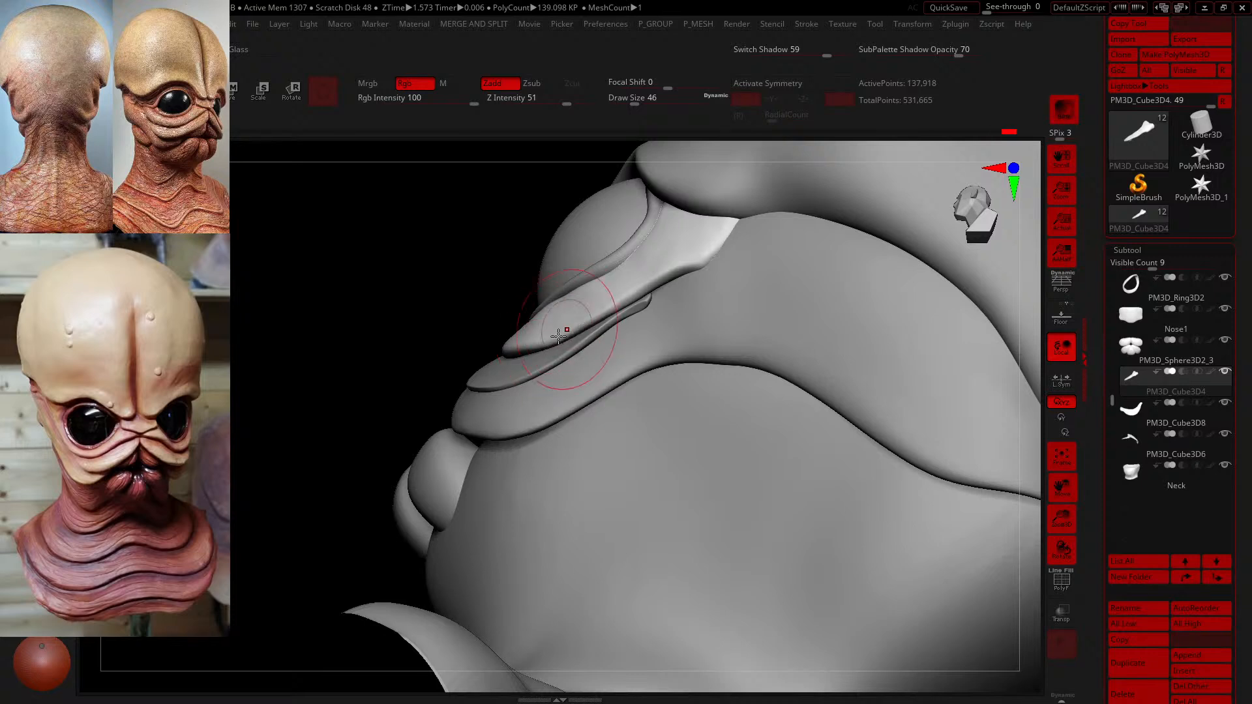
left_click_drag(516, 347, 564, 296)
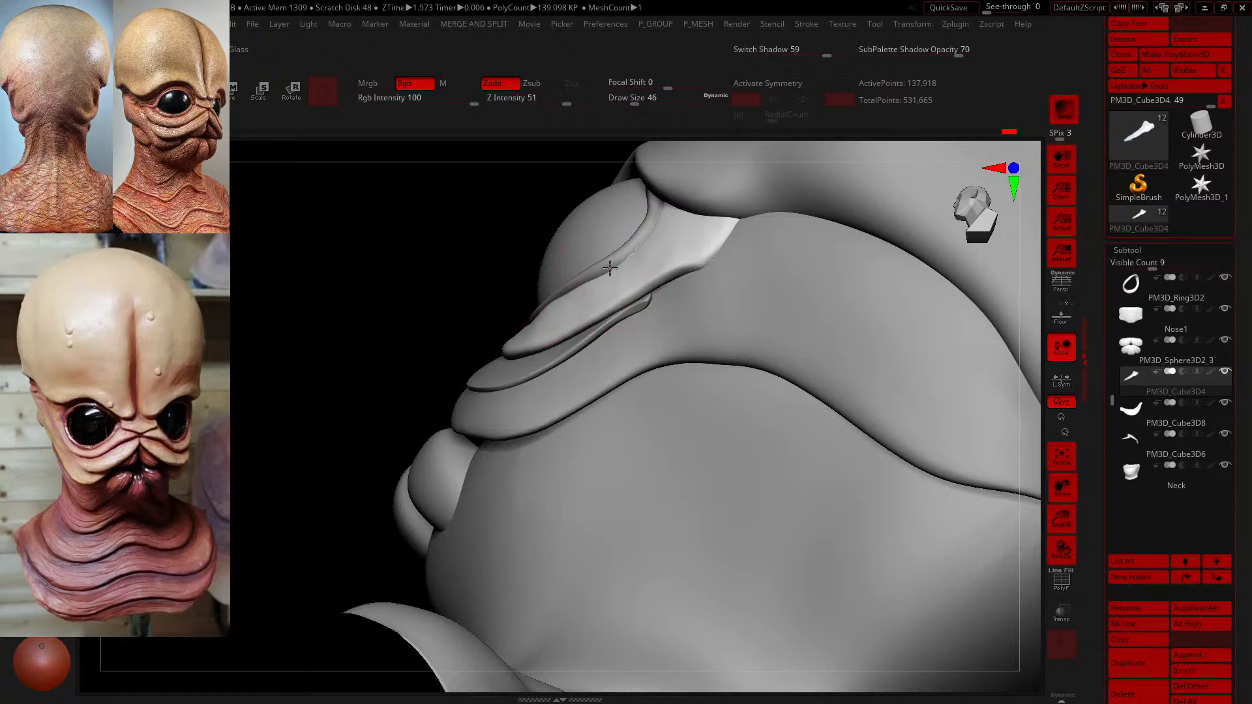
- Smooth the front part of the upper under-eye fold and refine its lower edge beside the nose
mouse_move(424, 260)
left_mouse_down()
mouse_move(468, 258)
mouse_move(517, 301)
mouse_move(479, 329)
left_mouse_up()
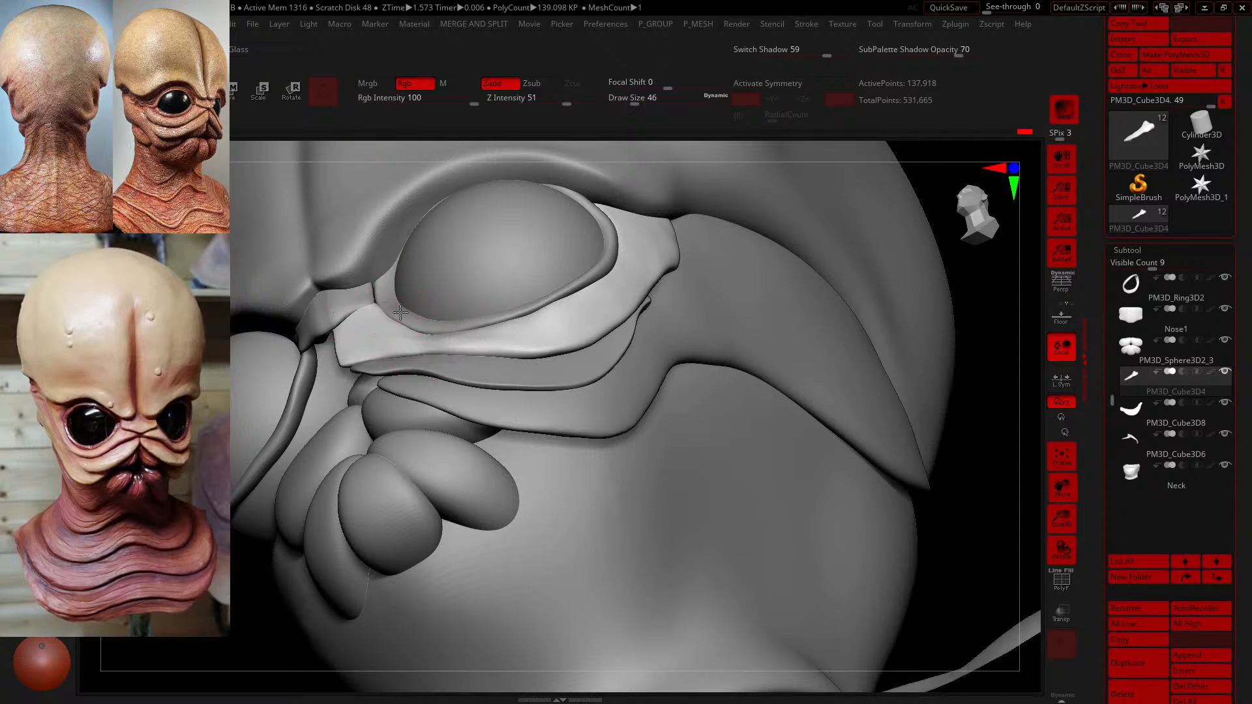
key("shift")
left_click_drag(973, 506, 976, 539, "shift")
mouse_move(452, 346)
left_mouse_down("shift")
mouse_move(394, 361)
mouse_move(438, 386)
mouse_move(439, 349)
mouse_move(424, 364)
left_mouse_up("shift")
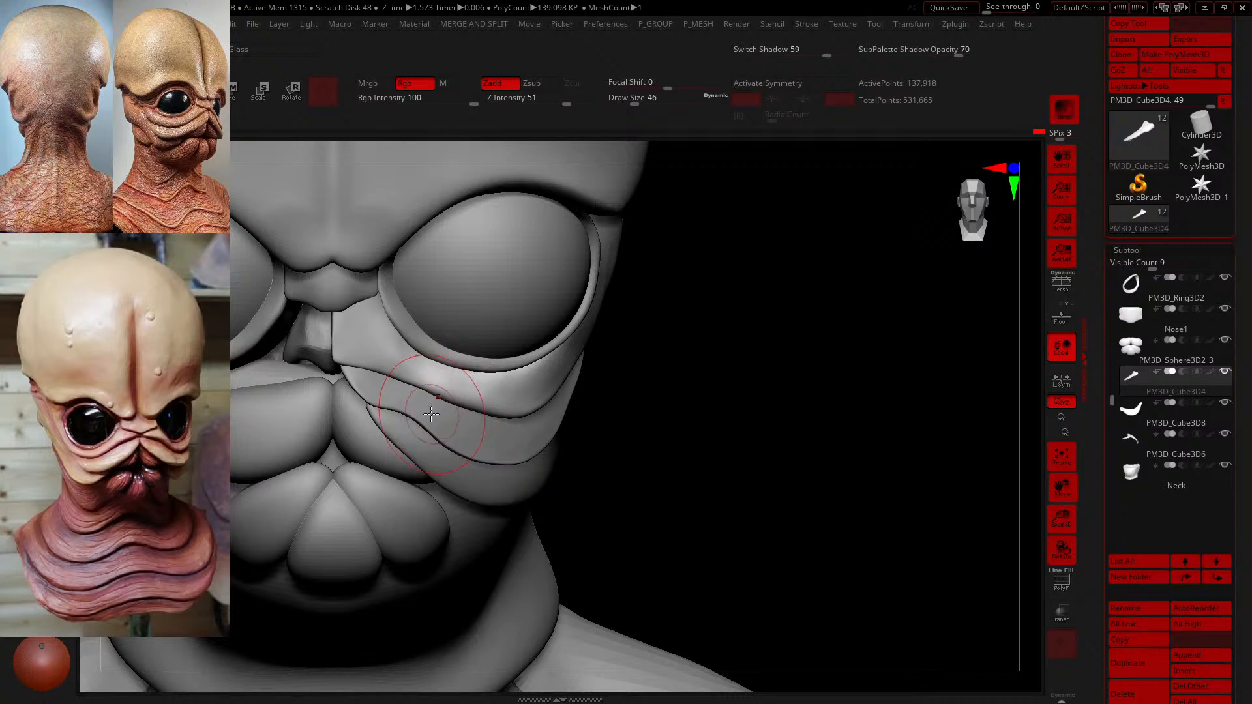
left_click_drag(433, 409, 408, 418)
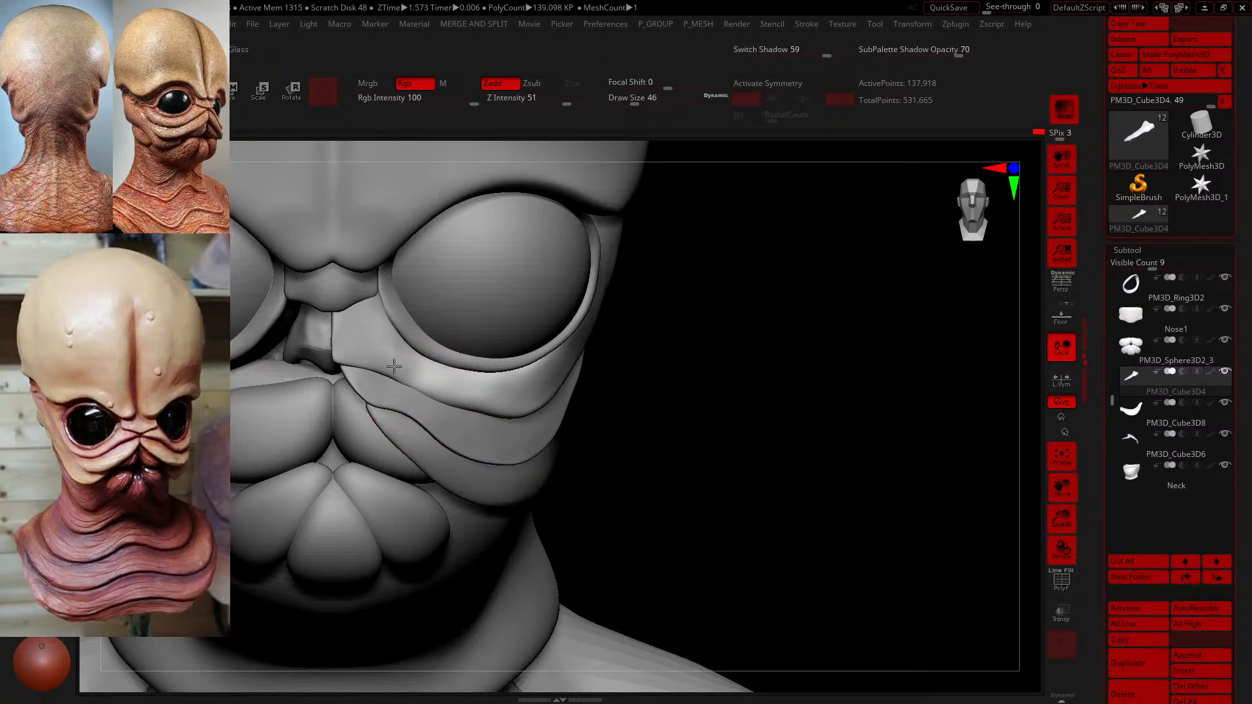
mouse_move(625, 424)
left_mouse_down()
mouse_move(424, 368)
mouse_move(452, 395)
left_mouse_up()
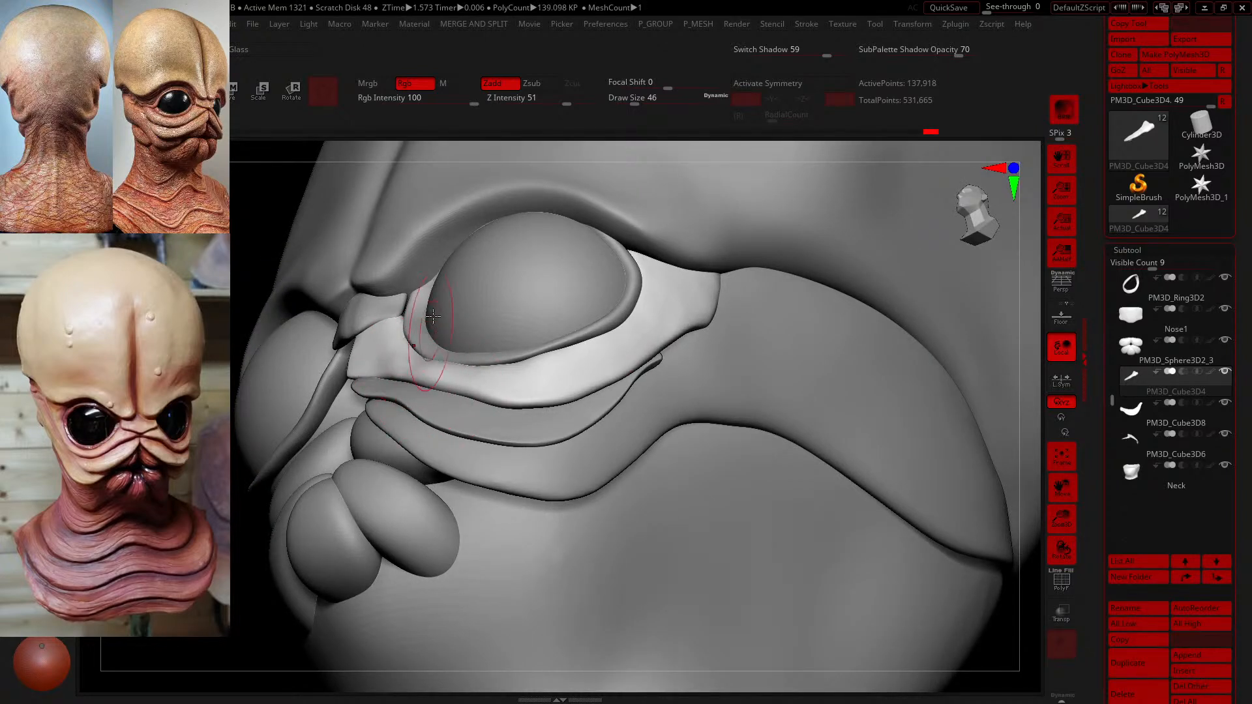
- Build up the upper fold just below the eye's inner corner with the Standard brush at draw size 37
key("b")
key("s")
key("t")
left_click(632, 97)
type("20")
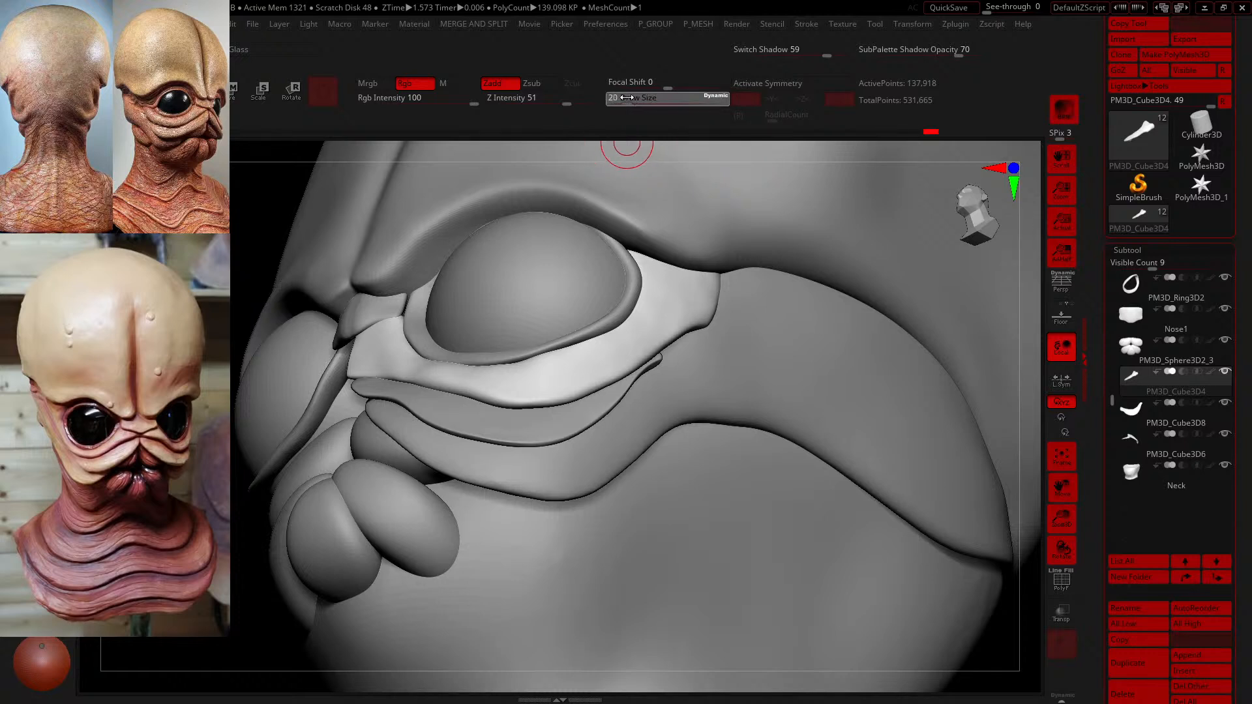
type("37")
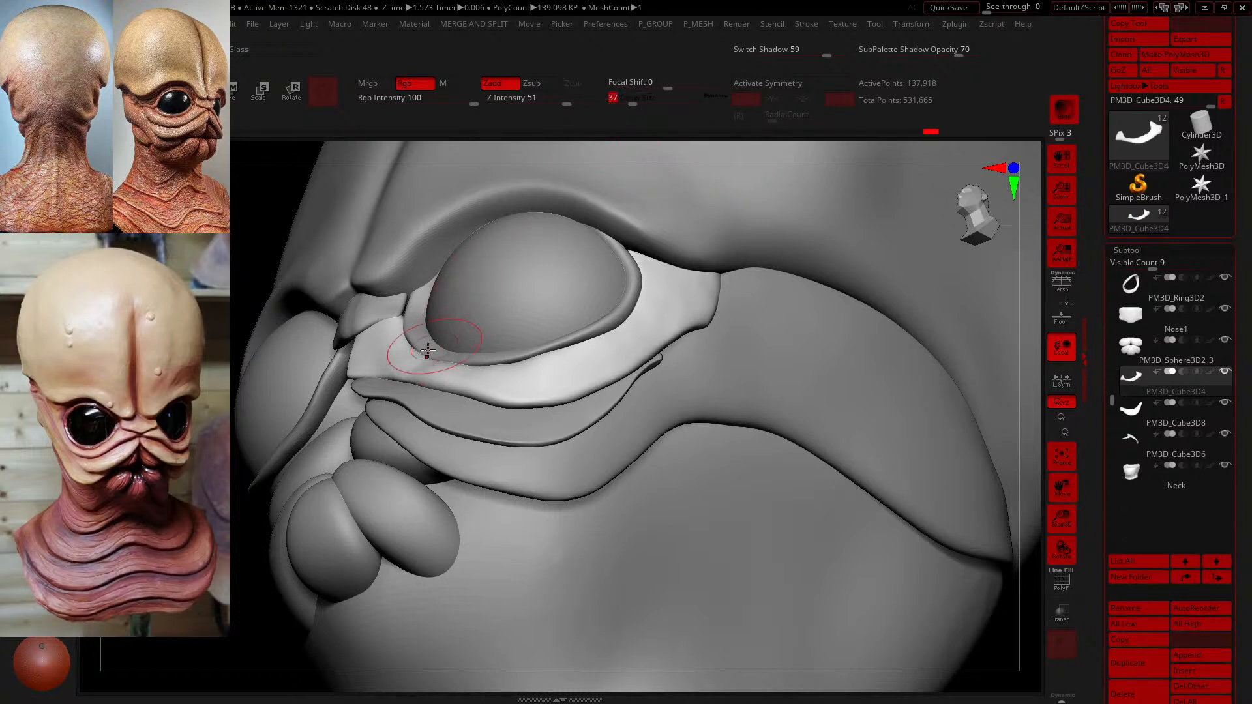
key("Return")
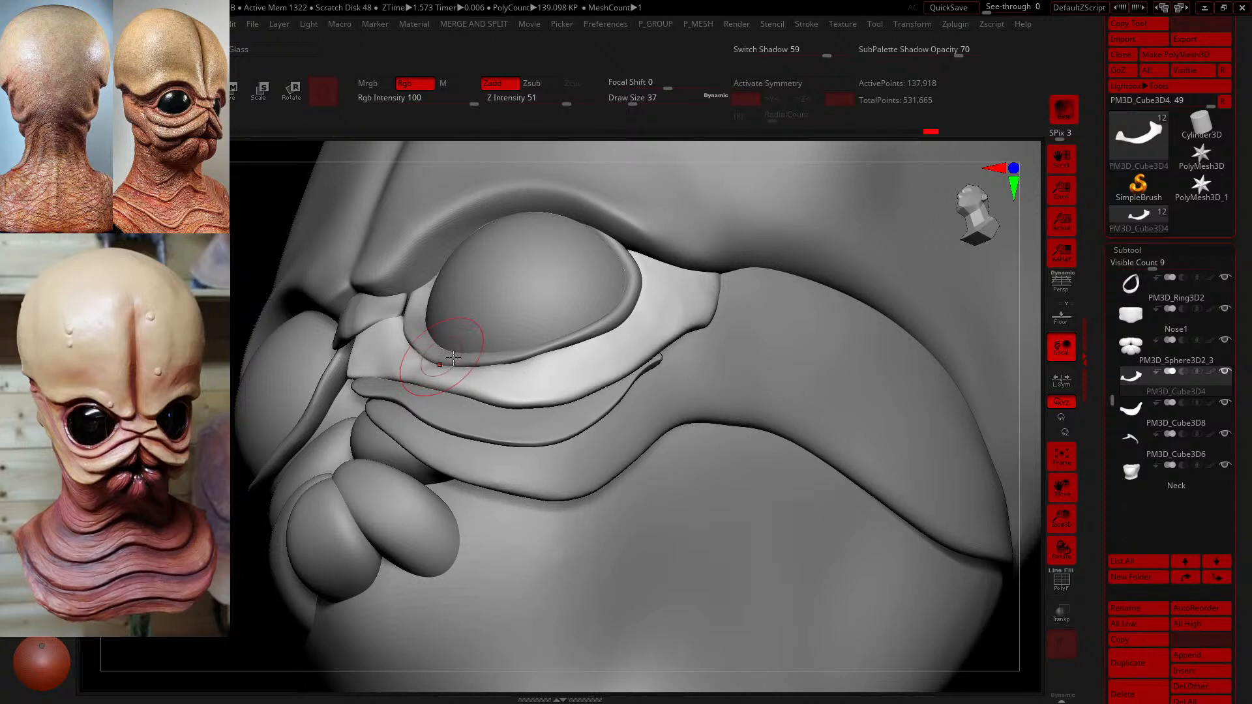
left_click_drag(1042, 654, 1041, 662, "shift")
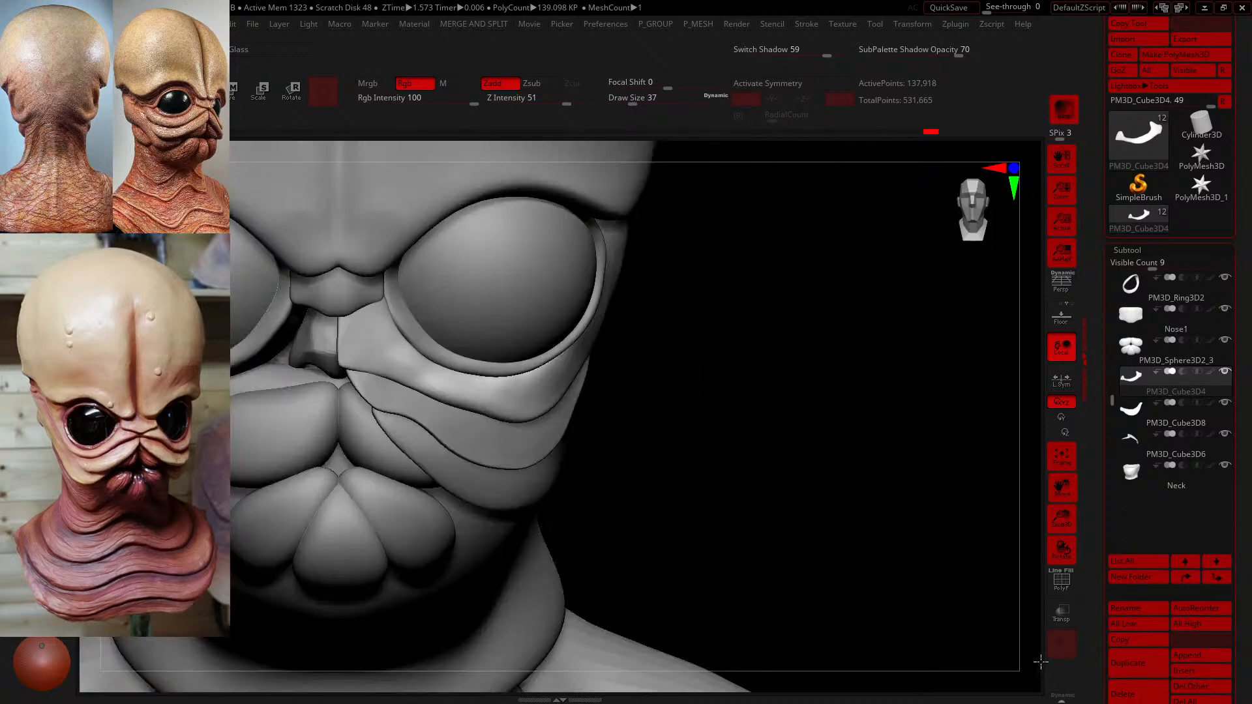
- Set the draw size to 132, undo the last stroke and work the upper fold beside the nose with the DamStandard brush
left_click_drag(803, 517, 737, 417, "alt")
left_click_drag(639, 339, 784, 373, "alt")
left_click_drag(635, 101, 652, 100)
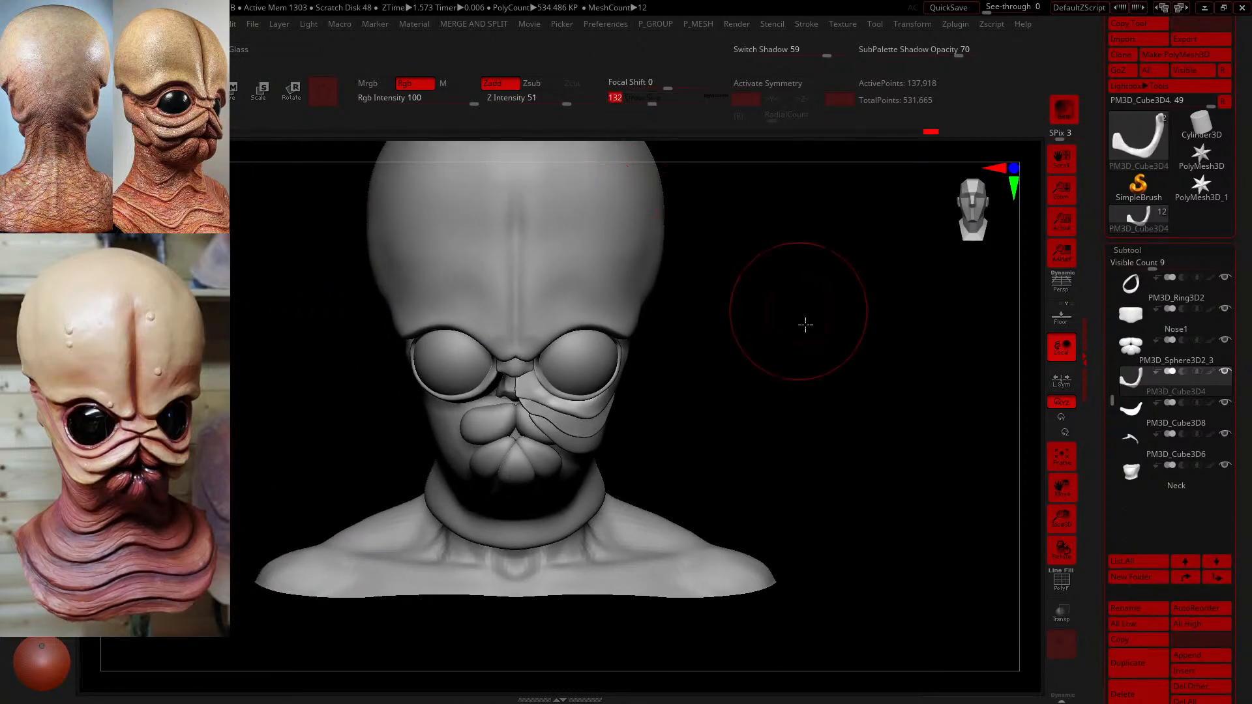
left_click_drag(806, 325, 839, 415, "alt")
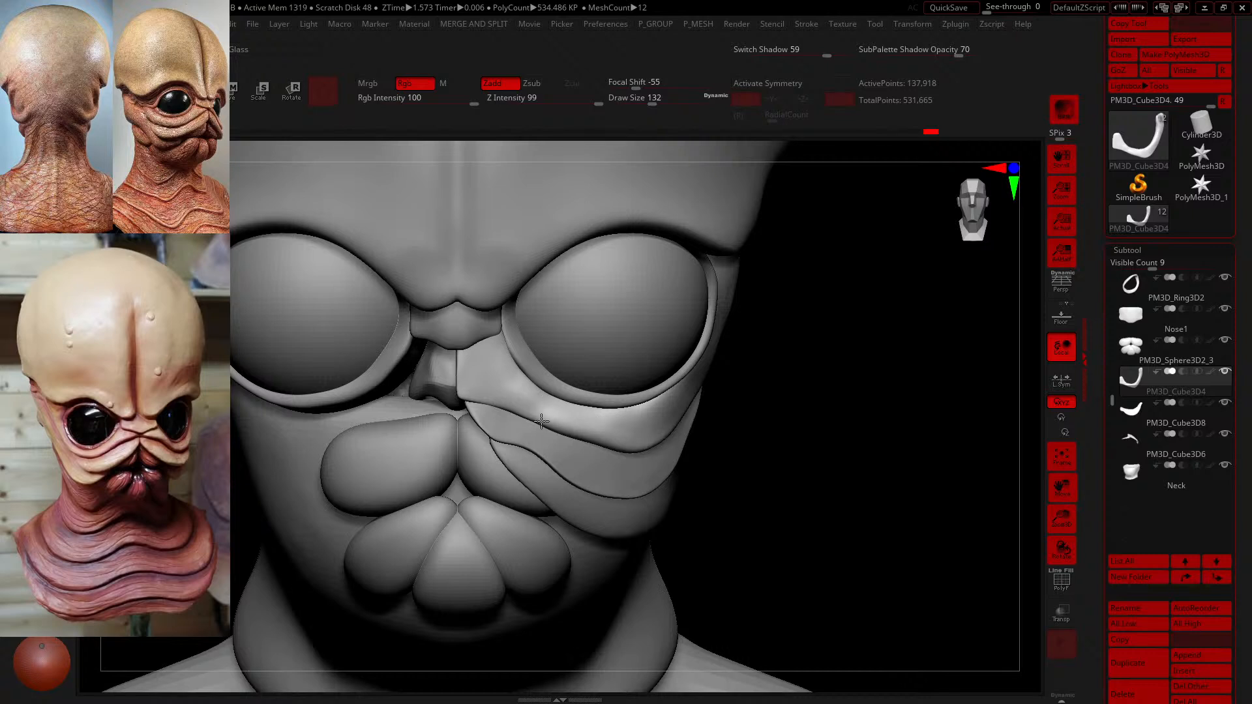
key("ctrl+z")
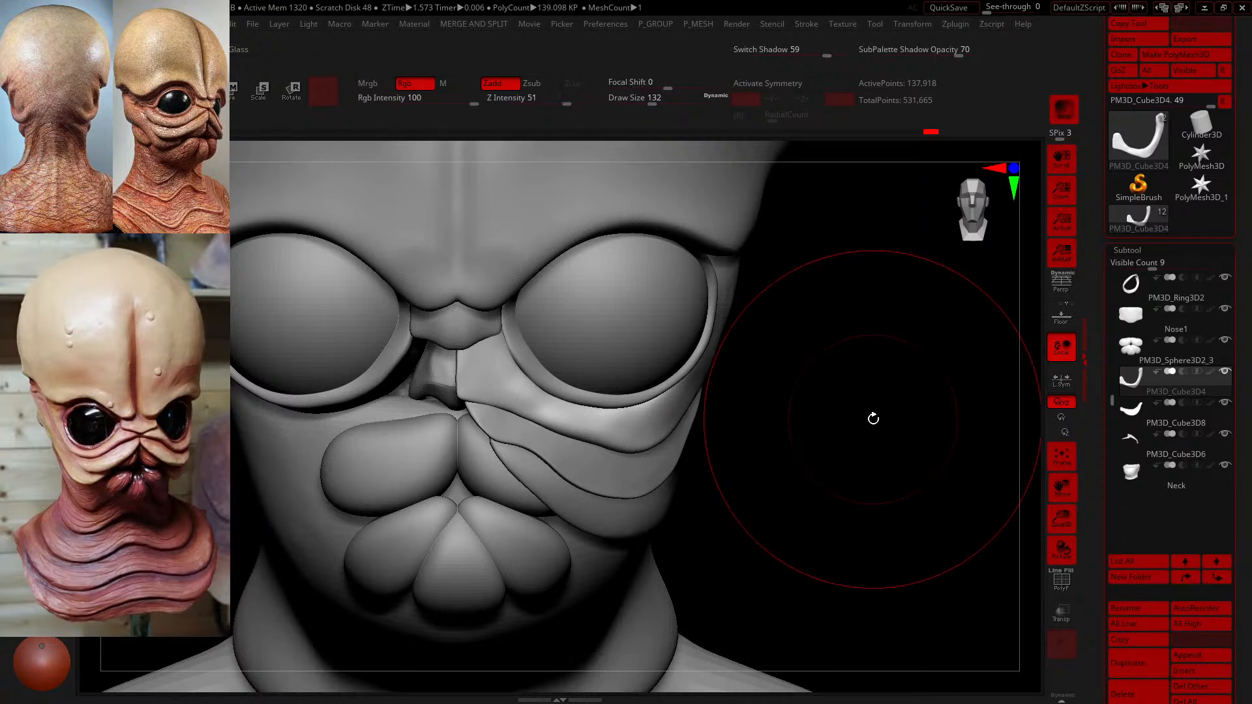
key("b")
key("d")
key("s")
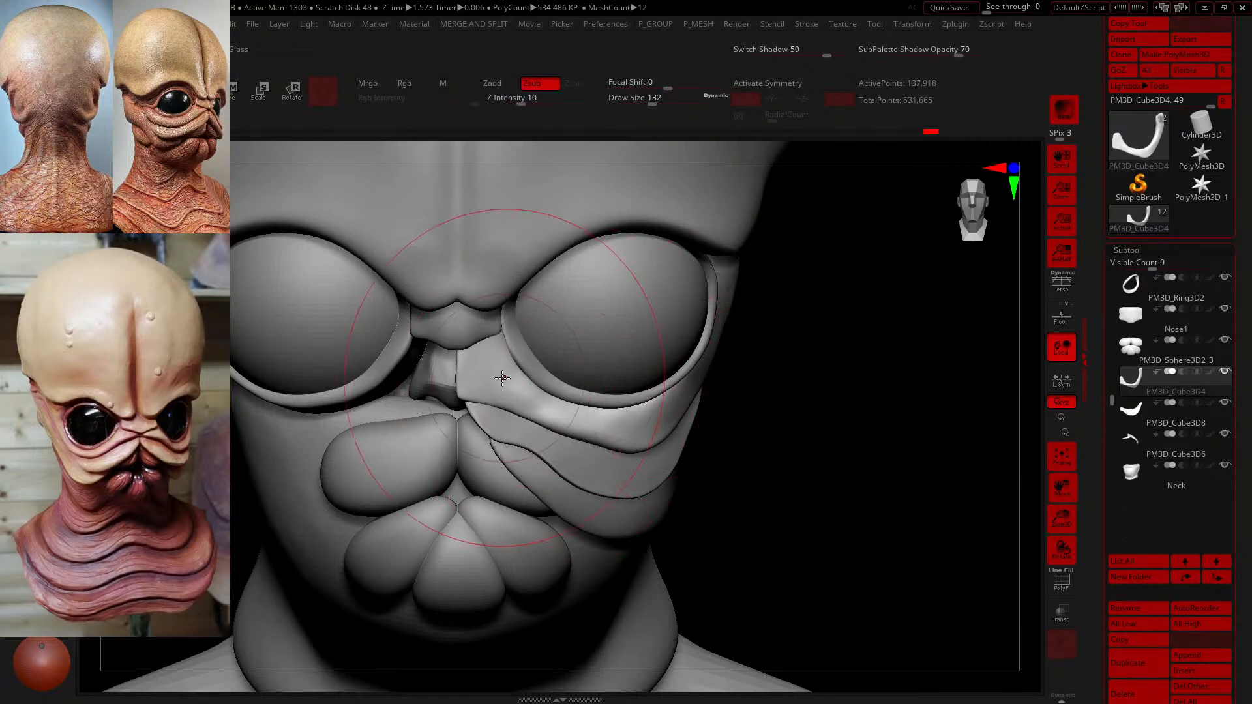
mouse_move(522, 382)
left_mouse_down()
mouse_move(600, 433)
mouse_move(660, 440)
mouse_move(713, 425)
mouse_move(766, 245)
mouse_move(769, 254)
left_mouse_up()
- Set the draw size to 54, then sculpt and smooth the inner part of the upper fold beside the nose
left_click_drag(651, 98, 637, 97)
mouse_move(495, 367)
left_mouse_down()
mouse_move(556, 424)
mouse_move(679, 431)
mouse_move(725, 359)
mouse_move(718, 315)
left_mouse_up()
mouse_move(640, 414)
left_mouse_down("shift")
mouse_move(576, 418)
mouse_move(403, 353)
left_mouse_up("shift")
left_click_drag(506, 379, 536, 404, "shift")
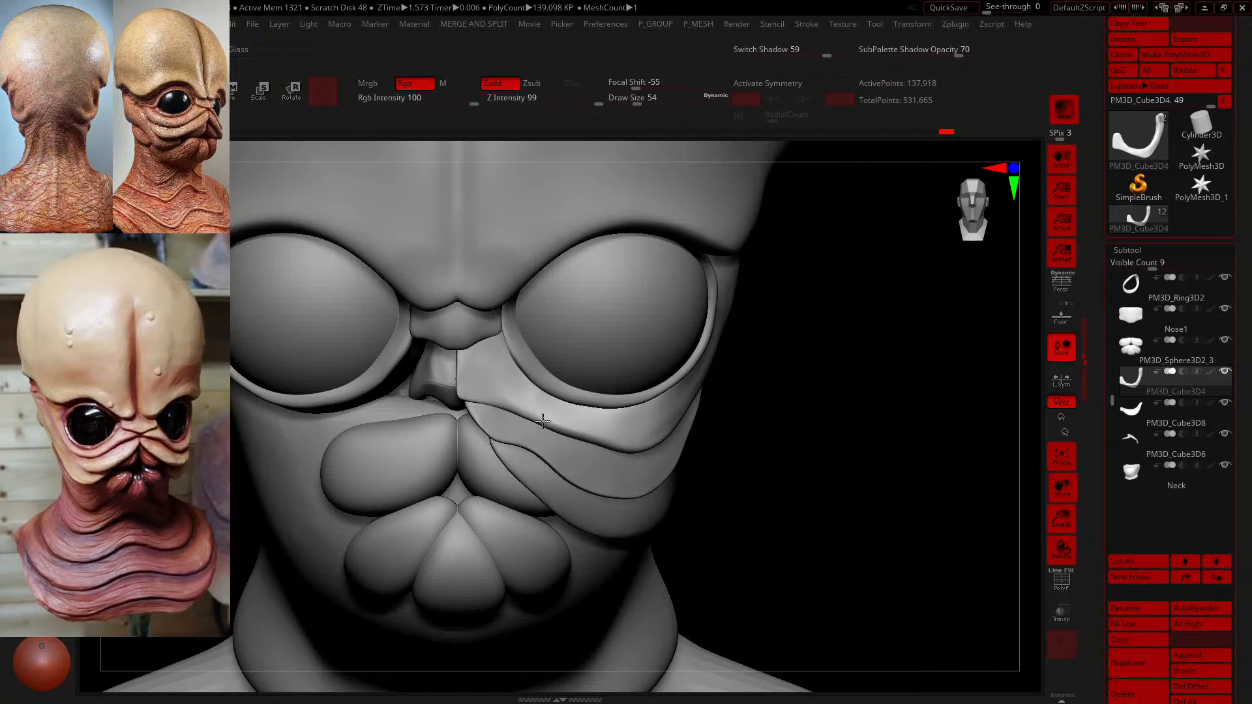
- Smooth the middle of the upper fold and shape its outer side at draw size 59
key("1")
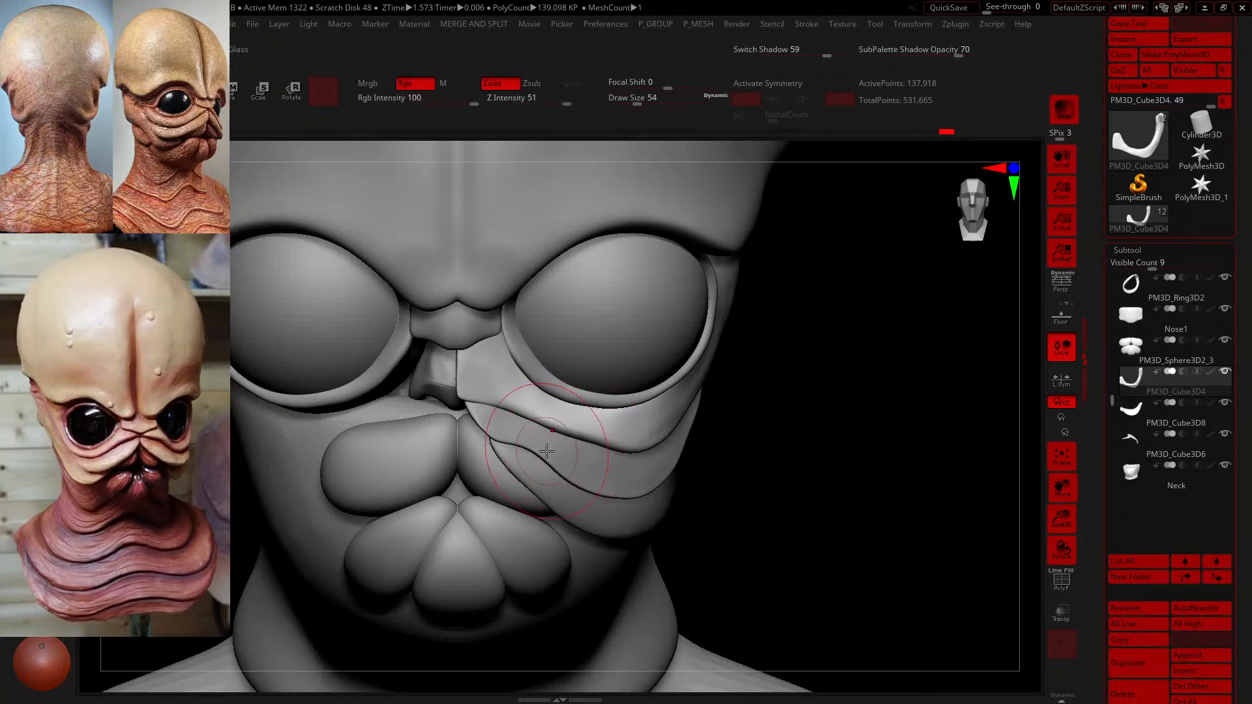
left_click_drag(810, 511, 765, 472)
left_click_drag(576, 416, 573, 414, "shift")
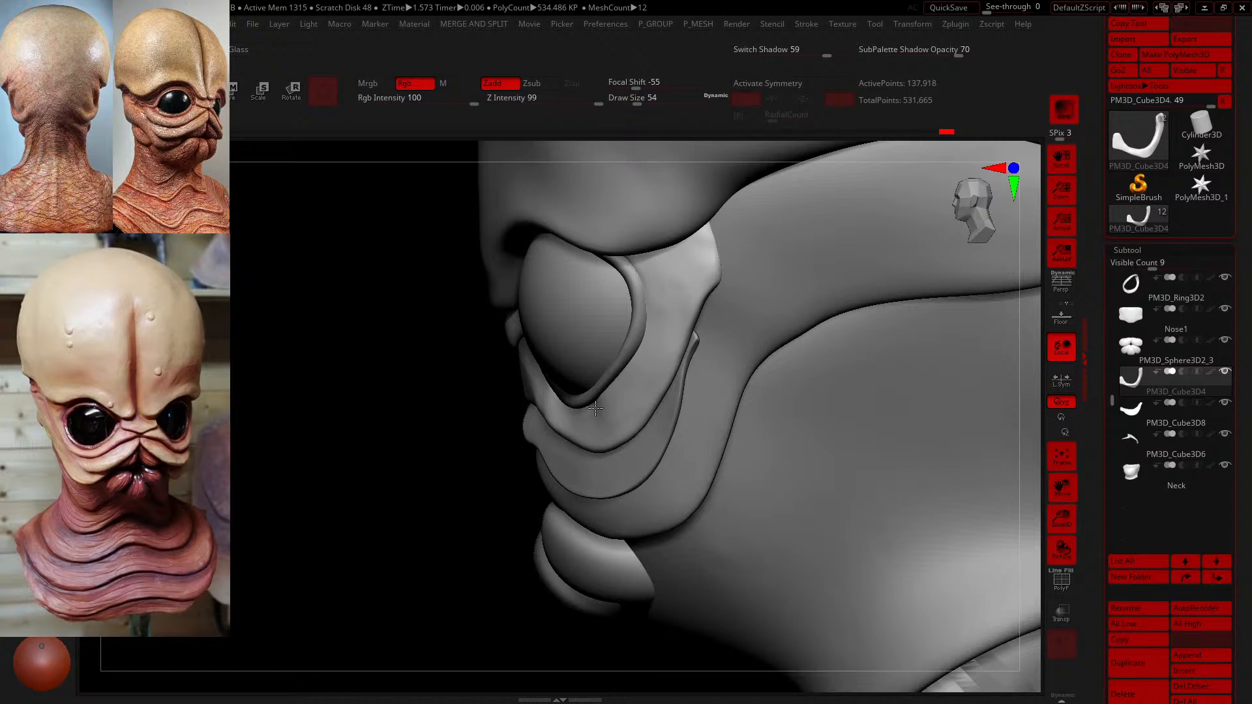
left_click_drag(505, 498, 502, 457)
left_click(639, 102)
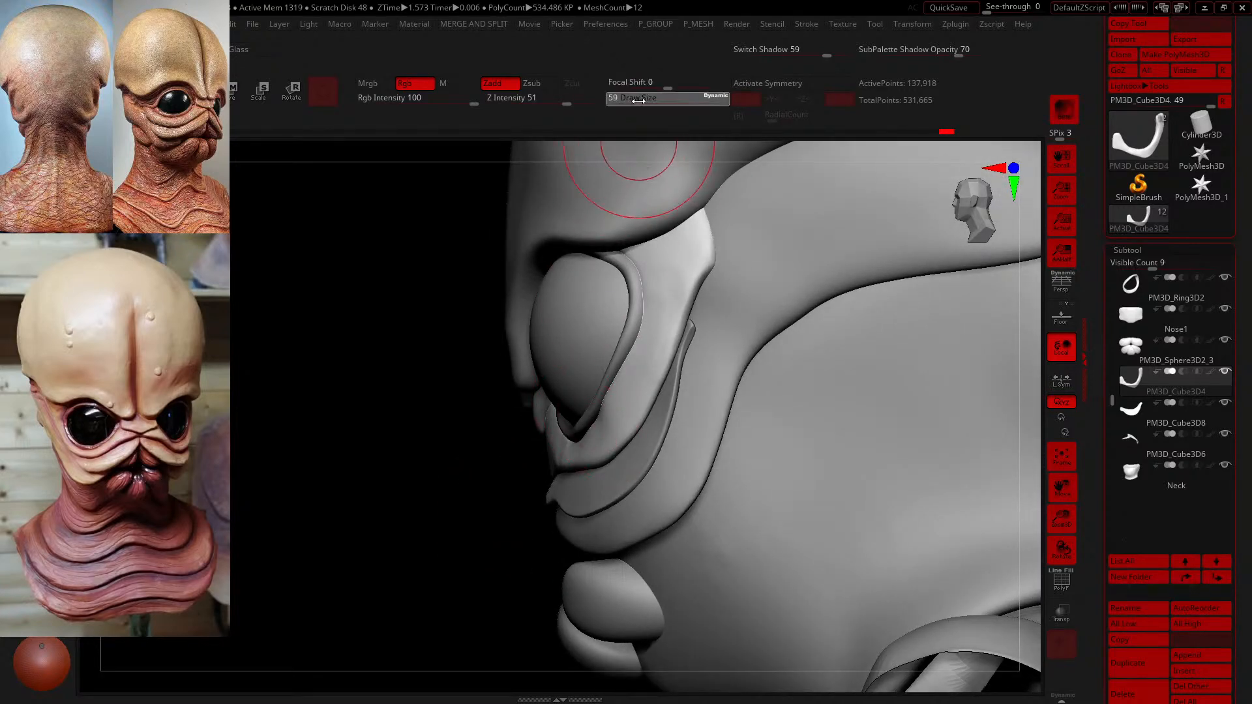
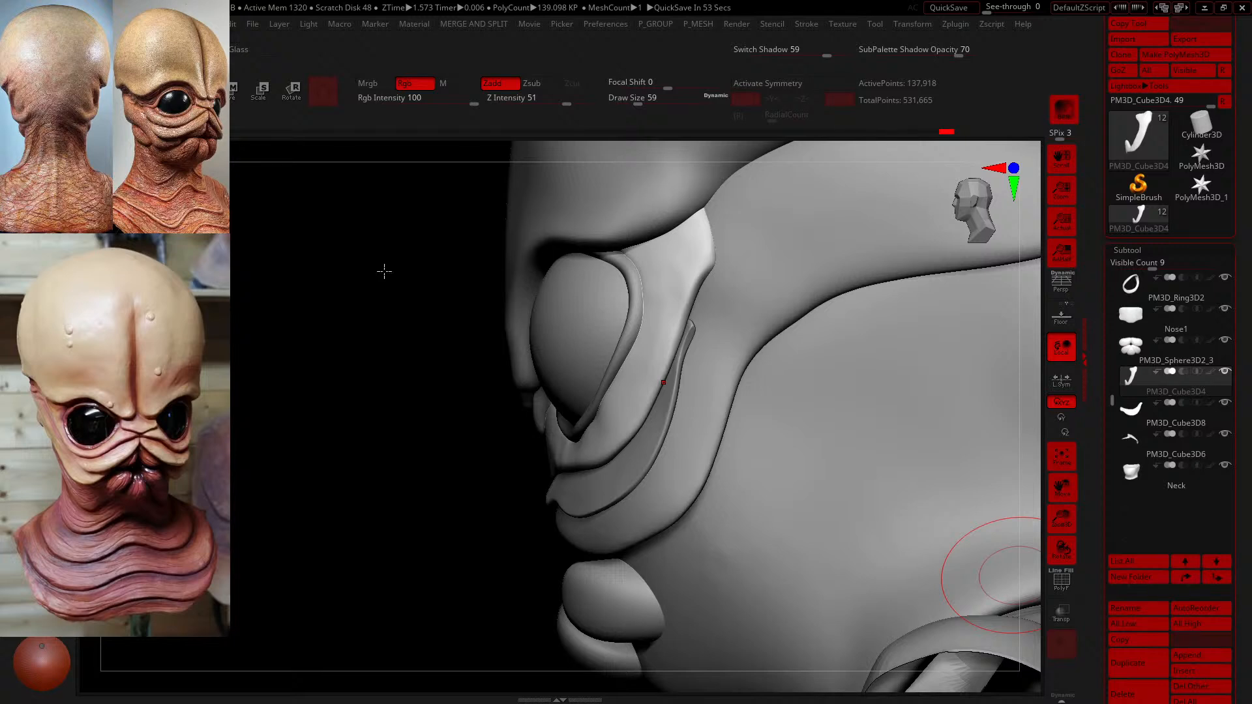
left_click_drag(356, 417, 475, 426)
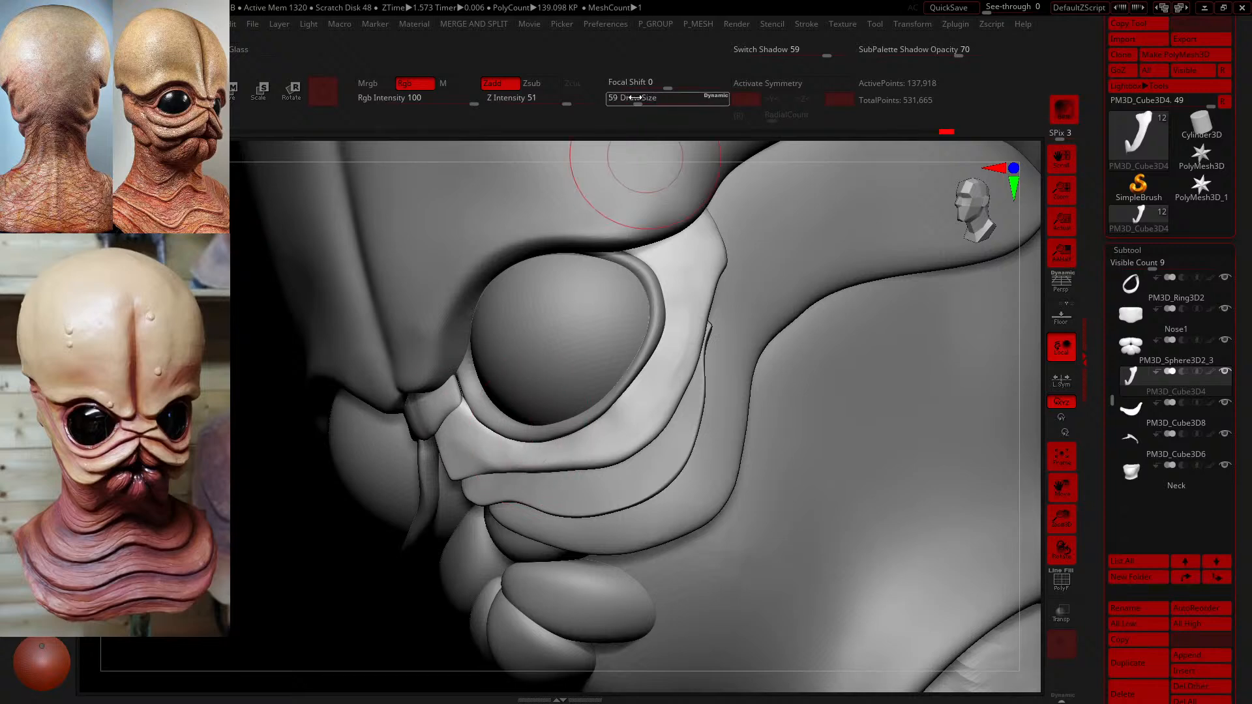
- Set the draw size to 27 and refine the upper fold where it meets the lower eyelid rim
left_click_drag(636, 97, 630, 98)
left_click_drag(260, 425, 278, 415)
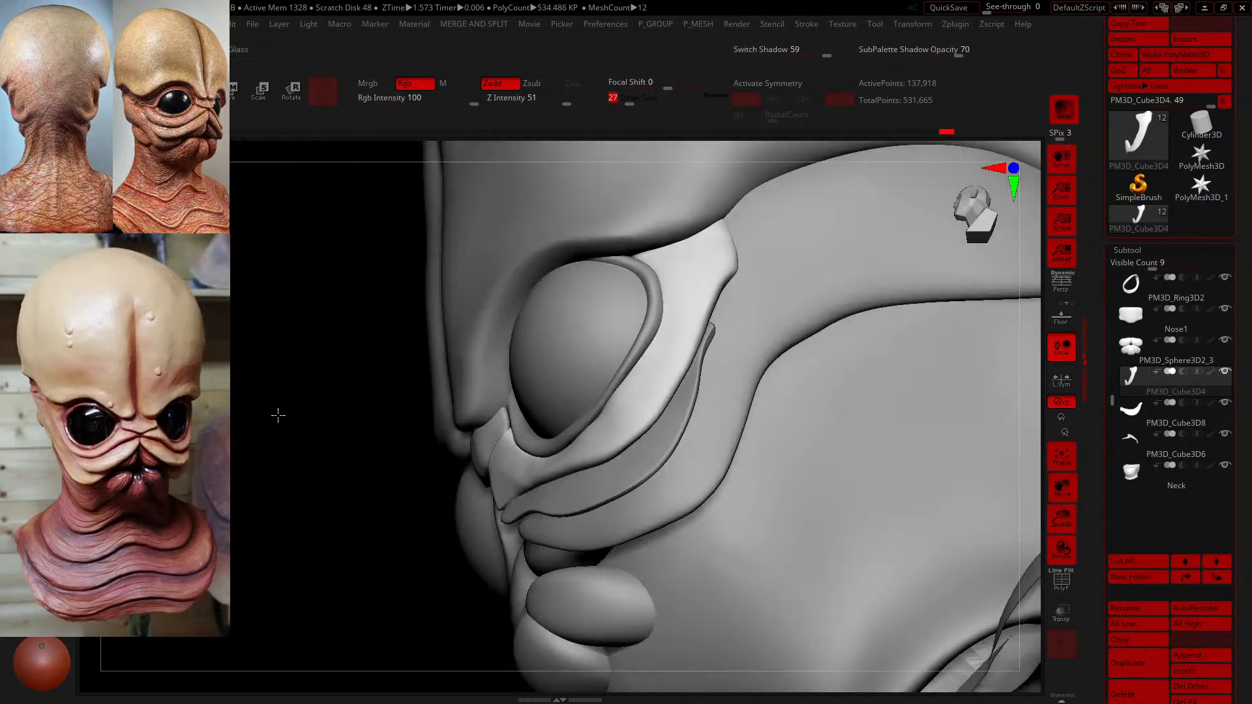
left_click_drag(559, 443, 595, 416)
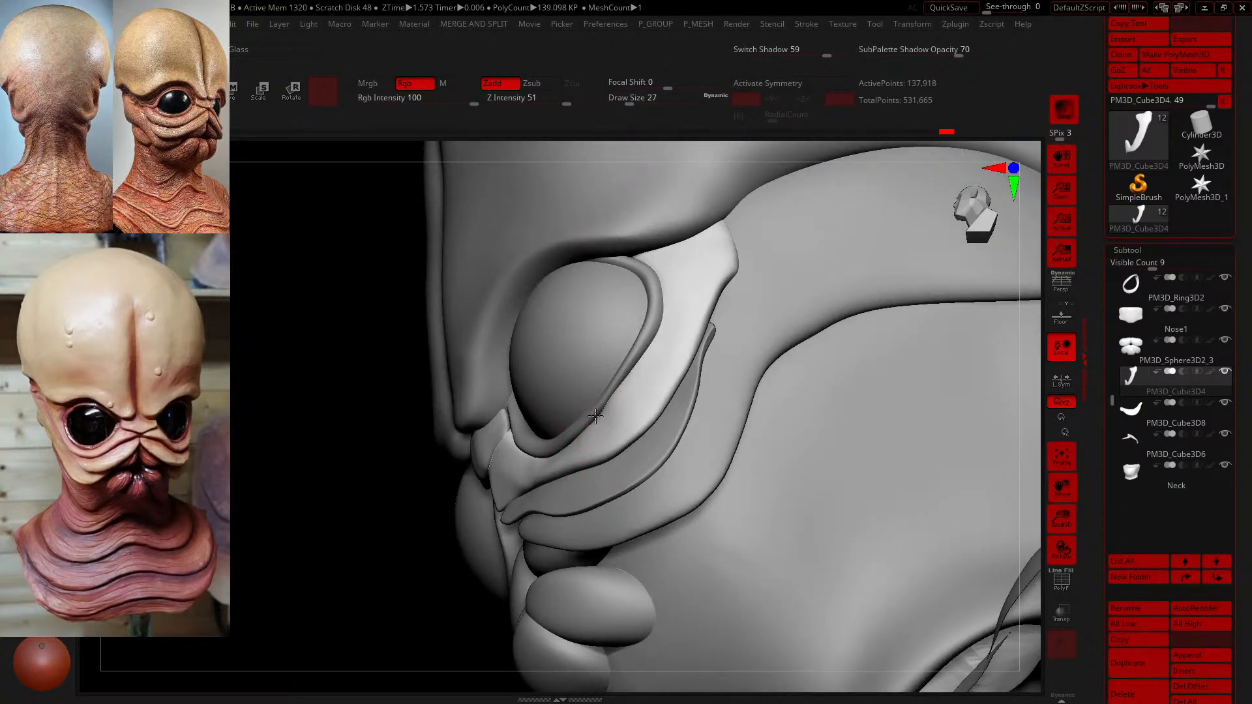
key("shift")
left_click_drag(393, 463, 456, 456)
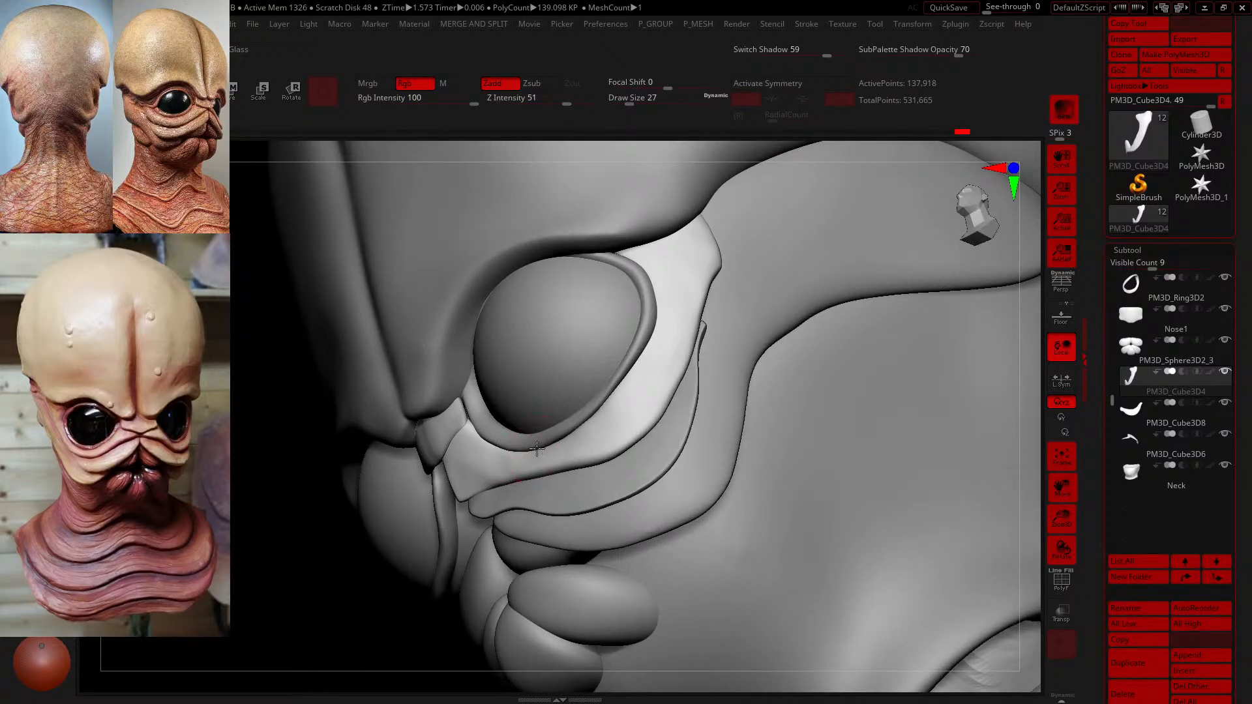
left_click_drag(290, 471, 522, 457)
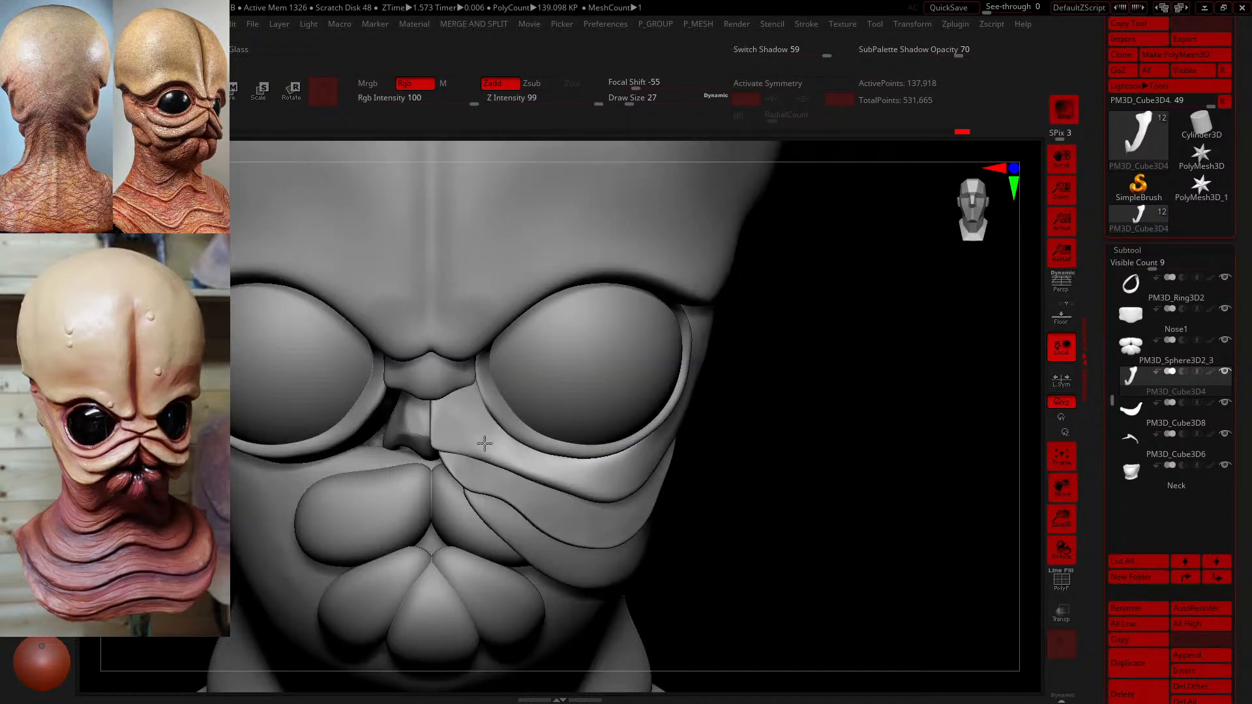
- Mirror the upper under-eye fold across the X axis with SubTool Master, appending it as a new SubTool
mouse_move(793, 483)
left_mouse_down("alt")
mouse_move(769, 444)
mouse_move(648, 428)
left_mouse_up("alt")
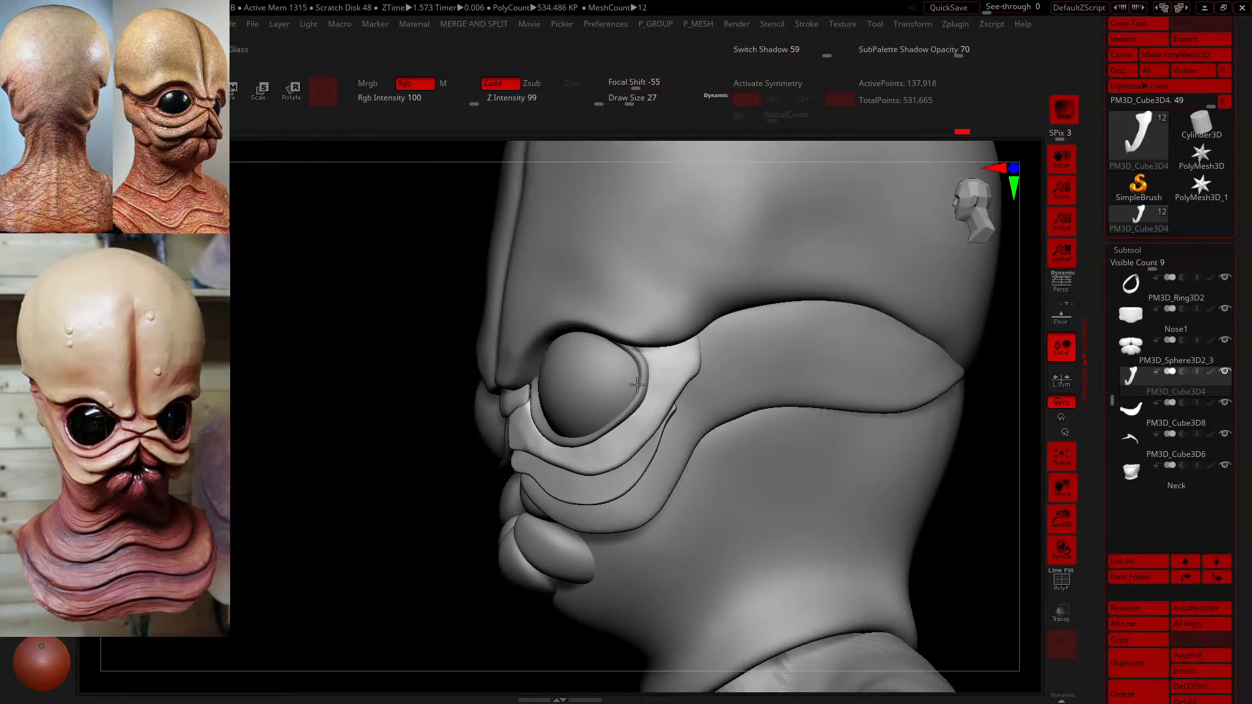
left_click_drag(140, 516, 225, 514)
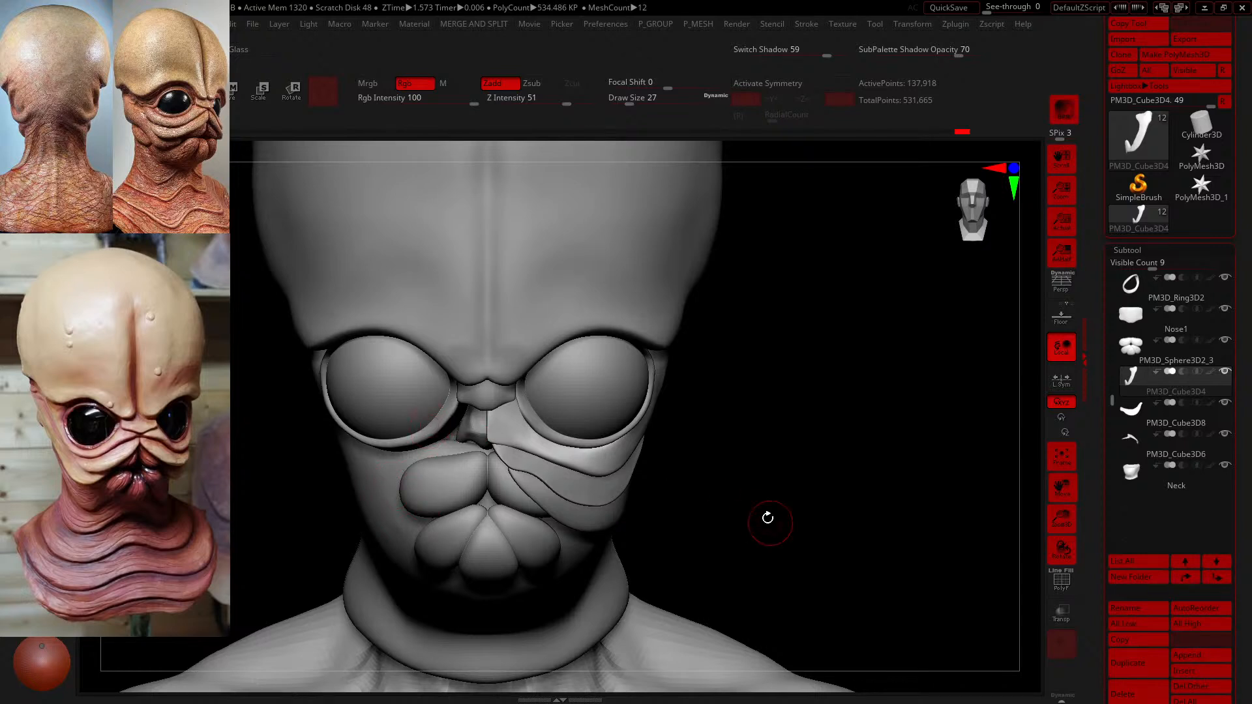
mouse_move(756, 497)
left_mouse_down("alt")
mouse_move(777, 523)
mouse_move(765, 517)
left_mouse_up("alt")
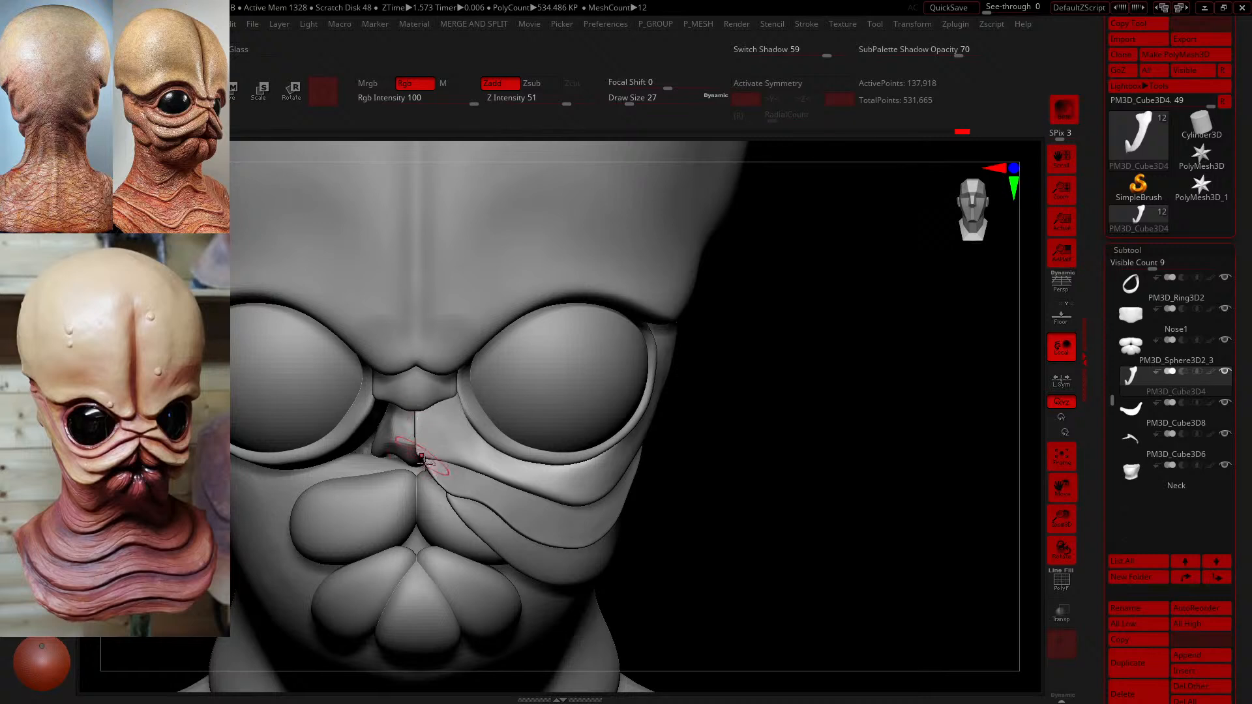
left_click(957, 26)
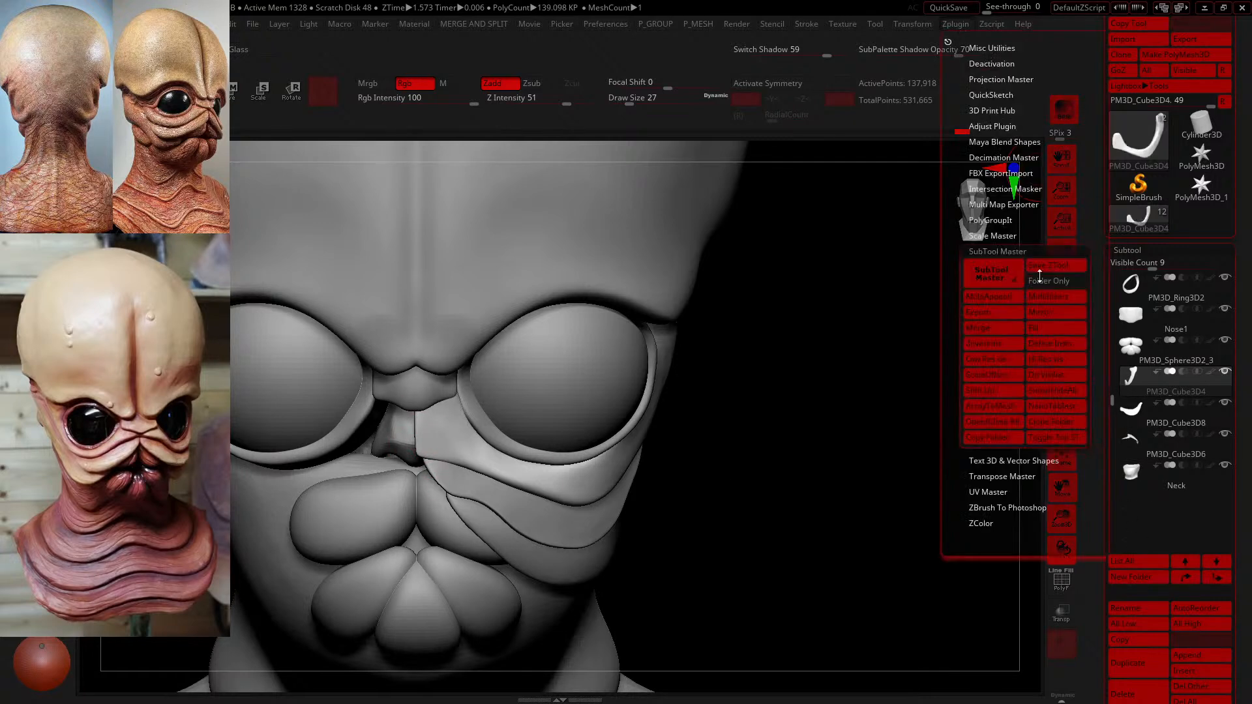
left_click(1054, 314)
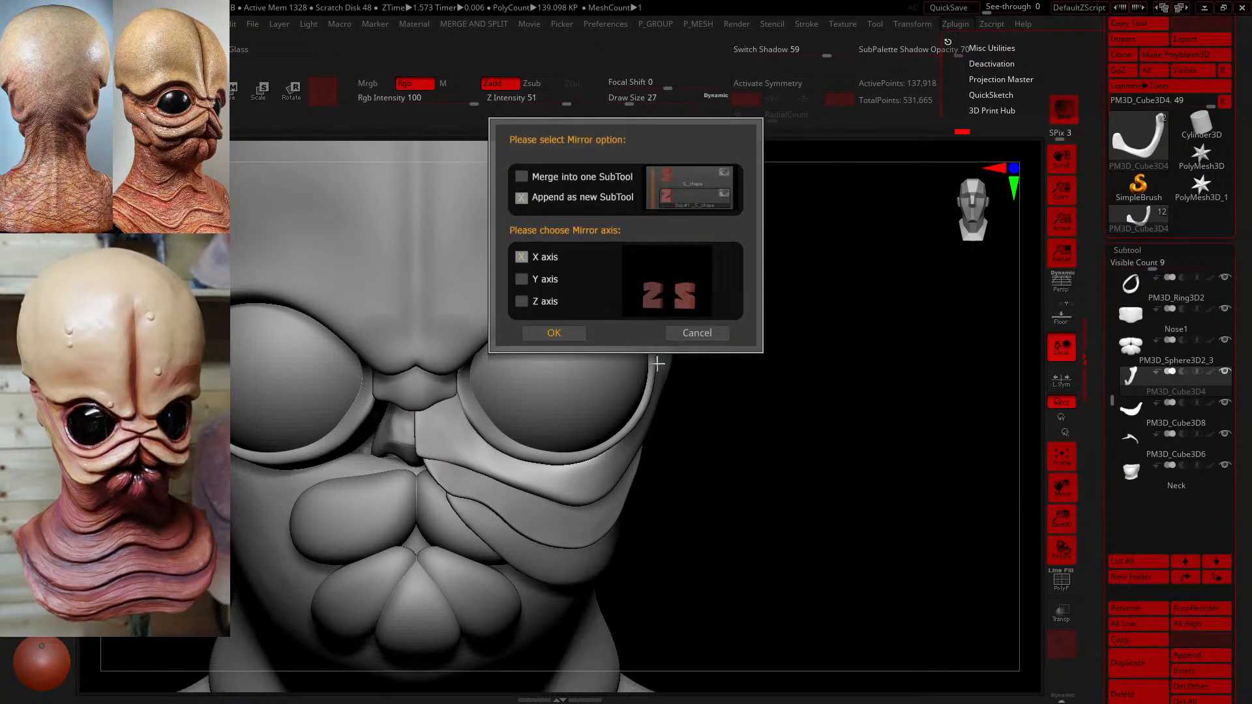
left_click(565, 331)
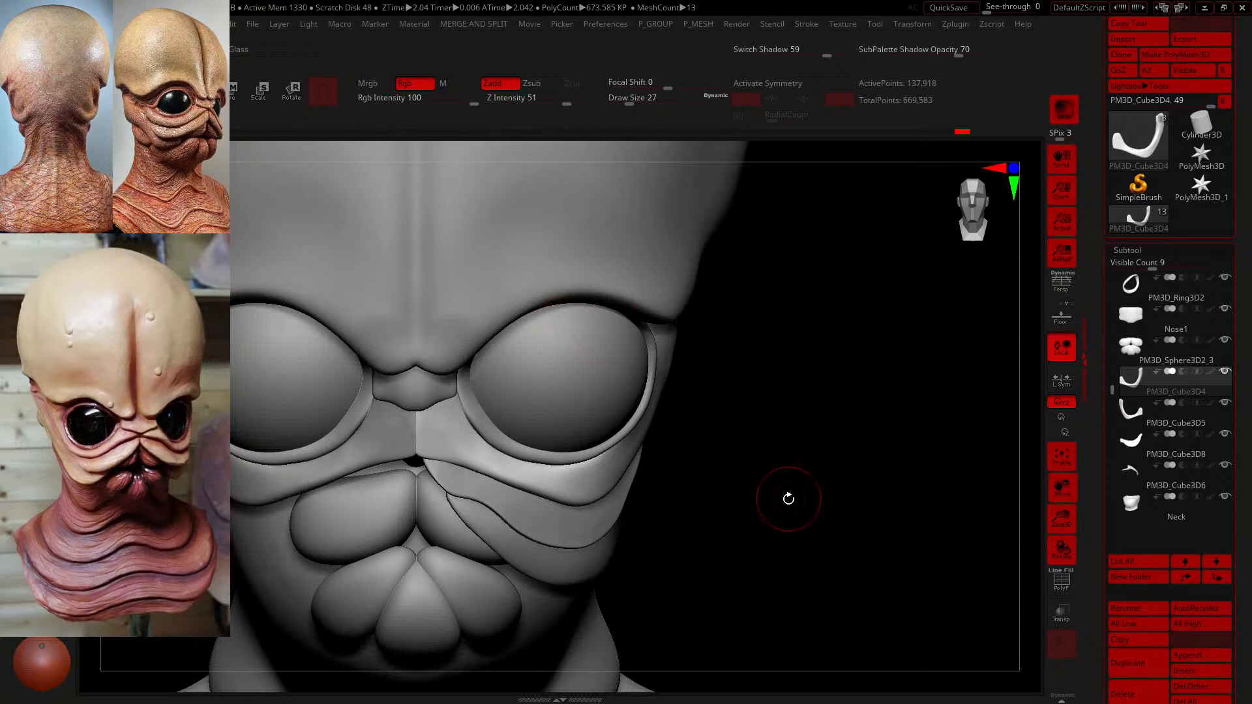
left_click_drag(783, 479, 786, 479, "alt")
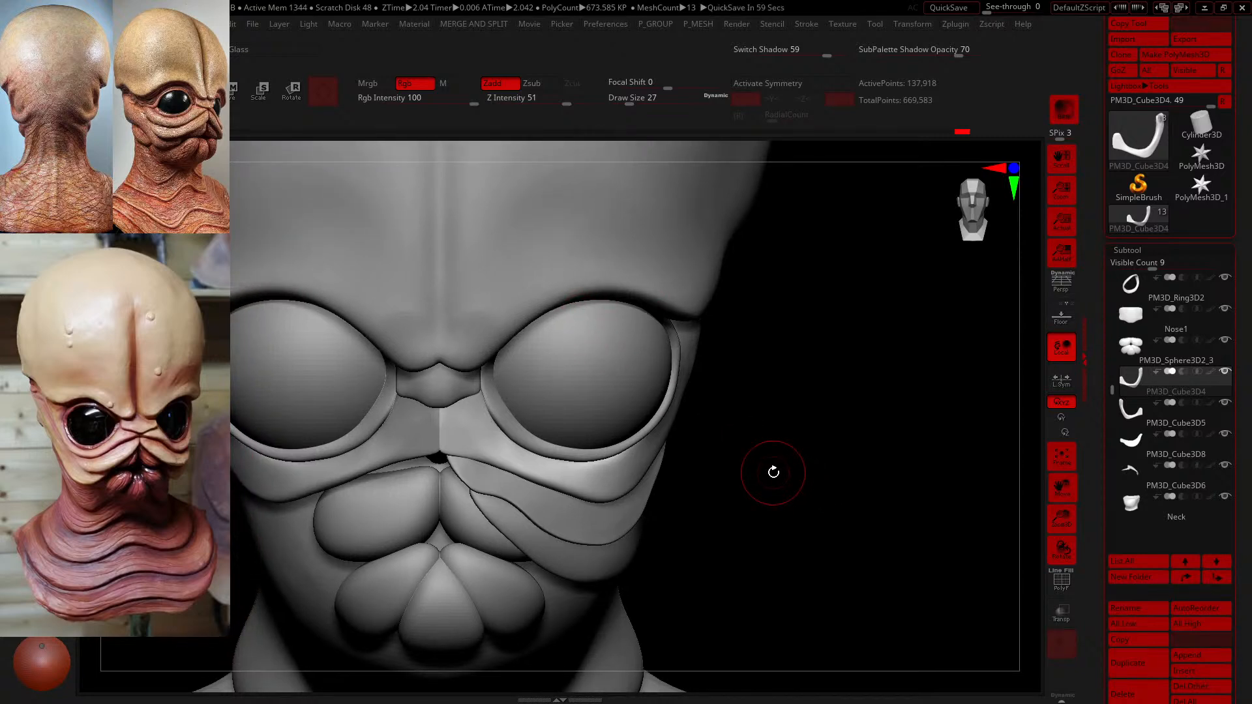
- Lower the nose piece between the eyes and adjust its depth with the transform gizmo
left_click(1127, 318)
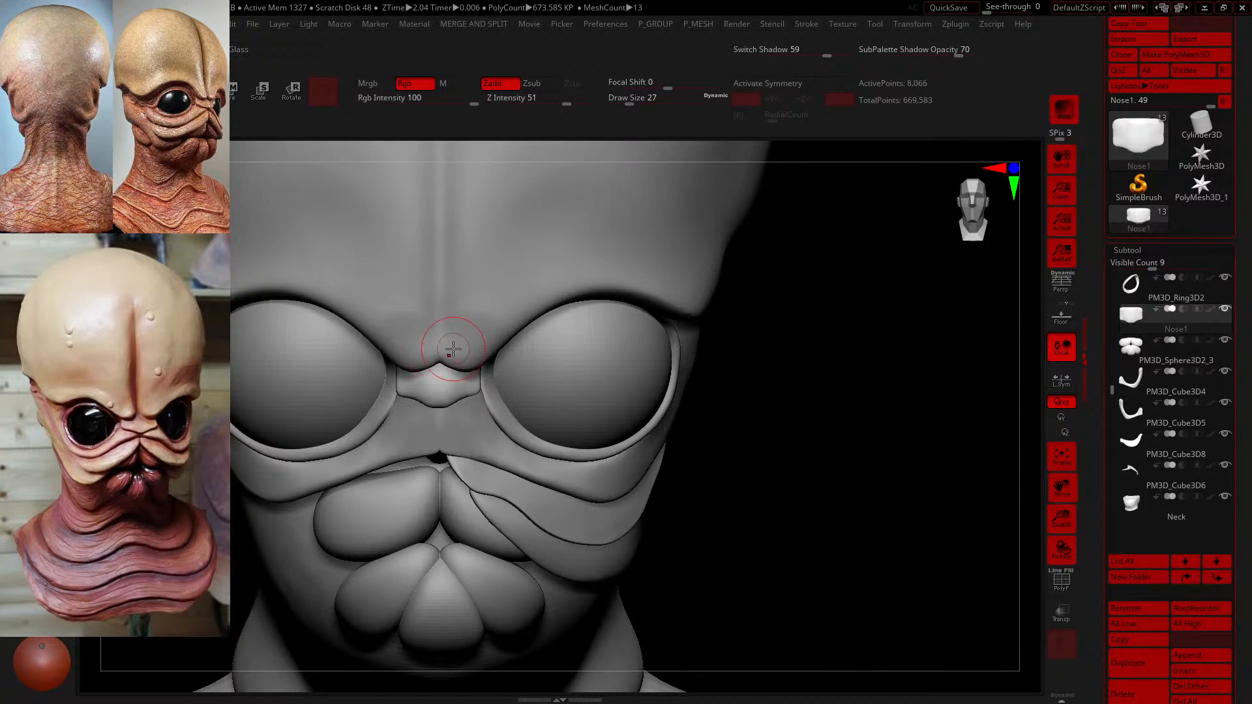
key("w")
left_click_drag(432, 328, 432, 366)
left_click_drag(433, 439, 438, 438)
left_click_drag(705, 421, 806, 425)
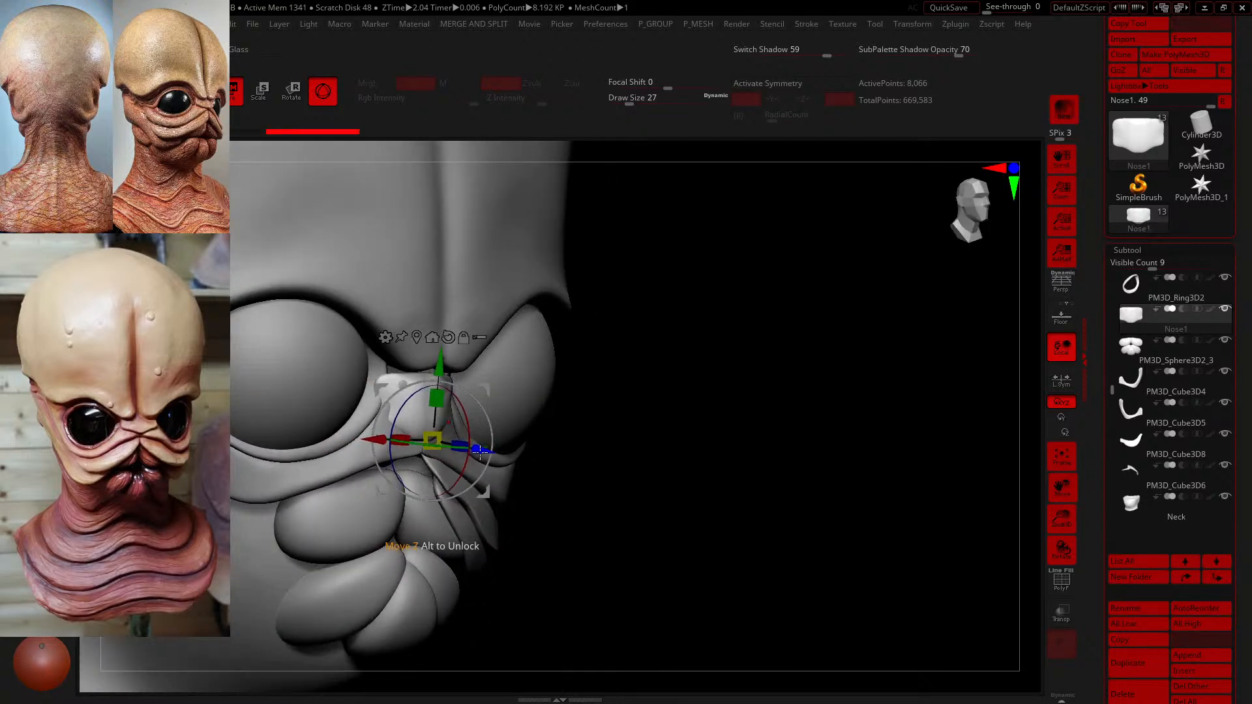
left_click_drag(480, 450, 484, 451)
left_click_drag(741, 413, 779, 433, "shift")
left_click_drag(438, 398, 441, 396)
- Turn on X symmetry, extend the nose's upper corners under the brow, then isolate it and even out its top edge at draw size 54
key("q")
key("x")
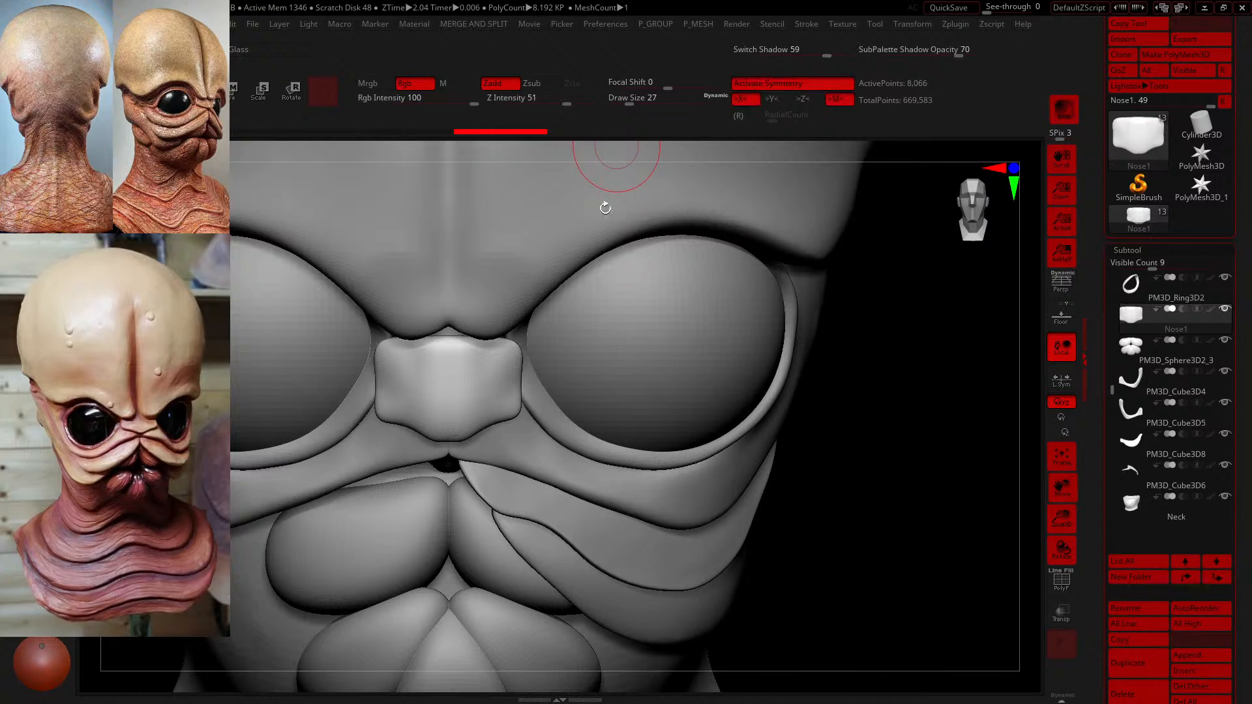
mouse_move(375, 328)
left_mouse_down()
mouse_move(370, 277)
mouse_move(398, 267)
left_mouse_up()
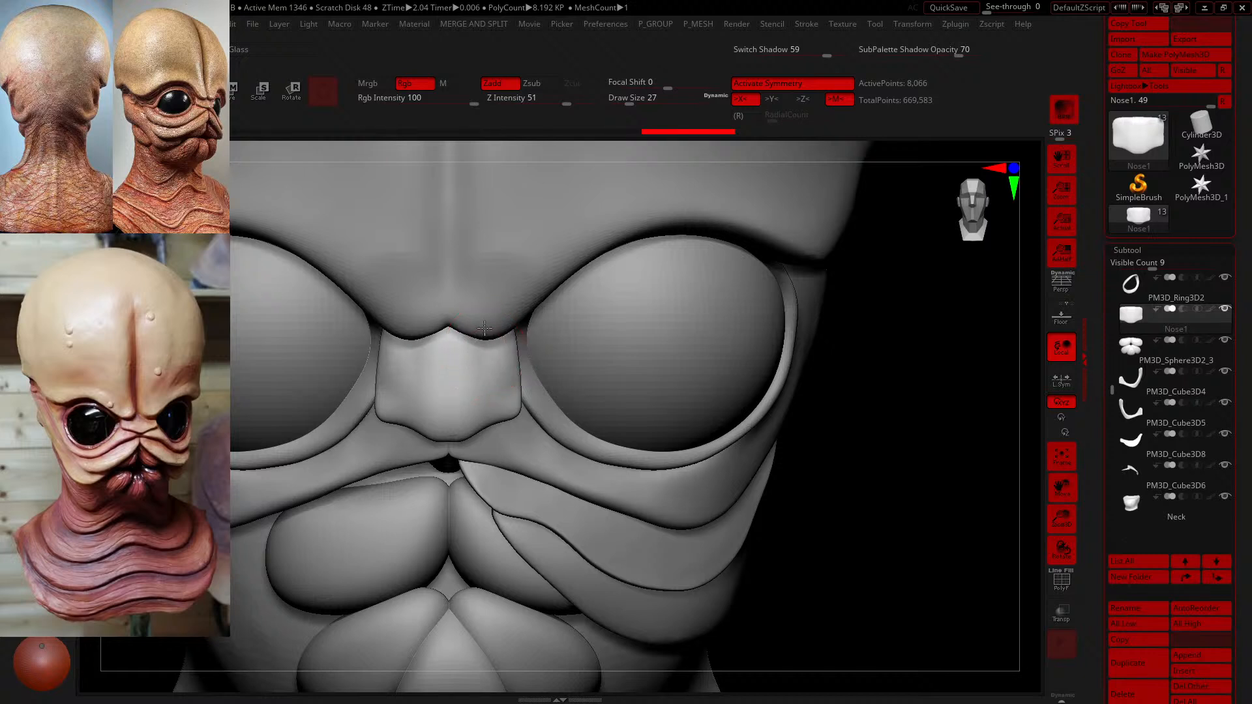
left_click(1224, 309)
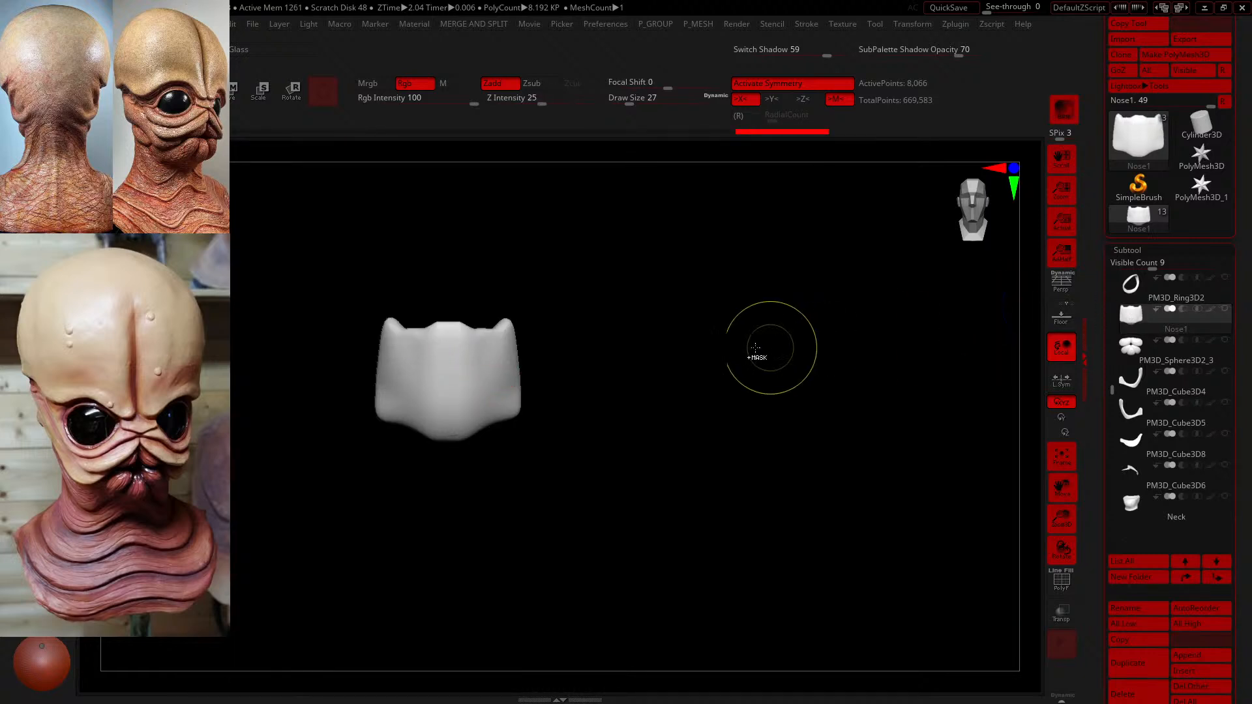
mouse_move(486, 332)
left_mouse_down("shift")
mouse_move(451, 328)
mouse_move(514, 316)
left_mouse_up("shift")
left_click_drag(633, 103, 638, 103)
mouse_move(419, 336)
left_mouse_down()
mouse_move(415, 322)
mouse_move(383, 324)
left_mouse_up()
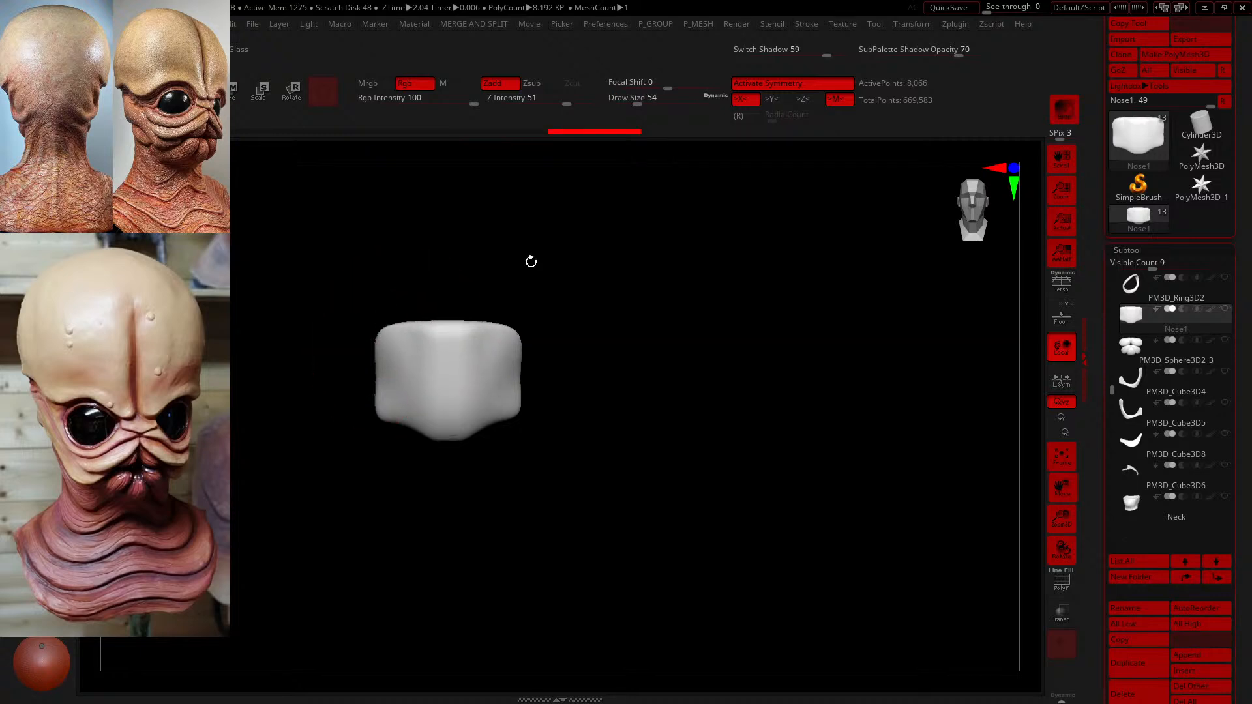
- Show all SubTools again and reshape the nose's sides and lower corners to fit between the eye rims
left_click(1131, 322)
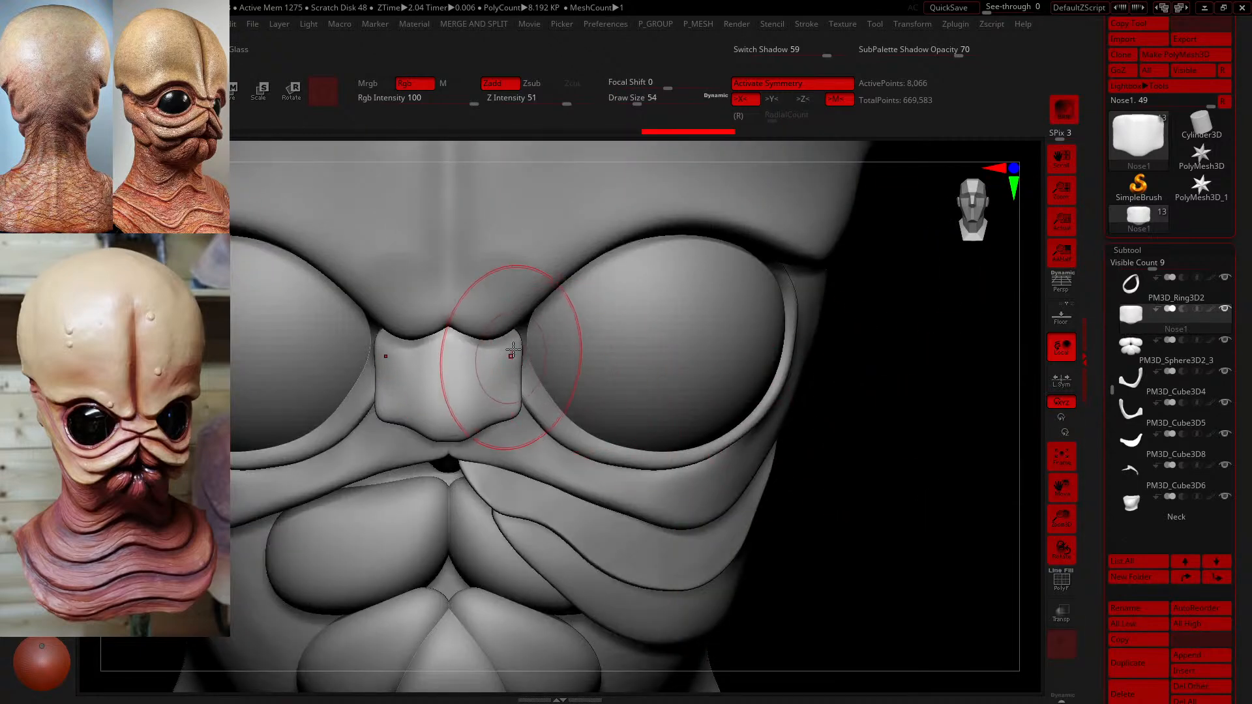
left_click_drag(520, 328, 515, 305)
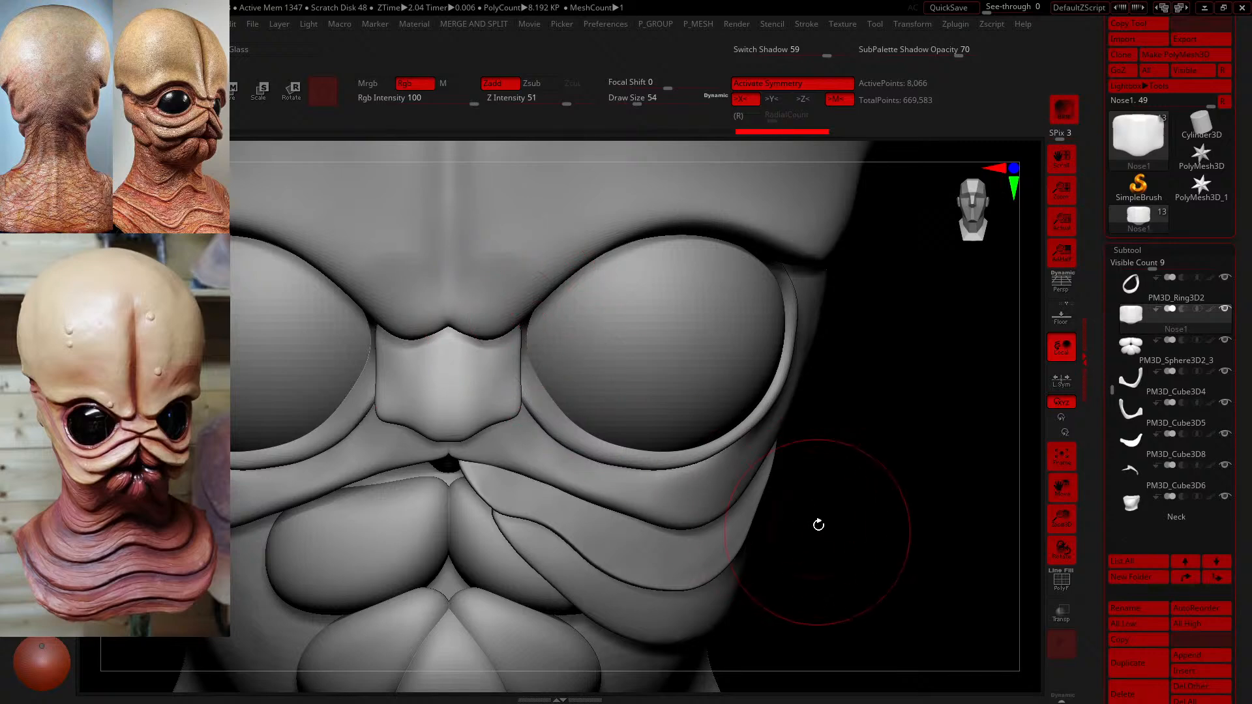
left_click_drag(819, 525, 776, 468)
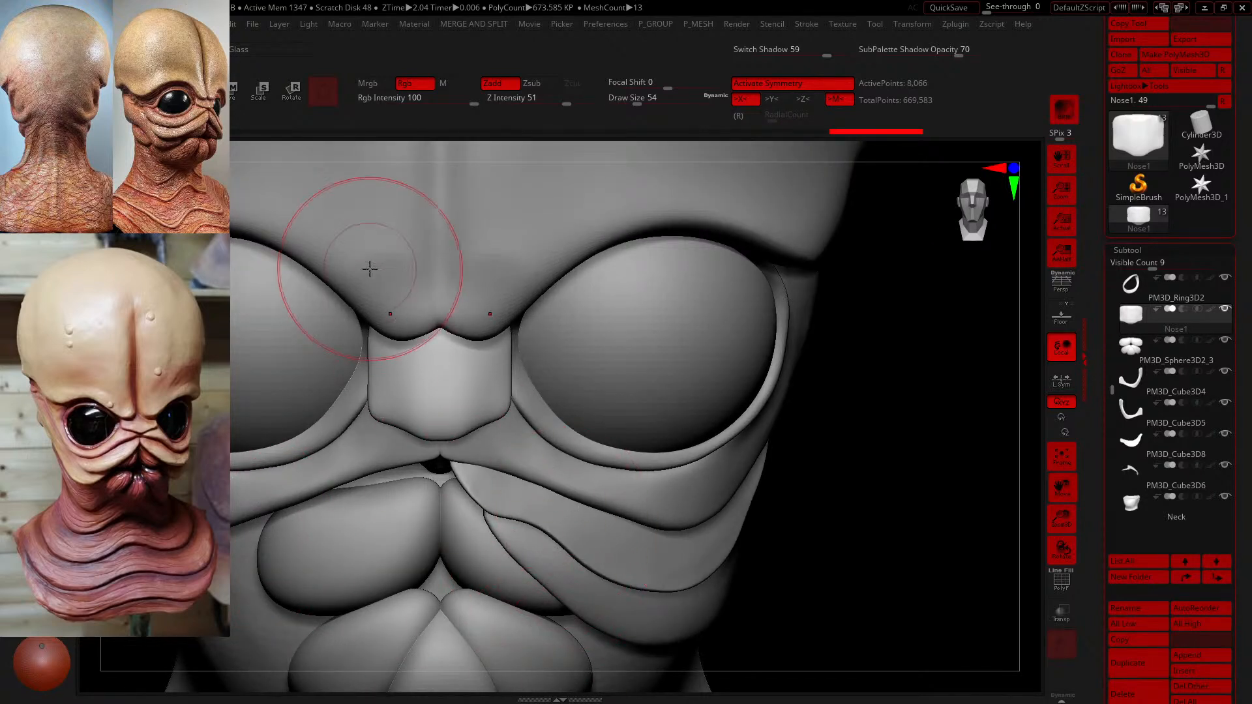
left_click_drag(366, 353, 376, 352)
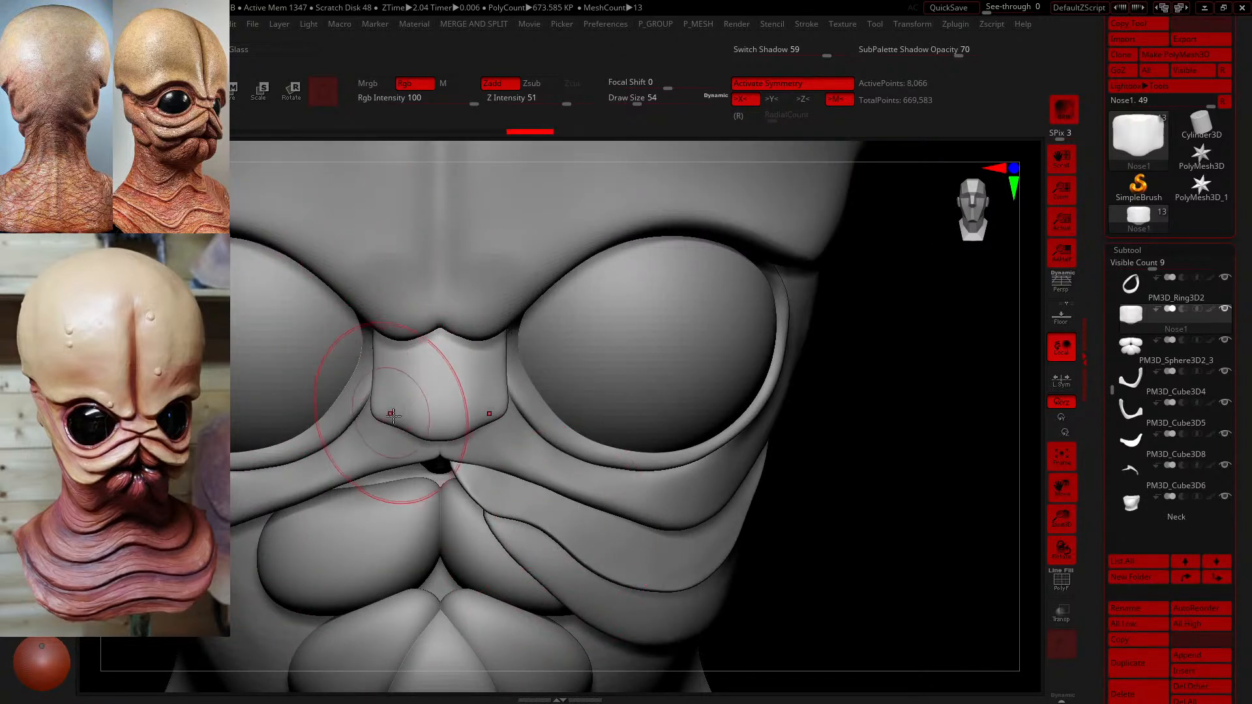
left_click_drag(400, 422, 405, 390)
left_click_drag(514, 350, 510, 358)
- Adjust the nose's curvature from below, then refine its side edges against the eye rims at draw size 35
left_click_drag(895, 515, 906, 420)
left_click_drag(458, 285, 457, 302)
left_click_drag(455, 330, 455, 340)
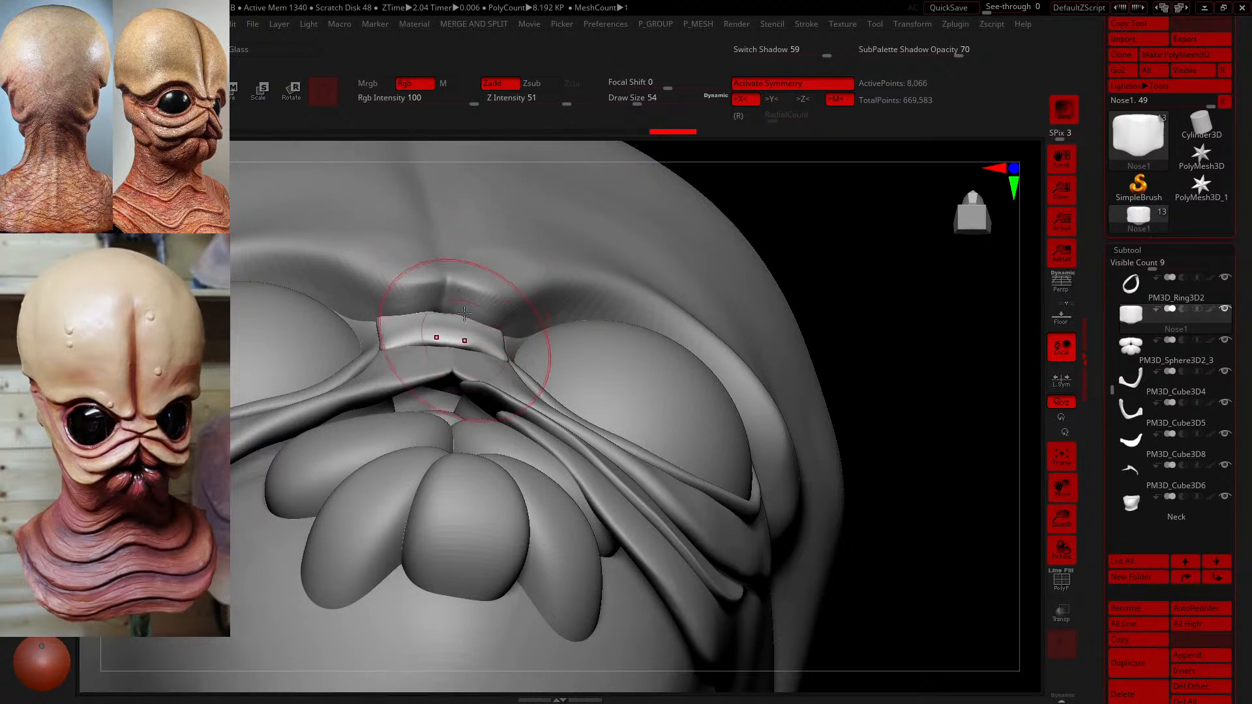
left_click_drag(633, 102, 629, 101)
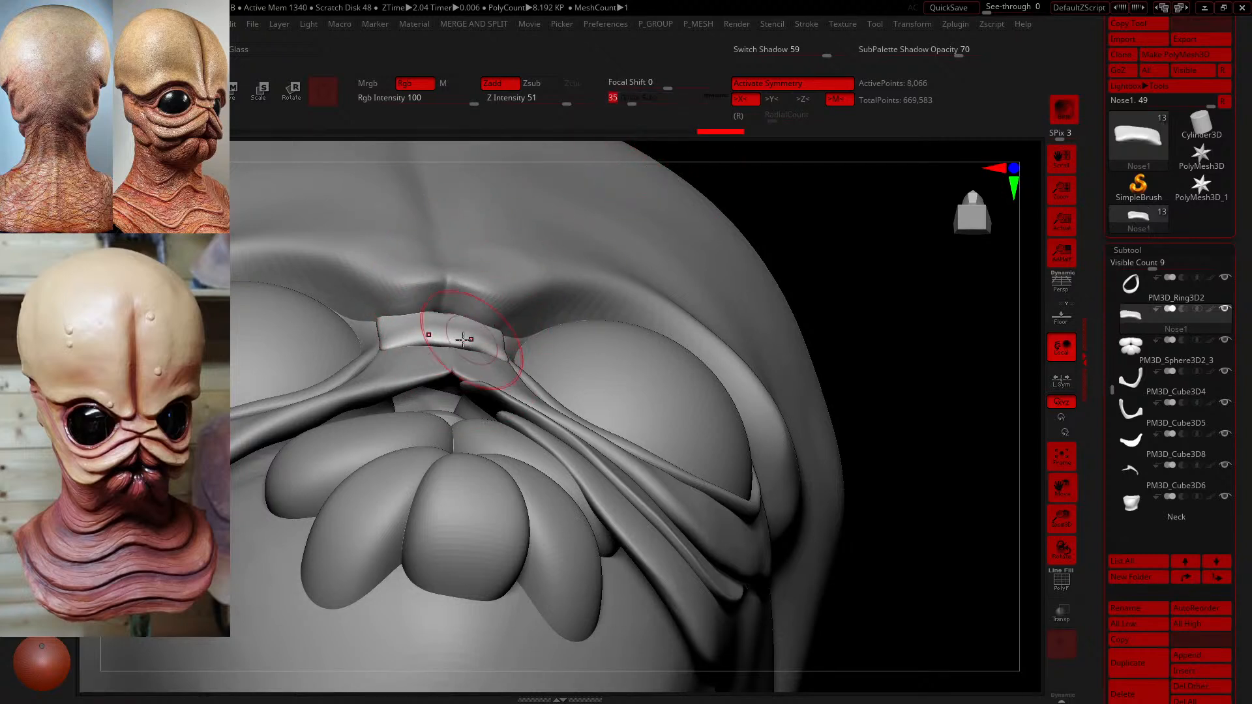
left_click_drag(914, 364, 890, 450)
left_click_drag(390, 308, 385, 306)
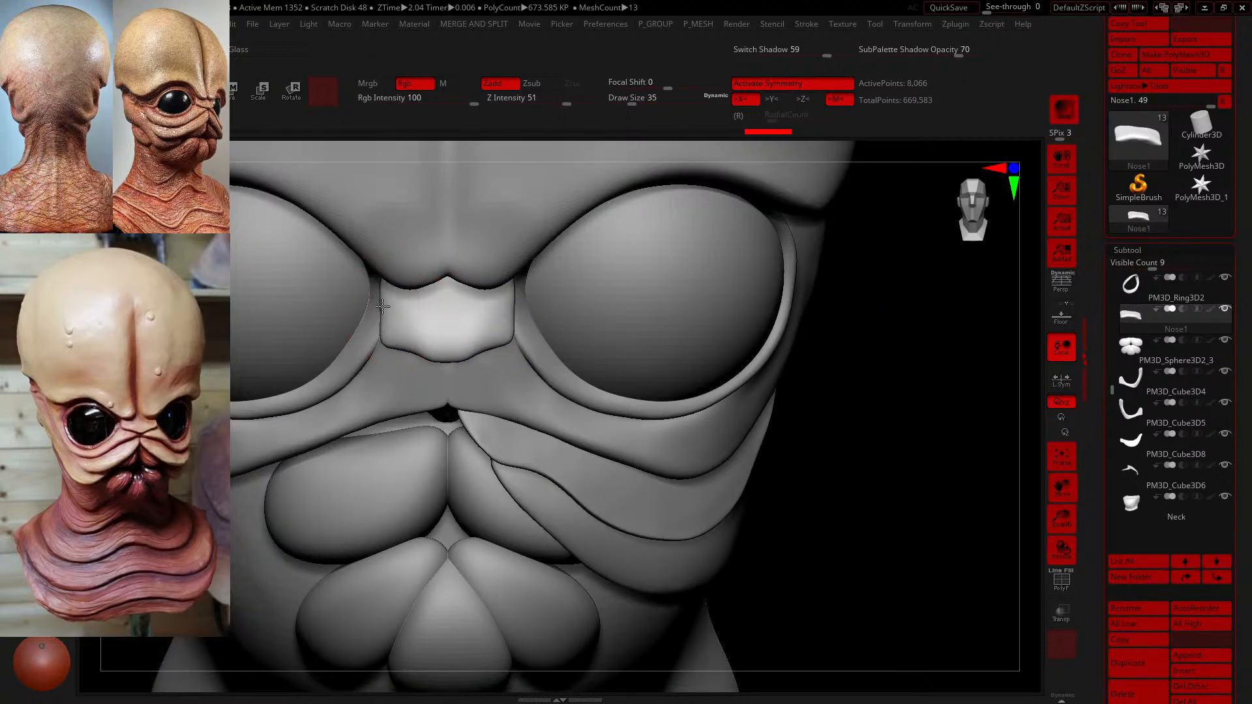
left_click_drag(383, 307, 373, 275)
left_click_drag(373, 321, 378, 321)
- Select the upper under-eye fold and reshape its inner end to tuck in below the nose
left_click(1142, 383)
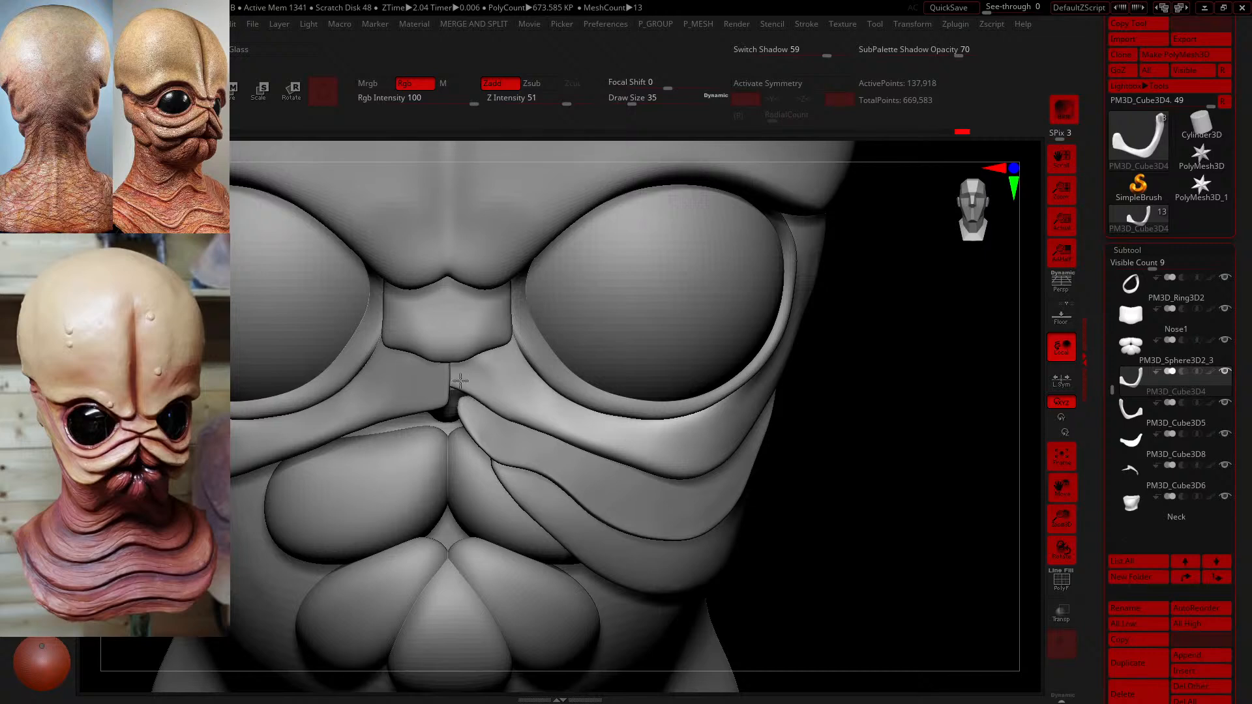
mouse_move(860, 503)
left_mouse_down()
mouse_move(816, 420)
mouse_move(808, 448)
mouse_move(824, 464)
left_mouse_up()
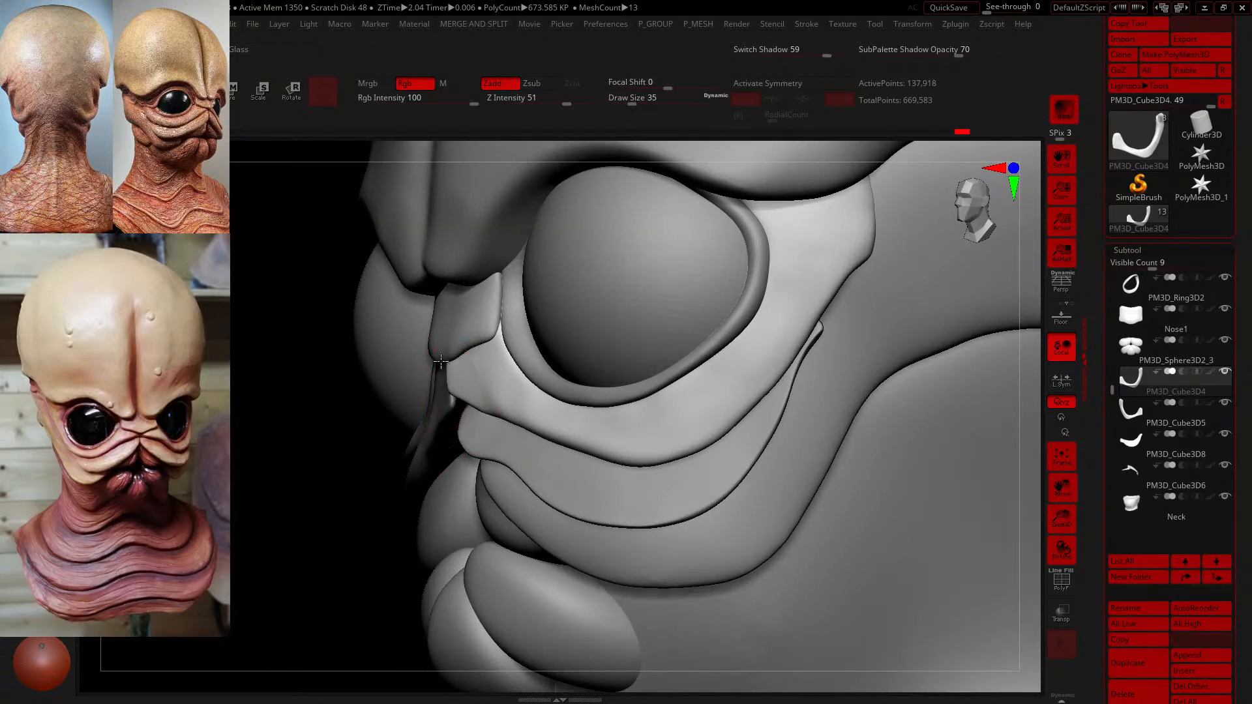
mouse_move(441, 344)
left_mouse_down()
mouse_move(457, 334)
mouse_move(445, 359)
left_mouse_up()
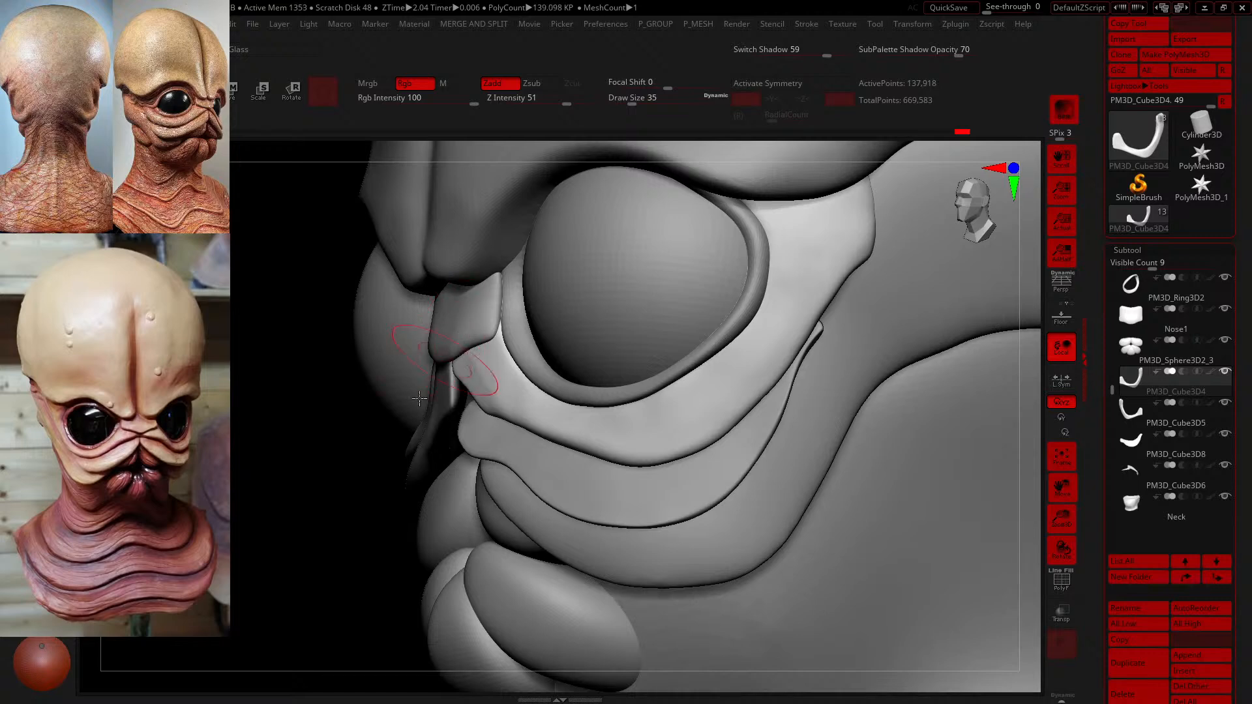
left_click_drag(304, 468, 322, 461, "shift")
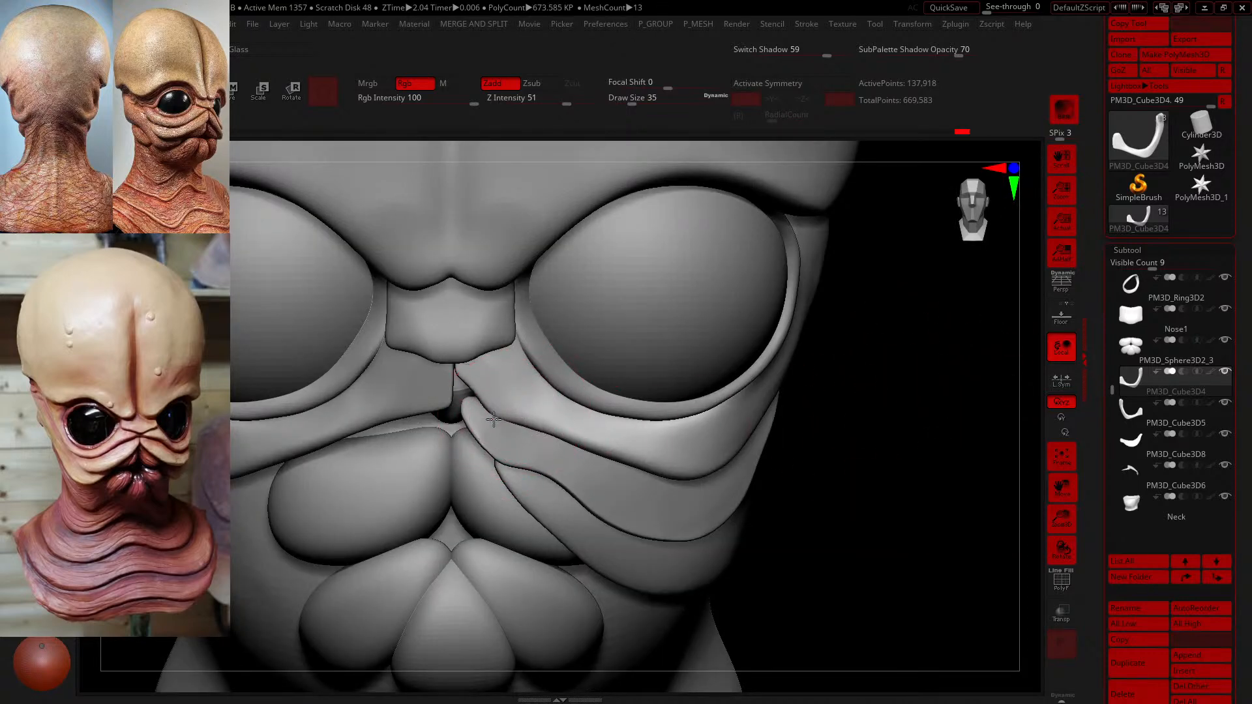
left_click_drag(471, 385, 465, 367)
- Select the middle under-eye fold and pull its inner tip up towards the nose
left_click(1133, 414)
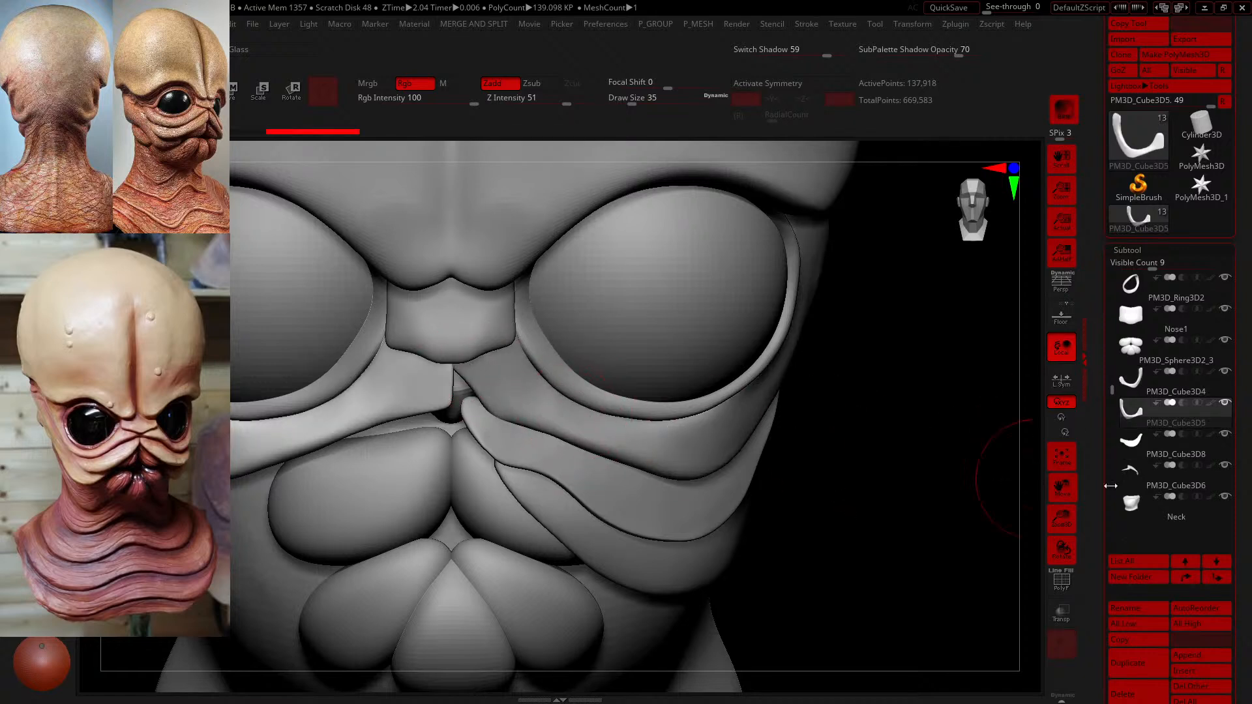
left_click(1132, 441)
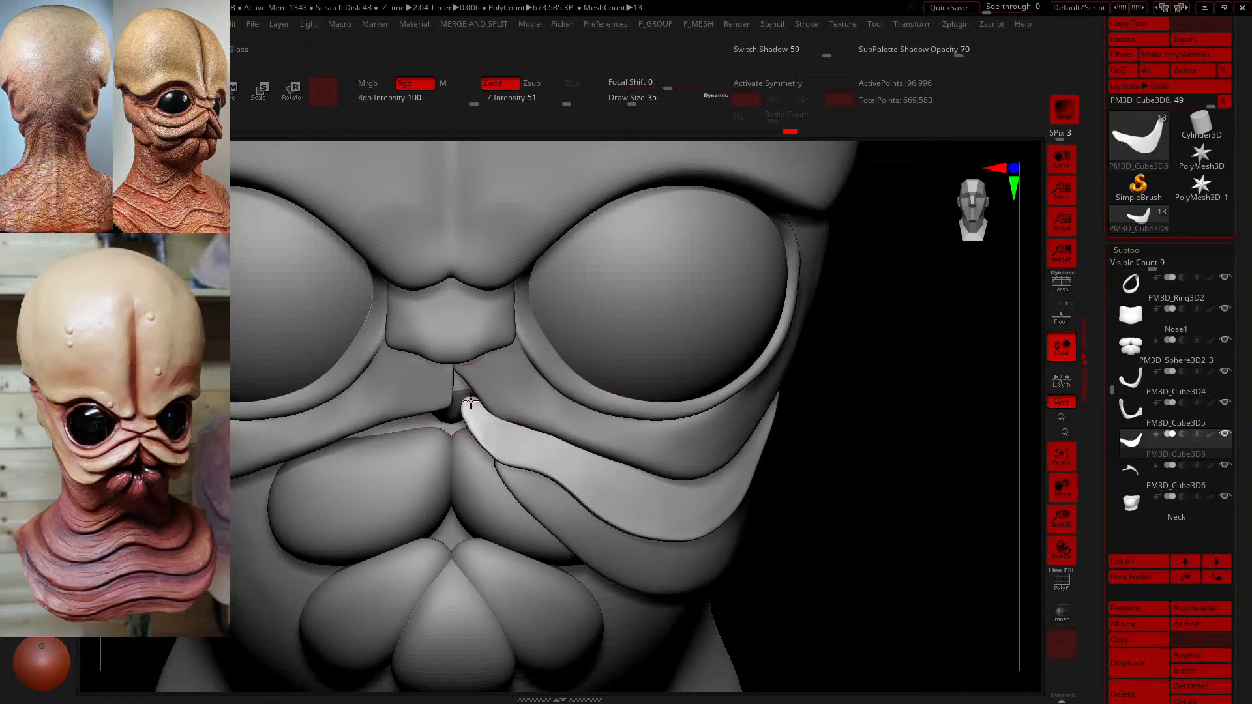
left_click_drag(889, 520, 682, 431)
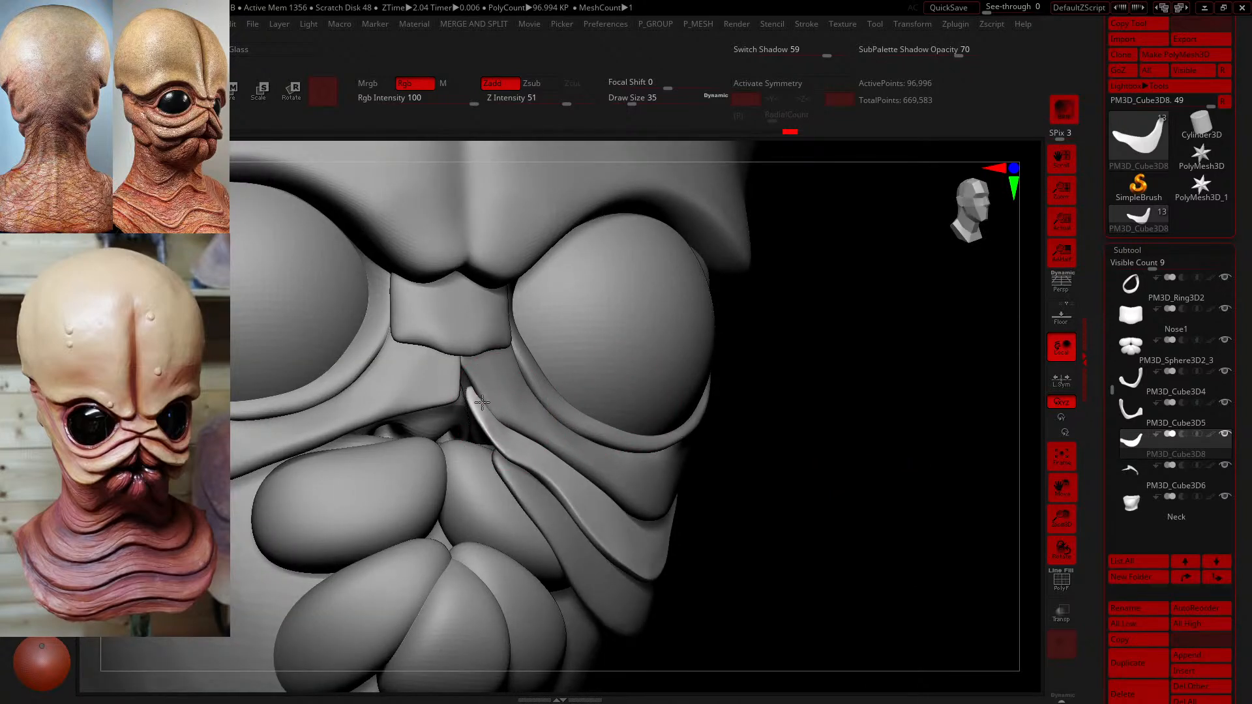
left_click_drag(475, 399, 470, 393)
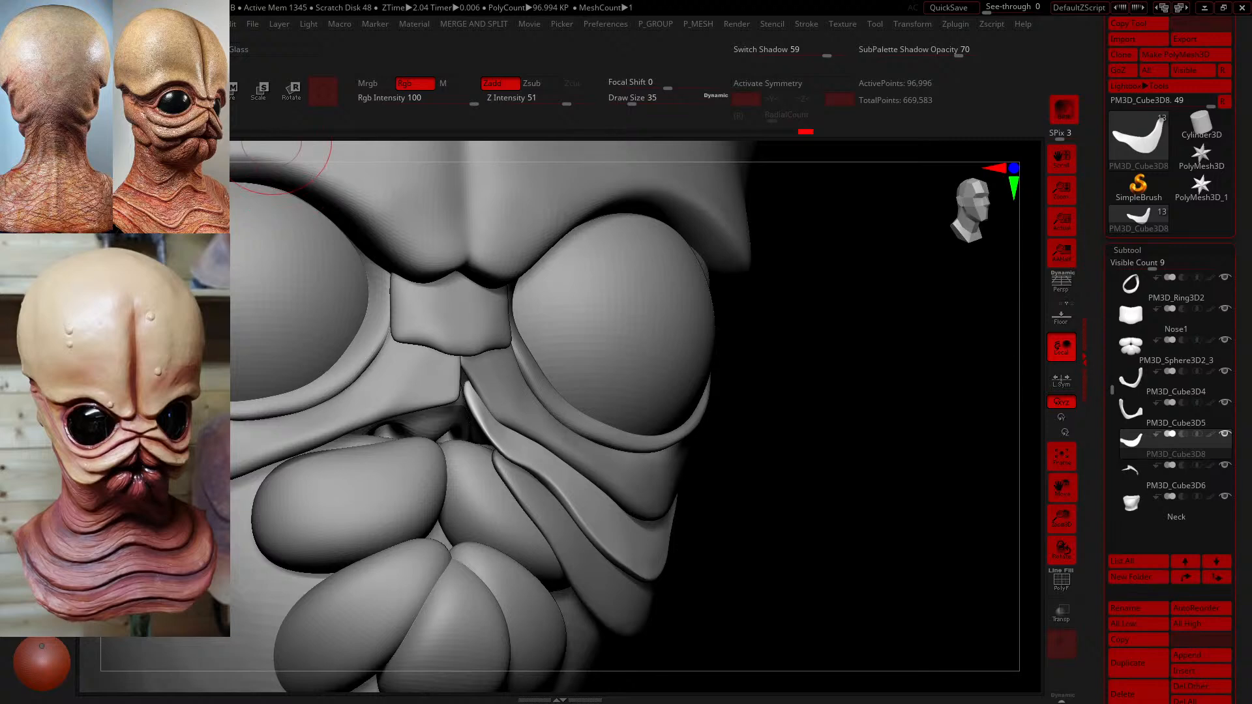
- Inflate the inner part of the middle fold with the Inflate brush at draw size 18 and smooth it
key("b")
key("i")
key("n")
left_click_drag(903, 502, 876, 493)
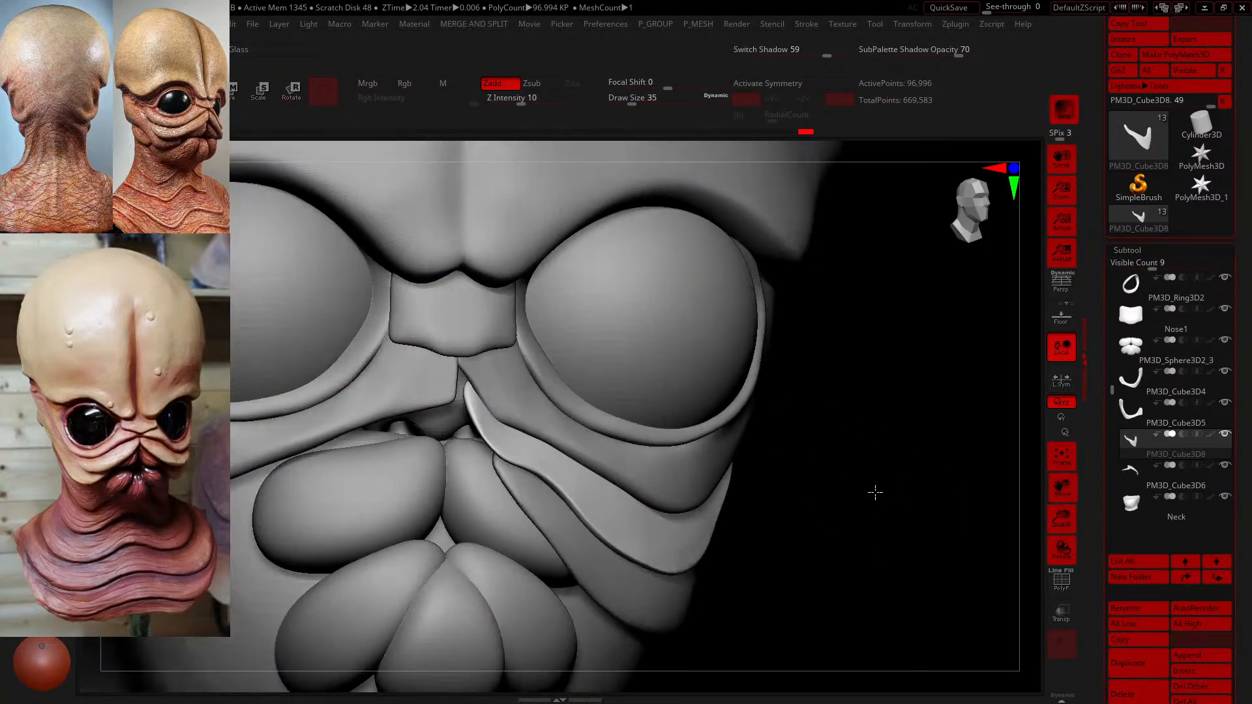
left_click_drag(637, 98, 629, 99)
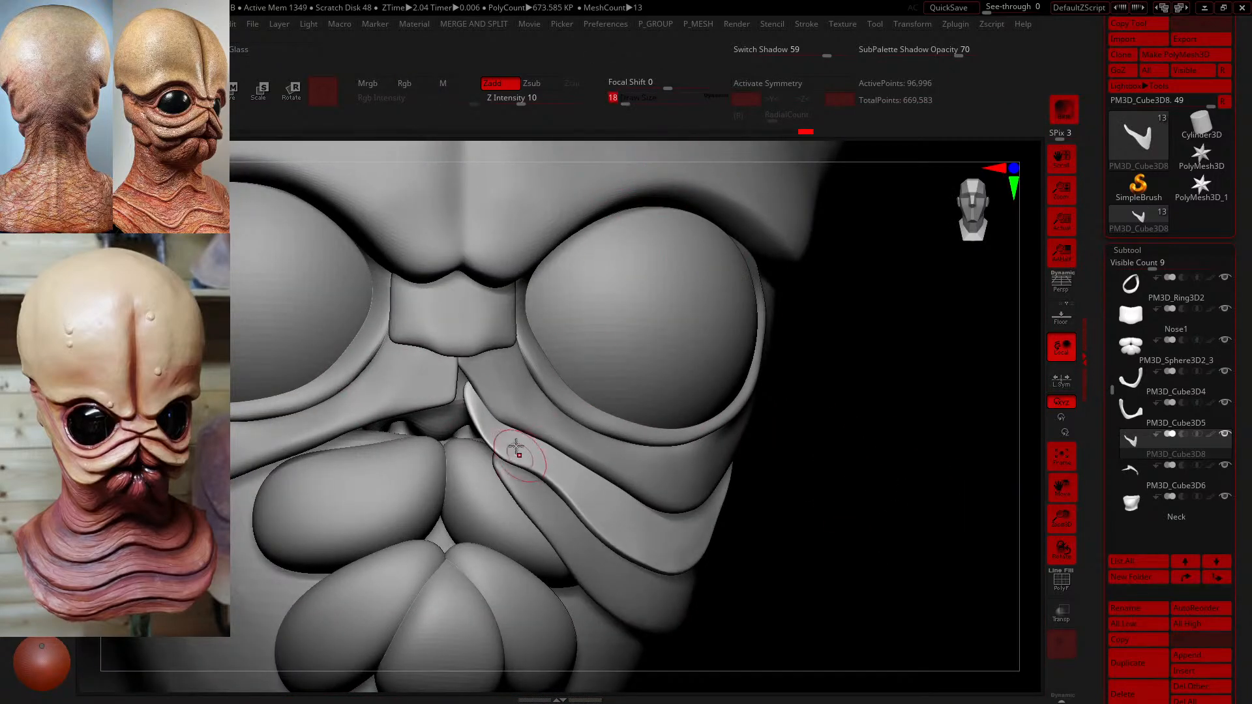
mouse_move(512, 429)
left_mouse_down()
mouse_move(506, 447)
mouse_move(491, 411)
mouse_move(482, 419)
mouse_move(524, 451)
mouse_move(518, 433)
mouse_move(559, 447)
mouse_move(549, 439)
left_mouse_up()
key("shift")
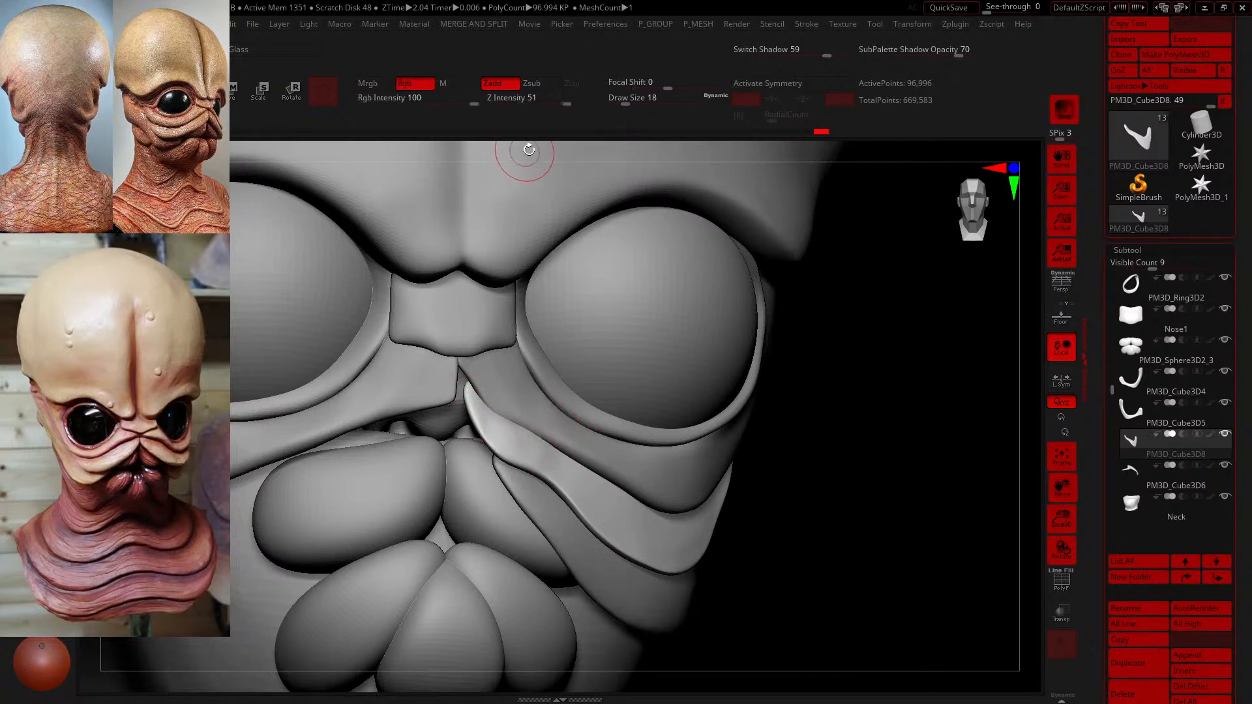
- Set the draw size to 27 and reshape the inner edge of the middle fold with the Move brush
left_click_drag(636, 105, 630, 104)
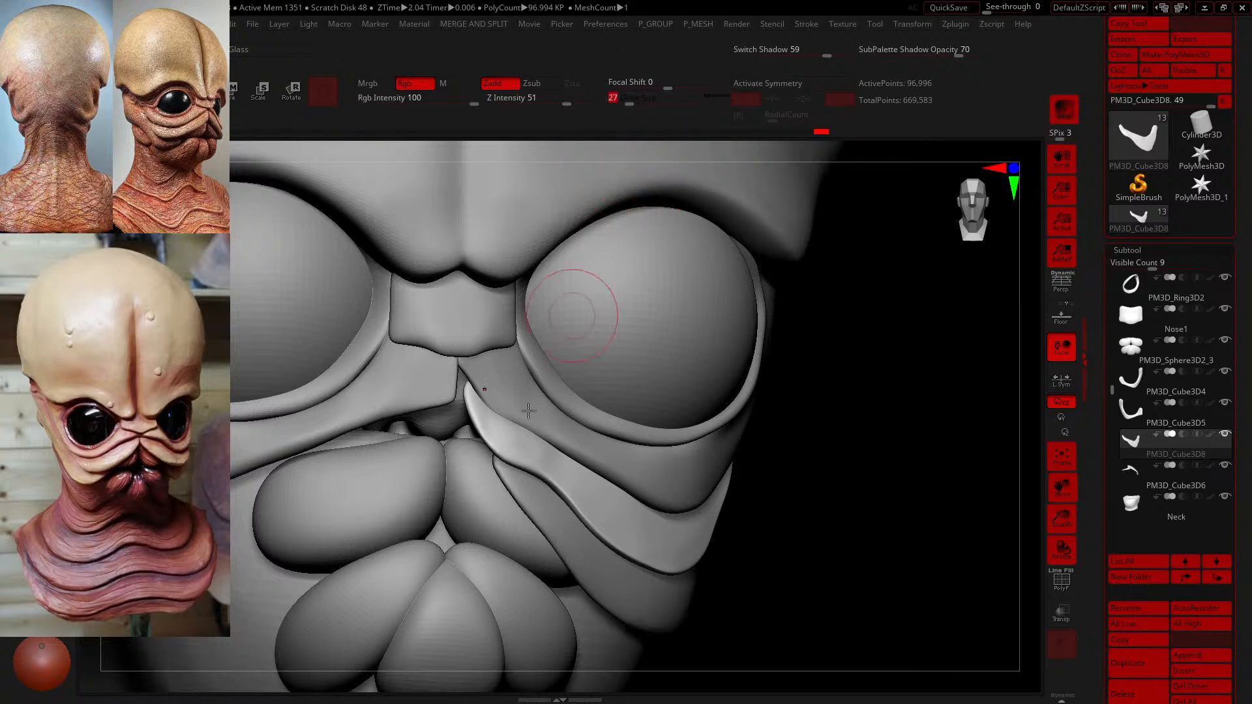
left_click_drag(515, 431, 508, 418)
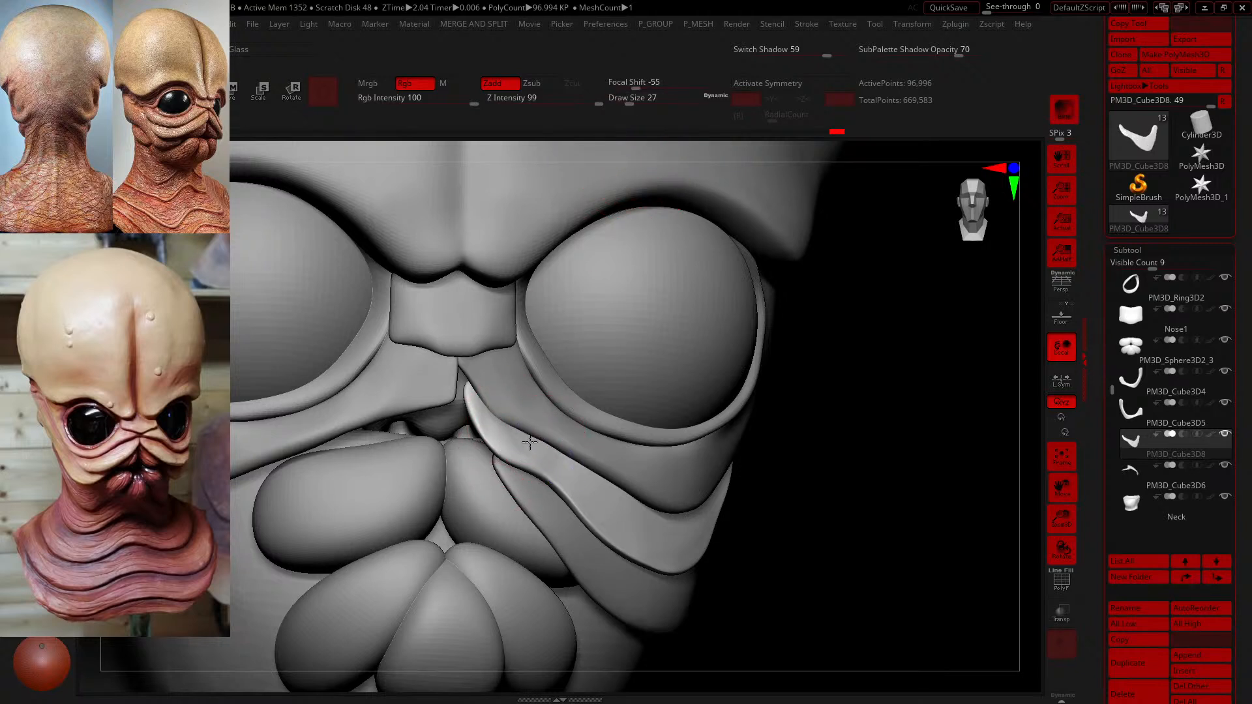
left_click_drag(956, 542, 787, 520)
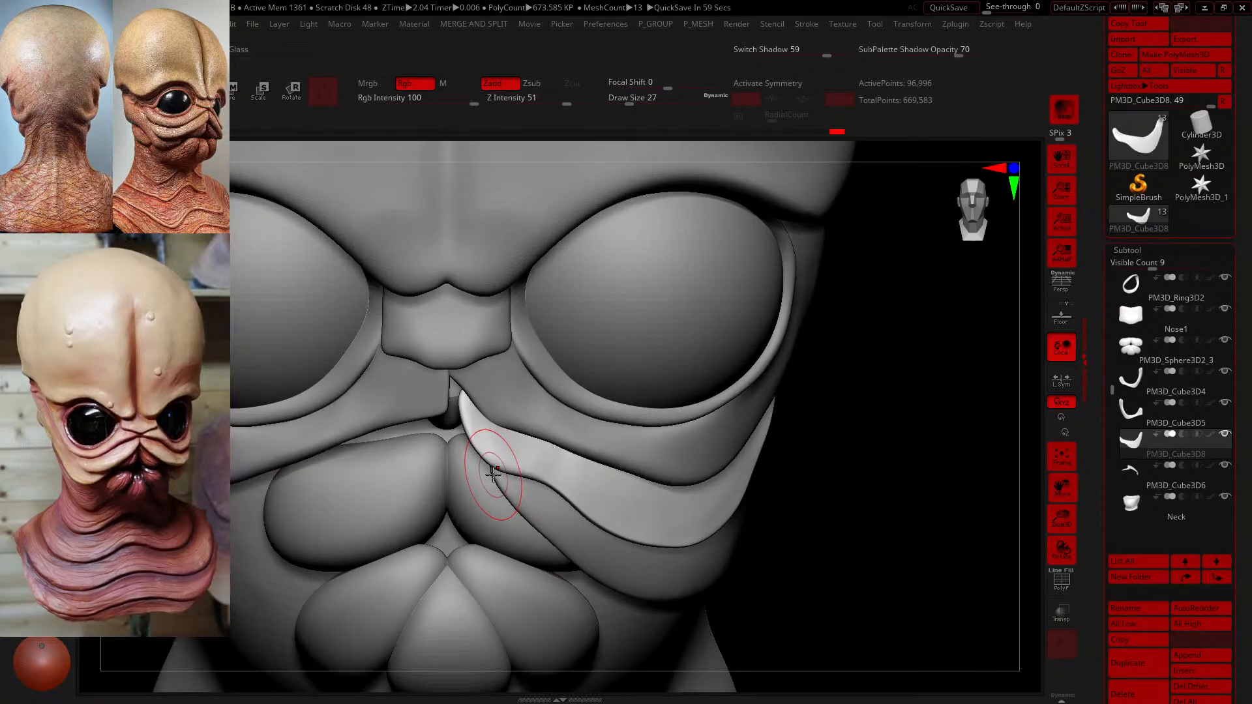
left_click_drag(493, 474, 482, 385)
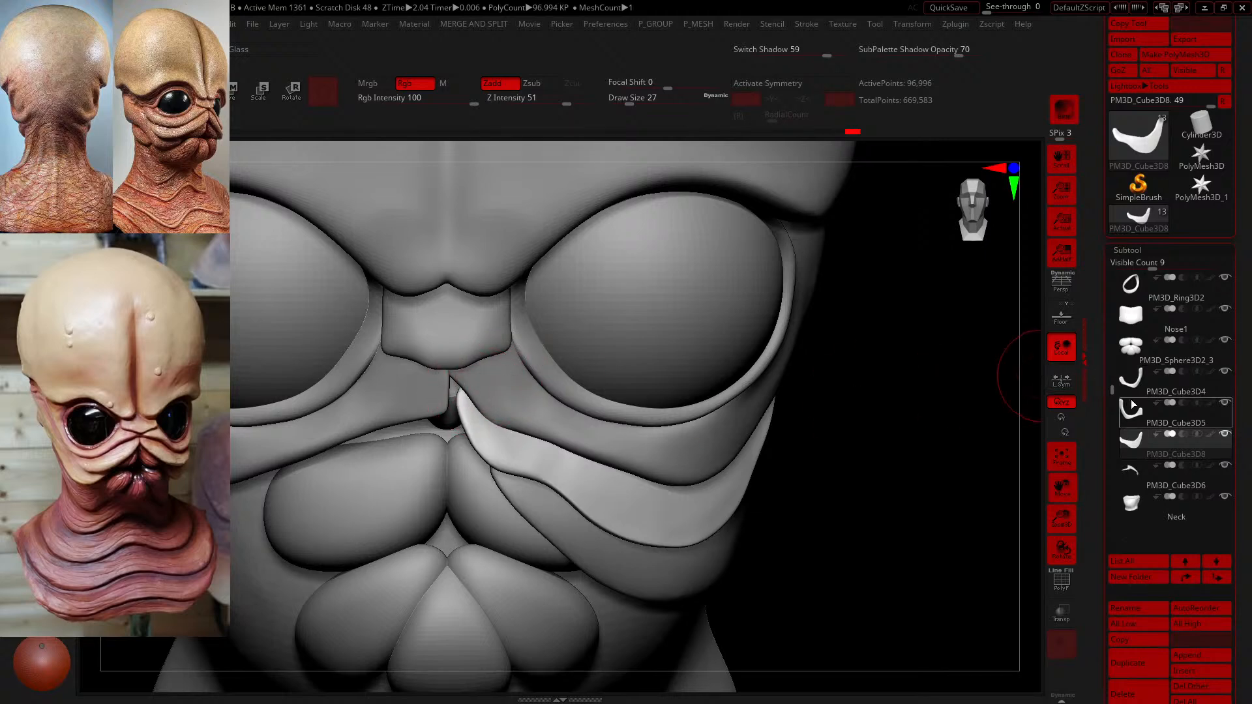
- Select the upper under-eye fold and refine its inner end and lower edge from the side, front and below
left_click(1131, 410)
left_click(1131, 385)
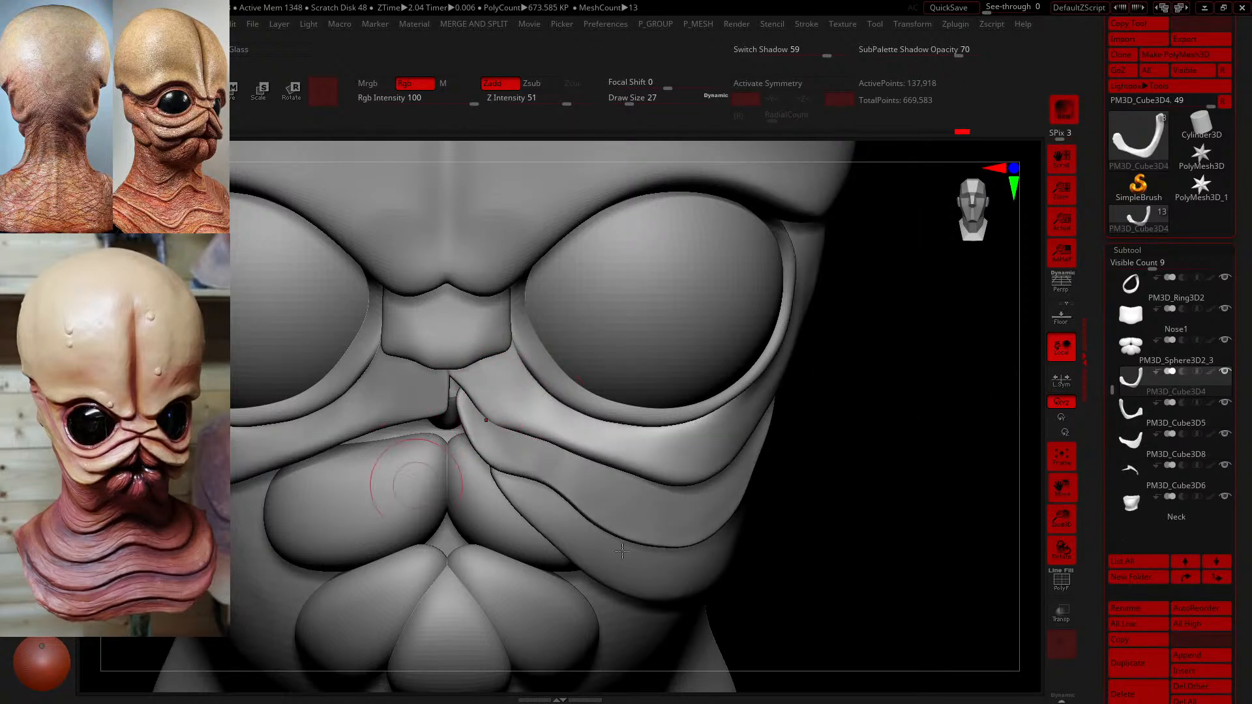
left_click_drag(883, 543, 419, 482)
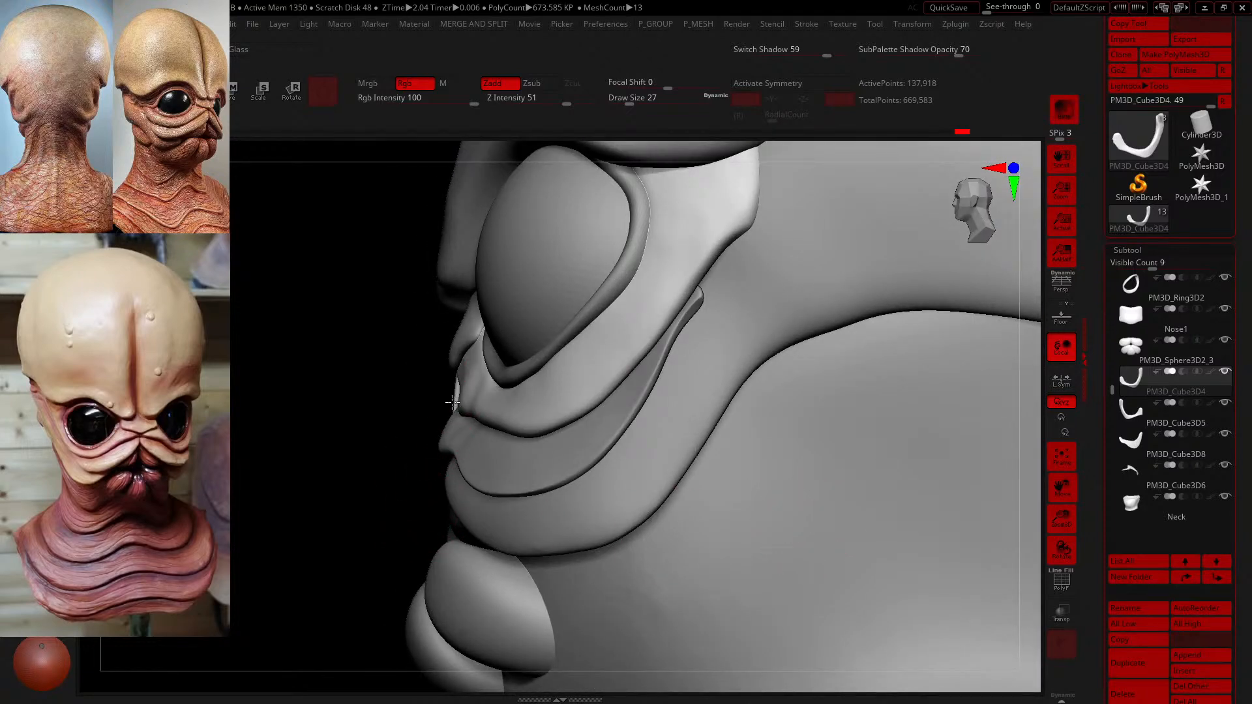
left_click_drag(453, 403, 456, 367)
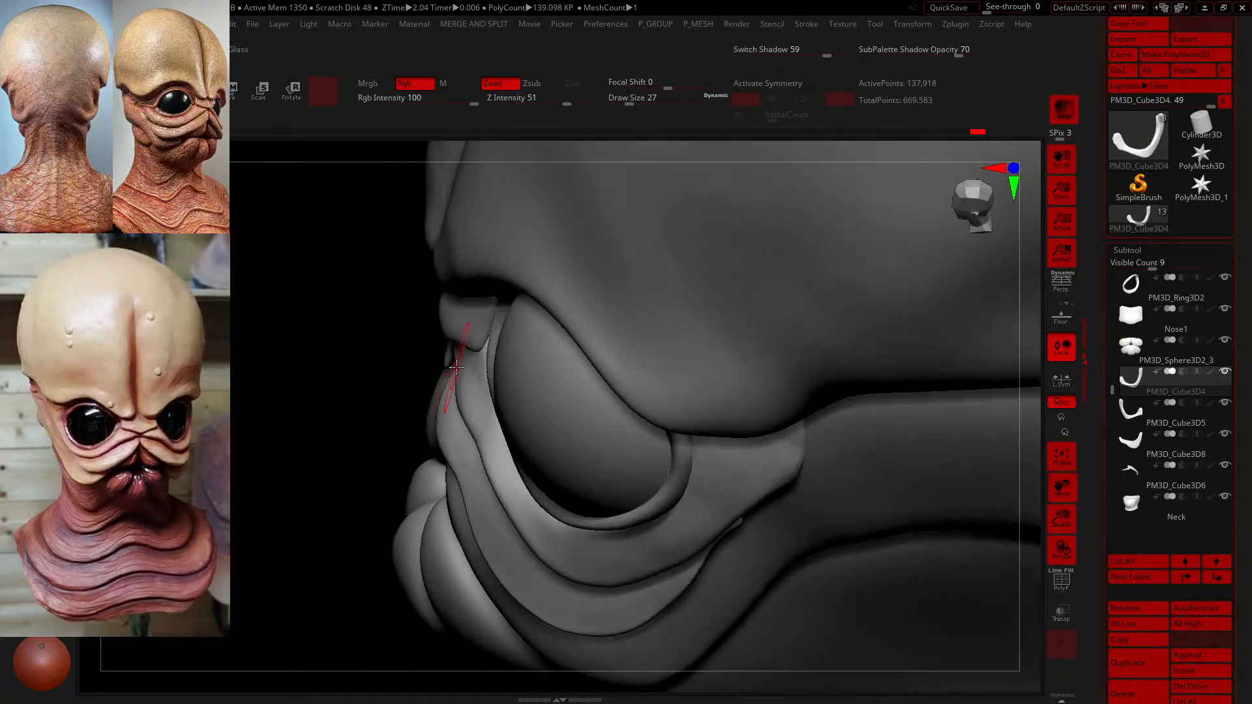
left_click_drag(309, 404, 463, 386)
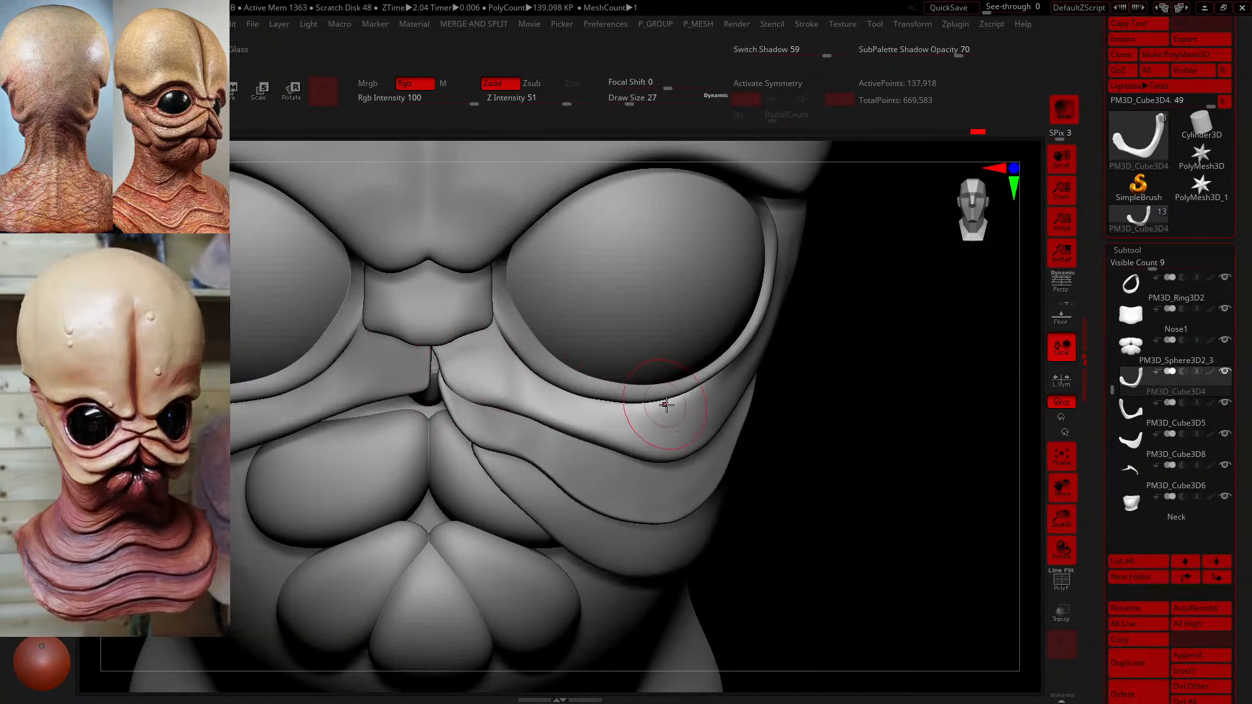
left_click_drag(796, 476, 798, 384)
left_click_drag(475, 376, 482, 400)
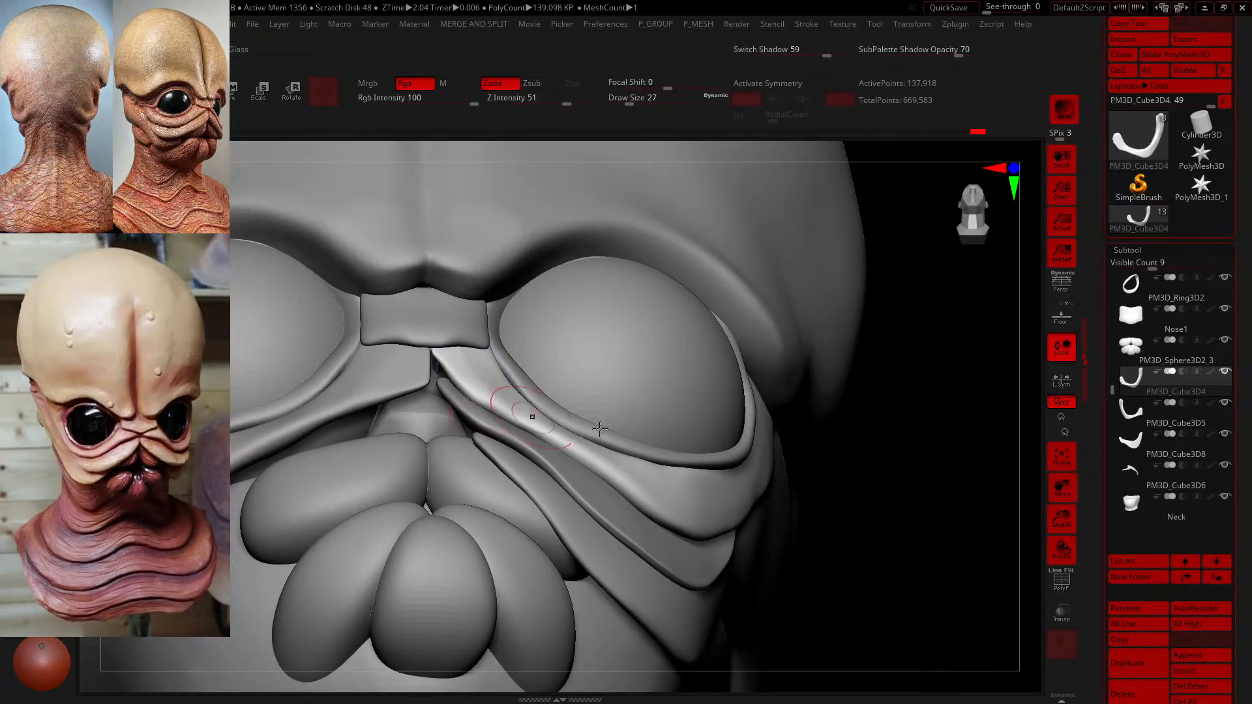
- Delete the outdated mirrored copy of the upper under-eye fold
mouse_move(898, 510)
left_mouse_down()
mouse_move(875, 570)
mouse_move(889, 573)
mouse_move(844, 411)
left_mouse_up()
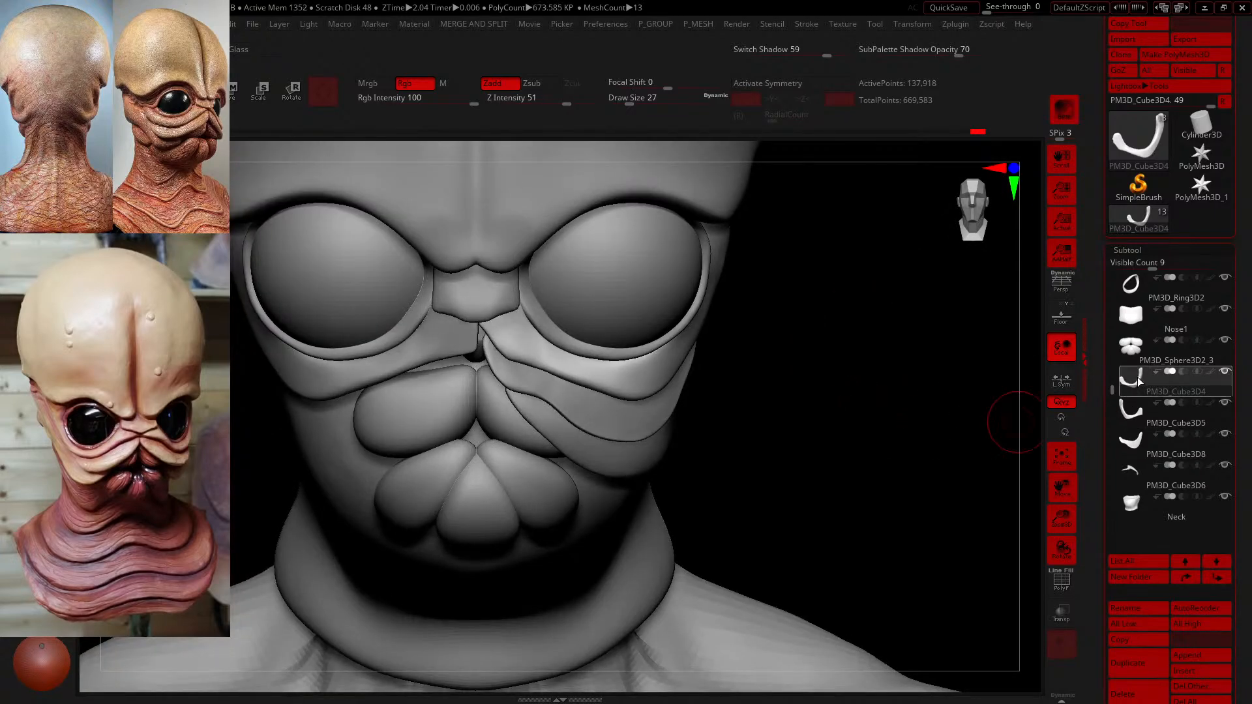
left_click(1132, 415)
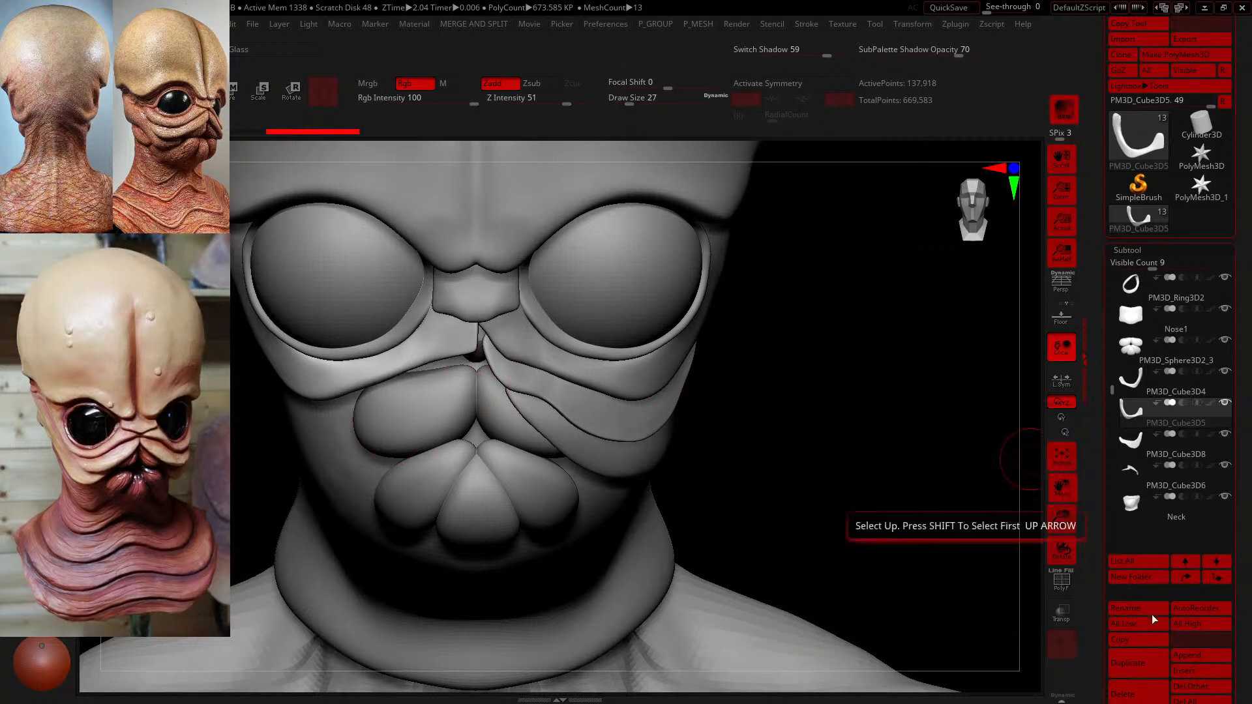
left_click(1147, 693)
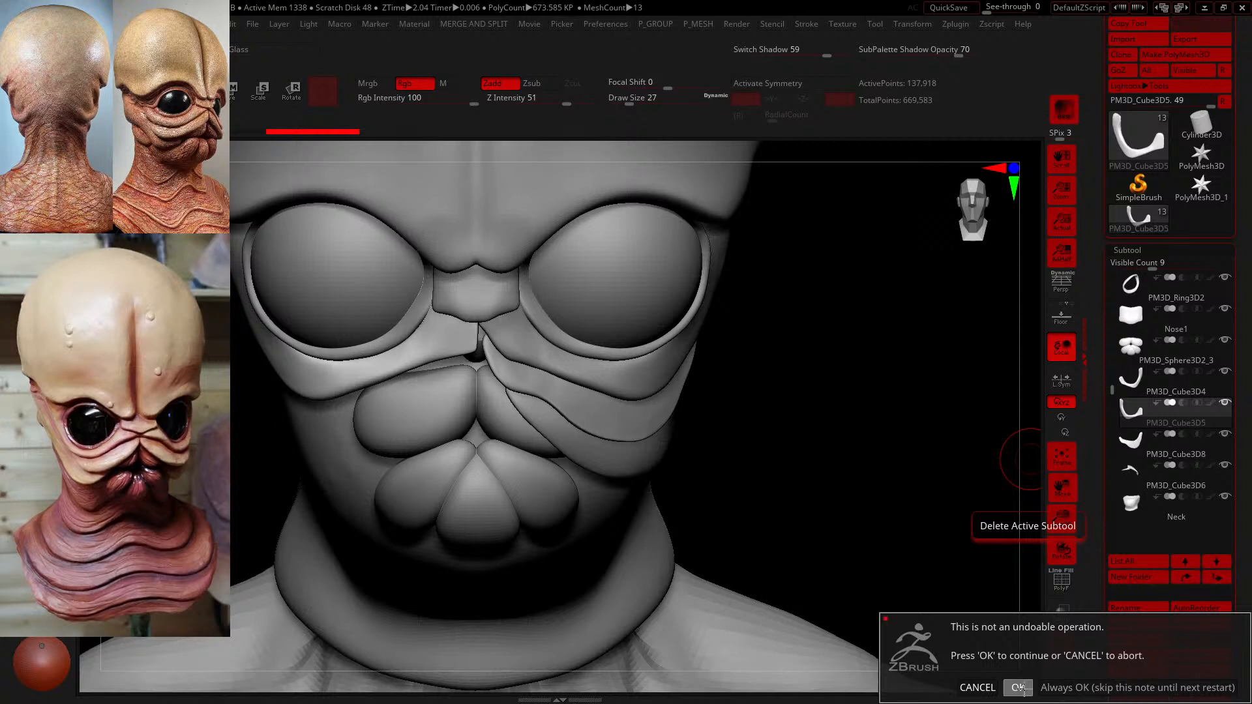
left_click(1018, 688)
- Shift the middle under-eye fold slightly down and away from the nose with the Move gizmo
key("w")
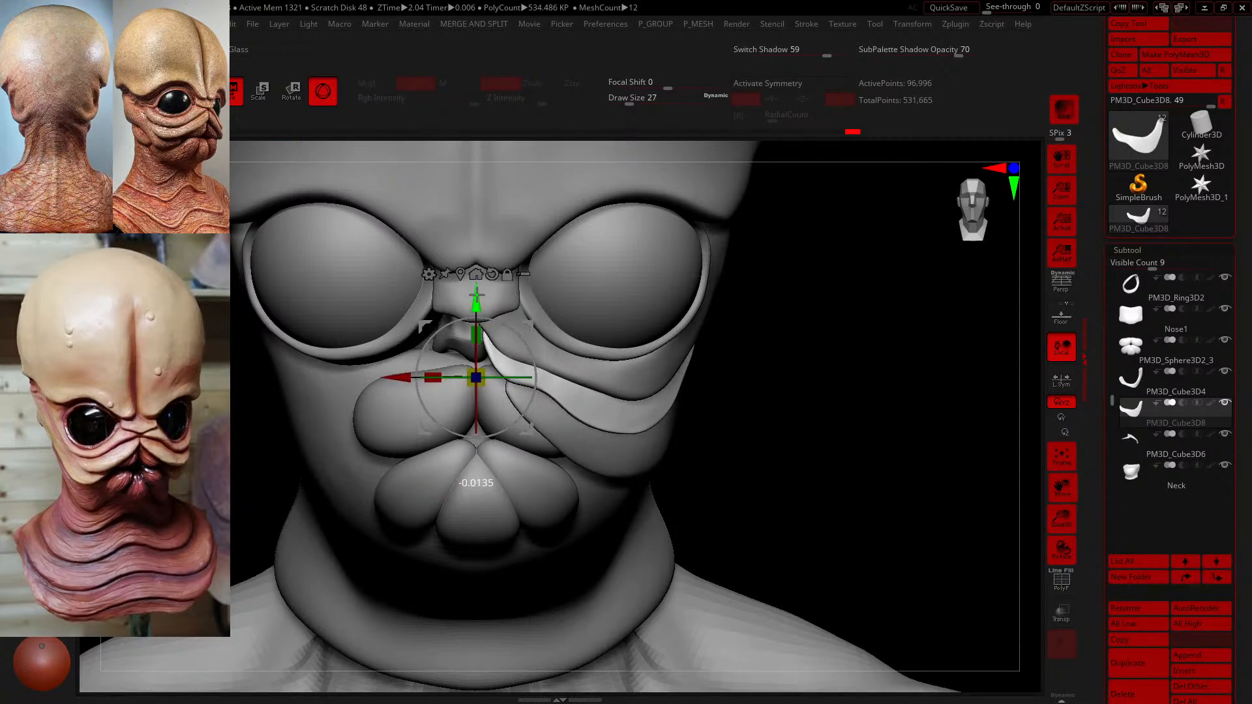
left_click_drag(476, 297, 475, 295)
left_click_drag(385, 382, 389, 383)
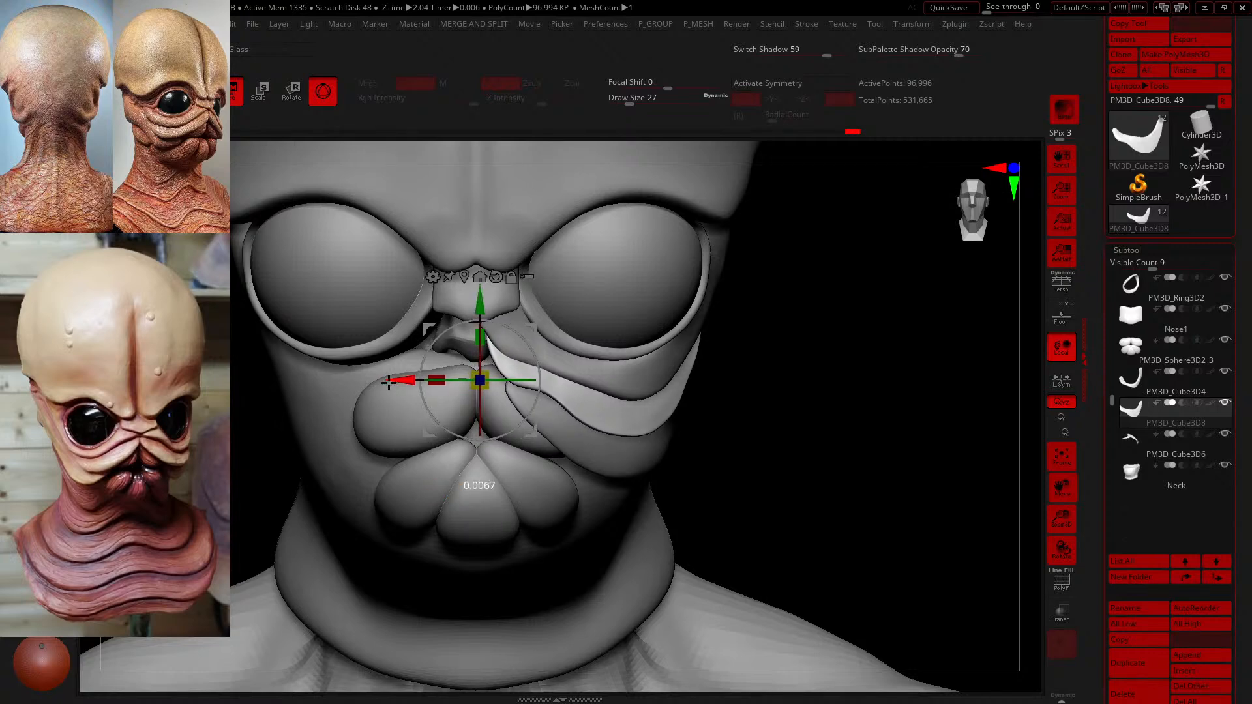
left_click_drag(841, 389, 806, 371)
left_click_drag(487, 301, 487, 304)
left_click_drag(423, 385, 425, 385)
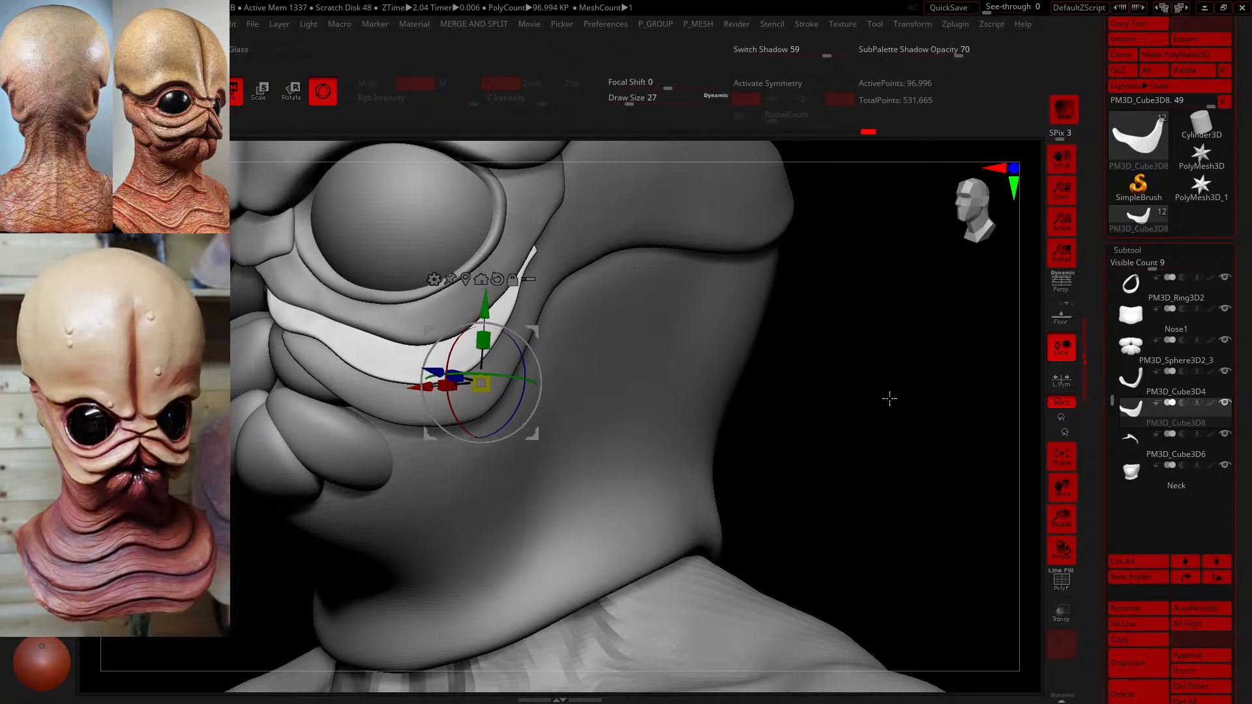
mouse_move(888, 397)
left_mouse_down()
mouse_move(911, 411)
mouse_move(902, 405)
left_mouse_up()
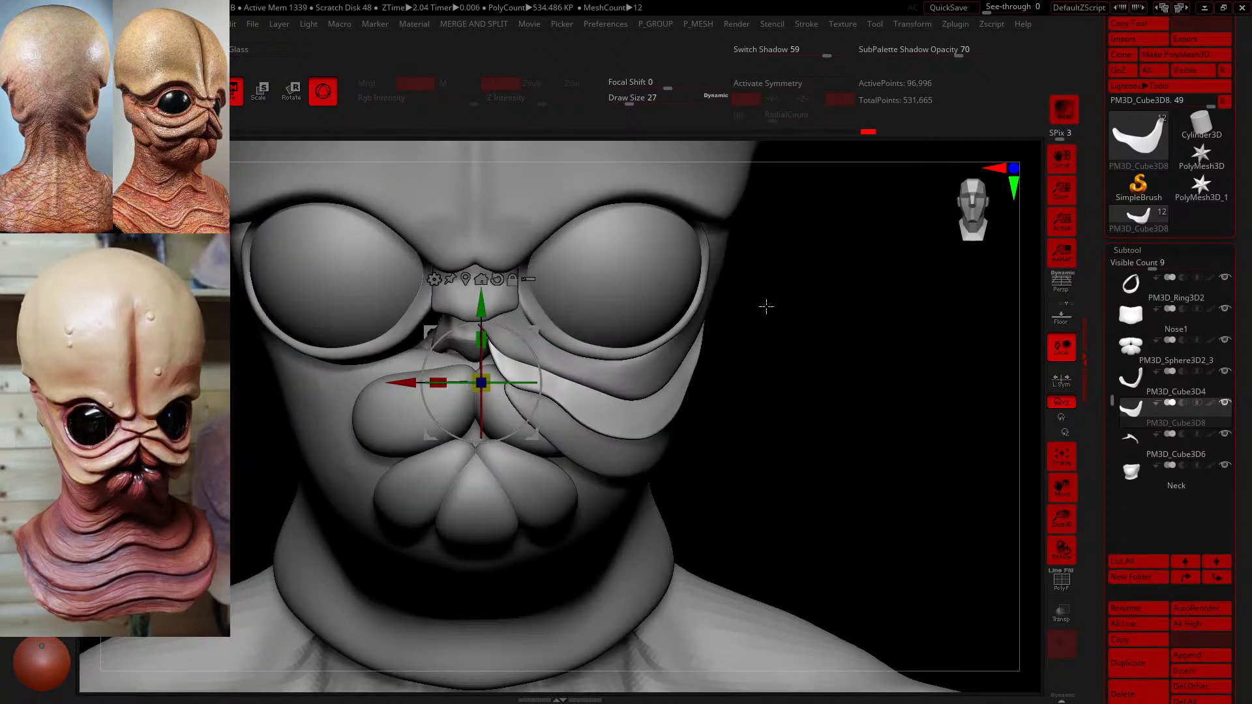
left_click_drag(868, 365, 867, 377, "alt")
key("q")
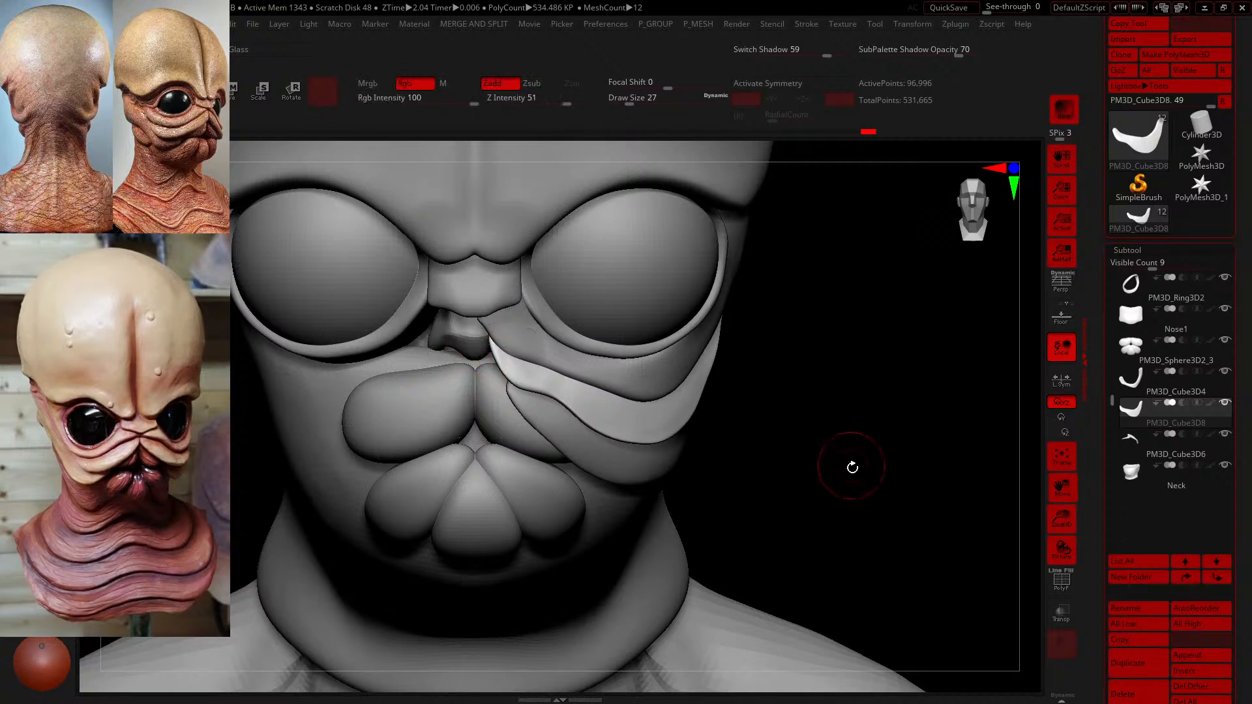
mouse_move(844, 461)
left_mouse_down("alt")
mouse_move(796, 363)
mouse_move(825, 417)
left_mouse_up("alt")
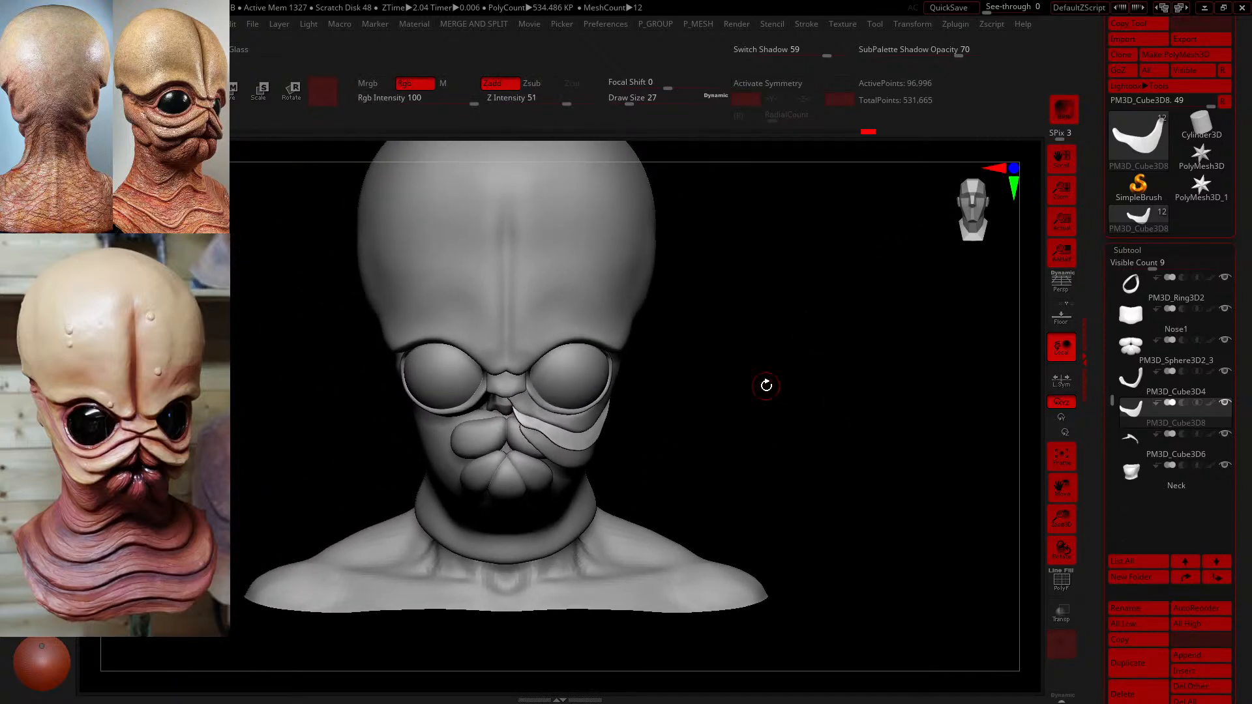
- Mirror the upper under-eye fold across the X axis as a new subtool
left_click(1139, 390)
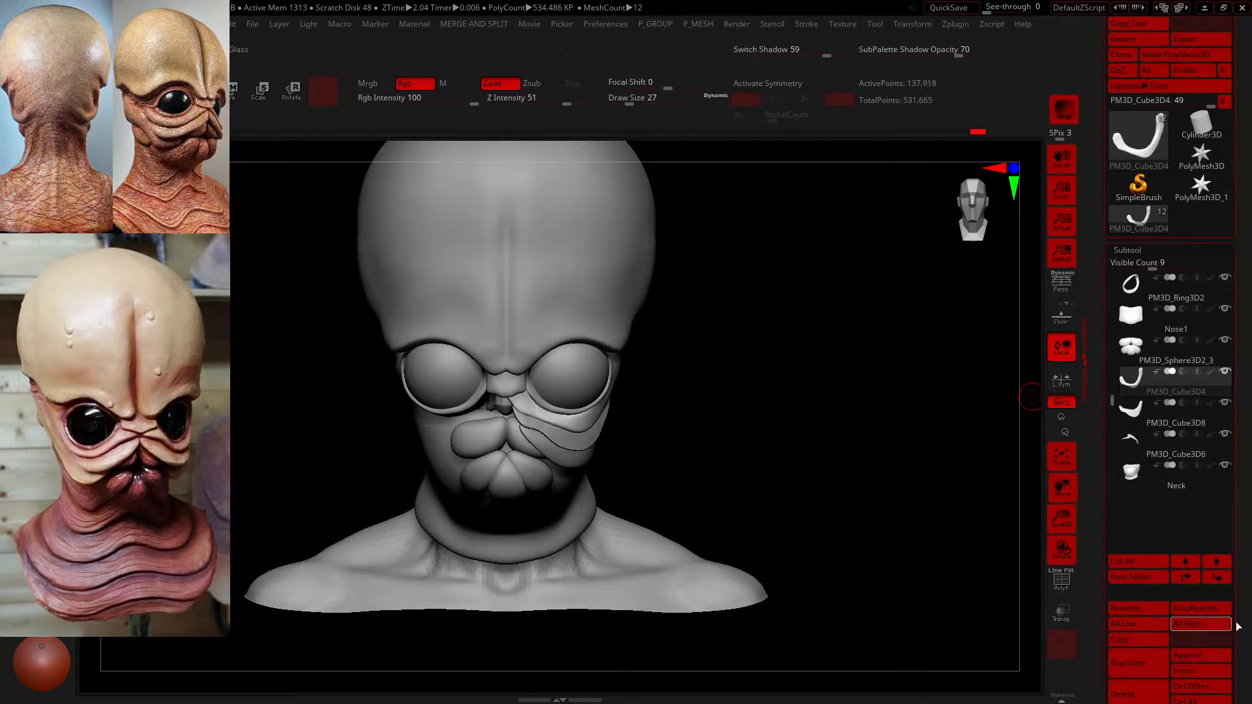
scroll(1116, 656, "down", 2)
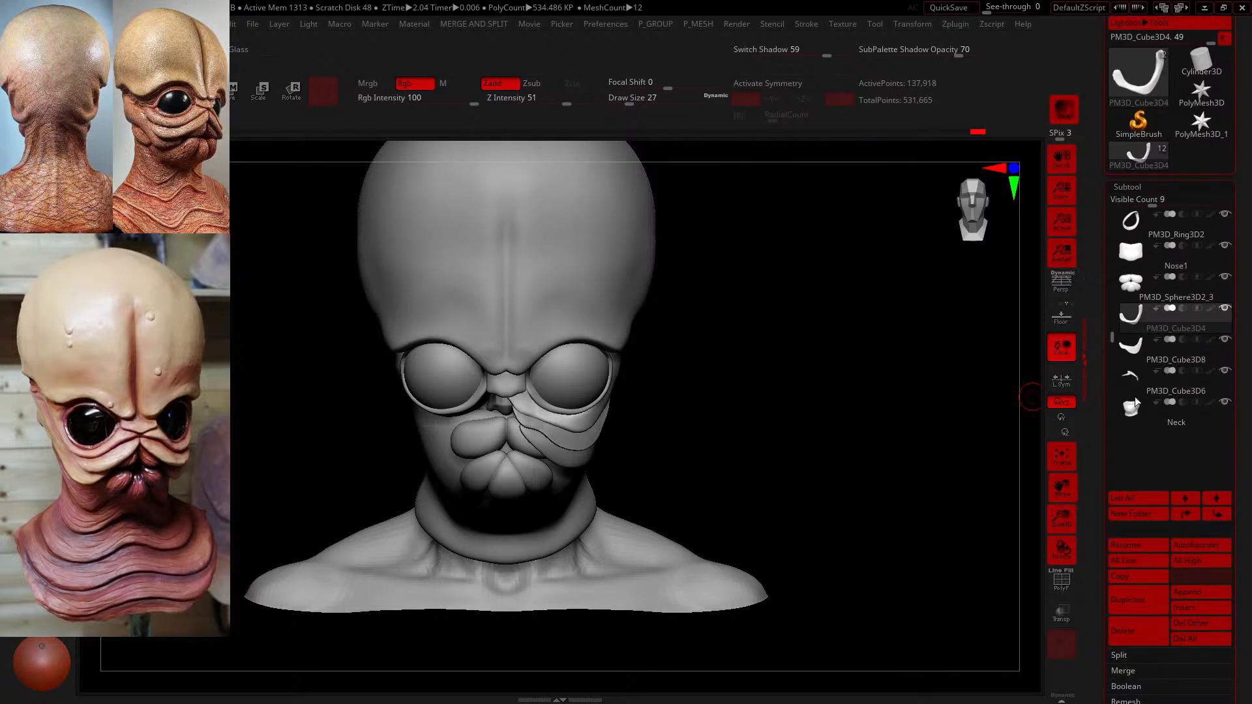
left_click(956, 24)
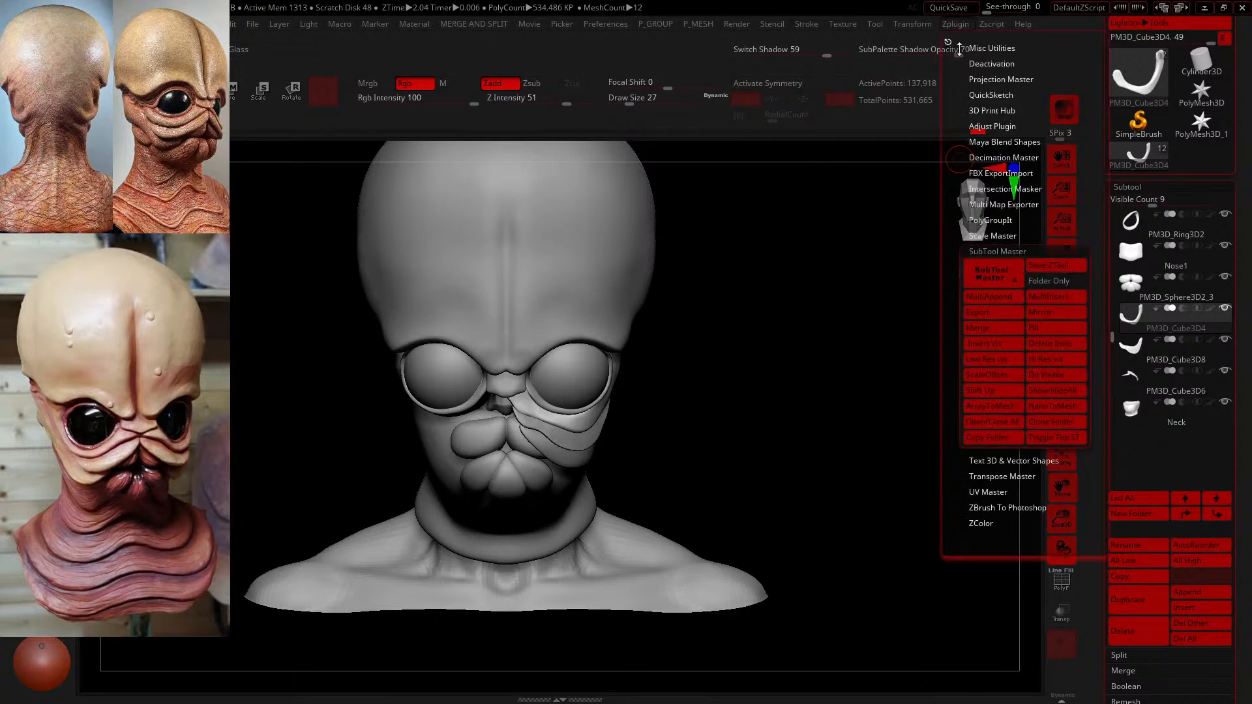
left_click(1038, 314)
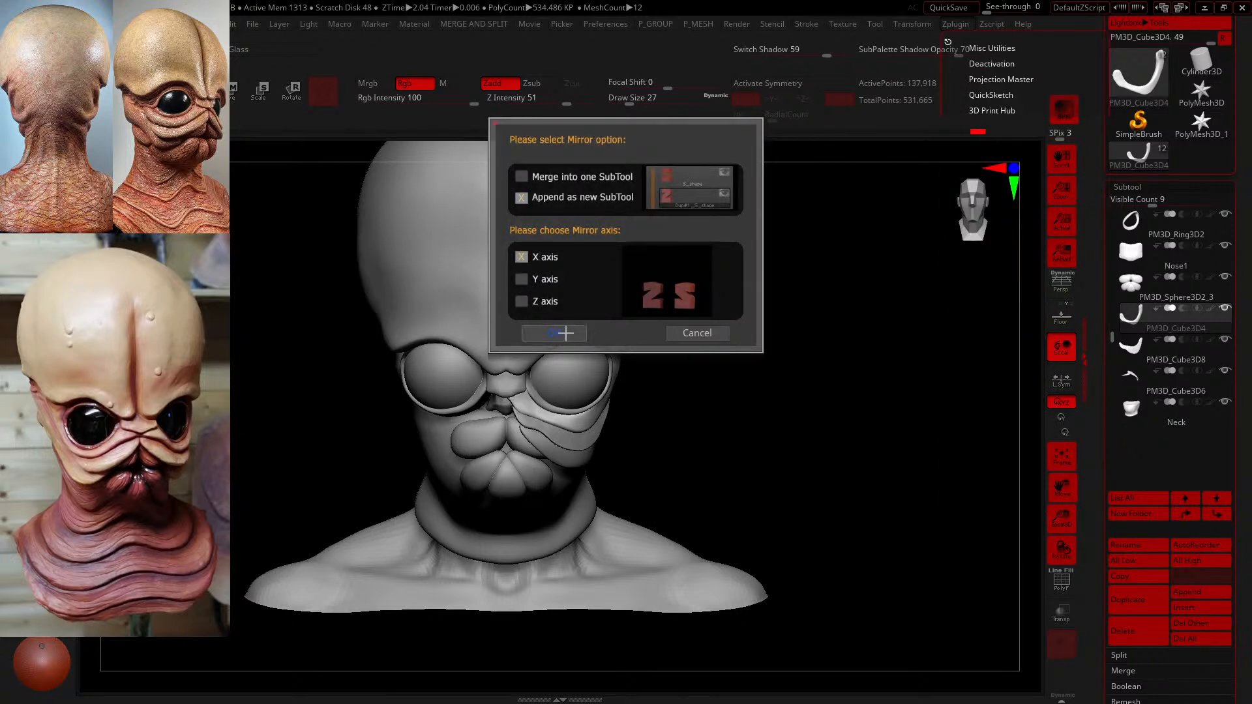
left_click(564, 333)
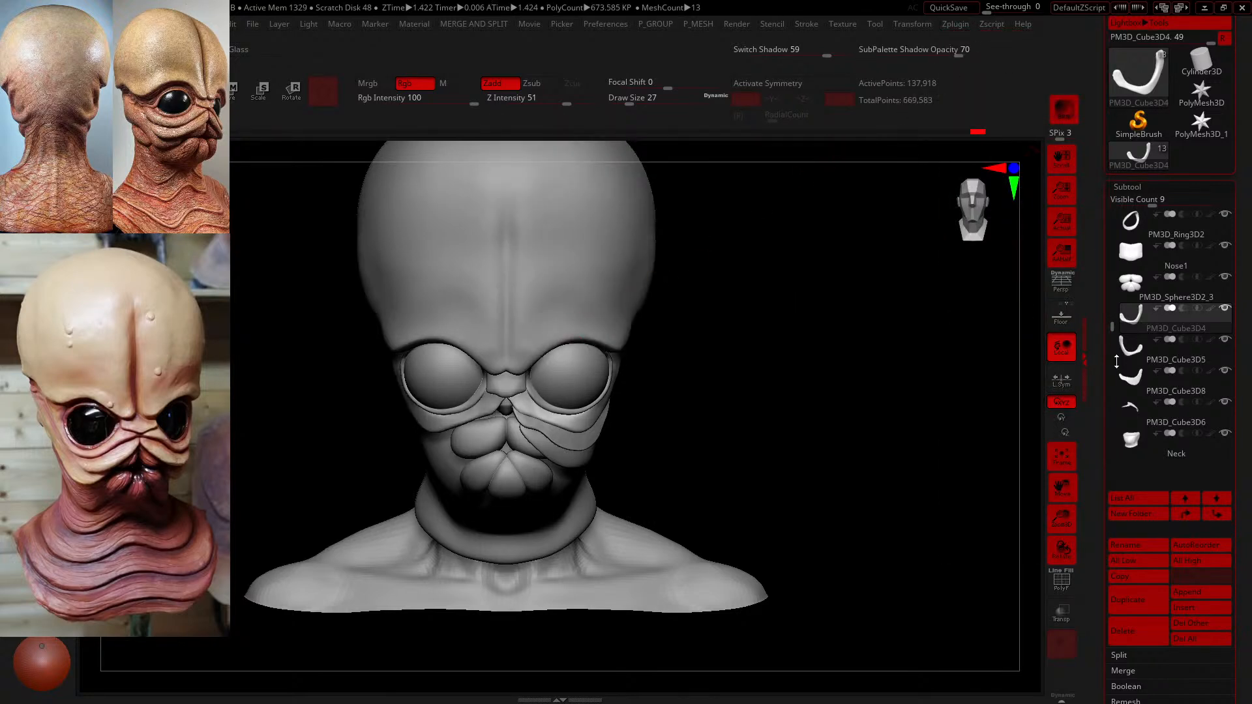
- Mirror the middle under-eye fold across the X axis as a new subtool
left_click(1127, 376)
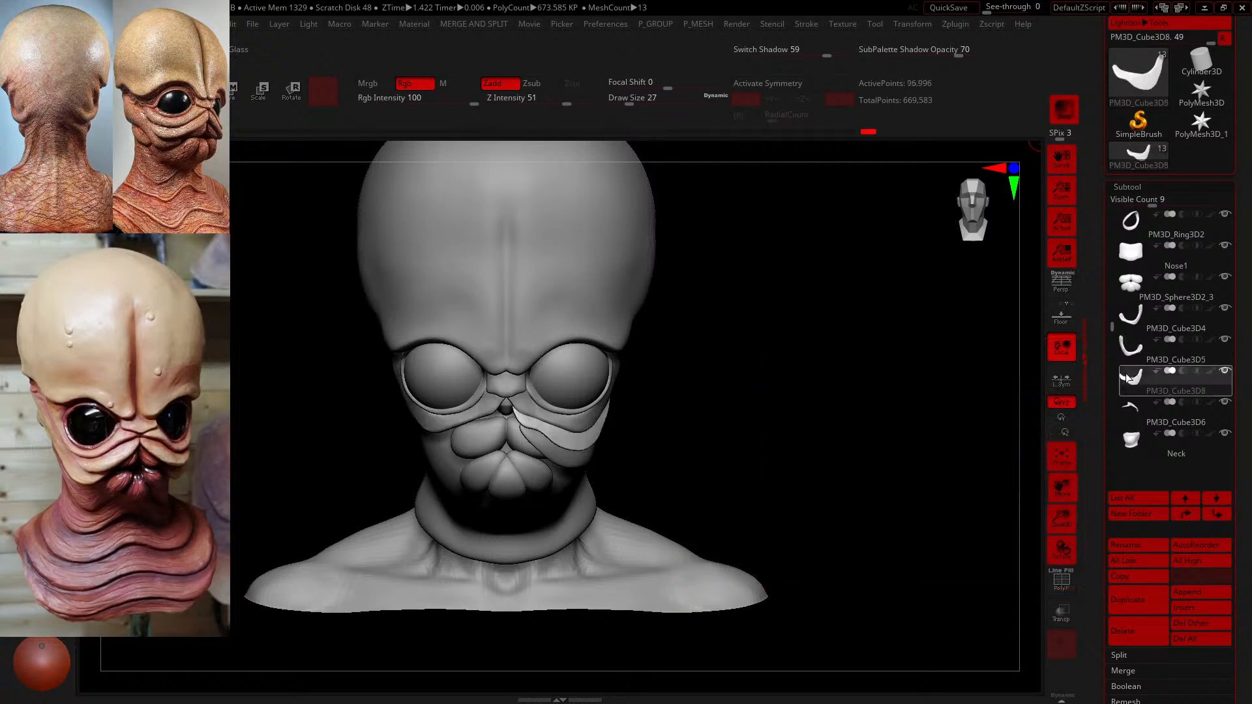
left_click(956, 25)
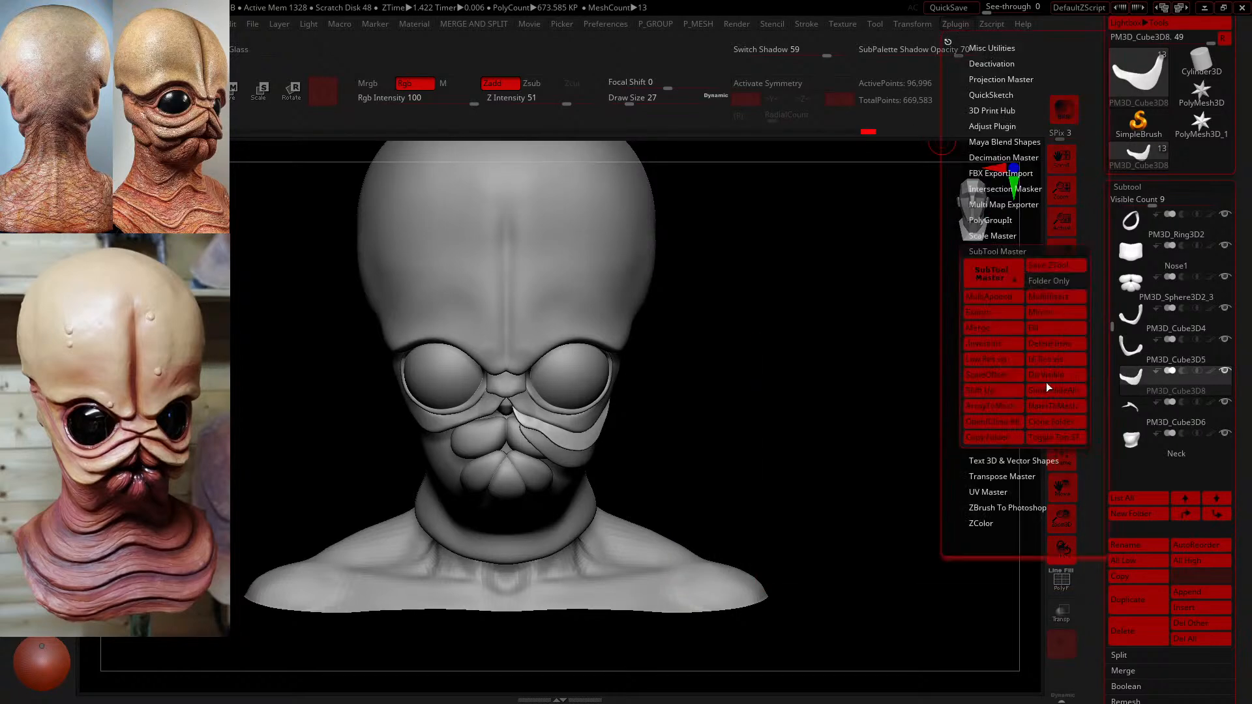
left_click(1056, 313)
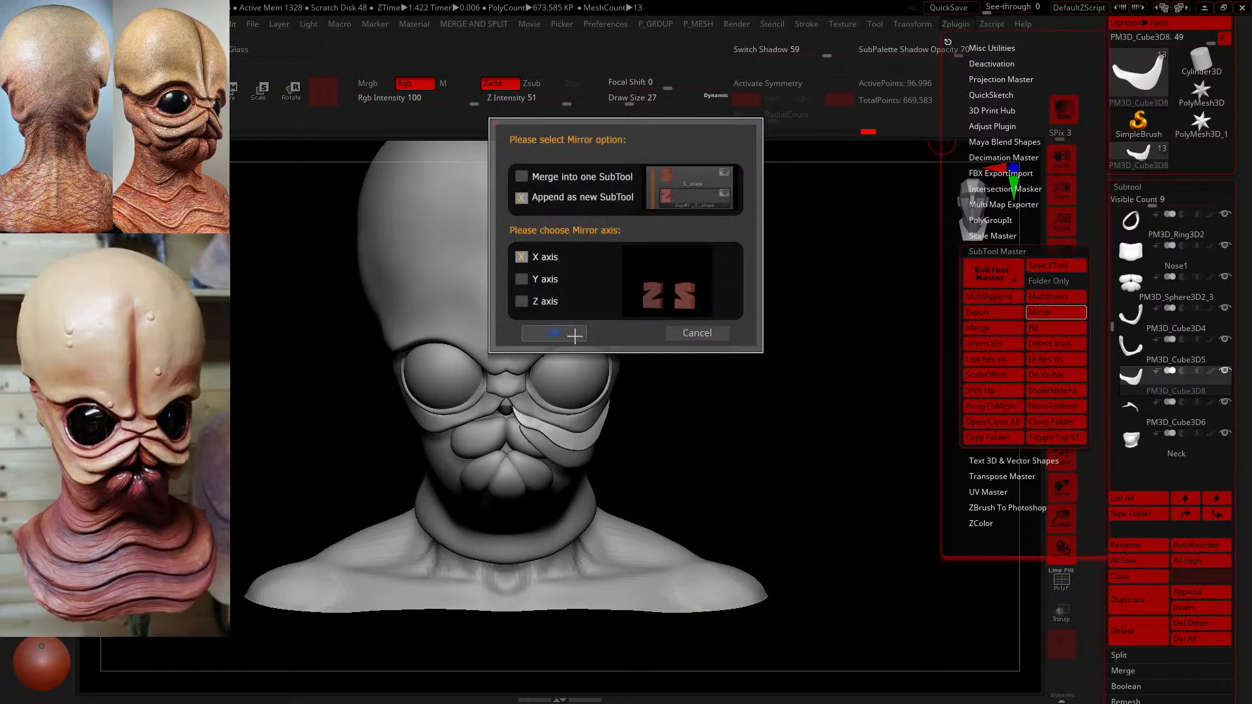
left_click(554, 334)
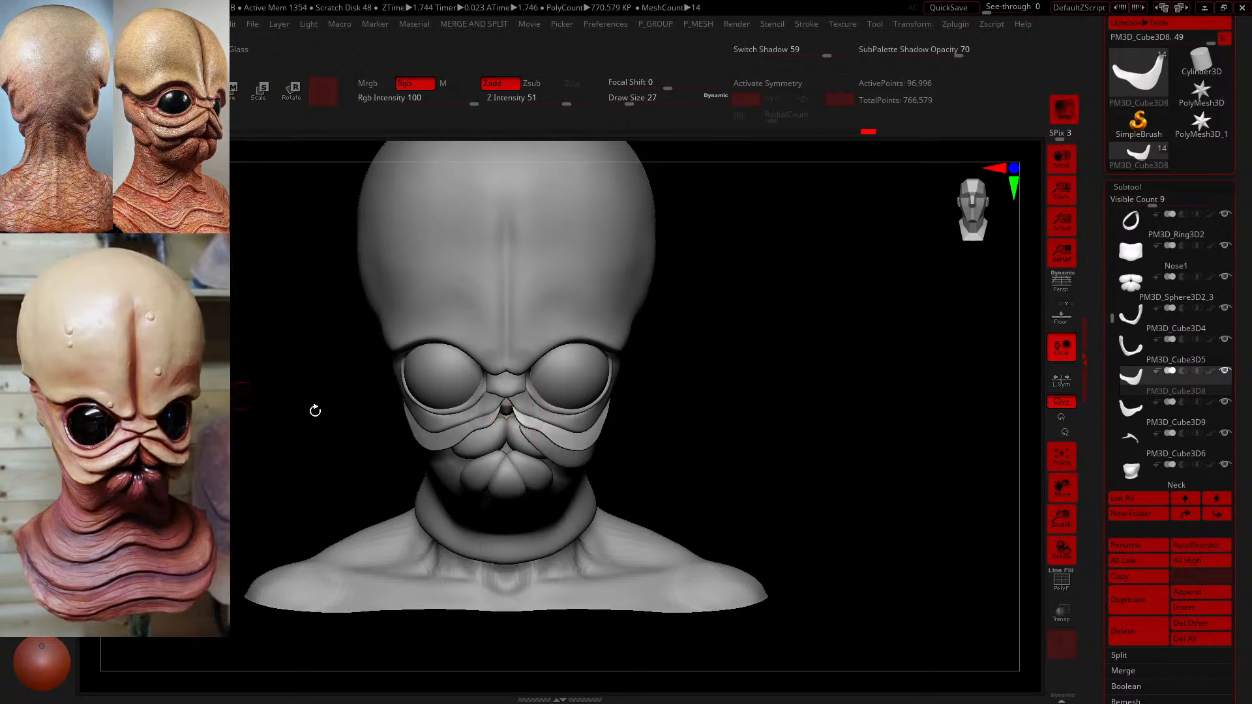
- Delete the mirrored copies of the upper and middle under-eye folds
left_click(1148, 346)
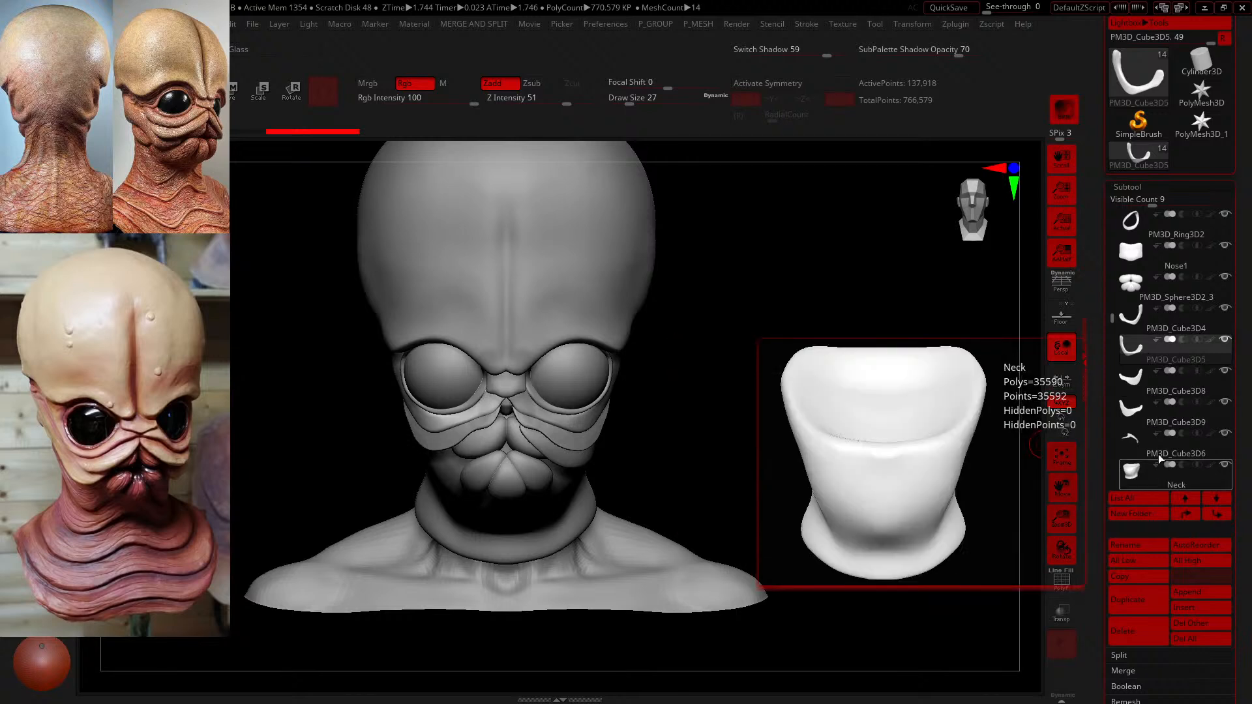
left_click(1147, 631)
left_click(1017, 662)
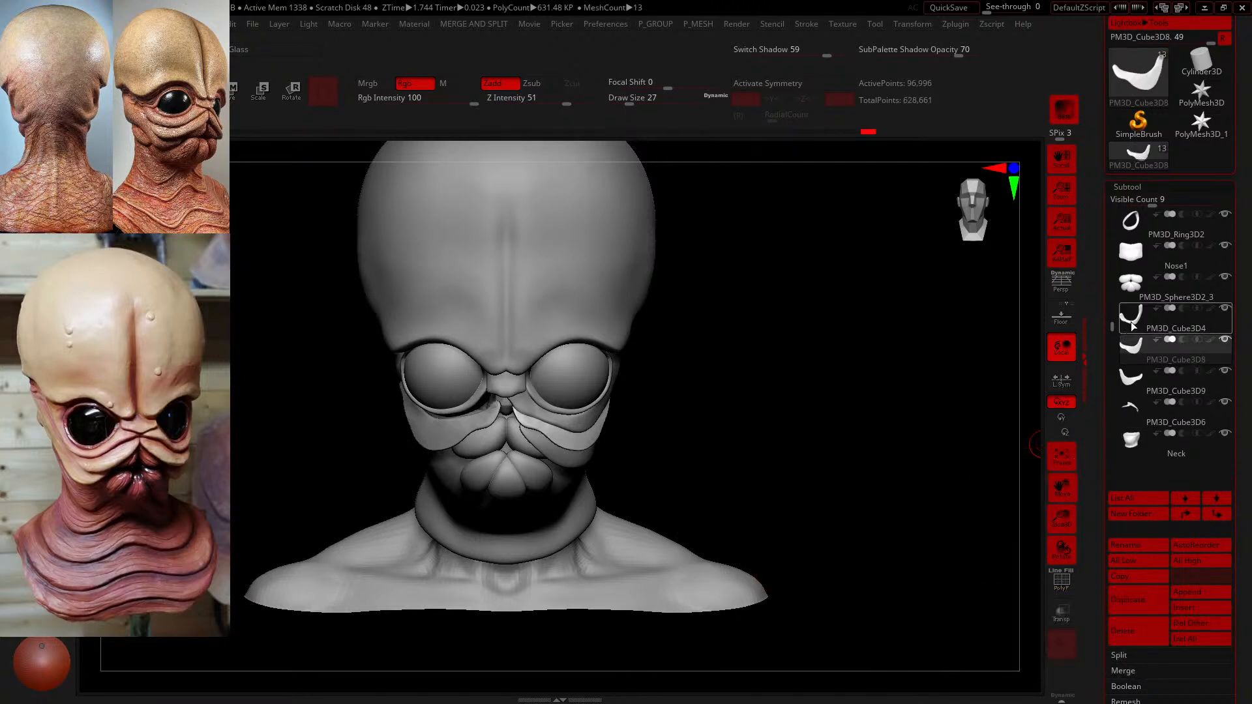
left_click(1126, 385)
left_click(1138, 631)
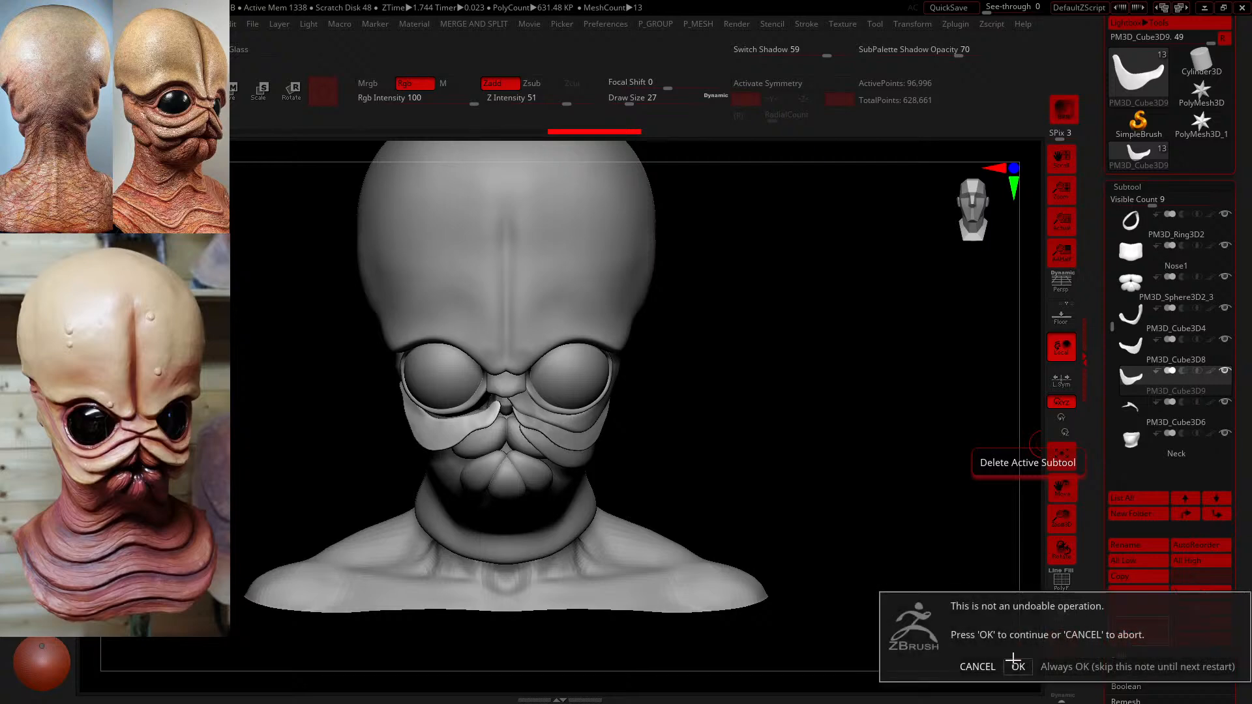
left_click(1017, 665)
- Nudge the lowest fold's inner tip and pull the middle fold's inner end towards the nose at draw size 51
left_click_drag(803, 479, 831, 642, "alt")
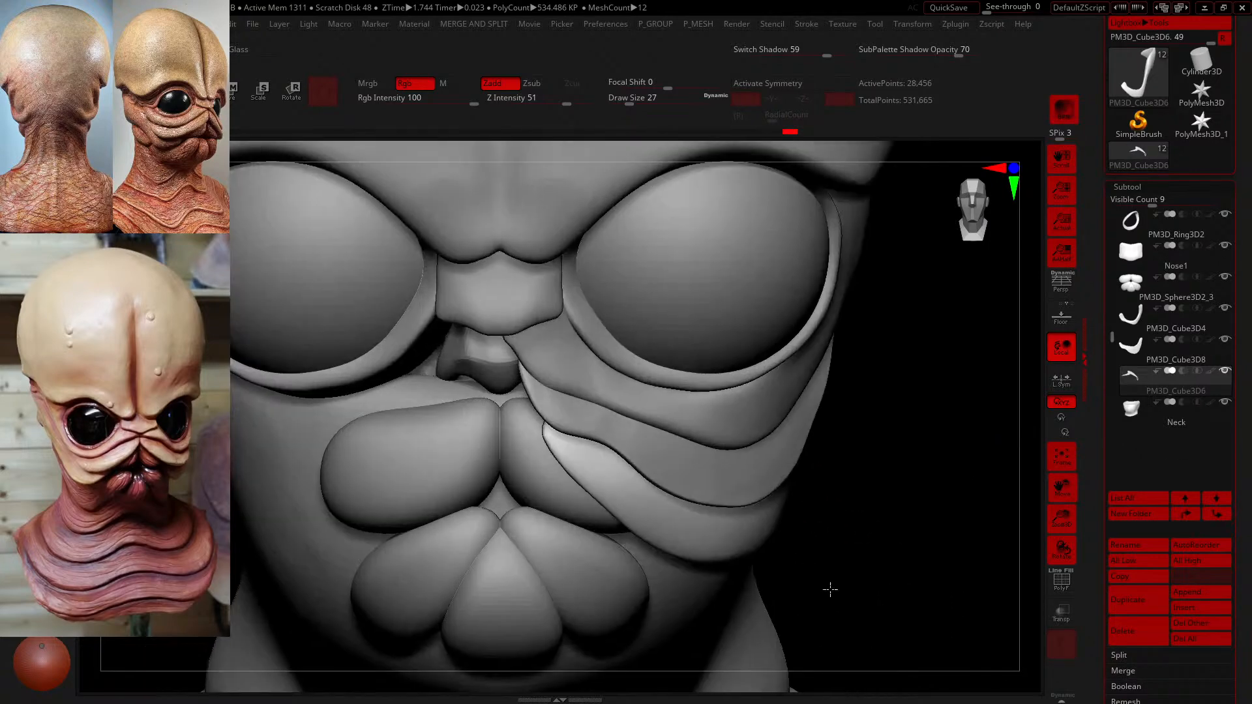
left_click_drag(543, 426, 533, 421)
left_click(1131, 344)
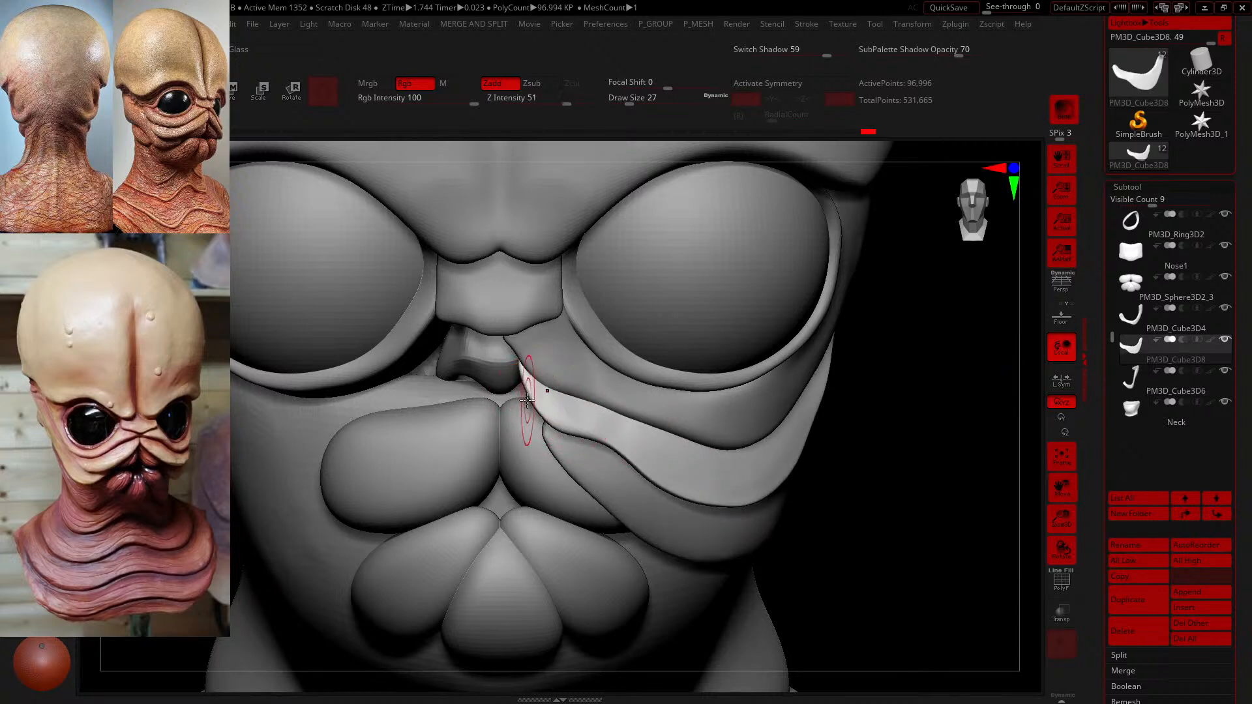
left_click_drag(629, 102, 636, 103)
left_click_drag(530, 408, 450, 403)
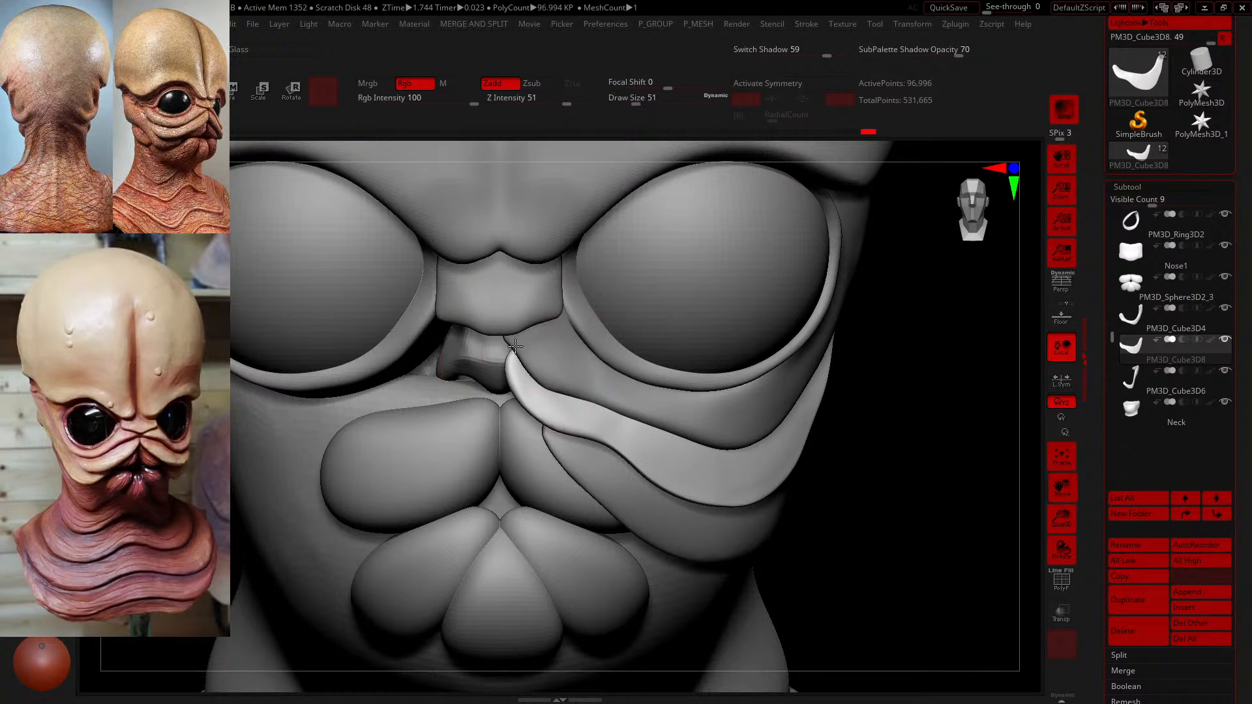
- Select the upper under-eye fold, adjust its inner end, and refine and smooth its lower edge at draw size 27
left_click(1147, 319)
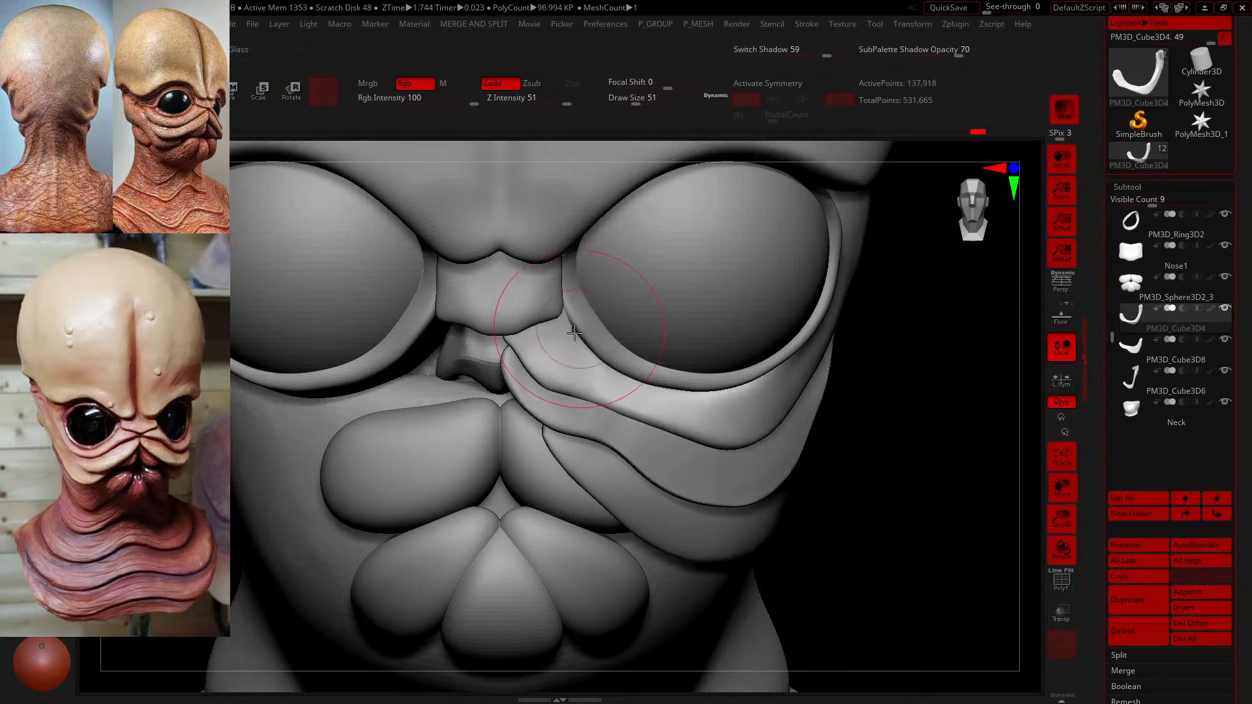
left_click_drag(526, 344, 533, 343)
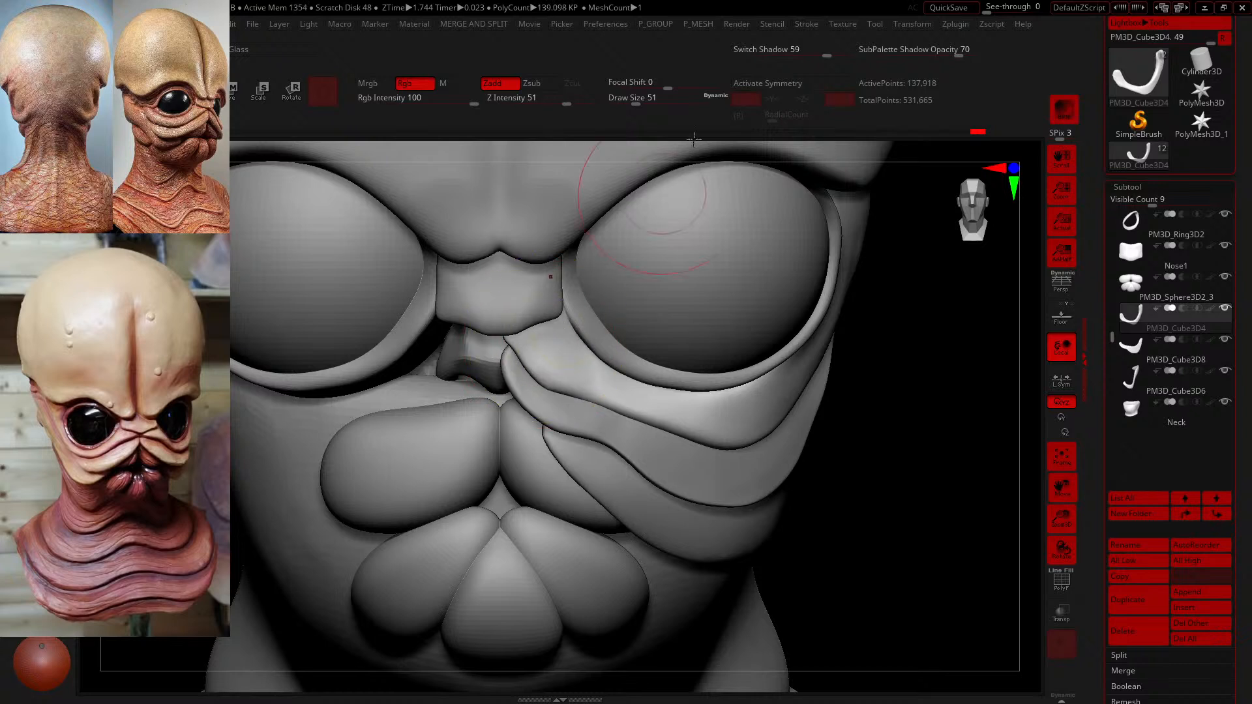
left_click_drag(638, 104, 630, 110)
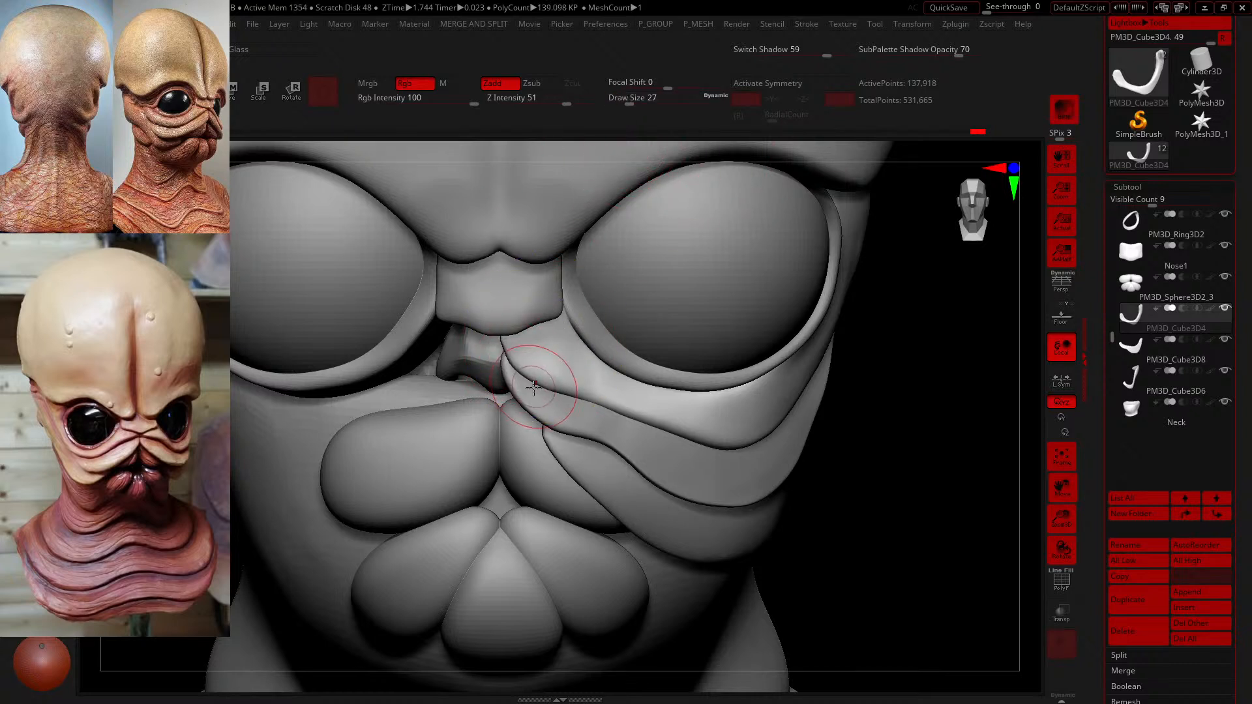
left_click_drag(542, 380, 645, 417)
left_click_drag(565, 391, 623, 418, "shift")
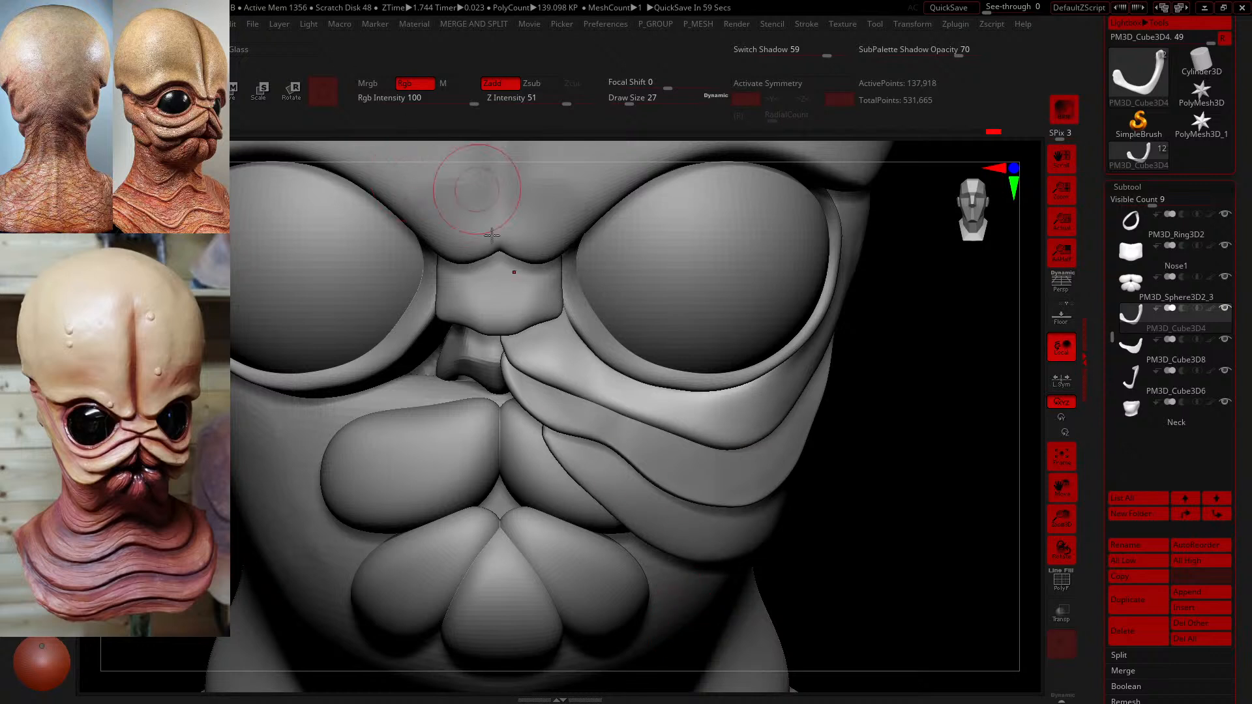
- Set the draw size to 23 and reshape the upper fold's inner tip against the nose bridge
left_click(628, 102)
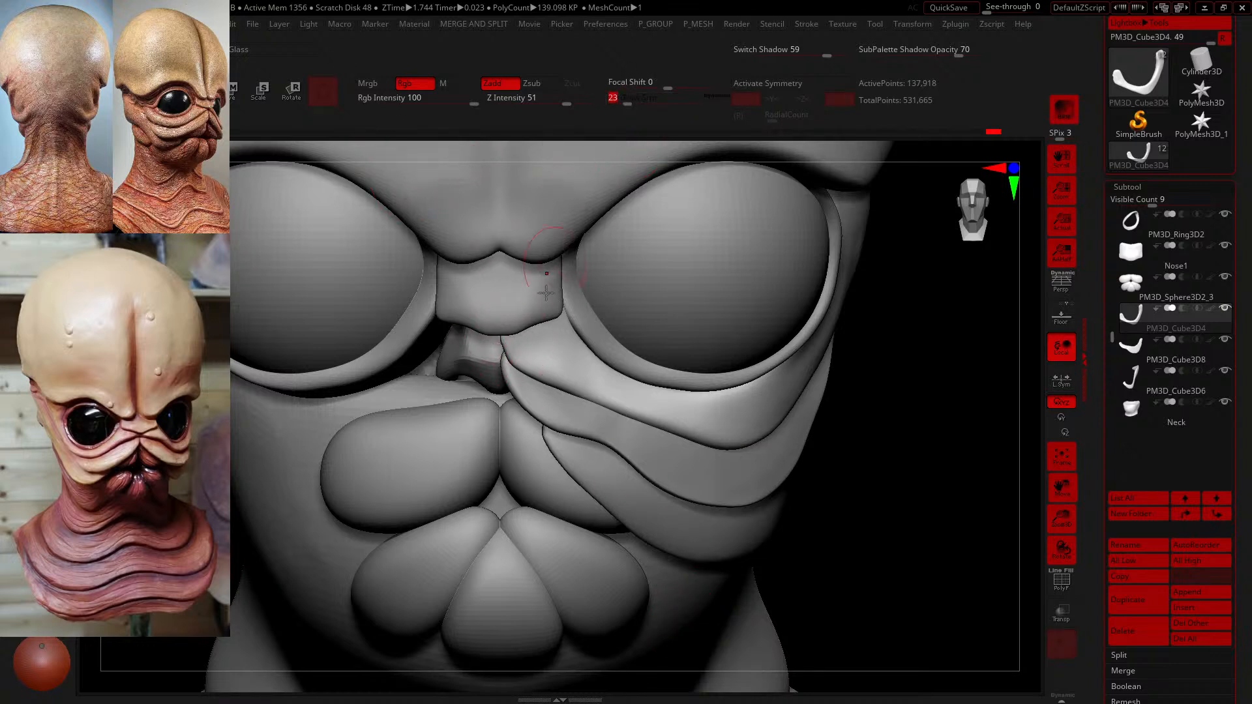
left_click_drag(500, 352, 502, 349)
mouse_move(897, 483)
left_mouse_down("alt")
mouse_move(827, 489)
mouse_move(803, 439)
mouse_move(819, 454)
left_mouse_up("alt")
mouse_move(710, 490)
left_mouse_down()
mouse_move(651, 471)
mouse_move(533, 296)
mouse_move(517, 322)
mouse_move(544, 348)
left_mouse_up()
left_click_drag(361, 380, 640, 372)
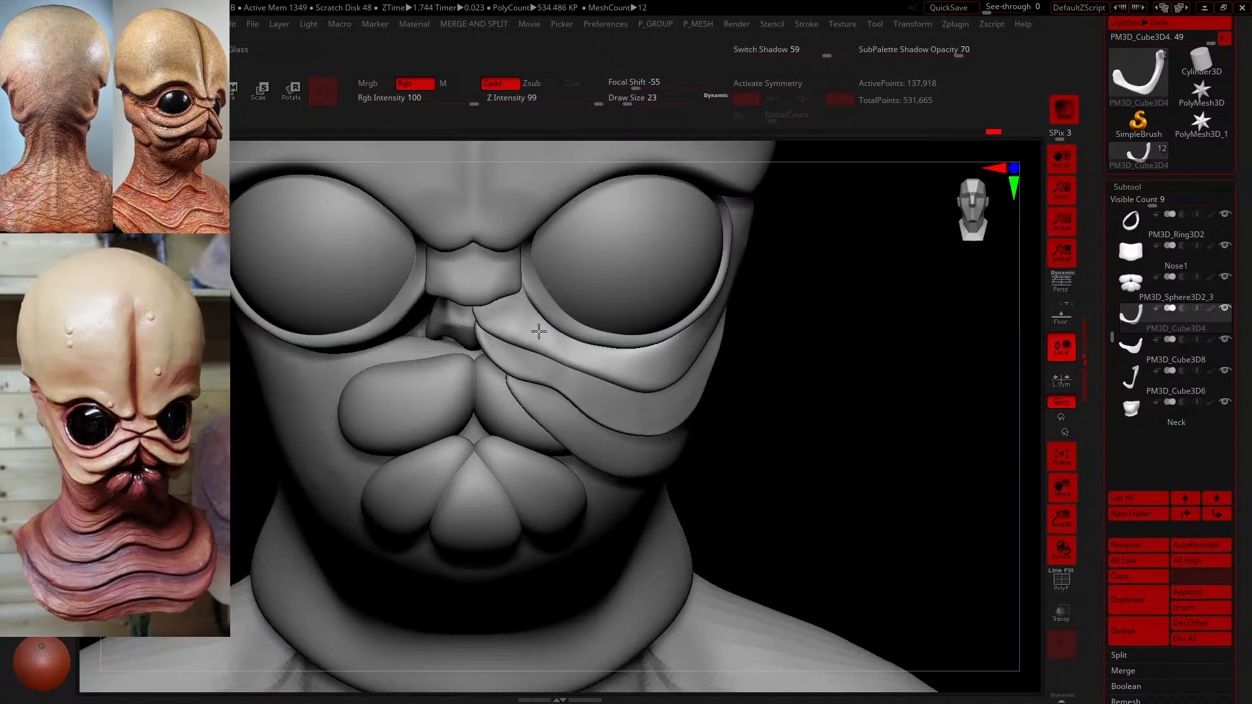
- Carve light creases along the upper under-eye fold with the DamStandard brush and smooth them
key("b")
key("d")
key("s")
left_click_drag(501, 315, 529, 328)
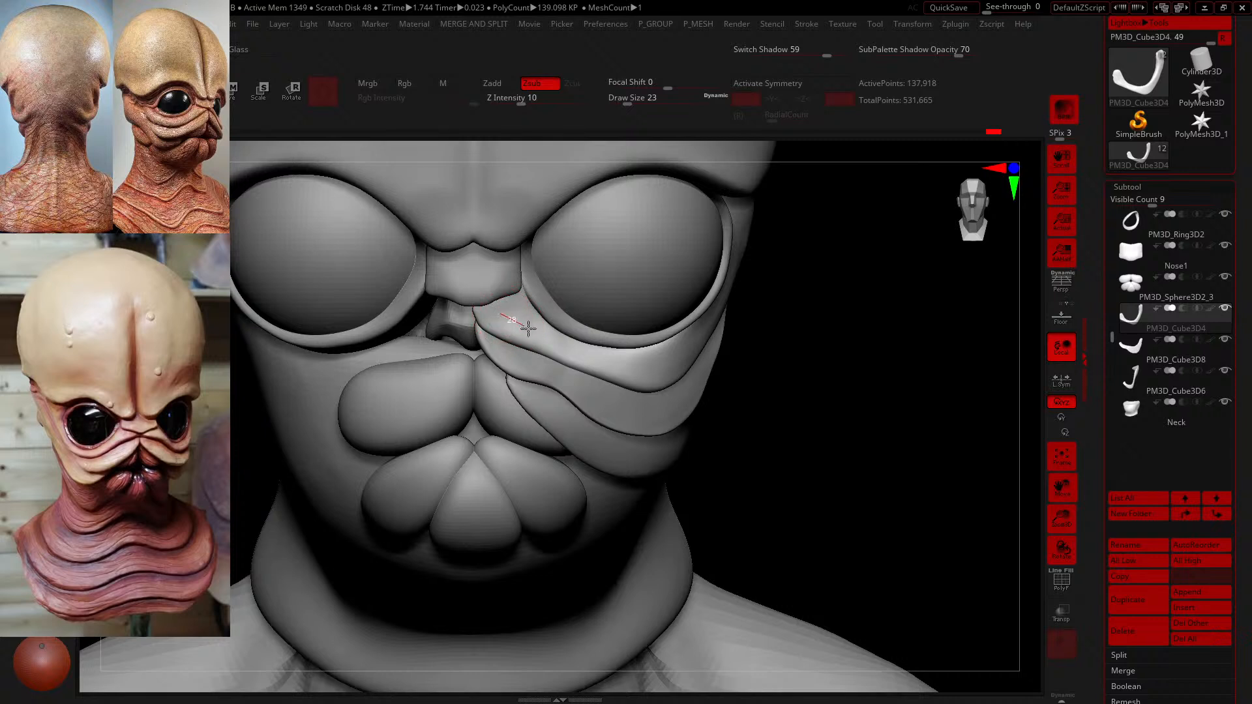
left_click_drag(662, 382, 673, 386)
left_click_drag(490, 321, 546, 347)
left_click_drag(654, 388, 700, 393)
left_click_drag(748, 236, 749, 233)
mouse_move(665, 358)
left_mouse_down("shift")
mouse_move(627, 375)
mouse_move(502, 310)
left_mouse_up("shift")
- Set the Z intensity to 15, carve creases from the nose along the upper fold, and smooth its inner end
left_click(521, 98)
type("15")
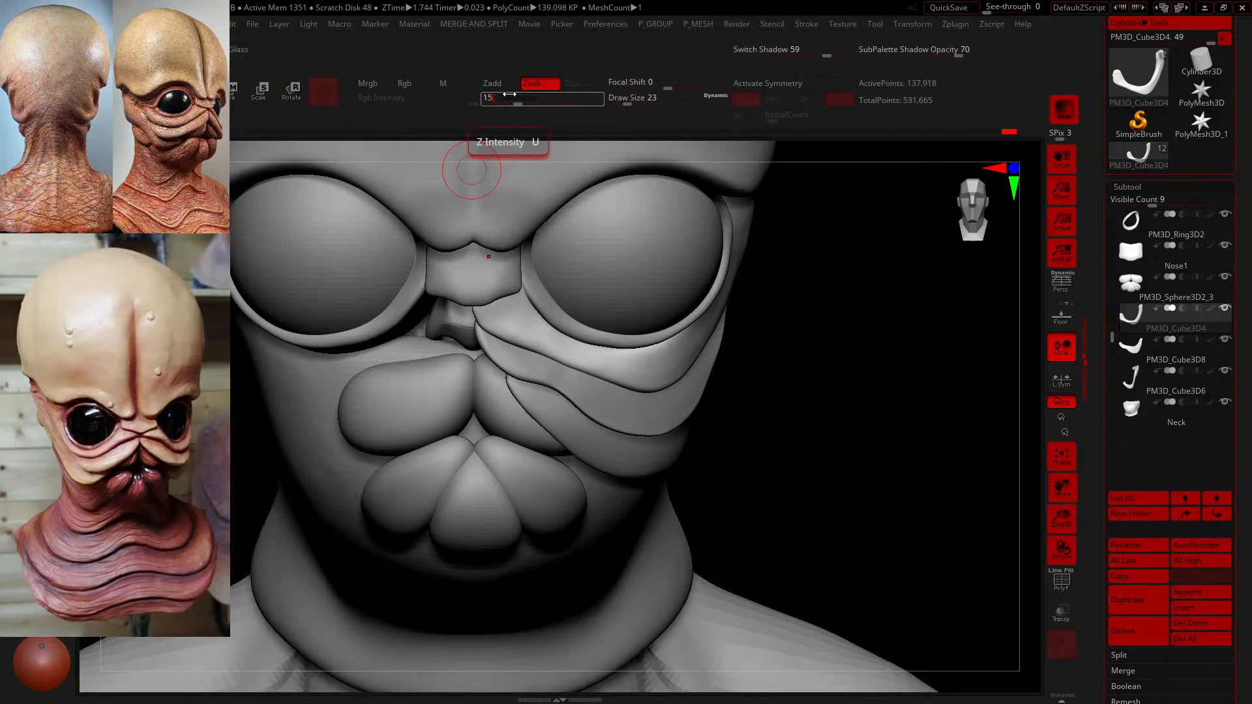
key("Return")
mouse_move(508, 297)
left_mouse_down()
mouse_move(493, 318)
mouse_move(651, 383)
left_mouse_up()
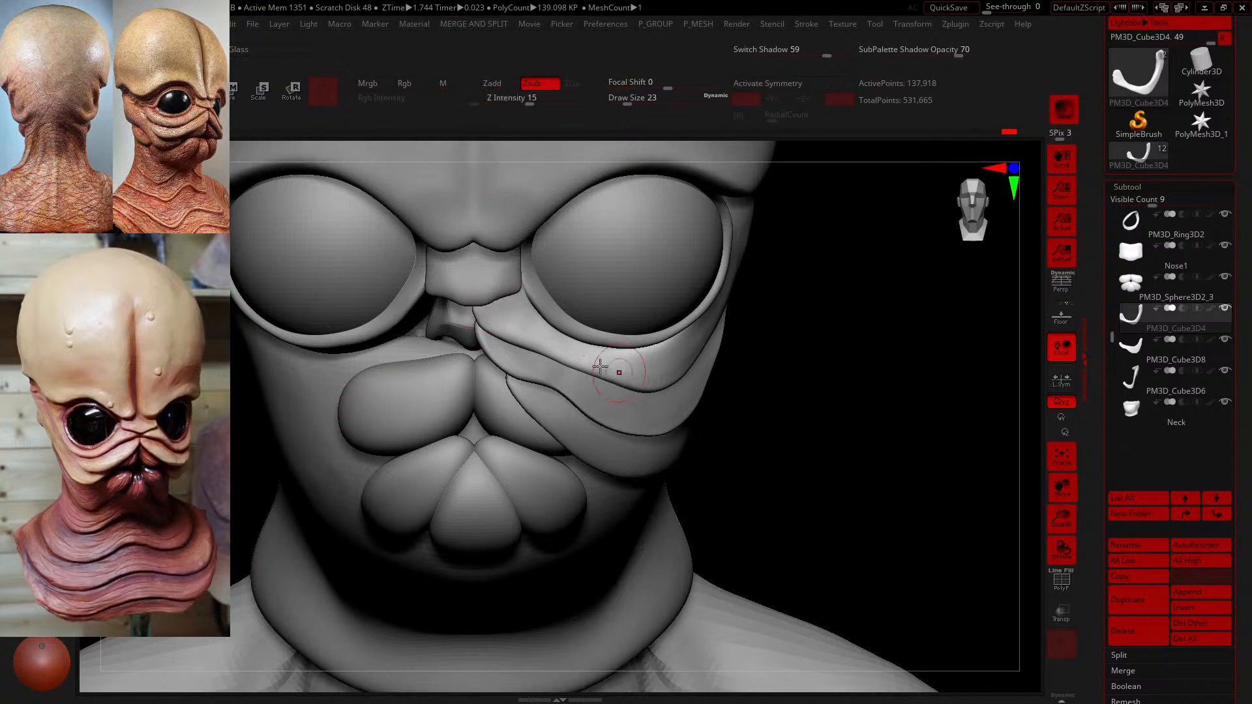
left_click_drag(501, 319, 652, 377)
mouse_move(584, 383)
left_mouse_down()
mouse_move(567, 345)
mouse_move(435, 300)
left_mouse_up()
left_click_drag(455, 240, 453, 236)
left_click_drag(541, 348, 489, 292)
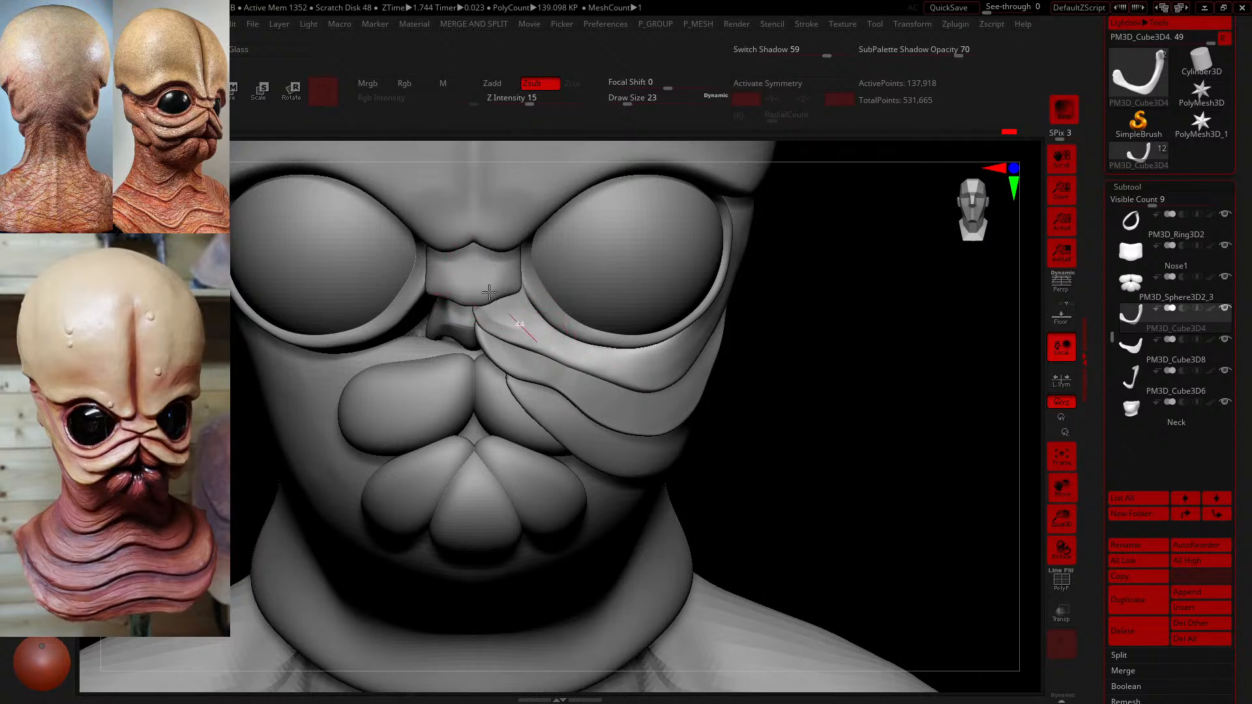
left_click_drag(443, 251, 444, 228)
left_click_drag(488, 287, 491, 320, "shift")
mouse_move(769, 356)
left_mouse_down()
mouse_move(894, 374)
mouse_move(832, 410)
left_mouse_up()
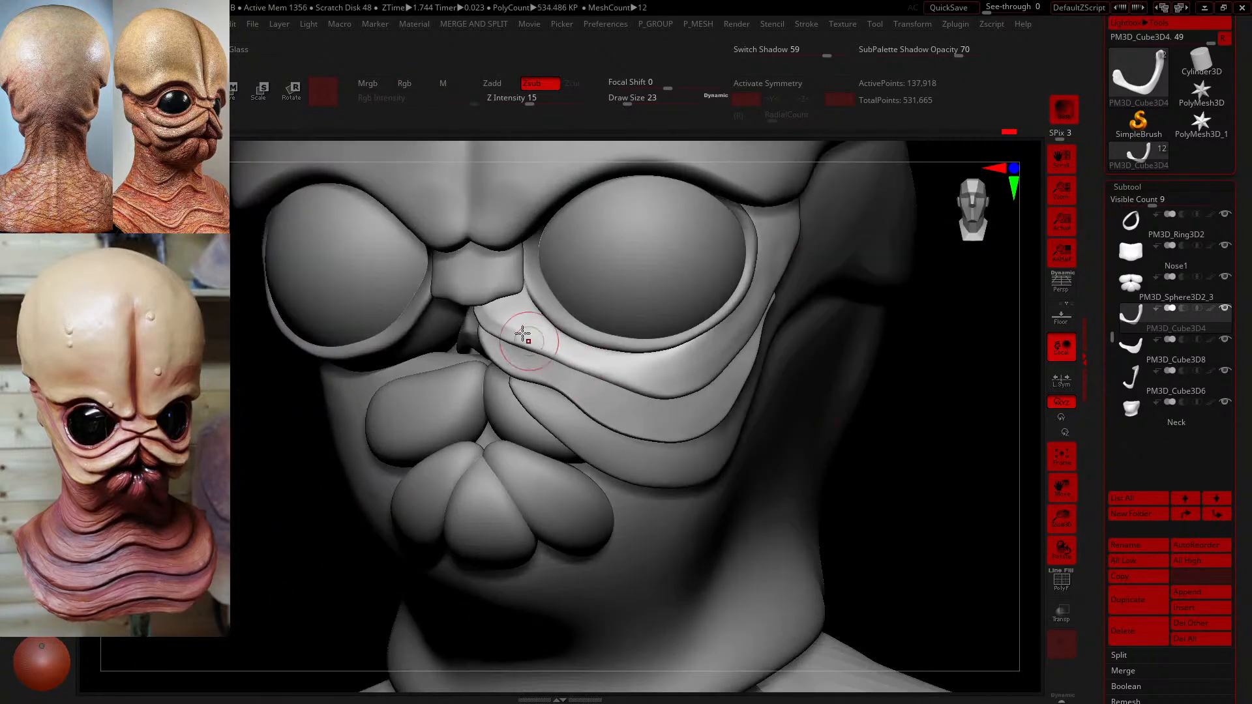
- Deepen the light creases running from the nose toward the outer part of the upper under-eye fold
left_click_drag(485, 307, 626, 372)
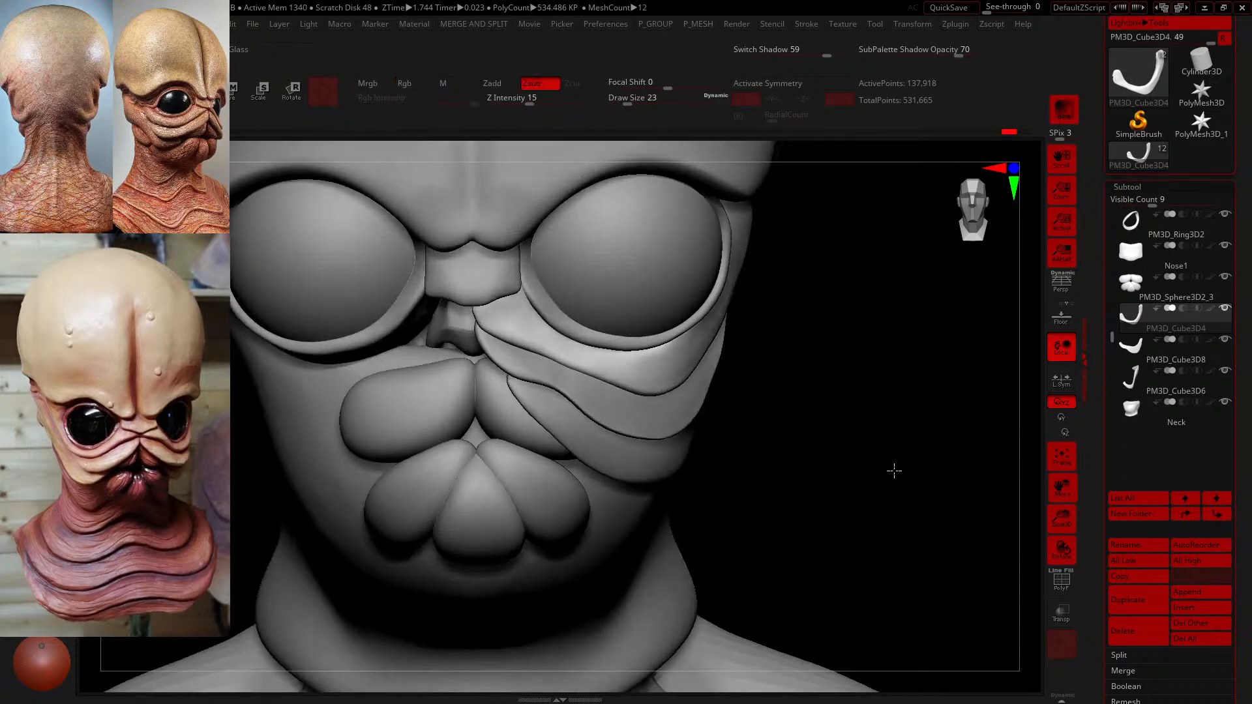
left_click_drag(894, 470, 892, 471)
mouse_move(621, 368)
left_mouse_down()
mouse_move(475, 277)
mouse_move(501, 324)
left_mouse_up()
left_click_drag(572, 364, 699, 388)
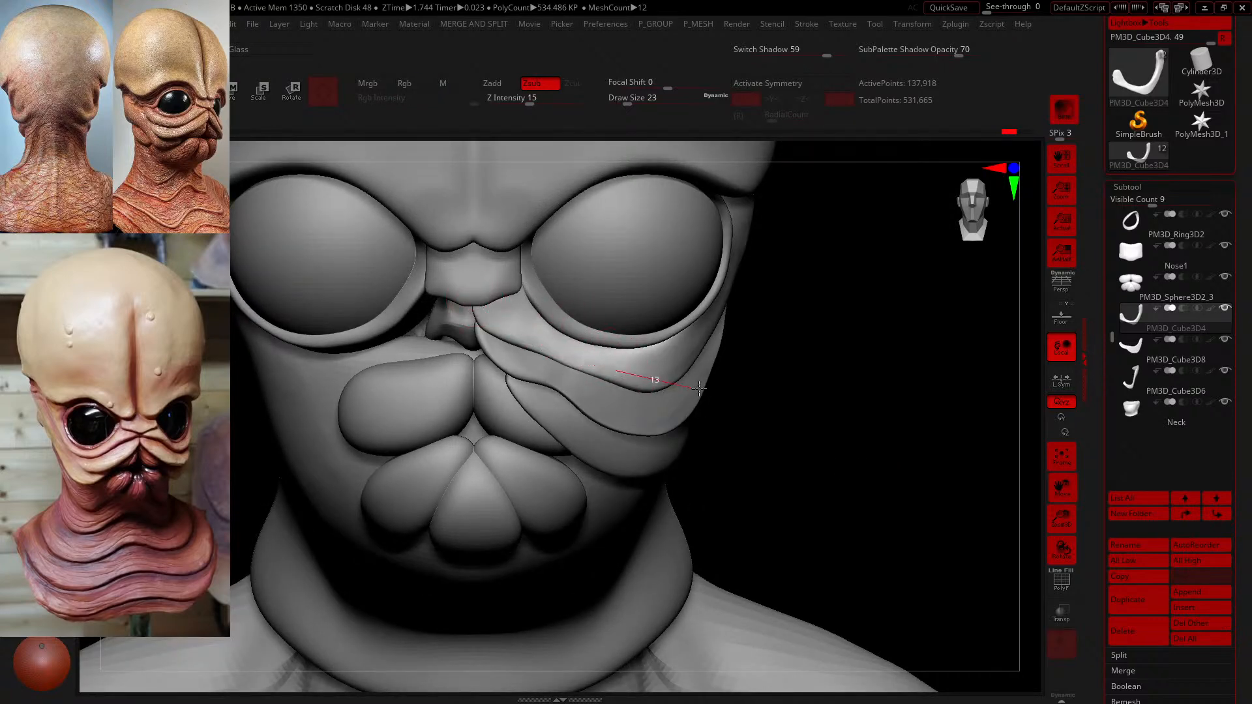
- Select the nose piece, centre the transform gizmo on it and scale it slightly in depth
left_click_drag(828, 366, 633, 408)
key("e")
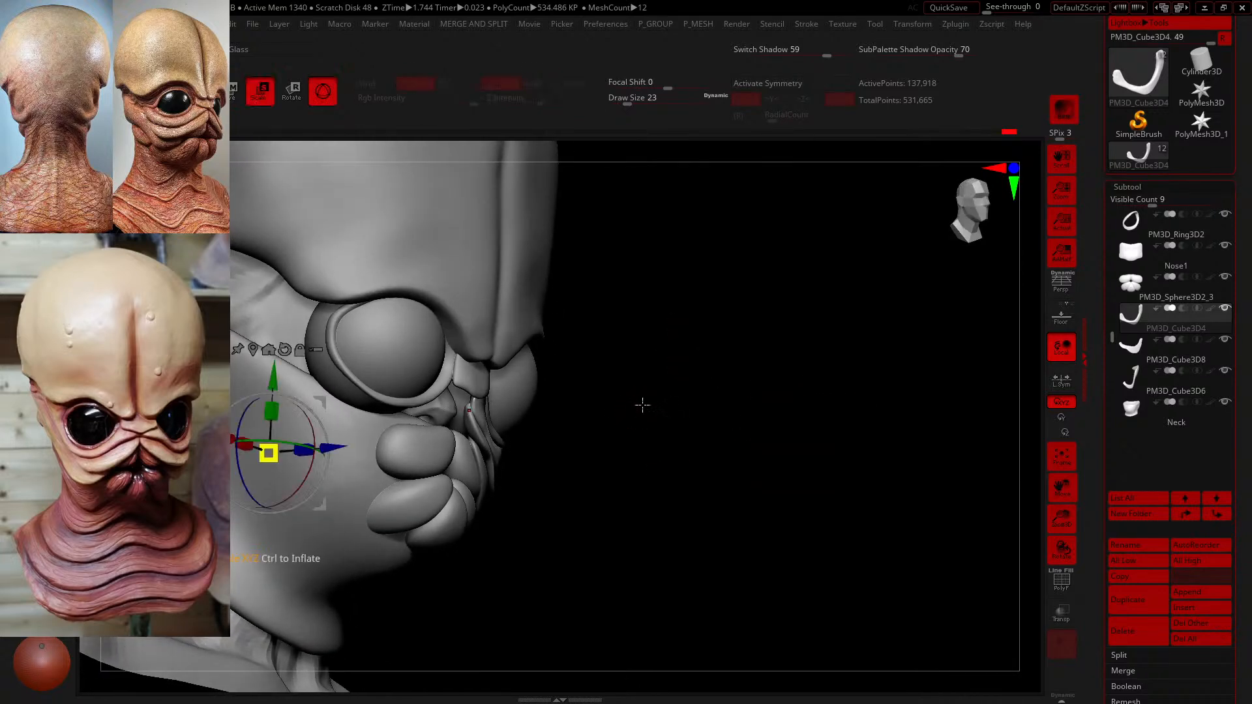
left_click(1123, 251)
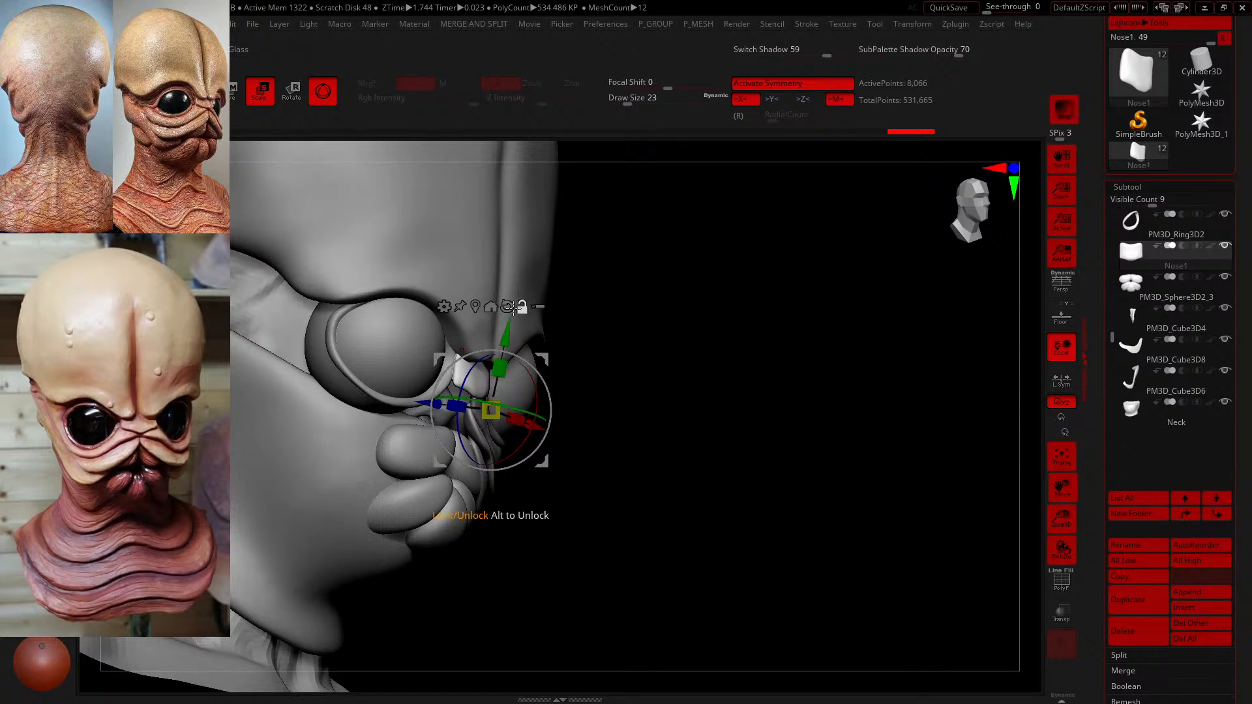
left_click(490, 307)
left_click(497, 275)
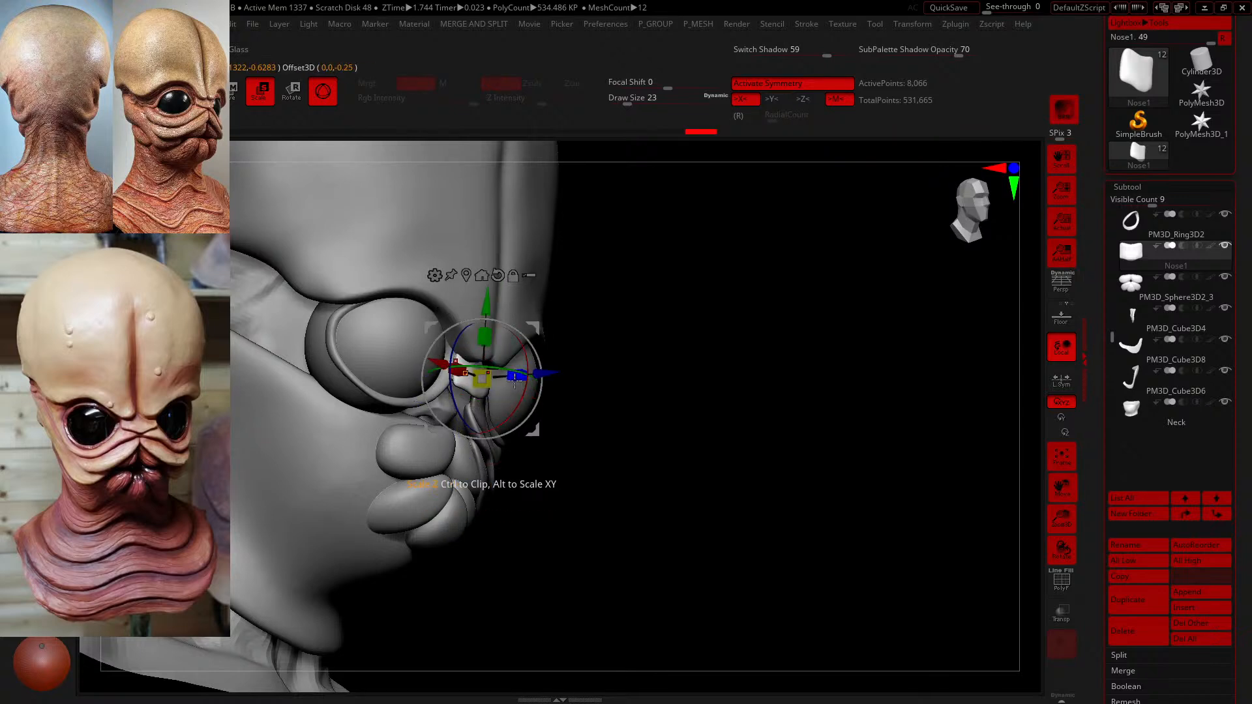
left_click_drag(515, 382, 524, 381)
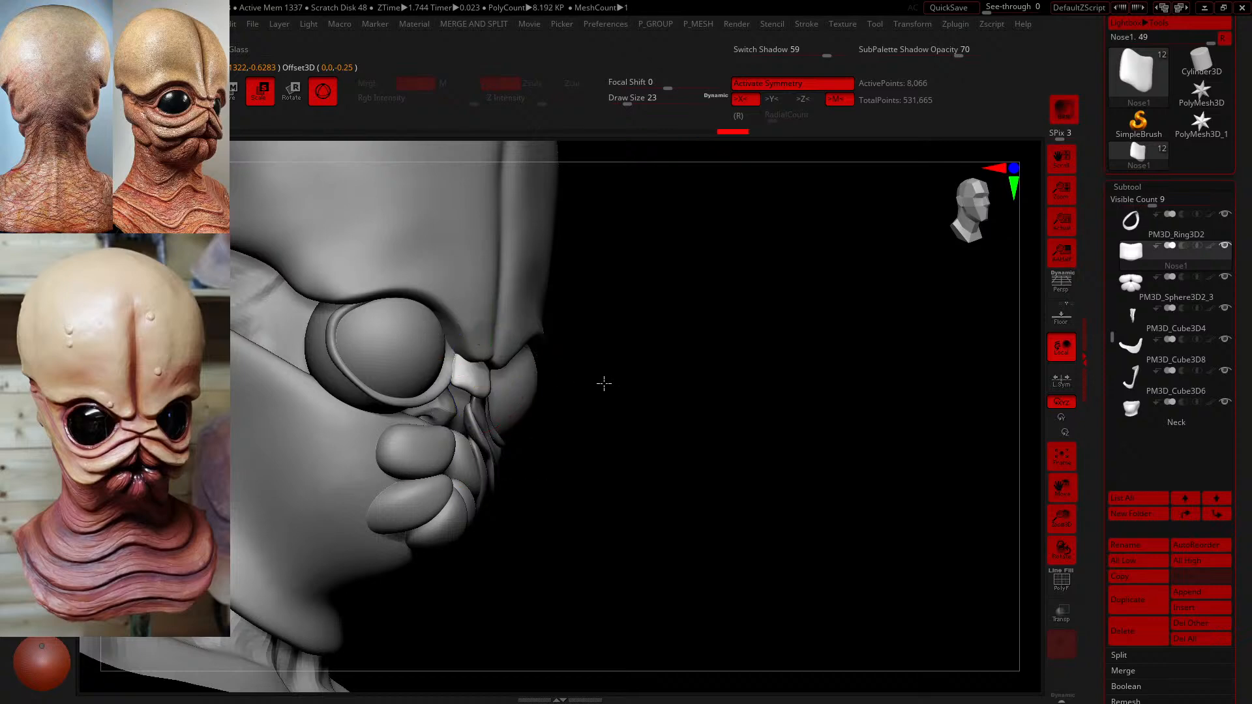
left_click_drag(603, 383, 533, 369)
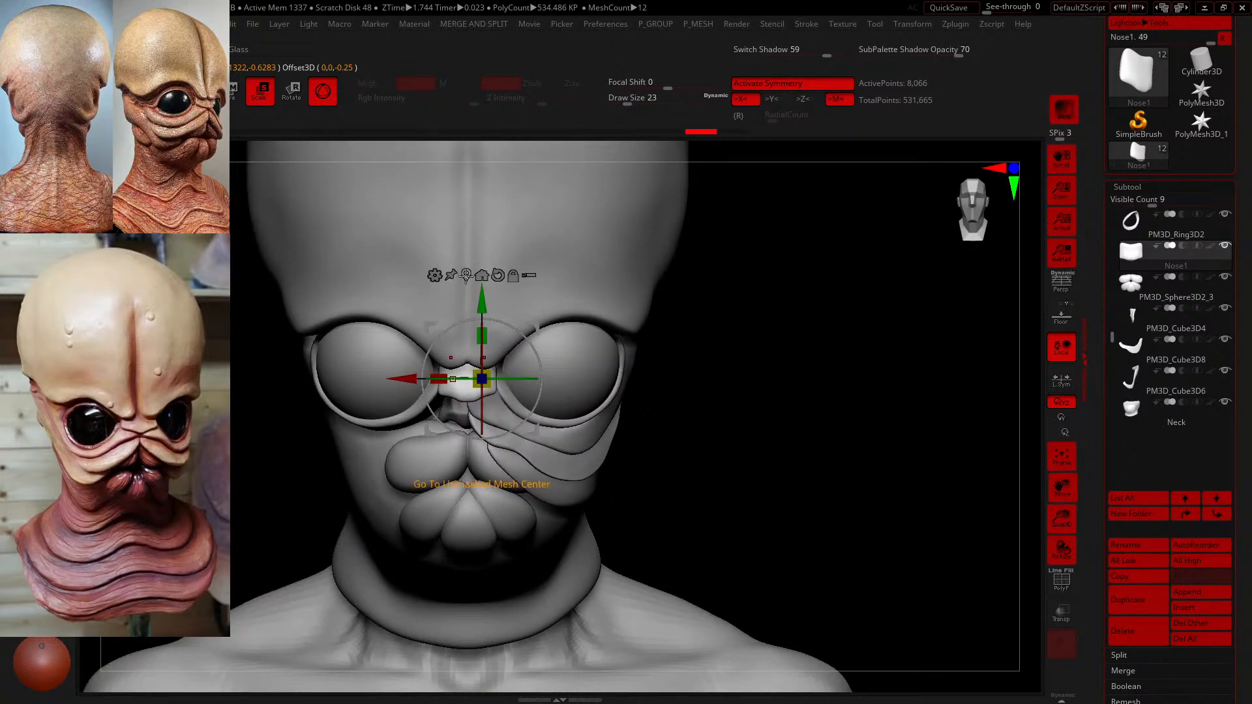
- Turn off symmetry, recentre the gizmo on the nose piece and adjust its depth between the eyes
left_click(752, 89)
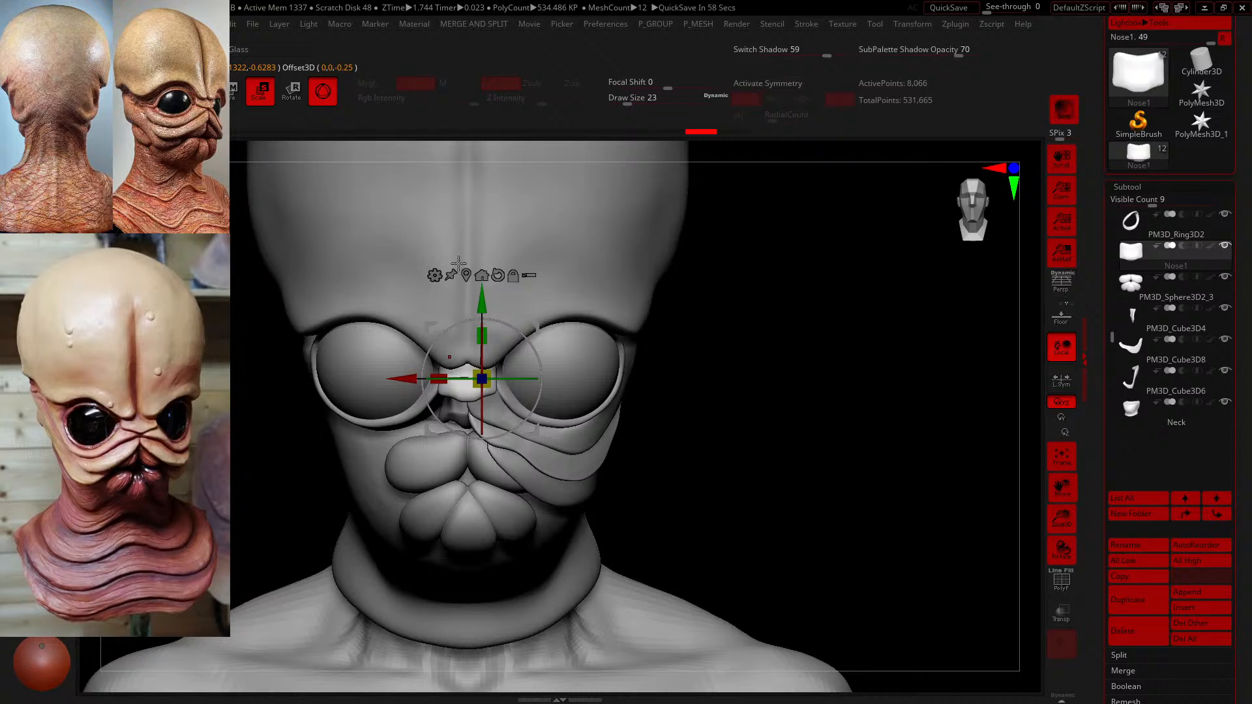
left_click(466, 267)
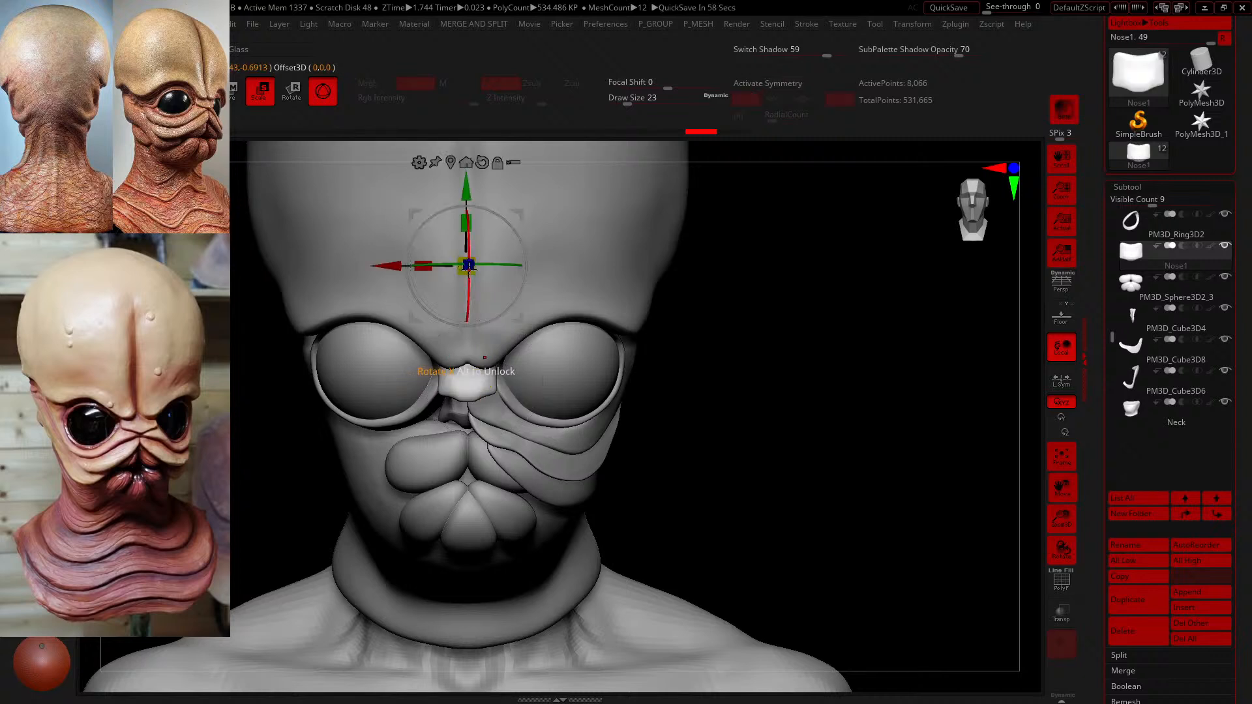
left_click(451, 163)
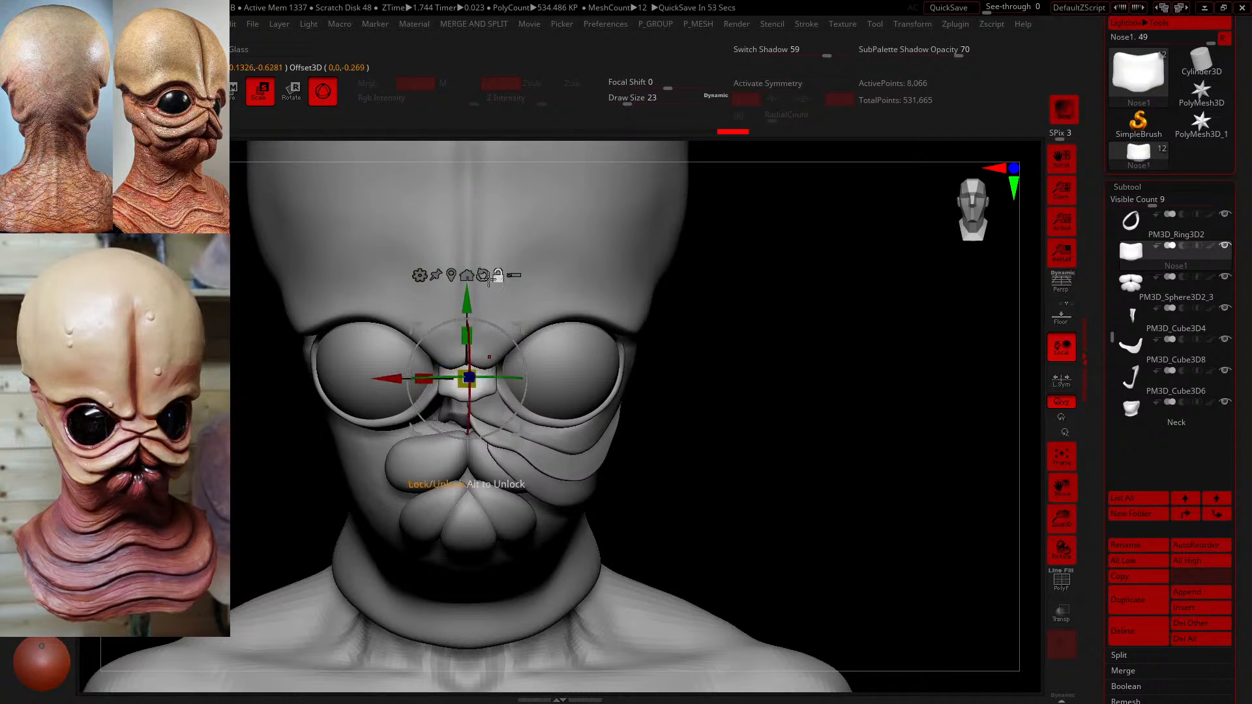
left_click_drag(659, 388, 741, 444)
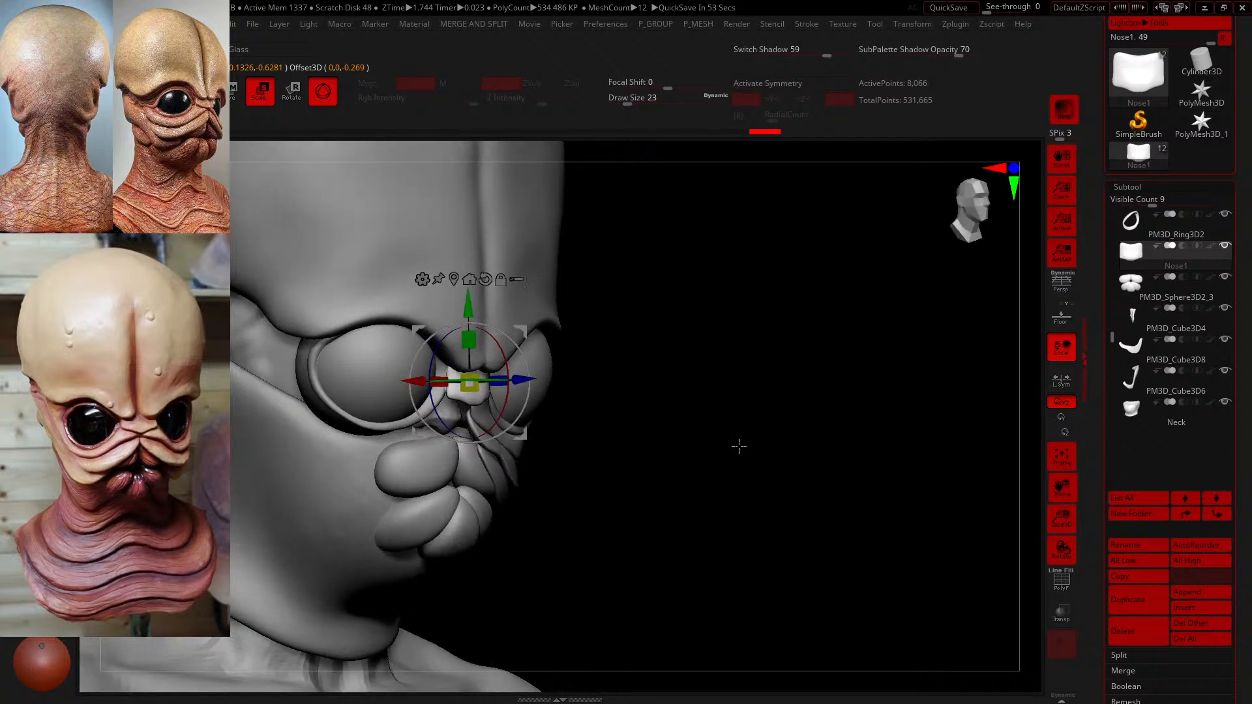
scroll(475, 391, "up", 4)
left_click_drag(475, 391, 512, 379)
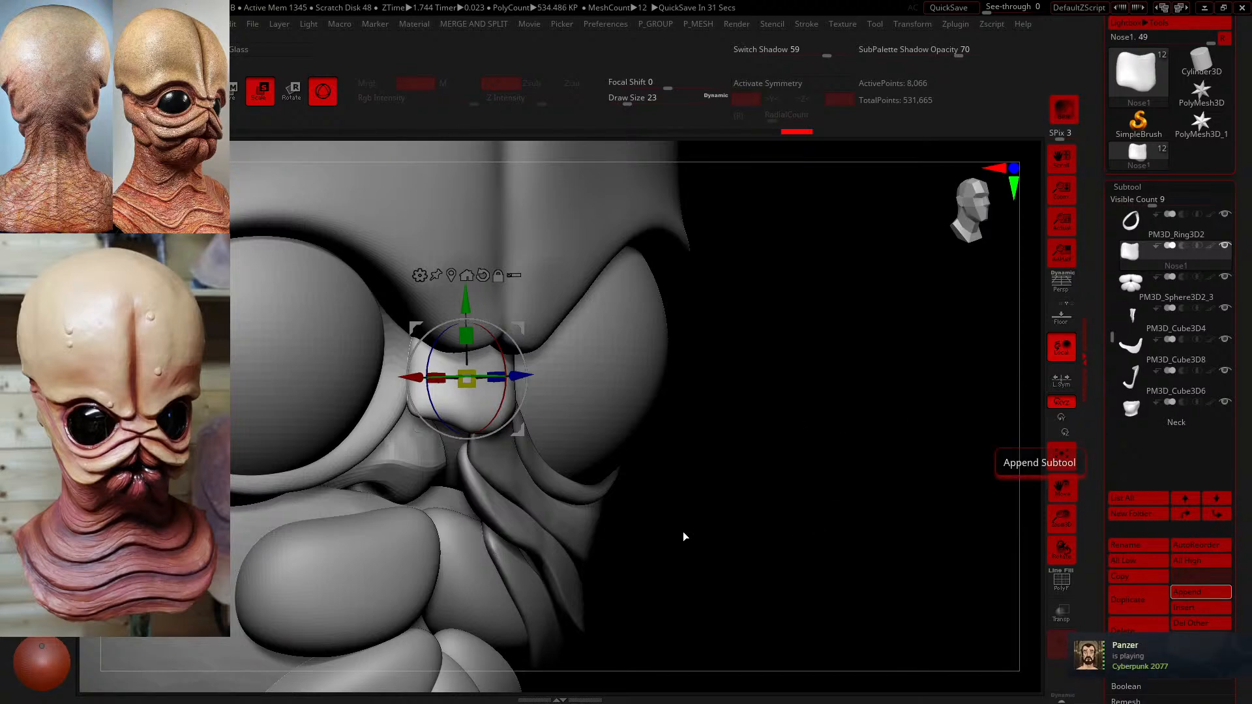
- Set the draw size to 41, enable symmetry and reshape the nose piece's sides and lower edge
mouse_move(683, 530)
left_mouse_down()
mouse_move(732, 498)
mouse_move(688, 469)
mouse_move(713, 391)
mouse_move(714, 406)
left_mouse_up()
key("q")
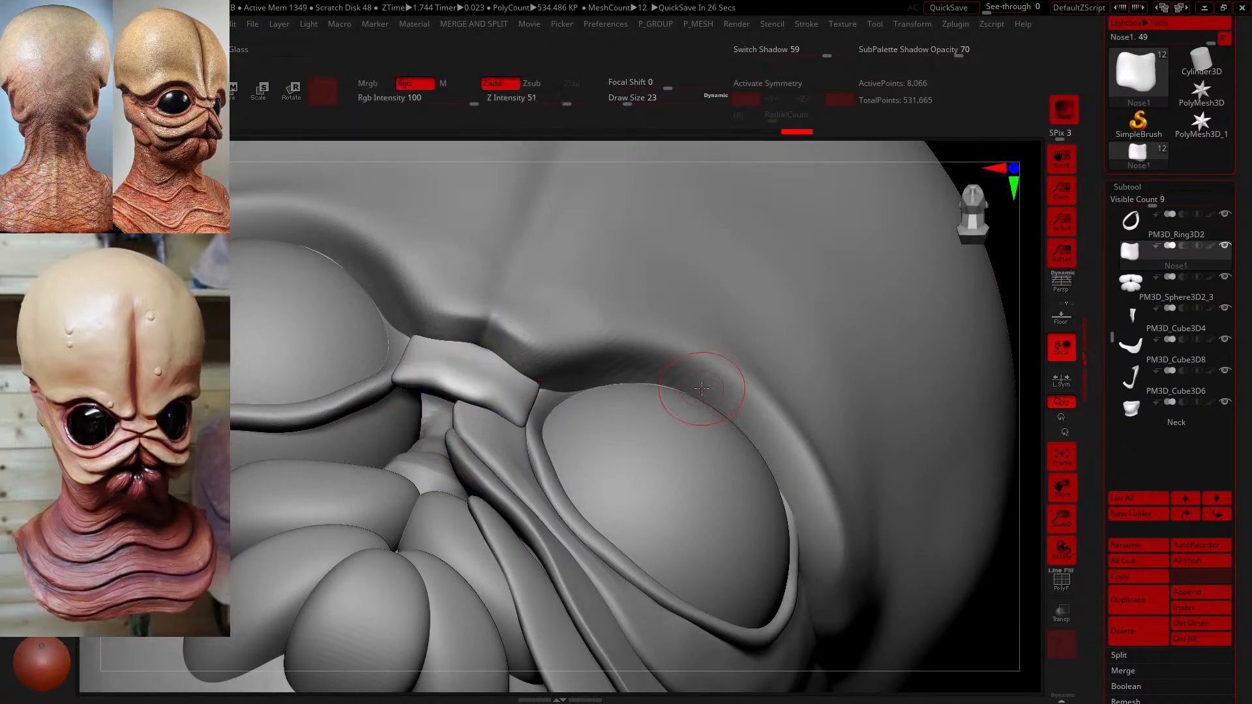
left_click_drag(628, 101, 633, 101)
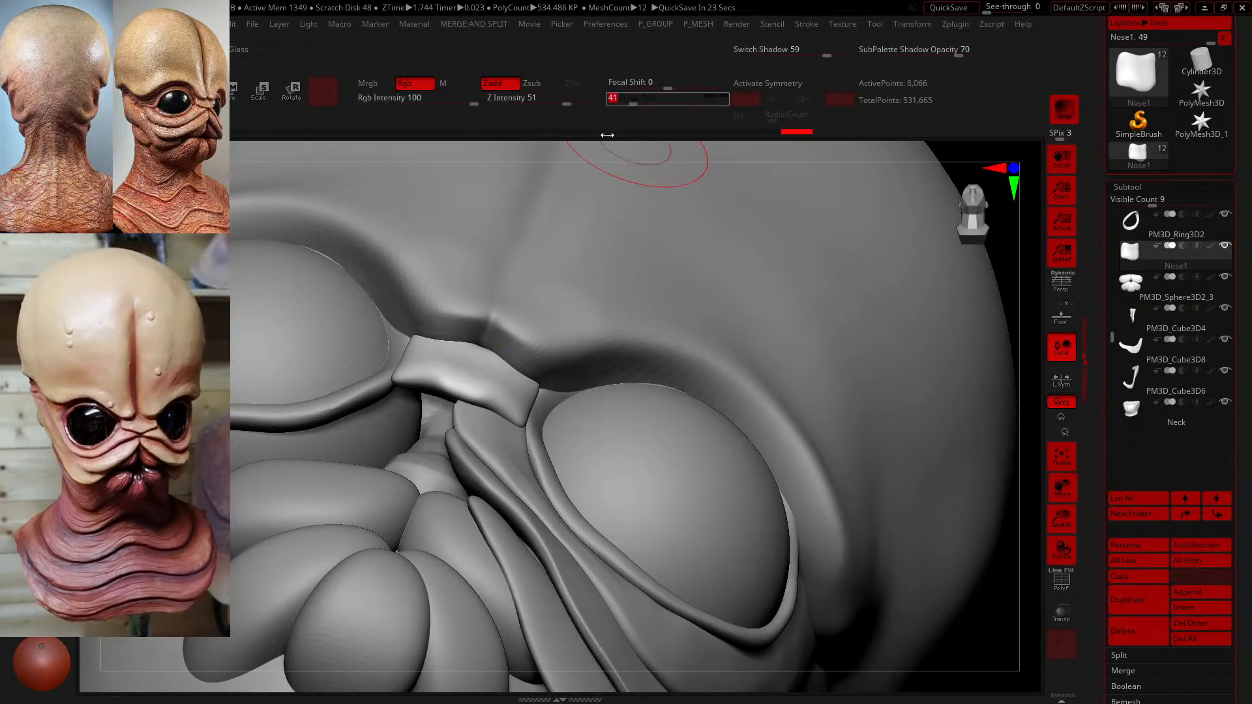
key("x")
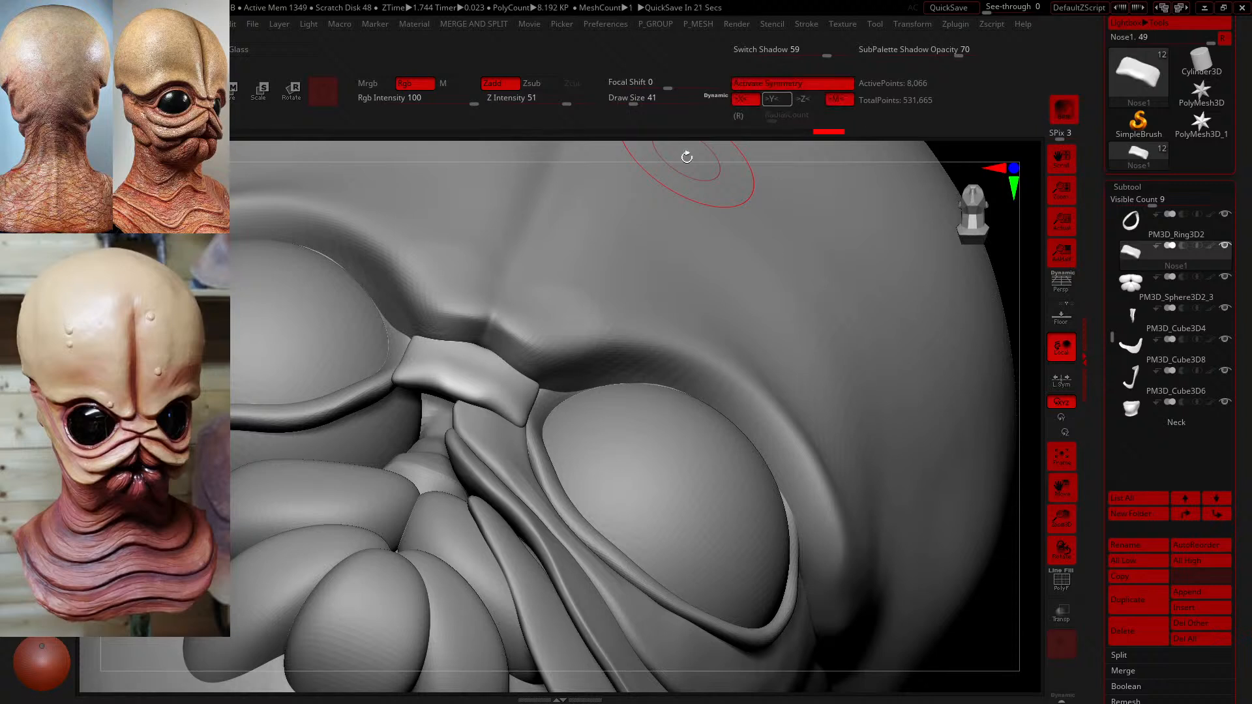
mouse_move(425, 354)
left_mouse_down()
mouse_move(418, 340)
mouse_move(462, 371)
mouse_move(410, 341)
left_mouse_up()
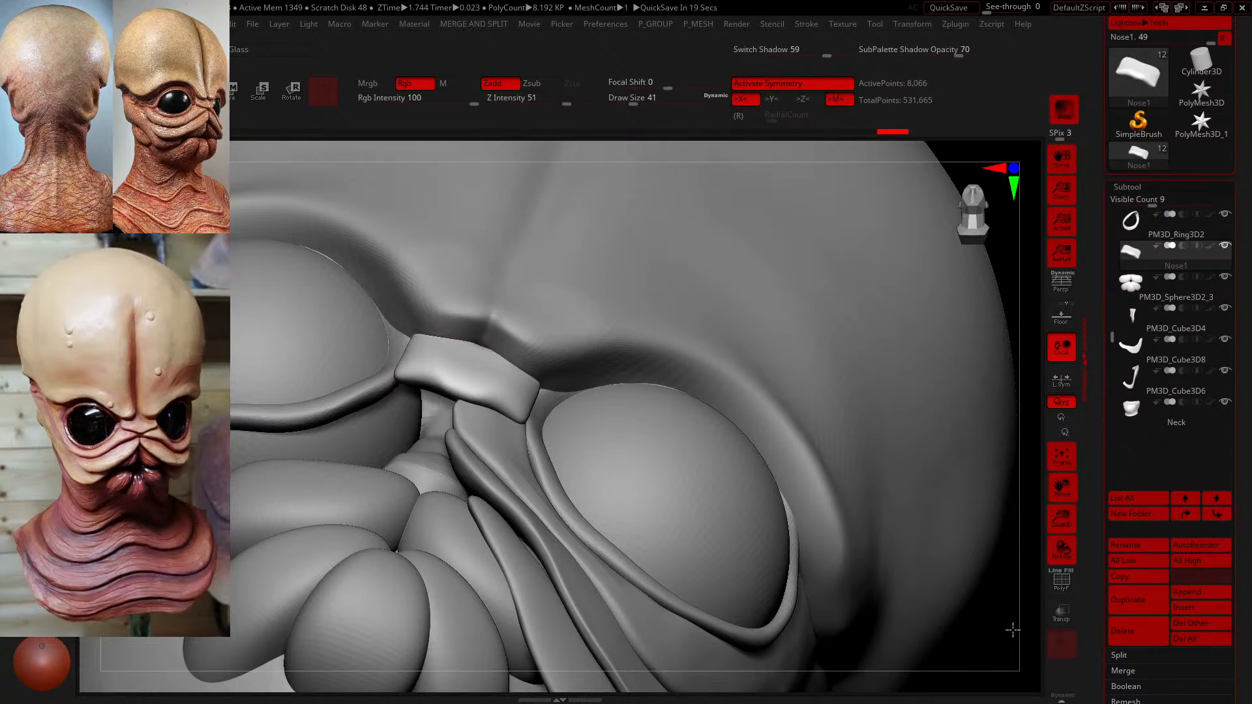
left_click_drag(1013, 630, 1018, 690)
left_click_drag(986, 556, 971, 507, "alt")
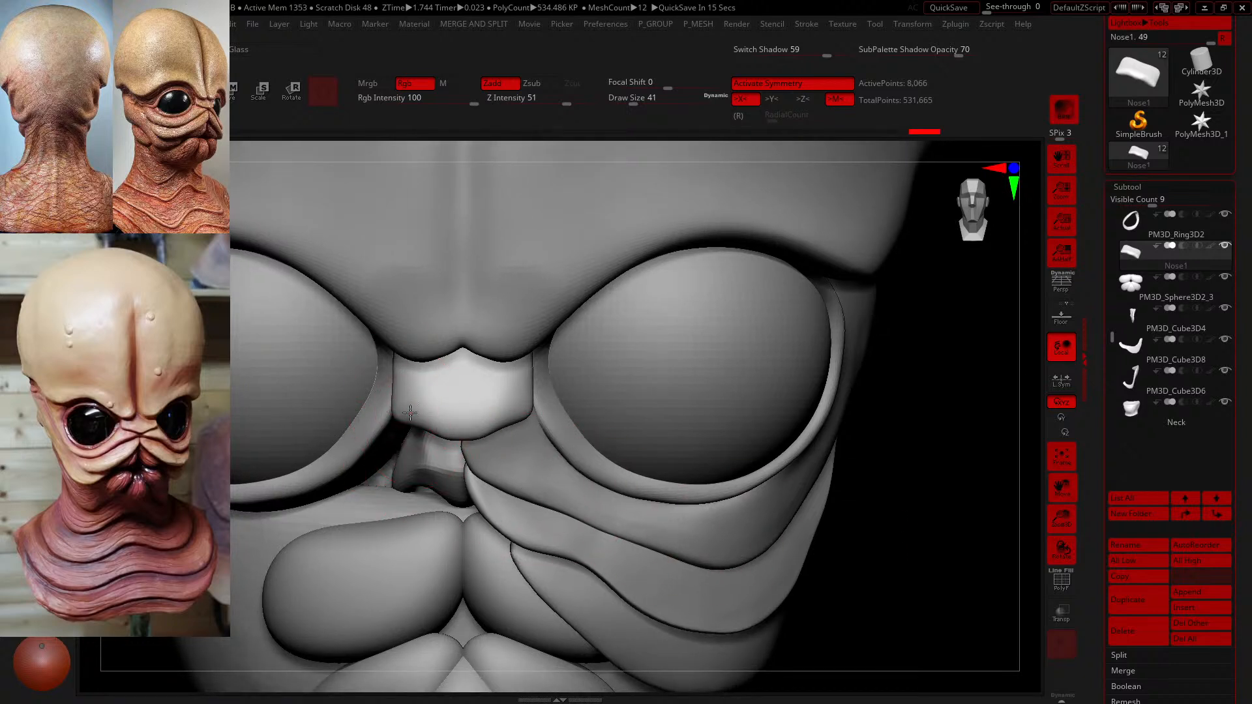
mouse_move(400, 397)
left_mouse_down()
mouse_move(416, 389)
mouse_move(406, 393)
left_mouse_up()
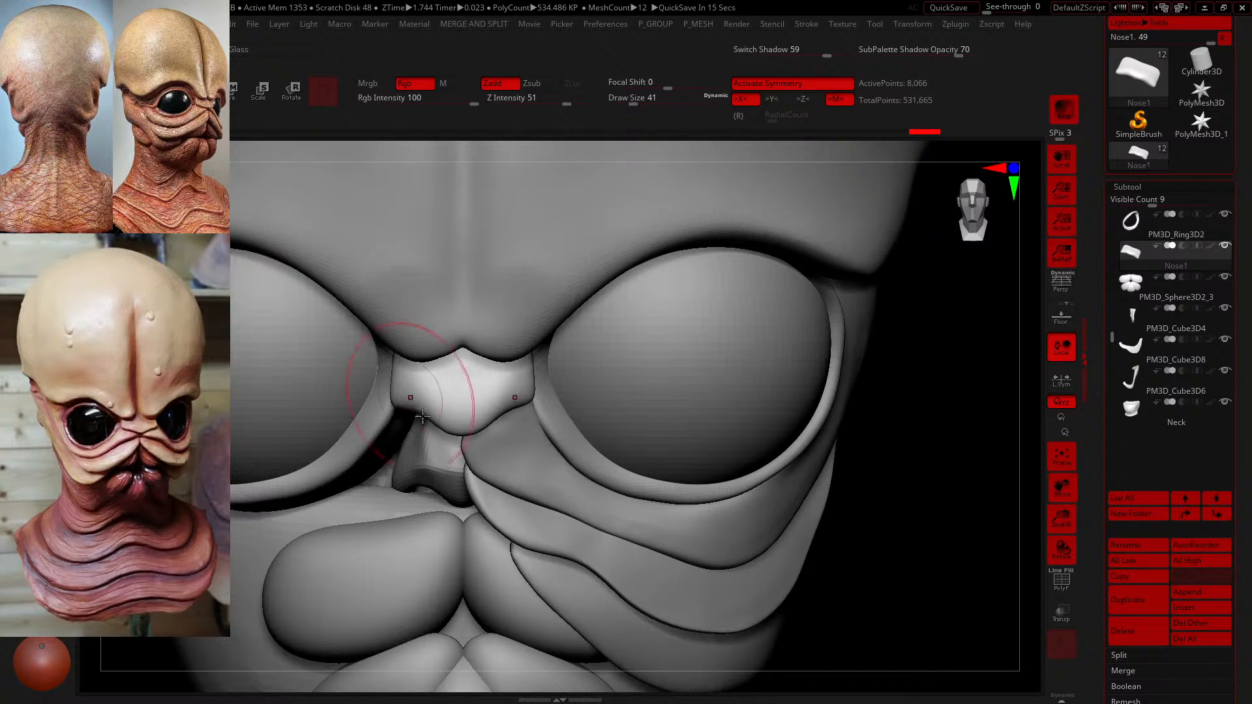
left_click_drag(457, 433, 457, 427)
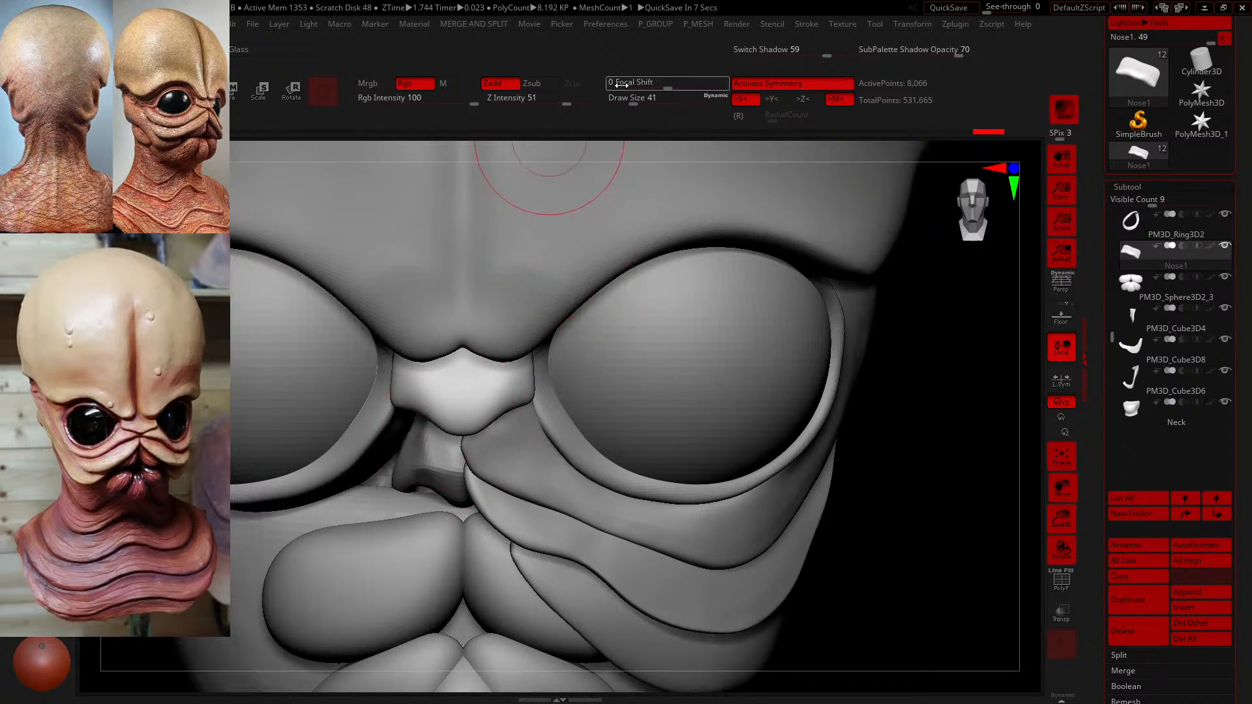
- Refine the nose piece's lower edge and its upper edge under the brow at draw size 29
left_click_drag(636, 98, 630, 97)
left_click_drag(487, 434, 482, 431)
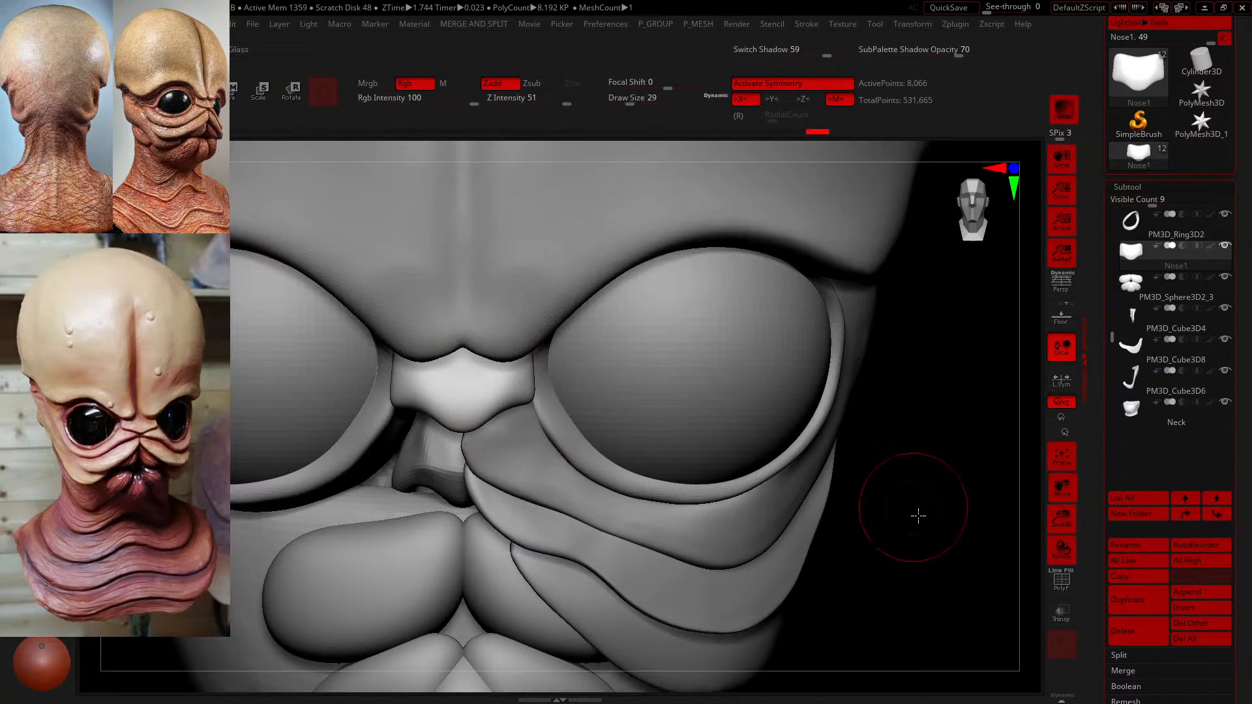
left_click_drag(919, 515, 908, 376, "alt")
left_click_drag(467, 358, 465, 350)
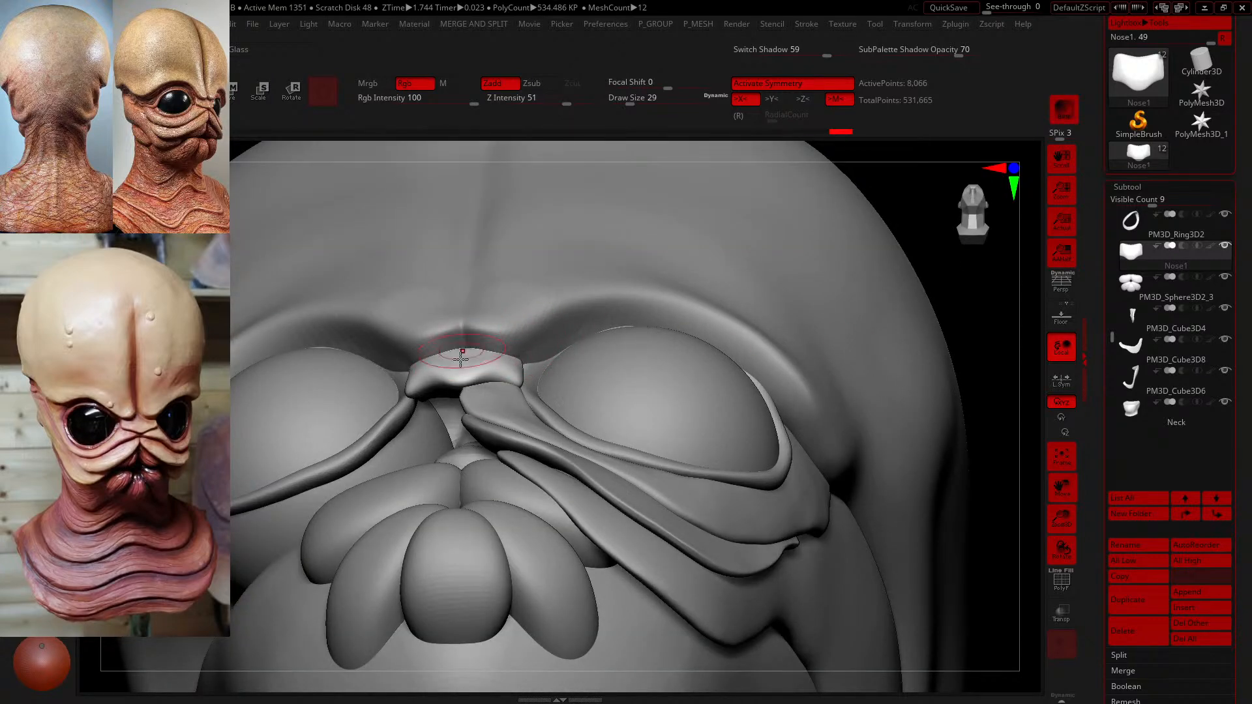
left_click_drag(1006, 545, 1018, 543)
- Select the upper under-eye fold and carve fine creases from its inner end with the DamStandard brush at draw size 16
left_click(1136, 347)
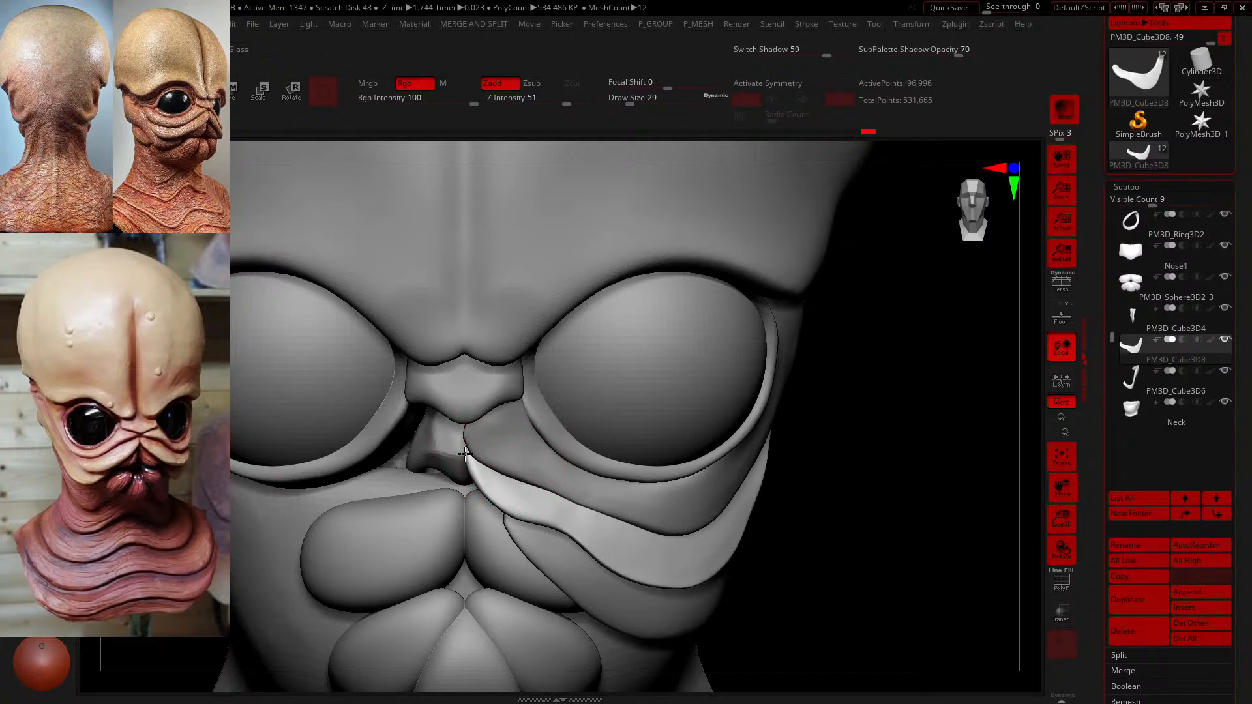
left_click(1135, 317)
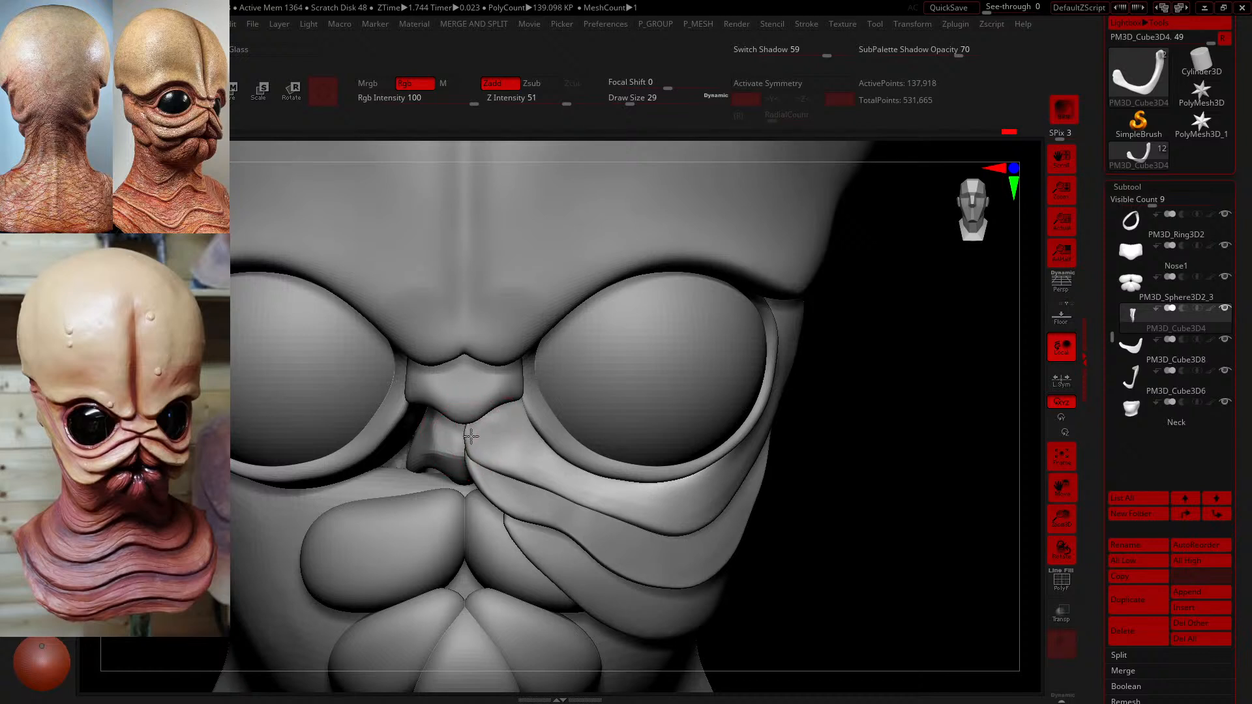
left_click_drag(636, 99, 629, 108)
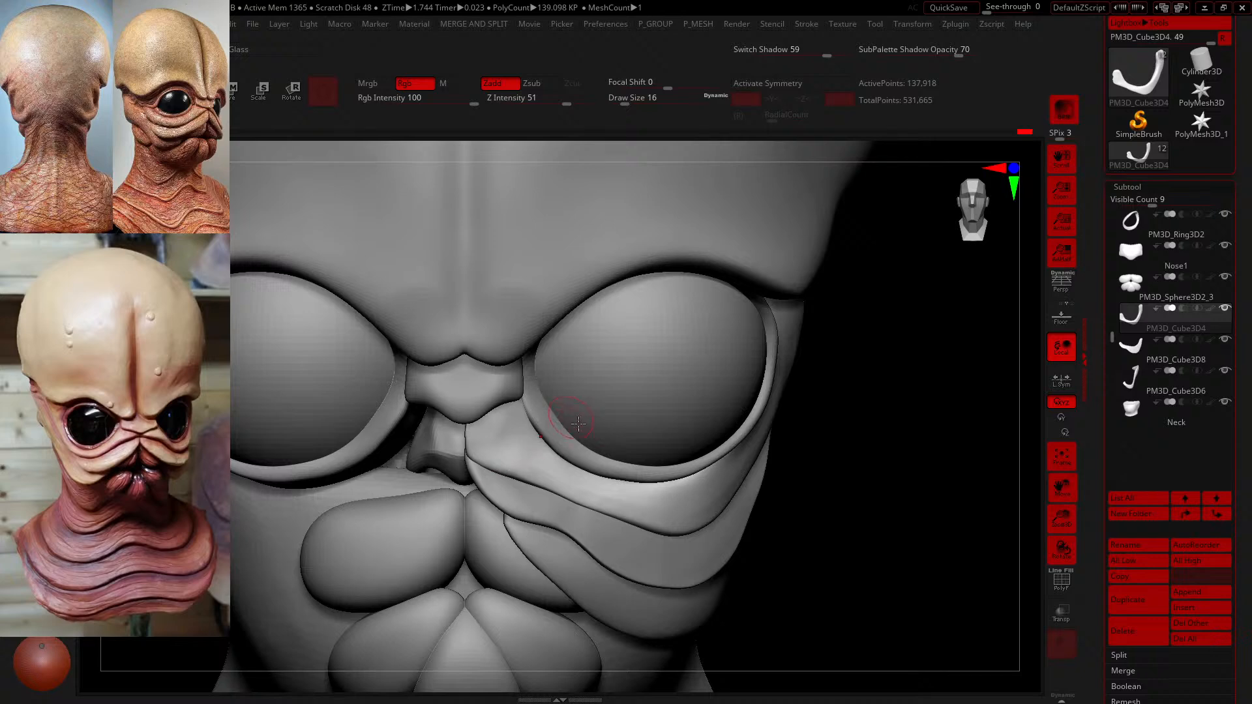
mouse_move(954, 633)
left_mouse_down()
mouse_move(959, 546)
mouse_move(932, 600)
left_mouse_up()
key("b")
key("d")
key("s")
left_click_drag(508, 465, 500, 458)
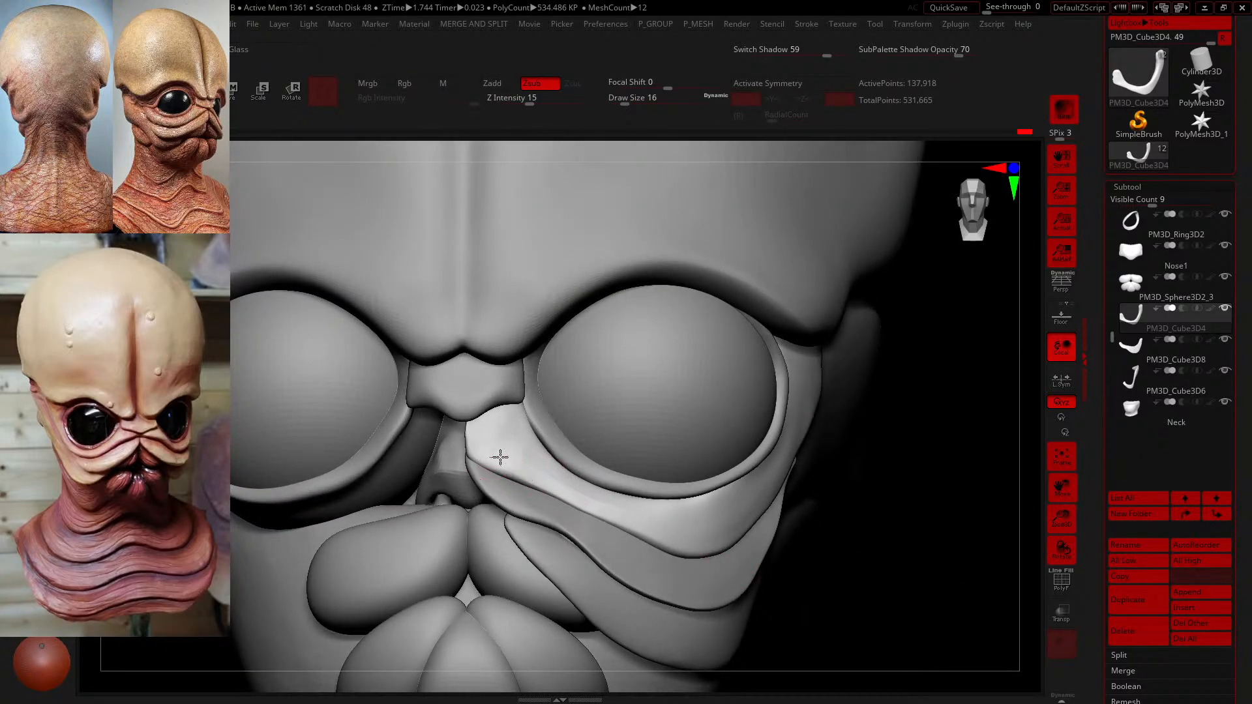
left_click_drag(613, 505, 624, 508)
left_click_drag(491, 456, 623, 510)
left_click_drag(489, 447, 478, 433)
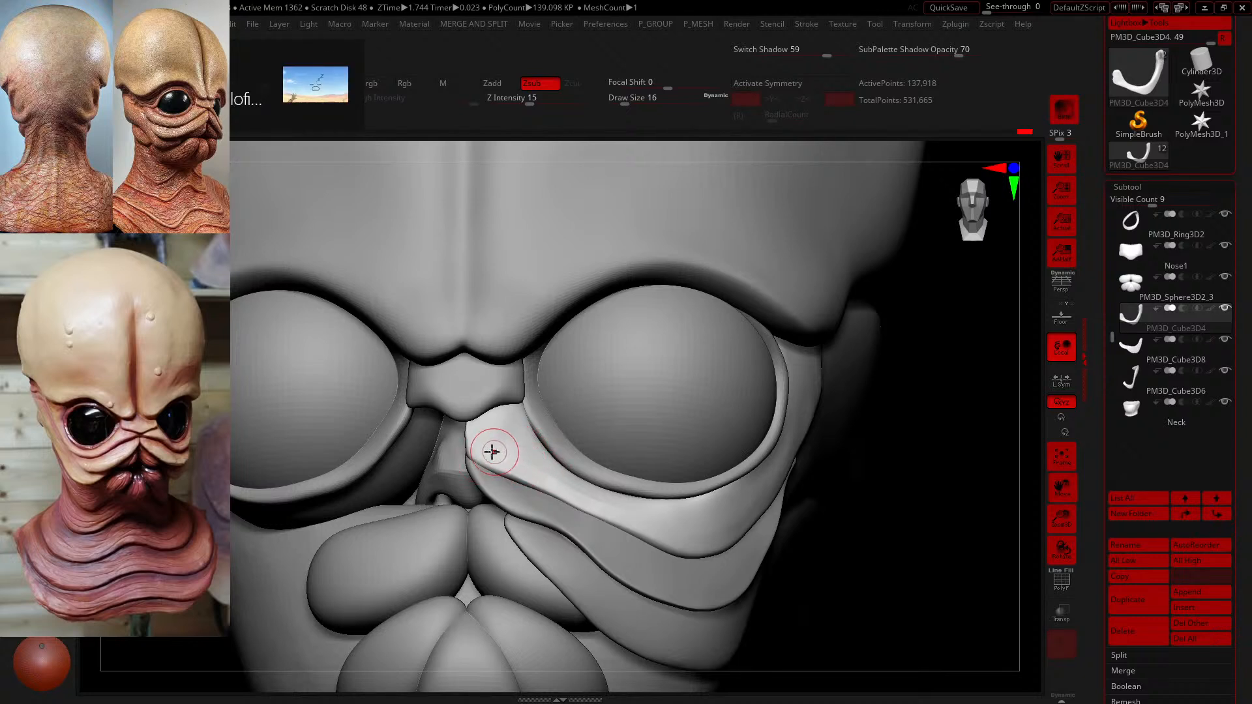
- Extend the creases along the upper fold toward its outer lower edge, smooth them and crease the inner tip again
left_click_drag(506, 458, 578, 496)
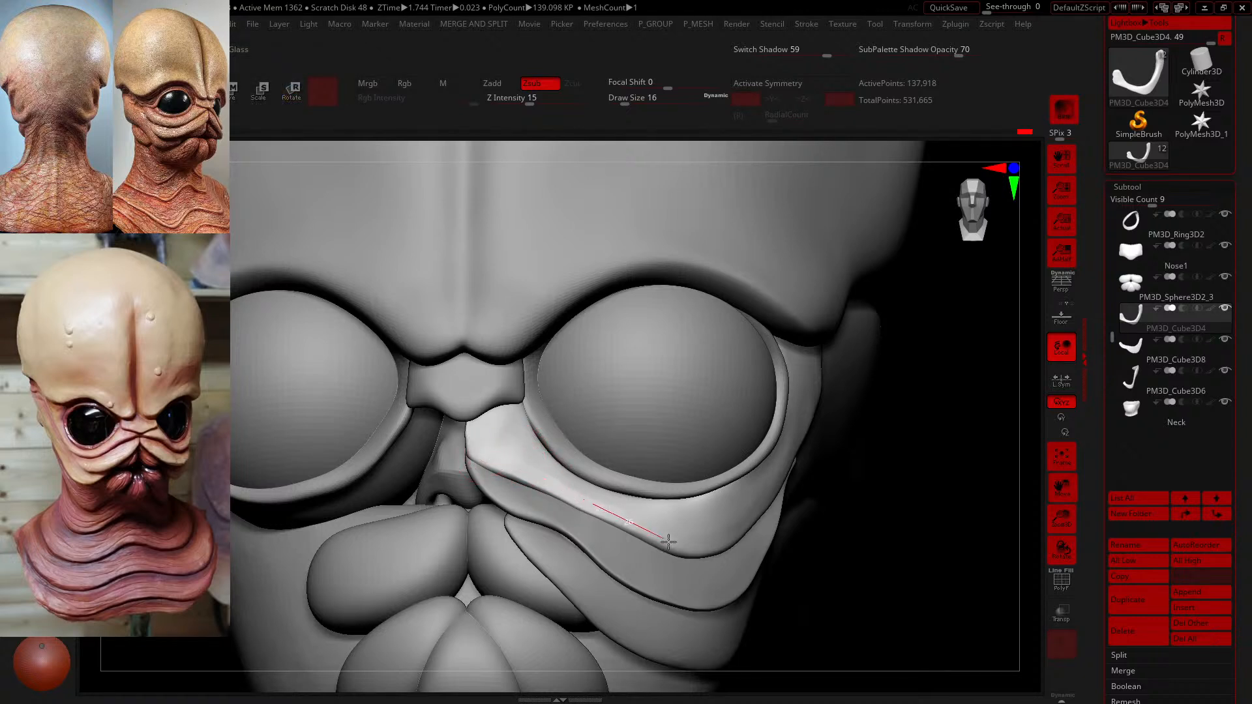
left_click_drag(758, 559, 756, 558)
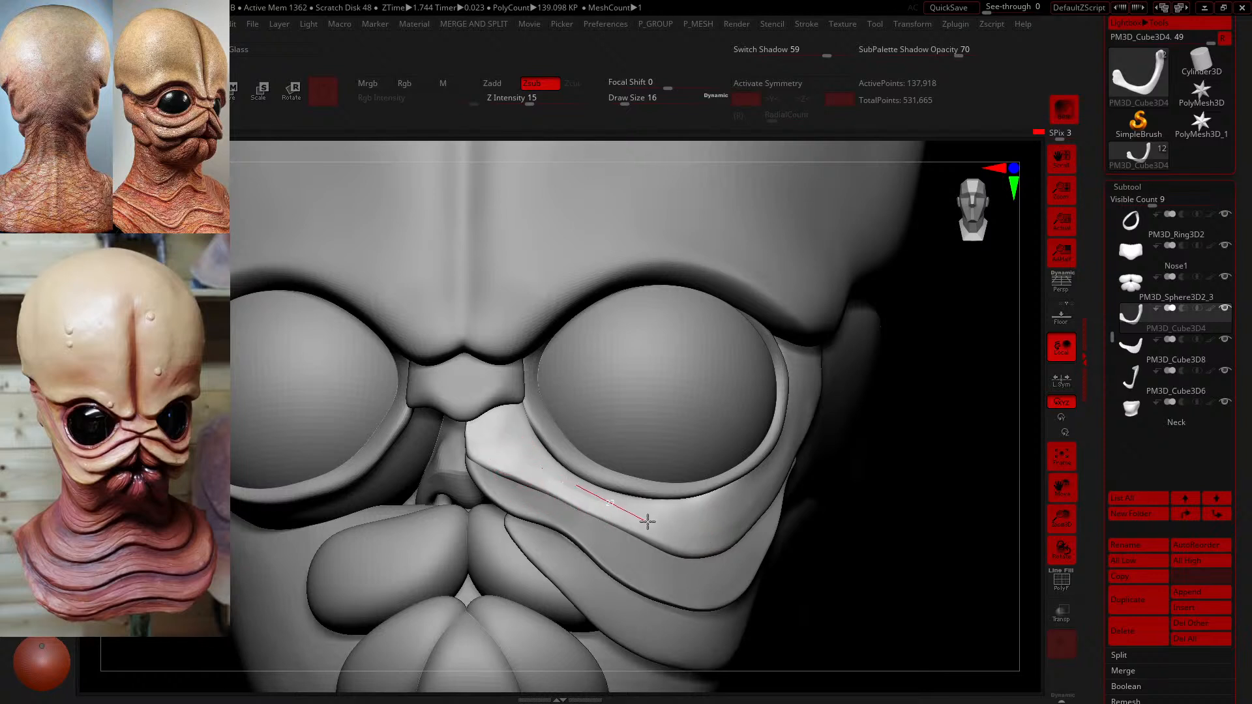
left_click_drag(647, 522, 736, 549)
mouse_move(624, 505)
left_mouse_down()
mouse_move(646, 526)
mouse_move(722, 539)
left_mouse_up()
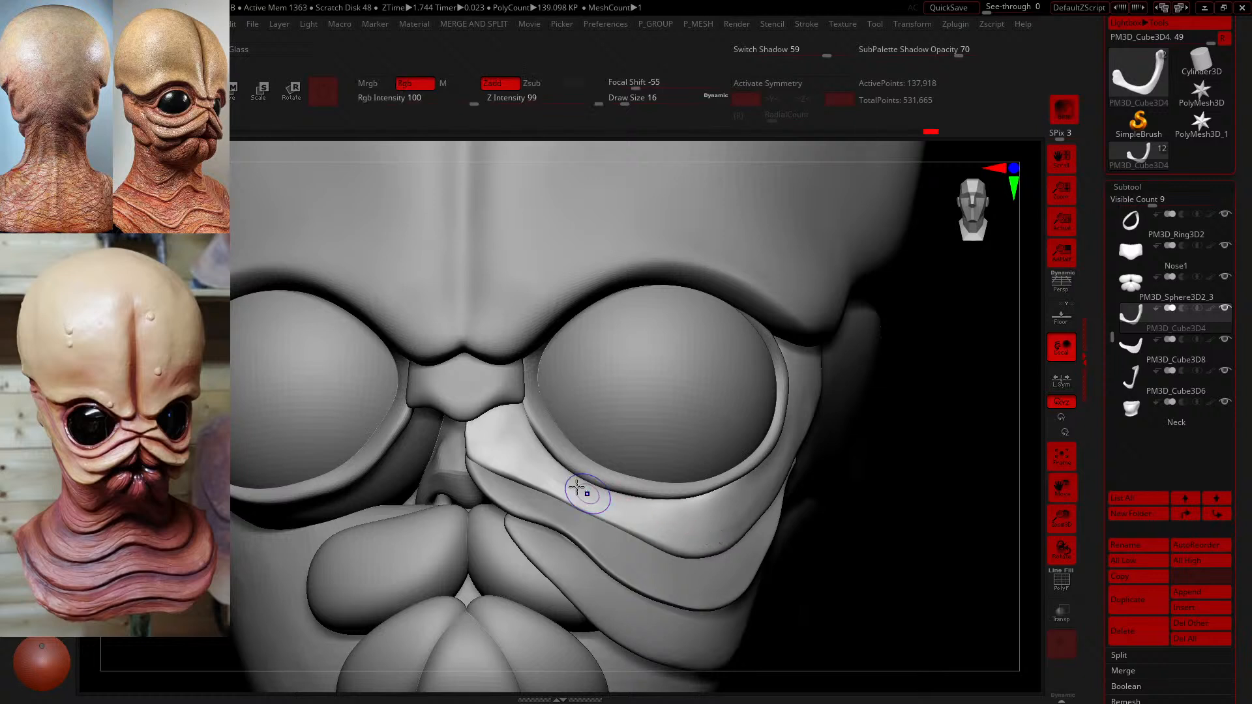
mouse_move(560, 482)
left_mouse_down("shift")
mouse_move(612, 505)
mouse_move(545, 475)
mouse_move(645, 515)
left_mouse_up("shift")
left_click_drag(482, 425, 488, 444)
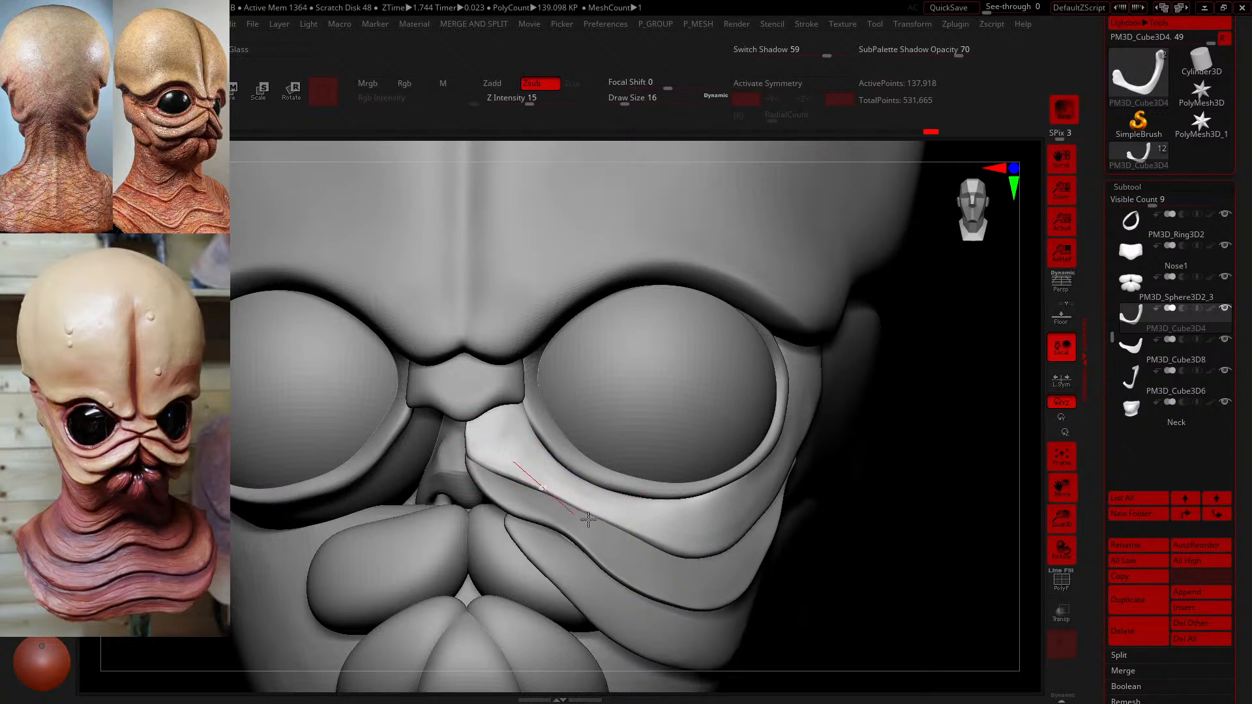
- Soften the creases on the upper under-eye fold and raise the draw size to 44 for broader smoothing
left_click_drag(879, 586, 861, 531)
left_click_drag(656, 498, 638, 463, "shift")
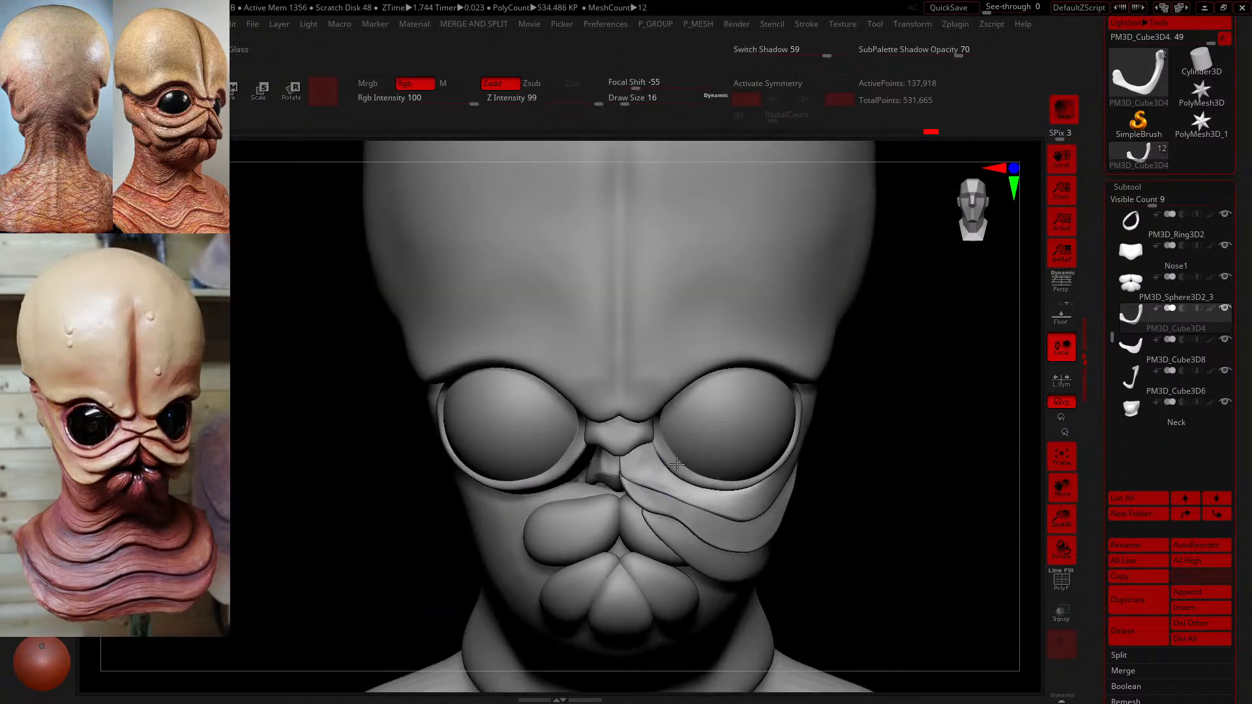
left_click_drag(625, 101, 632, 113)
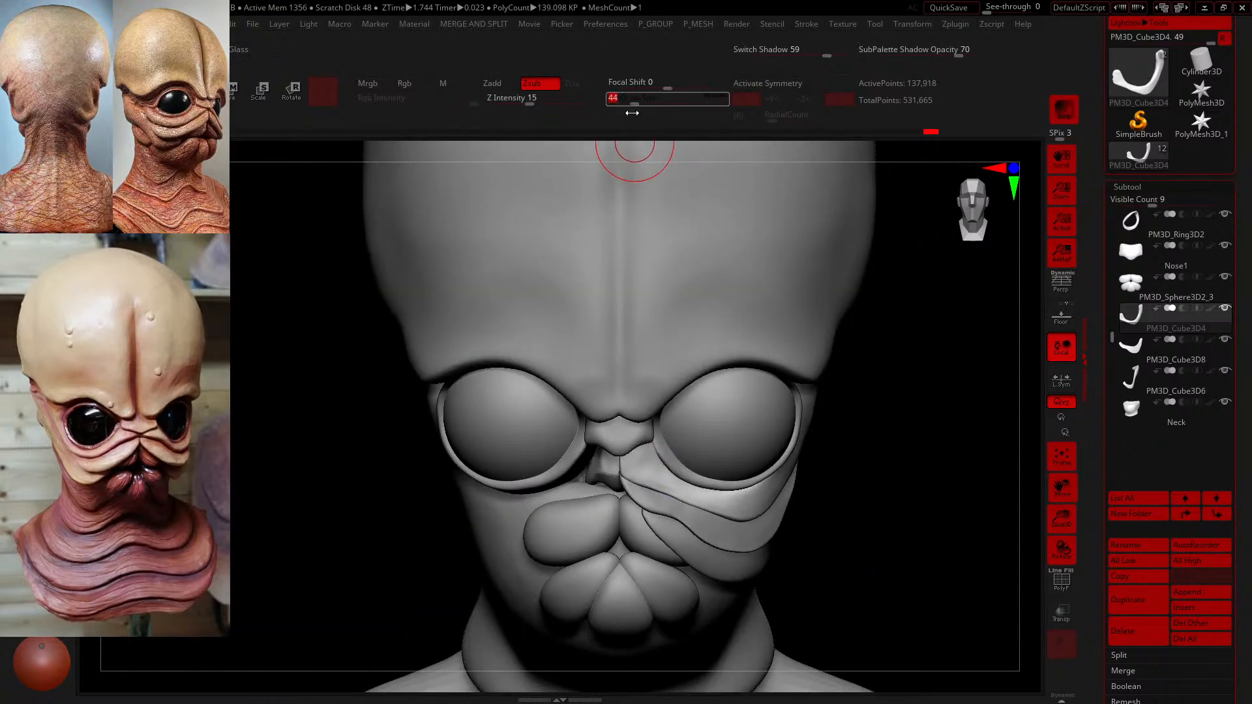
key("shift")
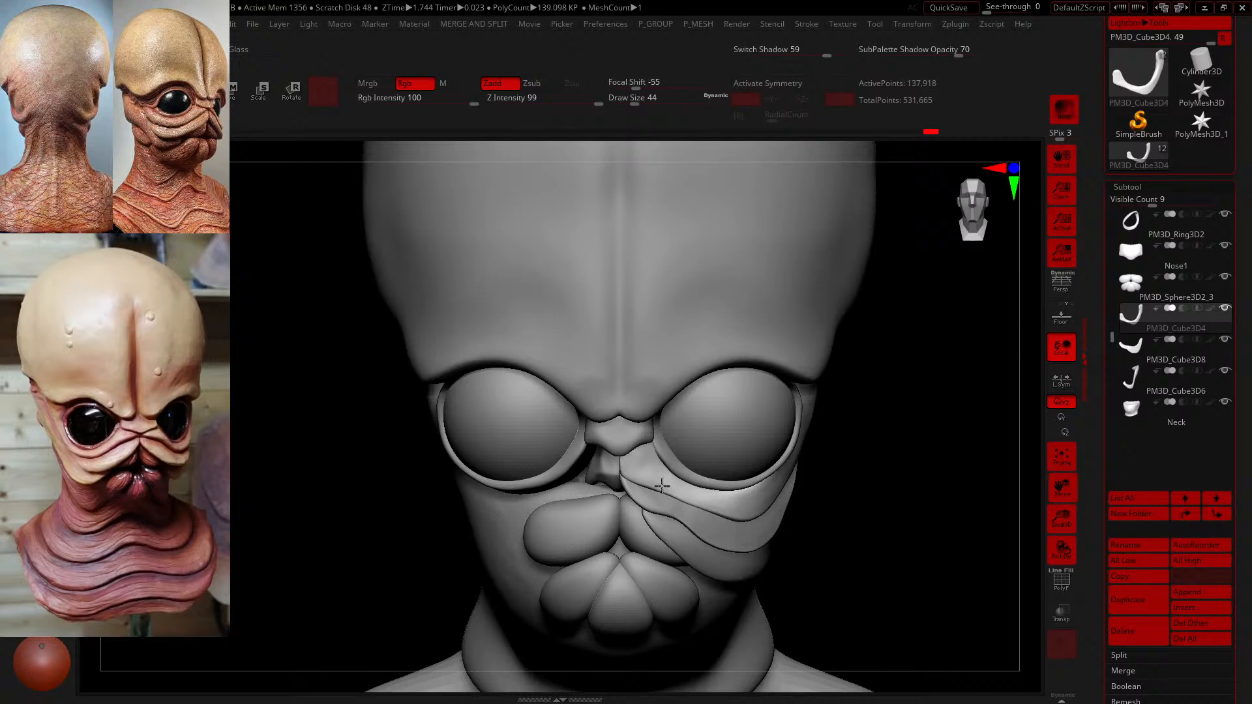
- Merge the three under-eye folds down into a single subtool
mouse_move(908, 590)
left_mouse_down("alt")
mouse_move(827, 548)
mouse_move(838, 532)
left_mouse_up("alt")
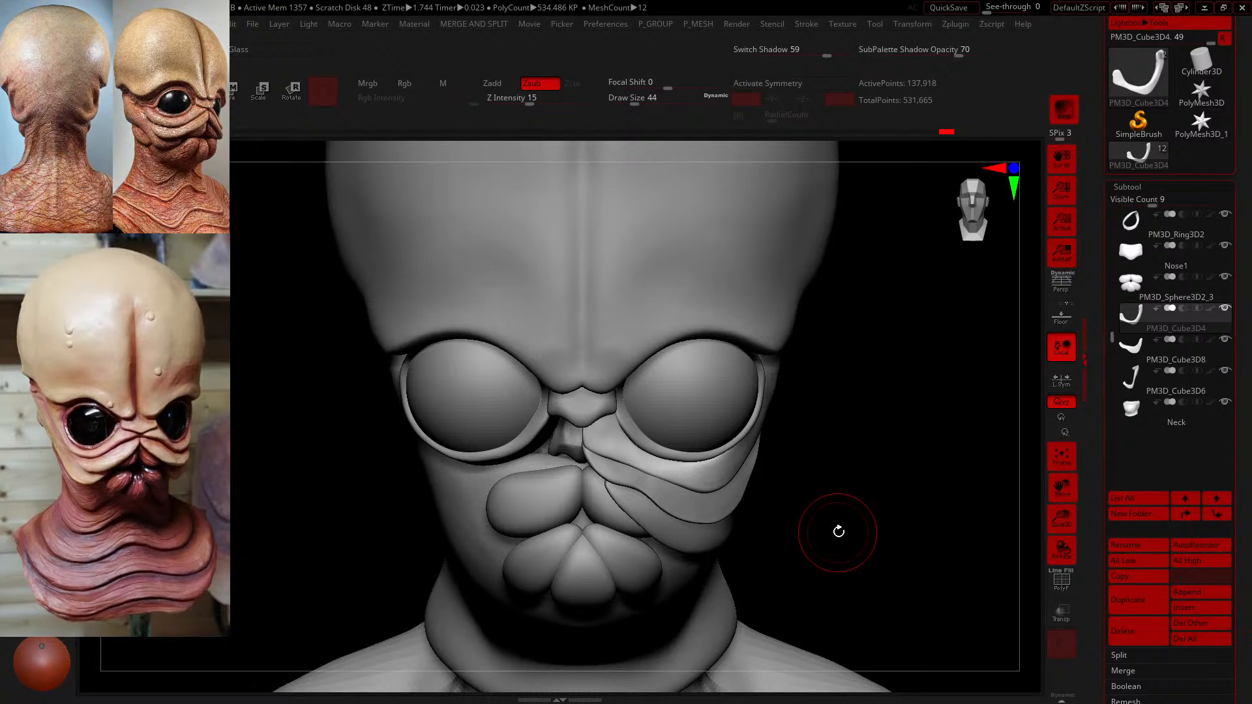
left_click(1131, 671)
left_click(1147, 685)
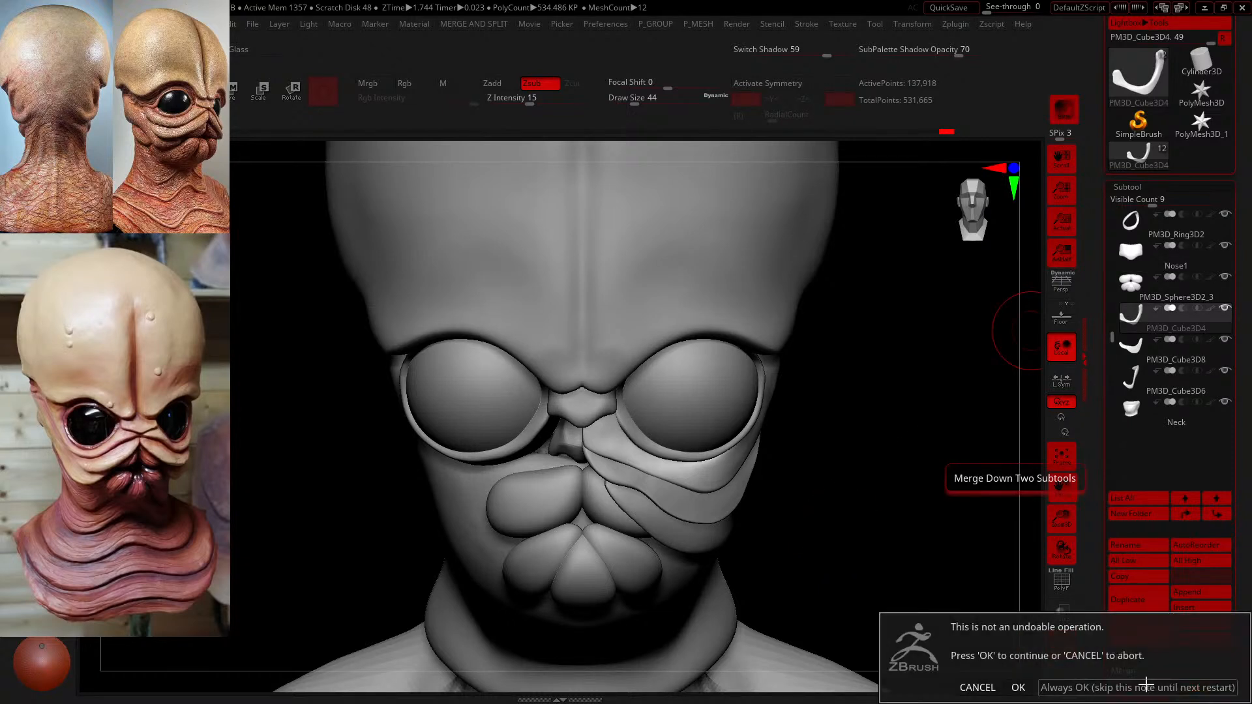
left_click(1058, 690)
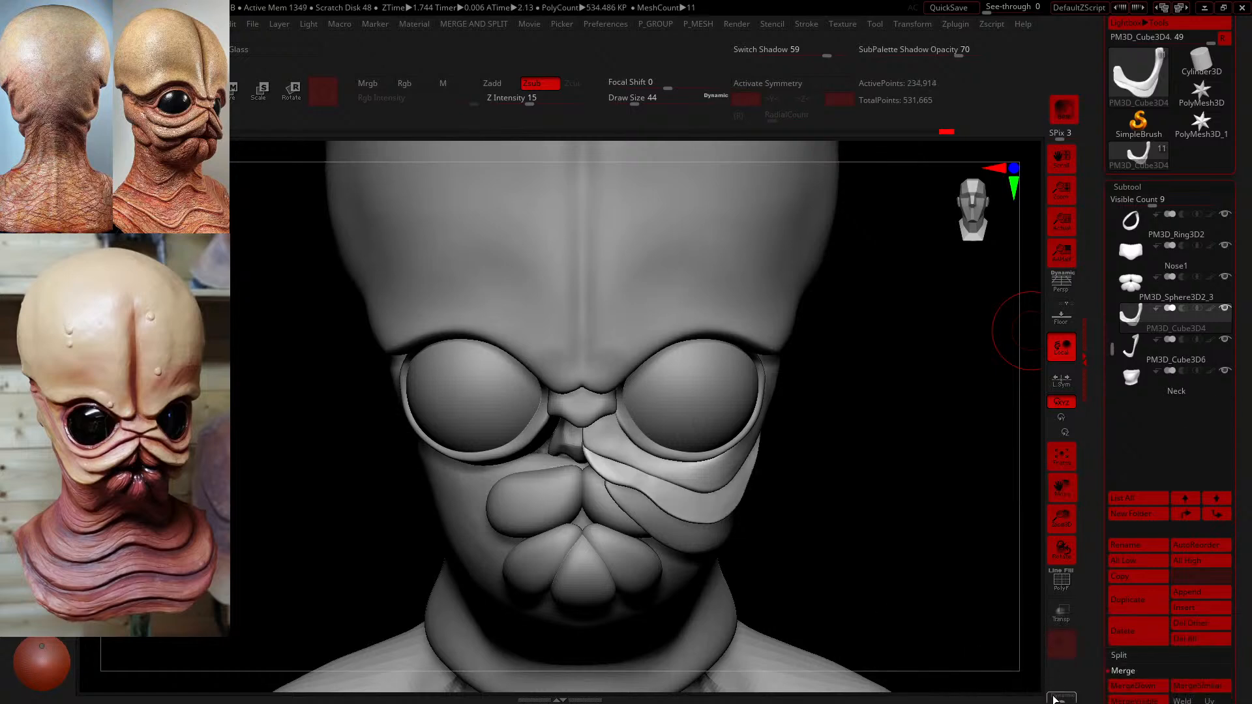
left_click(1148, 686)
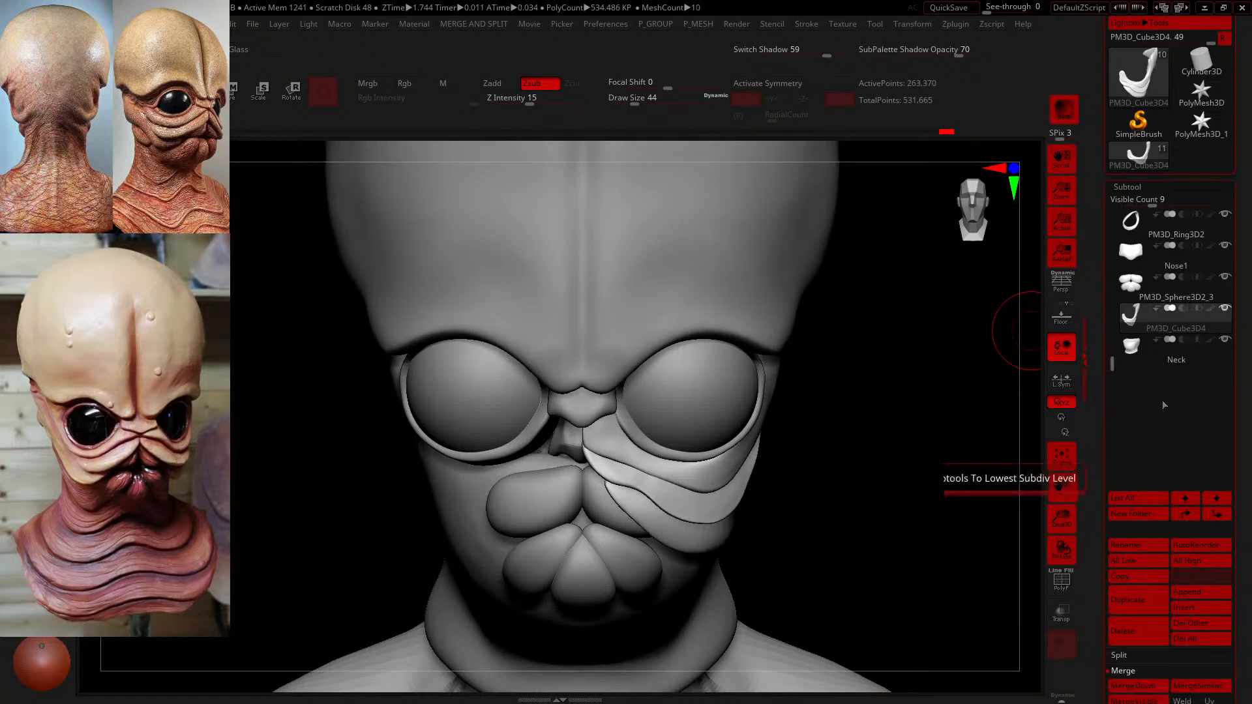
- Mirror the merged folds onto the opposite cheek with SubTool Master and merge both sides into one subtool
left_click(951, 23)
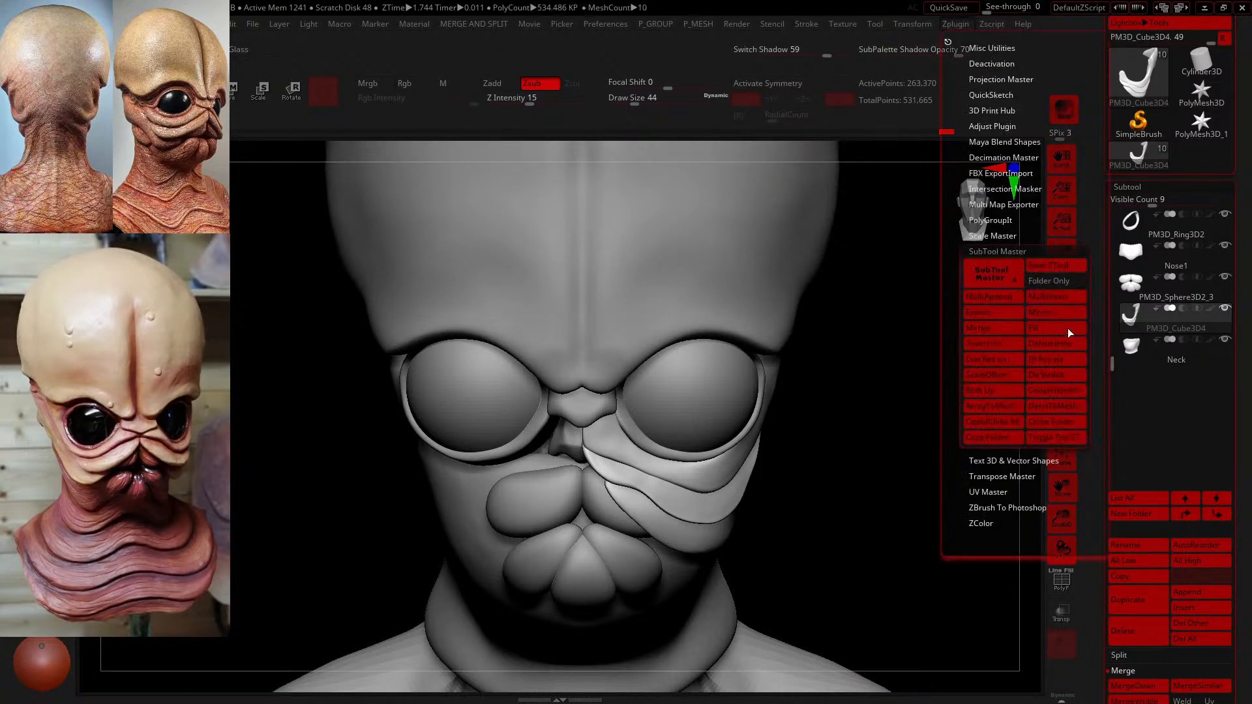
left_click(1055, 324)
left_click(569, 333)
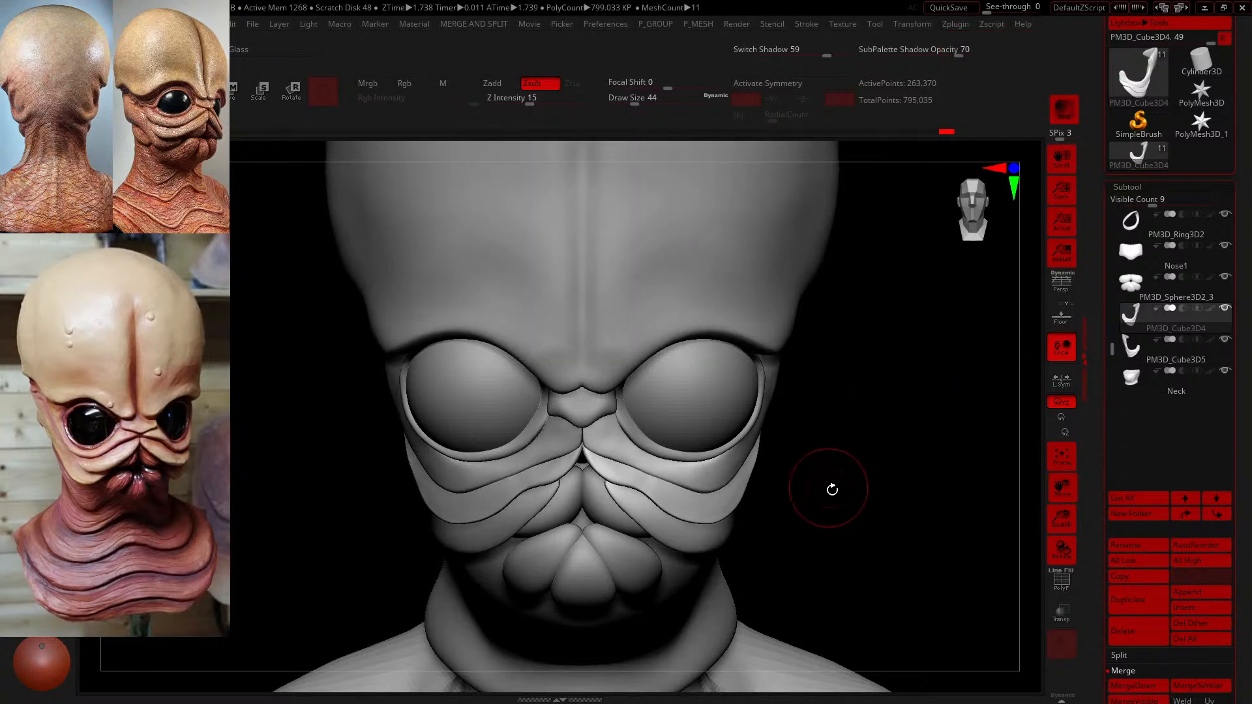
mouse_move(829, 473)
left_mouse_down()
mouse_move(815, 489)
mouse_move(824, 461)
mouse_move(820, 483)
mouse_move(830, 481)
mouse_move(787, 460)
mouse_move(841, 413)
mouse_move(822, 481)
left_mouse_up()
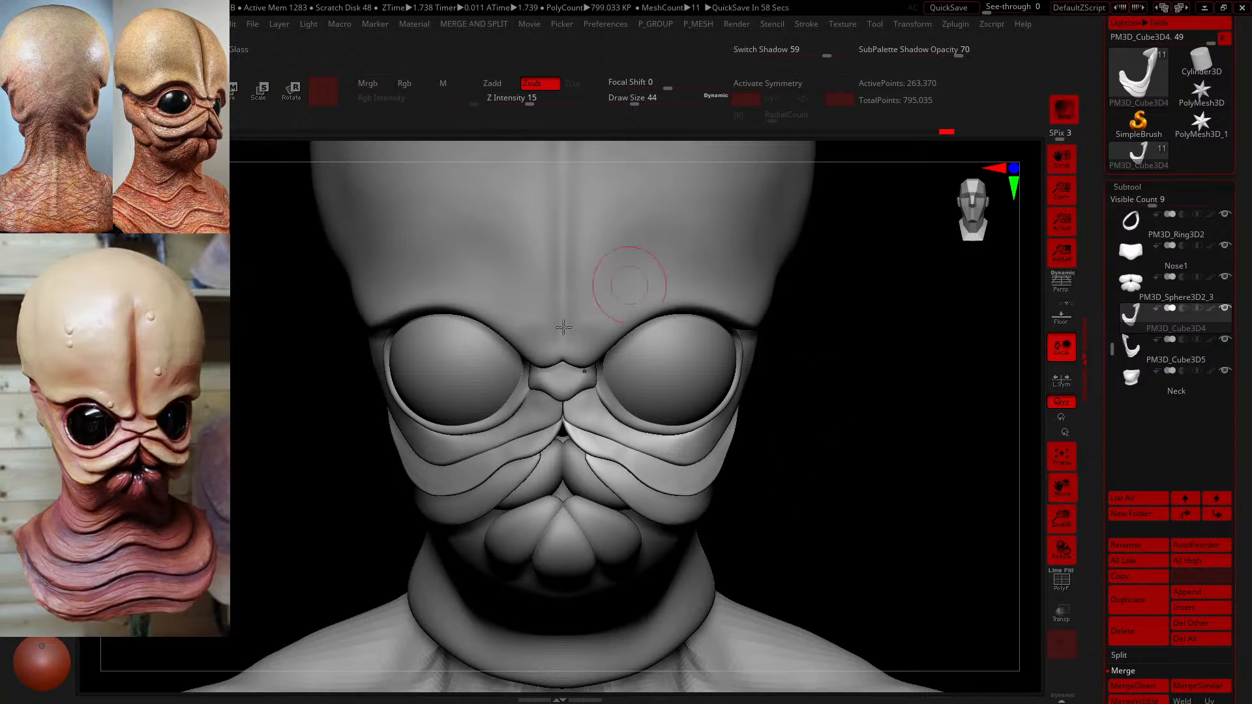
left_click_drag(841, 414, 887, 453, "alt")
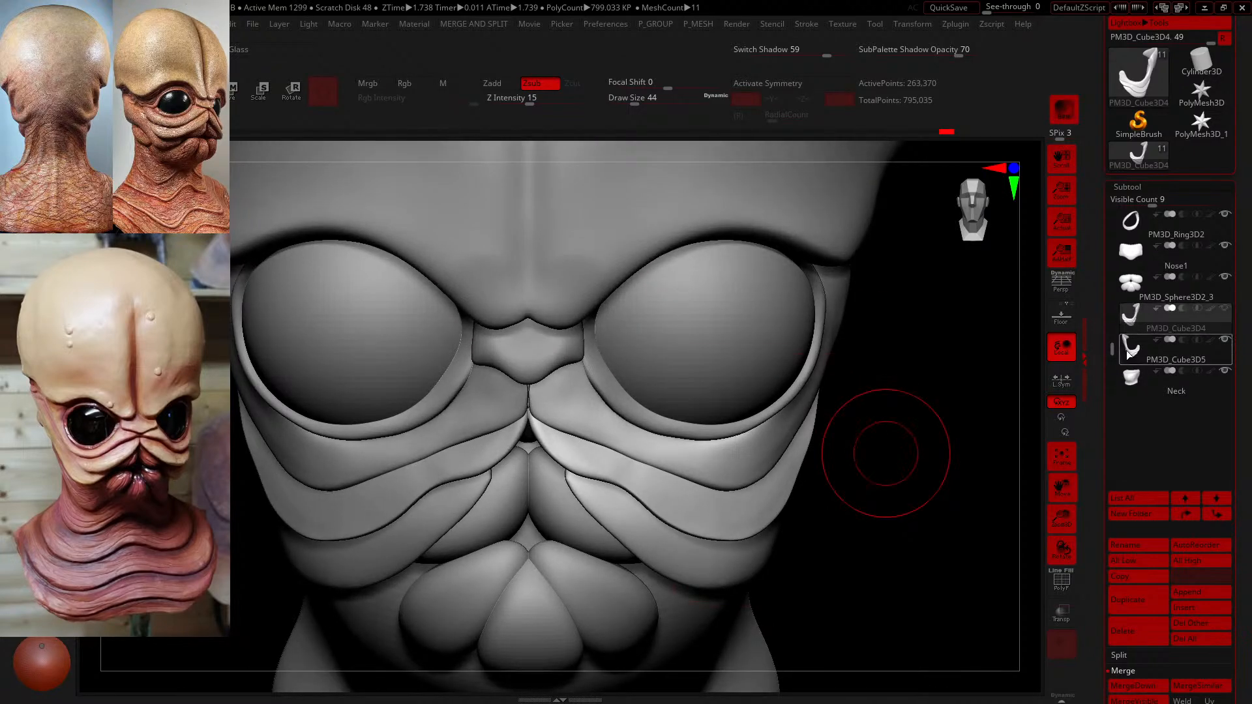
left_click(1128, 354)
left_click(1130, 323)
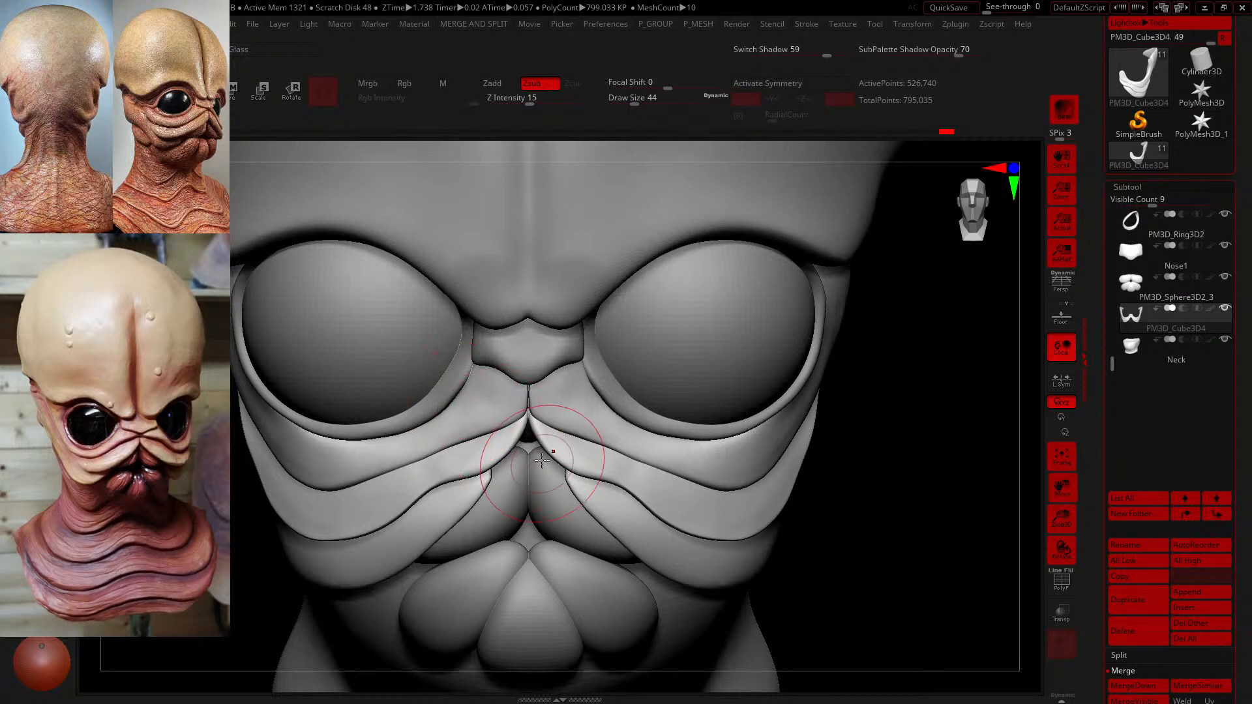
- Activate symmetry and pull the inner ends of the mirrored folds toward the centre line with the Move brush at draw sizes 20 and 46
left_click(767, 83)
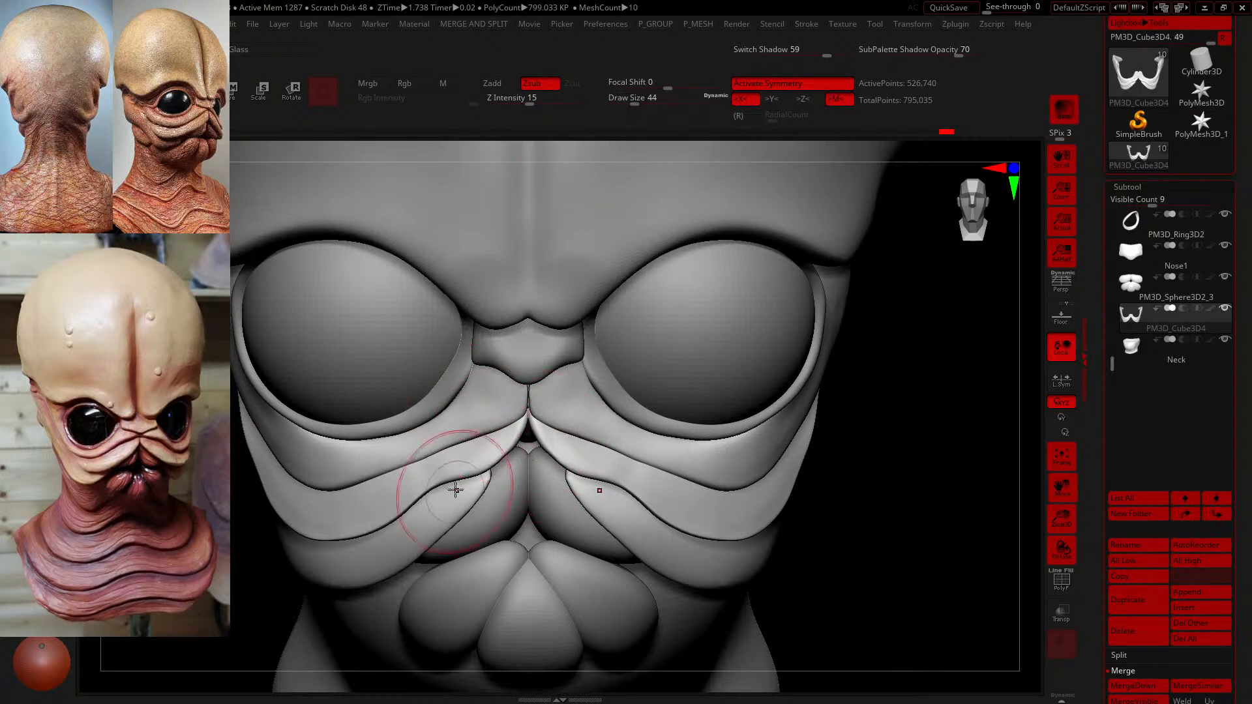
key("ctrl+z")
key("b")
key("m")
key("v")
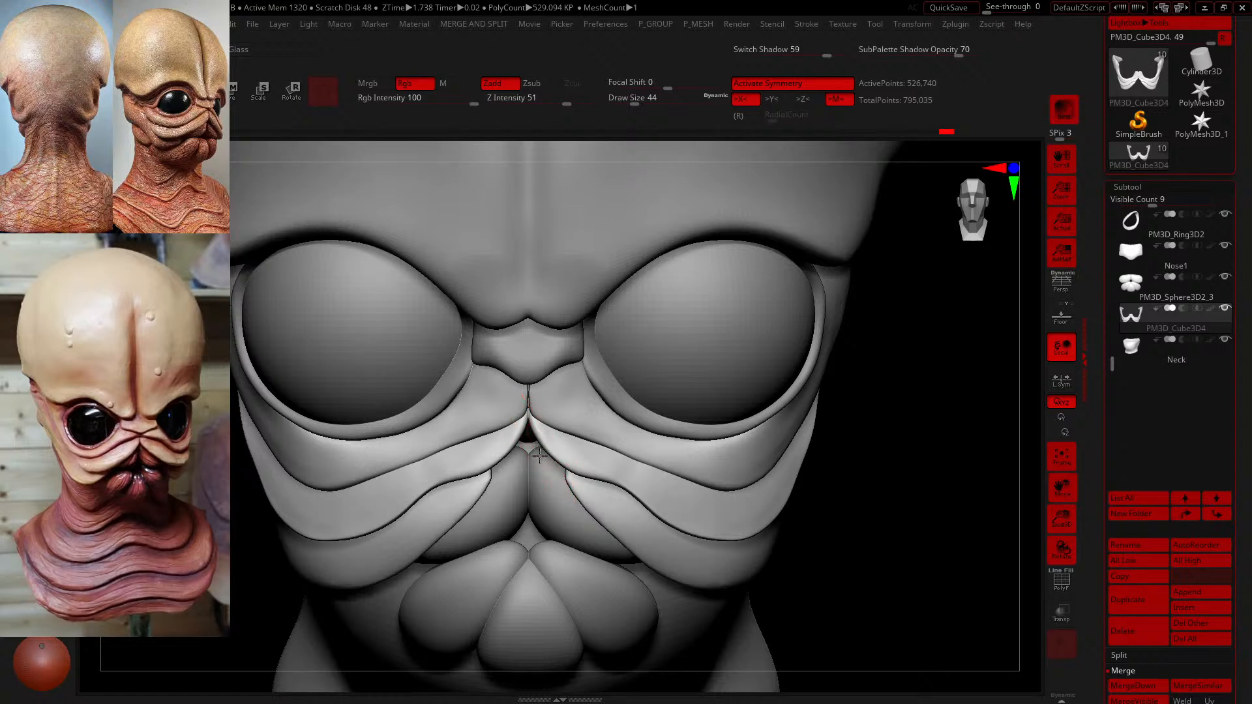
left_click_drag(540, 456, 522, 460)
left_click_drag(627, 99, 612, 98)
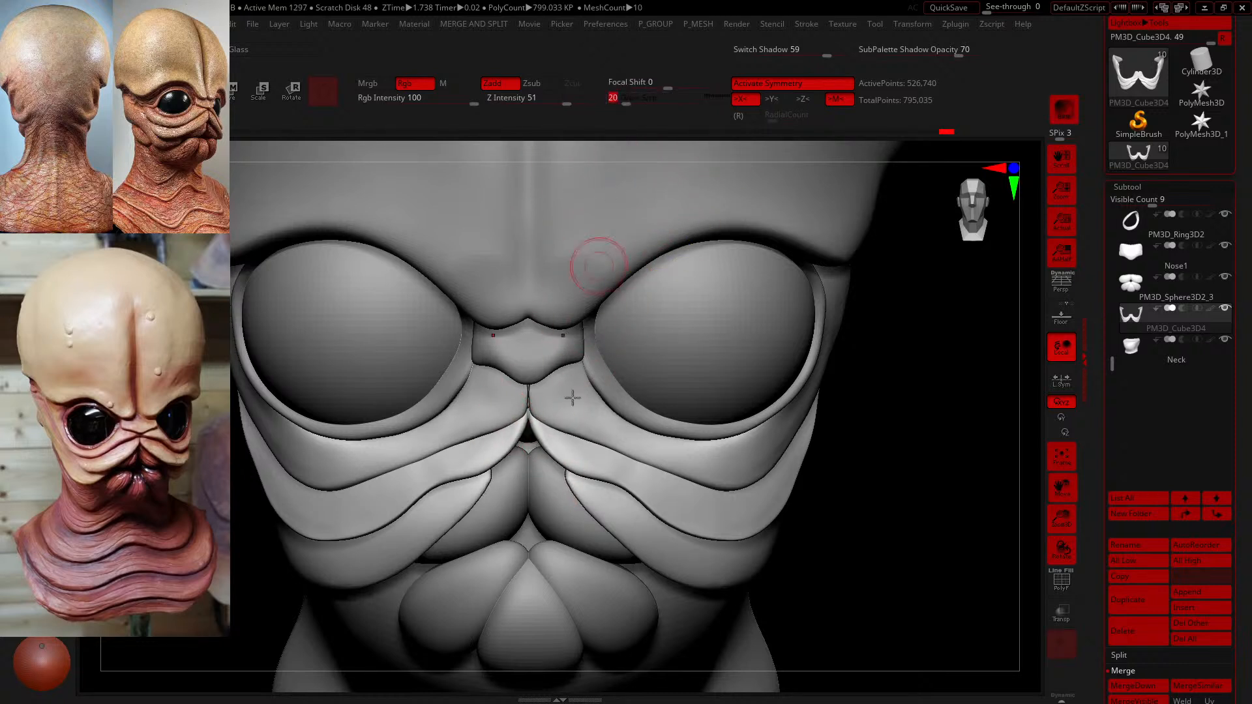
left_click_drag(538, 444, 554, 415)
left_click(635, 102)
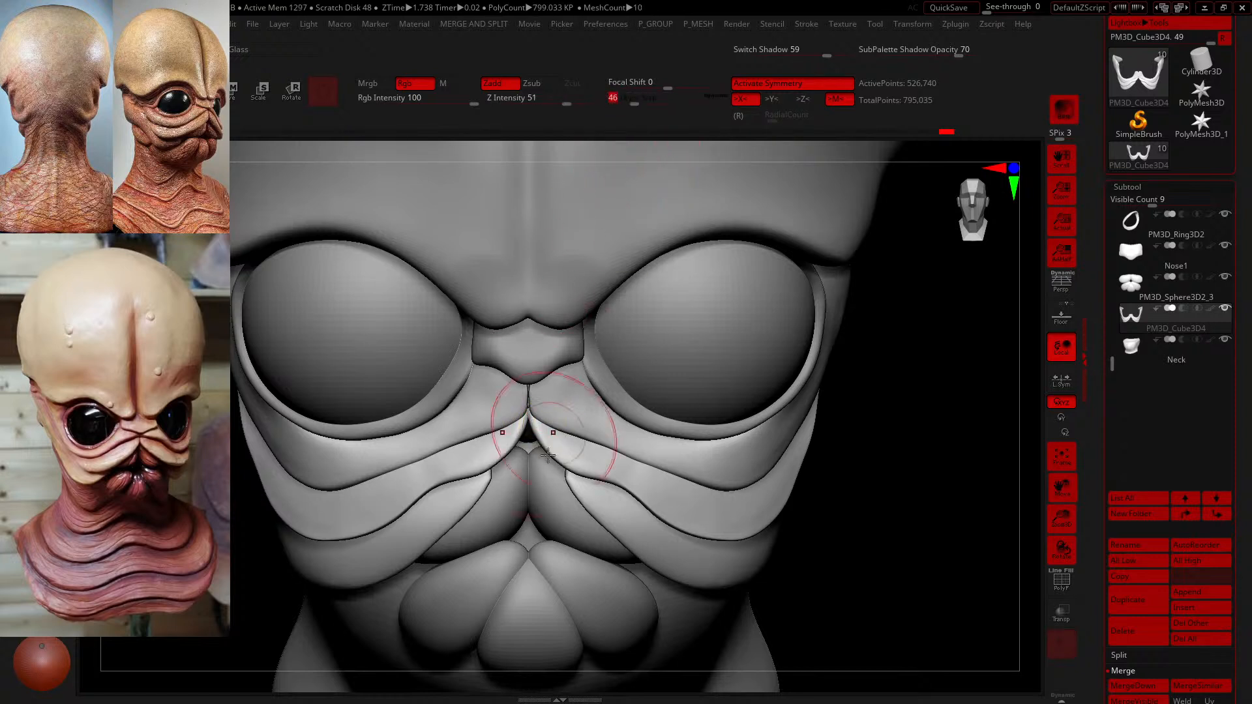
mouse_move(523, 454)
left_mouse_down()
mouse_move(473, 458)
mouse_move(550, 451)
mouse_move(514, 448)
left_mouse_up()
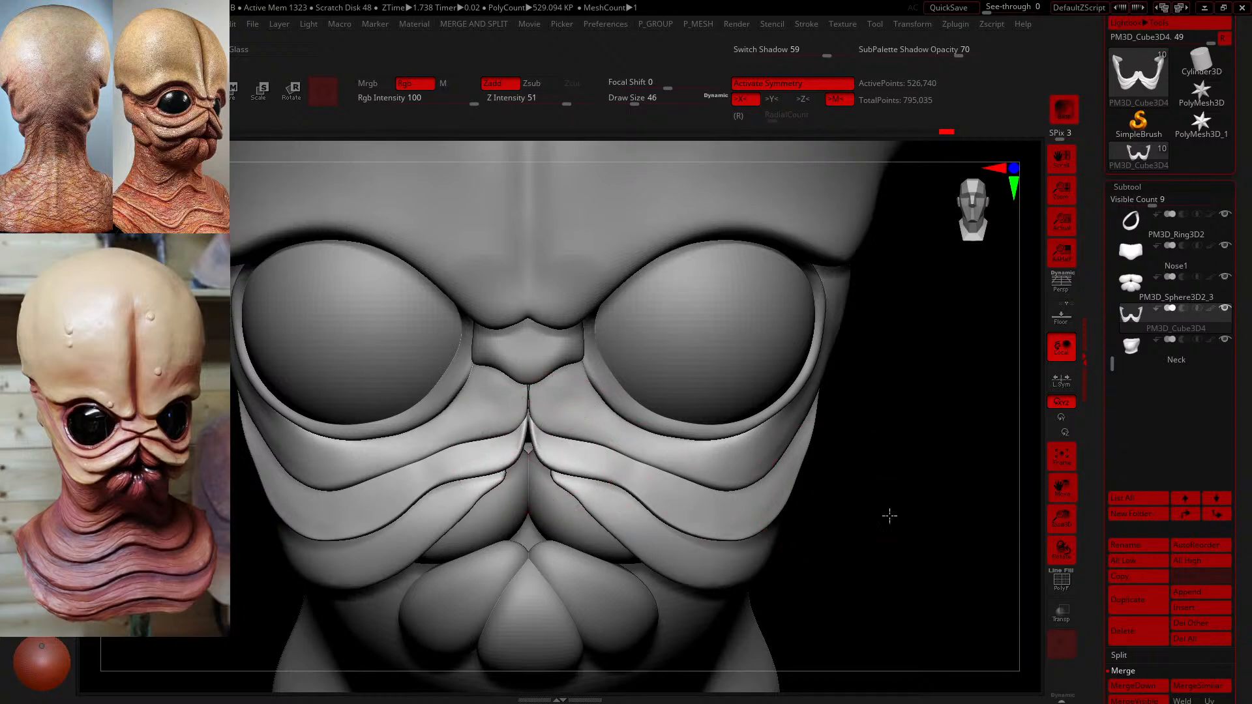
left_click_drag(889, 511, 646, 461)
left_click_drag(337, 503, 383, 514)
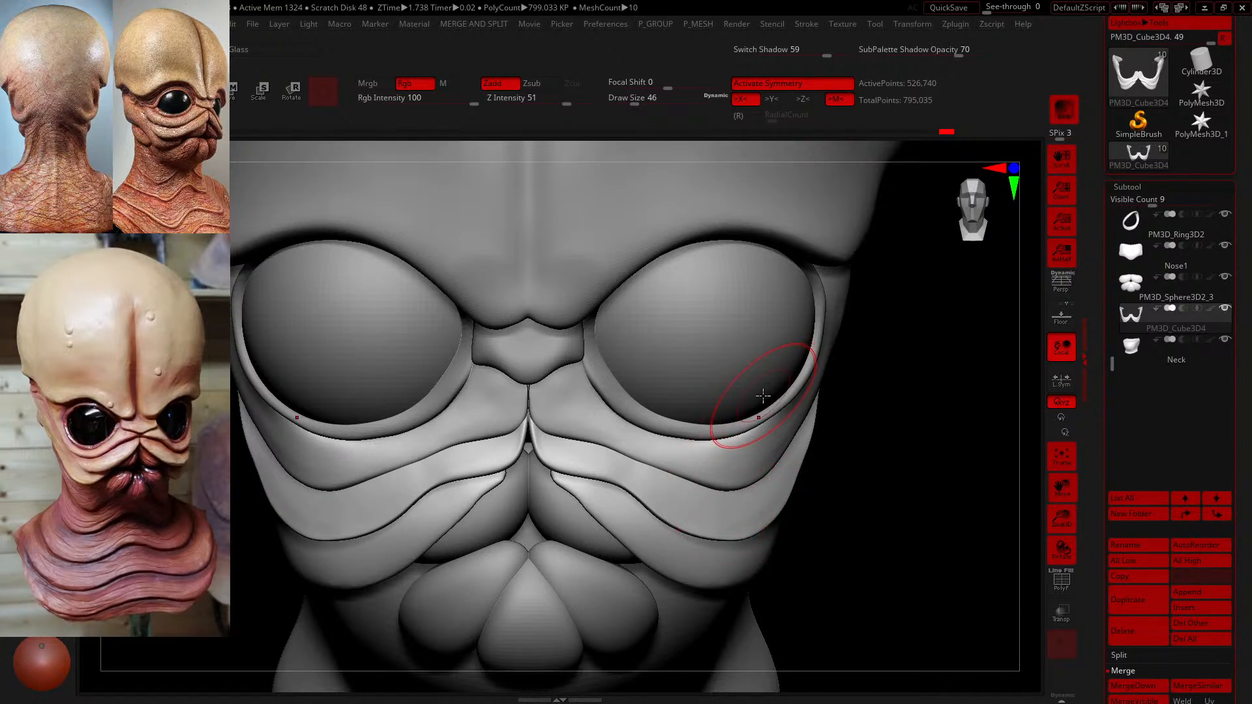
- Try moving the mouth lobes up closer to the under-eye folds and check them from the front and side
left_click(1144, 283)
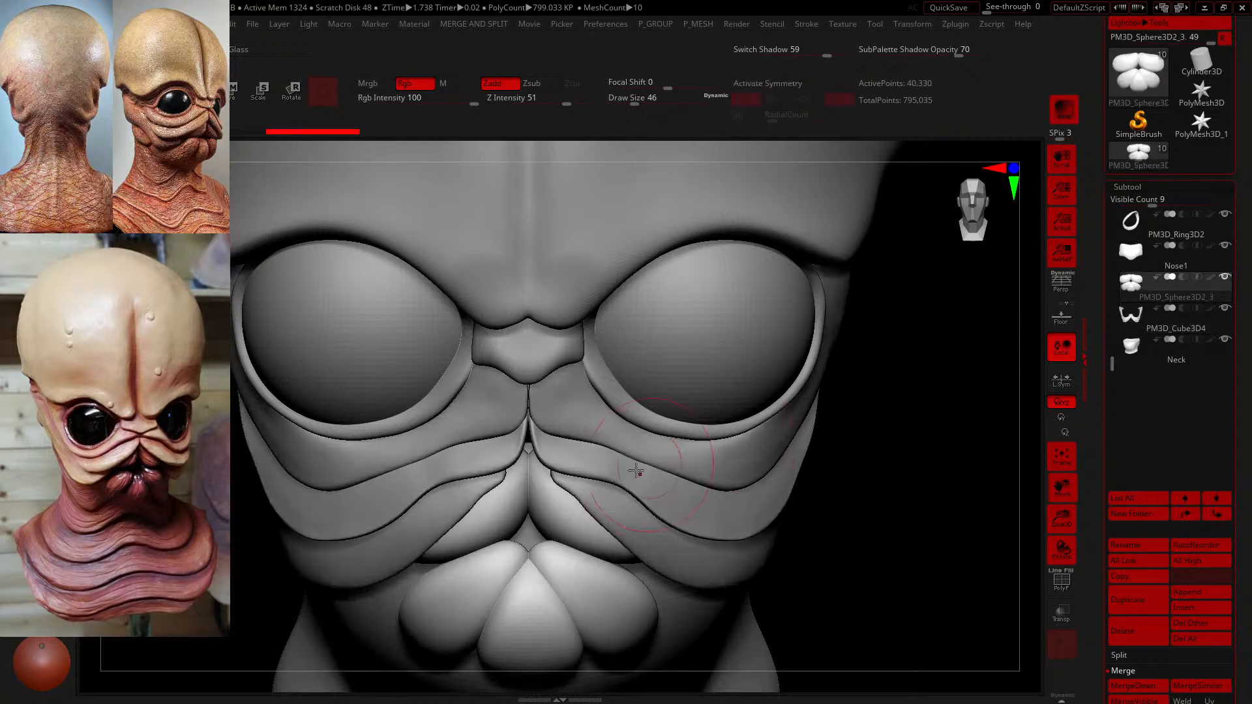
key("w")
left_click_drag(530, 490, 528, 455)
left_click(210, 98)
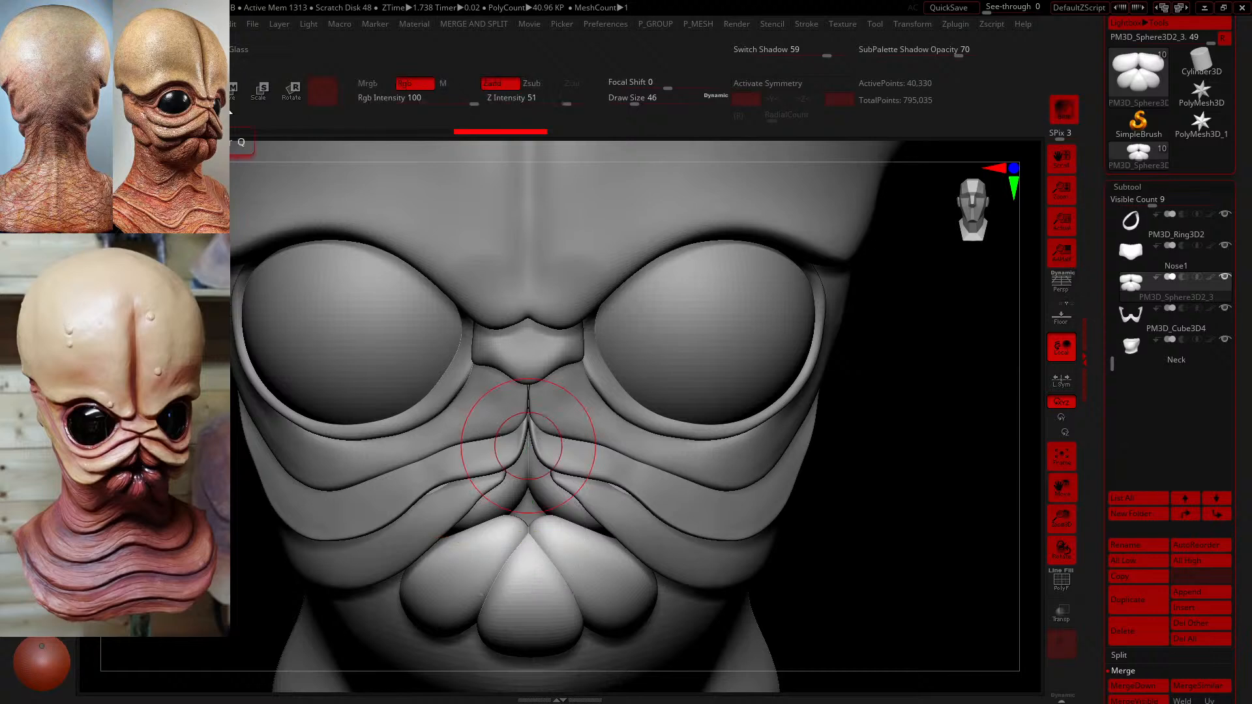
left_click_drag(972, 495, 947, 468)
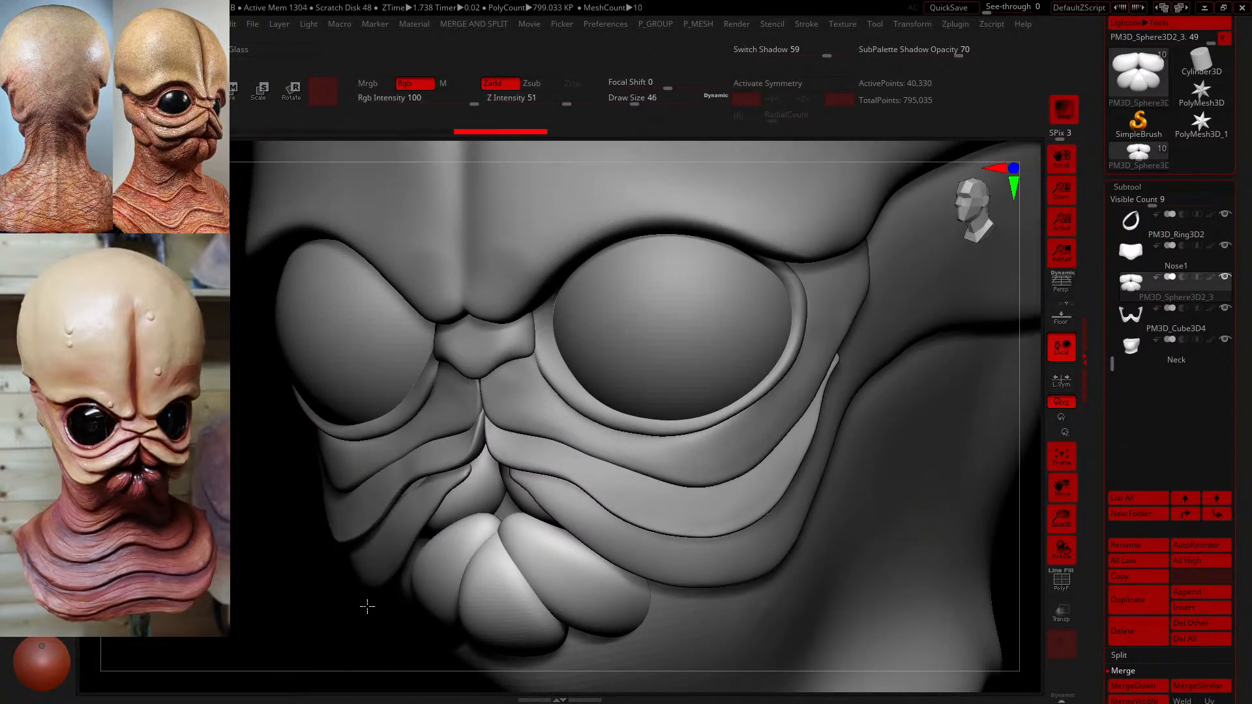
left_click_drag(367, 606, 233, 571, "shift")
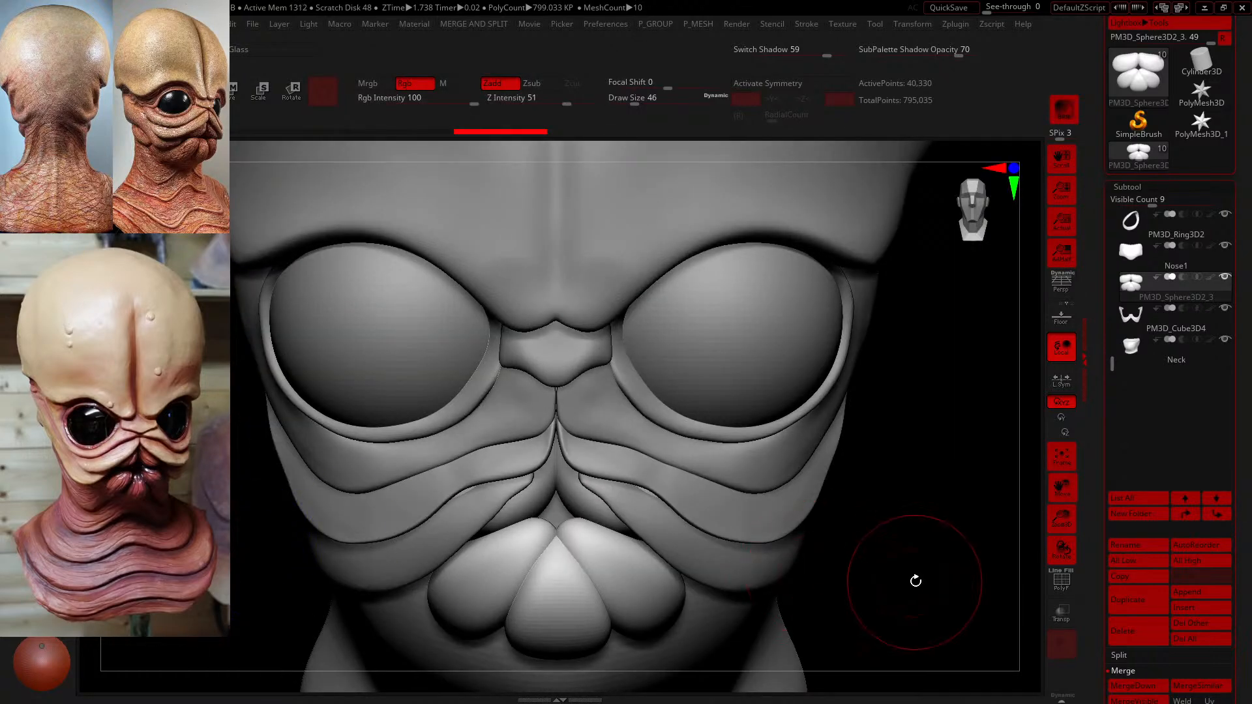
mouse_move(916, 579)
left_mouse_down()
mouse_move(869, 481)
mouse_move(863, 522)
mouse_move(796, 390)
mouse_move(797, 414)
left_mouse_up()
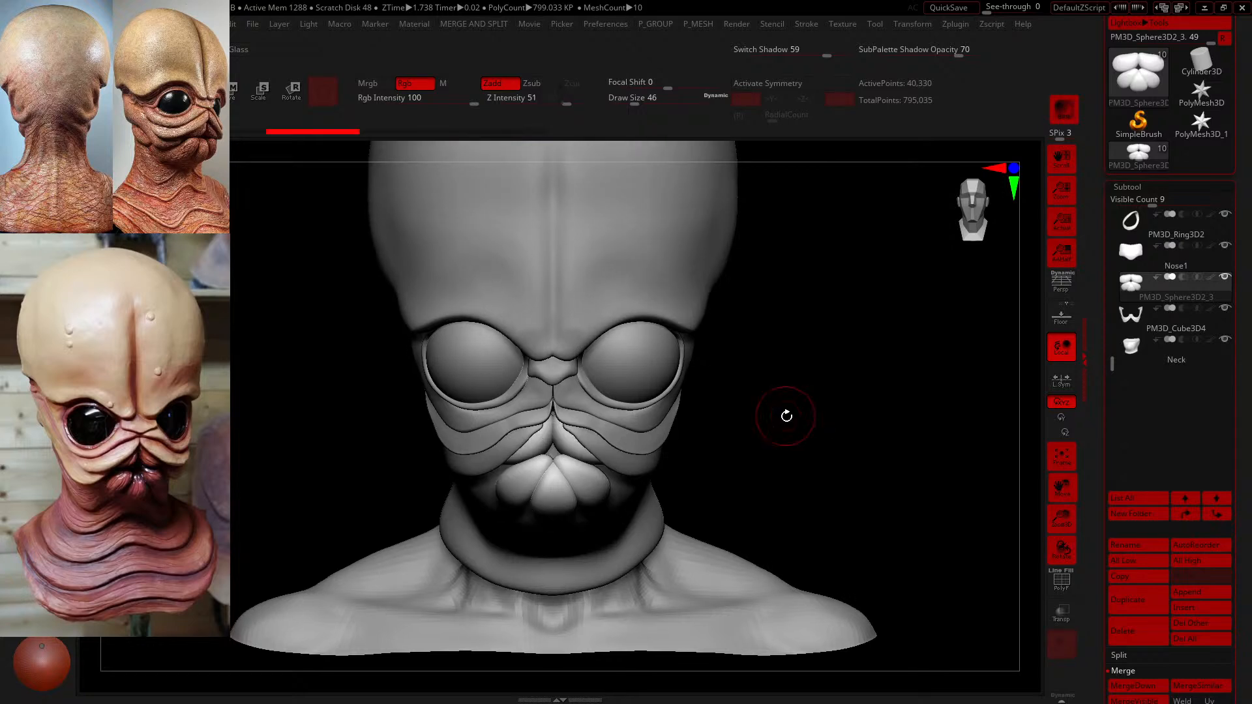
- Undo the mirroring of the under-eye folds and split the merged piece back into separate parts
key("w")
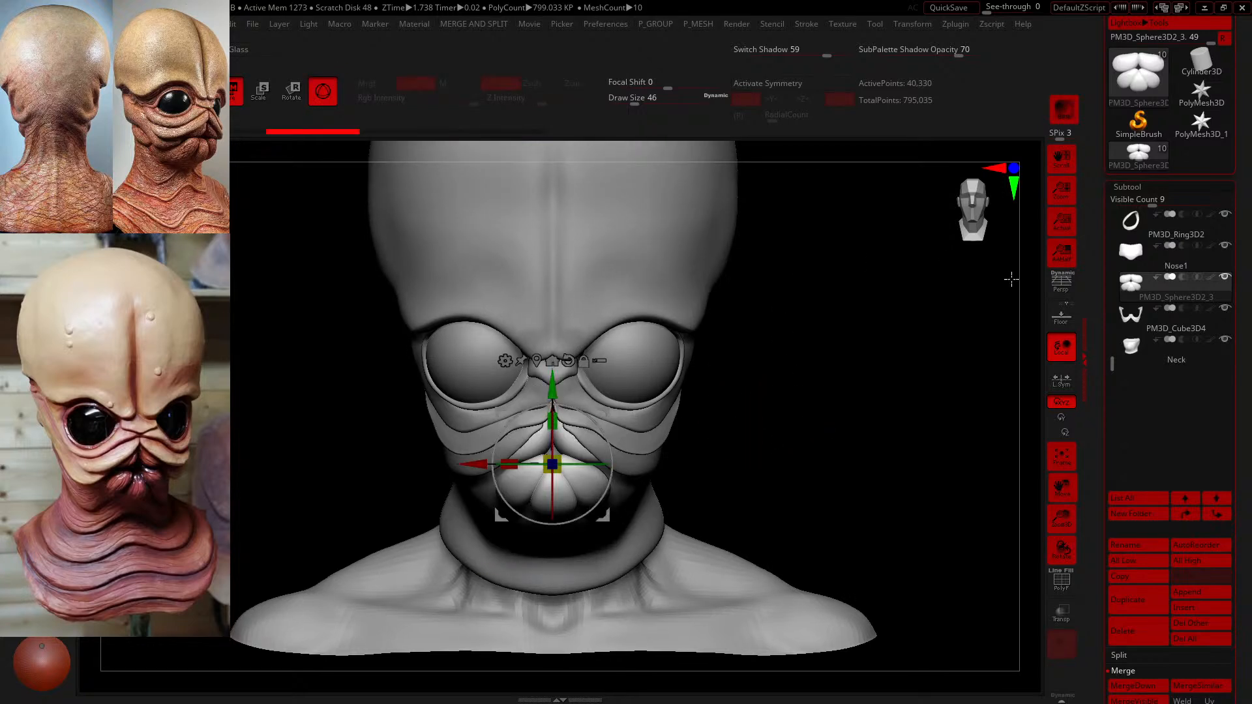
left_click(1142, 318)
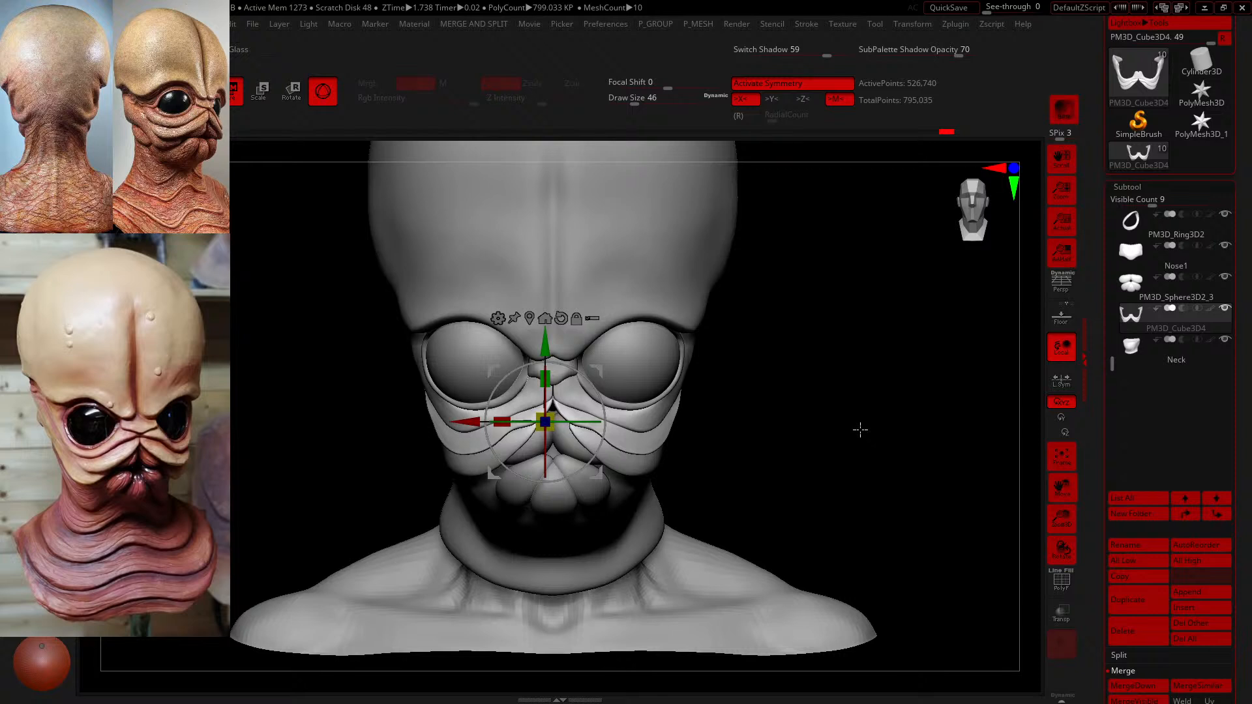
key("ctrl+z")
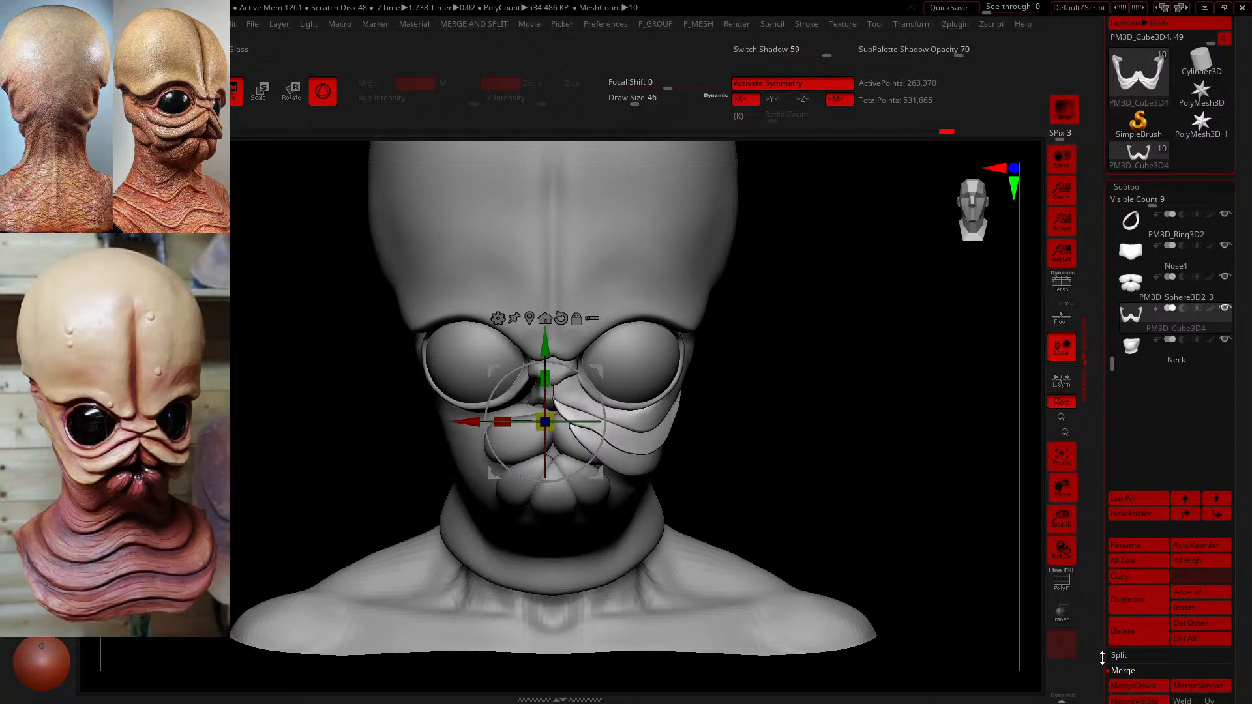
left_click(1123, 656)
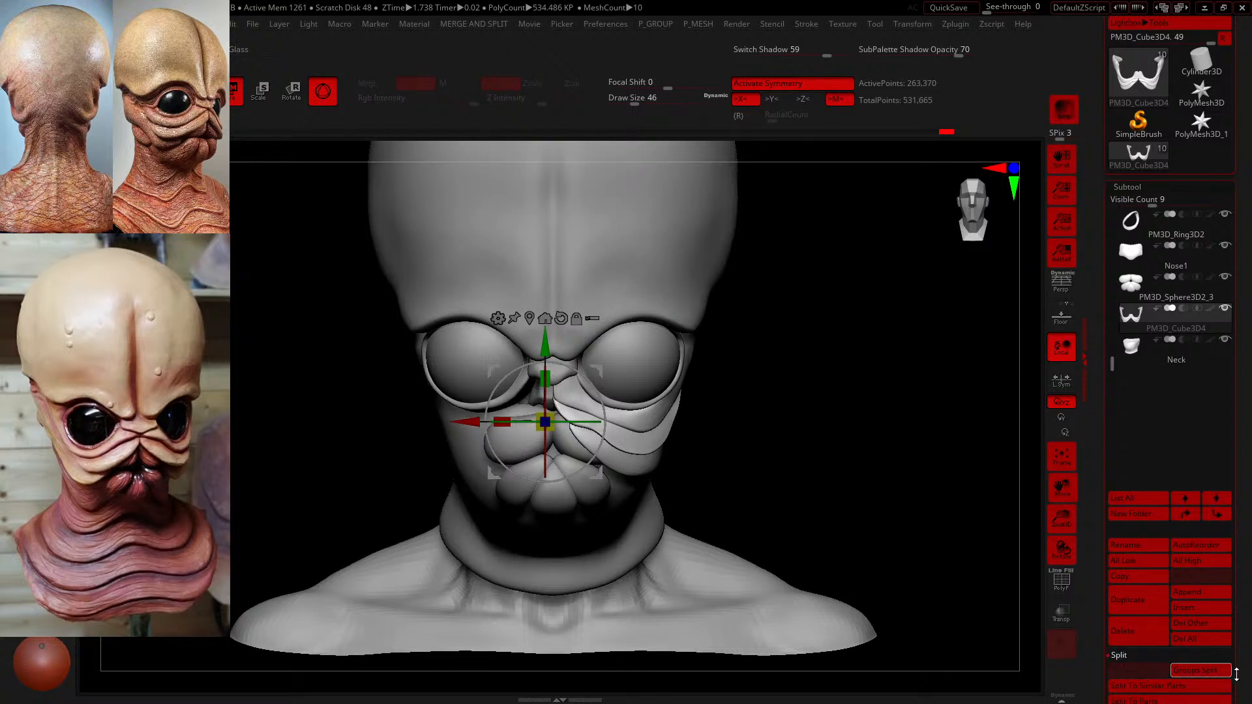
scroll(1158, 686, "down", 1)
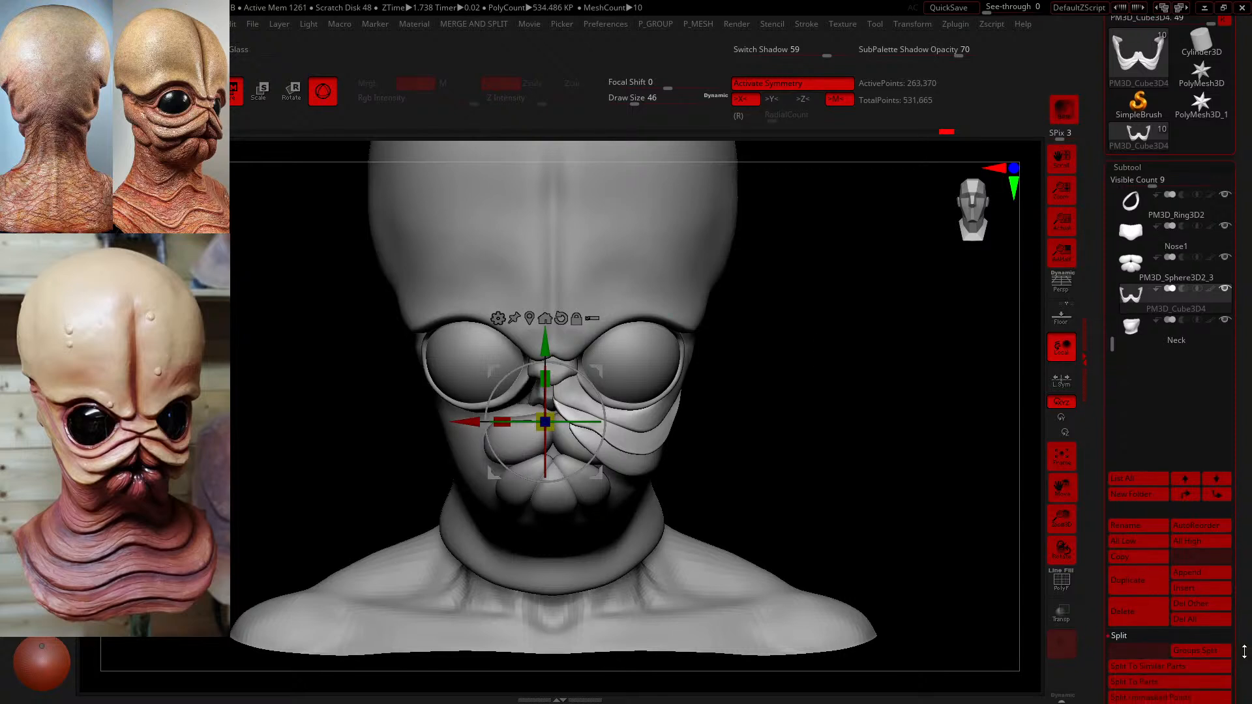
left_click(1162, 676)
left_click(1034, 686)
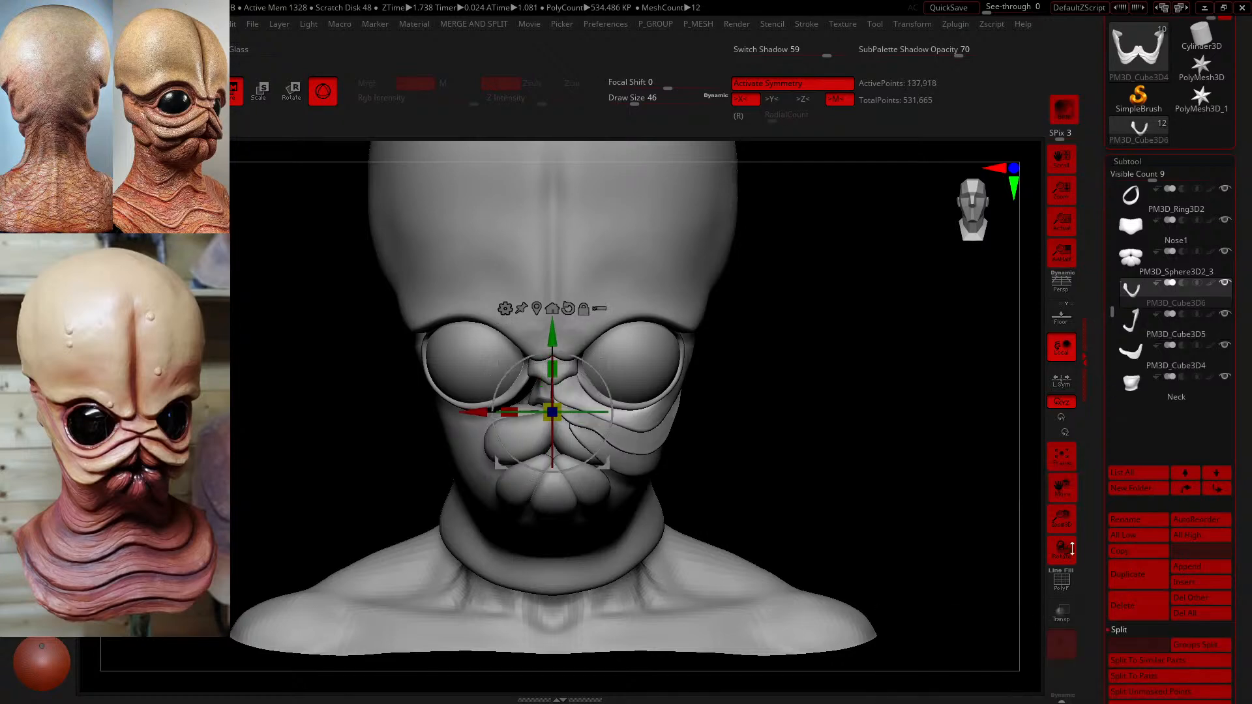
- Select the middle under-eye fold and pull its inner end toward the centre line with the Move brush at draw size 37
left_click(1147, 332)
right_click_drag(835, 413, 906, 554, "ctrl")
left_click(1167, 359)
right_click_drag(978, 450, 984, 471, "ctrl")
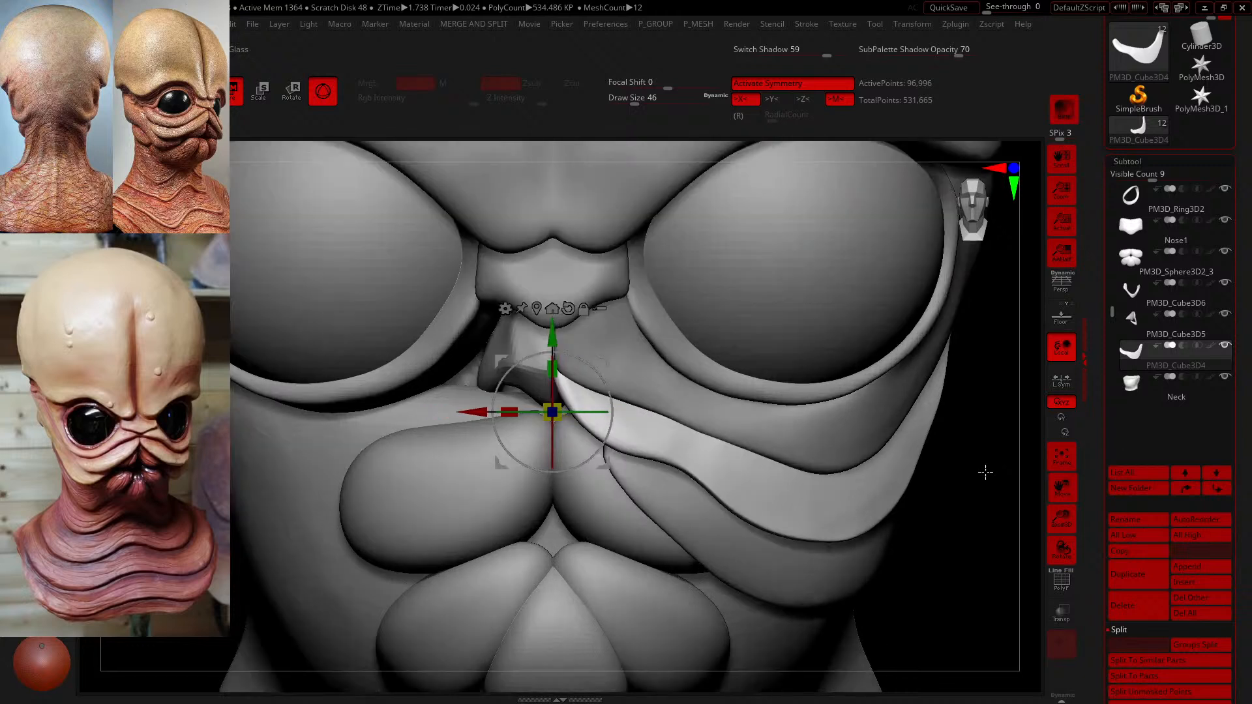
key("q")
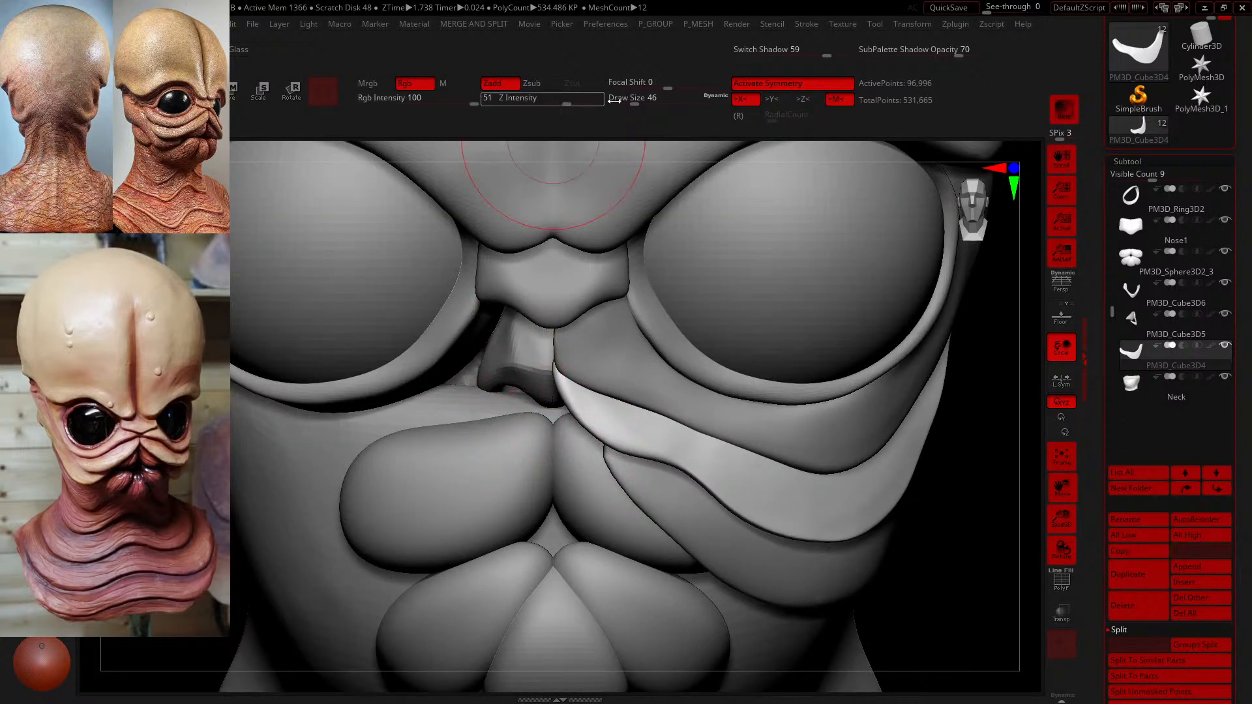
type("s20")
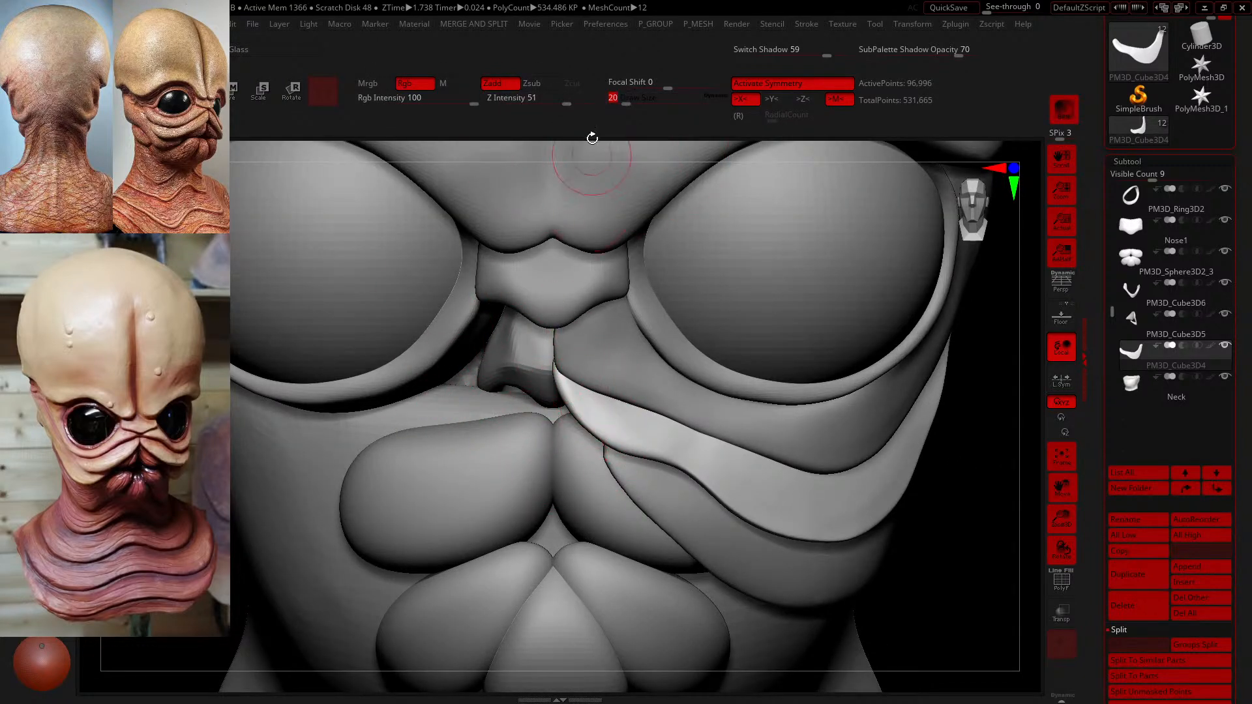
left_click_drag(632, 96, 639, 95)
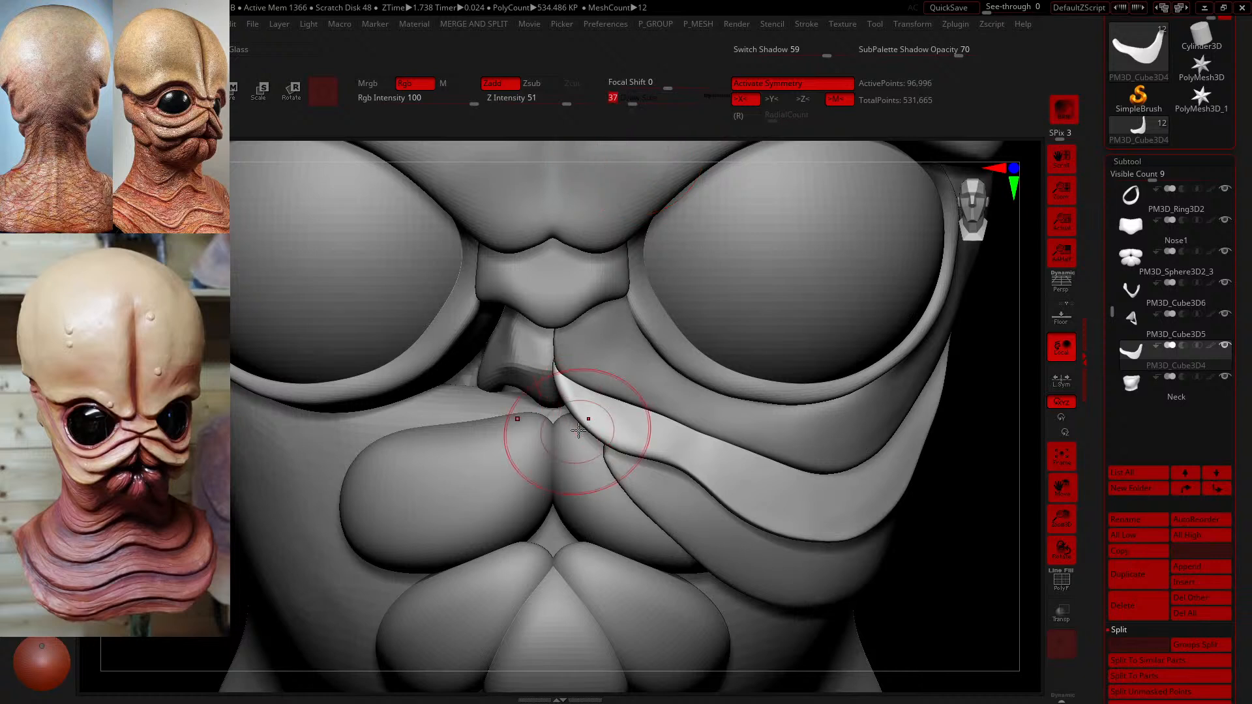
left_click_drag(584, 427, 568, 431)
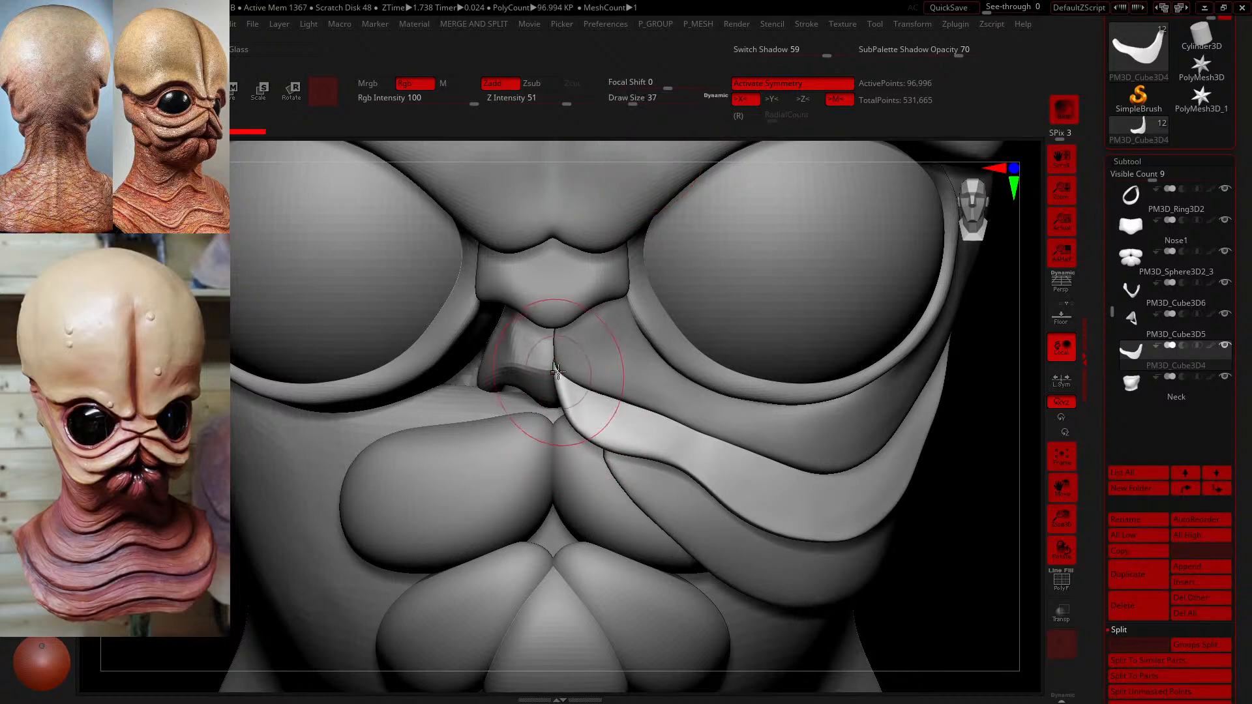
left_click_drag(558, 367, 555, 366)
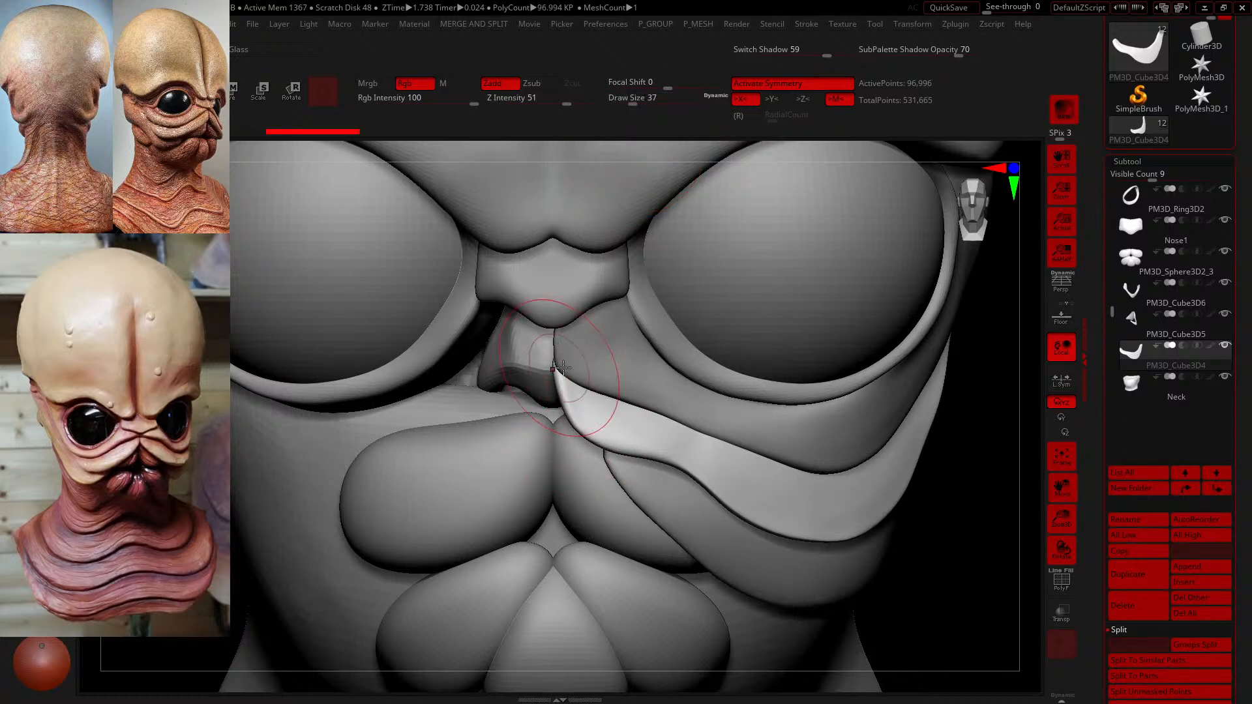
- Reorder the middle fold above the lower fold in the subtools, and adjust the upper fold's inner tip below the nose
left_click(1133, 323)
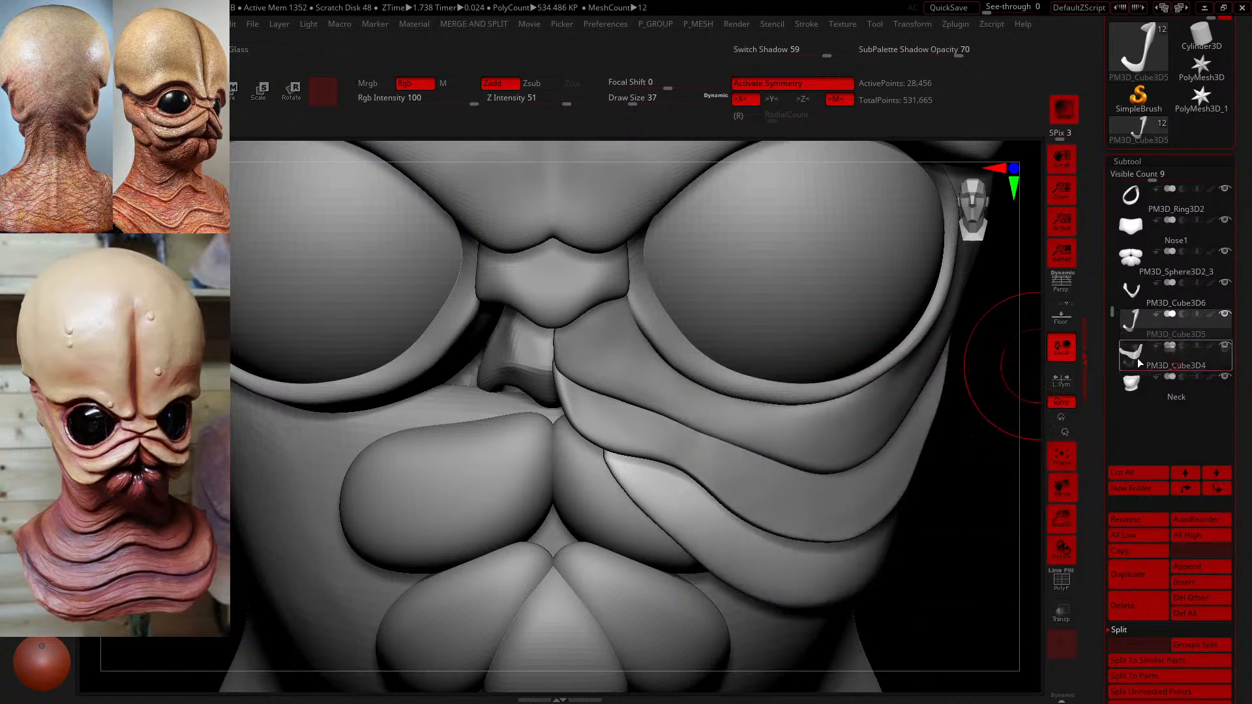
left_click_drag(1139, 363, 1138, 365)
left_click(1134, 296)
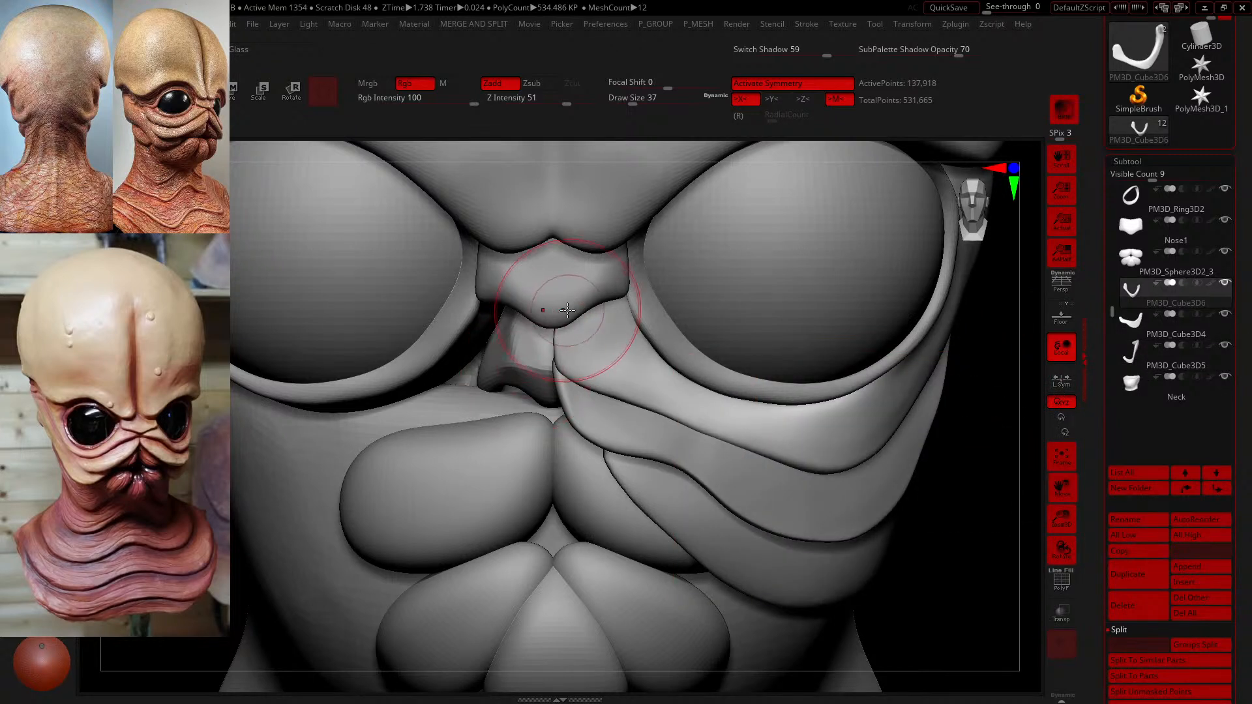
left_click_drag(566, 309, 550, 325)
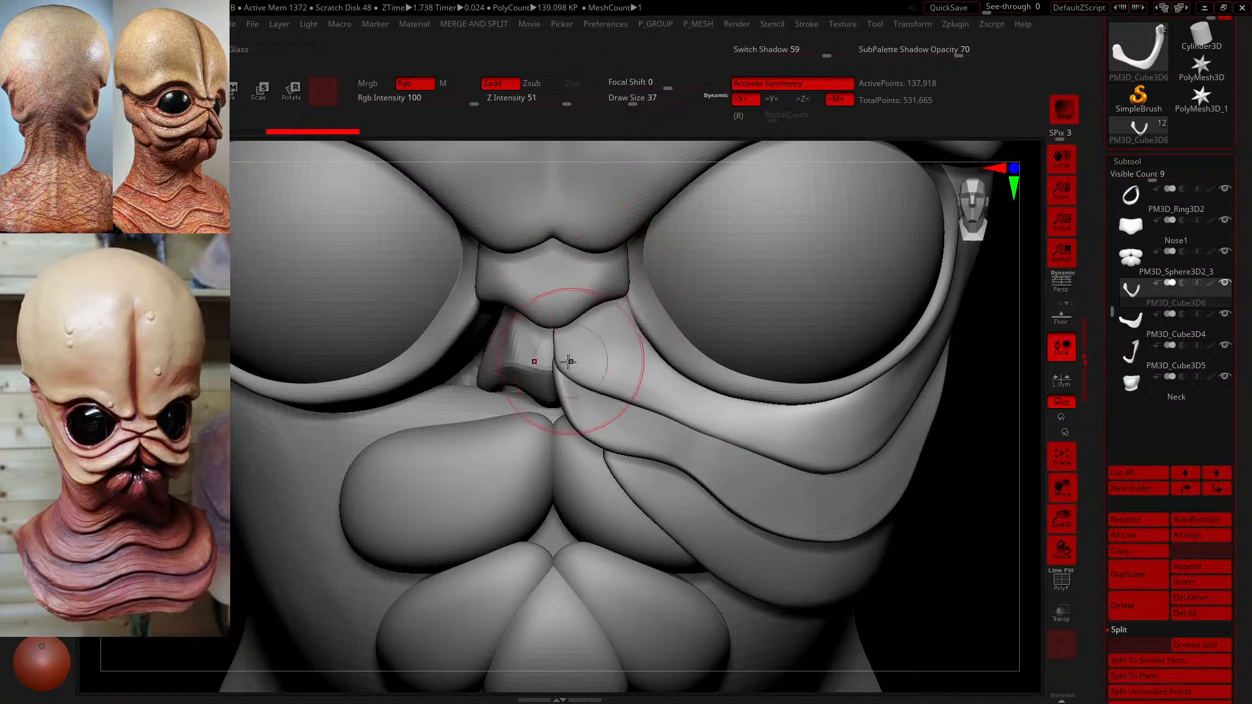
- Turn off symmetry and shape the upper under-eye fold's inner edge along the centre line below the nose at draw size 22
key("bracketleft")
key("bracketleft")
key("bracketleft")
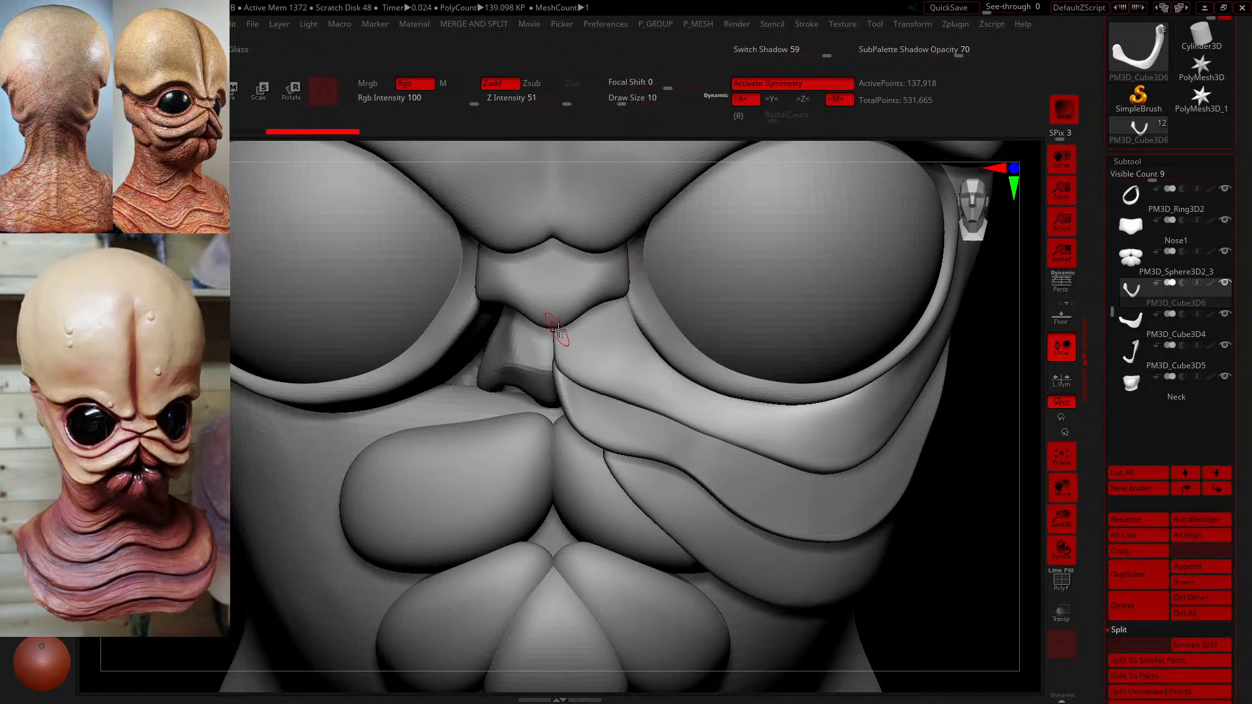
key("bracketright")
key("bracketright")
left_click(545, 331)
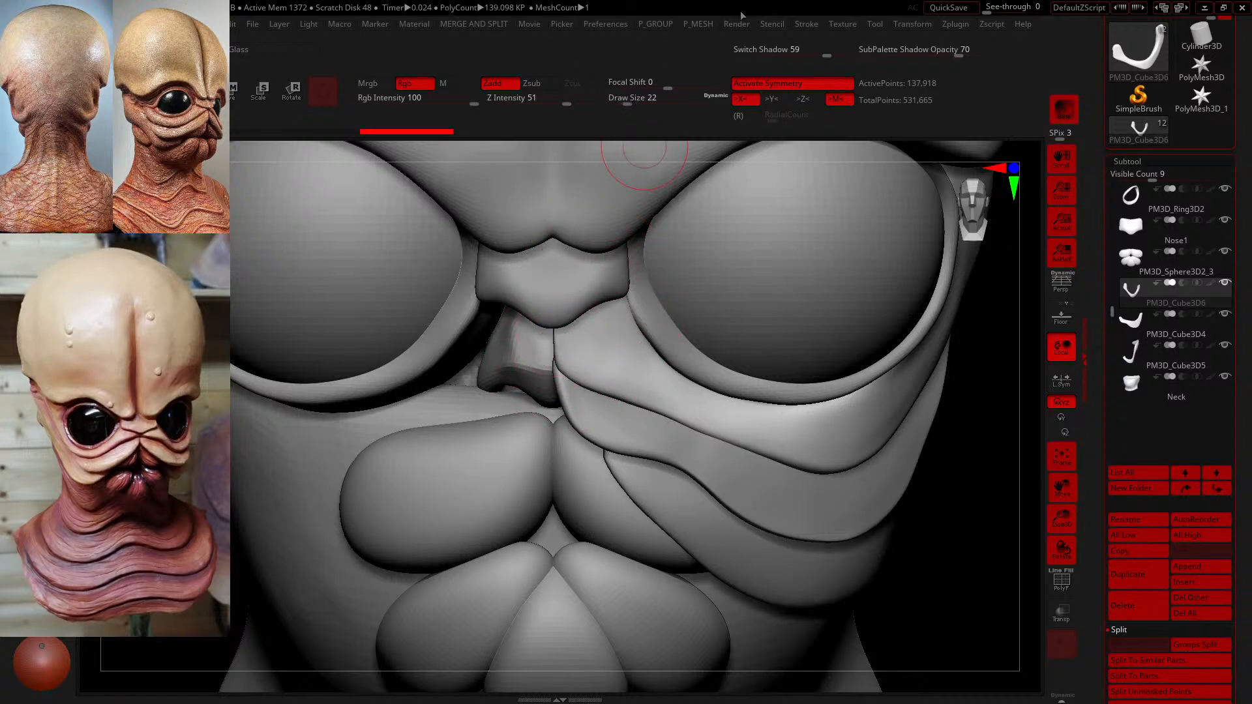
left_click(772, 84)
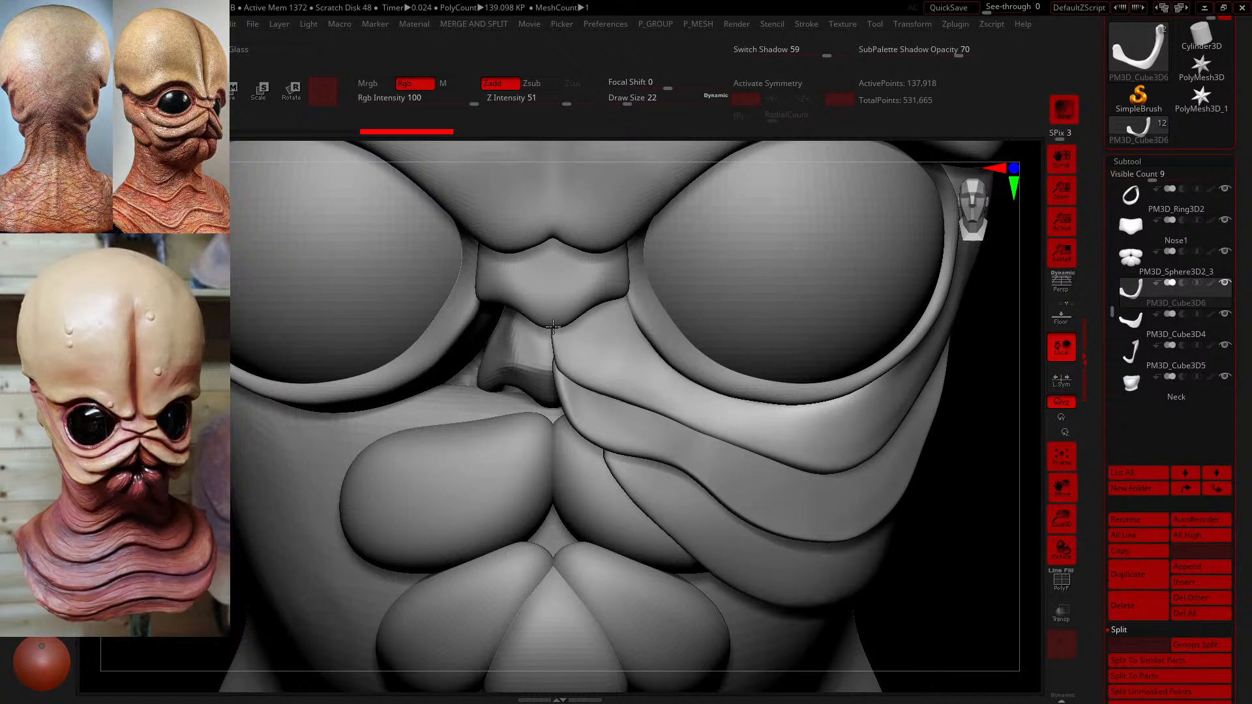
mouse_move(553, 326)
left_mouse_down()
mouse_move(554, 370)
mouse_move(577, 410)
left_mouse_up()
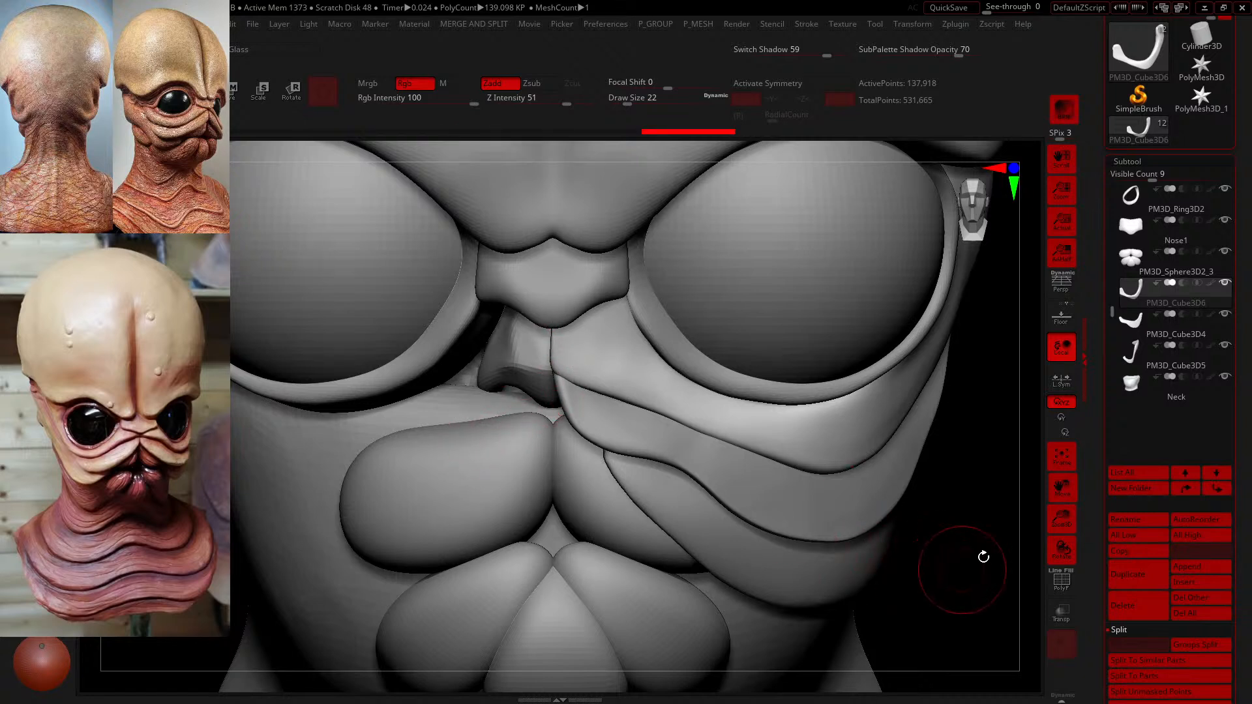
- Reshape the upper fold's inner end from an angled view, with the Move brush at draw size 35
left_click_drag(983, 556, 605, 418)
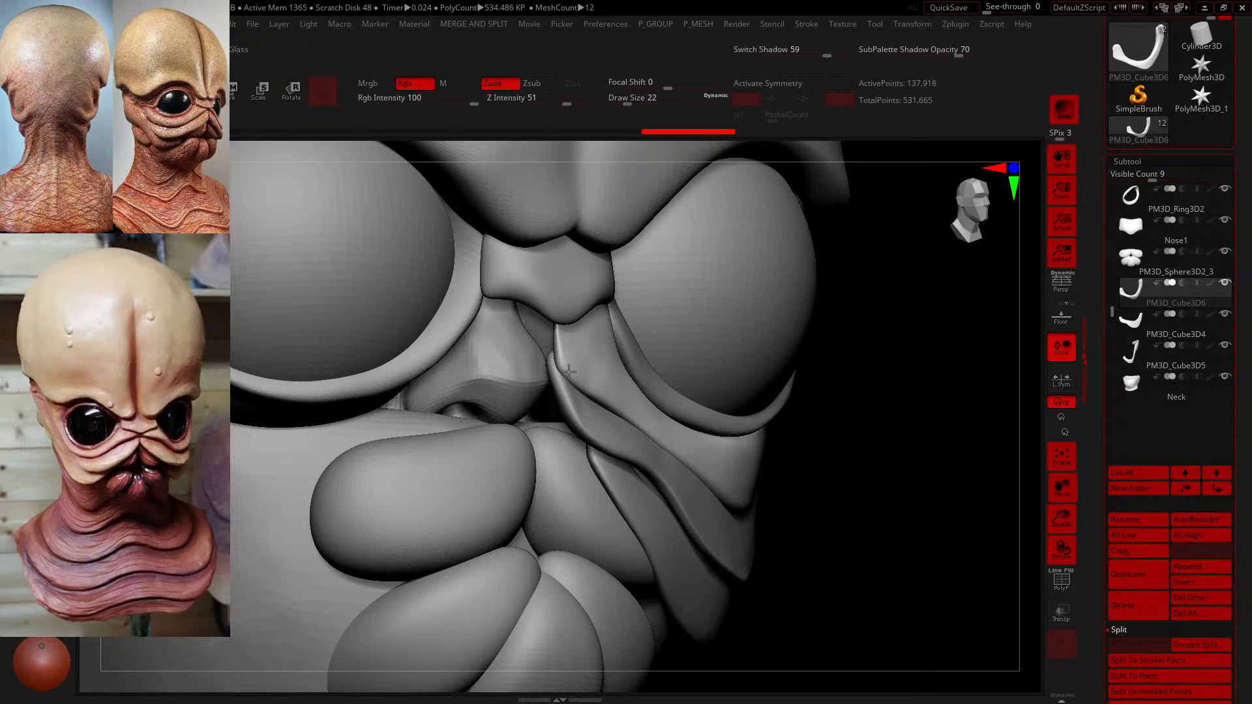
left_click_drag(569, 372, 566, 375)
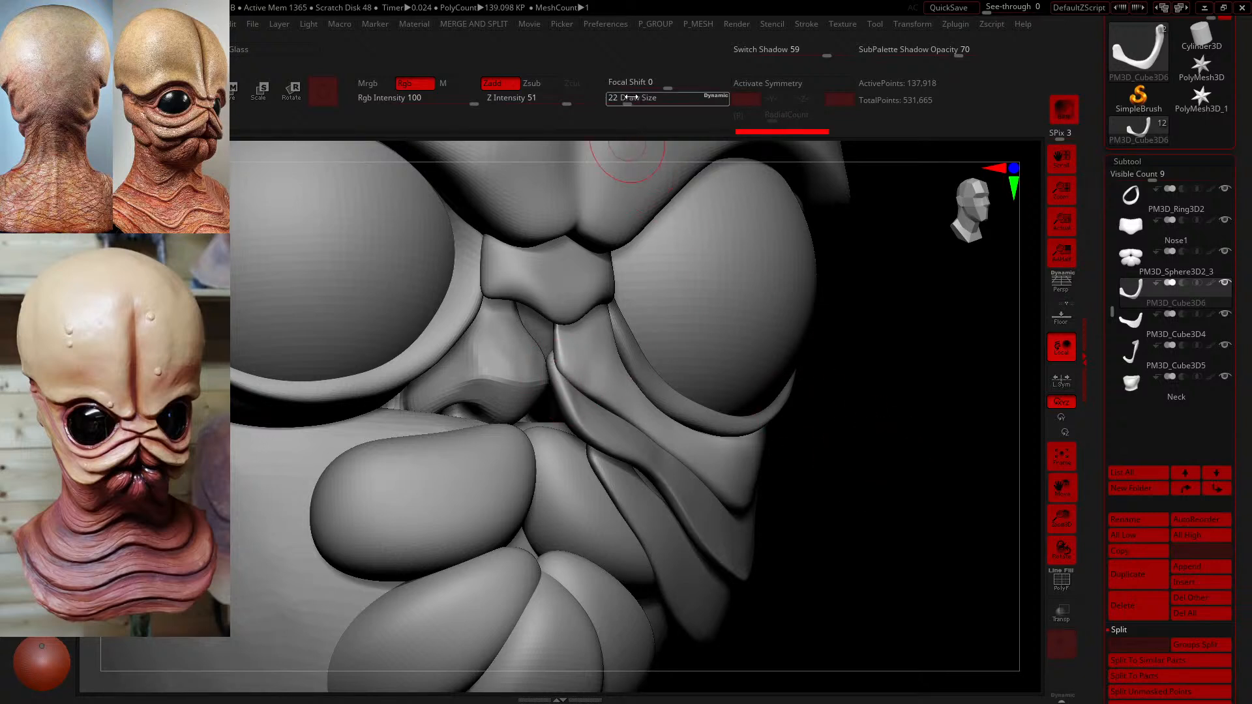
left_click_drag(626, 99, 631, 102)
left_click_drag(881, 453, 932, 459)
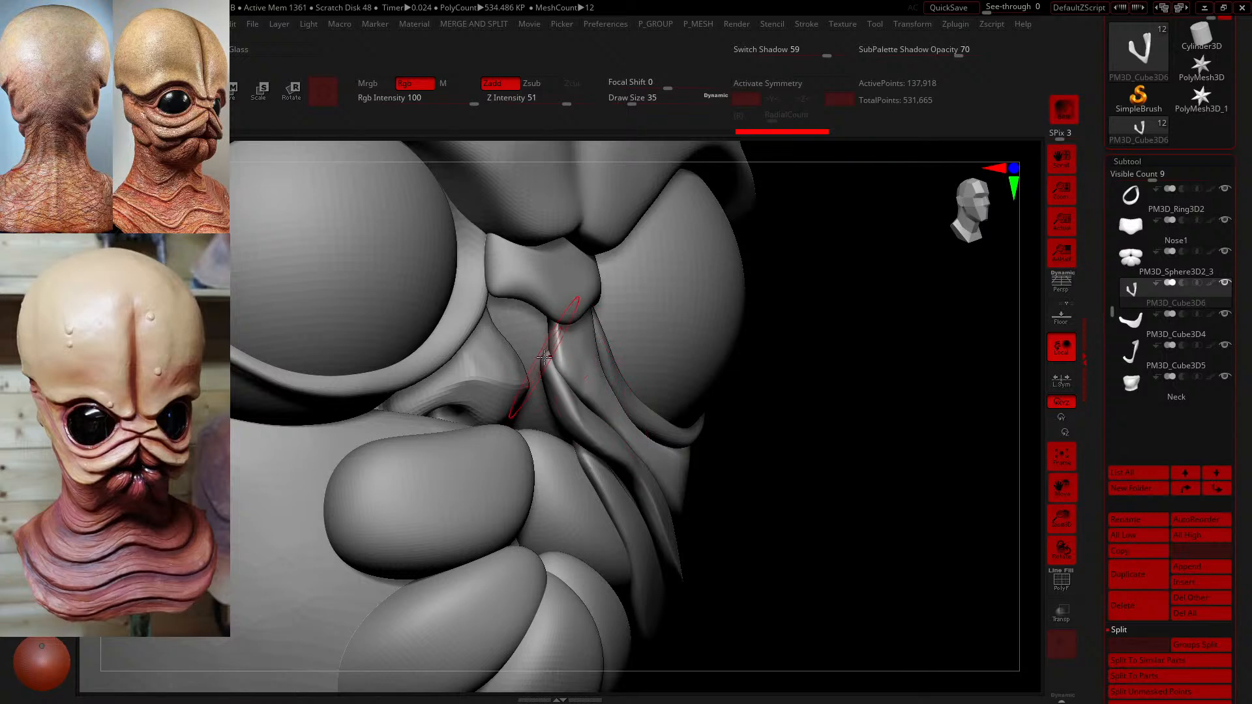
mouse_move(552, 357)
left_mouse_down()
mouse_move(582, 365)
mouse_move(573, 388)
left_mouse_up()
- Even out and smooth the upper fold's surface from its inner end toward the cheek
left_click_drag(740, 413, 785, 436, "shift")
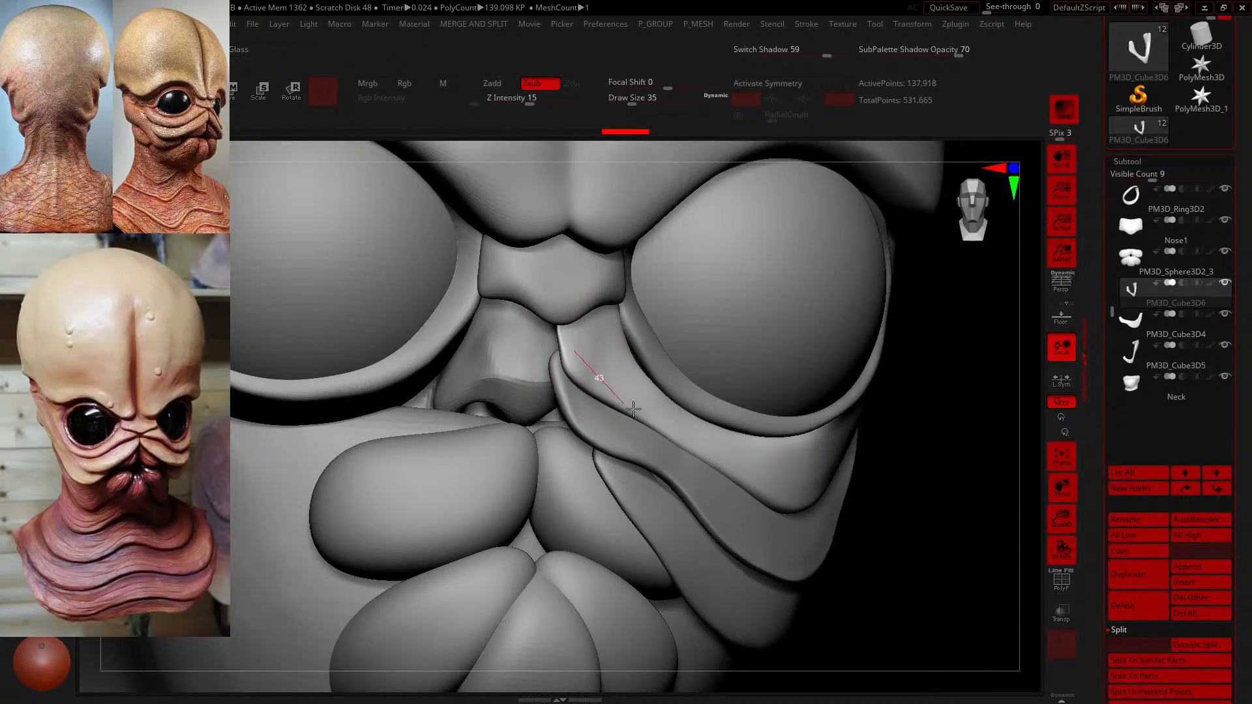
left_click_drag(692, 429, 737, 445)
mouse_move(633, 377)
left_mouse_down("shift")
mouse_move(658, 398)
mouse_move(600, 359)
left_mouse_up("shift")
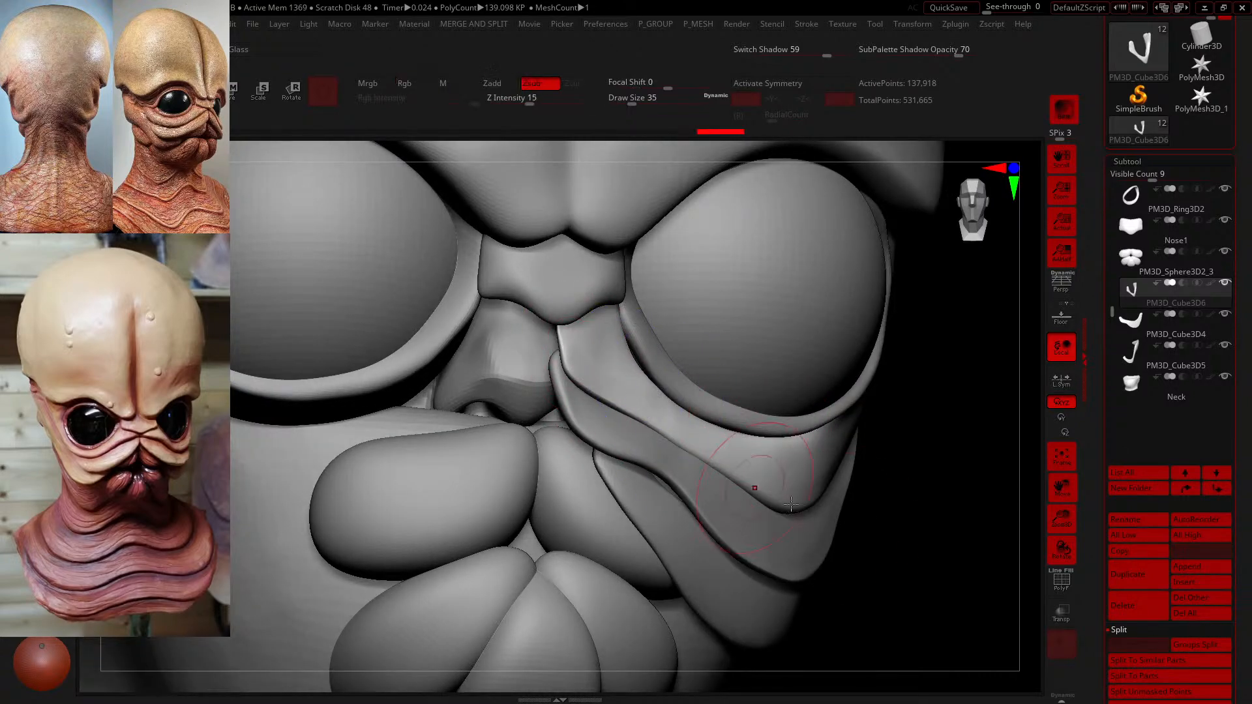
left_click_drag(926, 523, 926, 486)
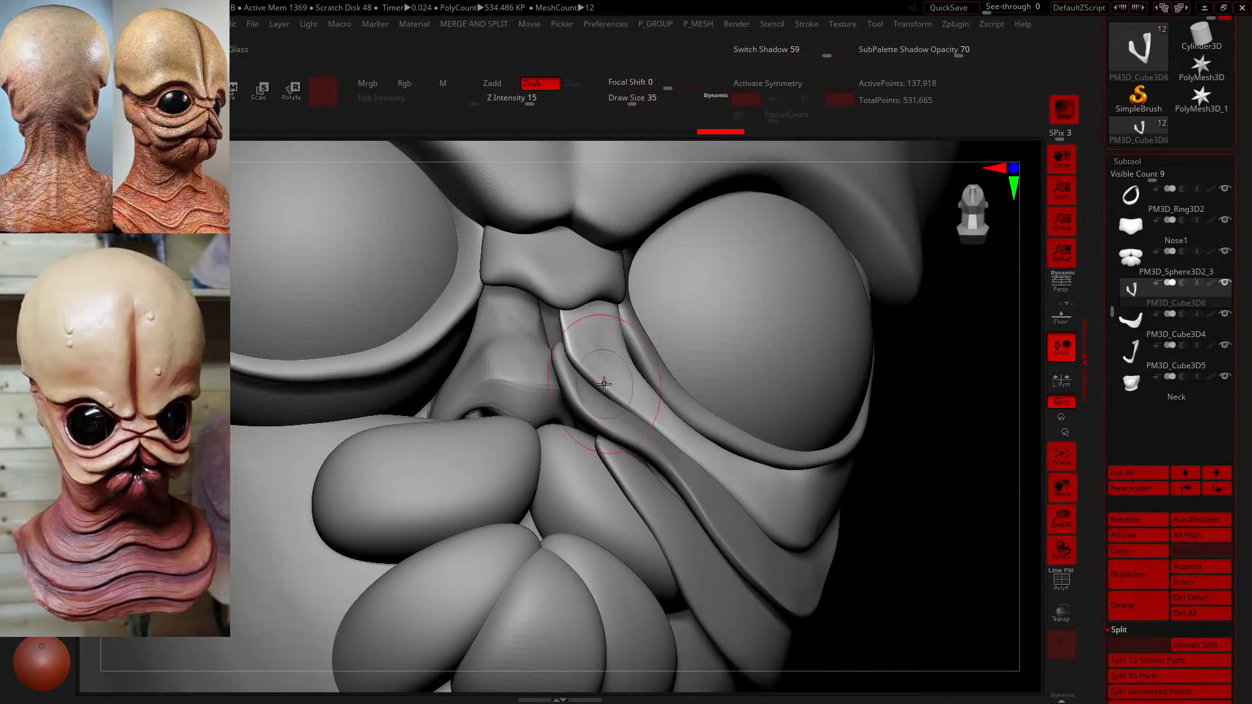
left_click_drag(598, 383, 729, 496, "shift")
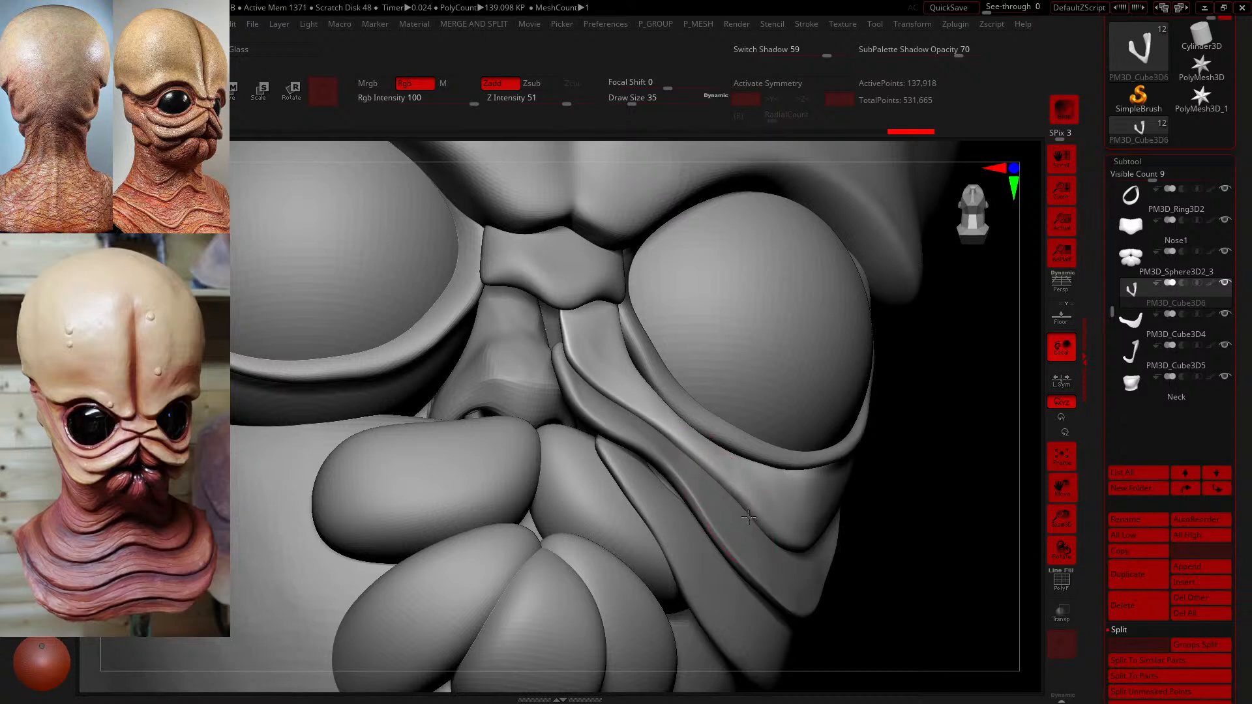
left_click_drag(882, 580, 841, 585)
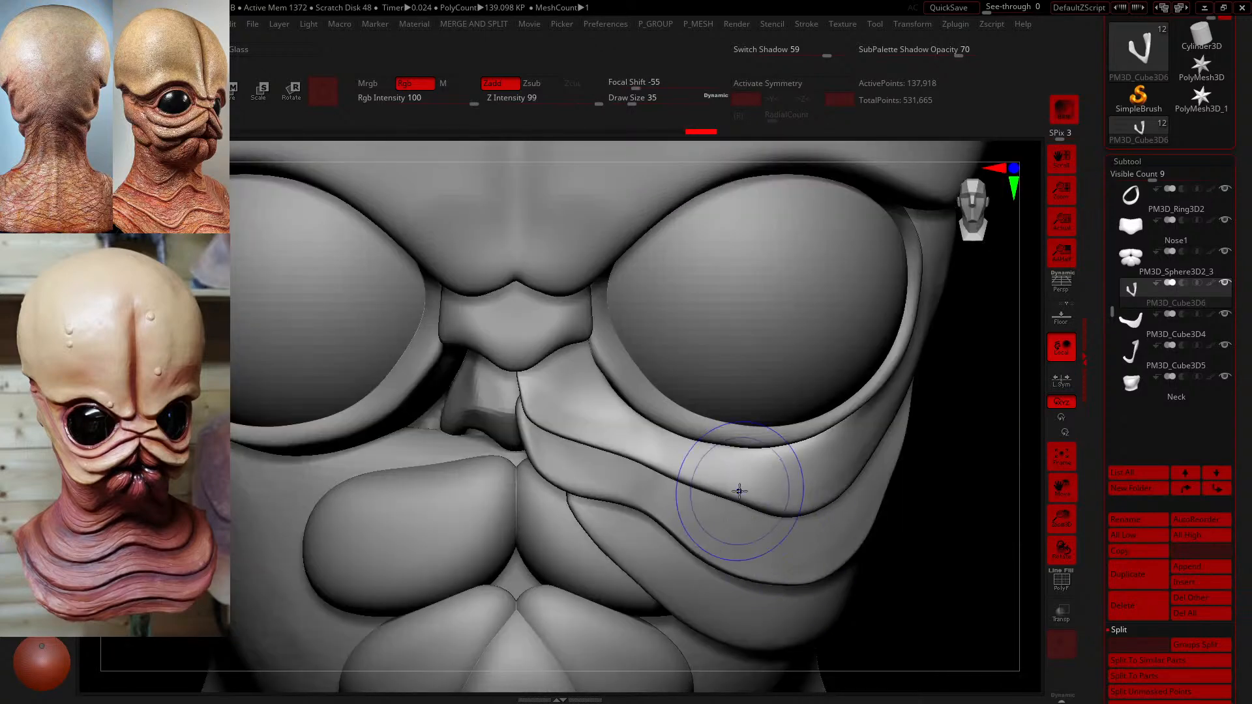
mouse_move(967, 581)
left_mouse_down()
mouse_move(972, 520)
mouse_move(750, 505)
mouse_move(633, 433)
left_mouse_up()
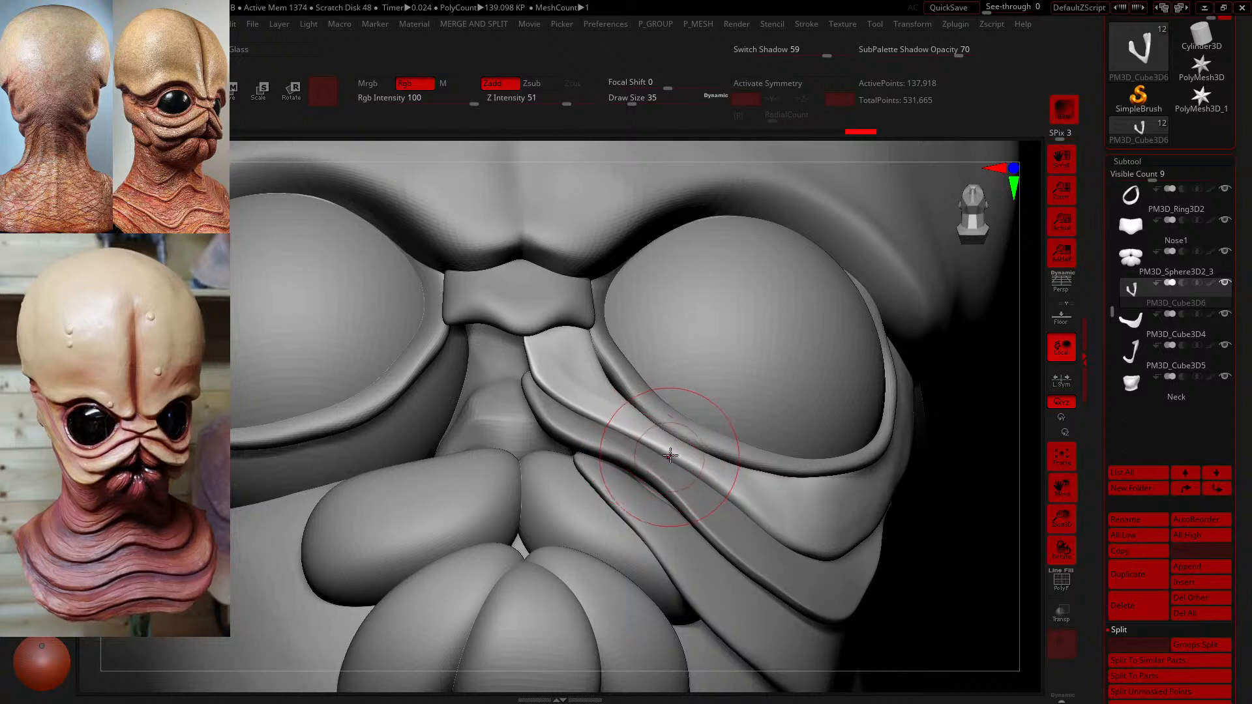
- Refine and smooth the middle of the upper fold beneath the eyelid rim, reducing the draw size to 22
mouse_move(807, 488)
left_mouse_down()
mouse_move(780, 491)
mouse_move(807, 479)
mouse_move(820, 493)
left_mouse_up()
key("shift")
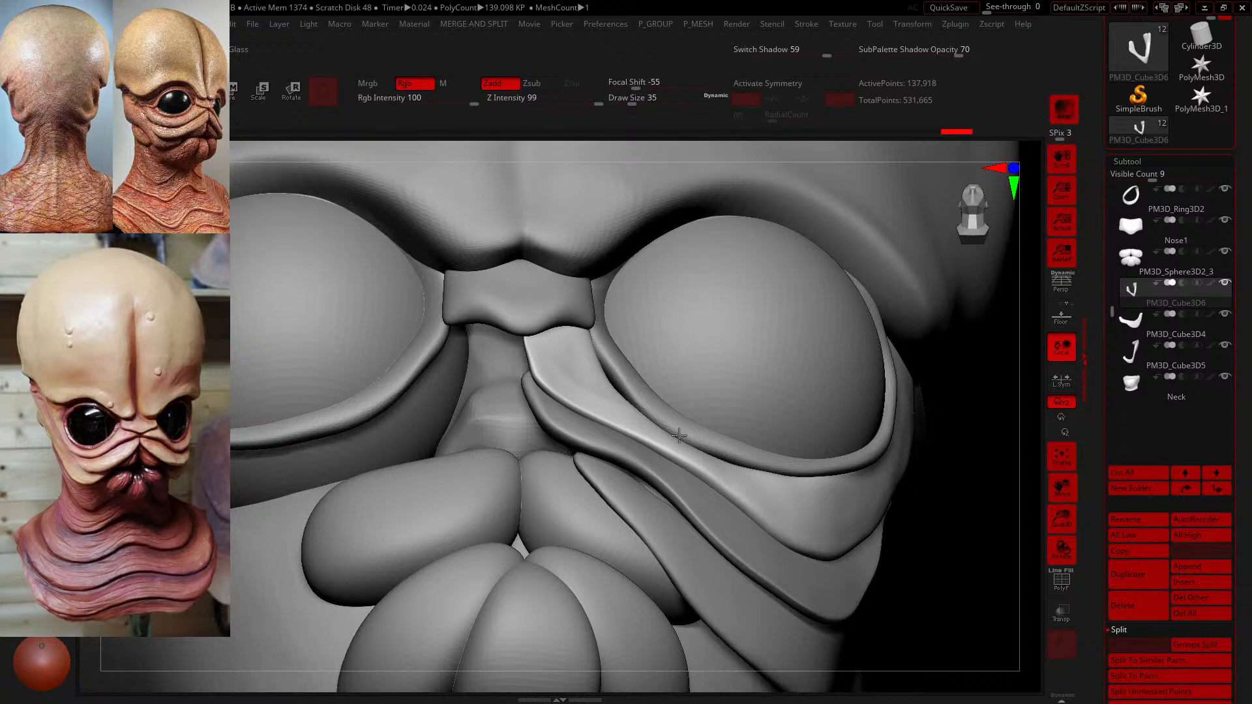
left_click_drag(679, 436, 676, 431)
left_click_drag(632, 99, 627, 102)
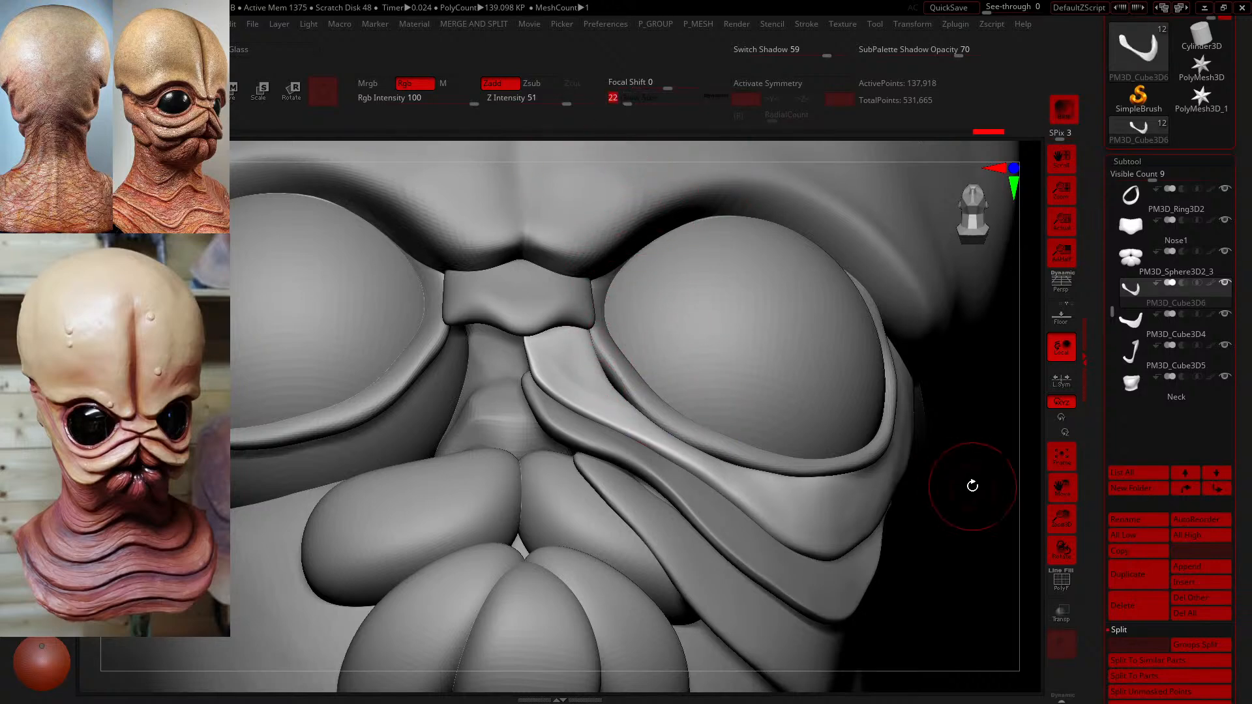
mouse_move(970, 483)
left_mouse_down()
mouse_move(984, 483)
mouse_move(916, 484)
mouse_move(954, 520)
left_mouse_up()
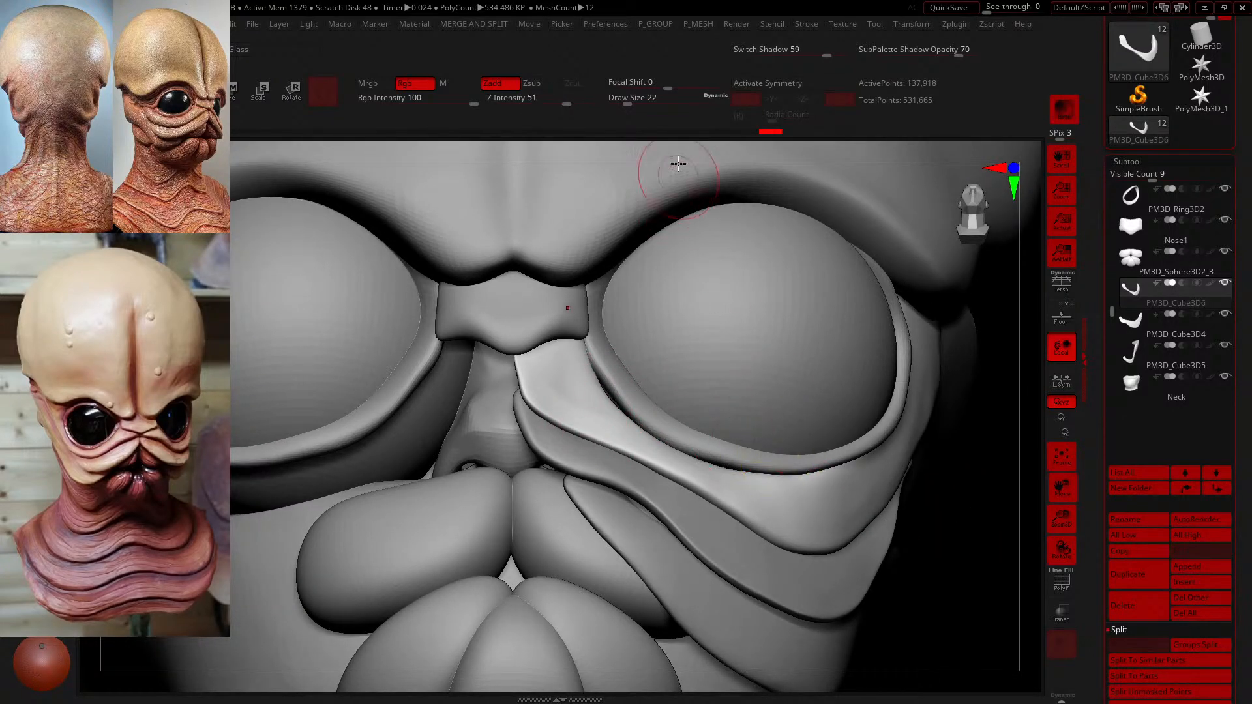
- Close the gap between the upper fold and the lower eyelid rim with the Move brush at draw size 31
left_click(630, 103)
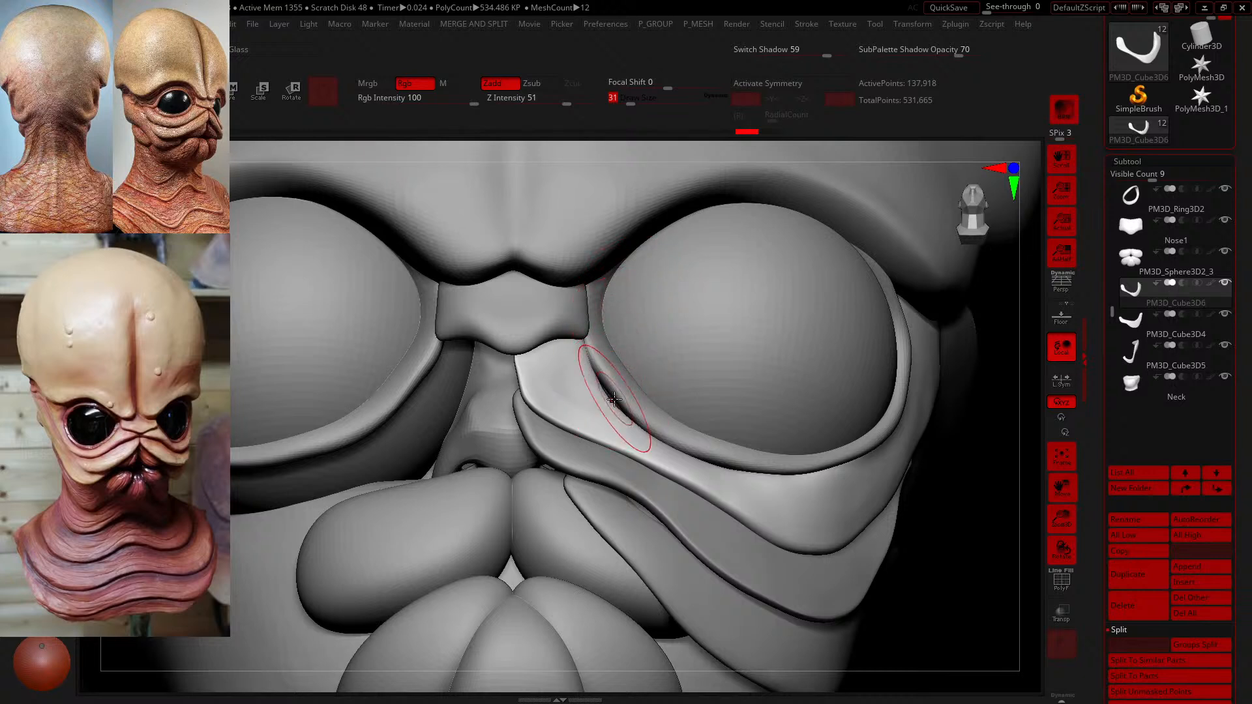
left_click_drag(622, 396, 624, 401)
mouse_move(594, 360)
left_mouse_down()
mouse_move(618, 401)
mouse_move(699, 450)
left_mouse_up()
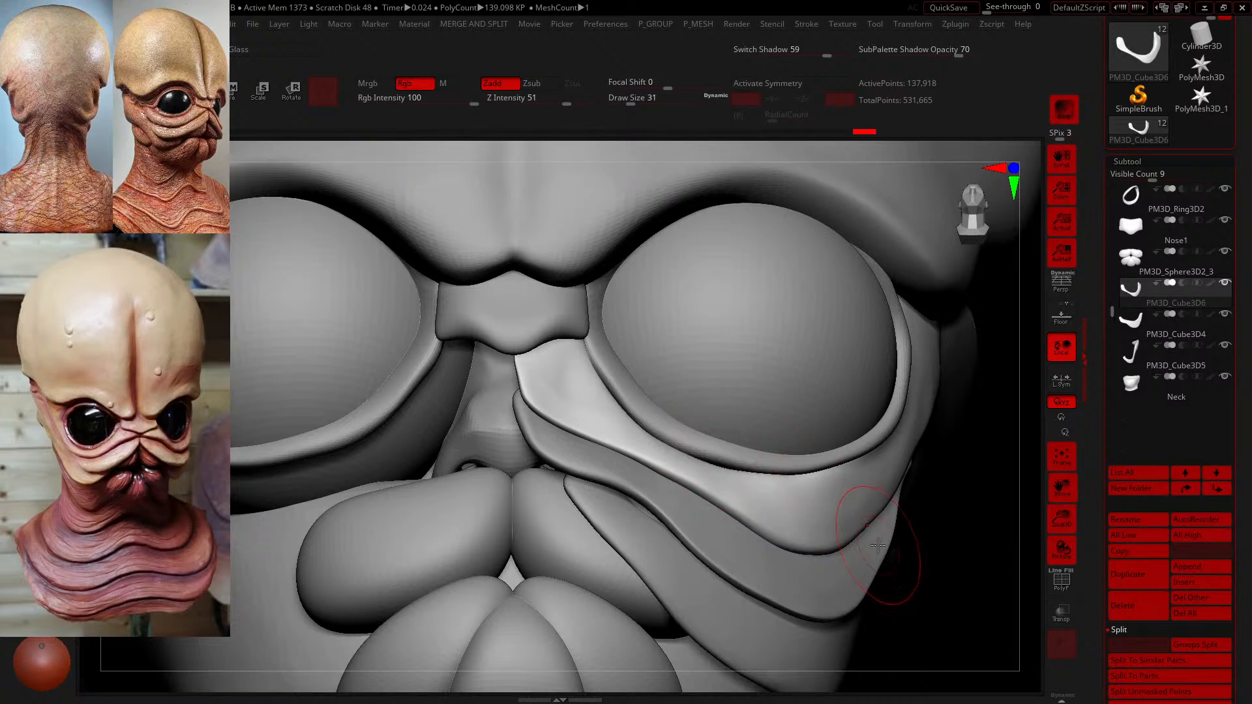
left_click_drag(959, 557, 957, 535)
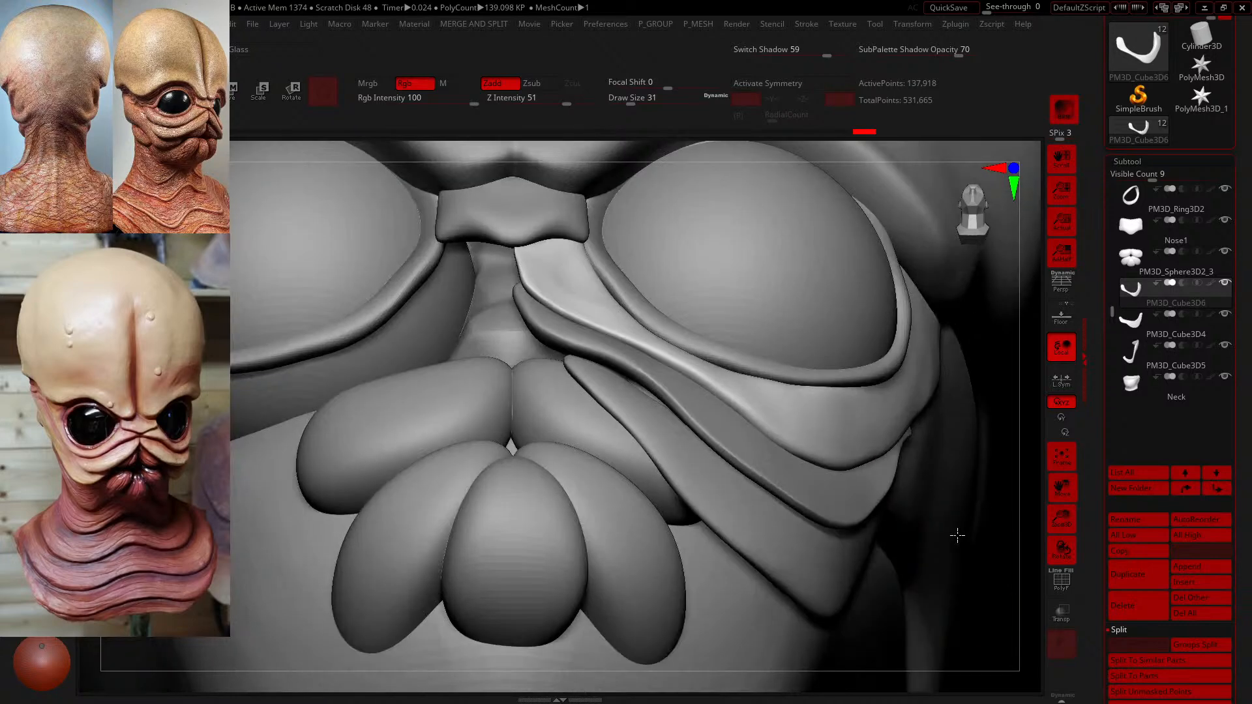
mouse_move(727, 347)
left_mouse_down()
mouse_move(793, 382)
mouse_move(888, 374)
left_mouse_up()
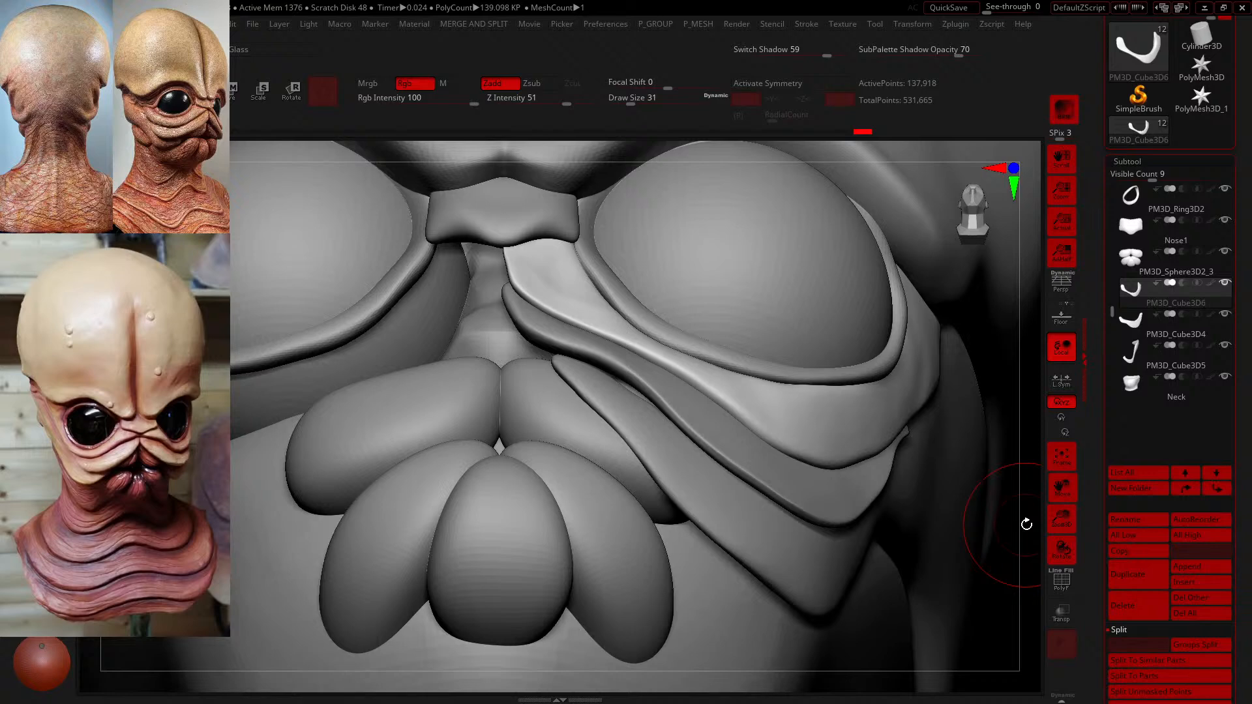
- Fit the upper fold's top edge against the eyelid rim toward the outer eye corner, working from a low side view
mouse_move(1026, 524)
left_mouse_down()
mouse_move(970, 456)
mouse_move(950, 458)
left_mouse_up()
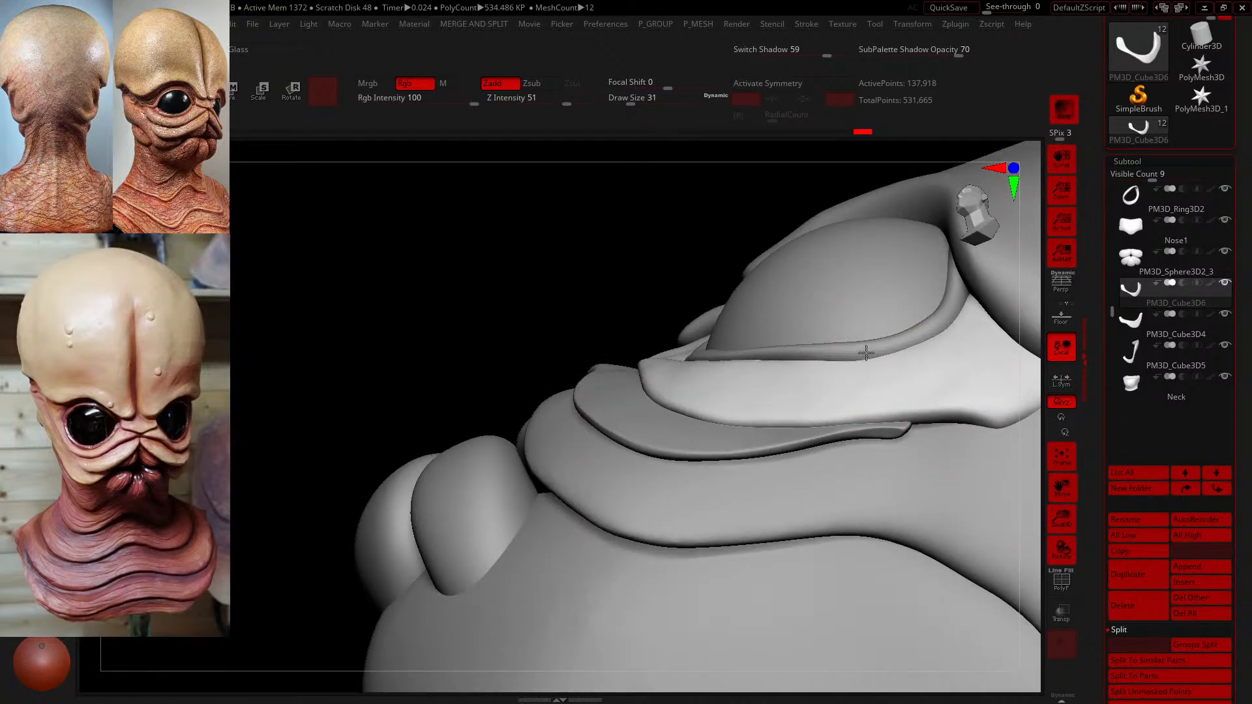
mouse_move(866, 353)
left_mouse_down()
mouse_move(793, 355)
mouse_move(808, 354)
left_mouse_up()
mouse_move(972, 294)
left_mouse_down()
mouse_move(933, 343)
mouse_move(900, 347)
left_mouse_up()
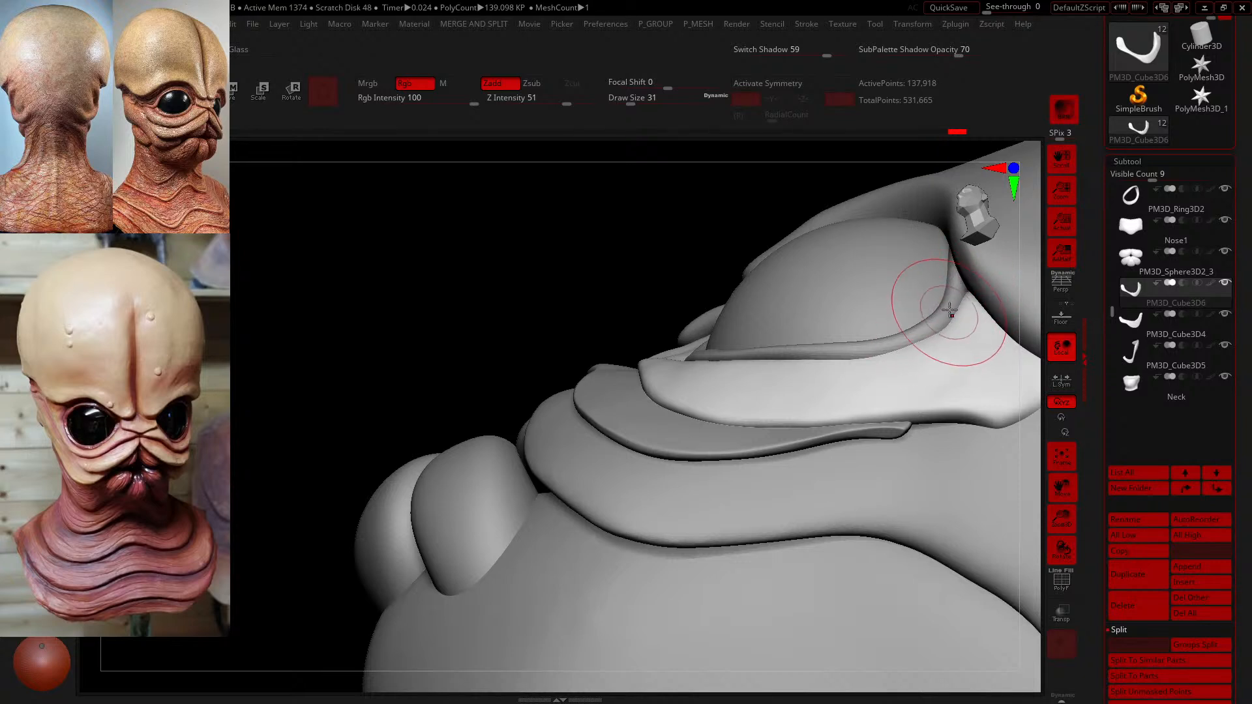
left_click_drag(952, 314, 971, 285)
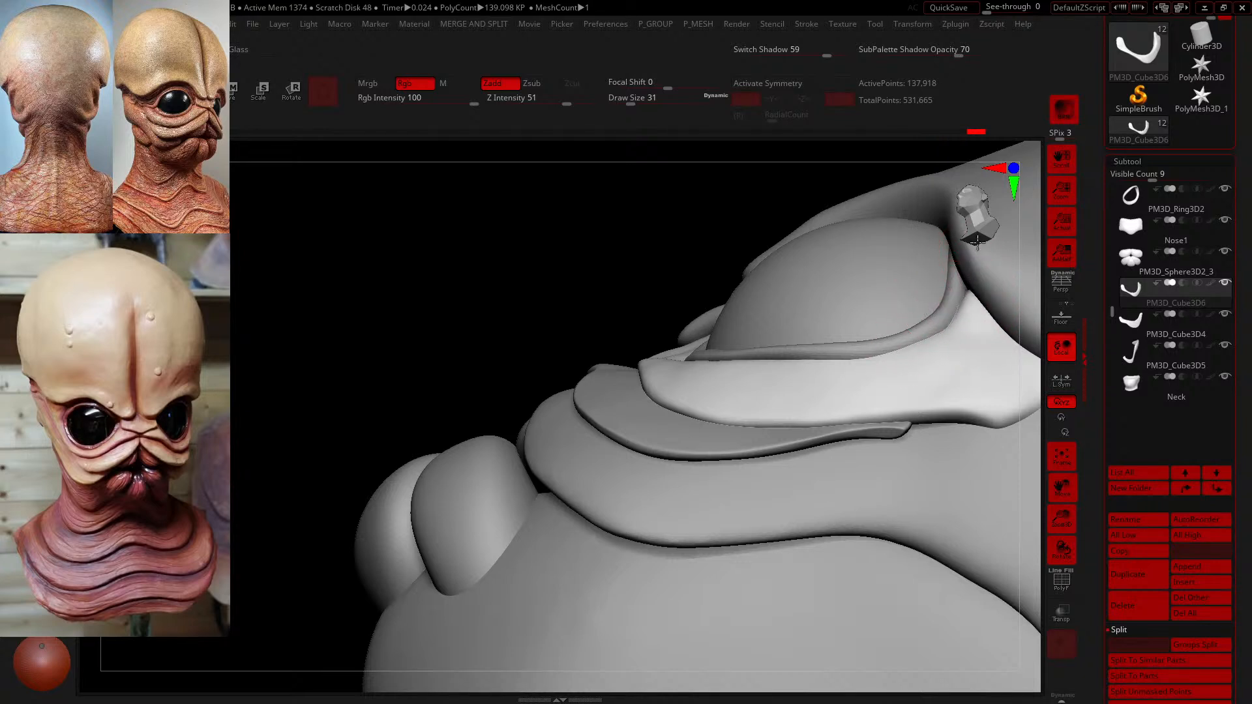
- Reshape the outer part of the upper fold beside the eye with the Move brush at draw size 51, and smooth it
mouse_move(601, 288)
left_mouse_down()
mouse_move(587, 282)
mouse_move(503, 363)
mouse_move(385, 330)
mouse_move(405, 324)
mouse_move(418, 281)
left_mouse_up()
mouse_move(582, 501)
left_mouse_down()
mouse_move(548, 538)
mouse_move(411, 571)
left_mouse_up()
mouse_move(500, 593)
left_mouse_down()
mouse_move(389, 615)
mouse_move(287, 614)
left_mouse_up()
left_click_drag(232, 510, 288, 586)
left_click_drag(740, 460, 688, 453, "alt")
mouse_move(629, 486)
left_mouse_down("alt")
mouse_move(721, 442)
mouse_move(701, 448)
mouse_move(715, 475)
left_mouse_up("alt")
left_click(636, 103)
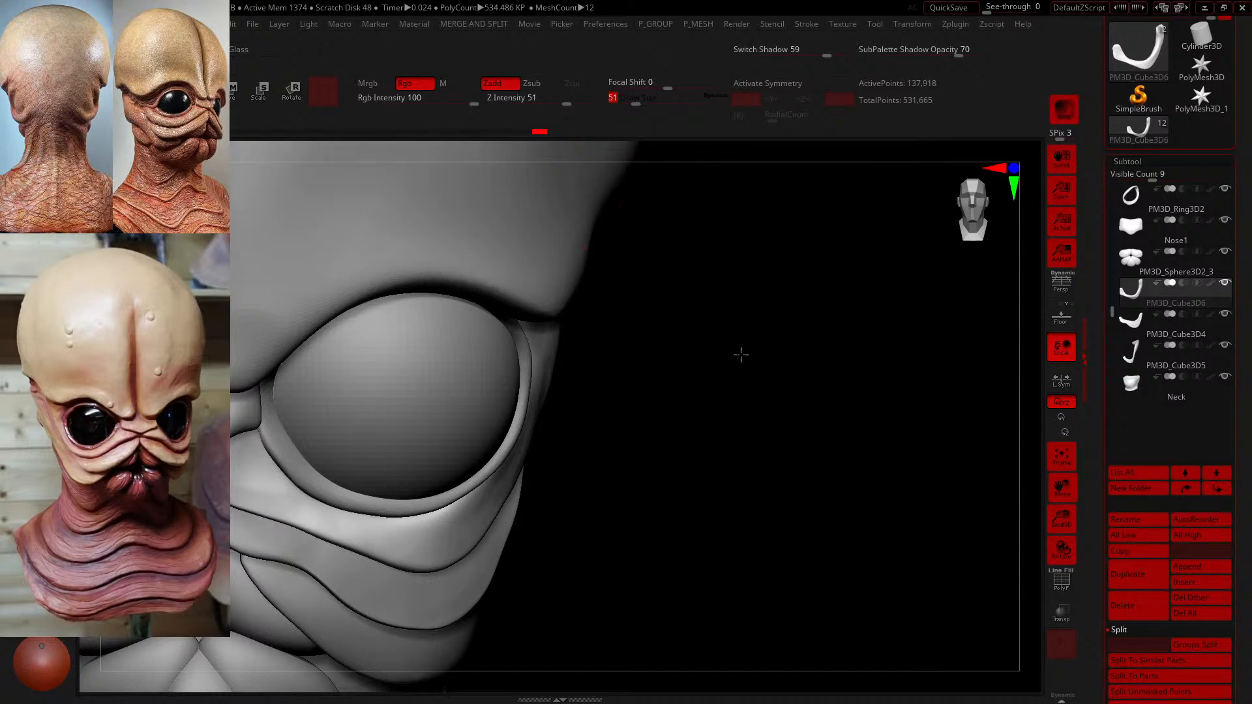
left_click_drag(741, 354, 480, 437)
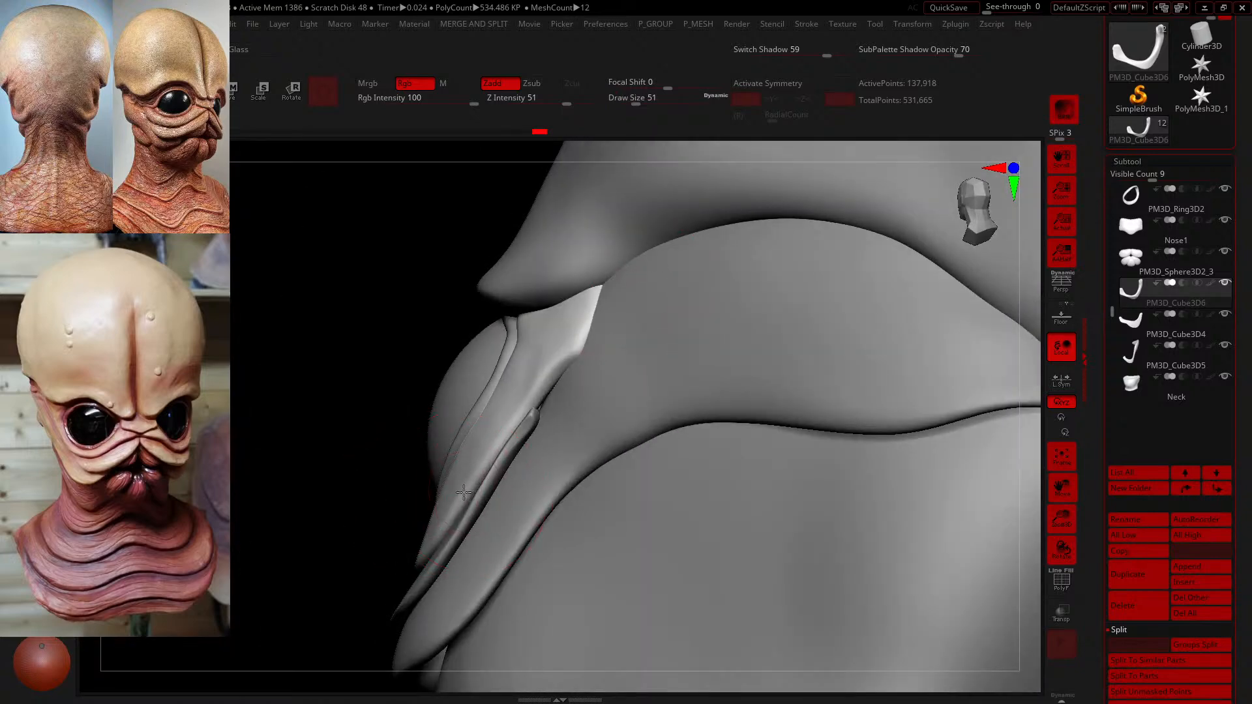
left_click_drag(463, 492, 445, 481)
mouse_move(480, 441)
left_mouse_down()
mouse_move(567, 365)
mouse_move(559, 378)
mouse_move(602, 288)
mouse_move(543, 313)
left_mouse_up()
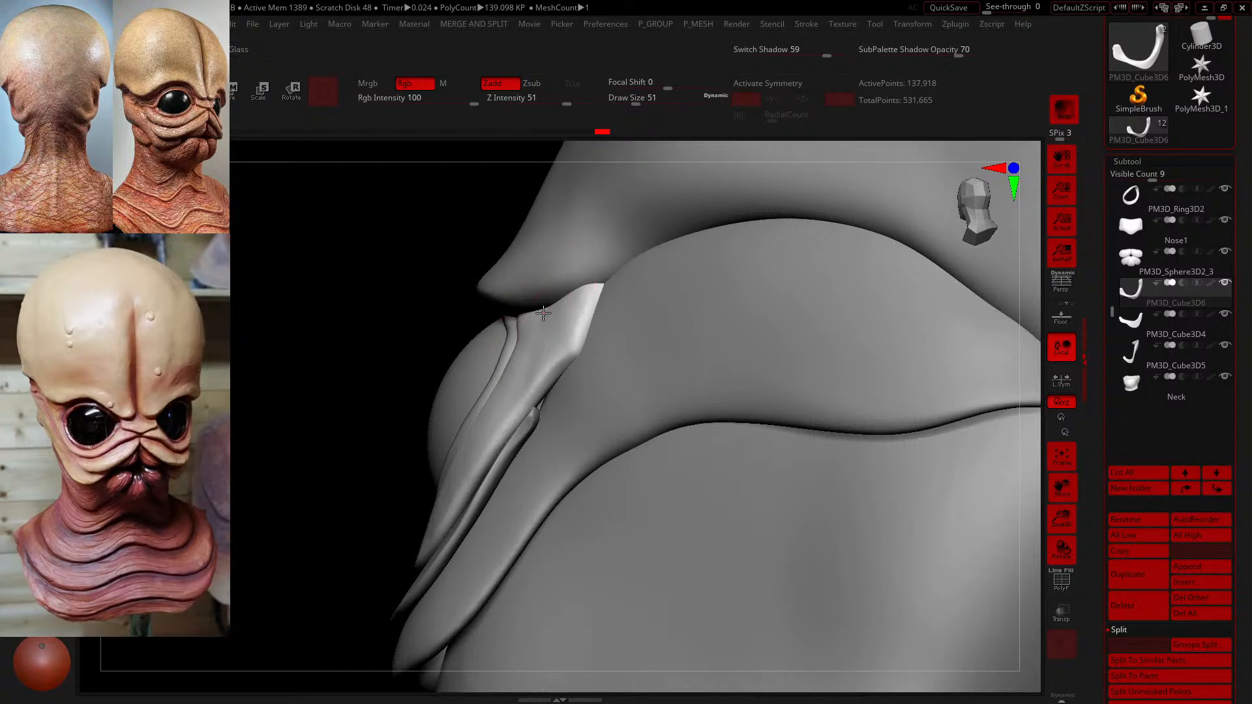
left_click_drag(274, 306, 535, 398)
key("shift")
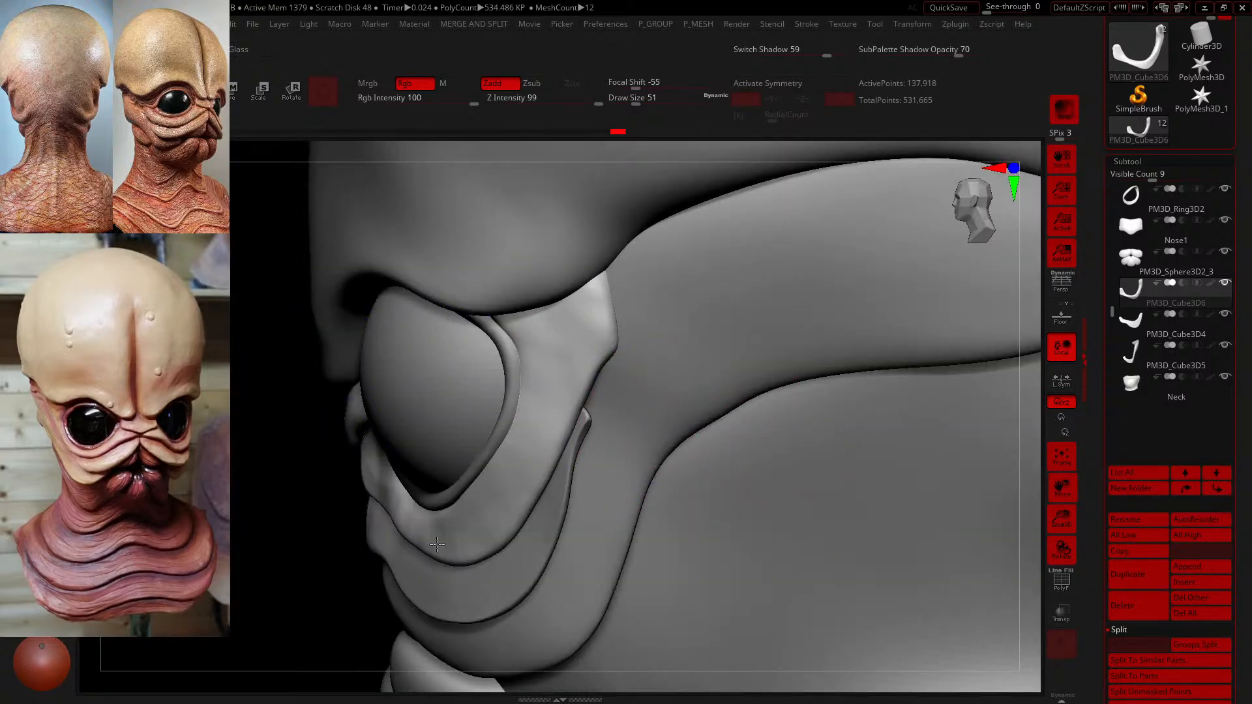
- Remesh the upper fold with DynaMesh at resolution 1000 in place of 2000
left_click(1132, 161)
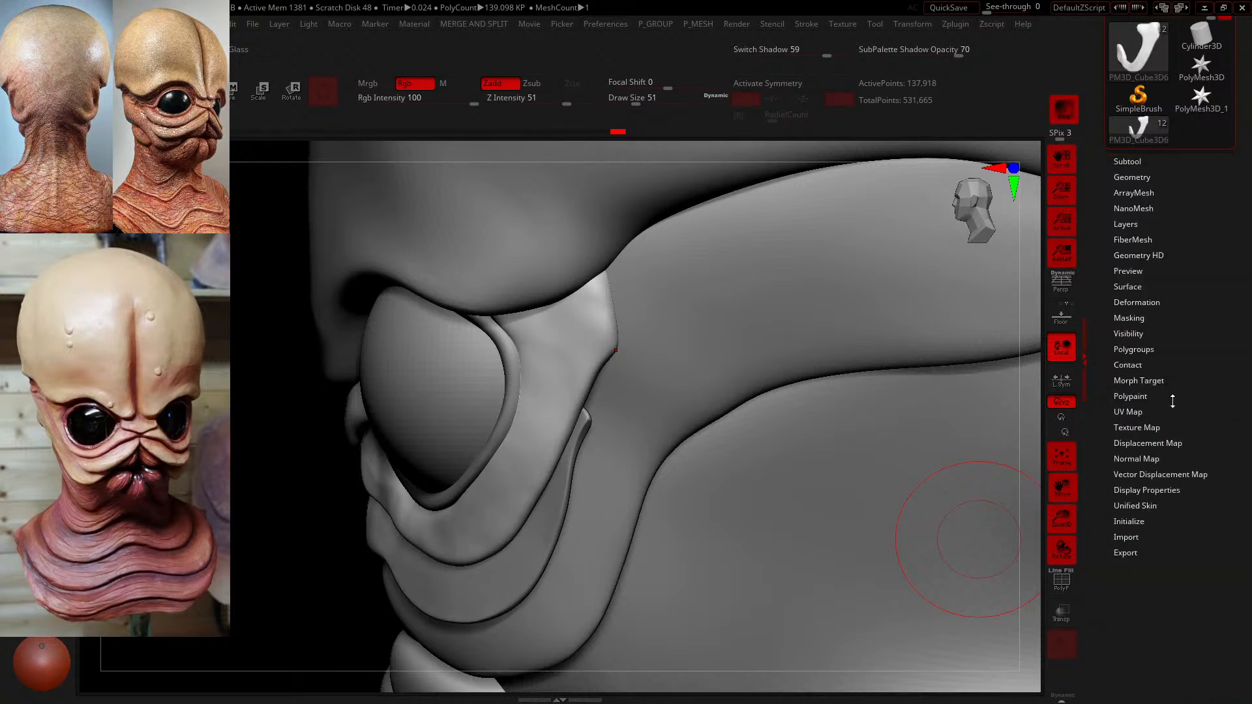
left_click(1137, 302)
left_click(1138, 300)
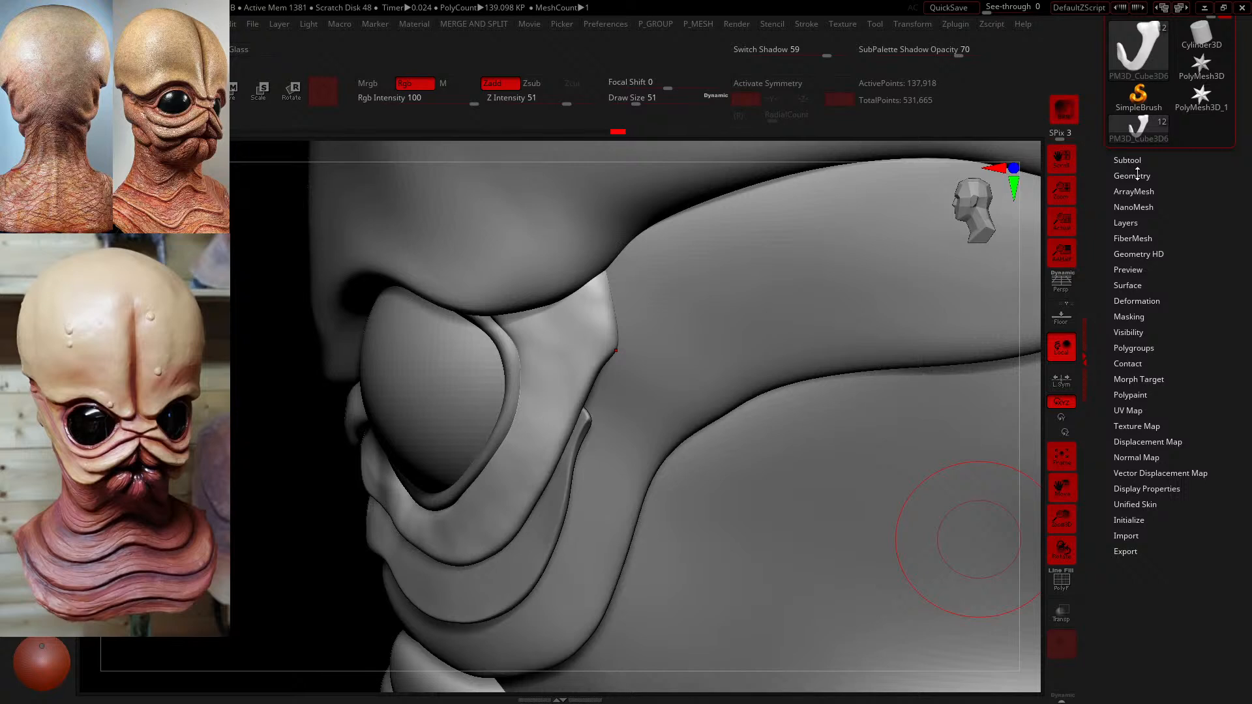
left_click(1138, 175)
left_click(1141, 420)
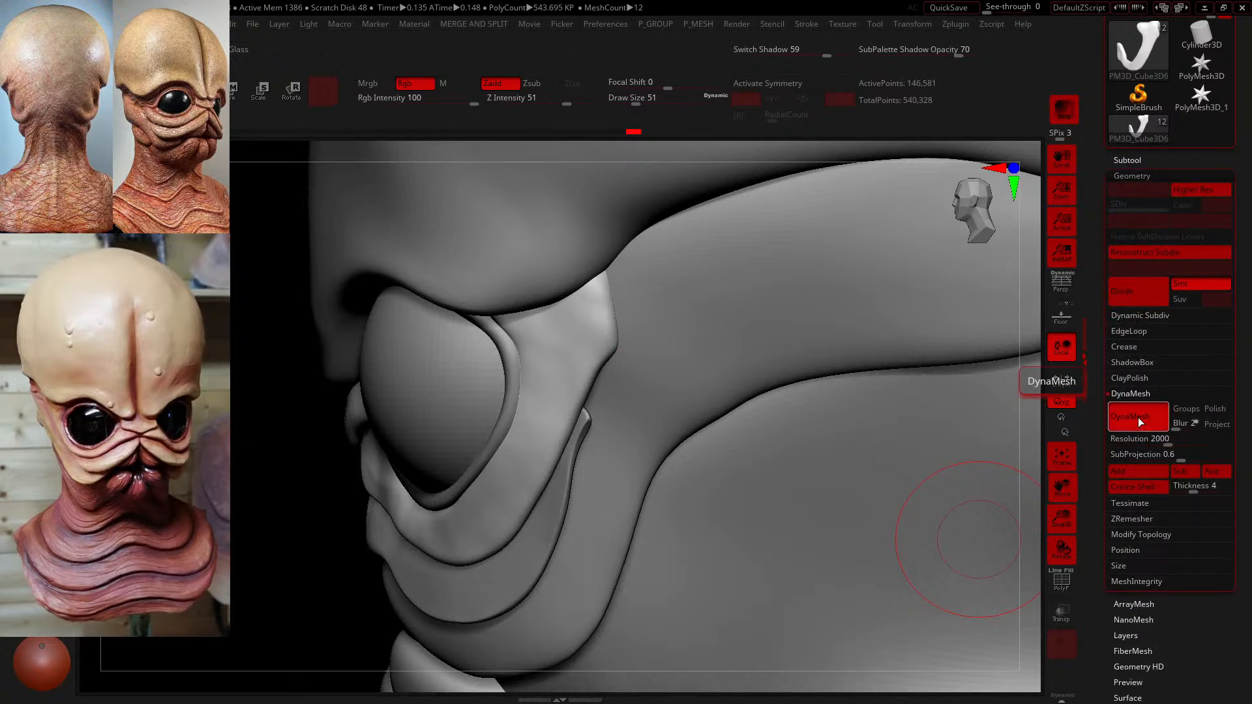
left_click(1138, 418)
left_click(1135, 439)
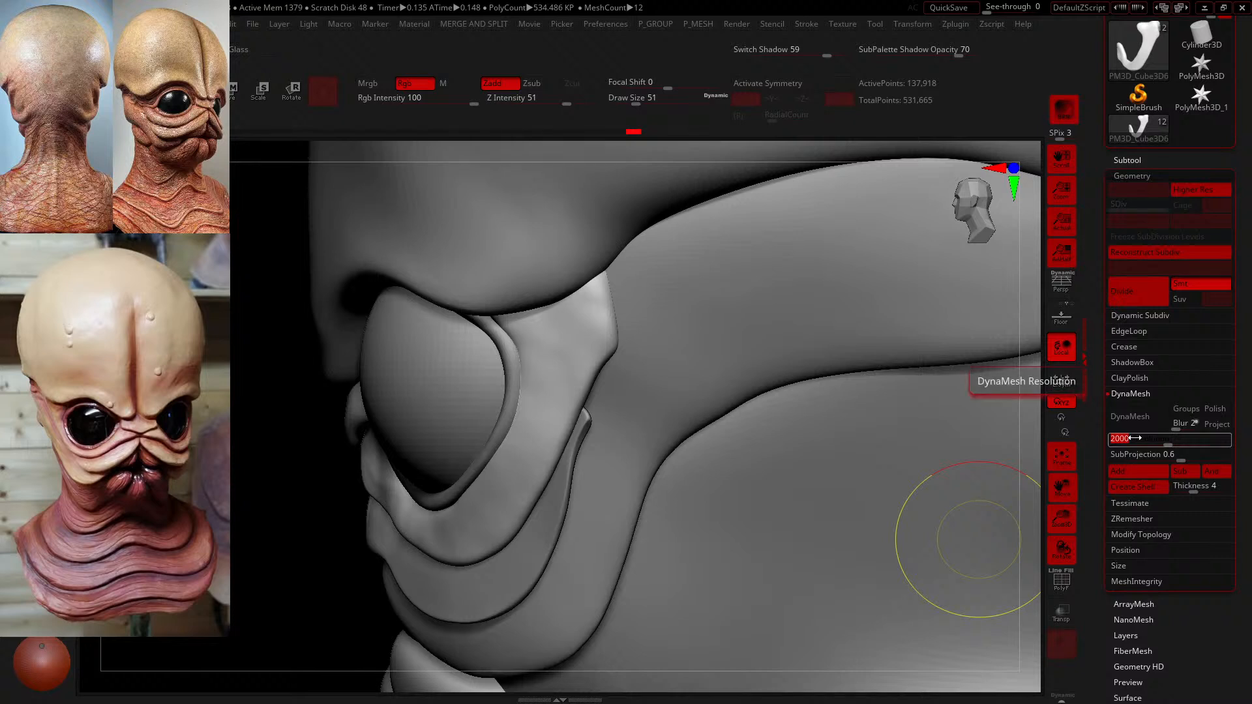
type("1004")
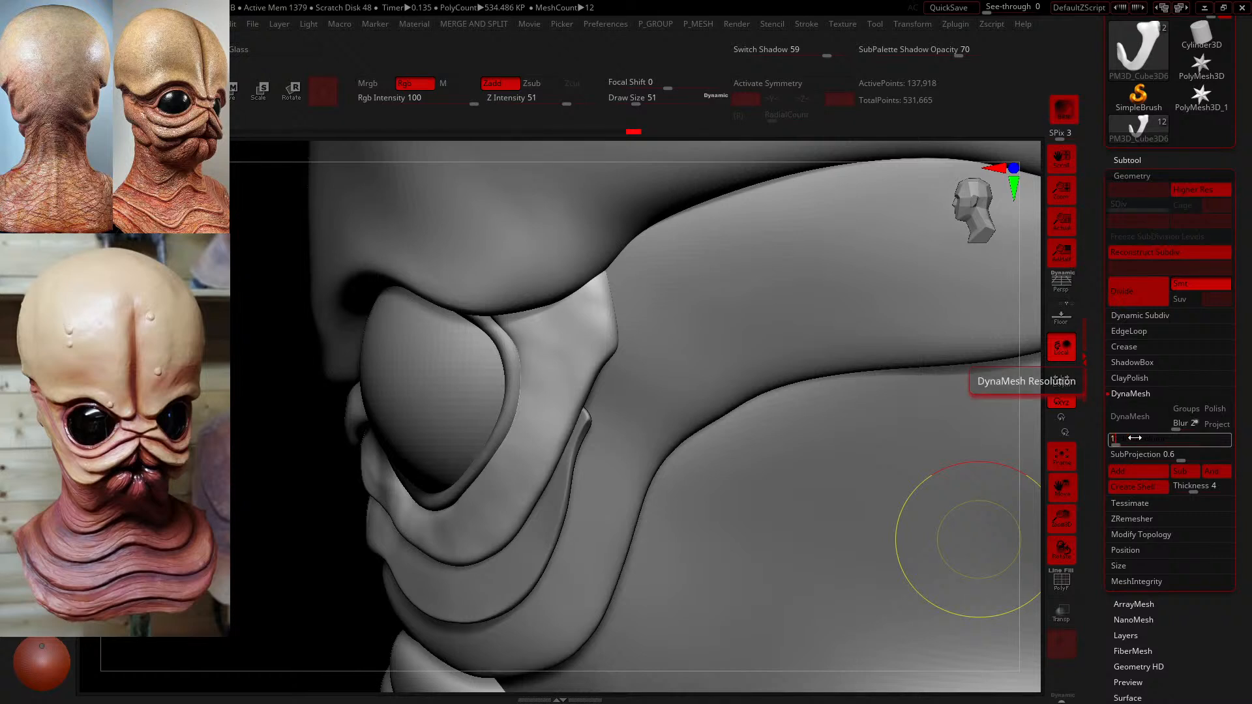
key("Return")
left_click(1135, 416)
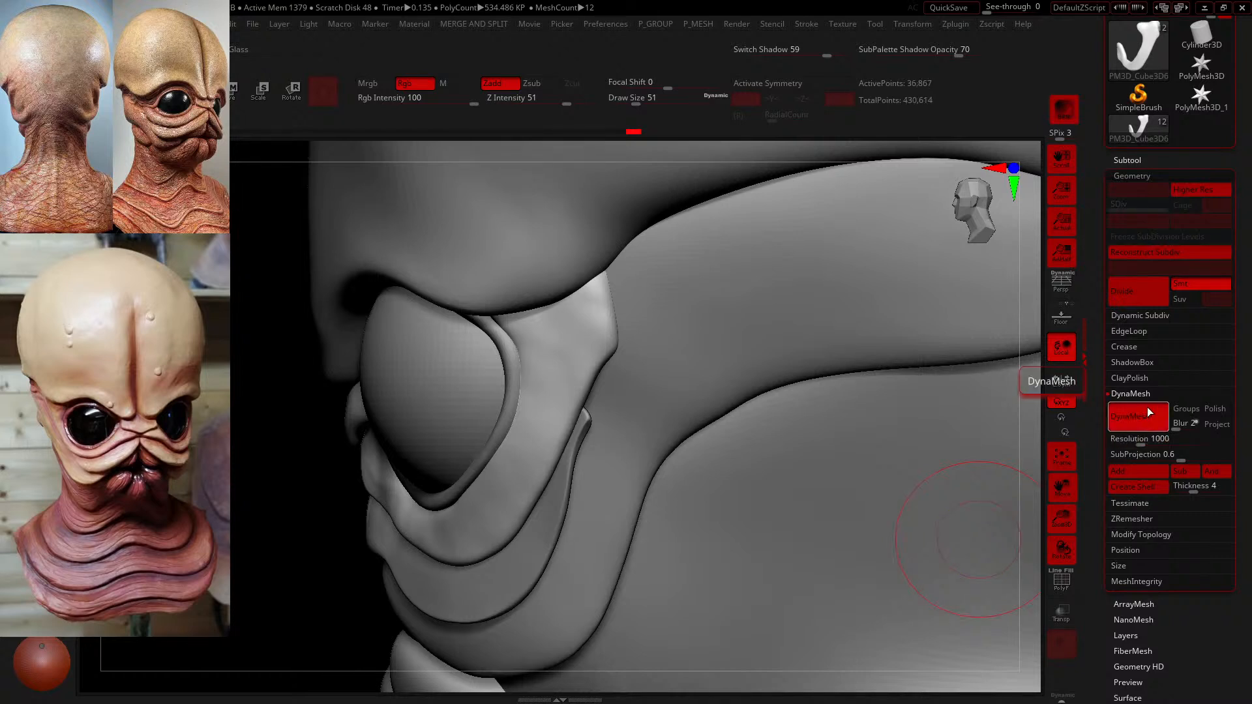
- Smooth the remeshed upper fold's surface below the eye at draw size 27
left_click_drag(242, 522, 290, 521)
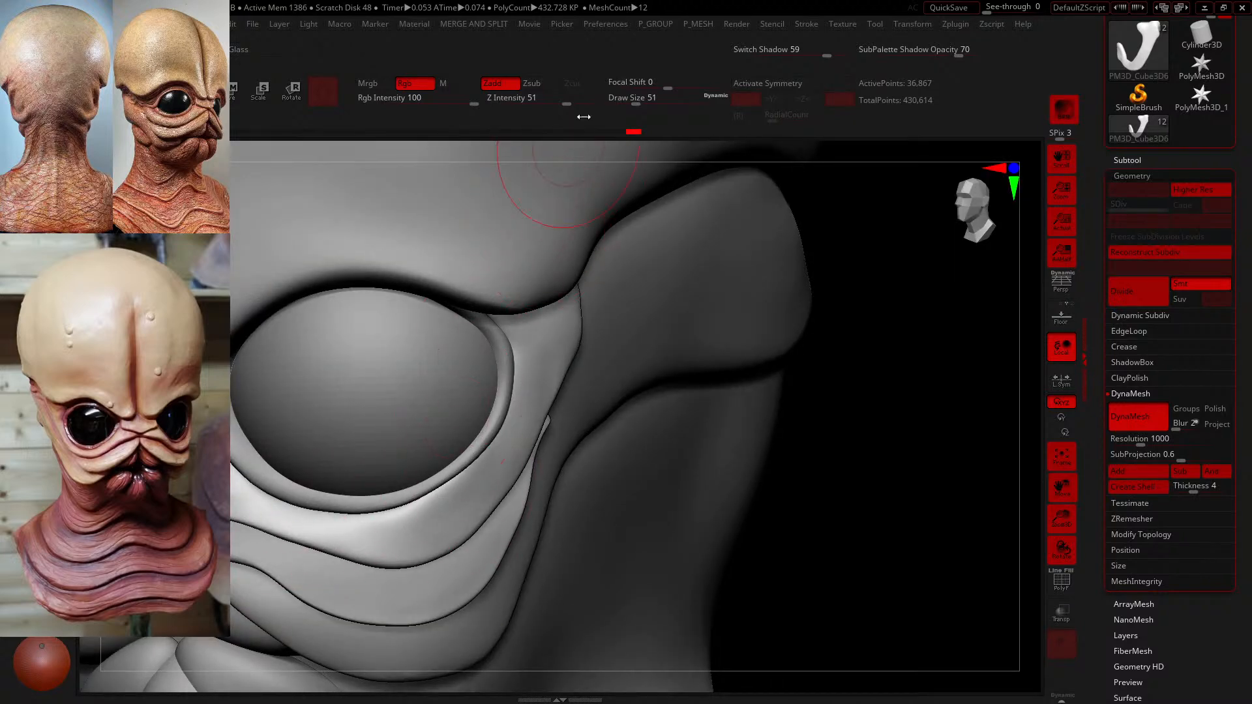
mouse_move(655, 97)
left_mouse_down()
mouse_move(665, 96)
mouse_move(628, 101)
left_mouse_up()
left_click_drag(382, 553, 387, 533, "shift")
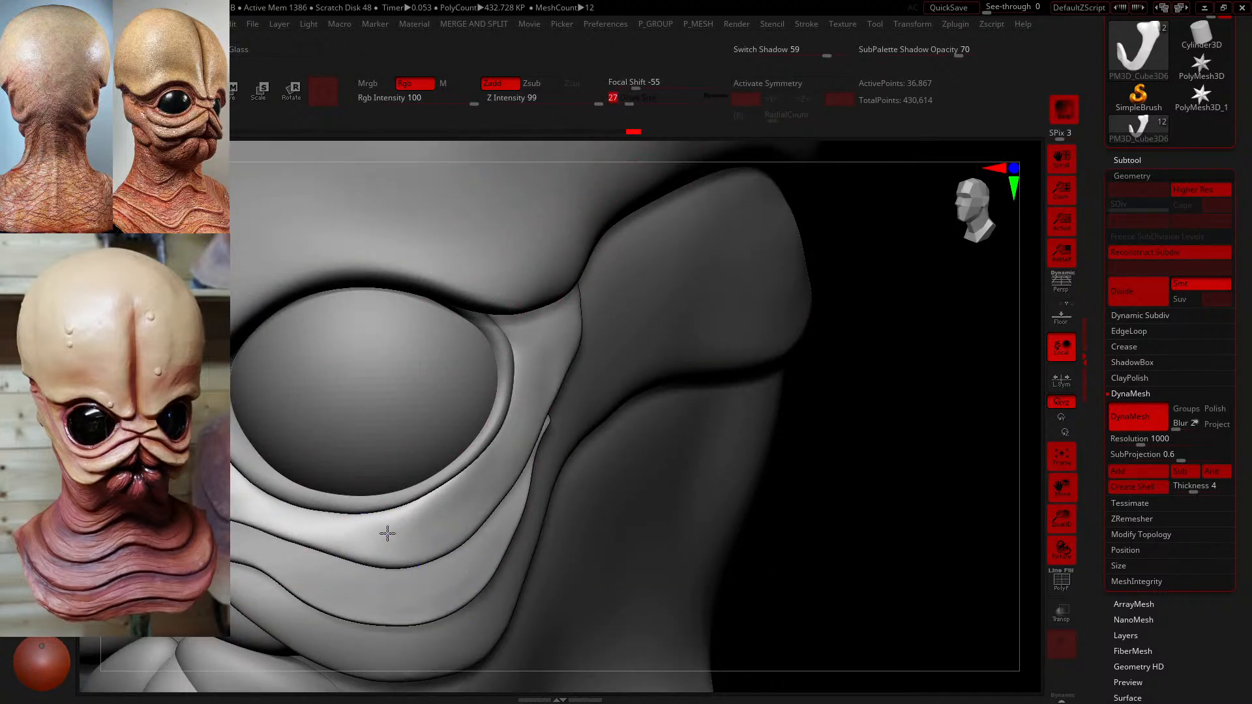
- Smooth the upper fold's surface below the eye at Z intensity 100, and undo the last smoothing stroke
left_click_drag(532, 365, 525, 363, "shift")
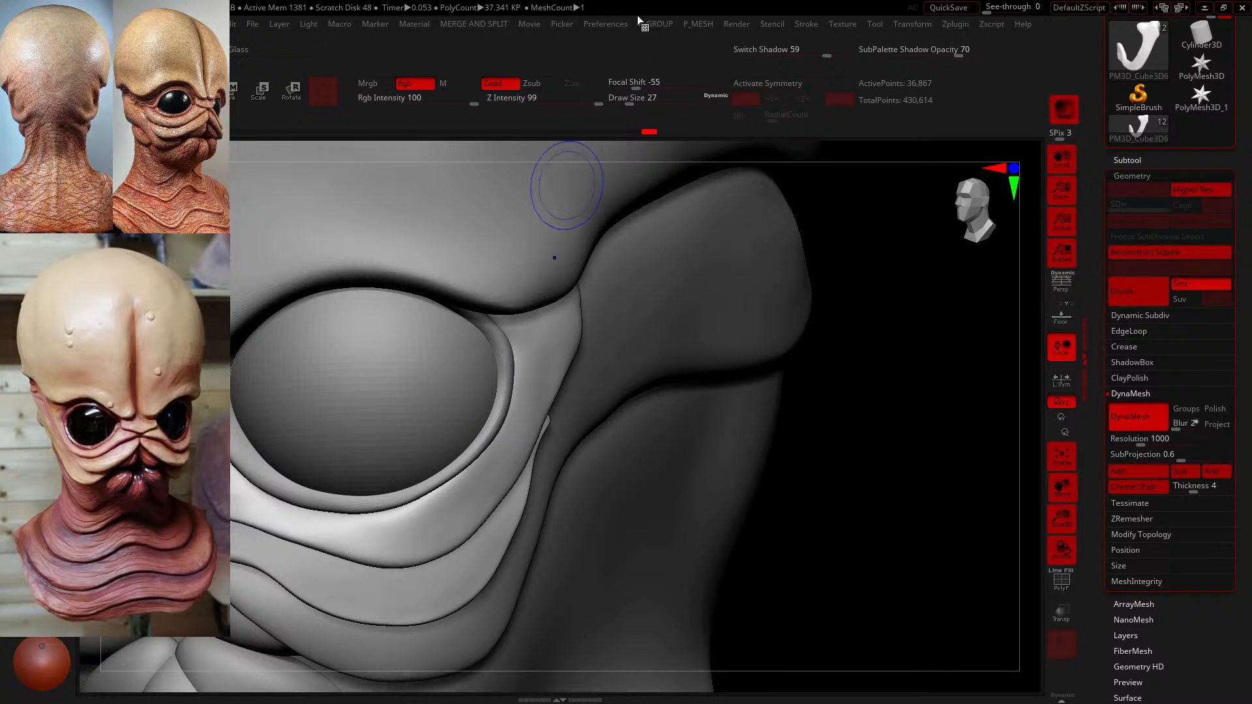
left_click(602, 98)
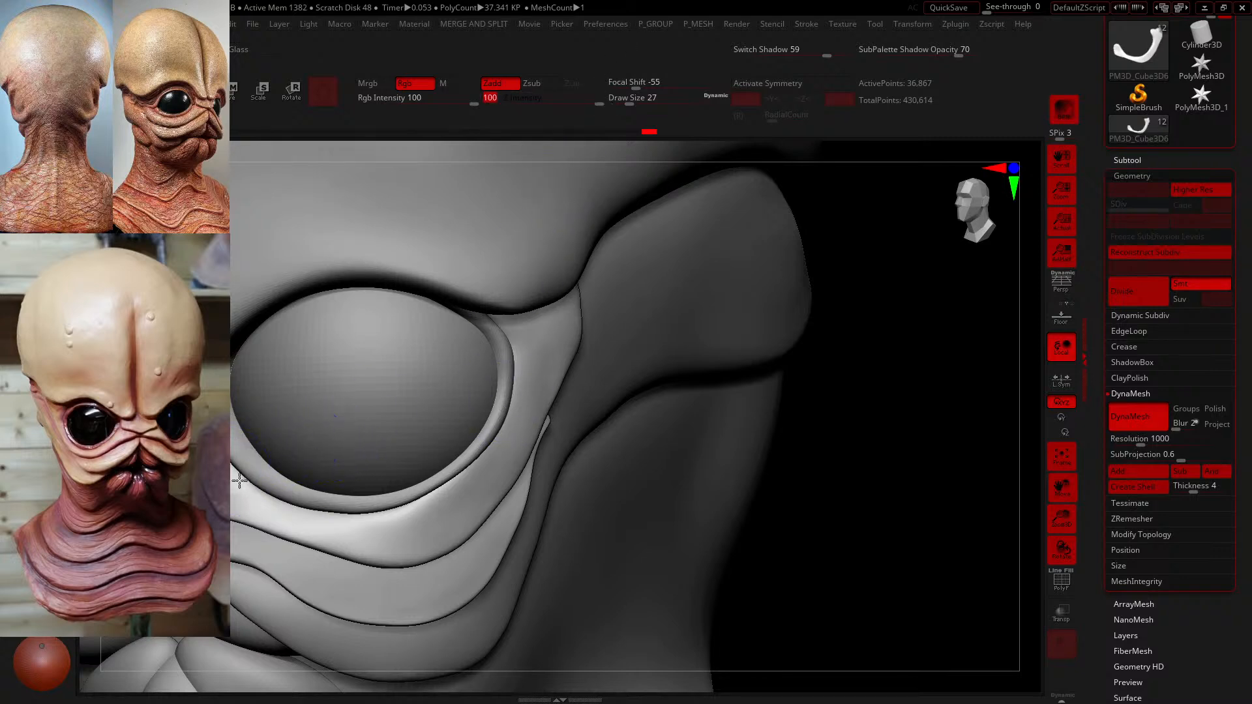
left_click_drag(250, 497, 268, 507, "shift")
key("ctrl+z")
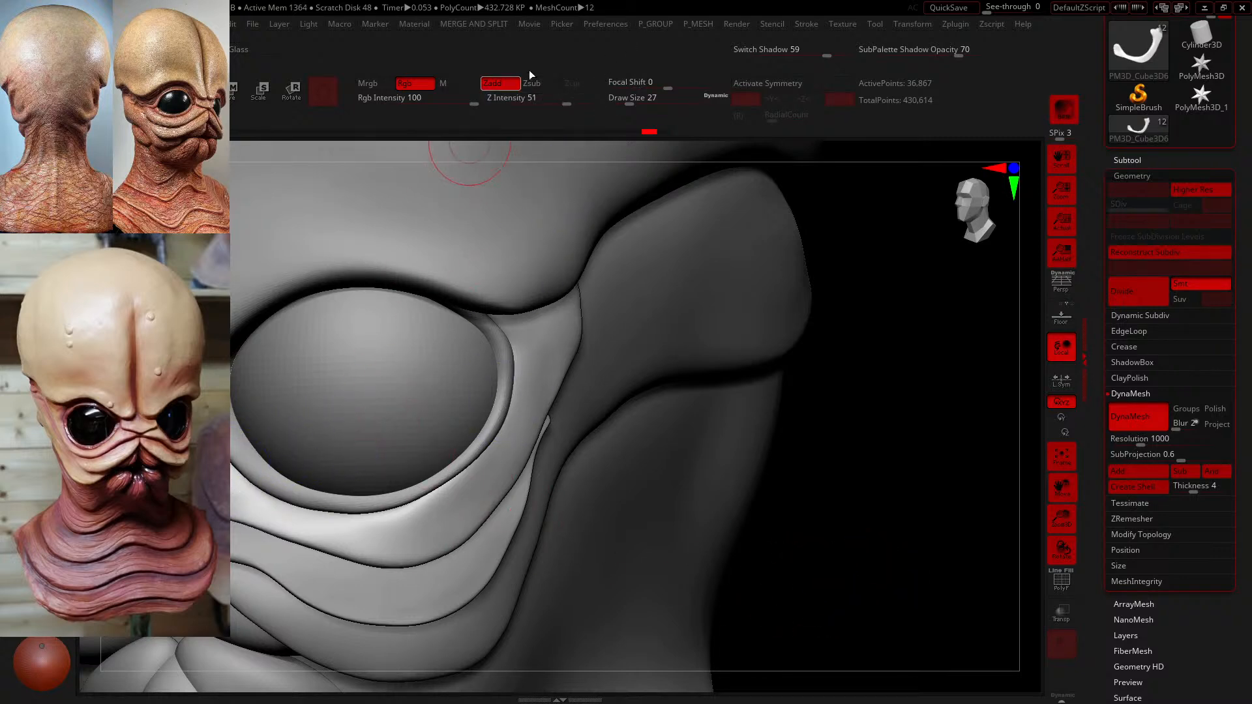
- Smooth the upper fold below and beside the eye along the eyelid rim, using draw sizes 13 and 27
left_click(624, 103)
left_click_drag(424, 529, 439, 502, "shift")
mouse_move(986, 519)
left_mouse_down()
mouse_move(953, 478)
mouse_move(888, 490)
left_mouse_up()
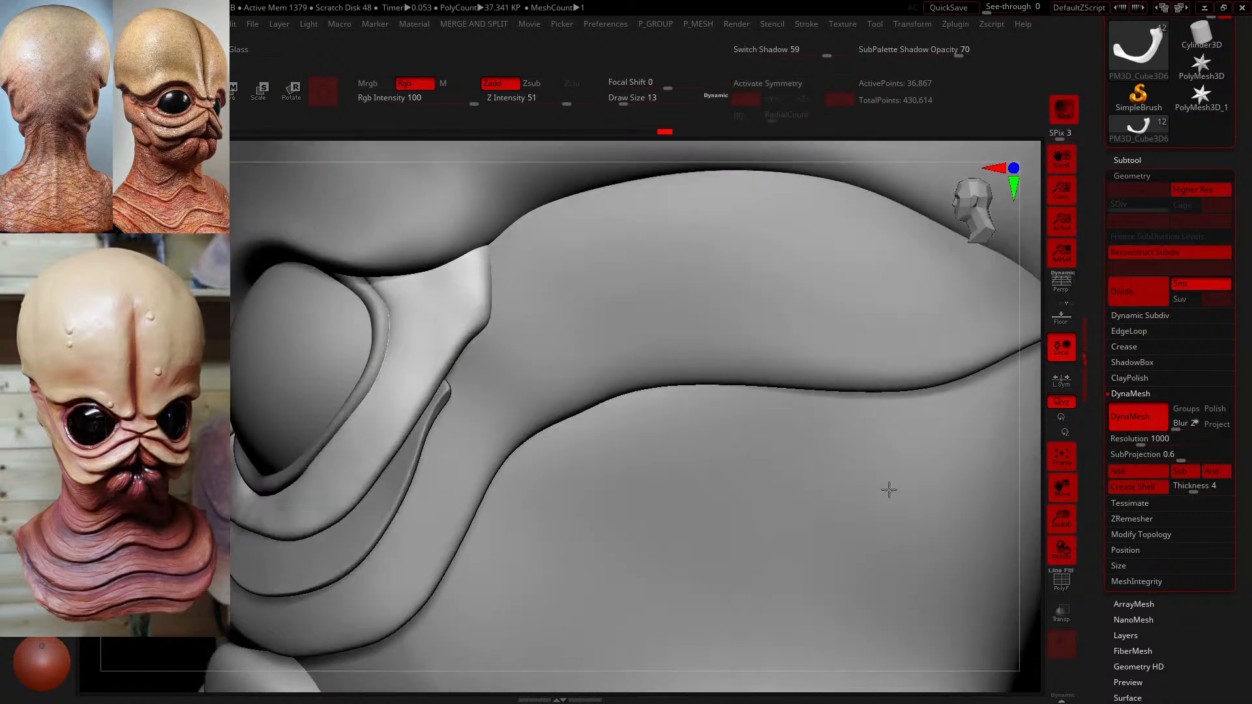
left_click(630, 102)
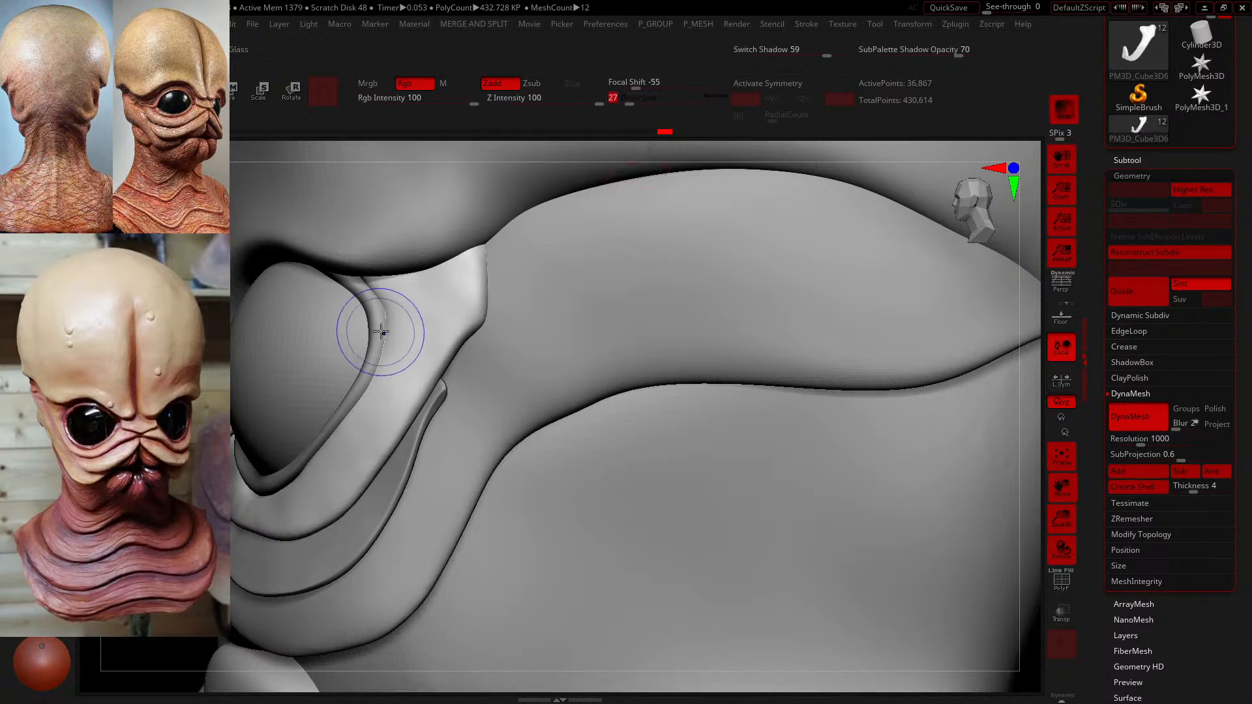
left_click_drag(382, 332, 357, 417, "shift")
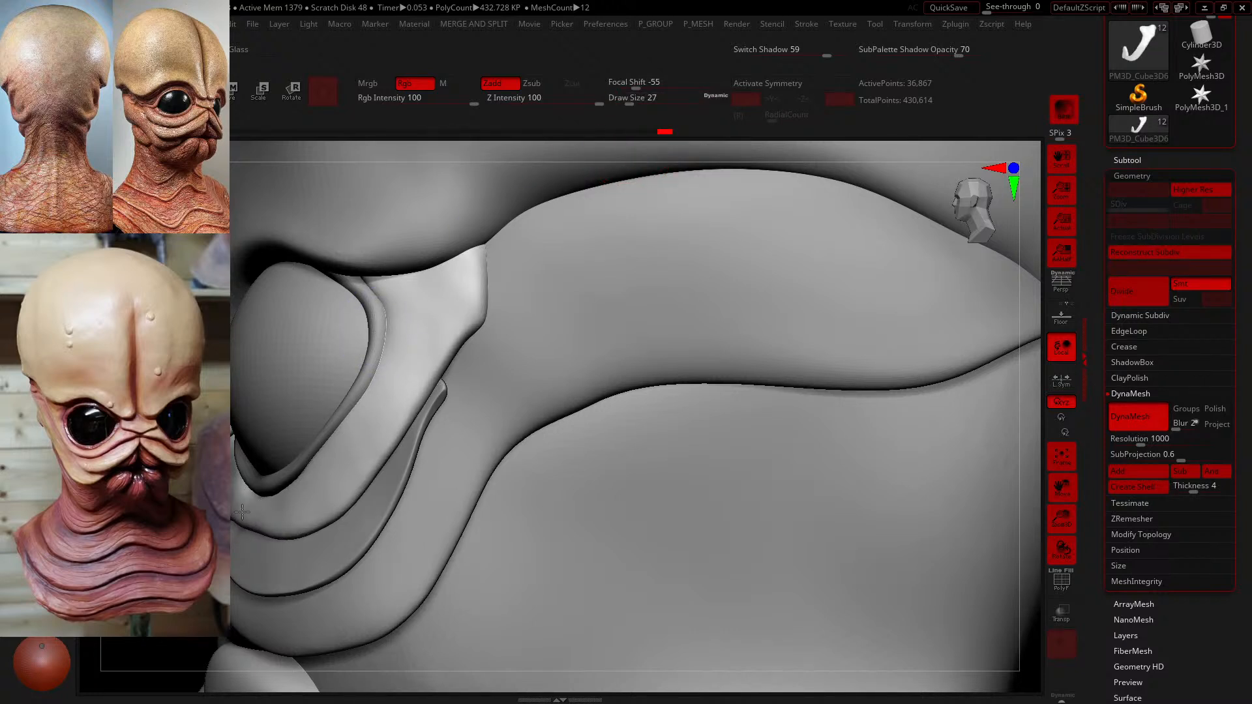
left_click_drag(242, 512, 236, 507)
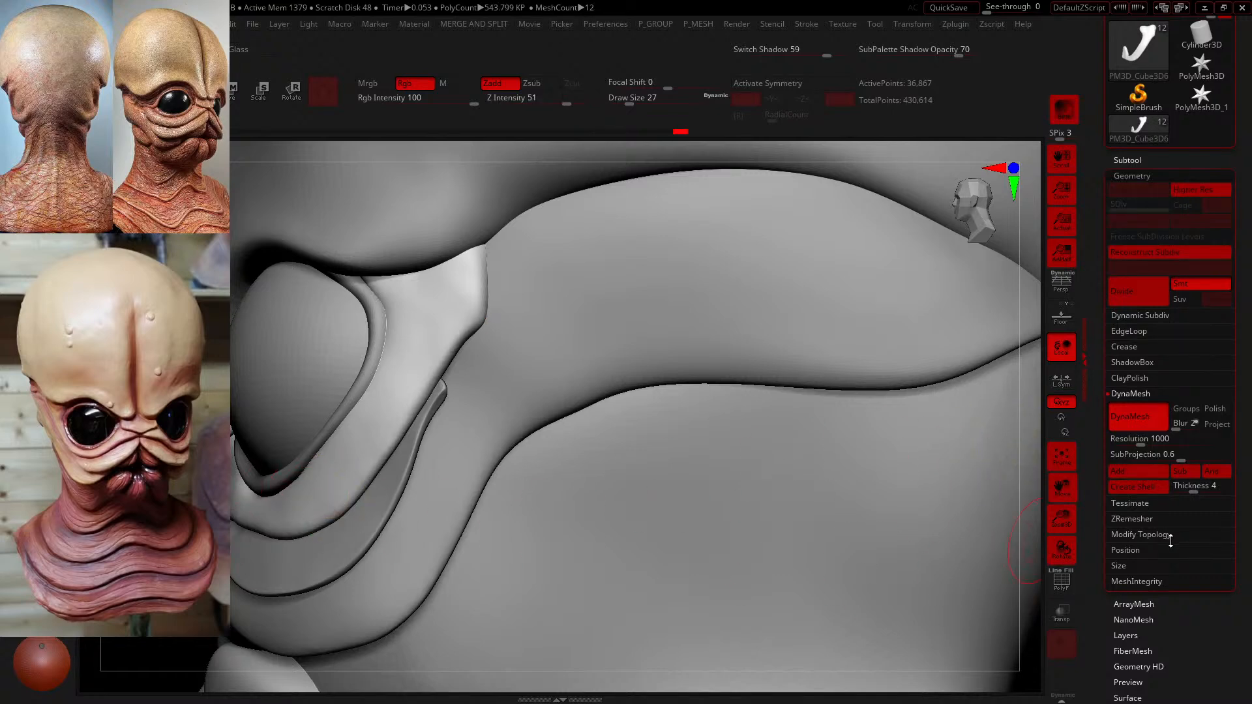
- Check the upper fold's mesh in wireframe and reshape the fold around the eye at draw size 68
left_click(1071, 590)
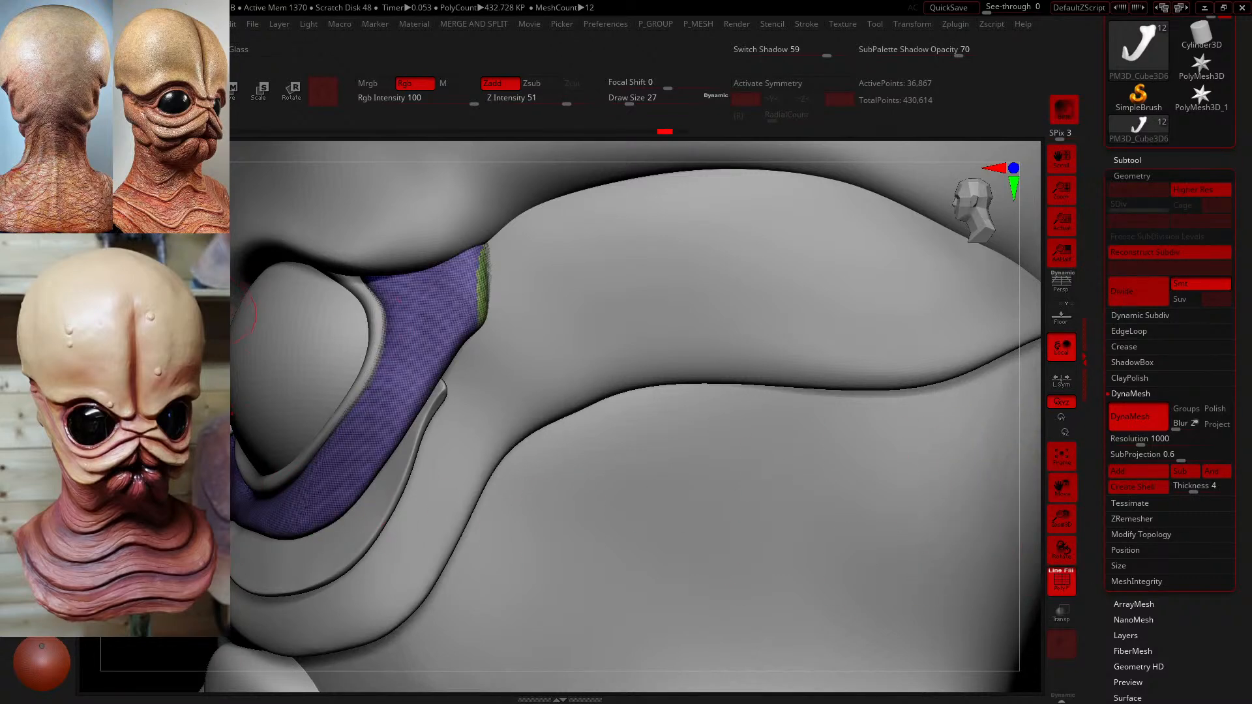
right_click_drag(399, 300, 606, 303)
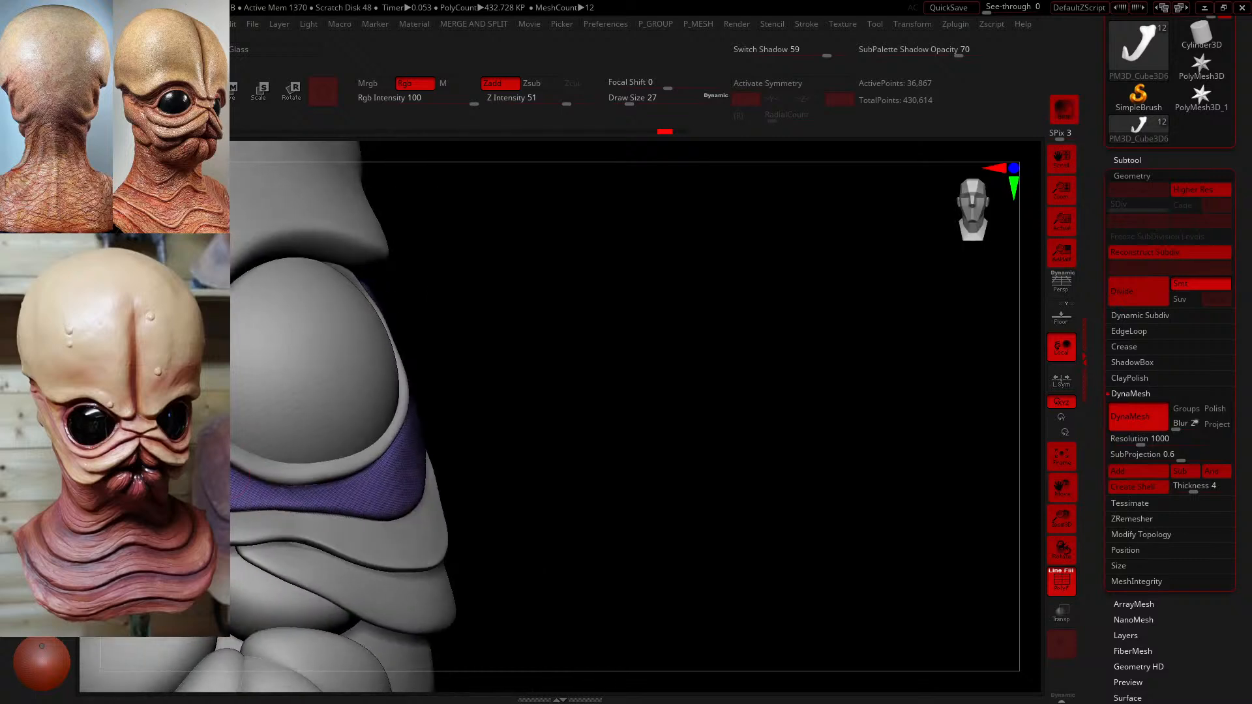
left_click_drag(620, 105, 642, 106)
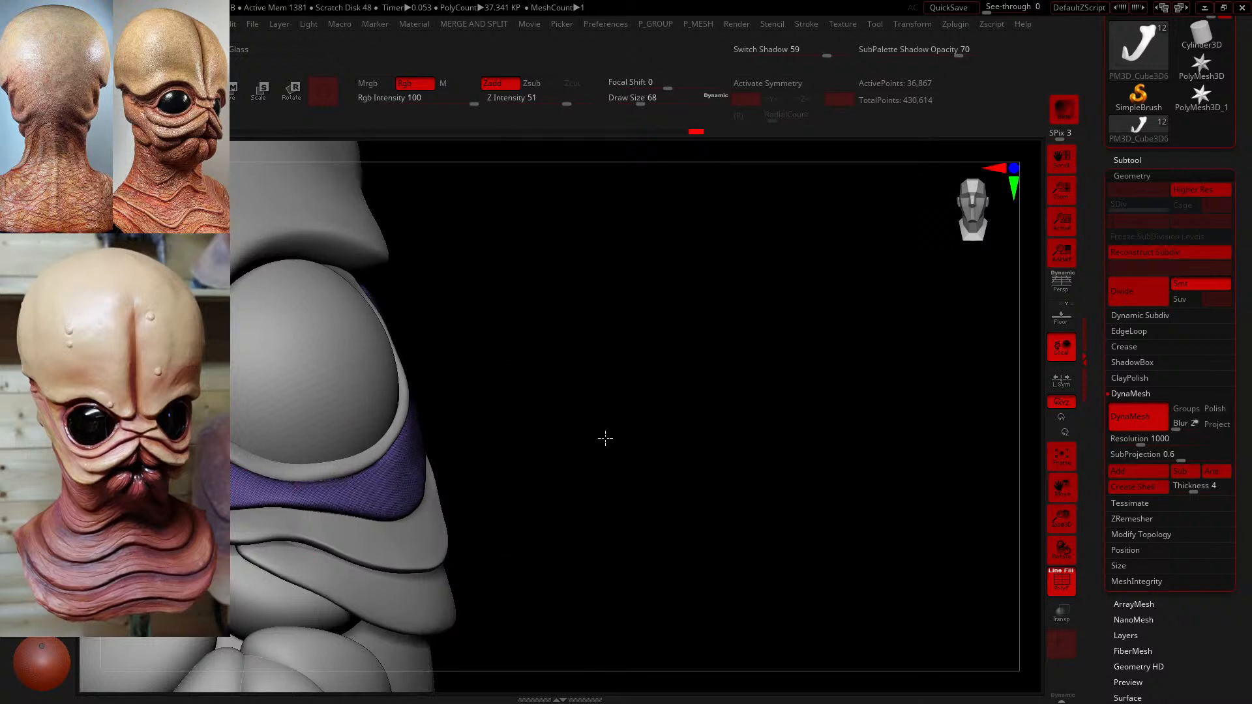
mouse_move(604, 439)
right_mouse_down()
mouse_move(604, 411)
mouse_move(581, 438)
mouse_move(584, 425)
right_mouse_up()
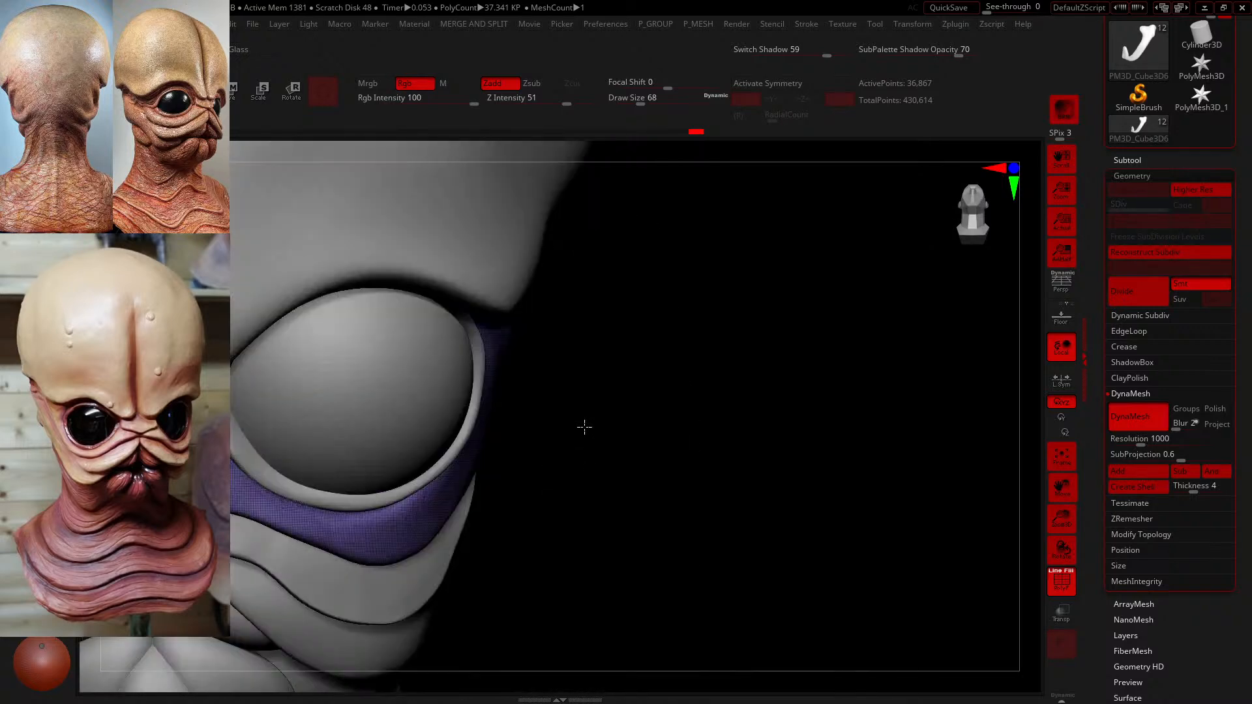
right_click_drag(1032, 577, 483, 417)
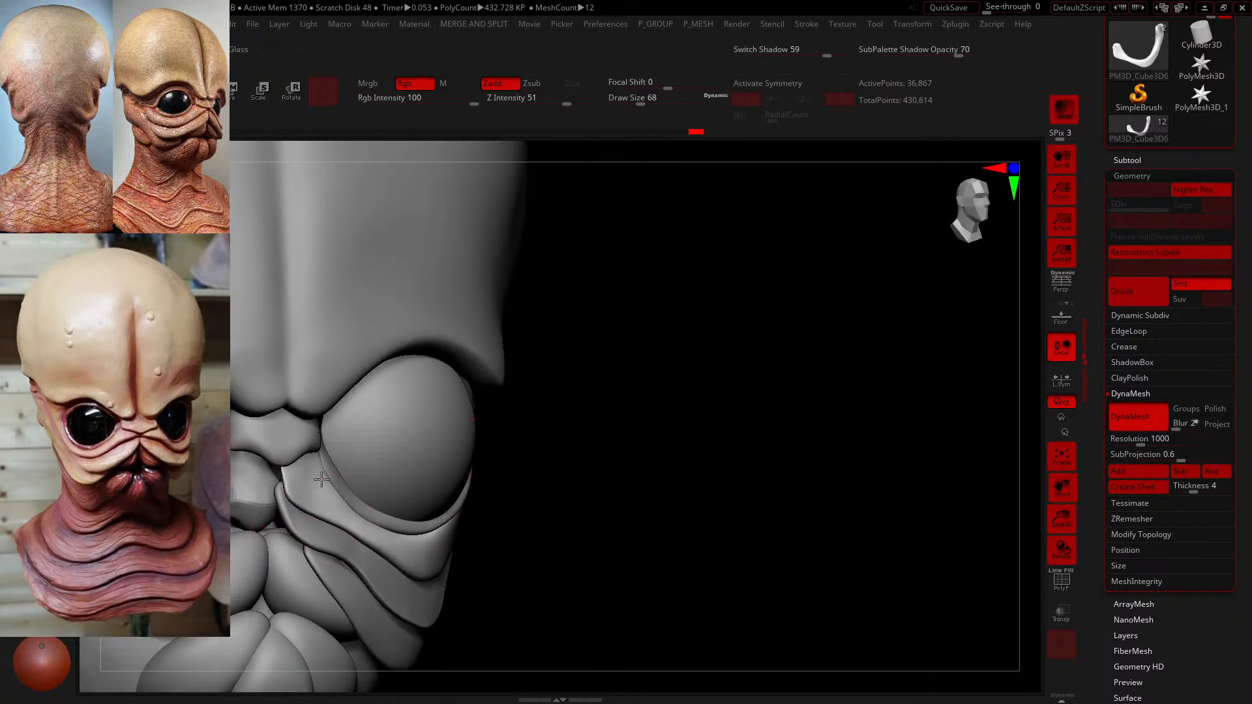
- Reshape the inner end of the upper fold beside the nose at draw size 29, and smooth the fold below the eye
mouse_move(646, 99)
left_mouse_down()
mouse_move(678, 99)
mouse_move(636, 99)
left_mouse_up()
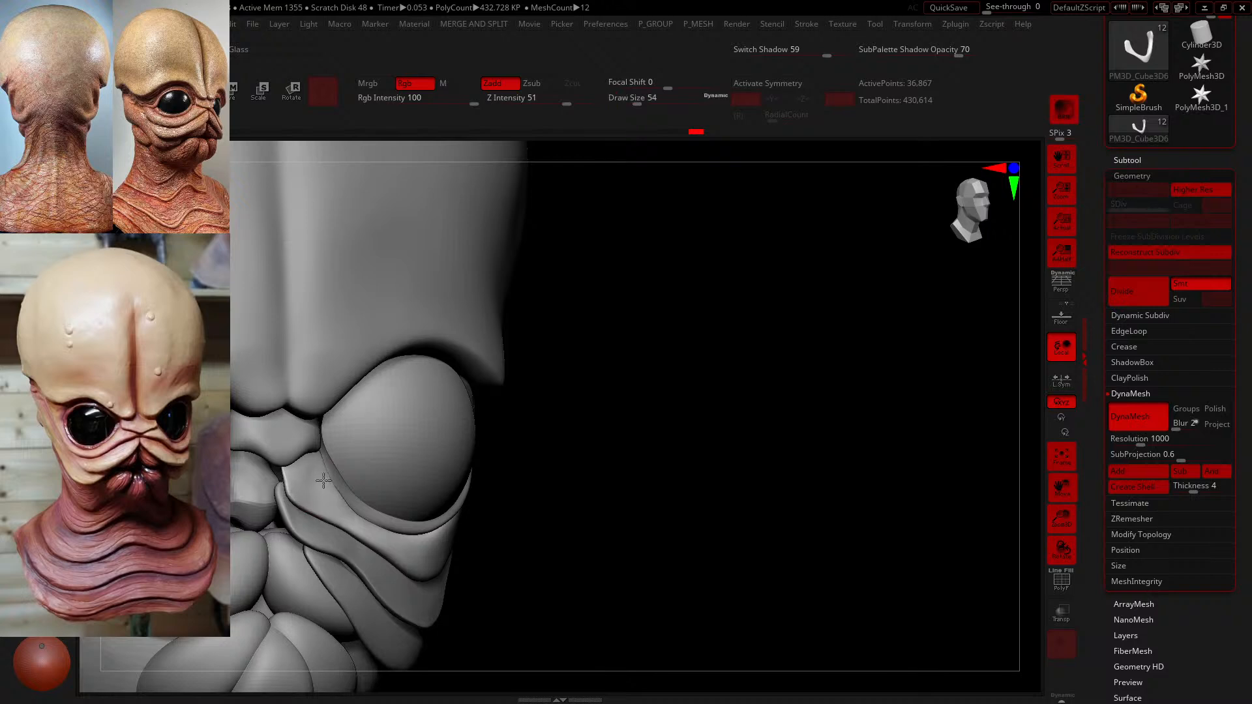
left_click_drag(646, 100, 626, 103)
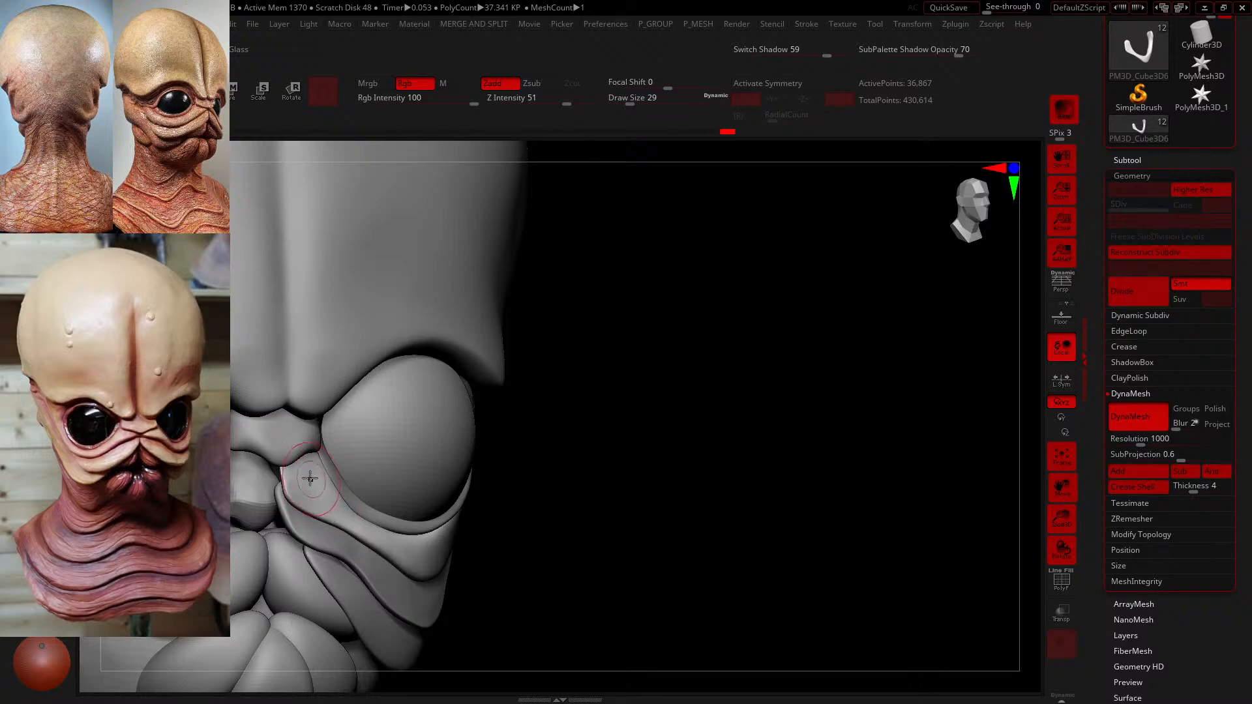
left_click_drag(580, 493, 320, 457)
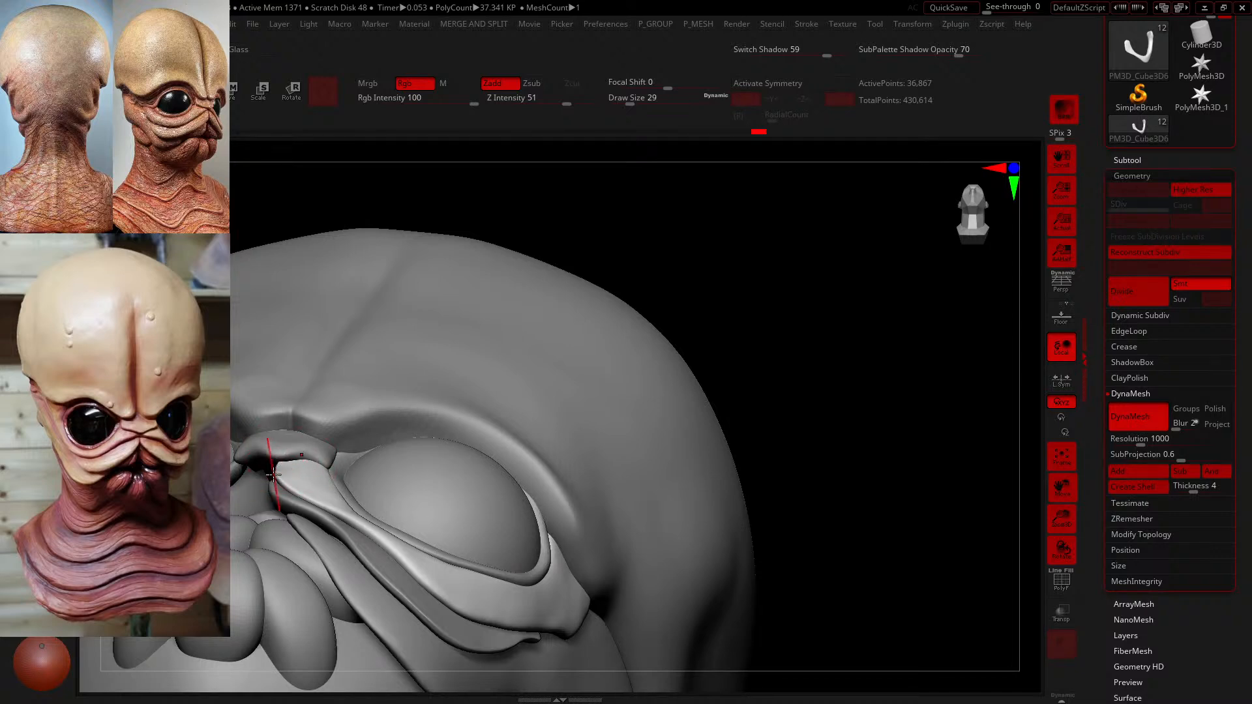
left_click_drag(787, 339, 279, 480)
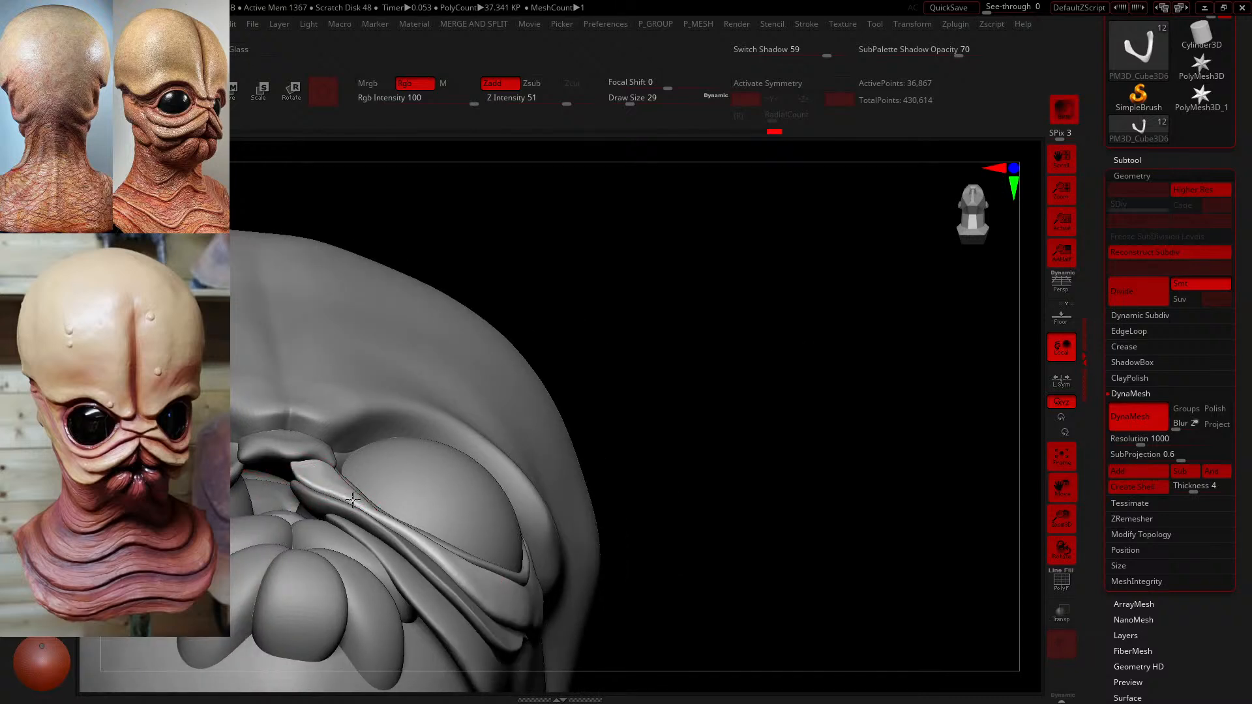
mouse_move(783, 497)
left_mouse_down()
mouse_move(746, 565)
mouse_move(607, 567)
left_mouse_up()
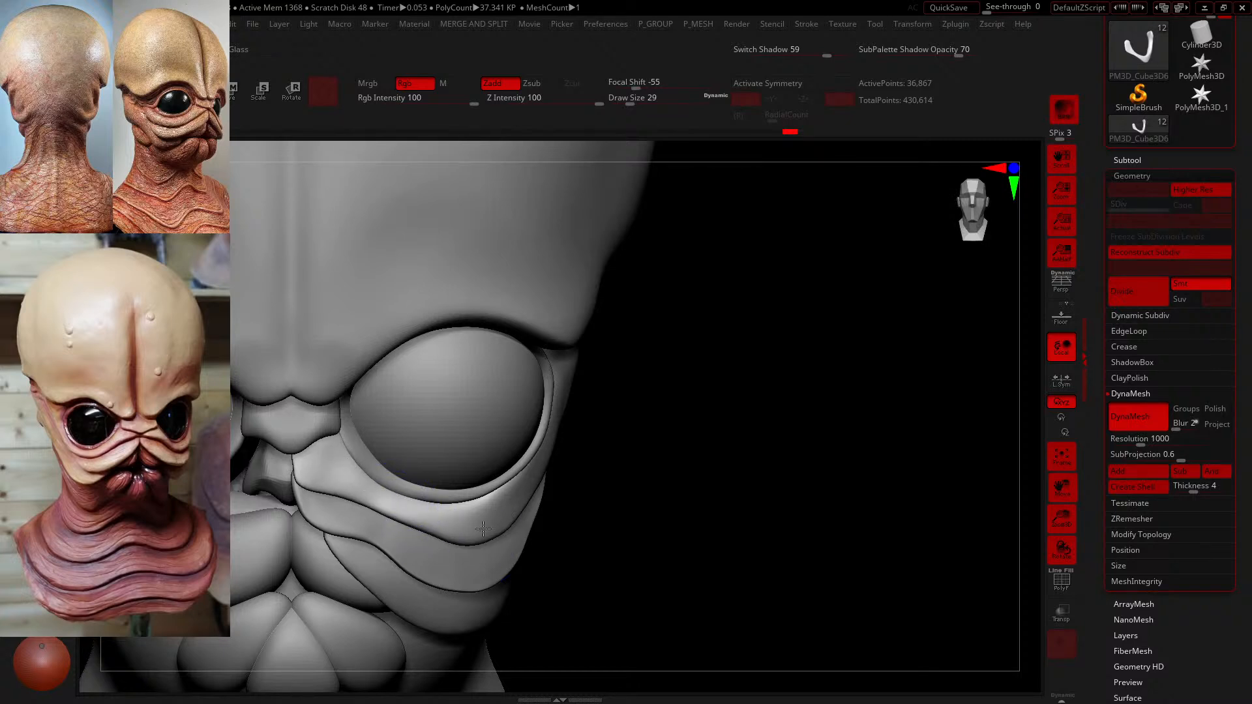
left_click_drag(483, 529, 416, 490, "shift")
mouse_move(658, 536)
left_mouse_down()
mouse_move(665, 476)
mouse_move(652, 458)
left_mouse_up()
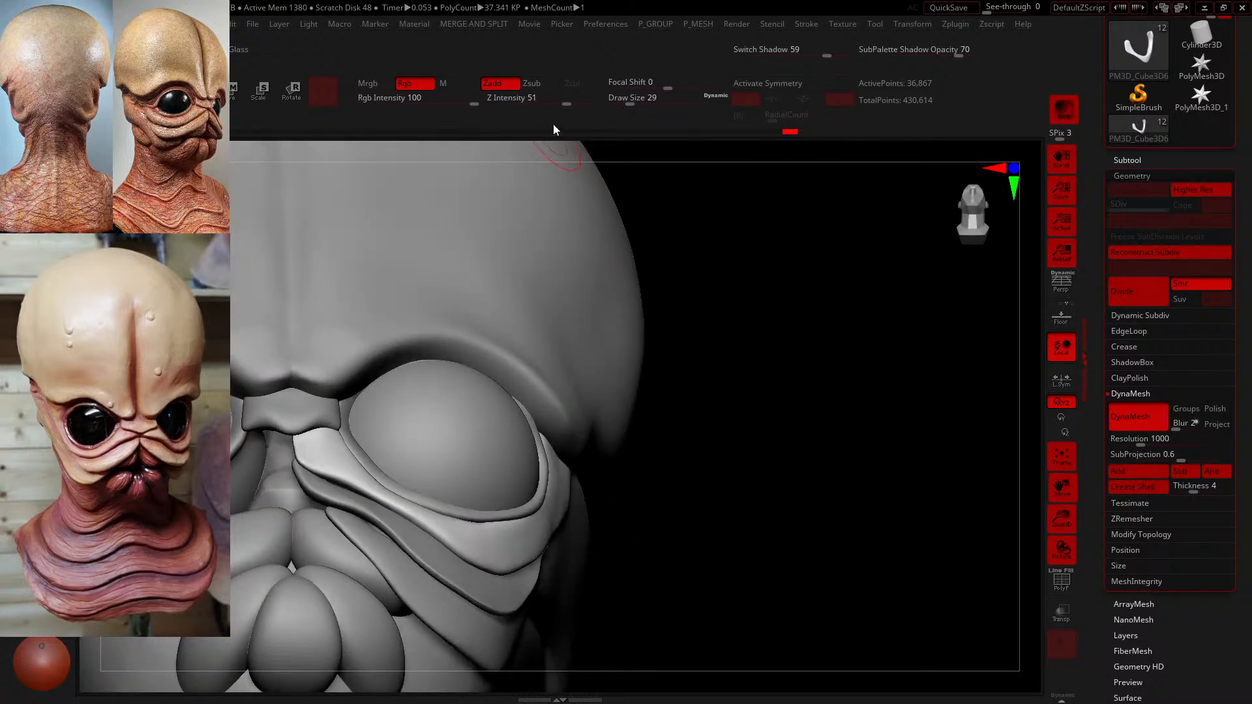
- Reshape the upper fold's inner and middle parts against the eyelid rim with the Move brush at draw sizes 71 and 41
left_click_drag(631, 101, 642, 102)
left_click_drag(806, 346, 717, 385)
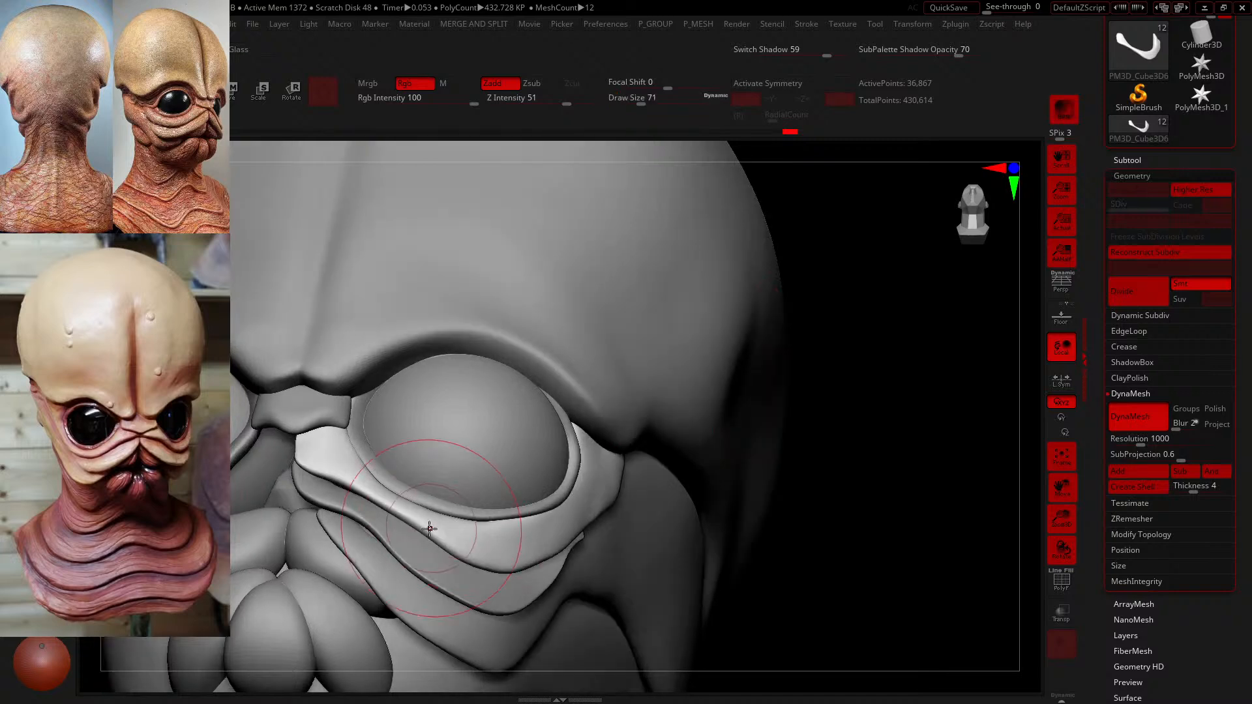
mouse_move(441, 527)
left_mouse_down()
mouse_move(457, 510)
mouse_move(493, 519)
left_mouse_up()
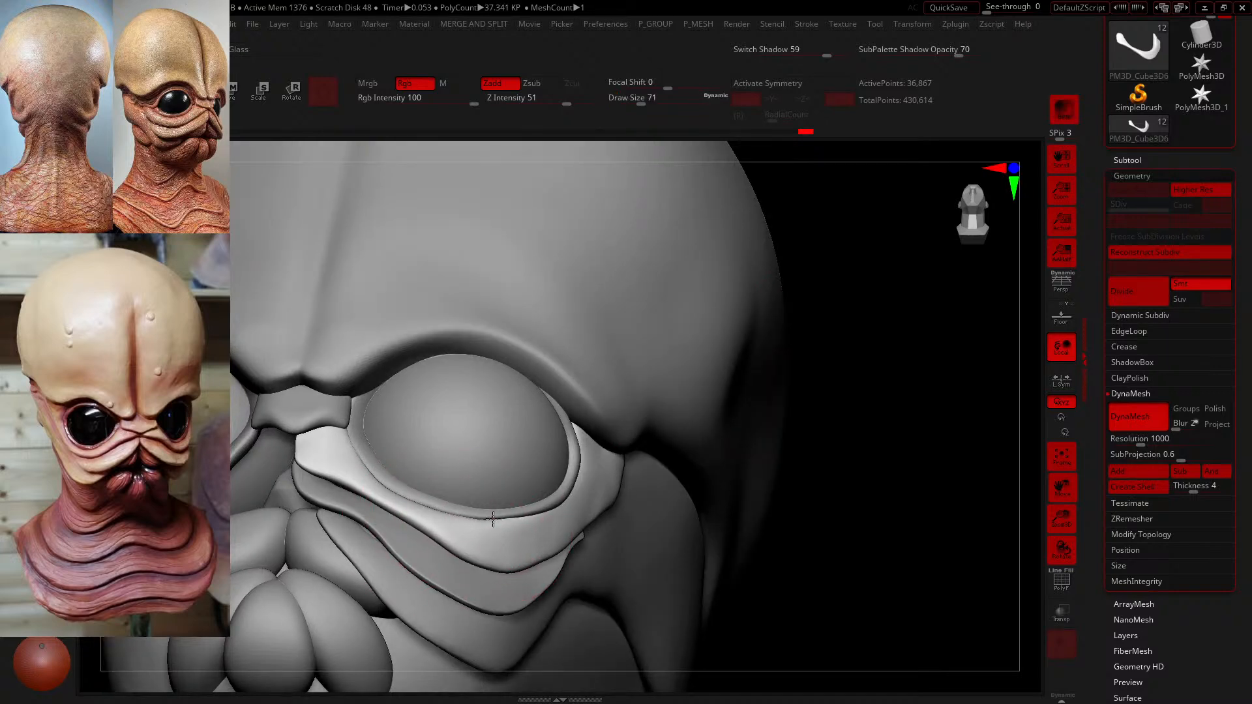
mouse_move(346, 487)
left_mouse_down()
mouse_move(334, 483)
mouse_move(366, 453)
left_mouse_up()
mouse_move(794, 498)
left_mouse_down()
mouse_move(890, 513)
mouse_move(864, 580)
left_mouse_up()
left_click_drag(396, 522, 438, 531)
mouse_move(639, 569)
left_mouse_down("alt")
mouse_move(654, 570)
mouse_move(613, 566)
left_mouse_up("alt")
left_click_drag(382, 506, 388, 516)
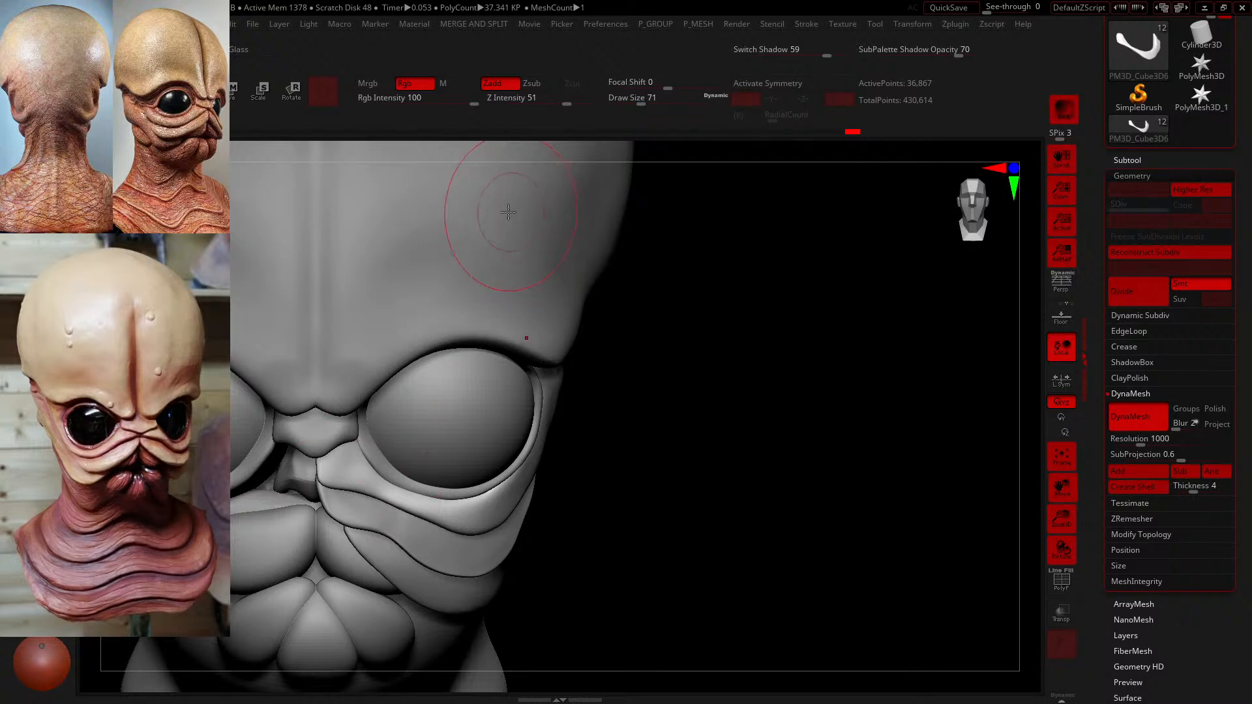
left_click_drag(651, 101, 631, 100)
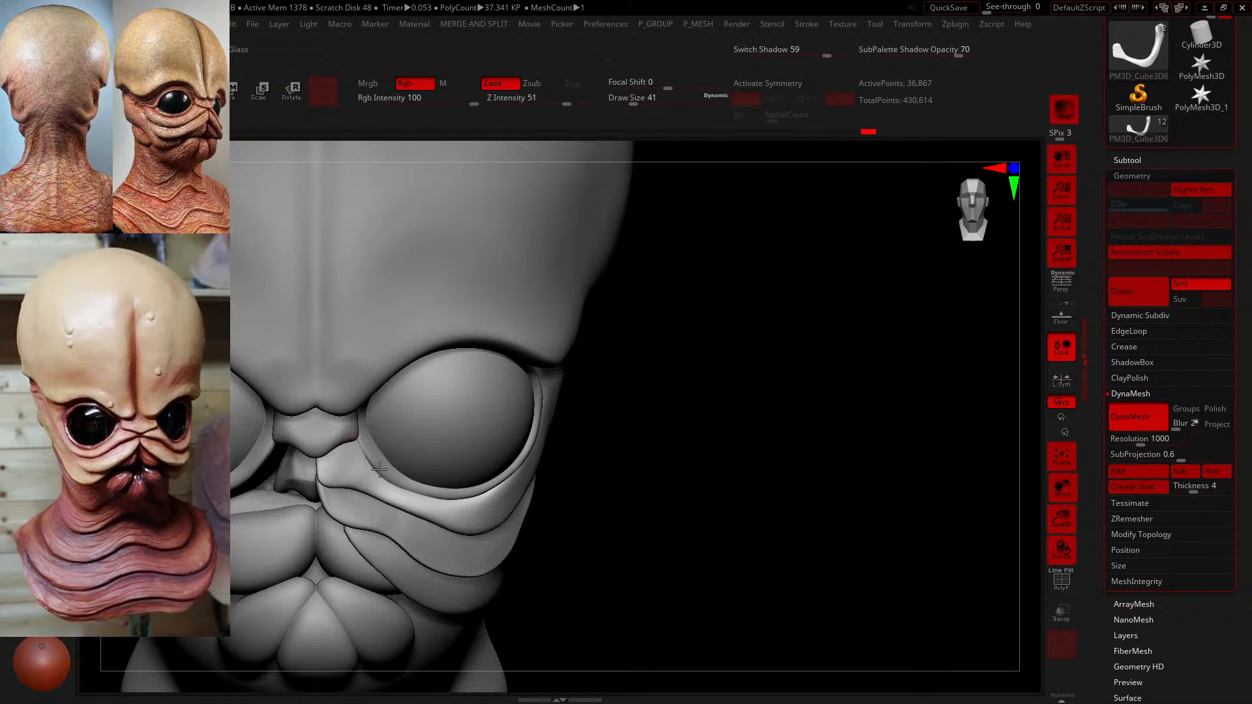
left_click_drag(600, 520, 586, 512)
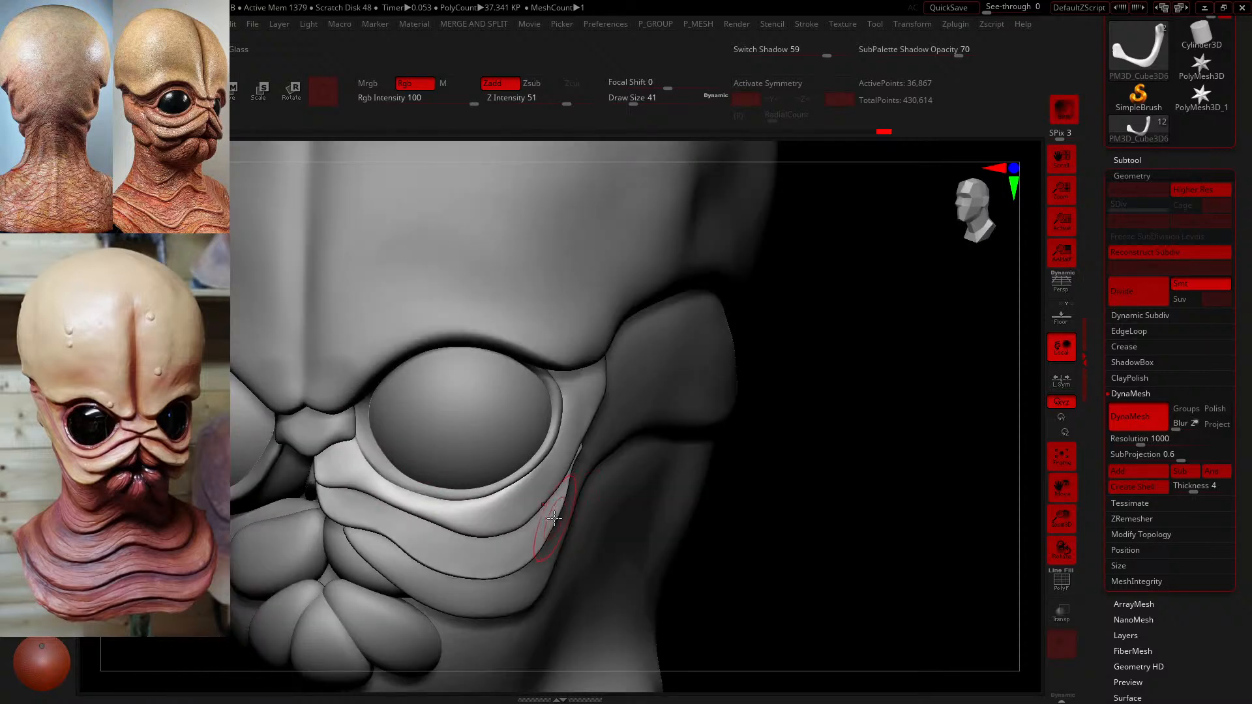
- Adjust the upper fold's outline beside and below the eye from side and front views at draw size 80
left_click_drag(779, 547, 714, 501)
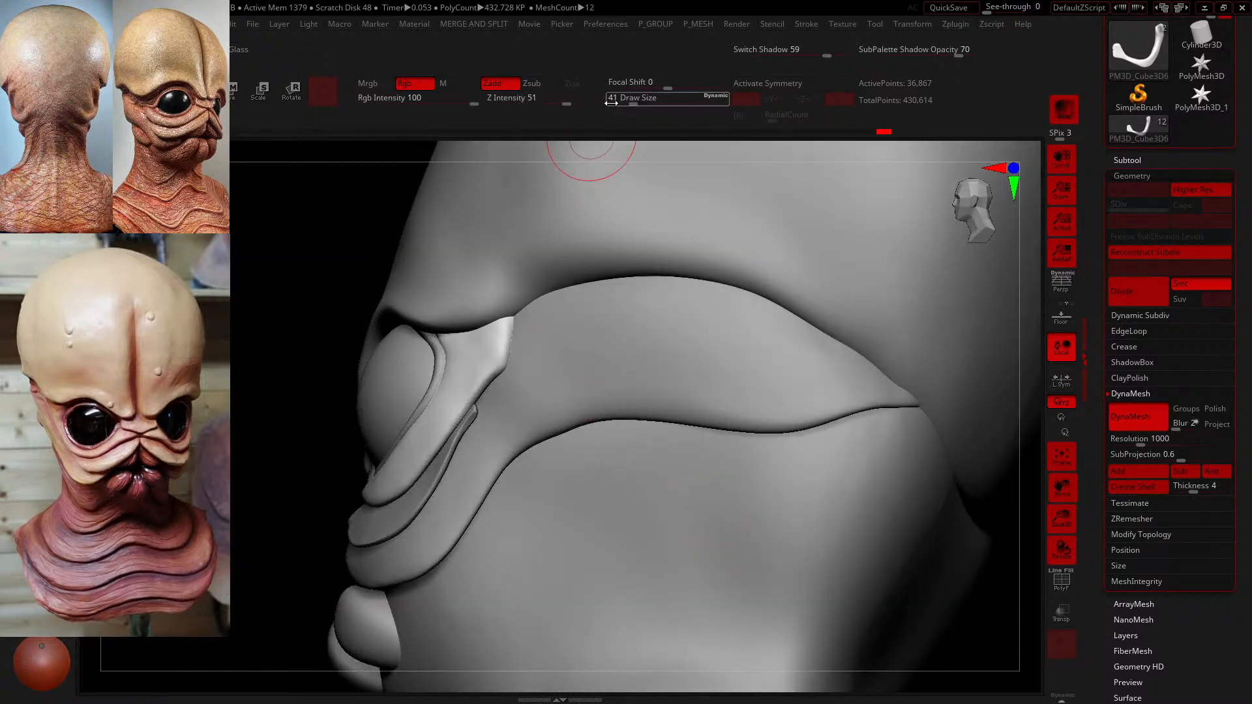
left_click_drag(611, 102, 643, 103)
left_click_drag(179, 488, 175, 482)
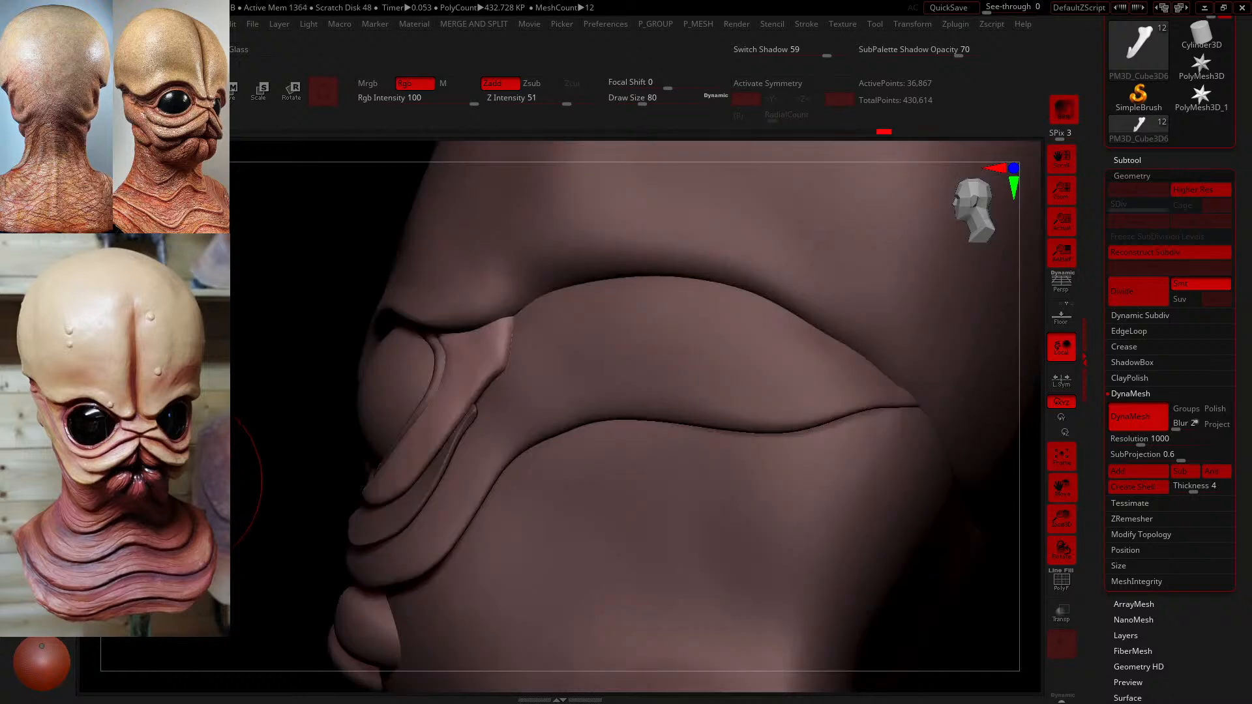
left_click_drag(303, 396, 321, 392)
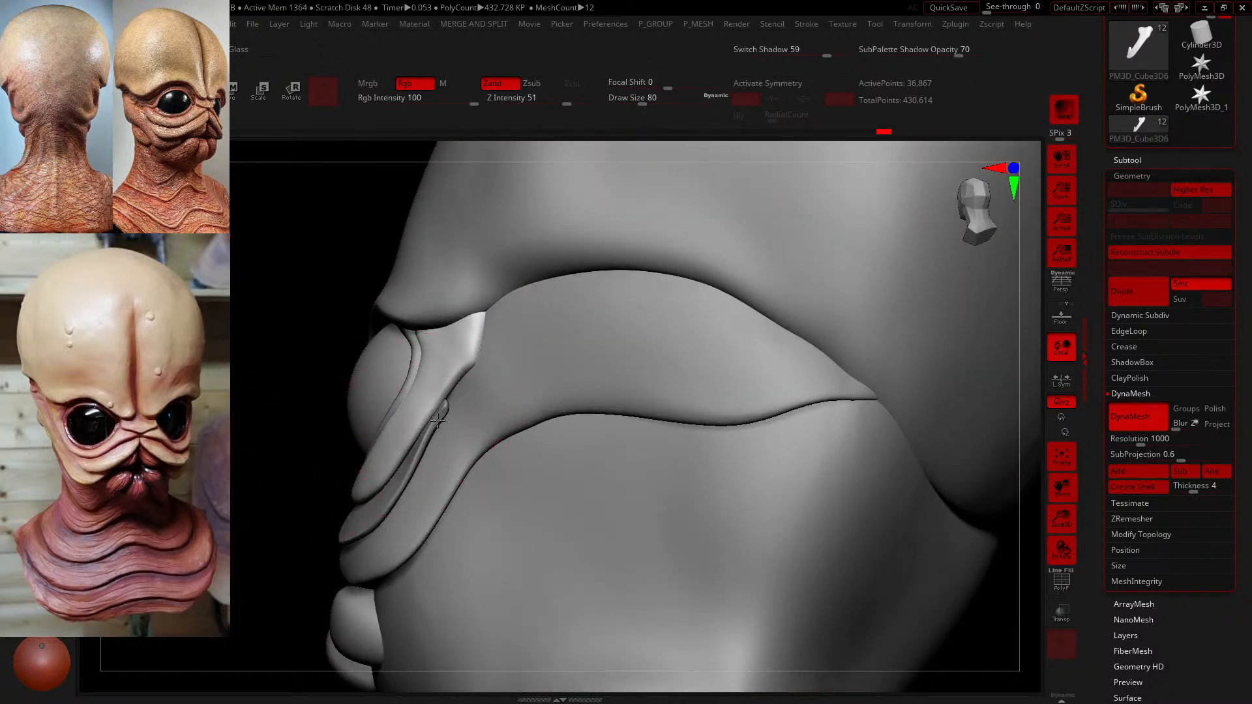
mouse_move(437, 421)
left_mouse_down()
mouse_move(462, 418)
mouse_move(388, 444)
left_mouse_up()
left_click_drag(284, 463, 784, 491)
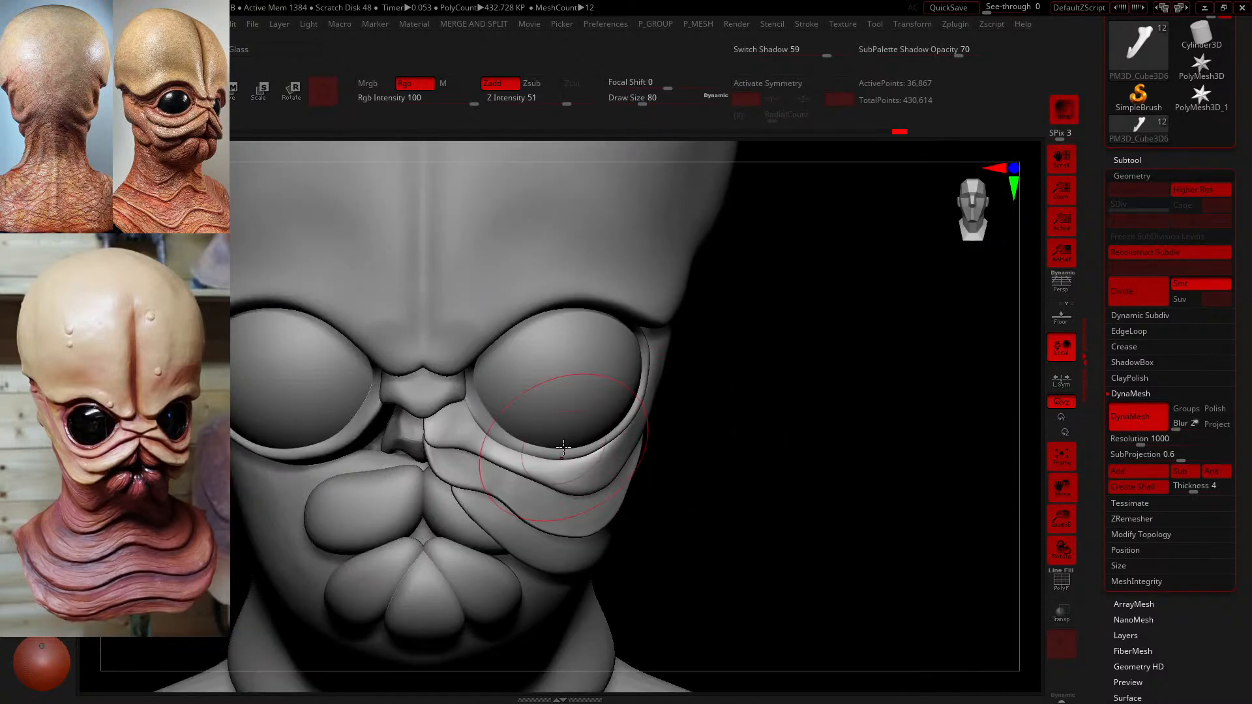
left_click_drag(566, 455, 565, 466)
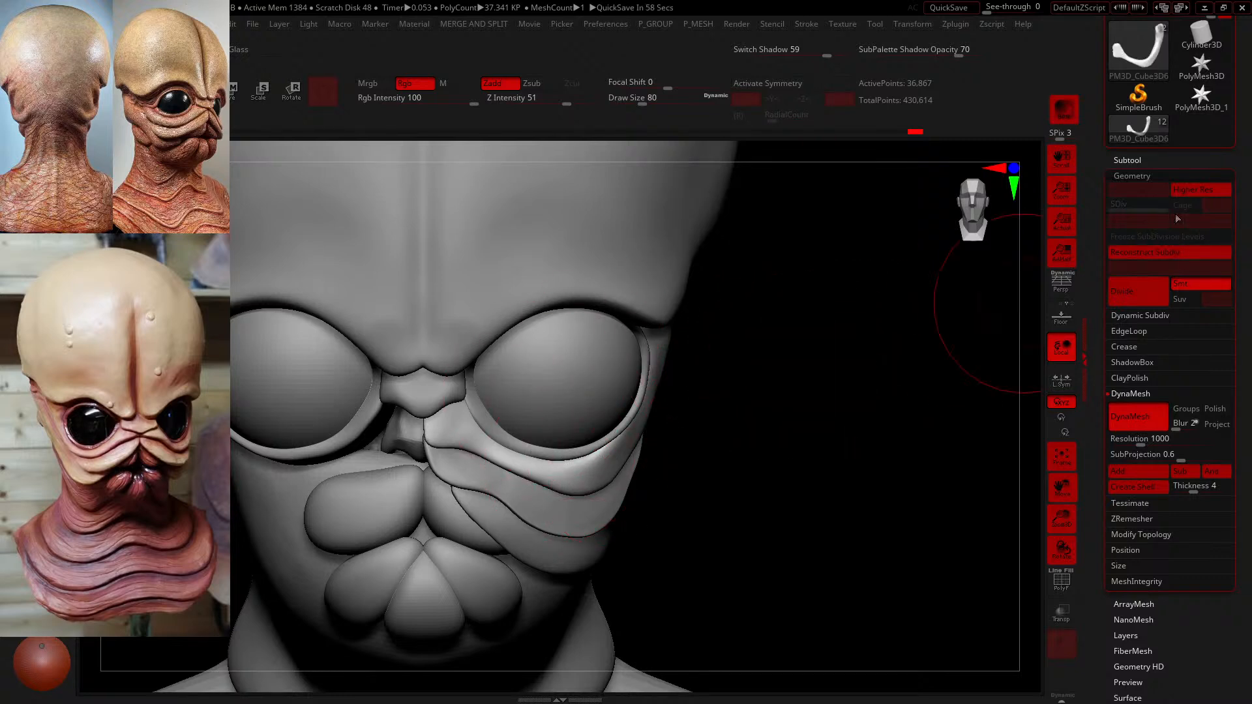
- Select the mouth lobes subtool PM3D_Sphere3D2_3 and move it slightly up toward the nose
left_click(1126, 160)
left_click(1157, 272)
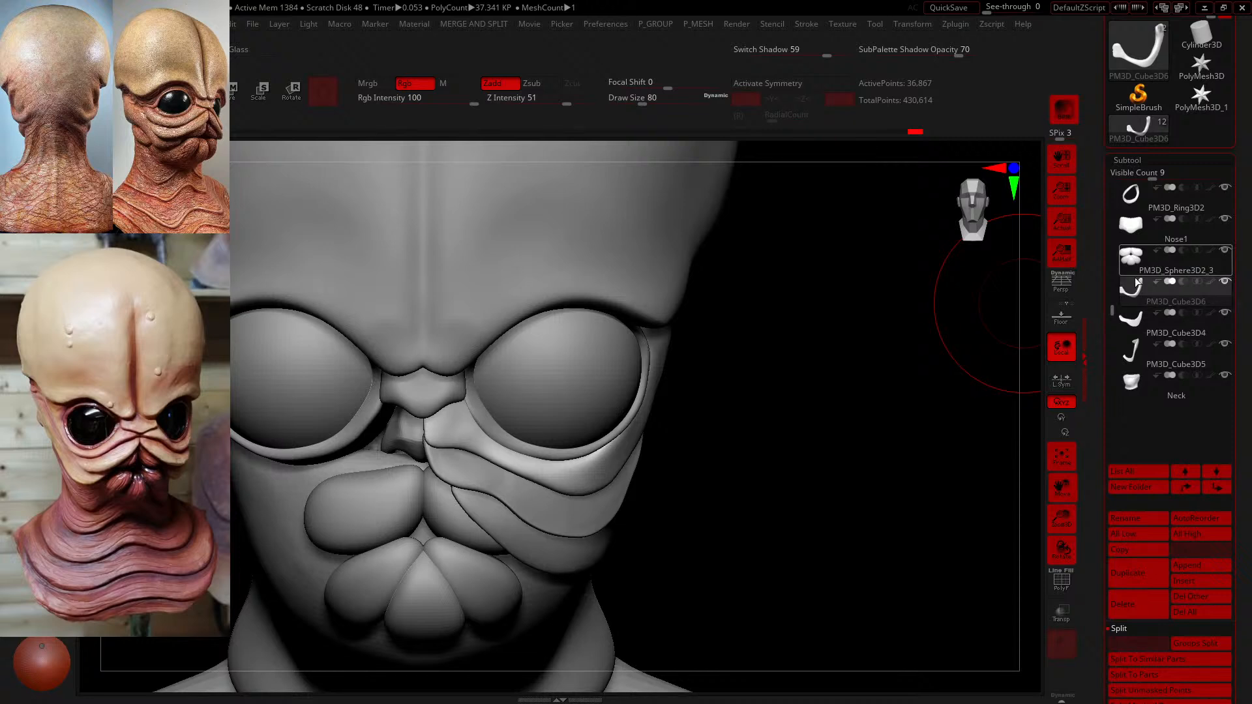
key("e")
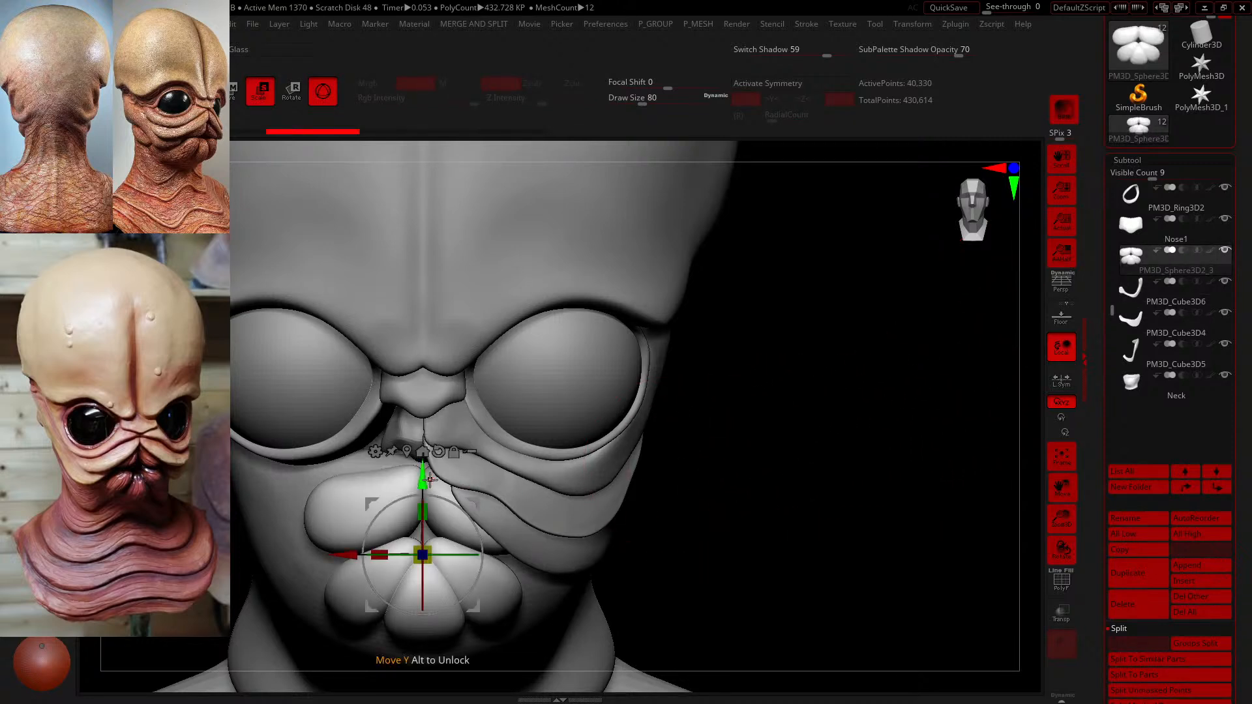
left_click_drag(423, 475, 418, 464)
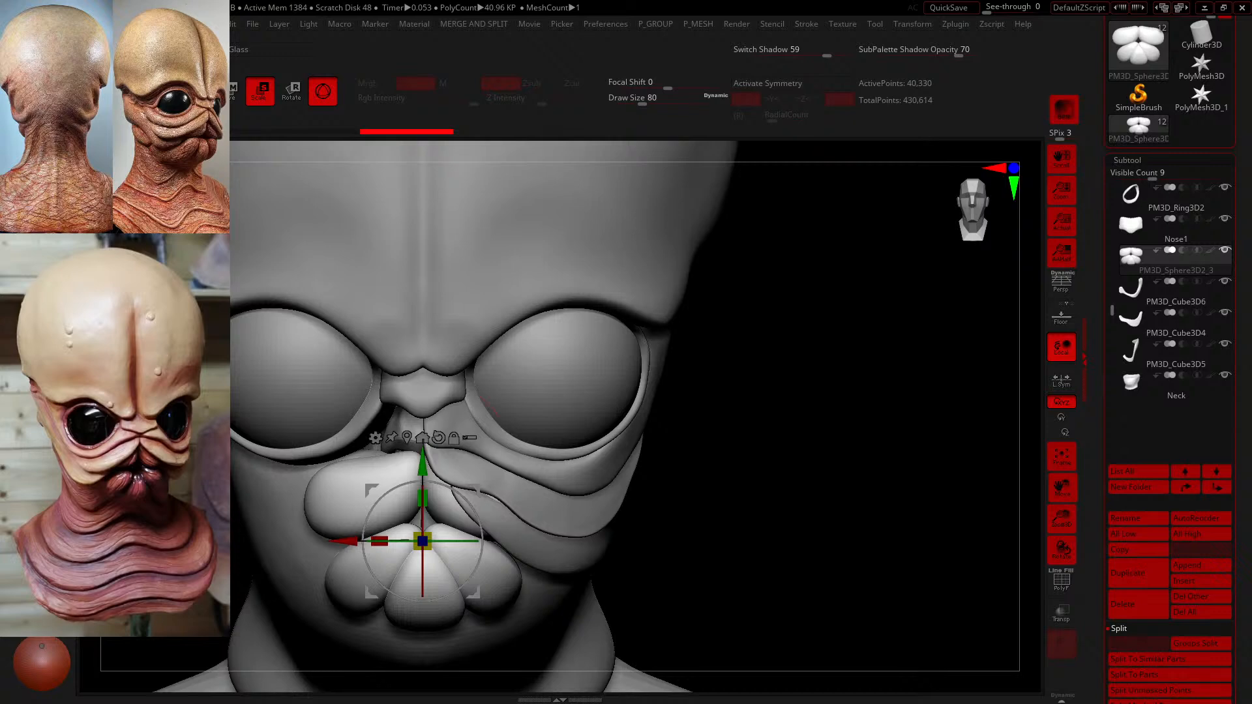
key("q")
- Select the upper fold subtool PM3D_Cube3D6 and merge it down with the two other under-eye folds
mouse_move(816, 461)
left_mouse_down("alt")
mouse_move(763, 402)
mouse_move(777, 433)
left_mouse_up("alt")
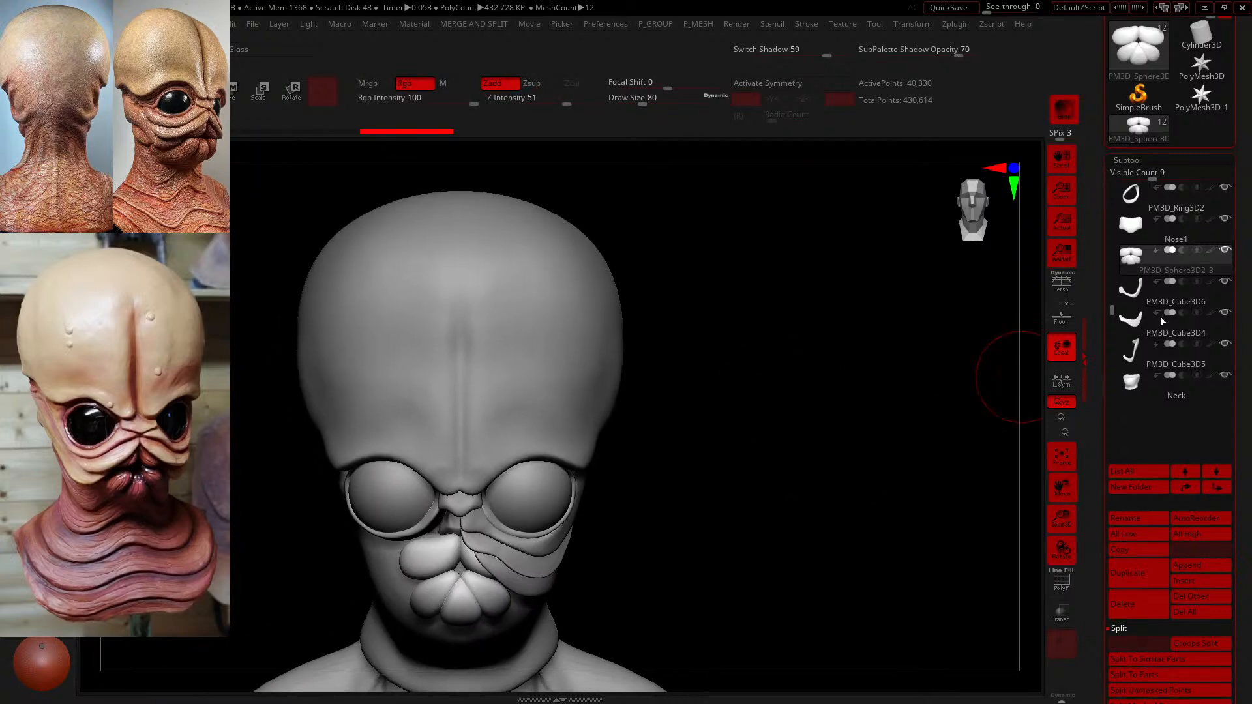
mouse_move(796, 581)
left_mouse_down("alt")
mouse_move(808, 489)
mouse_move(792, 467)
mouse_move(878, 489)
left_mouse_up("alt")
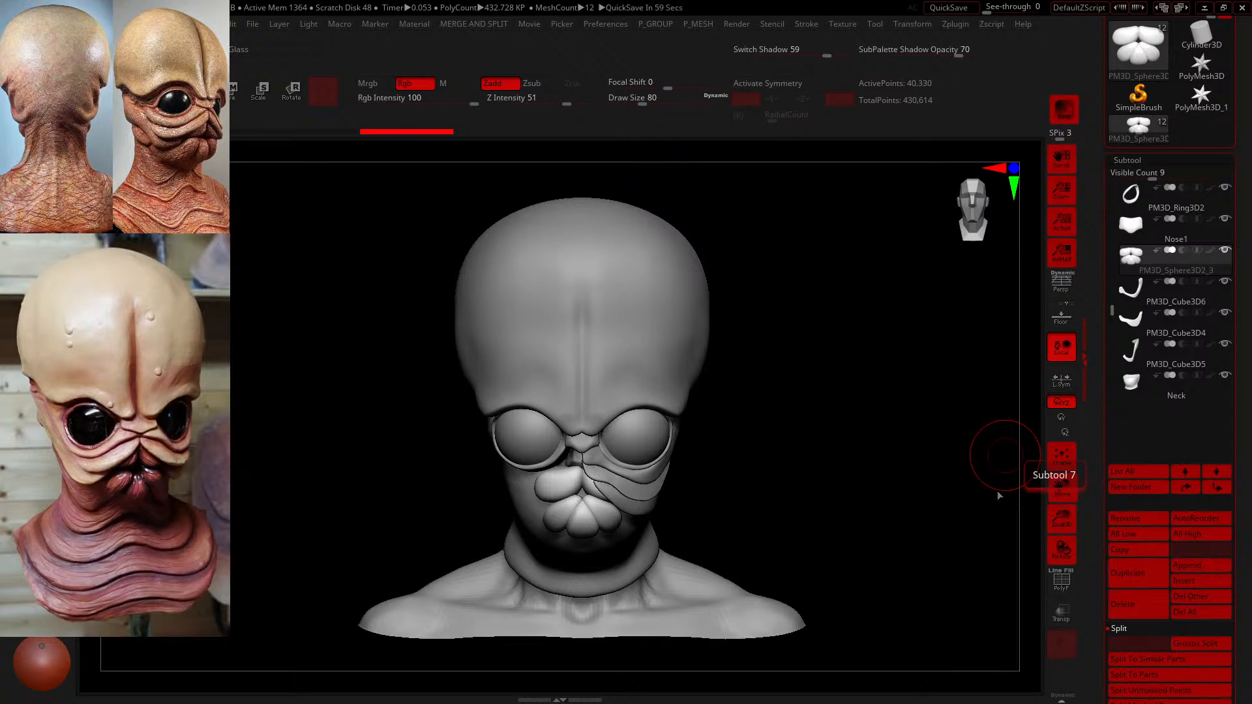
left_click_drag(877, 490, 834, 464)
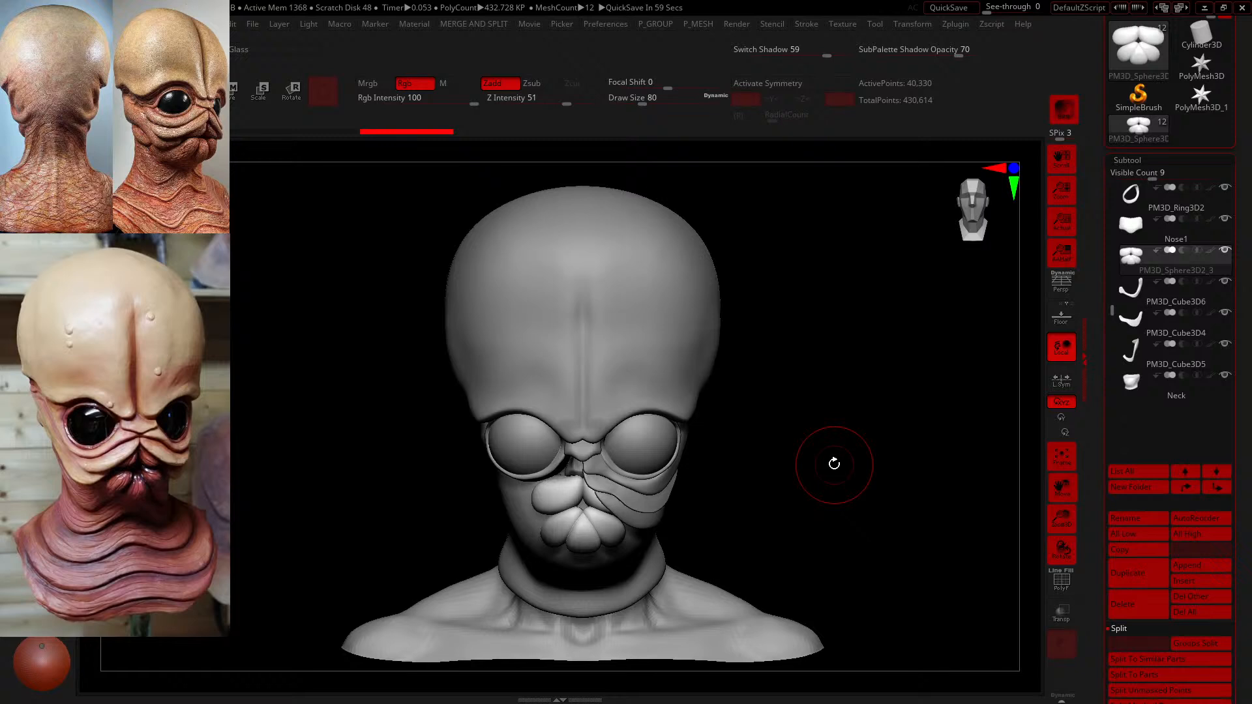
left_click(1154, 293)
left_click(1123, 630)
left_click(1126, 643)
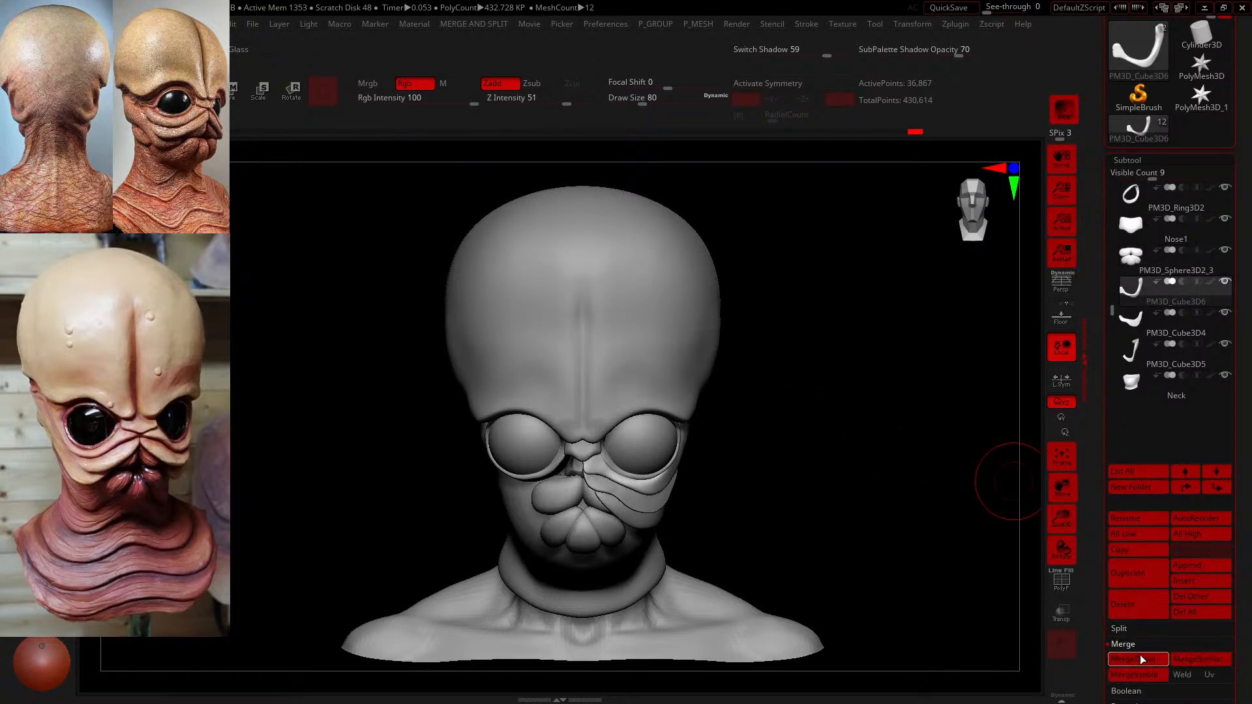
left_click(1139, 656)
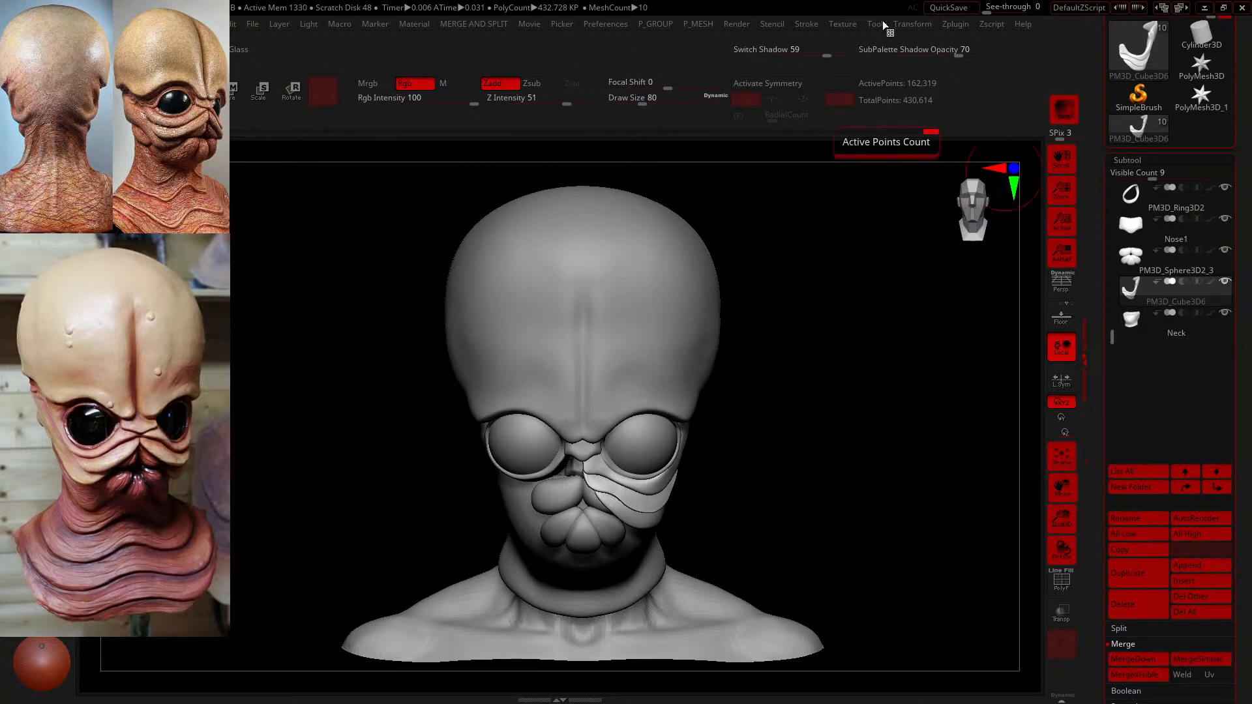
- Mirror the merged folds to the other side of the face as a separate subtool with SubTool Master
left_click(950, 25)
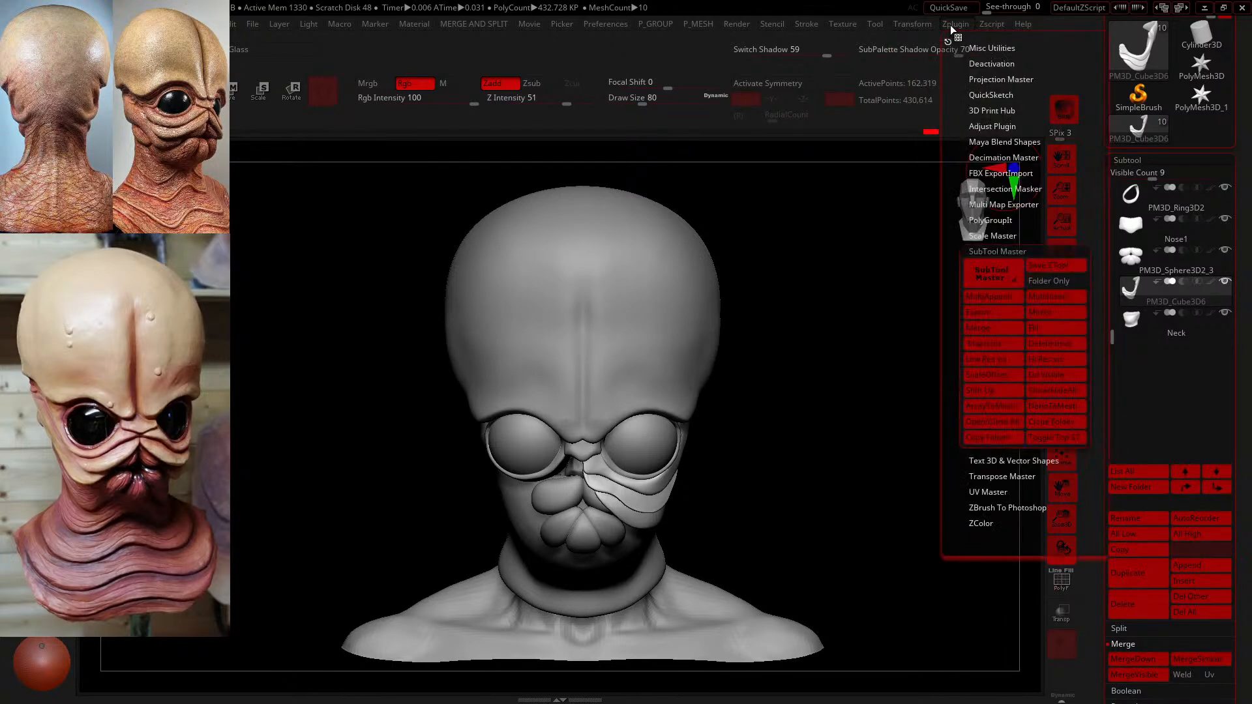
left_click(1038, 314)
left_click(580, 332)
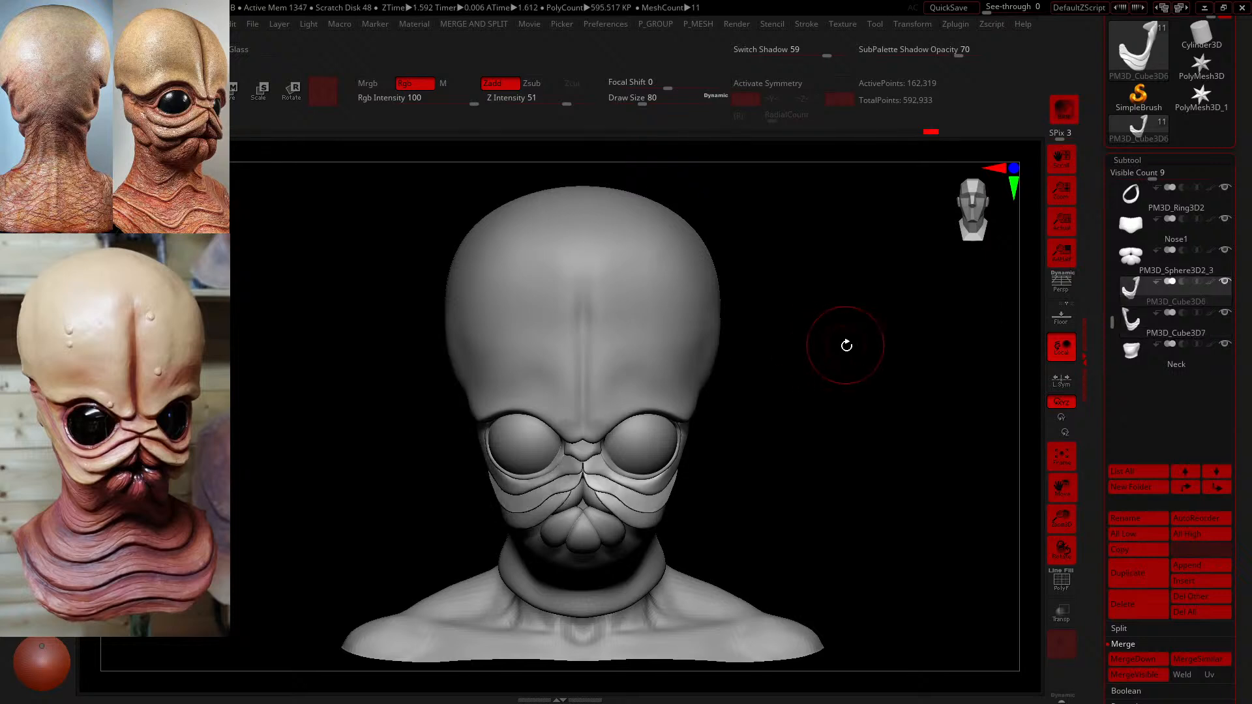
mouse_move(844, 347)
left_mouse_down()
mouse_move(864, 358)
mouse_move(859, 334)
left_mouse_up()
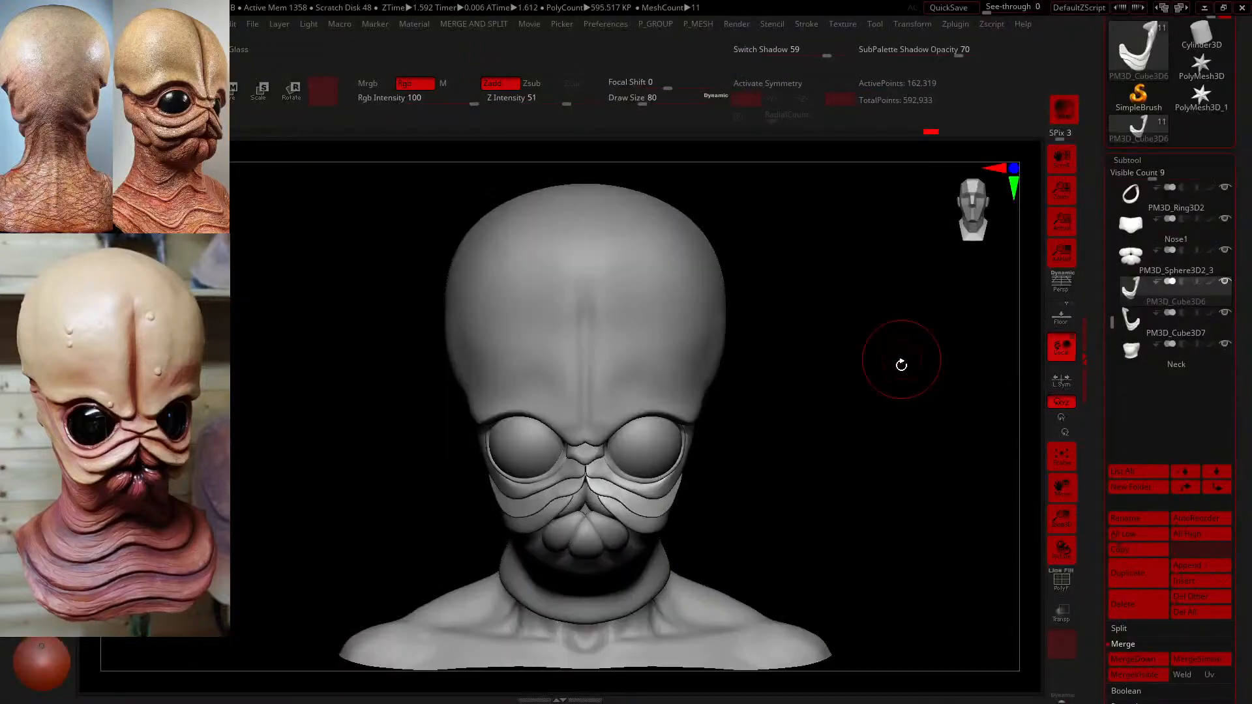
left_click_drag(900, 363, 883, 372)
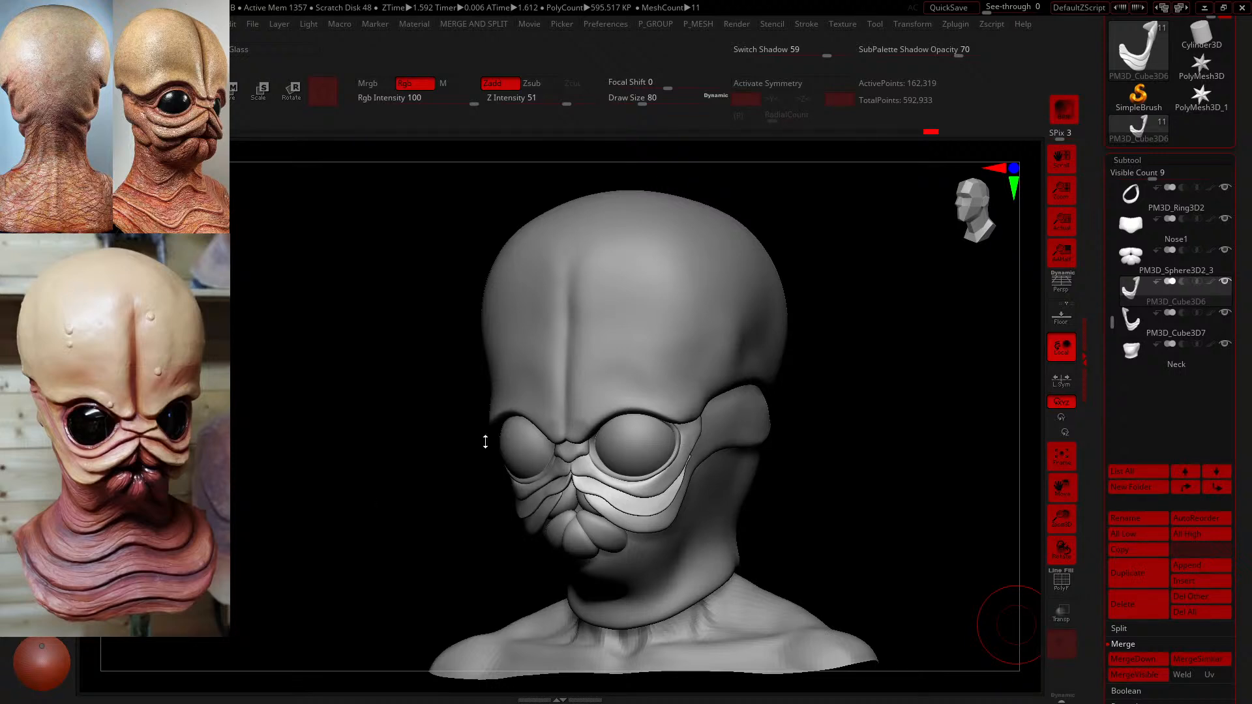
left_click_drag(904, 344, 927, 365)
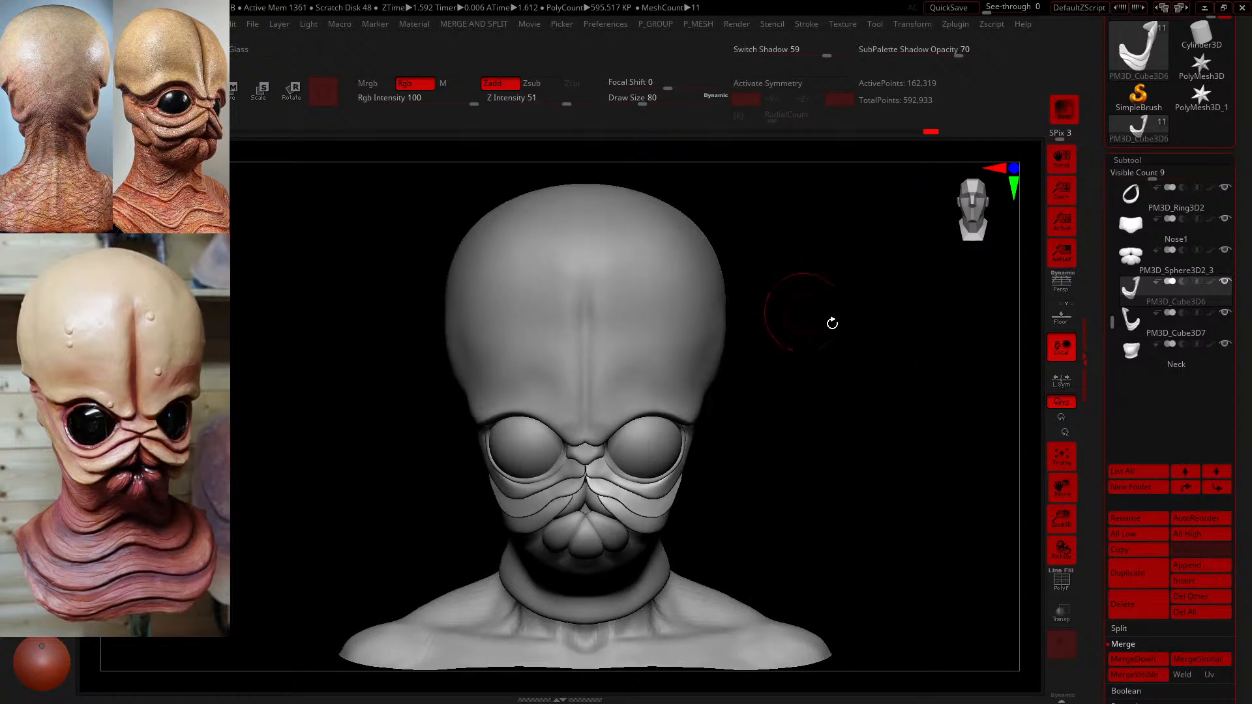
left_click_drag(830, 325, 851, 344, "alt")
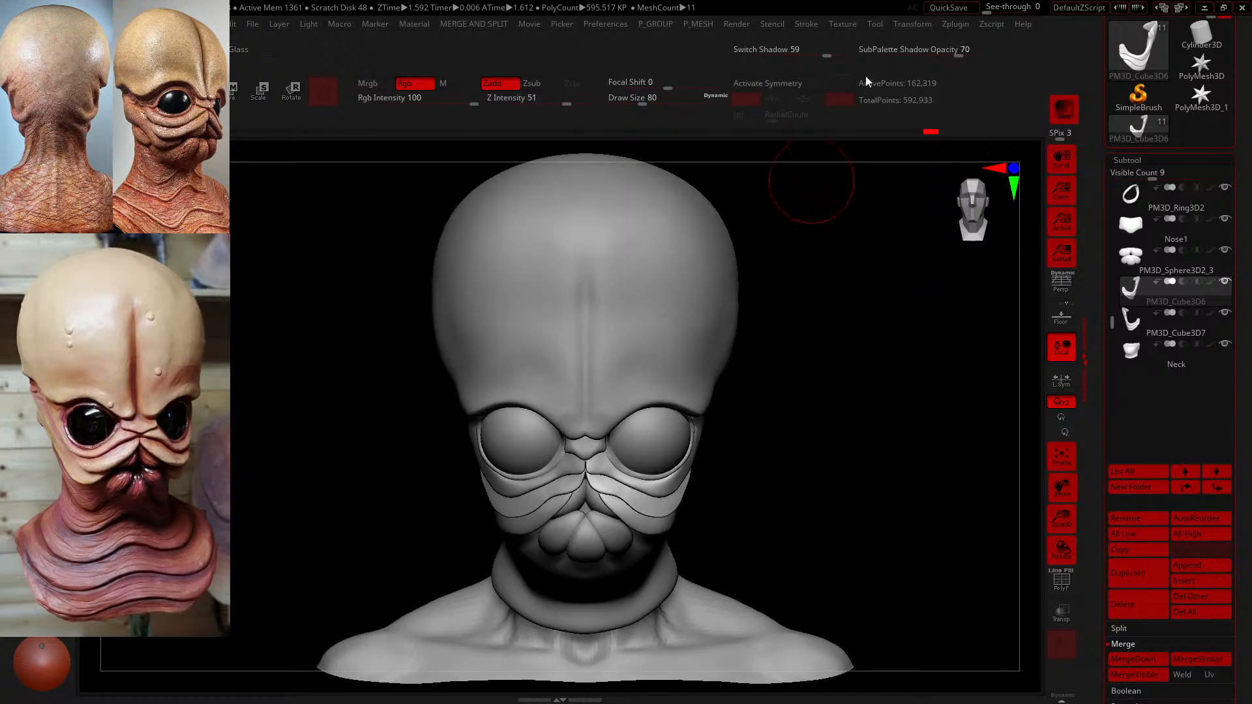
mouse_move(922, 360)
left_mouse_down("alt")
mouse_move(911, 386)
mouse_move(832, 422)
mouse_move(828, 392)
mouse_move(856, 440)
mouse_move(902, 466)
mouse_move(931, 454)
mouse_move(874, 363)
mouse_move(863, 408)
mouse_move(878, 413)
mouse_move(903, 478)
left_mouse_up("alt")
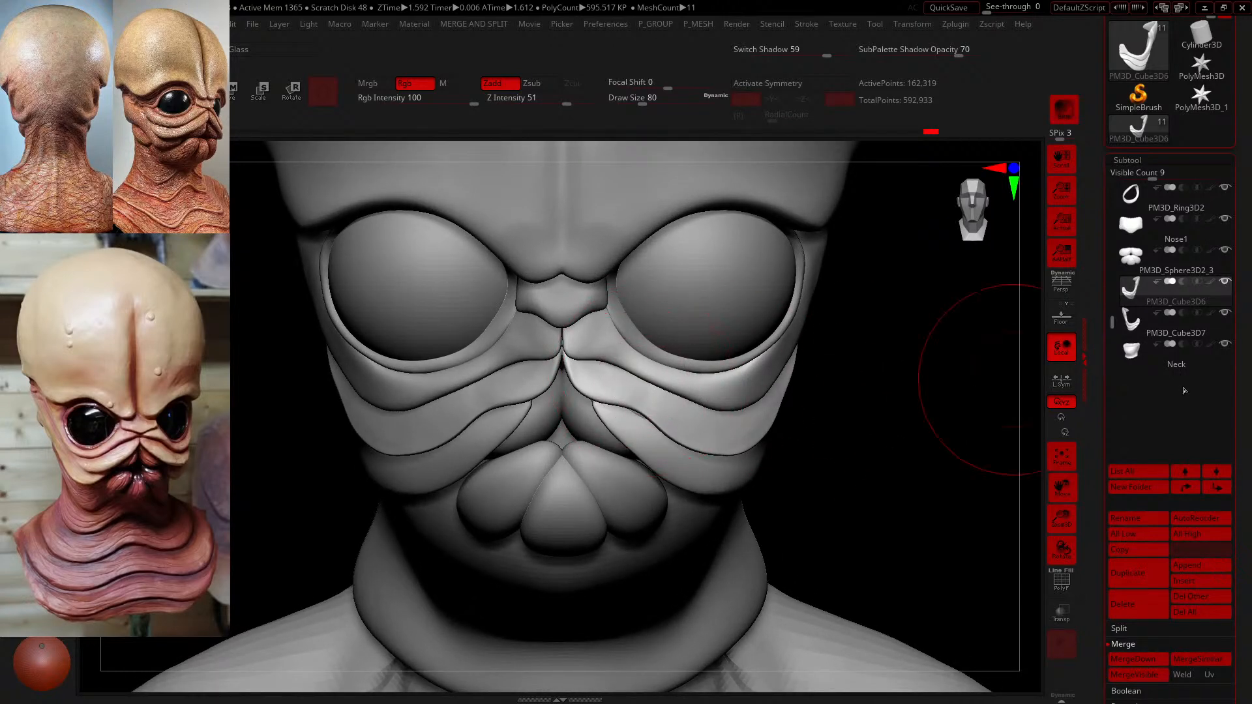
- Delete the mirrored fold subtool PM3D_Cube3D7
left_click(1132, 319)
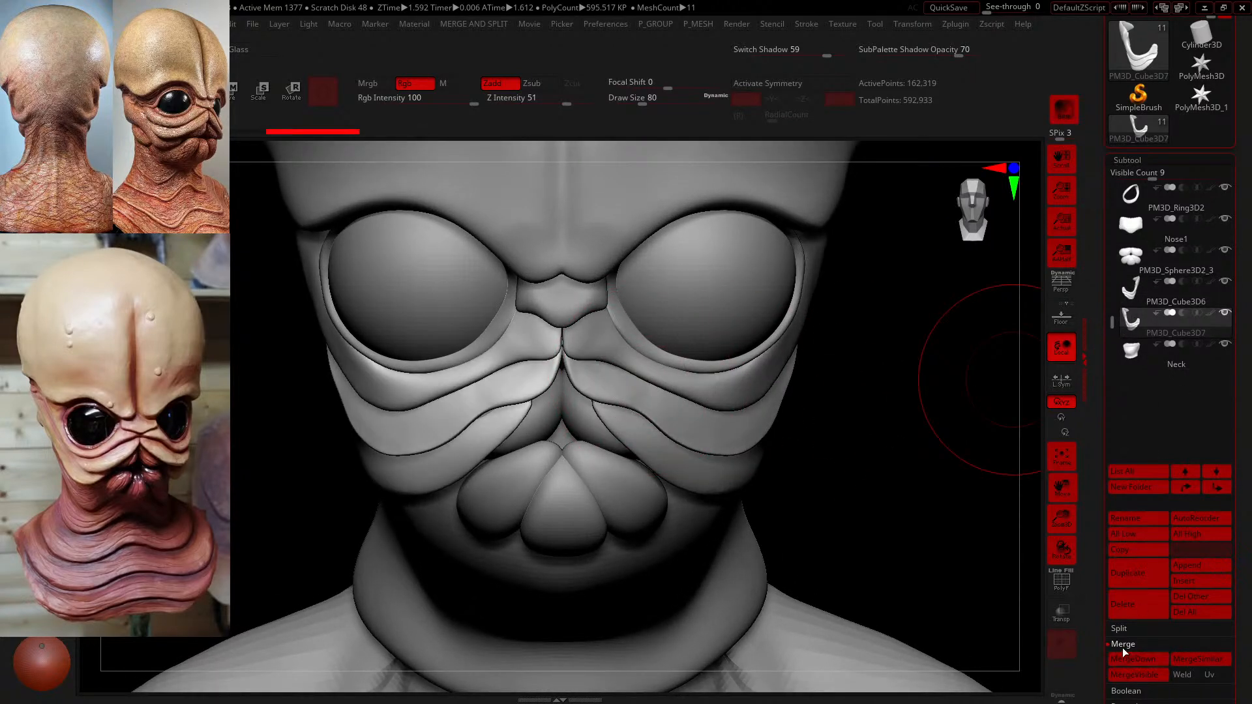
left_click(1134, 633)
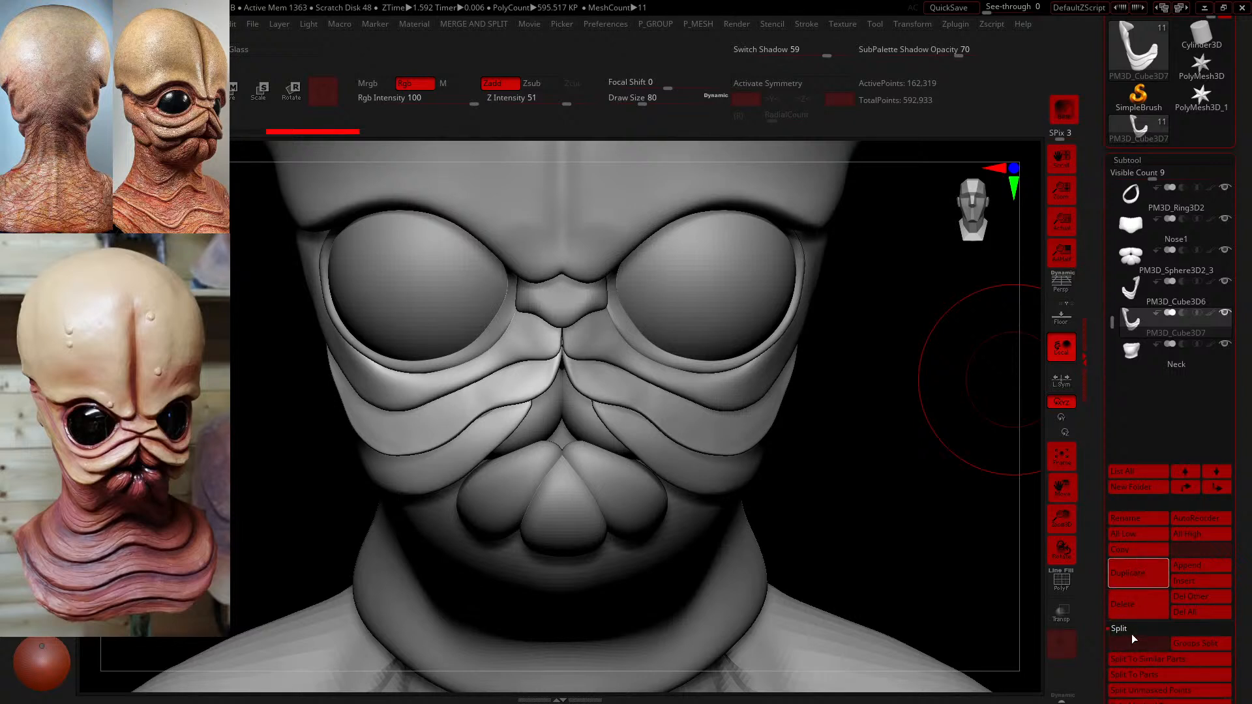
left_click(1129, 604)
left_click(1016, 632)
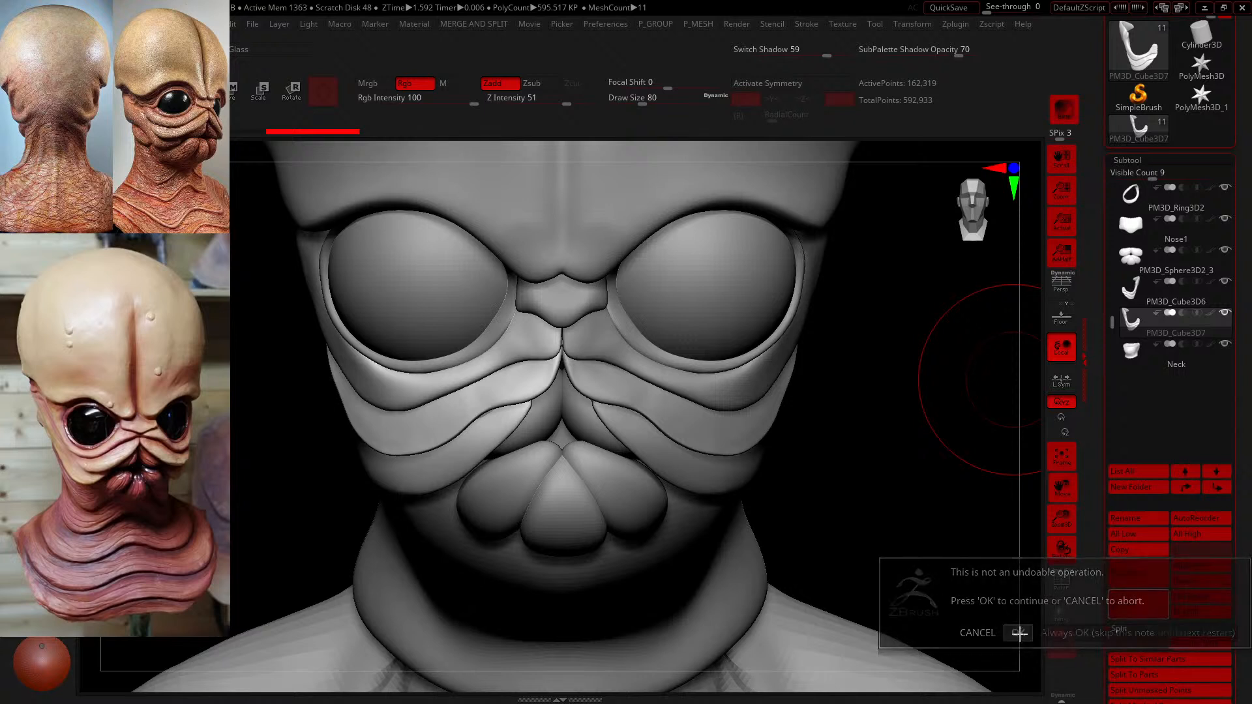
- Split the merged fold subtool PM3D_Cube3D6 back into its separate parts
left_click(1125, 294)
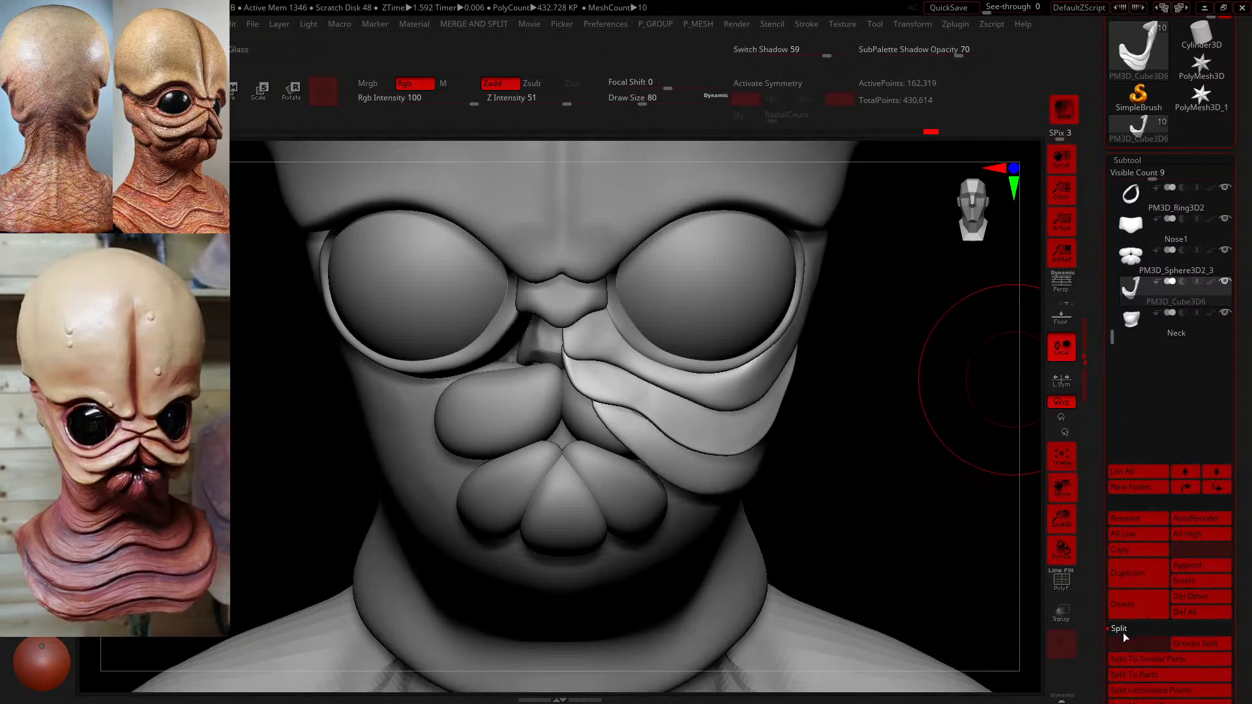
left_click(1128, 676)
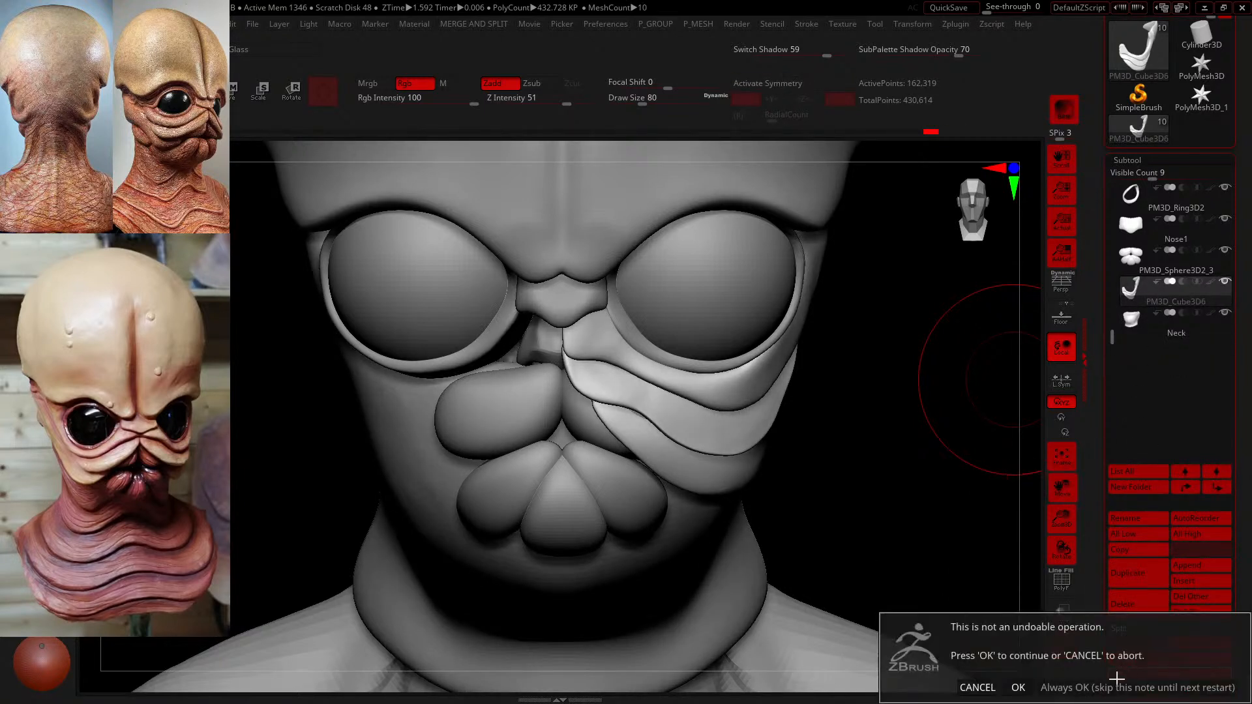
left_click(1050, 688)
- Reshape the middle fold's inner end below the nose, reducing the draw size to 49, and smooth its surface
mouse_move(976, 578)
left_mouse_down()
mouse_move(945, 492)
mouse_move(894, 443)
left_mouse_up()
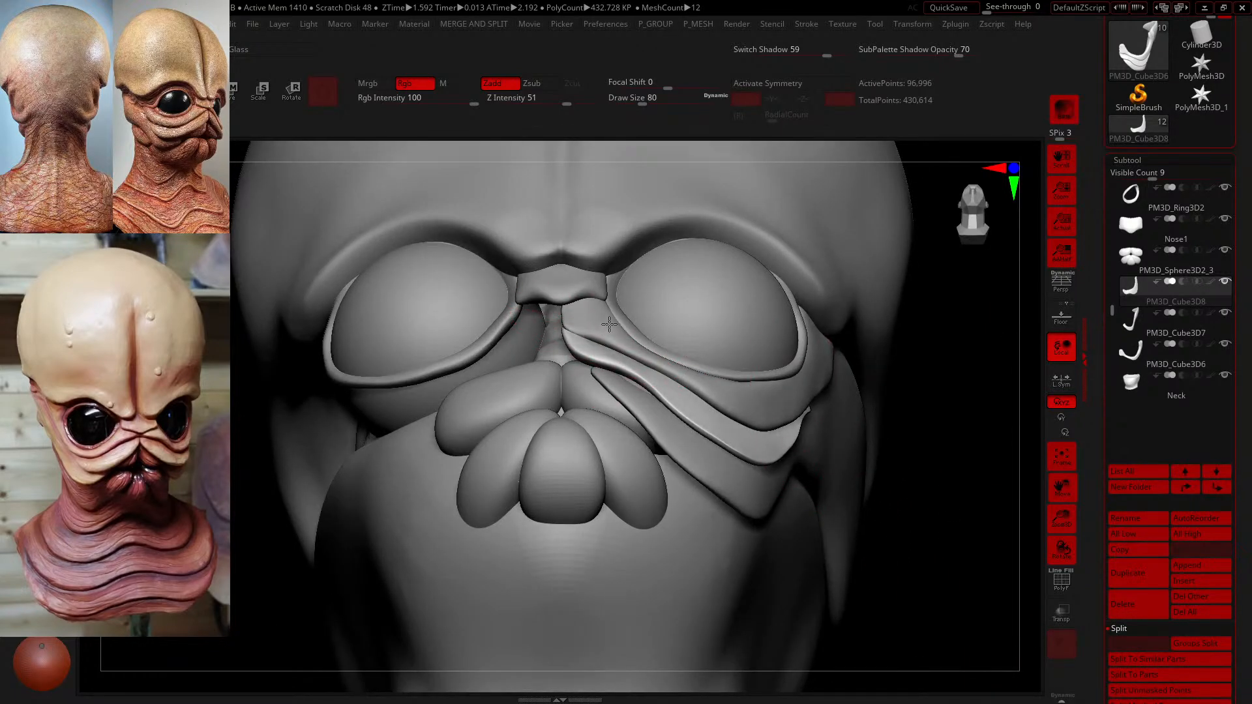
mouse_move(610, 319)
left_mouse_down()
mouse_move(572, 348)
mouse_move(604, 358)
left_mouse_up()
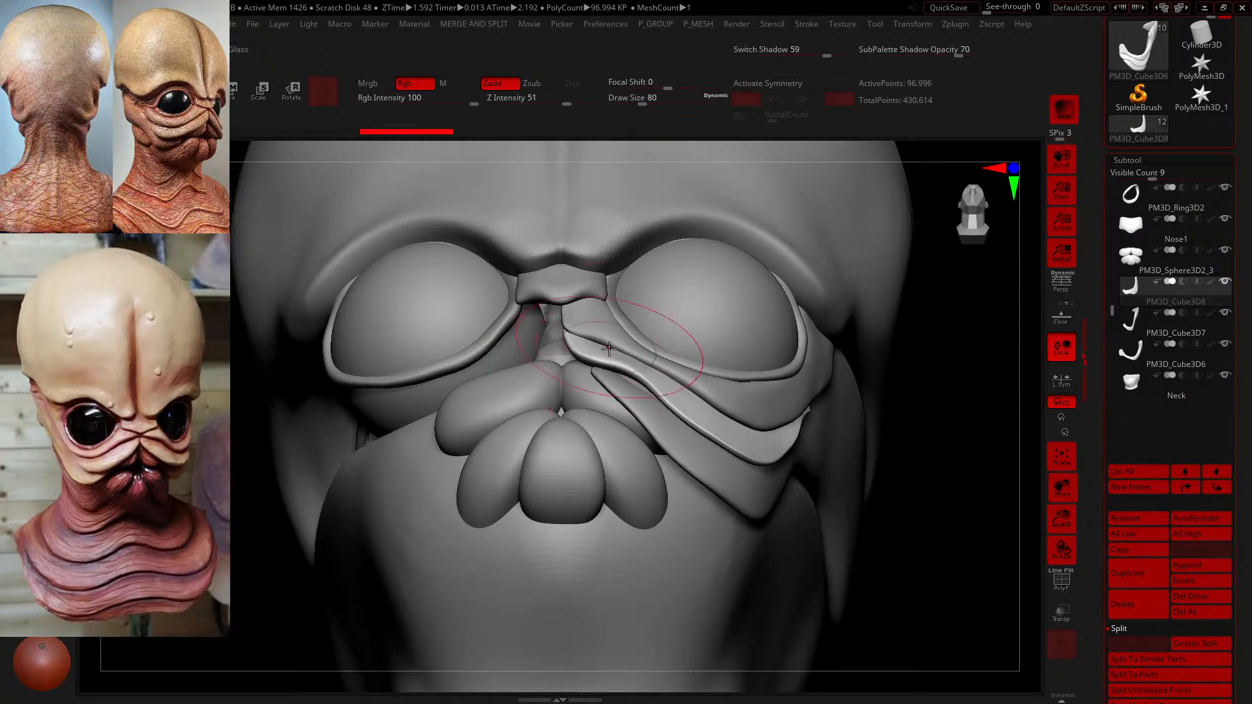
left_click_drag(1012, 454, 1000, 497)
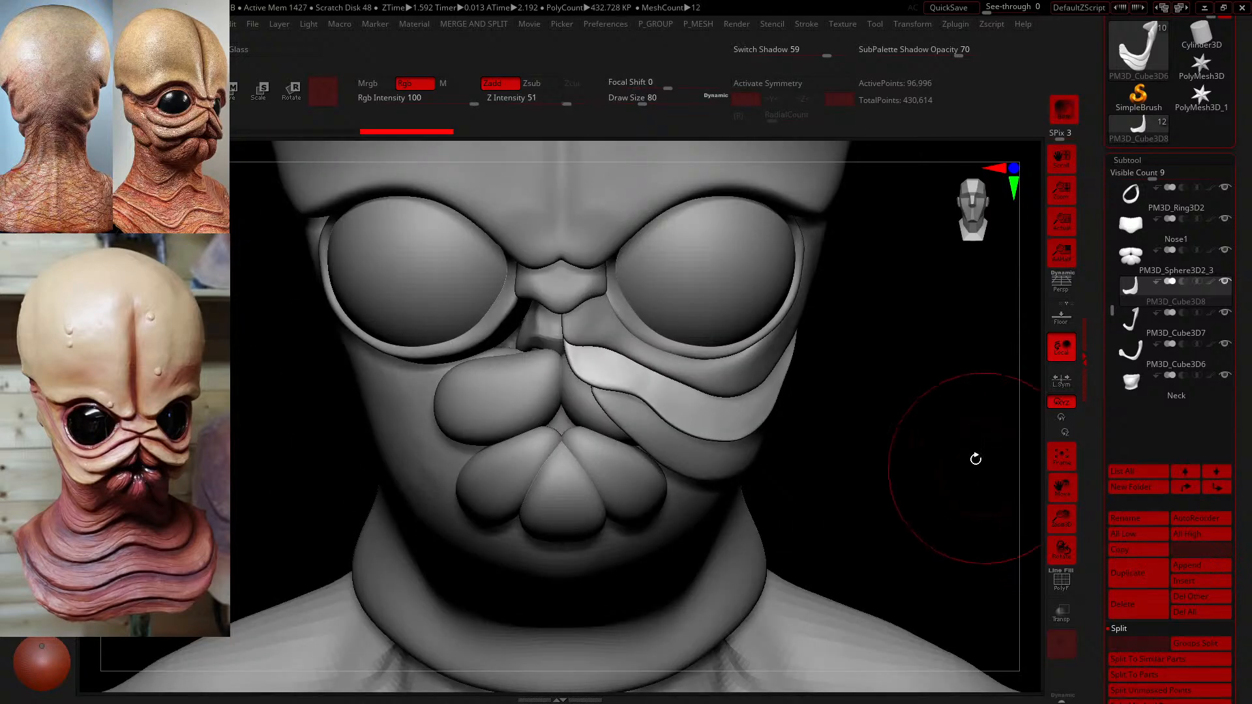
left_click_drag(675, 106, 670, 107)
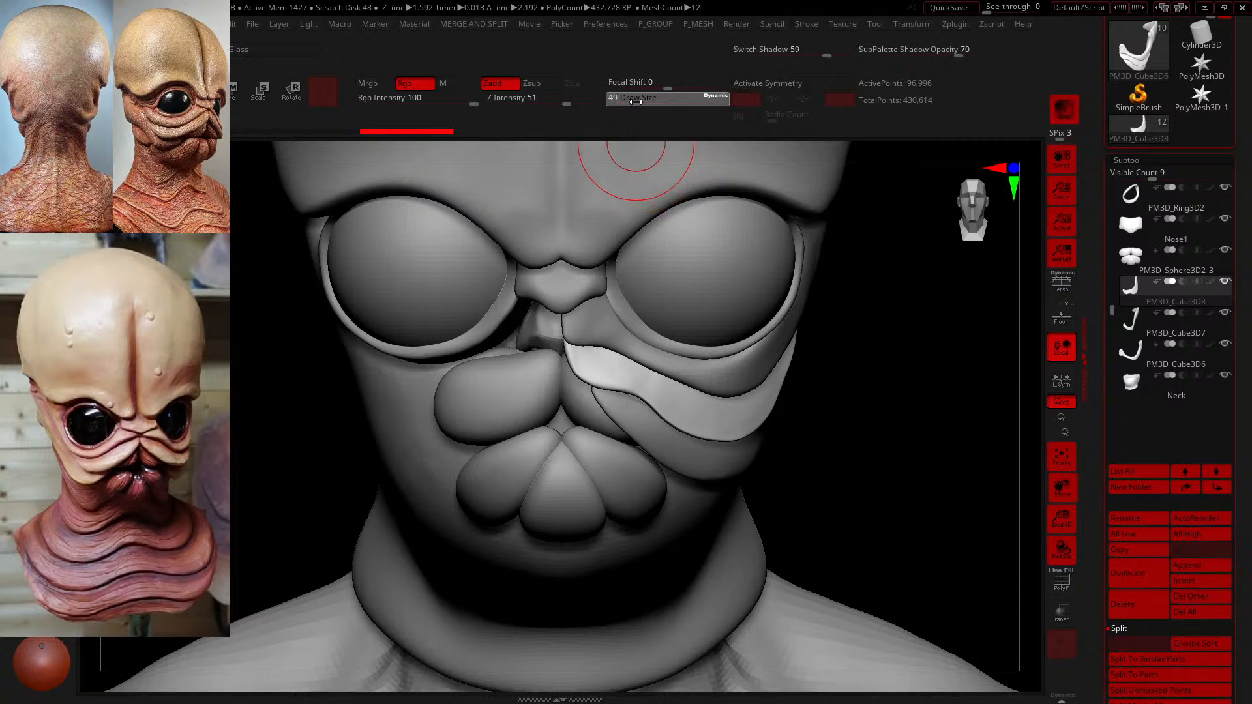
mouse_move(880, 391)
left_mouse_down()
mouse_move(894, 420)
mouse_move(713, 391)
left_mouse_up()
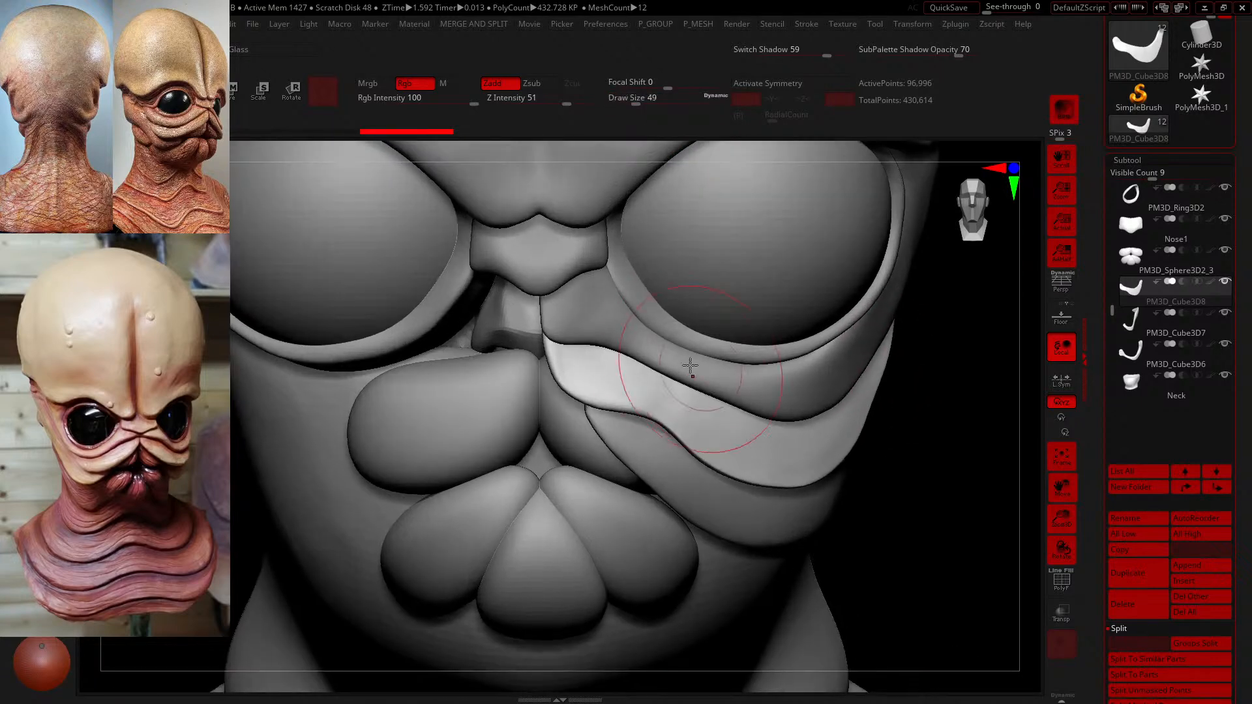
mouse_move(584, 342)
left_mouse_down()
mouse_move(576, 334)
mouse_move(588, 333)
left_mouse_up()
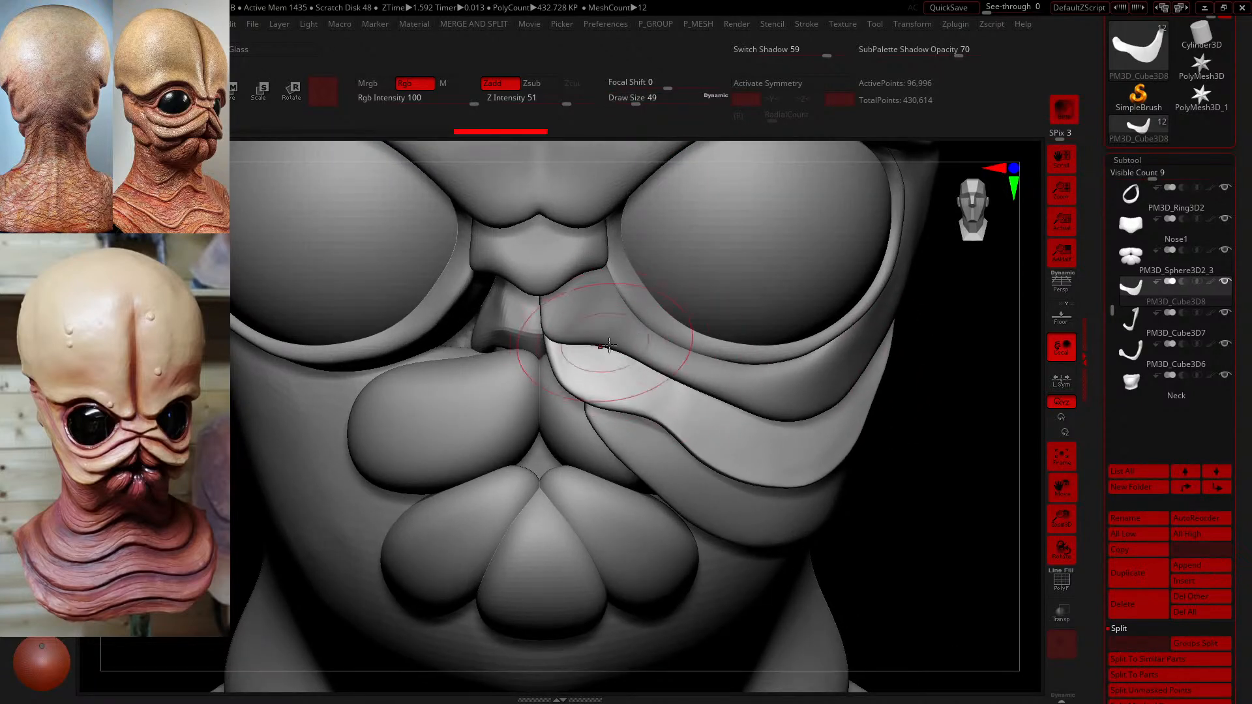
mouse_move(638, 383)
left_mouse_down("shift")
mouse_move(649, 395)
mouse_move(573, 391)
mouse_move(619, 411)
mouse_move(614, 358)
mouse_move(643, 385)
left_mouse_up("shift")
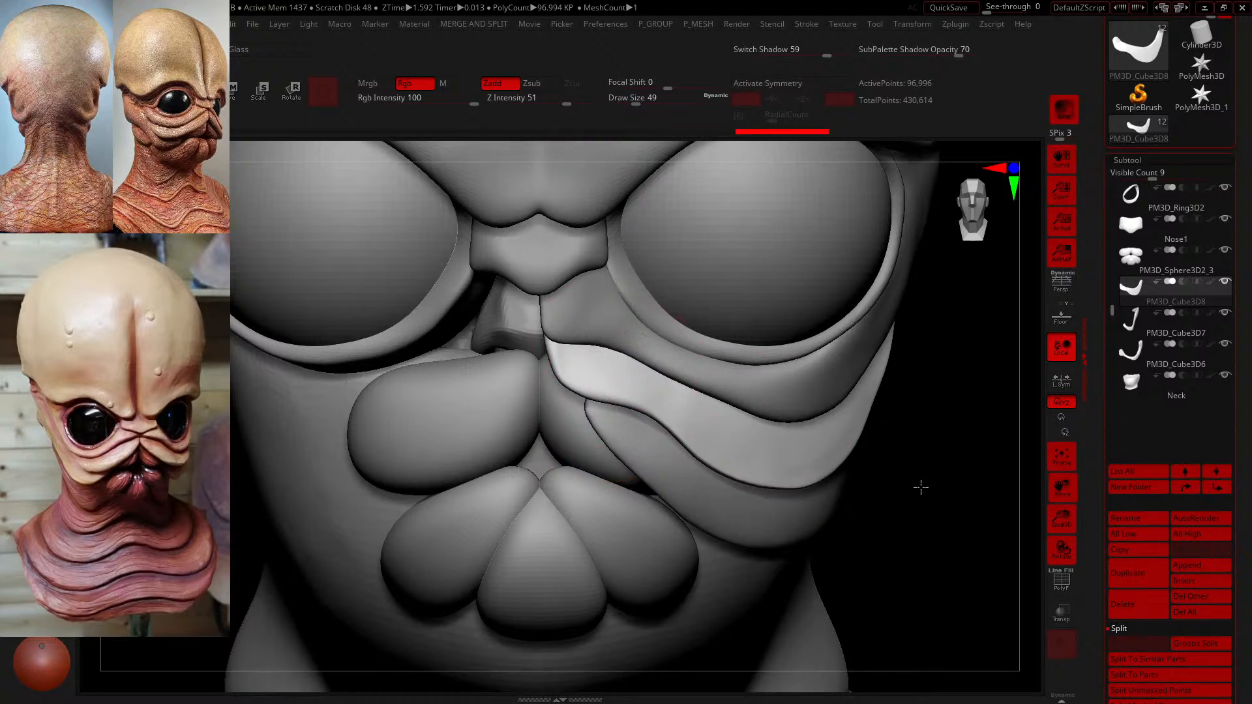
mouse_move(919, 487)
left_mouse_down()
mouse_move(908, 428)
mouse_move(931, 467)
mouse_move(872, 436)
left_mouse_up()
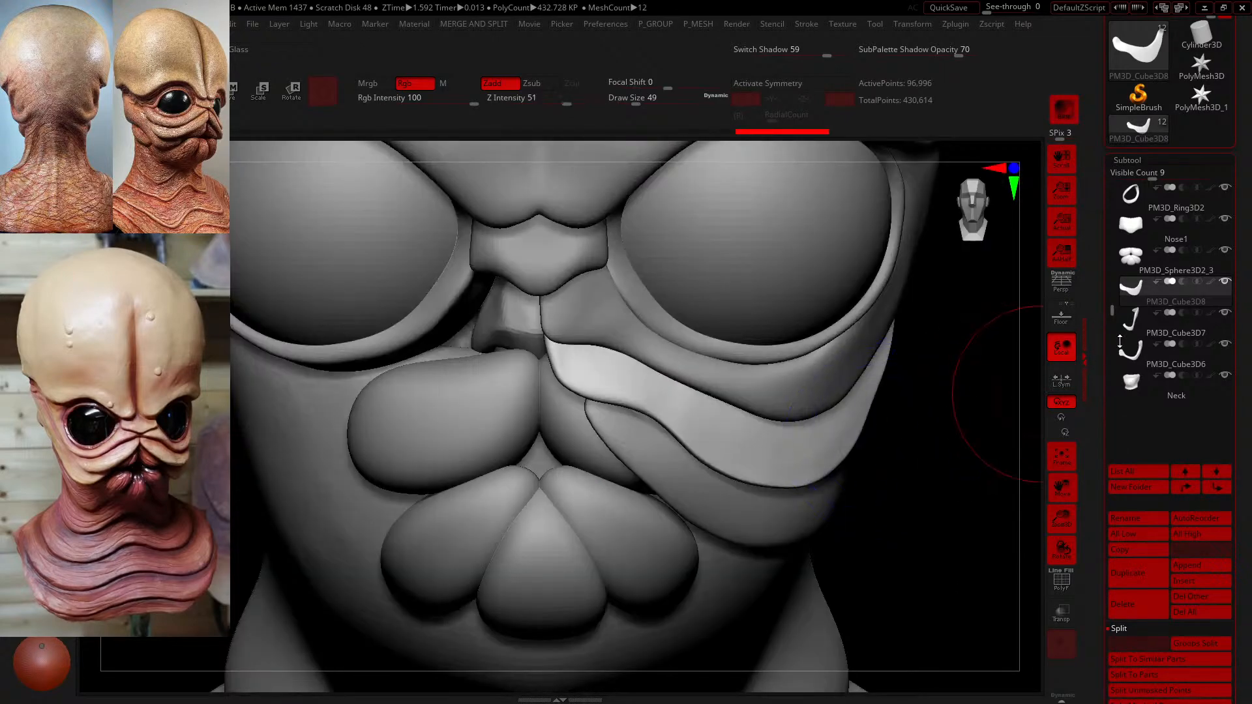
- Select the lowest fold PM3D_Cube3D7 and reshape its inner end and lower edge from the front and from below
left_click(1131, 322)
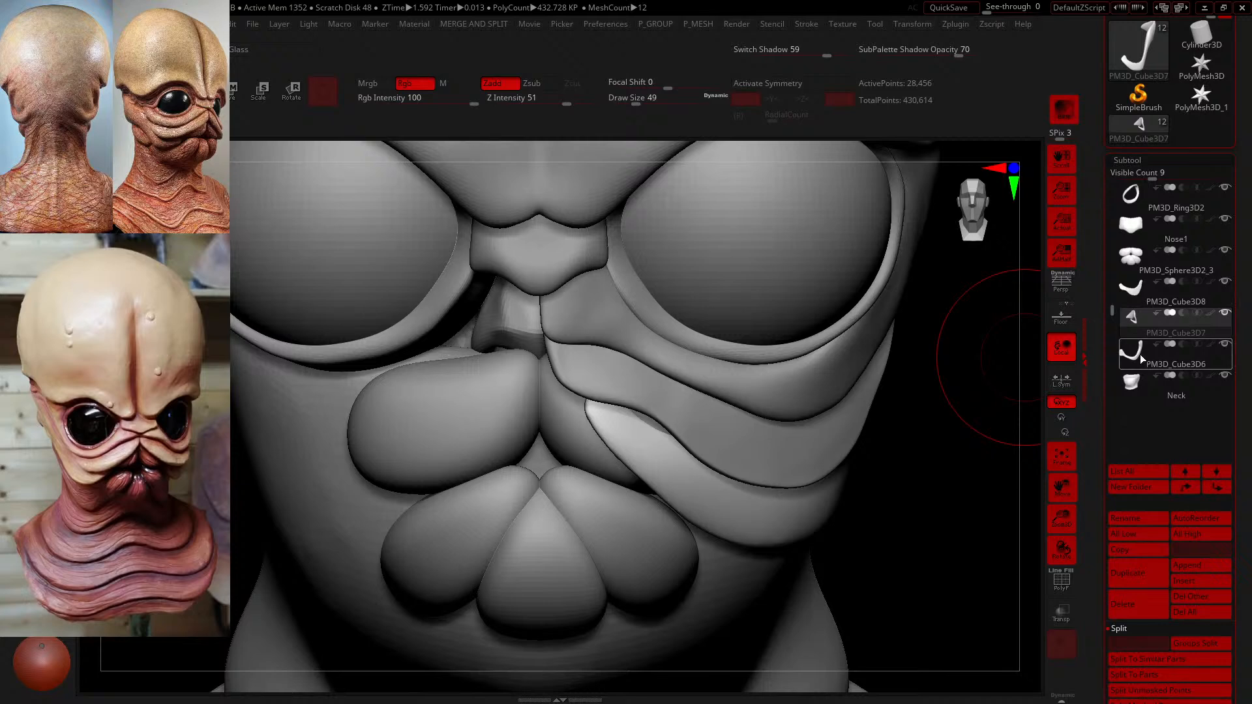
left_click(1139, 352)
left_click(1134, 332)
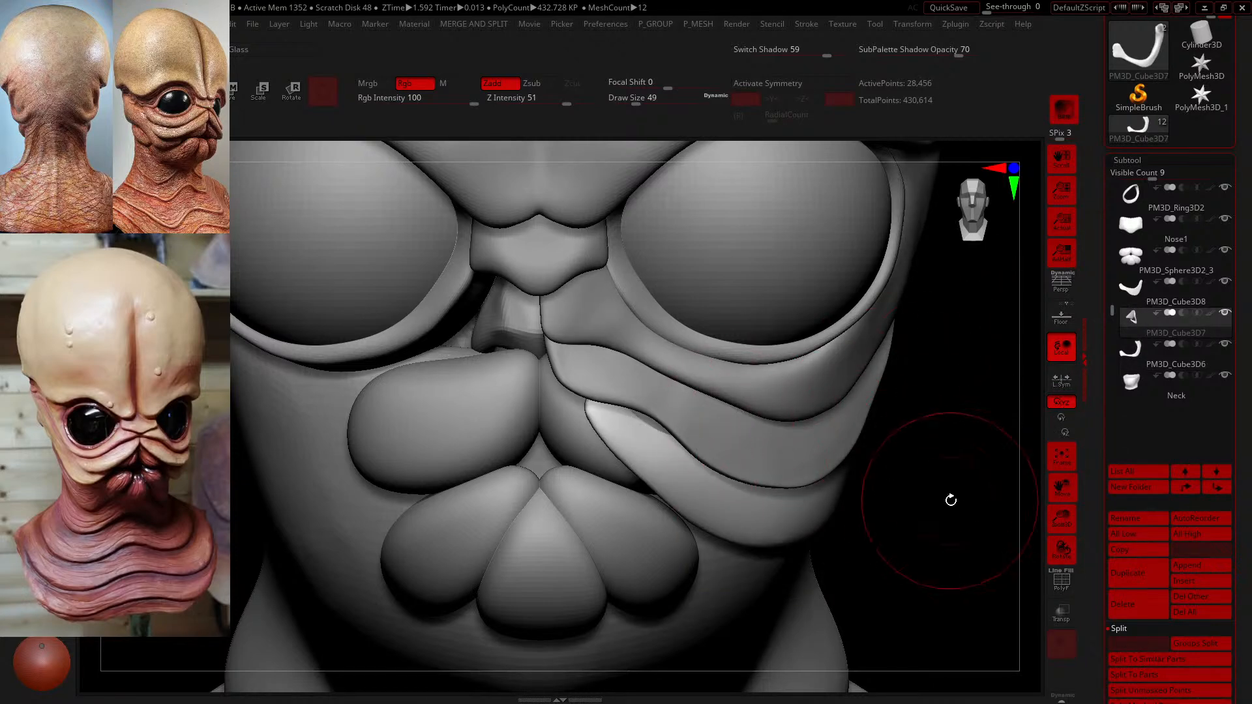
left_click_drag(952, 500, 964, 474)
left_click_drag(667, 415, 682, 404)
mouse_move(950, 439)
left_mouse_down()
mouse_move(894, 453)
mouse_move(815, 418)
left_mouse_up()
left_click_drag(724, 473, 715, 456)
mouse_move(624, 409)
left_mouse_down()
mouse_move(613, 396)
mouse_move(633, 404)
left_mouse_up()
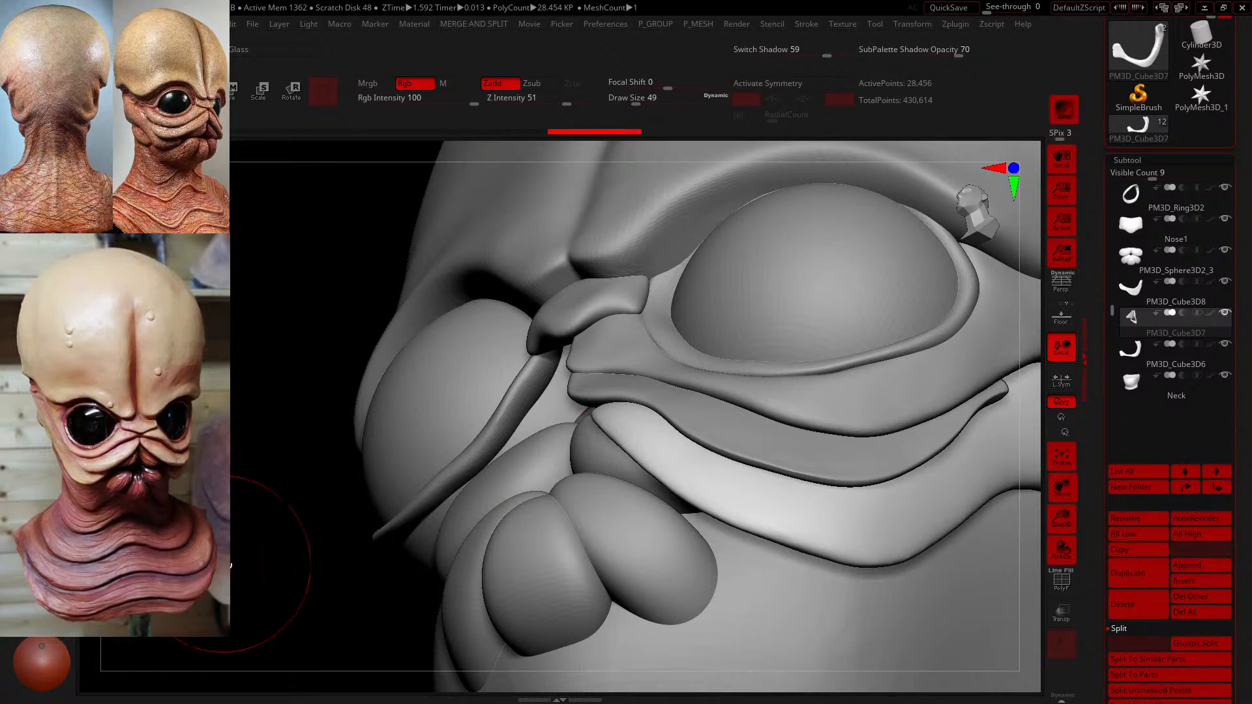
- Try to pull the lowest fold's inner tip toward the centre line from below, and undo that stroke
left_click_drag(236, 562, 290, 558)
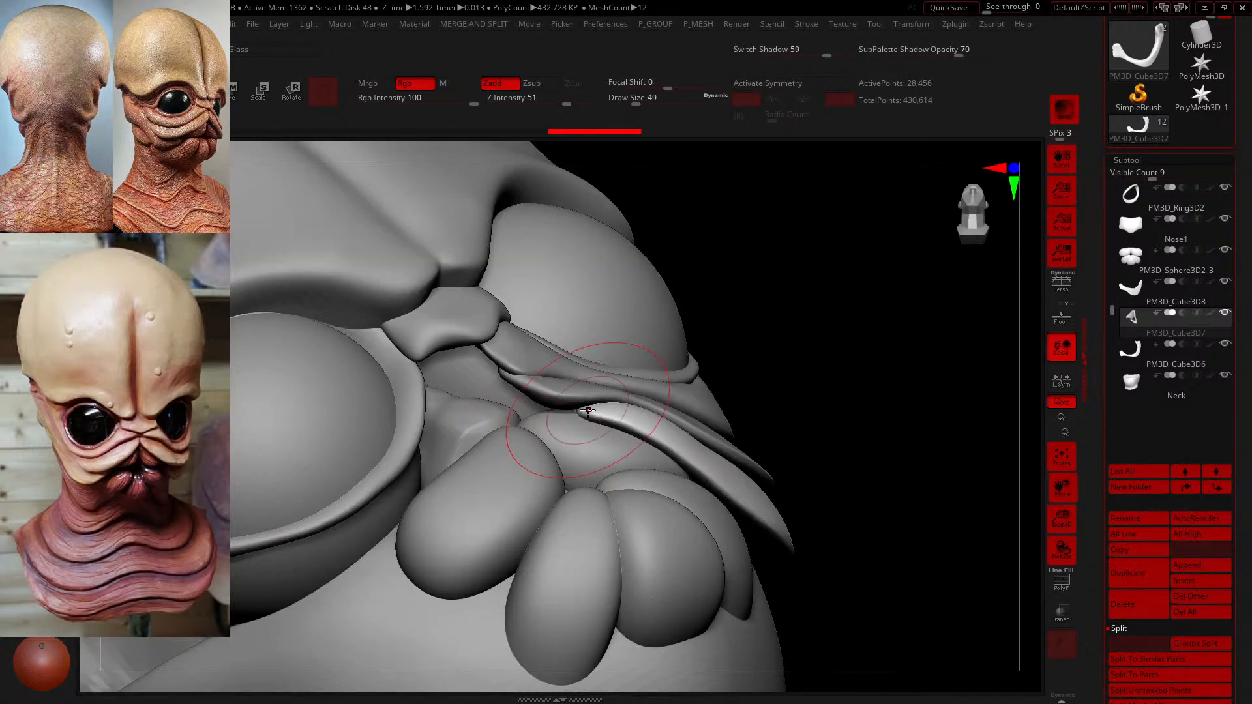
mouse_move(627, 409)
left_mouse_down()
mouse_move(647, 396)
mouse_move(585, 411)
left_mouse_up()
mouse_move(1017, 438)
left_mouse_down()
mouse_move(962, 442)
mouse_move(987, 480)
left_mouse_up()
left_click_drag(337, 595, 248, 601)
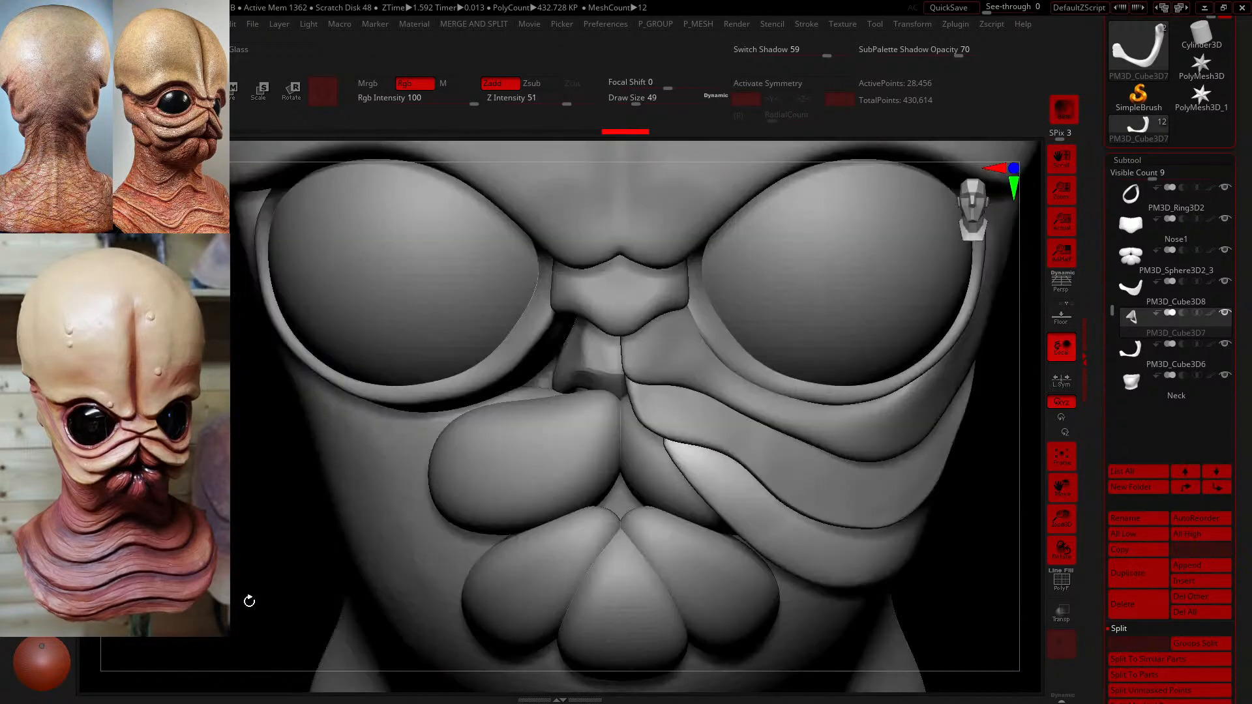
key("ctrl+z")
- Adjust the lowest fold's inner edge beside the mouth lobes, hide that fold, and select the upper fold PM3D_Cube3D6
left_click_drag(1000, 596, 864, 558, "alt")
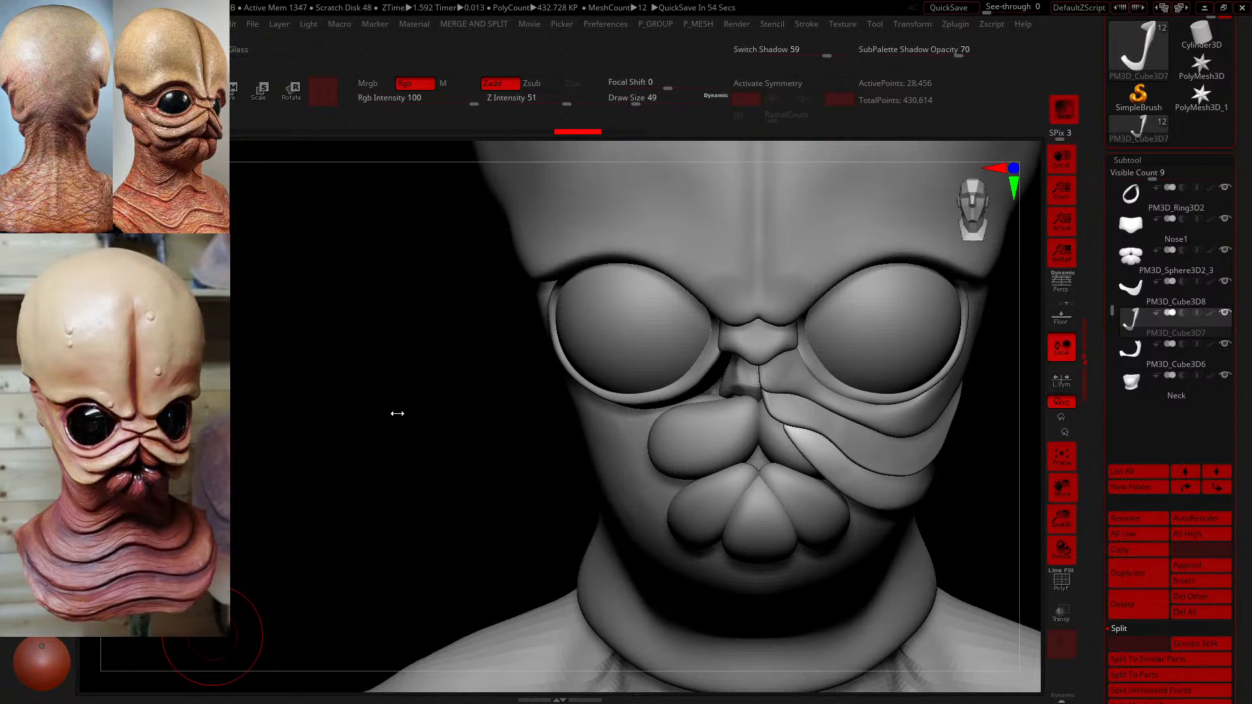
mouse_move(394, 451)
left_mouse_down()
mouse_move(341, 435)
mouse_move(435, 460)
mouse_move(182, 456)
left_mouse_up()
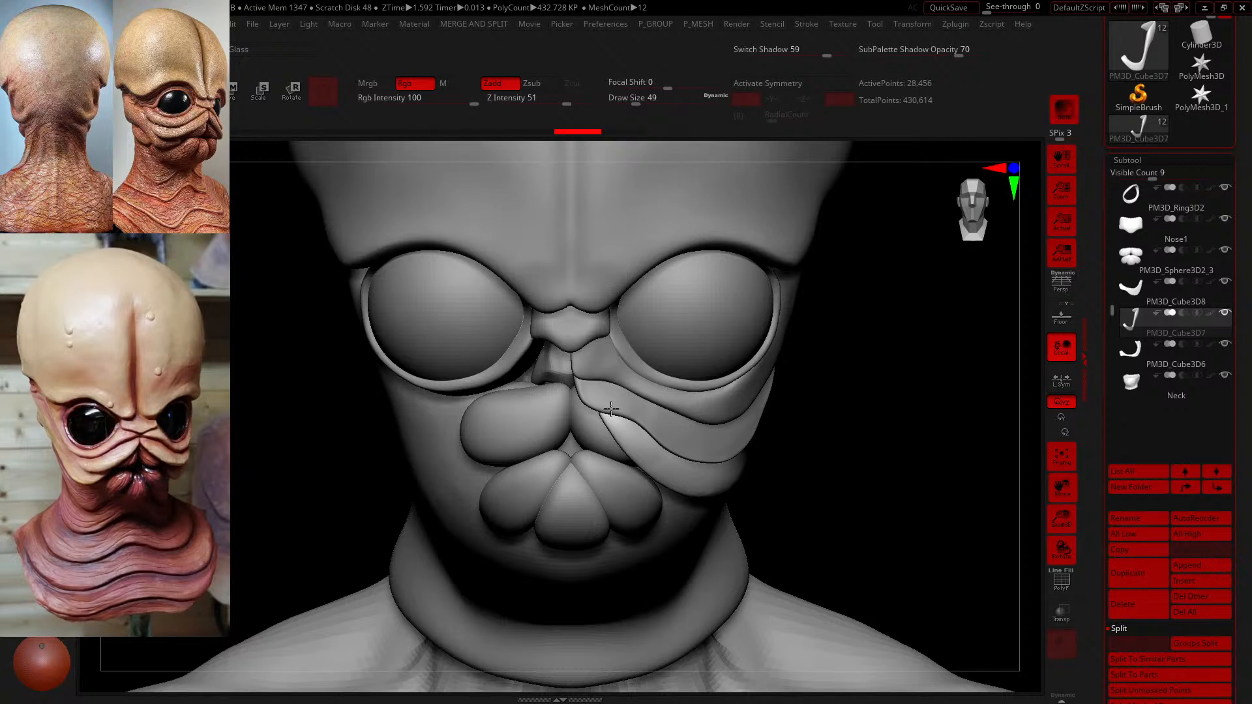
mouse_move(611, 409)
left_mouse_down()
mouse_move(613, 433)
mouse_move(651, 479)
left_mouse_up()
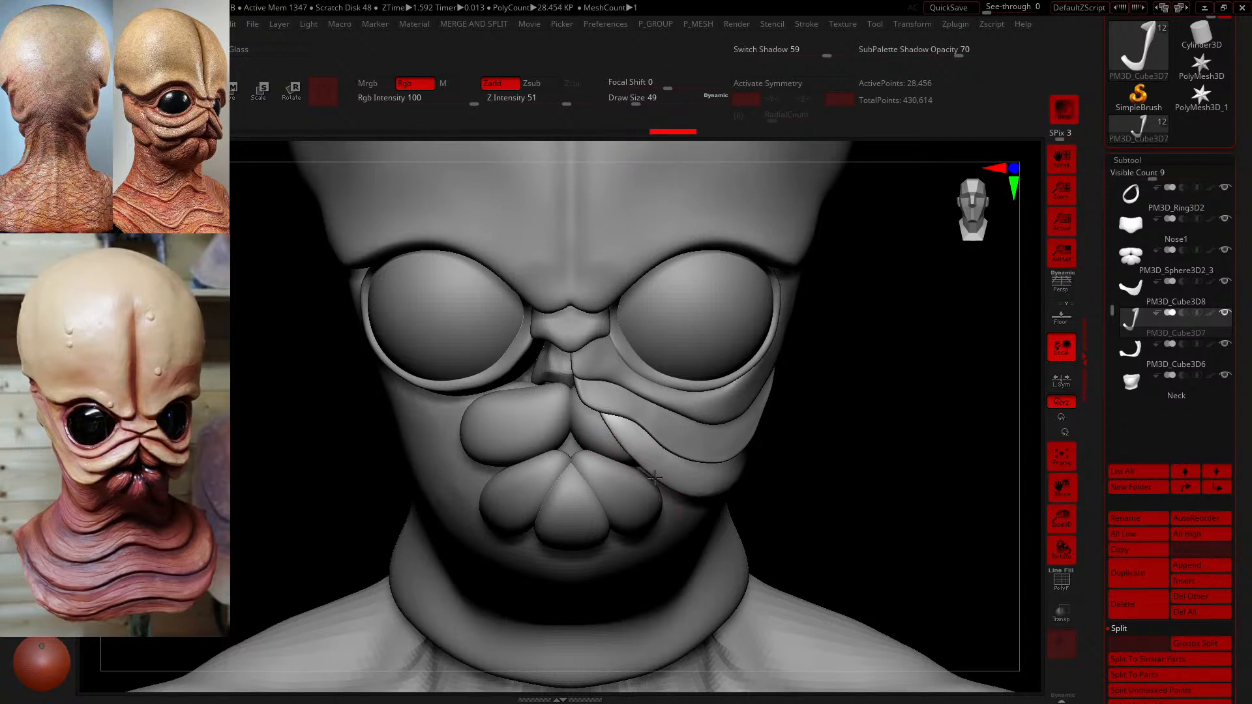
left_click(655, 478)
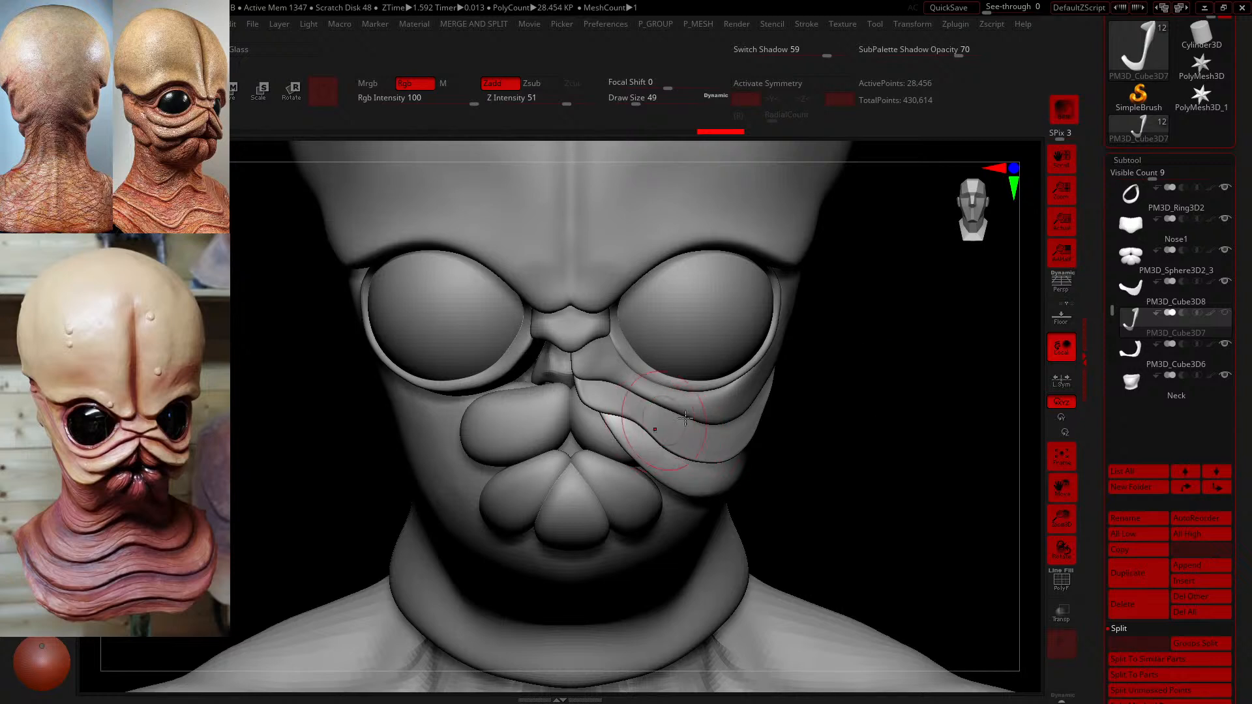
left_click(1130, 352)
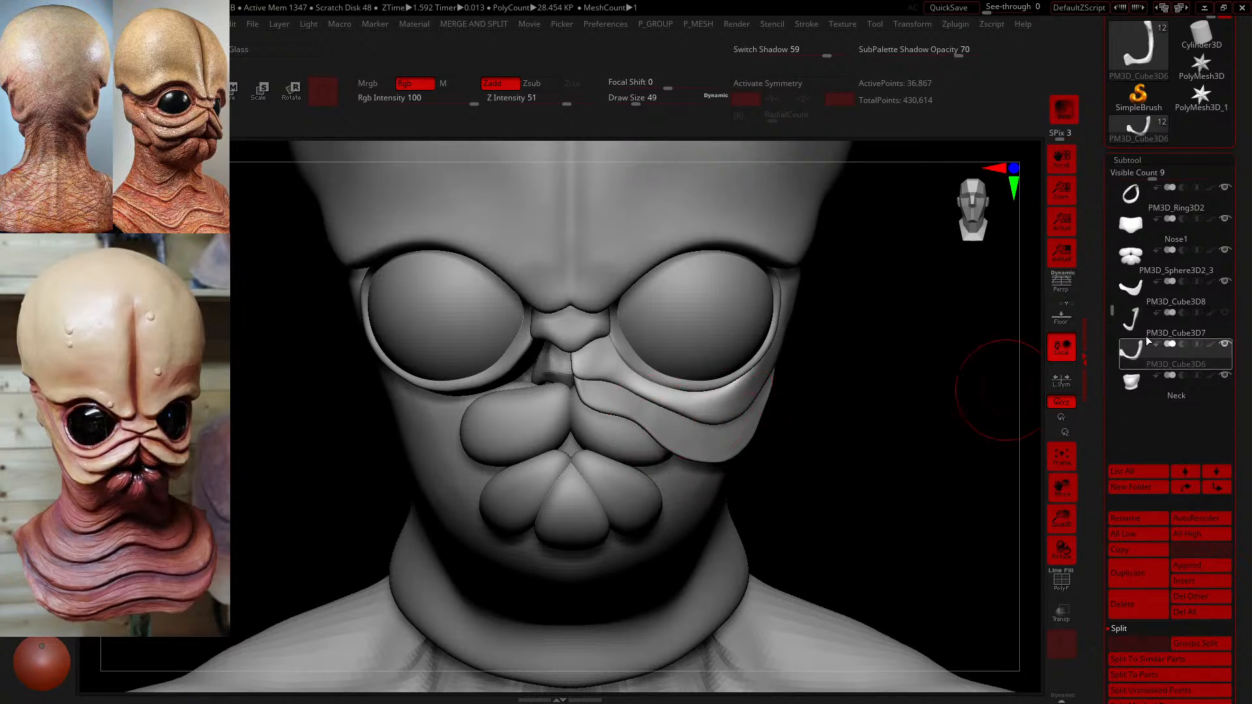
- Unhide the lowest fold and reorder the fold subtools as PM3D_Cube3D6, PM3D_Cube3D8, PM3D_Cube3D7, with PM3D_Cube3D6 selected
left_click(1148, 297)
left_click_drag(1136, 291, 1140, 363)
left_click(1139, 294)
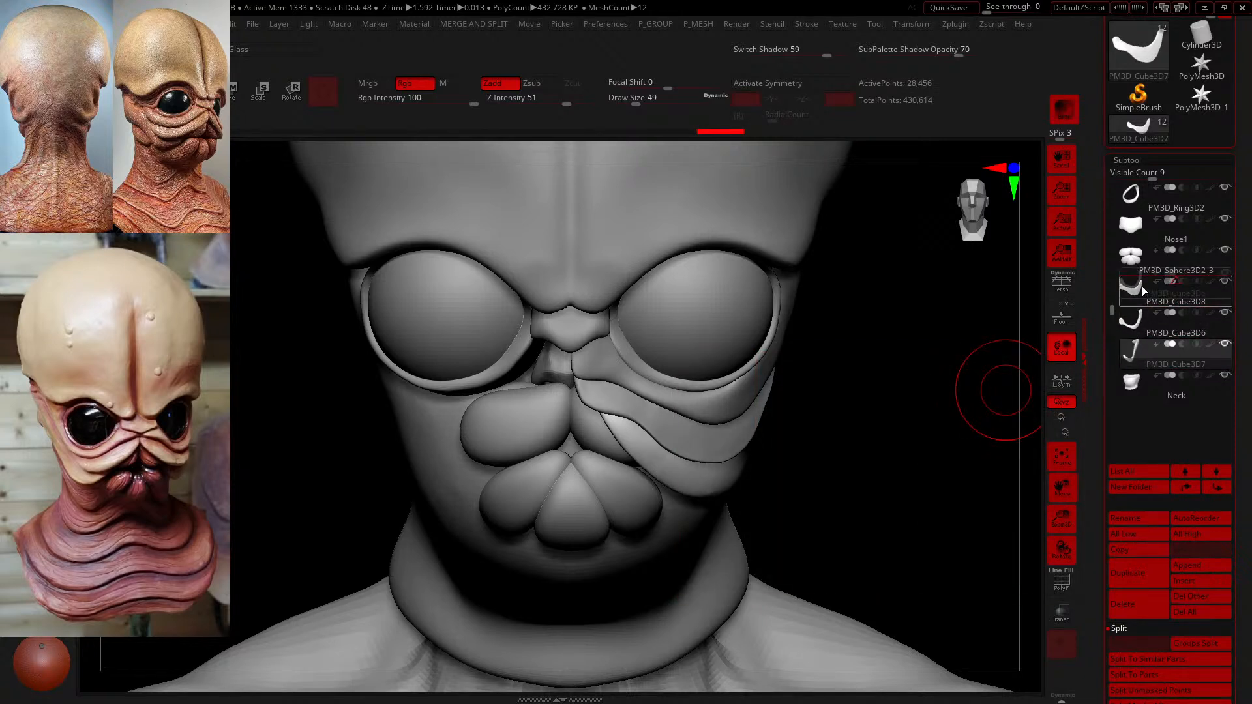
left_click(1136, 297)
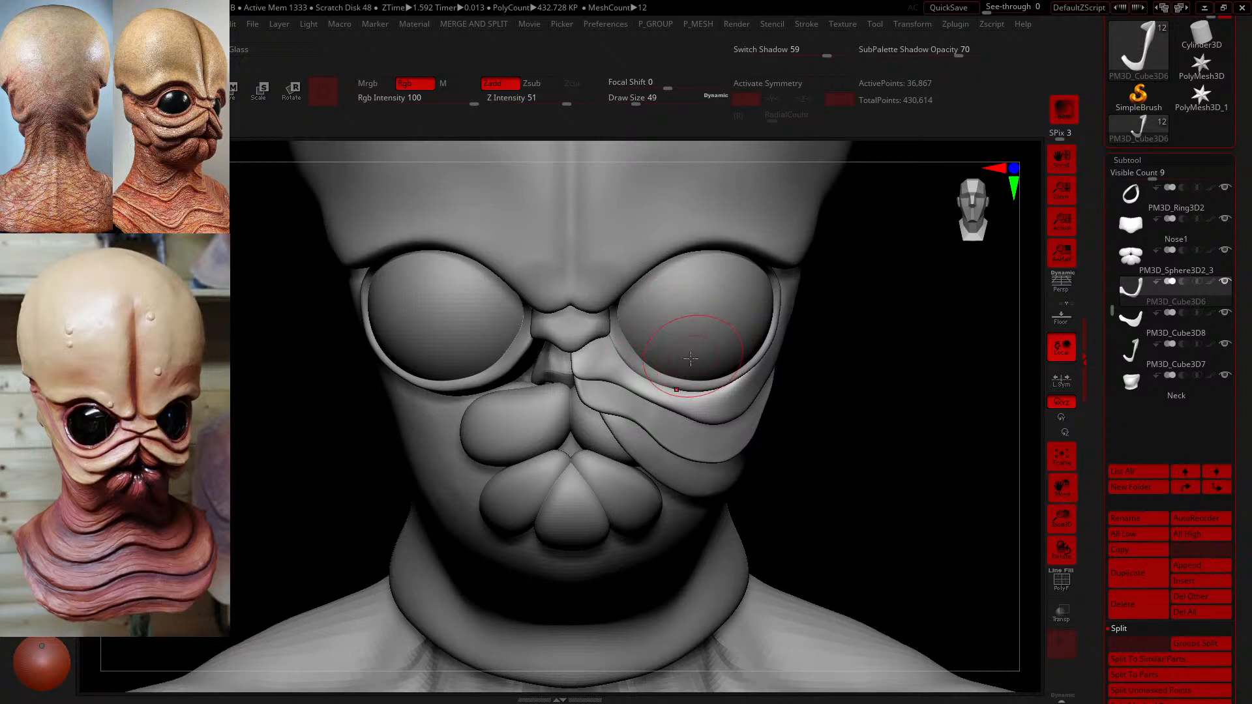
- Try to reshape the upper fold's lower edge beside the nose and below the eye from front and side, using draw size 41
mouse_move(619, 386)
left_mouse_down()
mouse_move(671, 415)
mouse_move(686, 402)
left_mouse_up()
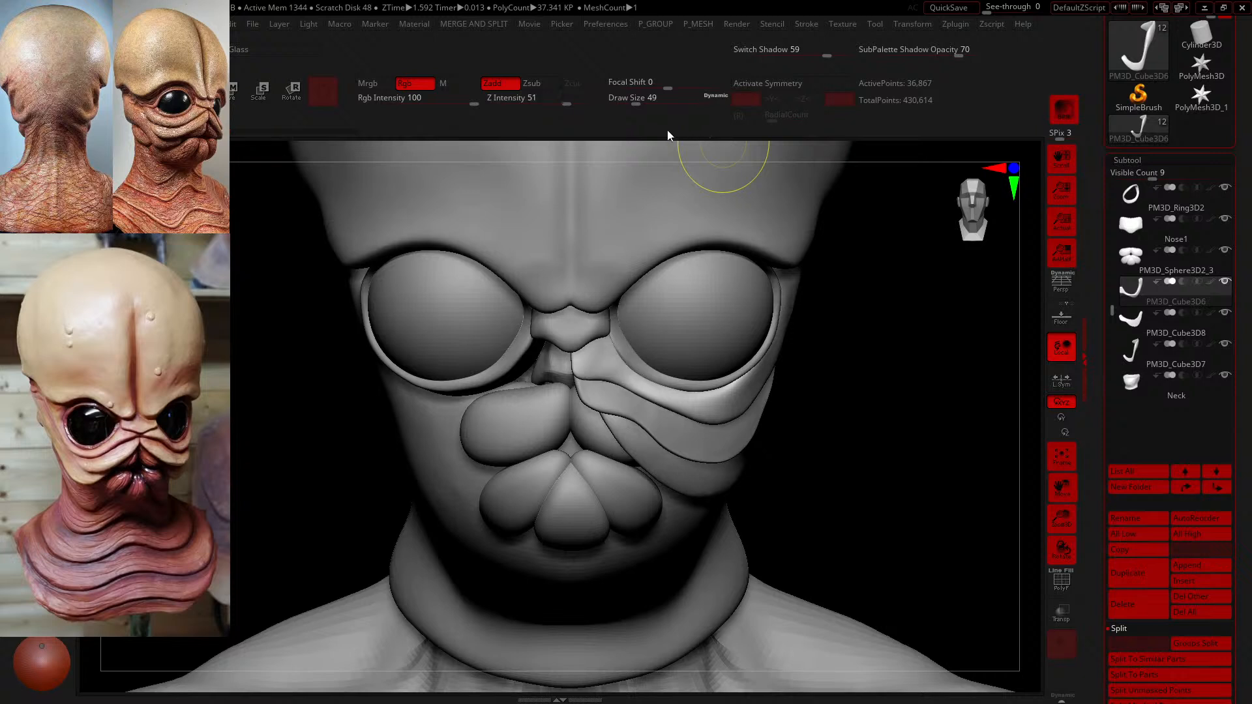
left_click_drag(644, 102, 633, 102)
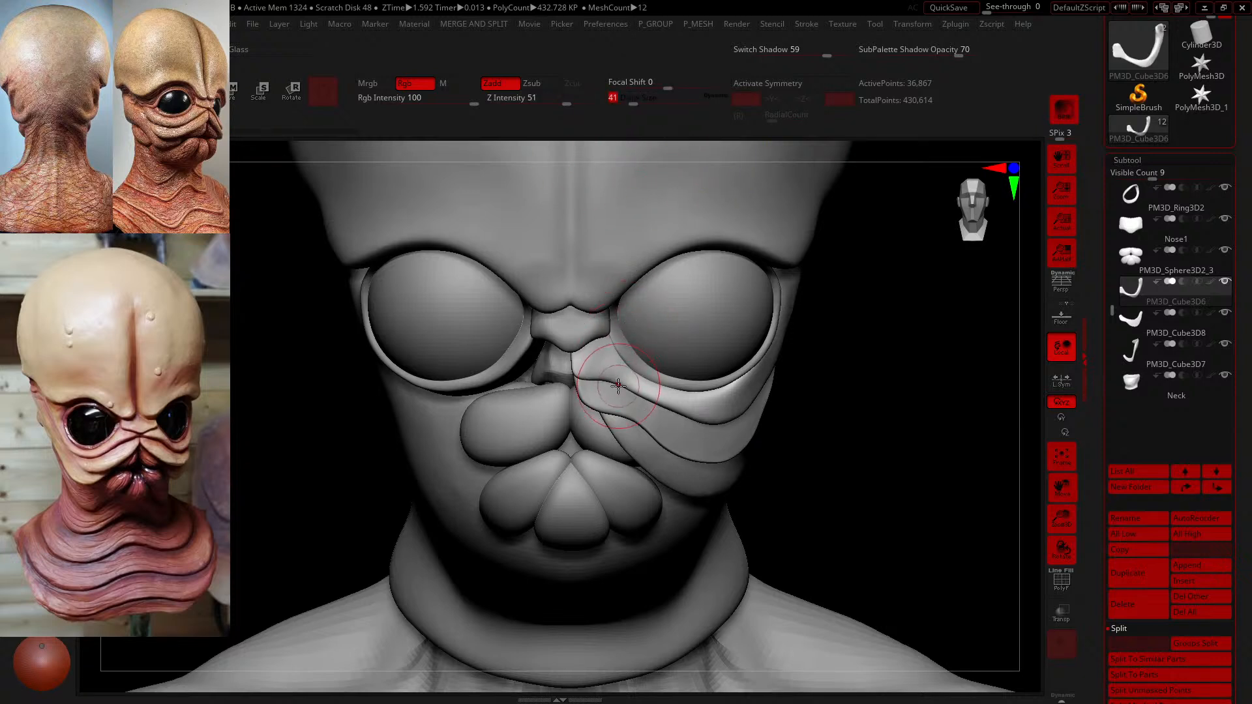
mouse_move(627, 395)
left_mouse_down()
mouse_move(688, 426)
mouse_move(722, 424)
mouse_move(697, 386)
left_mouse_up()
left_click_drag(861, 383, 782, 336)
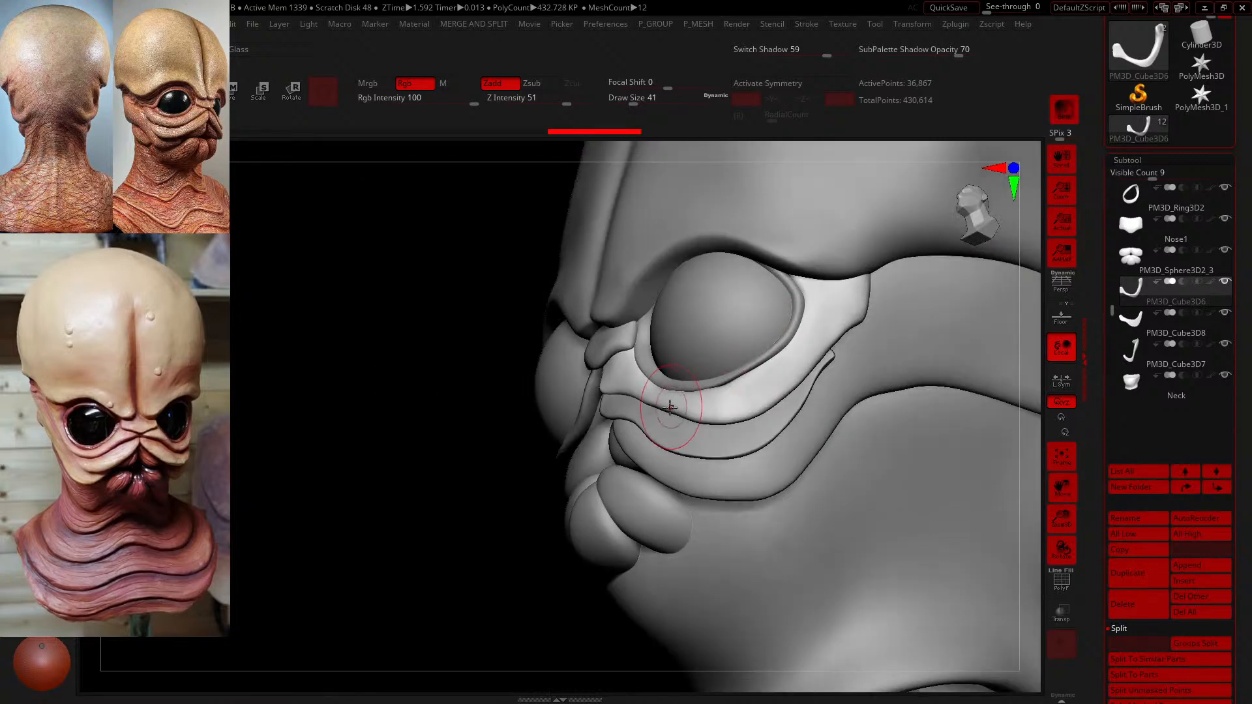
left_click_drag(669, 416, 695, 420)
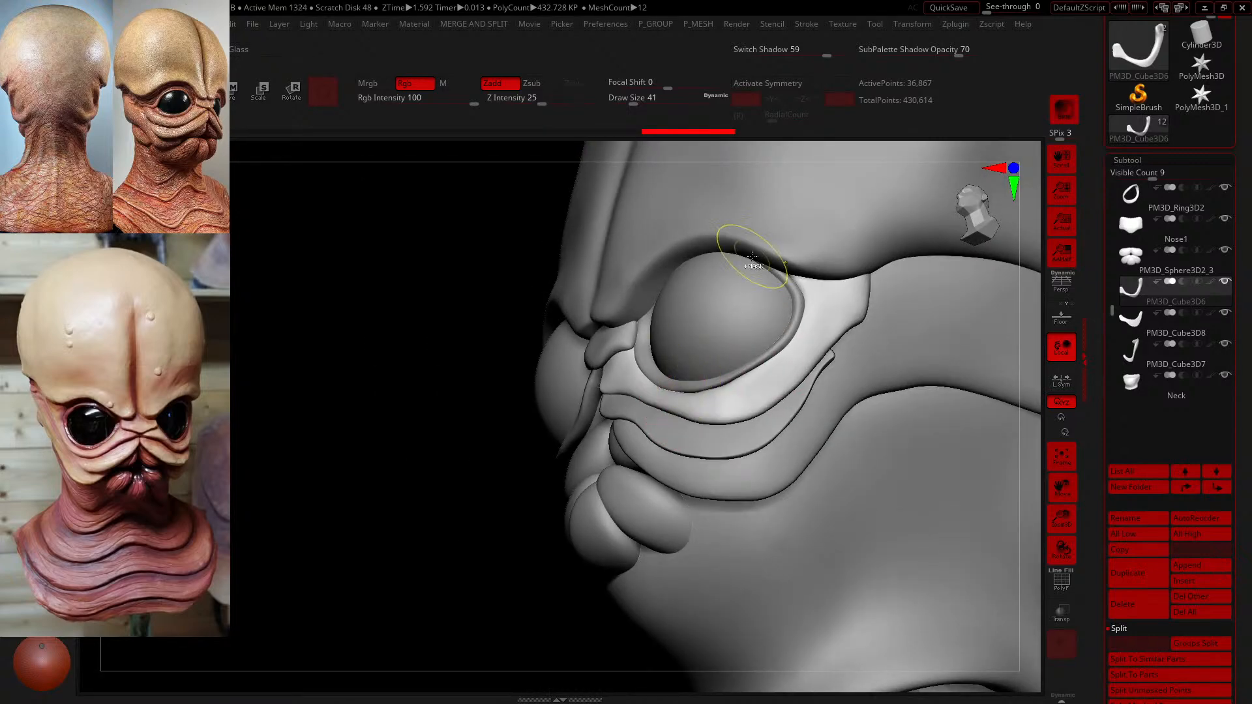
- Undo the last five sculpting strokes on the upper fold
key("ctrl+z")
key("ctrl+z")
key("ctrl+z")
key("ctrl+z")
key("ctrl+z")
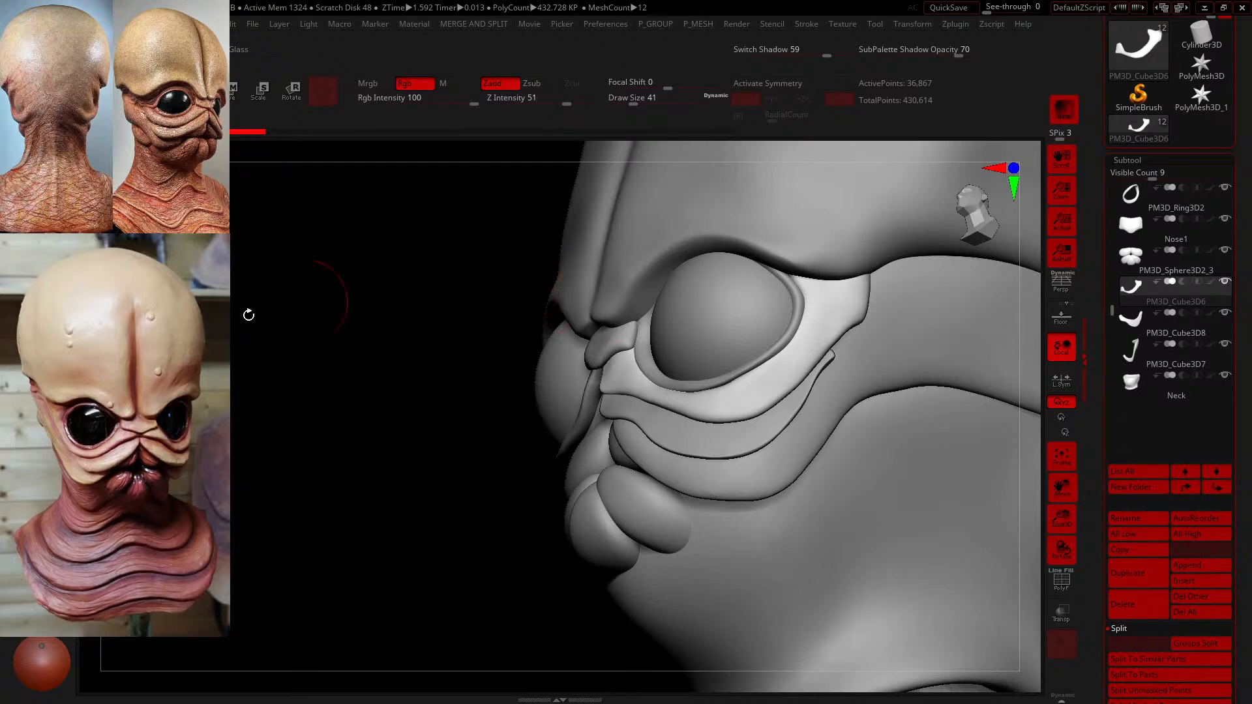
- Try to reshape the inner part of the upper cheek fold beside the nose with a draw size of 65
left_click_drag(248, 320, 379, 398)
left_click_drag(604, 103, 620, 103)
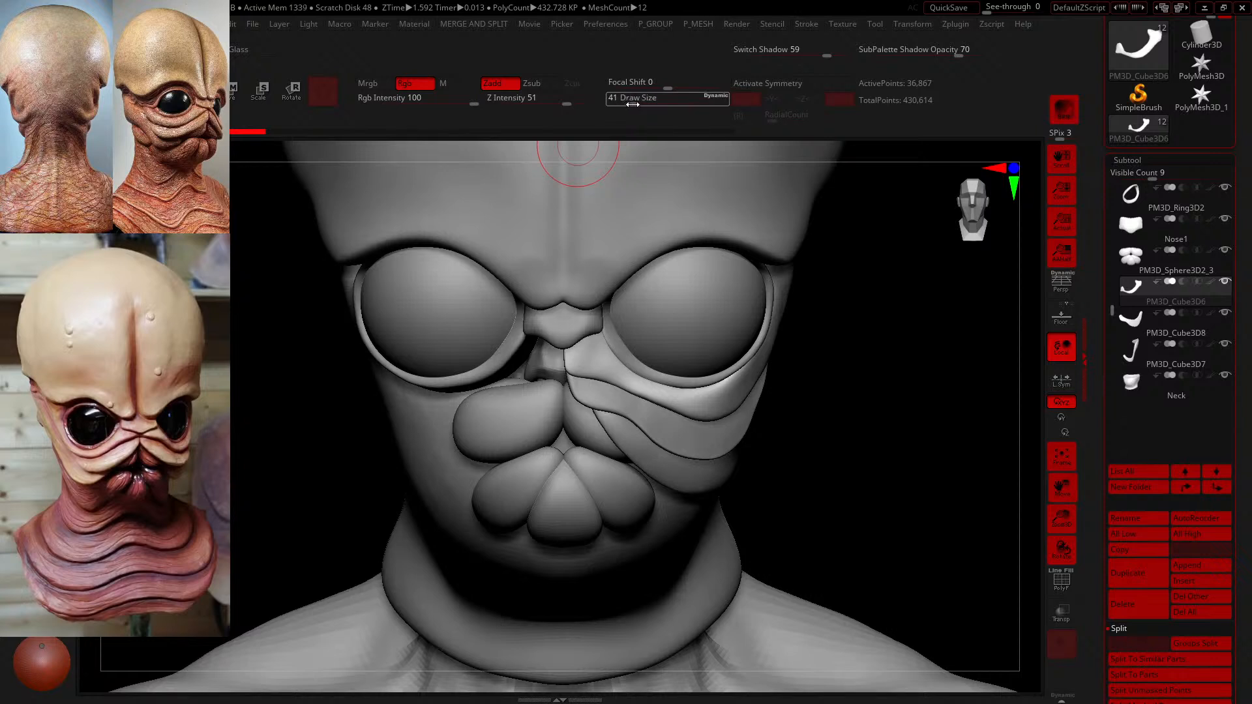
mouse_move(607, 387)
left_mouse_down()
mouse_move(606, 402)
mouse_move(660, 416)
mouse_move(664, 389)
left_mouse_up()
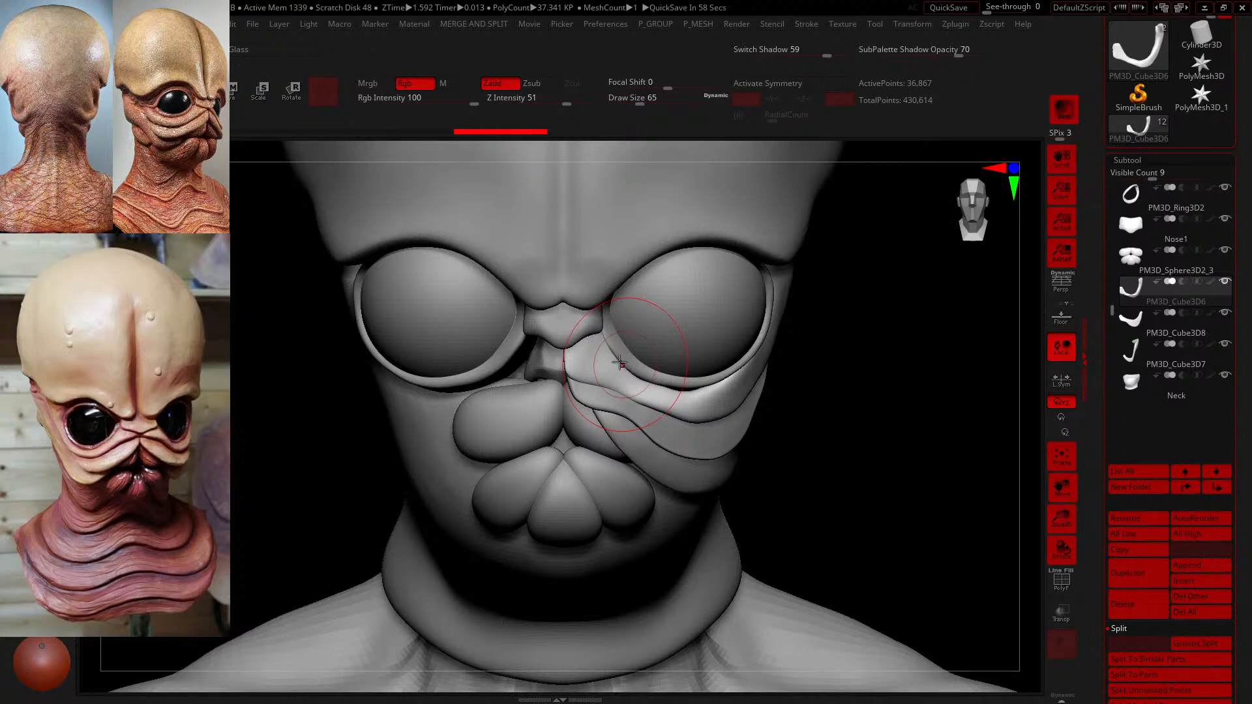
key("ctrl+z")
key("ctrl+z")
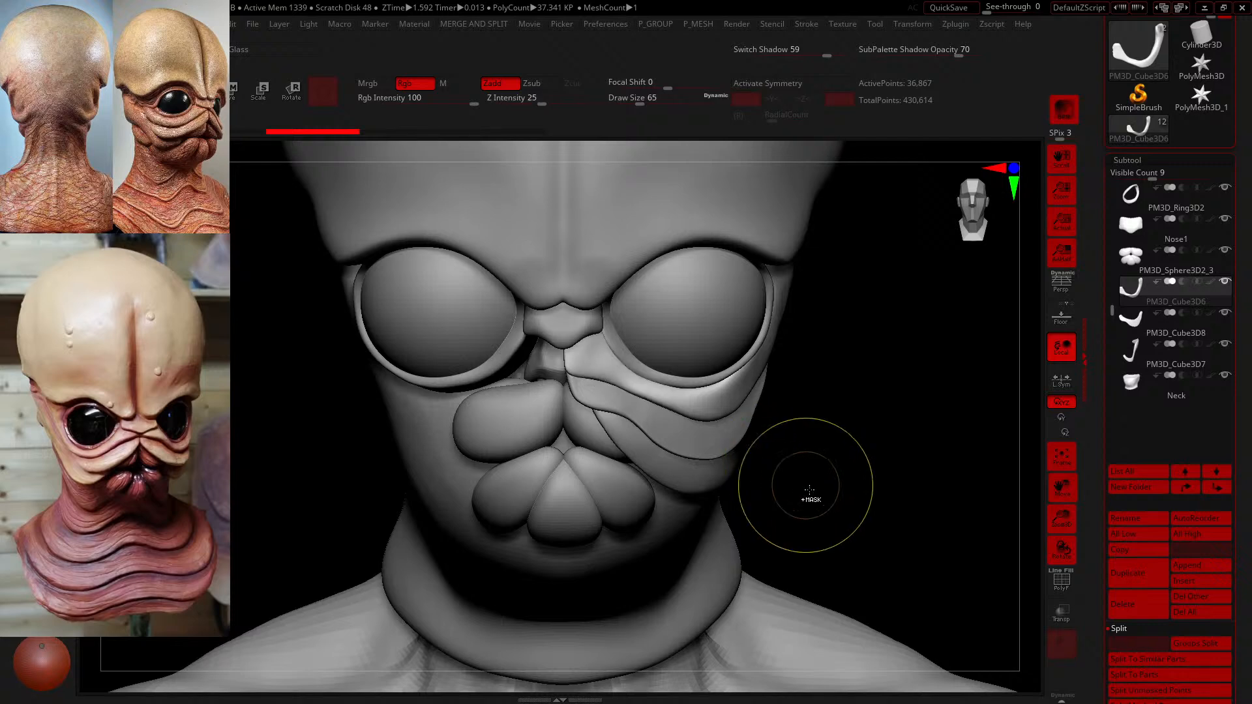
key("ctrl+z")
- Adjust the edge of the upper cheek fold under the eye and check the head's profile
left_click_drag(849, 484, 744, 475)
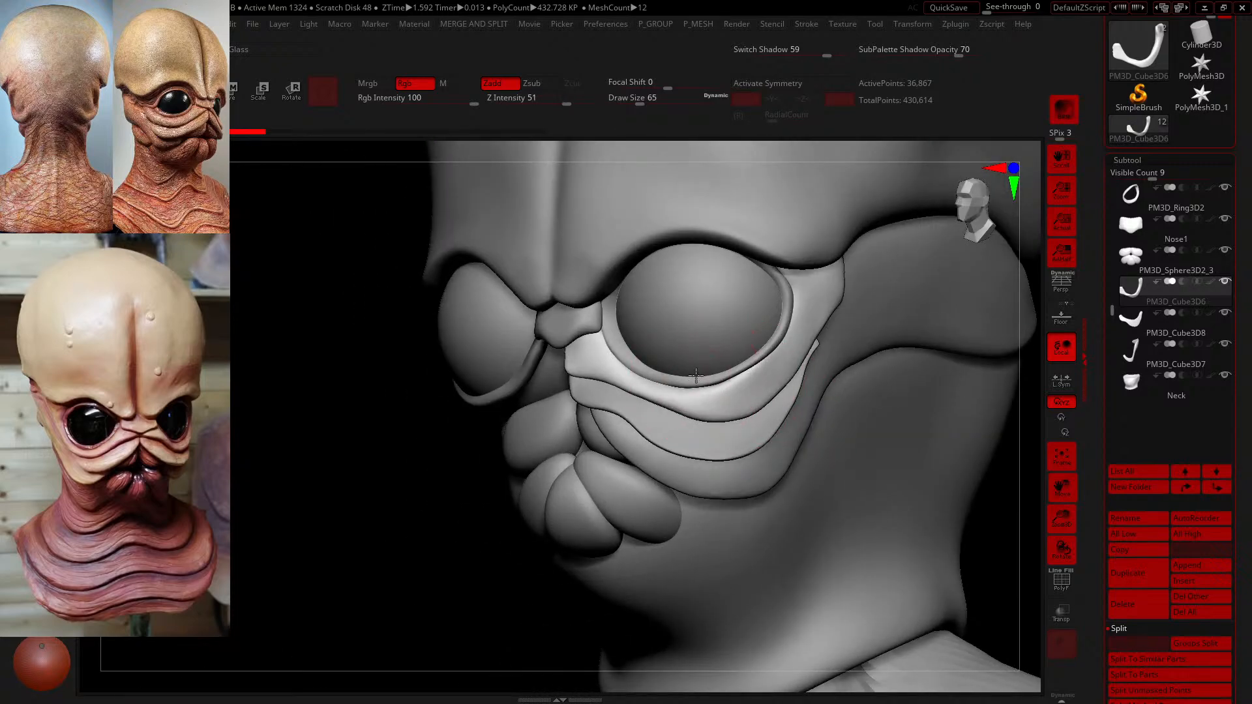
left_click_drag(696, 375, 694, 372)
left_click_drag(346, 439, 471, 450, "shift")
mouse_move(946, 431)
left_mouse_down()
mouse_move(889, 503)
mouse_move(841, 637)
mouse_move(877, 457)
mouse_move(931, 461)
left_mouse_up()
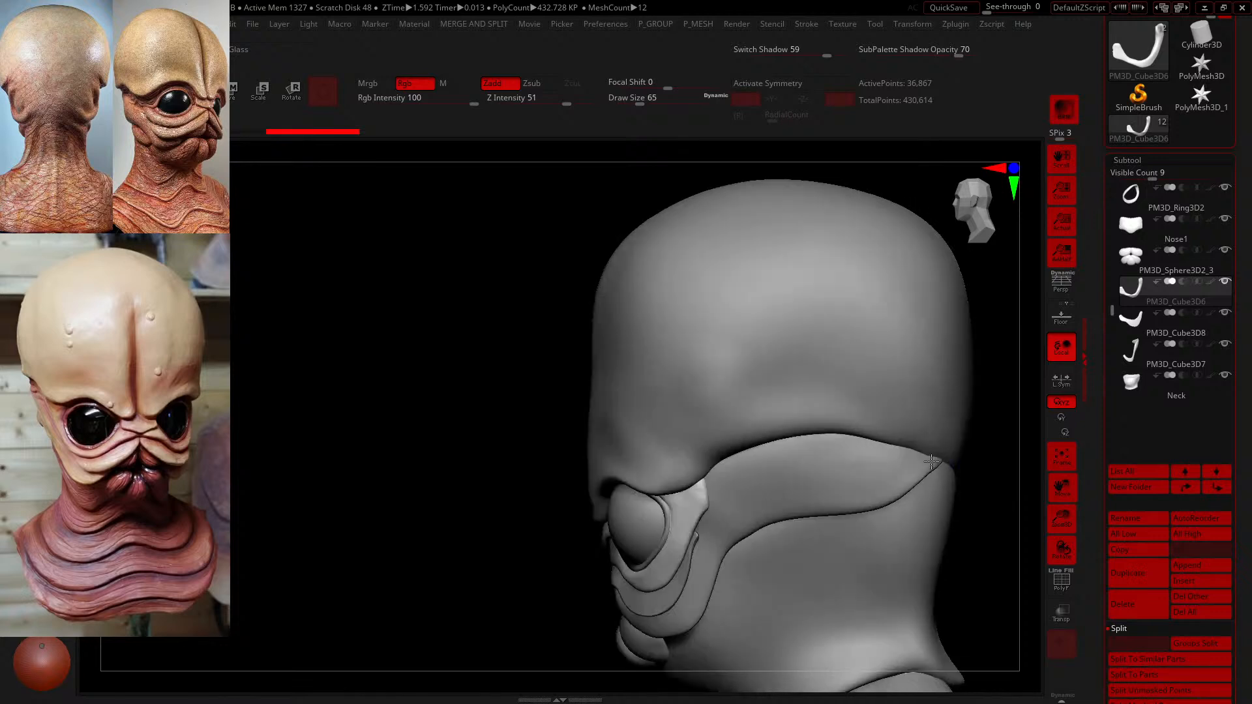
left_click_drag(365, 489, 337, 342, "alt")
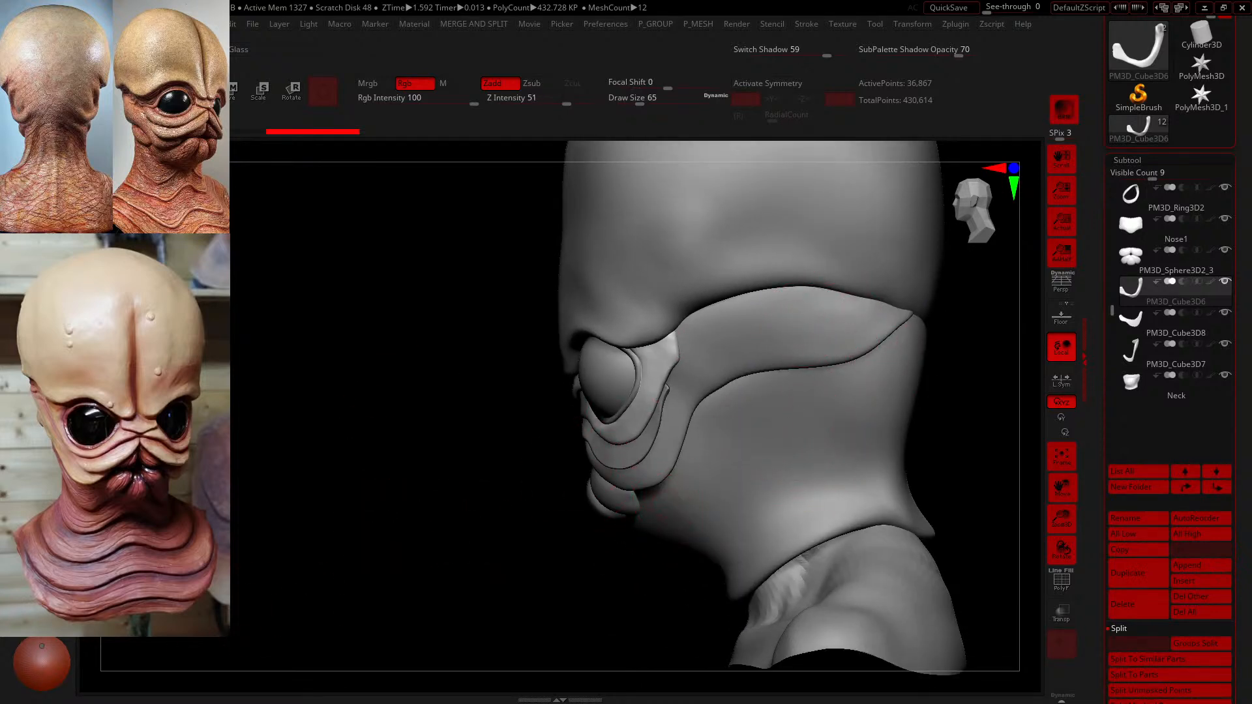
left_click_drag(416, 599, 1037, 476)
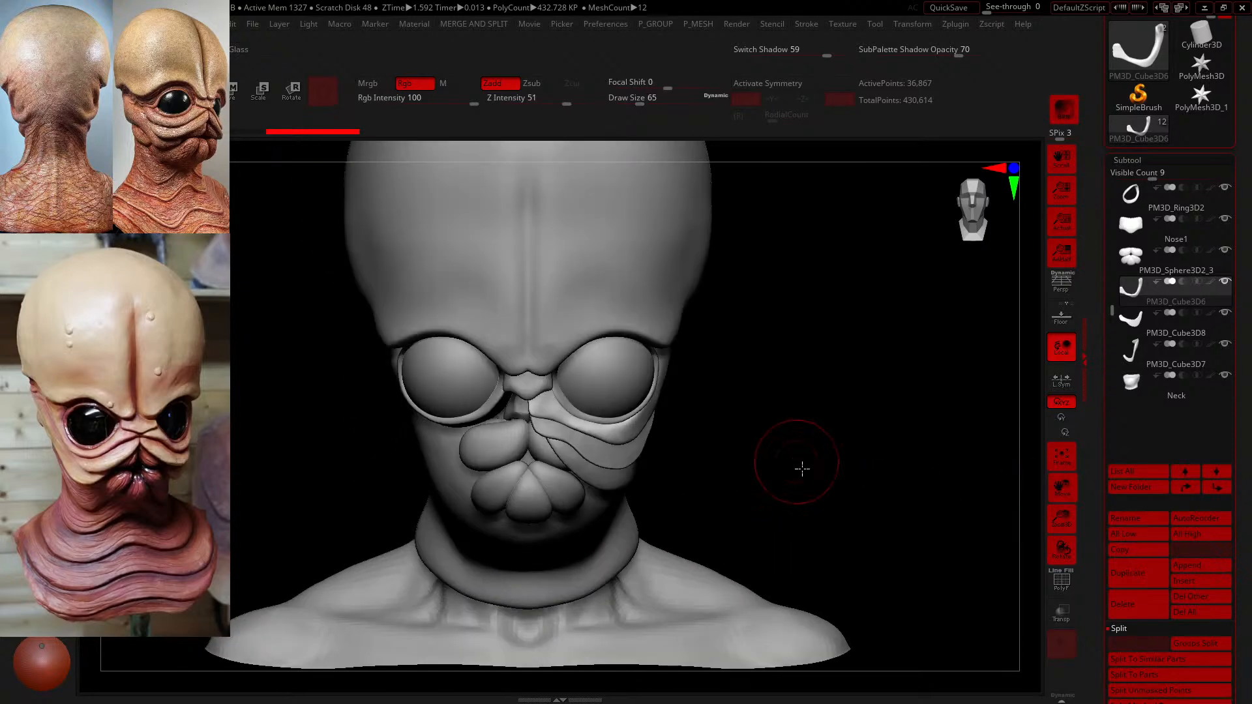
- Reshape the upper cheek fold around the eye with draw sizes of 59 and 80
left_click_drag(802, 468, 820, 529, "alt")
left_click_drag(652, 103, 638, 102)
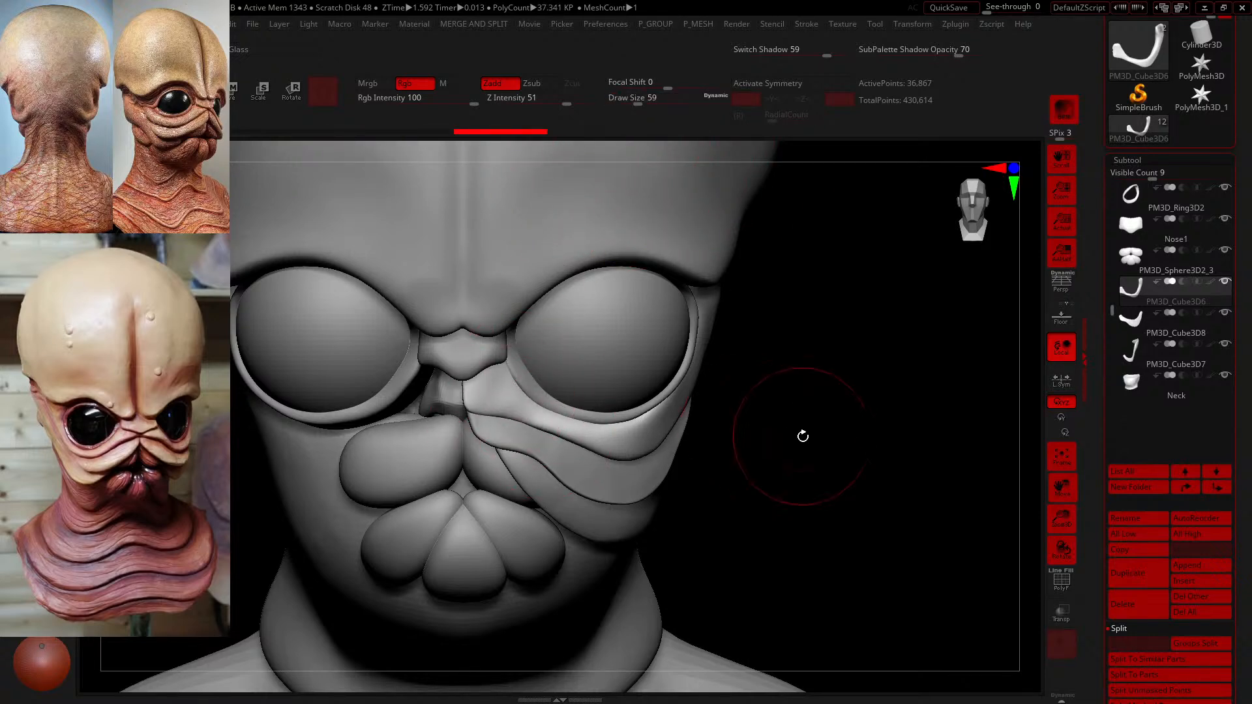
left_click_drag(802, 436, 562, 421)
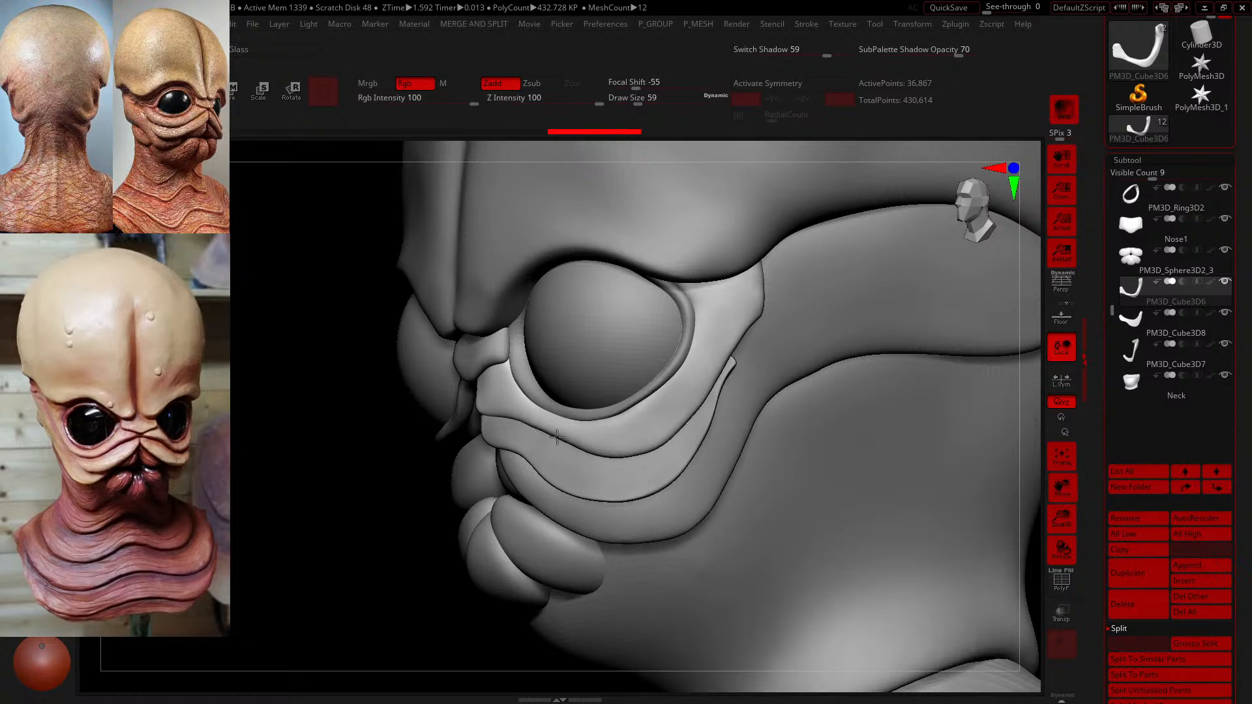
left_click_drag(632, 99, 641, 102)
left_click_drag(225, 429, 269, 433)
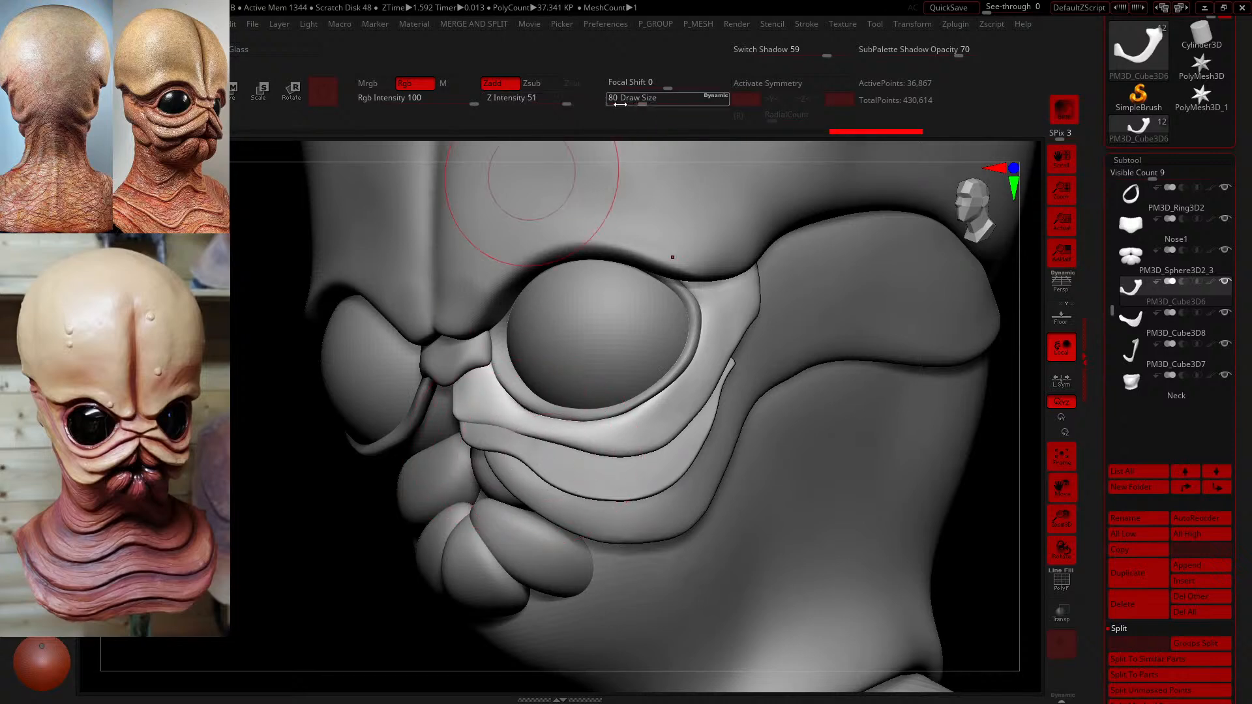
- Set the draw size to 54 and shape the inner end of the upper cheek fold beside the nose
left_click_drag(642, 102, 637, 102)
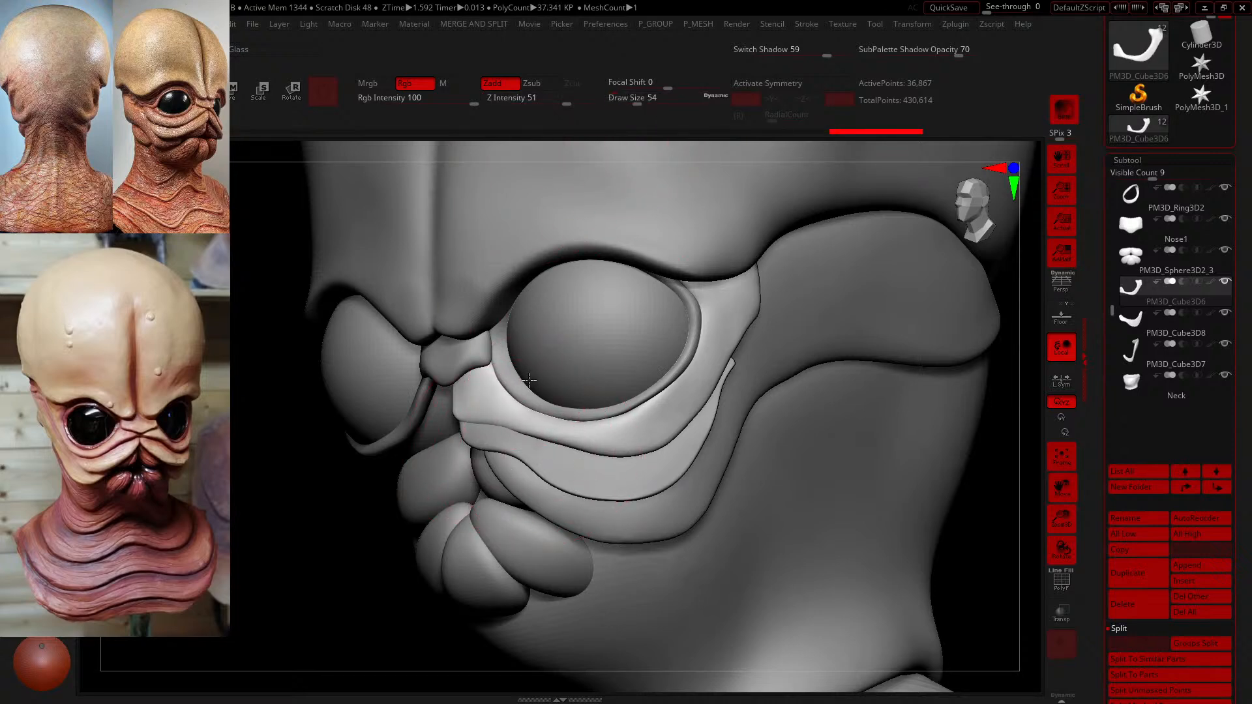
mouse_move(256, 530)
left_mouse_down()
mouse_move(285, 489)
mouse_move(543, 429)
mouse_move(479, 414)
left_mouse_up()
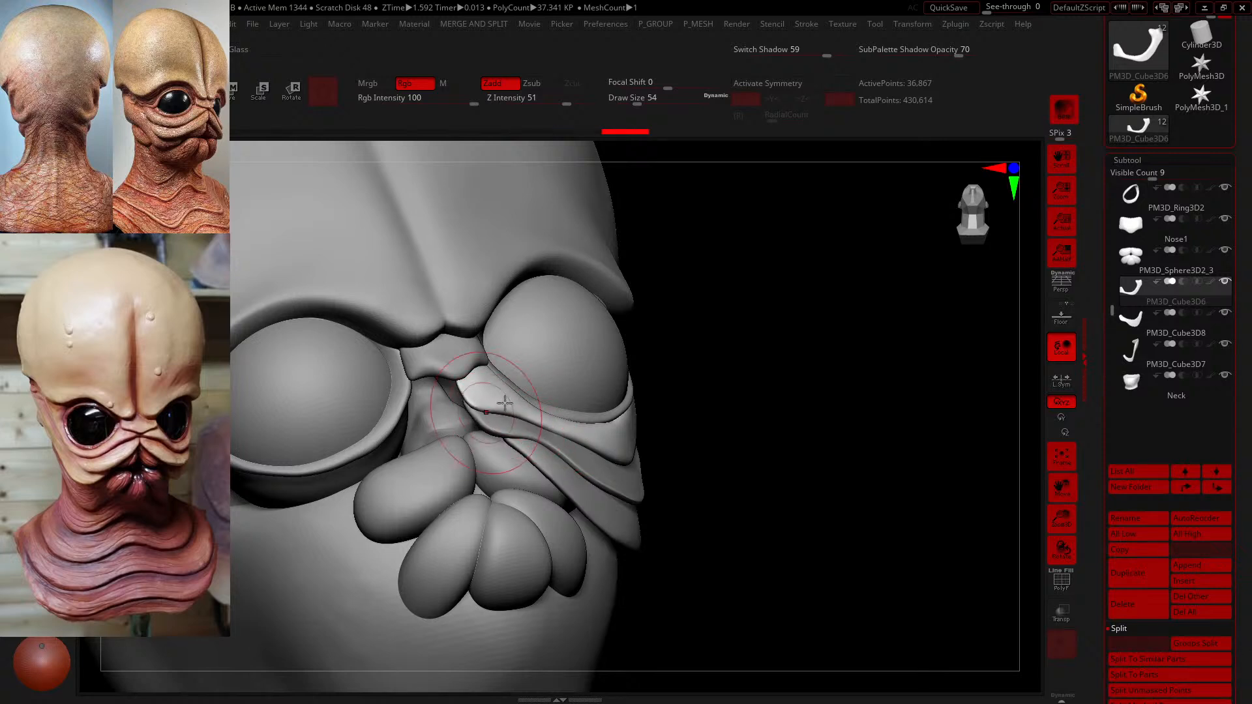
left_click_drag(513, 375, 506, 394)
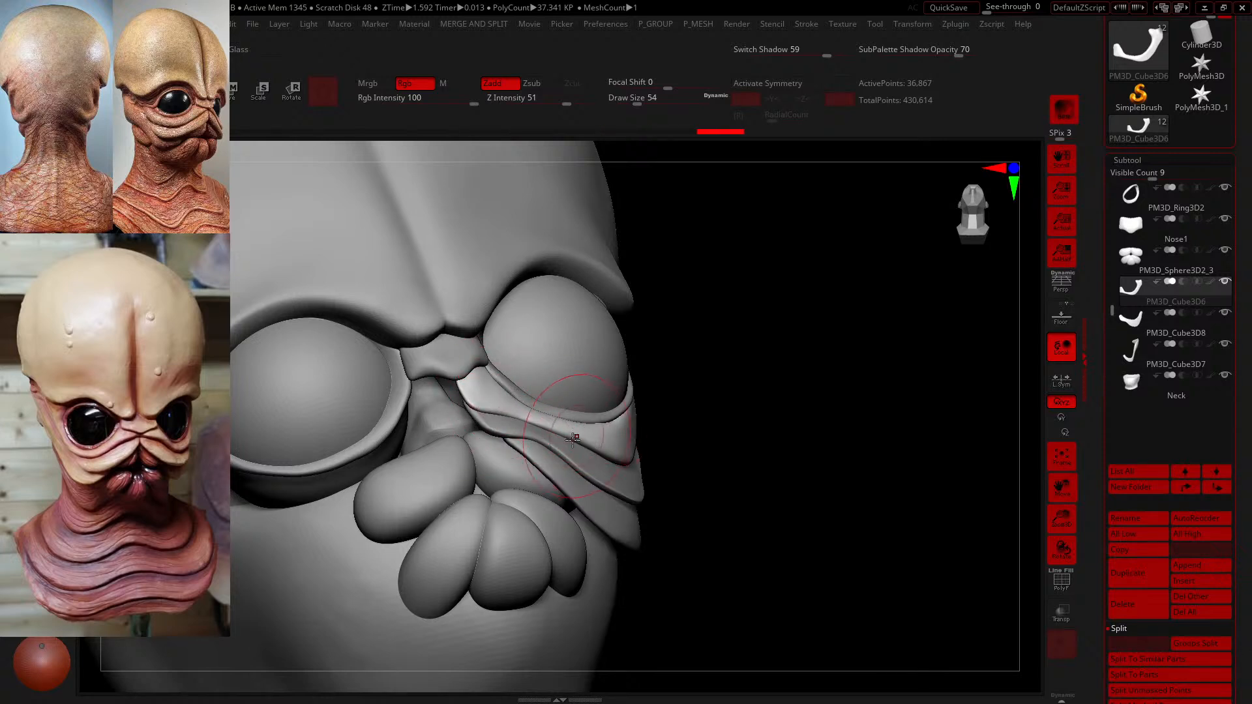
left_click_drag(668, 481, 597, 551)
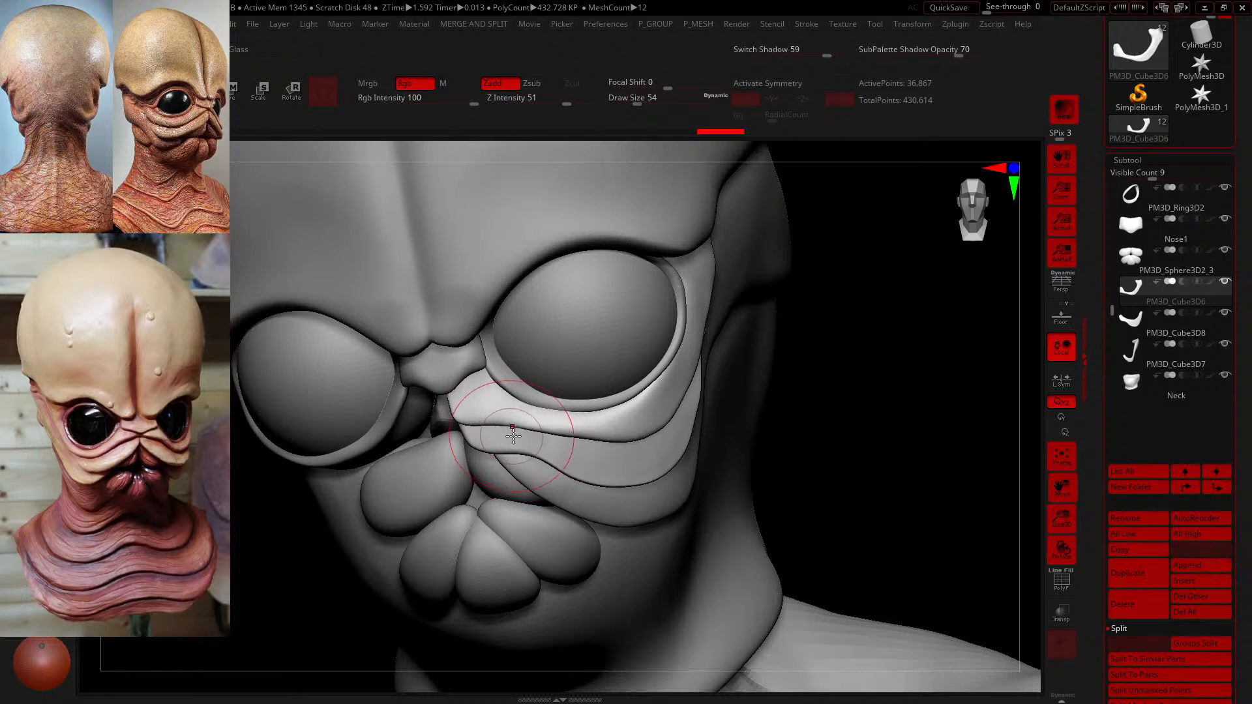
mouse_move(518, 444)
left_mouse_down()
mouse_move(593, 450)
mouse_move(586, 409)
mouse_move(521, 432)
left_mouse_up()
- Refine the front section of the upper cheek fold below the eye with draw sizes of 37 and 68
left_click(632, 103)
left_click_drag(778, 427, 840, 422)
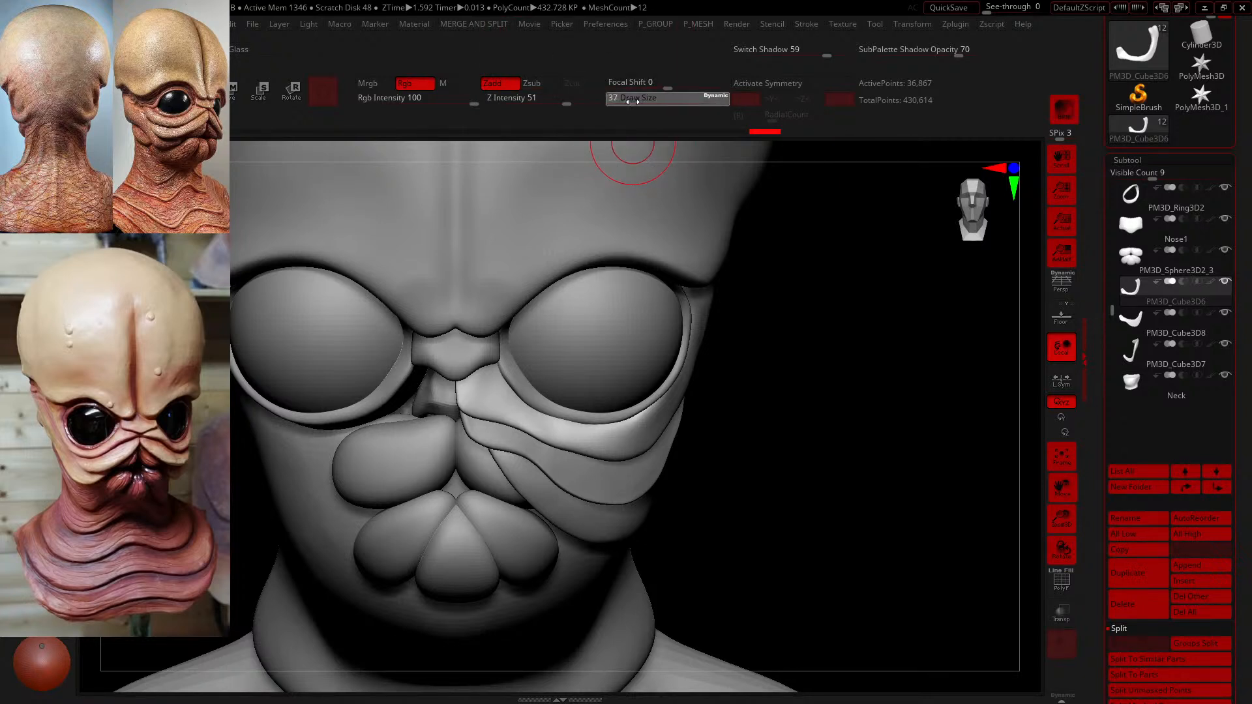
left_click_drag(632, 102, 641, 102)
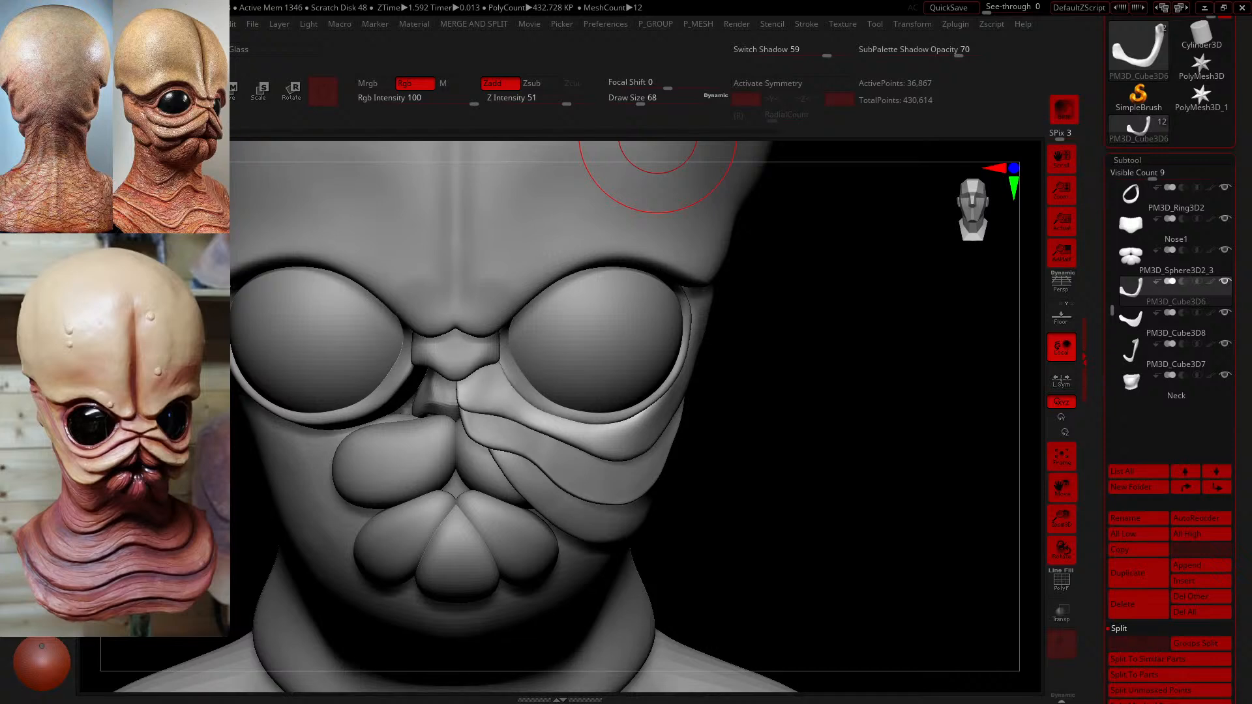
mouse_move(774, 482)
left_mouse_down()
mouse_move(692, 424)
mouse_move(541, 262)
left_mouse_up()
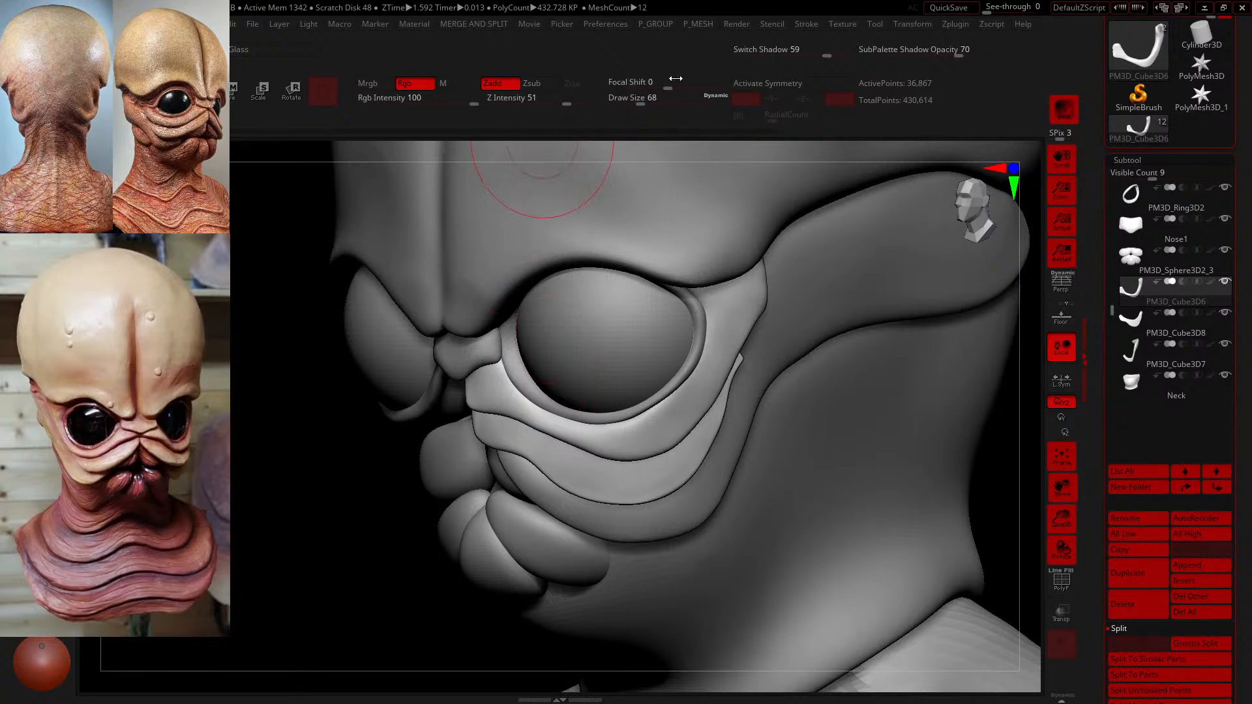
- Set the draw size to 44 and reshape the outer end of the upper cheek fold beside the eye
left_click(642, 101)
left_click_drag(642, 103, 635, 104)
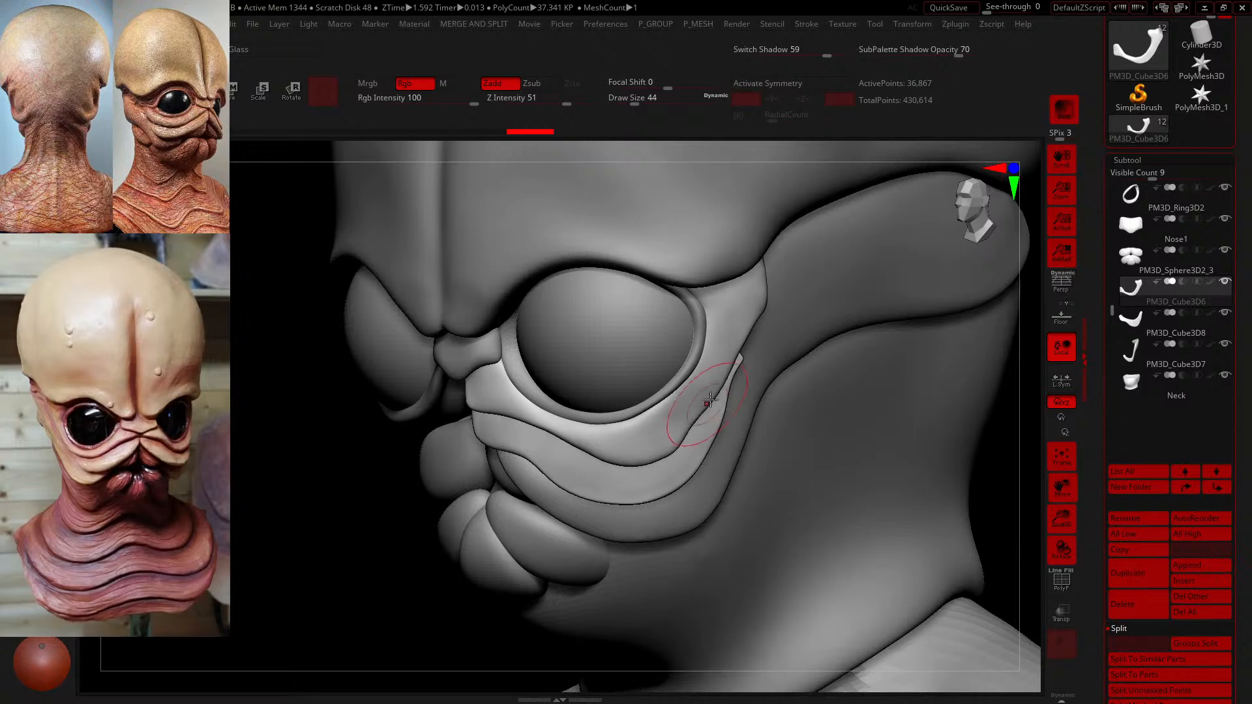
left_click_drag(271, 545, 693, 419)
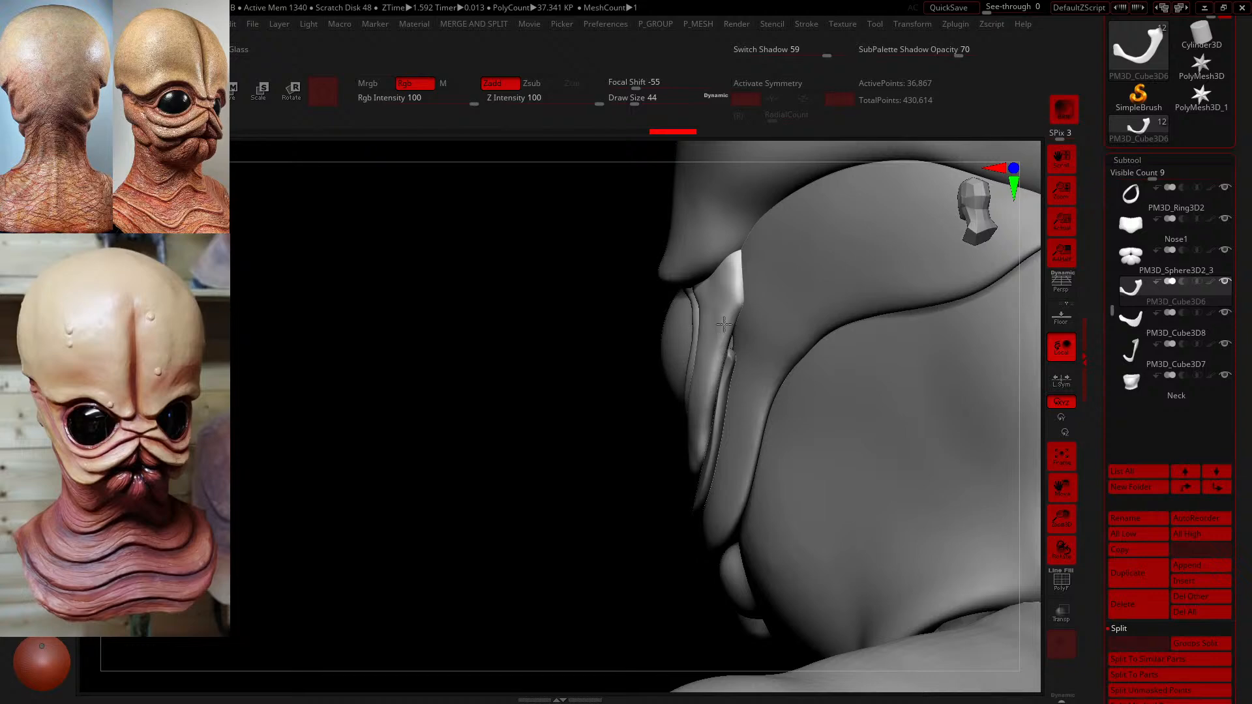
left_click_drag(724, 324, 729, 306)
left_click_drag(567, 408, 651, 494)
- Adjust the inner edge of the upper cheek fold at the nose and smooth its surface below the eye
left_click_drag(261, 530, 300, 519)
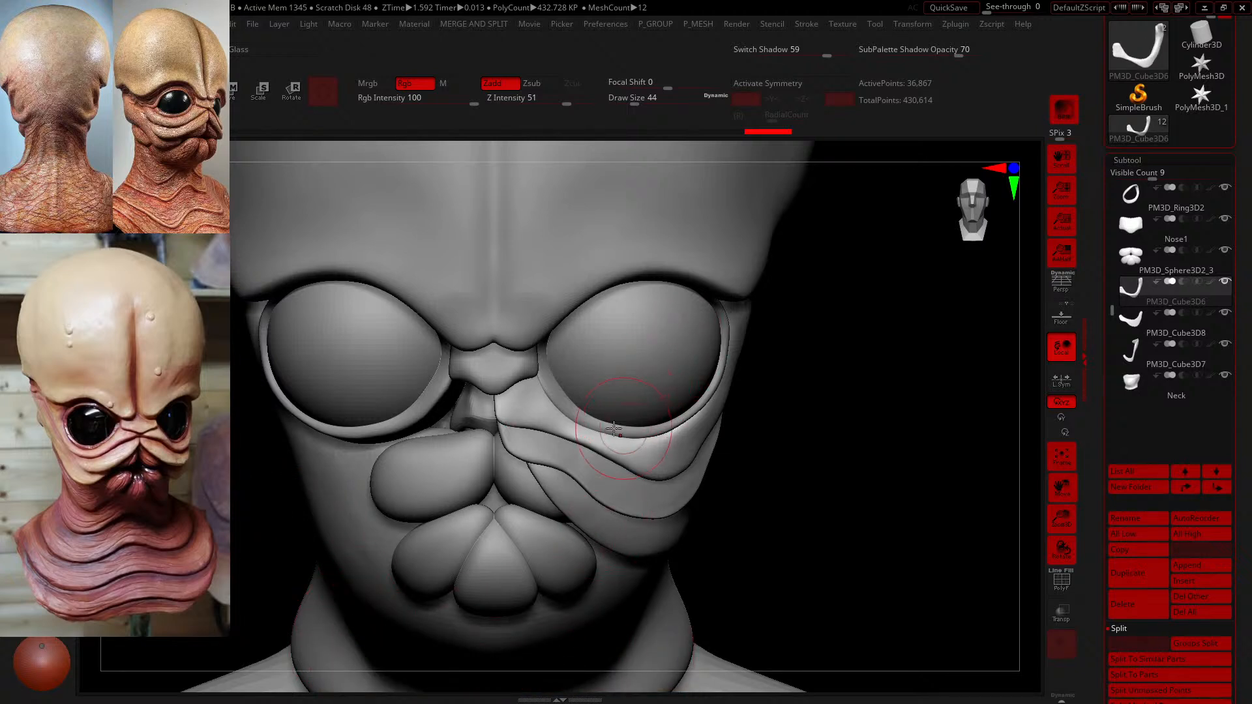
left_click_drag(567, 424, 597, 447, "shift")
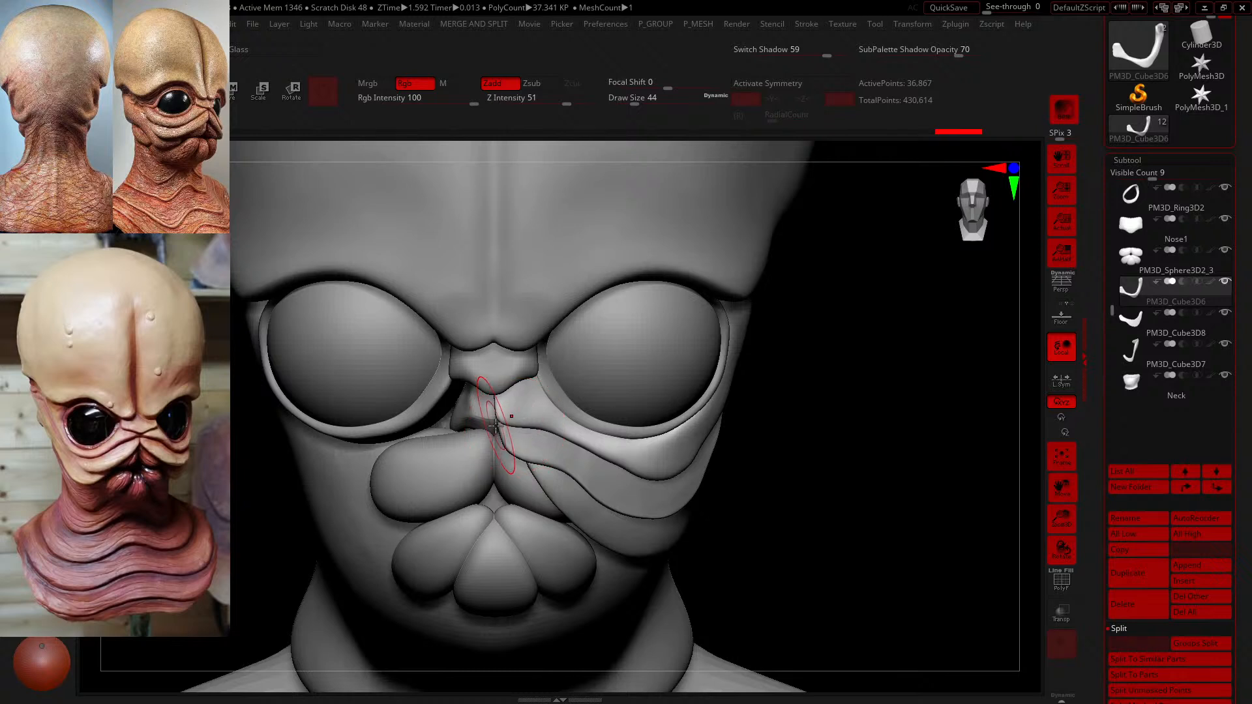
mouse_move(498, 423)
left_mouse_down()
mouse_move(547, 434)
mouse_move(551, 408)
left_mouse_up()
left_click_drag(617, 448, 618, 426, "shift")
- Set the draw size to 23 and refine the lower edge of the upper cheek fold beneath the eye
mouse_move(732, 469)
left_mouse_down()
mouse_move(586, 464)
mouse_move(620, 467)
left_mouse_up()
left_click_drag(626, 476, 629, 472)
key("ctrl+z")
left_click_drag(640, 103, 627, 103)
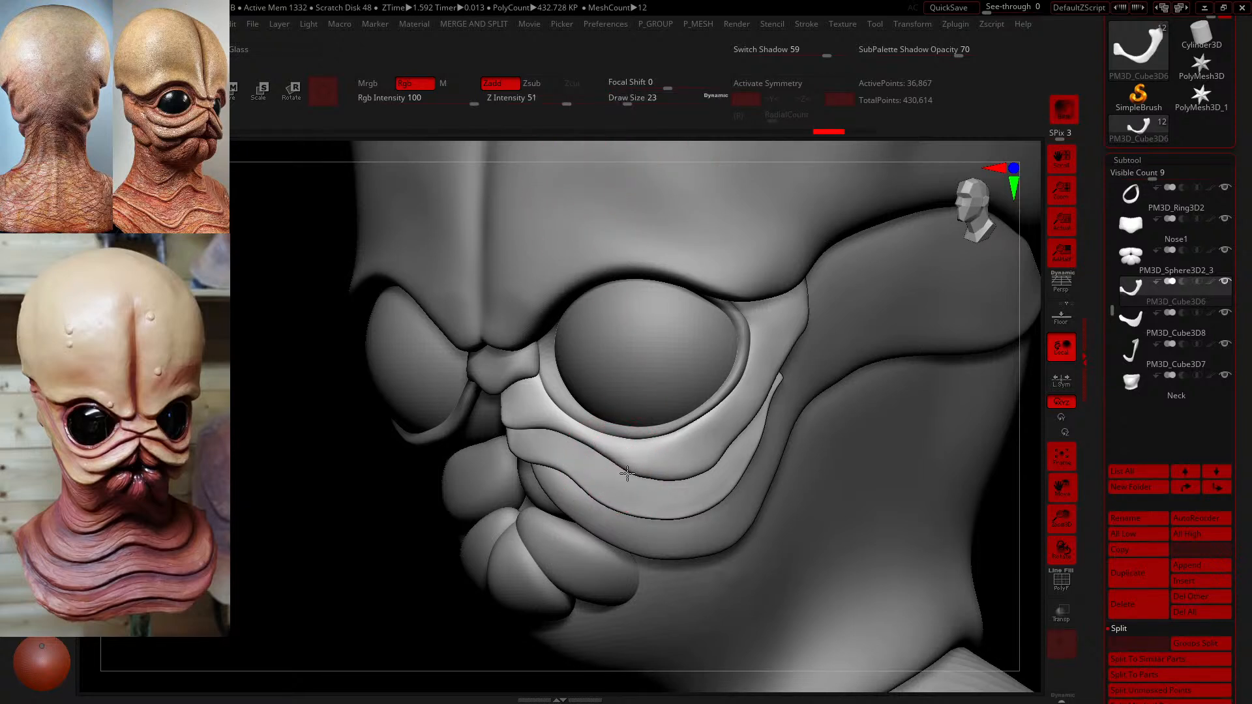
left_click_drag(627, 474, 652, 476)
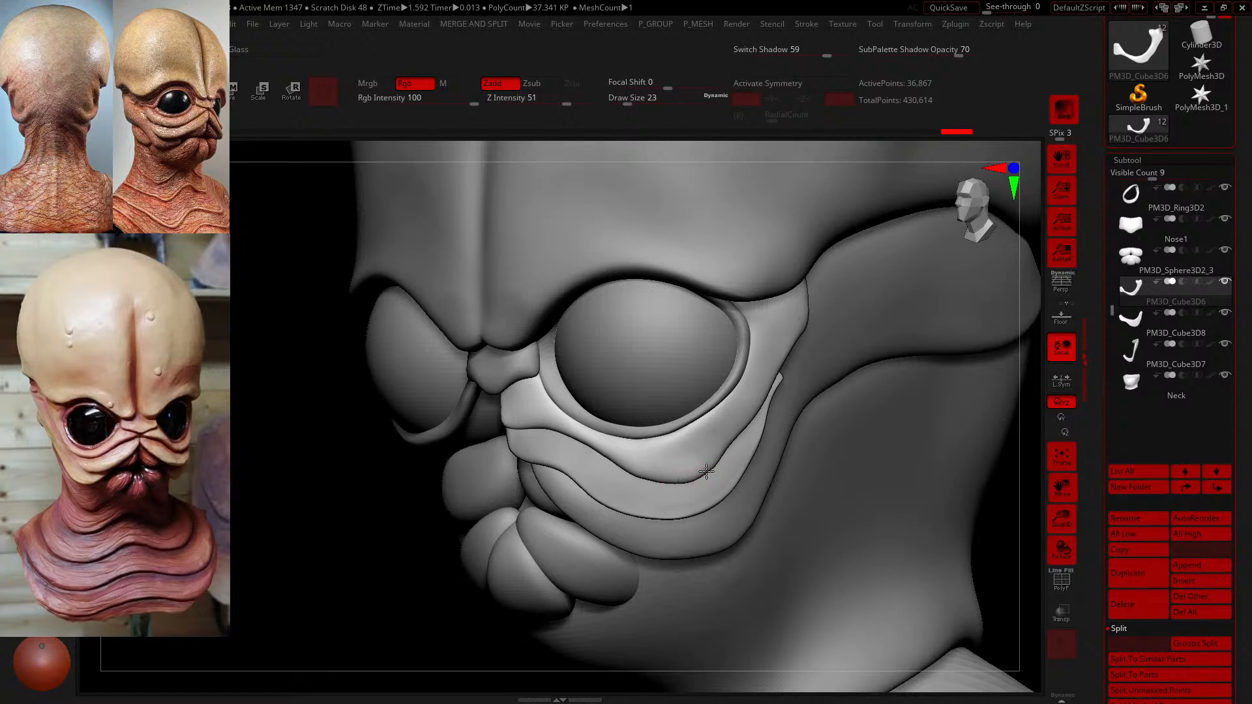
left_click_drag(707, 471, 702, 467)
left_click_drag(252, 498, 268, 495, "shift")
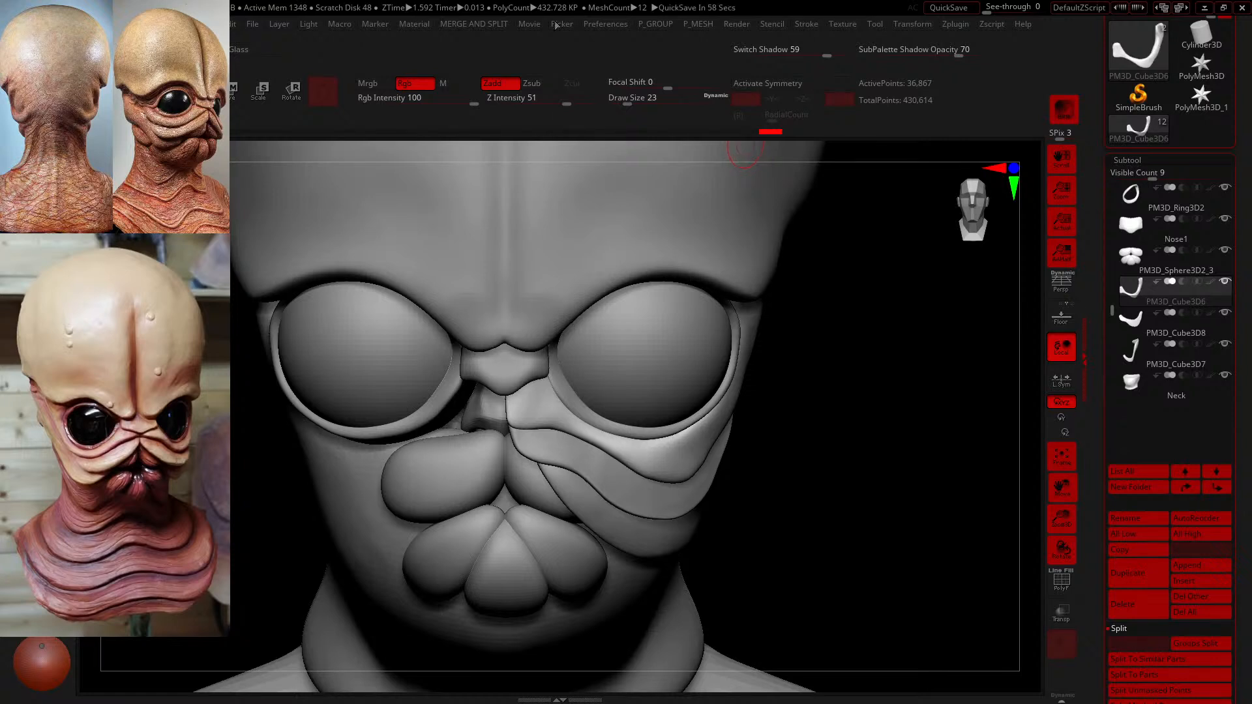
- Isolate the upper cheek fold subtool PM3D_Cube3D6, frame it, and set the draw size to 44
key("shift")
key("shift")
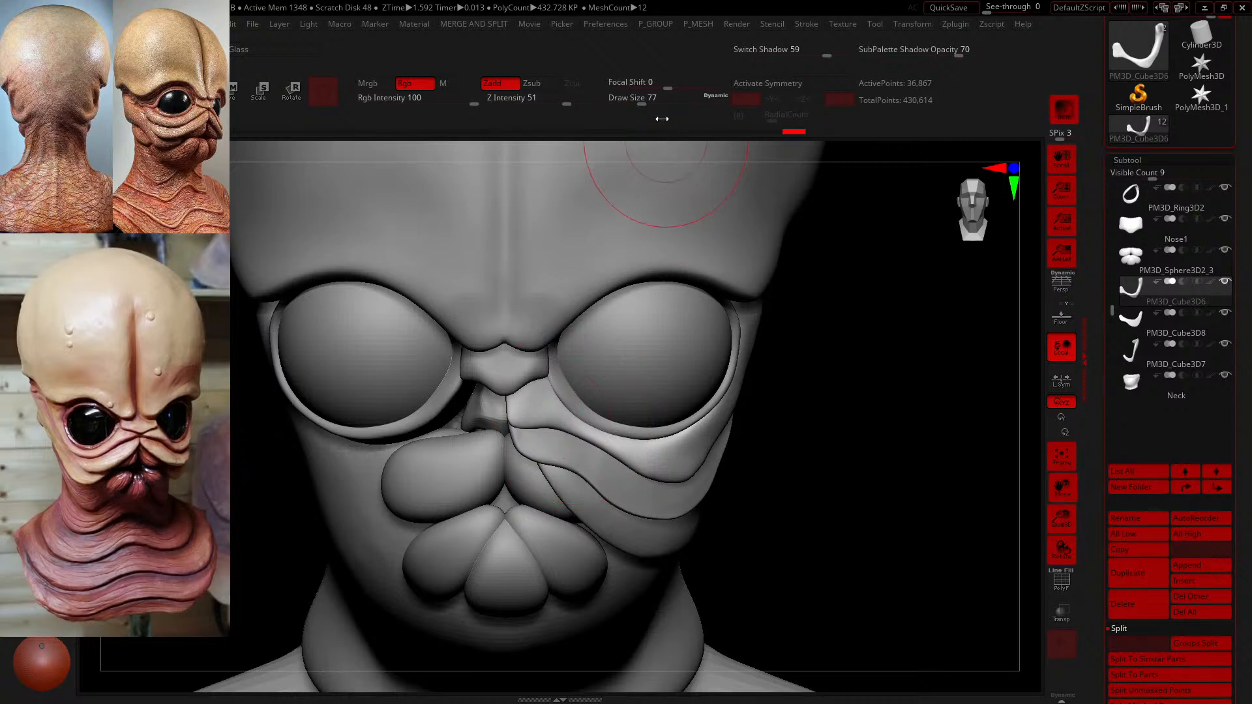
key("s")
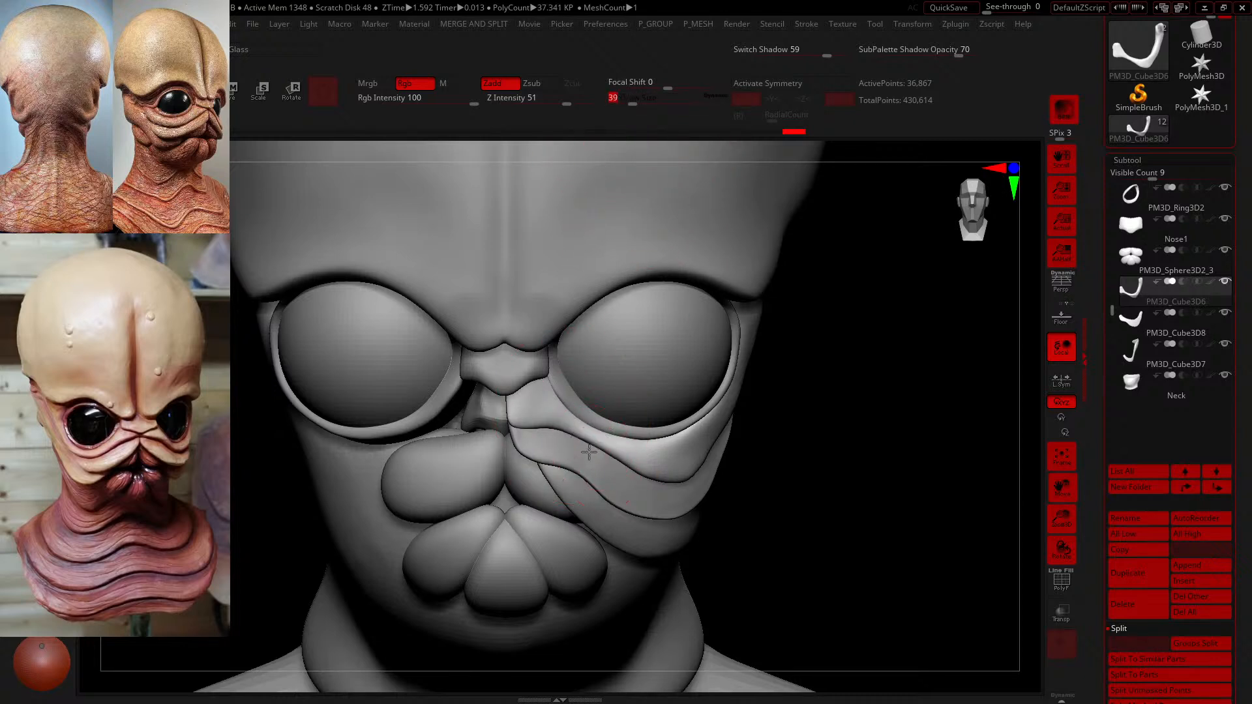
left_click(1225, 281)
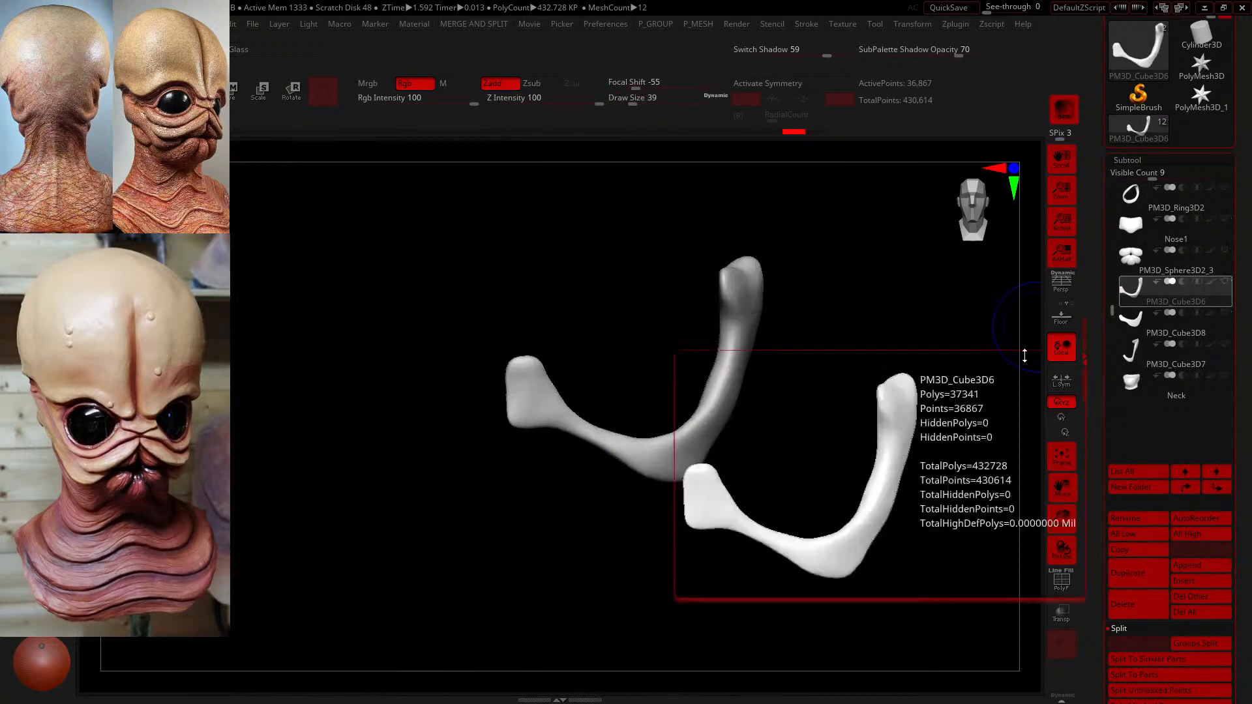
mouse_move(902, 427)
left_mouse_down()
mouse_move(870, 430)
mouse_move(869, 416)
left_mouse_up()
mouse_move(625, 100)
left_mouse_down()
mouse_move(643, 106)
mouse_move(632, 103)
left_mouse_up()
key("f")
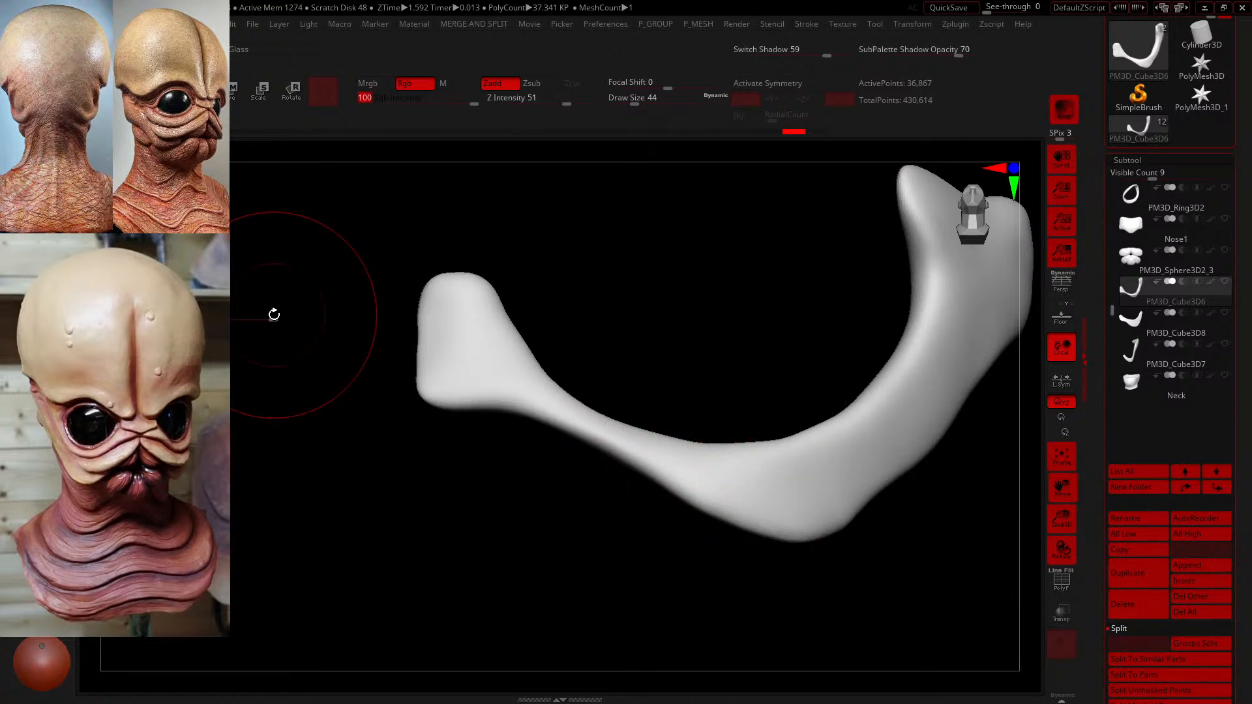
- Switch to a brush with Z Intensity 10, set the draw size to 22, and thicken the fold's narrow inner section
key("b")
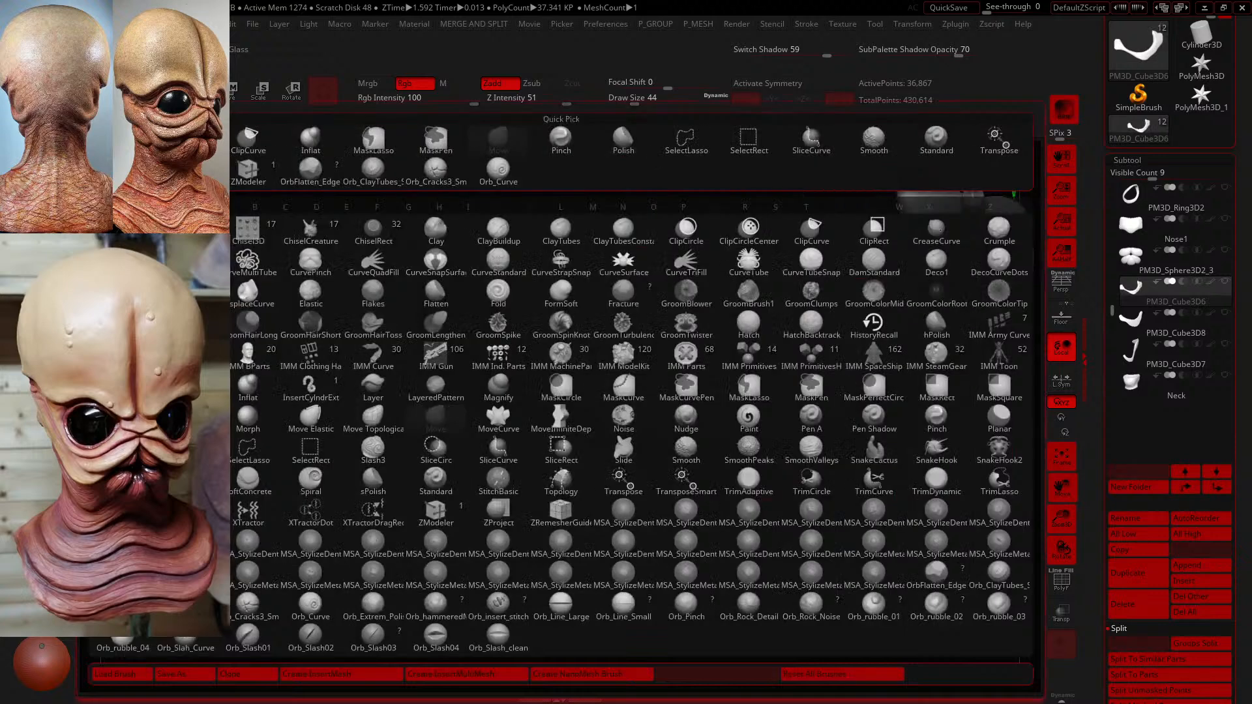
left_click(892, 407)
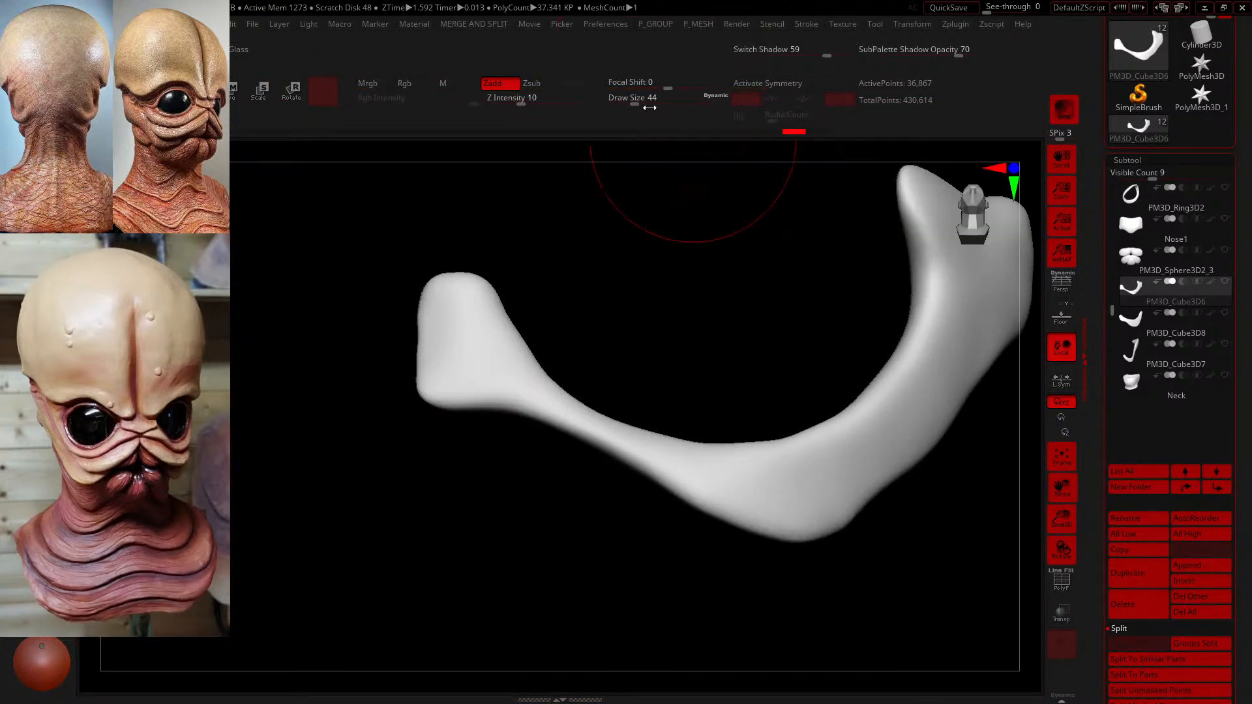
left_click_drag(638, 102, 620, 102)
left_click_drag(682, 285, 654, 309)
left_click_drag(620, 103, 628, 103)
mouse_move(535, 403)
left_mouse_down()
mouse_move(642, 466)
mouse_move(604, 434)
mouse_move(554, 417)
left_mouse_up()
left_click_drag(624, 353, 615, 397, "shift")
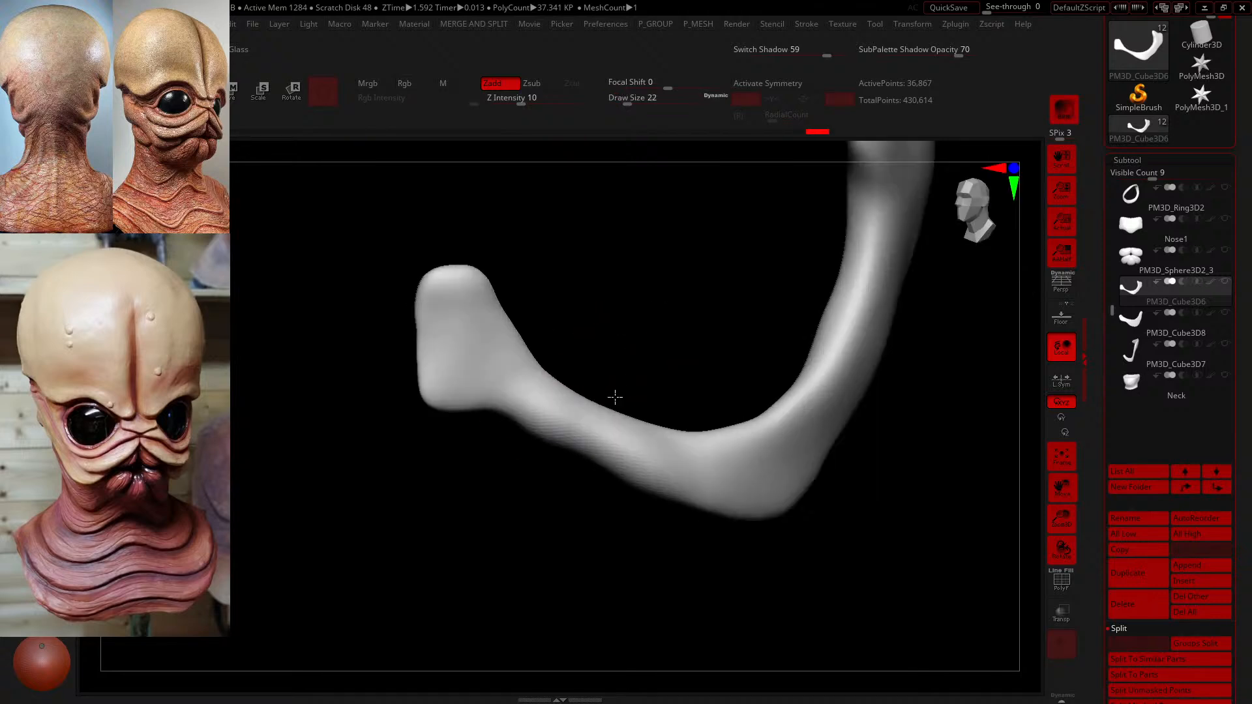
mouse_move(575, 453)
left_mouse_down()
mouse_move(602, 463)
mouse_move(512, 399)
left_mouse_up()
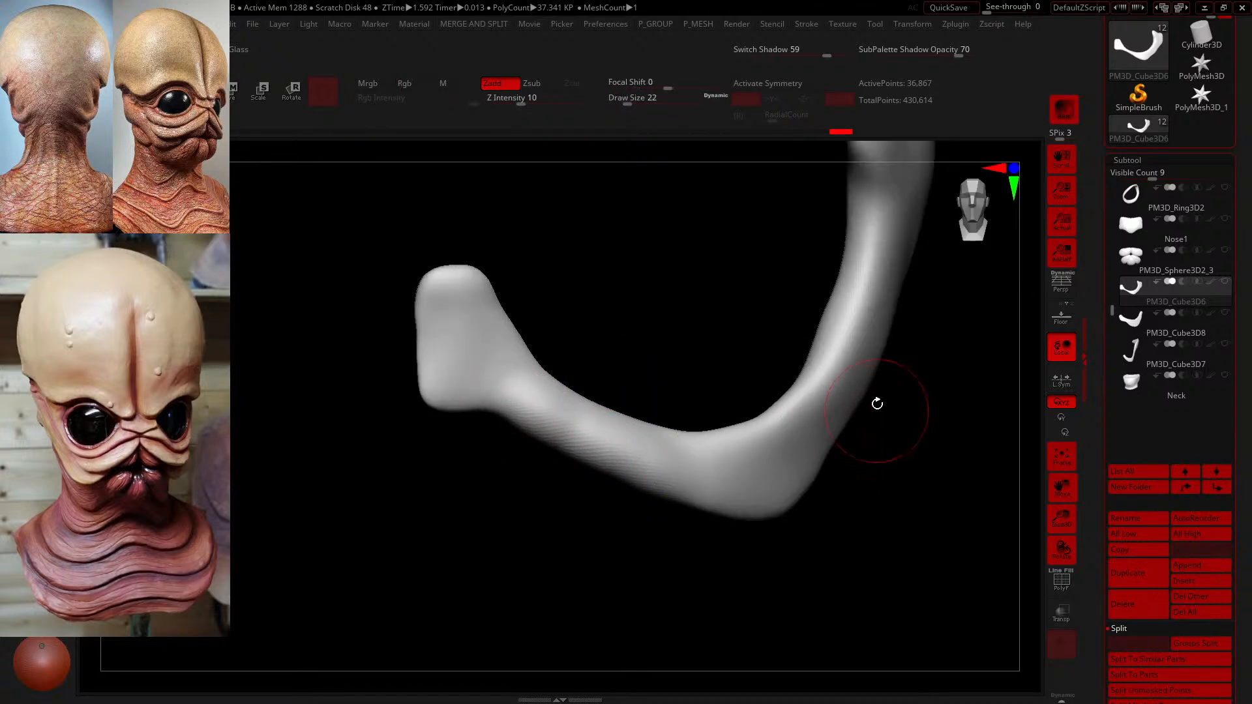
- Show all subtools again and smooth the thickened section of the upper cheek fold under the eye
left_click(1139, 294)
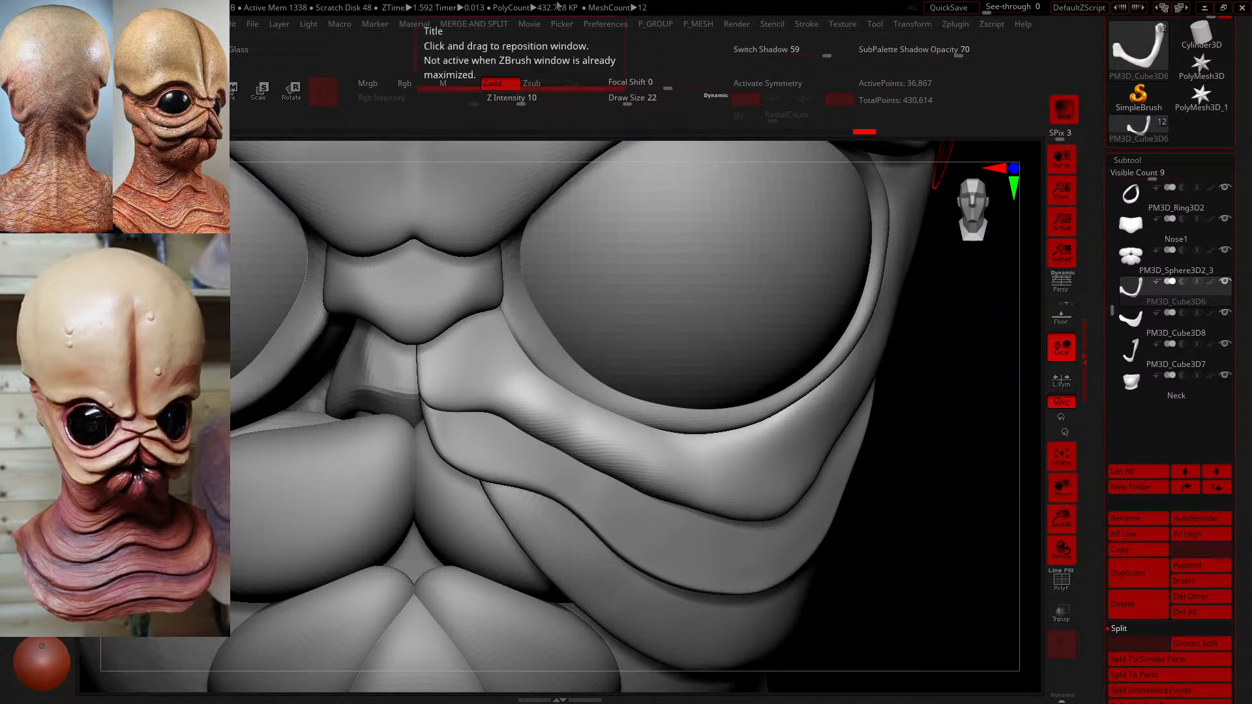
mouse_move(961, 567)
left_mouse_down()
mouse_move(939, 573)
mouse_move(932, 556)
left_mouse_up()
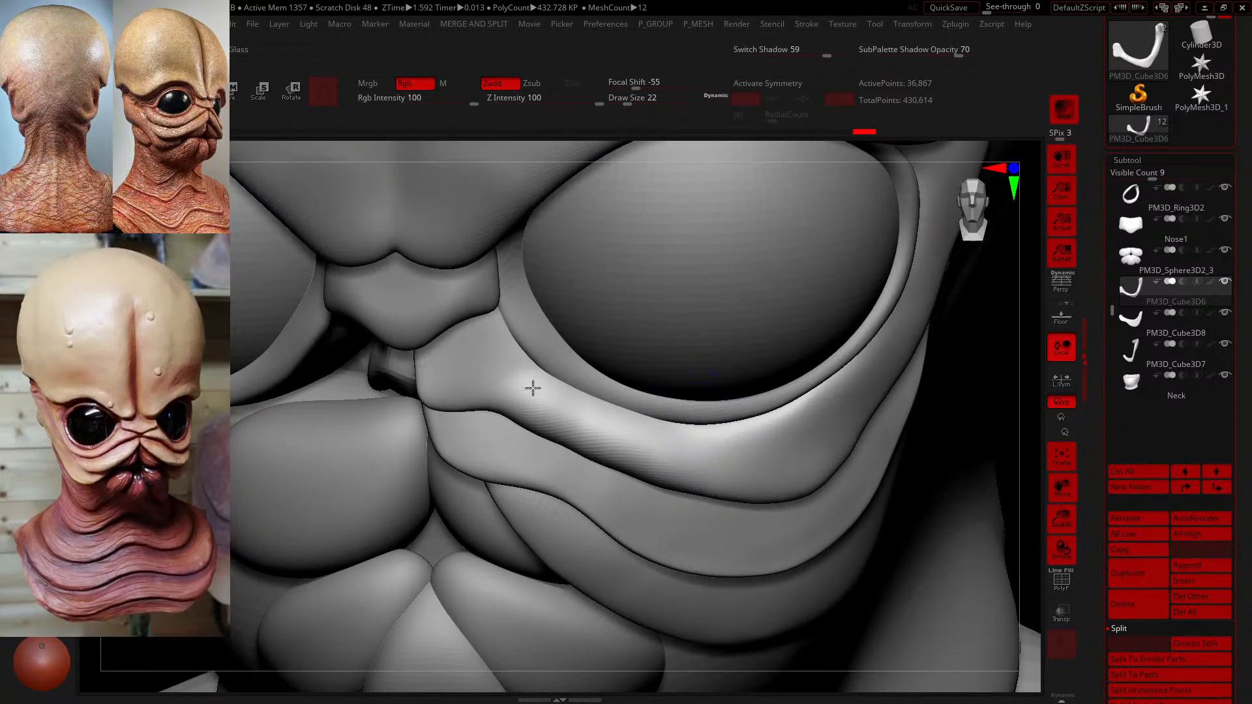
left_click_drag(530, 421, 642, 460)
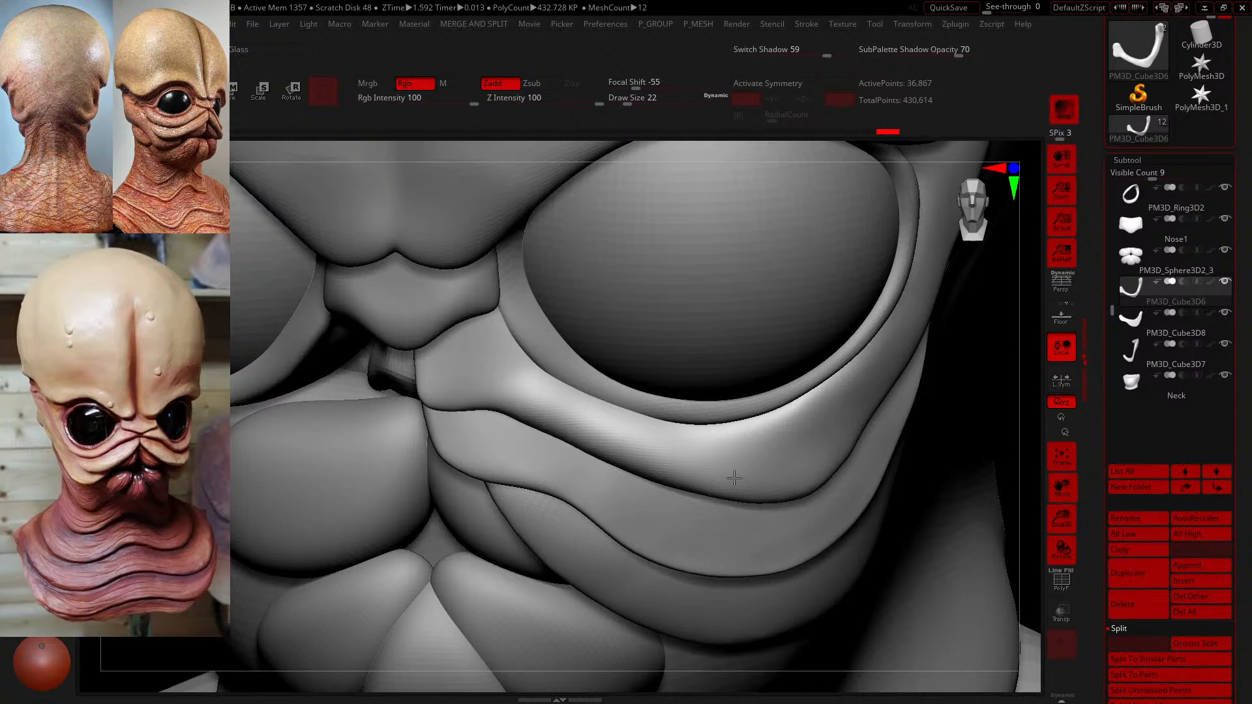
- Flatten the bulging surface of the upper cheek fold beneath the eye with a subtractive brush at Z Intensity 15 and draw size 22
mouse_move(1009, 494)
left_mouse_down("shift")
mouse_move(1017, 456)
mouse_move(948, 475)
mouse_move(834, 472)
left_mouse_up("shift")
mouse_move(503, 361)
left_mouse_down()
mouse_move(648, 456)
mouse_move(795, 490)
left_mouse_up()
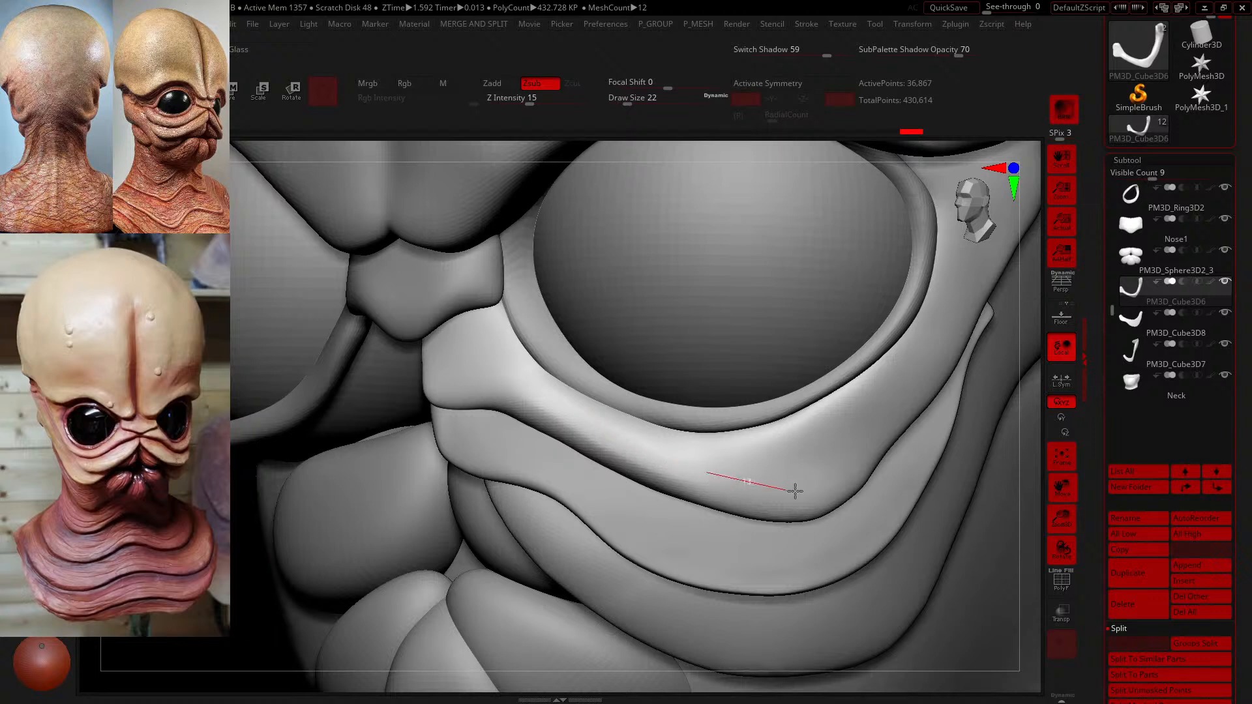
left_click_drag(517, 363, 651, 440)
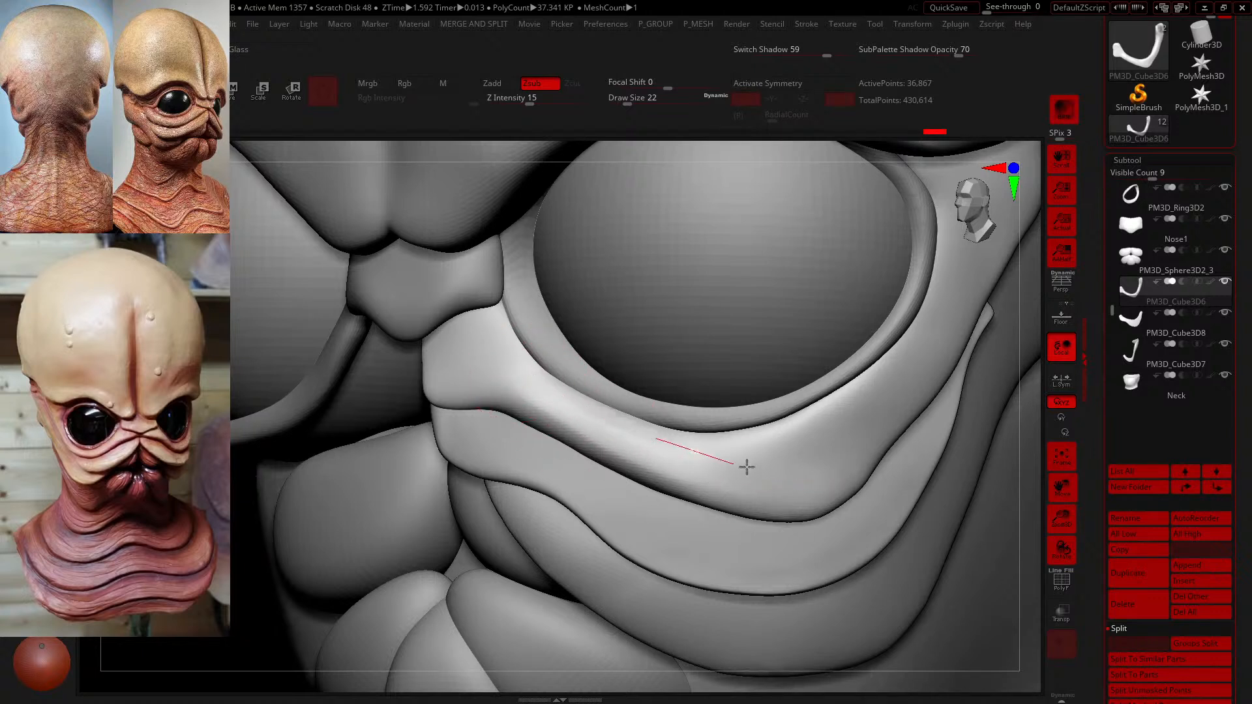
mouse_move(539, 410)
left_mouse_down()
mouse_move(773, 506)
mouse_move(841, 495)
left_mouse_up()
left_click_drag(489, 383, 652, 448)
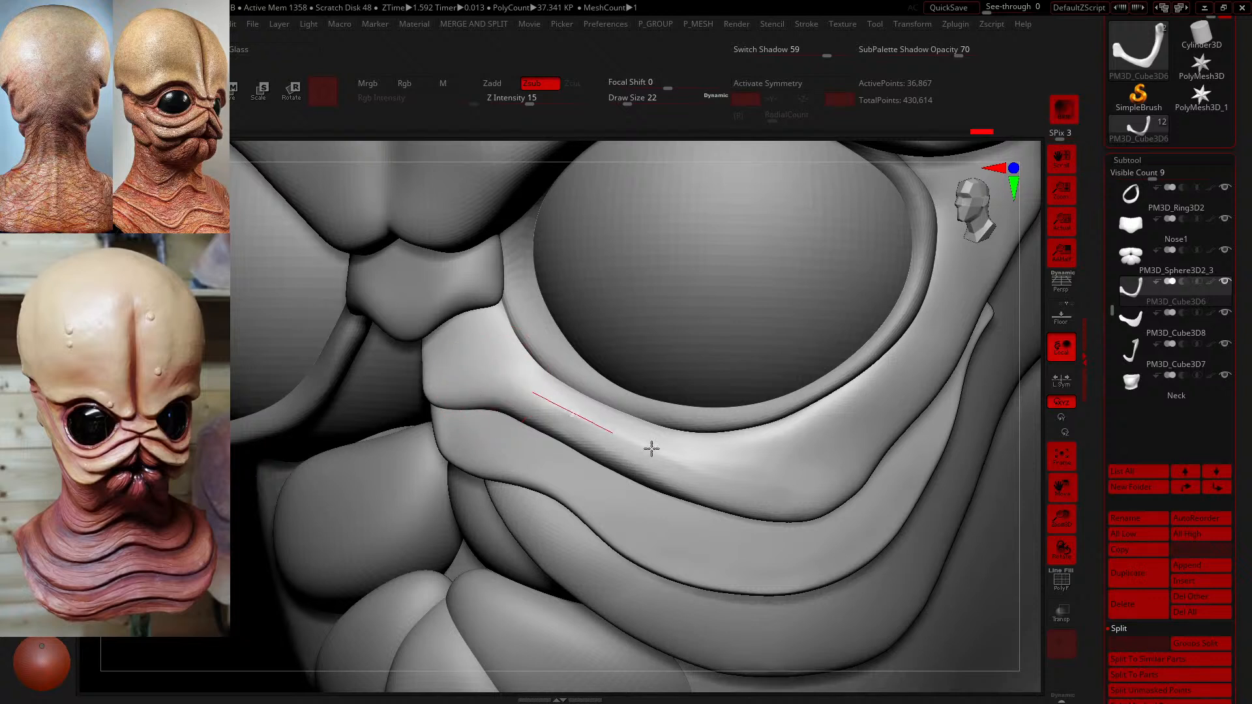
left_click_drag(862, 496, 866, 494)
- Try flattening the upper cheek fold with the draw size enlarged to 54 and reduced to 46, and undo the last stroke
left_click_drag(637, 99, 646, 99)
mouse_move(489, 371)
left_mouse_down()
mouse_move(704, 464)
mouse_move(844, 440)
left_mouse_up()
key("bracketleft")
key("bracketleft")
key("bracketleft")
key("bracketleft")
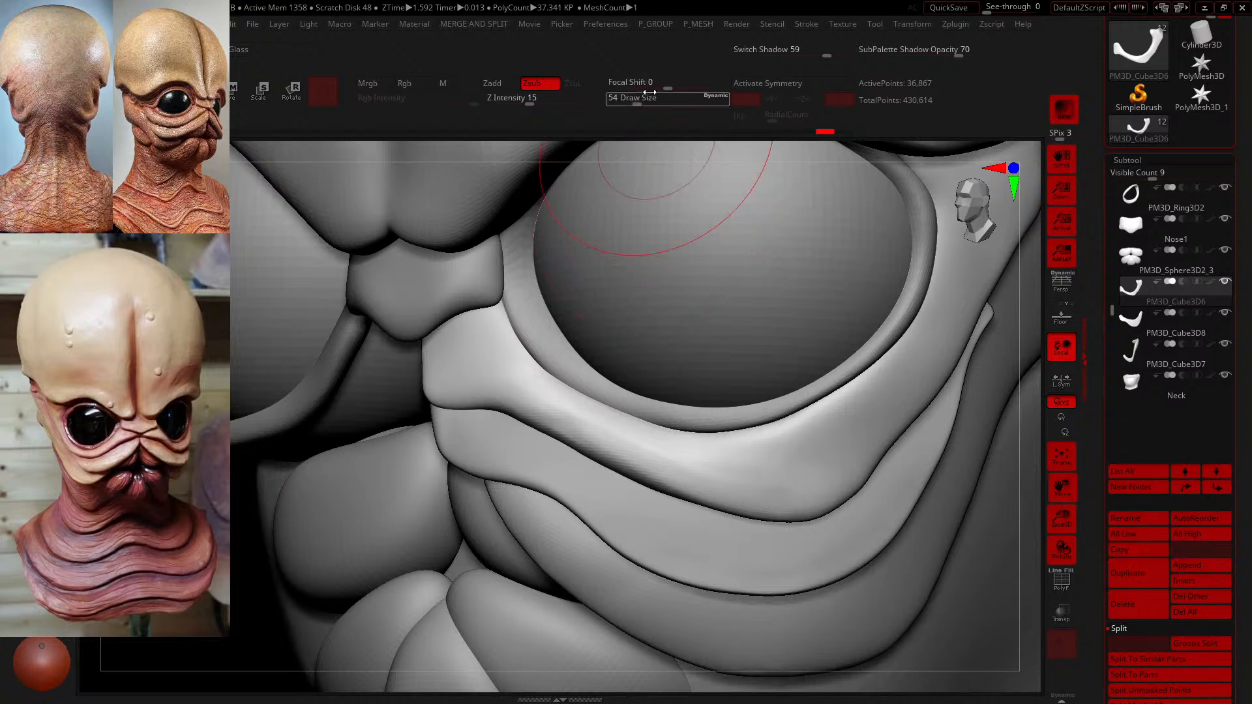
mouse_move(509, 380)
left_mouse_down()
mouse_move(682, 469)
mouse_move(701, 463)
left_mouse_up()
key("ctrl+z")
- Lower the Z Intensity to 5, set the draw size to 41, and lightly flatten the upper cheek fold beneath the eye
left_click(541, 95)
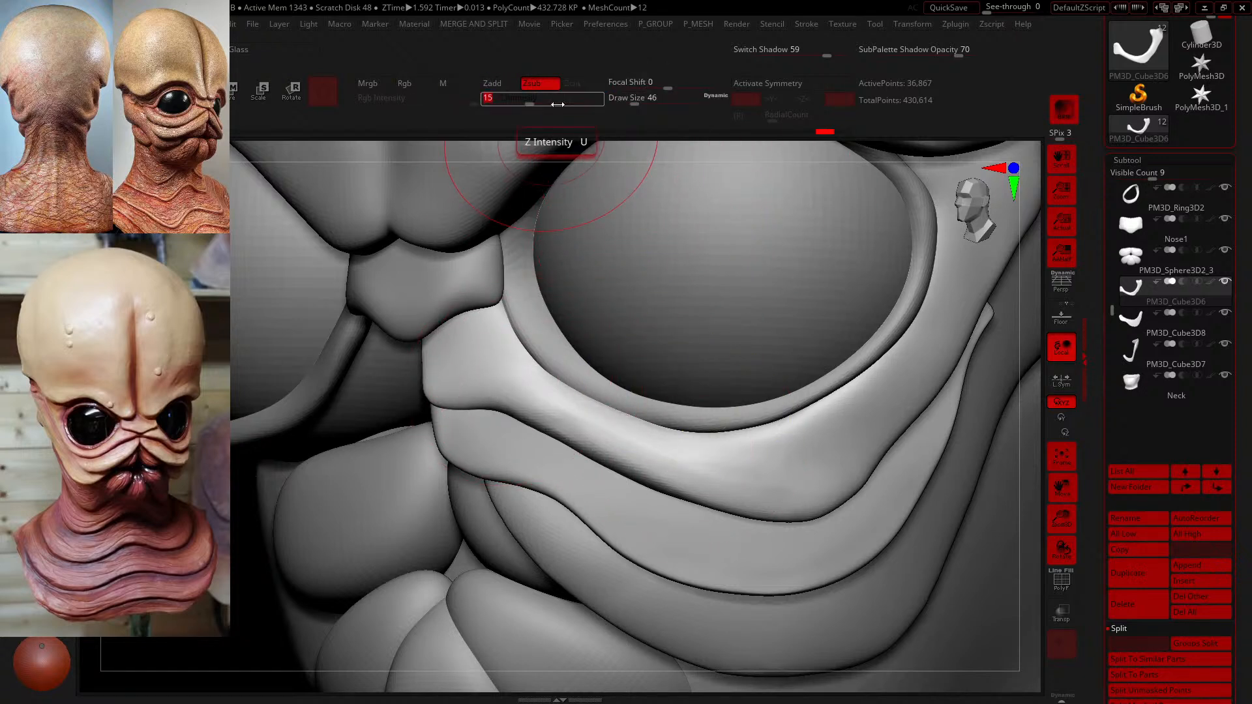
type("5")
key("Return")
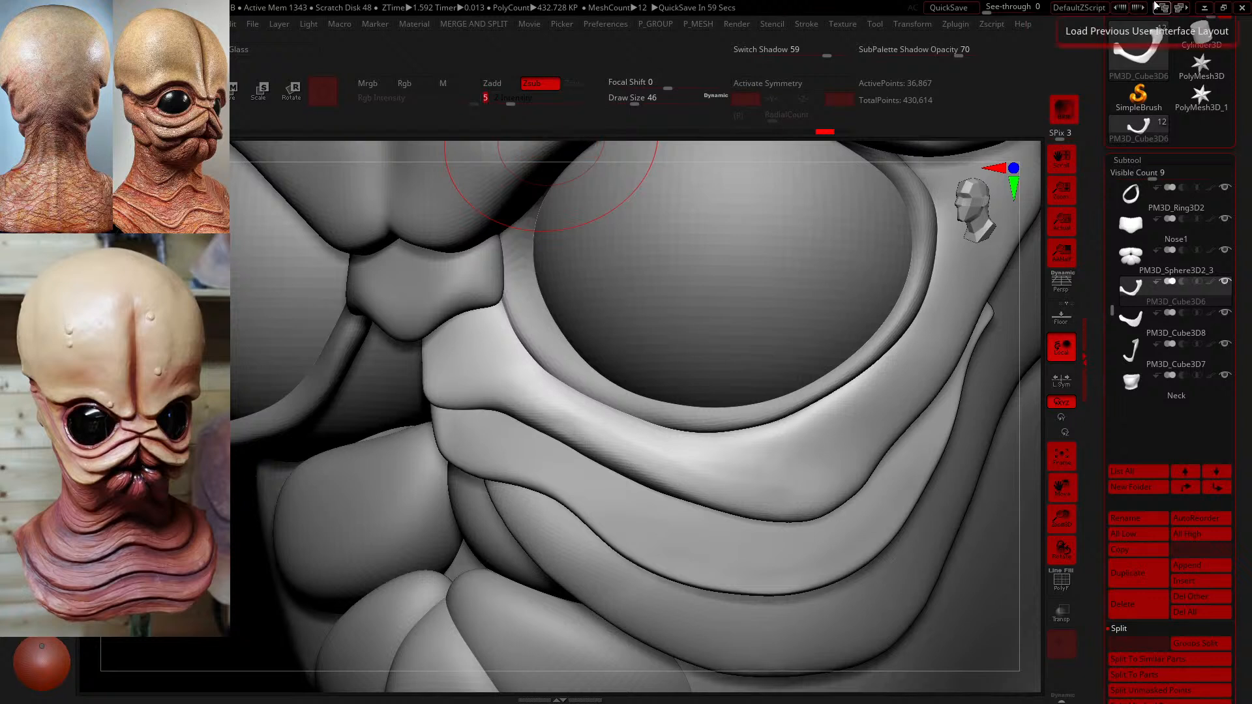
left_click(644, 99)
type("41")
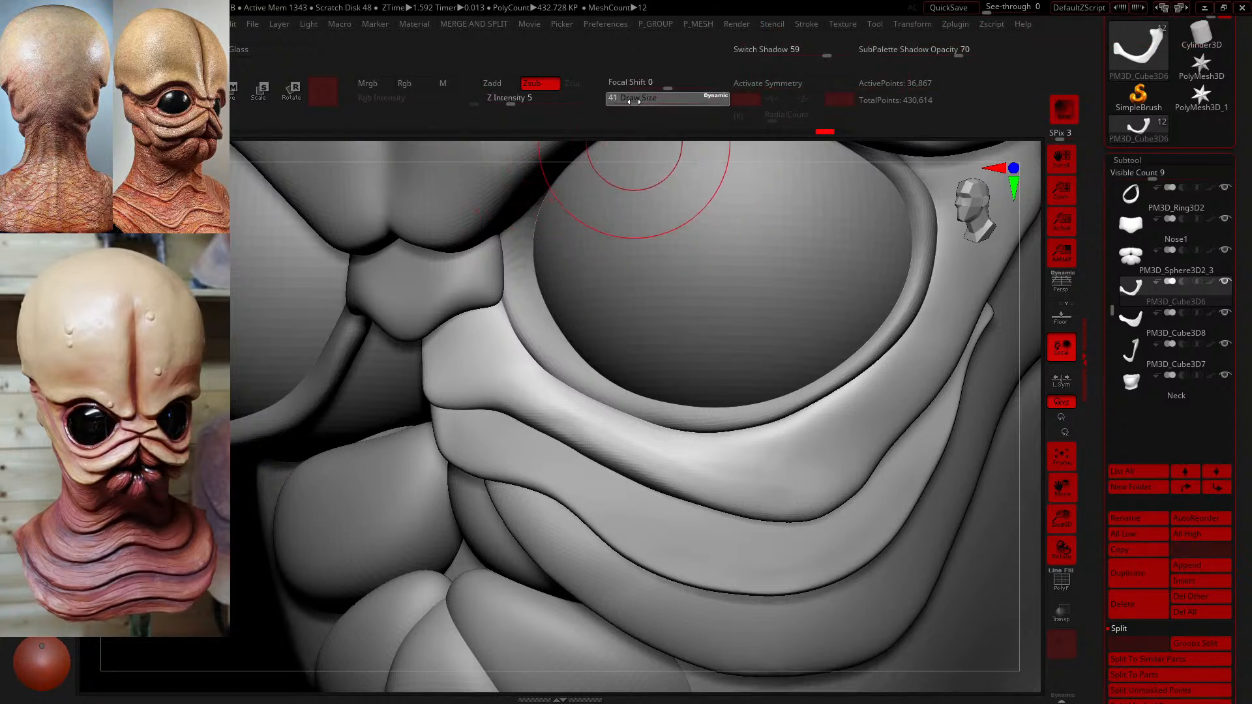
key("Return")
mouse_move(548, 417)
left_mouse_down()
mouse_move(720, 475)
mouse_move(816, 483)
left_mouse_up()
mouse_move(510, 405)
left_mouse_down()
mouse_move(506, 374)
mouse_move(704, 467)
mouse_move(780, 476)
left_mouse_up()
left_click_drag(881, 432, 884, 427)
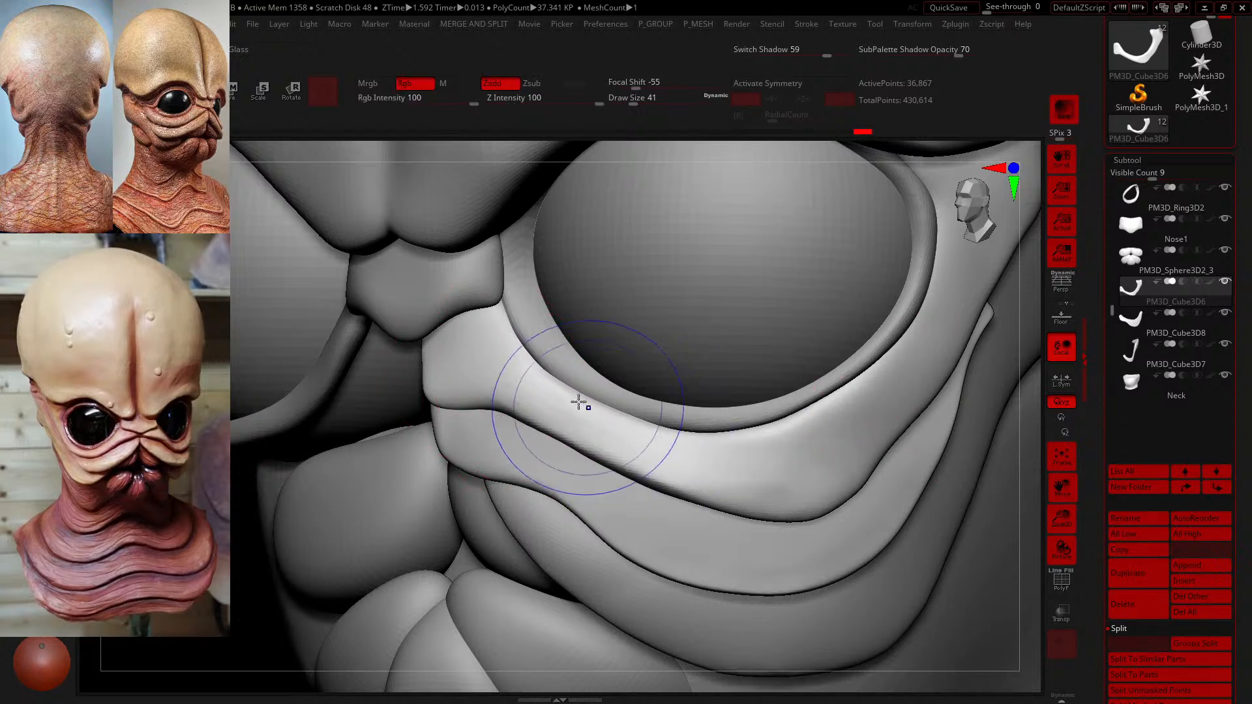
- Smooth the upper cheek fold and even out its surface from the inner end to the outer corner of the eye
mouse_move(522, 399)
left_mouse_down("shift")
mouse_move(760, 490)
mouse_move(832, 490)
left_mouse_up("shift")
mouse_move(505, 385)
left_mouse_down()
mouse_move(478, 389)
mouse_move(776, 510)
mouse_move(841, 499)
mouse_move(879, 451)
left_mouse_up()
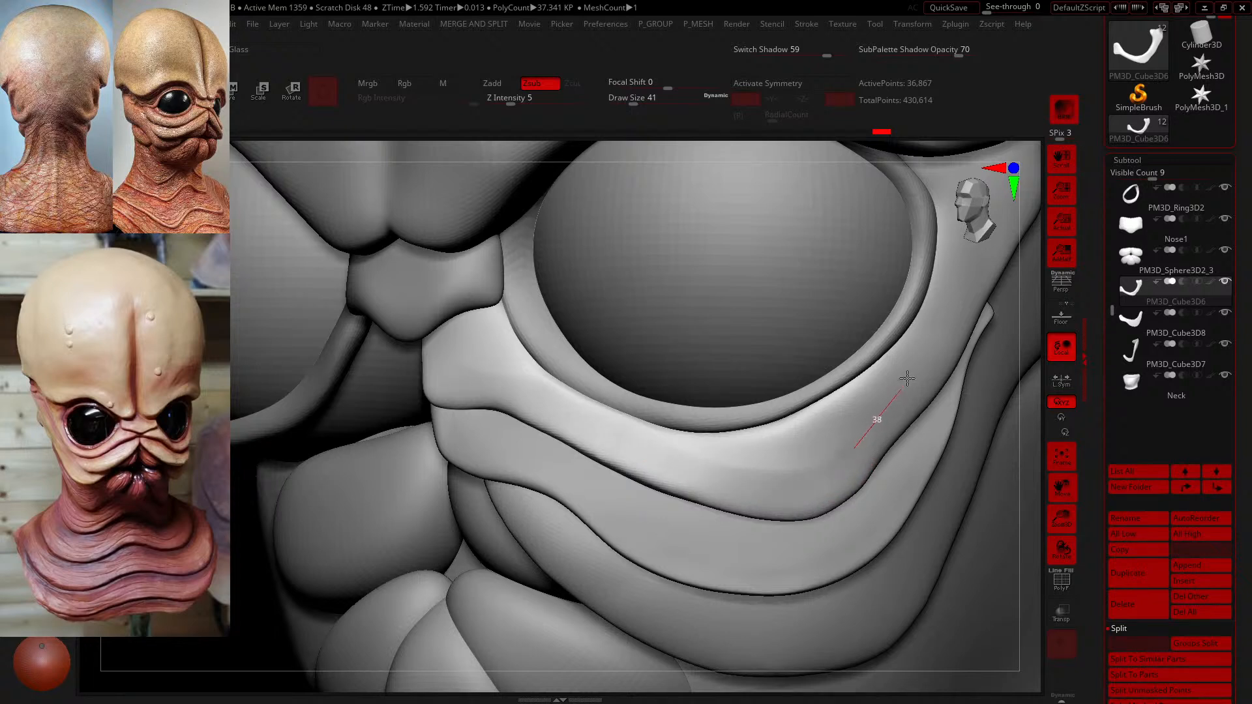
left_click_drag(965, 307, 966, 309)
left_click_drag(554, 408, 626, 439)
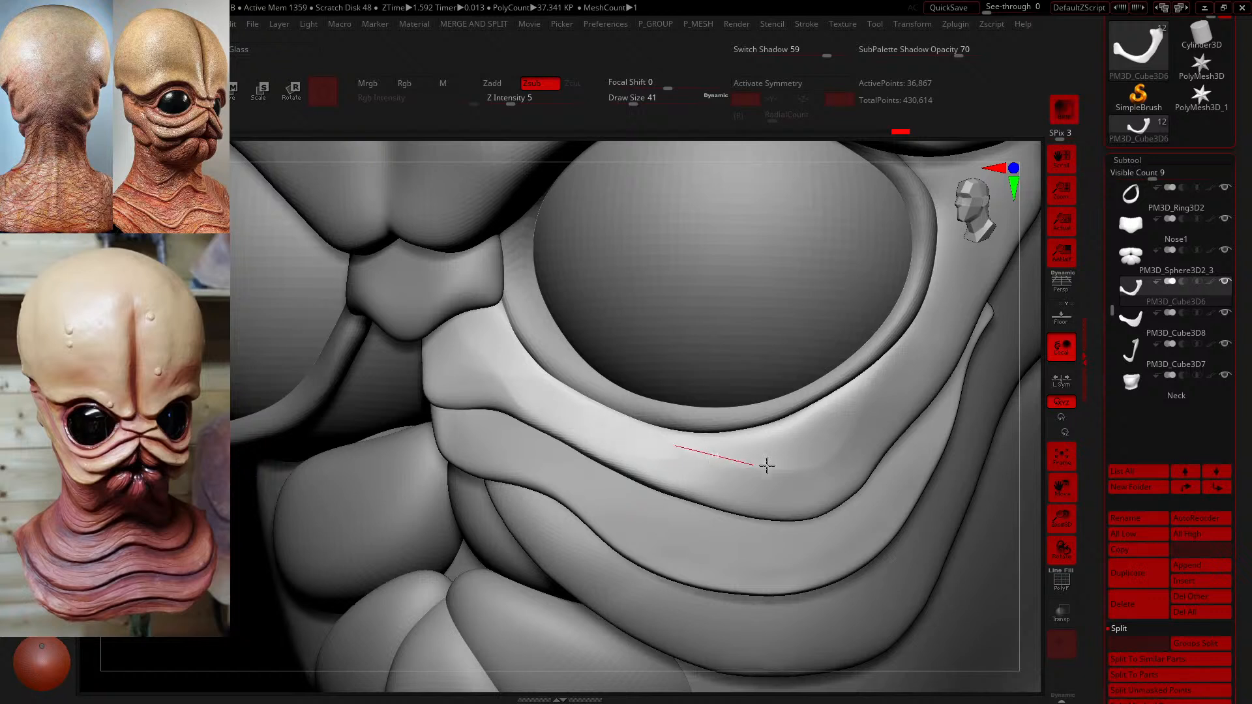
mouse_move(767, 465)
left_mouse_down()
mouse_move(833, 433)
mouse_move(926, 355)
left_mouse_up()
key("b")
key("m")
key("v")
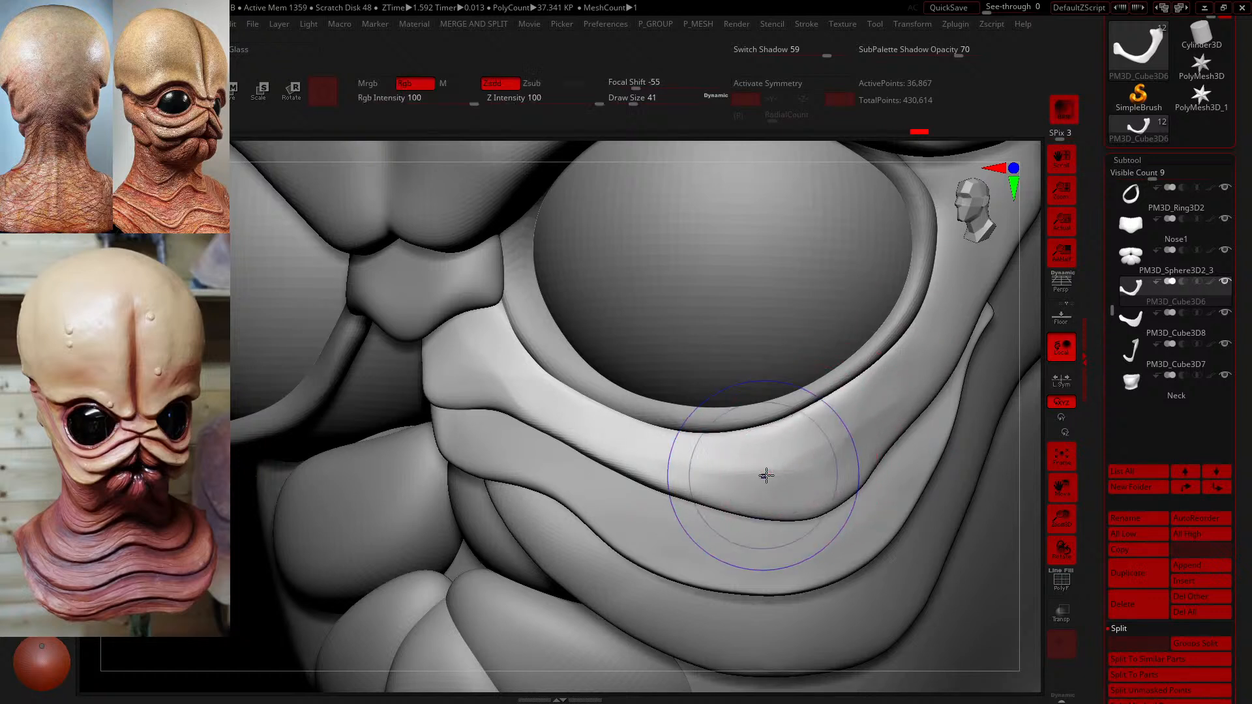
left_click_drag(767, 475, 833, 403, "shift")
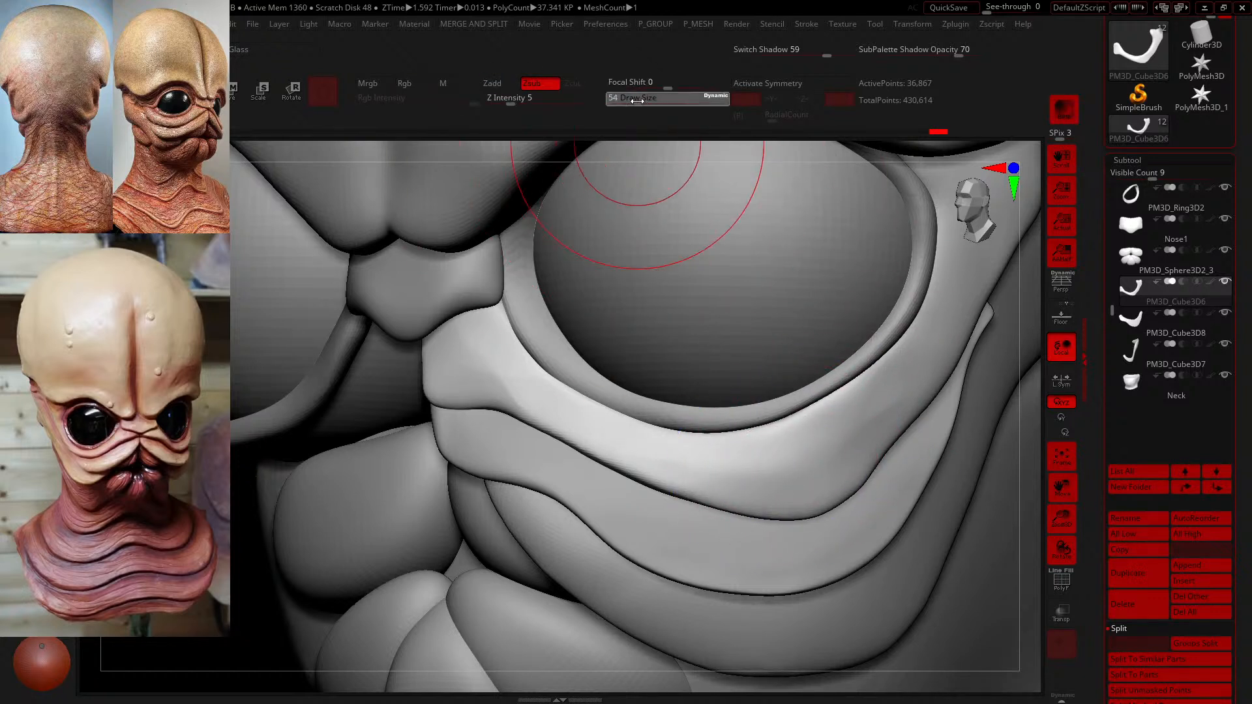
- Switch to the Move brush, set the draw size to 39, and pull down and smooth the upper cheek fold's lower edge
mouse_move(637, 101)
left_mouse_down()
mouse_move(619, 95)
mouse_move(642, 105)
left_mouse_up()
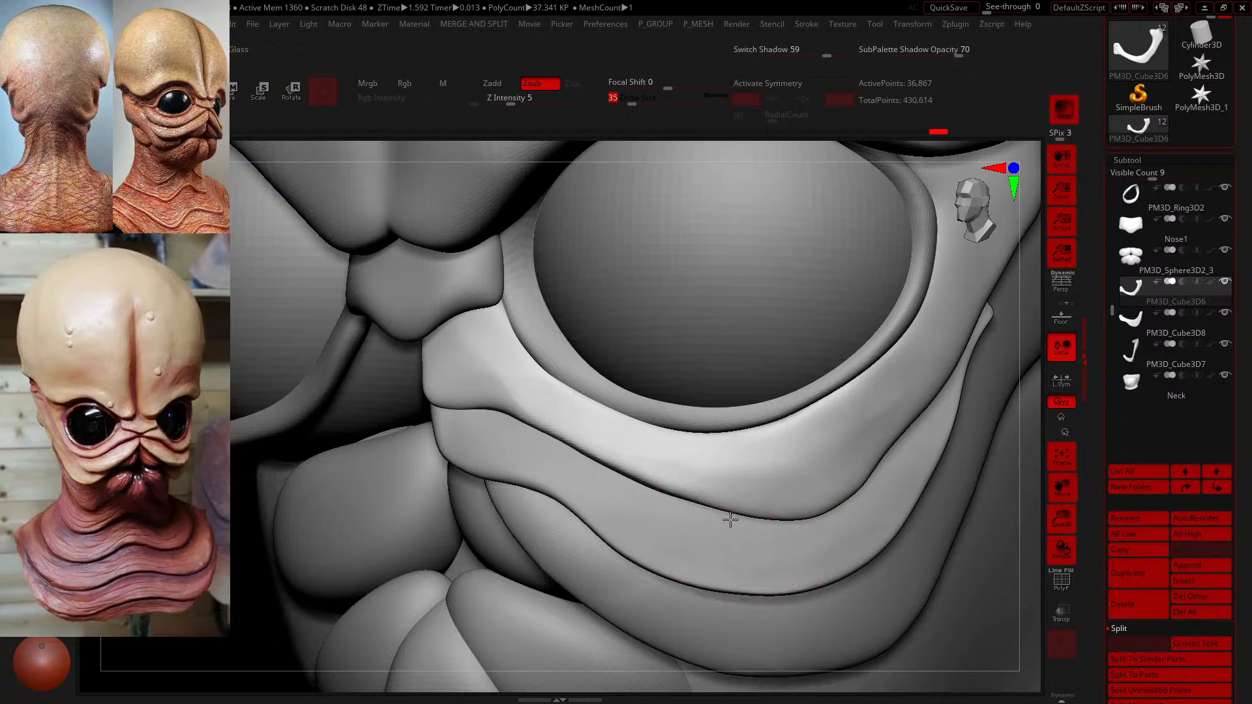
key("b")
key("m")
key("v")
mouse_move(739, 515)
left_mouse_down()
mouse_move(737, 526)
mouse_move(778, 507)
left_mouse_up()
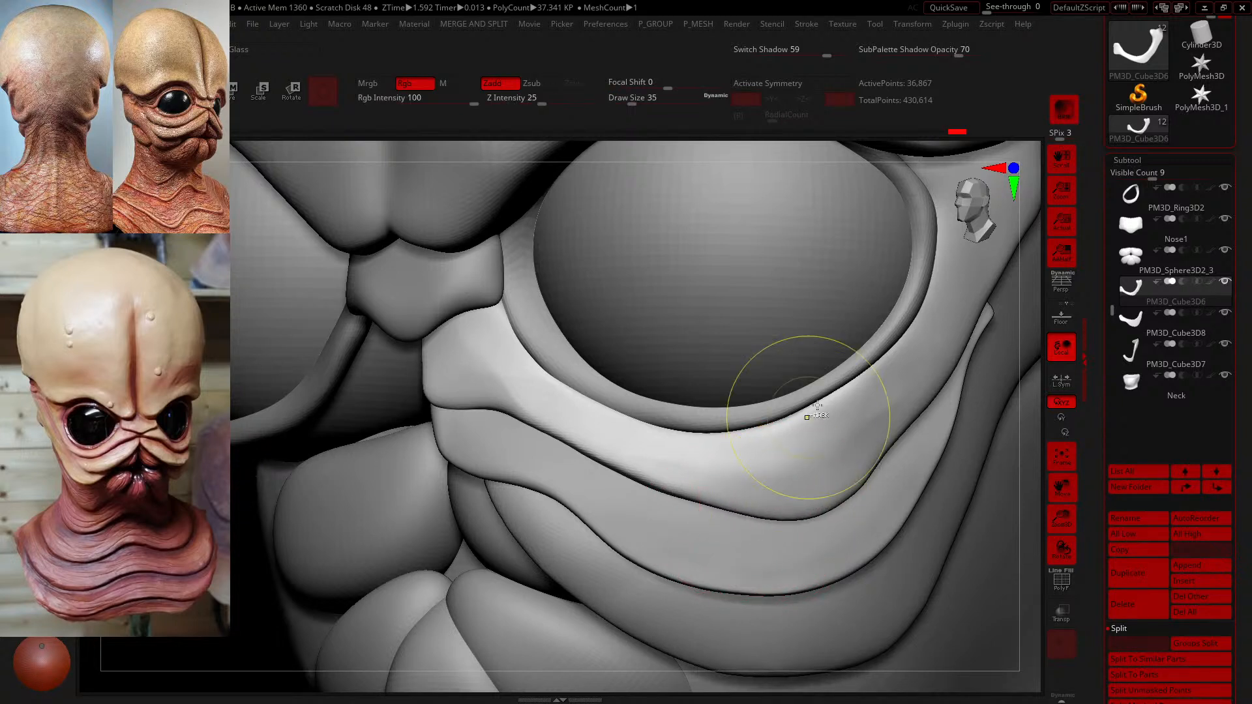
left_click(625, 105)
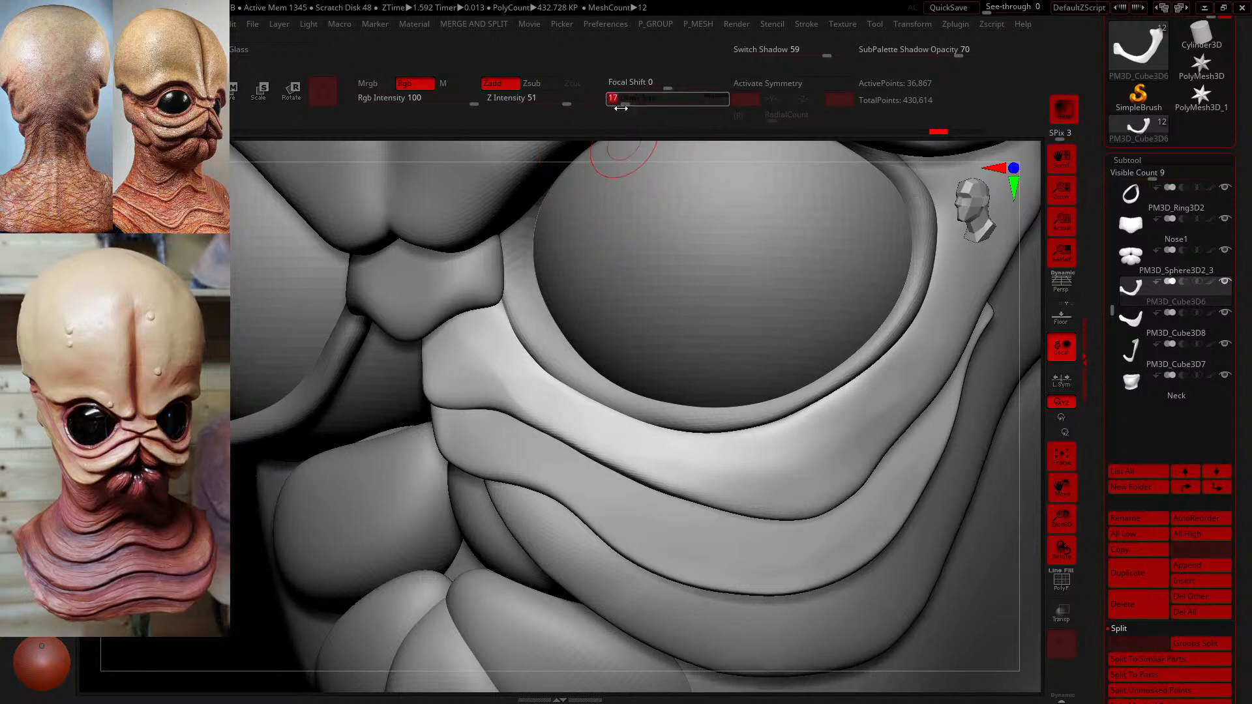
left_click(632, 104)
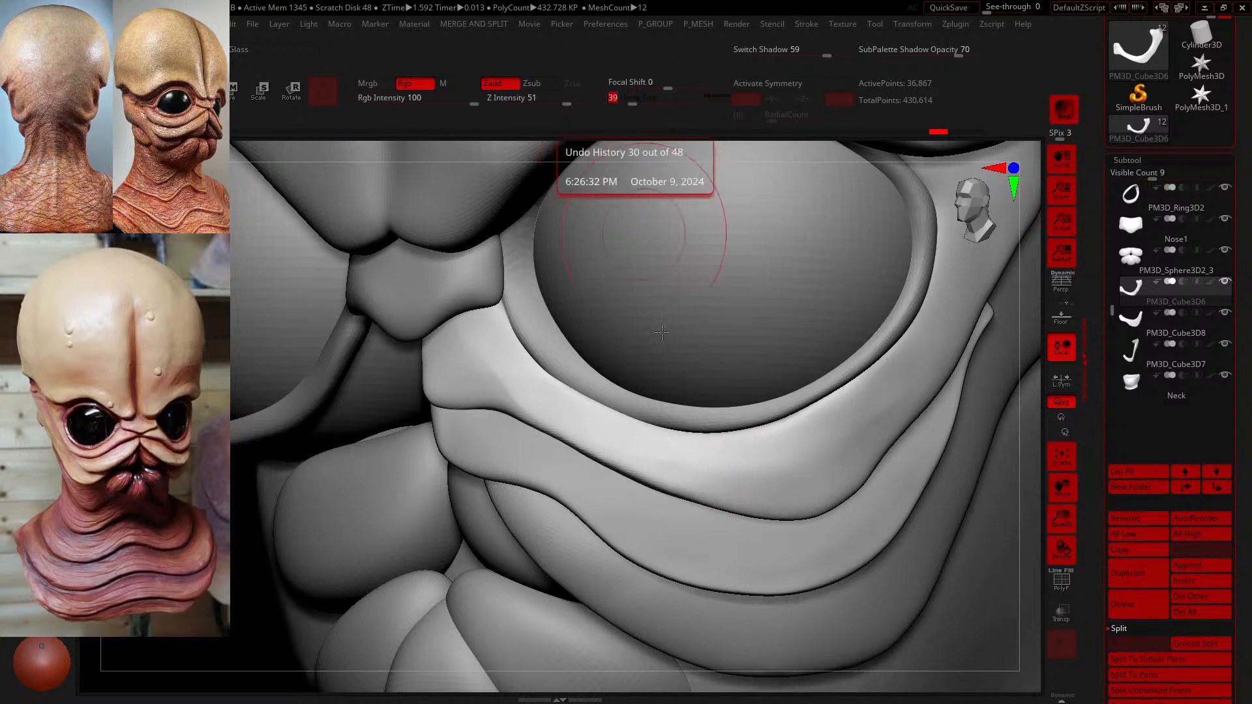
left_click_drag(748, 525, 753, 536)
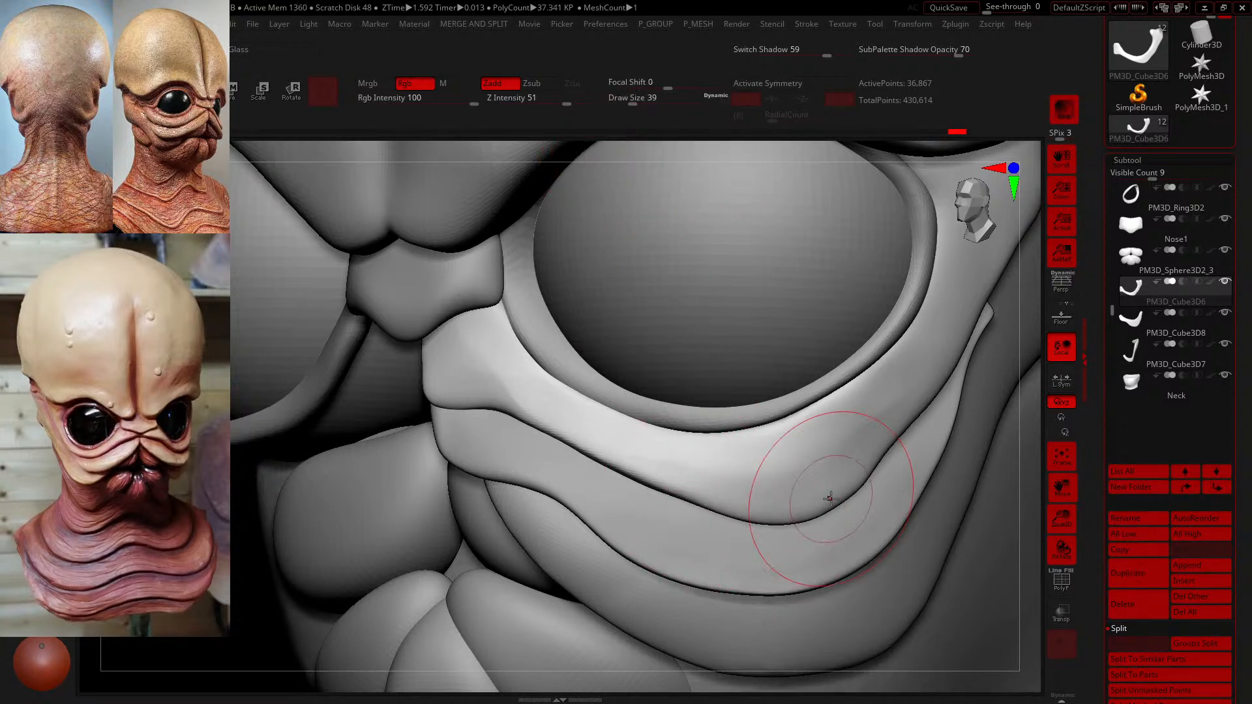
left_click_drag(832, 499, 839, 489)
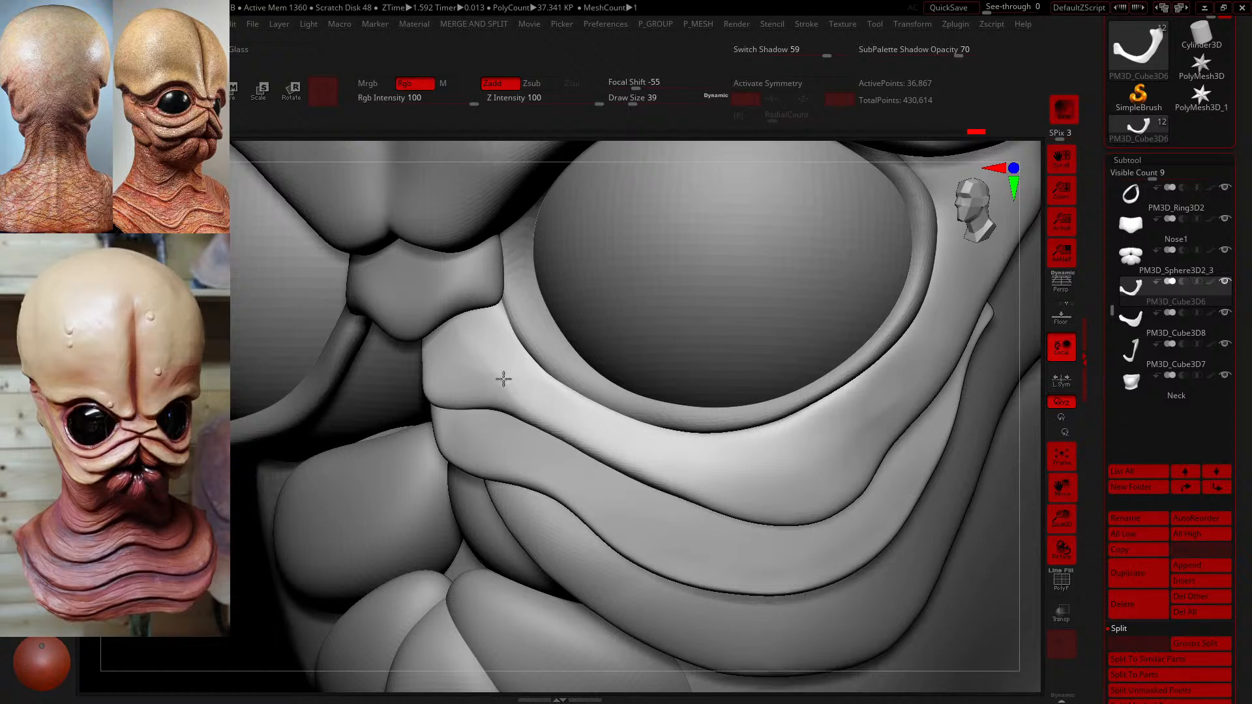
left_click_drag(216, 562, 225, 560, "shift")
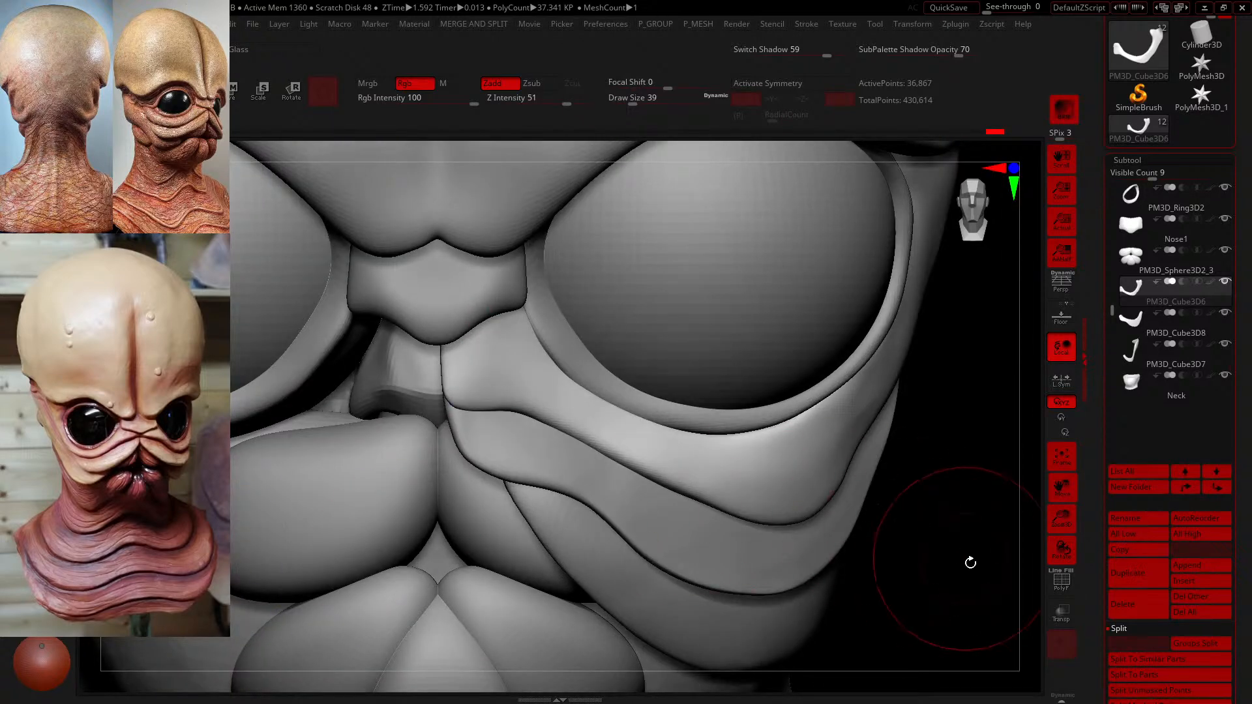
- Undo the last adjustment, set the draw size to 29, and reshape the upper cheek fold's inner end near the nose from below
left_click_drag(970, 562, 926, 495, "alt")
key("ctrl+z")
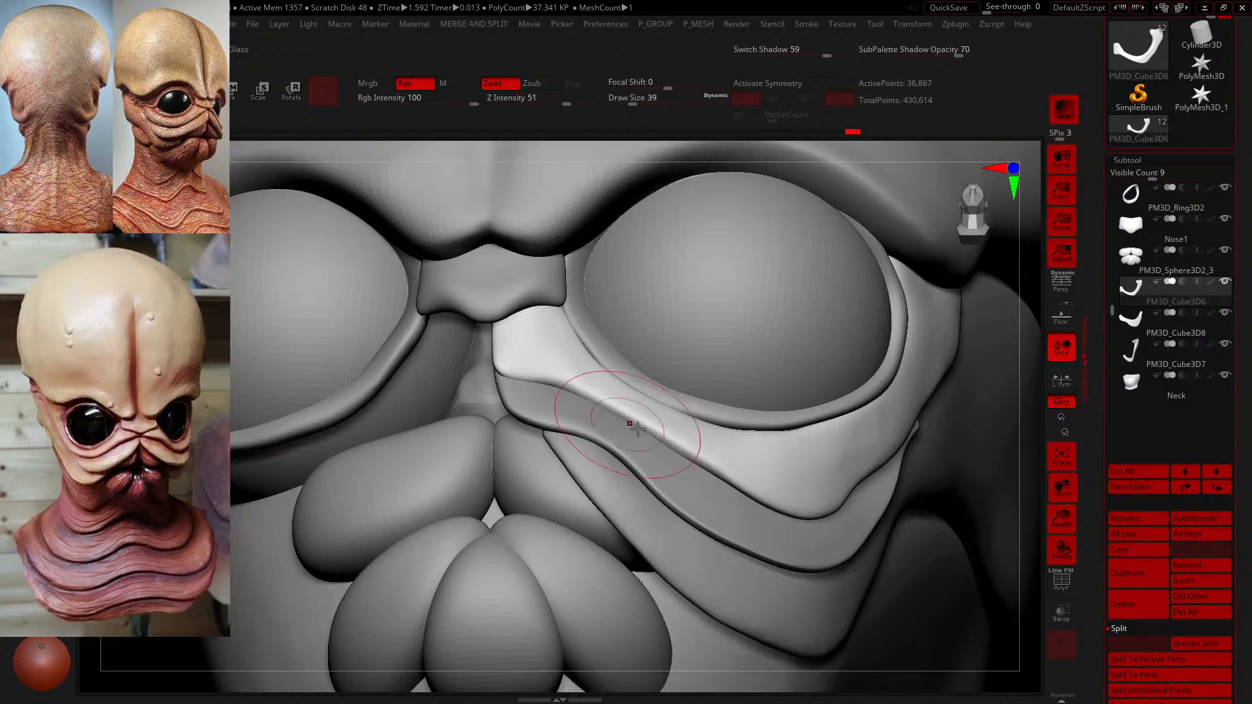
left_click_drag(541, 371, 527, 377)
left_click_drag(1029, 461, 1025, 522)
left_click_drag(632, 104, 629, 100)
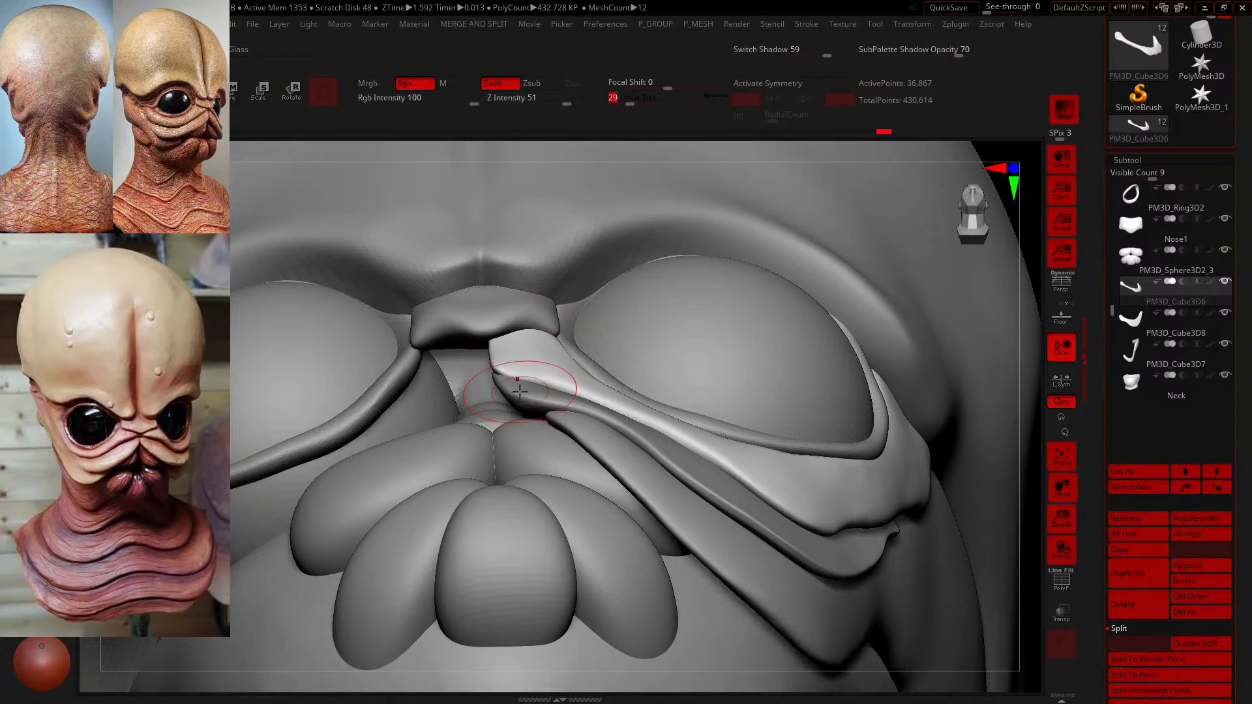
left_click_drag(526, 377, 542, 360)
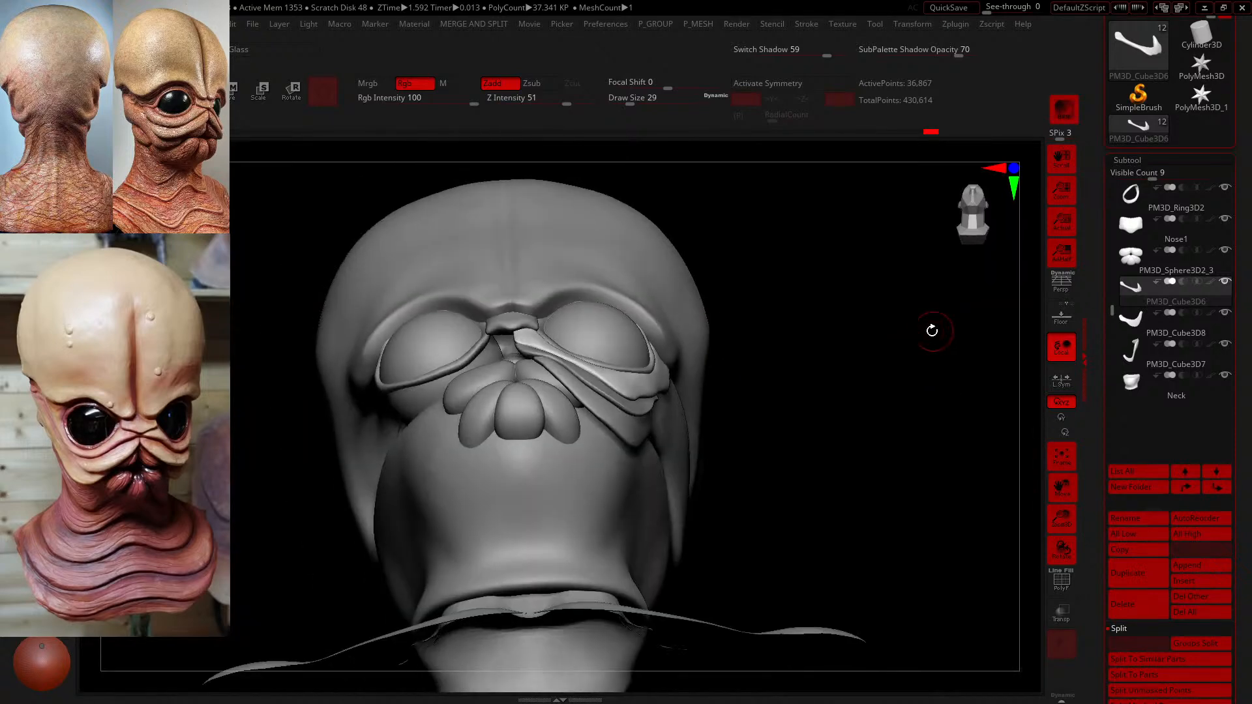
- Set the draw size to 44 and smooth the inner section of the upper cheek fold from the front
mouse_move(931, 327)
left_mouse_down()
mouse_move(939, 400)
mouse_move(813, 387)
mouse_move(859, 478)
left_mouse_up()
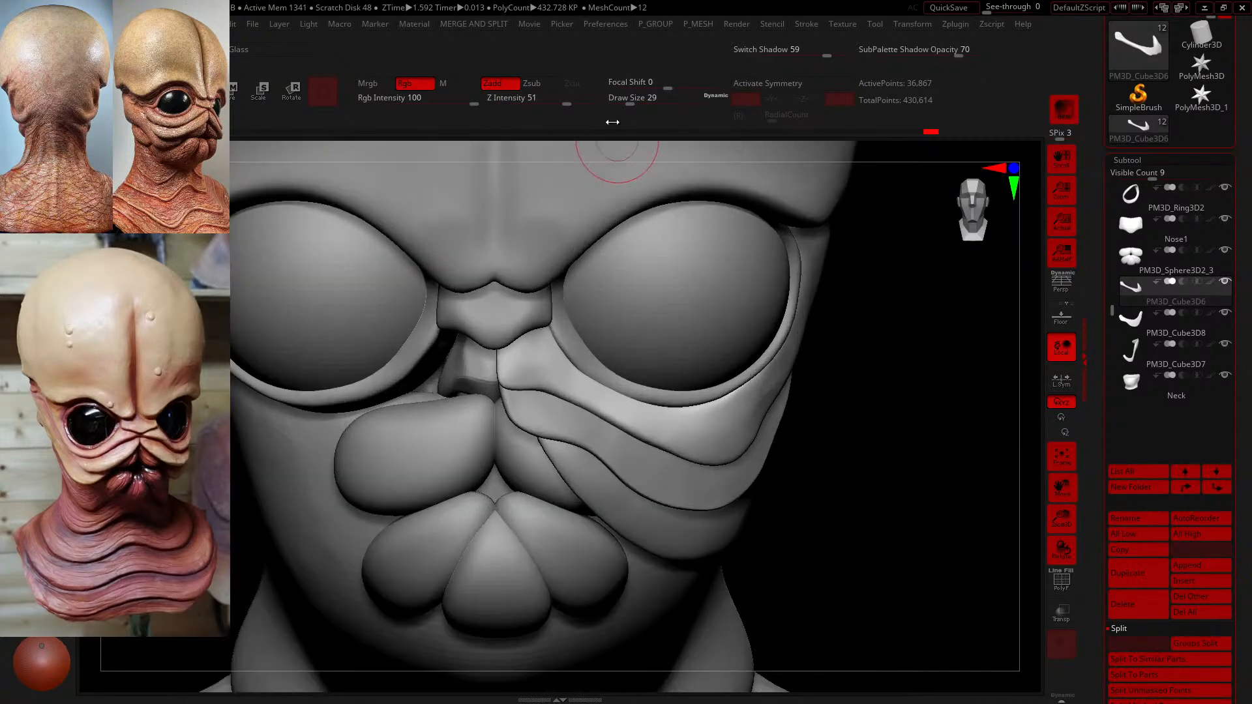
left_click(634, 102)
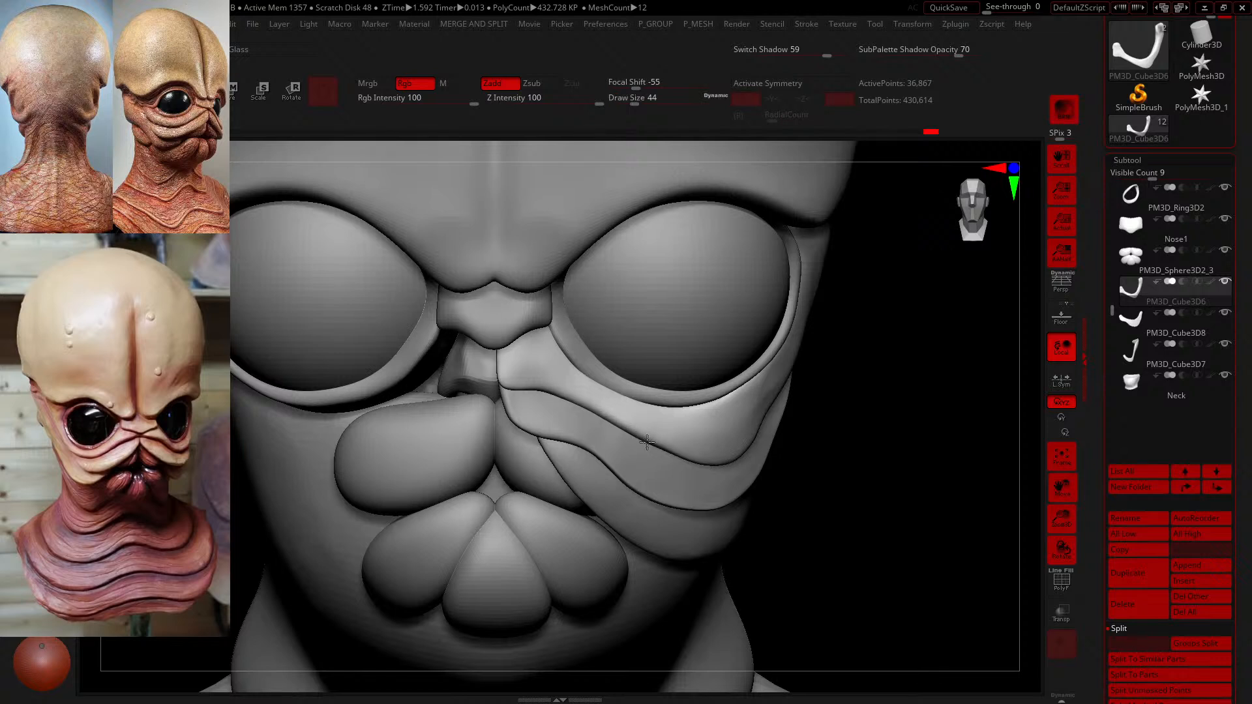
mouse_move(629, 396)
left_mouse_down("shift")
mouse_move(671, 390)
mouse_move(561, 392)
mouse_move(590, 368)
mouse_move(674, 391)
mouse_move(573, 365)
mouse_move(577, 353)
mouse_move(549, 331)
mouse_move(566, 368)
left_mouse_up("shift")
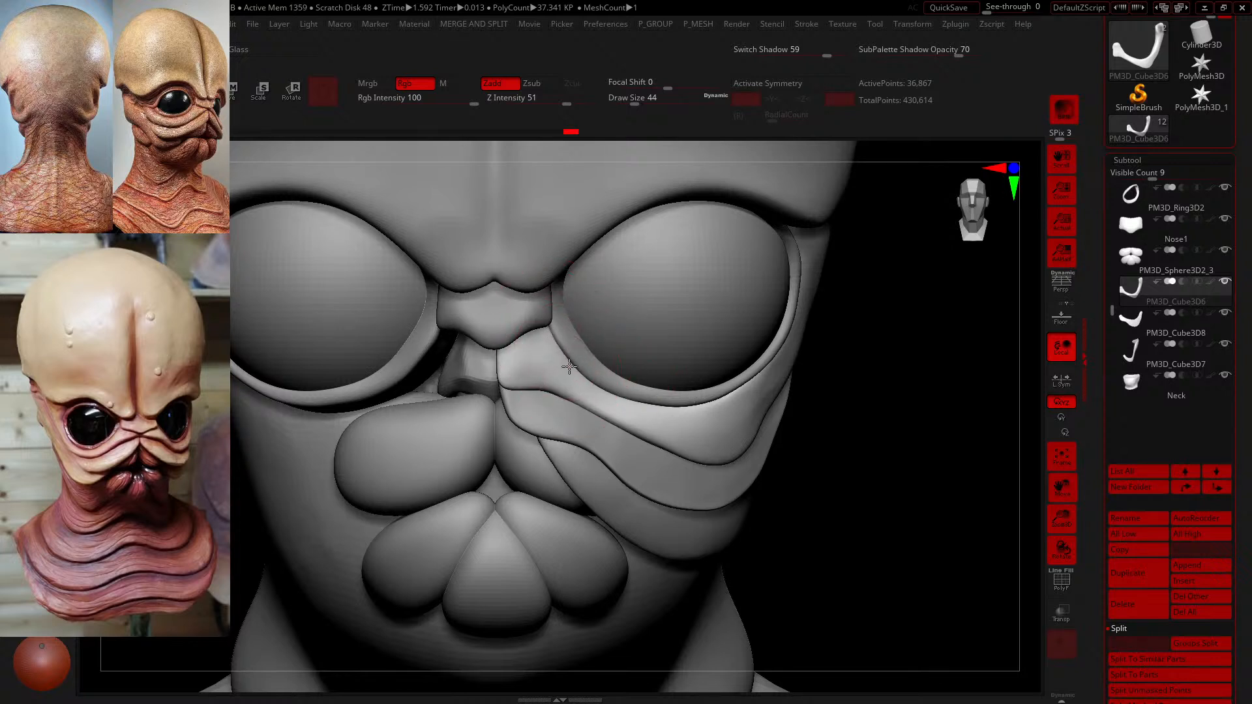
mouse_move(605, 409)
left_mouse_down("shift")
mouse_move(568, 411)
mouse_move(579, 420)
left_mouse_up("shift")
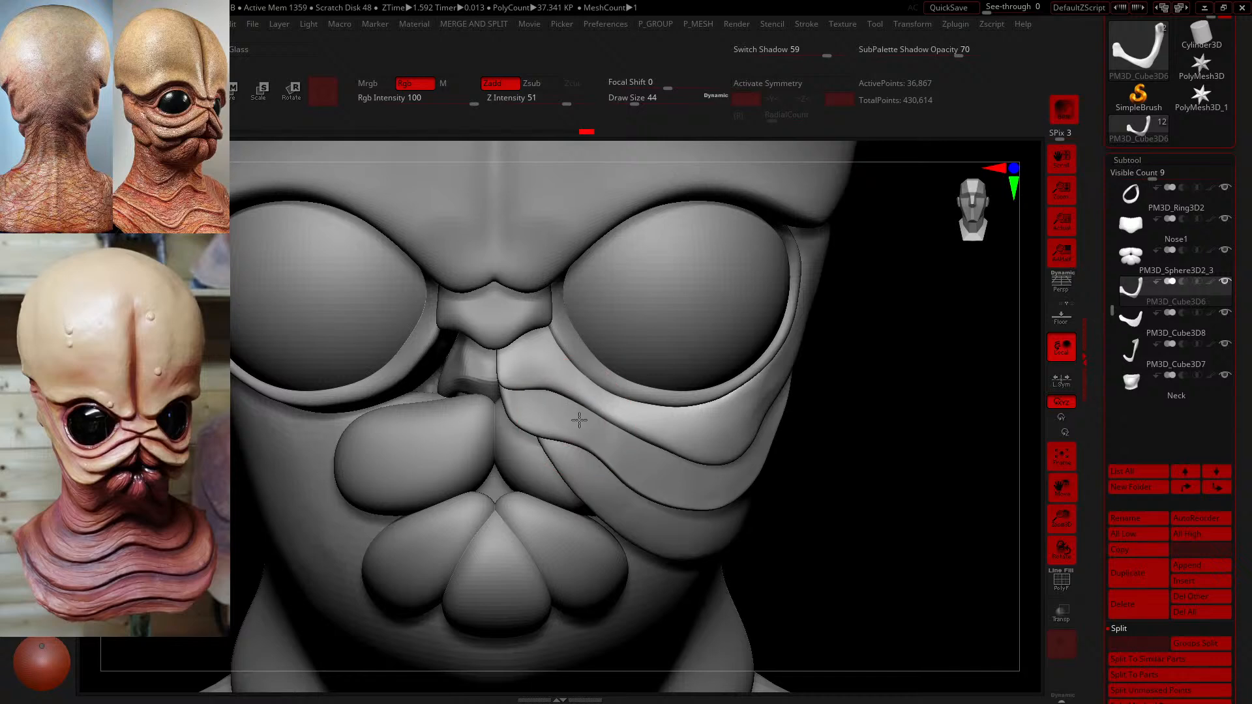
- Refine and smooth the outer section of the upper cheek fold beside the eye from a side view
left_click_drag(849, 357, 752, 372)
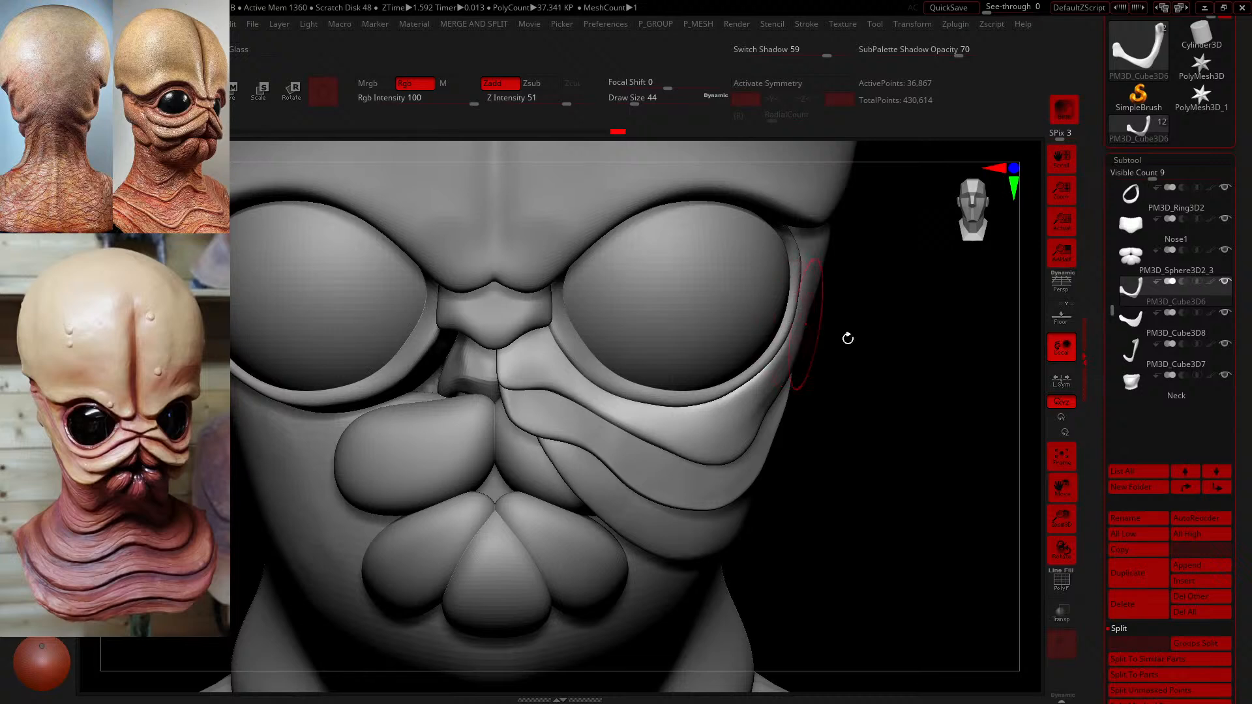
mouse_move(847, 335)
left_mouse_down()
mouse_move(795, 319)
mouse_move(782, 396)
left_mouse_up()
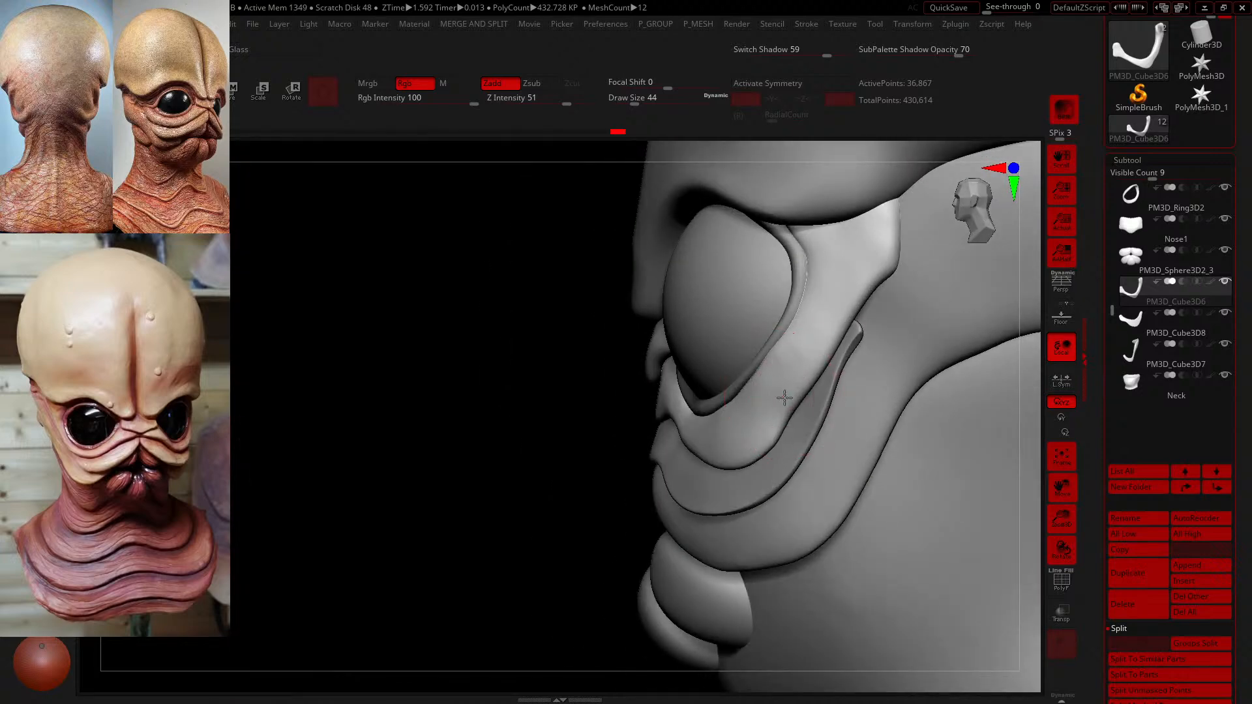
left_click_drag(796, 355, 770, 349, "shift")
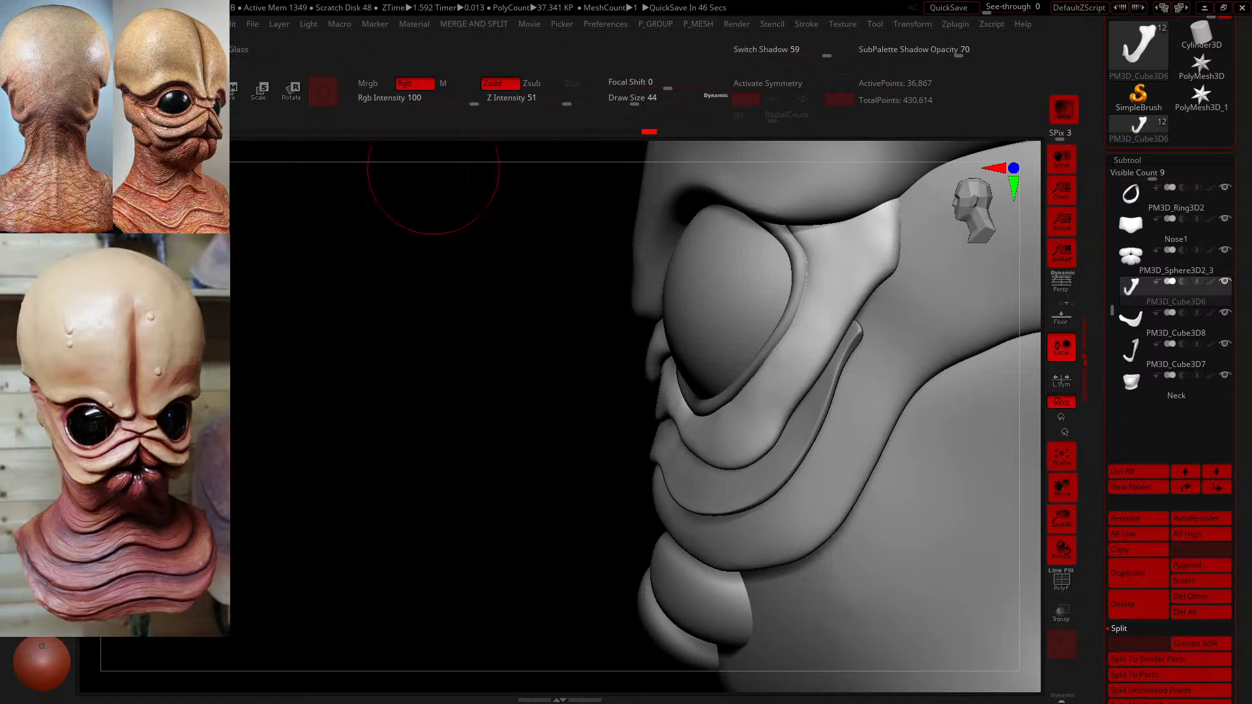
mouse_move(415, 357)
left_mouse_down()
mouse_move(374, 346)
mouse_move(400, 355)
left_mouse_up()
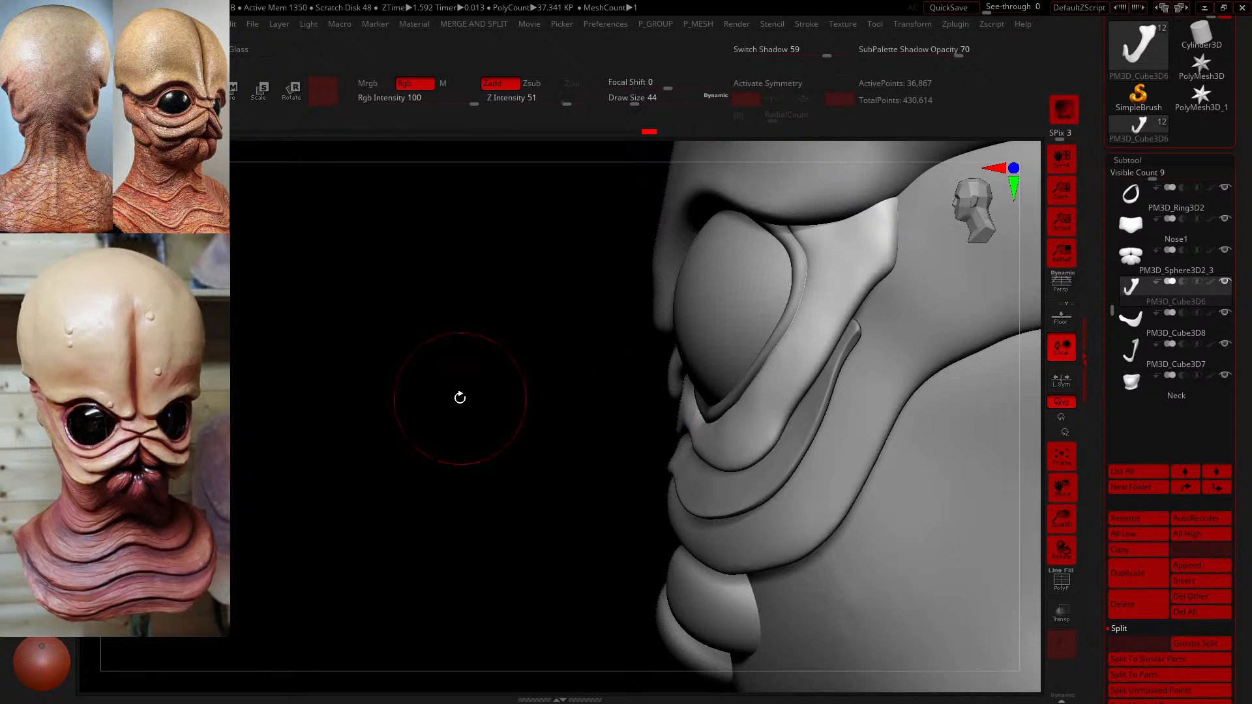
left_click_drag(461, 391, 502, 385, "shift")
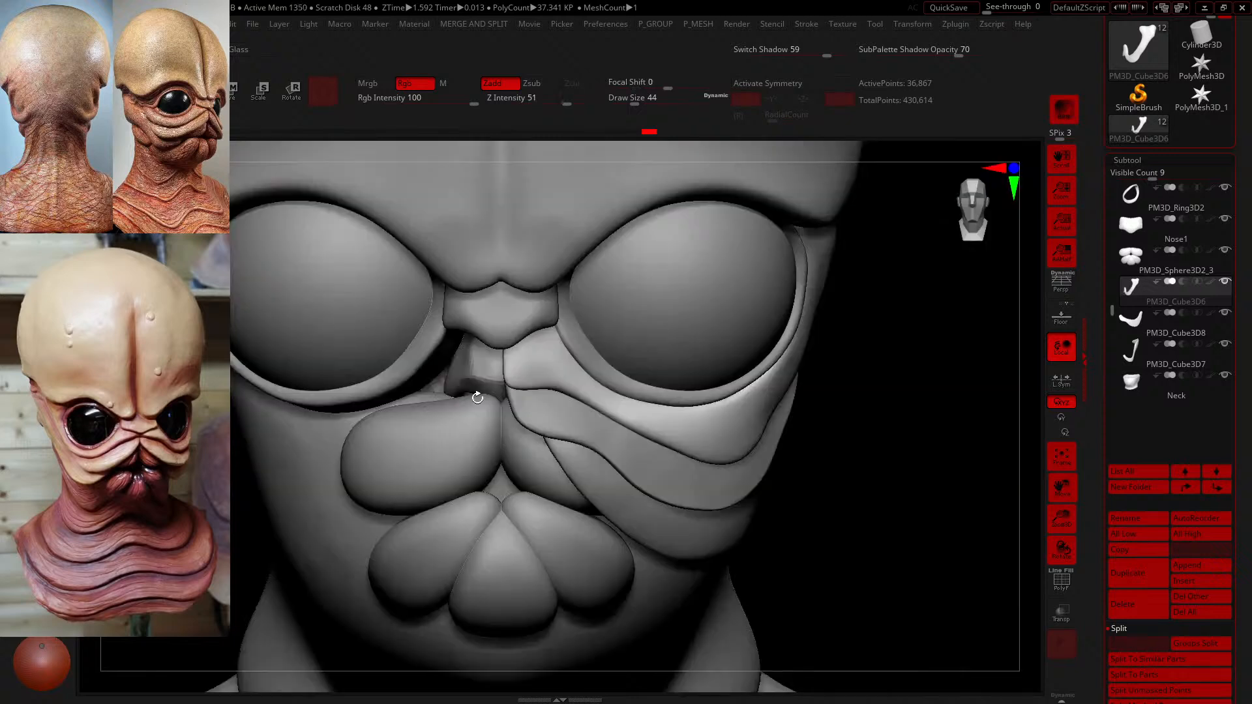
- Set the draw size to 51 and adjust the upper cheek fold's contour, working from the front and from below
left_click(637, 102)
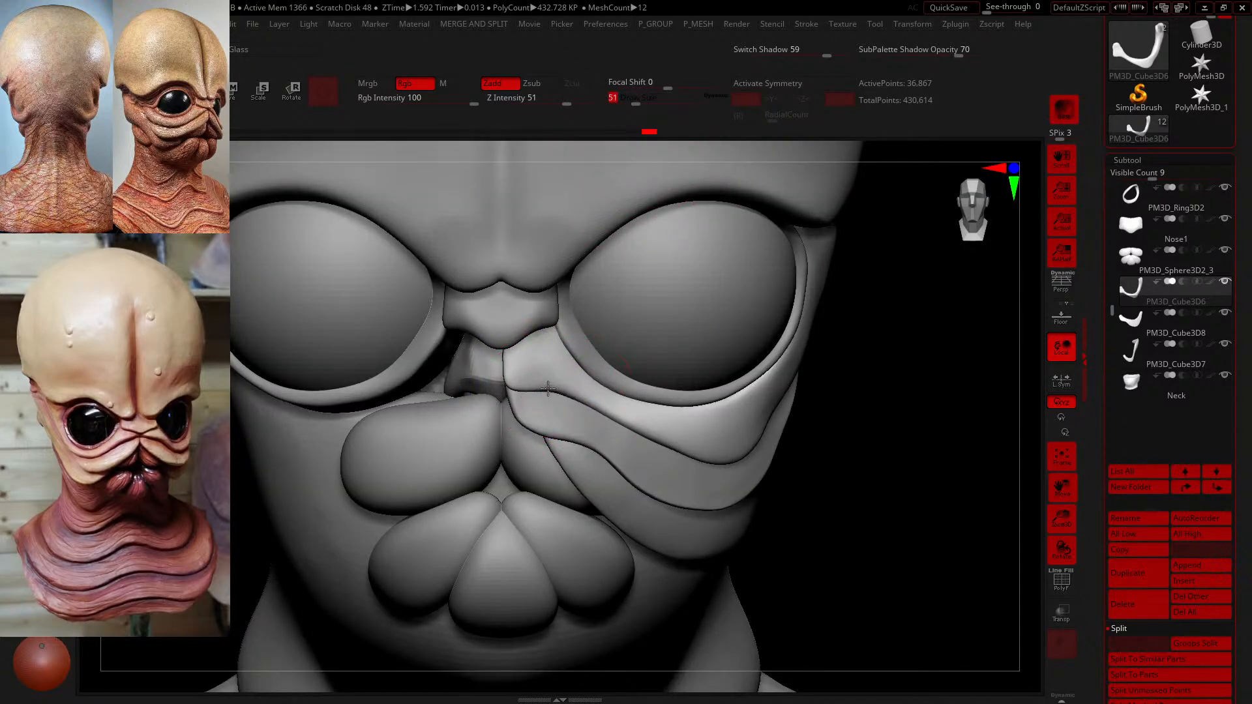
left_click_drag(909, 481, 791, 375)
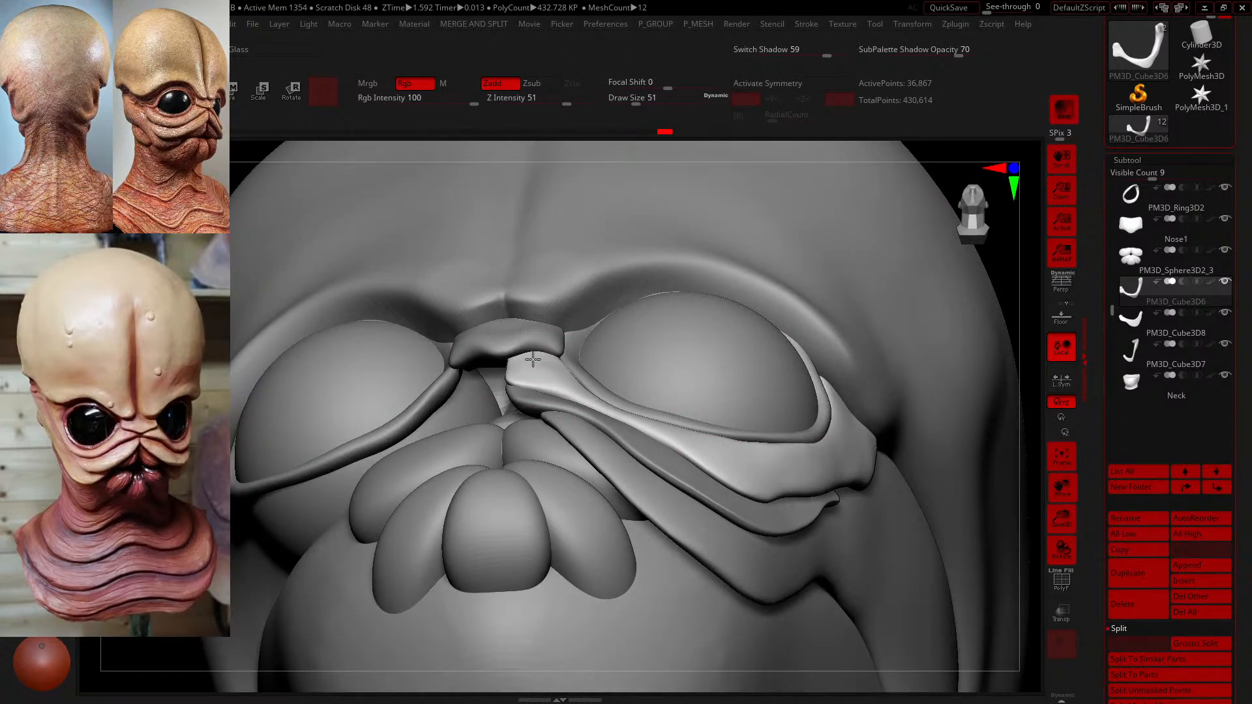
left_click_drag(159, 277, 168, 391, "shift")
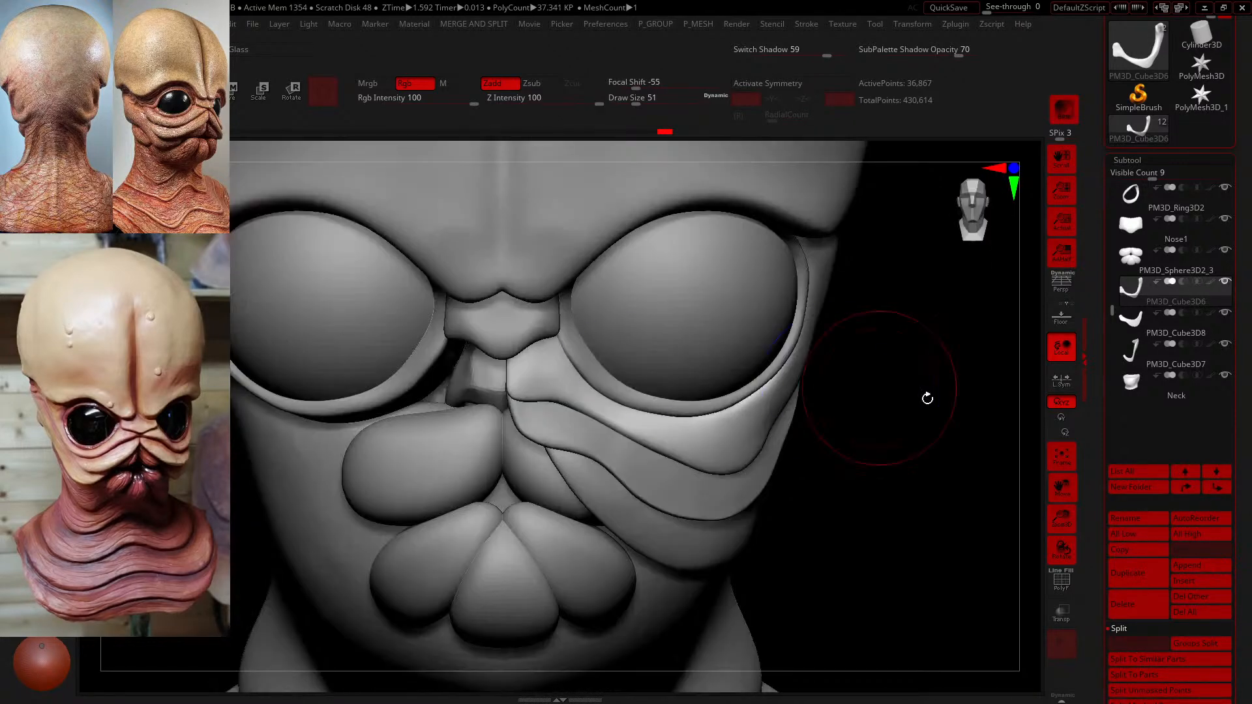
left_click_drag(896, 471, 855, 386)
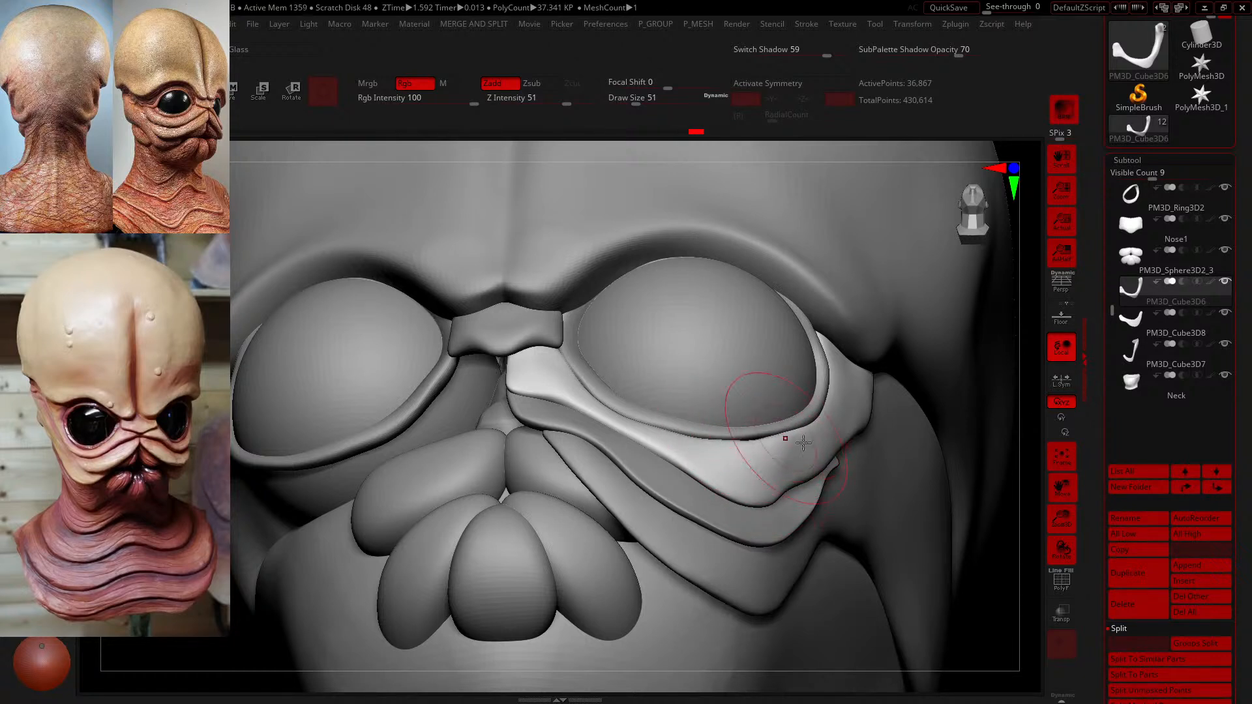
mouse_move(998, 552)
left_mouse_down()
mouse_move(992, 622)
mouse_move(923, 512)
left_mouse_up()
- Set the draw size to 62 and nudge the upper cheek fold's edge along the eye rim, from the outer section to the nose
mouse_move(634, 107)
left_mouse_down()
mouse_move(626, 95)
mouse_move(643, 95)
left_mouse_up()
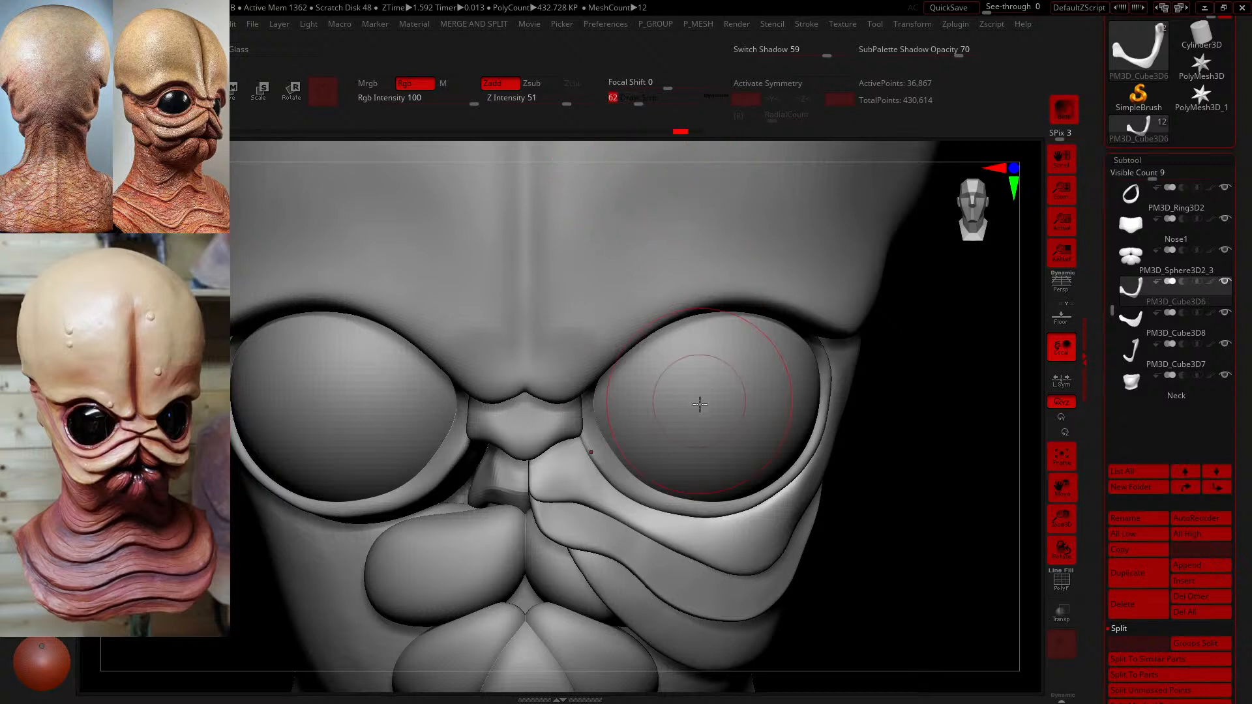
left_click_drag(763, 494, 759, 481)
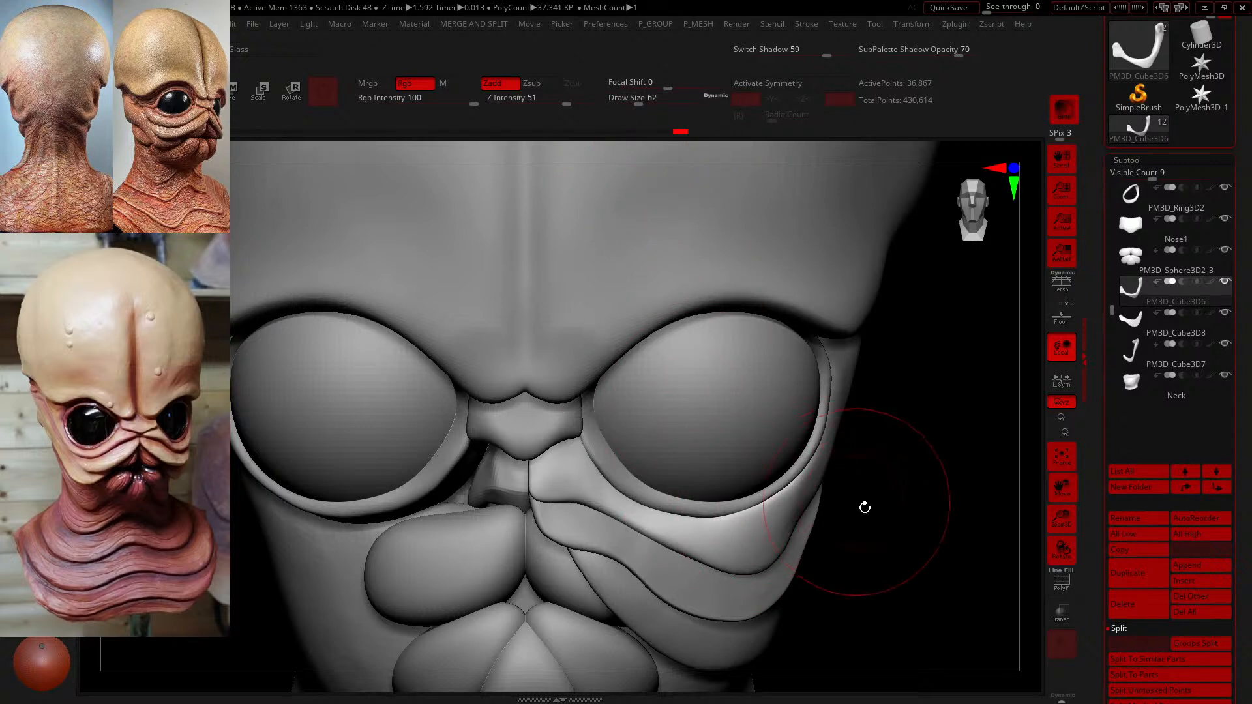
left_click_drag(580, 477, 602, 463)
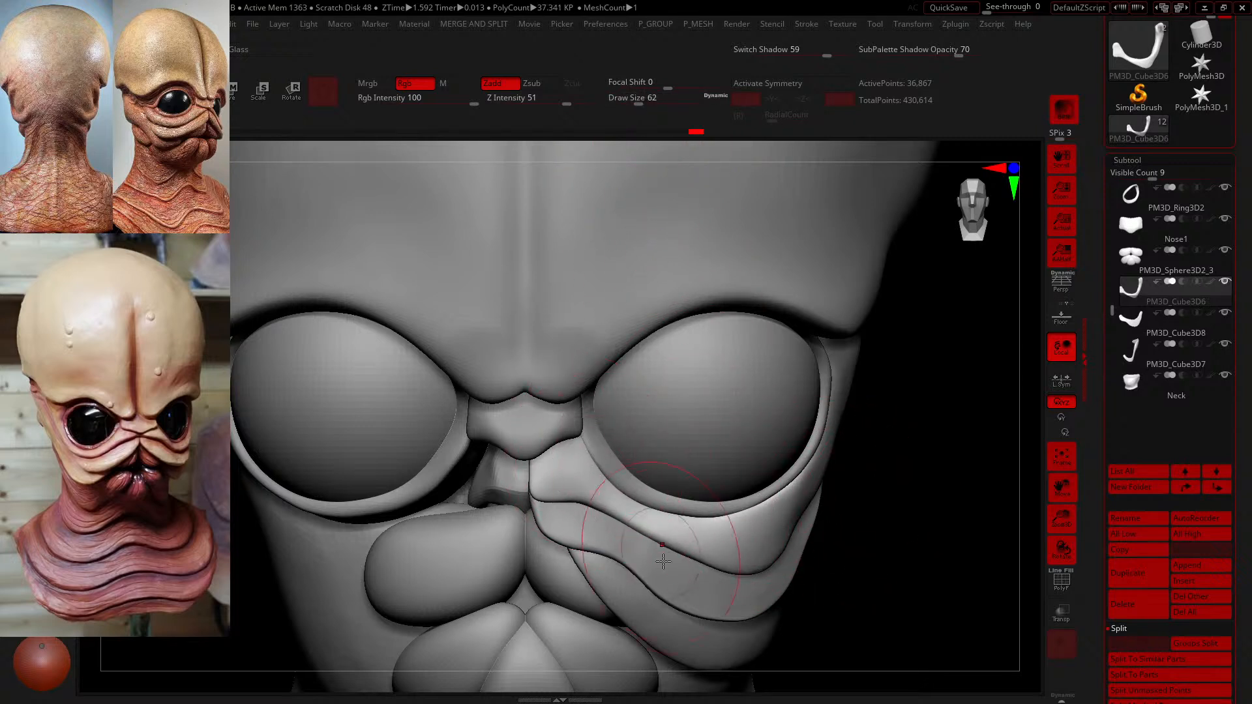
- Select the middle cheek fold, PM3D_Cube3D8, and smooth and reshape its inner end beside the nose
left_click(1124, 329)
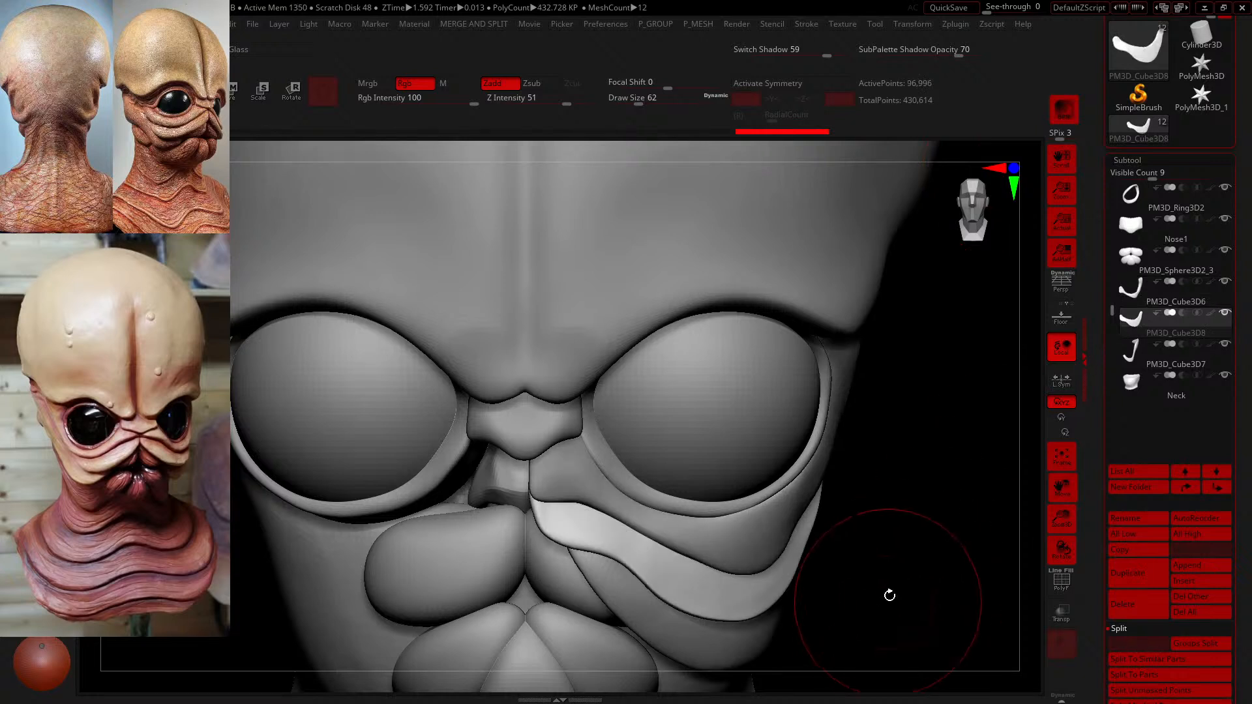
left_click_drag(886, 593, 883, 467, "alt")
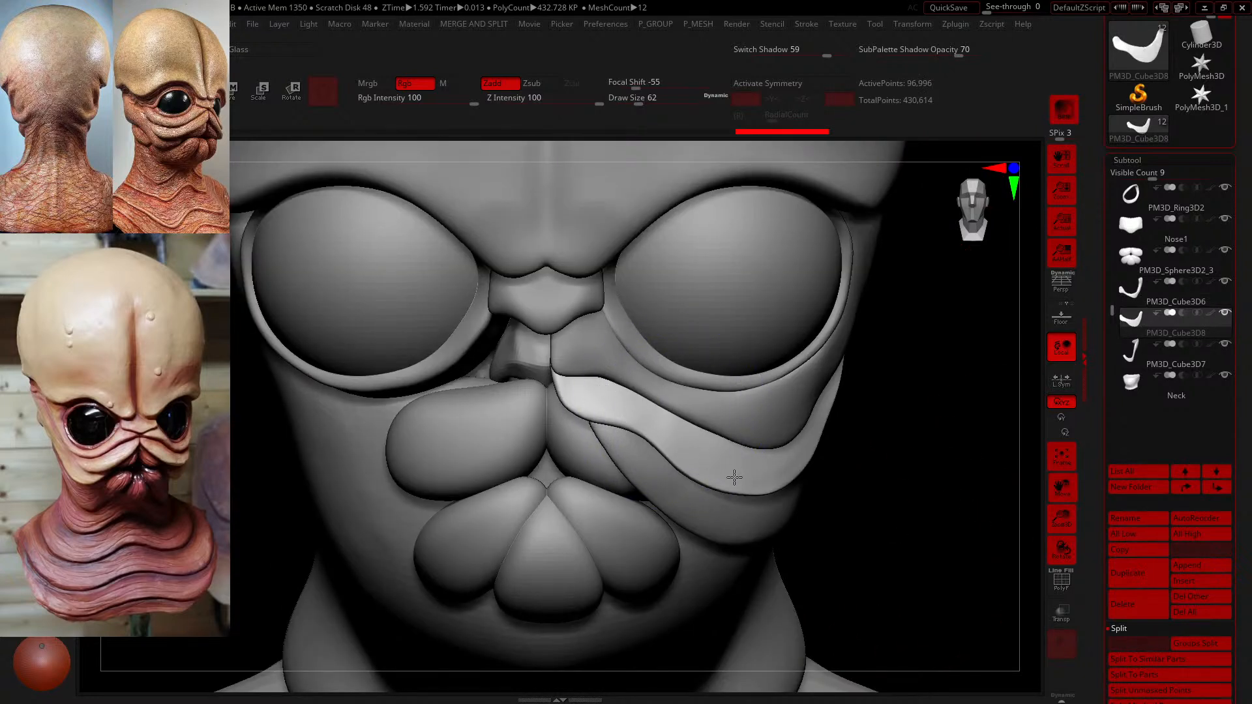
left_click_drag(645, 434, 648, 431, "shift")
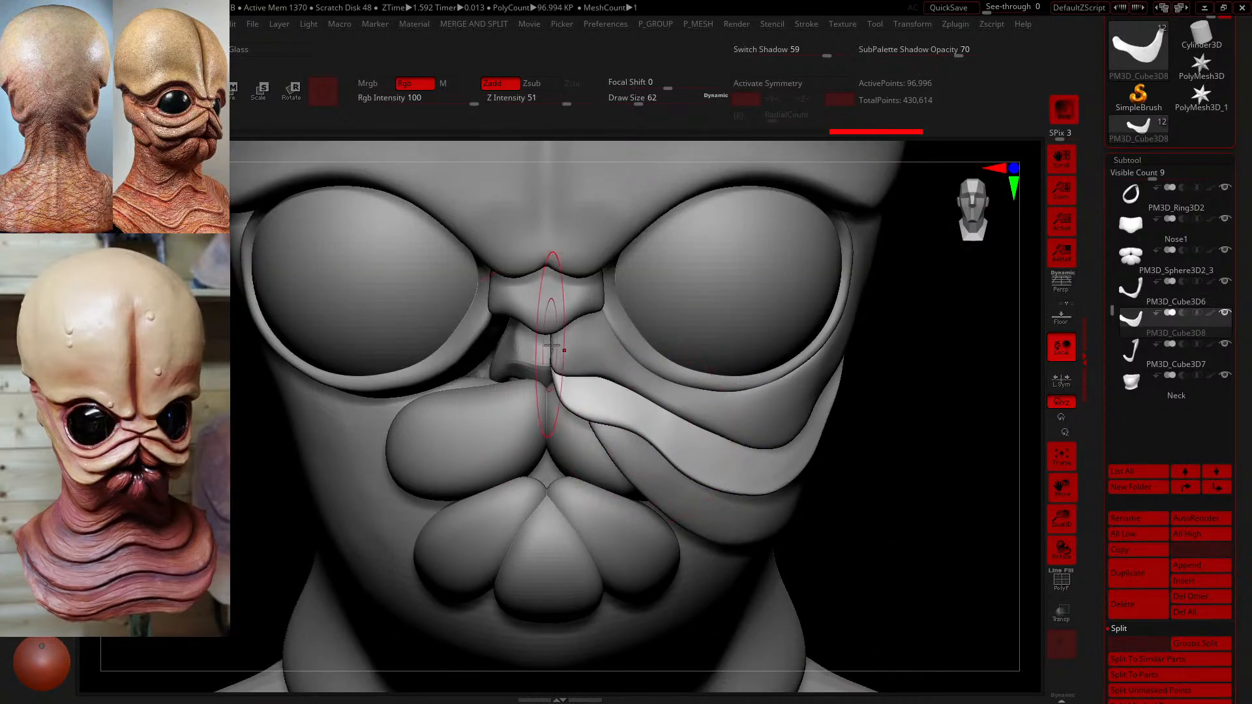
left_click_drag(552, 363, 551, 362)
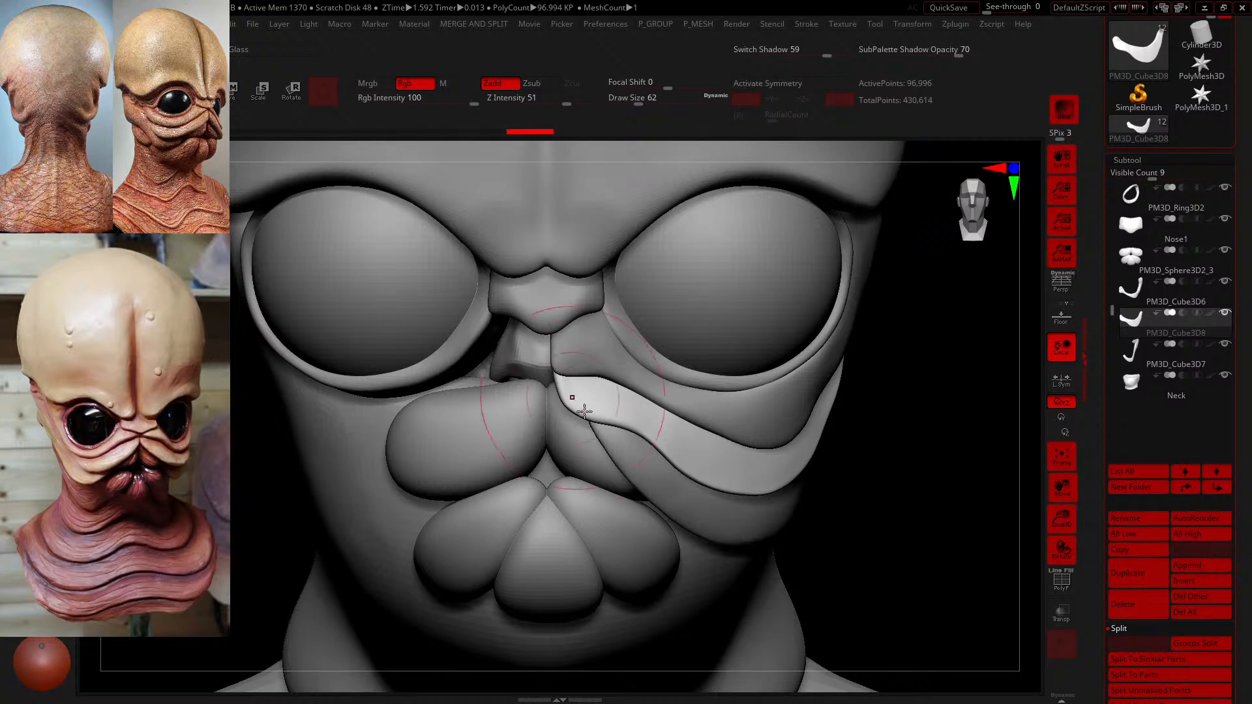
left_click_drag(578, 420, 593, 424)
left_click_drag(669, 437, 668, 441)
- Refine the middle cheek fold's lower edge and tapered outer tip from a three-quarter side view
mouse_move(913, 487)
left_mouse_down()
mouse_move(872, 456)
mouse_move(802, 488)
left_mouse_up()
left_click_drag(786, 480, 776, 483)
mouse_move(763, 481)
left_mouse_down()
mouse_move(735, 478)
mouse_move(739, 469)
left_mouse_up()
left_click_drag(865, 429, 872, 429)
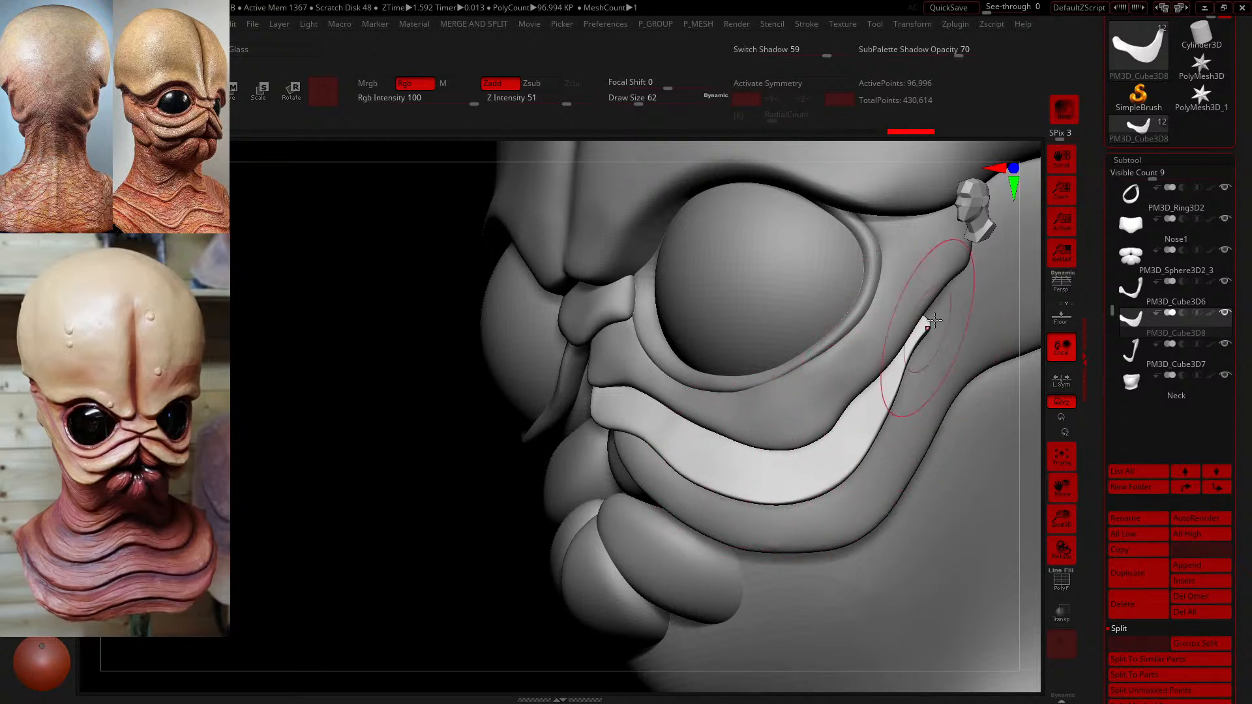
left_click_drag(939, 316, 935, 312)
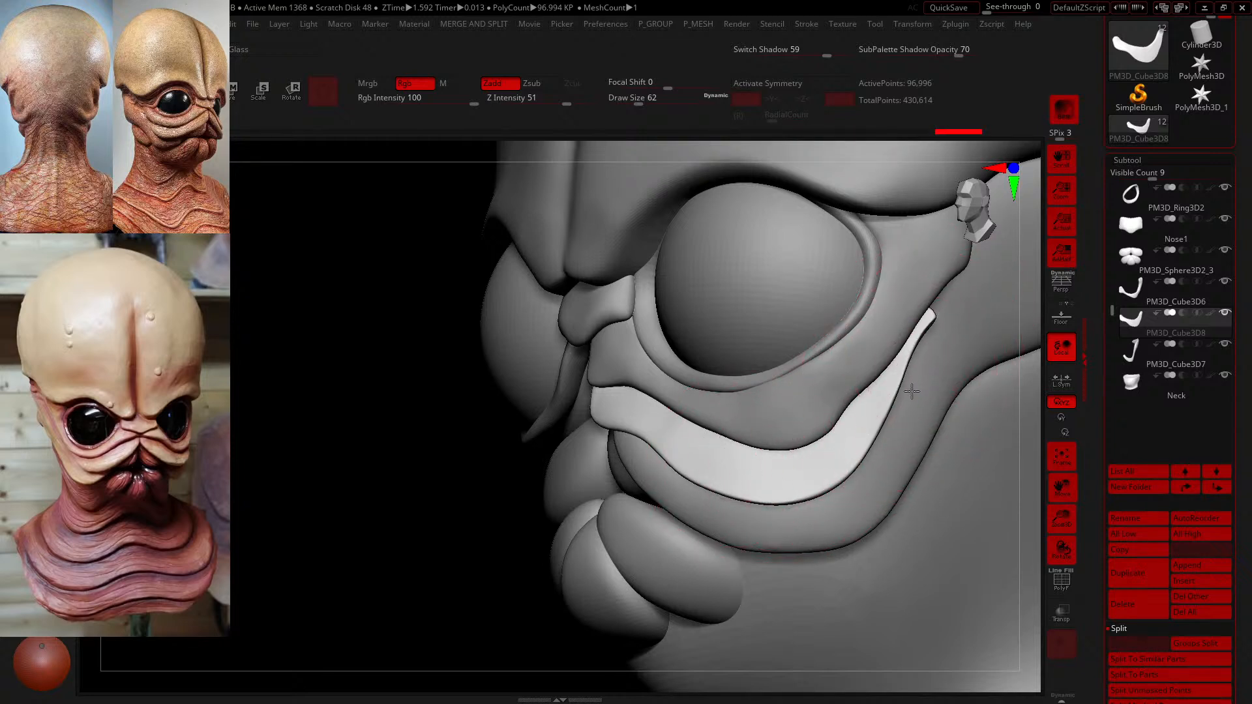
left_click_drag(878, 423, 882, 428)
left_click_drag(803, 476, 804, 483)
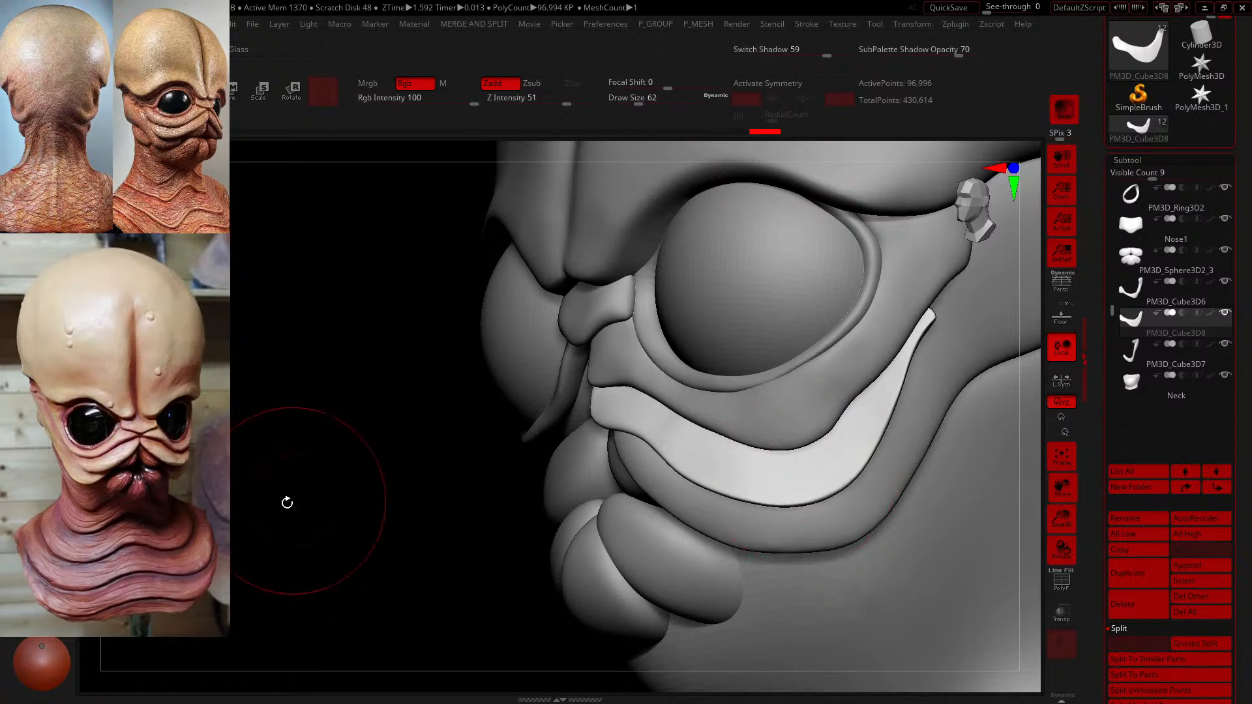
- Touch up the middle cheek fold's lower contour from the front, at its inner bend and outer edge
mouse_move(285, 502)
left_mouse_down()
mouse_move(299, 518)
mouse_move(345, 518)
left_mouse_up()
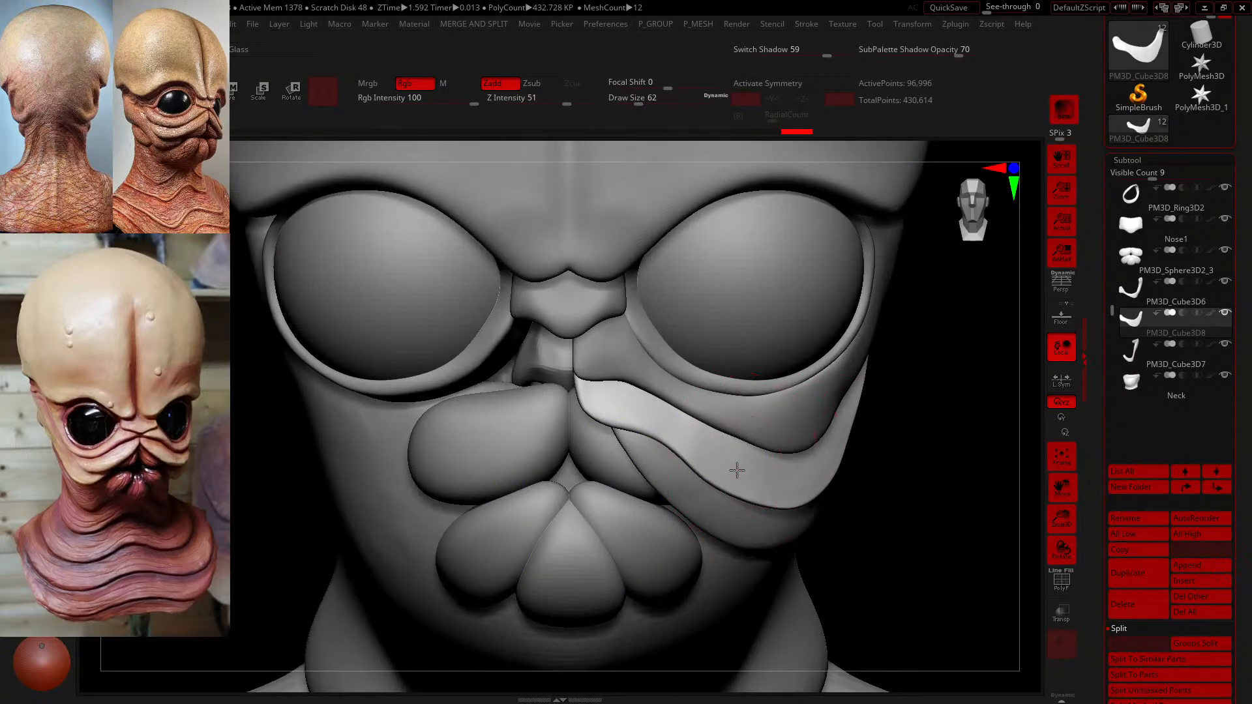
left_click_drag(670, 433, 673, 434)
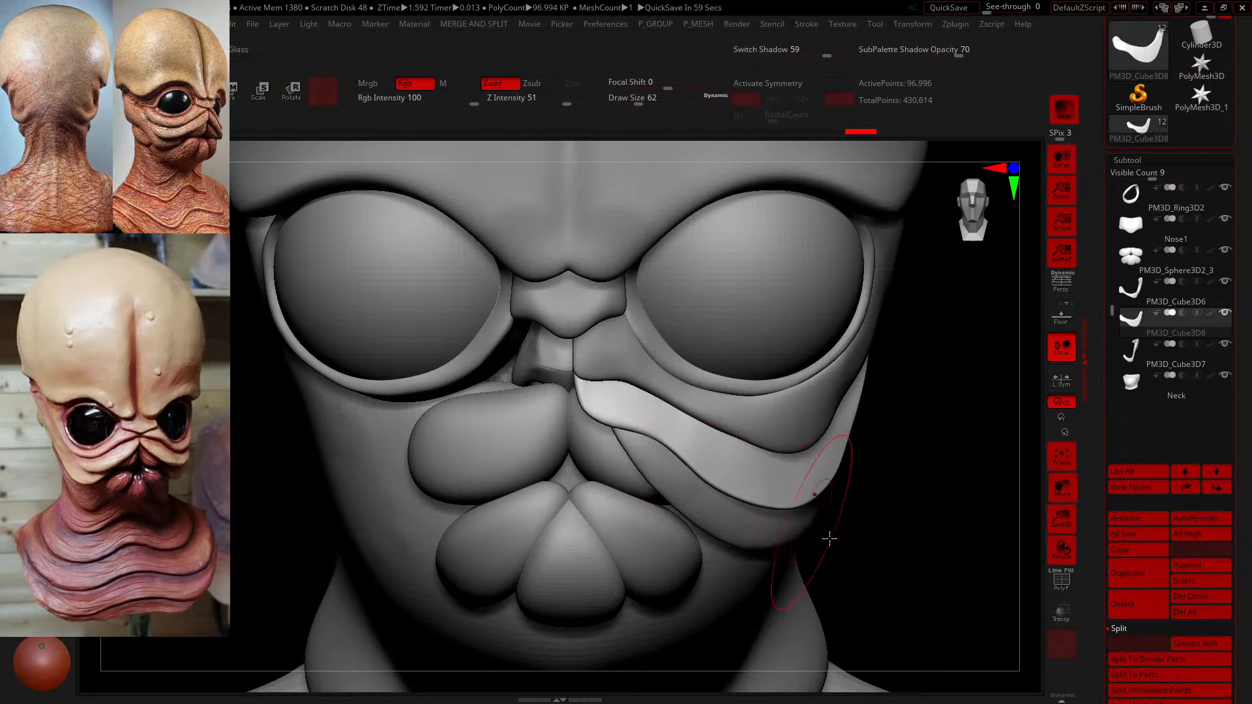
left_click_drag(862, 540, 859, 540)
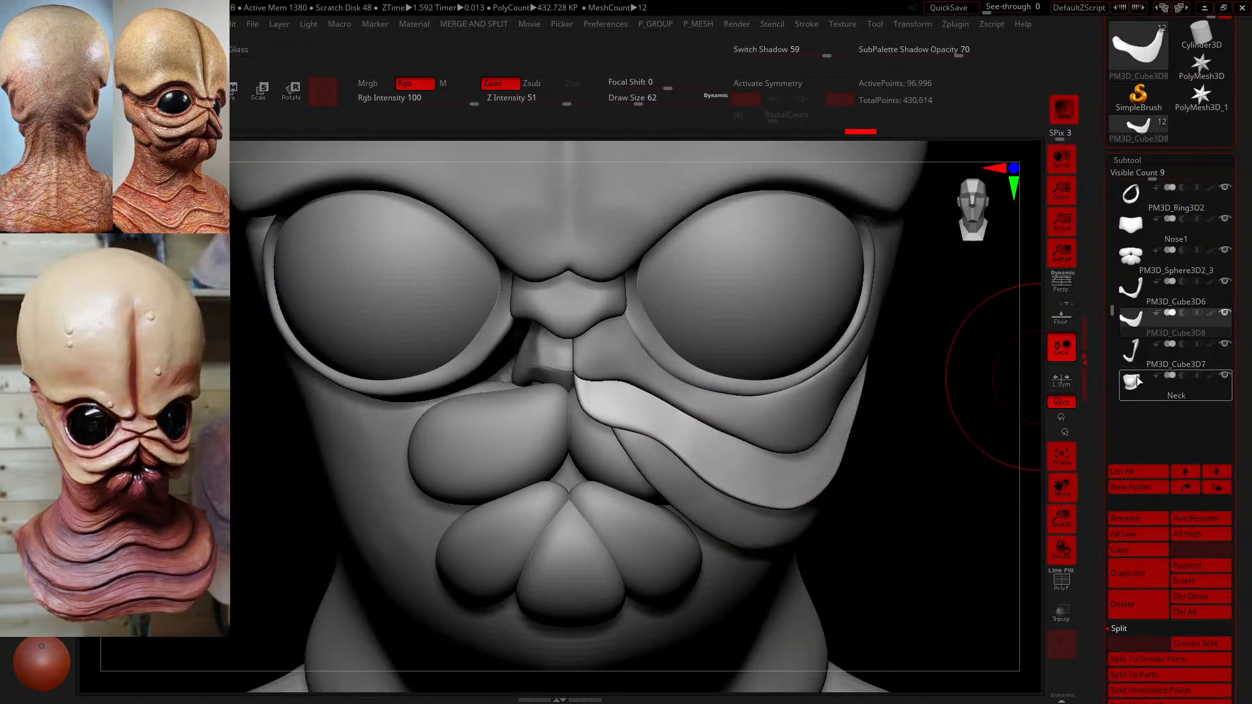
- Select the lowest cheek fold, PM3D_Cube3D7, and reshape its inner end and lower edge beside the mouth lobes
left_click(1135, 347)
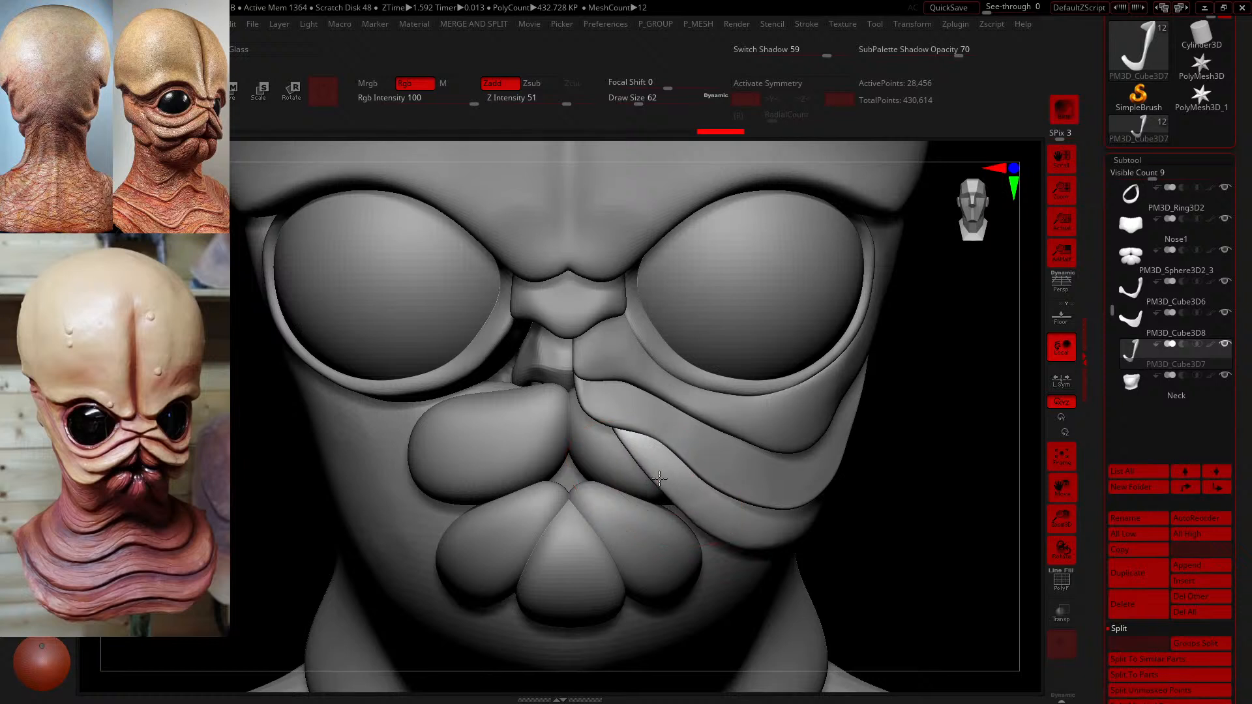
mouse_move(641, 455)
left_mouse_down()
mouse_move(645, 446)
mouse_move(686, 497)
left_mouse_up()
mouse_move(717, 542)
left_mouse_down()
mouse_move(739, 540)
mouse_move(695, 506)
left_mouse_up()
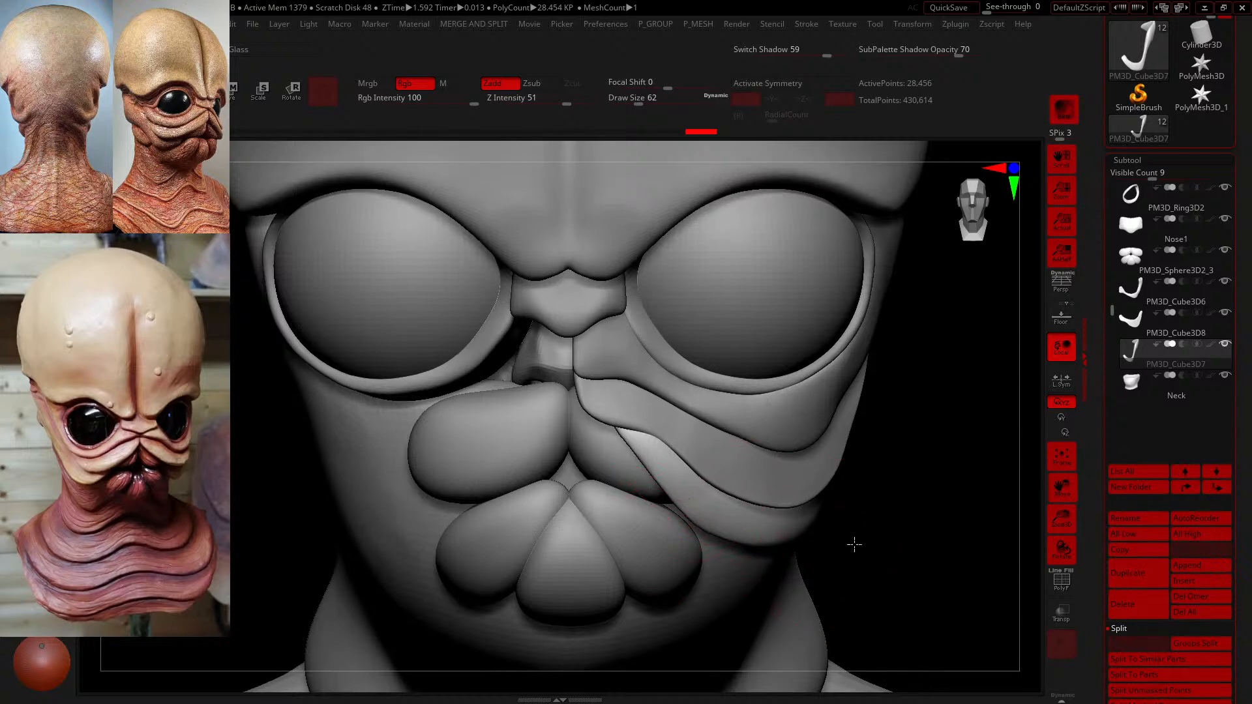
mouse_move(853, 545)
left_mouse_down()
mouse_move(830, 534)
mouse_move(904, 486)
mouse_move(844, 448)
mouse_move(828, 517)
left_mouse_up()
mouse_move(455, 553)
left_mouse_down()
mouse_move(485, 556)
mouse_move(461, 520)
mouse_move(926, 550)
mouse_move(908, 525)
mouse_move(537, 657)
left_mouse_up()
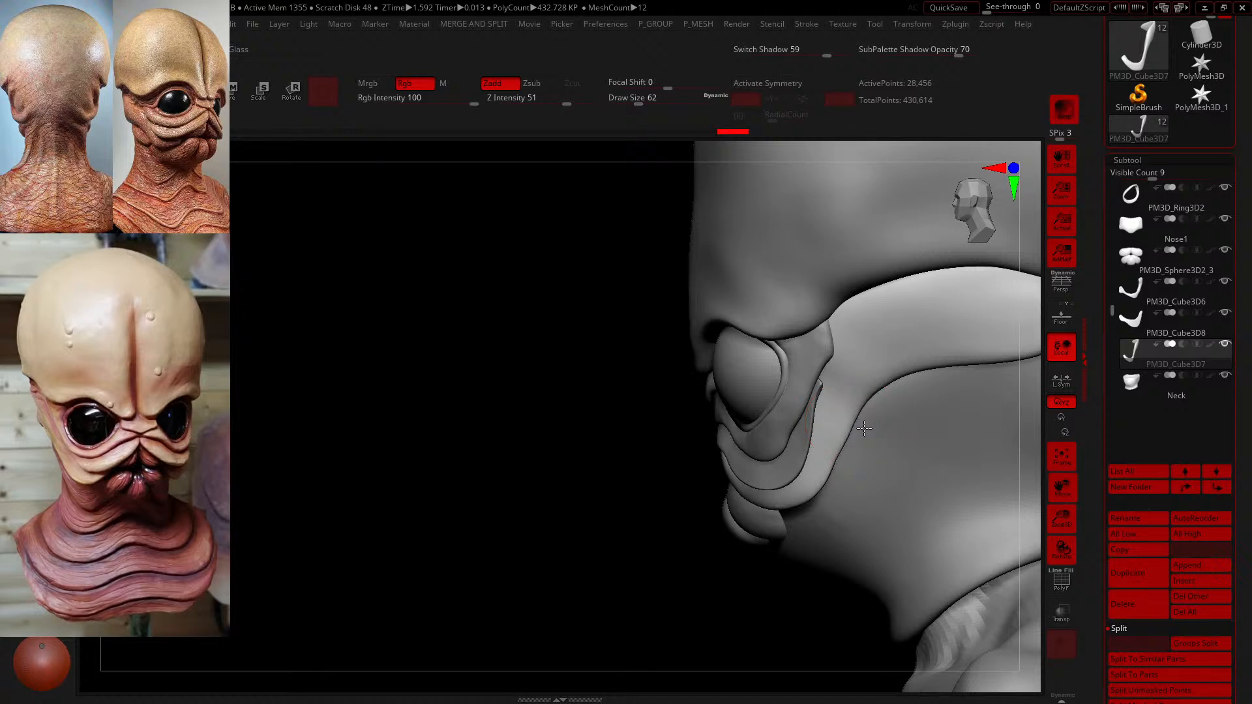
- Set the draw size to 104 and smooth and reshape the lowest fold's lower edge where it sweeps back from the cheek
left_click_drag(645, 105, 654, 104)
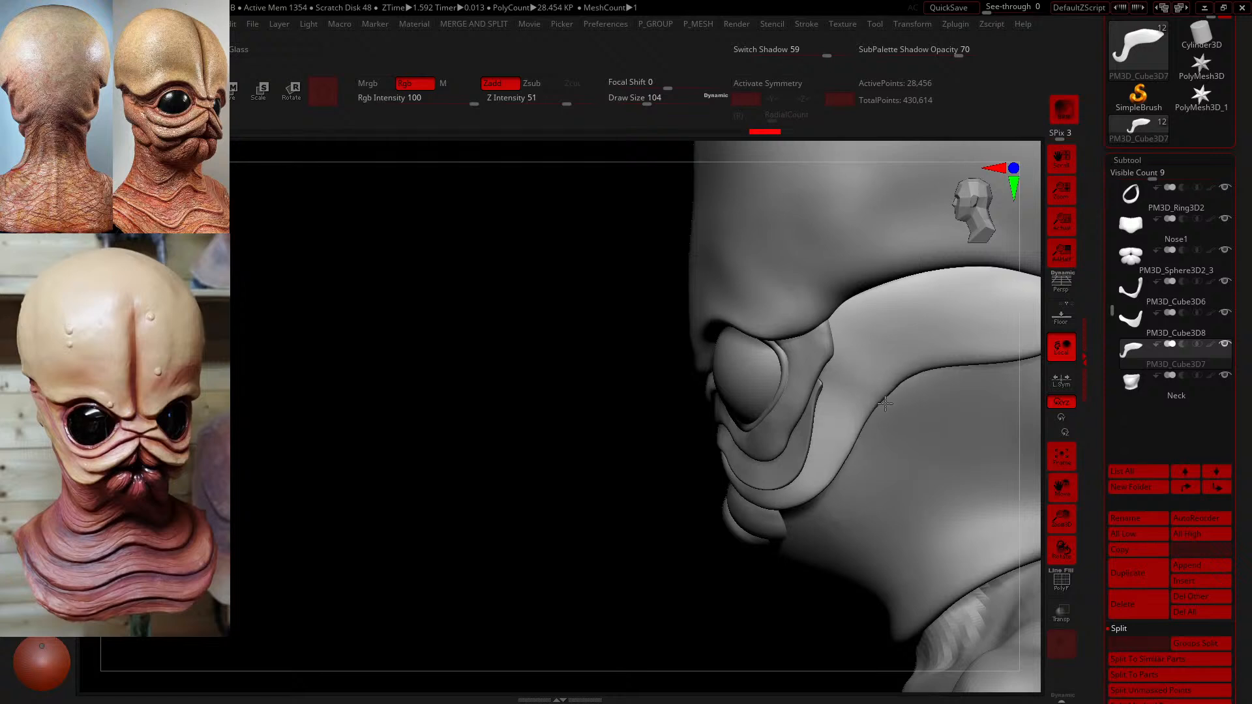
left_click_drag(414, 455, 303, 491, "alt")
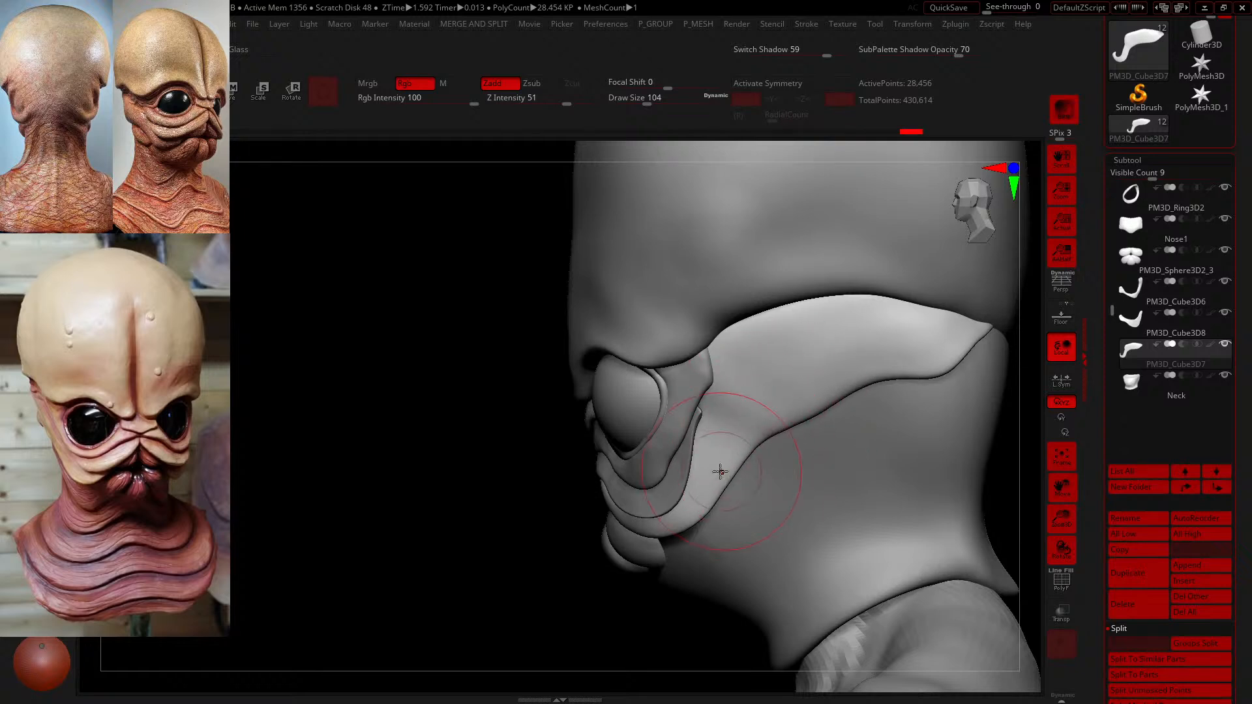
left_click_drag(720, 491, 715, 498, "shift")
left_click_drag(439, 521, 488, 525, "shift")
mouse_move(832, 492)
left_mouse_down()
mouse_move(820, 462)
mouse_move(785, 457)
left_mouse_up()
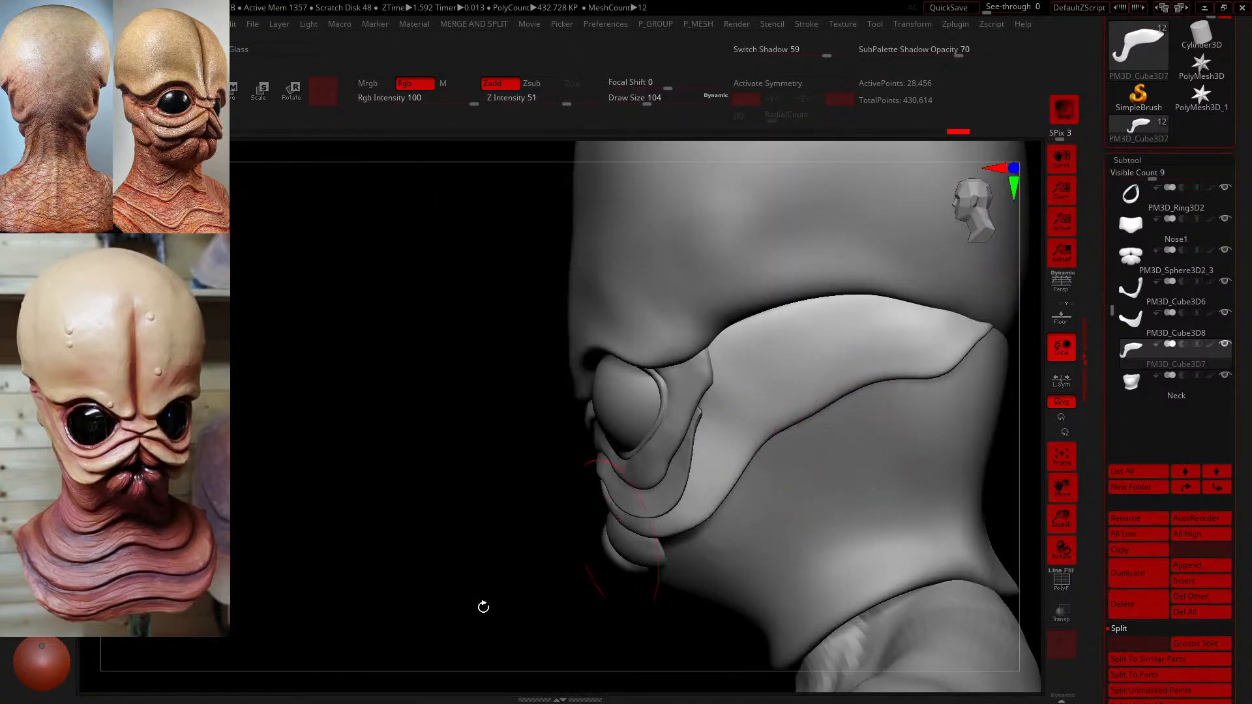
- Reshape the lowest fold's broad band along the side of the head, viewing it from below
mouse_move(483, 604)
left_mouse_down()
mouse_move(400, 595)
mouse_move(428, 550)
left_mouse_up()
mouse_move(832, 337)
left_mouse_down()
mouse_move(842, 347)
mouse_move(781, 349)
mouse_move(780, 381)
left_mouse_up()
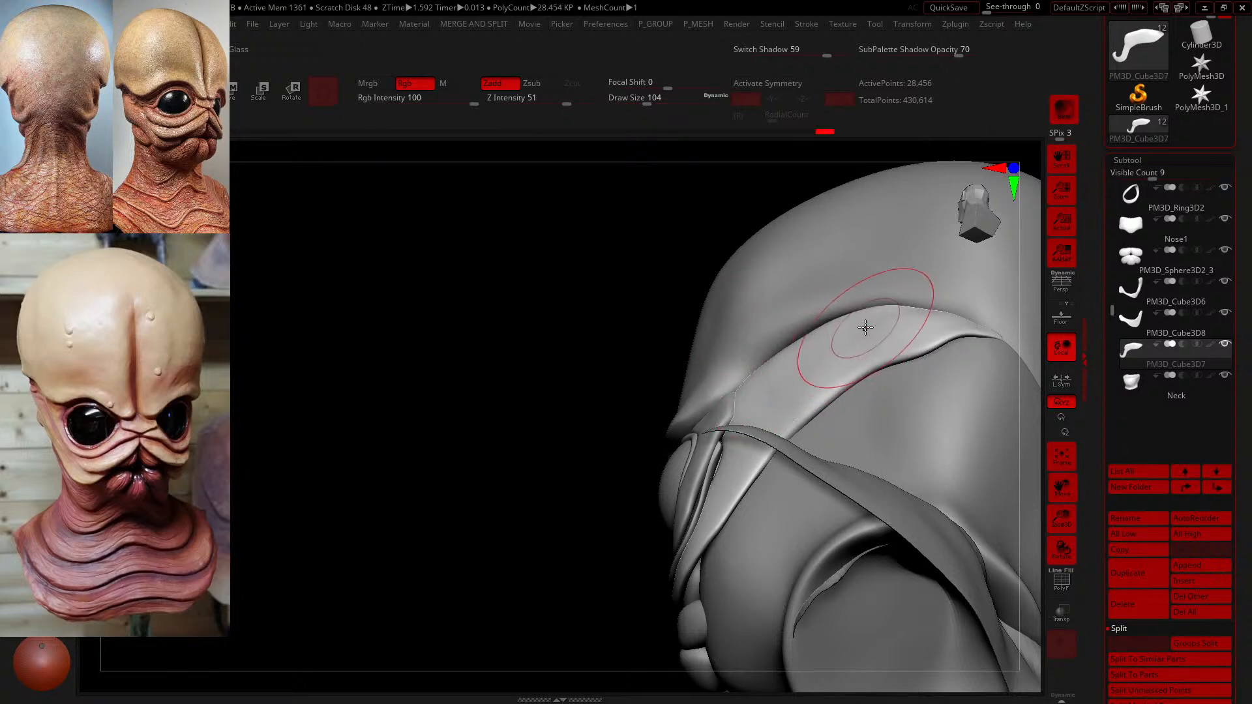
mouse_move(867, 327)
left_mouse_down()
mouse_move(941, 310)
mouse_move(928, 345)
left_mouse_up()
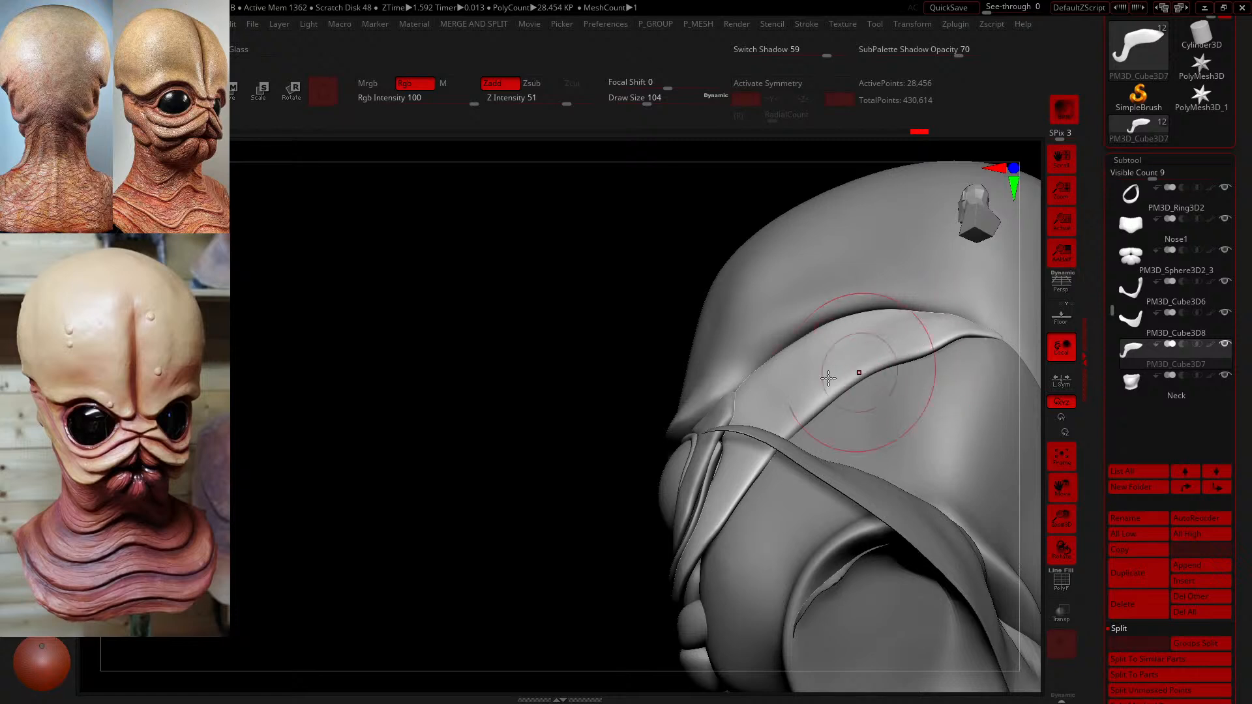
left_click_drag(426, 289, 417, 346)
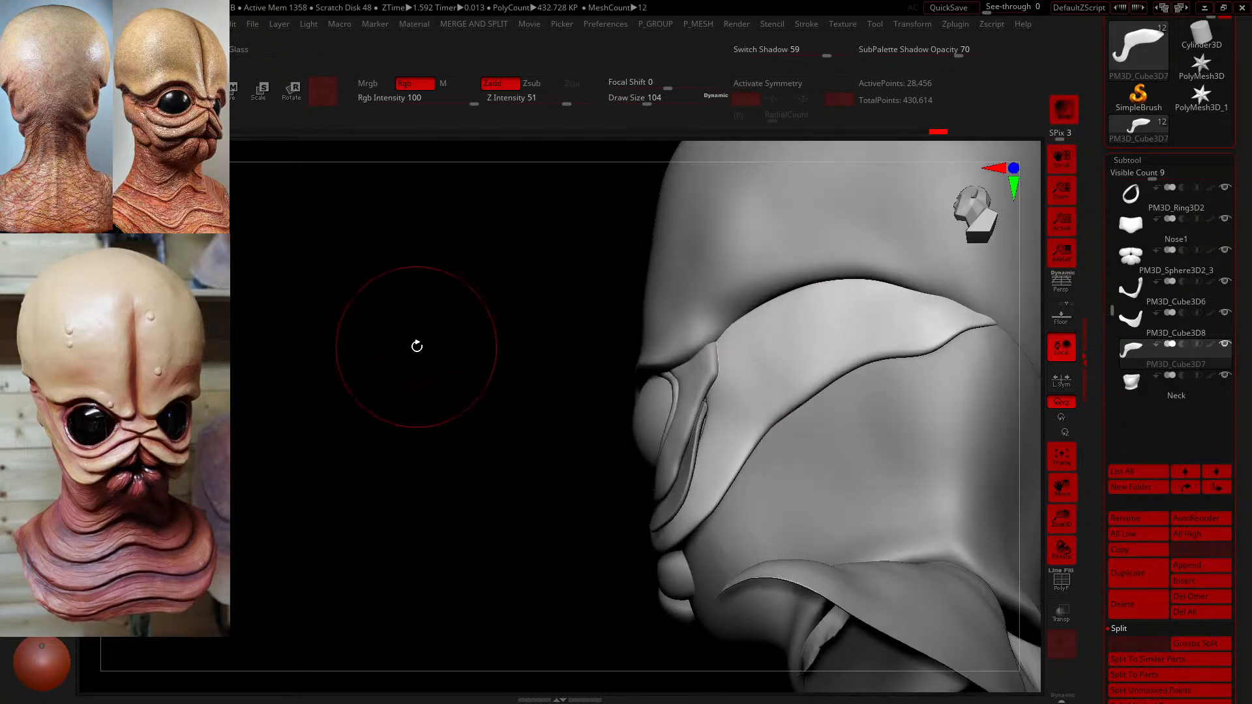
- Switch to the Dam Standard brush and stroke along the broad band of the lowest fold, from the cheek to the back of the head
key("b")
key("d")
key("s")
left_click_drag(704, 476, 734, 410)
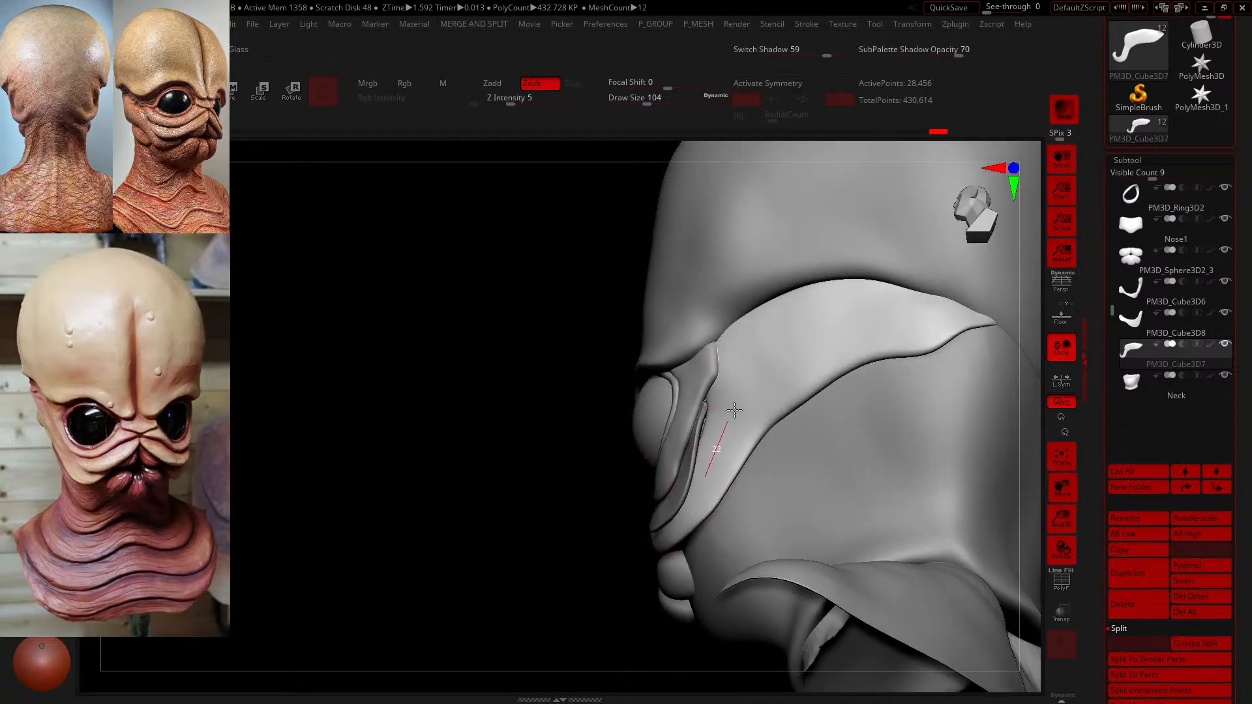
left_click_drag(776, 347, 897, 304)
left_click_drag(1032, 285, 1035, 284)
left_click_drag(727, 389, 778, 288)
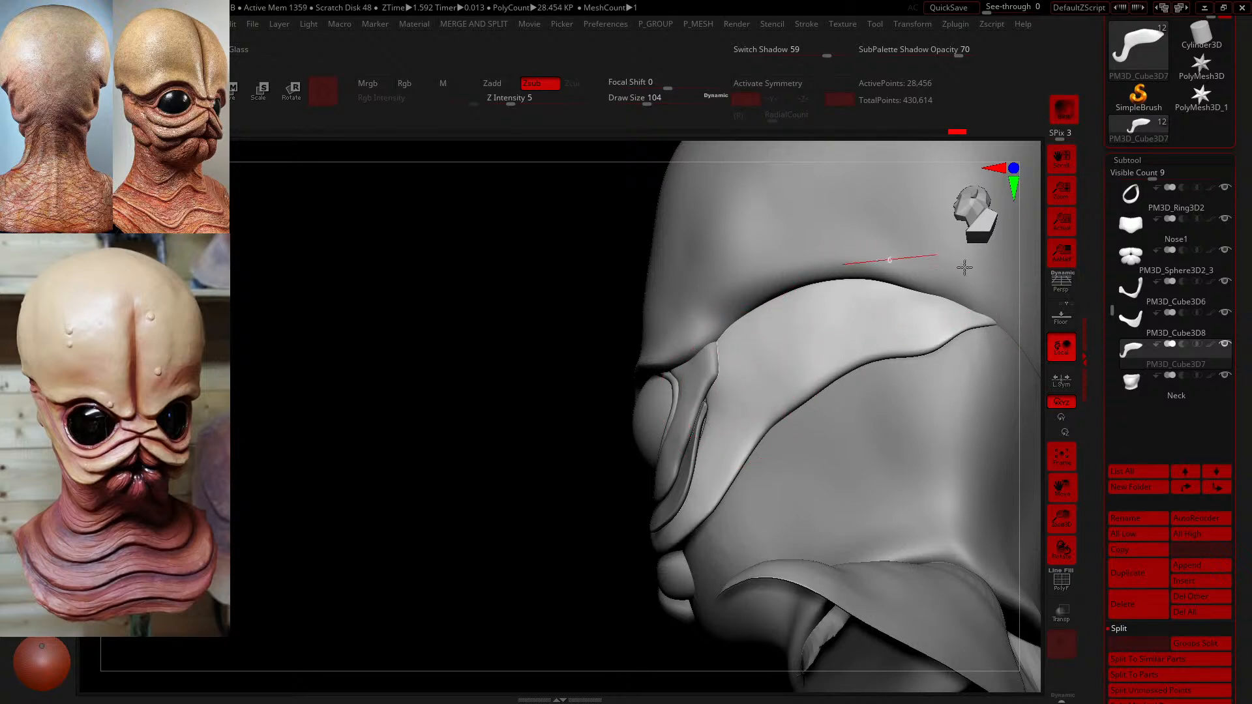
left_click_drag(965, 268, 964, 267)
mouse_move(685, 363)
left_mouse_down()
mouse_move(777, 327)
mouse_move(1028, 287)
left_mouse_up()
left_click_drag(775, 389, 963, 300)
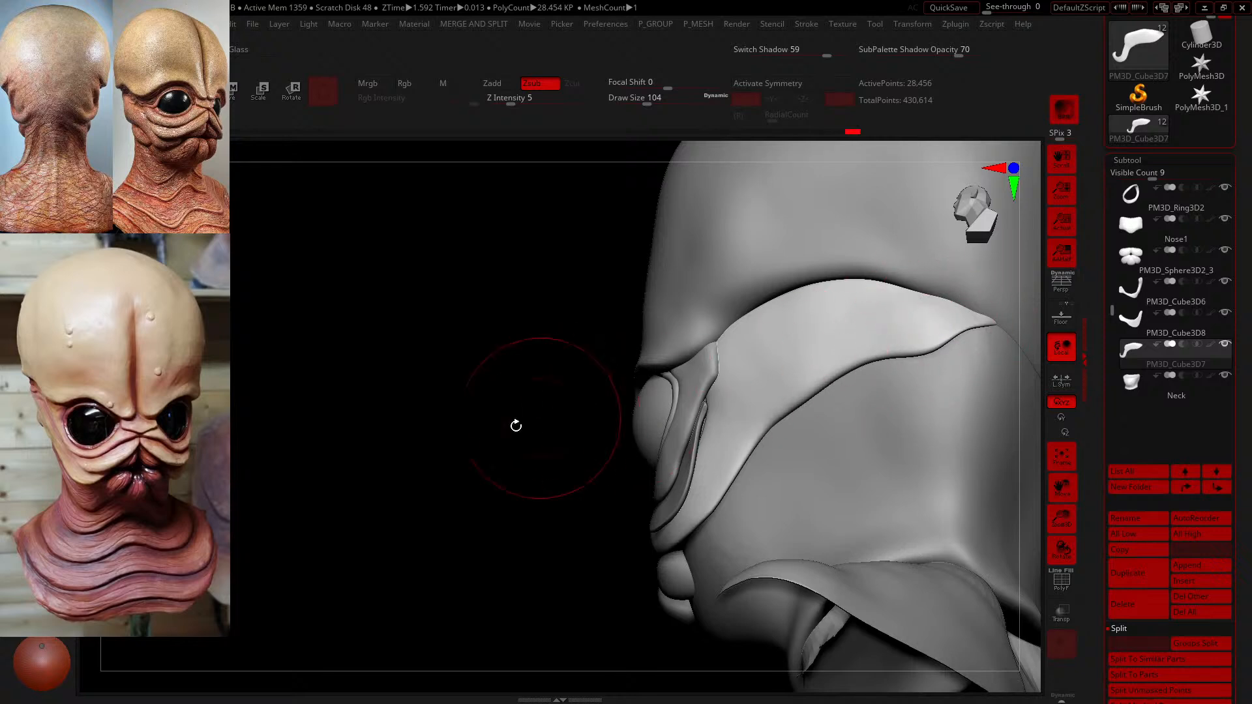
- Continue the long strokes along the band's surface and upper edge from a three-quarter side view
left_click_drag(515, 426, 483, 430)
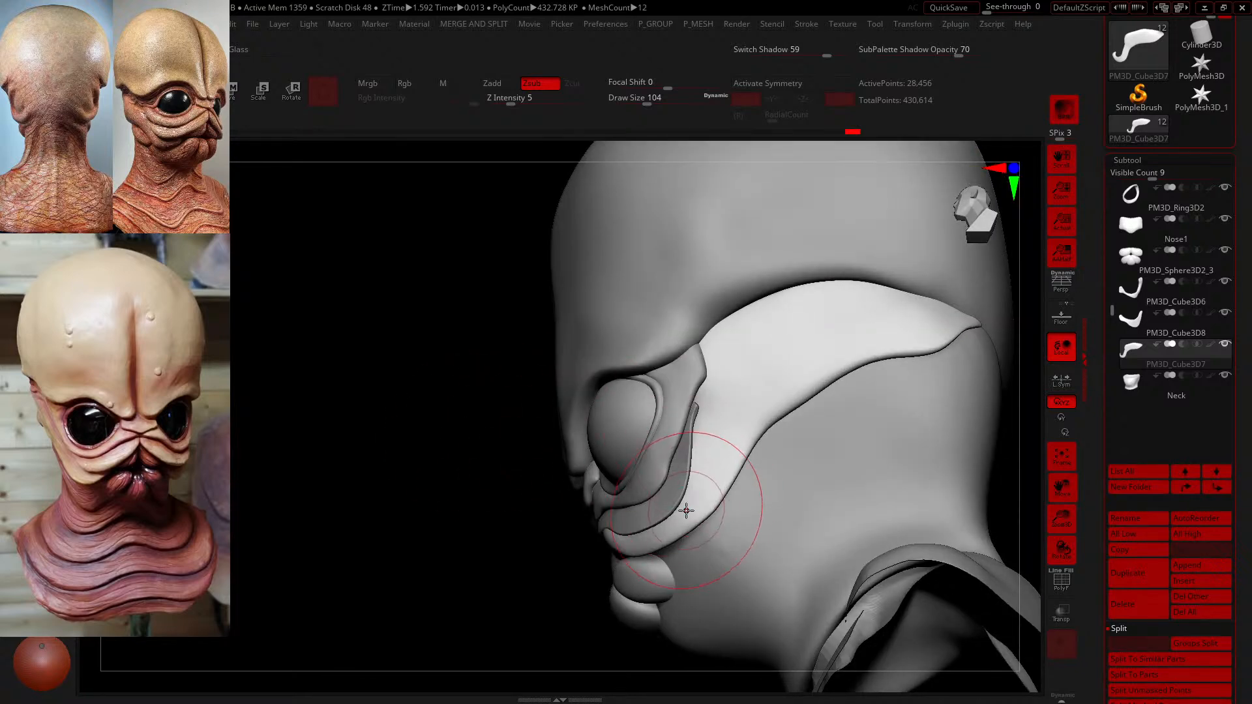
left_click_drag(686, 510, 754, 425)
mouse_move(805, 370)
left_mouse_down()
mouse_move(901, 328)
mouse_move(1007, 306)
left_mouse_up()
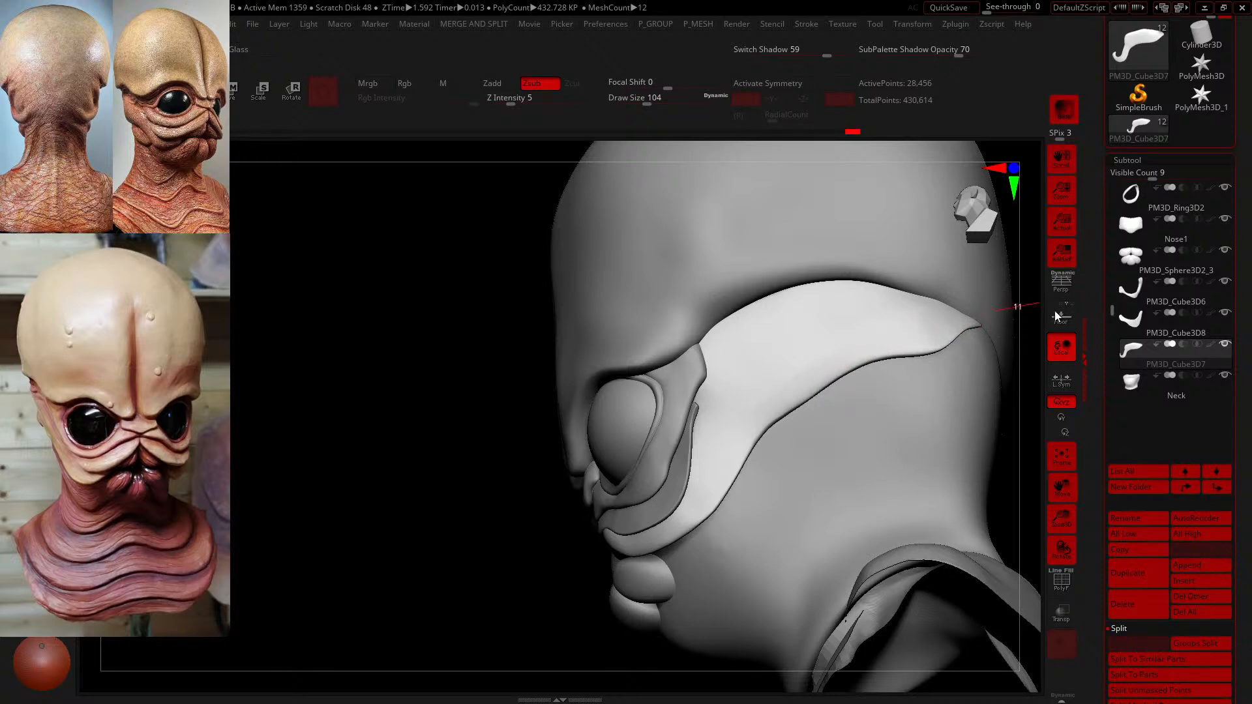
key("ctrl")
mouse_move(678, 467)
left_mouse_down()
mouse_move(717, 475)
mouse_move(752, 391)
left_mouse_up()
left_click_drag(851, 299, 939, 300)
mouse_move(707, 444)
left_mouse_down()
mouse_move(744, 316)
mouse_move(842, 291)
mouse_move(978, 293)
left_mouse_up()
mouse_move(720, 366)
left_mouse_down()
mouse_move(832, 254)
mouse_move(916, 243)
left_mouse_up()
- Switch back to the Move brush and adjust the band's front edge beside the eye folds from a low rear side view
mouse_move(384, 578)
left_mouse_down()
mouse_move(379, 533)
mouse_move(352, 528)
mouse_move(338, 380)
left_mouse_up()
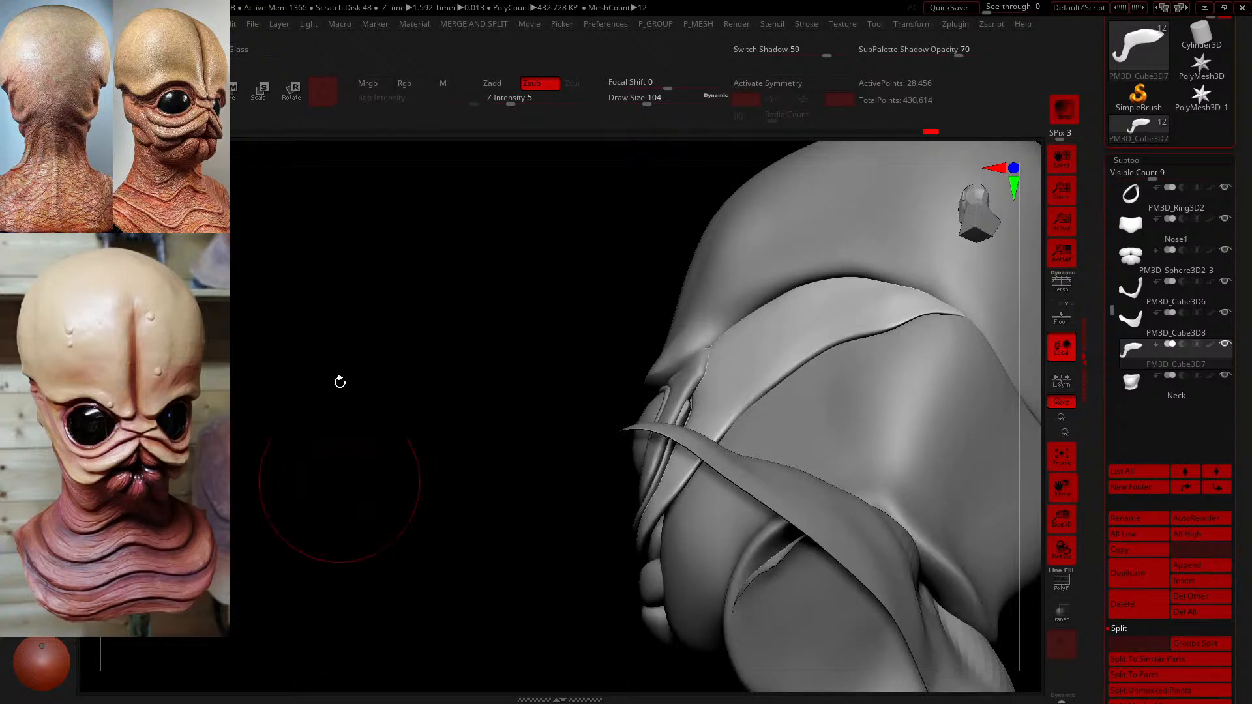
left_click_drag(543, 456, 527, 486)
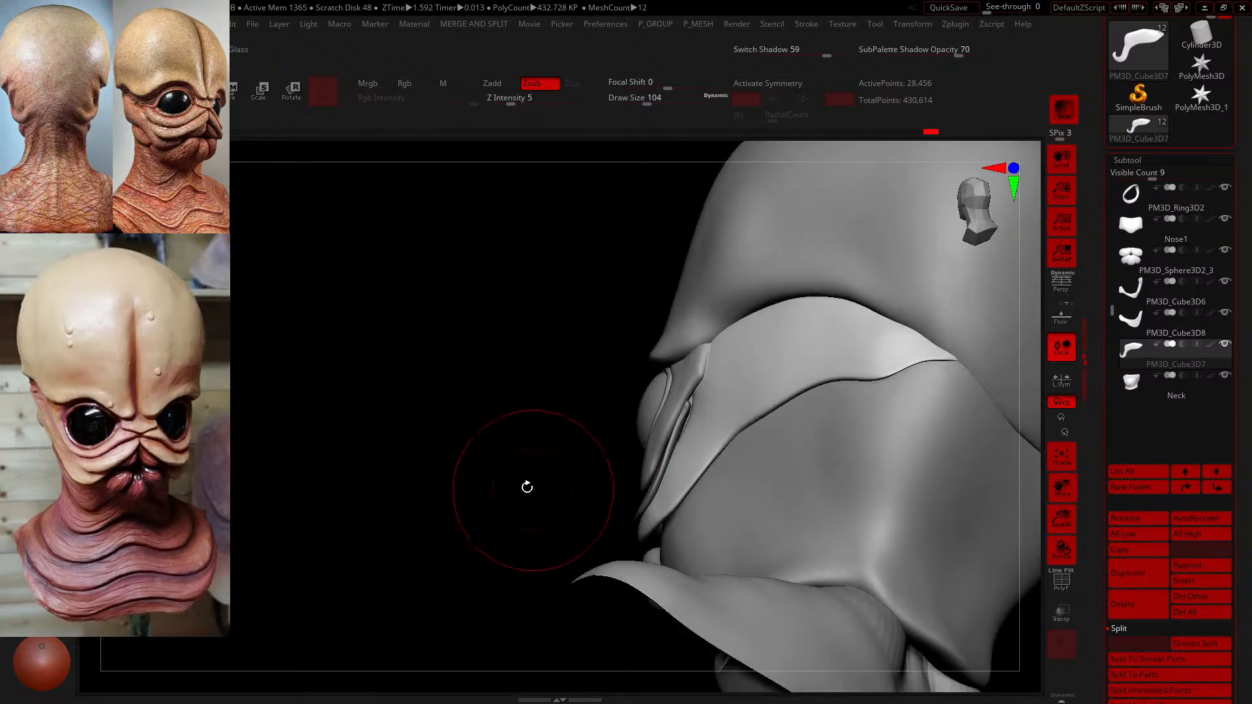
key("b")
key("m")
key("v")
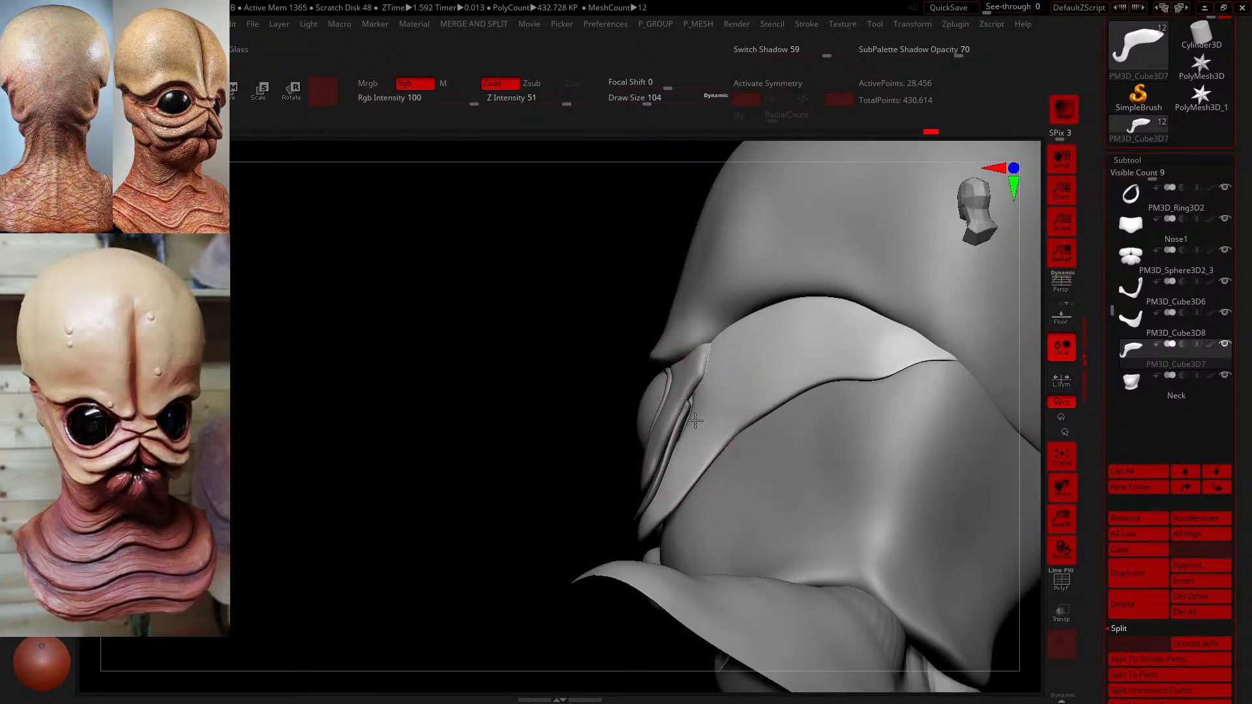
left_click_drag(689, 419, 691, 391)
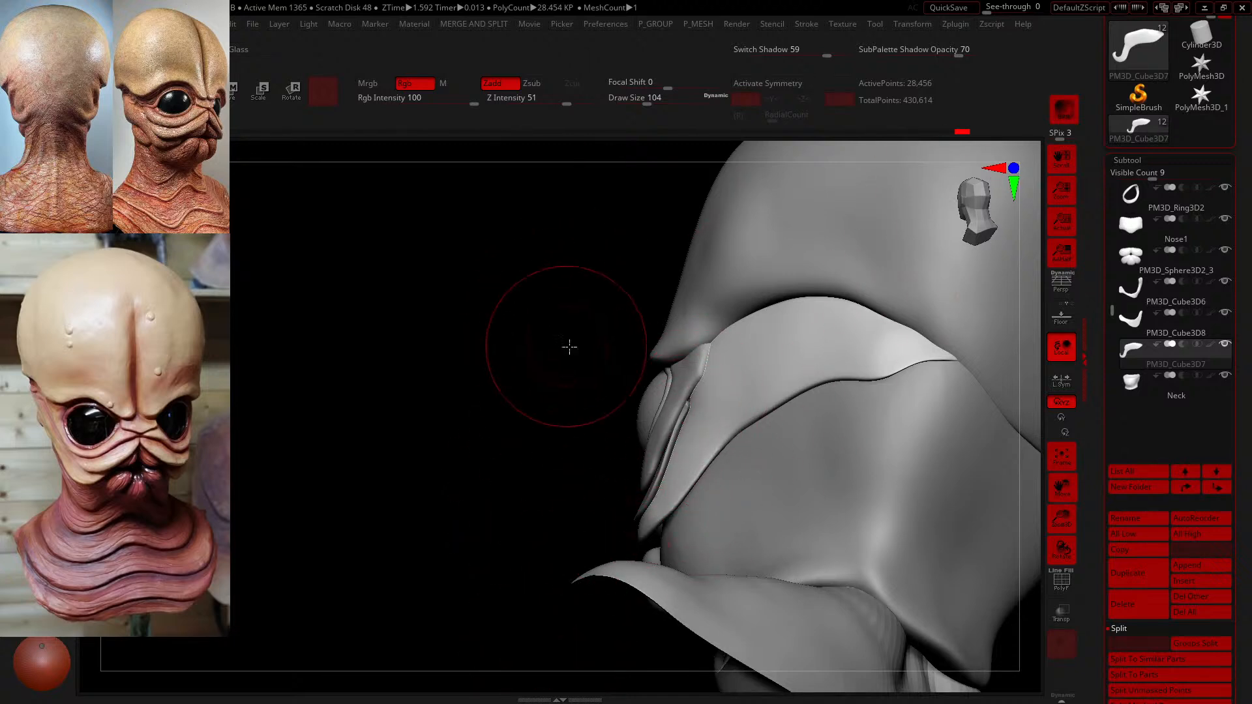
- Set the draw size to 54, nudge the lowest fold's edge below the eye, and undo the last nudge
mouse_move(568, 346)
left_mouse_down()
mouse_move(606, 360)
mouse_move(691, 446)
left_mouse_up()
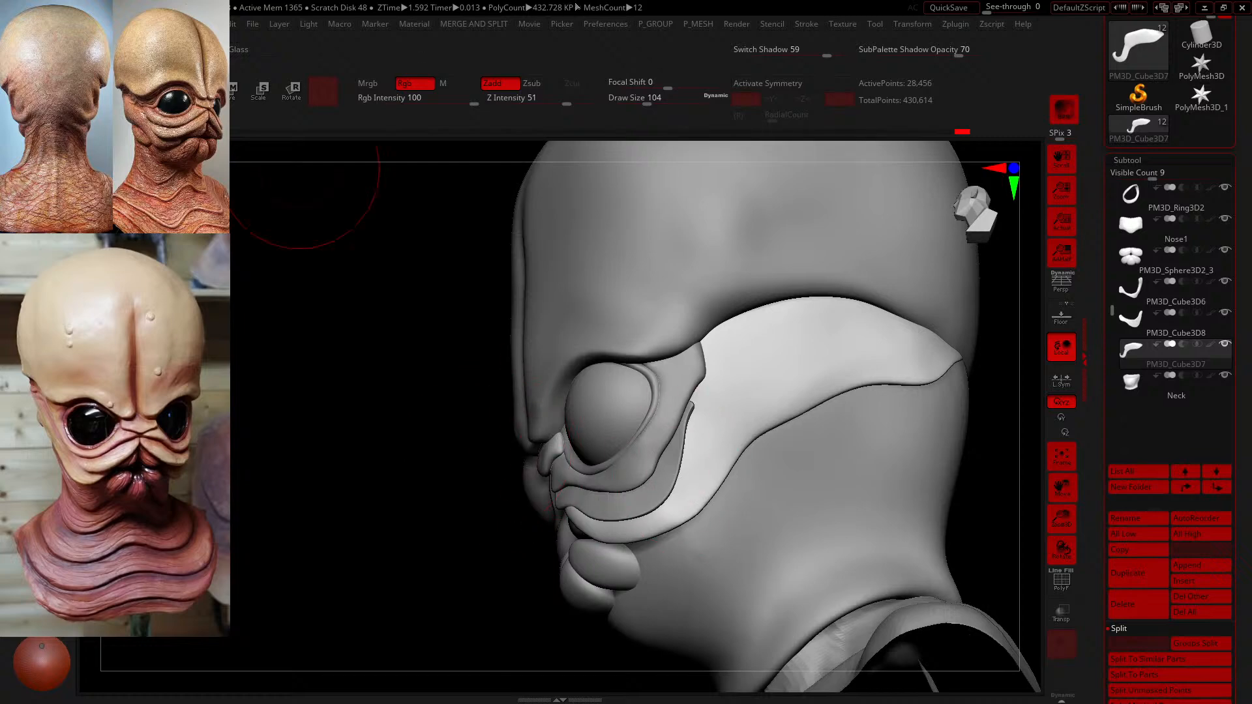
left_click_drag(664, 104, 647, 104)
mouse_move(268, 377)
left_mouse_down("alt")
mouse_move(290, 456)
mouse_move(277, 434)
left_mouse_up("alt")
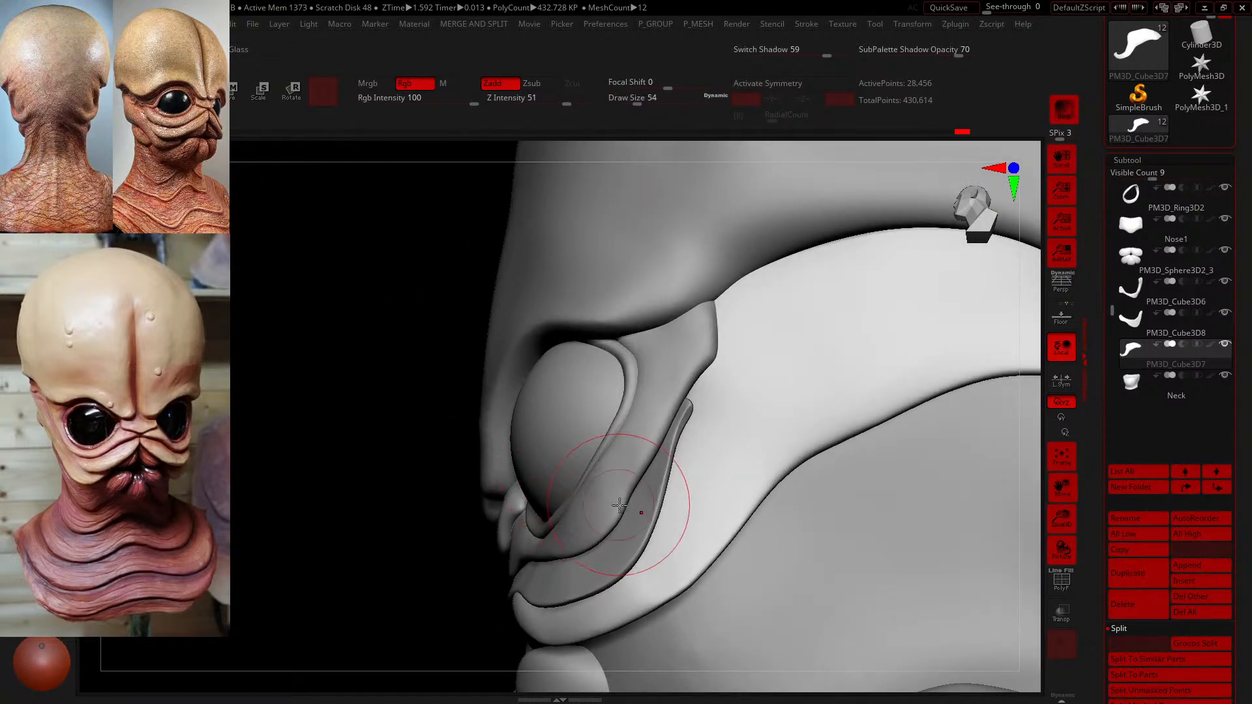
mouse_move(667, 491)
left_mouse_down()
mouse_move(694, 419)
mouse_move(665, 515)
mouse_move(613, 561)
left_mouse_up()
left_click_drag(382, 484, 535, 587)
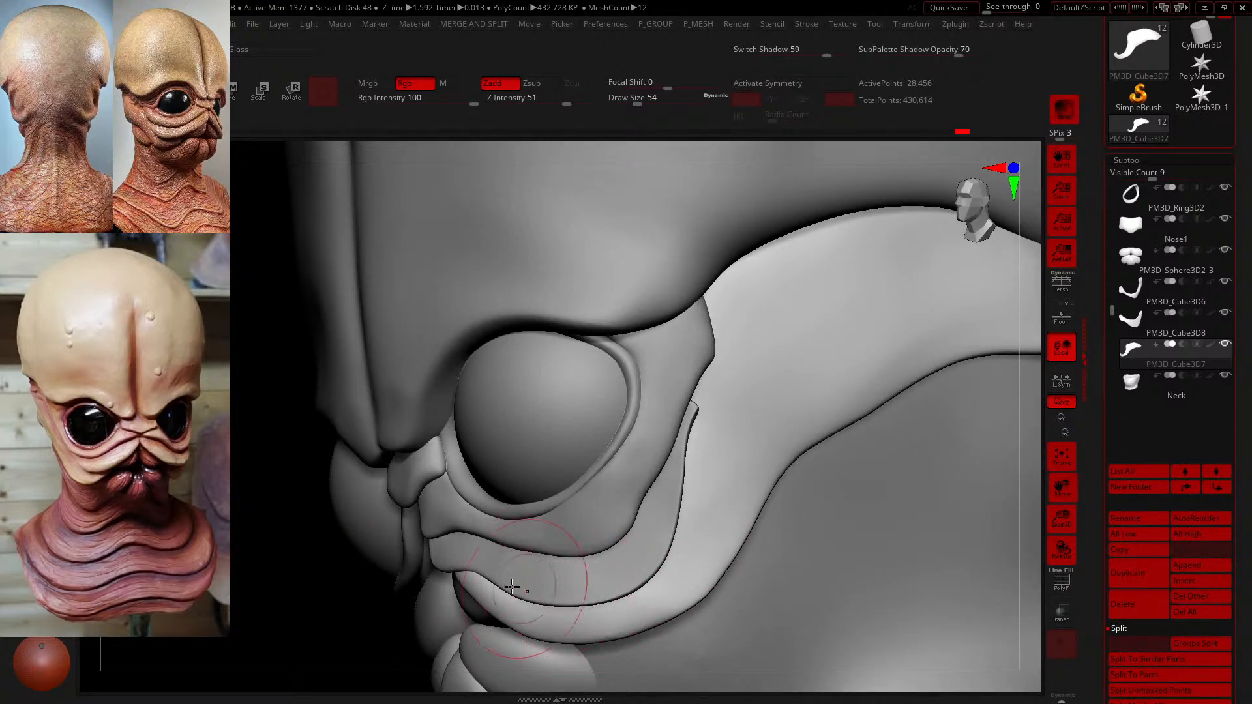
left_click_drag(470, 582, 498, 590)
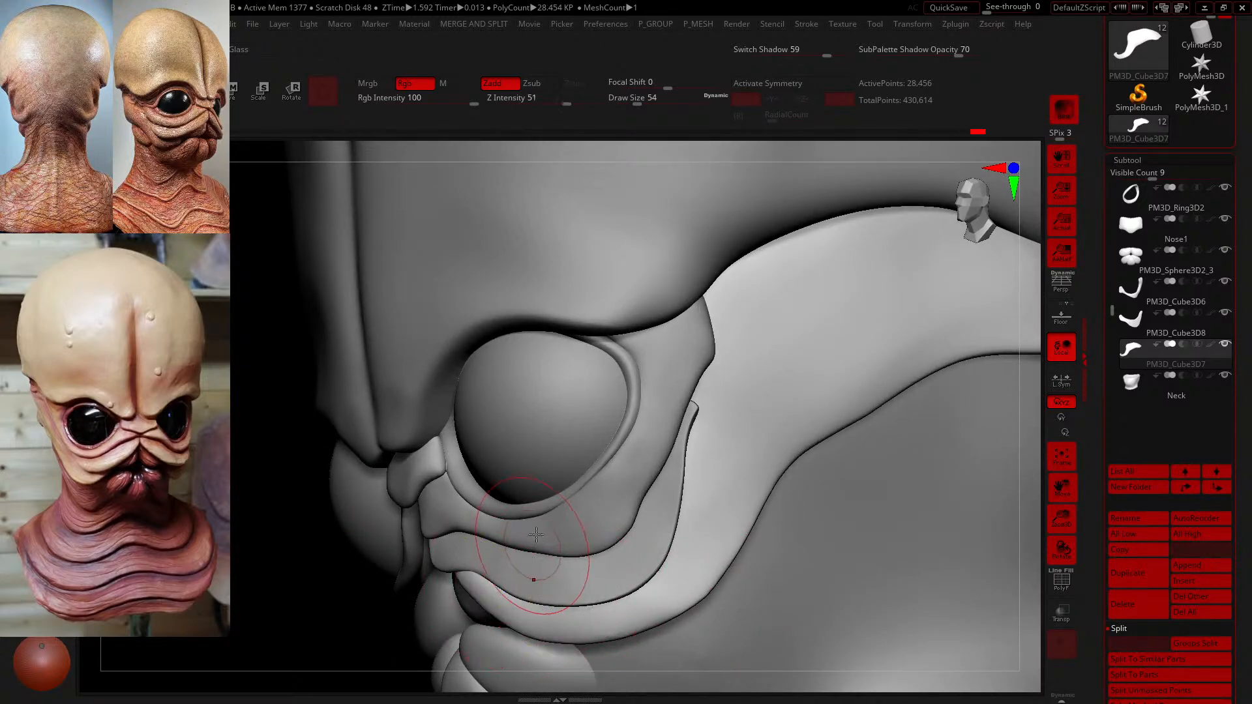
key("ctrl+z")
- Switch to the Dam Standard brush at draw size 33 and stroke along the lowest fold from the cheek up the broad band
key("b")
key("d")
key("s")
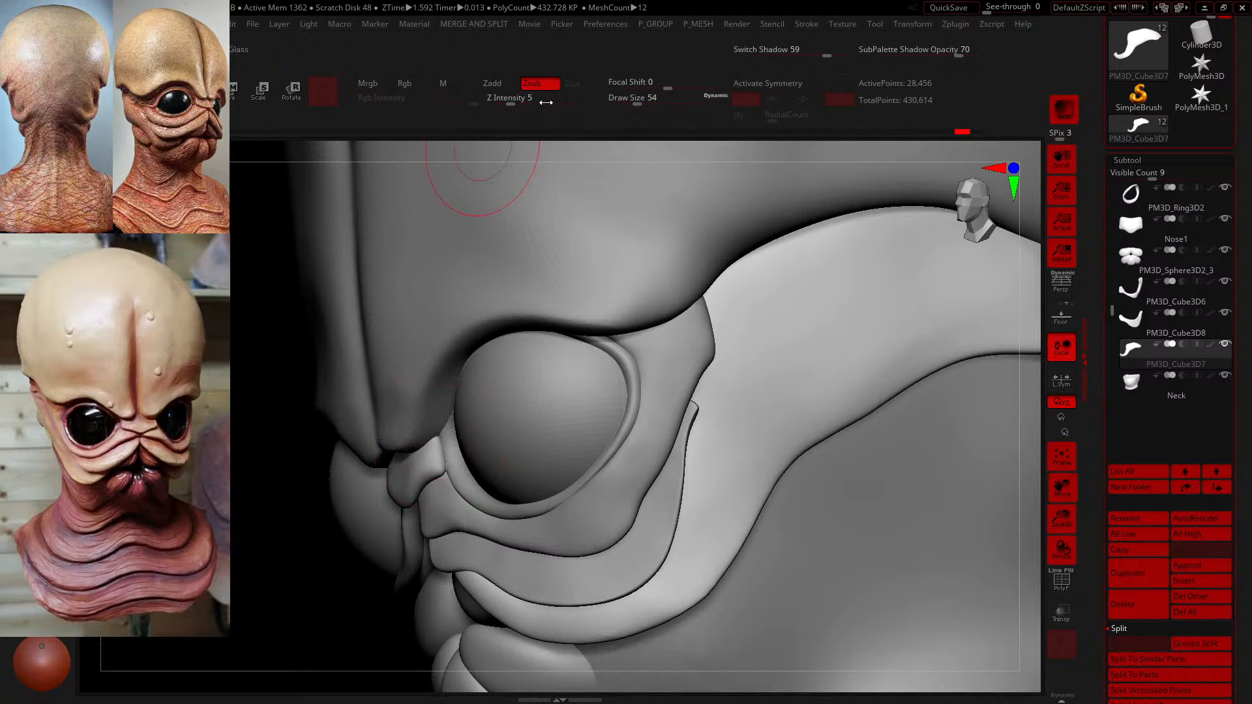
mouse_move(642, 102)
left_mouse_down()
mouse_move(659, 102)
mouse_move(632, 102)
left_mouse_up()
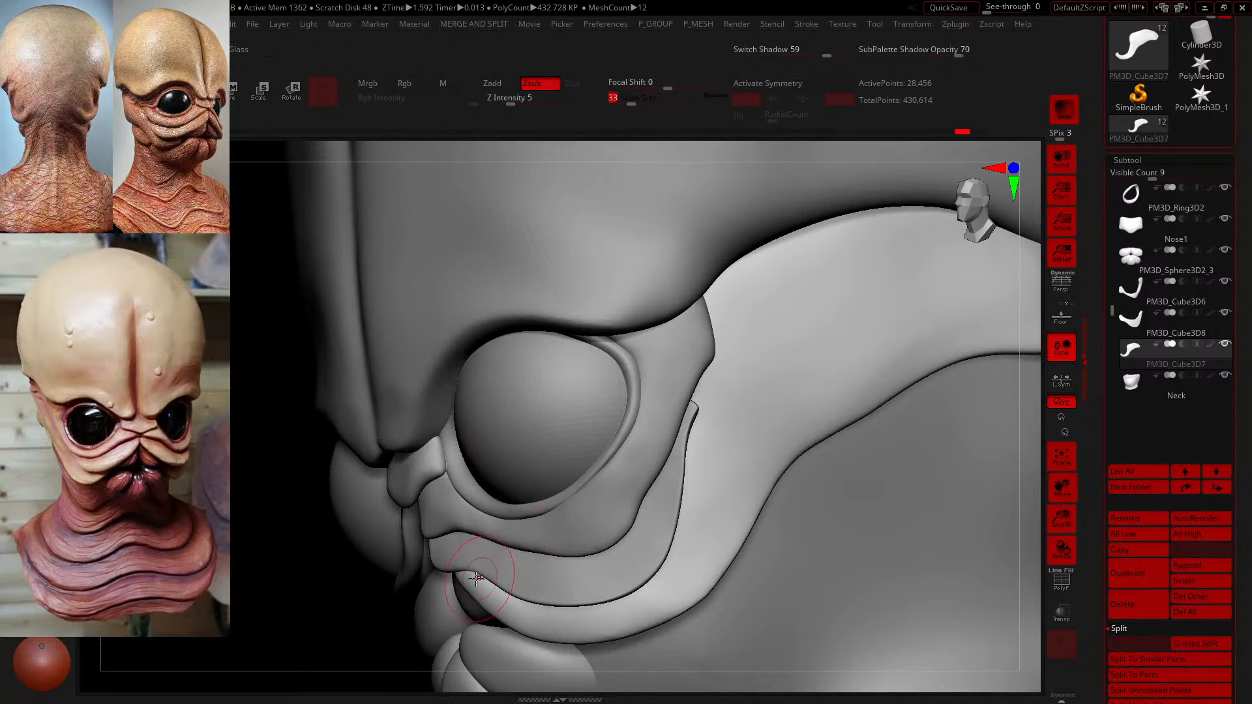
mouse_move(612, 635)
left_mouse_down()
mouse_move(682, 595)
mouse_move(731, 511)
left_mouse_up()
left_click_drag(474, 573, 564, 657)
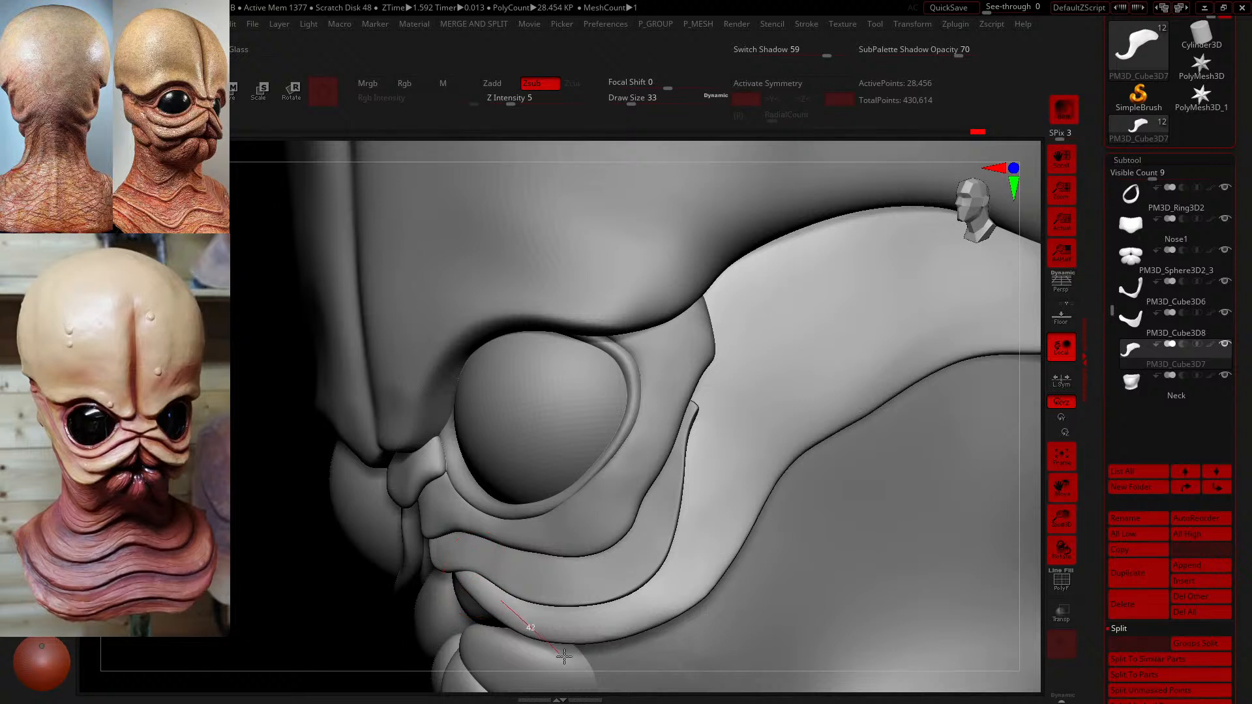
mouse_move(682, 598)
left_mouse_down()
mouse_move(741, 526)
mouse_move(846, 267)
left_mouse_up()
mouse_move(623, 619)
left_mouse_down()
mouse_move(769, 470)
mouse_move(842, 223)
left_mouse_up()
left_click_drag(808, 394, 1075, 253)
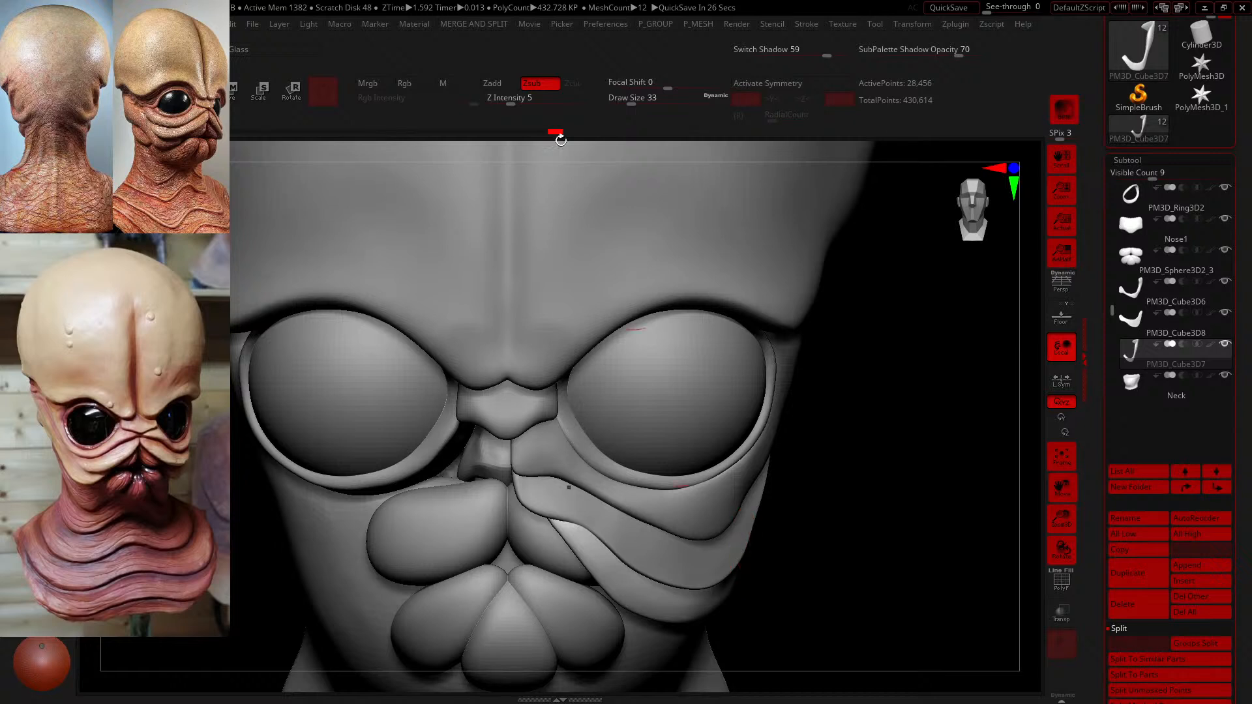
- Stroke along the lowest fold's inner end beside the mouth from a front view
mouse_move(1173, 259)
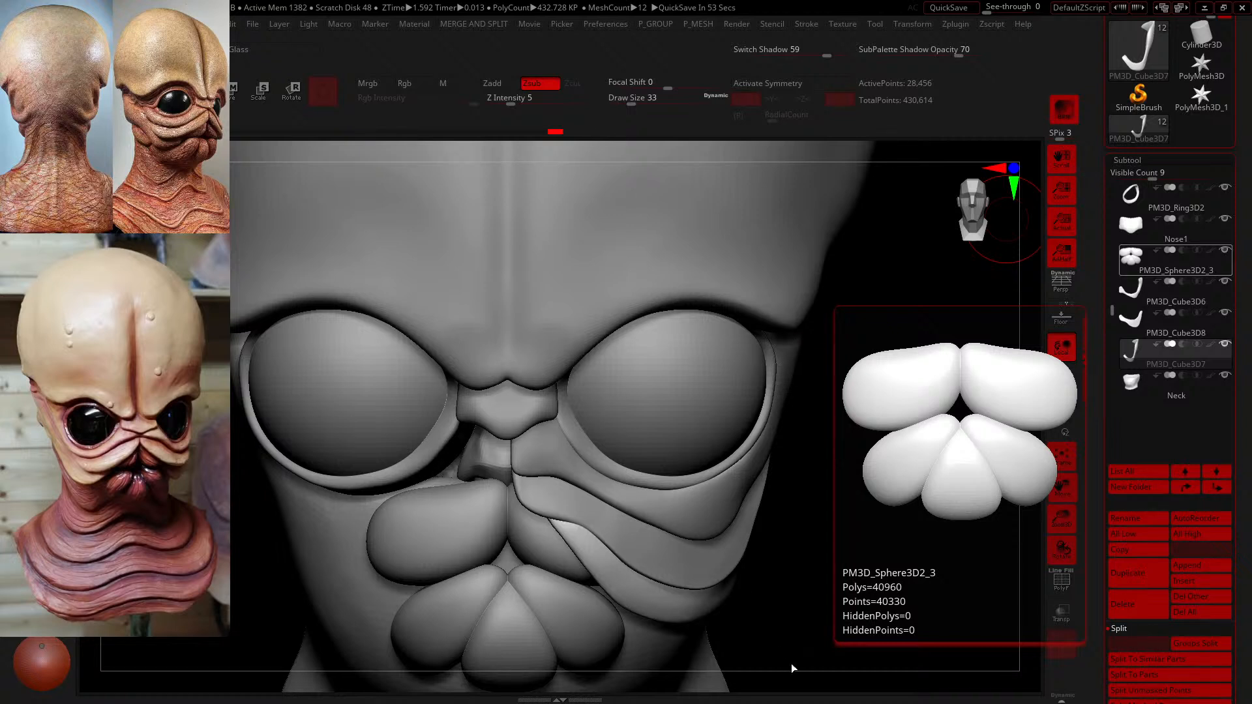
left_click_drag(590, 530, 638, 600)
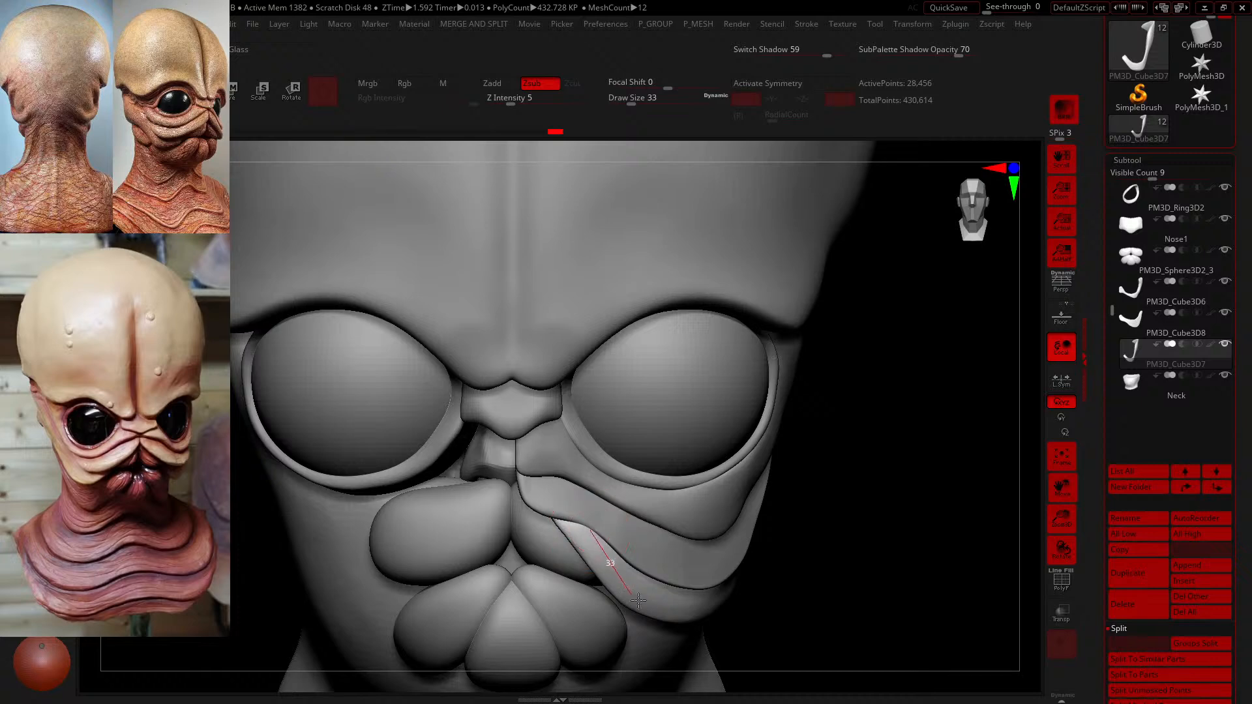
left_click_drag(793, 596, 839, 592)
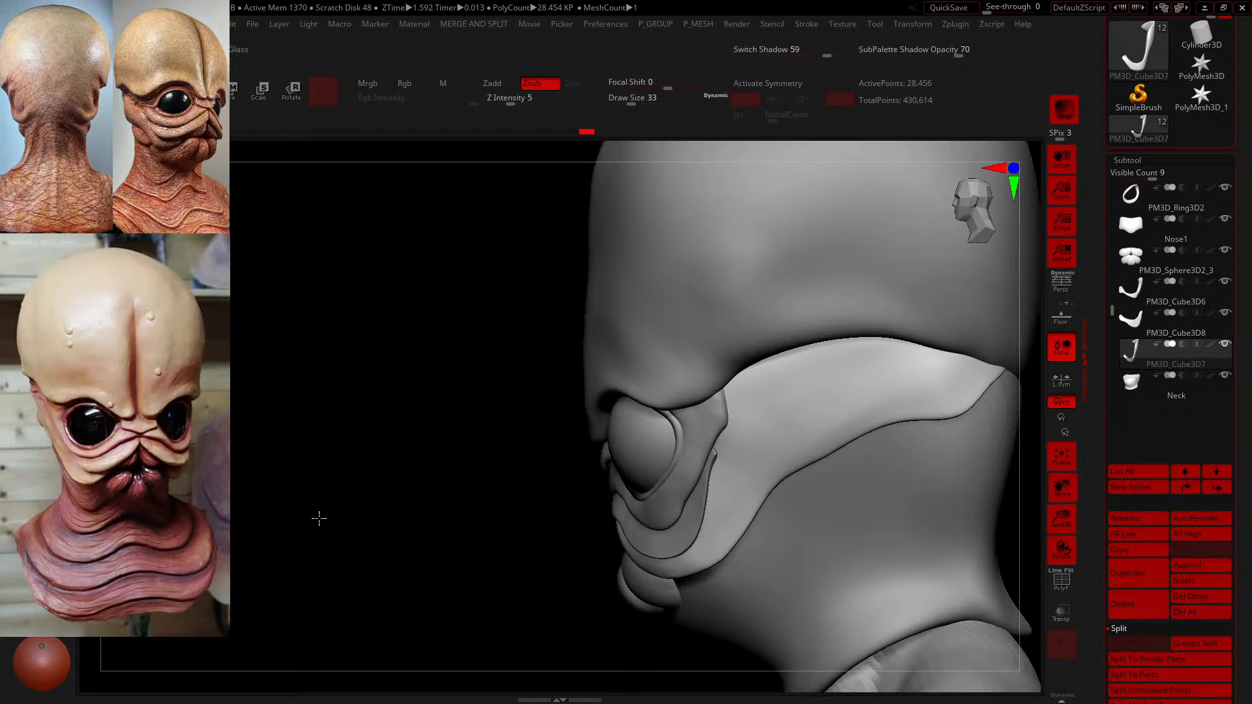
- Return to the Move brush at draw size 97, select the Head subtool, and adjust its lower rim where the band ends at the back
left_click_drag(318, 519, 235, 512)
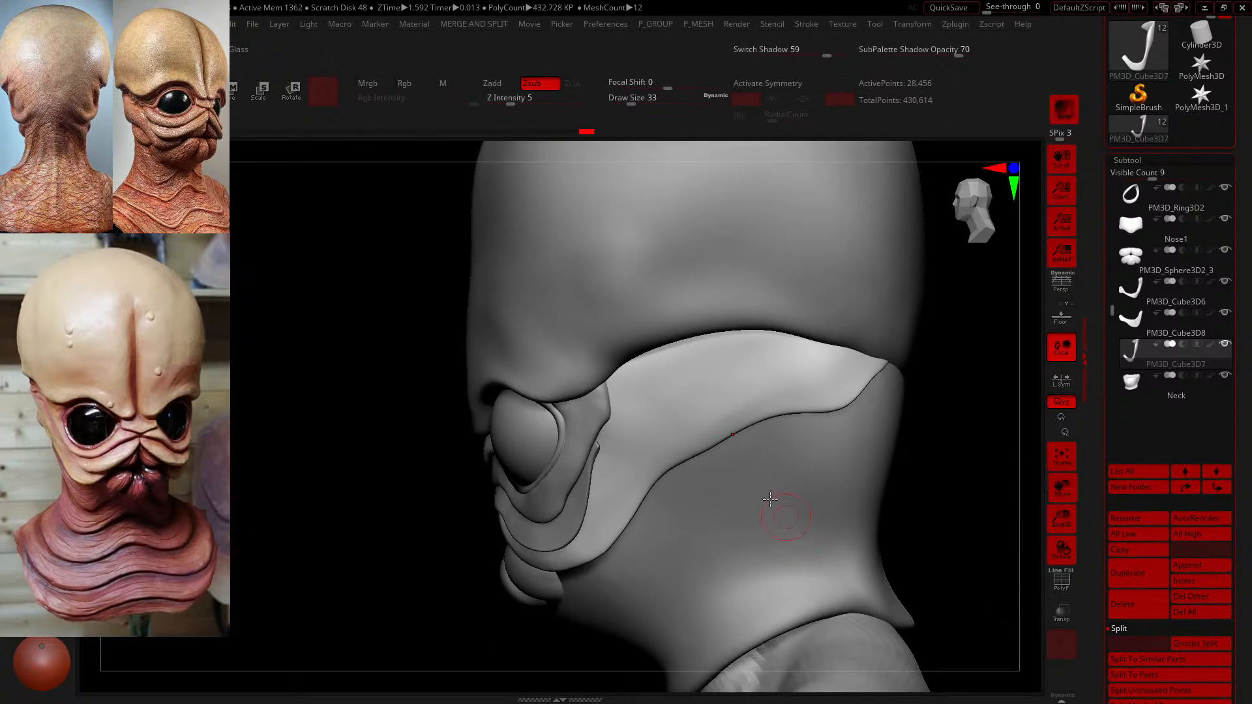
key("1")
left_click_drag(632, 100, 649, 99)
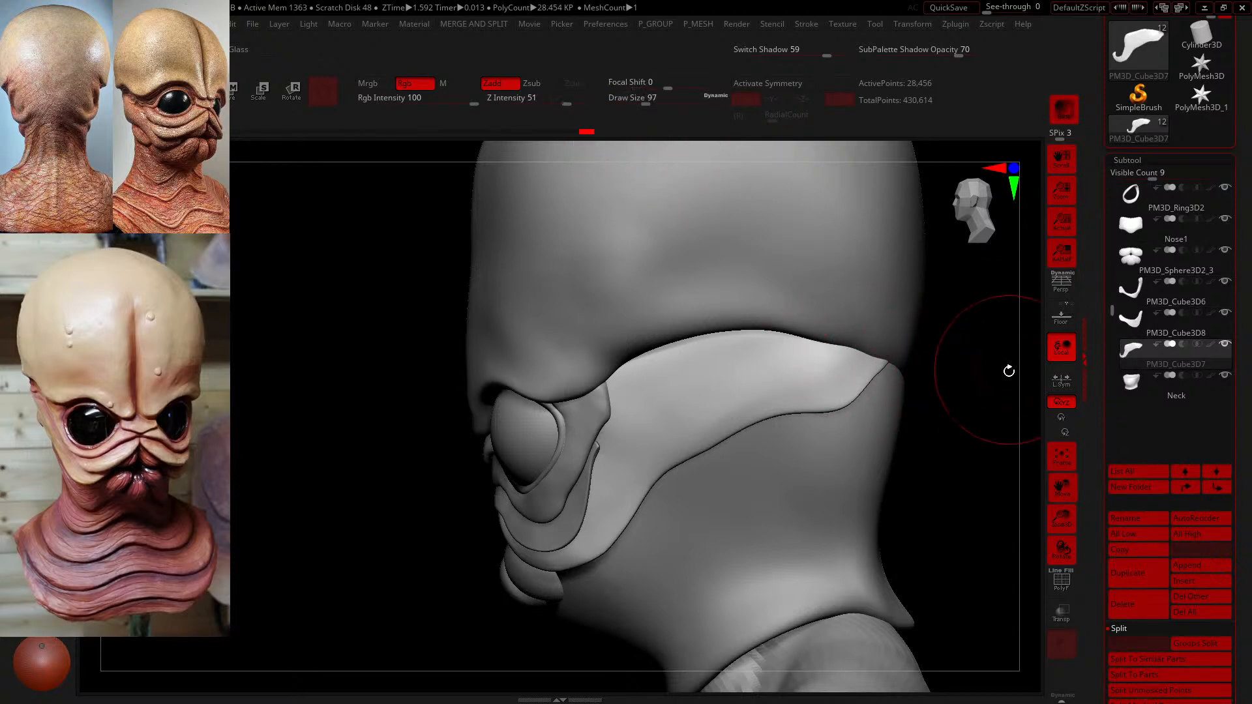
mouse_move(1008, 371)
left_mouse_down()
mouse_move(1020, 371)
mouse_move(1005, 367)
left_mouse_up()
left_click_drag(1112, 310, 1113, 212)
left_click(1141, 195)
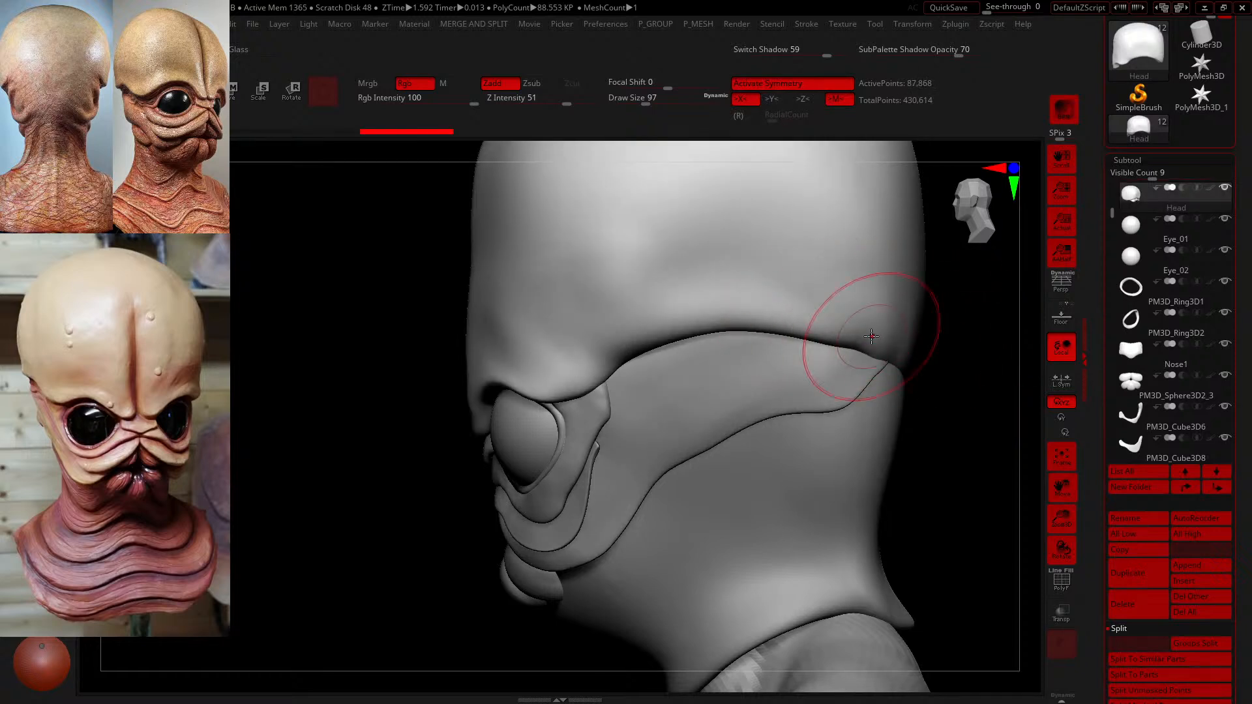
left_click_drag(936, 436, 794, 449)
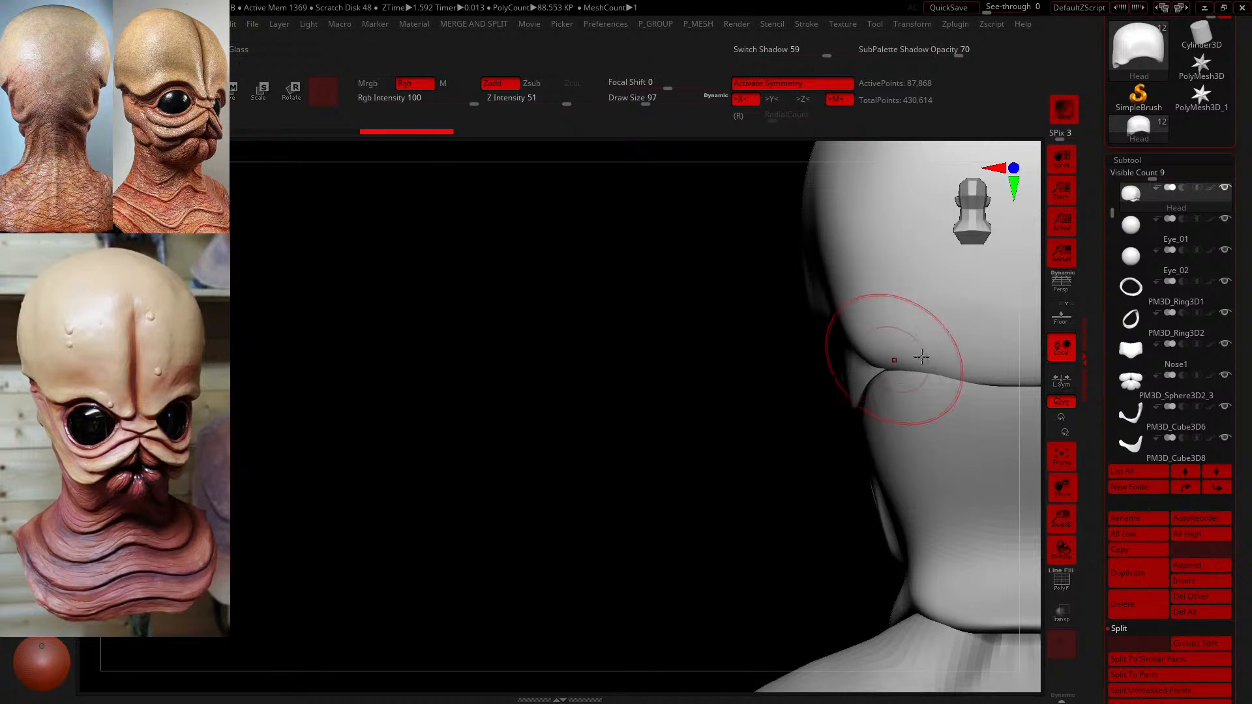
left_click_drag(922, 357, 938, 363)
- Enlarge the brush to 140 and reshape the head's lower rim above the rear part of the band from the side
left_click_drag(642, 417, 769, 397)
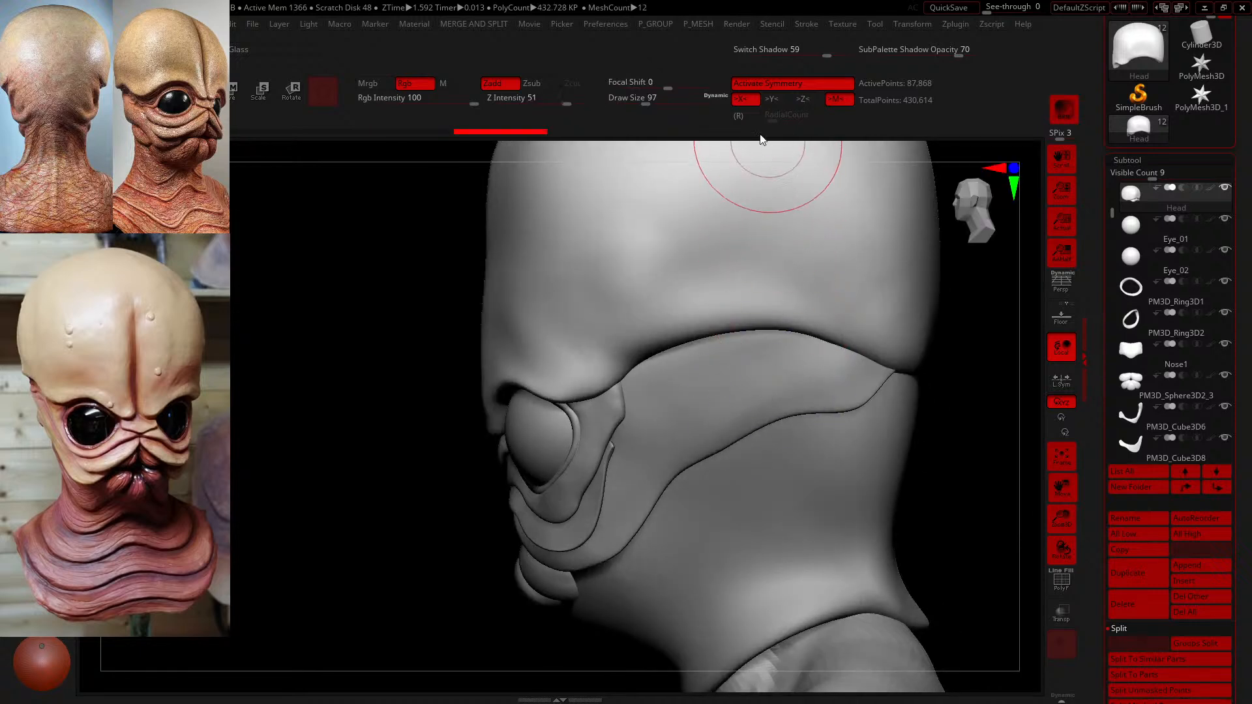
left_click_drag(645, 99, 652, 99)
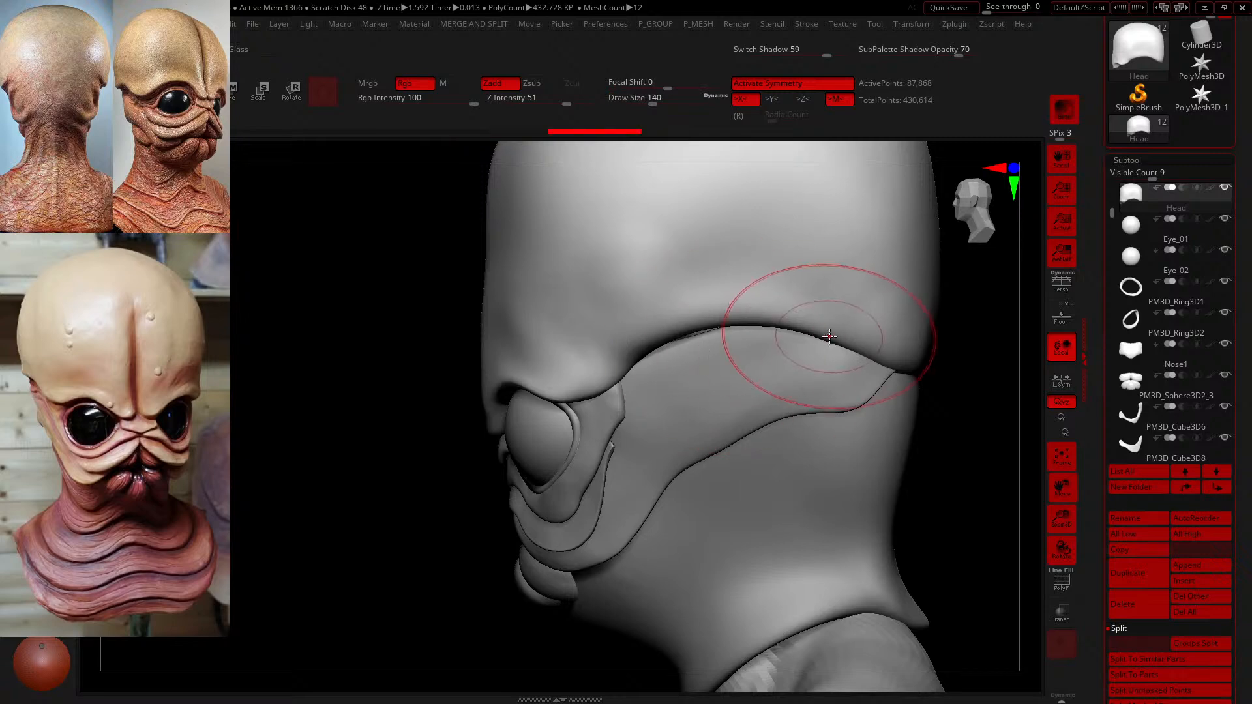
mouse_move(1004, 469)
left_mouse_down()
mouse_move(842, 360)
mouse_move(880, 395)
left_mouse_up()
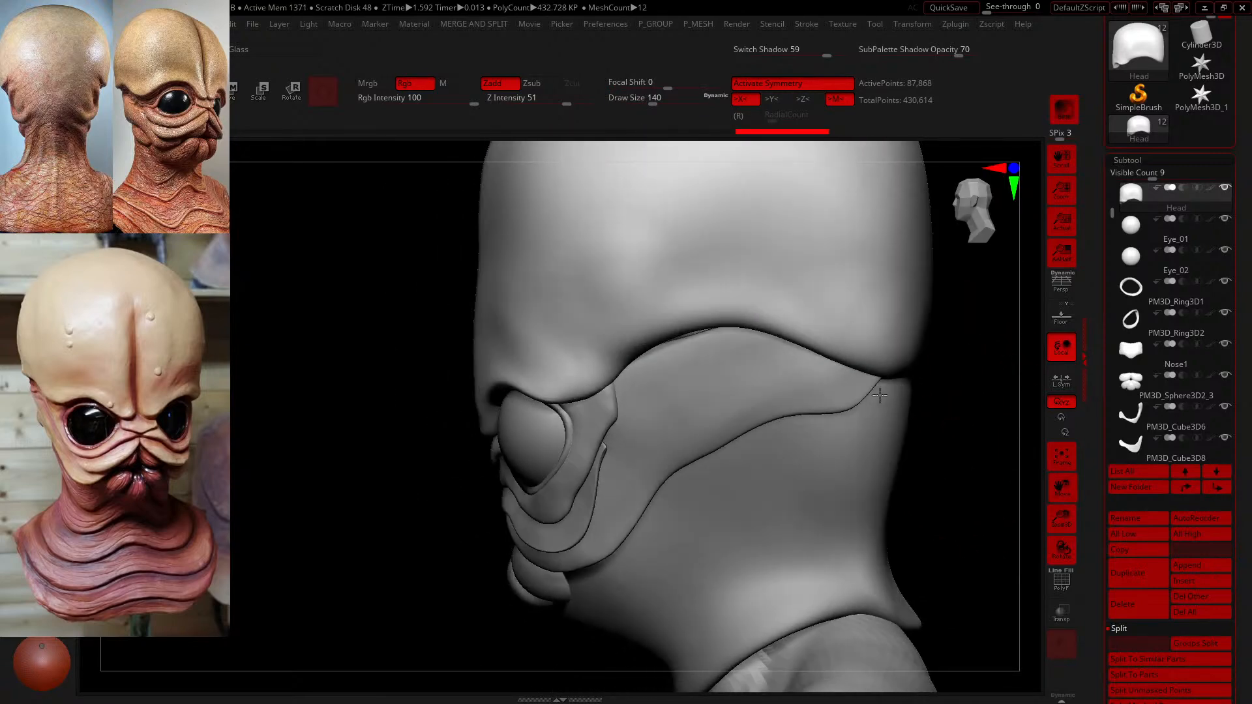
left_click_drag(272, 422, 307, 417, "shift")
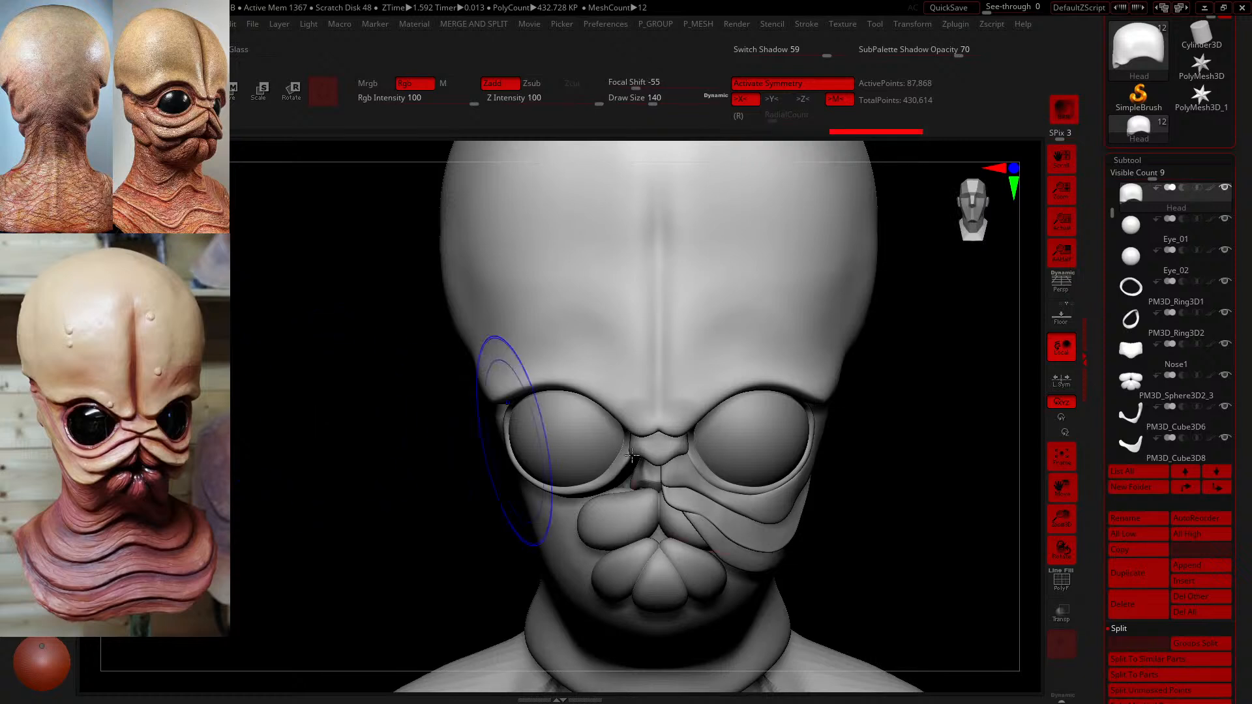
mouse_move(850, 493)
left_mouse_down("alt")
mouse_move(858, 528)
mouse_move(900, 500)
mouse_move(942, 506)
mouse_move(795, 490)
mouse_move(808, 452)
mouse_move(752, 452)
left_mouse_up("alt")
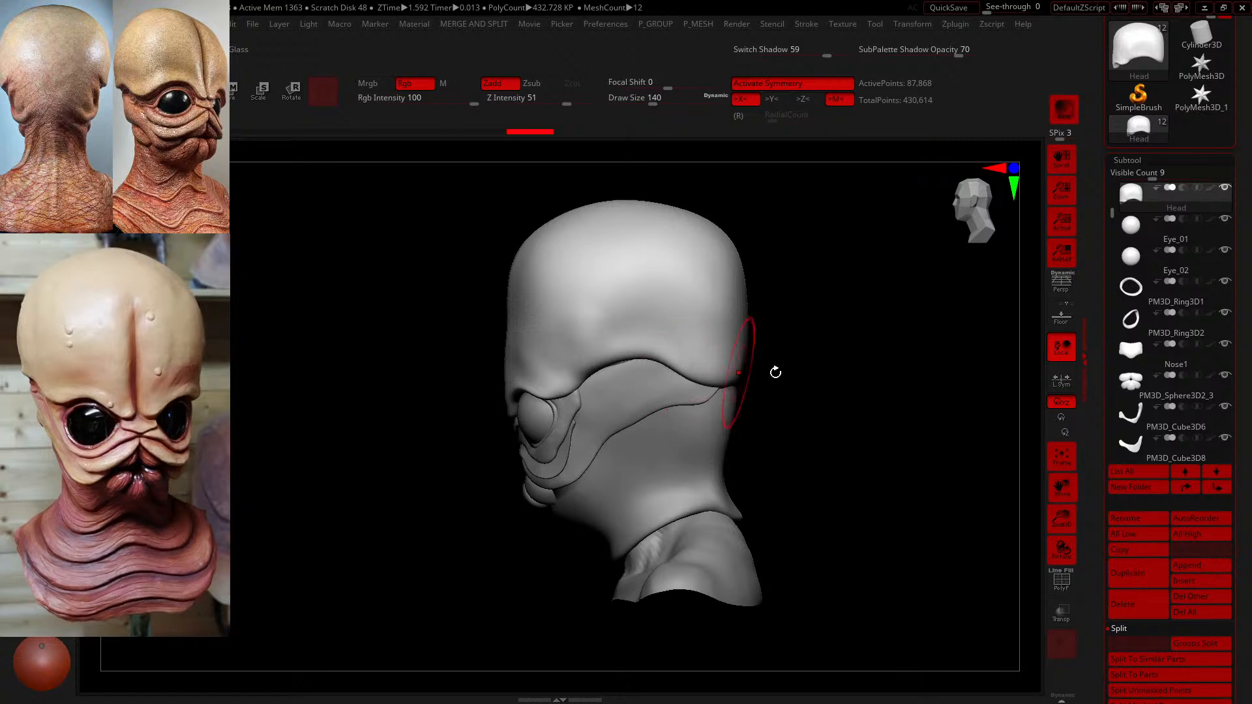
- Adjust the lower back corner of the skull just above the neck, checking it from the side and rear
left_click_drag(774, 372, 758, 393)
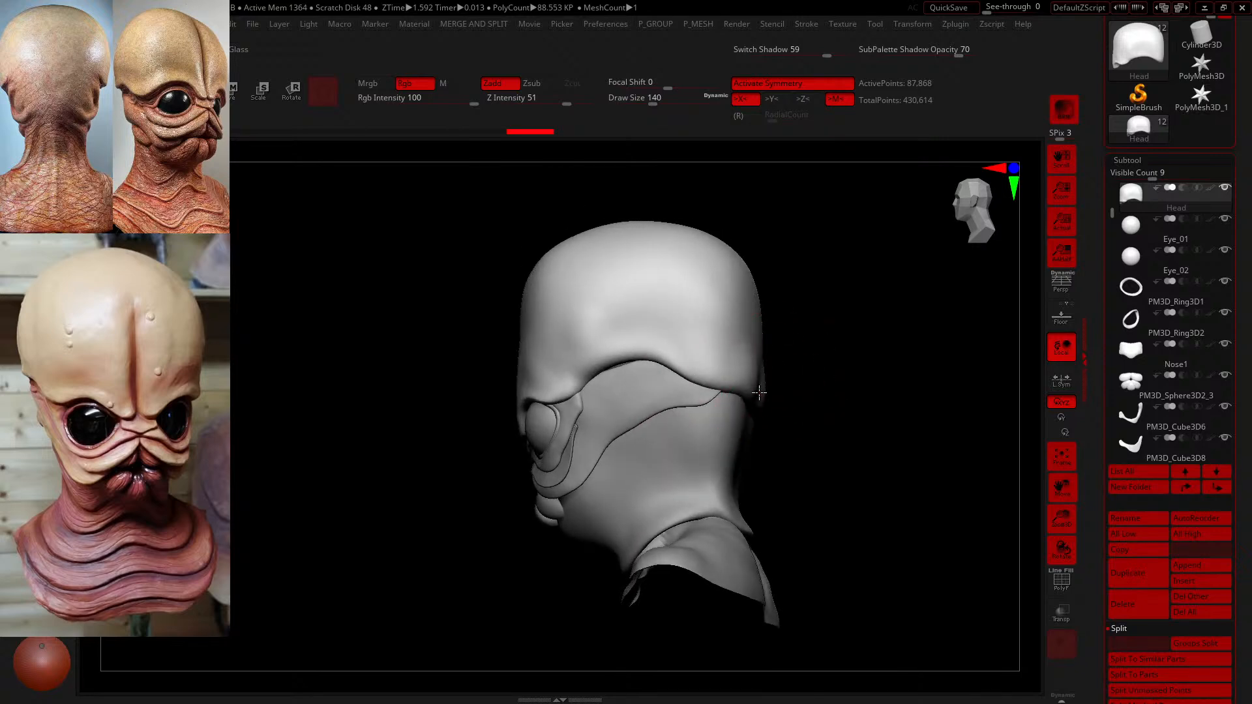
left_click_drag(841, 397, 770, 418)
mouse_move(671, 461)
left_mouse_down()
mouse_move(568, 413)
mouse_move(743, 408)
left_mouse_up()
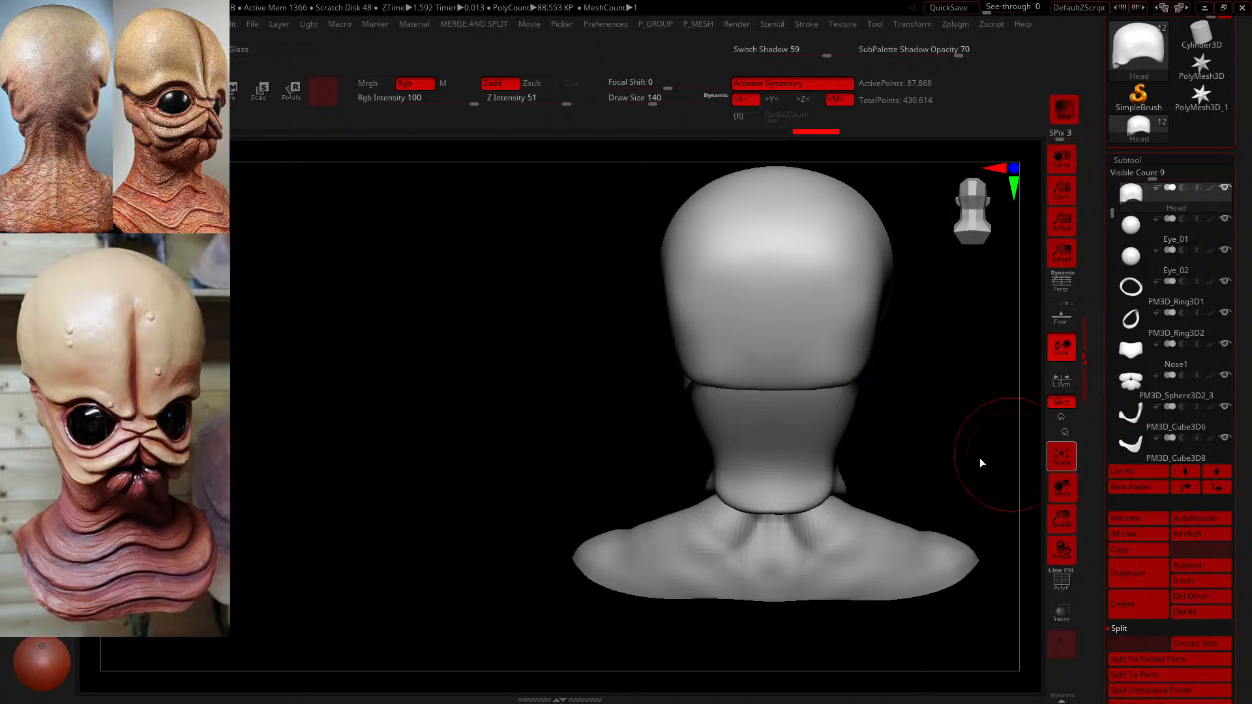
left_click_drag(979, 463, 853, 357)
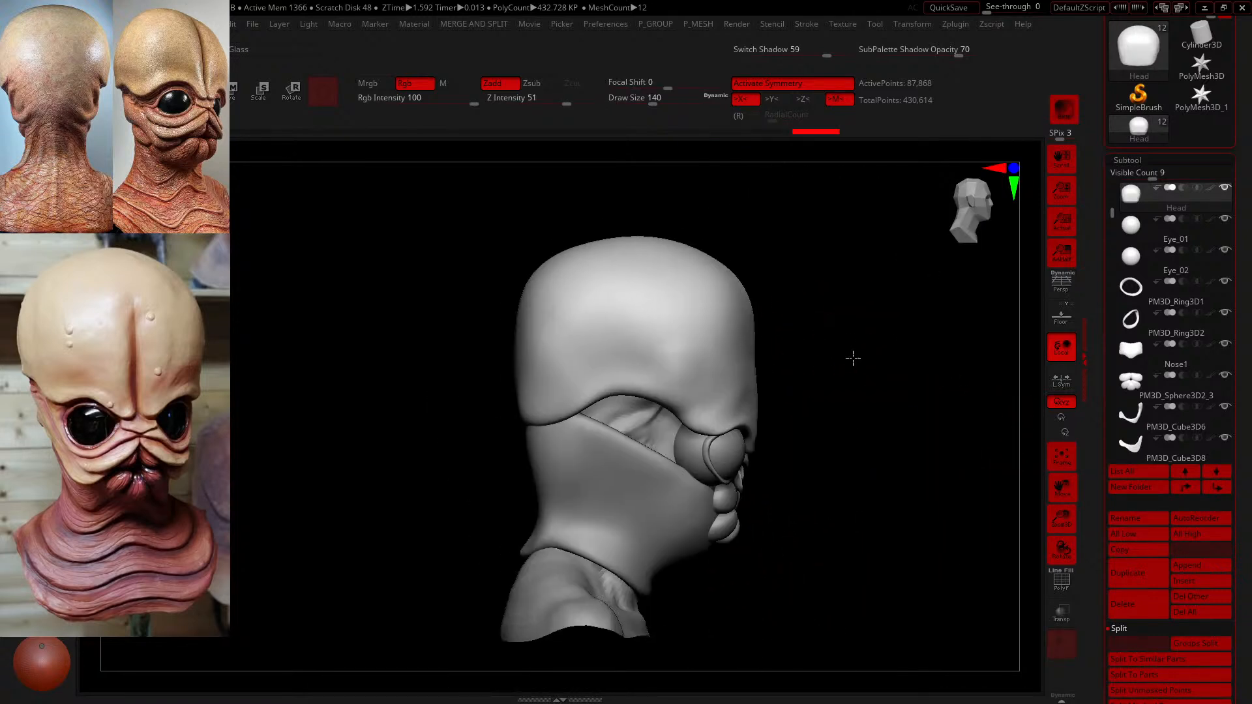
- Enlarge the brush to 262 and pull the back of the skull into a rounder shape from side and rear views
scroll(853, 357, "up", 3)
left_click_drag(655, 101, 669, 101)
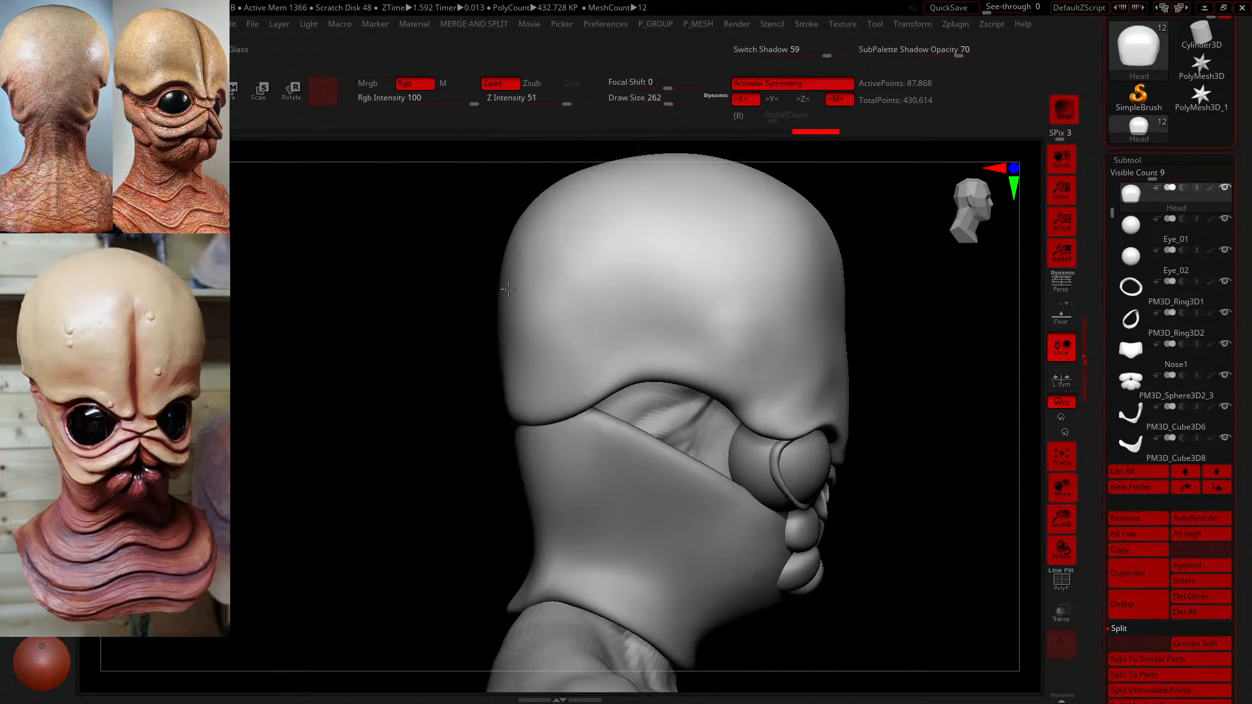
left_click_drag(514, 317, 506, 341)
mouse_move(385, 355)
left_mouse_down()
mouse_move(499, 342)
mouse_move(442, 335)
left_mouse_up()
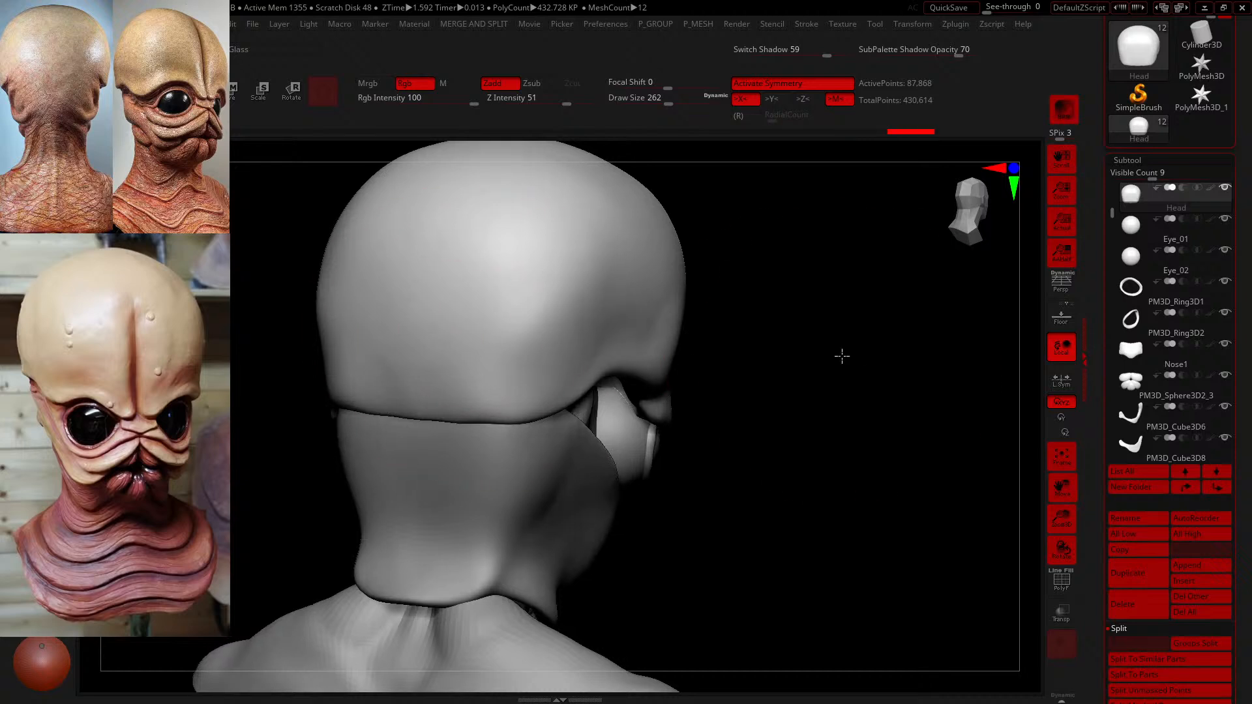
left_click_drag(842, 355, 811, 347)
mouse_move(397, 405)
left_mouse_down()
mouse_move(436, 393)
mouse_move(437, 416)
mouse_move(472, 415)
mouse_move(497, 386)
left_mouse_up()
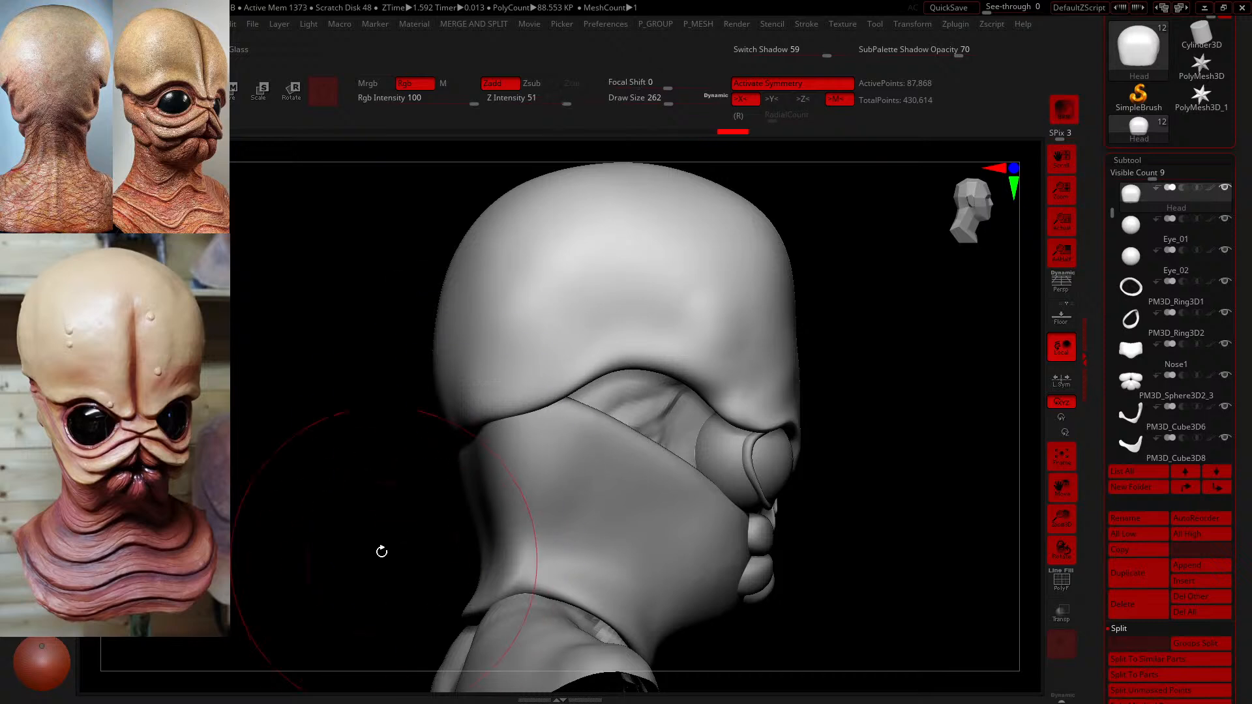
- Refine the rear curve and lower back edge of the skull from the opposite side and from below
mouse_move(383, 550)
left_mouse_down()
mouse_move(445, 563)
mouse_move(458, 550)
left_mouse_up()
left_click_drag(654, 498, 713, 453)
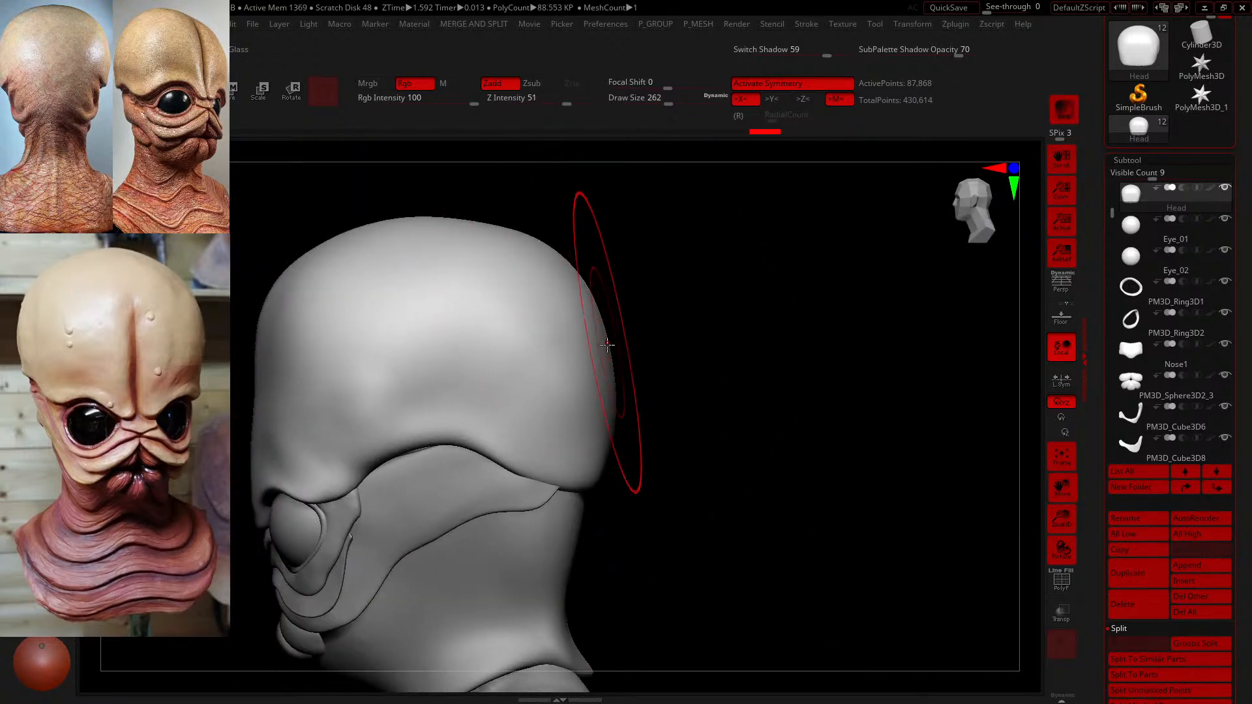
mouse_move(626, 363)
left_mouse_down()
mouse_move(691, 386)
mouse_move(638, 391)
mouse_move(690, 448)
mouse_move(687, 403)
left_mouse_up()
left_click_drag(543, 419, 548, 409)
left_click_drag(603, 463, 604, 462)
left_click_drag(615, 503, 611, 504)
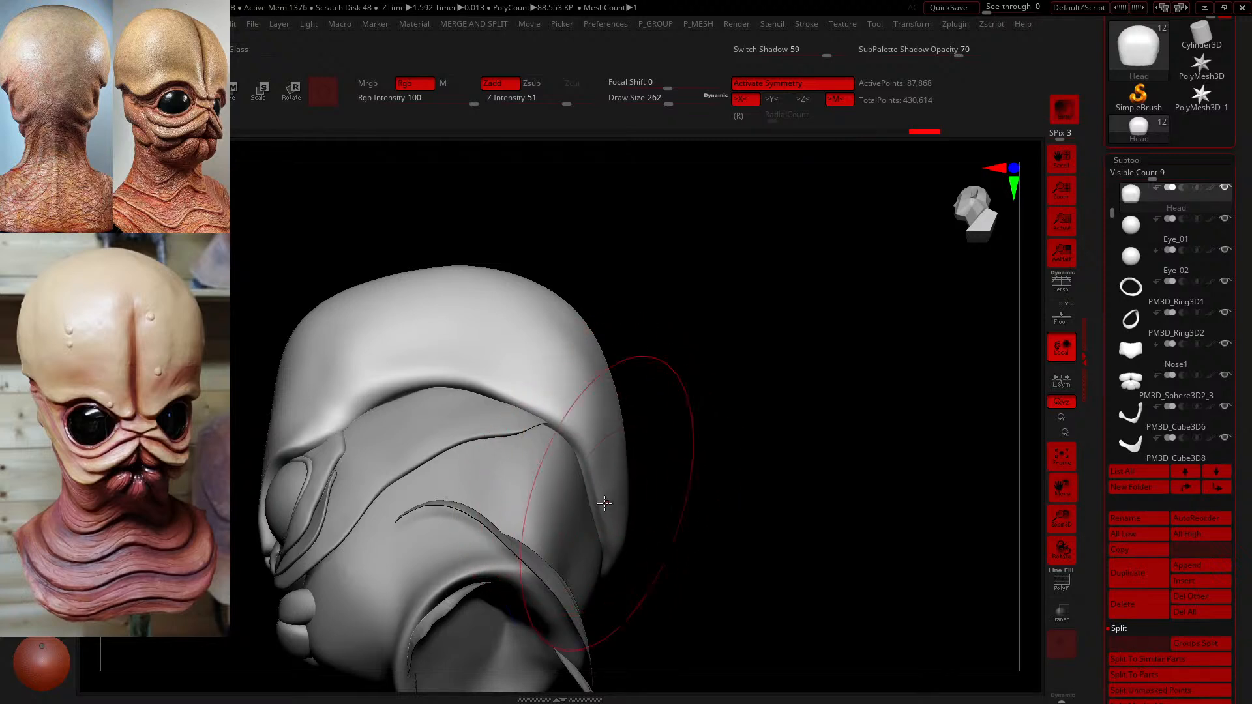
mouse_move(815, 468)
left_mouse_down()
mouse_move(760, 469)
mouse_move(741, 455)
left_mouse_up()
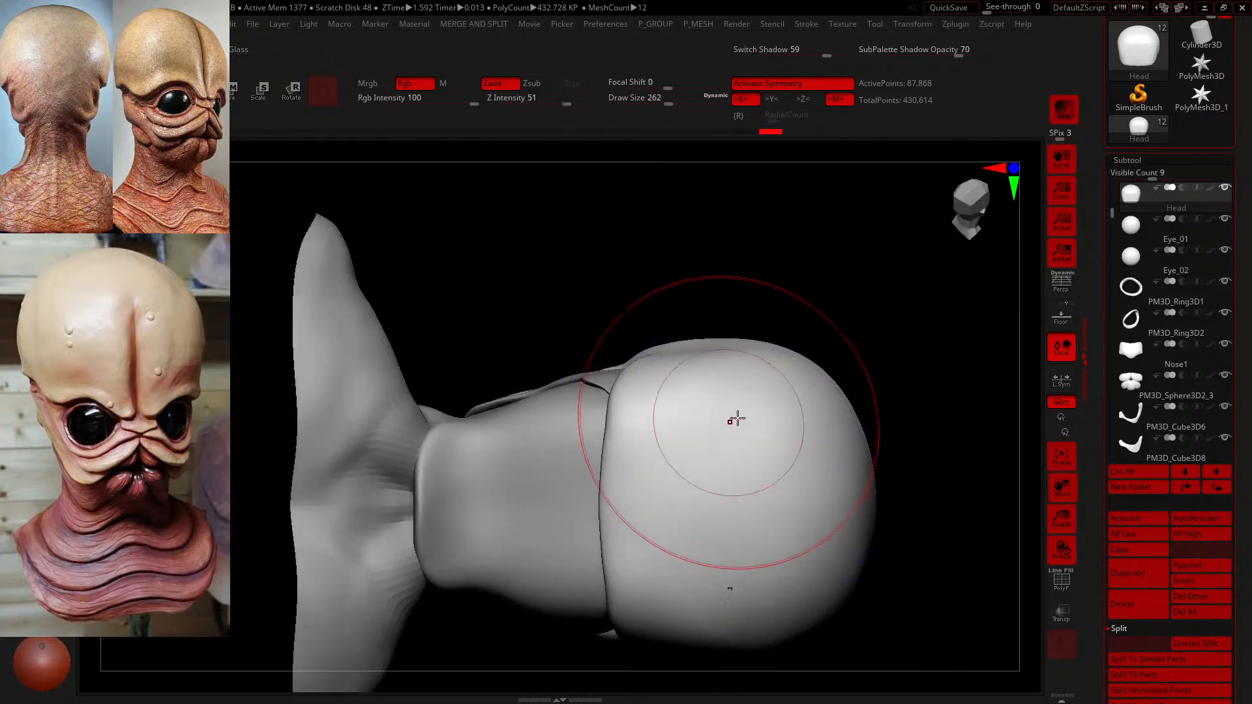
- Shape the skull's lower rear corners, sides and back surface symmetrically from the rear view
mouse_move(893, 300)
left_mouse_down("shift")
mouse_move(885, 313)
mouse_move(746, 243)
mouse_move(858, 411)
mouse_move(852, 360)
mouse_move(883, 388)
mouse_move(948, 380)
mouse_move(917, 394)
mouse_move(845, 366)
mouse_move(895, 422)
left_mouse_up("shift")
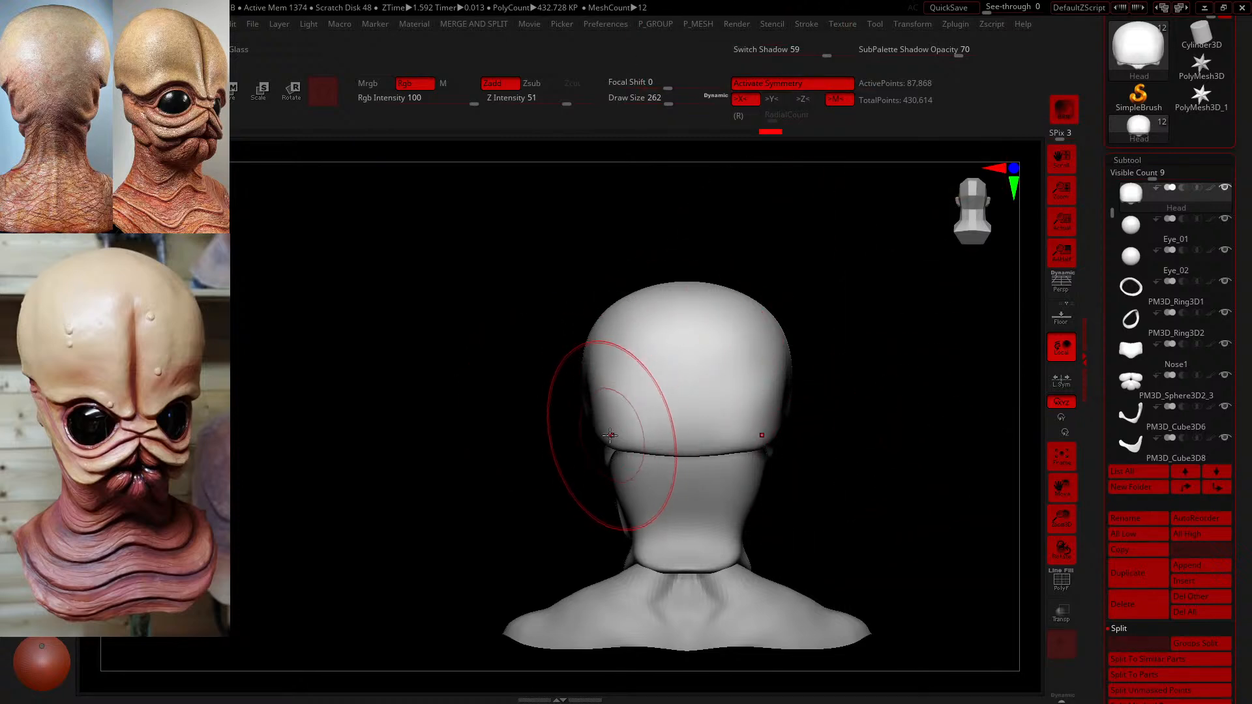
left_click_drag(599, 433, 604, 424)
left_click_drag(605, 377, 598, 371)
left_click_drag(871, 347, 820, 347)
left_click_drag(792, 399, 790, 384)
left_click_drag(862, 313, 894, 307, "shift")
mouse_move(694, 345)
left_mouse_down()
mouse_move(691, 313)
mouse_move(693, 330)
left_mouse_up()
- Smooth out the skull's upper and rear profile with small side-view adjustments, and reduce the draw size to 228
mouse_move(645, 212)
left_mouse_down()
mouse_move(682, 221)
mouse_move(713, 252)
left_mouse_up()
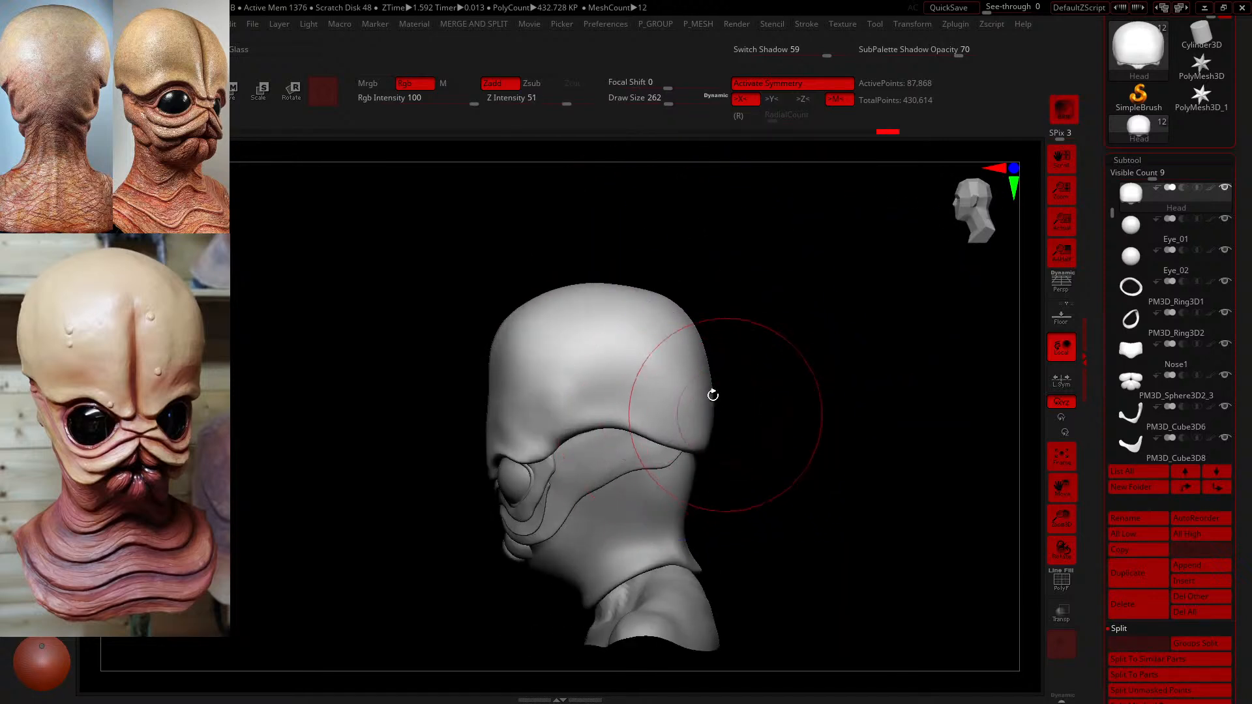
left_click_drag(700, 321, 697, 321)
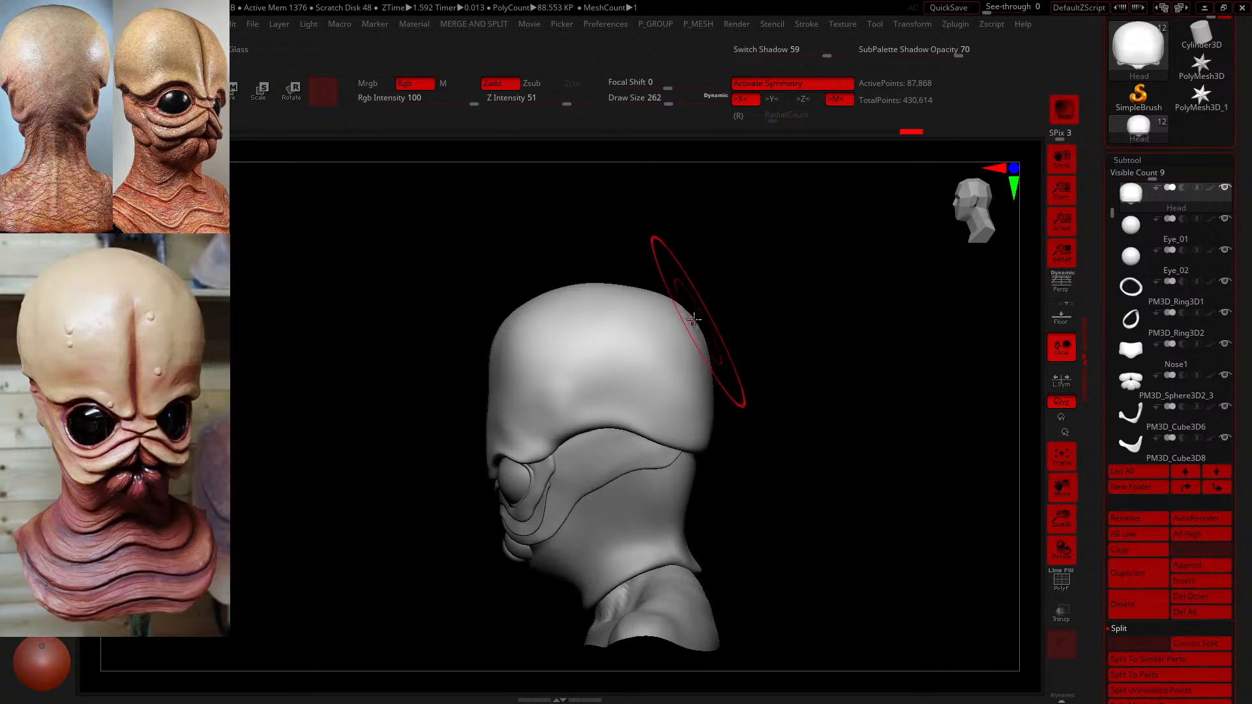
left_click_drag(631, 281, 637, 287)
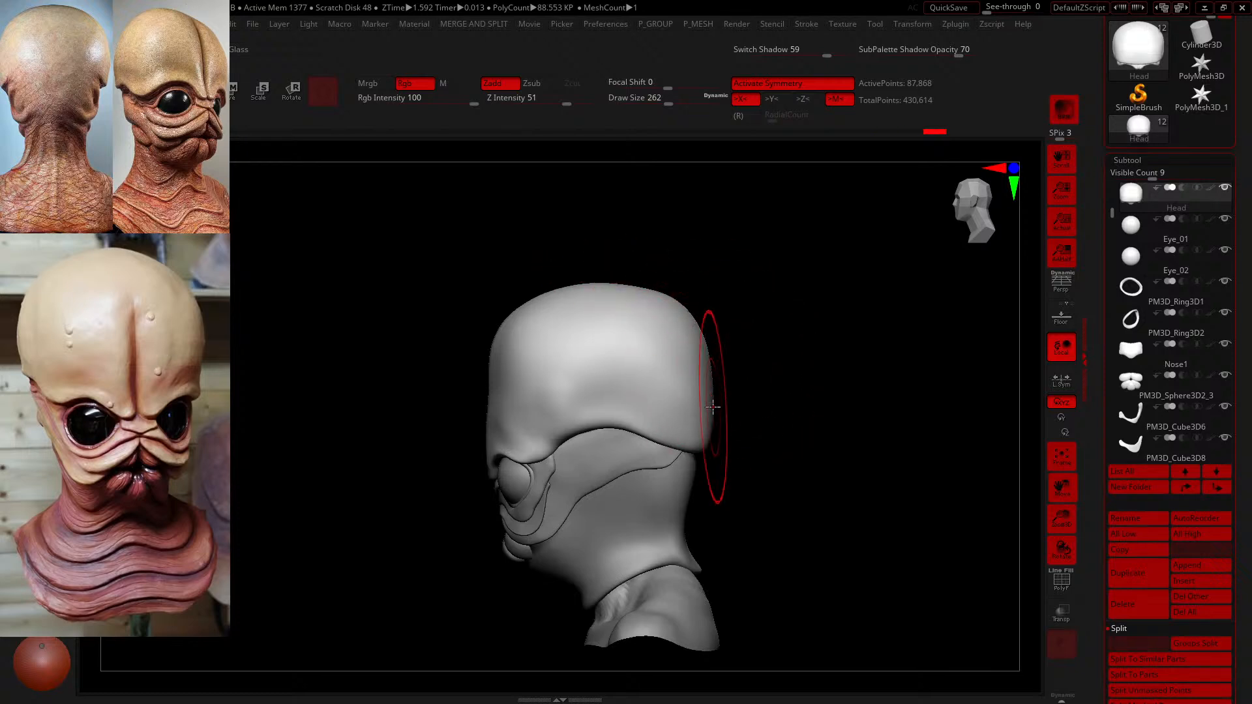
left_click_drag(702, 445, 700, 444)
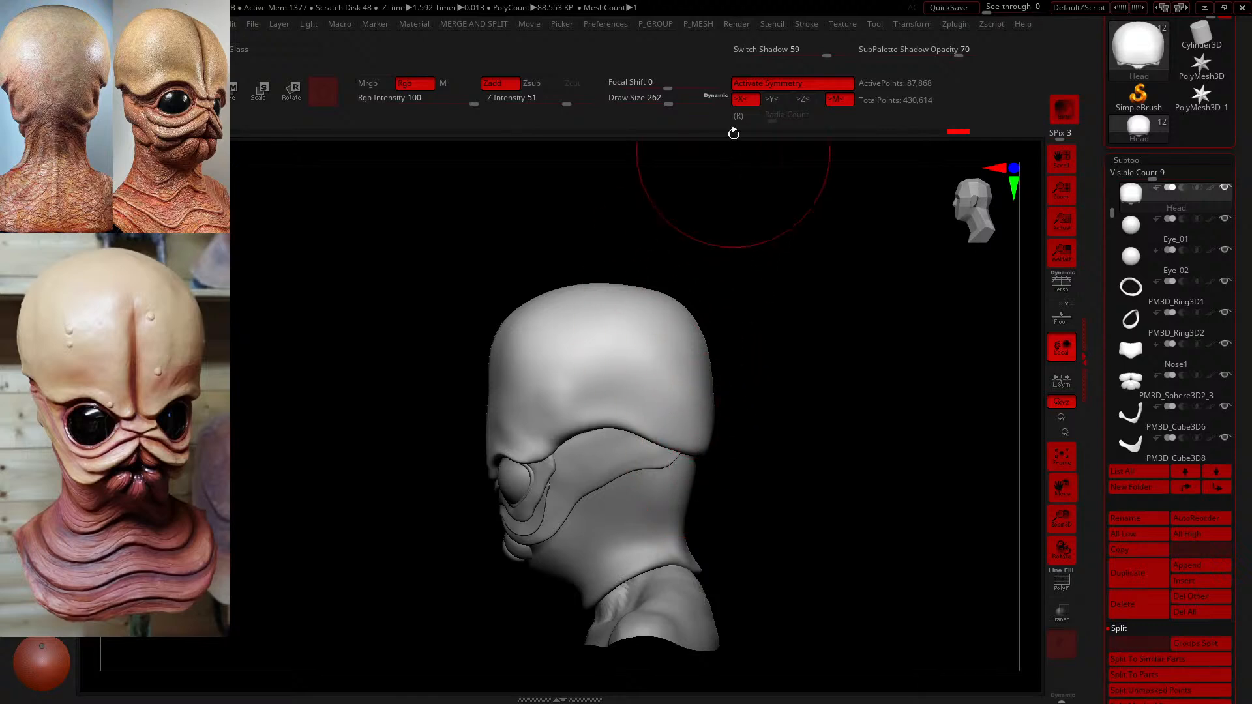
left_click_drag(660, 105, 654, 105)
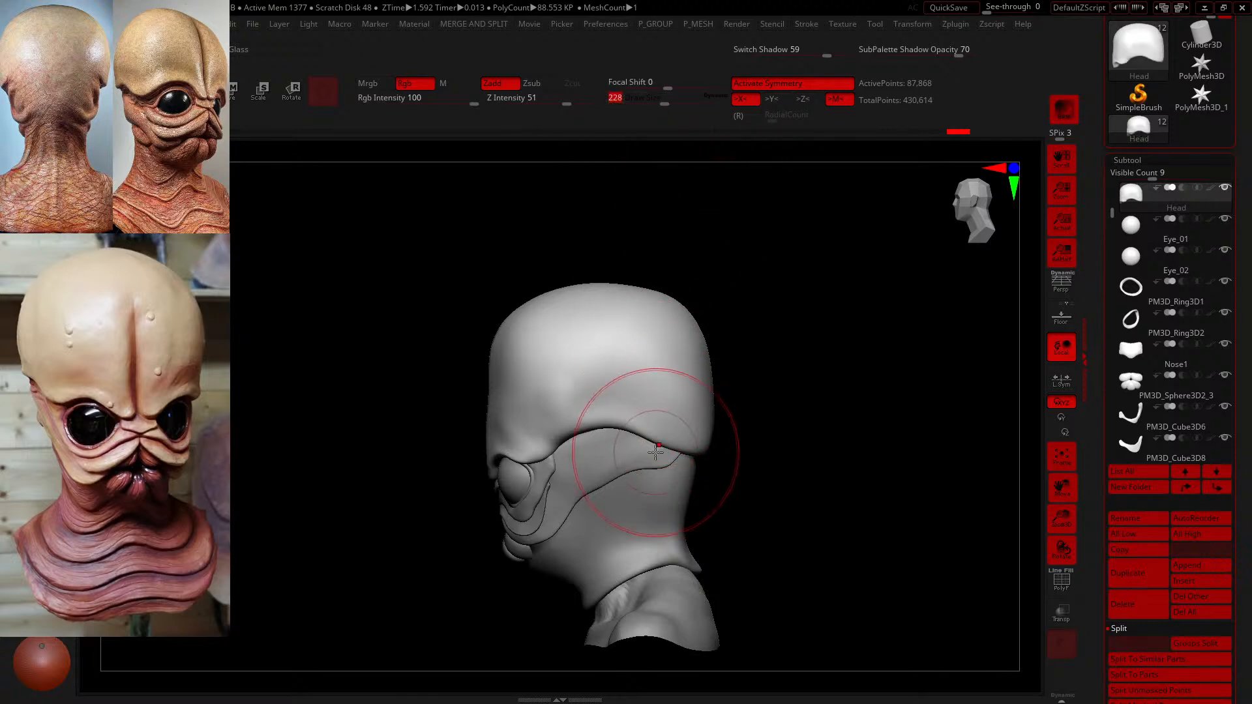
- Touch up the skull's lower edge above the side band and reduce the draw size to 132
left_click_drag(655, 456, 661, 413)
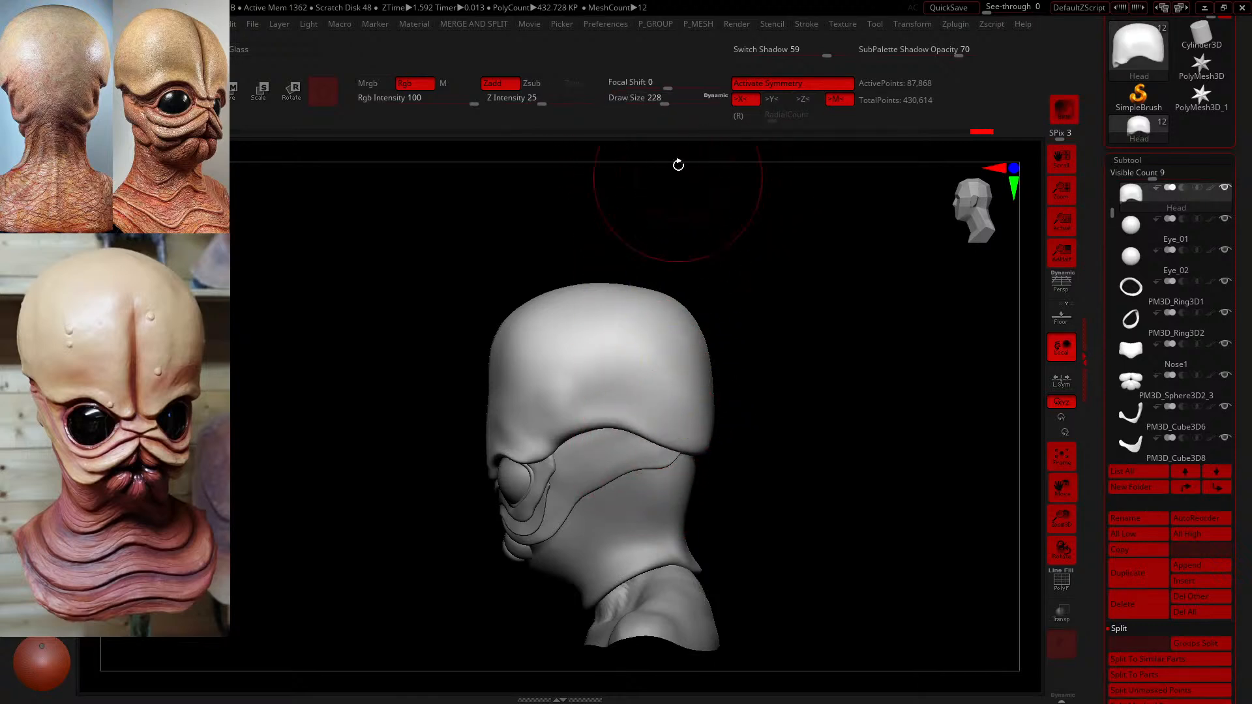
left_click_drag(665, 103, 649, 103)
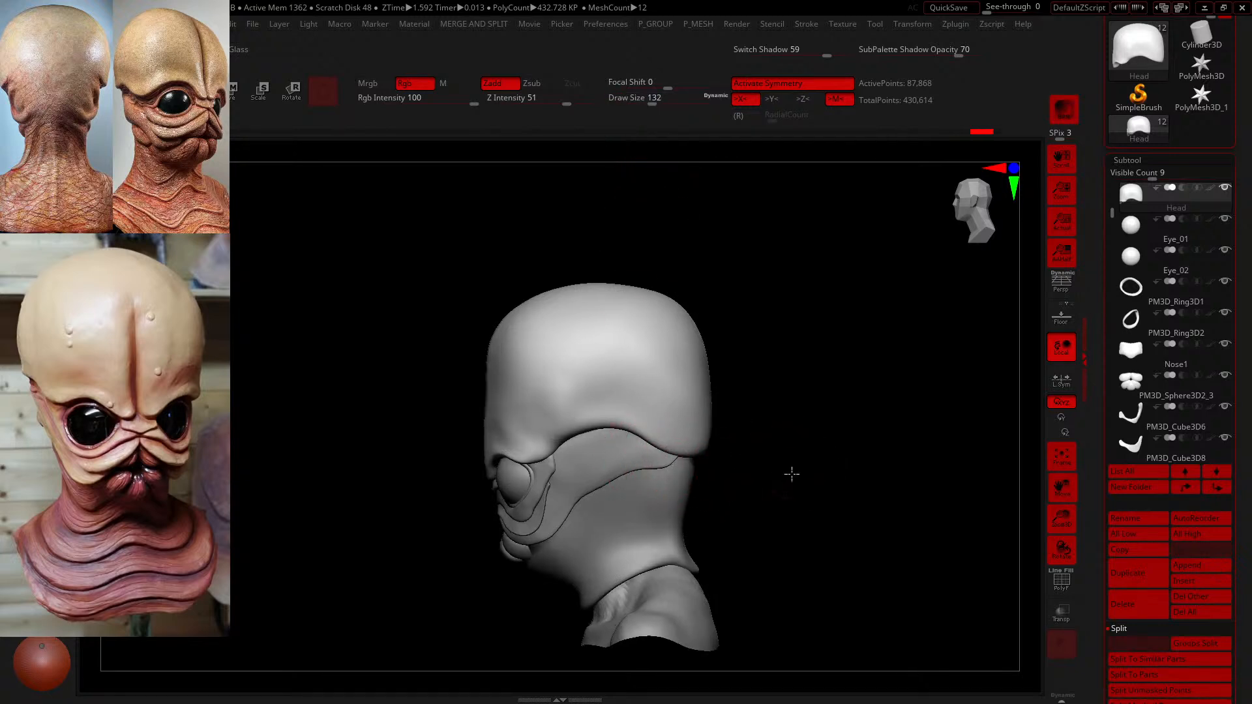
mouse_move(791, 475)
left_mouse_down()
mouse_move(740, 447)
mouse_move(875, 452)
mouse_move(732, 455)
left_mouse_up()
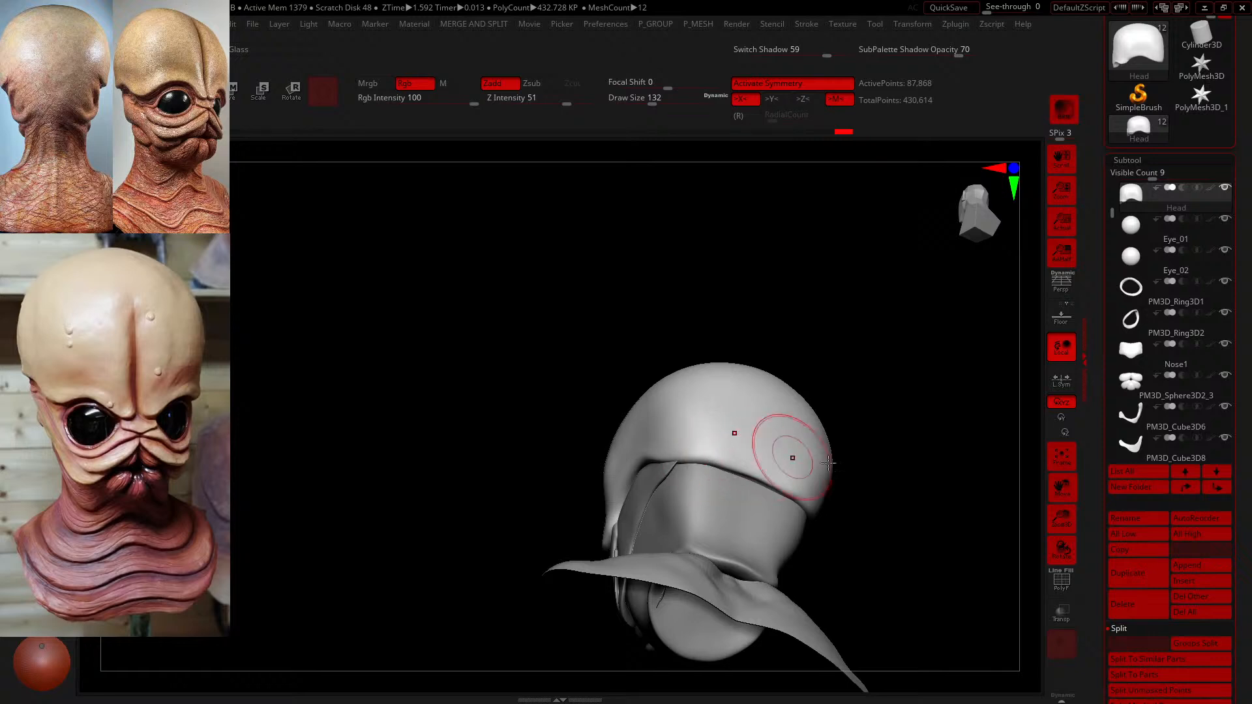
mouse_move(828, 461)
left_mouse_down("shift")
mouse_move(861, 530)
mouse_move(800, 474)
left_mouse_up("shift")
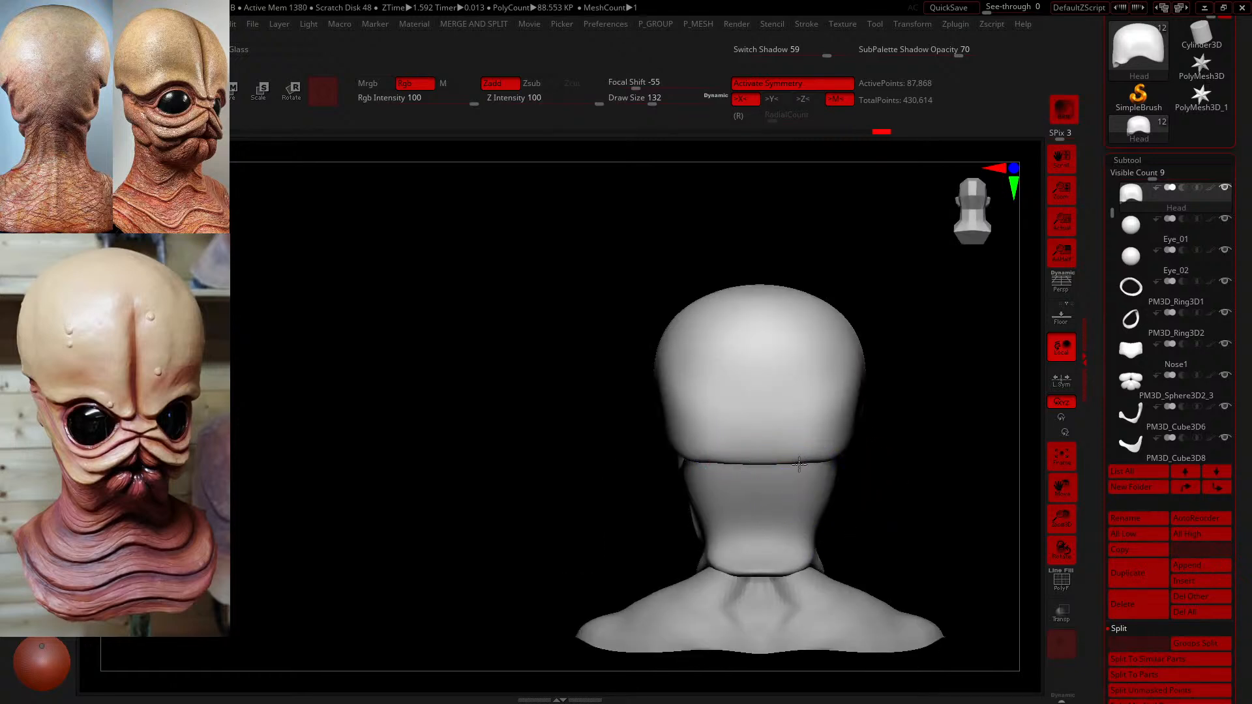
left_click_drag(713, 475, 270, 341)
left_click_drag(699, 377, 876, 455, "alt")
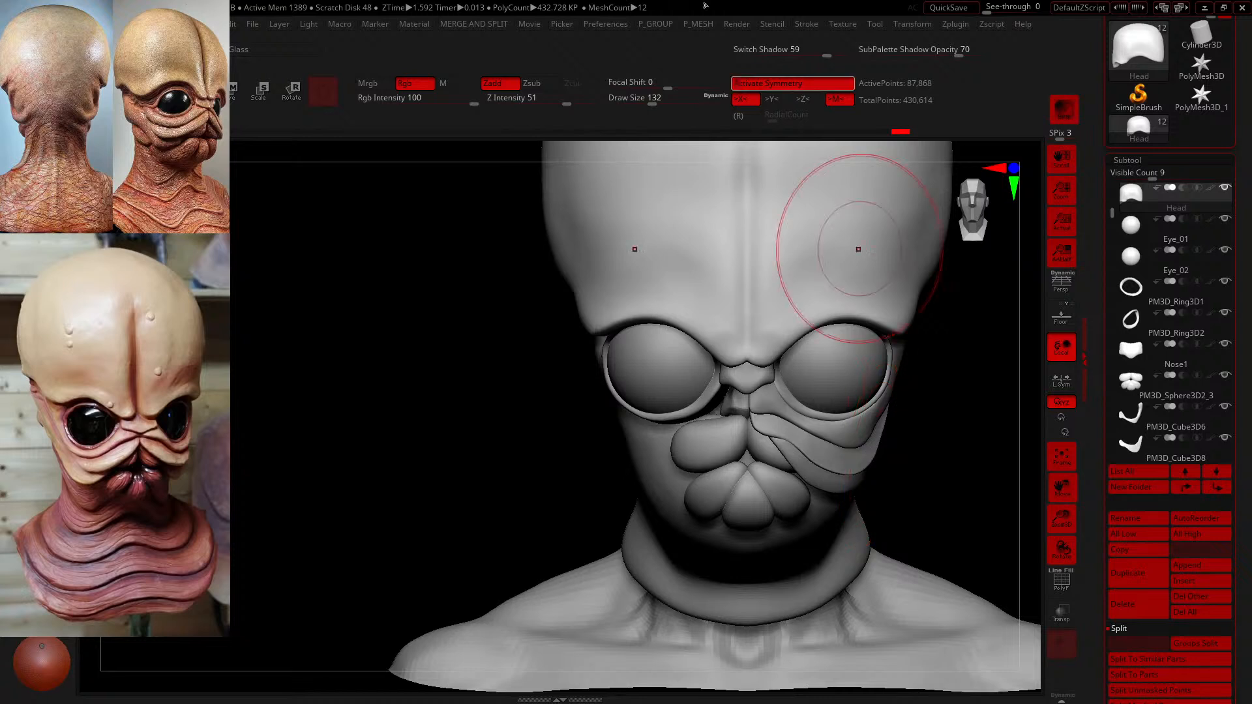
left_click_drag(455, 522, 410, 490)
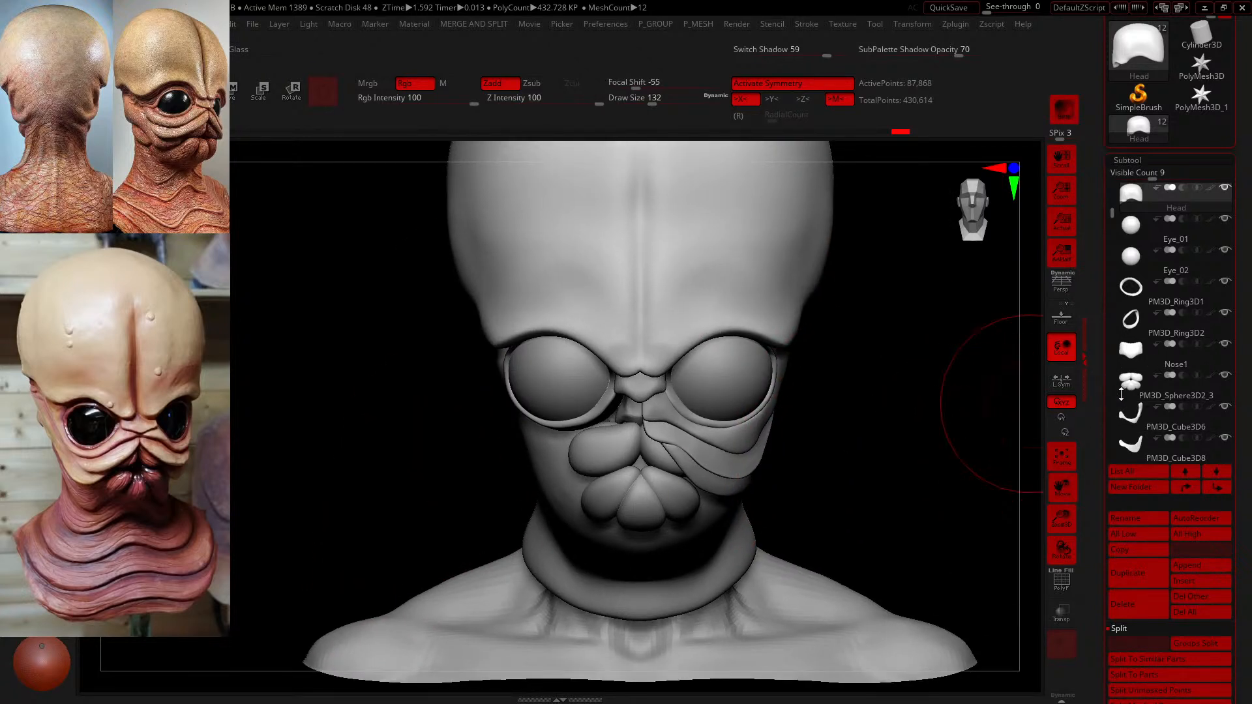
- Merge the three cheek fold subtools, starting from PM3D_Cube3D6, down into a single subtool
left_click_drag(902, 411, 910, 391)
left_click(1148, 416)
scroll(1148, 411, "down", 2)
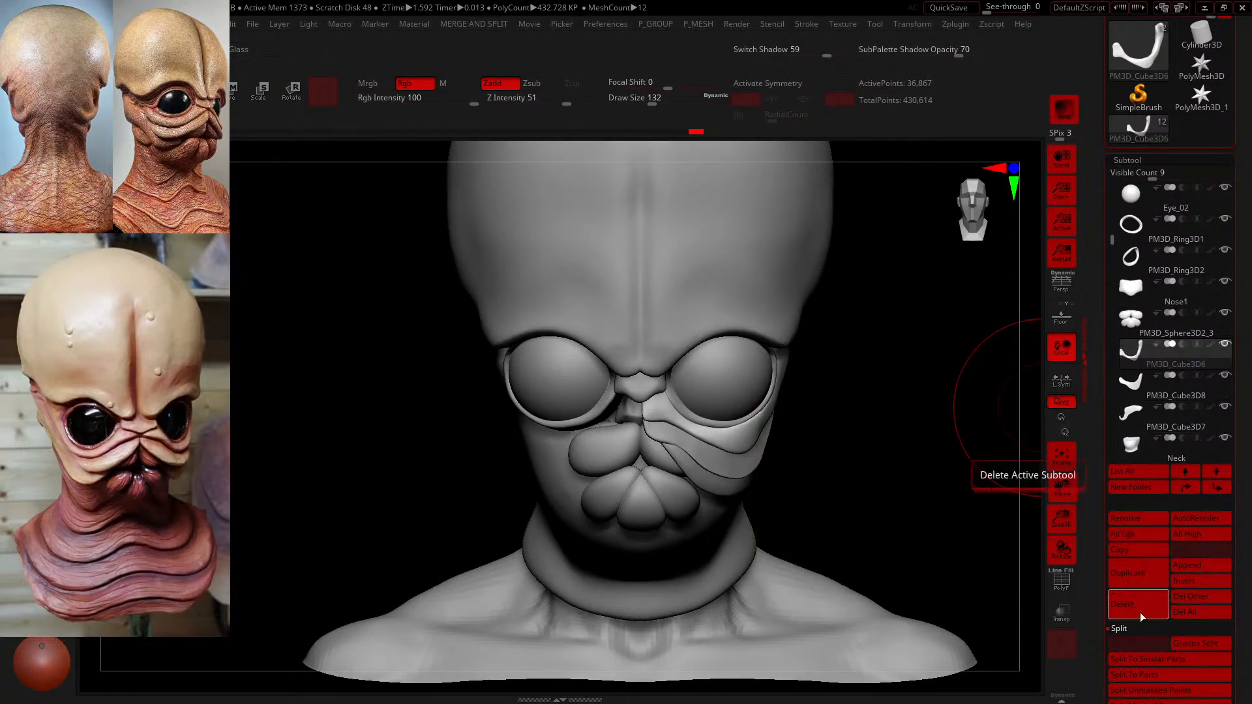
left_click(1122, 630)
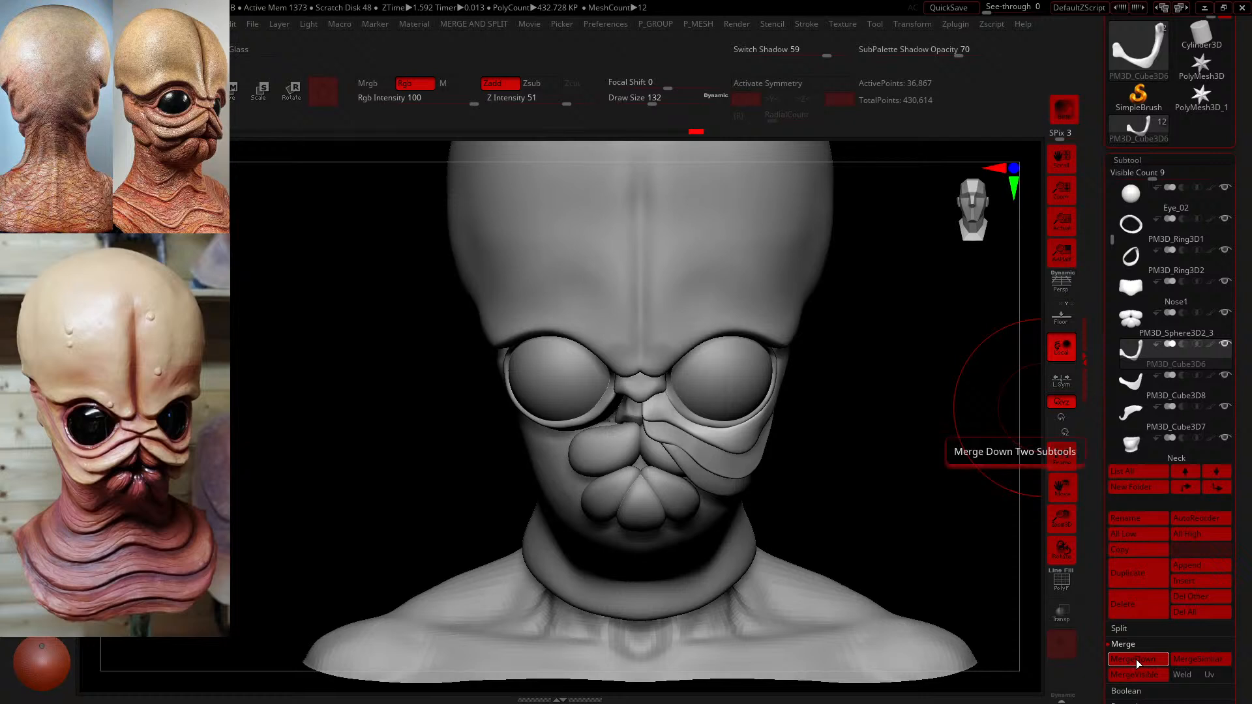
left_click(1136, 660)
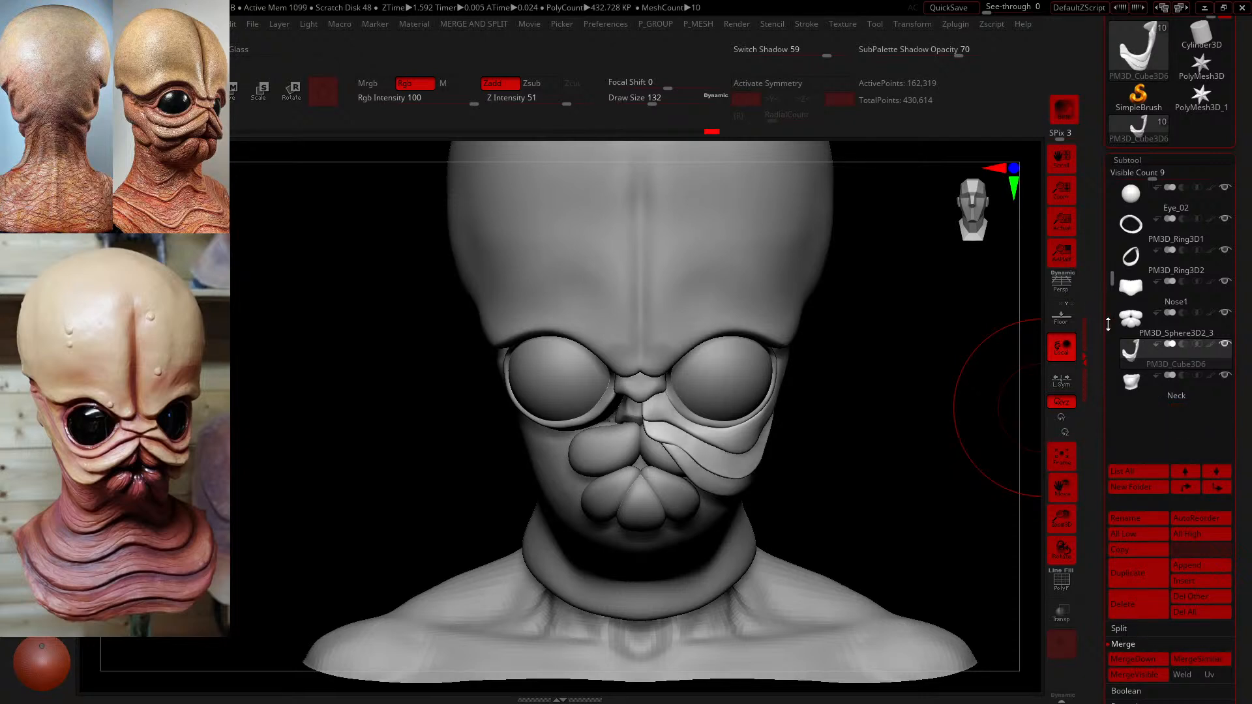
- Mirror the merged cheek folds to the other side of the face with SubTool Master
left_click(954, 24)
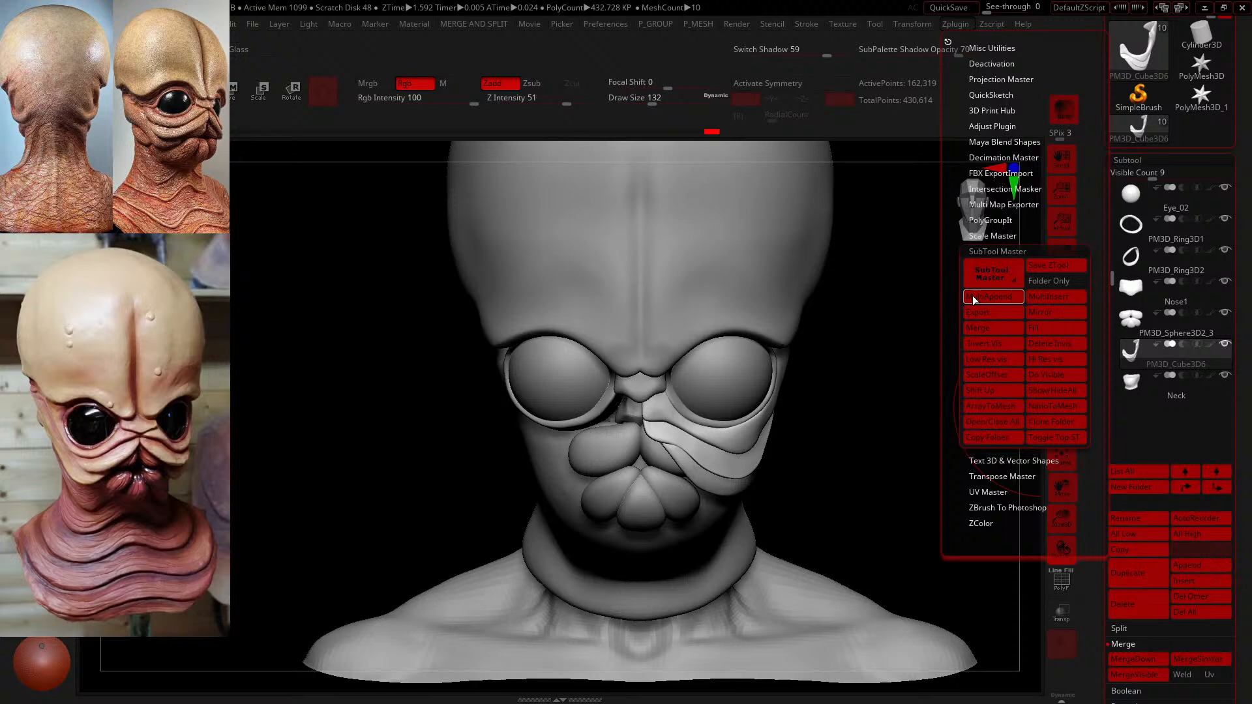
left_click(1037, 317)
left_click(554, 332)
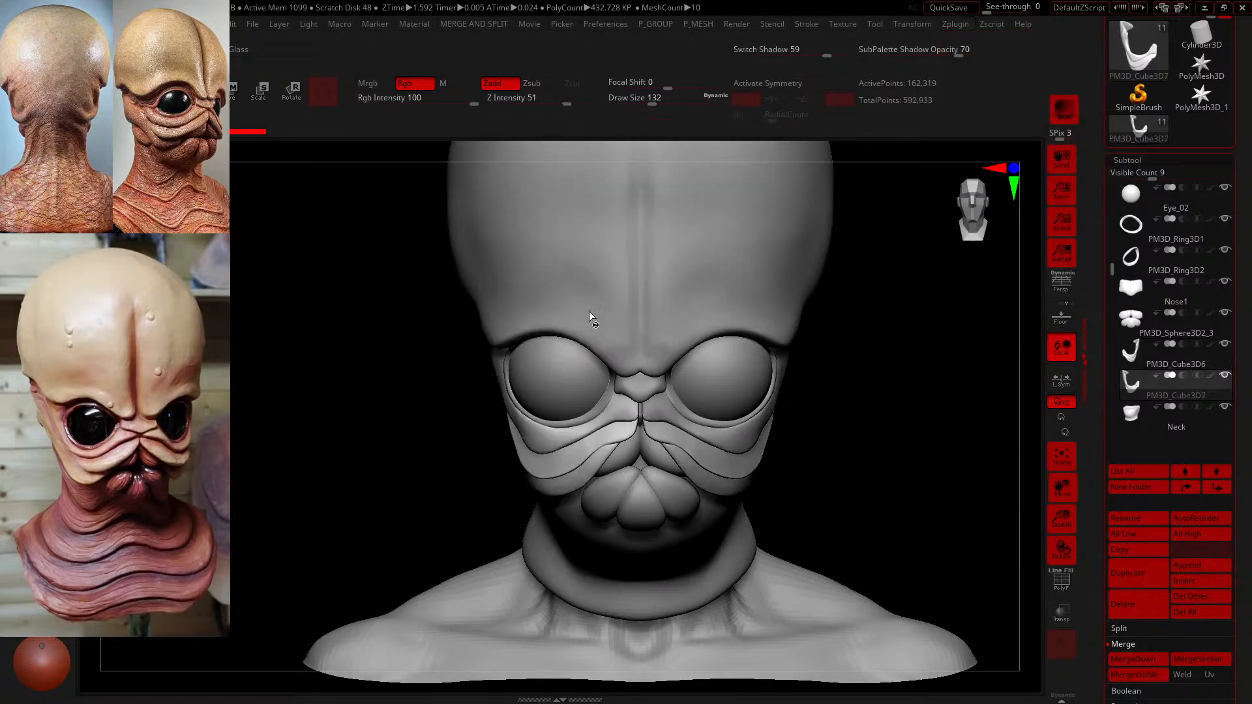
mouse_move(847, 478)
left_mouse_down("alt")
mouse_move(867, 468)
mouse_move(868, 478)
mouse_move(852, 433)
mouse_move(862, 455)
left_mouse_up("alt")
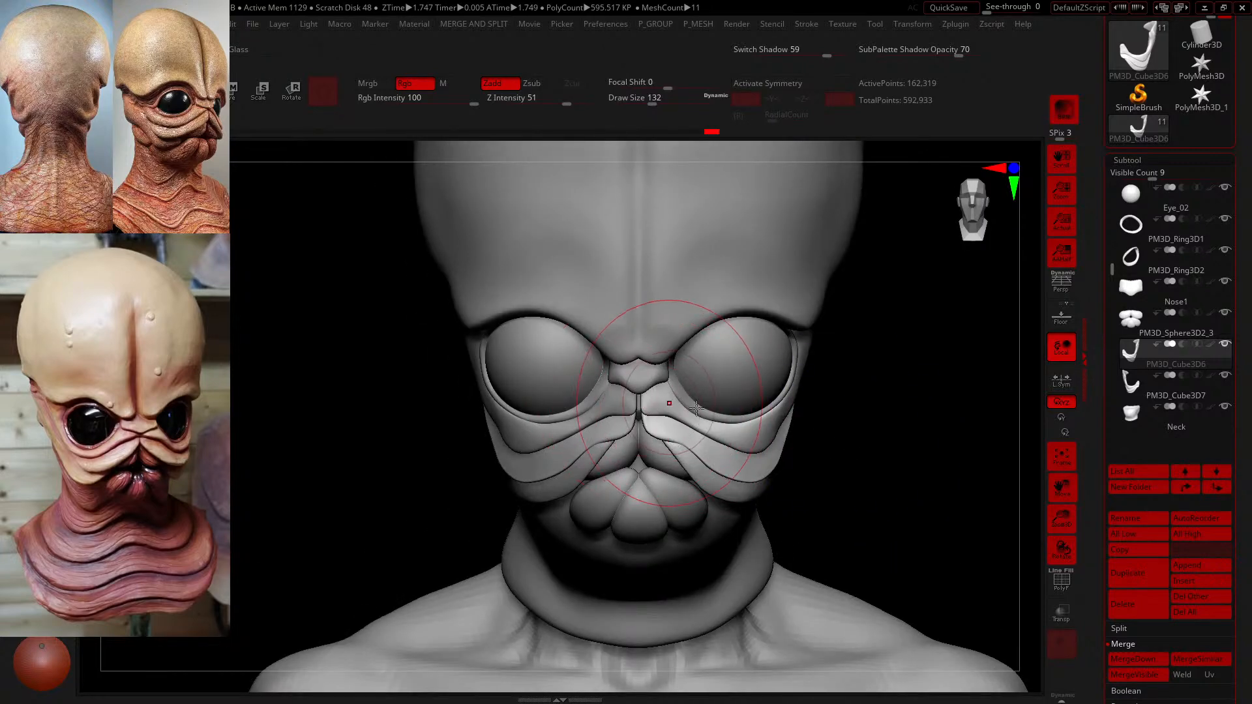
- Move the original cheek folds slightly along the X axis toward the centre line of the face
key("w")
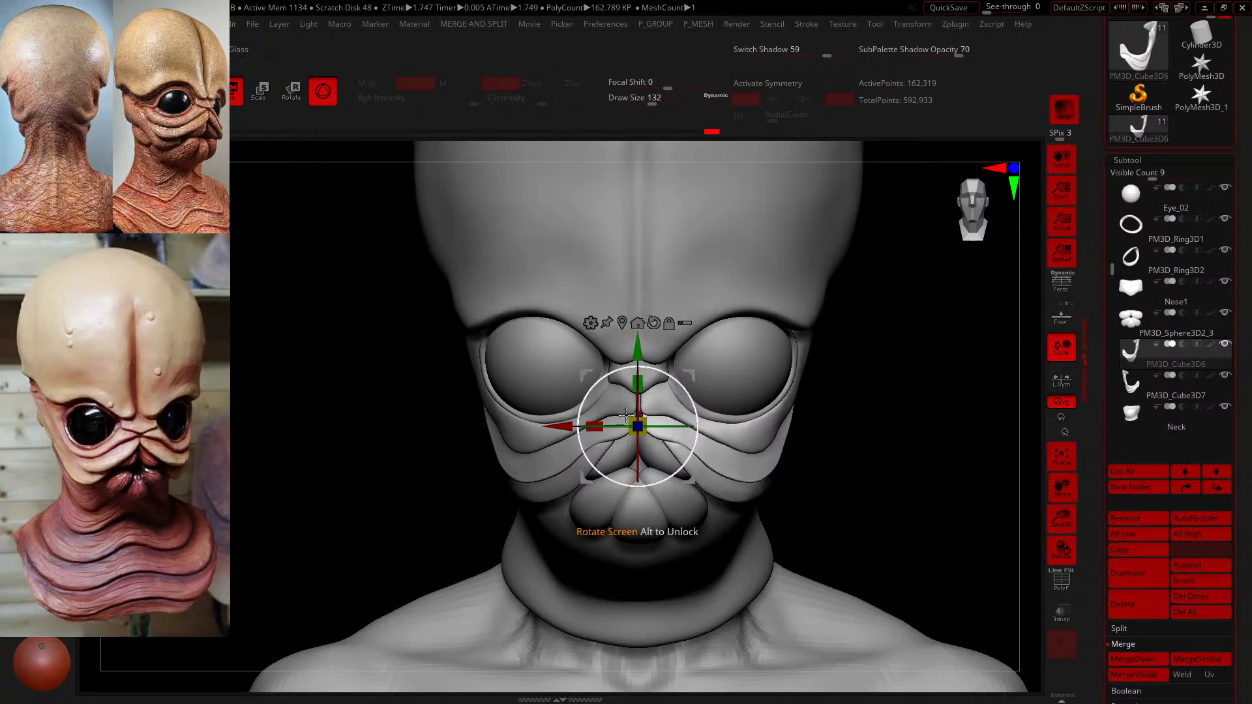
left_click_drag(845, 393, 744, 455, "alt")
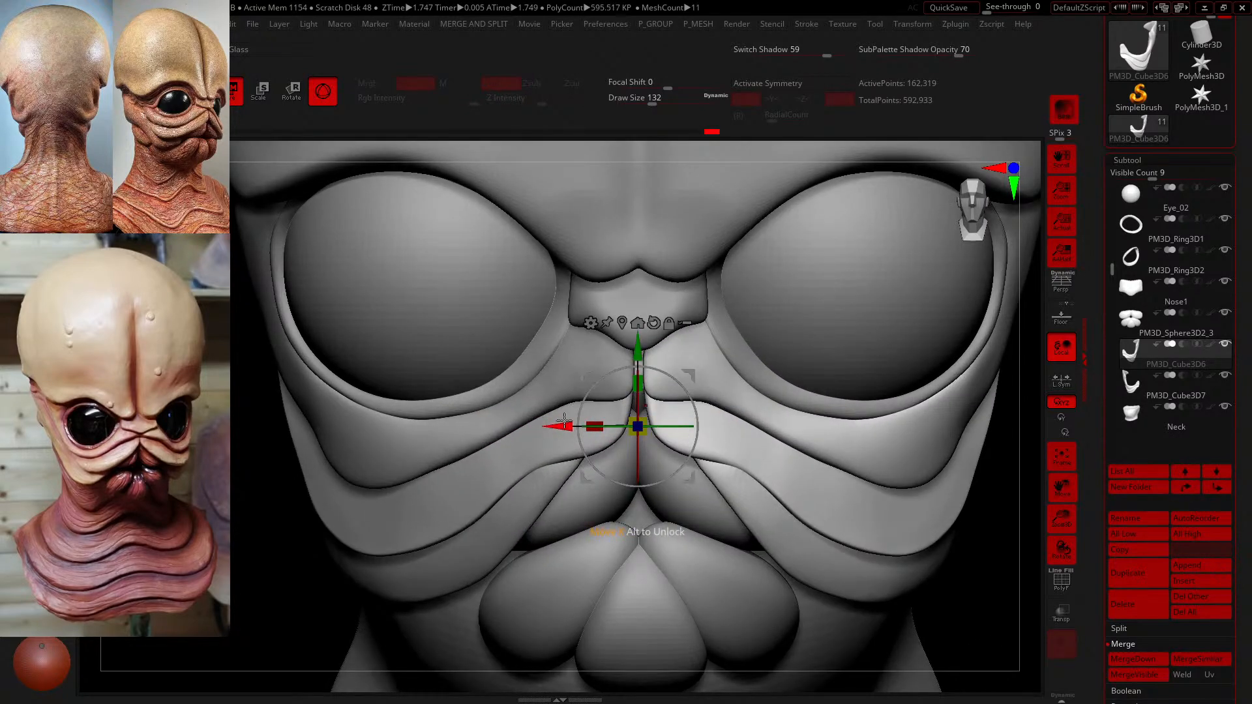
left_click_drag(564, 422, 577, 415)
left_click_drag(285, 555, 257, 481, "alt")
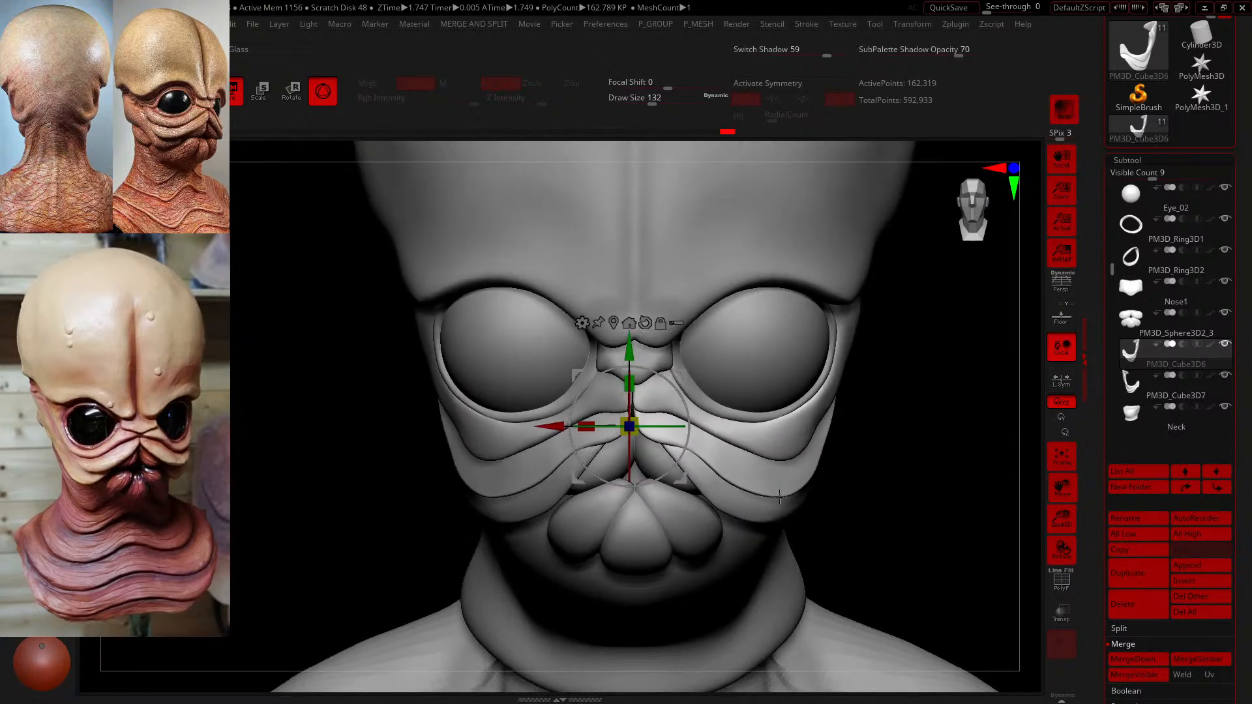
left_click_drag(886, 481, 956, 523)
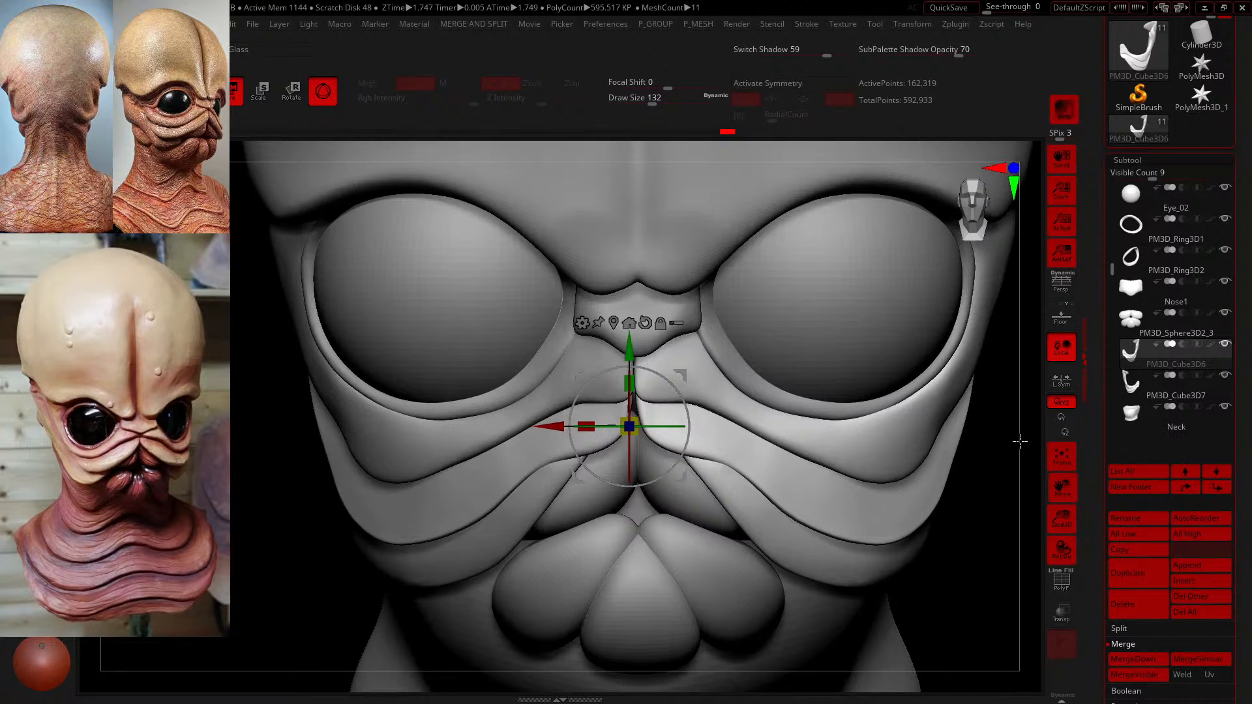
- Merge the mirrored cheek folds PM3D_Cube3D7 down with the Neck subtool
left_click(1134, 385)
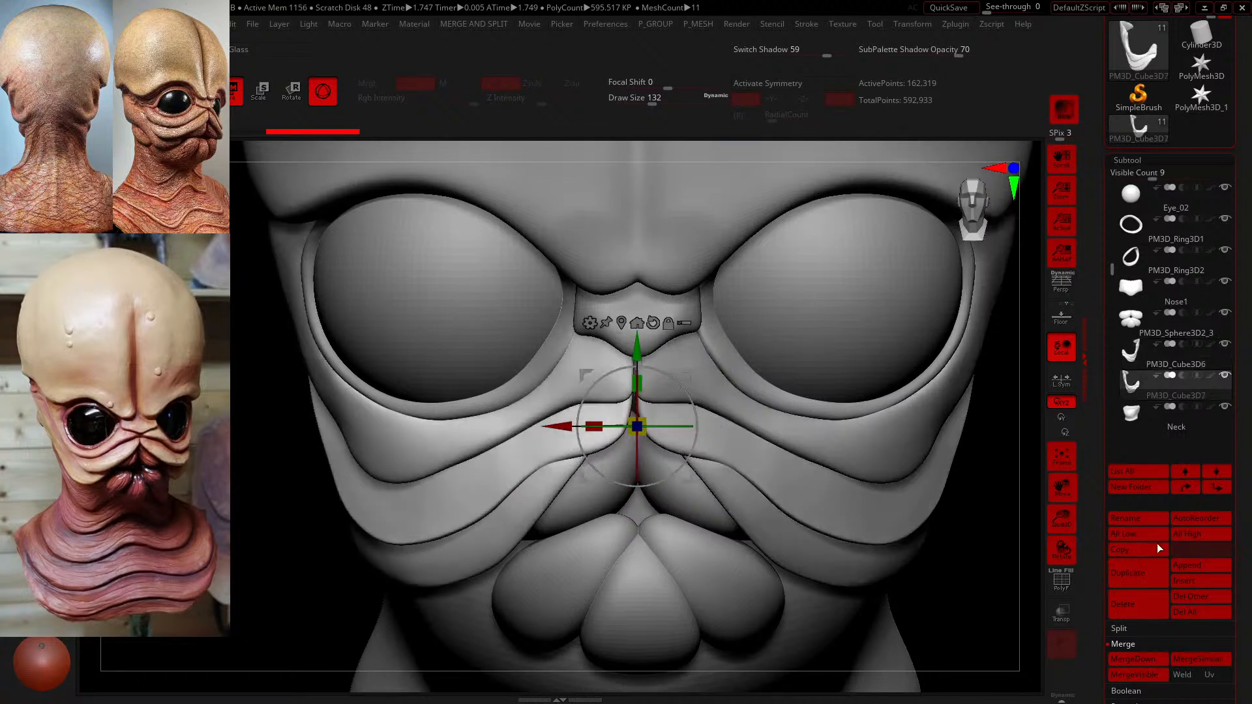
left_click(1134, 660)
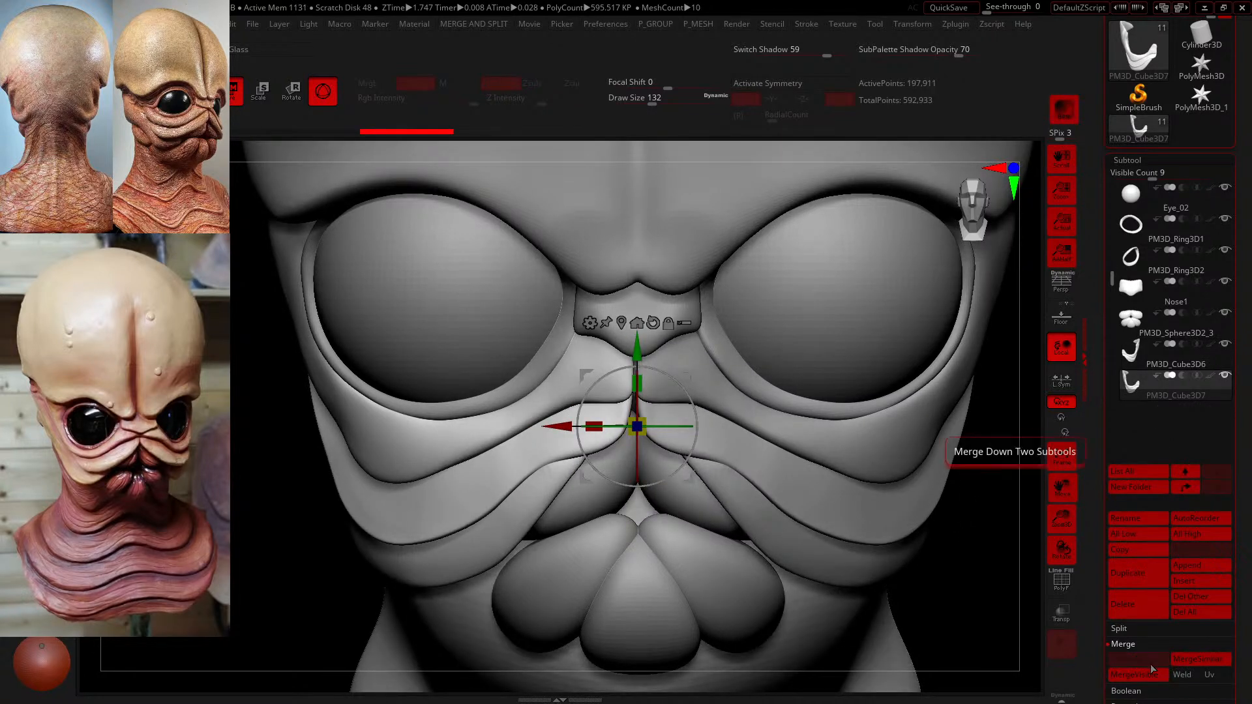
left_click_drag(1009, 589, 925, 426)
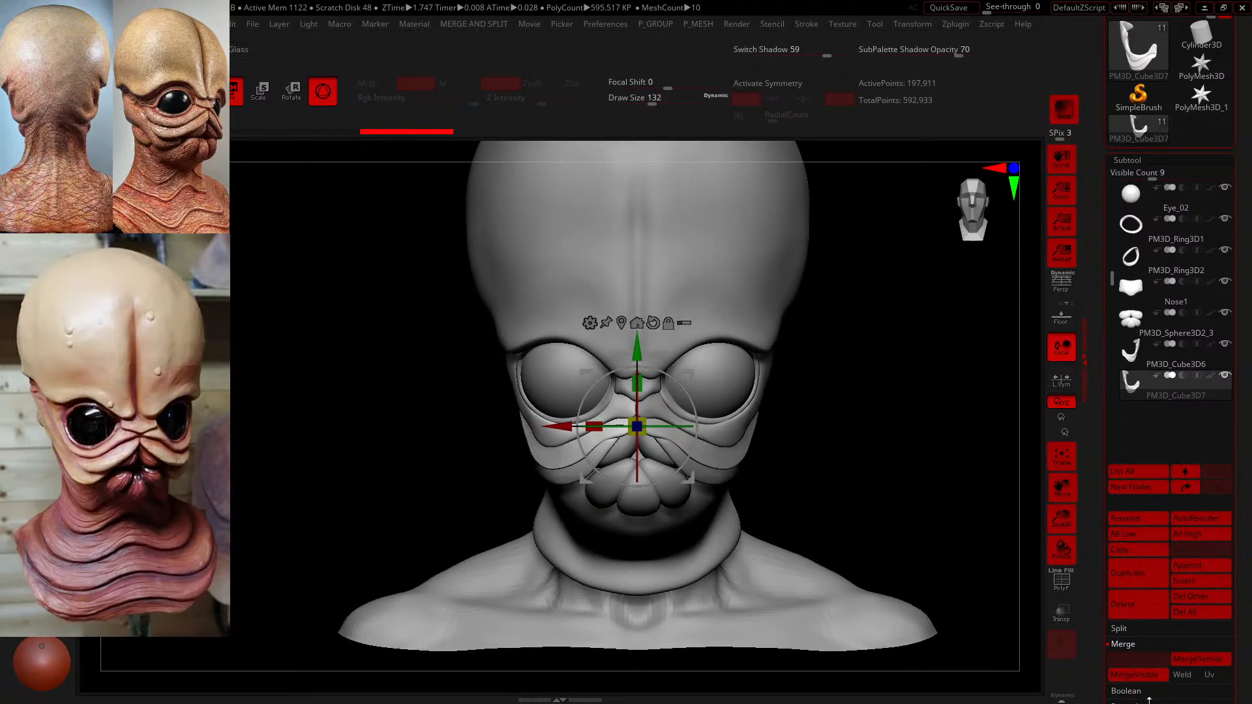
- Split the merged folds and neck into similar parts and reorder the neck piece below the fold pieces
left_click(1128, 633)
left_click(1144, 660)
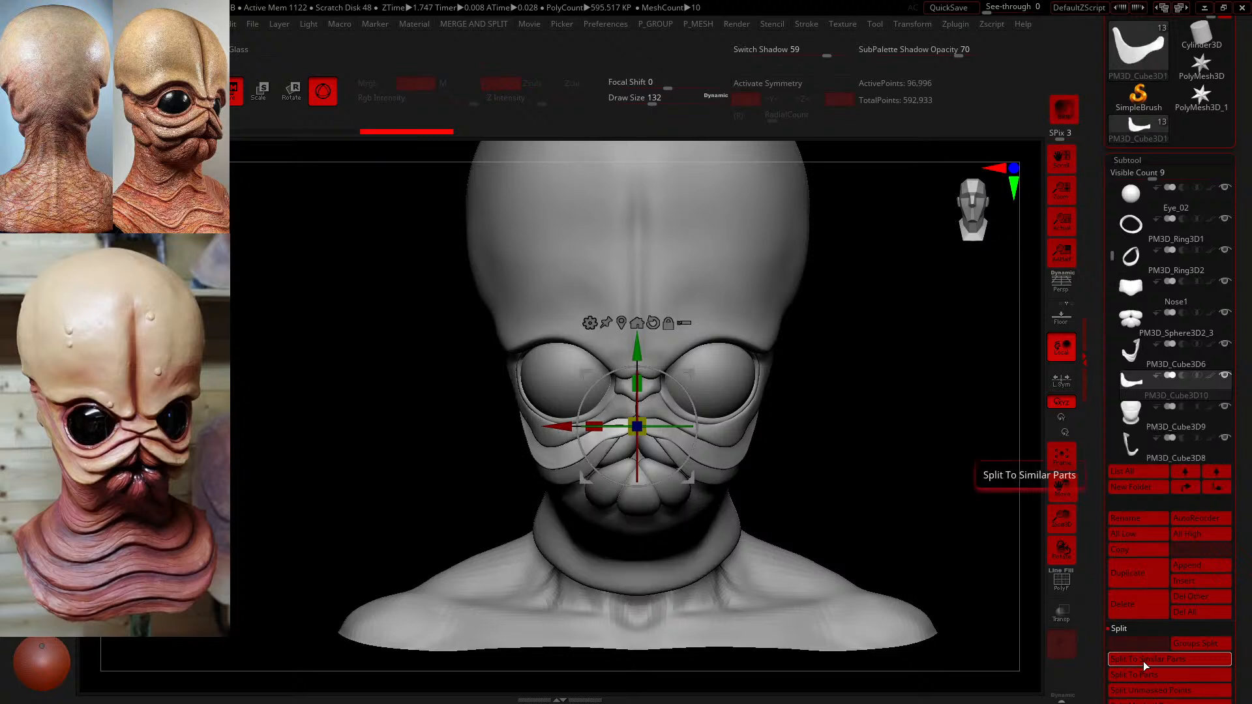
scroll(1138, 454, "down", 4)
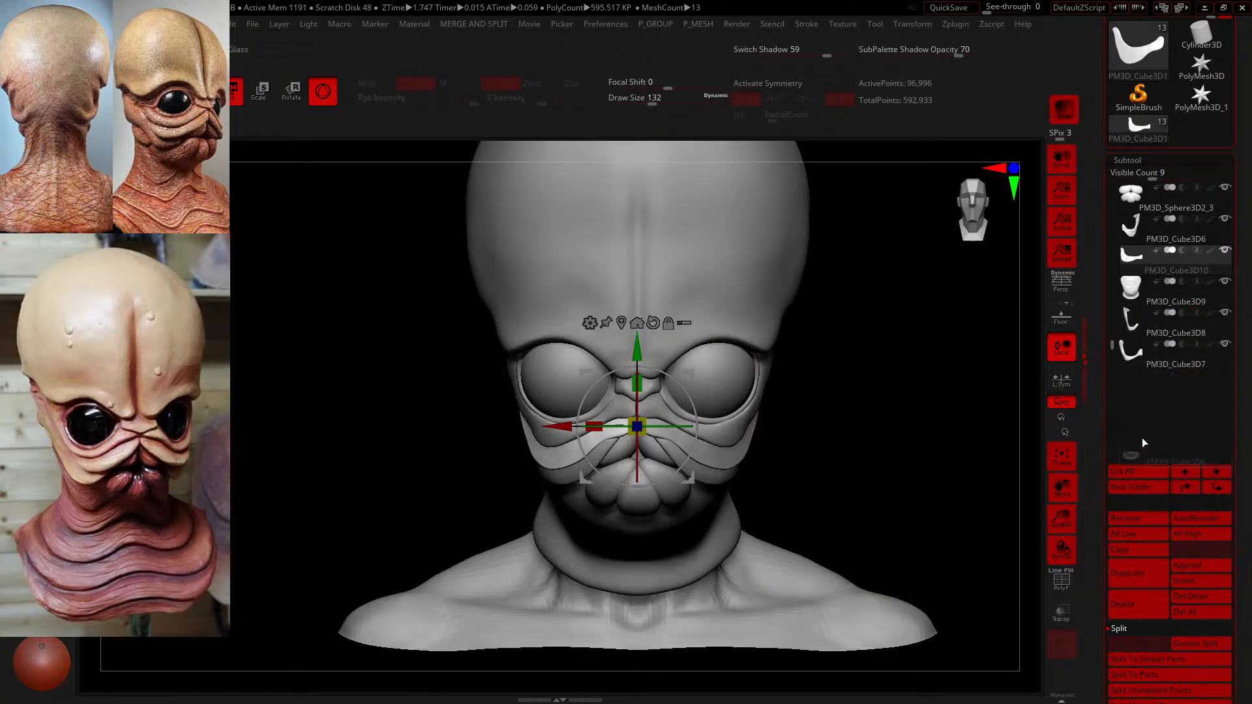
left_click_drag(1140, 365, 1140, 377)
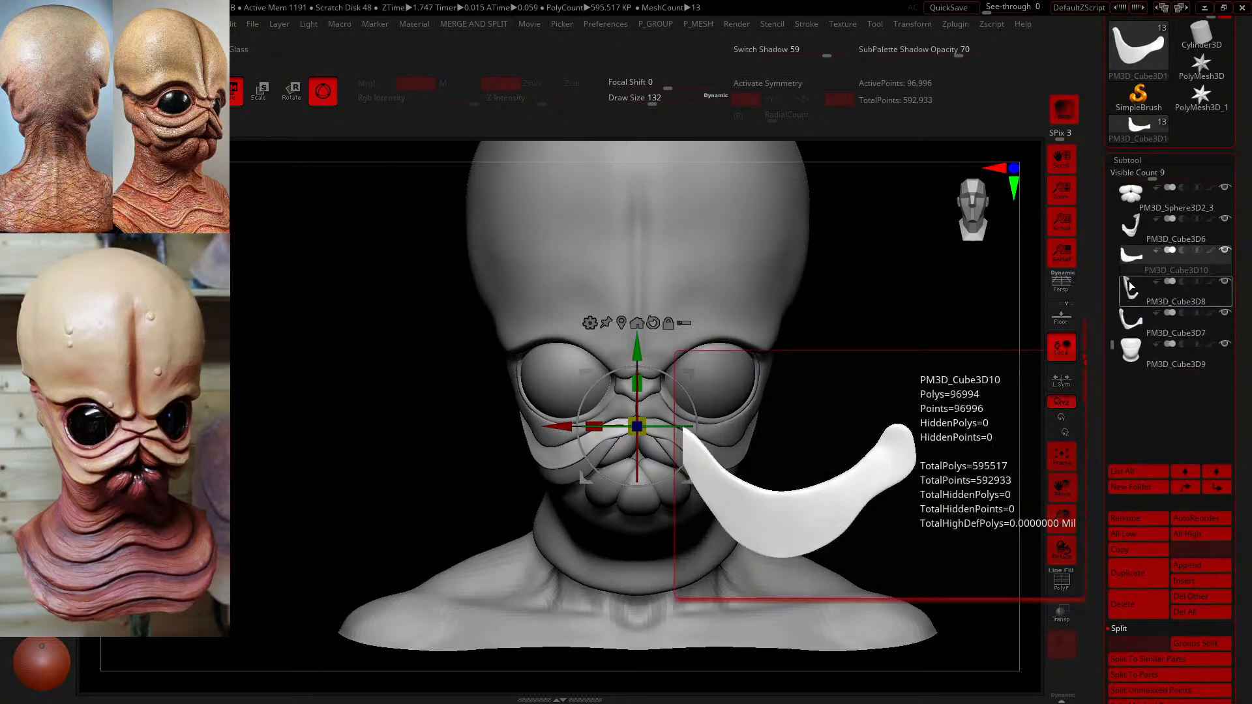
- Delete the mirrored fold subtools PM3D_Cube3D10, PM3D_Cube3D8 and PM3D_Cube3D7, keeping the neck
left_click(1140, 612)
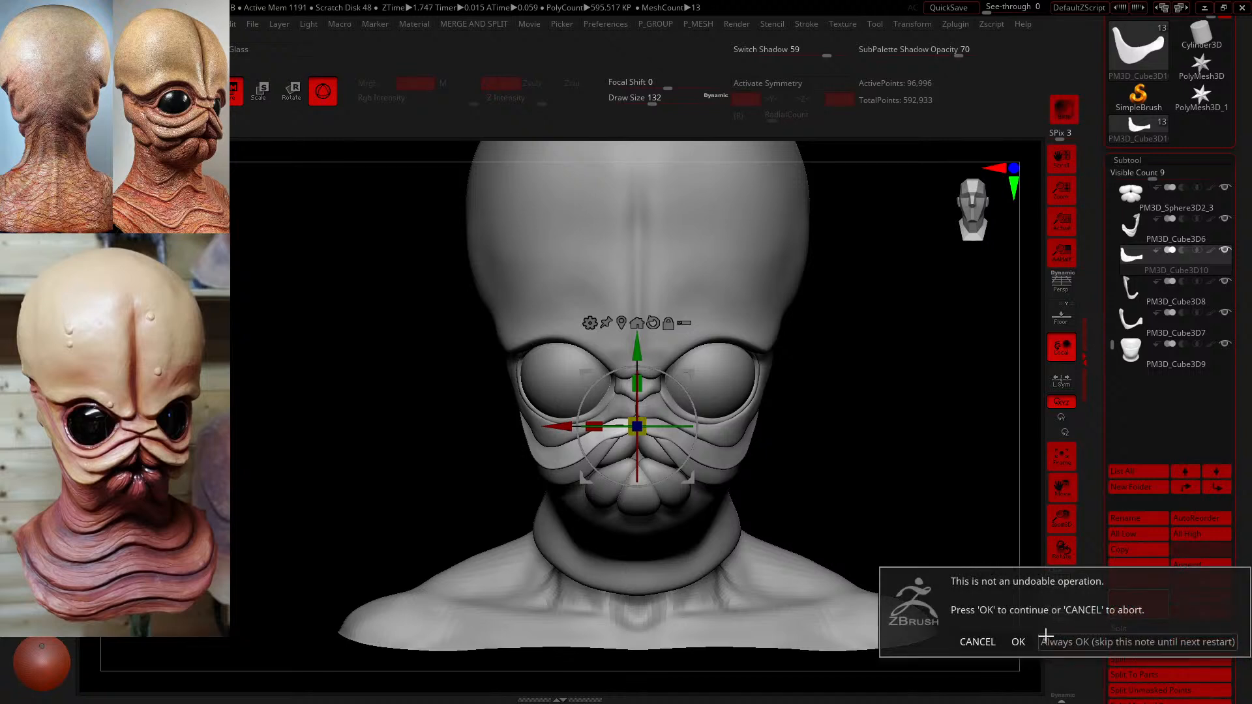
left_click(1013, 644)
left_click(1119, 612)
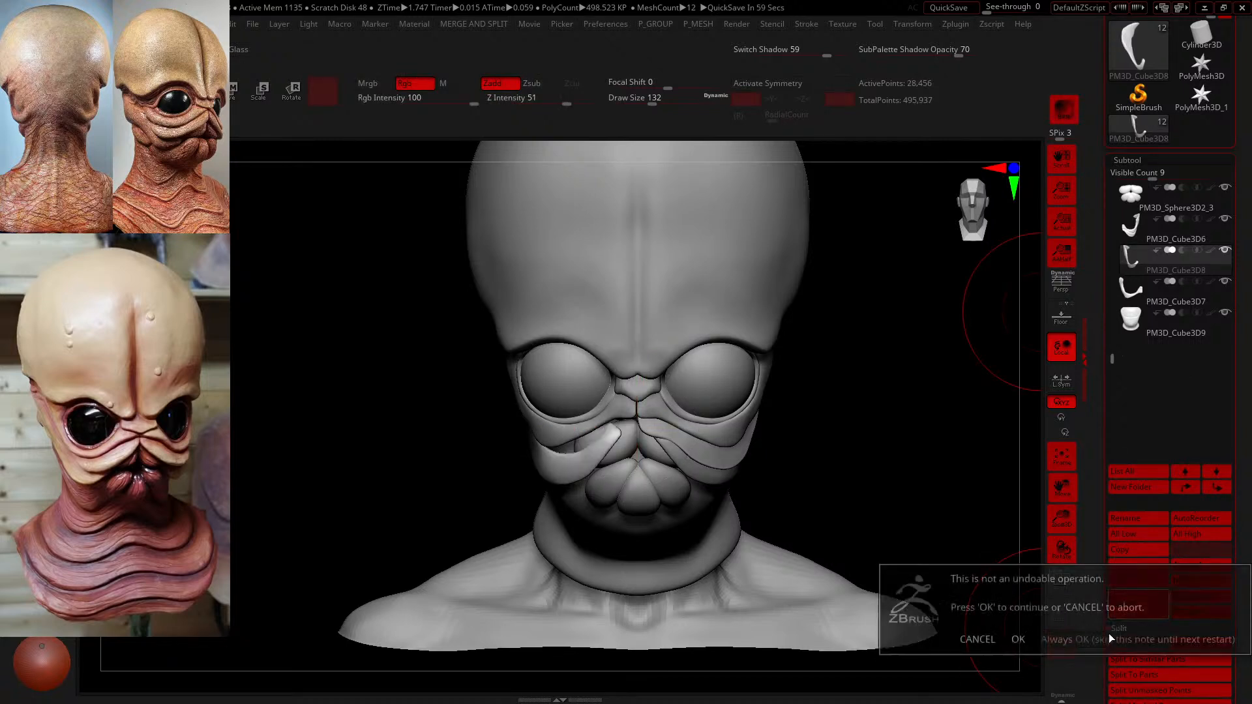
left_click(1018, 639)
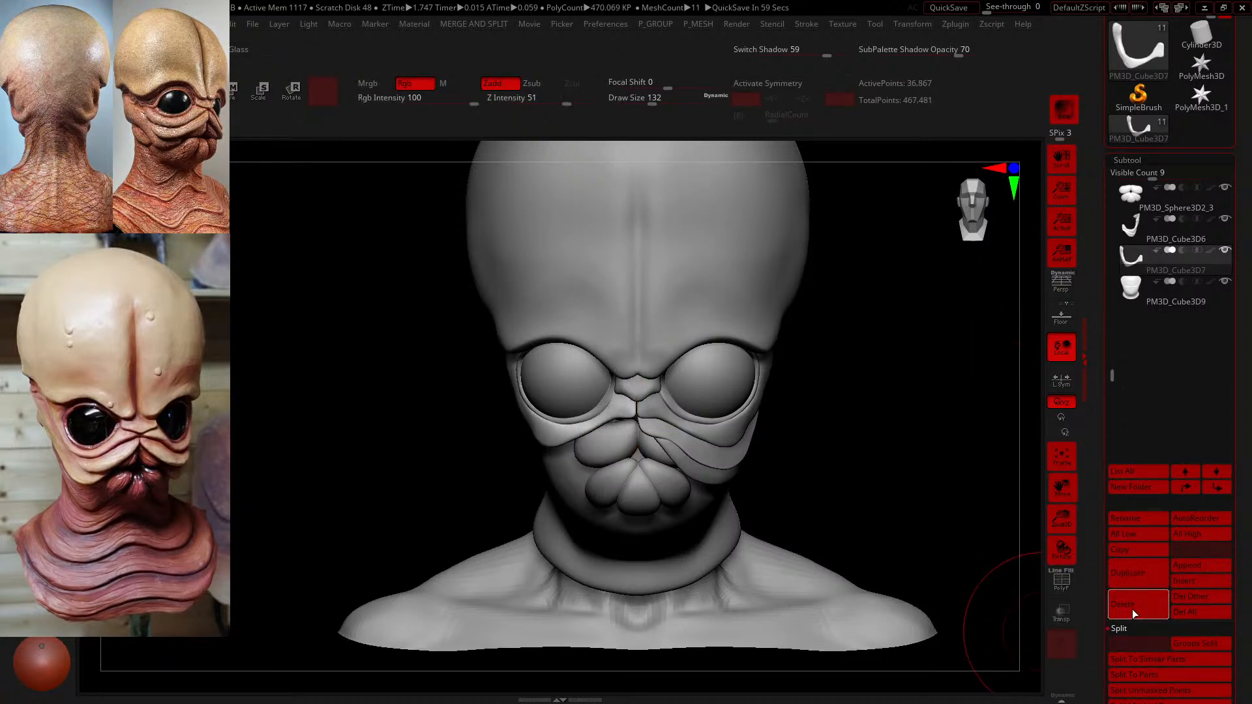
left_click(1132, 612)
left_click(1015, 633)
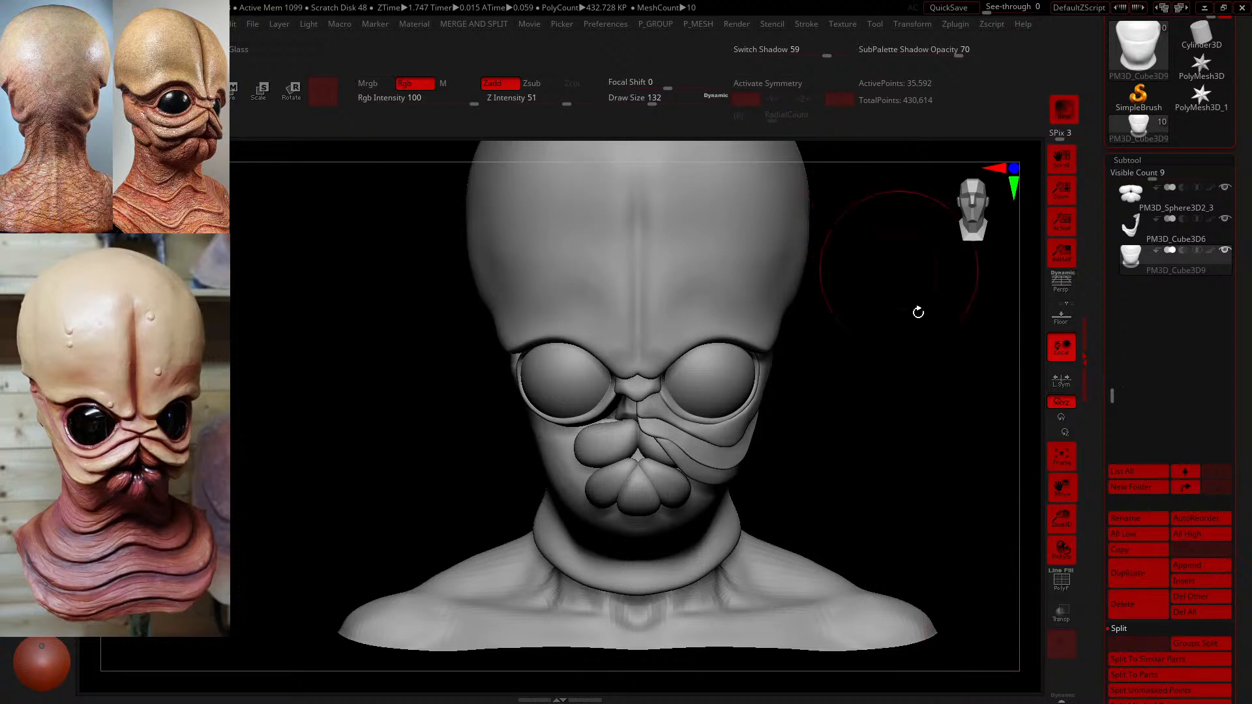
- Mirror the repositioned cheek folds PM3D_Cube3D6 across the X axis, appended as a new subtool
left_click(1160, 236)
left_click(962, 25)
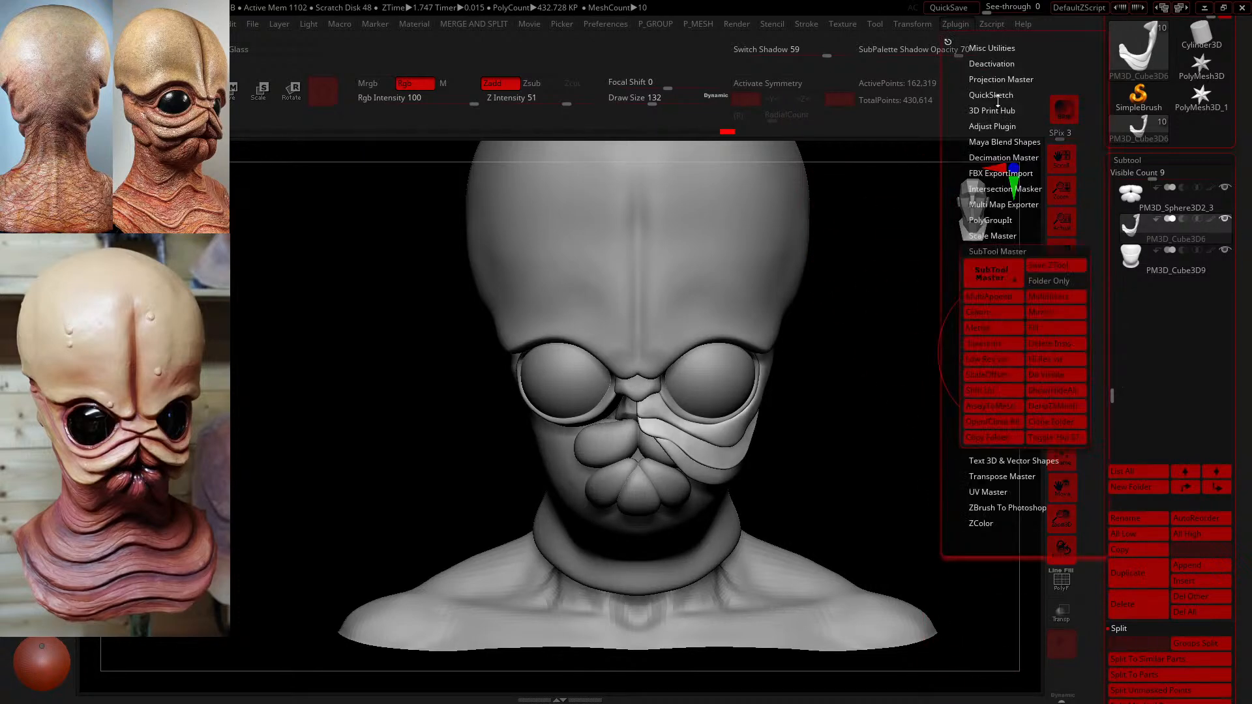
left_click(1039, 311)
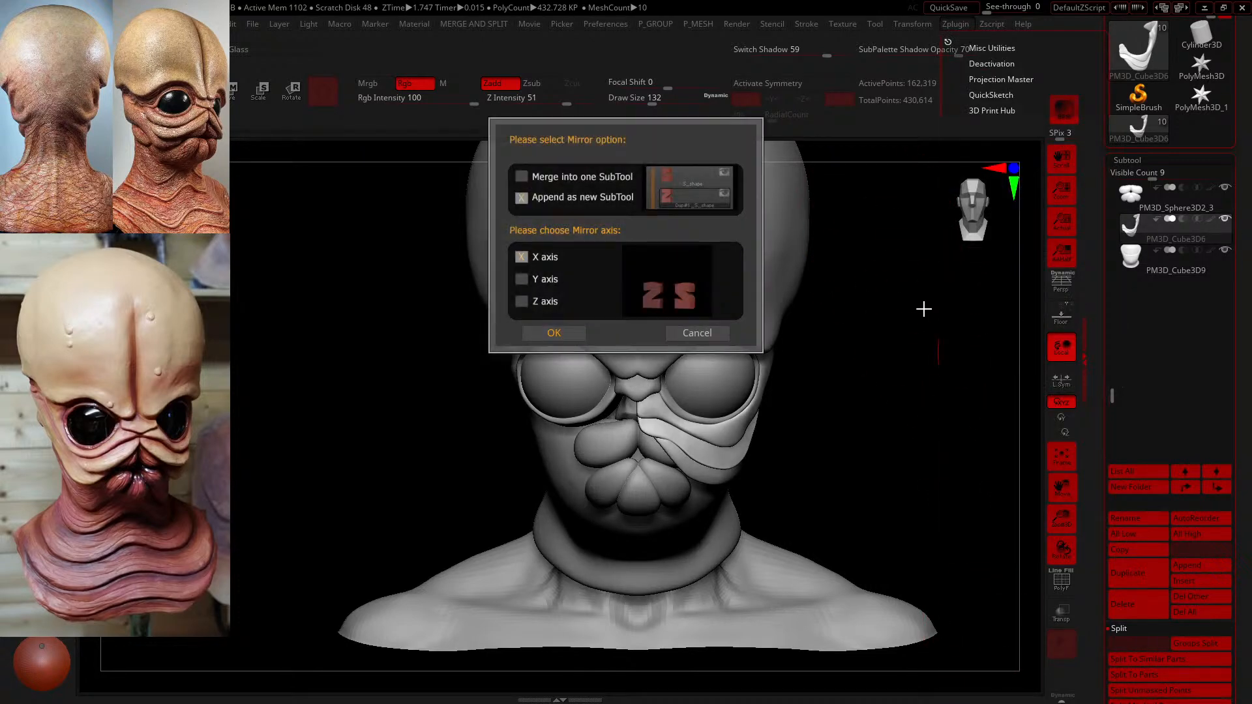
left_click(557, 334)
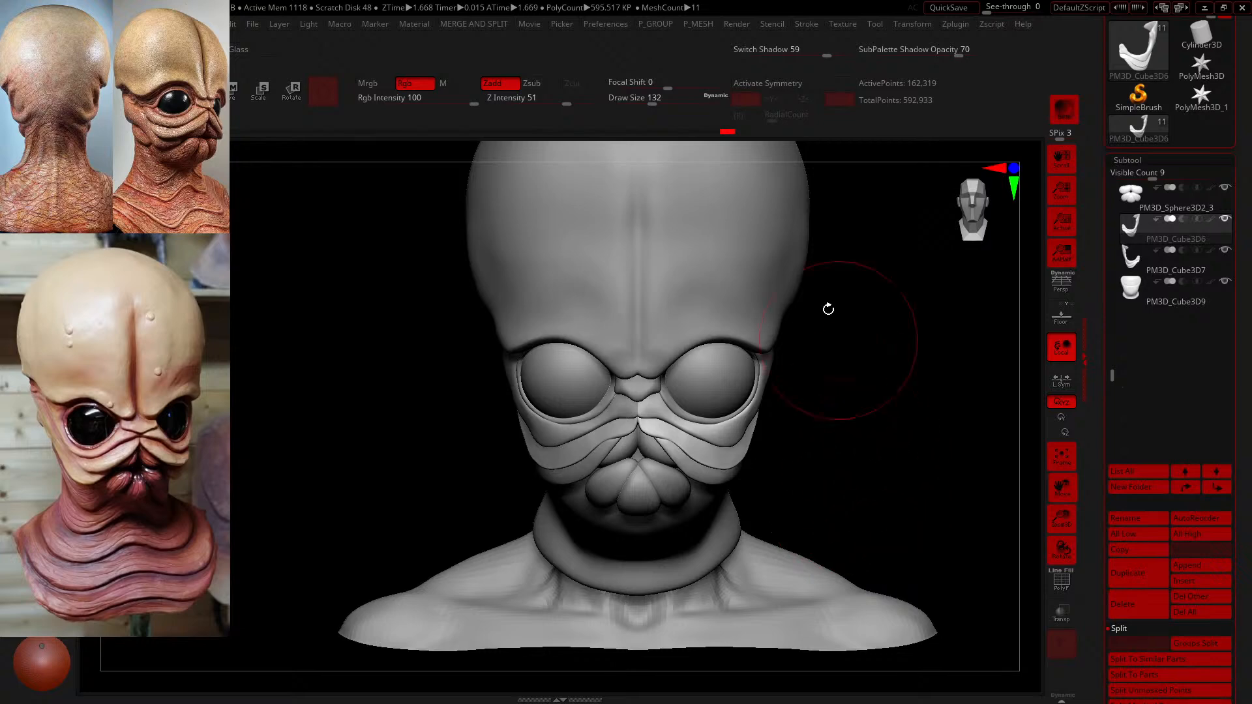
mouse_move(889, 381)
left_mouse_down("alt")
mouse_move(928, 439)
mouse_move(900, 439)
mouse_move(909, 456)
mouse_move(881, 428)
mouse_move(898, 456)
mouse_move(852, 422)
mouse_move(889, 361)
mouse_move(909, 420)
mouse_move(961, 411)
mouse_move(953, 424)
left_mouse_up("alt")
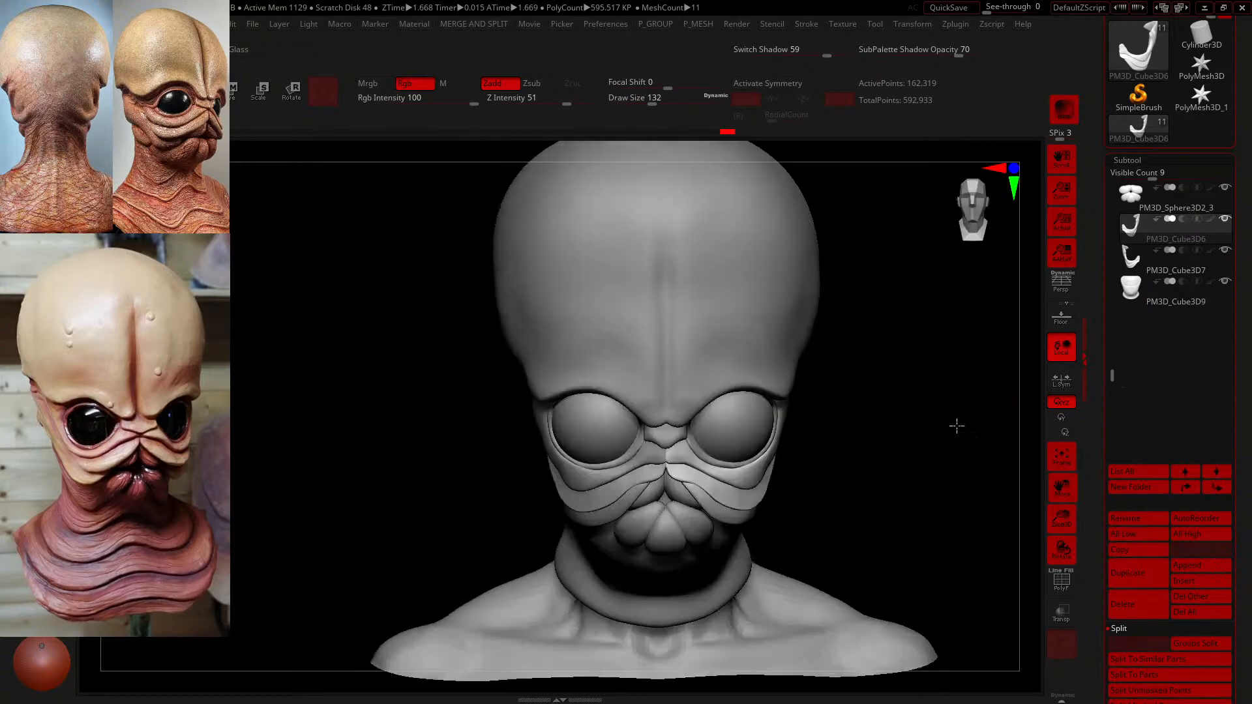
- Reduce the brush draw size to 37 for work on the cheek folds
left_click_drag(917, 466, 934, 519, "alt")
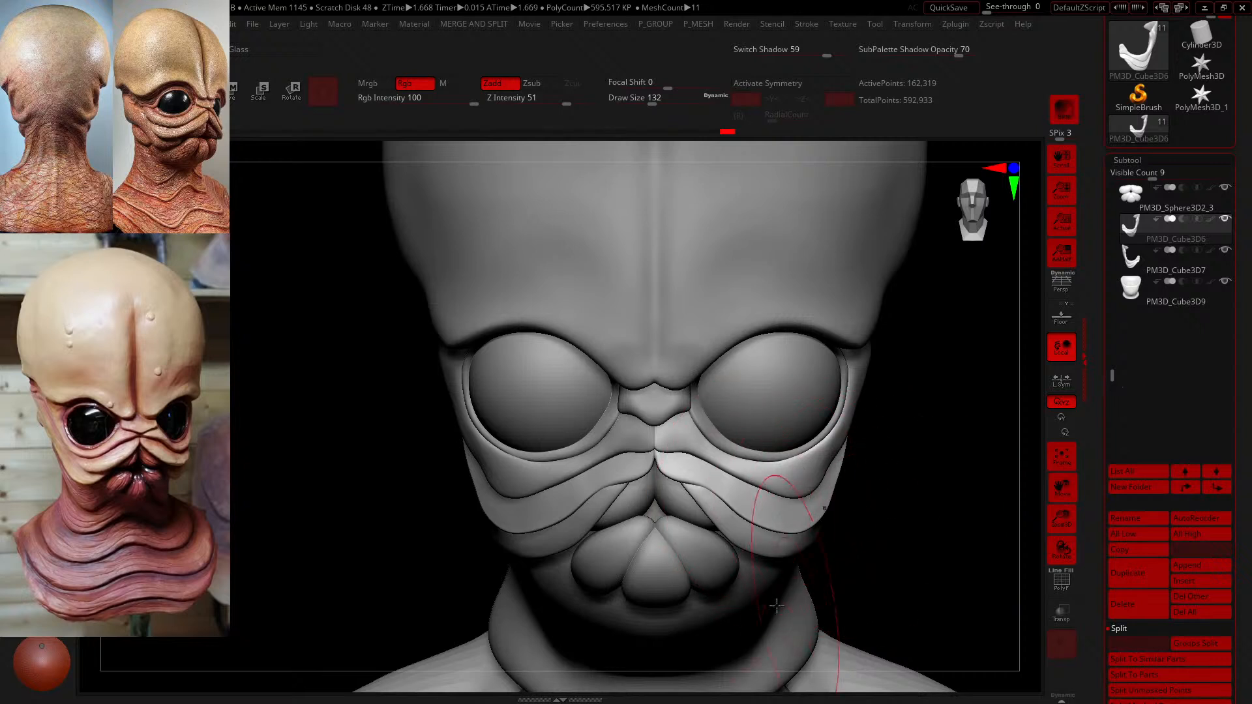
left_click(674, 104)
type("90")
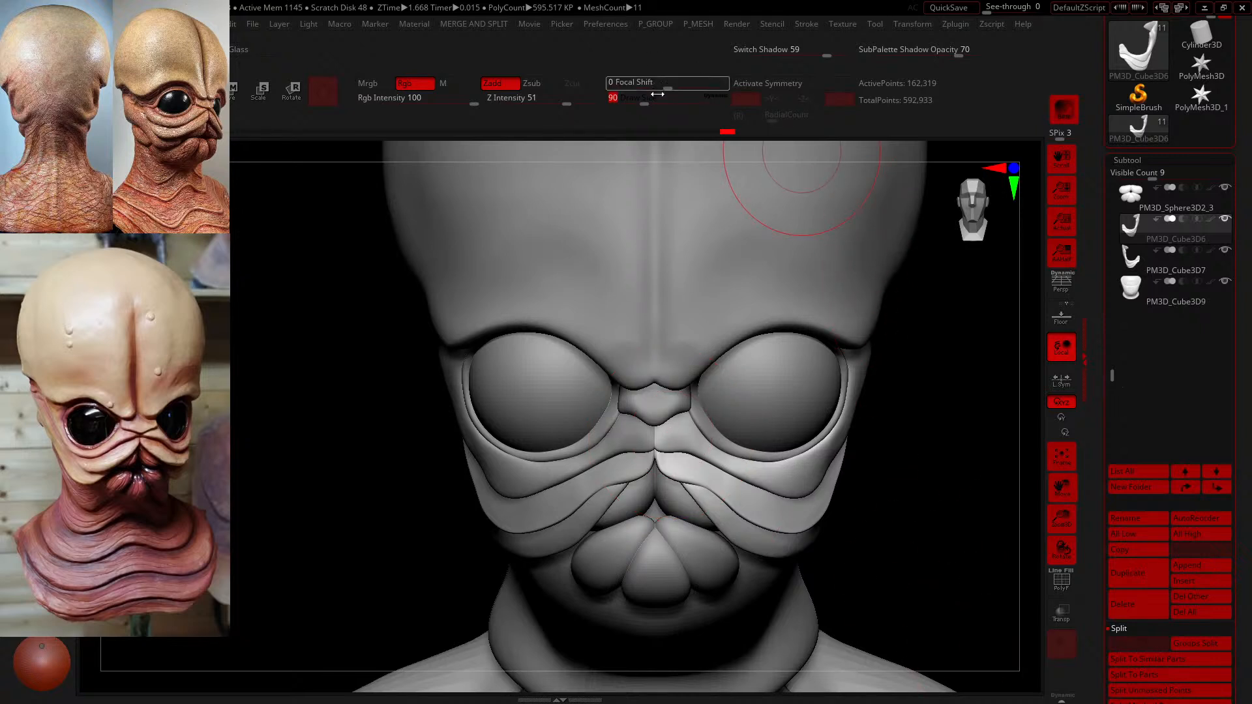
left_click_drag(657, 94, 636, 102)
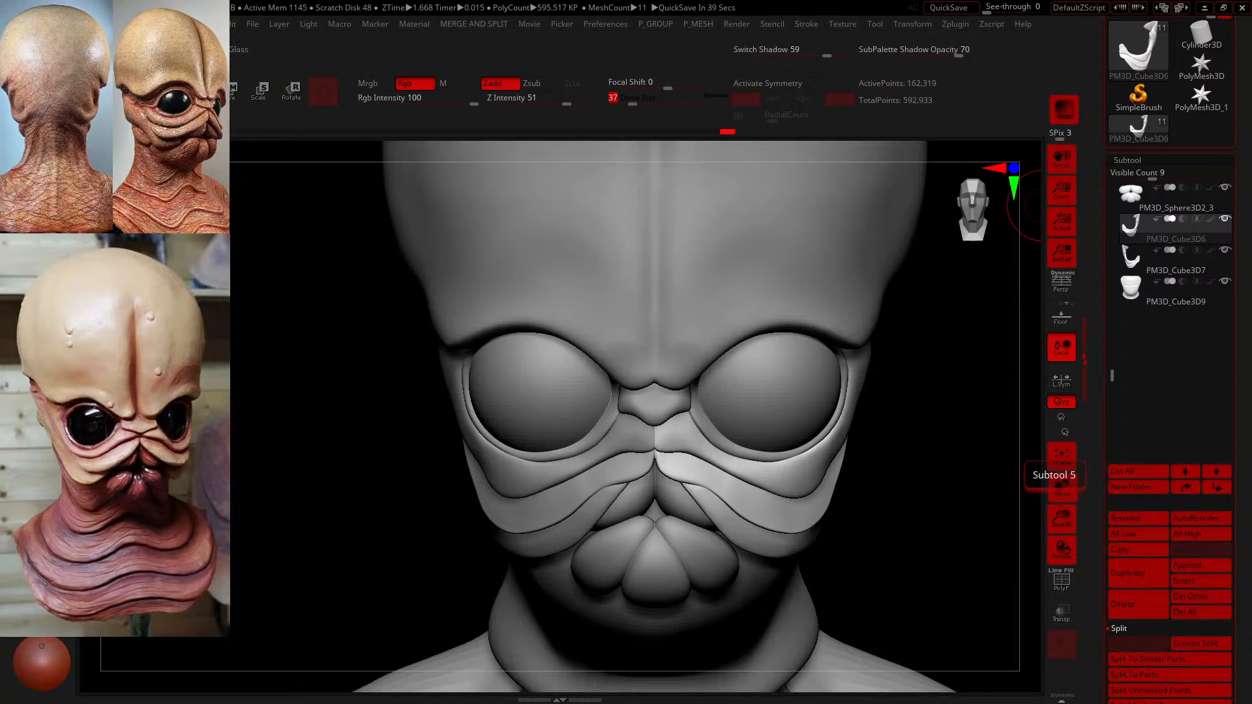
- Switch to the browser and look through the Wikipedia article on Star Wars Racer Revenge
left_click_drag(626, 0, 637, 4)
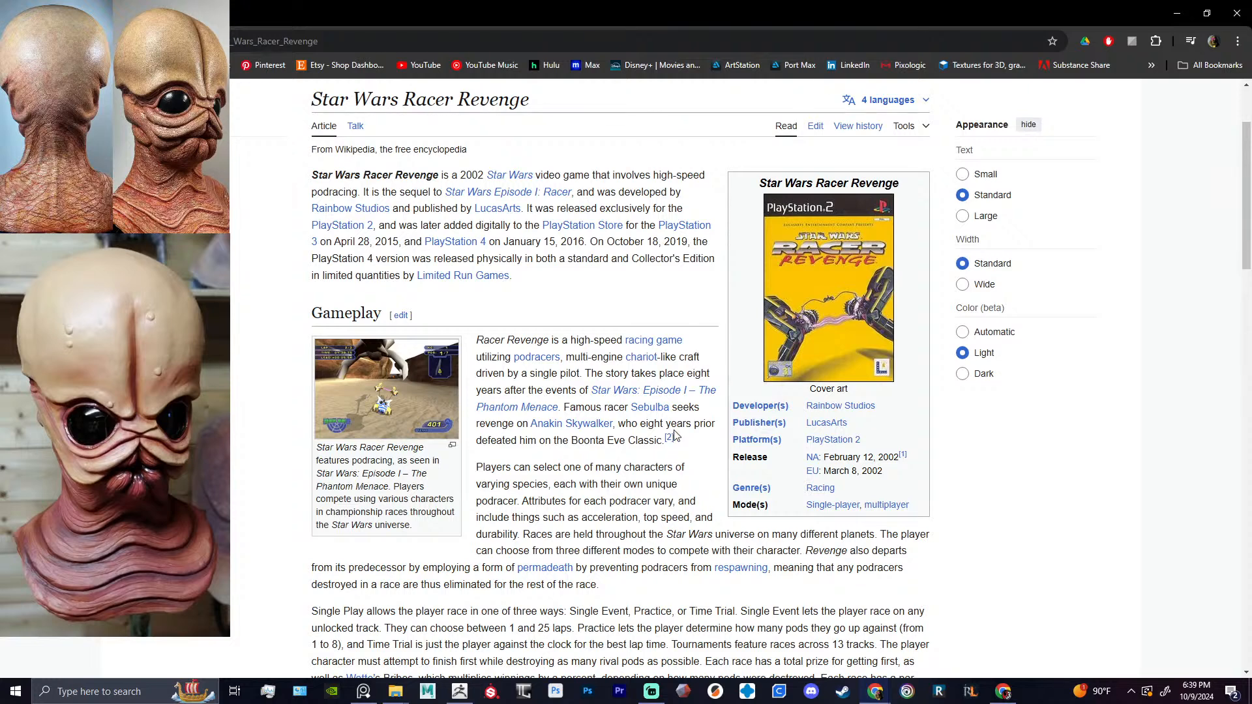
scroll(684, 385, "down", 7)
scroll(675, 392, "down", 5)
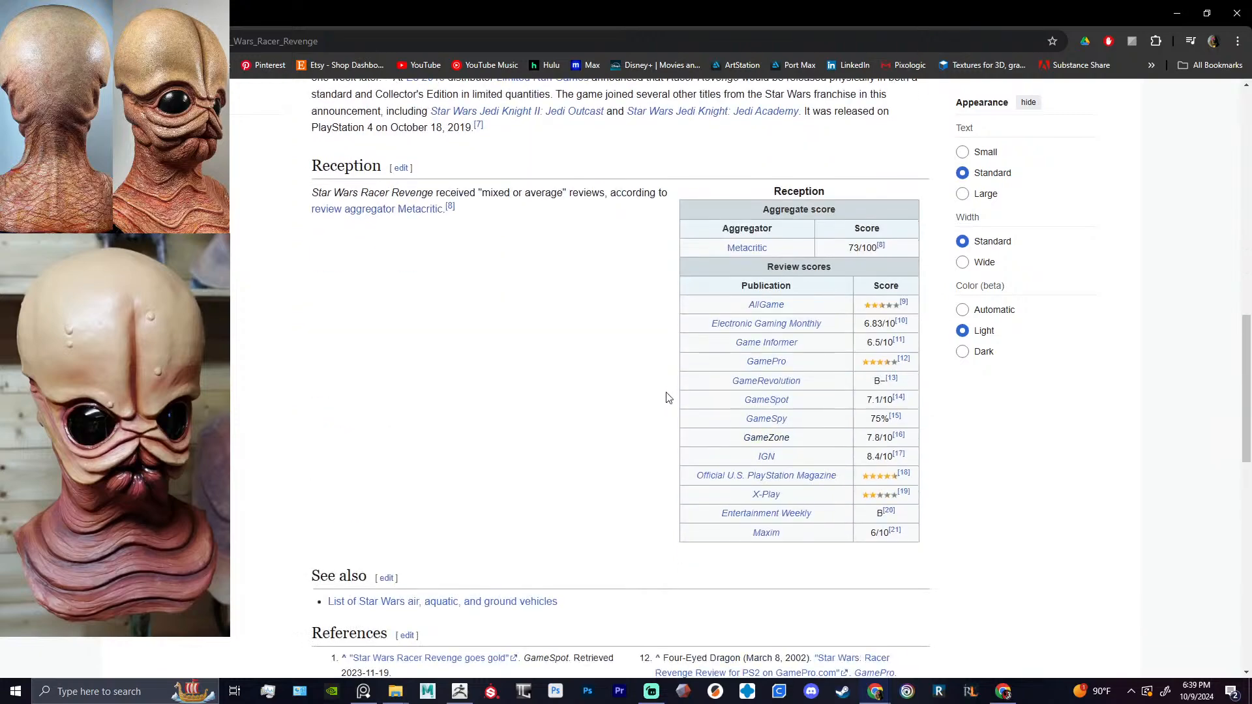
- Read the introduction and Gameplay section of the Star Wars Racer Revenge article, including its game modes
scroll(596, 451, "up", 4)
scroll(606, 447, "up", 5)
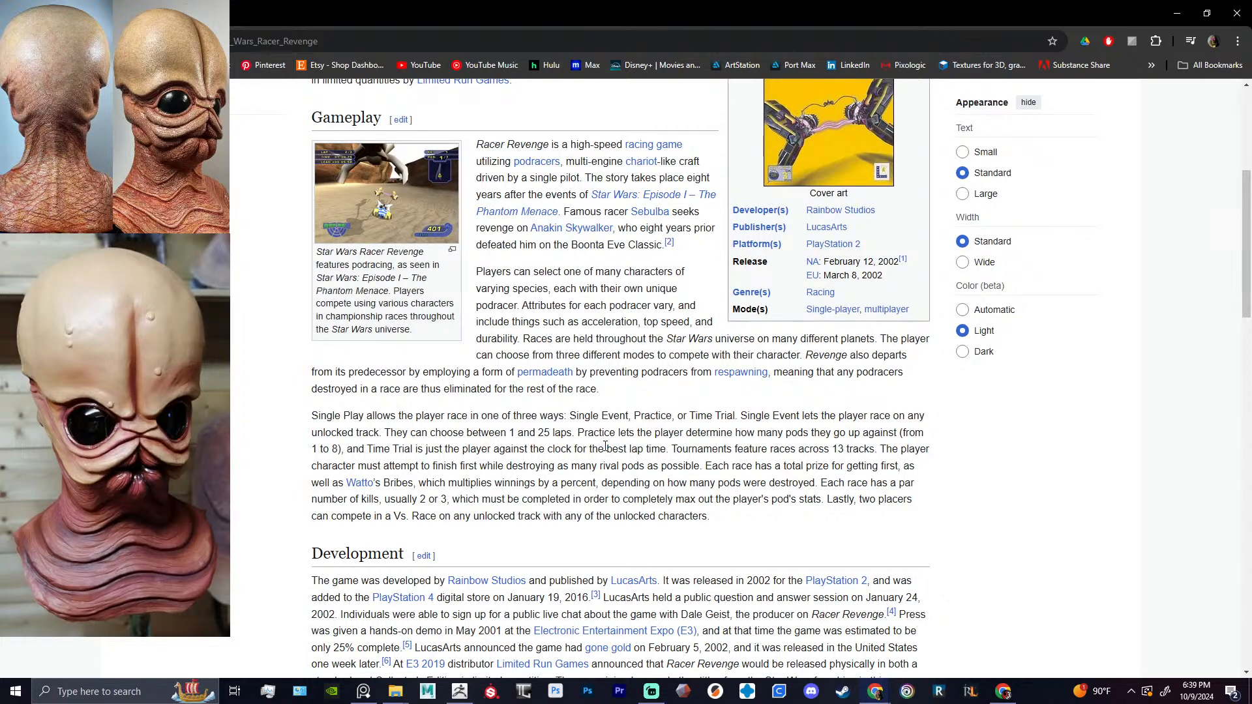
scroll(607, 444, "up", 5)
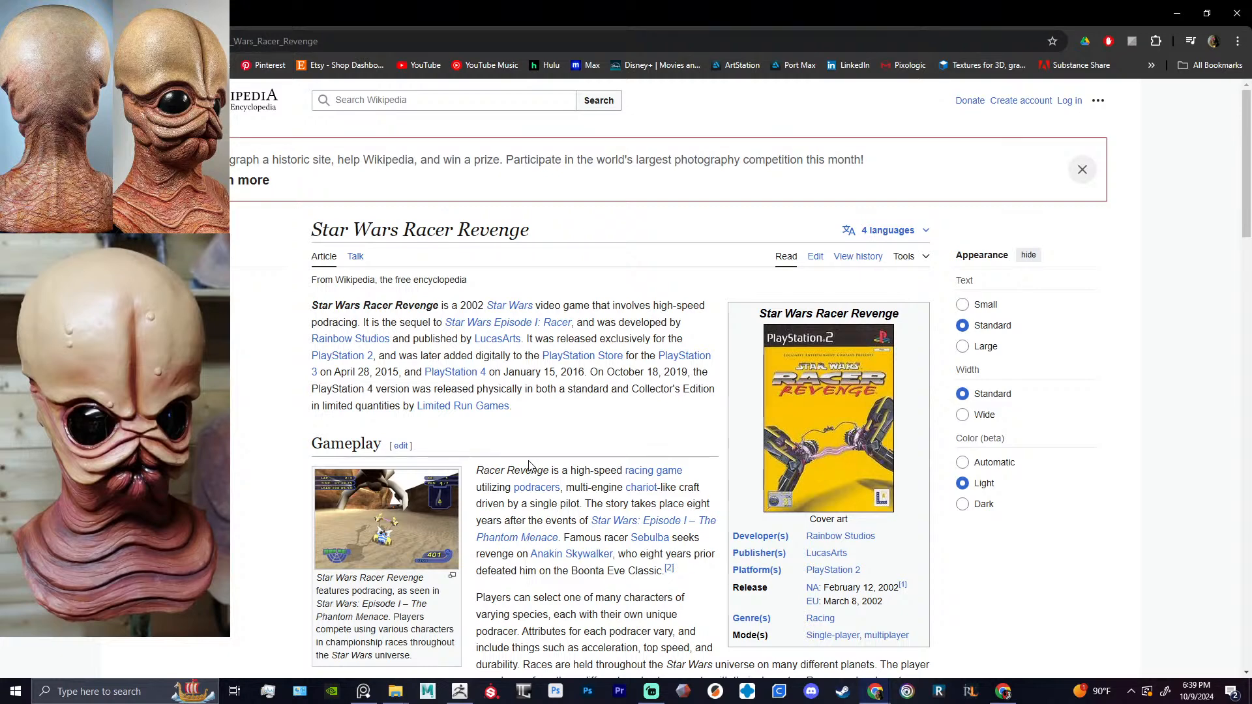
scroll(530, 465, "down", 2)
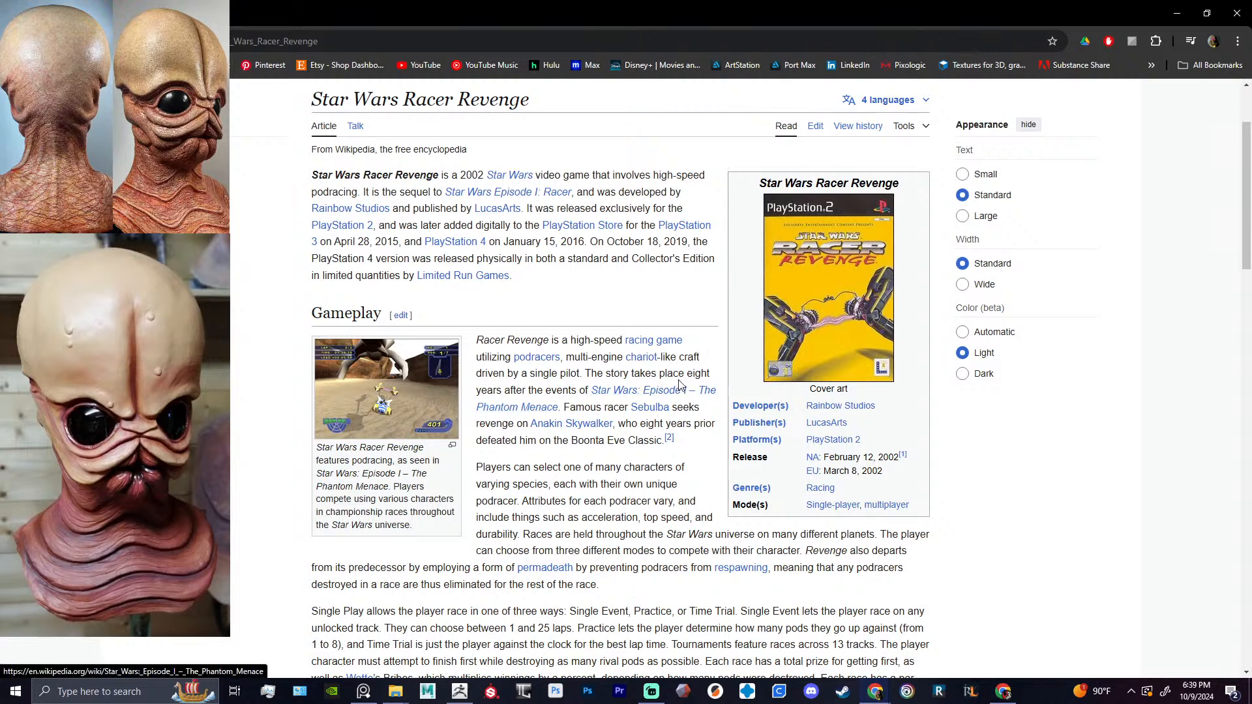
scroll(680, 385, "down", 1)
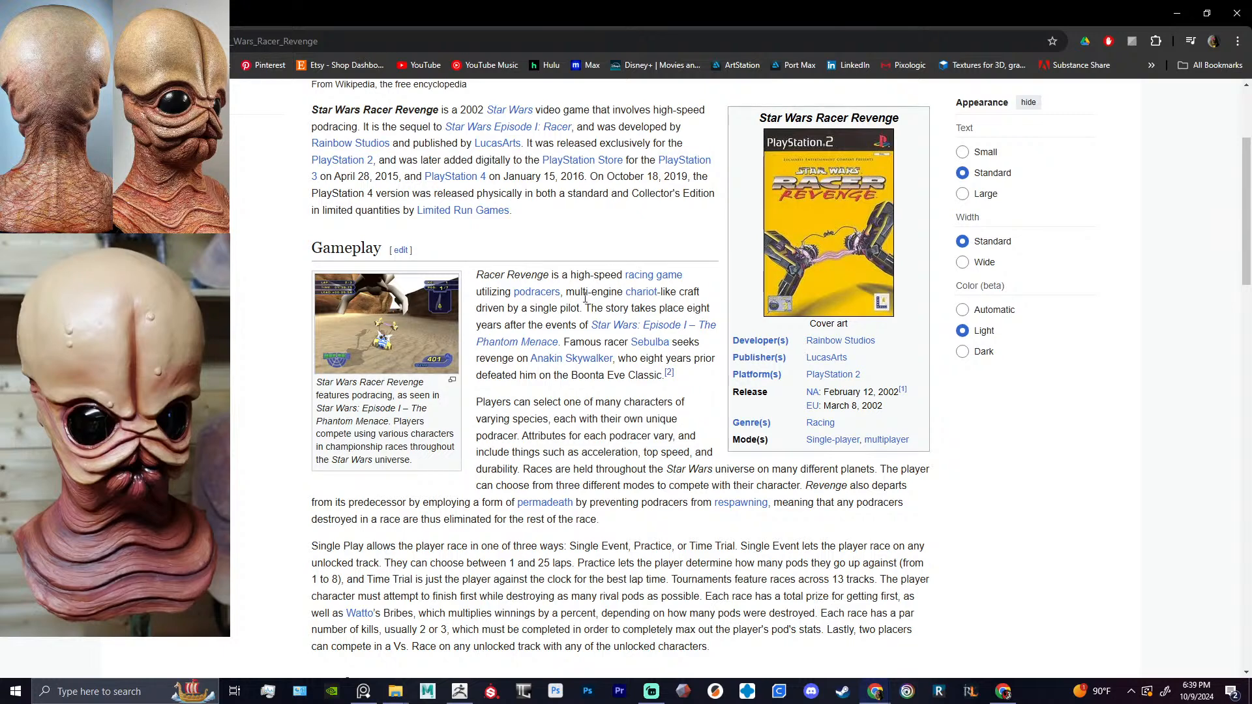
left_click_drag(582, 289, 663, 292)
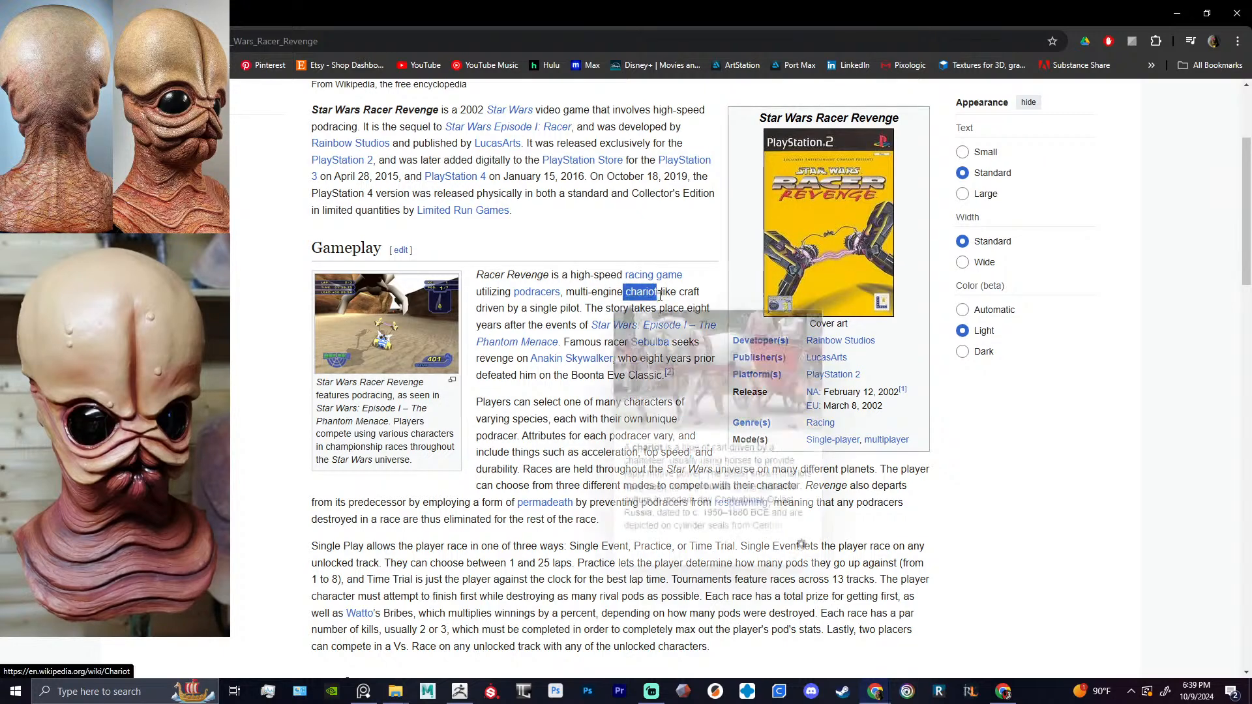
left_click(706, 282)
mouse_move(682, 285)
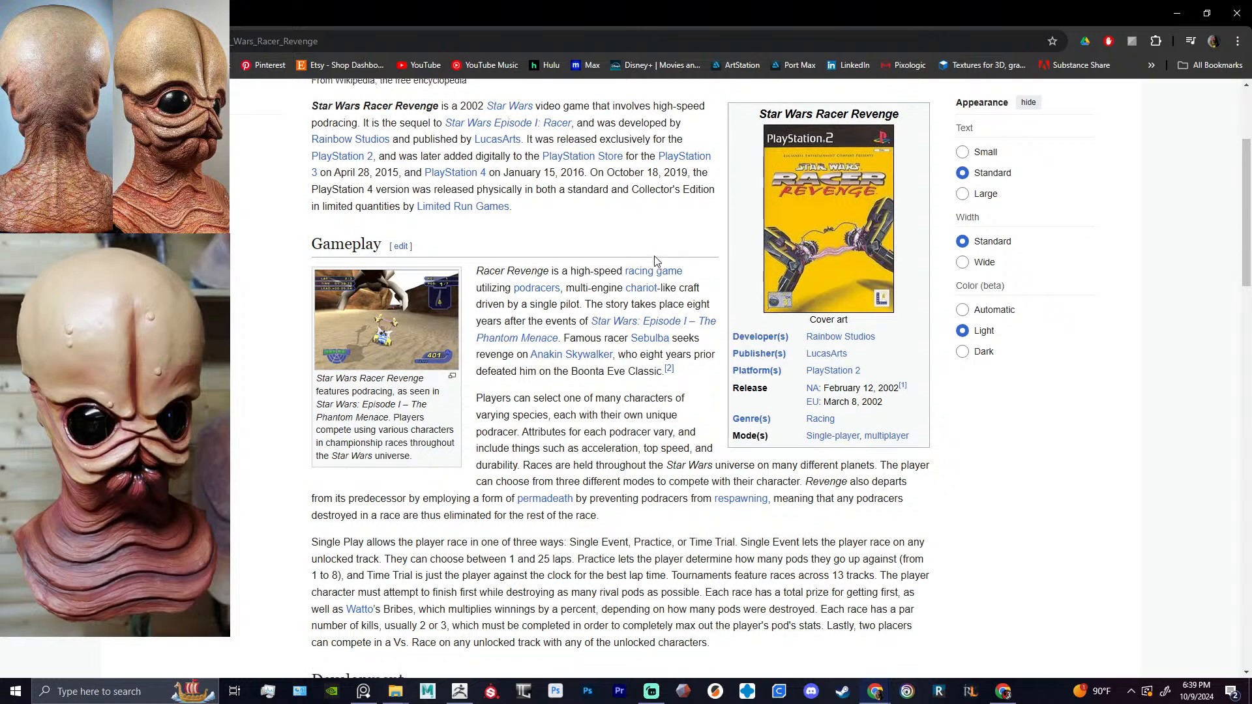
scroll(657, 264, "down", 1)
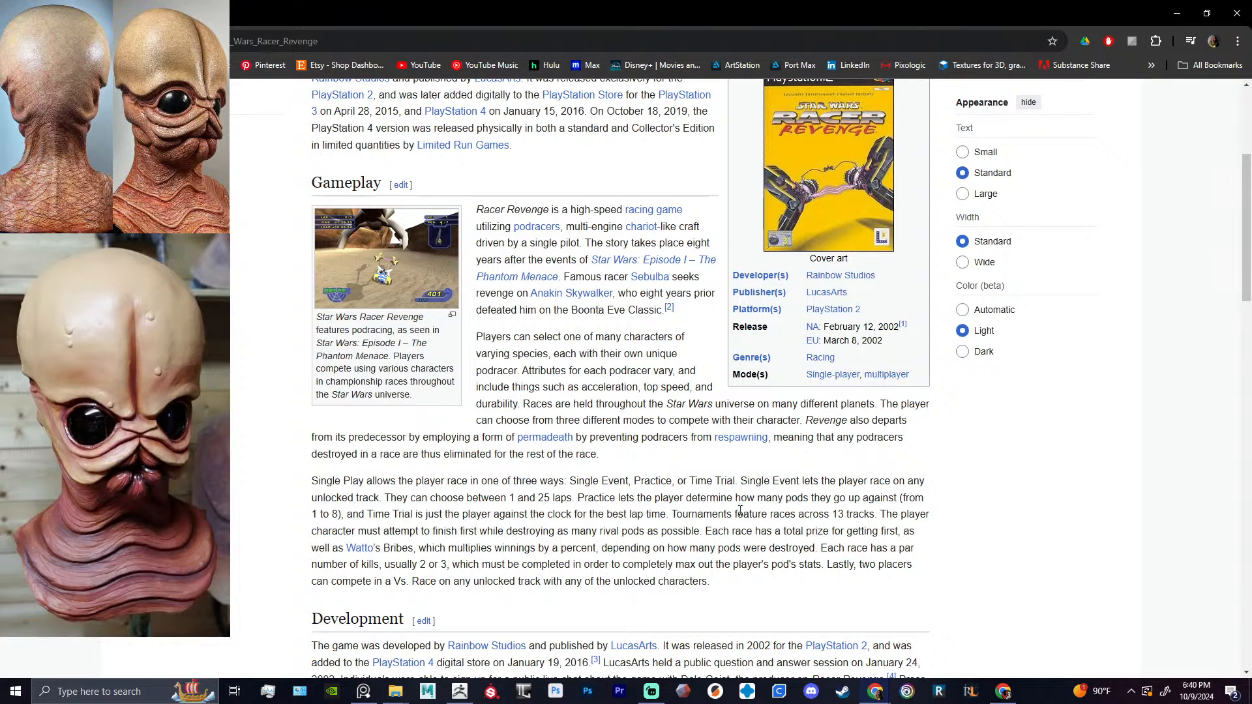
left_click_drag(807, 420, 903, 463)
left_click(768, 476)
left_click_drag(377, 486, 924, 536)
left_click(1005, 536)
- View the enlarged gameplay screenshot, close it, and skim the rest of the article
left_click(415, 269)
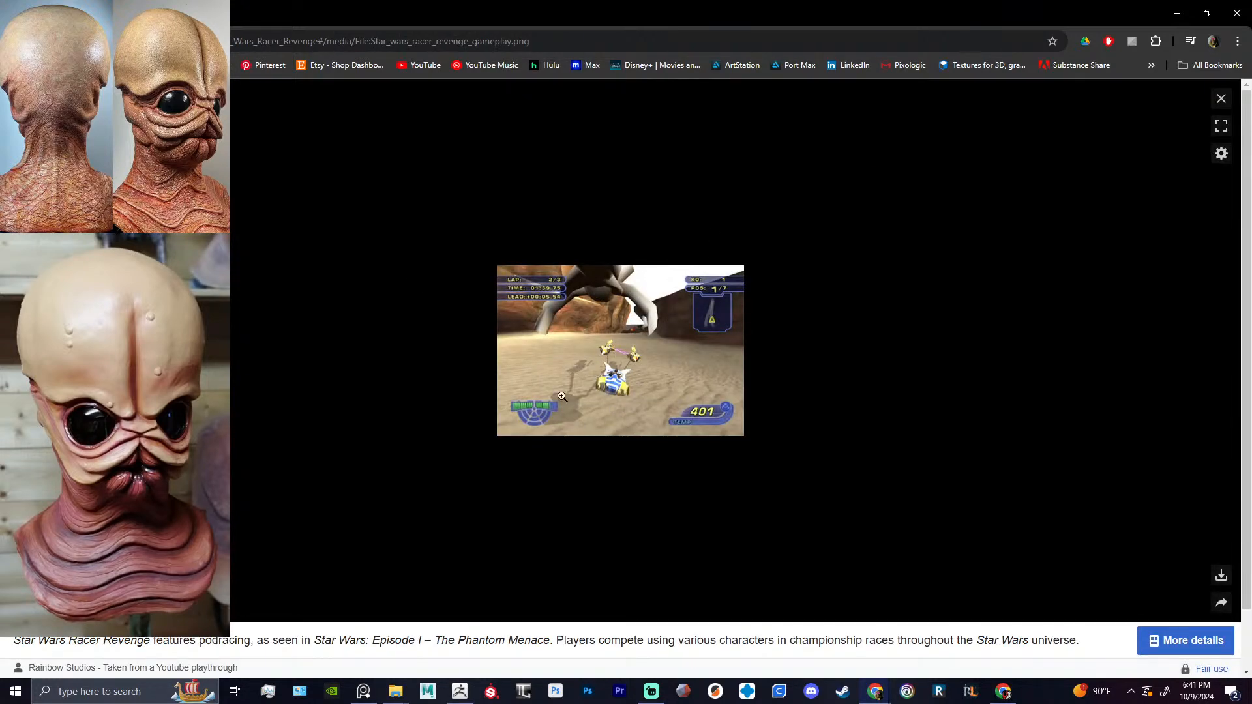
left_click(1230, 98)
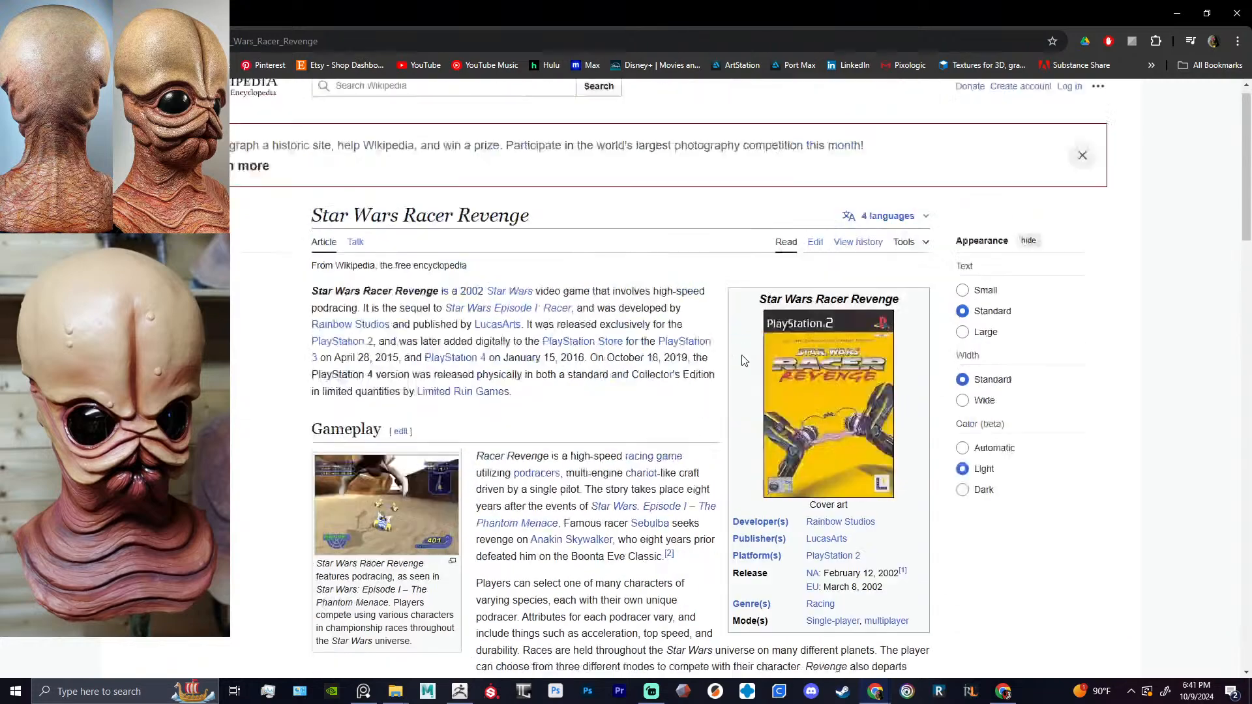
scroll(741, 358, "down", 15)
scroll(697, 360, "down", 7)
scroll(697, 359, "up", 8)
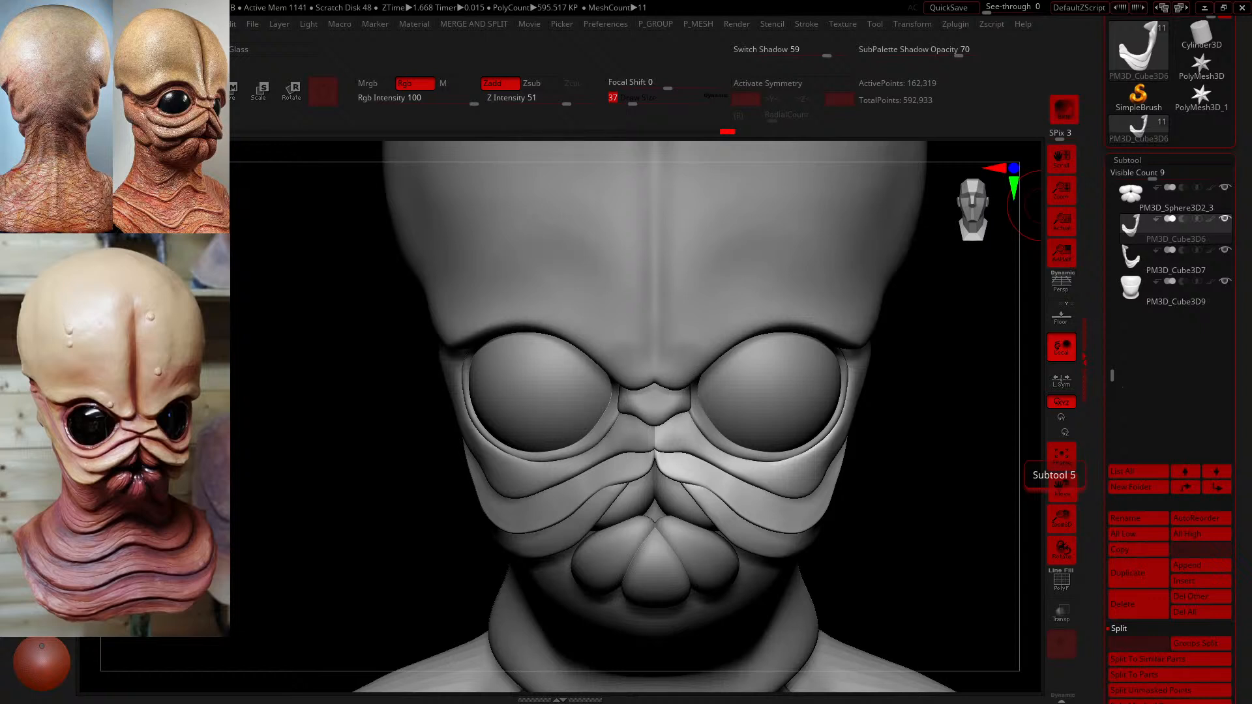
- Switch back to ZBrush and delete the mirrored cheek fold subtool PM3D_Cube3D7
left_click_drag(868, 476, 1043, 533)
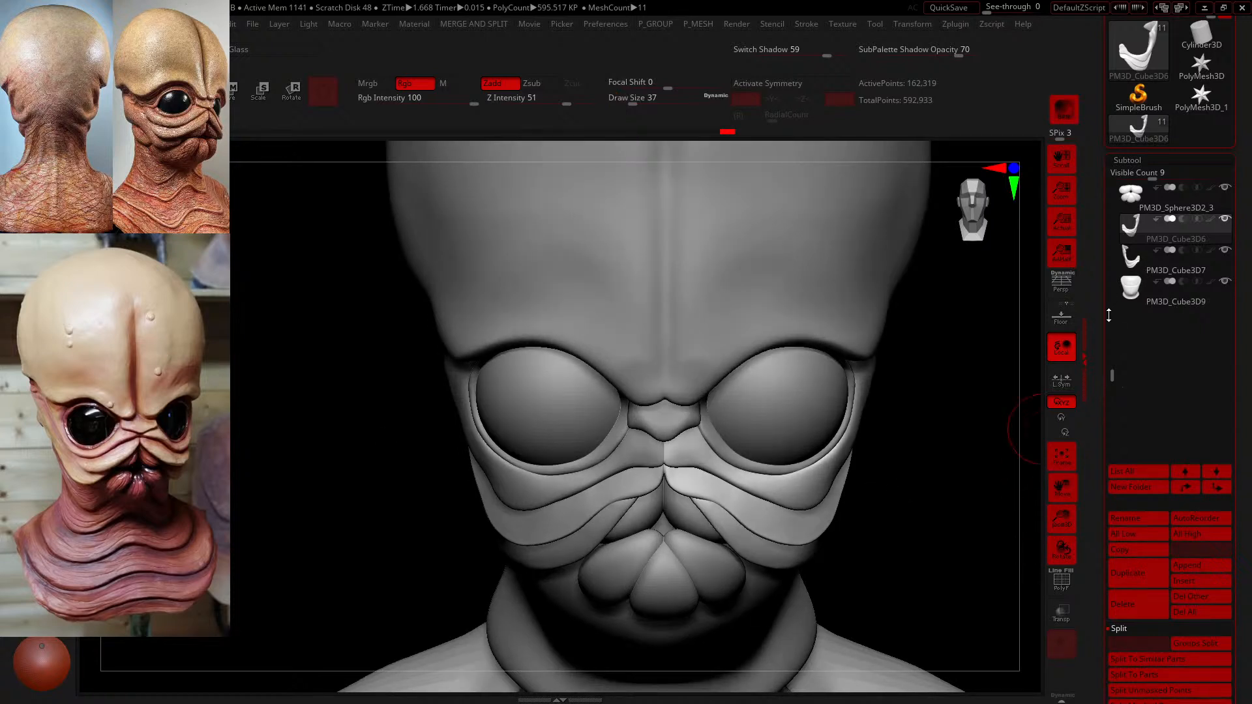
left_click_drag(966, 399, 978, 392)
left_click(1151, 262)
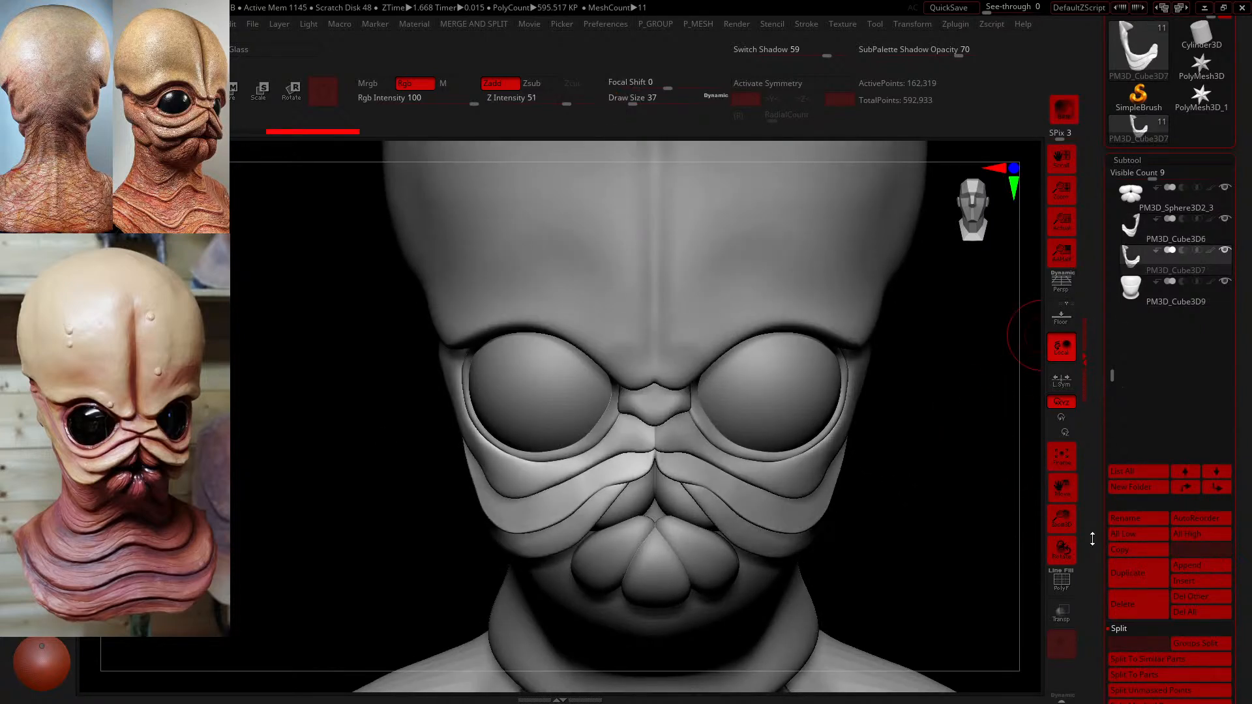
left_click(1135, 619)
left_click(1018, 644)
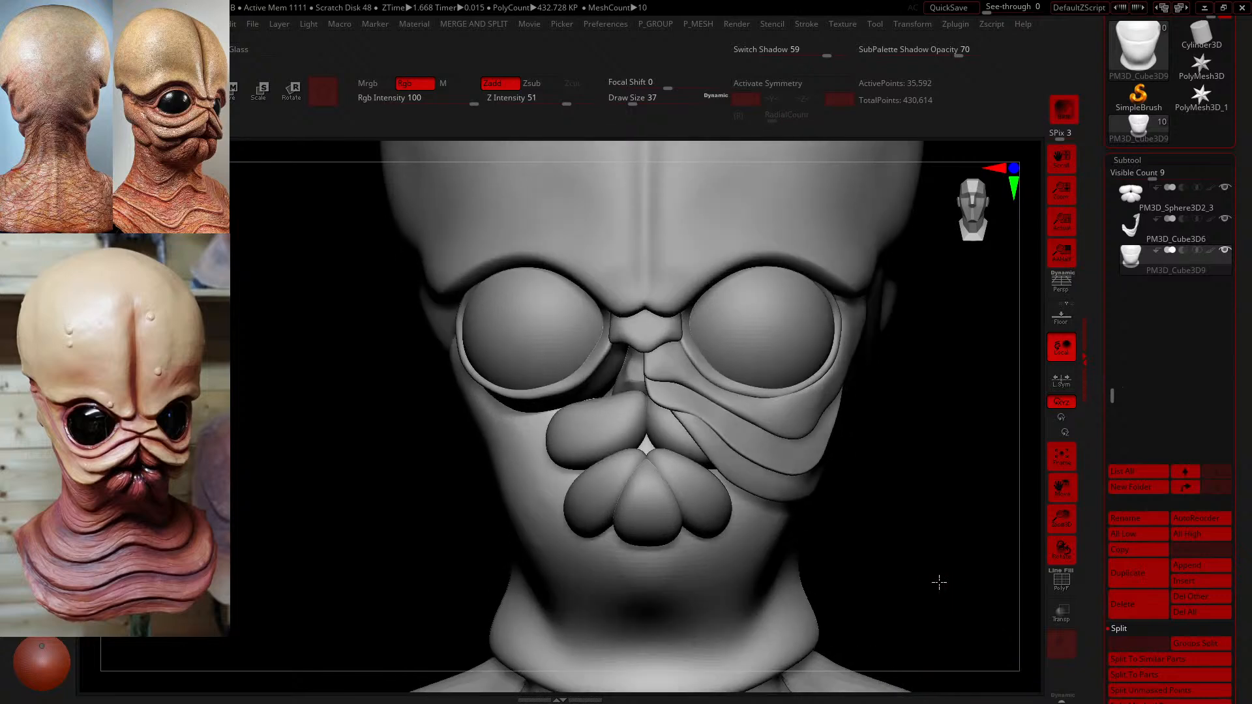
- Split the merged cheek folds subtool PM3D_Cube3D6 into its separate parts
left_click_drag(939, 583, 936, 577)
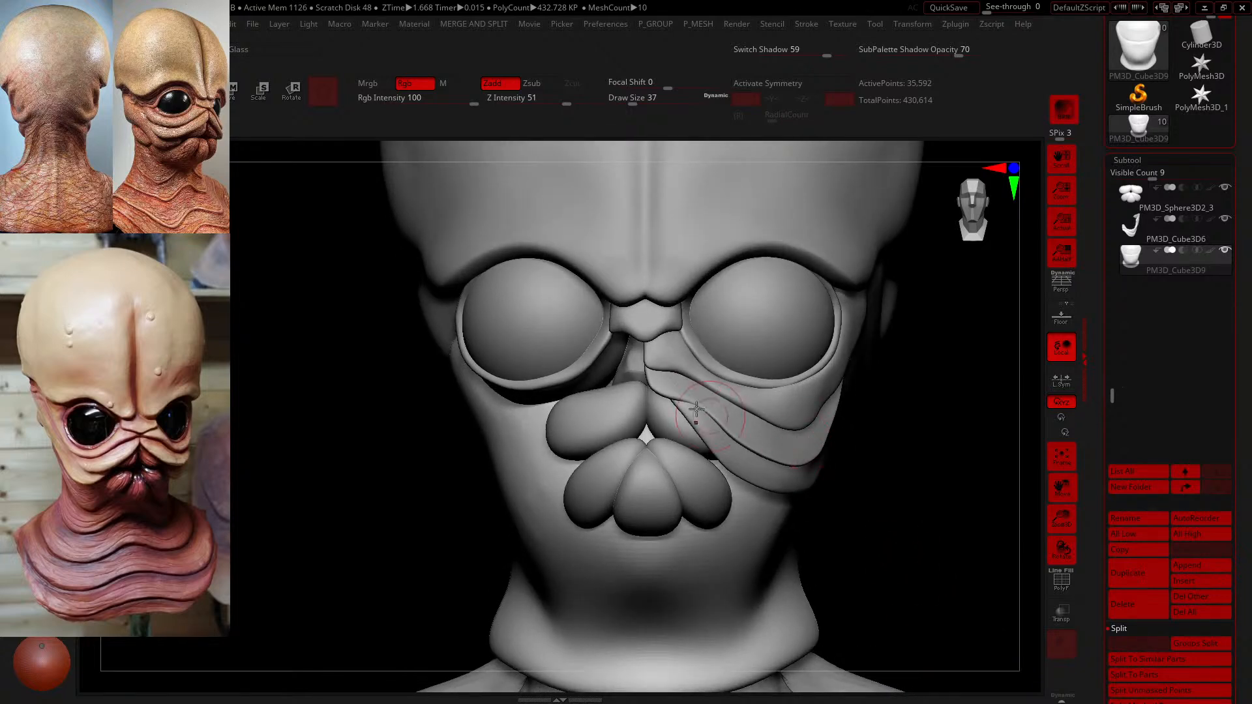
left_click(1132, 233)
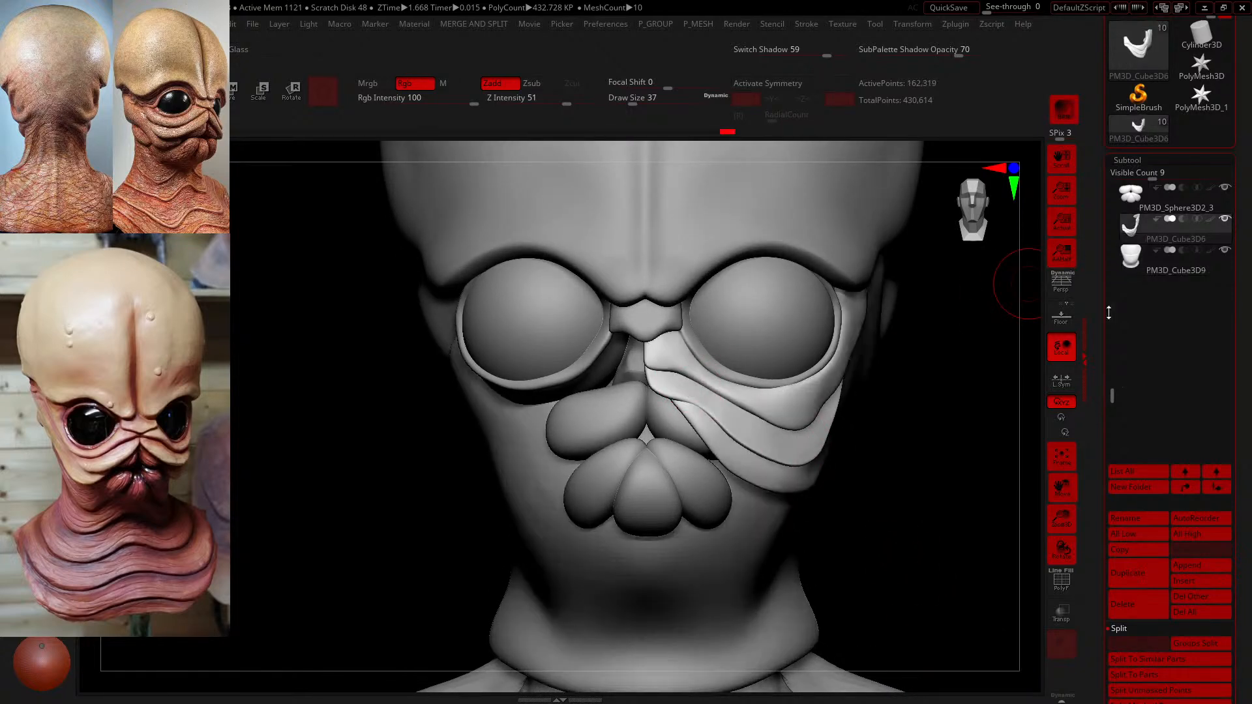
left_click(1136, 675)
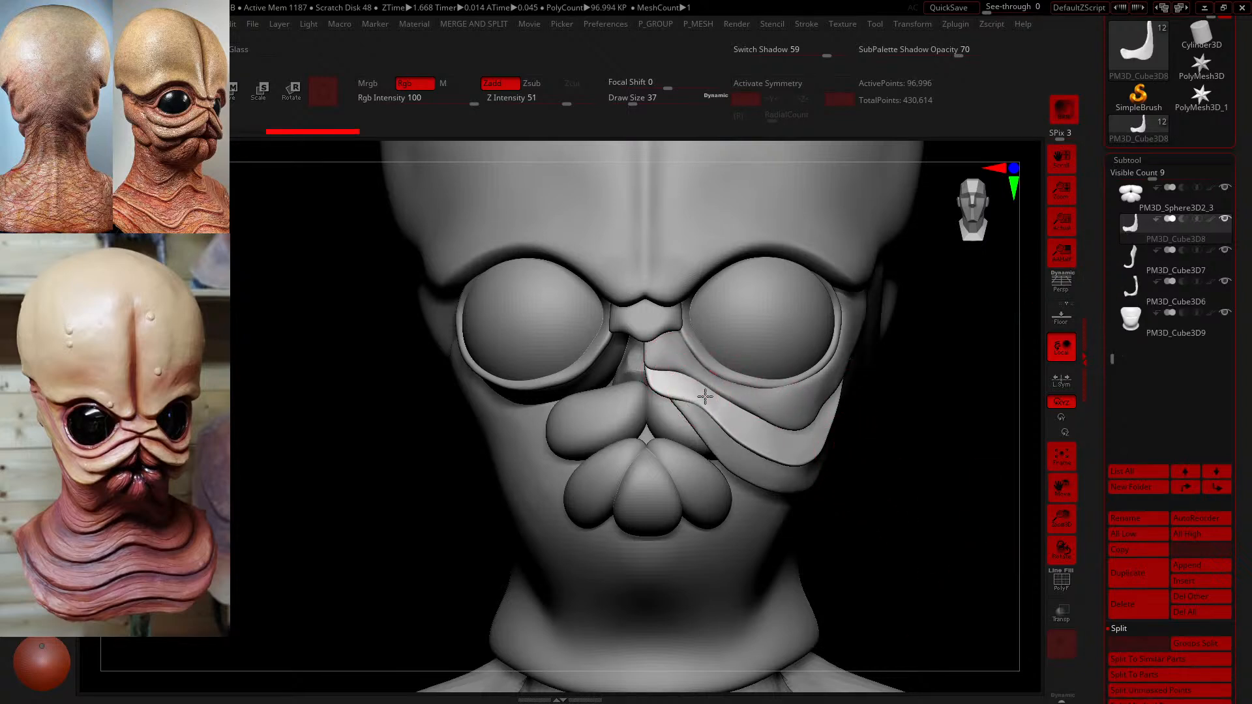
- Smooth the middle cheek fold PM3D_Cube3D8 from beneath the nose toward the cheek at draw size 37
left_click_drag(707, 396, 731, 429)
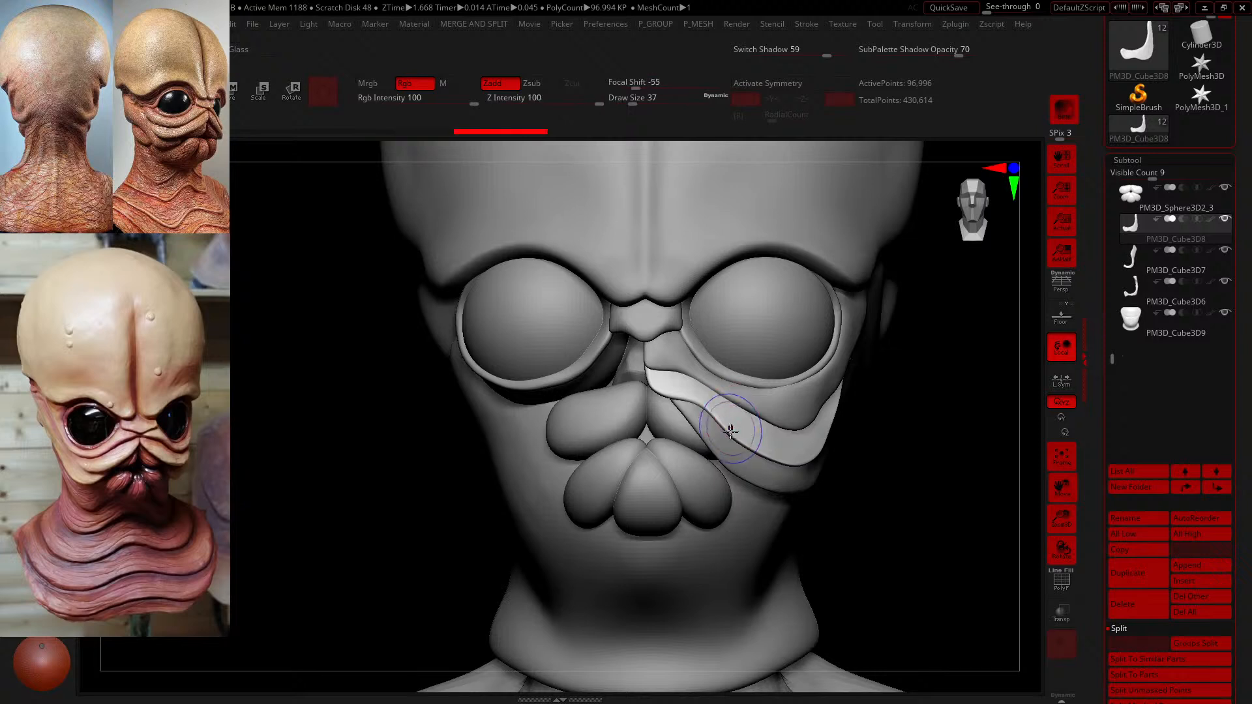
mouse_move(908, 471)
left_mouse_down()
mouse_move(875, 522)
mouse_move(813, 439)
left_mouse_up()
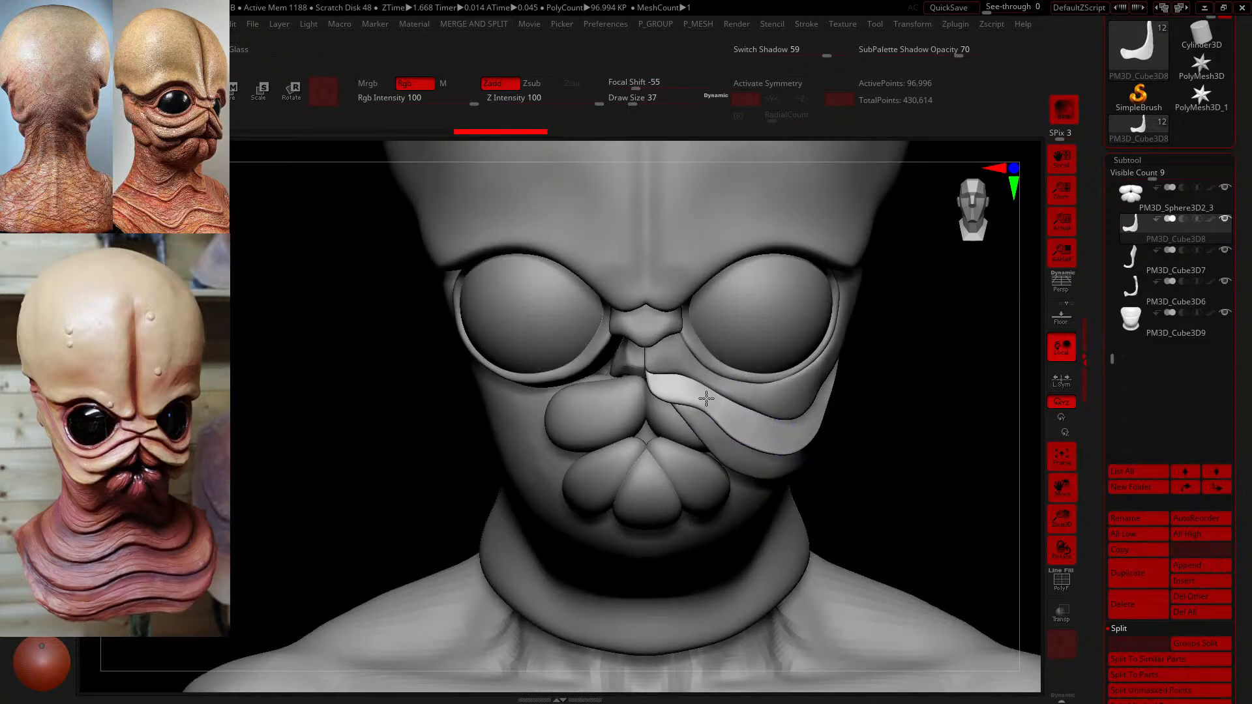
left_click_drag(675, 384, 736, 423, "shift")
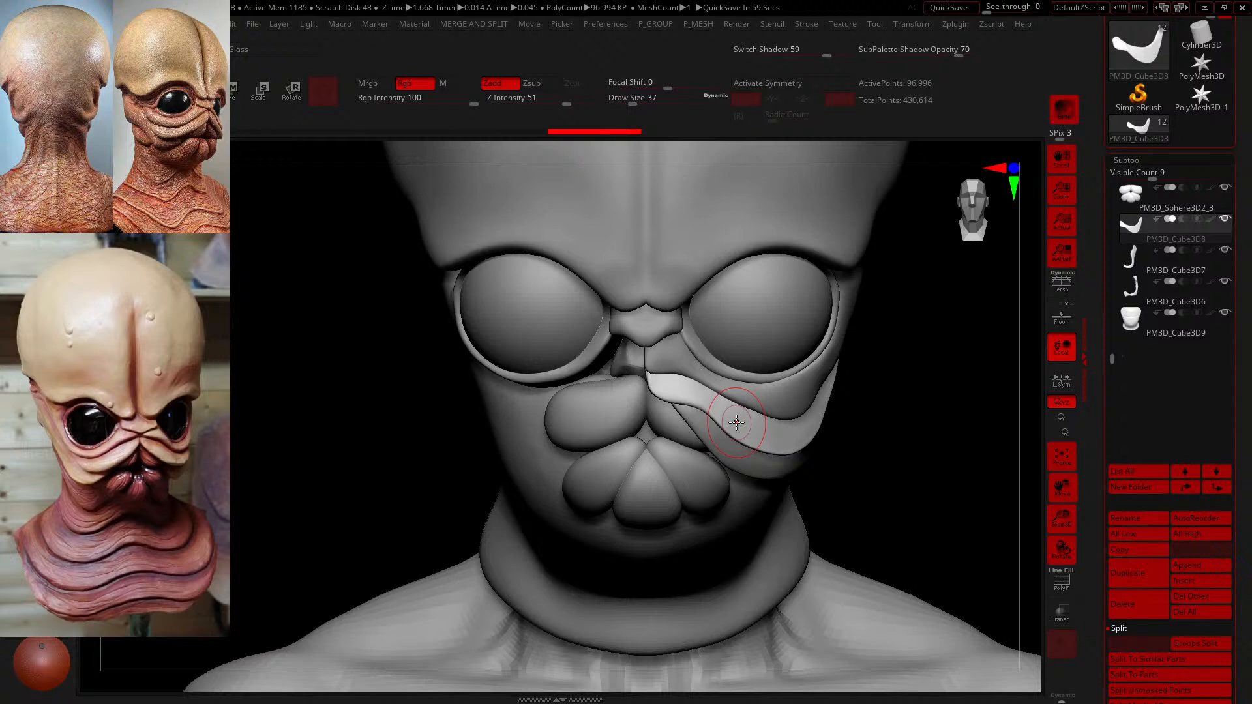
mouse_move(913, 461)
left_mouse_down()
mouse_move(914, 428)
mouse_move(849, 355)
left_mouse_up()
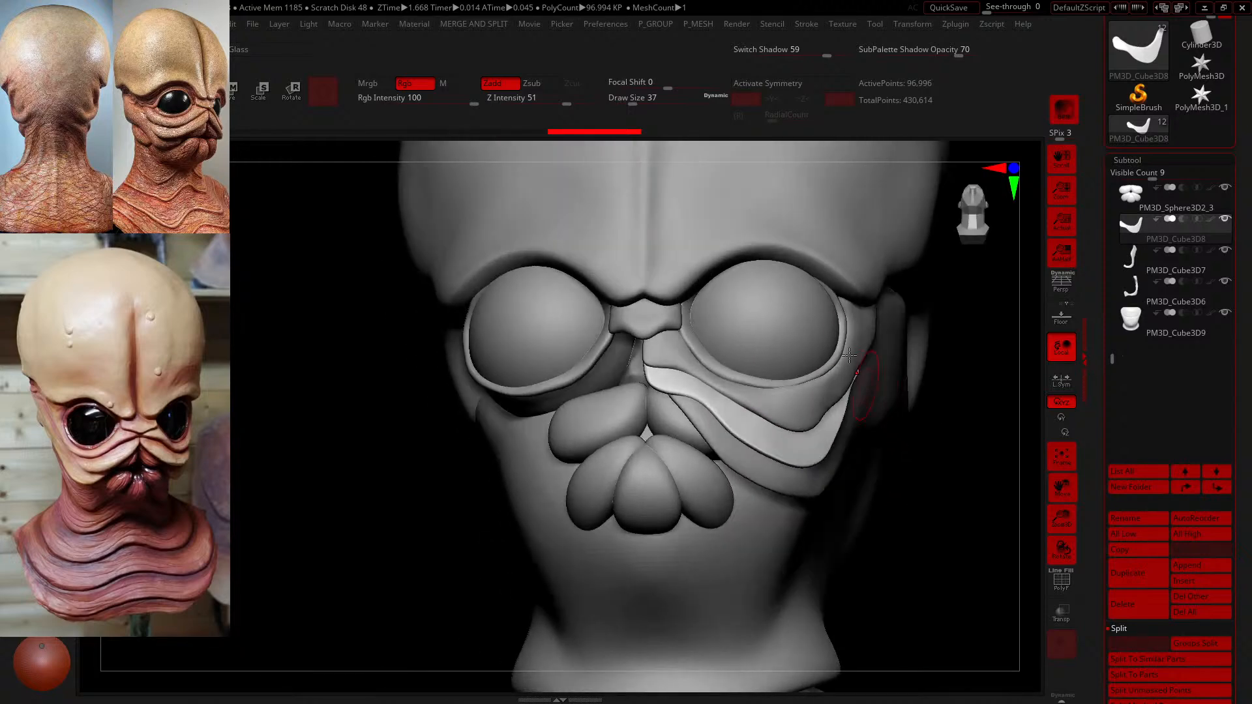
- Reshape the inner end of the middle cheek fold at draw size 56 and smooth the fold at draw size 33
left_click_drag(633, 101, 643, 102)
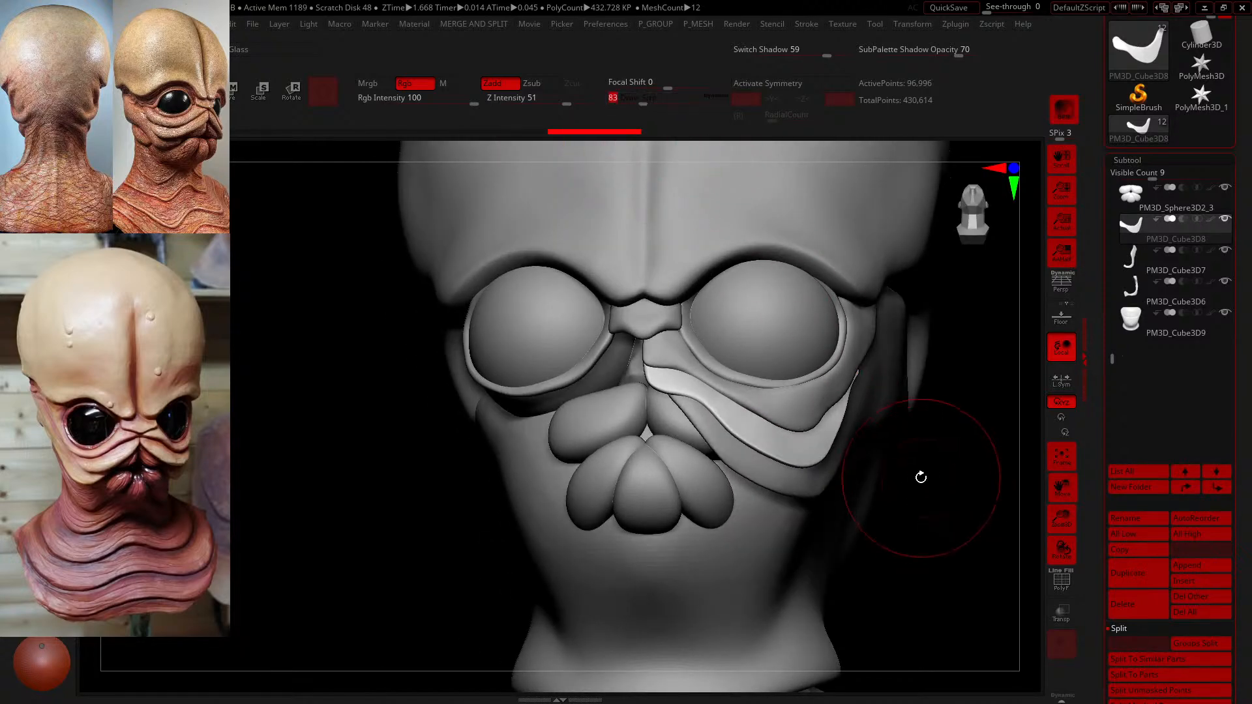
left_click_drag(921, 478, 968, 551, "alt")
left_click_drag(606, 349, 606, 344)
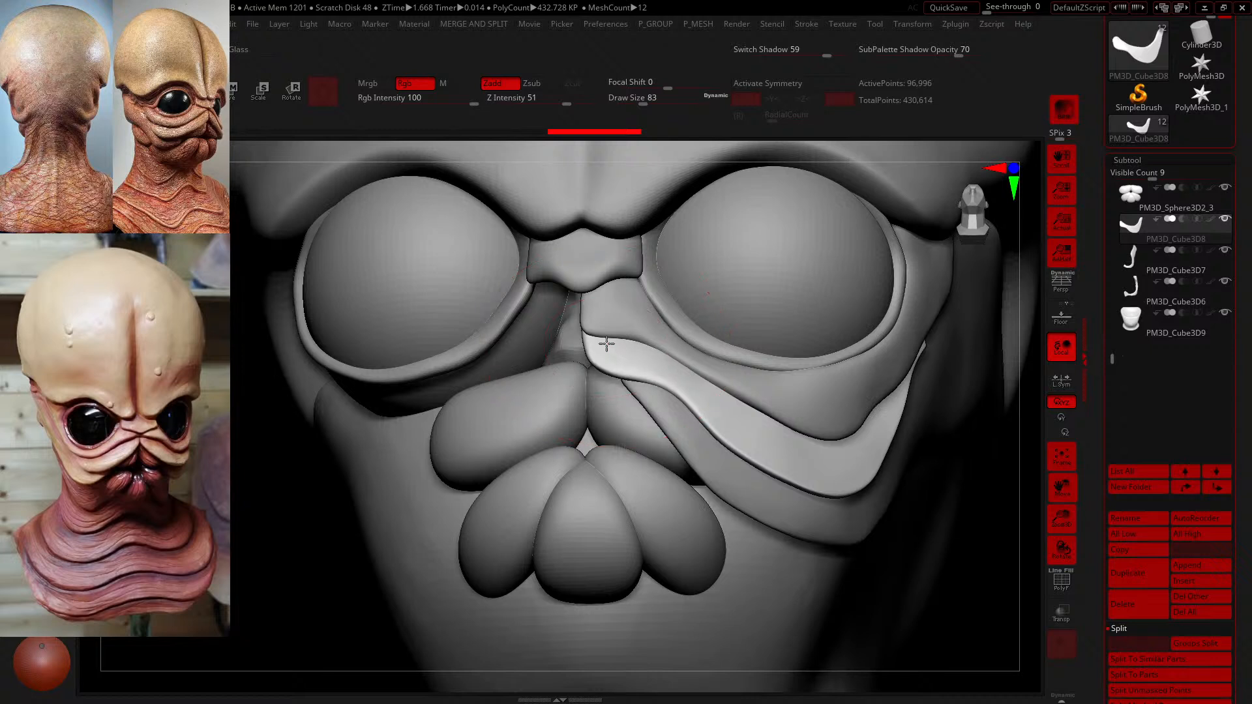
left_click_drag(643, 103, 637, 126)
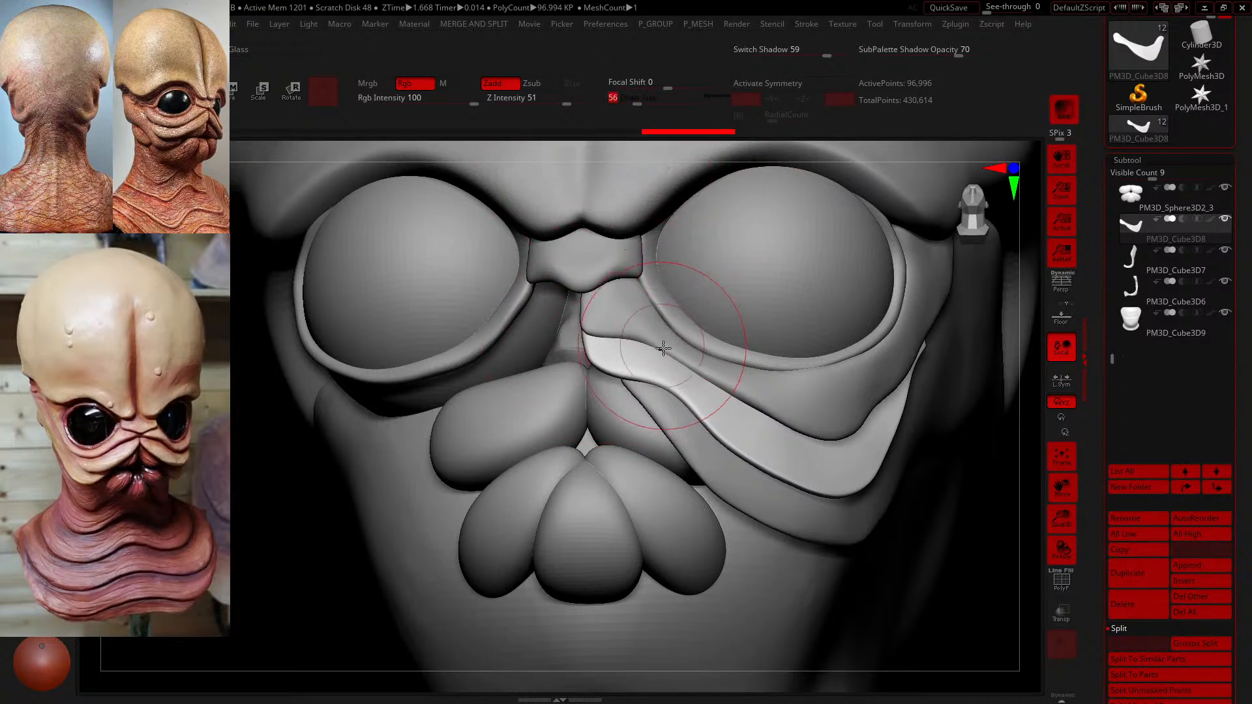
mouse_move(664, 349)
left_mouse_down()
mouse_move(672, 358)
mouse_move(653, 392)
left_mouse_up()
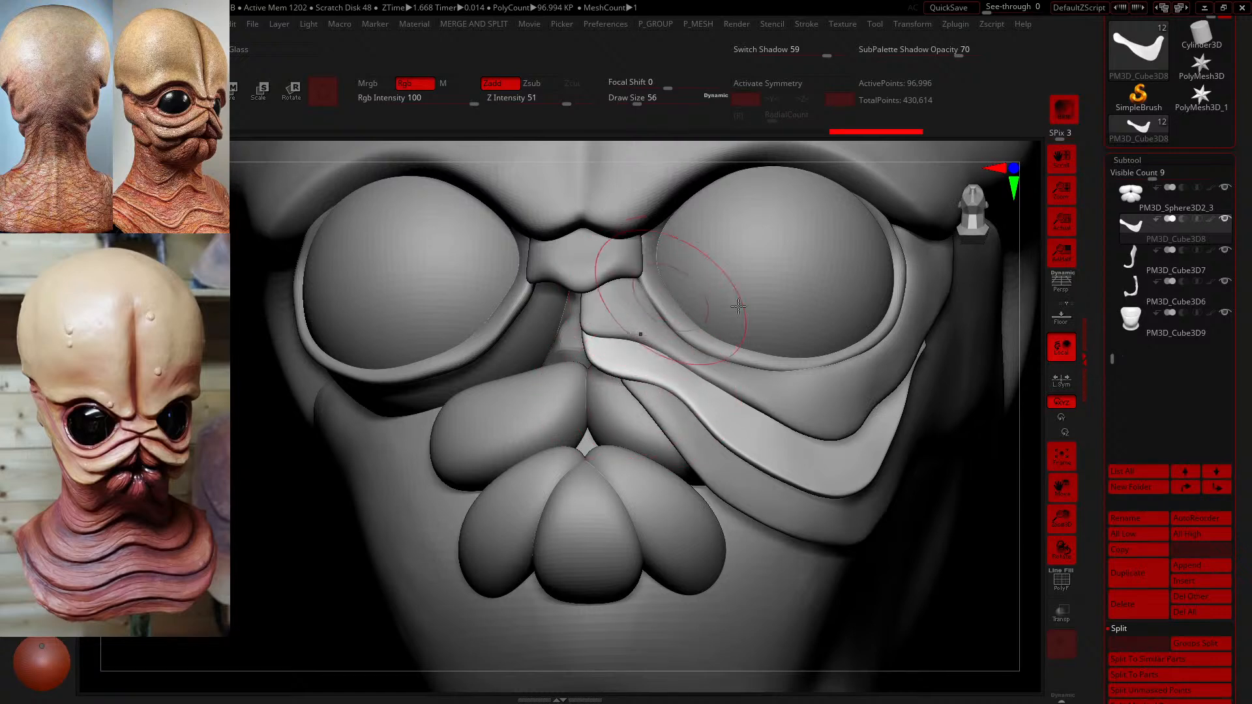
left_click_drag(1005, 582, 974, 576)
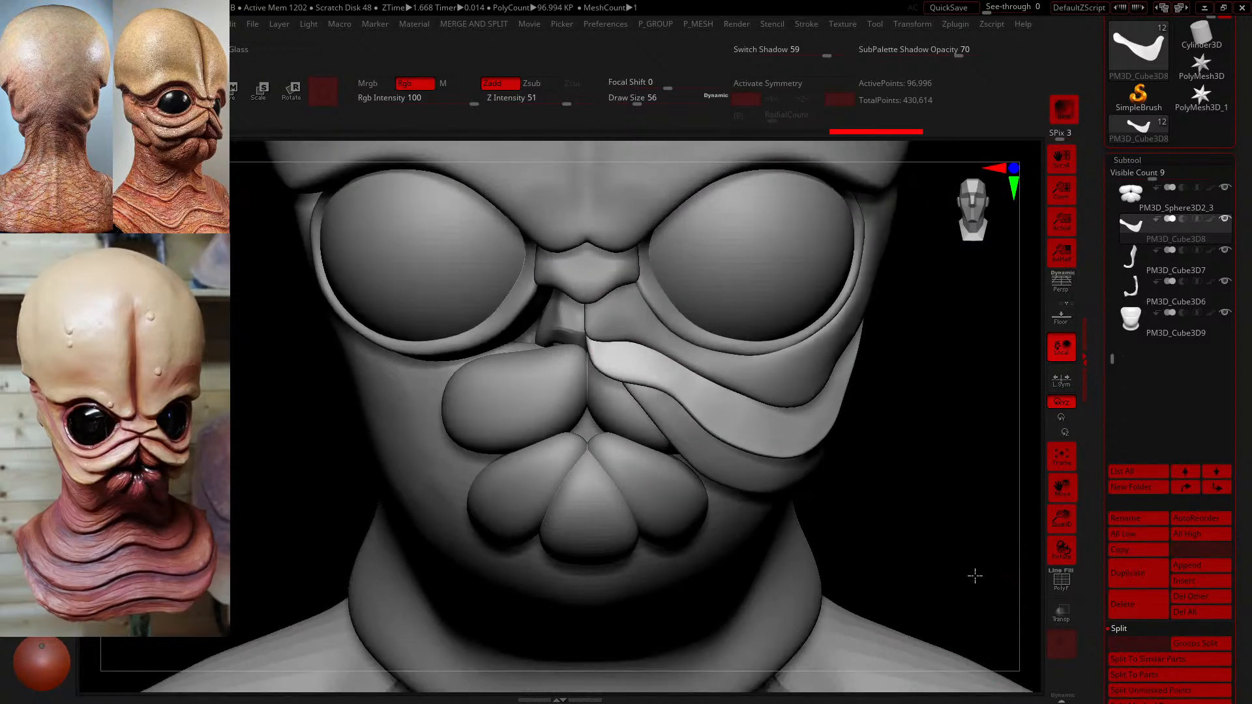
mouse_move(665, 377)
left_mouse_down()
mouse_move(678, 427)
mouse_move(680, 411)
mouse_move(661, 397)
left_mouse_up()
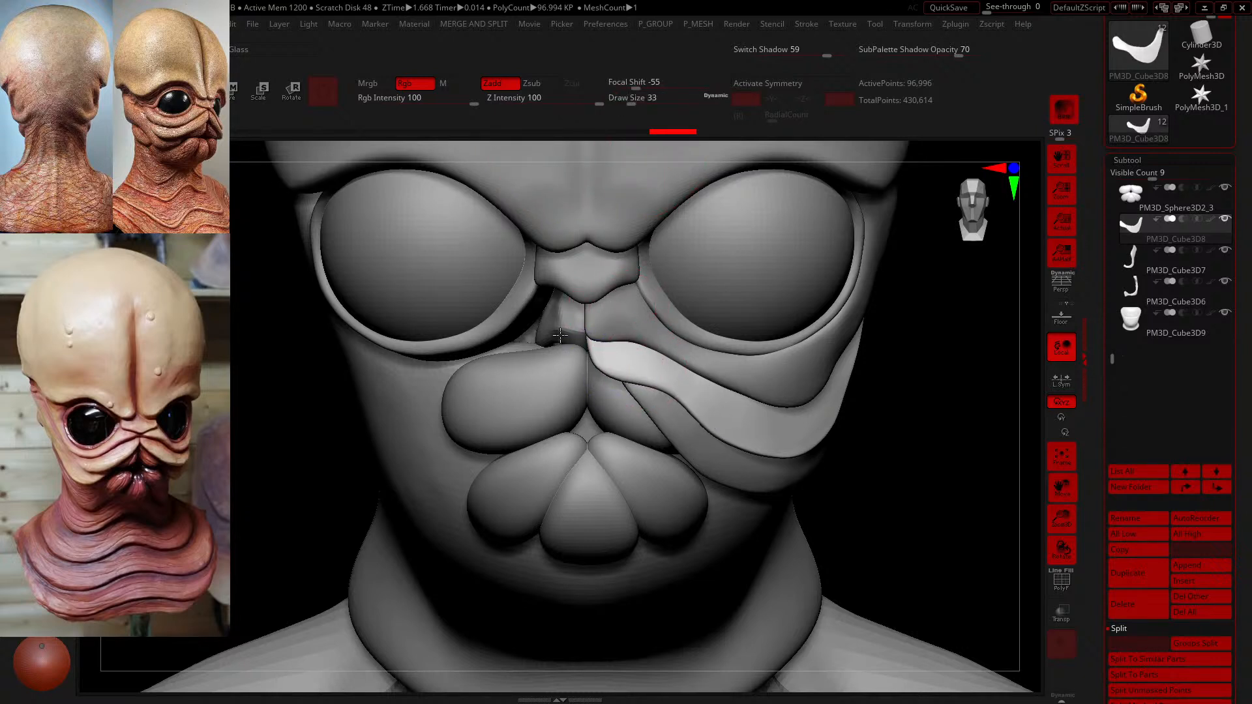
mouse_move(560, 335)
left_mouse_down()
mouse_move(571, 324)
mouse_move(607, 364)
mouse_move(630, 326)
mouse_move(658, 365)
mouse_move(743, 422)
mouse_move(822, 436)
left_mouse_up()
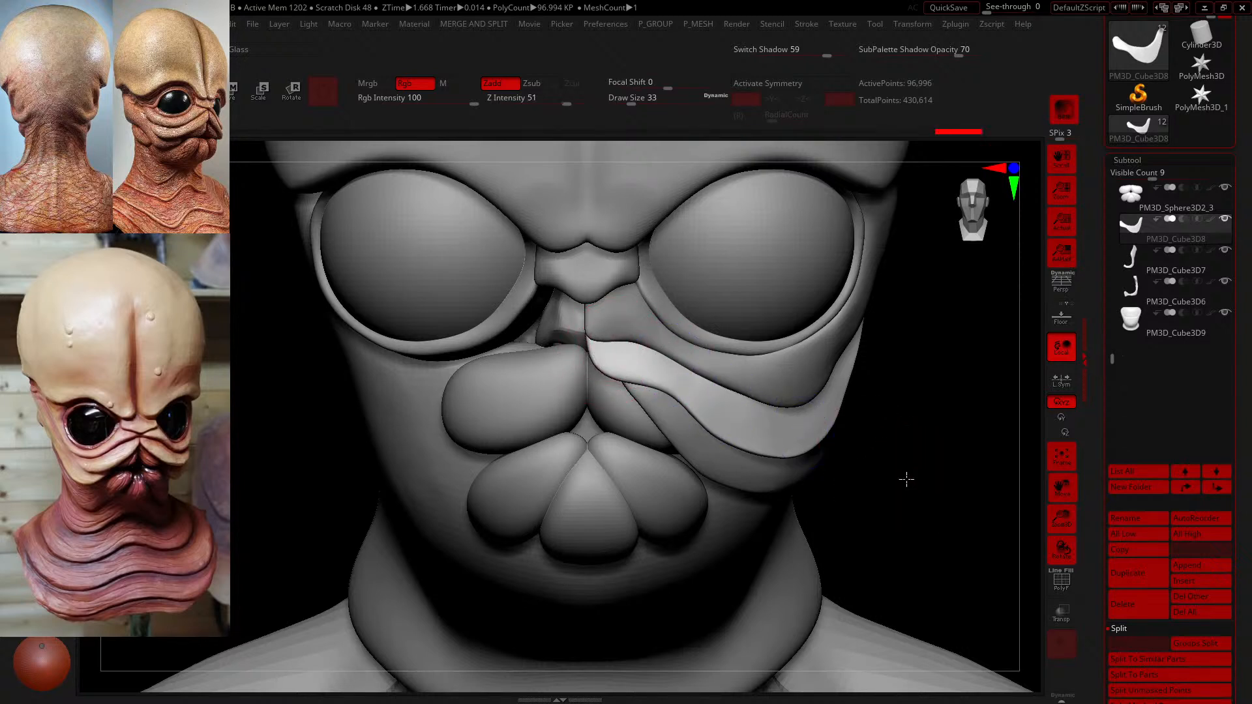
- Select the upper cheek fold PM3D_Cube3D6 and reshape its inner end beside the nose, setting the draw size to 56
left_click_drag(906, 478, 864, 471, "alt")
left_click(1134, 287)
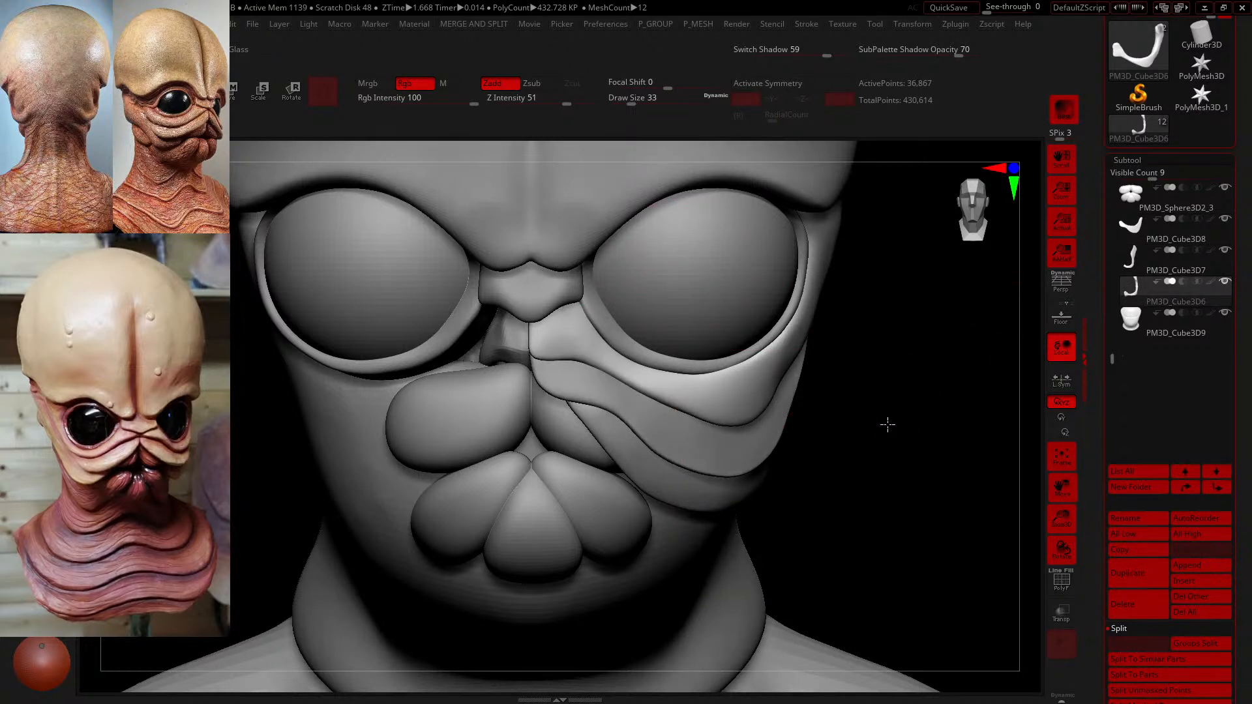
left_click_drag(885, 424, 597, 371)
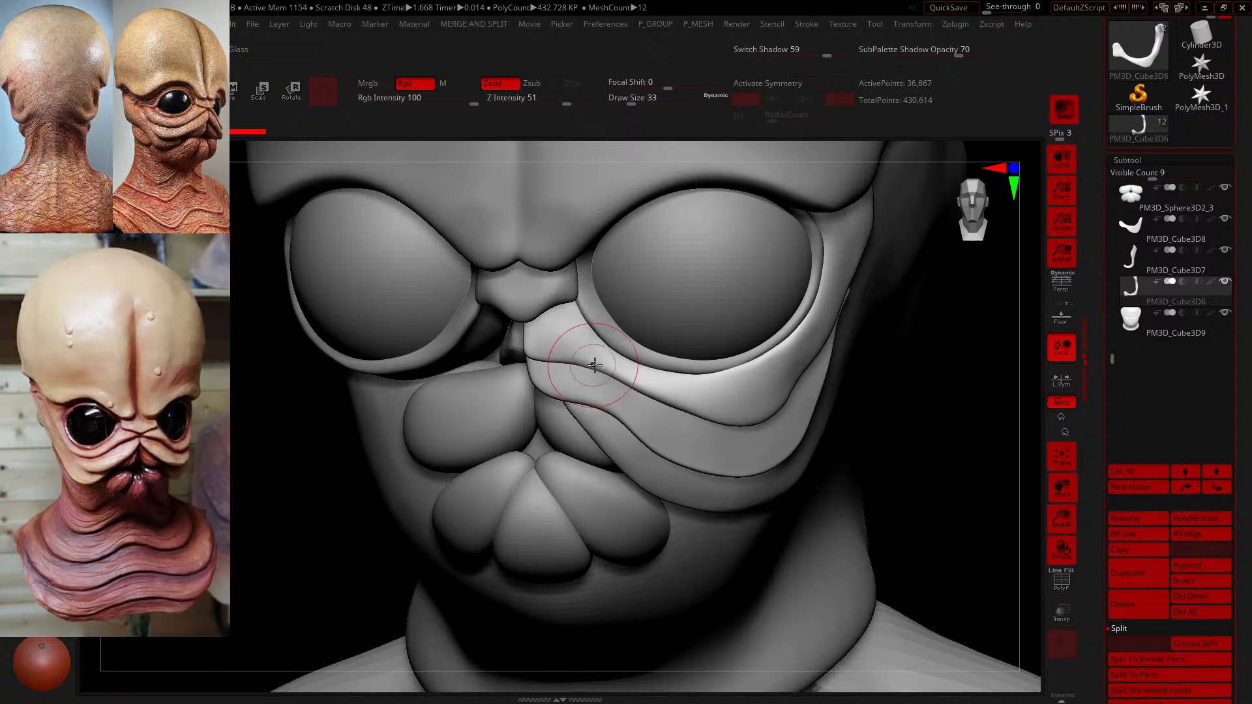
left_click_drag(634, 106, 645, 106)
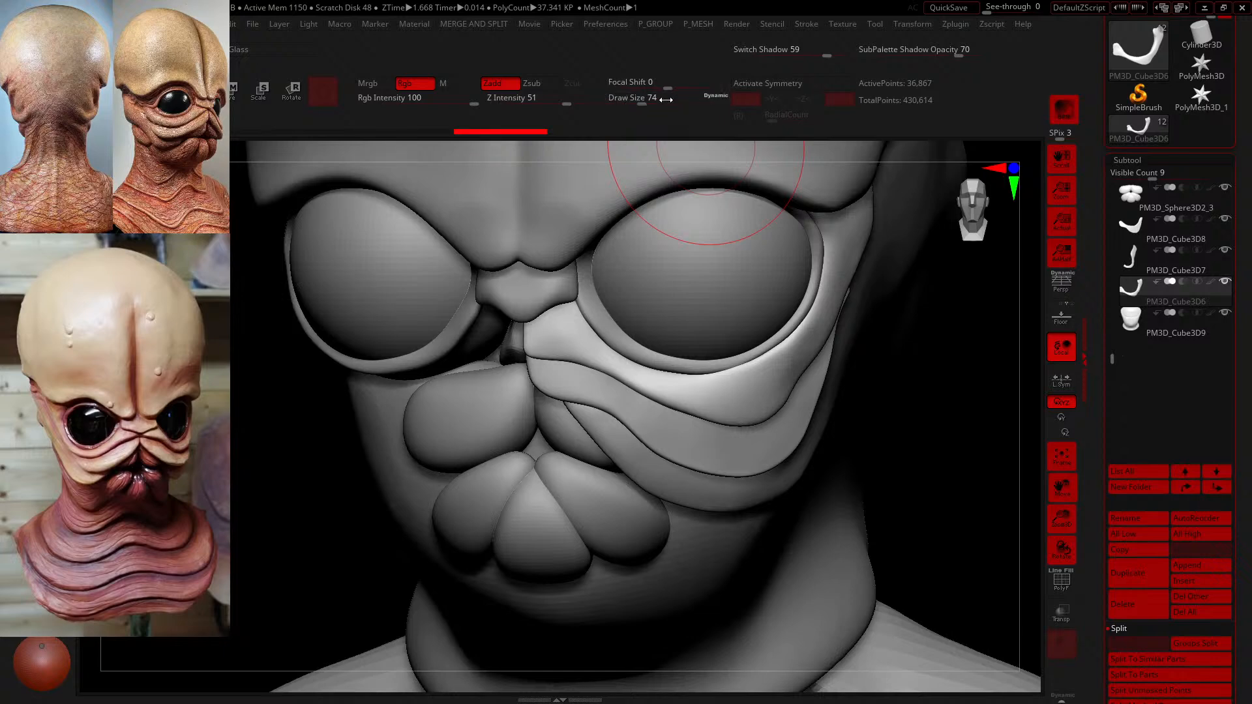
left_click_drag(643, 102, 637, 102)
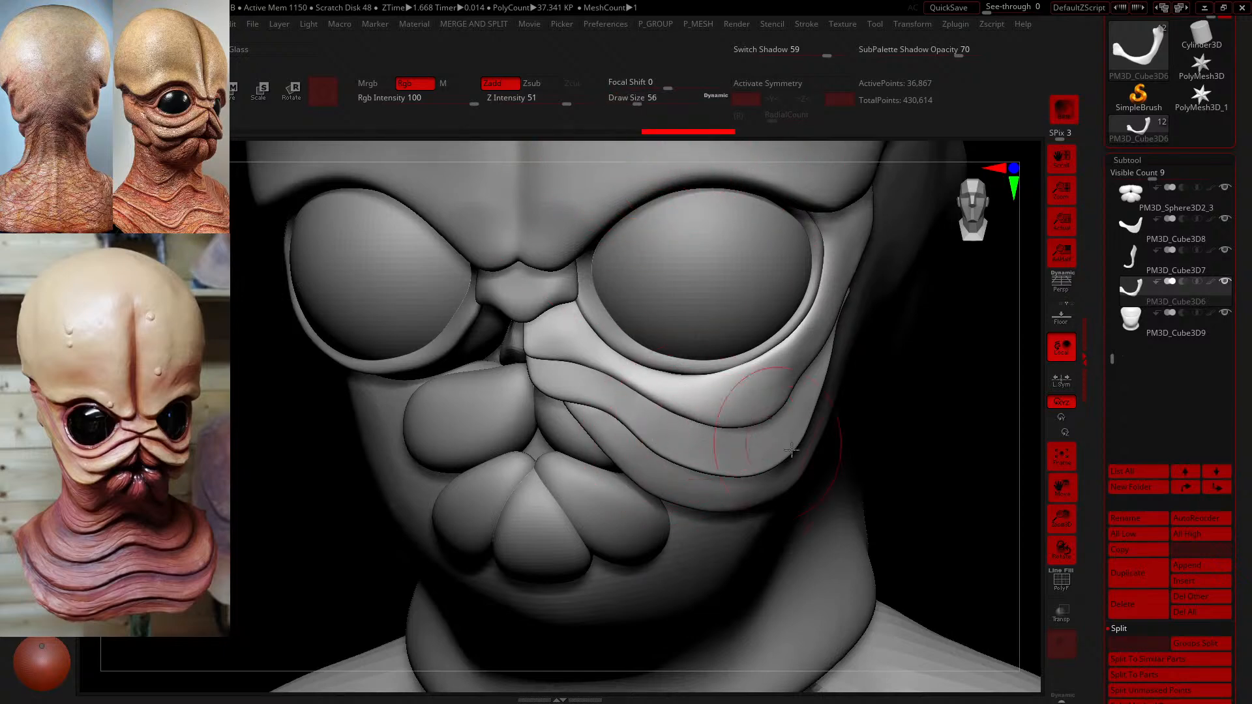
- Reshape the upper cheek fold's edge beneath the eye at draw size 56
left_click_drag(902, 461, 842, 427)
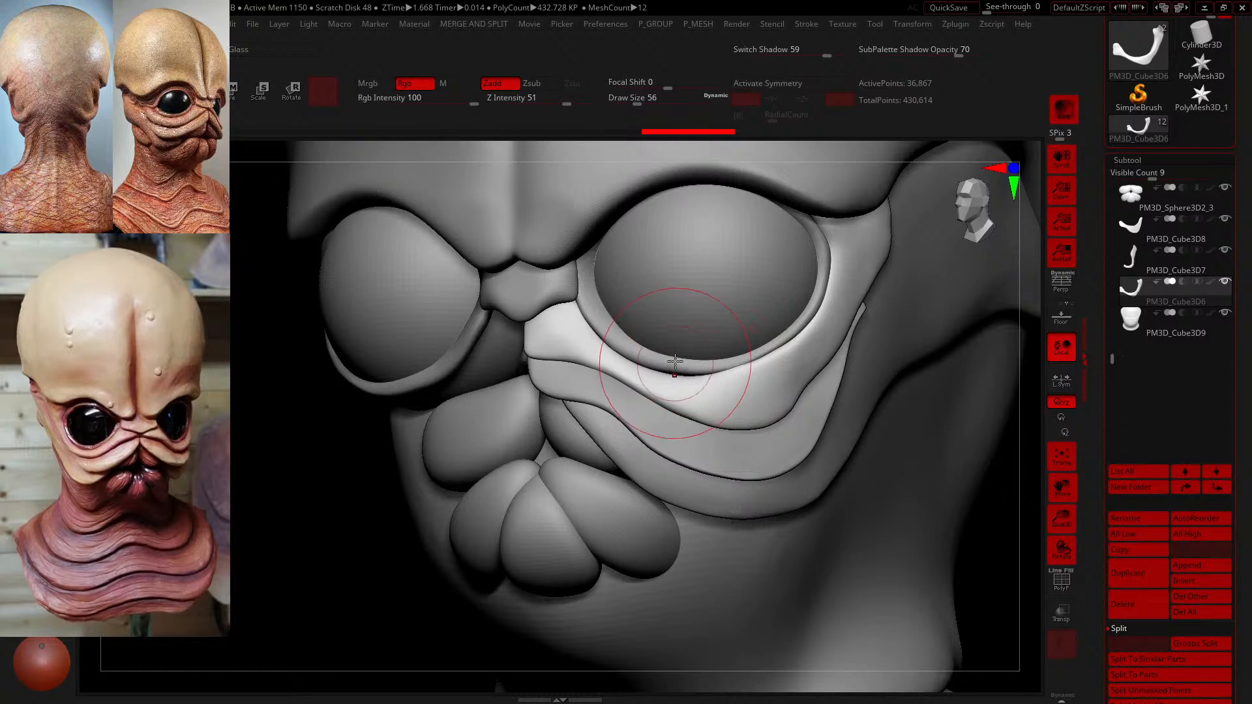
left_click_drag(674, 363, 737, 362)
left_click_drag(999, 494, 1012, 497)
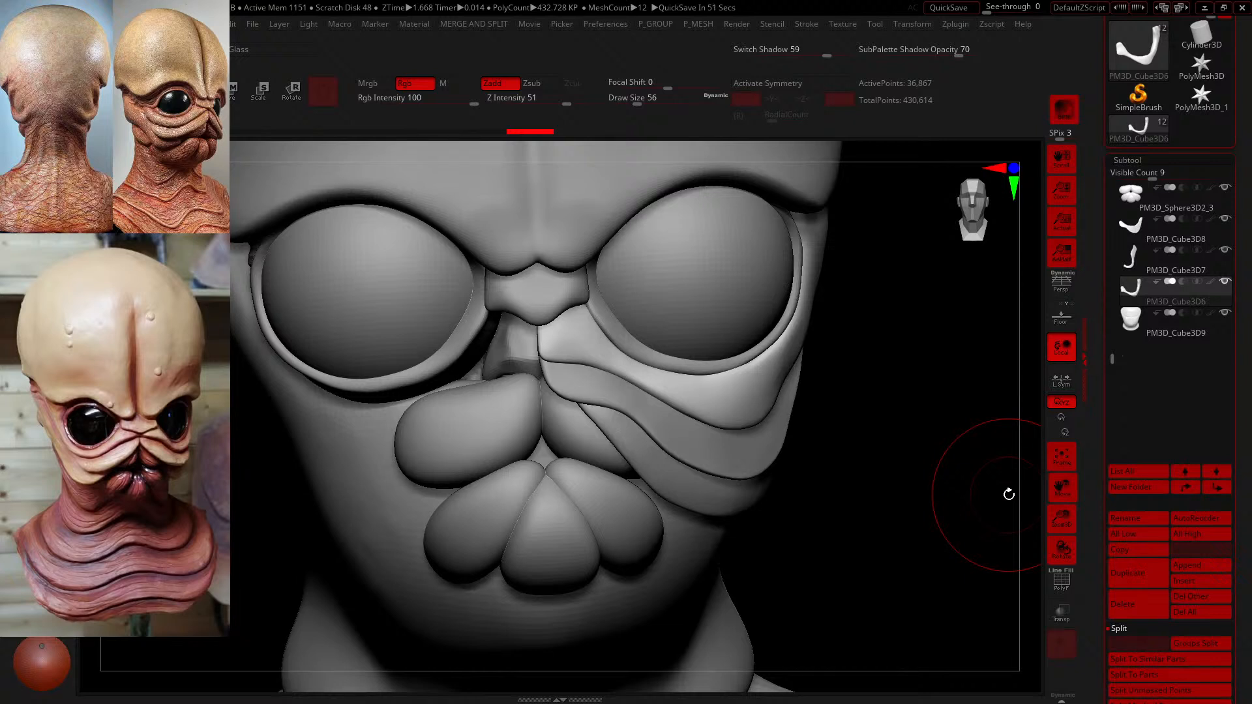
mouse_move(819, 365)
left_mouse_down()
mouse_move(802, 376)
mouse_move(610, 330)
mouse_move(618, 342)
left_mouse_up()
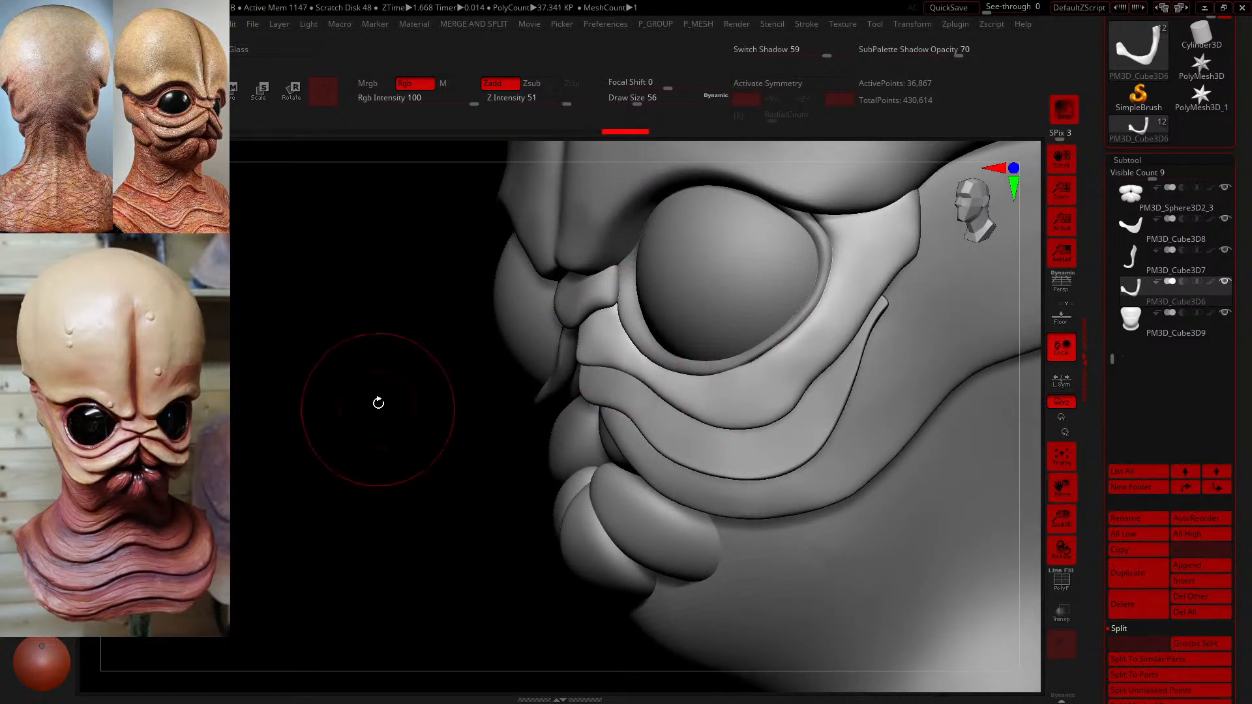
- Smooth the upper cheek fold below the eye and adjust its eye-side edge at draw size 37
mouse_move(672, 101)
left_mouse_down()
mouse_move(622, 101)
mouse_move(632, 103)
left_mouse_up()
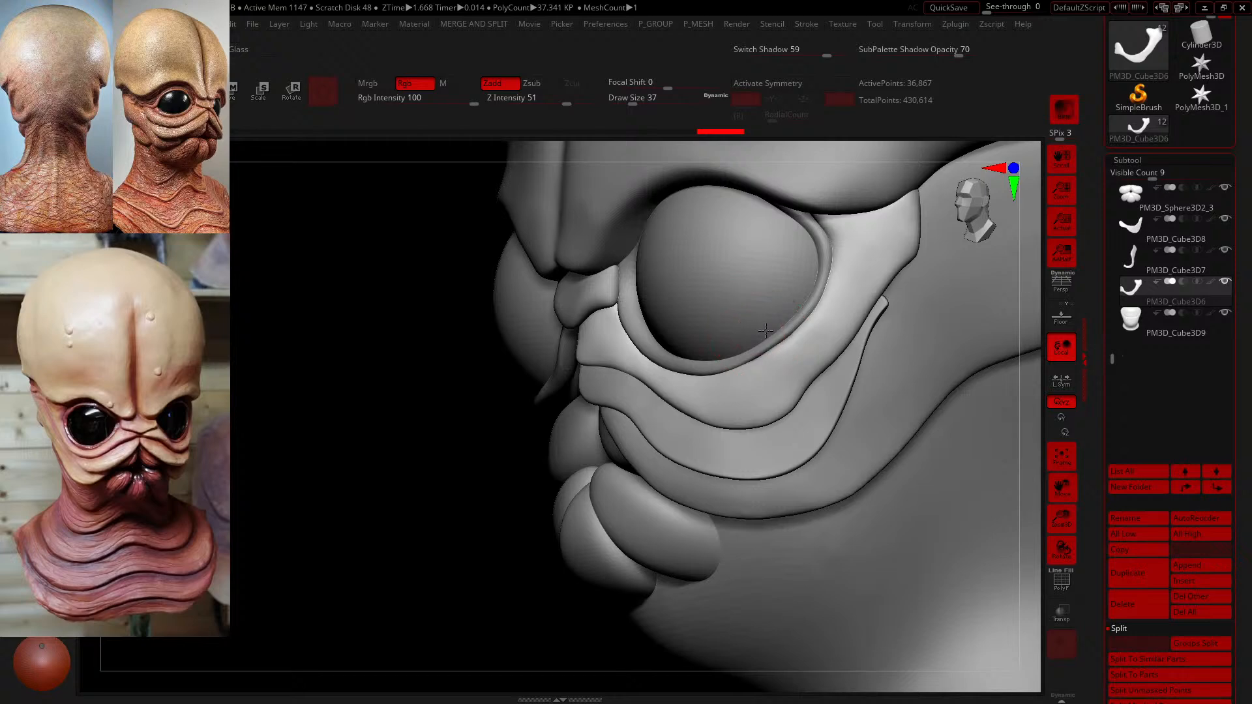
mouse_move(768, 345)
left_mouse_down("shift")
mouse_move(748, 362)
mouse_move(764, 360)
left_mouse_up("shift")
mouse_move(326, 280)
left_mouse_down("alt")
mouse_move(327, 377)
mouse_move(357, 383)
left_mouse_up("alt")
left_click(626, 100)
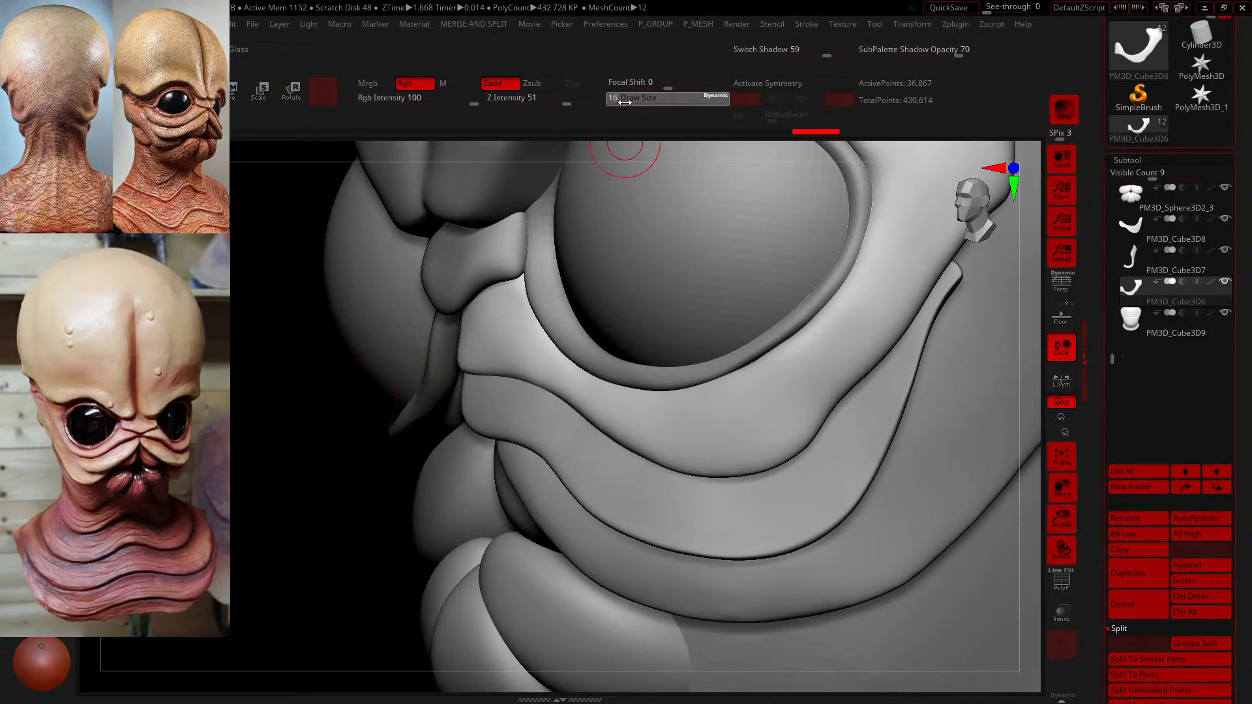
left_click_drag(282, 378, 264, 373)
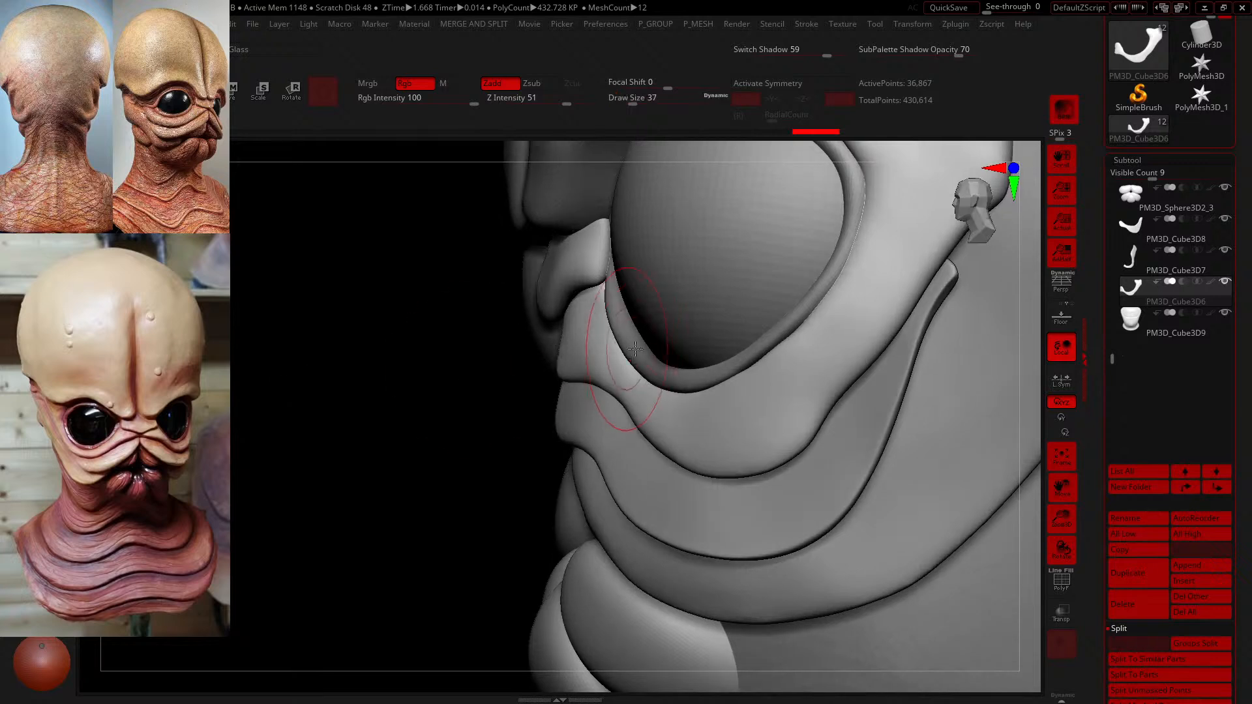
mouse_move(750, 357)
left_mouse_down()
mouse_move(736, 356)
mouse_move(767, 352)
mouse_move(770, 339)
mouse_move(787, 348)
left_mouse_up()
left_click_drag(757, 380, 750, 370)
- Refine the fold's edge against the eye rim at draw size 20 and smooth it at draw size 37
left_click_drag(642, 103, 631, 103)
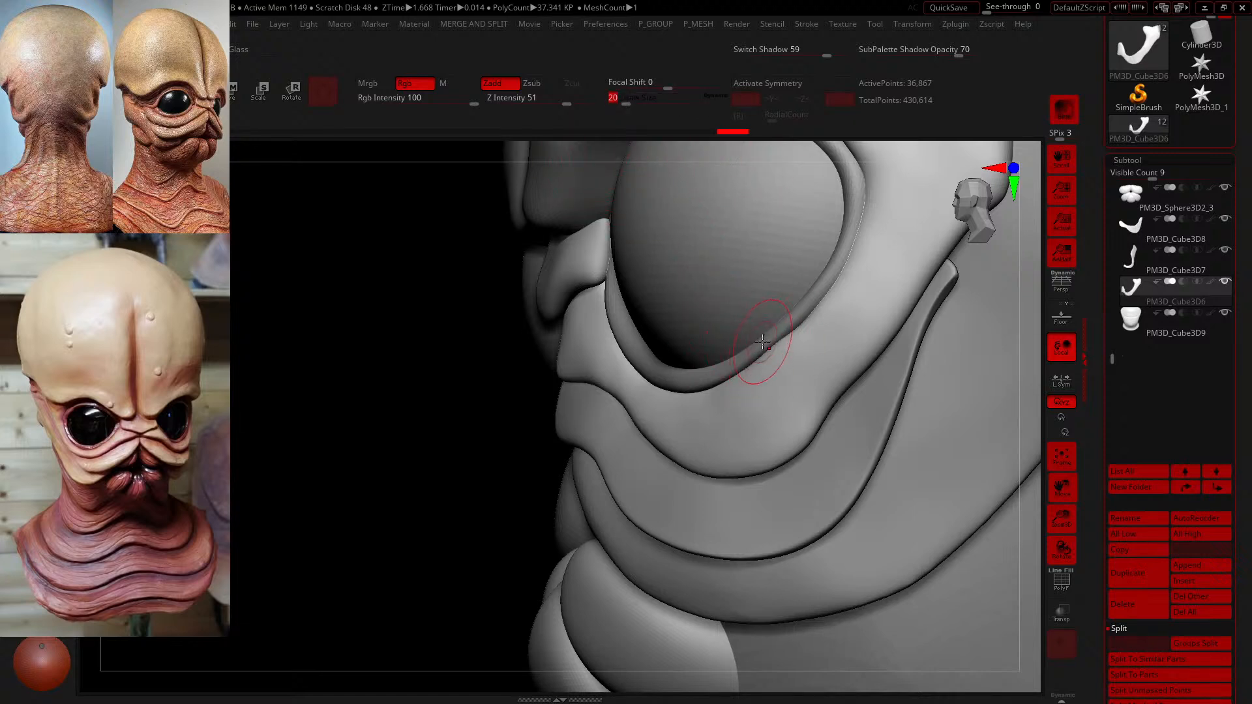
left_click_drag(772, 340, 790, 330)
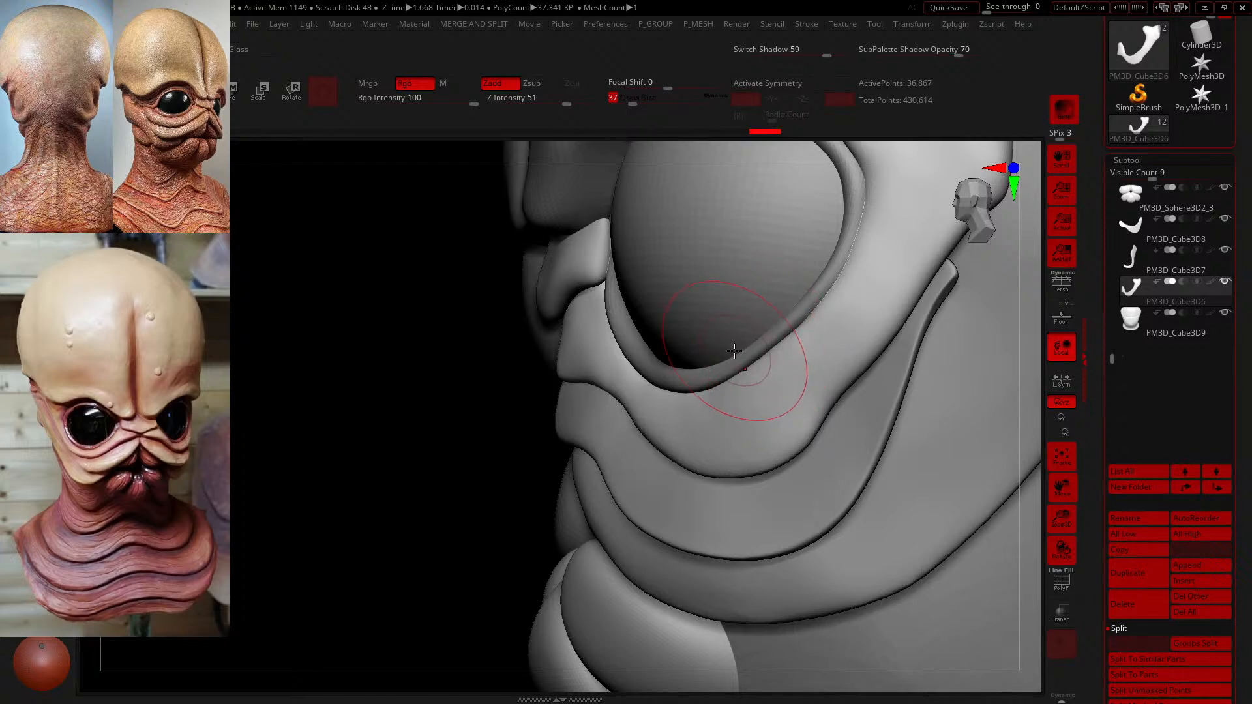
left_click_drag(751, 352, 692, 385, "shift")
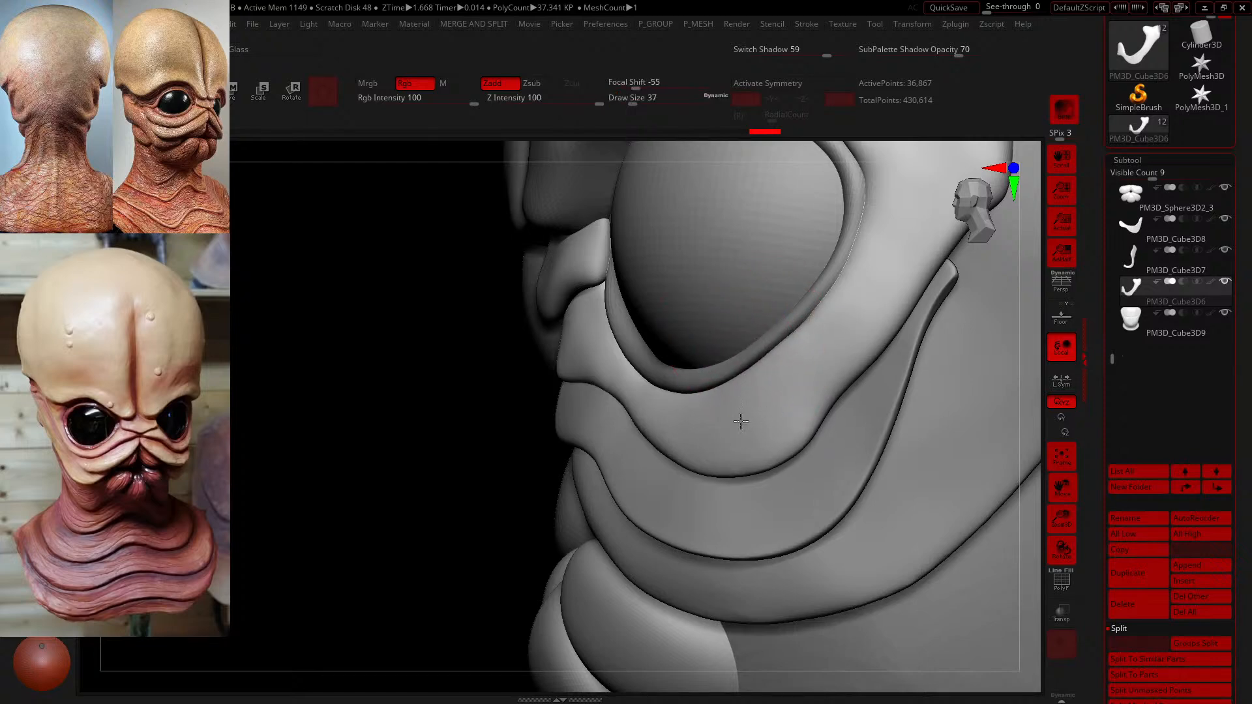
left_click_drag(633, 450, 623, 406, "shift")
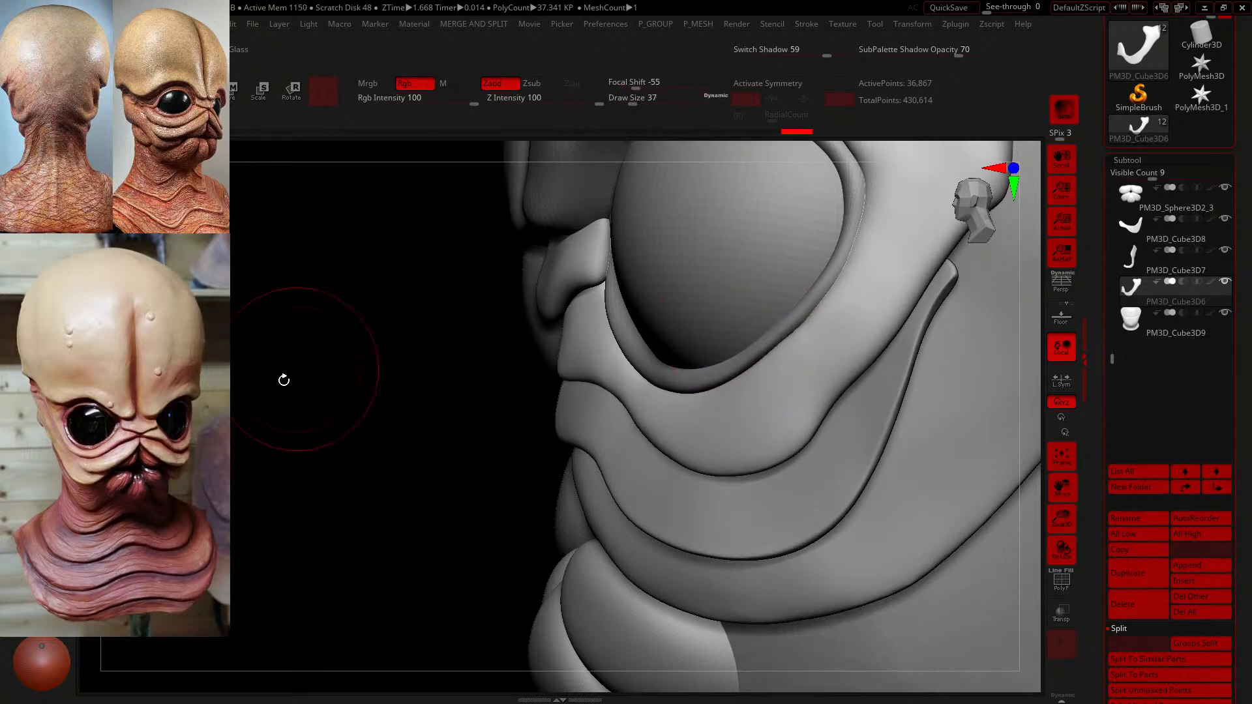
- Reshape the upper cheek fold's inner end and the section under the eye from several angles at draw size 65
mouse_move(283, 378)
left_mouse_down()
mouse_move(489, 365)
mouse_move(511, 323)
left_mouse_up()
mouse_move(940, 464)
left_mouse_down()
mouse_move(972, 450)
mouse_move(962, 425)
left_mouse_up()
mouse_move(824, 324)
left_mouse_down()
mouse_move(931, 391)
mouse_move(900, 392)
left_mouse_up()
left_click_drag(644, 94, 655, 95)
left_click_drag(886, 425, 882, 384)
left_click_drag(521, 337, 532, 324)
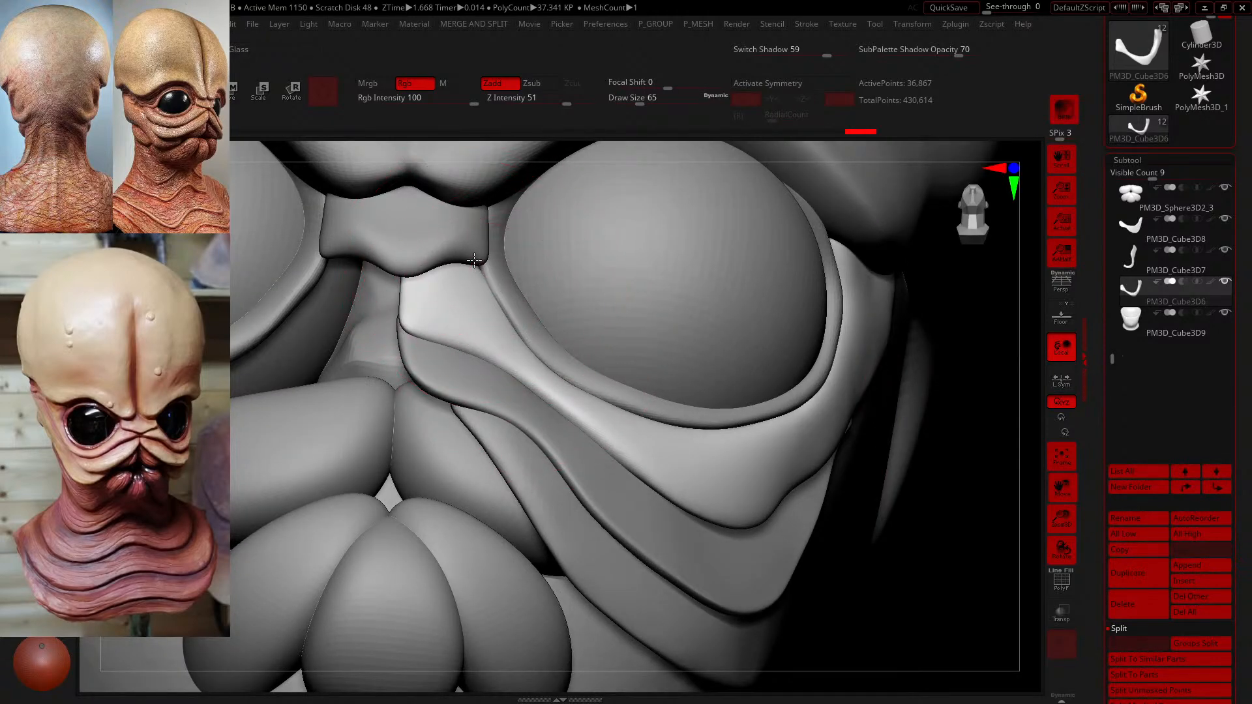
left_click_drag(474, 255, 476, 253)
left_click_drag(496, 360, 499, 352)
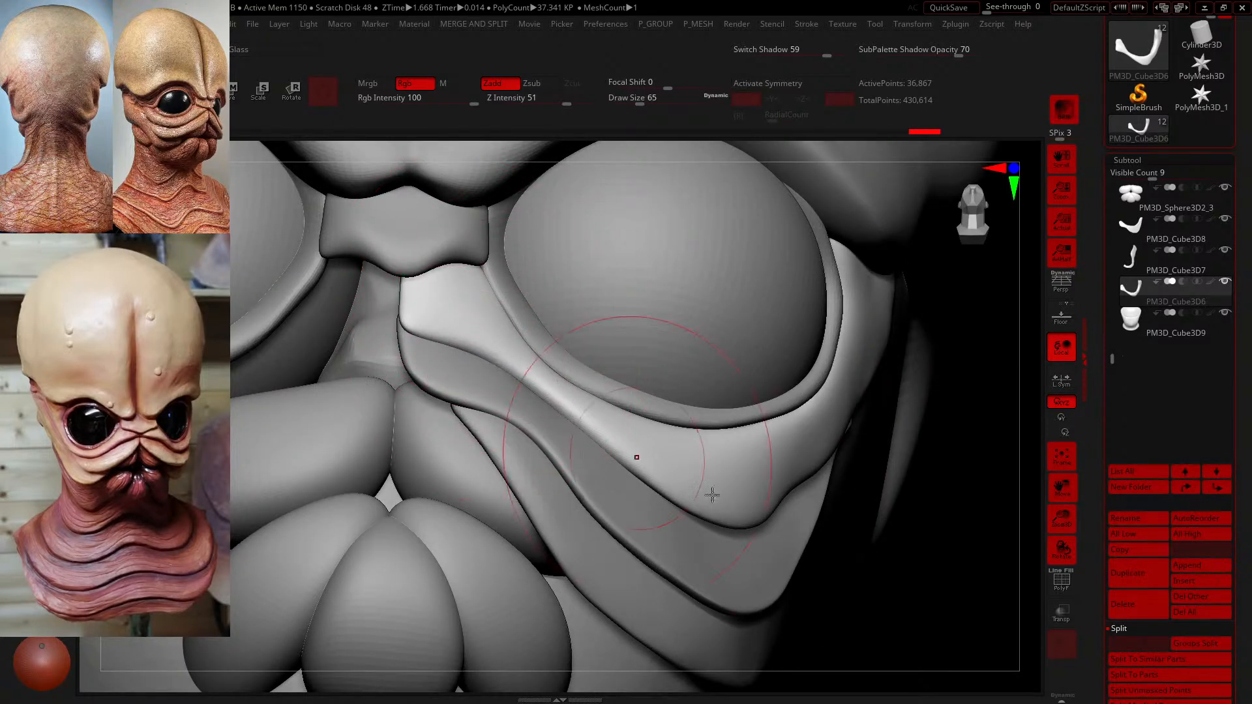
left_click_drag(508, 450, 522, 441)
mouse_move(933, 520)
left_mouse_down()
mouse_move(934, 559)
mouse_move(907, 501)
left_mouse_up()
mouse_move(654, 392)
left_mouse_down()
mouse_move(658, 380)
mouse_move(705, 390)
left_mouse_up()
left_click_drag(989, 399, 969, 400)
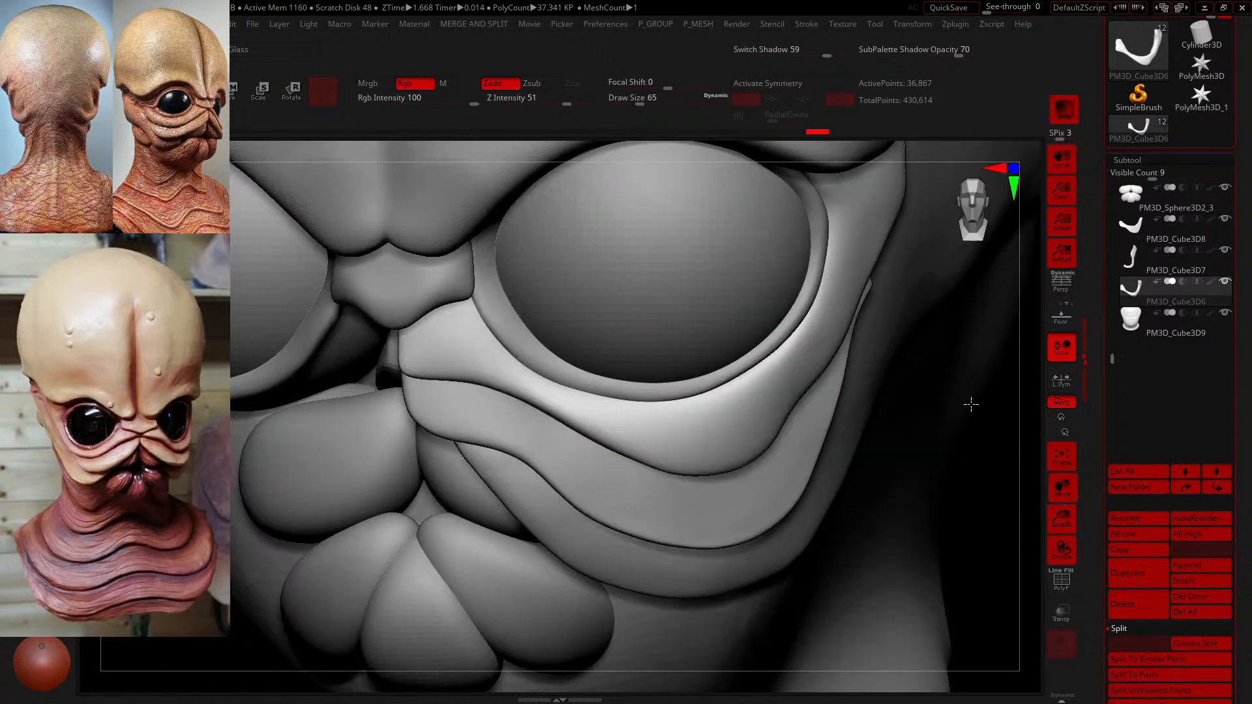
- Carve faint creases along the upper cheek fold with the DamStandard brush at draw size 35 and Z Intensity 5
key("b")
key("d")
key("s")
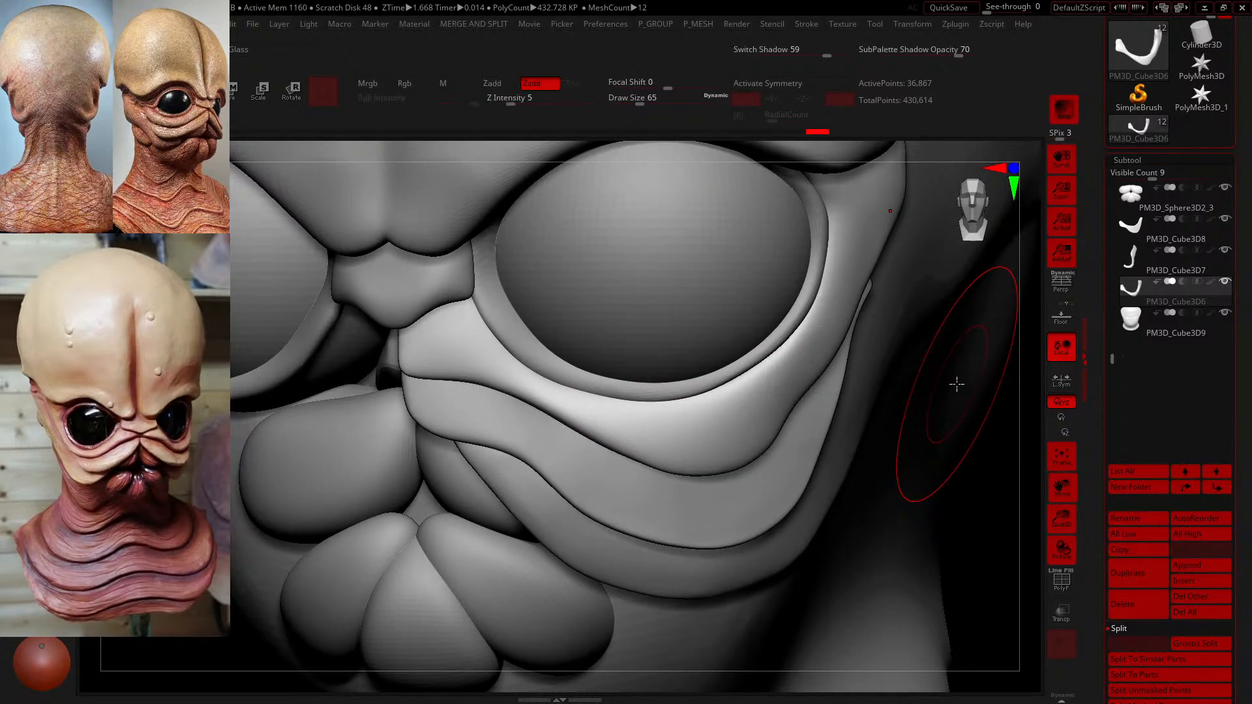
left_click_drag(639, 101, 631, 101)
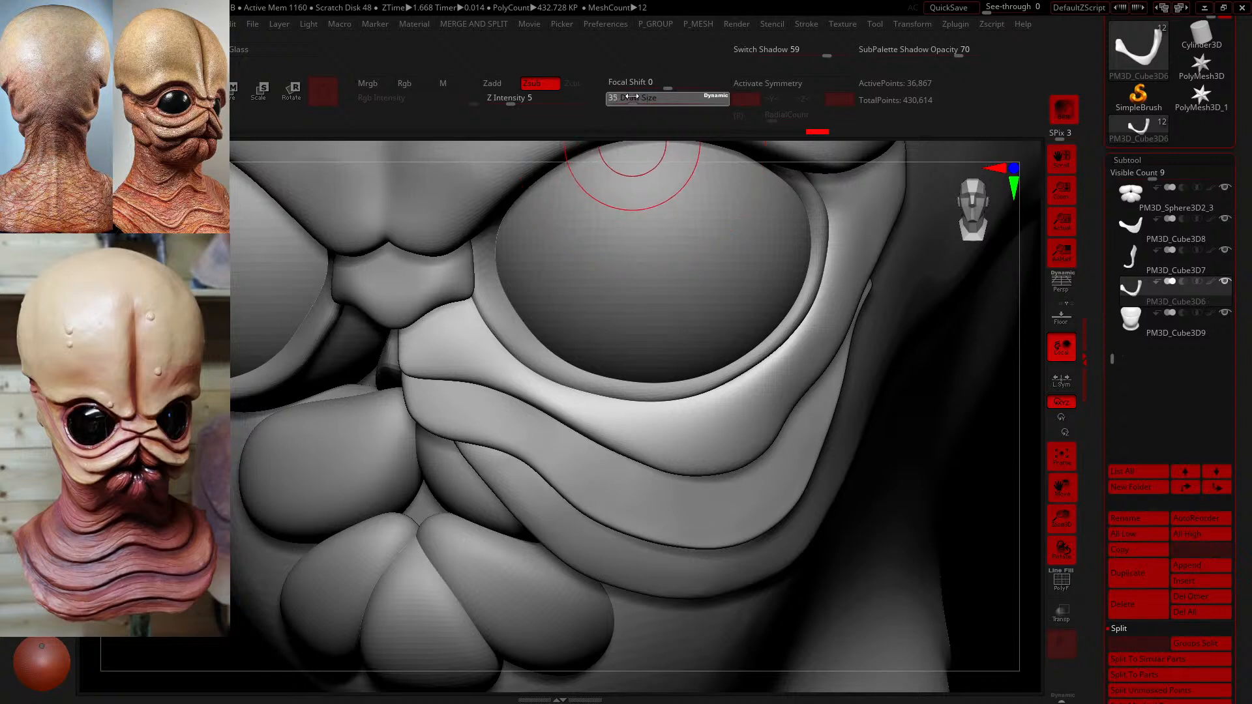
left_click_drag(459, 336, 517, 372)
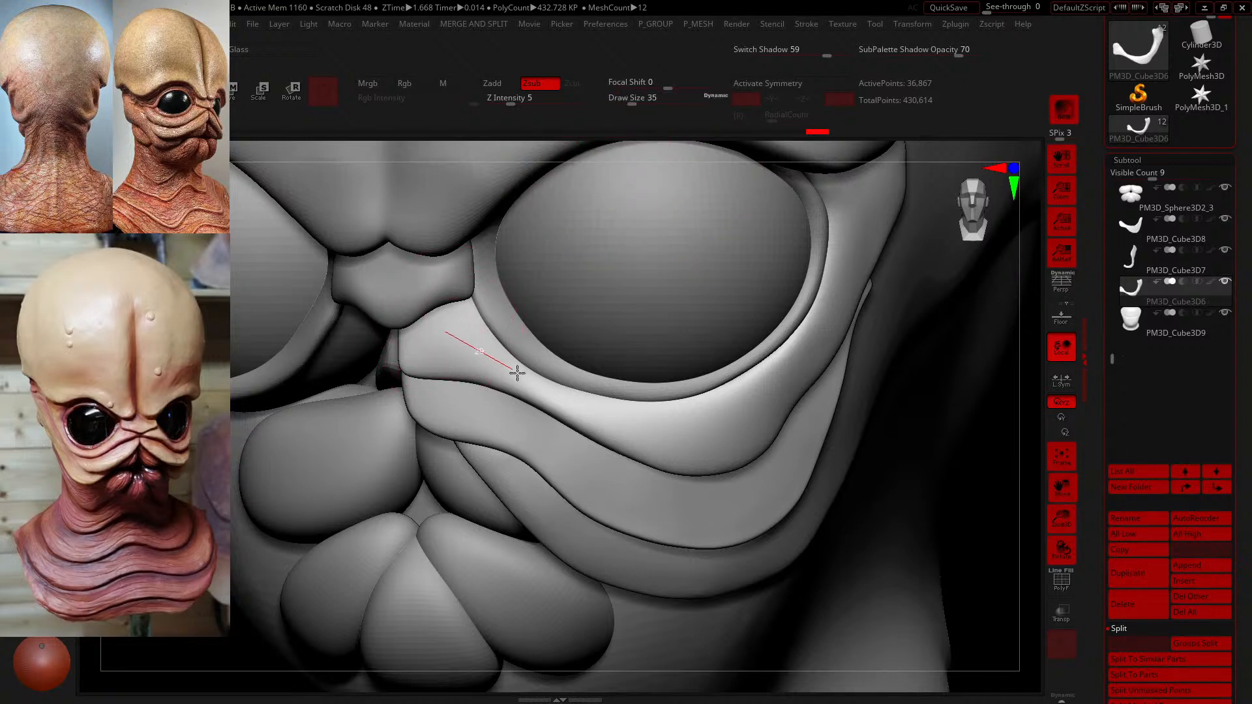
mouse_move(585, 413)
left_mouse_down()
mouse_move(637, 438)
mouse_move(757, 435)
left_mouse_up()
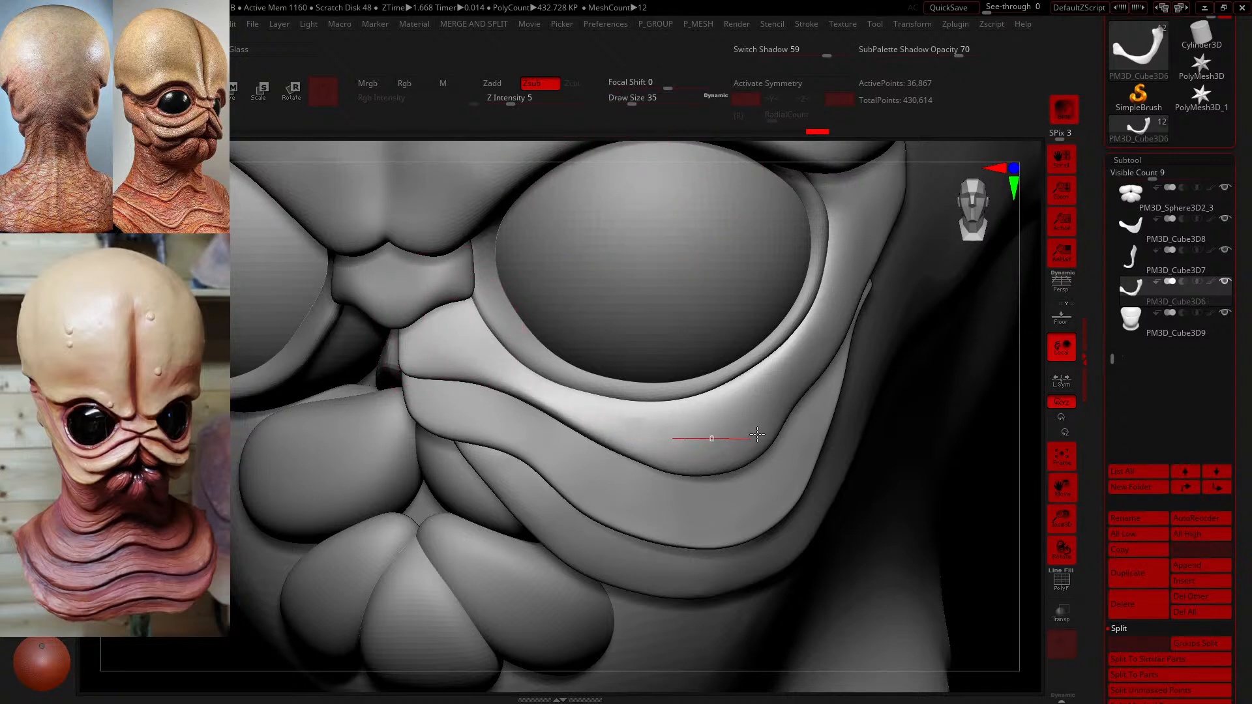
left_click_drag(807, 340, 864, 221)
- Set the draw size to 27 and carve finer creases from the fold's inner end to its outer end
left_click_drag(632, 102, 629, 102)
mouse_move(466, 305)
left_mouse_down()
mouse_move(457, 330)
mouse_move(480, 363)
left_mouse_up()
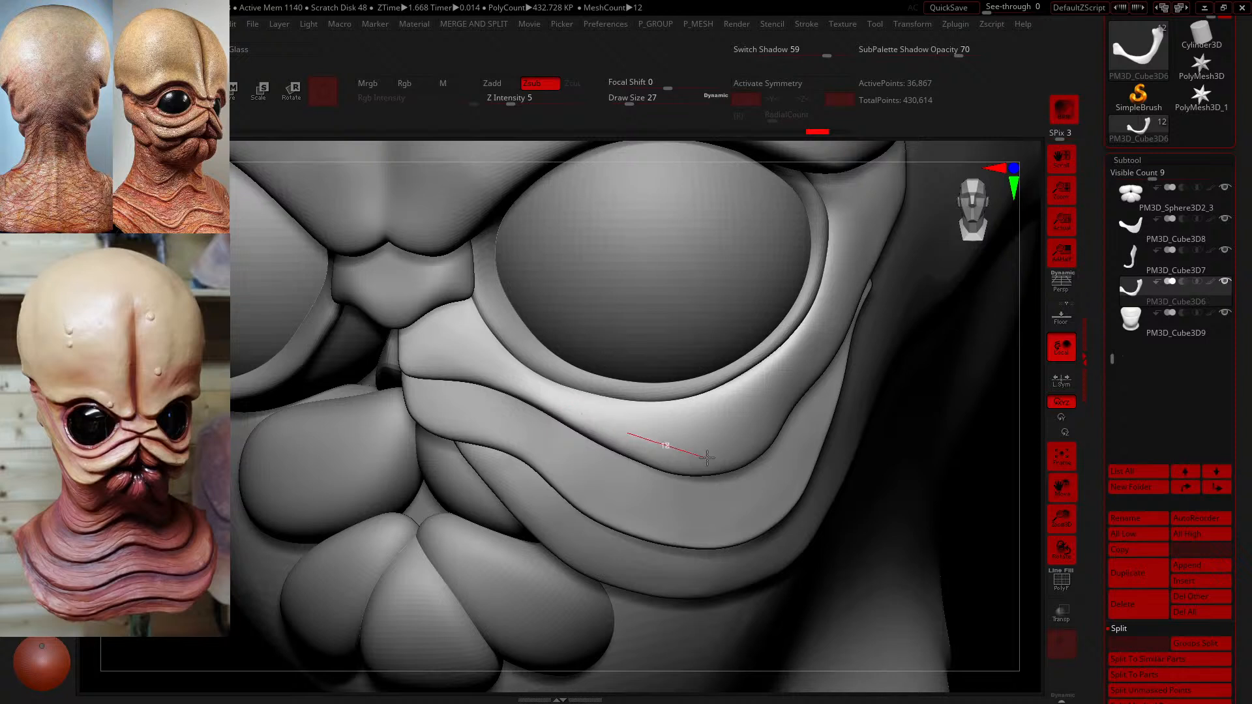
left_click_drag(798, 364, 867, 199)
left_click_drag(421, 360, 490, 363)
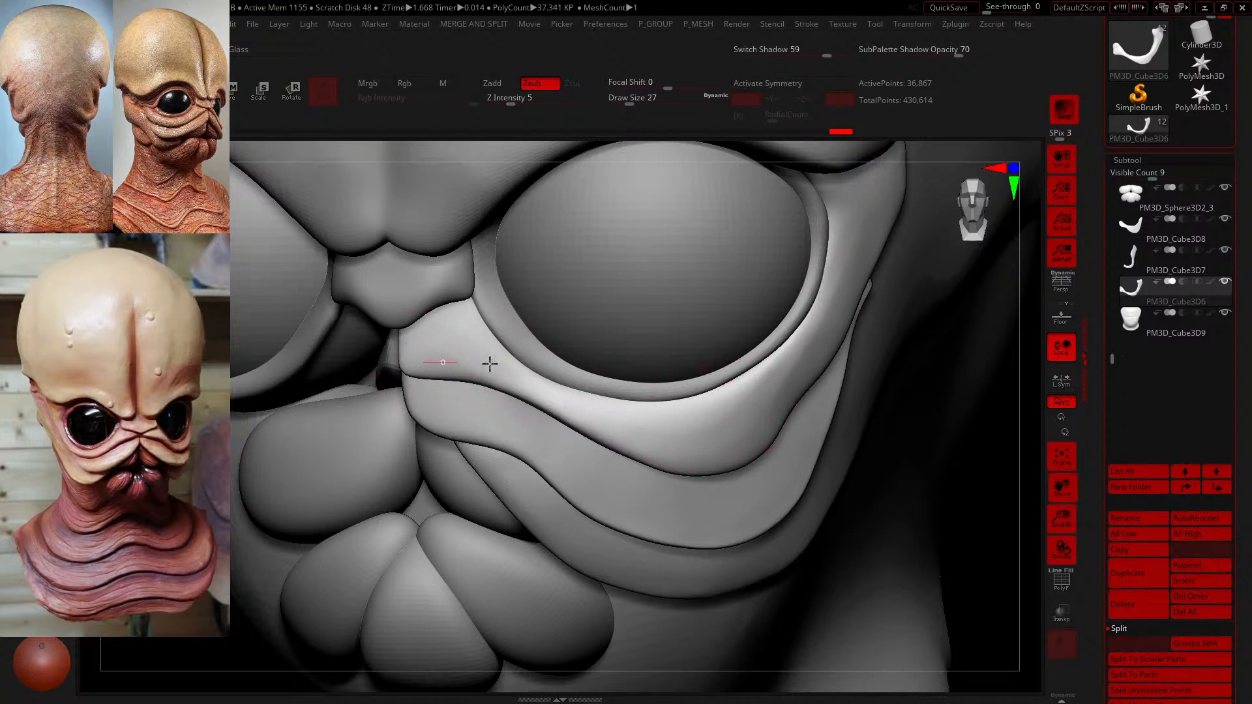
mouse_move(568, 387)
left_mouse_down()
mouse_move(635, 414)
mouse_move(733, 409)
mouse_move(827, 344)
left_mouse_up()
key("ctrl")
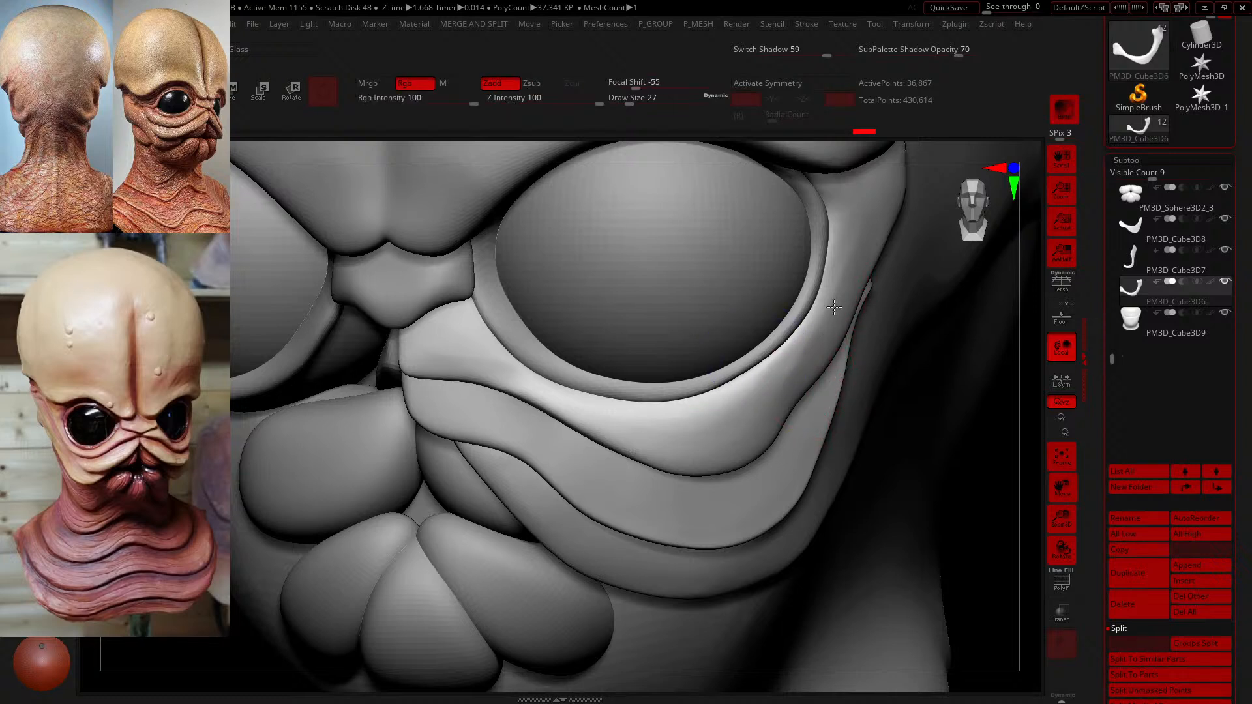
key("ctrl+shift+z")
- Add diagonal creases along the upper cheek fold and soften them at its outer curve and inner end
left_click_drag(442, 318, 535, 388)
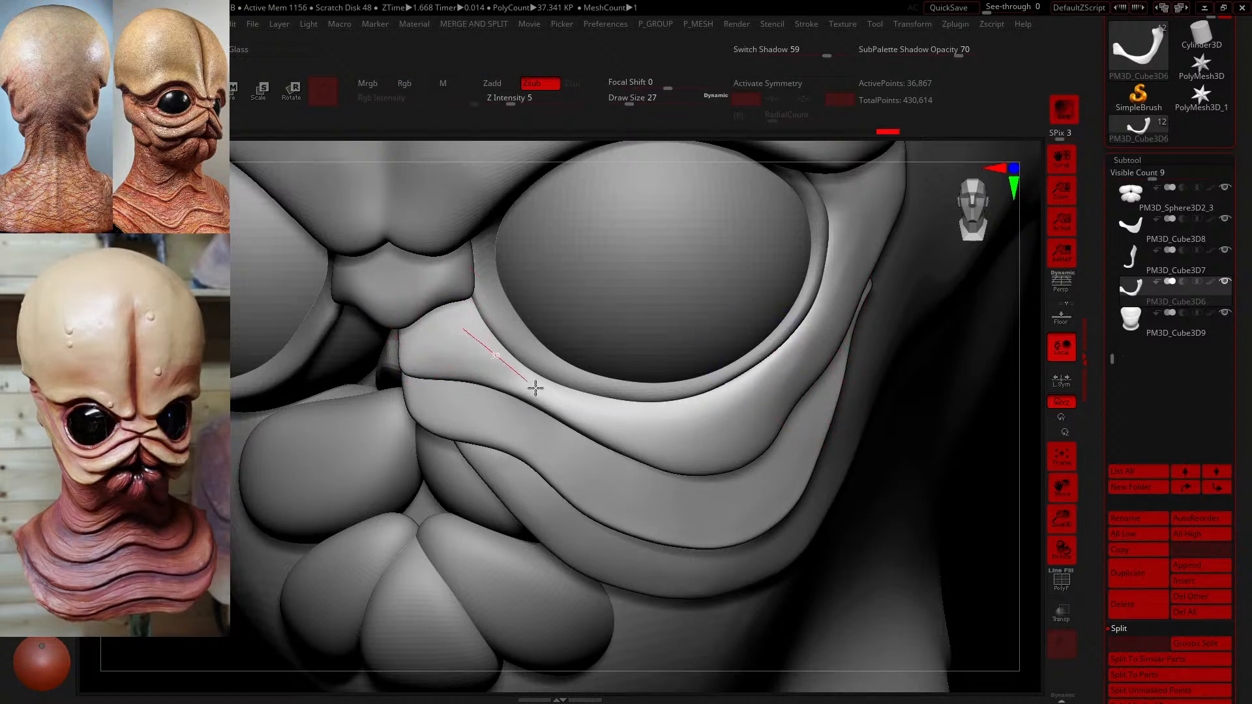
left_click_drag(667, 462, 722, 472)
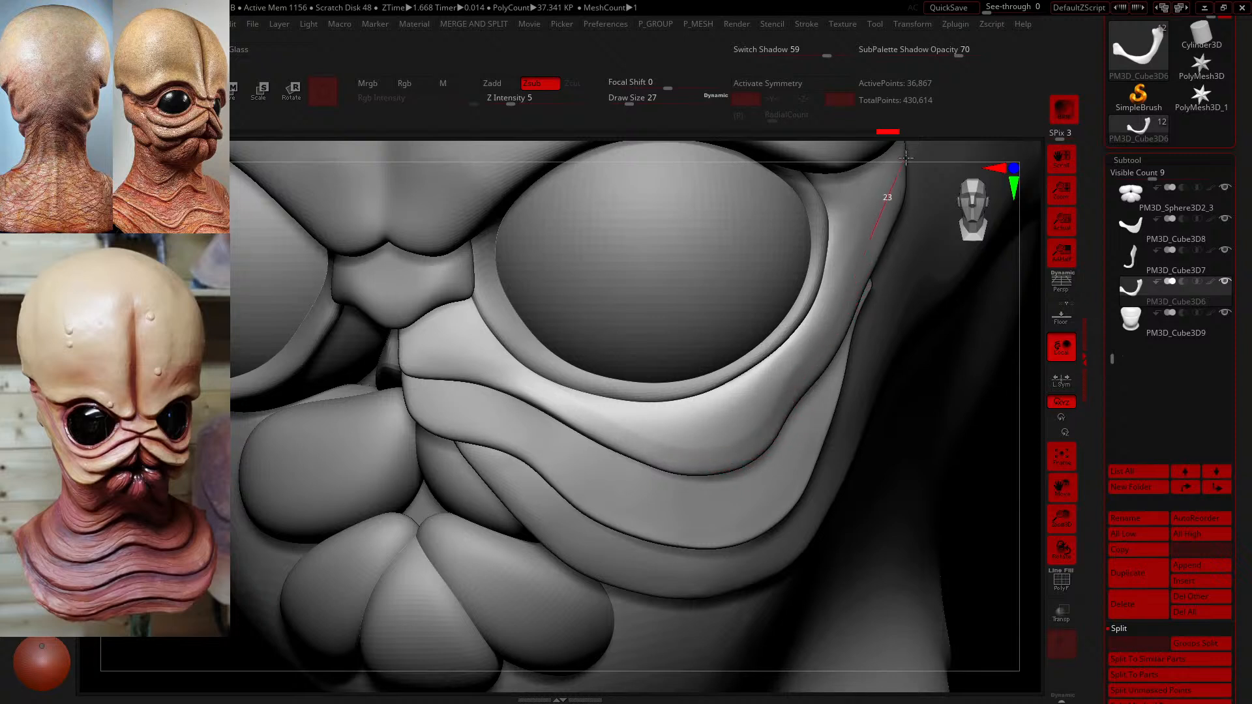
left_click_drag(906, 157, 816, 268)
left_click_drag(551, 391, 643, 435)
left_click_drag(815, 321, 818, 317)
left_click_drag(815, 324, 766, 411, "shift")
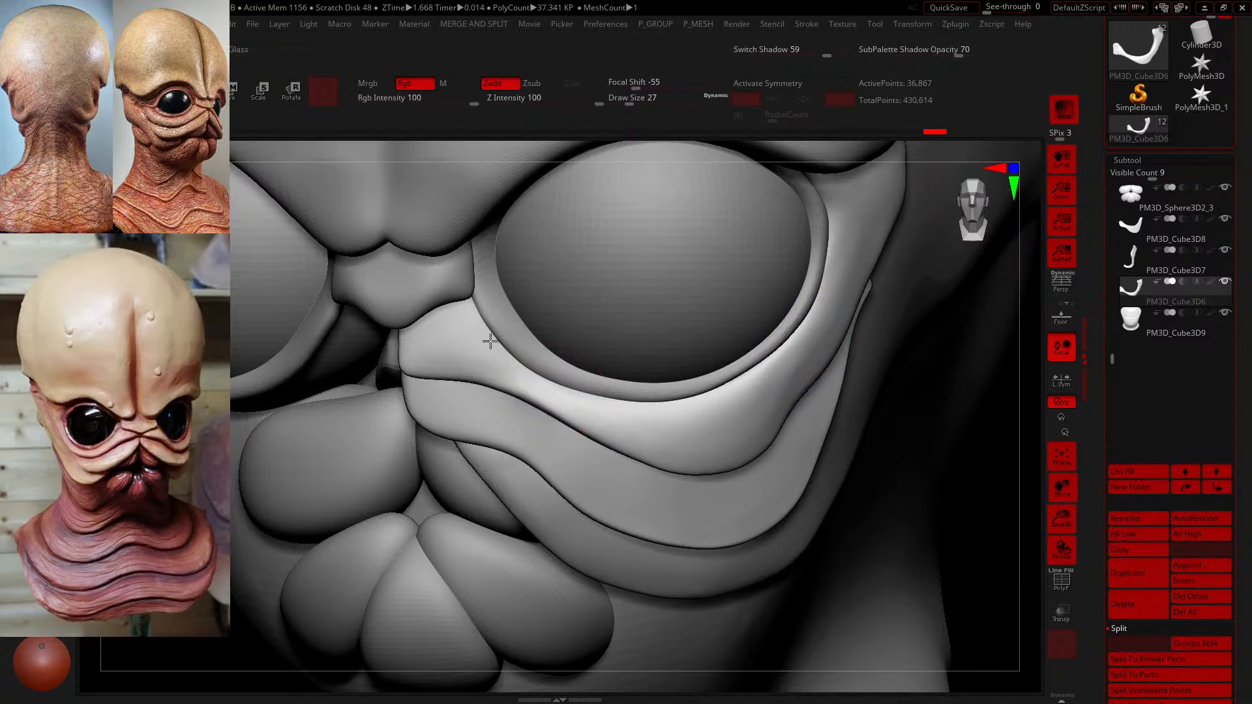
left_click_drag(490, 341, 474, 324, "shift")
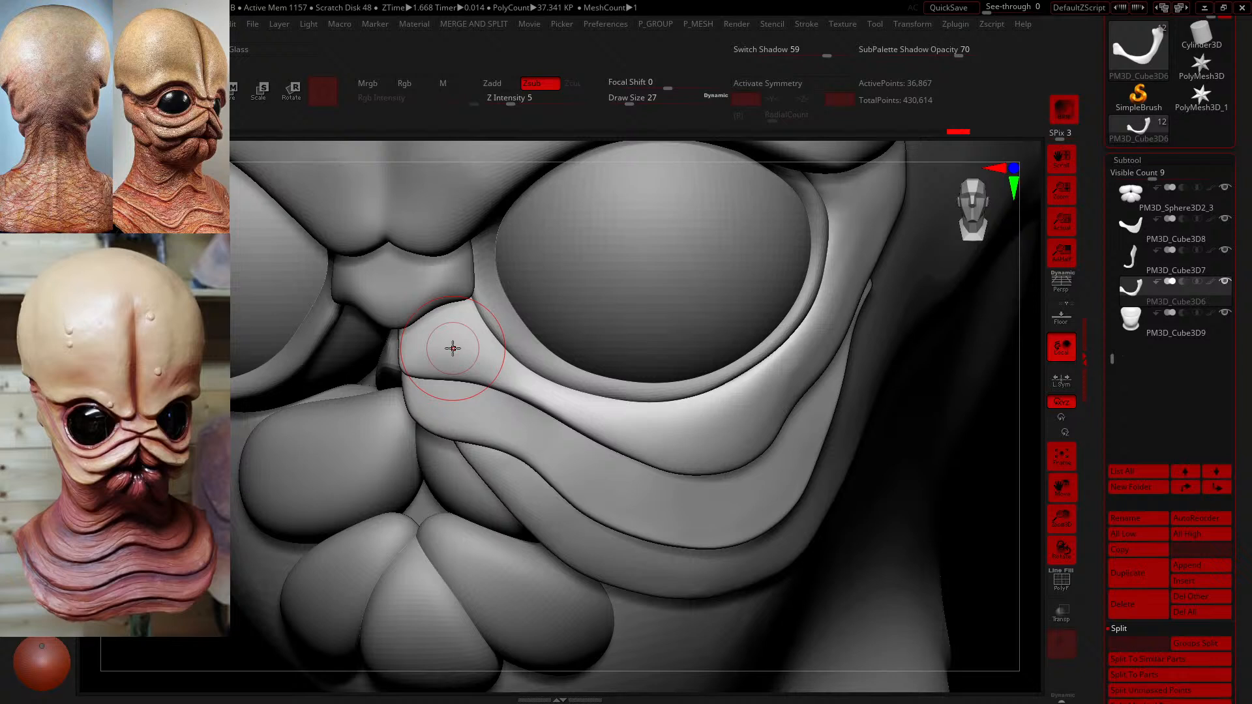
- Carve more creases at draw size 27 across the middle of the upper cheek fold and smooth them below the eye
key("[")
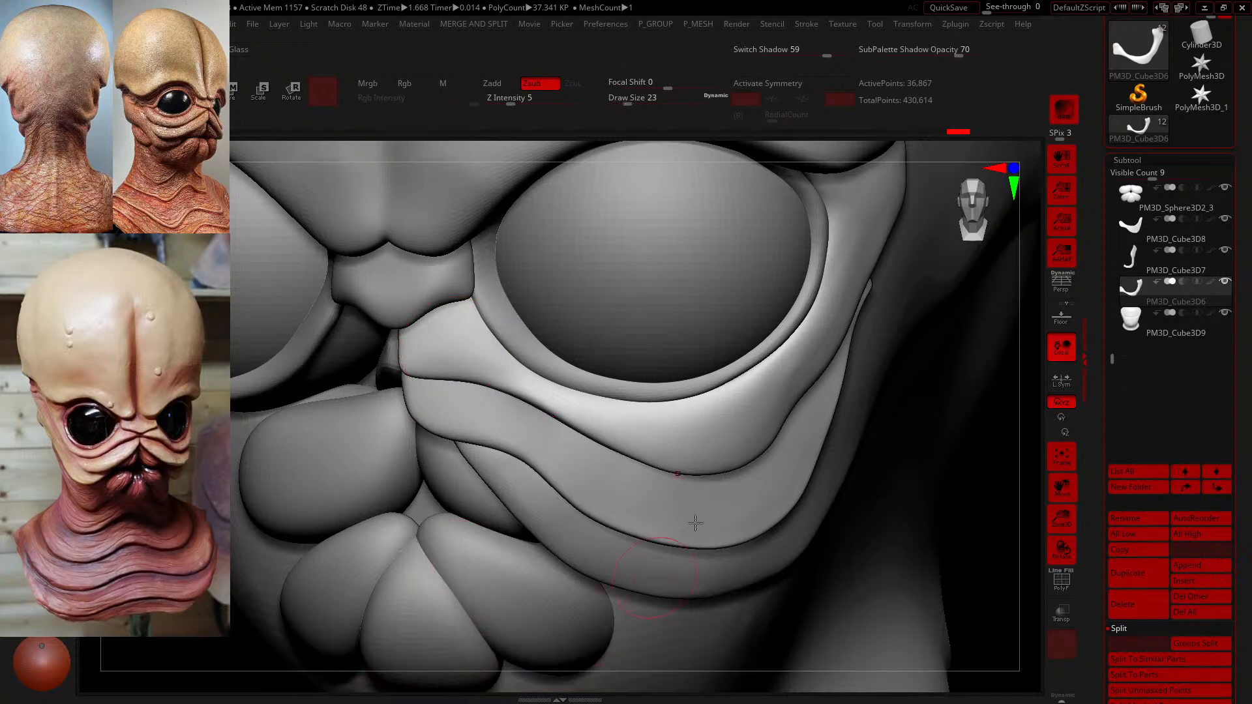
key("]")
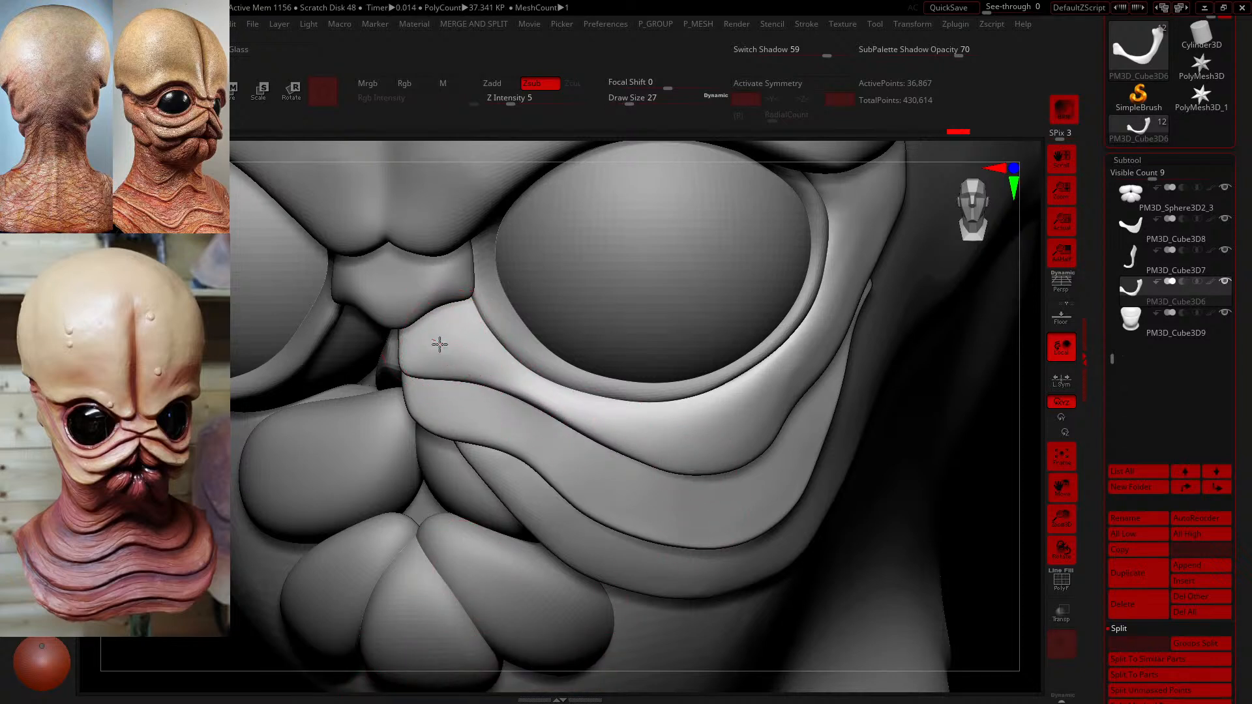
left_click_drag(605, 425, 657, 450)
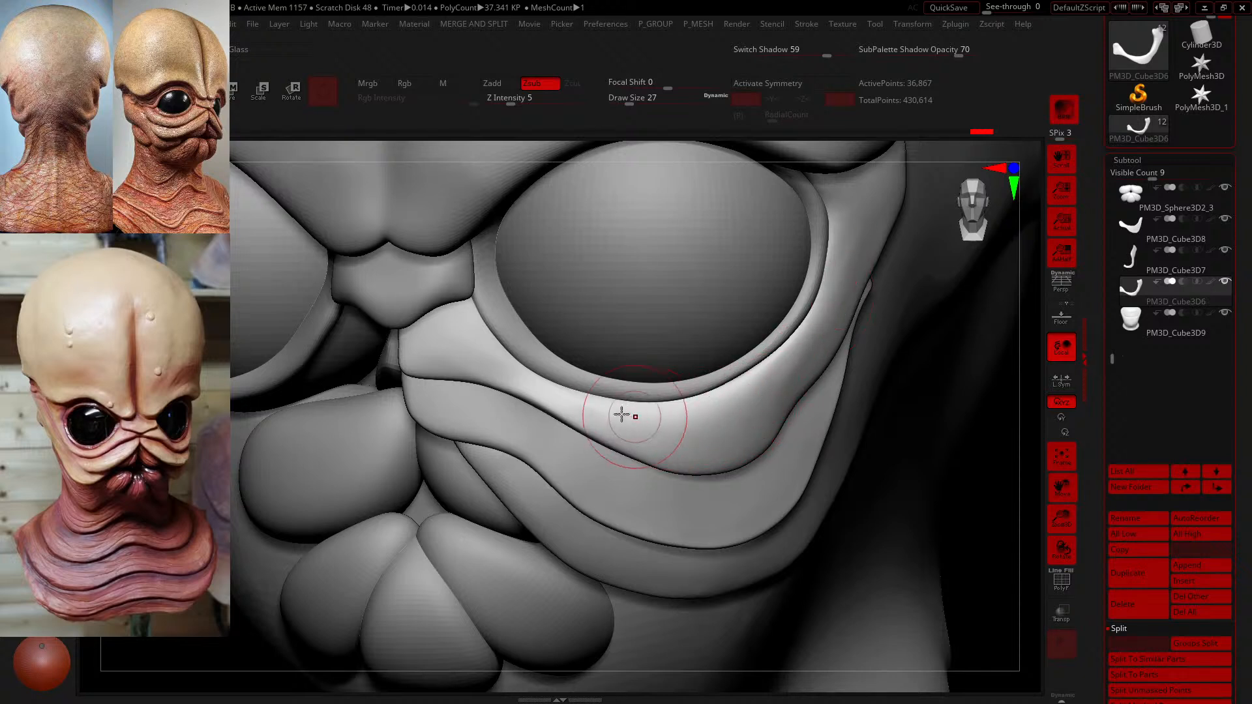
left_click_drag(579, 408, 679, 430)
left_click_drag(865, 312, 881, 287)
left_click_drag(678, 418, 645, 415, "shift")
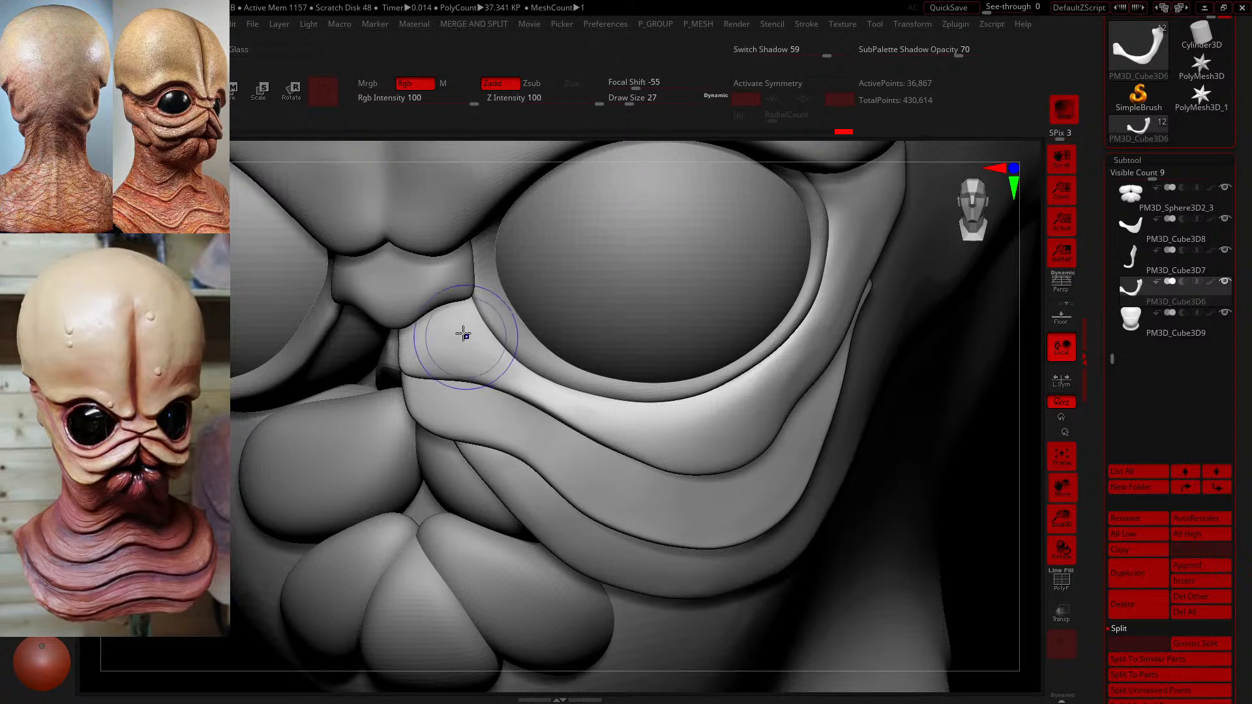
- Carve a crease toward the upper cheek fold's lower edge and soften the area beneath the eye's outer half
left_click_drag(545, 397, 645, 445)
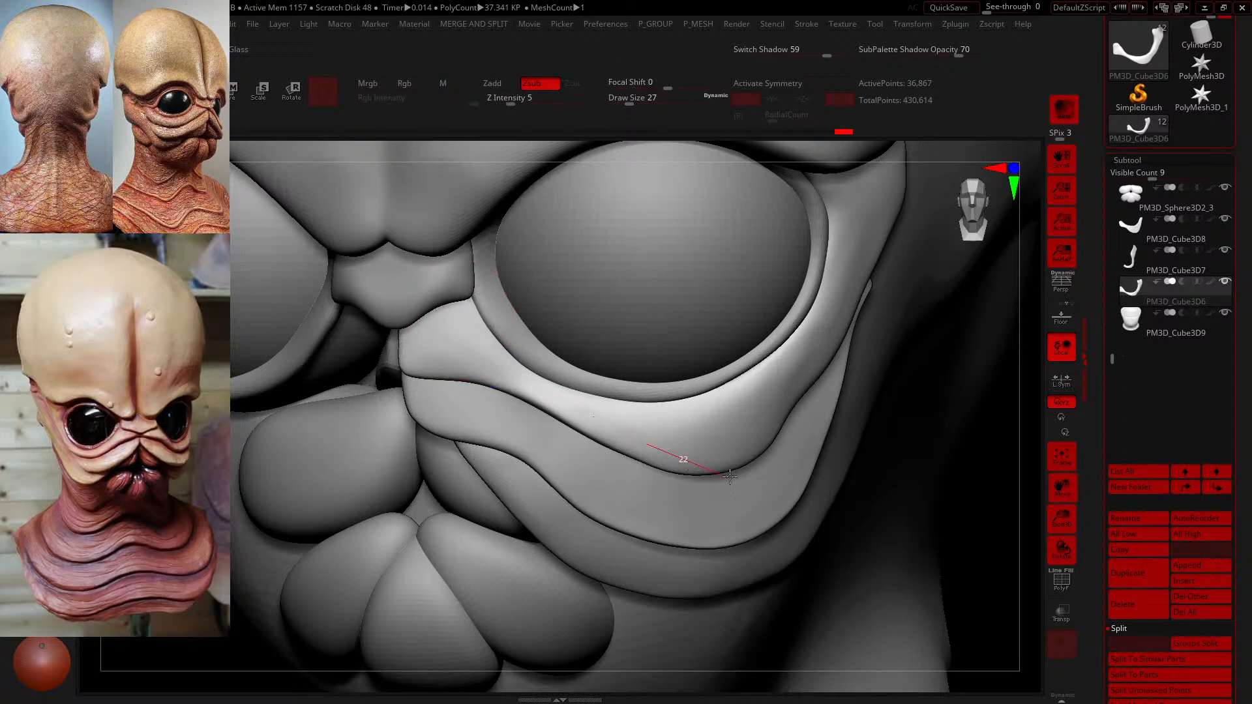
left_click_drag(812, 339, 817, 334)
left_click_drag(713, 420, 769, 391, "shift")
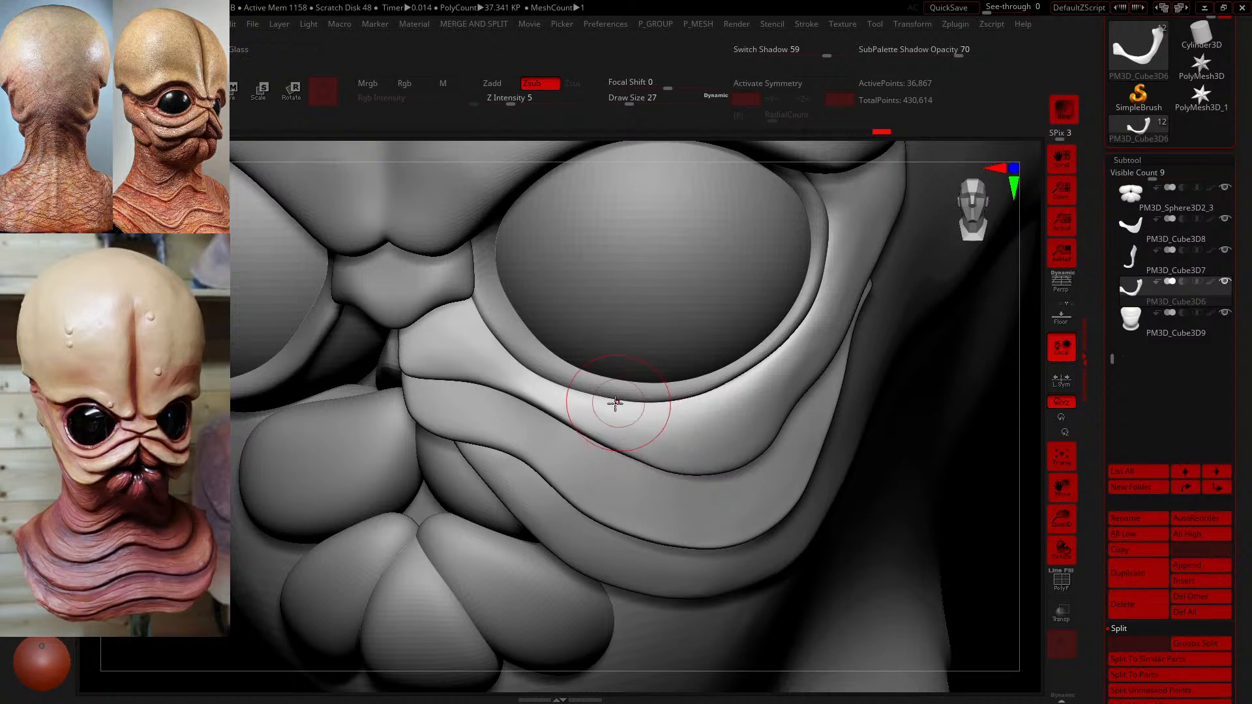
- Engrave further creases from the upper cheek fold's inner end beside the nose through the area beneath the eye
left_click_drag(594, 404, 681, 443)
left_click_drag(821, 333, 824, 326)
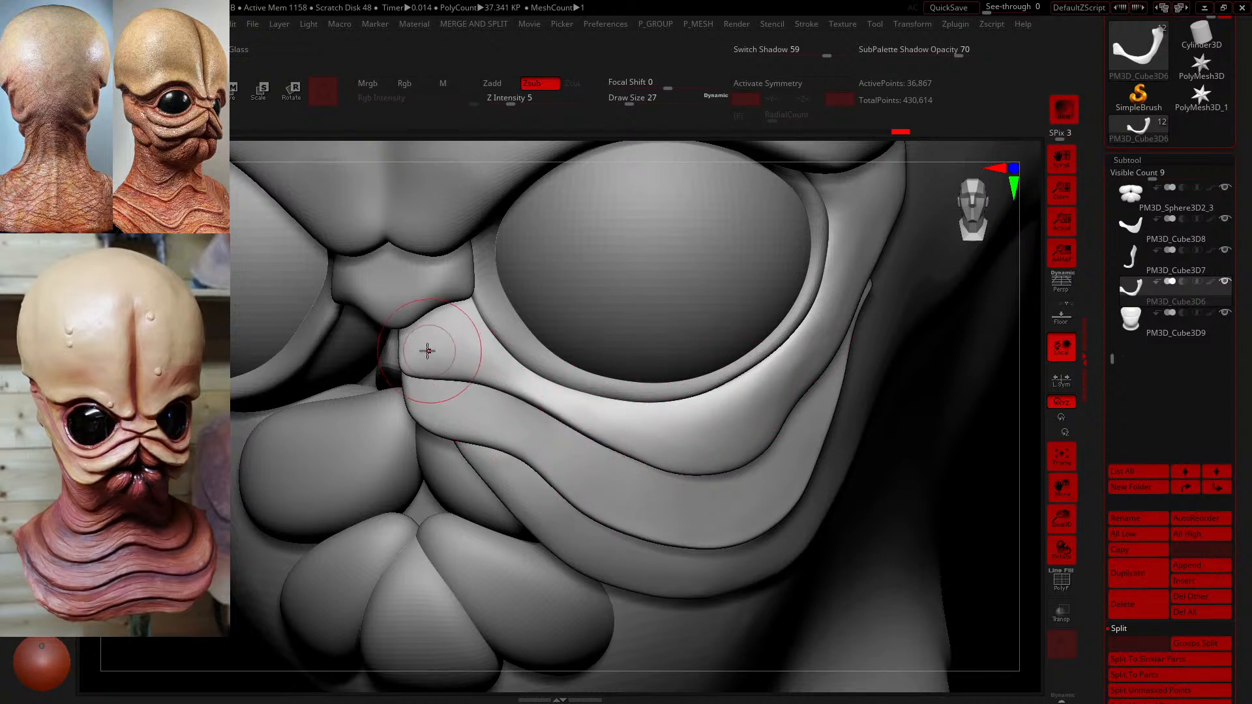
left_click_drag(427, 351, 508, 357)
left_click_drag(578, 390, 658, 441)
- Carve creases down the outer part of the upper cheek fold from beside the eye and smooth them
left_click_drag(981, 503, 909, 501)
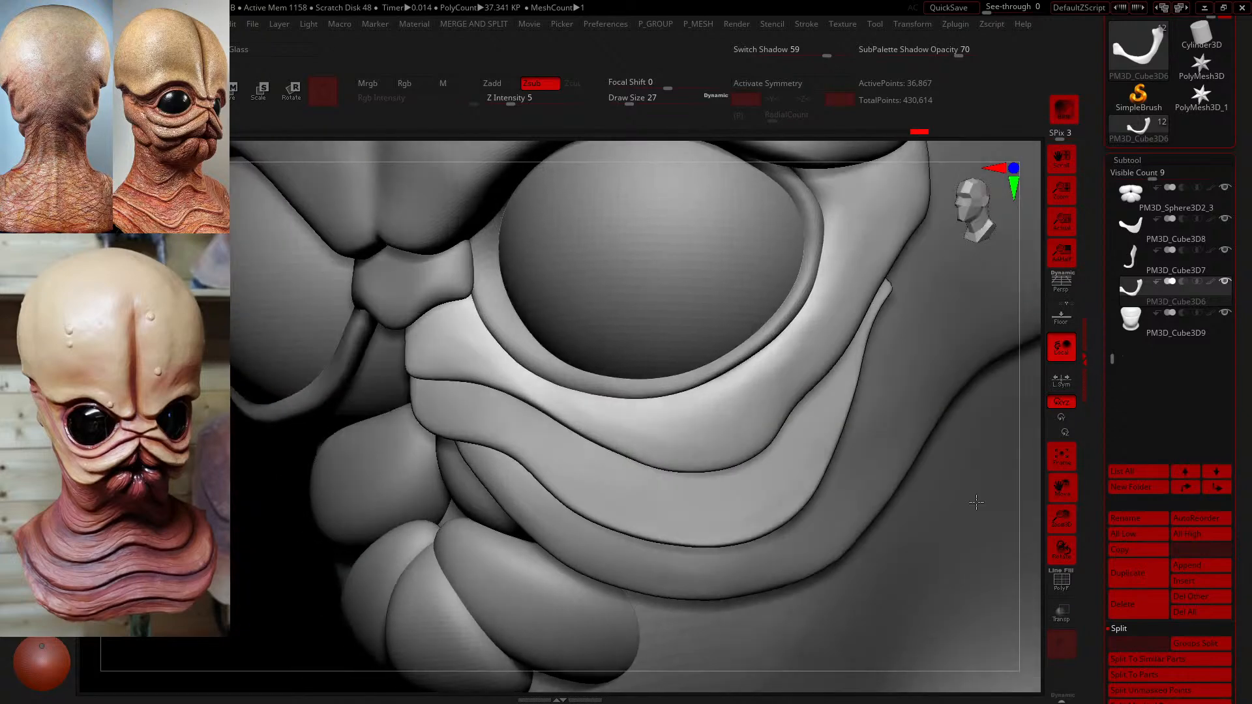
left_click_drag(836, 188, 852, 257)
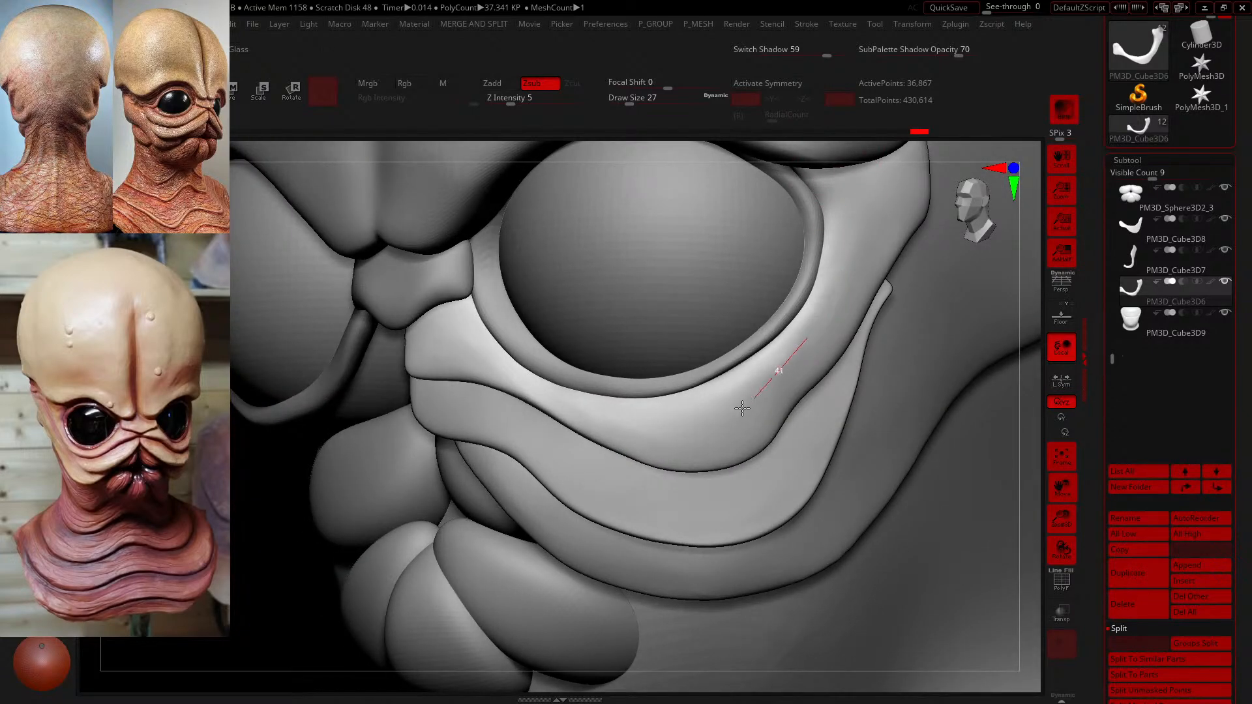
left_click_drag(742, 408, 612, 433)
mouse_move(873, 207)
left_mouse_down("shift")
mouse_move(811, 317)
mouse_move(579, 498)
left_mouse_up("shift")
mouse_move(770, 405)
left_mouse_down("shift")
mouse_move(682, 444)
mouse_move(620, 449)
left_mouse_up("shift")
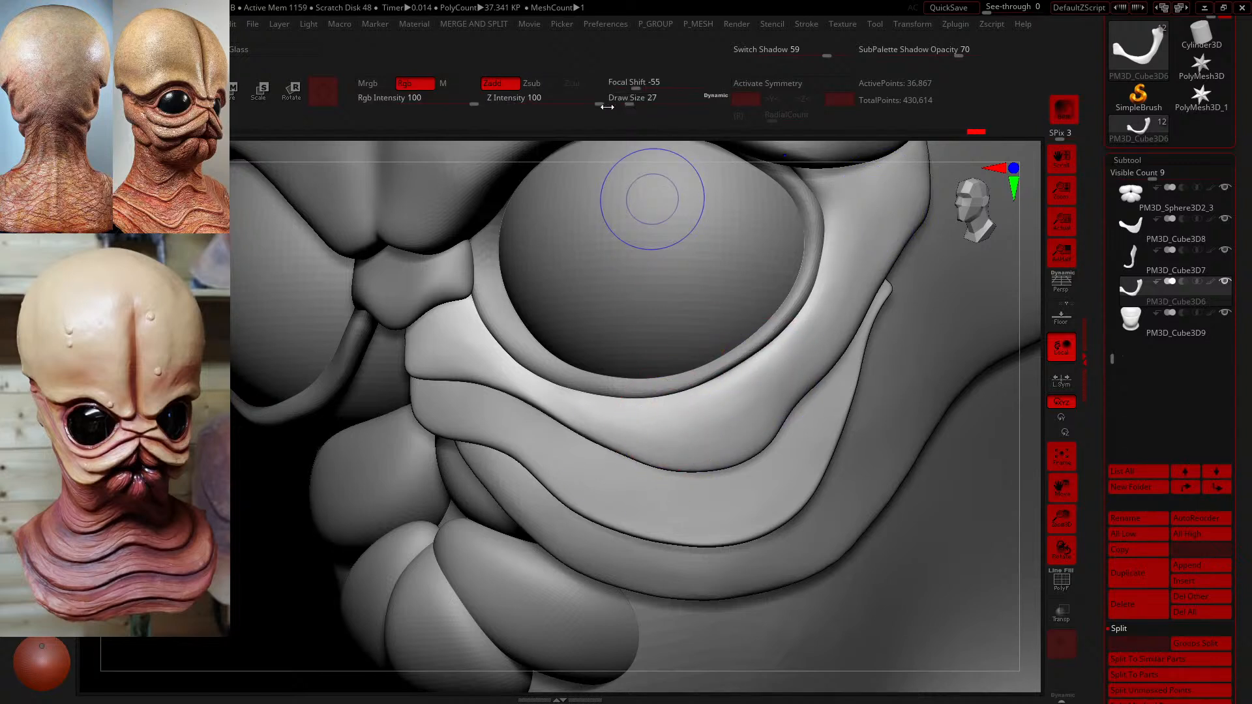
- Carve faint creases across the upper cheek fold's outer half below the eye and smooth them at Z Intensity 48
left_click(569, 105, "shift")
left_click_drag(457, 357, 614, 427)
left_click_drag(683, 452, 686, 454)
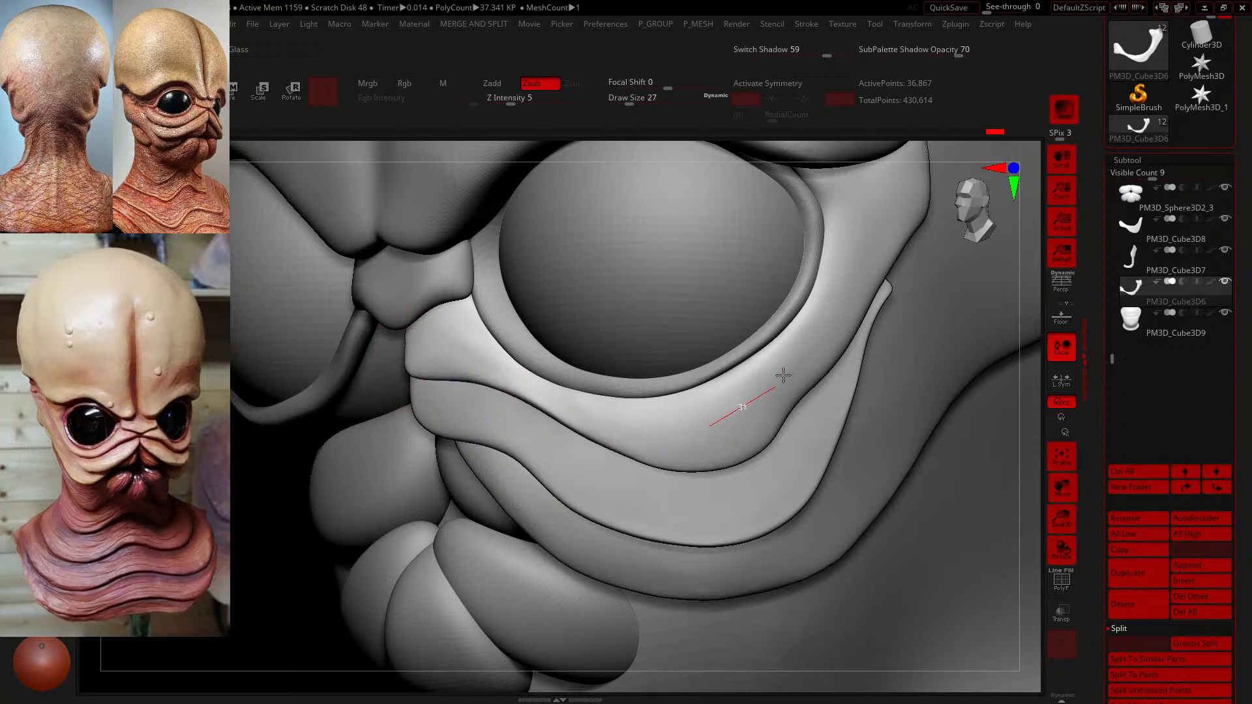
left_click_drag(783, 375, 825, 293)
left_click_drag(562, 394, 824, 280, "shift")
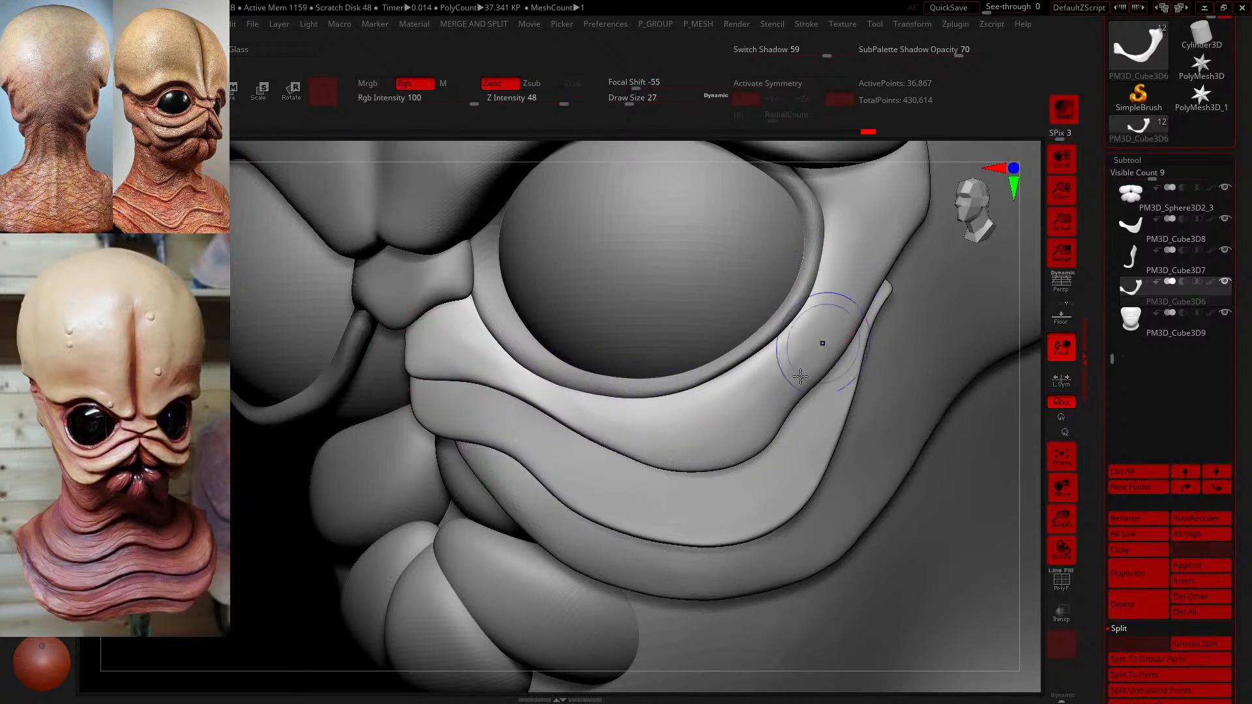
left_click_drag(800, 376, 782, 406, "shift")
mouse_move(872, 291)
left_mouse_down("shift")
mouse_move(816, 396)
mouse_move(773, 443)
left_mouse_up("shift")
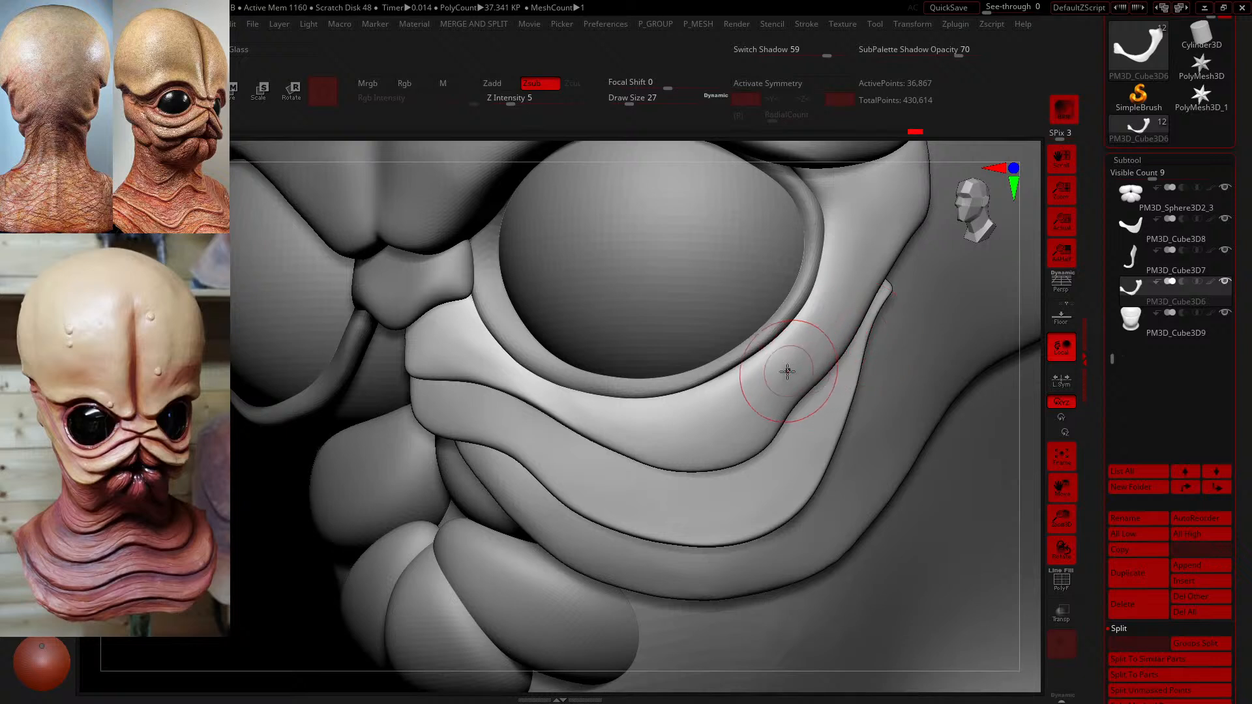
left_click_drag(788, 371, 930, 148)
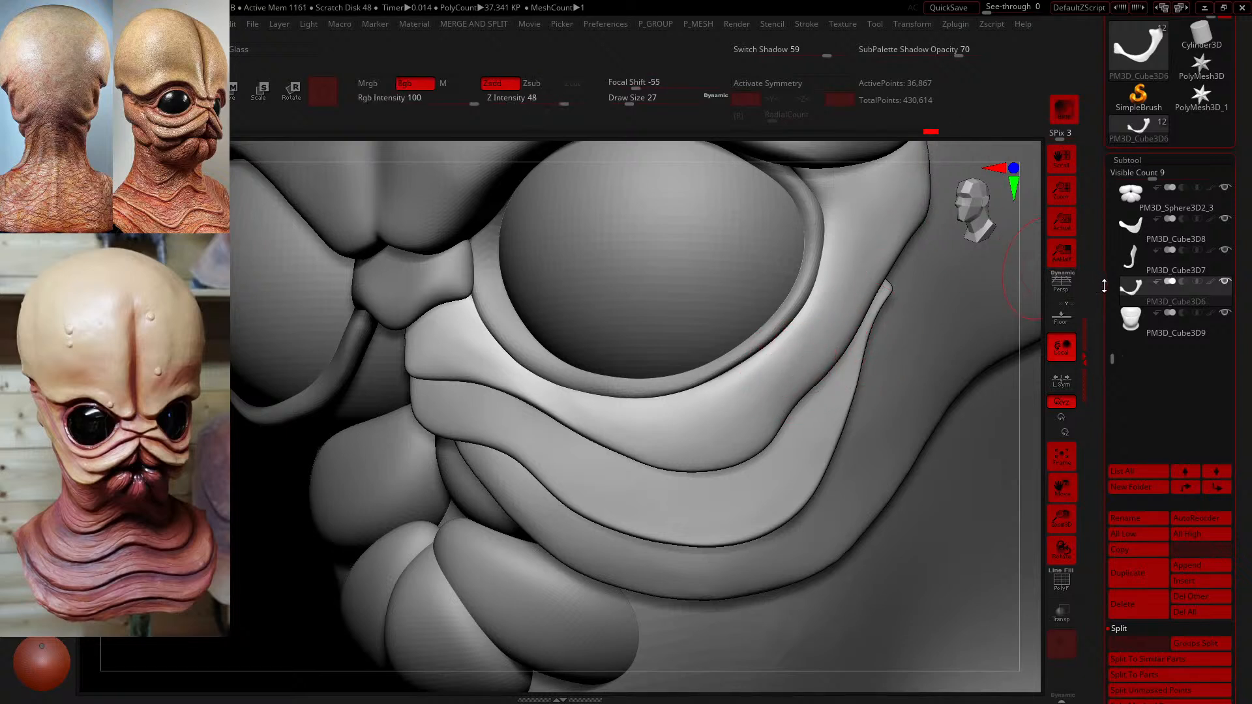
- Isolate the PM3D_Cube3D6 upper cheek fold and carve along its underside at draw size 9 and Z Intensity 15
left_click(1224, 281, "shift")
left_click_drag(587, 640, 599, 513)
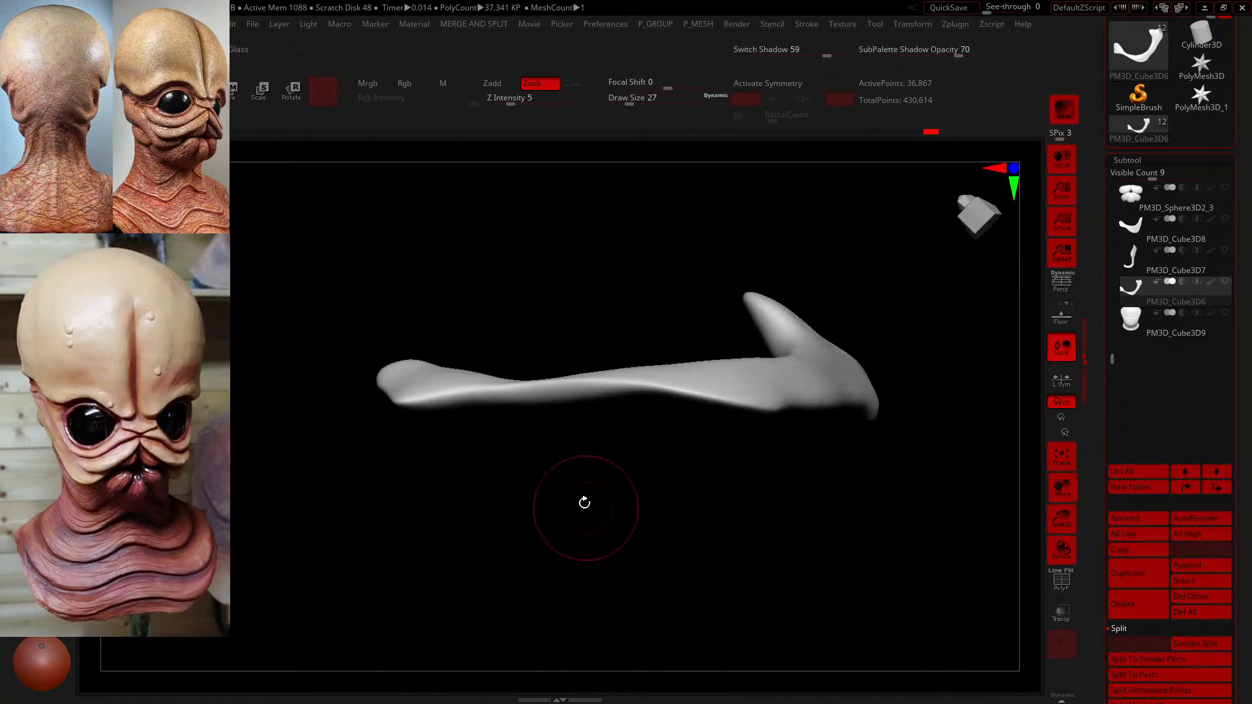
left_click_drag(628, 102, 617, 103)
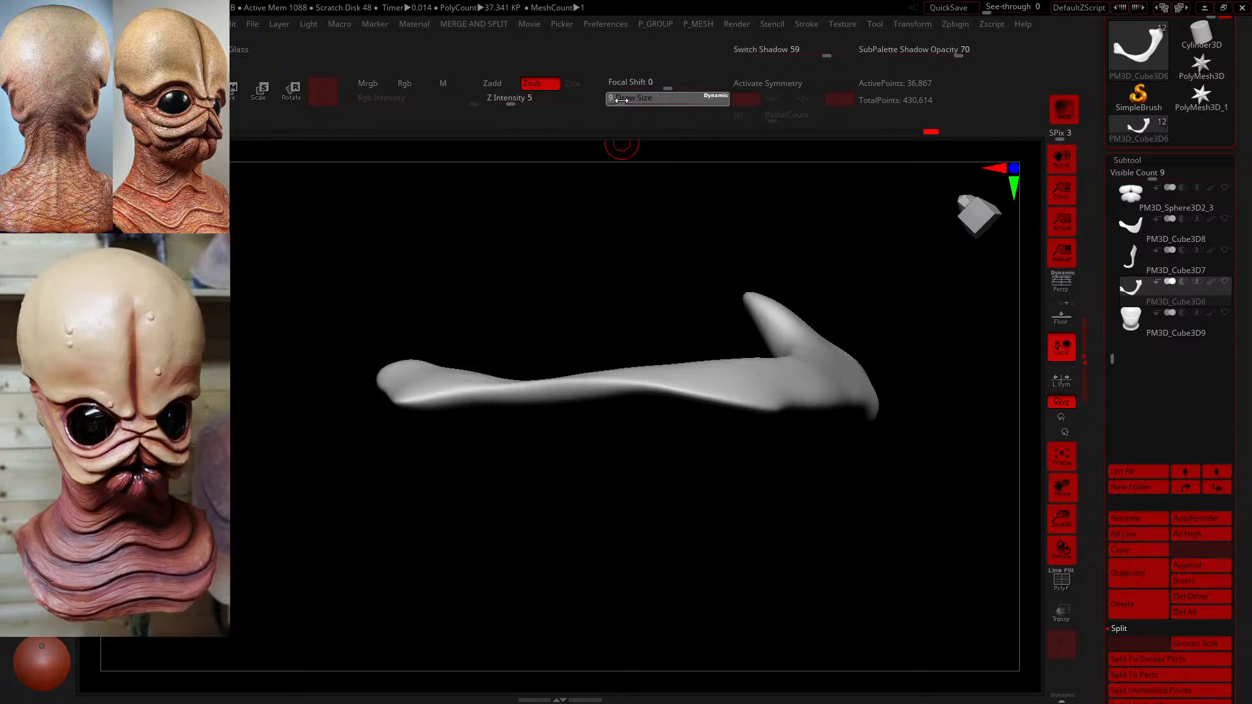
left_click_drag(581, 219, 603, 277, "alt")
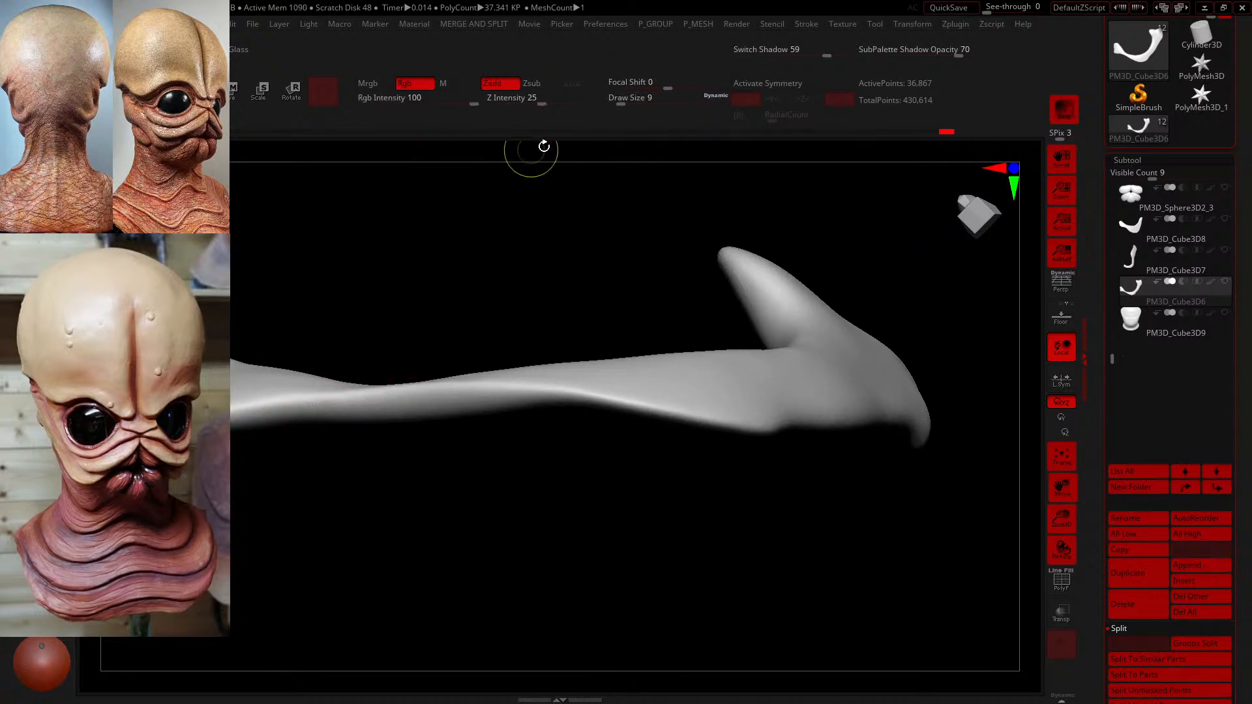
left_click(571, 99)
type("15")
key("Return")
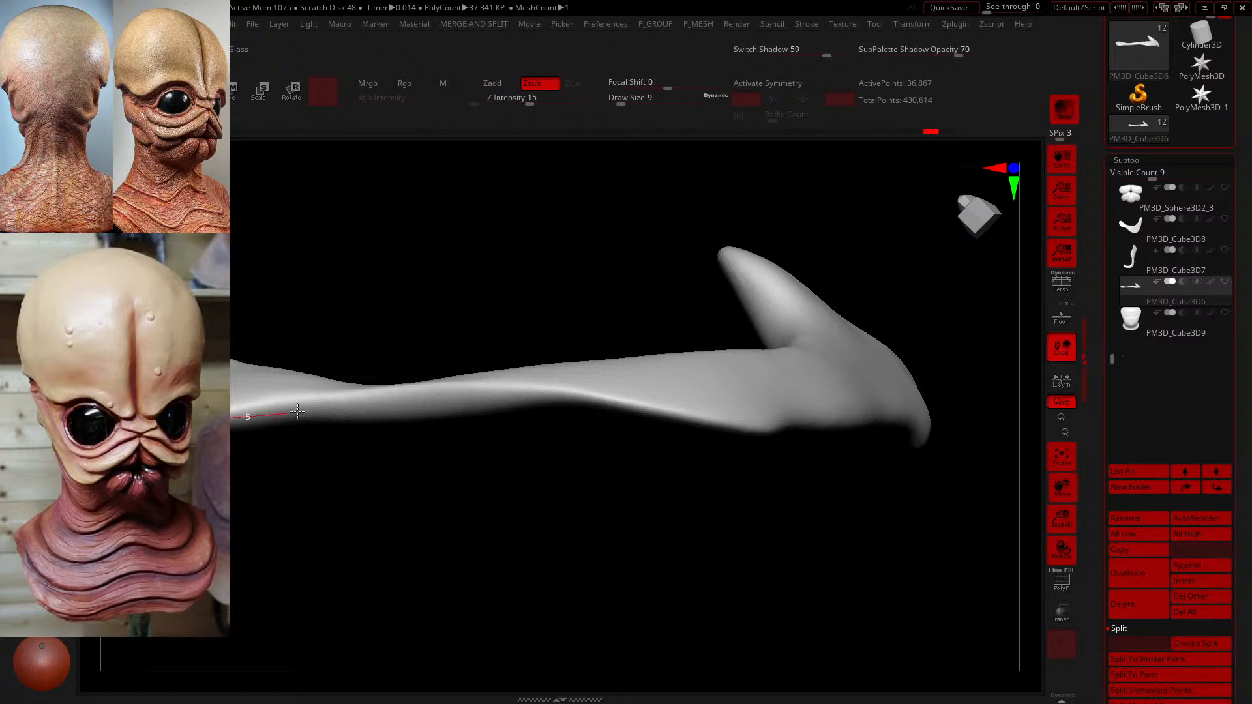
left_click_drag(435, 403, 443, 401)
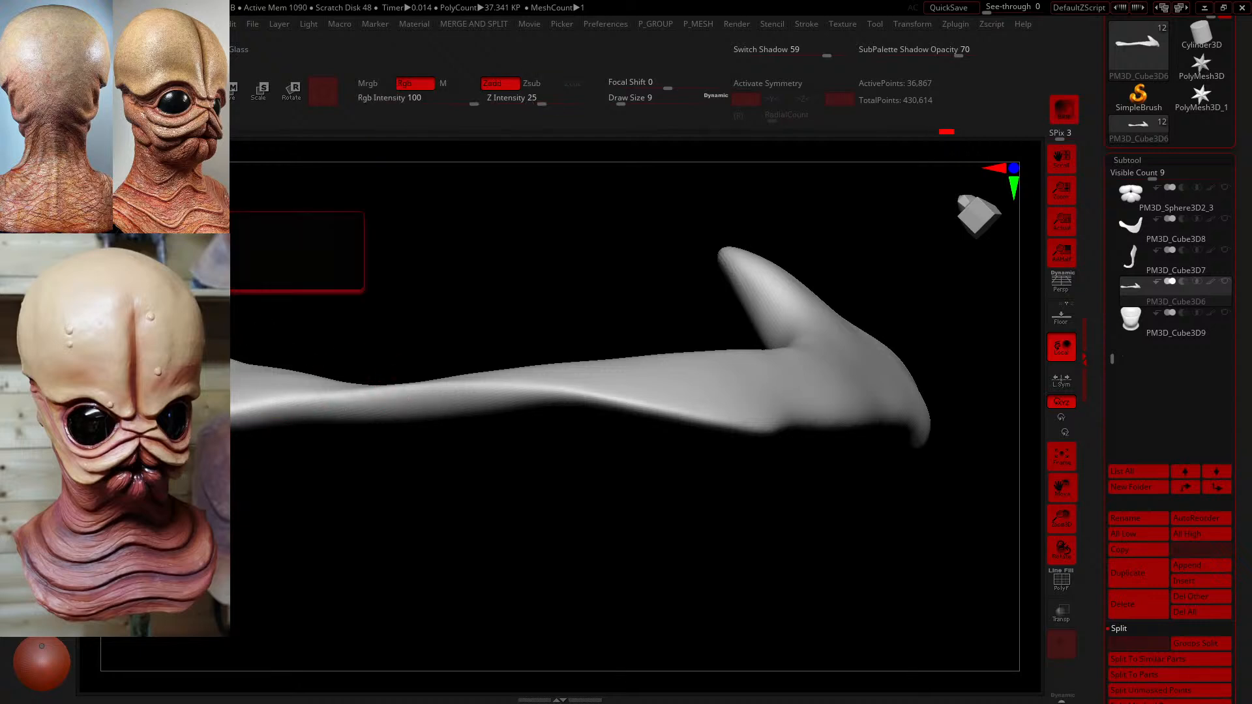
- Try working the isolated fold's underside with the OrbFlatten_Edge brush, using focal shift -57 and draw size 7
key("b")
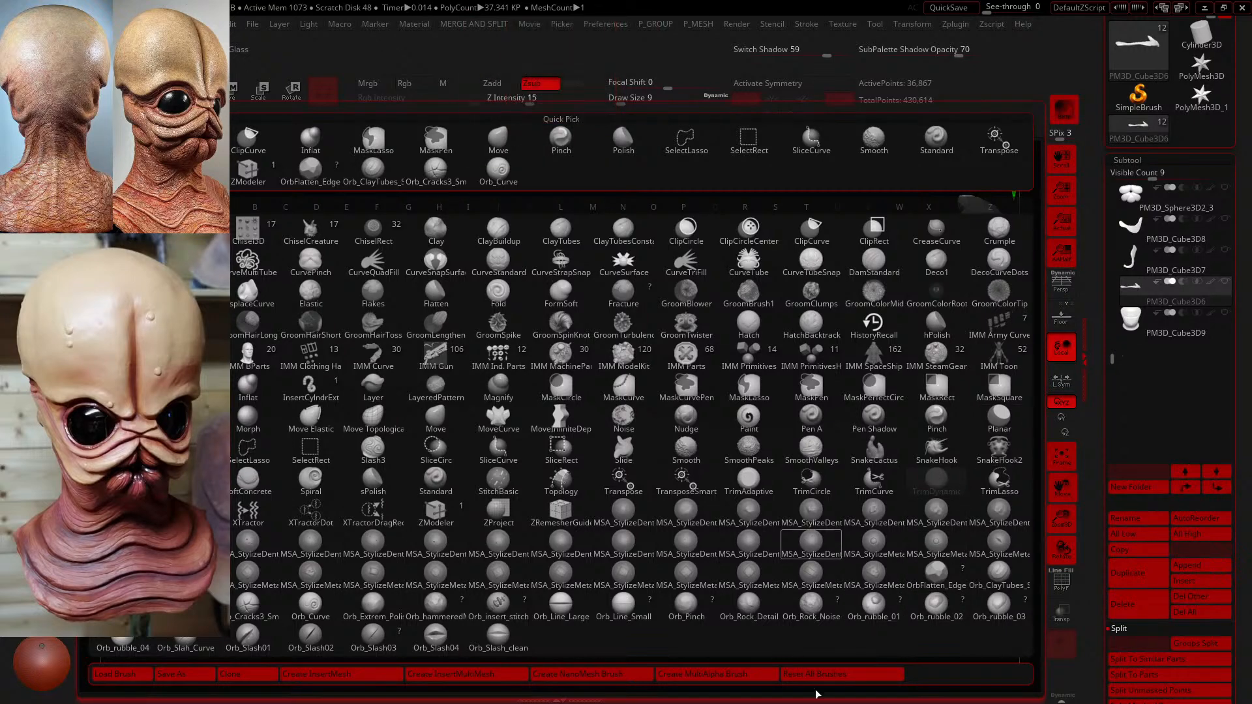
left_click(951, 574)
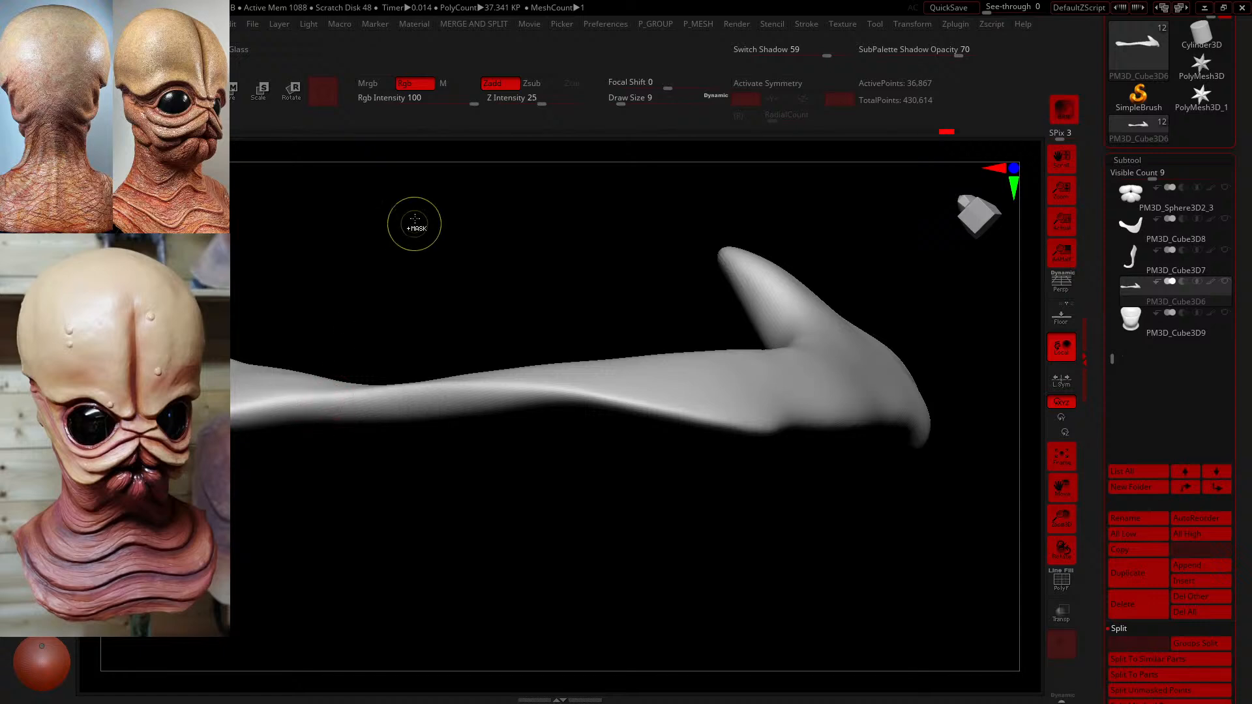
left_click_drag(621, 103, 623, 103)
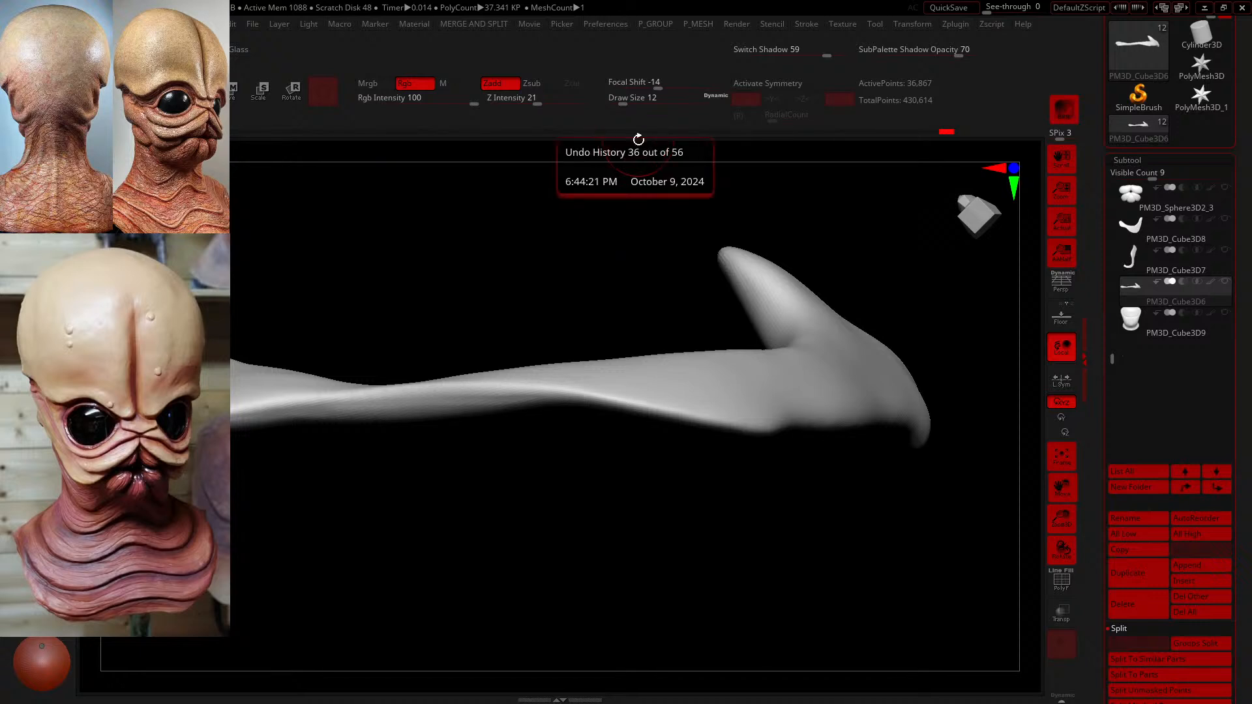
left_click(671, 87)
type("3")
key("Return")
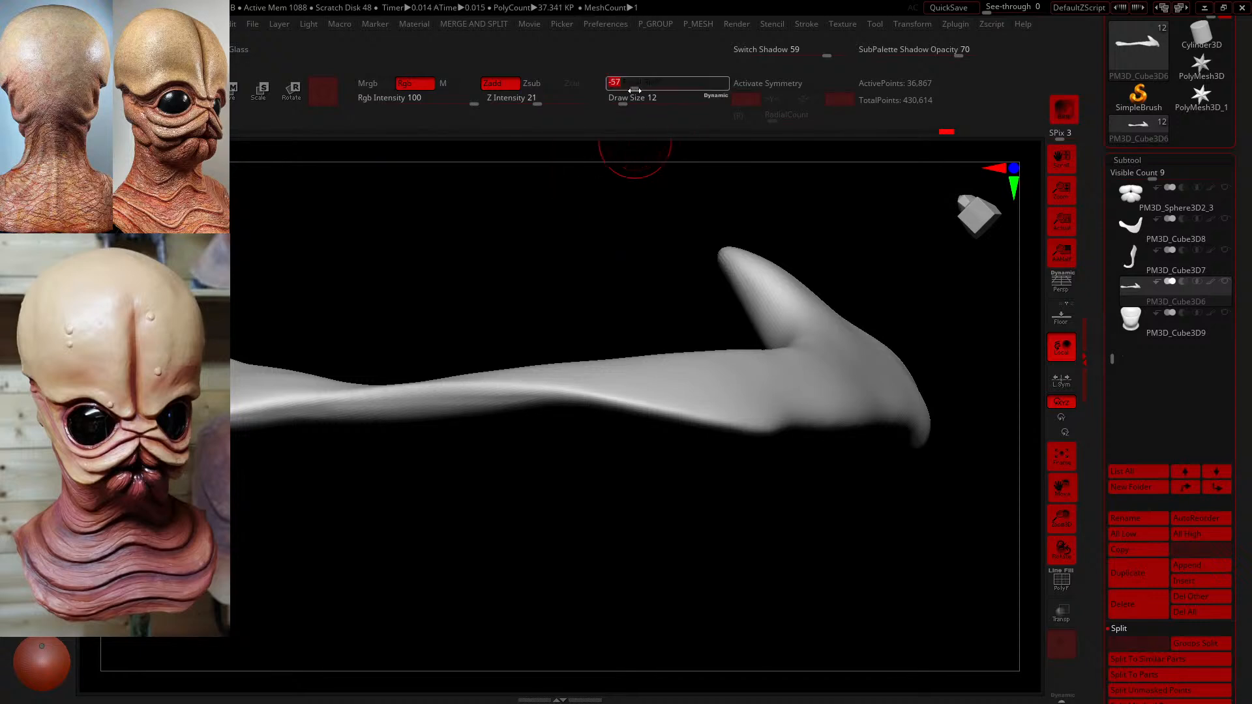
left_click(620, 103)
type("6")
key("Return")
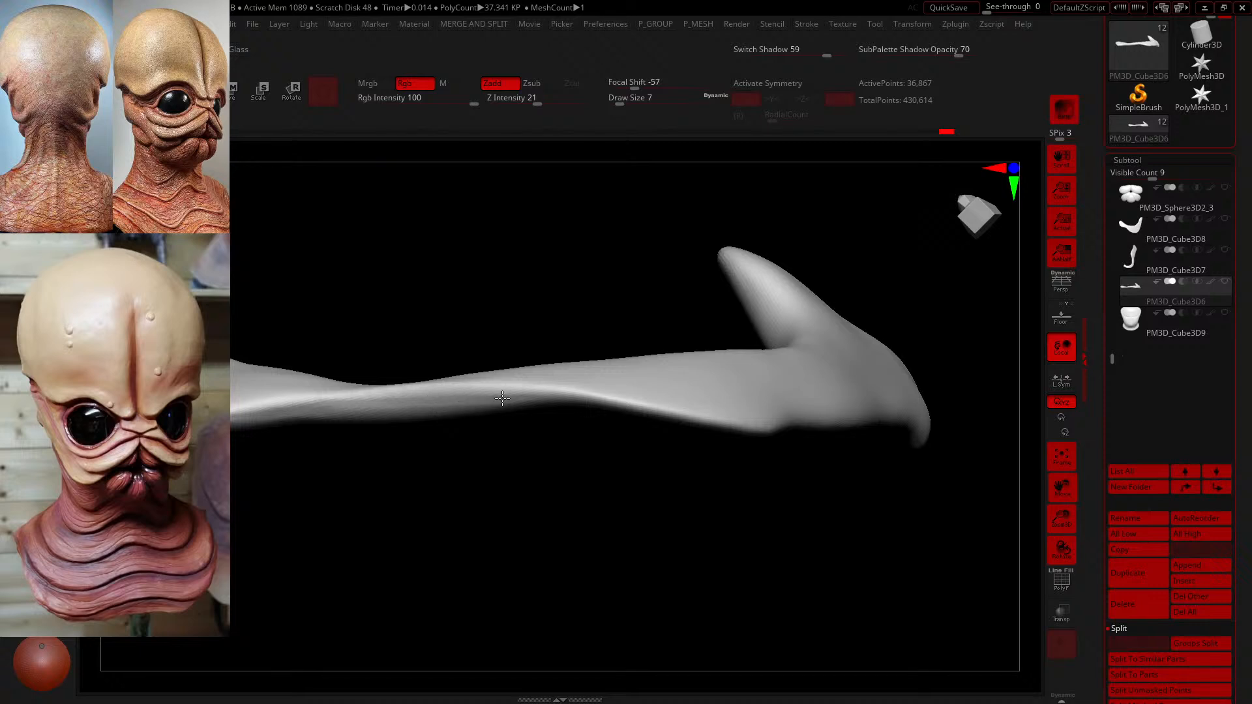
left_click_drag(463, 497, 743, 302)
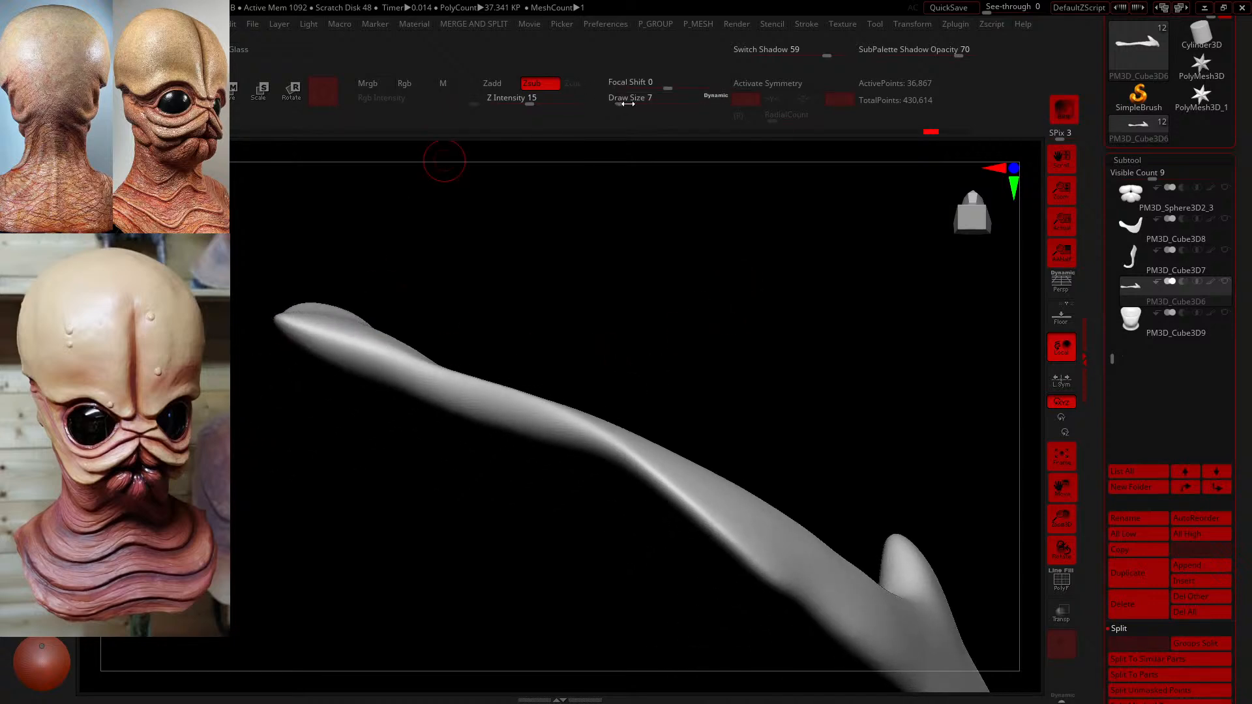
- Carve fine creases along the inner half of the fold's underside with draw size 7, focal shift -40 and Z Intensity 41
mouse_move(618, 103)
left_mouse_down()
mouse_move(630, 104)
mouse_move(617, 104)
left_mouse_up()
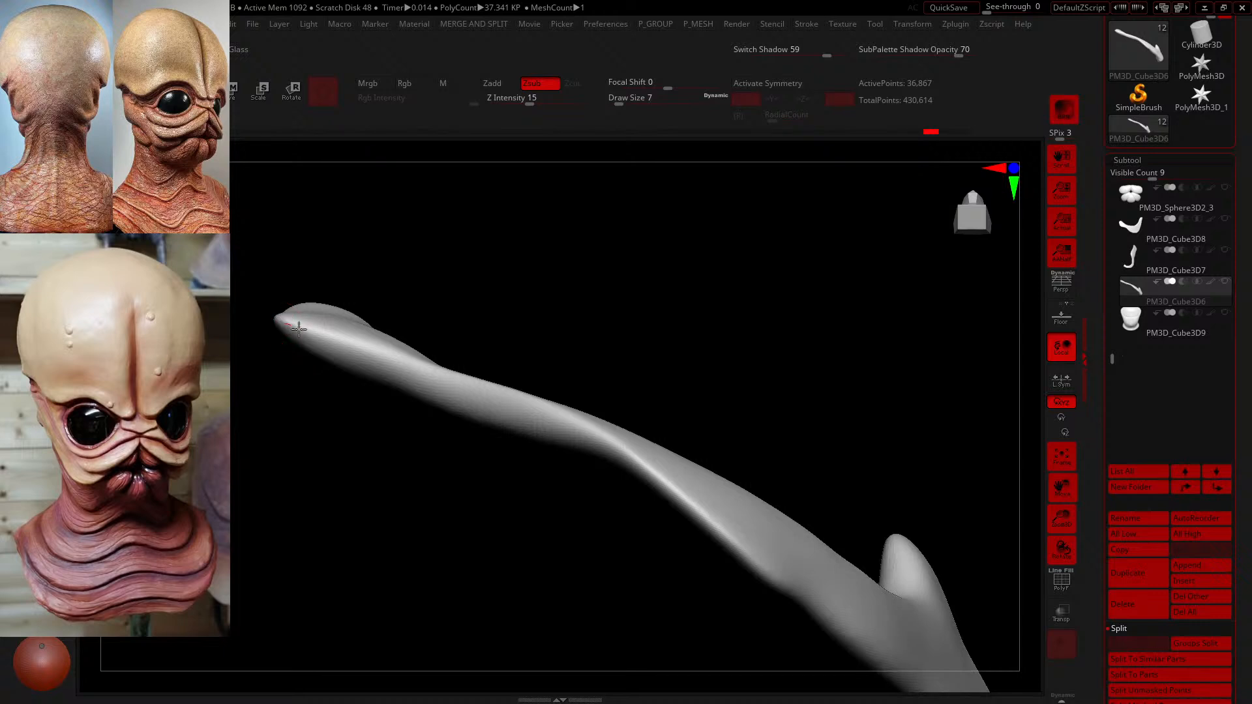
left_click_drag(667, 84, 643, 84)
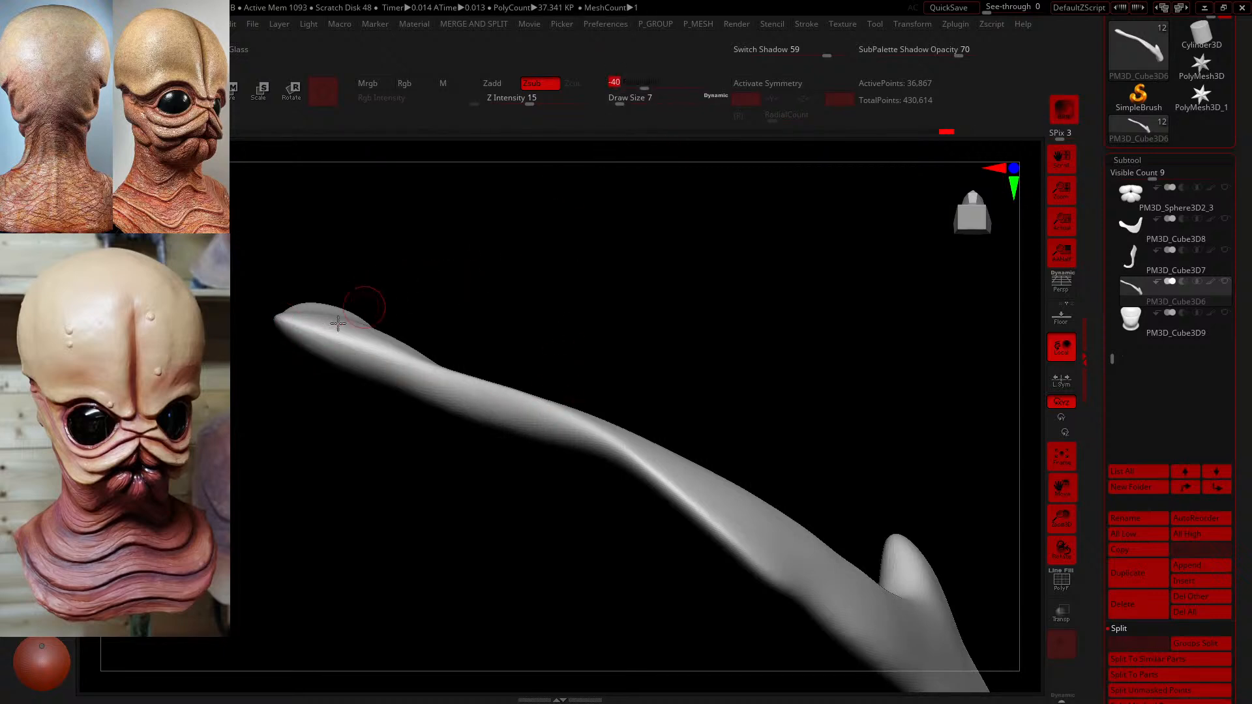
left_click_drag(472, 396, 556, 426)
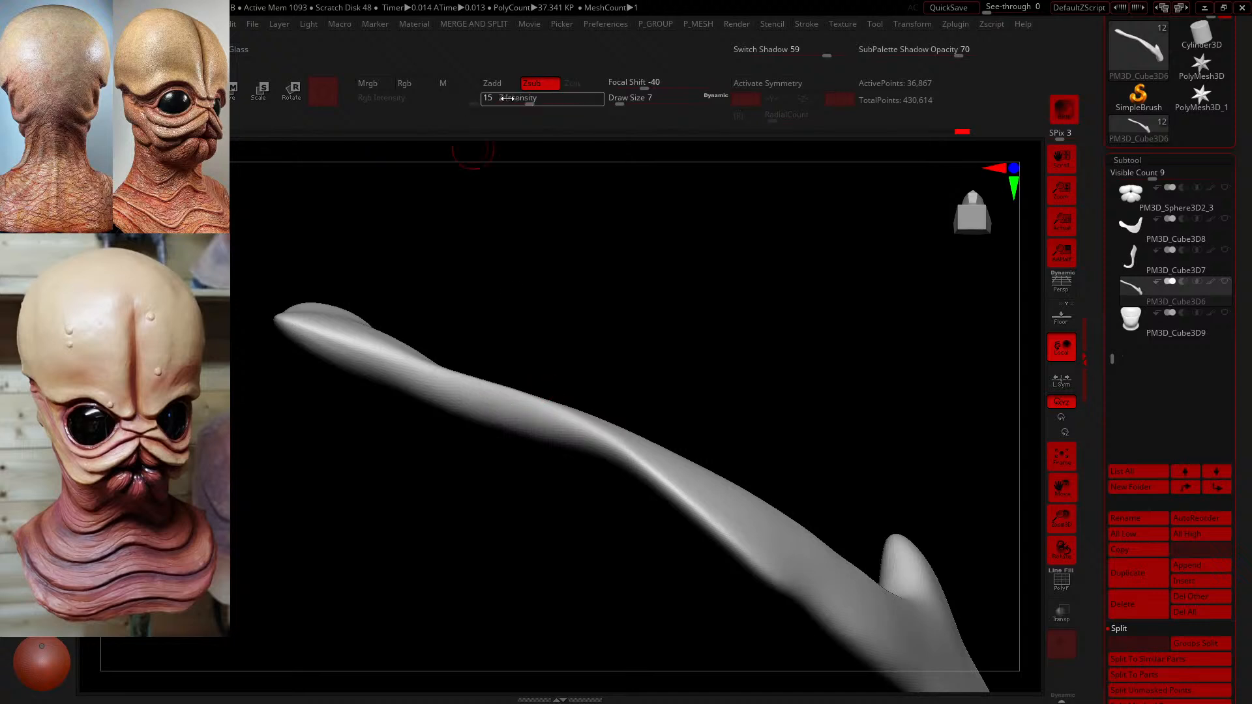
left_click_drag(528, 100, 559, 101)
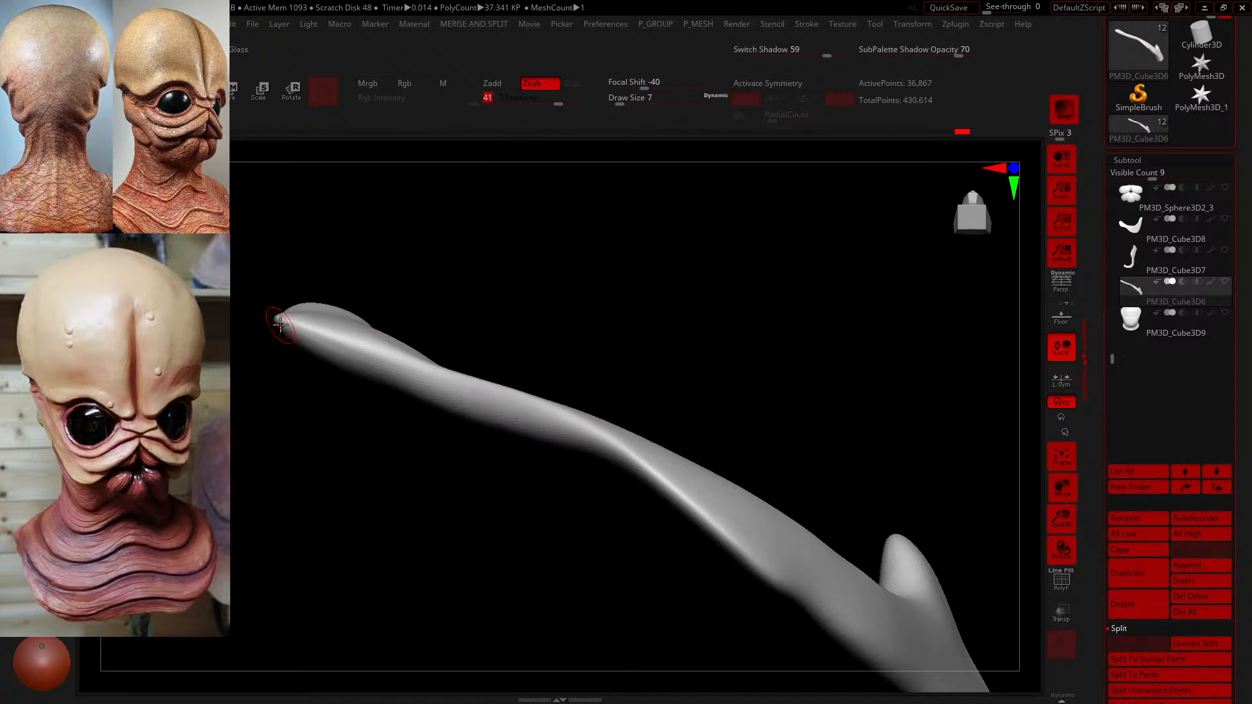
mouse_move(359, 360)
left_mouse_down()
mouse_move(450, 392)
mouse_move(504, 393)
left_mouse_up()
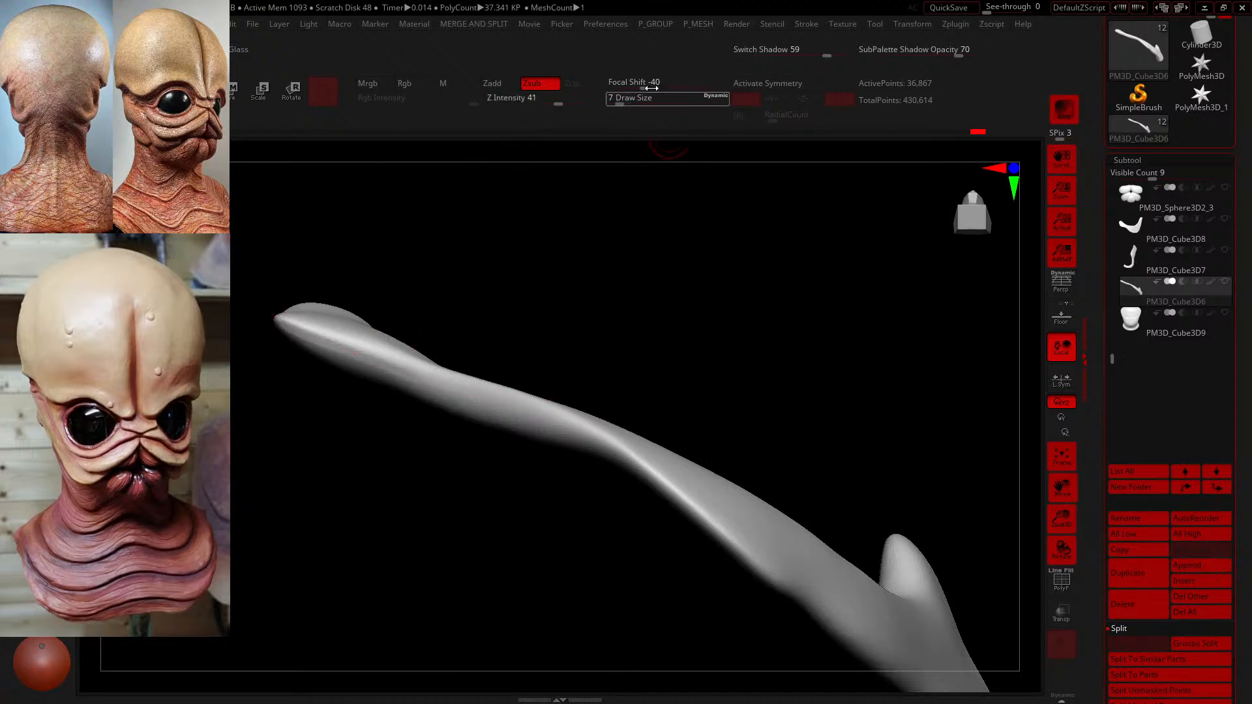
- Try broader carving along the fold's underside at draw size 18, first with Z Intensity 41 and again with 25
left_click_drag(622, 100, 626, 100)
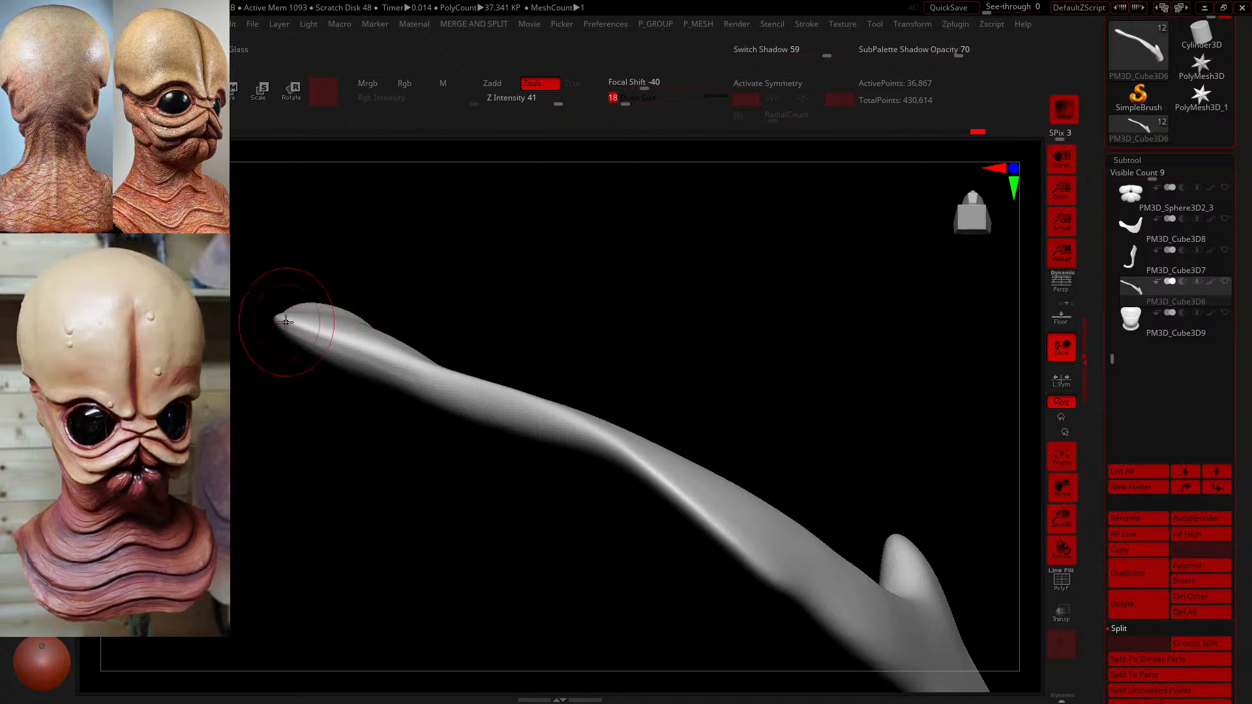
left_click_drag(281, 322, 454, 386)
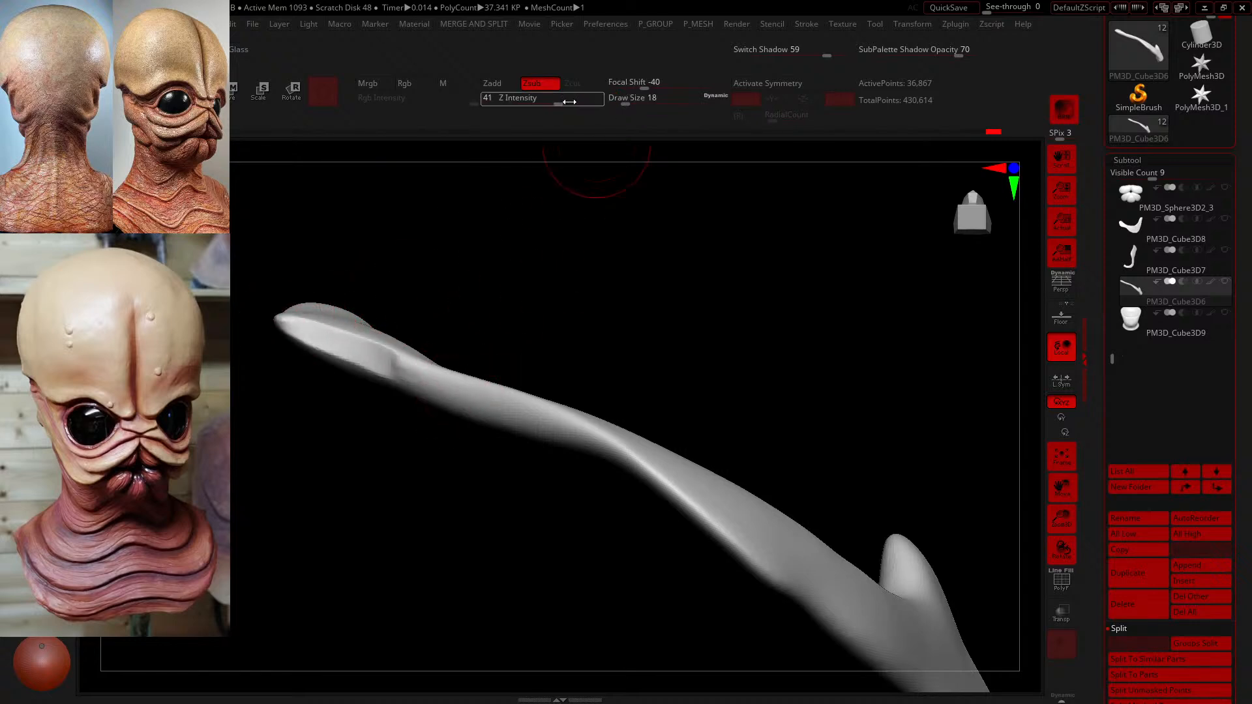
key("ctrl+z")
left_click(544, 98)
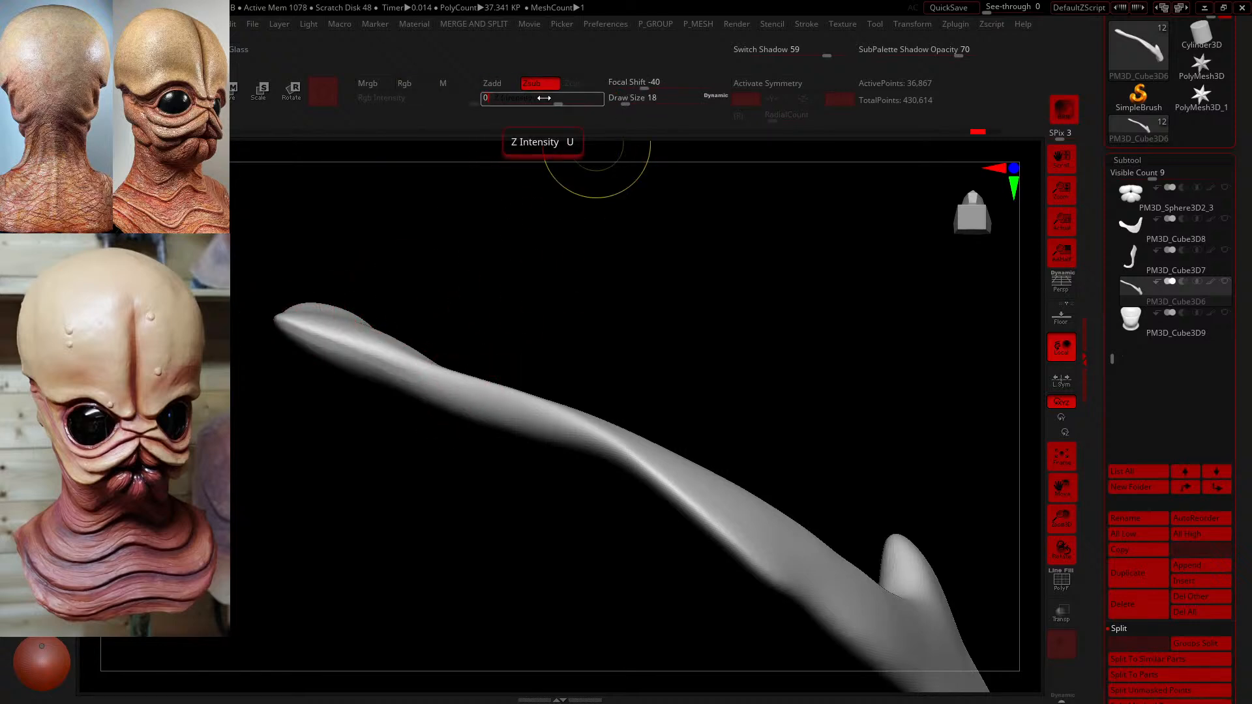
type("25")
key("Return")
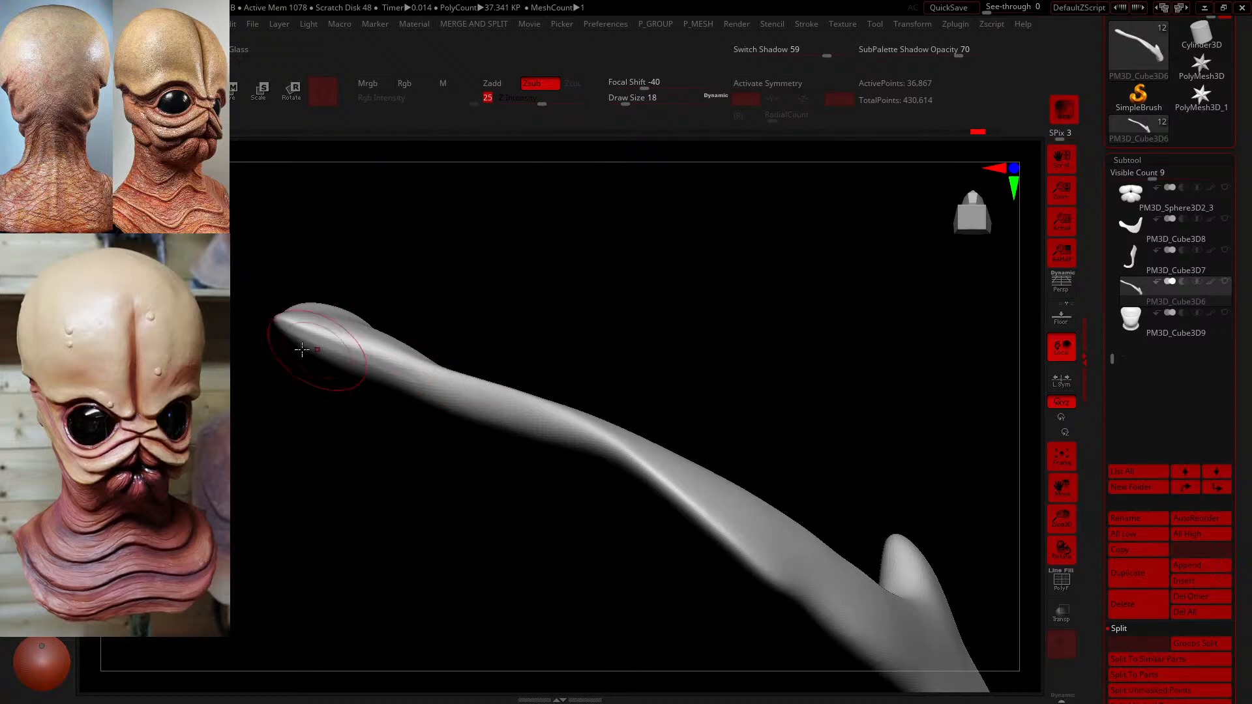
mouse_move(283, 319)
left_mouse_down()
mouse_move(580, 425)
mouse_move(785, 584)
left_mouse_up()
mouse_move(851, 484)
left_mouse_down()
mouse_move(841, 542)
mouse_move(711, 280)
left_mouse_up()
key("ctrl+z")
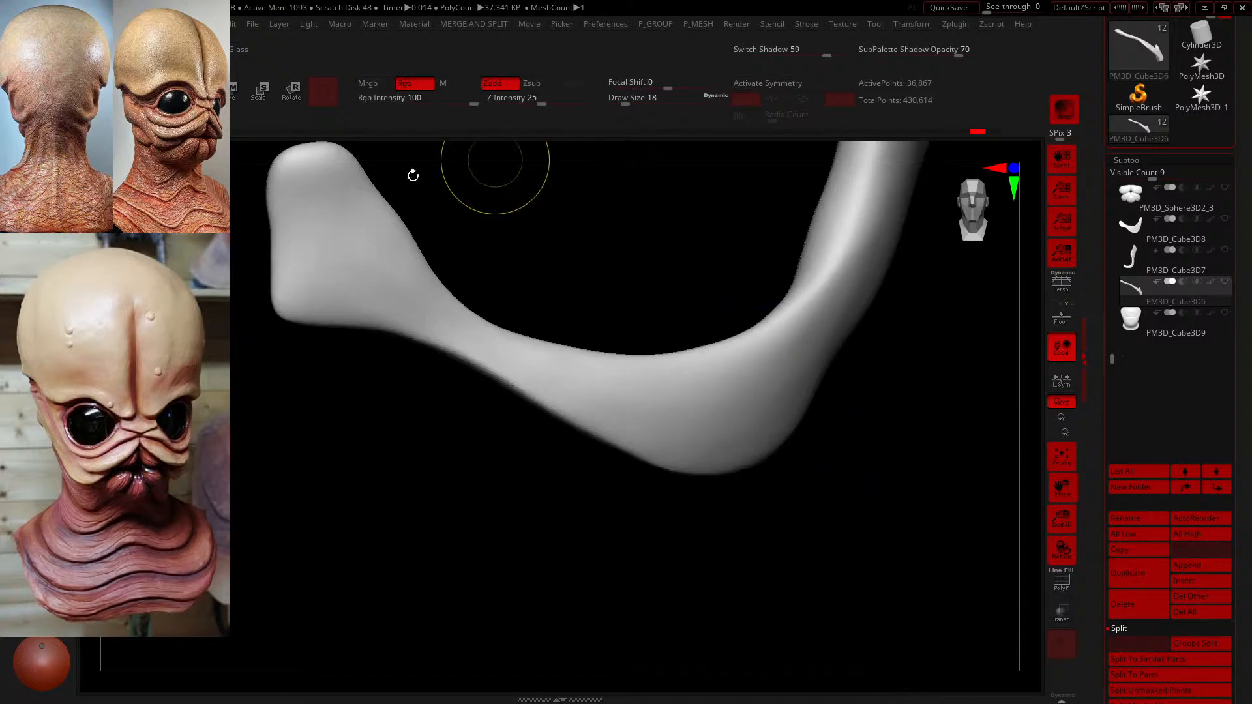
- Carve creases along the fold's underside from its inner end past the middle at Z Intensity 15, ending with draw size 12
mouse_move(626, 663)
left_mouse_down()
mouse_move(503, 431)
mouse_move(584, 352)
mouse_move(595, 424)
left_mouse_up()
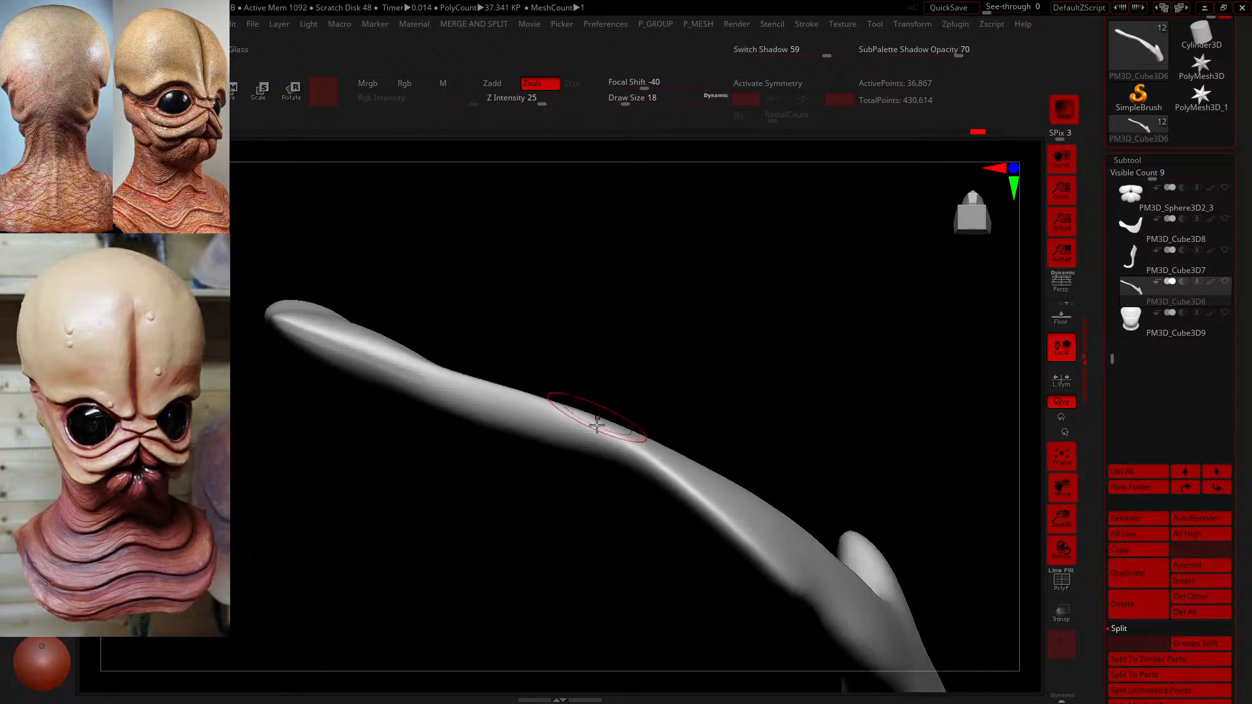
left_click_drag(483, 635, 351, 349)
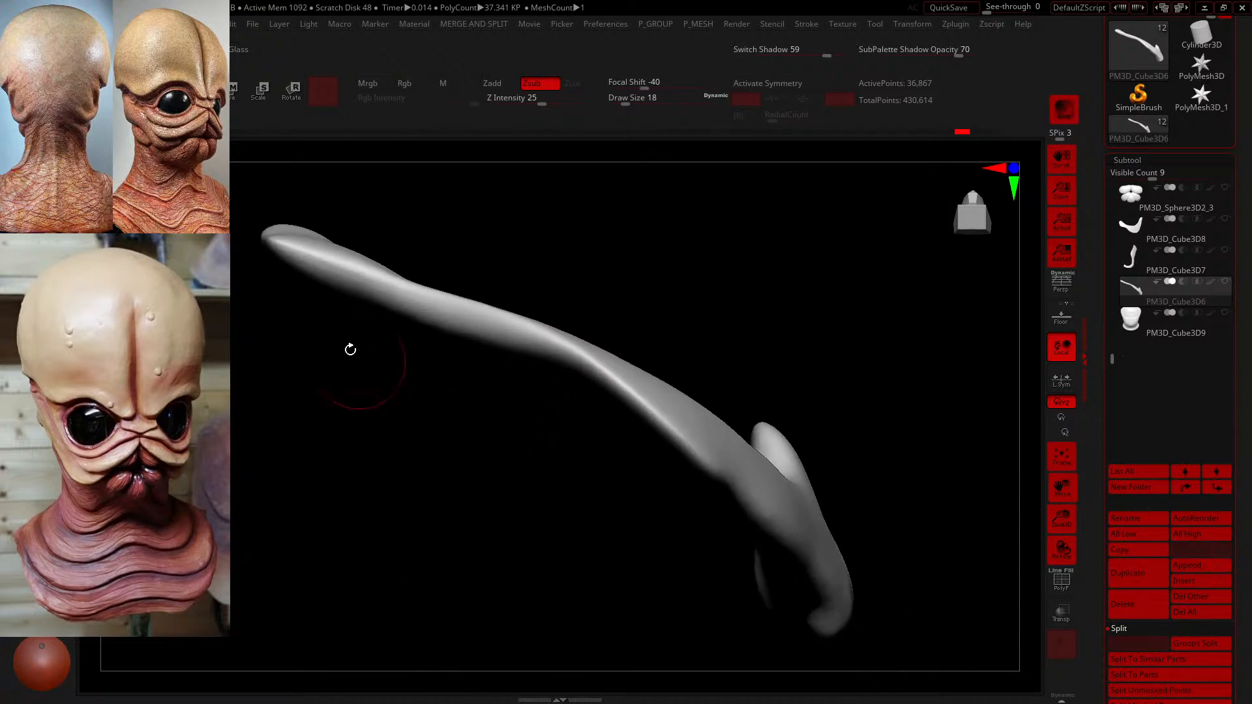
left_click_drag(512, 106, 499, 107)
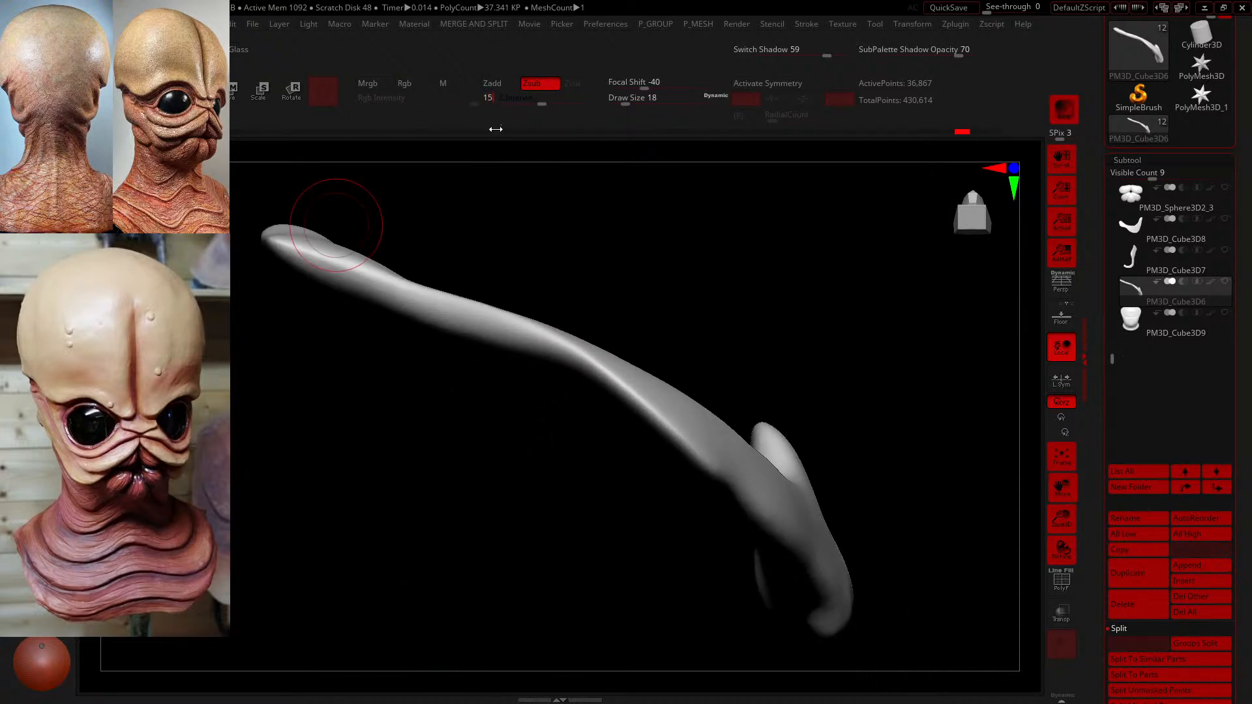
left_click_drag(627, 101, 620, 103)
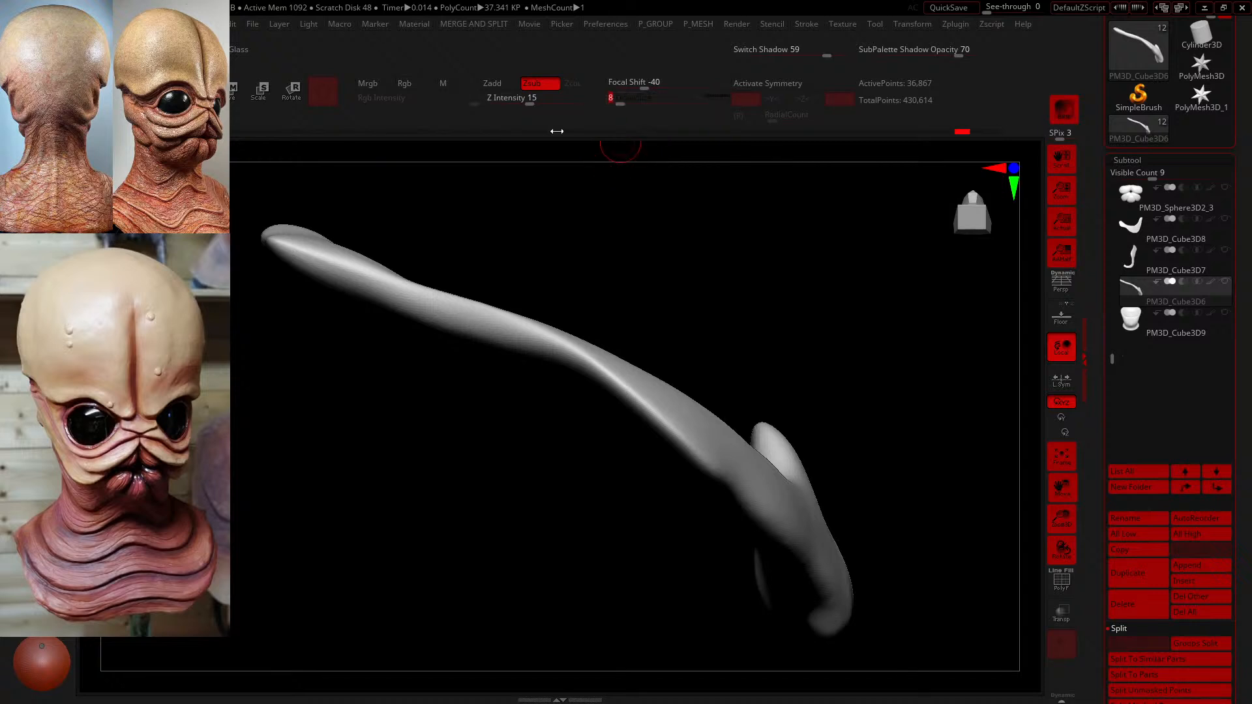
left_click_drag(350, 278, 479, 321)
left_click_drag(626, 104, 632, 103)
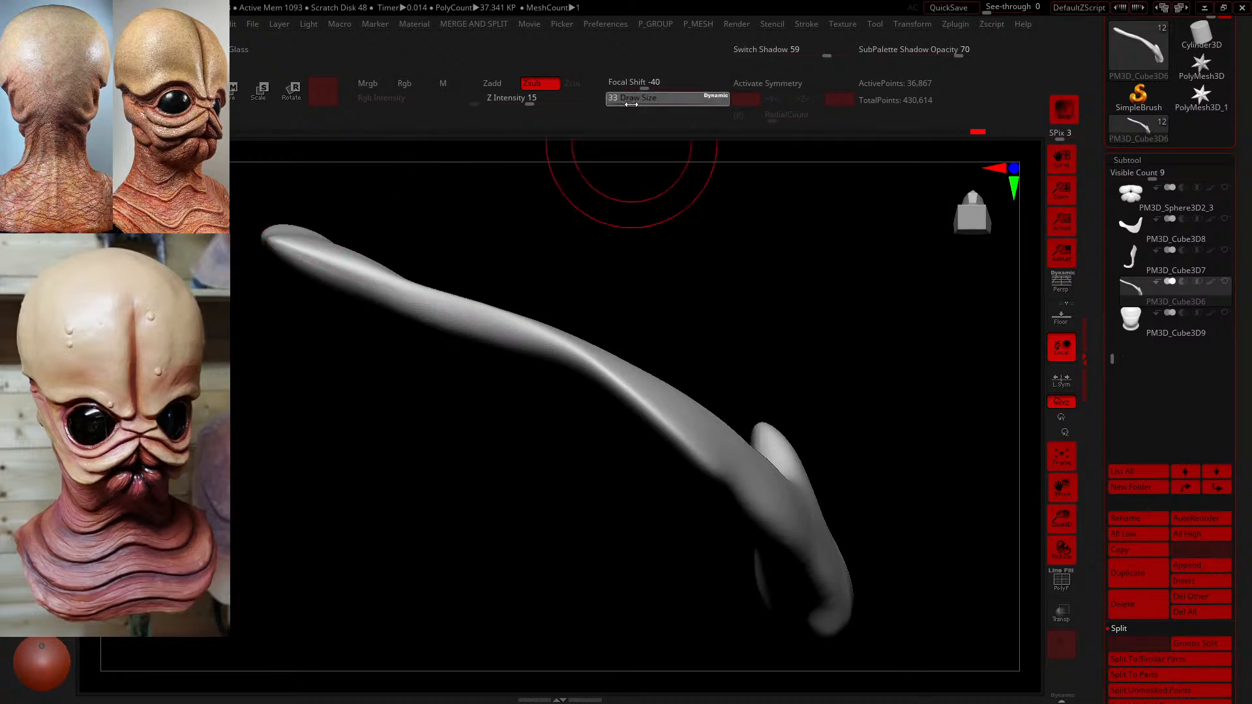
left_click_drag(279, 245, 470, 319)
left_click_drag(603, 357, 670, 439)
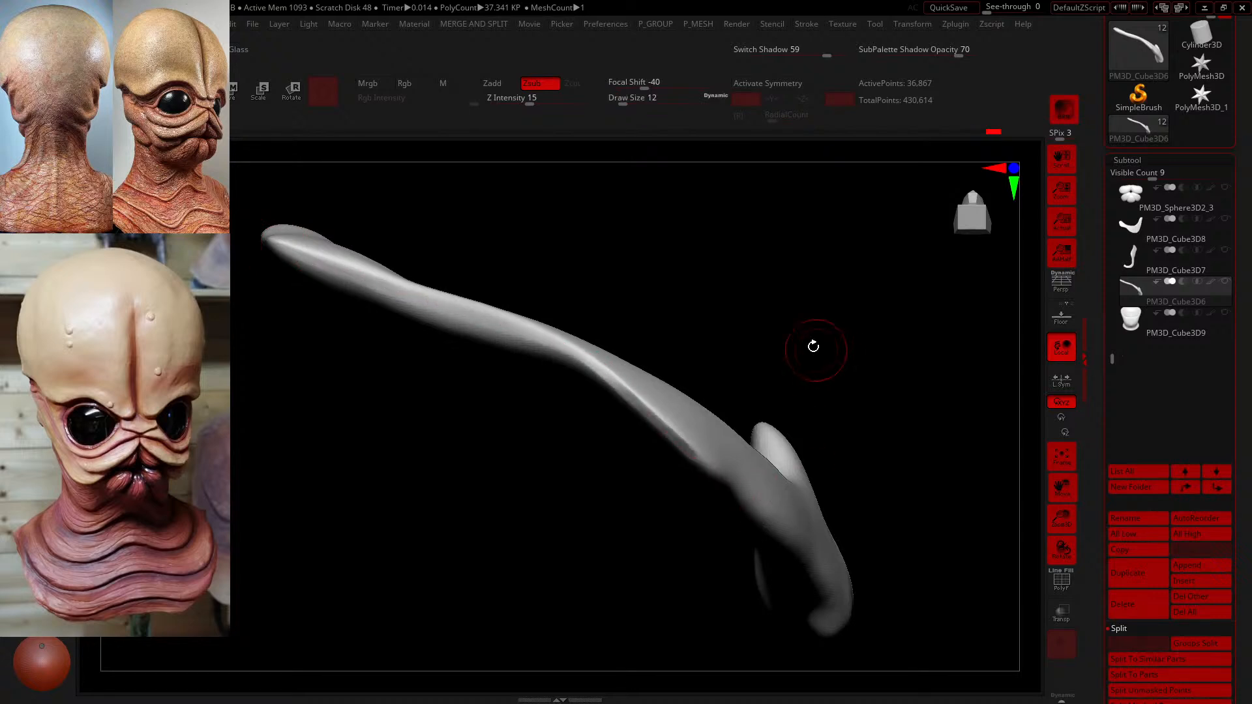
- Extend the underside creases down the fold's outer part at draw size 12, undoing the unwanted strokes
left_click_drag(813, 346, 804, 283)
left_click_drag(862, 428, 791, 294, "alt")
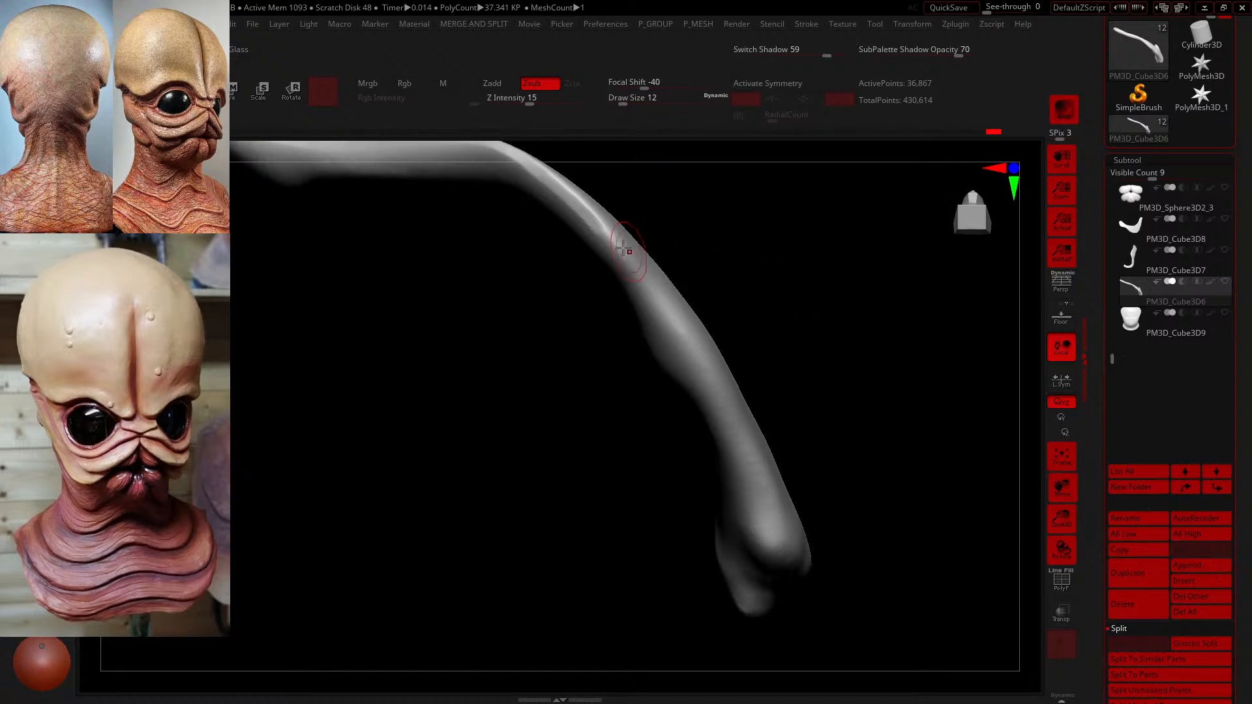
left_click_drag(645, 281, 685, 322)
key("ctrl+z")
left_click_drag(605, 244, 591, 226)
key("ctrl+z")
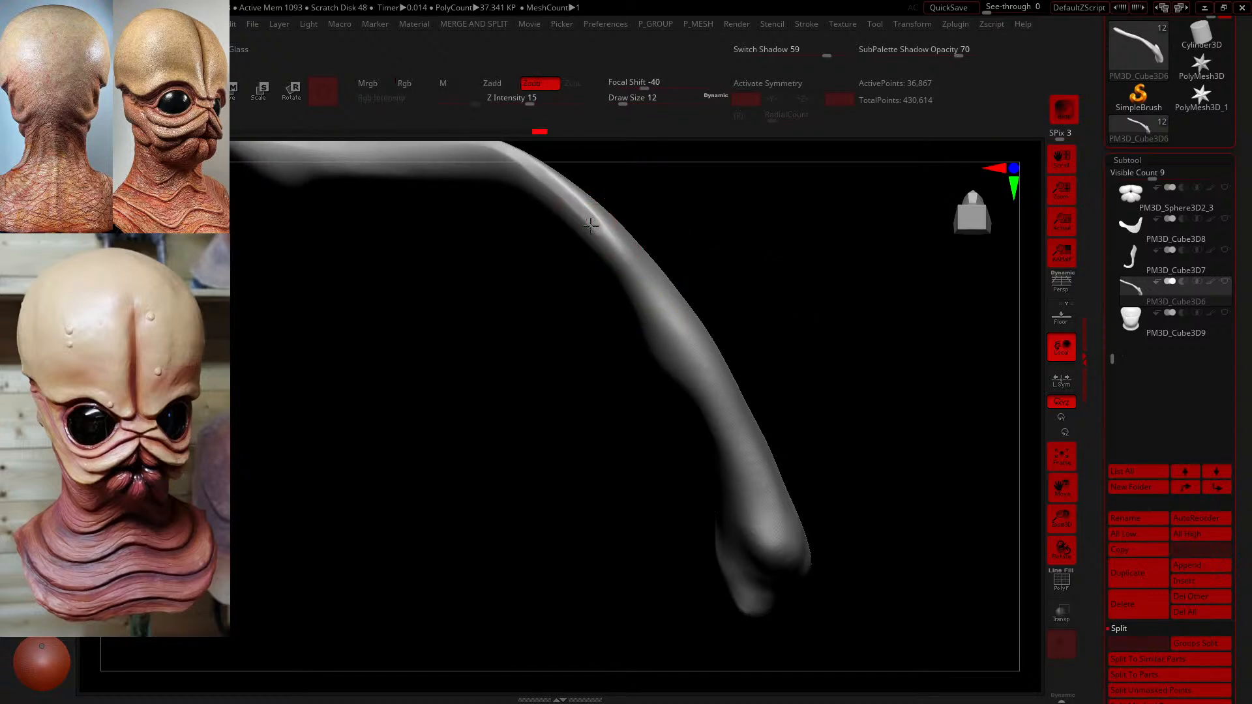
left_click_drag(661, 297, 710, 349)
left_click_drag(762, 422, 764, 427)
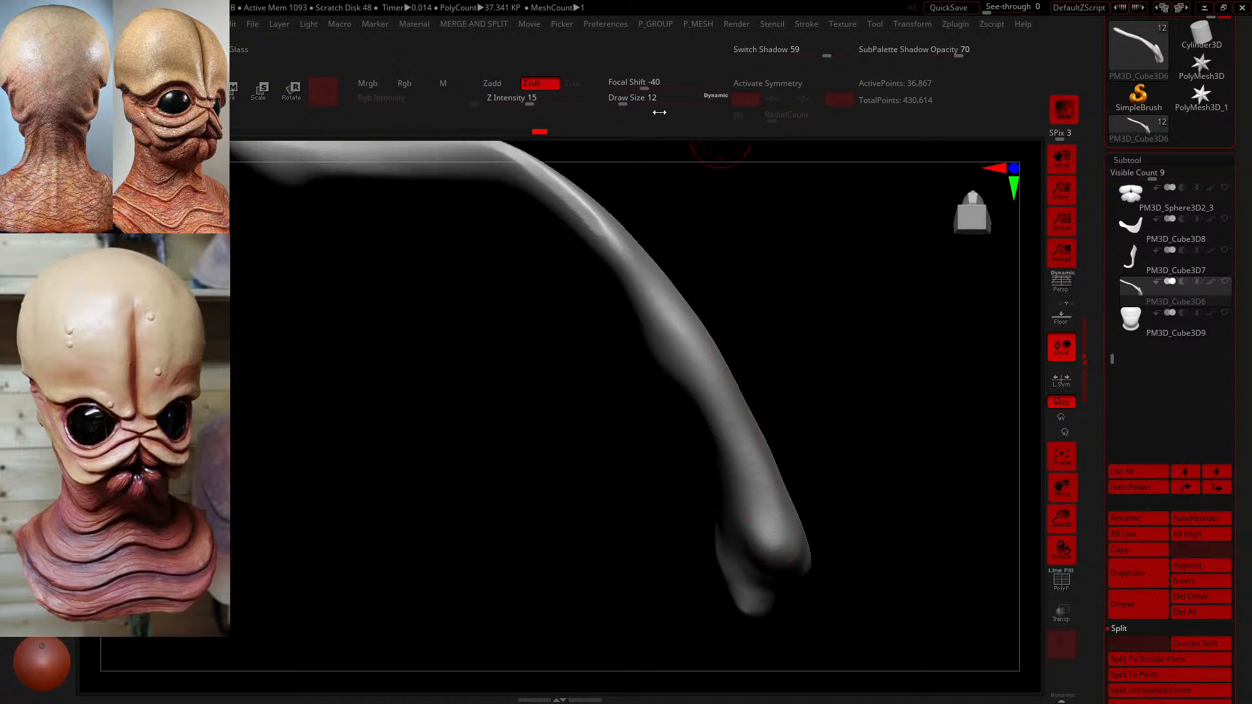
- Try wider carving strokes up the fold's outer part from its end at draw size 24, undoing each attempt
left_click_drag(651, 101, 656, 100)
mouse_move(756, 484)
left_mouse_down()
mouse_move(744, 393)
mouse_move(691, 327)
left_mouse_up()
key("ctrl+z")
mouse_move(748, 487)
left_mouse_down()
mouse_move(708, 366)
mouse_move(659, 289)
mouse_move(577, 199)
mouse_move(484, 145)
left_mouse_up()
mouse_move(802, 303)
left_mouse_down()
mouse_move(811, 415)
mouse_move(793, 422)
left_mouse_up()
mouse_move(853, 349)
left_mouse_down("alt")
mouse_move(830, 420)
mouse_move(842, 444)
mouse_move(899, 313)
left_mouse_up("alt")
key("ctrl+z")
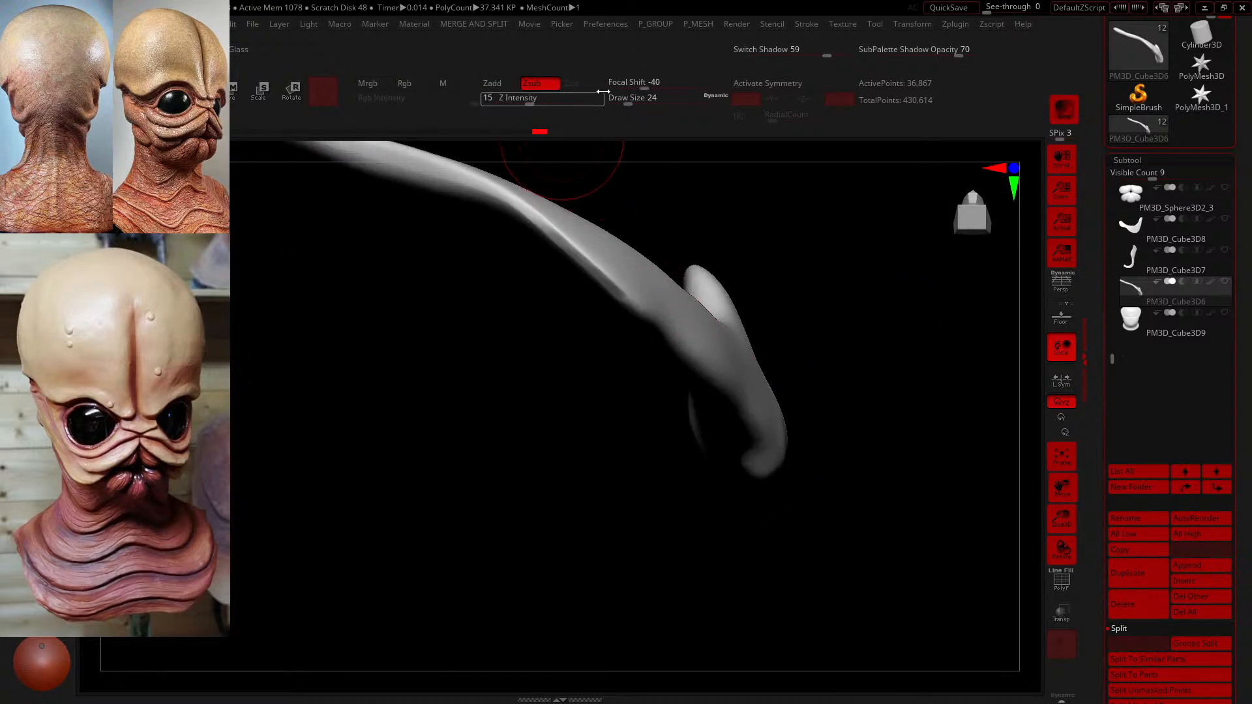
- Try a finer carving stroke down the fold's outer part at draw size 15
left_click_drag(652, 96, 637, 126)
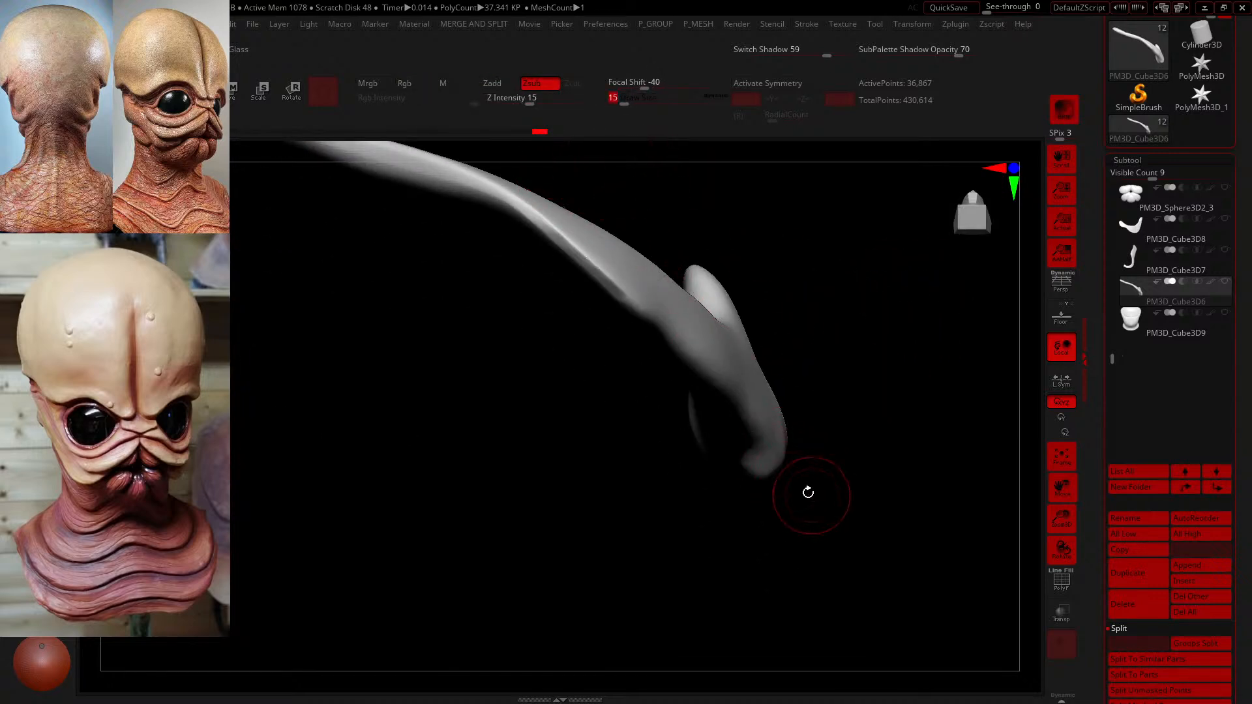
mouse_move(807, 489)
left_mouse_down()
mouse_move(831, 383)
mouse_move(688, 246)
mouse_move(678, 273)
mouse_move(744, 370)
left_mouse_up()
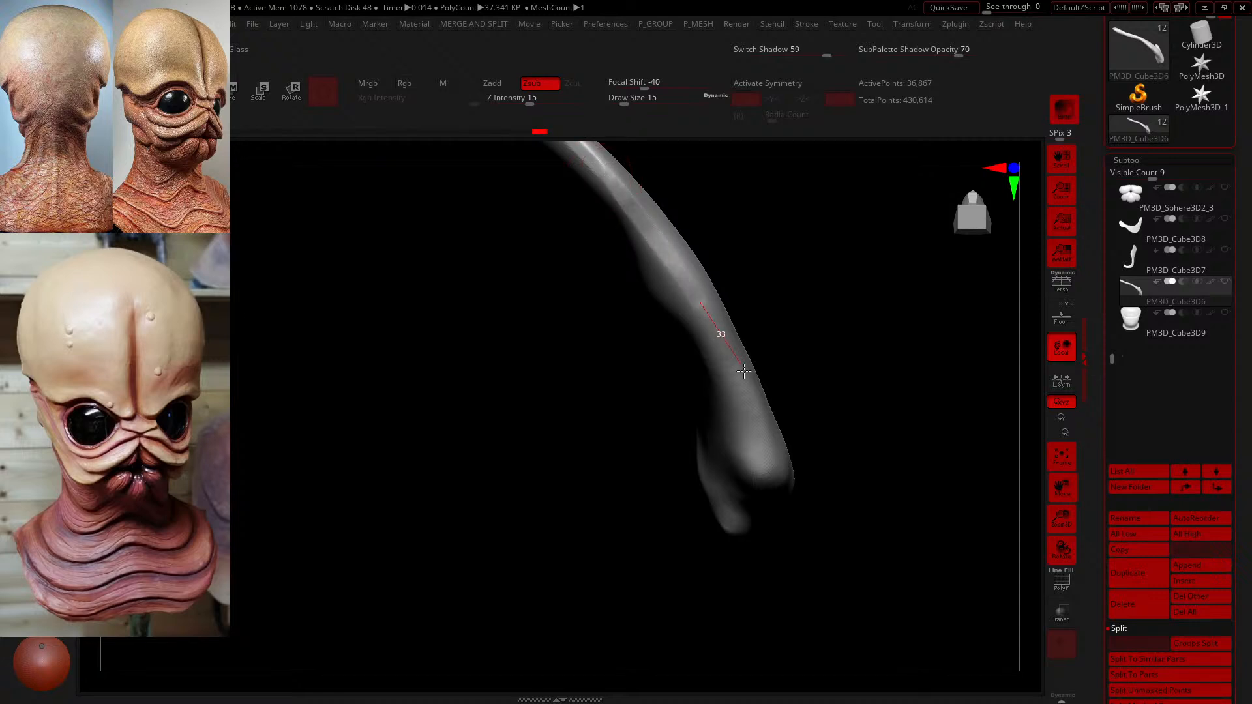
left_click_drag(780, 520, 800, 518)
mouse_move(843, 402)
left_mouse_down()
mouse_move(867, 442)
mouse_move(807, 276)
mouse_move(817, 454)
mouse_move(788, 341)
mouse_move(817, 360)
left_mouse_up()
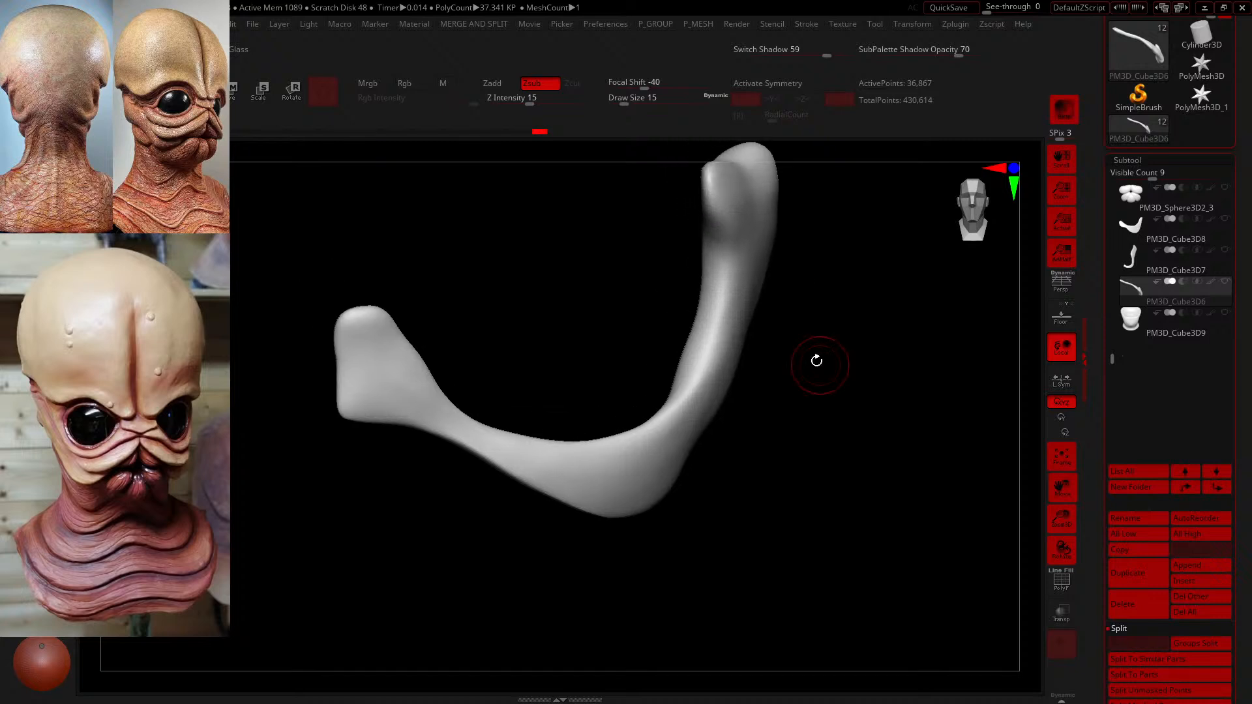
- Carve a crease along the fold's lower front from its inner end to the middle, with draw size reduced to 7 for smoothing
mouse_move(363, 411)
left_mouse_down()
mouse_move(508, 447)
mouse_move(534, 482)
mouse_move(630, 517)
left_mouse_up()
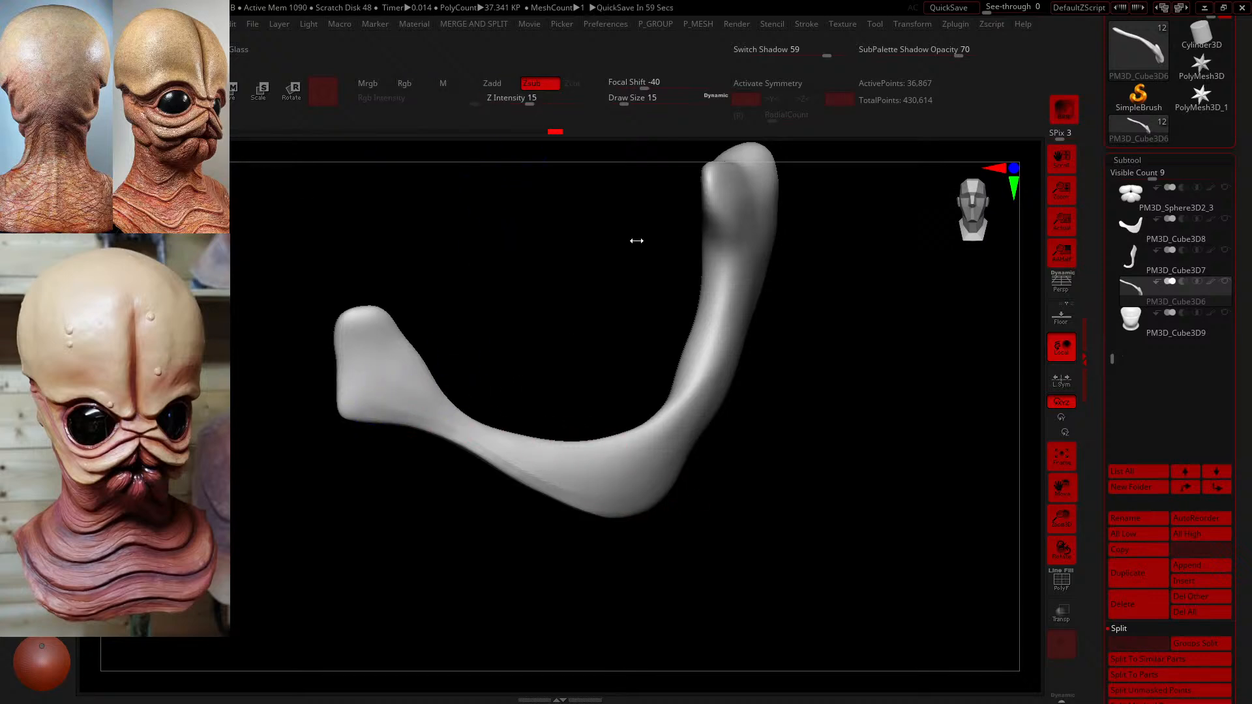
left_click_drag(630, 103, 620, 103)
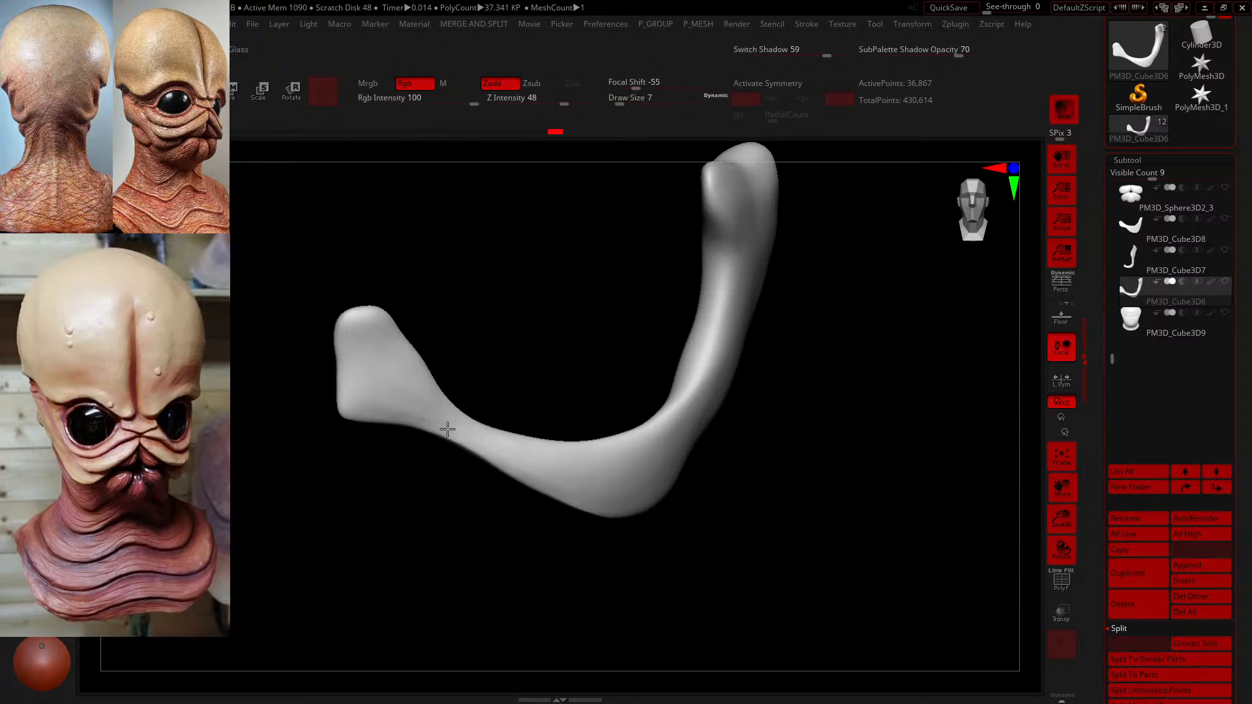
left_click_drag(784, 436, 763, 472, "alt")
mouse_move(759, 472)
left_mouse_down()
mouse_move(732, 470)
mouse_move(768, 480)
left_mouse_up()
- Turn off LazyMouse and carve a broad, shallow hollow down the fold's outer arm at draw size 33
mouse_move(628, 100)
left_mouse_down()
mouse_move(643, 100)
mouse_move(630, 101)
left_mouse_up()
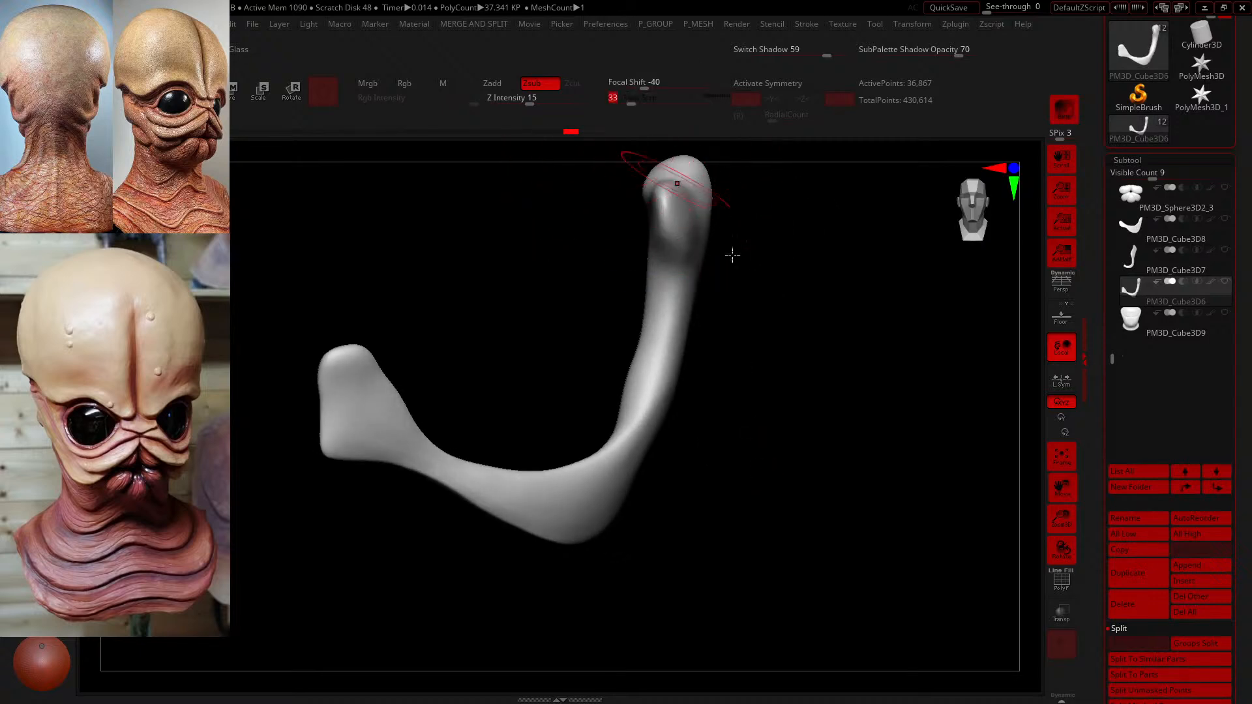
left_click_drag(732, 254, 846, 367)
mouse_move(527, 339)
left_mouse_down()
mouse_move(531, 327)
mouse_move(487, 433)
left_mouse_up()
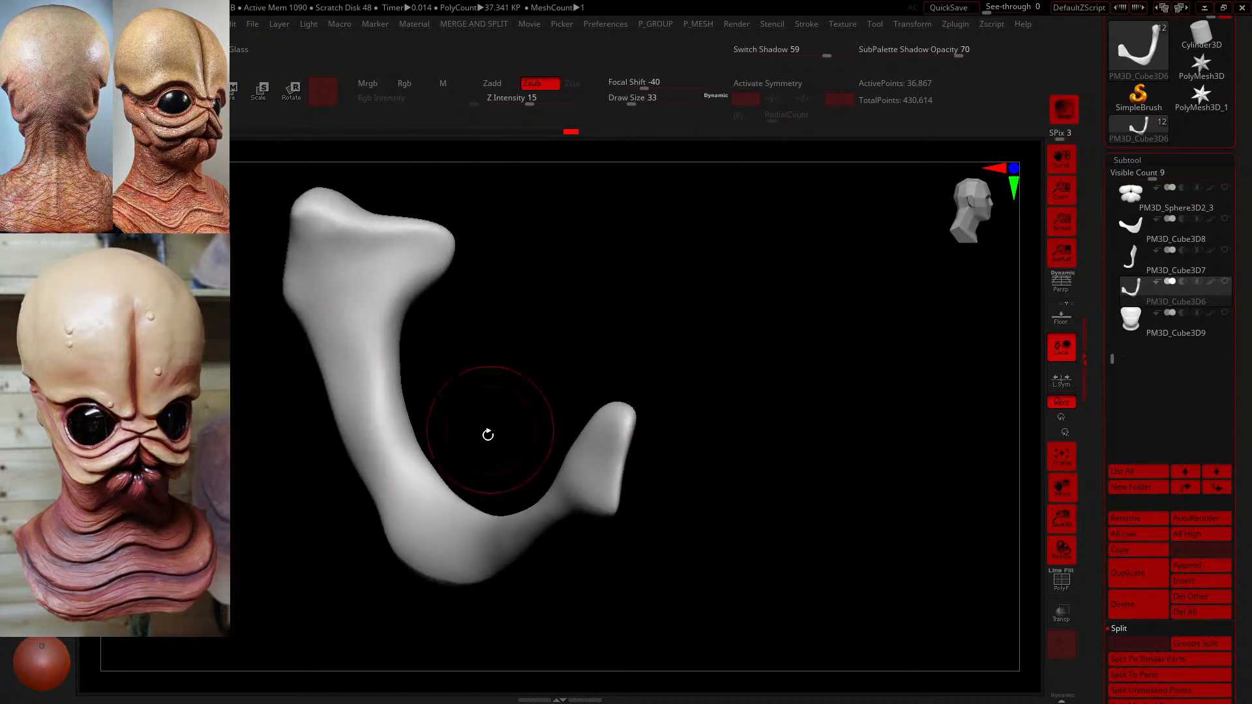
mouse_move(408, 497)
left_mouse_down()
mouse_move(338, 302)
mouse_move(363, 271)
left_mouse_up()
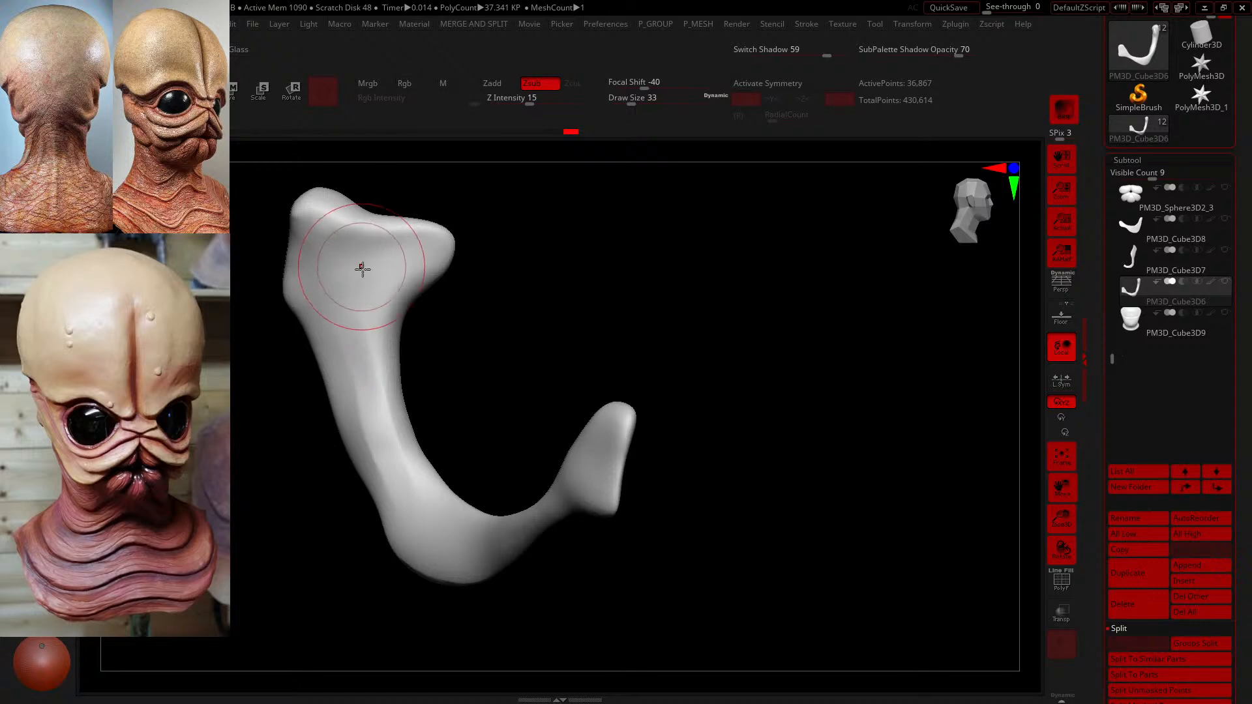
mouse_move(809, 23)
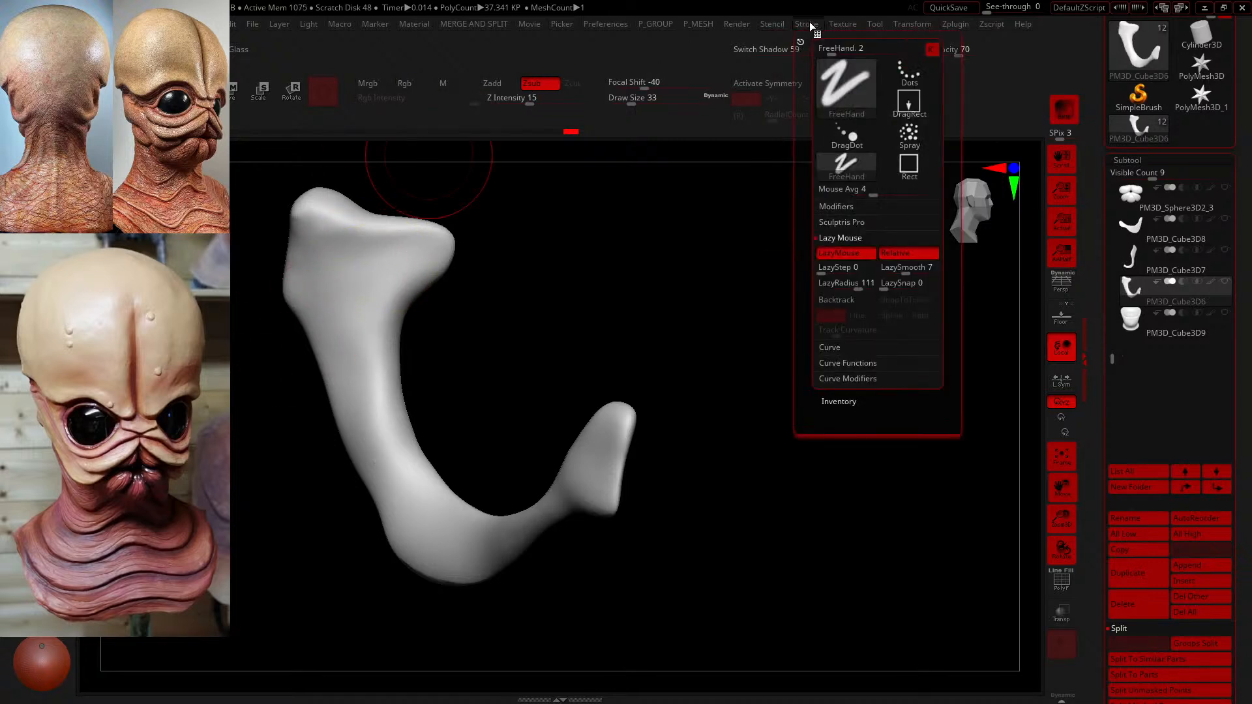
left_click(831, 255)
mouse_move(346, 308)
left_mouse_down()
mouse_move(378, 425)
mouse_move(425, 515)
mouse_move(350, 350)
mouse_move(385, 471)
mouse_move(442, 522)
mouse_move(405, 470)
mouse_move(370, 308)
mouse_move(362, 372)
left_mouse_up()
- Carve broader hollows across the fold's middle and outer bend at draw size 45 and smooth the transitions
key("]")
key("]")
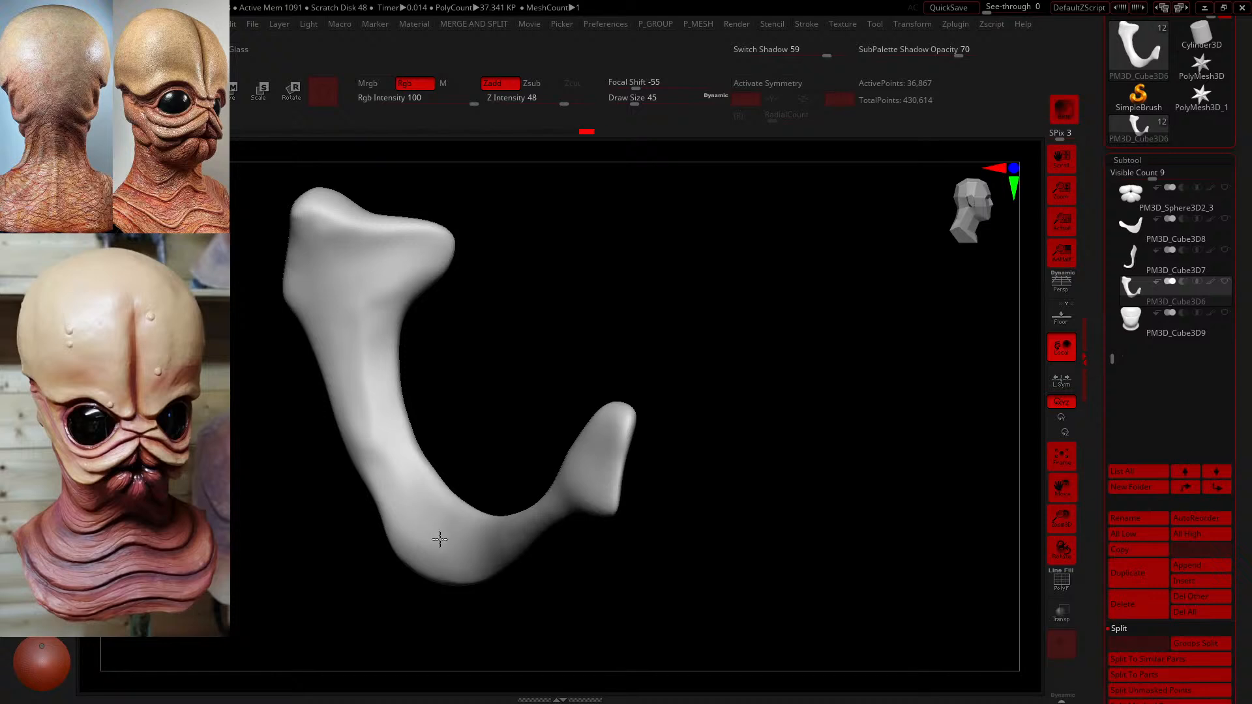
left_click_drag(724, 381, 654, 330)
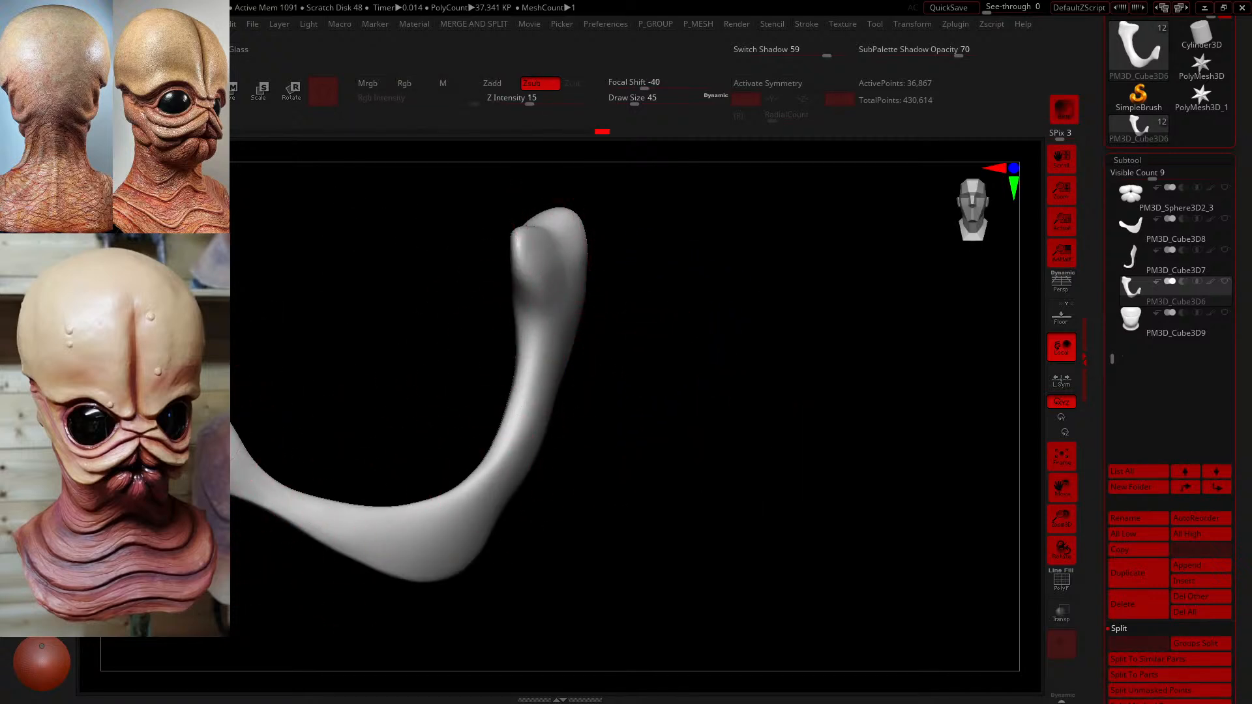
mouse_move(296, 506)
left_mouse_down()
mouse_move(380, 540)
mouse_move(455, 532)
mouse_move(503, 497)
left_mouse_up()
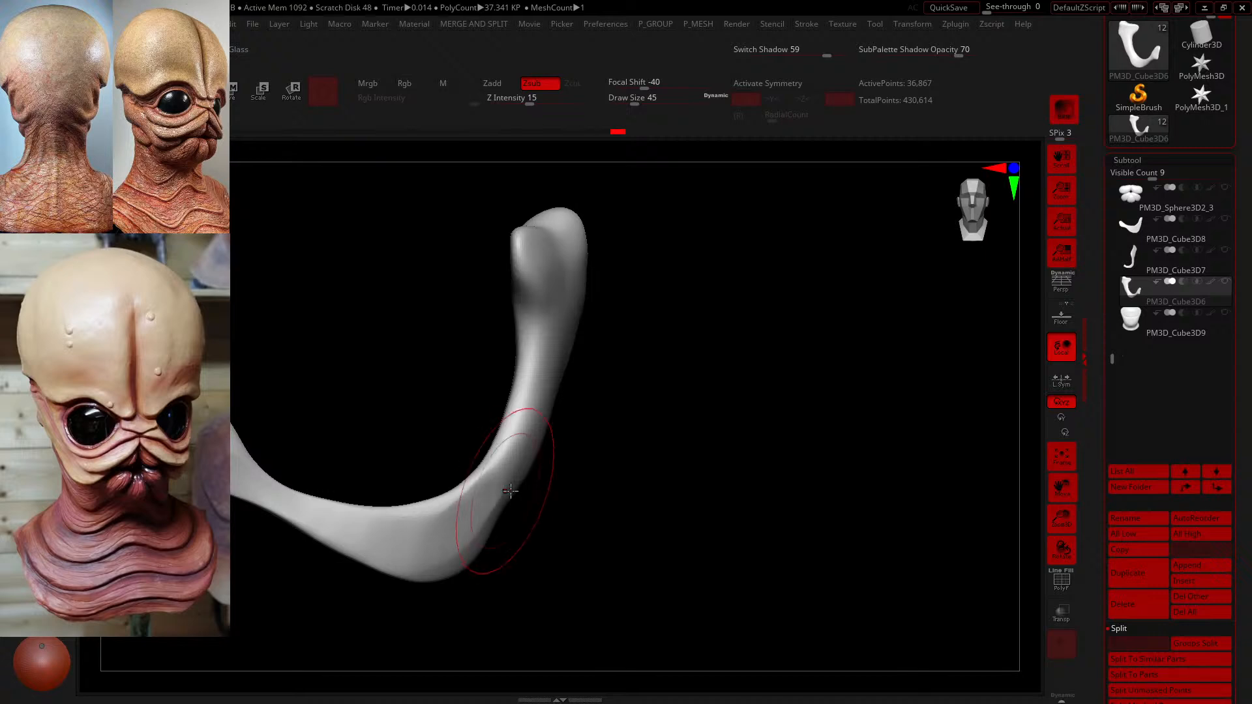
left_click_drag(631, 505, 605, 506)
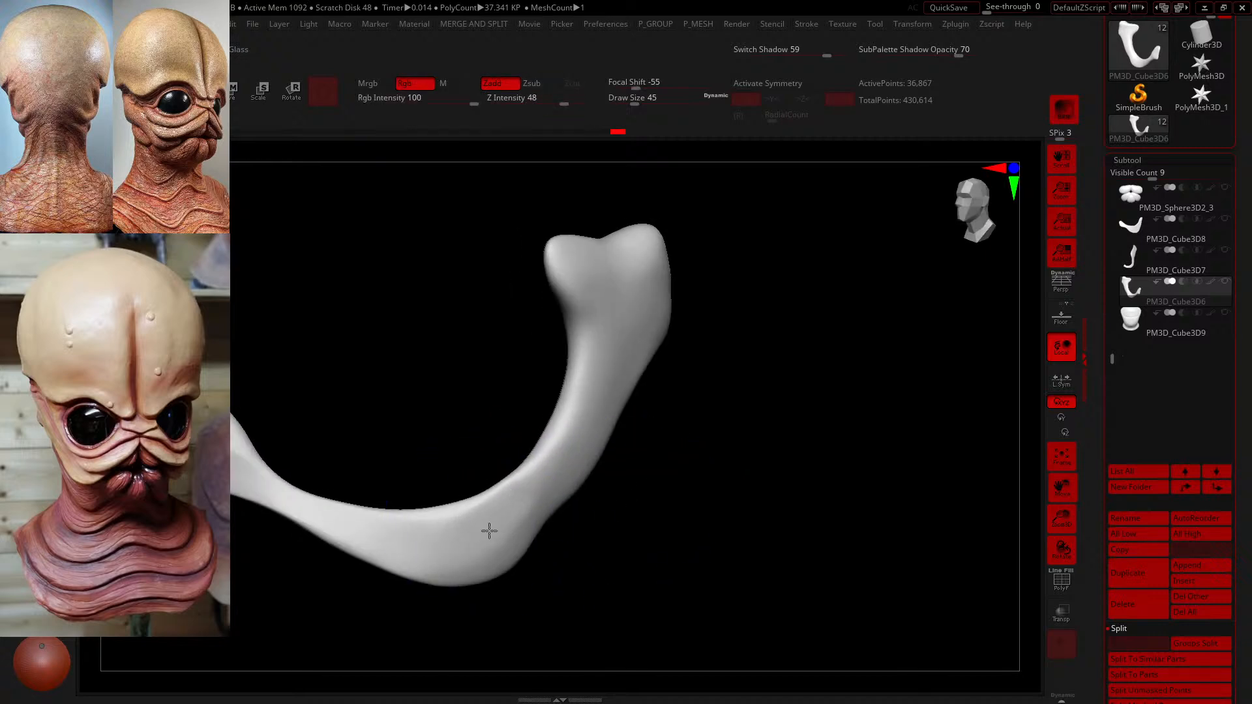
mouse_move(489, 531)
left_mouse_down("shift")
mouse_move(447, 551)
mouse_move(532, 515)
mouse_move(481, 536)
left_mouse_up("shift")
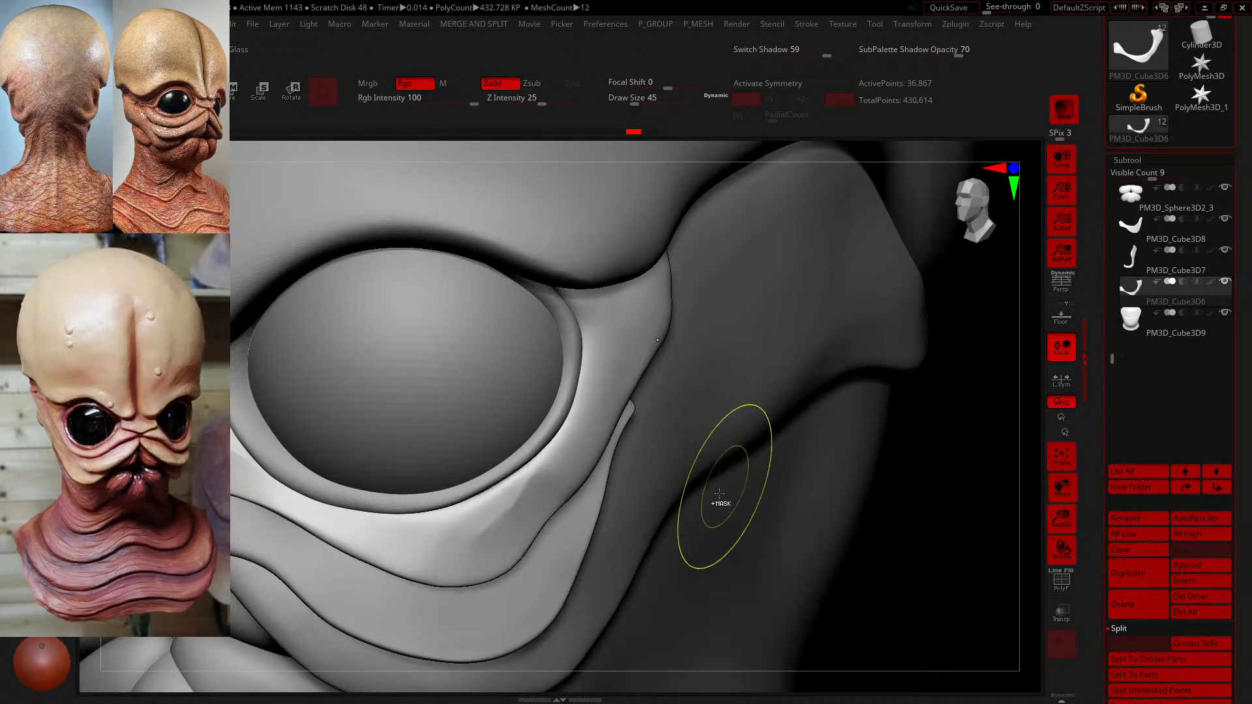
- Show the whole head and reshape the fold below the eye at draw size 45 and Z Intensity 51, smoothing its inner half
mouse_move(549, 497)
left_mouse_down("shift")
mouse_move(481, 519)
mouse_move(498, 503)
mouse_move(475, 503)
mouse_move(499, 470)
mouse_move(464, 496)
left_mouse_up("shift")
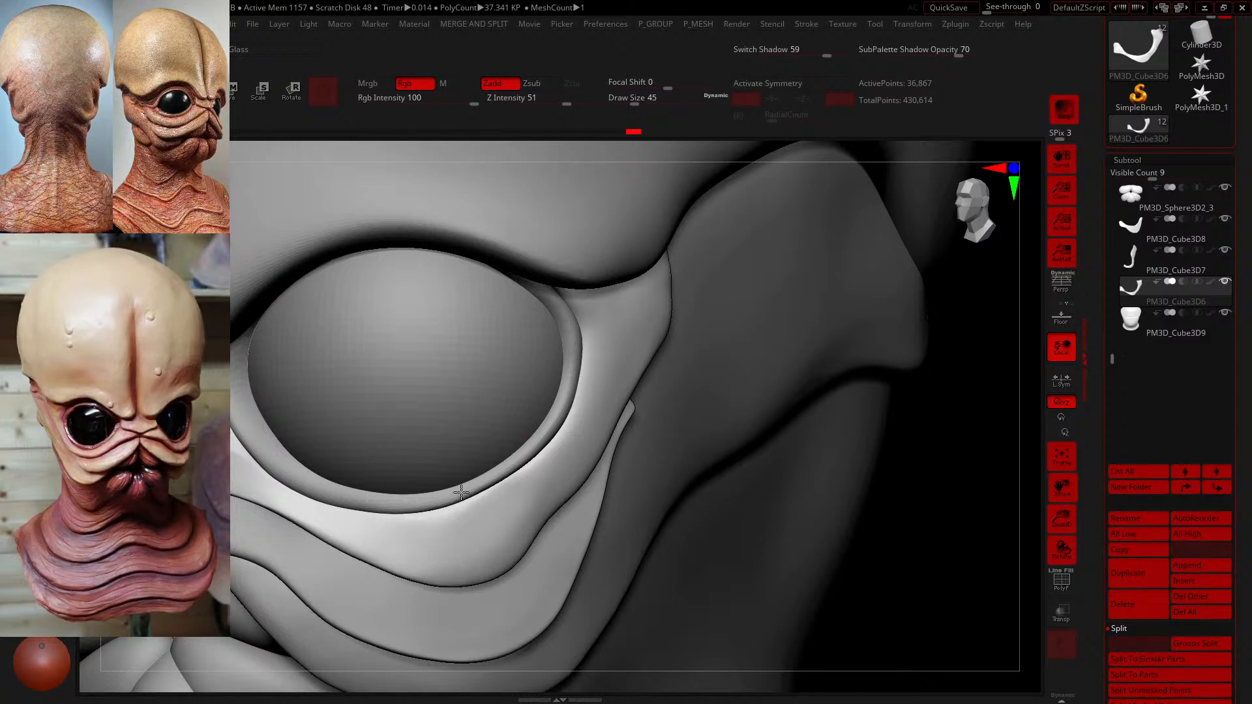
left_click_drag(887, 545, 1070, 487)
mouse_move(482, 456)
left_mouse_down("shift")
mouse_move(476, 433)
mouse_move(430, 470)
mouse_move(424, 417)
mouse_move(469, 457)
left_mouse_up("shift")
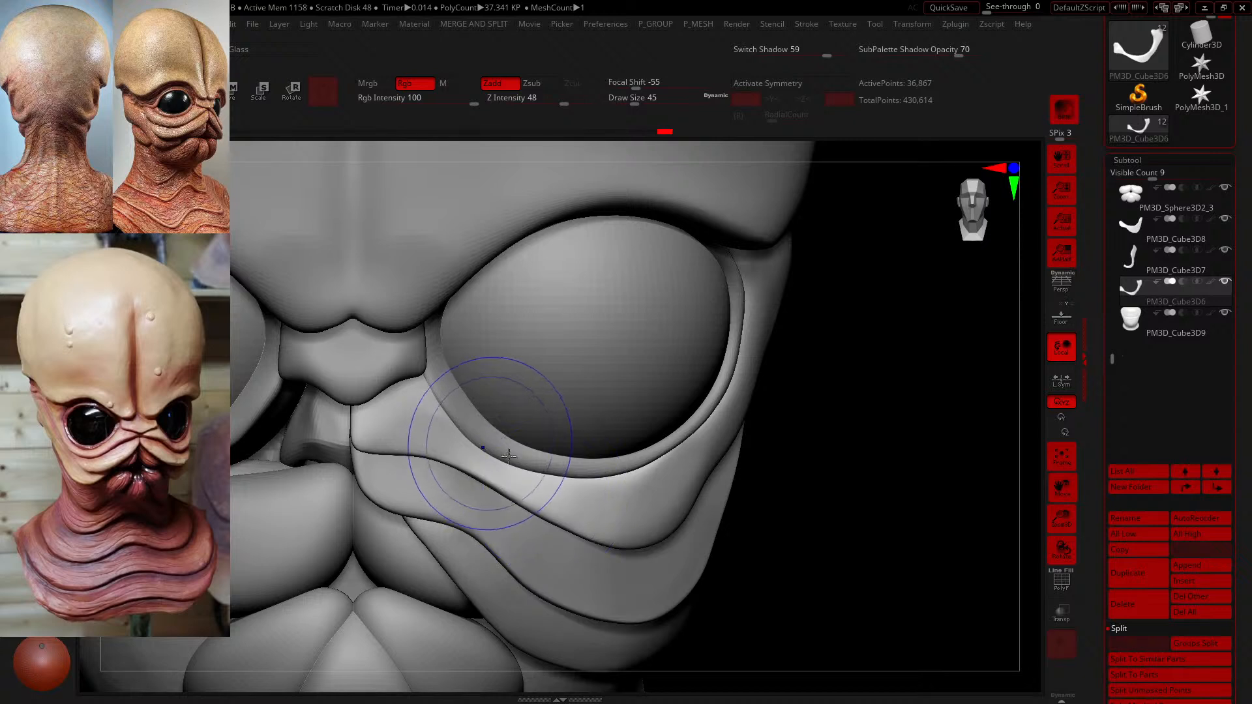
left_click_drag(876, 512, 861, 494)
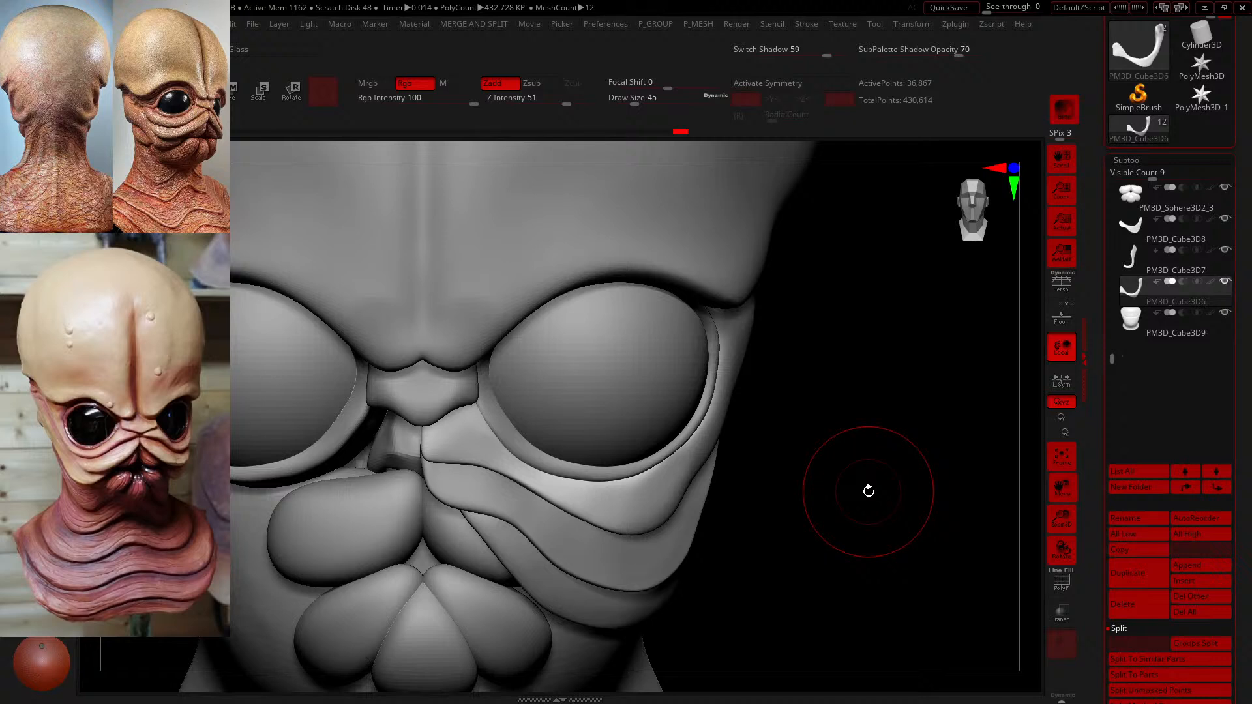
left_click_drag(471, 428, 585, 490, "shift")
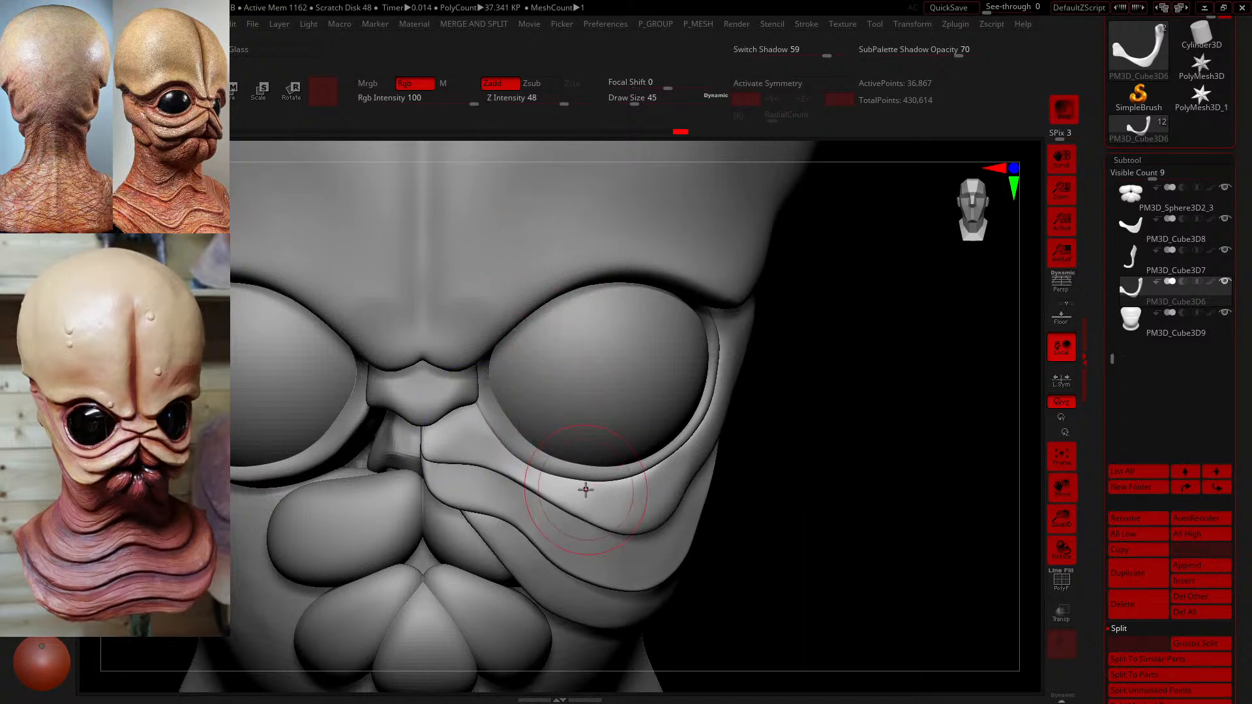
- Adjust the fold's upper edge against the eye rim at draw size 59 and Z Intensity 51, working from the front and above
left_click(631, 97)
type("1")
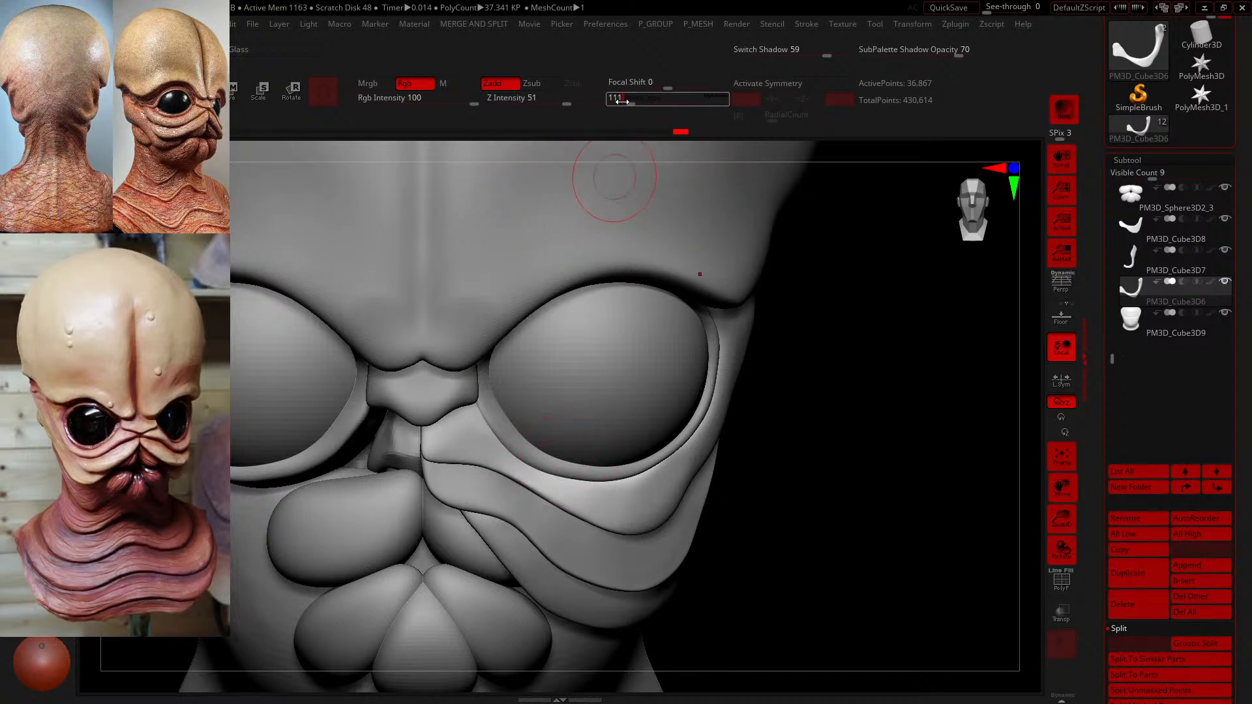
type("1")
left_click_drag(903, 435, 882, 436)
left_click(626, 98)
left_click_drag(626, 103, 638, 103)
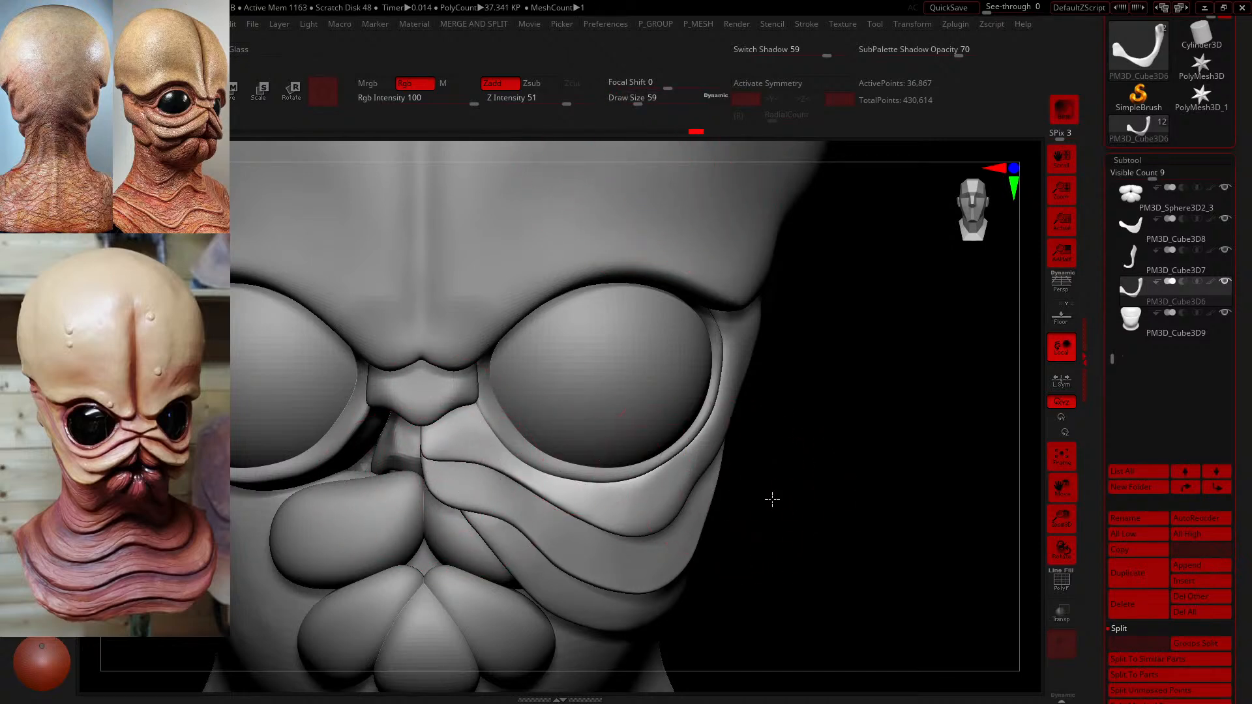
left_click_drag(772, 500, 741, 427)
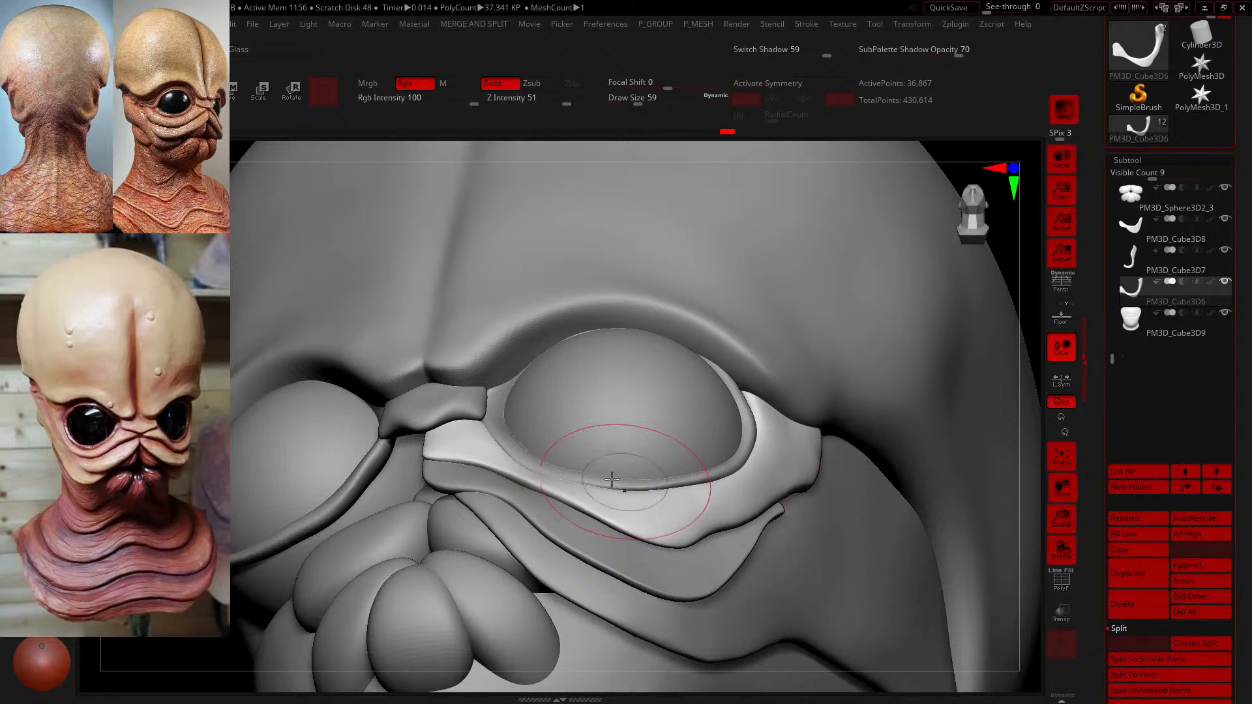
left_click_drag(576, 466, 574, 468)
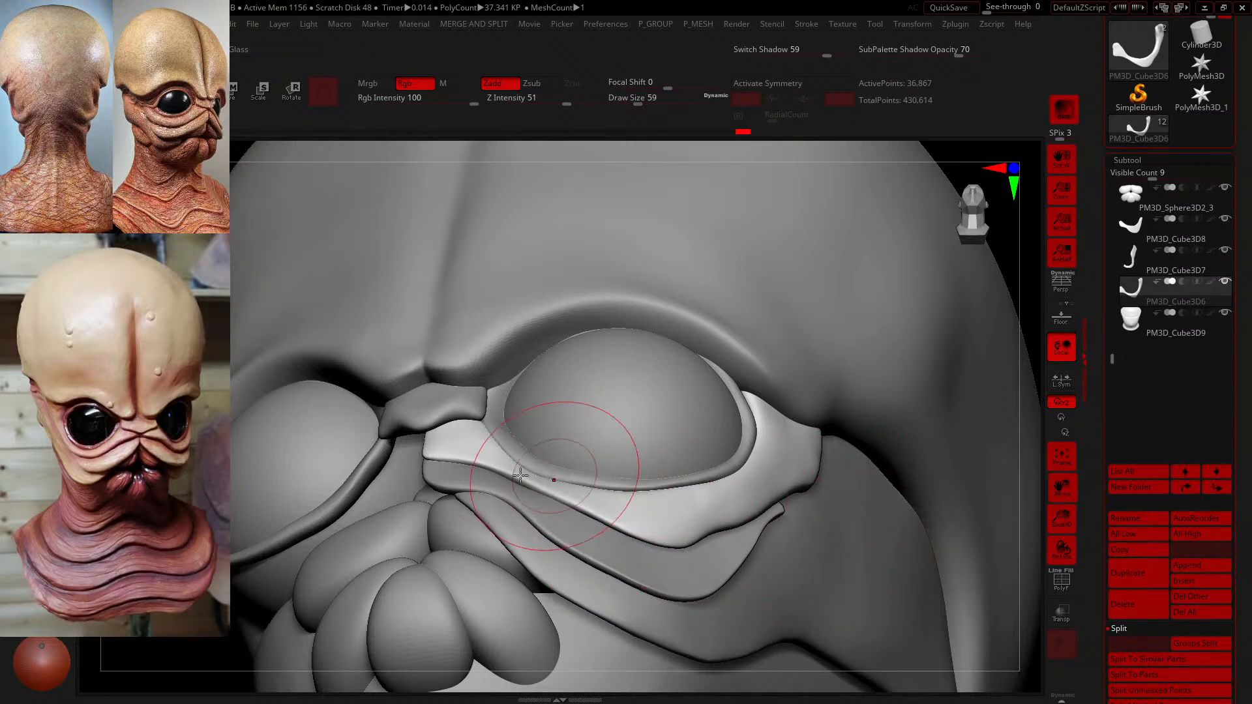
- Turn LazyMouse back on, adjust its radius and carve a thin crease along the fold's lower edge at draw size 14
mouse_move(185, 660)
left_mouse_down("alt")
mouse_move(180, 630)
mouse_move(97, 597)
mouse_move(82, 561)
left_mouse_up("alt")
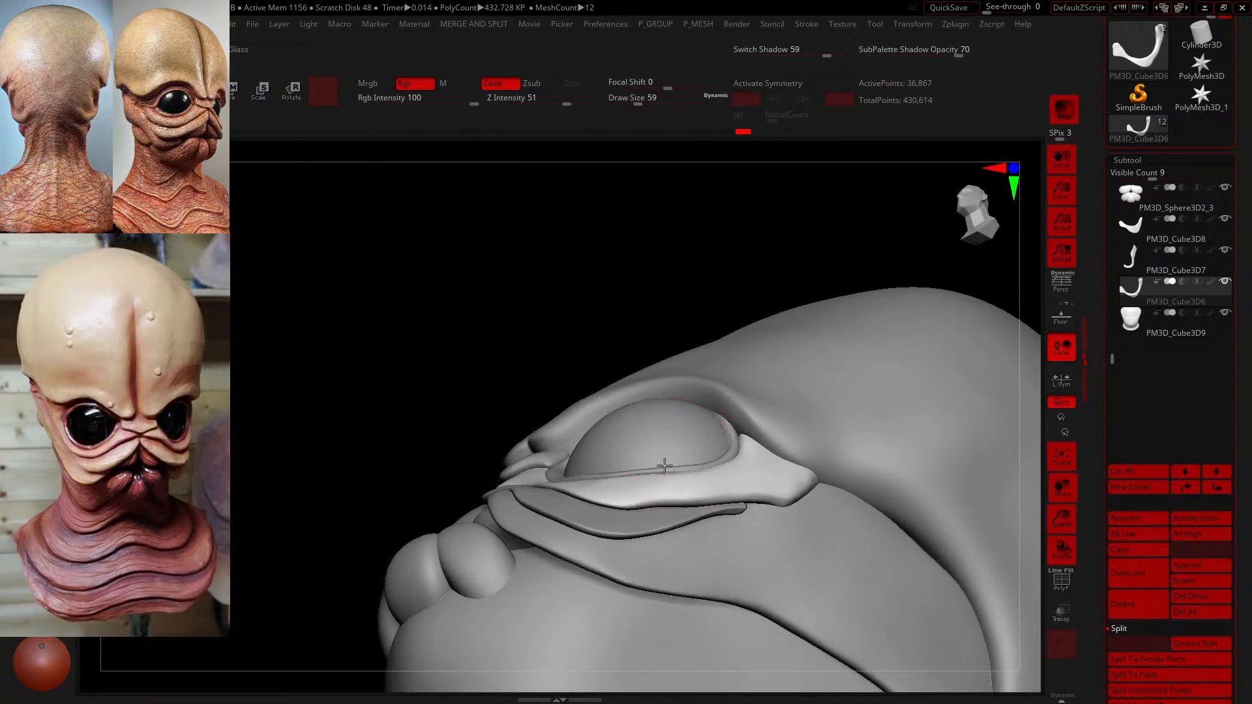
left_click_drag(321, 456, 333, 502, "alt")
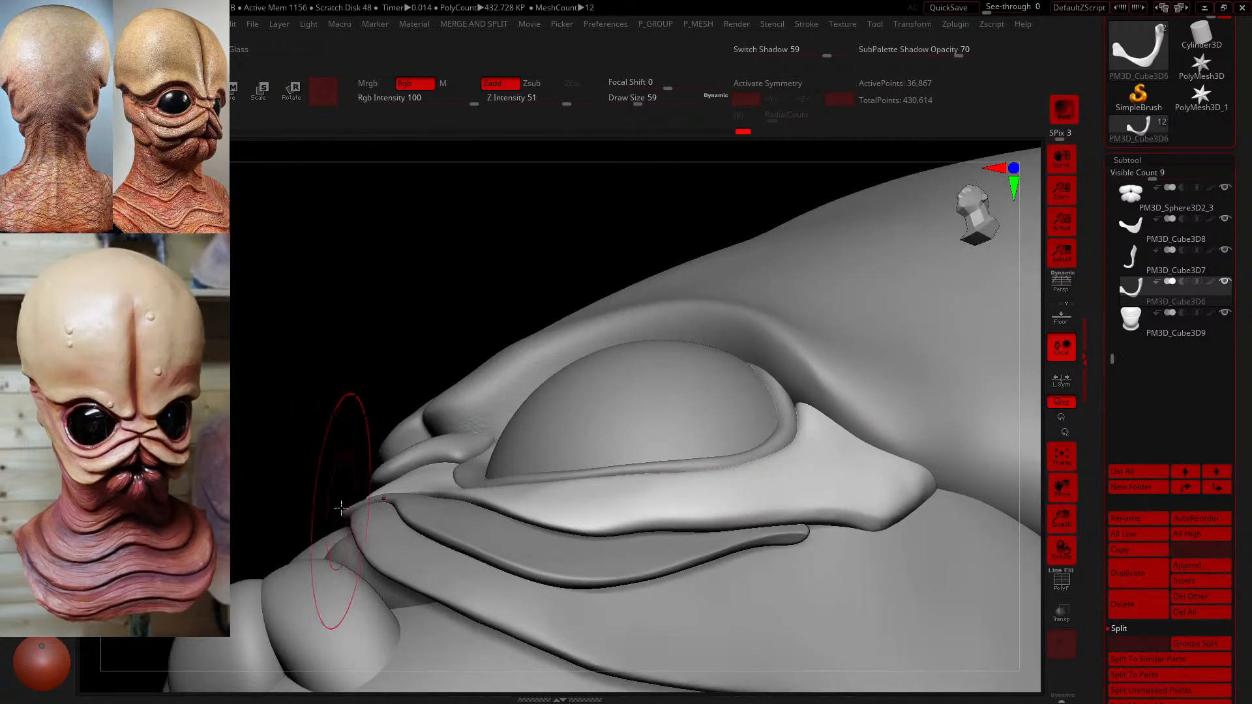
key("1")
key("2")
left_click_drag(641, 105, 626, 98)
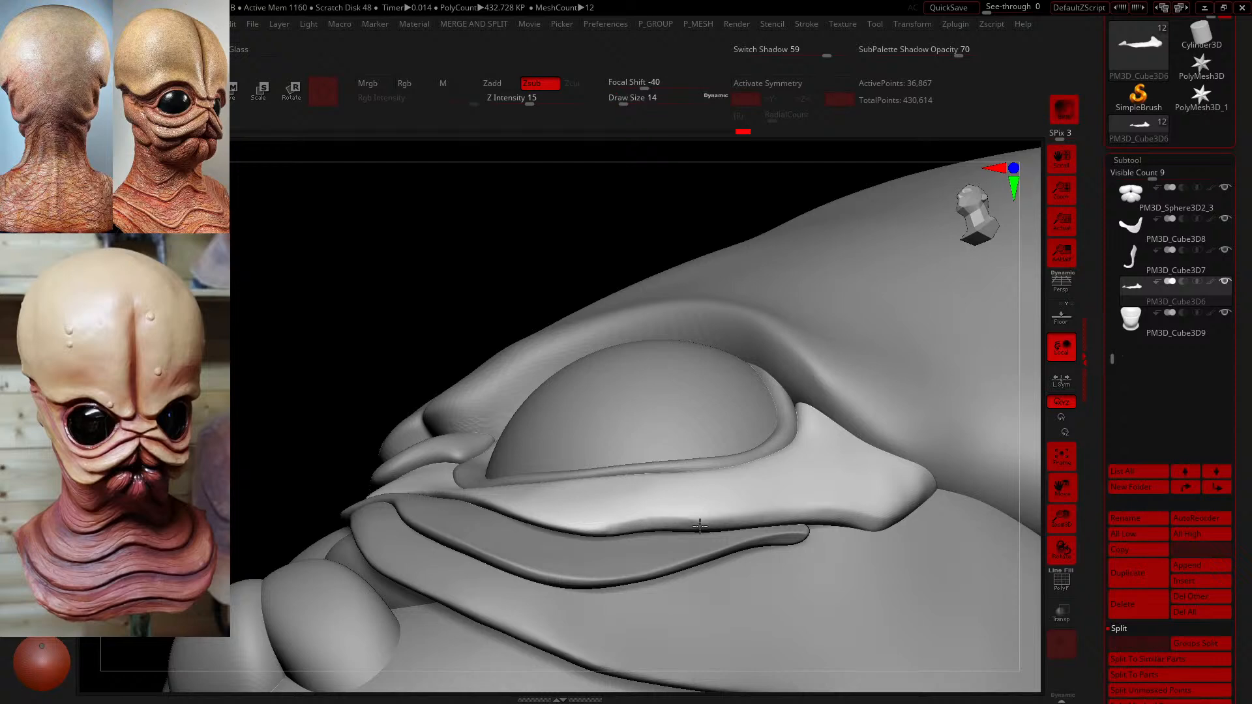
left_click_drag(736, 529, 745, 527)
key("ctrl+z")
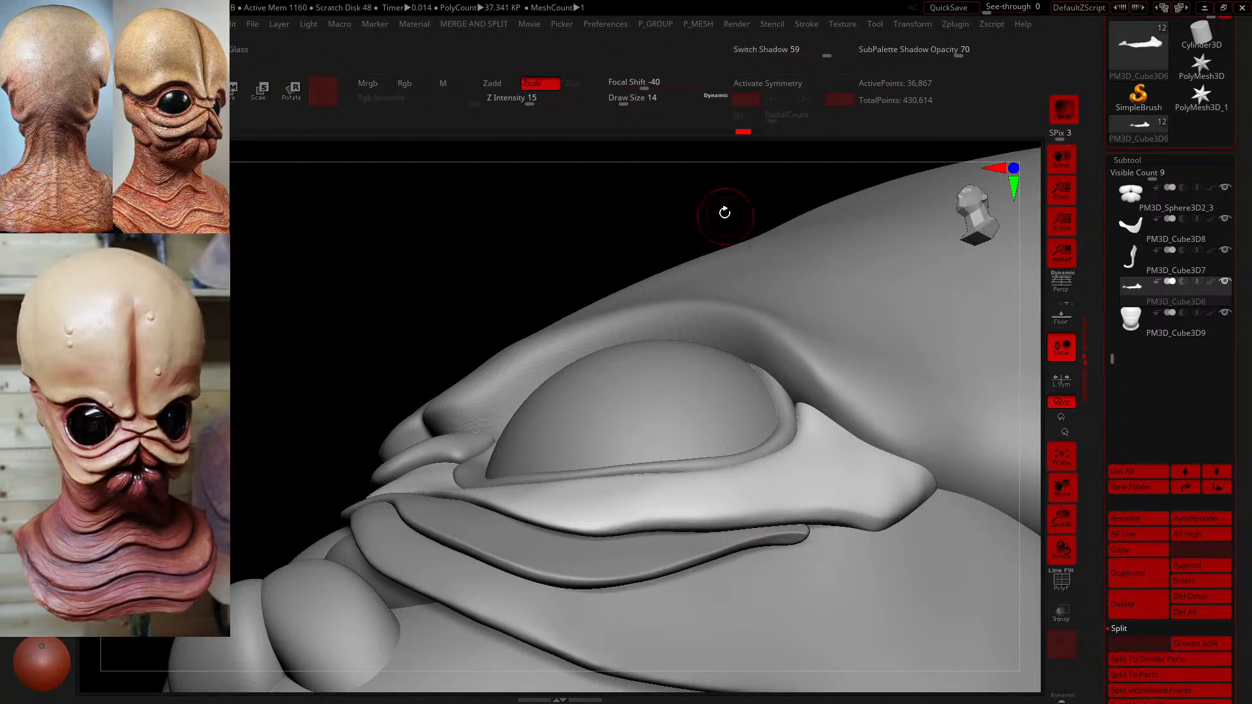
left_click(866, 26)
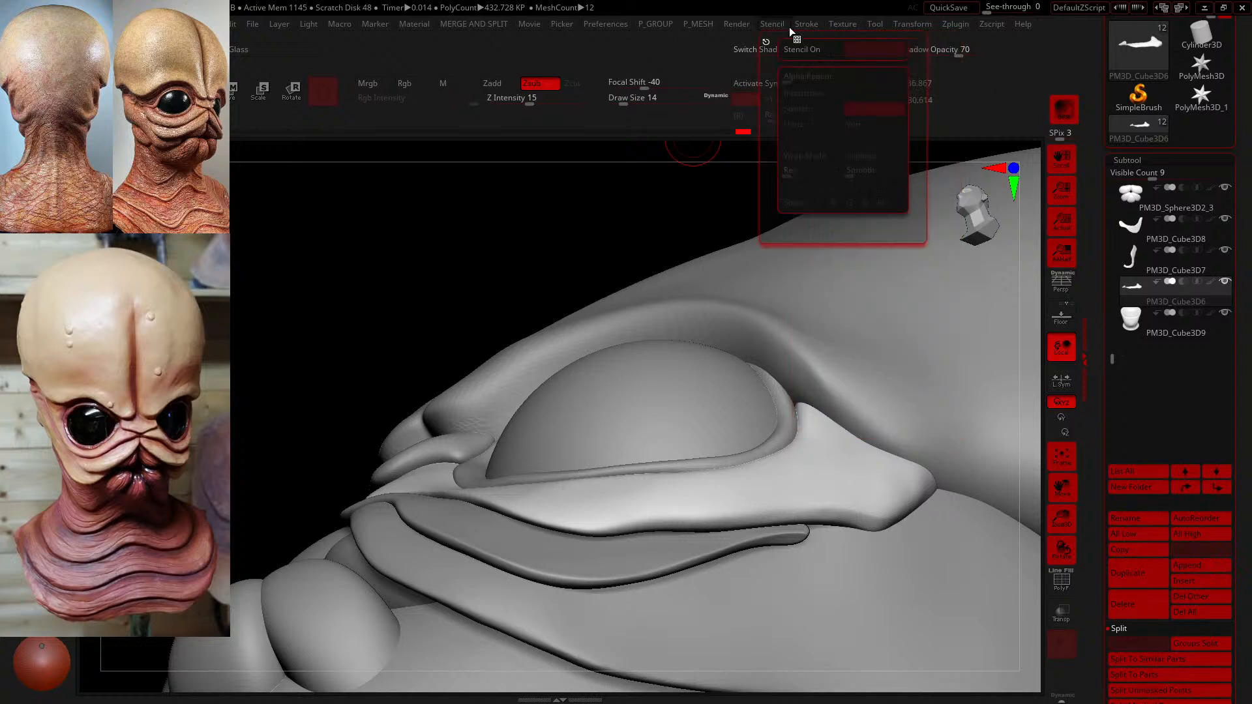
mouse_move(802, 23)
left_click(837, 258)
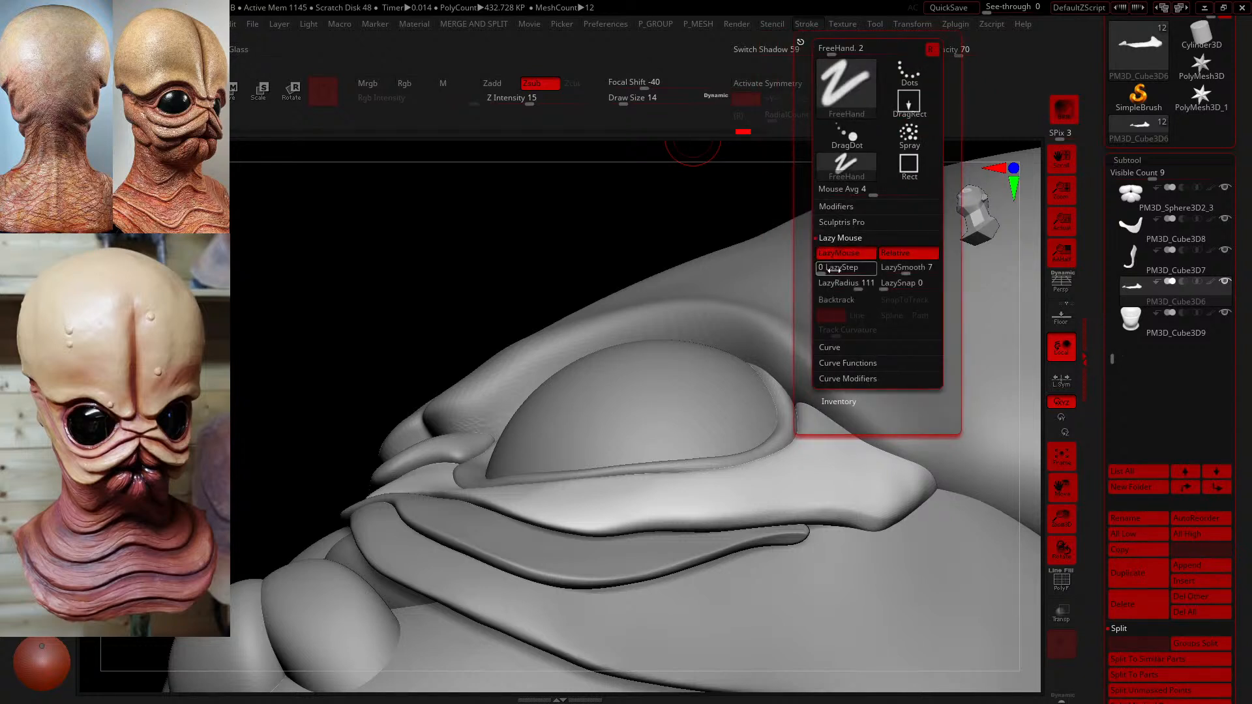
left_click_drag(827, 285, 860, 287)
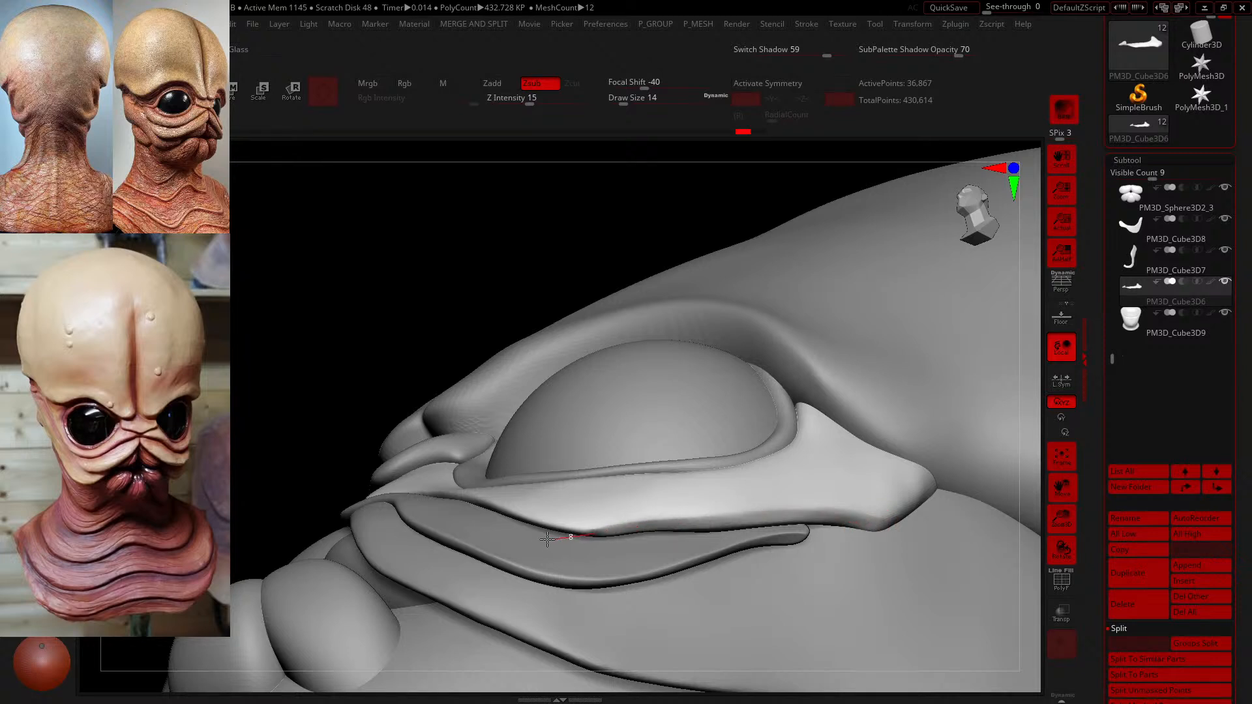
left_click_drag(547, 539, 545, 539)
- Extend the lower-edge crease past the fold's middle at draw size 14 and smooth the surface near its inner end
mouse_move(333, 449)
left_mouse_down()
mouse_move(303, 401)
mouse_move(328, 393)
left_mouse_up()
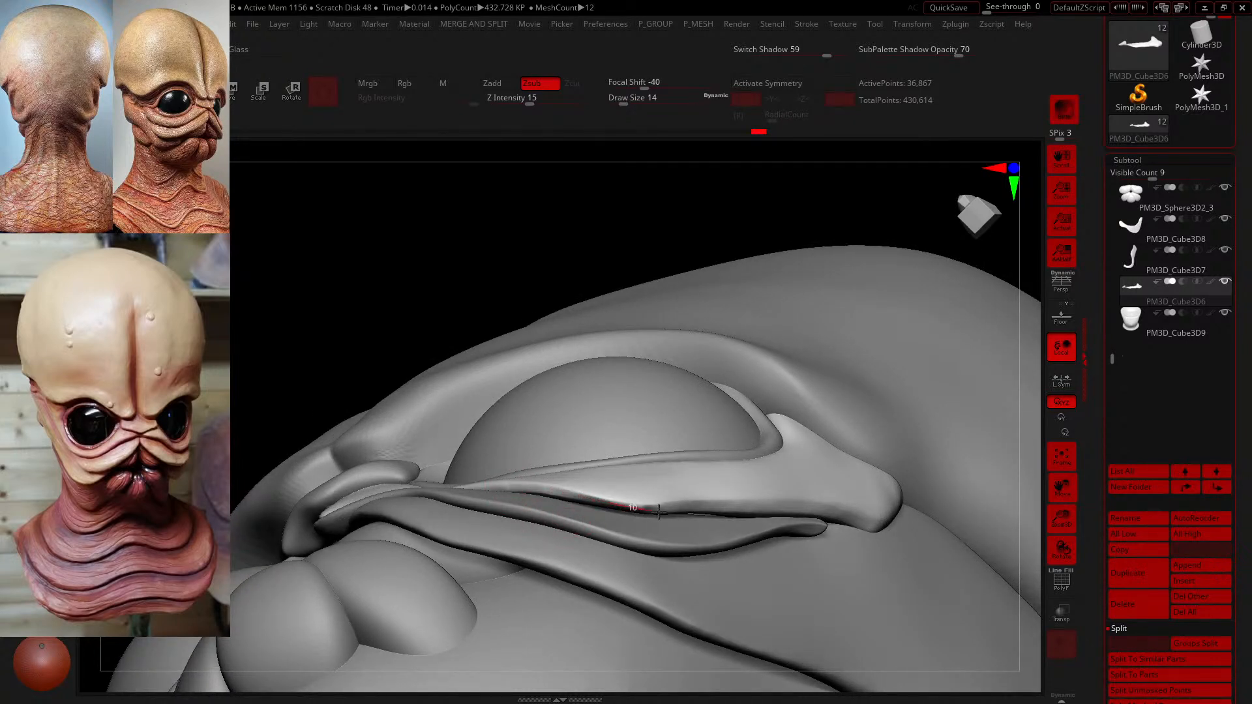
left_click_drag(703, 507, 733, 494)
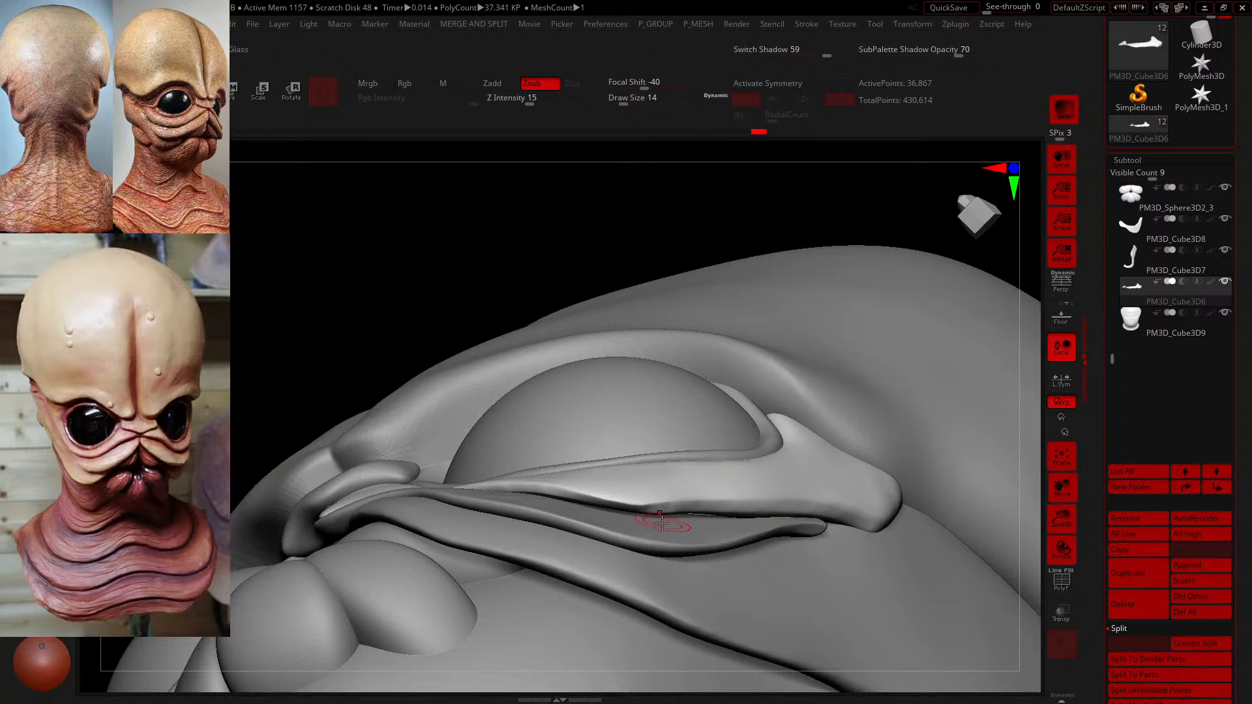
left_click_drag(532, 474, 527, 474, "shift")
- Carve the crease along the outer end of the fold's lower edge at draw size 14 and smooth the fold
left_click_drag(473, 206, 467, 193)
left_click_drag(487, 298, 466, 315)
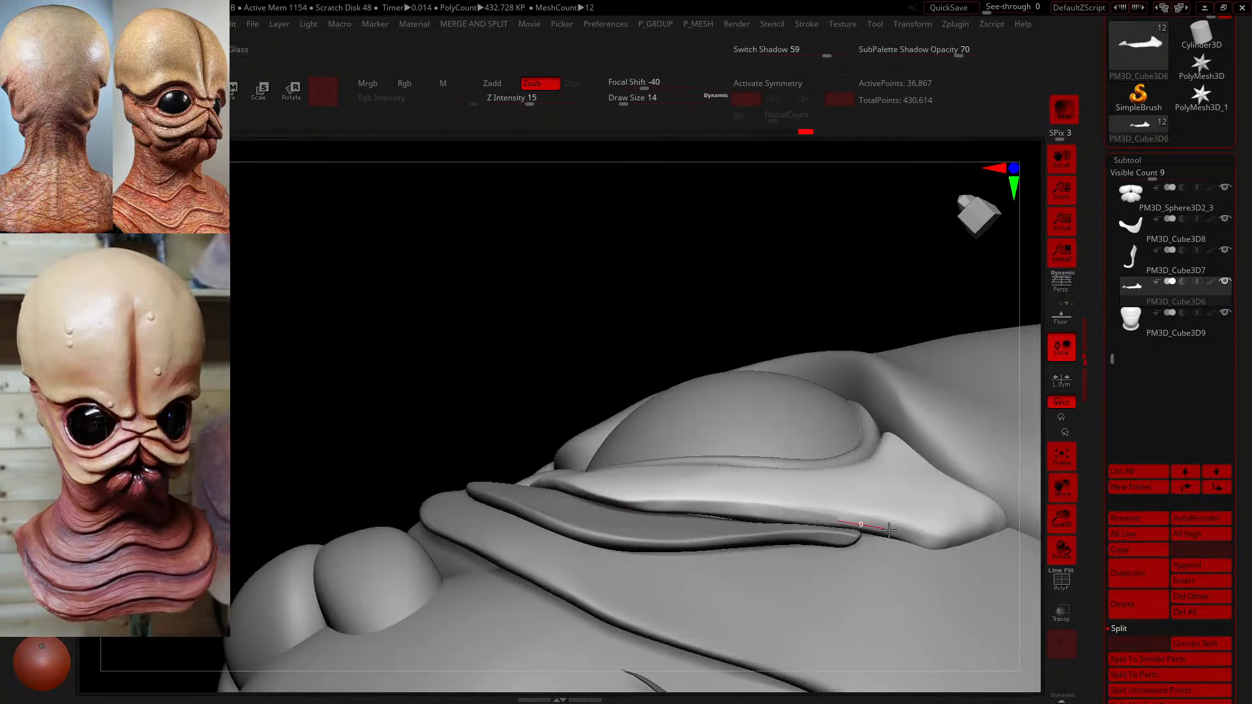
mouse_move(964, 553)
left_mouse_down()
mouse_move(981, 557)
mouse_move(901, 528)
left_mouse_up()
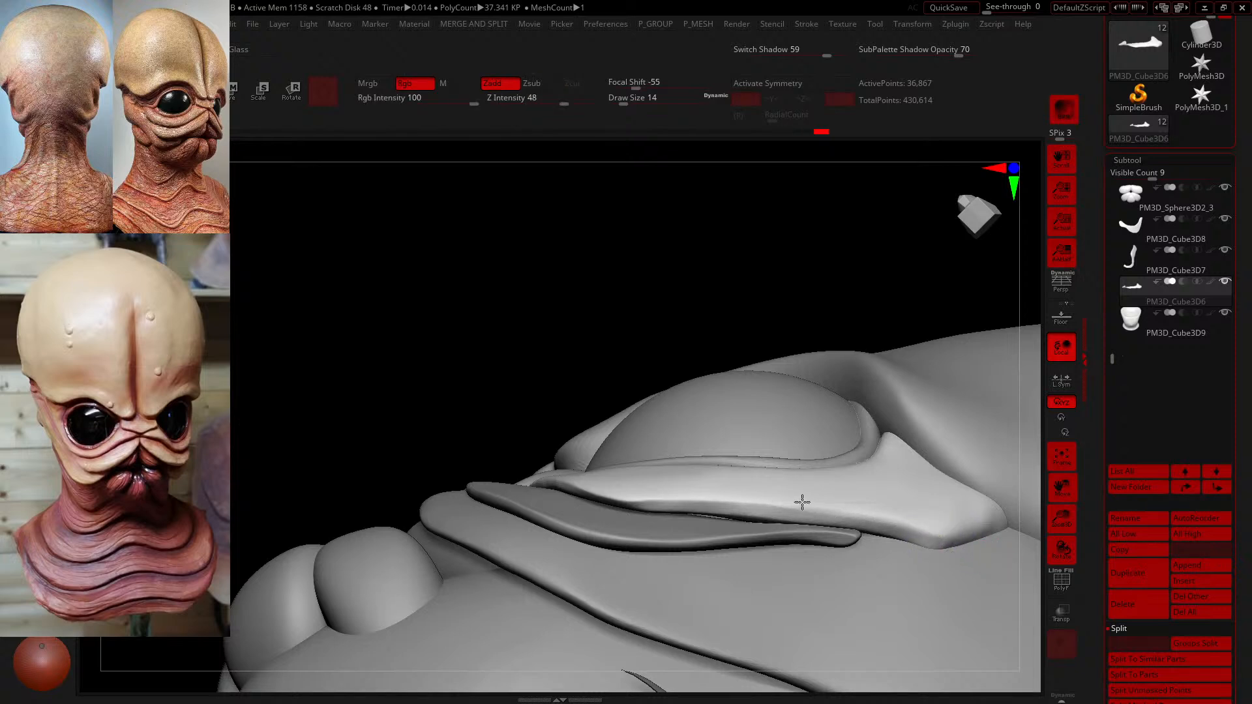
left_click_drag(745, 527, 613, 526, "shift")
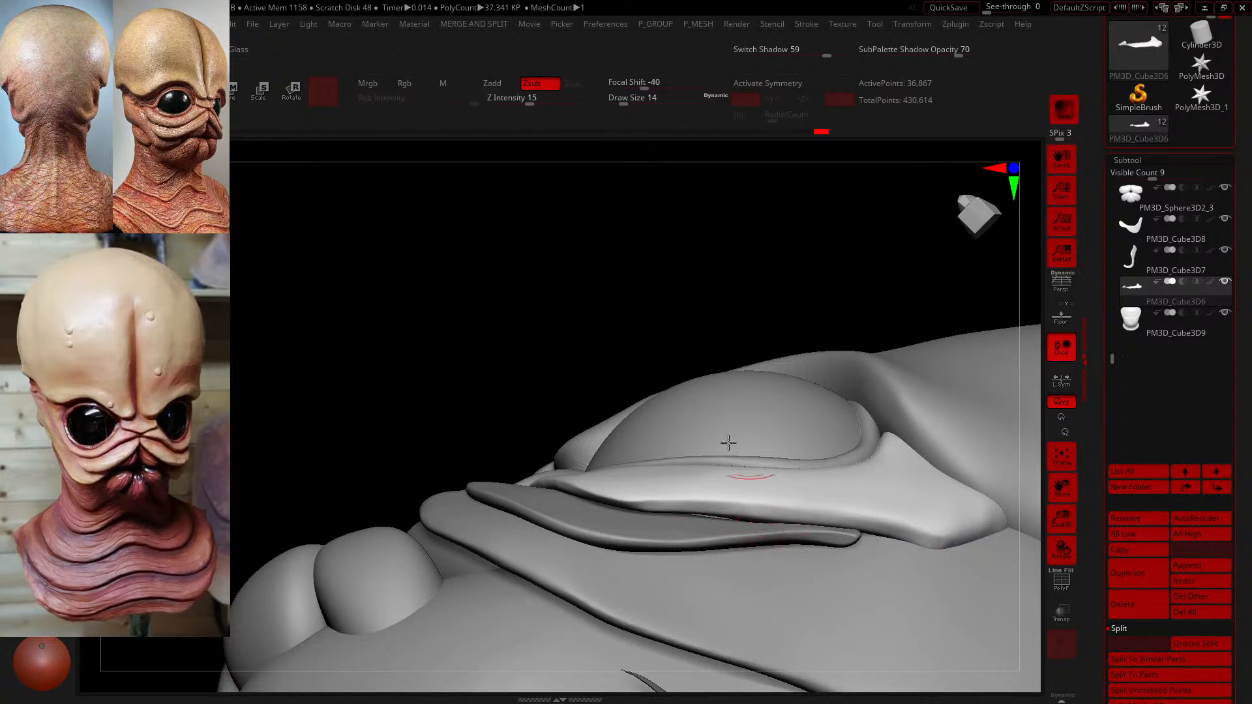
- Reshape the fold's upper edge where it meets the eye rim, using draw sizes 46 and 65 at Z Intensity 51
left_click_drag(638, 101, 630, 101)
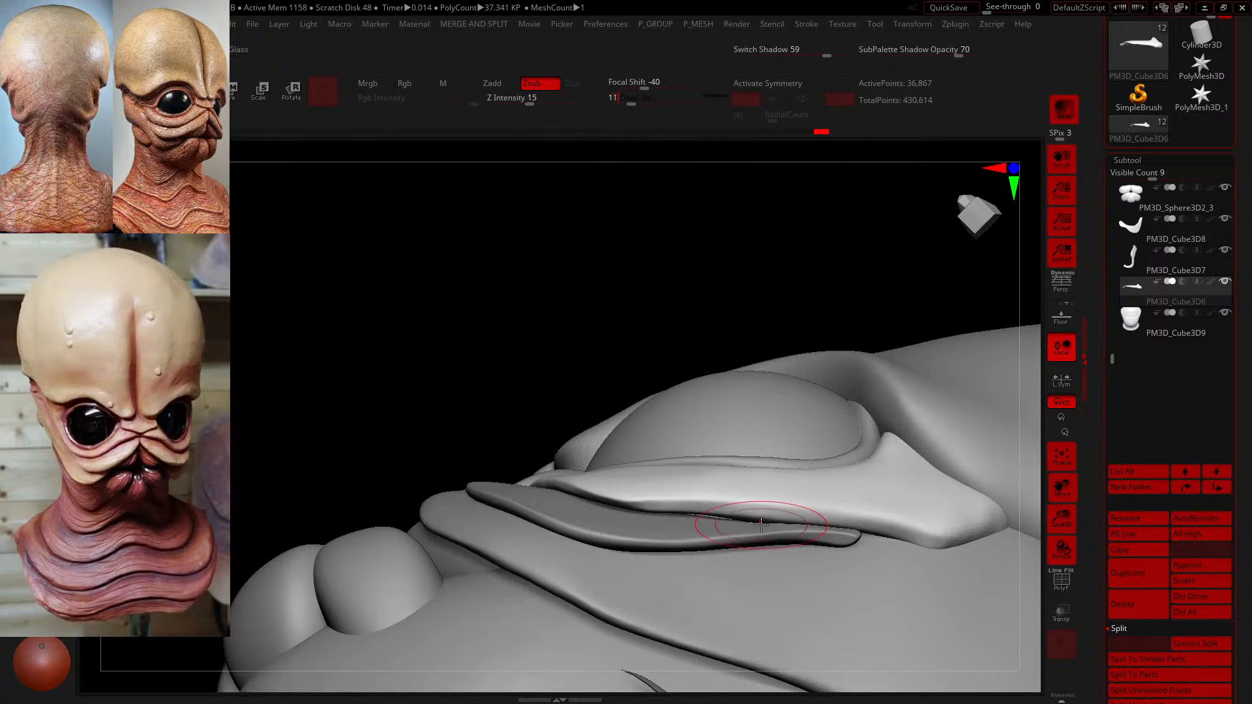
left_click(739, 512)
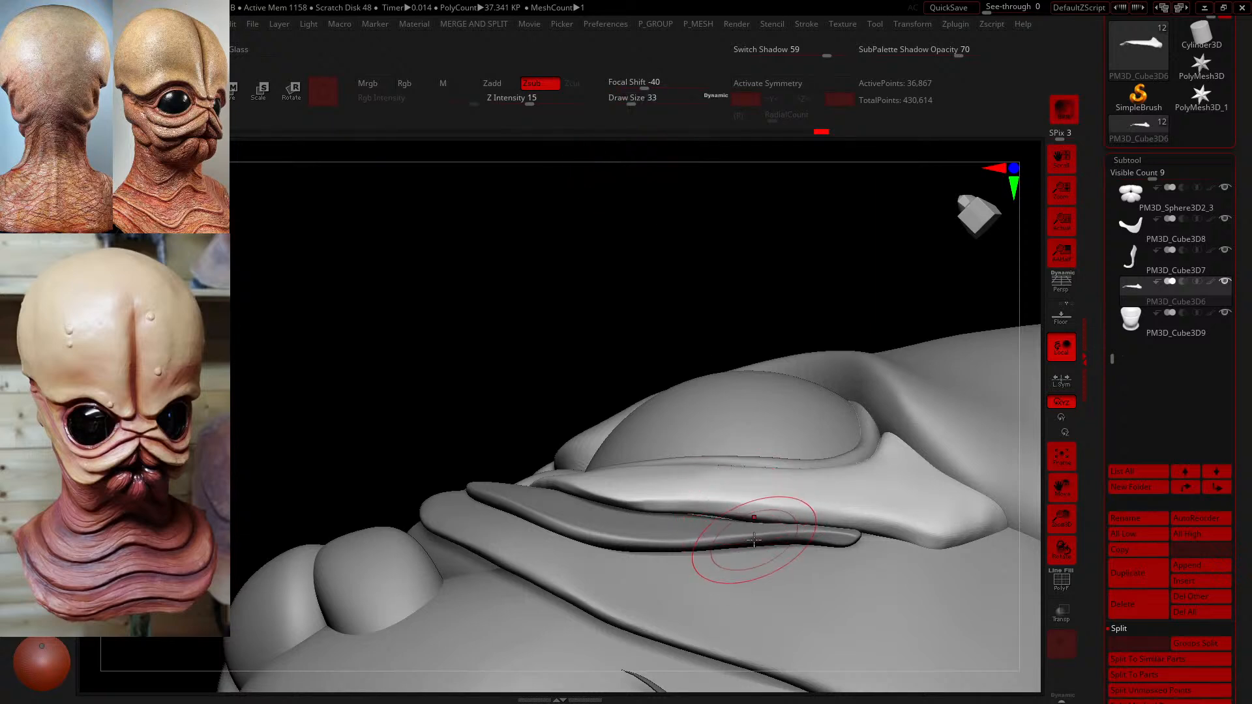
left_click_drag(630, 102, 634, 101)
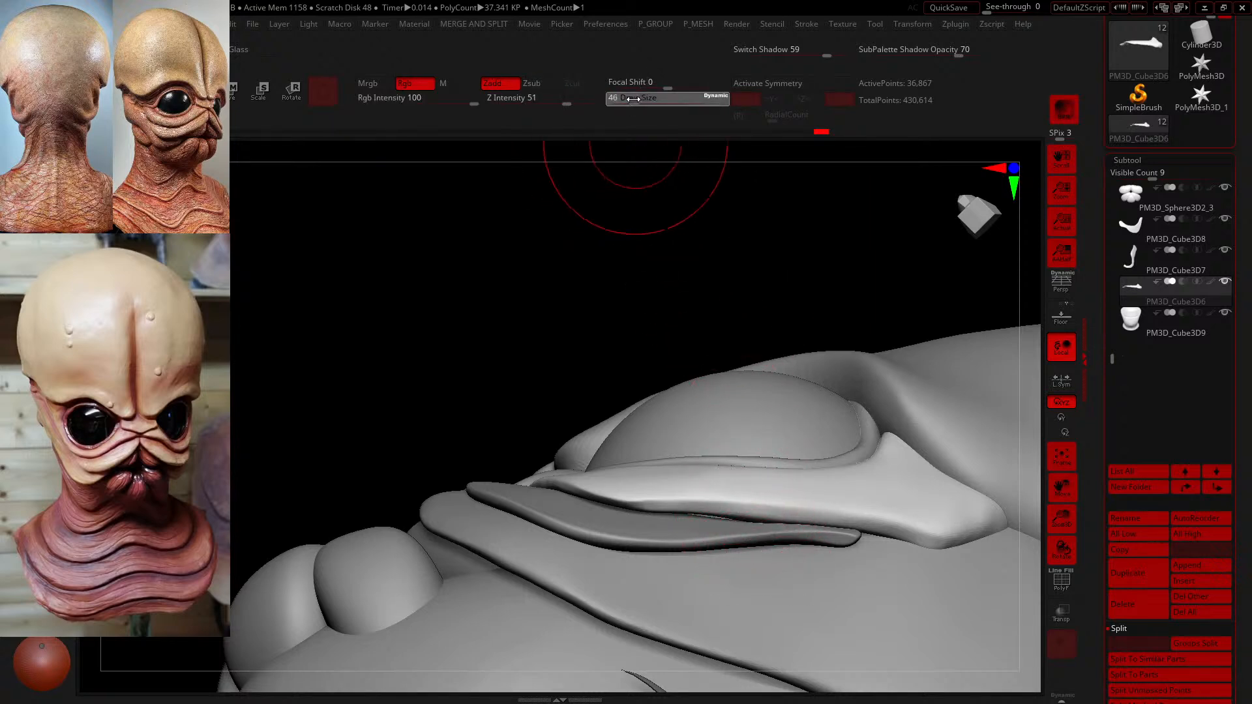
left_click_drag(726, 506, 714, 490)
left_click_drag(633, 101, 640, 100)
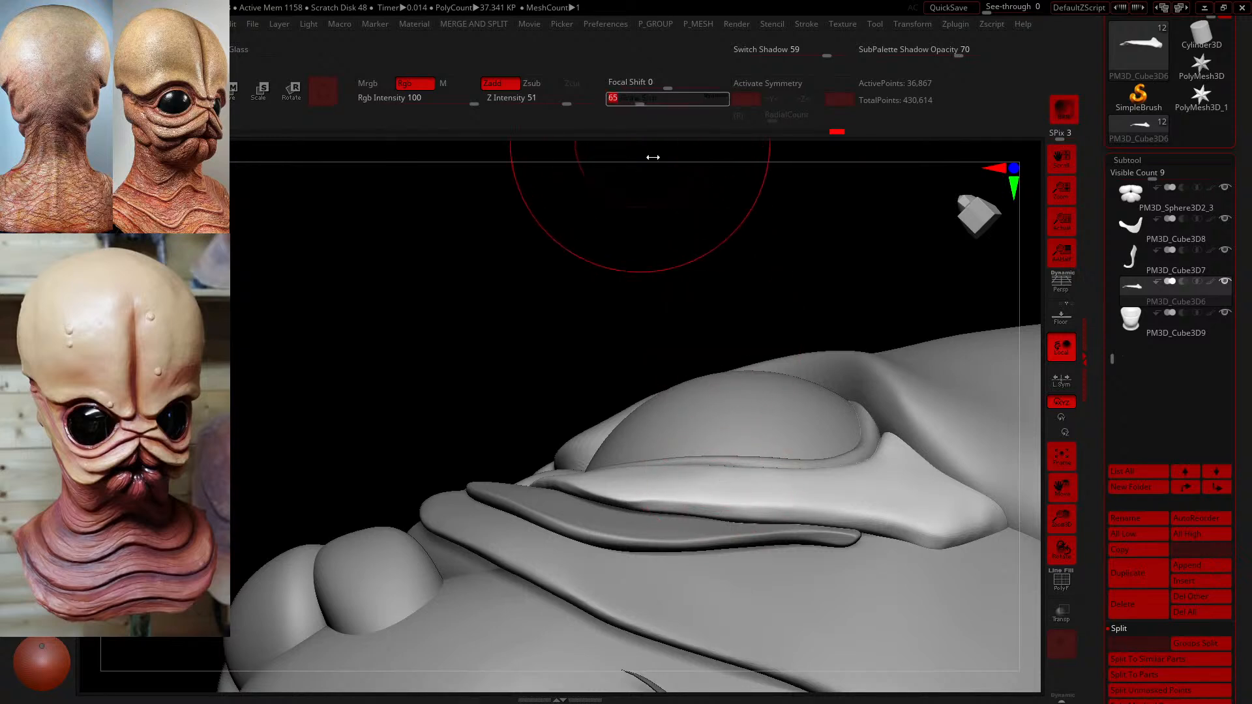
left_click_drag(710, 472, 841, 477)
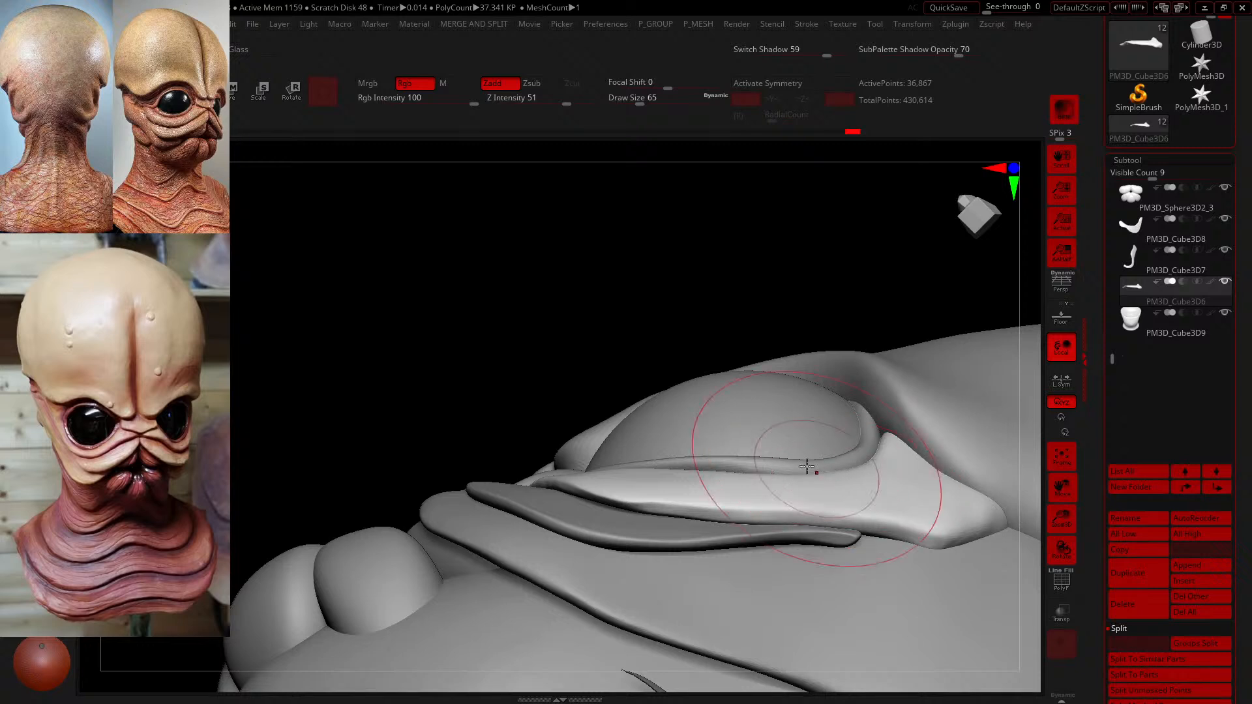
- Adjust the fold's middle against the eye rim from above and its lower edge from the front at draw size 56
left_click_drag(636, 101, 640, 101)
mouse_move(718, 467)
left_mouse_down()
mouse_move(718, 456)
mouse_move(643, 463)
mouse_move(691, 460)
mouse_move(713, 490)
left_mouse_up()
mouse_move(642, 101)
left_mouse_down()
mouse_move(626, 101)
mouse_move(637, 101)
left_mouse_up()
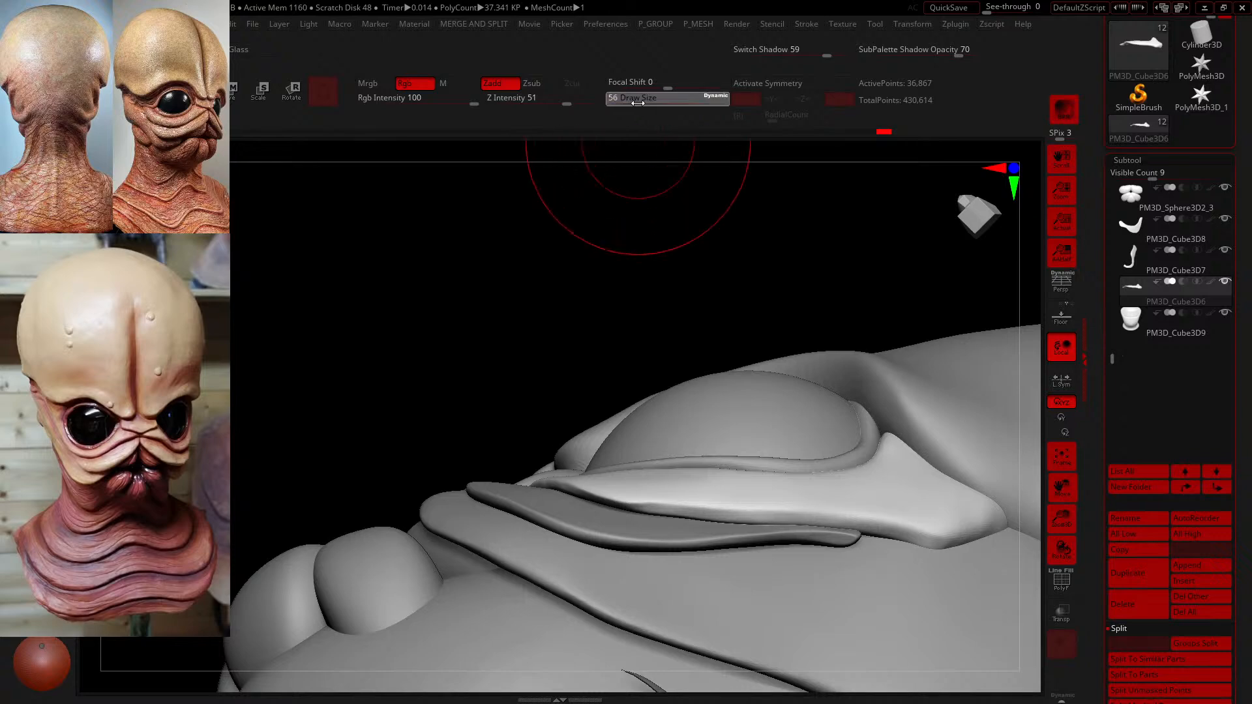
left_click_drag(714, 454, 716, 443)
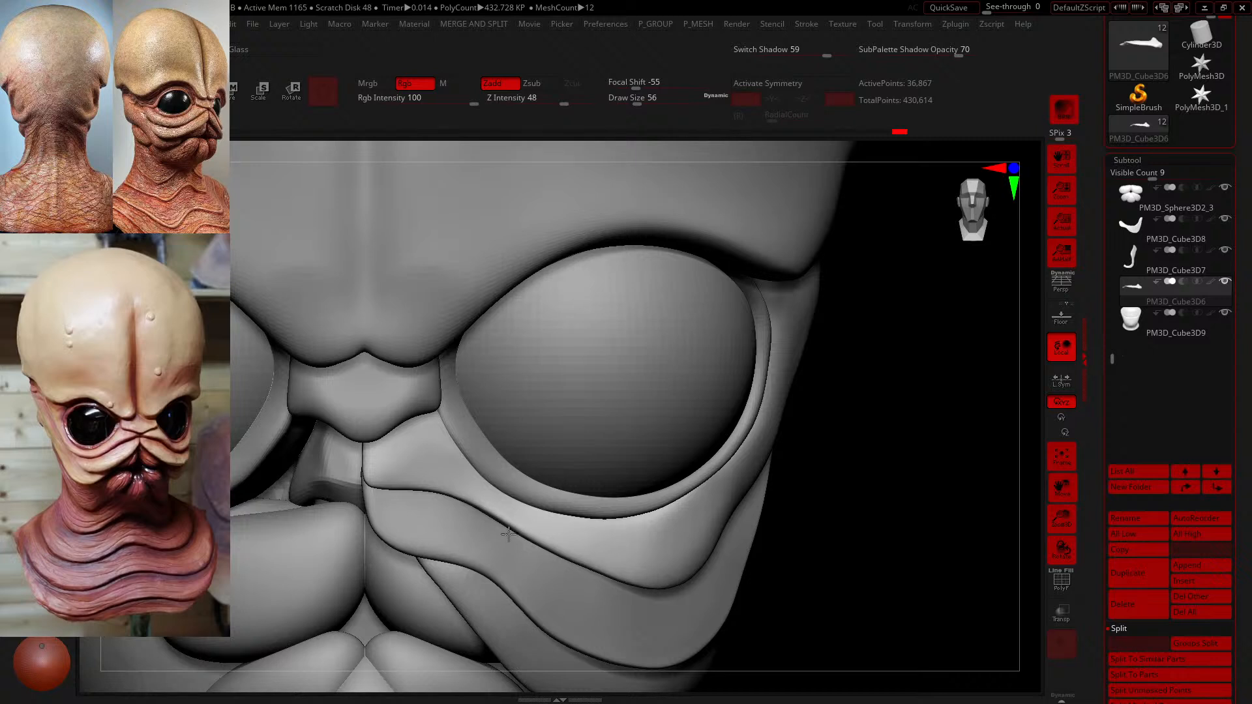
left_click_drag(633, 561, 631, 571)
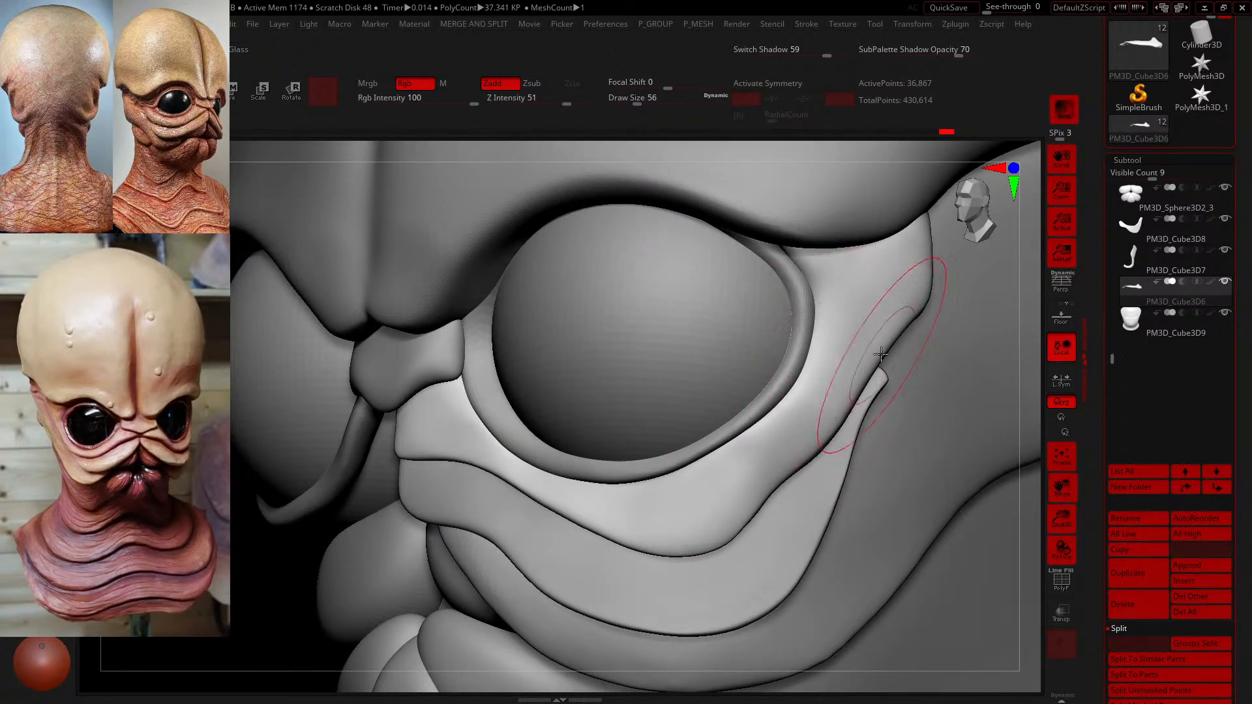
- Fine-tune the fold's upper edge along the lower eye rim at draw size 27 and Z Intensity 51
left_click_drag(639, 102, 612, 110)
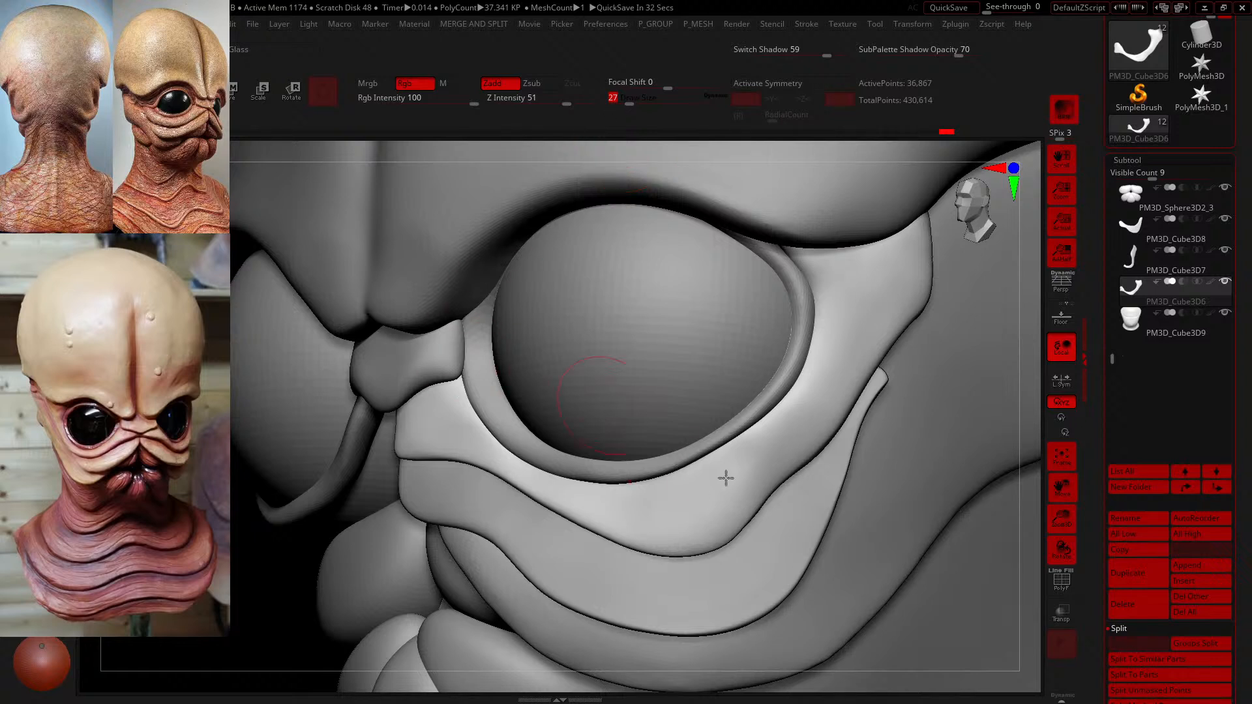
mouse_move(724, 478)
left_mouse_down()
mouse_move(796, 453)
mouse_move(733, 475)
left_mouse_up()
right_click_drag(609, 551, 232, 504, "shift")
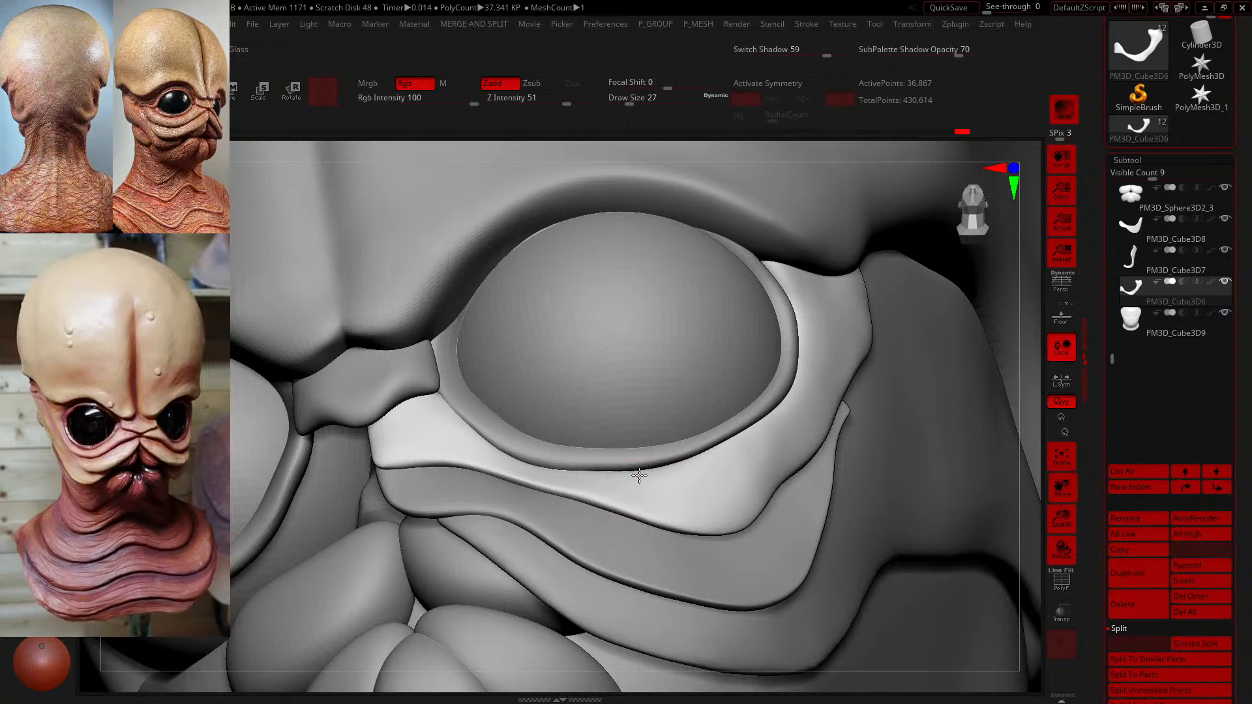
left_click_drag(638, 476, 647, 484)
mouse_move(1041, 477)
left_mouse_down("shift")
mouse_move(987, 514)
mouse_move(922, 389)
mouse_move(869, 411)
mouse_move(802, 414)
left_mouse_up("shift")
mouse_move(384, 426)
left_mouse_down()
mouse_move(307, 453)
mouse_move(835, 403)
mouse_move(841, 338)
mouse_move(867, 347)
mouse_move(875, 402)
mouse_move(861, 479)
mouse_move(889, 472)
mouse_move(867, 475)
left_mouse_up()
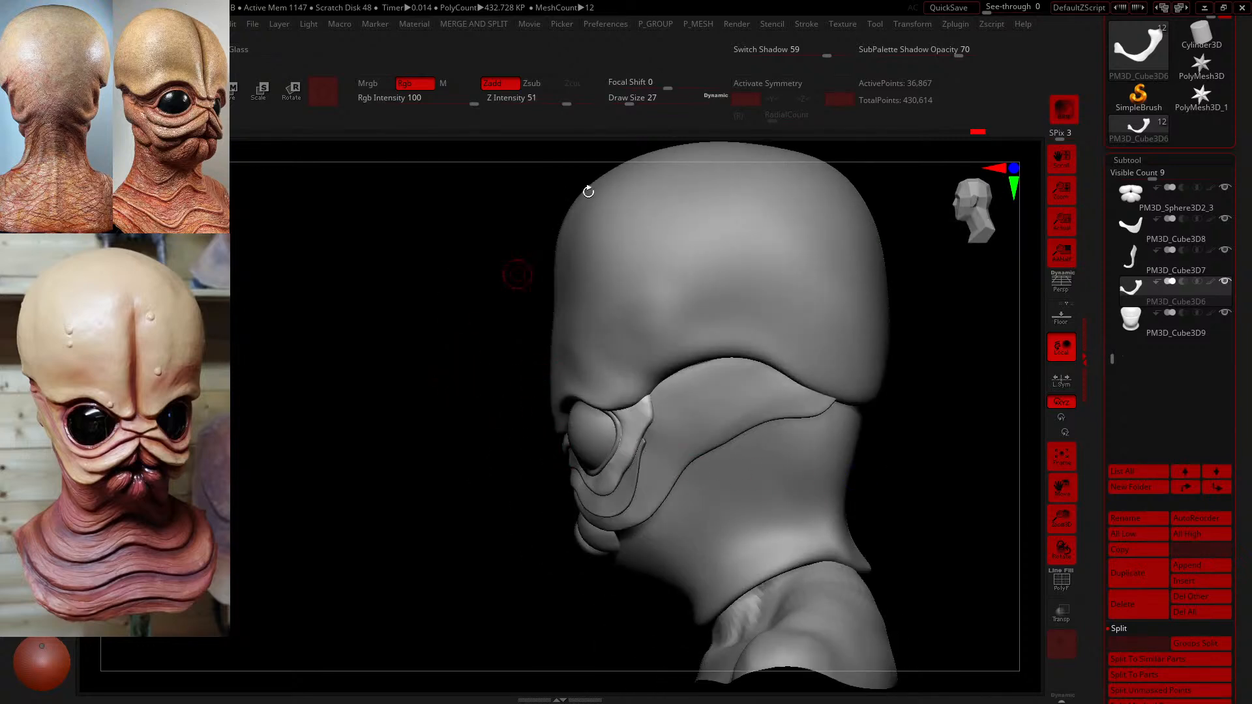
- Set the draw size to 54 and merge the cheek folds PM3D_Cube3D8, PM3D_Cube3D7 and PM3D_Cube3D6 into one subtool
left_click_drag(632, 99, 637, 100)
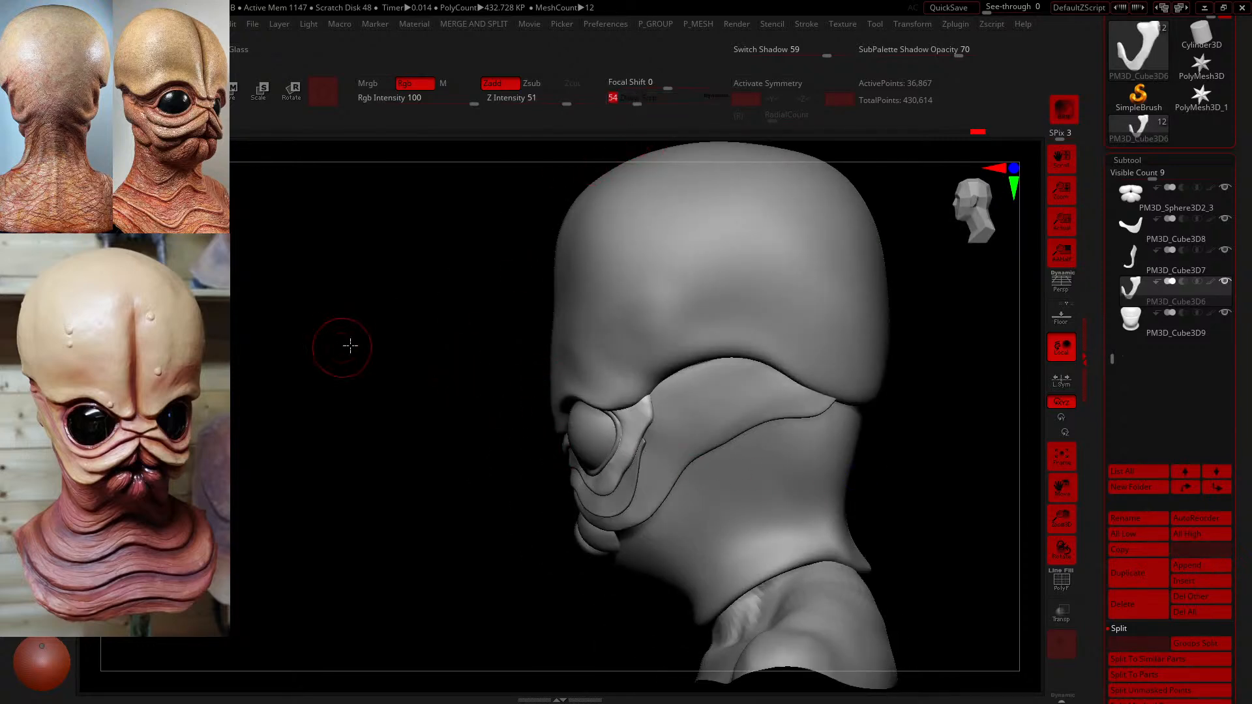
left_click_drag(349, 347, 430, 355)
left_click_drag(823, 494, 823, 486, "alt")
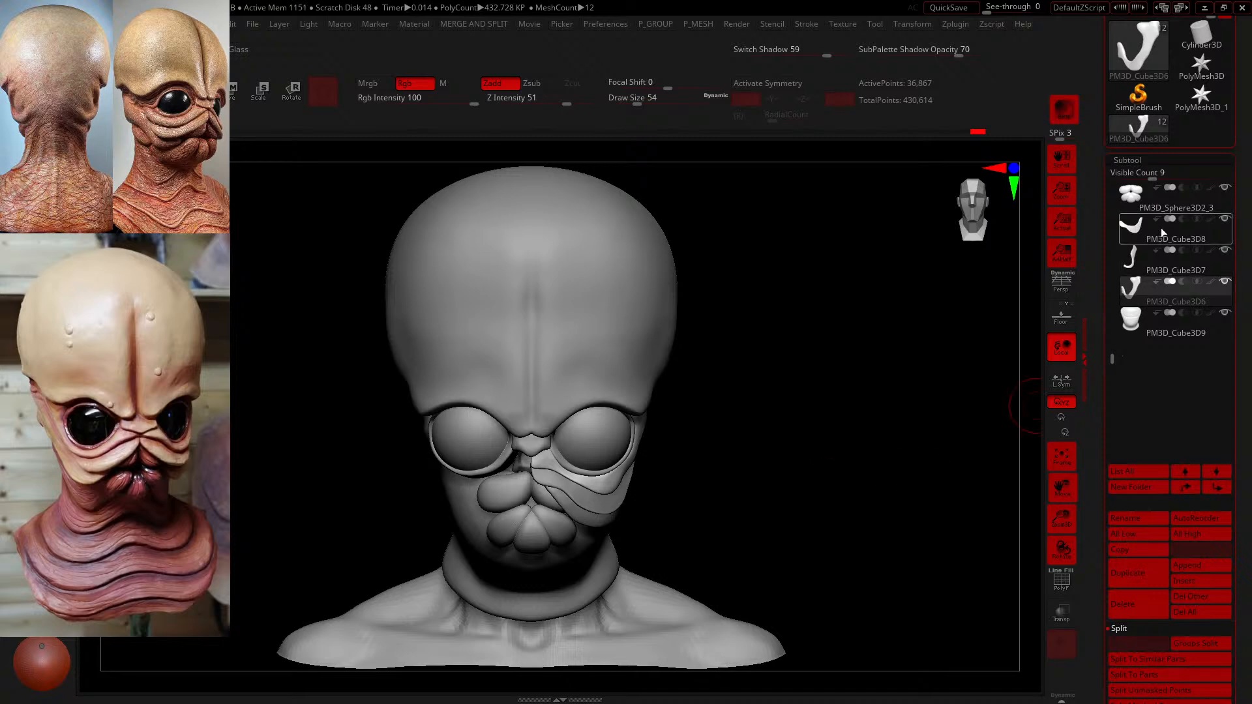
left_click(1139, 229)
left_click(1119, 628)
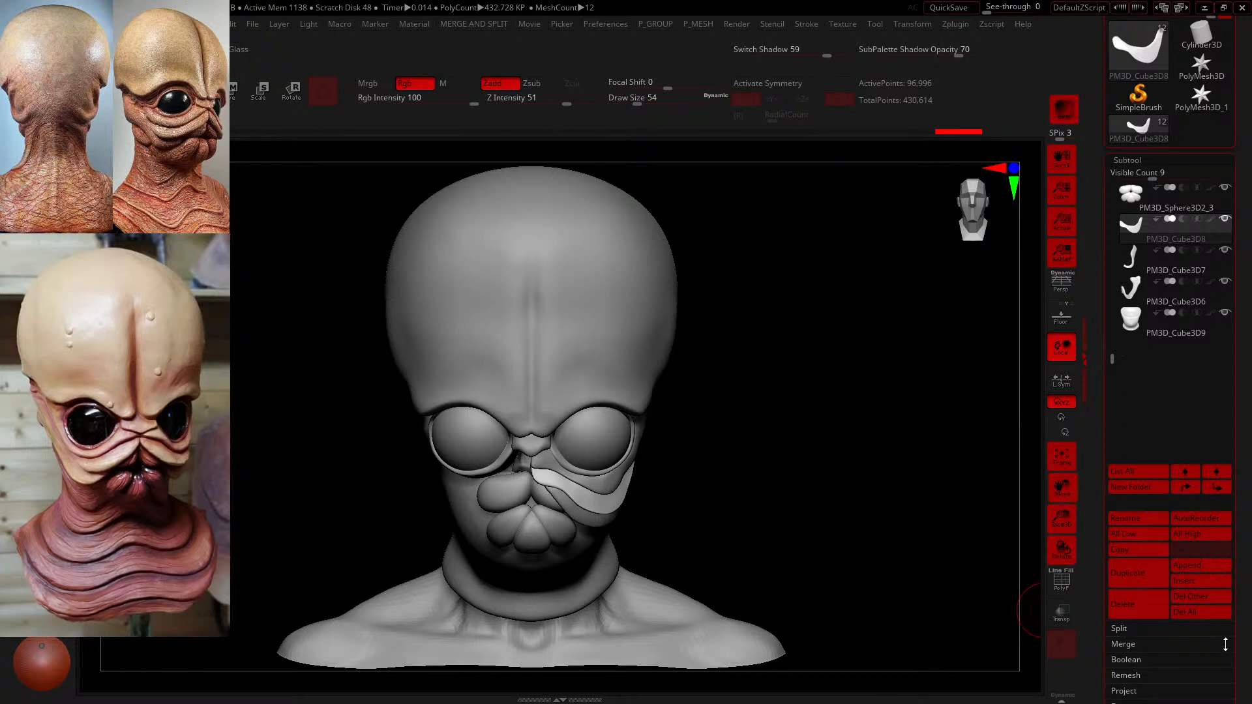
scroll(1148, 626, "down", 2)
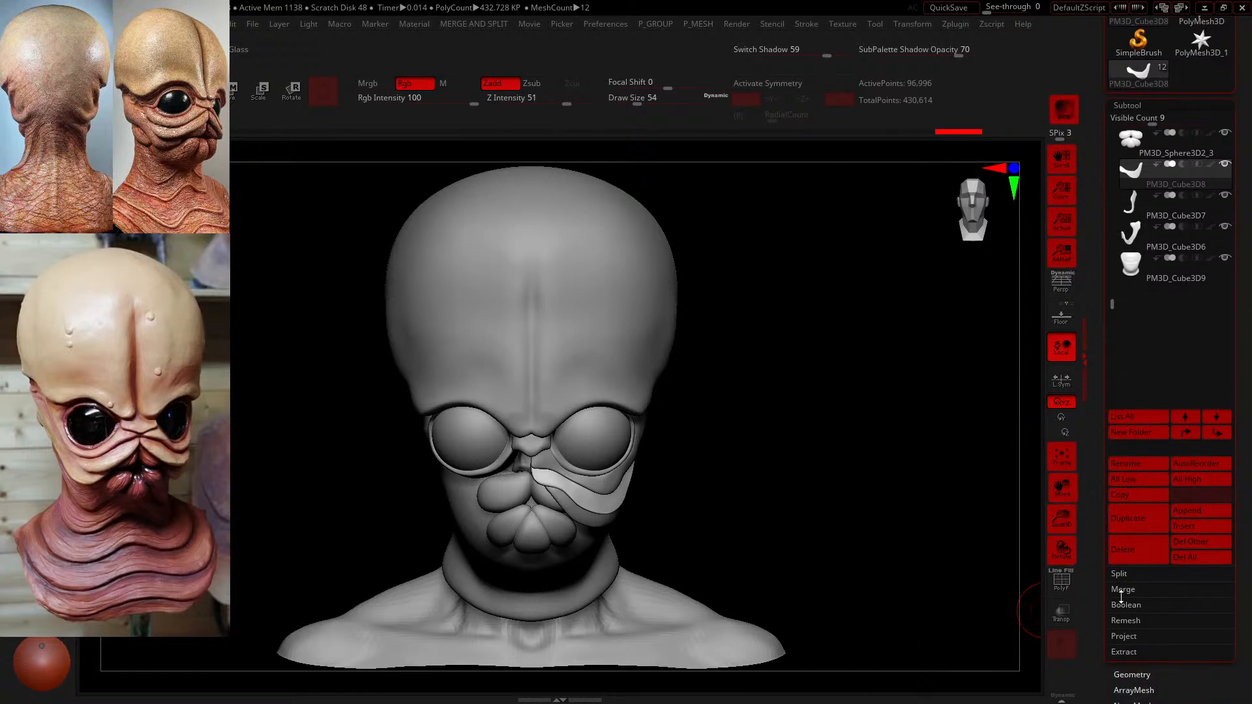
left_click(1125, 591)
left_click(1135, 604)
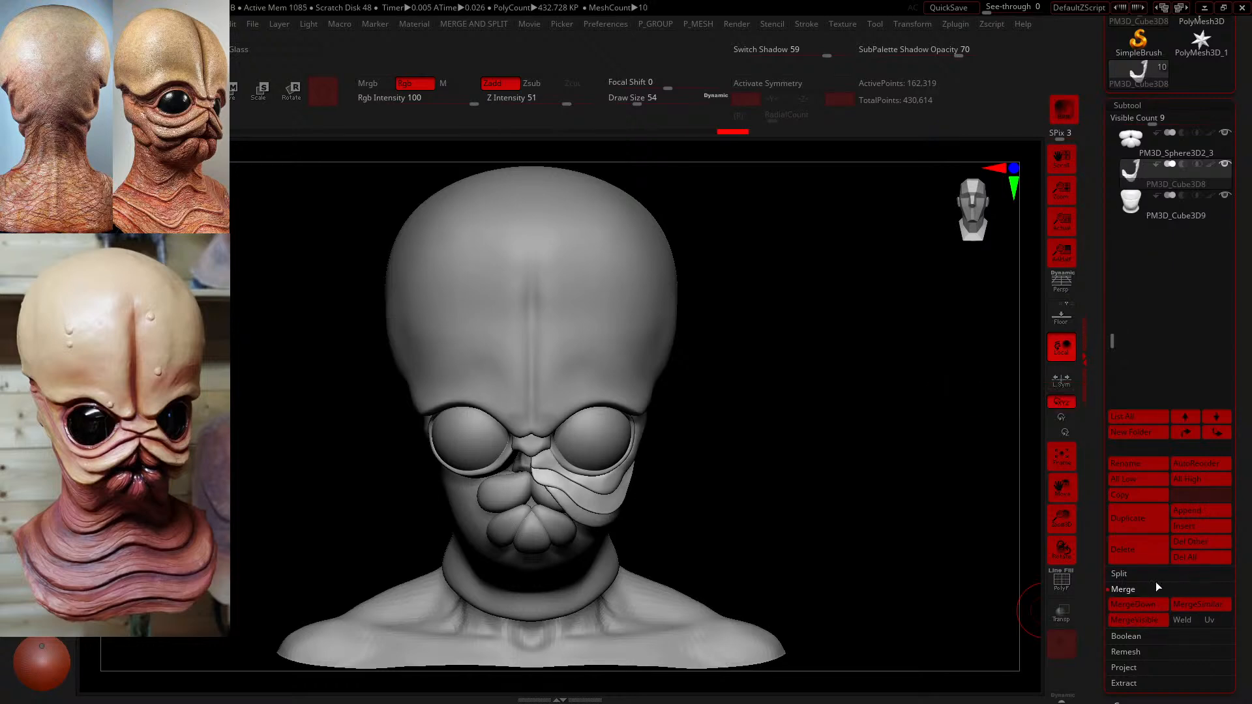
- Mirror the merged cheek folds to the other side of the face, appending the copy as a new subtool
left_click(1120, 573)
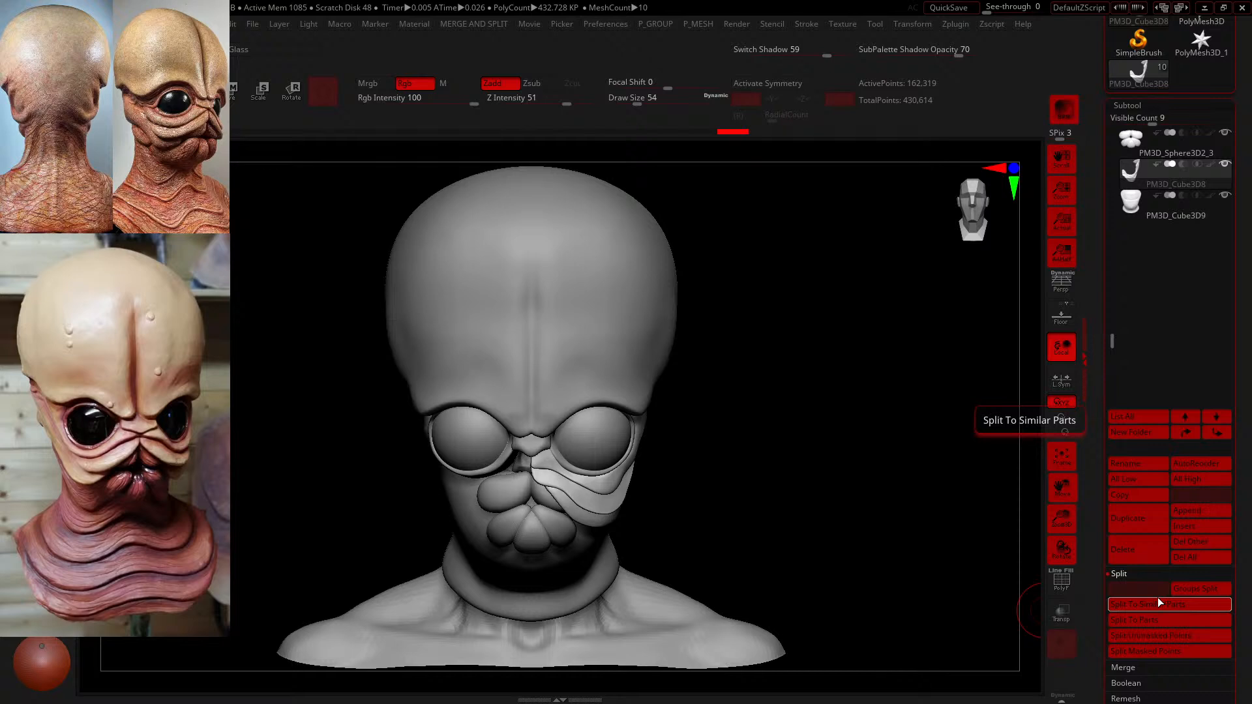
left_click(1120, 573)
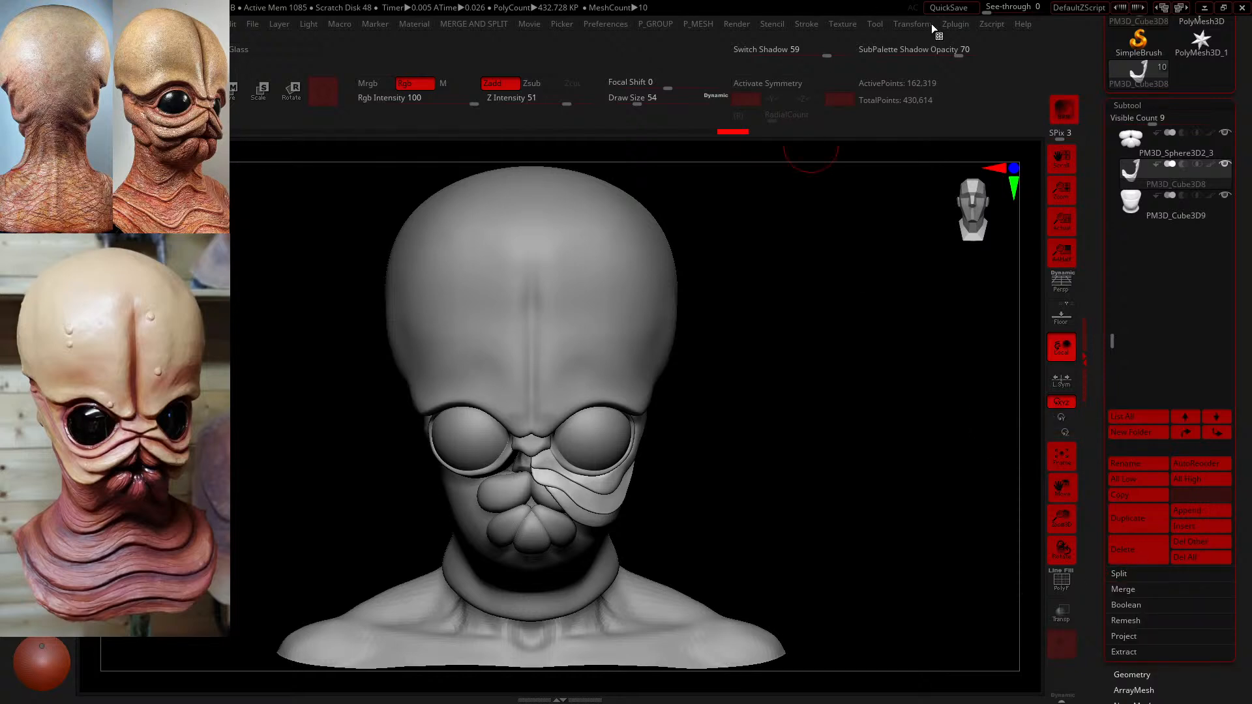
left_click(953, 24)
left_click(1063, 312)
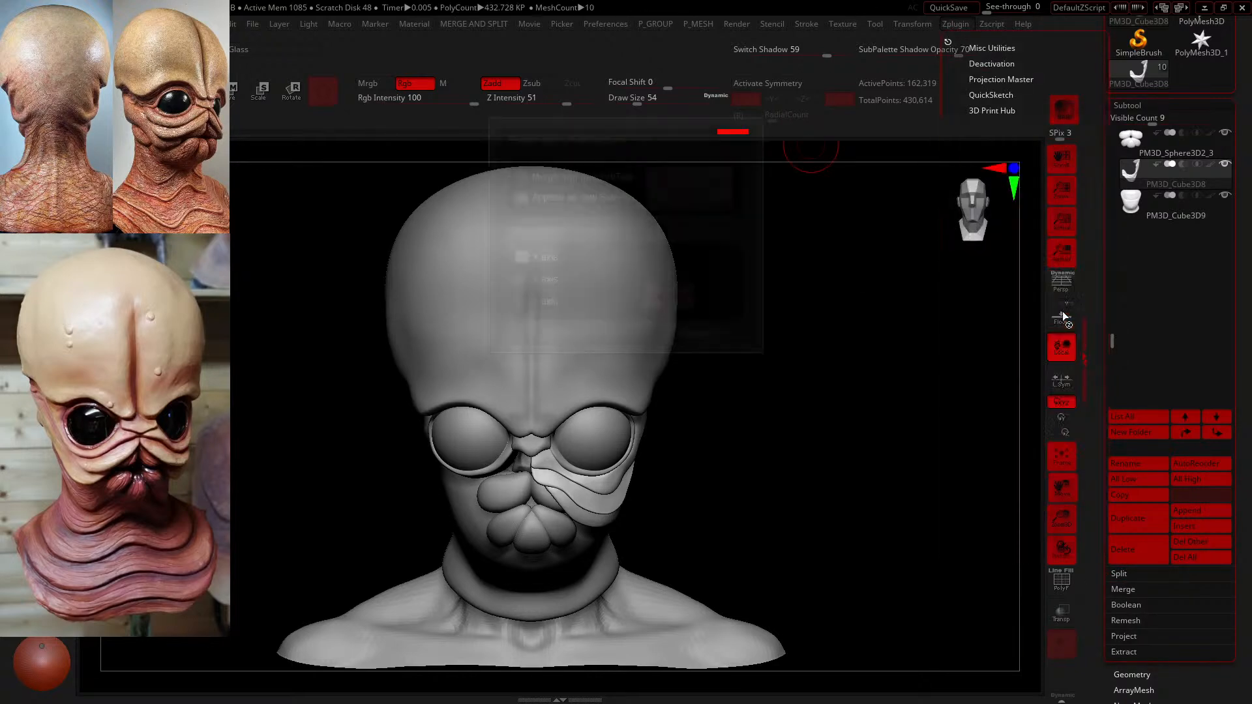
left_click(554, 333)
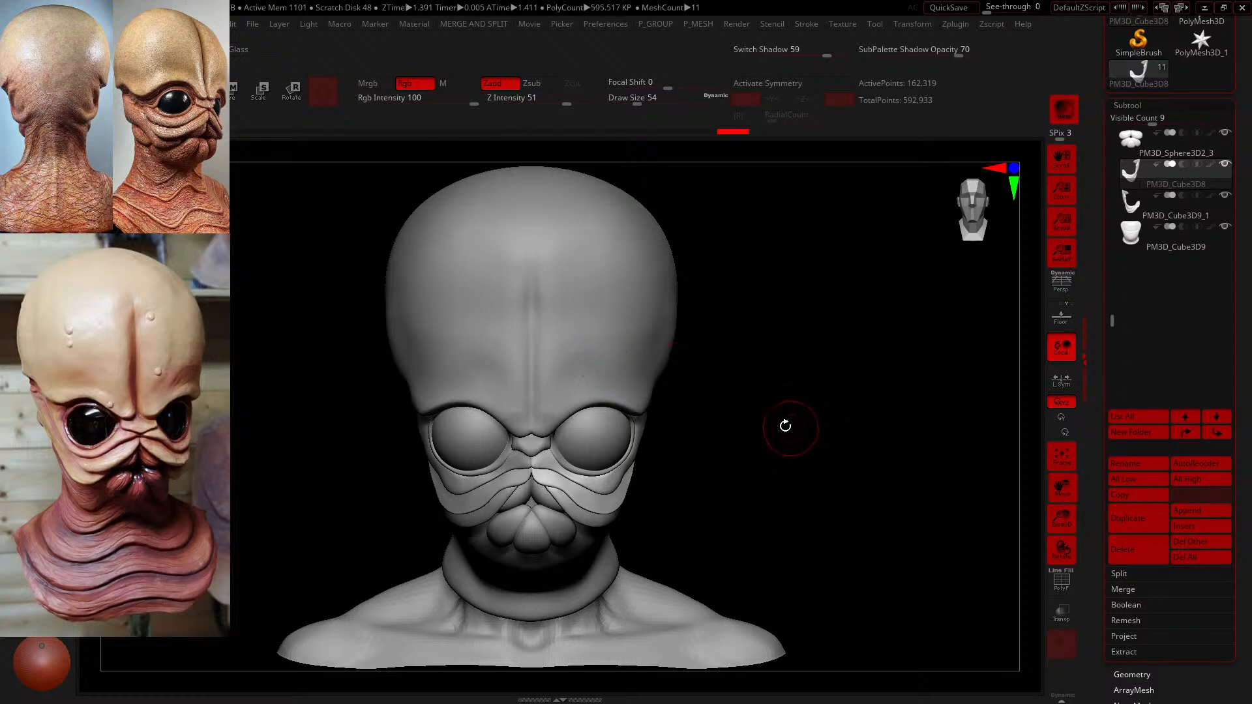
- Examine the mirrored cheek folds and the neck piece PM3D_Cube3D9 on the whole head from front, three-quarter and side views
mouse_move(746, 419)
left_mouse_down()
mouse_move(849, 447)
mouse_move(838, 447)
mouse_move(852, 435)
mouse_move(896, 439)
left_mouse_up()
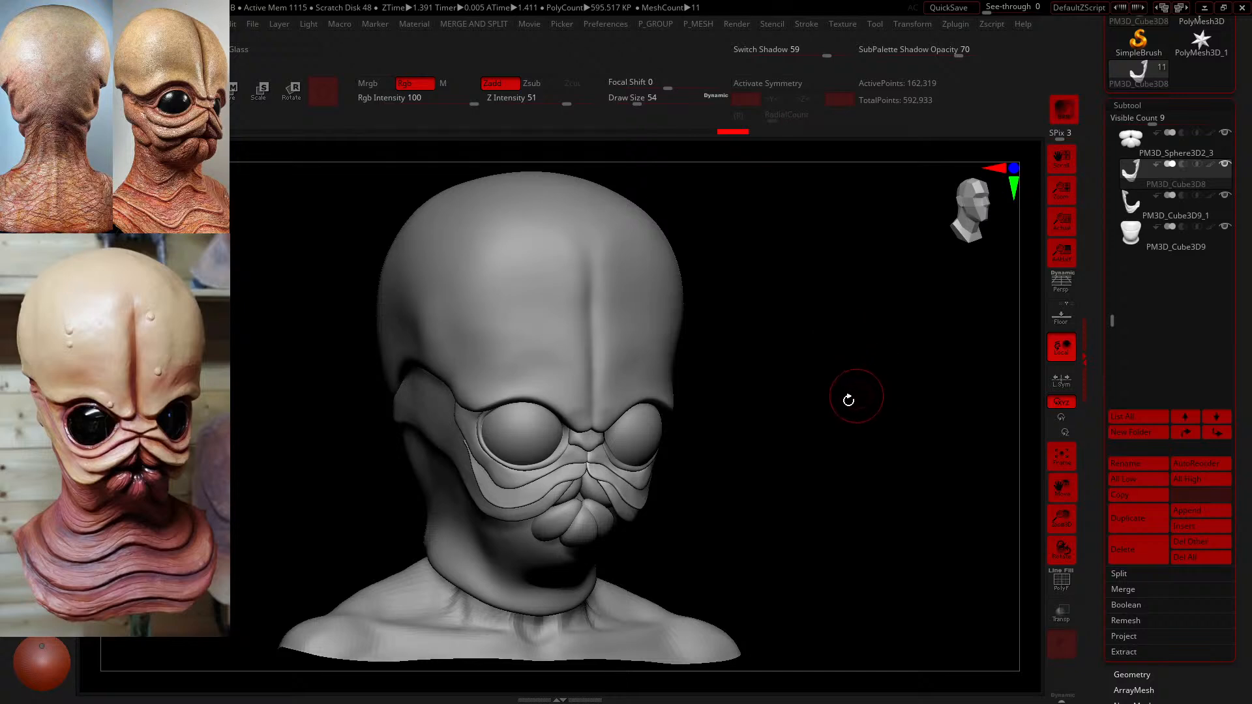
mouse_move(852, 400)
left_mouse_down("shift")
mouse_move(831, 402)
mouse_move(843, 403)
left_mouse_up("shift")
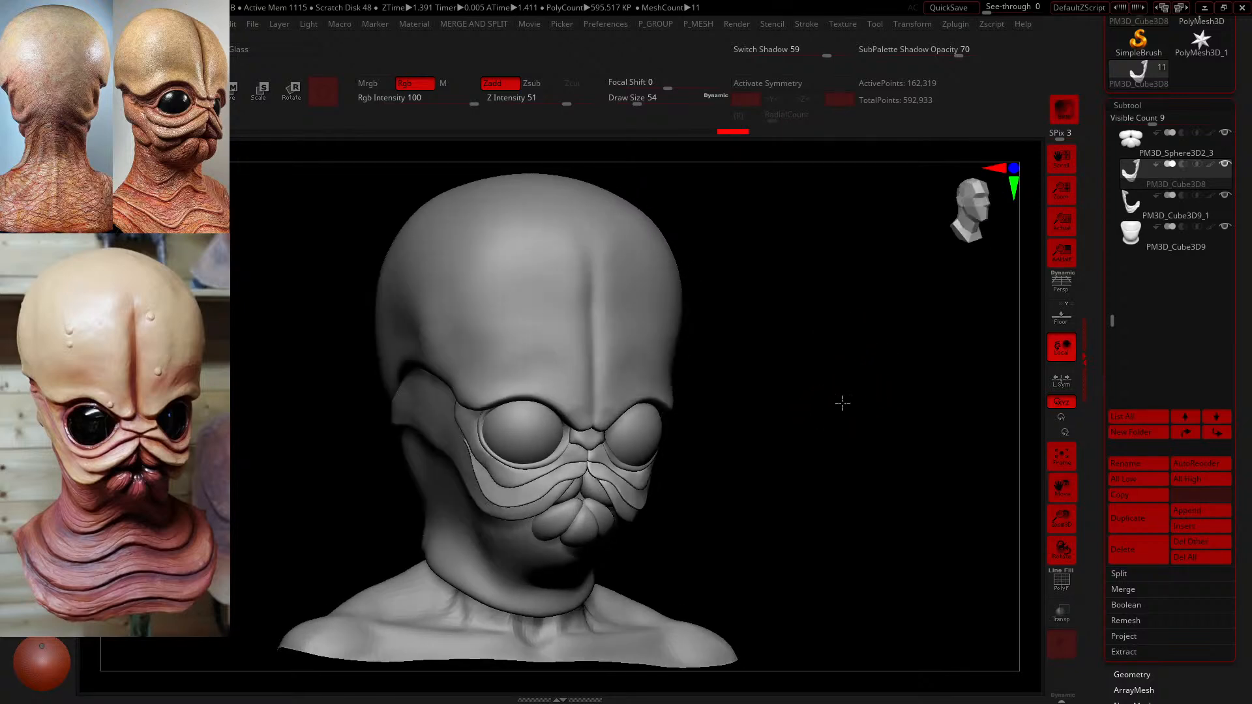
left_click_drag(666, 580, 658, 583, "shift")
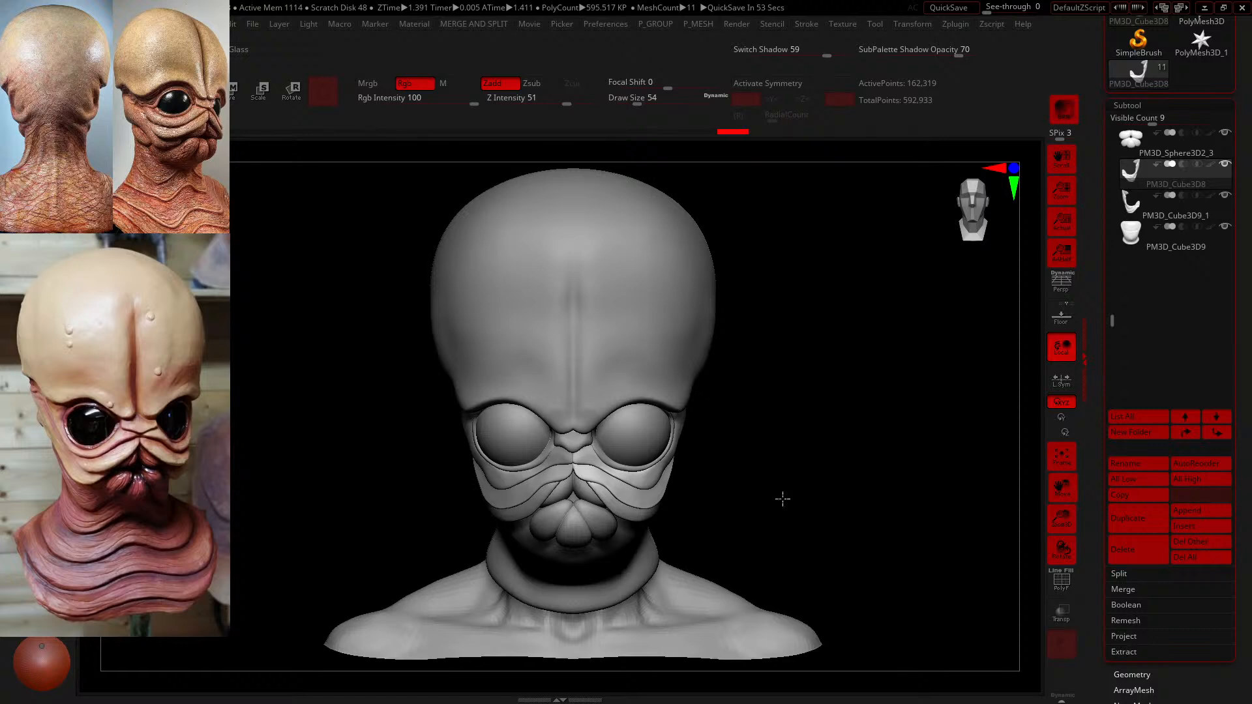
mouse_move(780, 500)
left_mouse_down()
mouse_move(737, 491)
mouse_move(832, 492)
mouse_move(822, 475)
mouse_move(855, 470)
mouse_move(808, 503)
mouse_move(881, 495)
mouse_move(939, 522)
mouse_move(843, 548)
mouse_move(967, 534)
mouse_move(941, 538)
mouse_move(931, 517)
left_mouse_up()
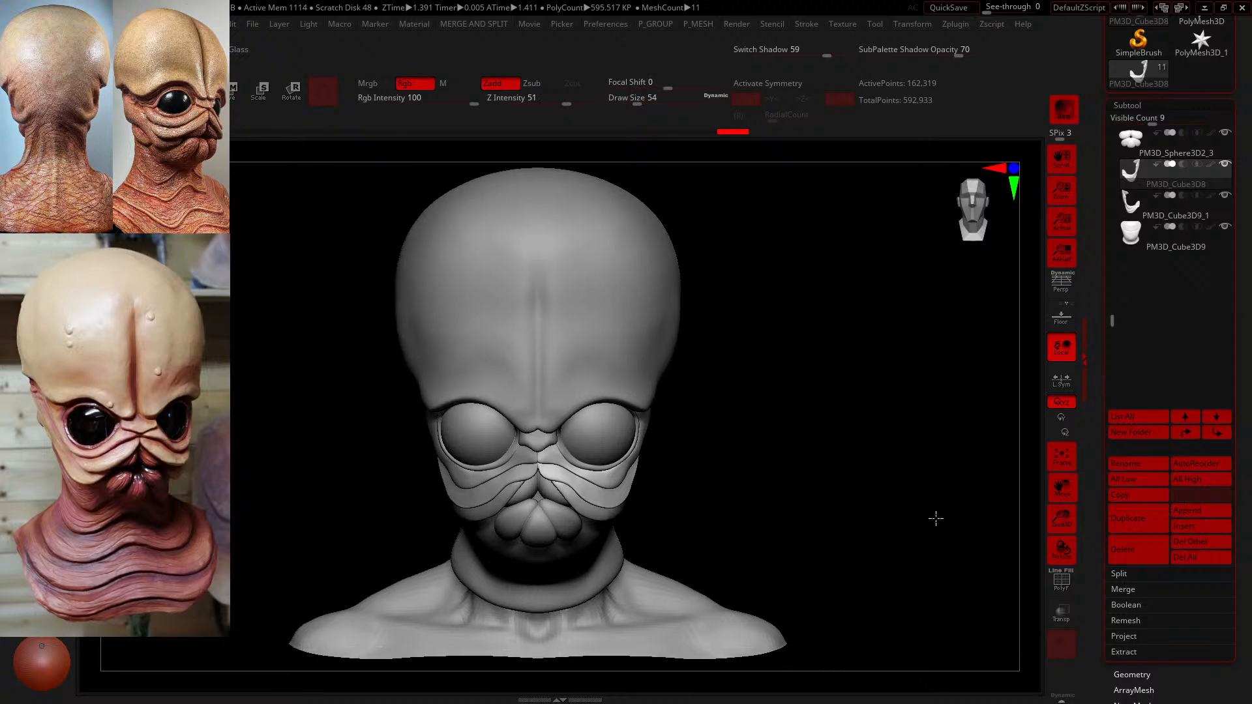
left_click(1139, 239)
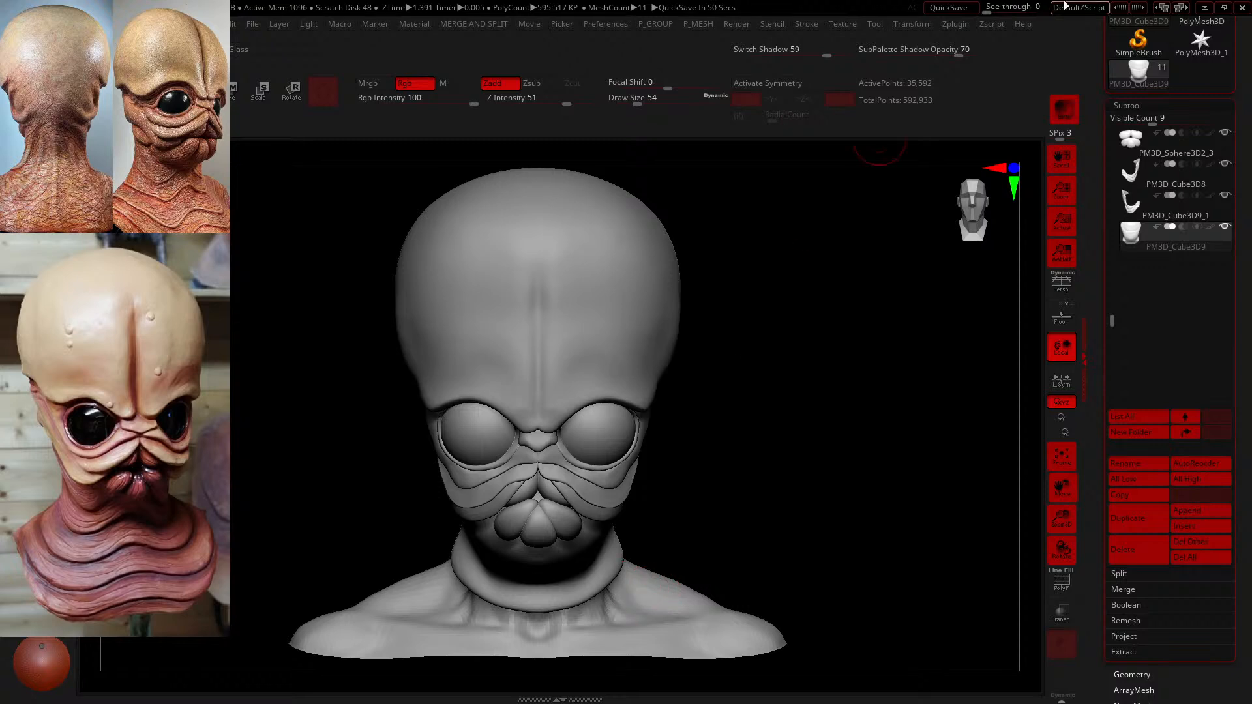
mouse_move(1199, 21)
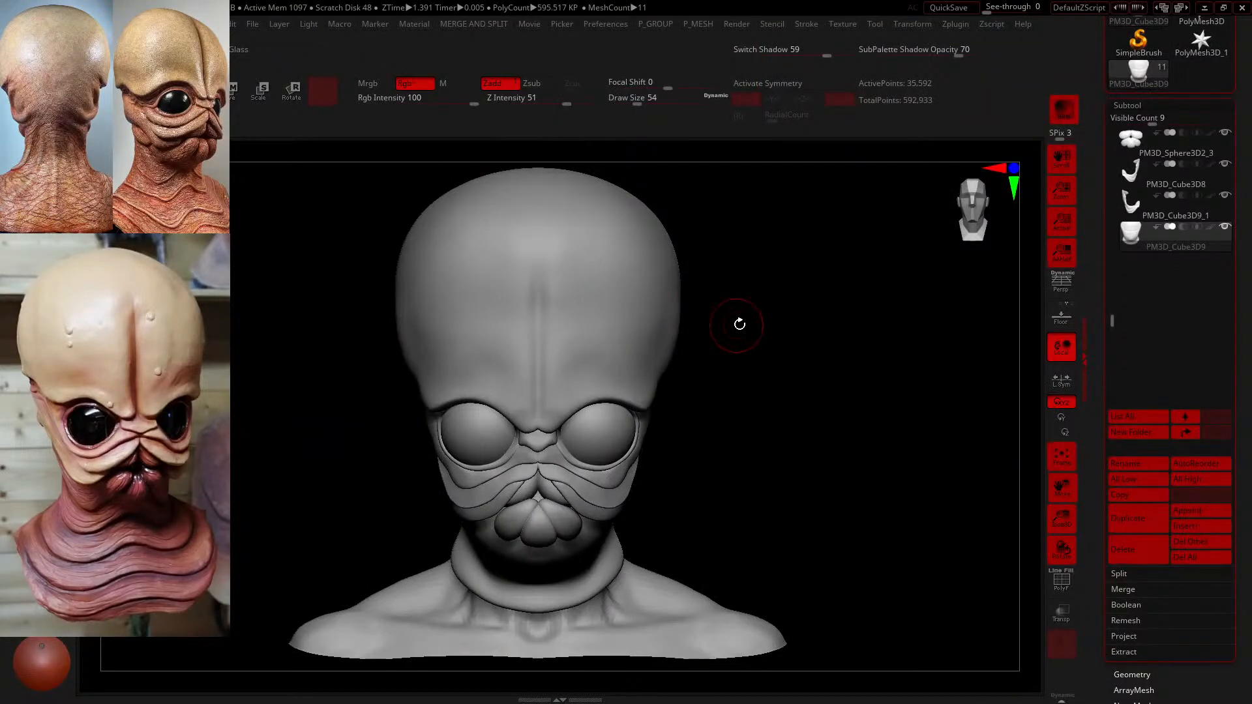
mouse_move(737, 324)
left_mouse_down()
mouse_move(819, 354)
mouse_move(809, 332)
mouse_move(763, 310)
left_mouse_up()
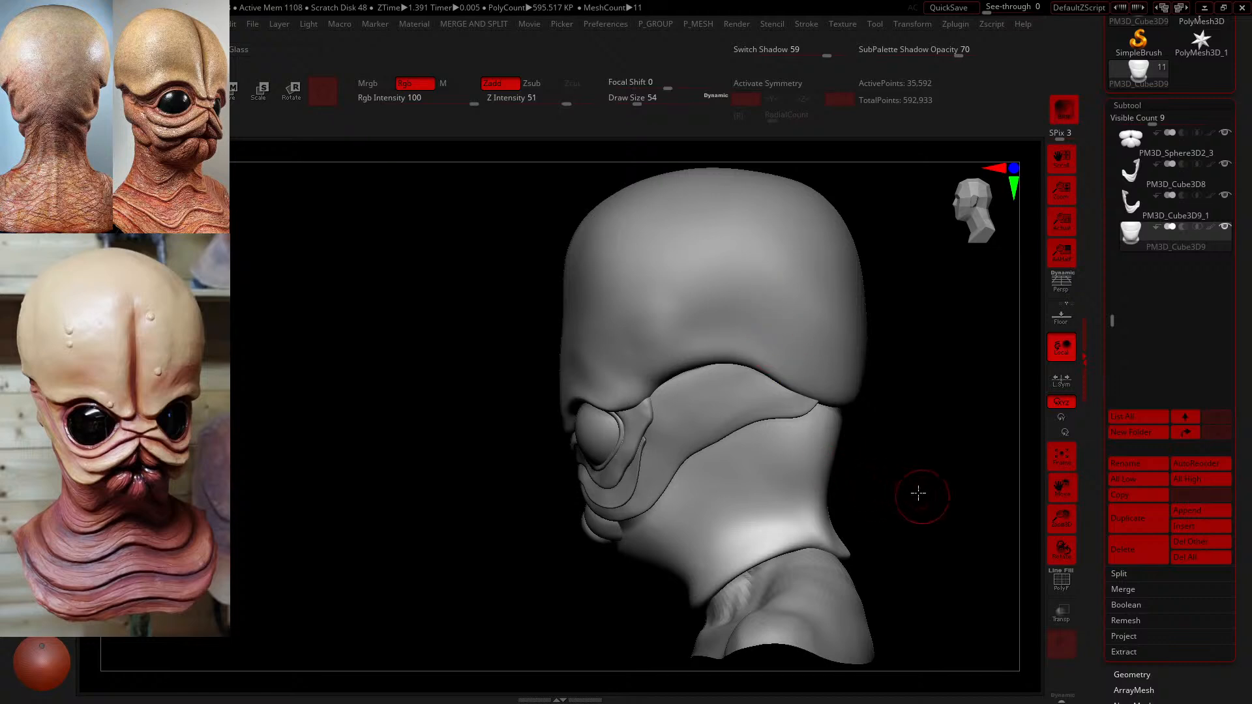
mouse_move(916, 494)
left_mouse_down()
mouse_move(861, 450)
mouse_move(928, 424)
left_mouse_up()
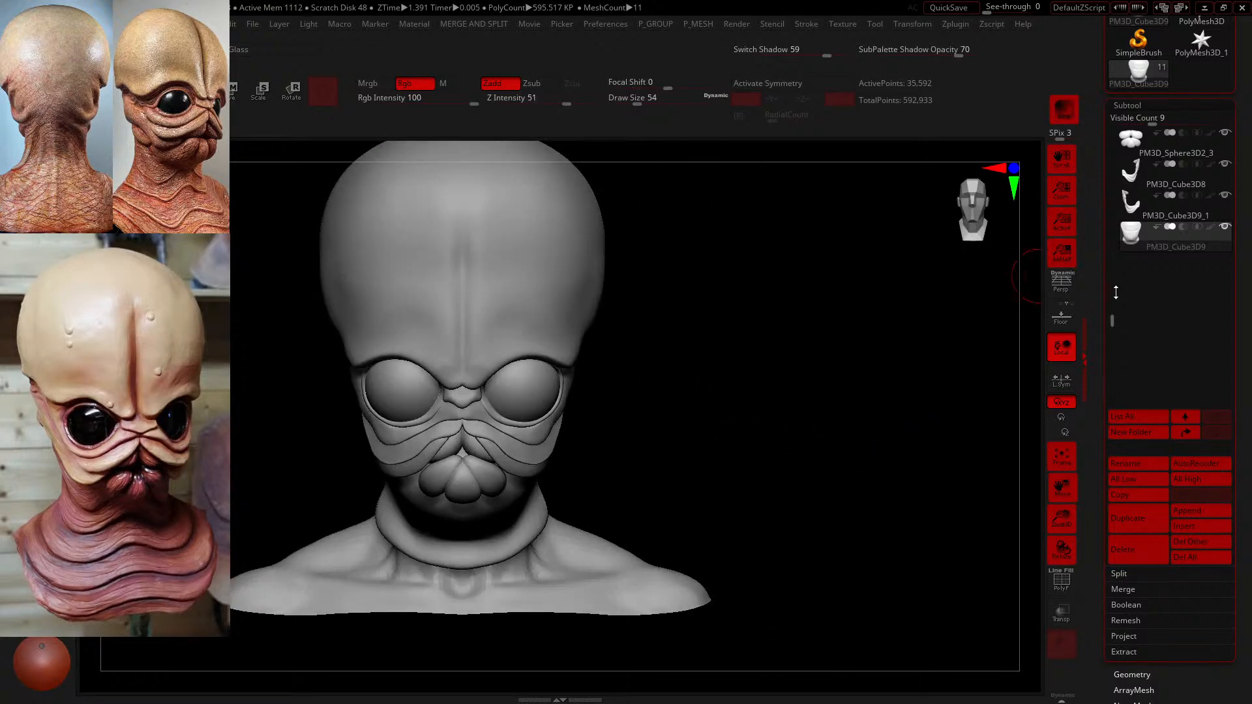
- Select the Bith_05 body subtool and make the surrounding parts transparent to inspect it inside the head from the side
left_click_drag(1114, 305, 1115, 133)
left_click(1133, 146)
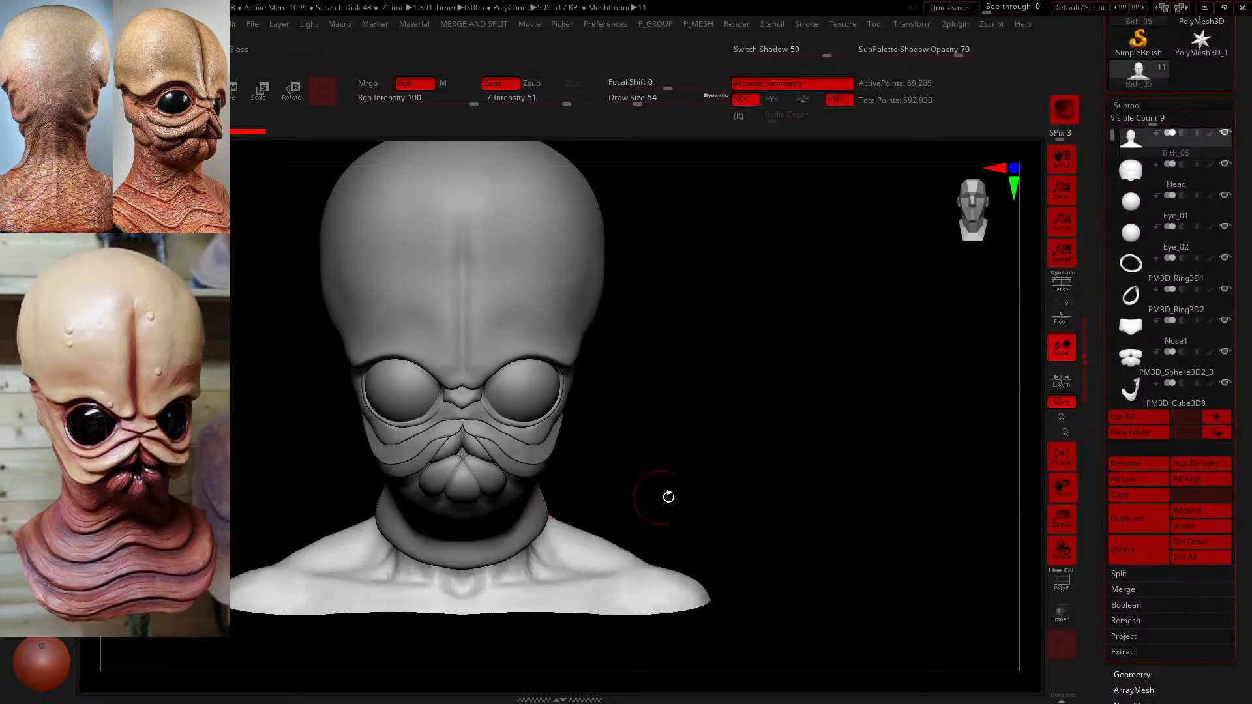
left_click_drag(668, 495, 616, 521)
left_click_drag(700, 526, 985, 486)
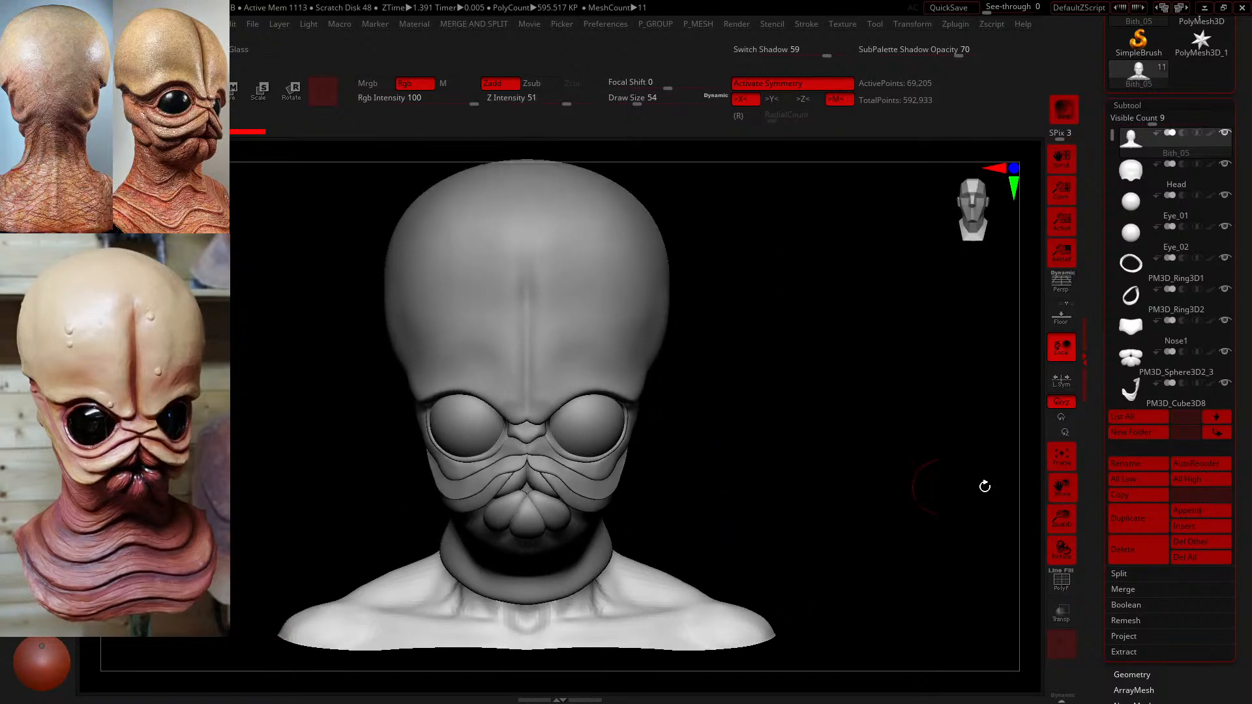
left_click_drag(900, 400, 829, 381)
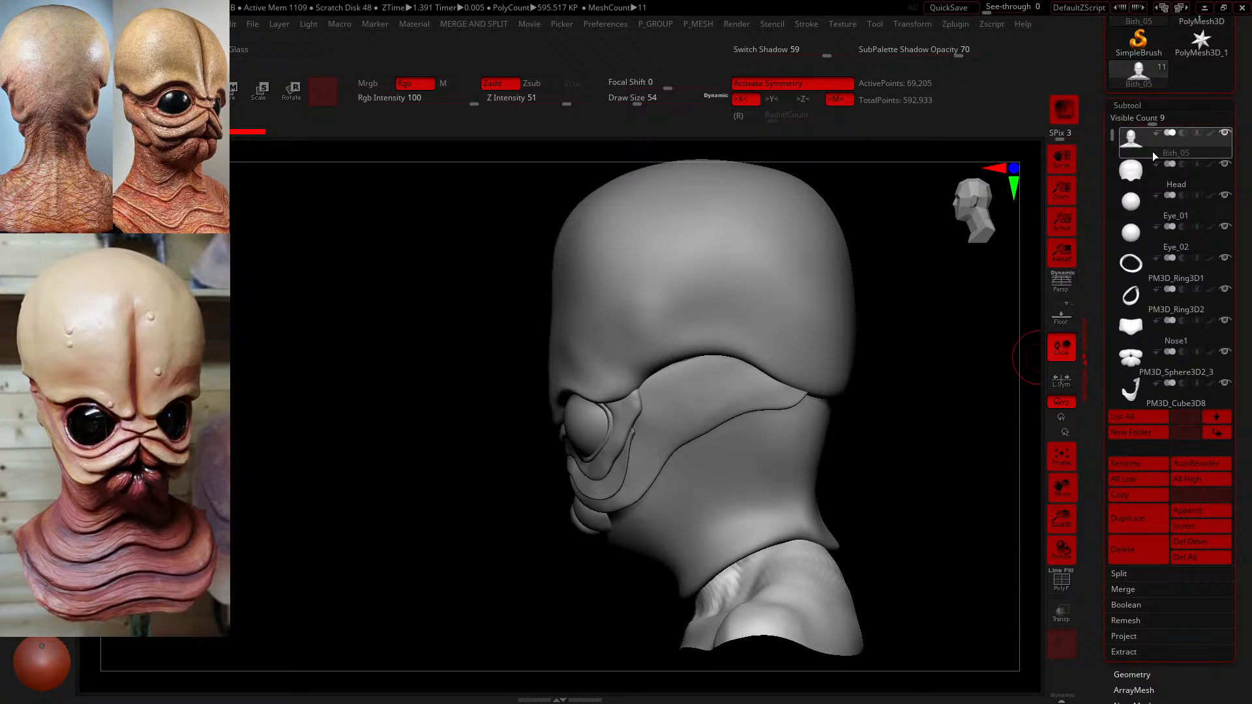
left_click(1067, 622)
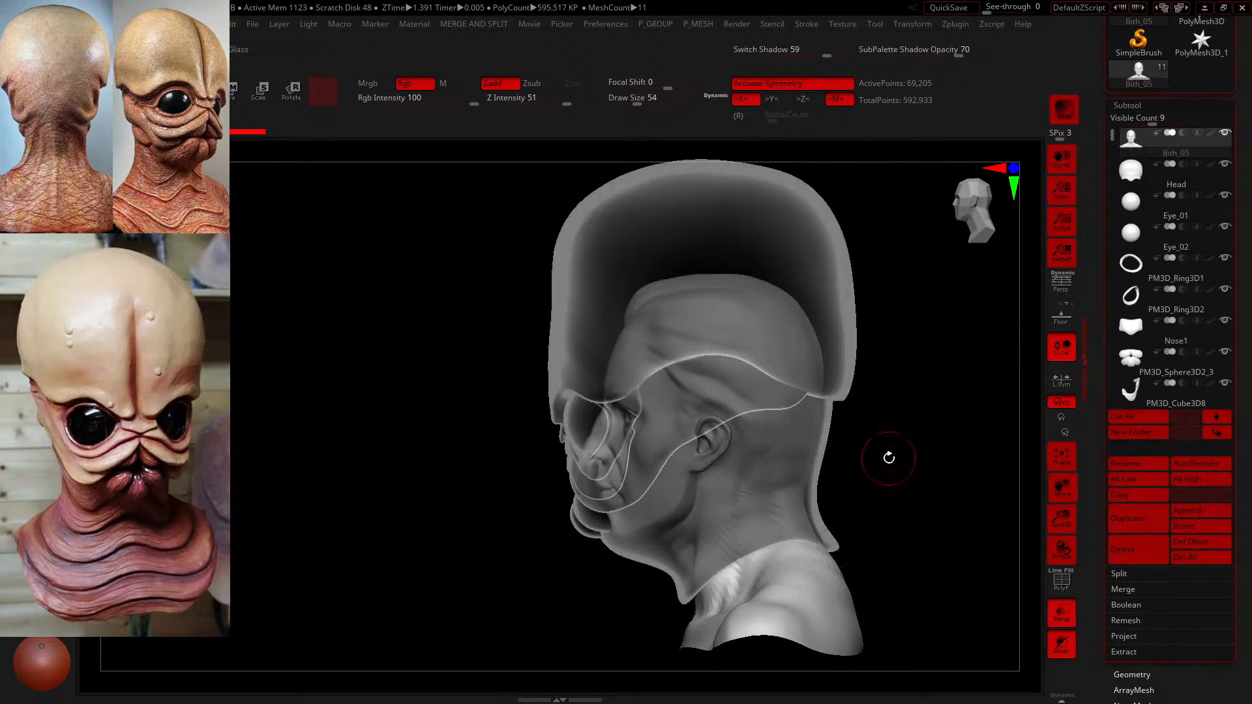
- Examine how the transparent skull, eyes, cheek folds and mouth fit around the Bith_05 body's face from side, front, three-quarter and below
left_click_drag(883, 531, 568, 577)
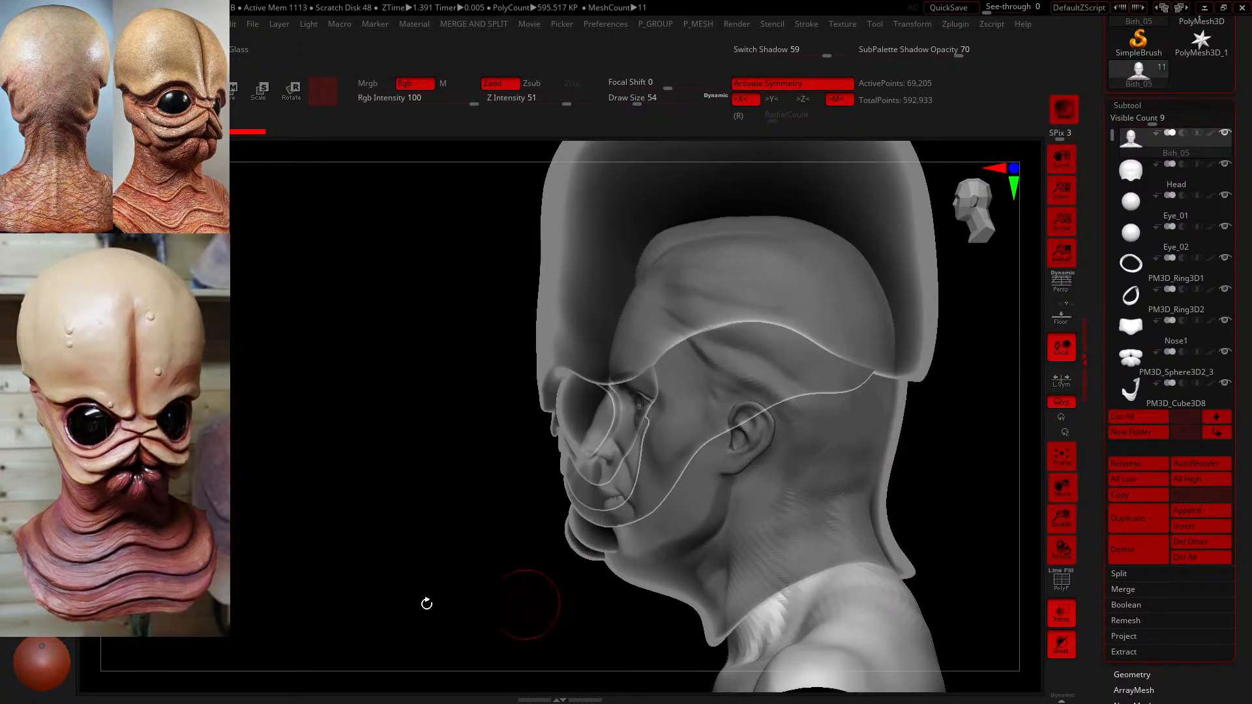
left_click_drag(427, 603, 459, 584, "shift")
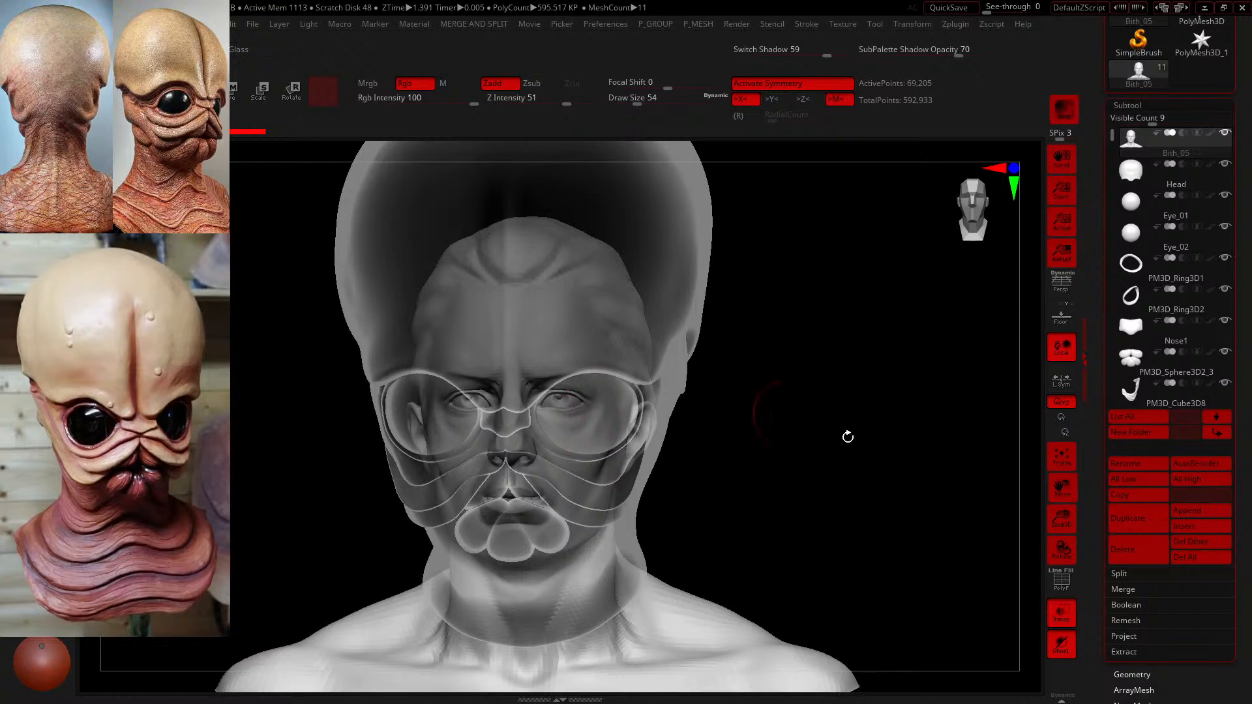
left_click_drag(848, 436, 881, 466, "shift")
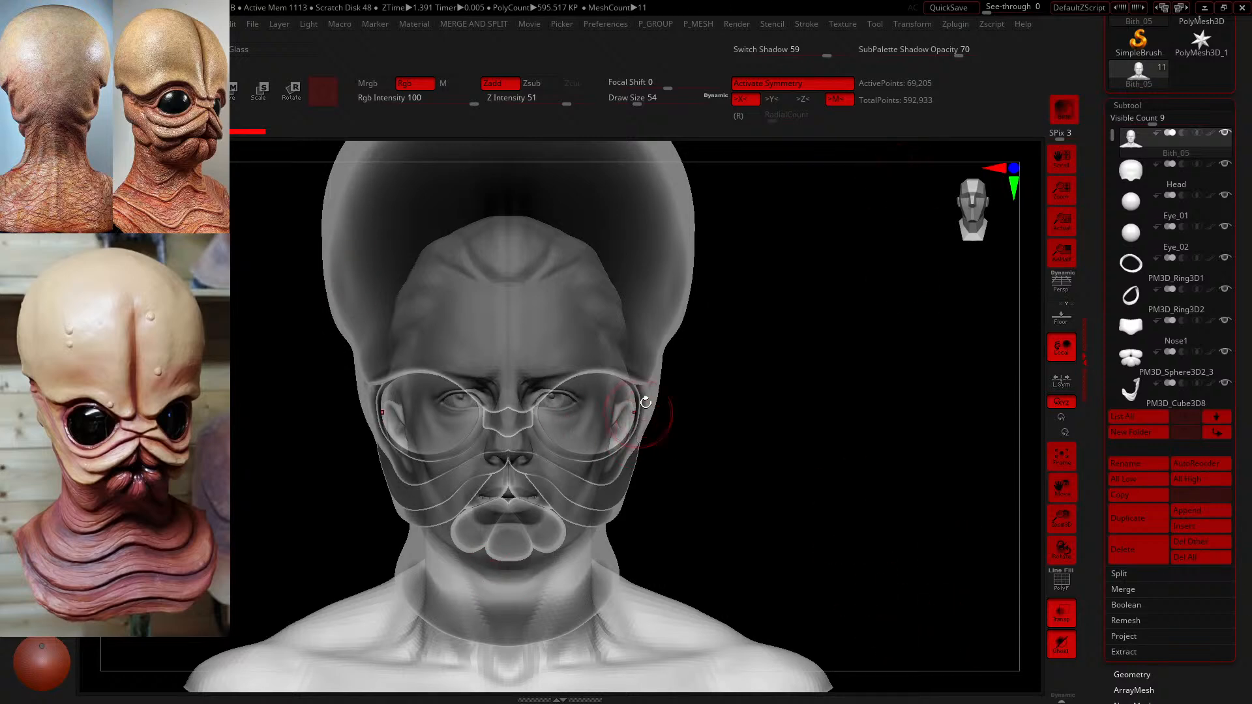
left_click_drag(725, 434, 766, 420)
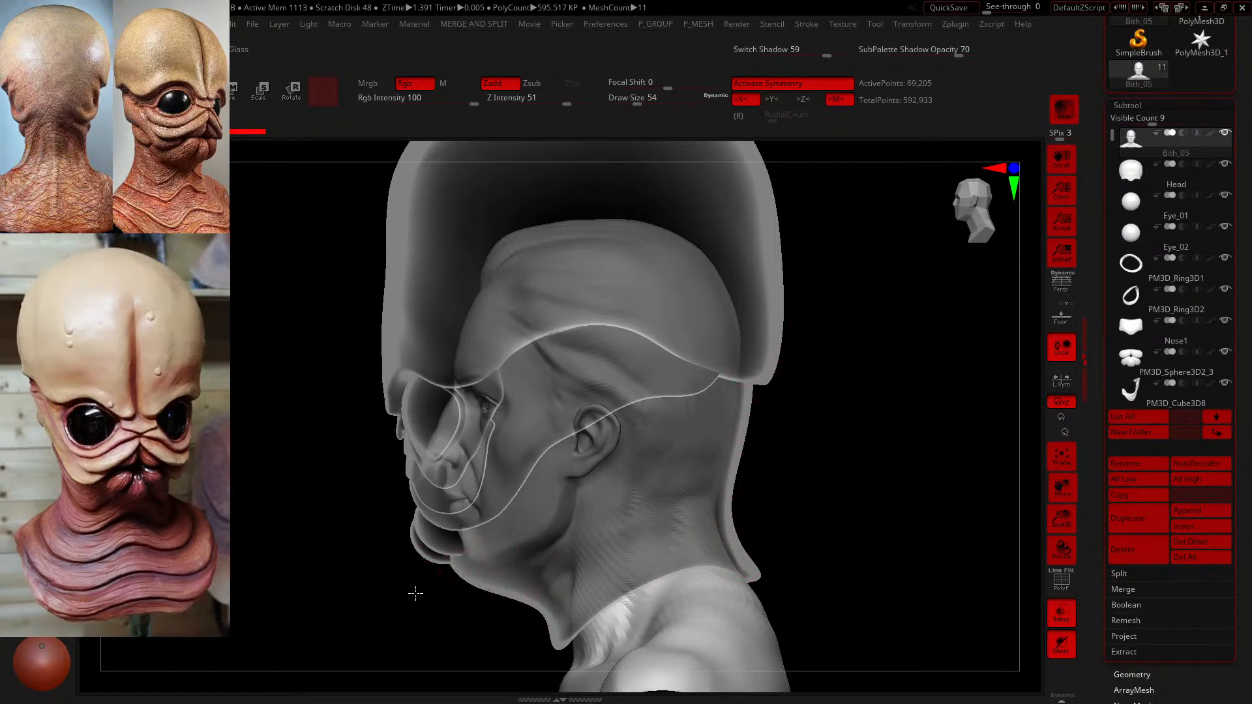
left_click_drag(413, 593, 470, 594)
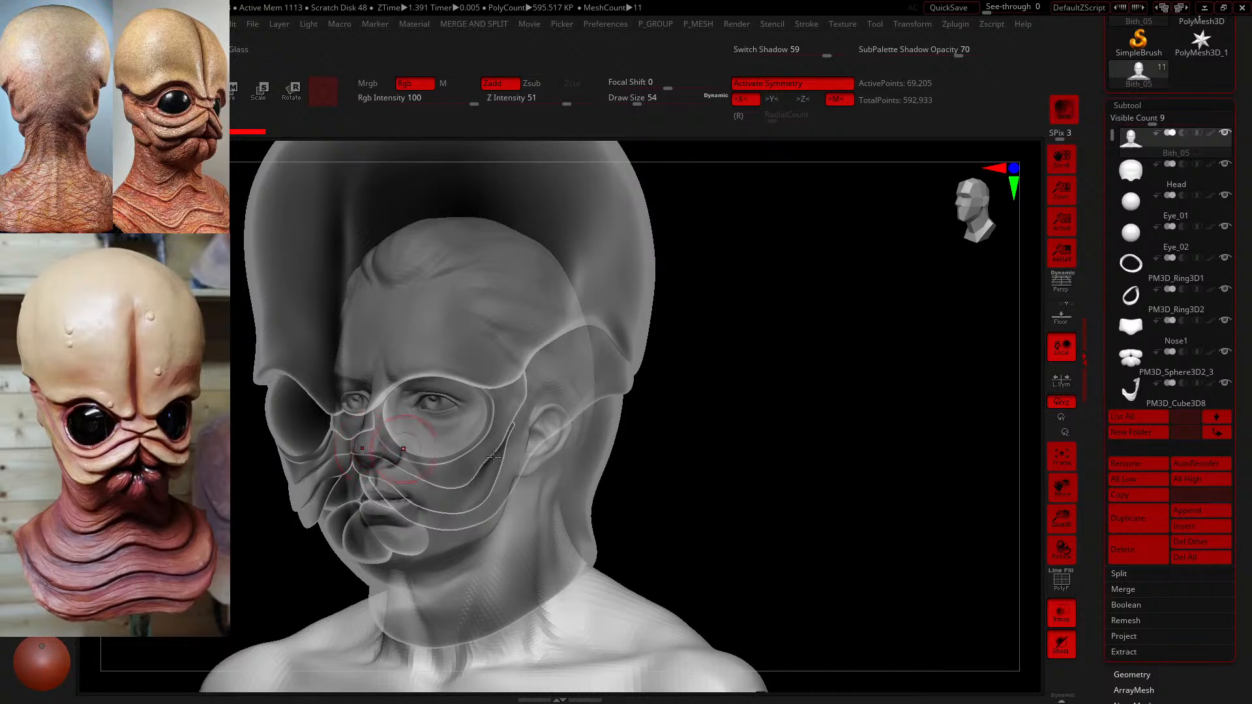
left_click_drag(787, 502, 753, 502)
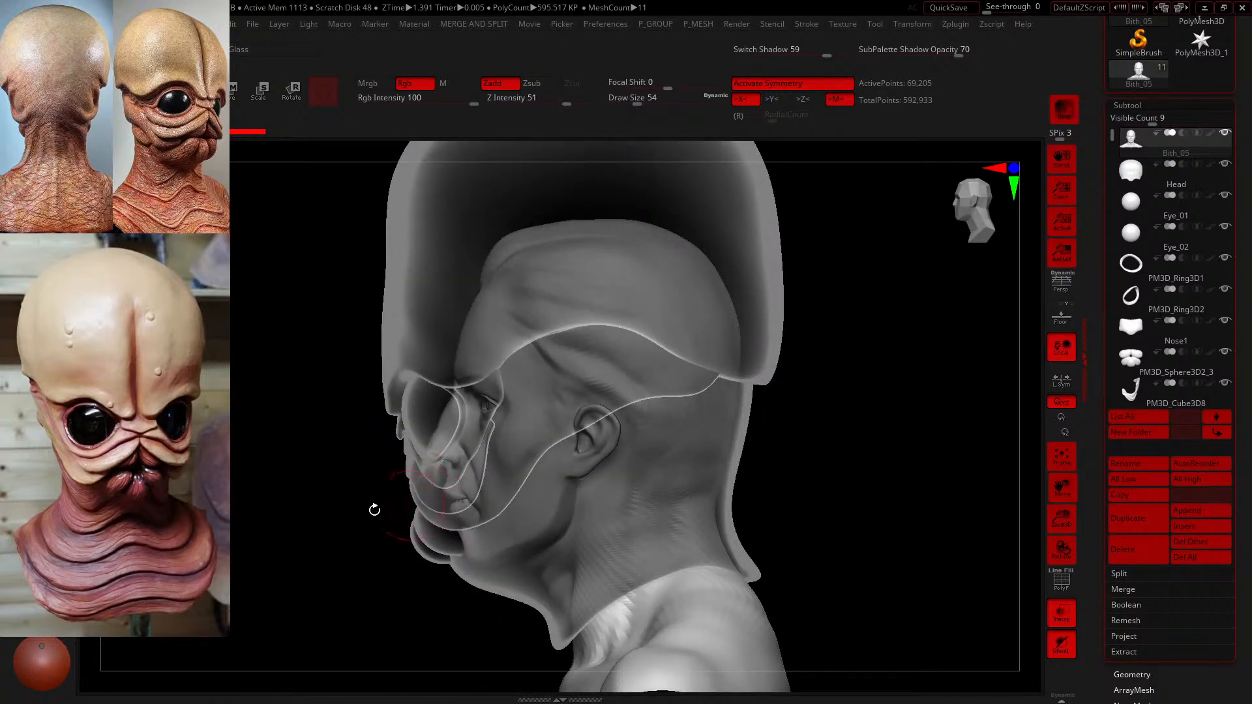
left_click_drag(372, 509, 424, 517)
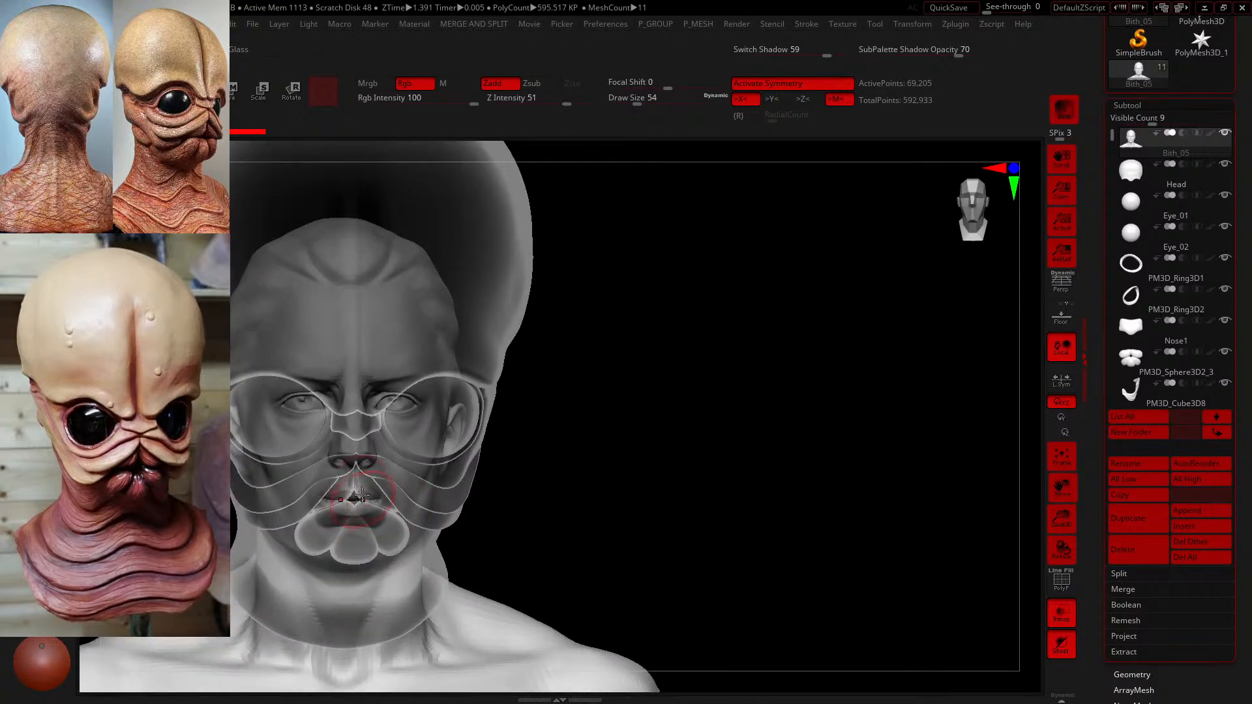
mouse_move(591, 488)
left_mouse_down()
mouse_move(601, 489)
mouse_move(598, 436)
mouse_move(546, 444)
left_mouse_up()
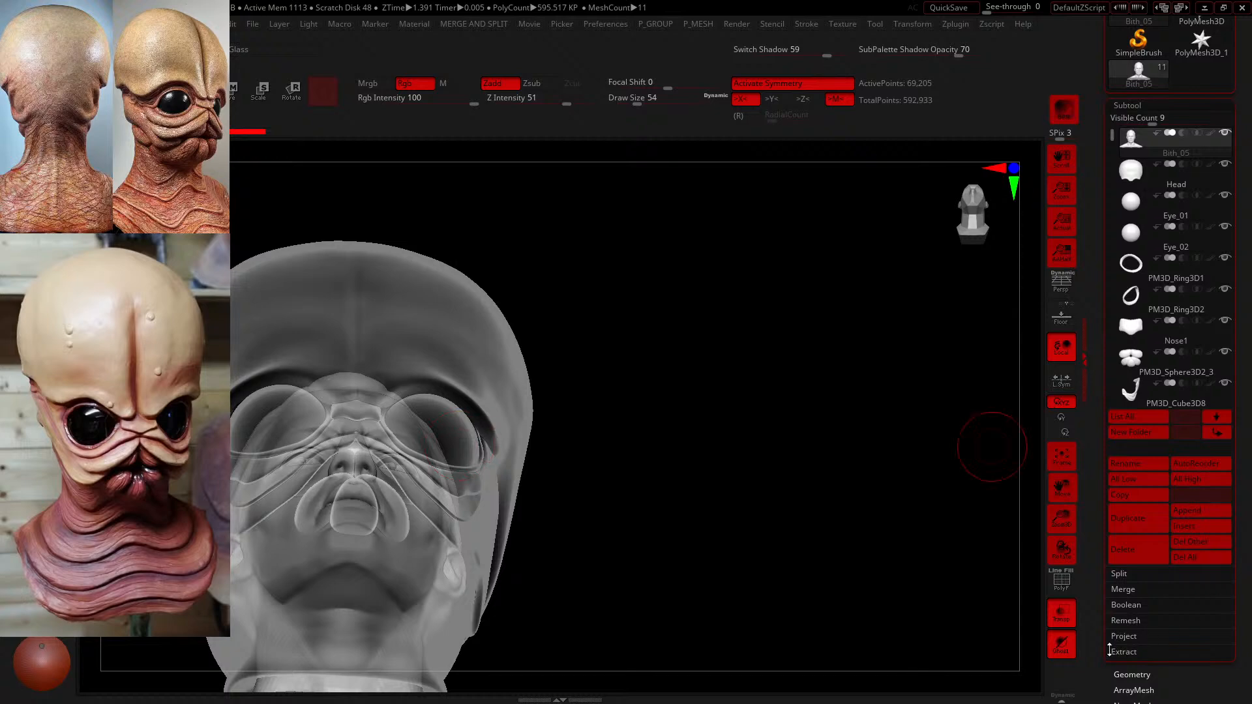
- Turn off transparency and inspect the solid eyes, cheek folds and mouth up close from below and from the front
left_click(1061, 622)
left_click_drag(750, 542, 788, 642, "alt")
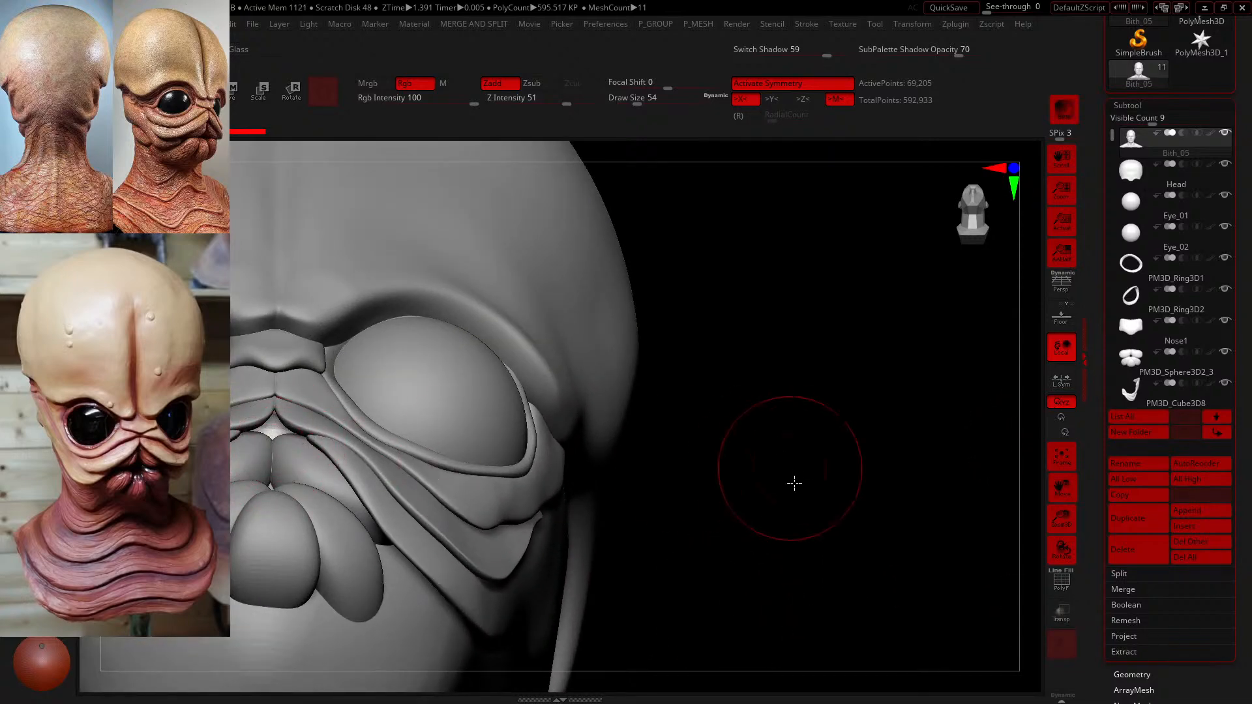
left_click_drag(794, 483, 908, 450)
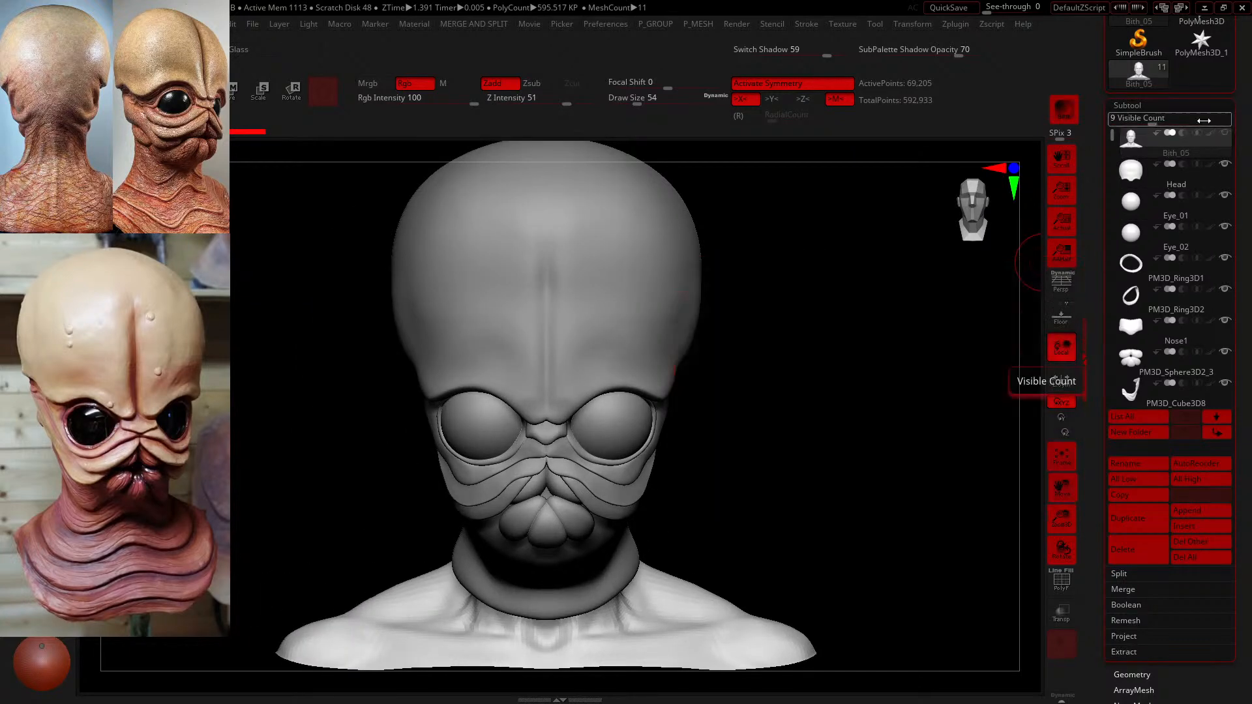
- Hide the Bith_05 body and make Head the active subtool to view the alien head on its own
left_click(1131, 171)
left_click_drag(859, 439, 456, 595)
left_click_drag(878, 553, 857, 549)
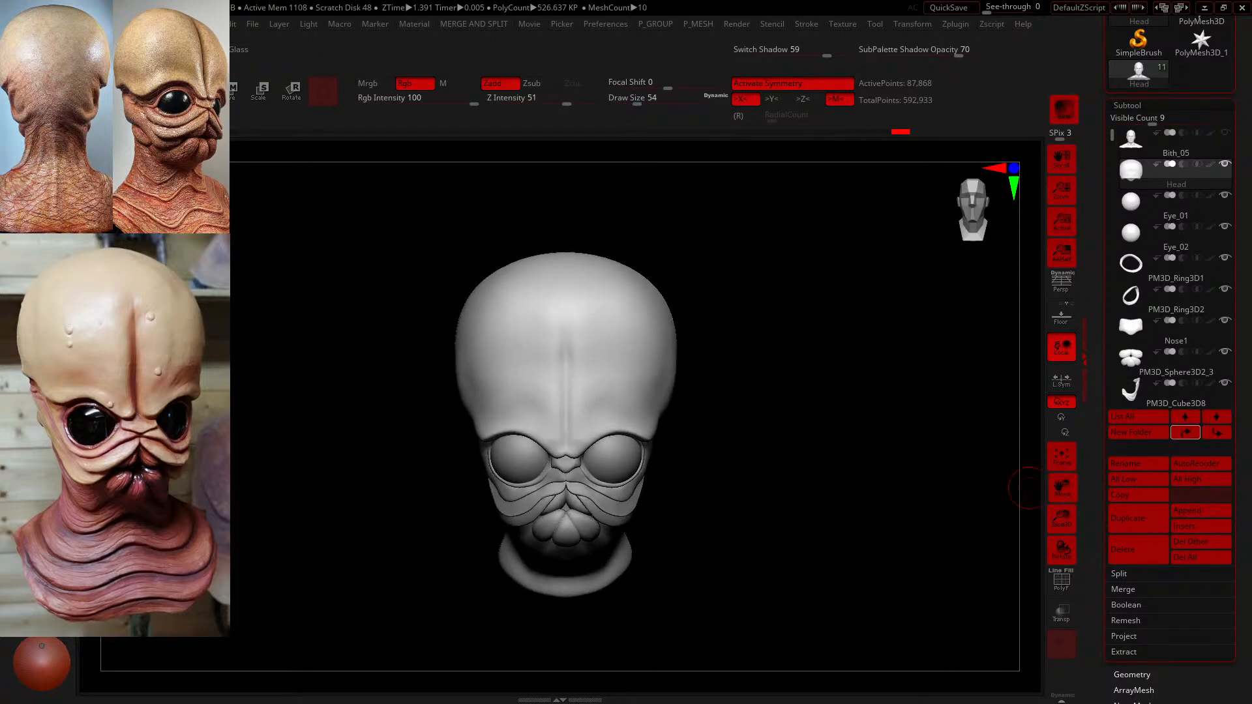